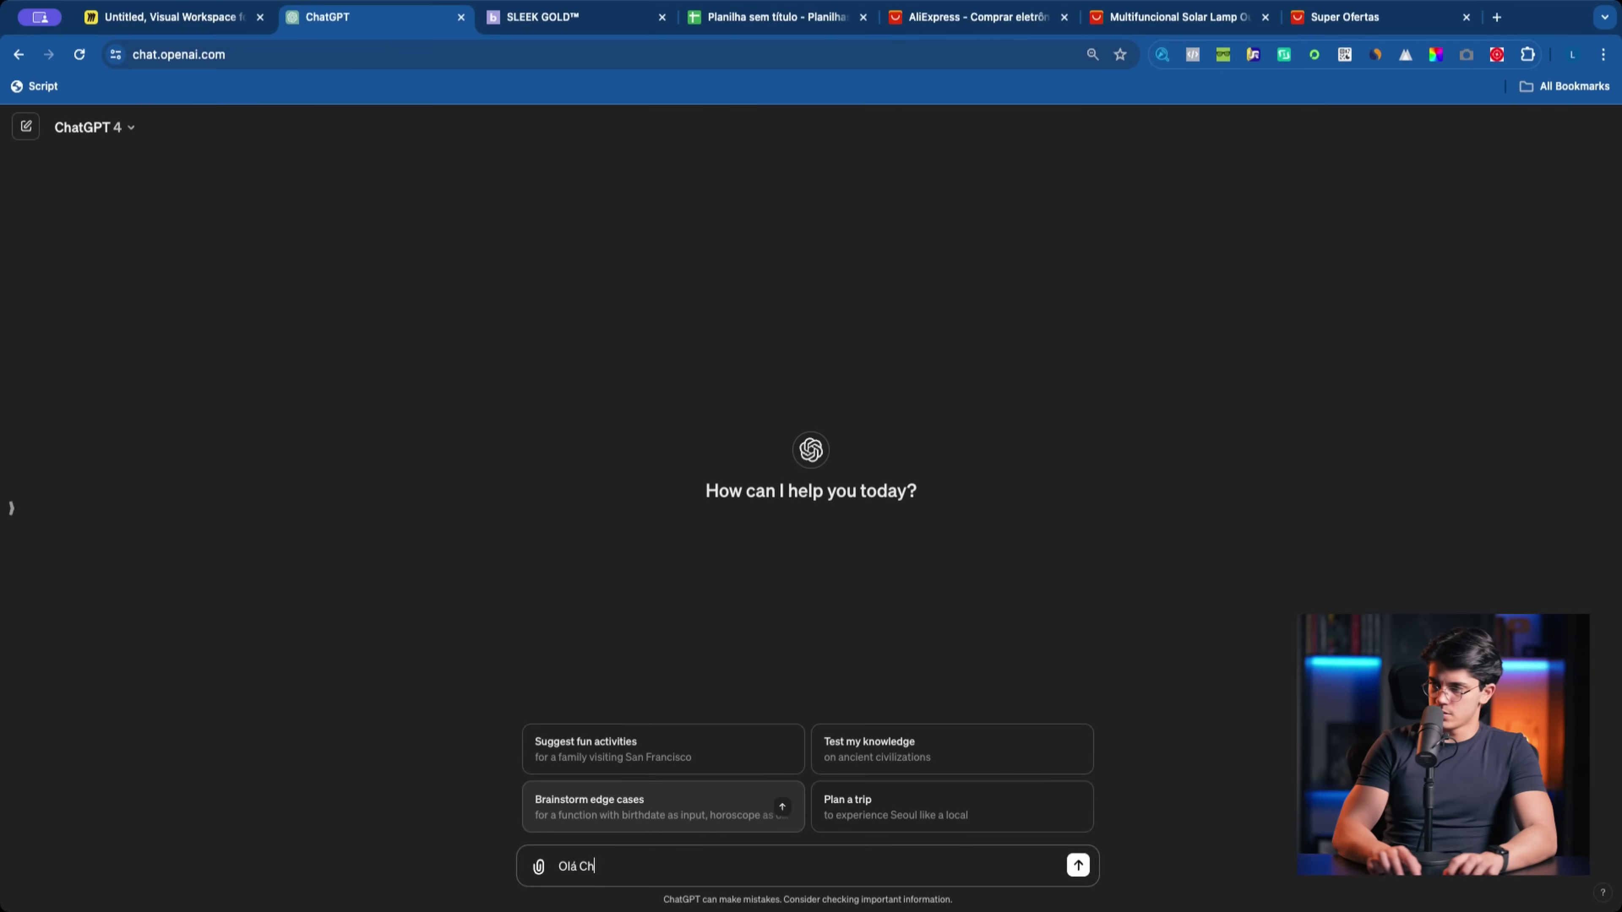
Step: Send ChatGPT a Portuguese prompt asking for uncommon names for a friendly, well-reputed online store
type("at GPT!")
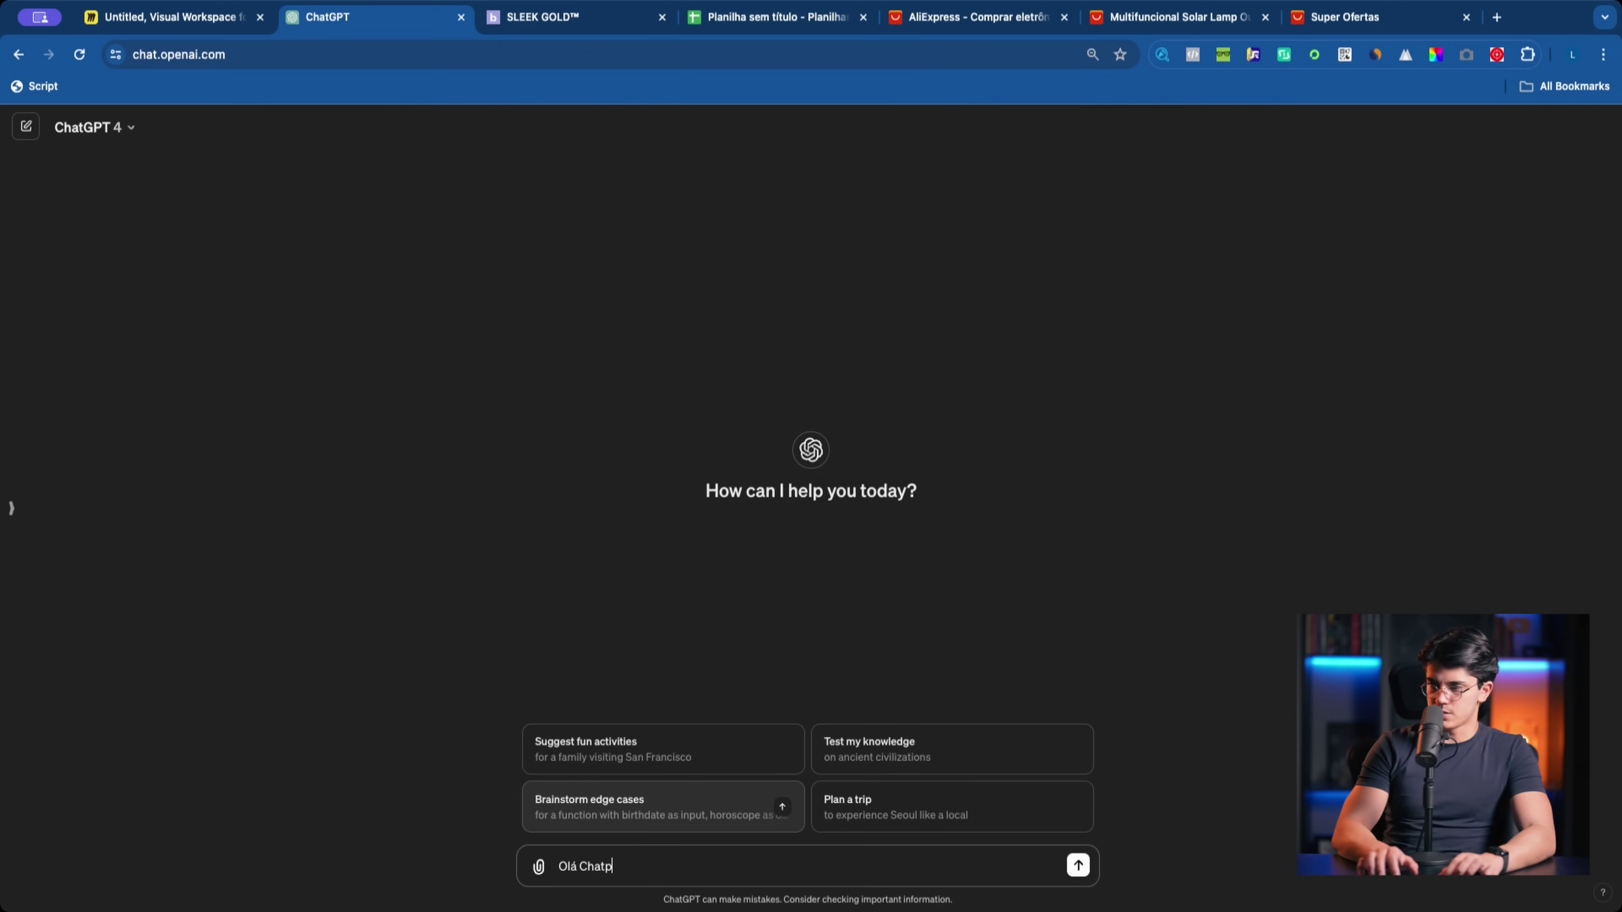
type(" Esto")
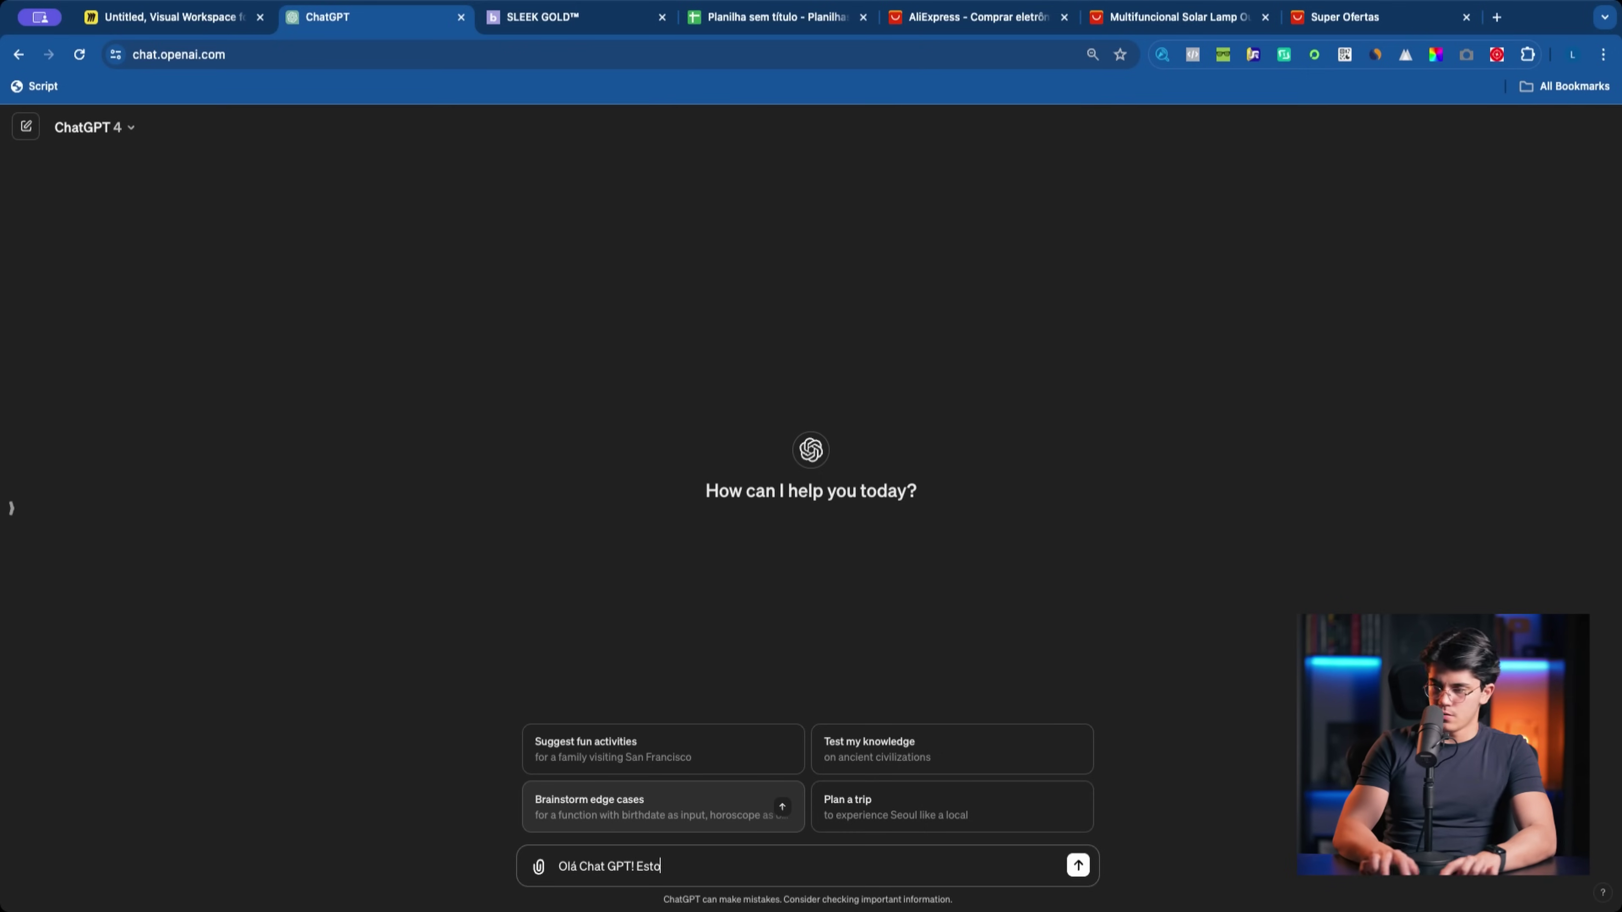
type("u eontando uma loja")
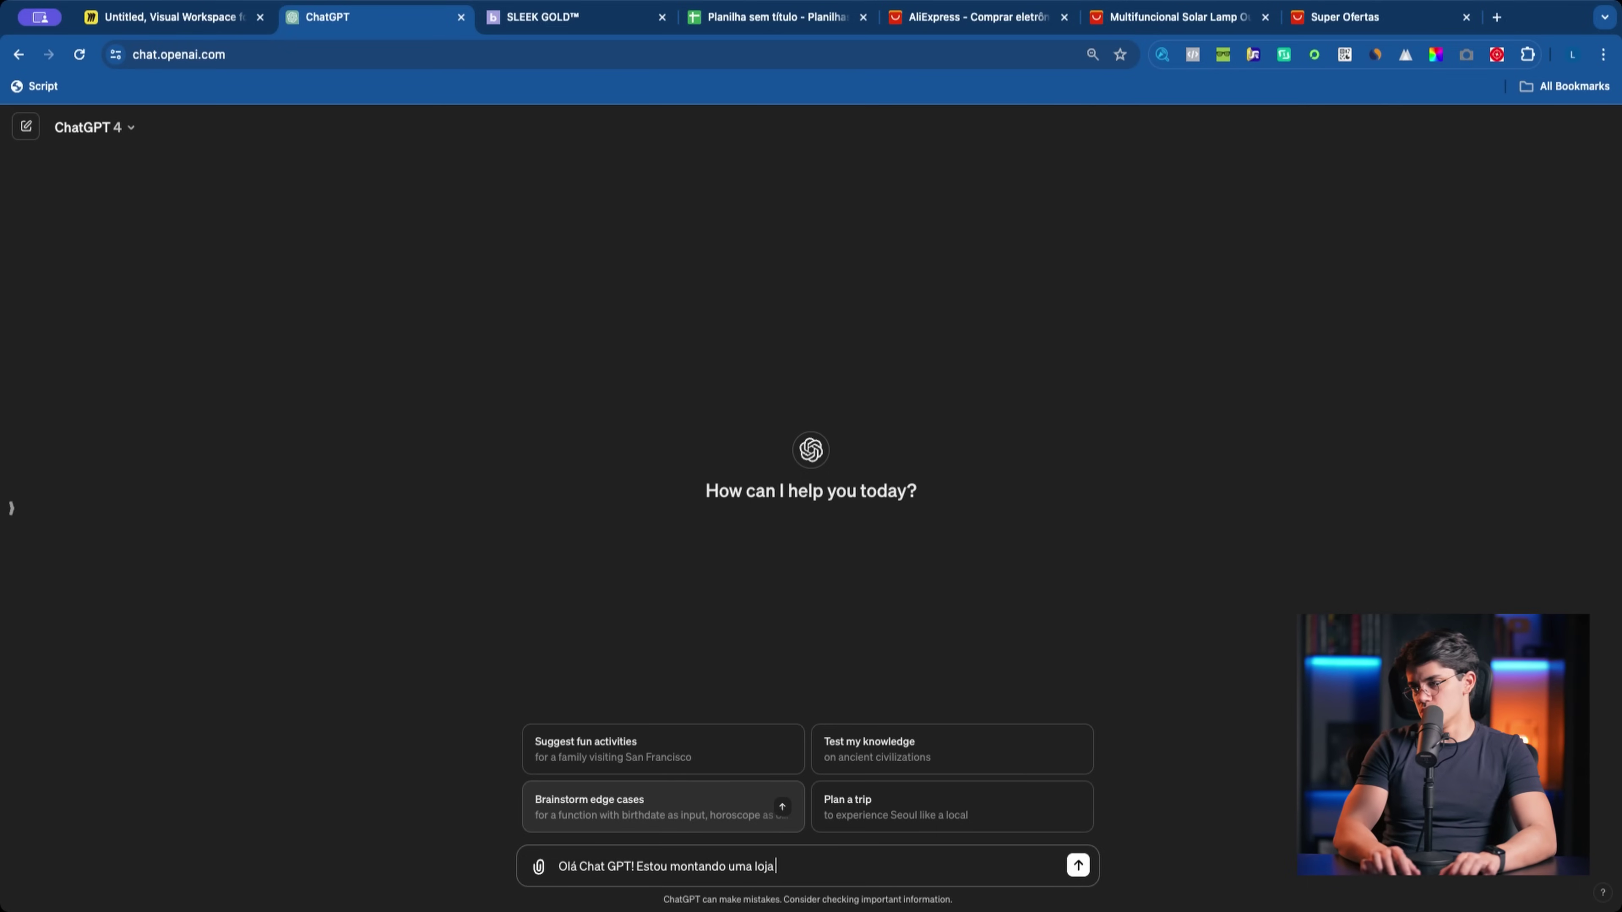
type("érica")
key("BackSpace")
key("BackSpace")
key("BackSpace")
key("BackSpace")
key("BackSpace")
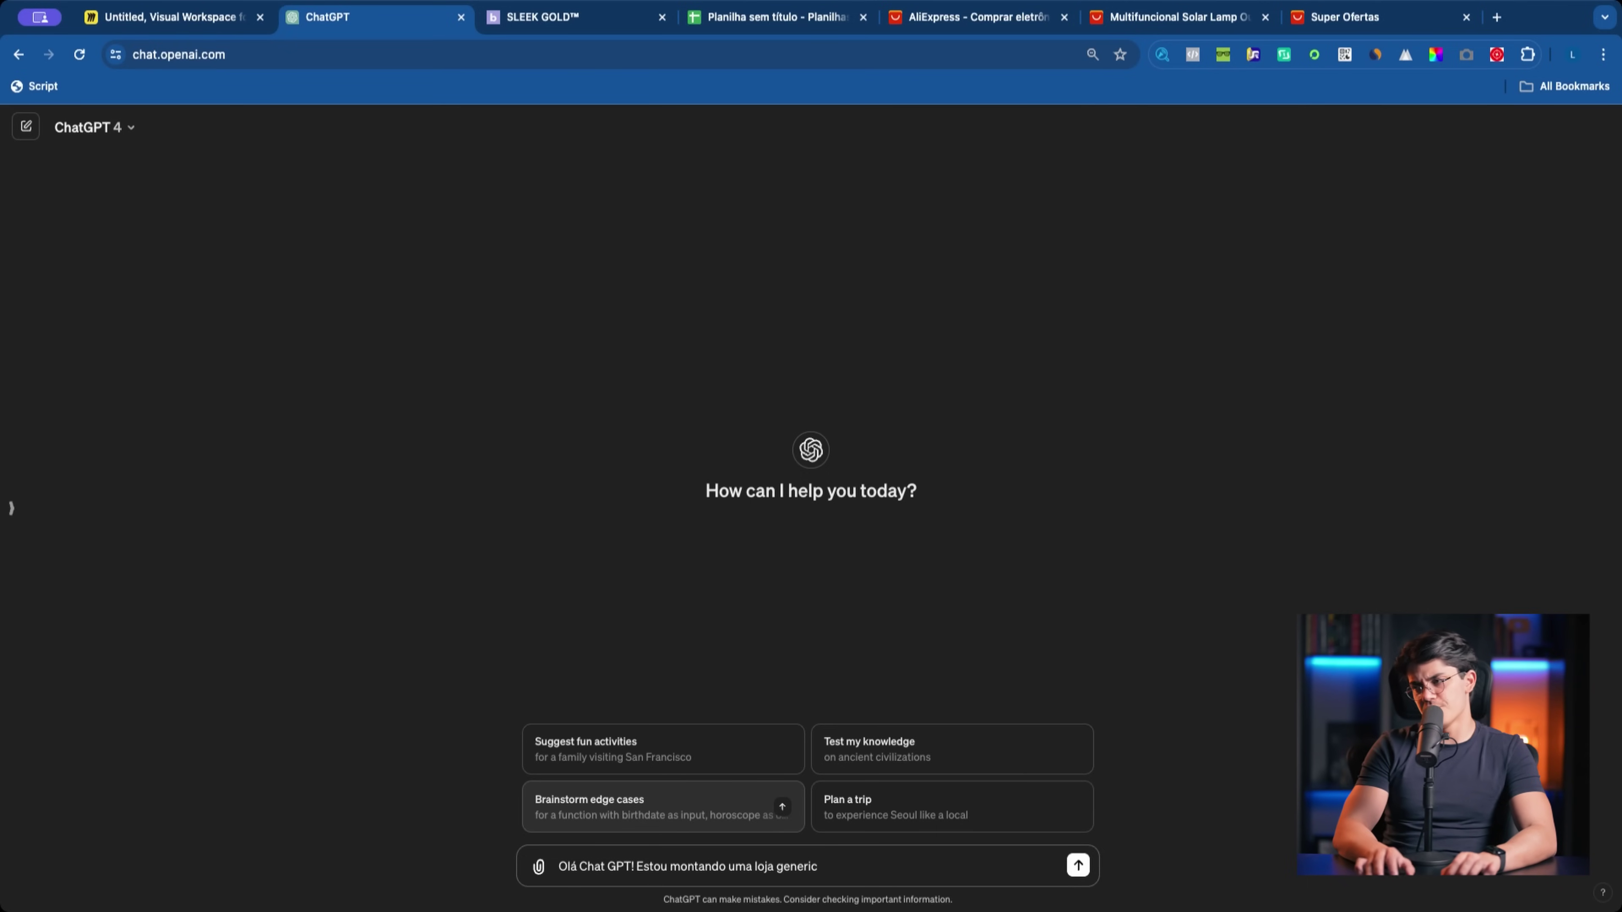
key("BackSpace")
key("BackSpace")
key("BackSpace")
type("onl")
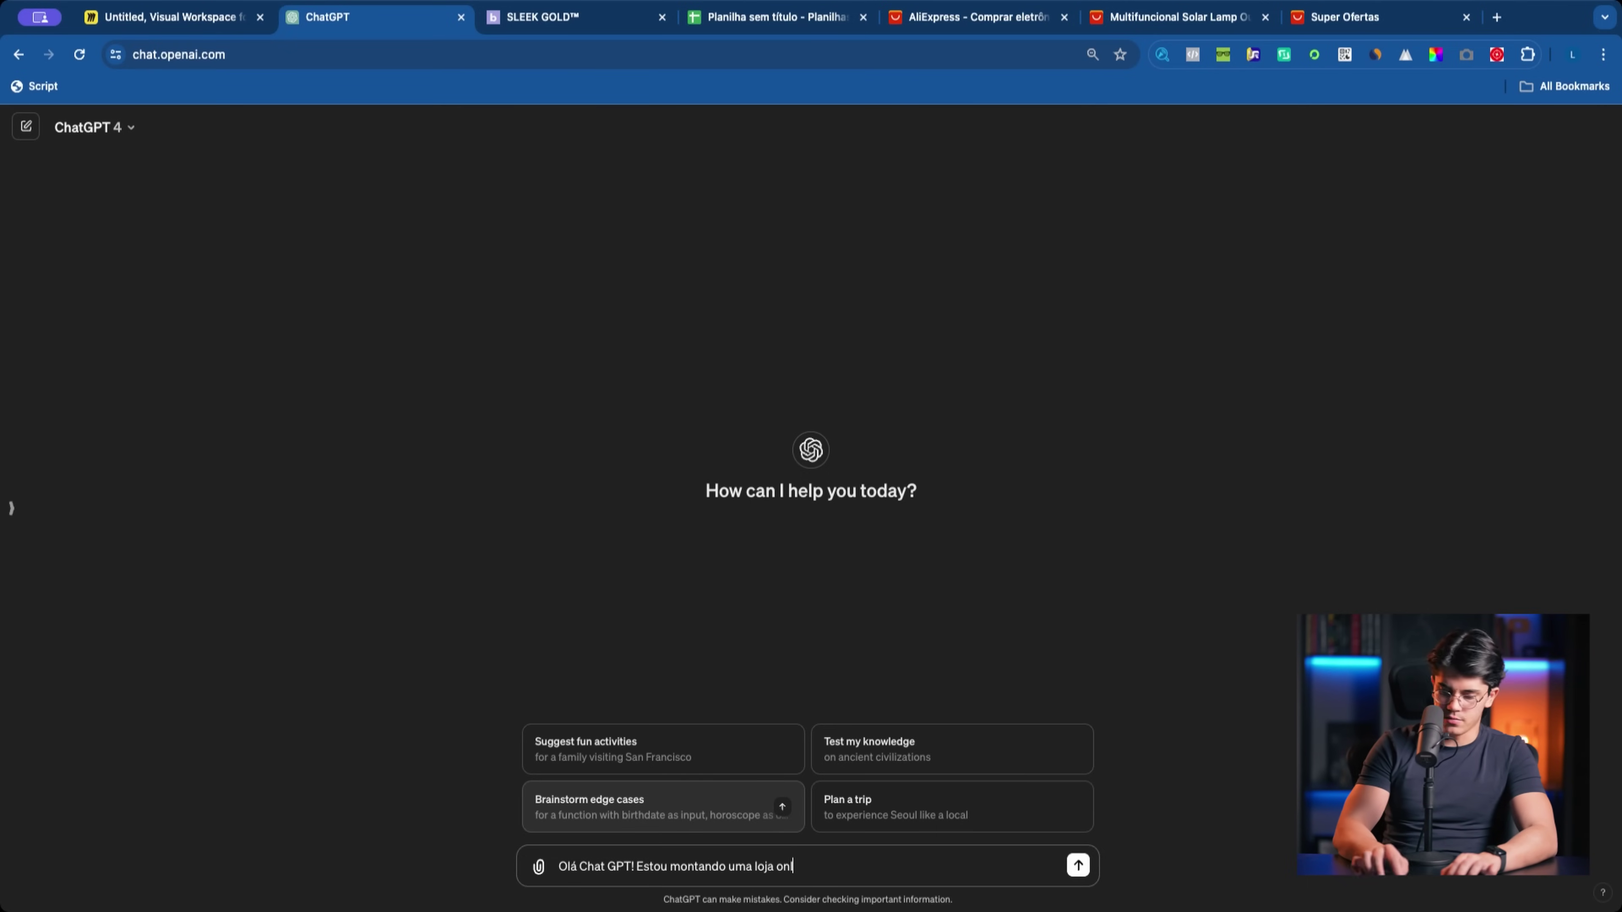
type("ine e preciso de ideia")
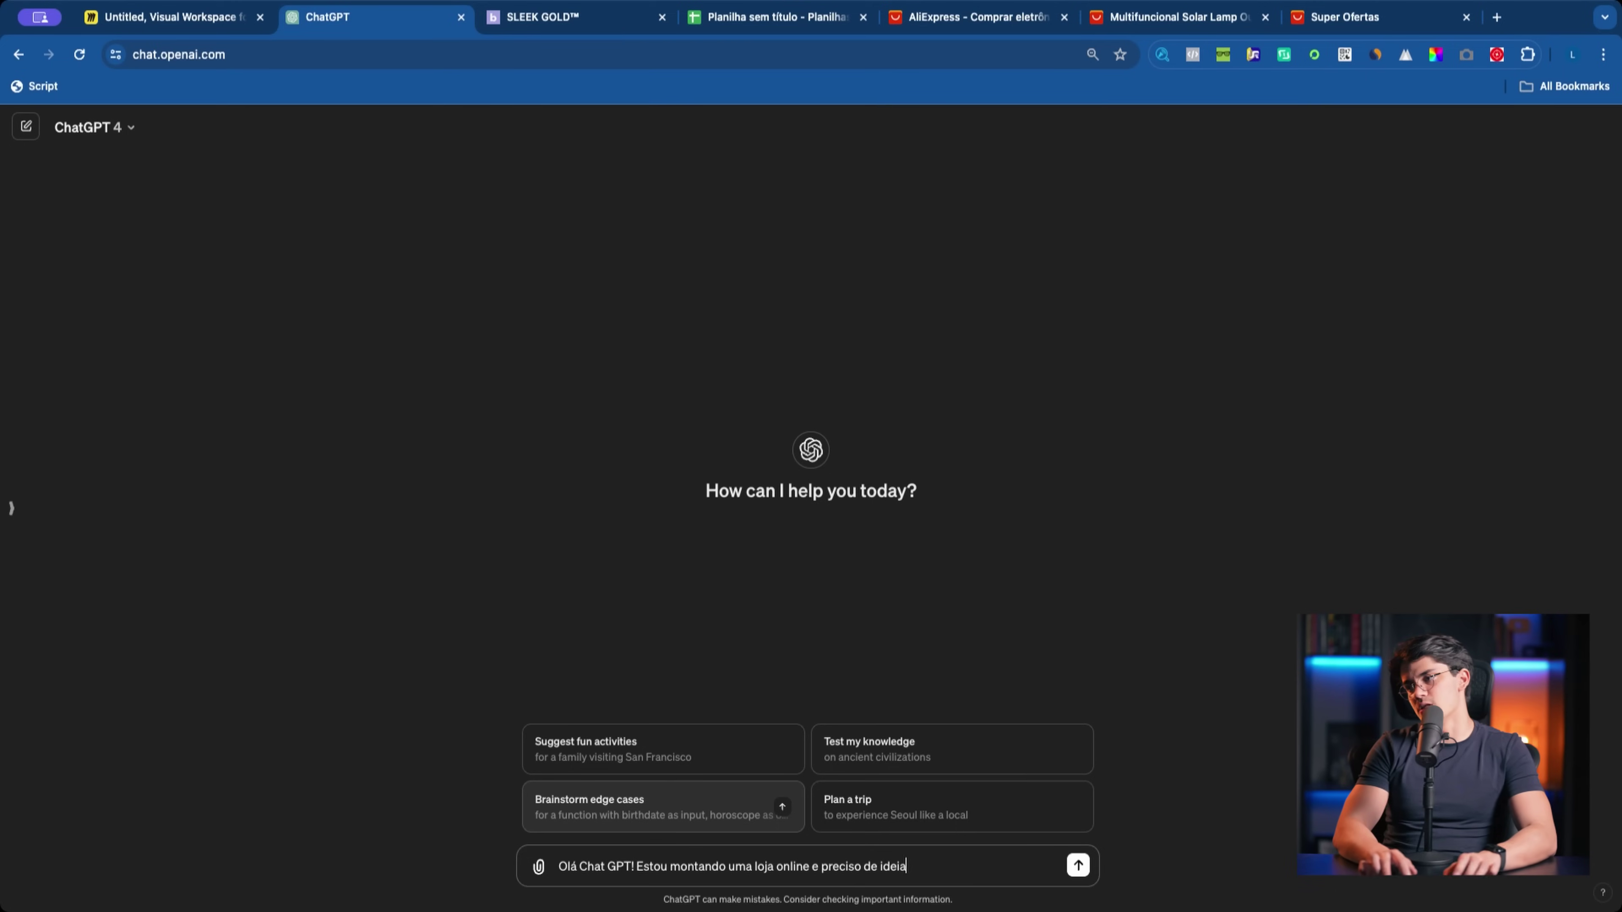
type("s para o nome")
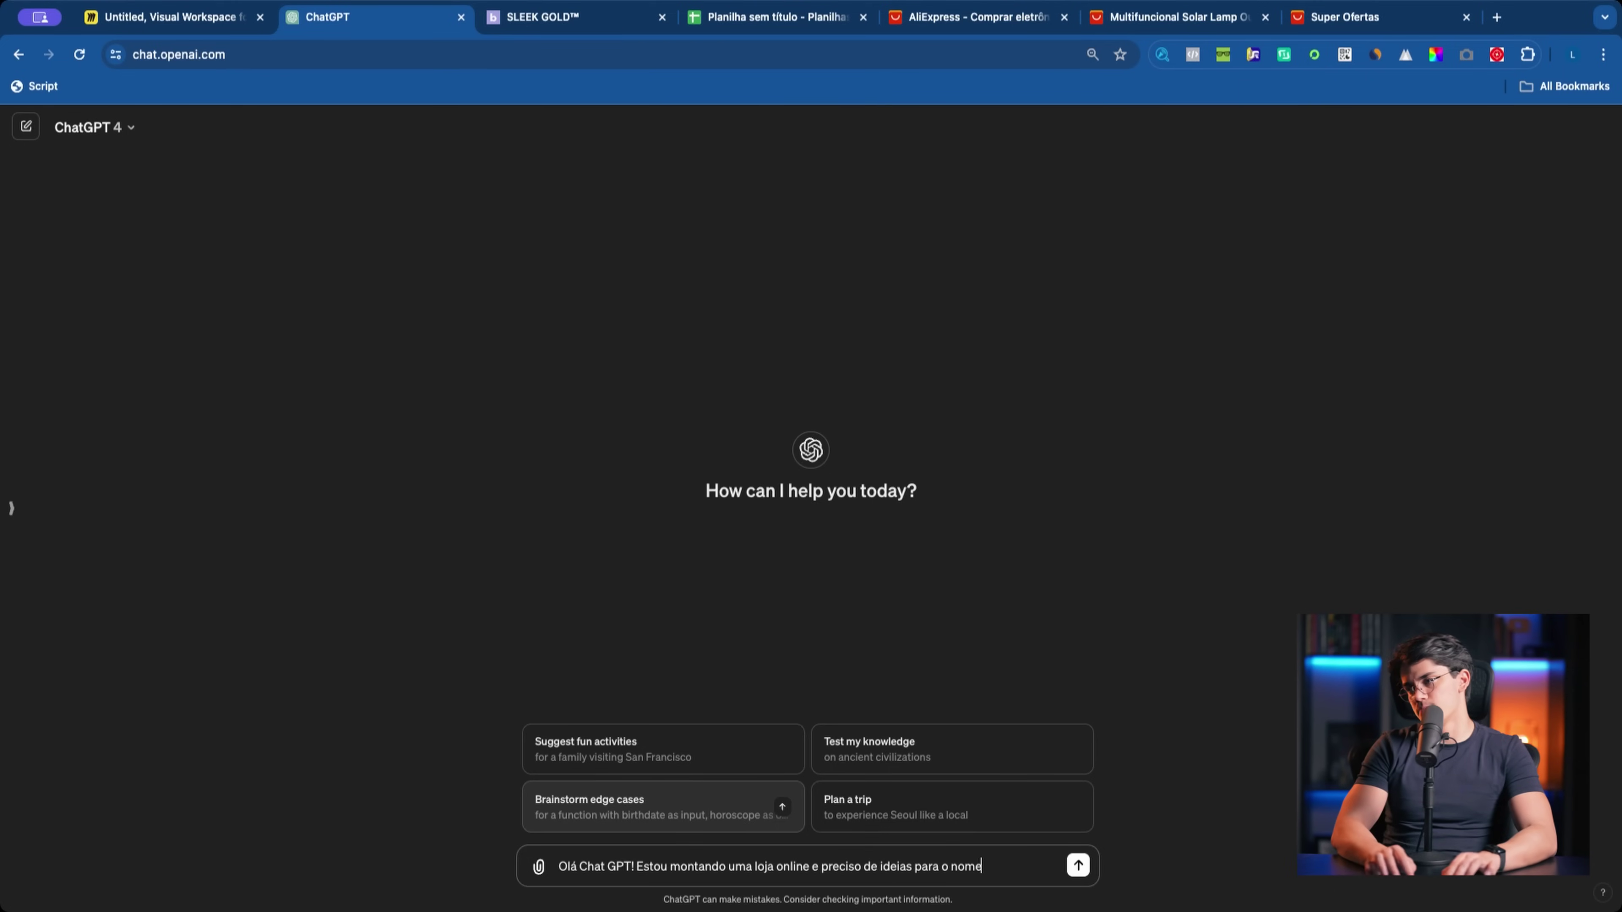
key("shift+Return")
key("shift+Return")
type("Não quero coisas tão co")
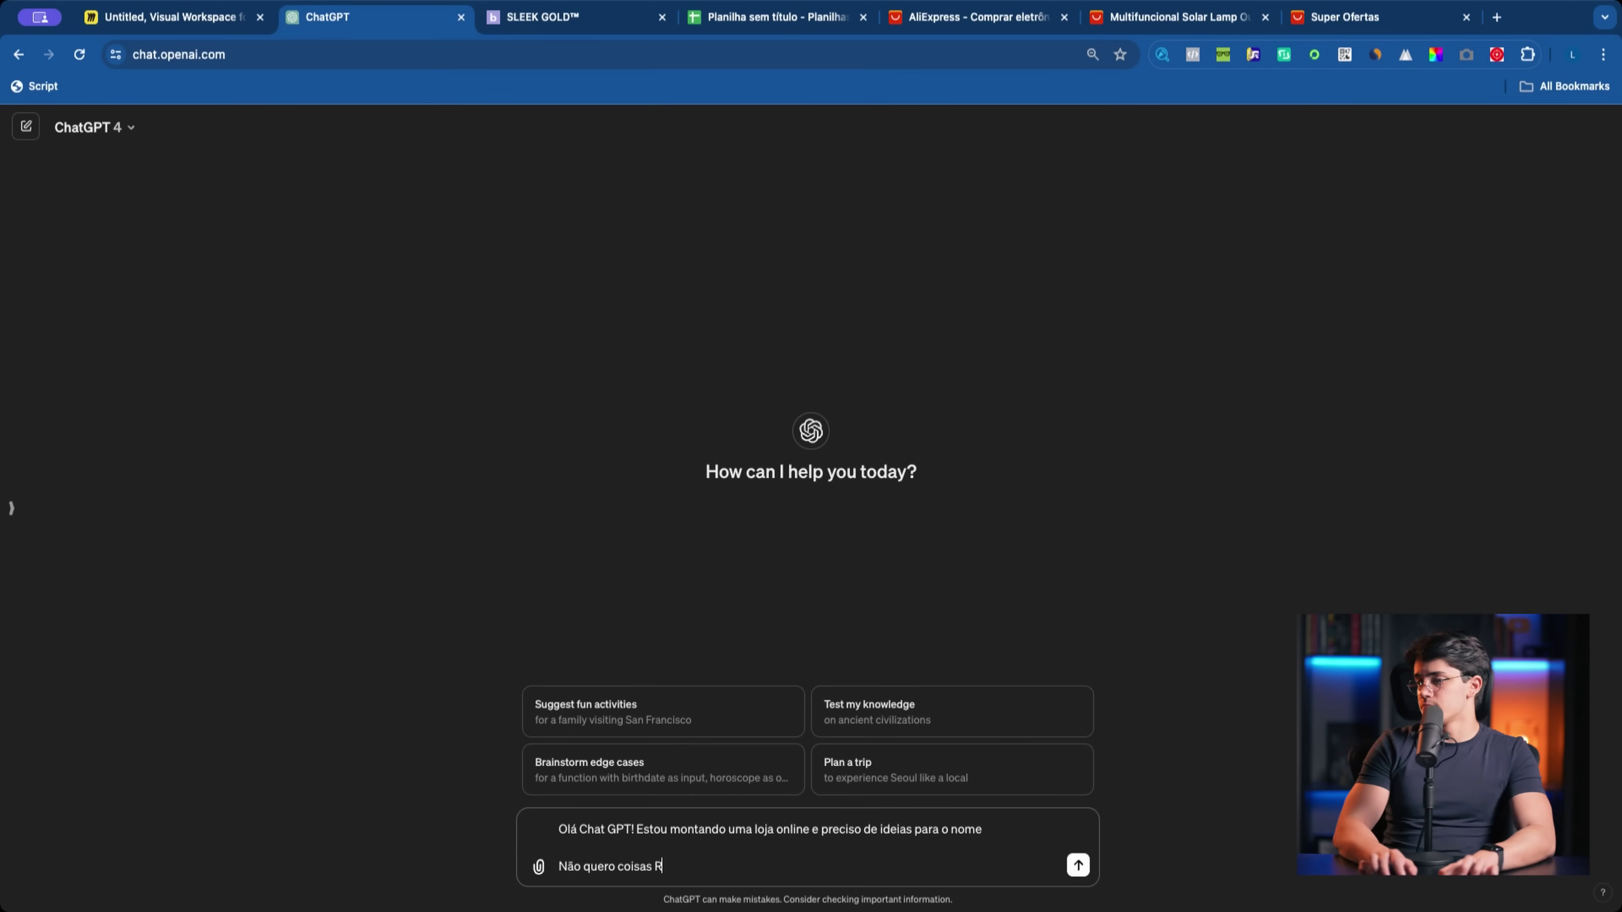
type("muns")
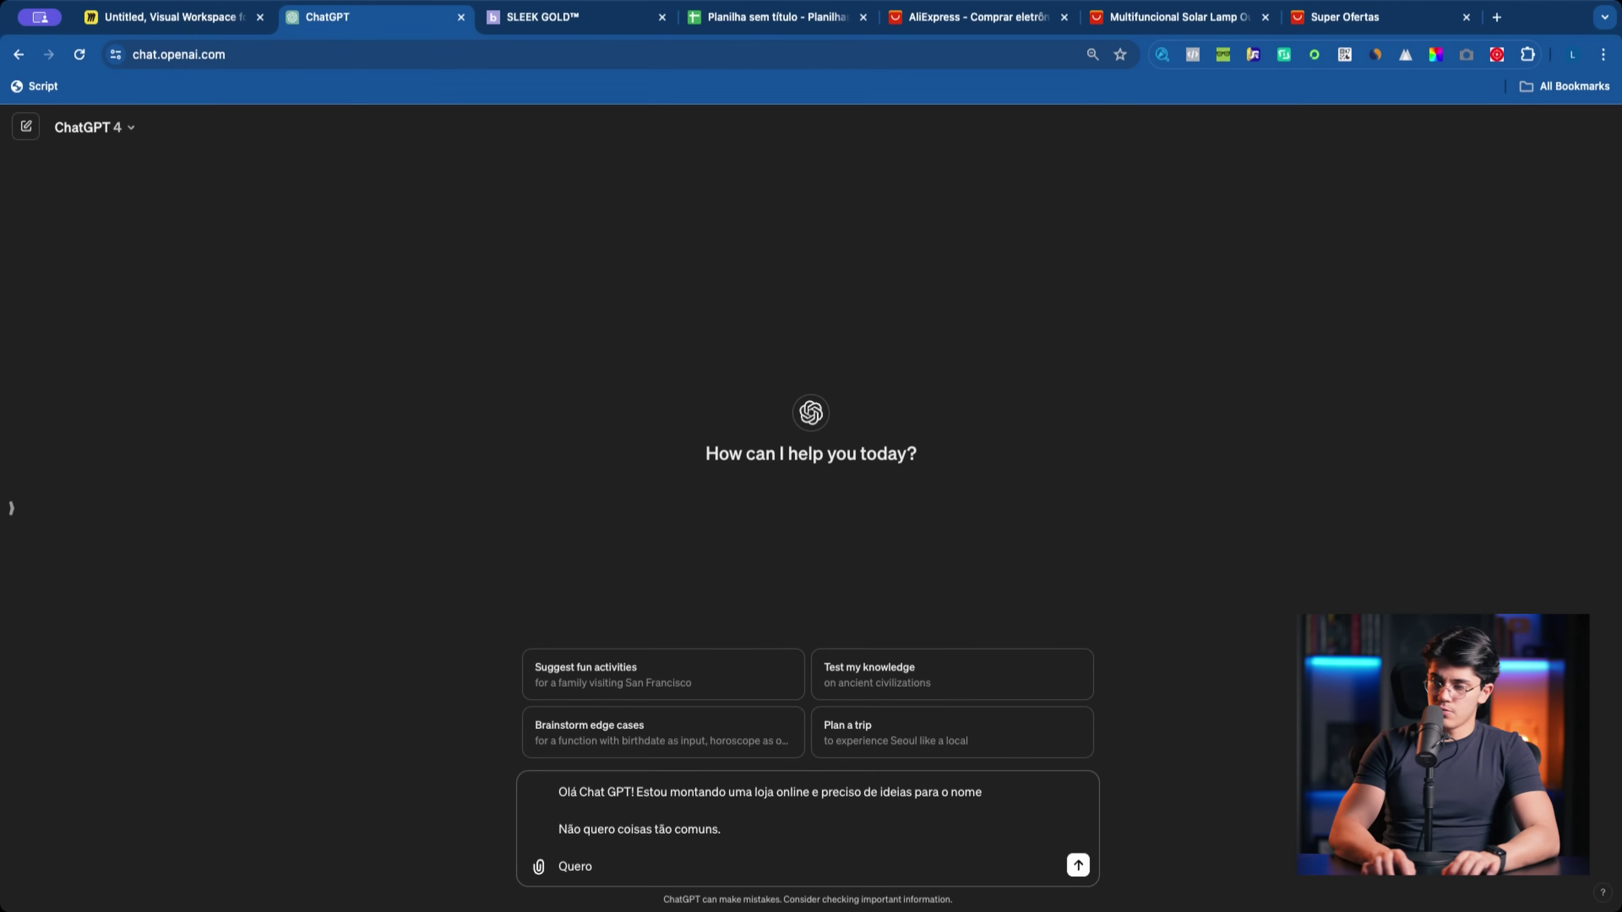
type("que")
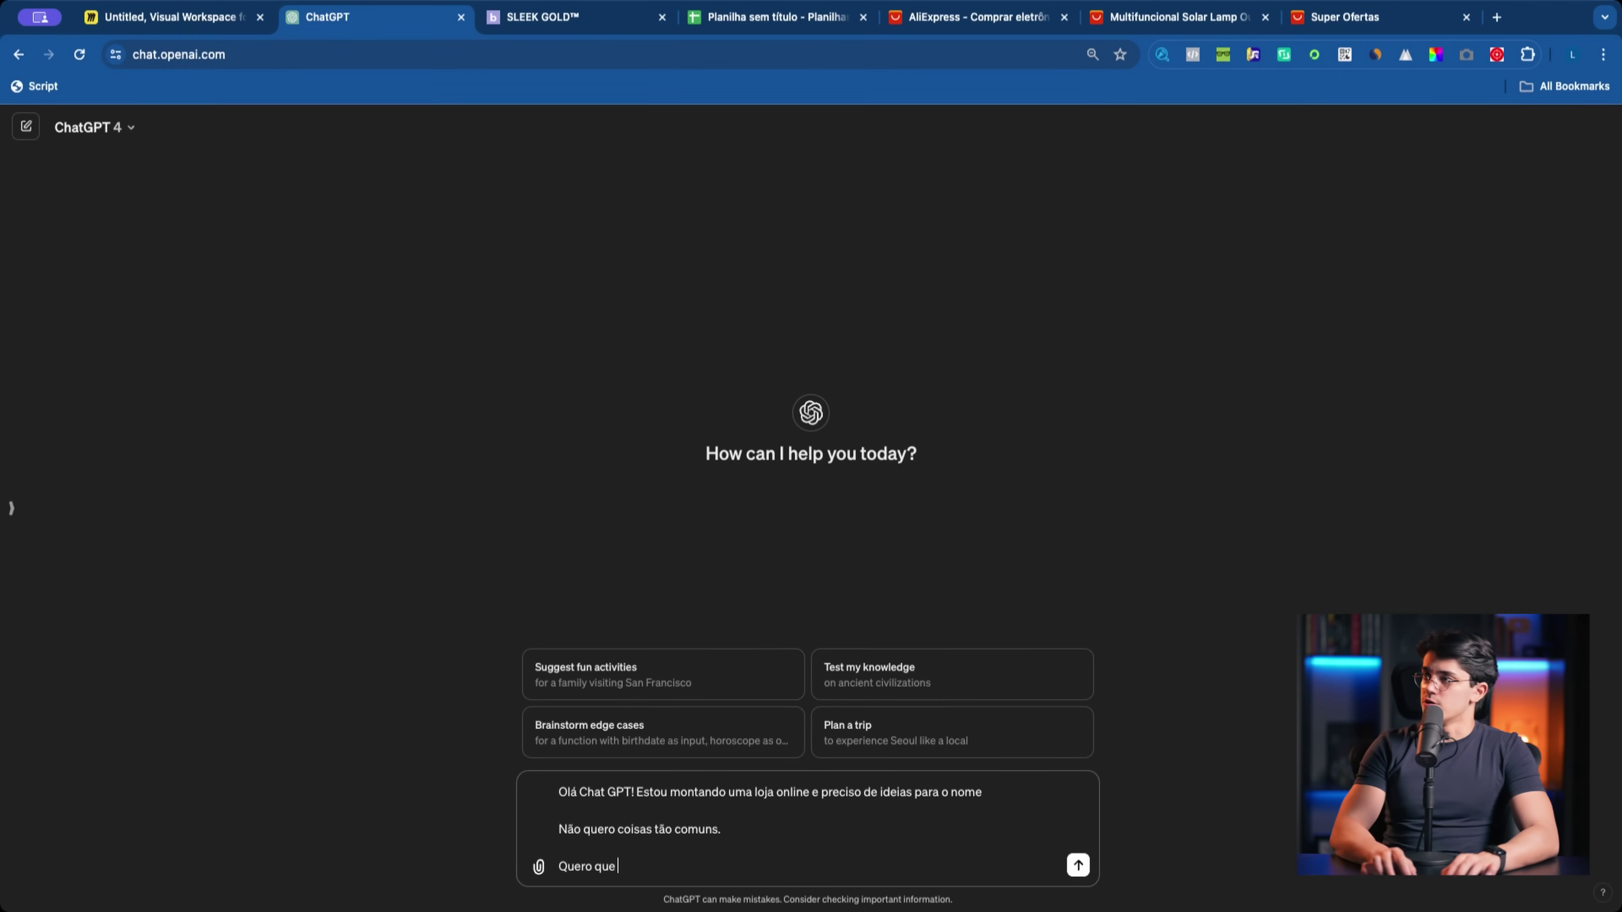
key("super+0")
type("minha loj")
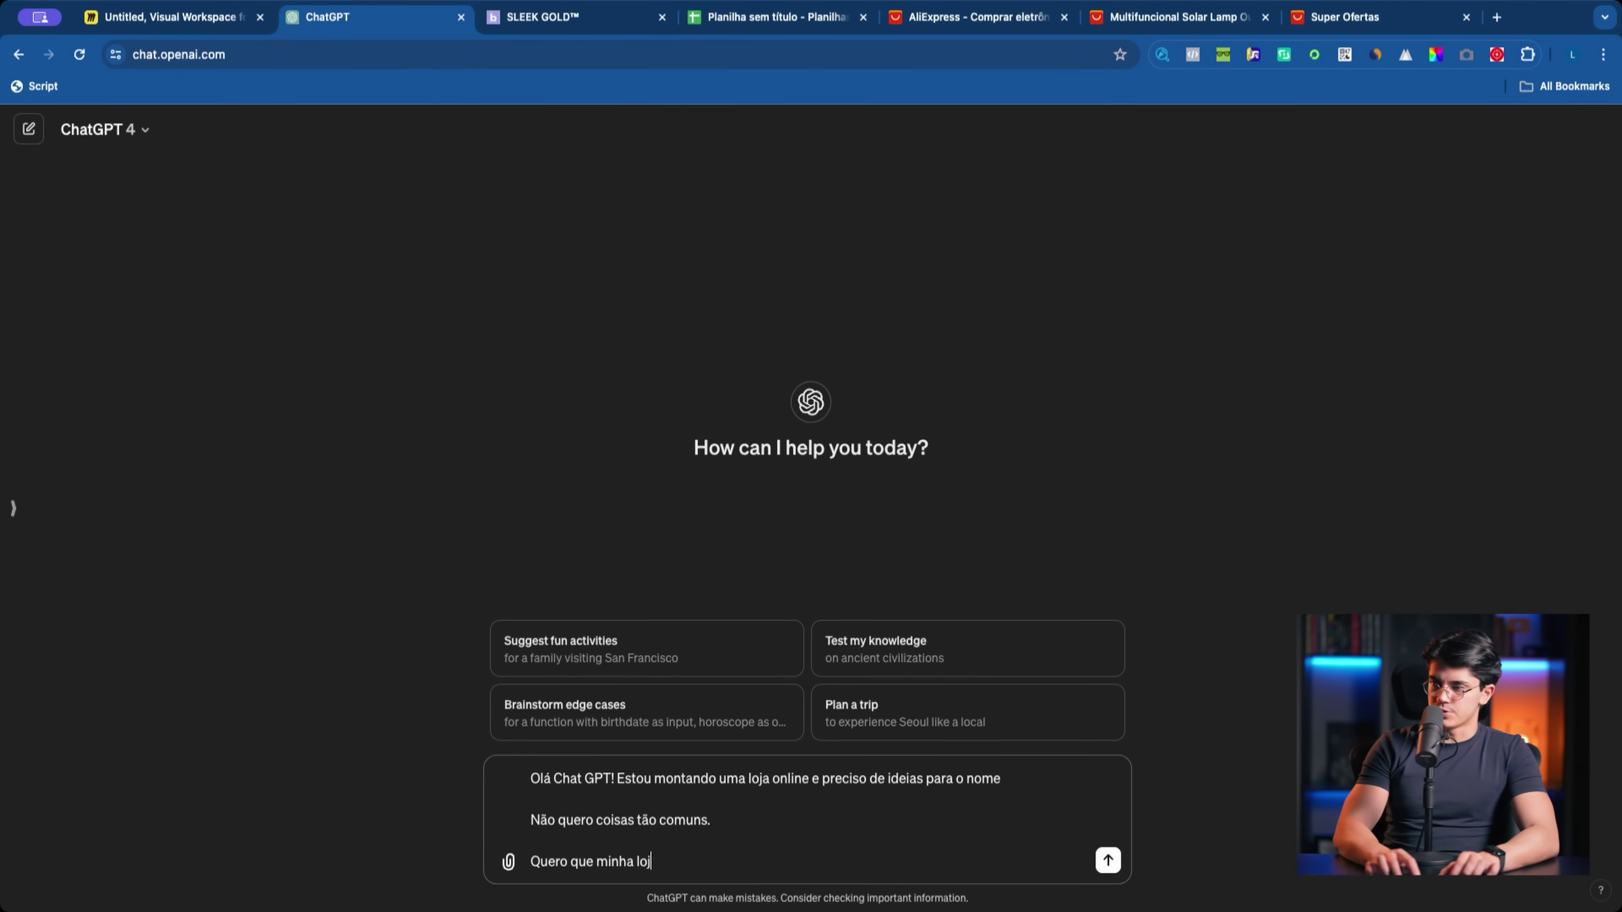
type("a pareconfiavel")
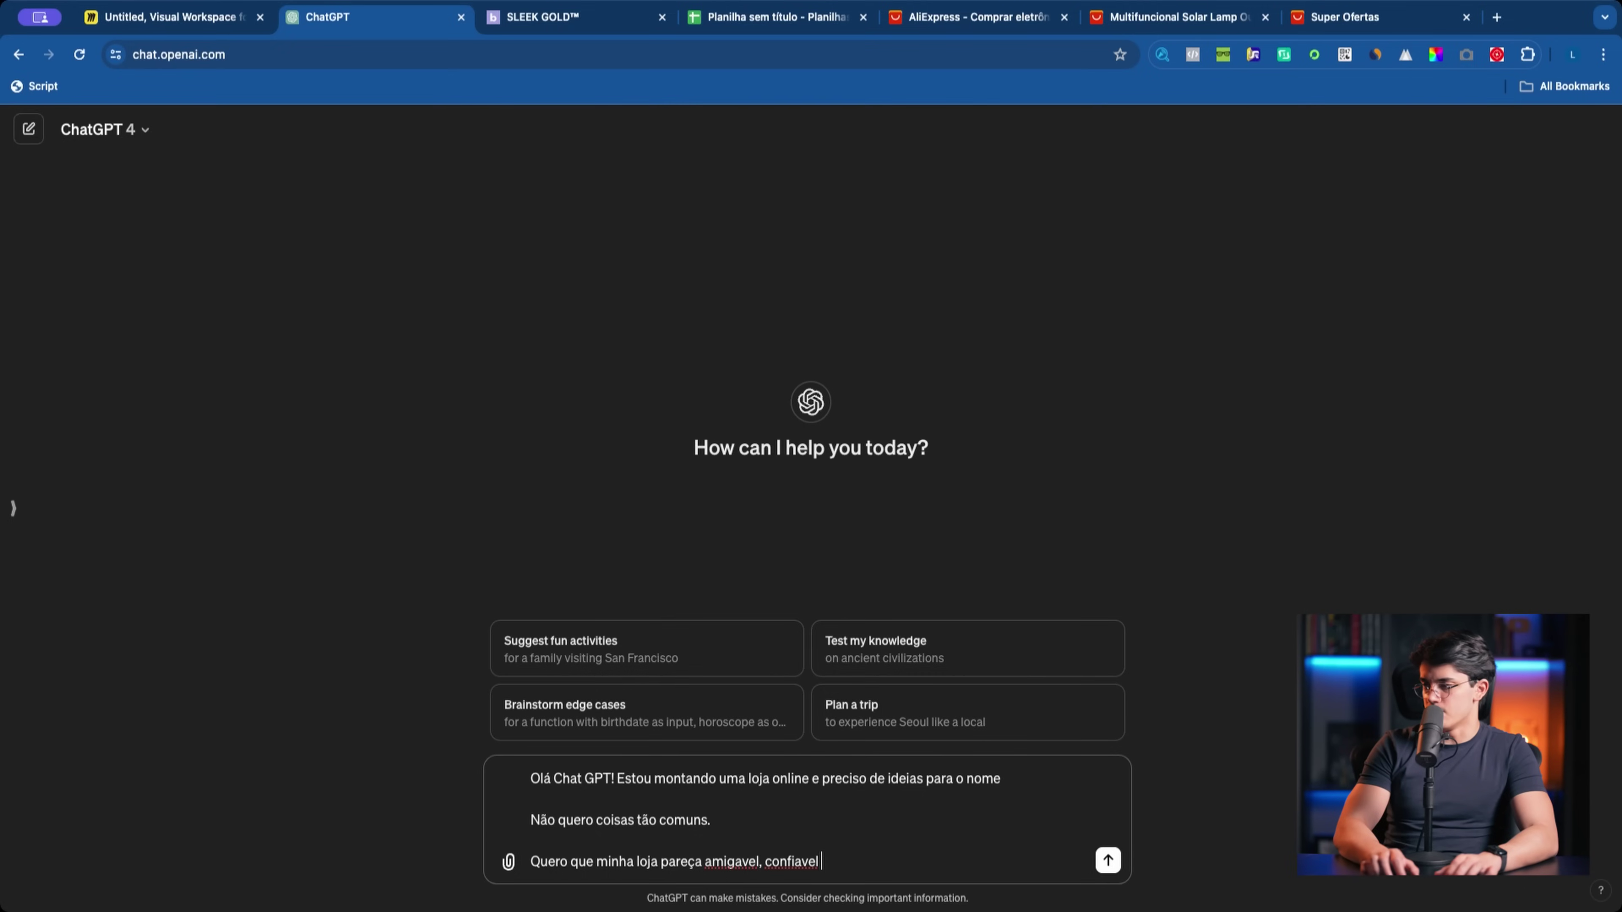
type("boa reputaç")
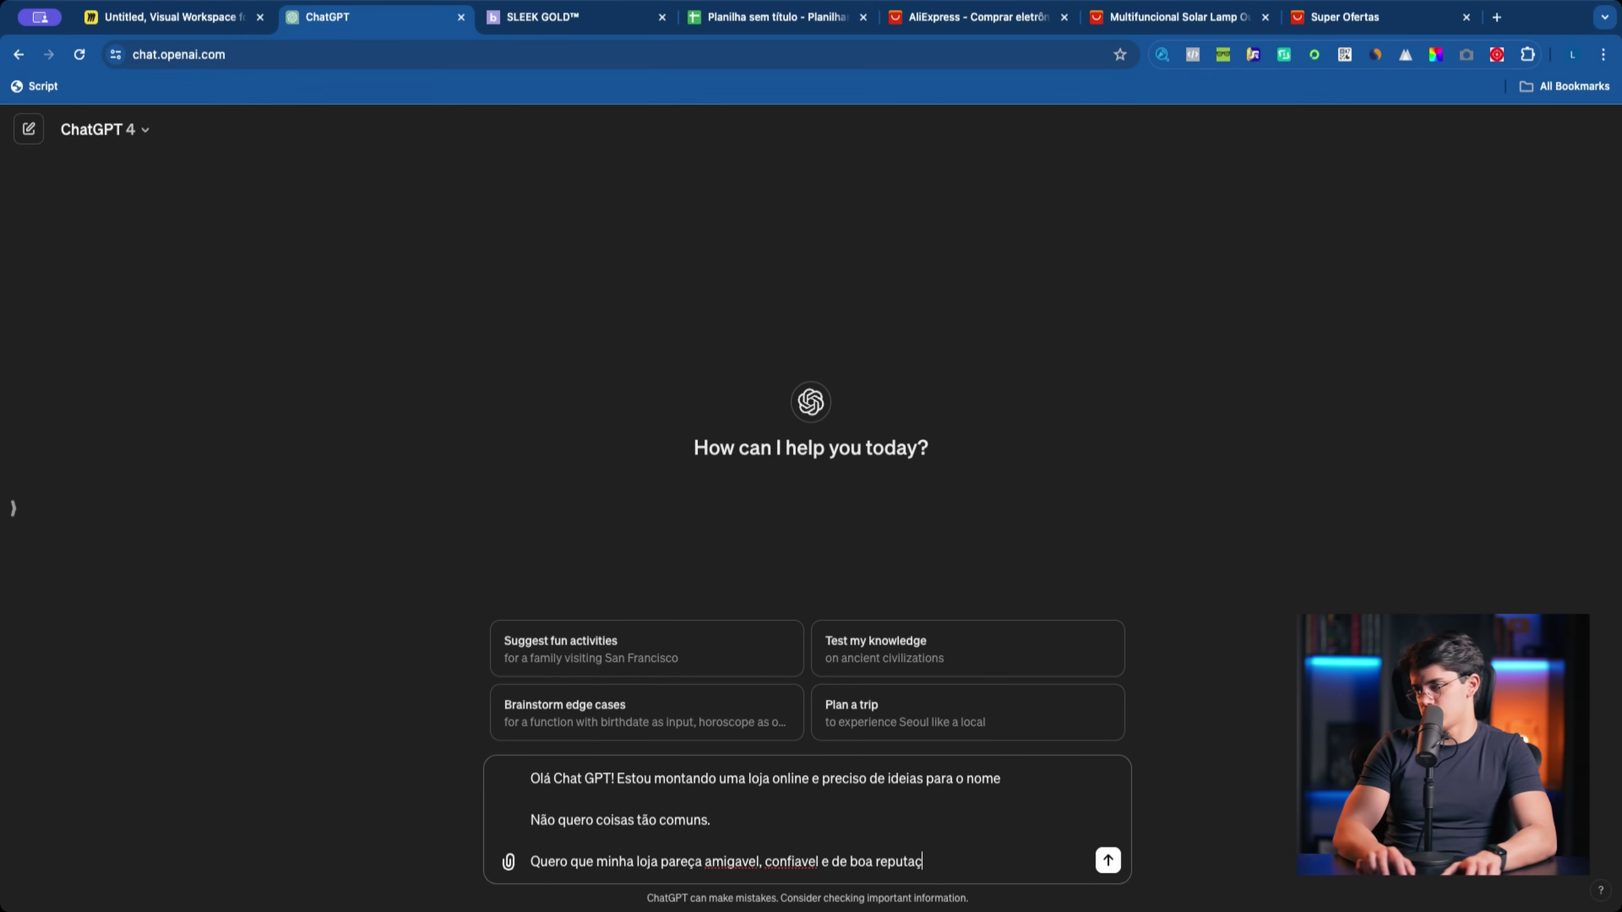
type("ão no mercado")
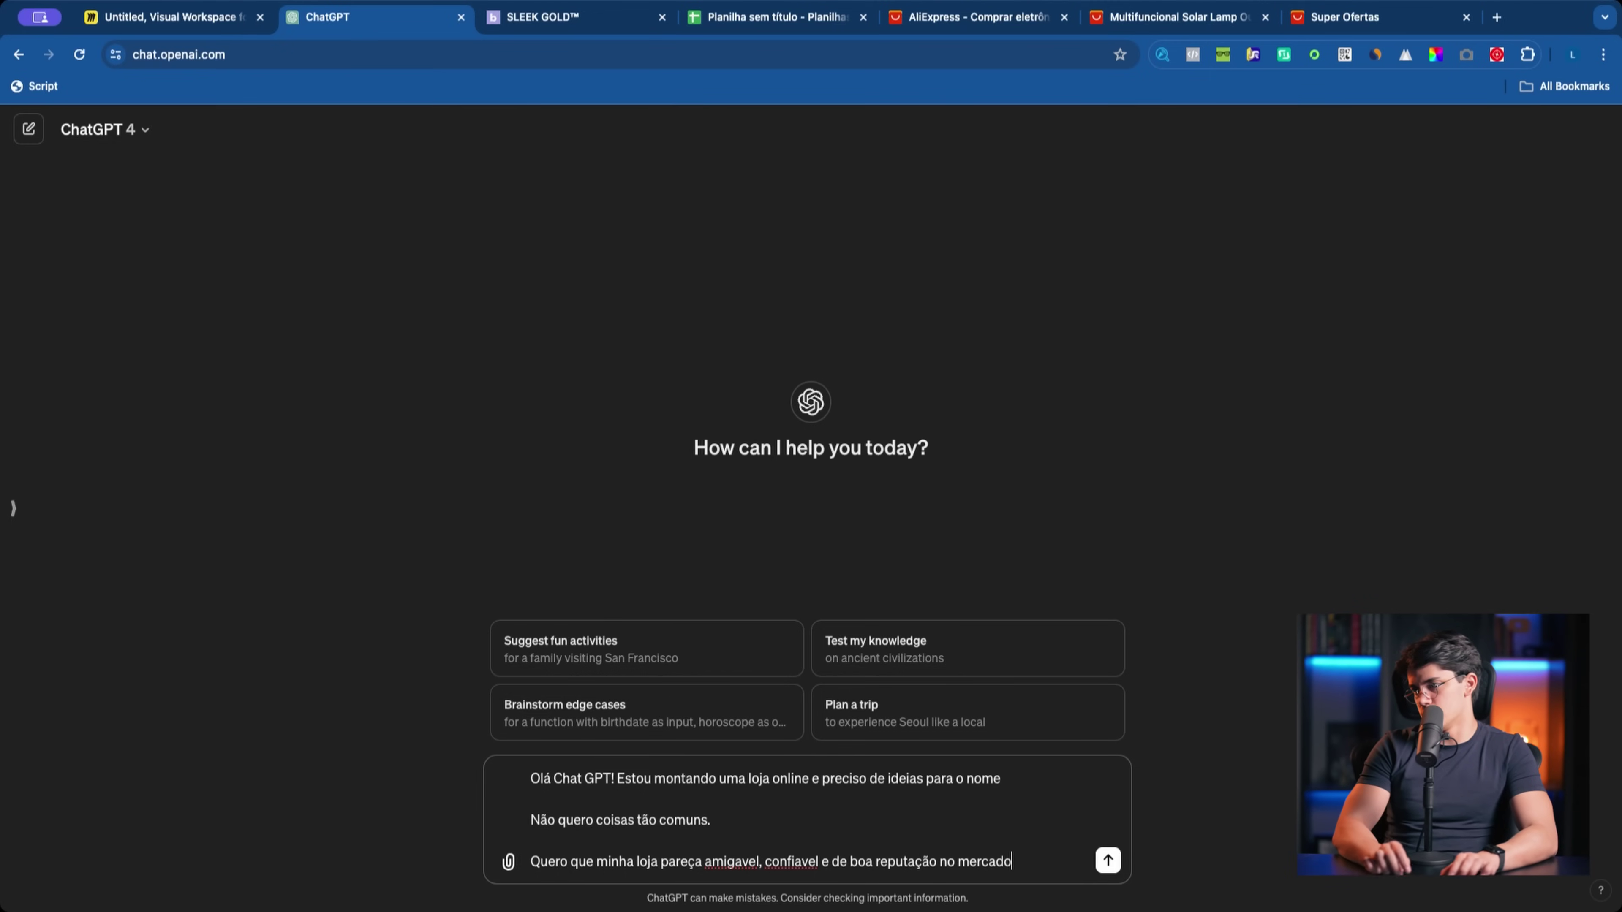
type(". Um nome, que n˜")
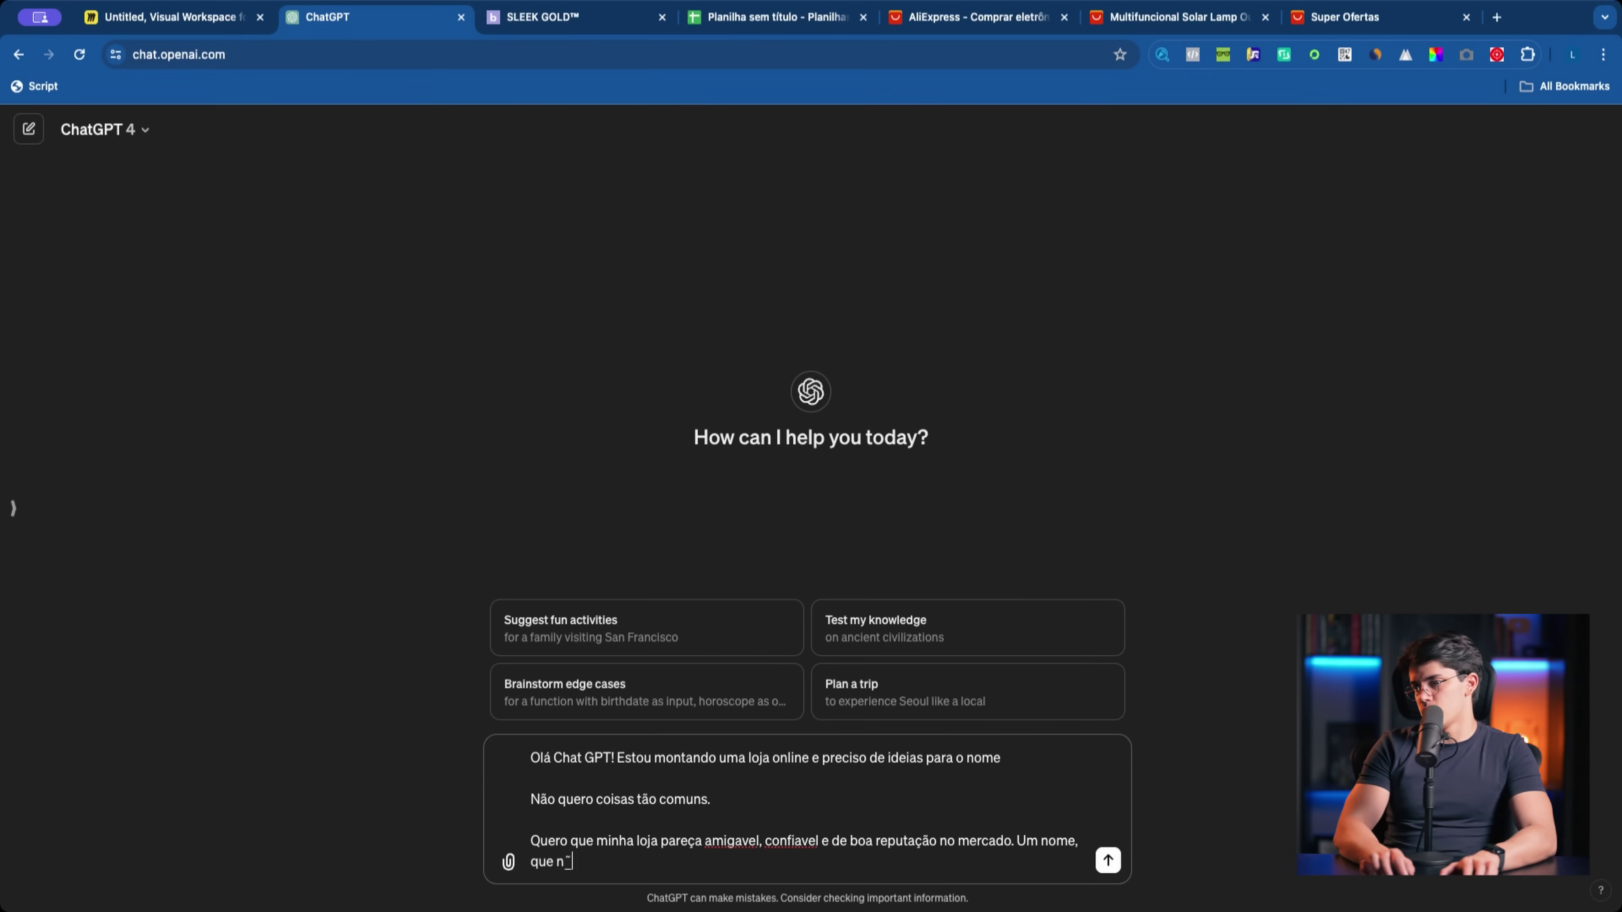
key("alt+BackSpace")
key("alt+BackSpace")
key("alt+BackSpace")
key("alt+BackSpace")
key("alt+BackSpace")
key("shift+Return")
key("shift+Return")
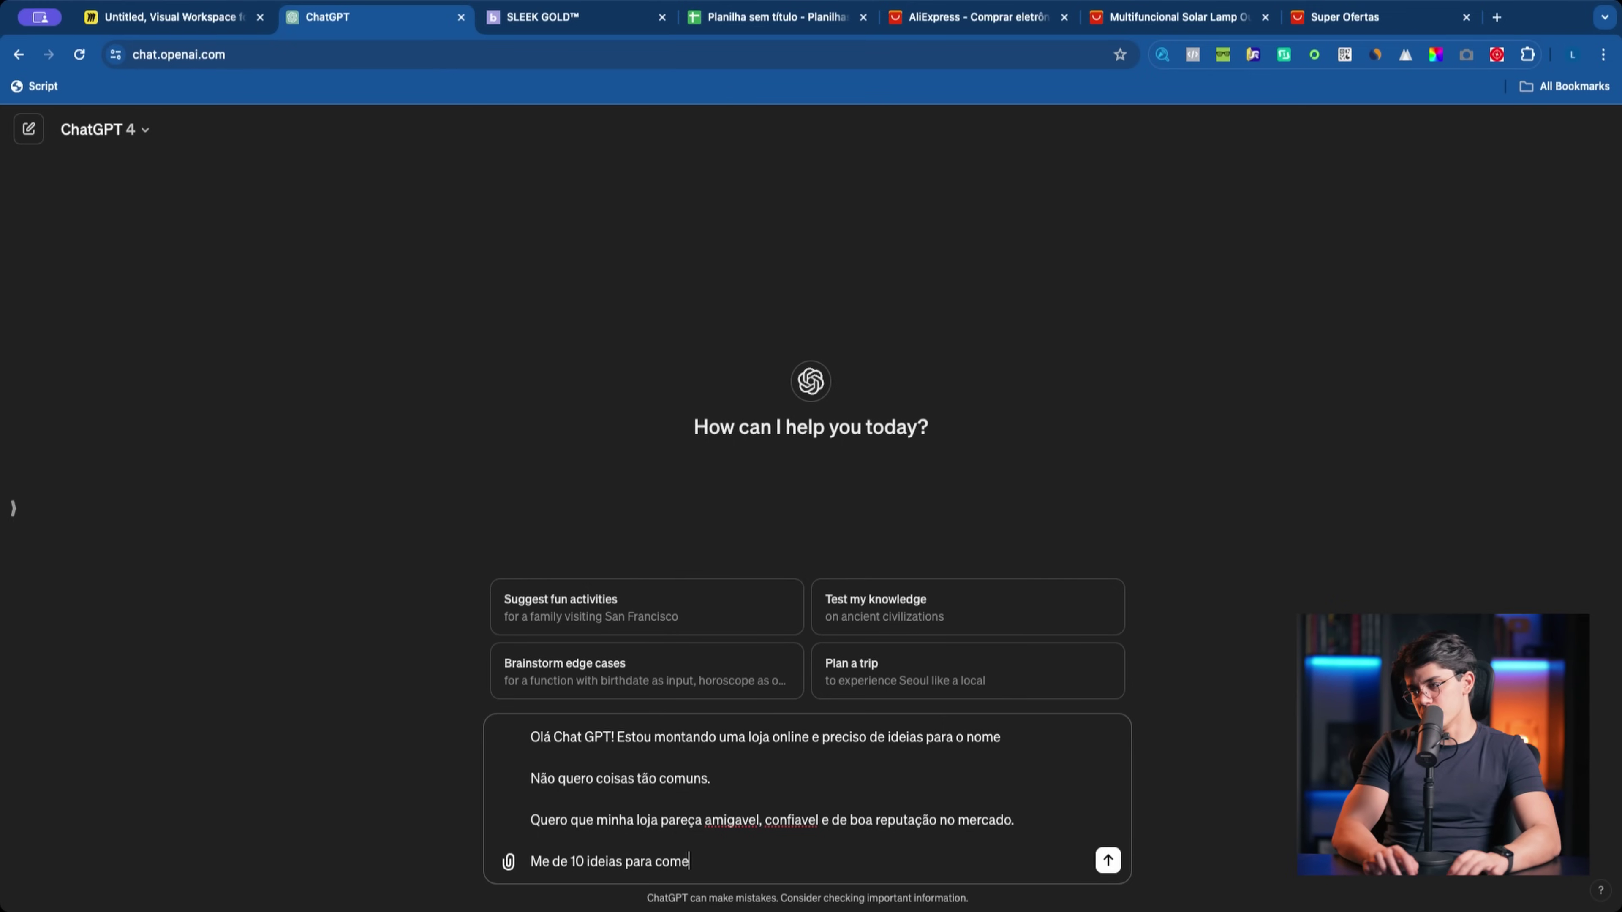
key("Return")
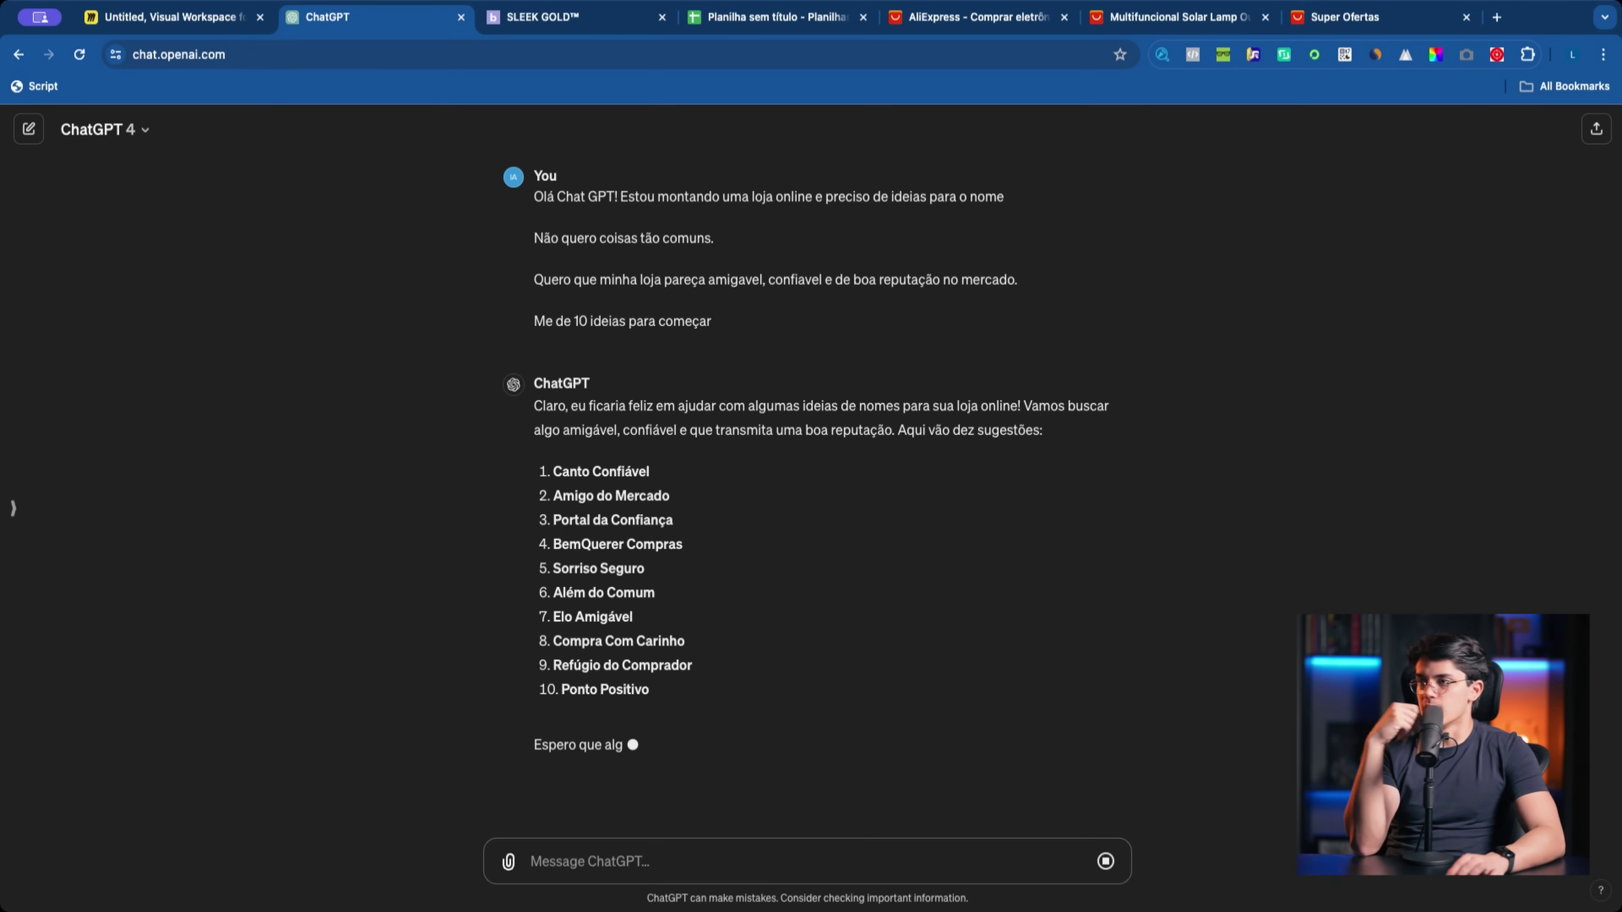
Step: Review the first list, highlighting names like Amigo do Mercado, Sorriso Seguro and Refúgio do Comprador
left_click_drag(465, 482, 666, 488)
left_click_drag(544, 515, 668, 538)
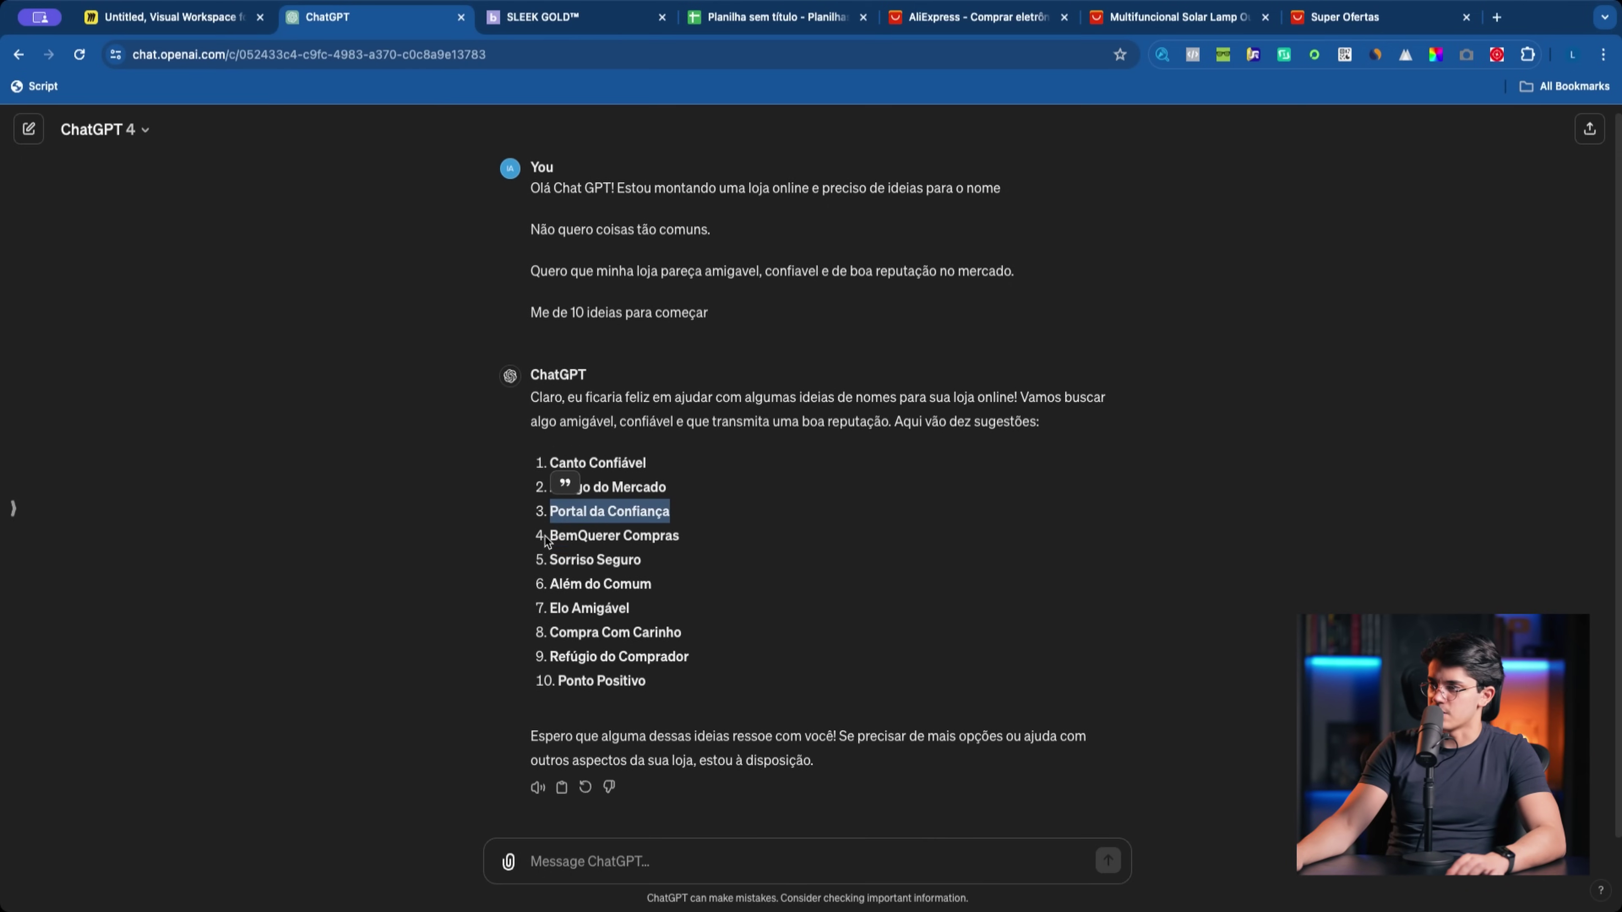
left_click_drag(546, 541, 713, 558)
left_click_drag(547, 562, 663, 622)
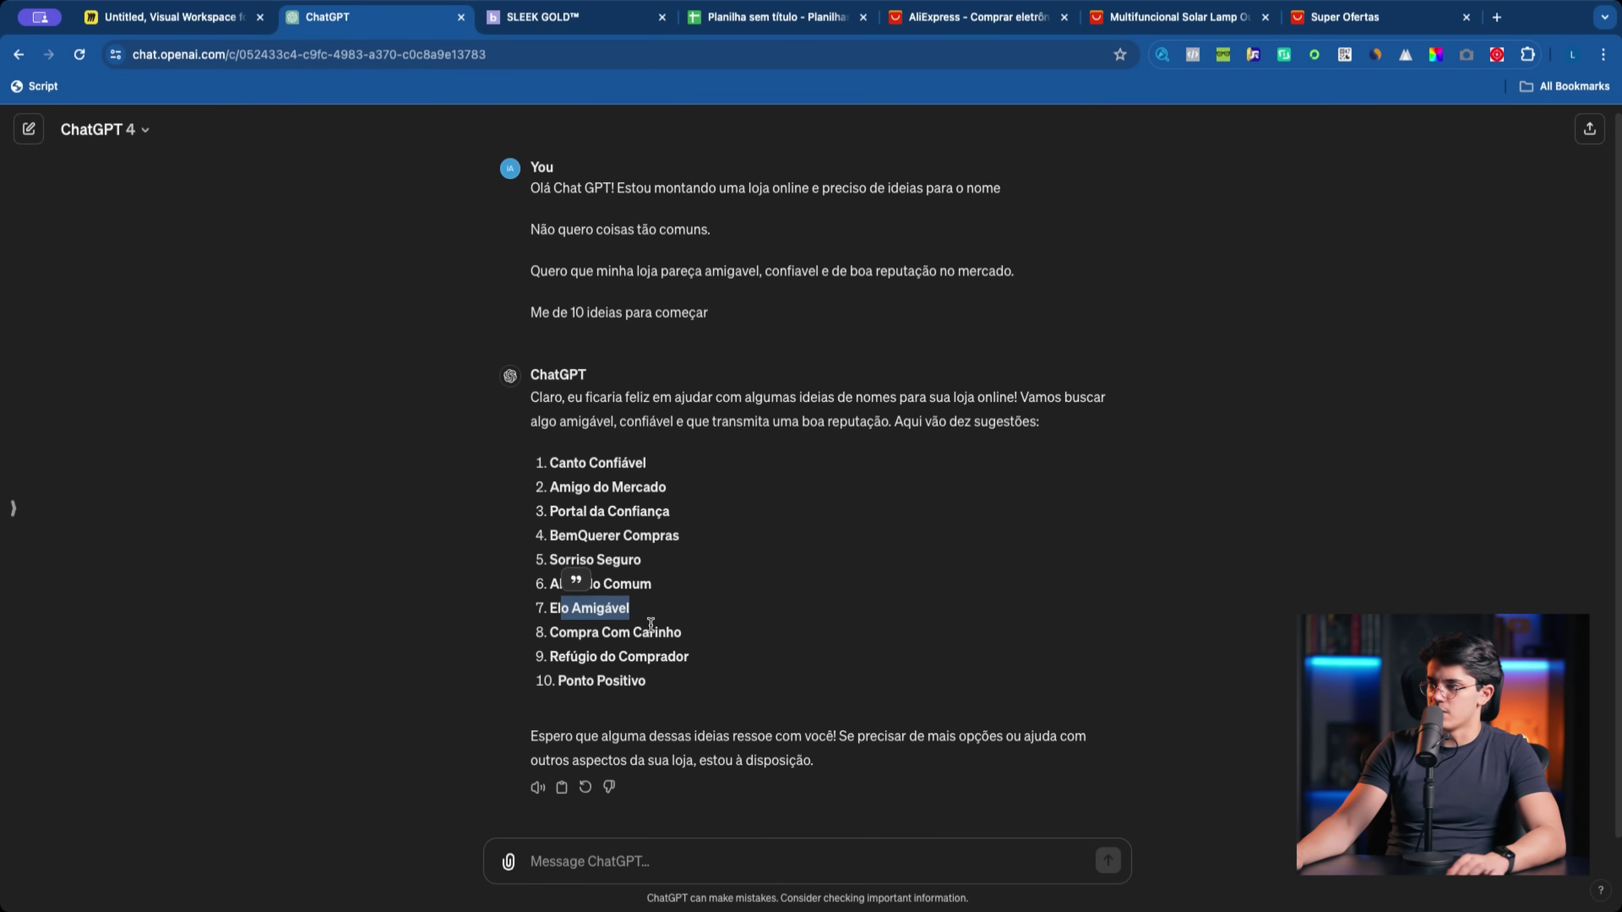
left_click_drag(541, 634, 689, 642)
left_click_drag(549, 664, 548, 635)
left_click(654, 671)
Step: Ask ChatGPT for 10 more catchy, easy-to-remember names that may include English words
type("e")
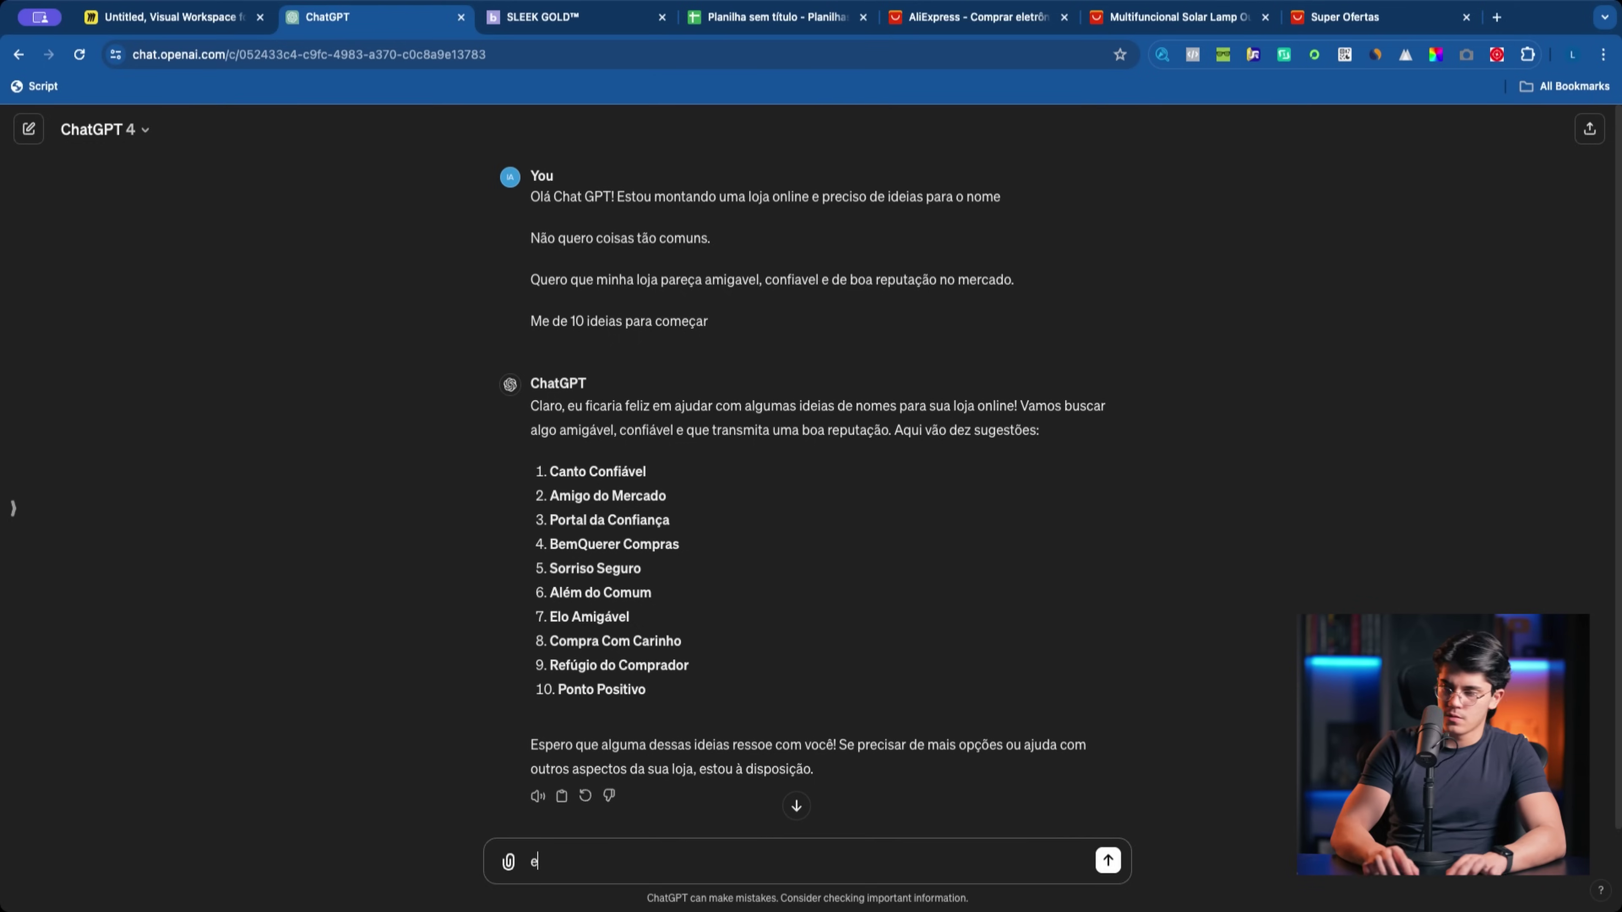
key("BackSpace")
type("Me faça ma")
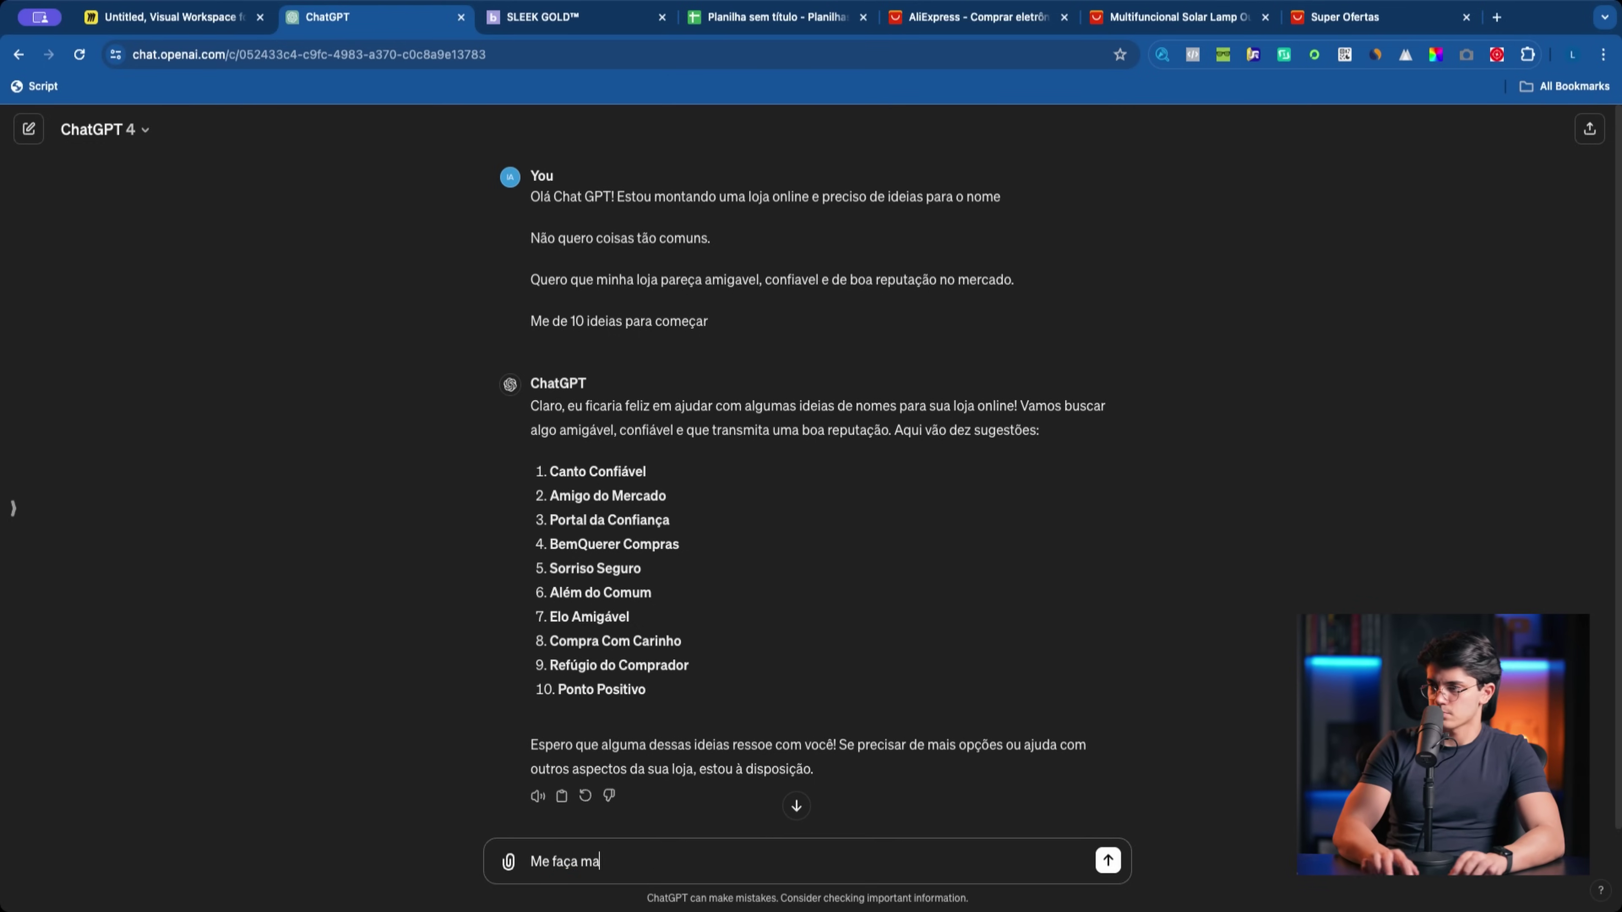
type("is 10 ideias, e você pode ficar livre para misturar palavras ou usar palavras em")
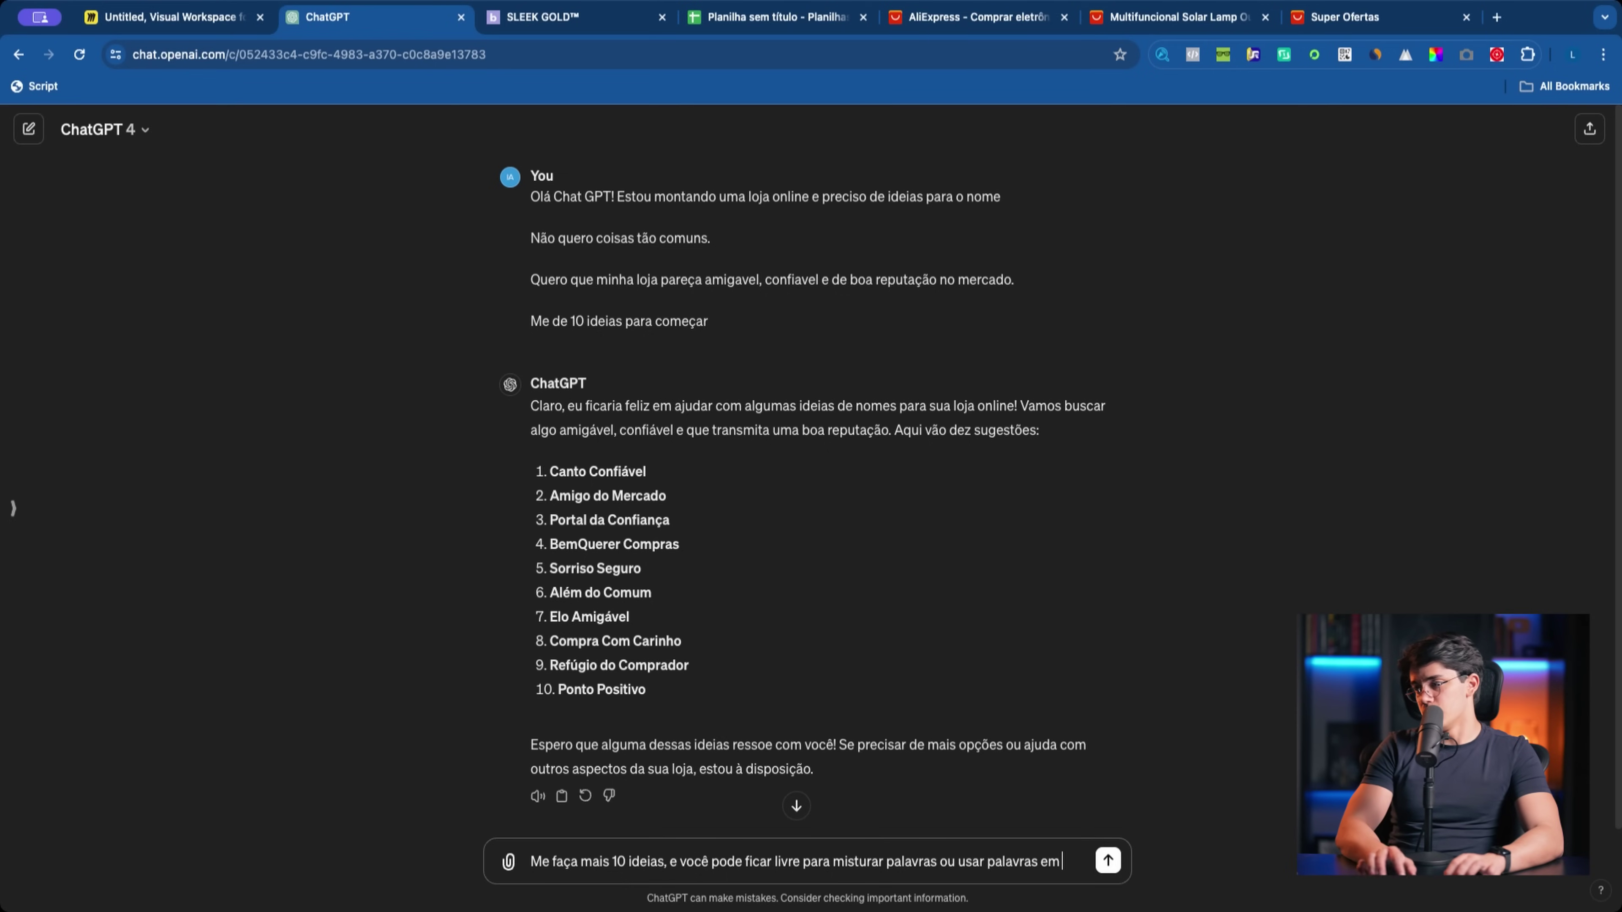
type("les, desde que tenha uma fonetica agradavel e seja facil de e")
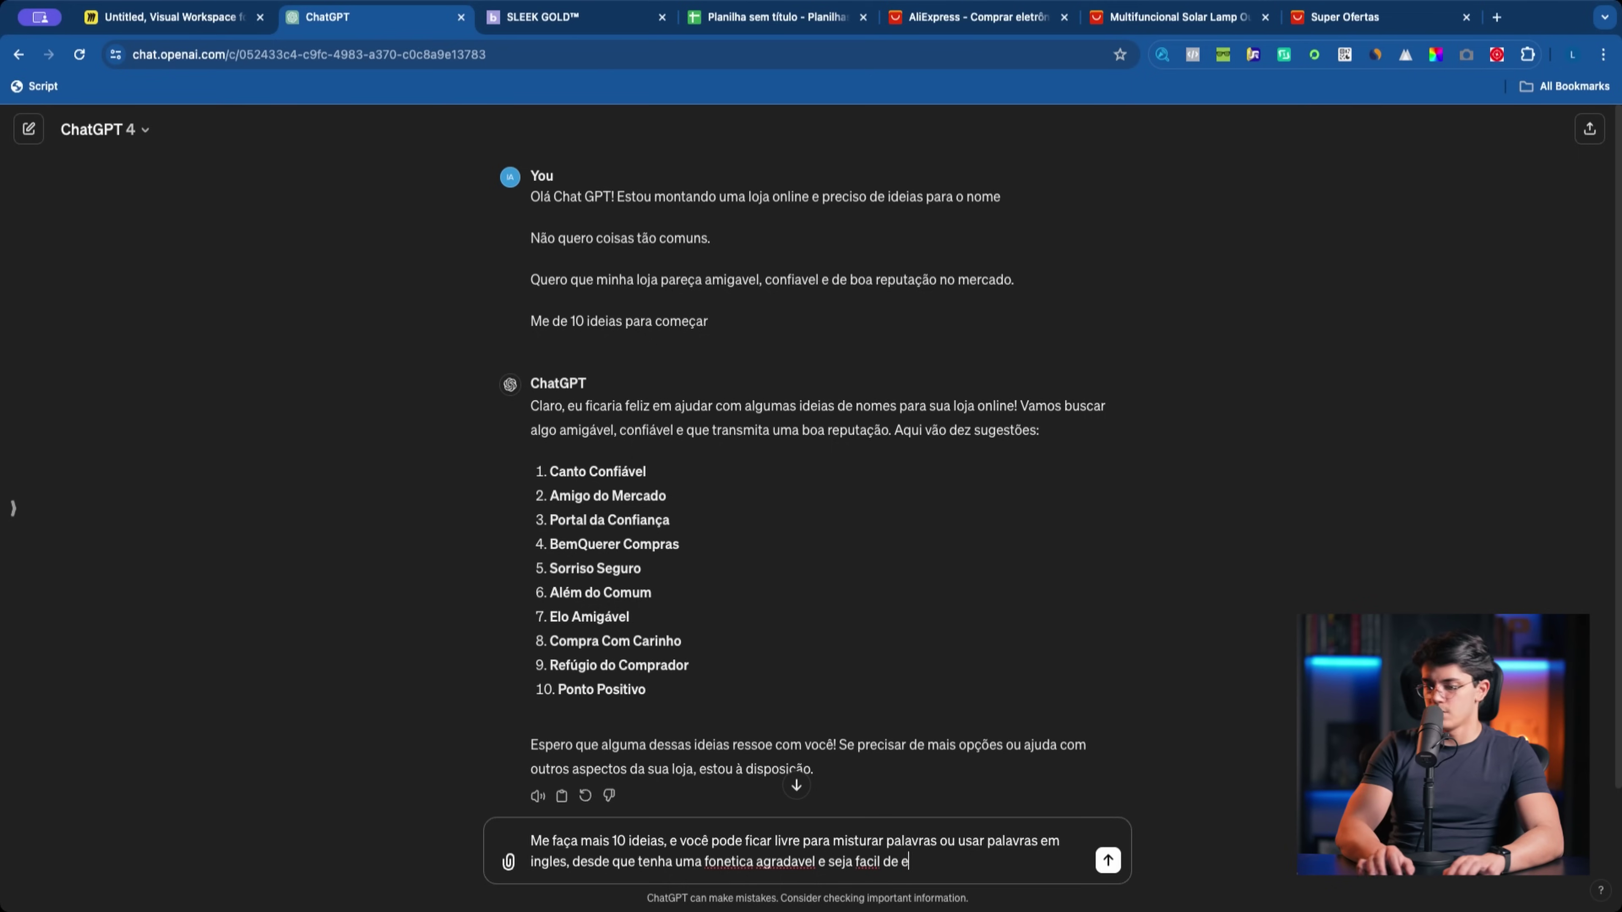
key("BackSpace")
type("lembra")
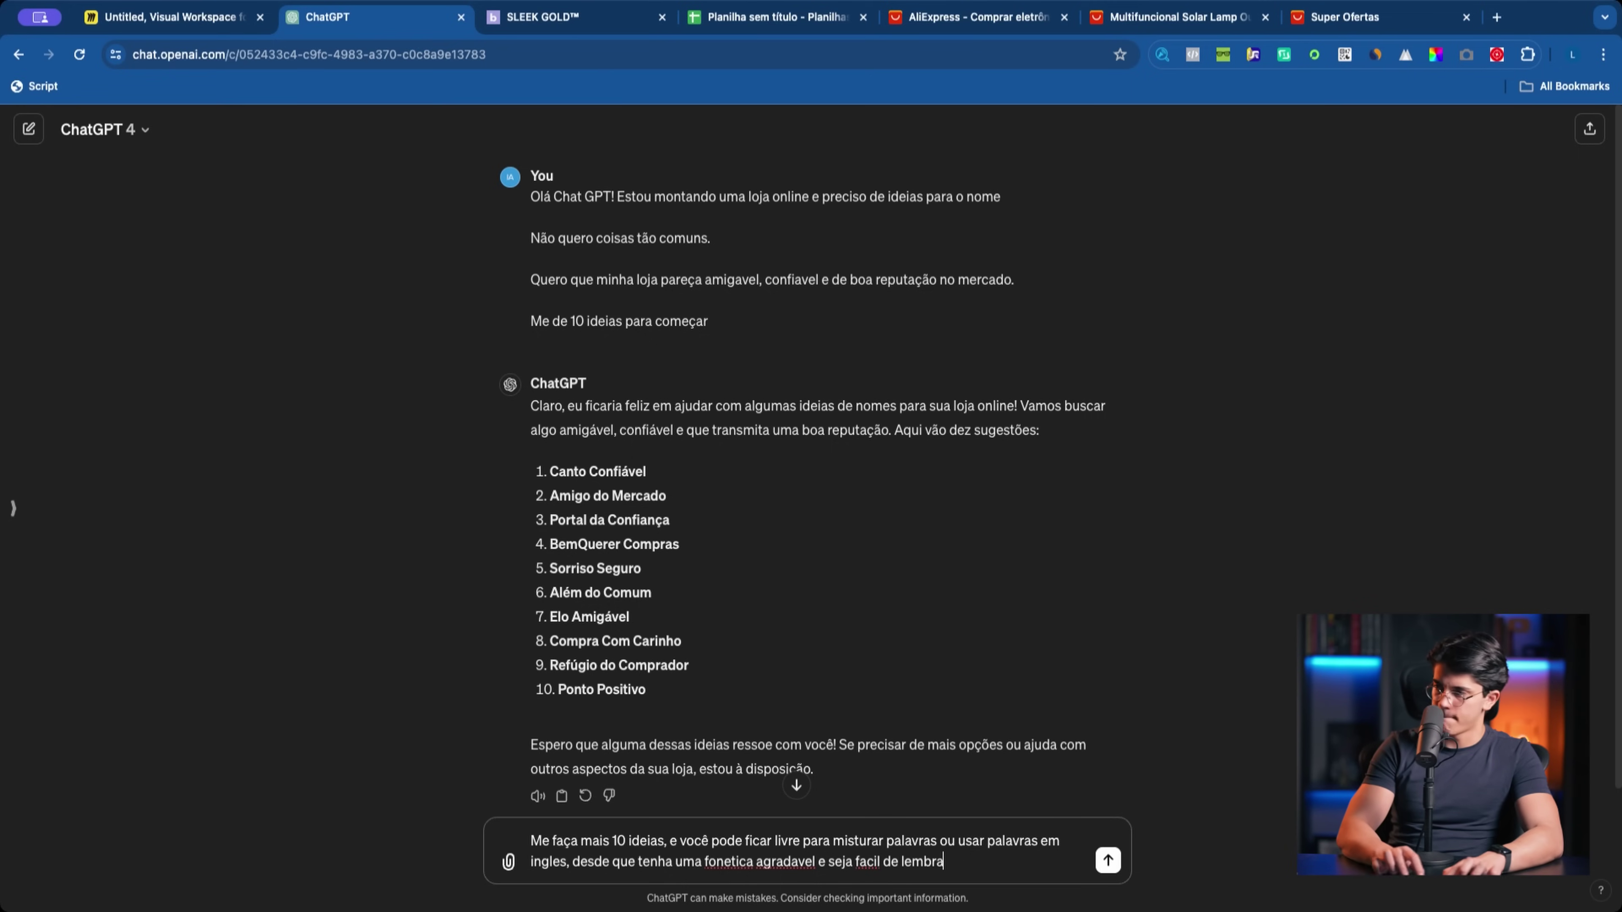
type("r")
key("Return")
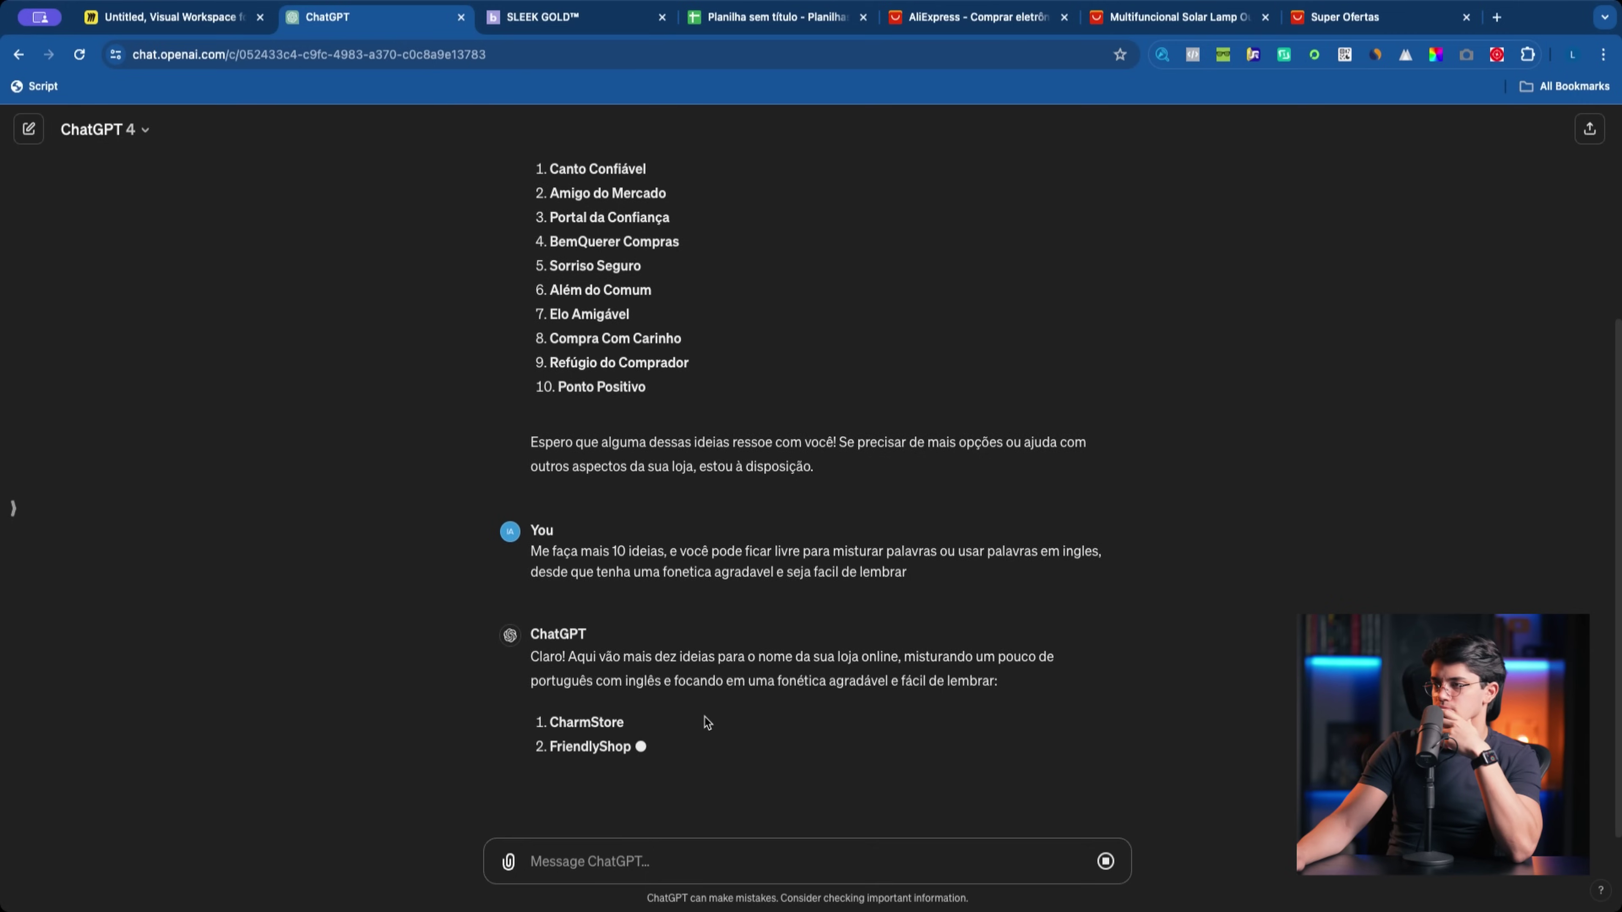
Step: Scroll through and review ChatGPT's second list of name ideas
scroll(703, 719, "up", 5)
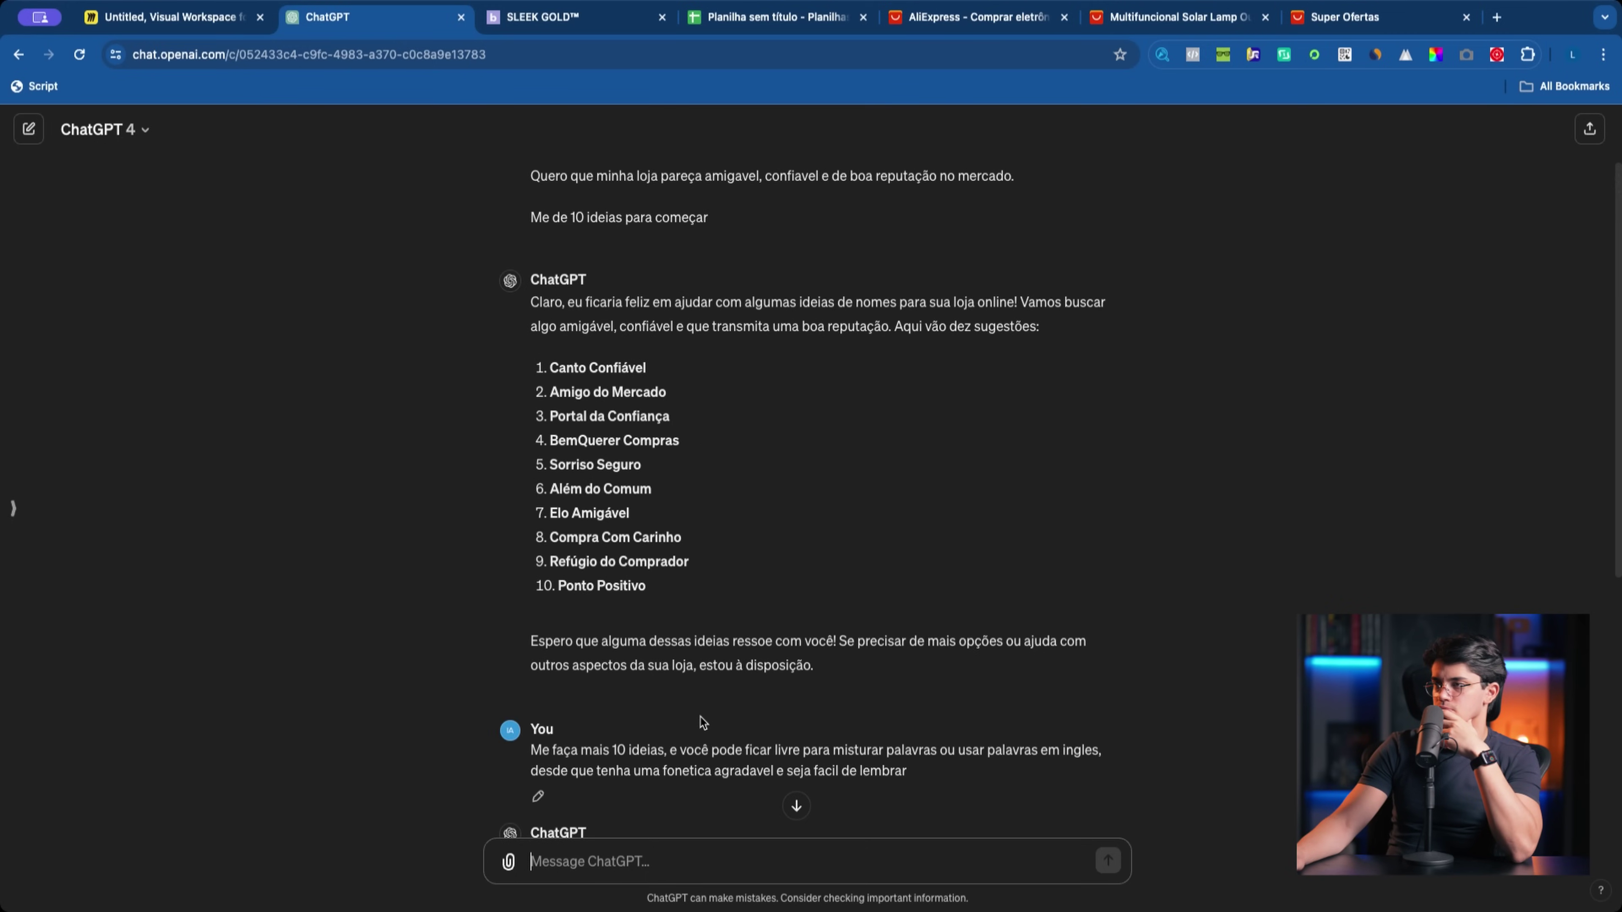
scroll(700, 719, "down", 7)
left_click_drag(691, 716, 529, 445)
left_click(536, 457)
scroll(730, 728, "up", 7)
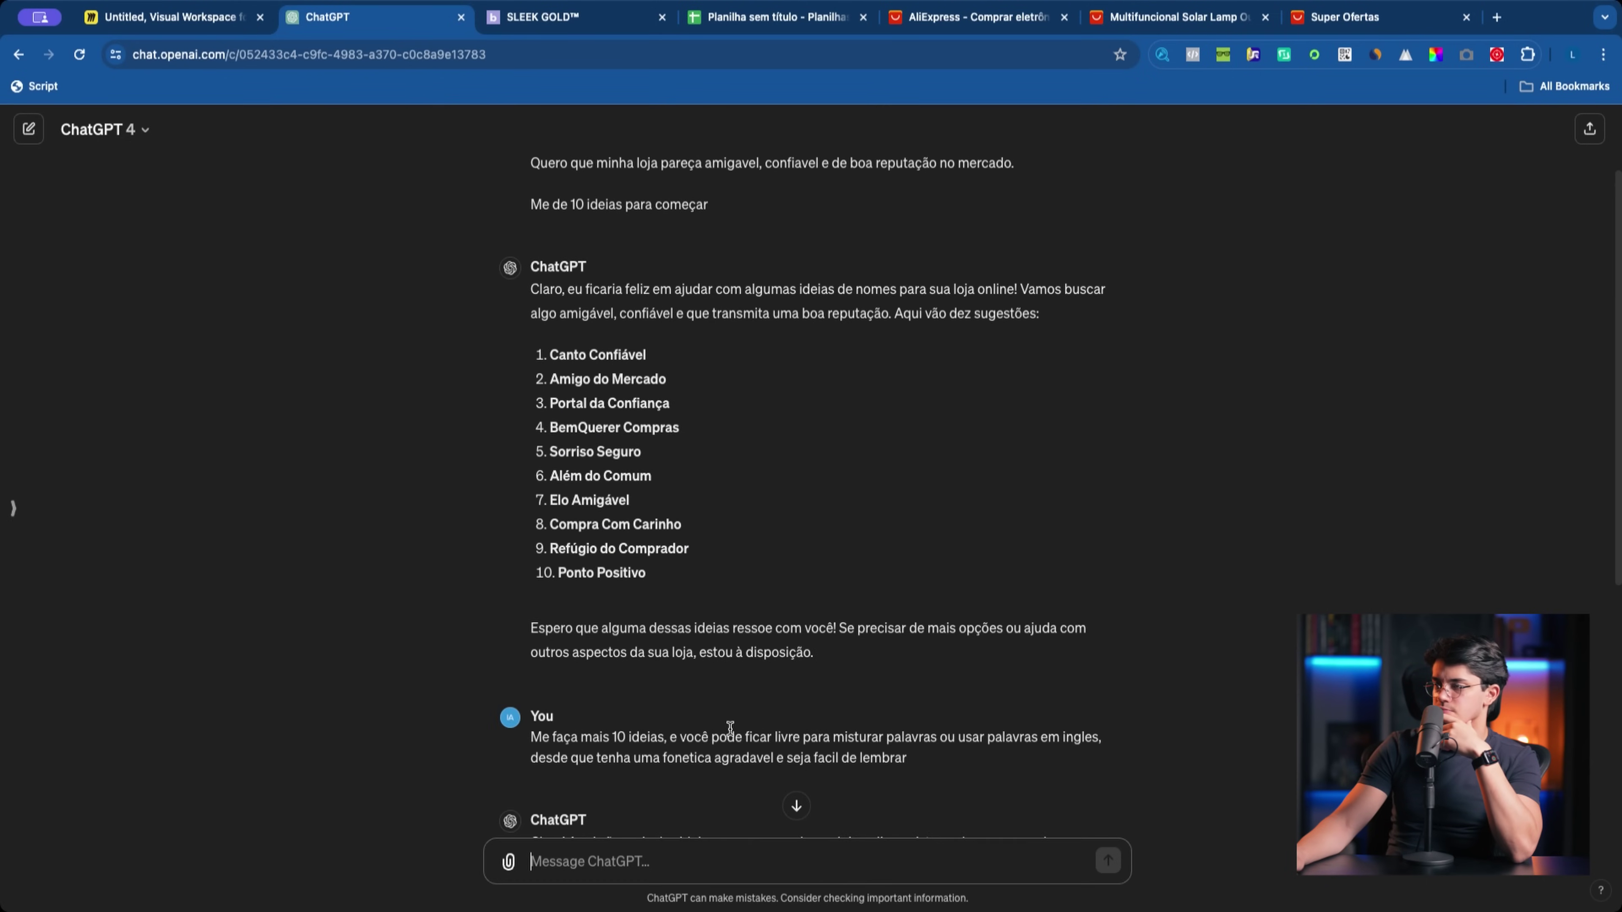
Step: Begin a request for more ideas, picking out Canto Confiável and Além do Comum in the replies
type("Faça mais outras ideias com base no")
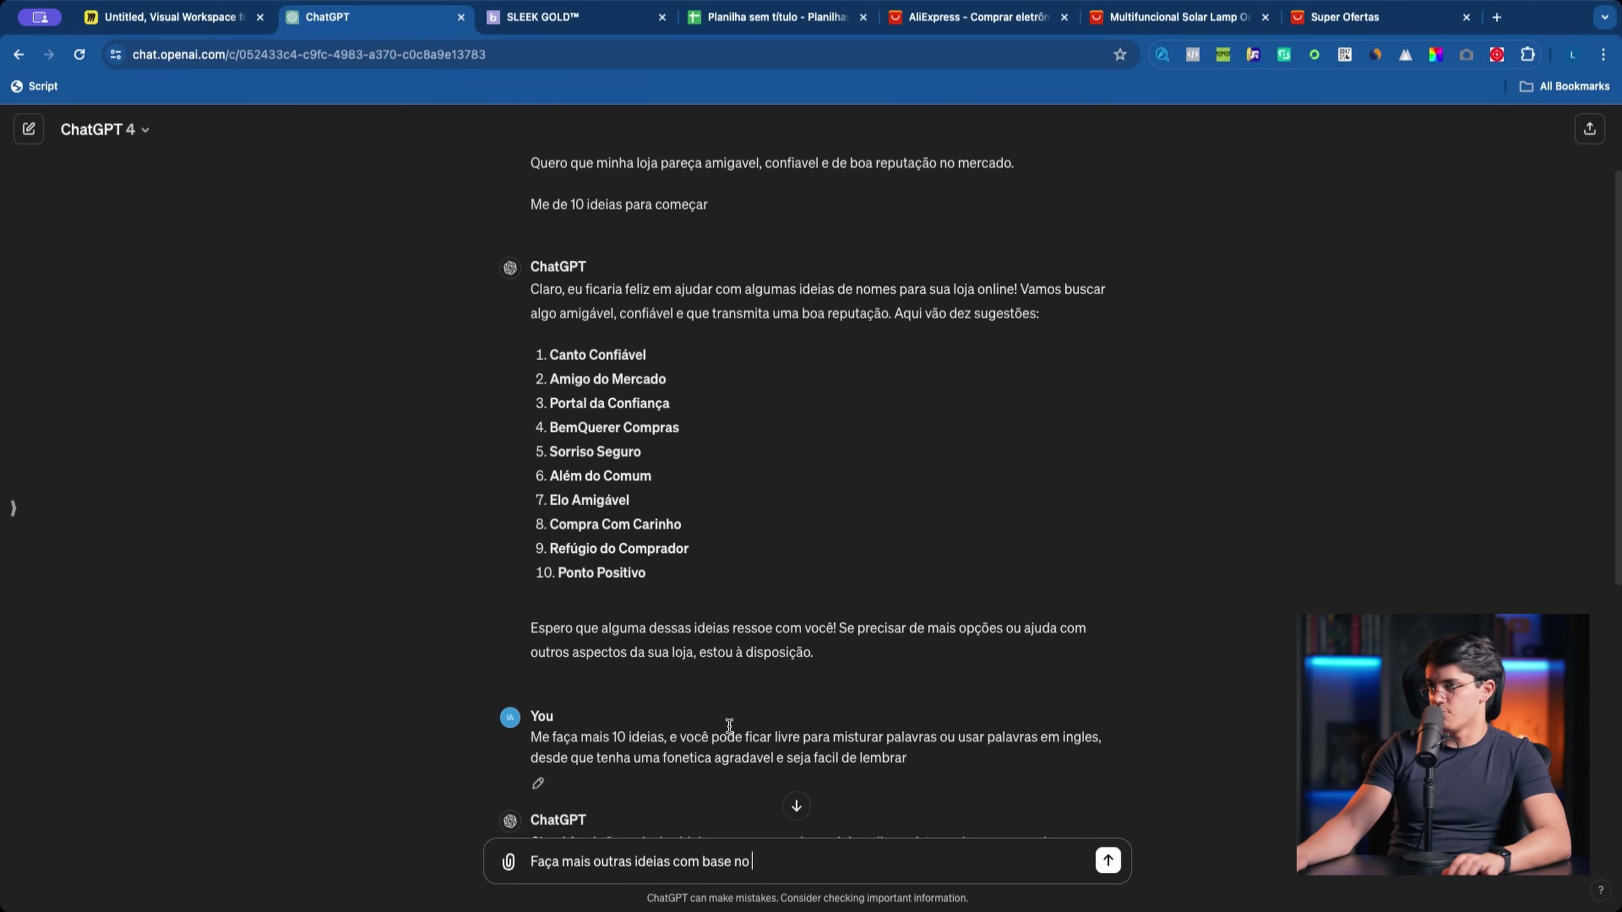
left_click_drag(548, 355, 639, 562)
left_click(638, 563)
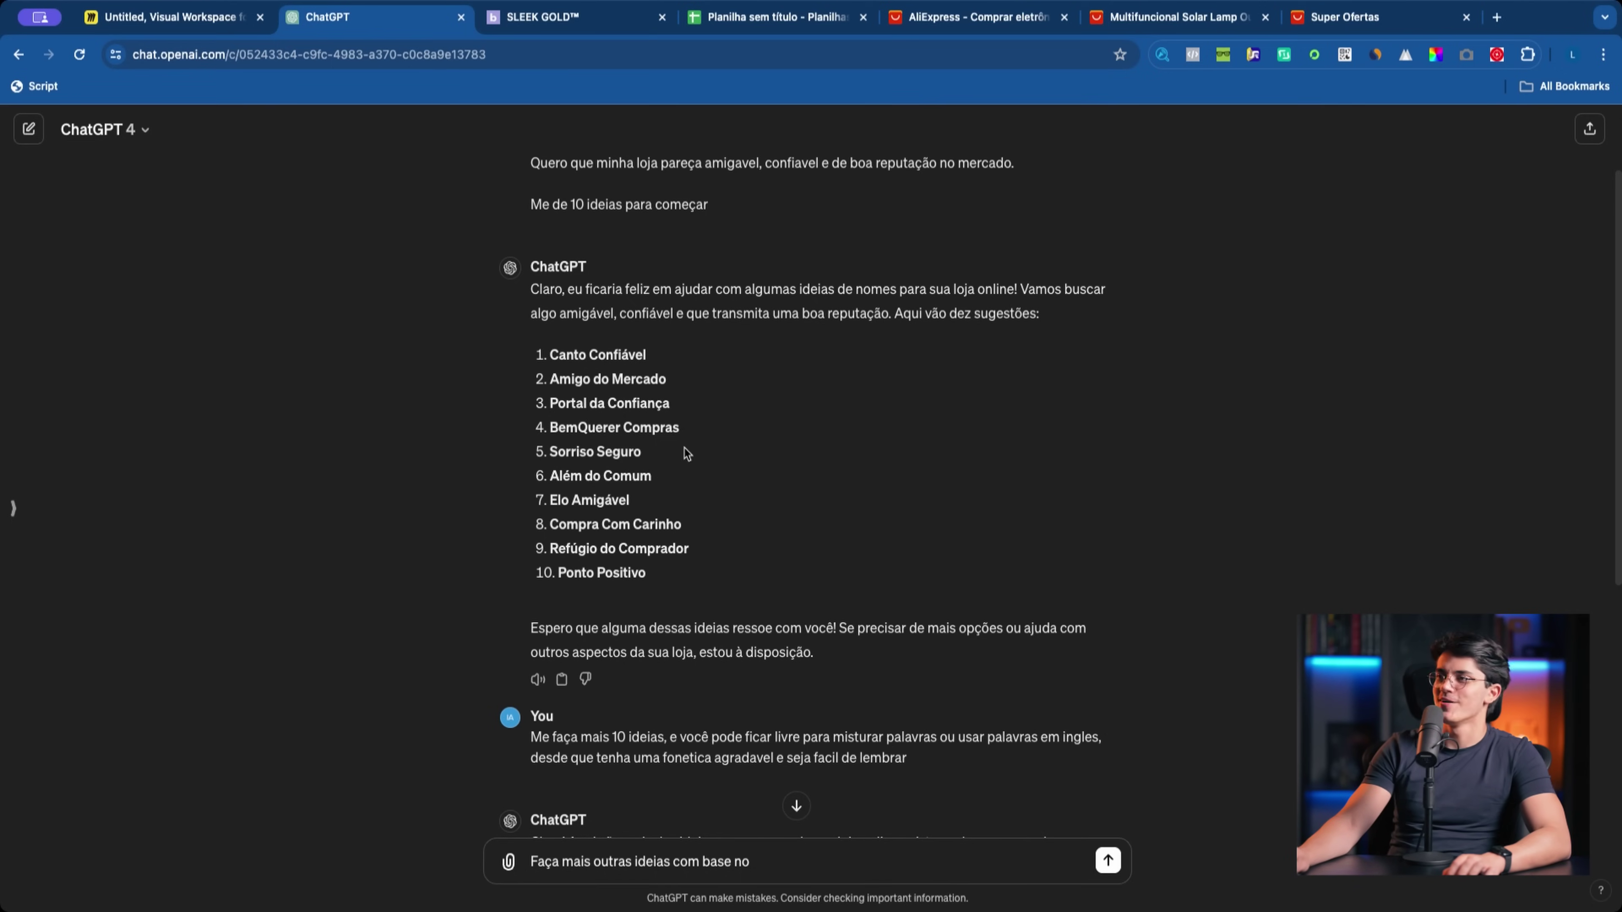
left_click_drag(647, 355, 549, 356)
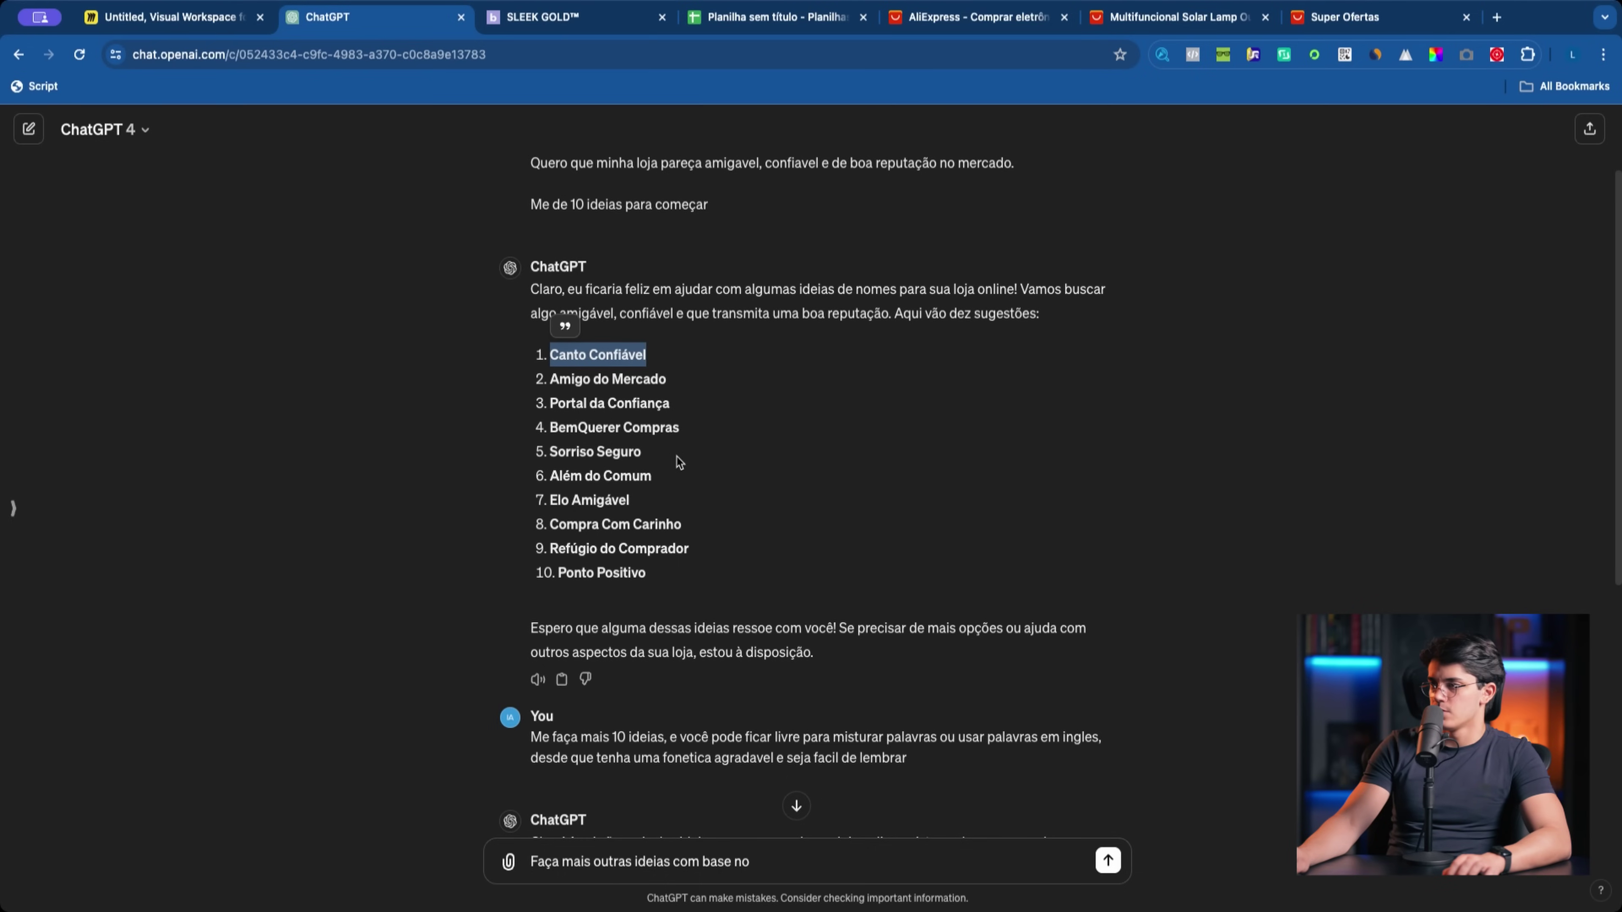
left_click_drag(668, 481, 502, 477)
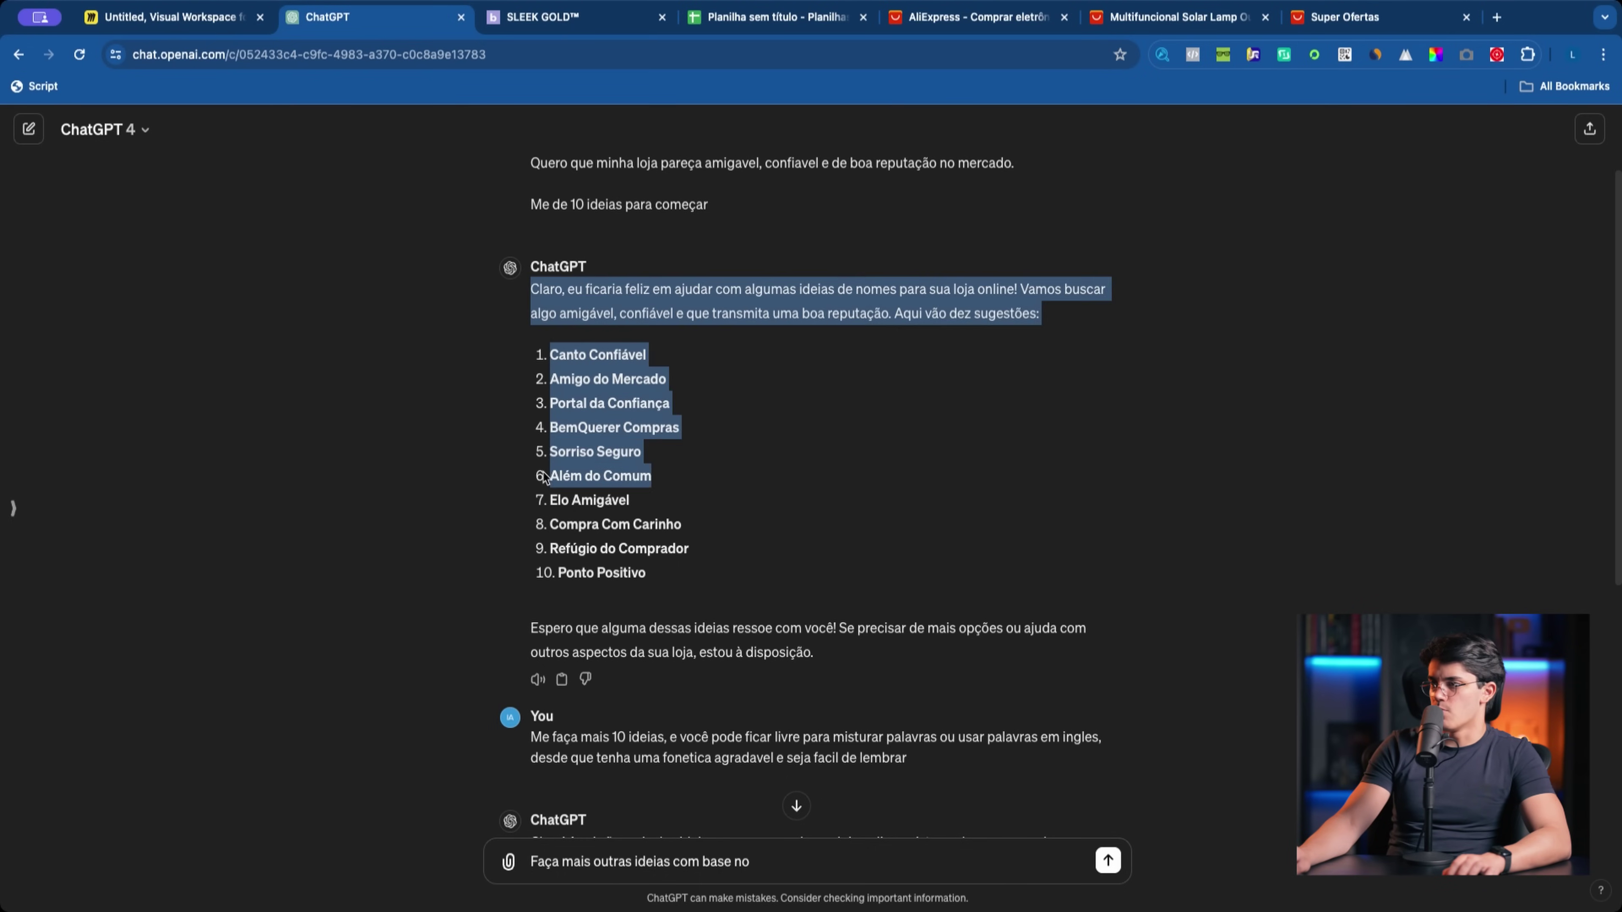
left_click(646, 598)
left_click_drag(646, 590, 502, 594)
left_click_drag(671, 355, 502, 352)
left_click_drag(653, 476, 536, 480)
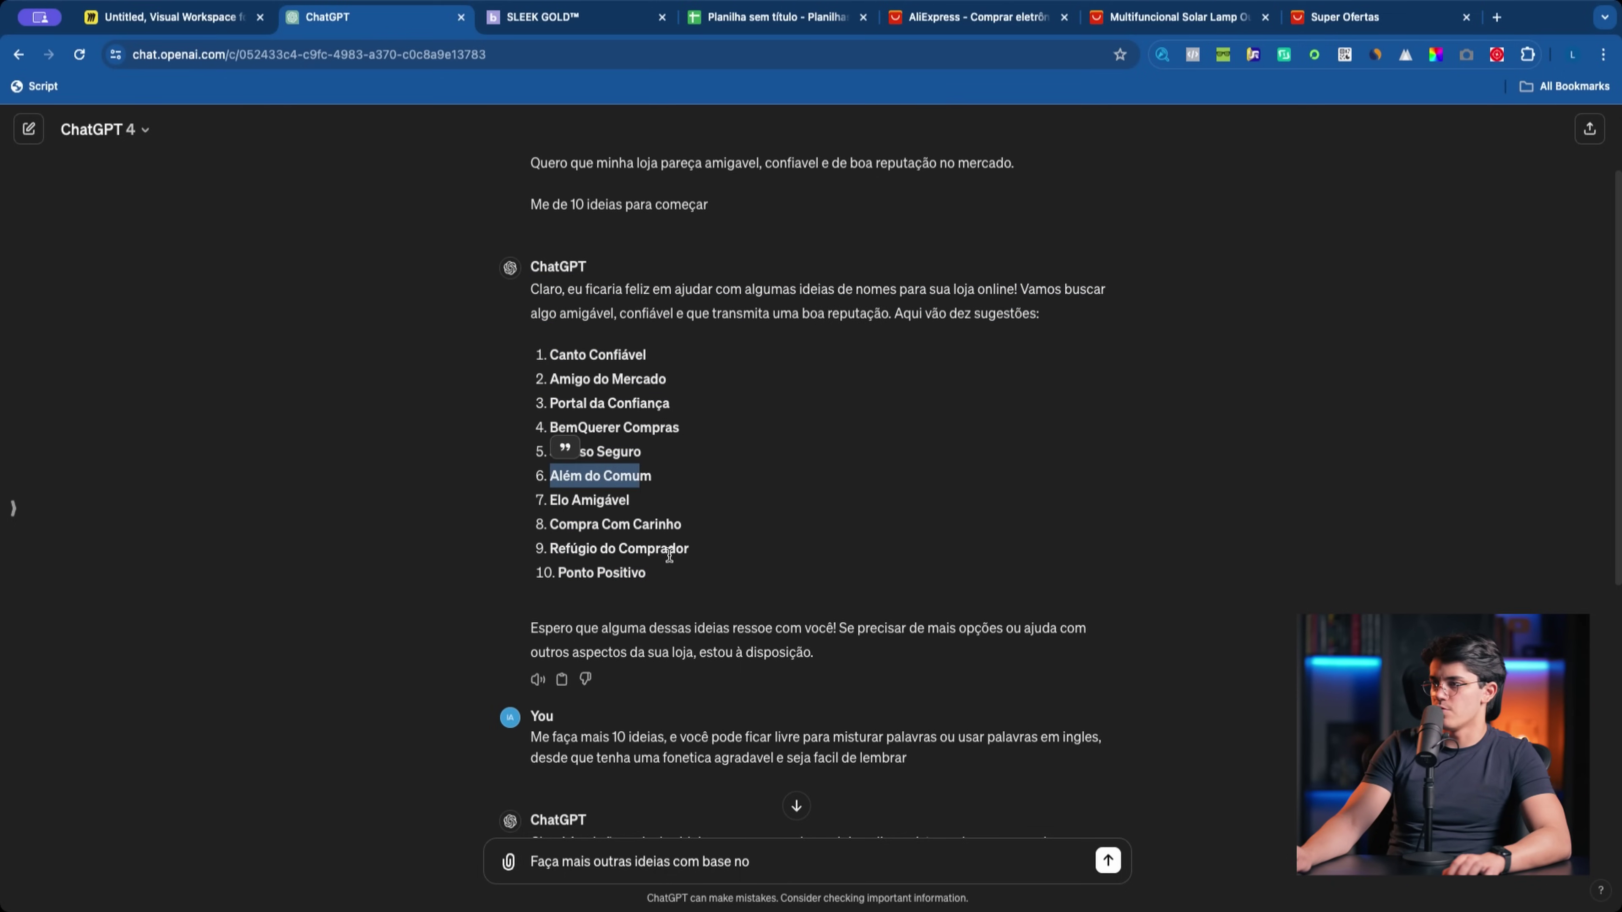
Step: Send the request based on Canto Confiável, Além do Comum and Ponto Positivo, then Google 'canto confiavel'
left_click(652, 545)
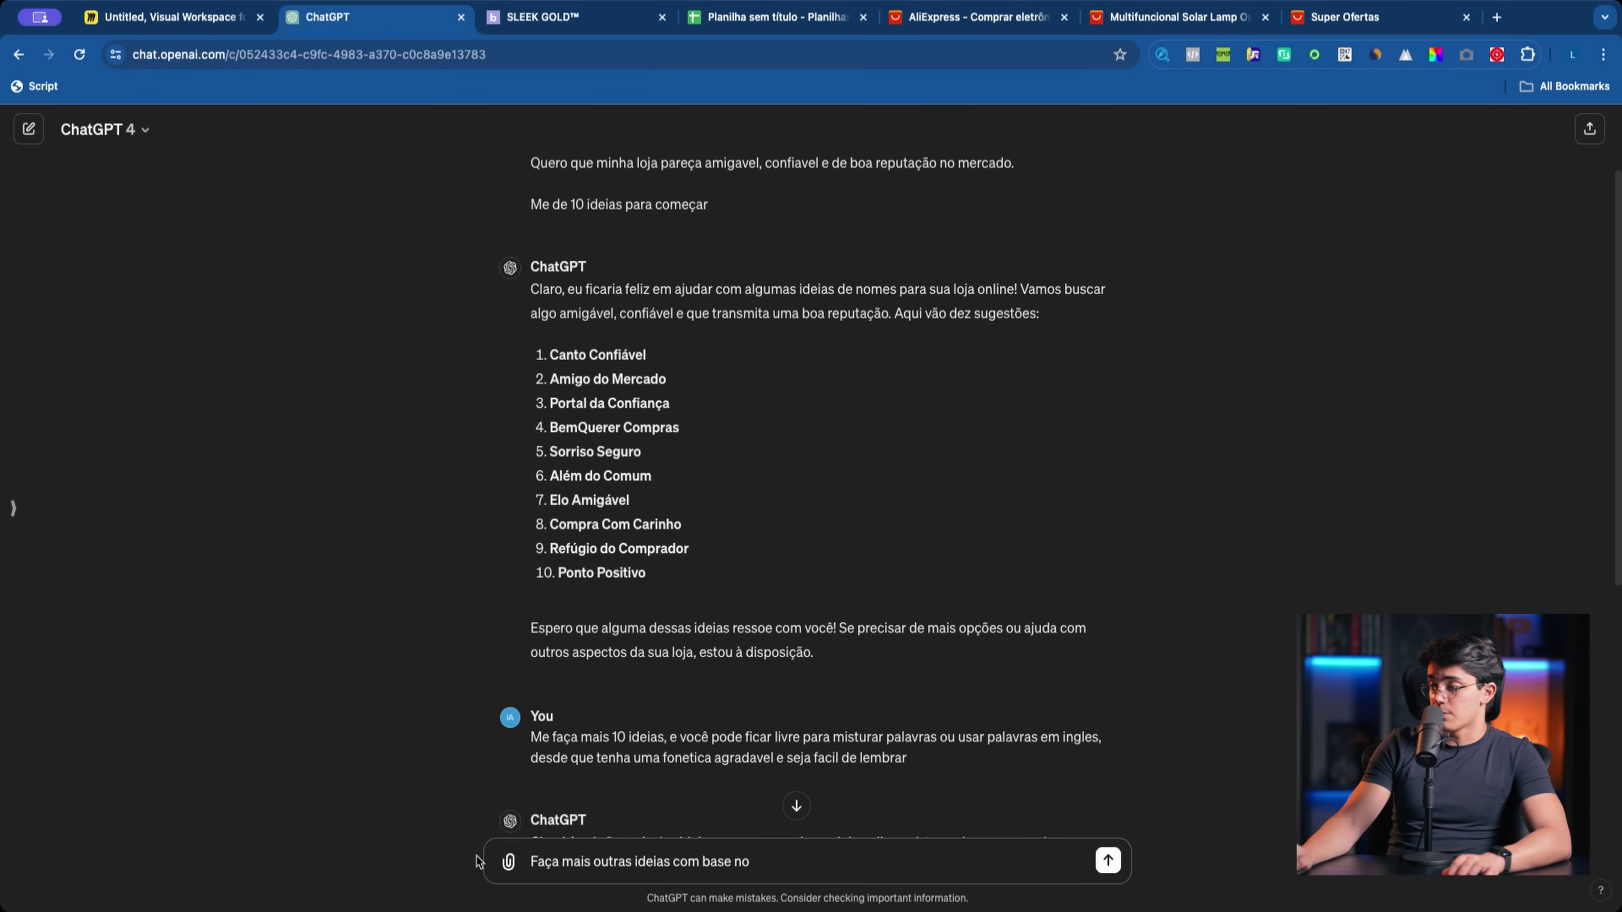
left_click_drag(545, 863, 671, 868)
left_click(760, 863)
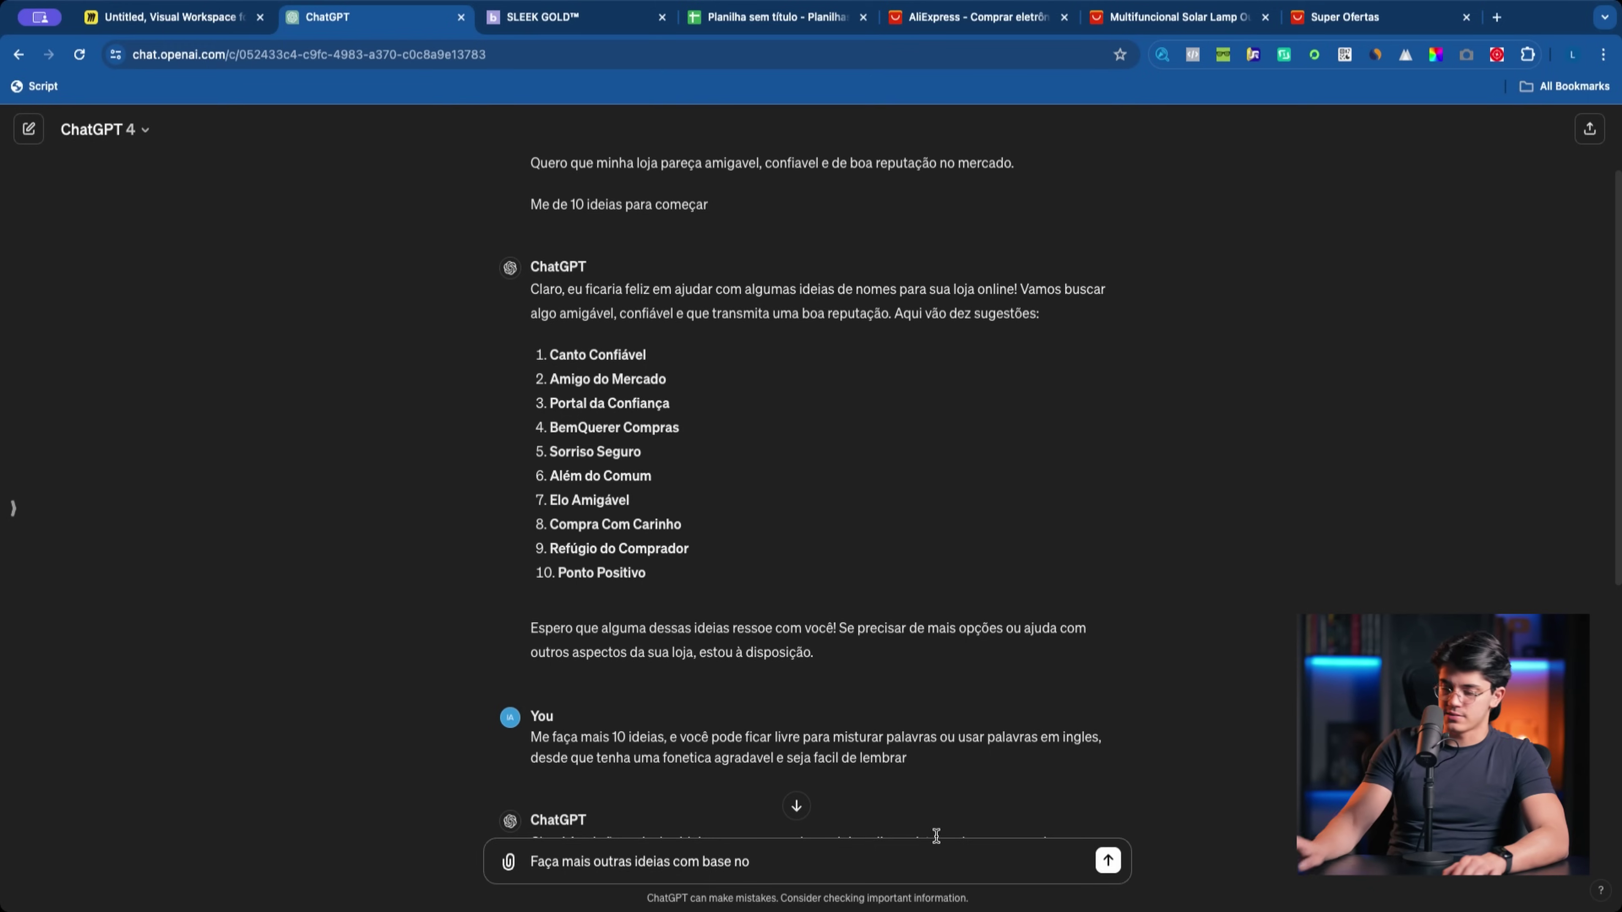
type("Canto Confiavel, Além do Coum")
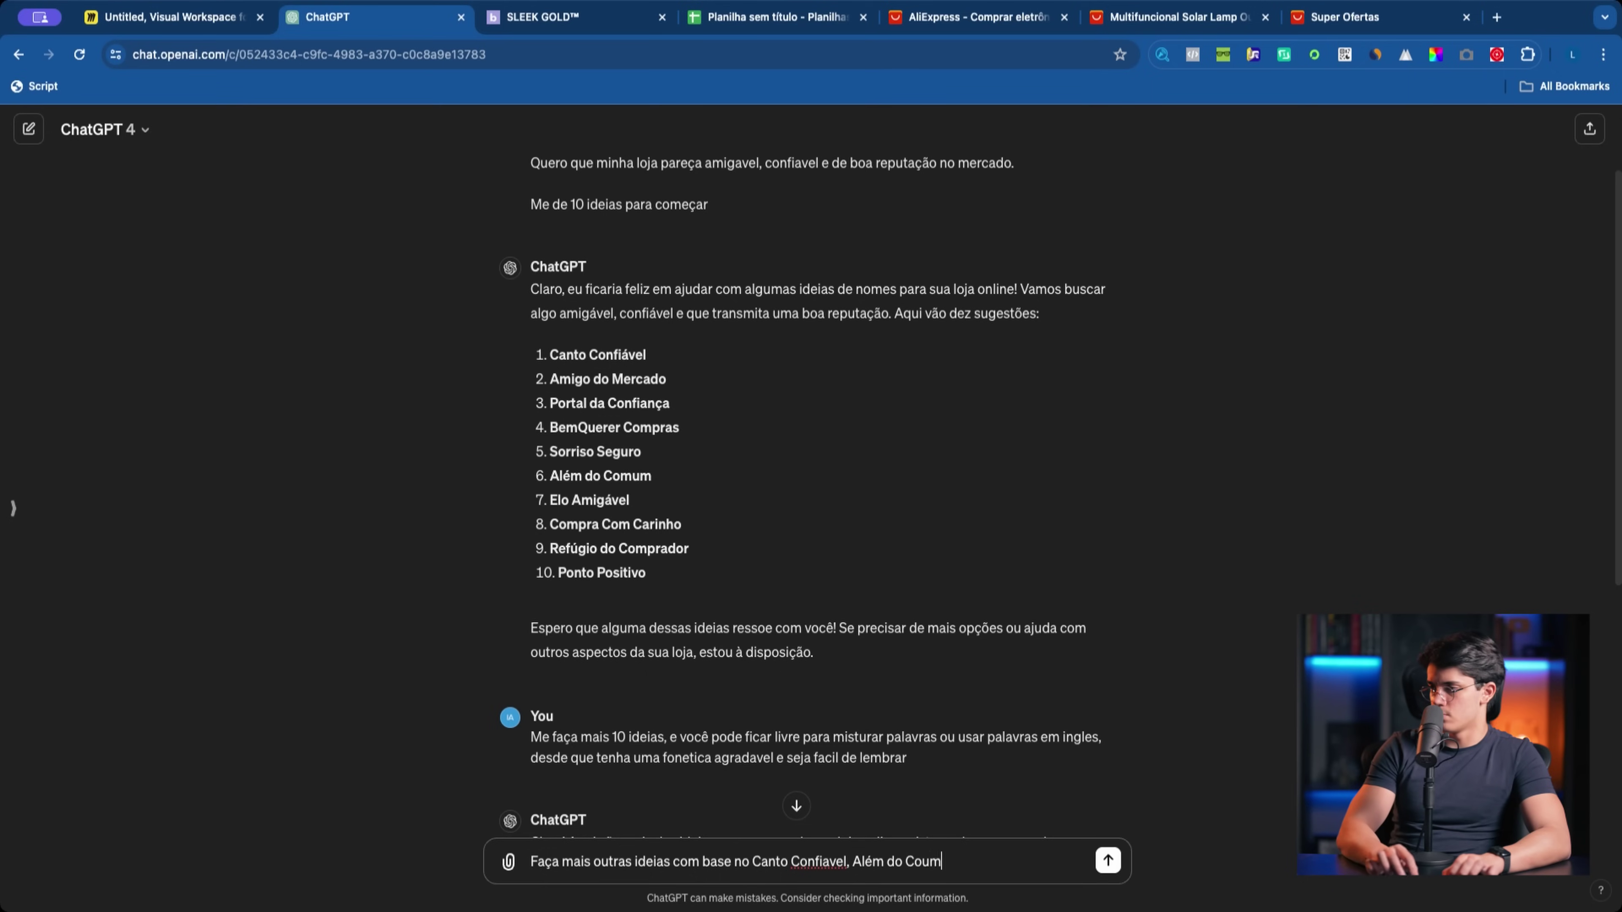
key("BackSpace")
key("BackSpace")
type("mum e Po")
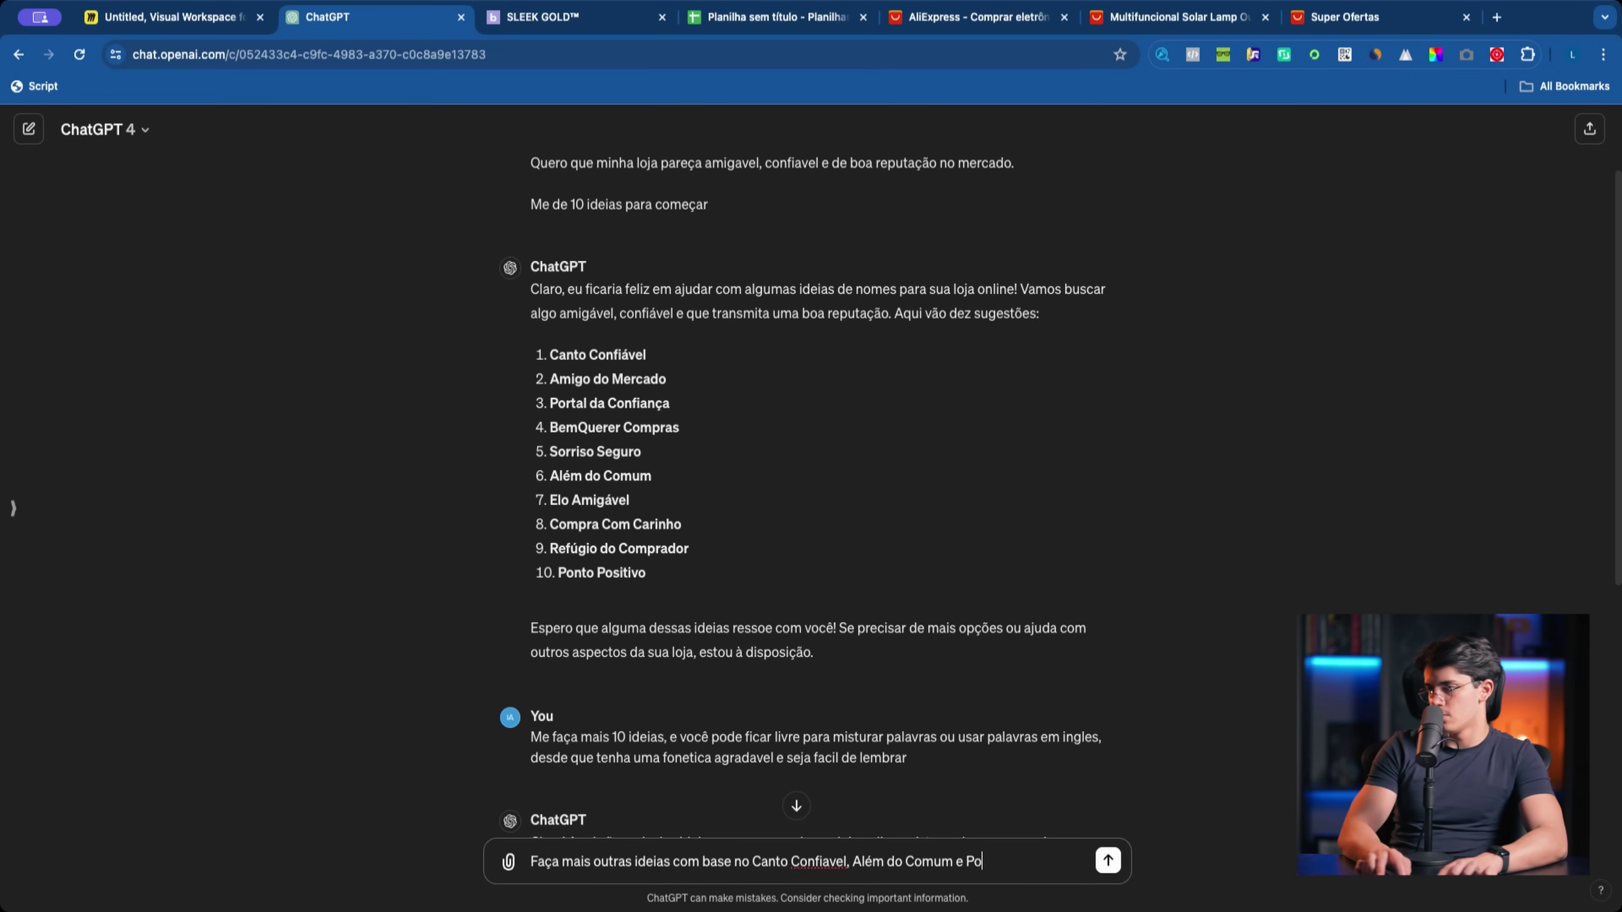
type("nto Positi")
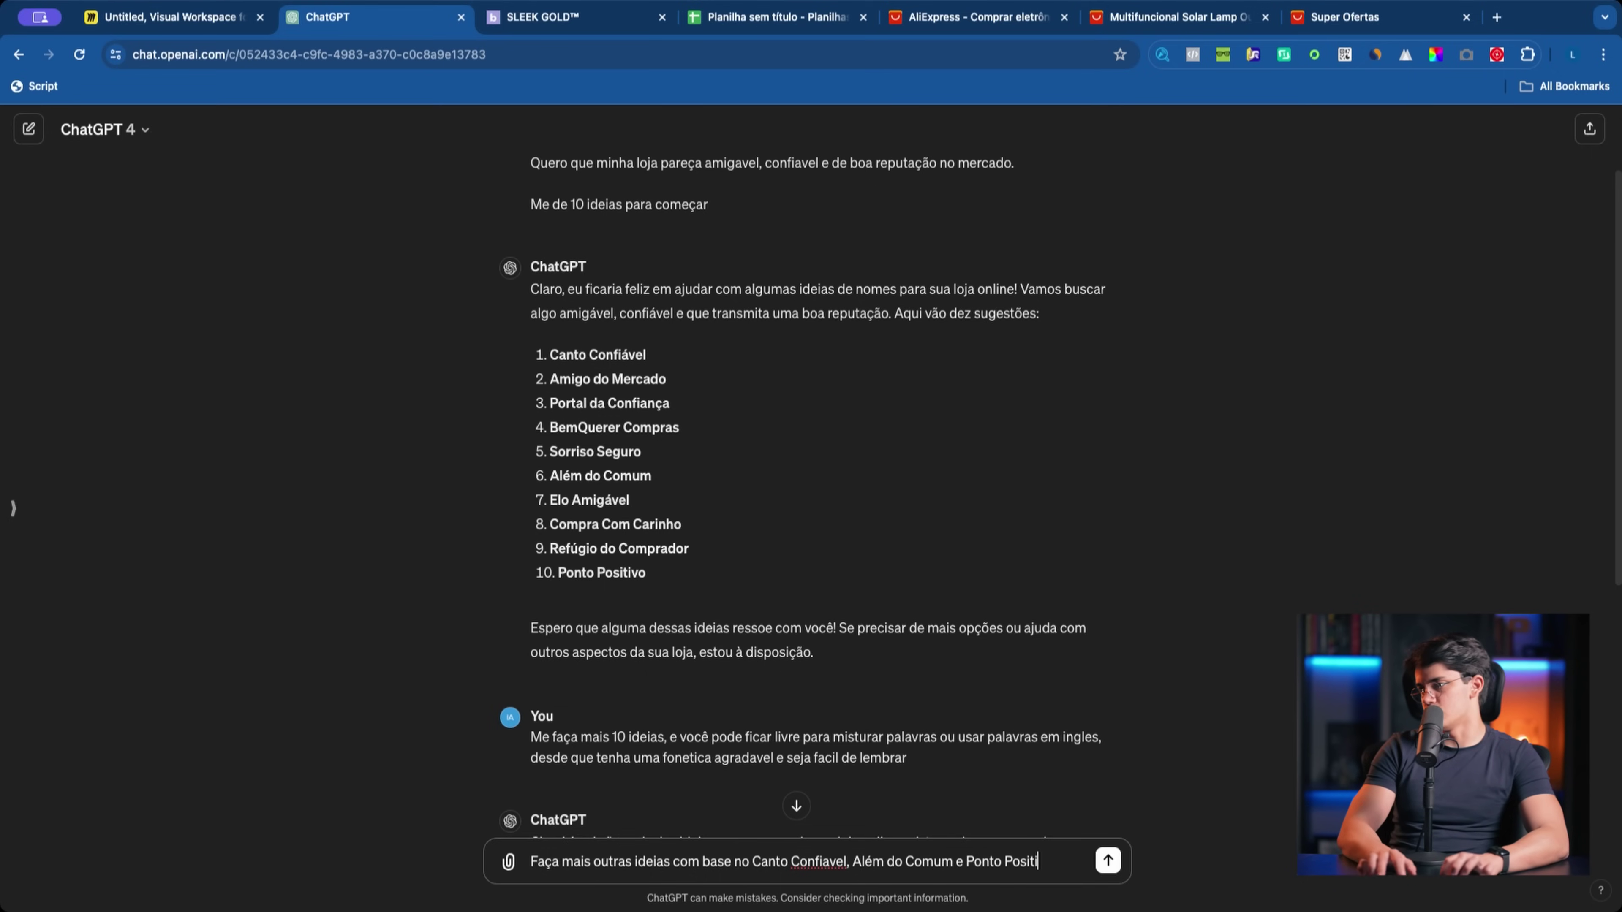
type("vo")
key("Return")
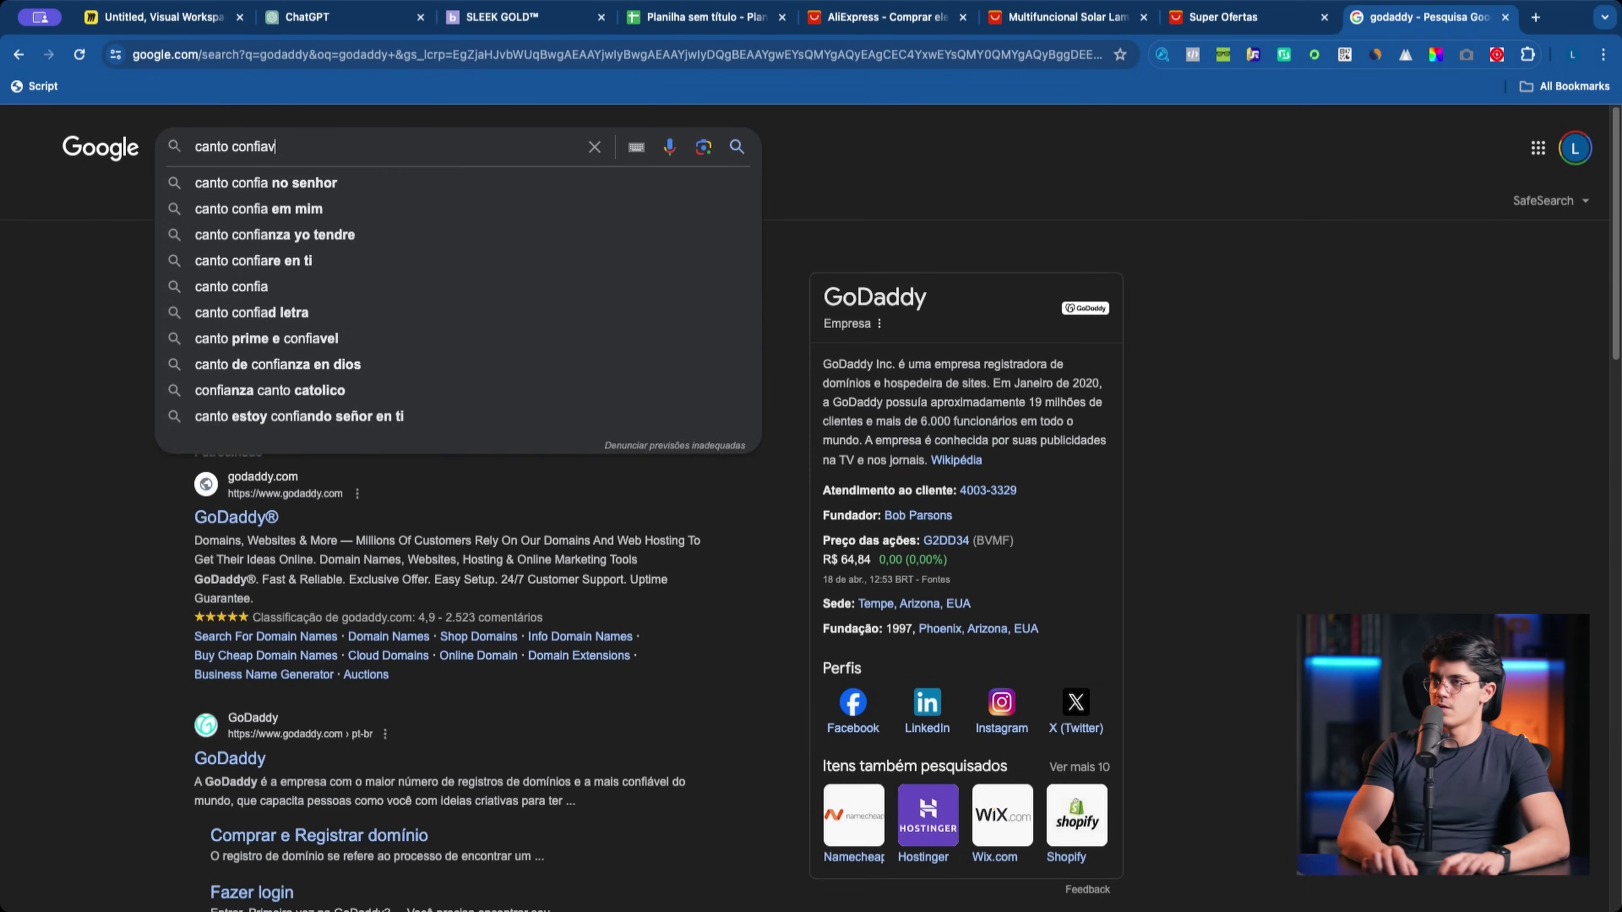
type("avel")
key("Return")
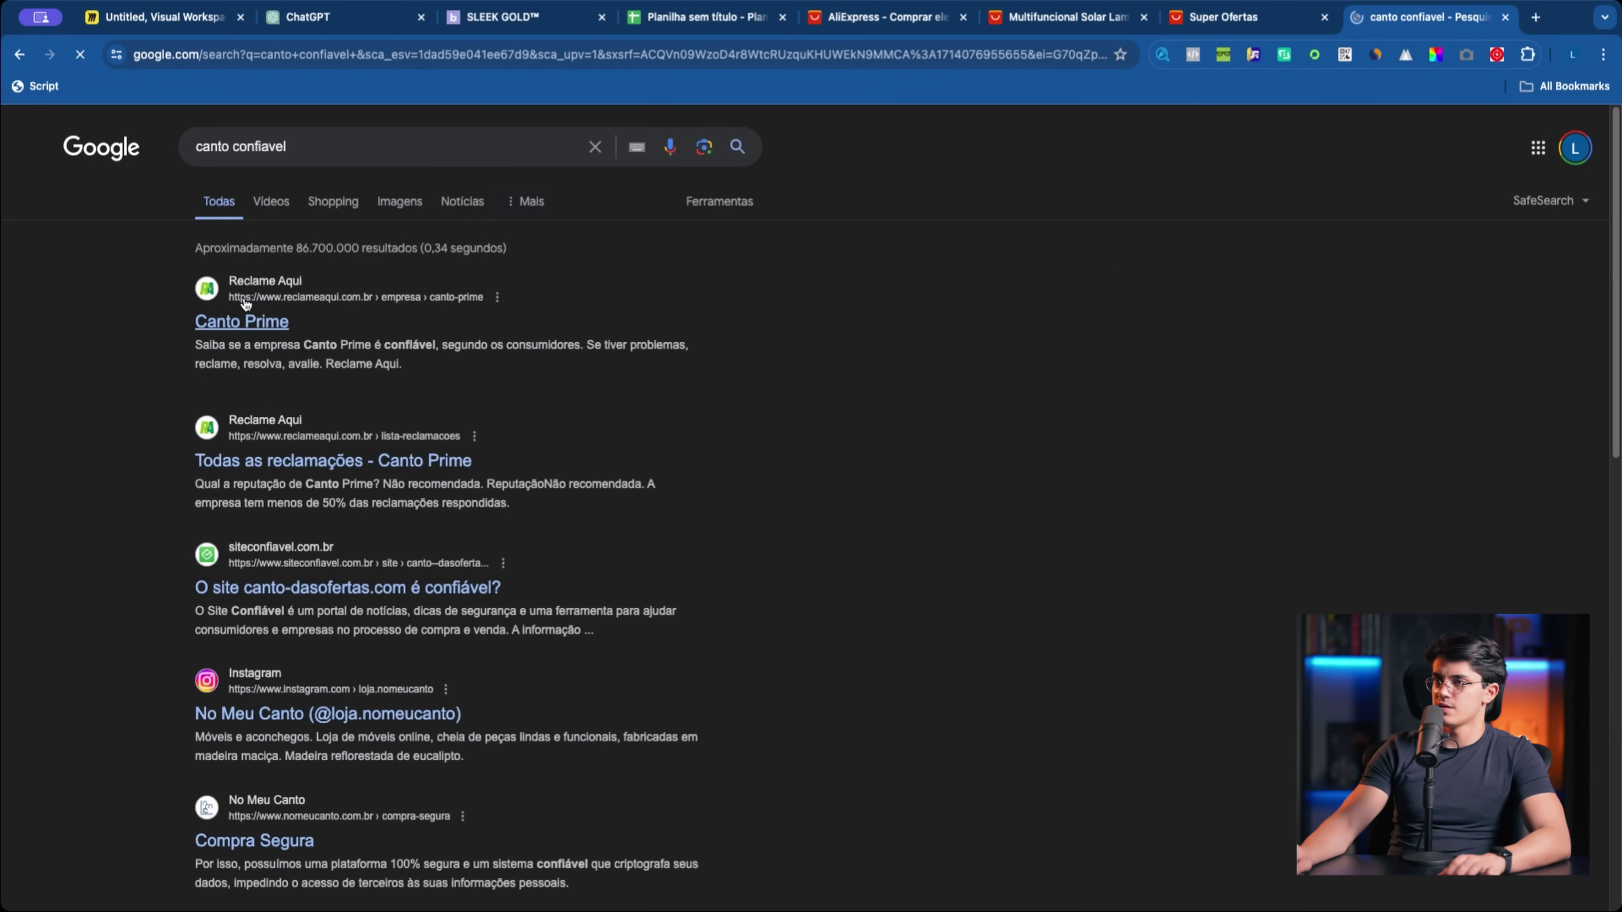
Step: Scroll the Google results for 'canto confiavel' to check for existing businesses
scroll(351, 339, "down", 2)
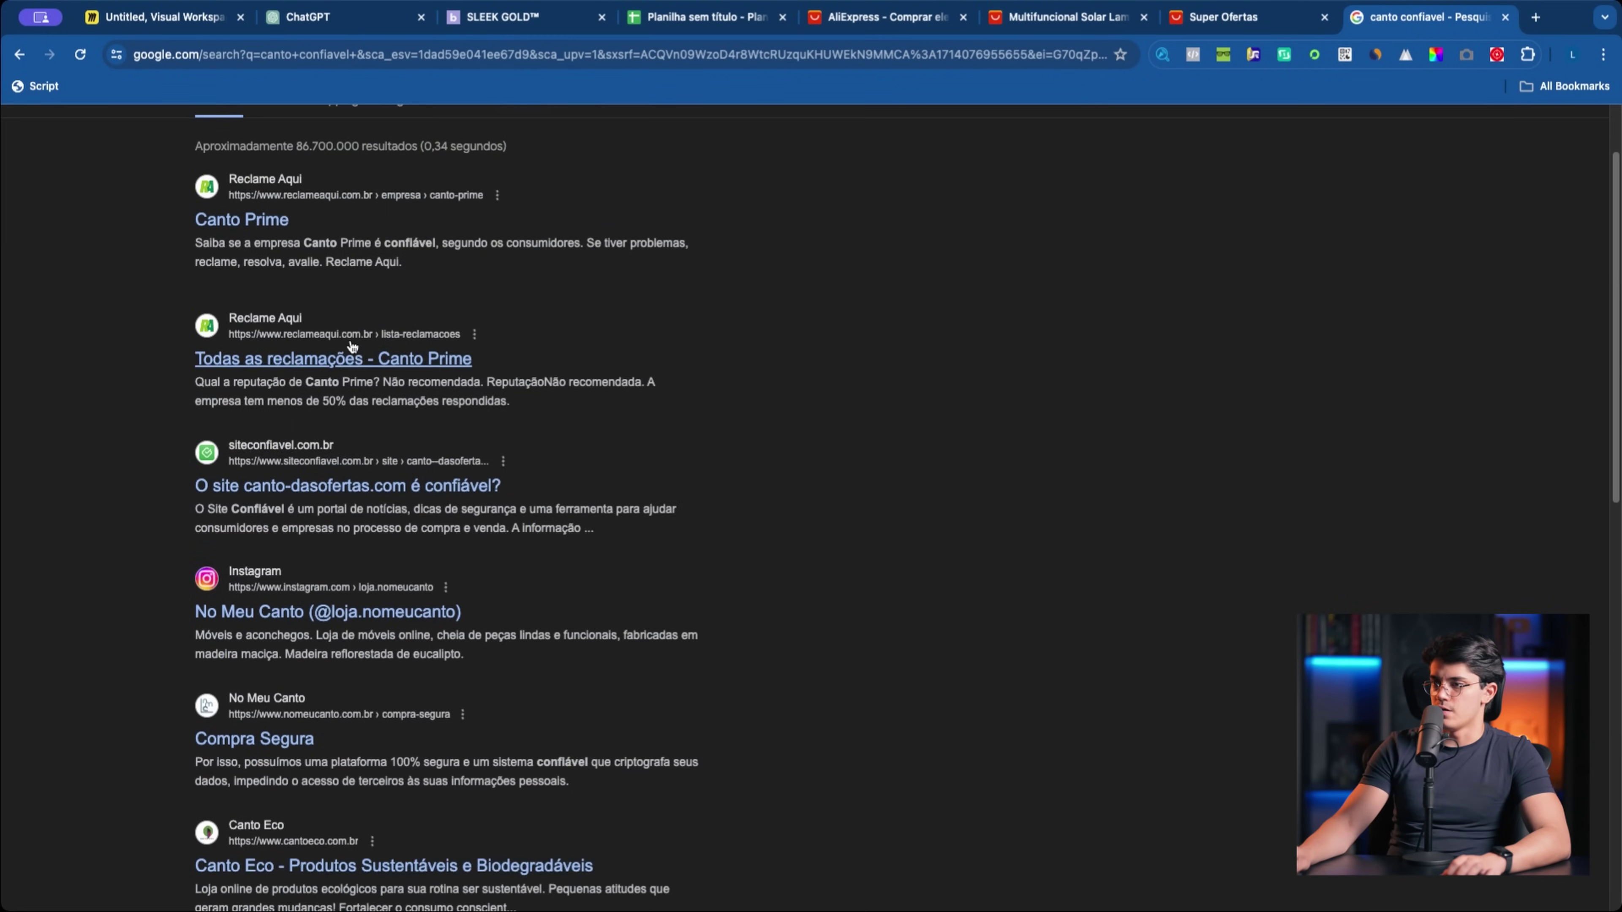
scroll(351, 346, "down", 10)
scroll(536, 425, "down", 10)
scroll(535, 425, "up", 20)
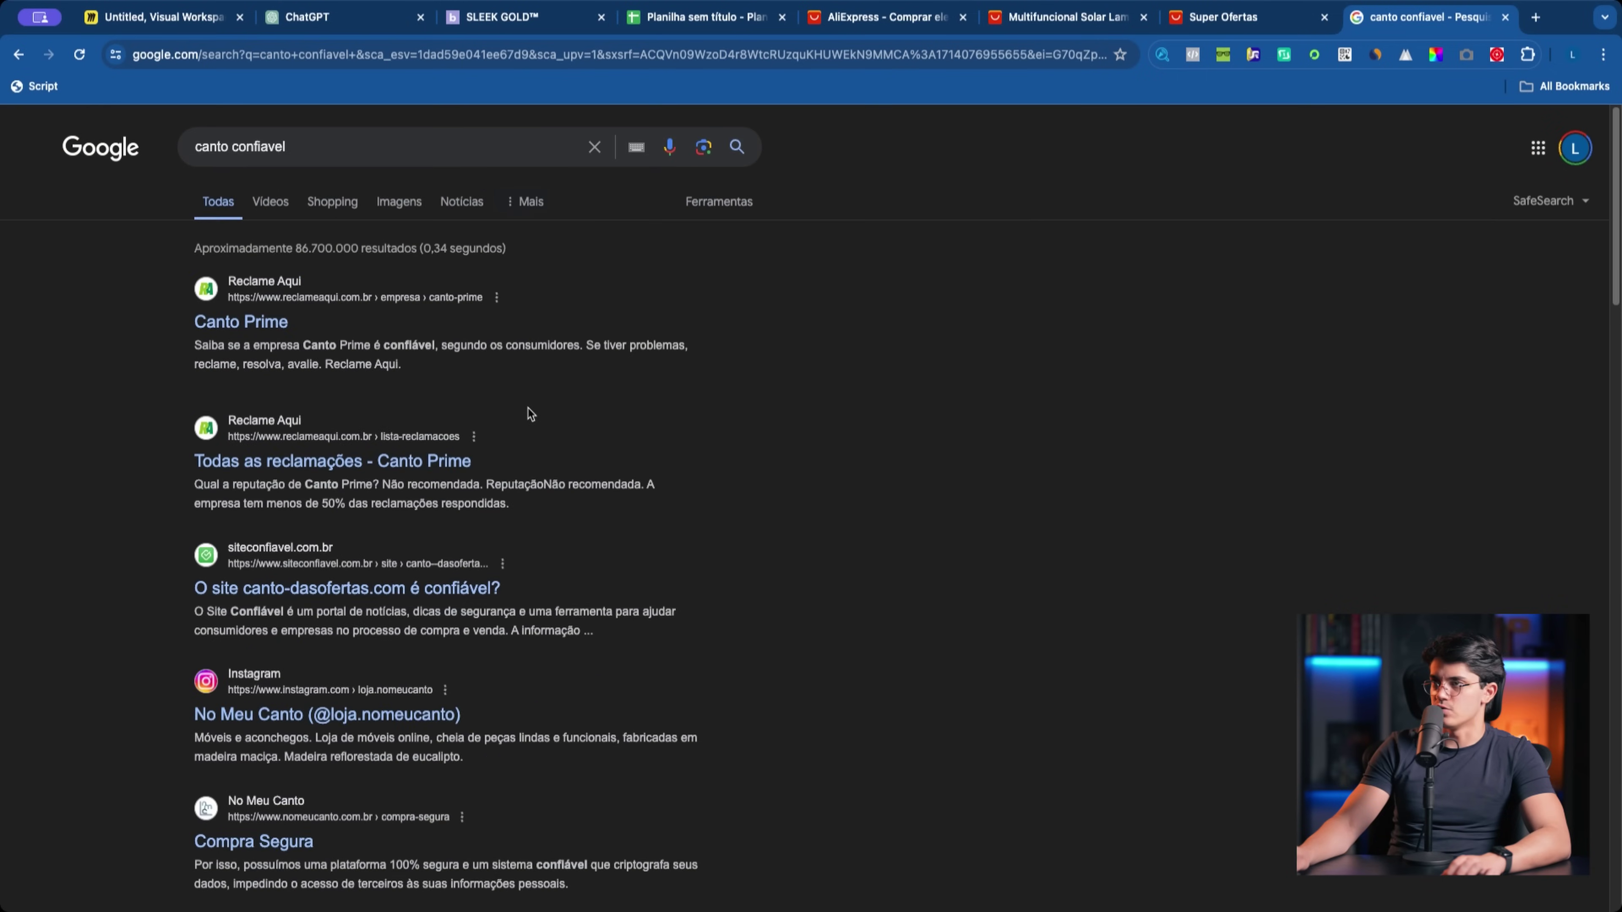
Step: Go to the GoDaddy site via the address bar's 'godaddy' suggestion
left_click(244, 55)
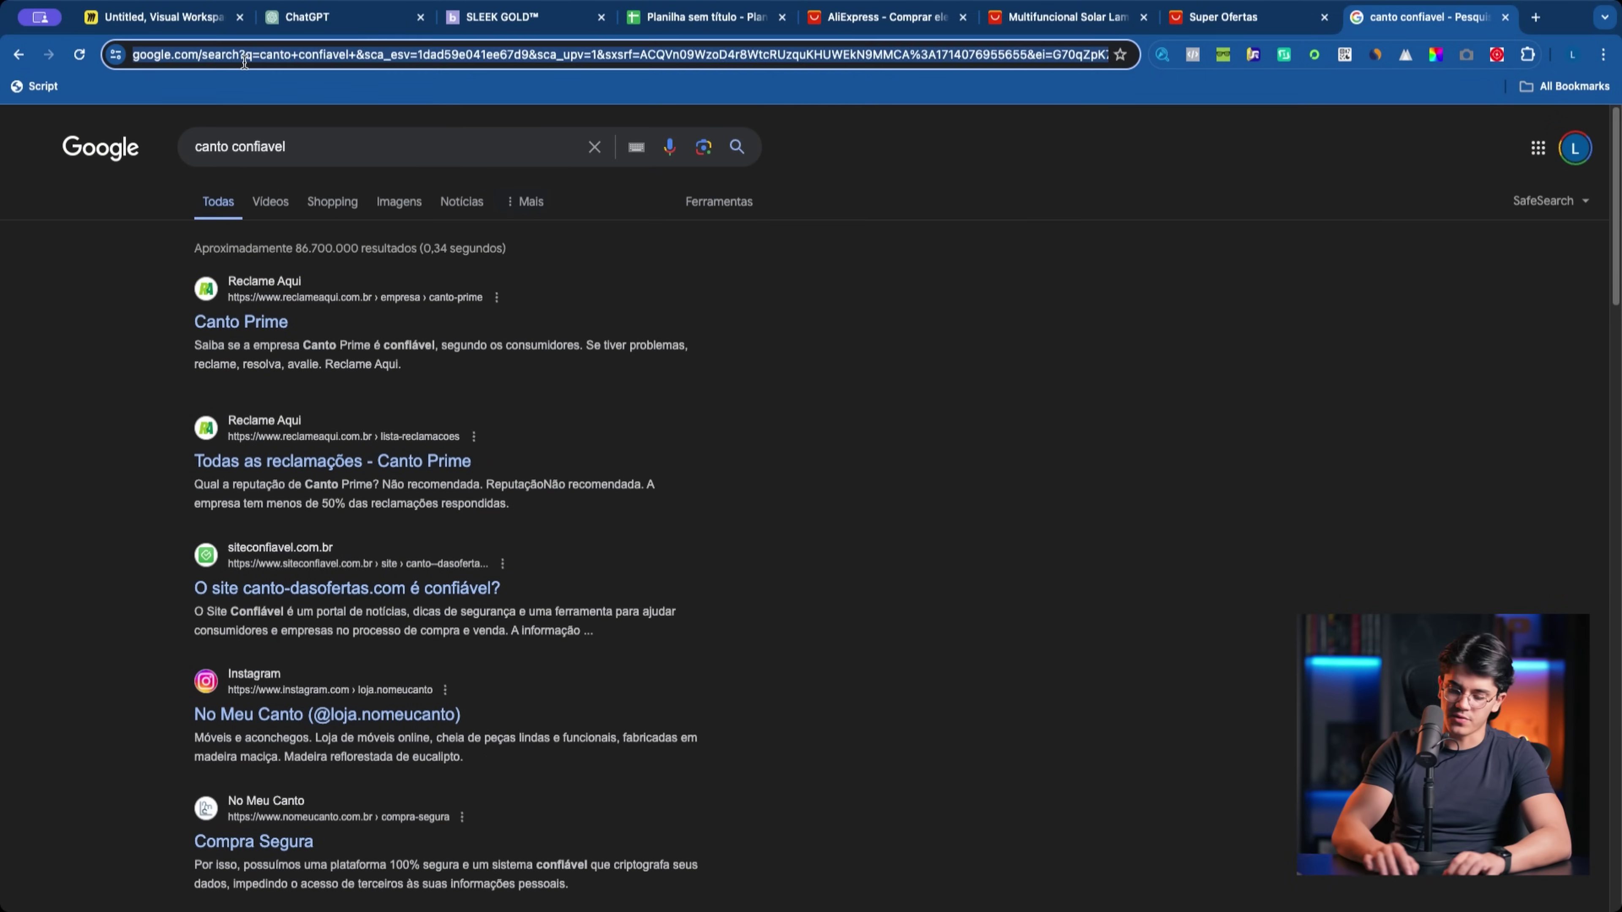
type("gu")
key("BackSpace")
type("o")
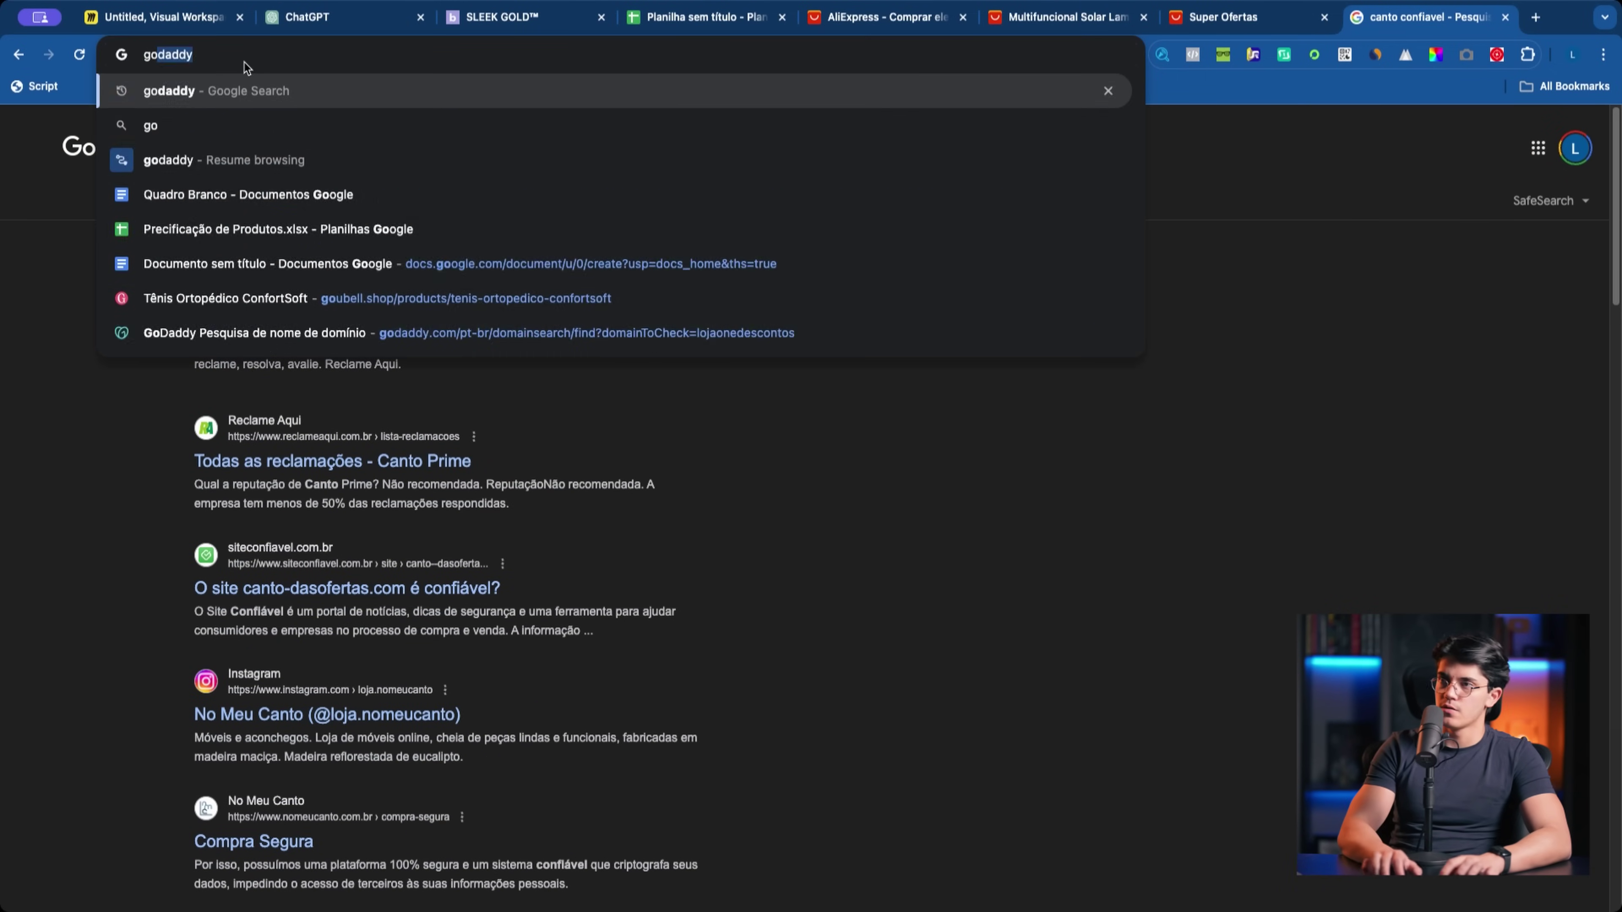
key("Return")
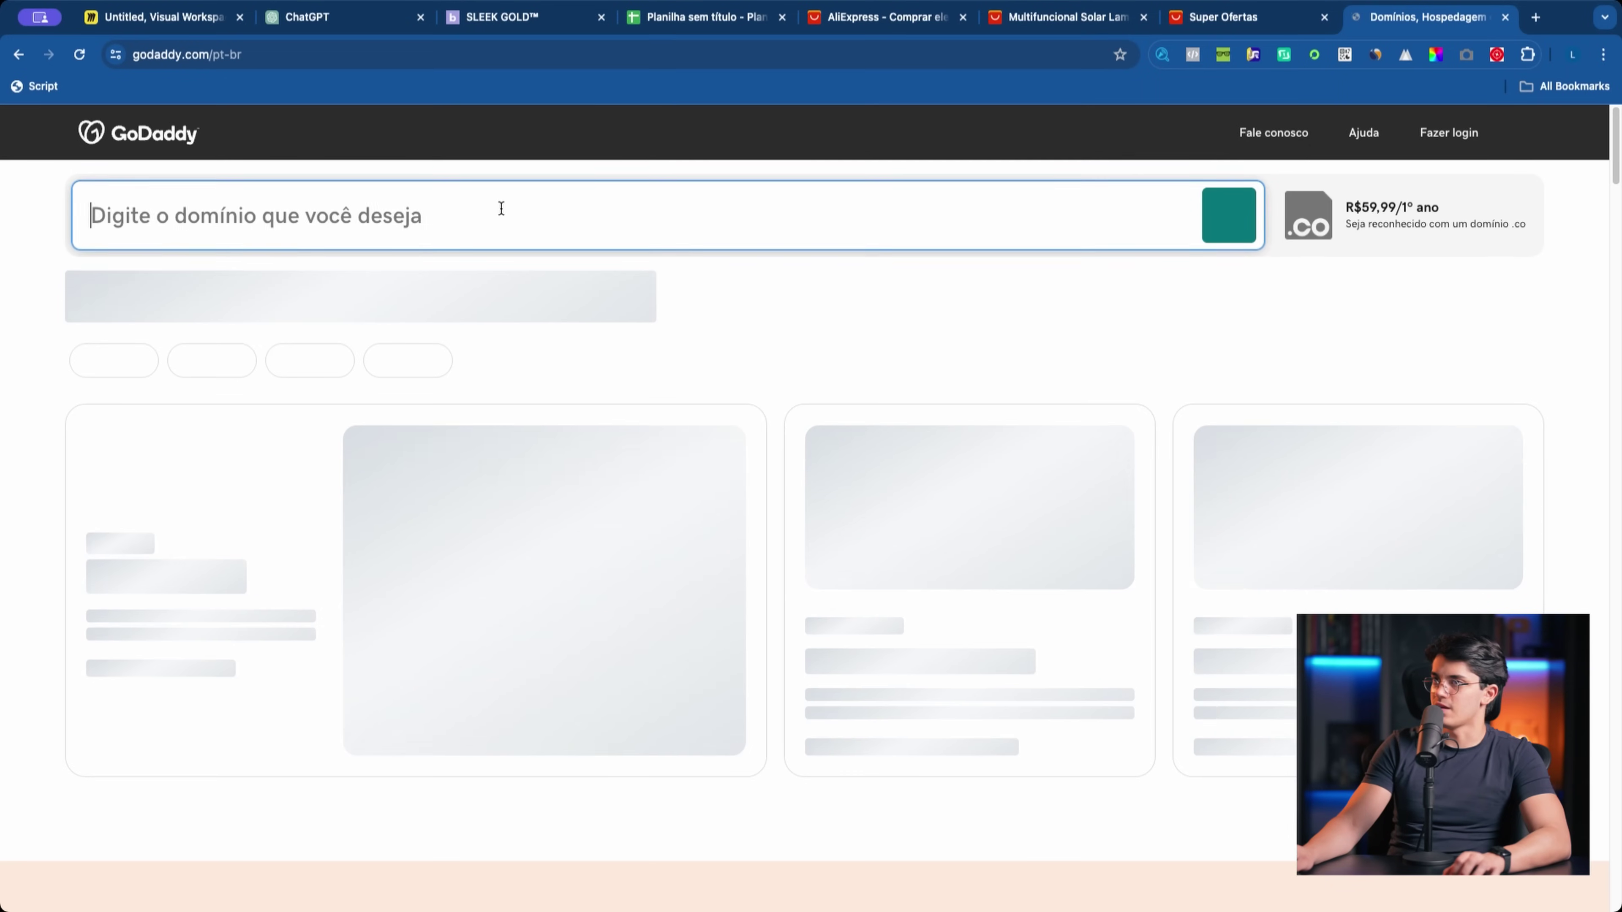
Step: Look up cantoconfiavel.com on GoDaddy, offered at R$ 0,01, then return to ChatGPT
type("canto confiavel")
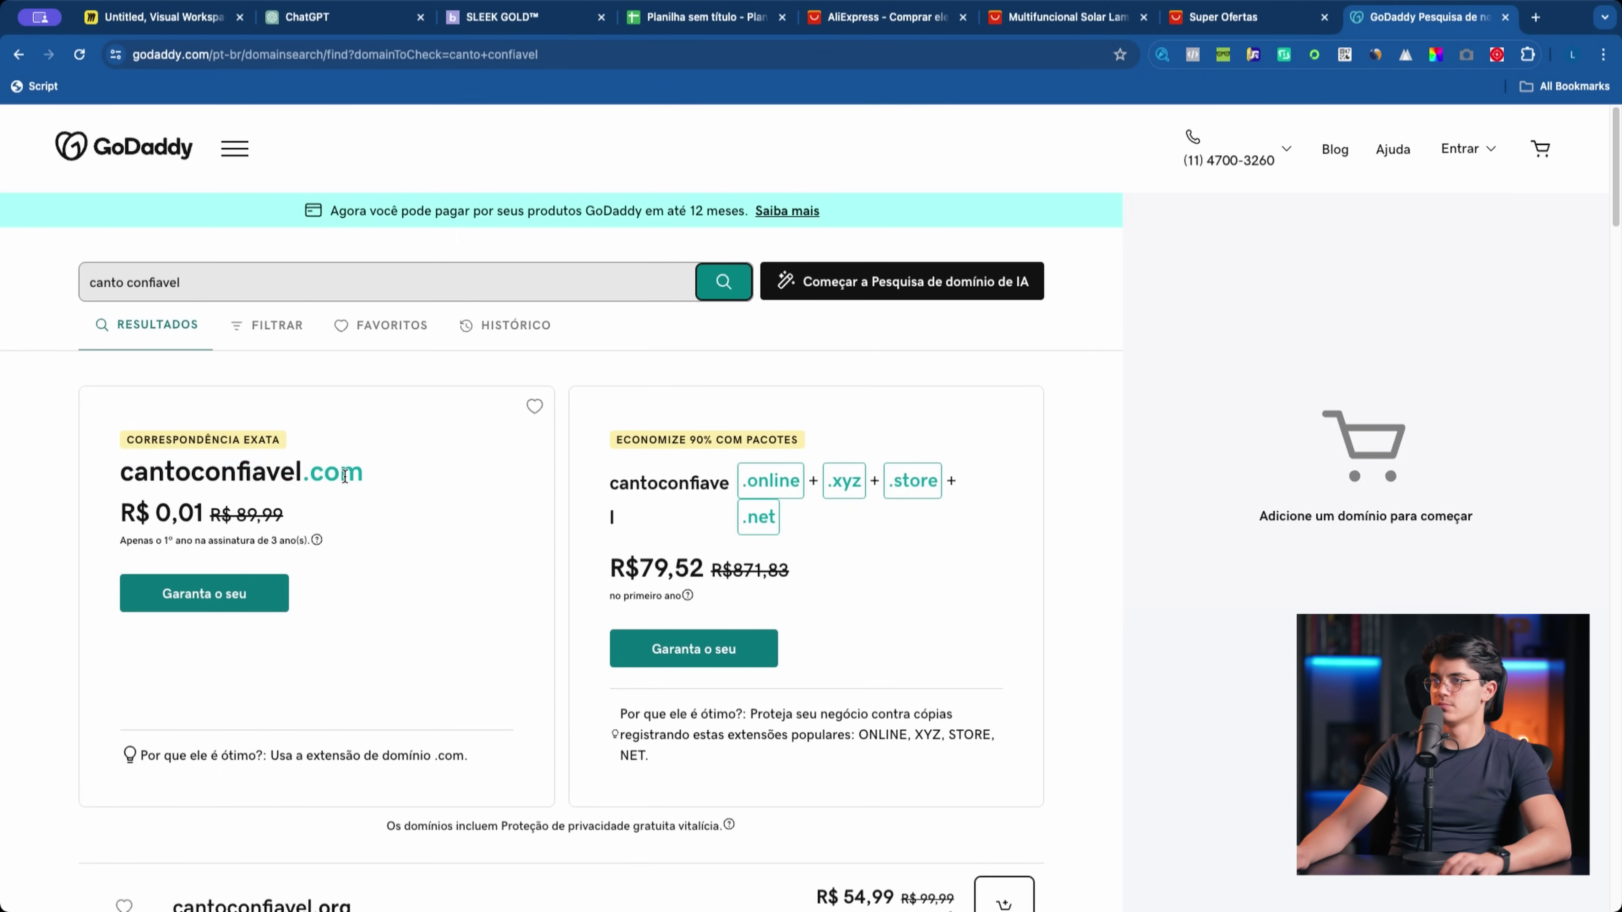
scroll(337, 478, "down", 5)
scroll(359, 519, "up", 1)
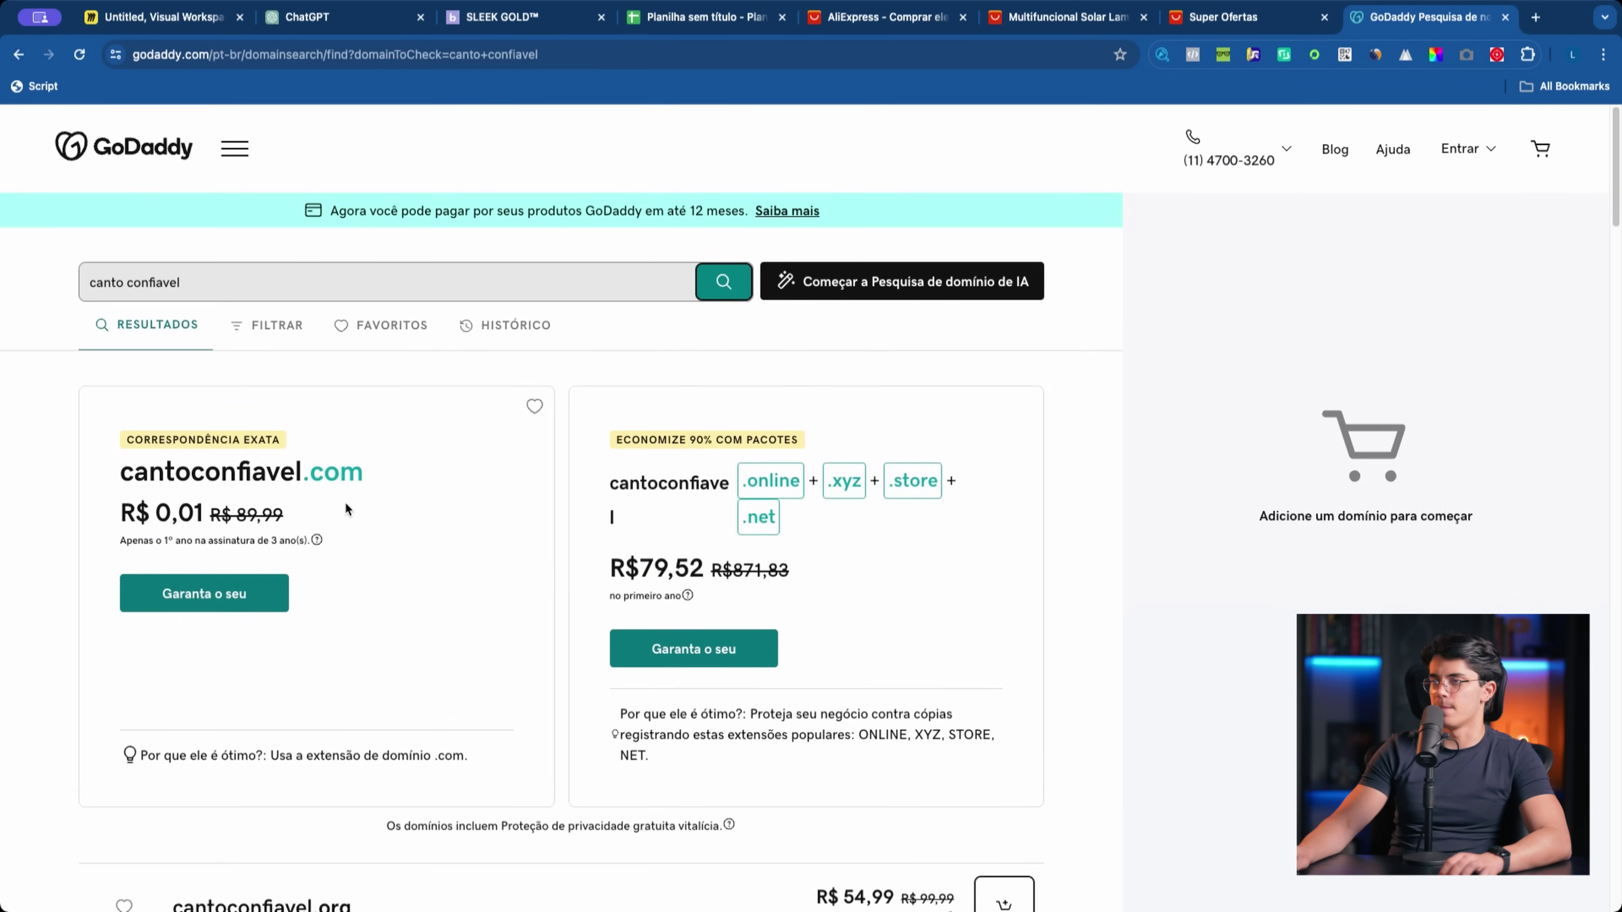
left_click(344, 19)
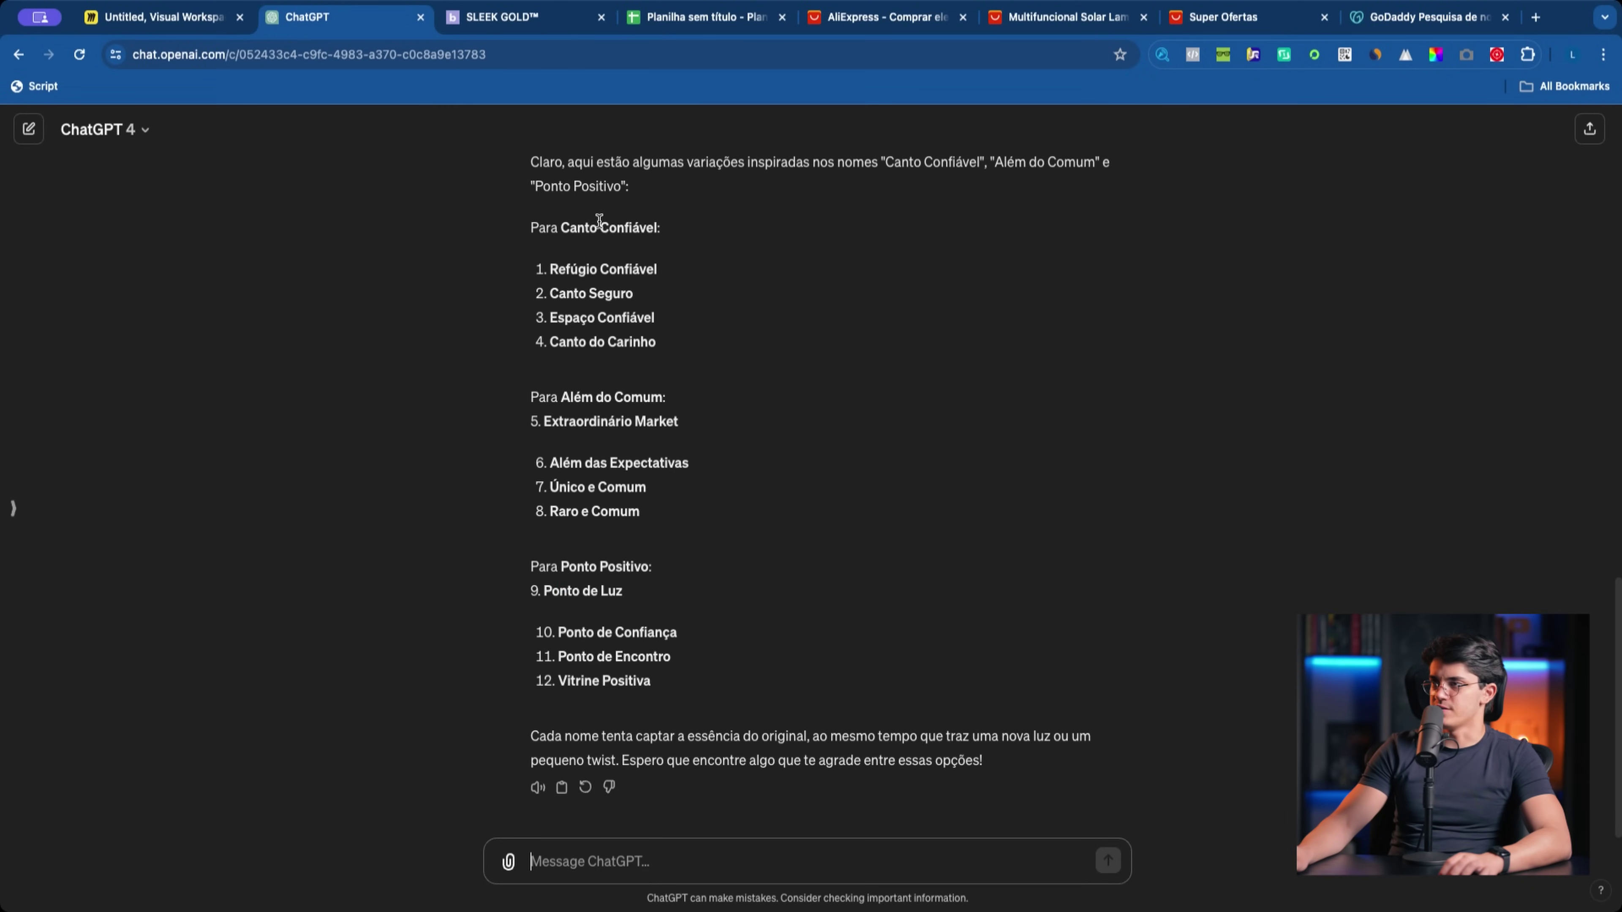
Step: Select Canto Confiável among ChatGPT's twelve variations, comparing with GoDaddy, then return to Miro
left_click_drag(562, 228, 629, 228)
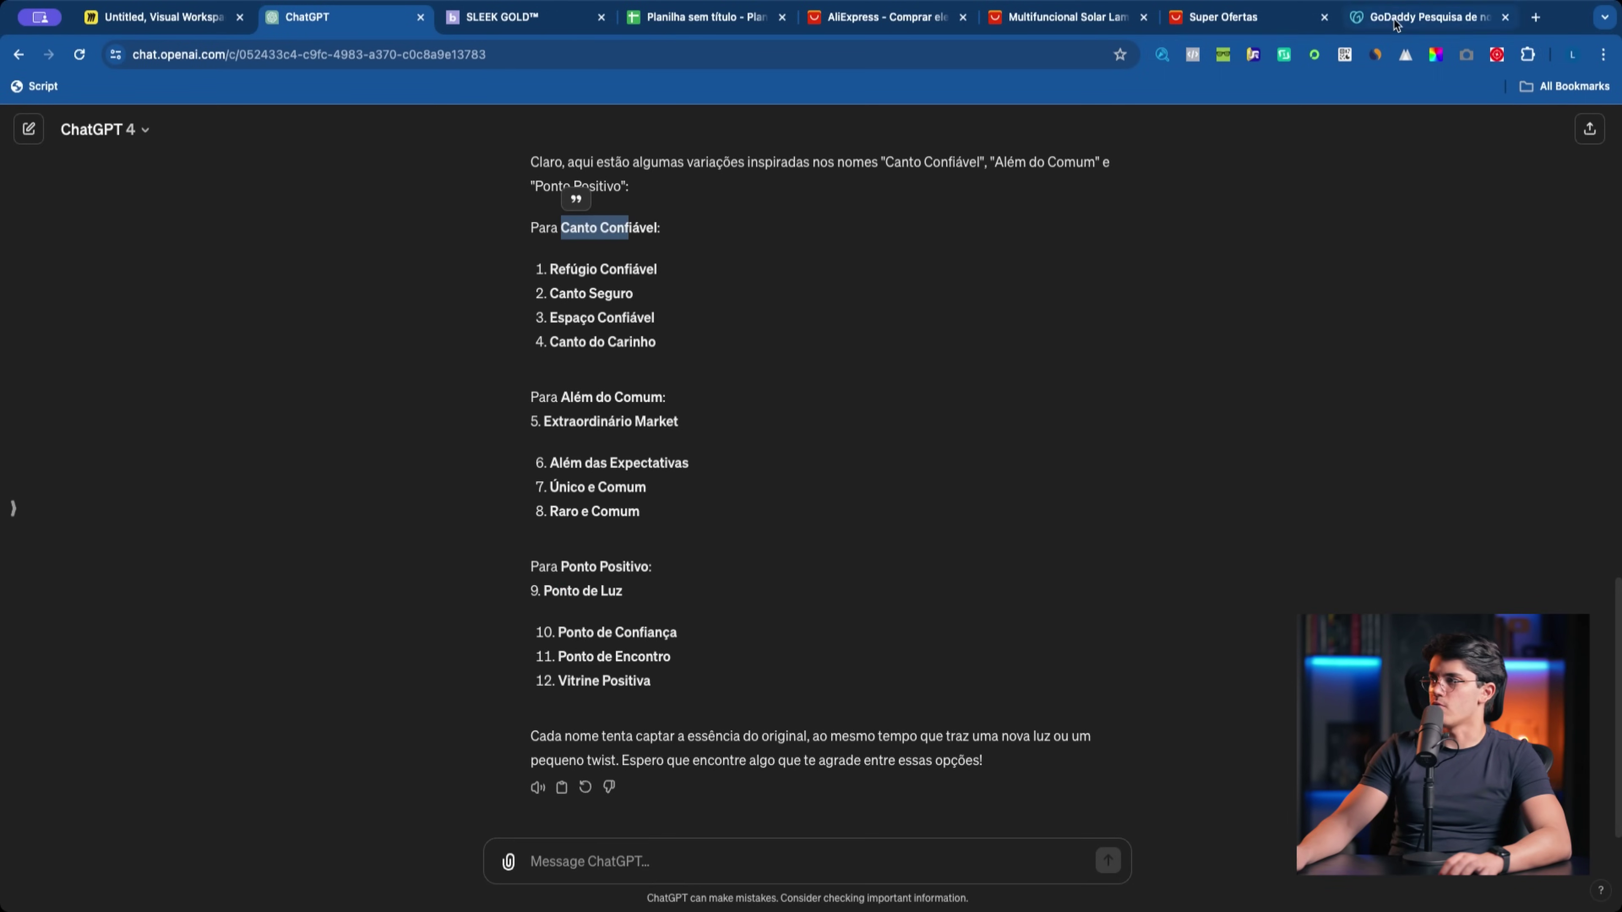
left_click(1395, 23)
left_click(337, 21)
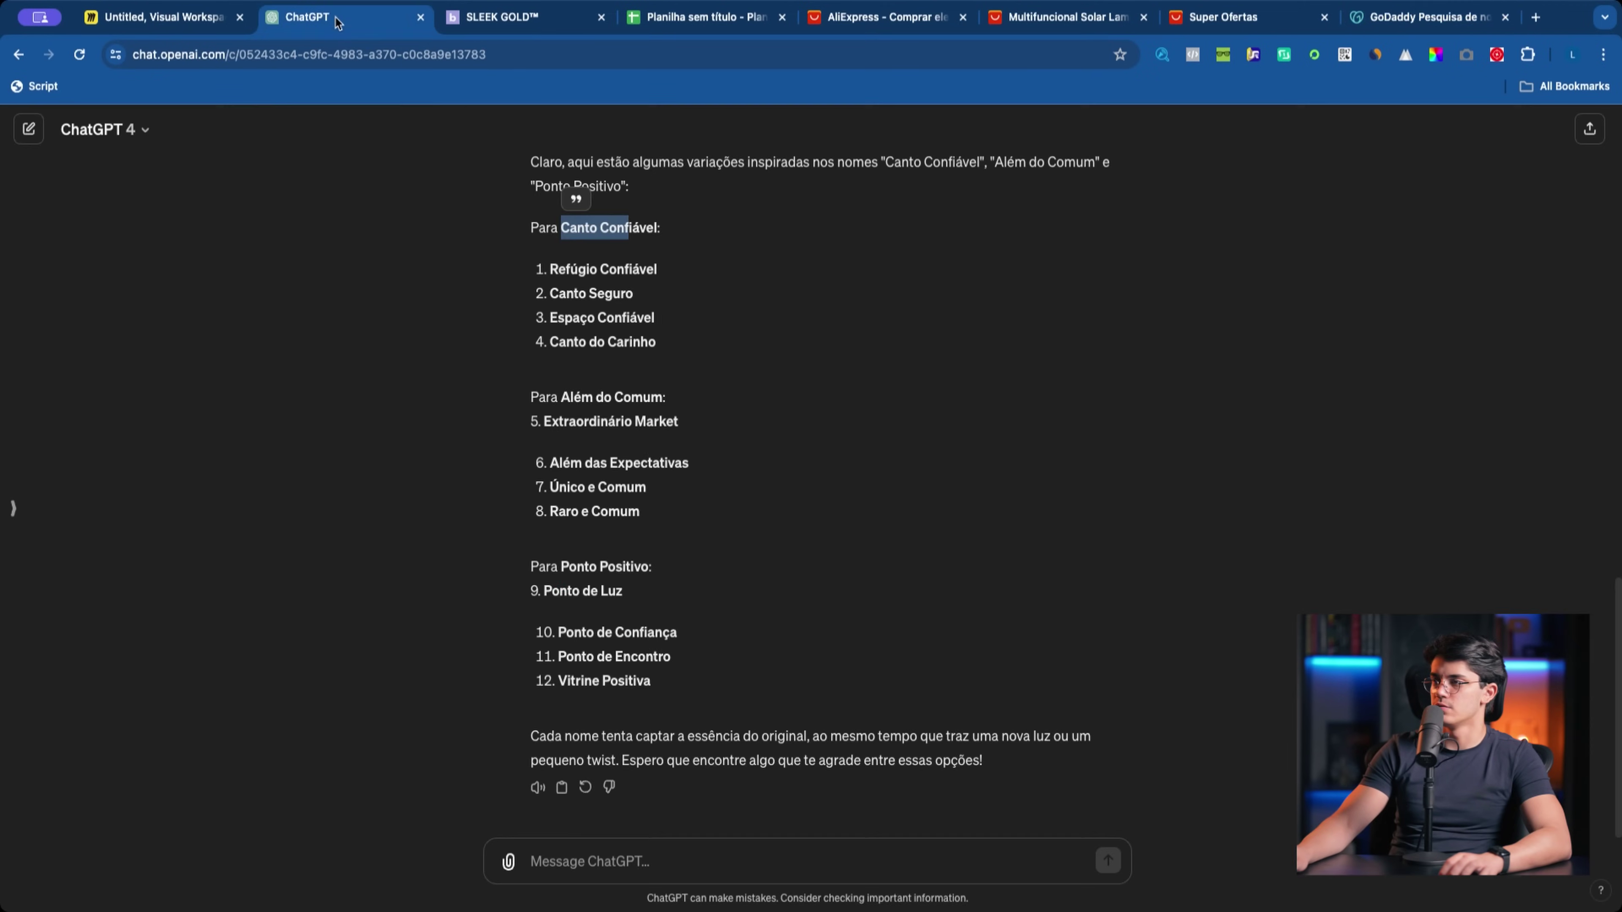
left_click(568, 225)
left_click_drag(562, 228, 661, 224)
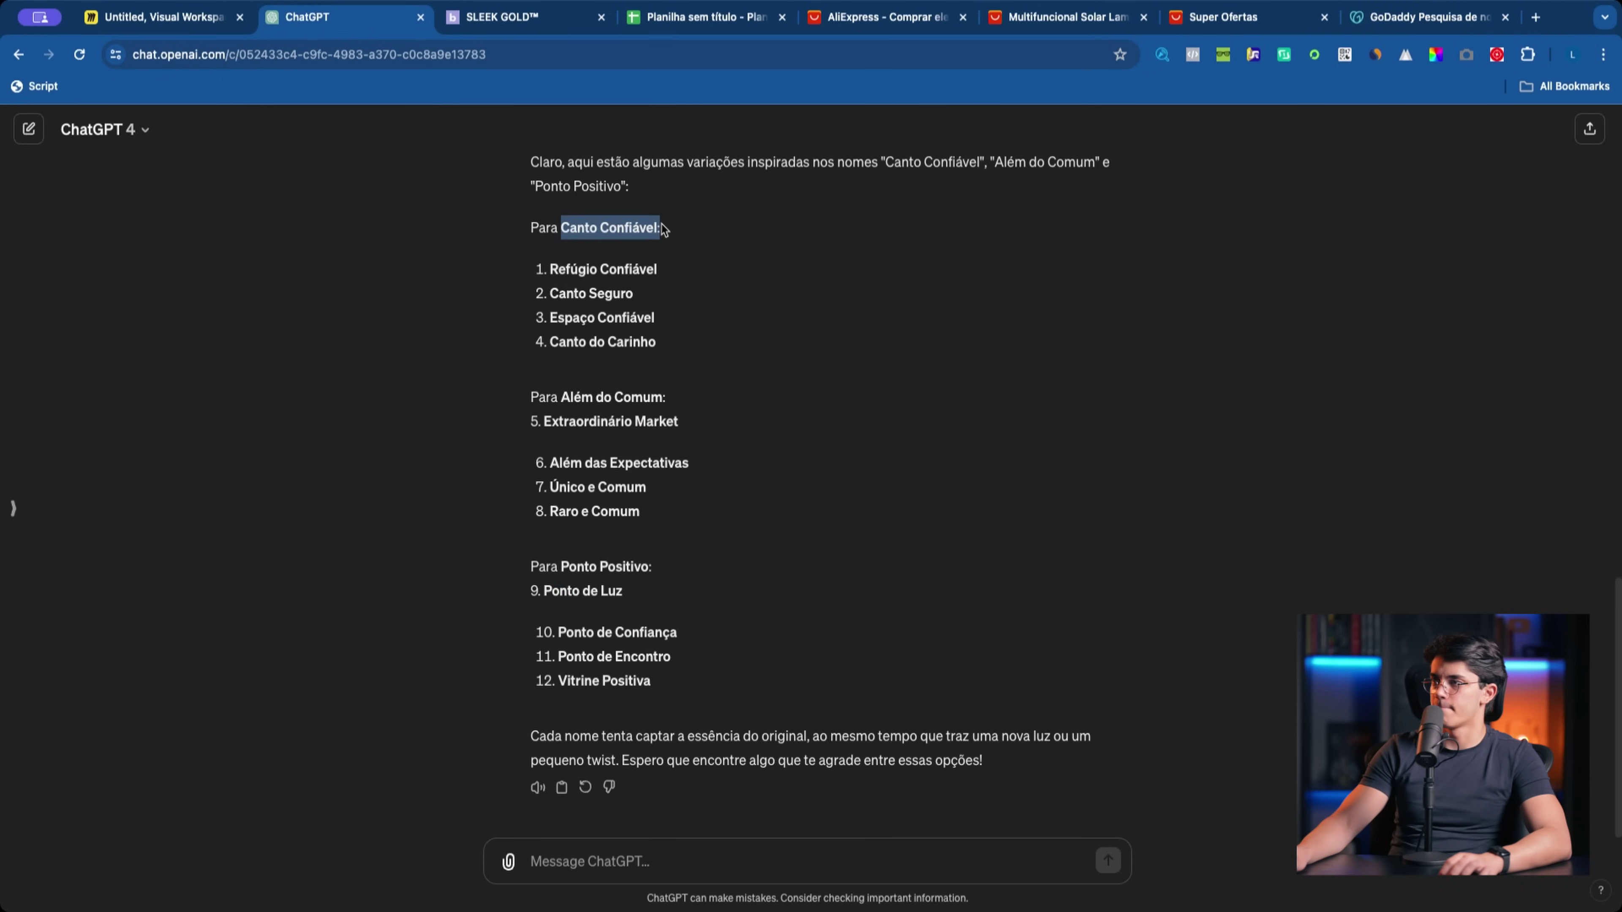
left_click(127, 18)
Step: Add a 'Canto Confiavel' text box beneath the Use CHAT GPT para ideias note
scroll(368, 369, "down", 10)
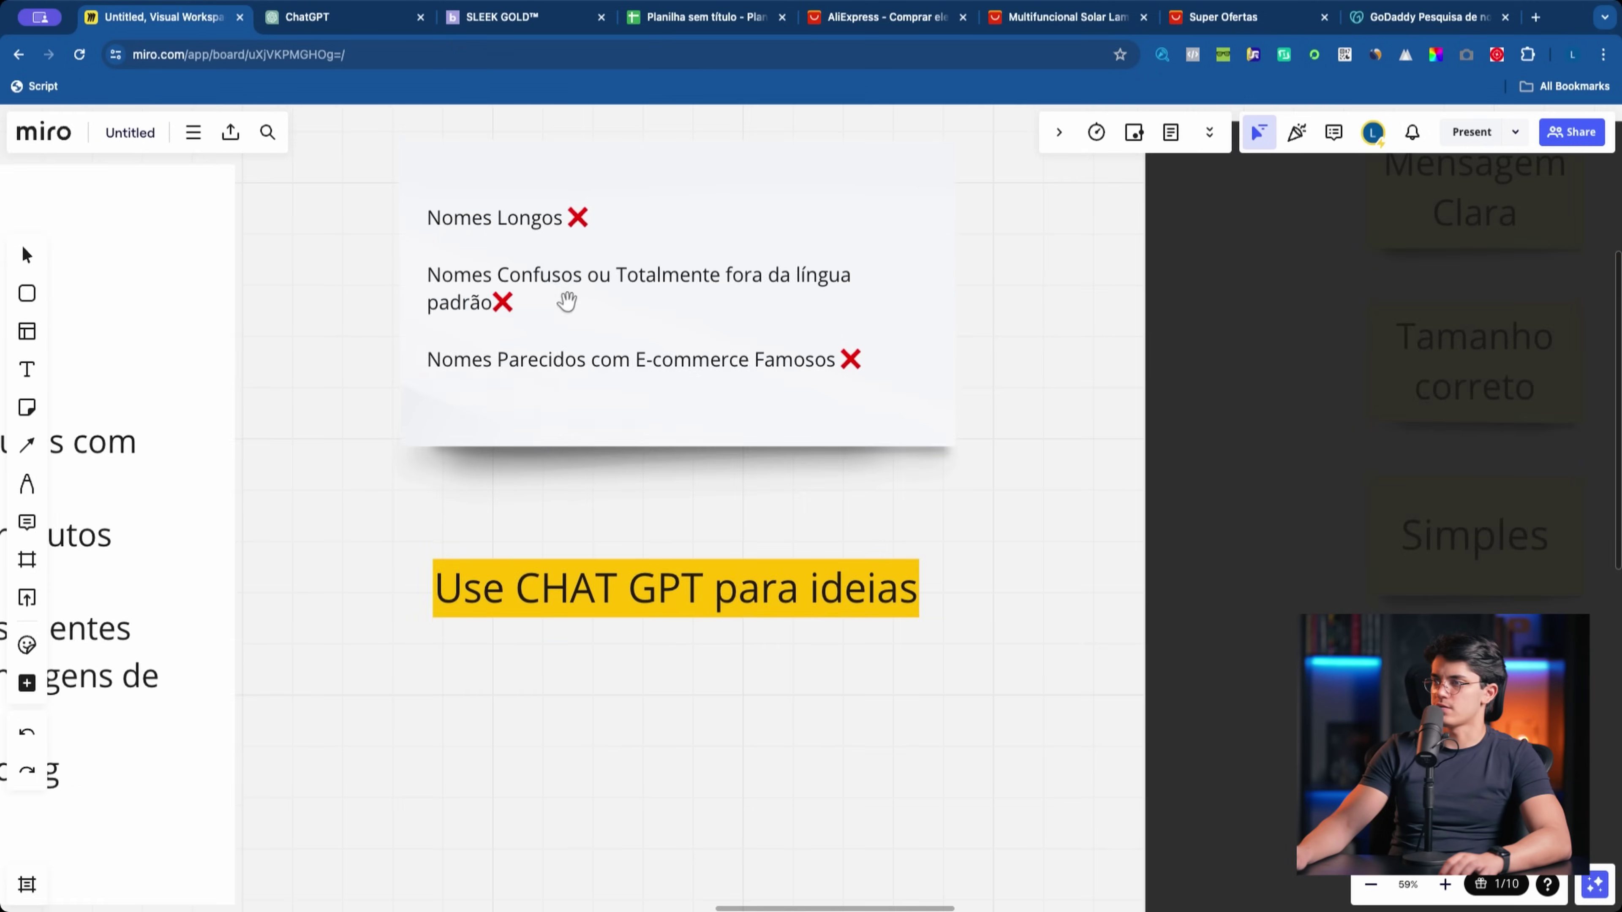
left_click(26, 370)
left_click(670, 525)
type("Canto Confiavel")
left_click_drag(825, 491, 698, 561)
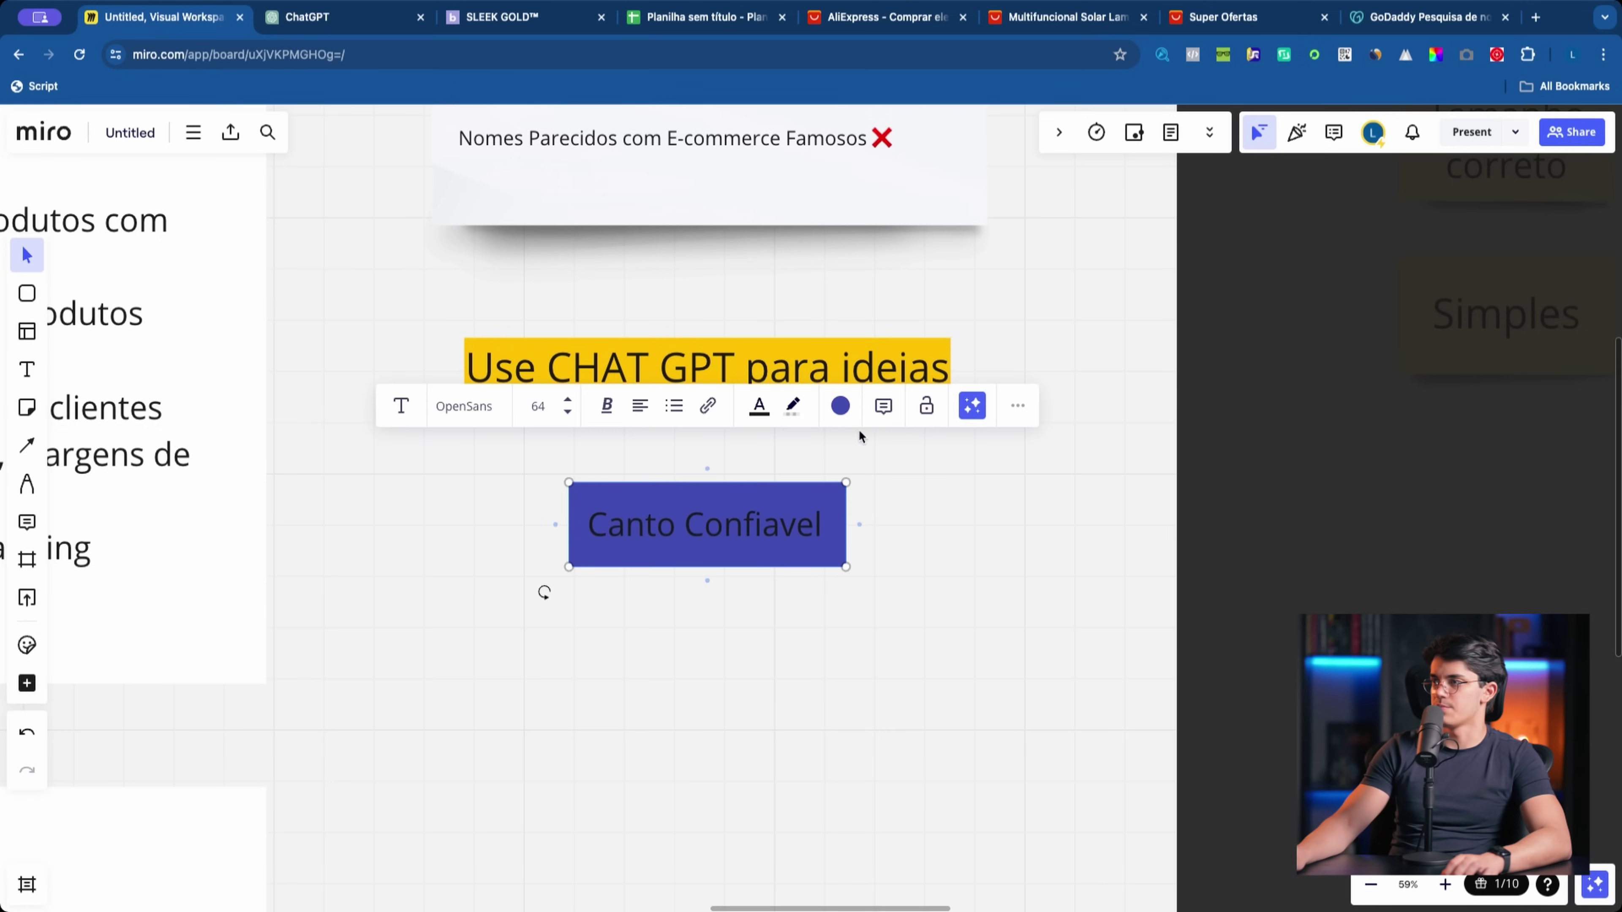
Step: Give the Canto Confiavel label white text on a light blue fill
left_click(760, 406)
left_click(703, 446)
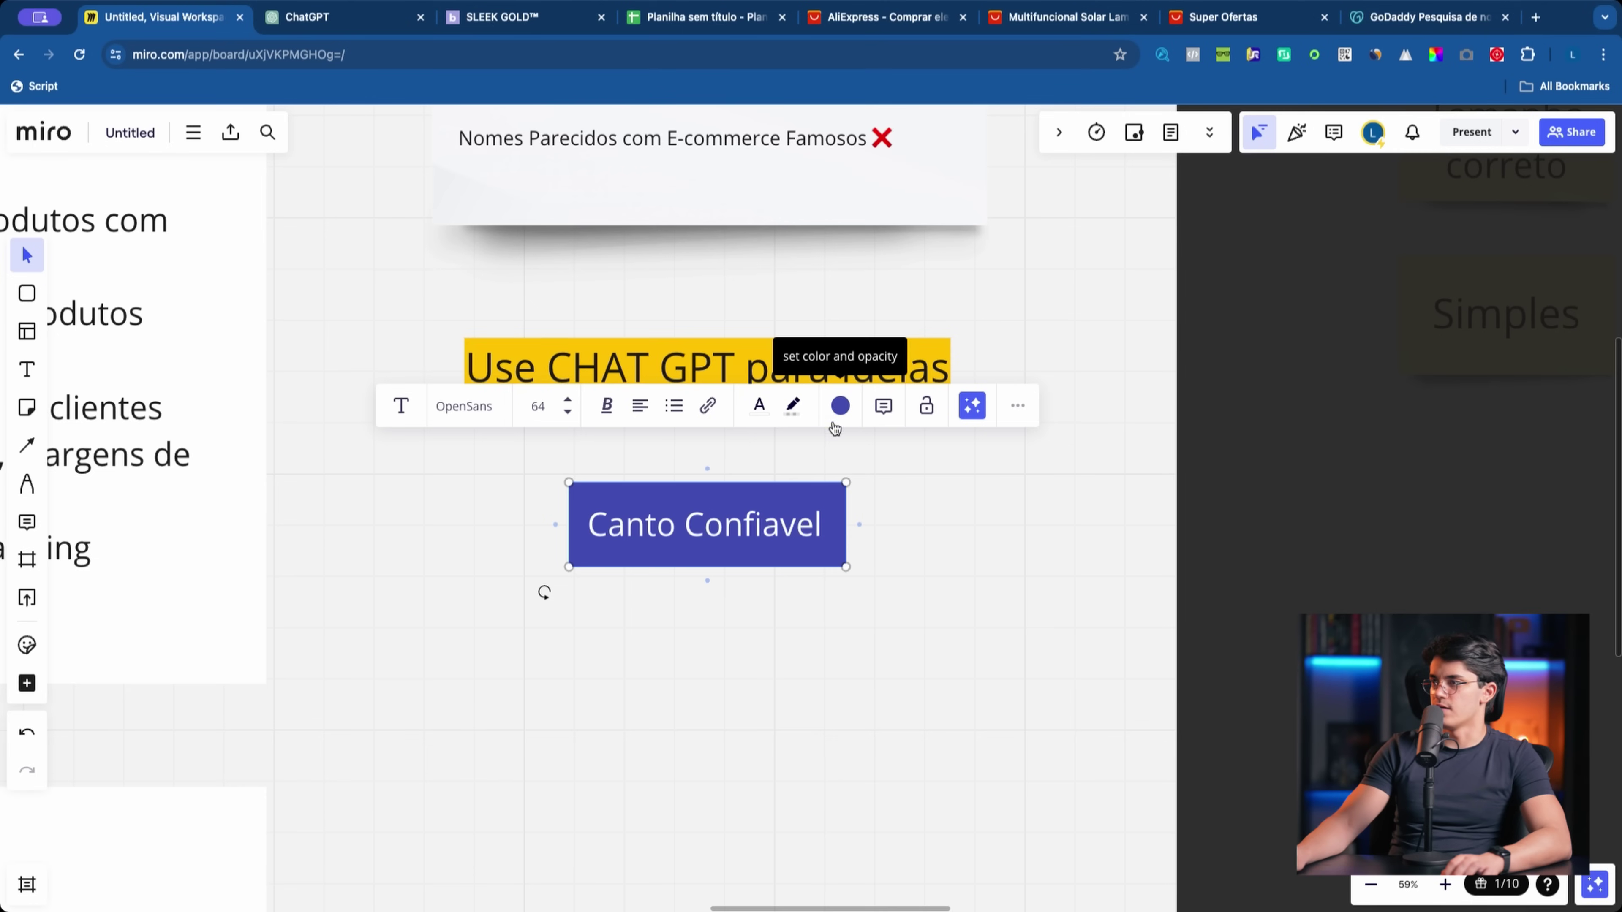
left_click(841, 406)
left_click(856, 571)
scroll(826, 617, "down", 5)
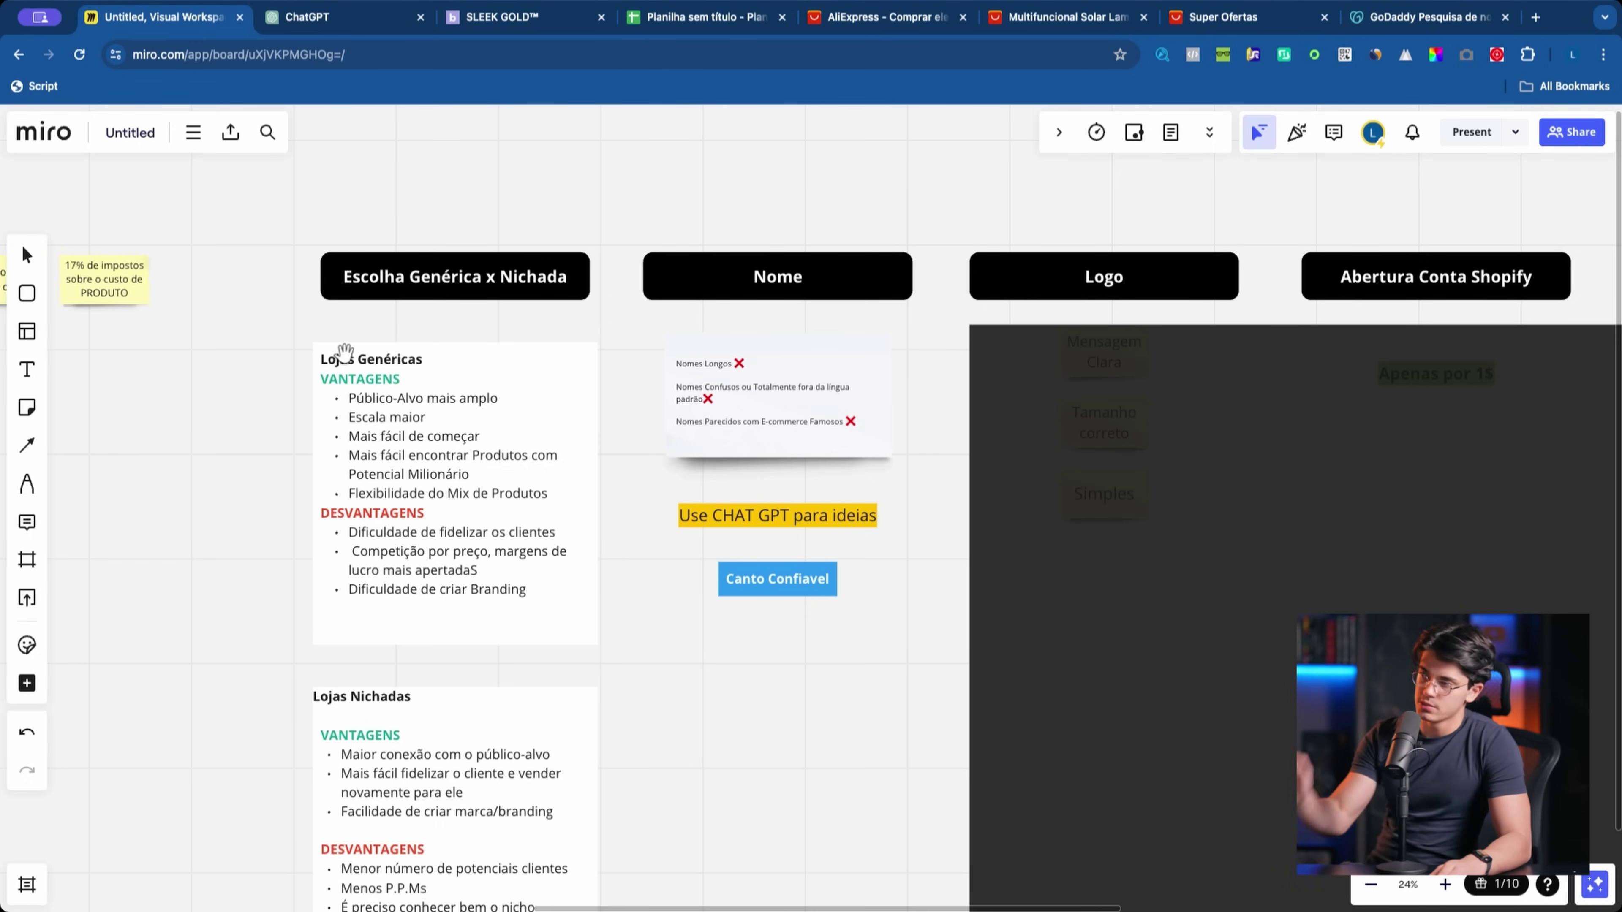
scroll(707, 749, "right", 4)
left_click(26, 255)
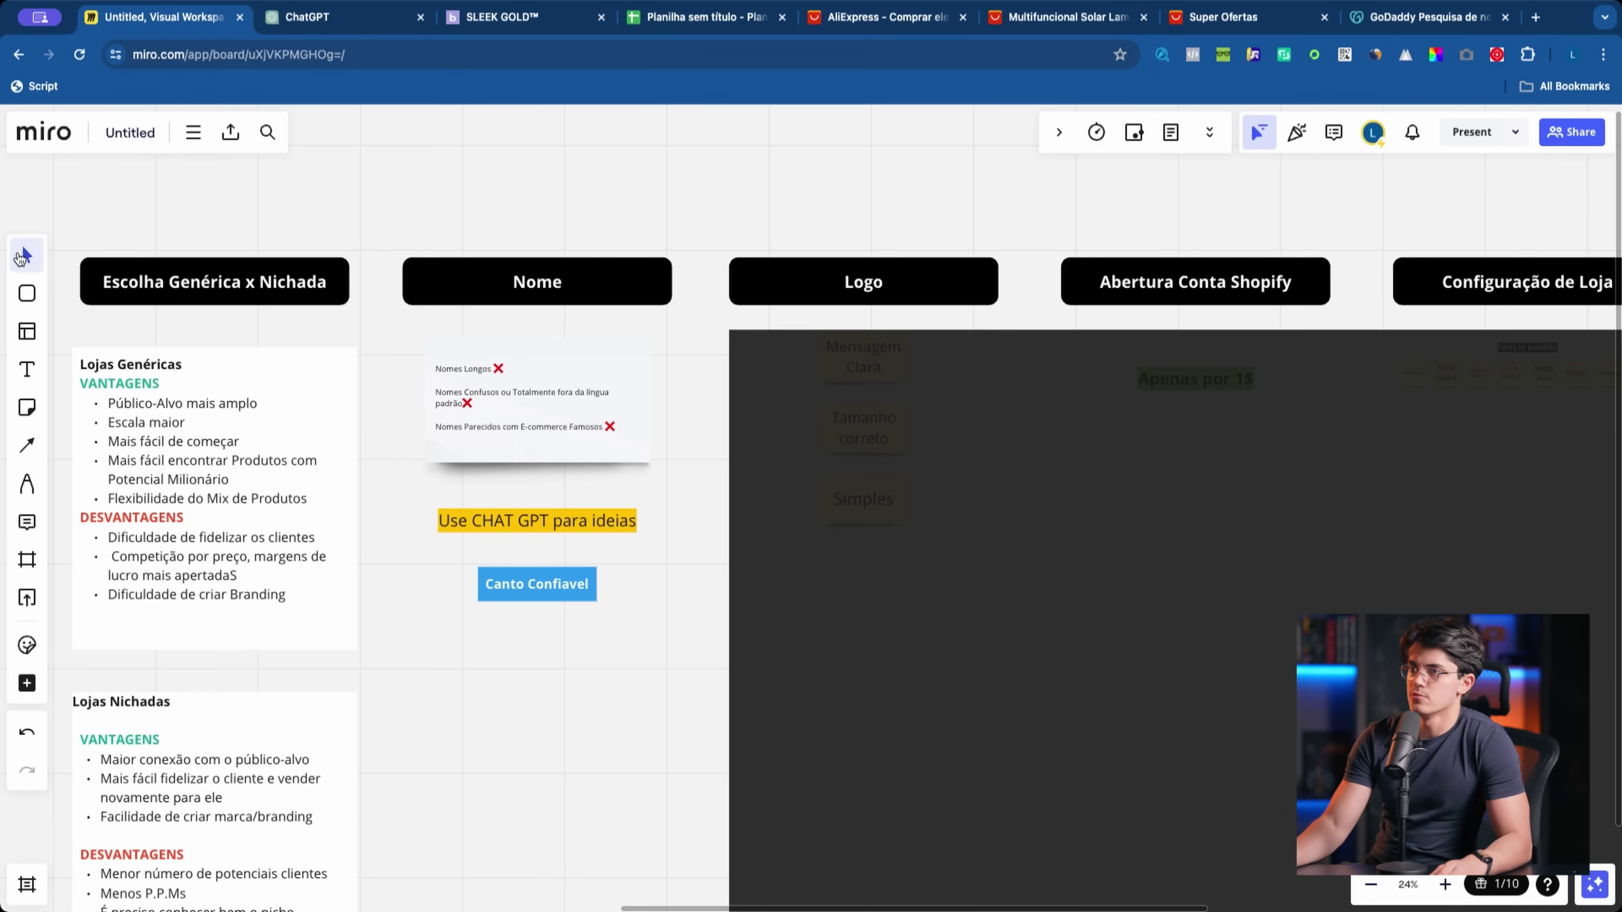
left_click(1066, 536)
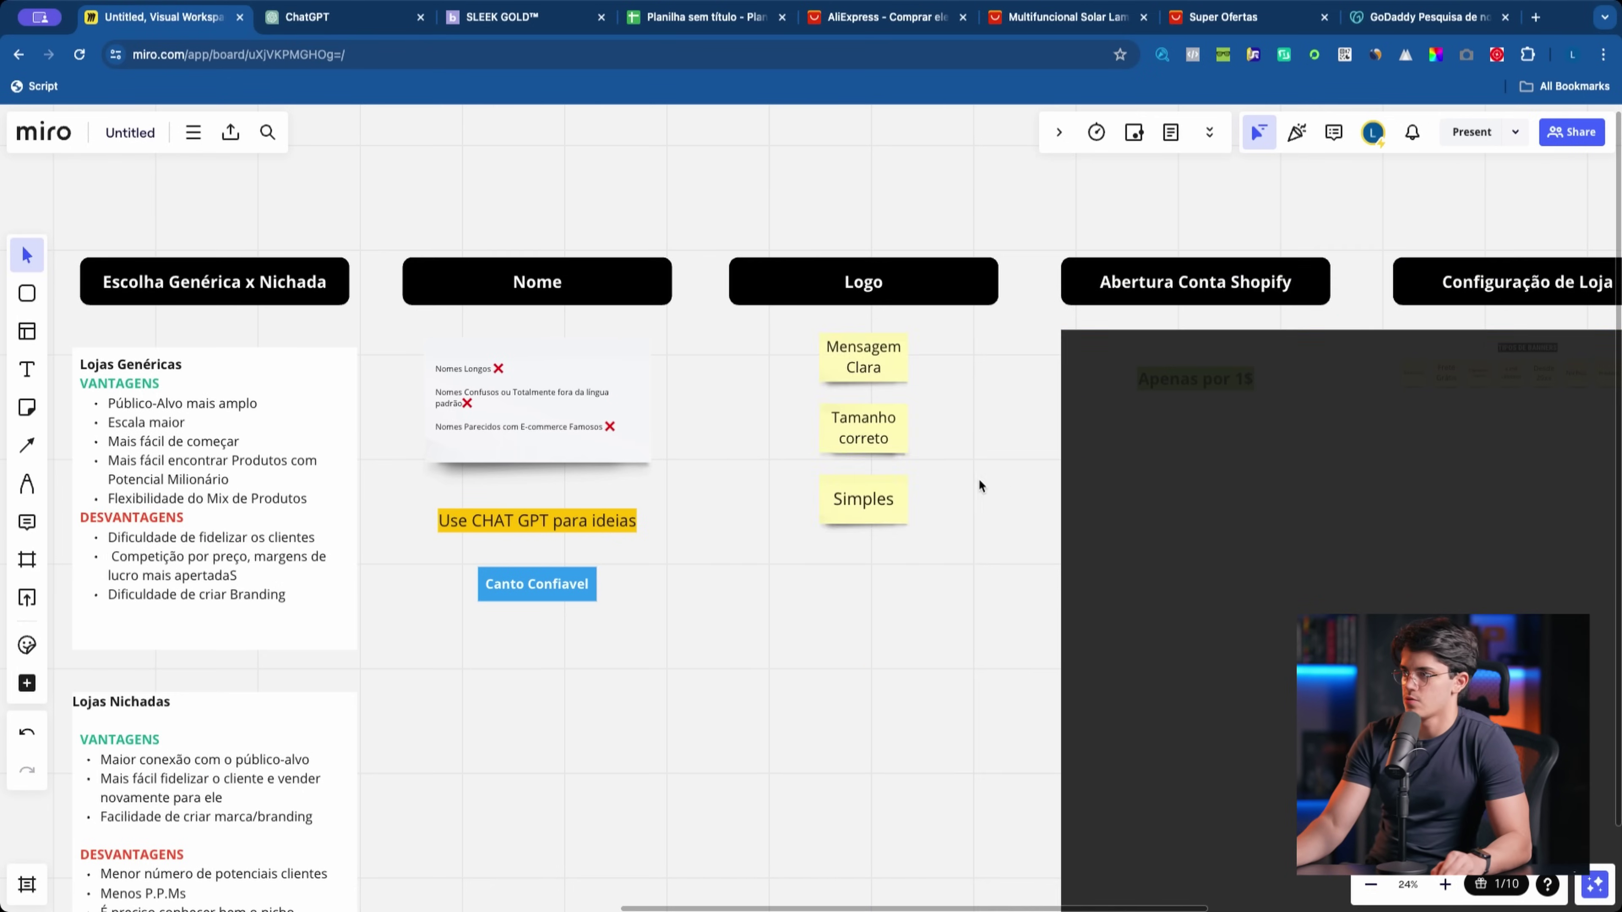
scroll(978, 478, "up", 5)
scroll(905, 519, "down", 5)
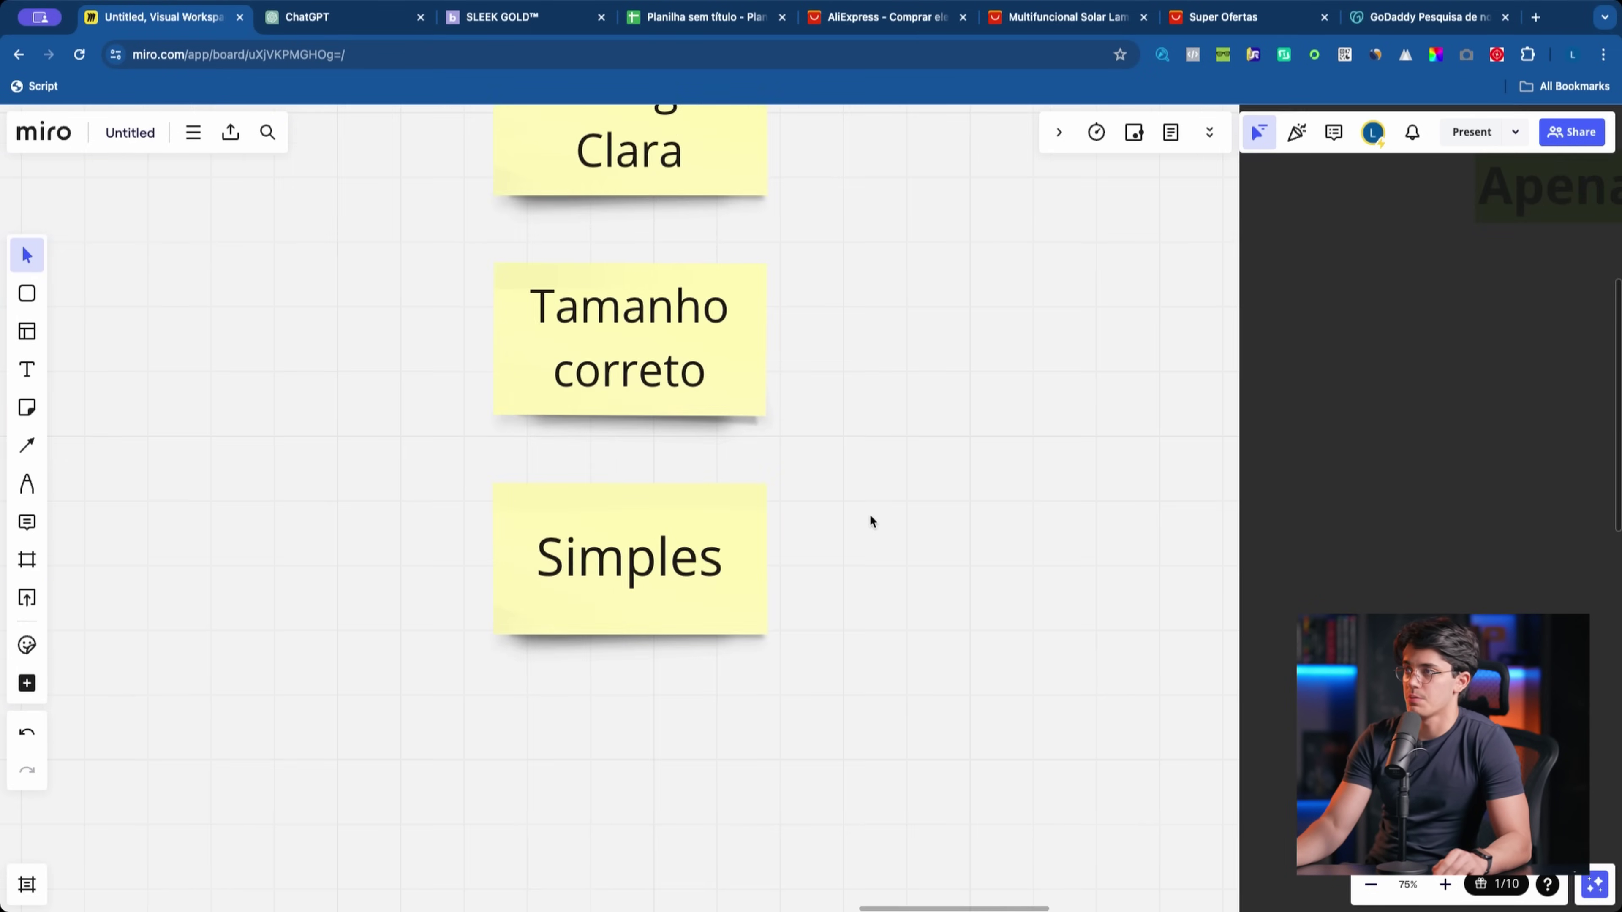
left_click_drag(300, 289, 271, 424)
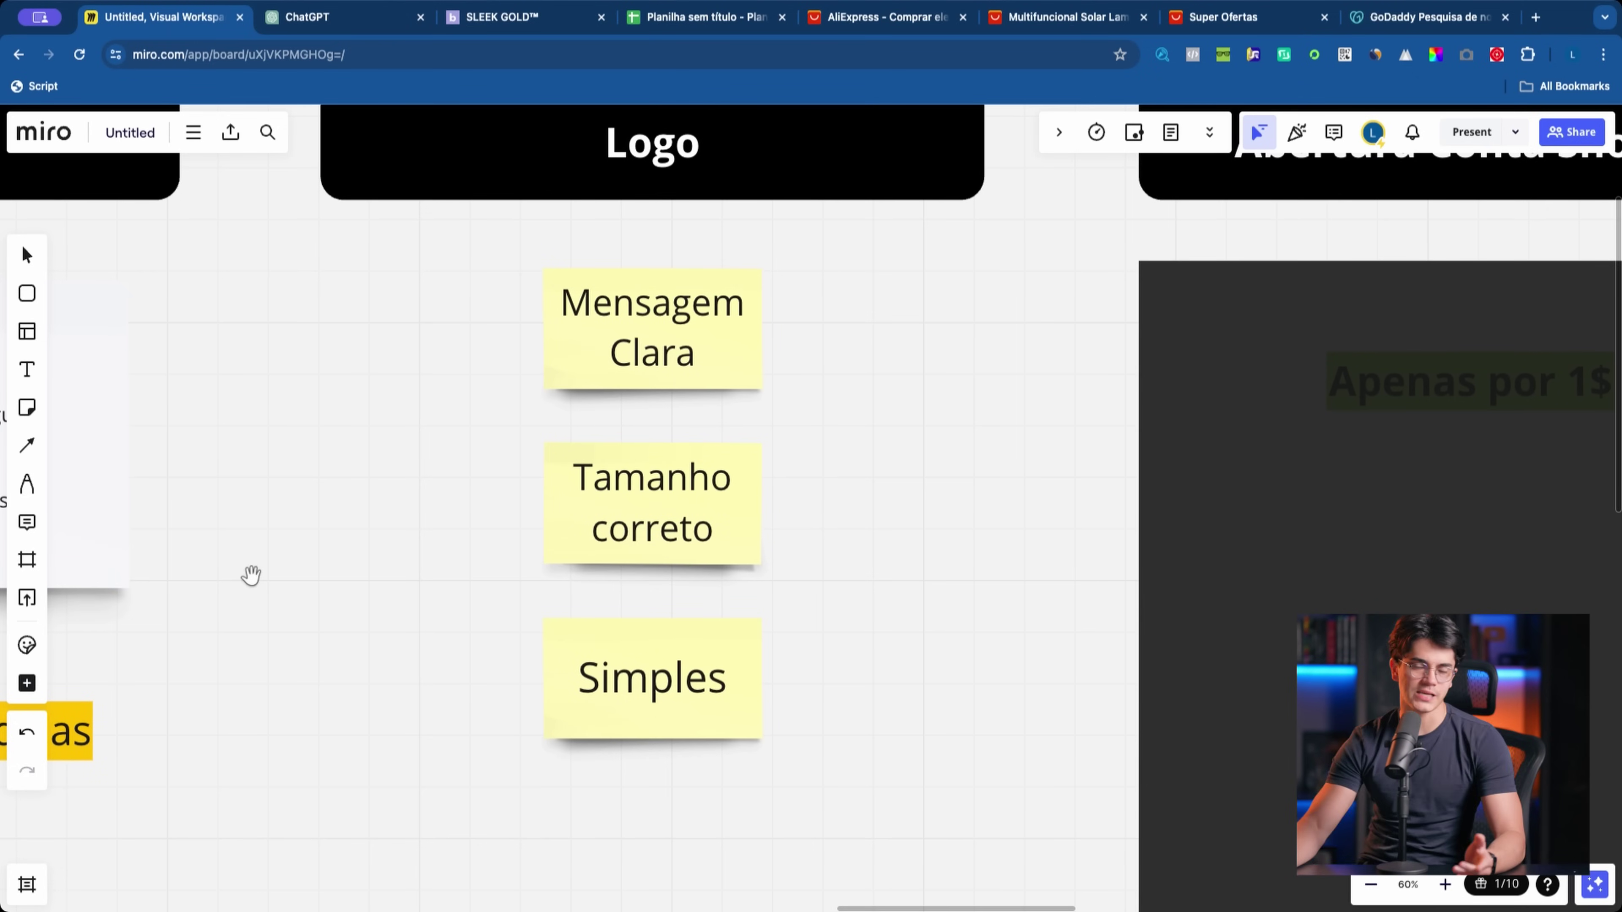
left_click(26, 483)
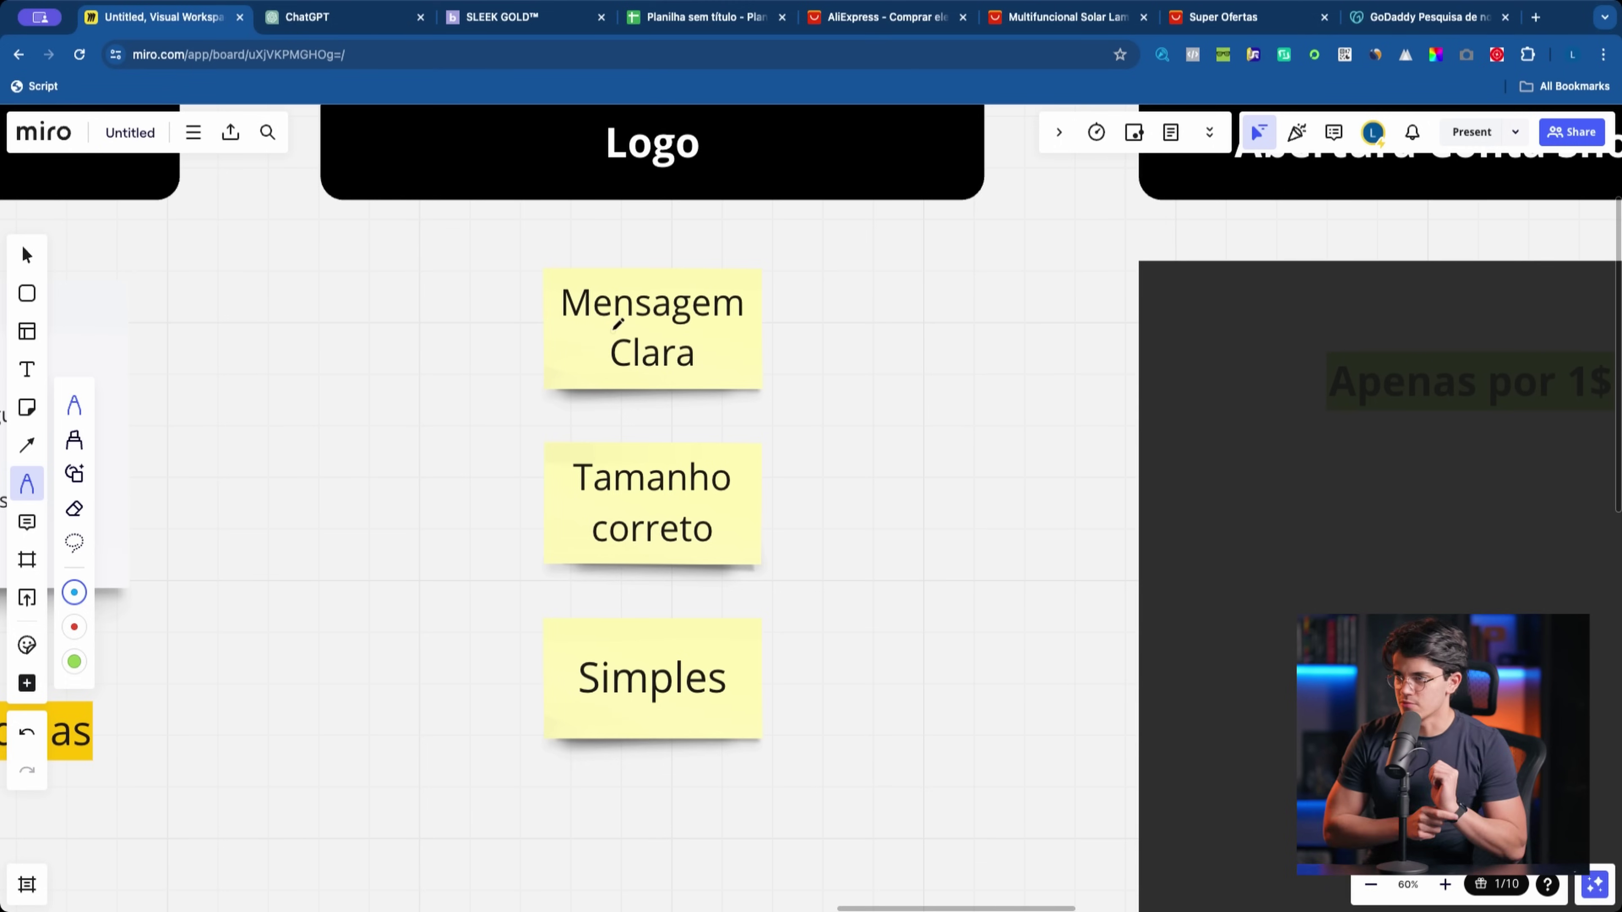
left_click_drag(551, 558, 882, 560)
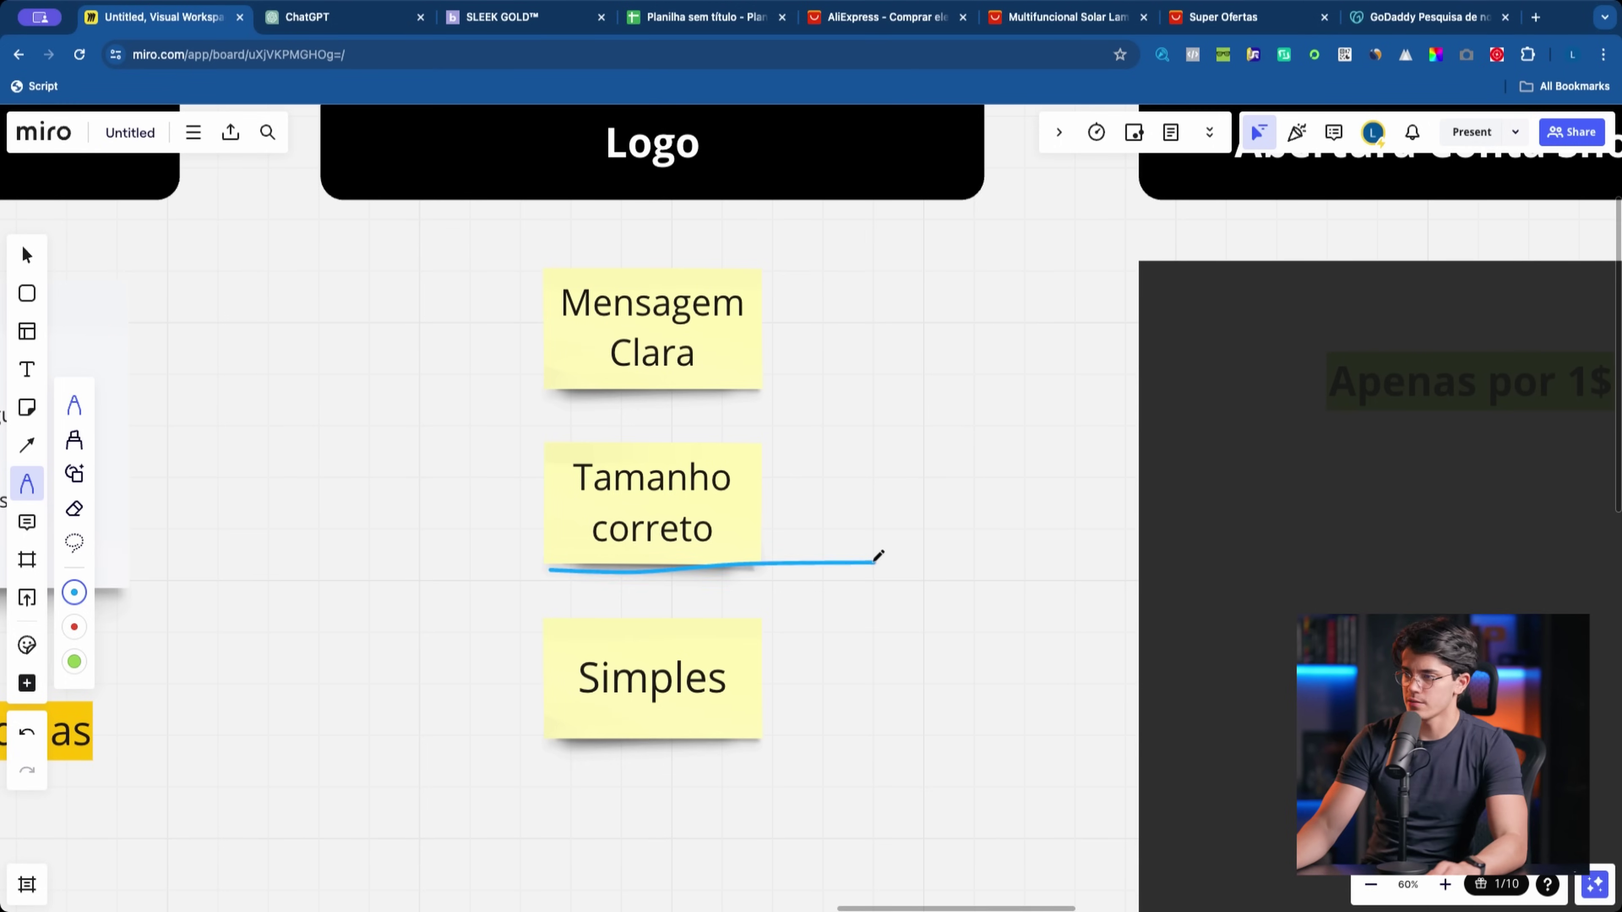
key("super+z")
mouse_move(543, 605)
left_mouse_down()
mouse_move(717, 609)
mouse_move(511, 621)
mouse_move(517, 687)
mouse_move(562, 623)
left_mouse_up()
key("super+z")
key("super+z")
left_click_drag(664, 586, 543, 616)
key("super+z")
scroll(126, 351, "down", 5)
left_click(26, 255)
left_click_drag(225, 359, 466, 395)
left_click(79, 292)
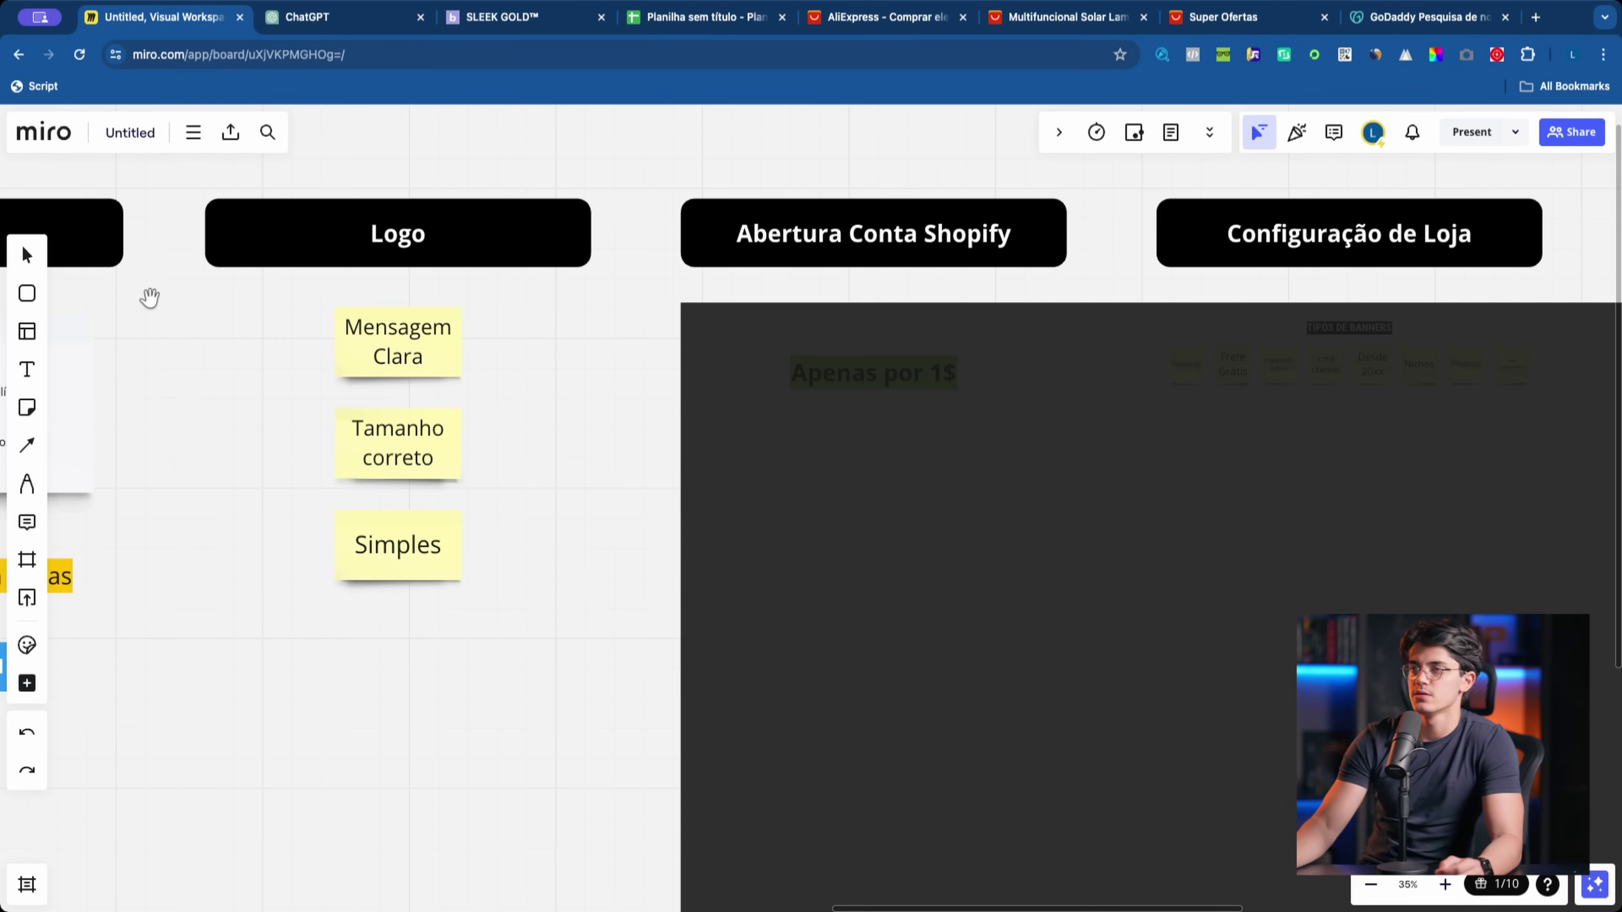
left_click_drag(150, 297, 291, 393)
scroll(322, 500, "up", 5)
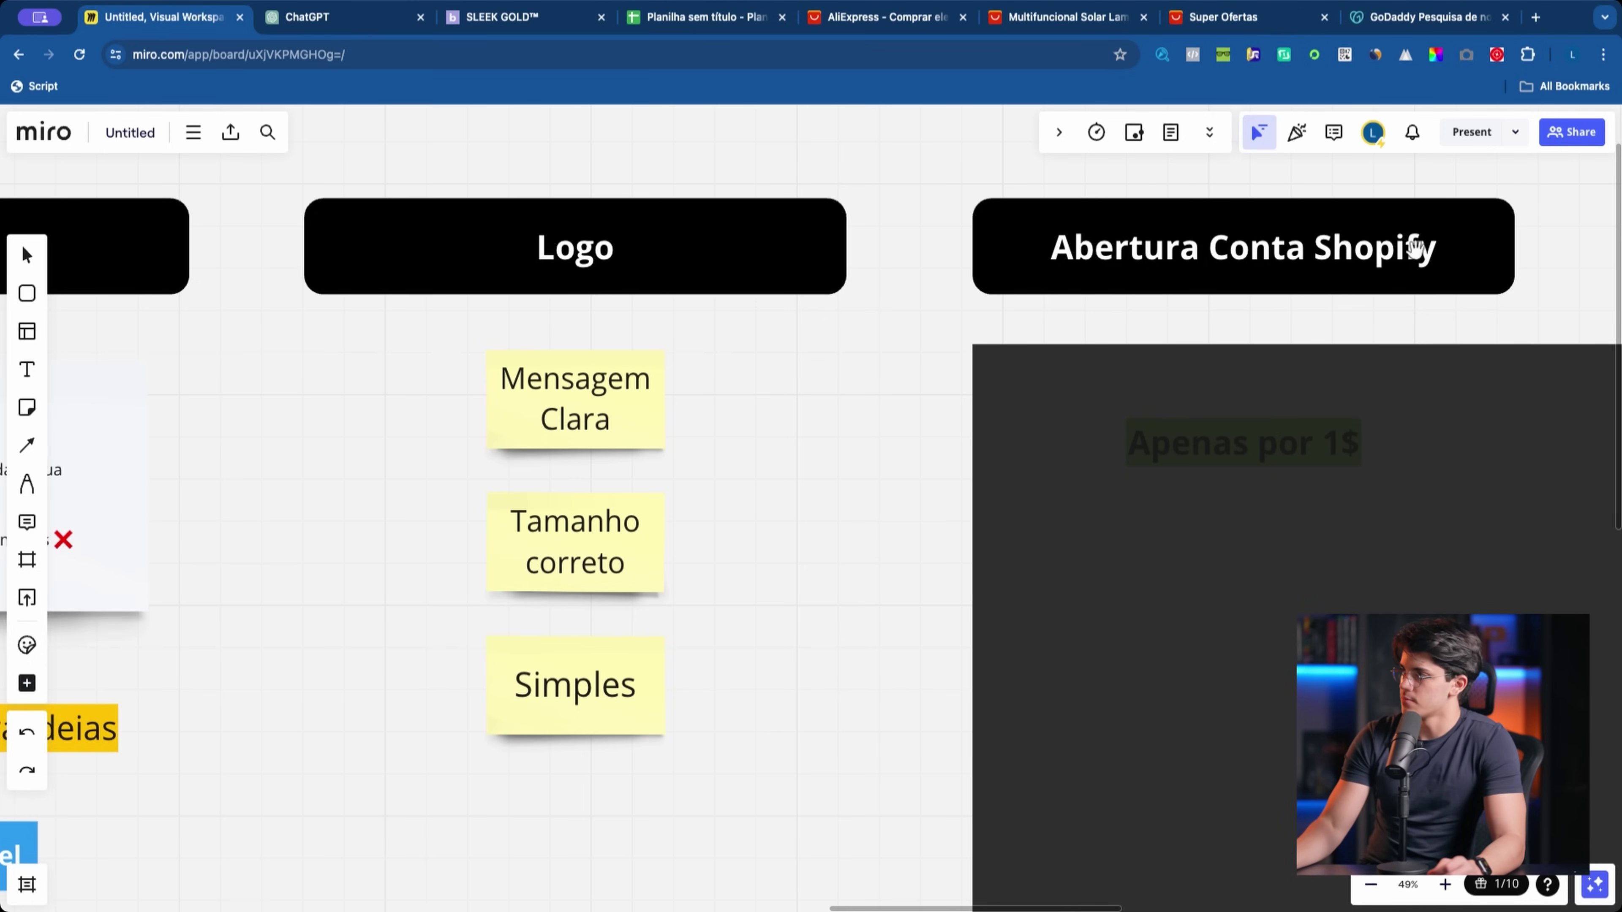
Step: Open Canva in a new tab through a Google search and move its tab left
left_click(1536, 18)
type("canva")
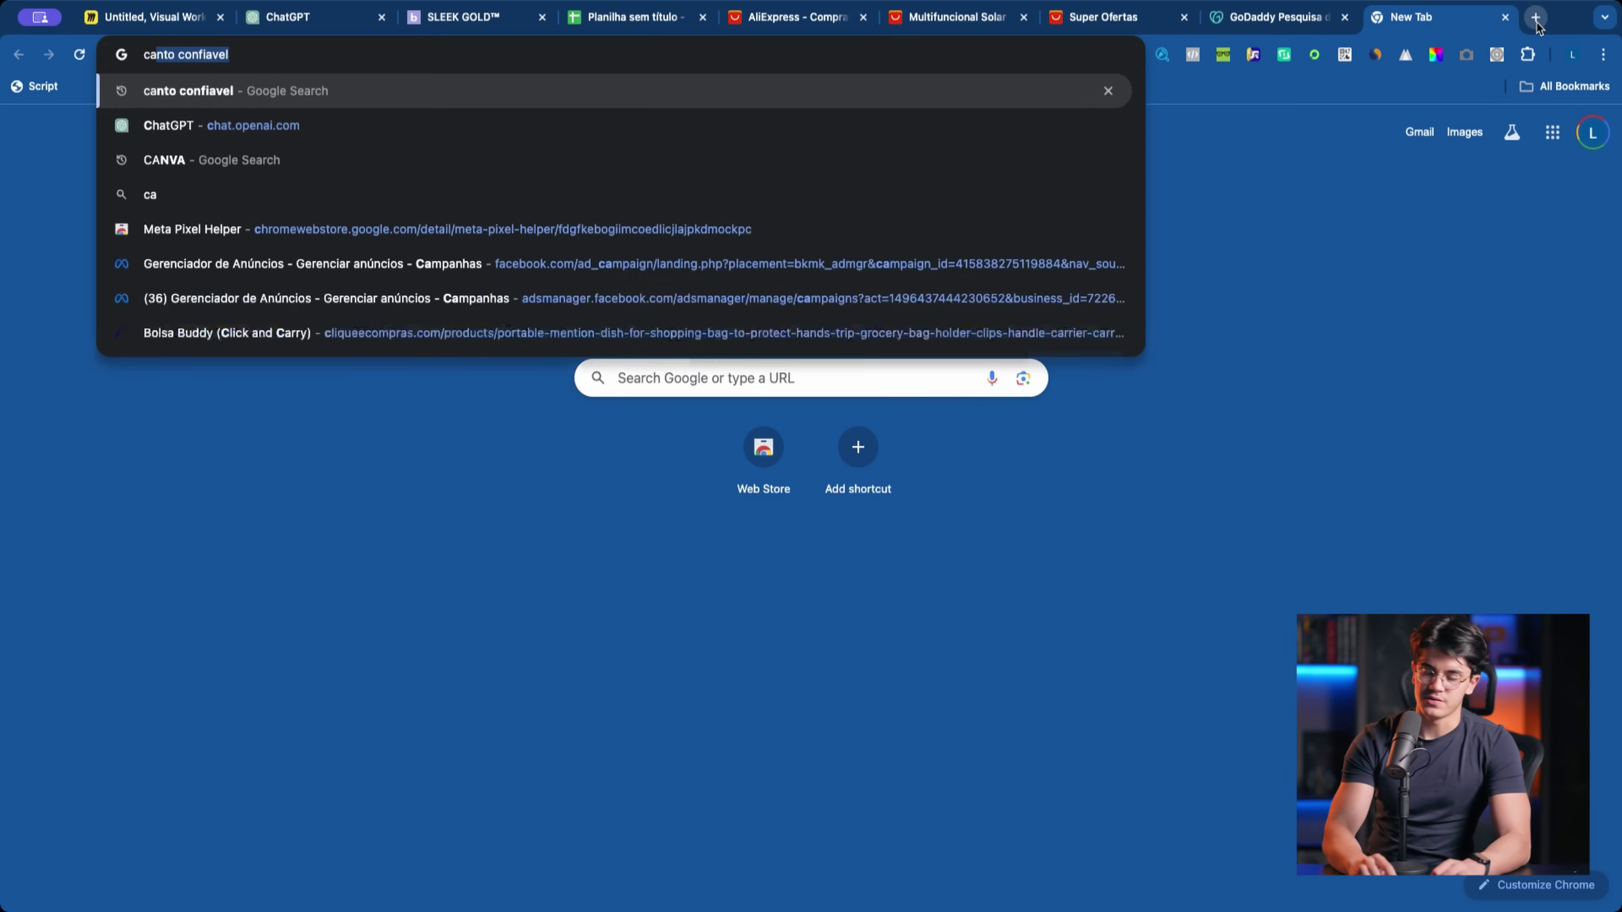
key("Return")
left_click(381, 322)
left_click_drag(1437, 17, 223, 9)
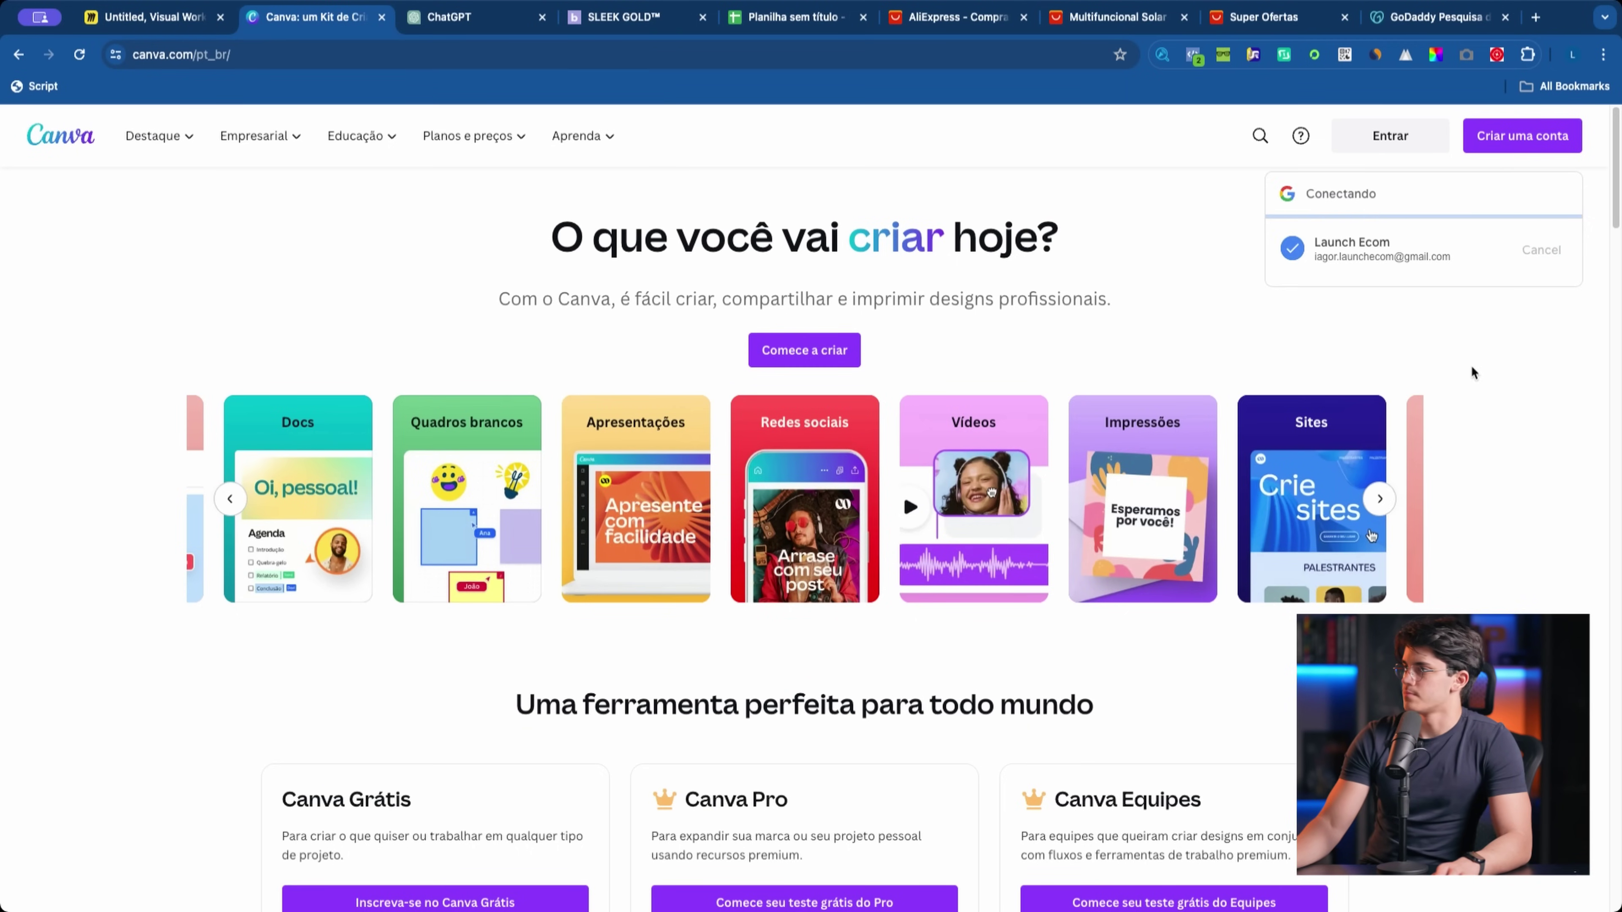
left_click(184, 26)
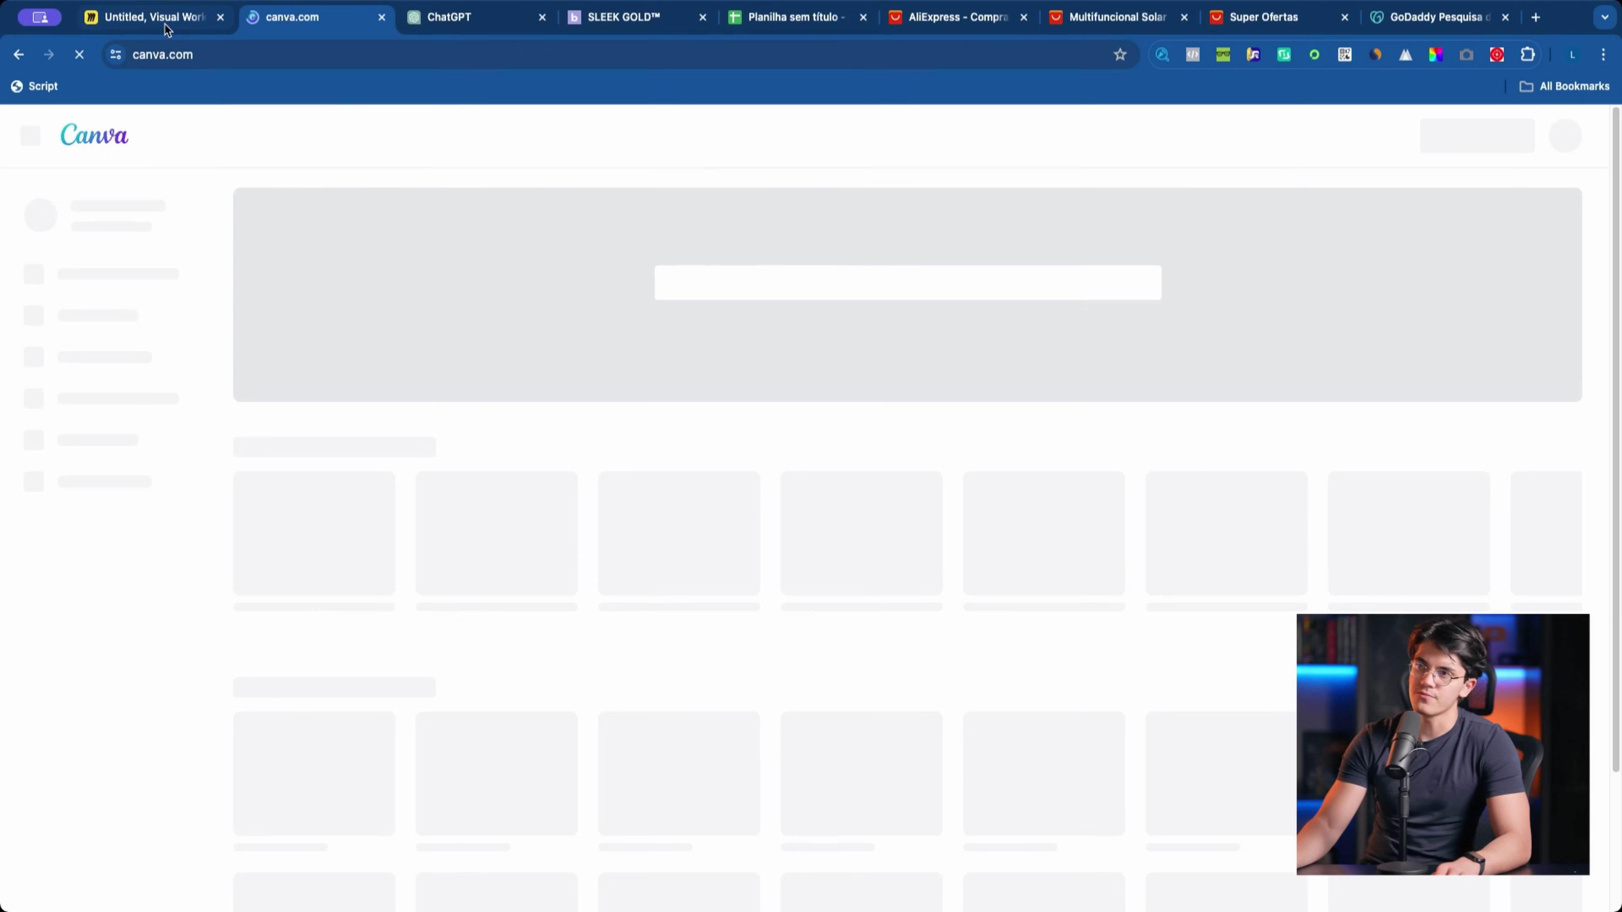
Step: Check the logo notes on the Miro board, then return to the Canva home page
left_click(172, 28)
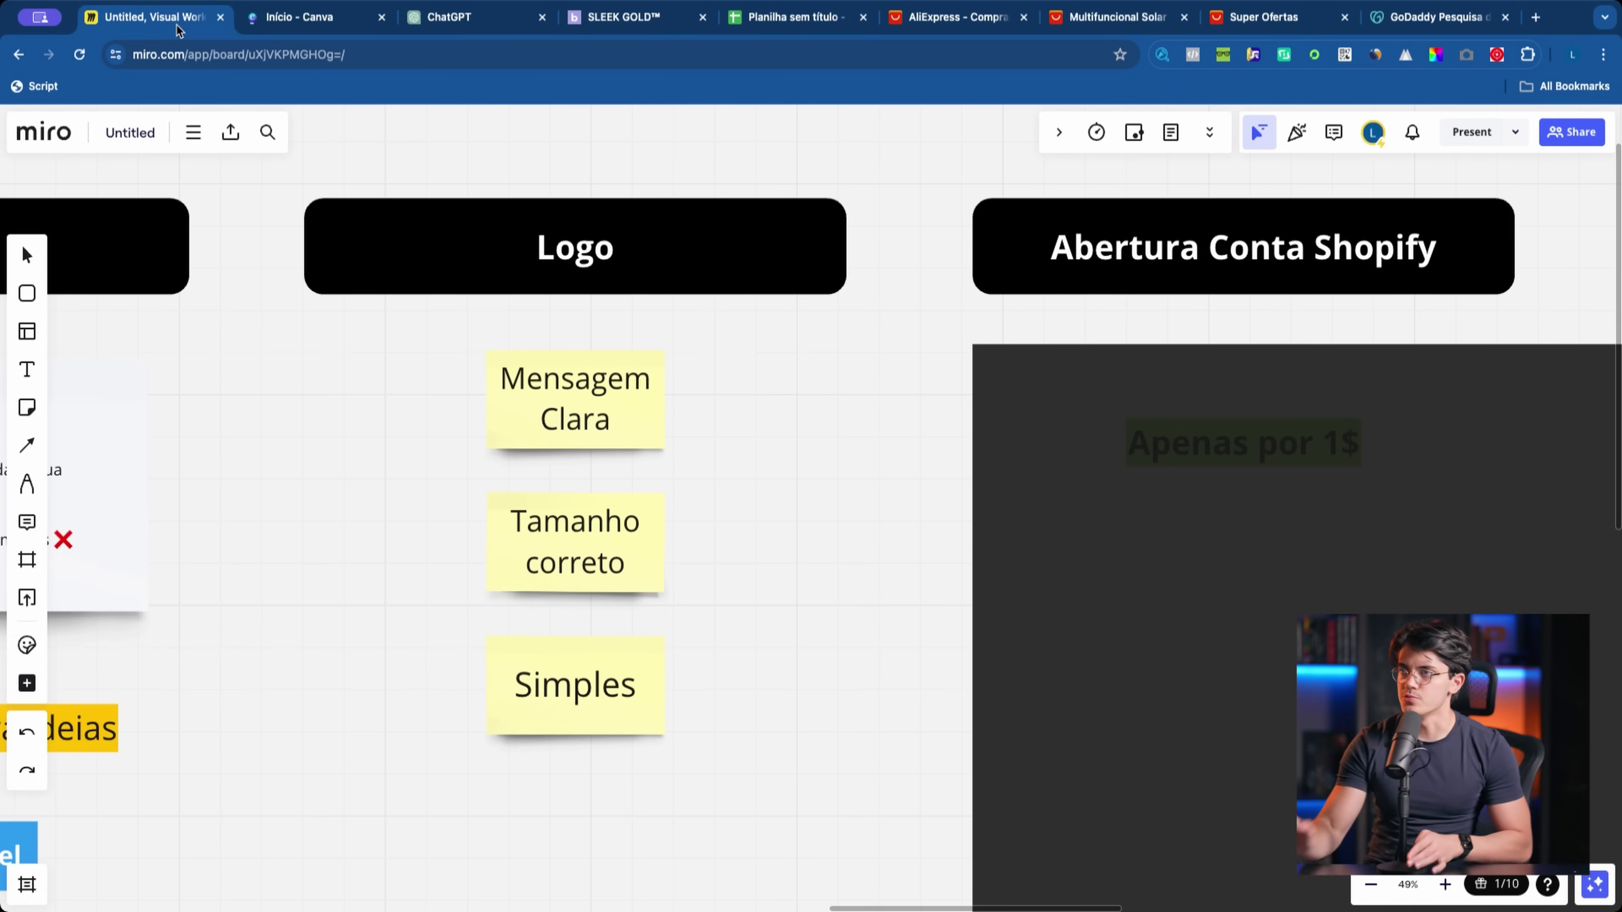
left_click(301, 16)
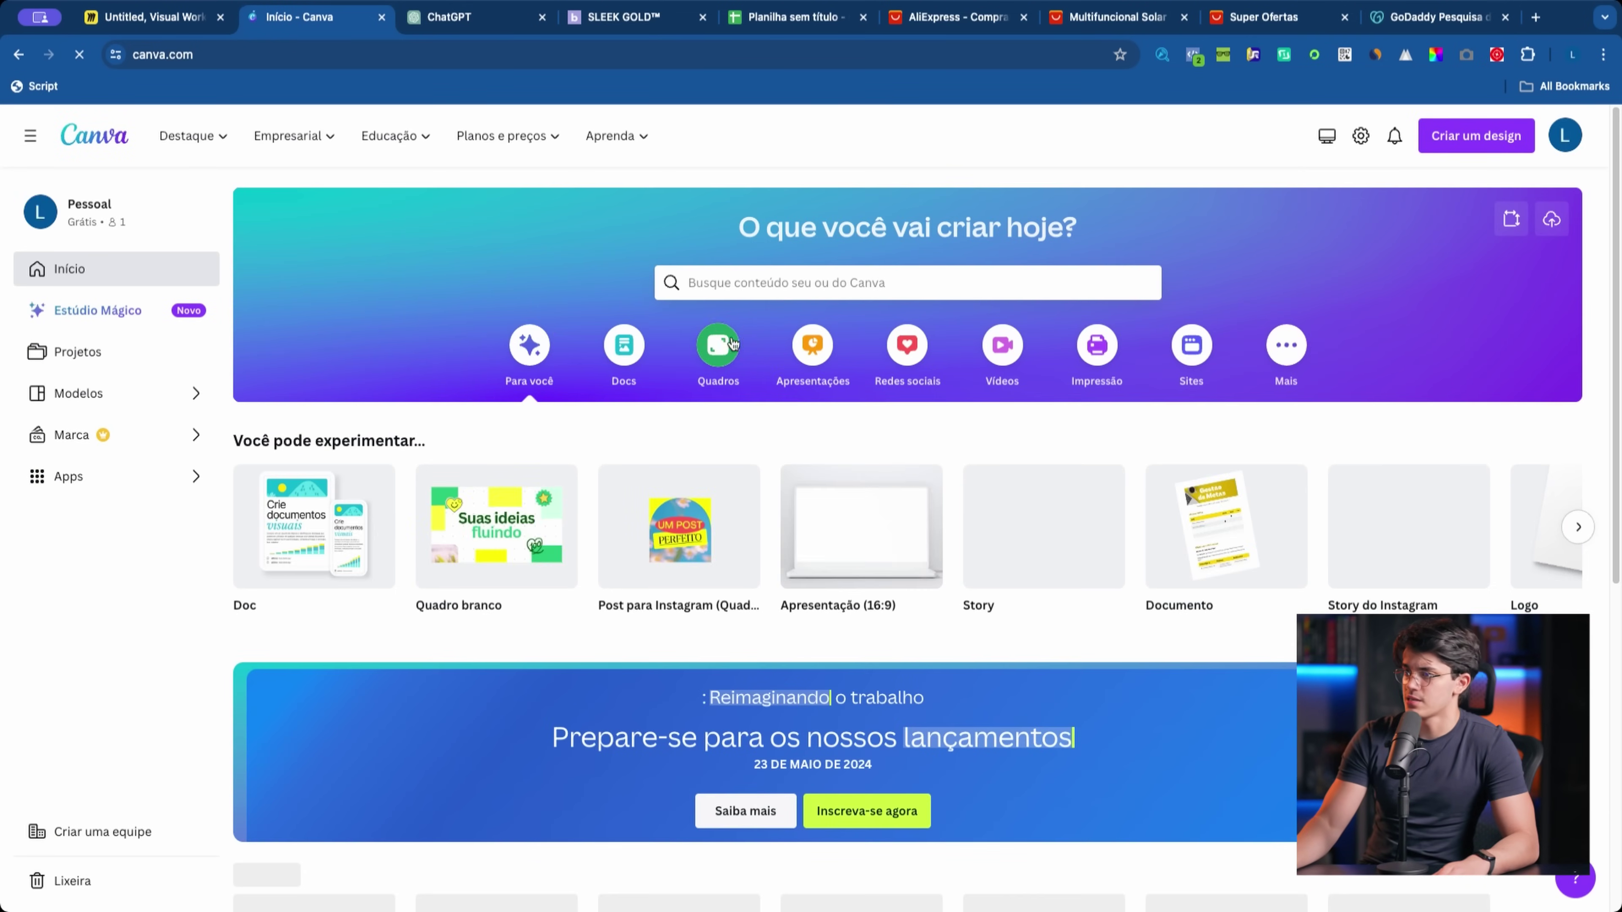
left_click(1492, 148)
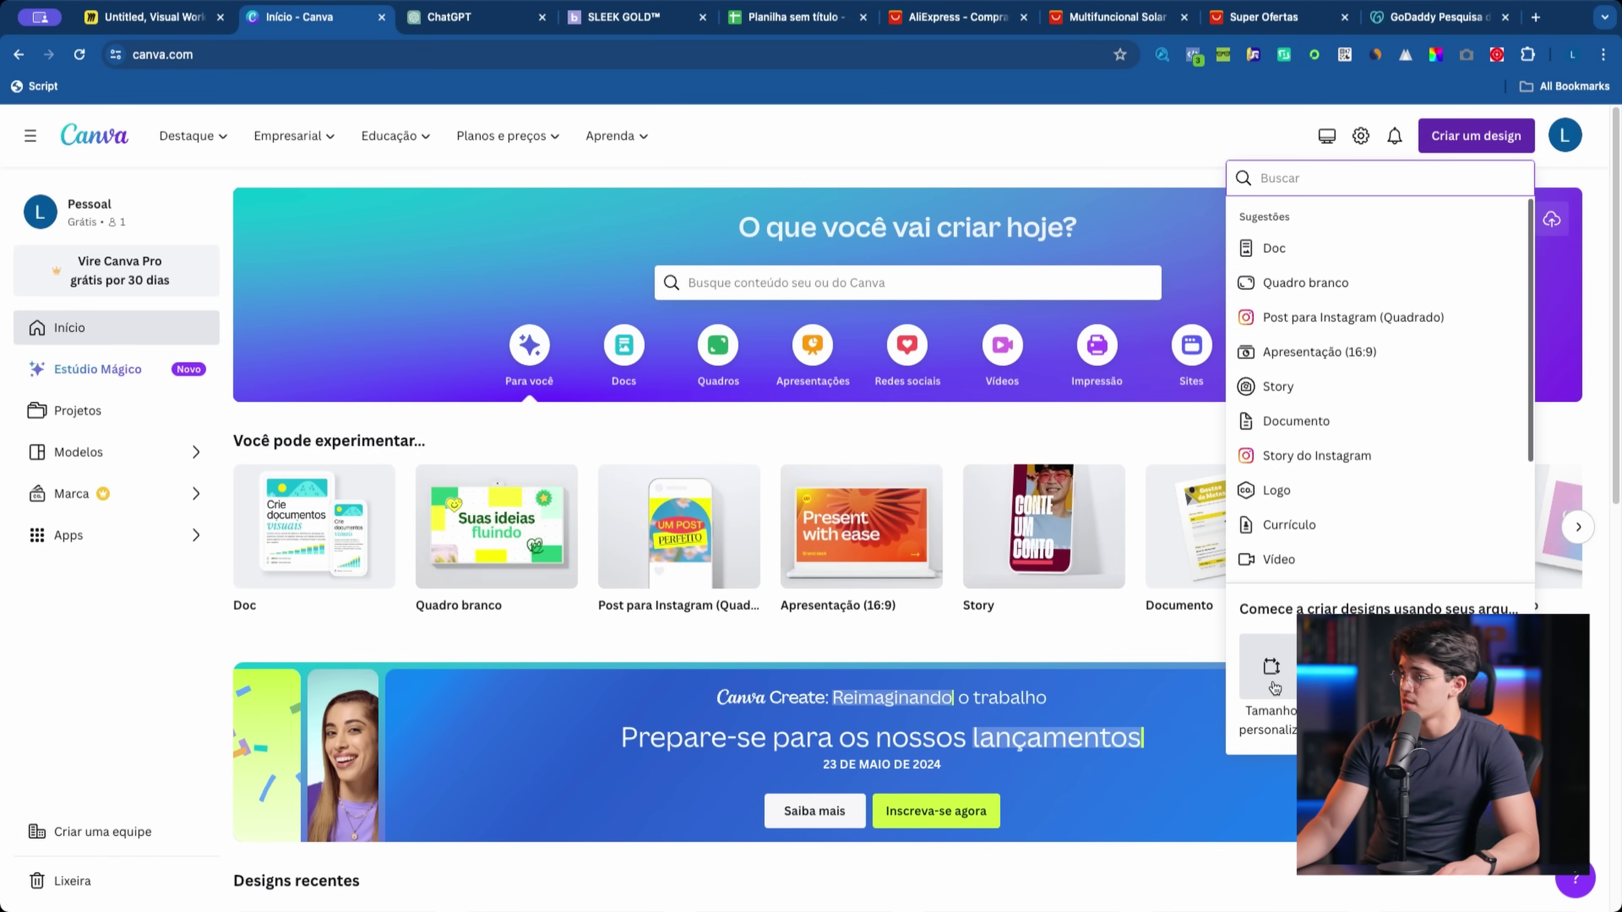
Step: Create a custom-size Canva design of 800 × 800 px
left_click(1273, 687)
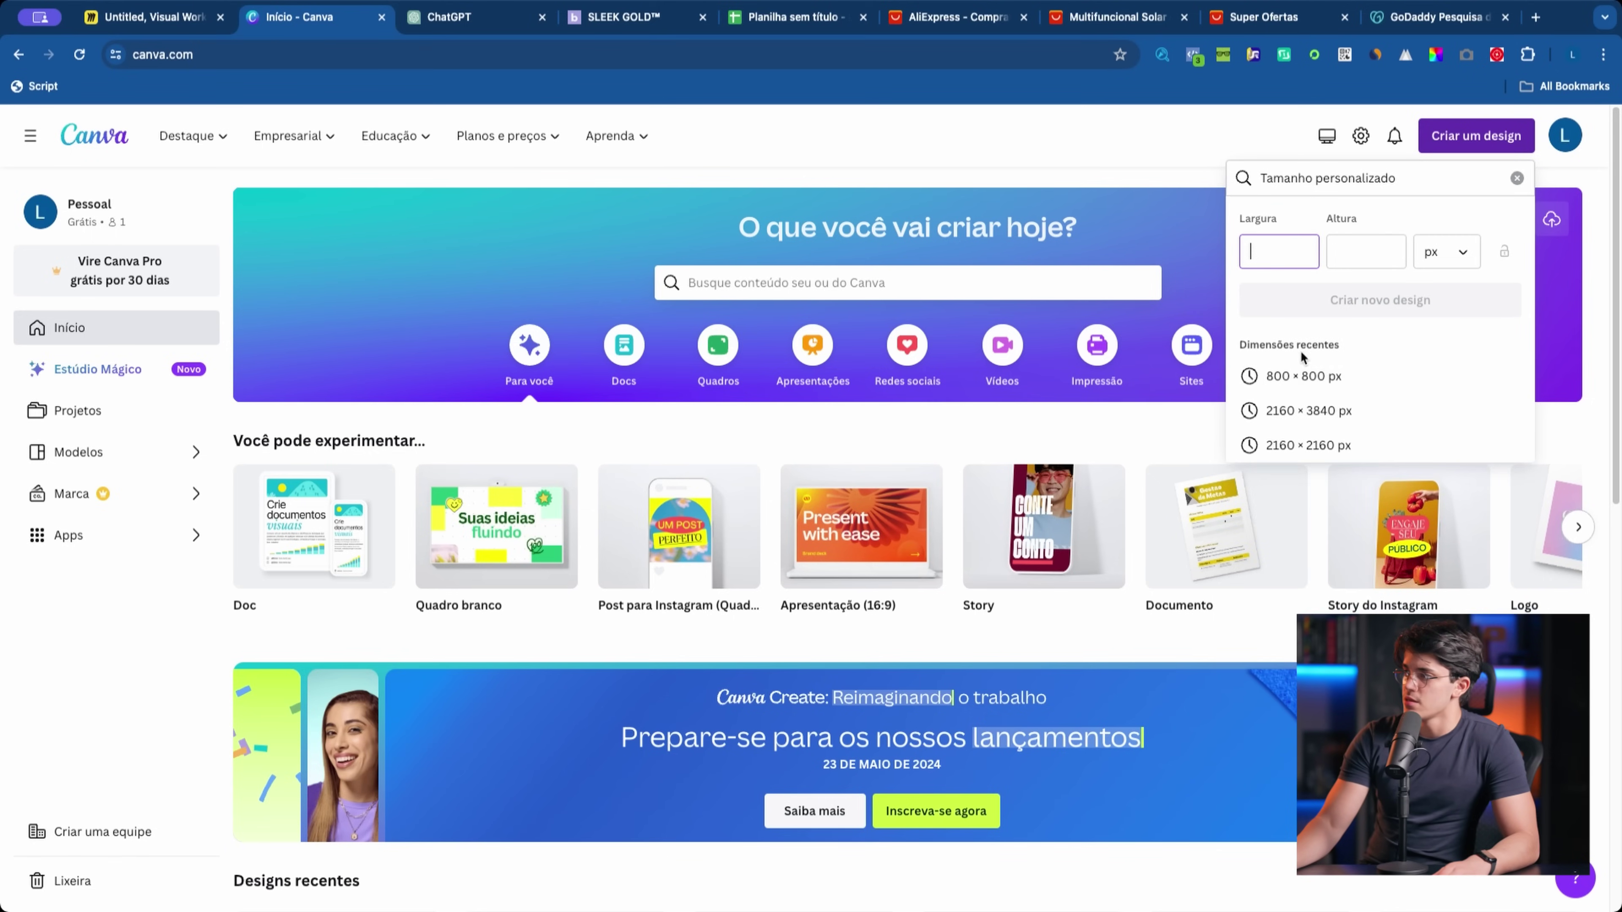
type("800")
left_click(1331, 251)
type("800")
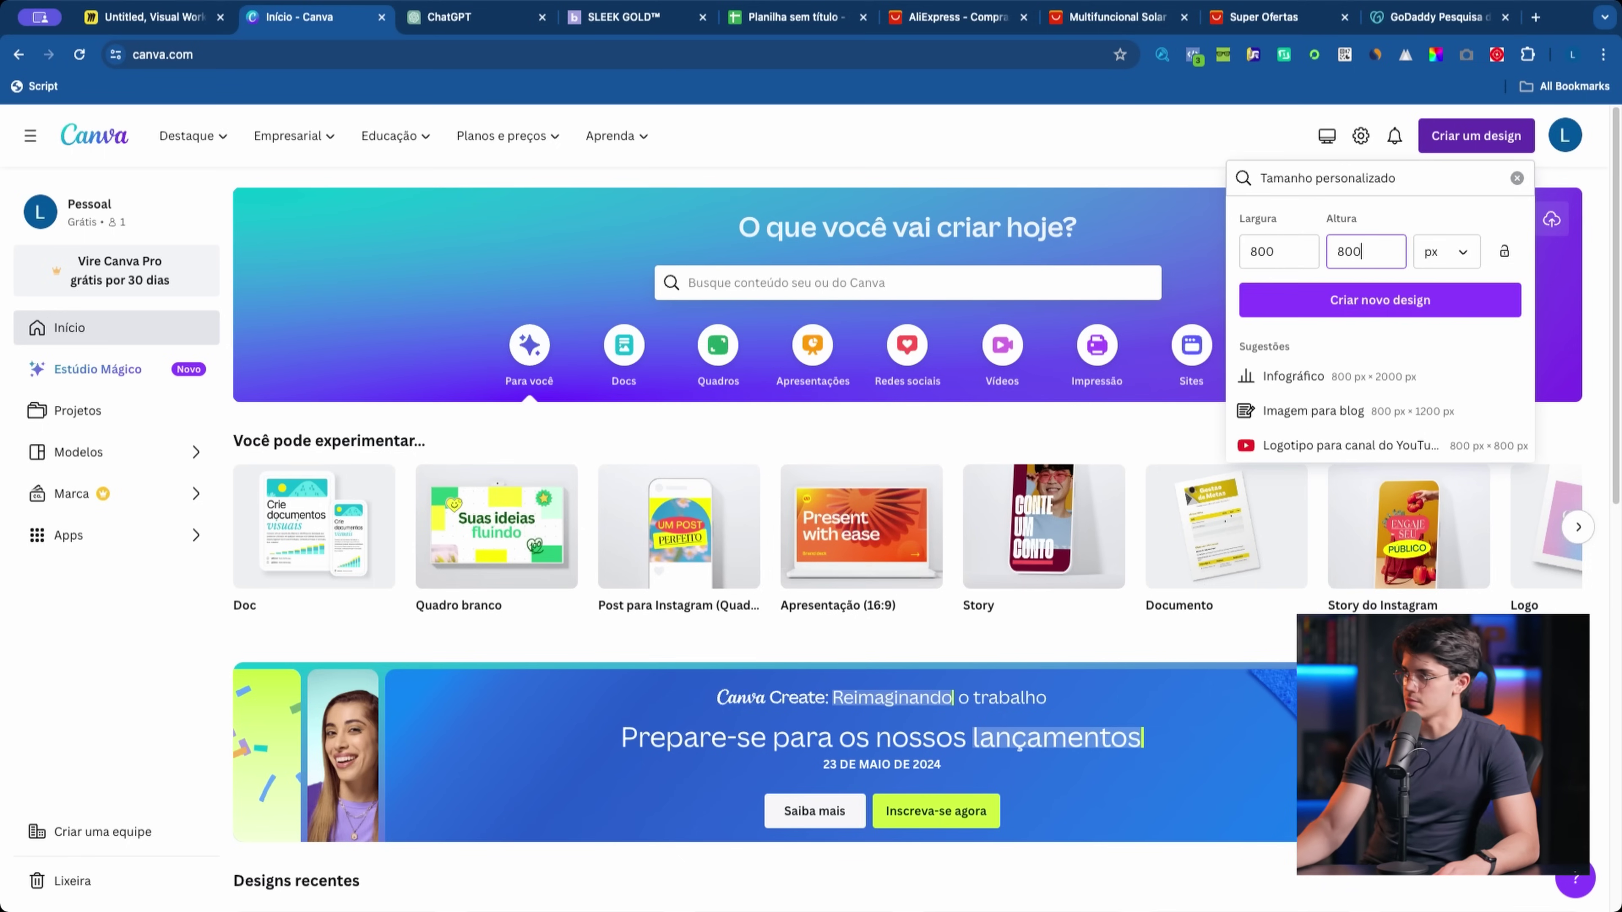
left_click(1360, 318)
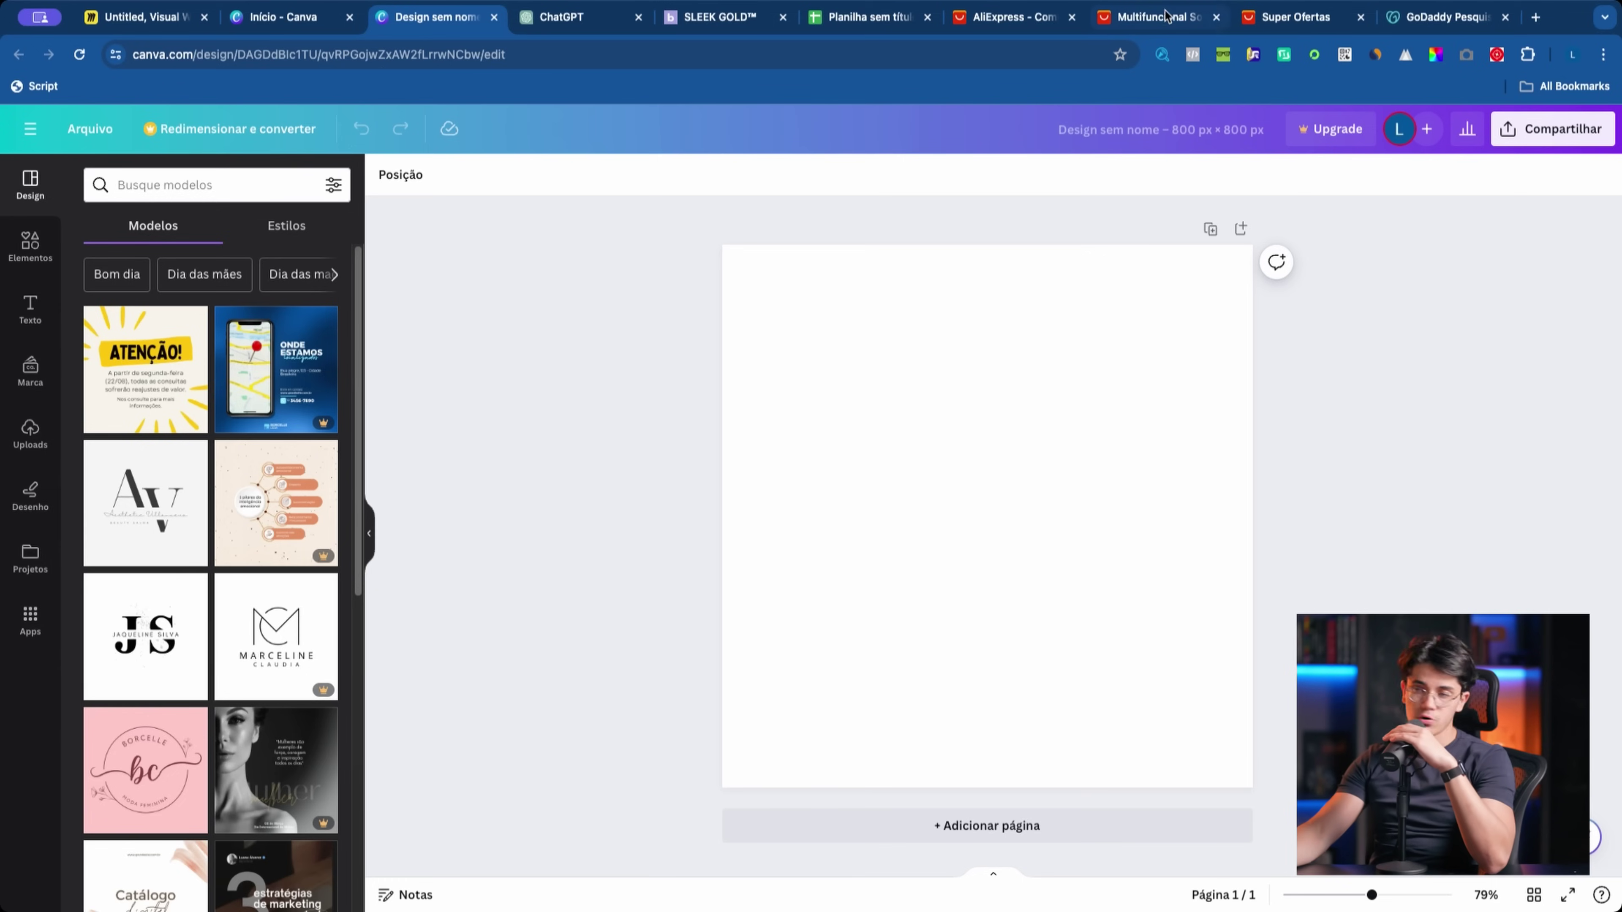
Step: Browse the template categories in the Modelos panel
scroll(231, 436, "down", 8)
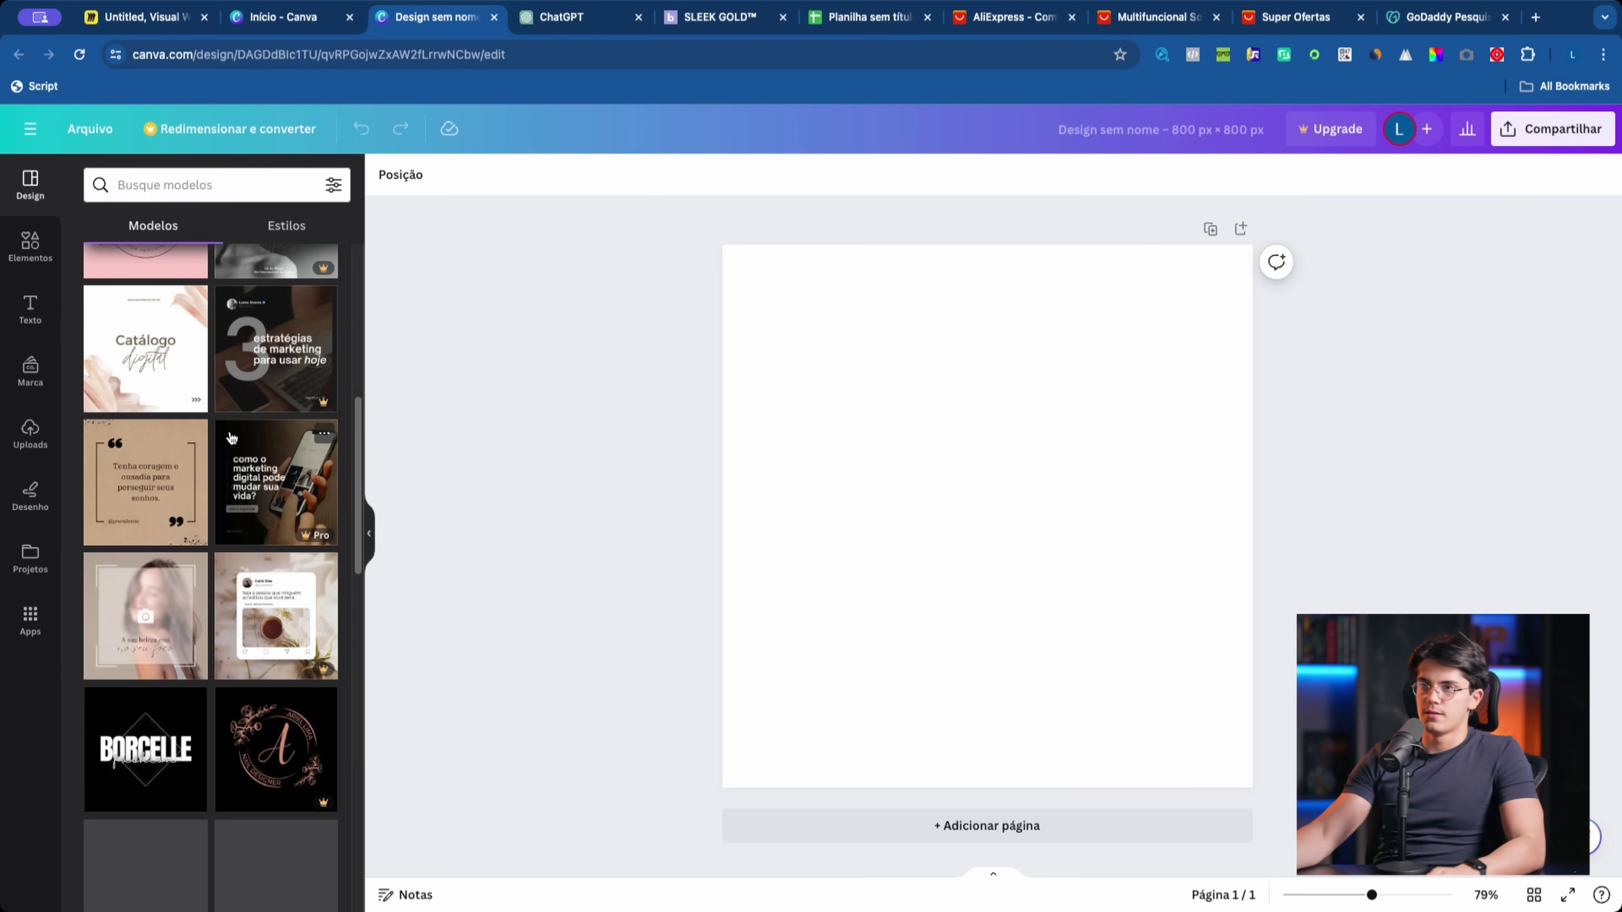
scroll(146, 489, "down", 5)
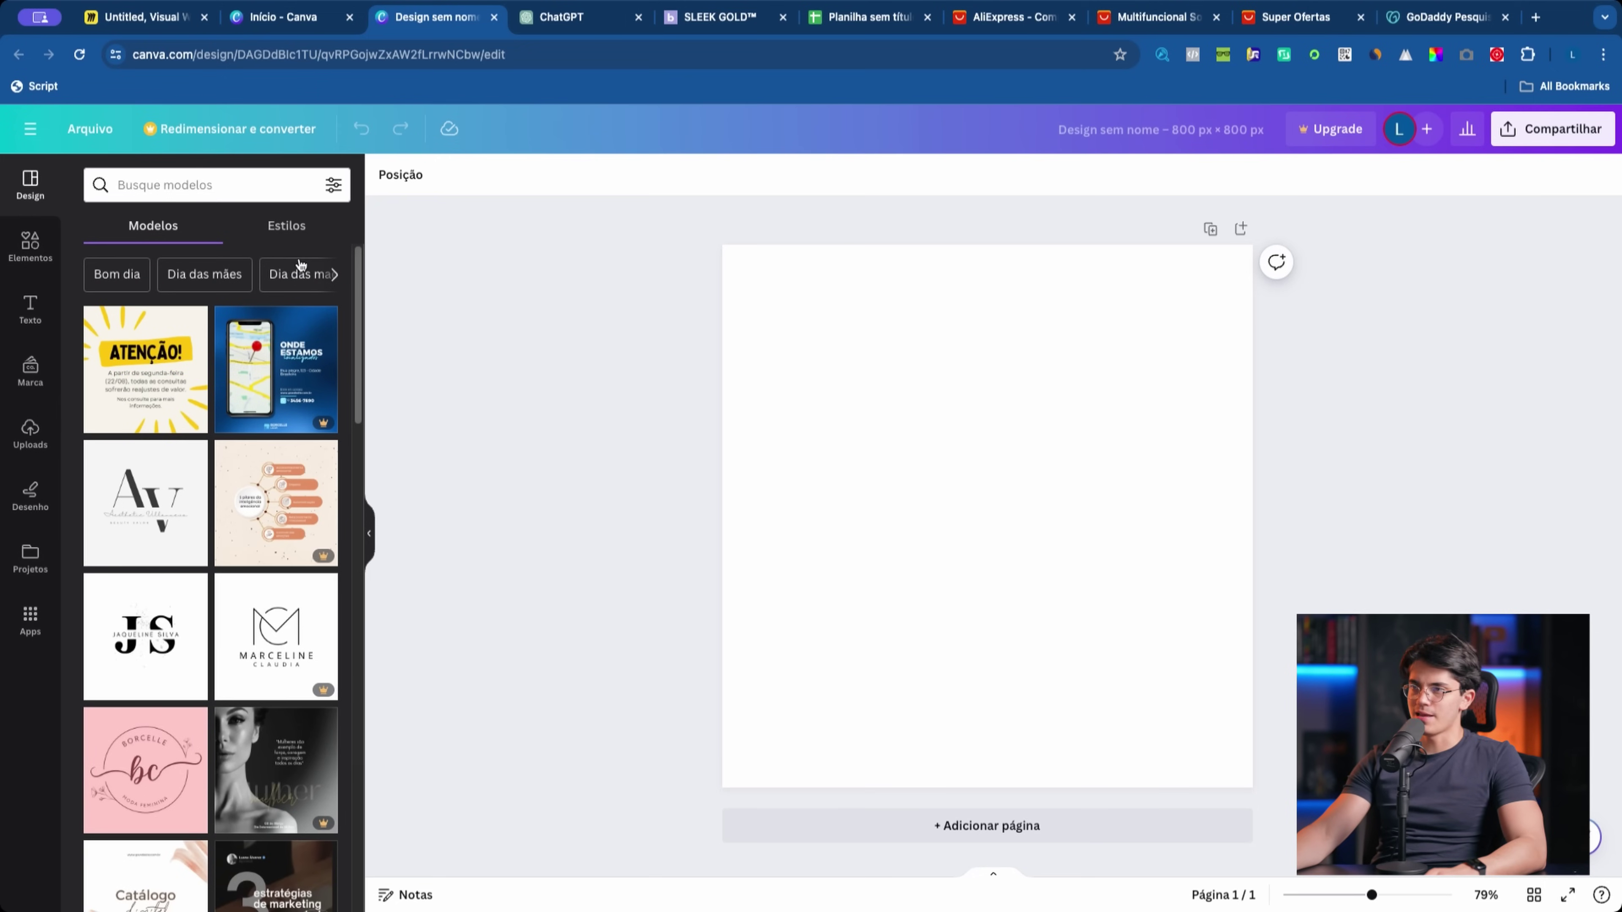
left_click(335, 274)
left_click(89, 276)
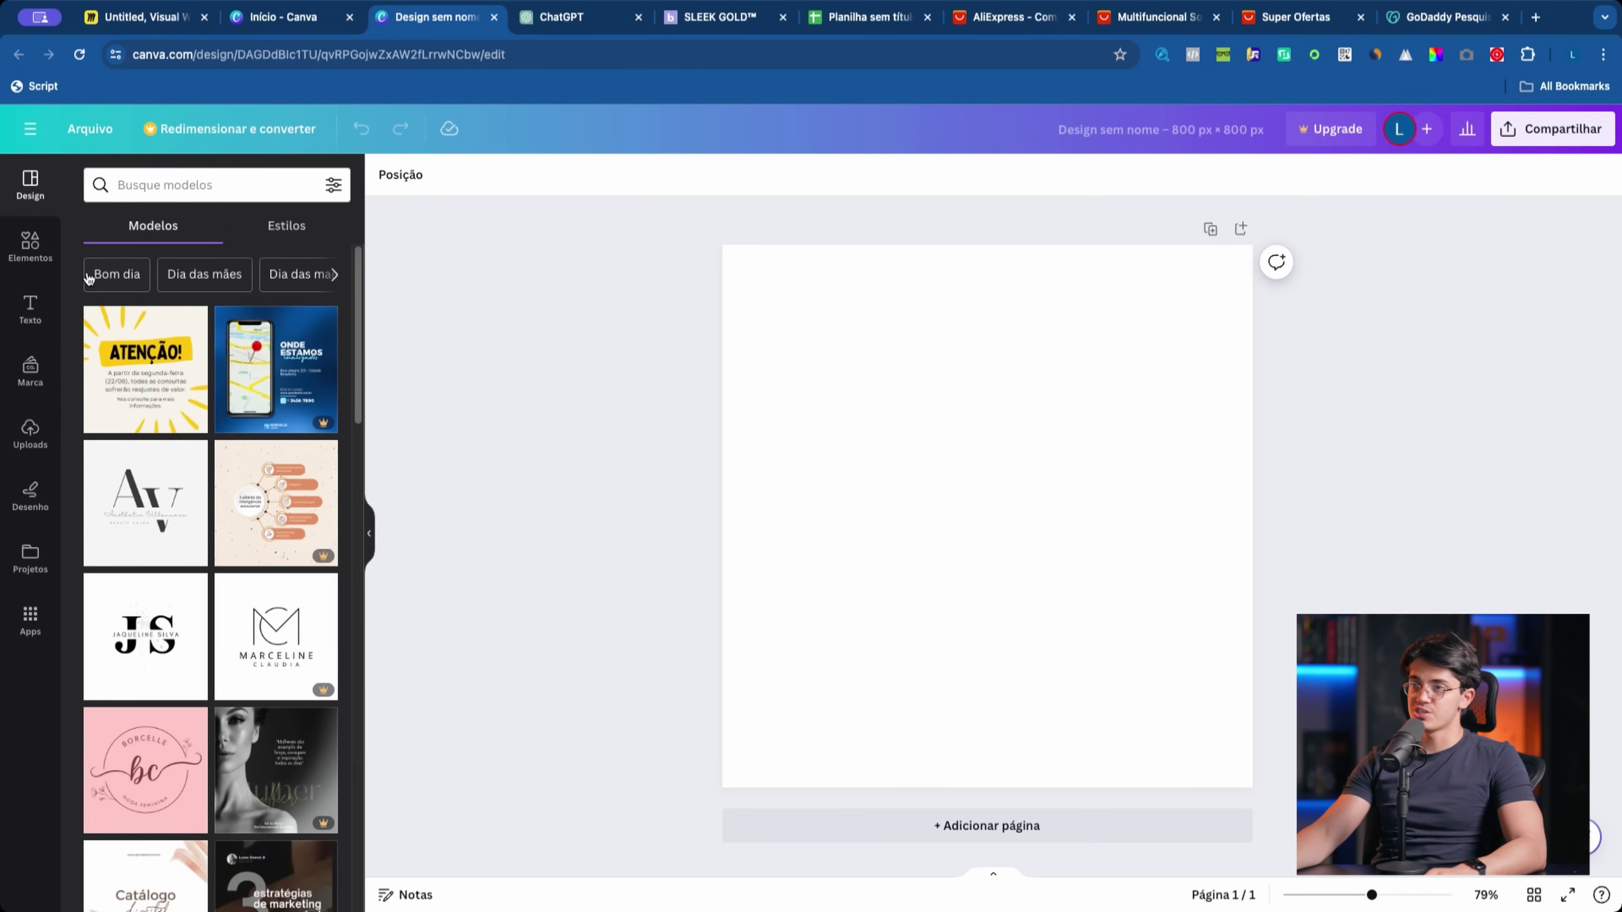
scroll(183, 610, "down", 10)
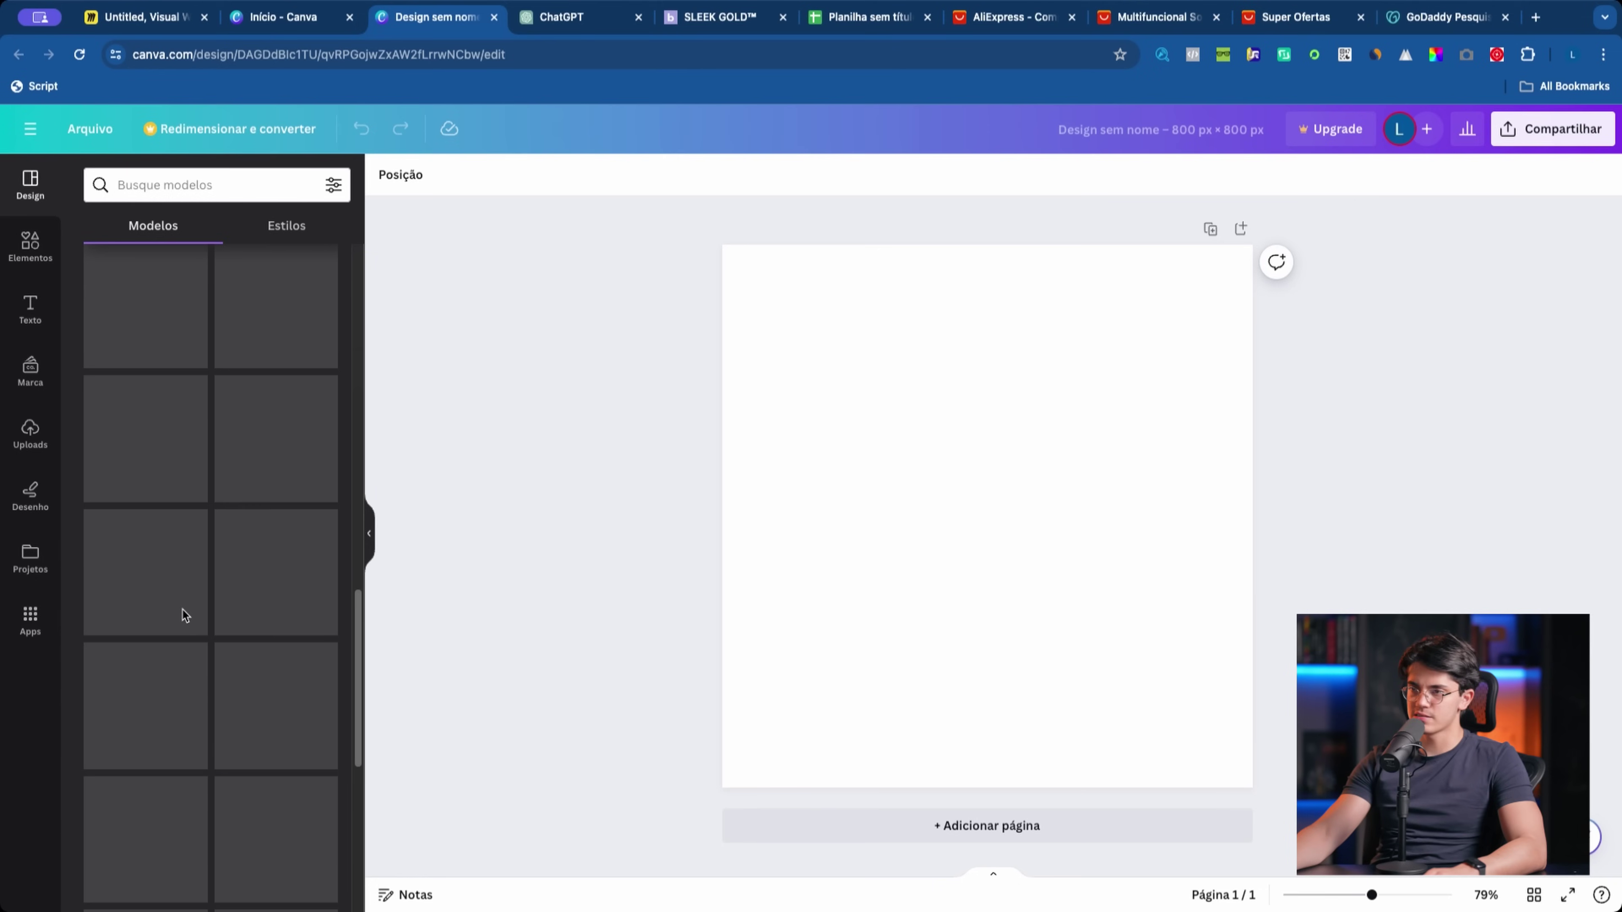
scroll(239, 572, "down", 5)
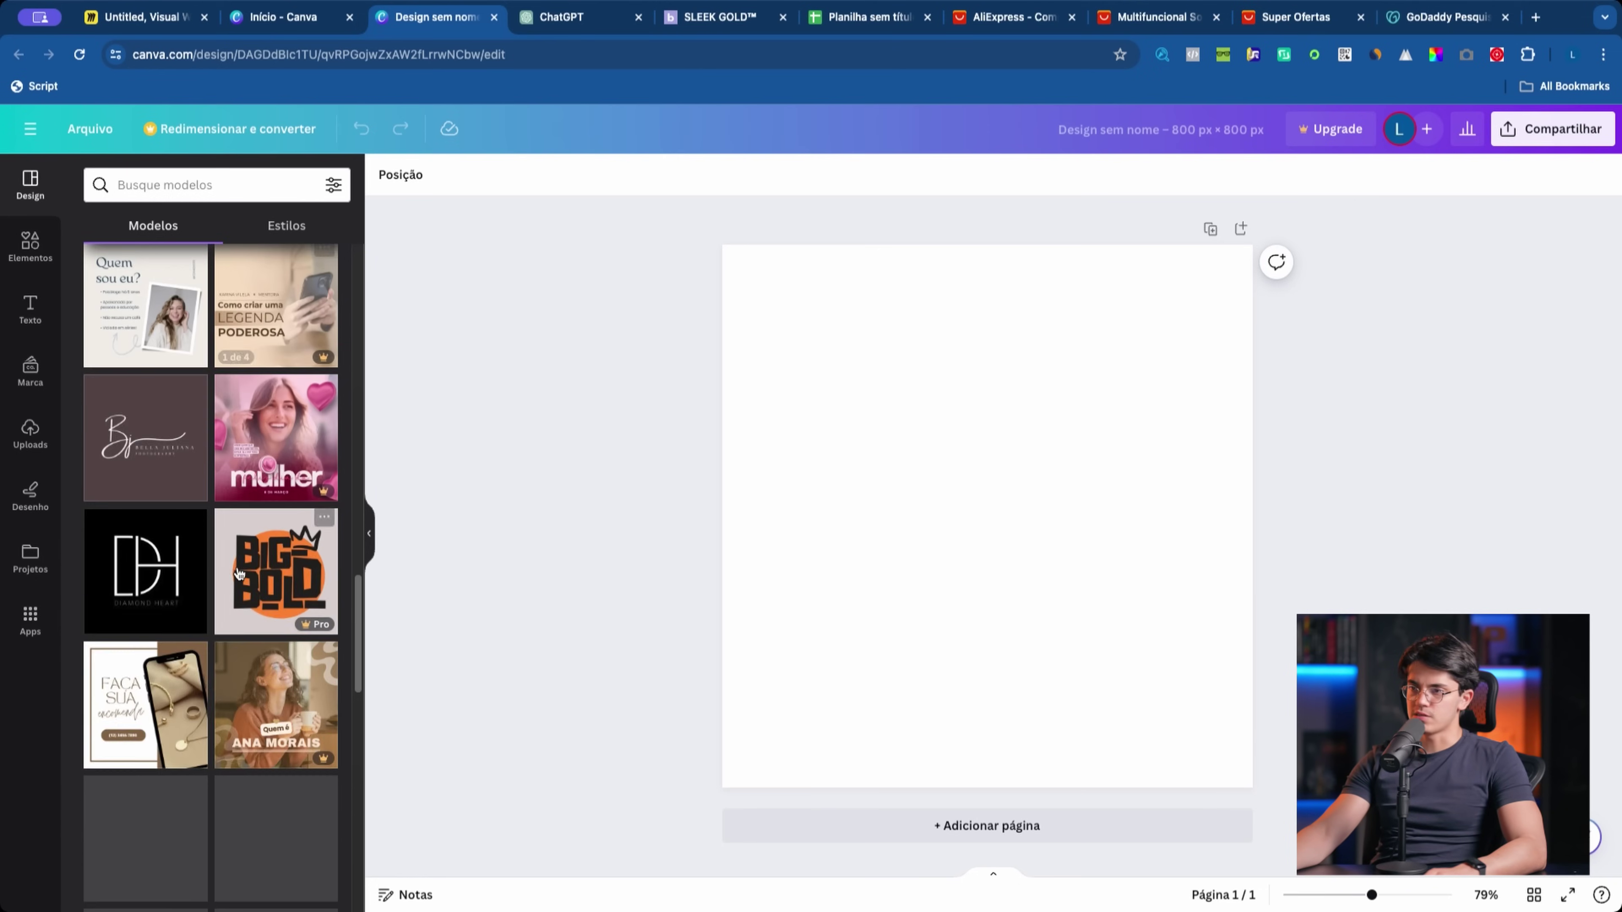
scroll(237, 570, "down", 10)
scroll(231, 573, "down", 8)
Step: Search templates for 'logo loja' and preview the Shopability Online Store Logo template
left_click(204, 184)
type("loo")
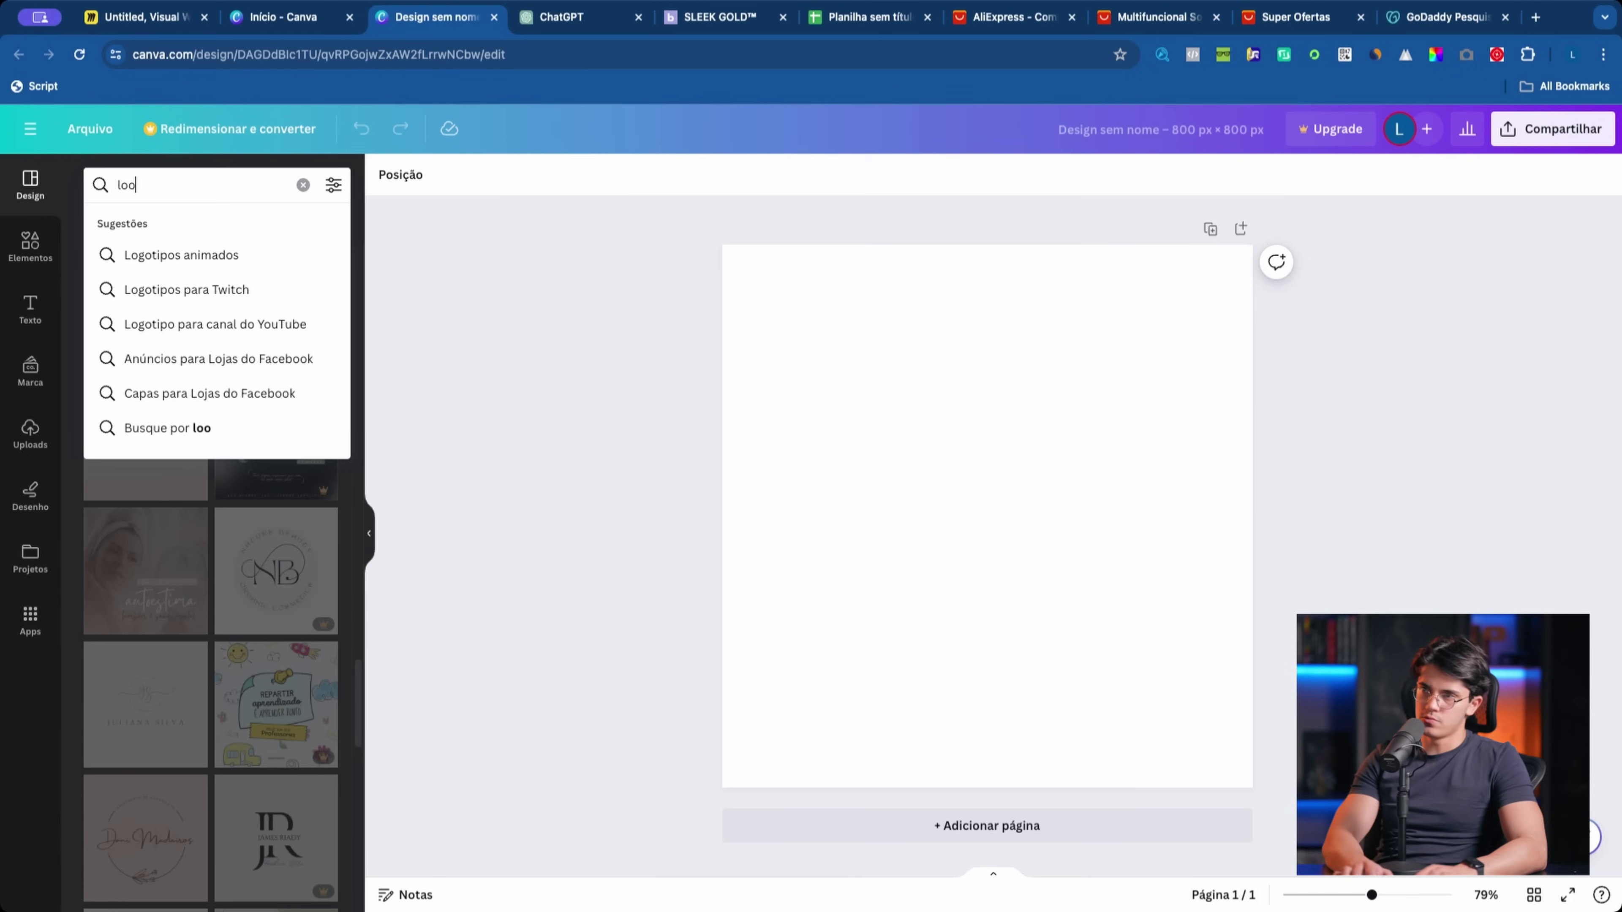
key("BackSpace")
type("go loja")
key("Return")
left_click(157, 510)
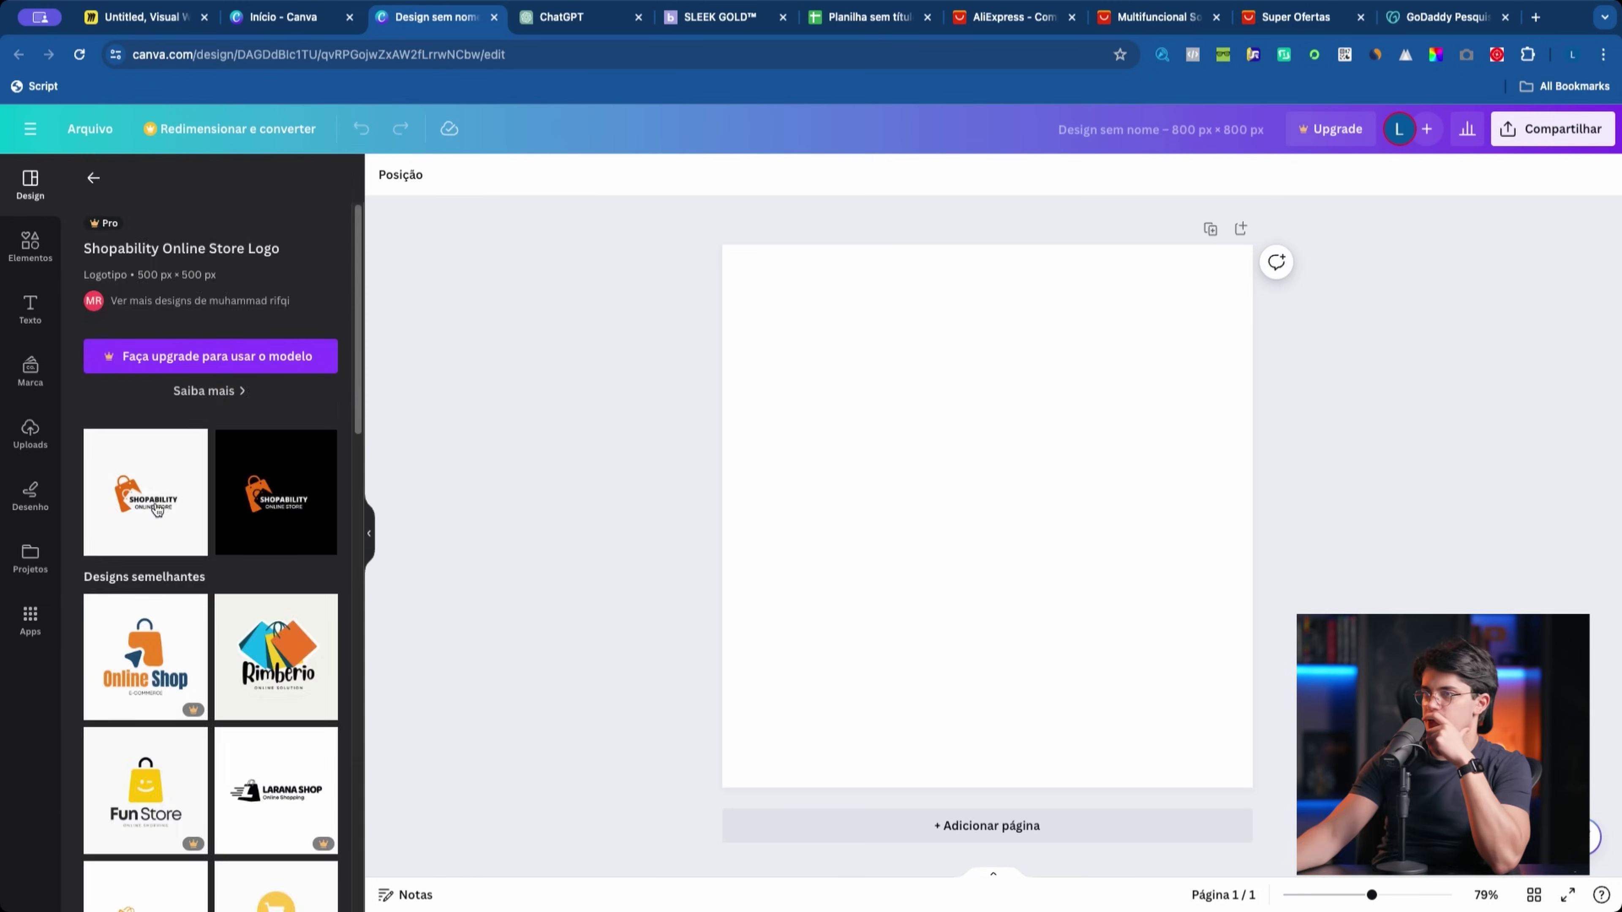
left_click(96, 193)
left_click(278, 670)
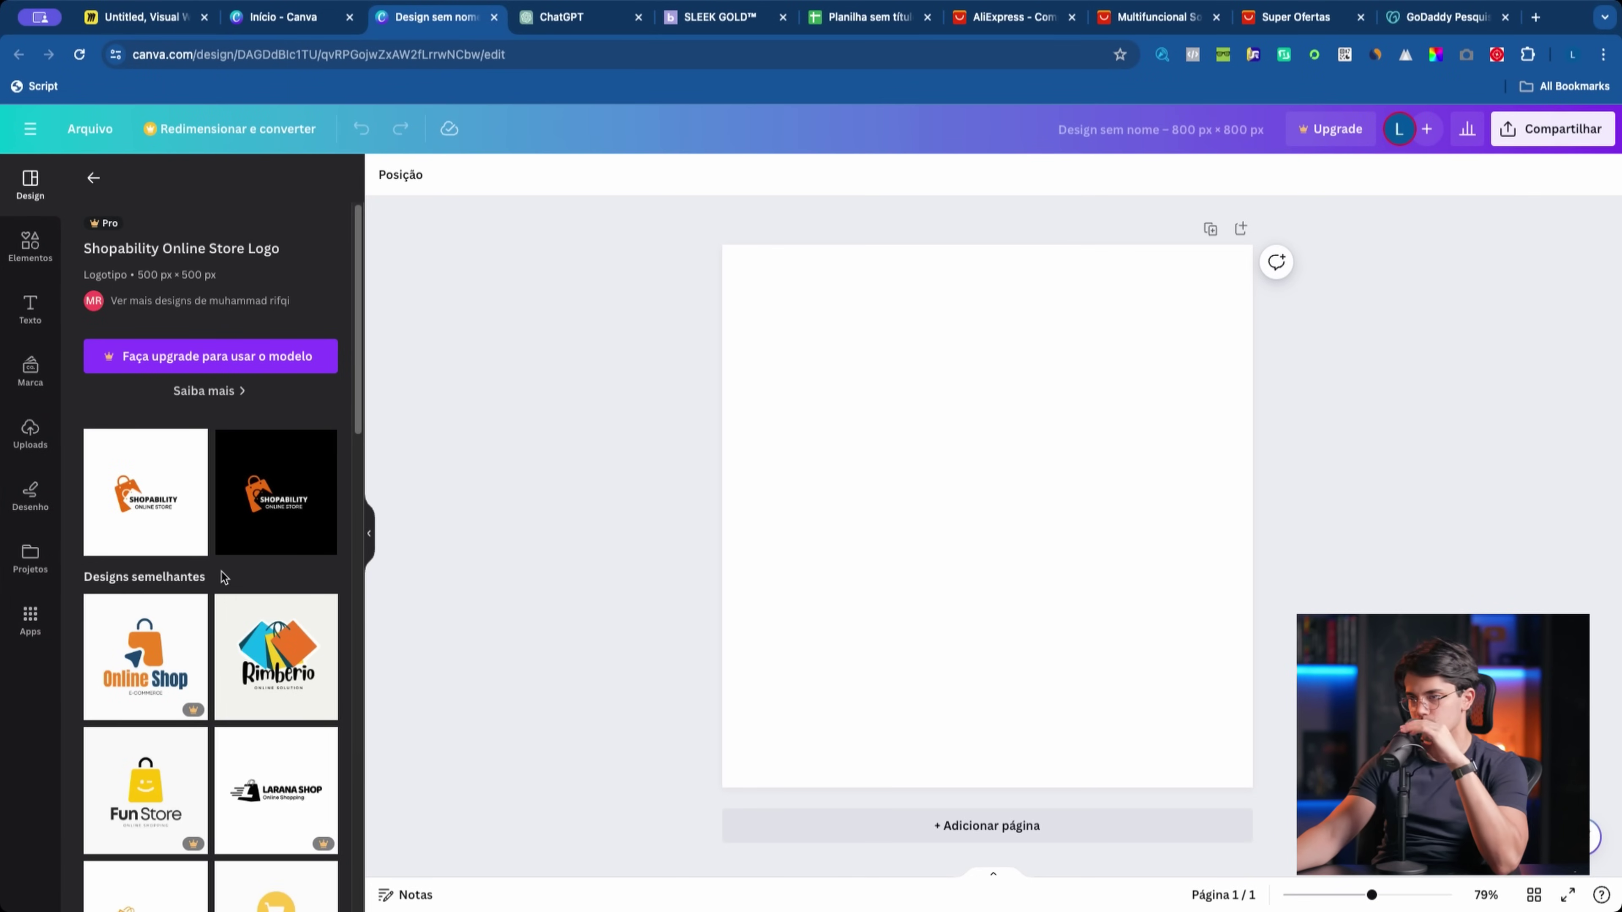
scroll(257, 632, "down", 3)
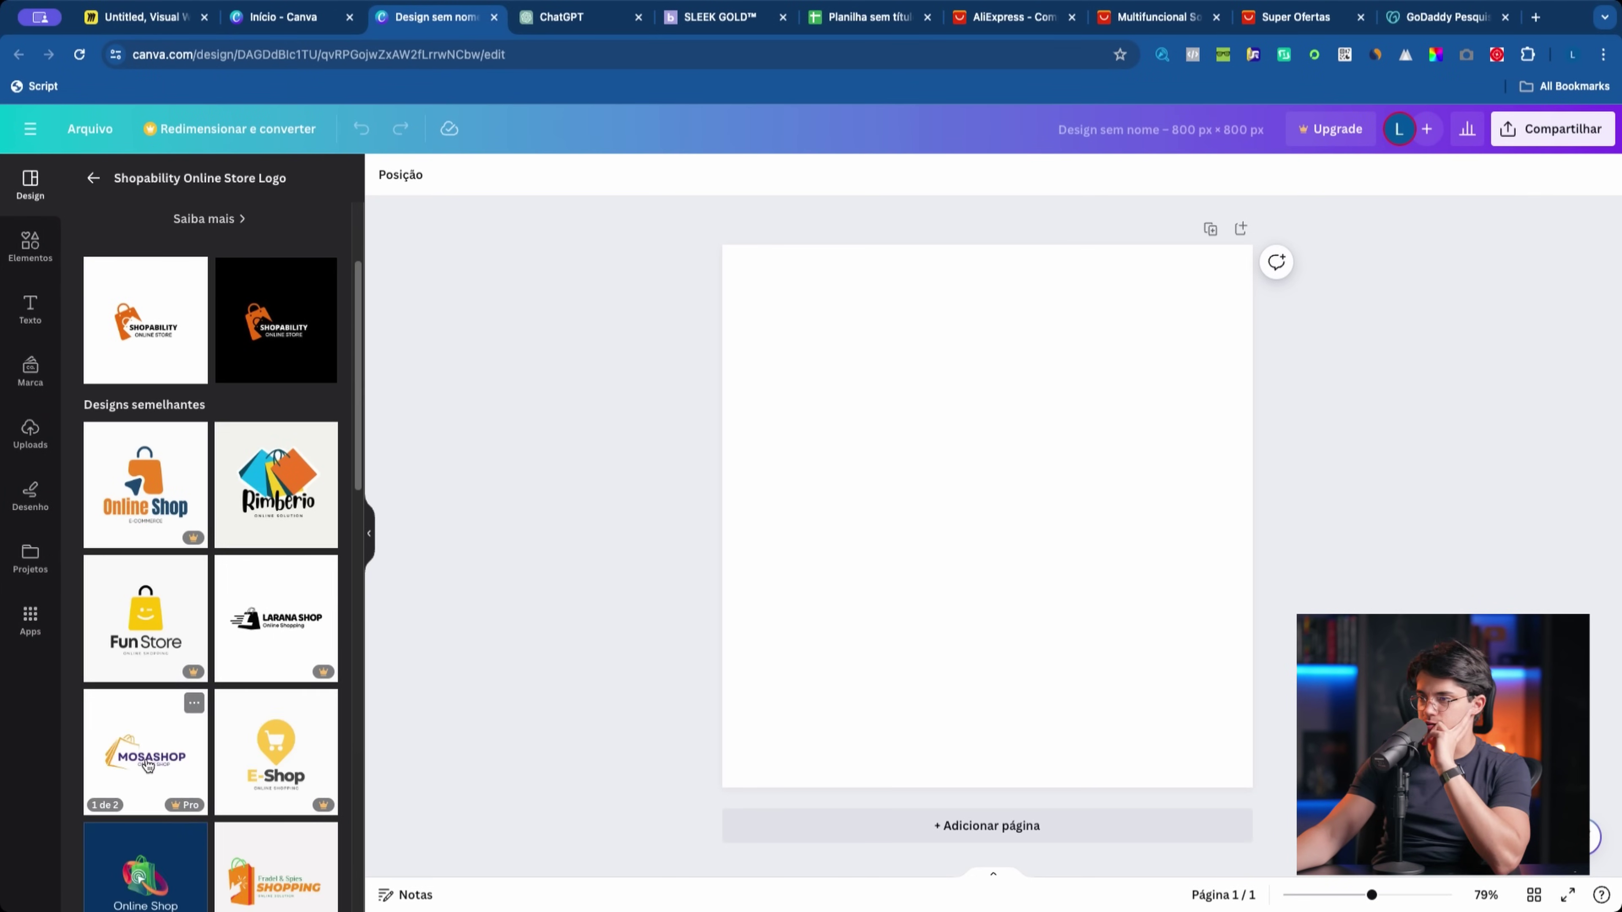
Step: Apply the grey bag Arowwai Industries logo template after dismissing the Canva Pro offer
left_click(145, 749)
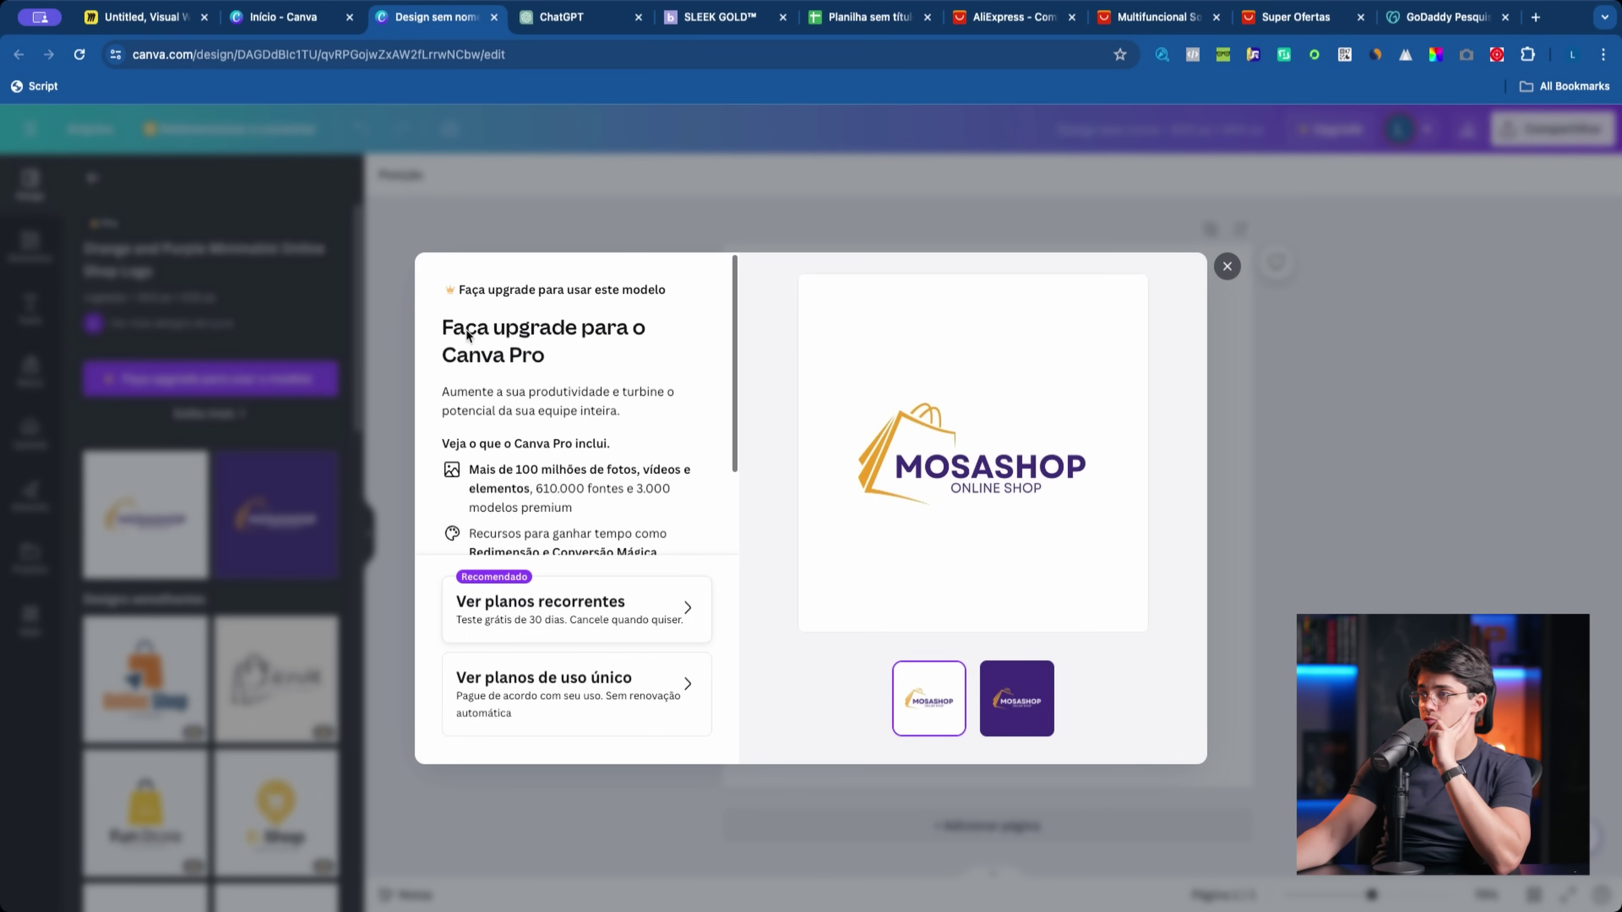
scroll(664, 513, "down", 2)
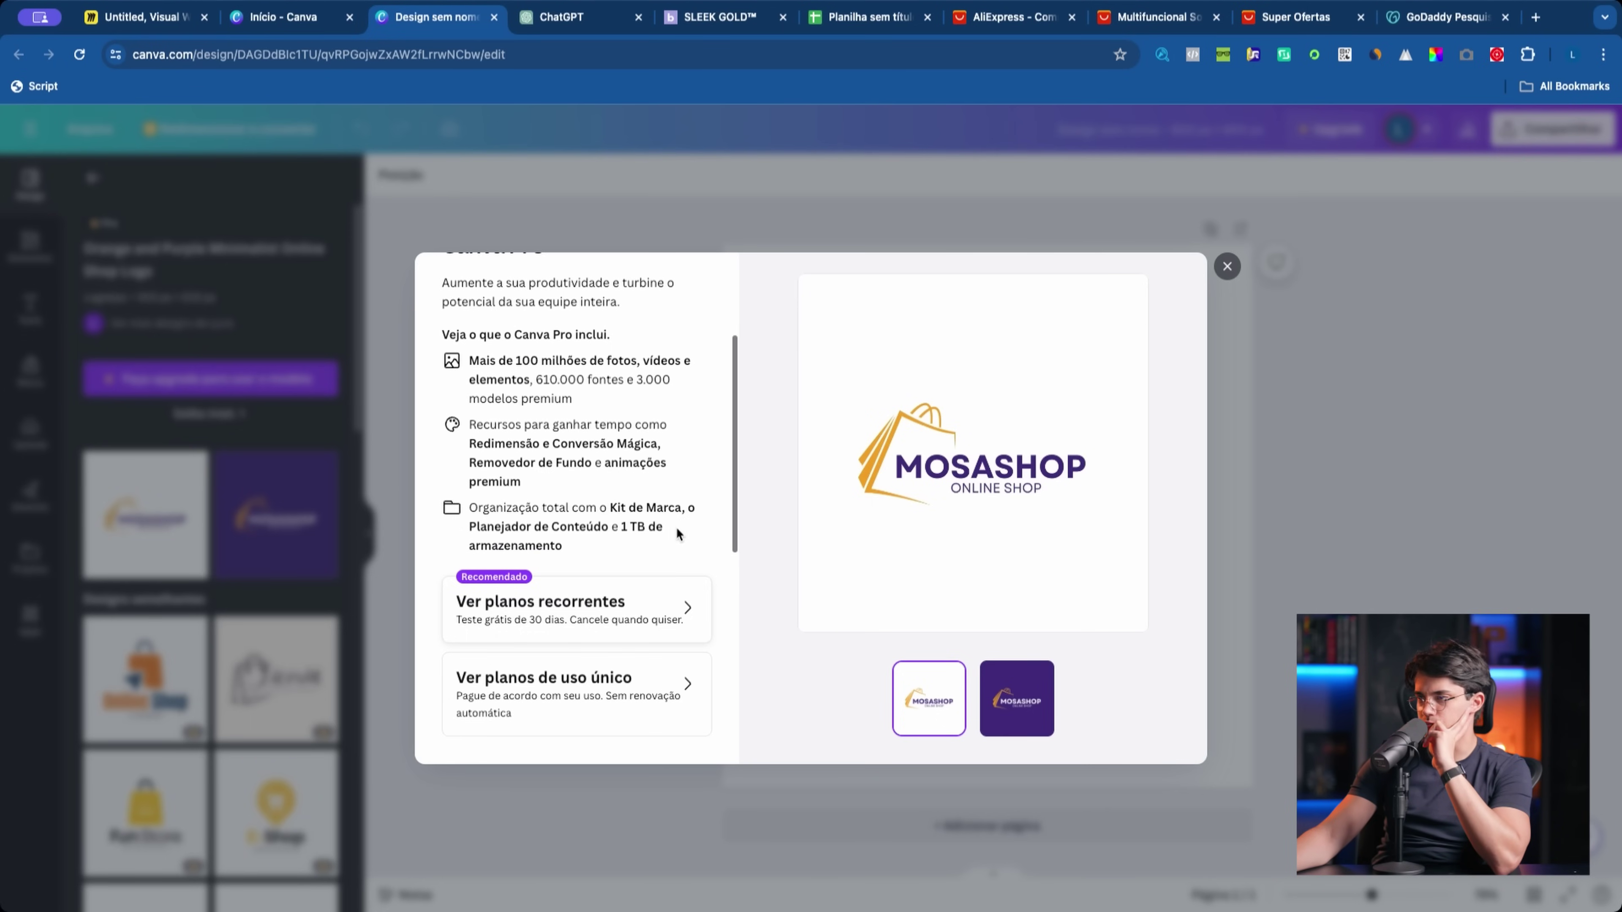
key("Escape")
scroll(189, 710, "down", 10)
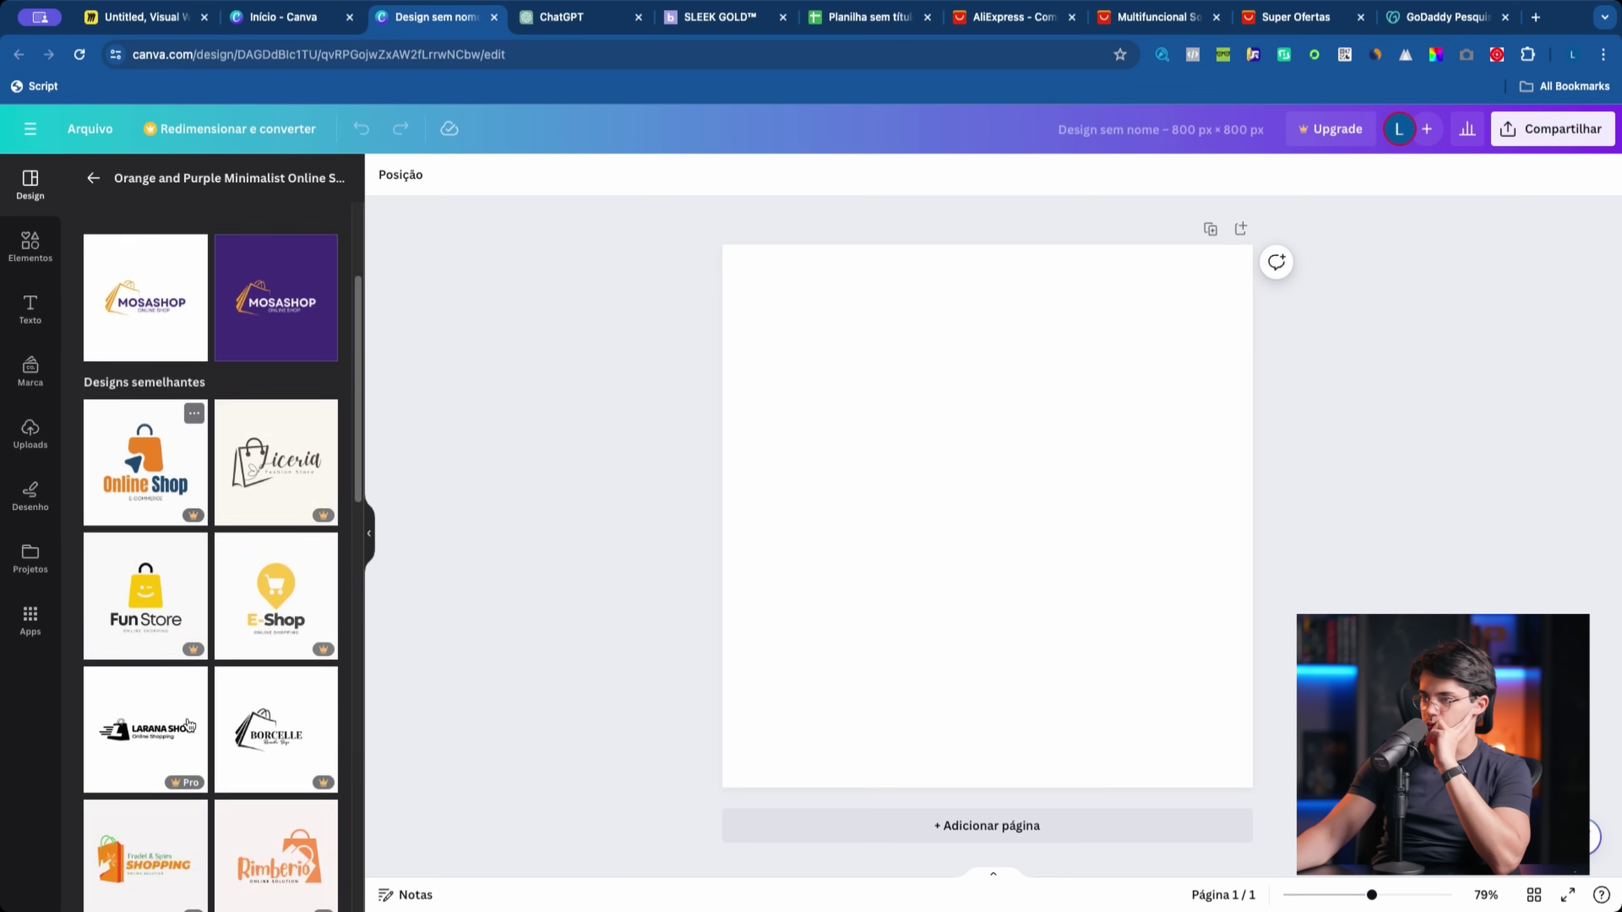
left_click(152, 523)
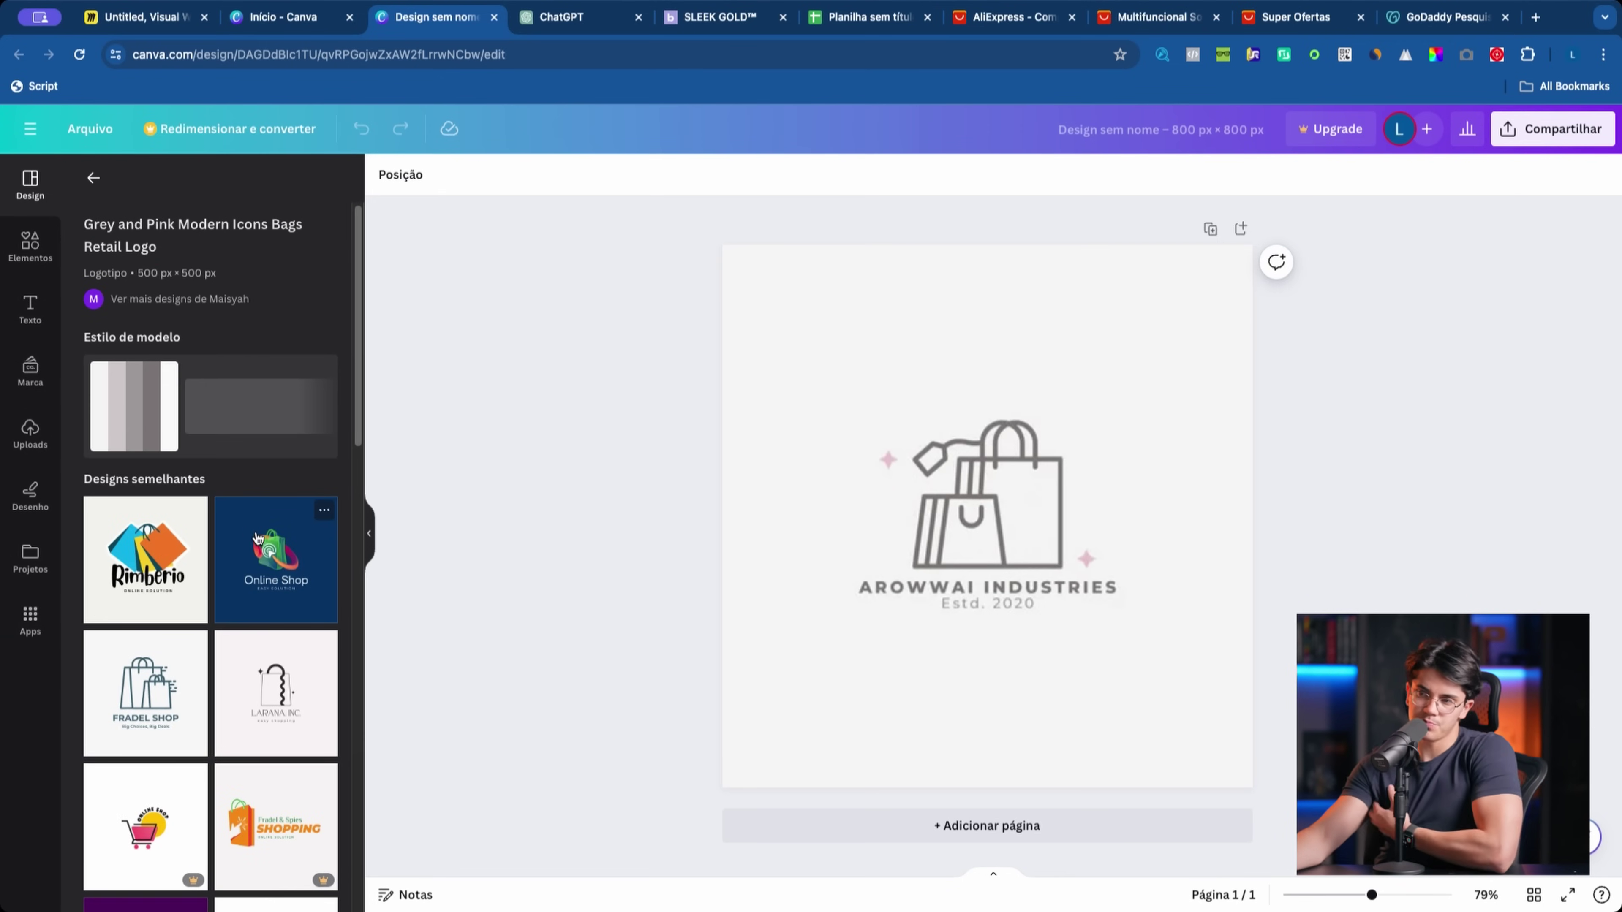
Step: Try dragging the template's bag icon and sparkles, undoing each move with Cmd+Z
scroll(256, 566, "down", 1)
scroll(253, 572, "down", 10)
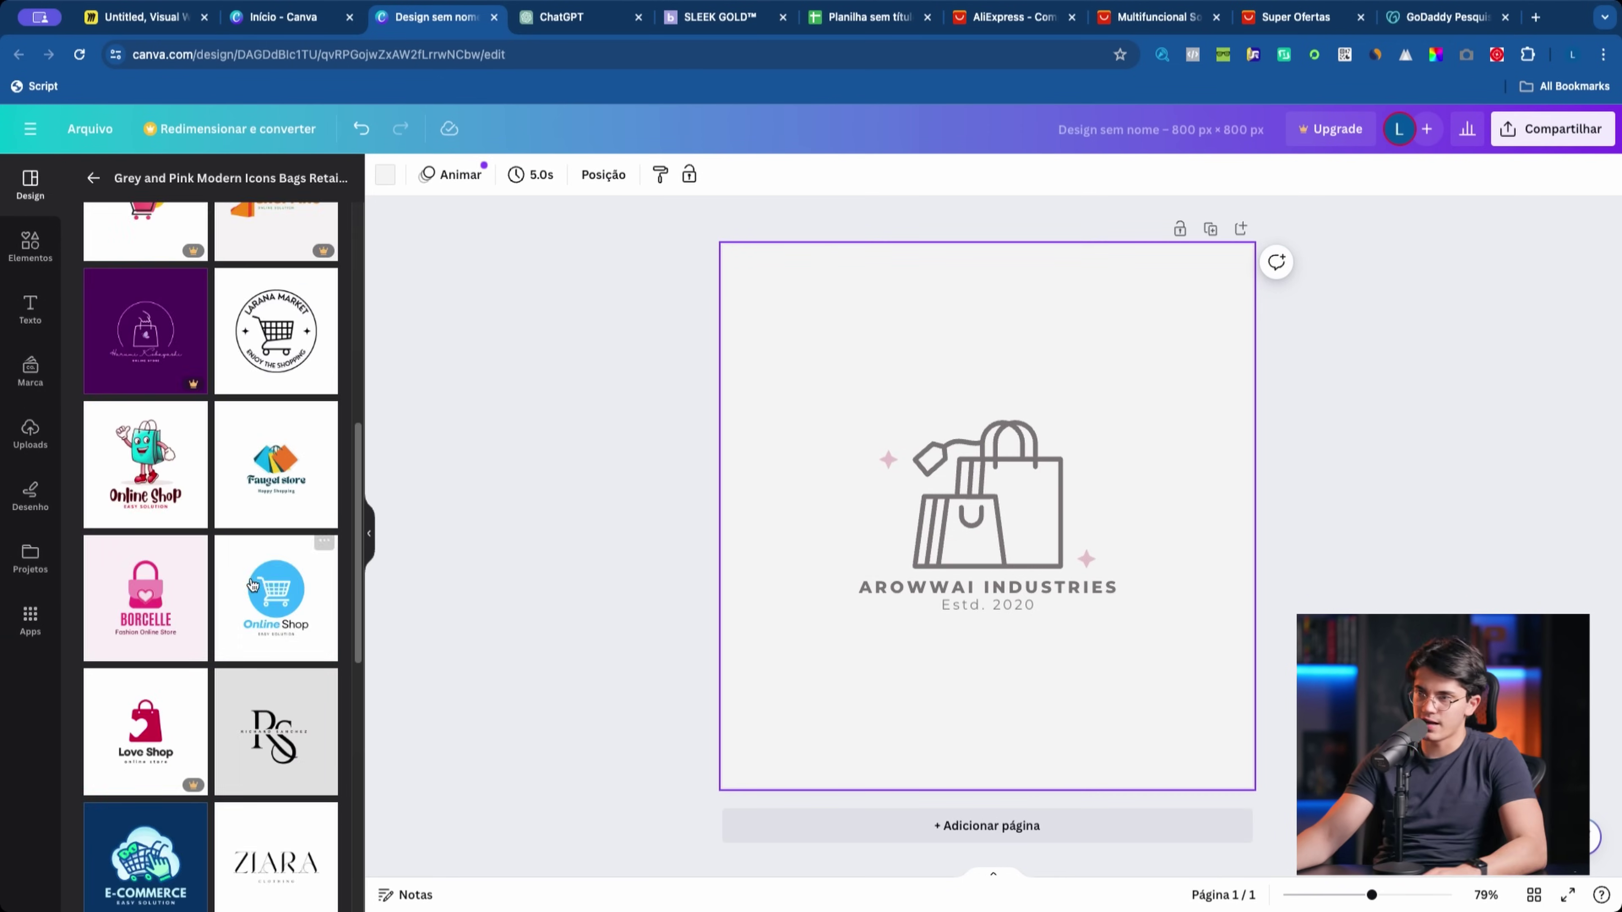
scroll(239, 662, "down", 10)
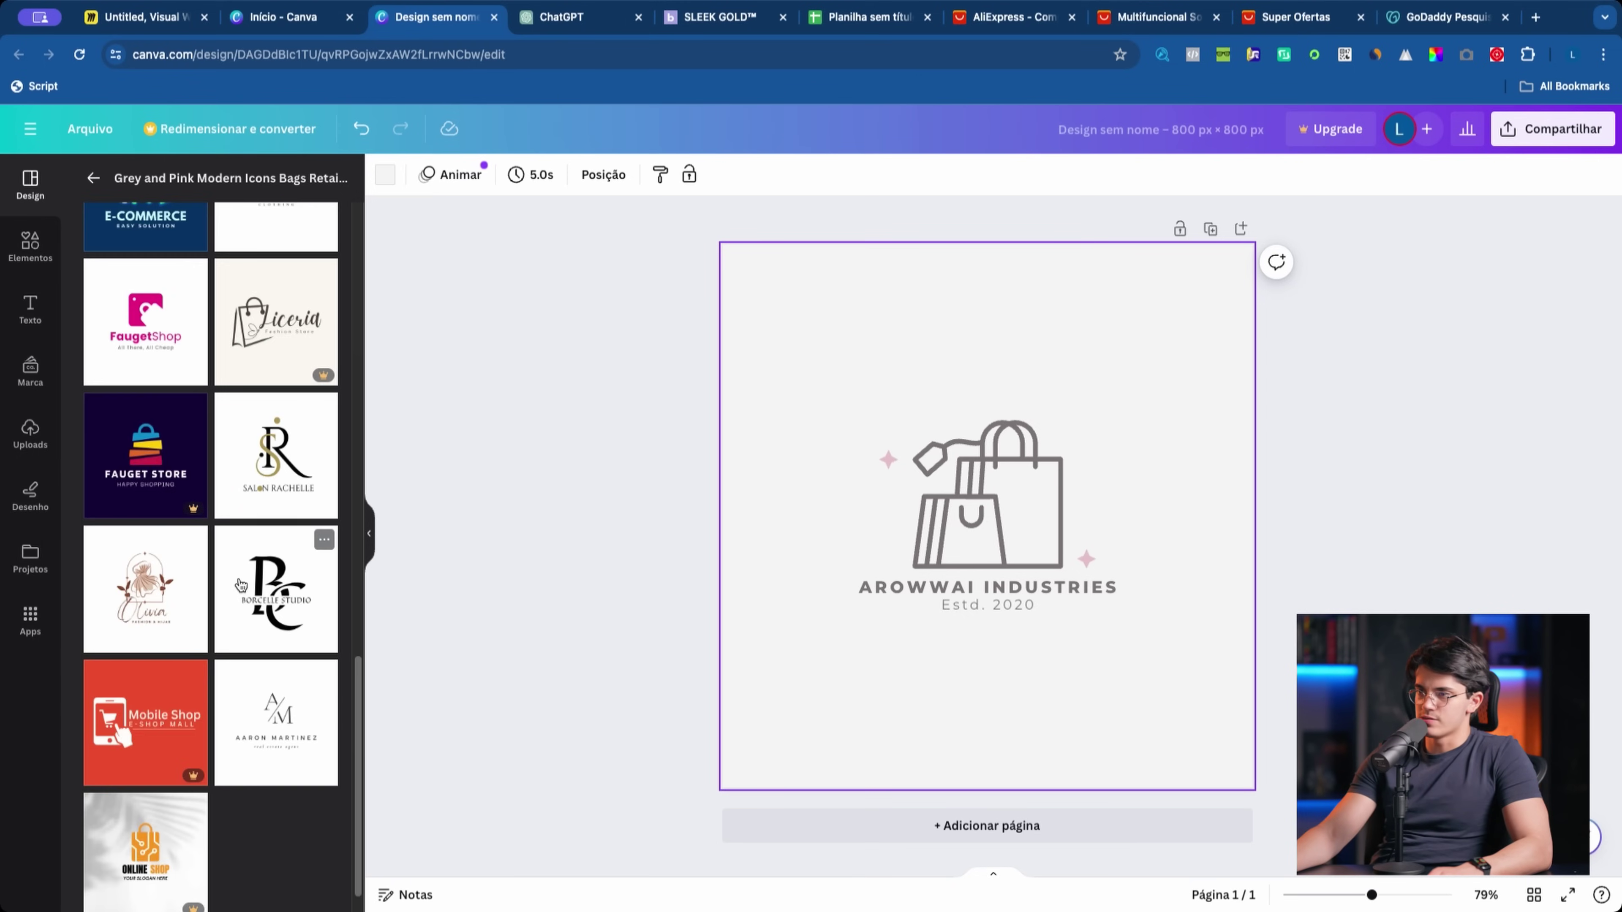
scroll(293, 626, "up", 20)
left_click(94, 178)
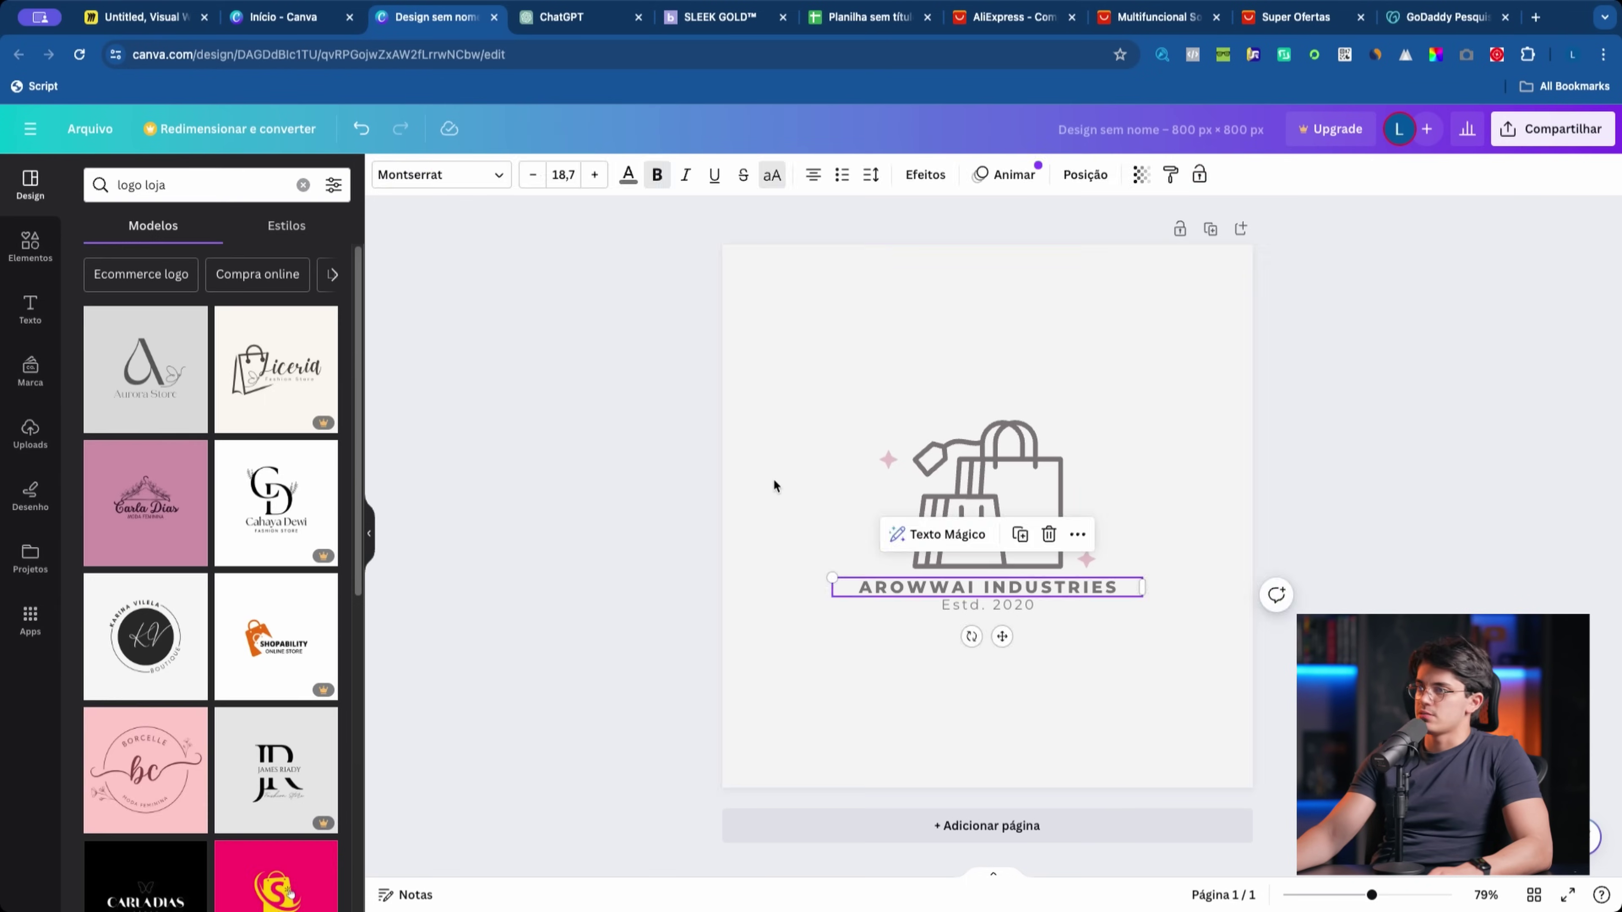
left_click(990, 514)
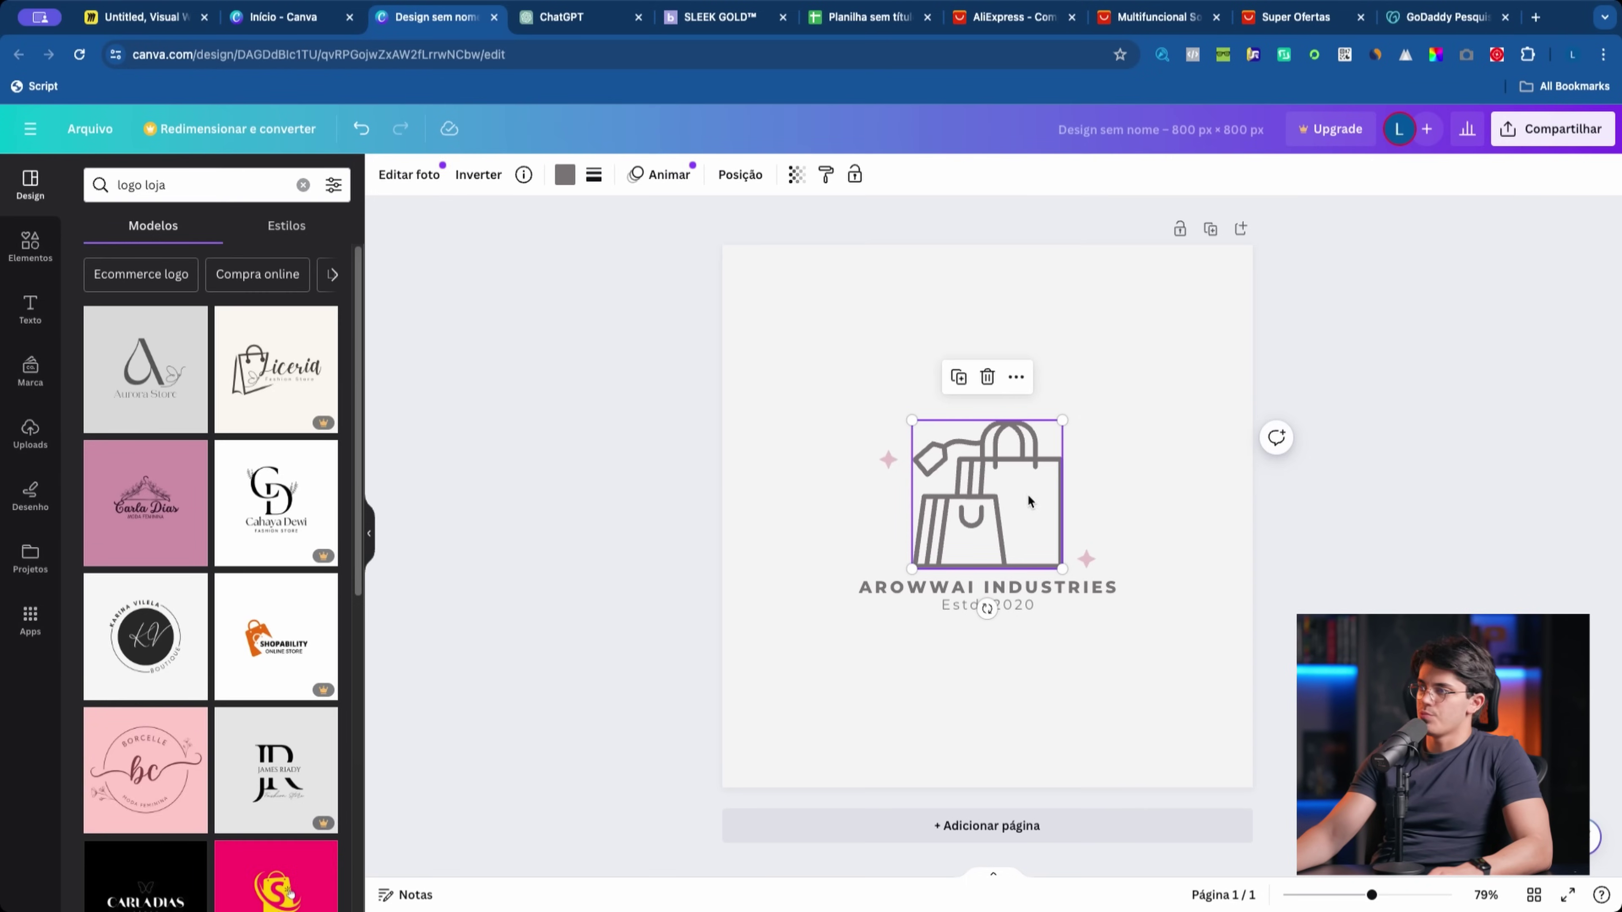
left_click(857, 668)
left_click_drag(700, 412, 1204, 723)
left_click(987, 504)
left_click_drag(987, 505, 803, 559)
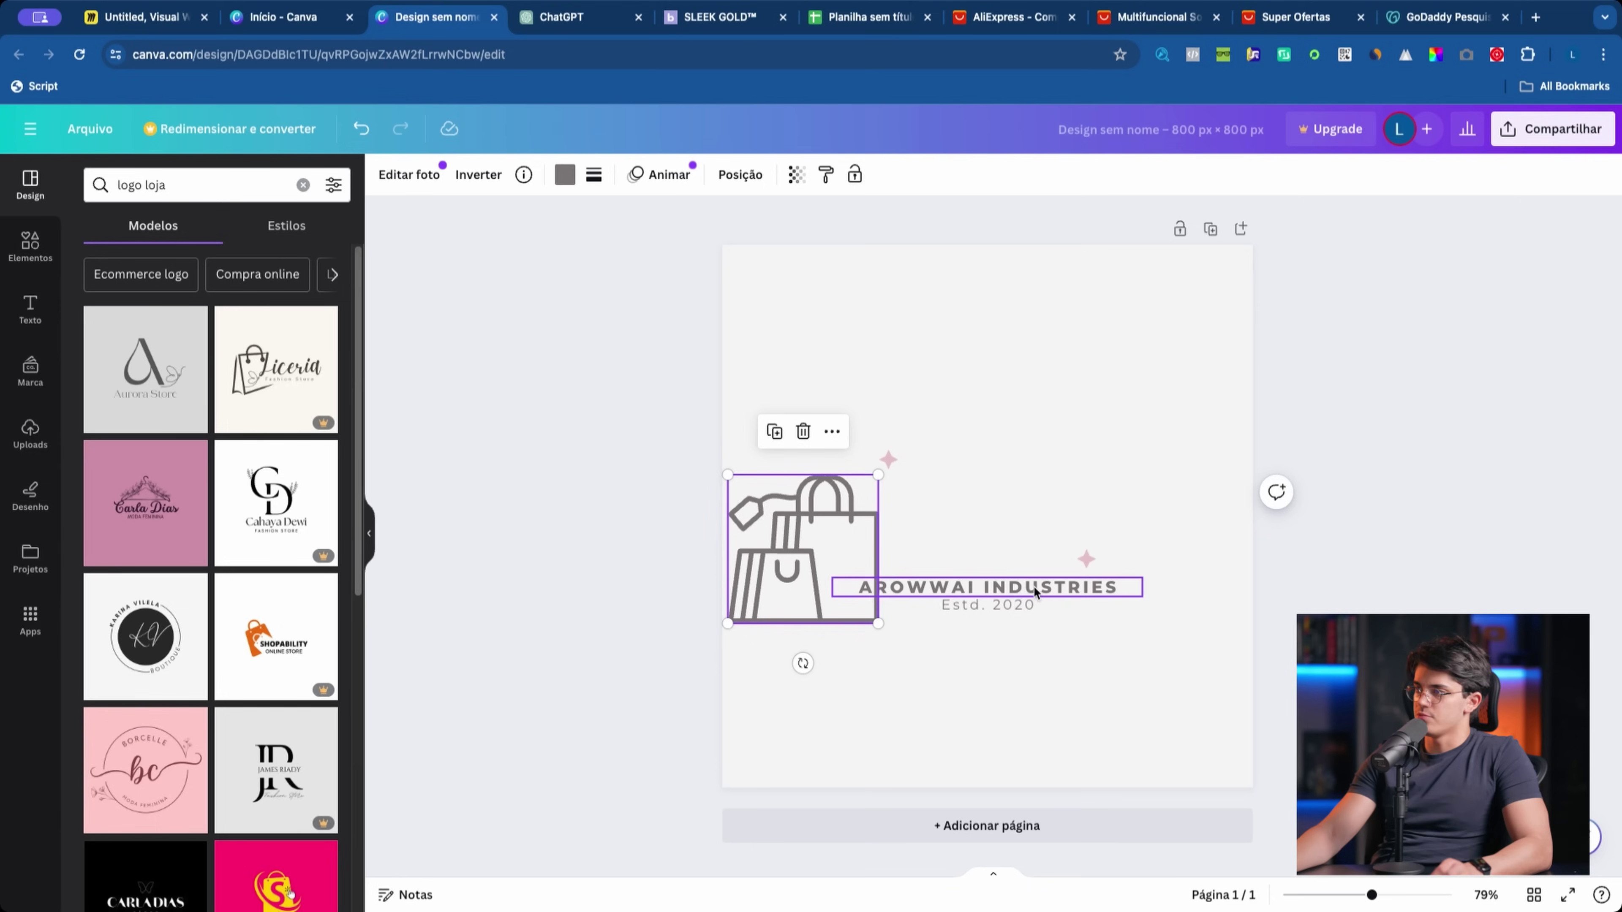
key("super+z")
left_click_drag(834, 419, 803, 573)
left_click(1104, 536)
key("super+z")
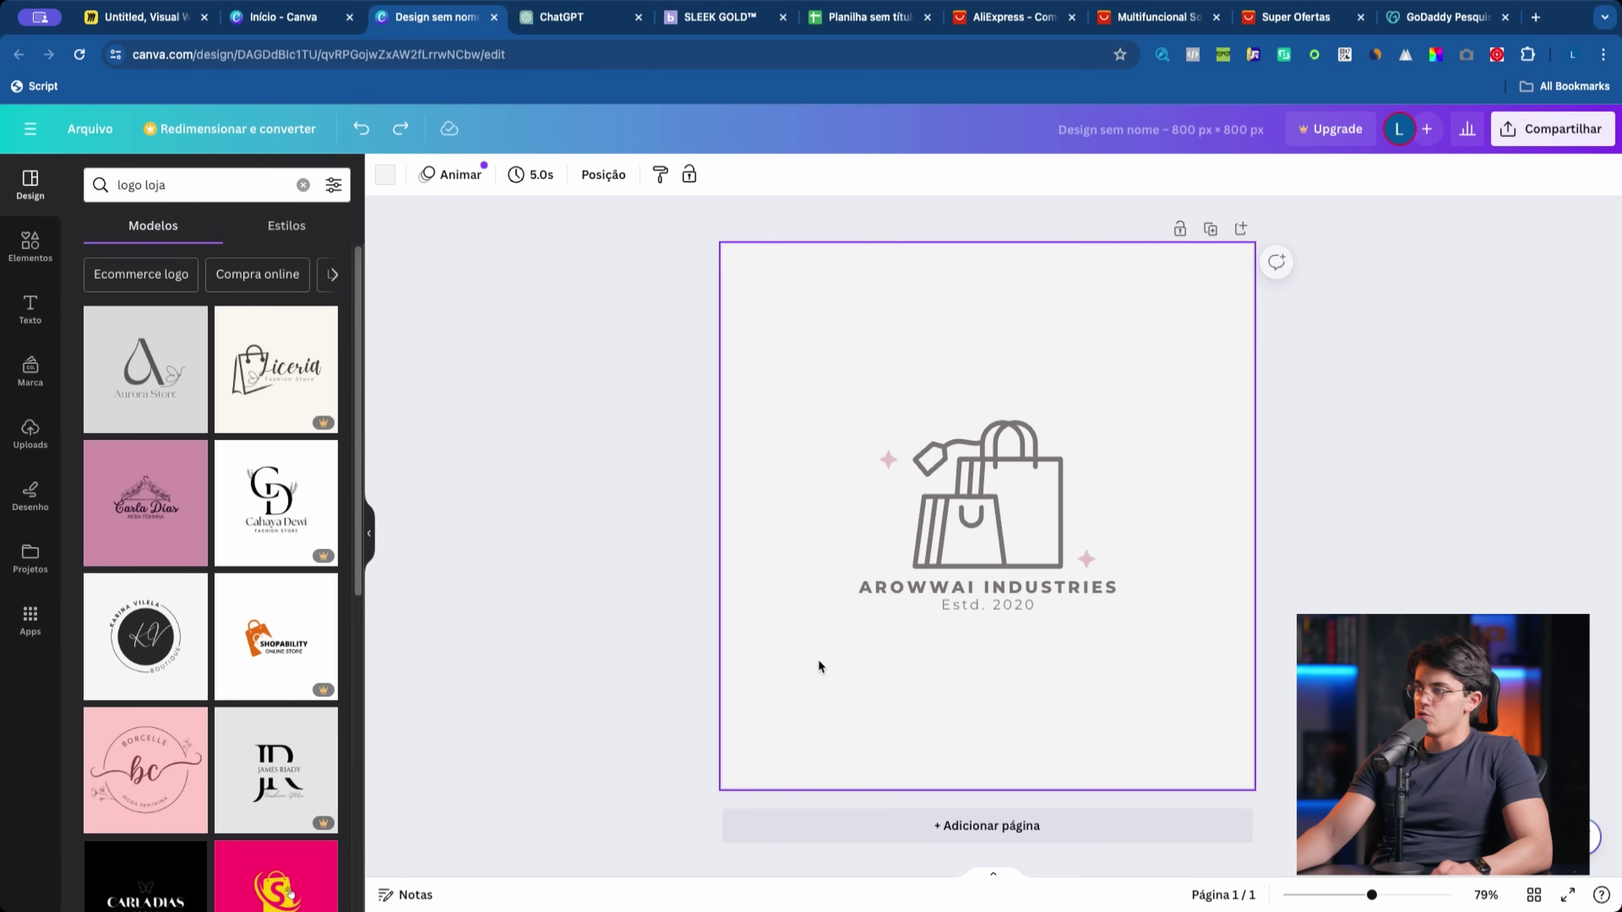
Step: Marquee-select the bag icon and sparkles and delete them
left_click(554, 645)
left_click_drag(718, 370, 1089, 626)
left_click(990, 530)
left_click_drag(990, 530, 708, 596)
left_click_drag(975, 523, 1166, 512)
key("ctrl+z")
left_click_drag(831, 439, 1149, 574)
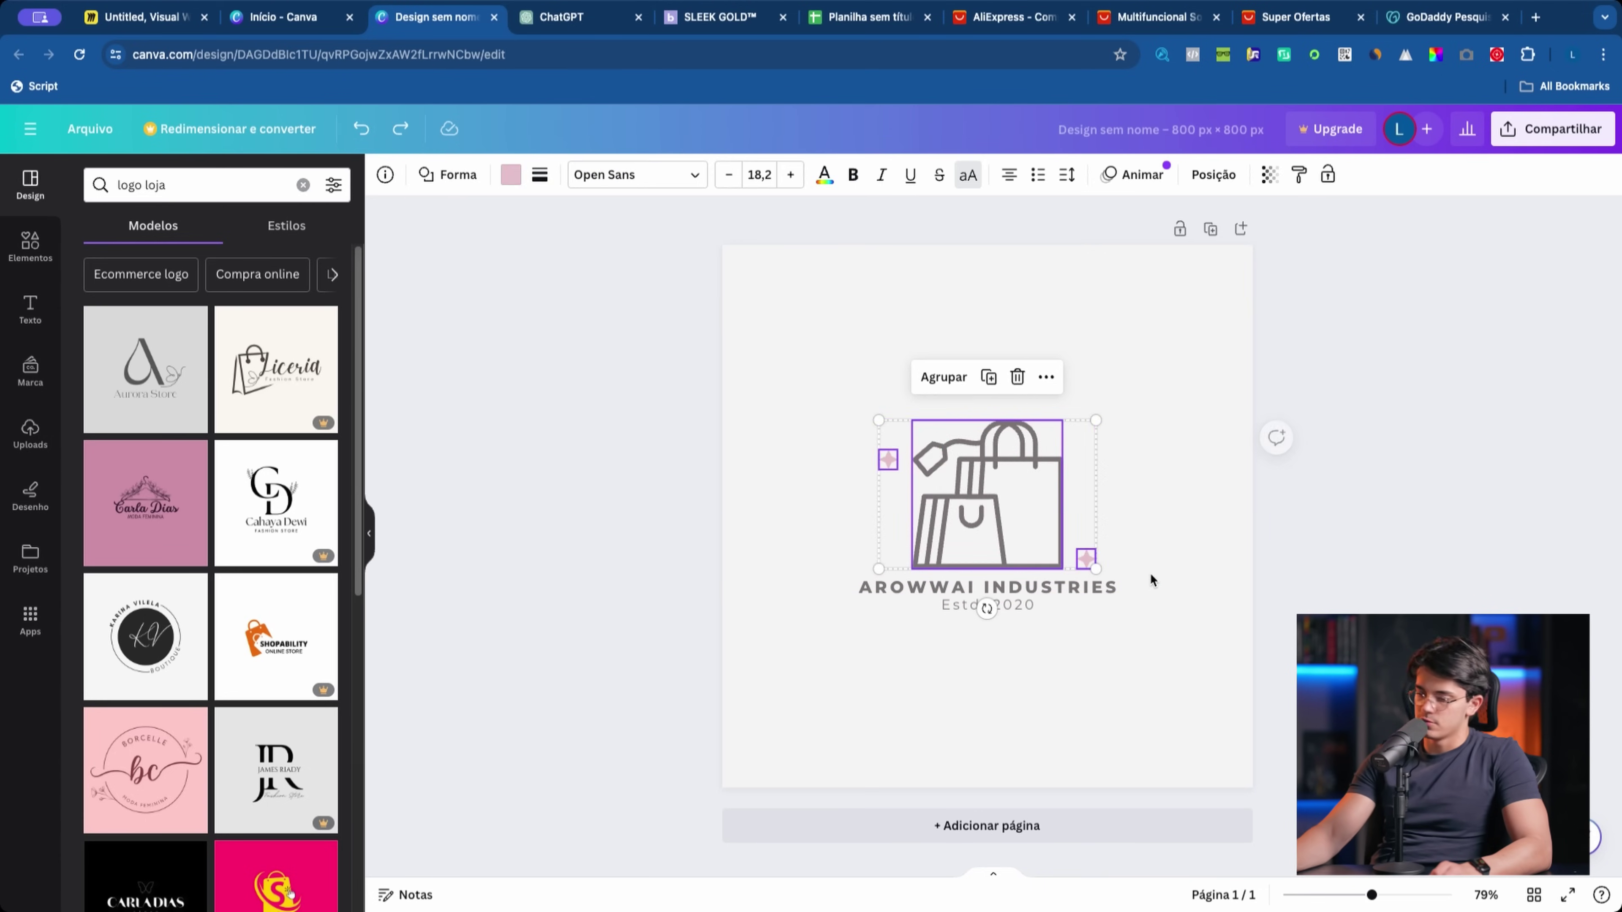
key("Delete")
Step: Delete the AROWWAI INDUSTRIES title and Estd. 2020 text, leaving the 800 × 800 px page blank
left_click(1042, 586)
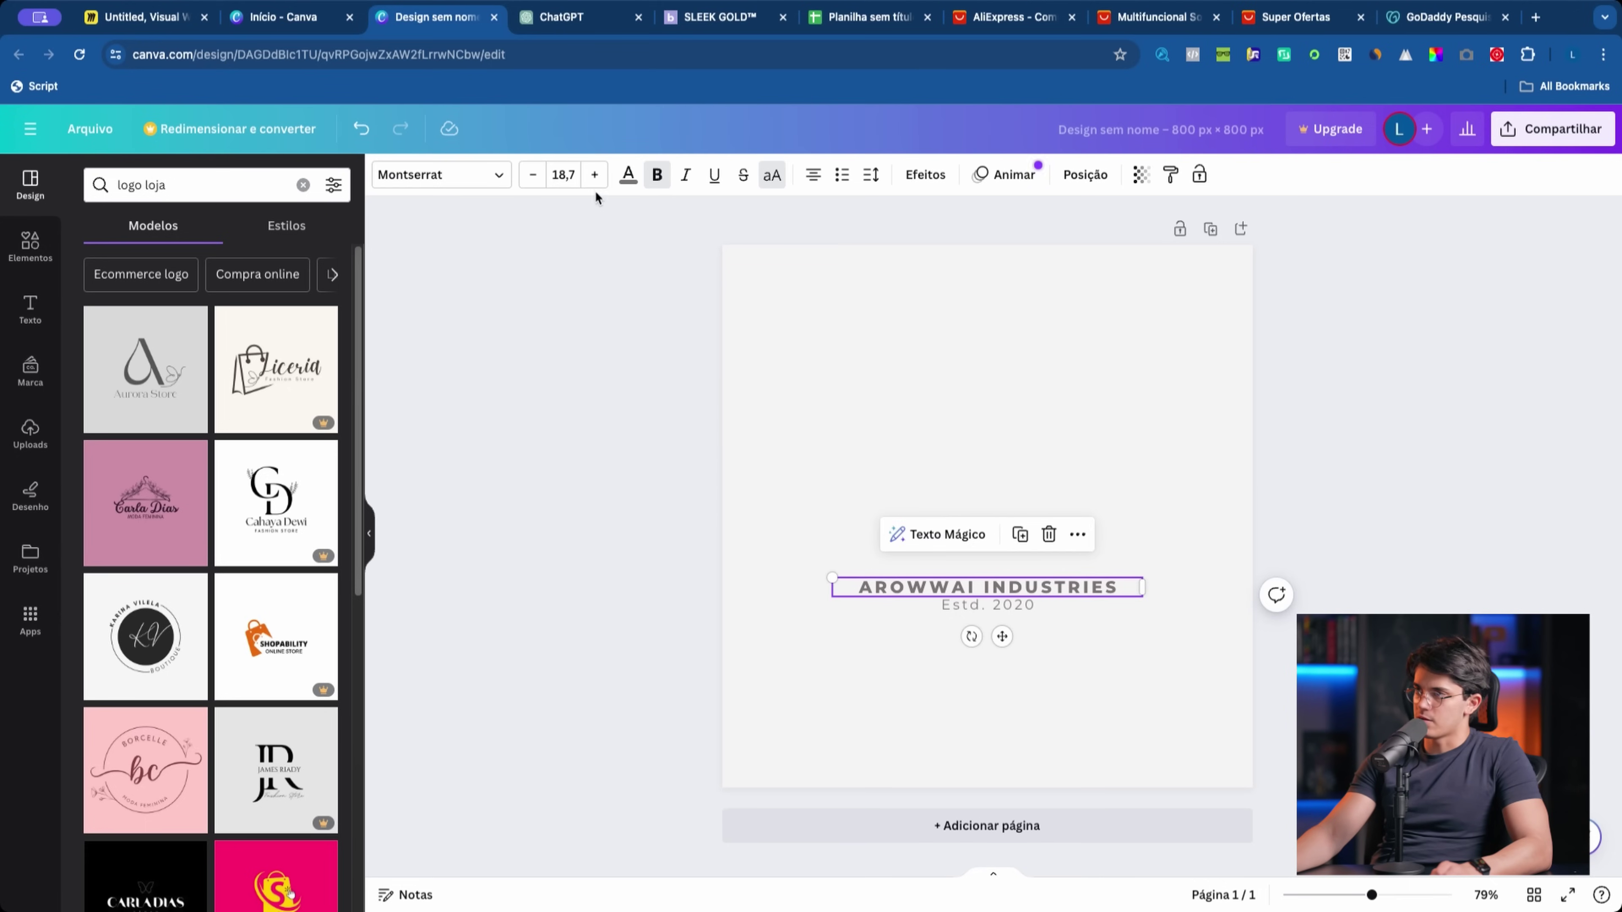
left_click(964, 610)
left_click(959, 590)
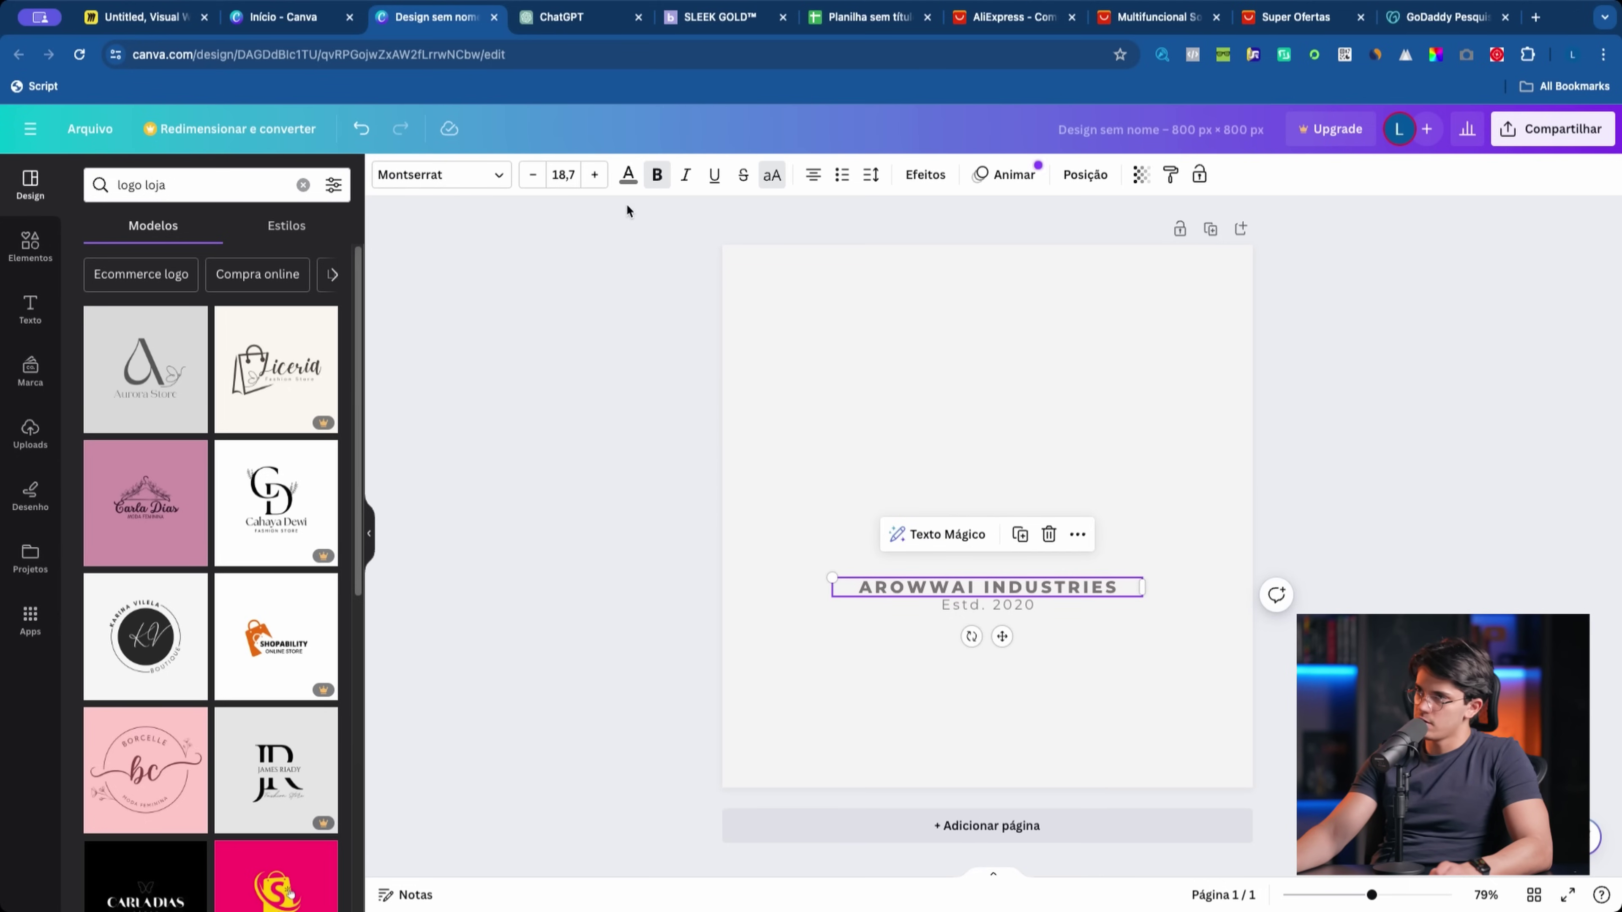
left_click(594, 174)
key("super+z")
left_click_drag(870, 505, 1066, 696)
key("Delete")
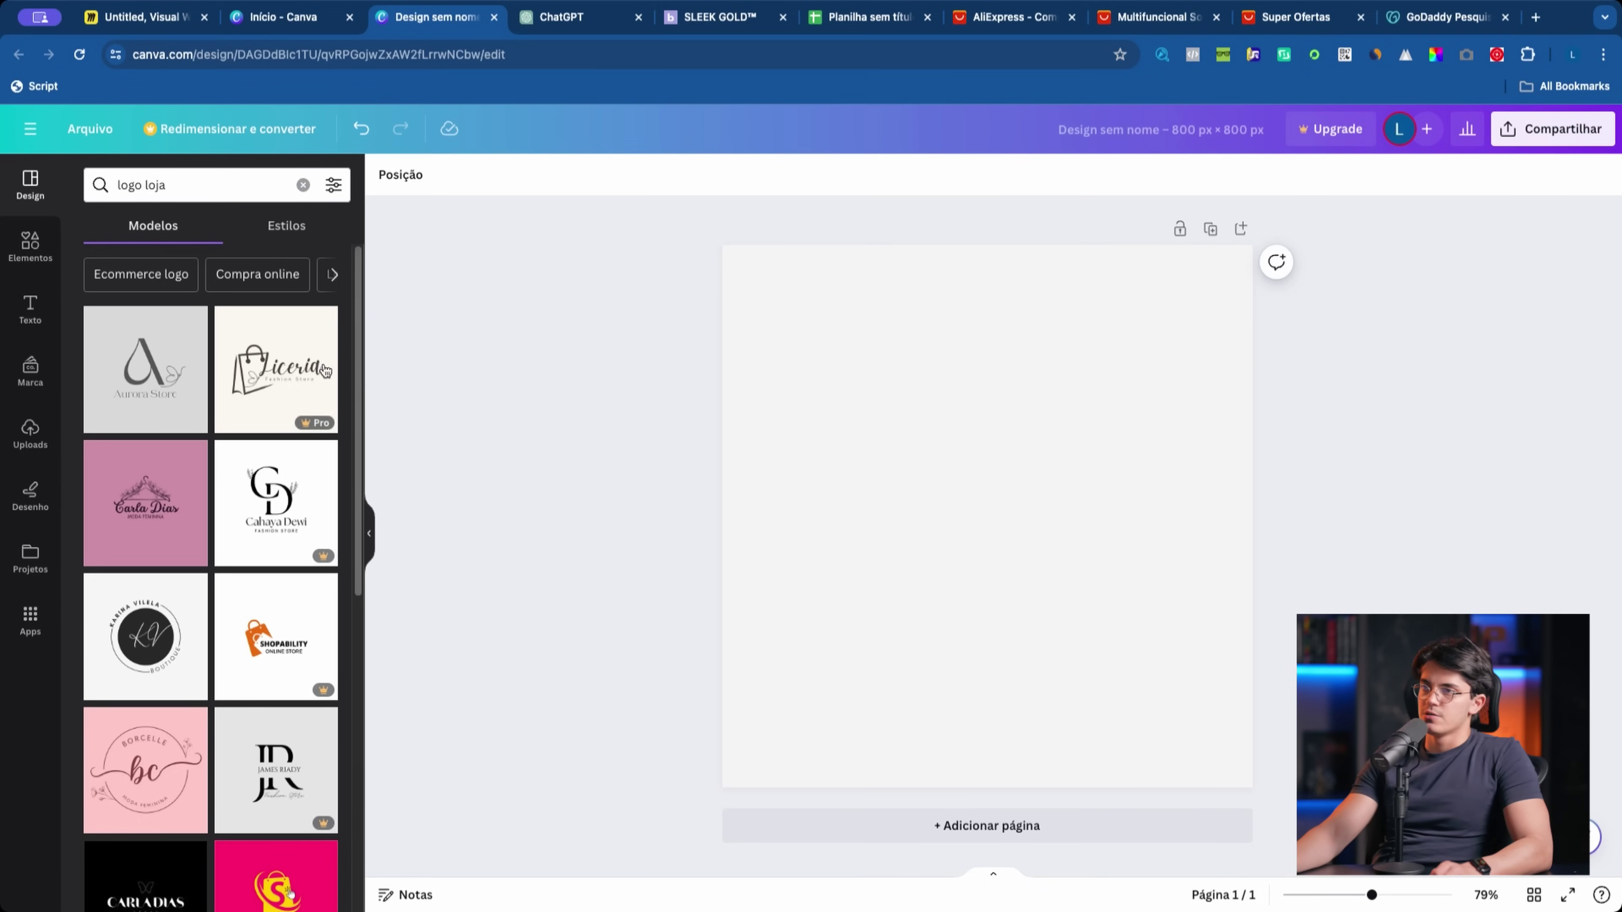
double_click(159, 184)
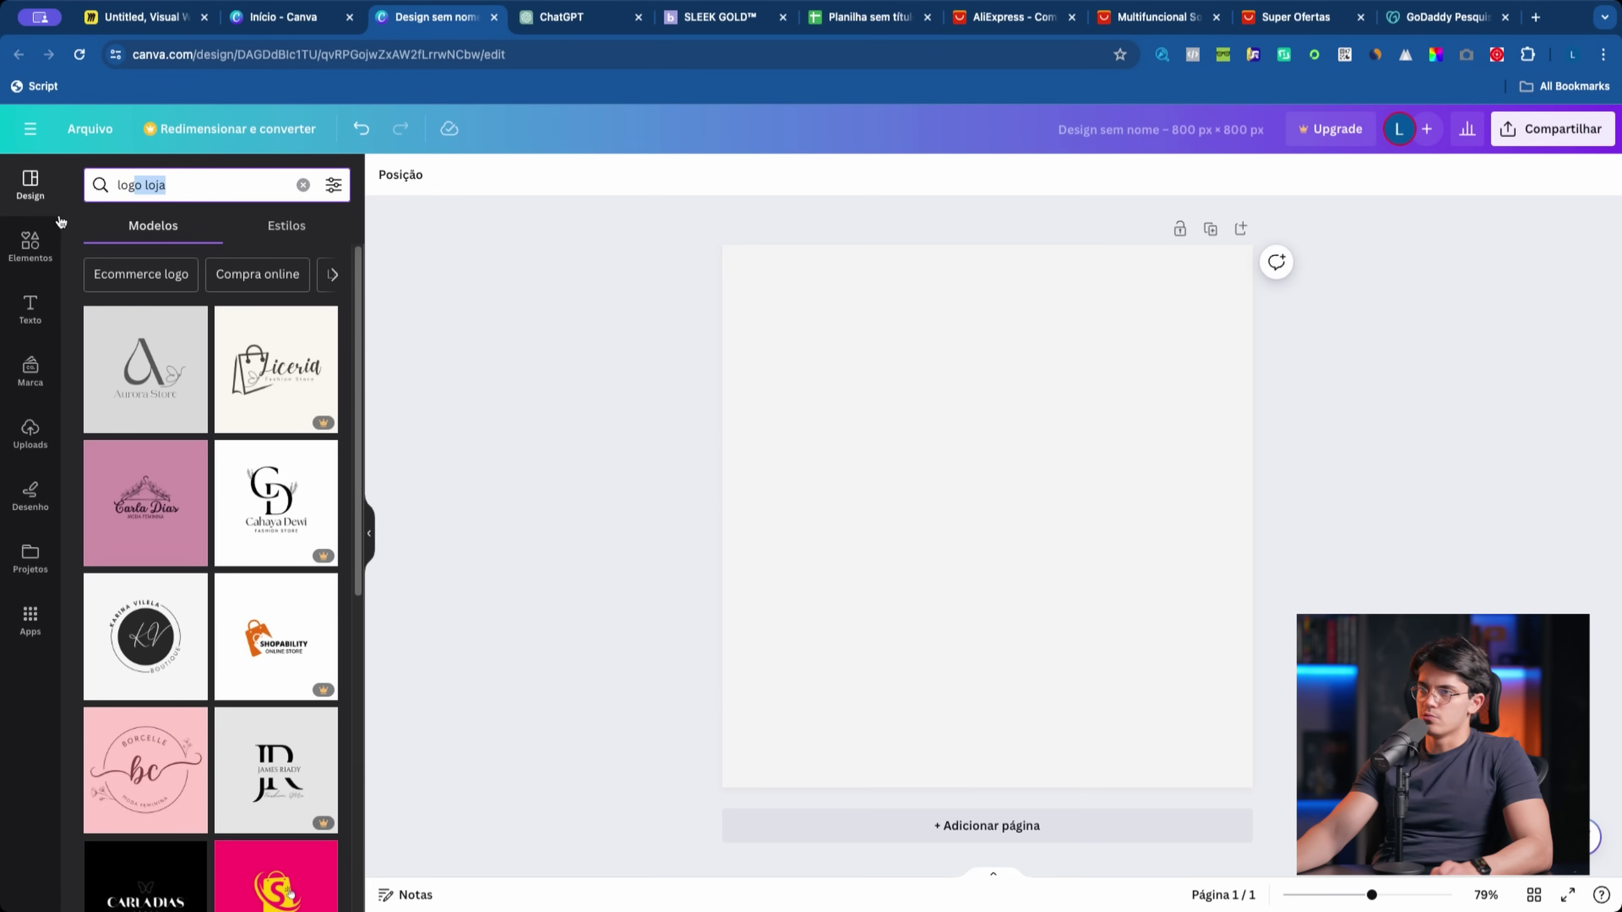
Step: Search templates for 'logo loja' and scroll through the shop logo results
left_click(304, 186)
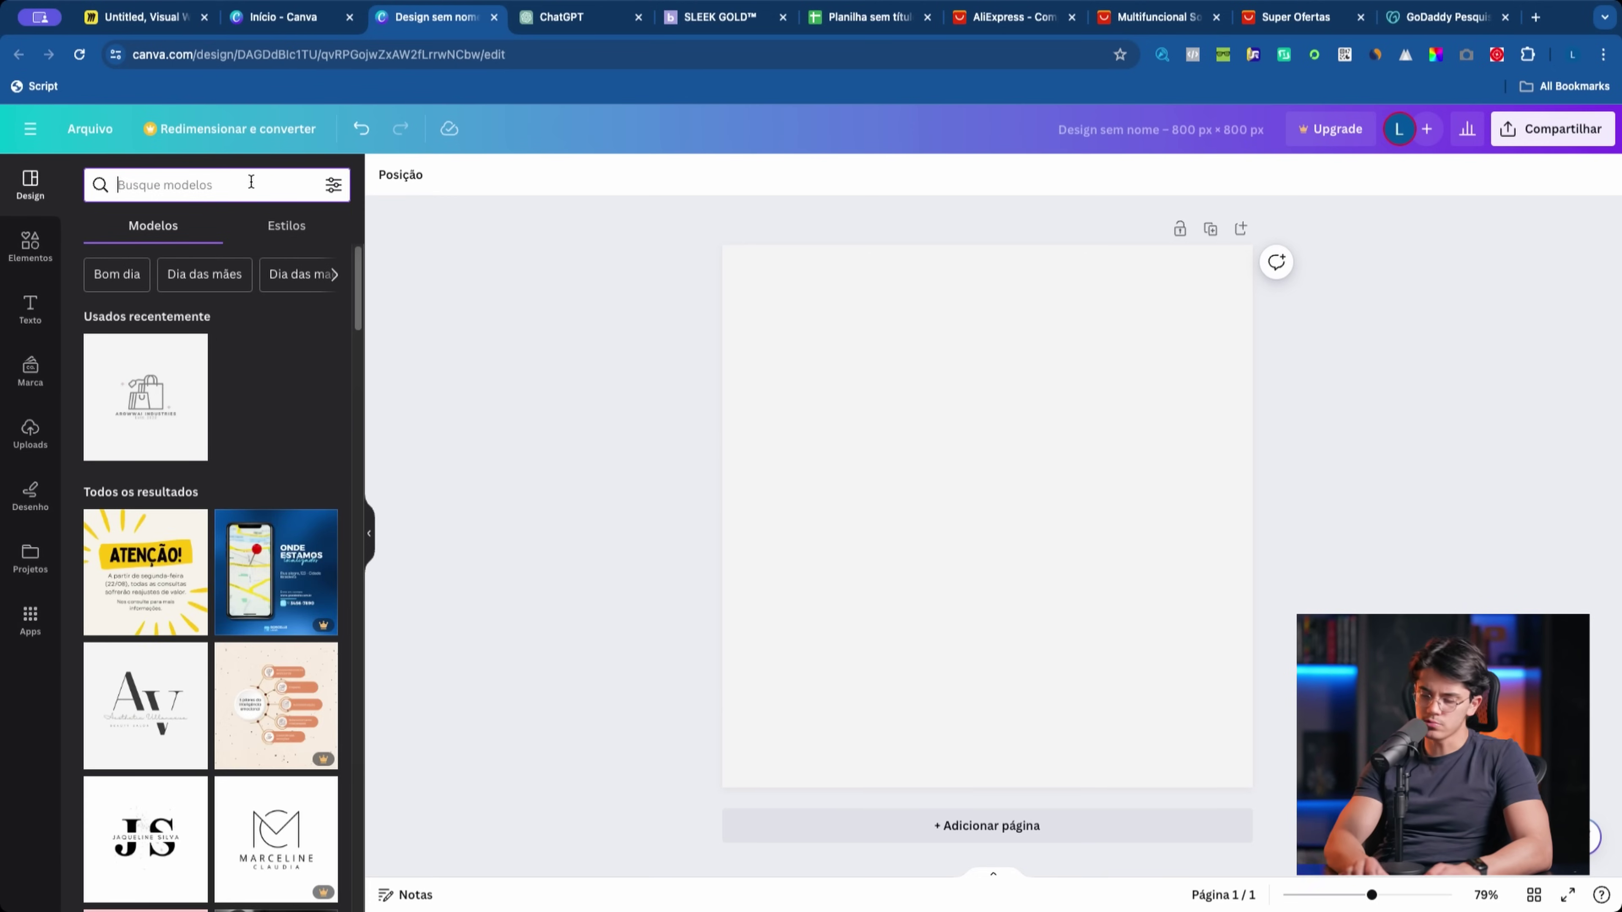
type("logo loja")
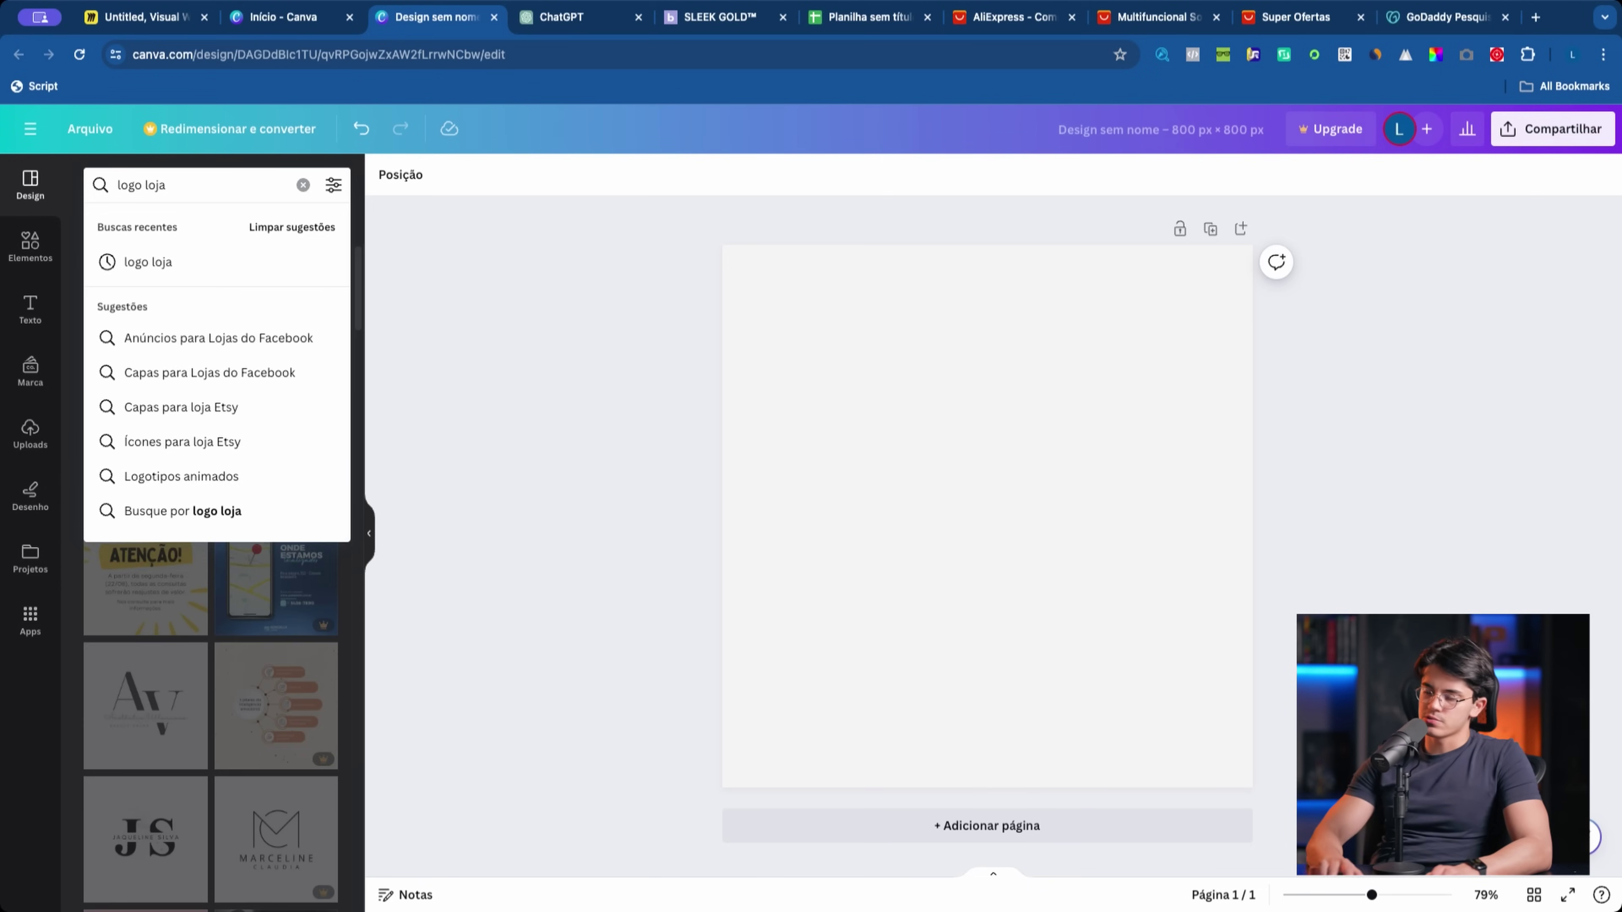
key("Return")
scroll(202, 537, "down", 7)
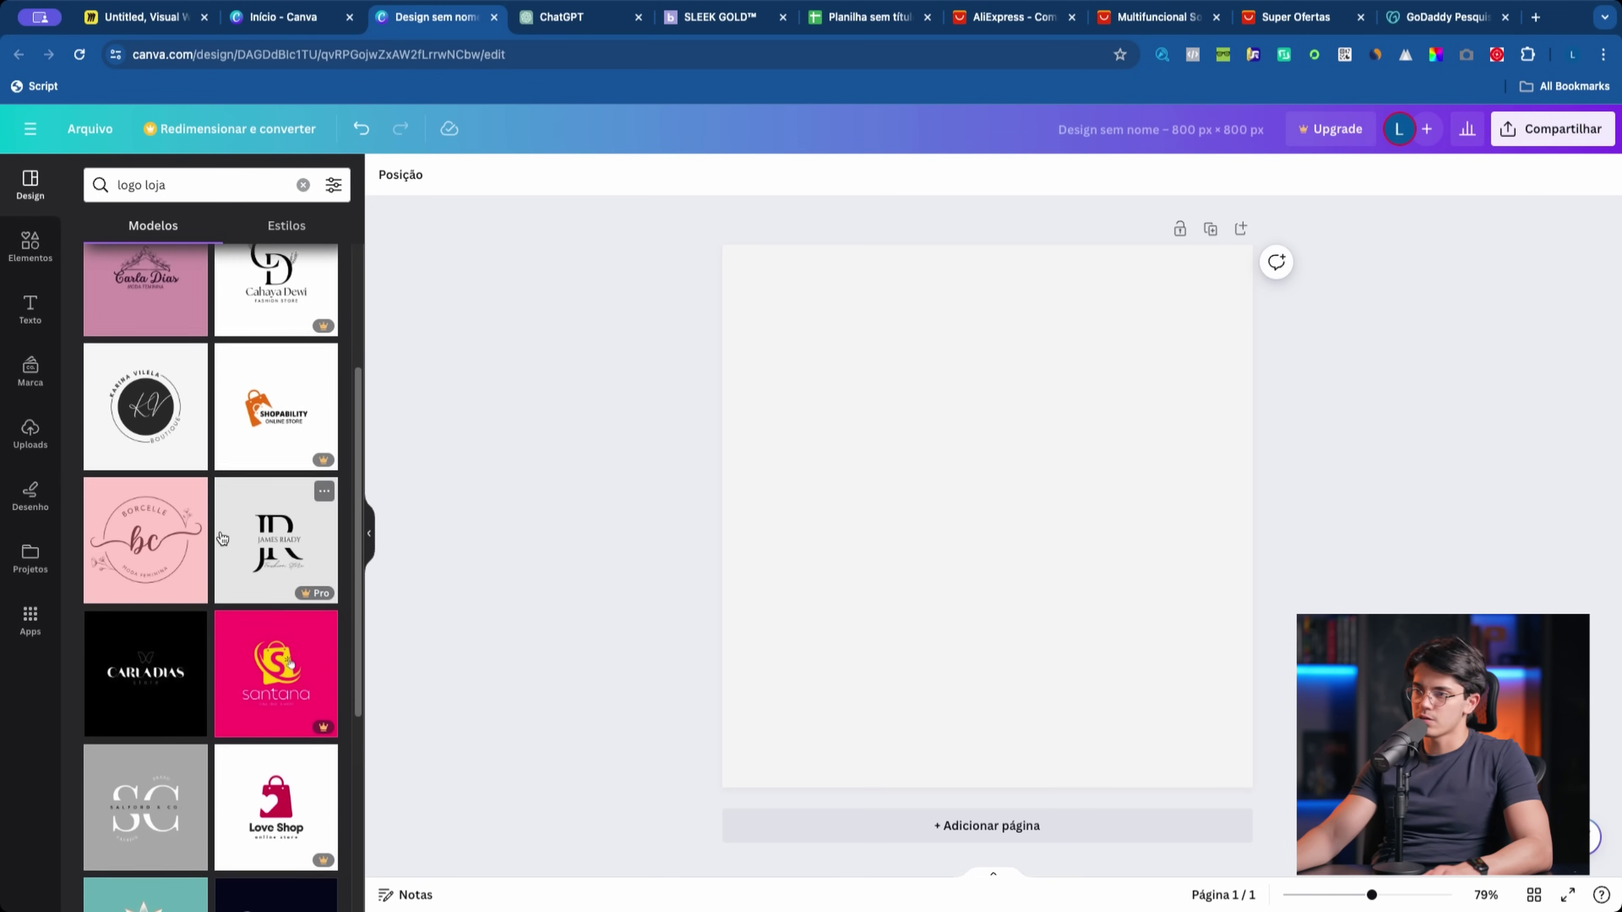
scroll(202, 548, "down", 7)
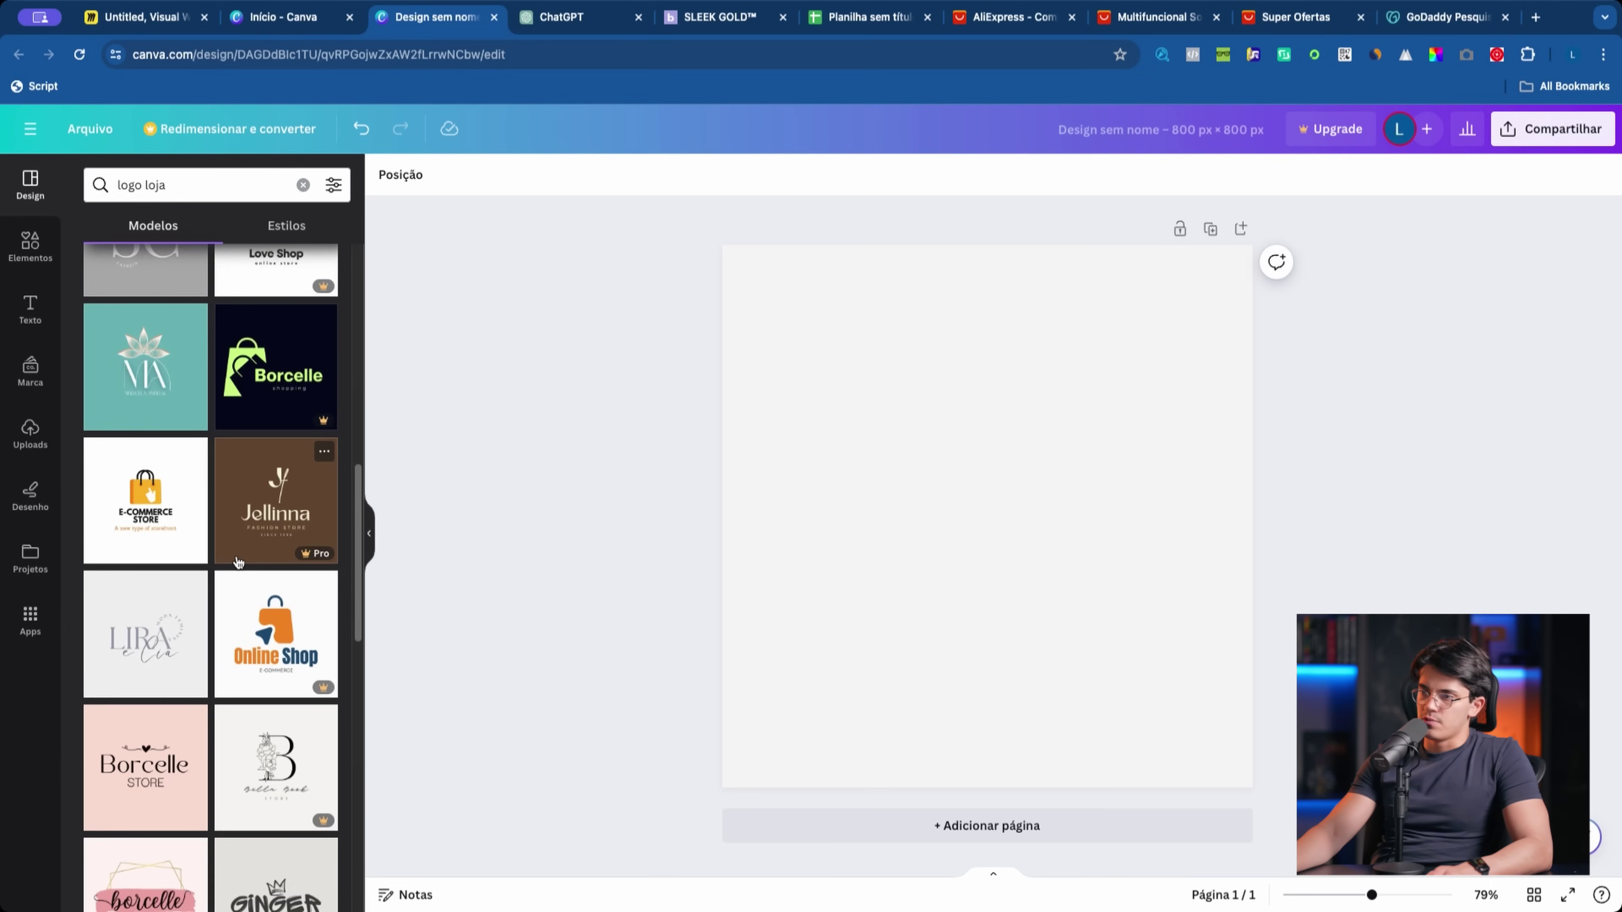
scroll(137, 471, "down", 13)
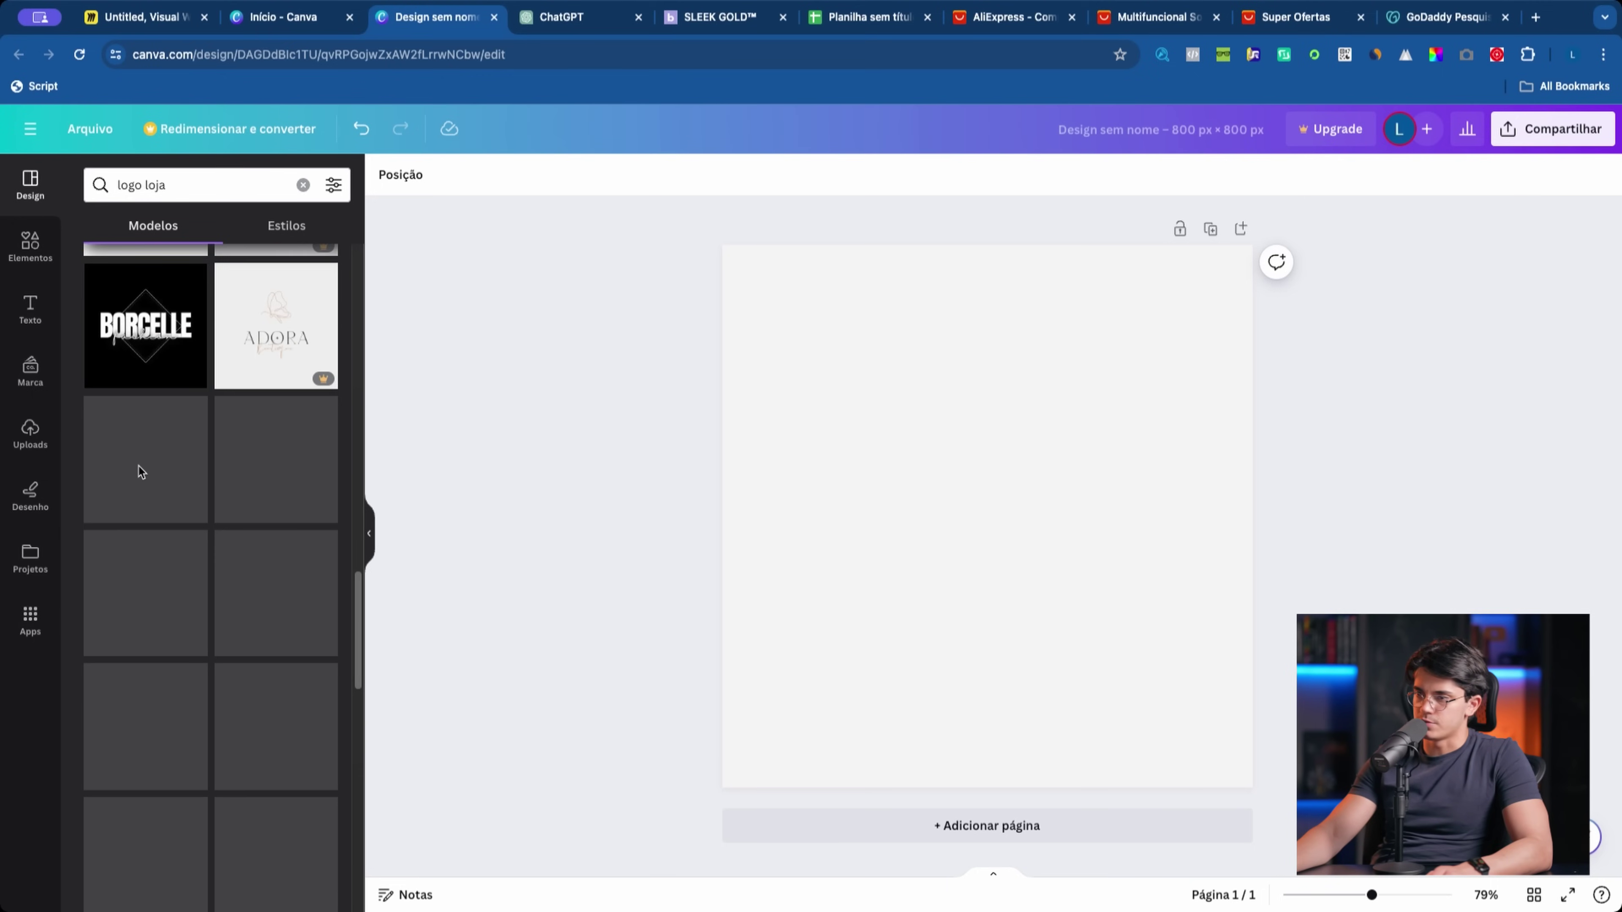
scroll(228, 500, "down", 10)
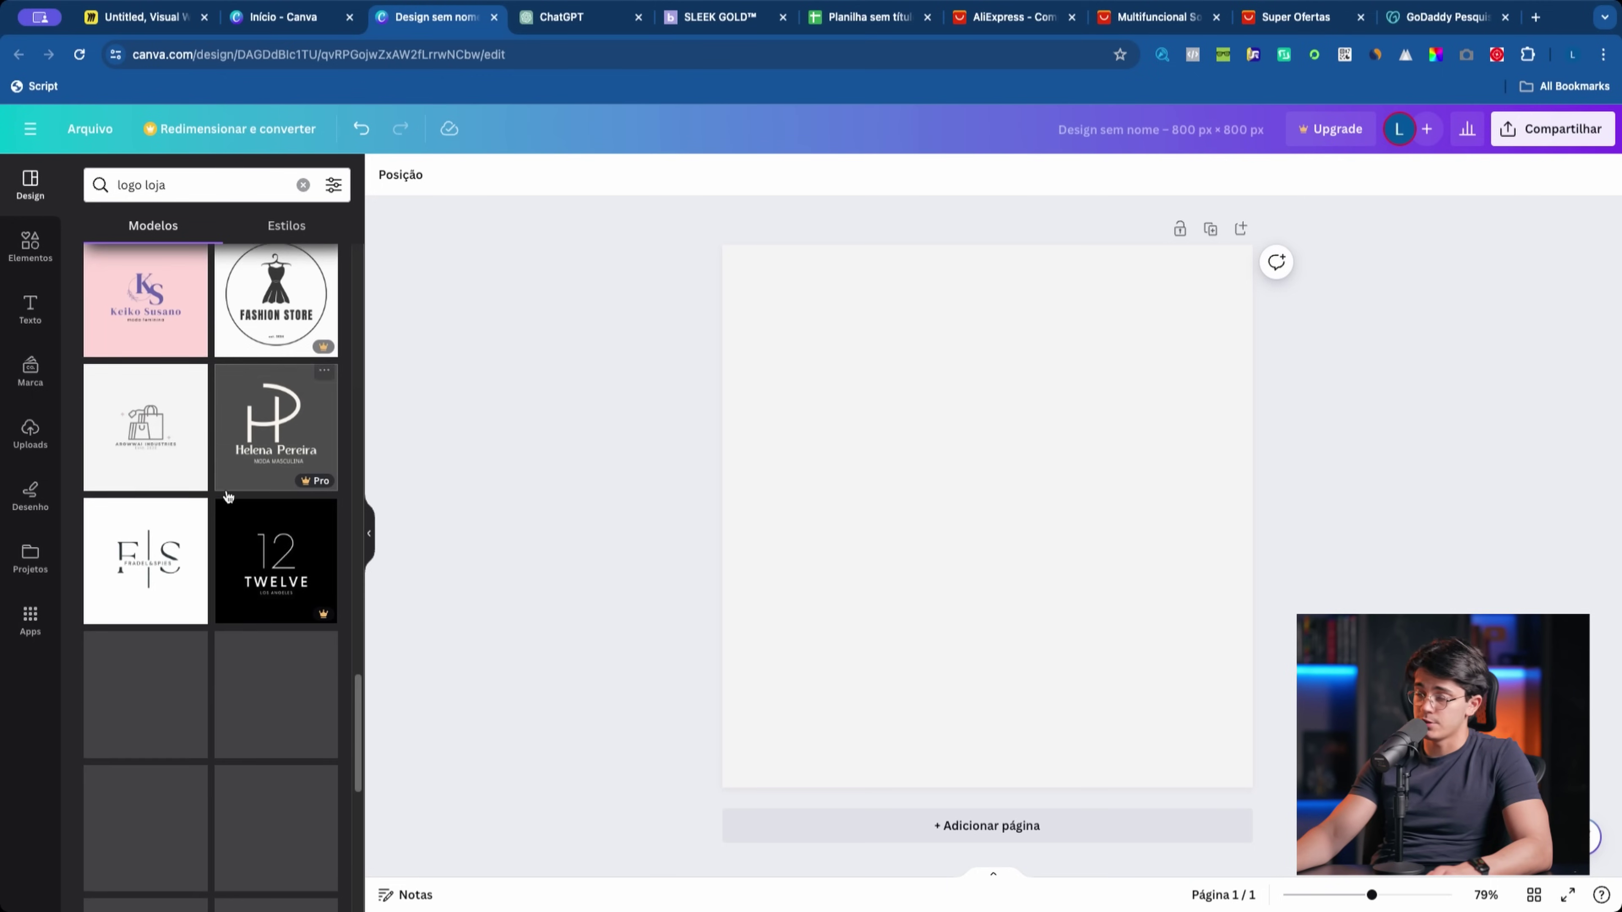
scroll(235, 496, "down", 4)
scroll(245, 498, "down", 15)
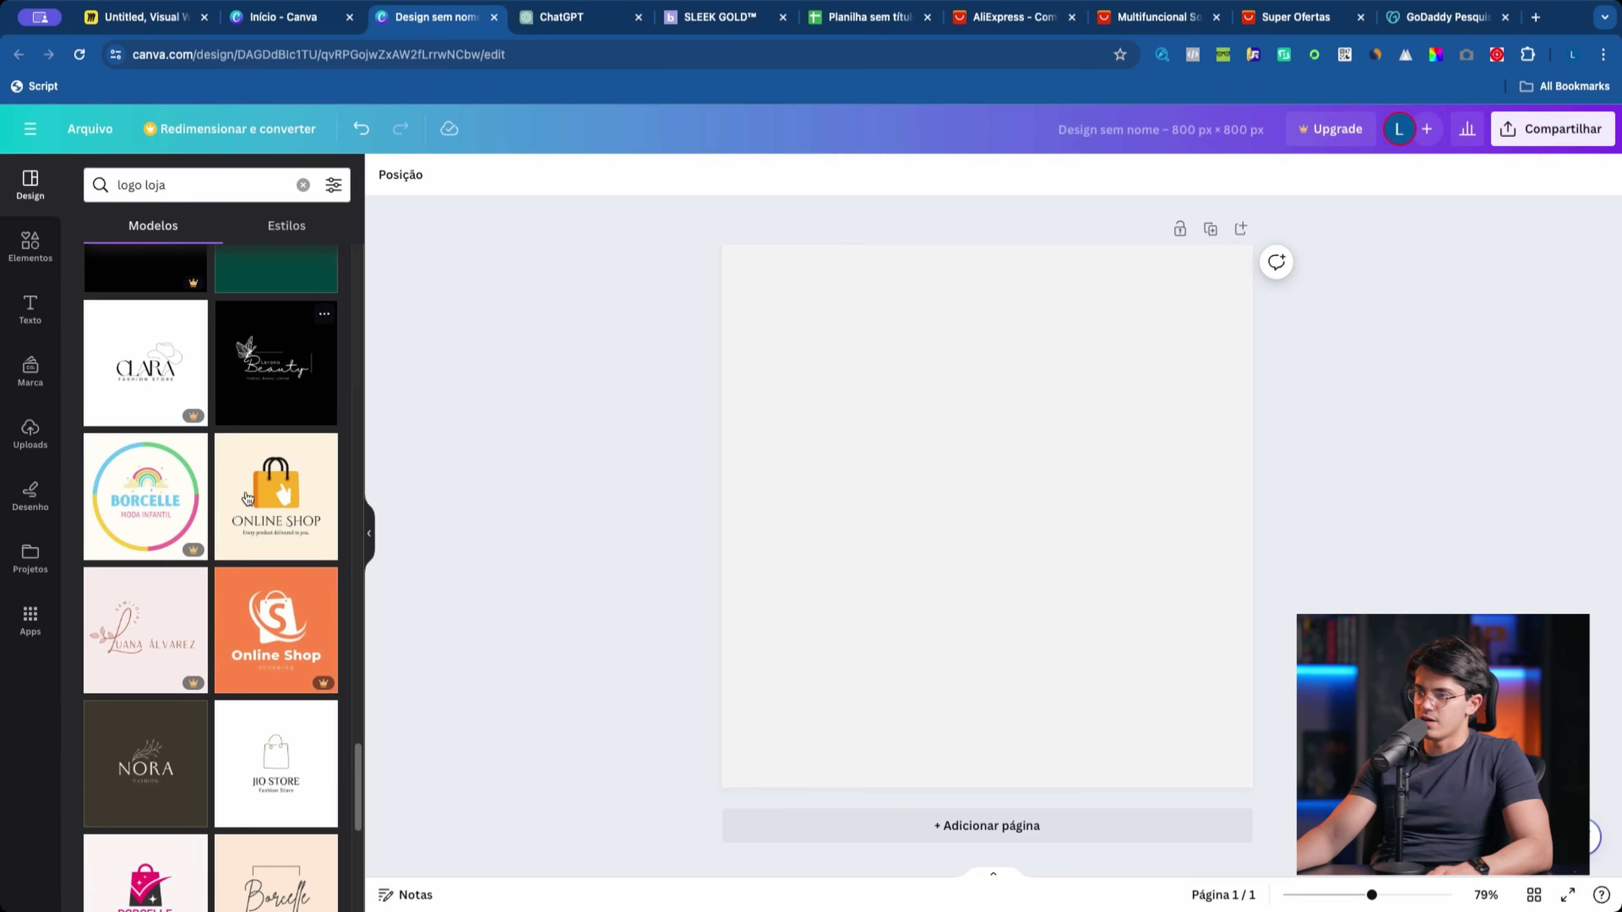
scroll(248, 499, "down", 3)
scroll(248, 499, "down", 5)
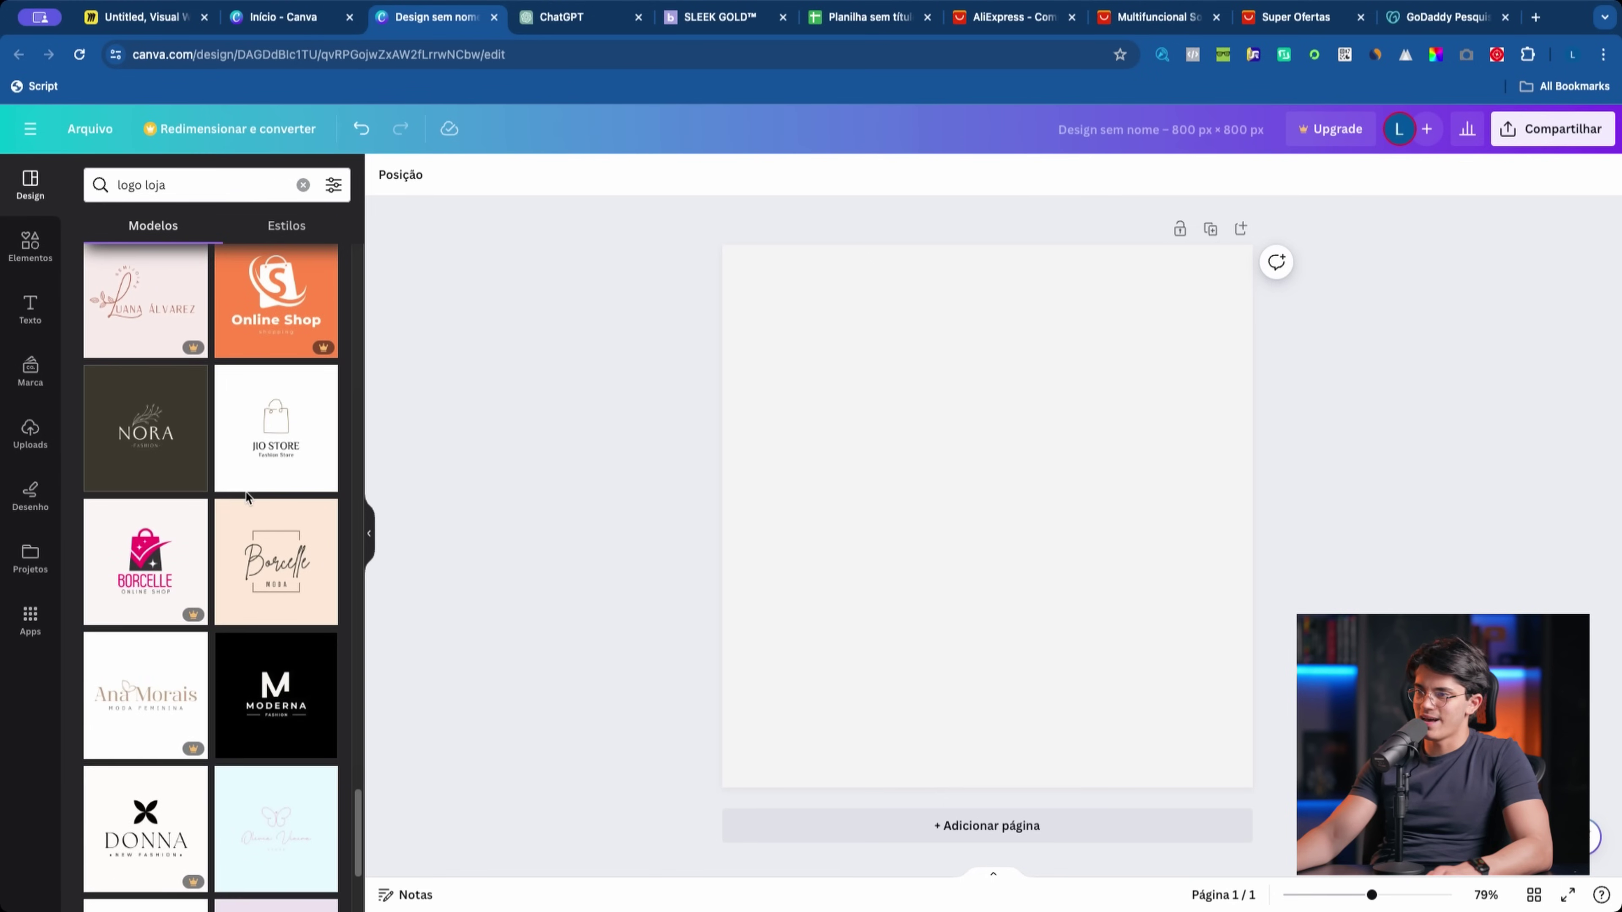
scroll(246, 499, "down", 9)
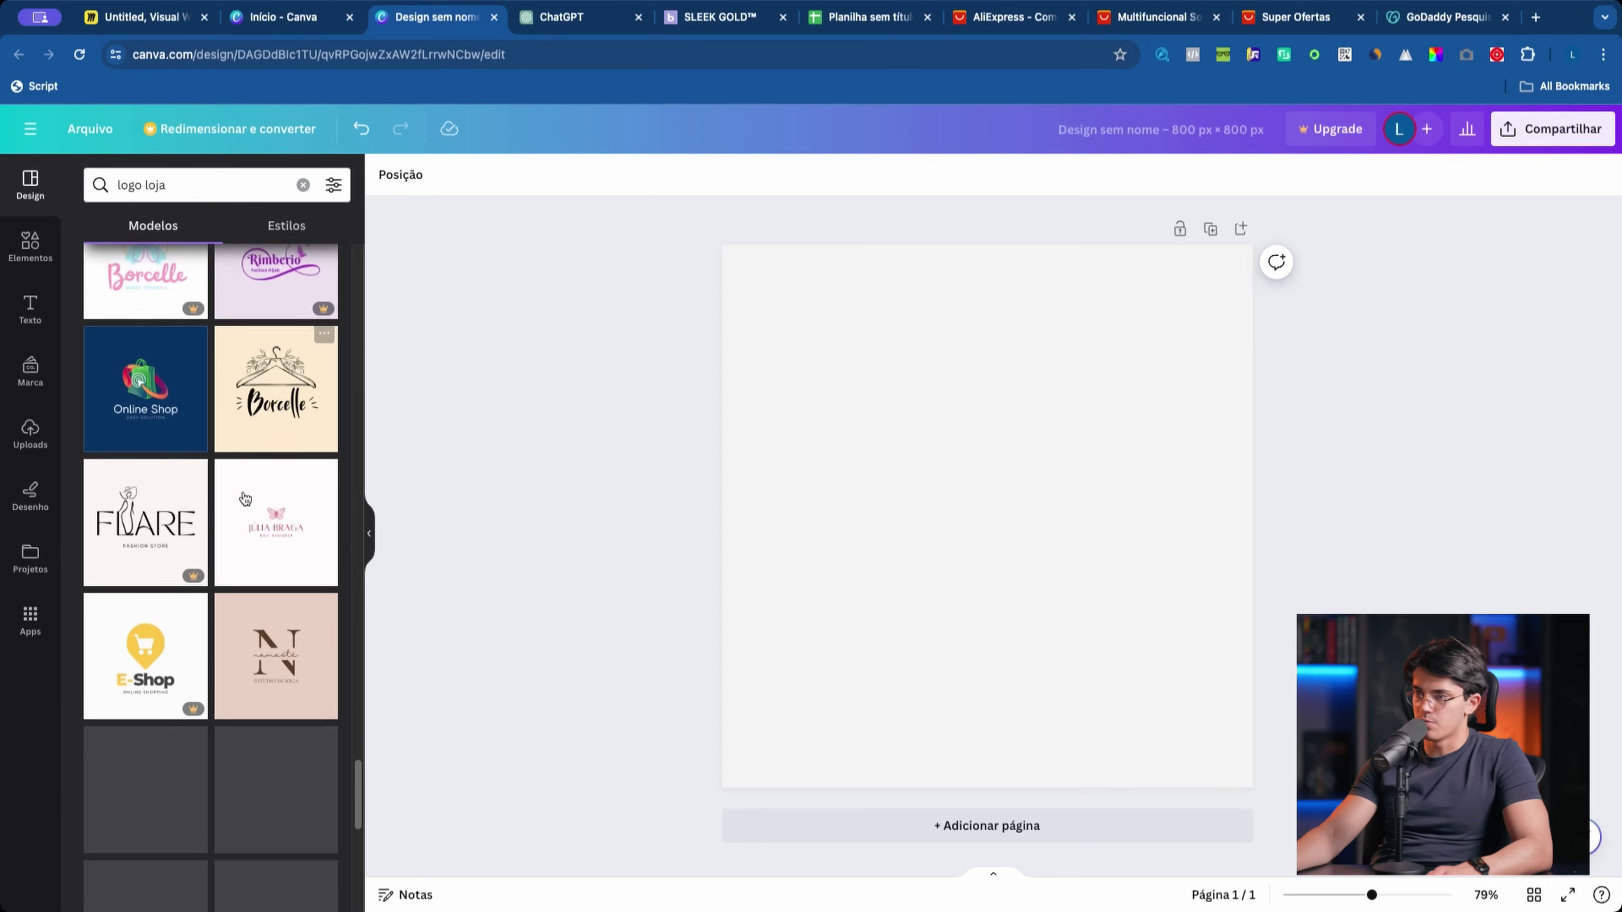
scroll(248, 499, "down", 13)
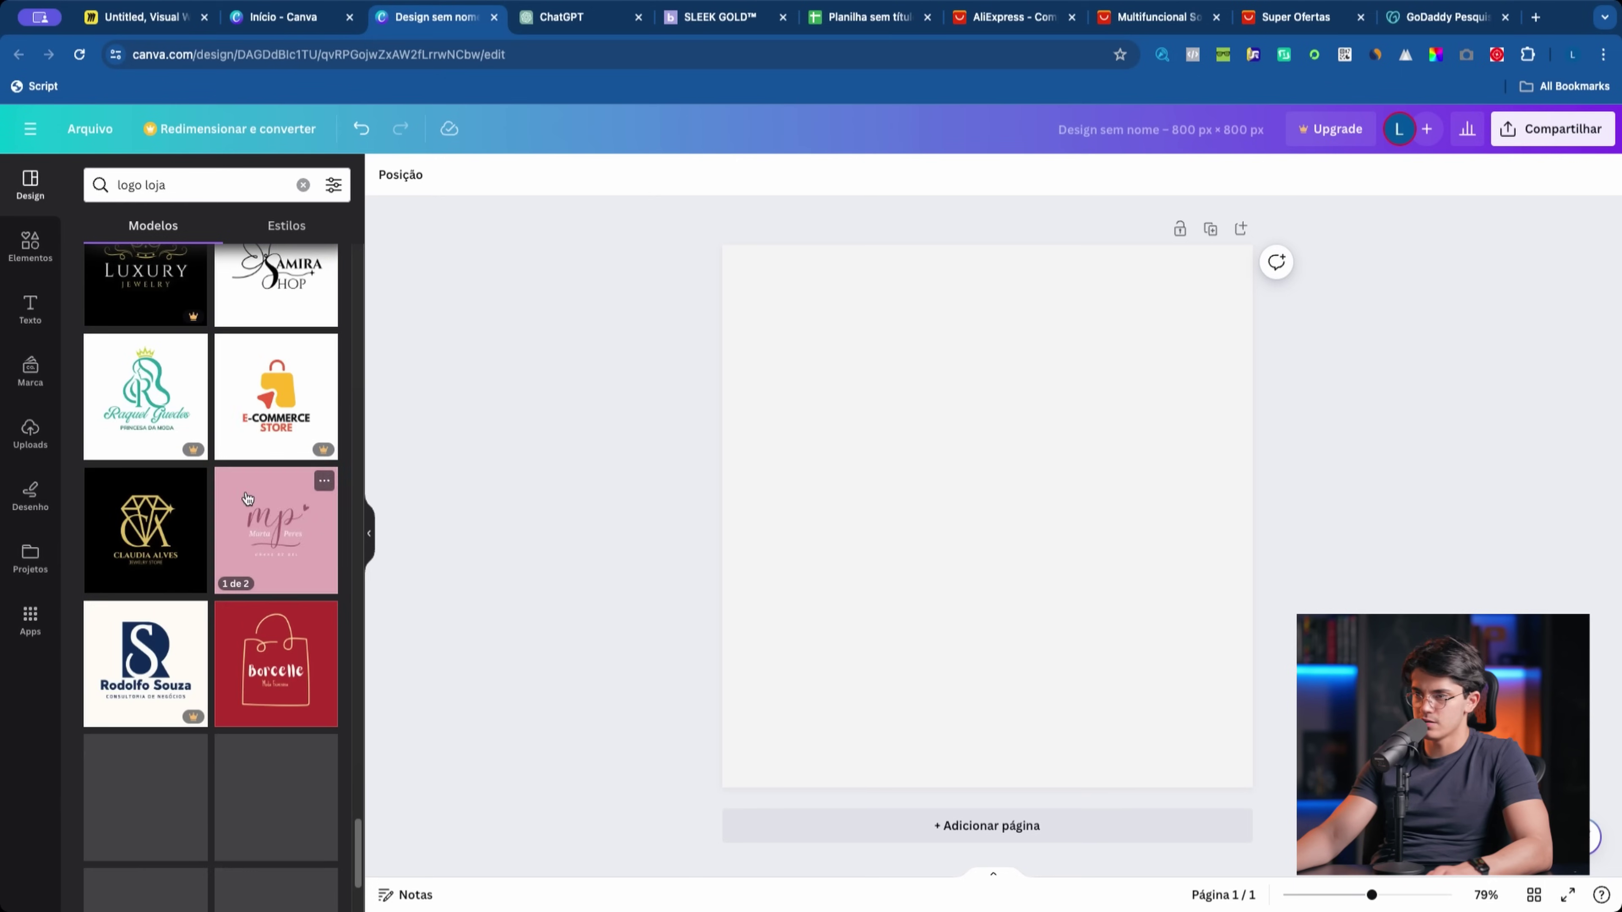
scroll(246, 498, "down", 14)
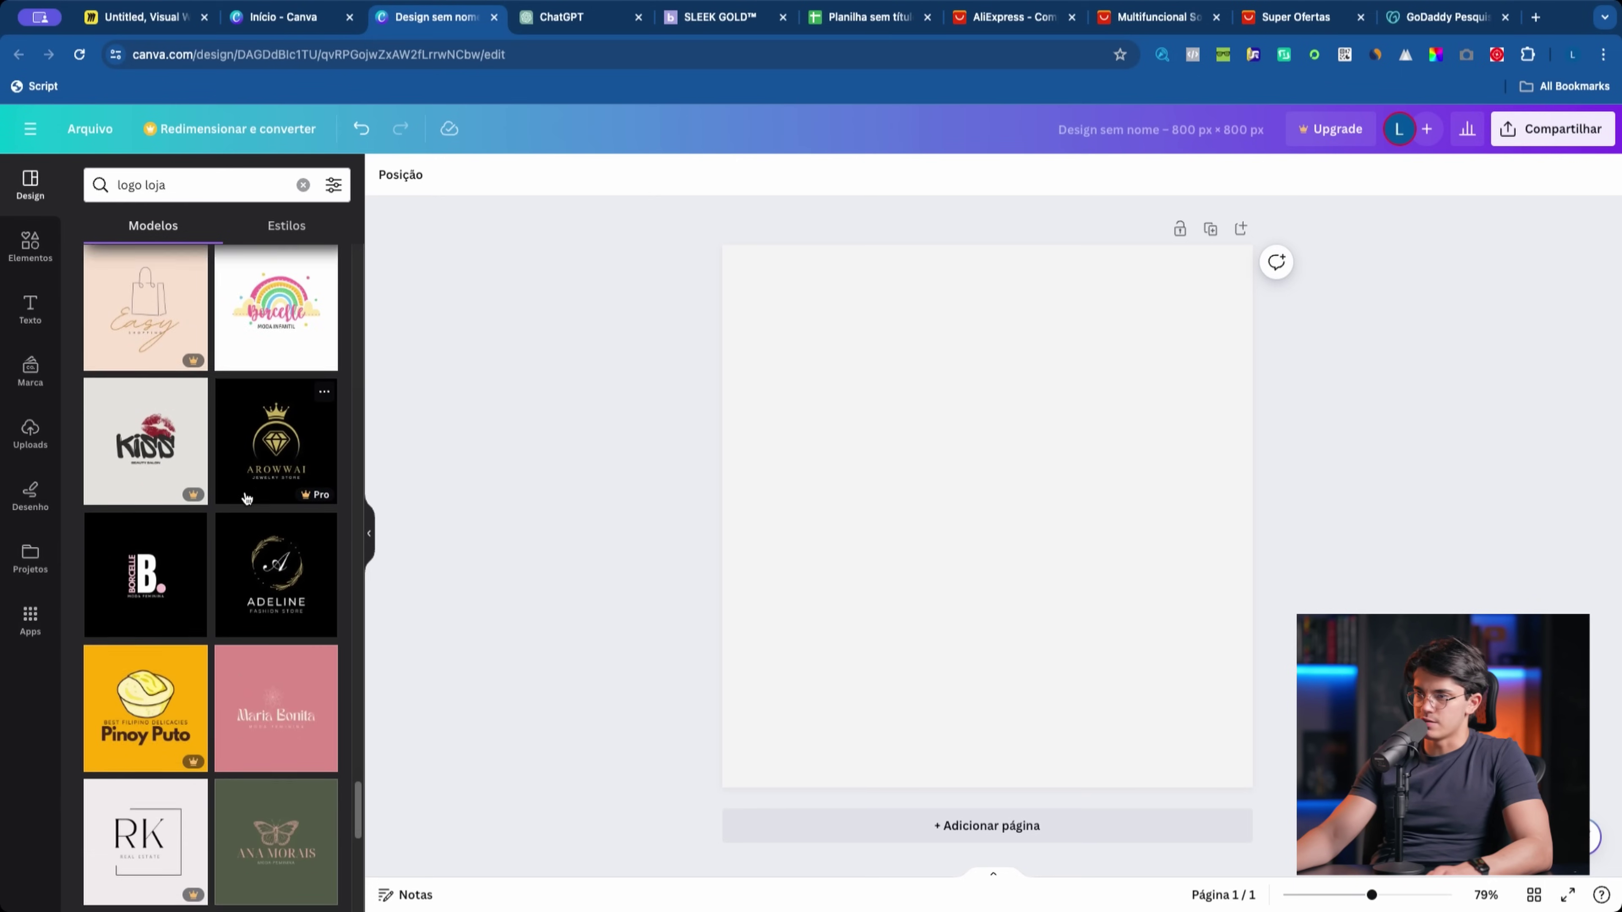
Step: Glance at the Canva home and Miro board tabs, then return to the design
left_click(283, 16)
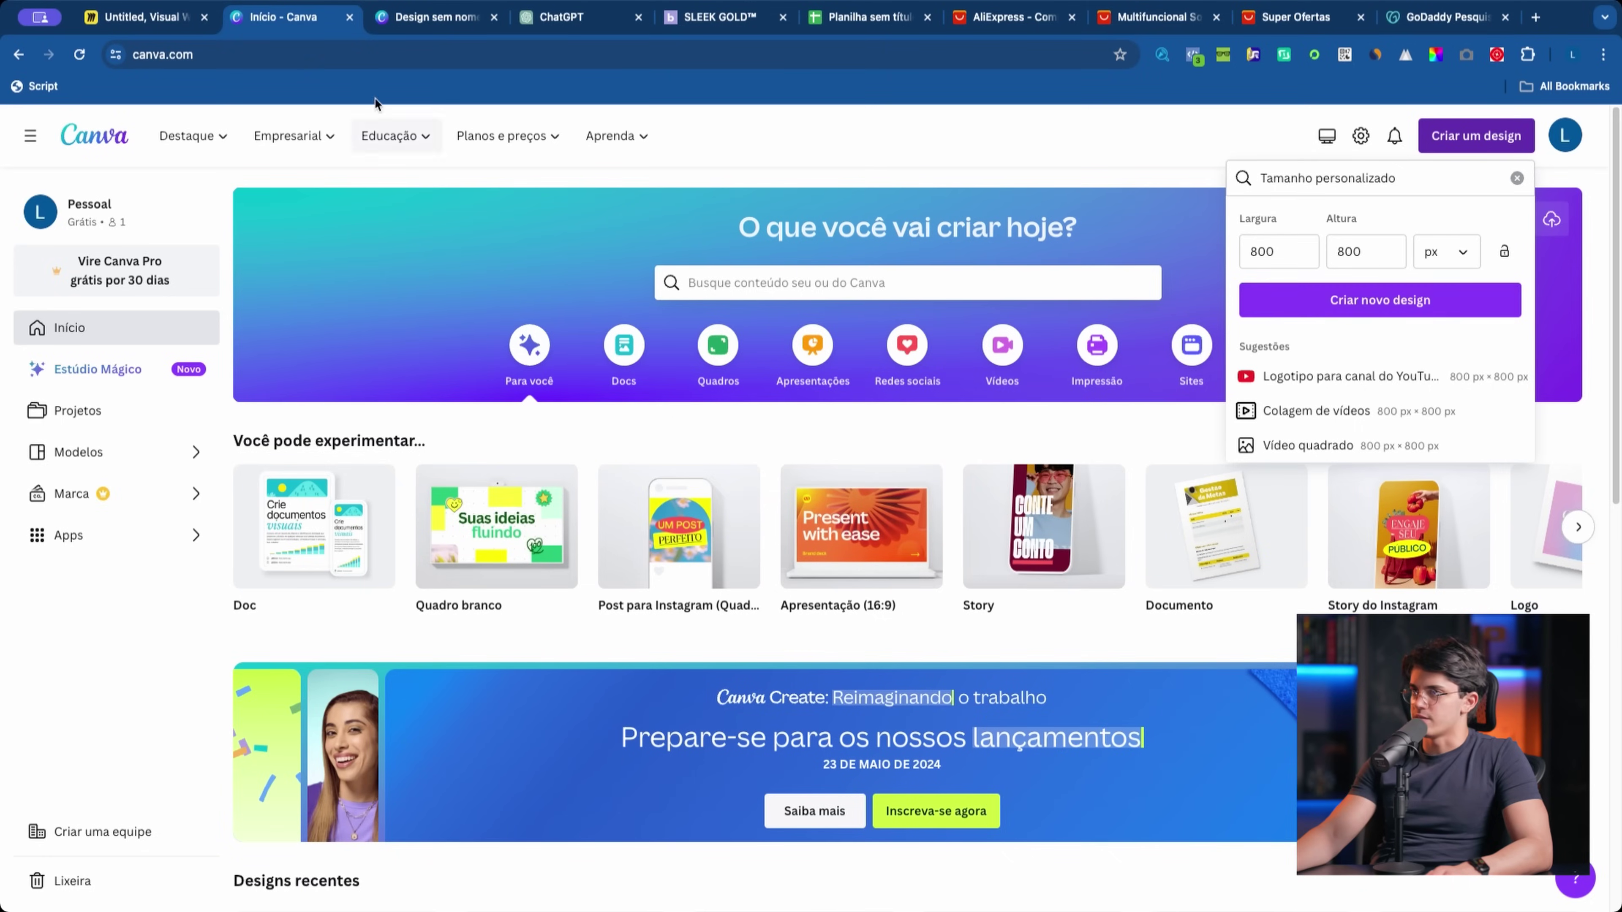
left_click_drag(127, 19, 273, 18)
left_click_drag(303, 470, 655, 330)
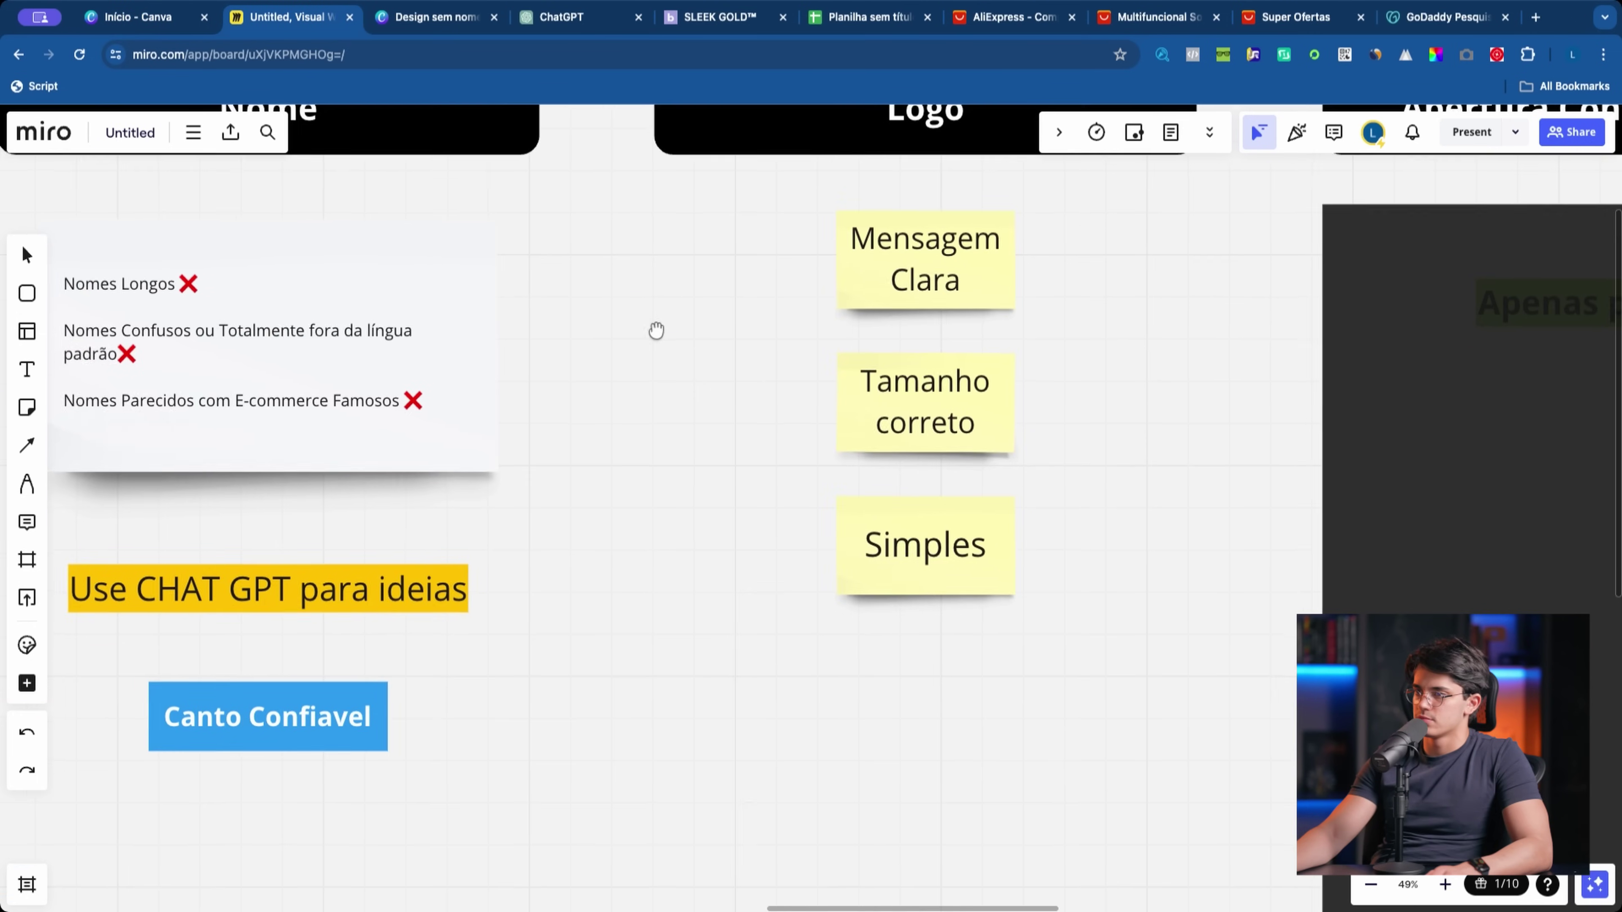
left_click(436, 17)
scroll(241, 561, "down", 10)
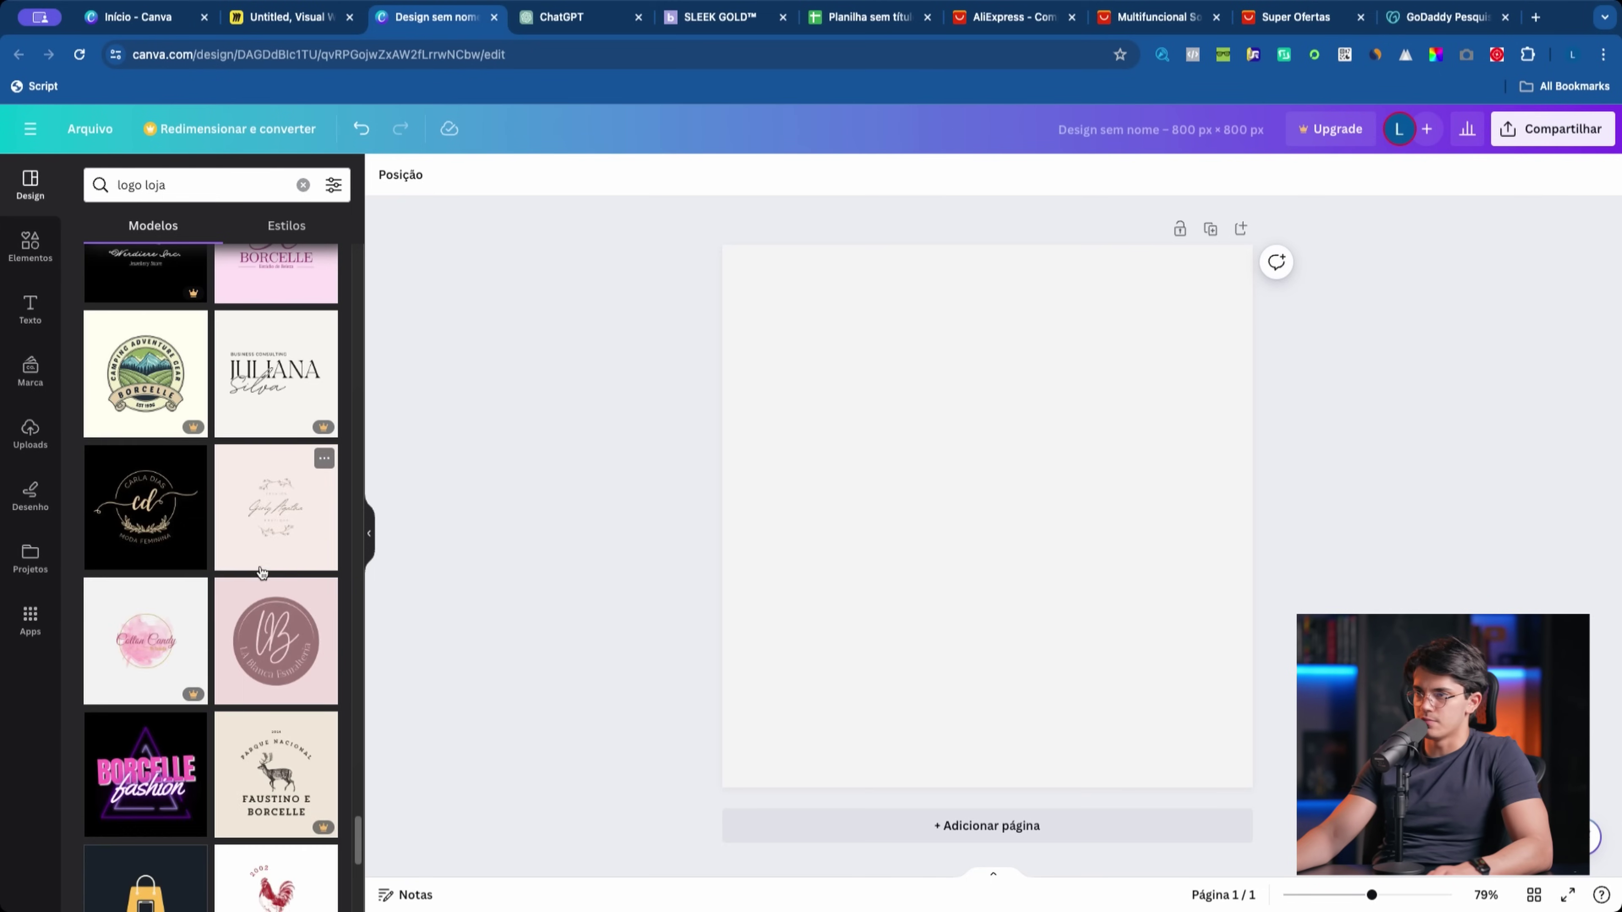
Step: Preview the Nina template, then go back to the logo results and Modelos template search
scroll(202, 560, "down", 5)
scroll(127, 709, "down", 5)
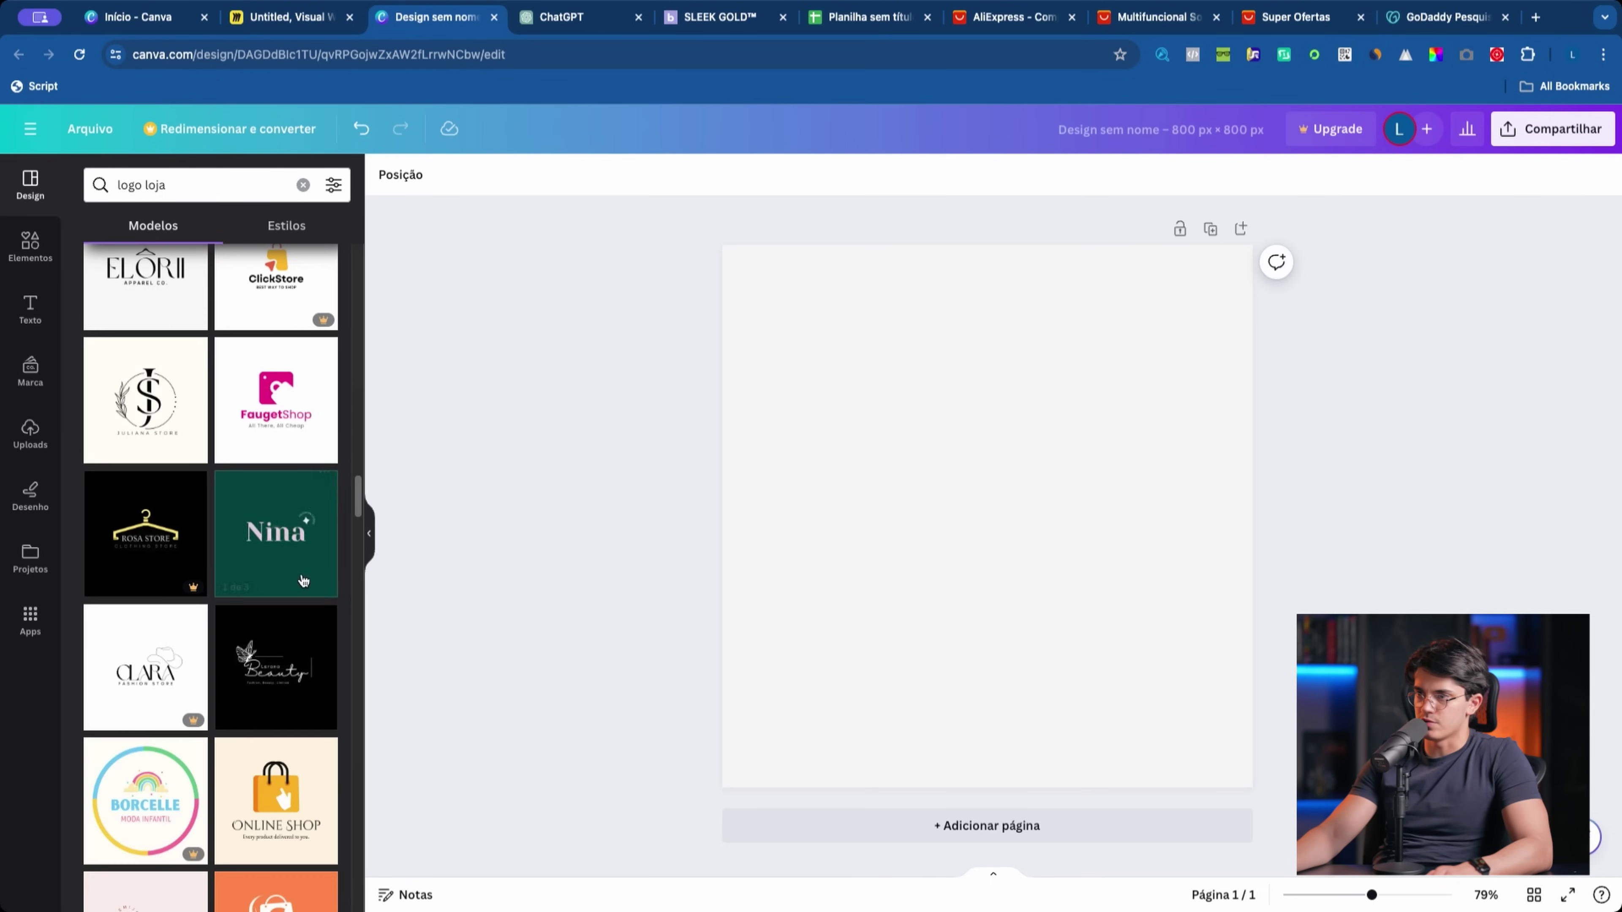
left_click(254, 561)
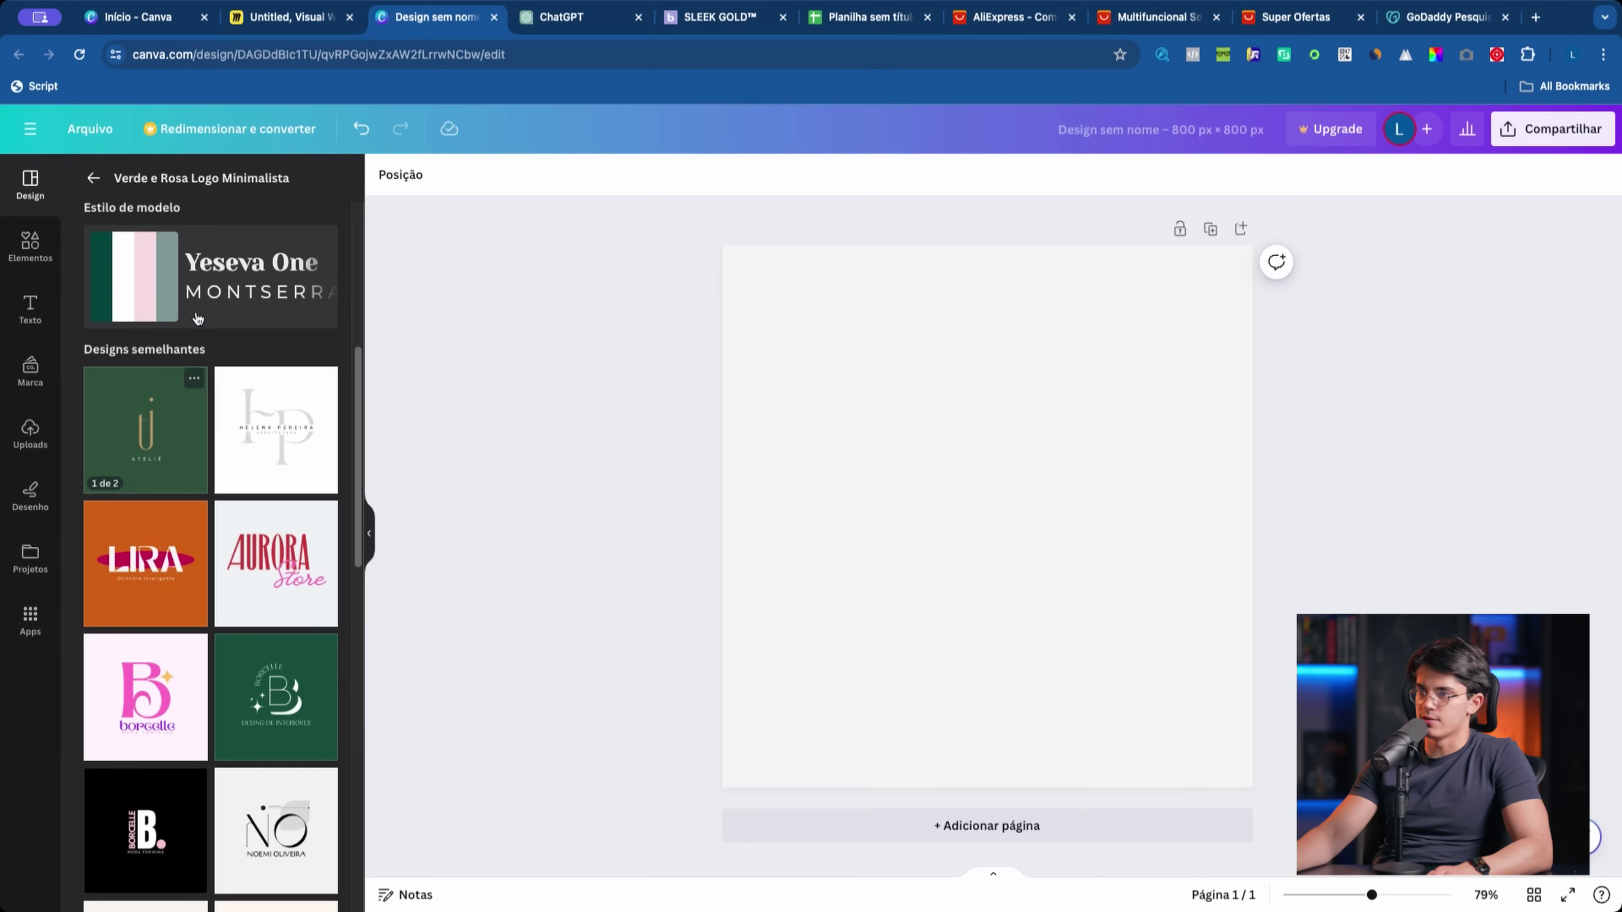
left_click(93, 178)
scroll(259, 522, "up", 8)
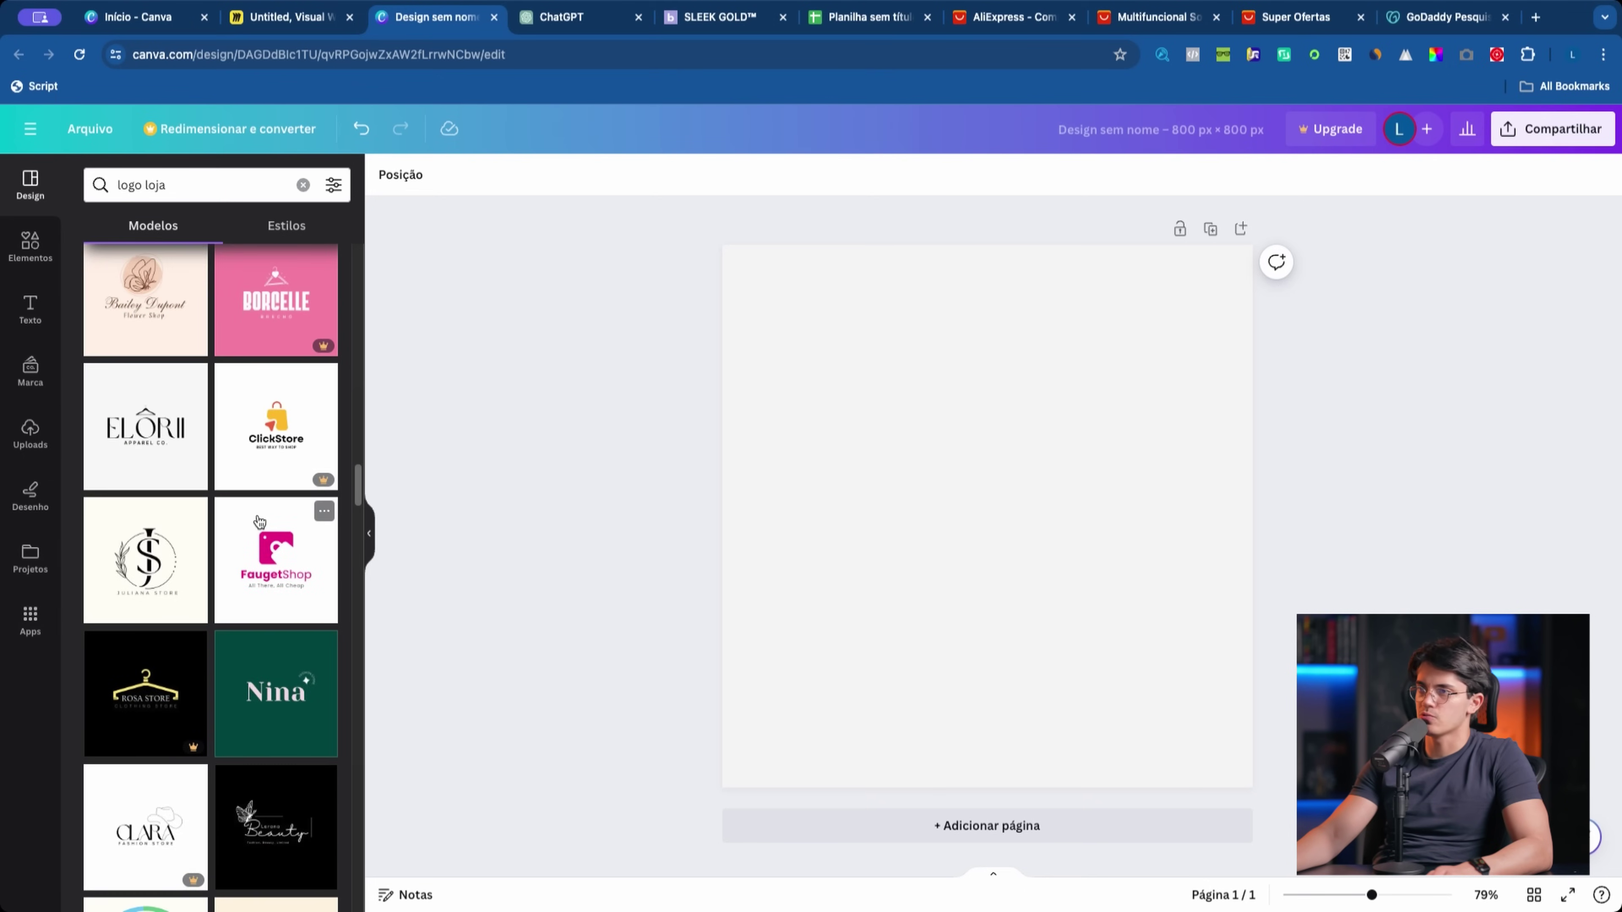
scroll(259, 516, "up", 5)
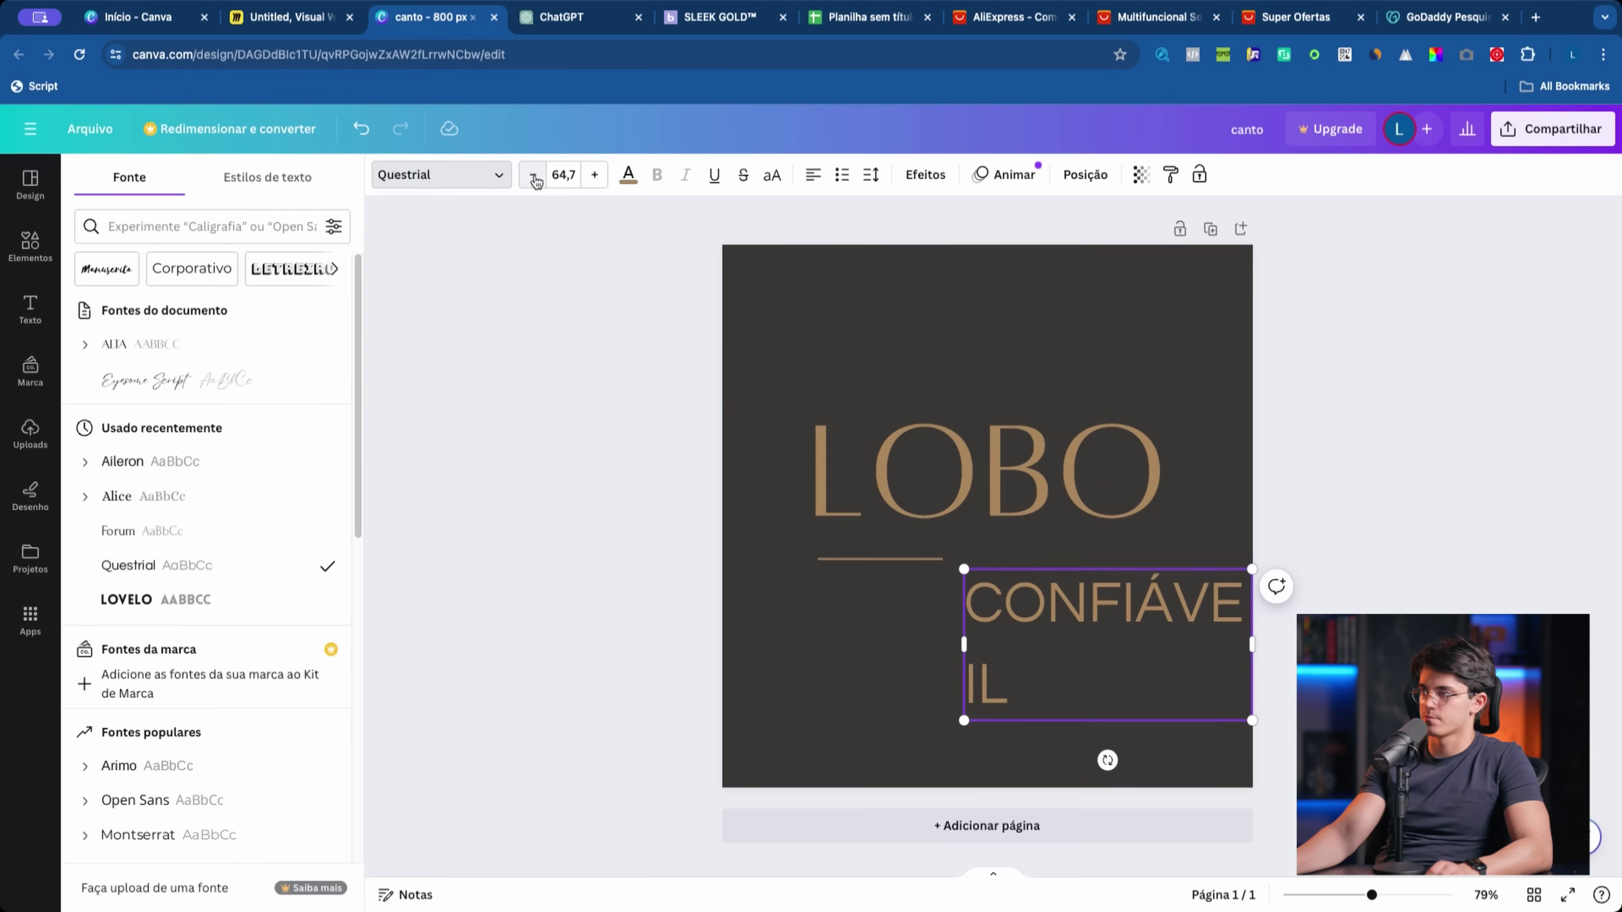
left_click(31, 180)
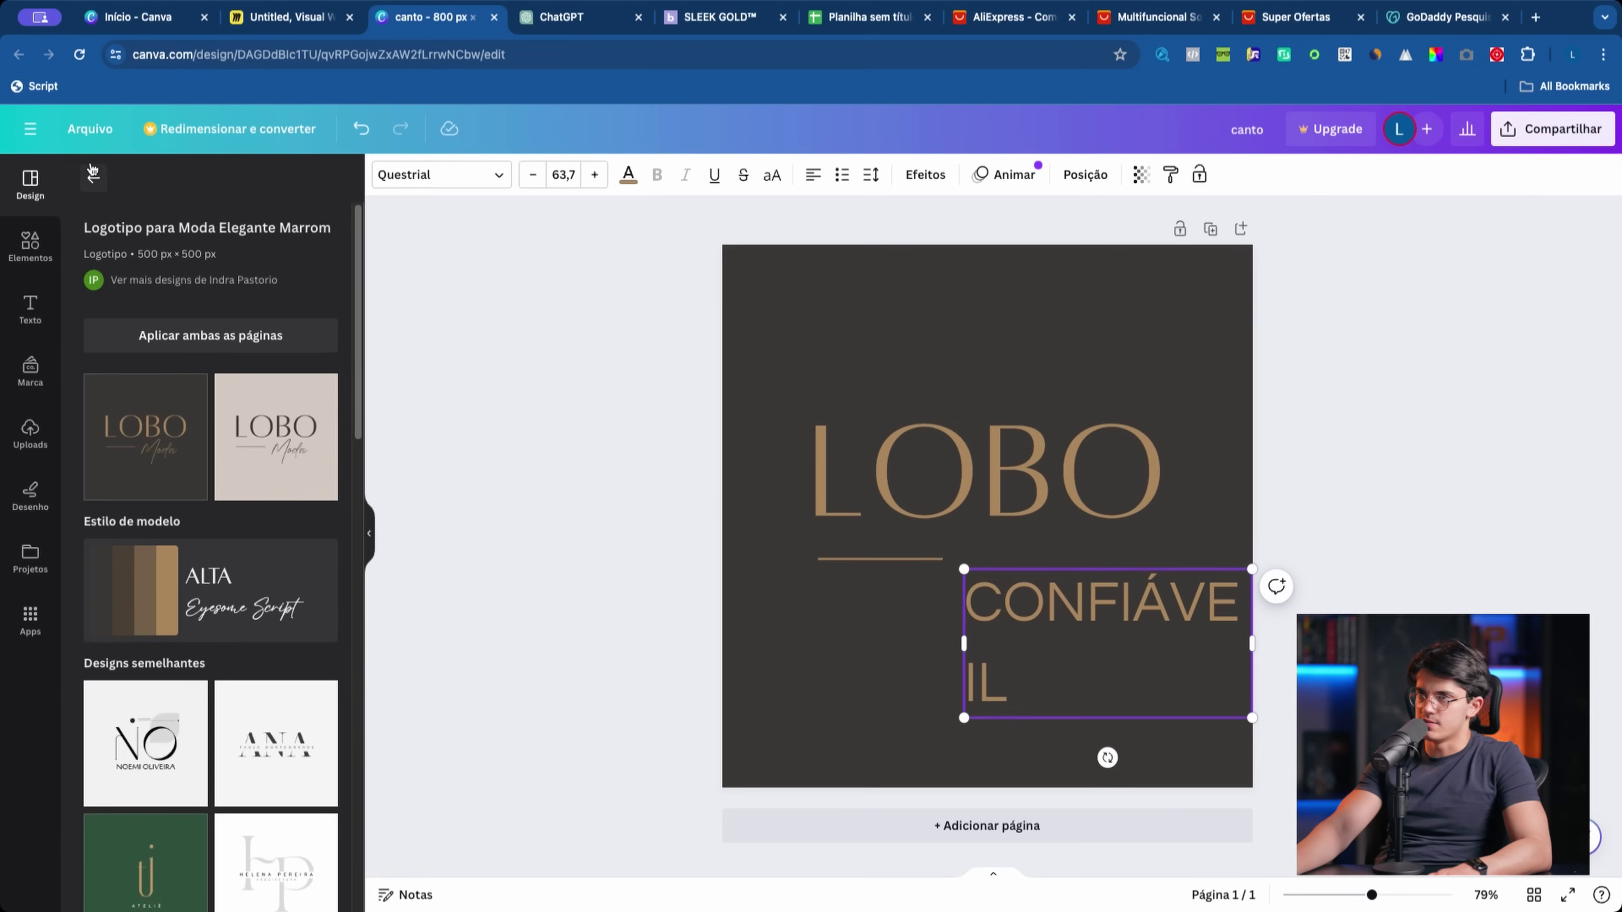
left_click(94, 173)
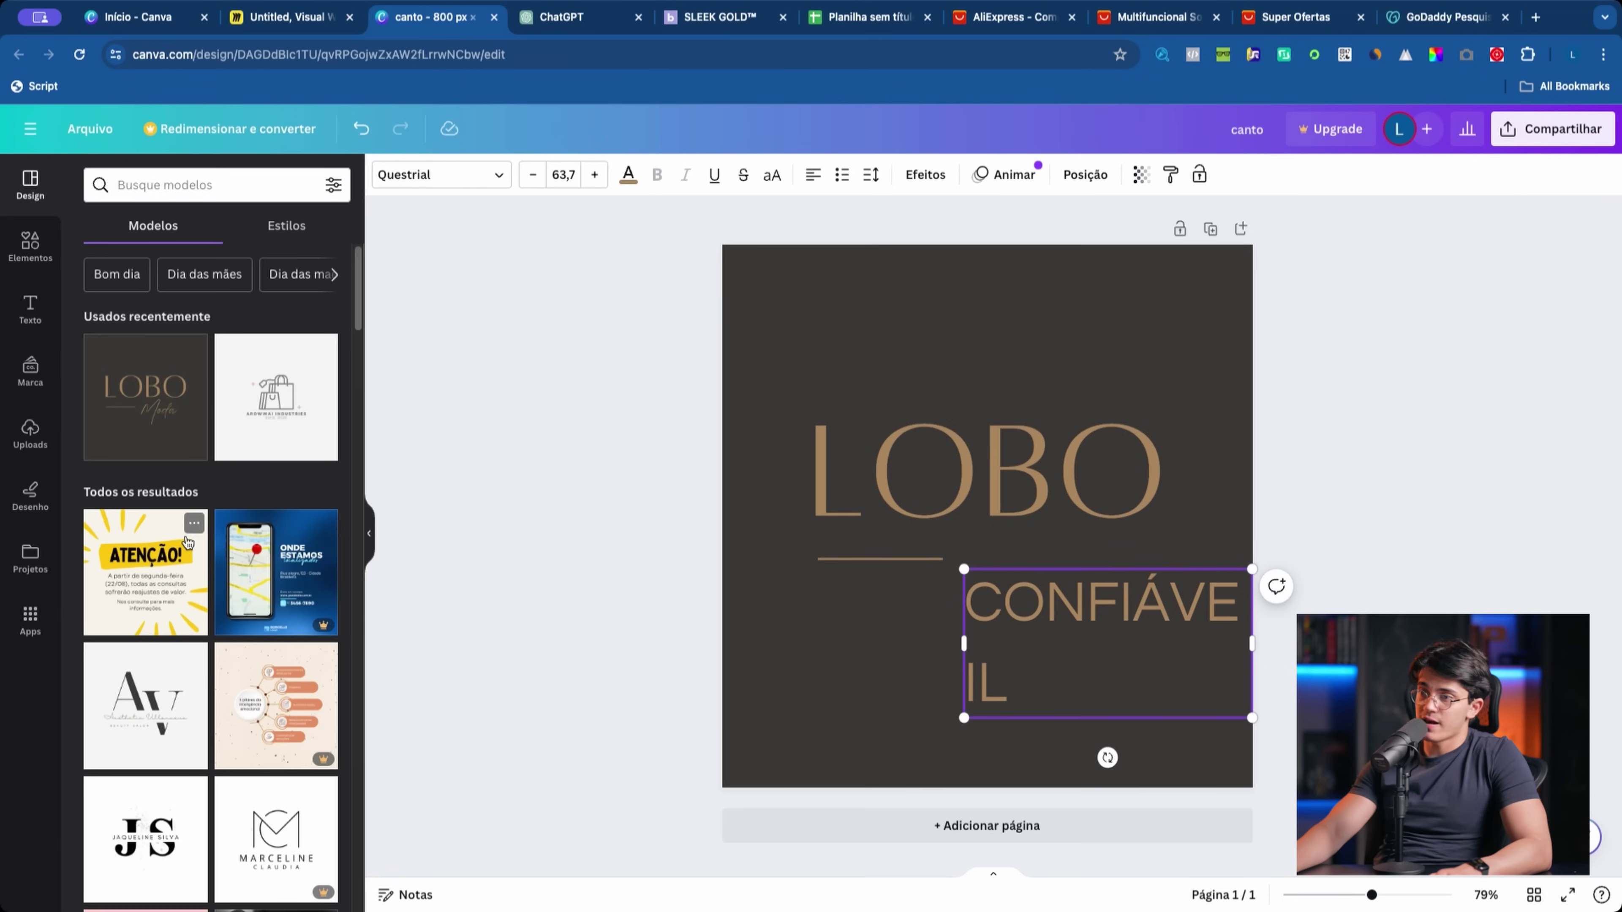
left_click(204, 177)
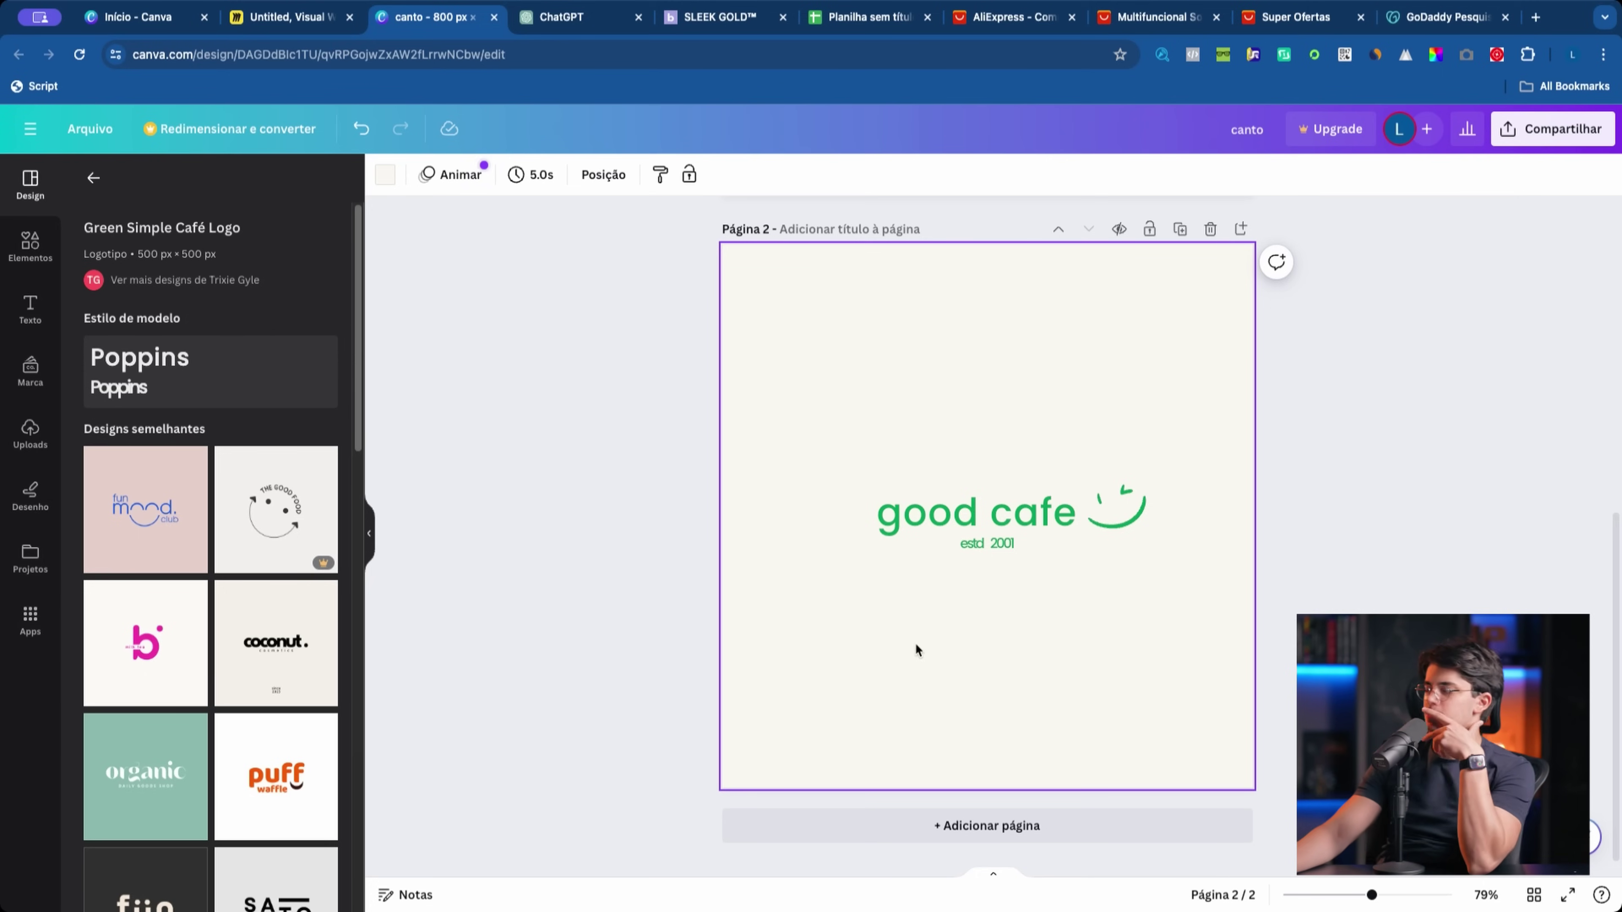
Step: Recentre the 'canto confiável' text and place the smile icon beside it
left_click(894, 514)
left_click_drag(792, 365, 1058, 634)
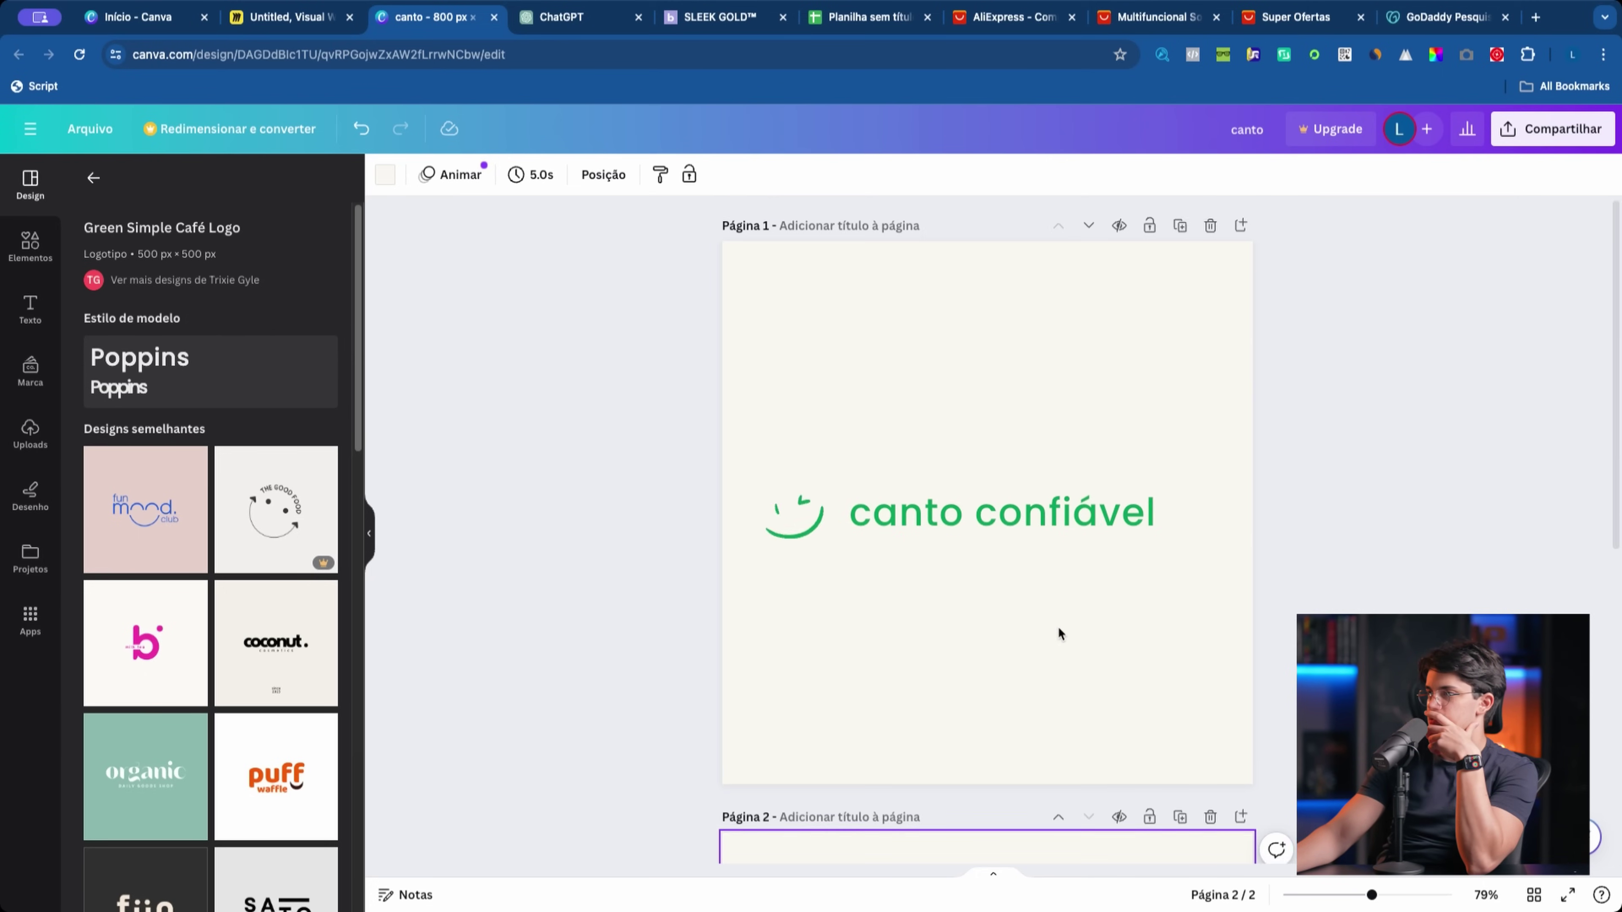
left_click_drag(793, 516, 1167, 529)
left_click_drag(990, 530, 958, 534)
left_click_drag(1170, 529, 1177, 525)
left_click(783, 489)
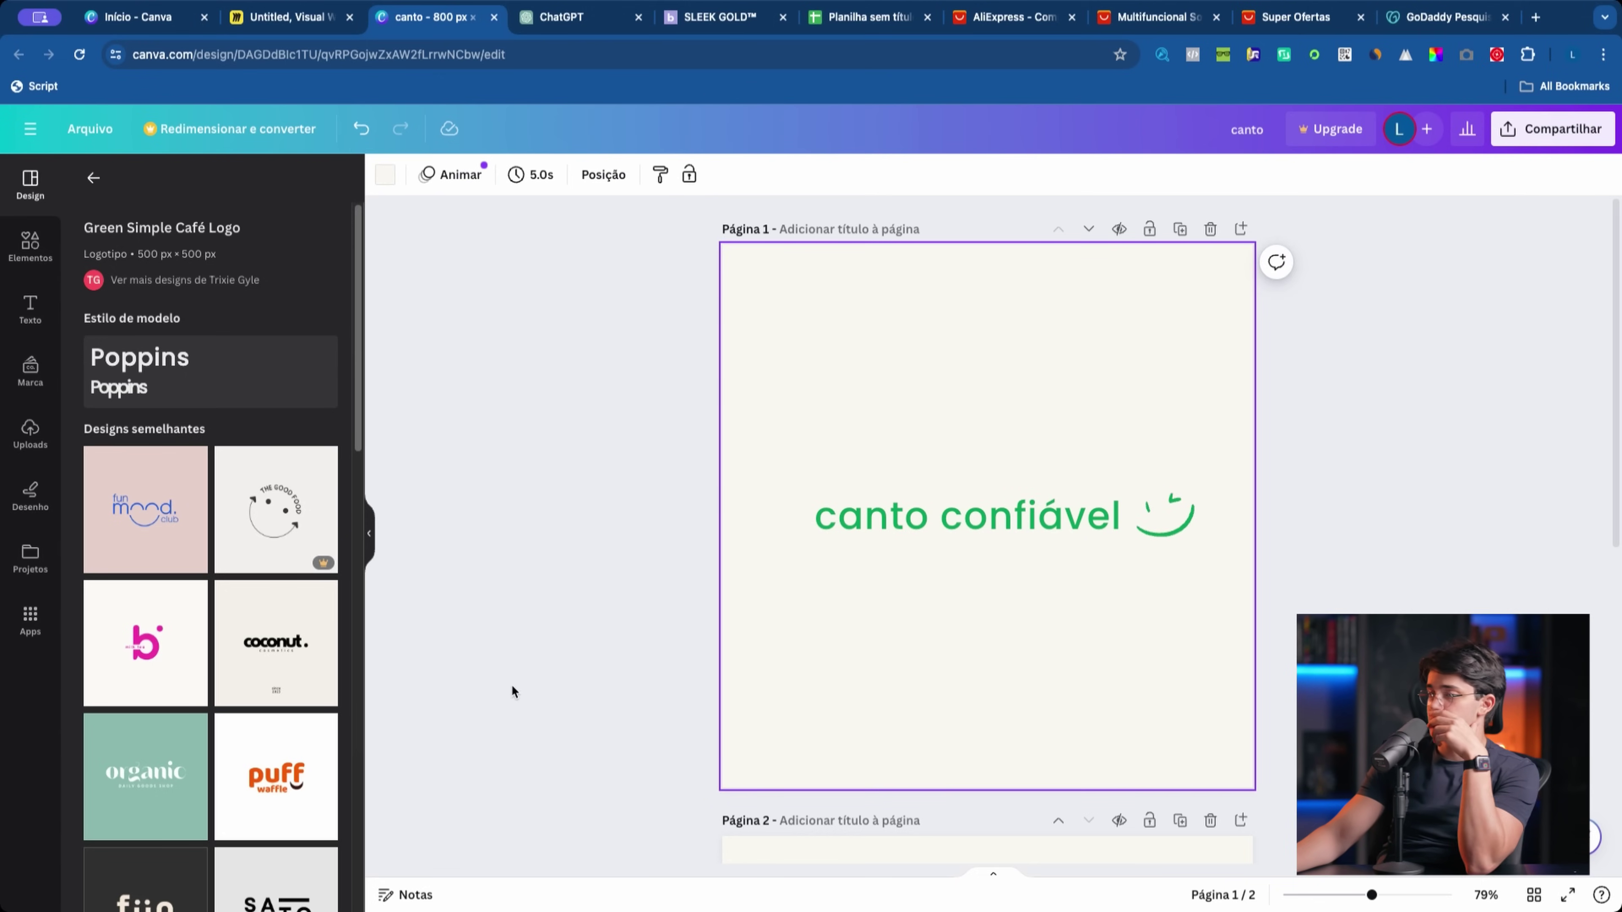
Step: Add the orange puff waffle logo template to the design as a new page
scroll(221, 671, "down", 5)
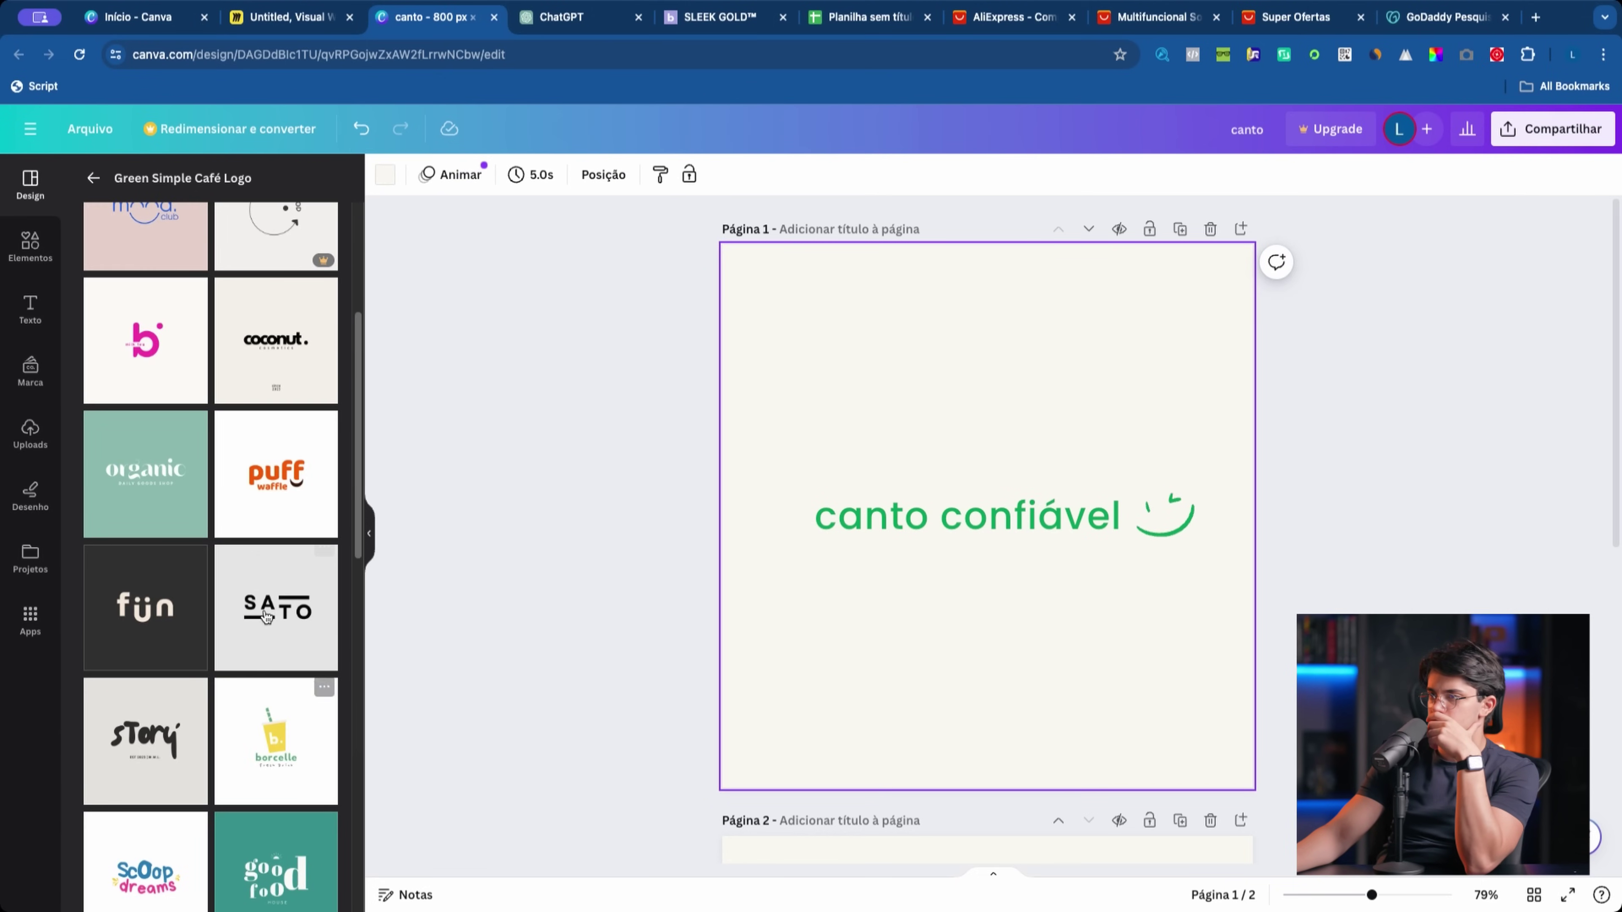
left_click(271, 522)
left_click(941, 574)
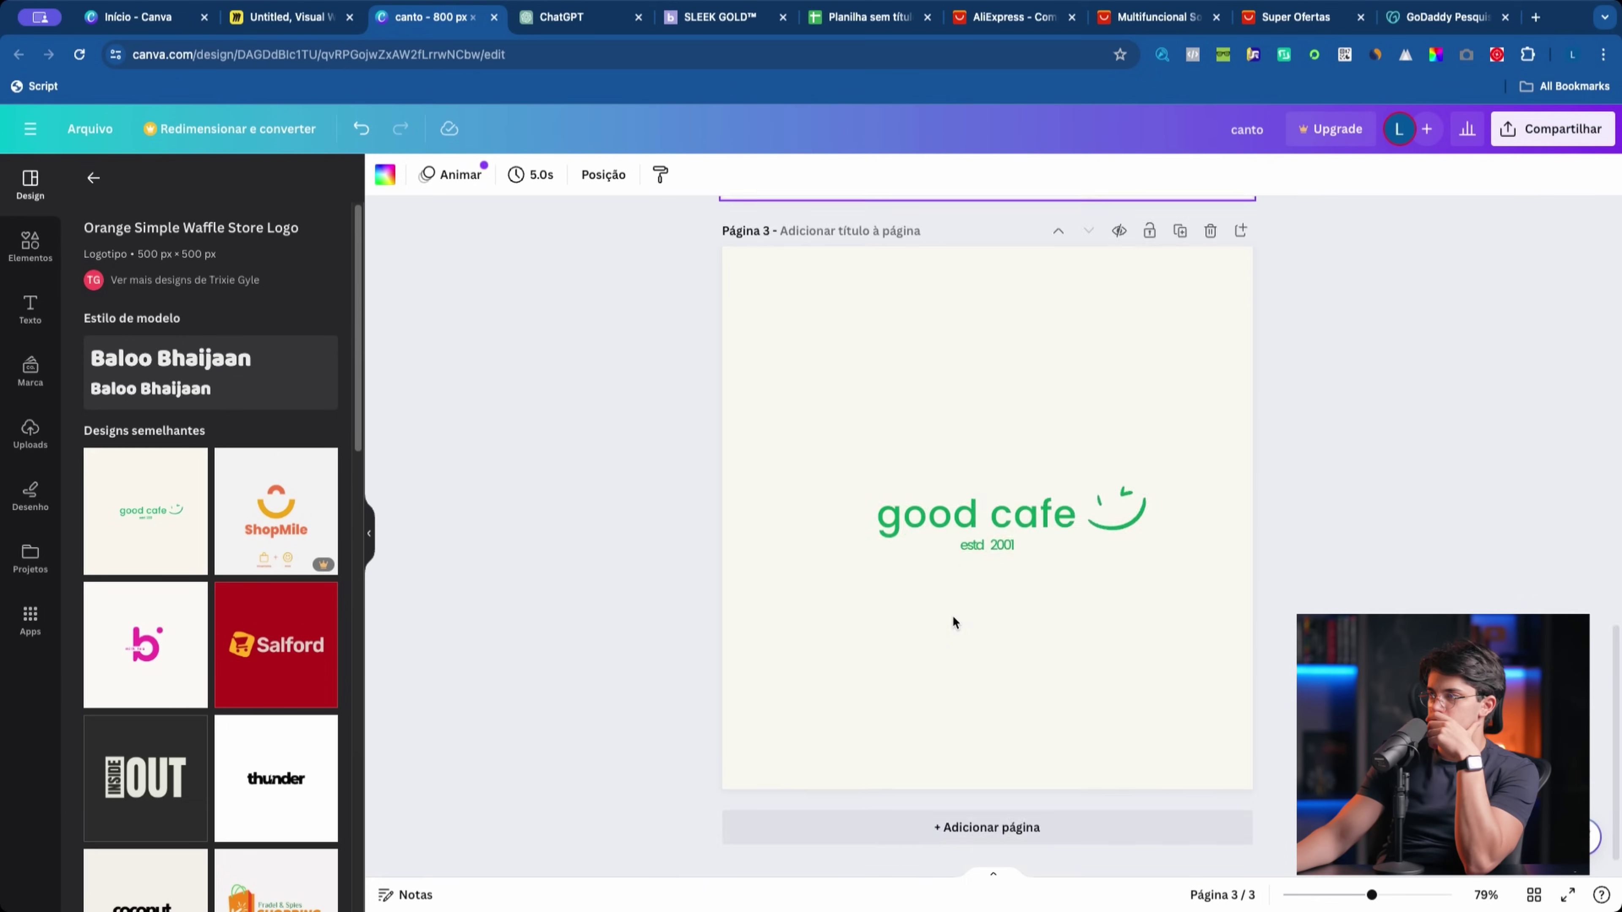
double_click(977, 363)
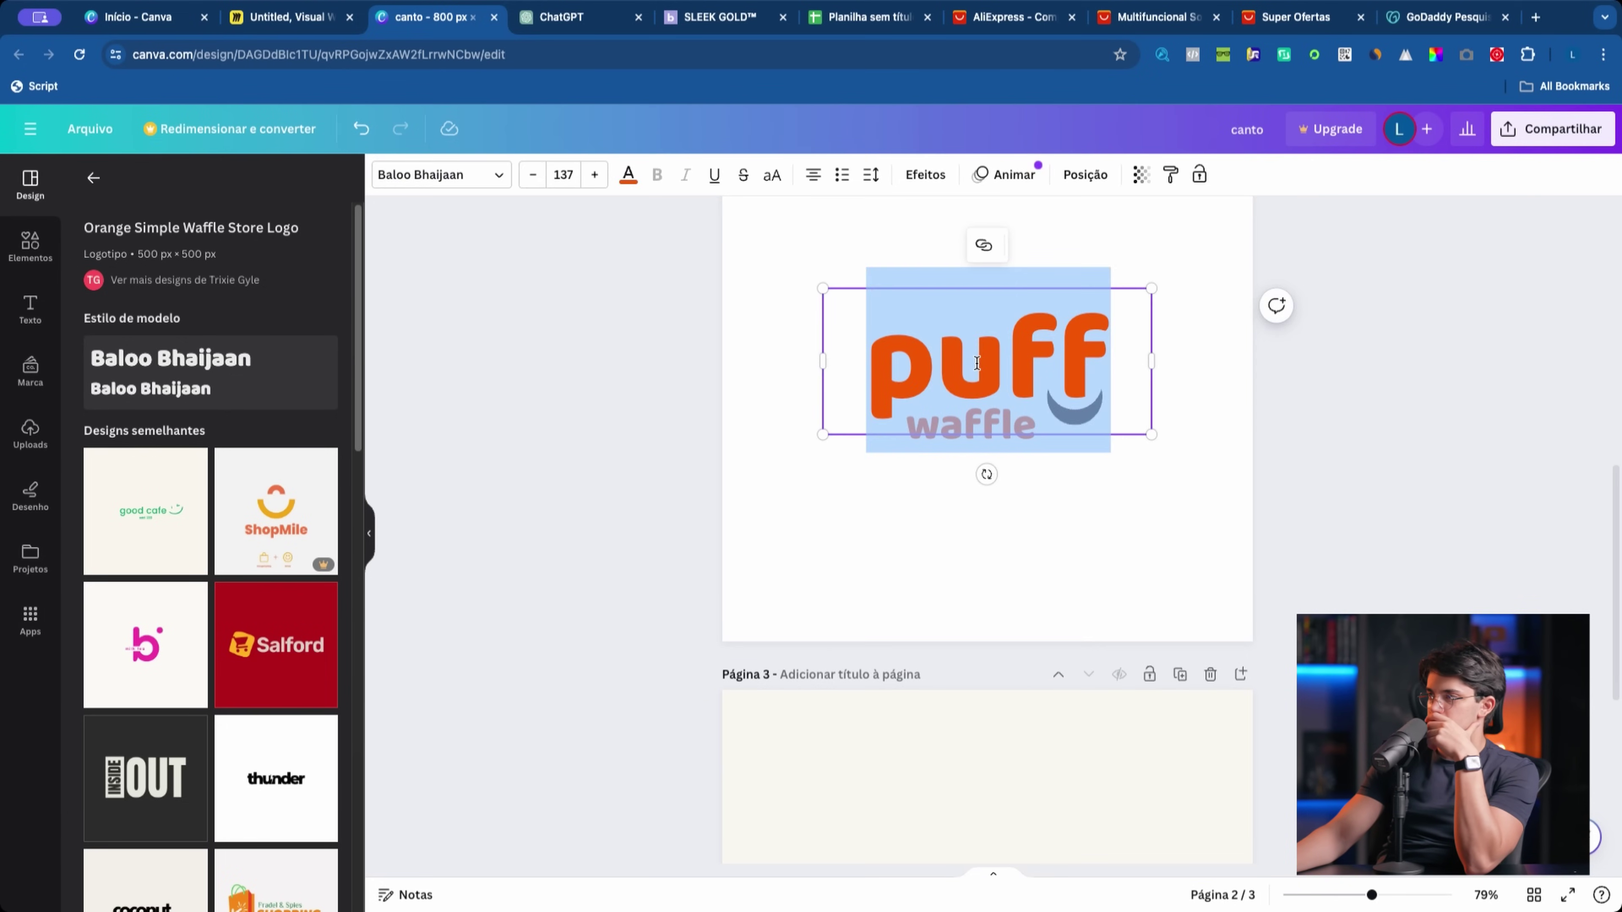
left_click(716, 455)
Step: Scroll through the design pages back to the canto confiável logo's subtitle on page 1
scroll(281, 552, "down", 3)
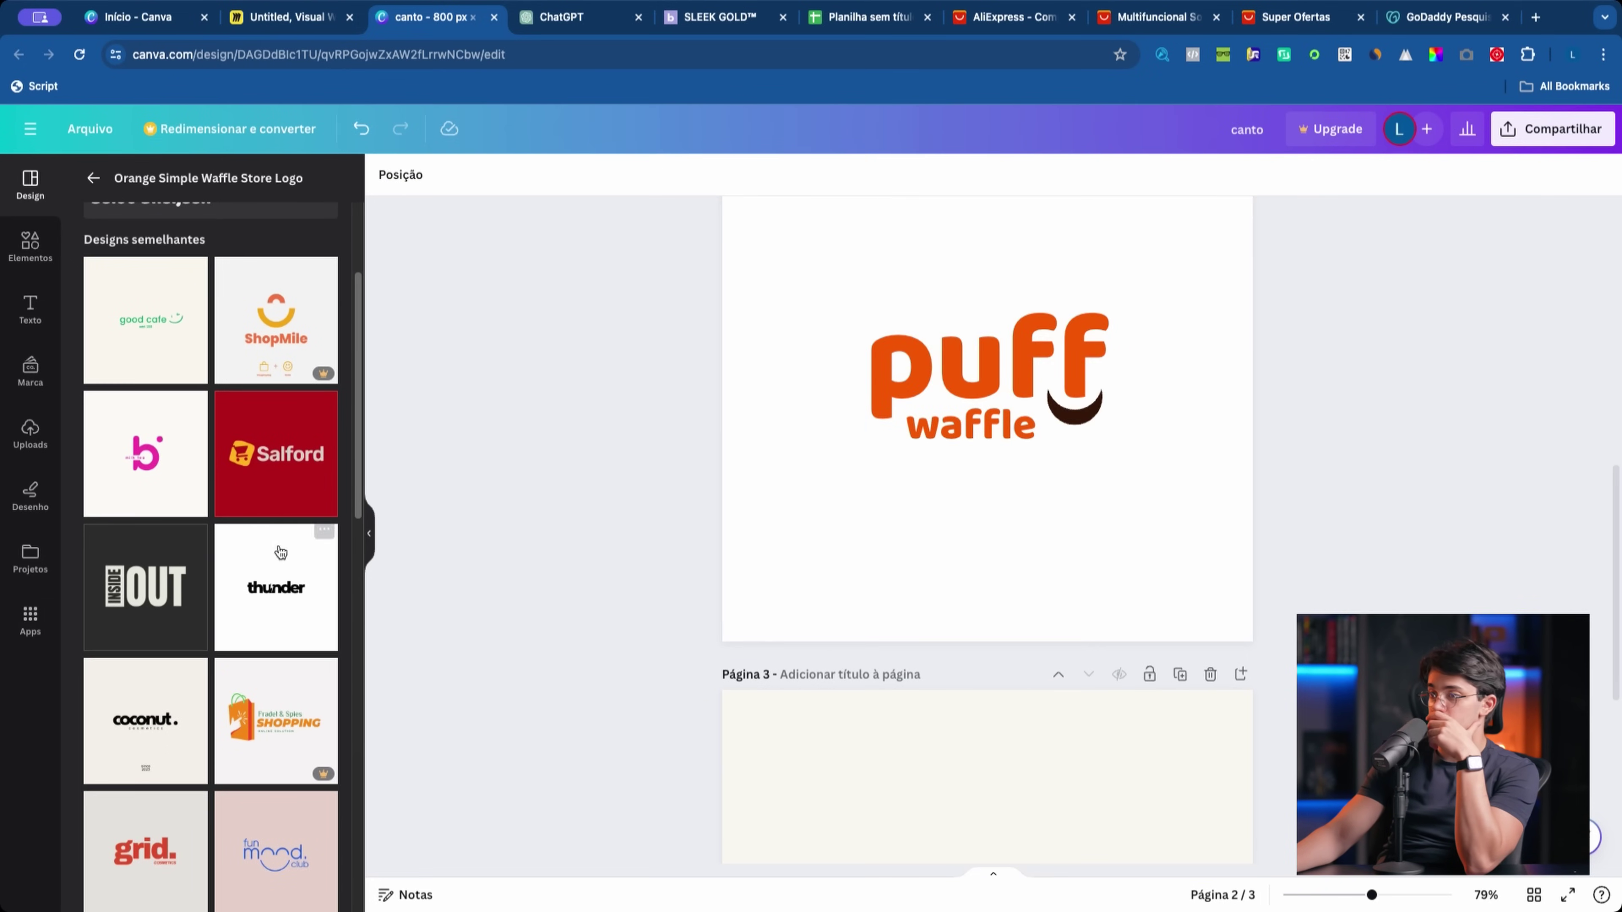
scroll(254, 726, "down", 4)
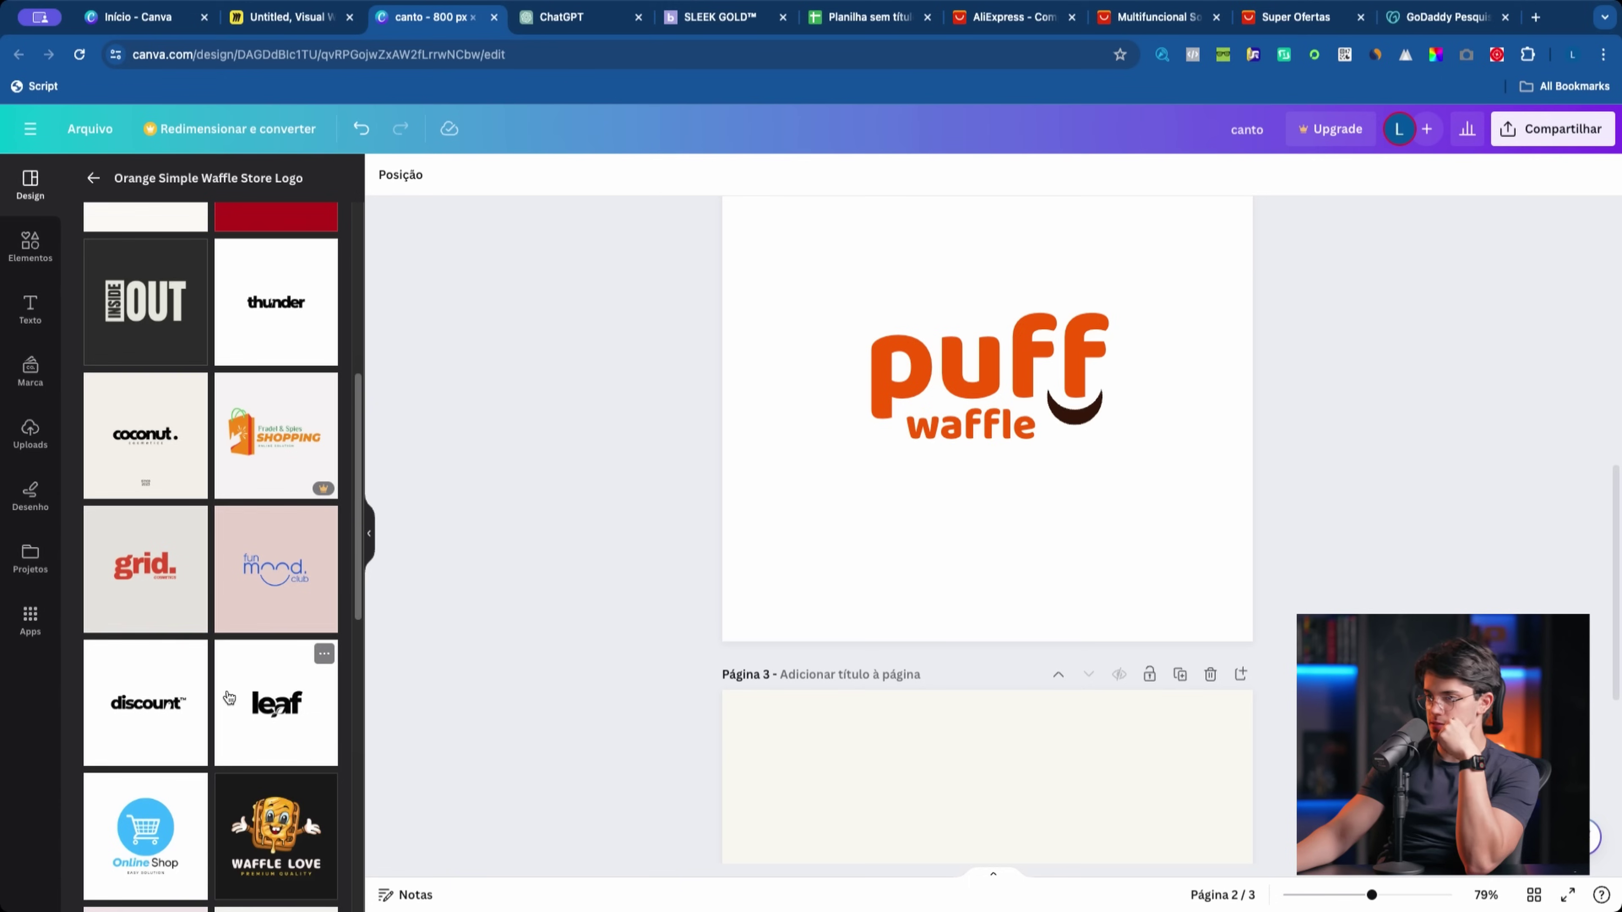
scroll(229, 697, "down", 6)
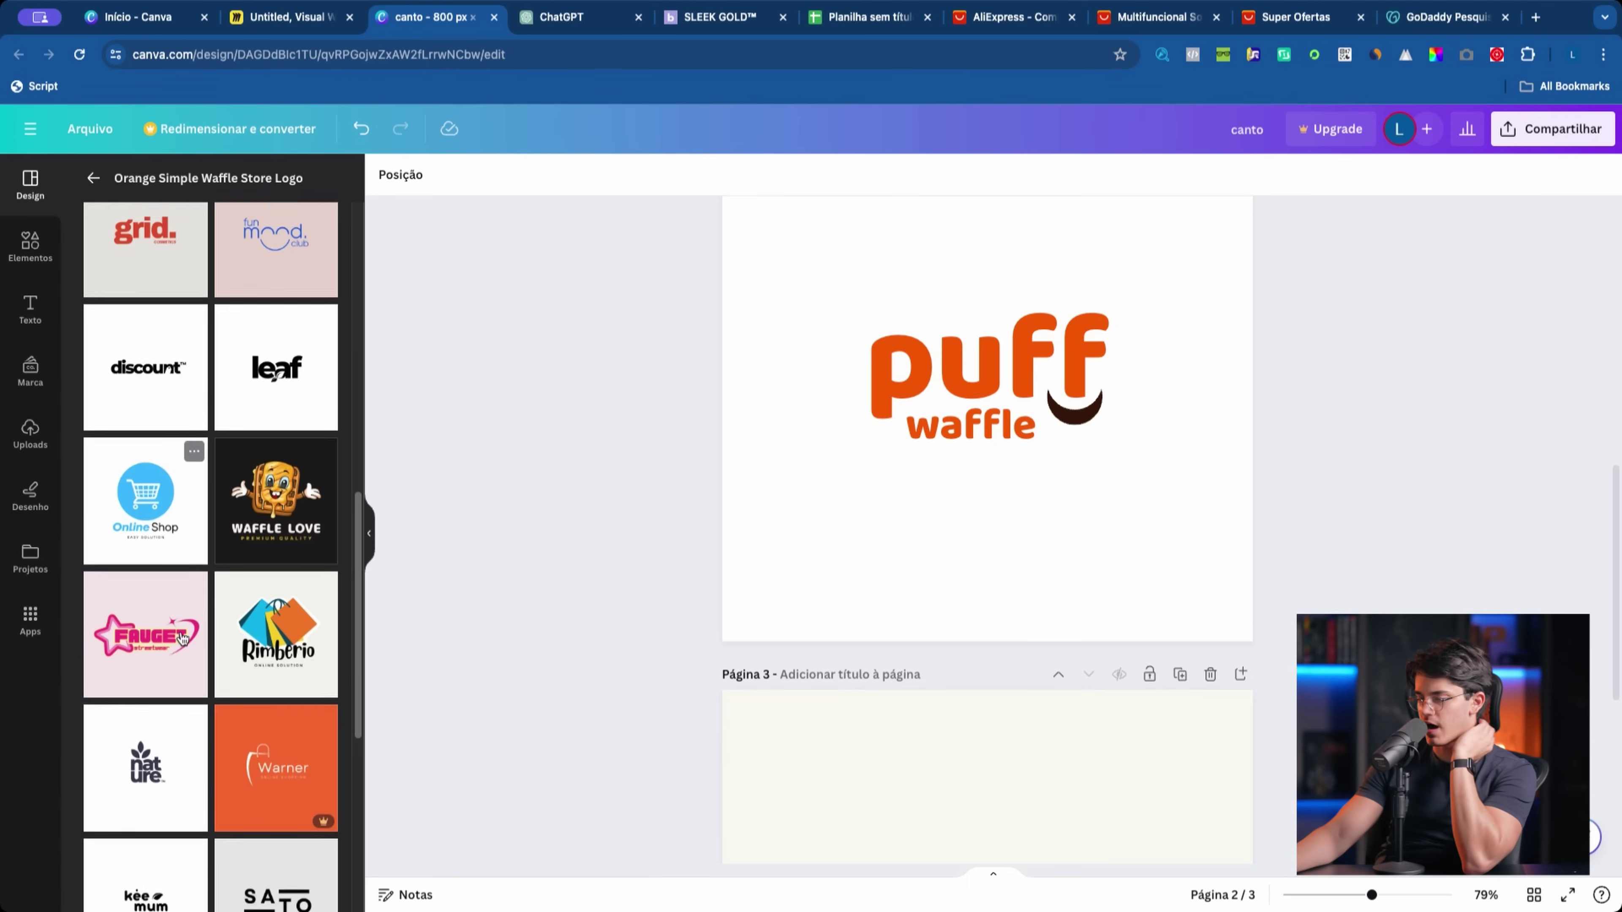
scroll(182, 638, "down", 1)
scroll(178, 643, "down", 4)
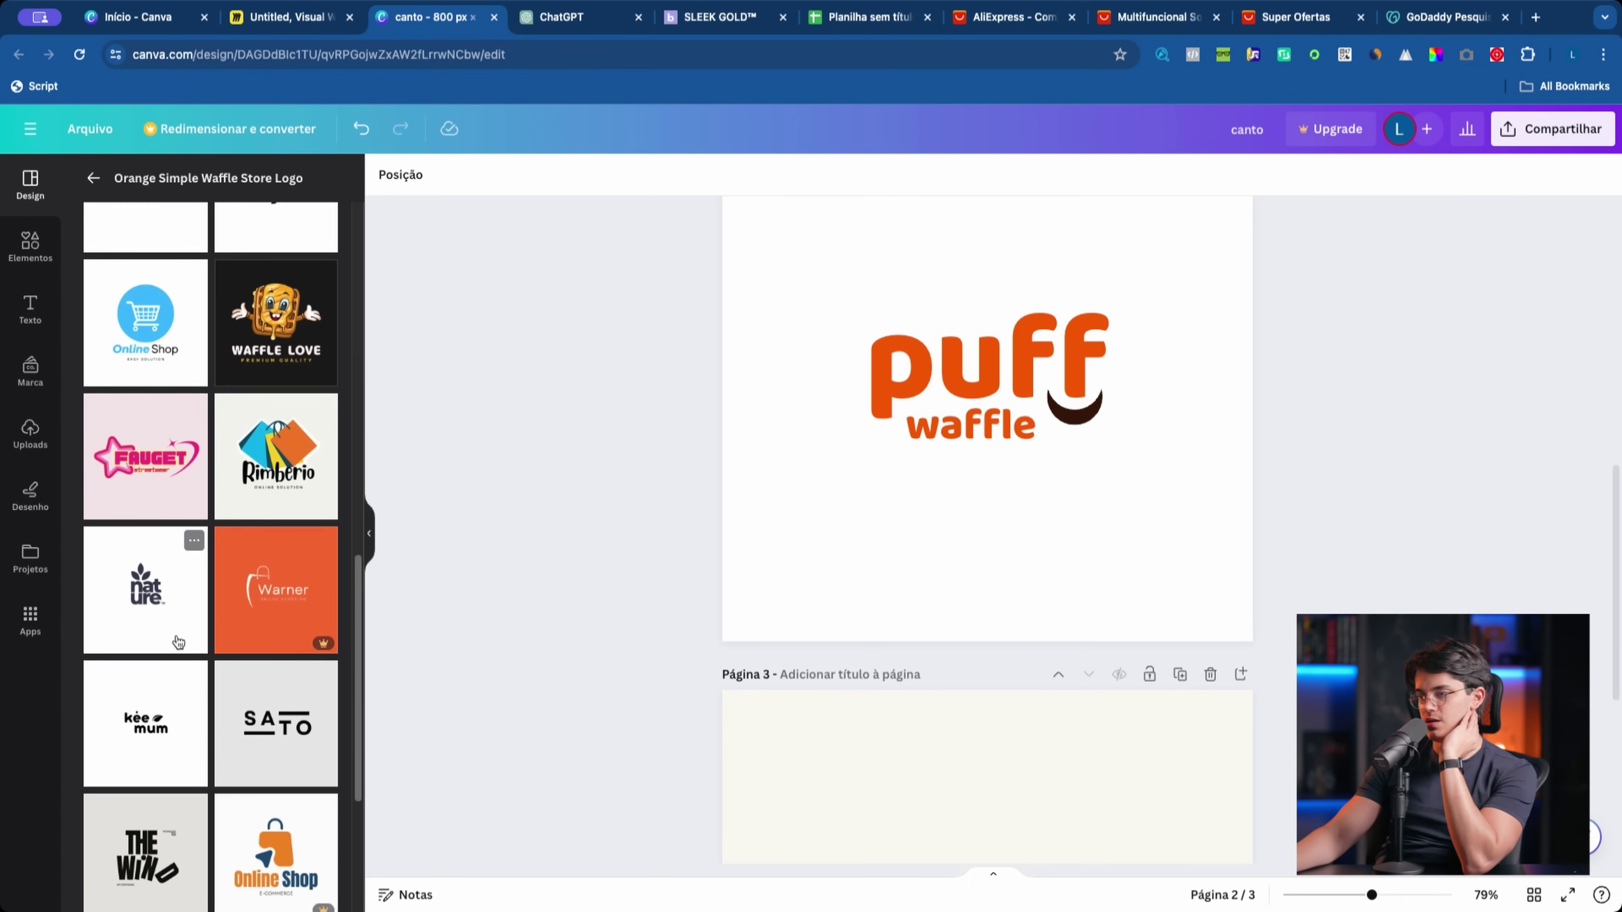
scroll(179, 643, "down", 2)
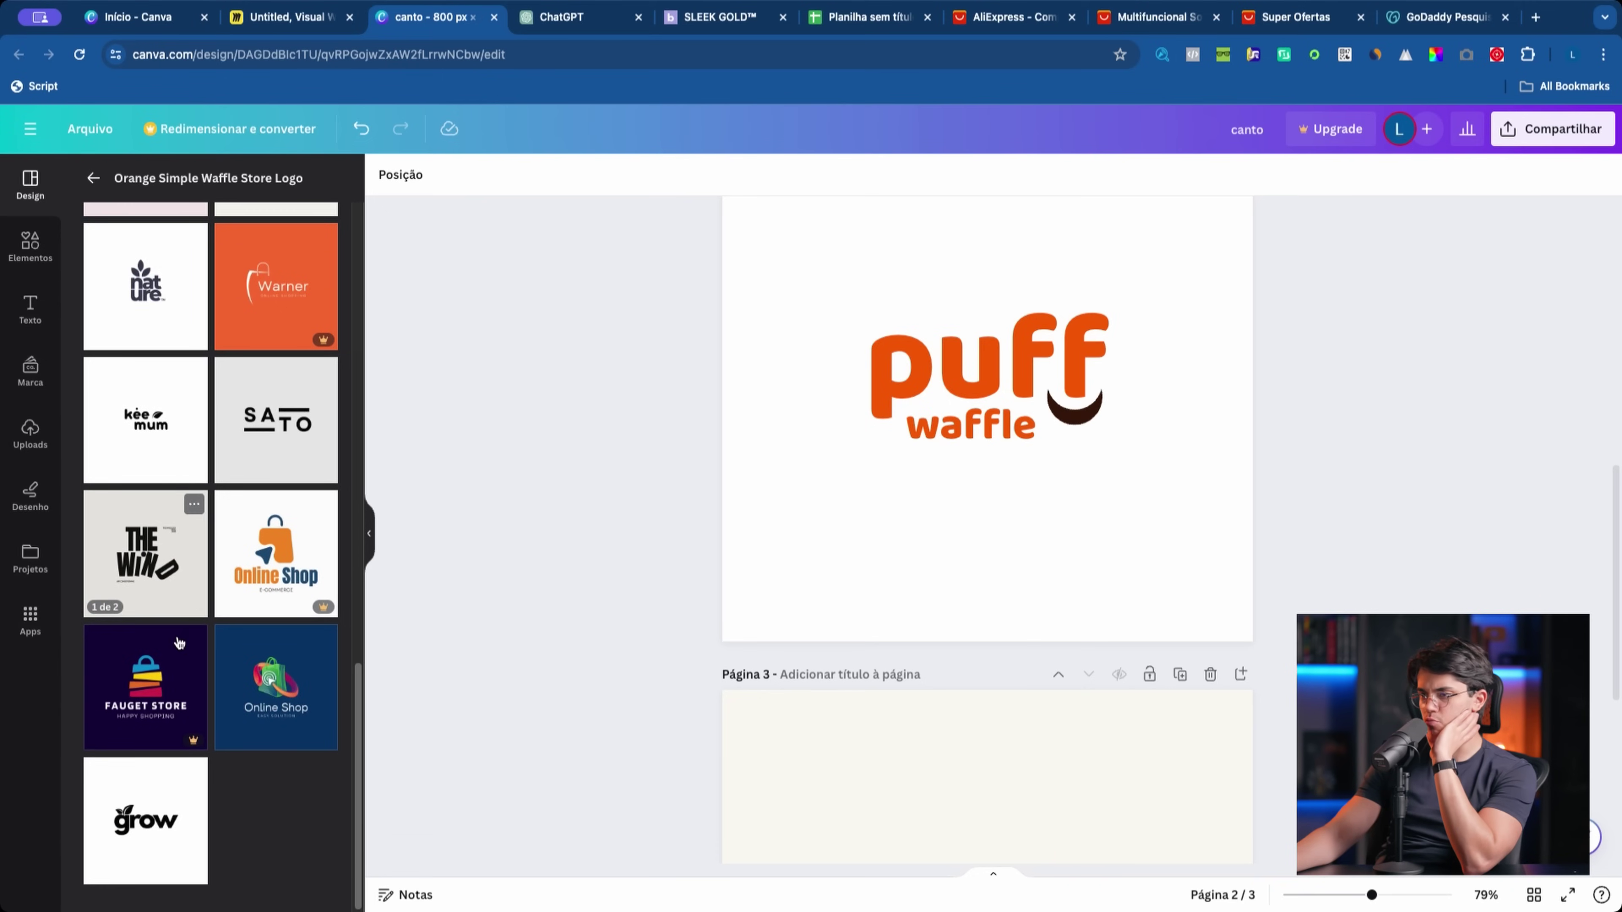
scroll(179, 643, "up", 3)
scroll(179, 632, "up", 10)
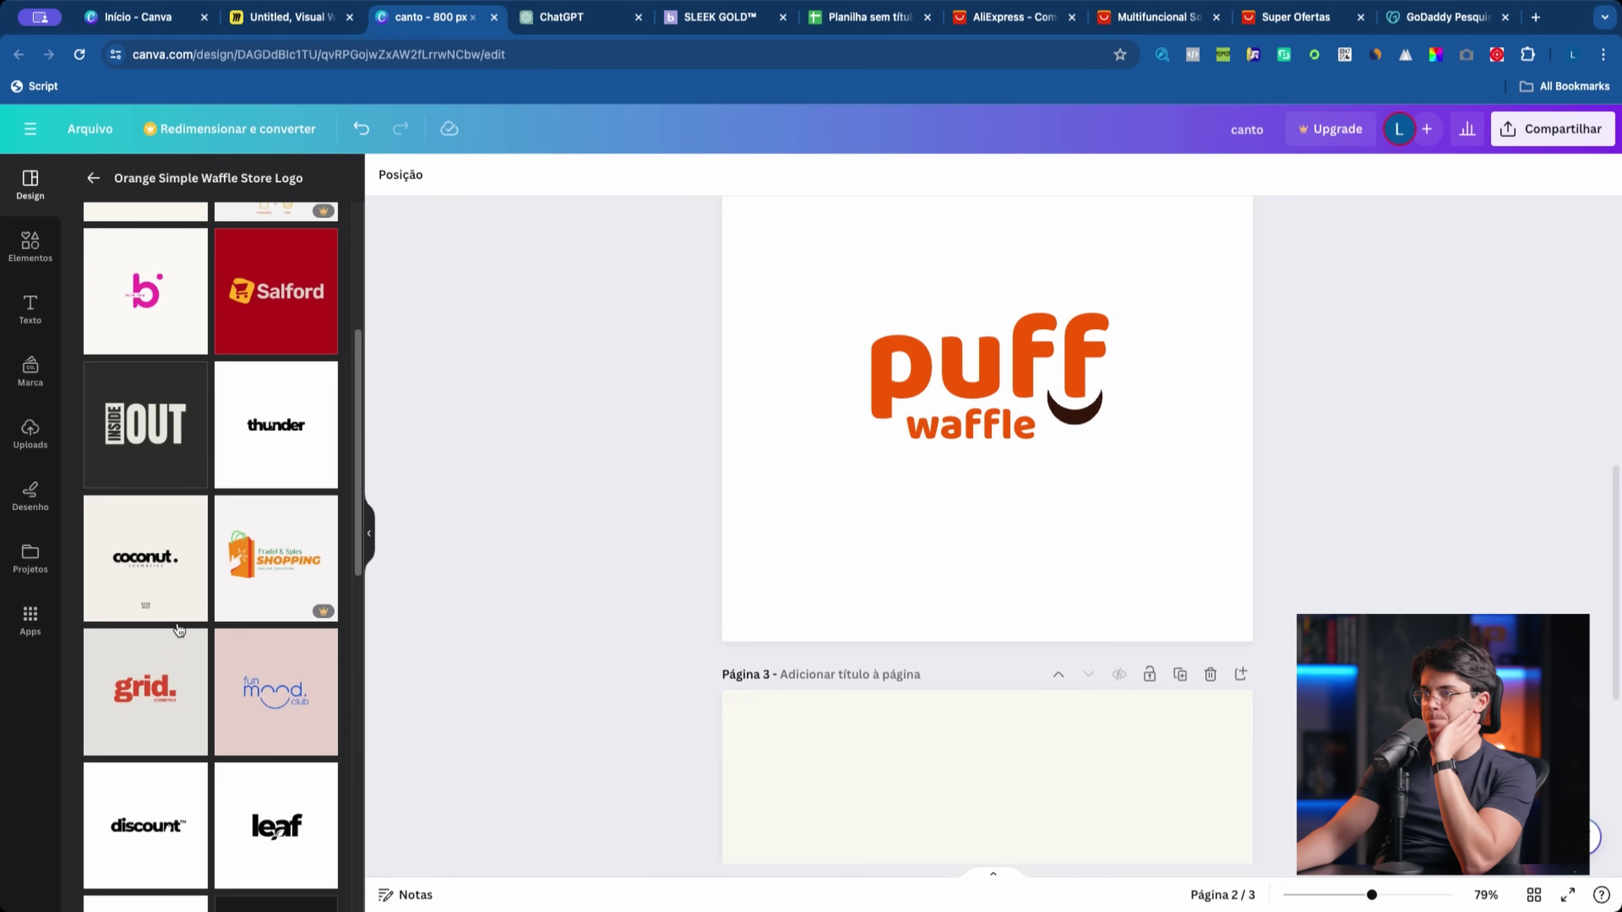
scroll(177, 630, "up", 5)
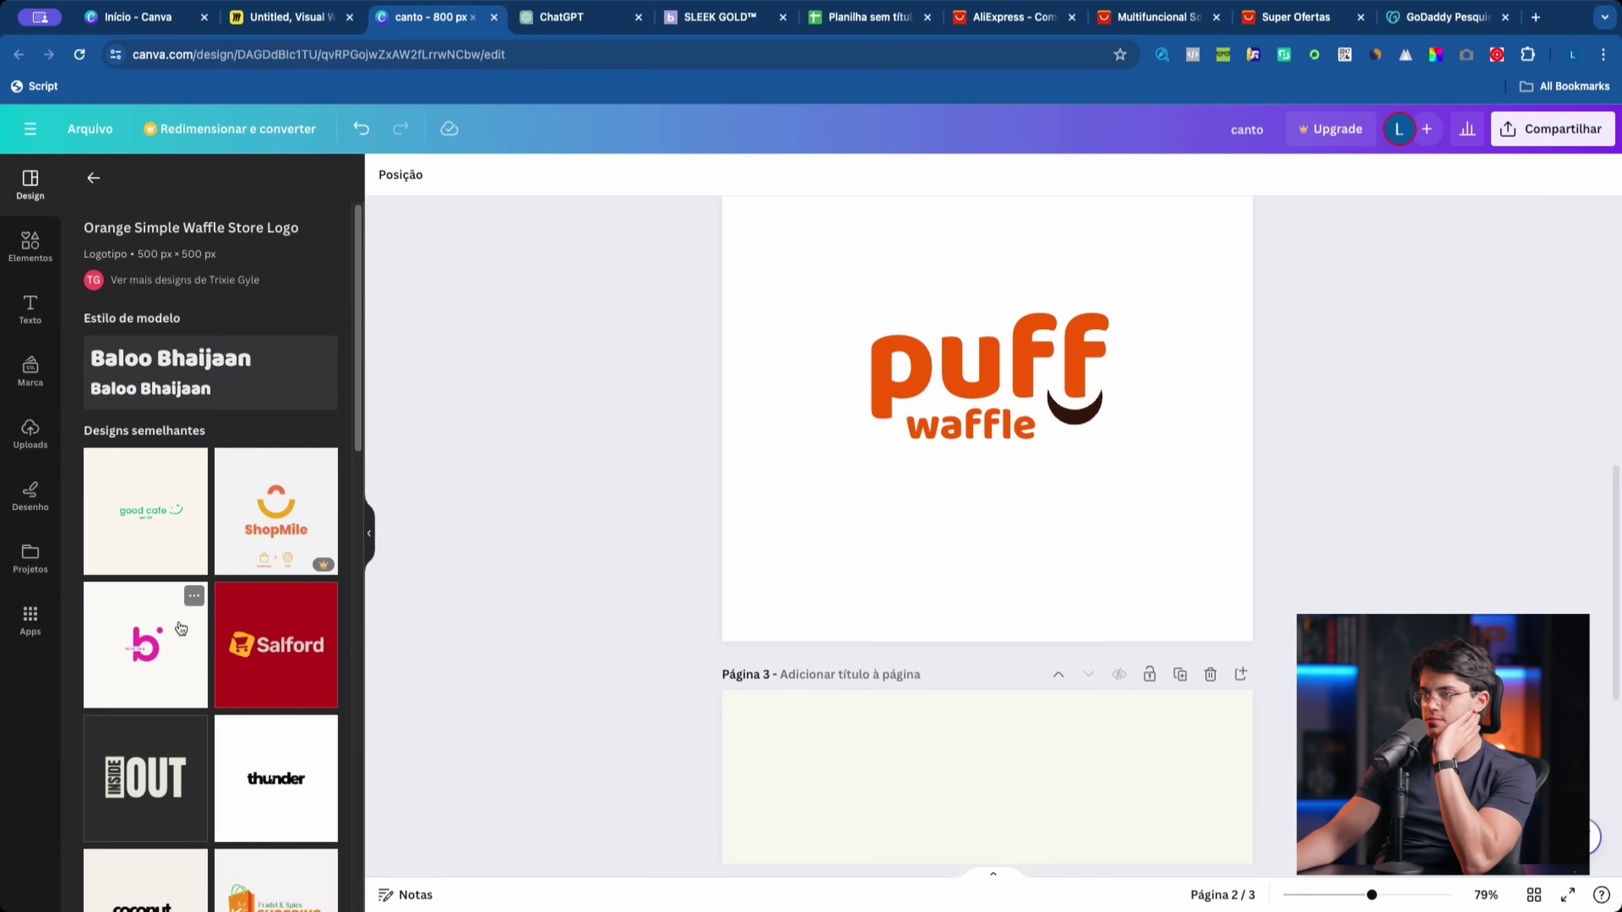
scroll(201, 598, "down", 3)
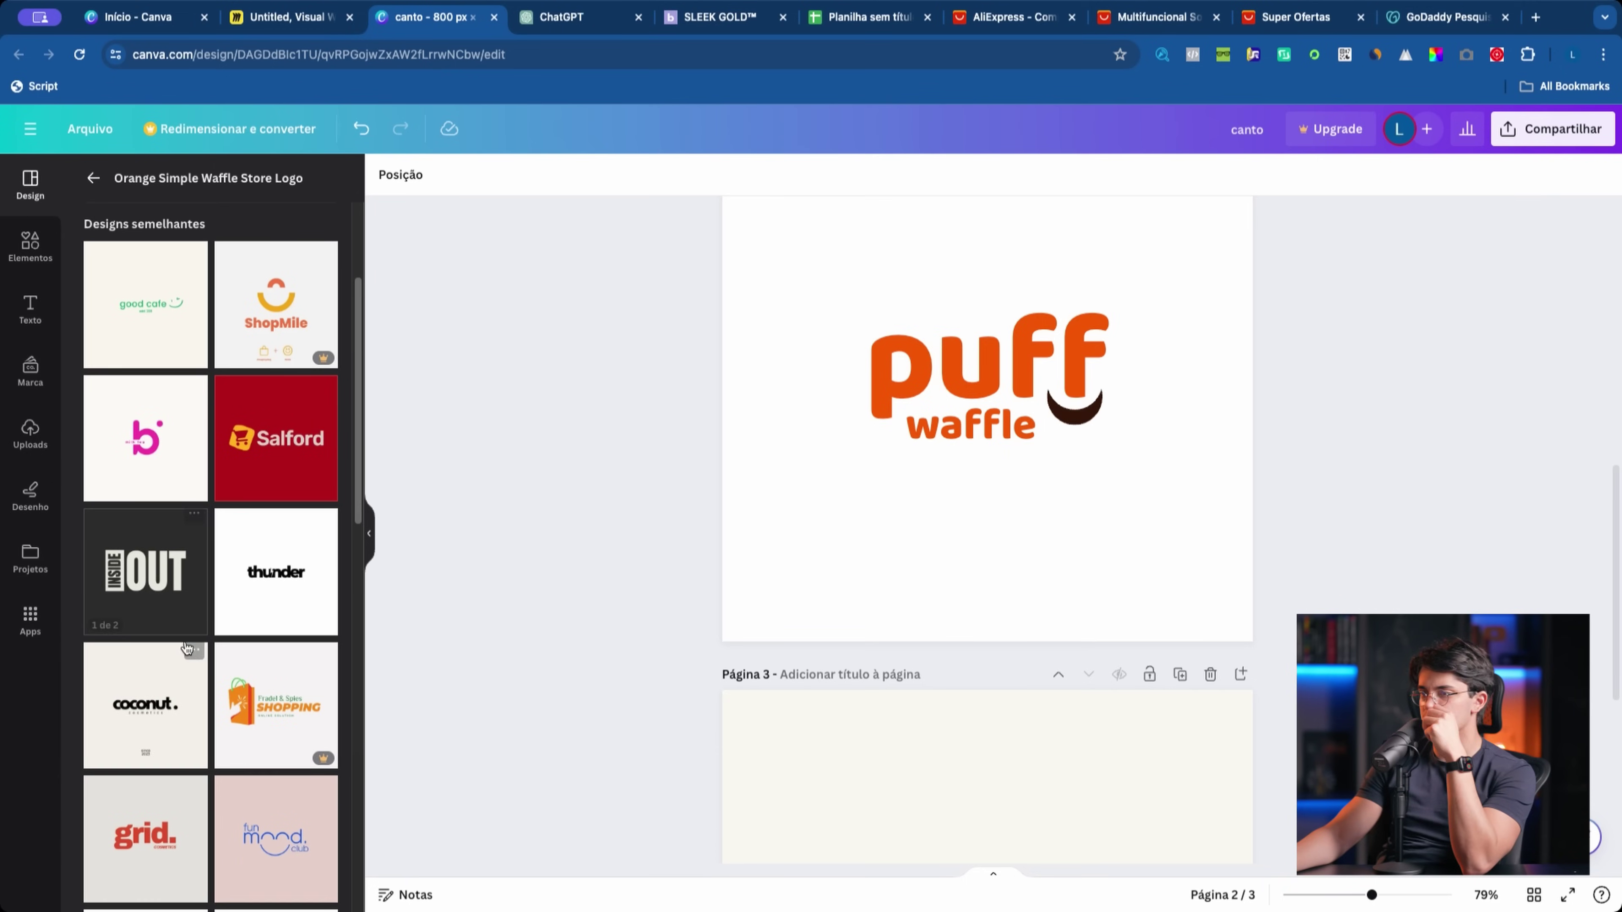
scroll(182, 677, "down", 3)
scroll(792, 678, "down", 6)
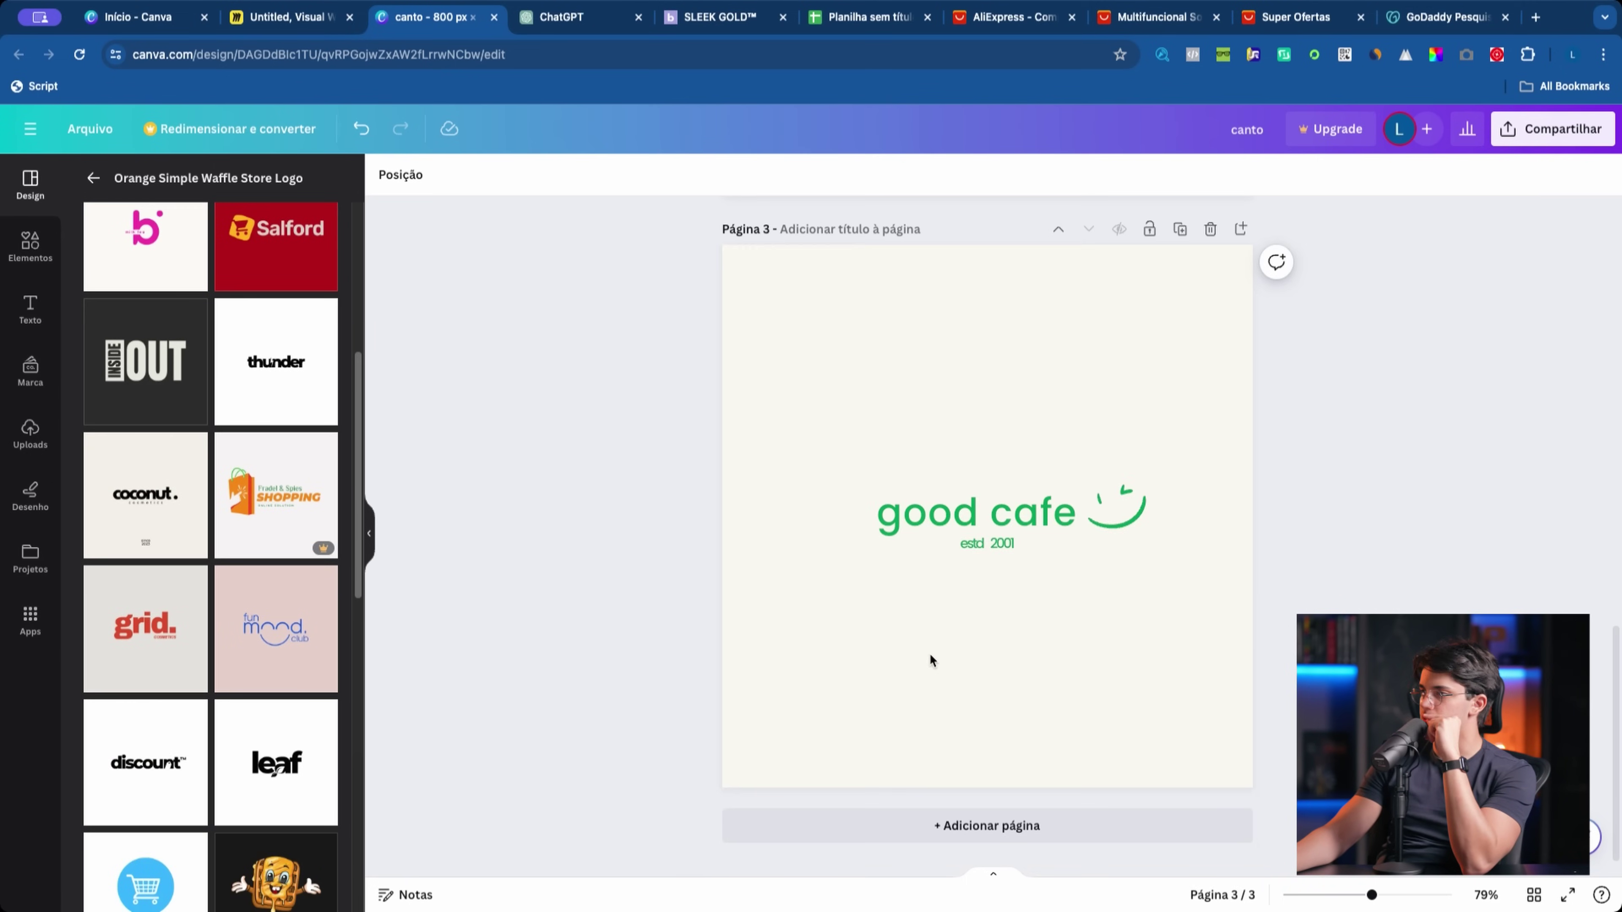
scroll(971, 482, "up", 15)
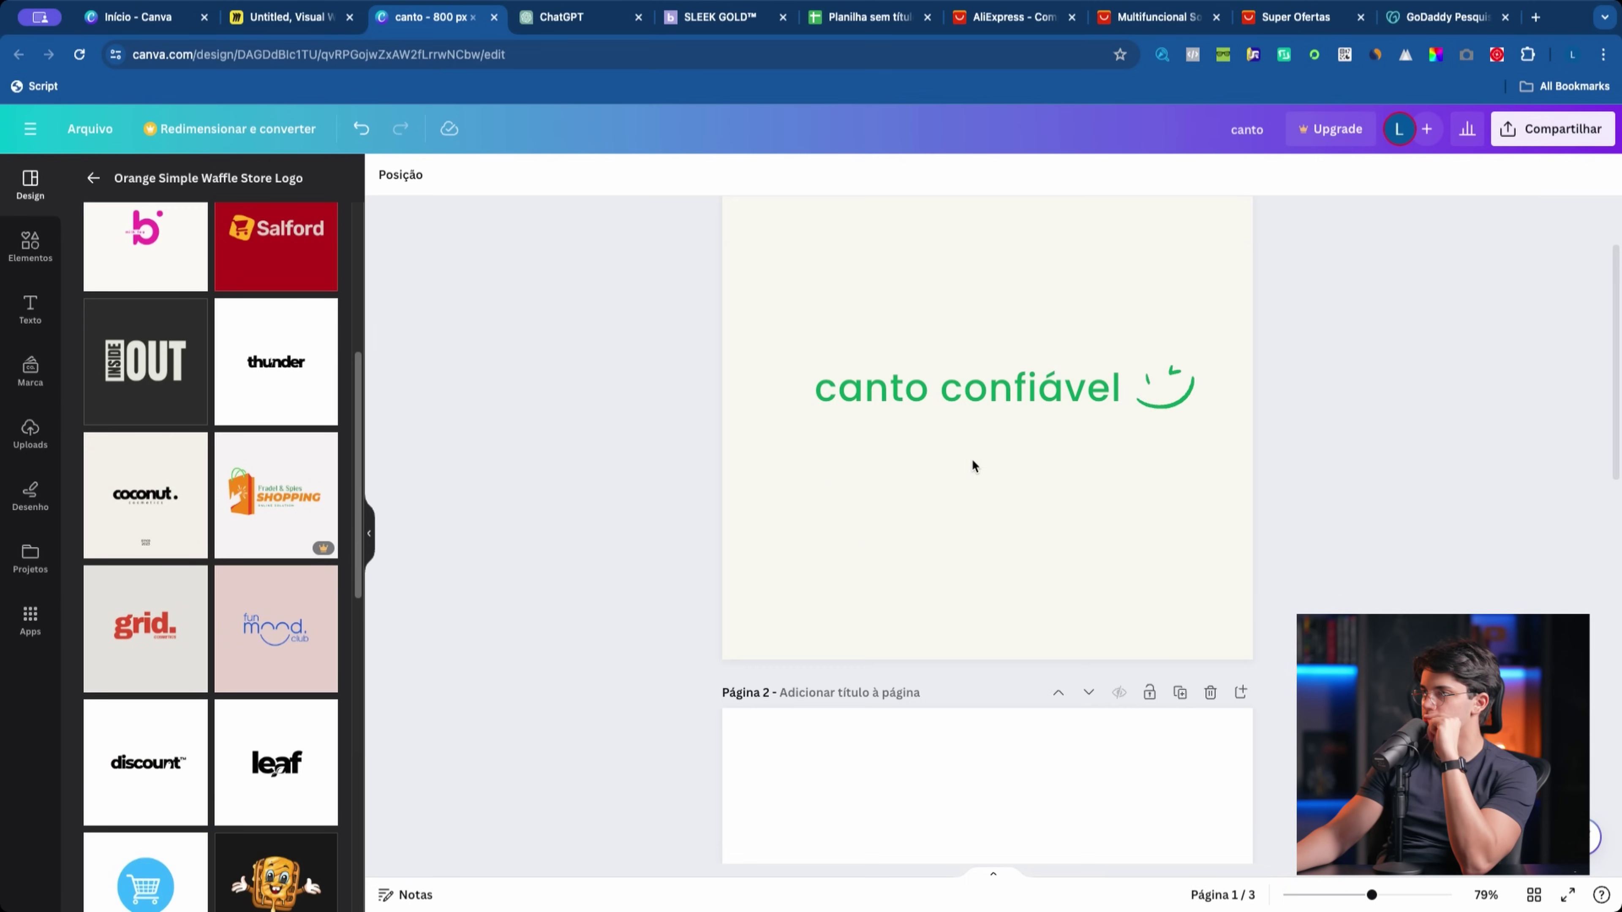
scroll(1025, 517, "down", 10)
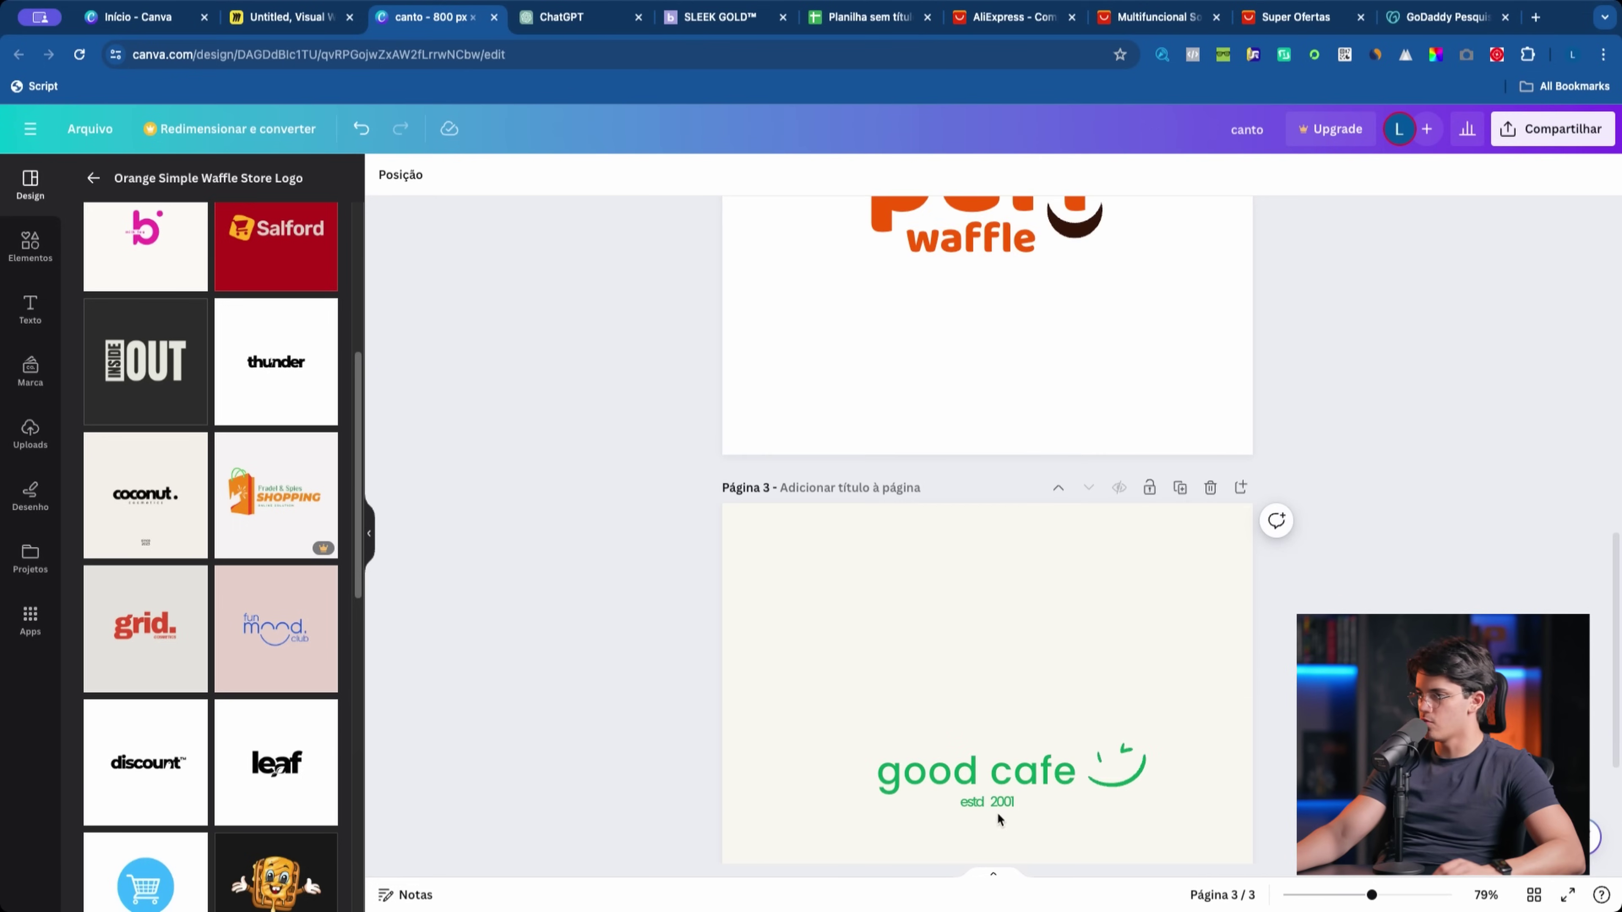
scroll(983, 703, "up", 10)
Step: Type 'desde' into the subtitle so it reads 'desde 2019' under canto confiável
type("desde 2019")
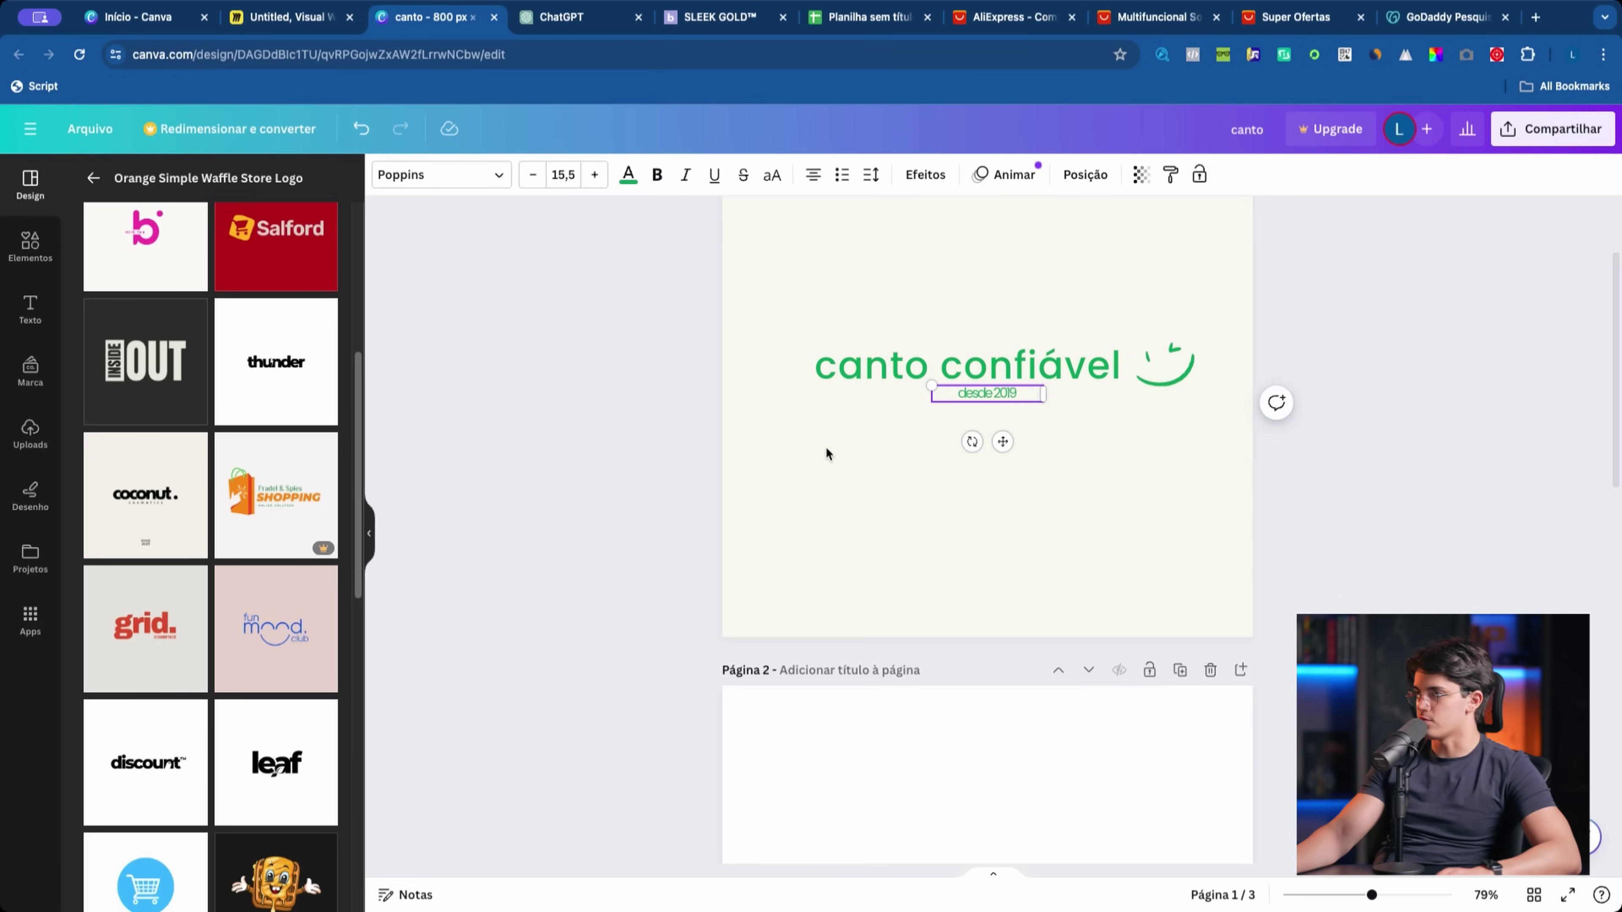
left_click(825, 456)
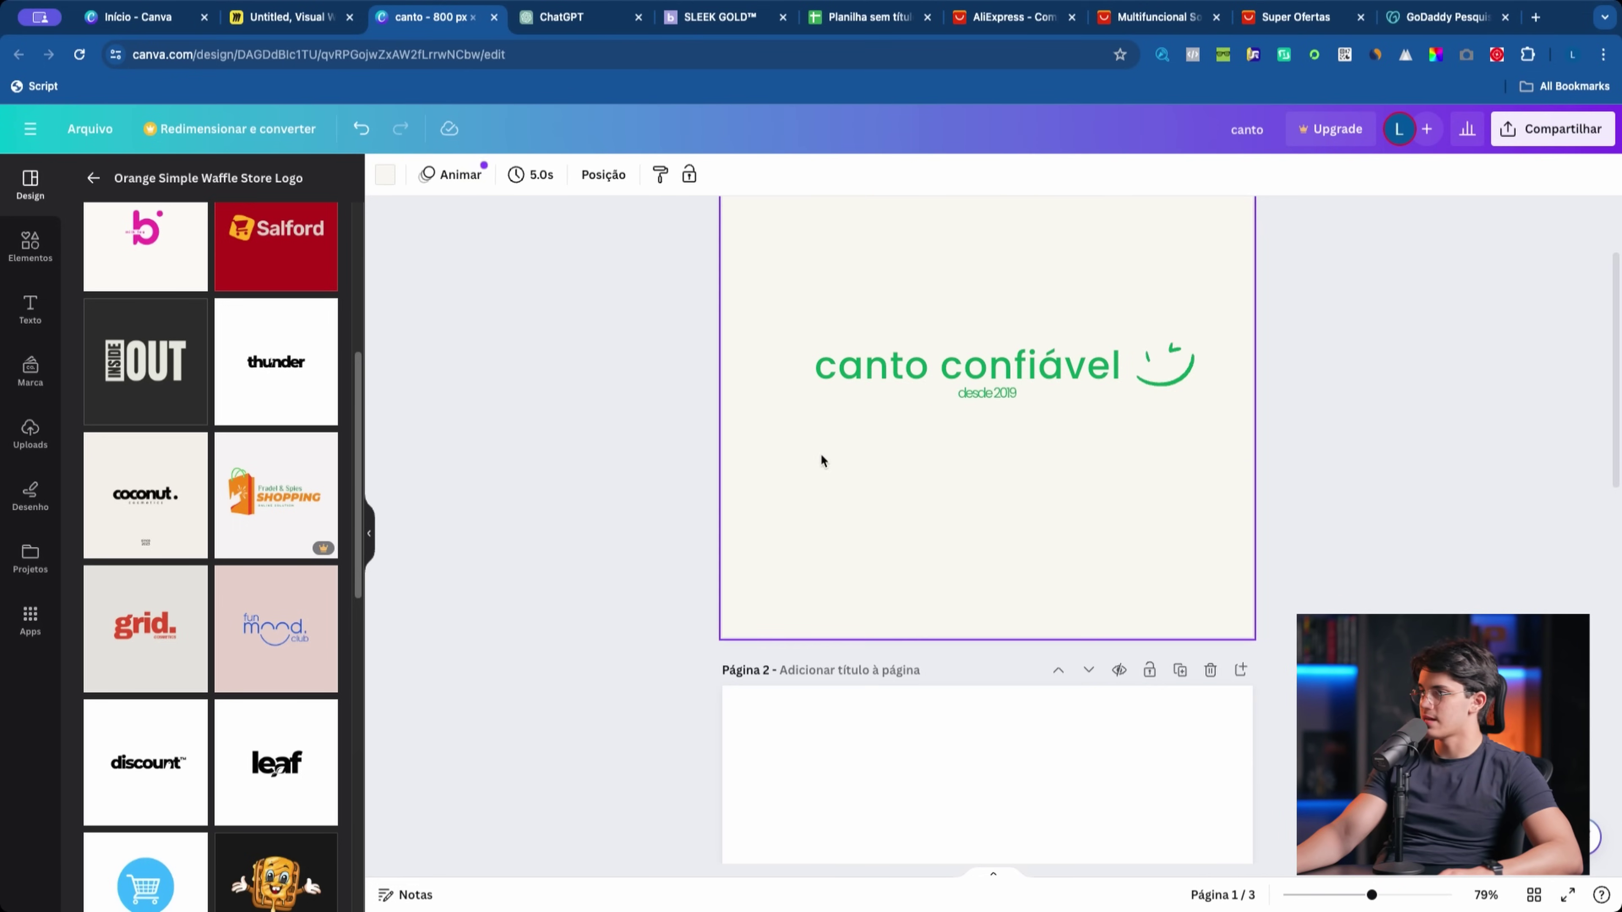
left_click(276, 362)
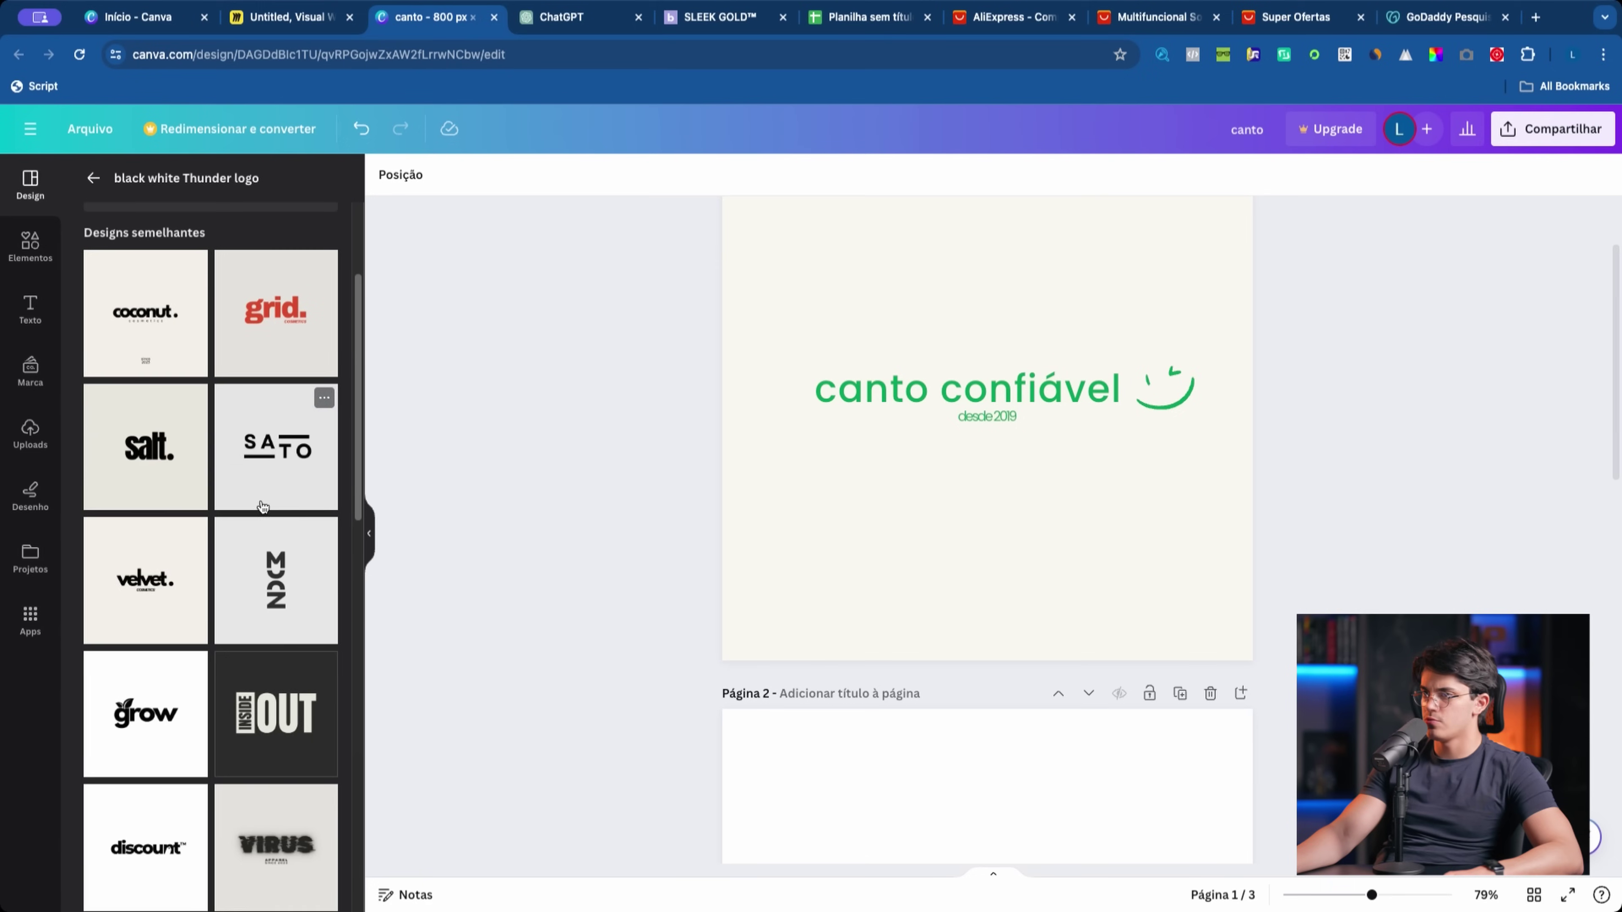
left_click(1096, 583)
left_click(989, 418)
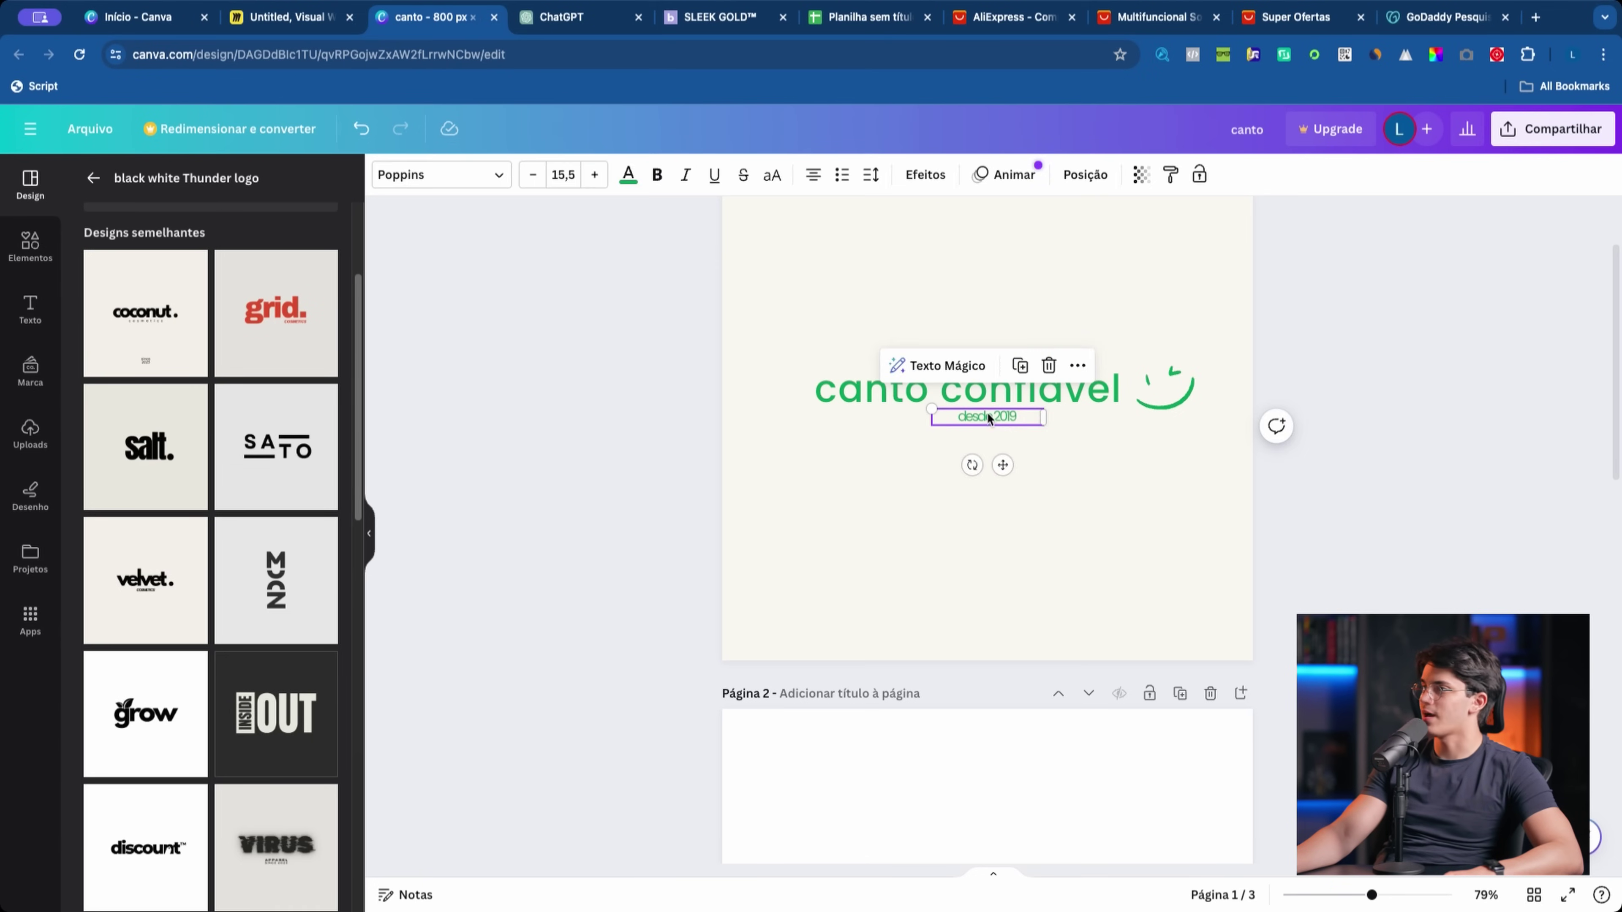
left_click(928, 466)
Step: Scroll the design, reselect page 1, and return to the main template list
scroll(206, 572, "down", 8)
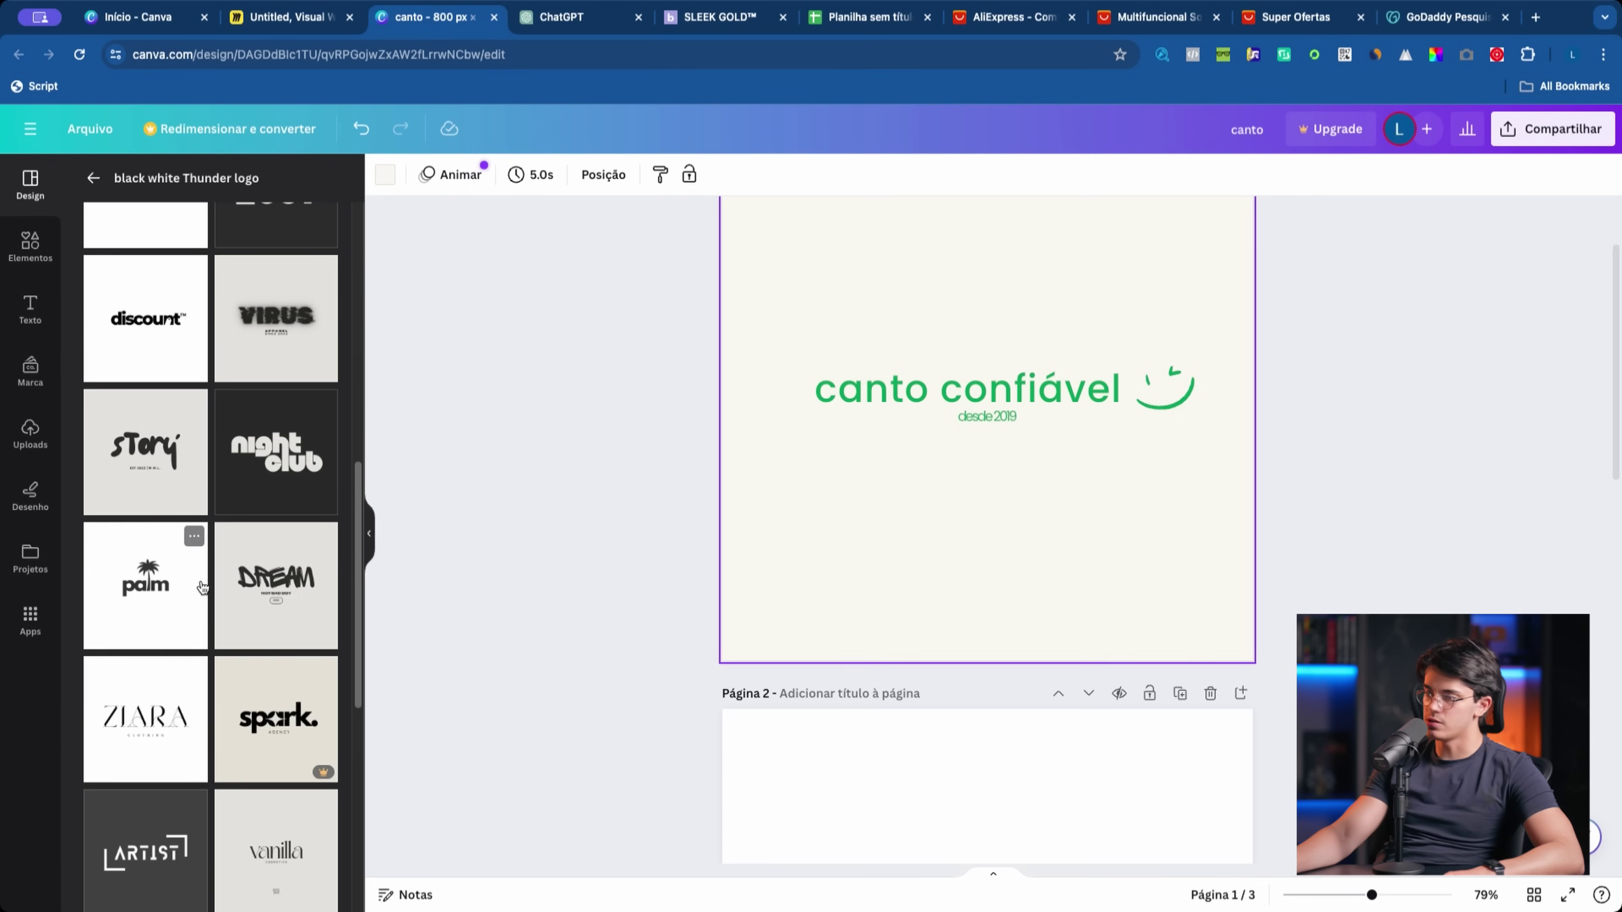
scroll(250, 635, "down", 7)
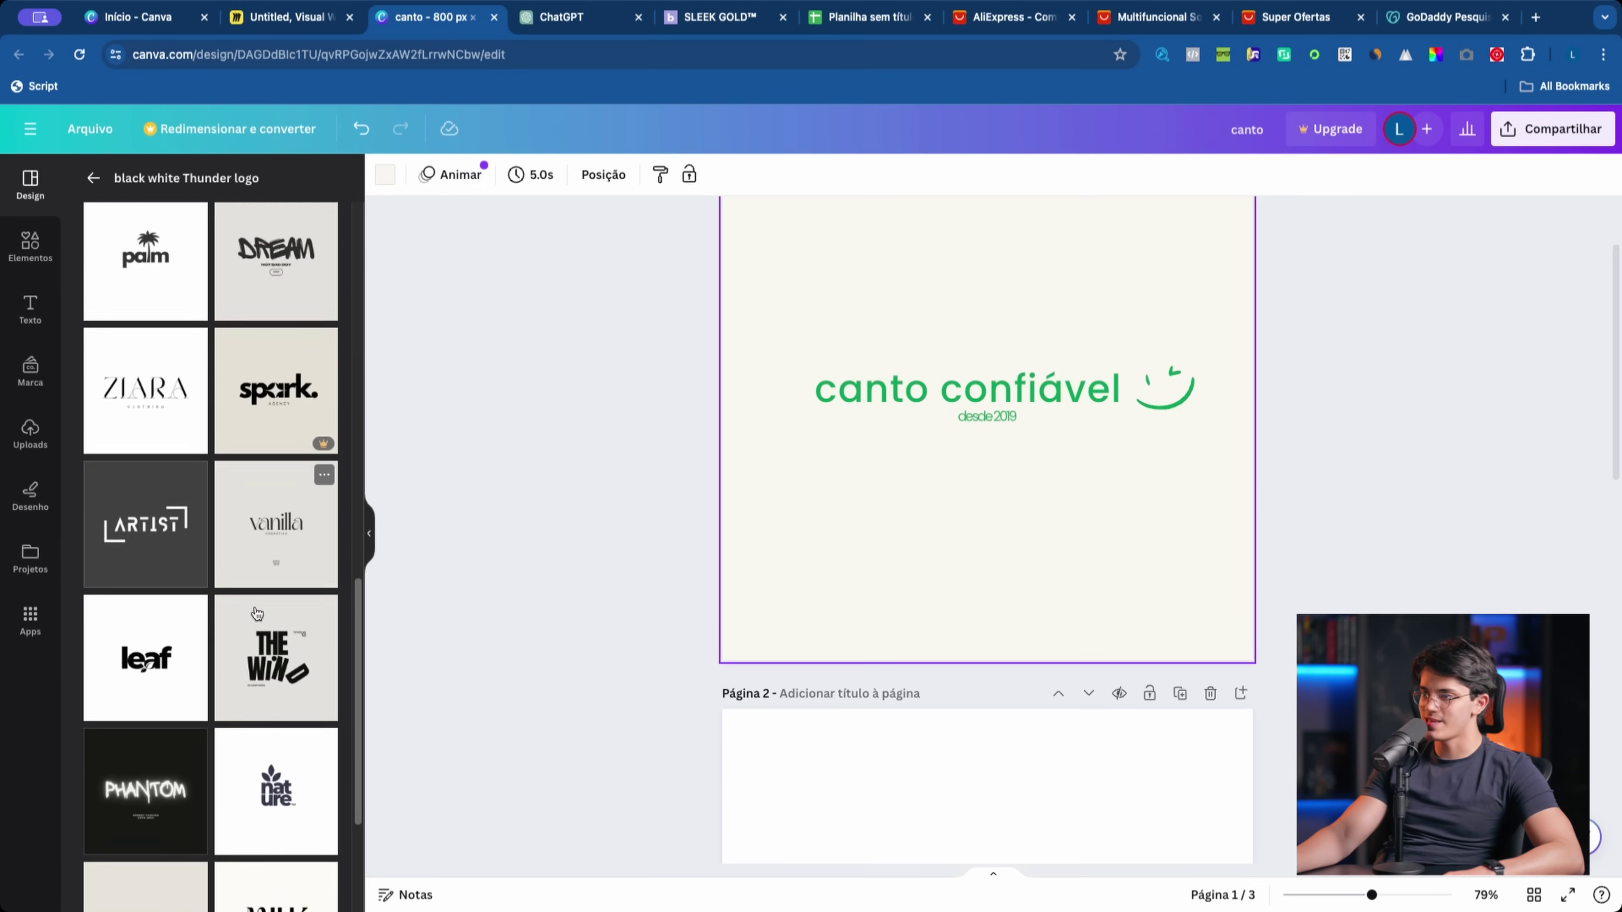
scroll(320, 623, "down", 1)
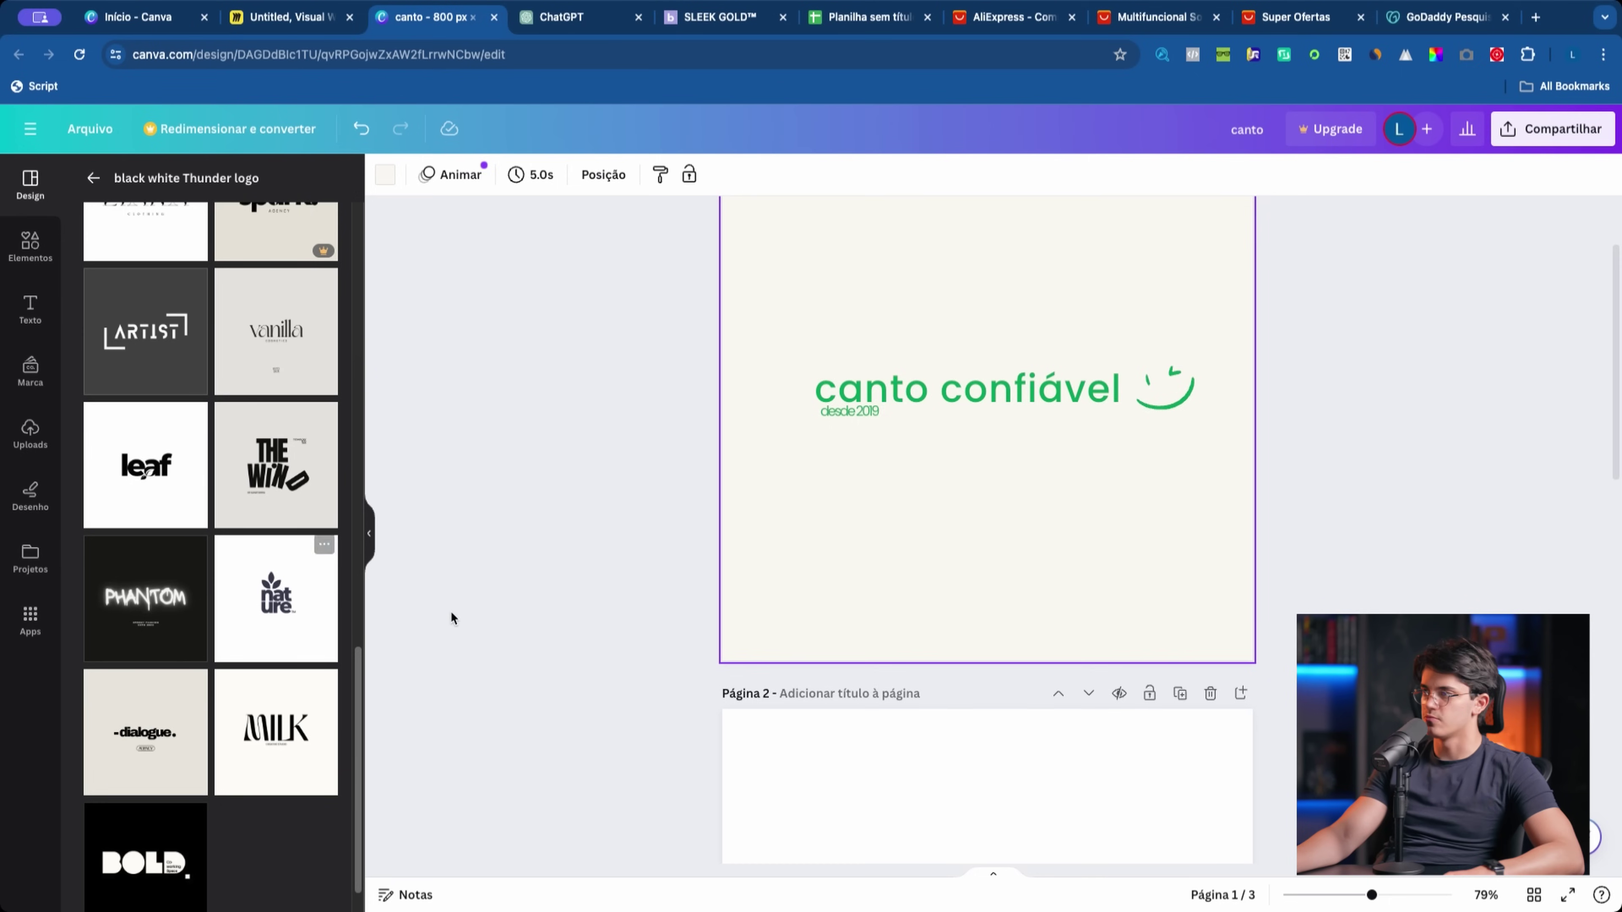
scroll(529, 616, "up", 2)
left_click(683, 402)
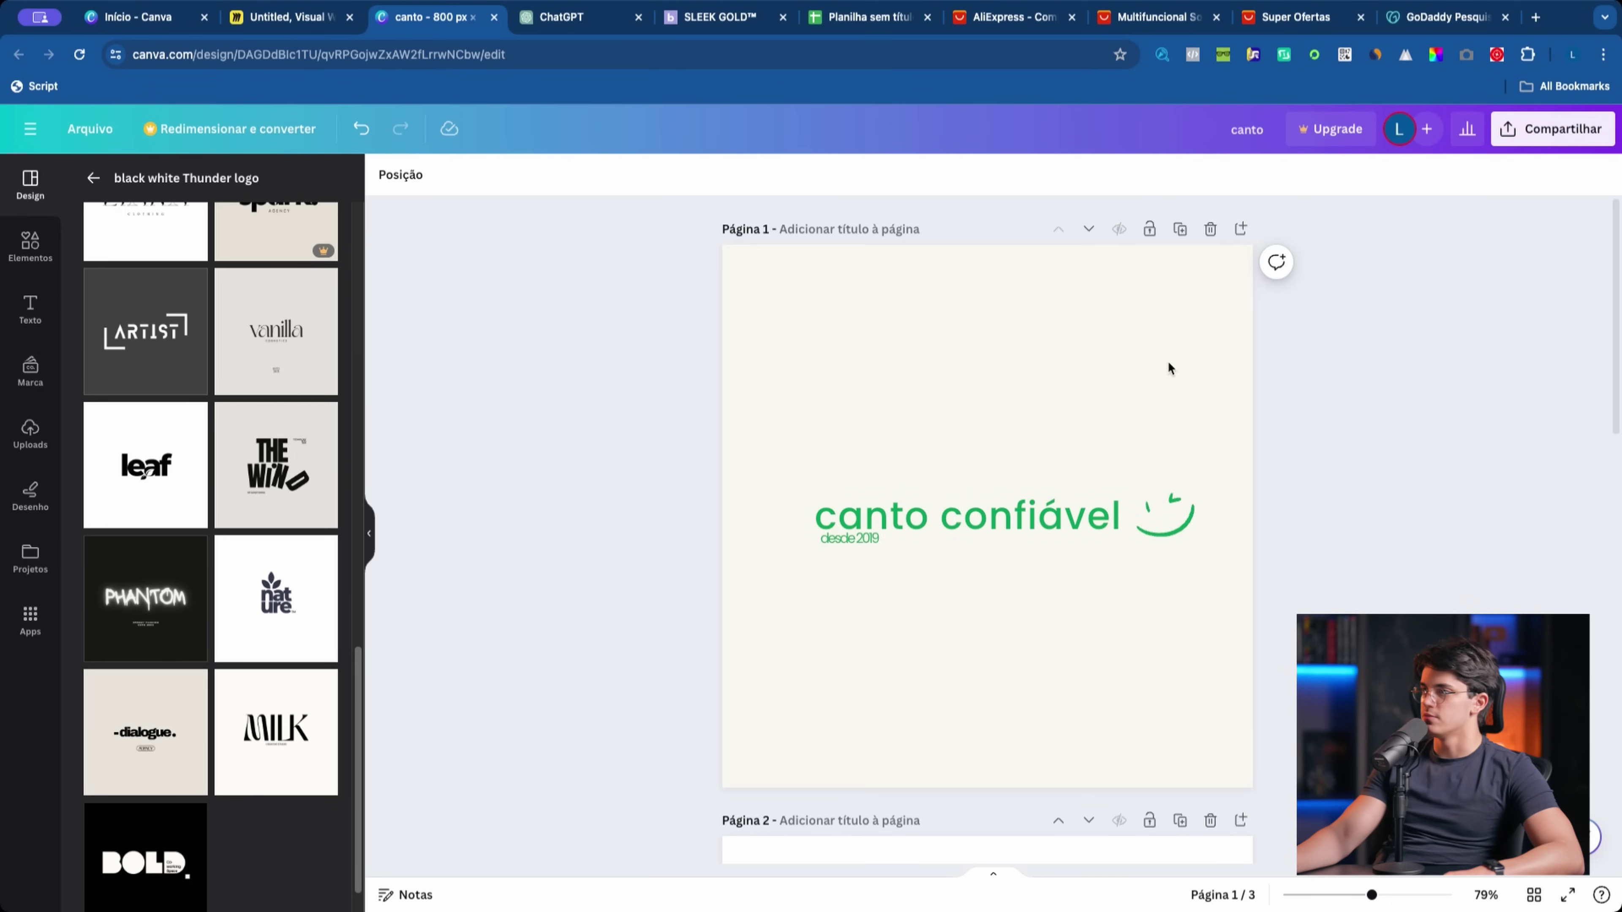
left_click(837, 362)
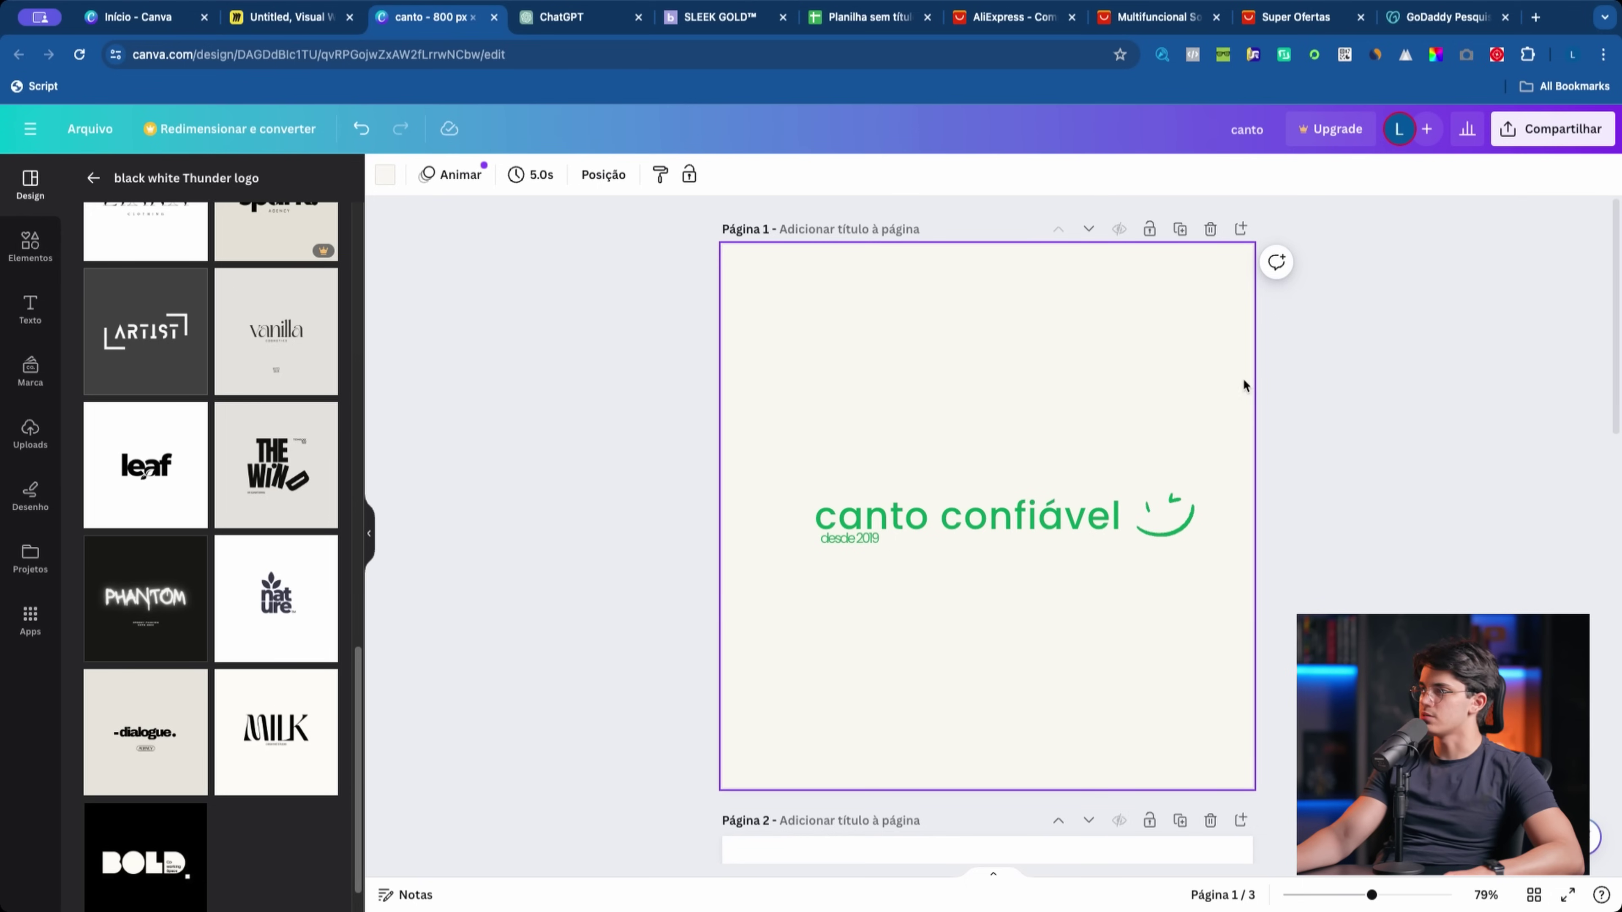
left_click(94, 178)
Step: Replace 'puff' with 'canto' on page 2, centred over waffle with the smile under the o
scroll(953, 645, "down", 10)
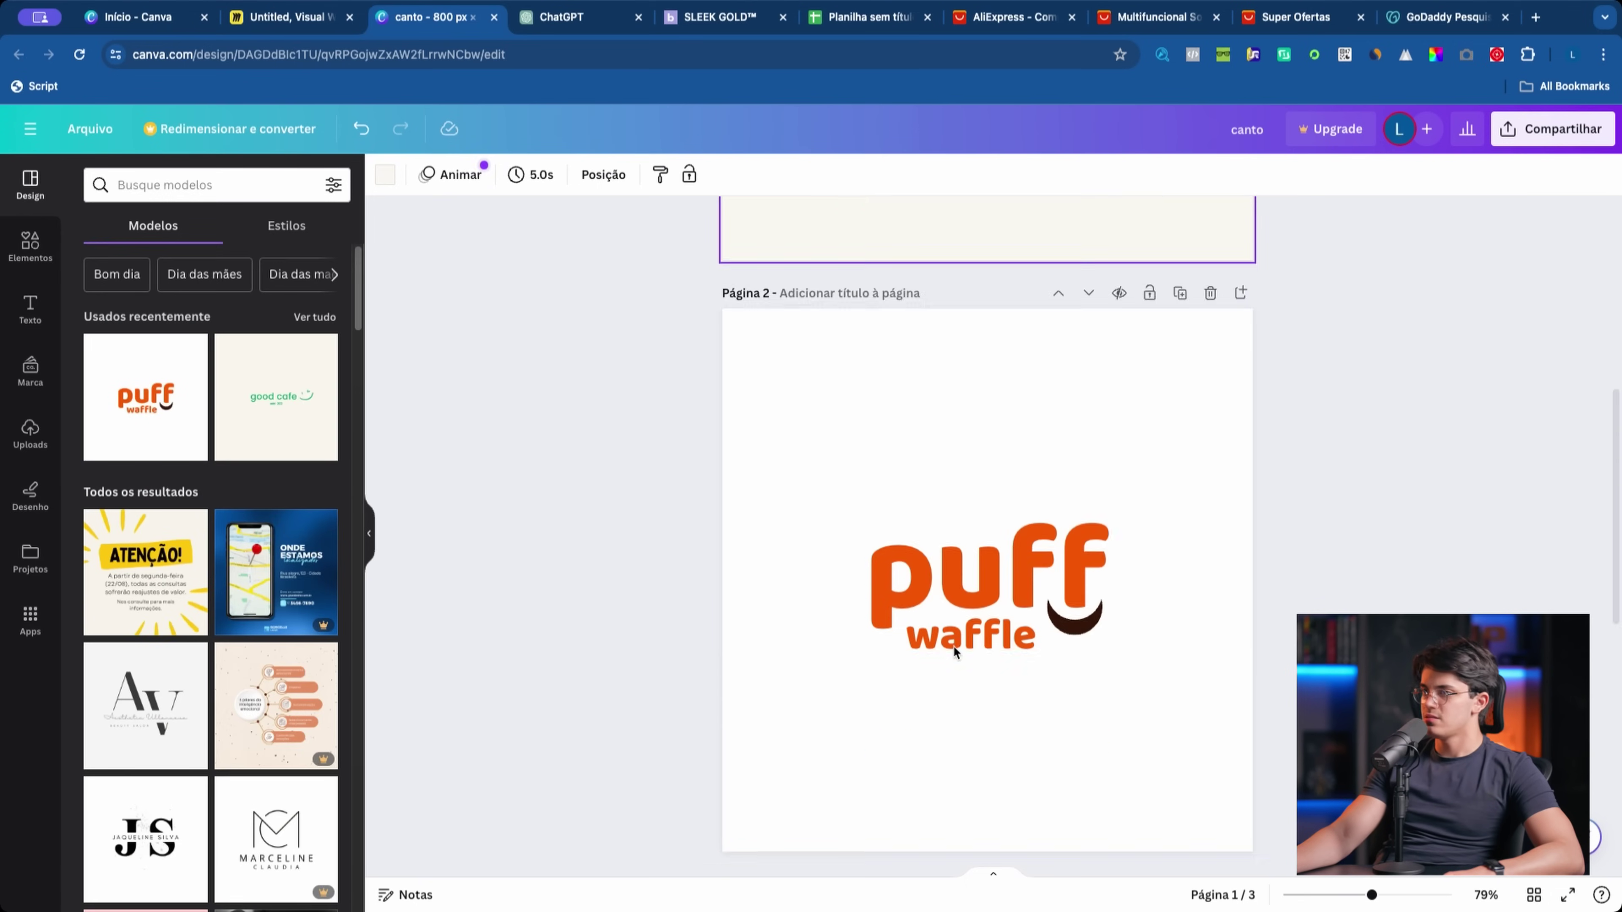
double_click(1044, 406)
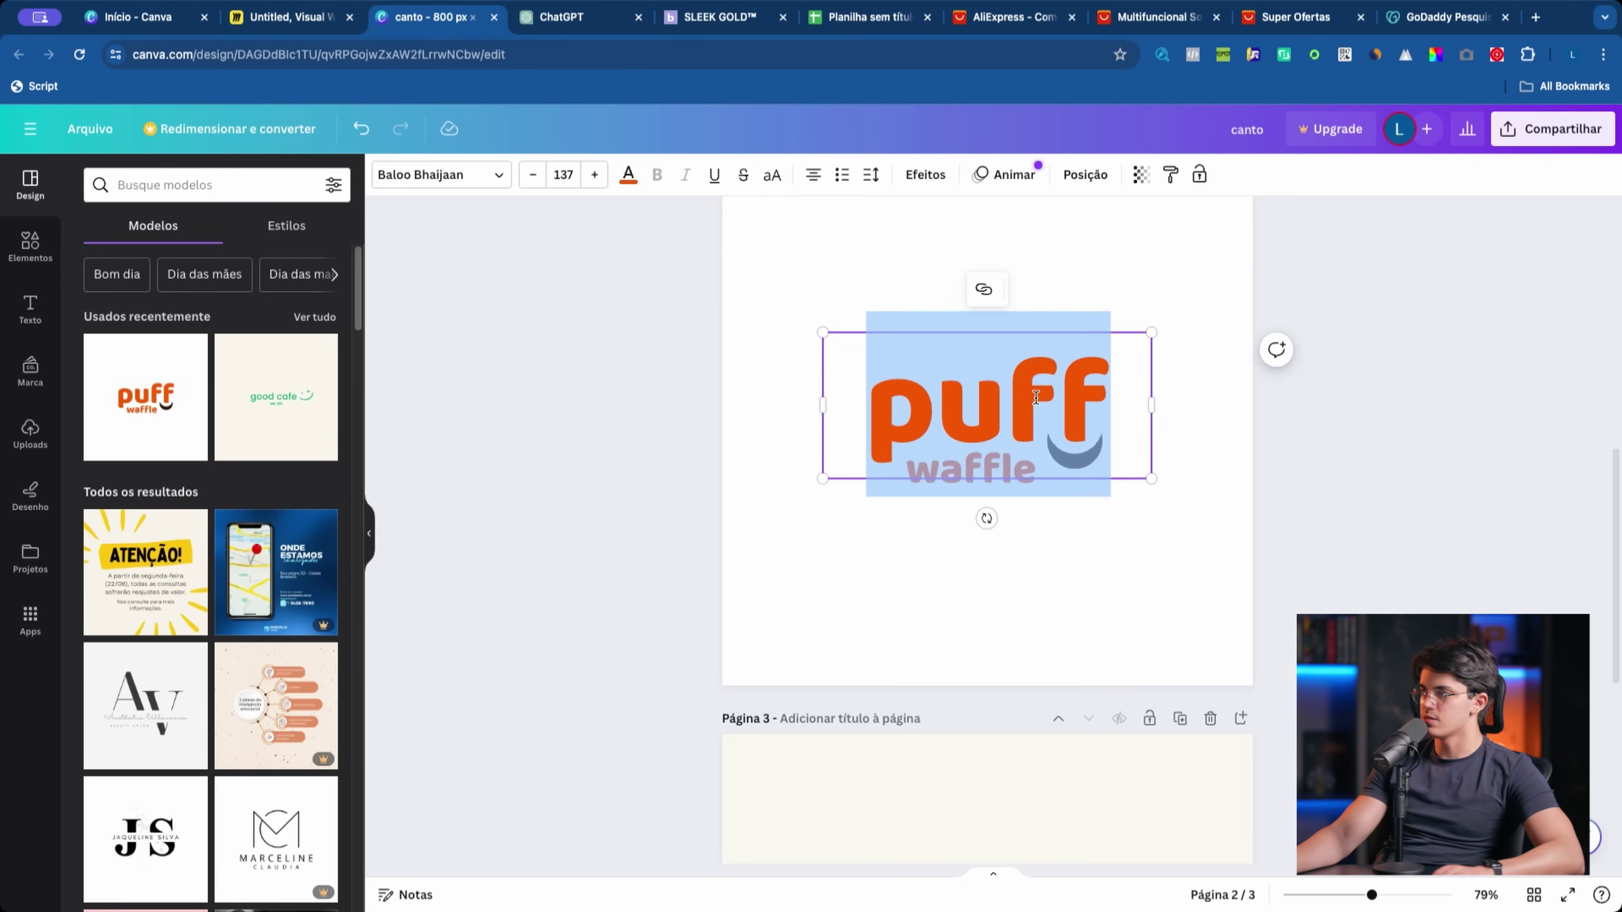
type("canto")
left_click(992, 554)
left_click(1089, 470)
left_click_drag(1092, 465, 1140, 464)
left_click(1136, 456)
left_click_drag(962, 399, 1032, 403)
left_click_drag(1141, 466, 1105, 425)
left_click(952, 448)
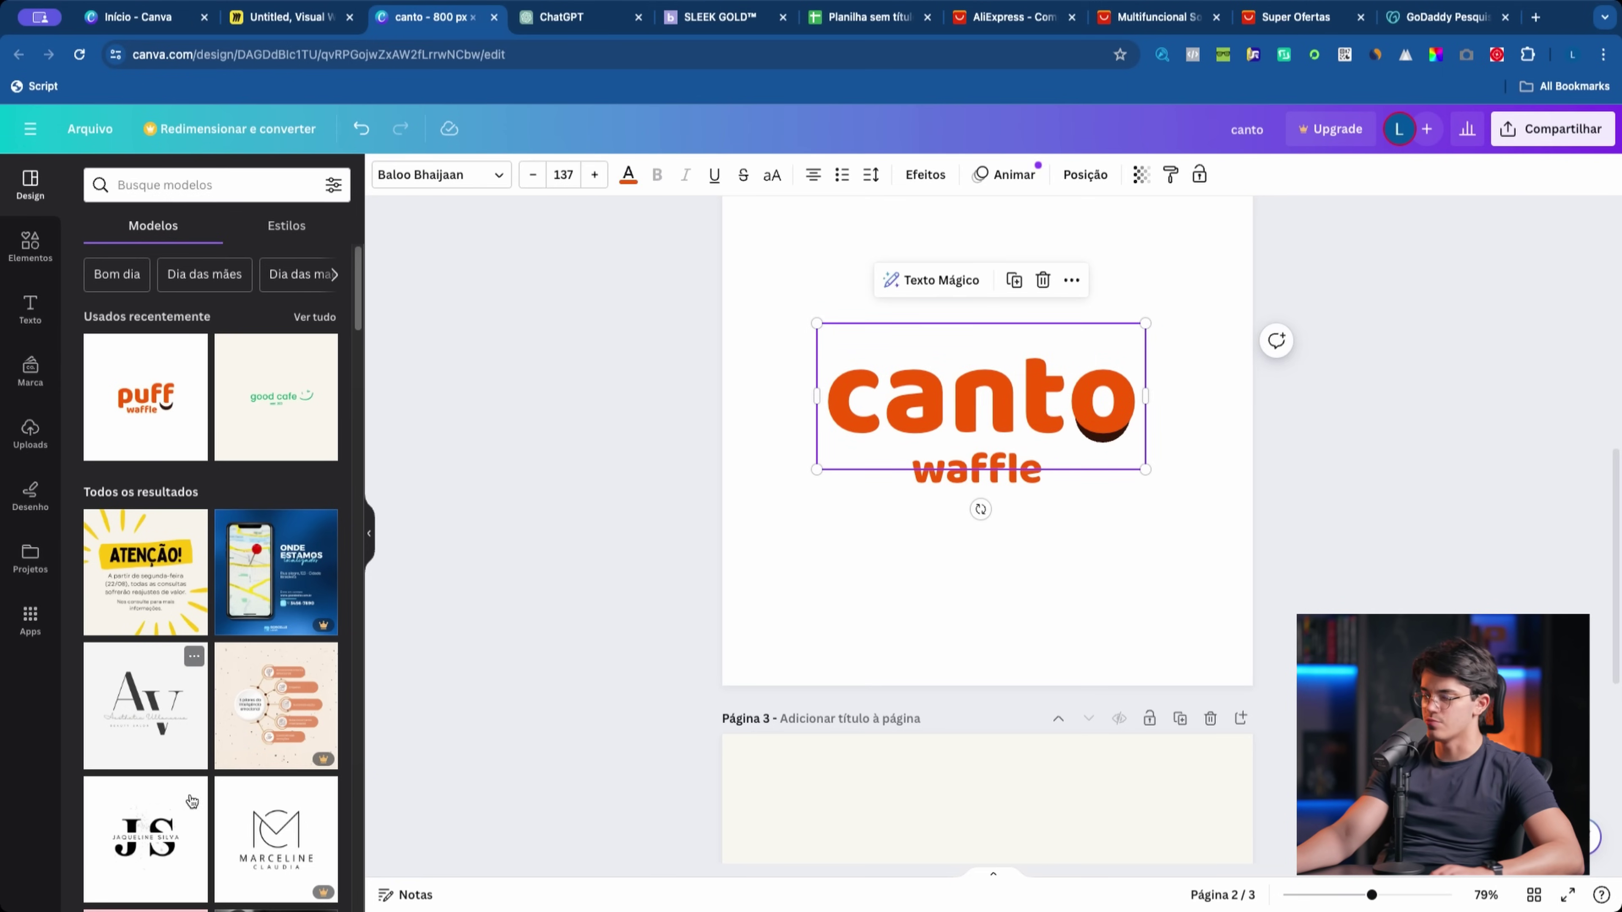
scroll(192, 703, "down", 5)
scroll(272, 384, "up", 5)
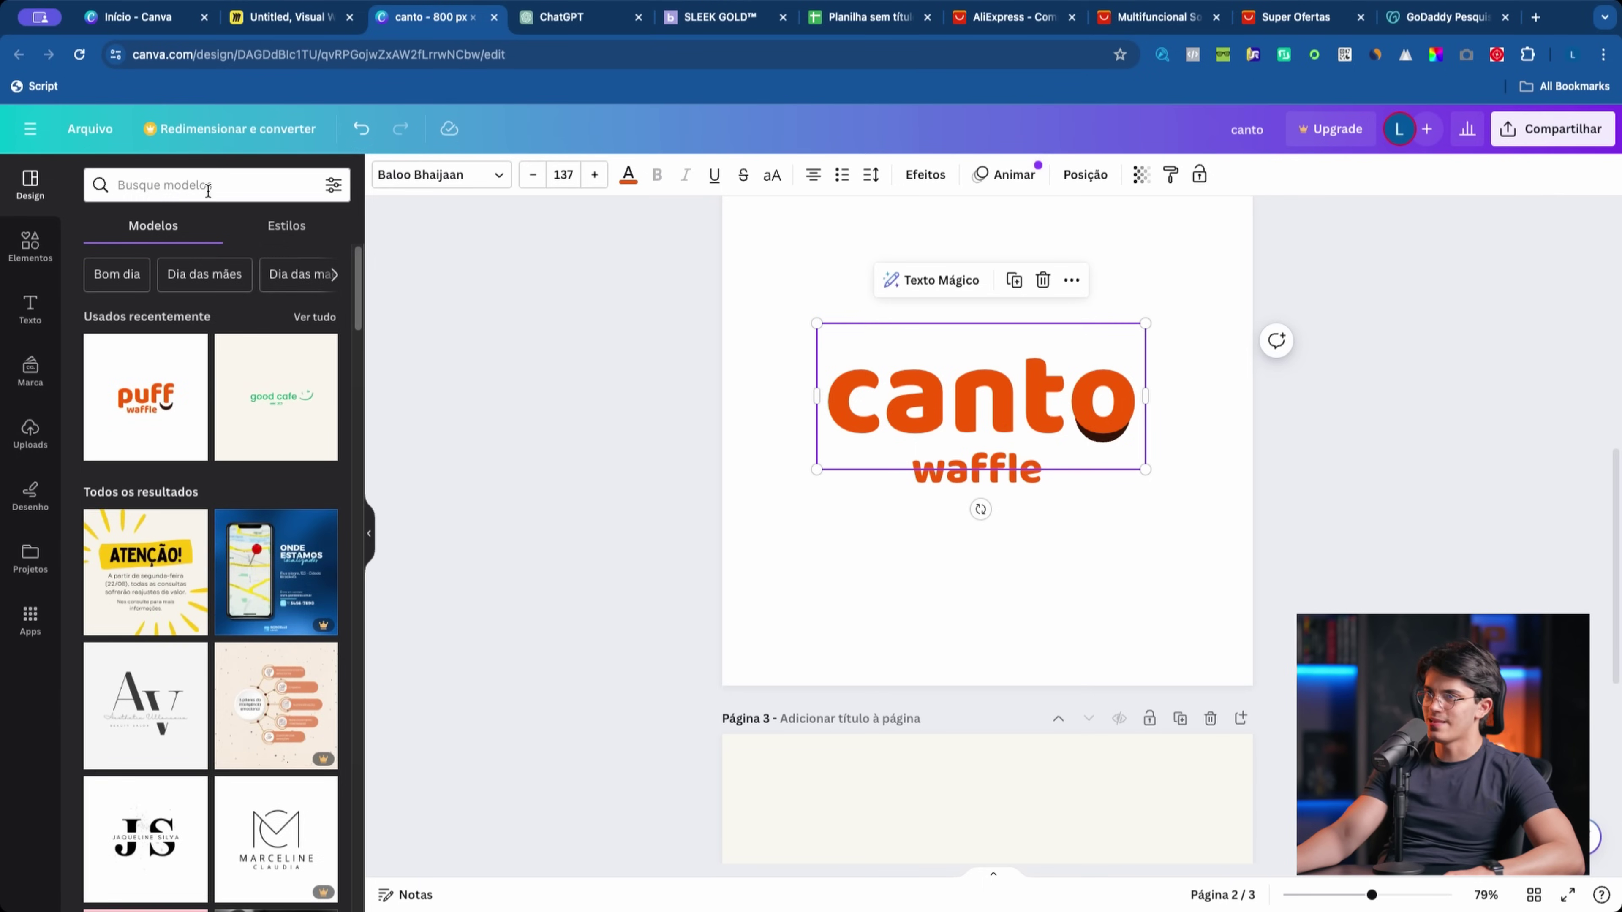
left_click(208, 185)
Step: Add the E-commerce Store logo from the LOGO STORE results as a new page 3
left_click(159, 257)
left_click(152, 632)
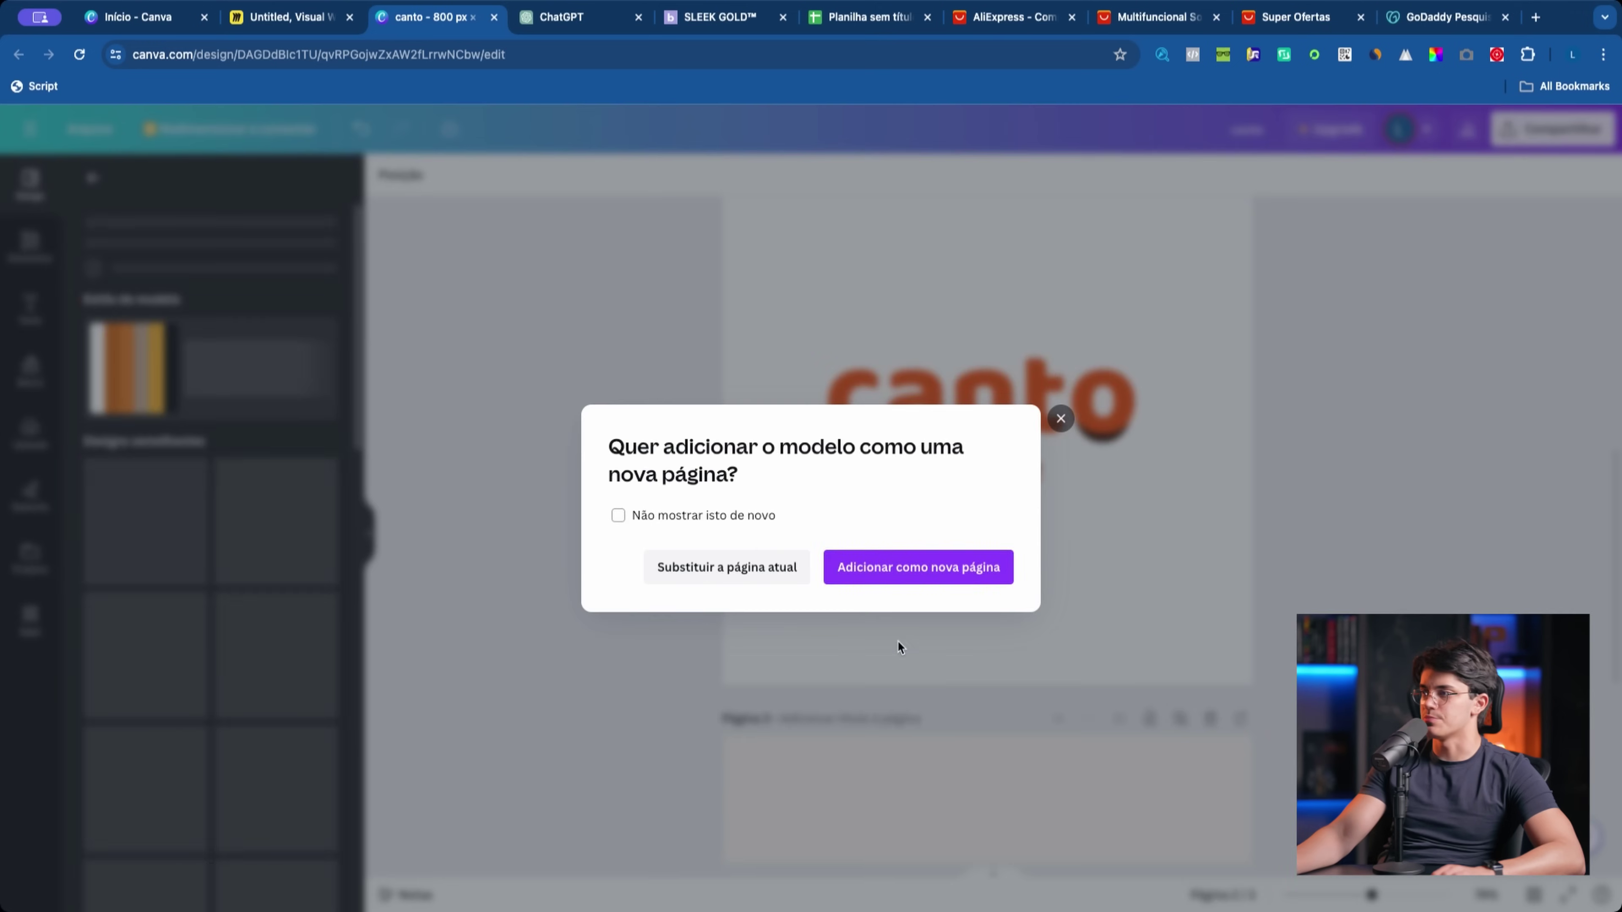
left_click(904, 568)
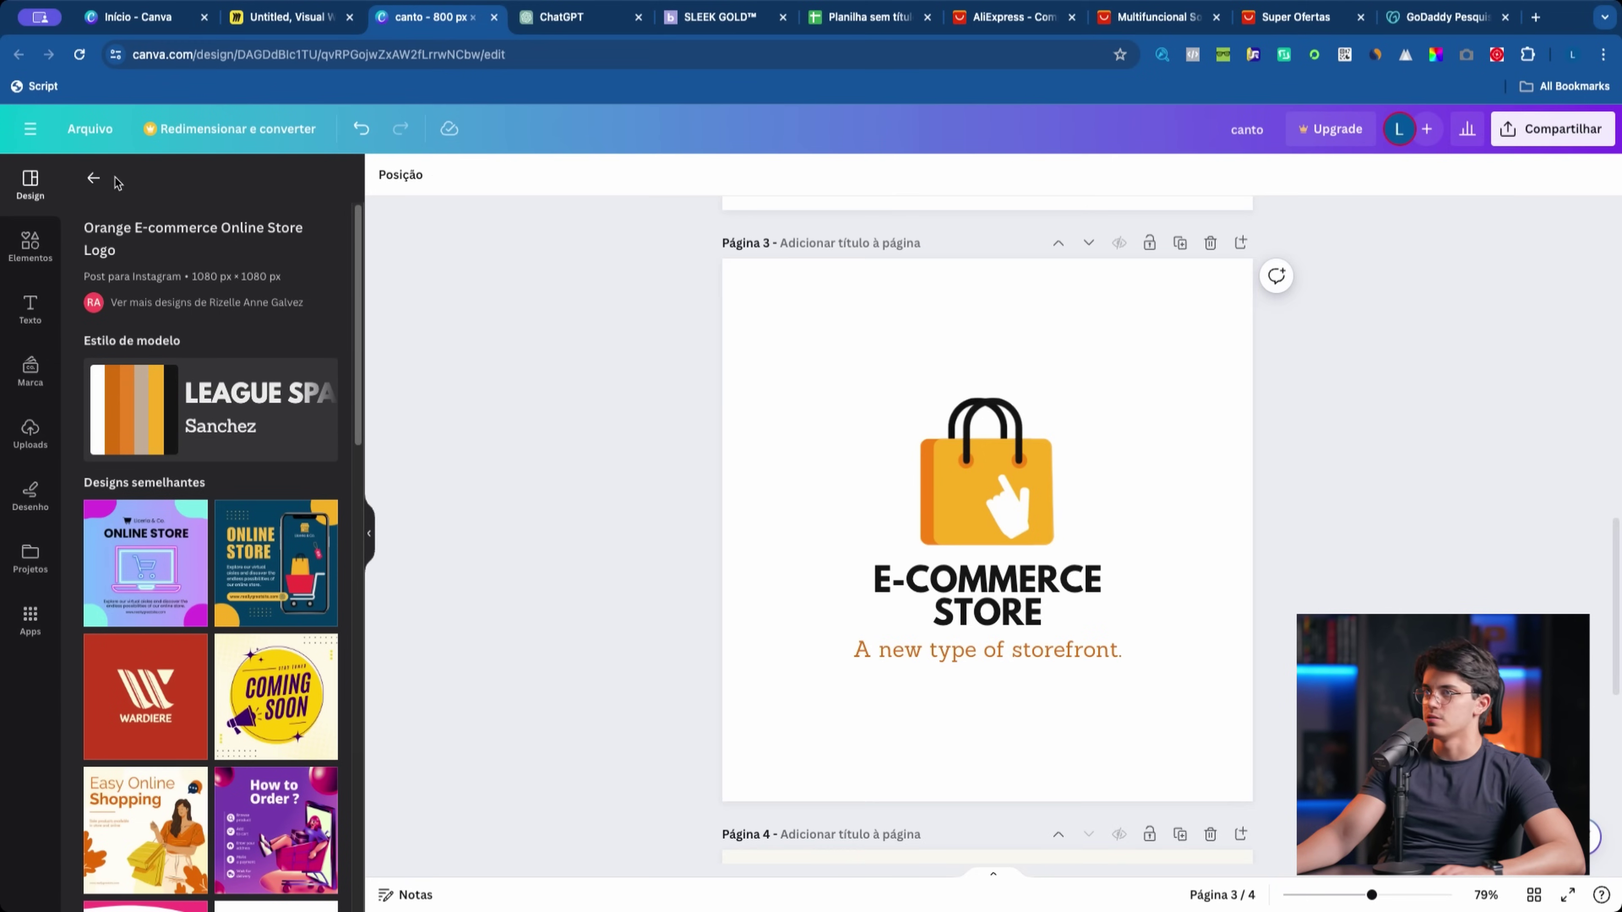
left_click(93, 178)
scroll(262, 418, "down", 12)
scroll(178, 603, "down", 15)
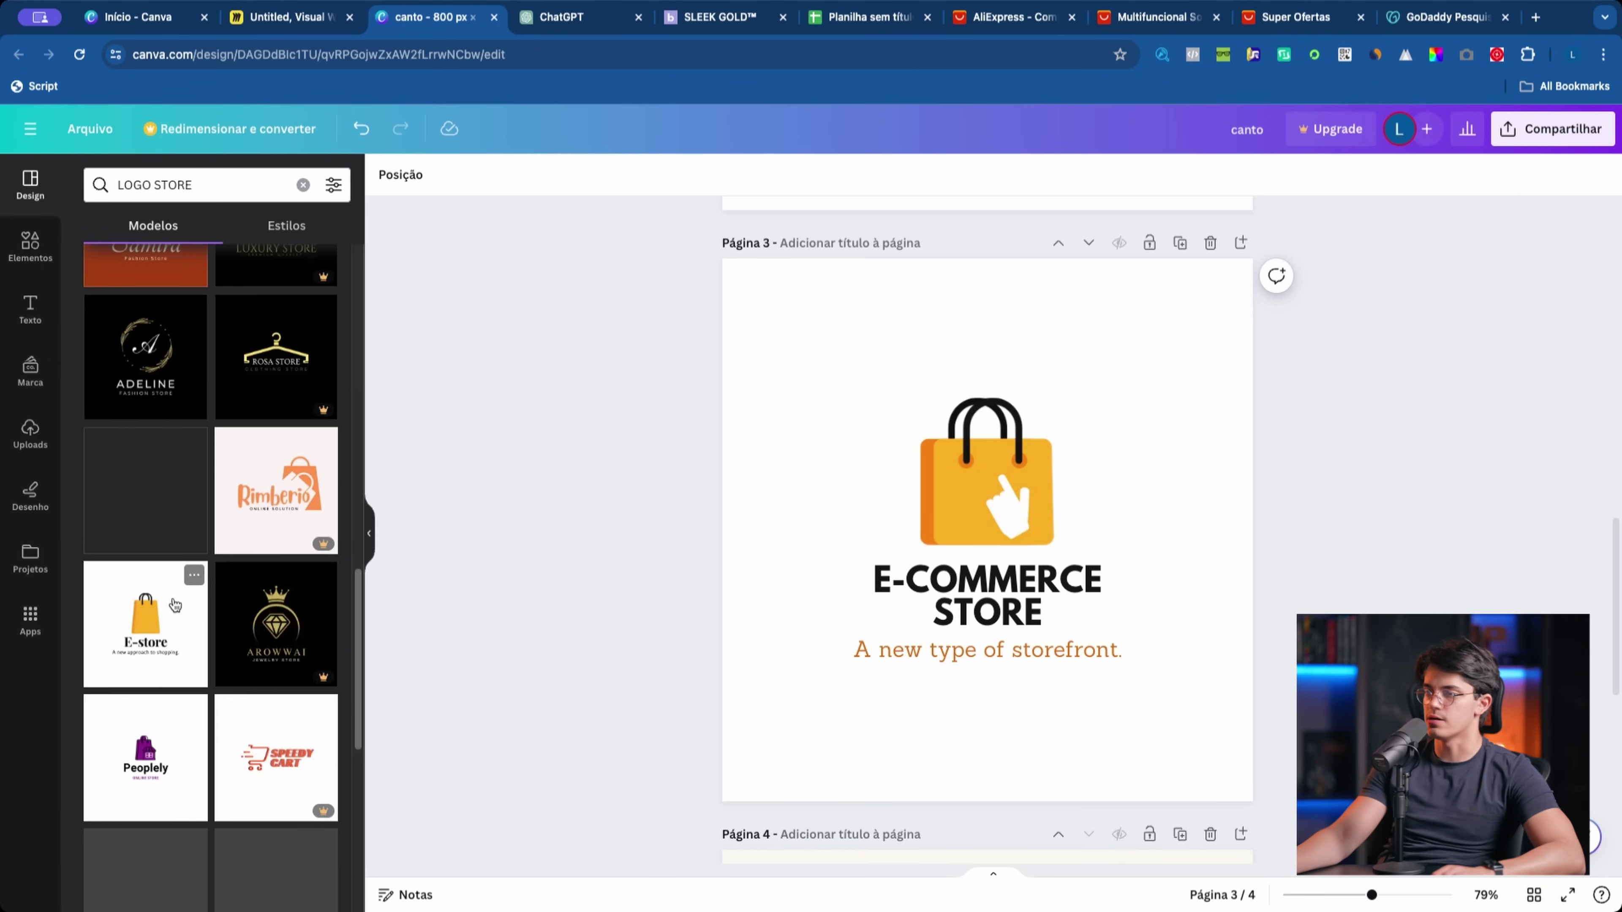
scroll(301, 550, "down", 10)
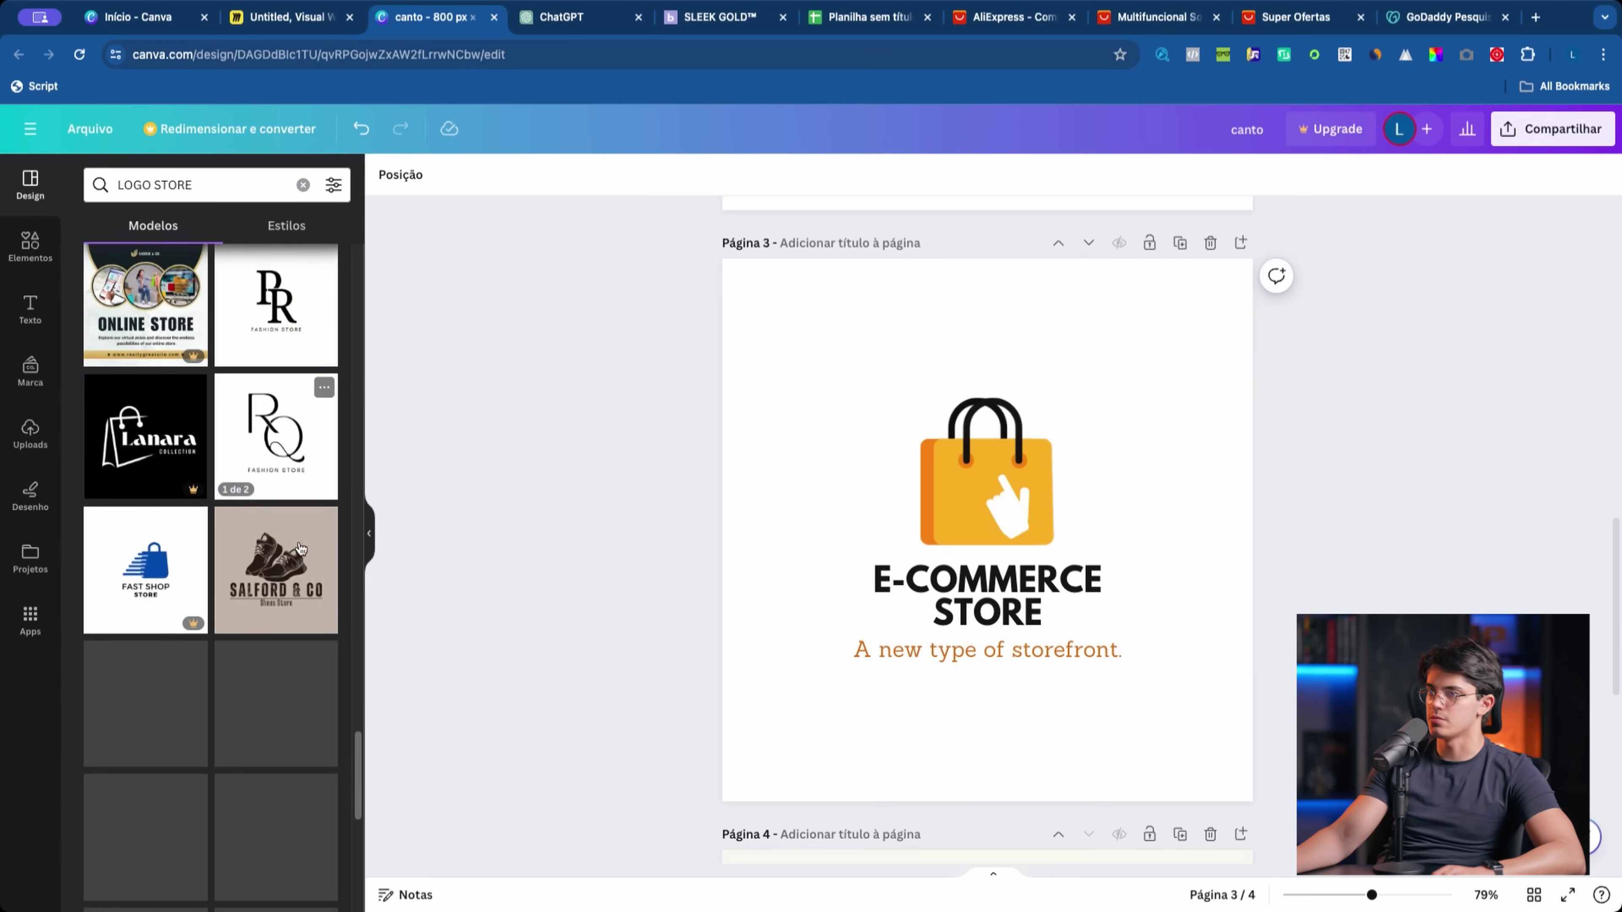
Step: Move the store logo's bag icon to the left of the title and realign the logo
left_click(977, 530)
left_click_drag(977, 530, 764, 602)
left_click_drag(610, 403, 1079, 677)
left_click_drag(828, 595, 859, 550)
left_click(861, 542)
left_click(894, 572)
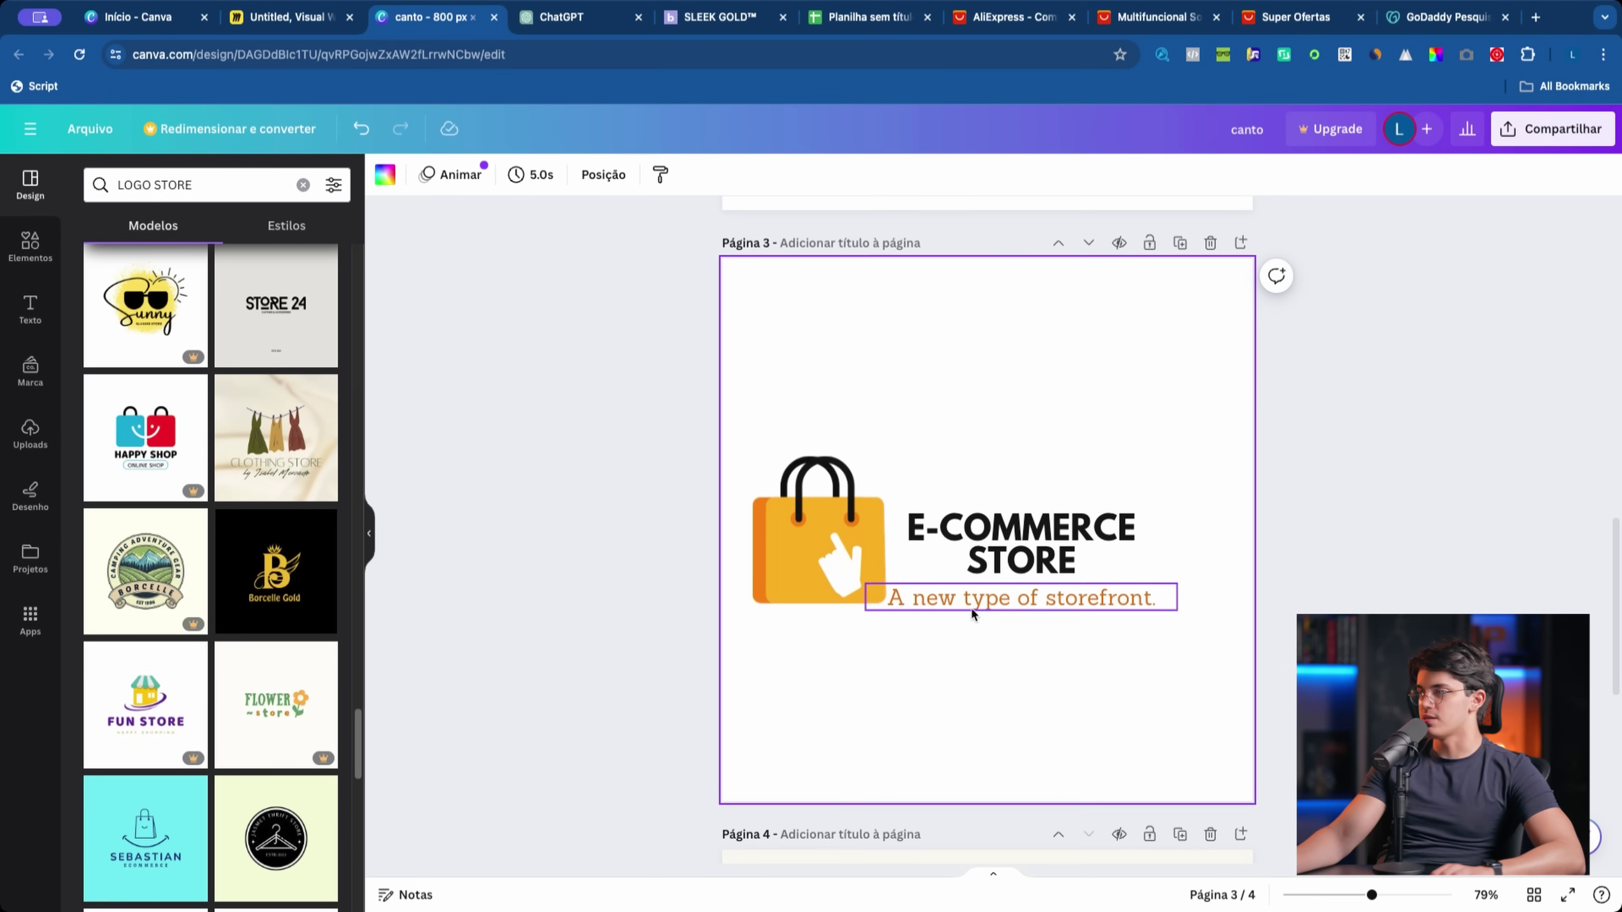
left_click_drag(976, 353, 940, 727)
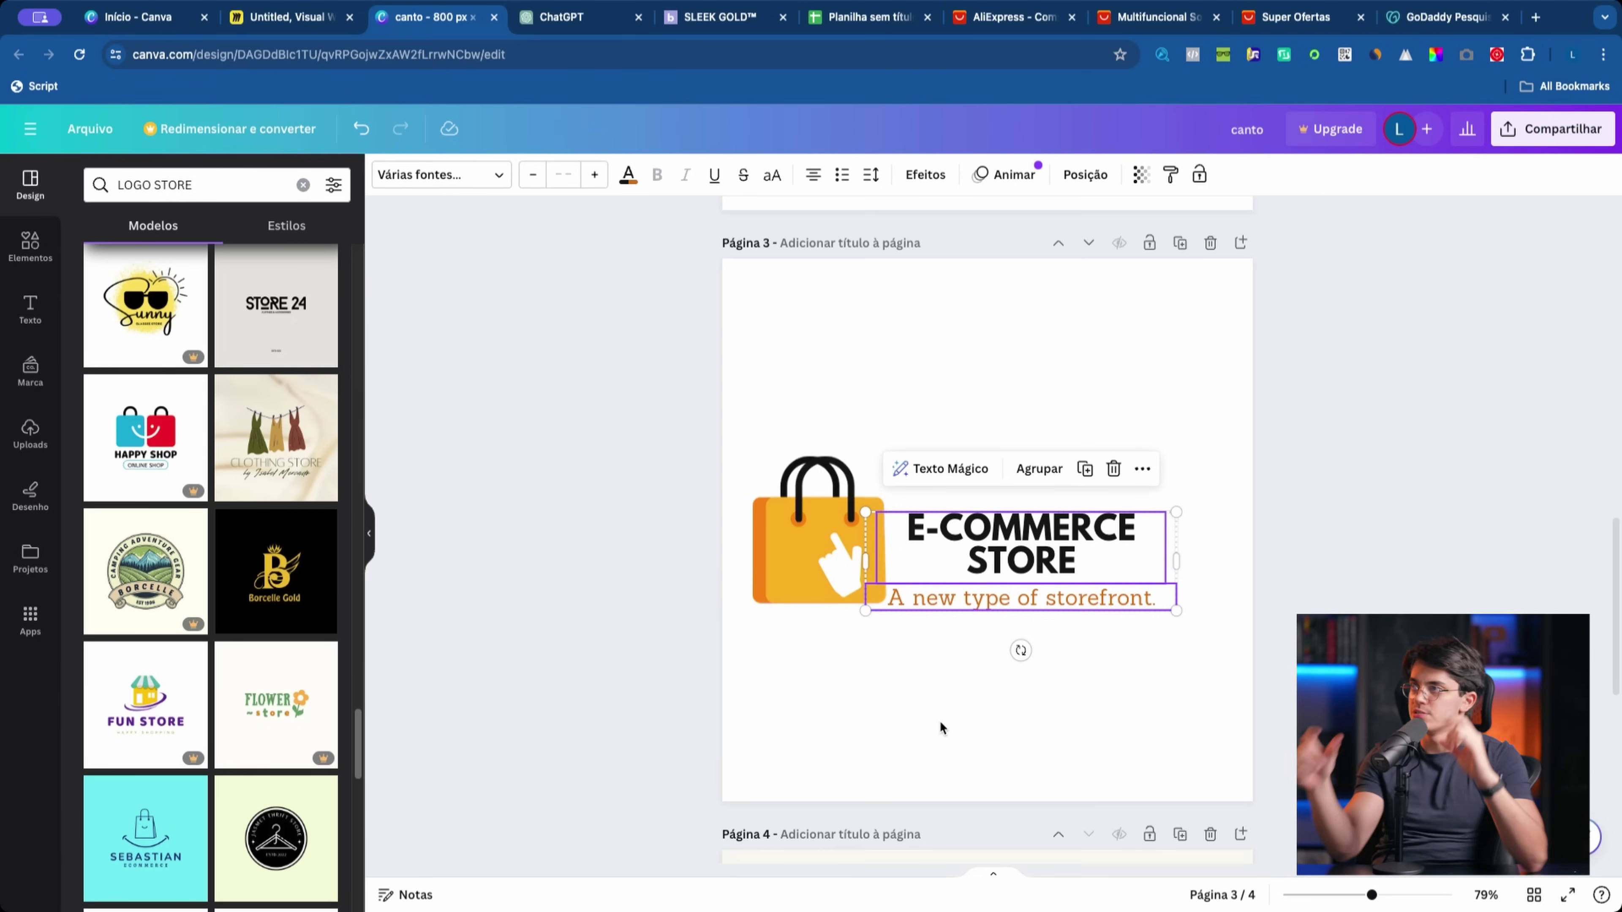
left_click(687, 3)
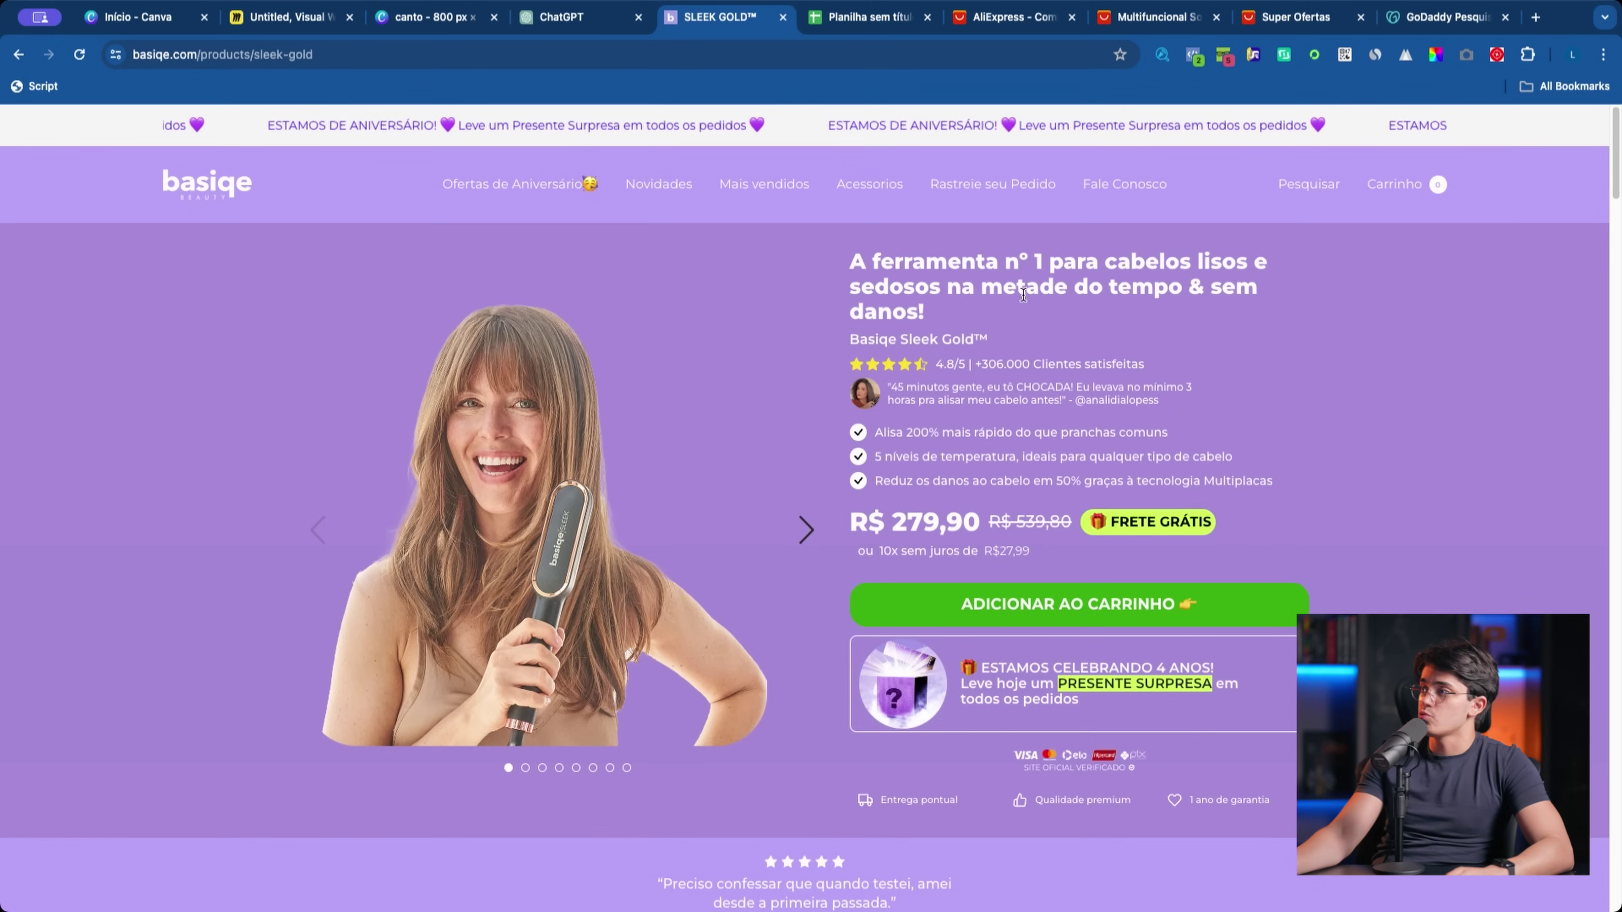
Step: Preview the Sleek Gold product page in DevTools iPhone SE mode and reload it, then return to Canva
key("super+alt+i")
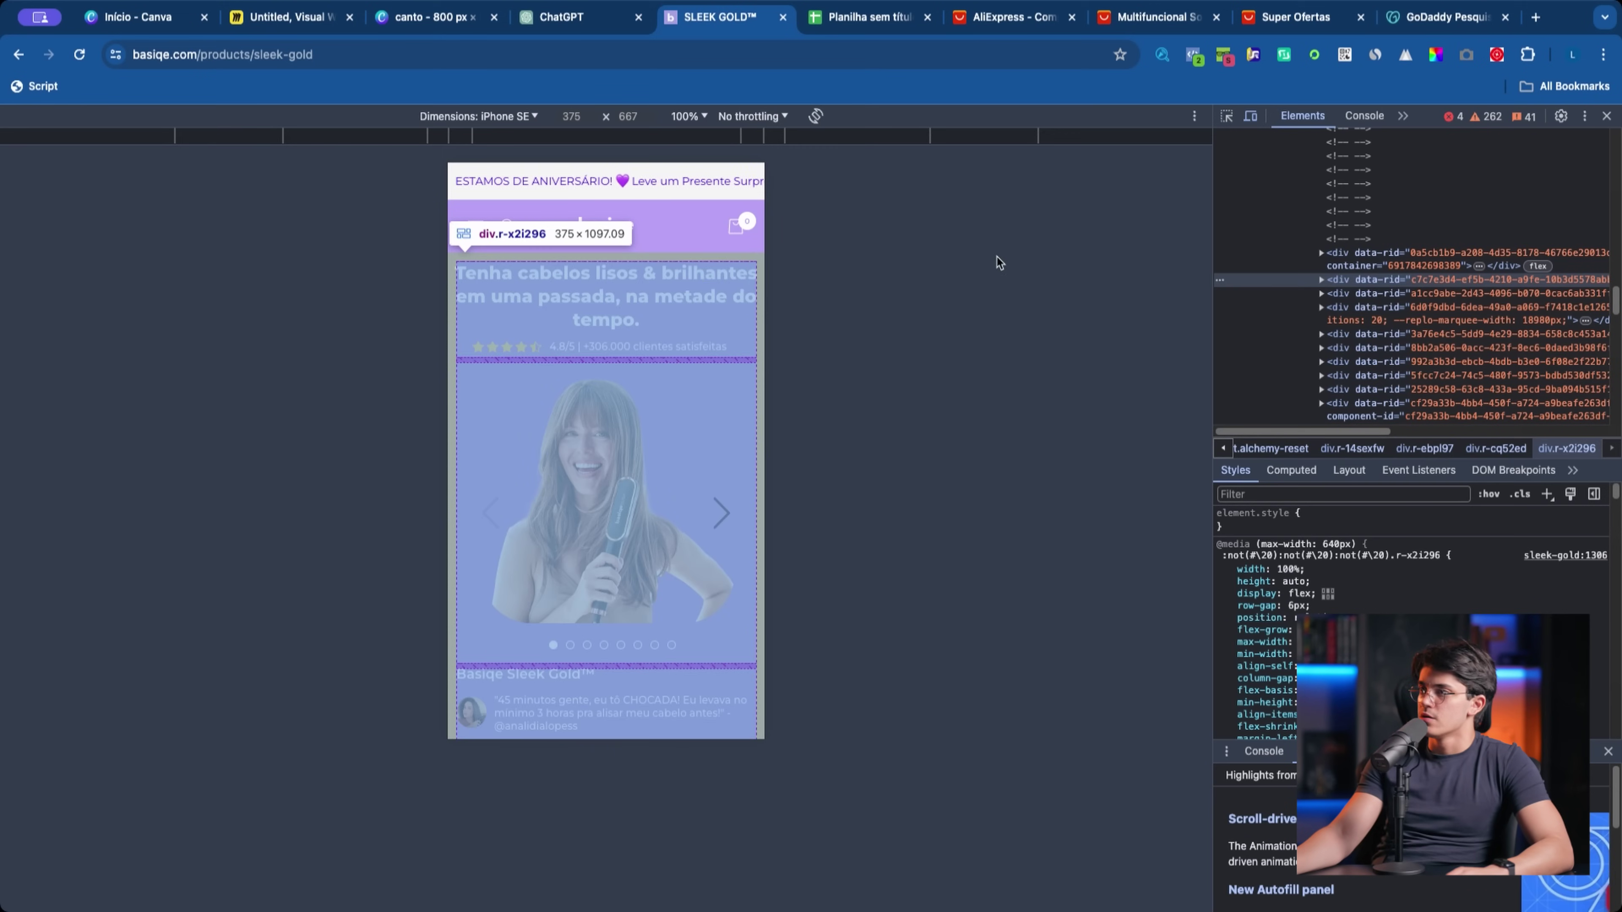
left_click(78, 56)
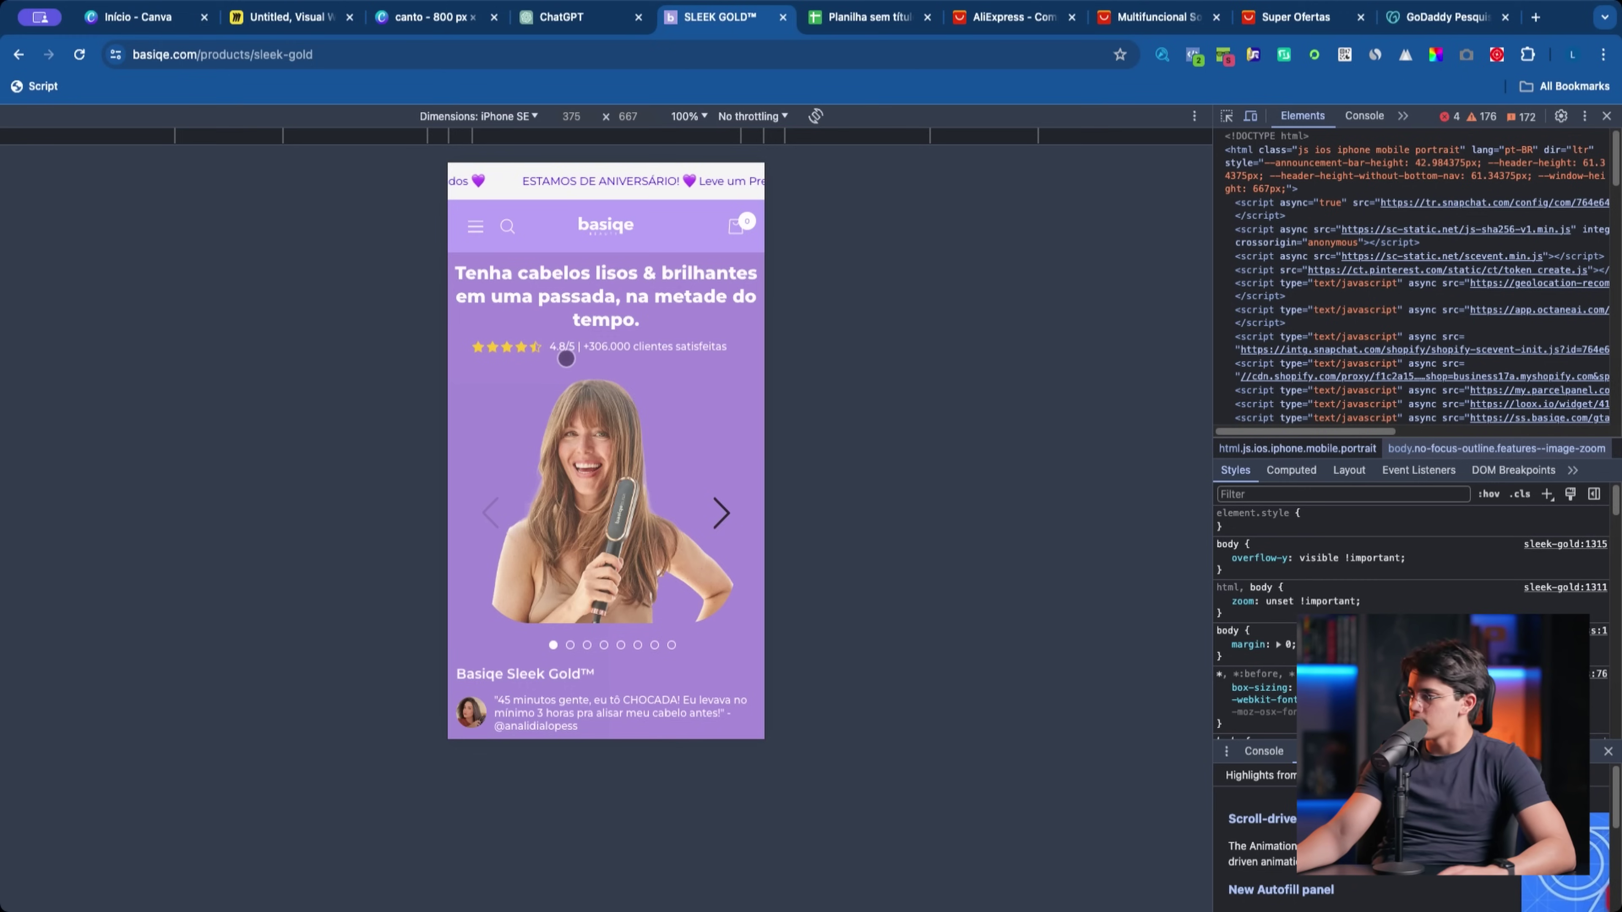
left_click(425, 26)
Step: Move the bag icon above the store title and scroll through the four design pages
left_click_drag(818, 531, 1008, 417)
left_click(860, 333)
left_click_drag(699, 495, 1370, 524)
scroll(887, 481, "up", 10)
scroll(888, 482, "up", 5)
scroll(1060, 519, "down", 7)
scroll(232, 623, "down", 10)
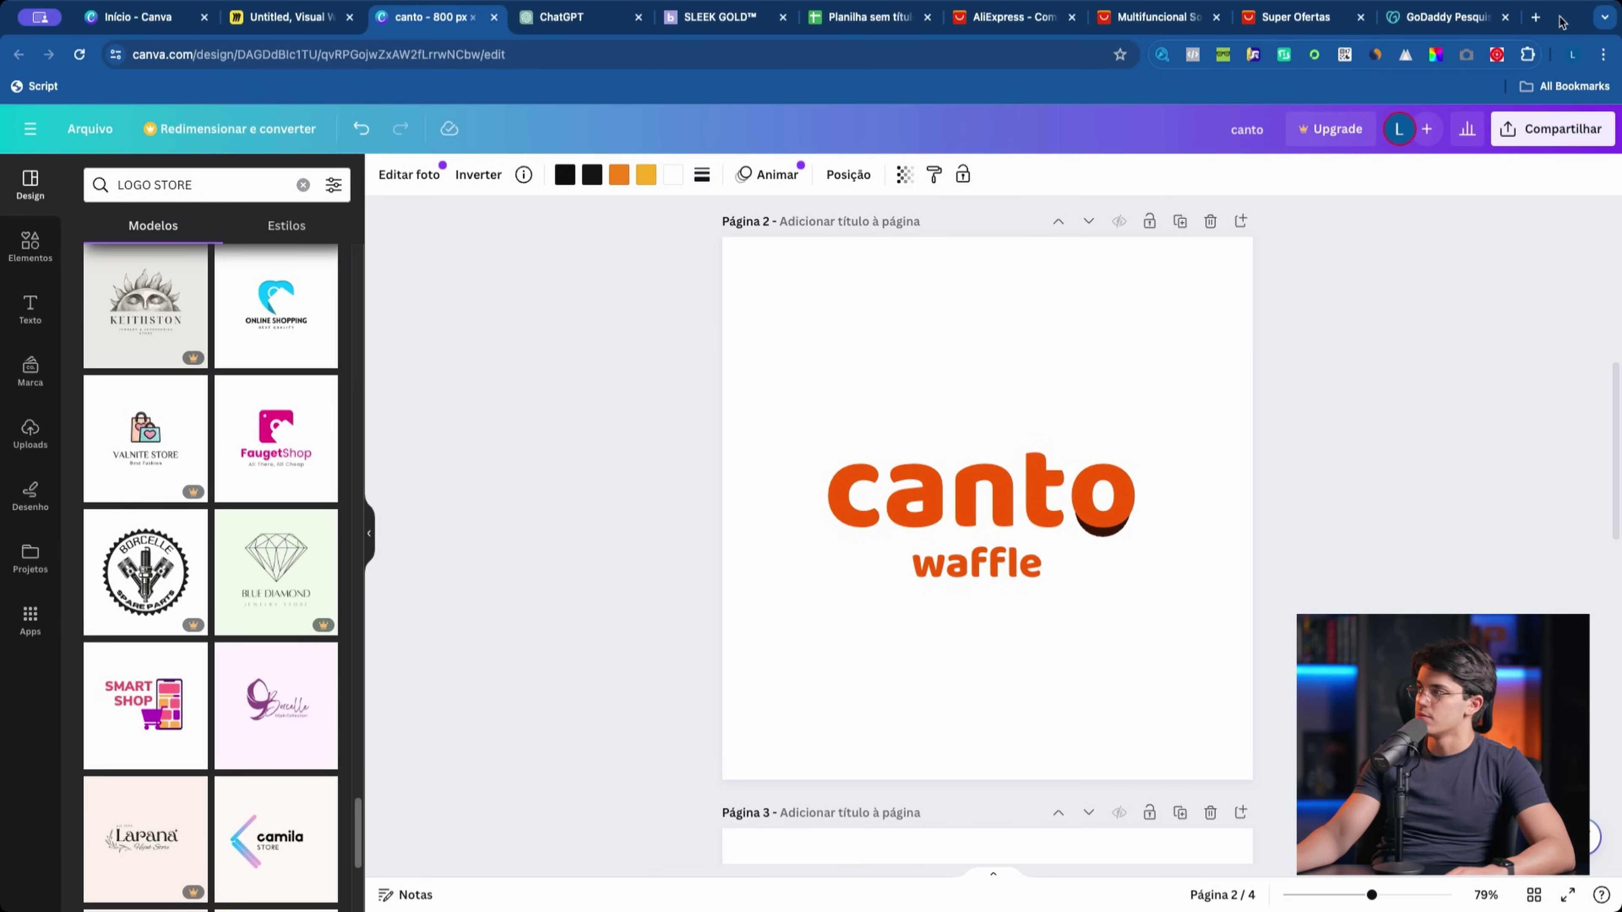
left_click(1534, 19)
Step: Search the web for americanas and open the Americanas website
type("americanas")
key("Return")
left_click(518, 436)
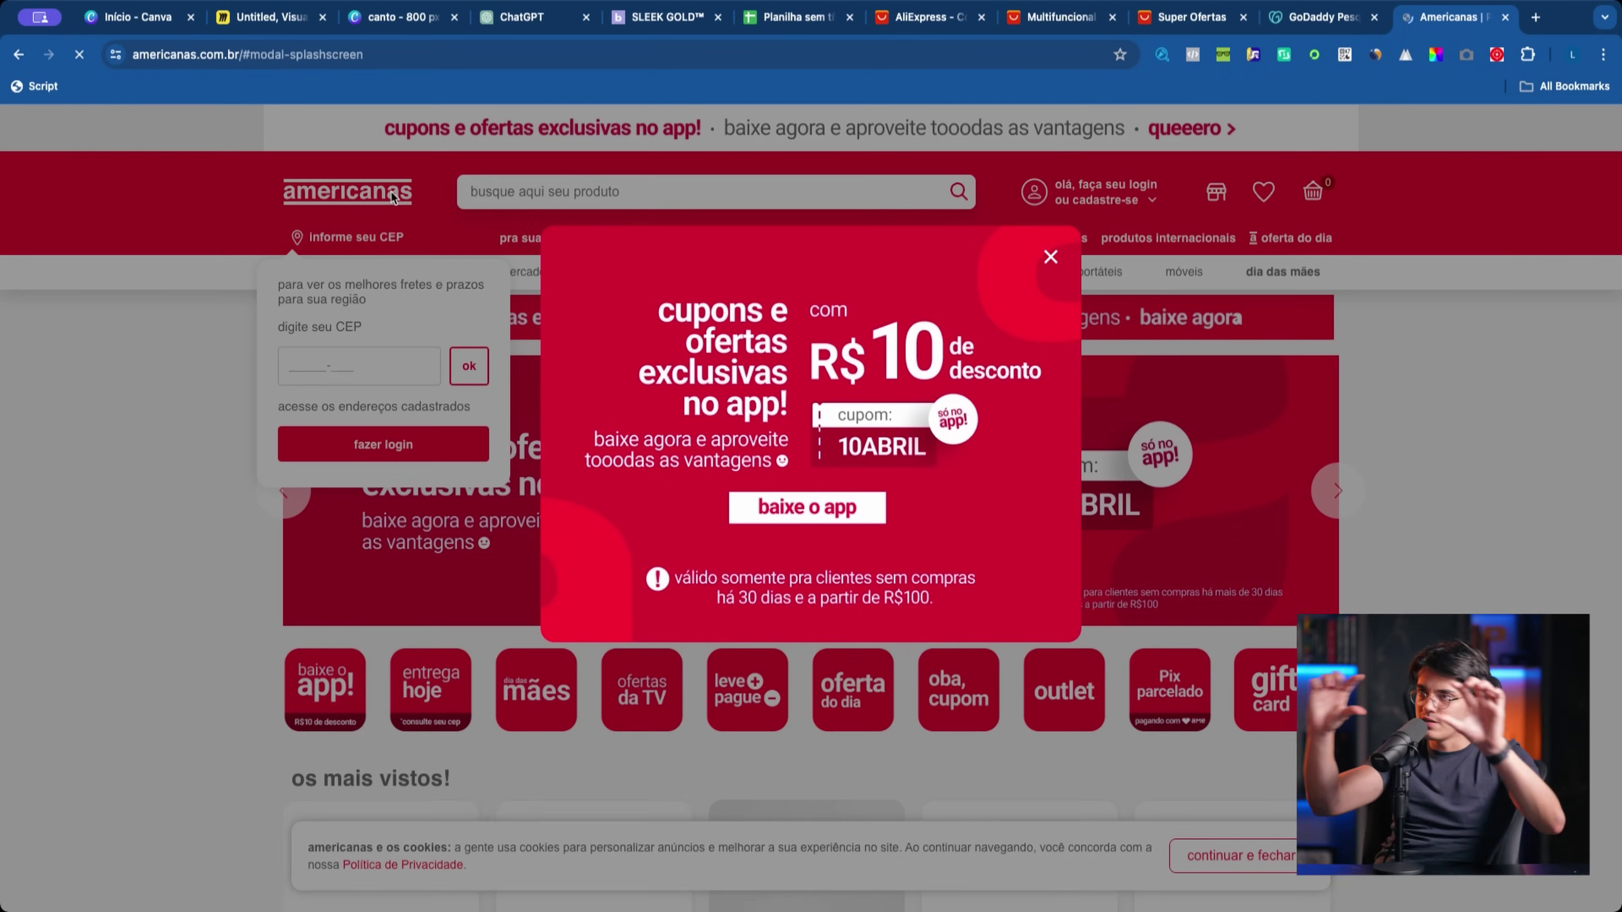
Step: In a new tab, start typing a Magazine Luiza address, then clear the address bar
left_click(1536, 17)
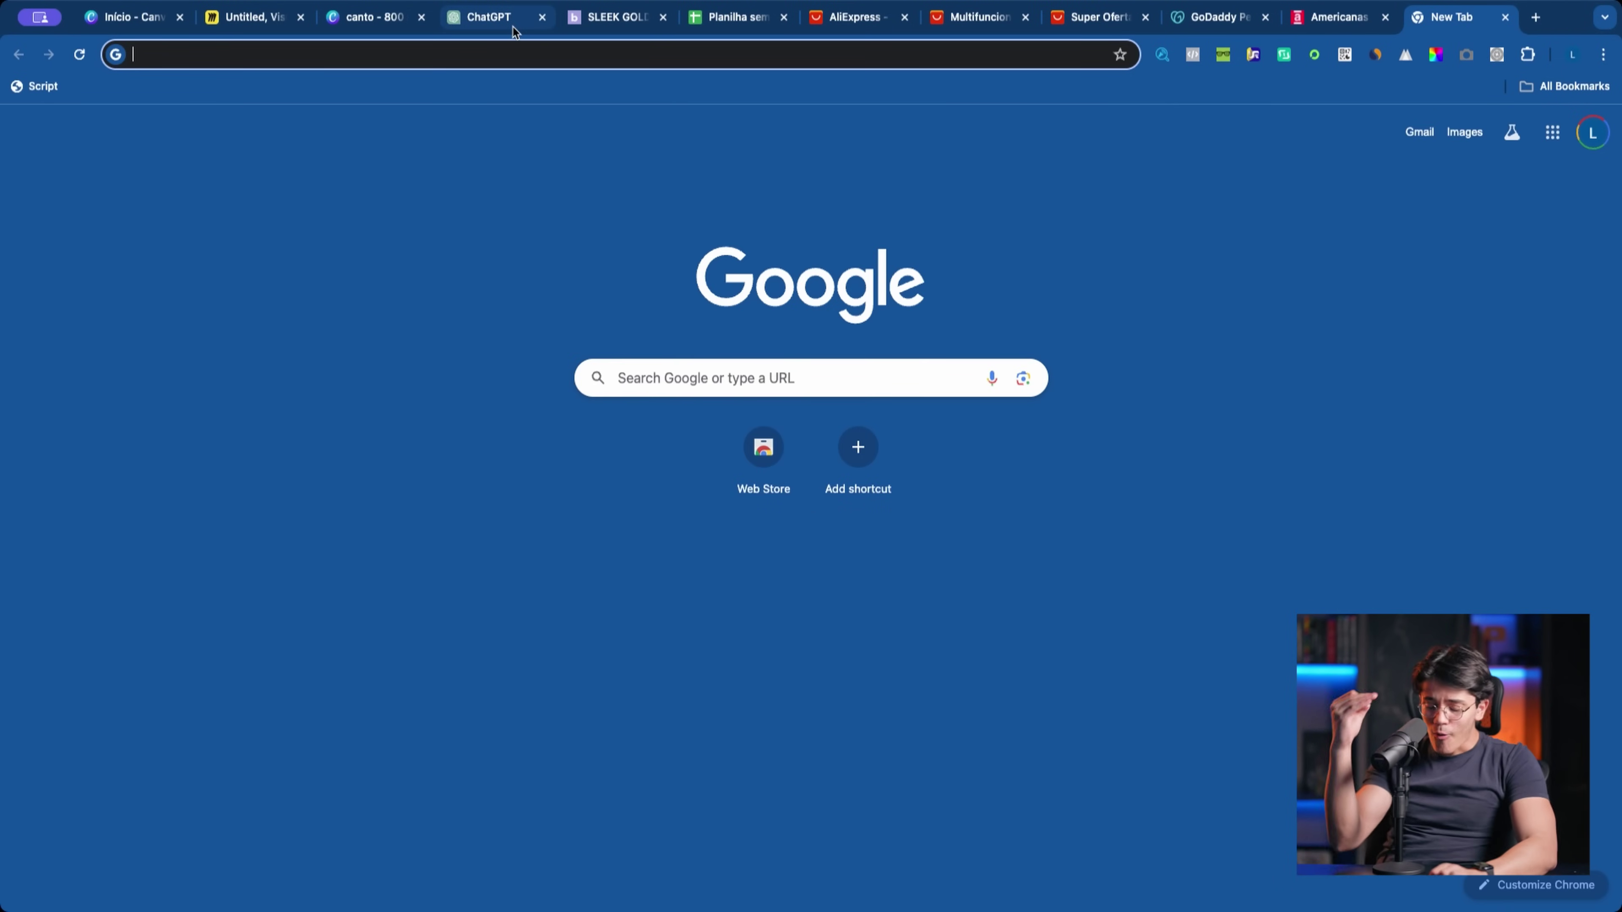
type("mag")
key("BackSpace")
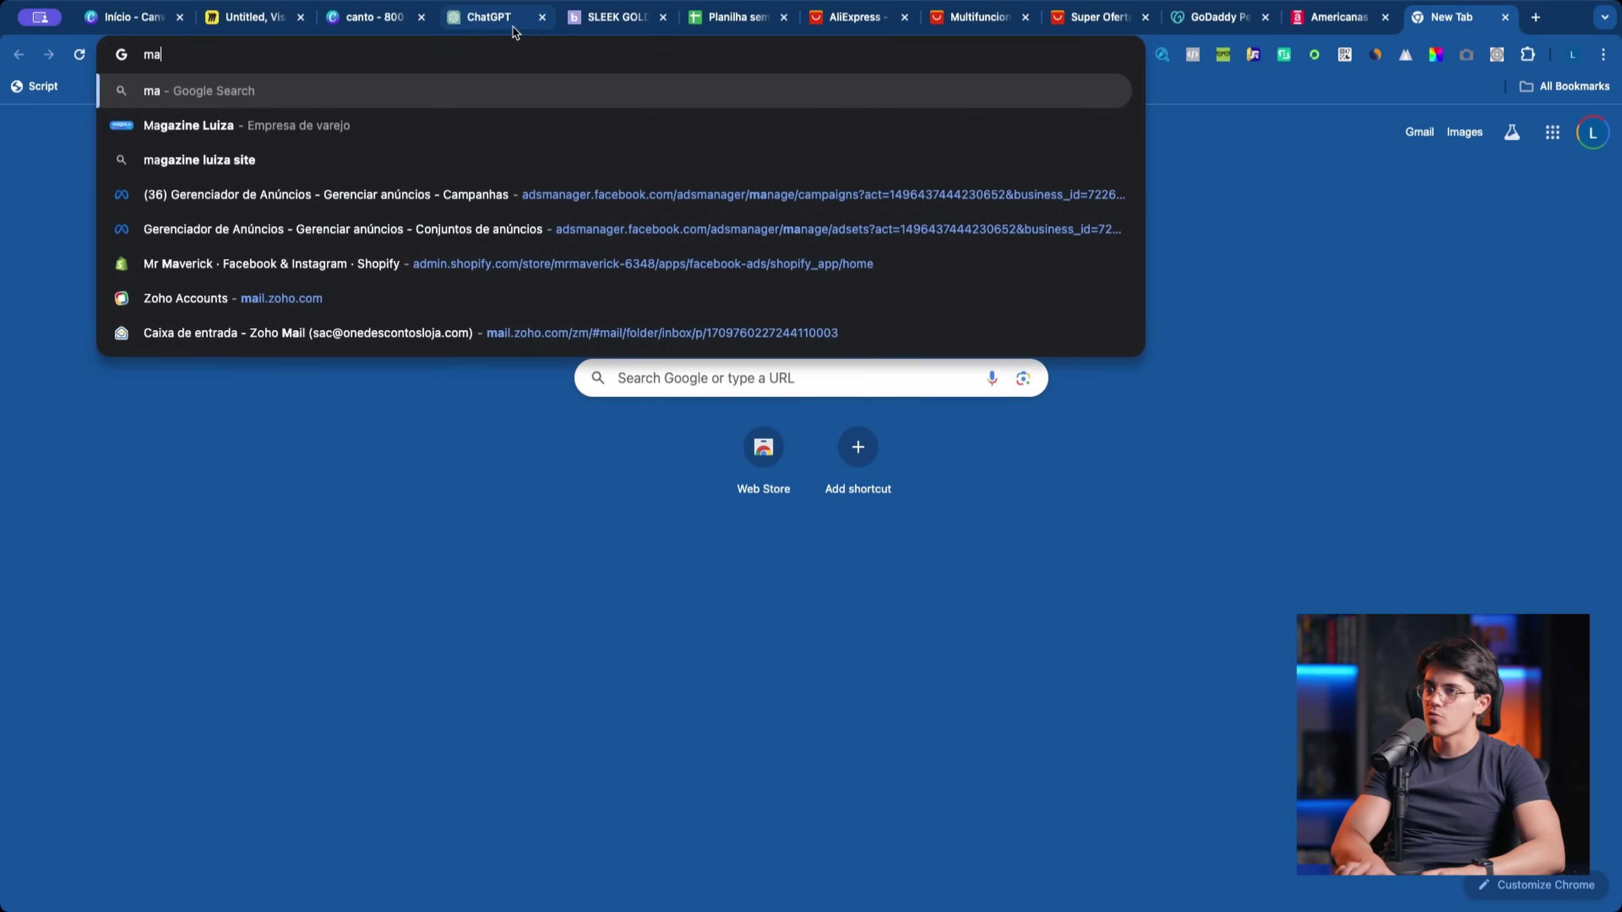
key("Down")
key("Down")
key("Up")
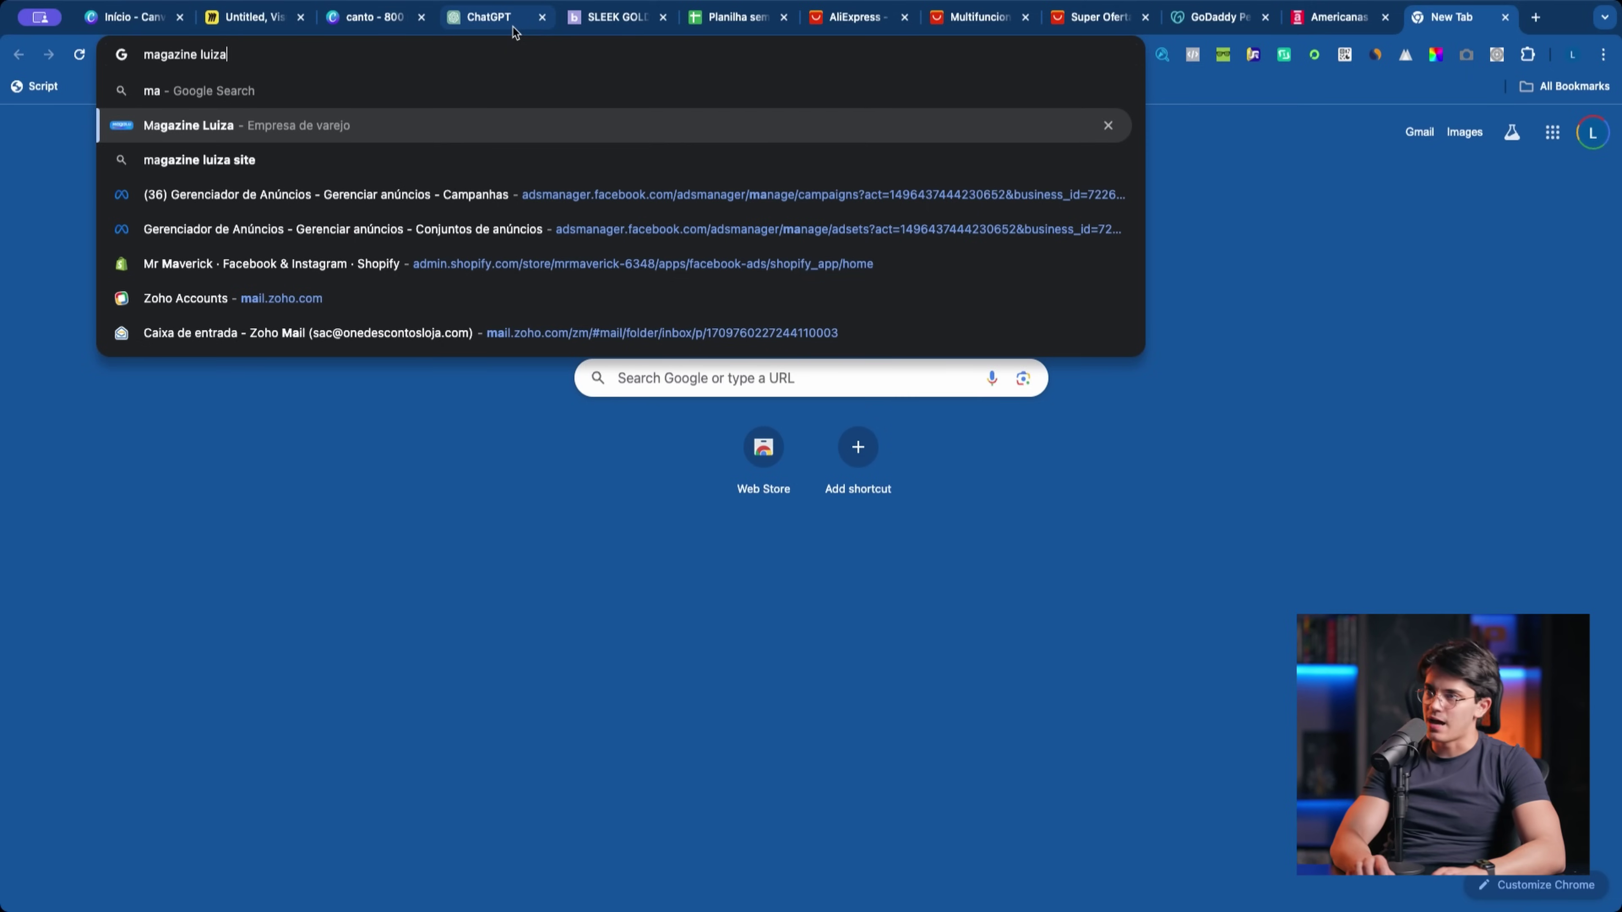
key("Escape")
key("BackSpace")
key("BackSpace")
key("BackSpace")
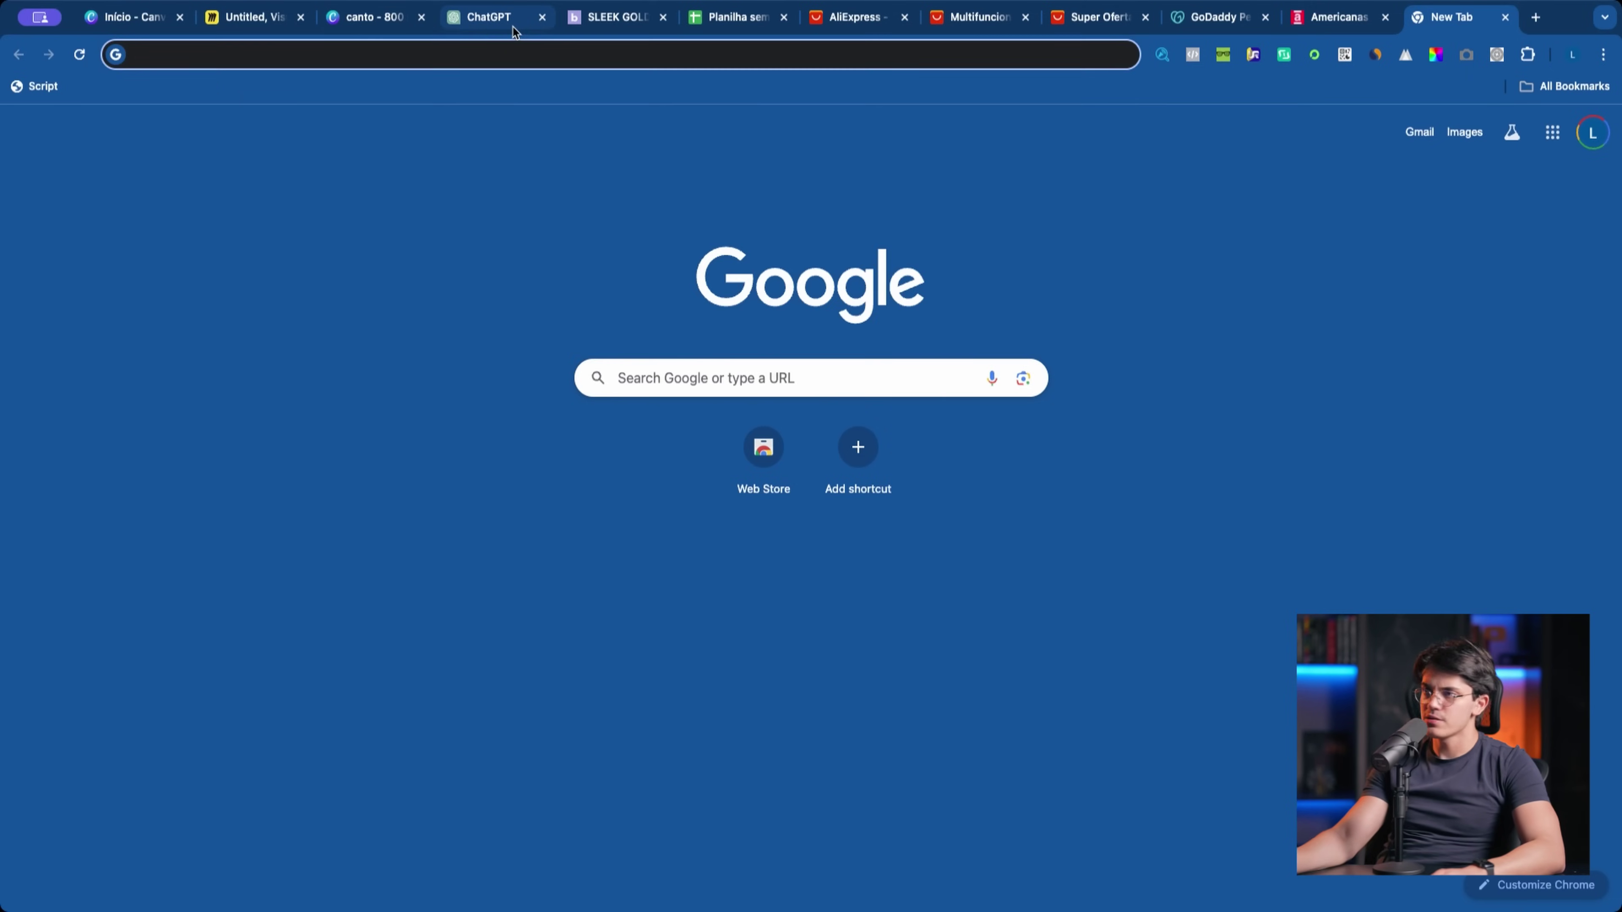
Step: Check the SLEEK GOLD product page, then return to the canto design and select its logo elements
left_click(408, 15)
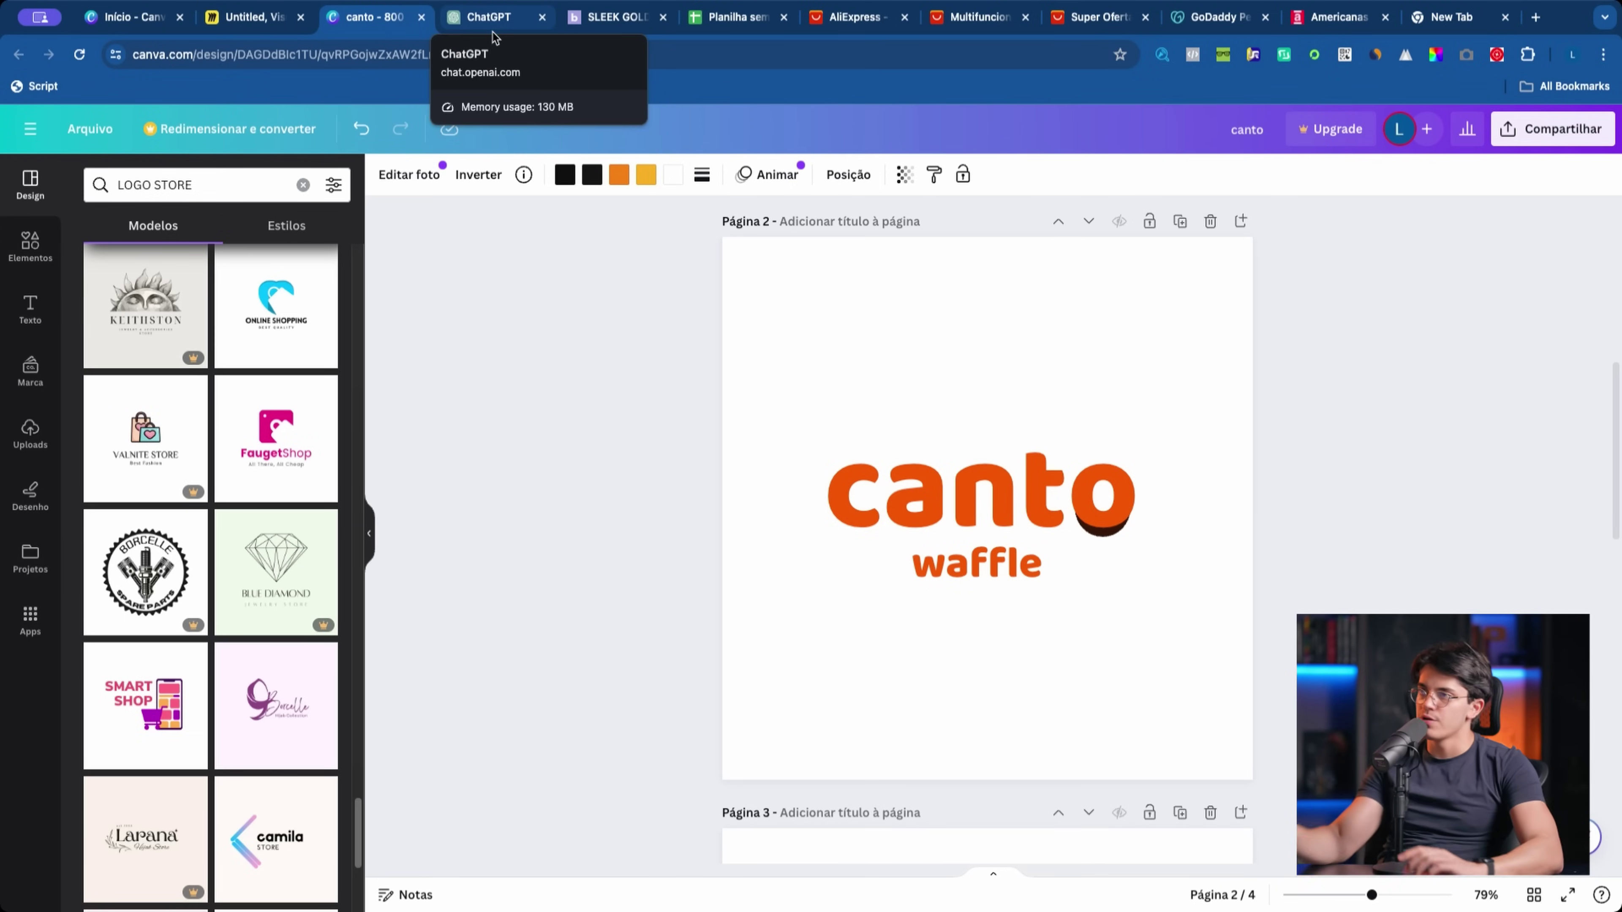
left_click(632, 17)
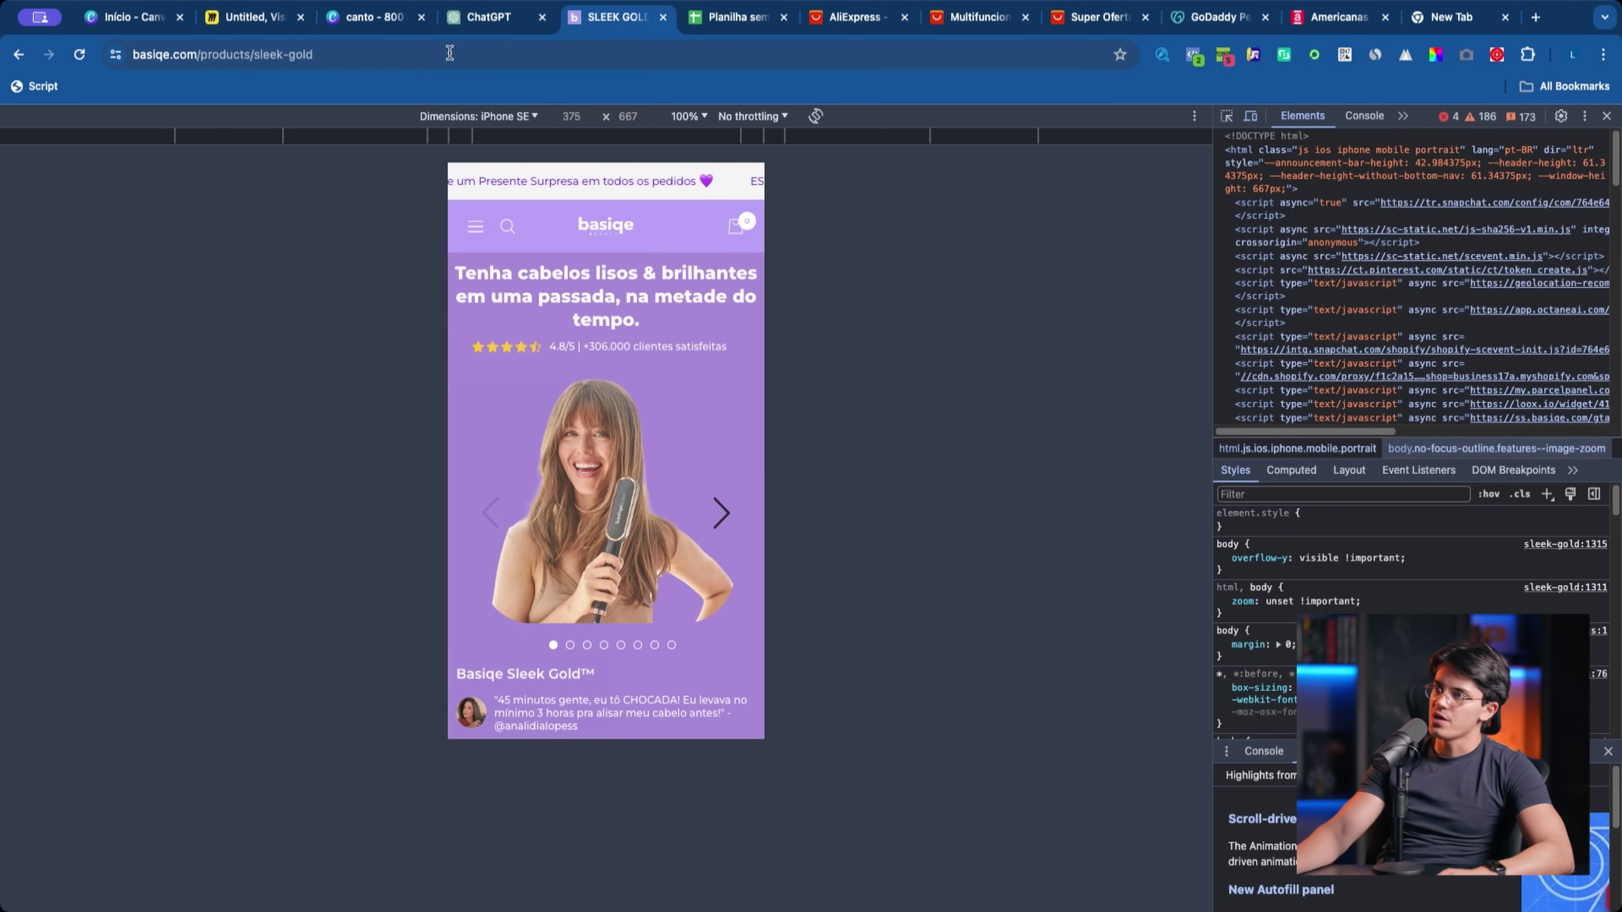
left_click(372, 17)
left_click_drag(654, 347, 740, 482)
left_click(632, 367)
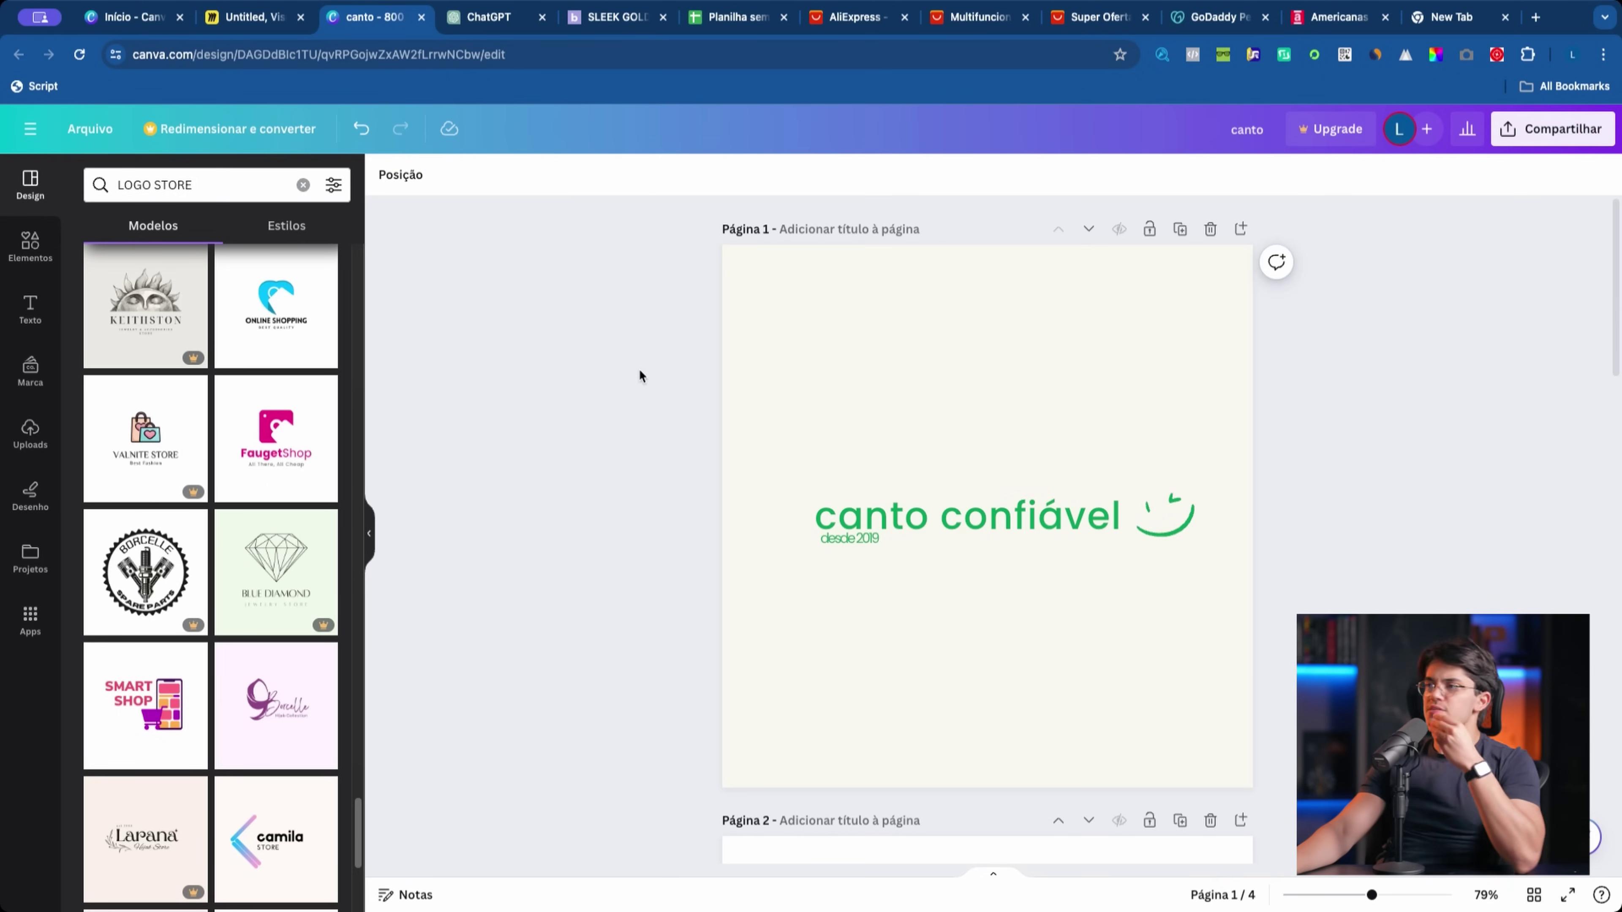
left_click(939, 500)
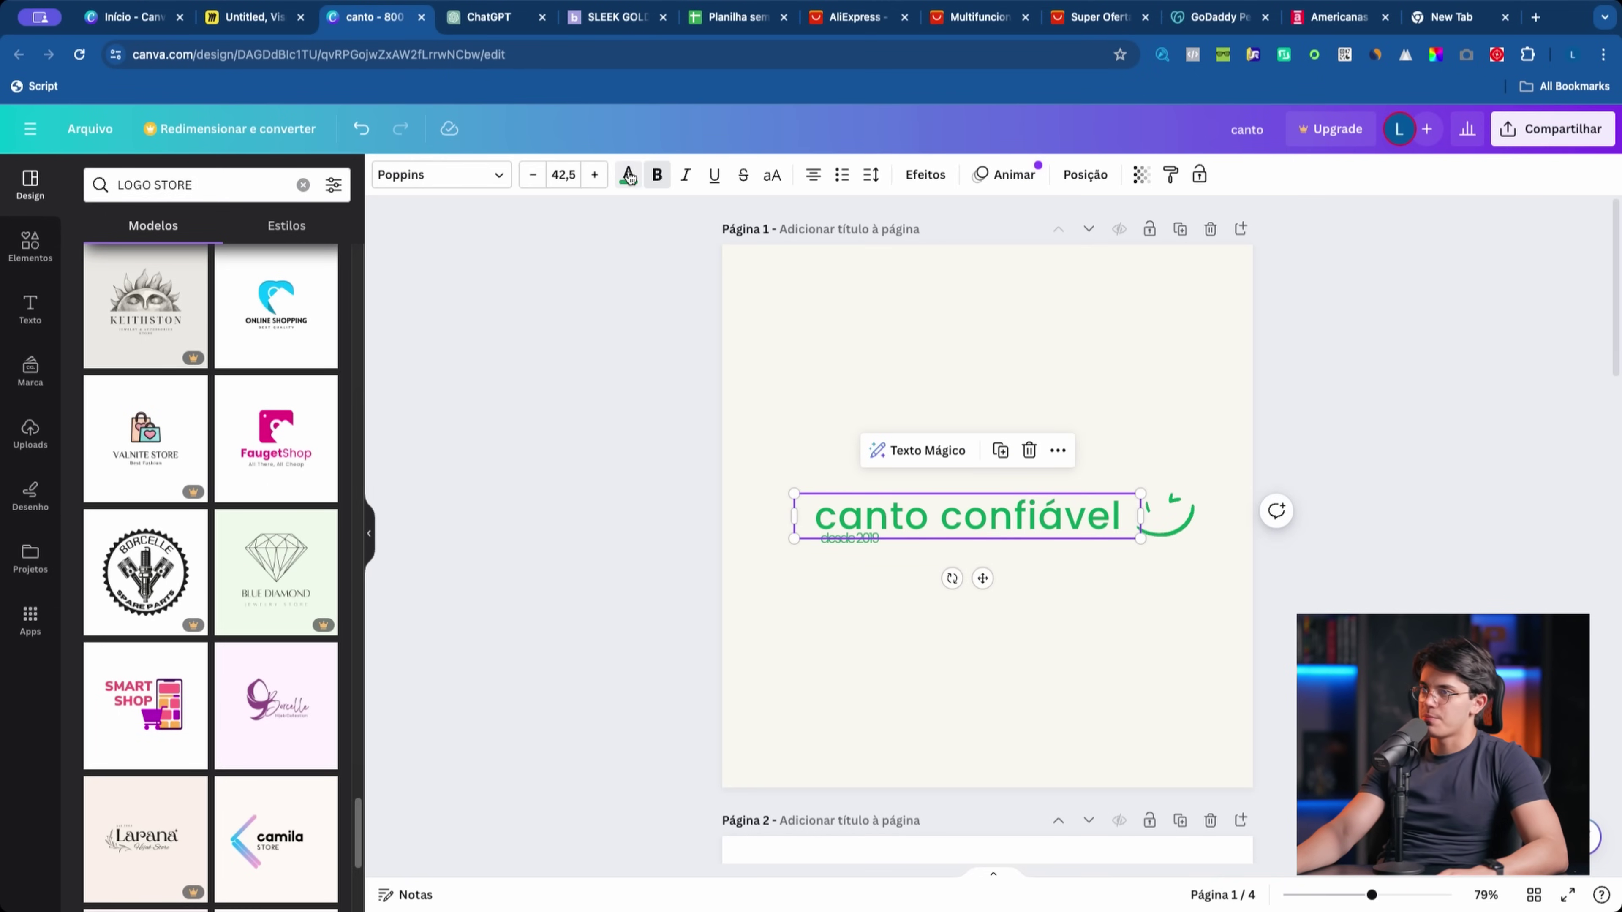
left_click(628, 175)
left_click(184, 327)
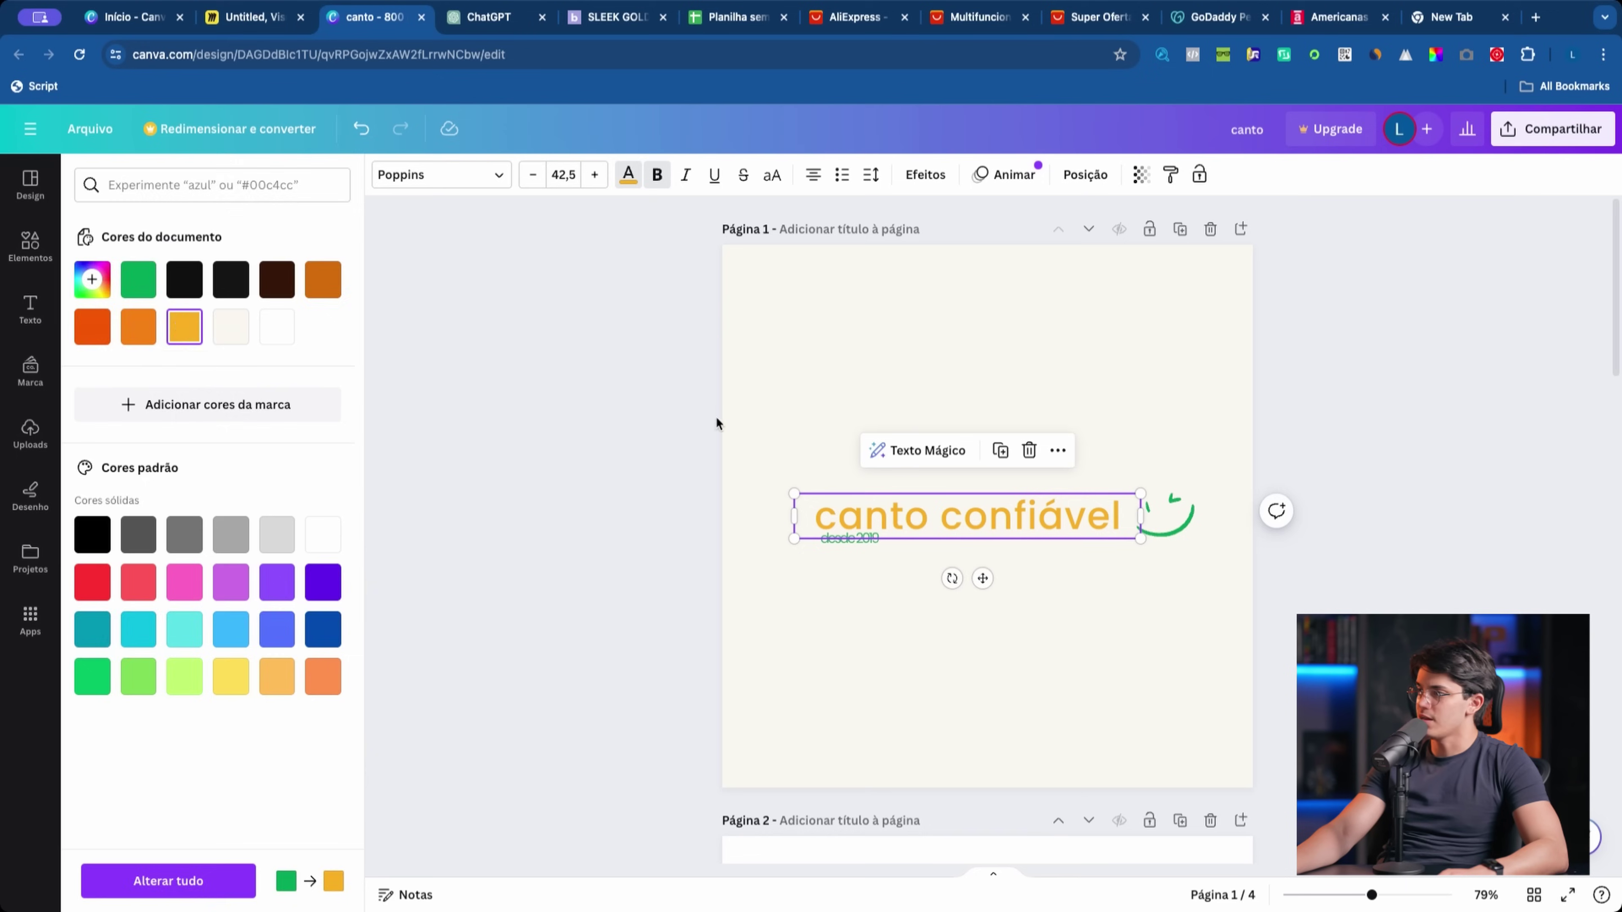
left_click(1165, 516)
left_click(566, 182)
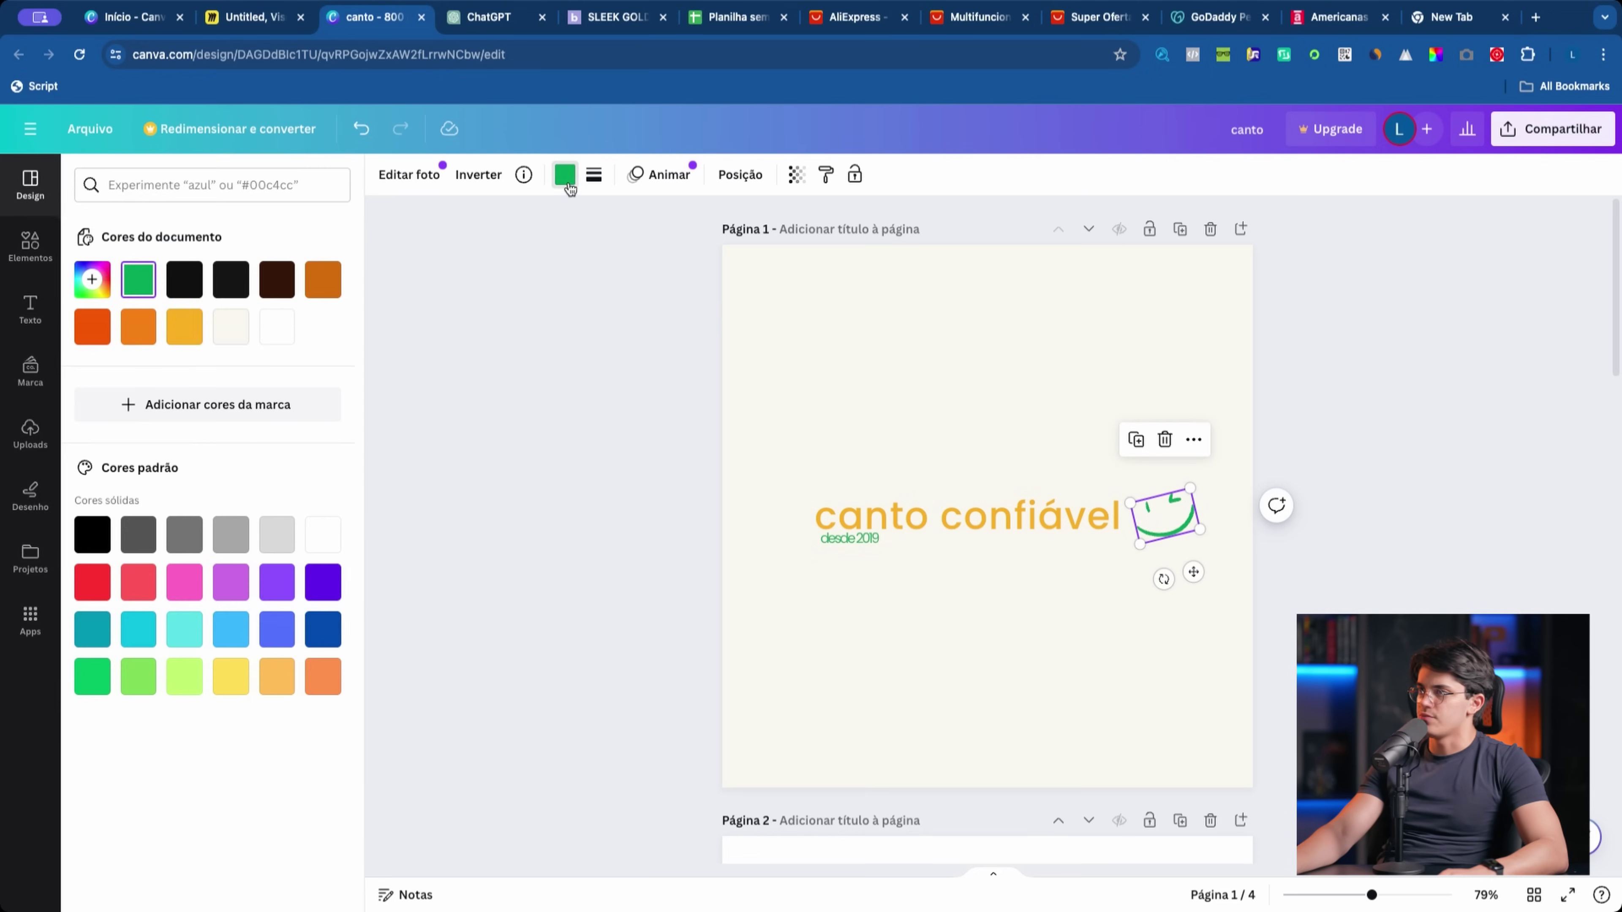
left_click(184, 327)
left_click(815, 543)
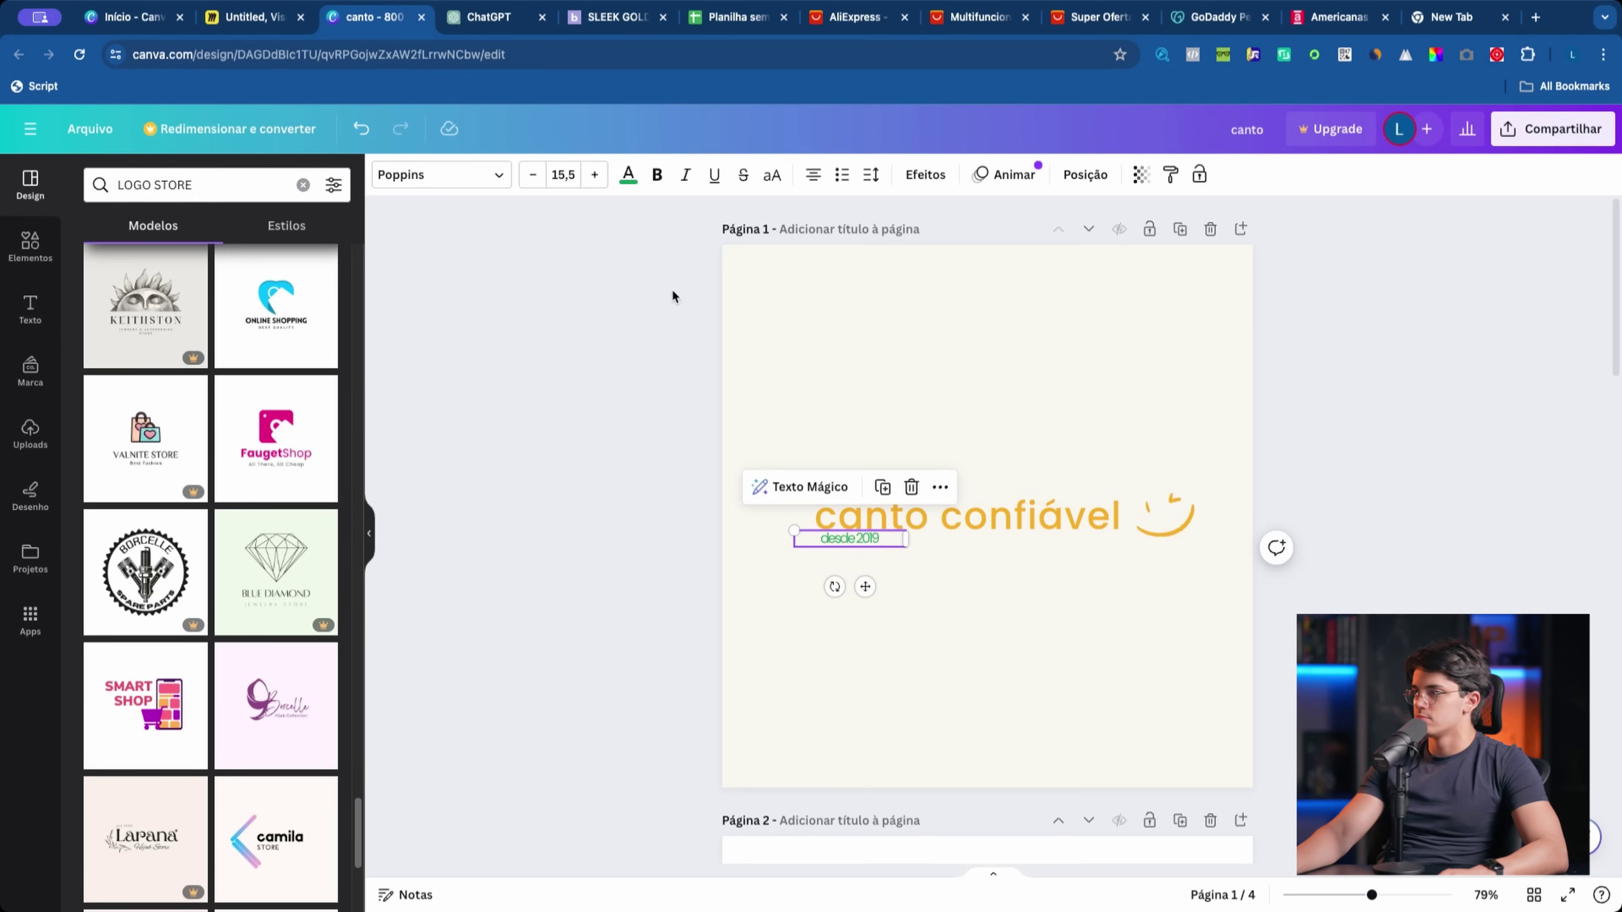
left_click(1159, 517)
left_click(564, 175)
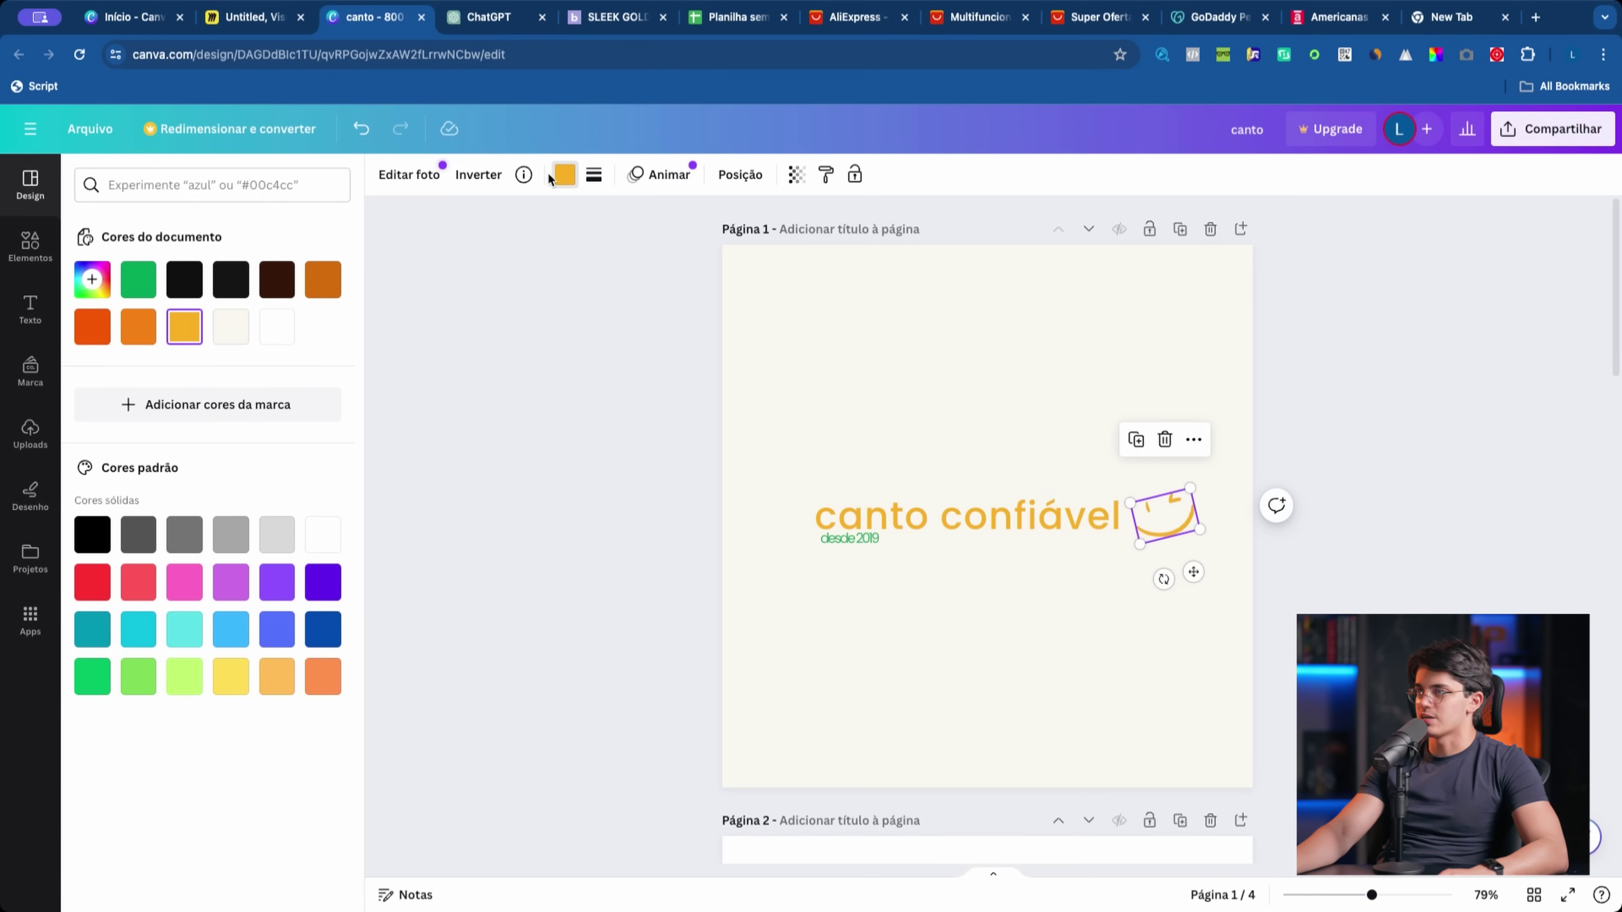
left_click(277, 279)
left_click(855, 571)
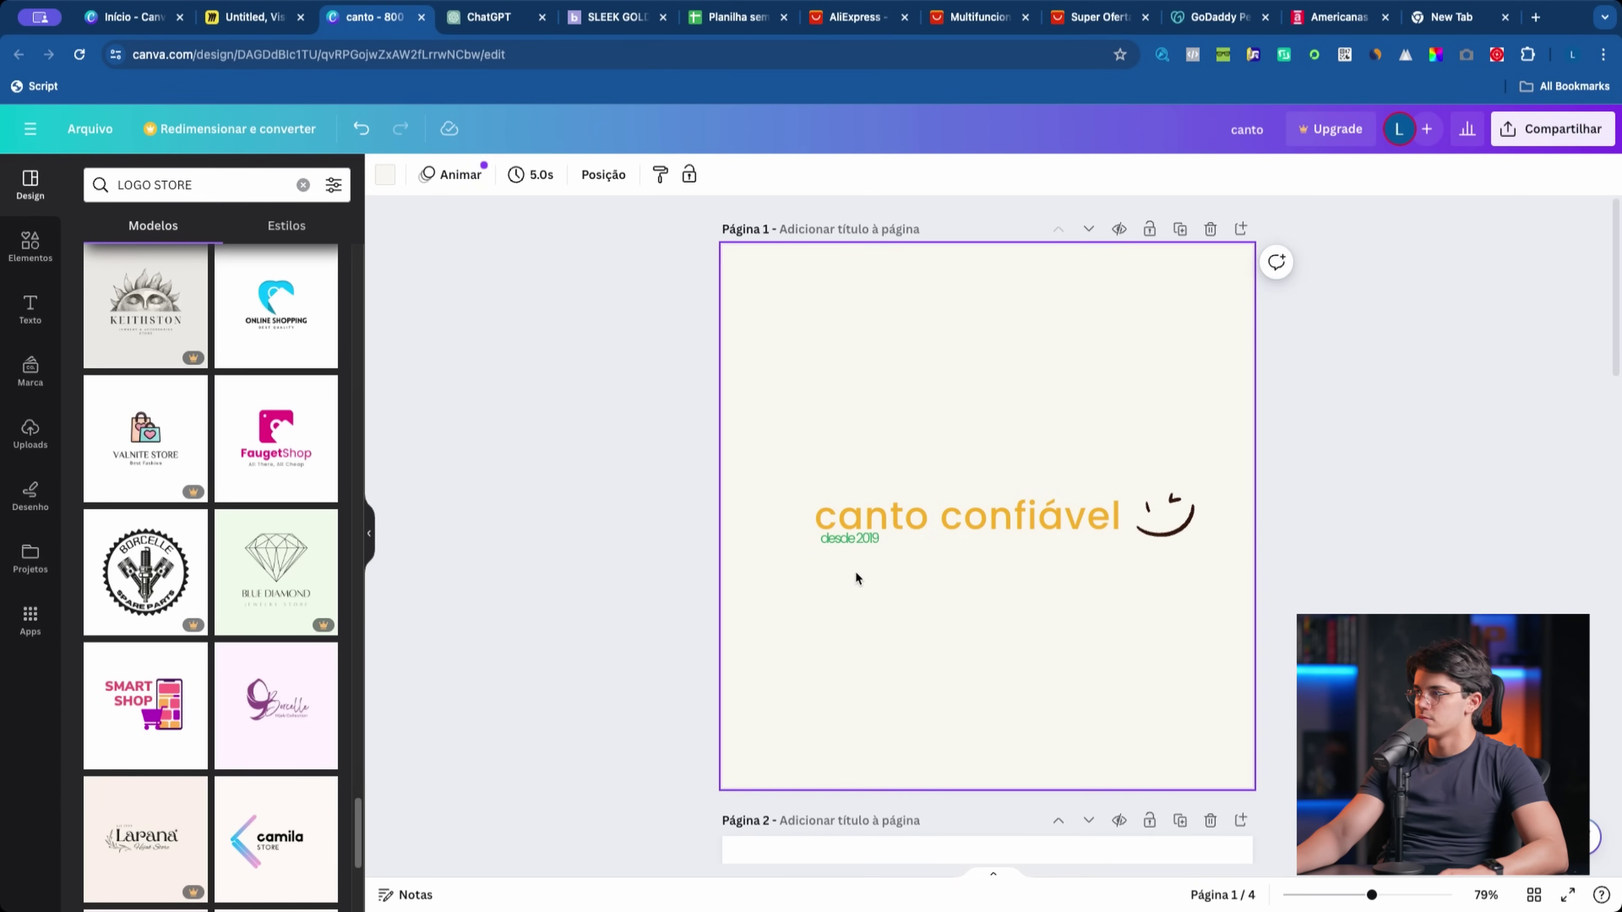
left_click(848, 542)
left_click(628, 175)
left_click(281, 279)
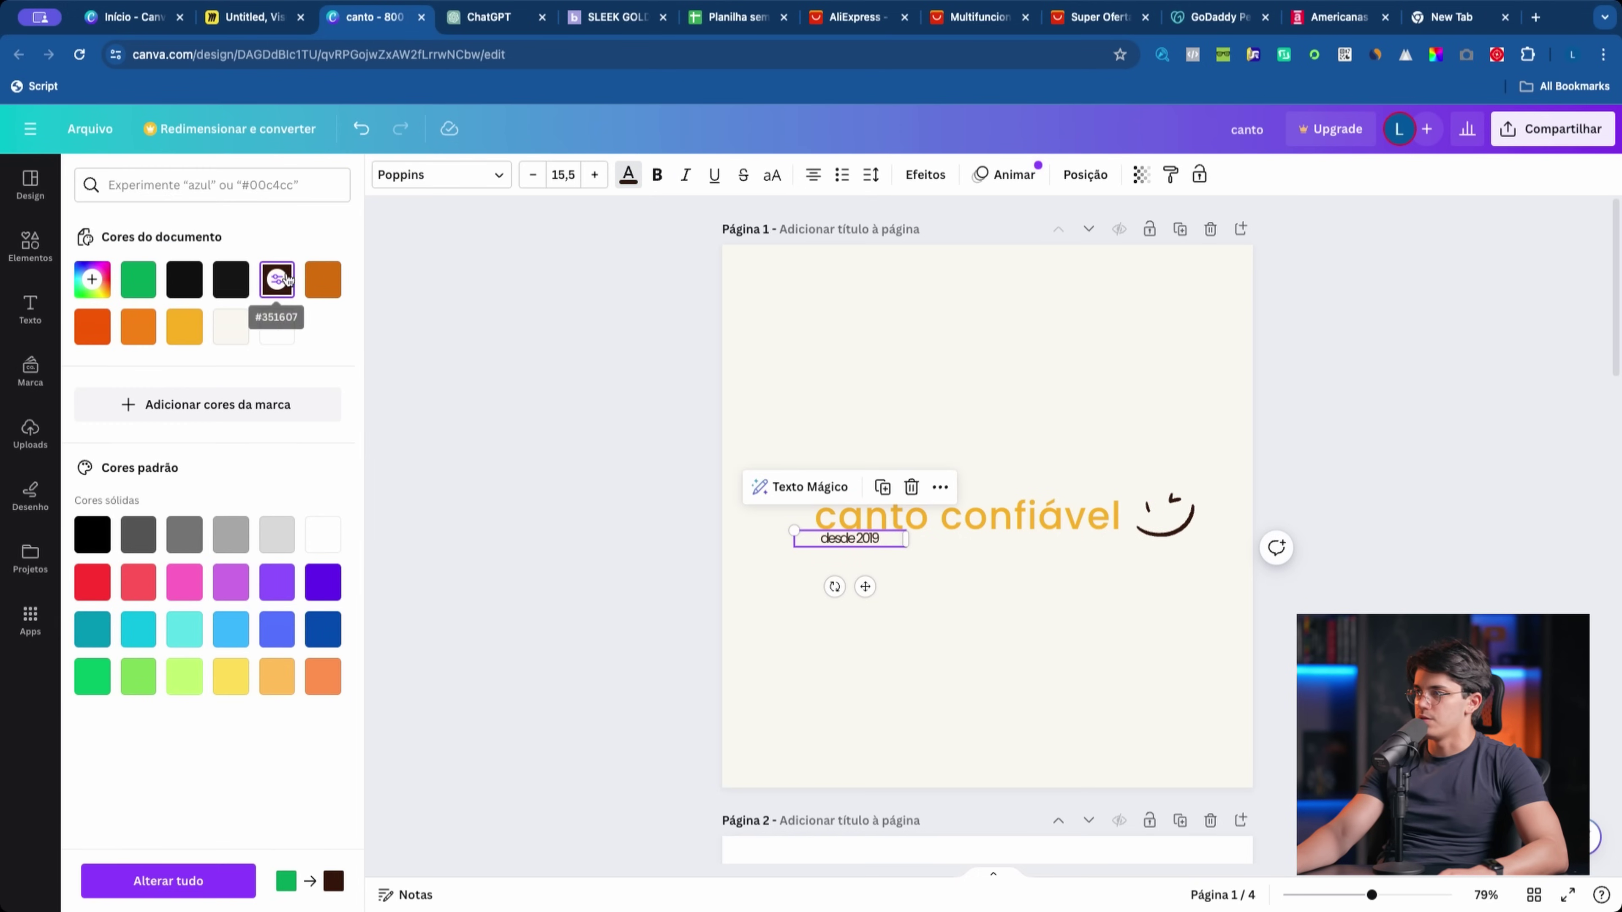
left_click(182, 325)
left_click(587, 325)
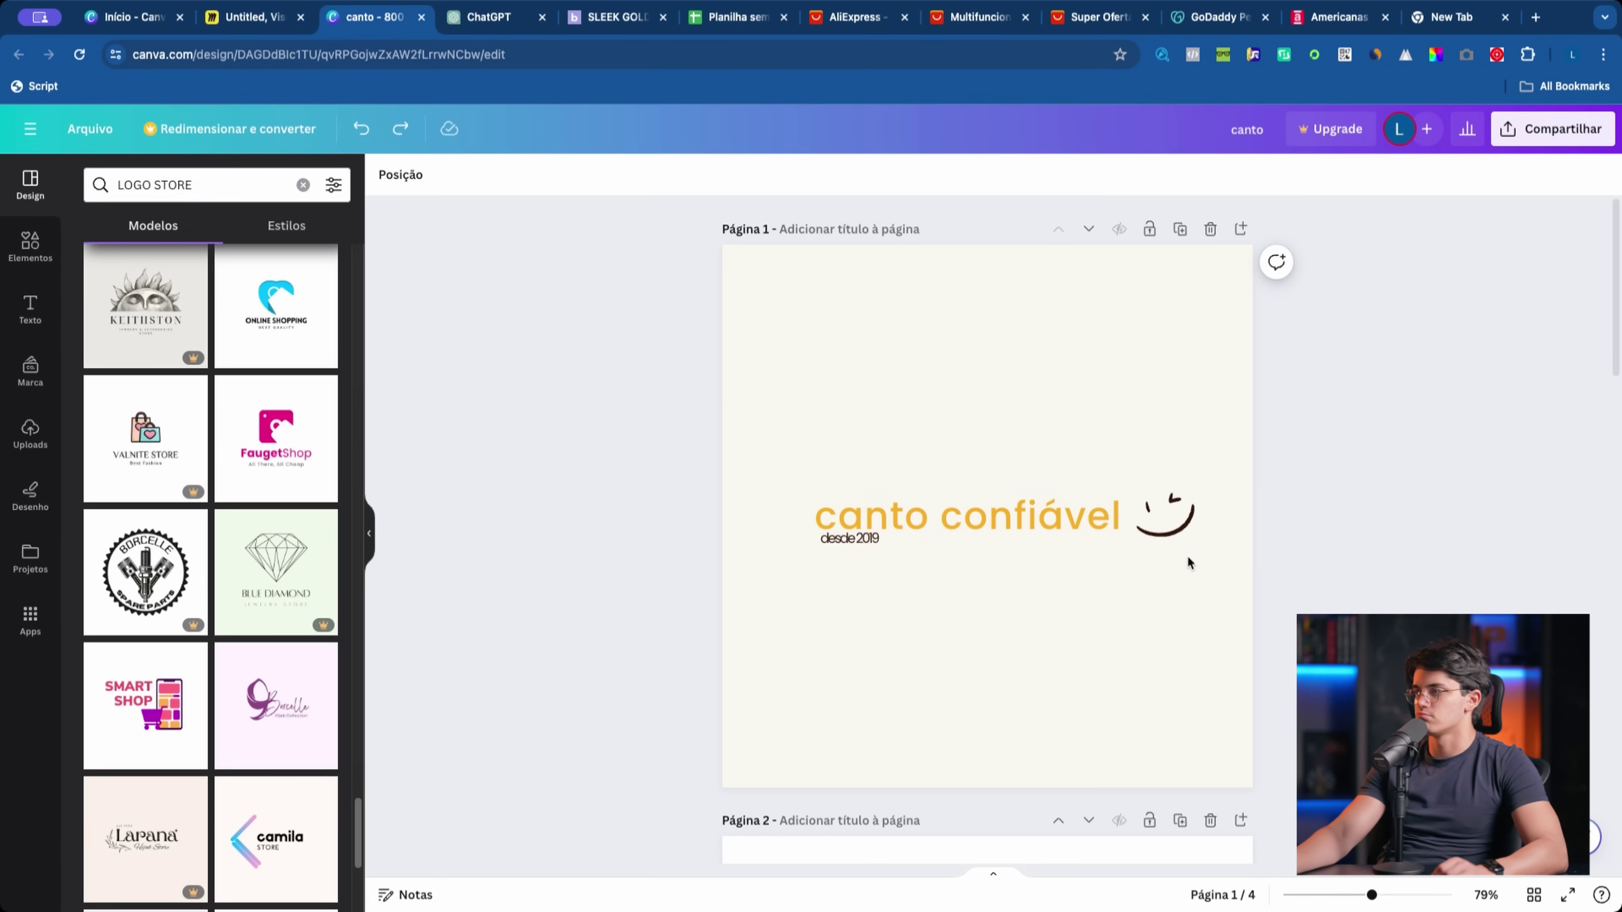
left_click(1142, 653)
key("ctrl+z")
key("ctrl+z")
key("ctrl+z")
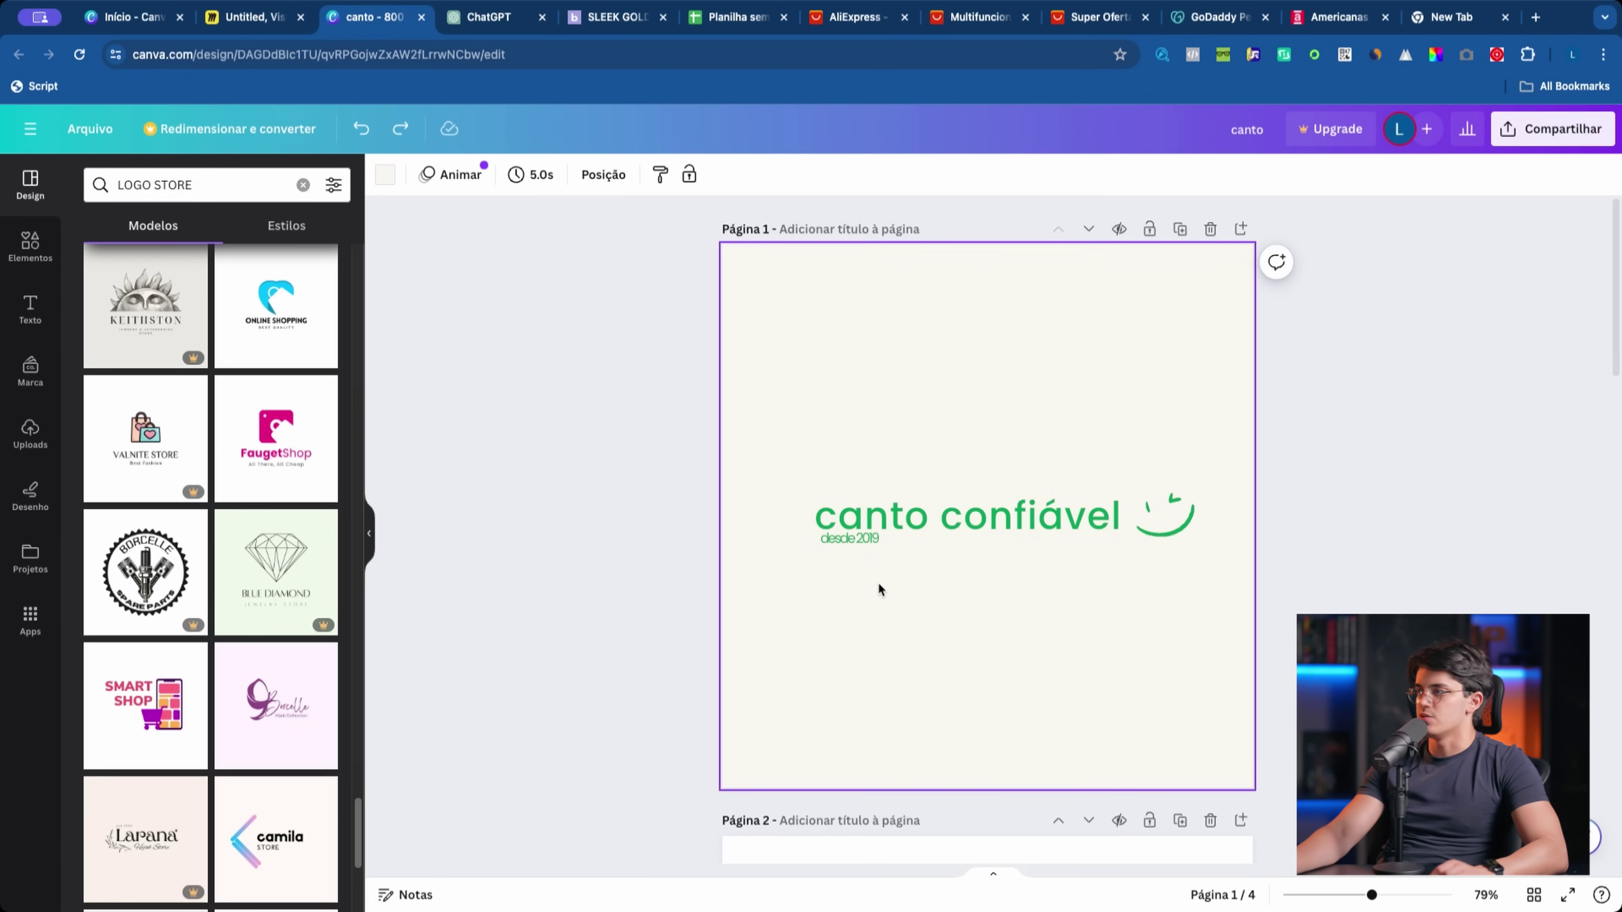
left_click_drag(612, 339, 1255, 753)
left_click(875, 409)
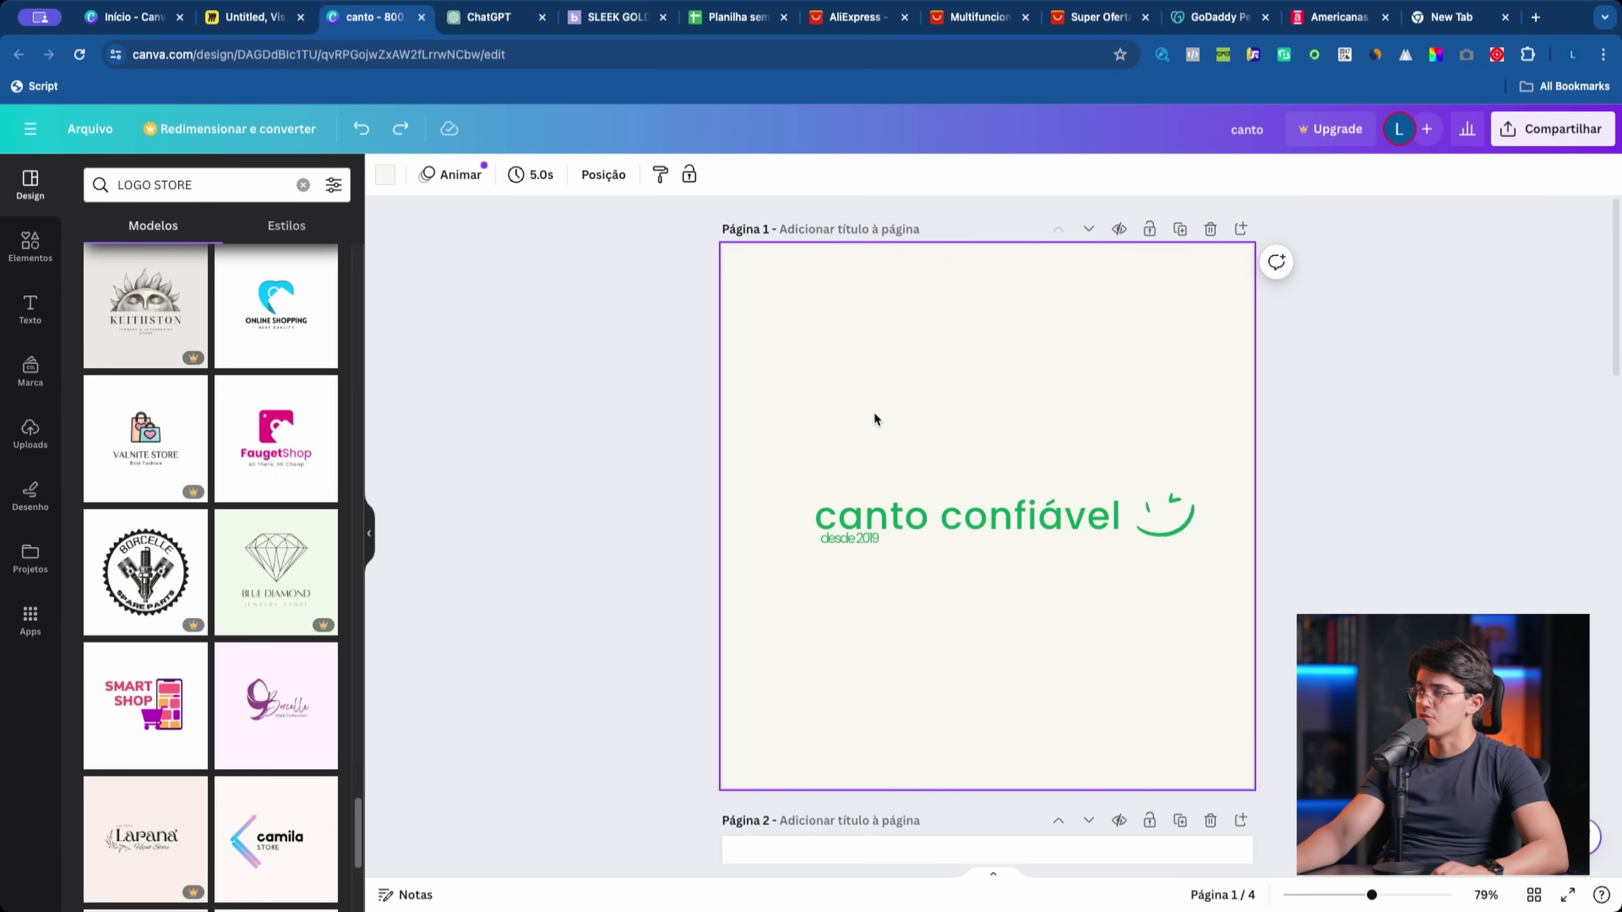
left_click(386, 175)
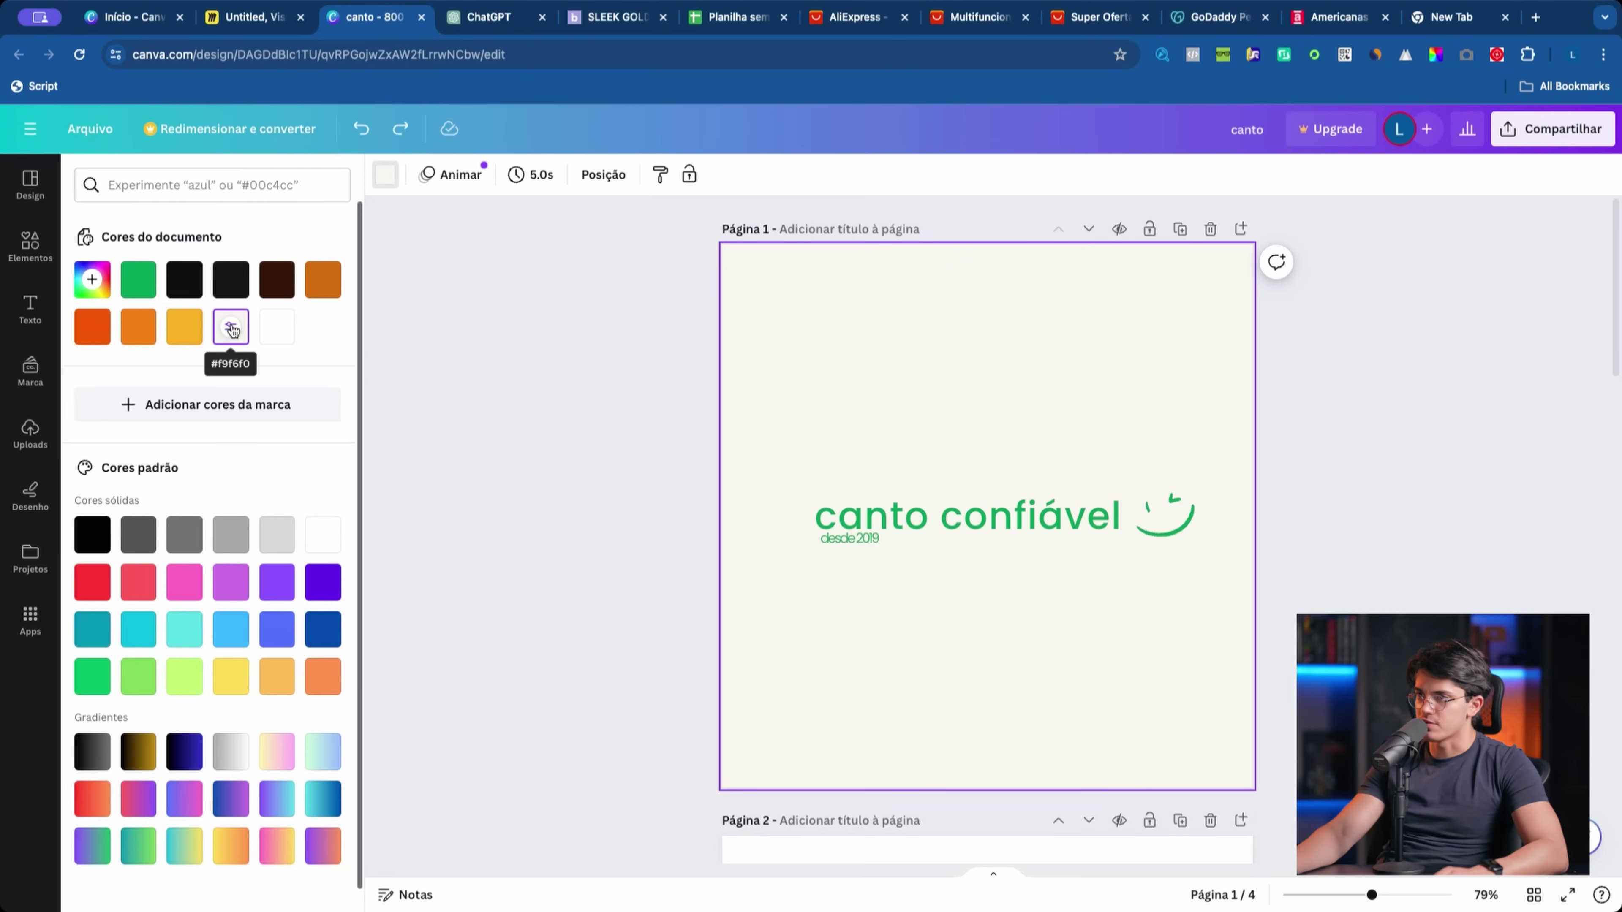
left_click(695, 350)
left_click(1333, 359)
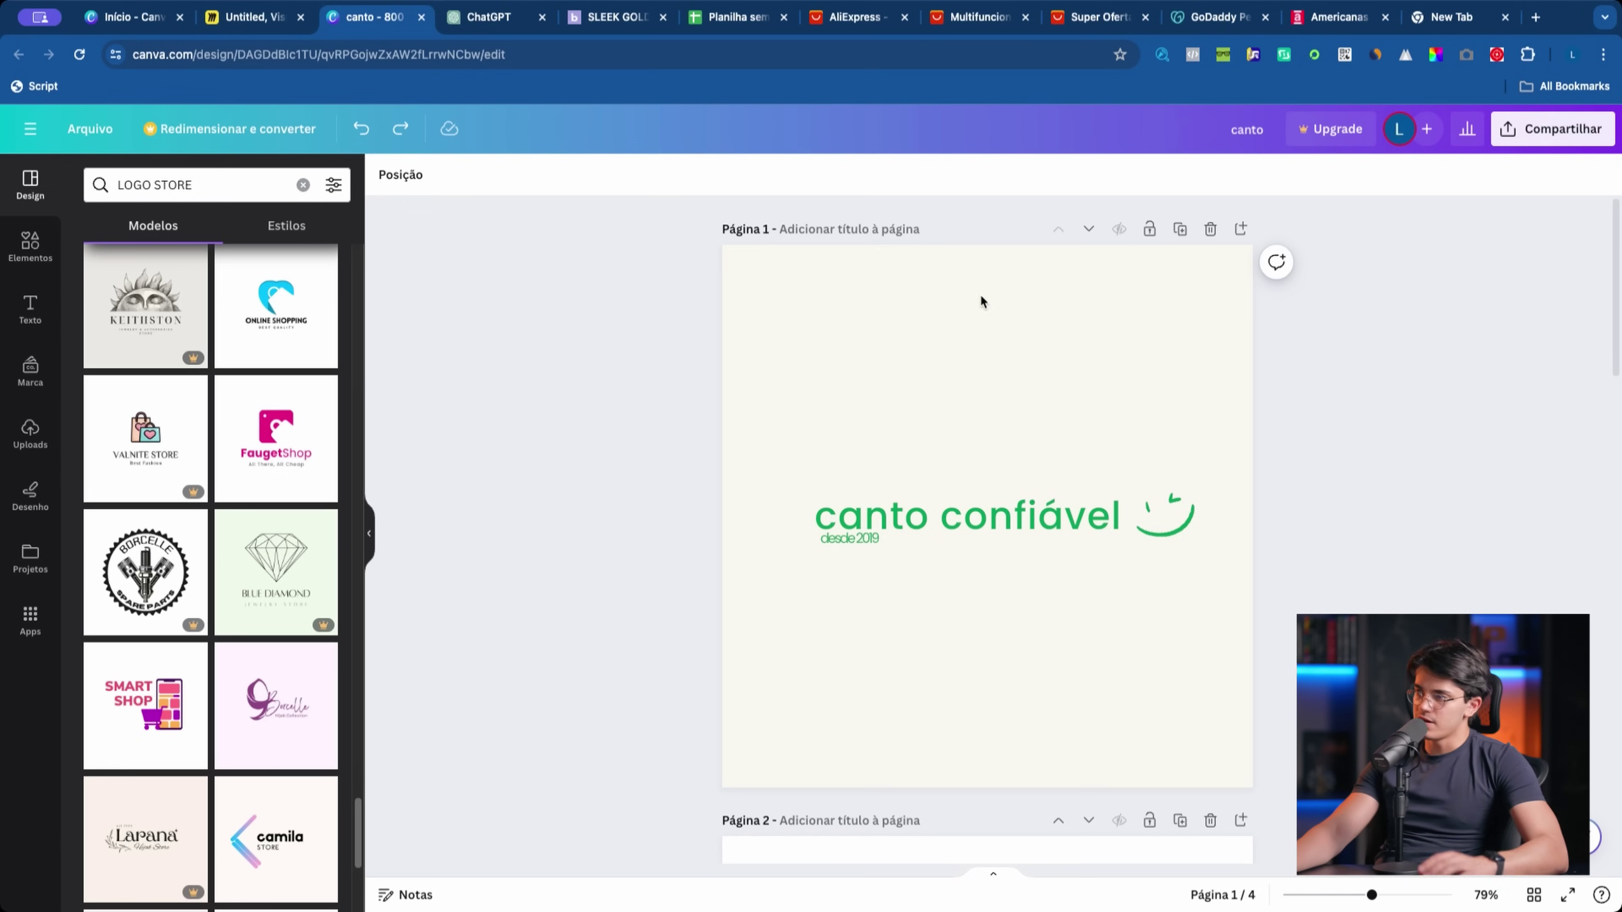
scroll(1072, 684, "down", 3)
Step: Browse the text styles and logo templates, then add a new heading to page 2
left_click(32, 306)
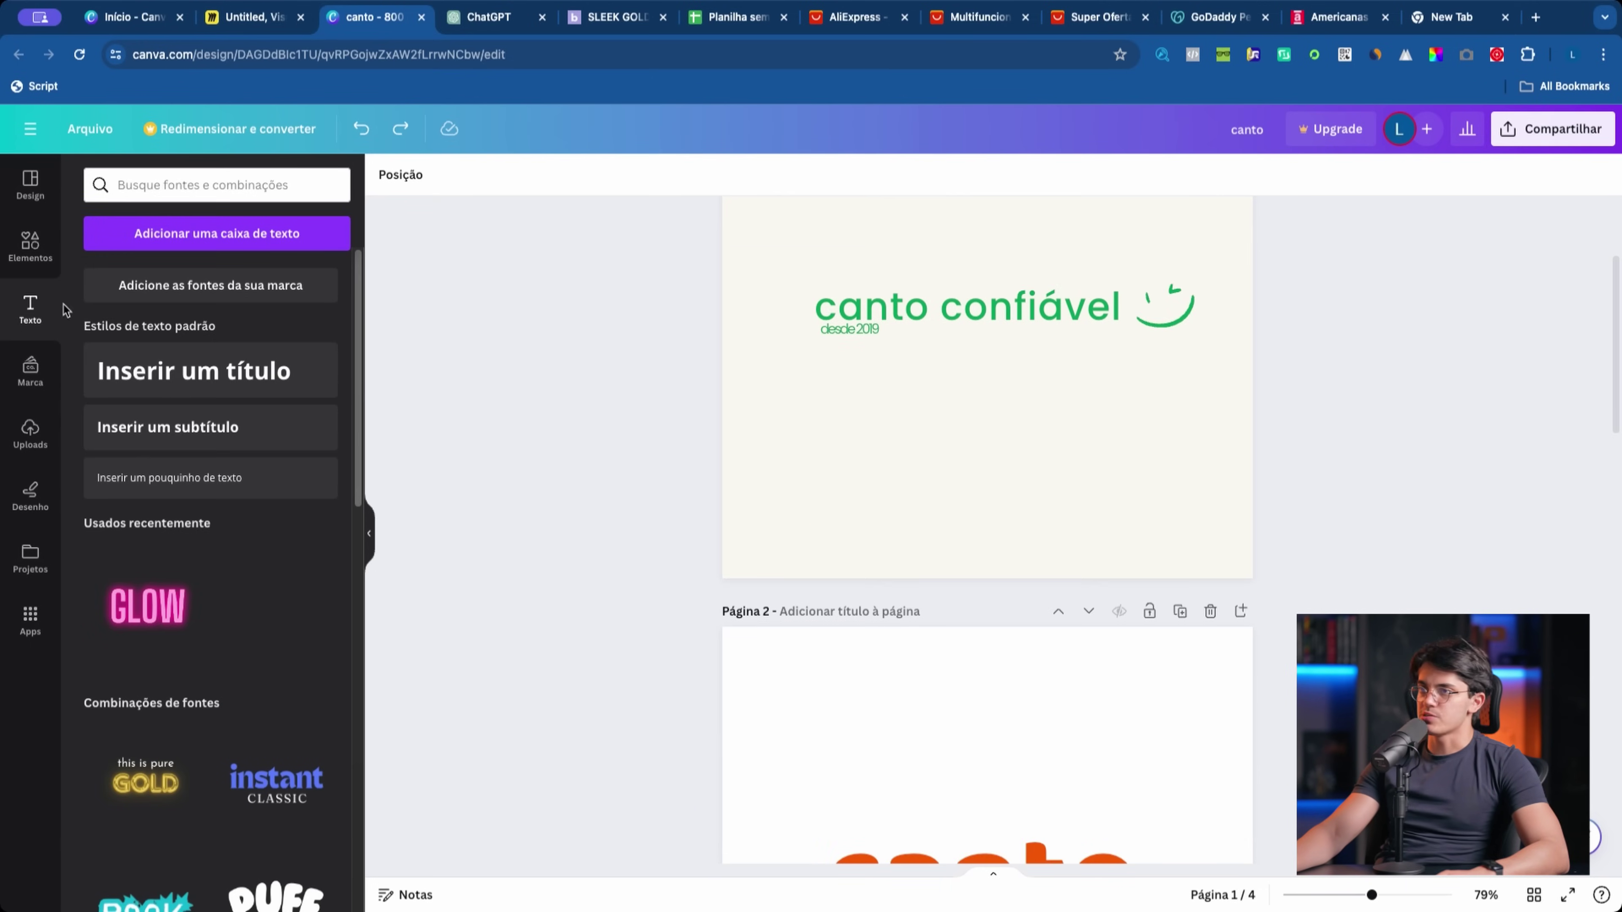
scroll(830, 473, "down", 10)
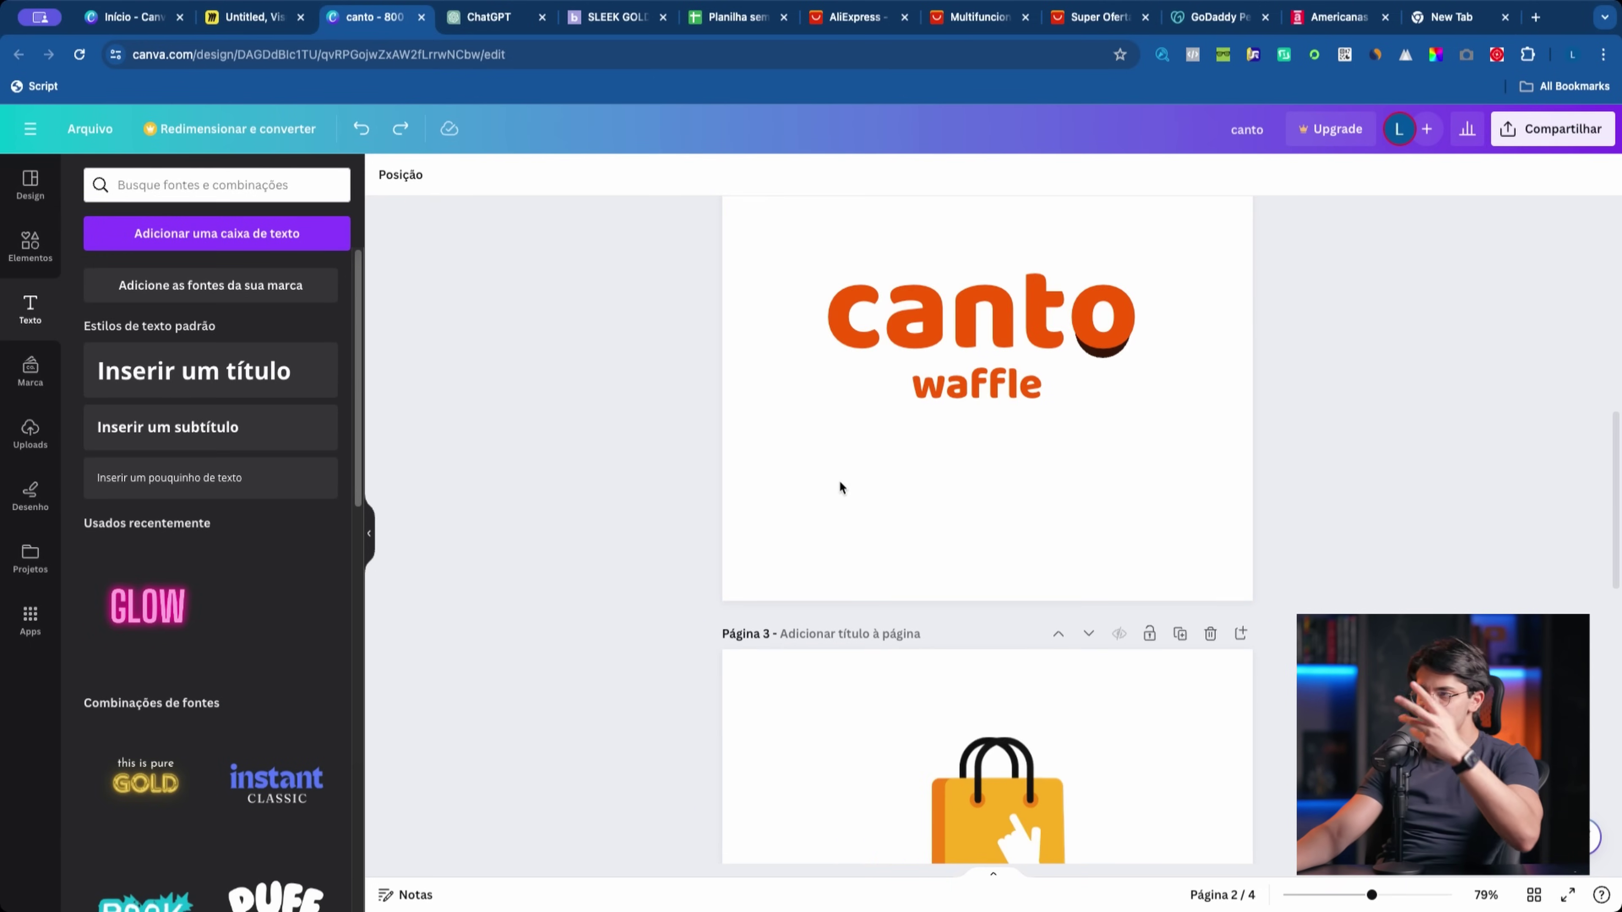
left_click(33, 180)
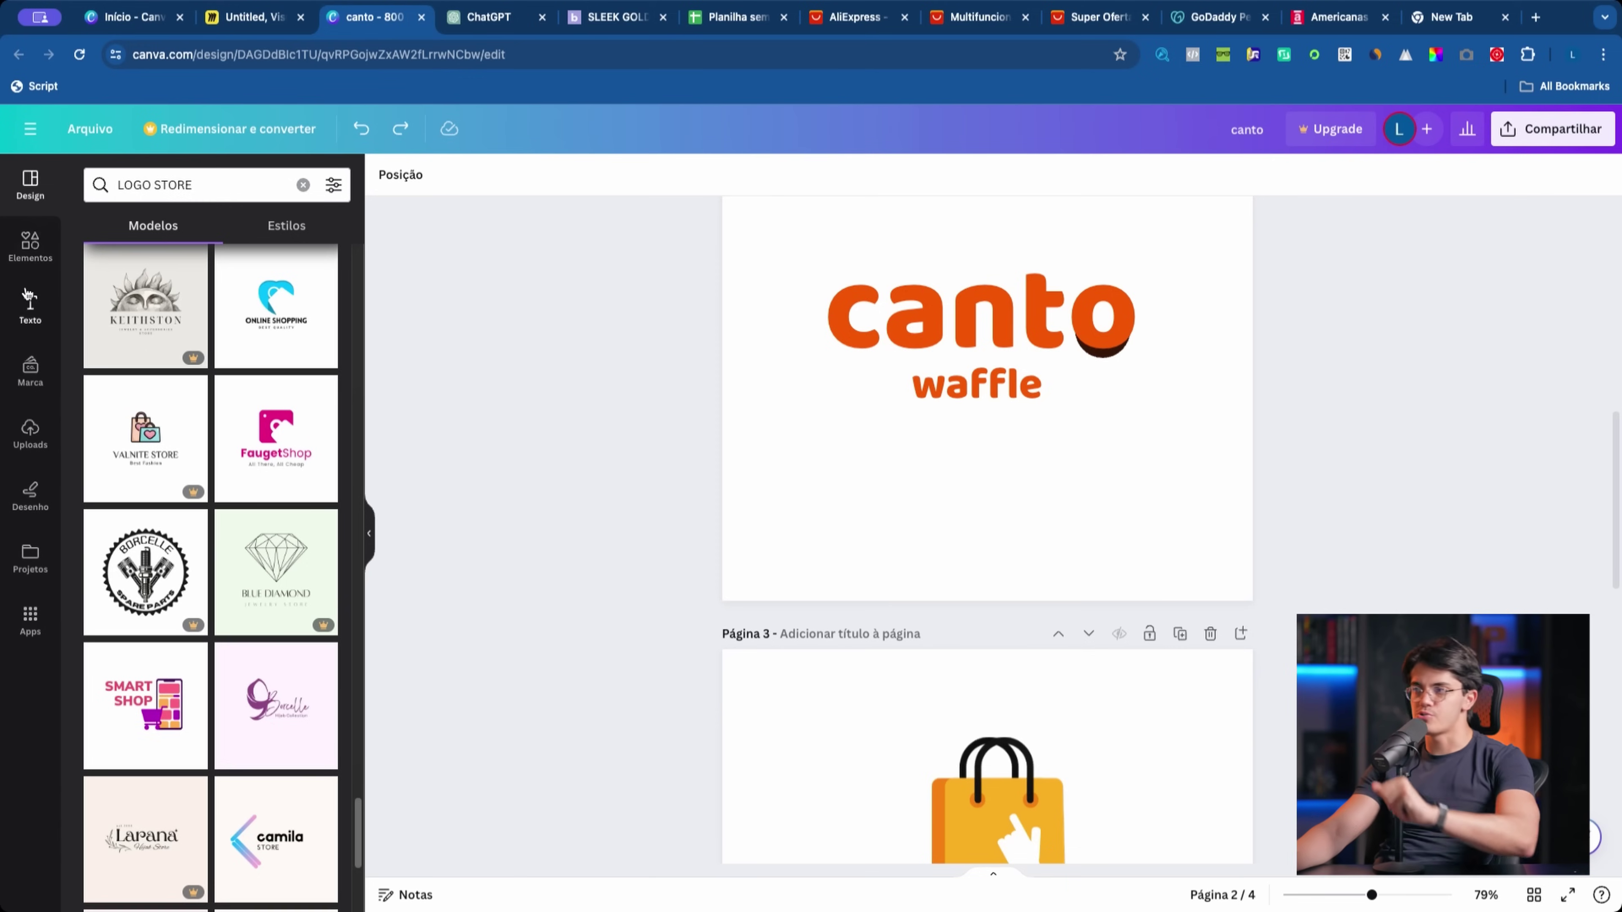
left_click(29, 297)
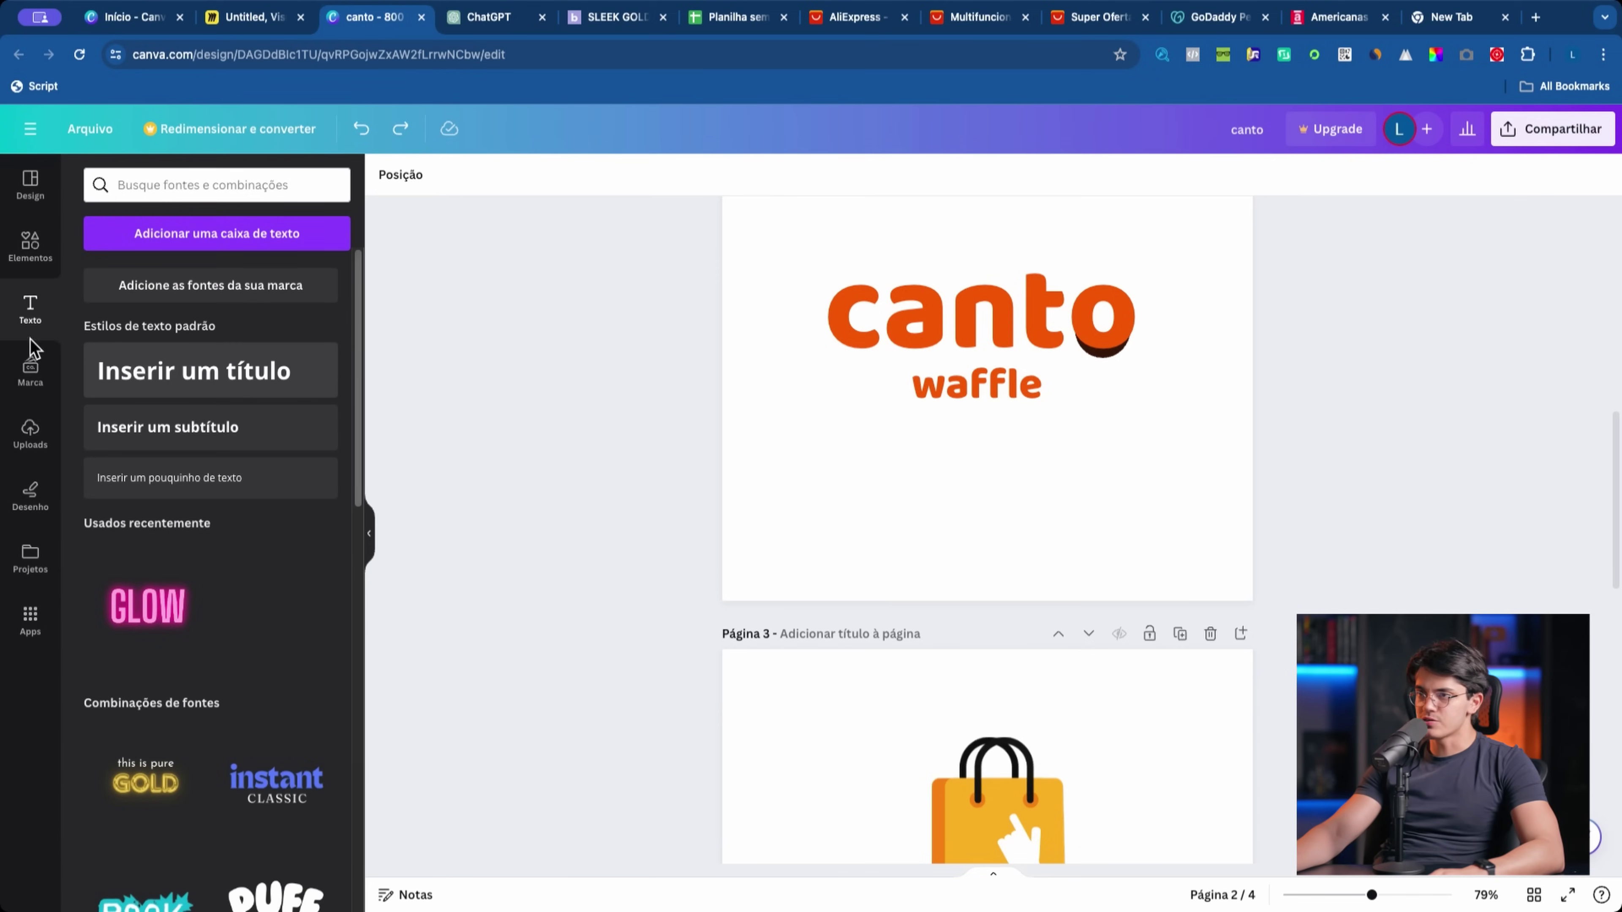
left_click(30, 185)
left_click(30, 307)
left_click(188, 372)
Step: Delete the canto logo text, waffle text and dark arc, and move the heading up
left_click(1133, 291)
key("Delete")
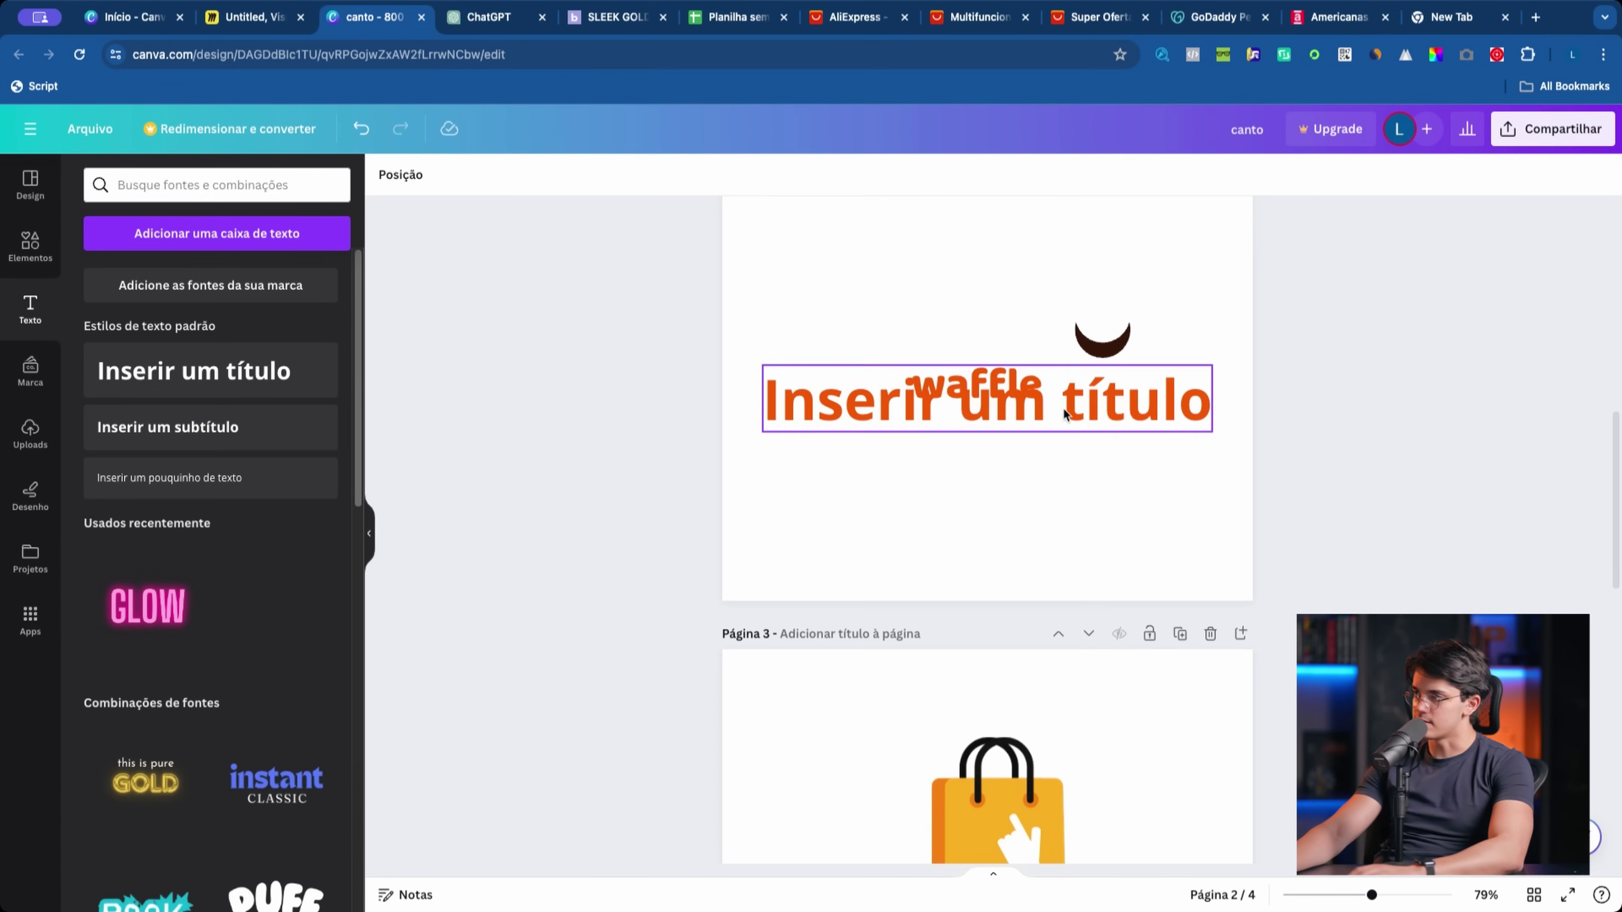
left_click_drag(1052, 416, 1030, 542)
left_click(984, 380)
key("Delete")
left_click(1103, 338)
key("Delete")
left_click_drag(1110, 509, 1128, 299)
Step: Change the heading to 'CANTO' / 'CONFIAVEL' on two lines and centre it lower on the page
double_click(1135, 301)
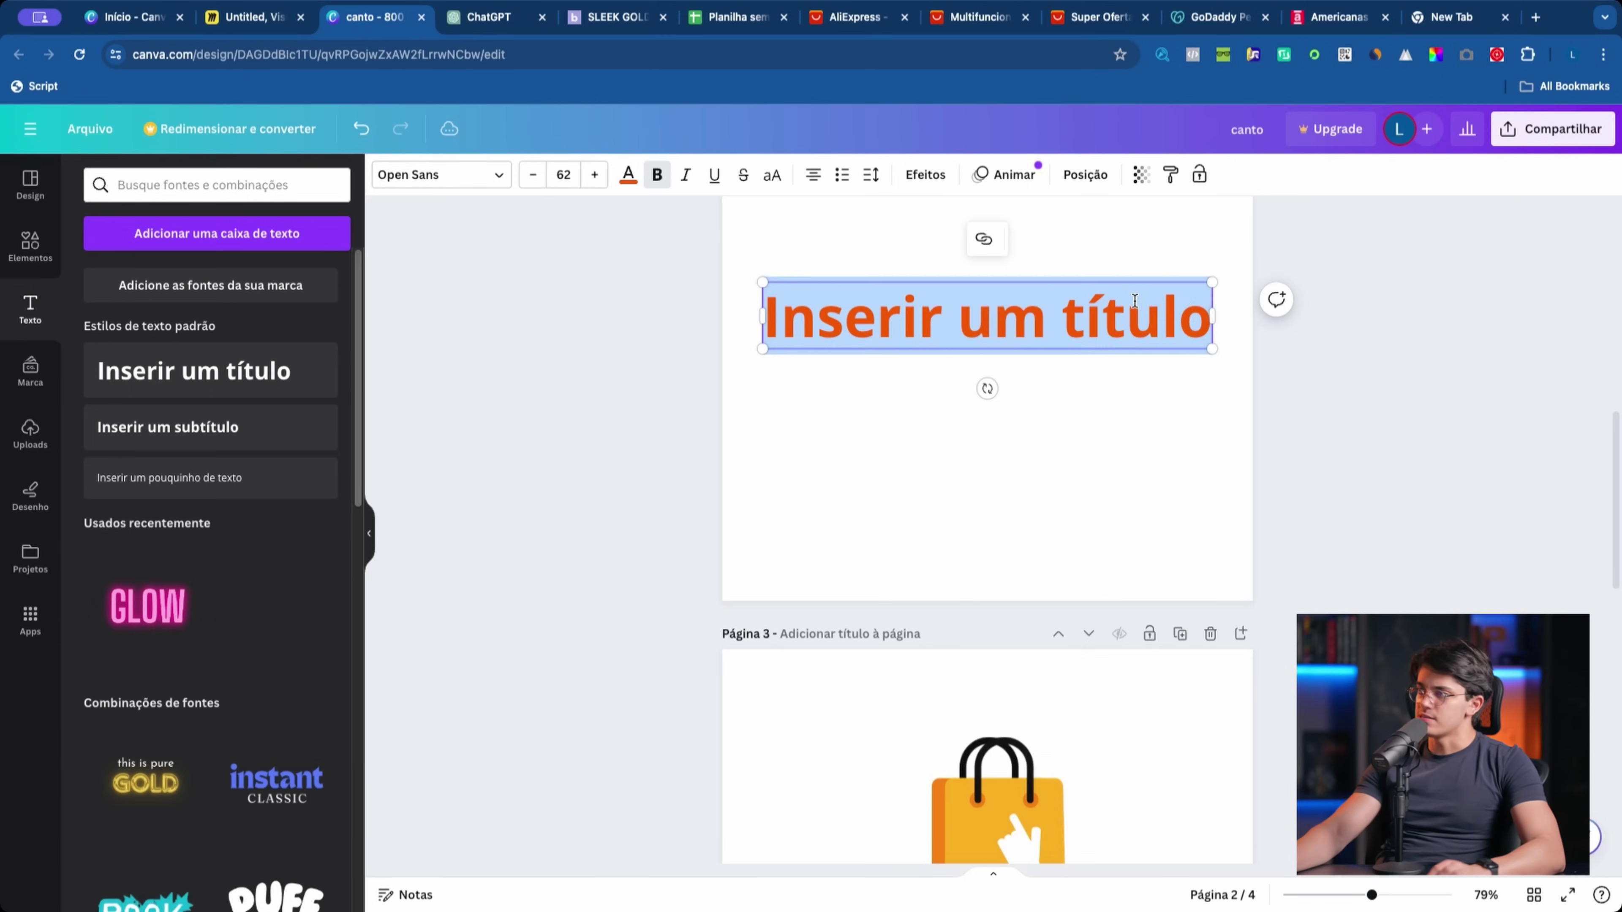
type("CANTO")
key("Return")
type("CONFIAVEL")
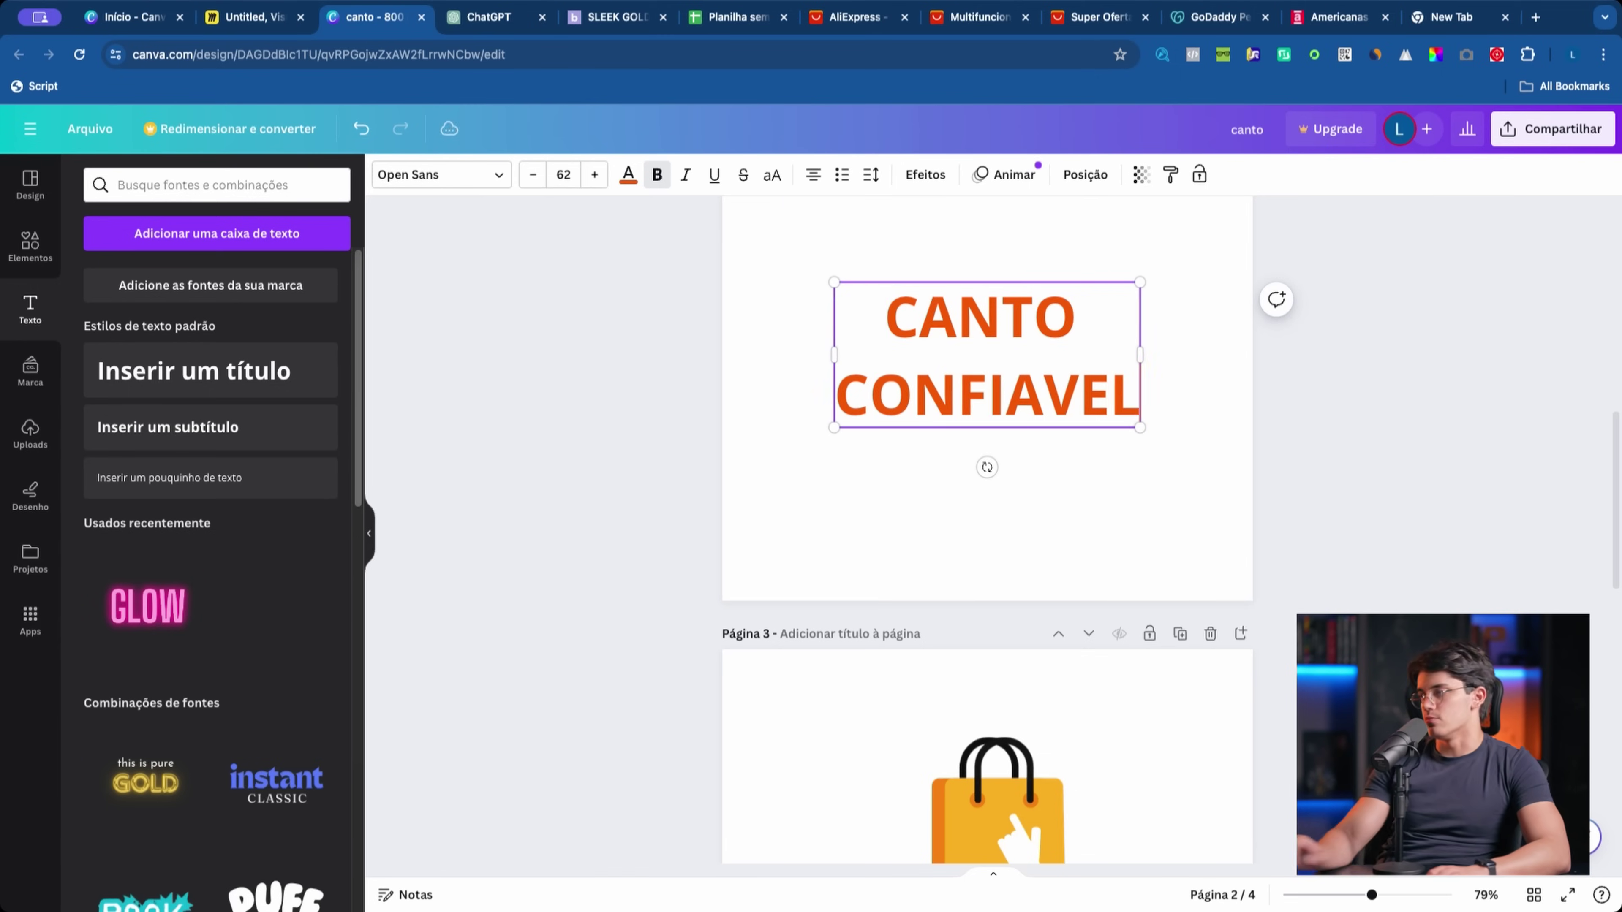
key("Escape")
left_click(861, 500)
left_click_drag(888, 398, 888, 449)
left_click(808, 521)
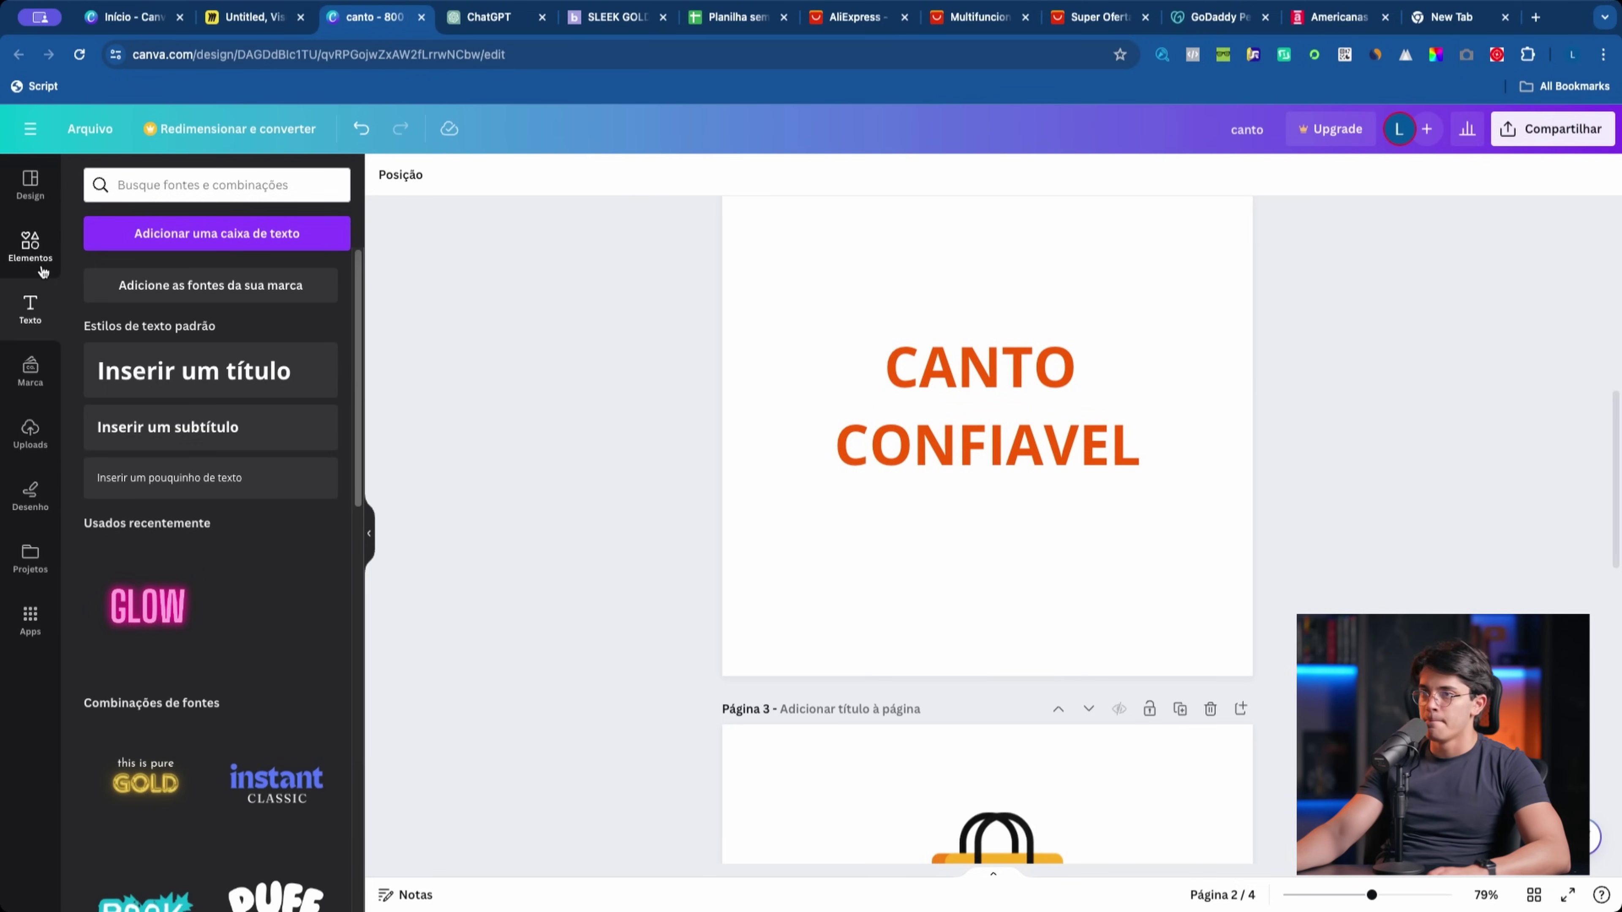
Step: Add a yellow shopping bag and place the CANTO CONFIAVEL title to its right
left_click(30, 246)
left_click(177, 564)
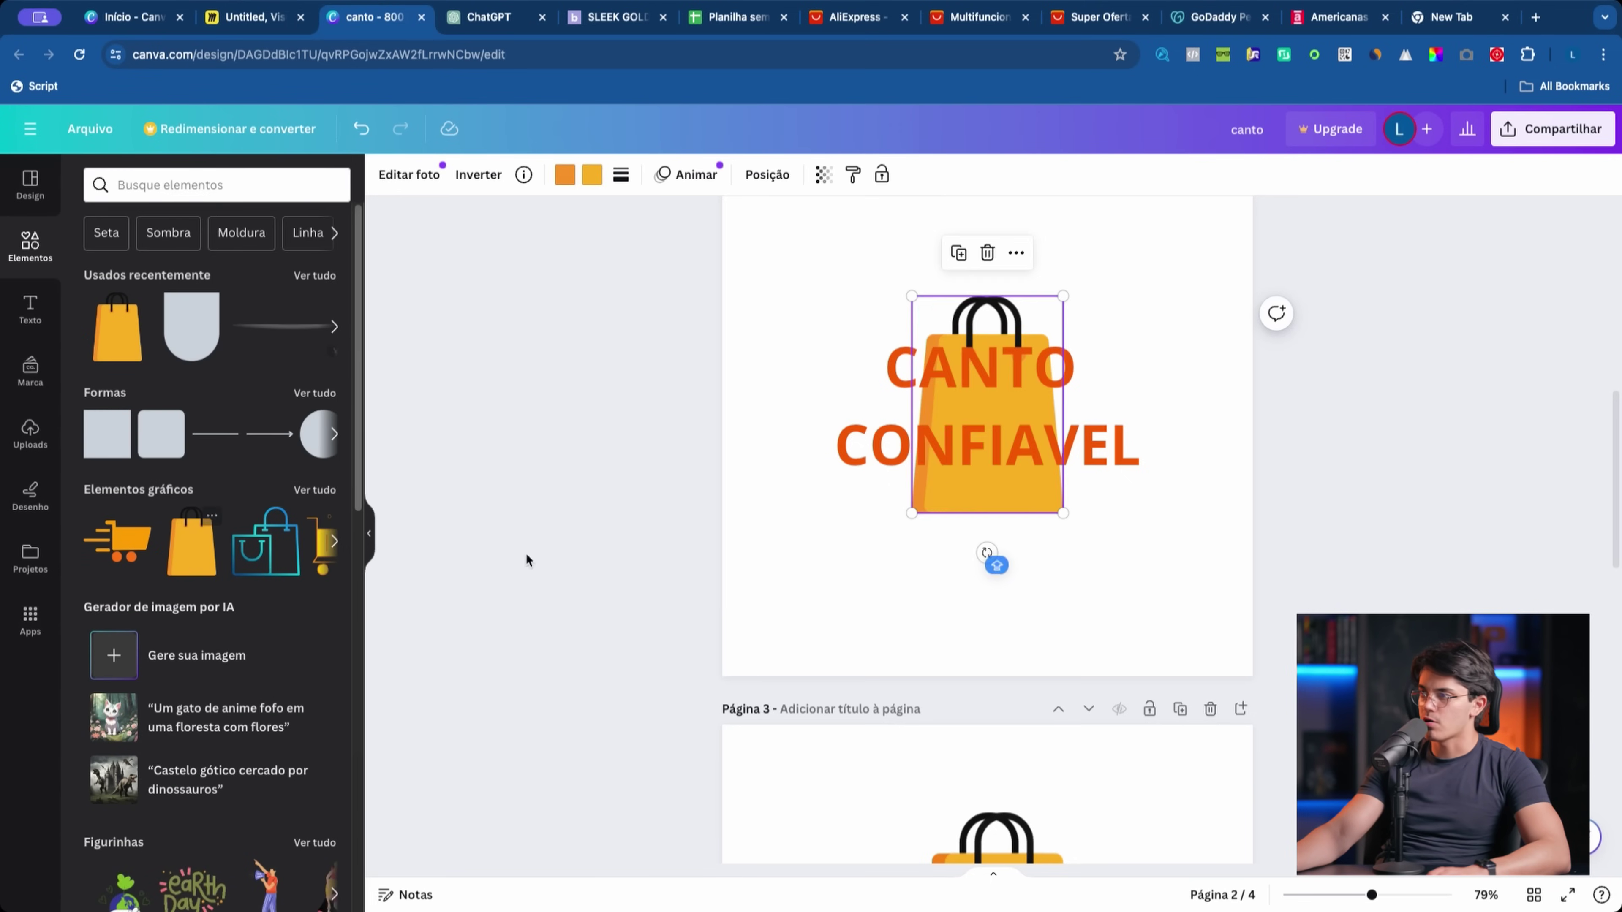
left_click(1104, 465)
left_click_drag(1034, 467, 1195, 470)
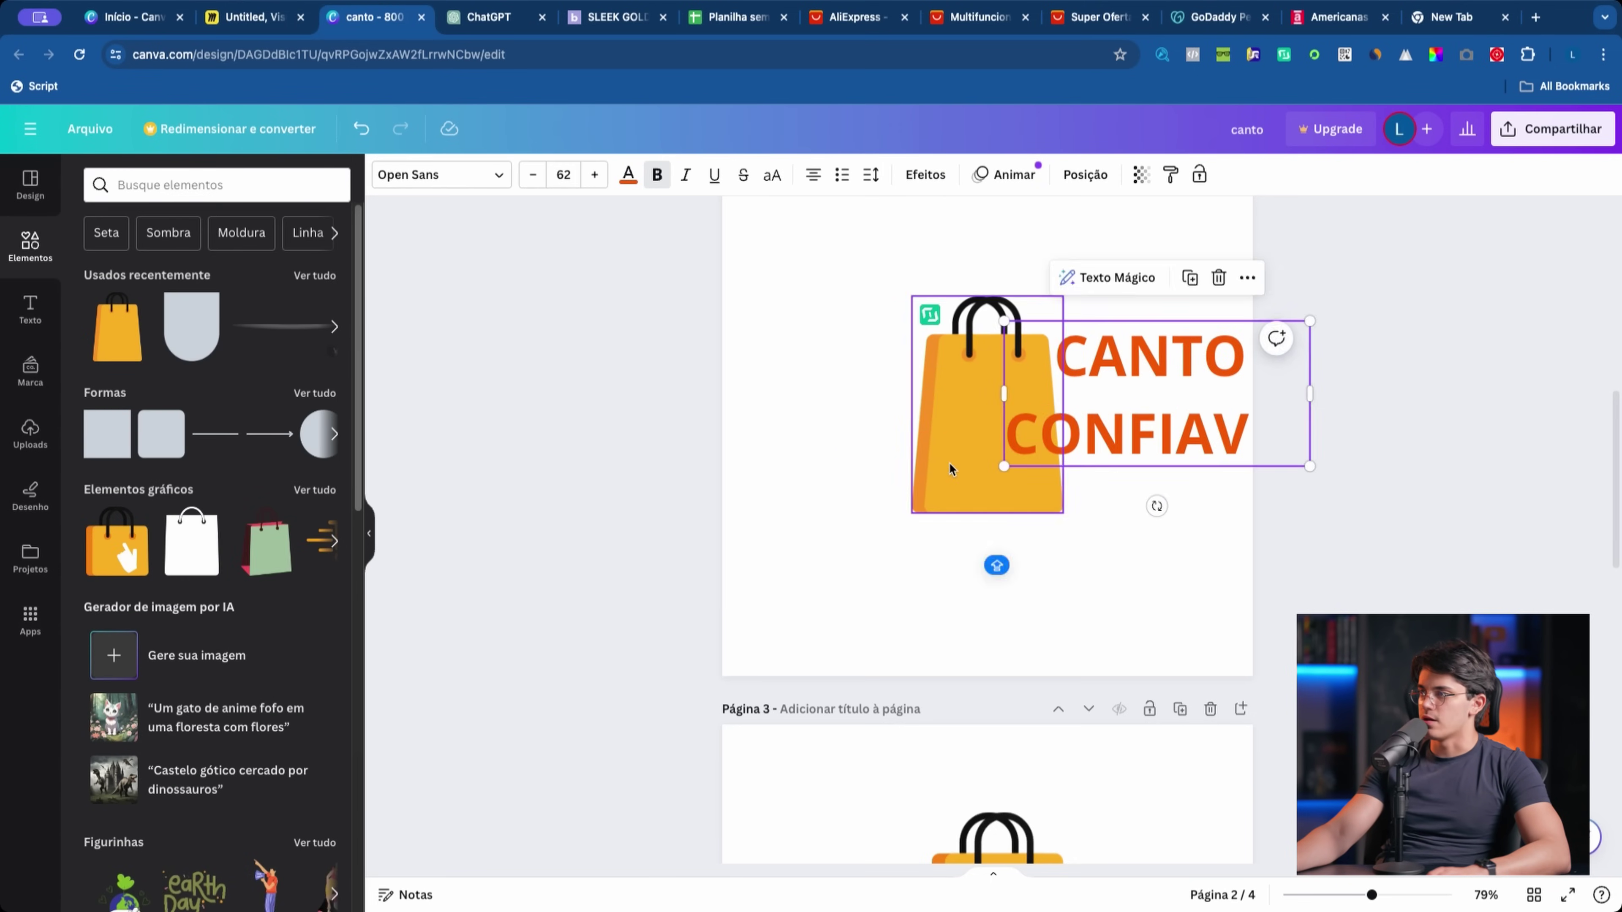
left_click_drag(996, 441, 856, 441)
left_click_drag(1143, 434, 1070, 432)
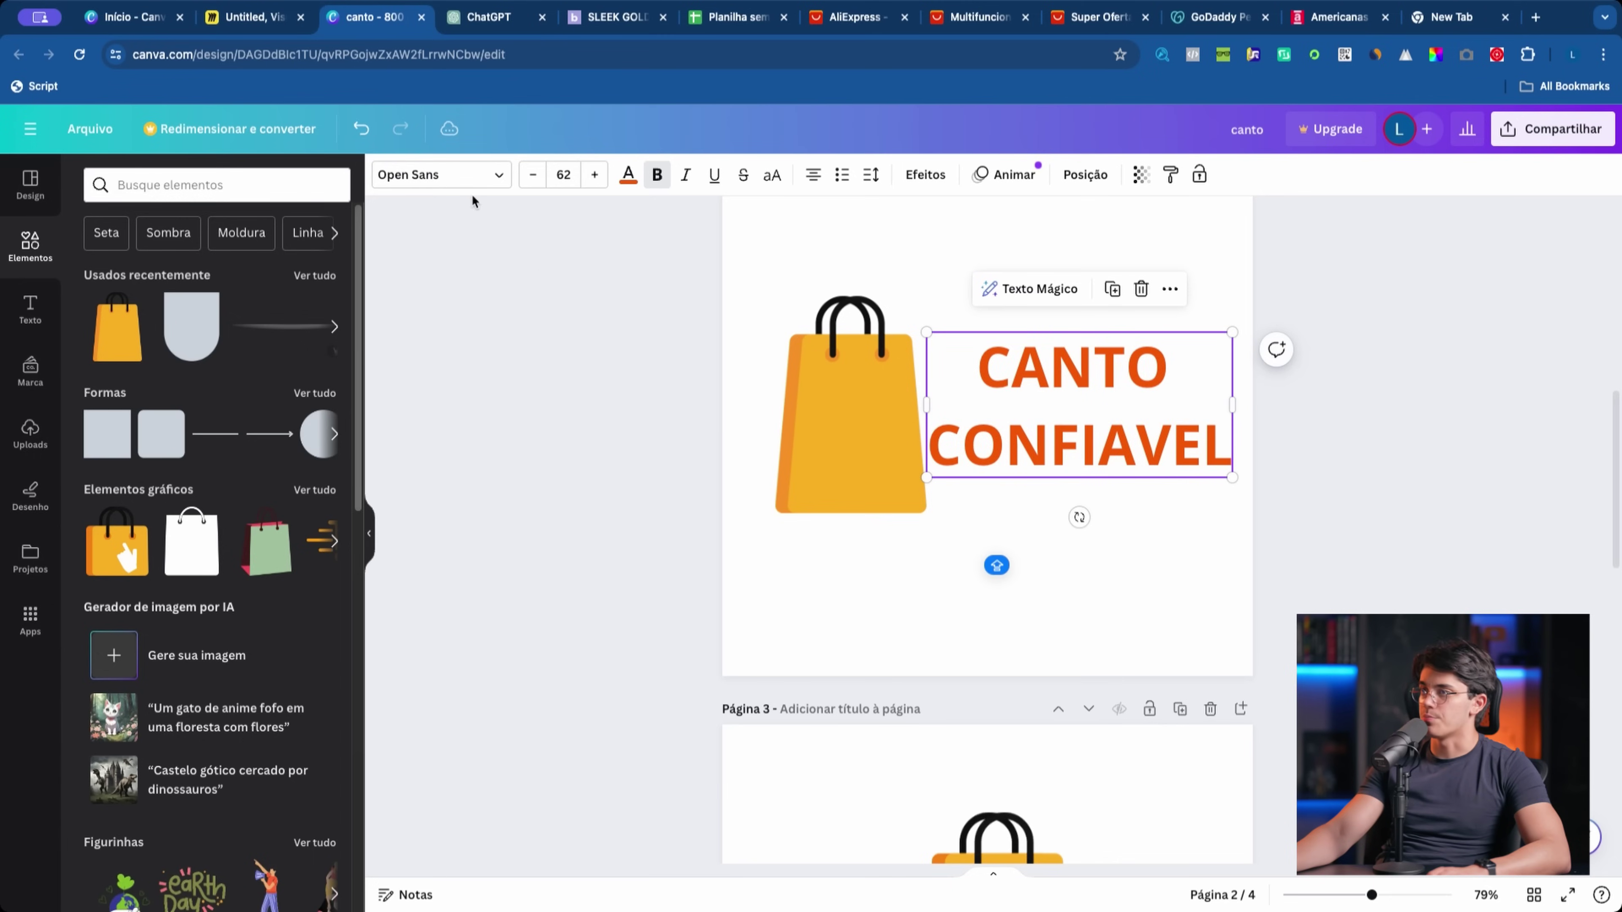
Step: After trying Poppins and Sanchez, set the title font to Montserrat
left_click(441, 174)
left_click(195, 430)
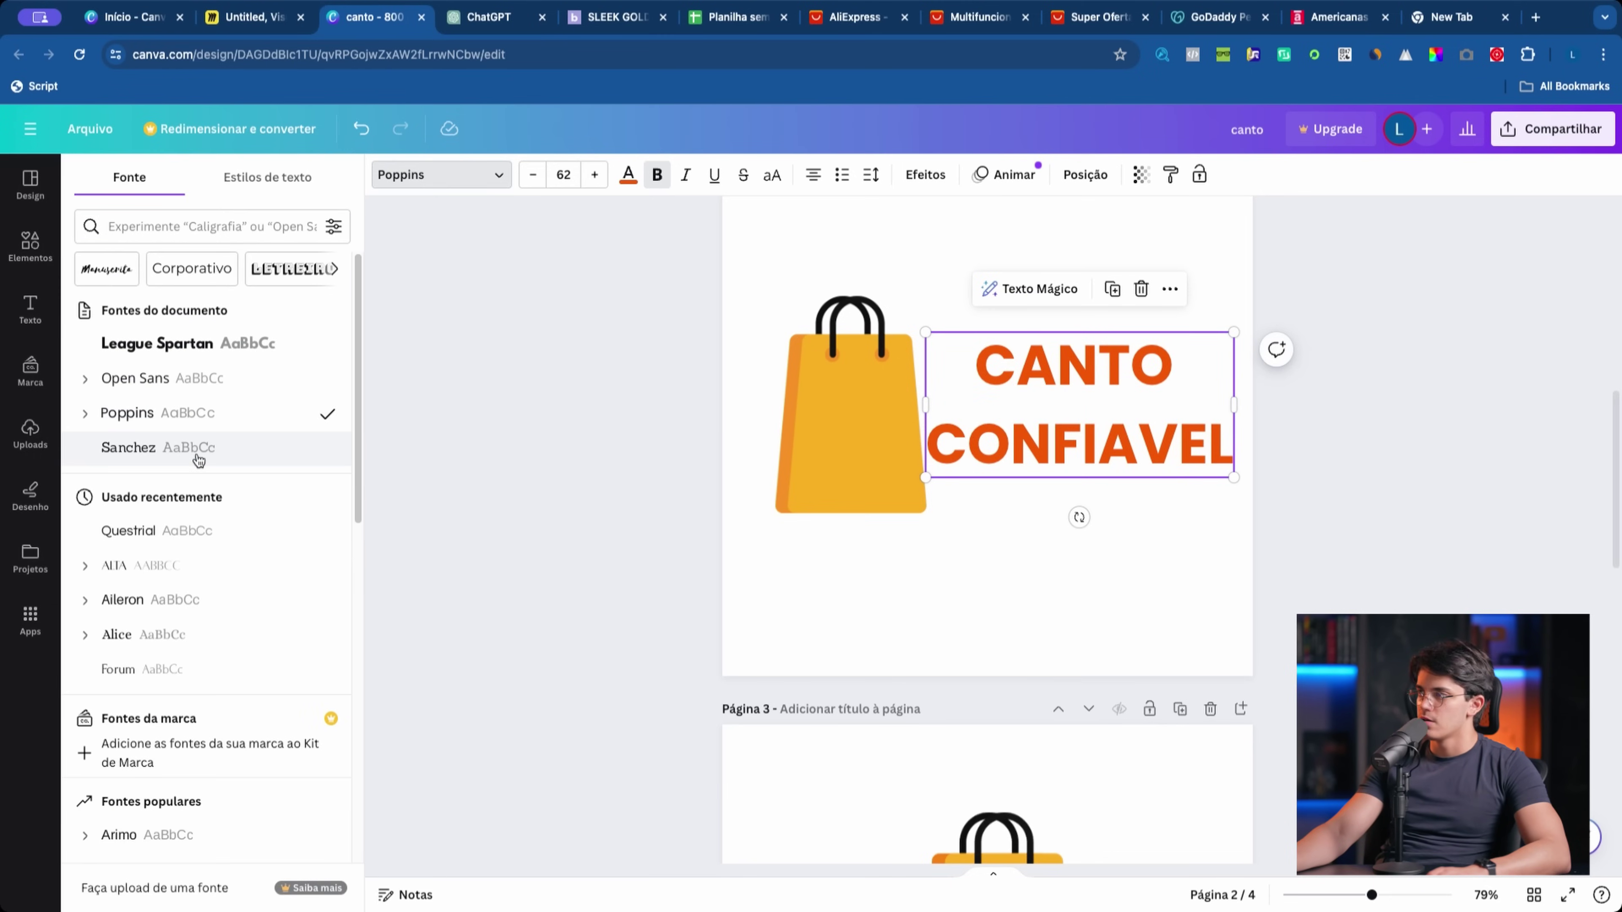
left_click(198, 450)
scroll(199, 461, "down", 1)
scroll(191, 555, "down", 4)
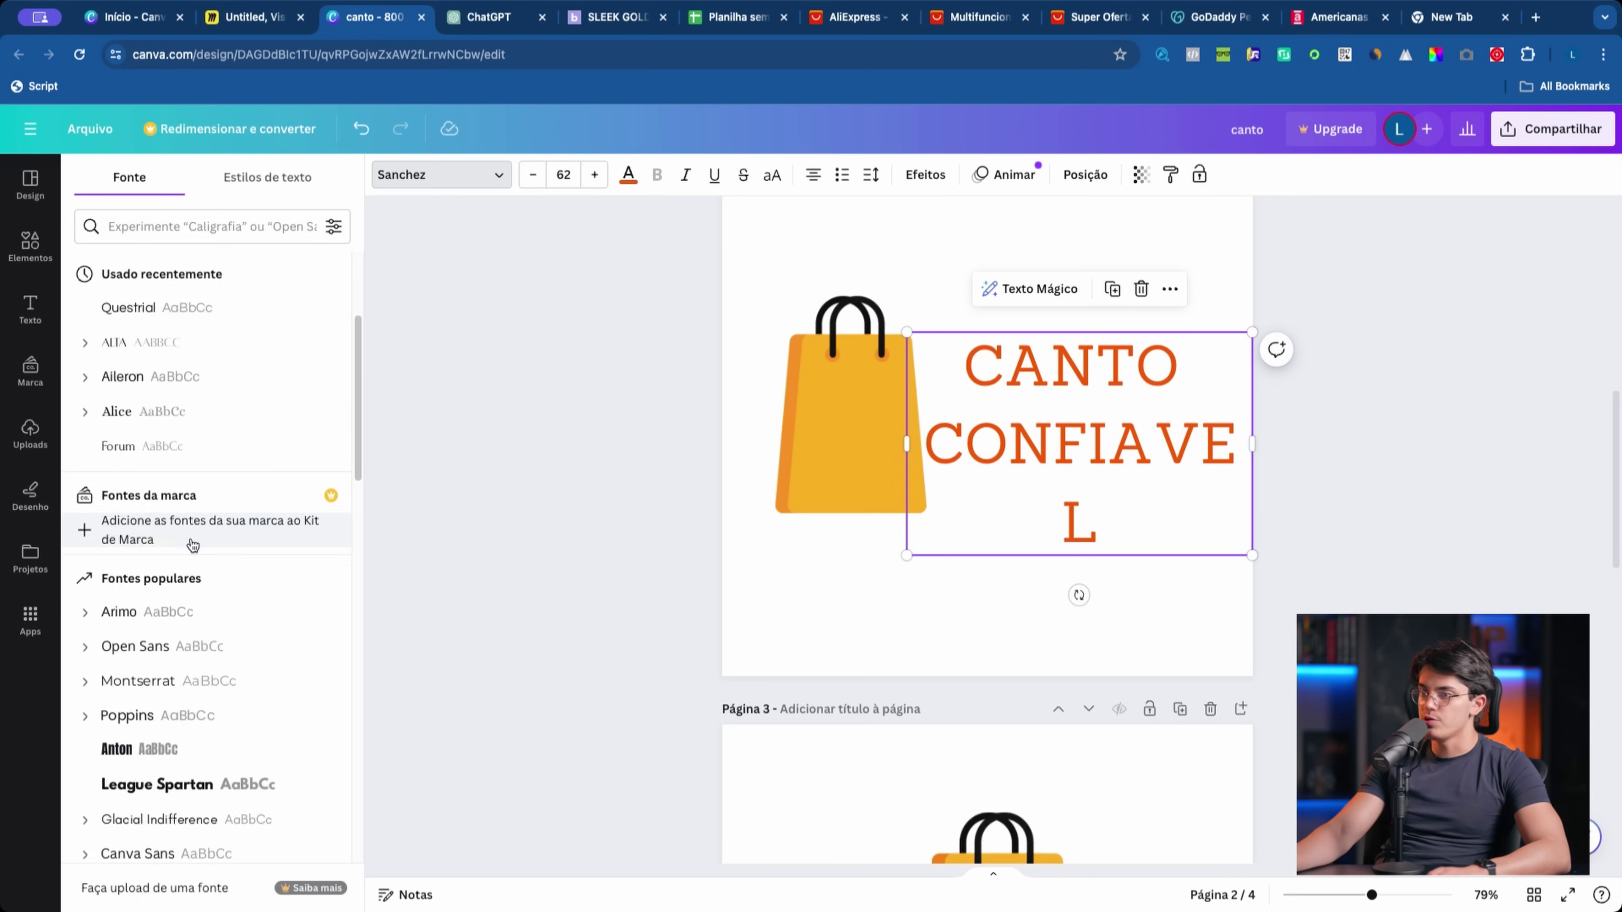
left_click(204, 604)
Step: Make the title bold and left-aligned, nudge the bag into place, and turn the shopping bag green
left_click(656, 175)
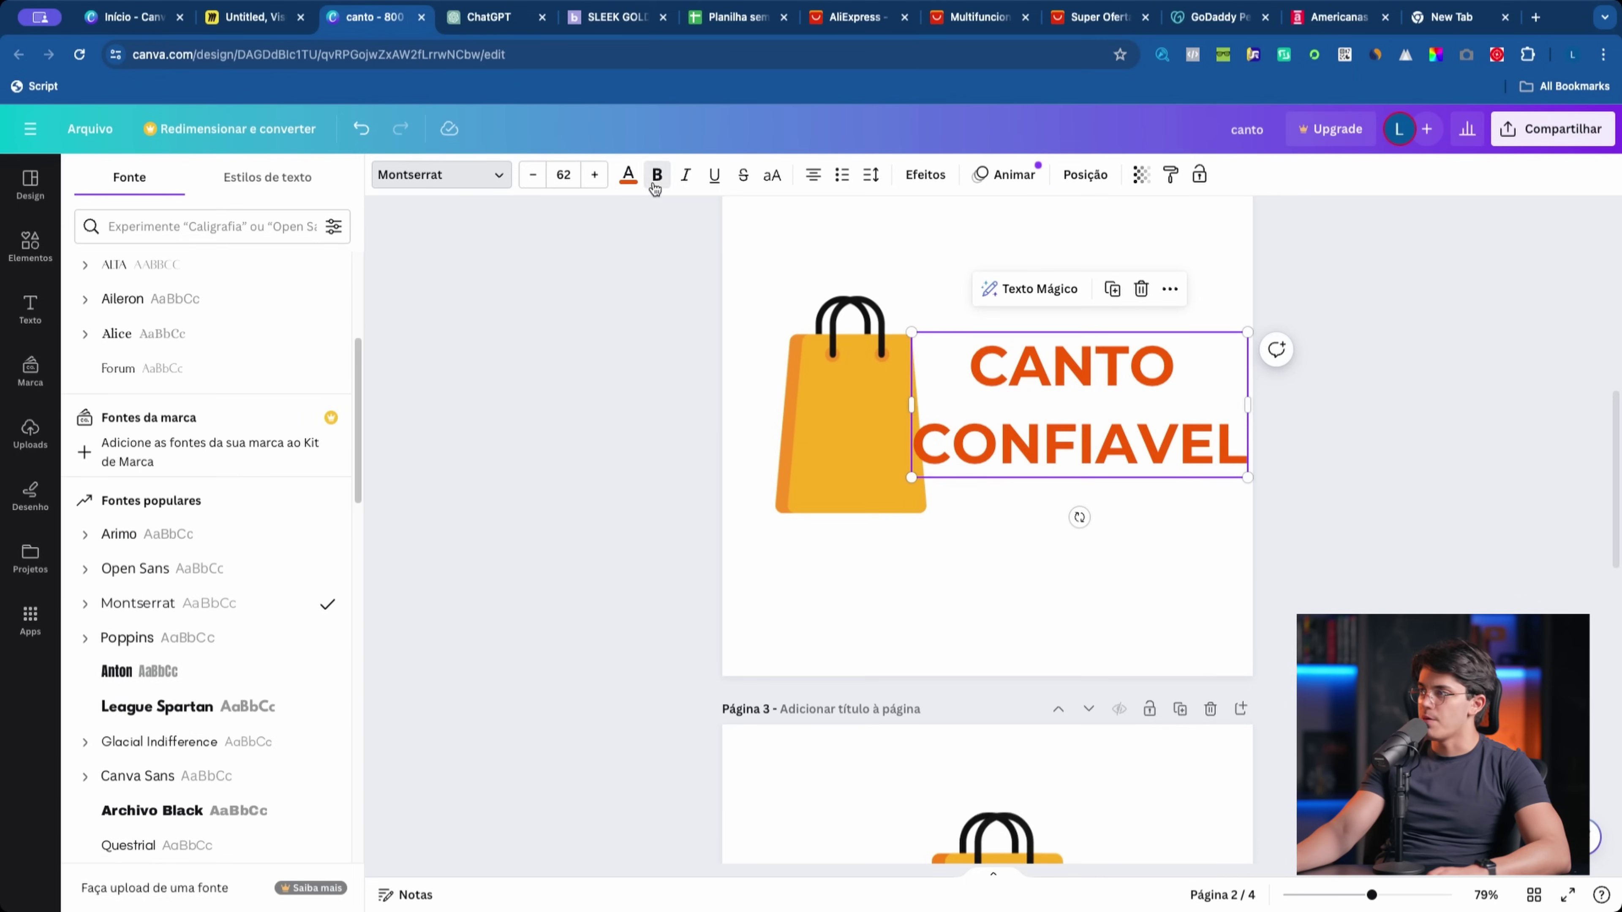
left_click(812, 174)
left_click(829, 464)
left_click_drag(829, 464, 802, 450)
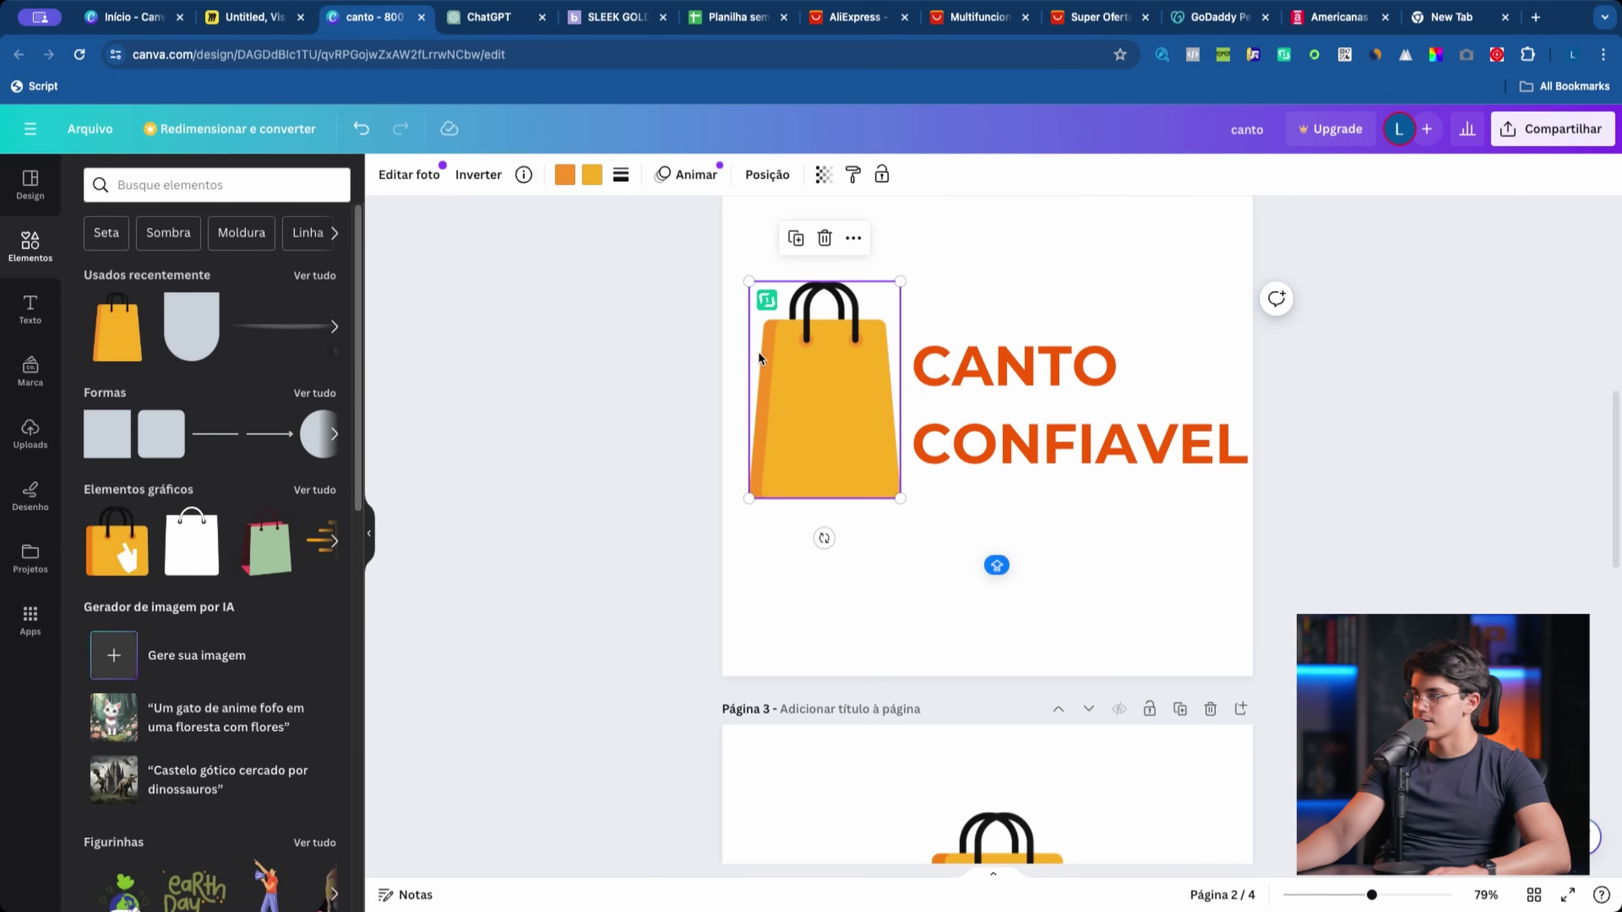
left_click_drag(759, 354, 769, 397)
key("super+z")
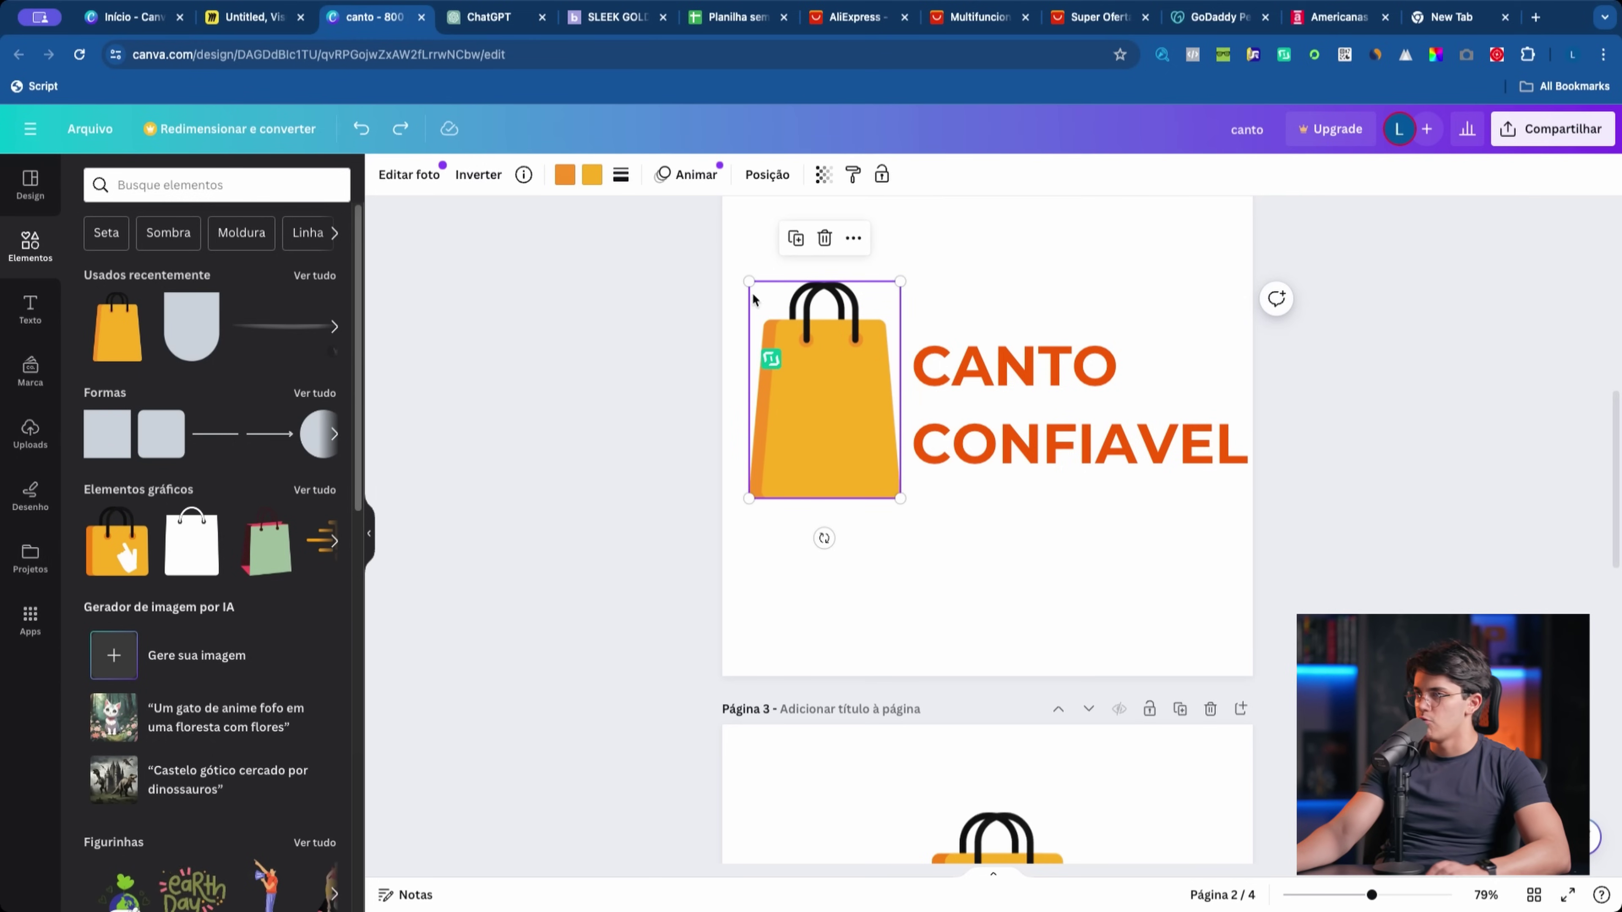
left_click(565, 174)
left_click(146, 282)
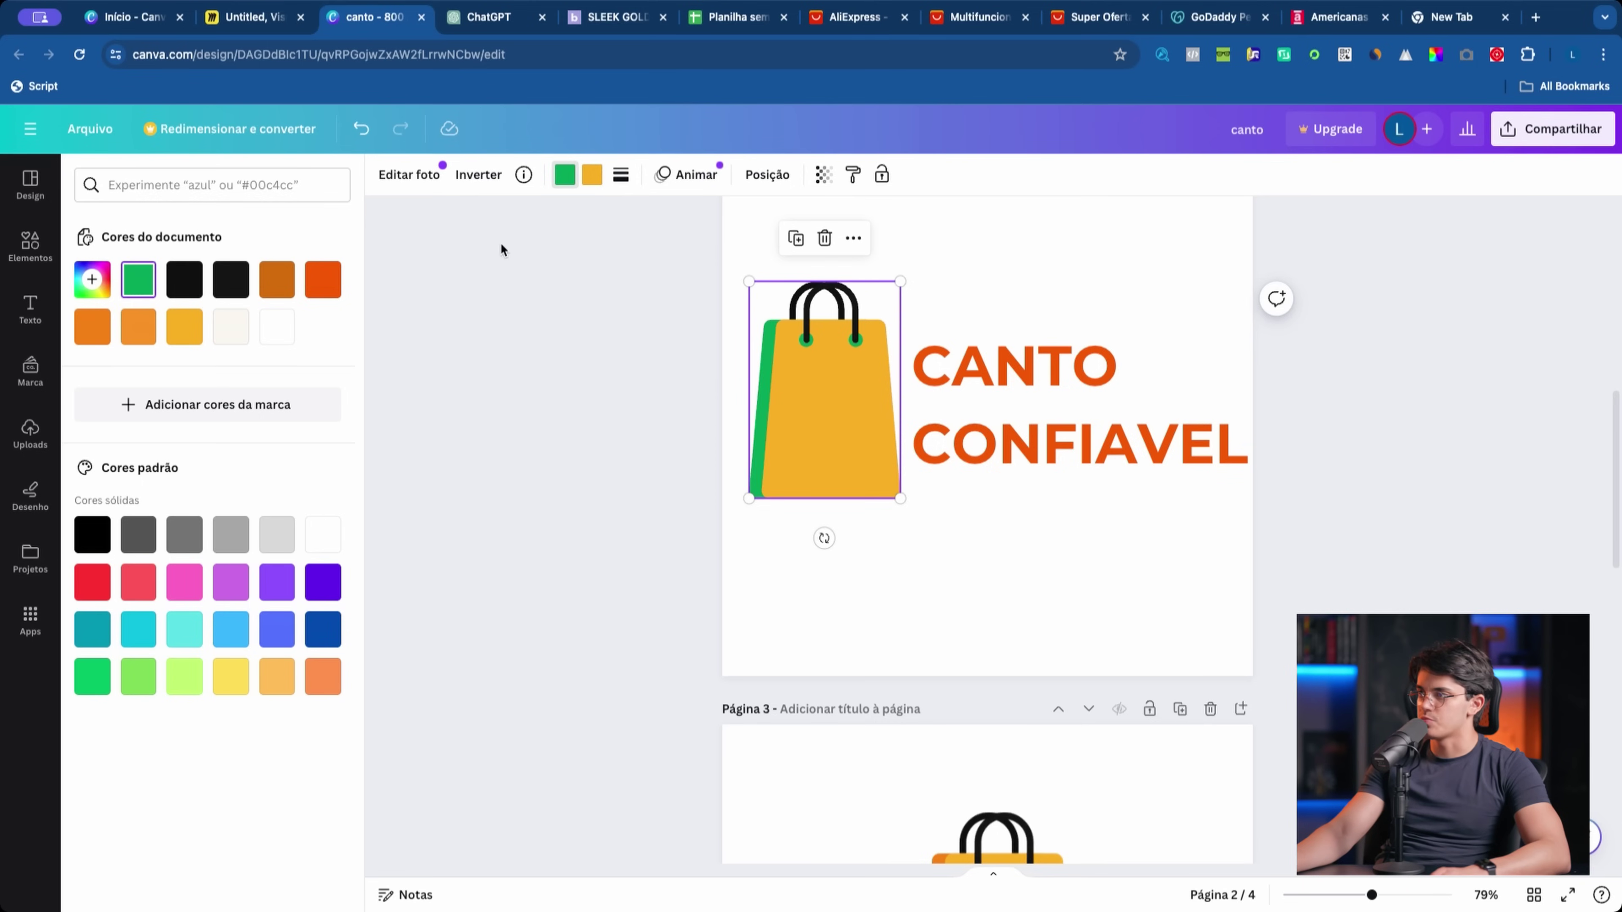
left_click(90, 678)
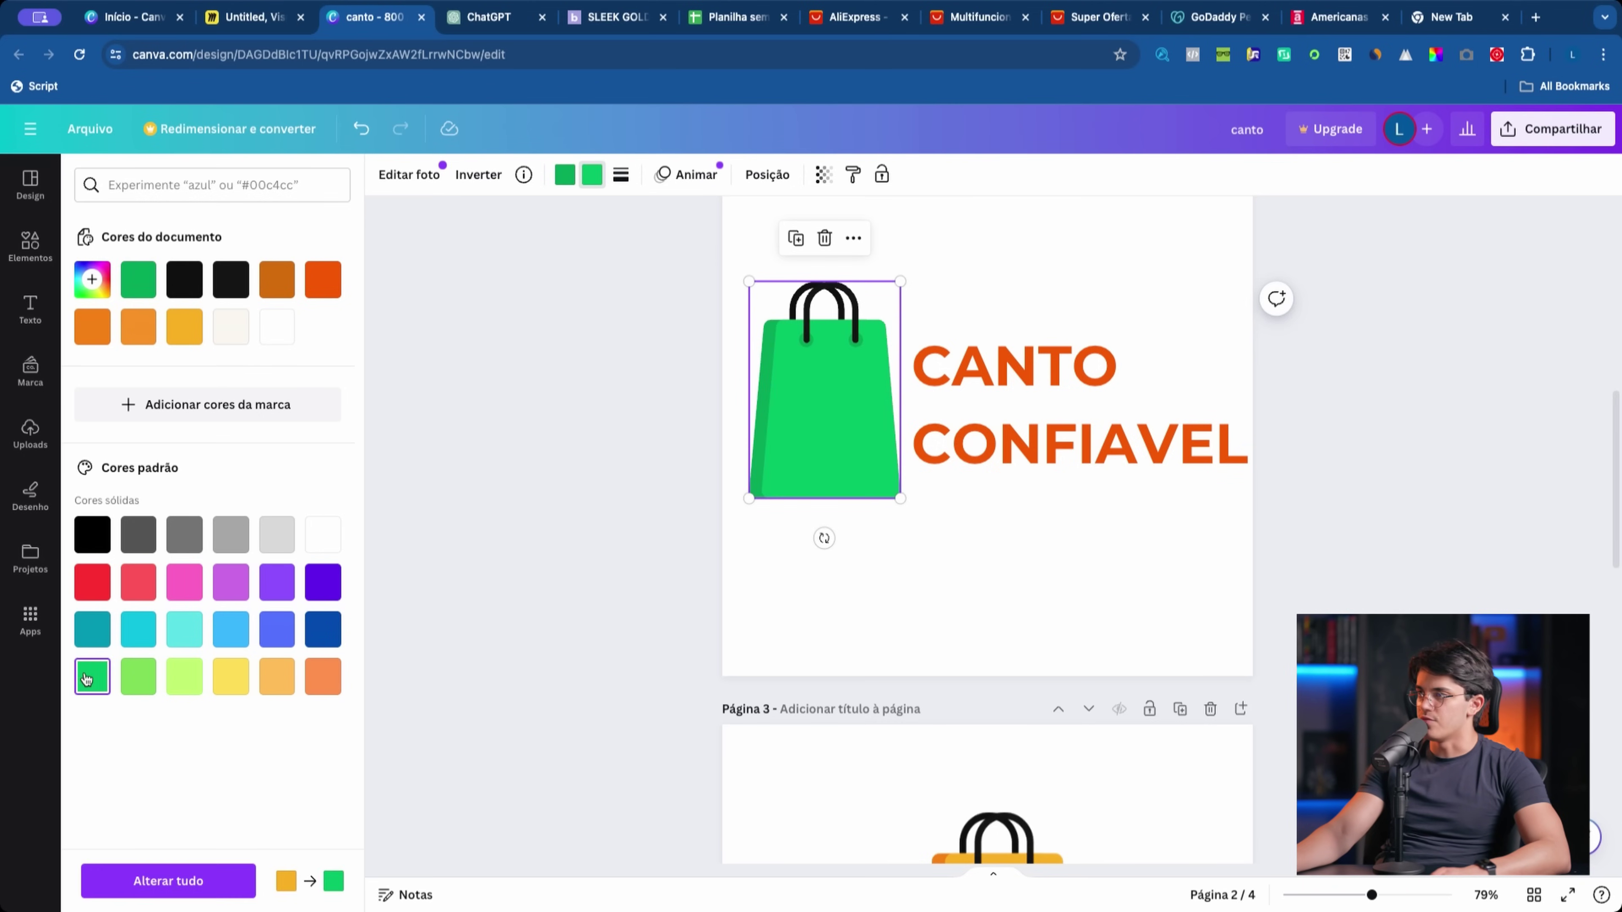
Step: Change the CANTO CONFIAVEL text colour to black
left_click(1013, 447)
left_click(629, 175)
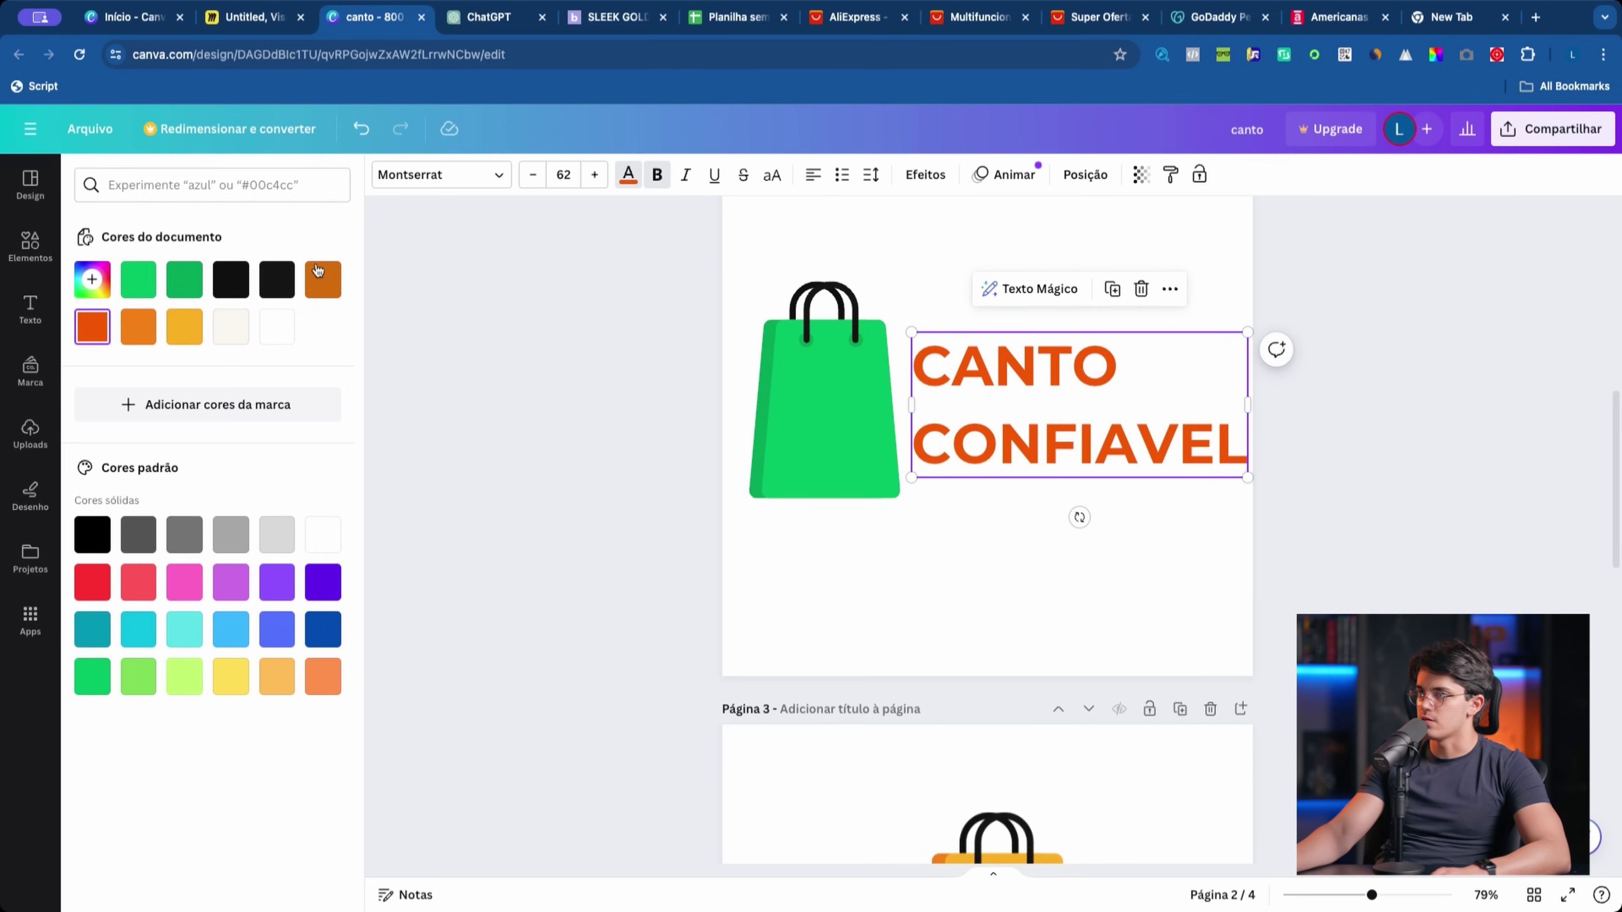
left_click(242, 285)
left_click(1012, 692)
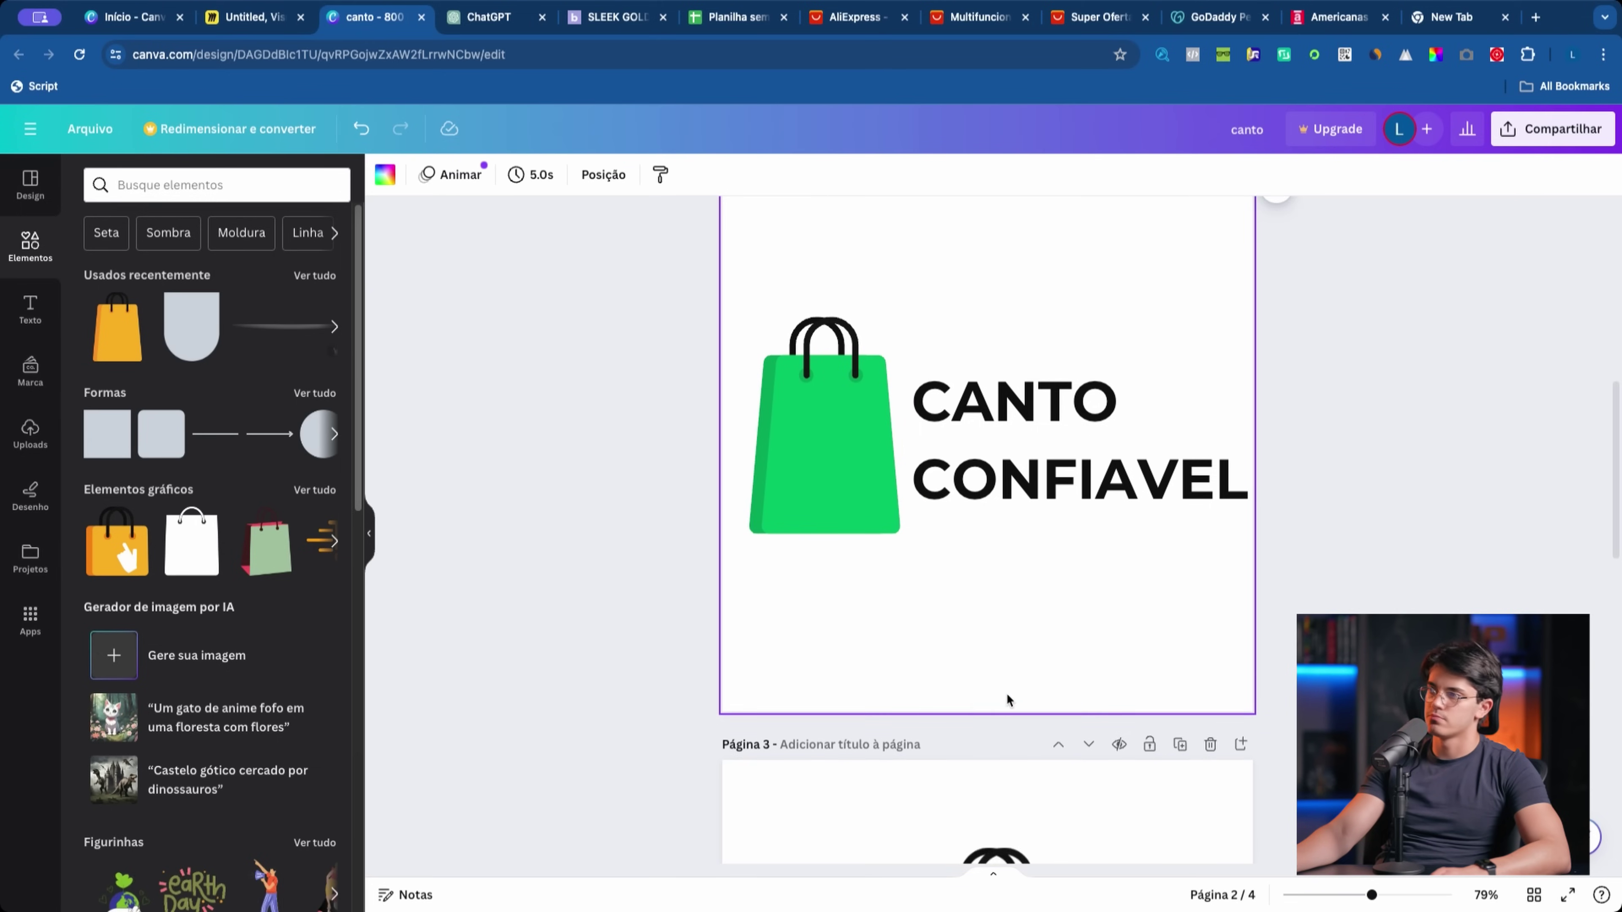
Step: Recolour just the word CANTO green, leaving CONFIAVEL black
double_click(1022, 473)
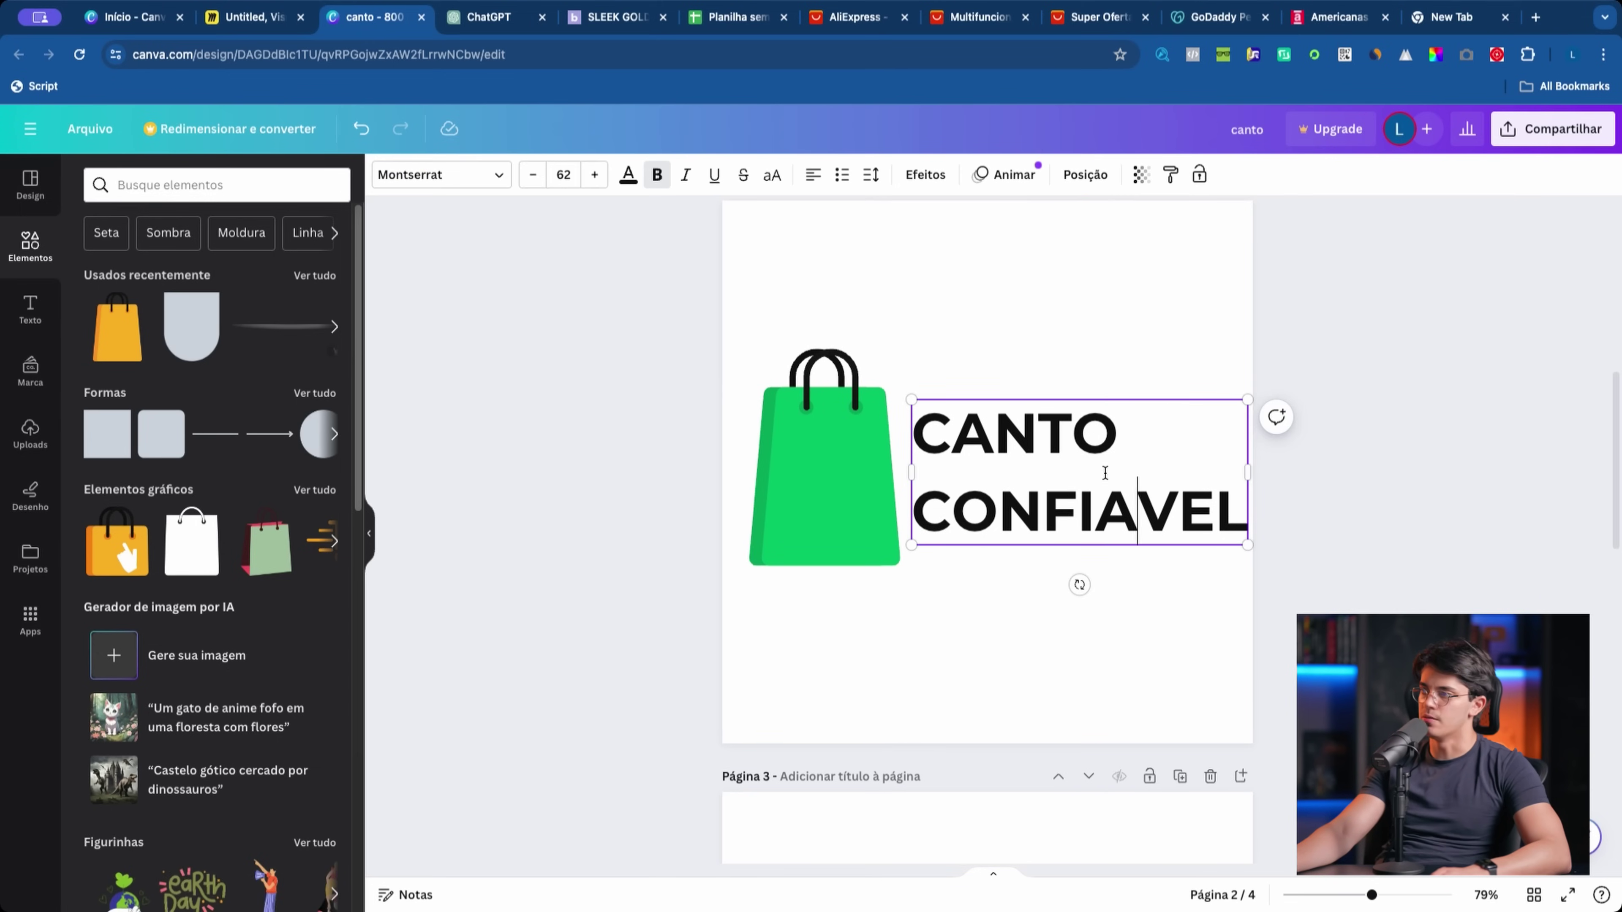
left_click_drag(1094, 434, 1044, 512)
left_click(996, 434)
double_click(997, 435)
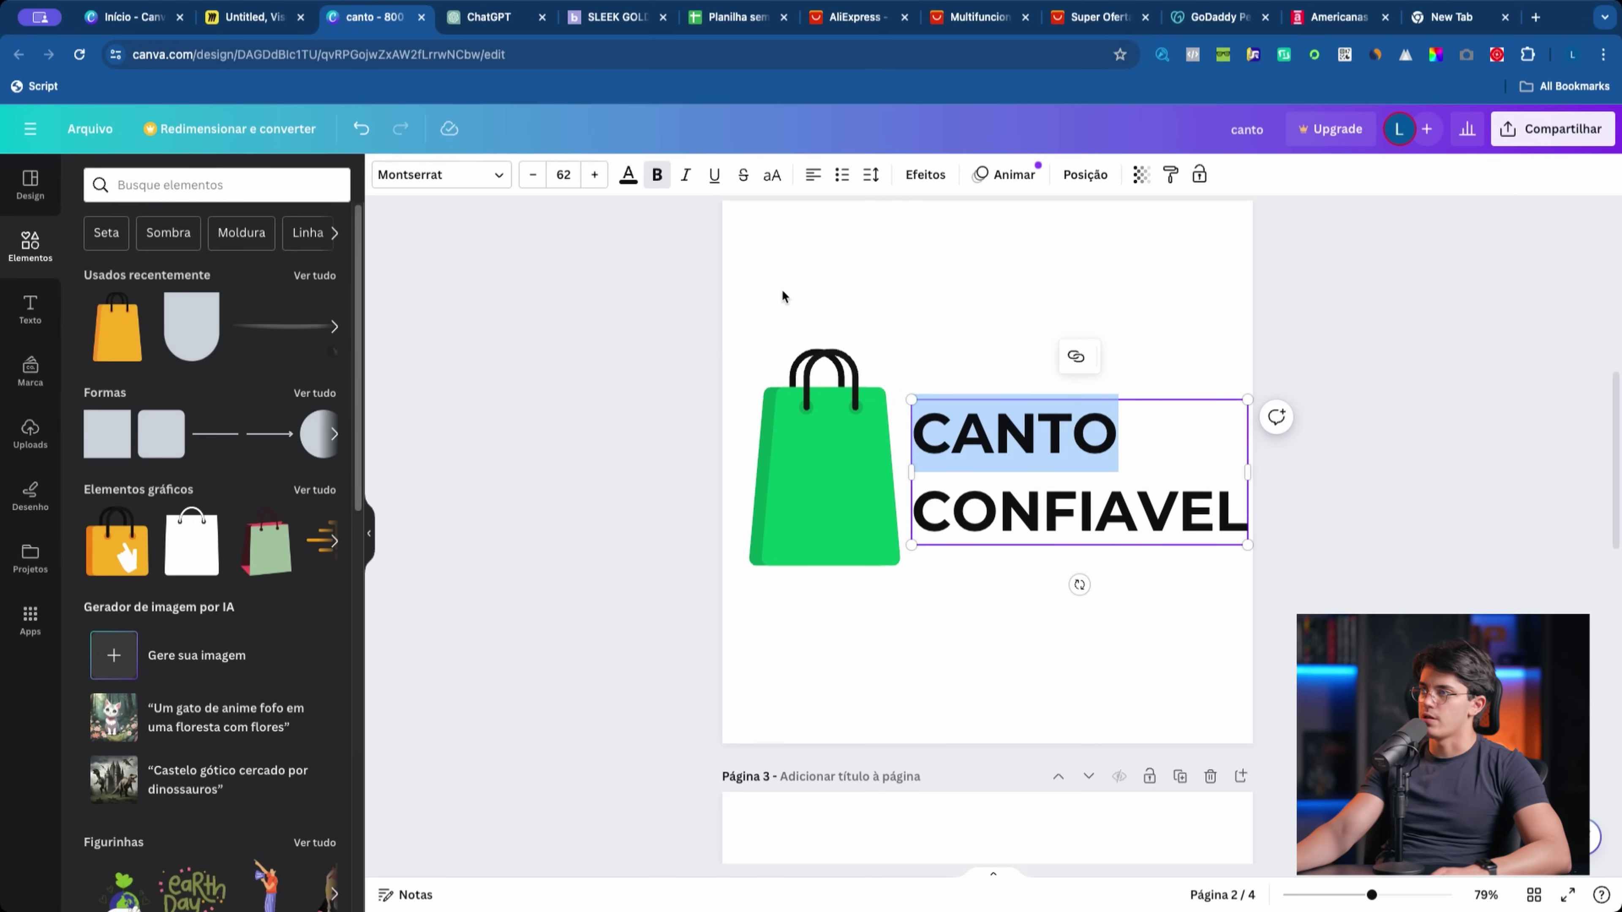
left_click(627, 177)
left_click(194, 293)
left_click(476, 356)
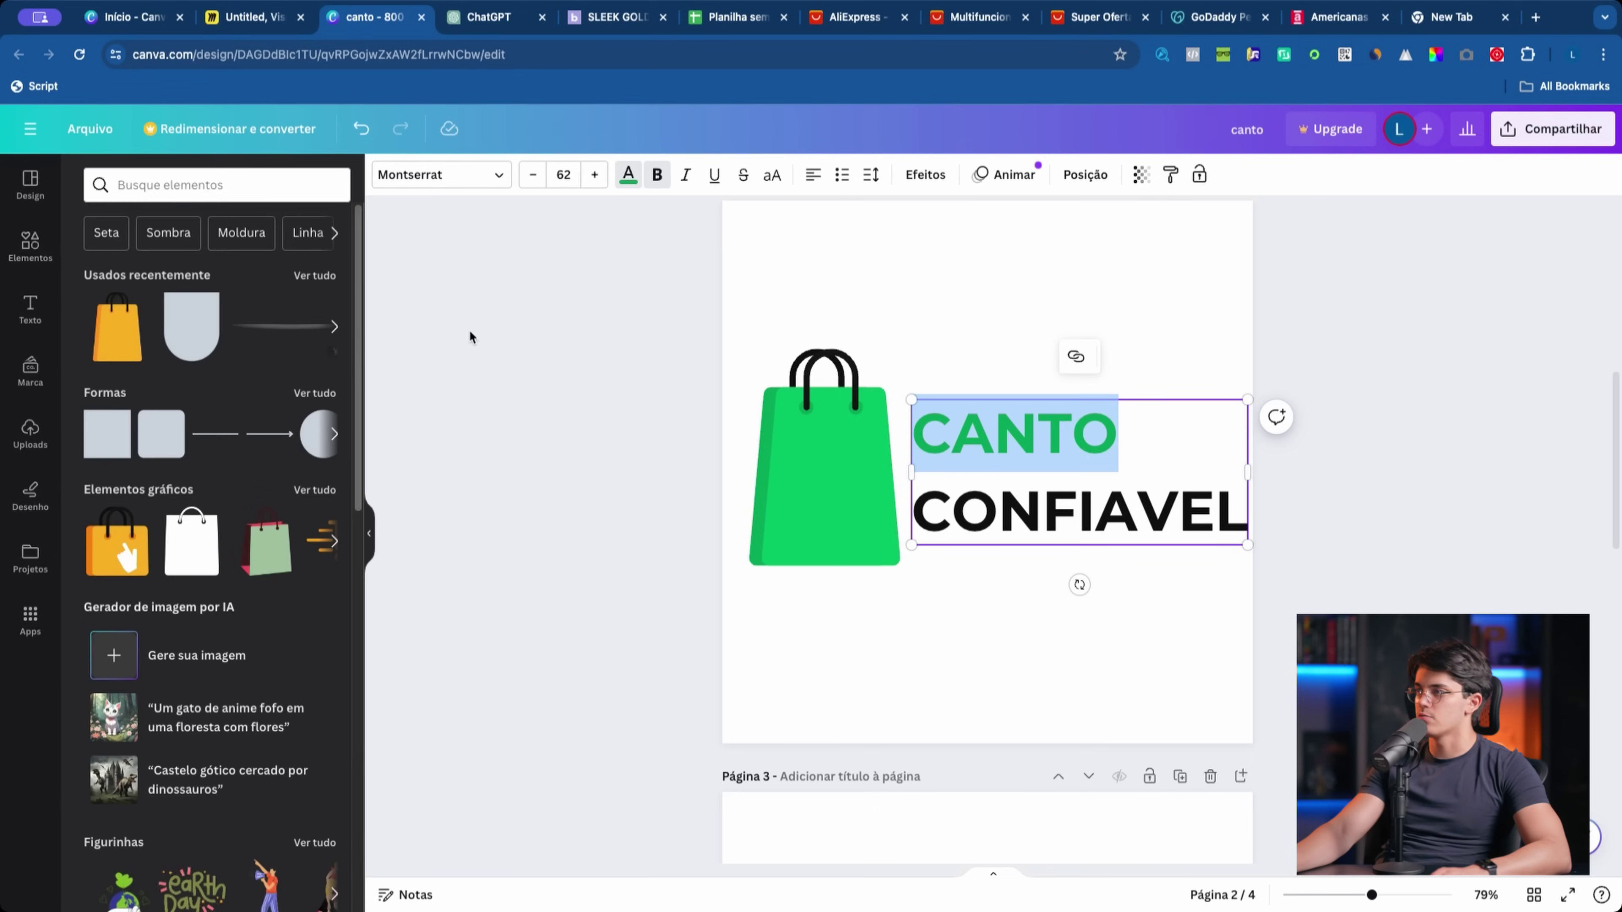
scroll(1098, 547, "up", 5)
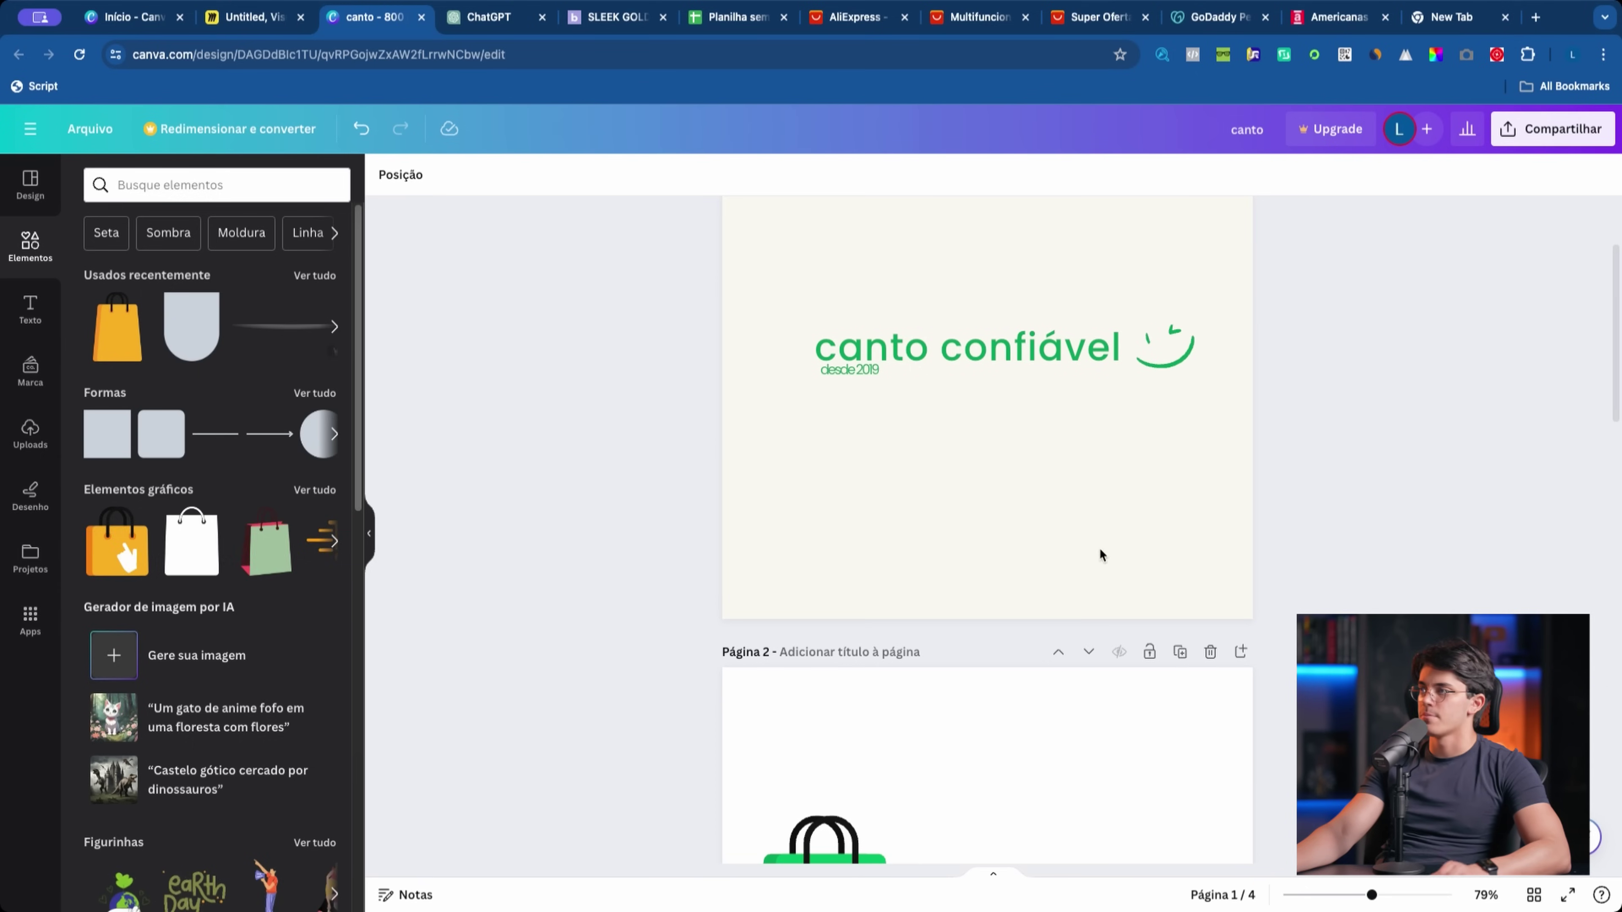
left_click(1168, 348)
key("ctrl+c")
scroll(1167, 549, "down", 5)
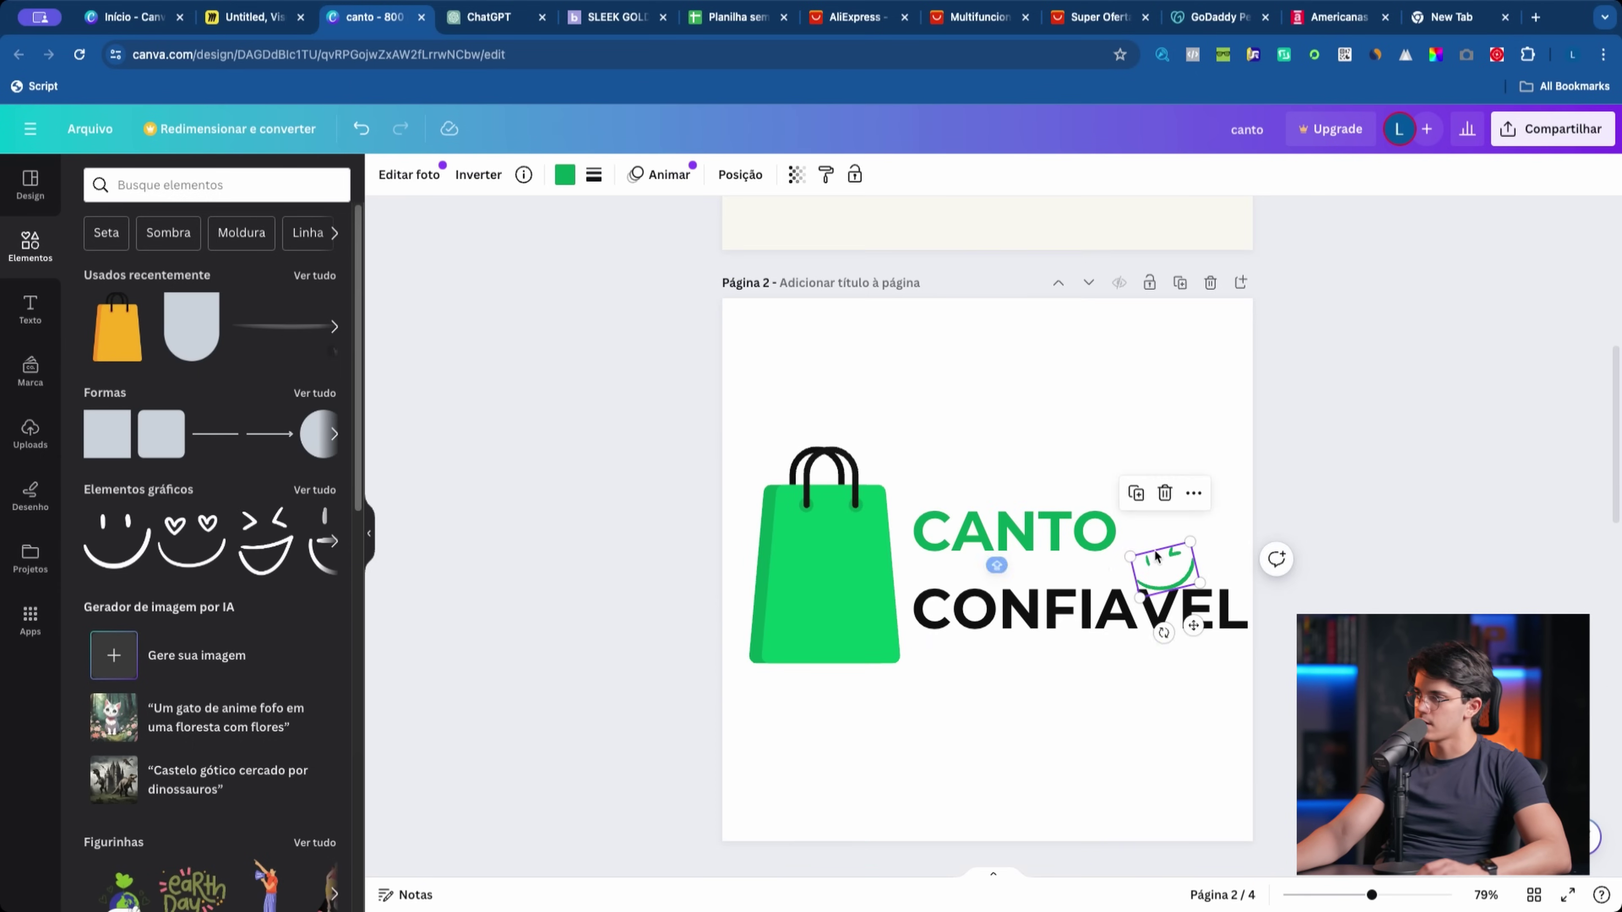
key("ctrl+v")
left_click_drag(1143, 562, 1149, 539)
left_click(624, 334)
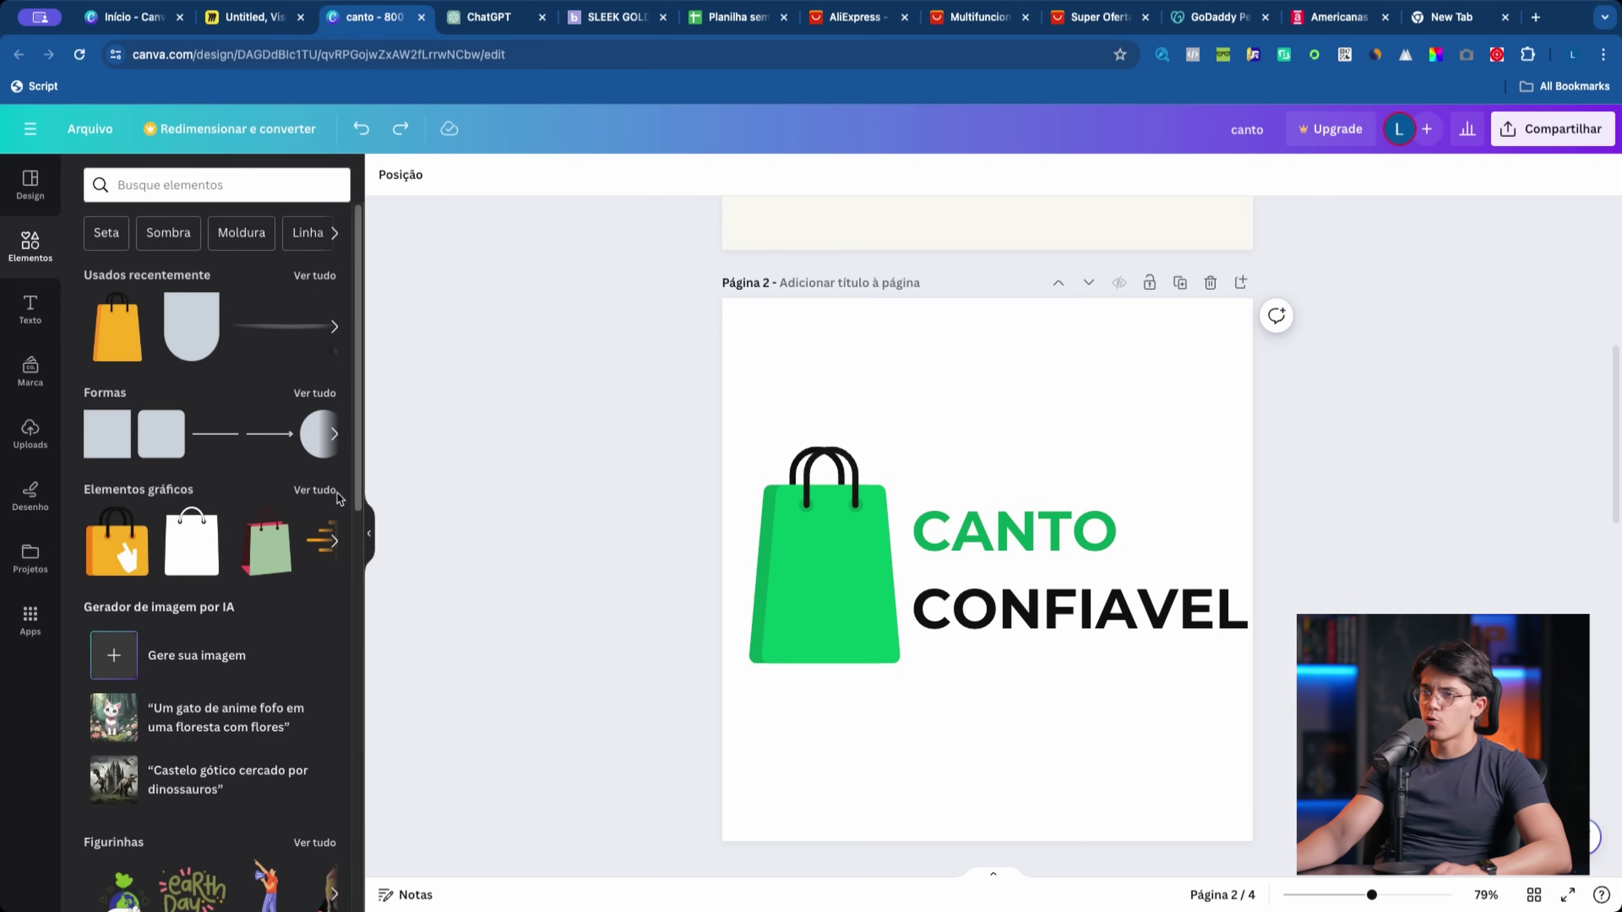
scroll(323, 540, "down", 5)
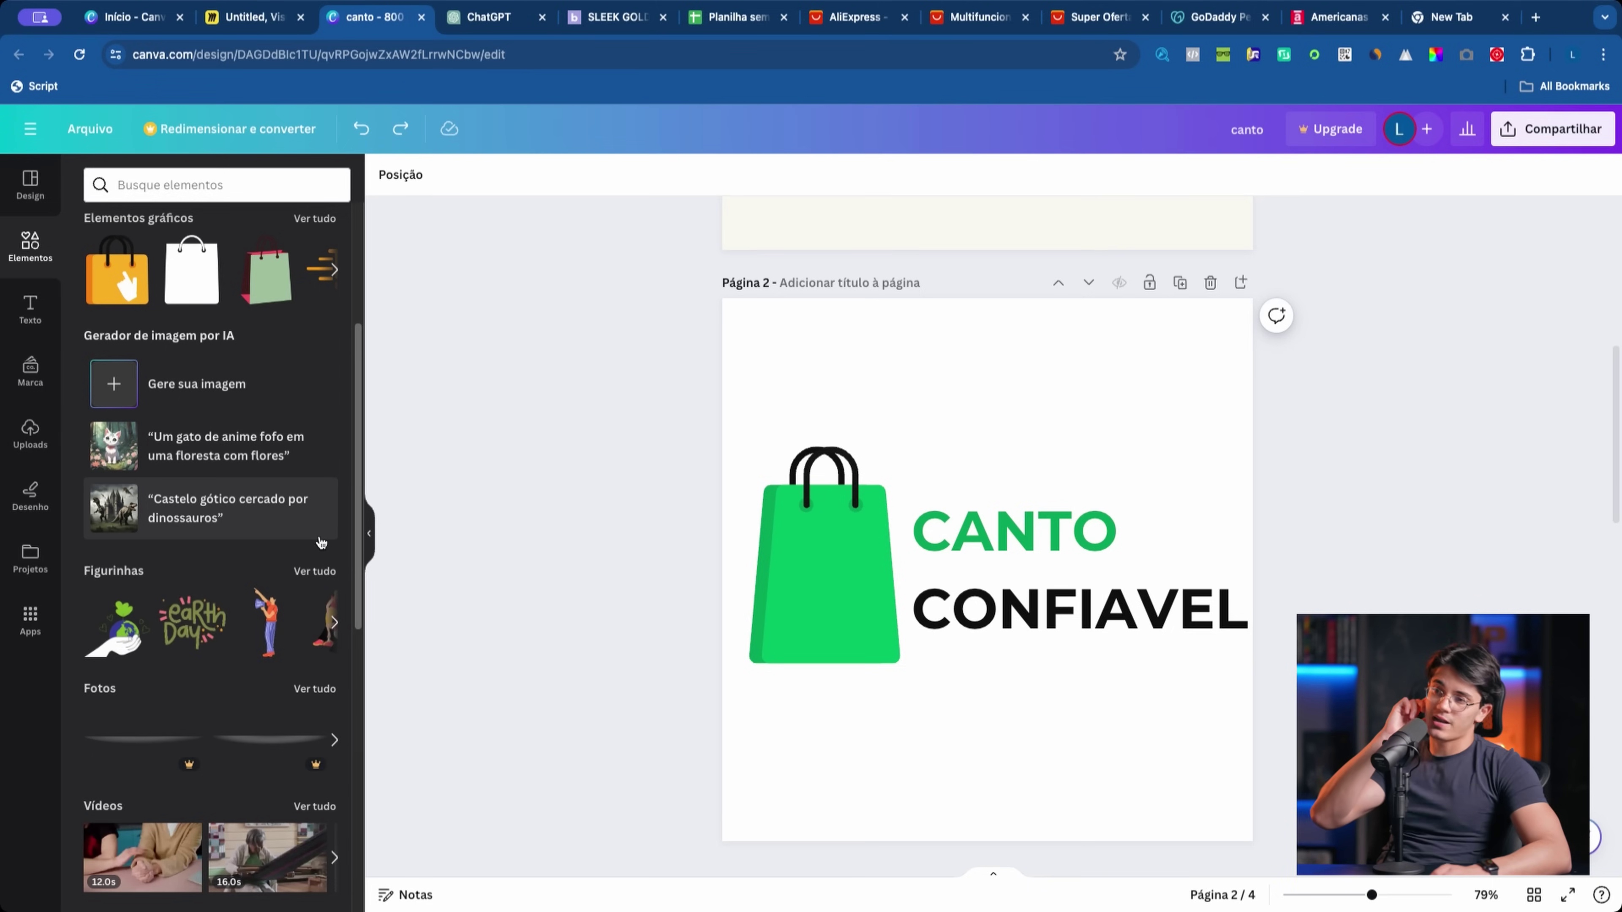
left_click(175, 185)
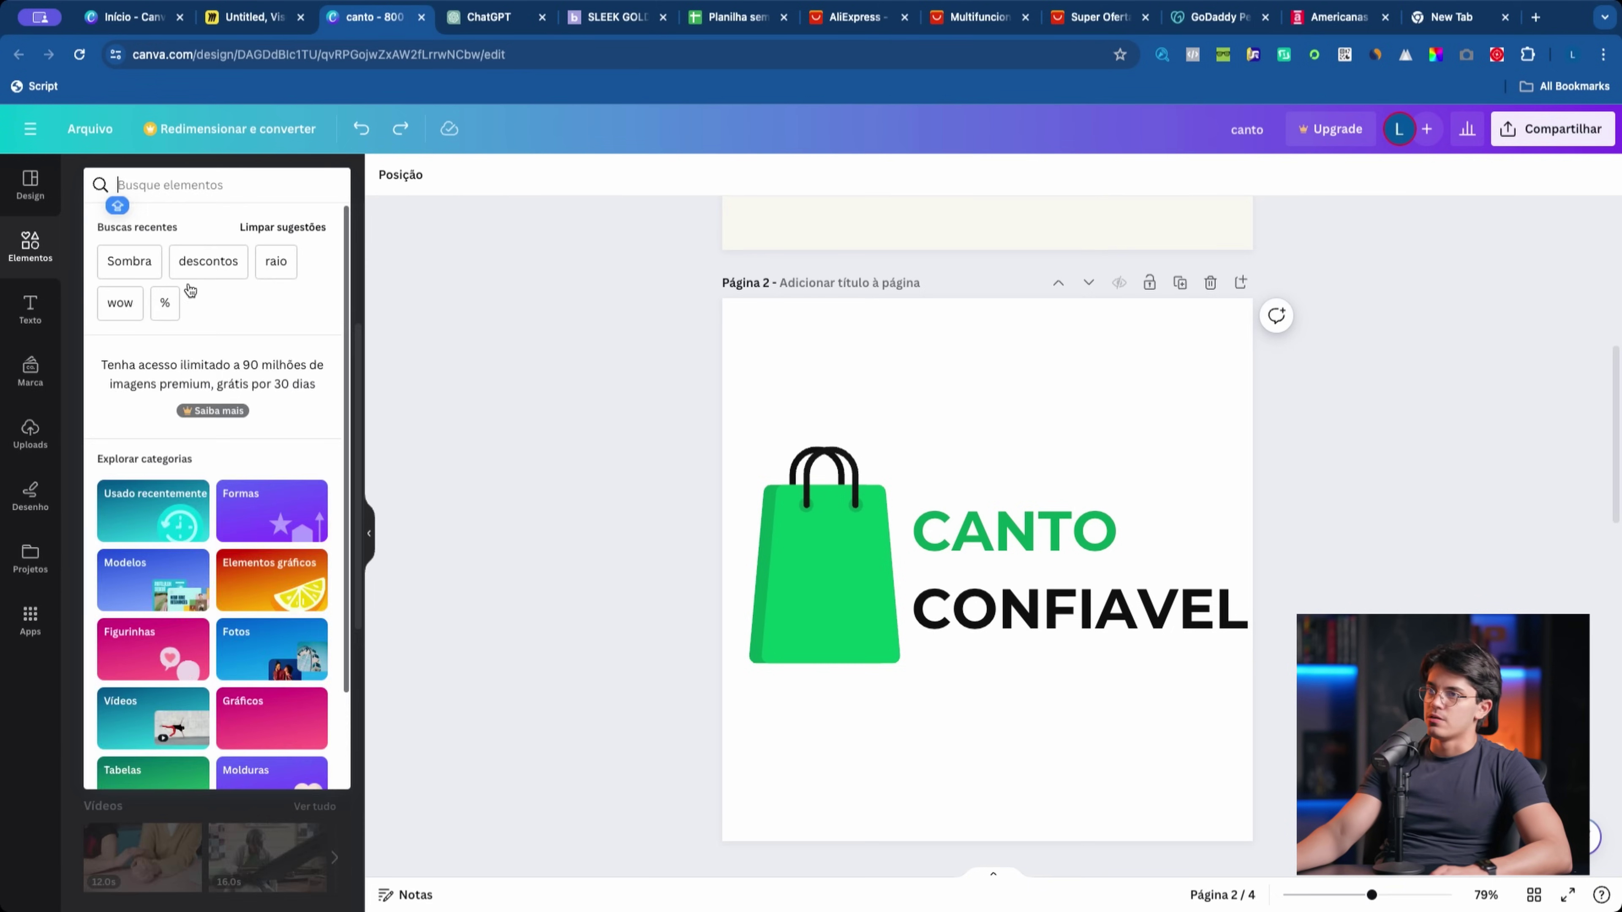
key("Escape")
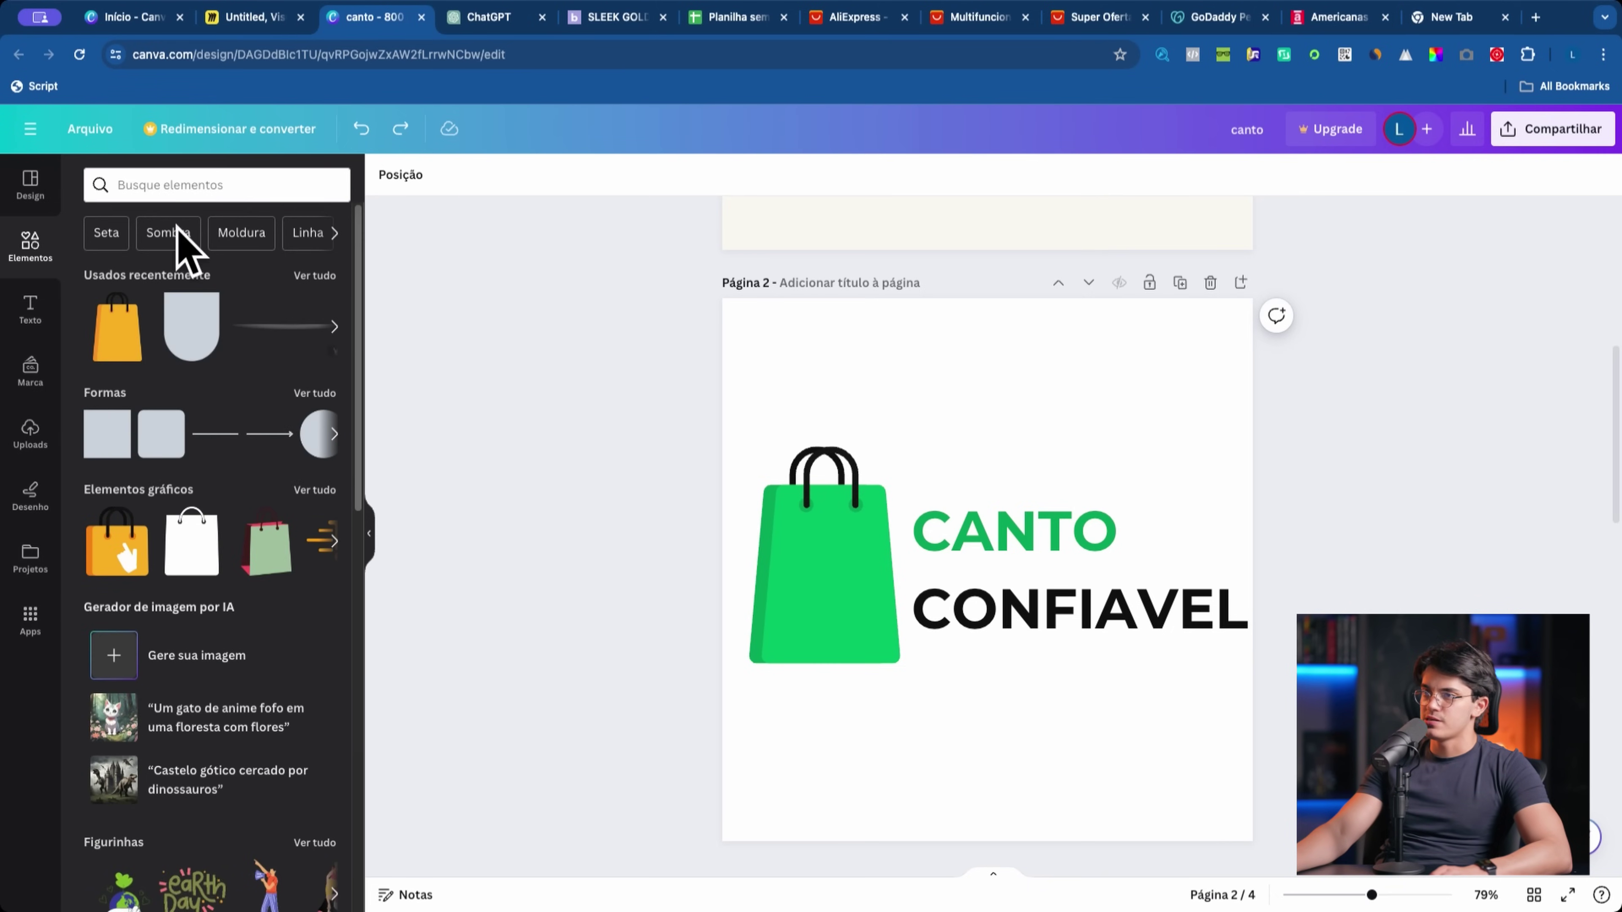
left_click(174, 184)
type("CARRINHO")
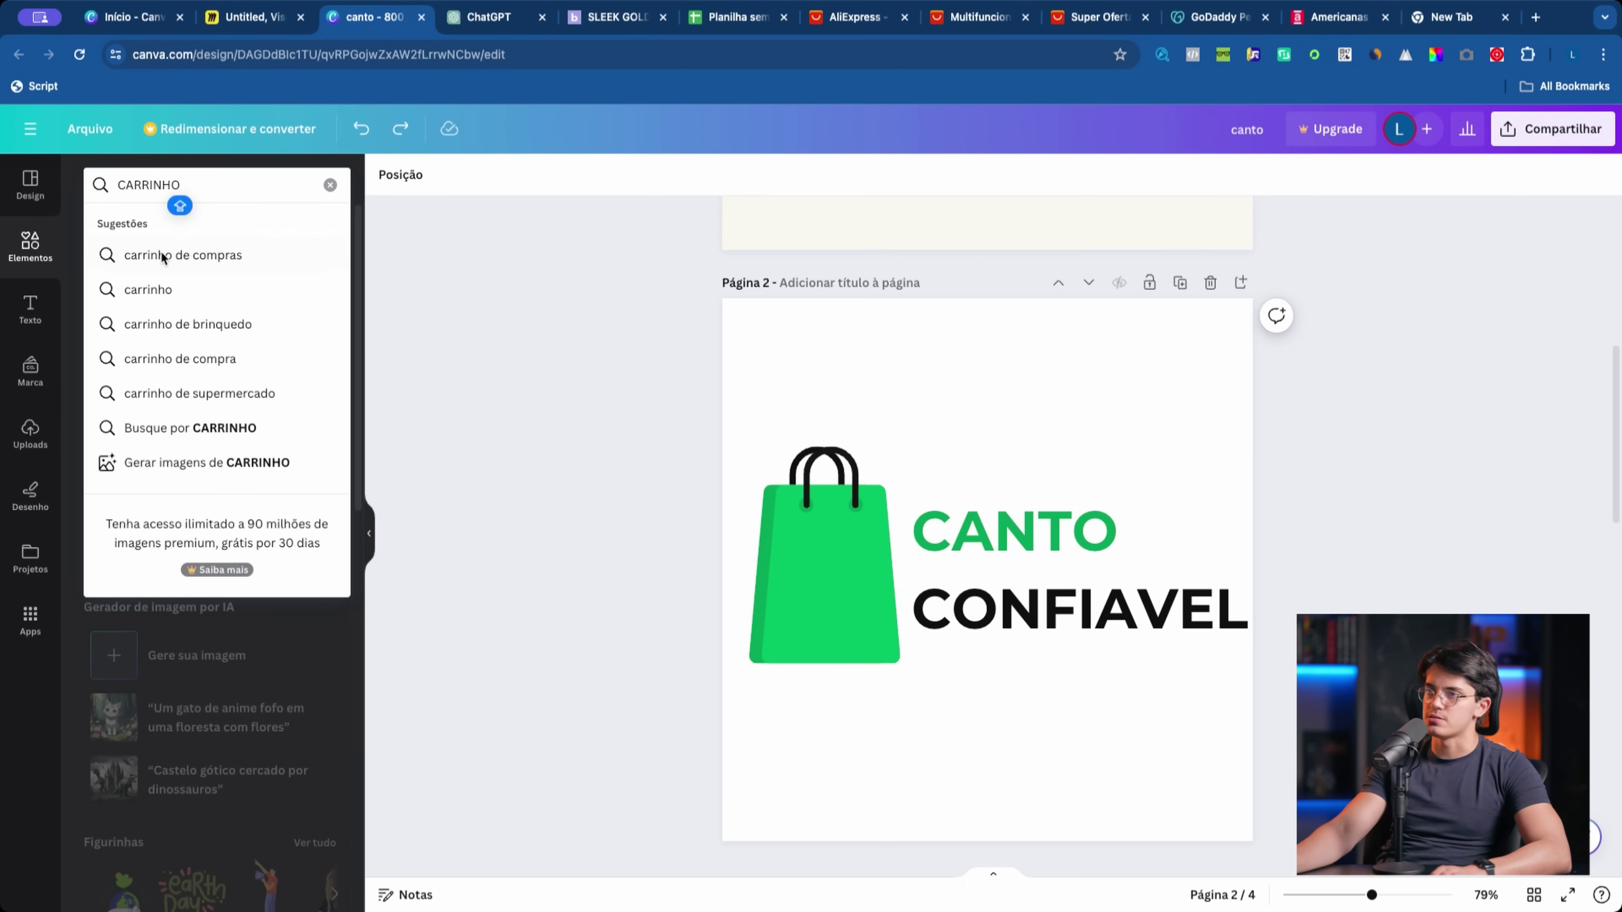
left_click(162, 255)
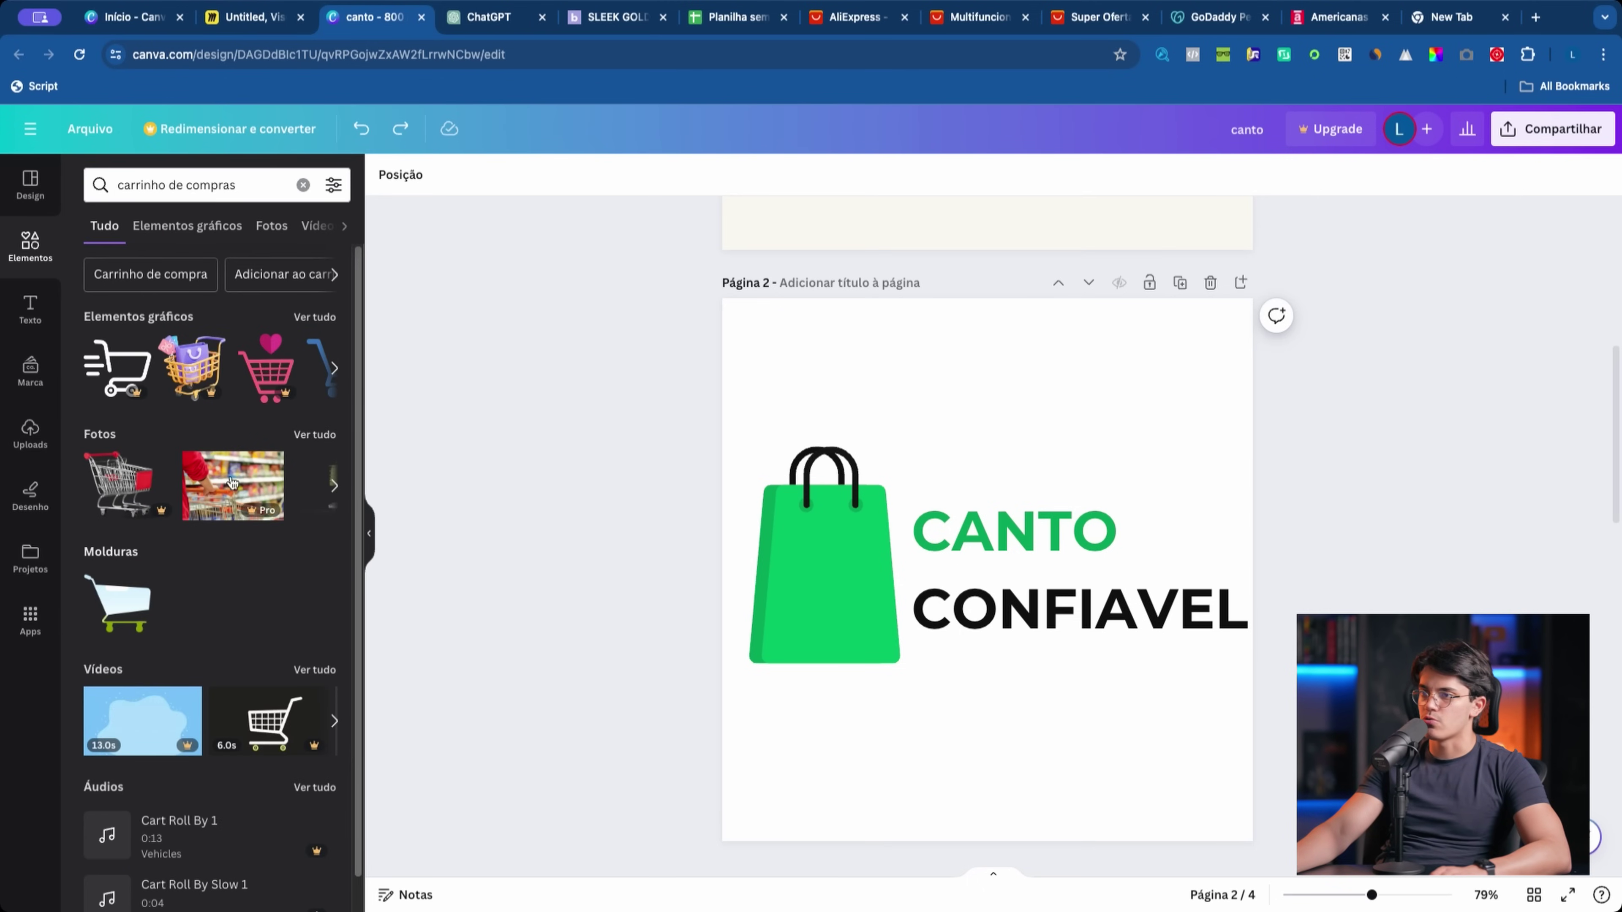
left_click(303, 185)
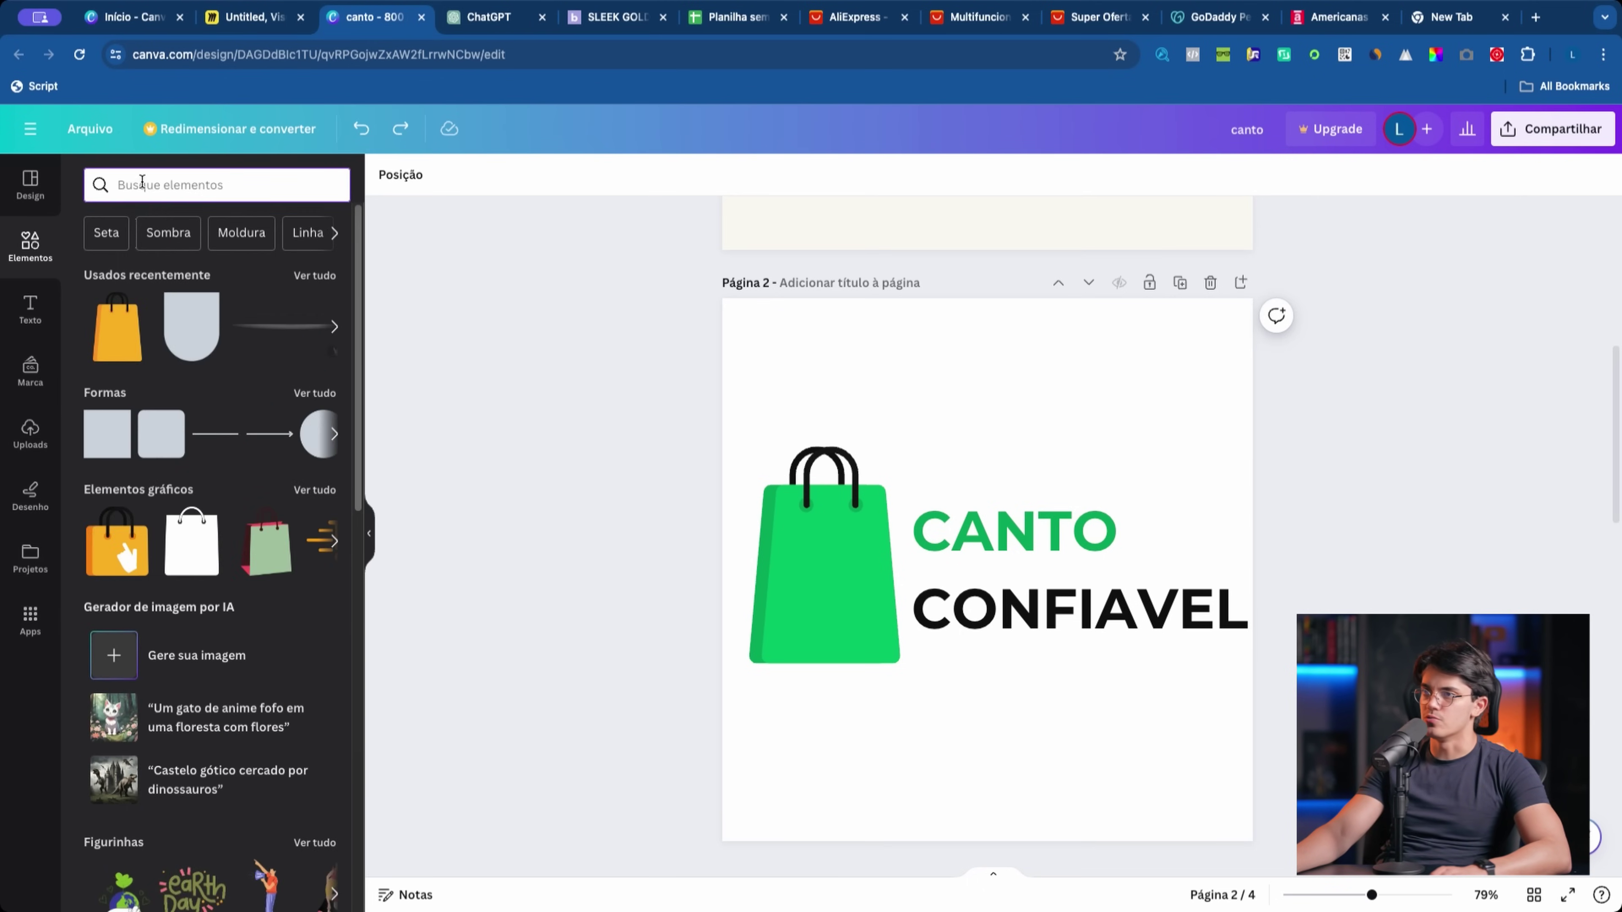
left_click(169, 233)
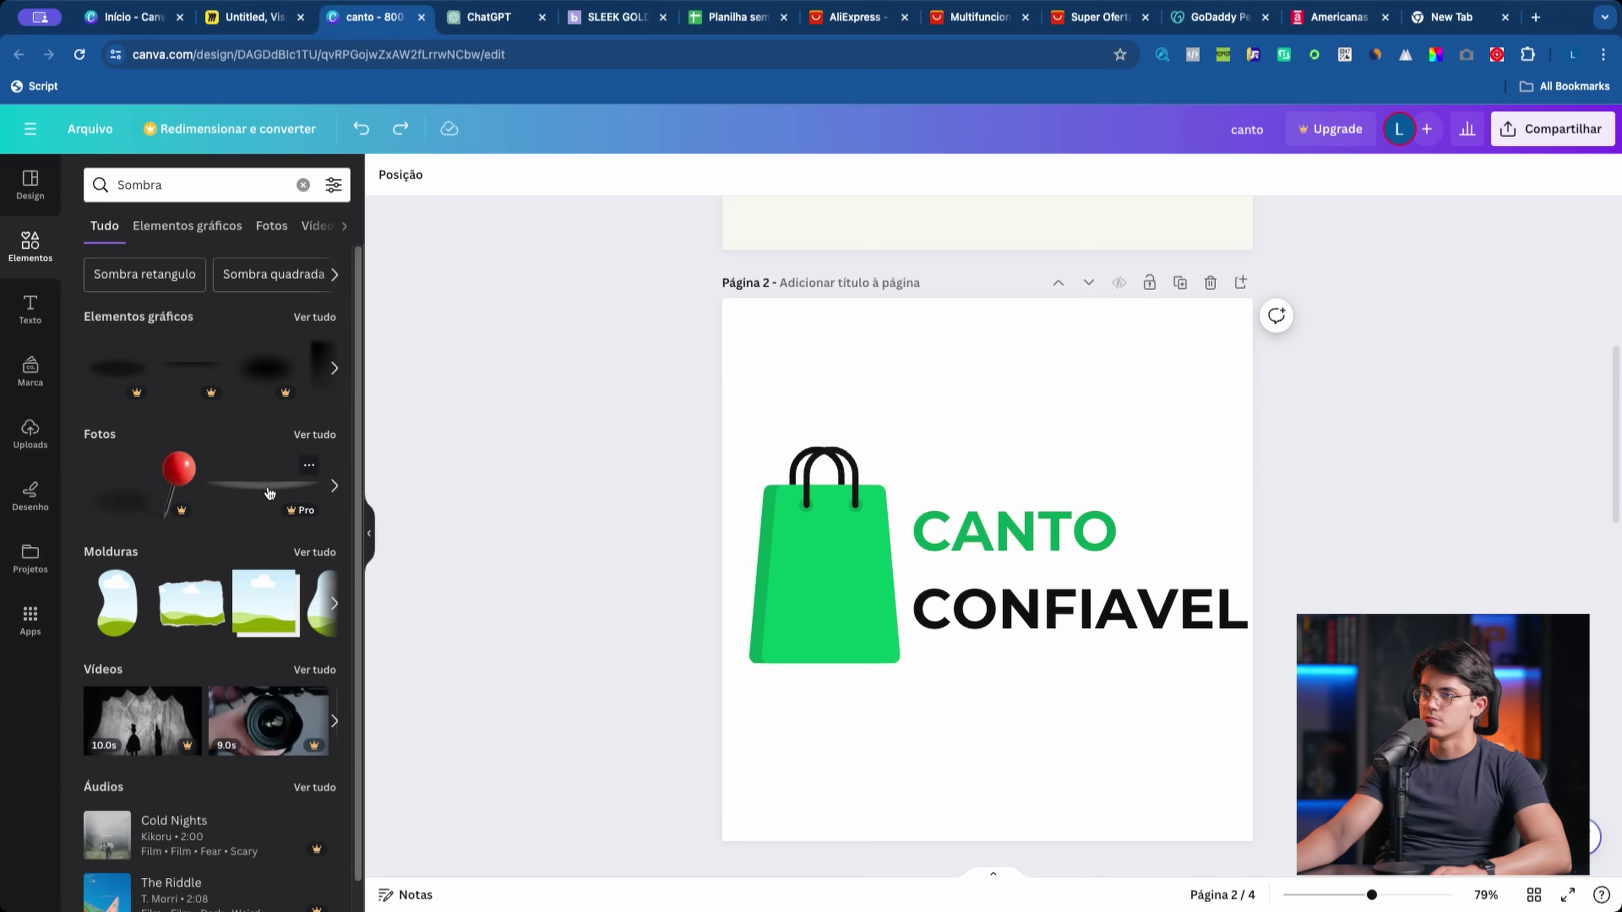
left_click(301, 185)
scroll(747, 528, "up", 8)
left_click_drag(681, 403, 1252, 607)
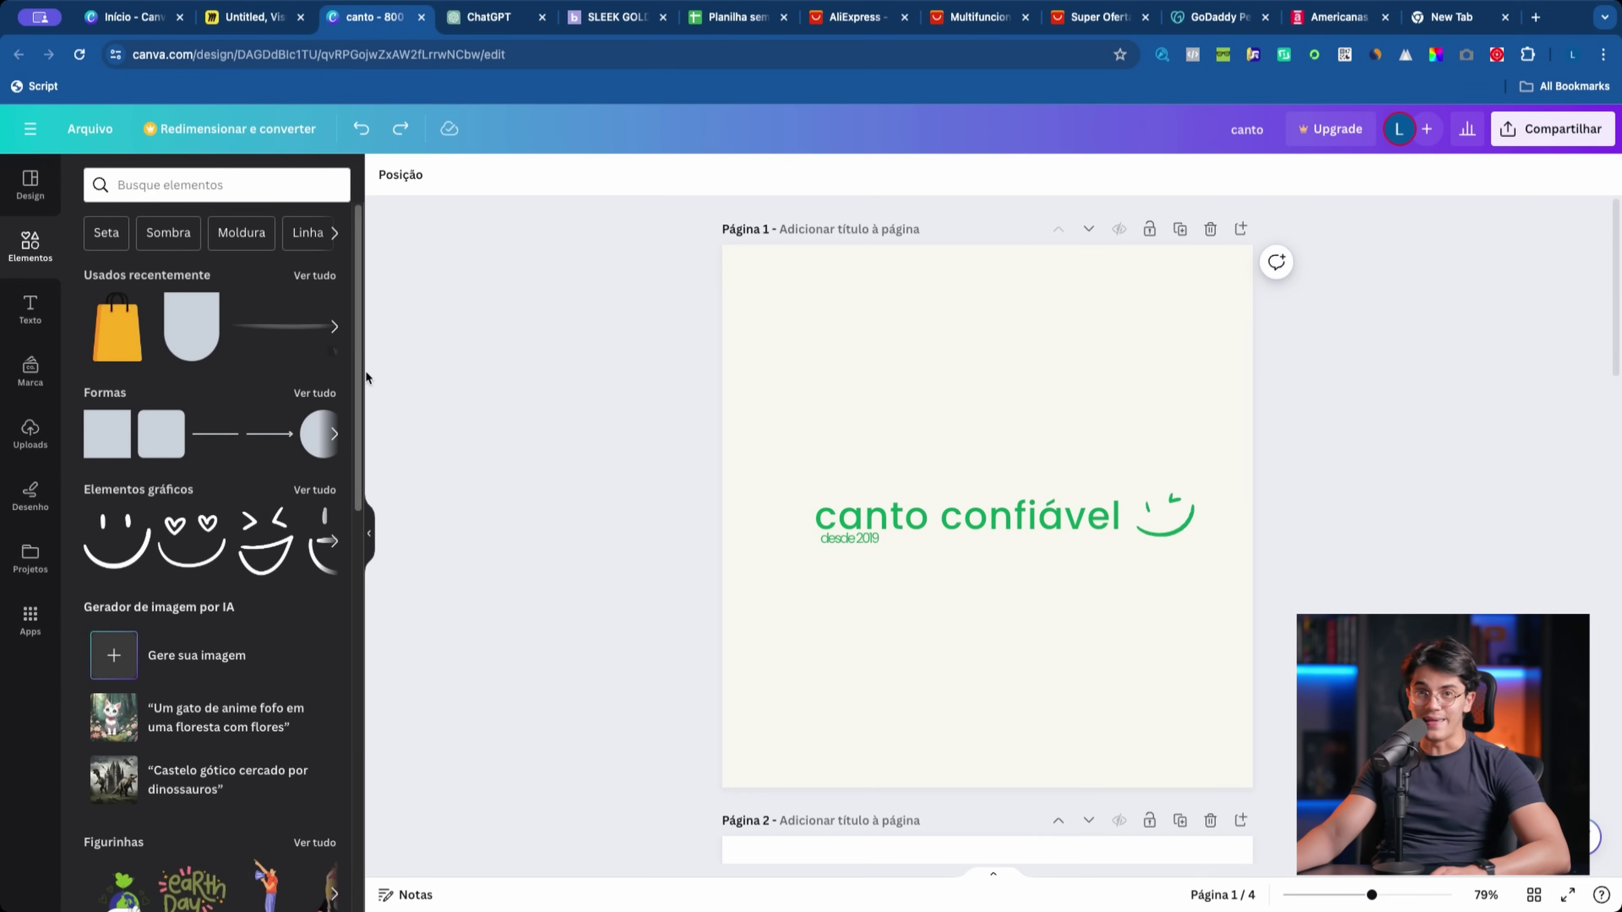
left_click(255, 16)
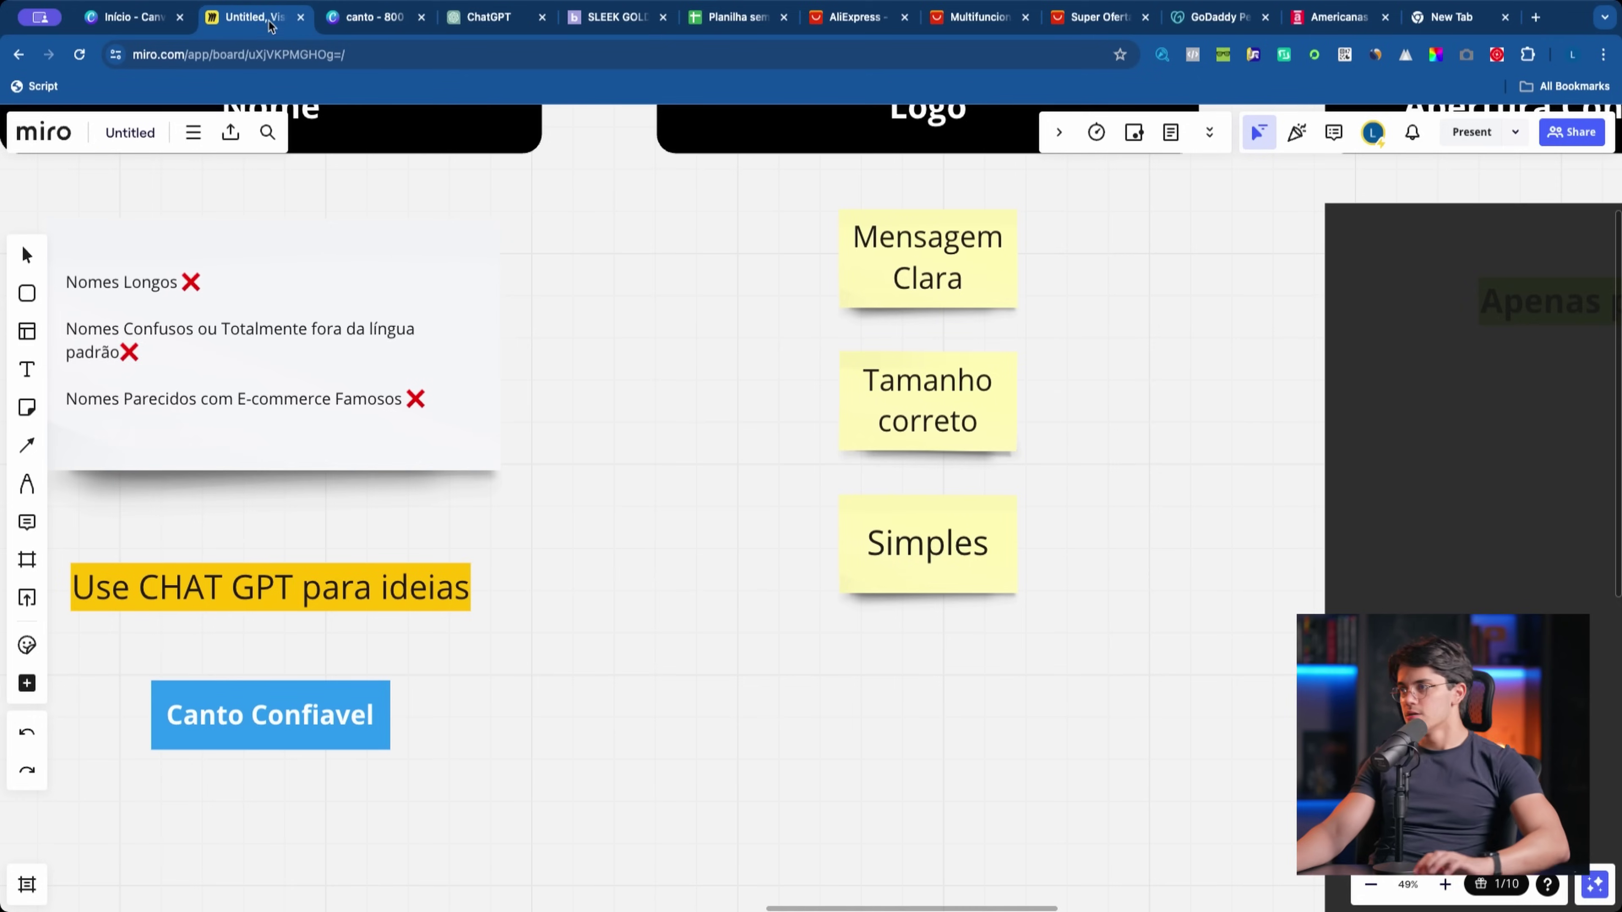
scroll(587, 391, "up", 3)
scroll(862, 364, "down", 2)
scroll(862, 364, "right", 10)
scroll(862, 364, "up", 4)
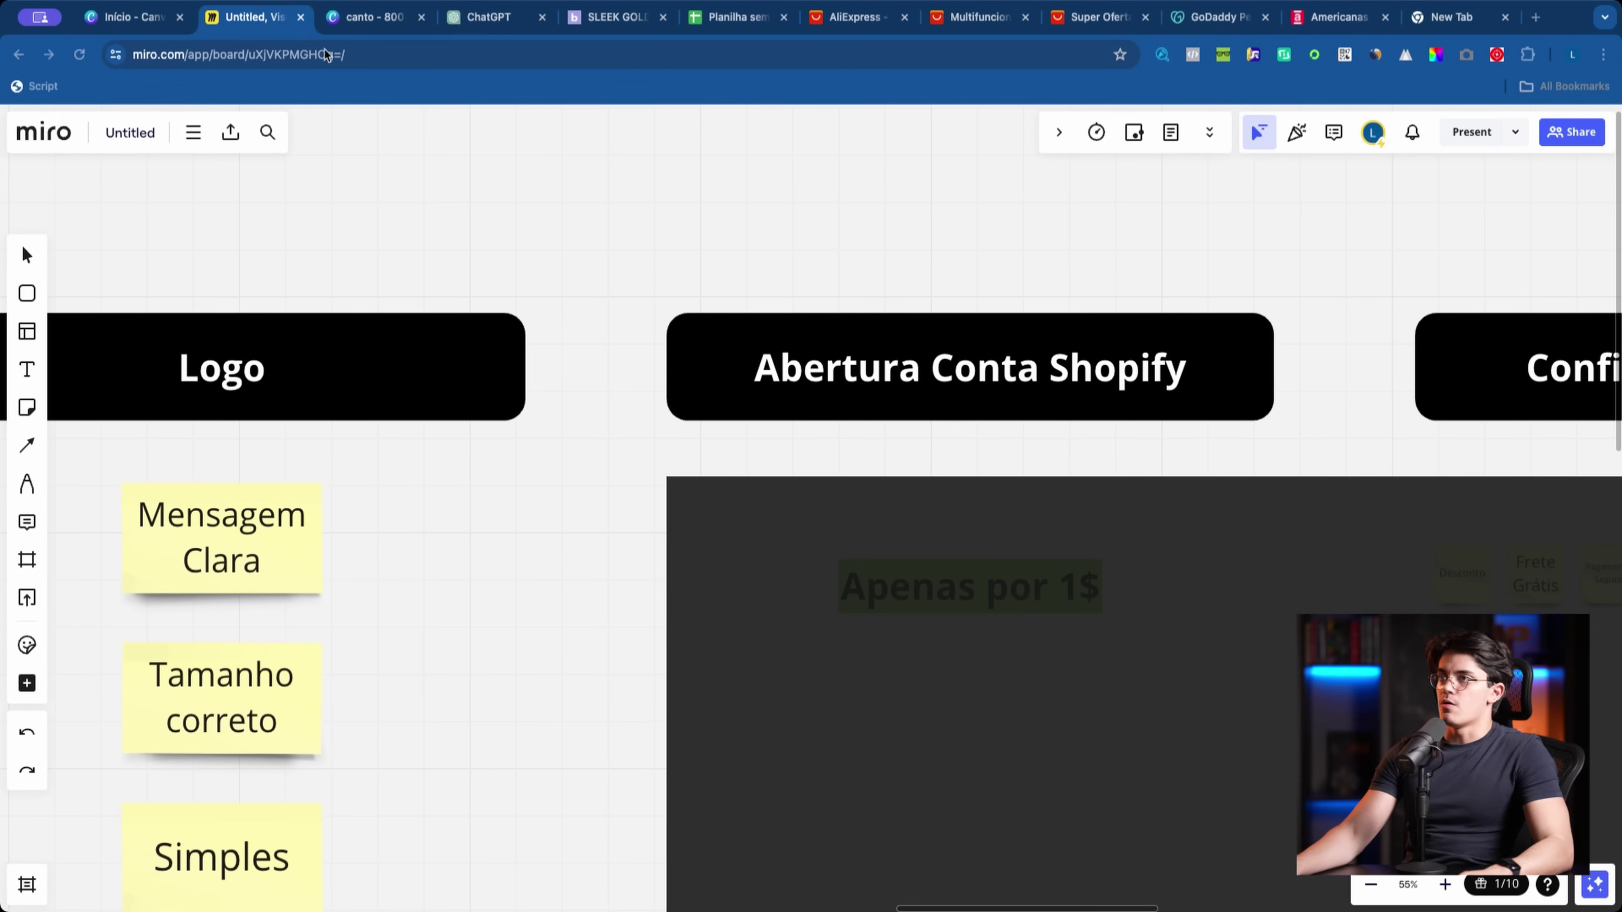
left_click(370, 17)
left_click_drag(504, 312, 1111, 639)
left_click_drag(1332, 717, 702, 549)
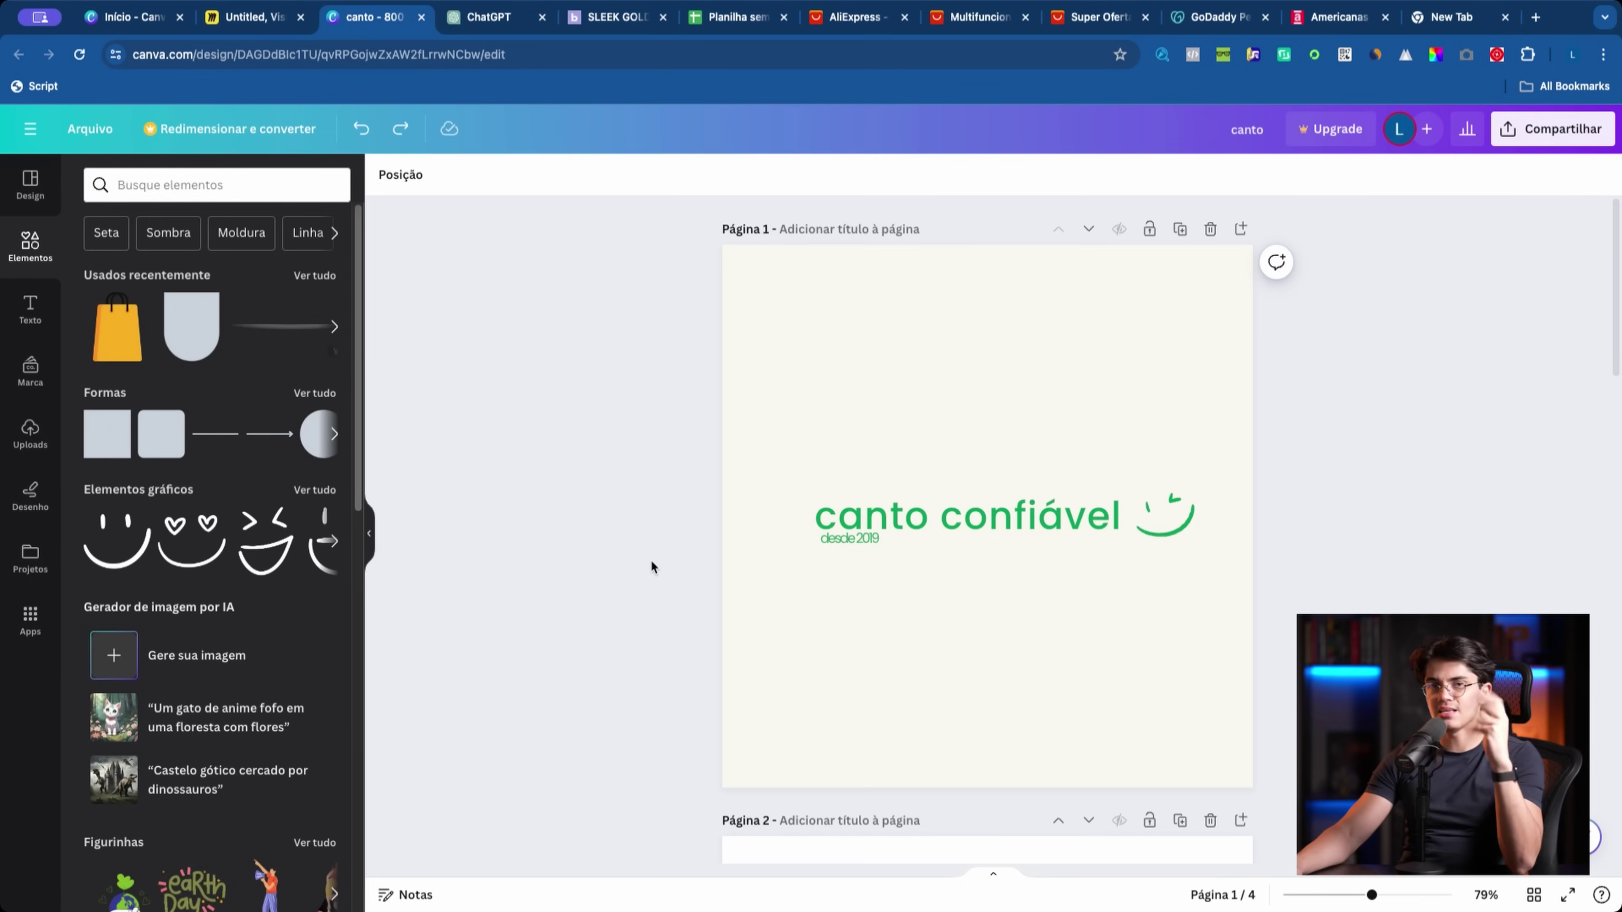
Step: Set up the download as PNG with only Página 1 selected
left_click(1555, 129)
left_click(1509, 575)
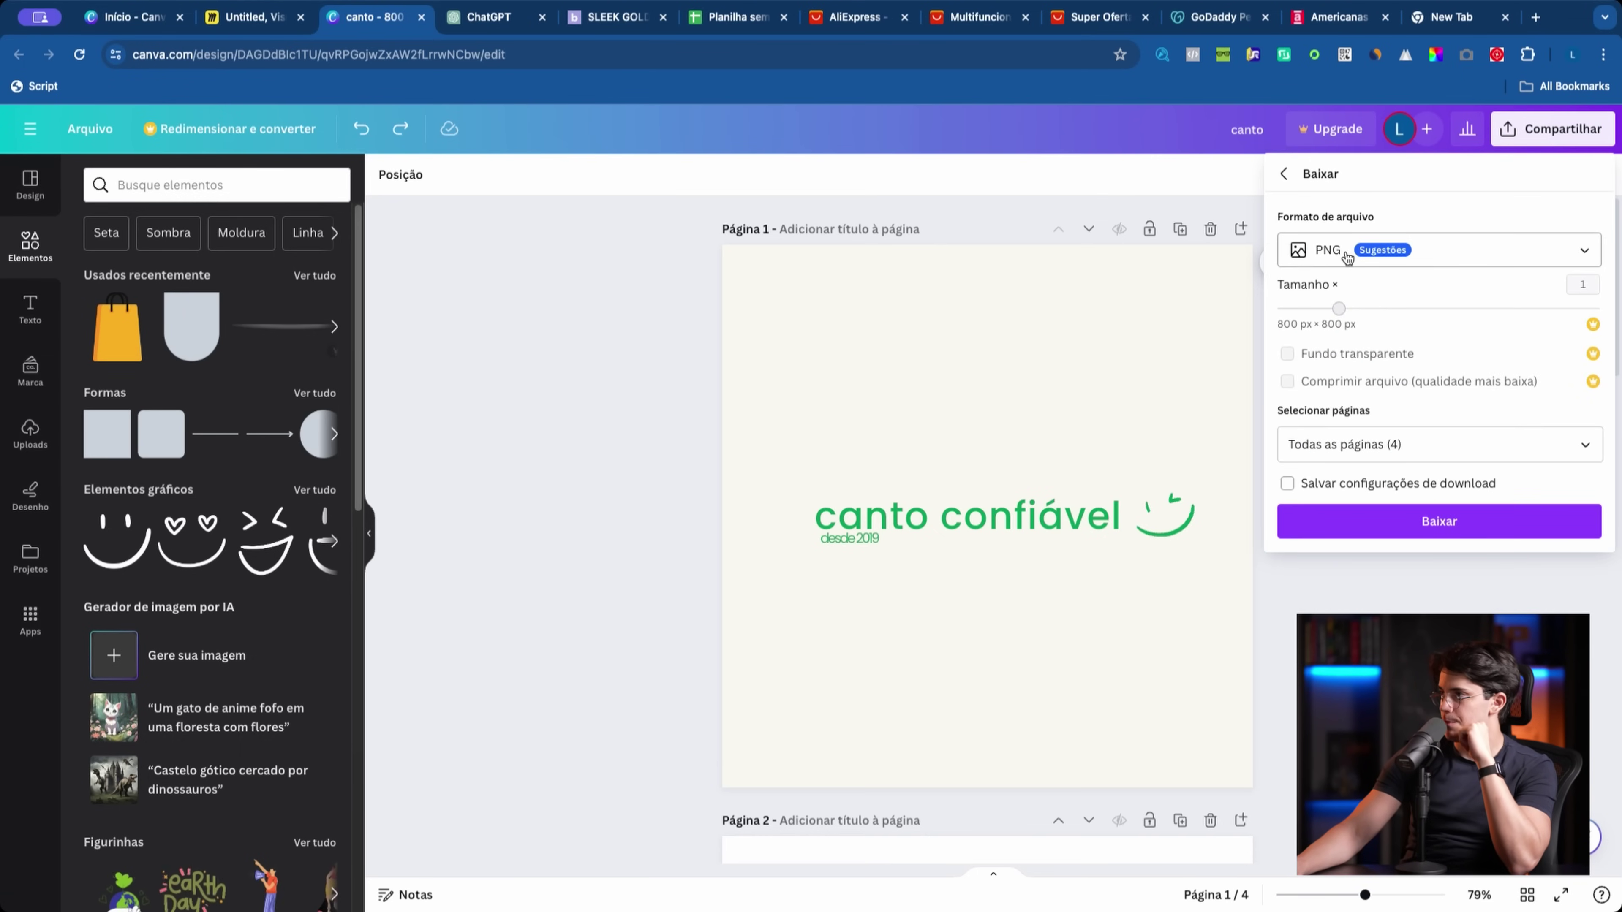
left_click(1351, 219)
left_click(1444, 348)
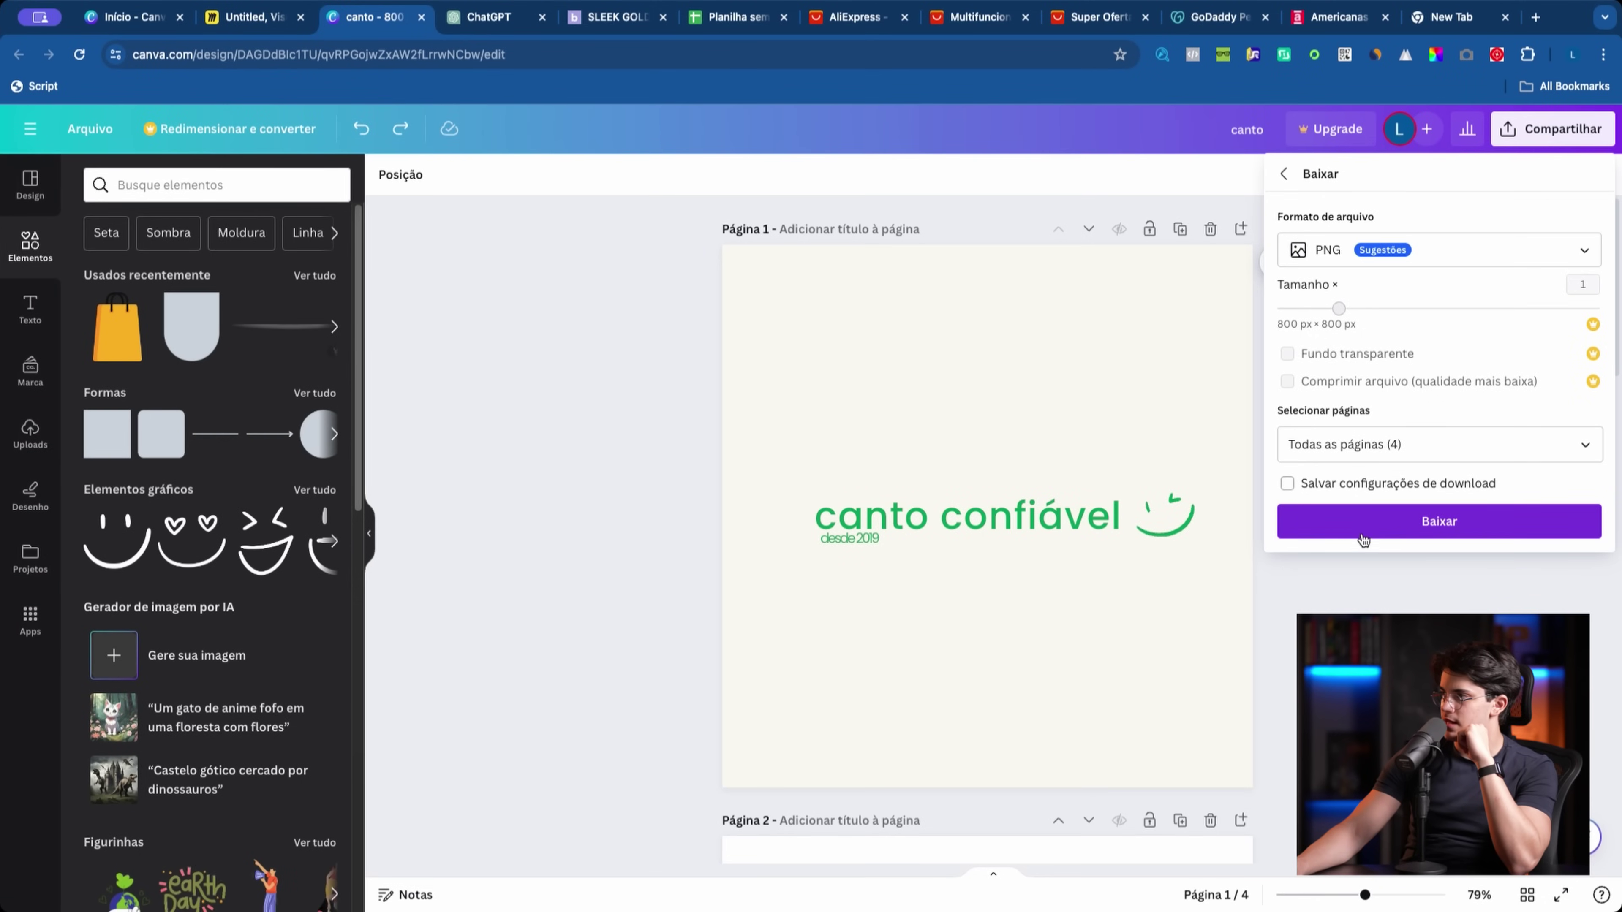
left_click(1365, 441)
left_click(1405, 494)
left_click(1481, 579)
left_click(1392, 548)
Step: Download canto.png, open it to check the image, and return to the Canva design
left_click(1395, 521)
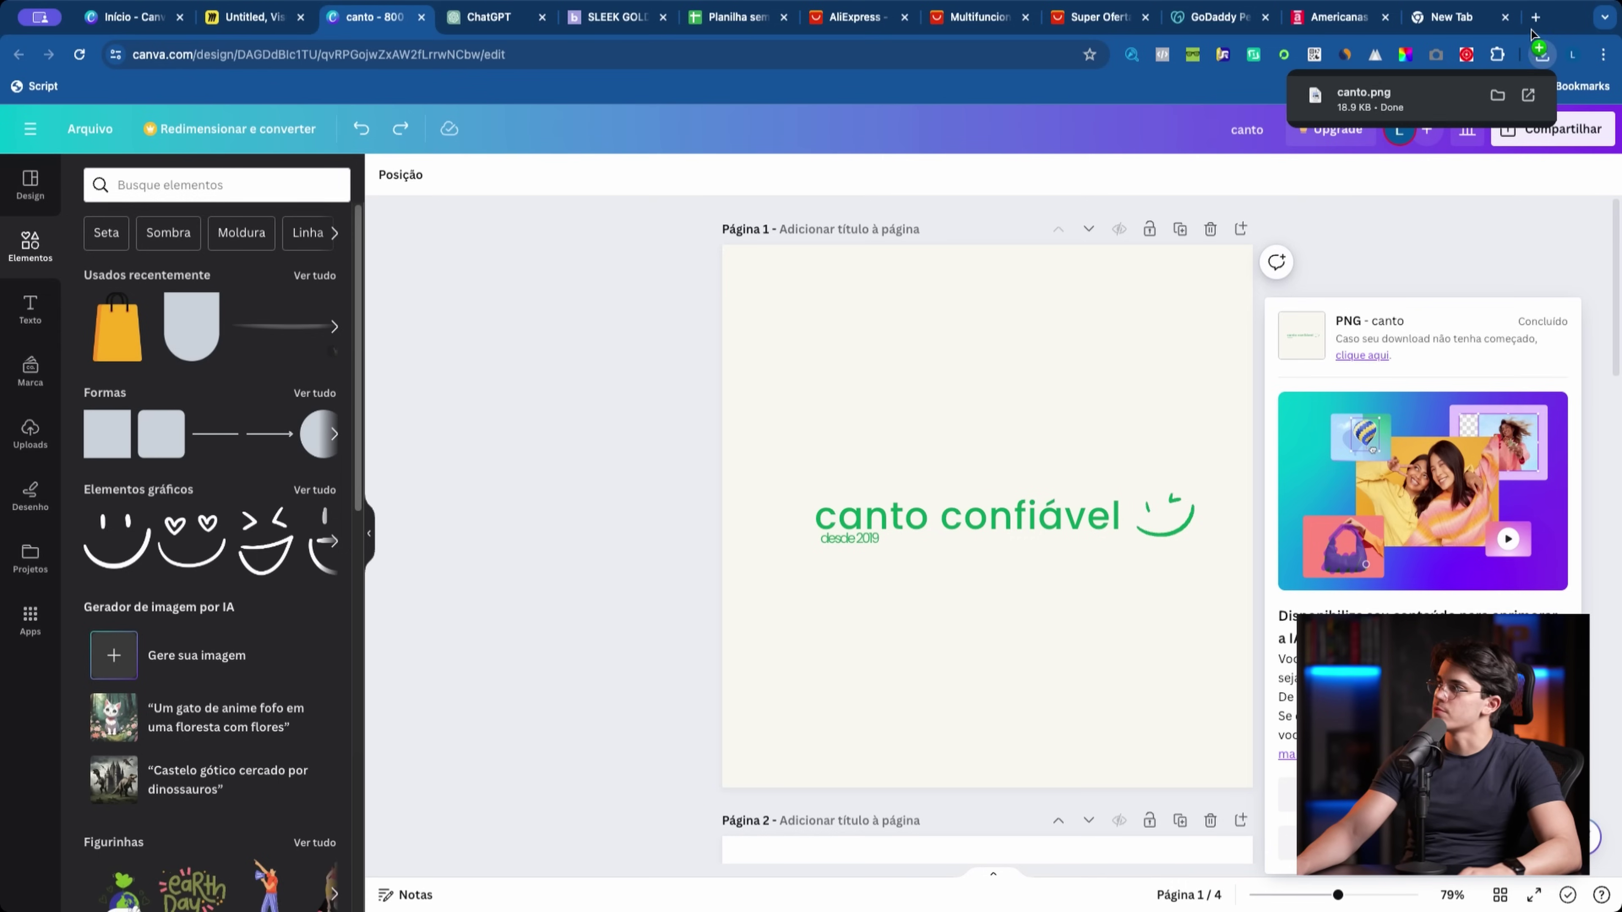
left_click(1373, 99)
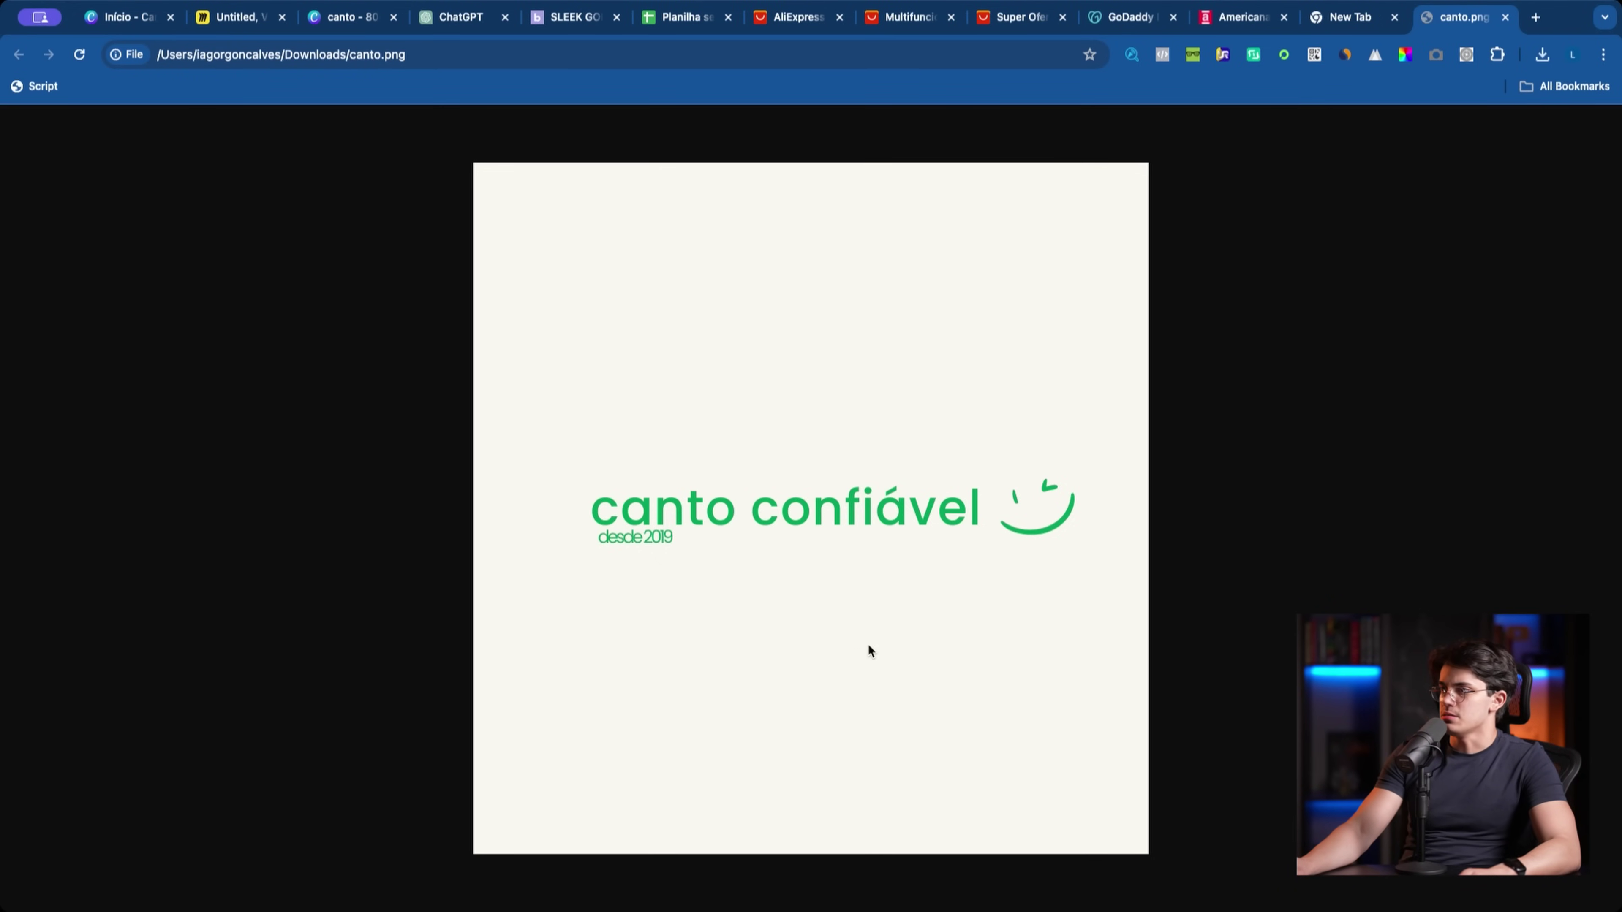
left_click(353, 29)
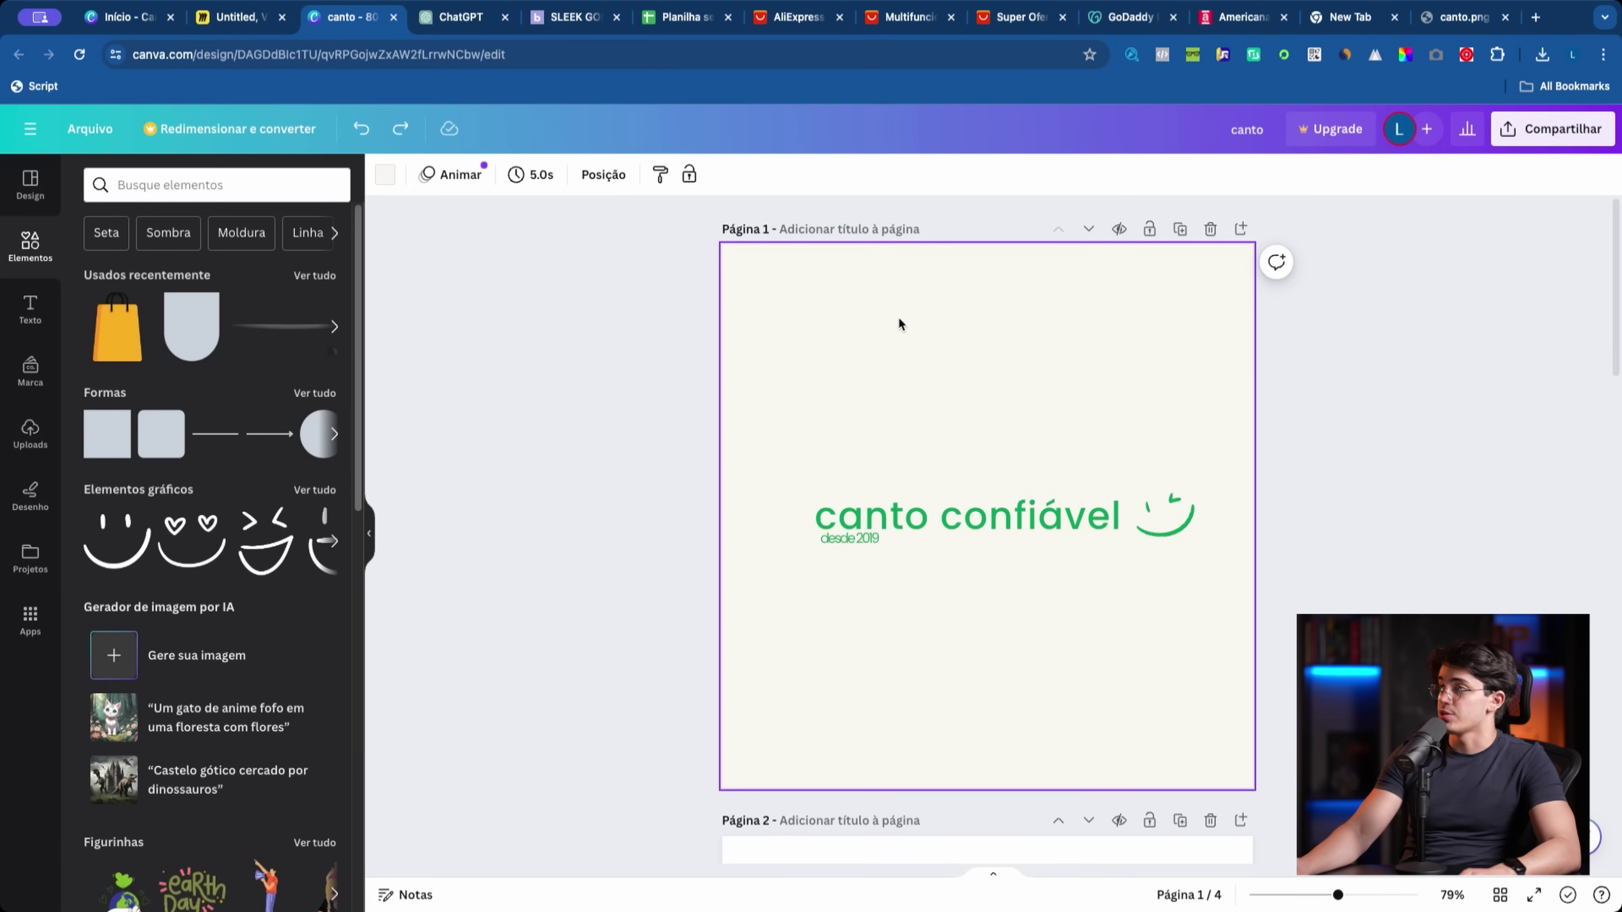
Step: Glance at the page background colour options, then switch to the exported canto.png tab
left_click(383, 184)
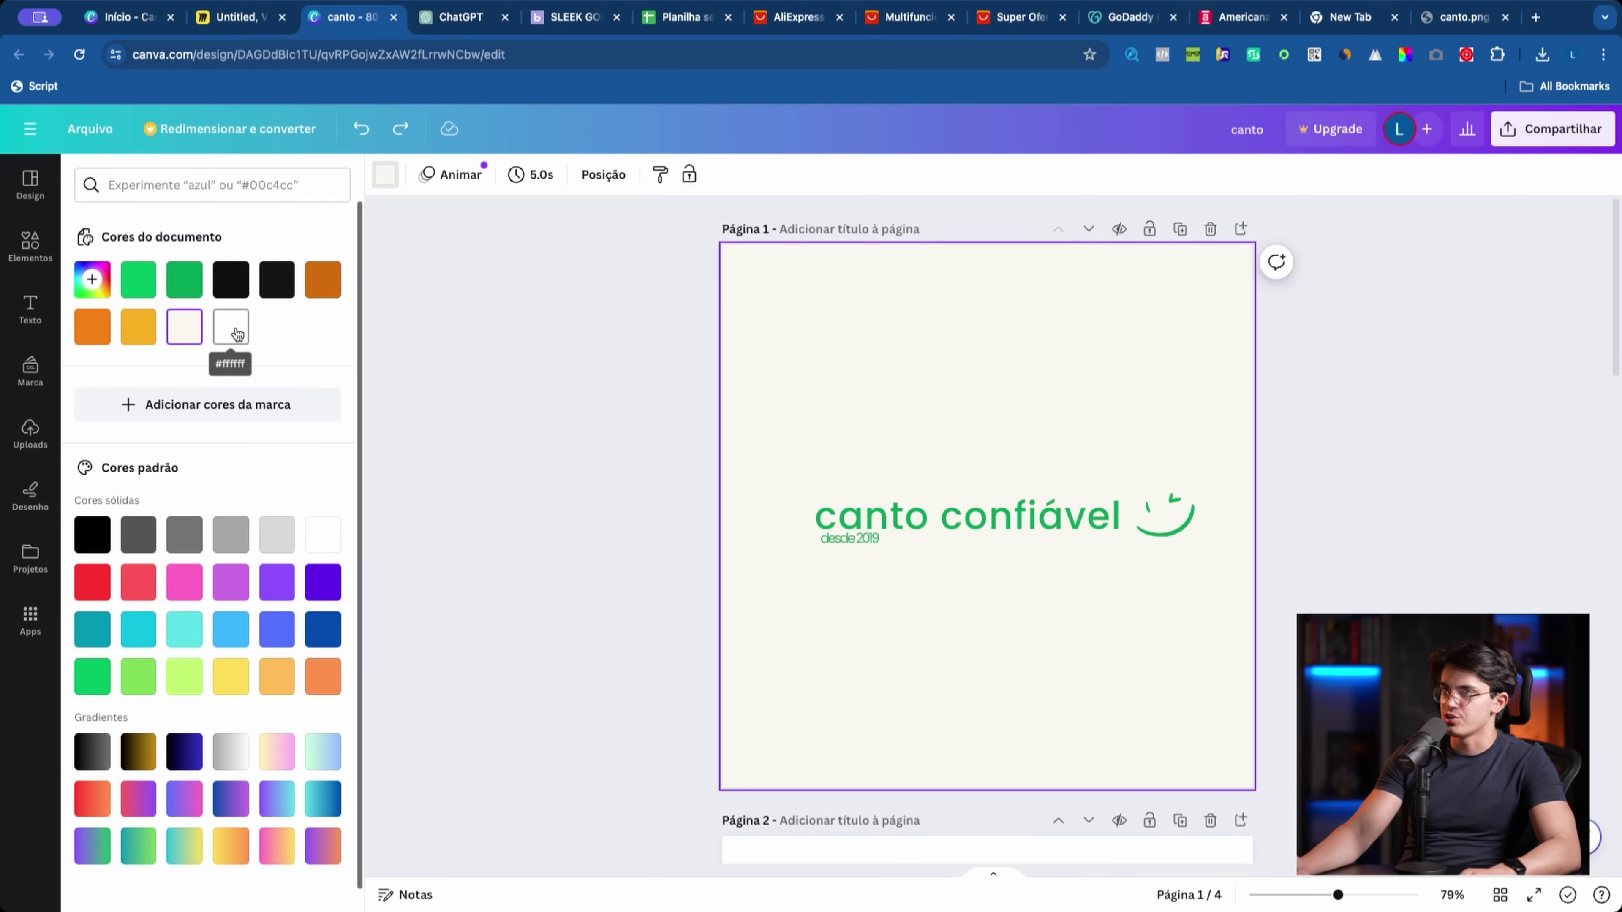
left_click(577, 316)
left_click(1459, 18)
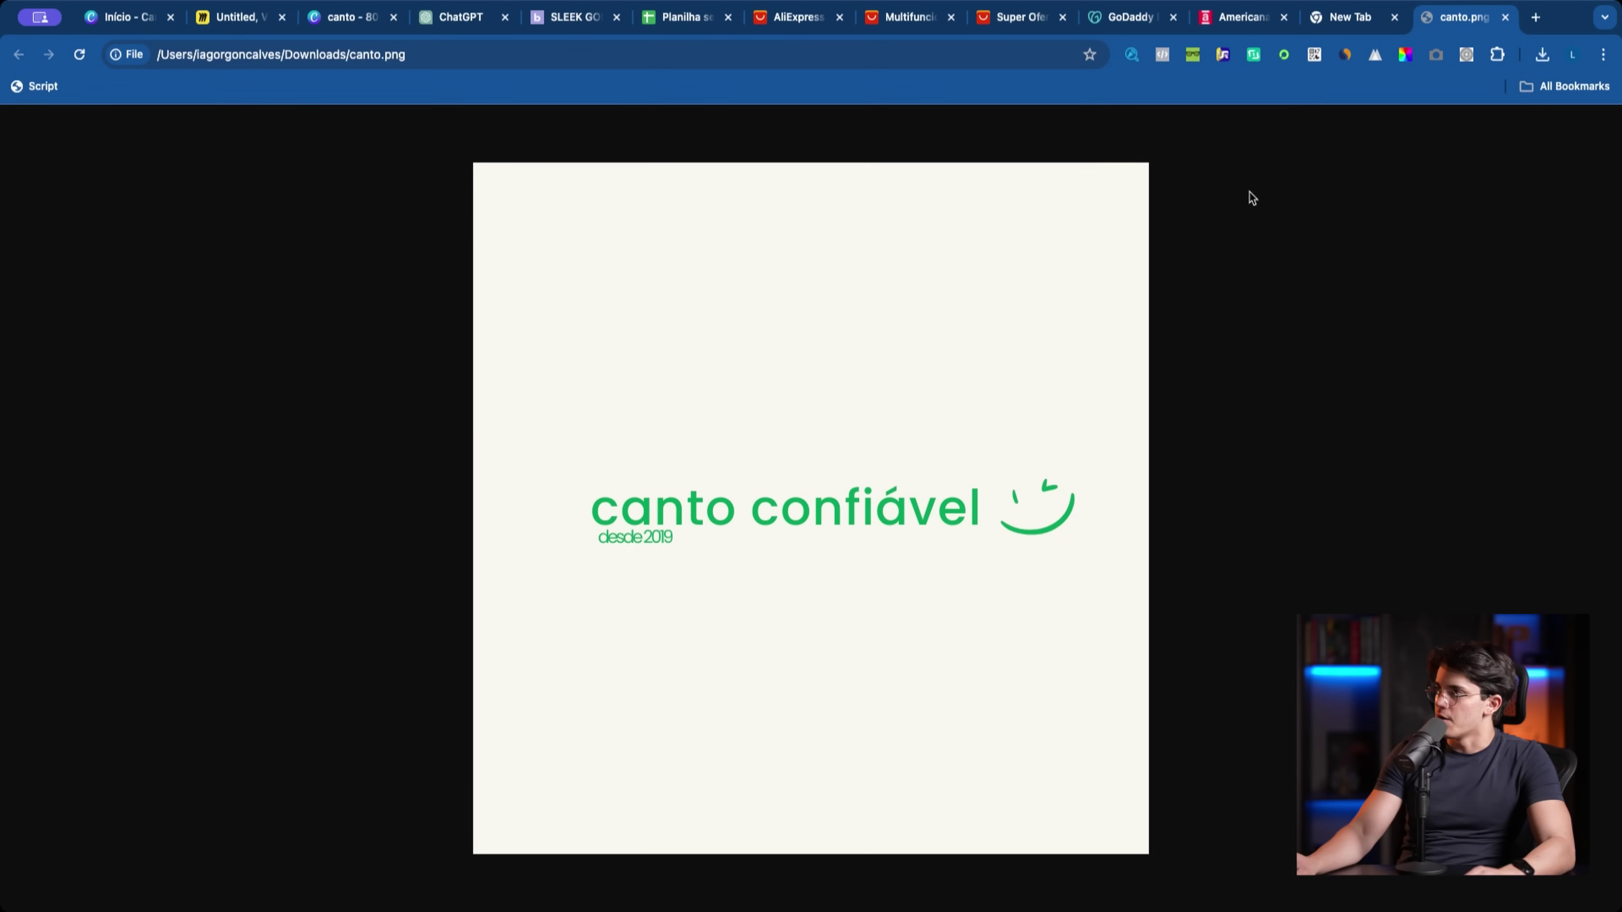
Step: Open iLoveIMG's crop tool and upload canto.png from the Downloads folder
left_click(1323, 23)
type("ilo")
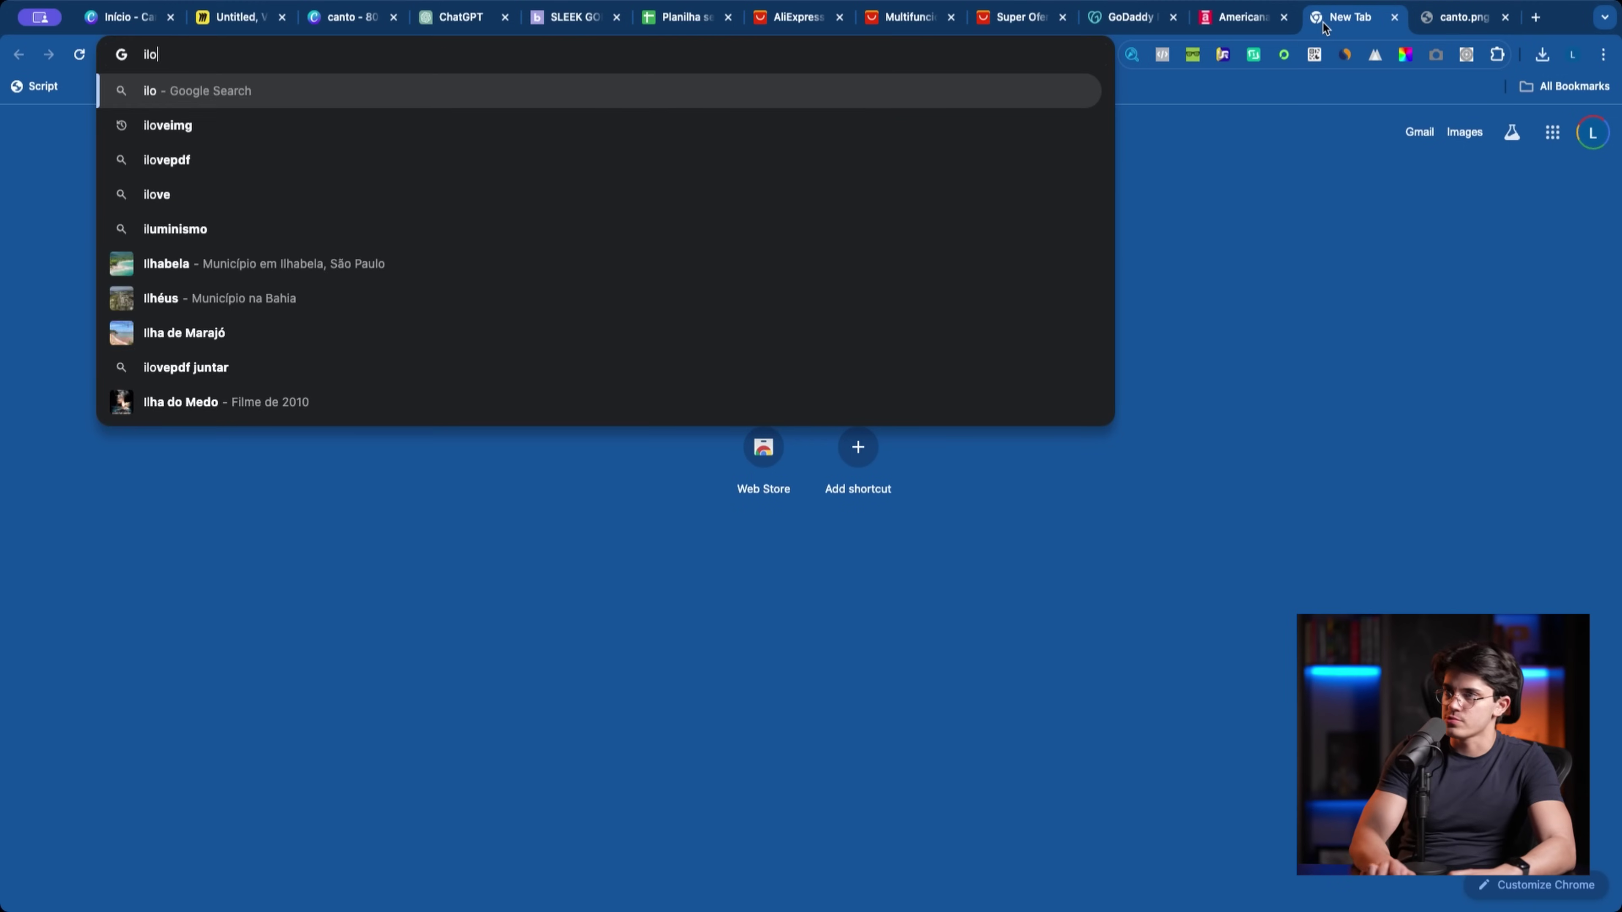
type("veimg")
key("Return")
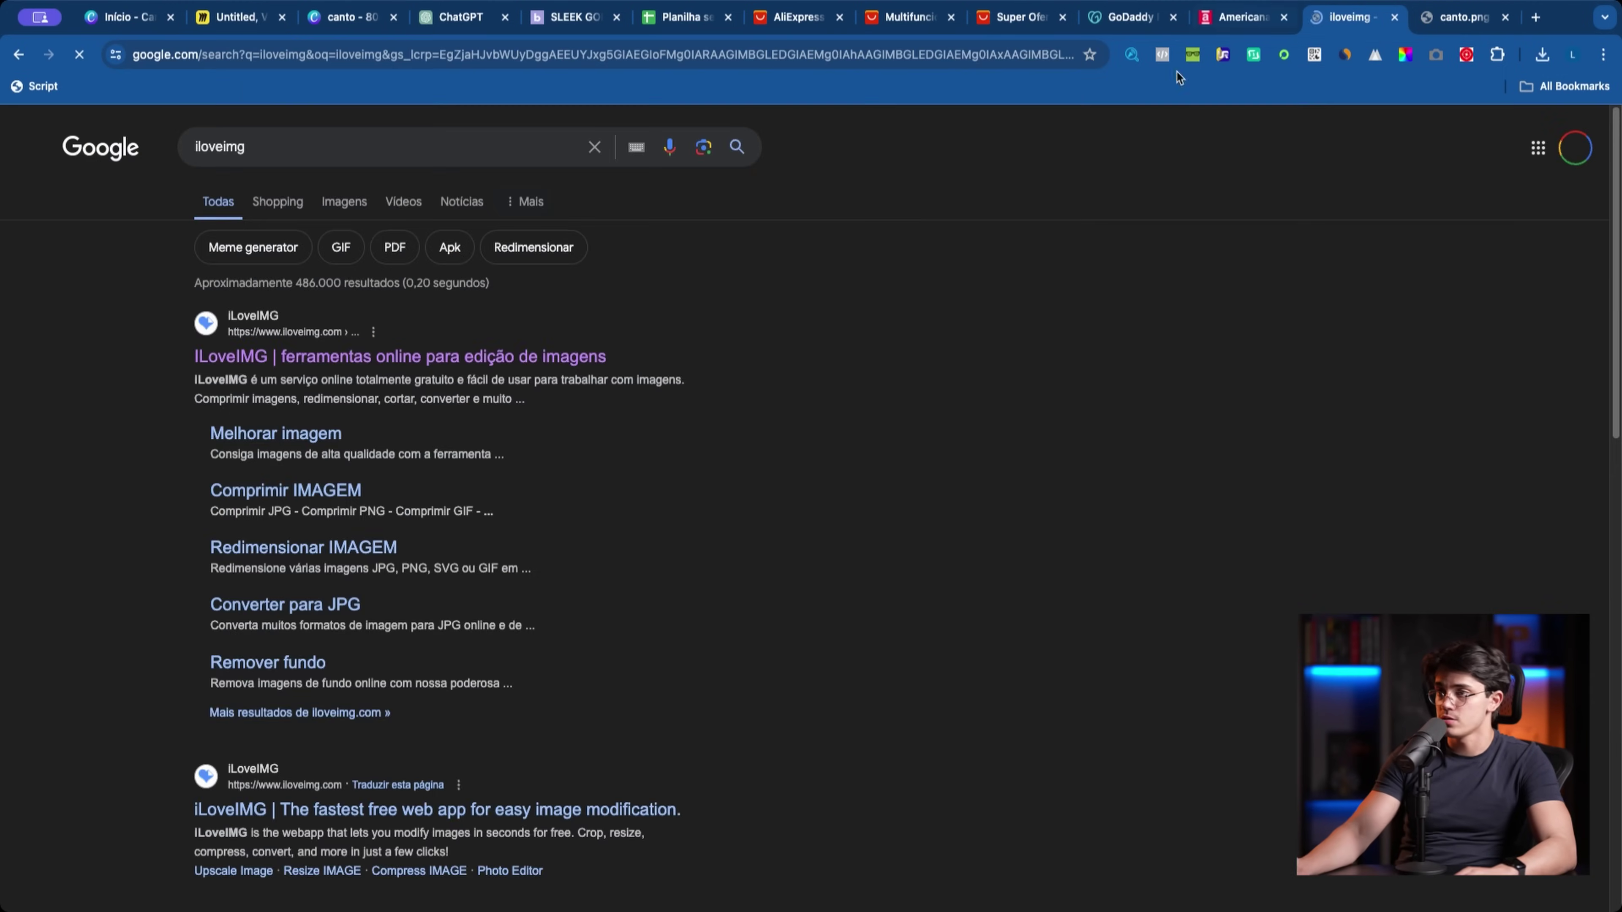
left_click(594, 360)
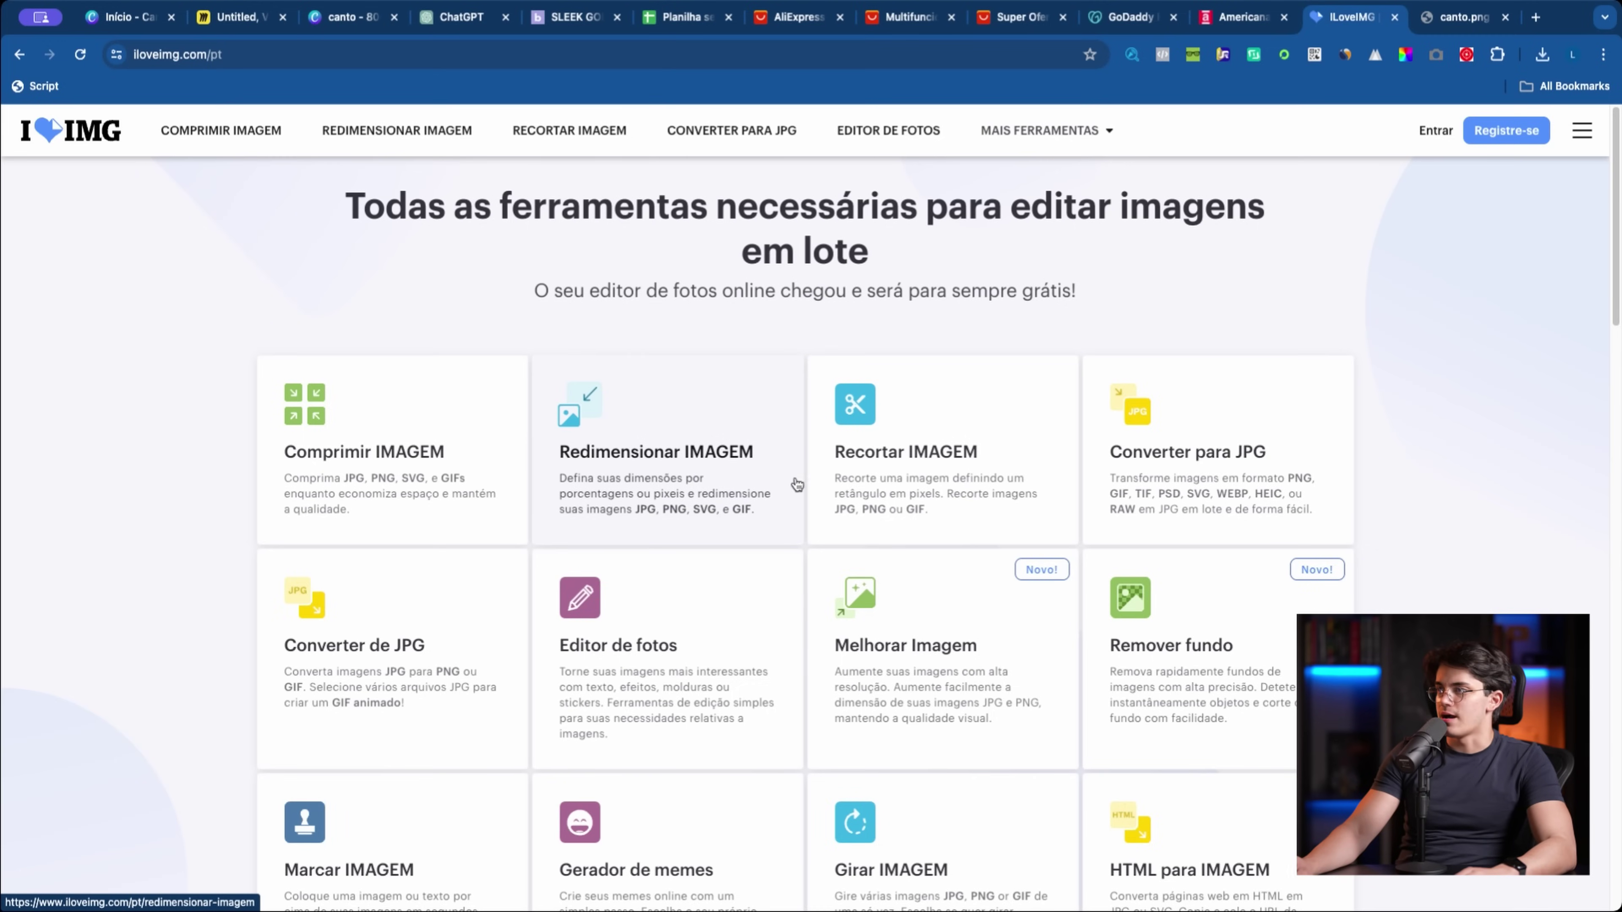
left_click(870, 501)
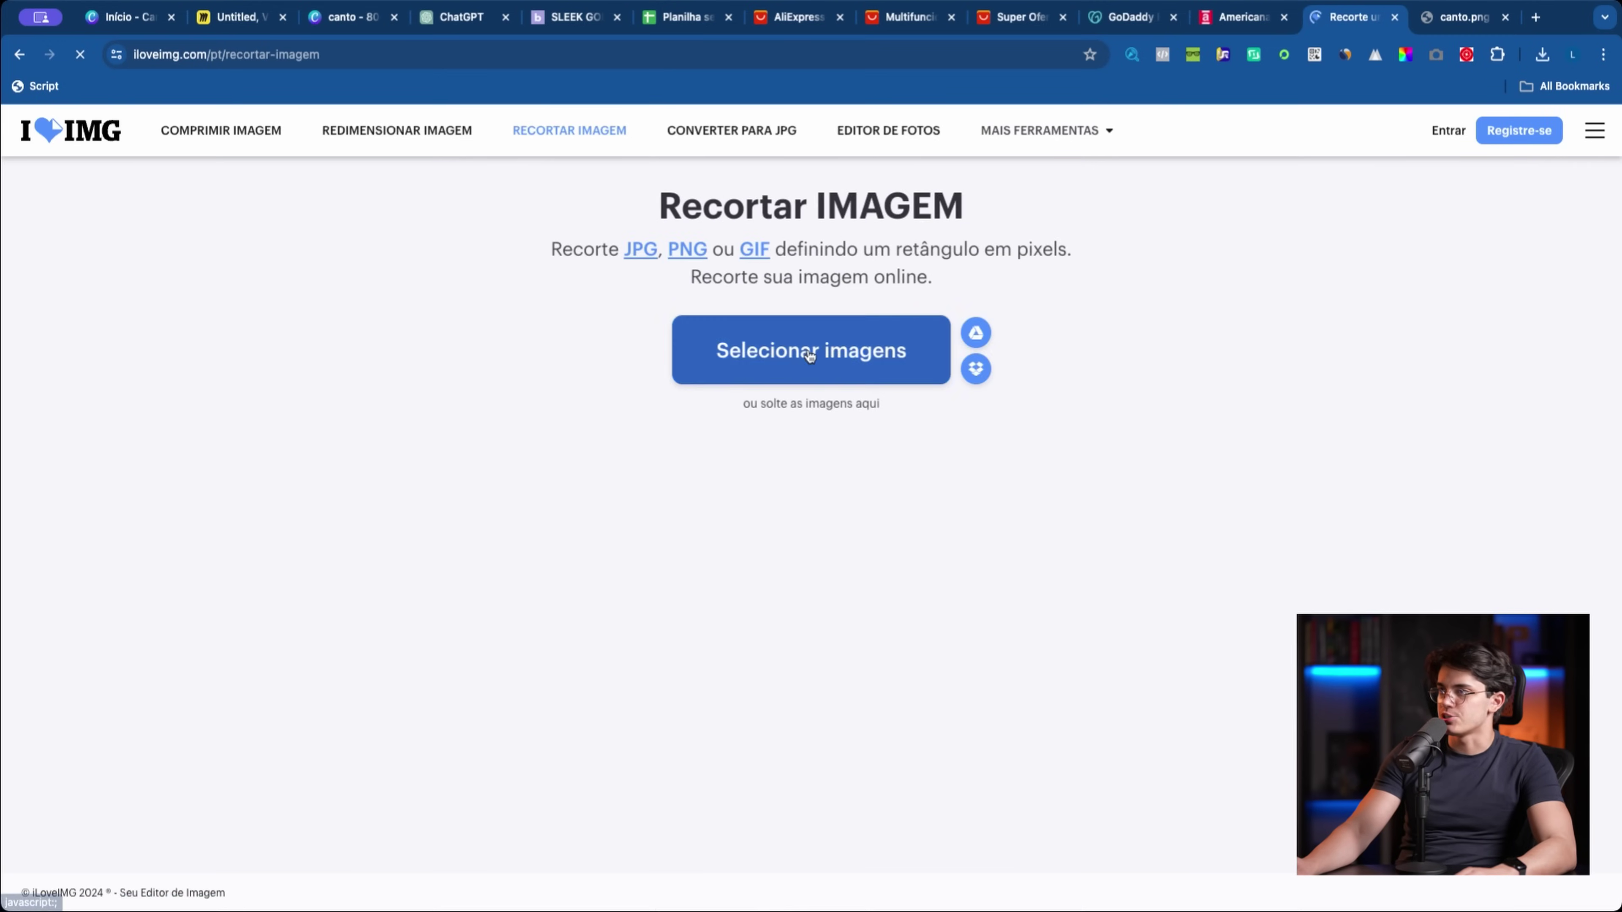
left_click(801, 377)
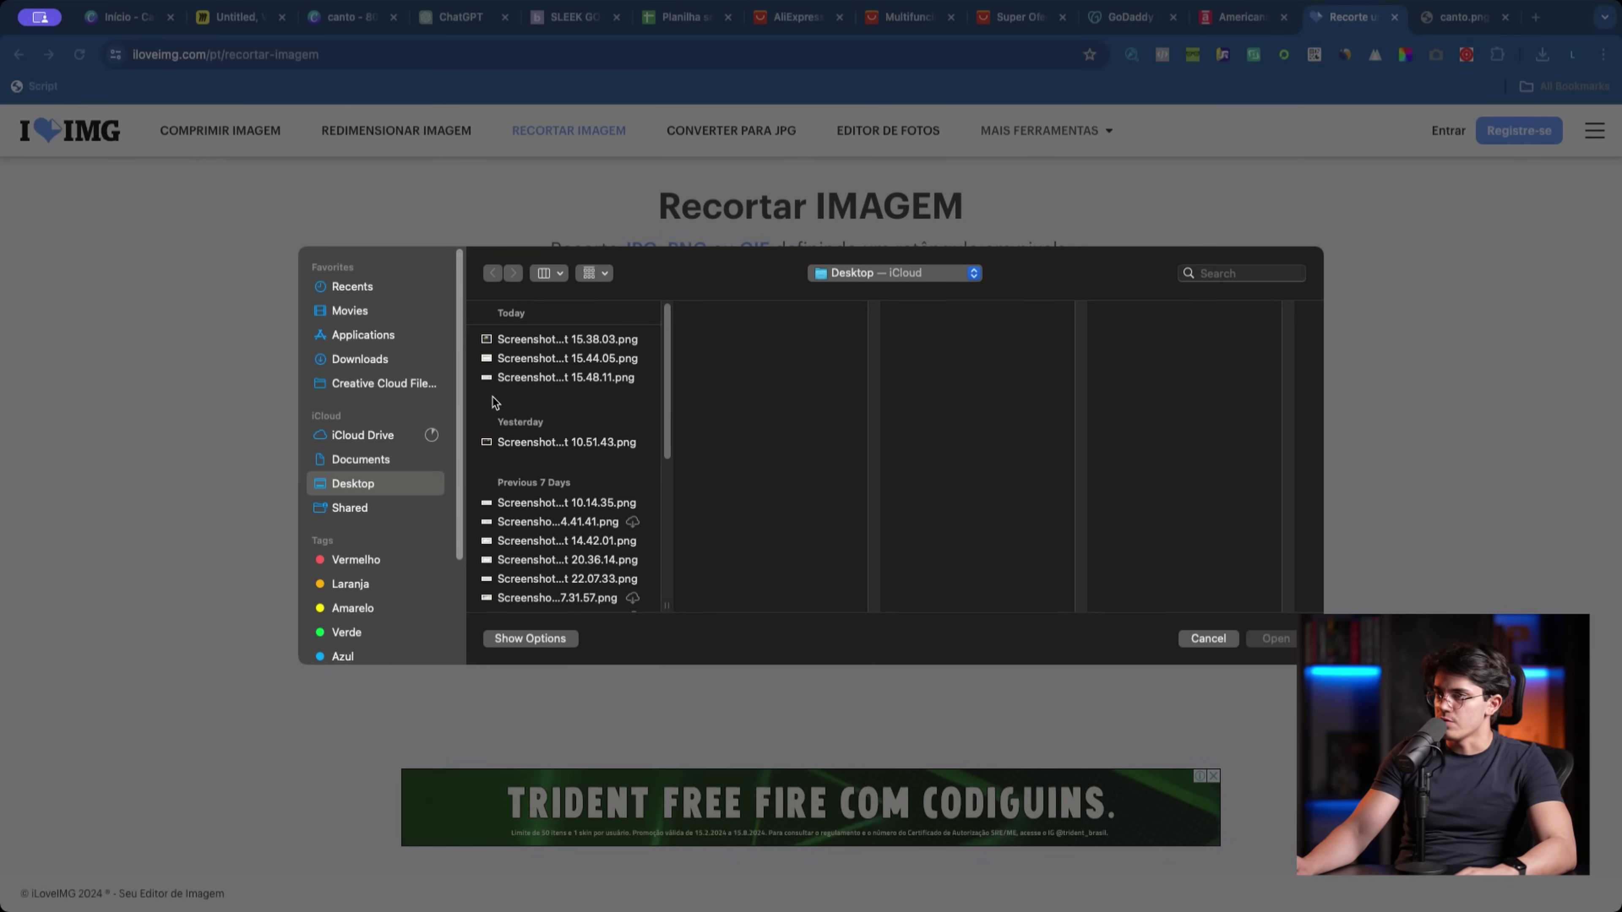
left_click(387, 363)
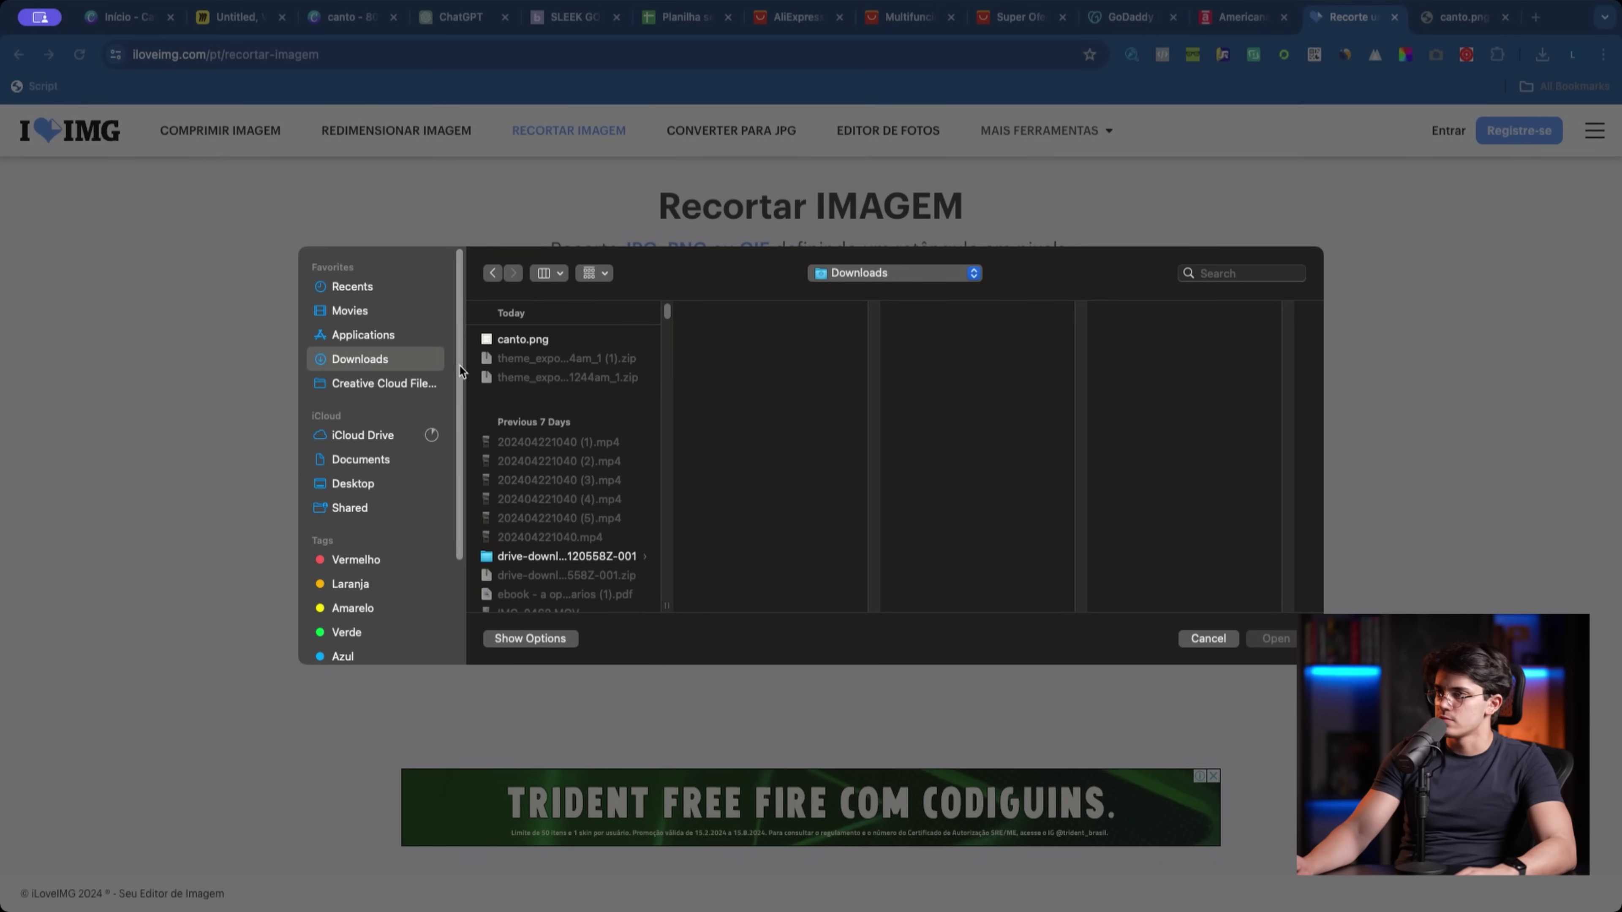
double_click(517, 339)
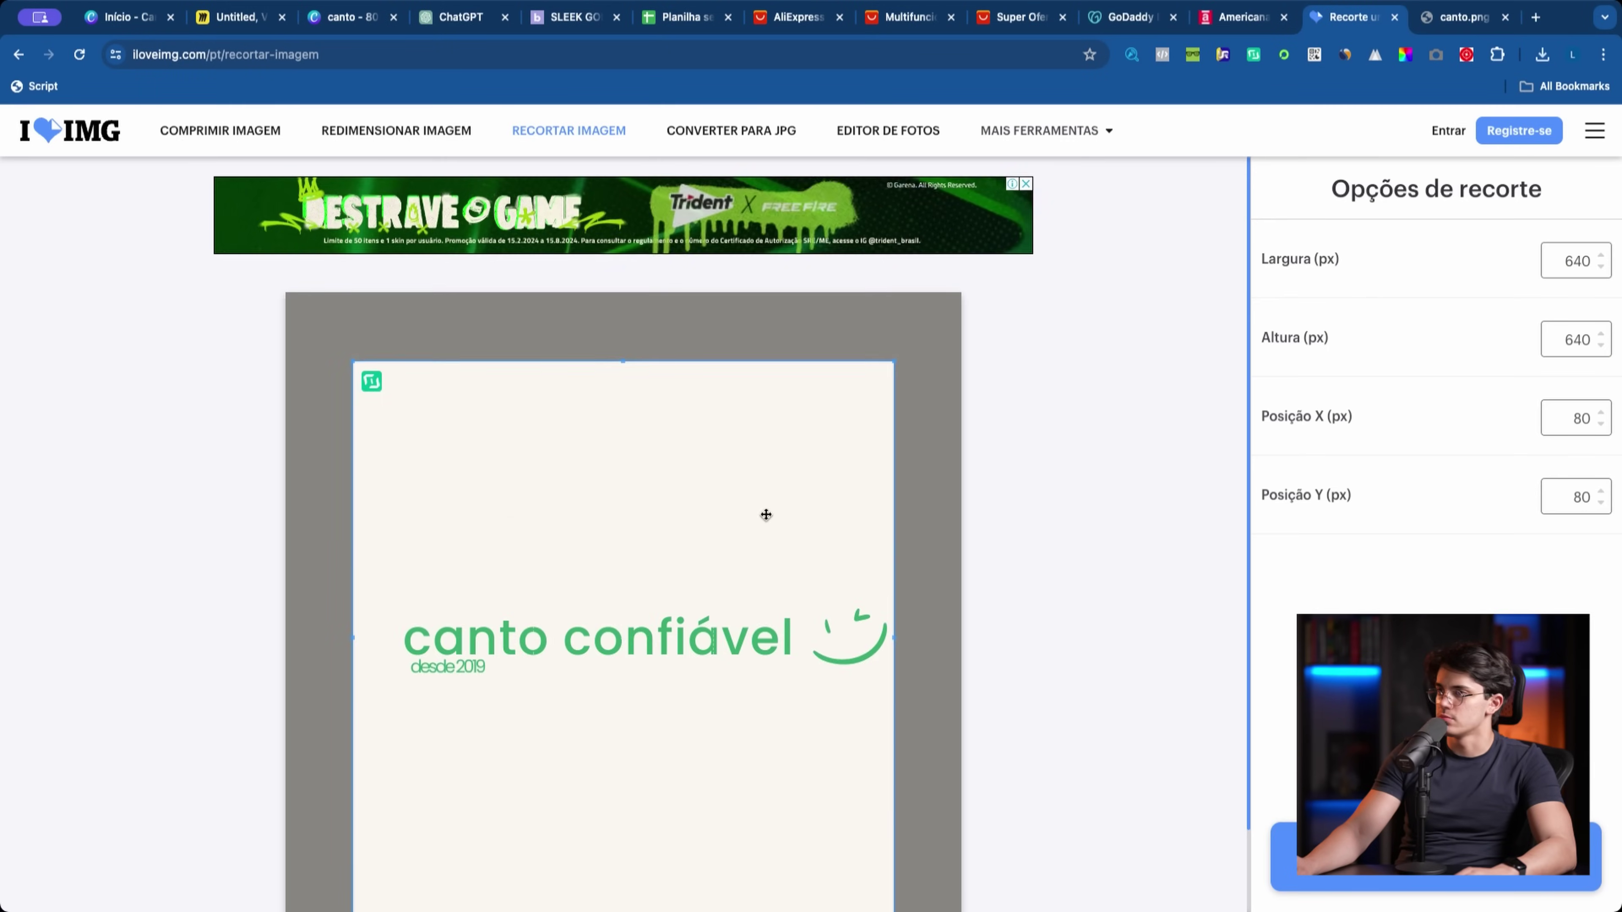
Step: Crop the image to a 660 × 177 strip around the logo and download it as canto (1).png
left_click_drag(893, 827, 1047, 400)
left_click_drag(828, 350, 828, 563)
left_click_drag(349, 551, 201, 553)
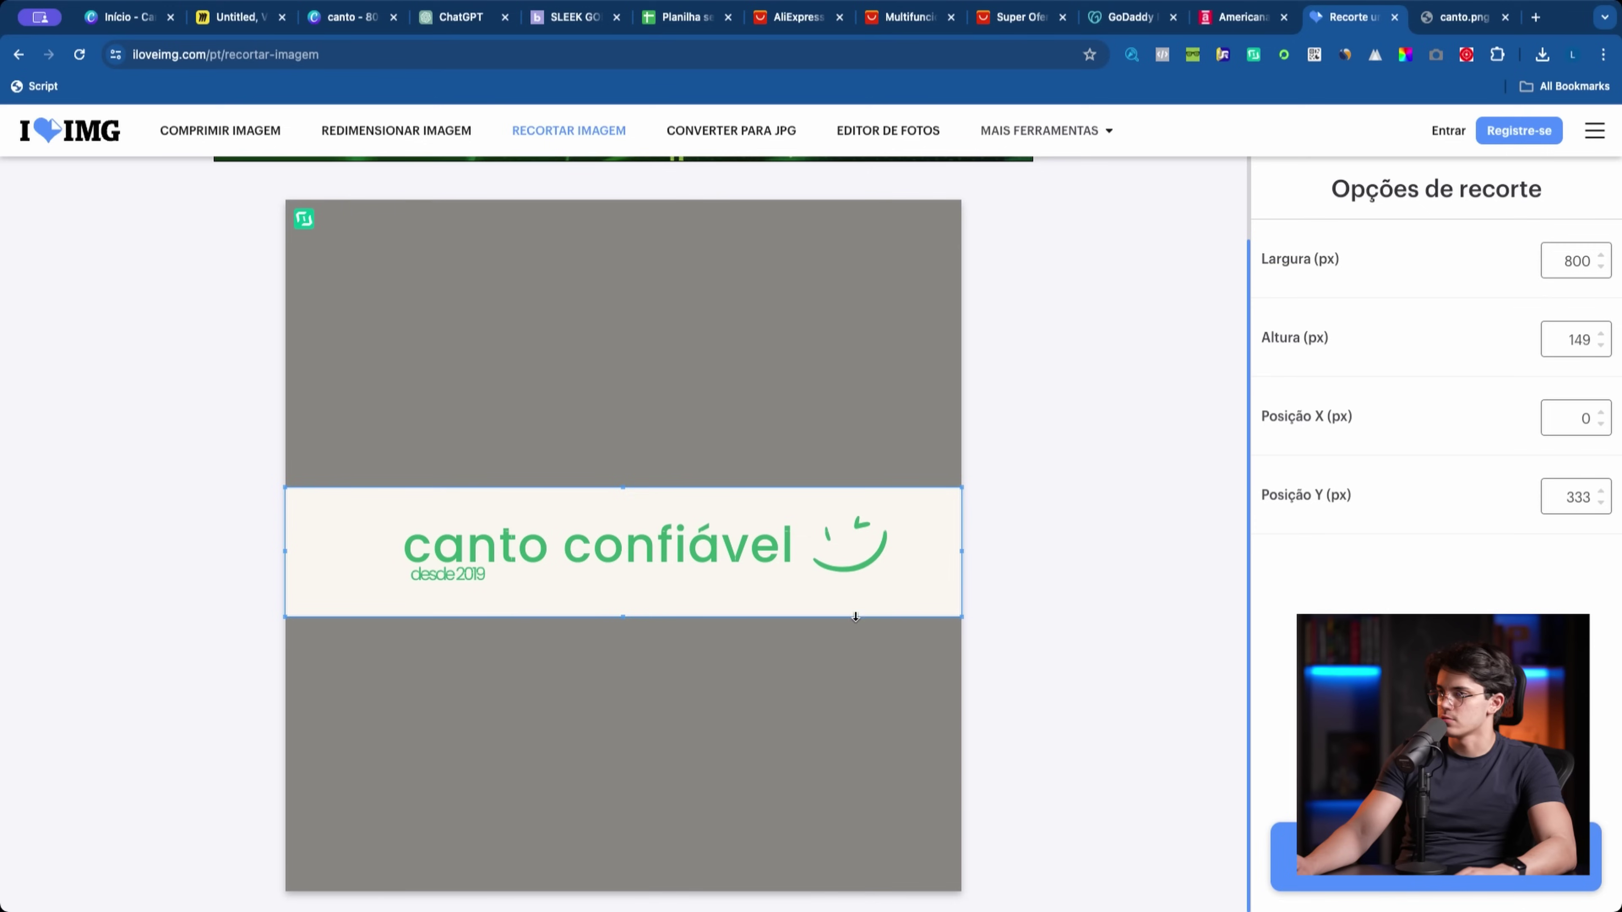
left_click_drag(309, 565, 776, 560)
left_click_drag(871, 484, 916, 464)
left_click_drag(819, 527, 827, 542)
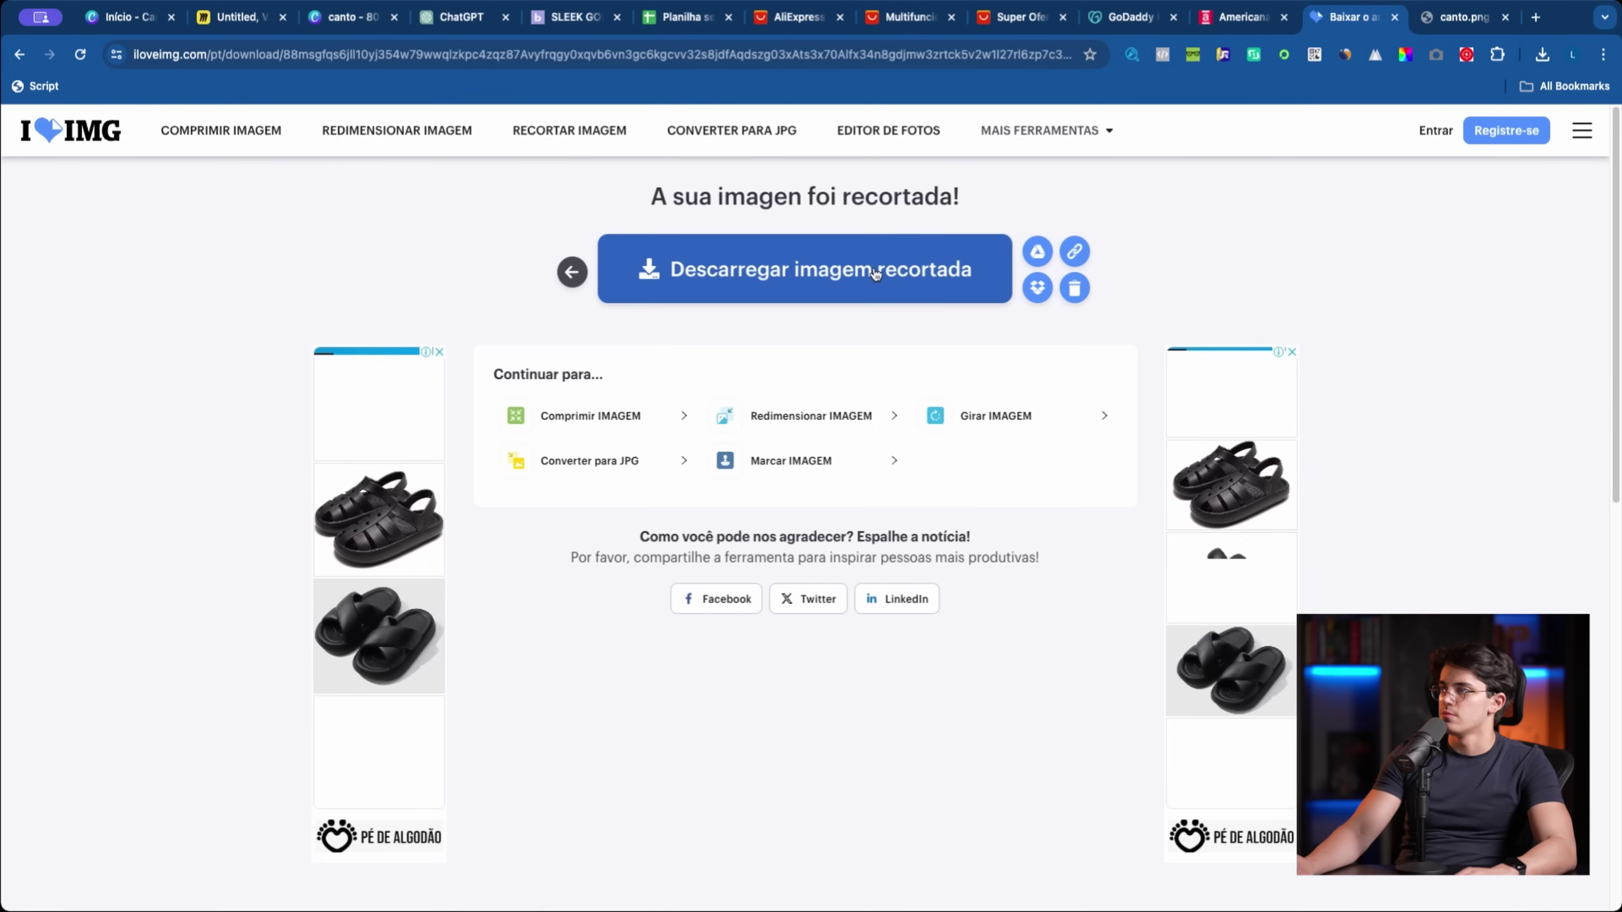
left_click(777, 284)
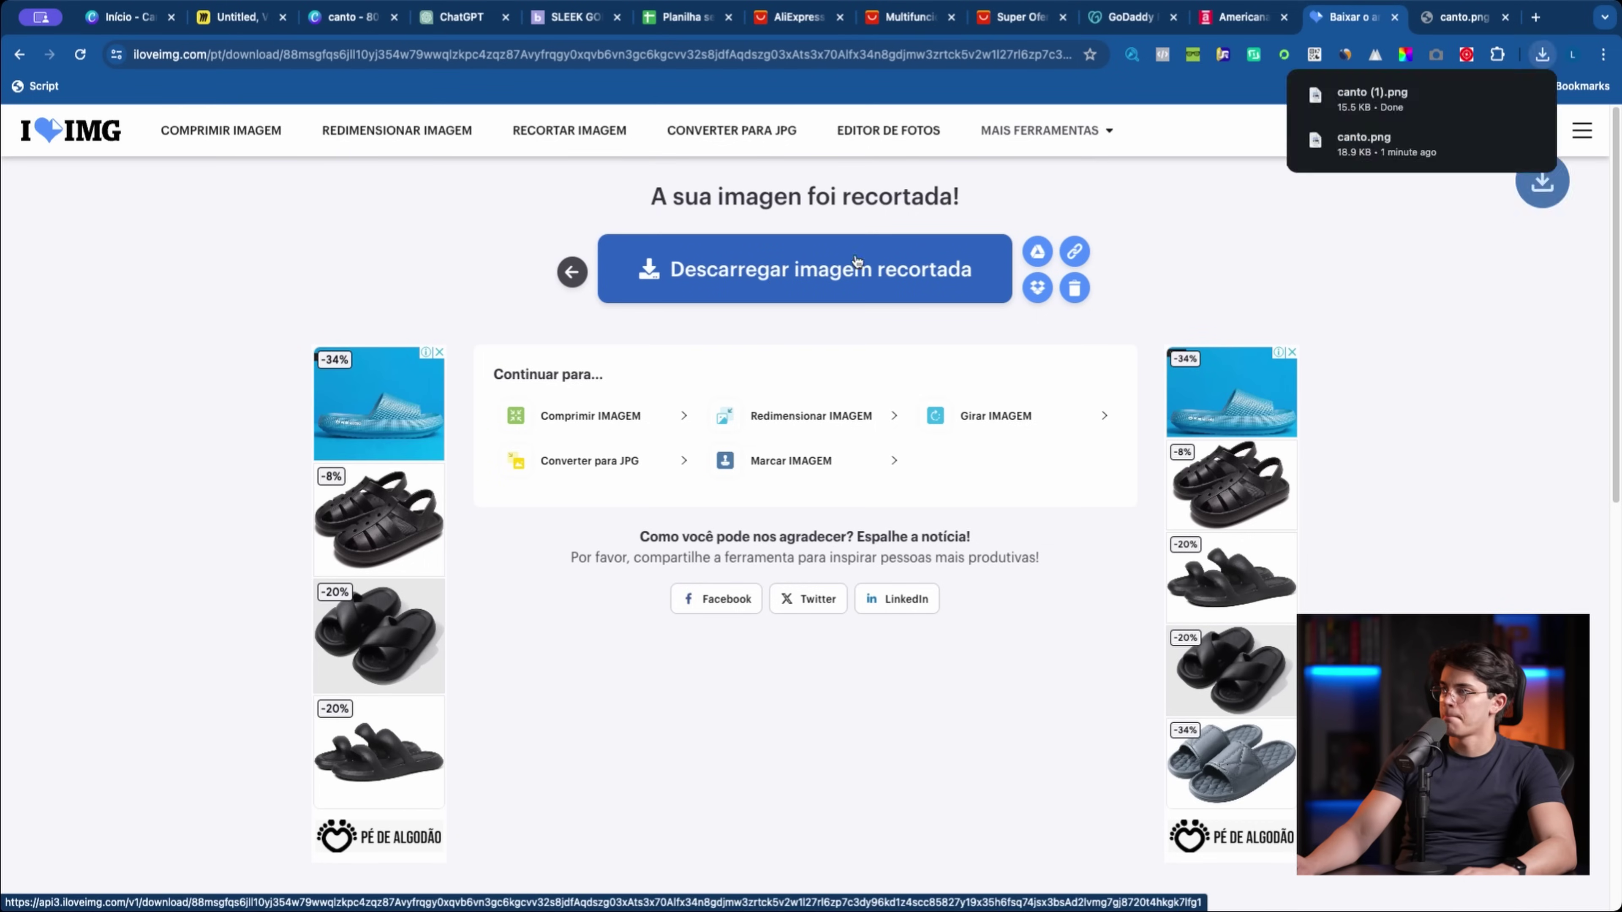
left_click(1536, 18)
Step: Upload canto (1).png to remove.bg and download the background-free logo
type("remove")
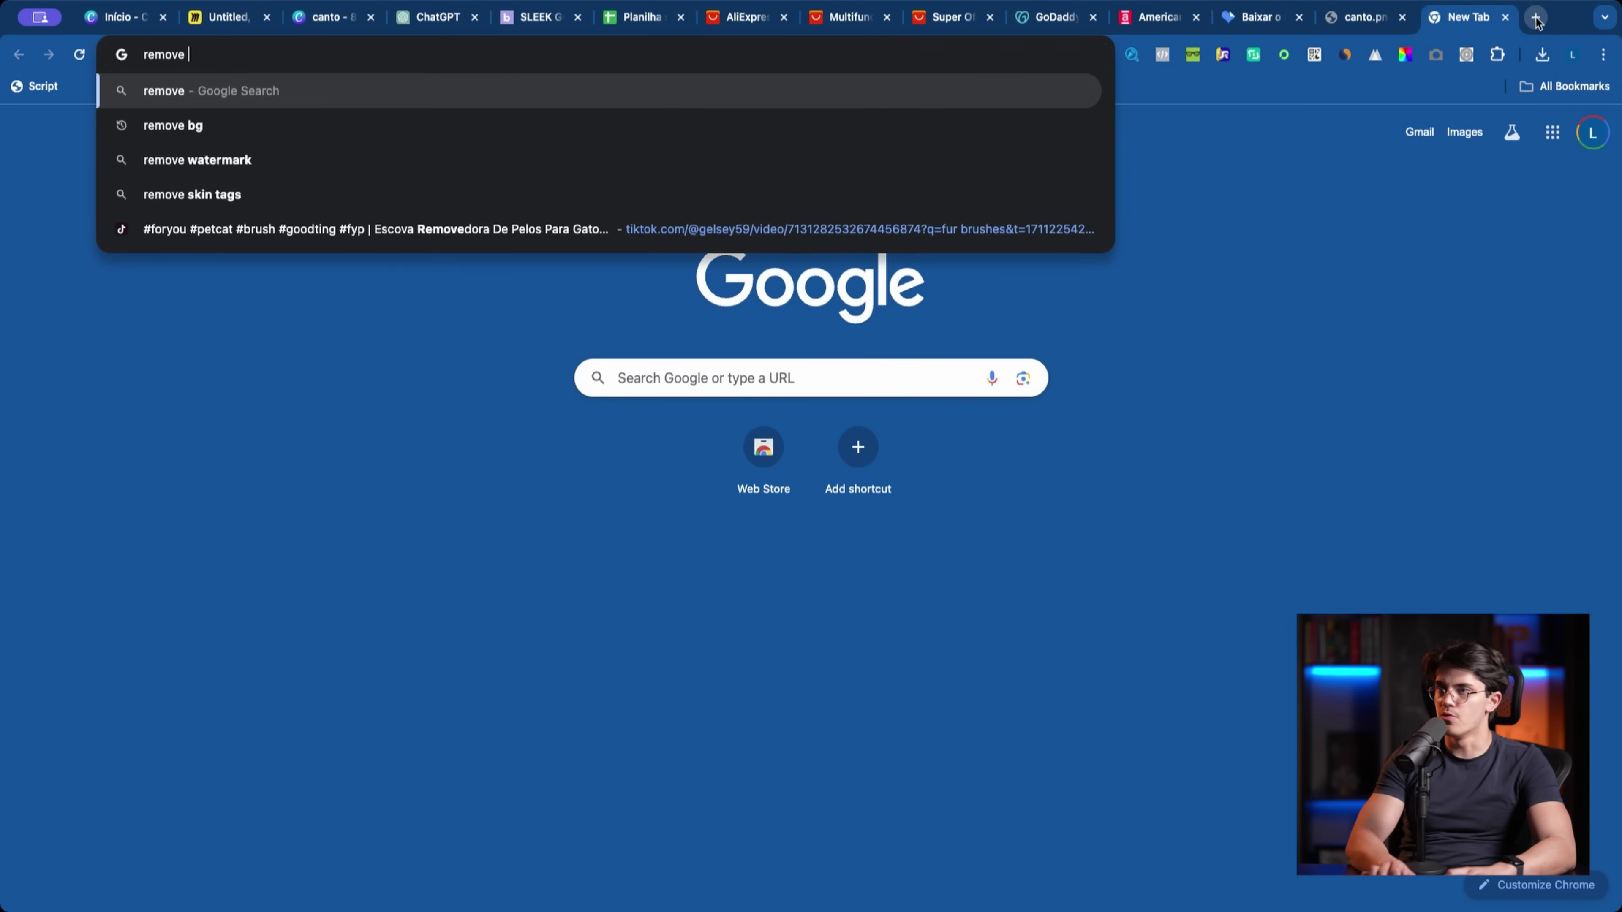
type(".bg")
key("Return")
left_click(434, 356)
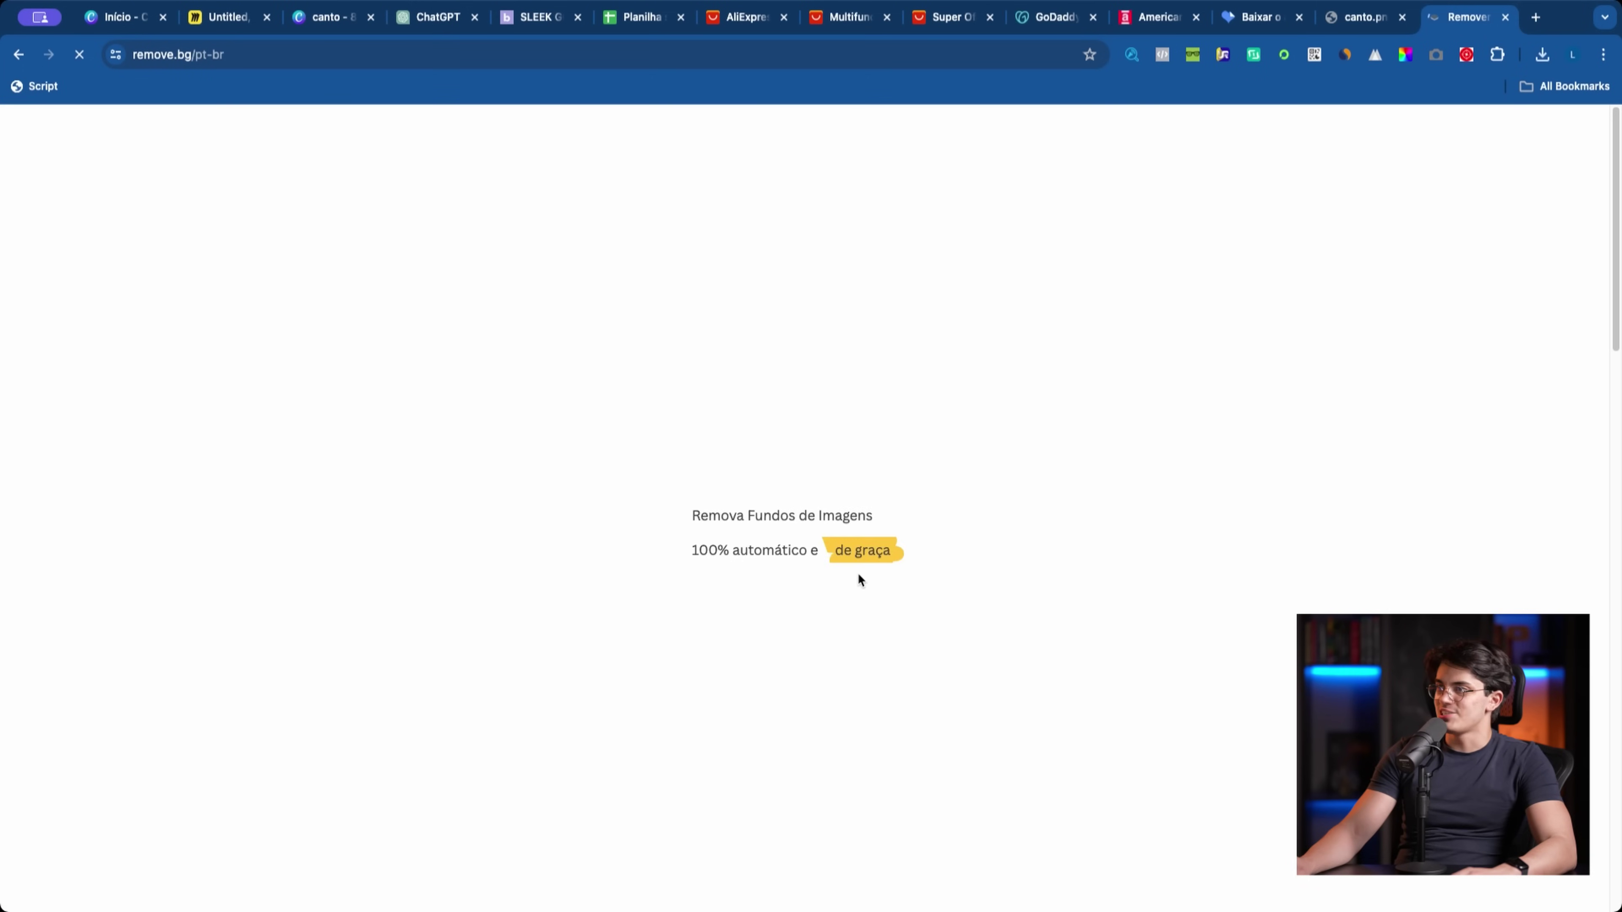
scroll(1000, 543, "down", 10)
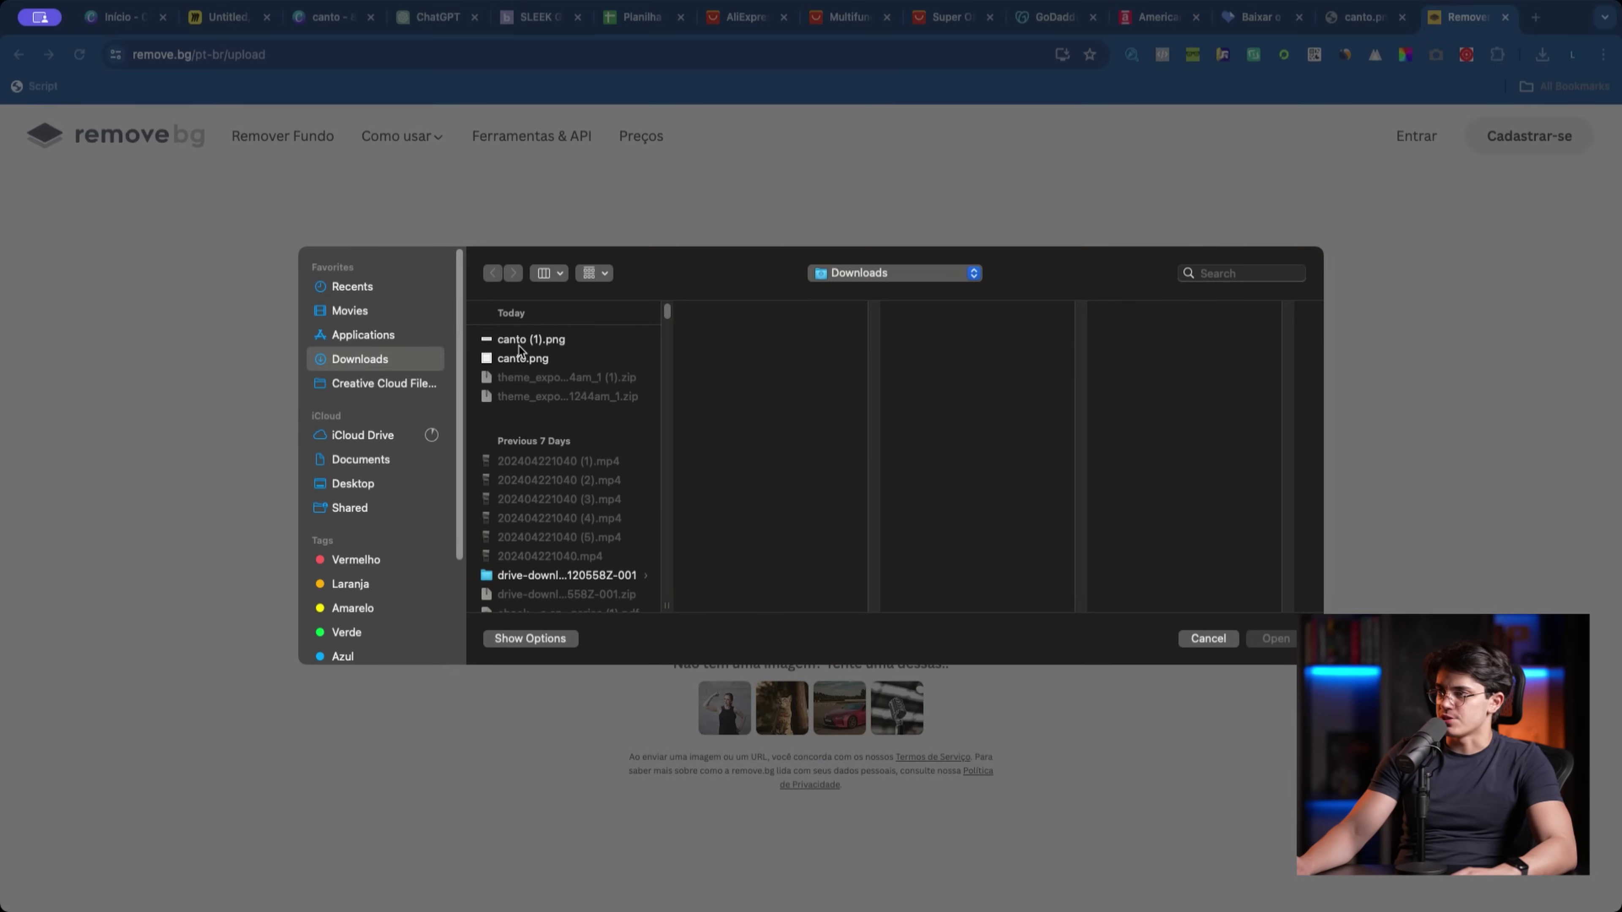
left_click(519, 335)
key("Return")
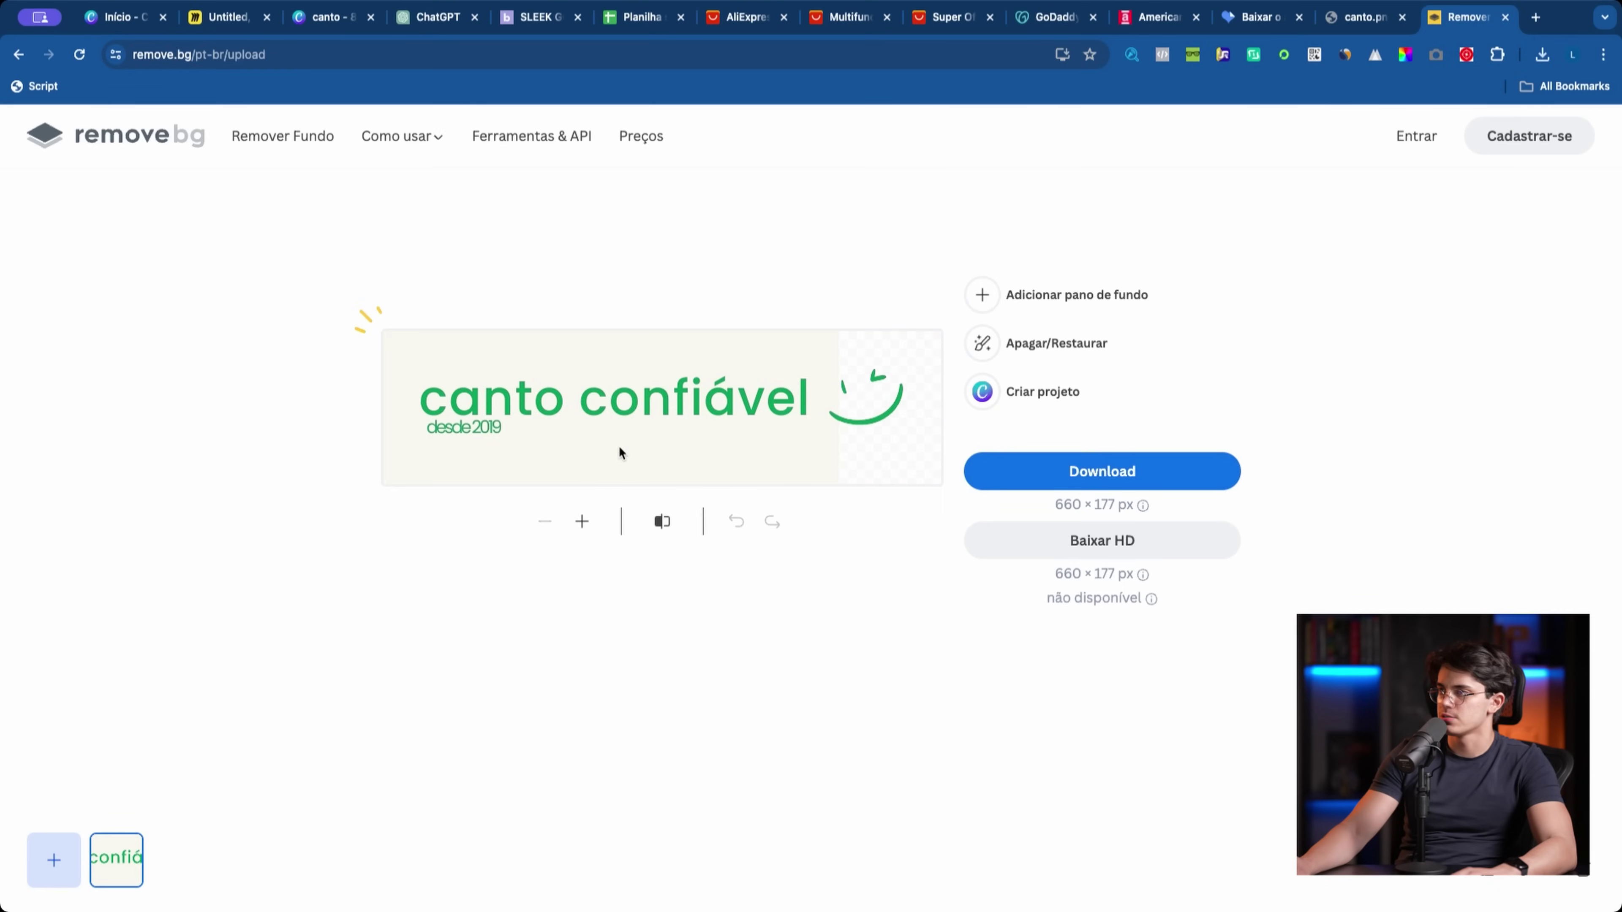
left_click(1032, 490)
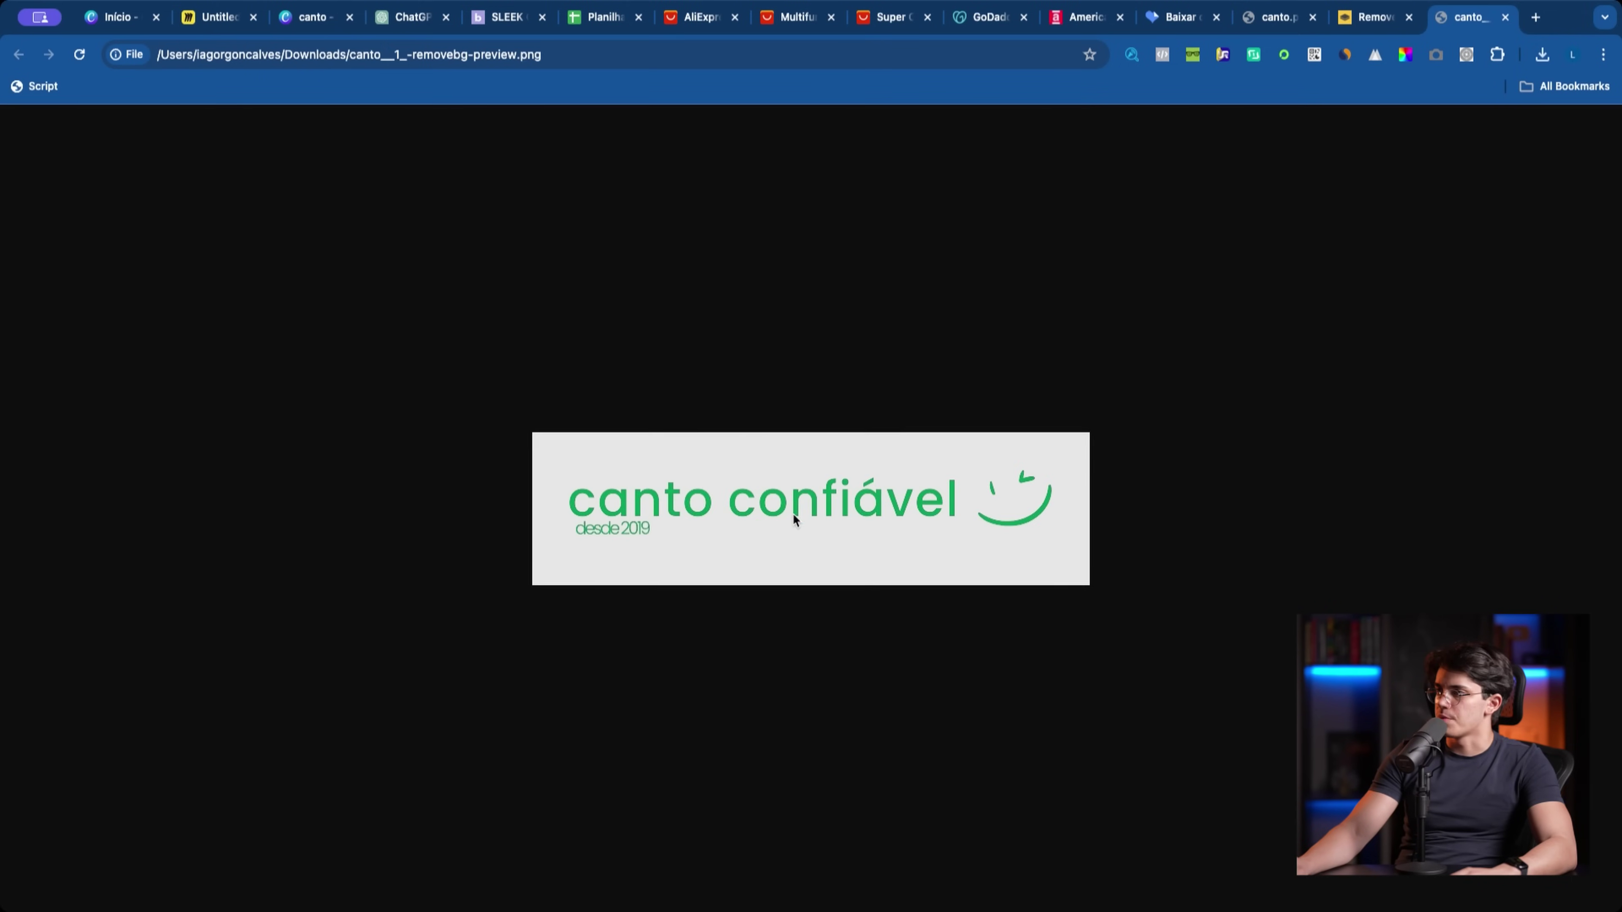
Step: Compare the transparent logo against the original canto.png, ending on iLoveIMG's download page
left_click(1373, 18)
left_click(1261, 19)
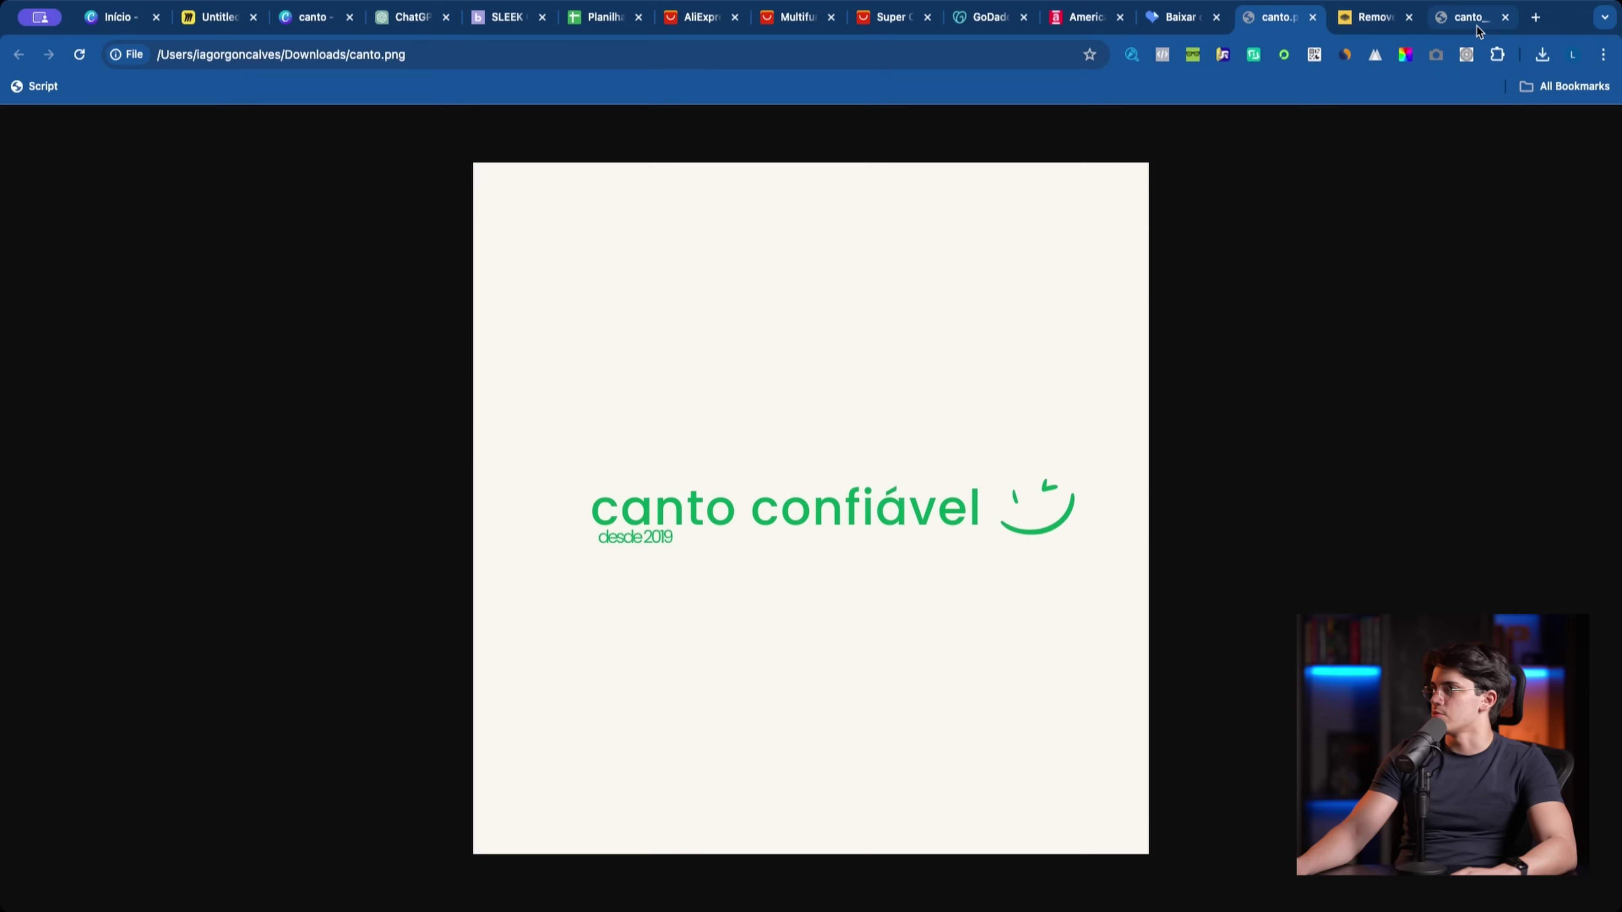
left_click(1478, 25)
left_click(1359, 23)
left_click(1267, 27)
left_click(1176, 27)
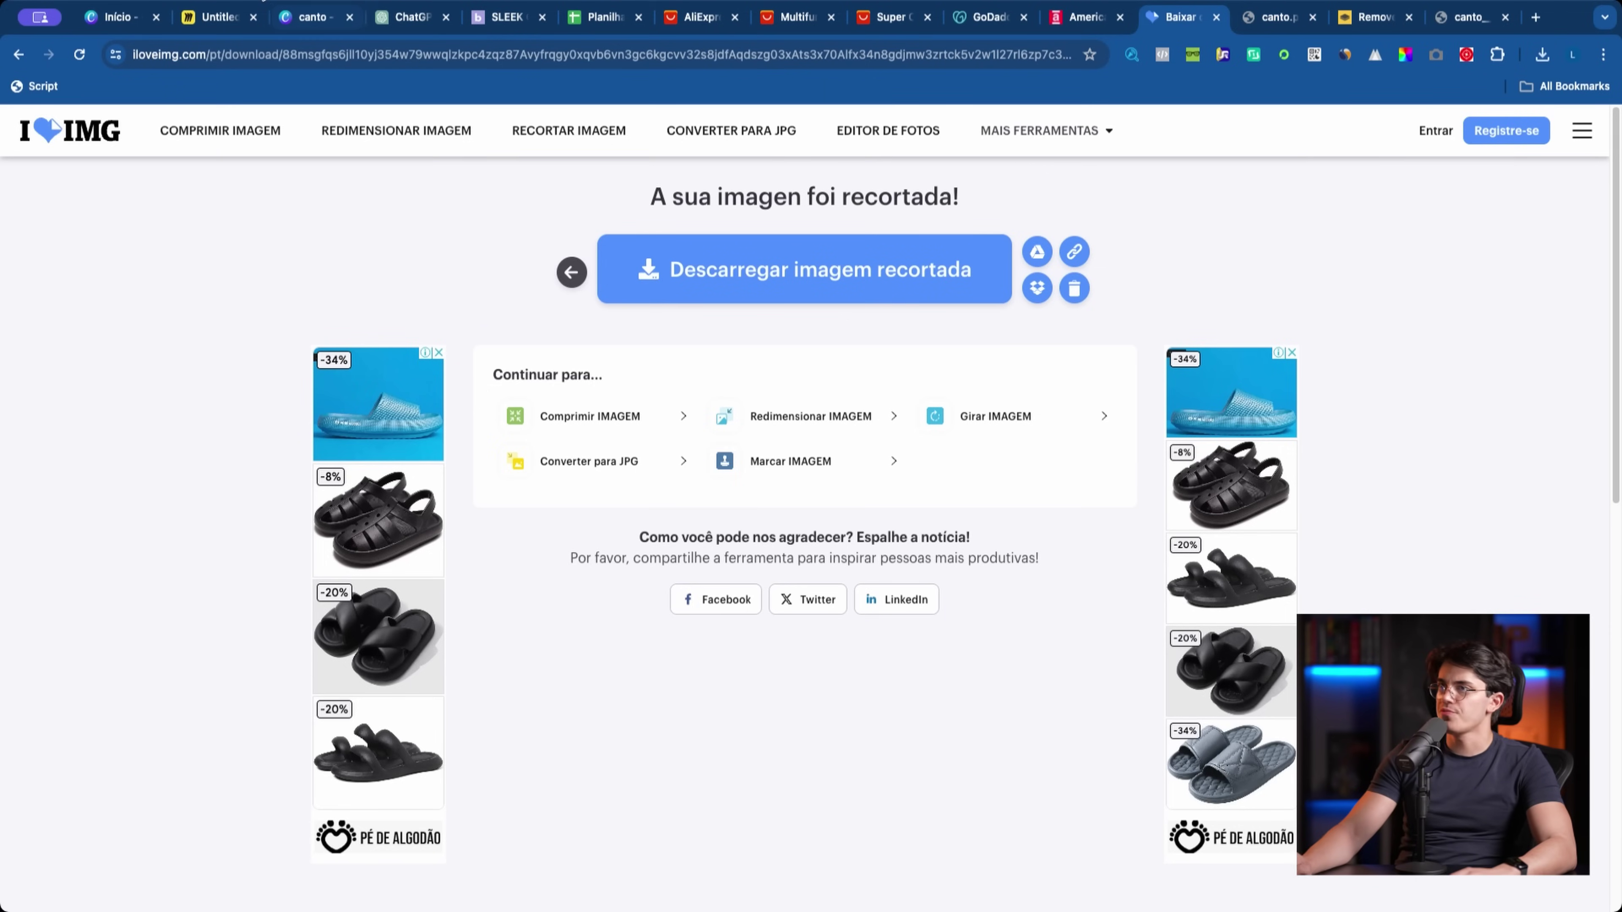
Step: Draw a check mark above Escolha Genérica x Nichada, then shrink the dark frame to reveal 'Apenas por 1$'
left_click(211, 18)
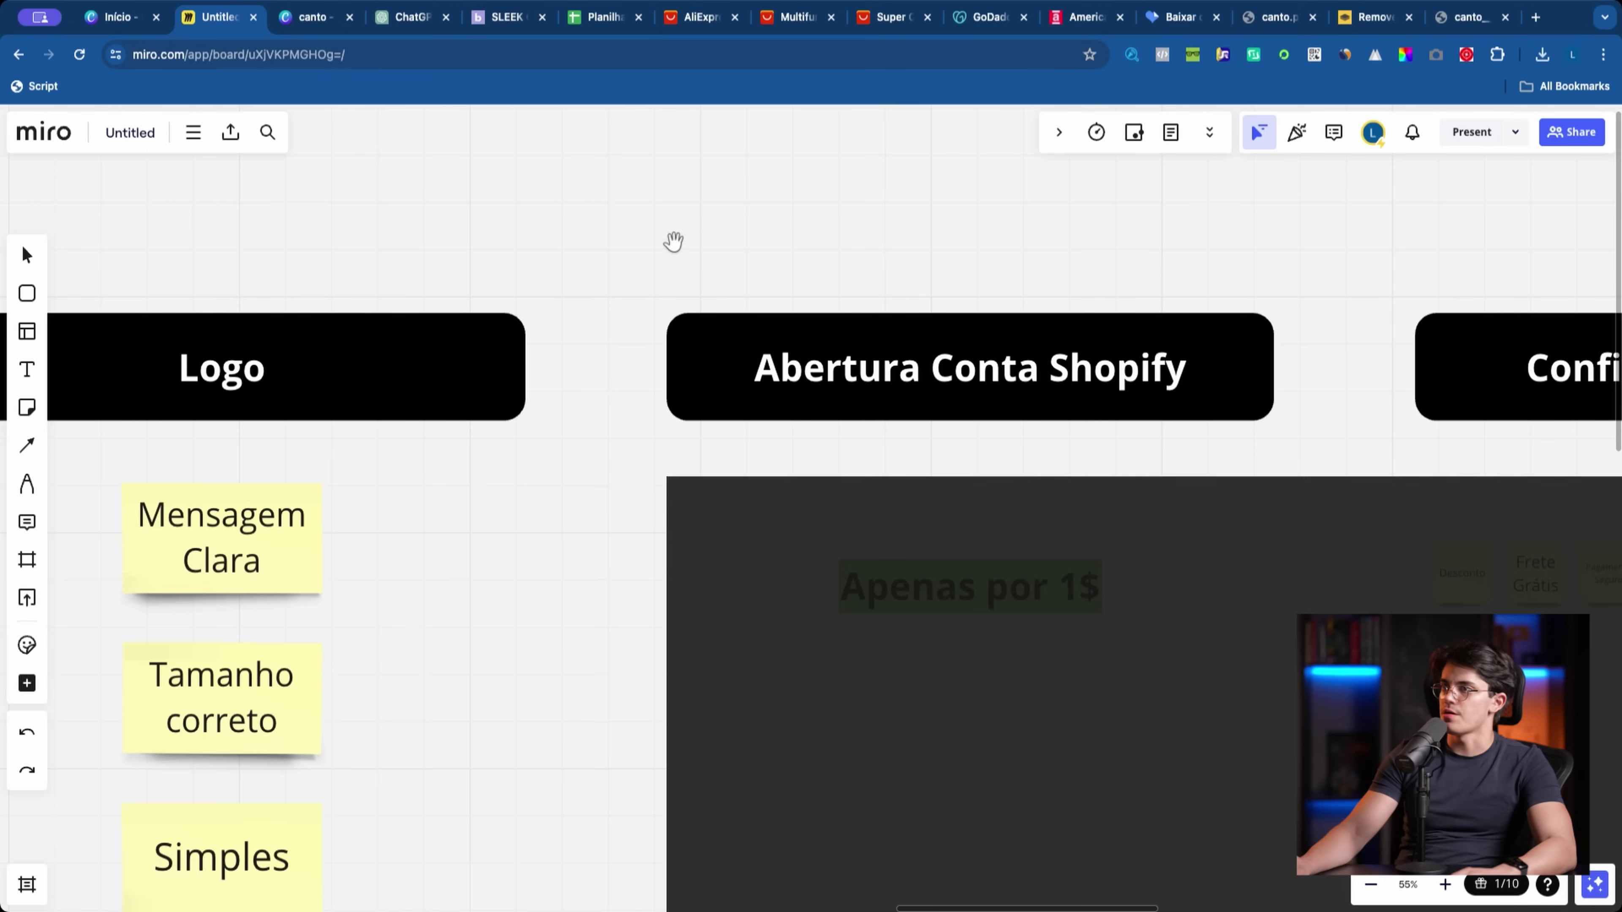
scroll(332, 363, "left", 15)
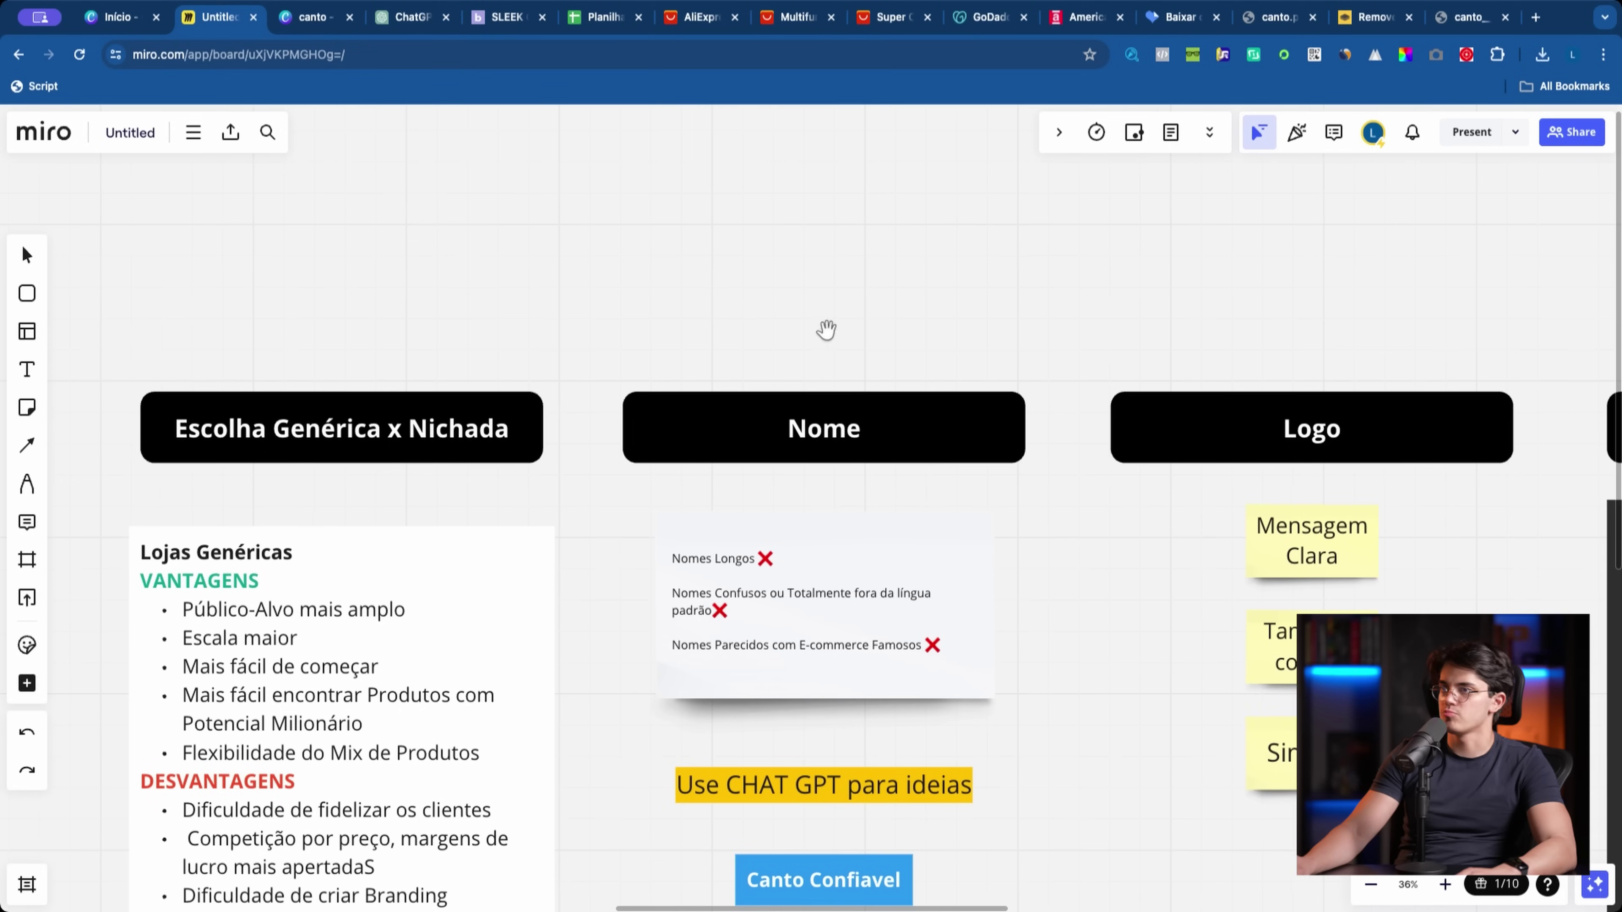
left_click(27, 484)
left_click_drag(276, 327, 353, 316)
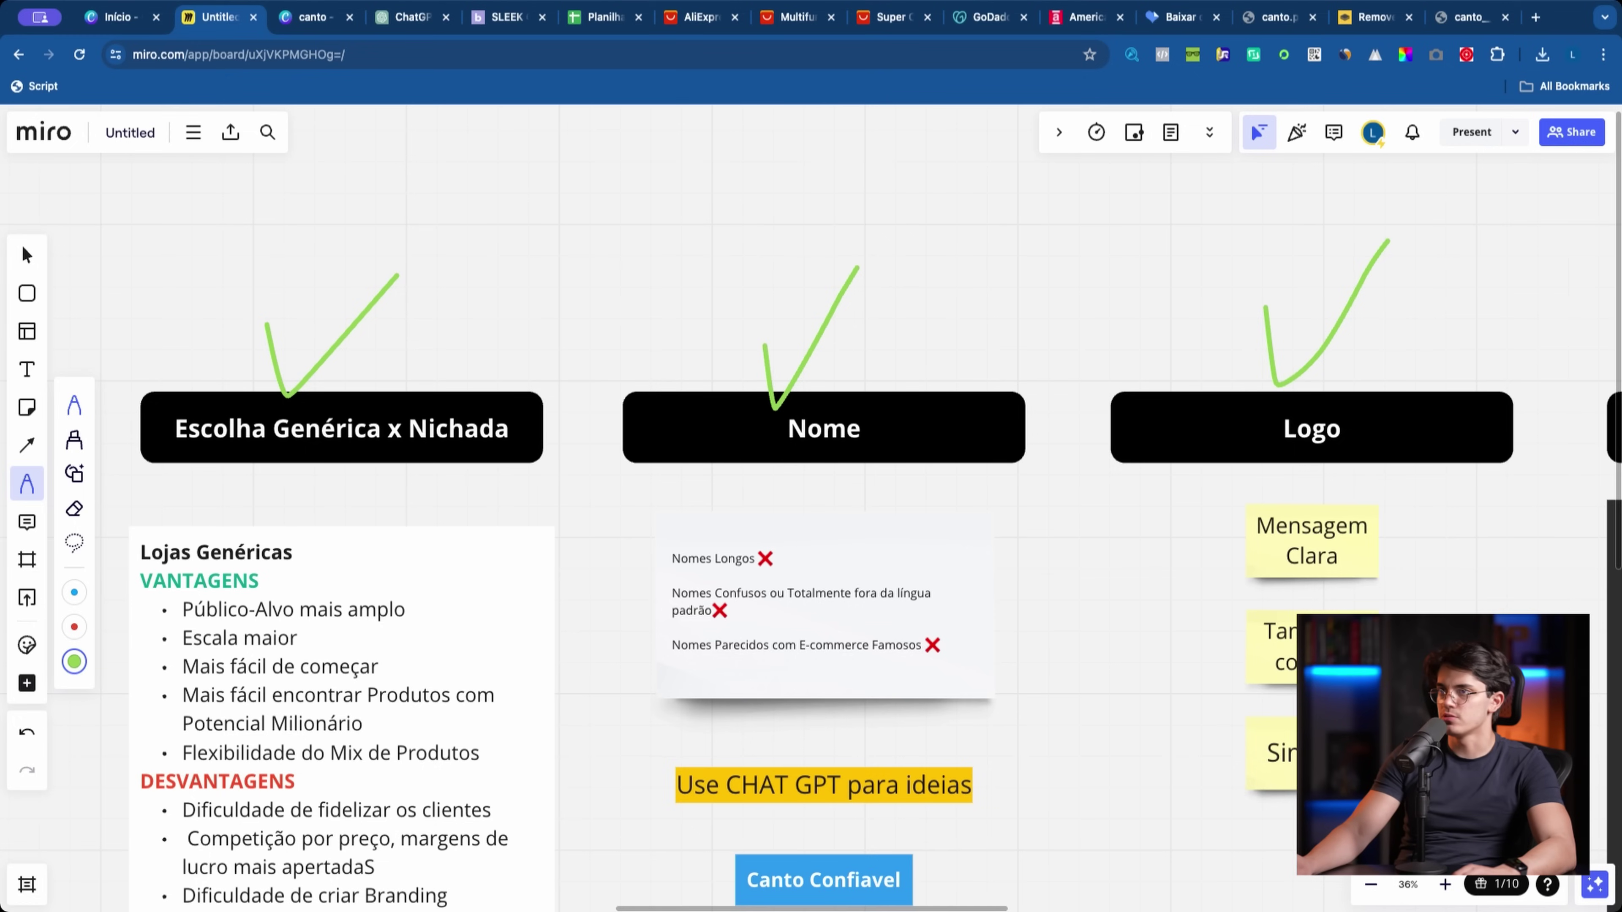
left_click(24, 258)
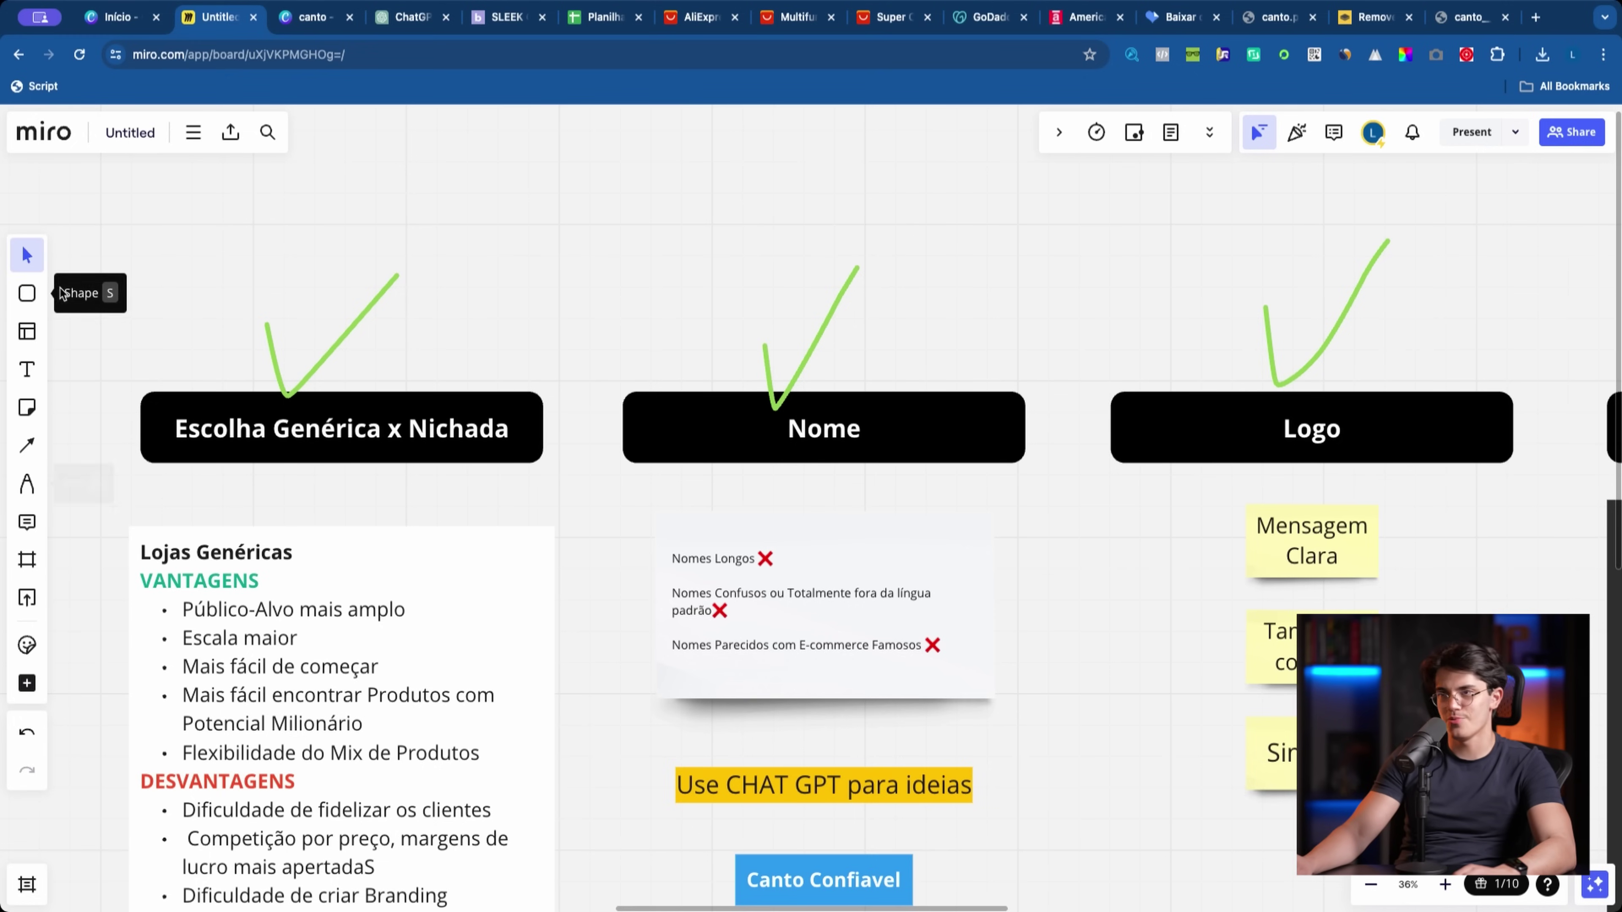
scroll(638, 307, "right", 15)
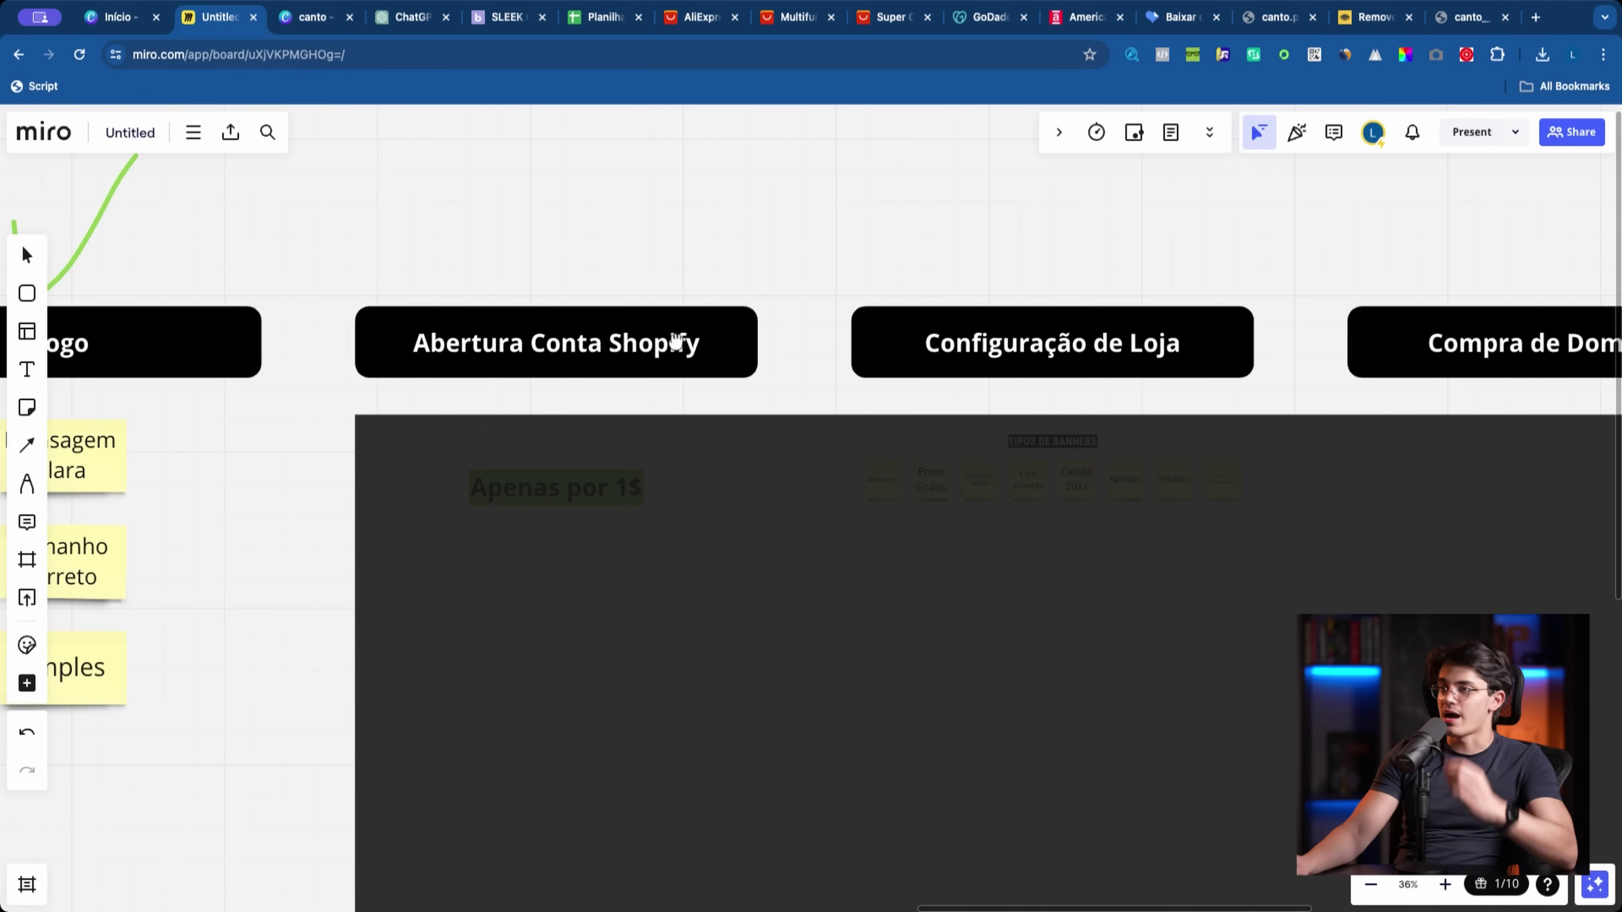
left_click_drag(355, 696, 835, 695)
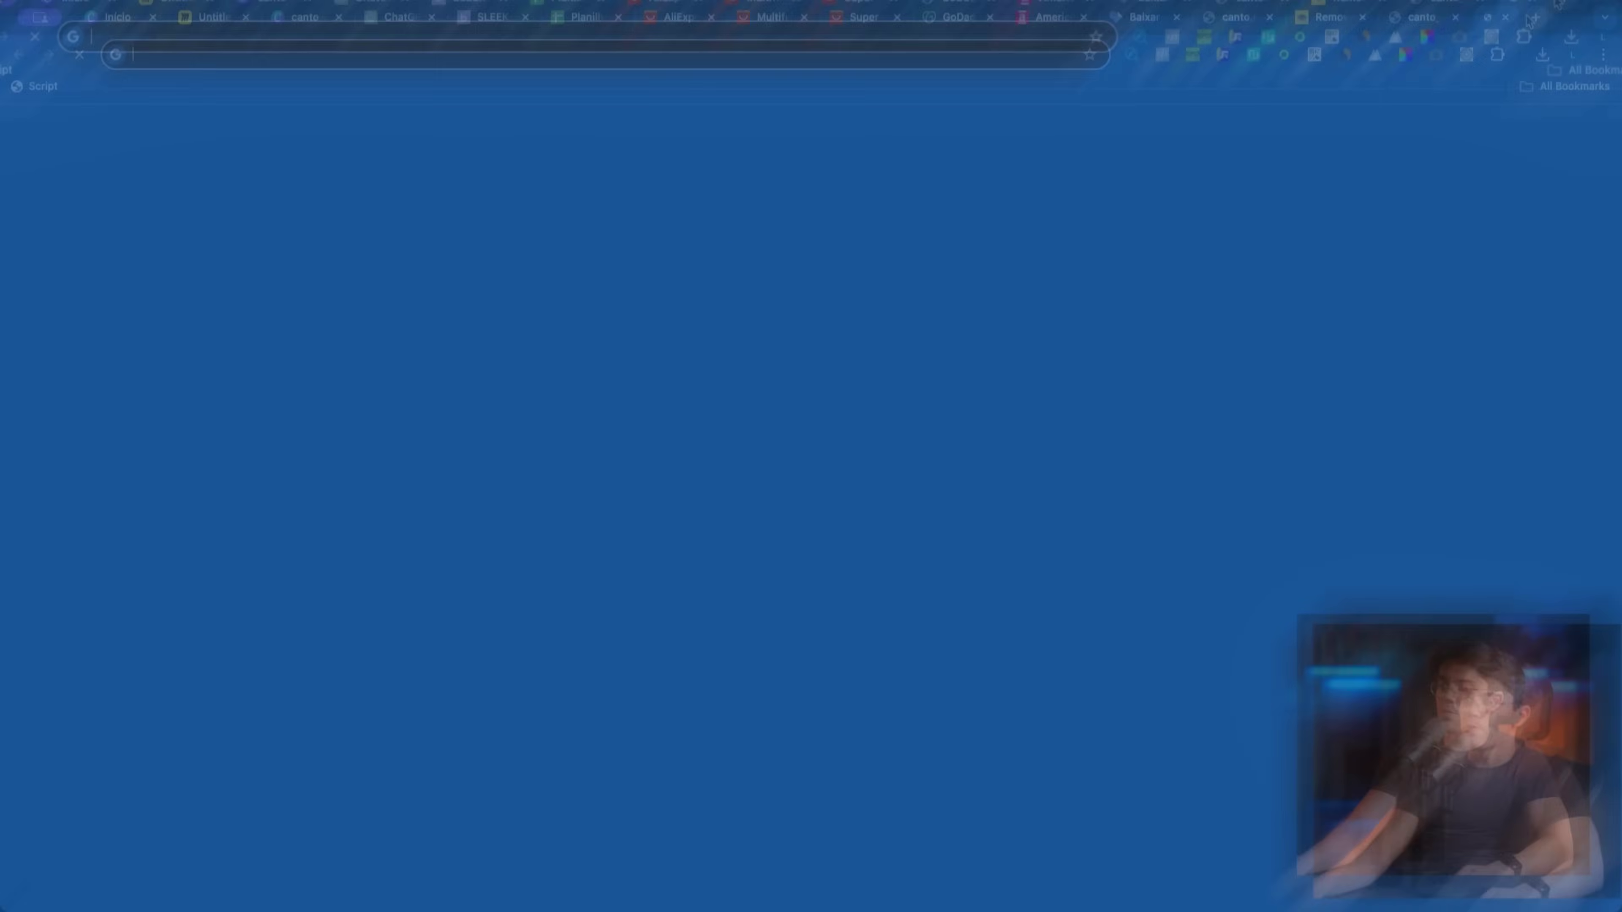
Step: Open the course site's login page, move its tab left, and reset the page zoom to 100%
type("for")
key("Return")
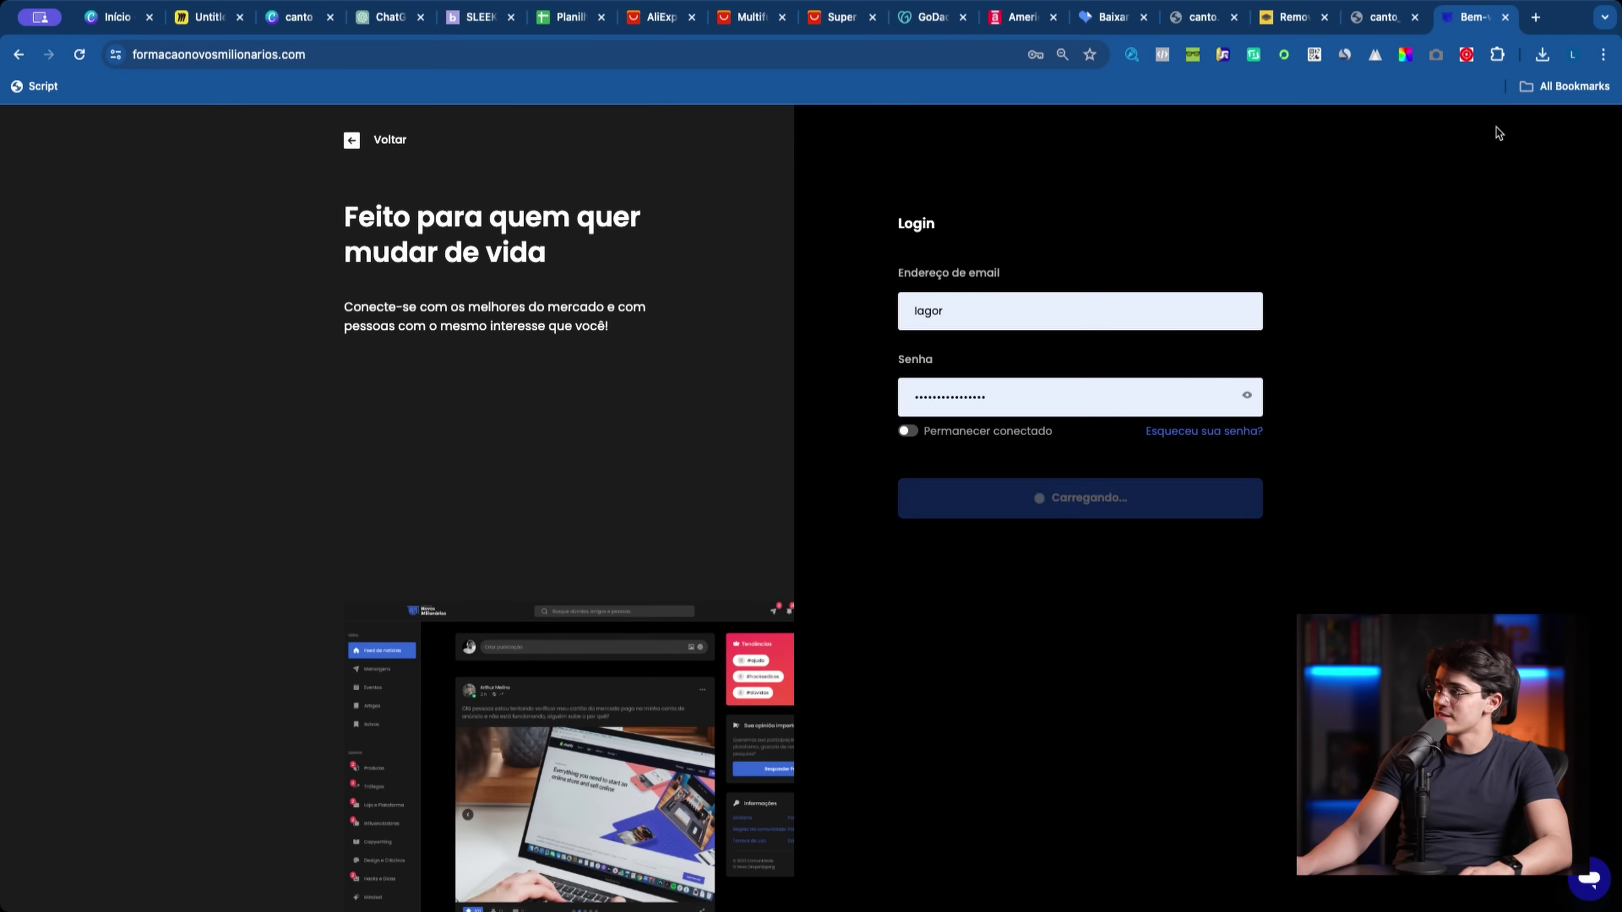
left_click_drag(1469, 17, 576, 20)
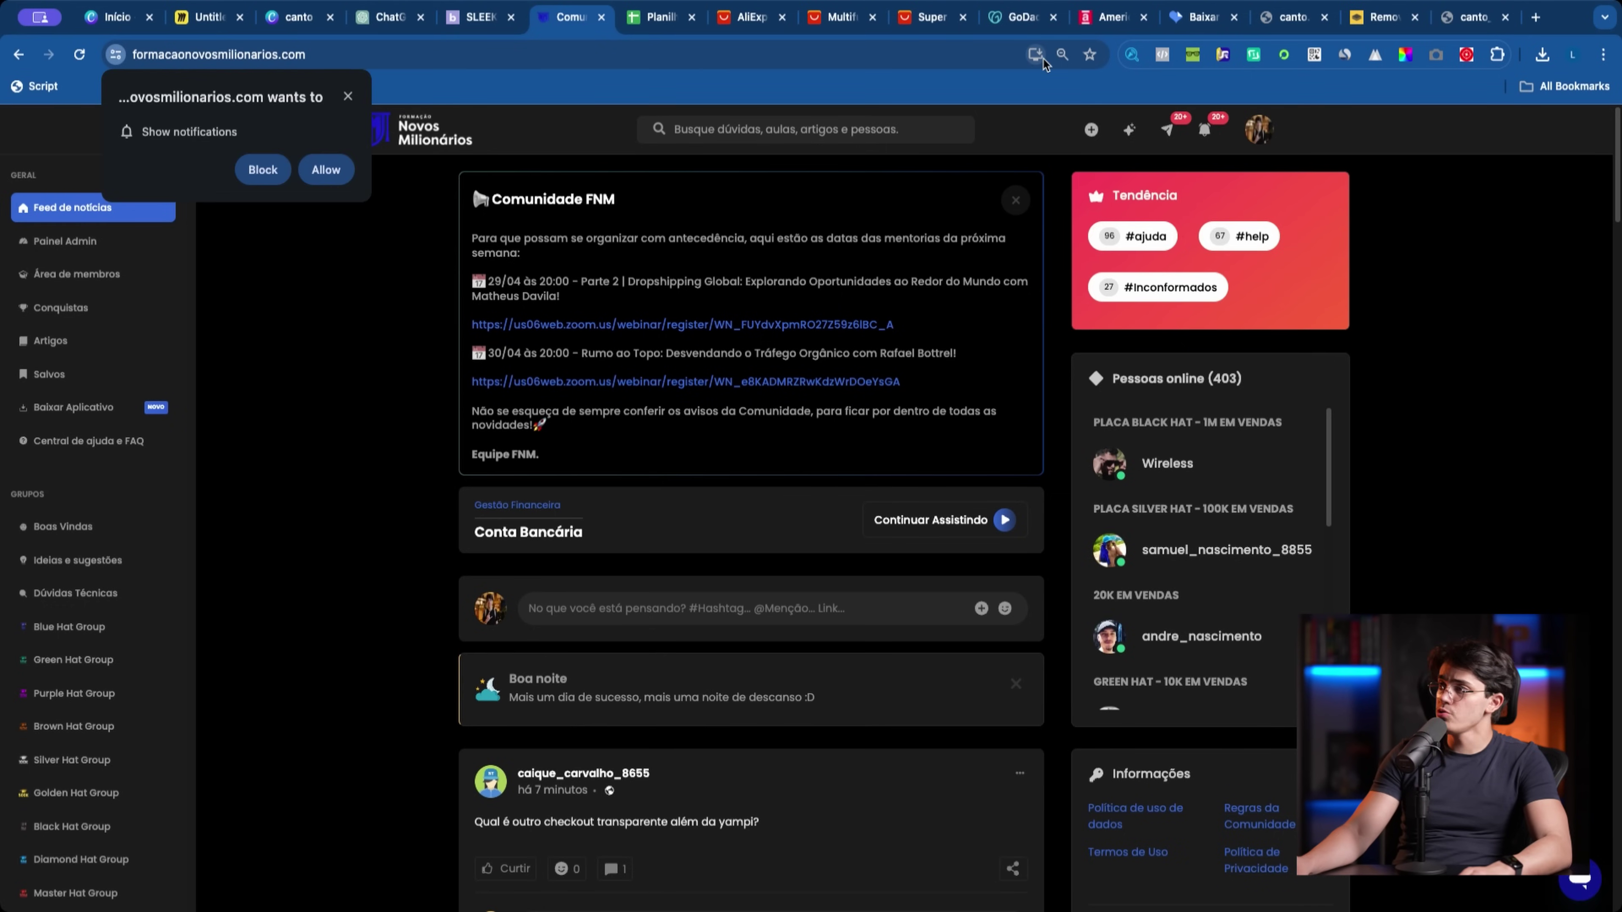
left_click(1062, 54)
left_click(1073, 90)
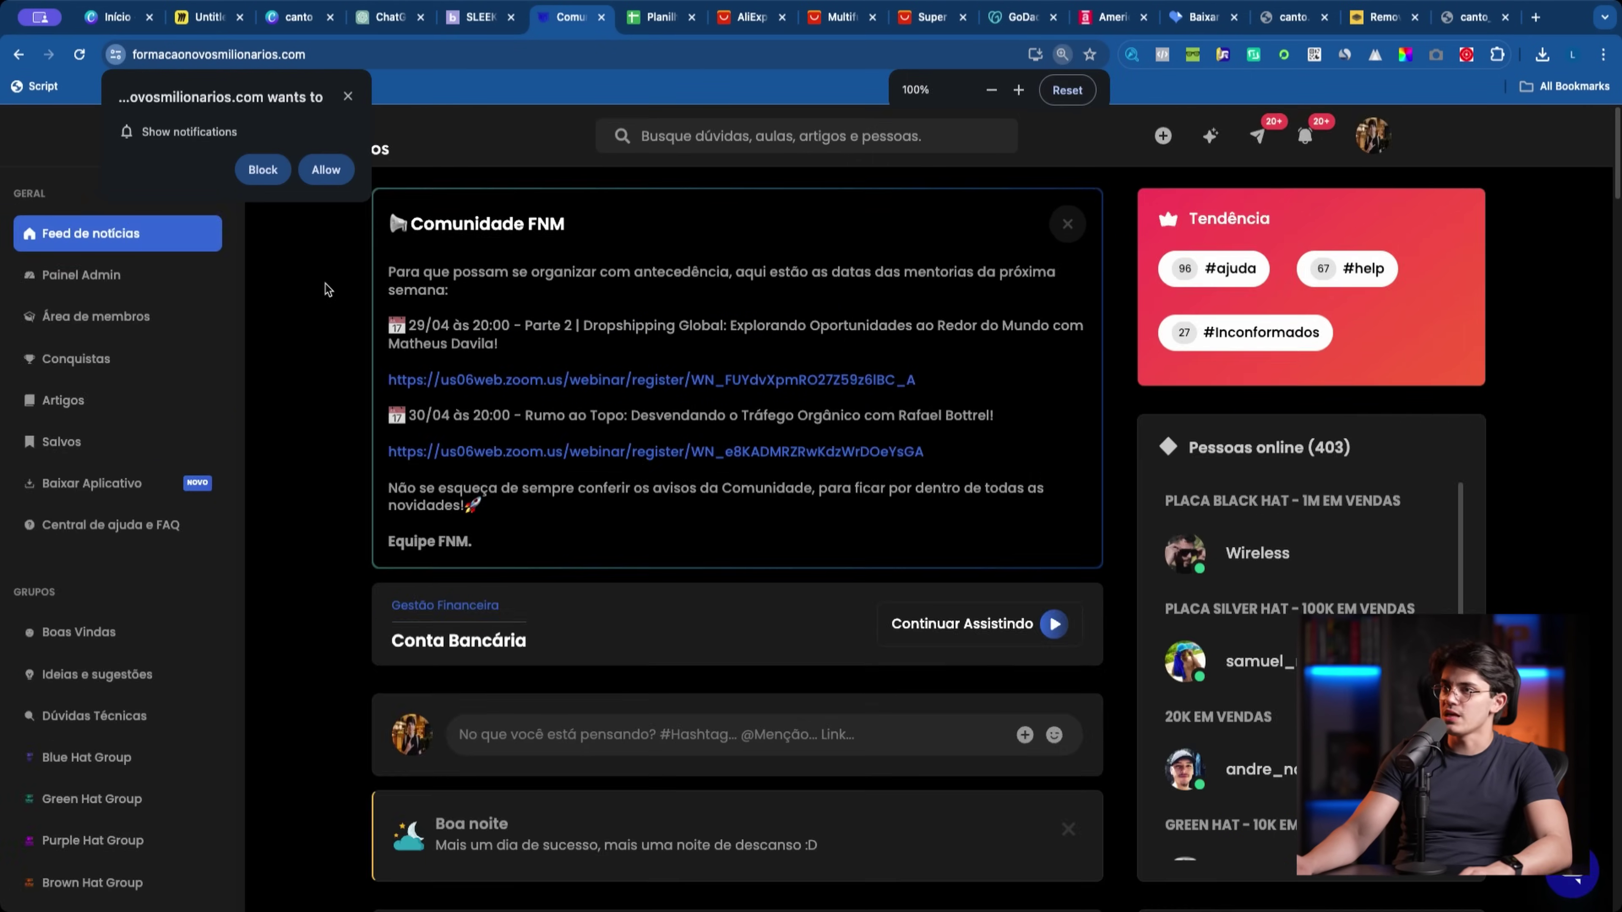
Step: Go to the Formação Novos Milionários course's 'Plataforma para montar lojas' lesson and highlight the Shopify link
left_click(161, 314)
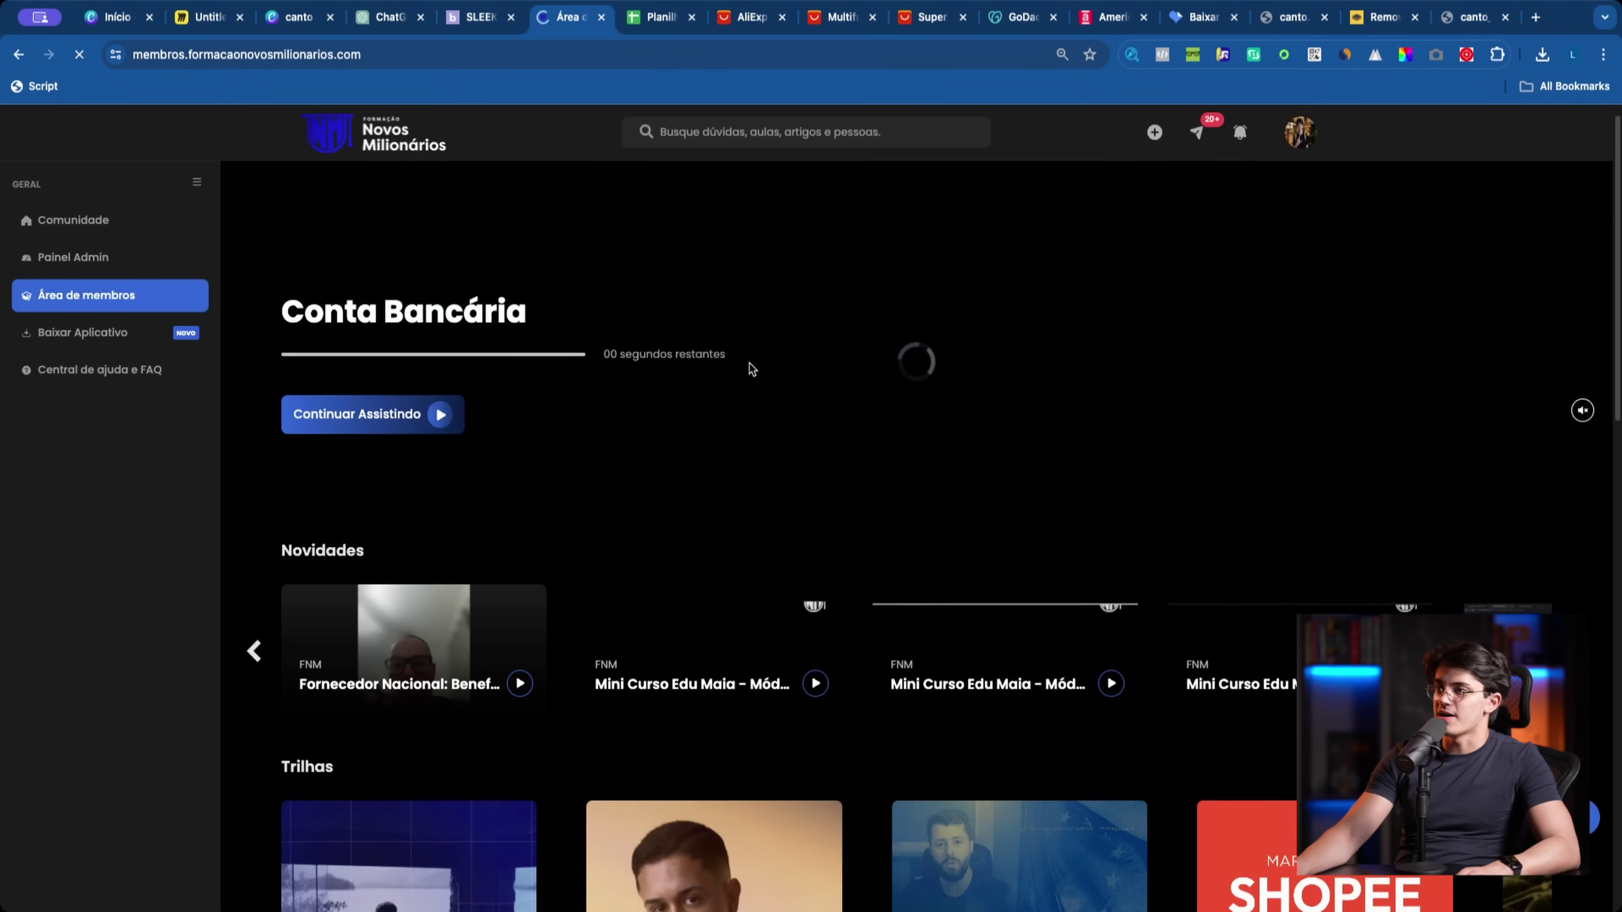
scroll(774, 420, "down", 10)
scroll(779, 421, "down", 8)
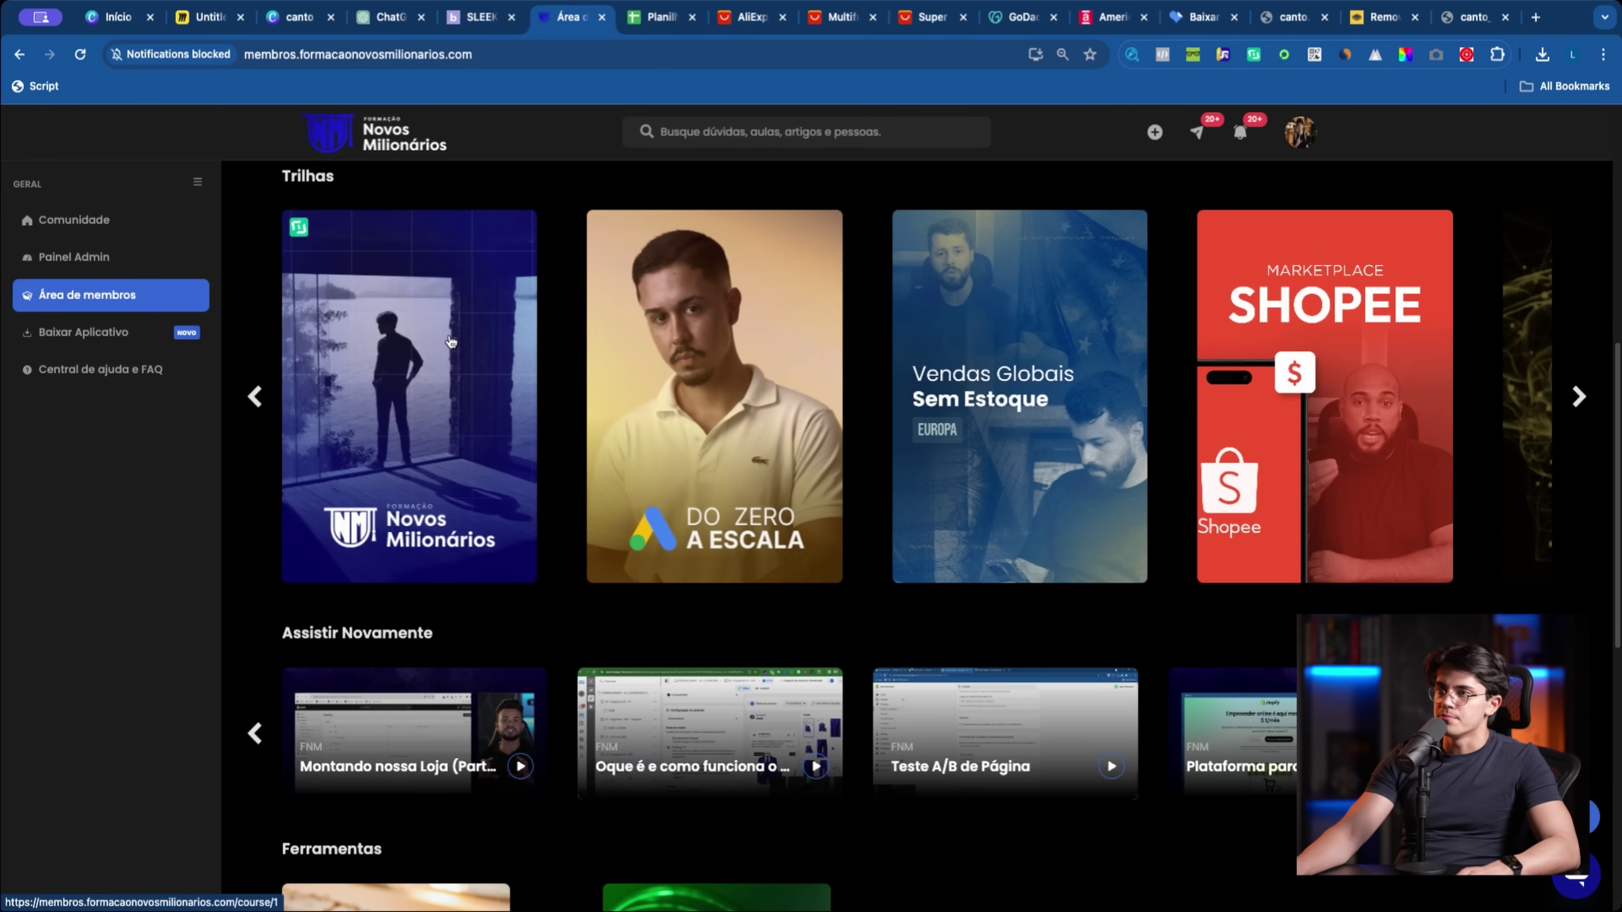
left_click(648, 486)
scroll(760, 509, "down", 10)
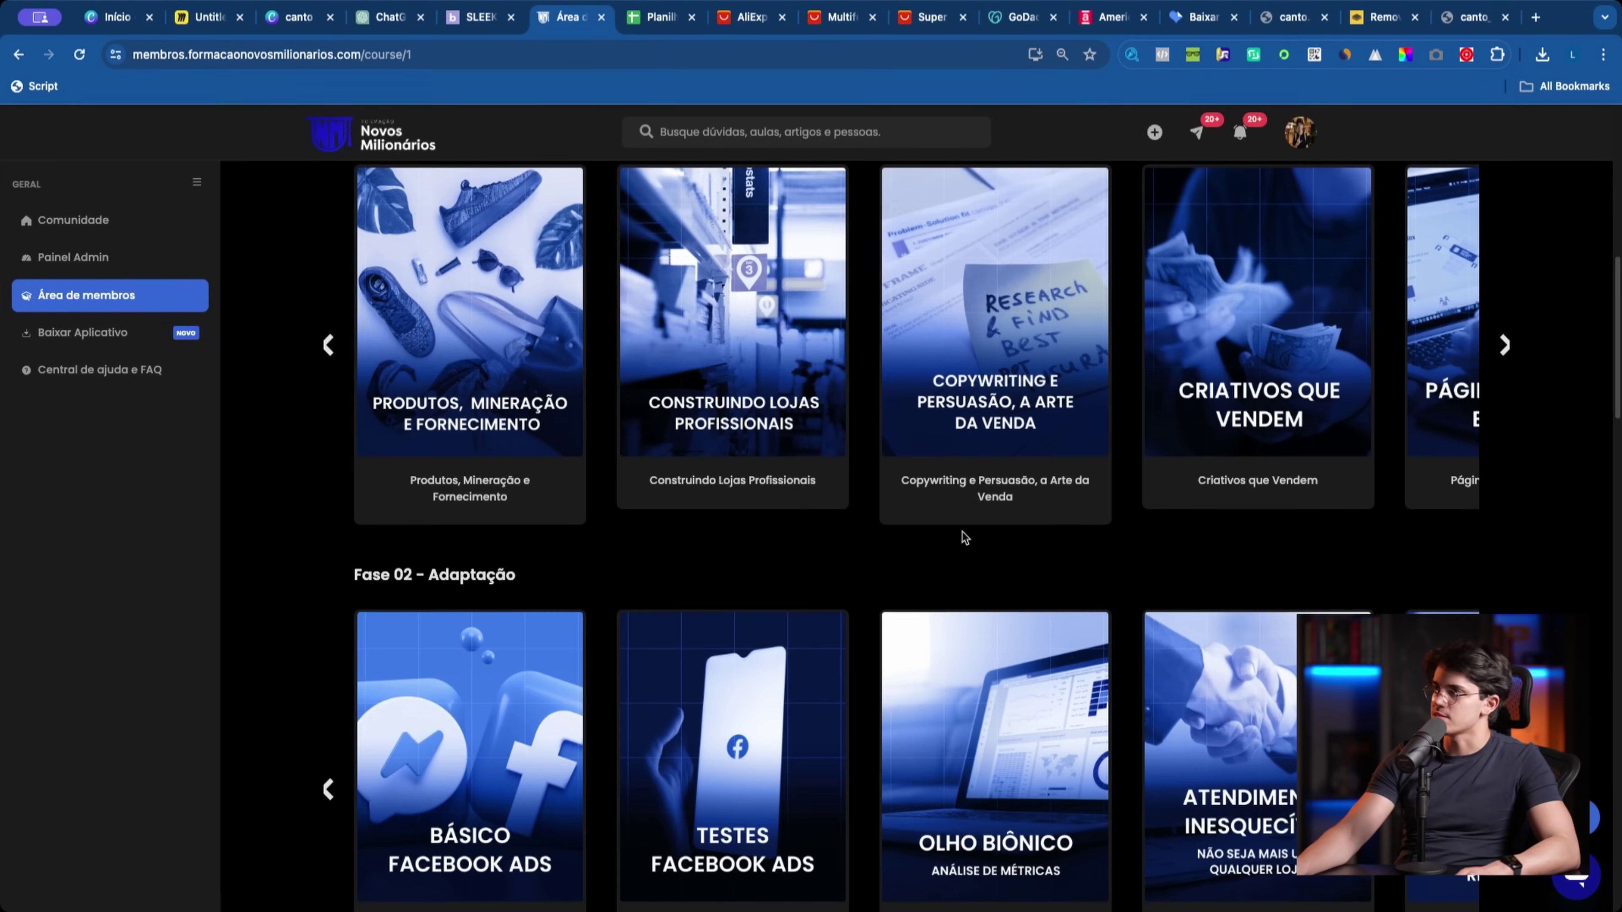
scroll(895, 549, "up", 1)
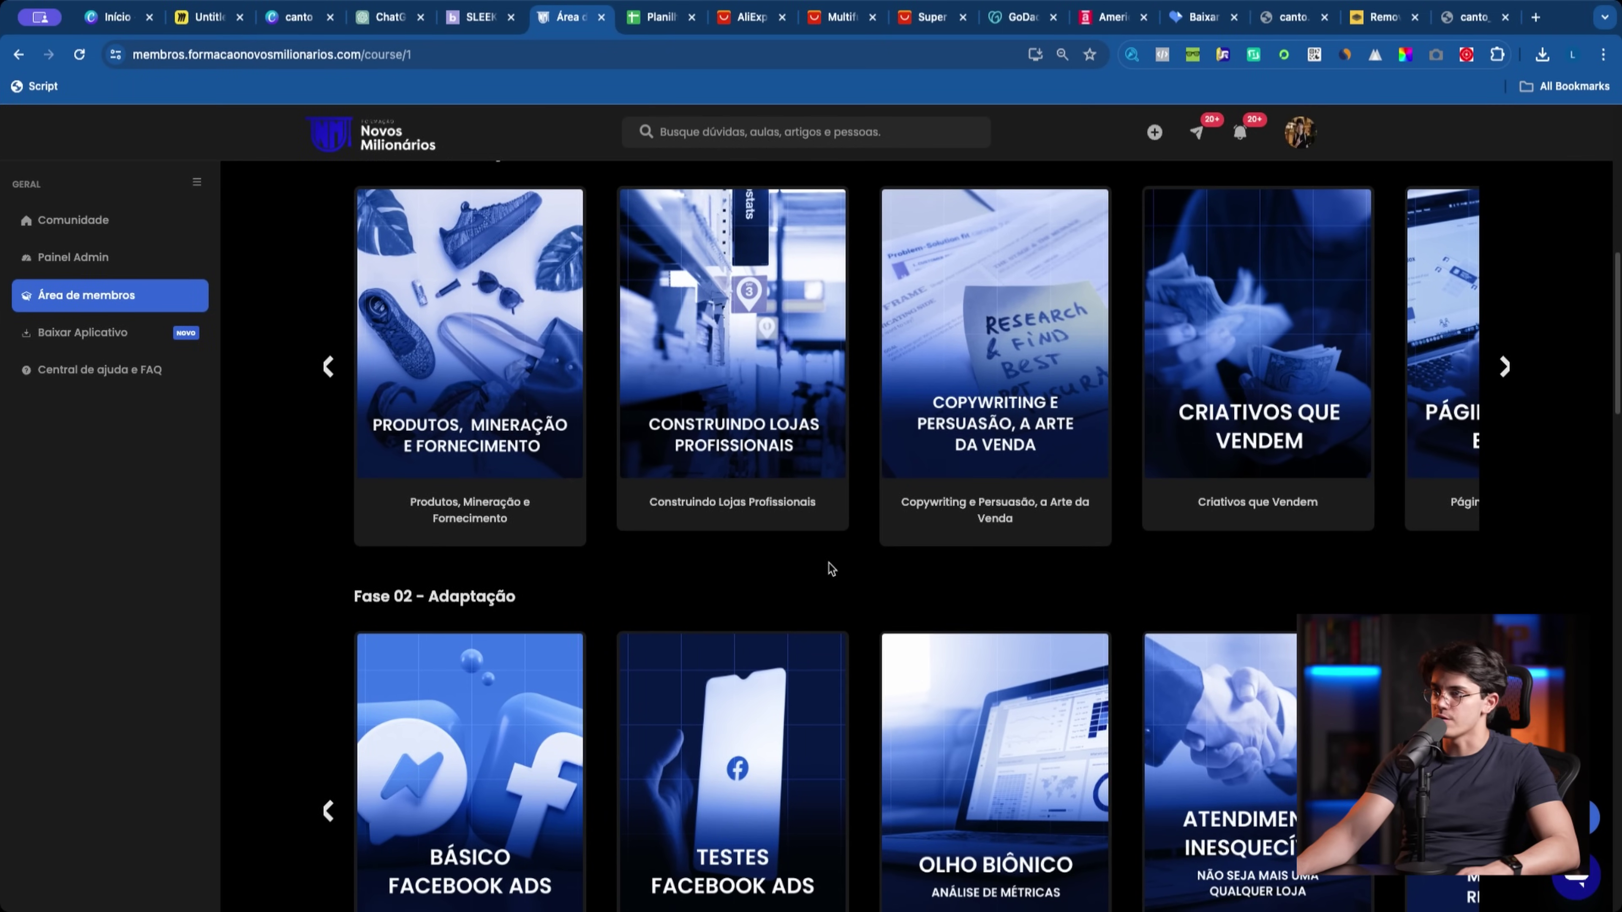
scroll(830, 564, "up", 1)
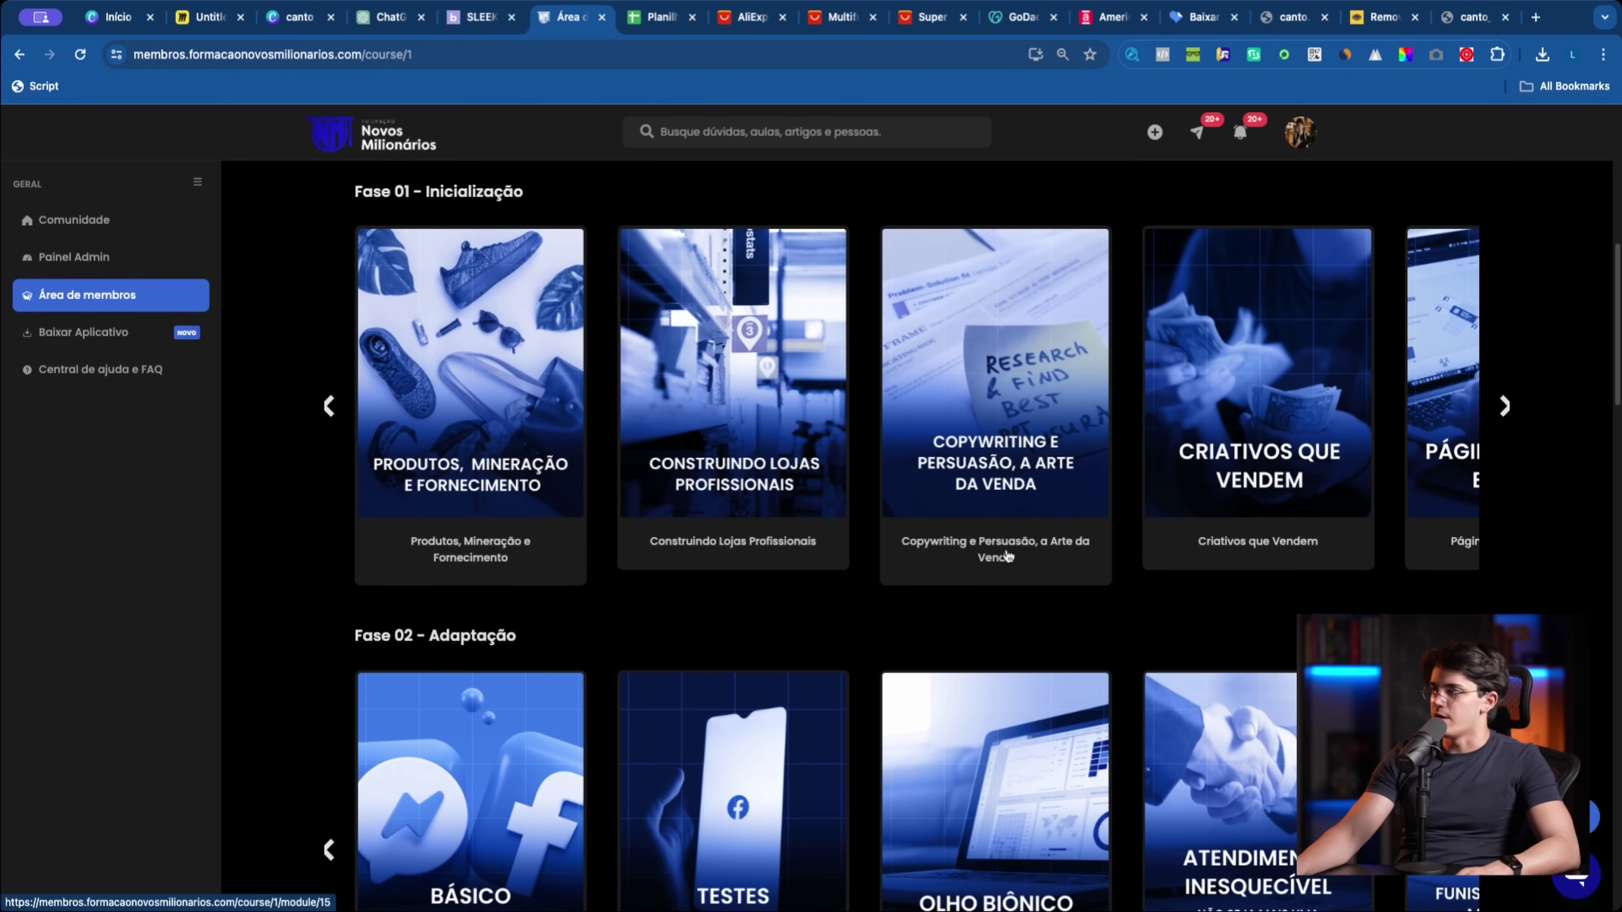
left_click(889, 596)
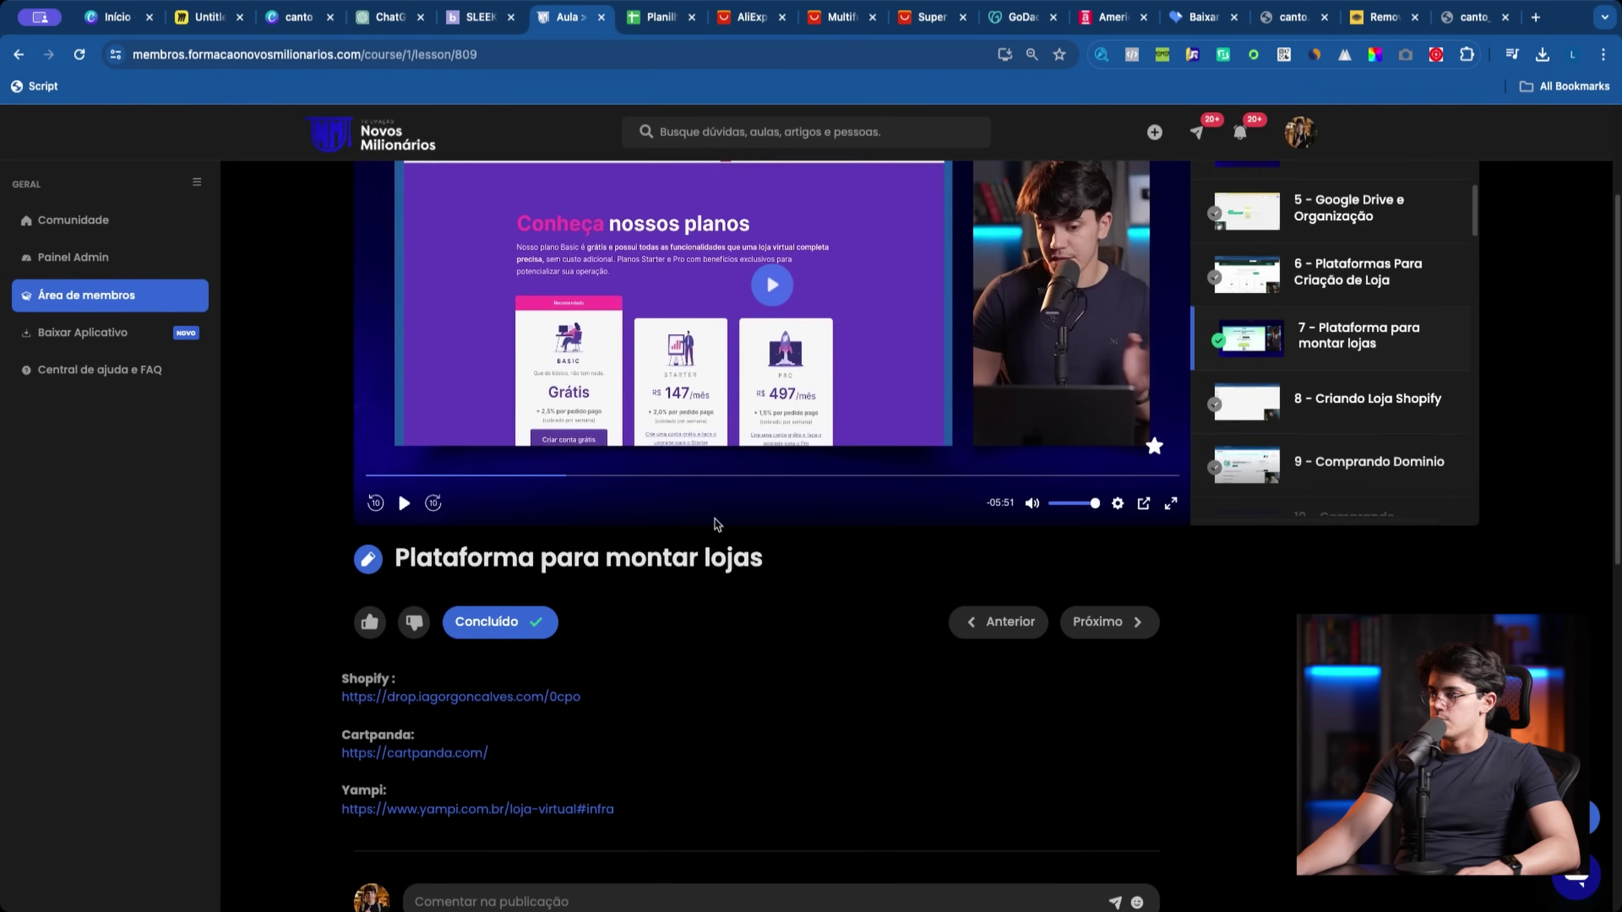
scroll(830, 511, "down", 1)
left_click_drag(341, 660, 581, 662)
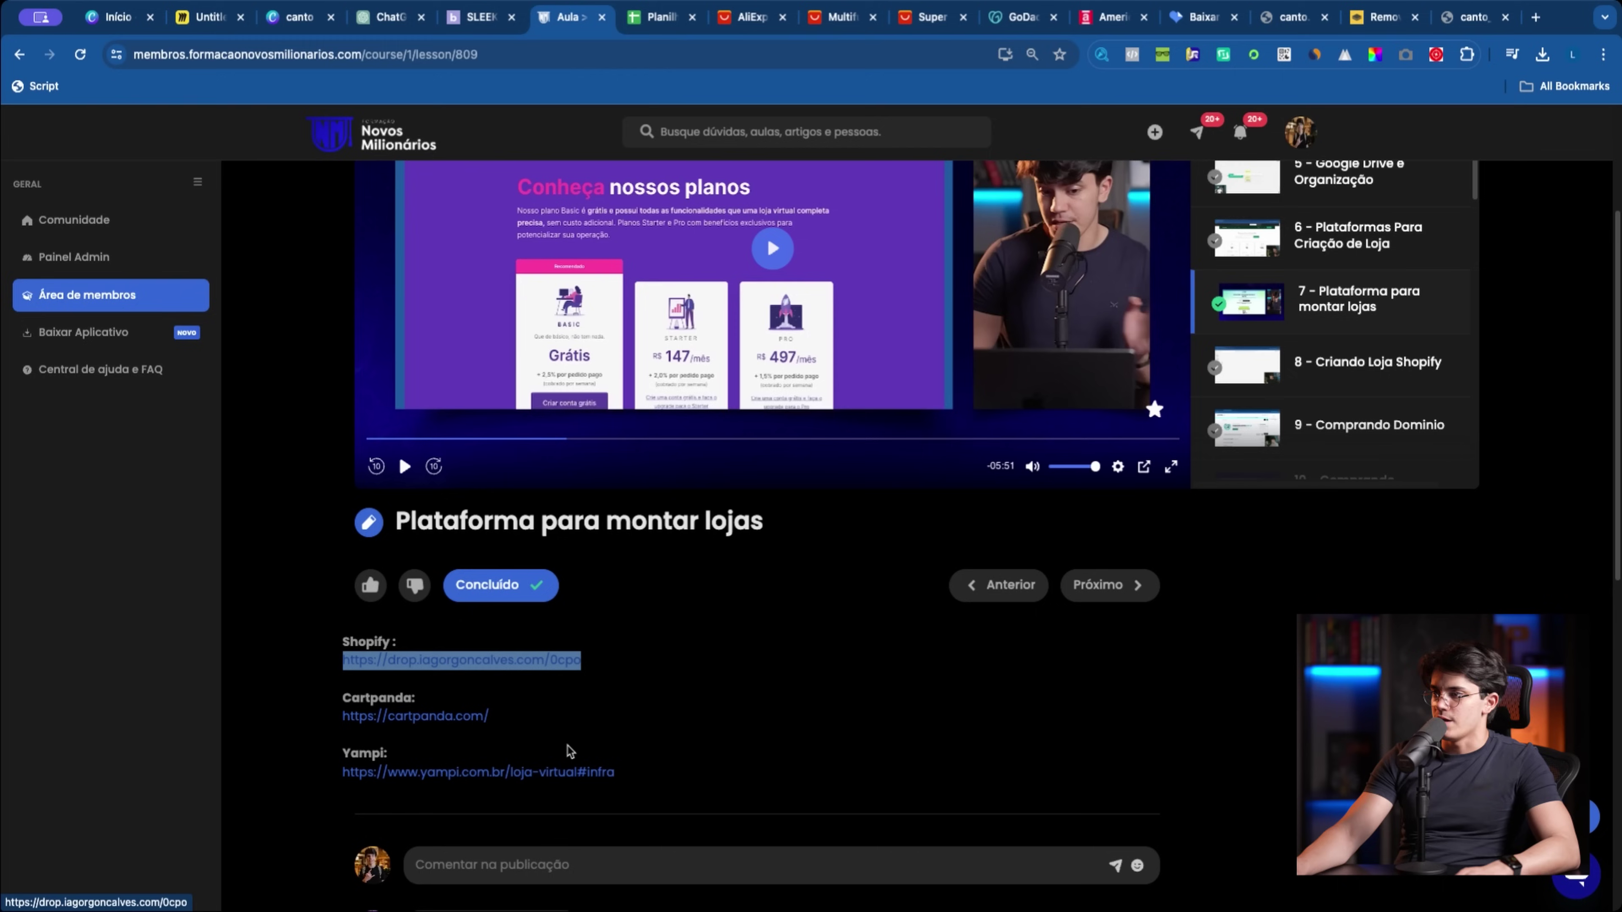
Step: Load the copied lesson link in a new tab and reload it to reach Shopify's $1/month trial page
left_click(1533, 19)
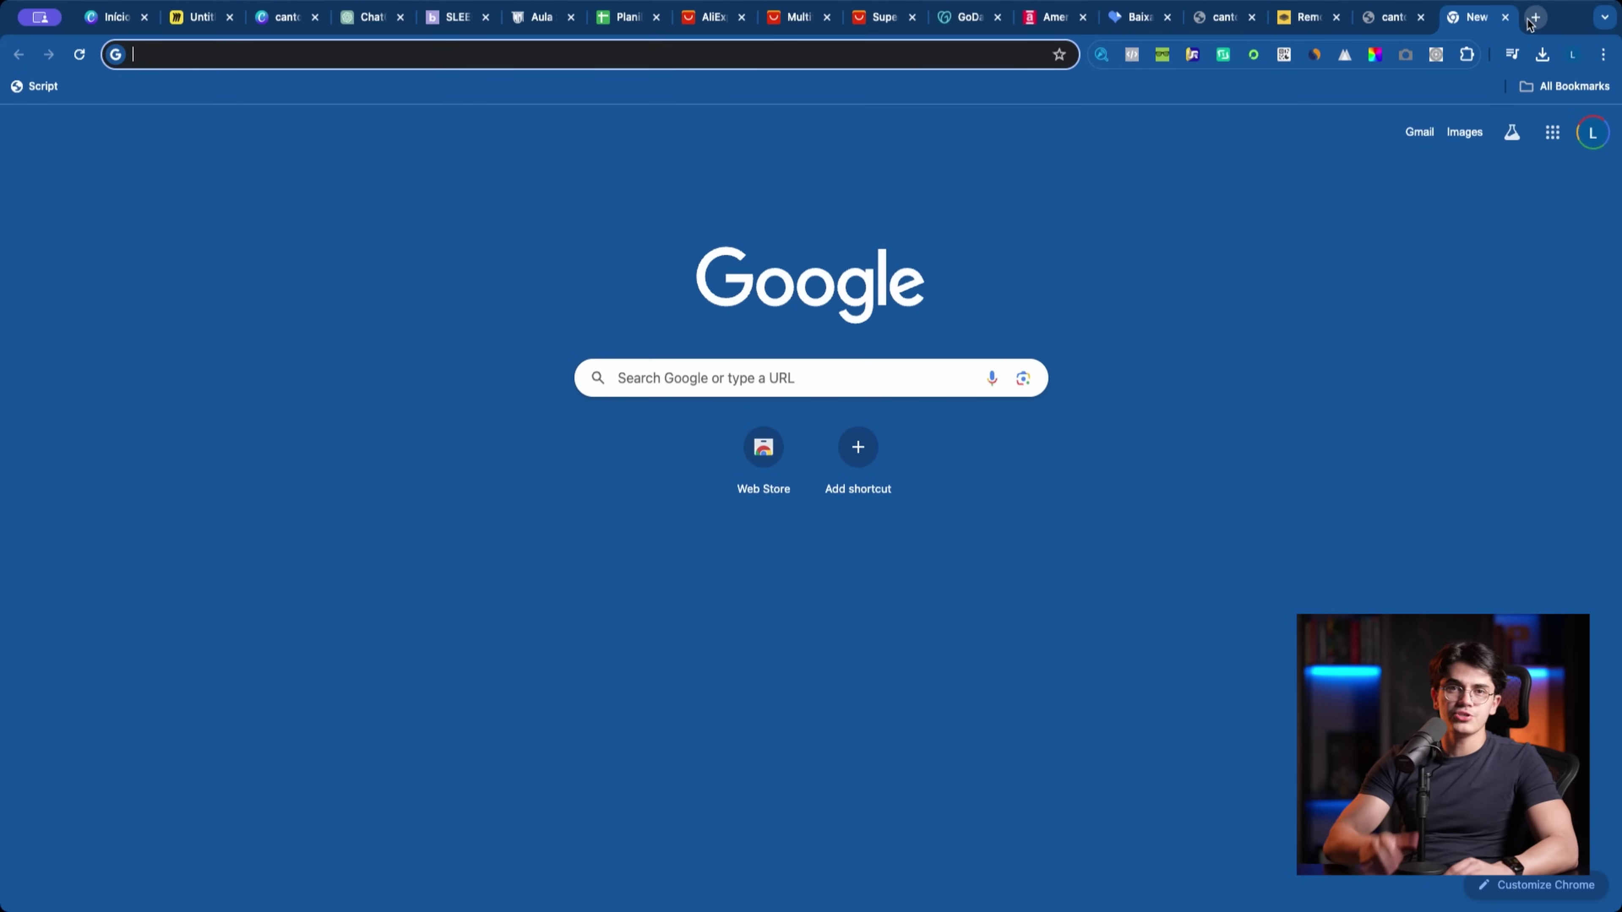
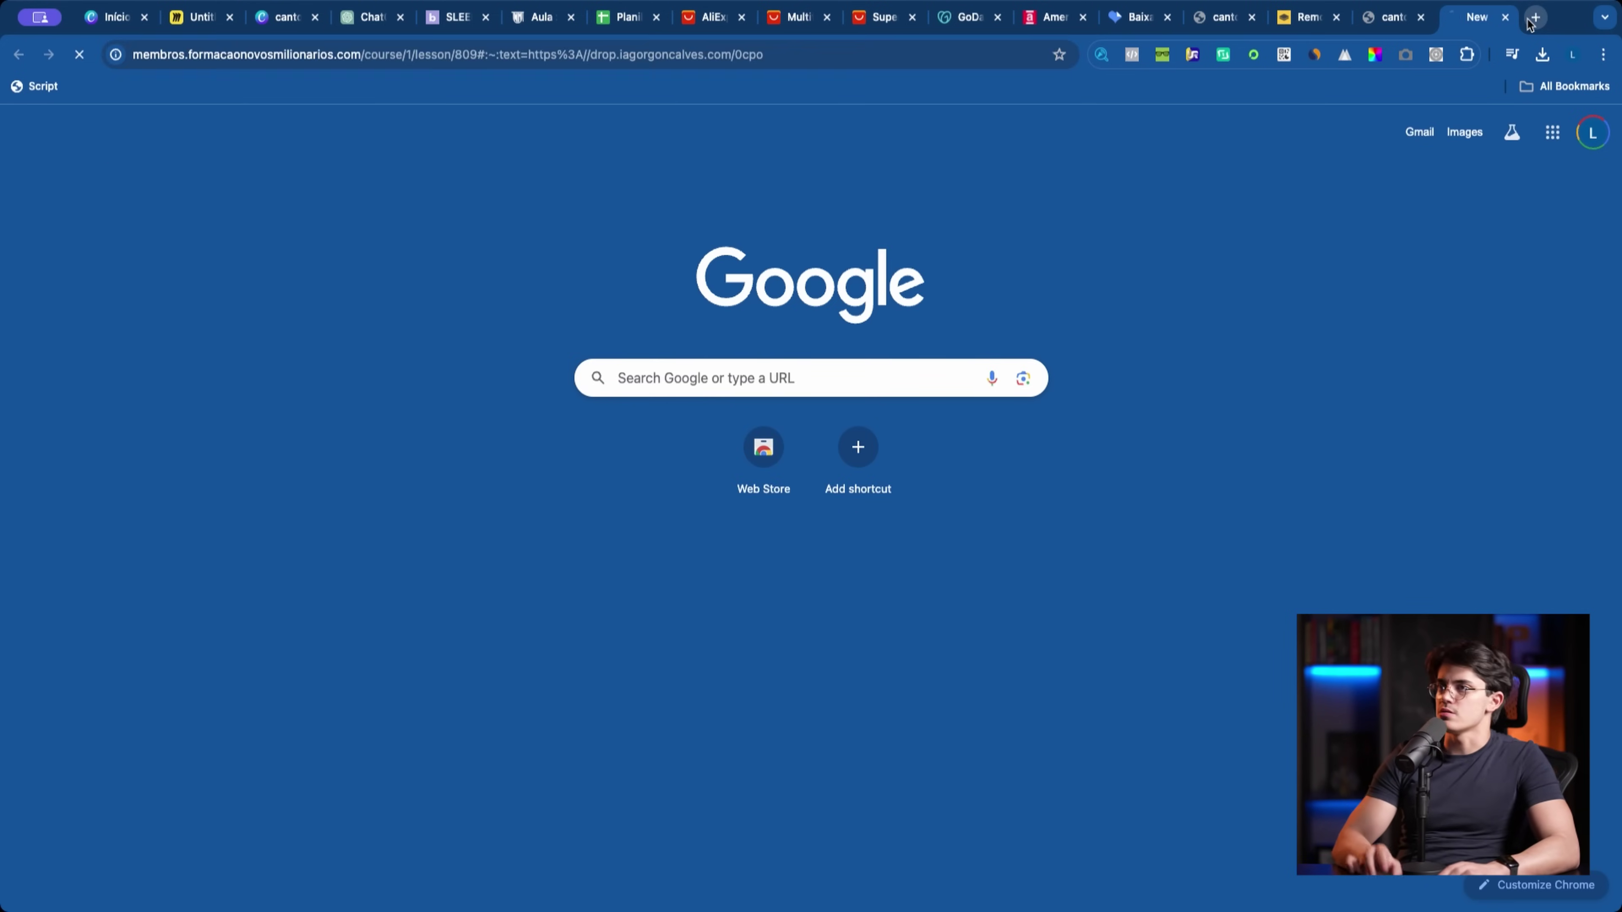
key("Return")
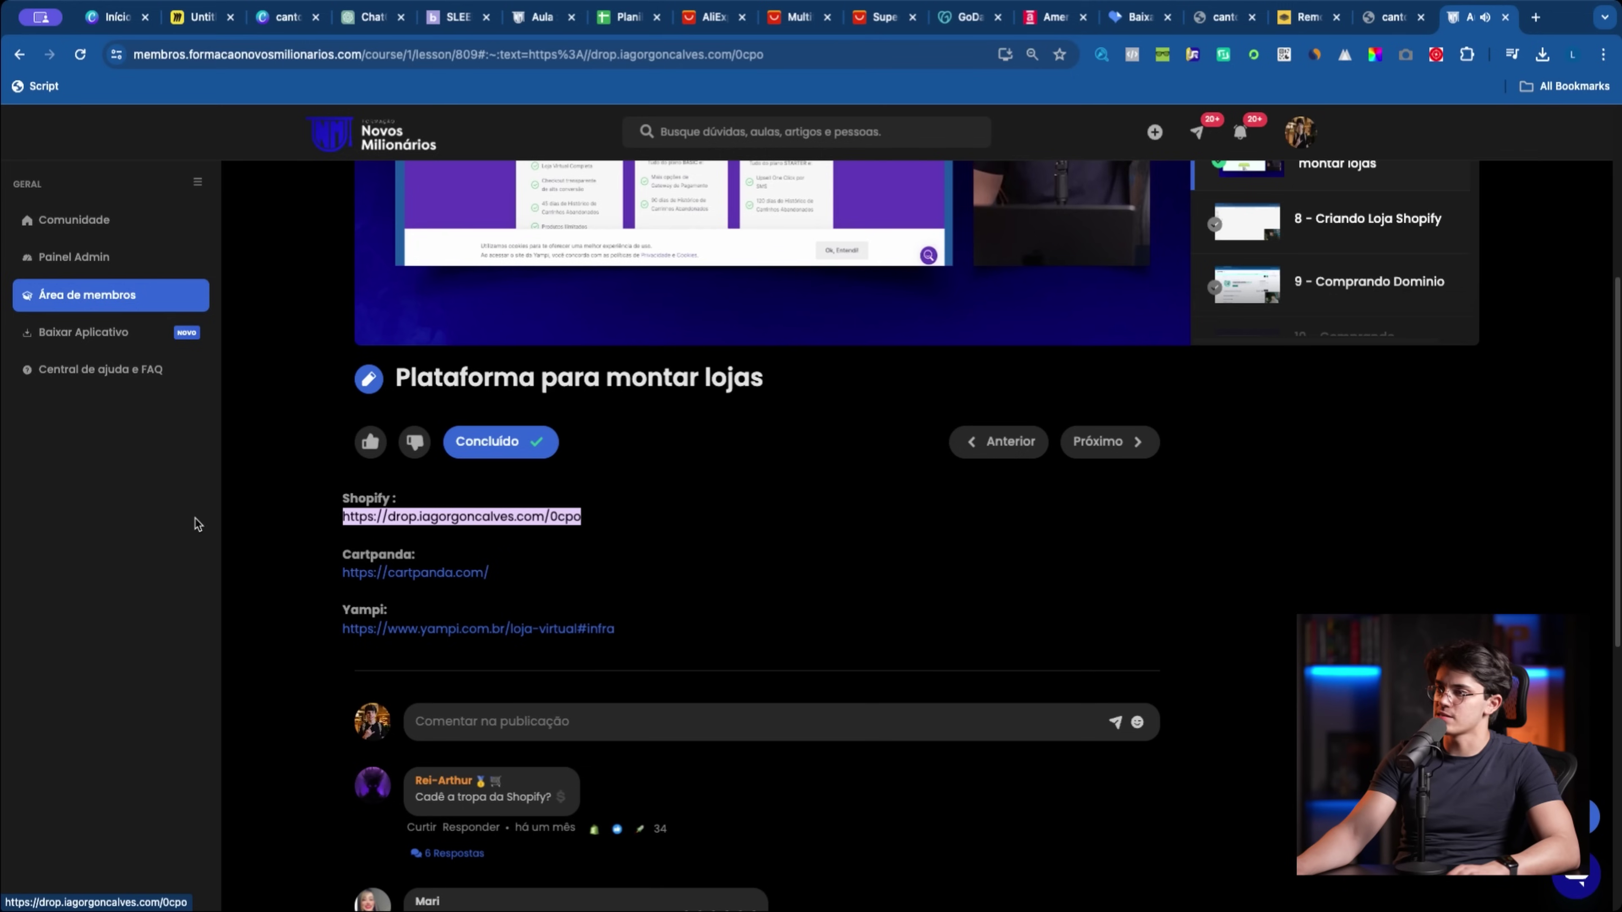
left_click(497, 54)
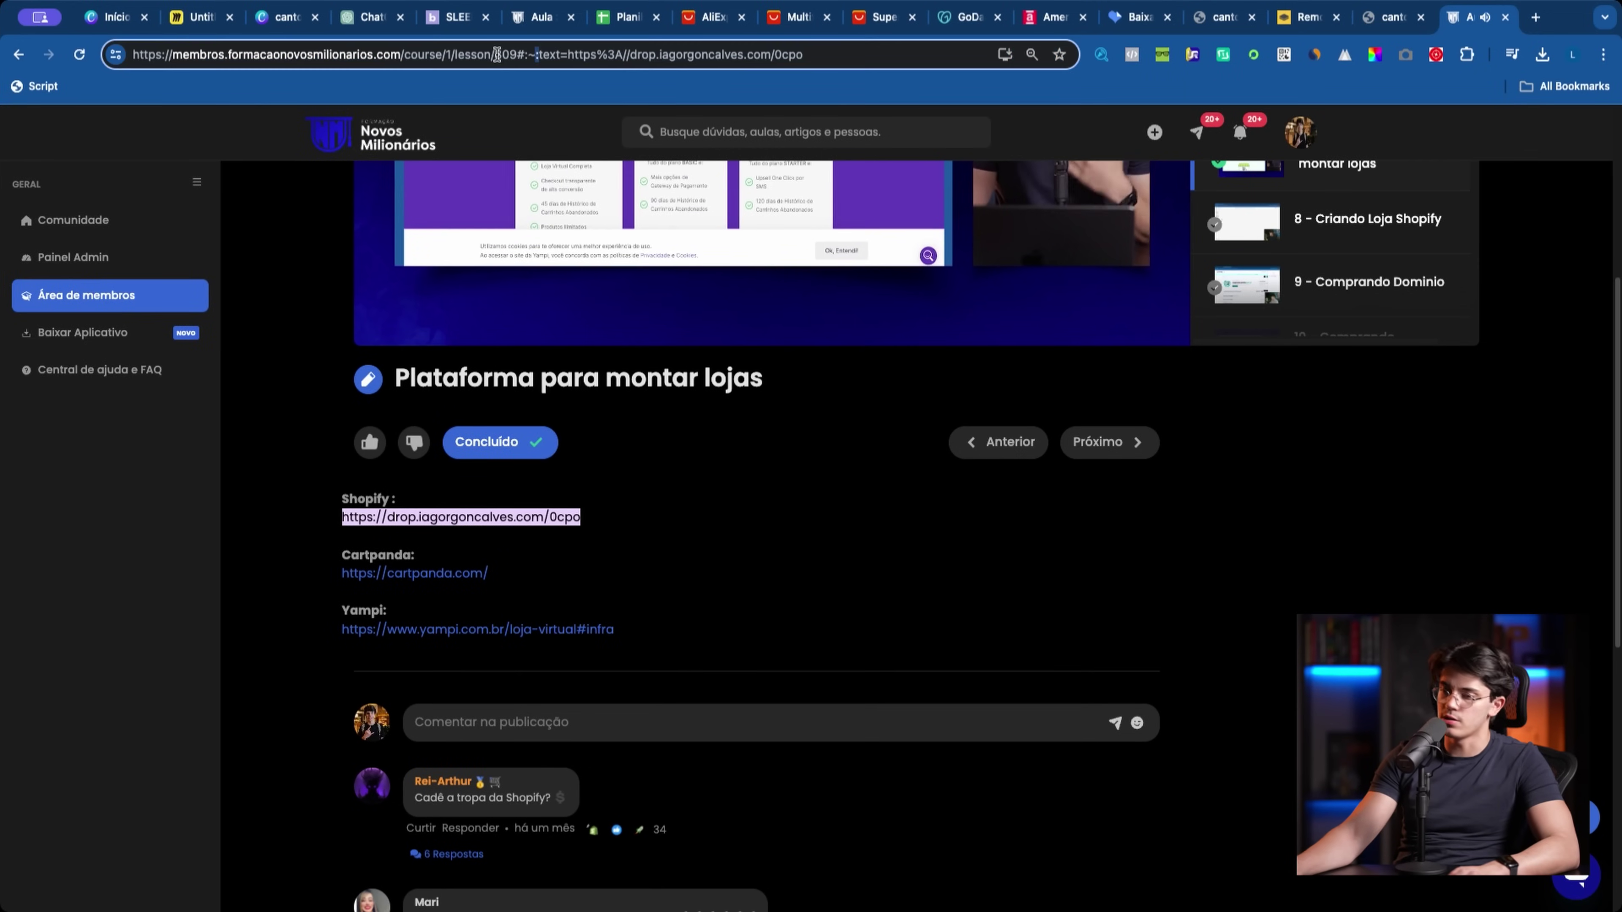
key("Return")
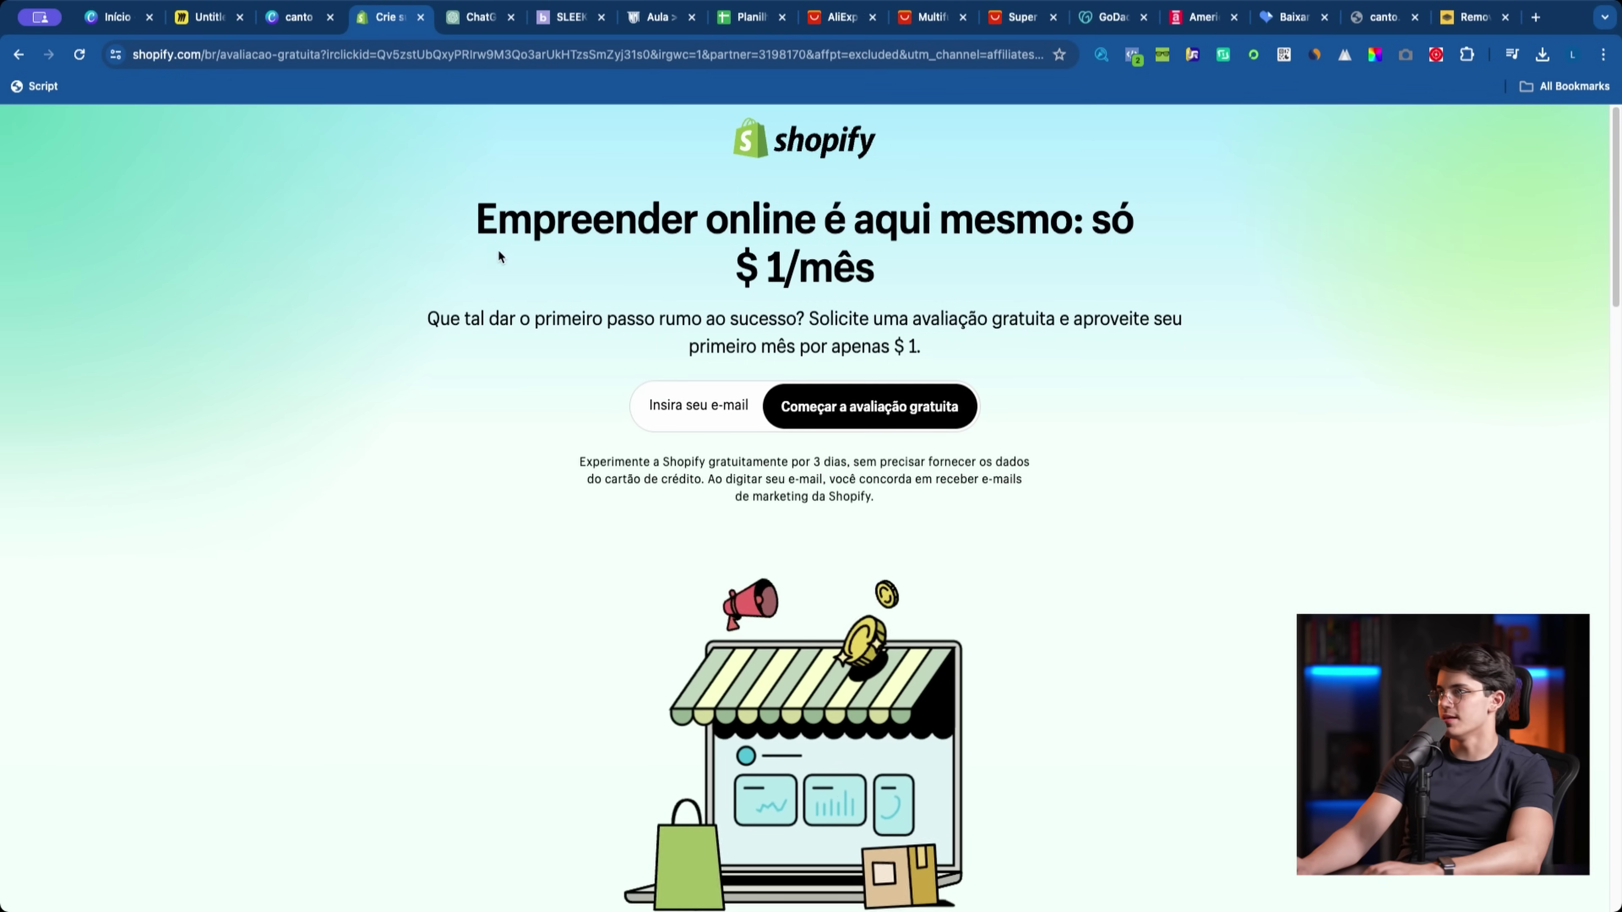
left_click_drag(500, 257, 1012, 252)
left_click(1013, 252)
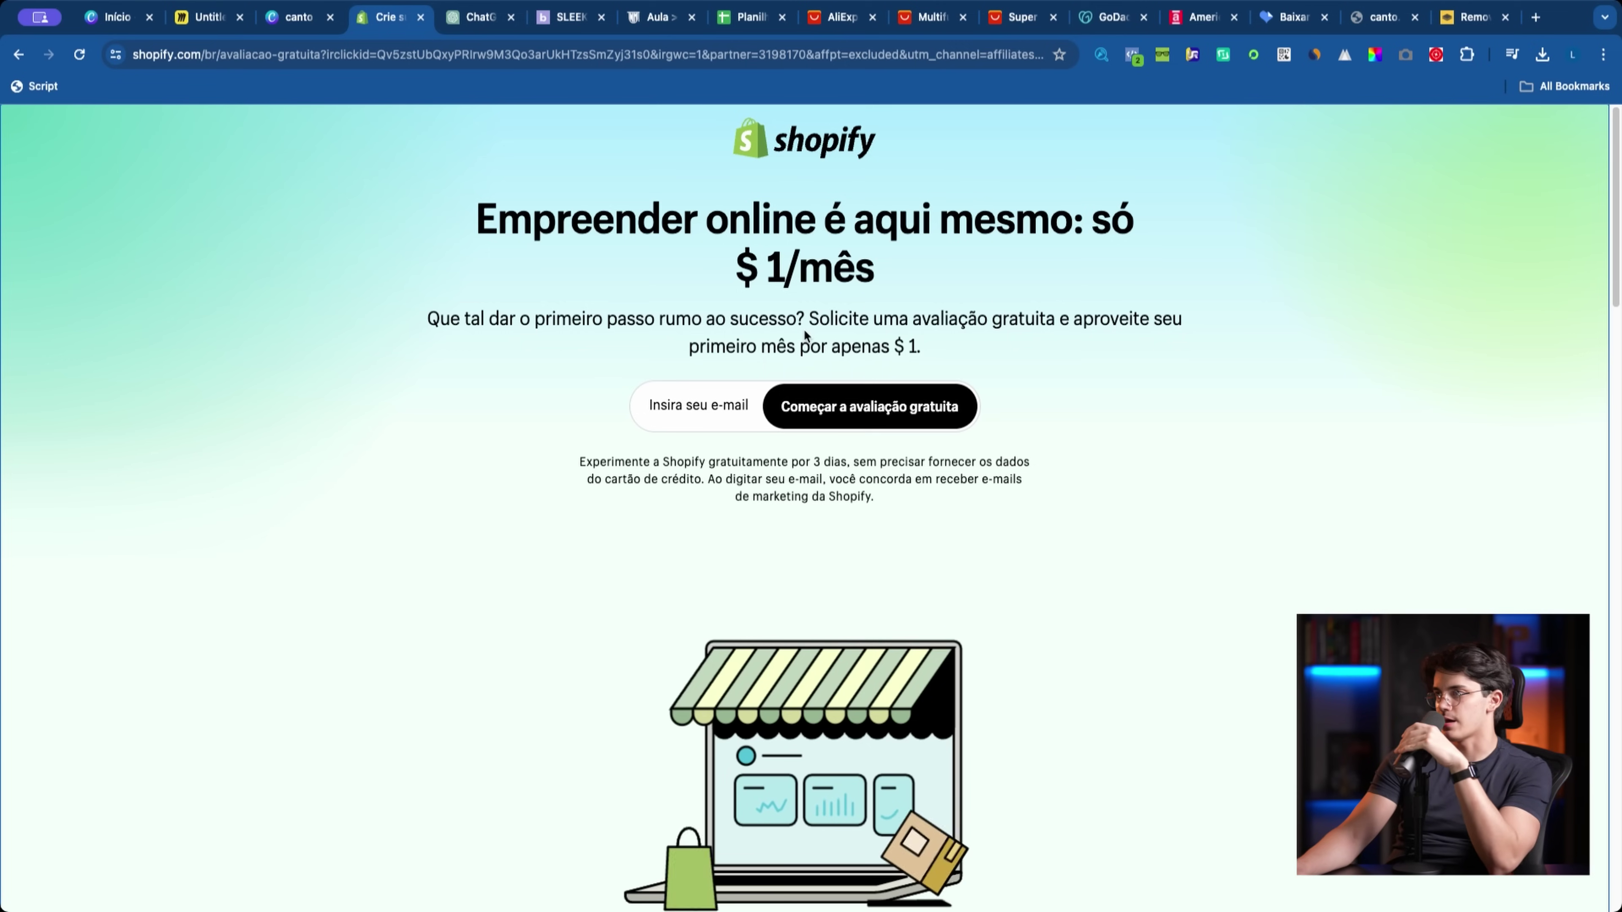
Step: Start the Shopify free trial by entering the user's e-mail address
left_click_drag(858, 265, 733, 268)
scroll(1143, 279, "down", 15)
scroll(1103, 272, "up", 15)
left_click(689, 407)
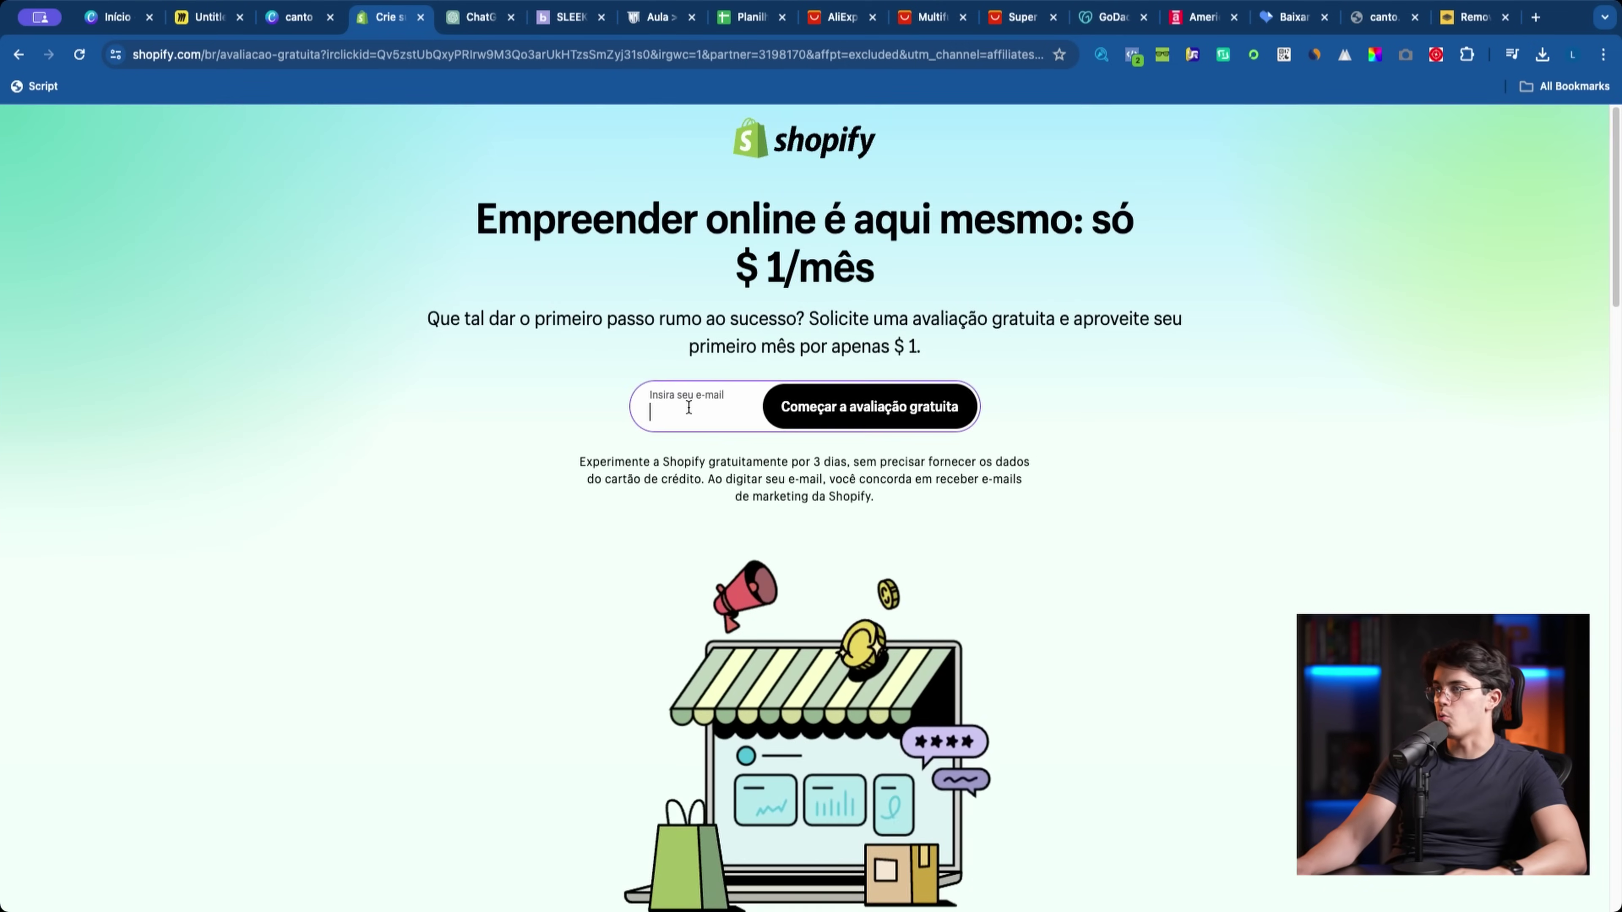
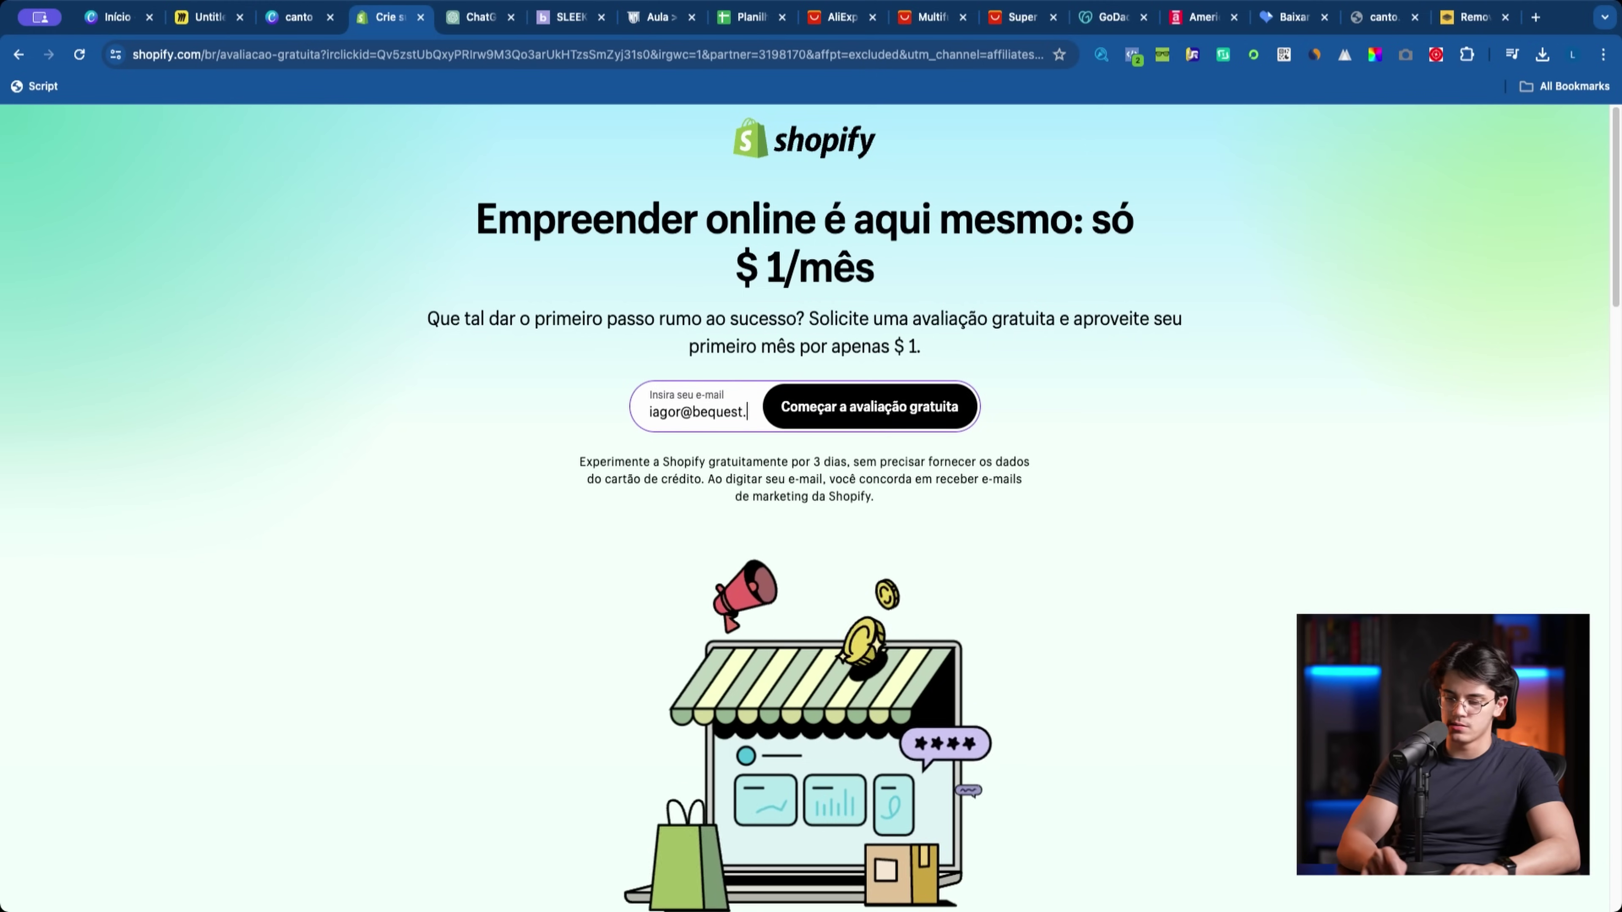
key("Return")
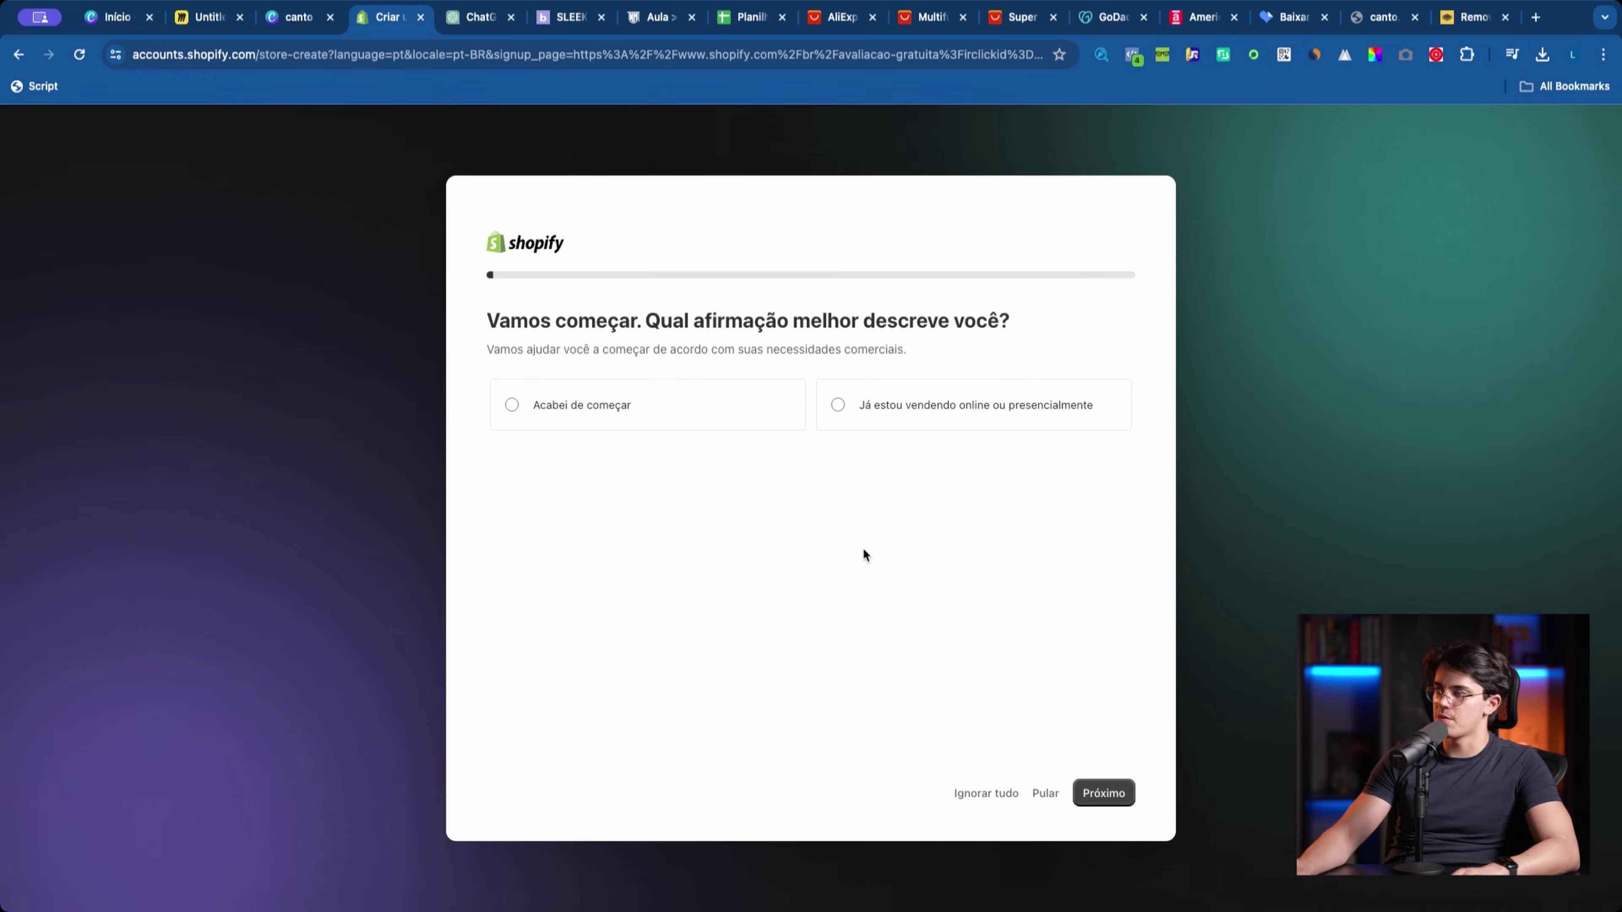
Step: Answer 'Acabei de começar', skip the remaining questions, and keep Brasil as the location
left_click_drag(422, 276, 874, 564)
left_click(875, 562)
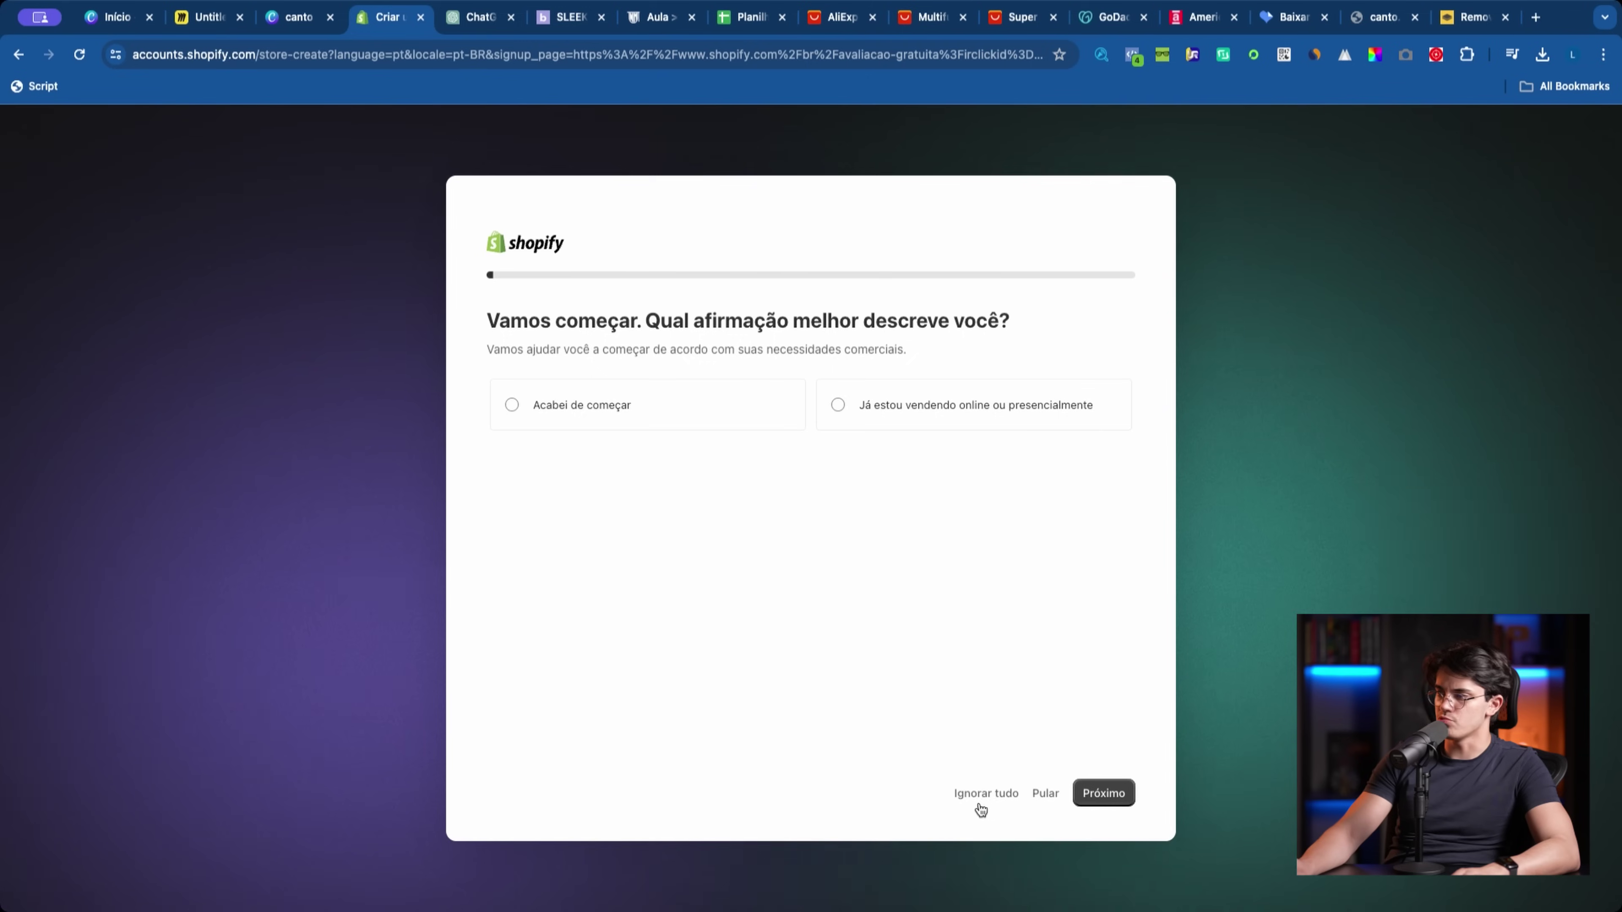
left_click(798, 413)
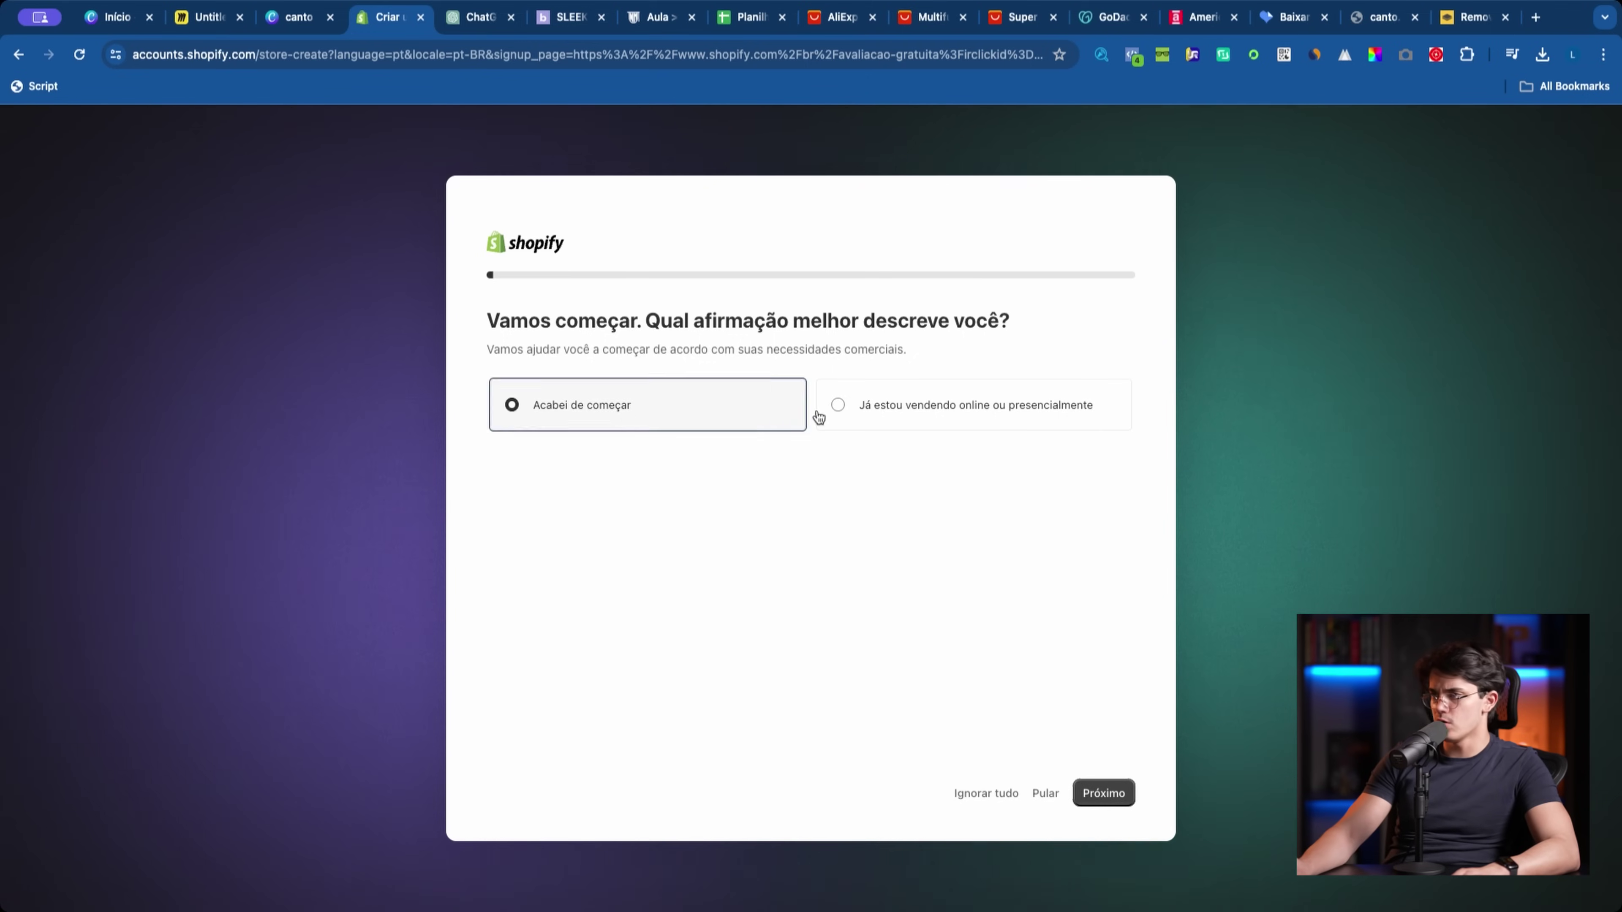
left_click(820, 415)
left_click(773, 413)
left_click(948, 421)
left_click(780, 423)
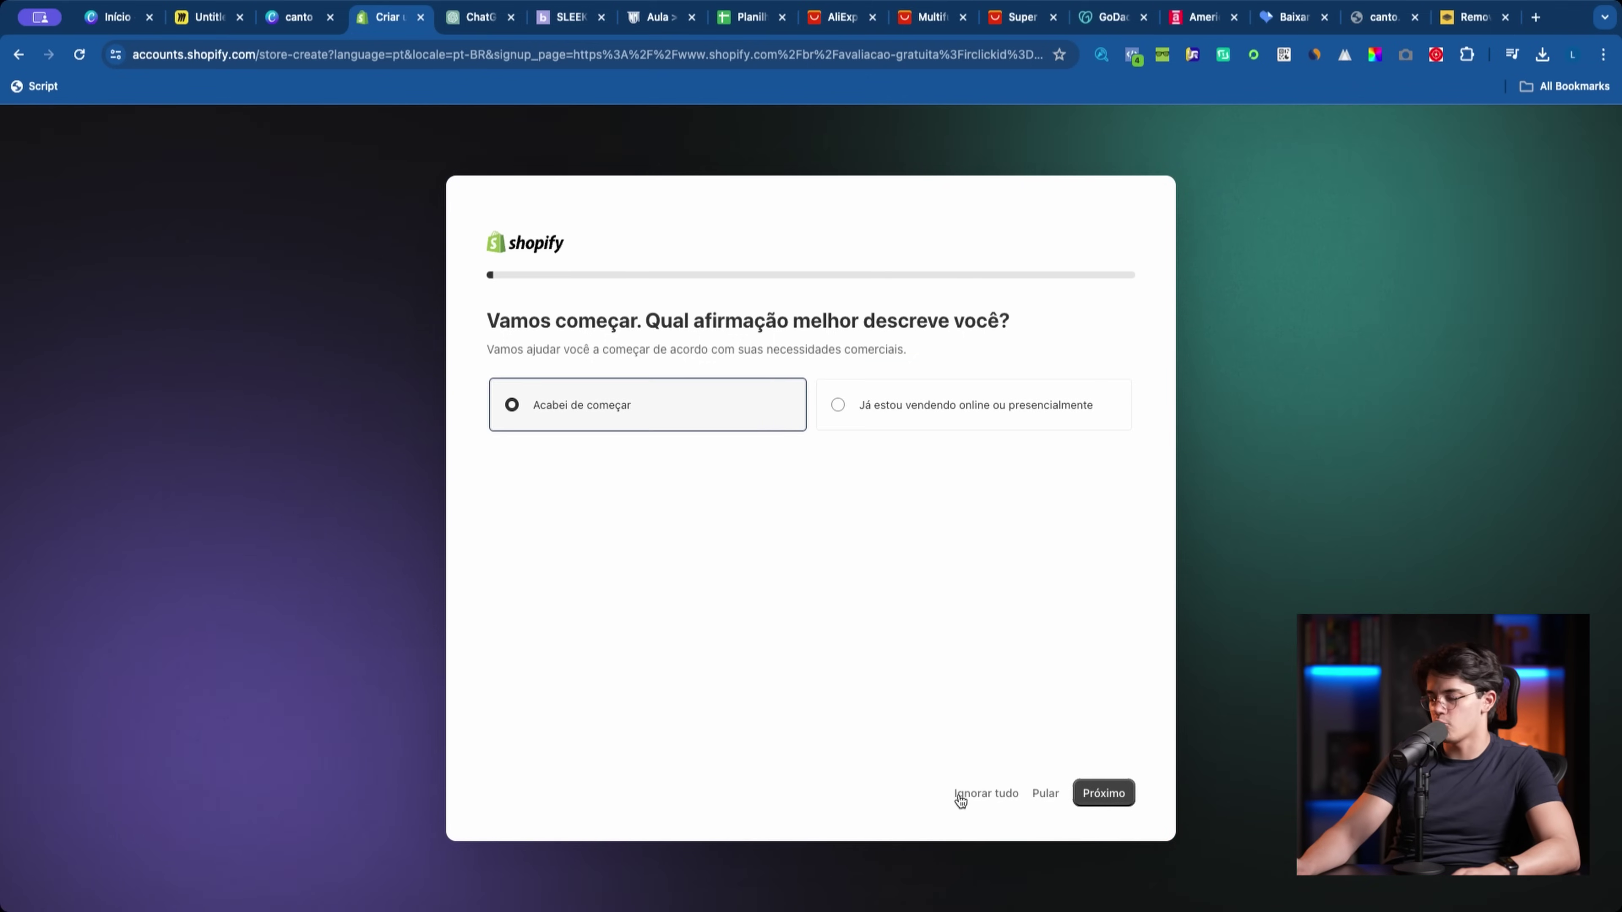
left_click(985, 793)
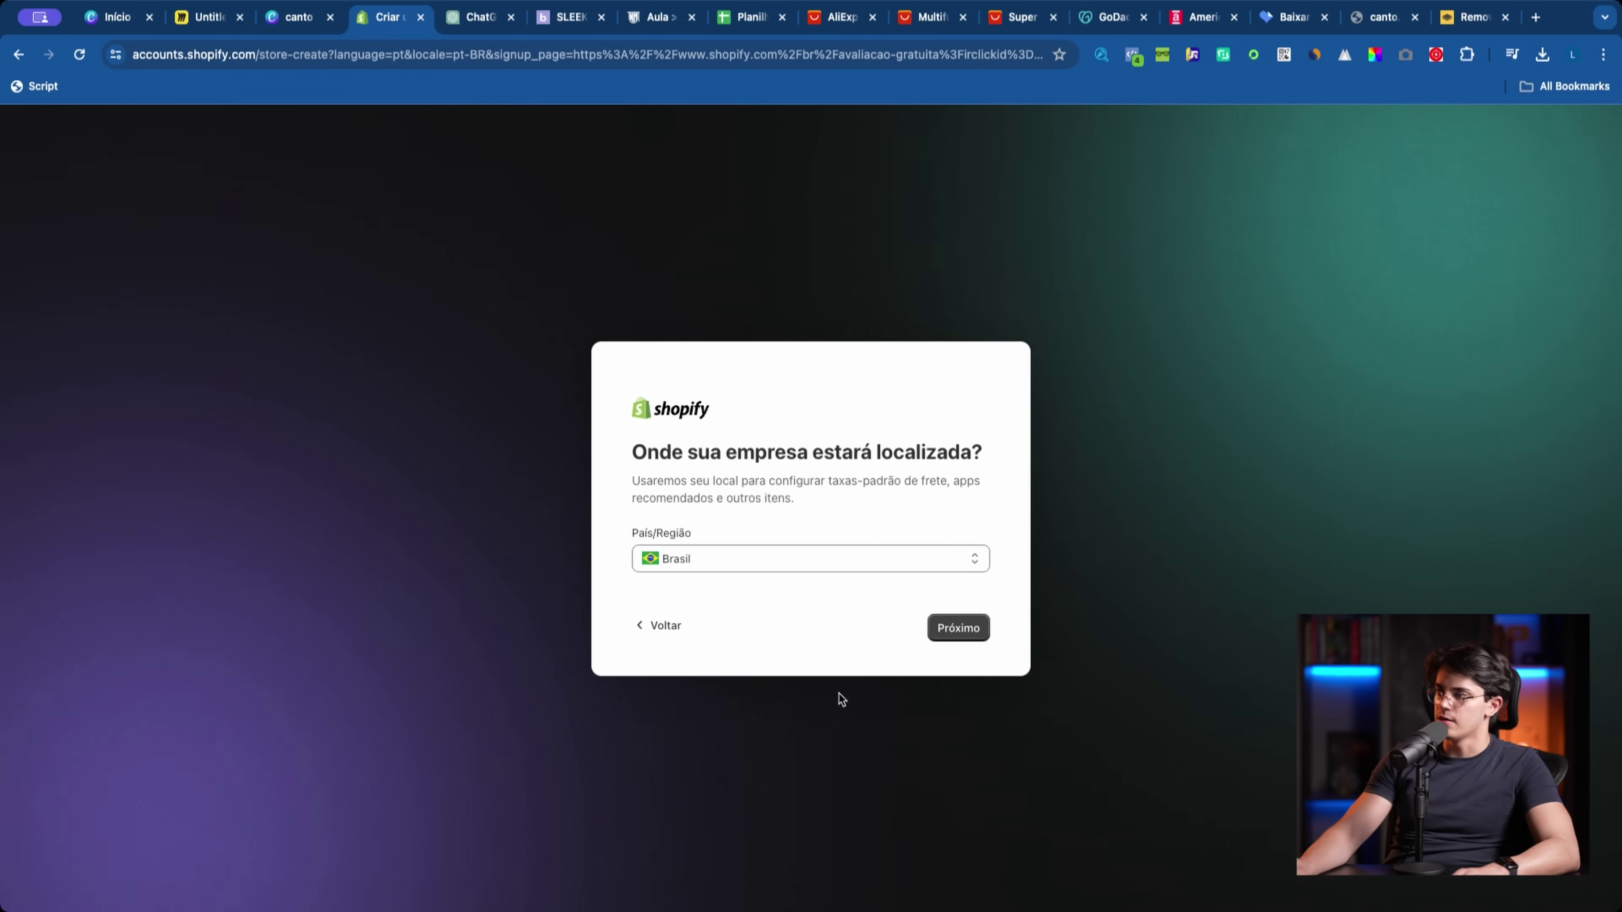
left_click(981, 632)
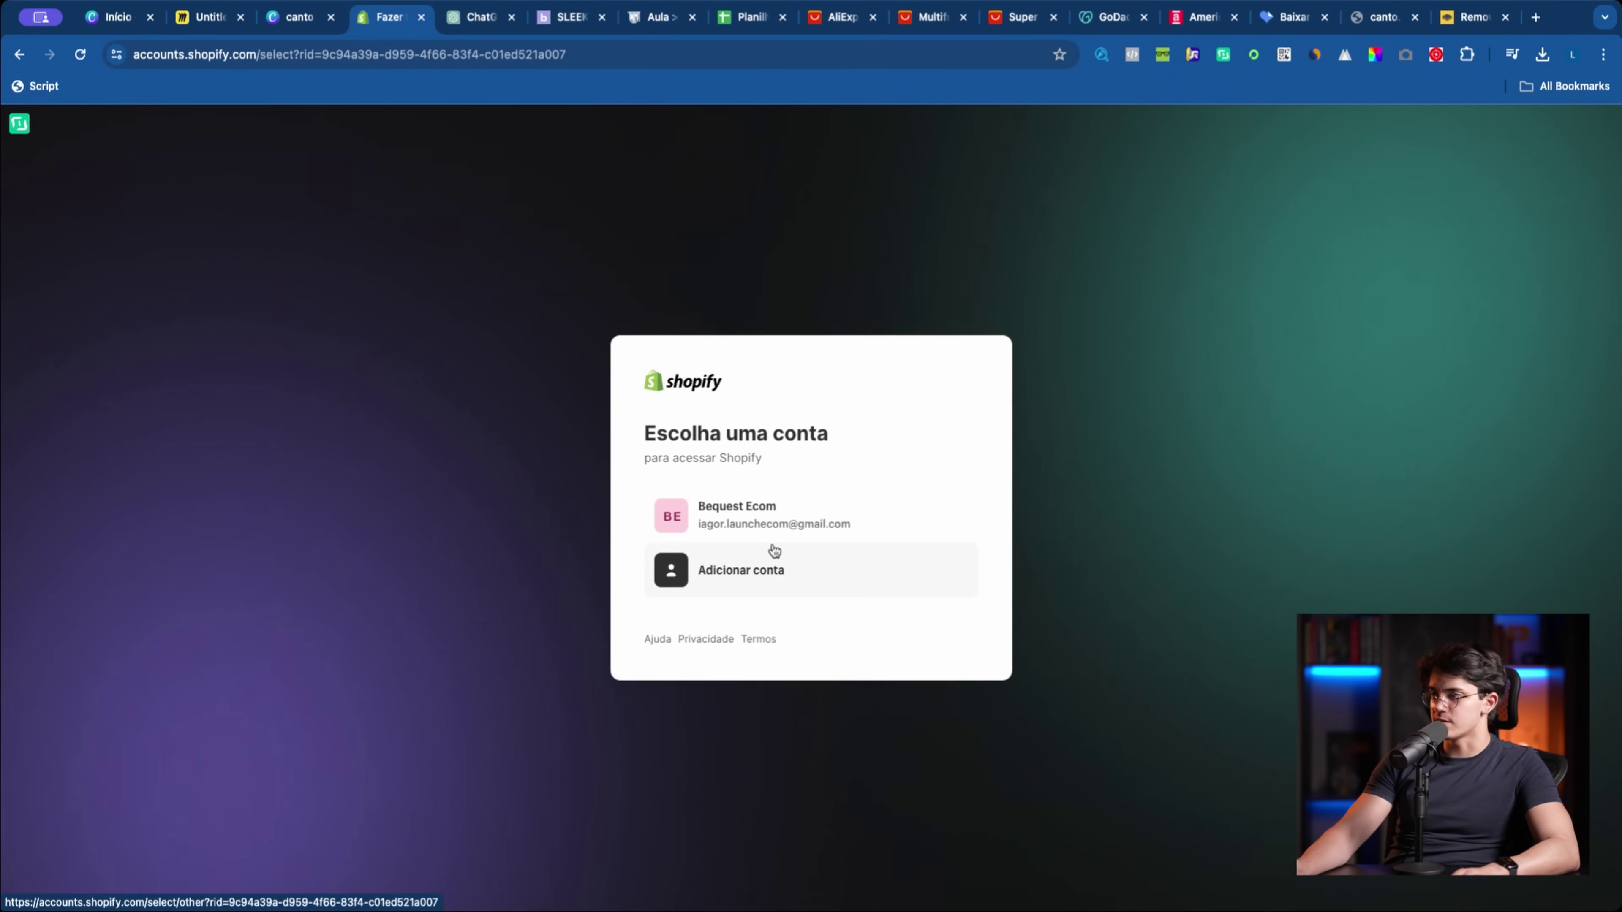
Step: Continue with the existing Shopify account, then go to Loja virtual once the store admin loads
left_click(844, 525)
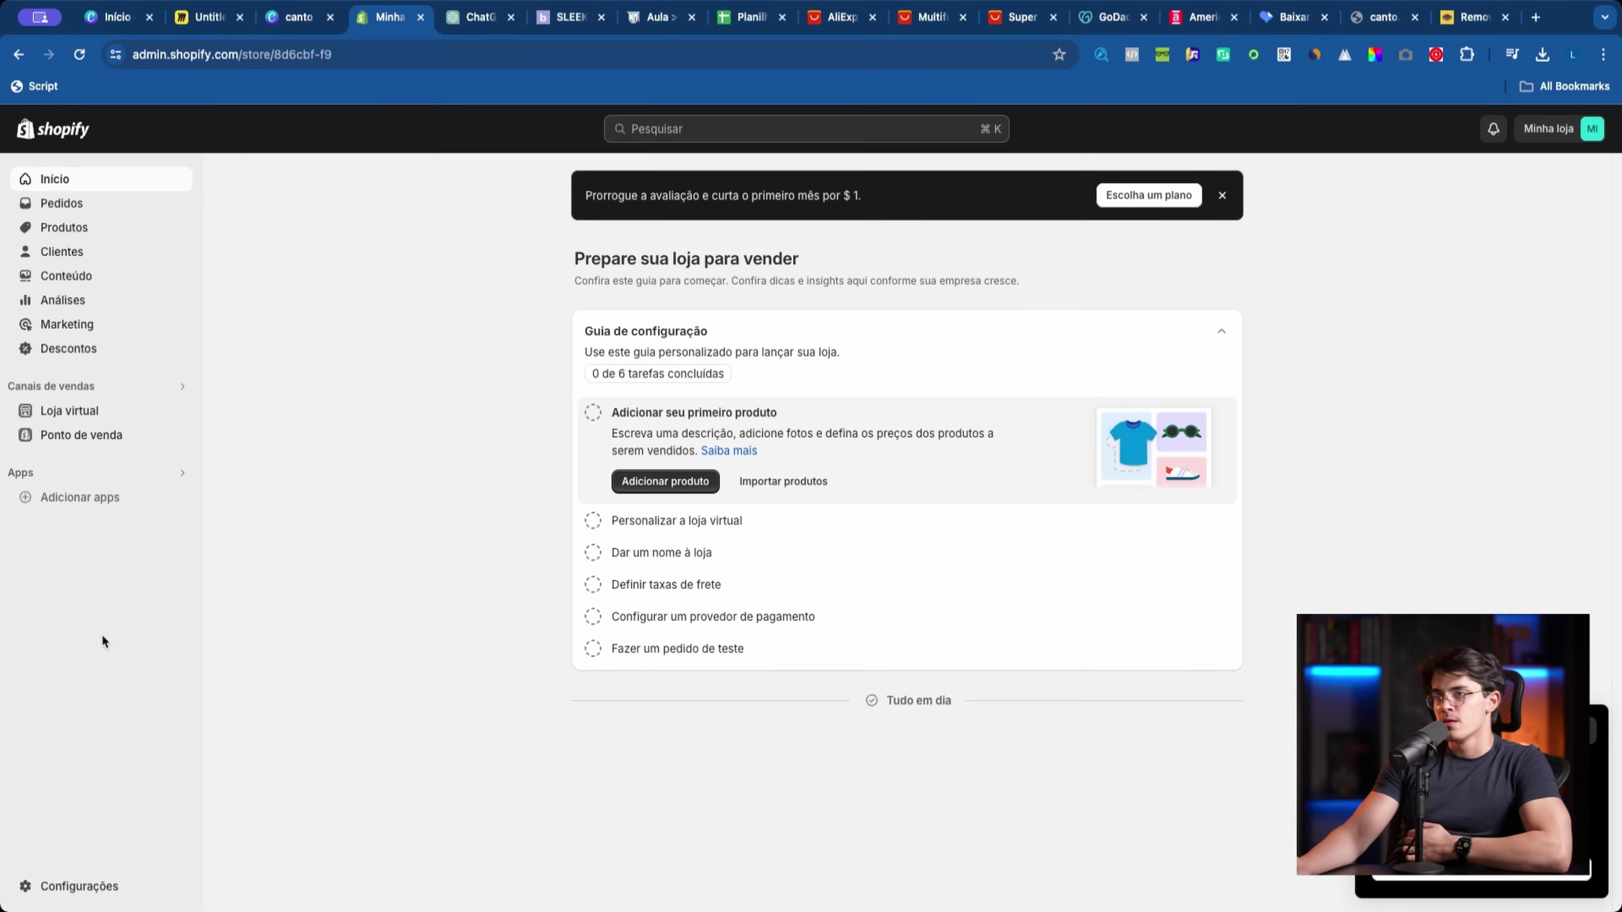
left_click(57, 417)
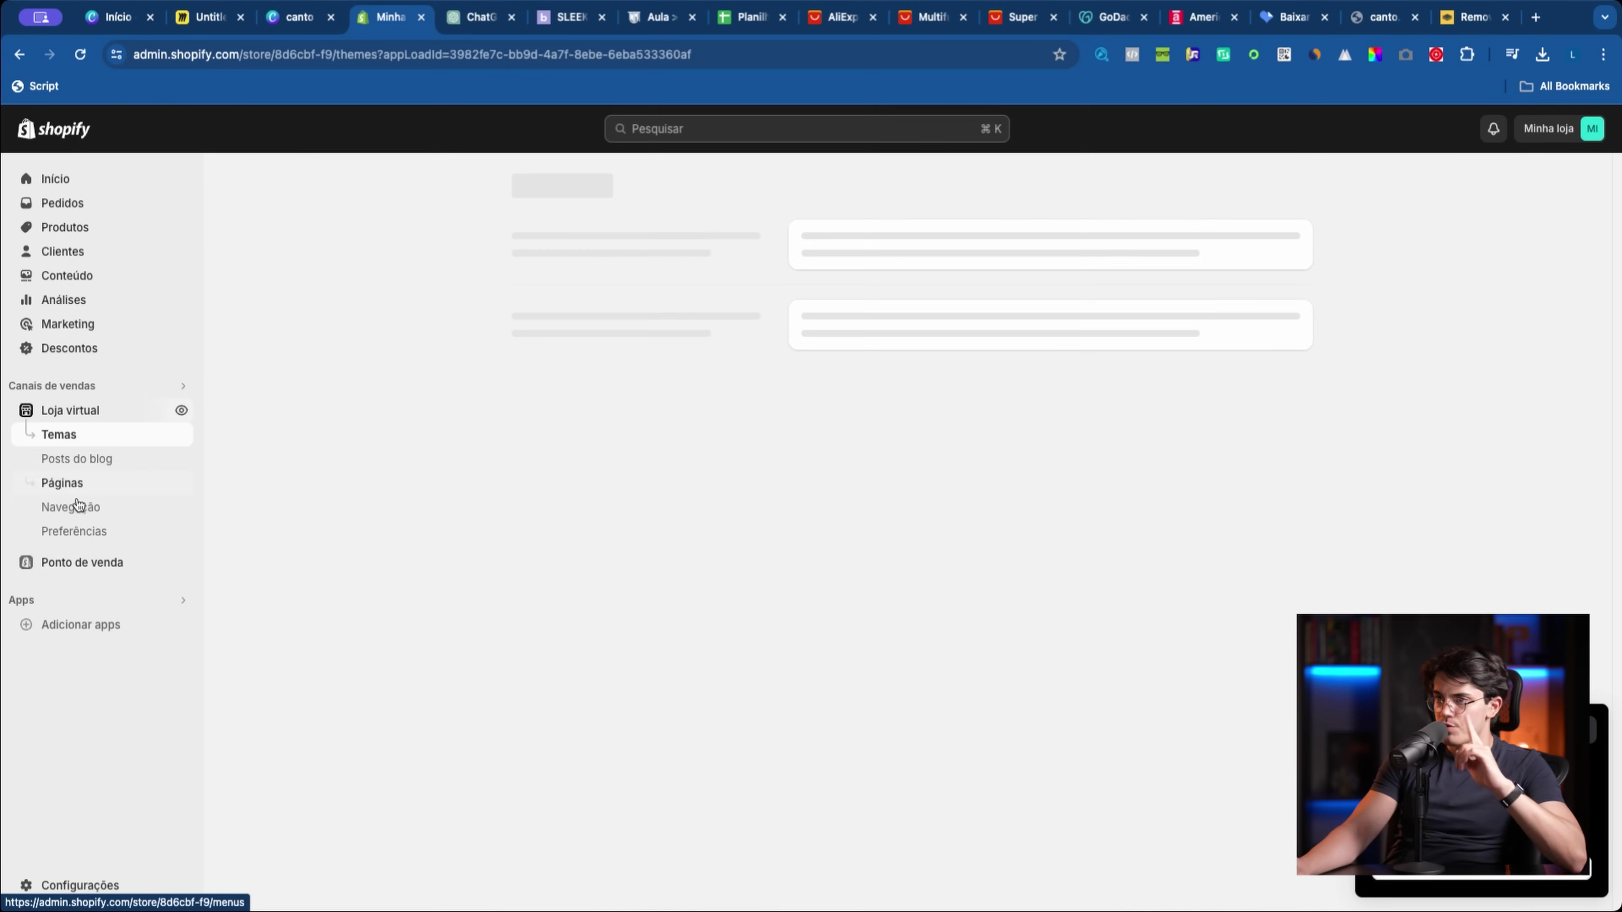
Step: Check the Loja virtual Preferências' locked password protection notice, then return to Início
left_click(90, 533)
scroll(1277, 562, "down", 6)
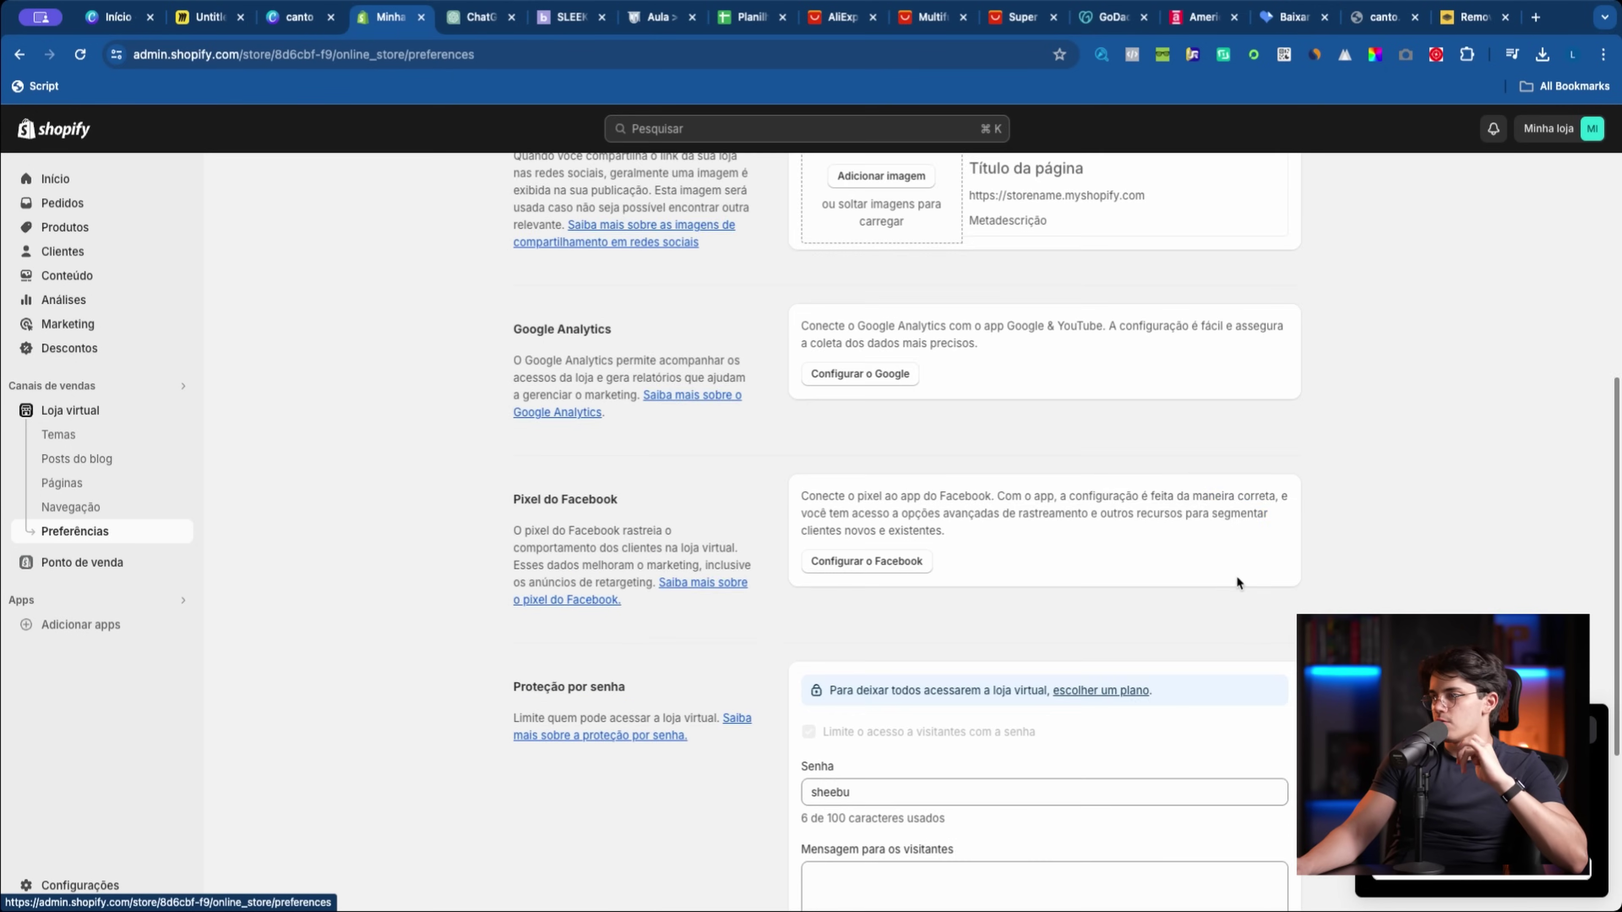
scroll(1174, 604, "down", 4)
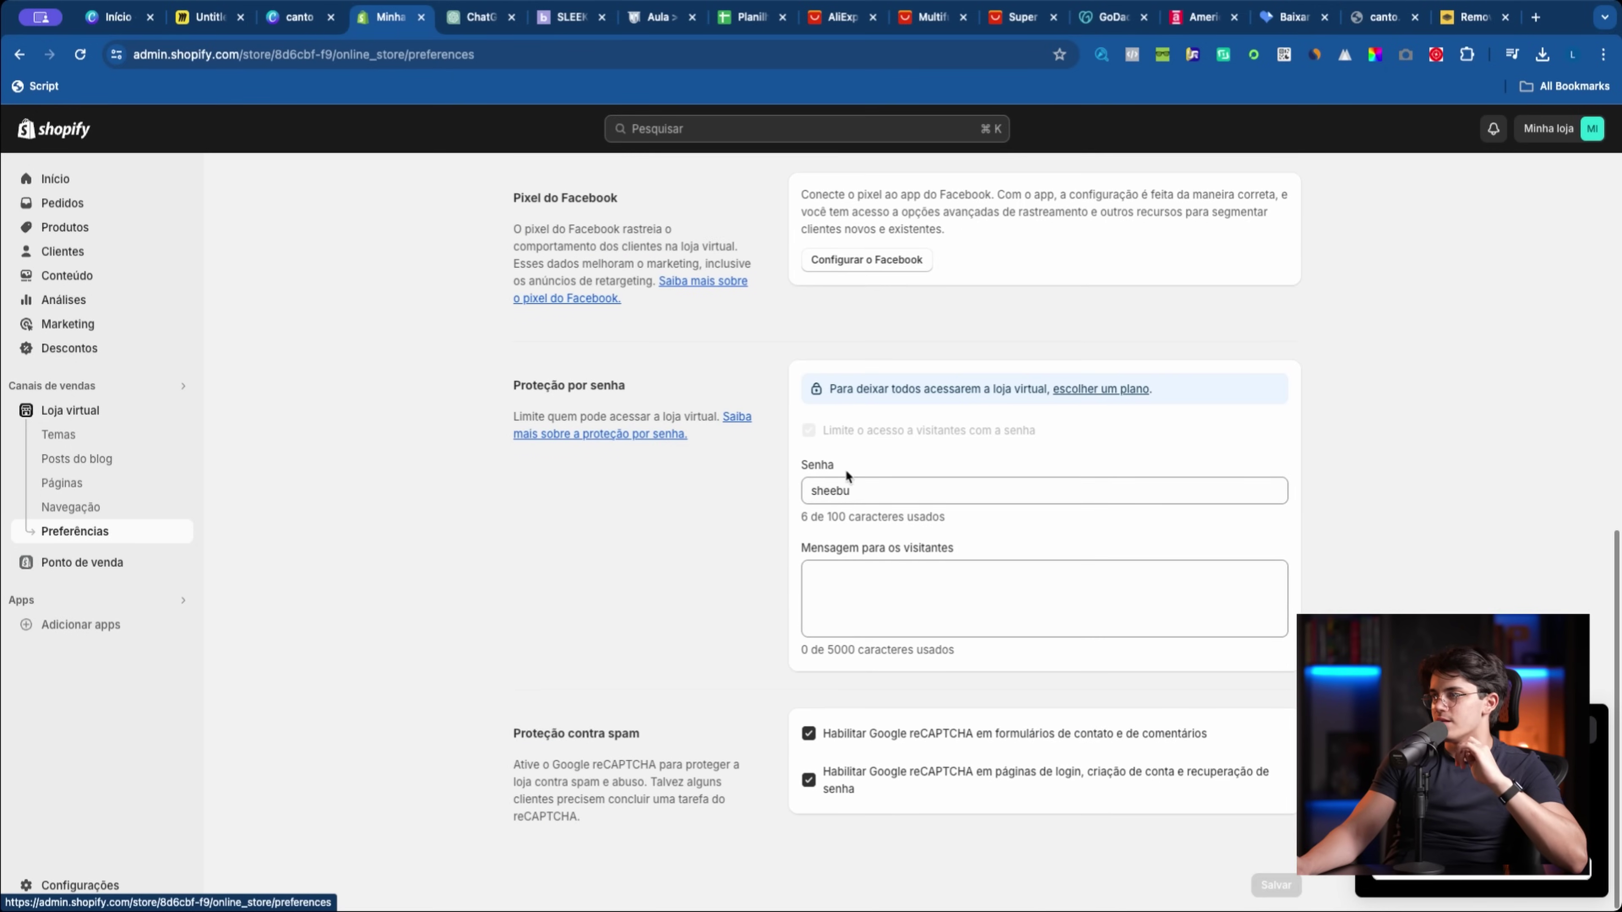
triple_click(840, 432)
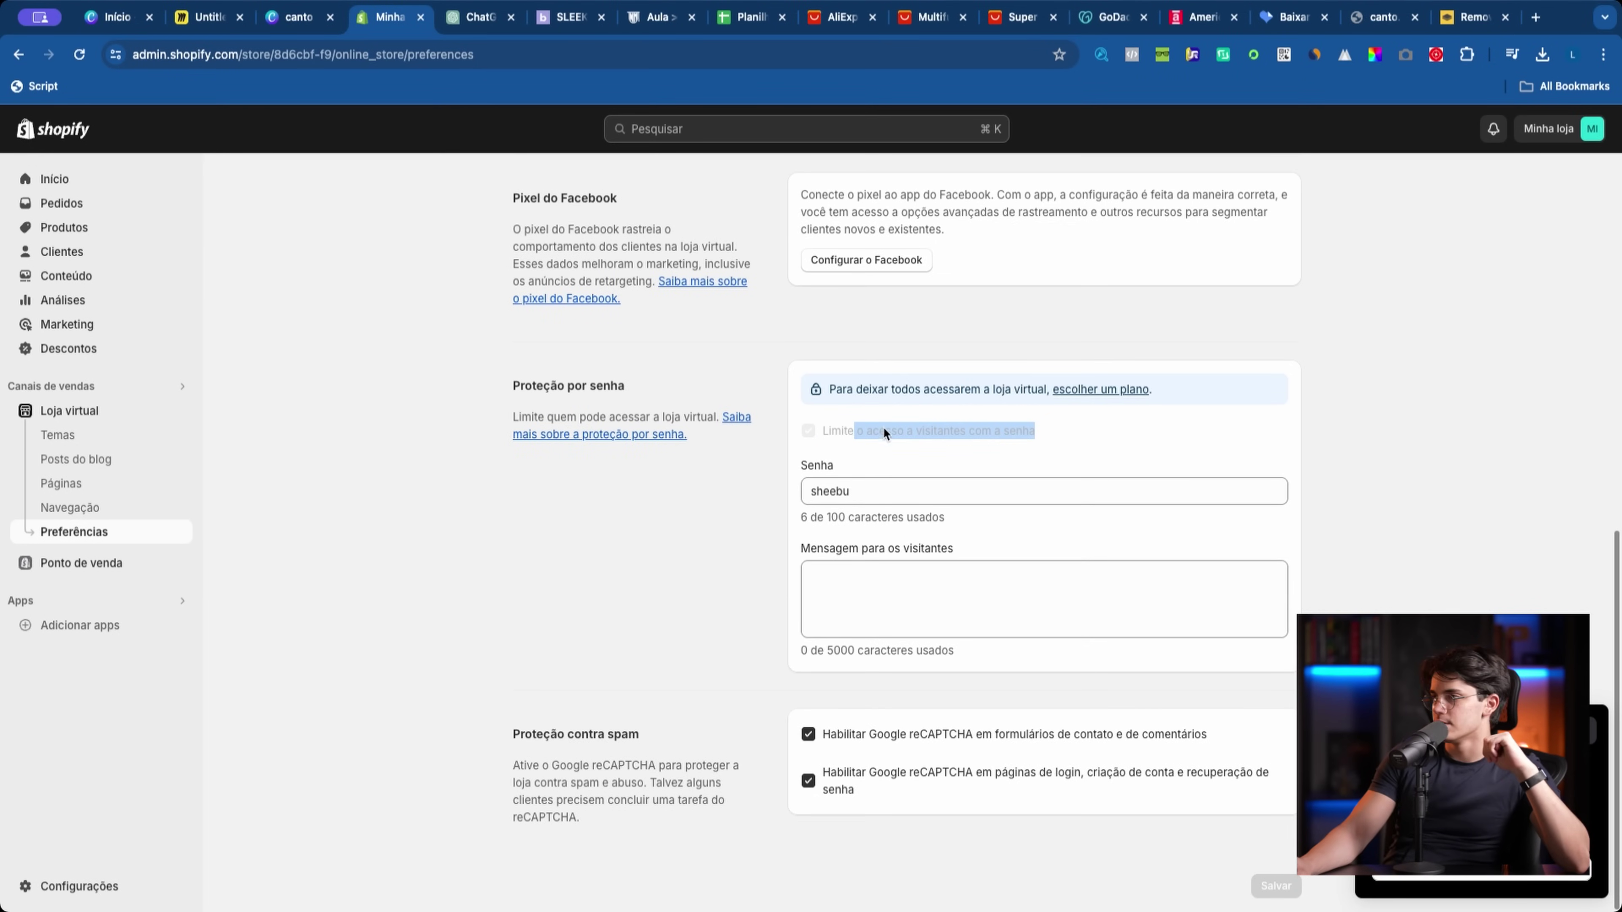
left_click(856, 427)
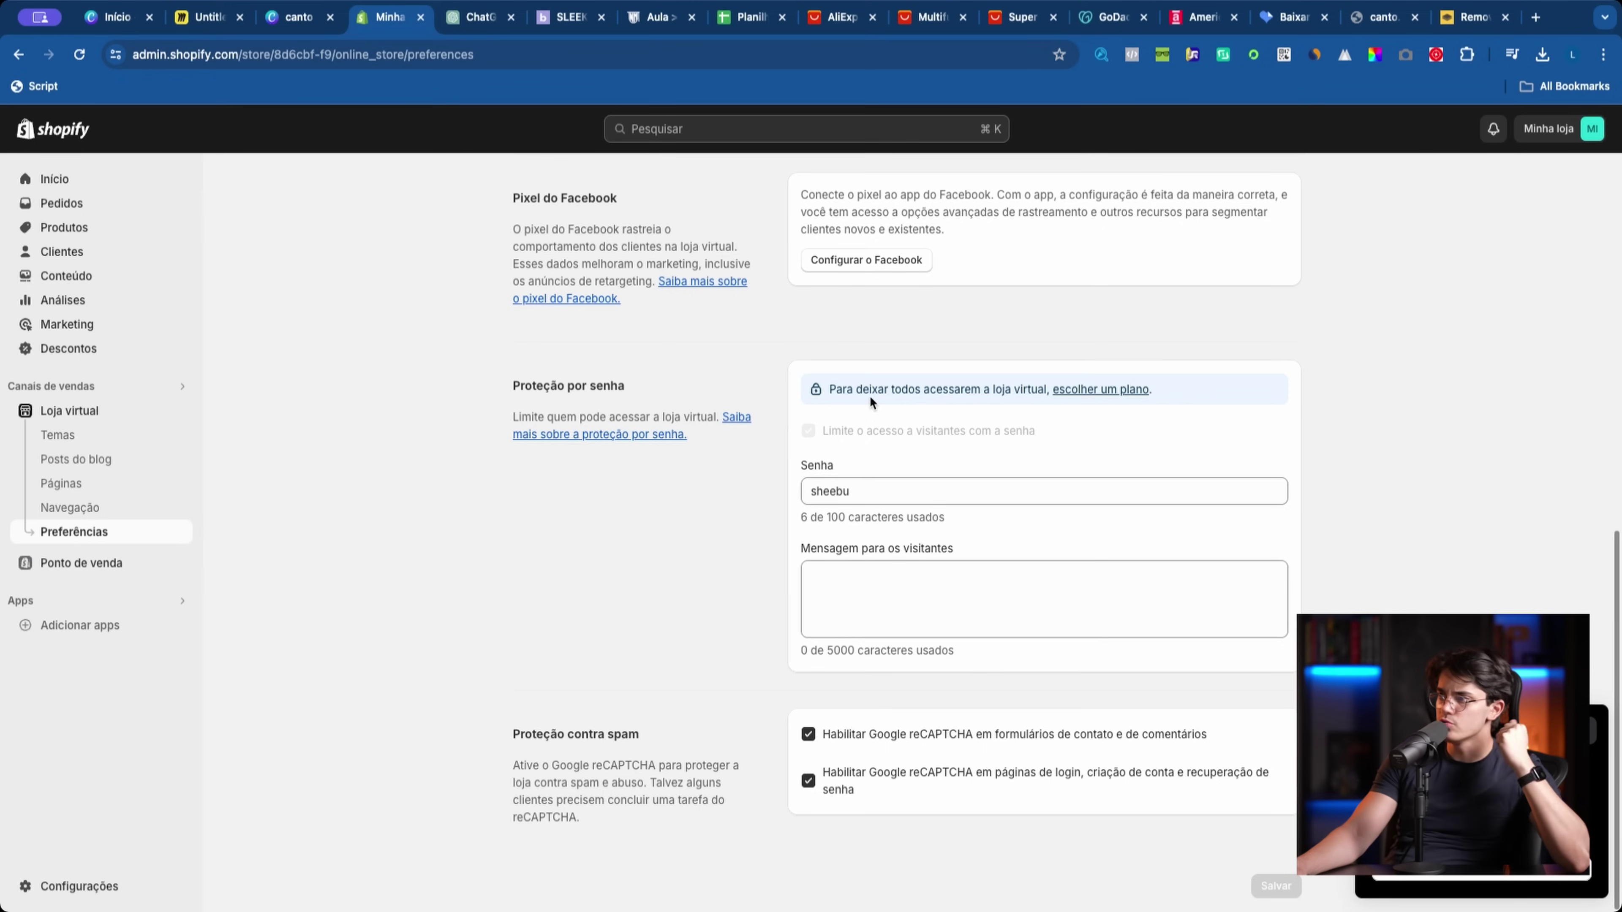
left_click_drag(828, 392, 1008, 391)
left_click(1020, 412)
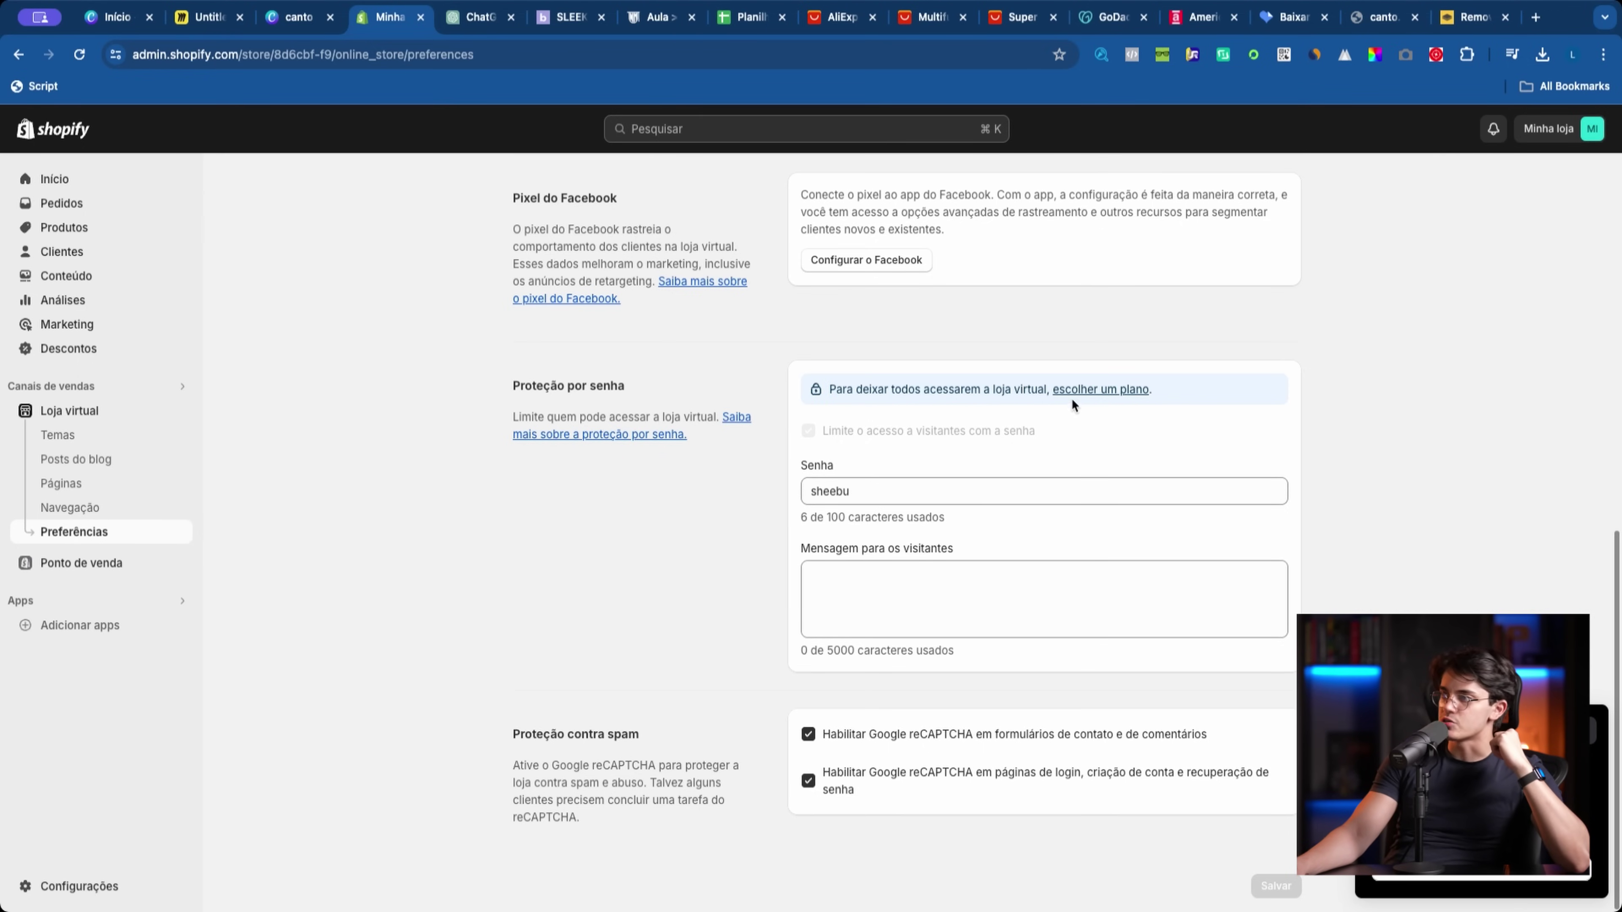
left_click(61, 189)
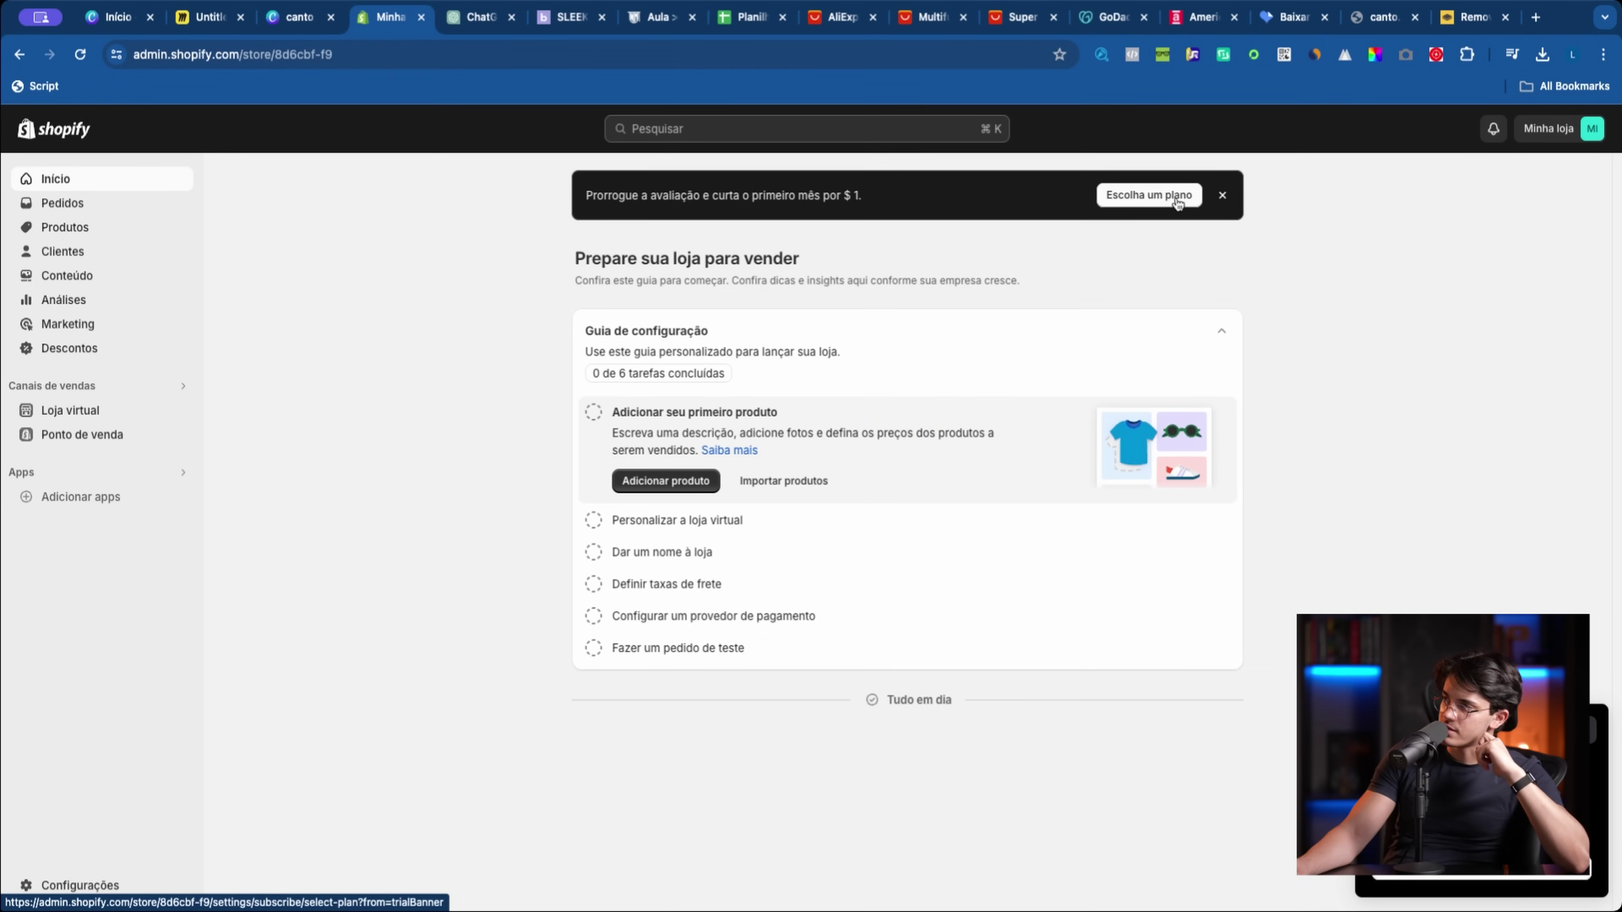
Step: Open the plans page and compare the Basic and Shopify plans' prices
left_click(1160, 203)
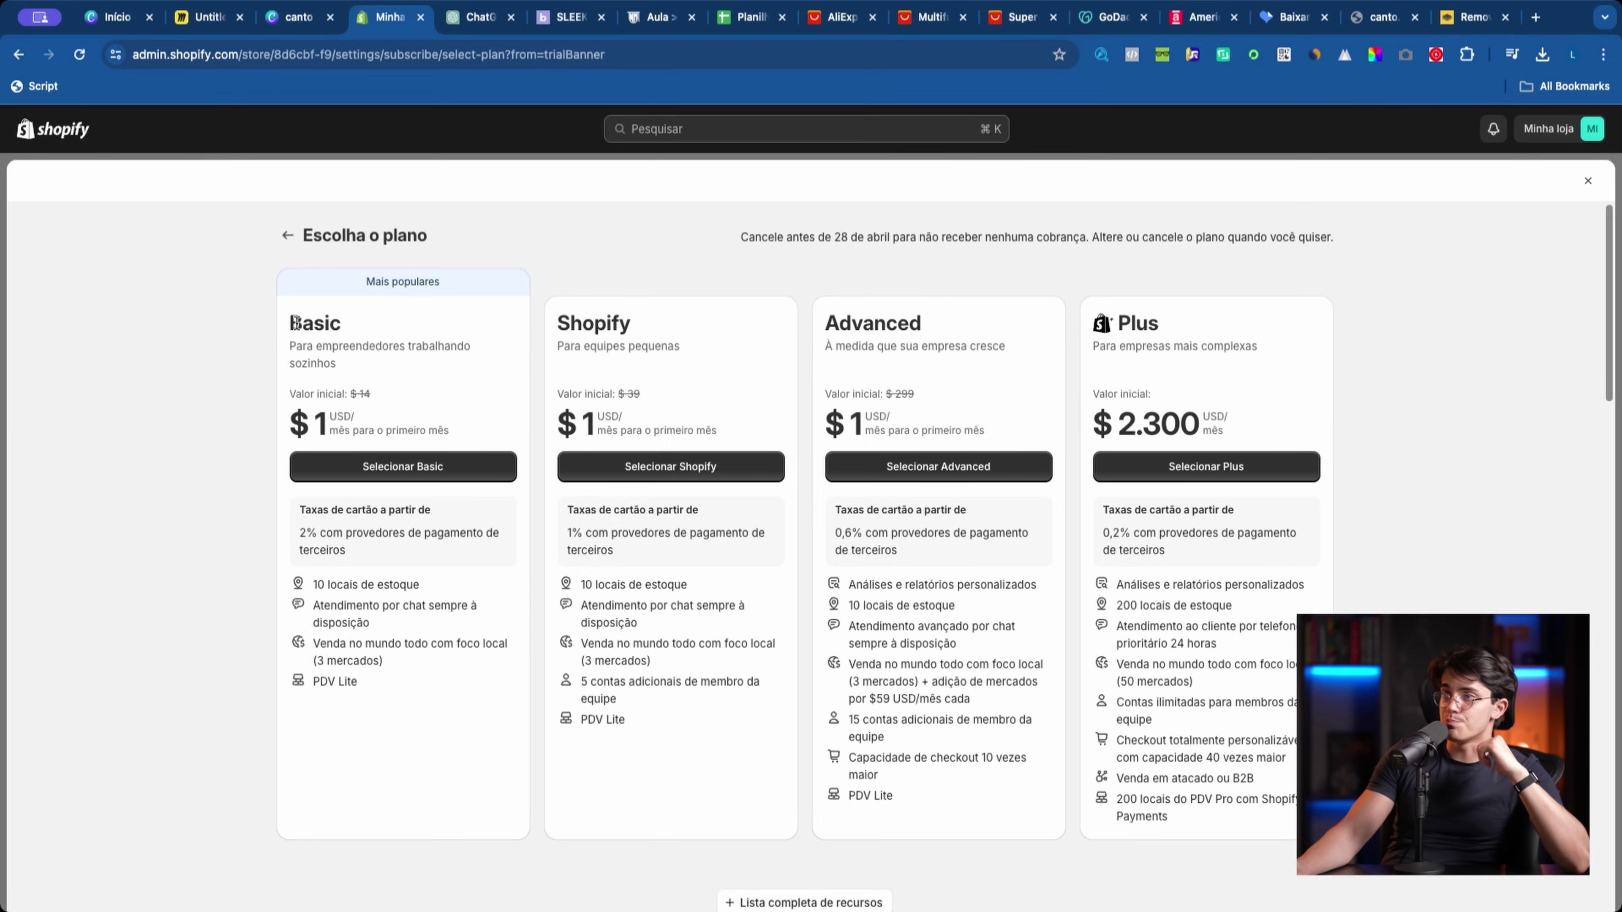
left_click_drag(296, 323, 407, 438)
left_click(407, 437)
left_click_drag(291, 322, 394, 420)
left_click(400, 435)
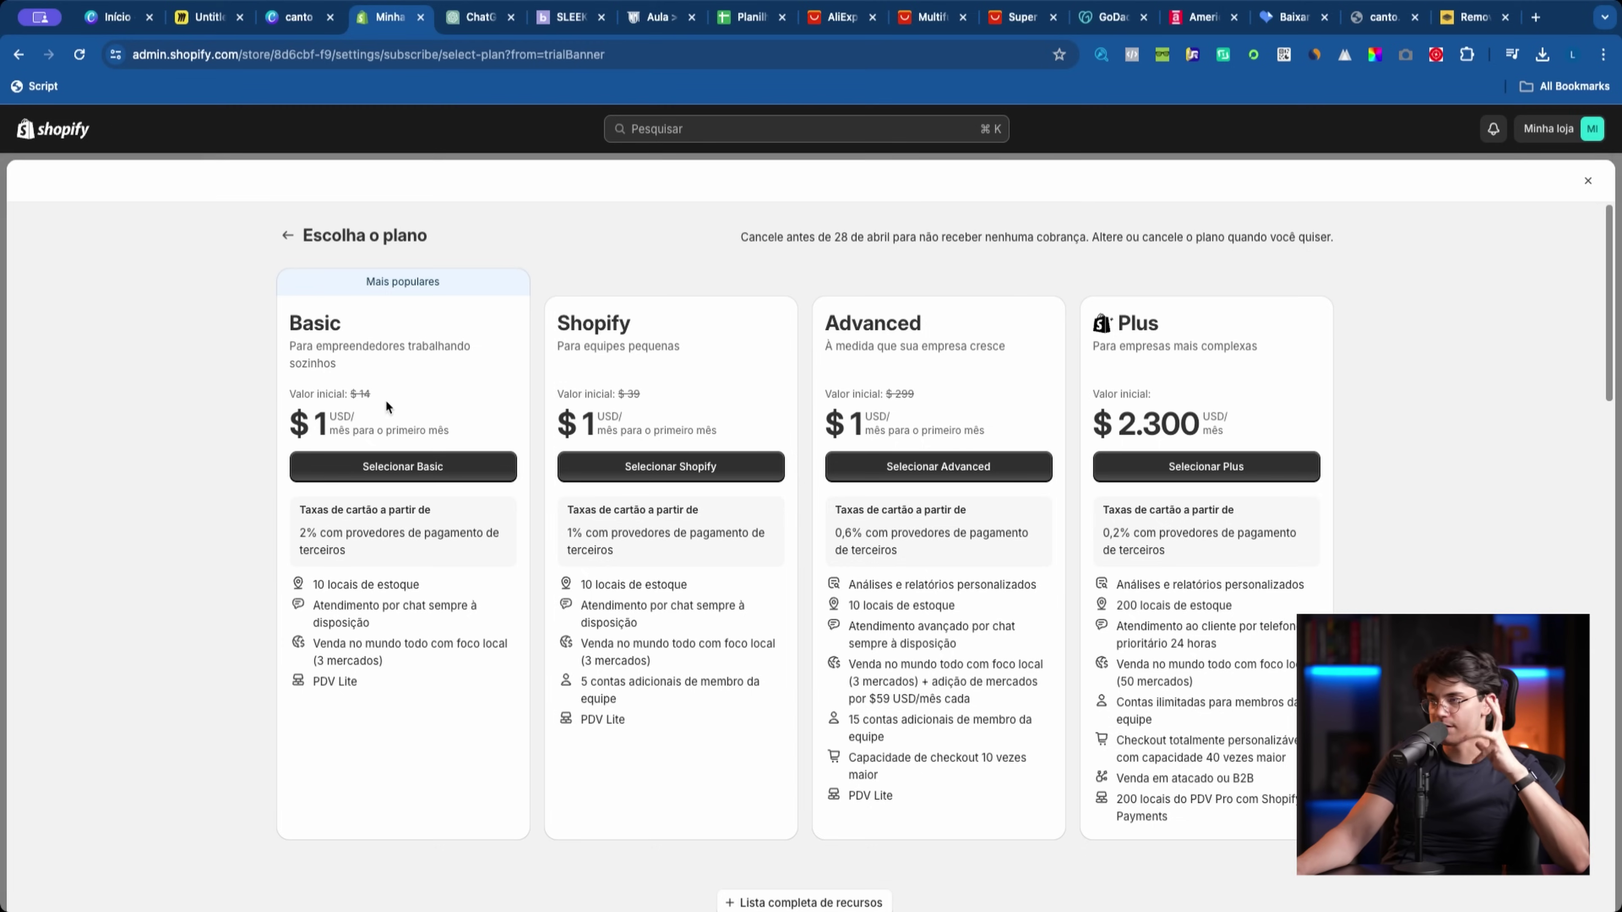
left_click_drag(563, 311, 1013, 566)
left_click(1013, 566)
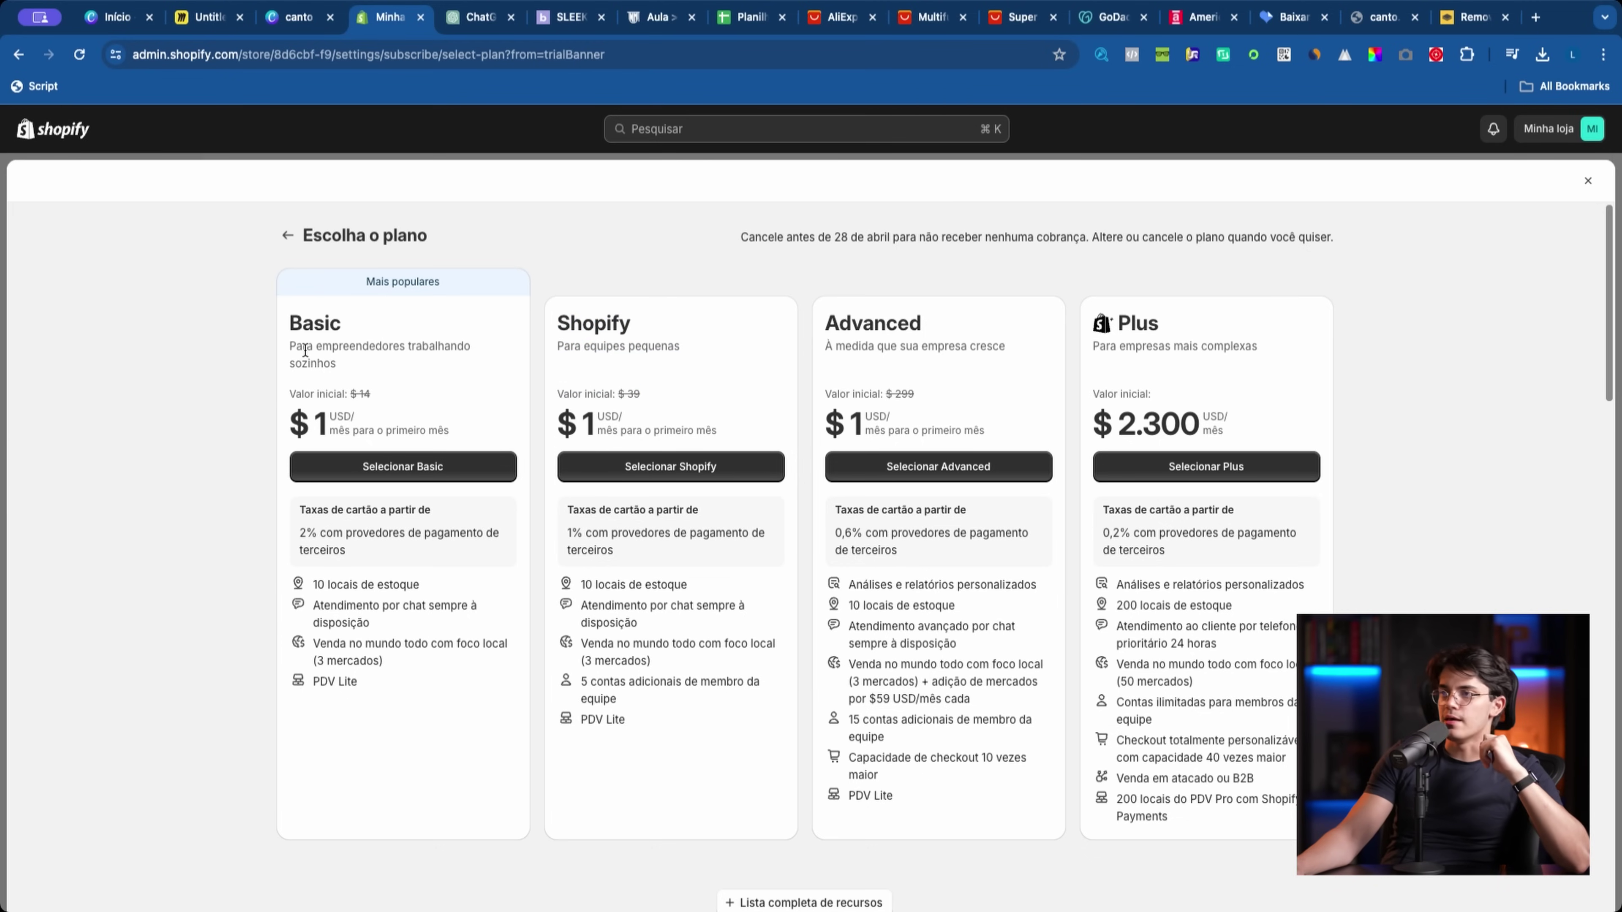
Step: Select the Basic plan and choose 'Cartão de crédito ou débito' as payment
left_click_drag(278, 313, 528, 548)
left_click(290, 323)
left_click(528, 548)
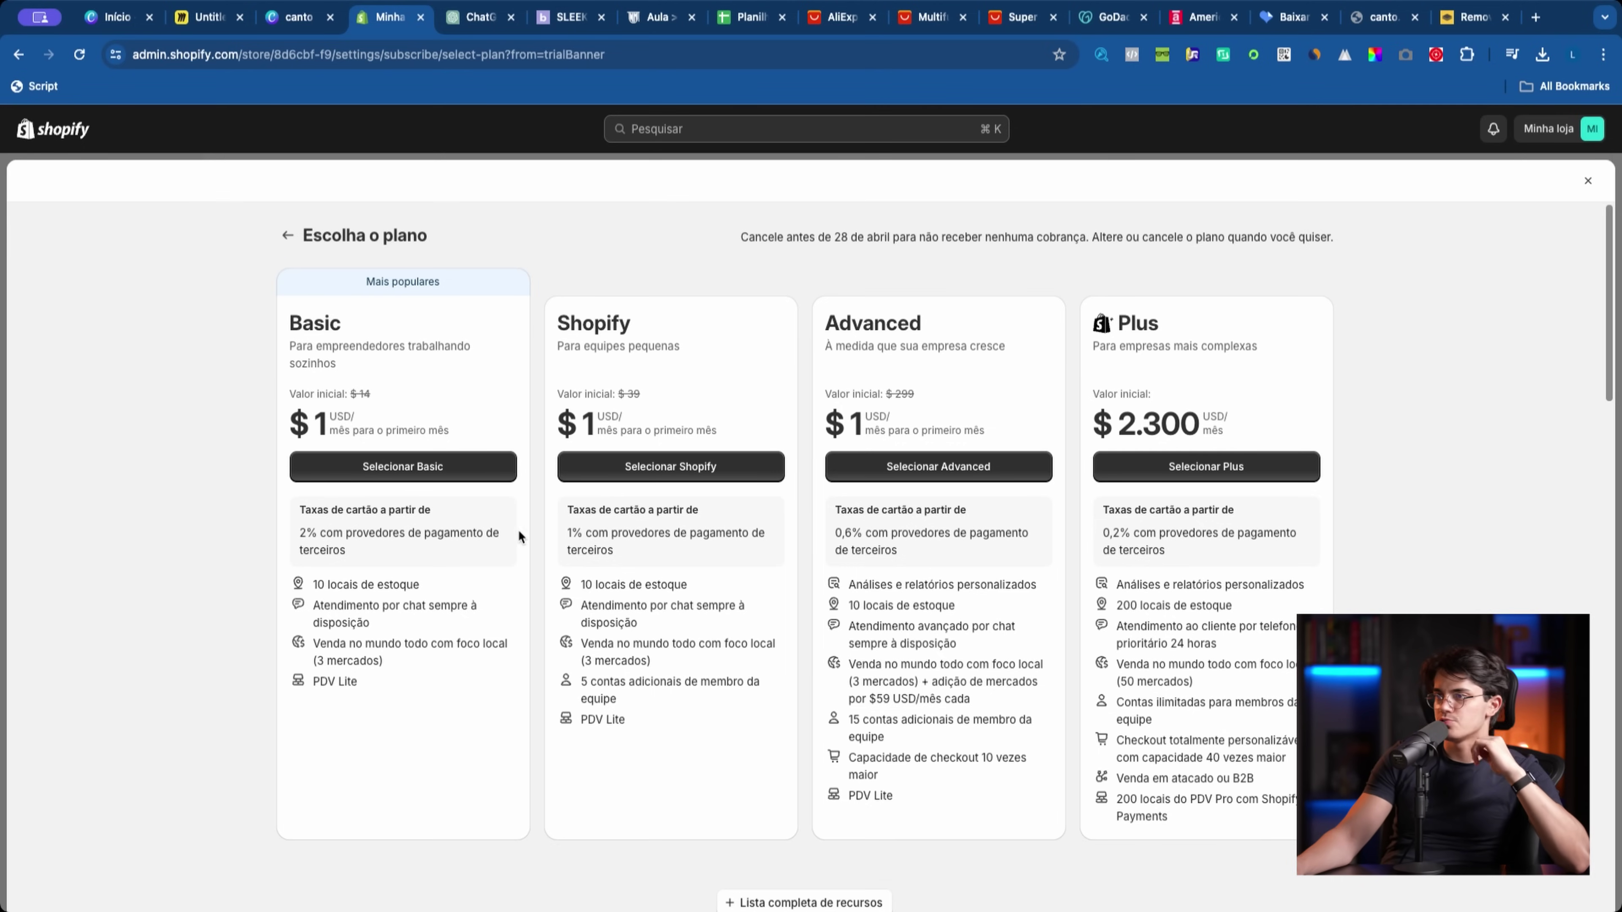
left_click(414, 478)
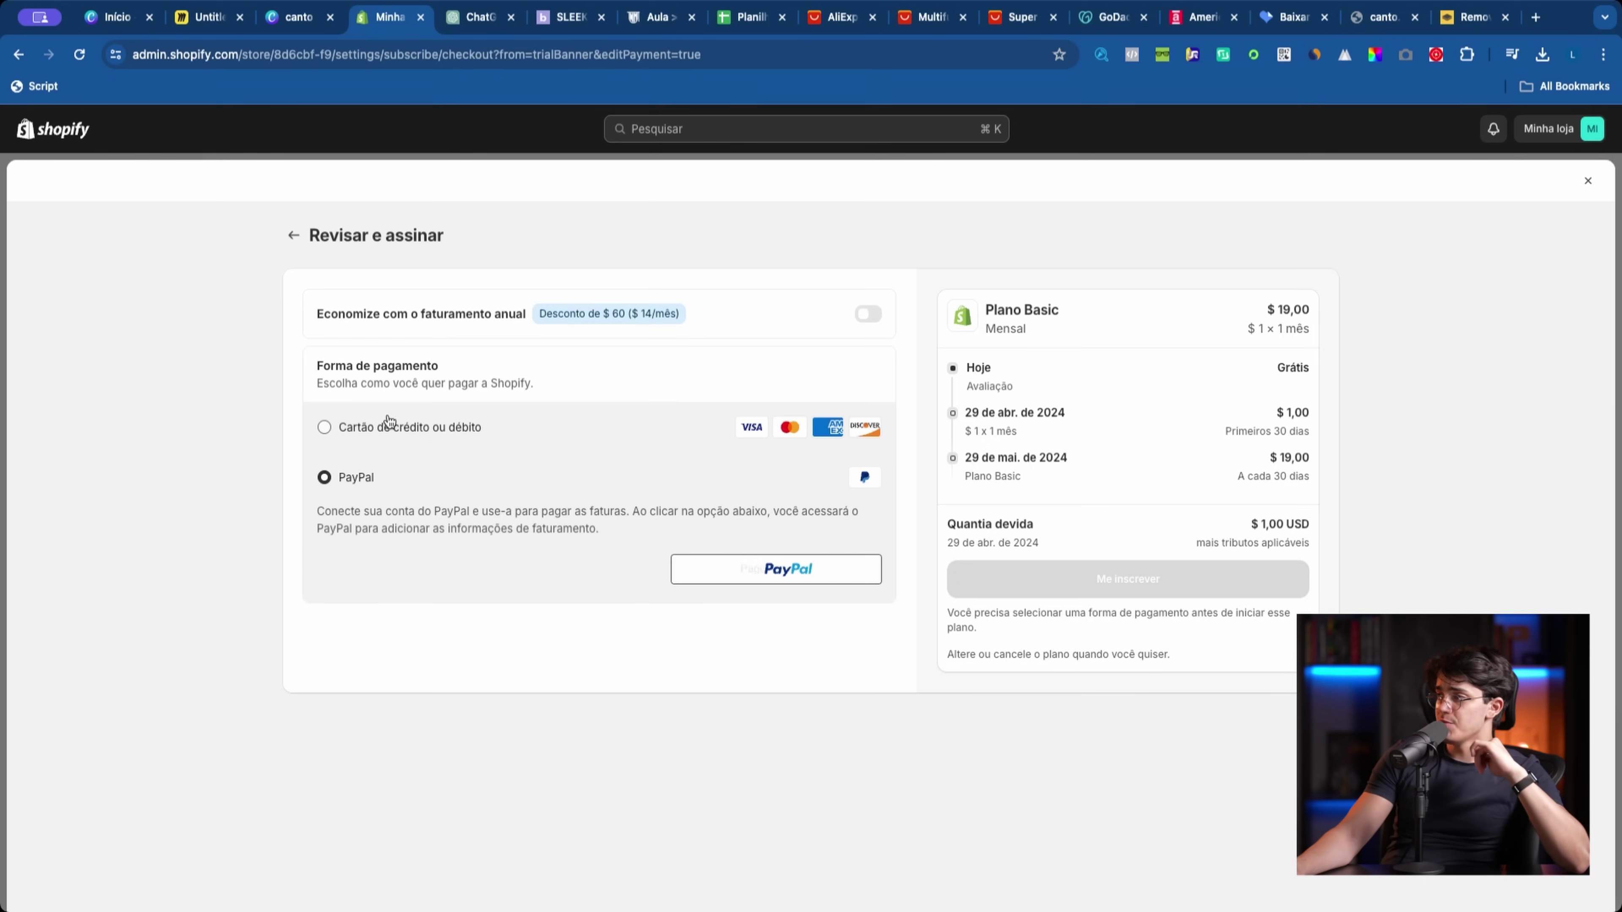
left_click(389, 426)
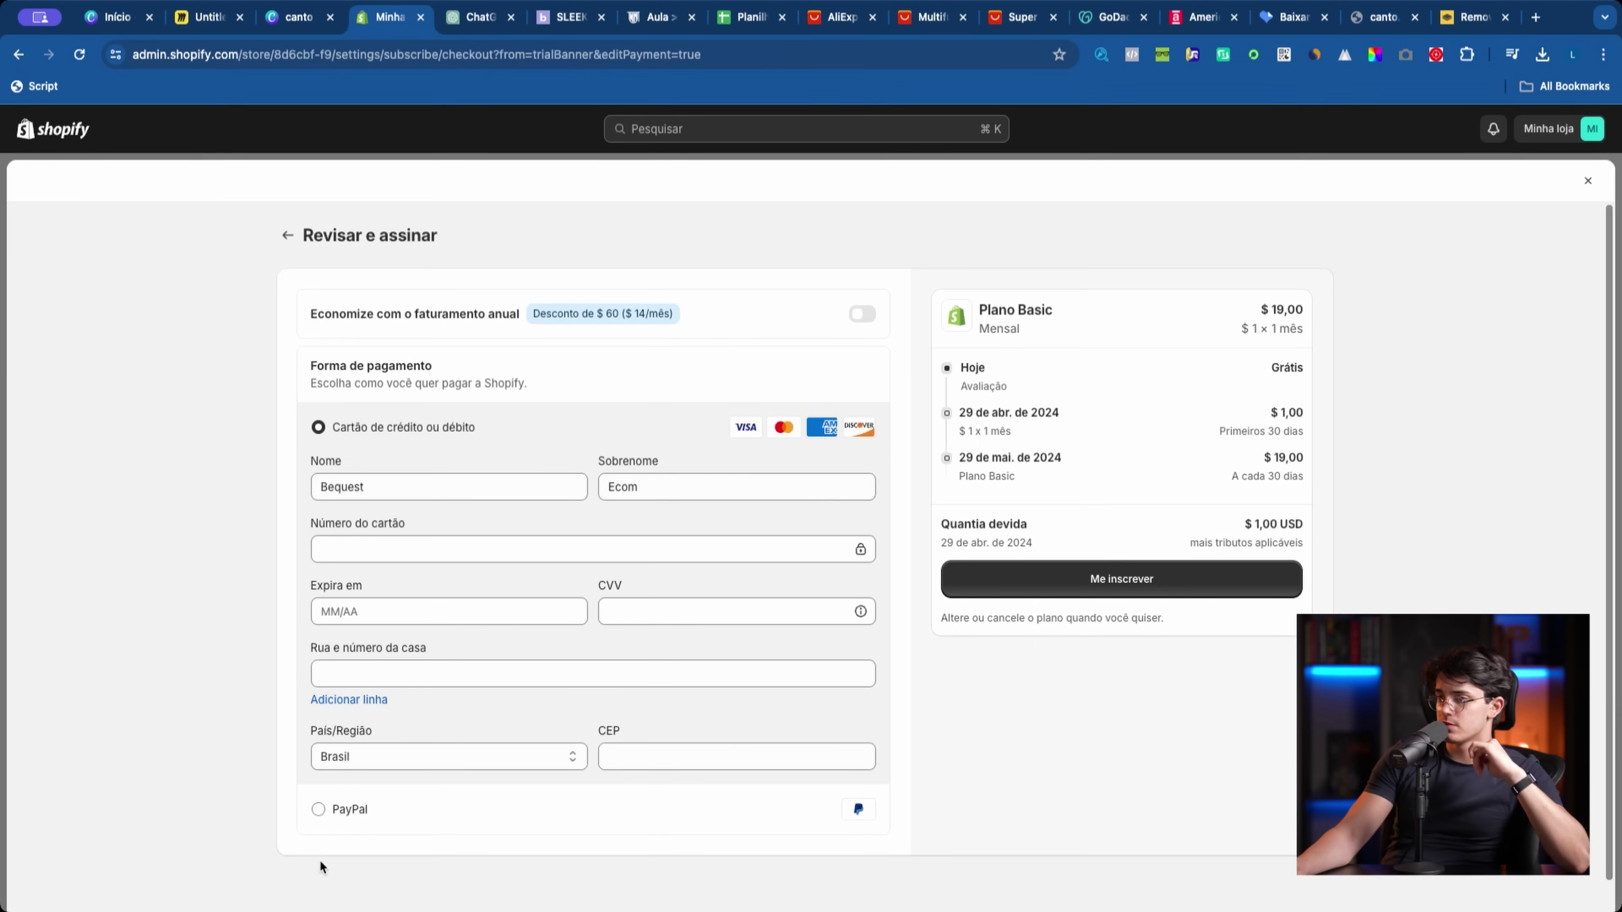
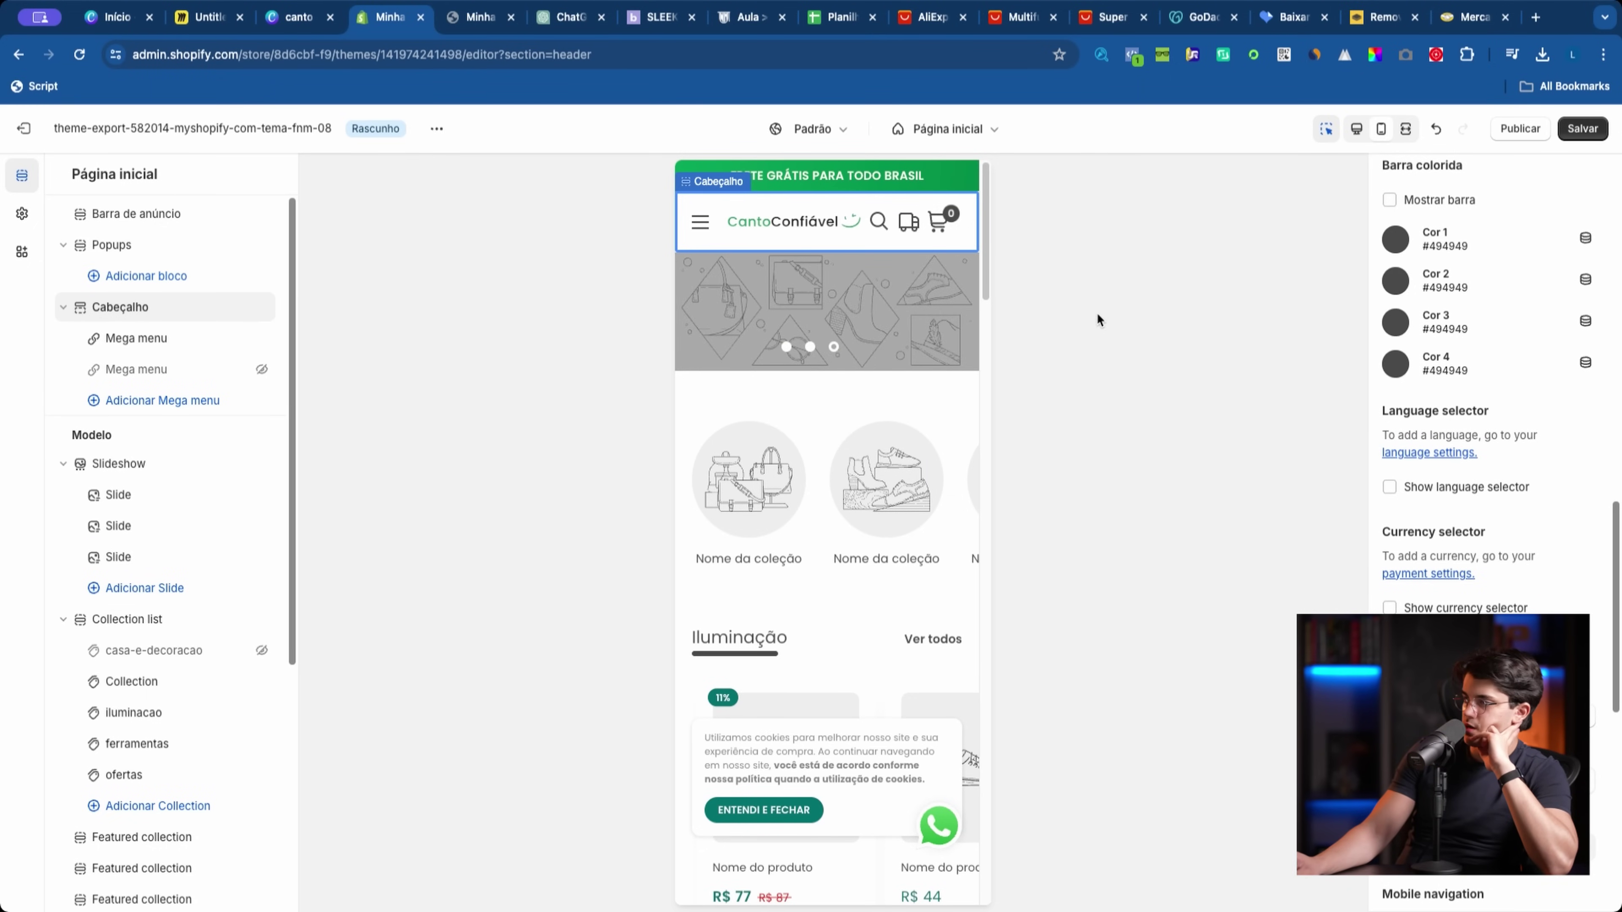
Step: Switch the theme editor preview to desktop width
left_click(1361, 131)
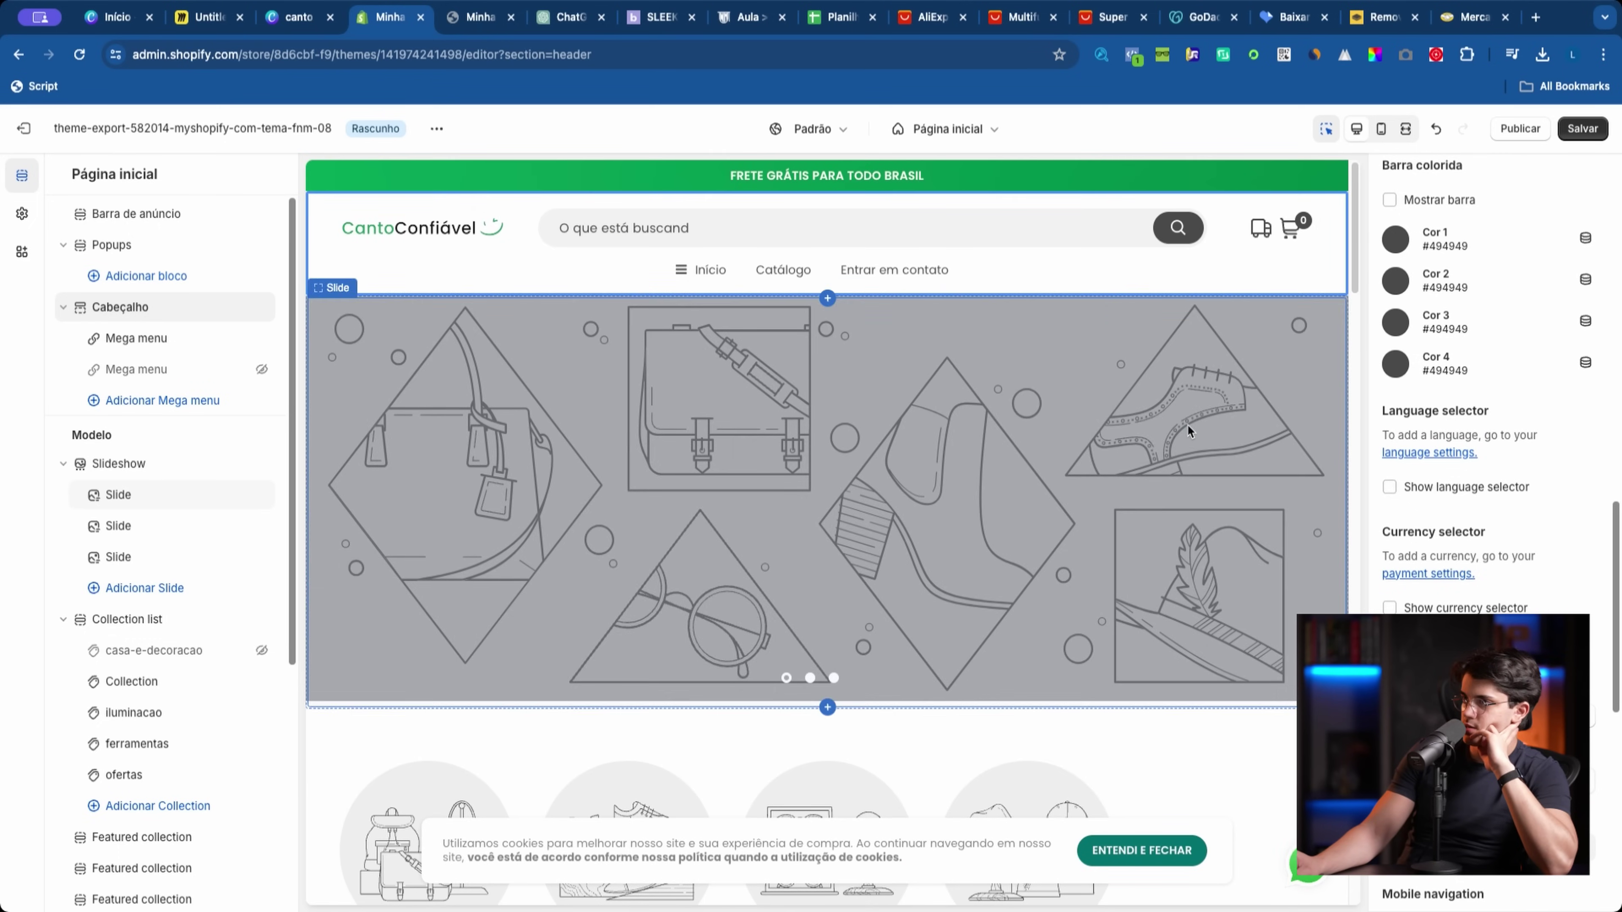
Step: Save the draft theme edits and scroll through the homepage preview
key("super+s")
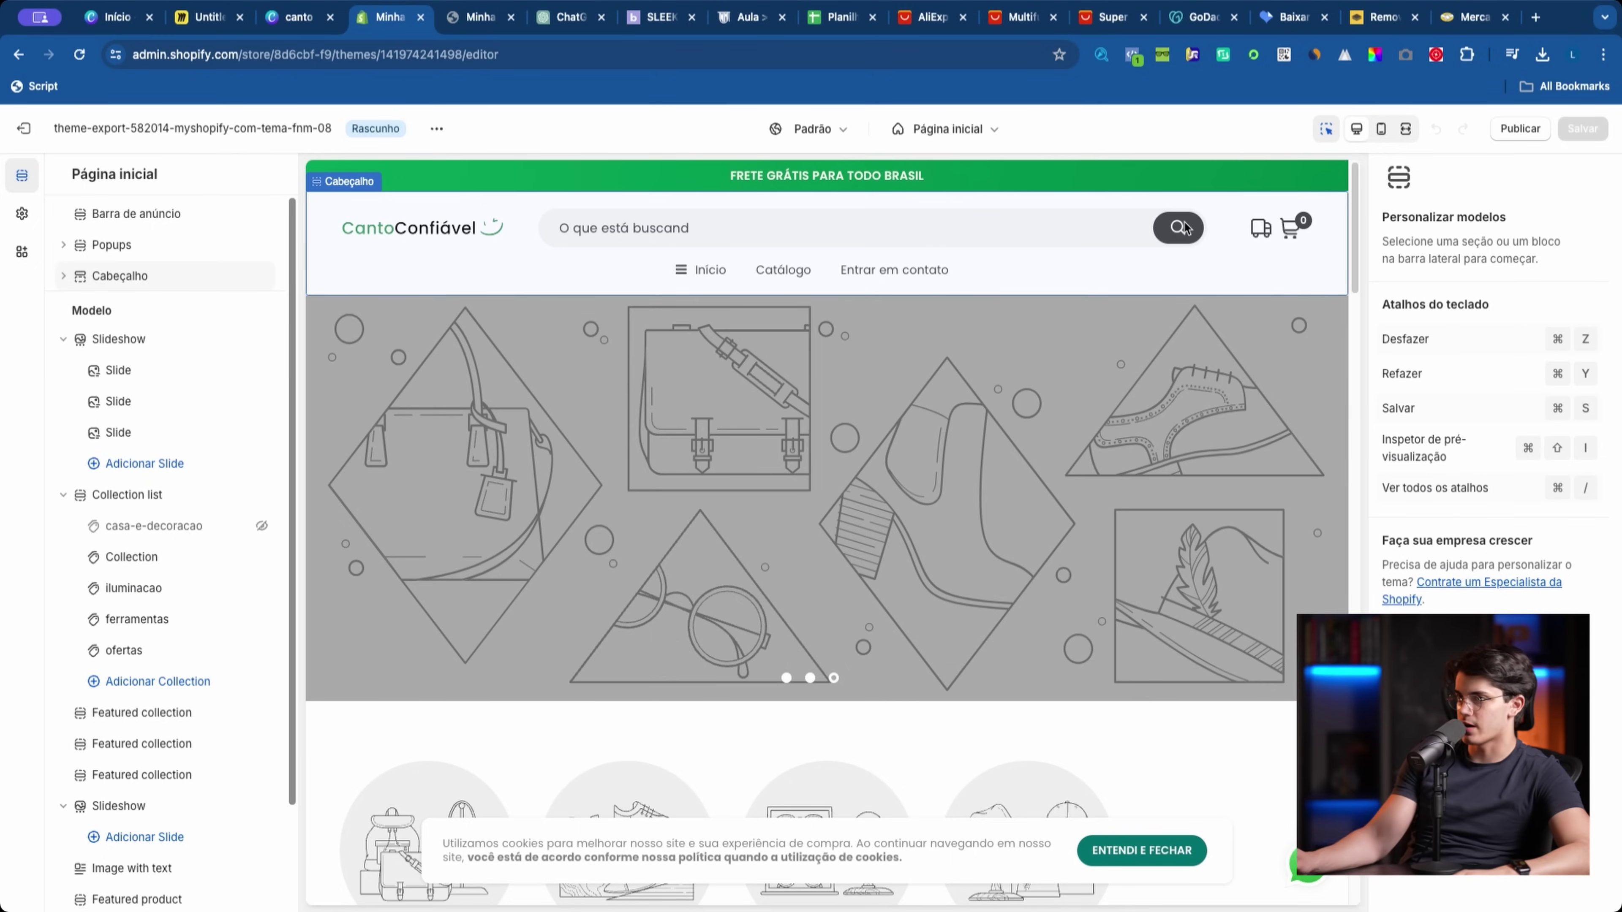
scroll(971, 535, "down", 10)
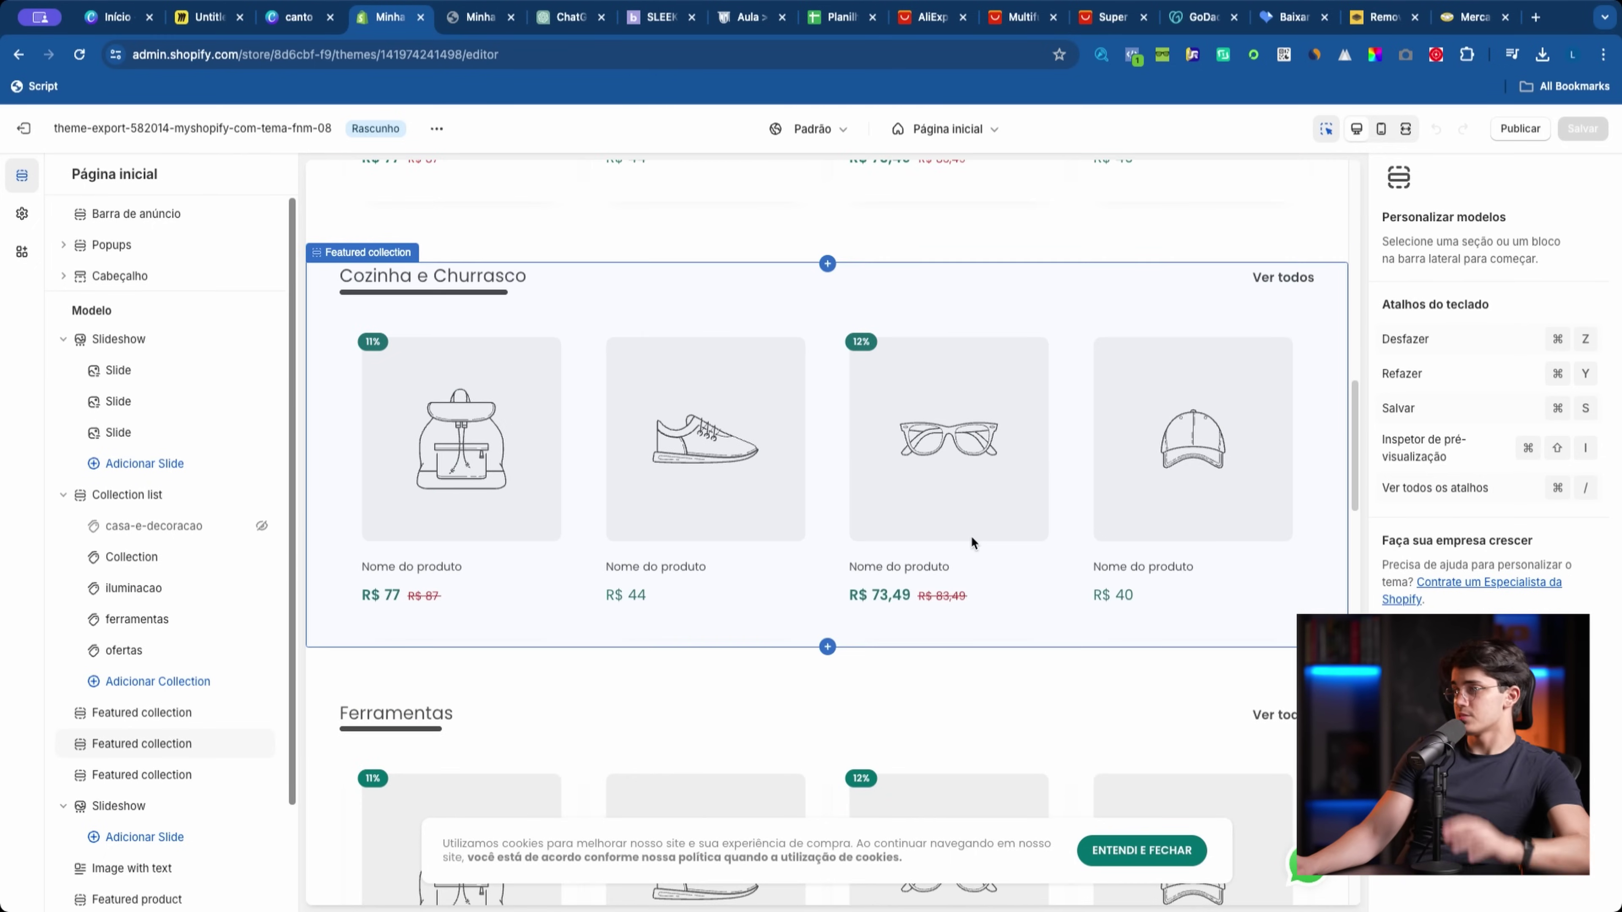
scroll(968, 535, "down", 15)
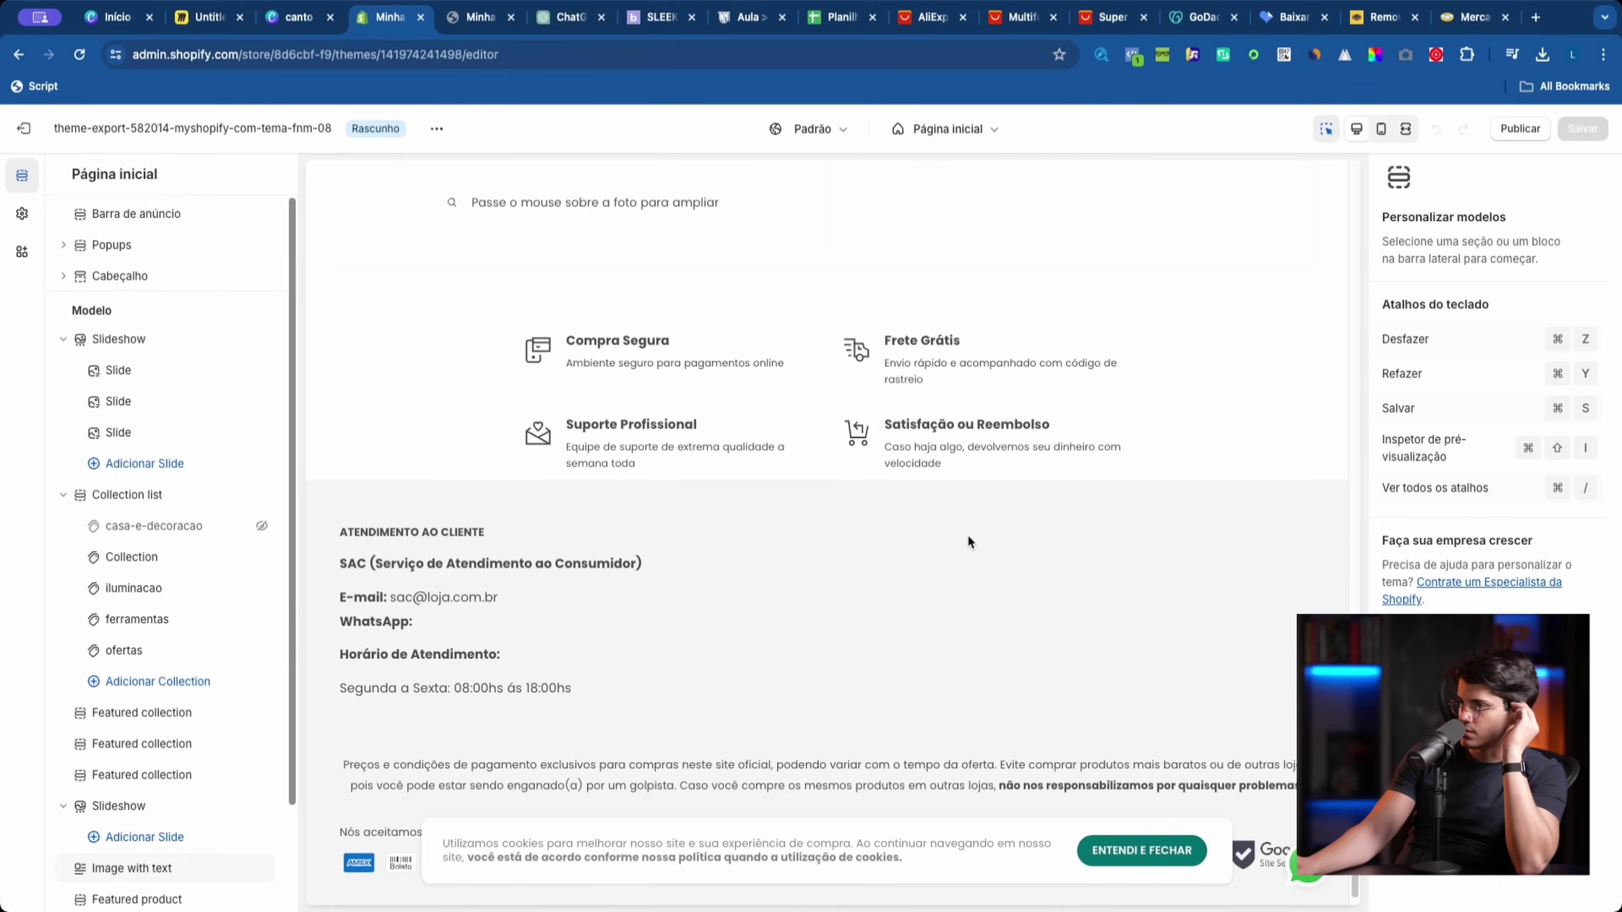
scroll(967, 534, "up", 10)
scroll(967, 535, "up", 15)
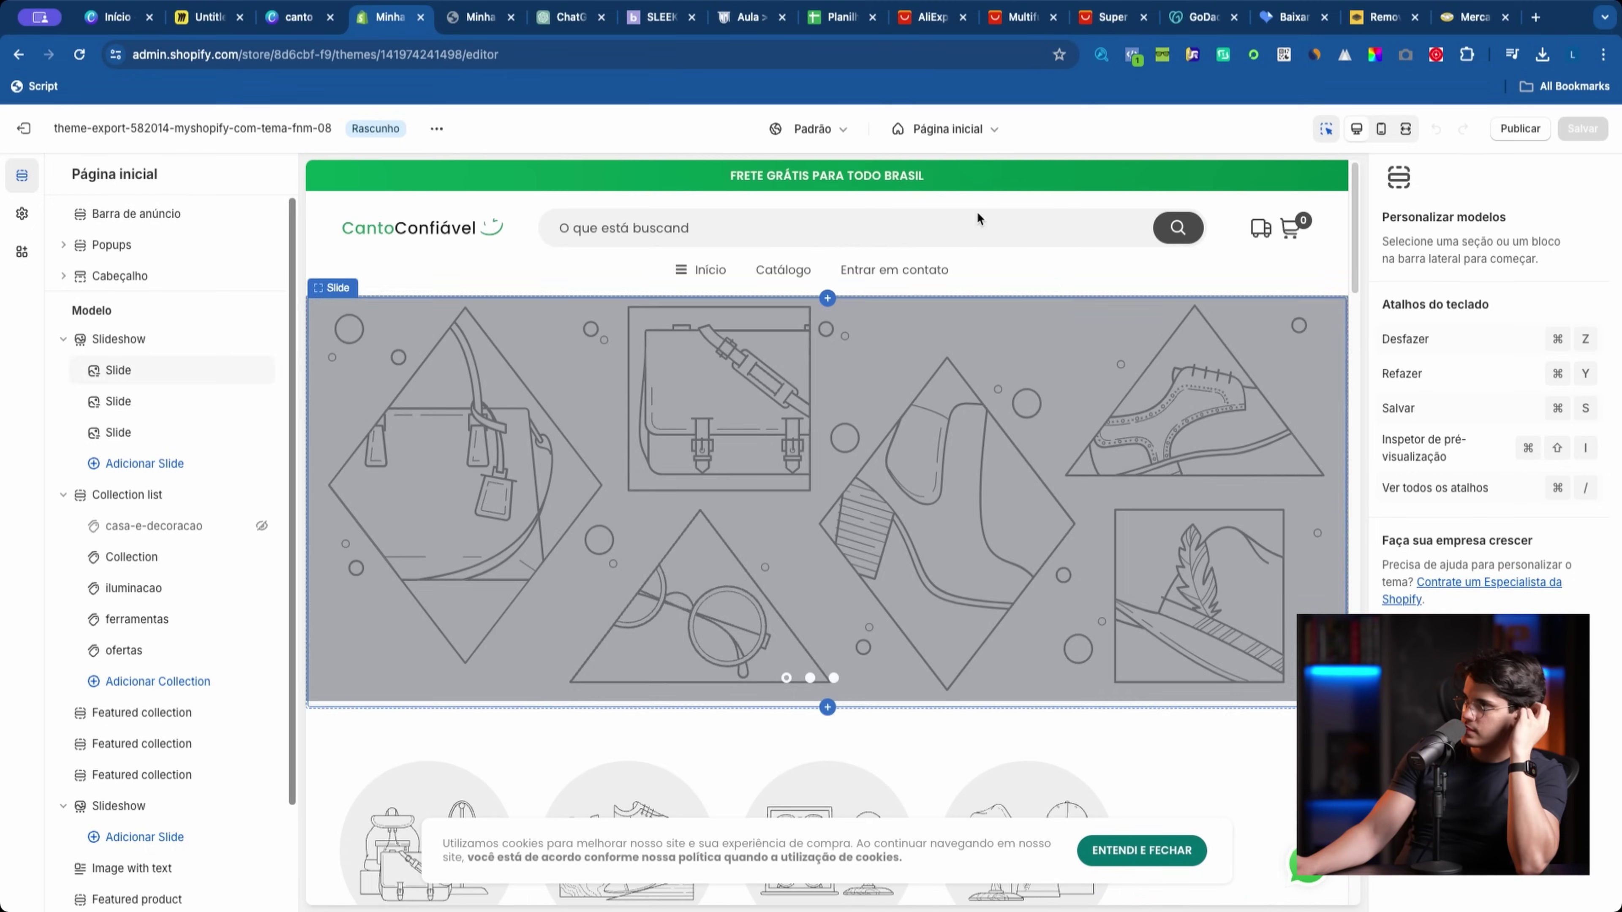
Step: Check the homepage at mobile then desktop width, and bring up the live store tab
left_click(1381, 129)
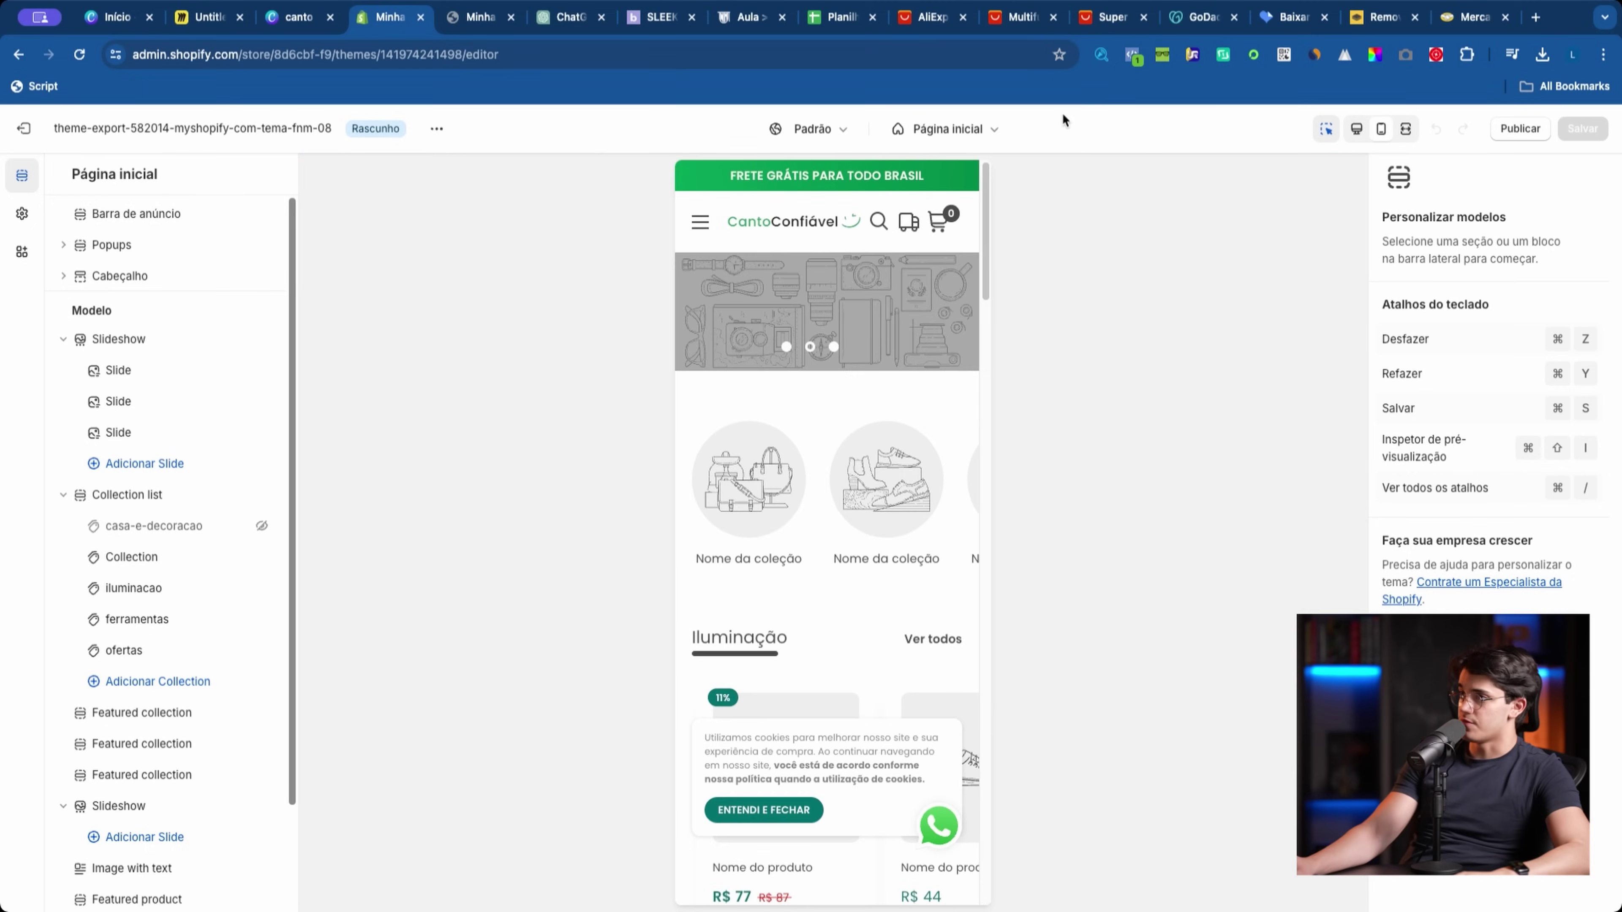
left_click(1356, 130)
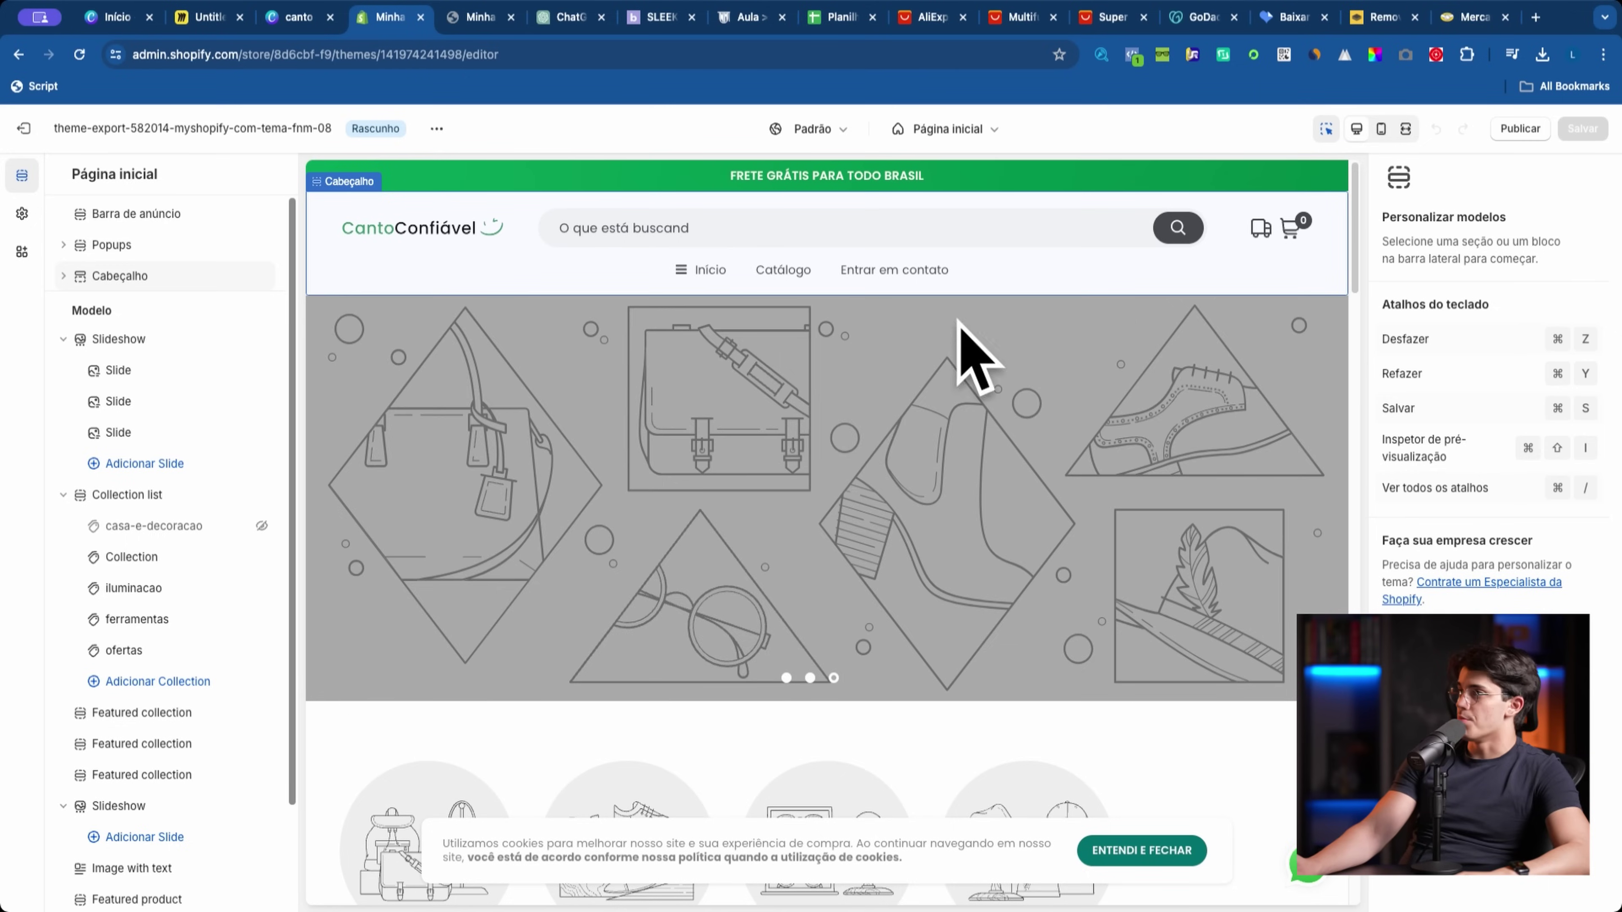
left_click(472, 18)
Step: Load onedescontosloja.com and view its COZINHA collection banner before returning home
left_click(505, 55)
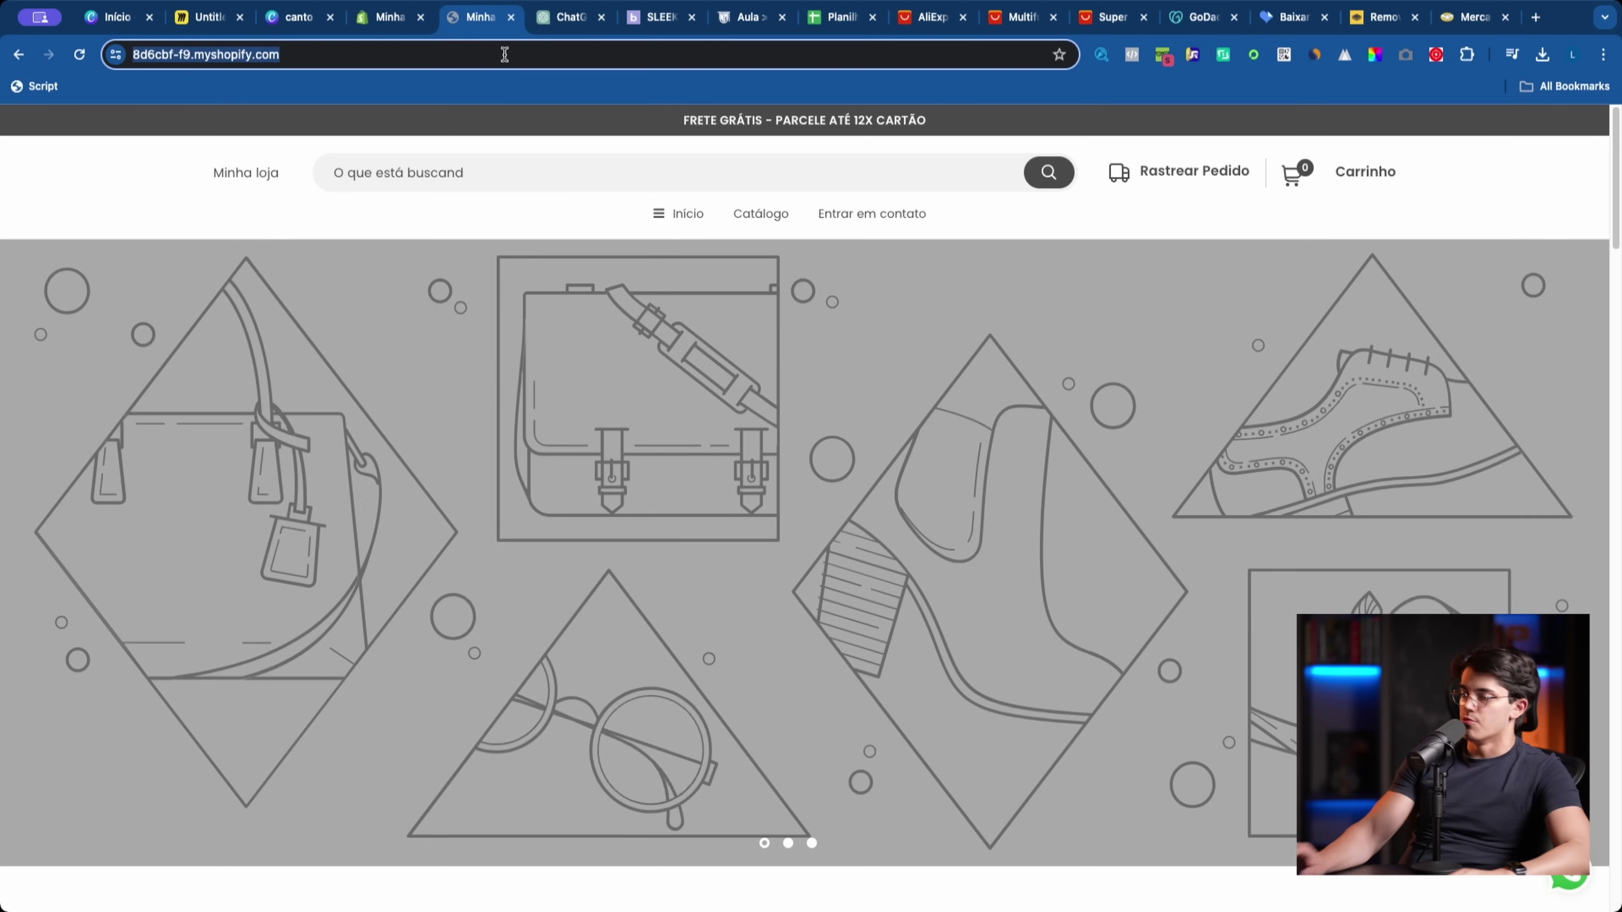
type("onedescontosloja.com")
key("Return")
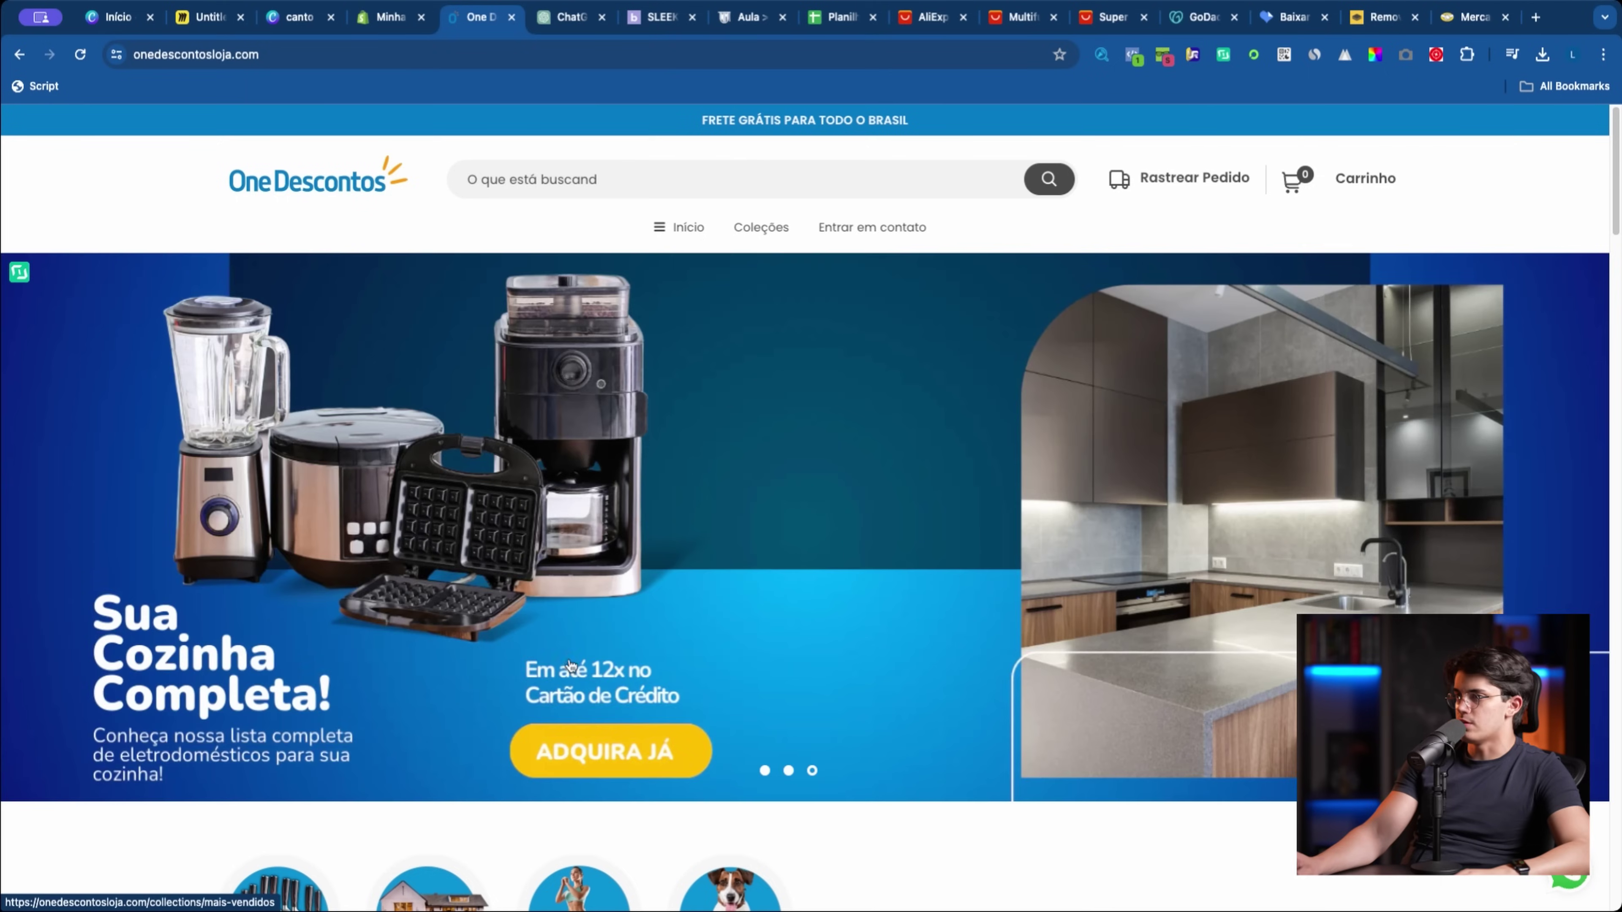
left_click(836, 639)
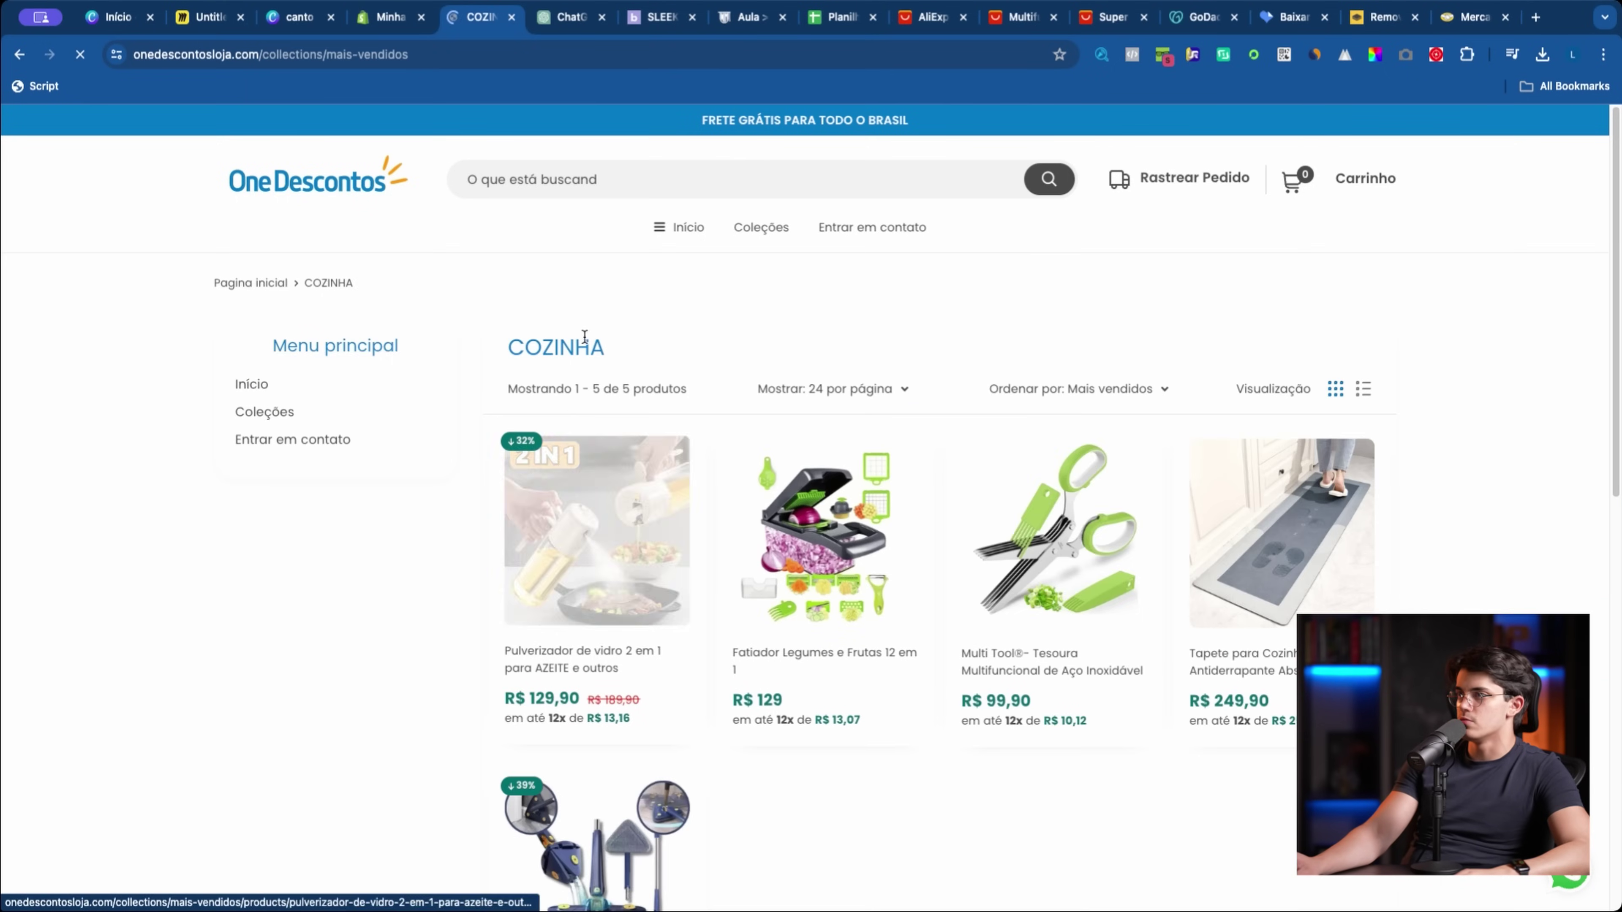
left_click(274, 211)
Step: Step through the Mercado Livre hero banner carousel
left_click(1472, 17)
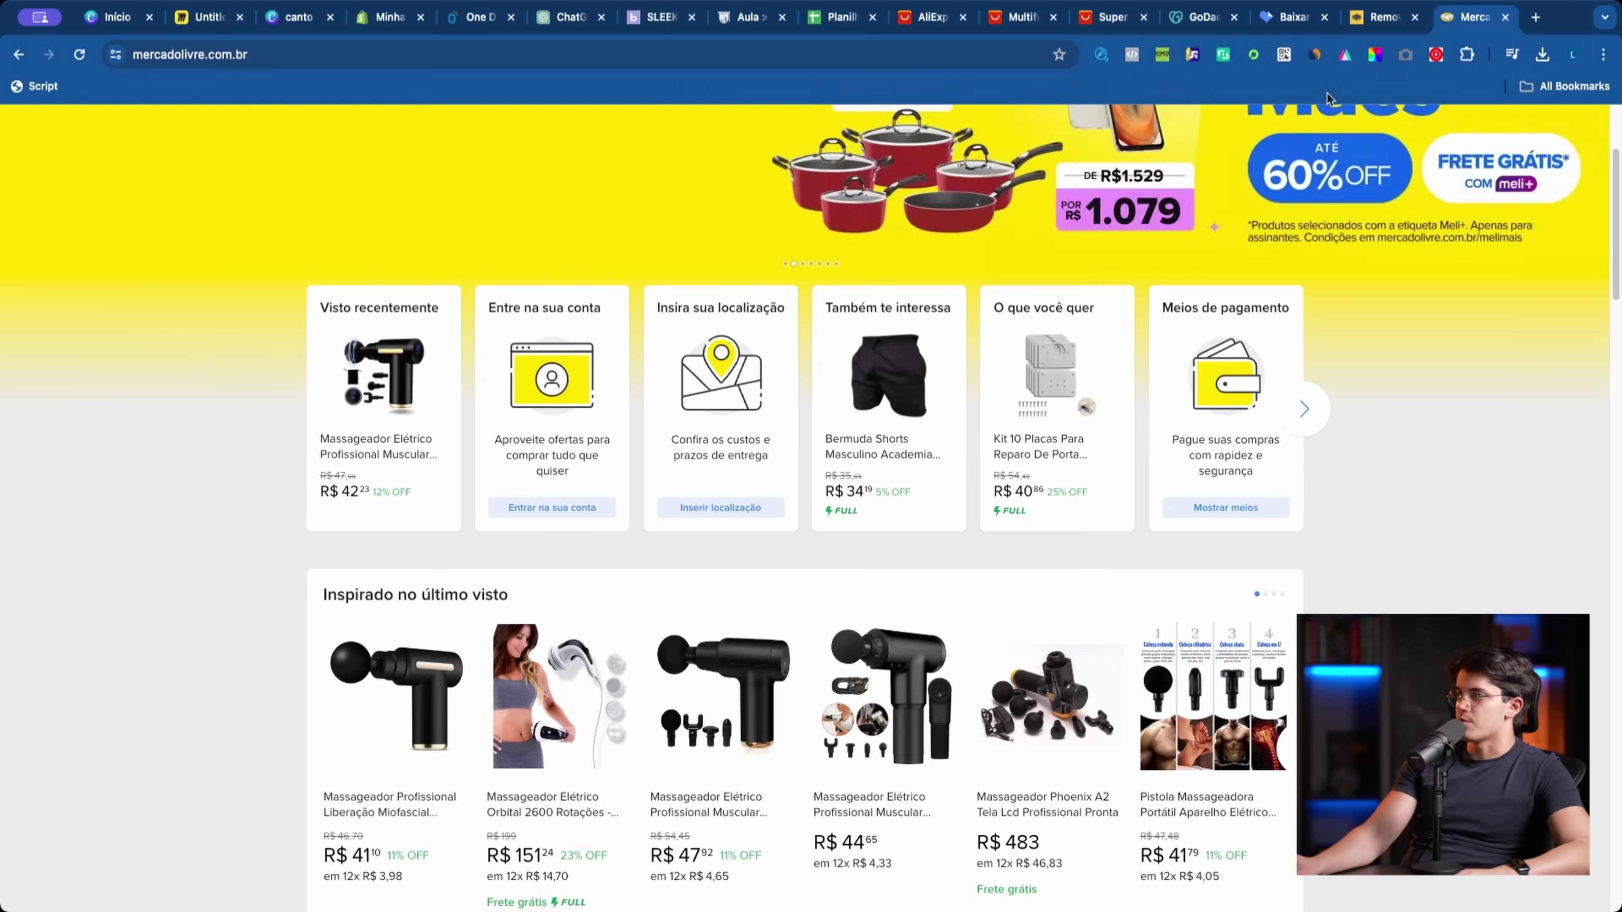
scroll(1142, 330, "up", 3)
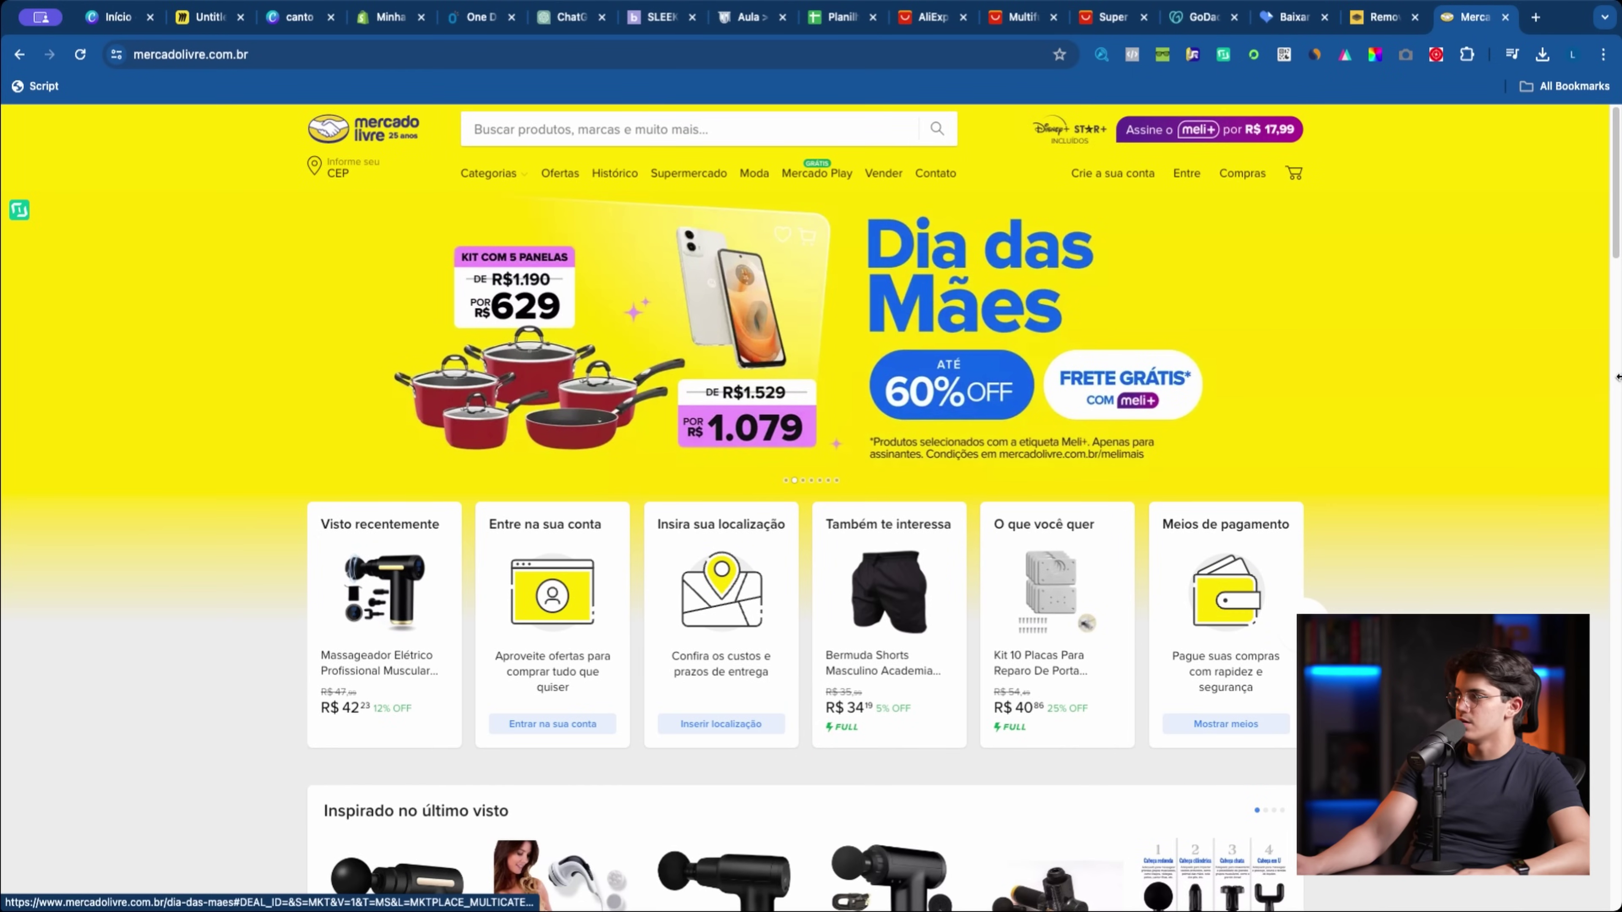
left_click(1594, 365)
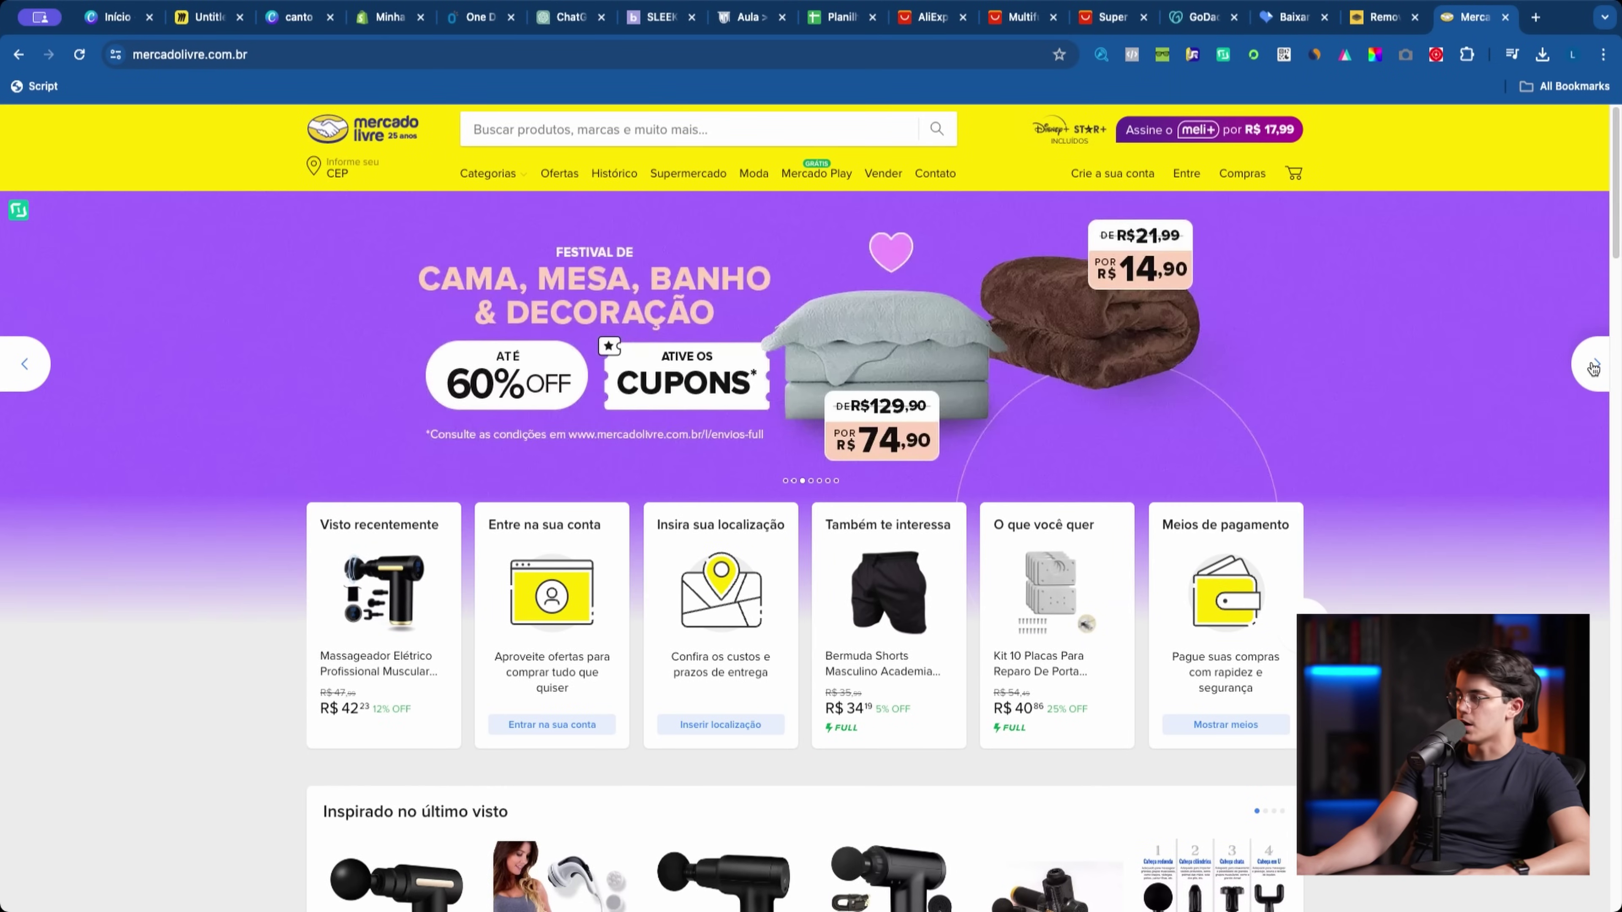
left_click(1593, 368)
left_click(1594, 368)
Step: Load the Americanas homepage, dismiss its cookie notice, and cycle through its hero banners
left_click(211, 56)
type("americ")
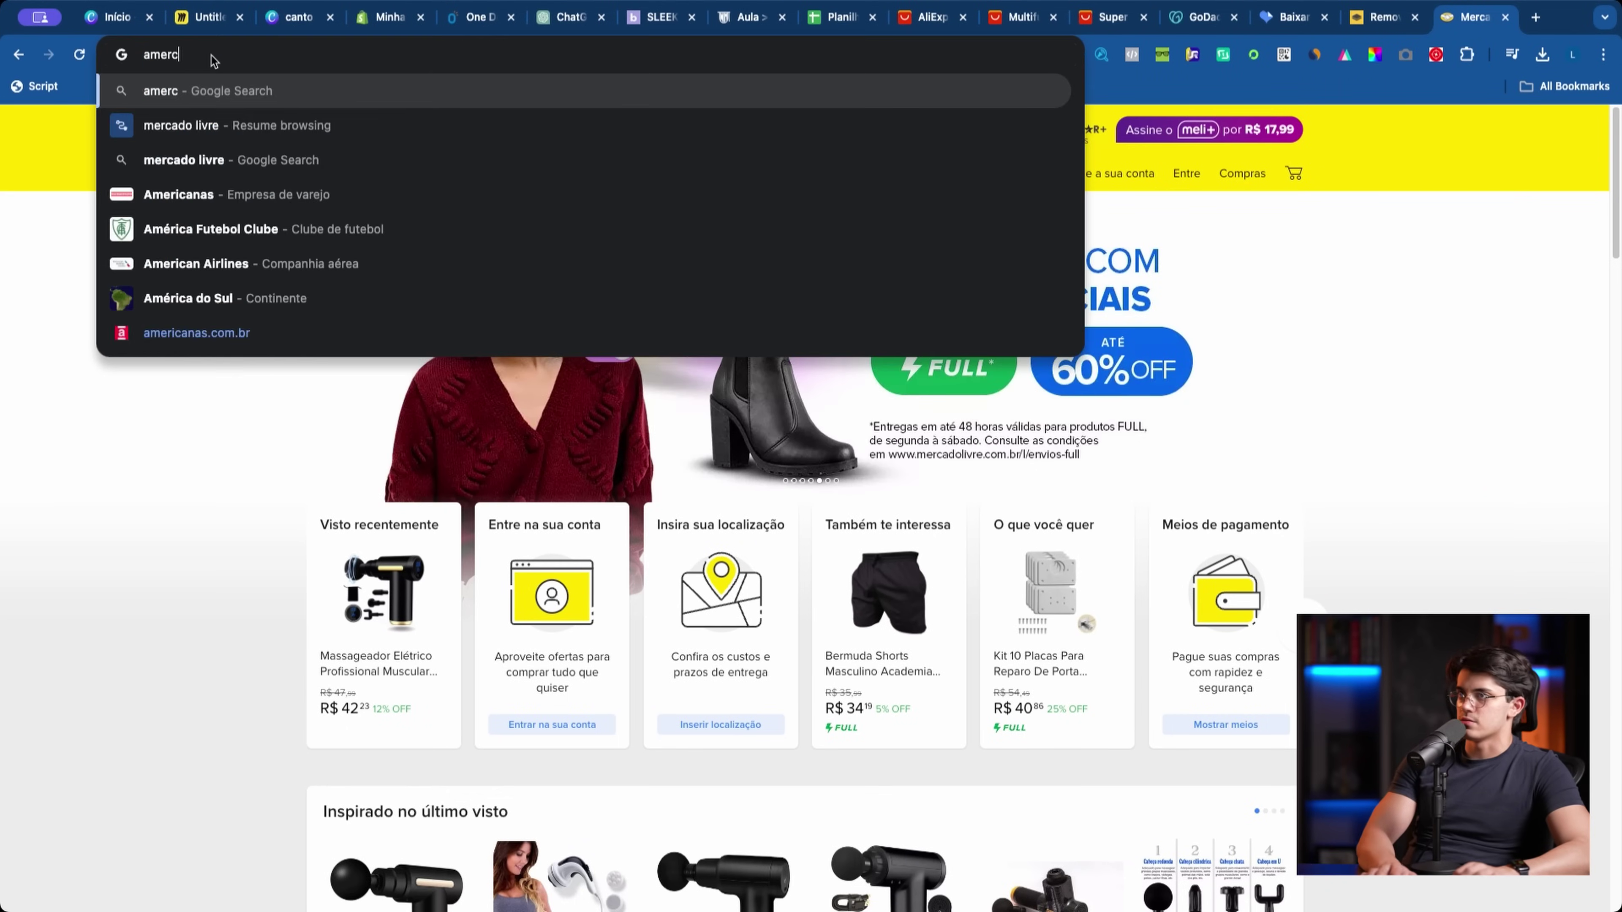
key("Return")
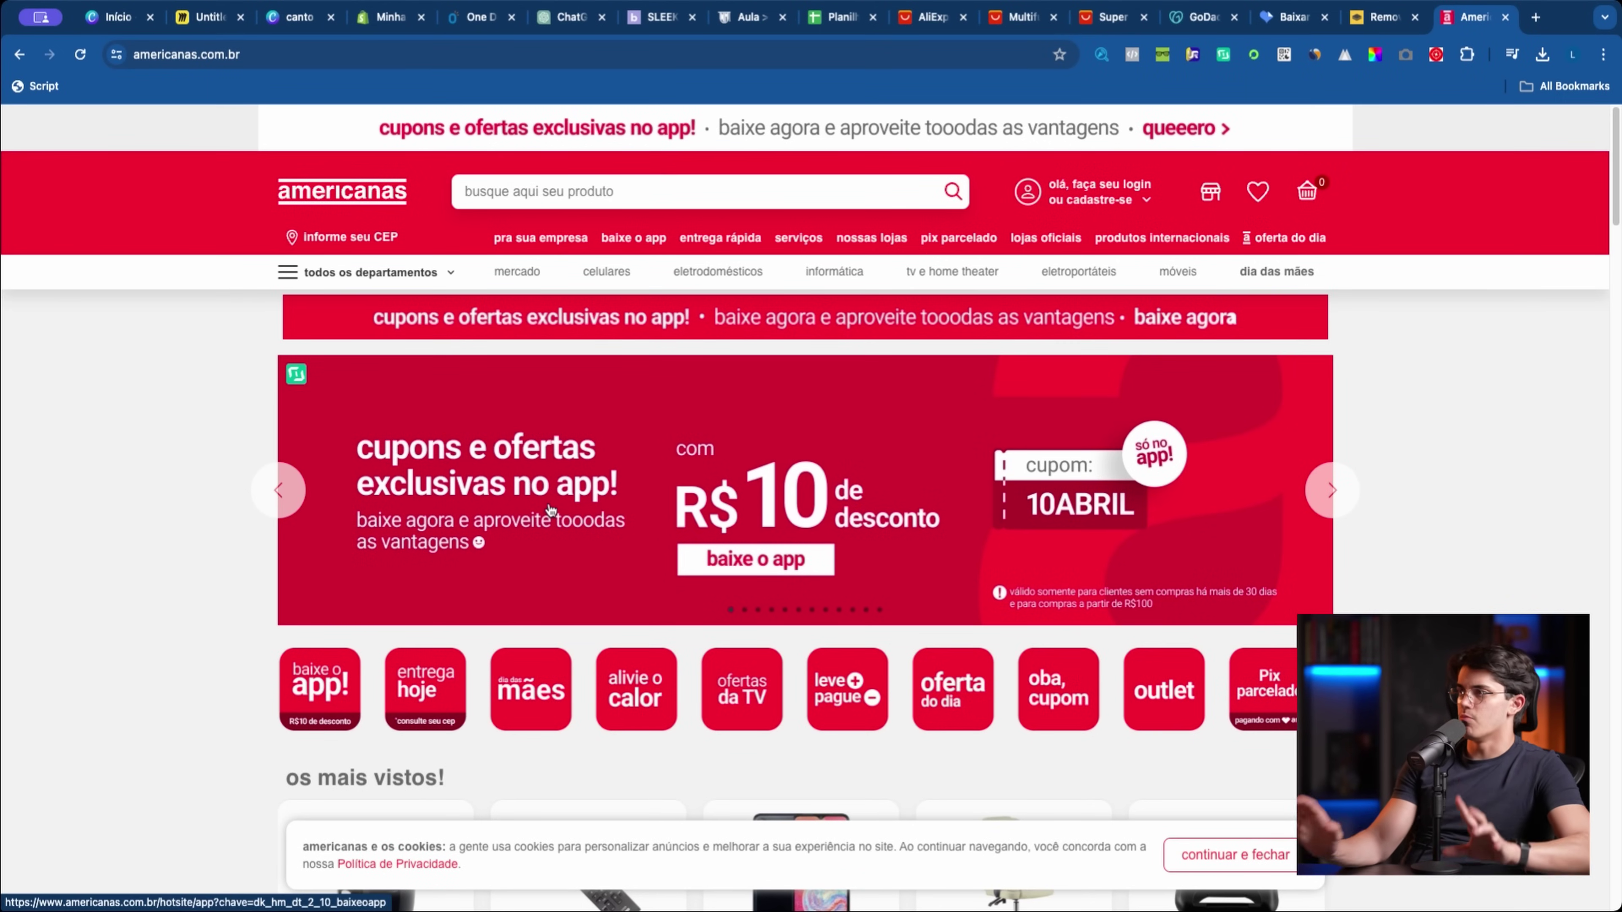
left_click(1214, 855)
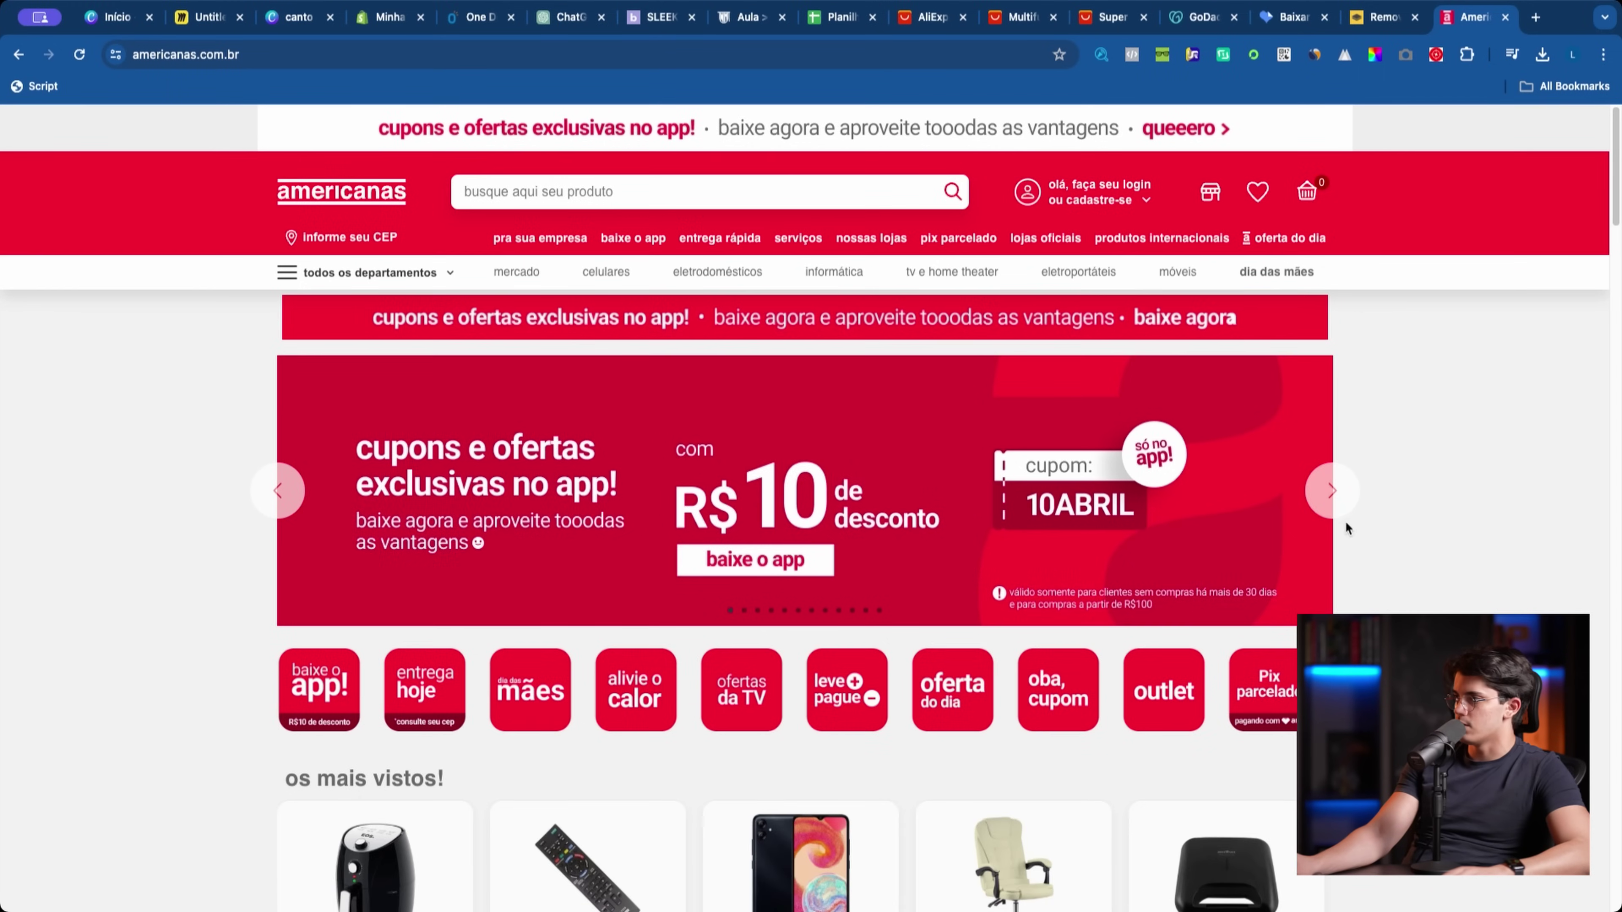
left_click(1332, 490)
left_click(1338, 490)
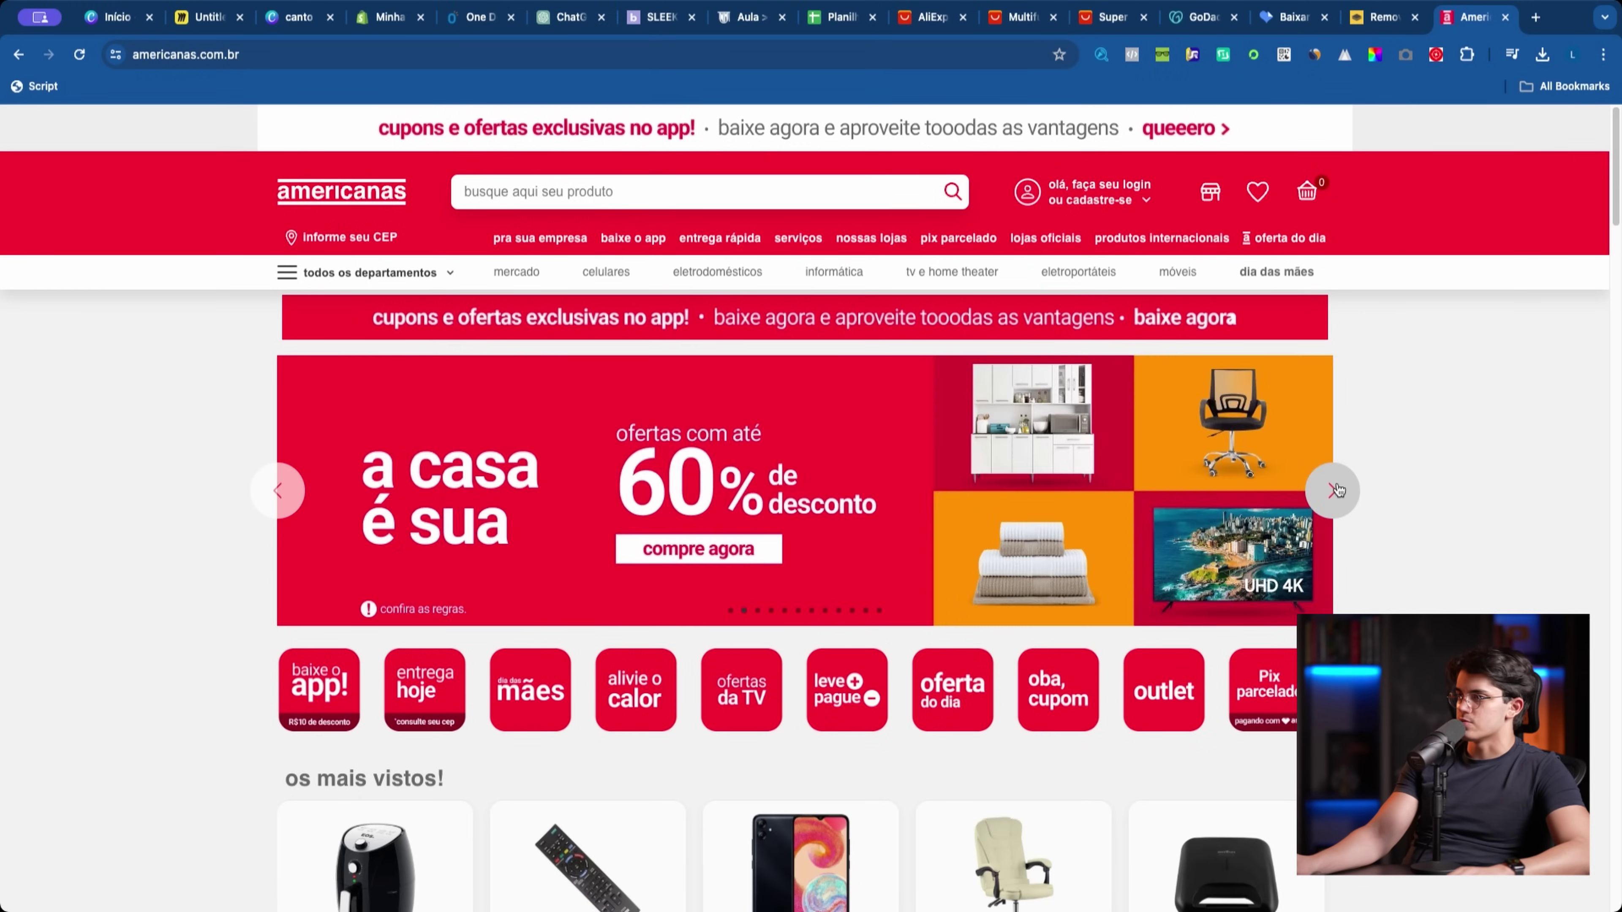
left_click(1338, 489)
left_click(1339, 489)
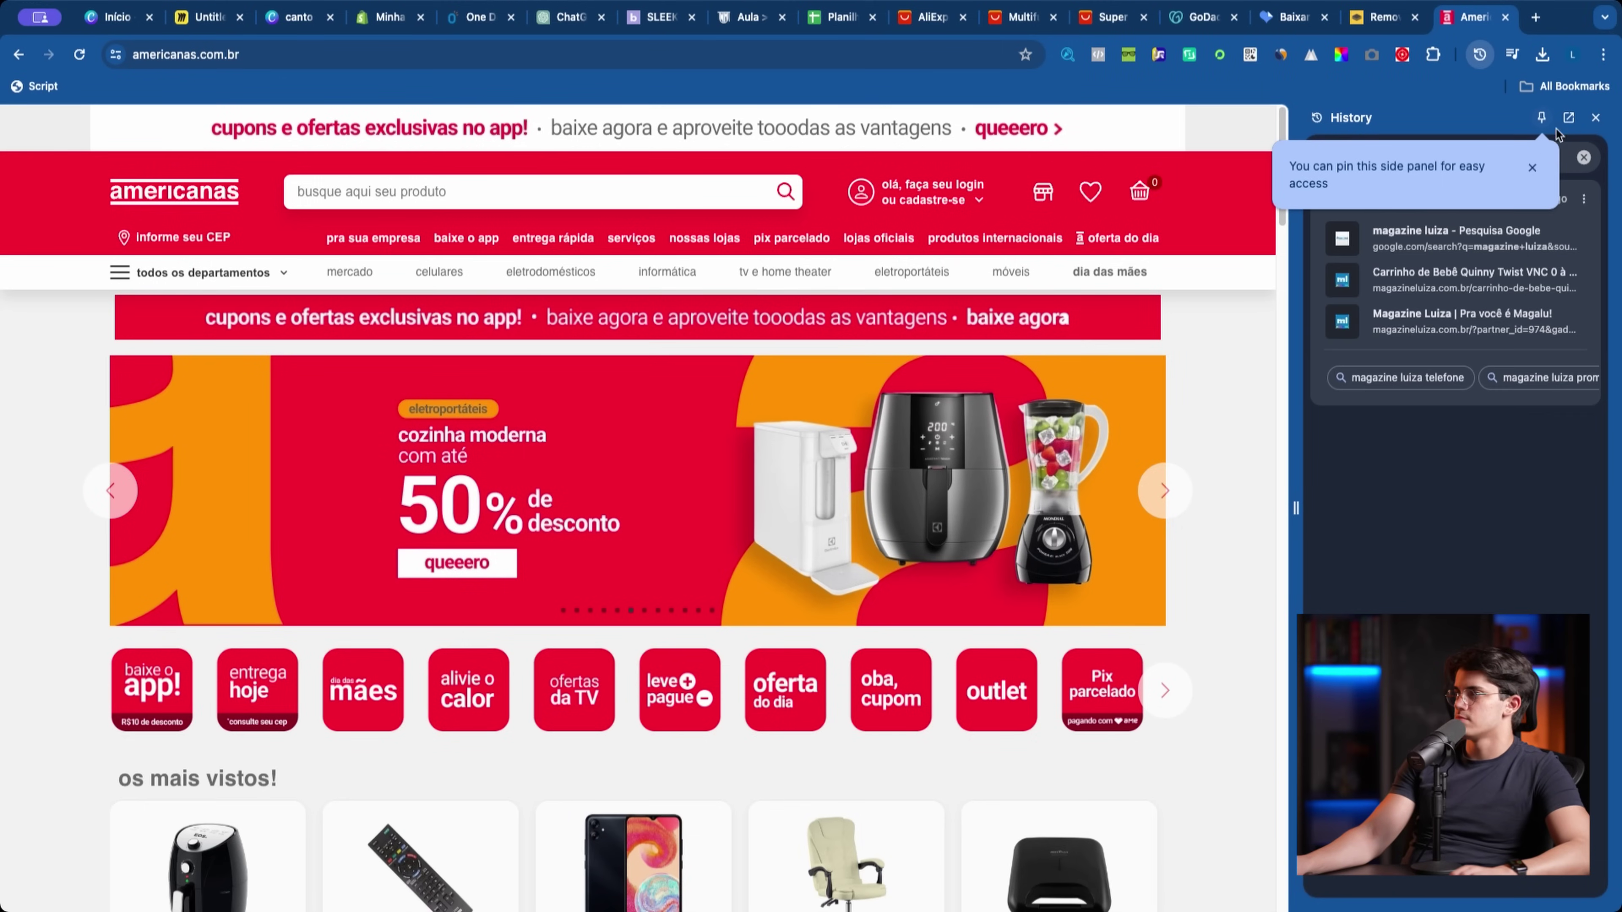
left_click(1596, 118)
Step: Search 'magazine luiza', dismiss the location popup, and browse the Magalu hero banners
left_click(440, 57)
type("magazine luiza")
key("Return")
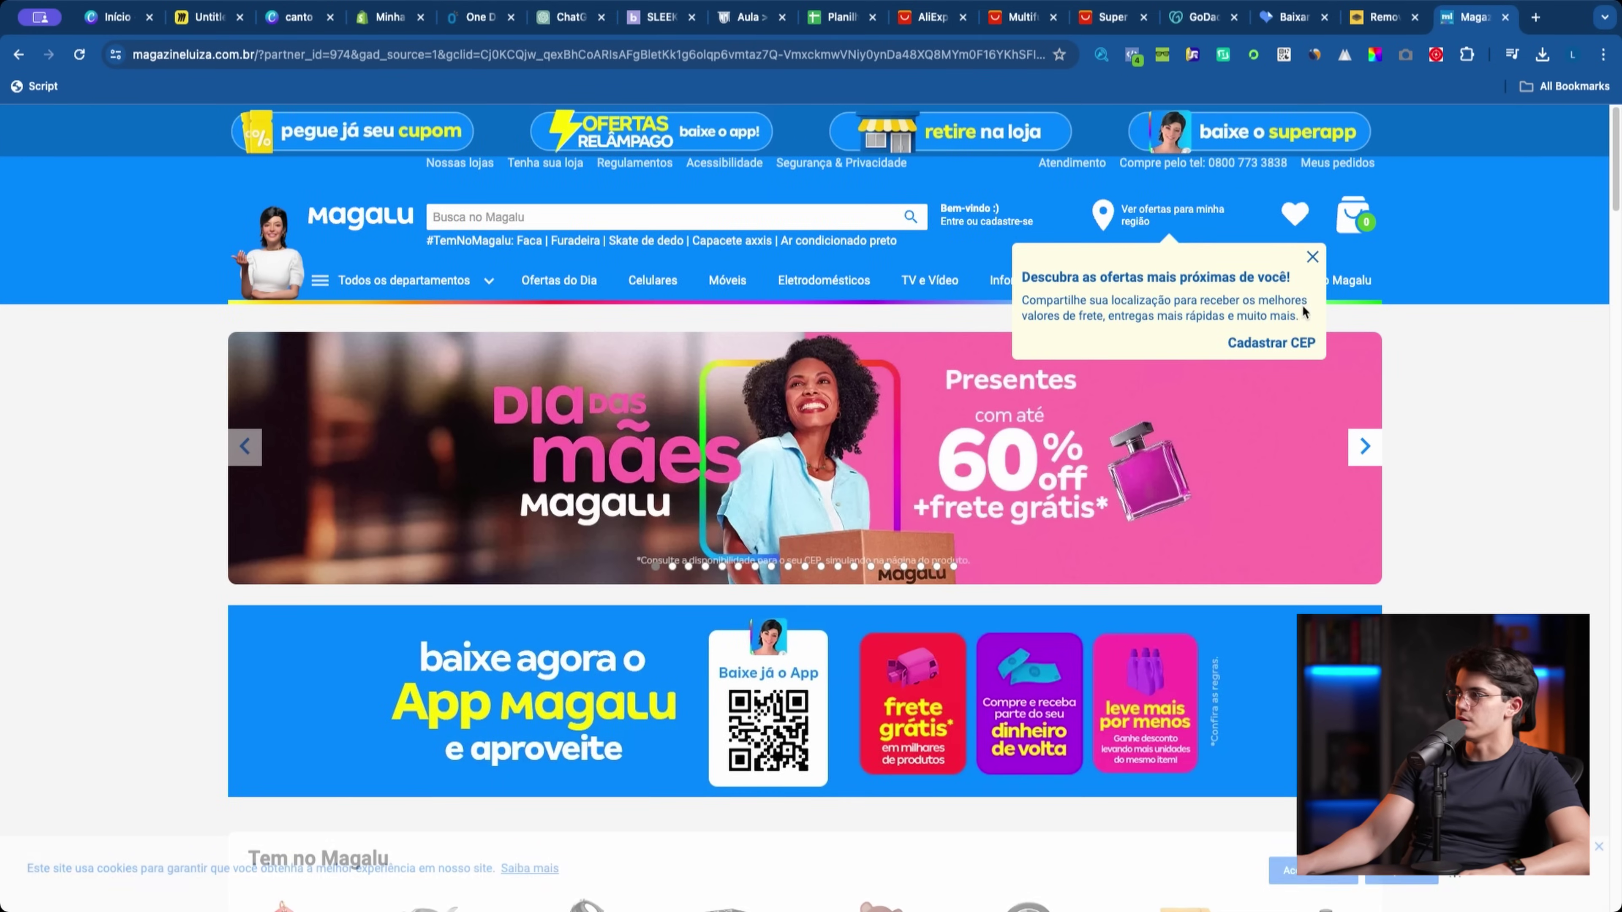
left_click(1312, 256)
left_click(1366, 447)
left_click(1366, 447)
left_click(1366, 447)
scroll(1040, 777, "down", 2)
scroll(1040, 777, "down", 2)
scroll(1040, 777, "up", 4)
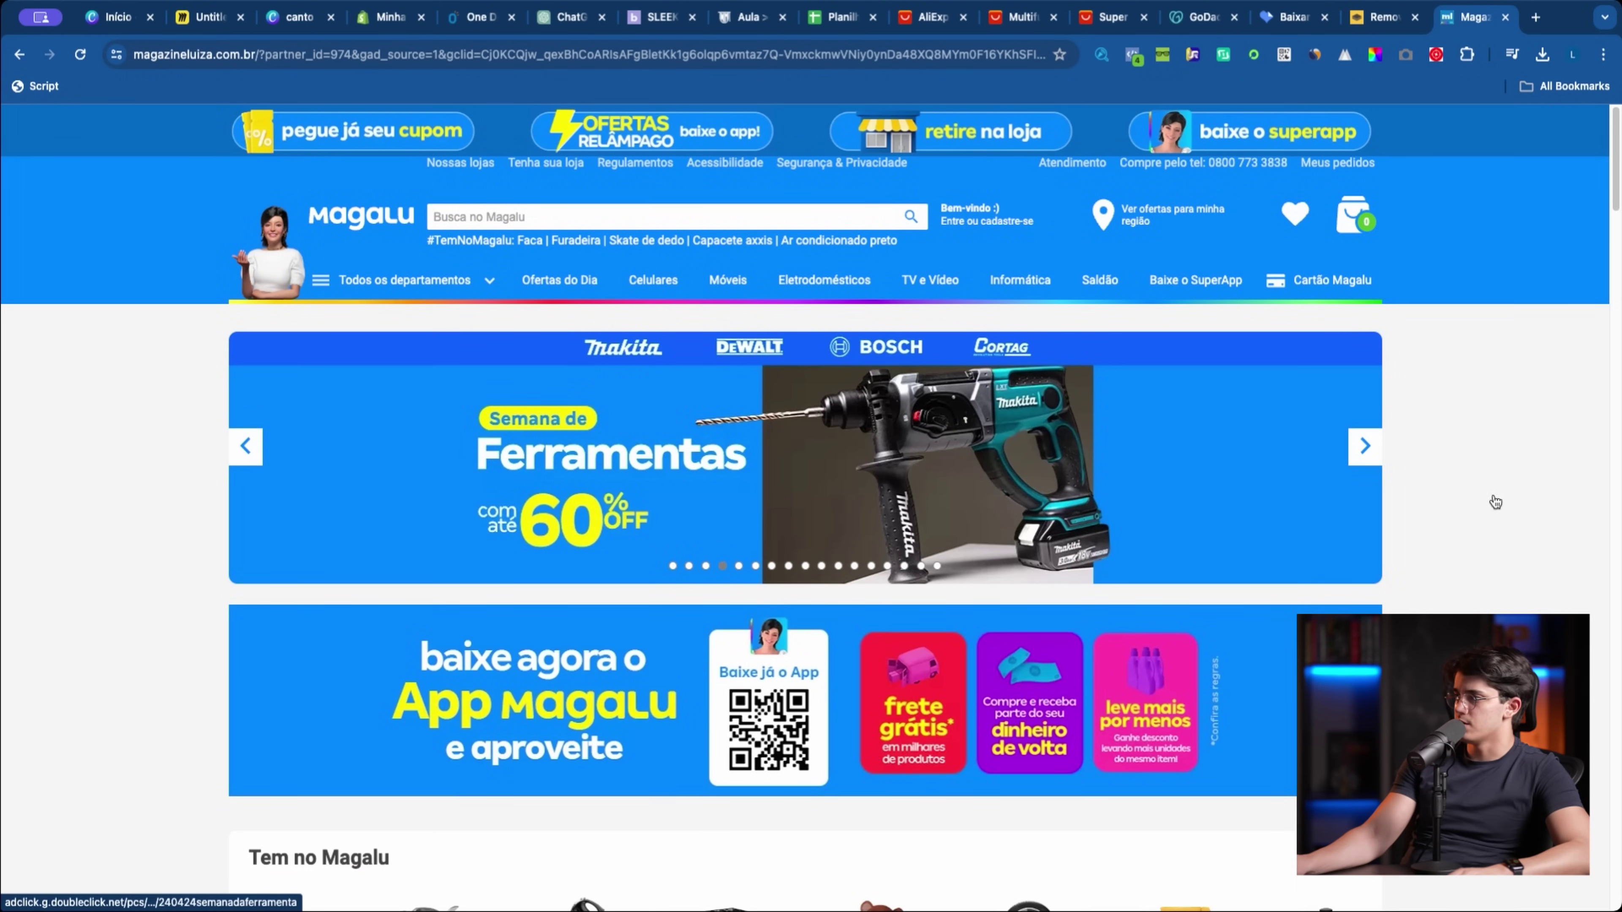
Step: On the Miro board, shrink and delete the dark shape covering the banner notes
key("super+2")
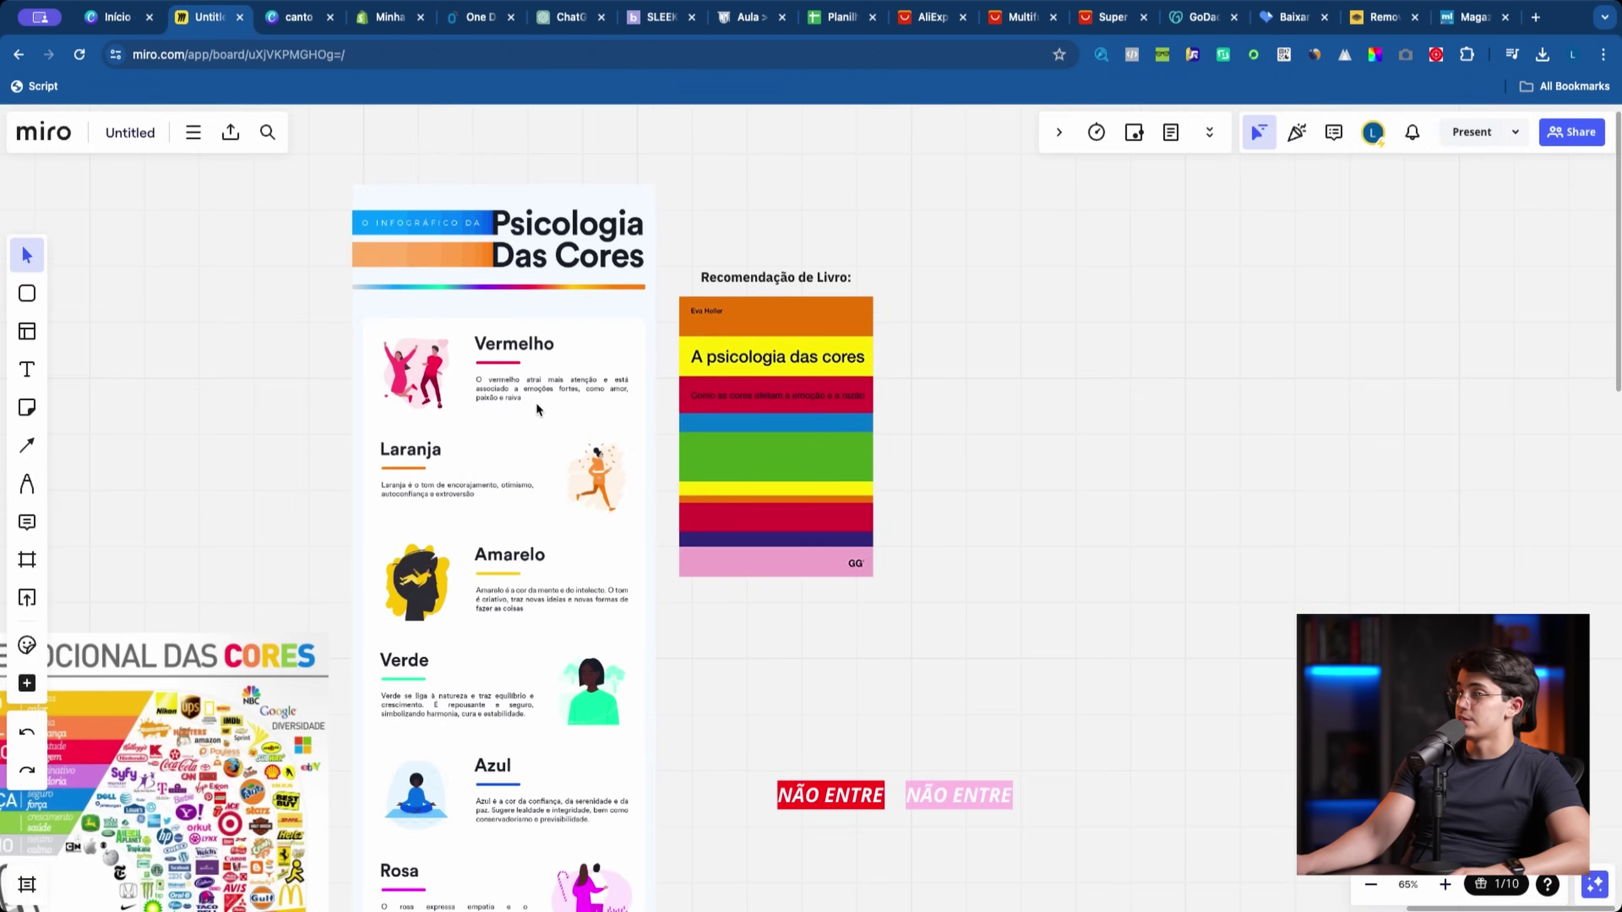
scroll(768, 667, "down", 10)
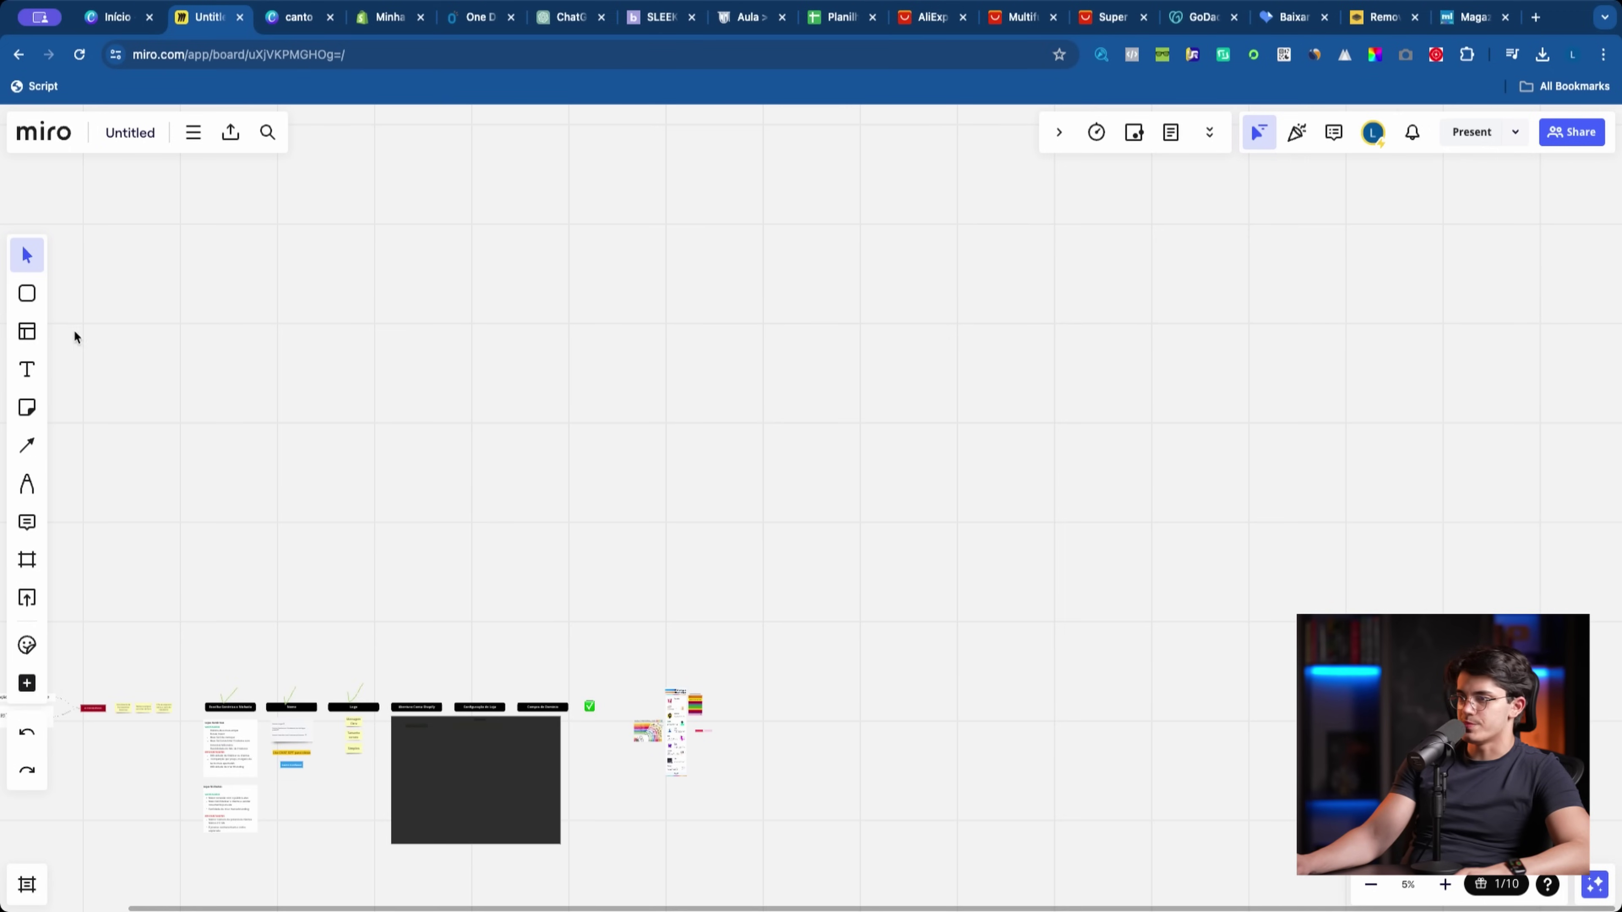
scroll(651, 551, "down", 5)
scroll(742, 775, "up", 10)
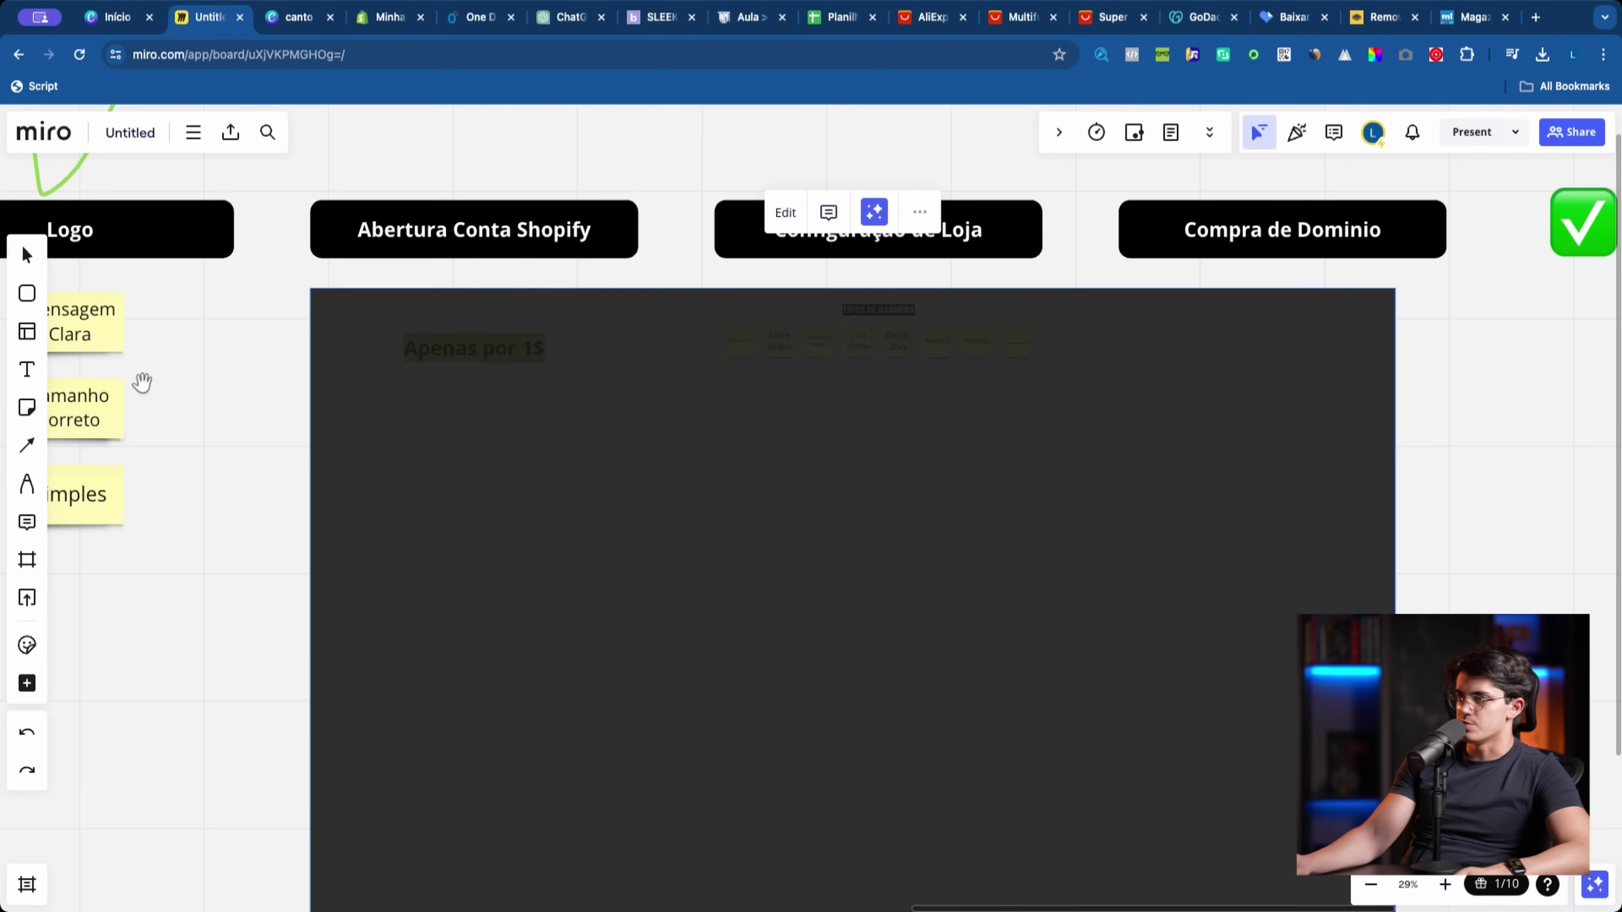
double_click(416, 445)
left_click_drag(313, 437, 1129, 415)
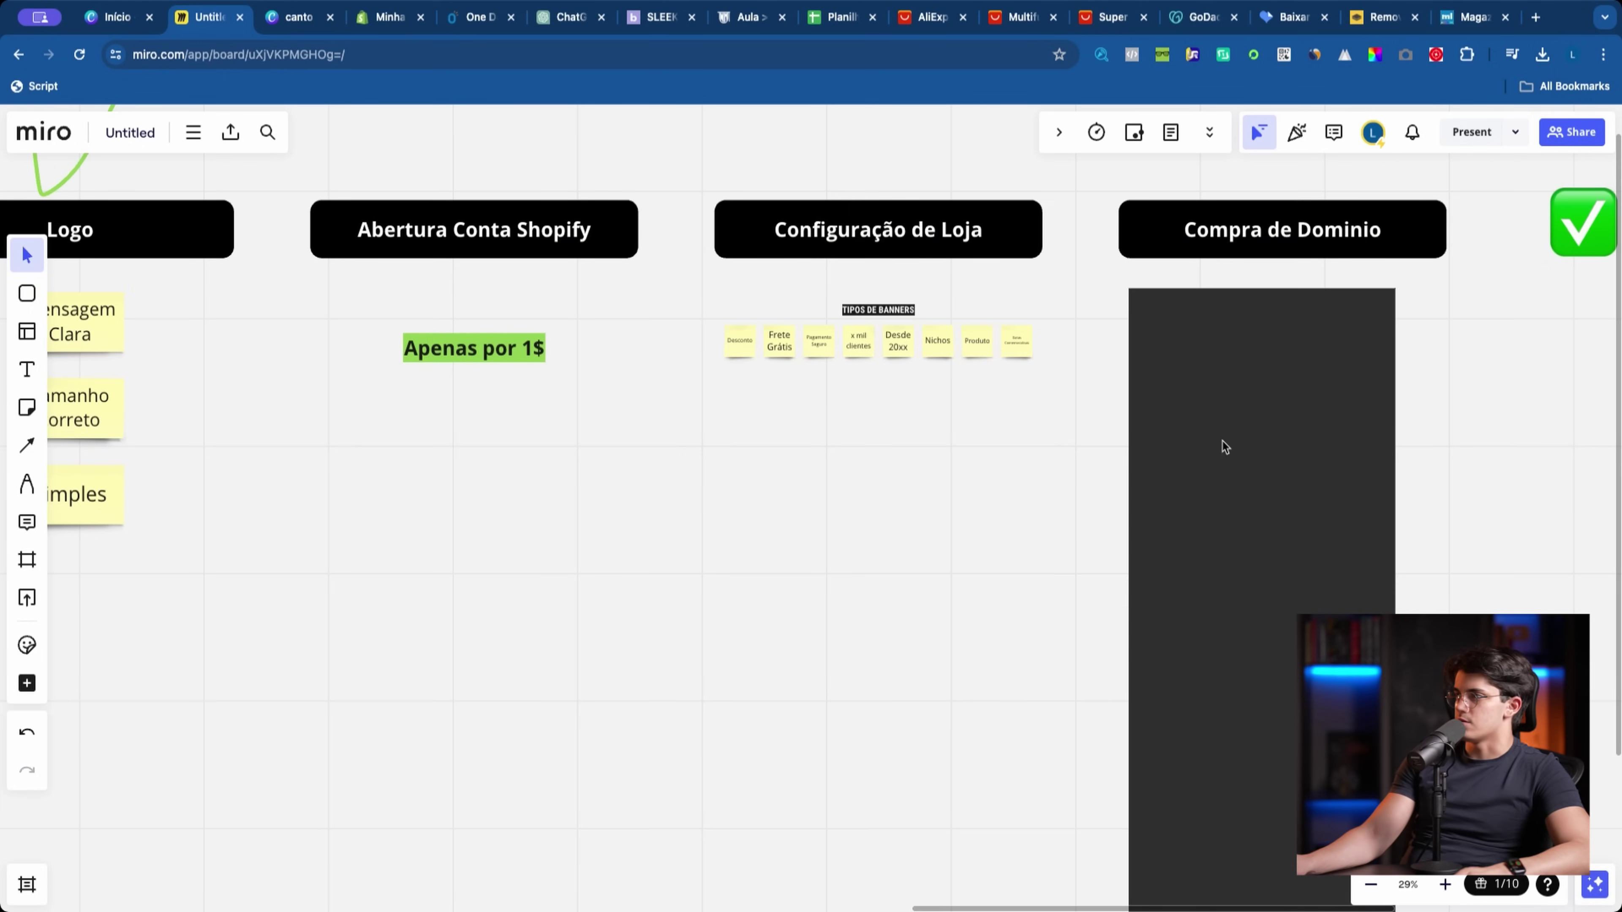
left_click(1223, 442)
key("Delete")
Step: Try circling the Frete Grátis note freehand, then undo the circles
scroll(952, 440, "up", 5)
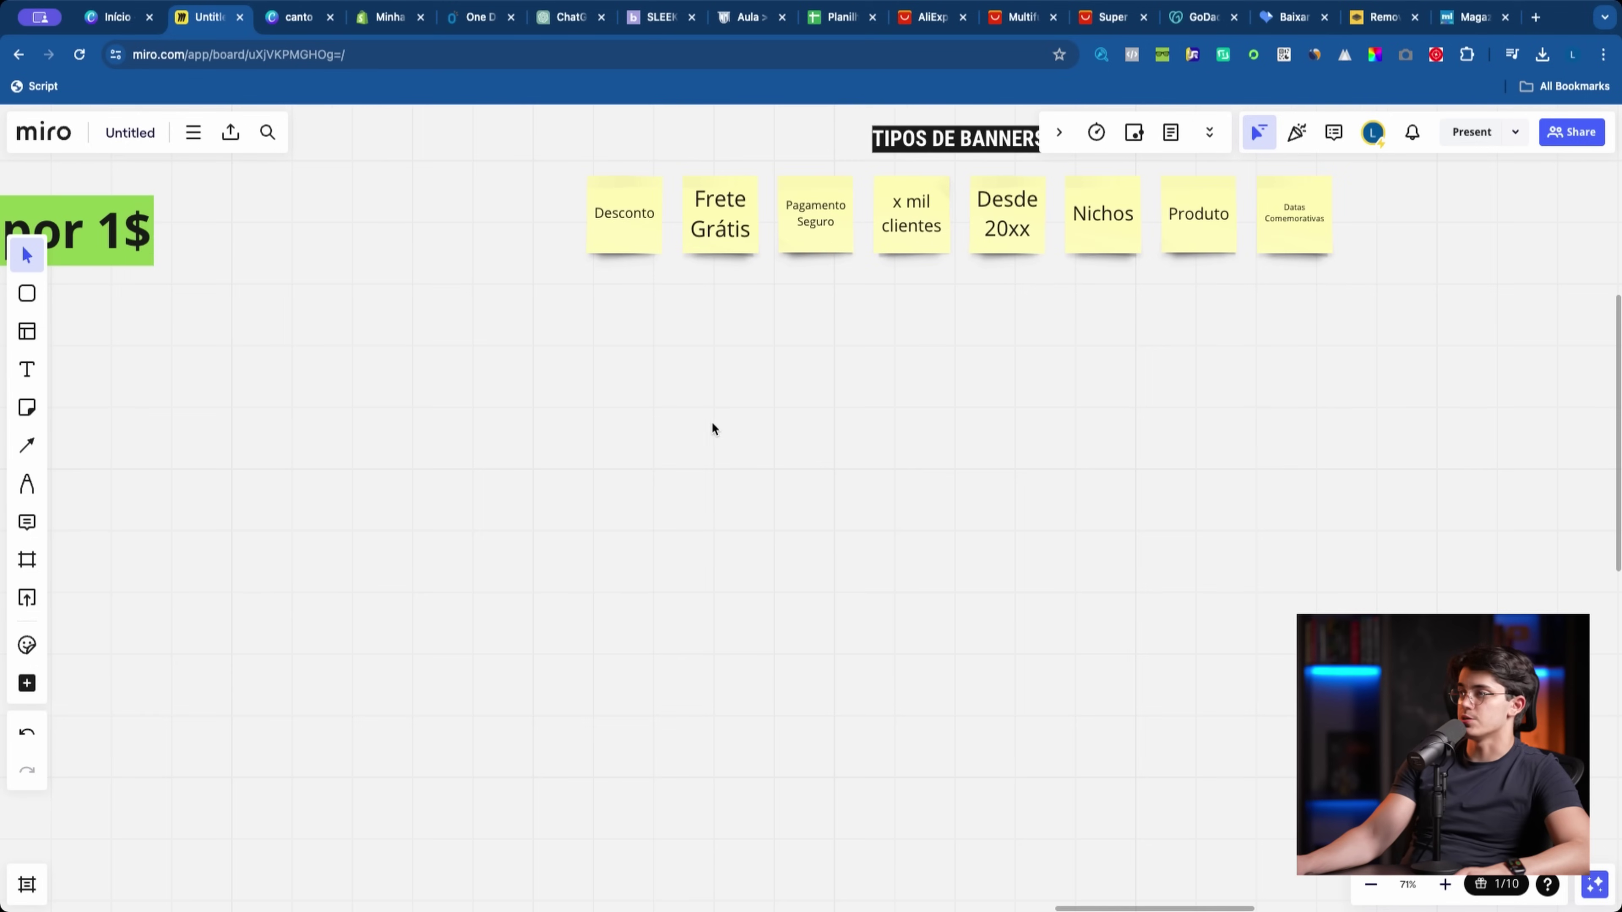
scroll(416, 350, "up", 4)
scroll(453, 609, "up", 4)
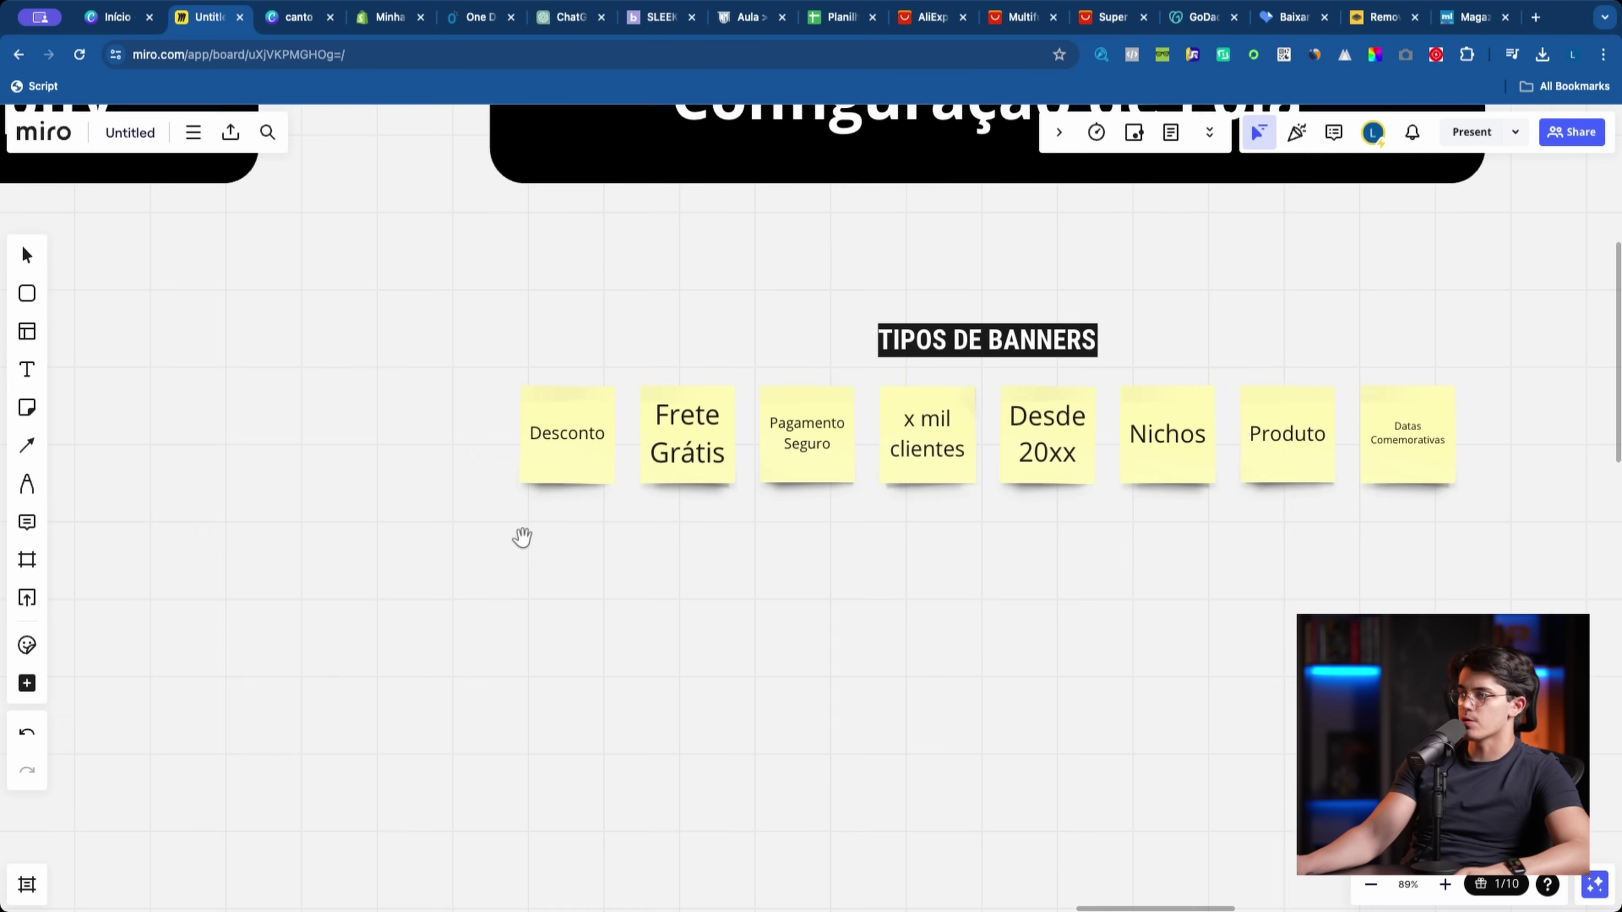
left_click(27, 484)
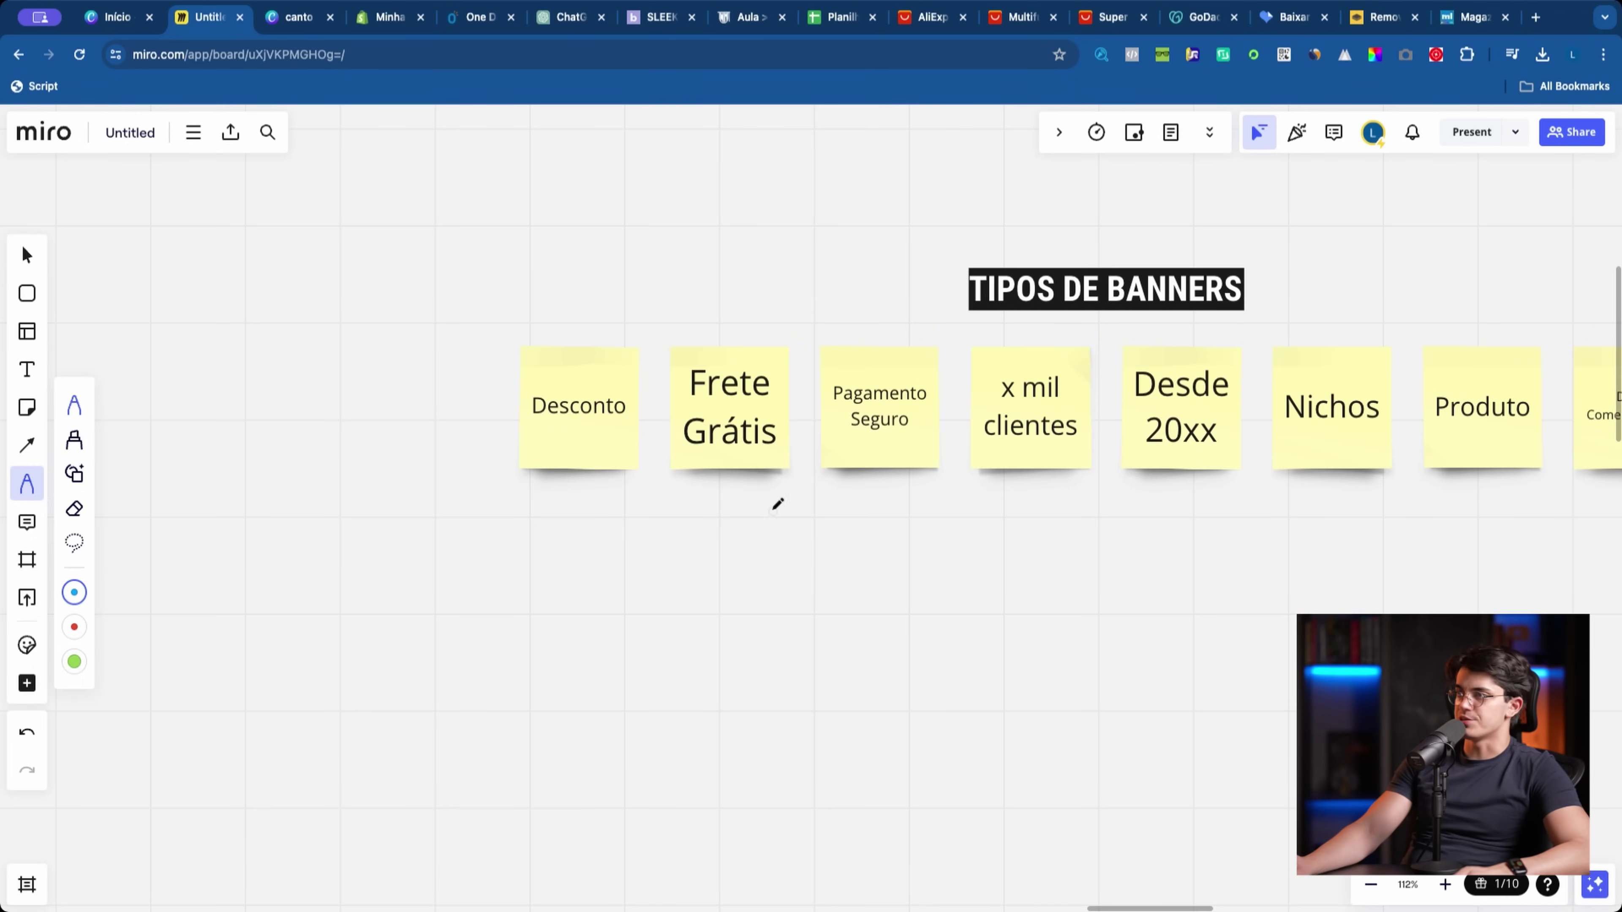
left_click_drag(667, 346, 785, 329)
key("ctrl+z")
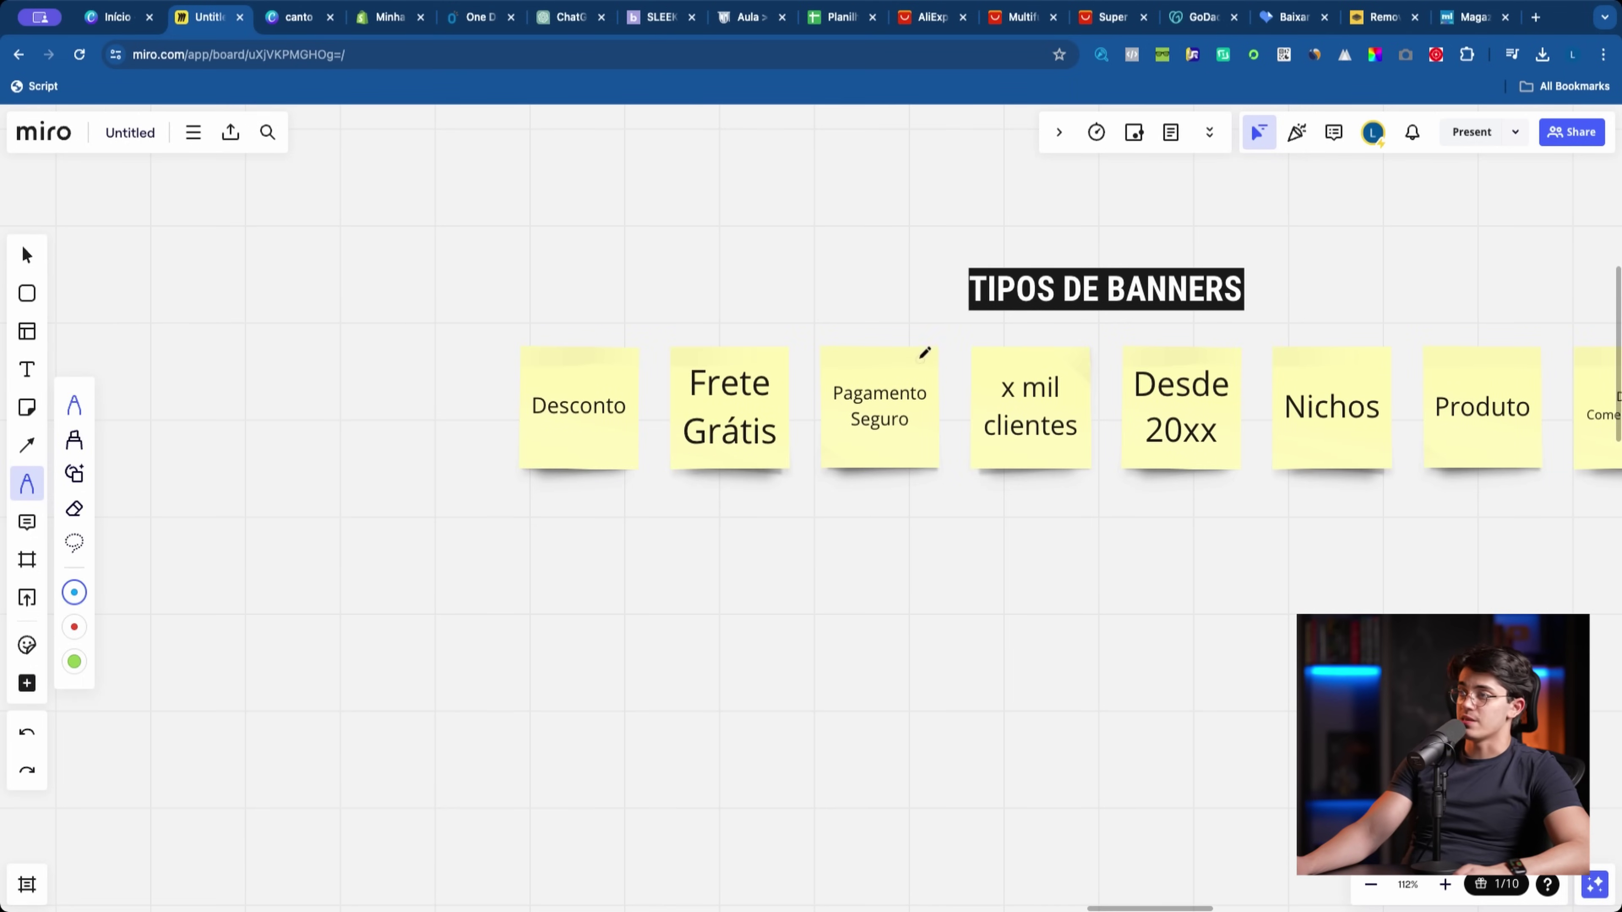
key("ctrl+z")
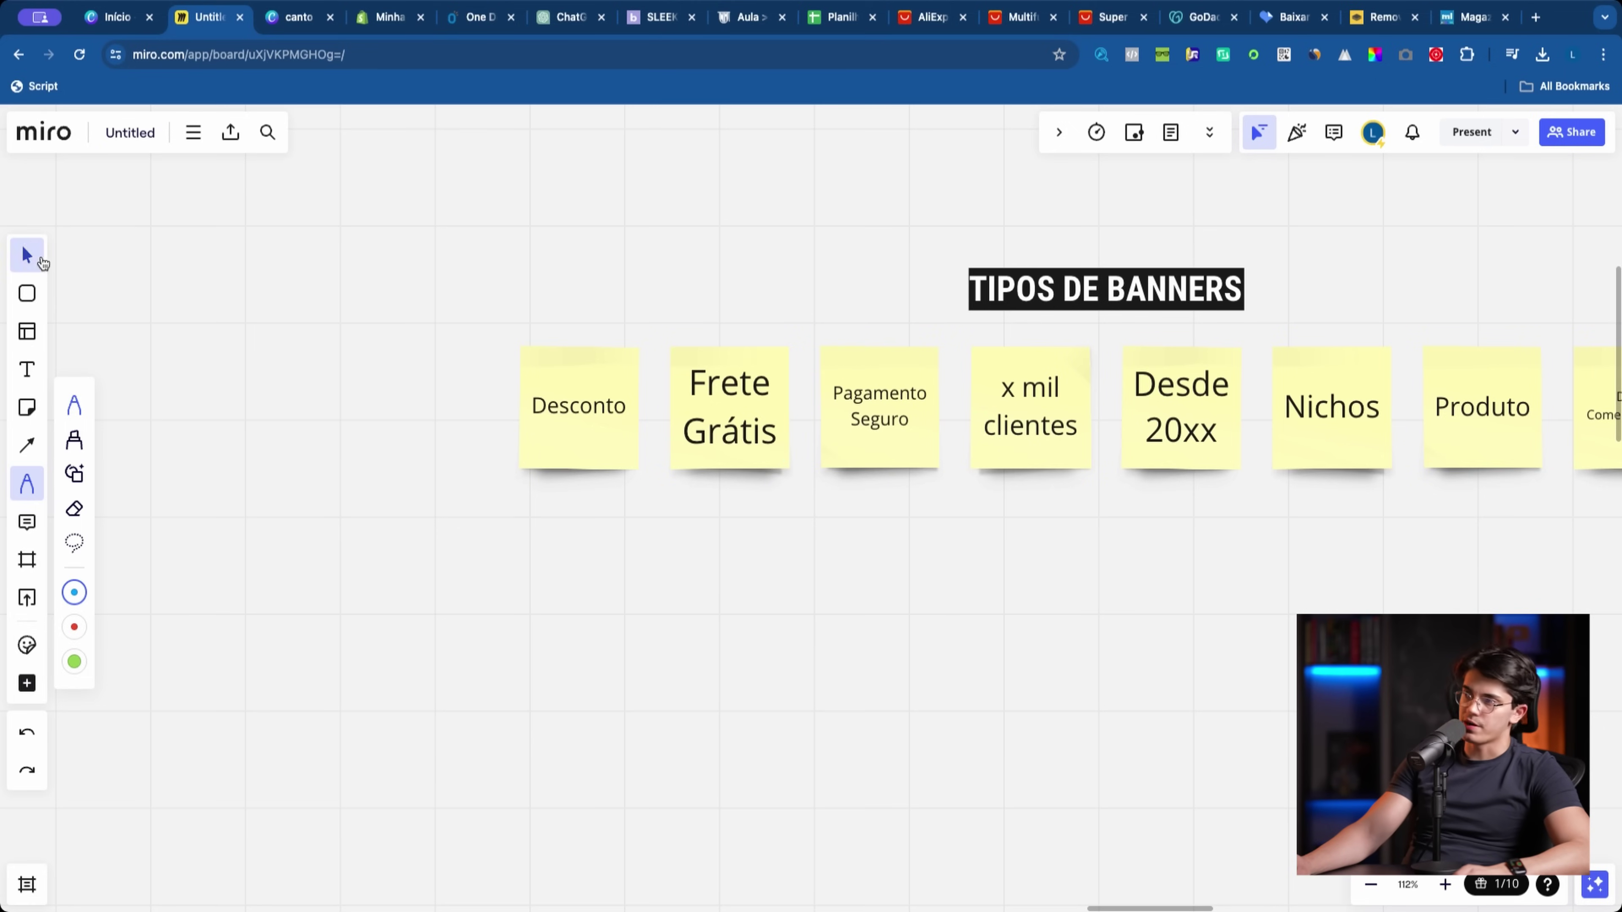
left_click(41, 260)
Step: Try circling the x mil clientes and Desconto-to-Nichos notes, undo, and return to OneDescontos
scroll(488, 311, "right", 10)
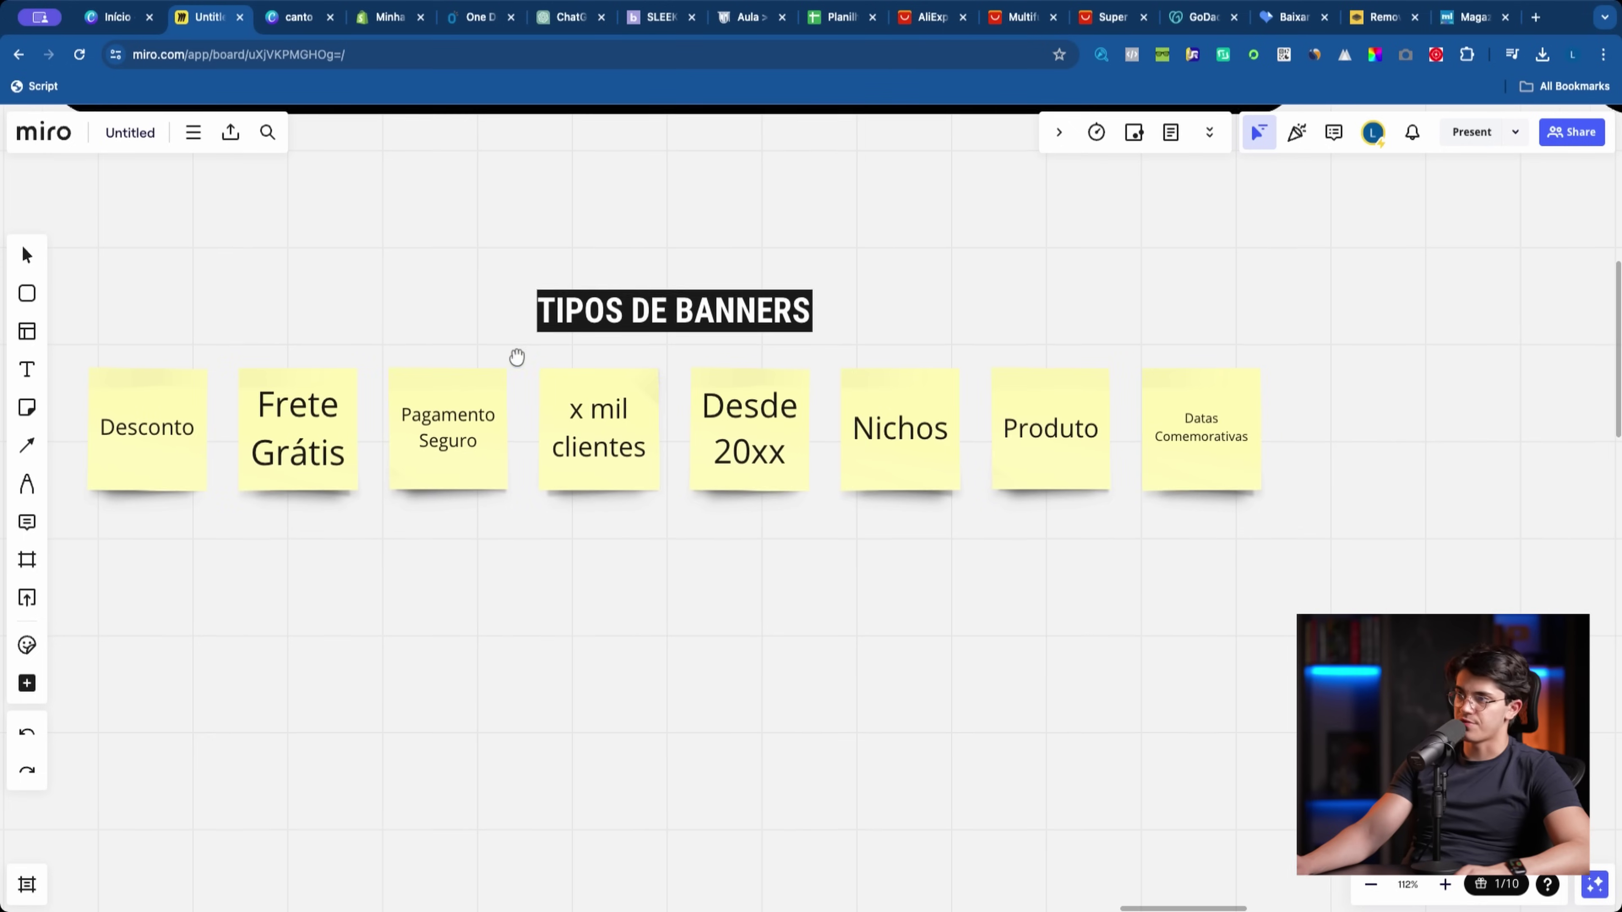
left_click(27, 483)
left_click_drag(537, 410, 713, 419)
key("ctrl+z")
key("ctrl+z")
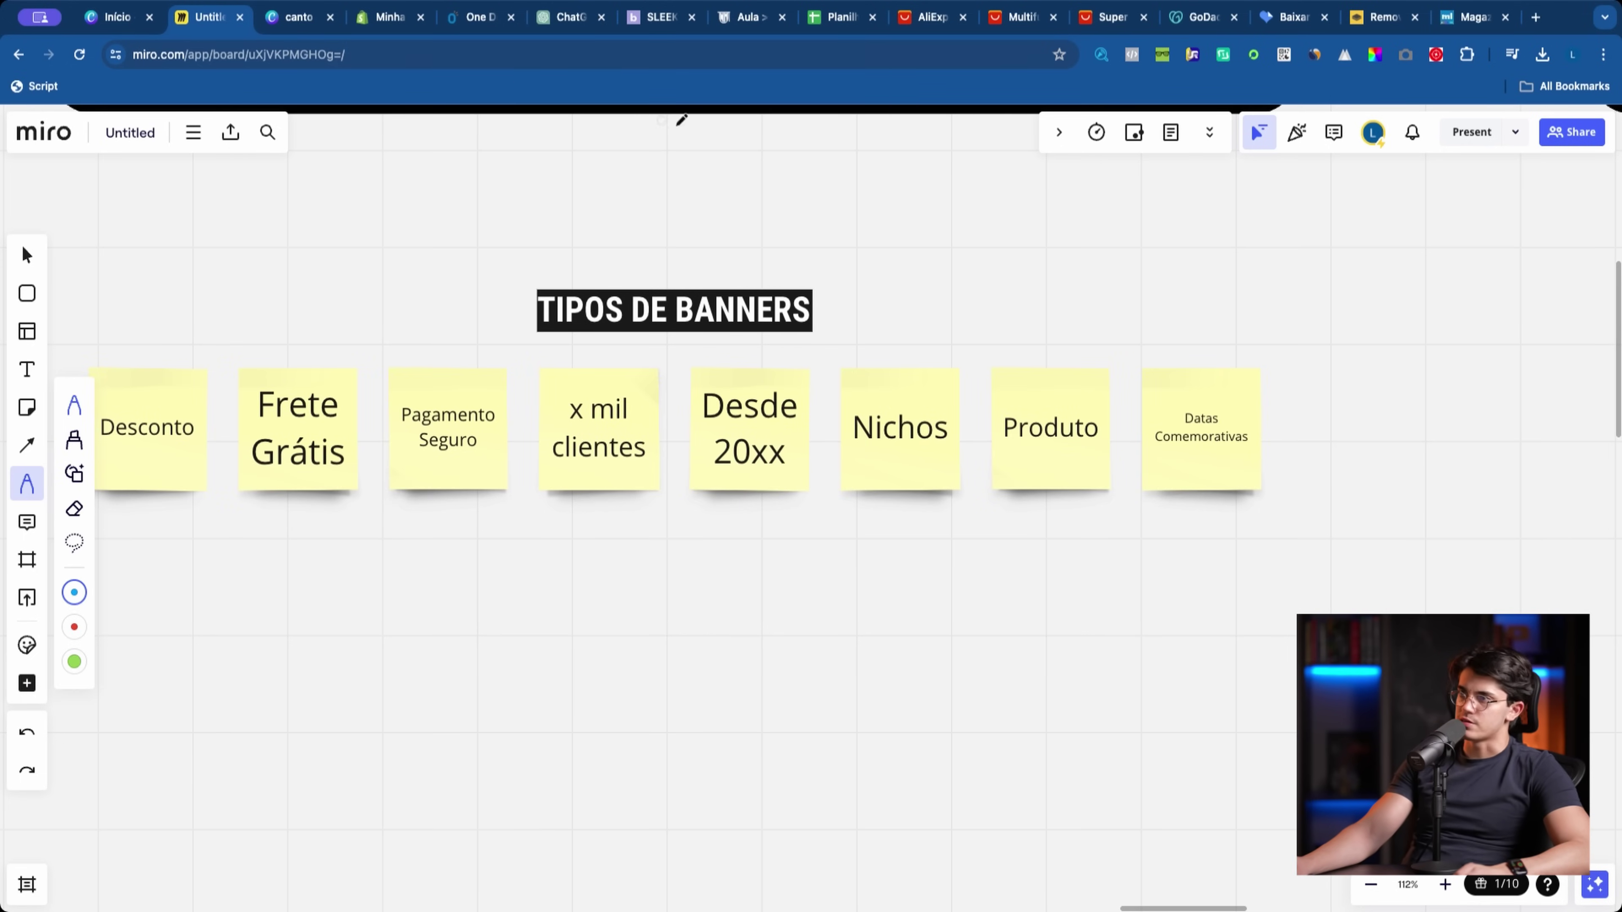
left_click_drag(754, 203, 895, 327)
key("ctrl+z")
key("ctrl+z")
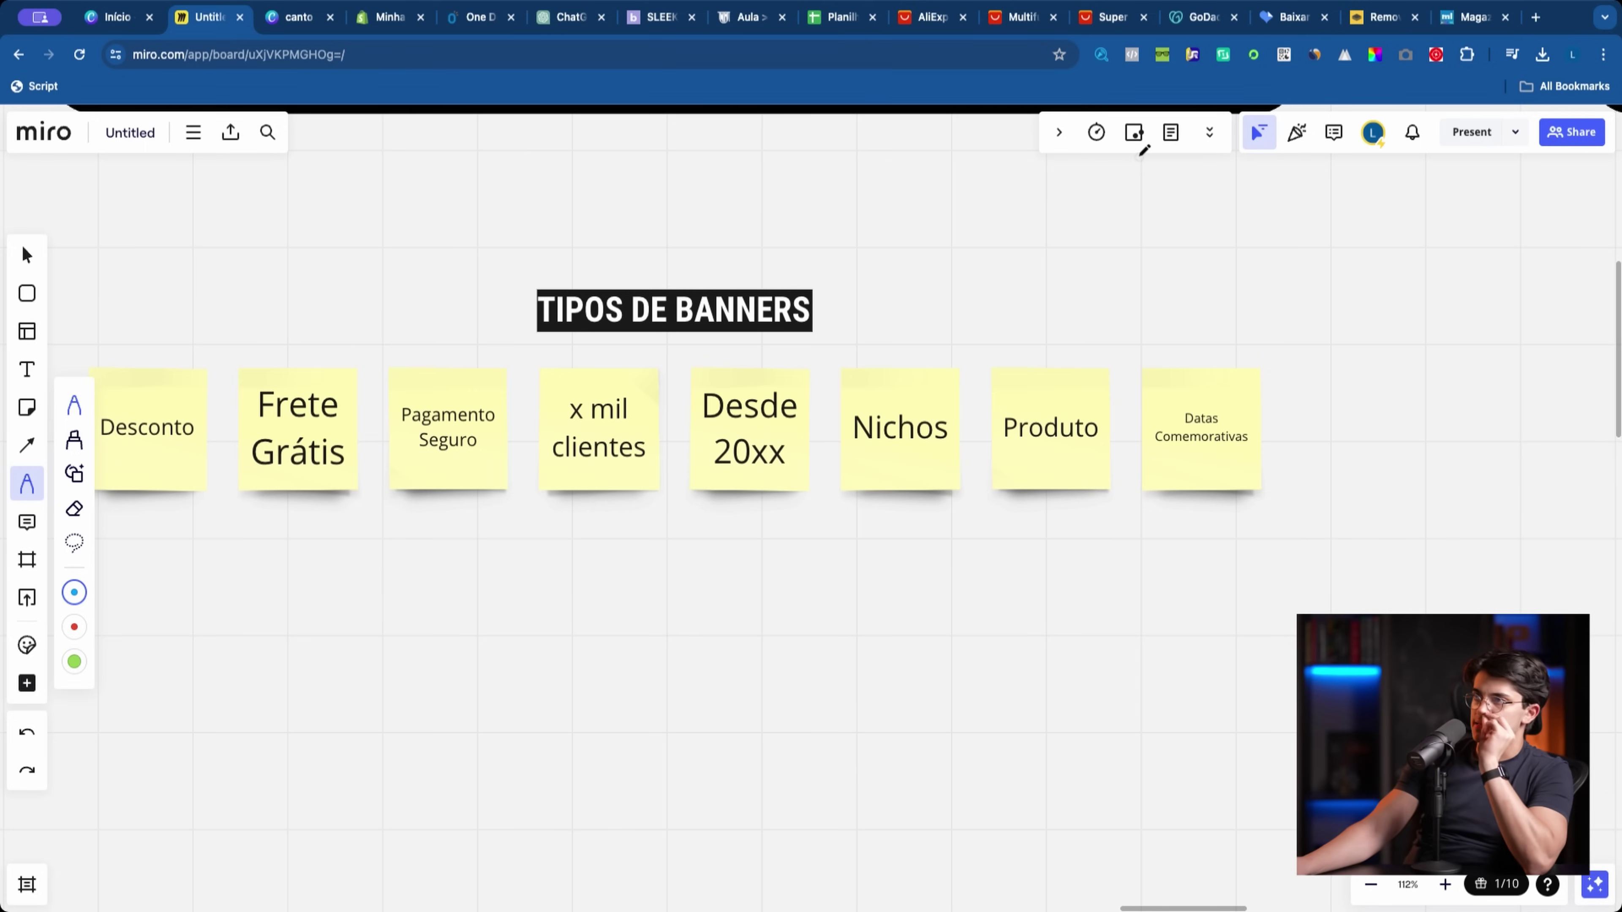
left_click(472, 18)
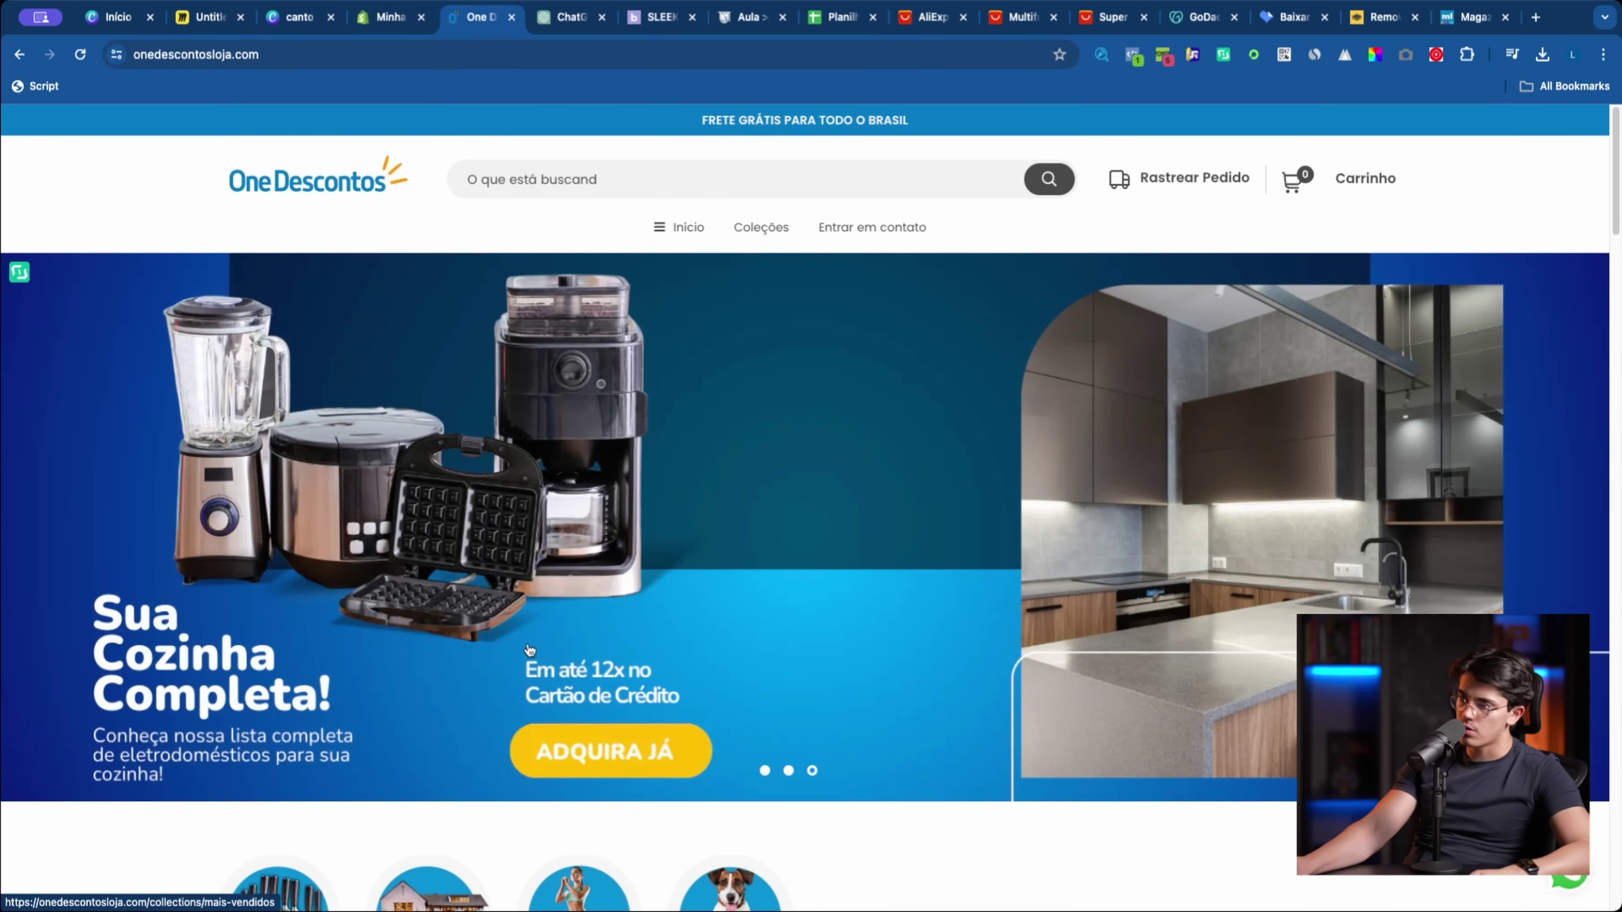
Step: Open the COZINHA collection and TV Box product from the OneDescontos banners
left_click(529, 649)
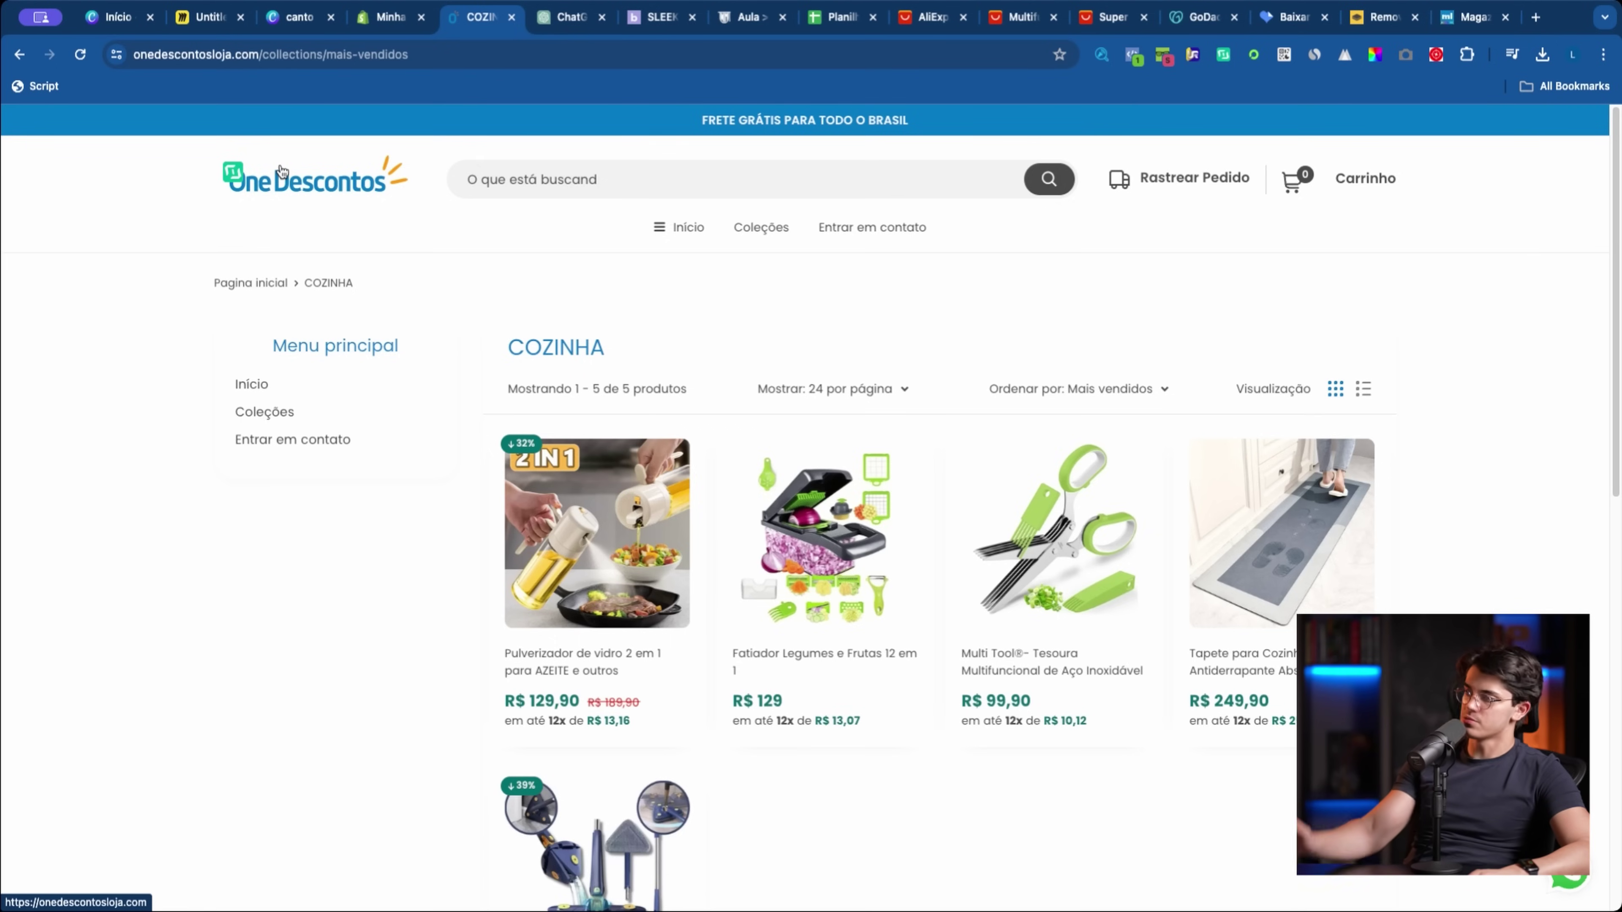
left_click(281, 171)
left_click(207, 18)
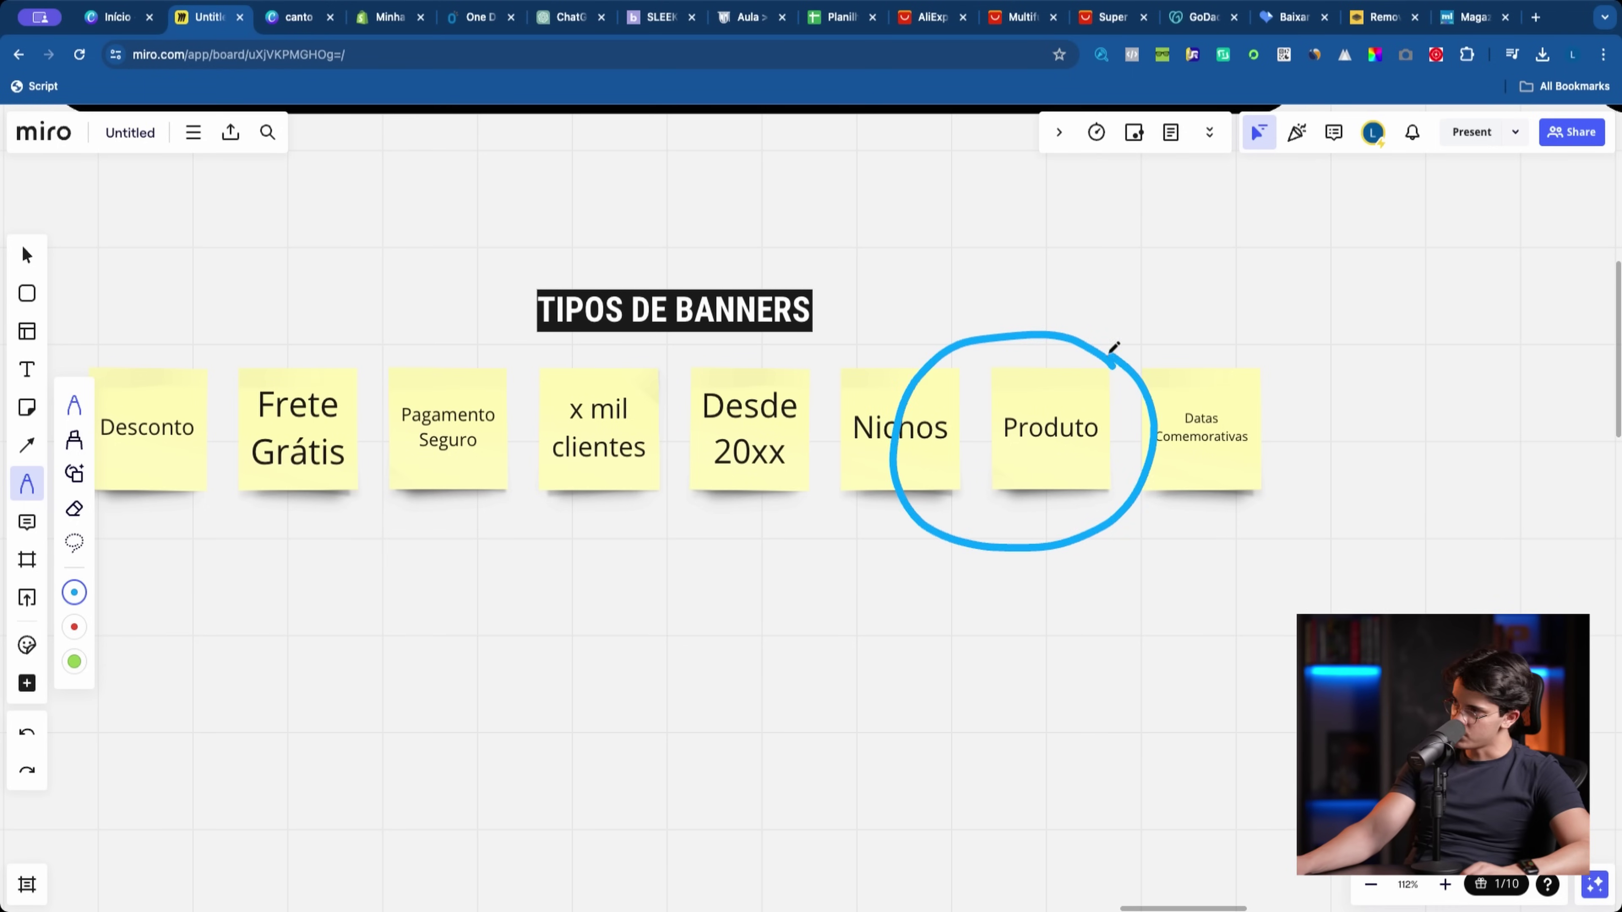
left_click(323, 20)
left_click(396, 19)
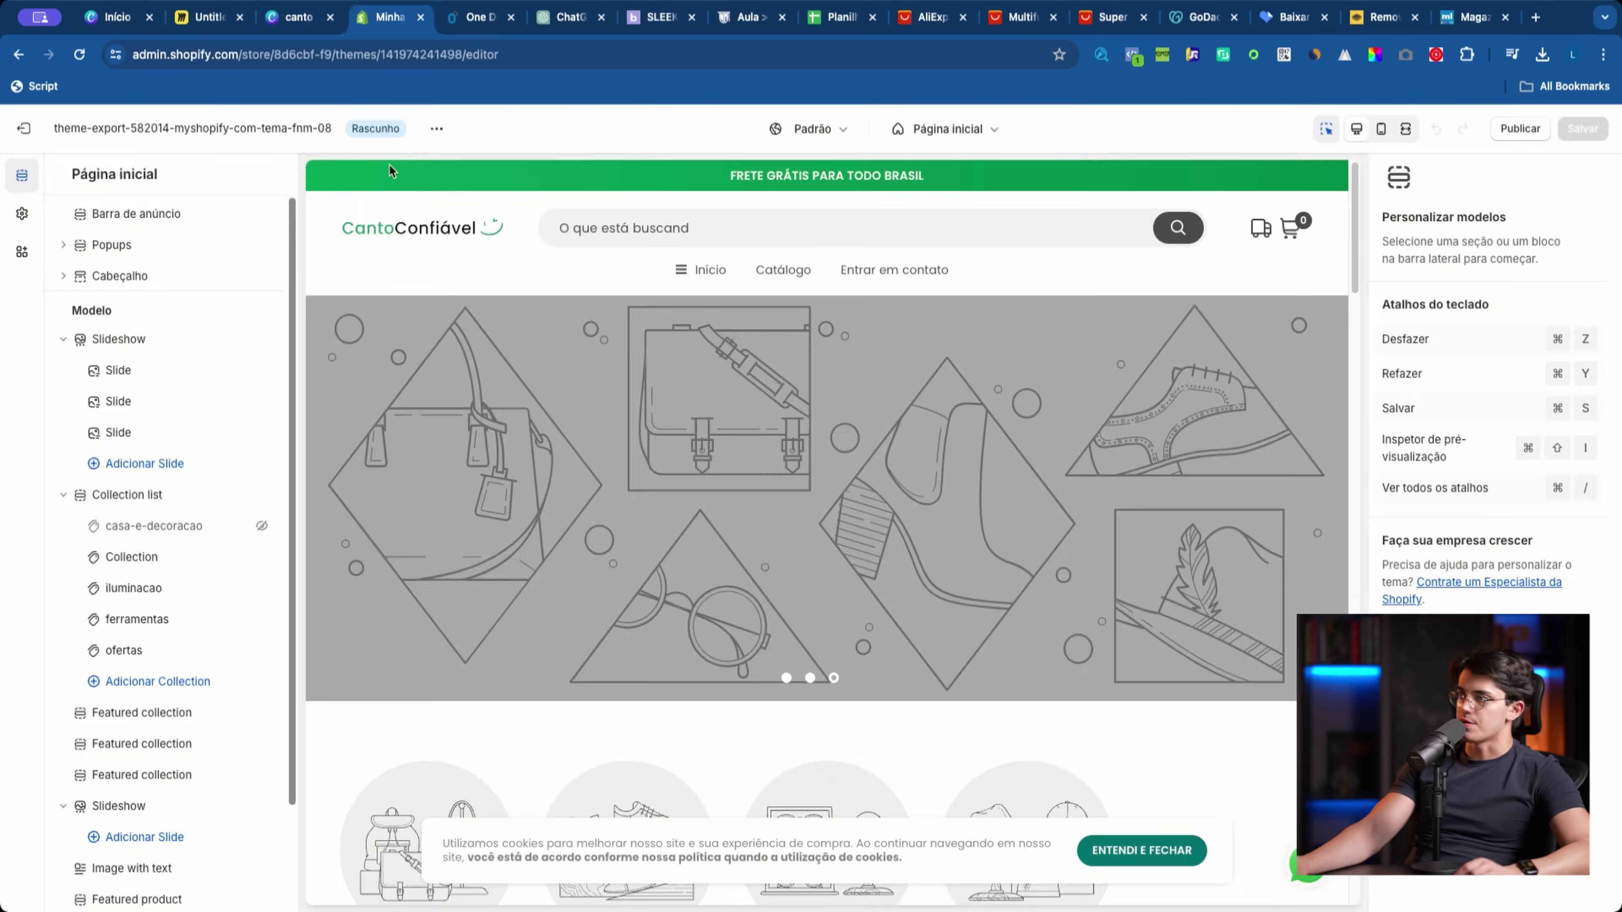
left_click(450, 18)
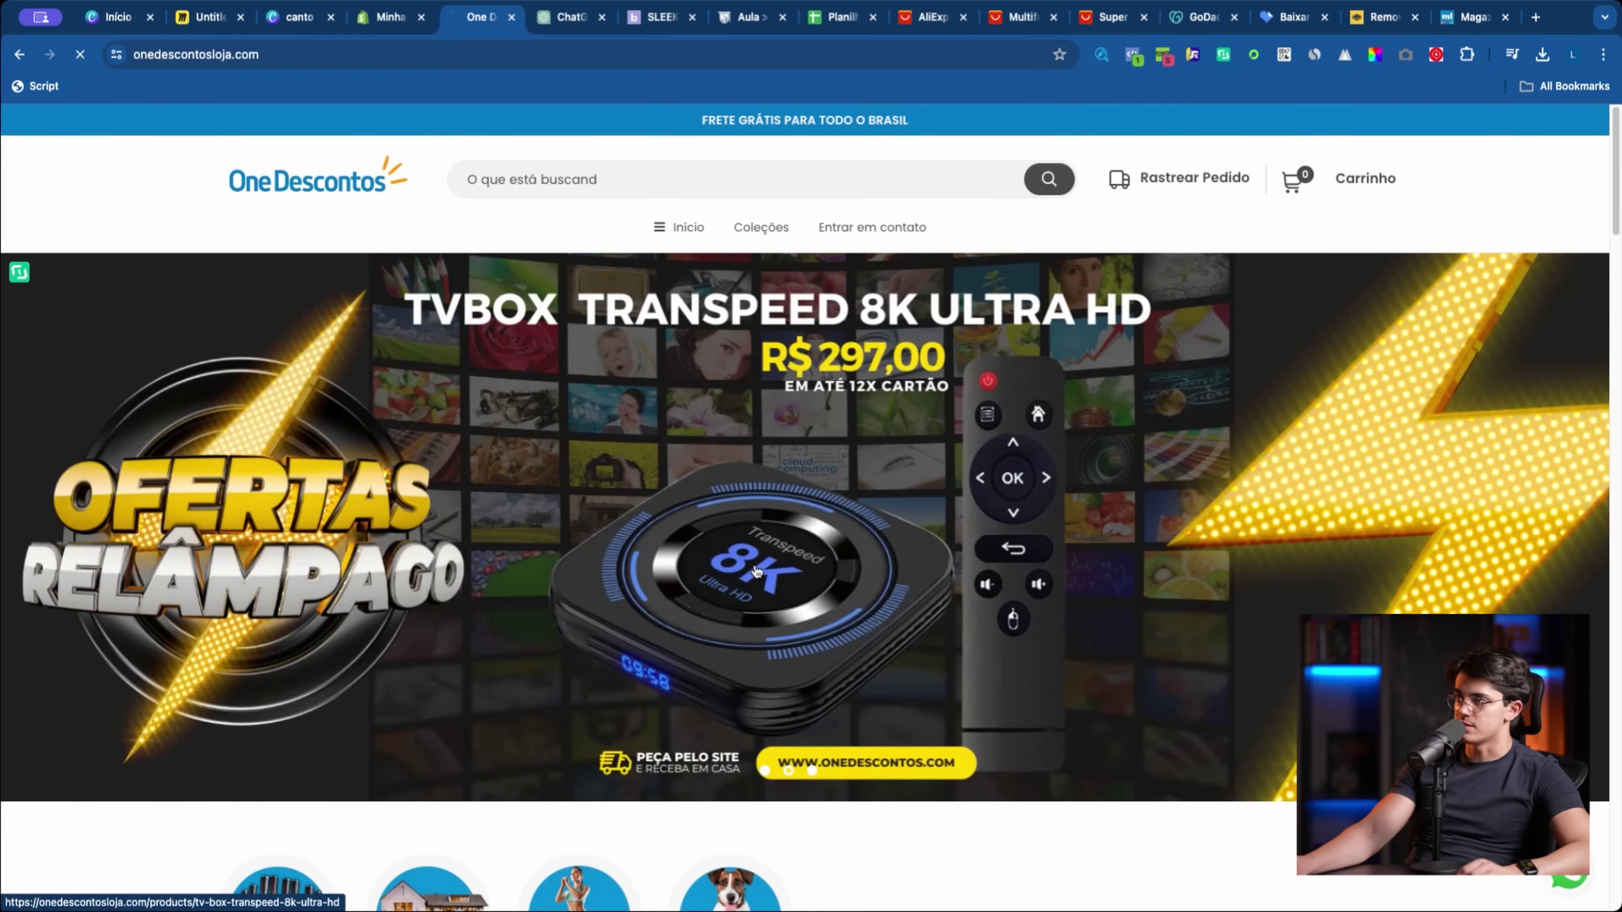
left_click(756, 570)
Step: Open Mercado Livre in a new tab and view its Dia das Mães landing page
left_click(1535, 18)
type("merc")
key("Return")
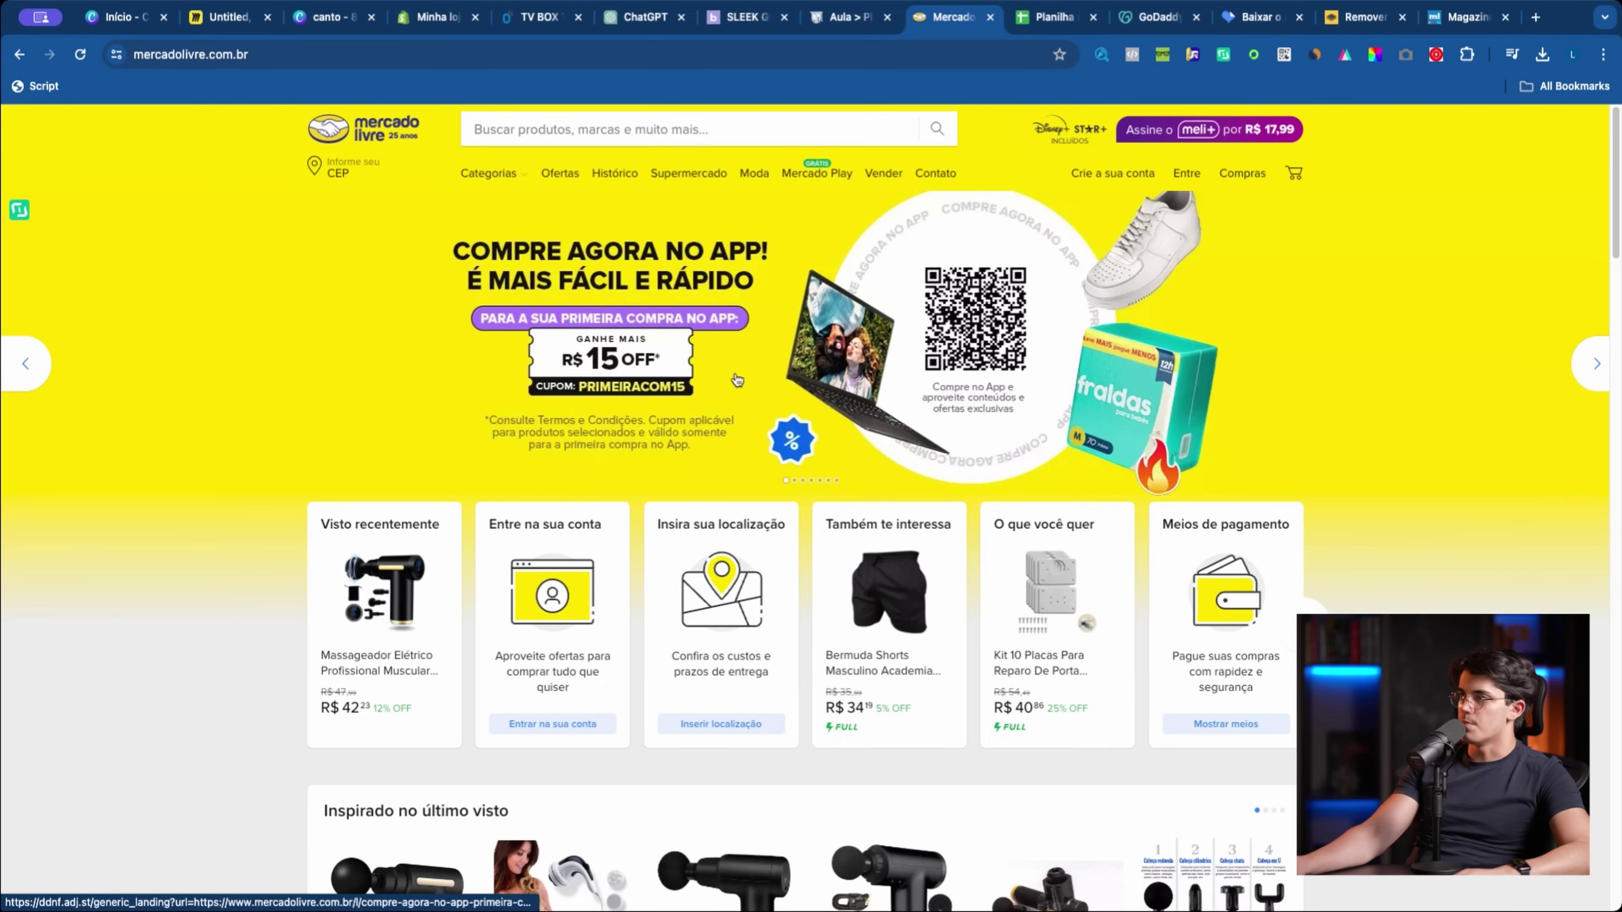
left_click(1588, 395)
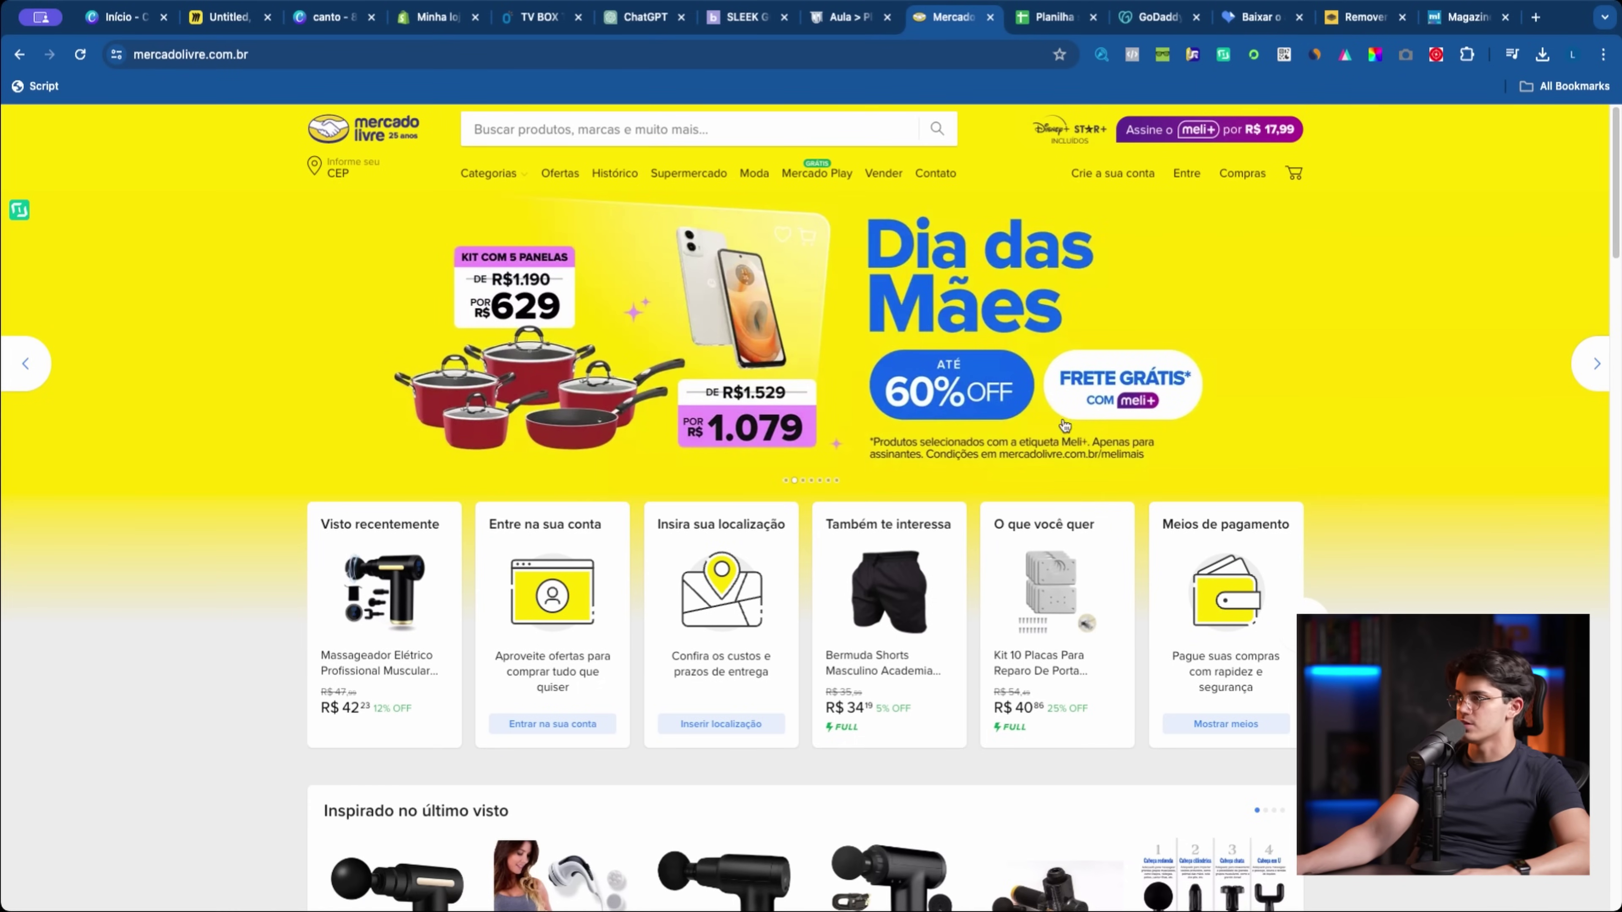
left_click(1159, 365)
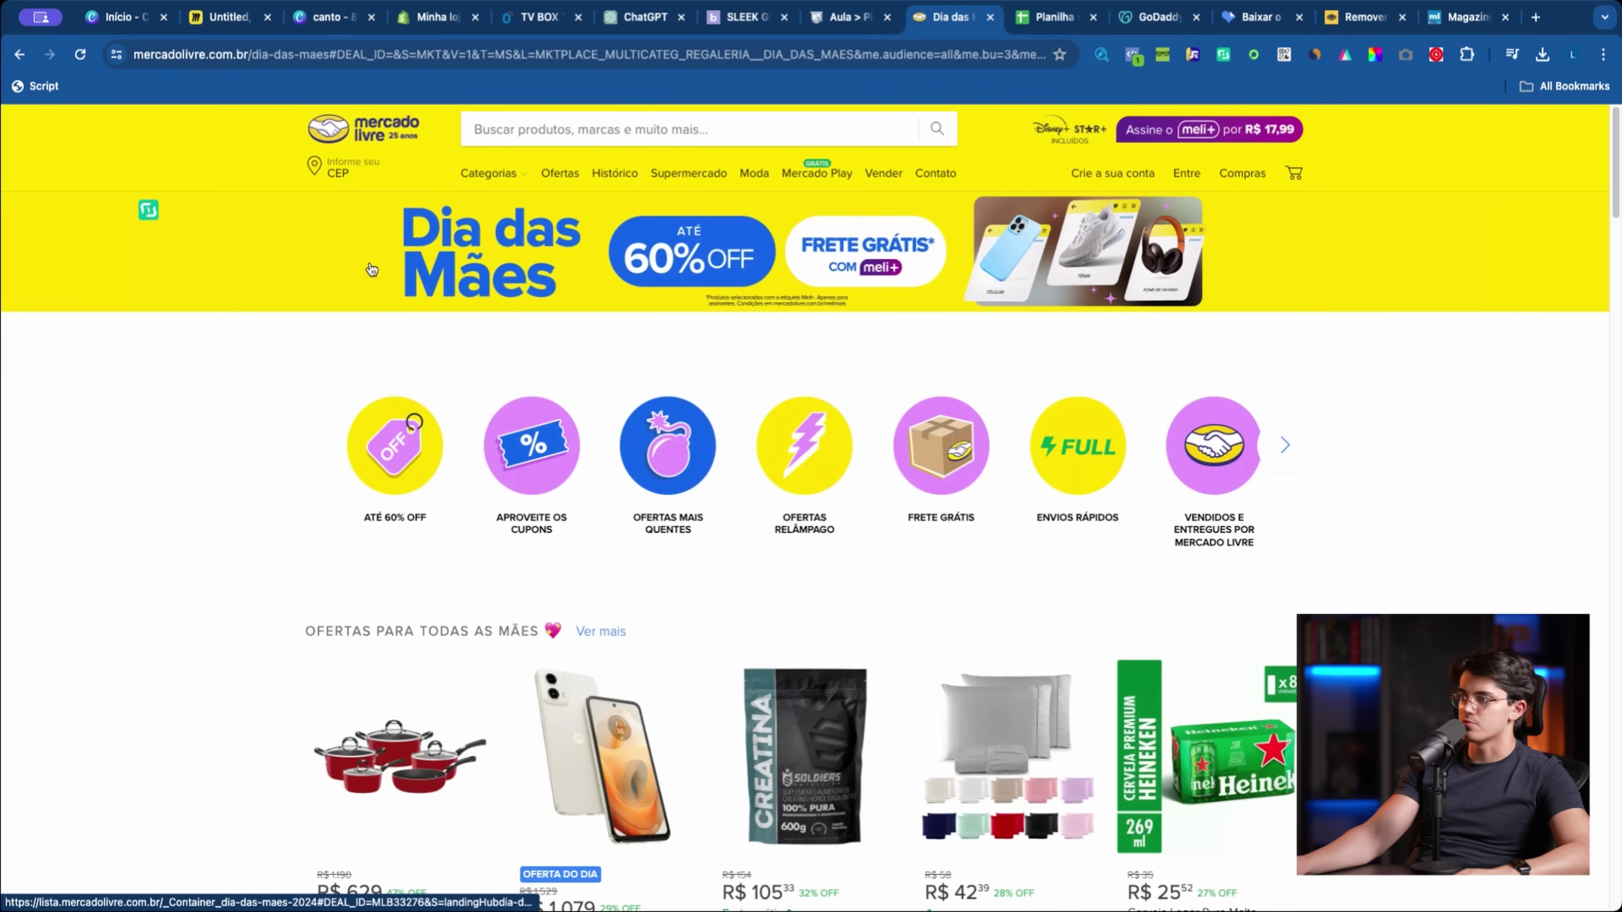
left_click(391, 140)
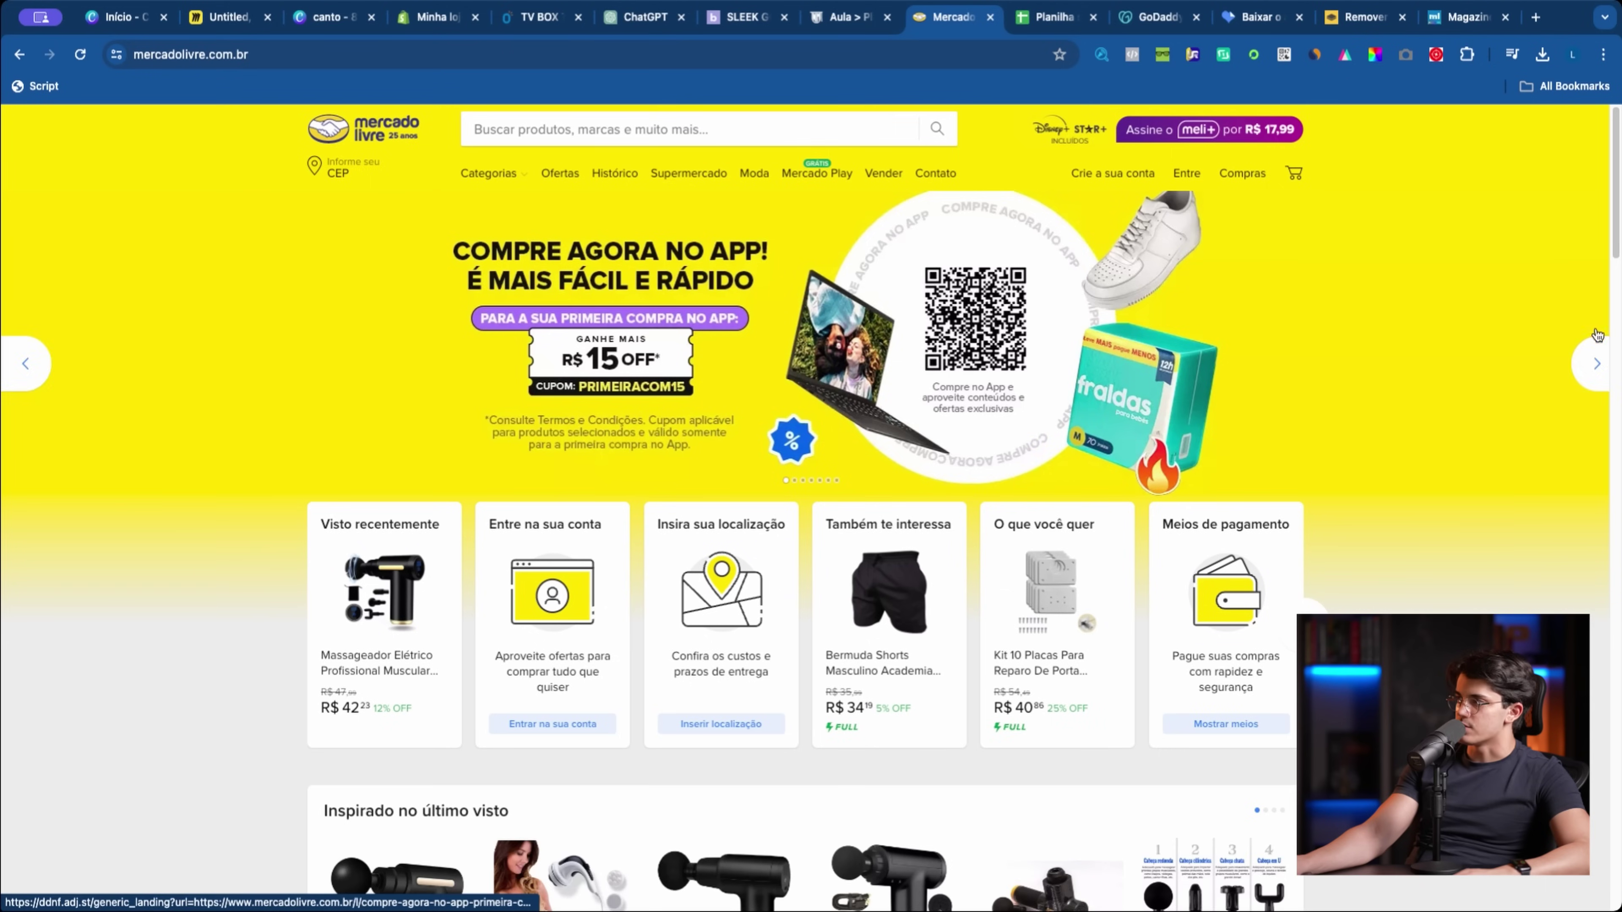
Step: Step through the Mercado Livre homepage banner carousel
left_click(1600, 362)
scroll(1568, 366, "down", 5)
scroll(1541, 367, "up", 5)
left_click(1587, 374)
left_click(1587, 374)
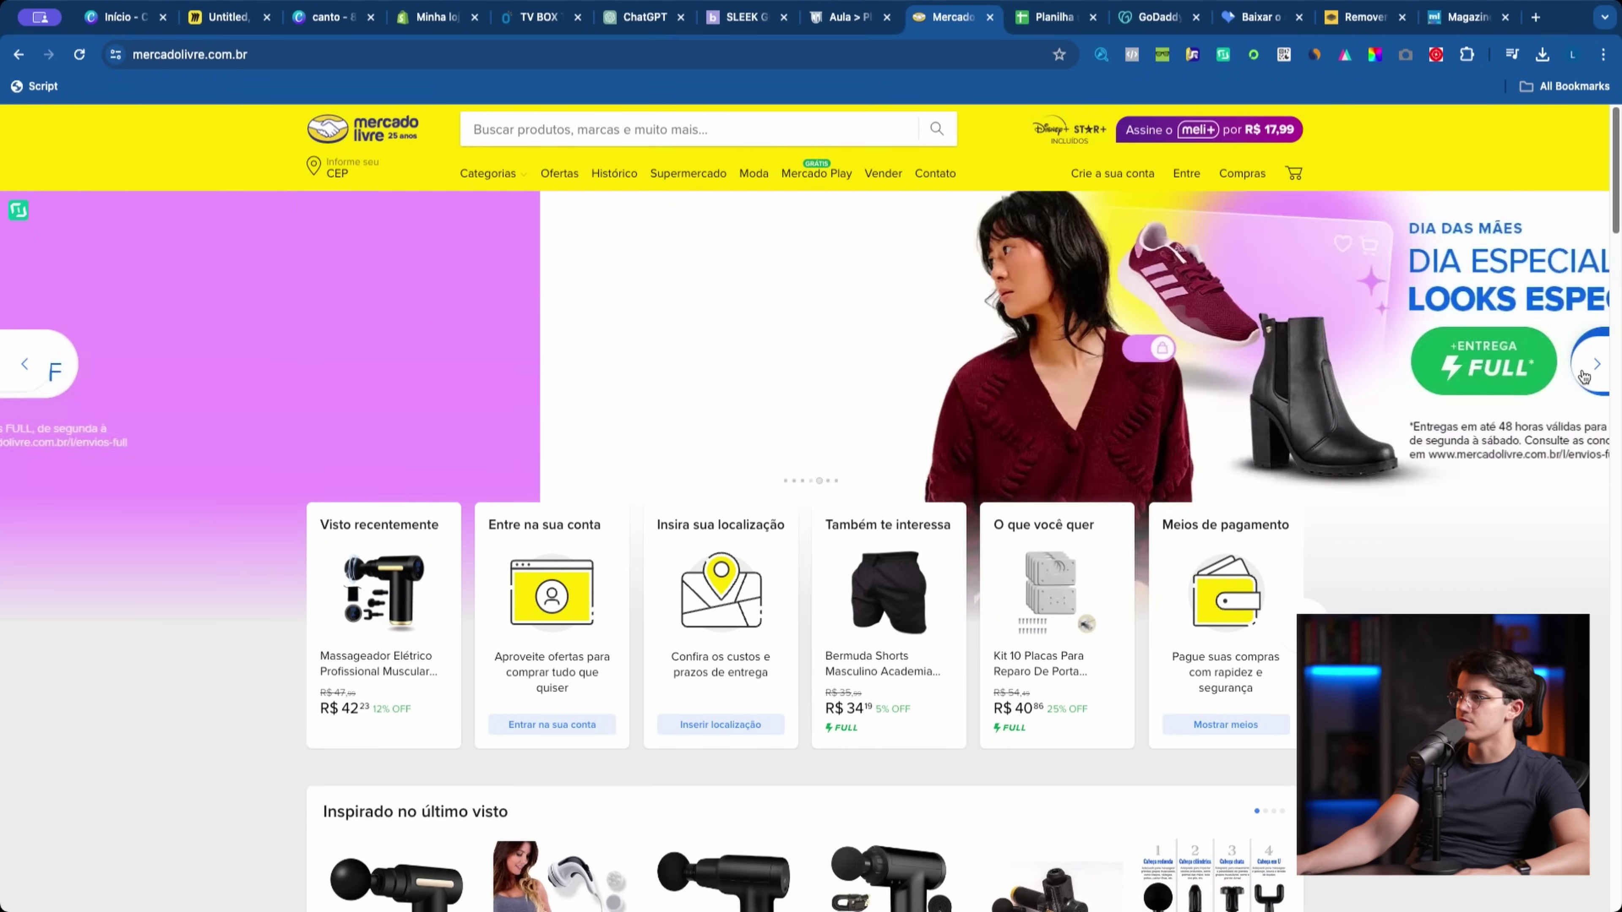
left_click(1584, 376)
left_click(1585, 377)
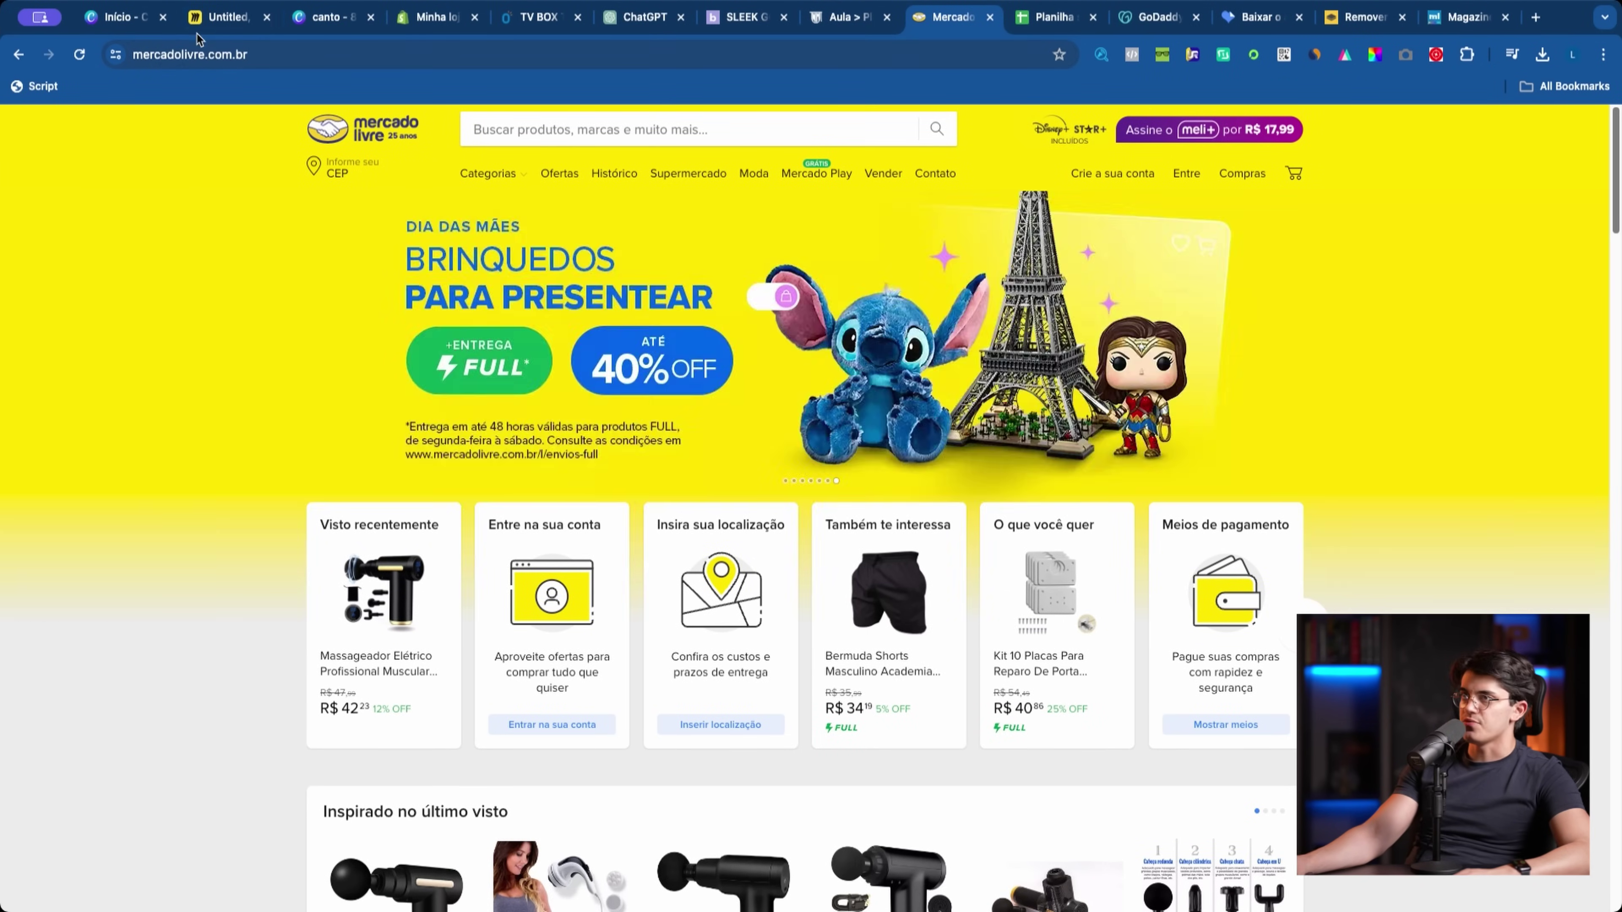
Step: On the Miro board, try circling Produto and Datas Comemorativas, then undo
key("super+2")
key("super+z")
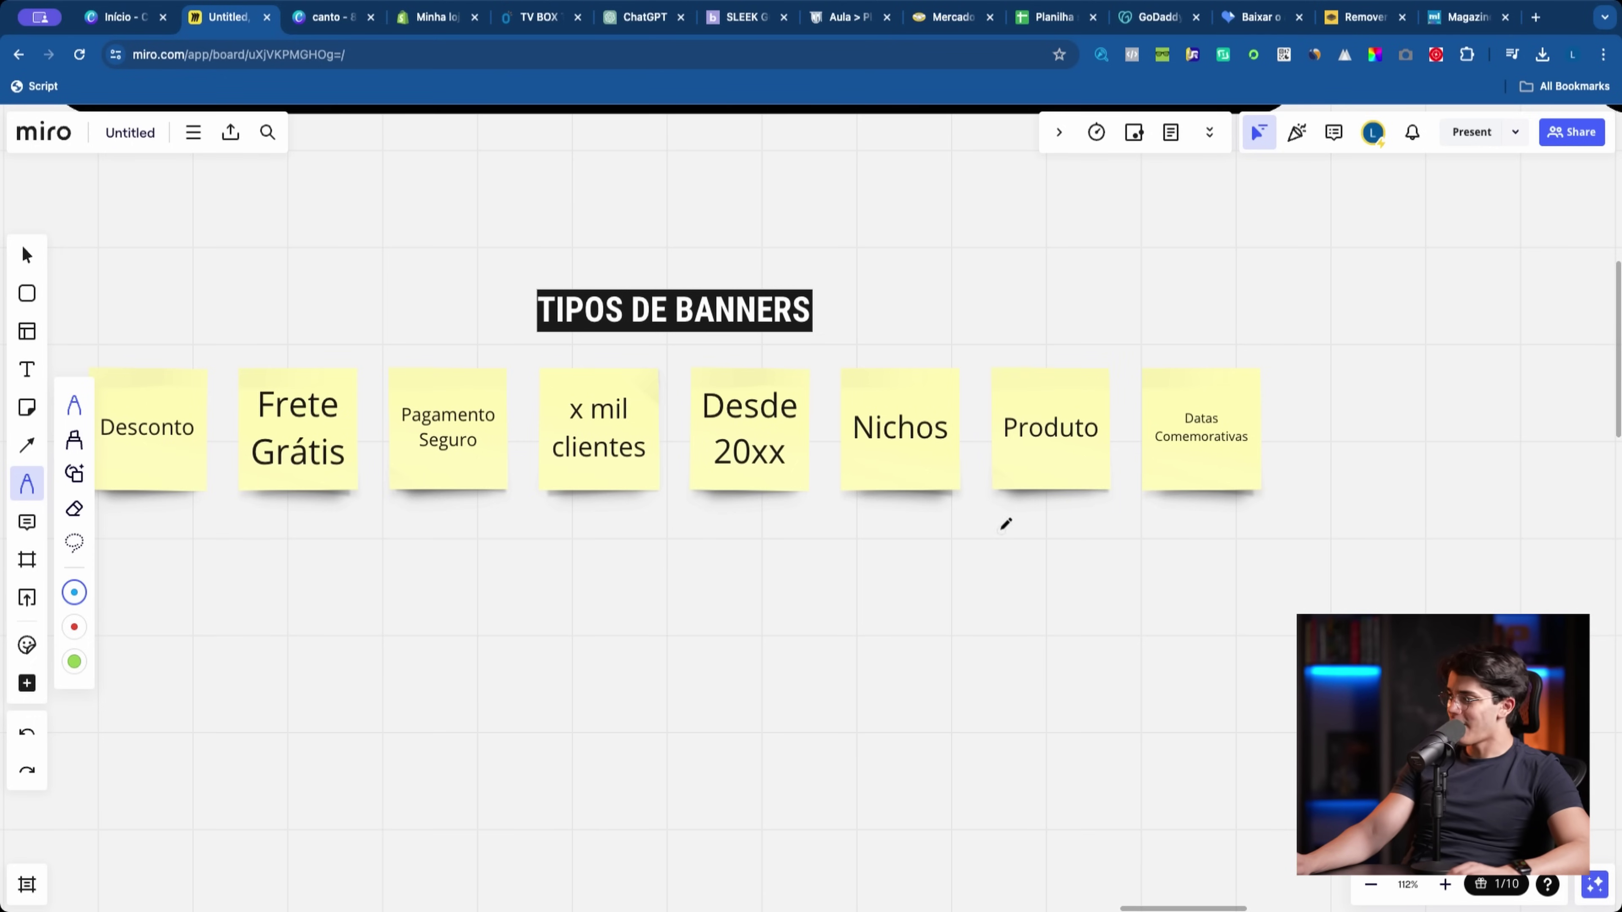
left_click_drag(1322, 297, 1086, 317)
key("super+z")
scroll(909, 394, "right", 1)
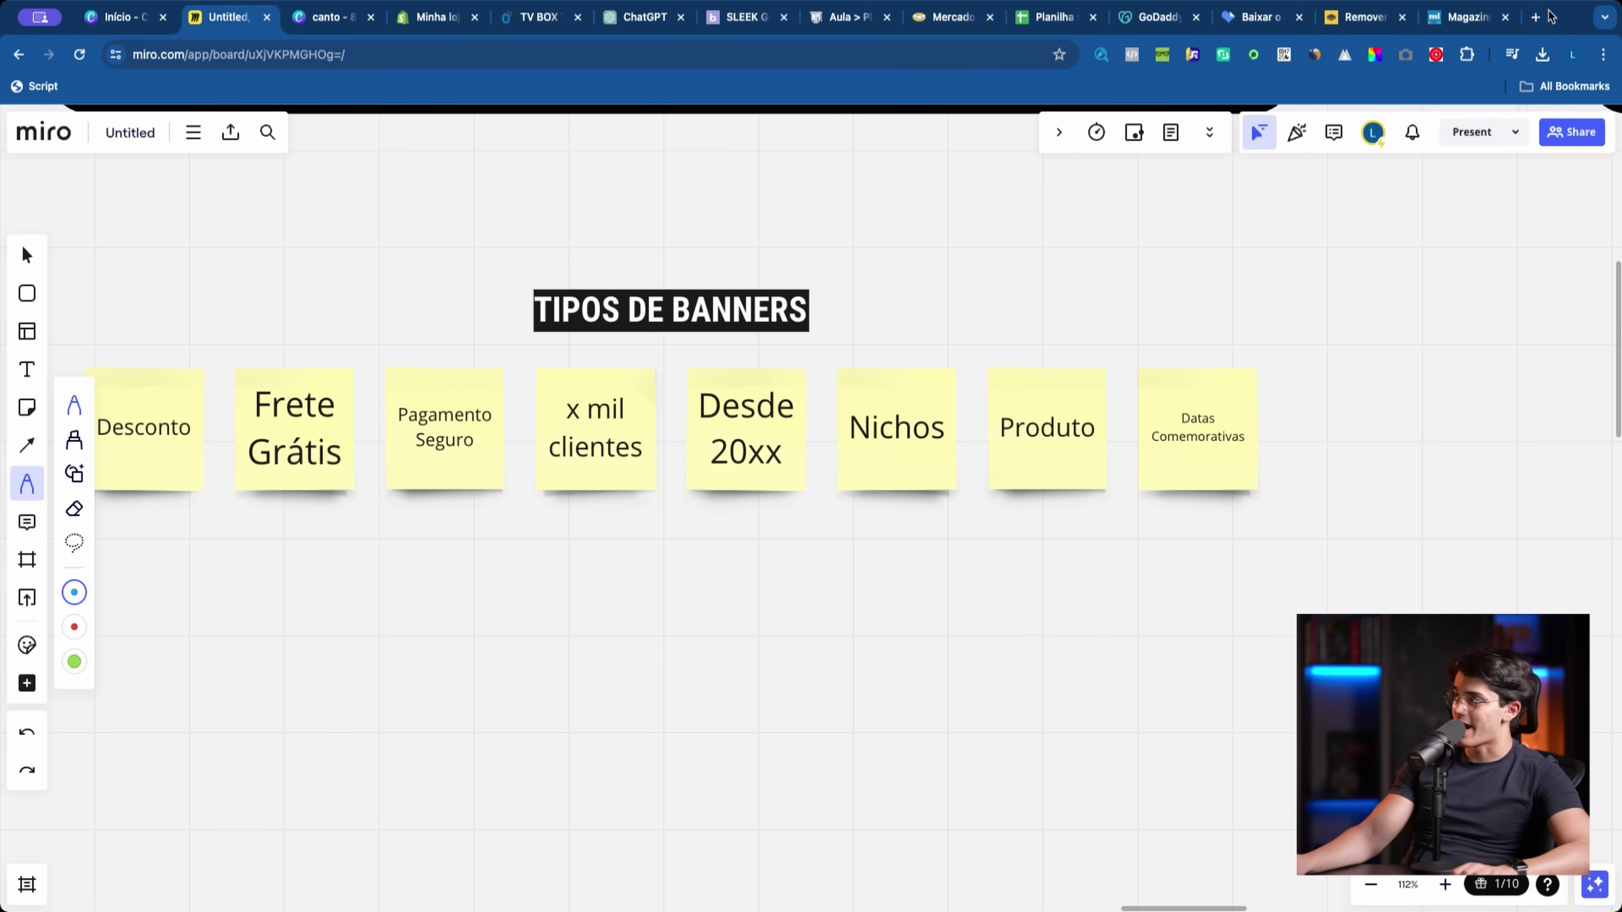
Step: In a new tab, type 'calenda' and highlight the 'calendario ecommerce 2024' suggestion
left_click(1536, 18)
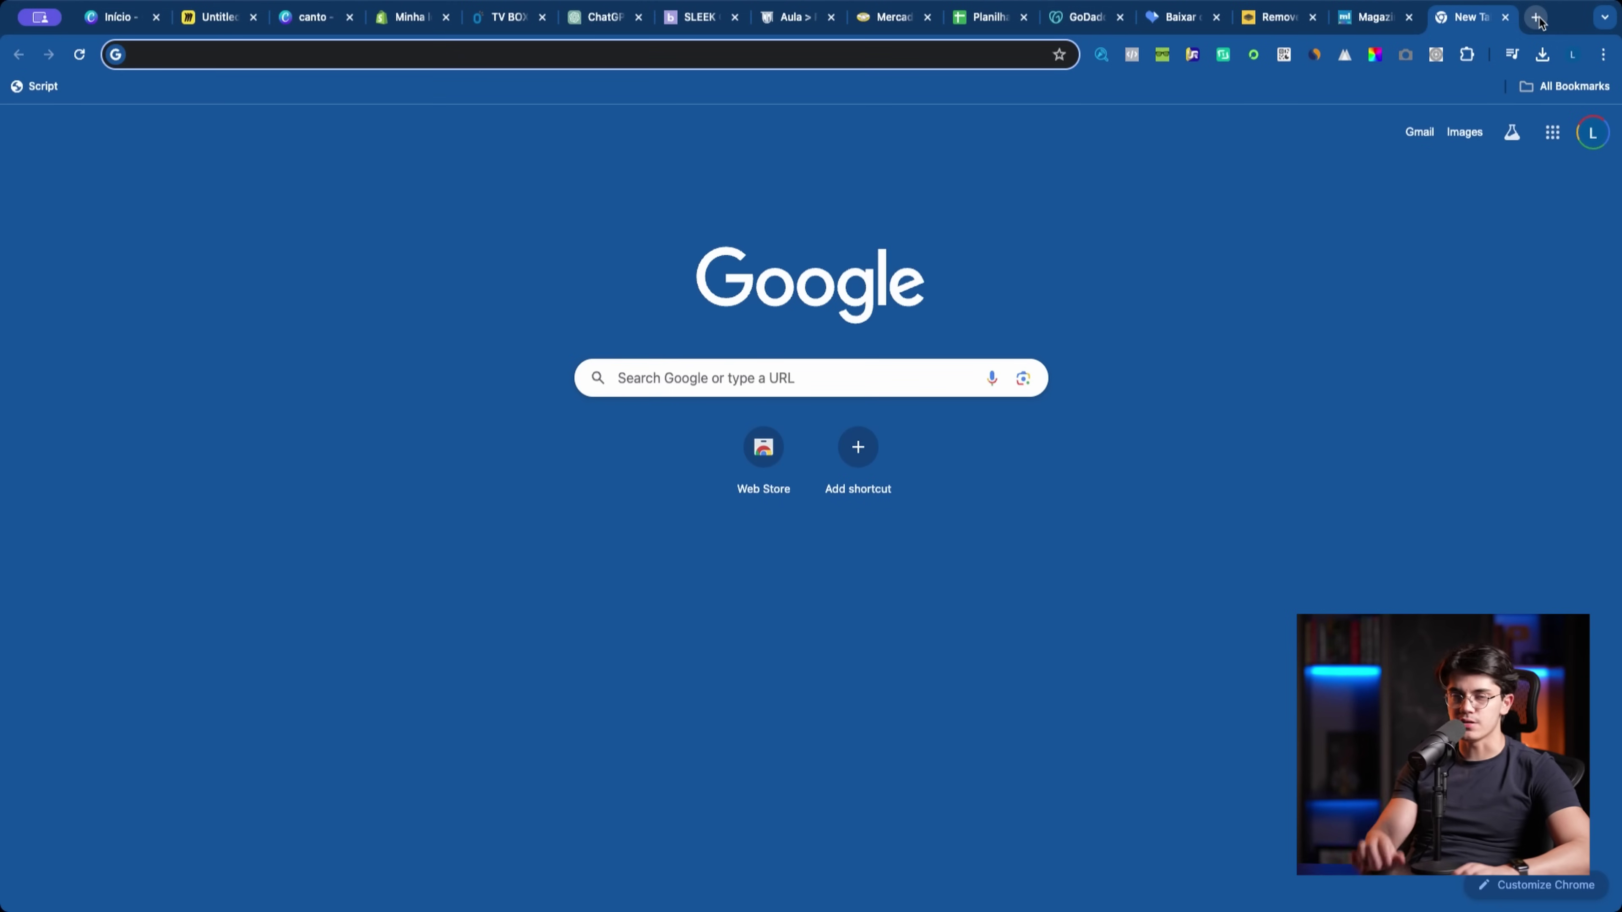
type("calenda")
key("Down")
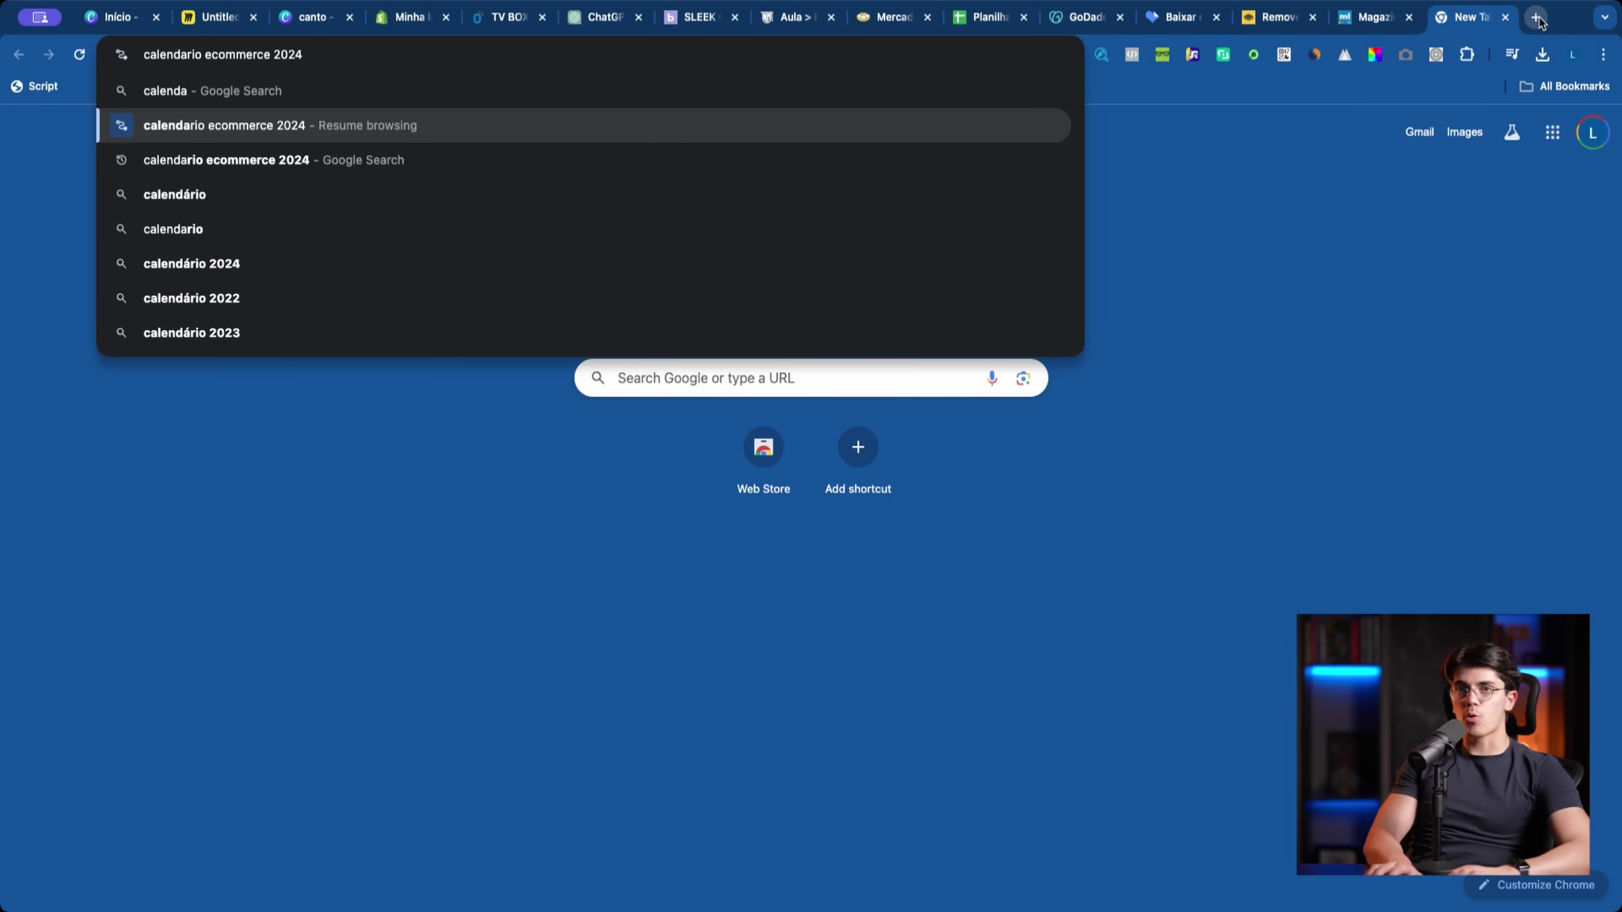
Step: Search 'calendario ecommerce 2024' and preview calendar results, including the Nuvemshop image
key("Down")
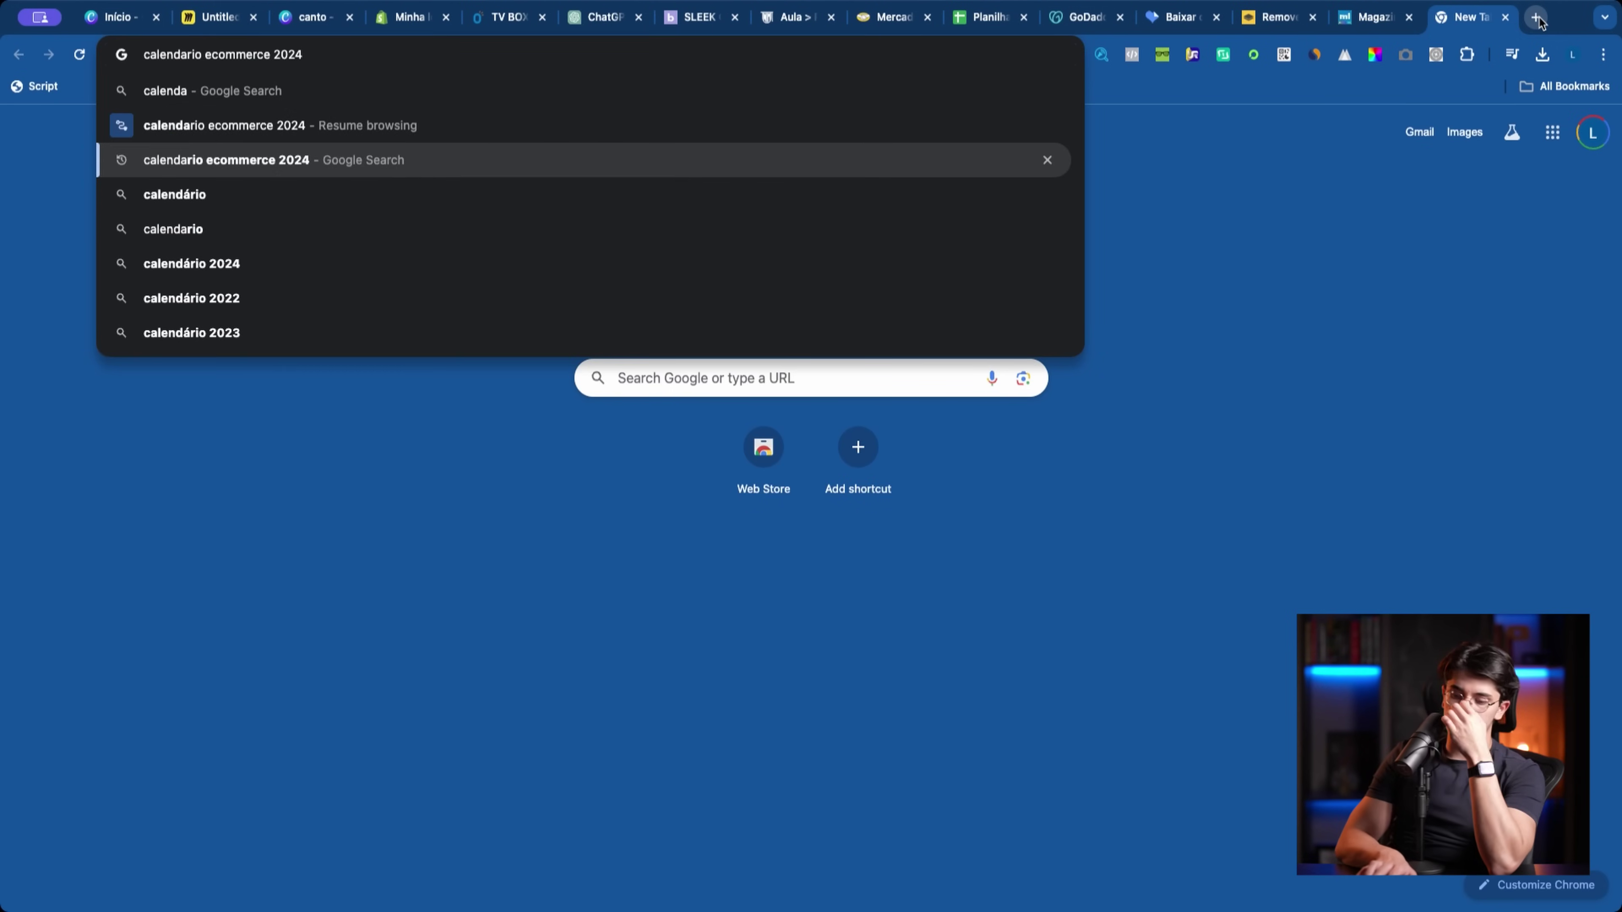
key("Return")
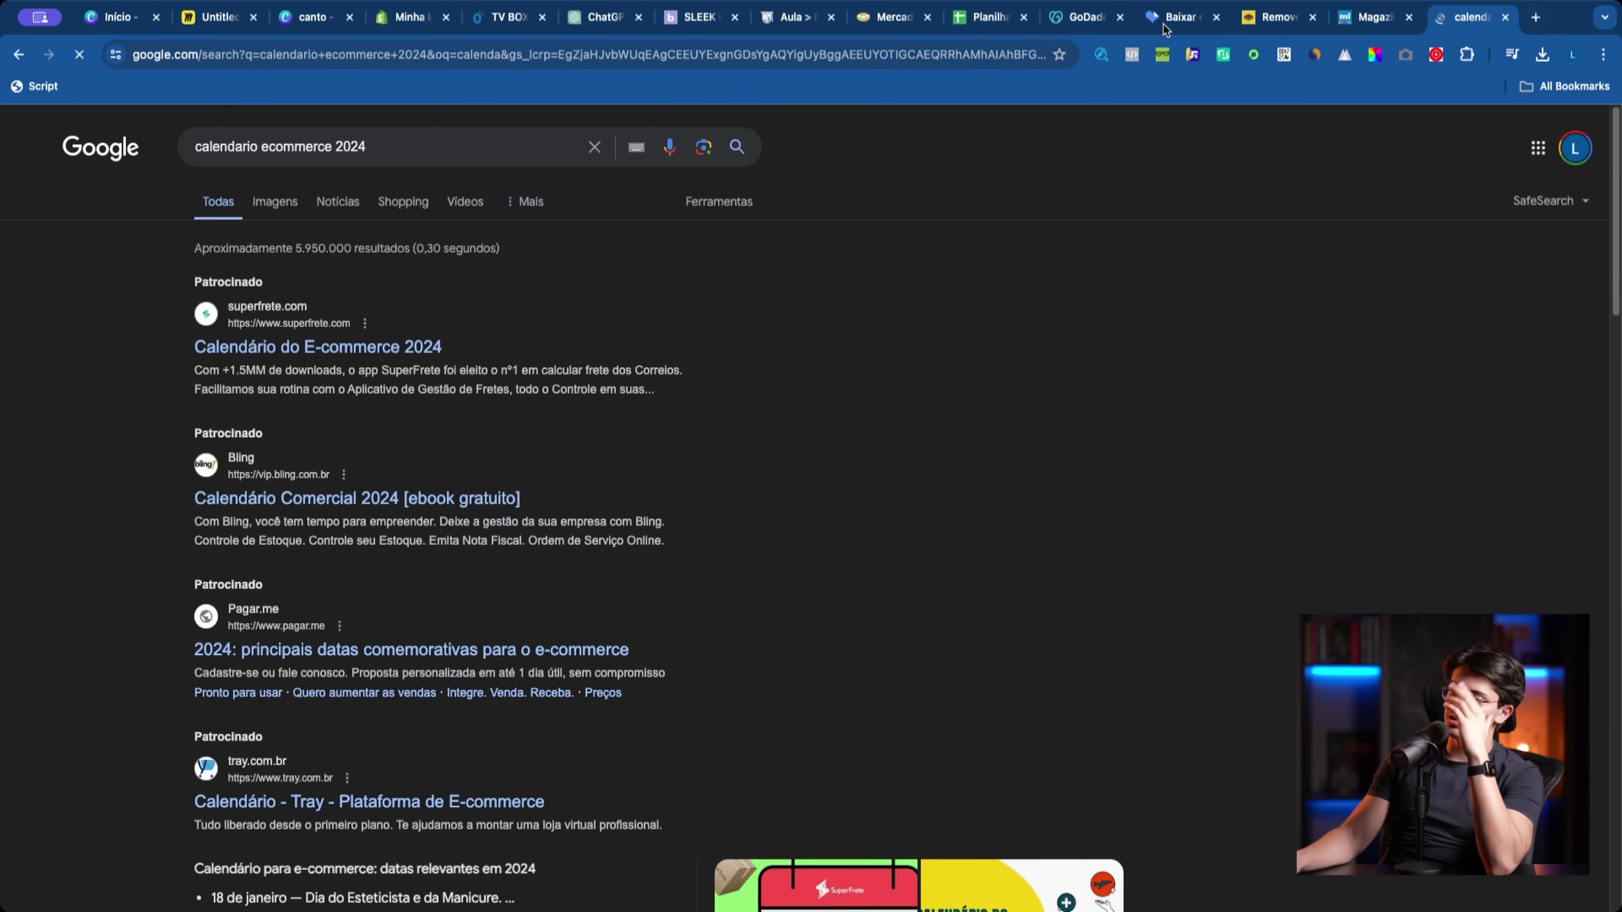
scroll(973, 310, "down", 5)
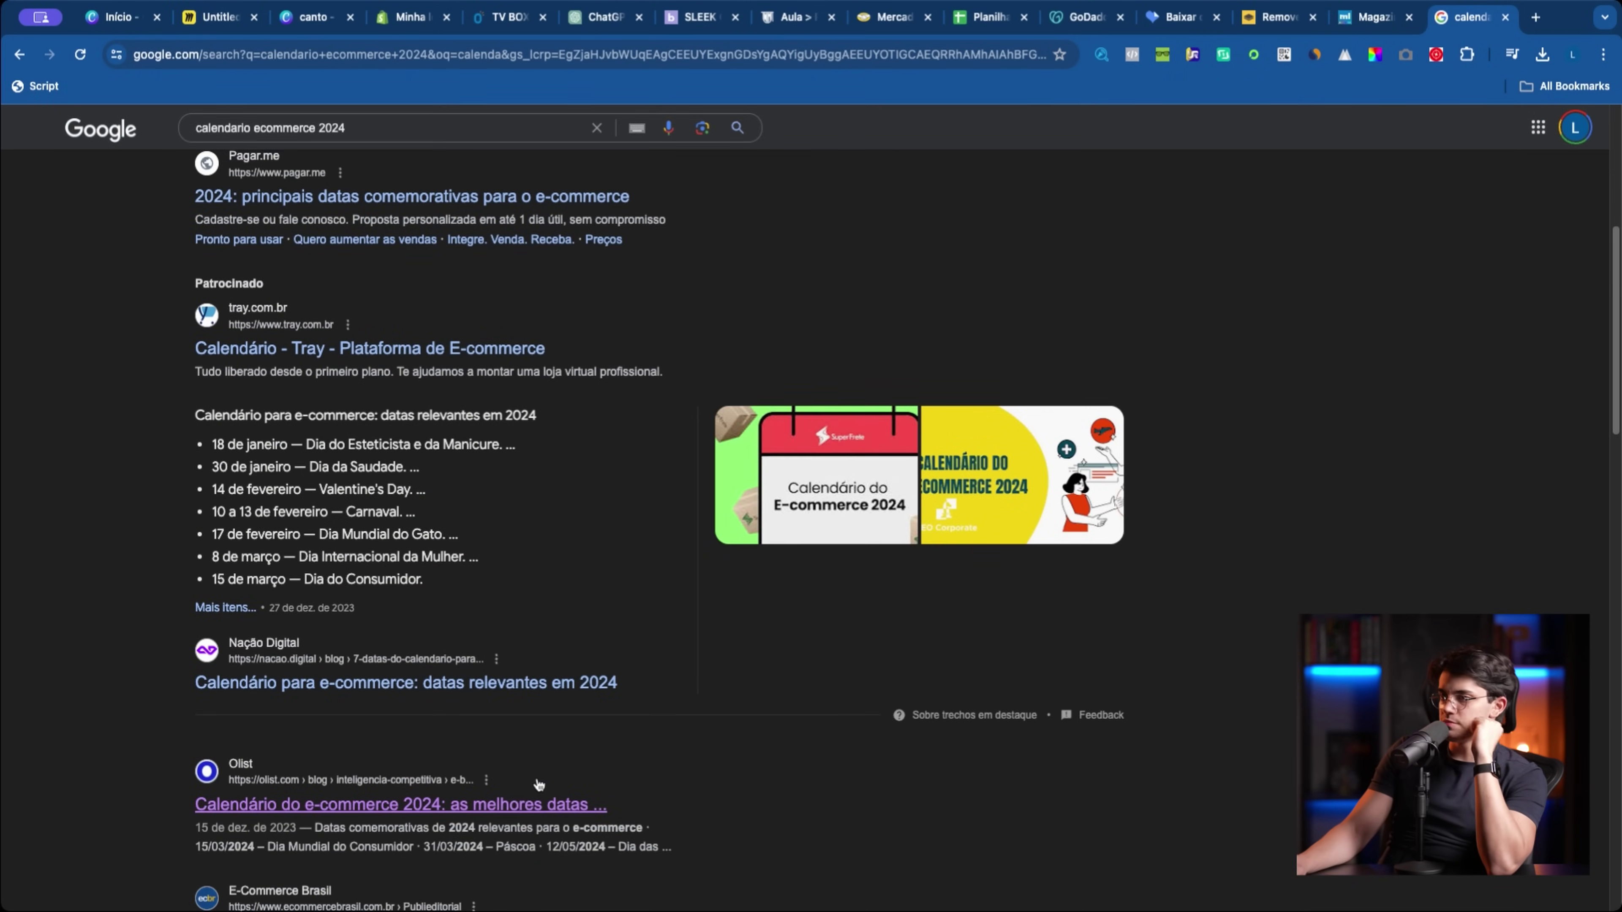
triple_click(544, 816)
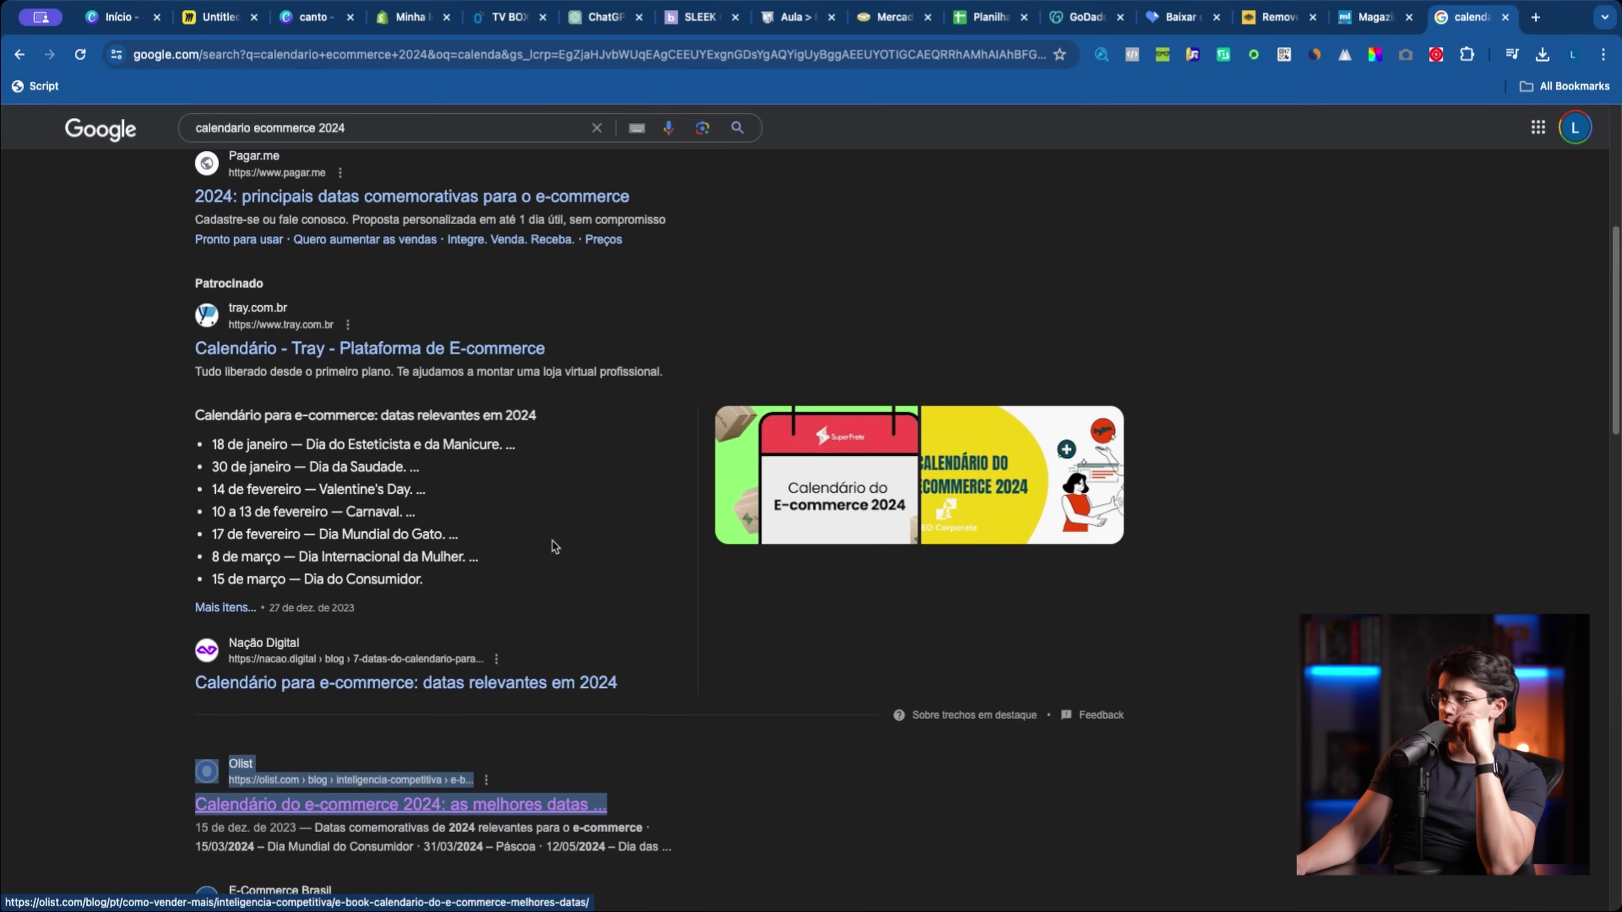
scroll(530, 523, "up", 5)
left_click(308, 221)
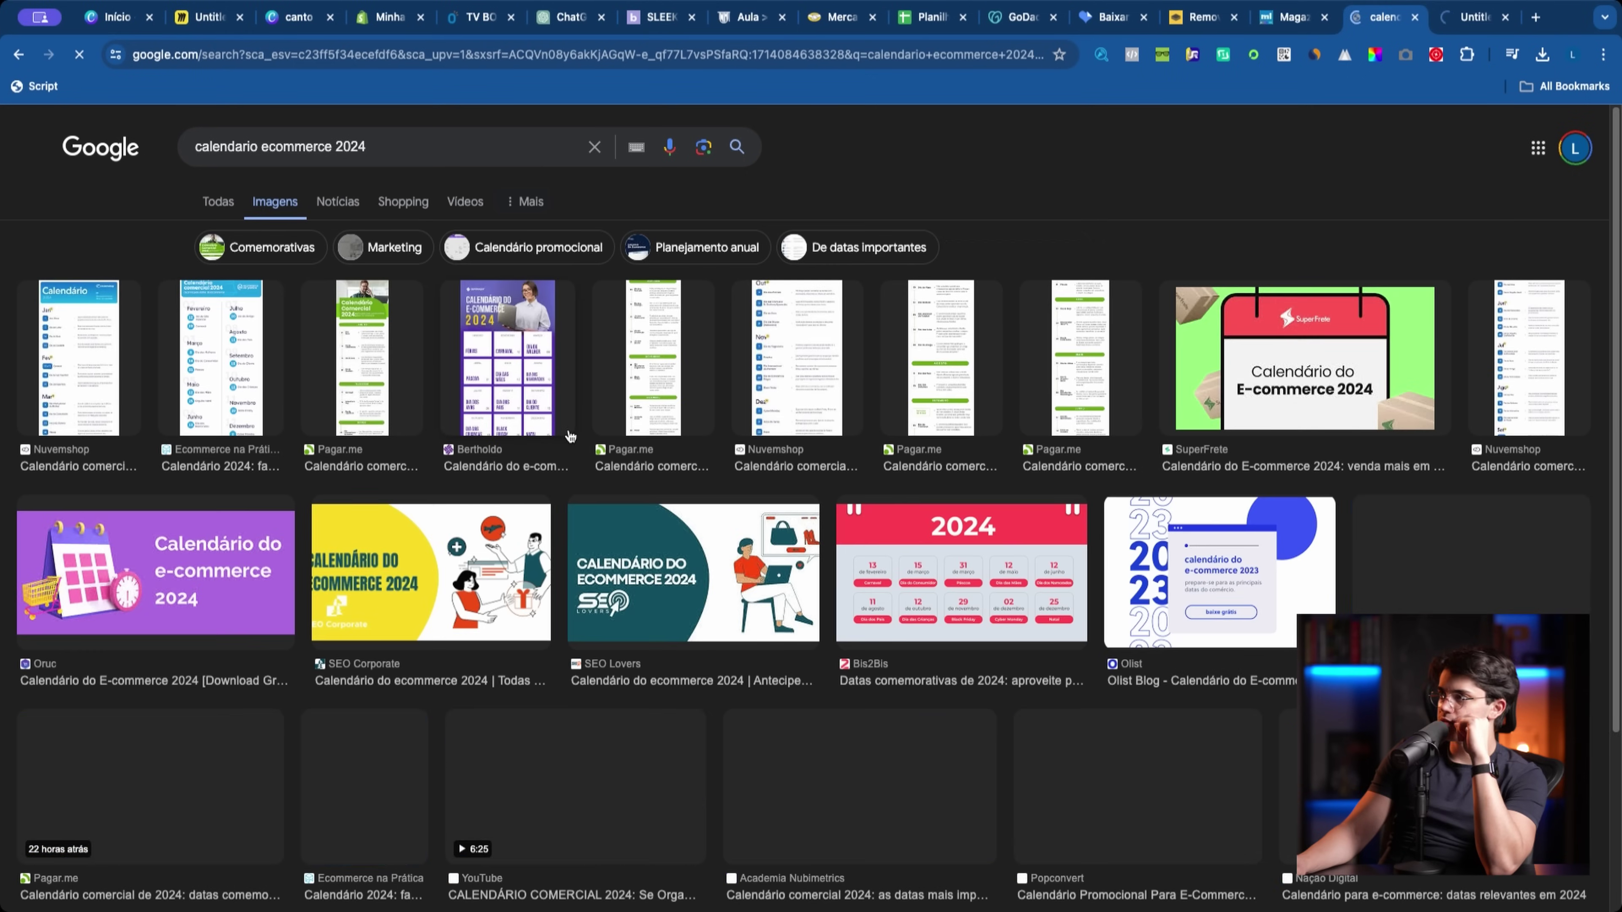
left_click(785, 383)
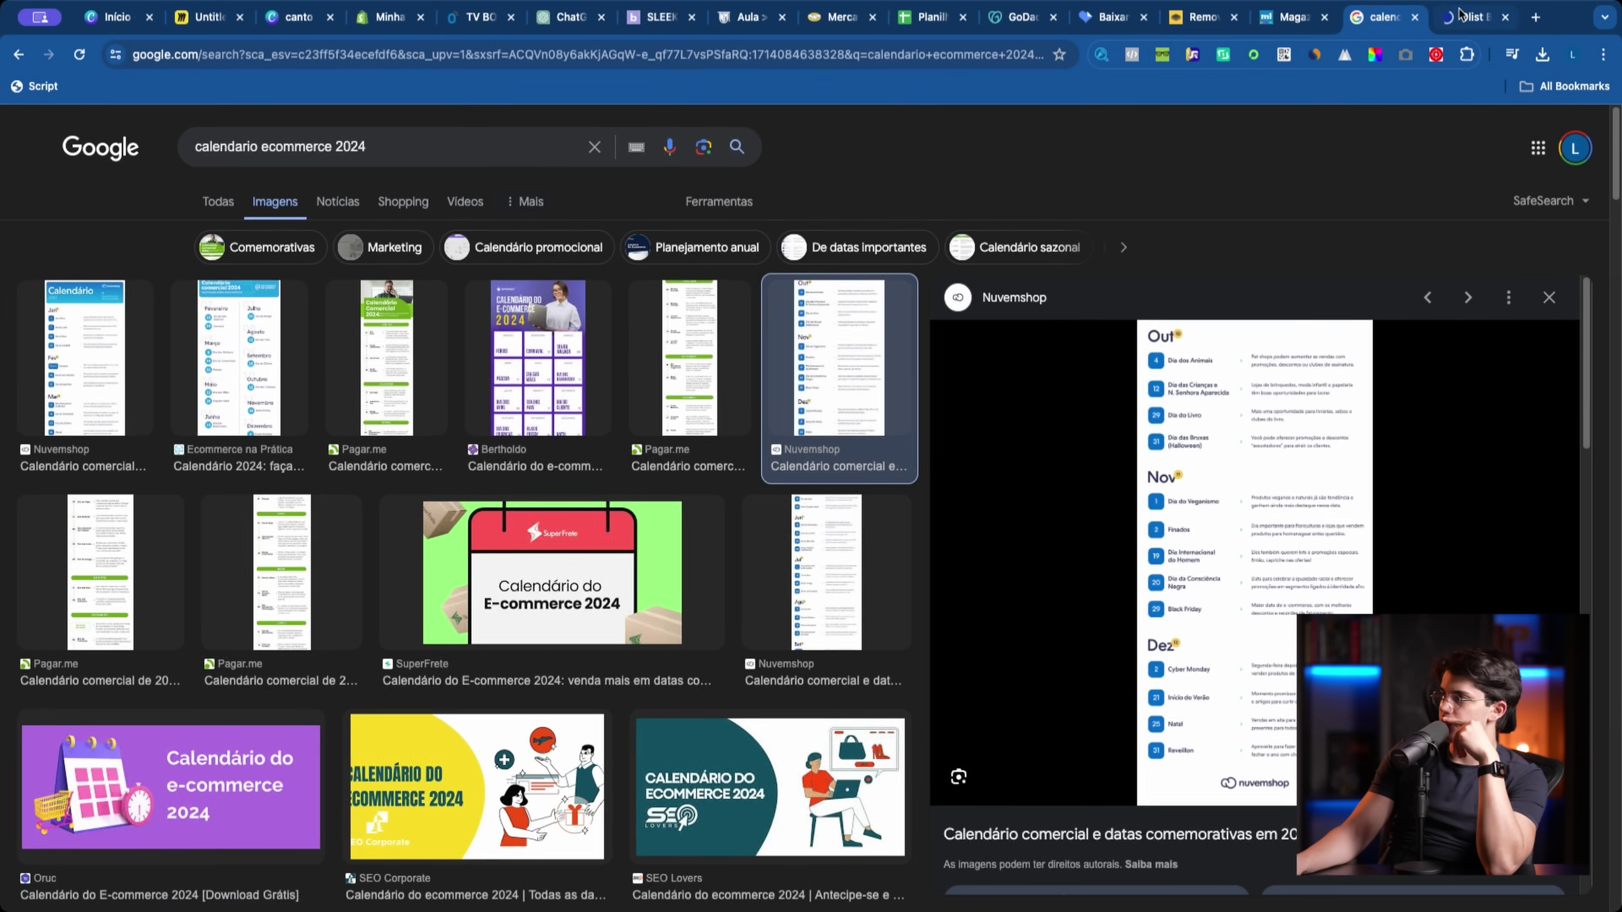
Step: Read the Olist calendar article, highlighting dates from Dia Mundial do Consumidor to Cyber Monday
key("ctrl+Tab")
scroll(1181, 288, "down", 10)
left_click_drag(741, 436, 549, 436)
left_click(499, 432)
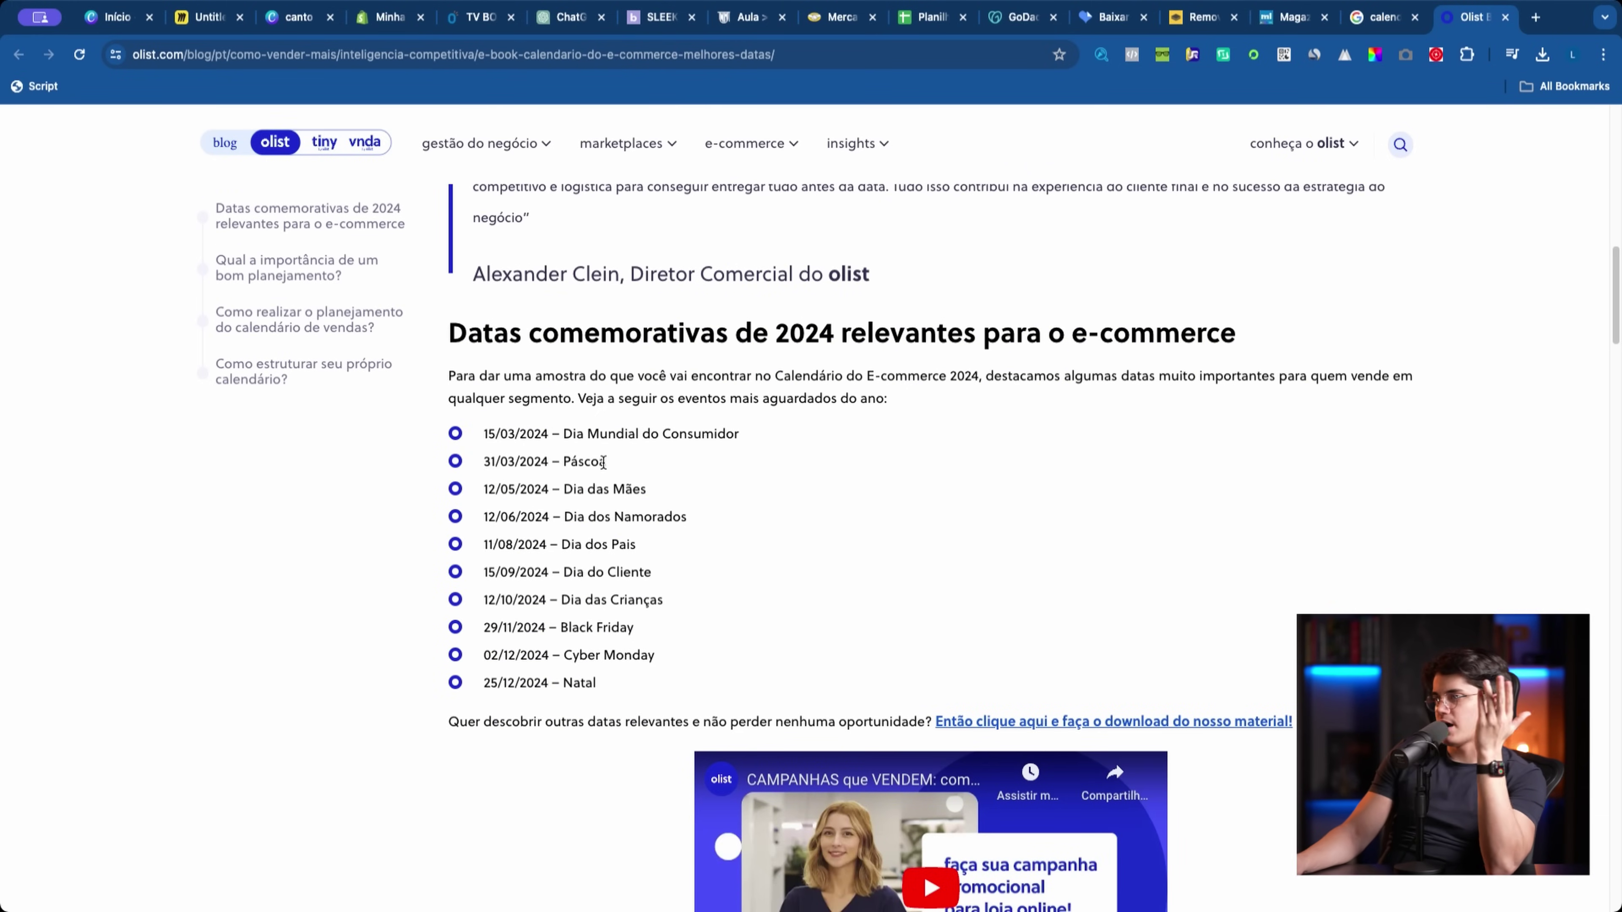
left_click_drag(735, 533, 354, 549)
left_click_drag(648, 573, 516, 574)
left_click_drag(664, 600, 531, 629)
left_click_drag(661, 656, 480, 656)
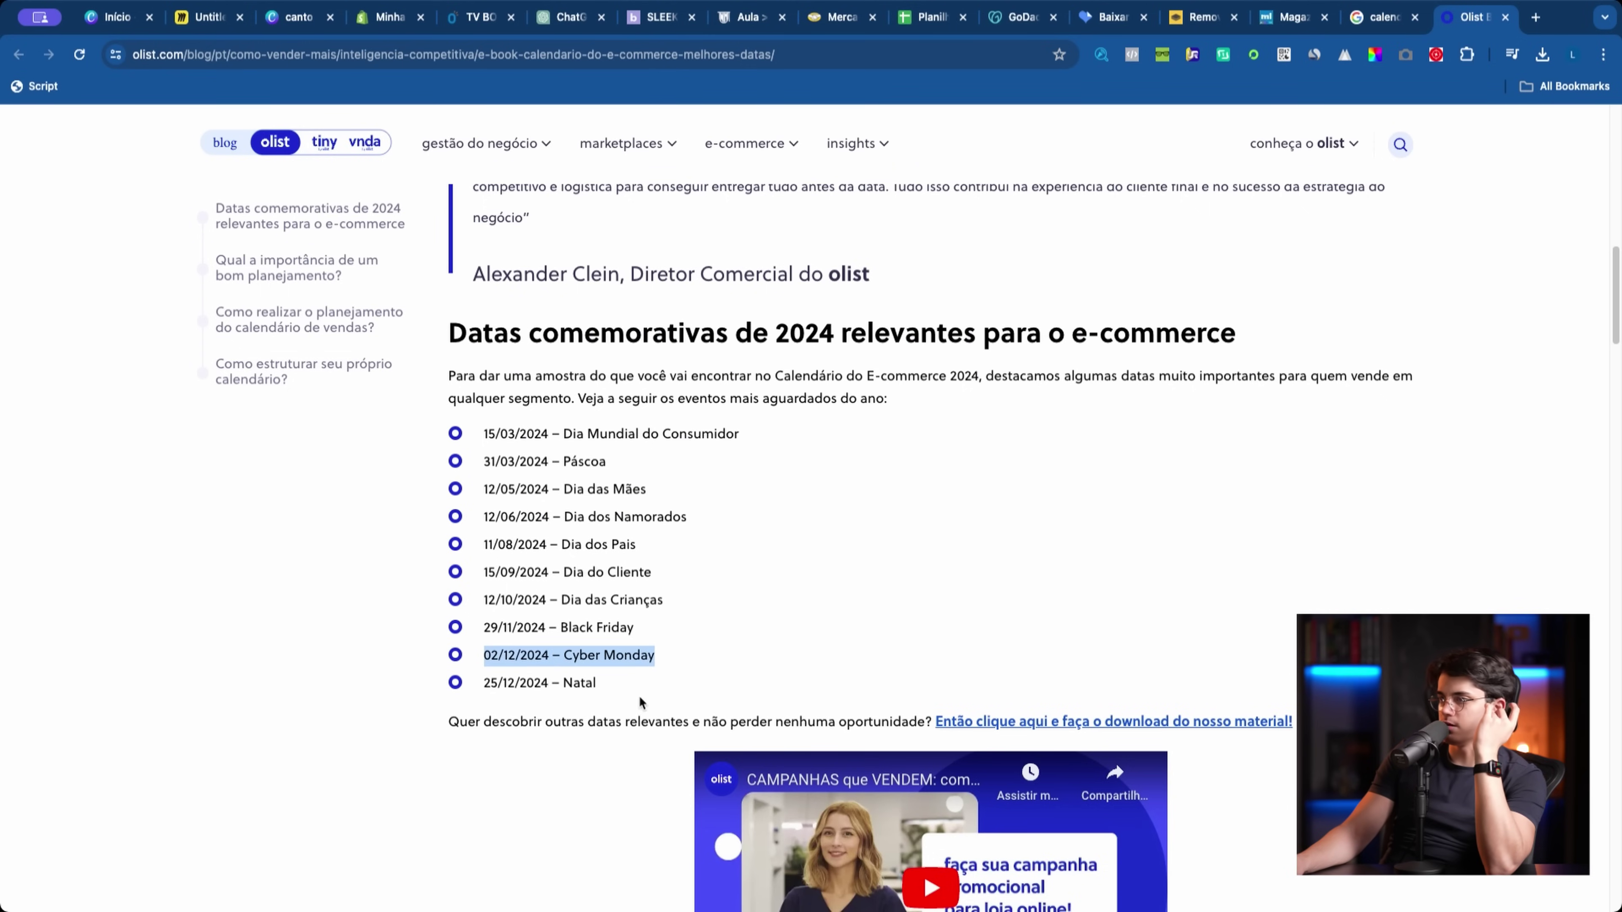
Step: Browse the calendar images, then search 'dia das maes' to confirm it falls on 12 May
left_click(1380, 18)
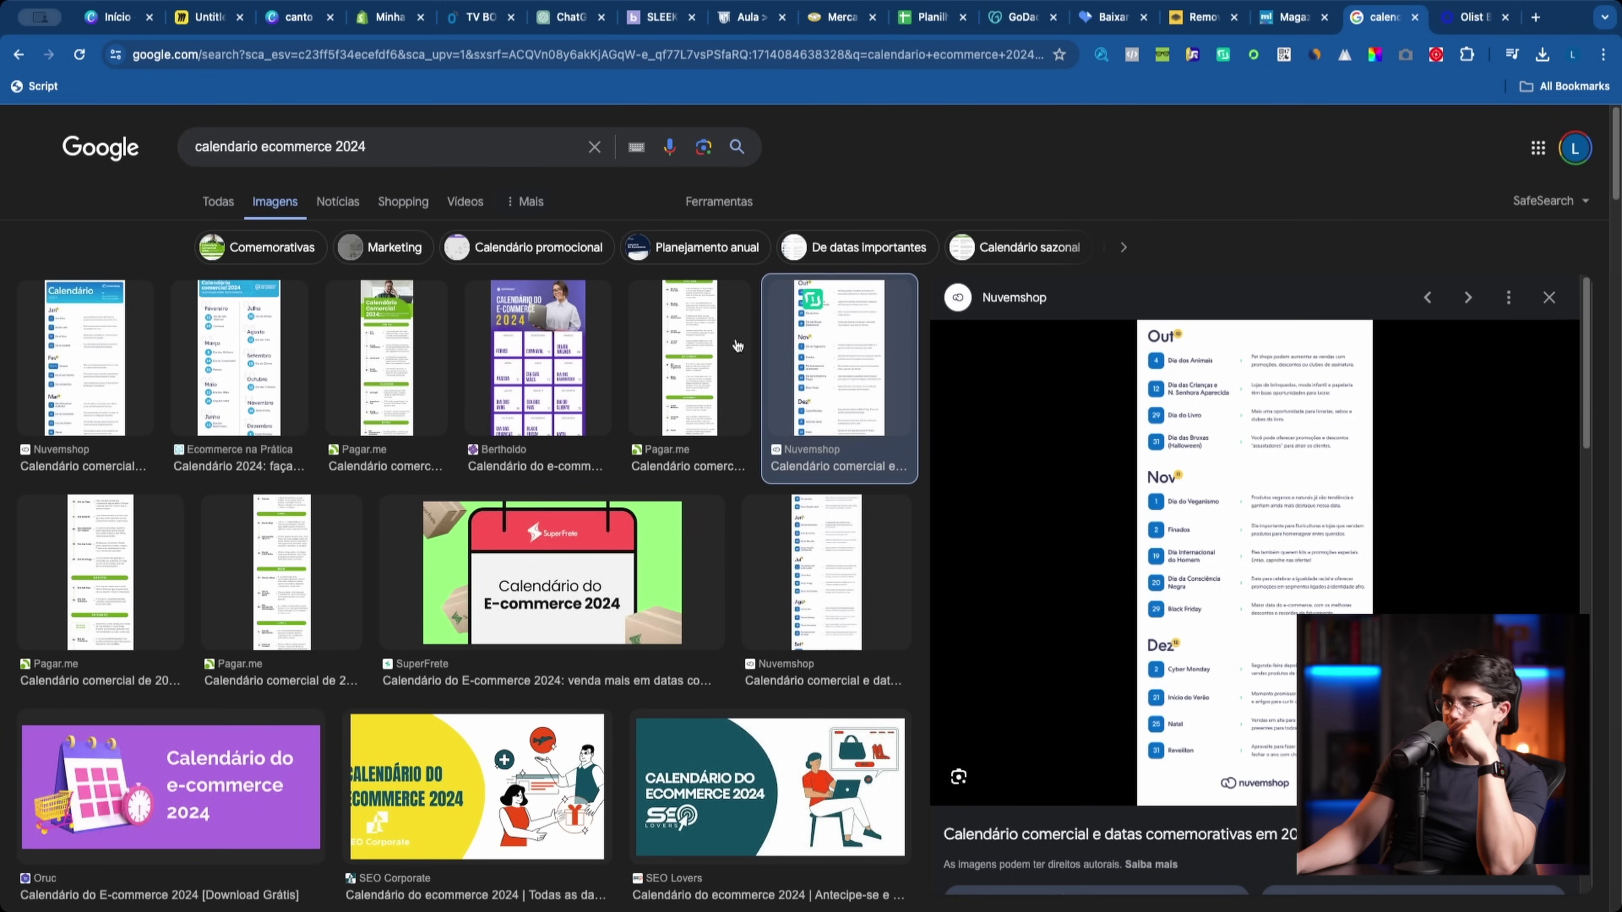
scroll(357, 487, "down", 10)
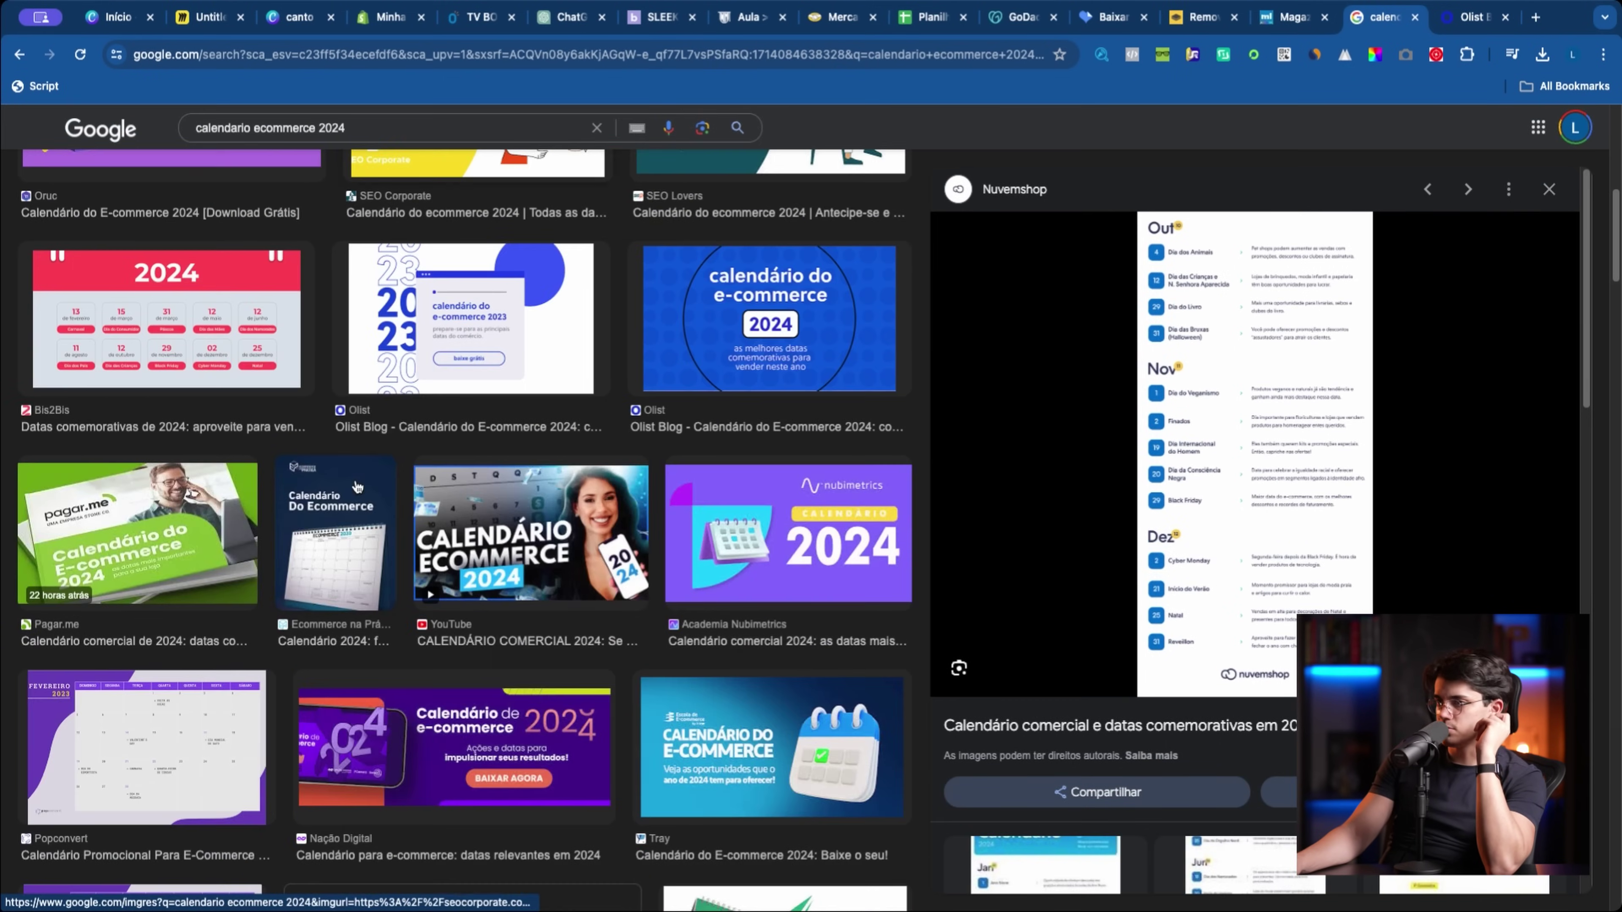
scroll(356, 487, "down", 5)
scroll(743, 556, "down", 4)
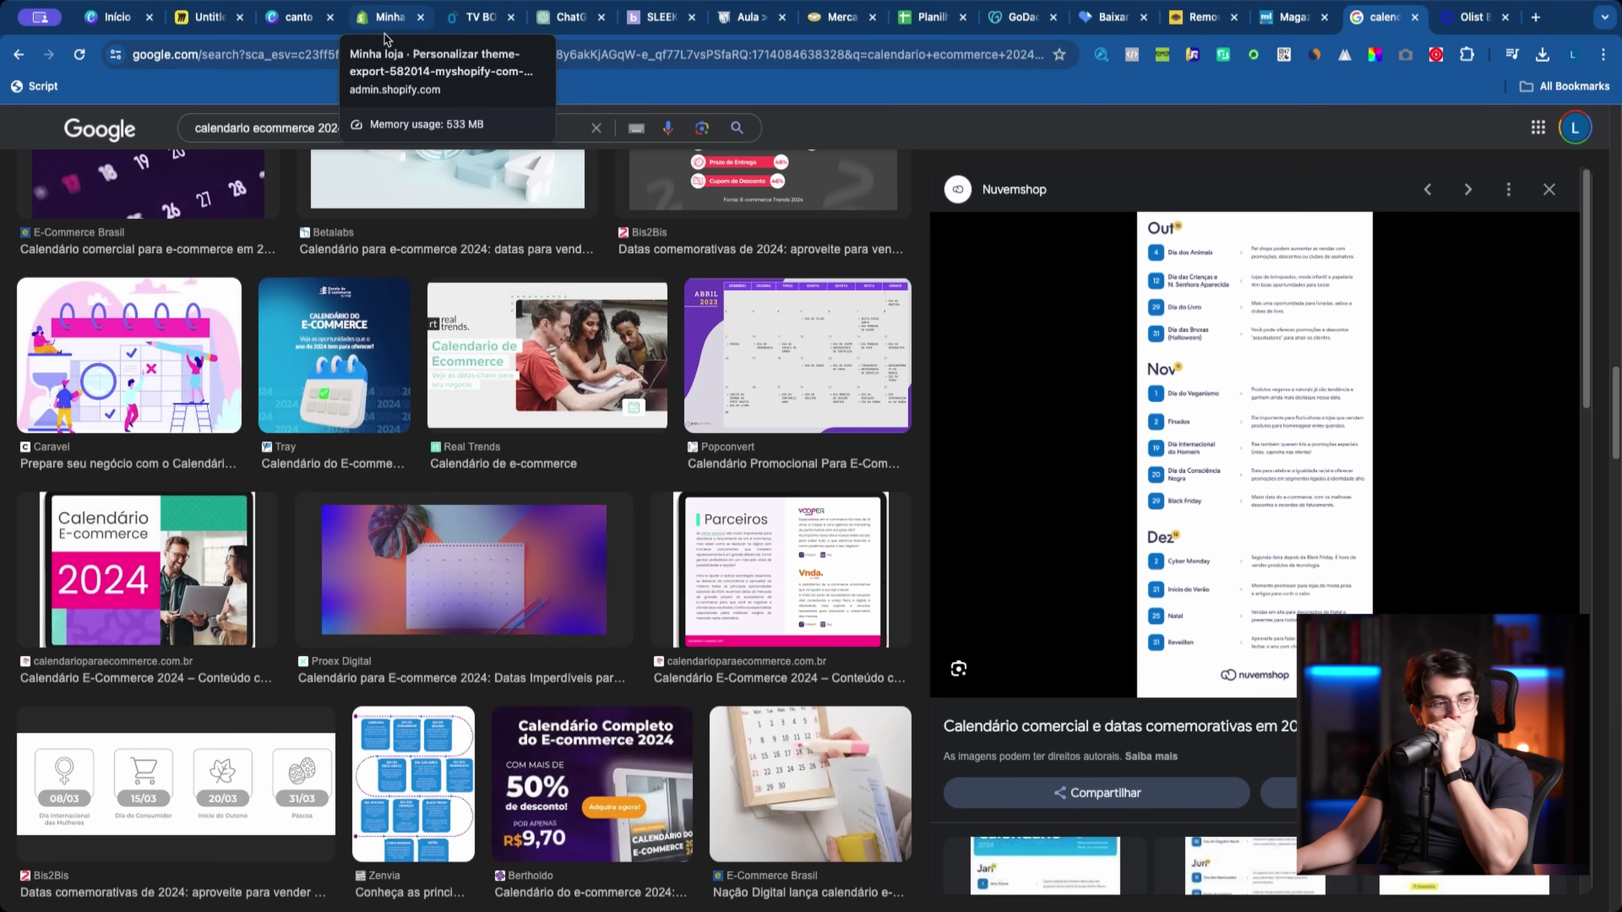
left_click(383, 55)
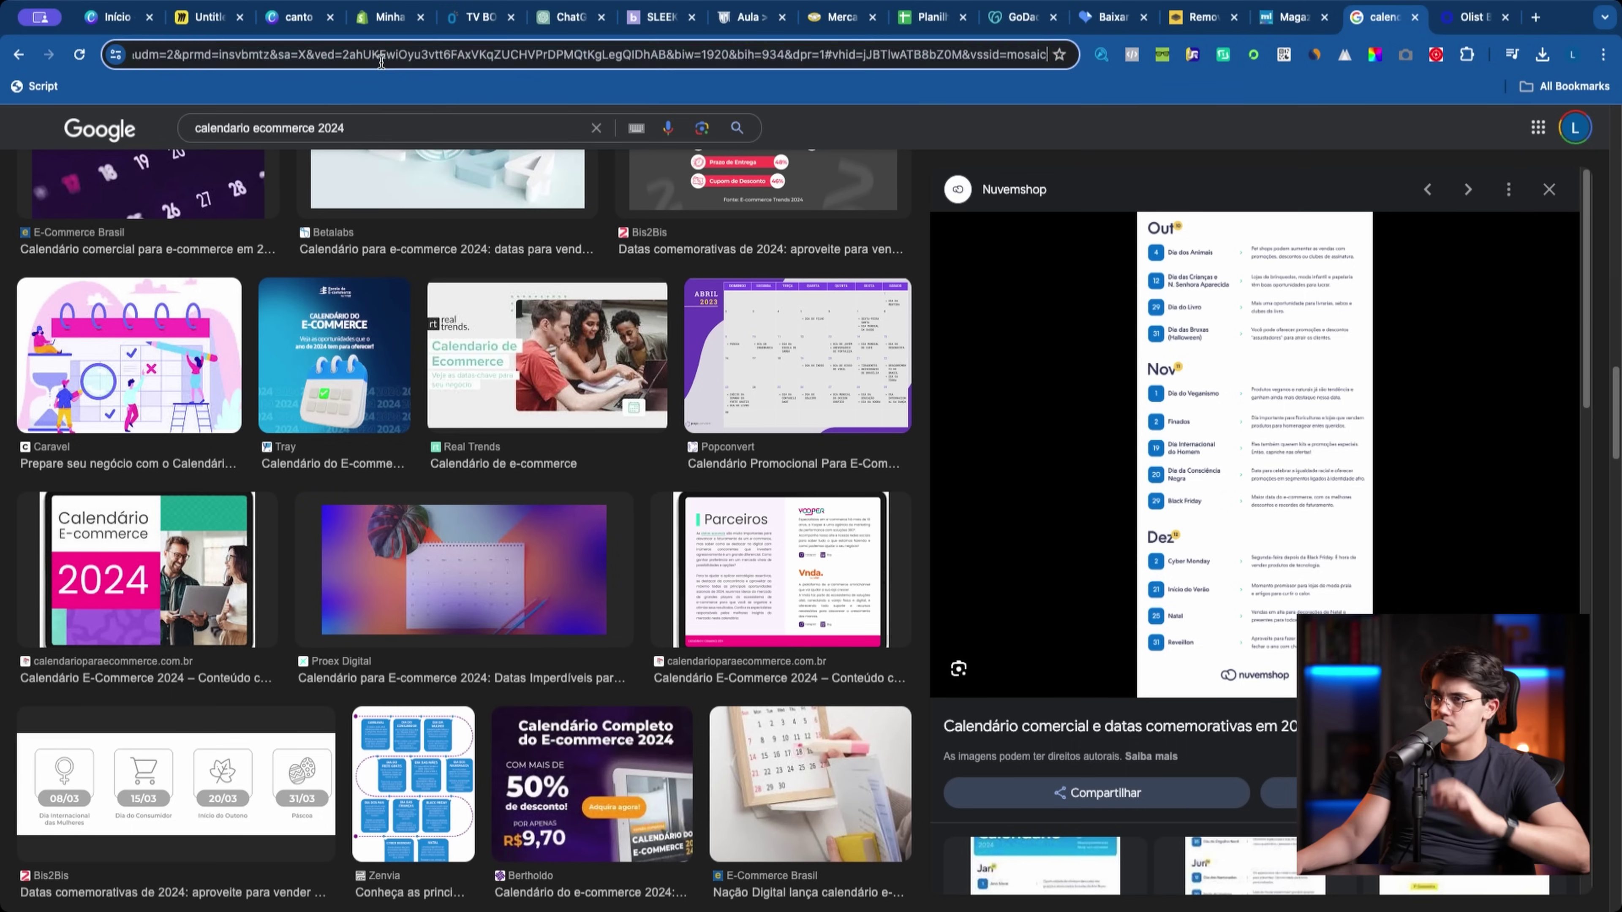
type("dia das maes")
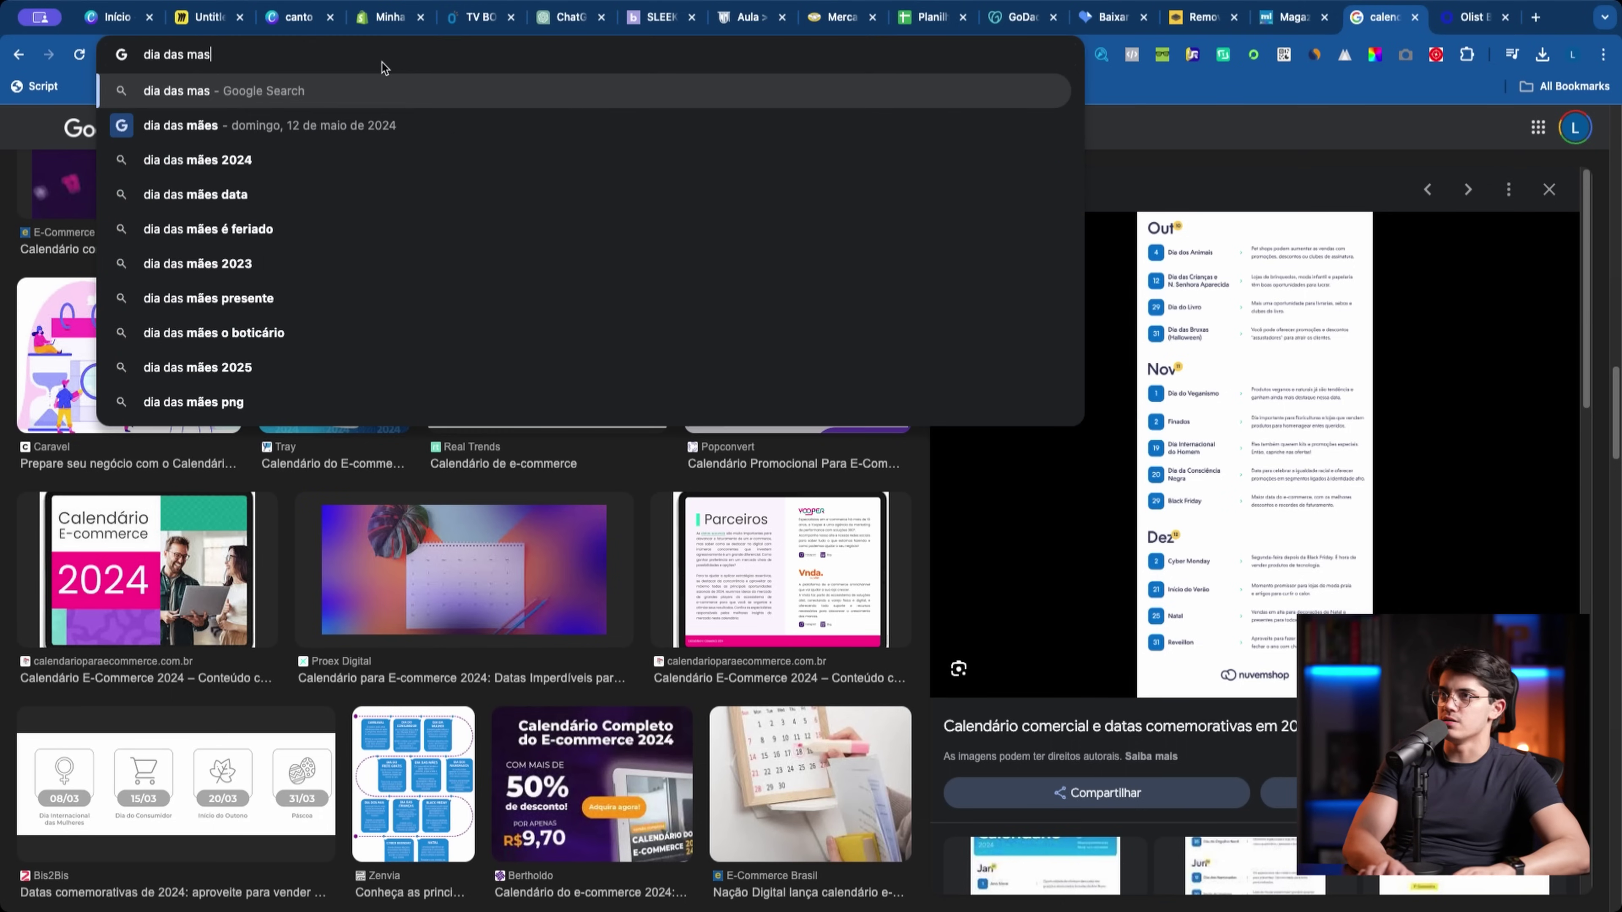
key("Return")
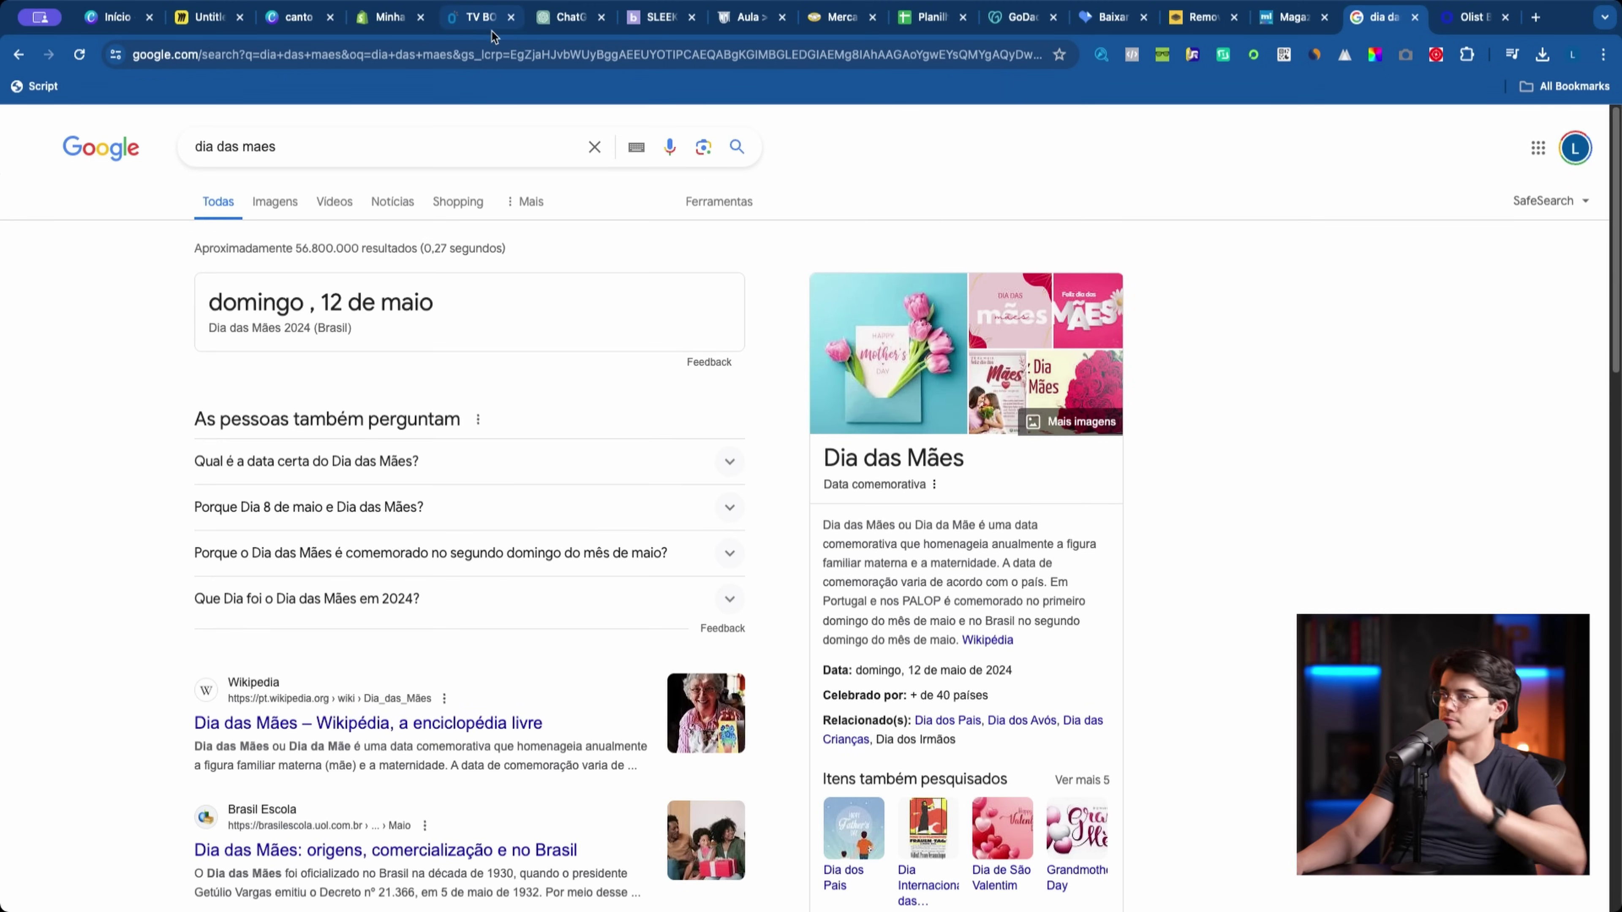
key("super+4")
Step: Close the dia das maes search tab and reorder tabs so Canva comes second
left_click(1414, 17)
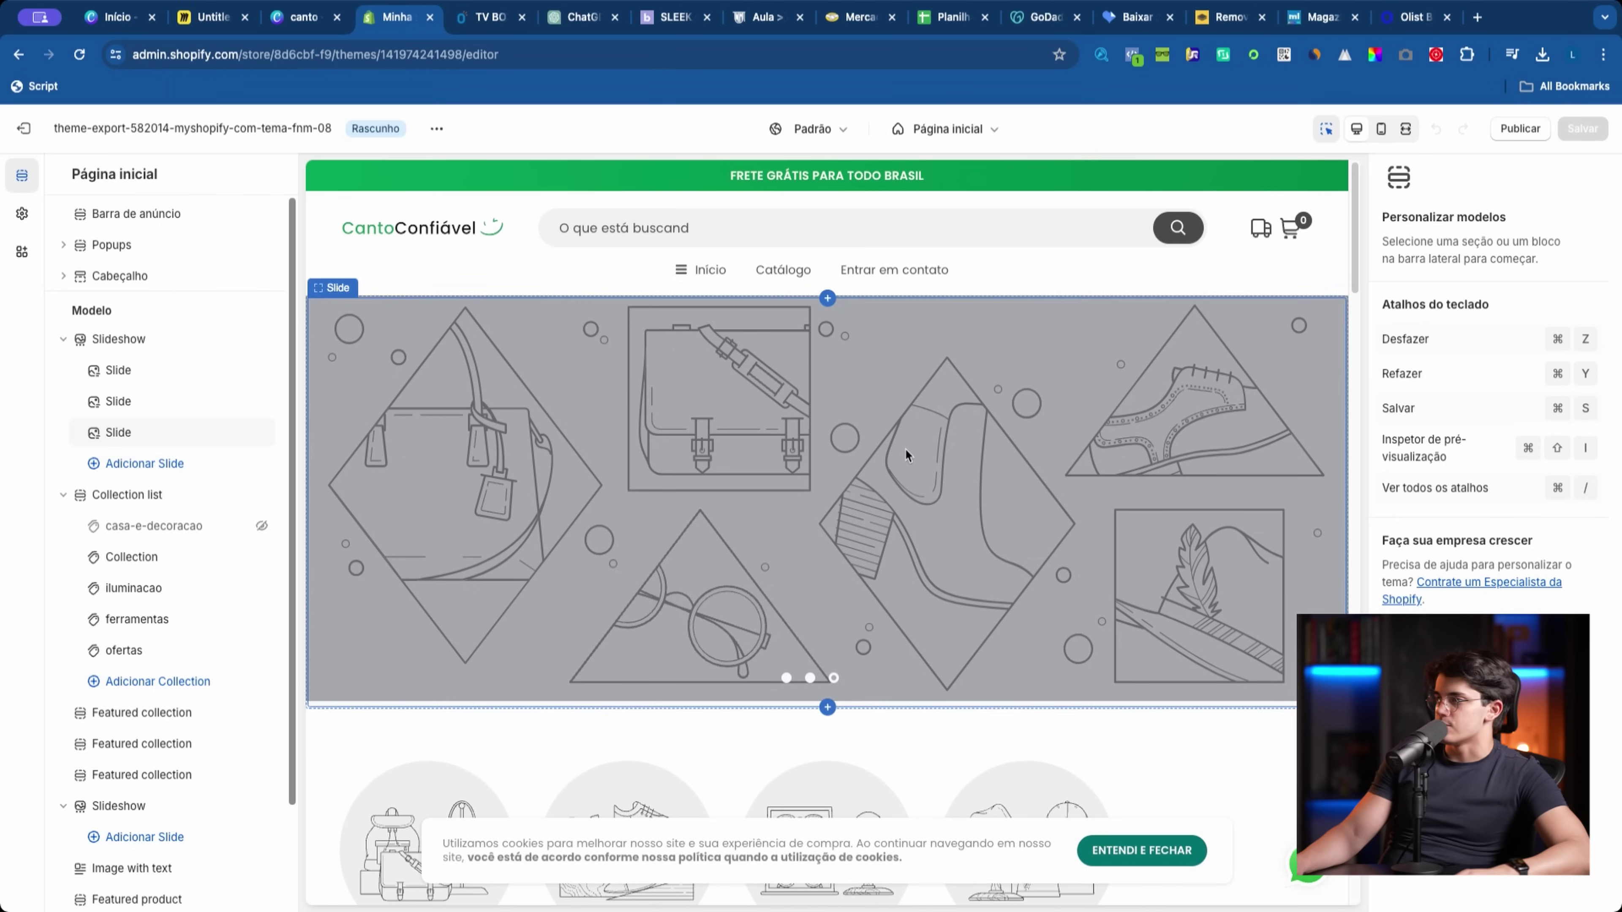
key("super+3")
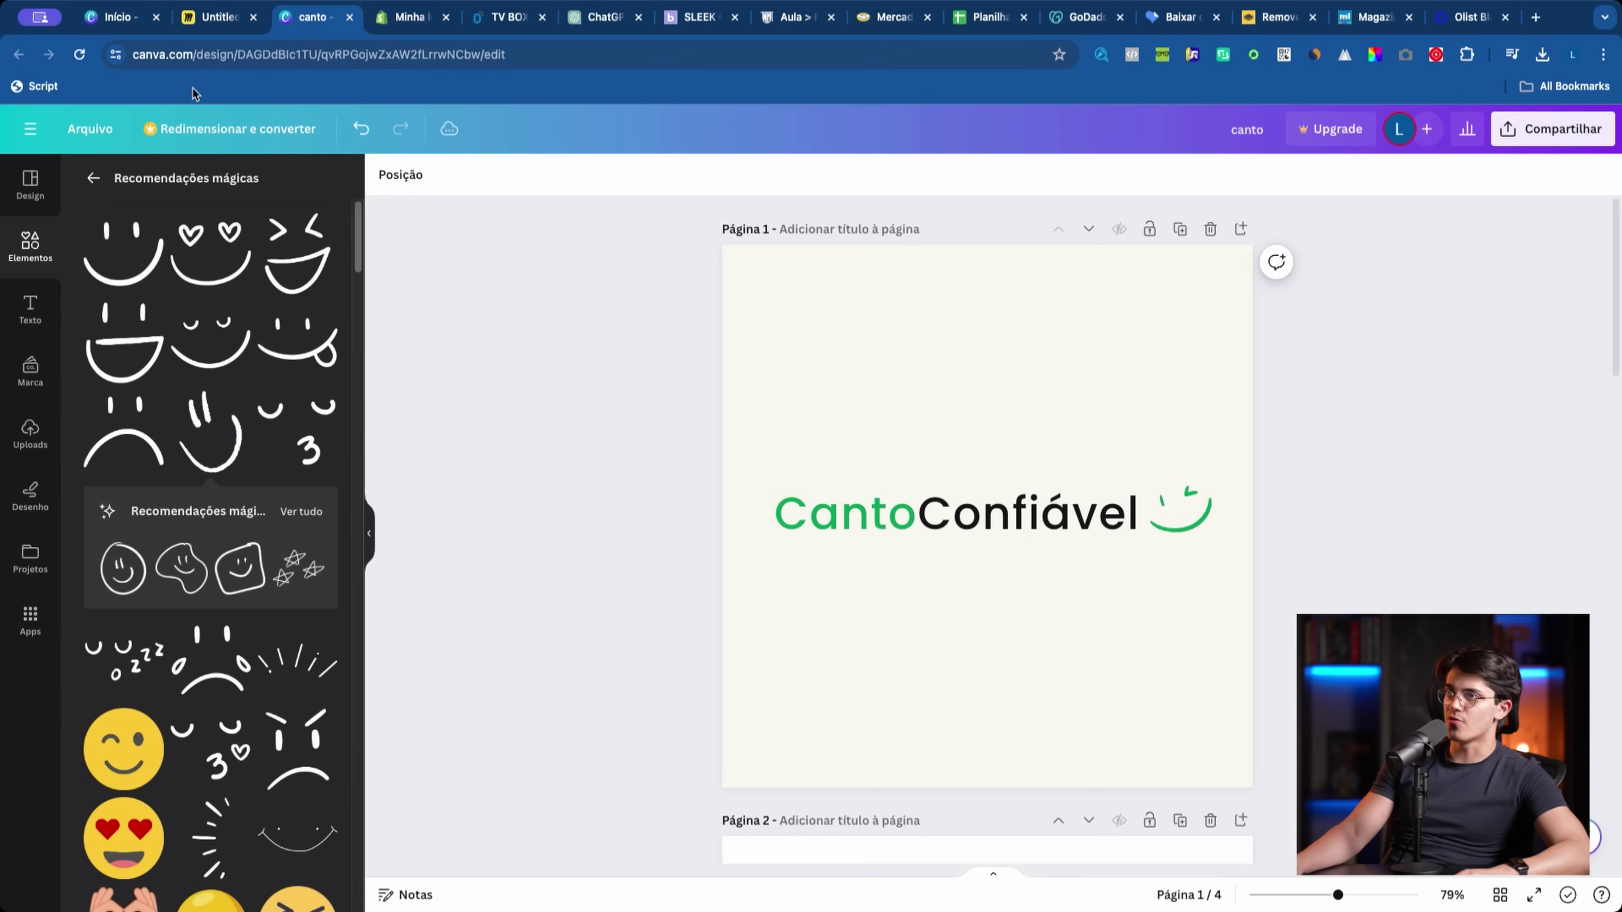
key("super+1")
left_click(350, 18)
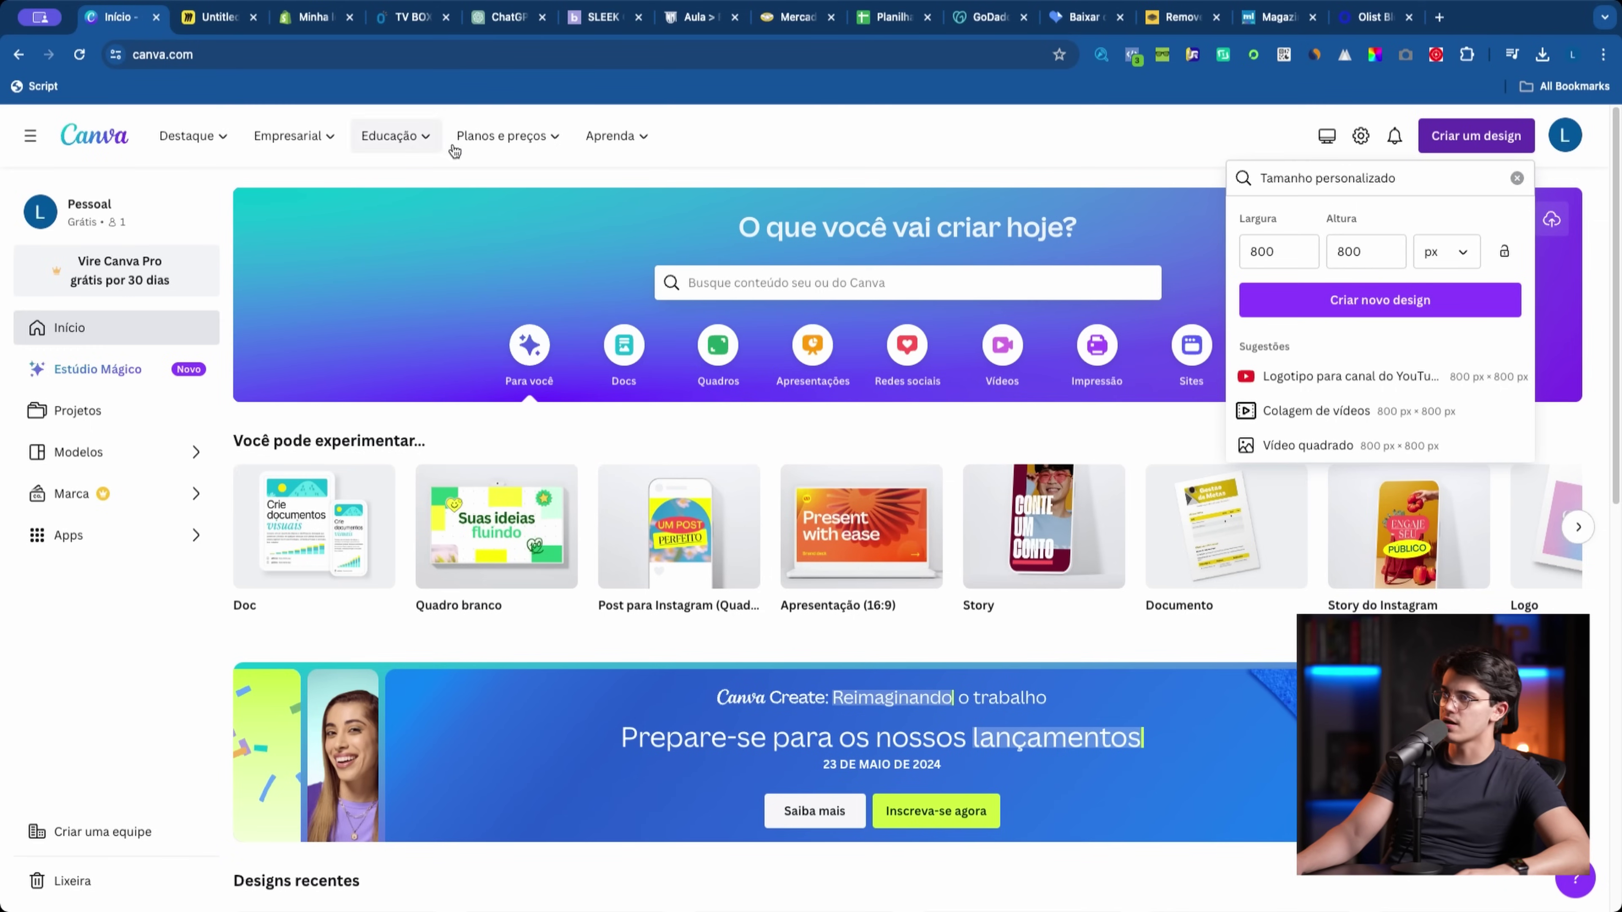
left_click(696, 193)
left_click_drag(125, 24, 228, 19)
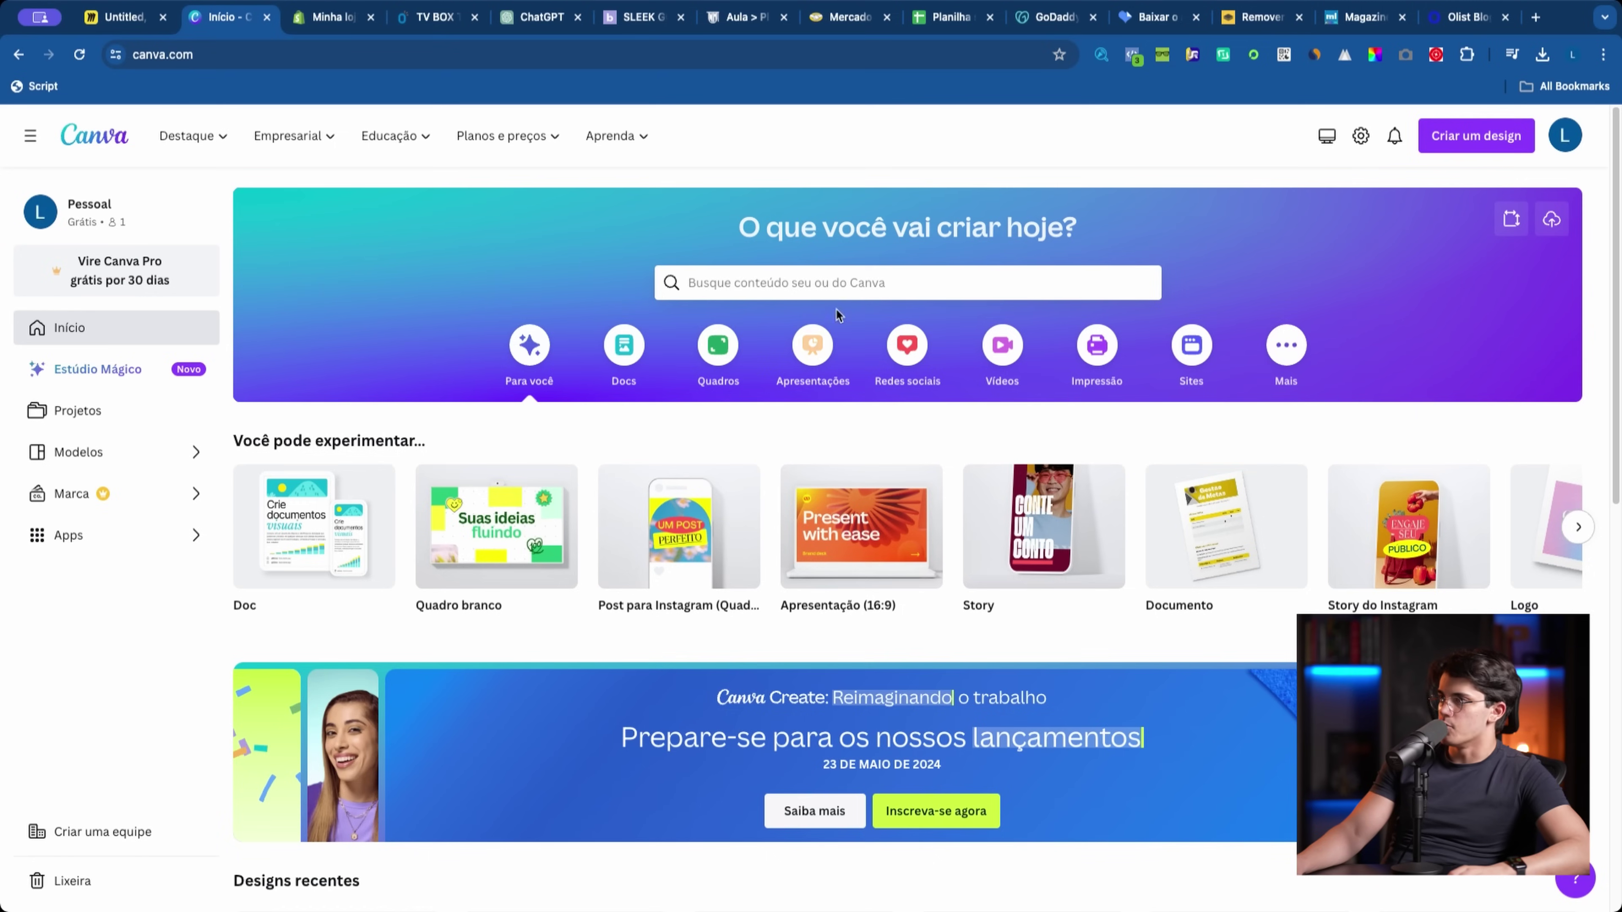
Step: Search Canva's templates for 'banner loja'
left_click(820, 283)
type("banner loja")
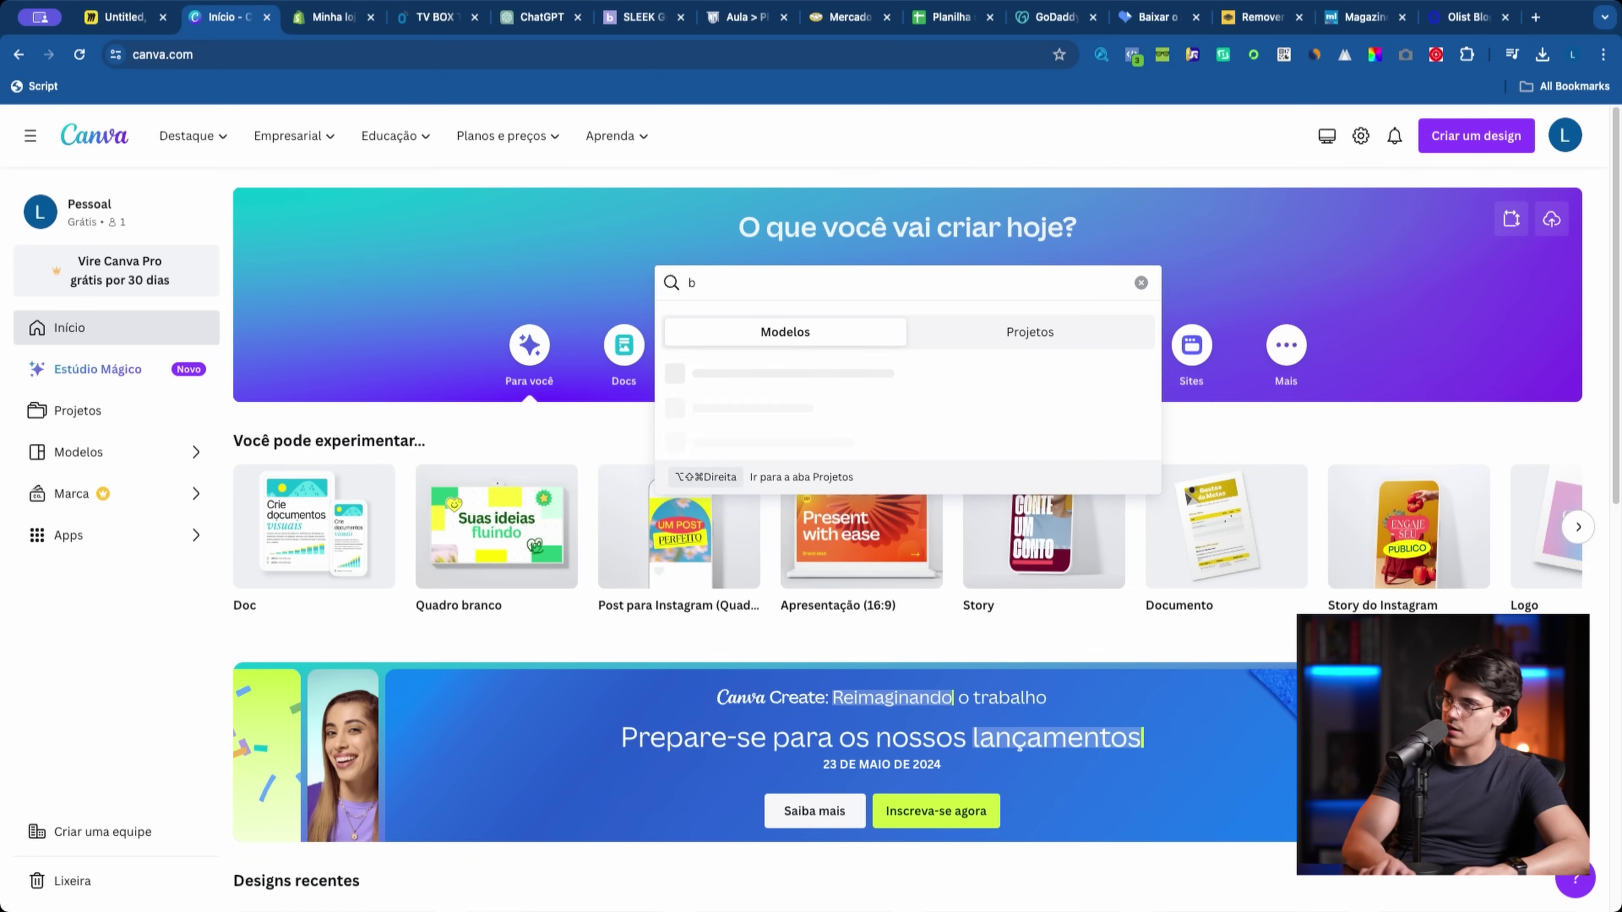
key("Return")
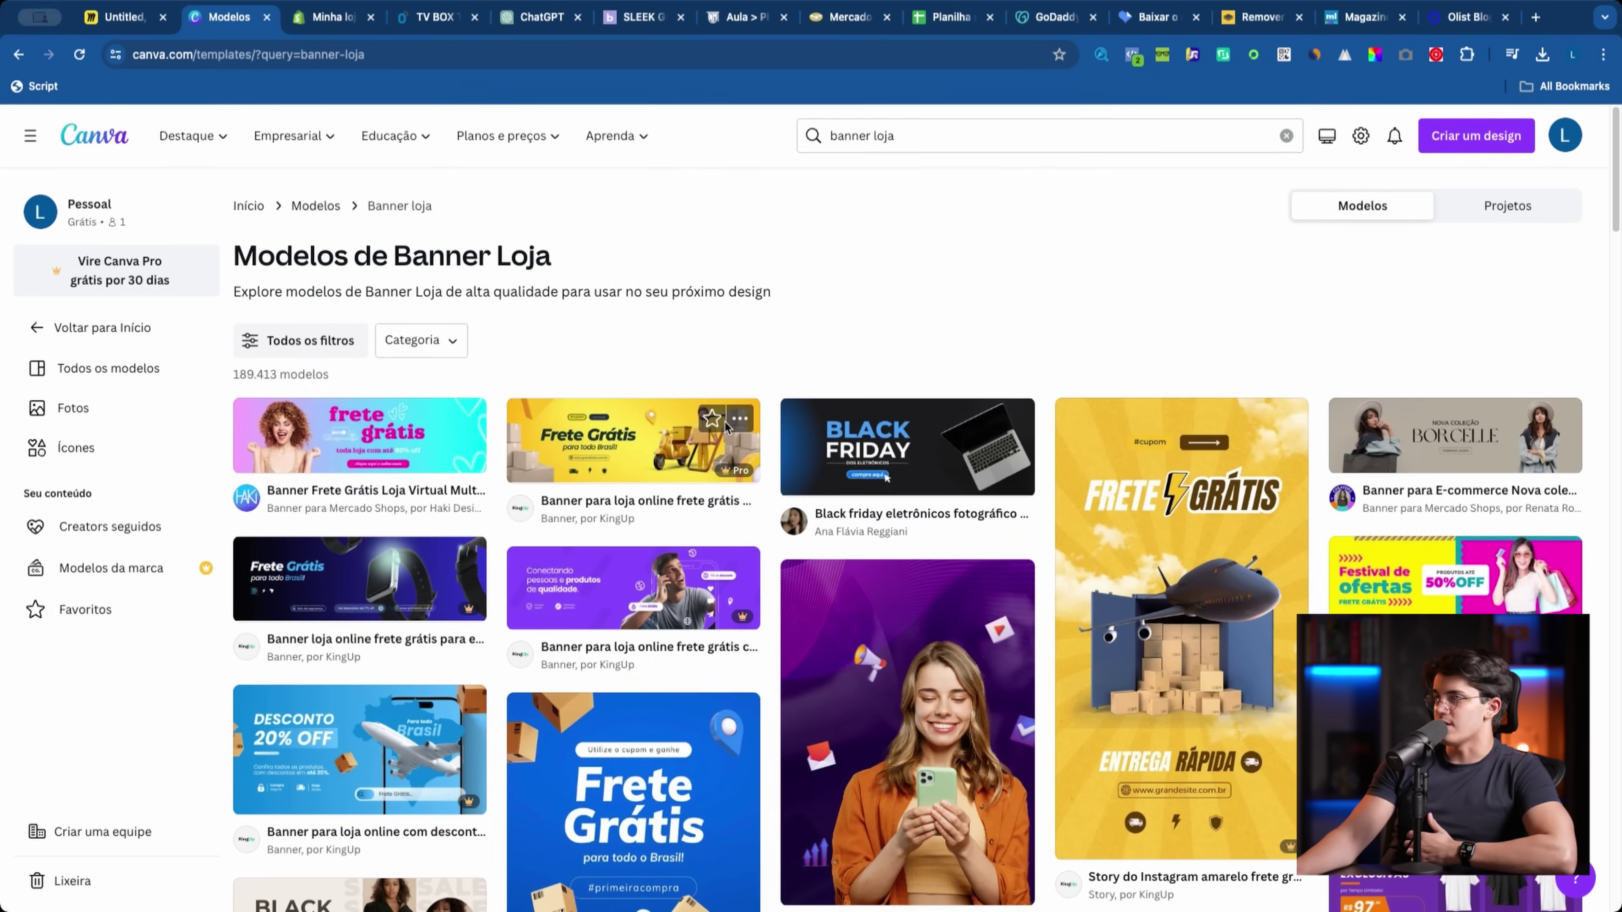
scroll(706, 415, "down", 3)
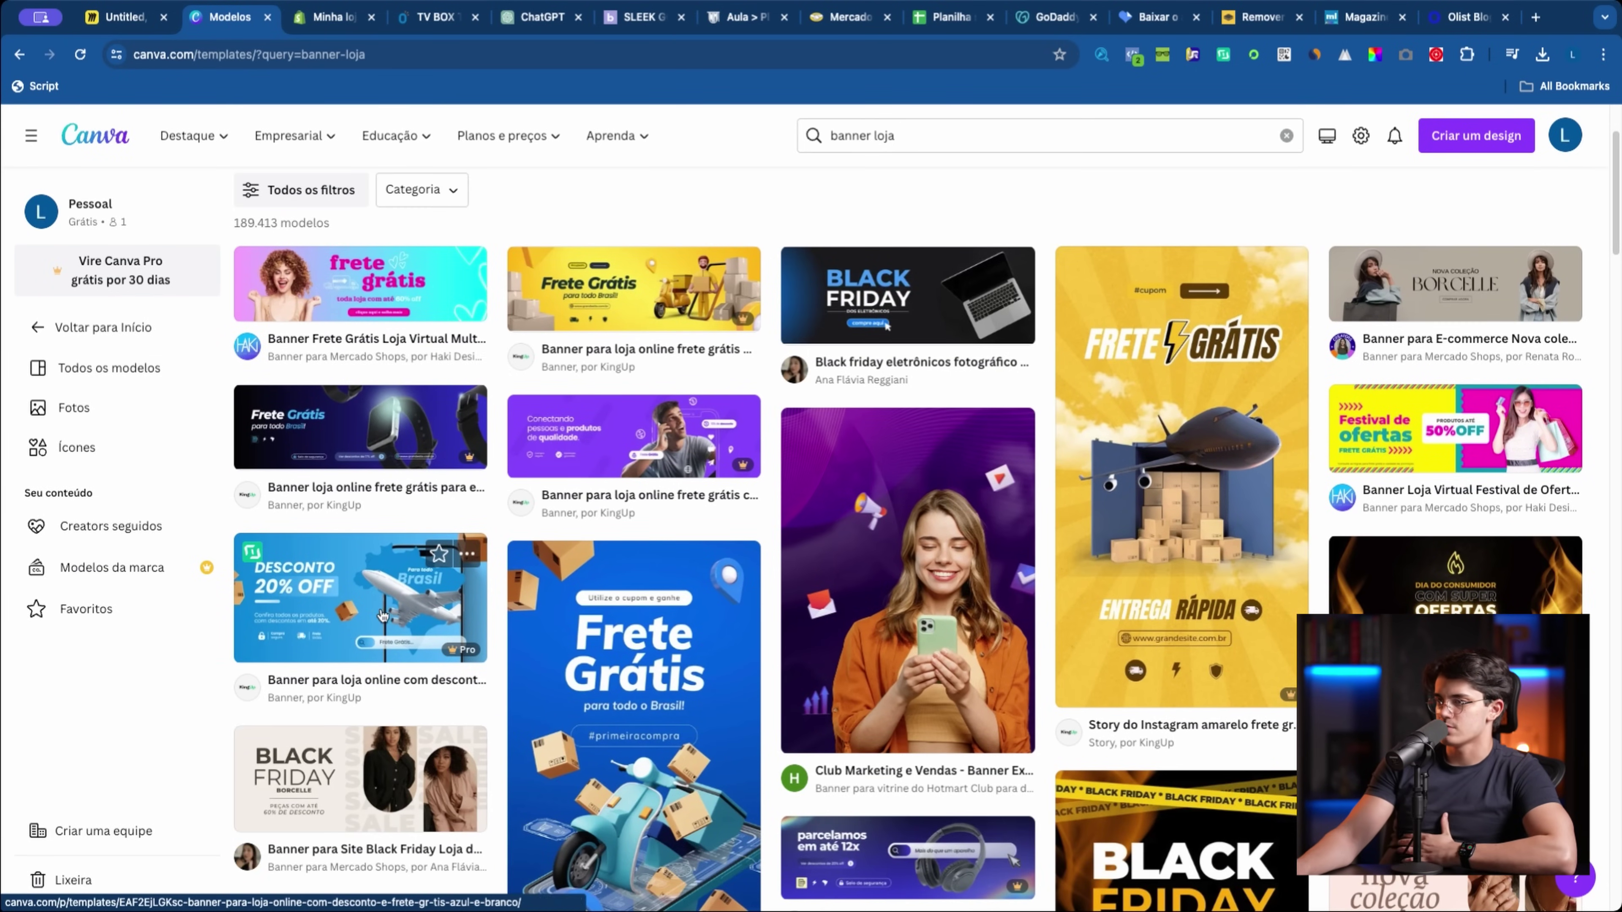
scroll(1386, 562, "down", 3)
scroll(1387, 562, "down", 5)
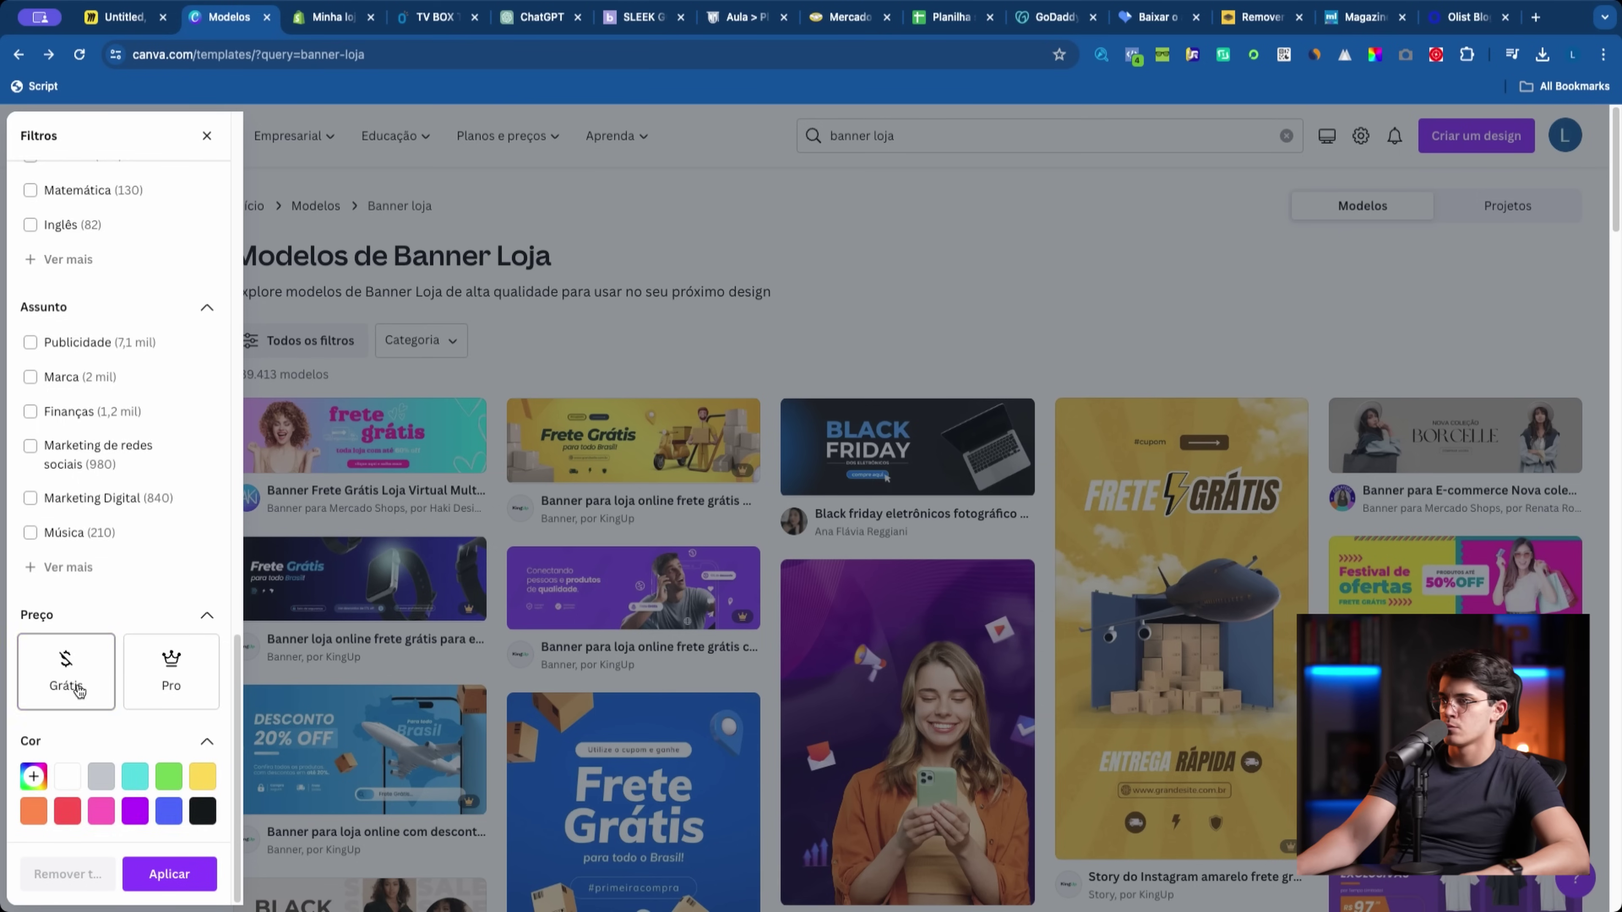
Step: Filter the banner results to free templates and open the full filter list
left_click(64, 681)
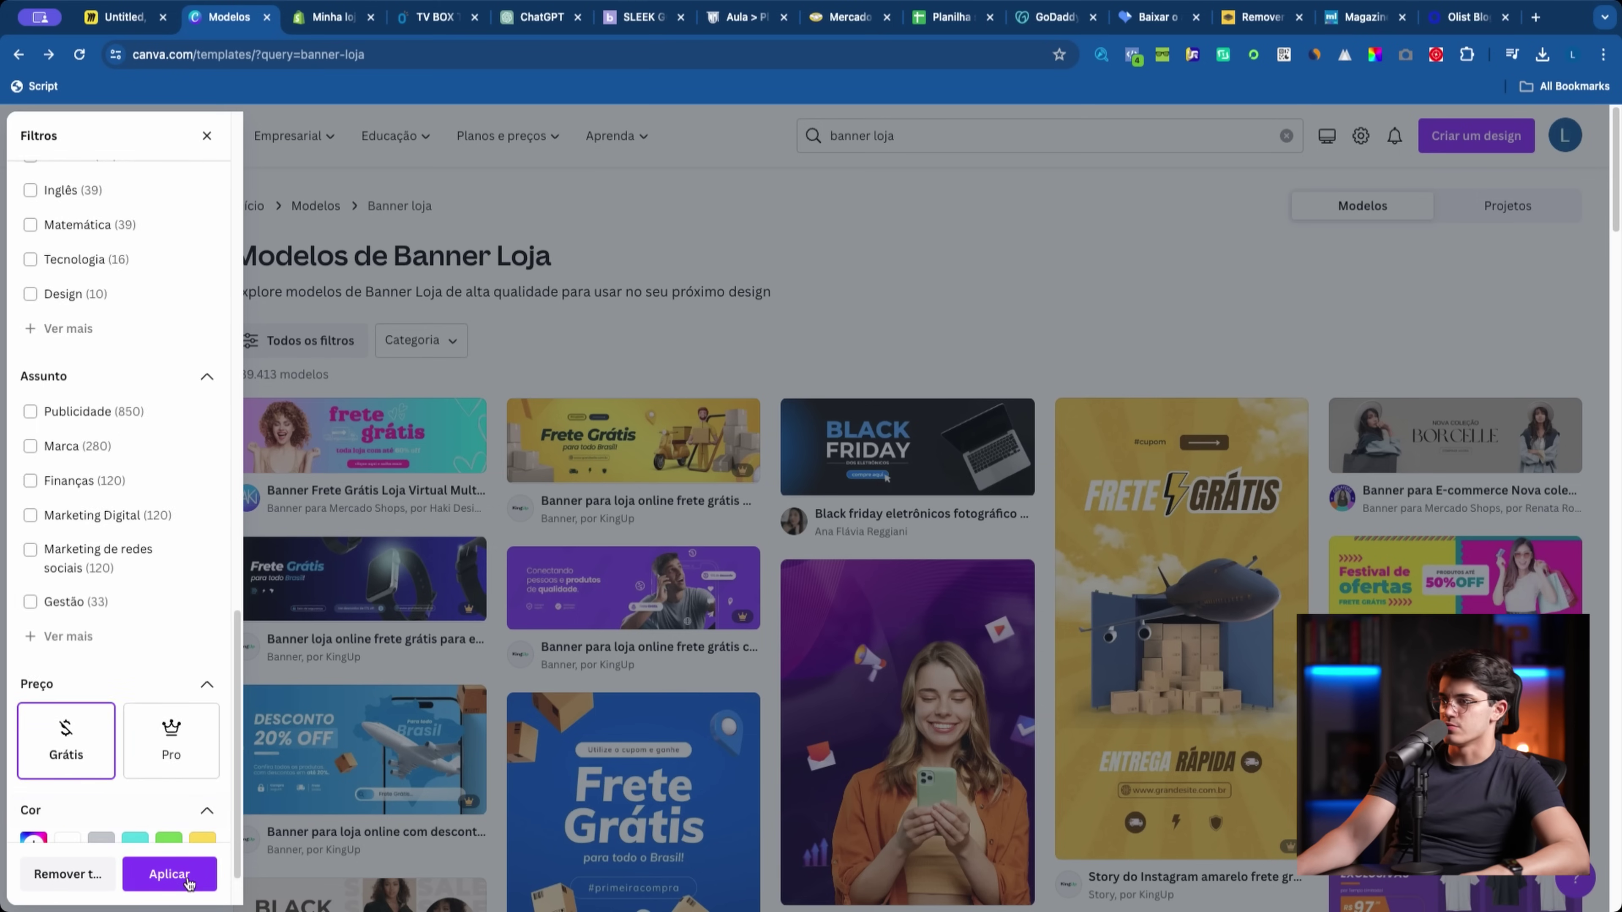
left_click(169, 874)
scroll(703, 844, "down", 5)
scroll(635, 792, "down", 7)
scroll(632, 786, "down", 20)
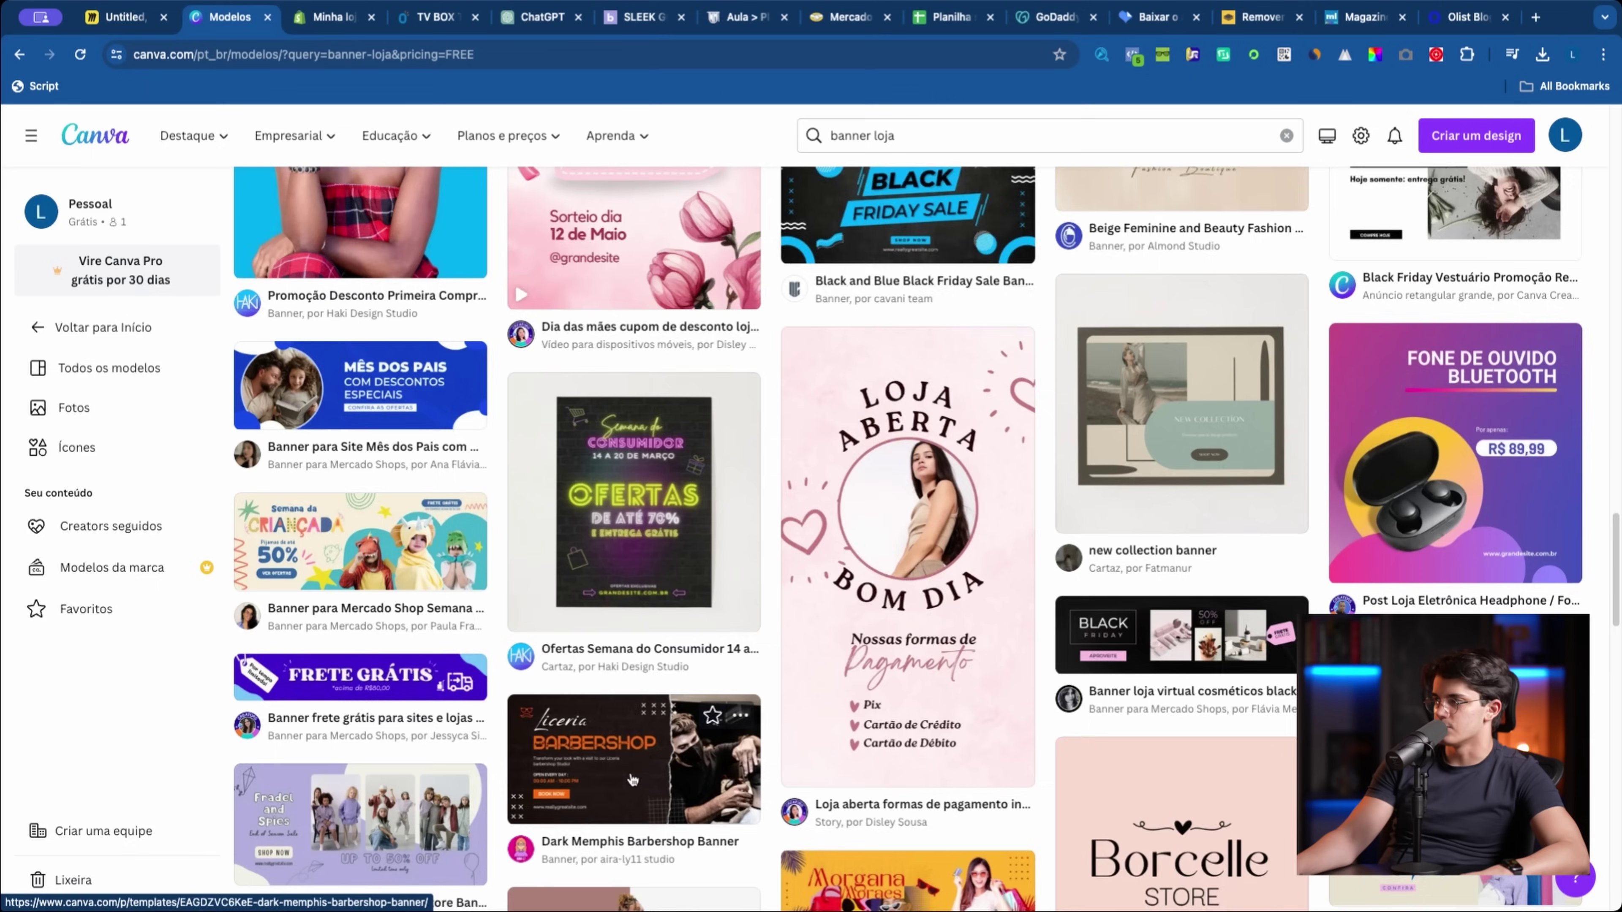
scroll(633, 786, "down", 15)
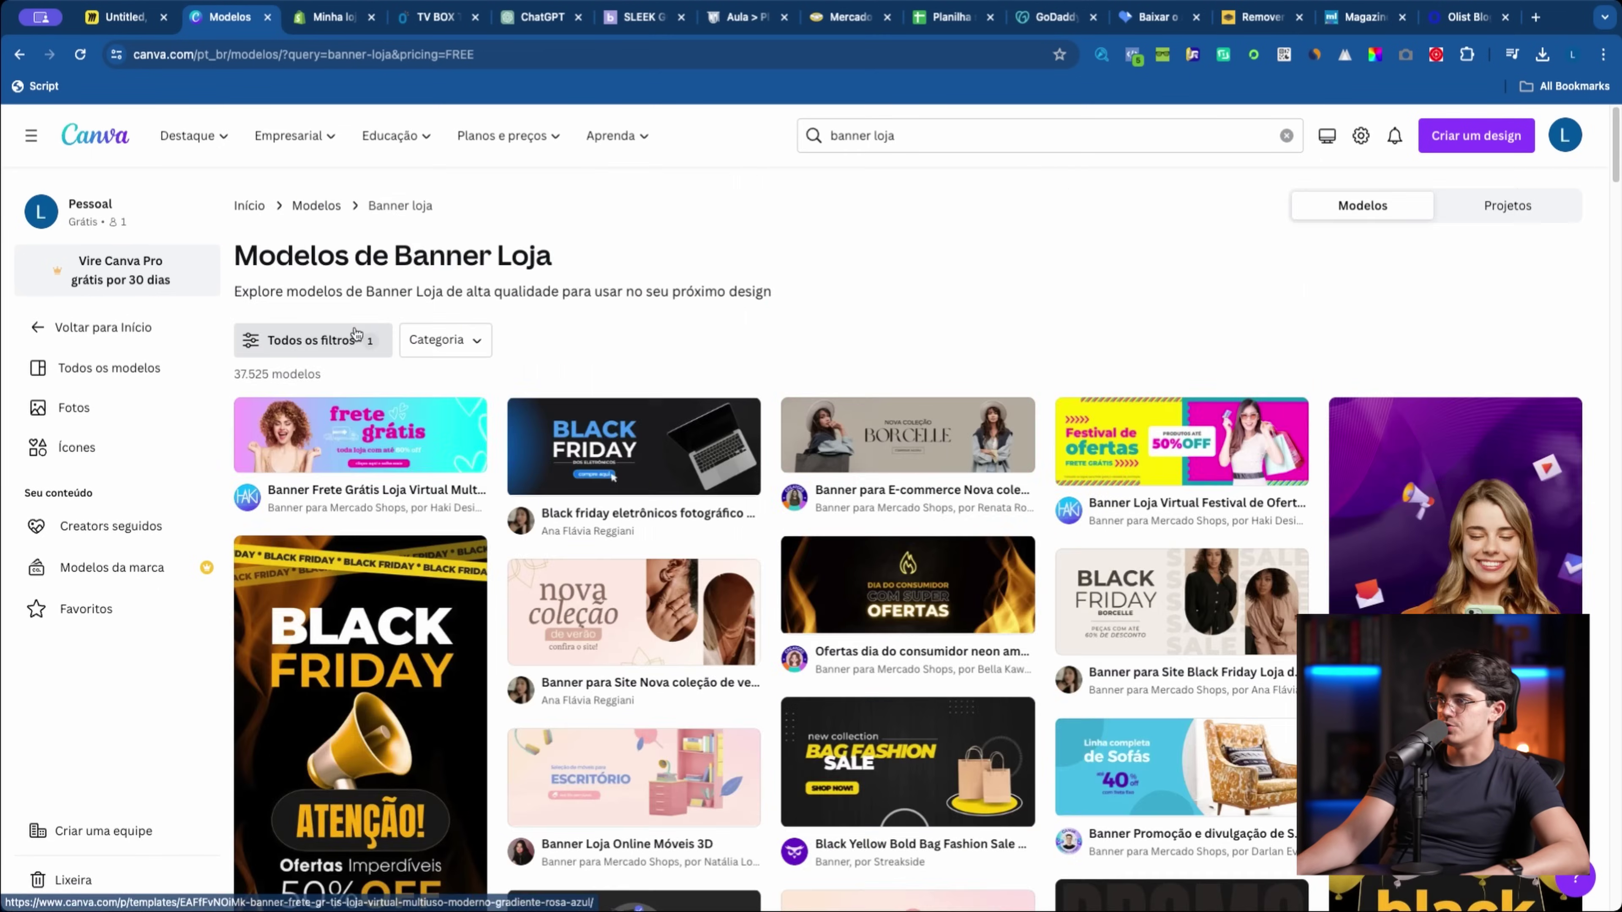
left_click(307, 340)
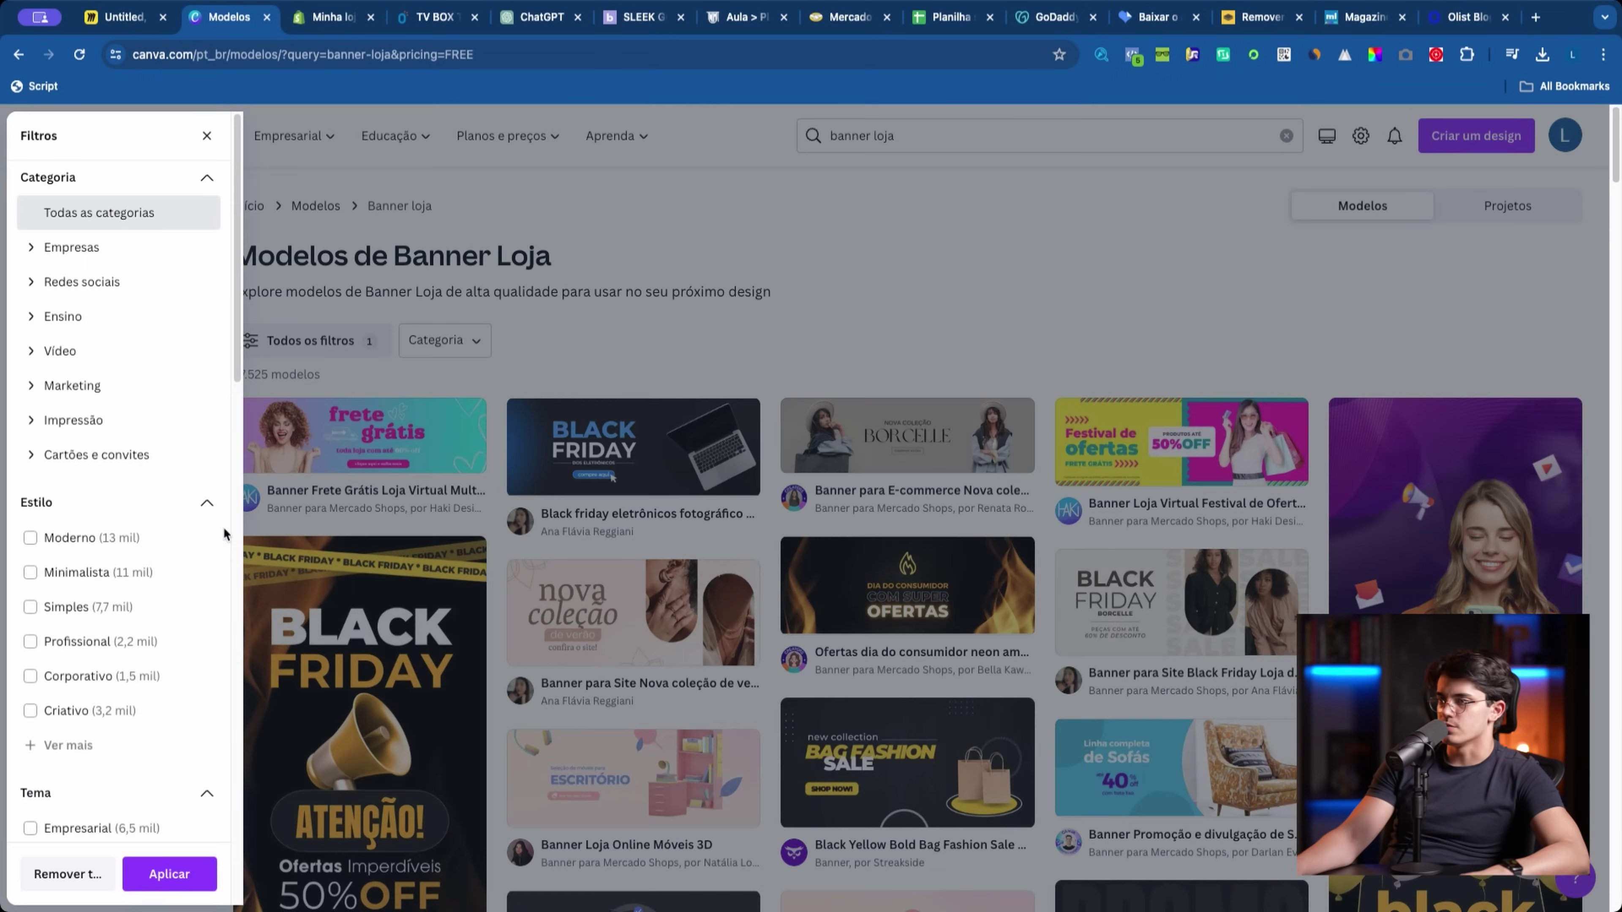
scroll(123, 628, "down", 10)
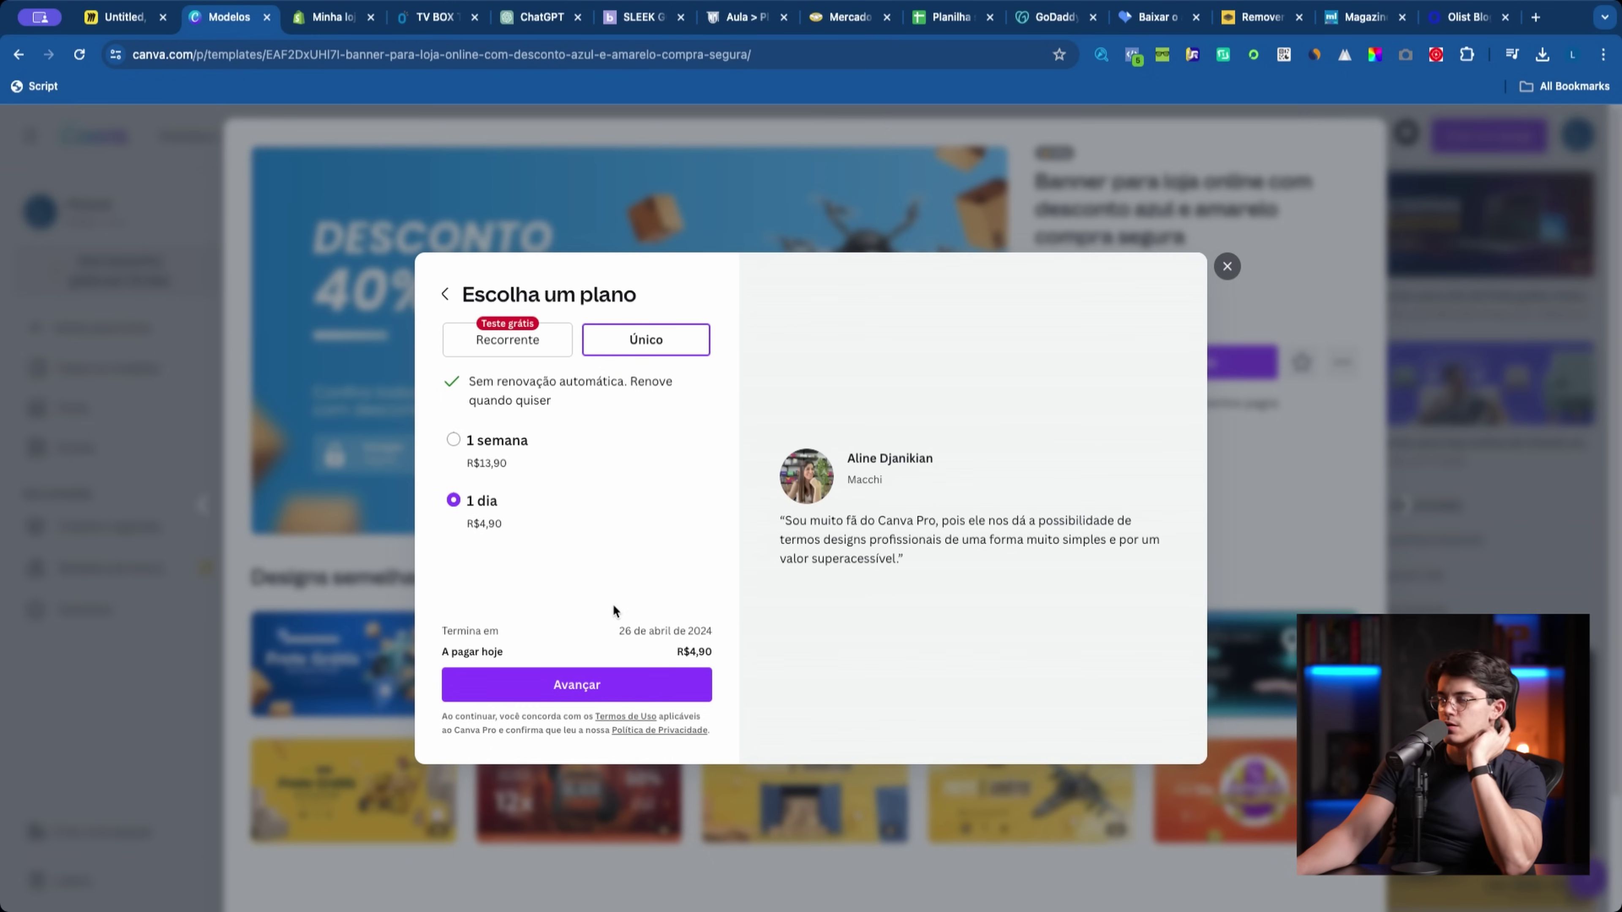
Step: Compare the recurring and one-time Canva Pro plans, then go back to the discount banner template
left_click(510, 342)
scroll(658, 384, "down", 3)
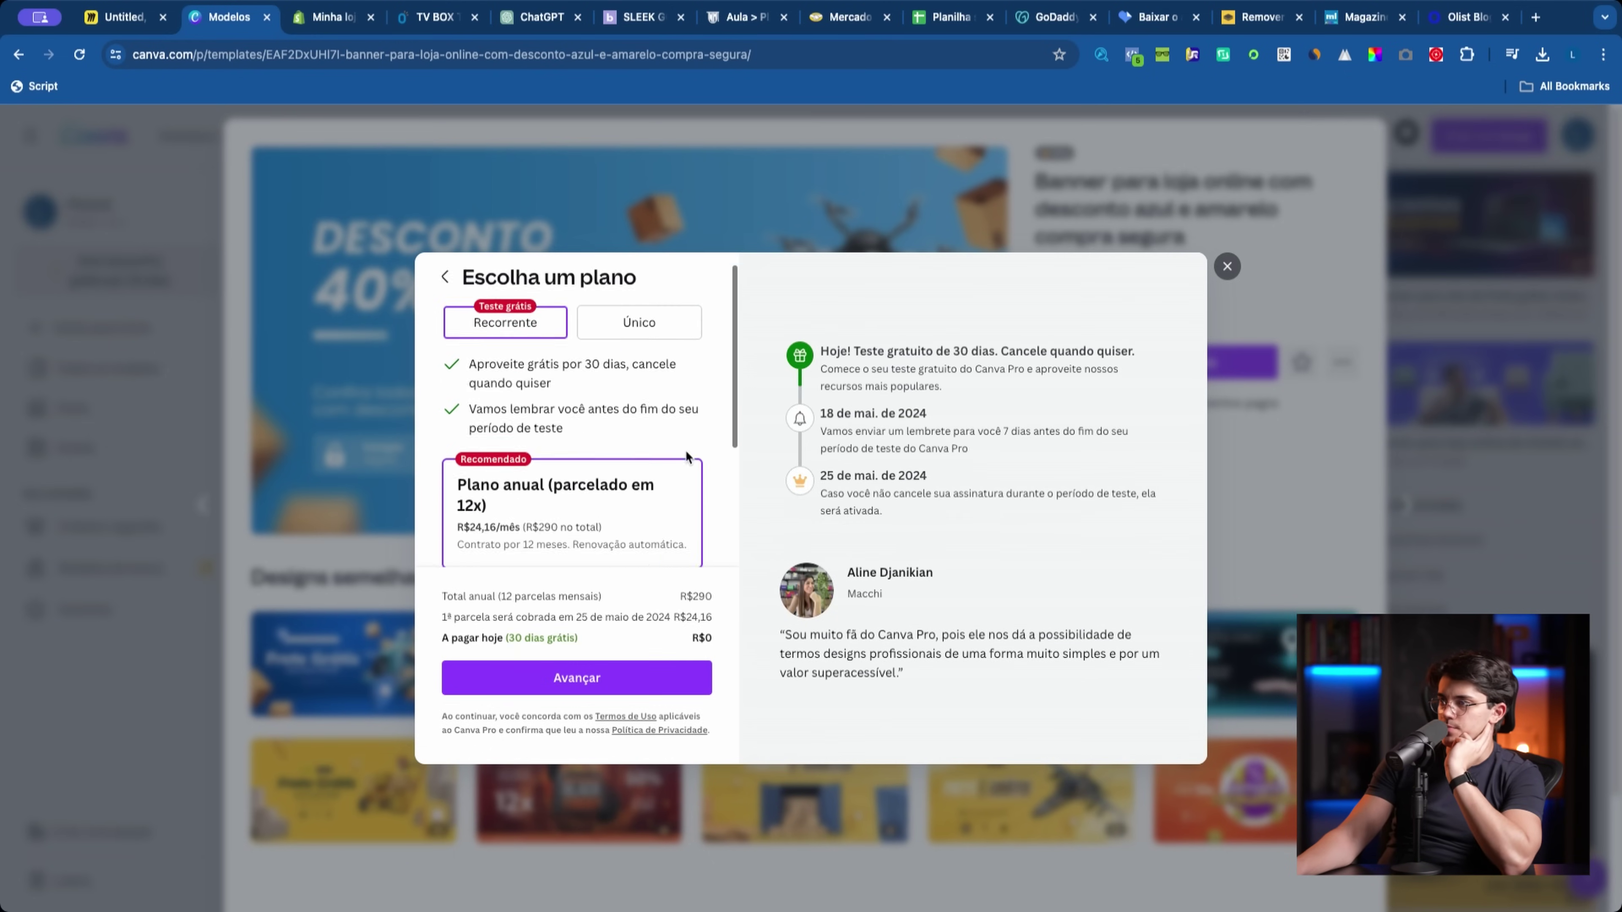
scroll(658, 371, "up", 3)
left_click(658, 335)
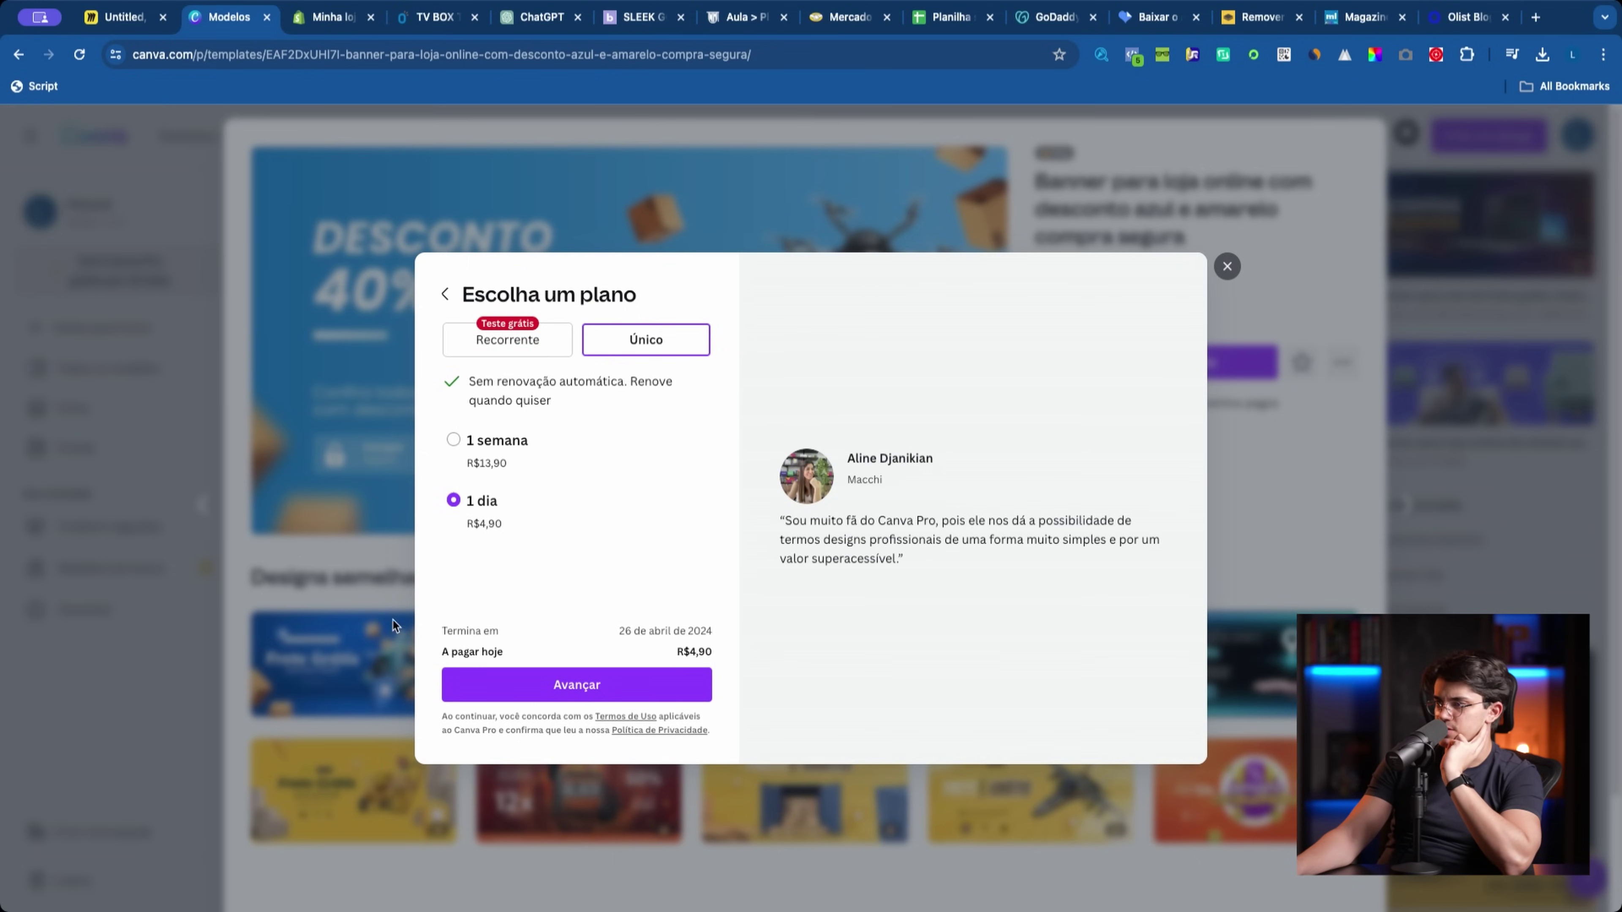
left_click(1223, 274)
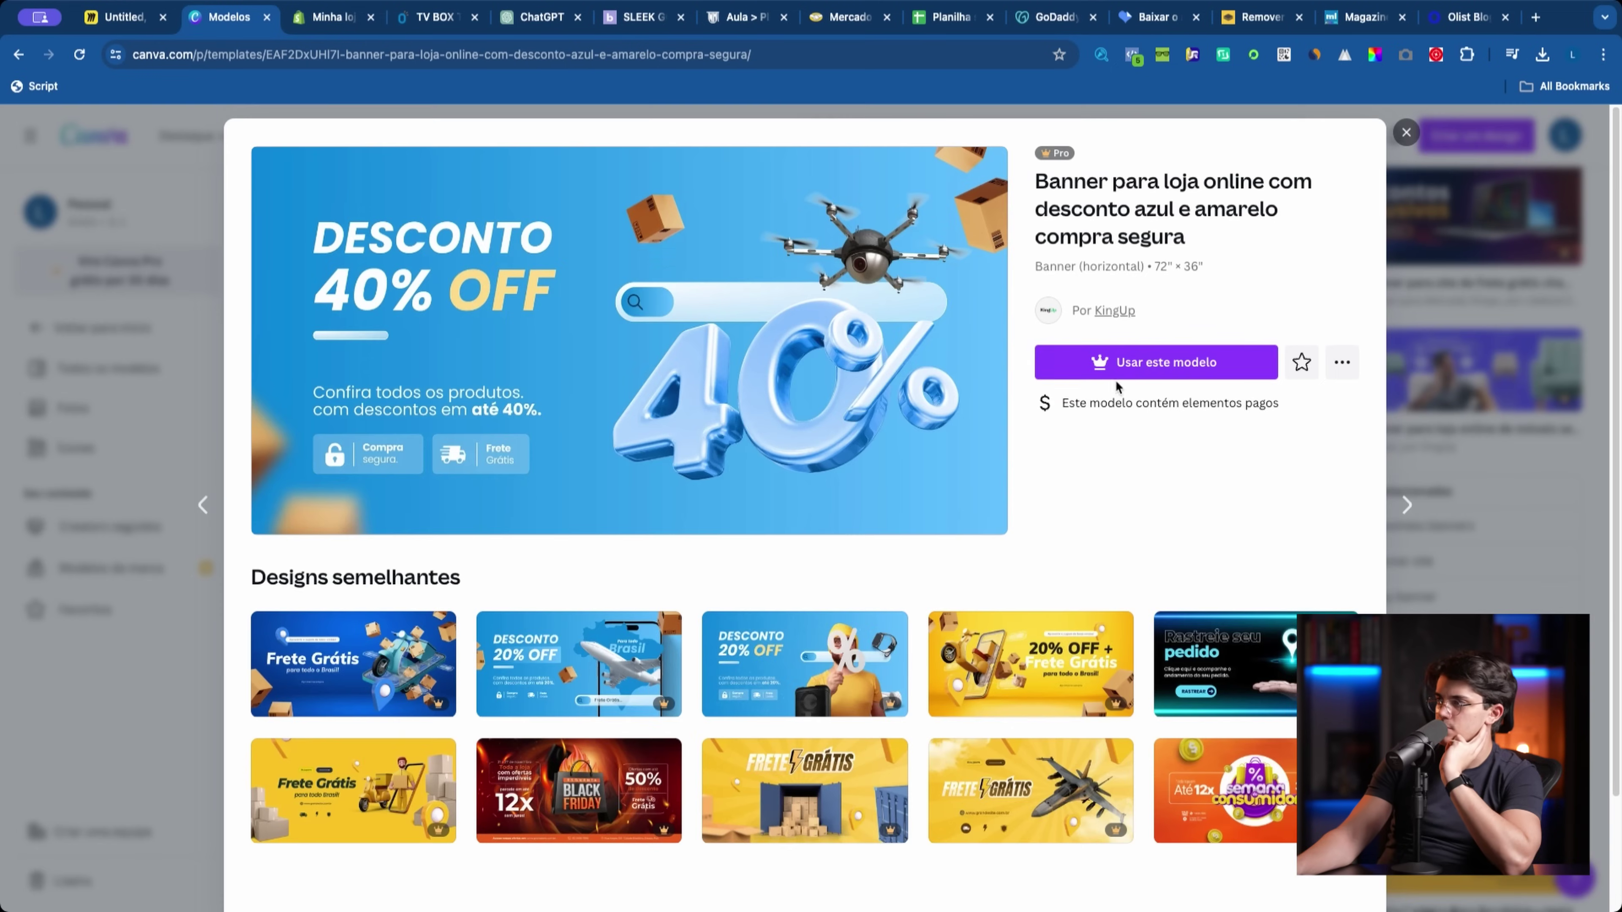
left_click(1169, 362)
Step: Buy the one-day Canva Pro plan with Pix, choosing social media content as the purpose
left_click(541, 668)
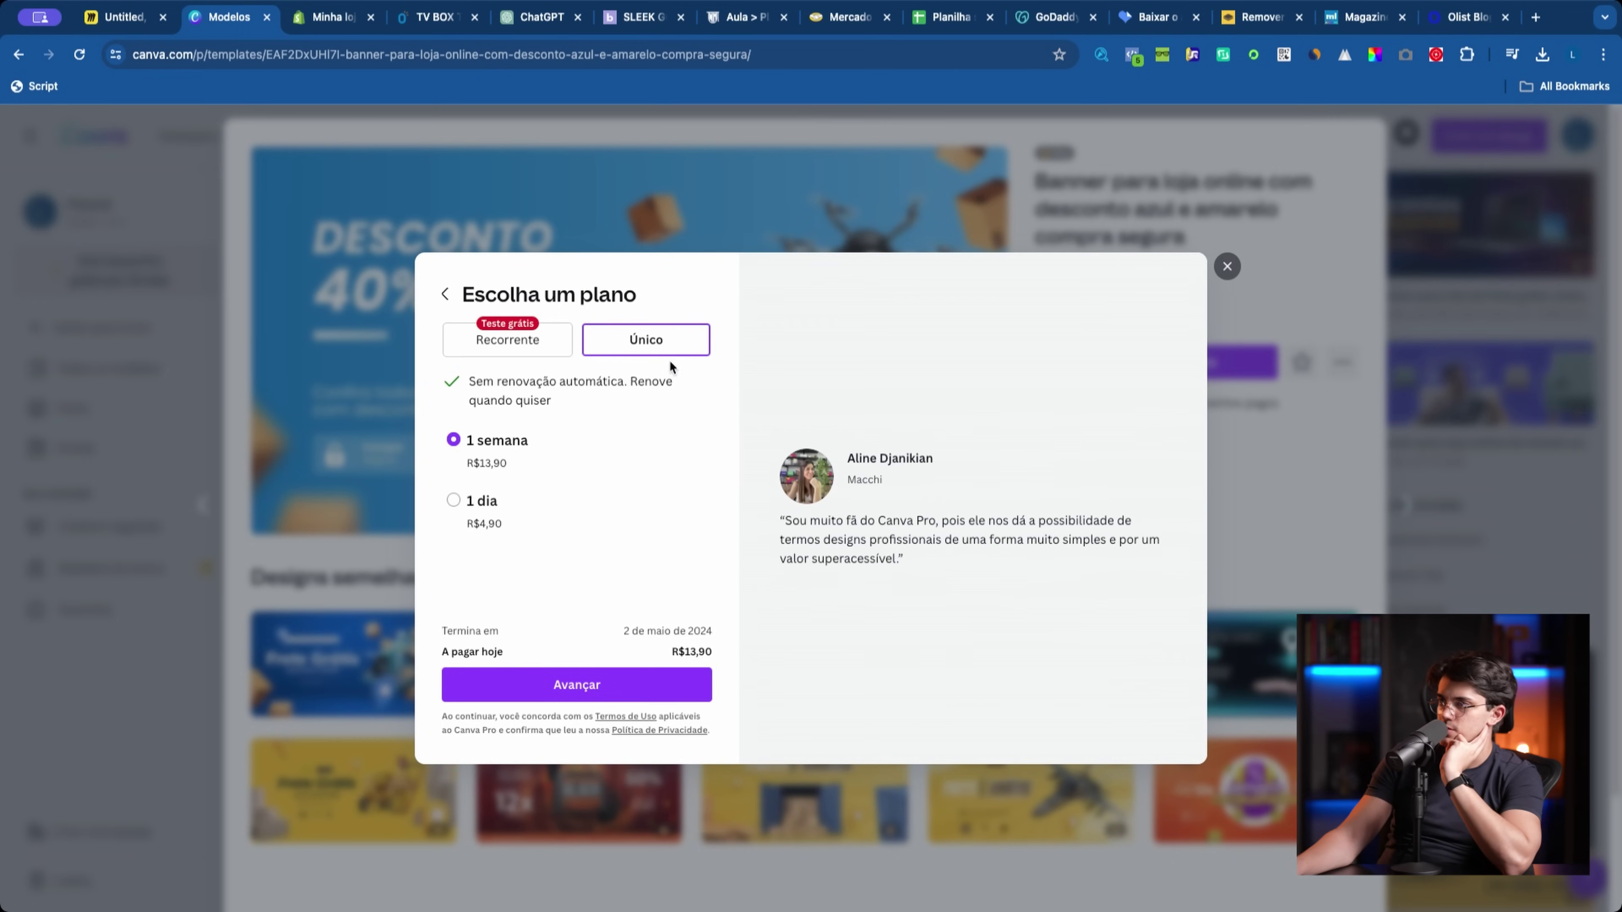
left_click(456, 509)
left_click(577, 684)
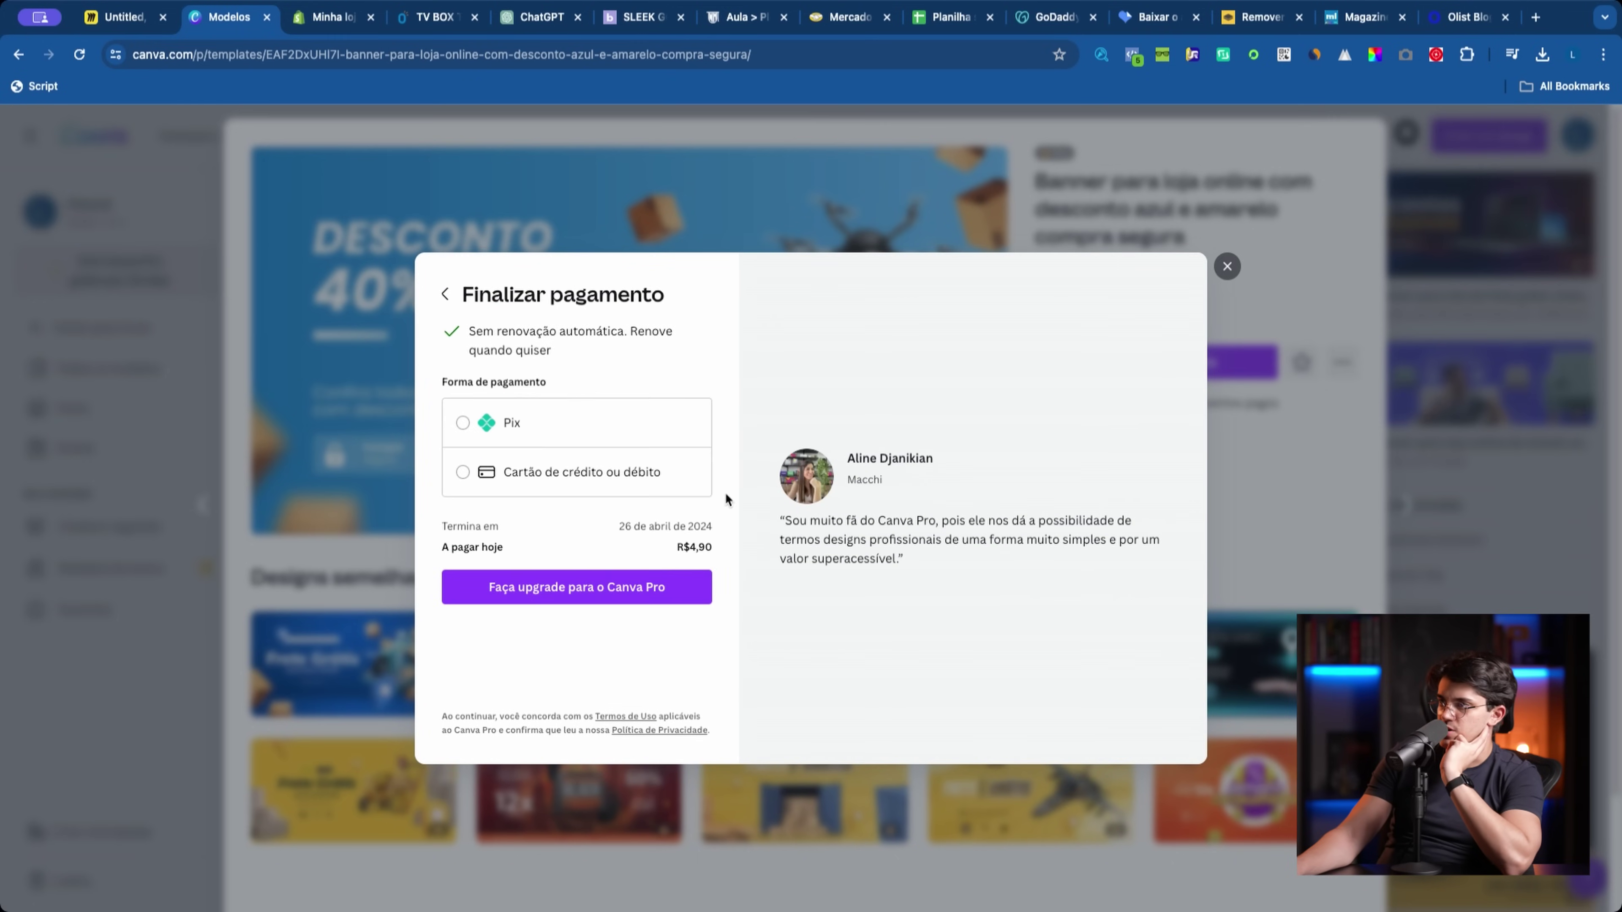
left_click(623, 446)
scroll(607, 540, "down", 5)
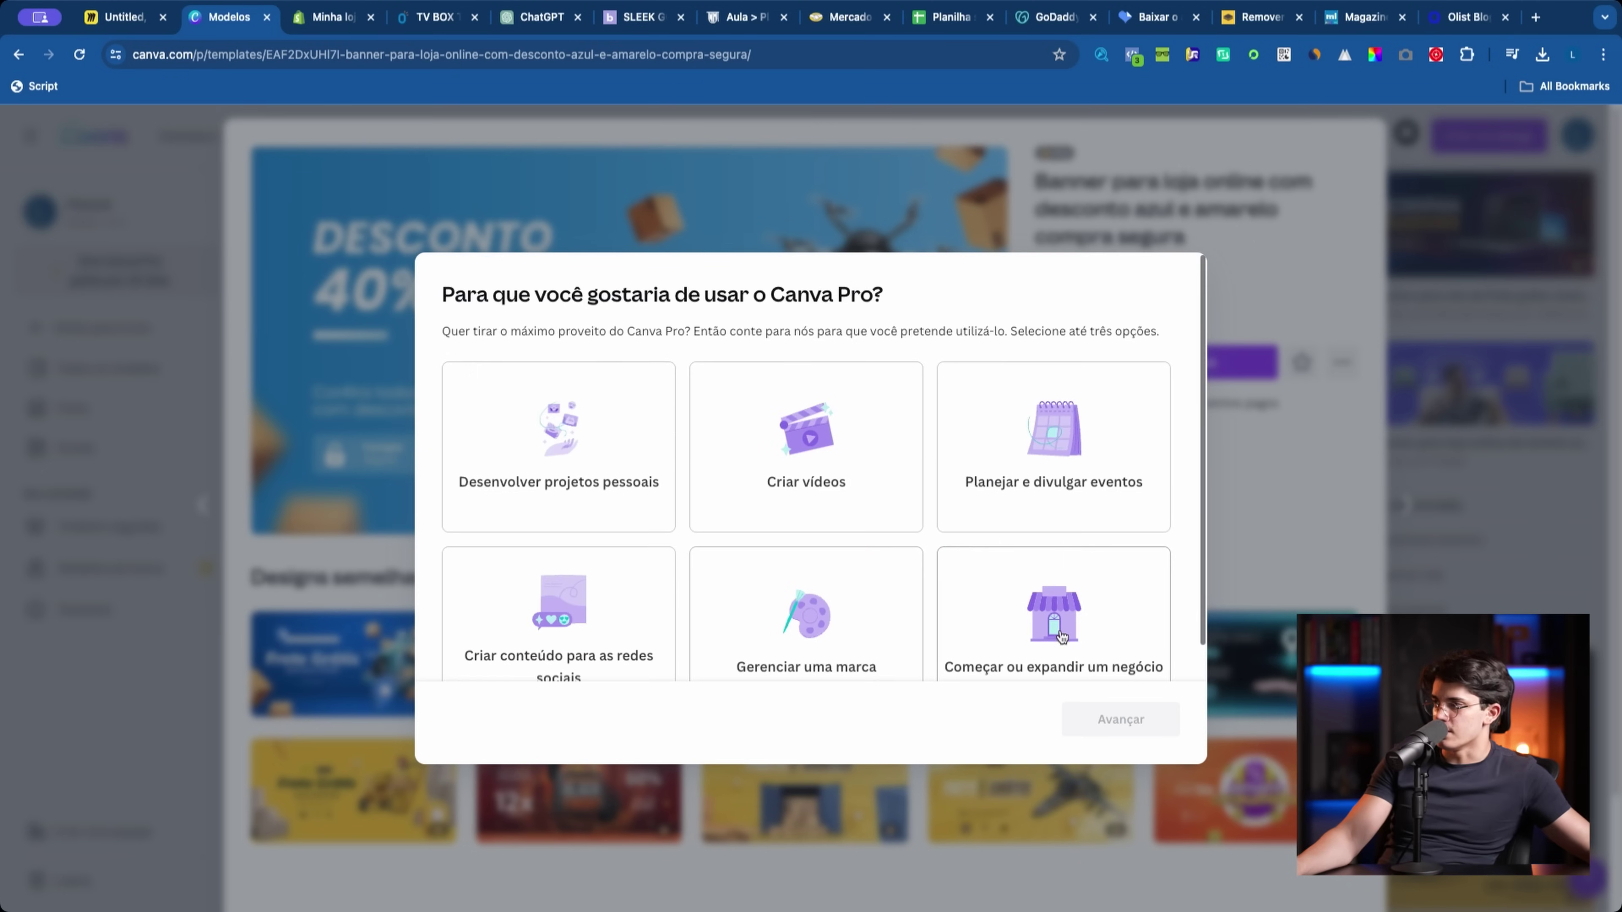
left_click(561, 642)
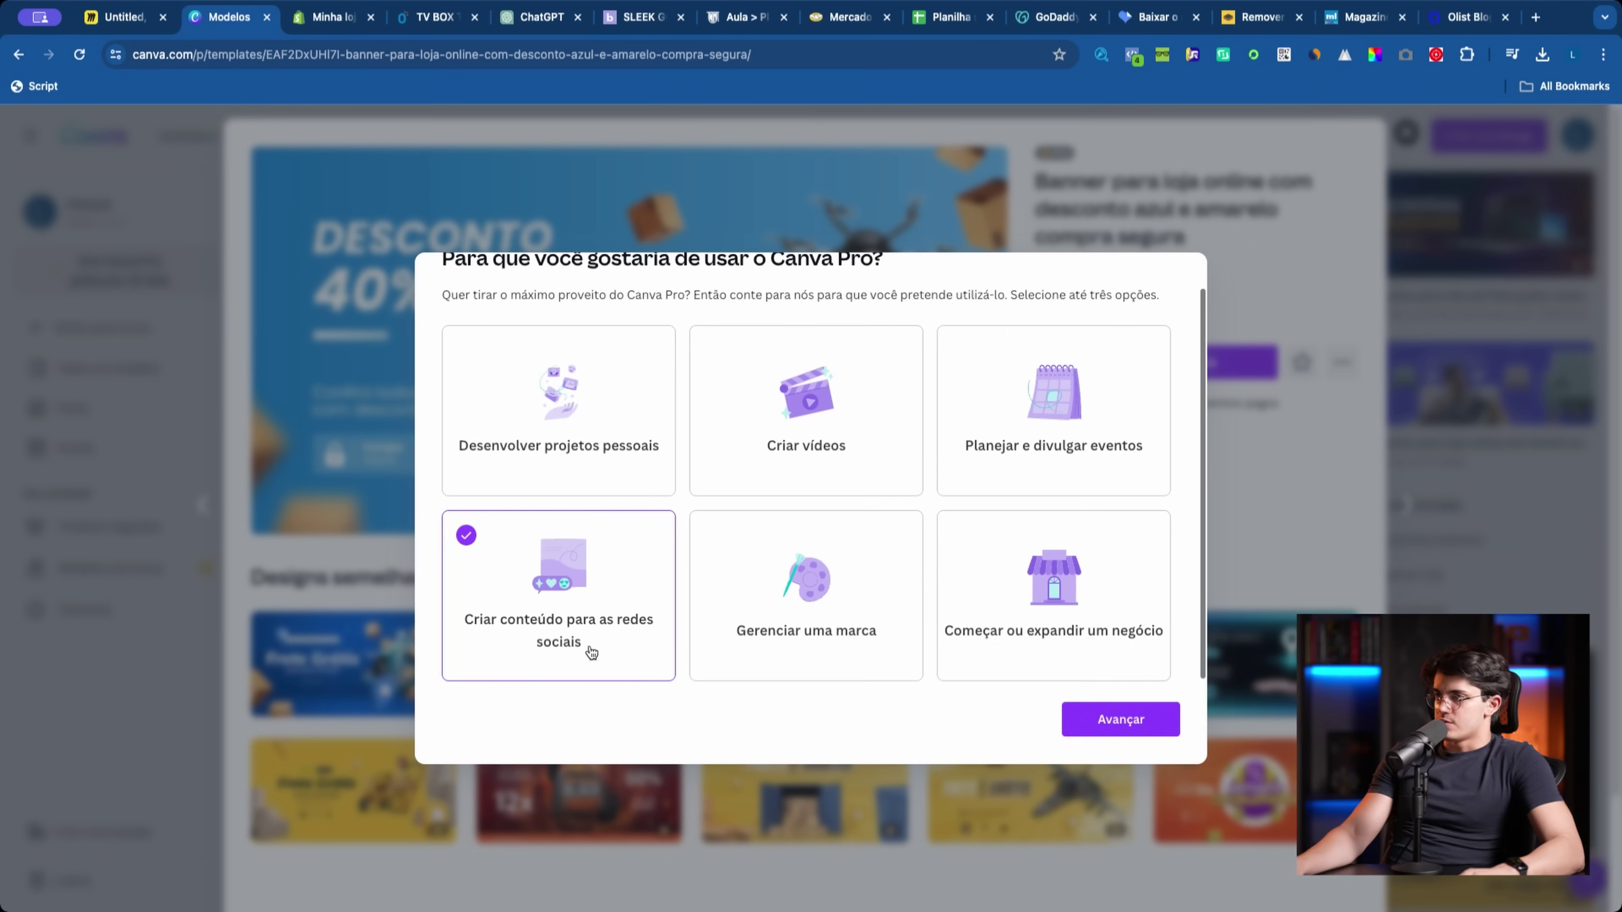
left_click(1114, 718)
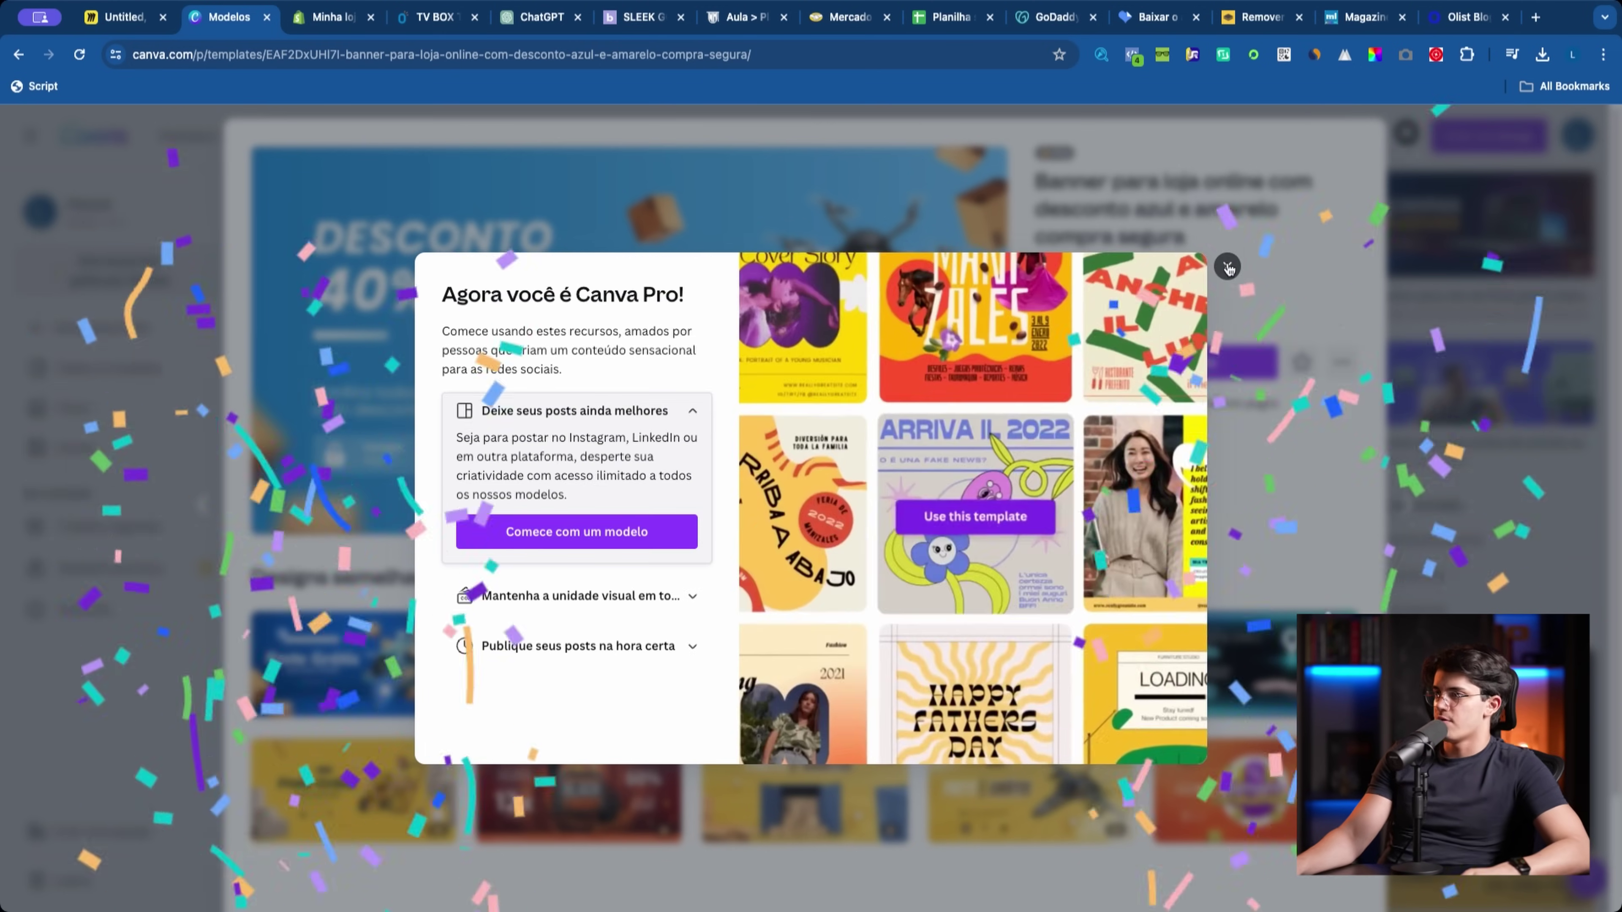
left_click(1249, 474)
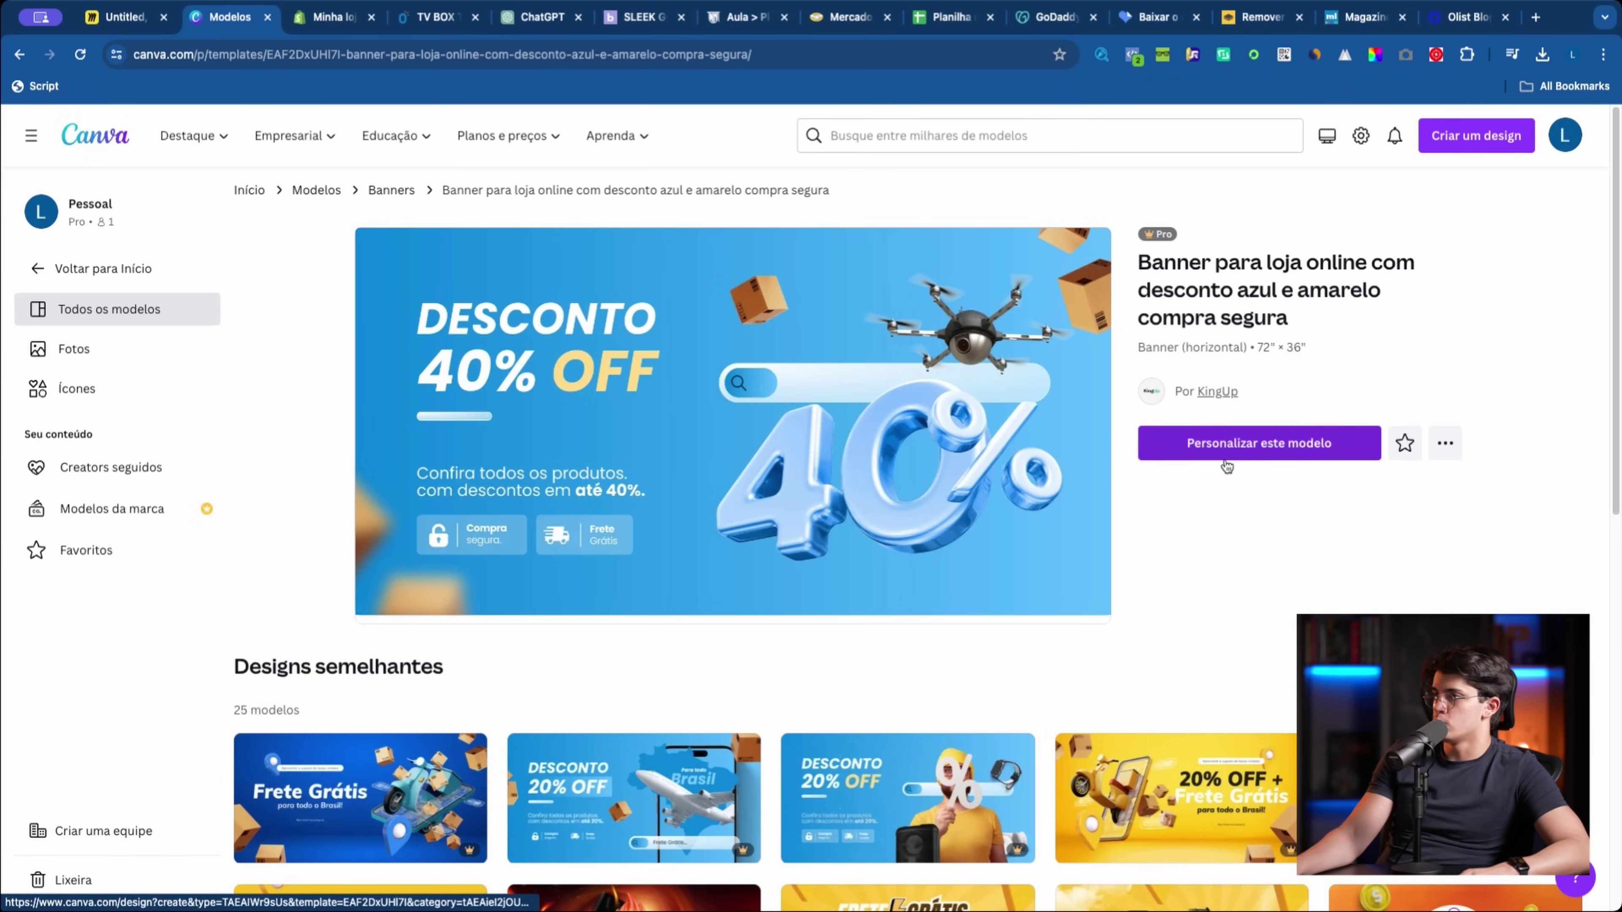
Step: Open the template in the editor and search templates for 'banner loja verde'
left_click(1229, 465)
scroll(640, 316, "down", 10)
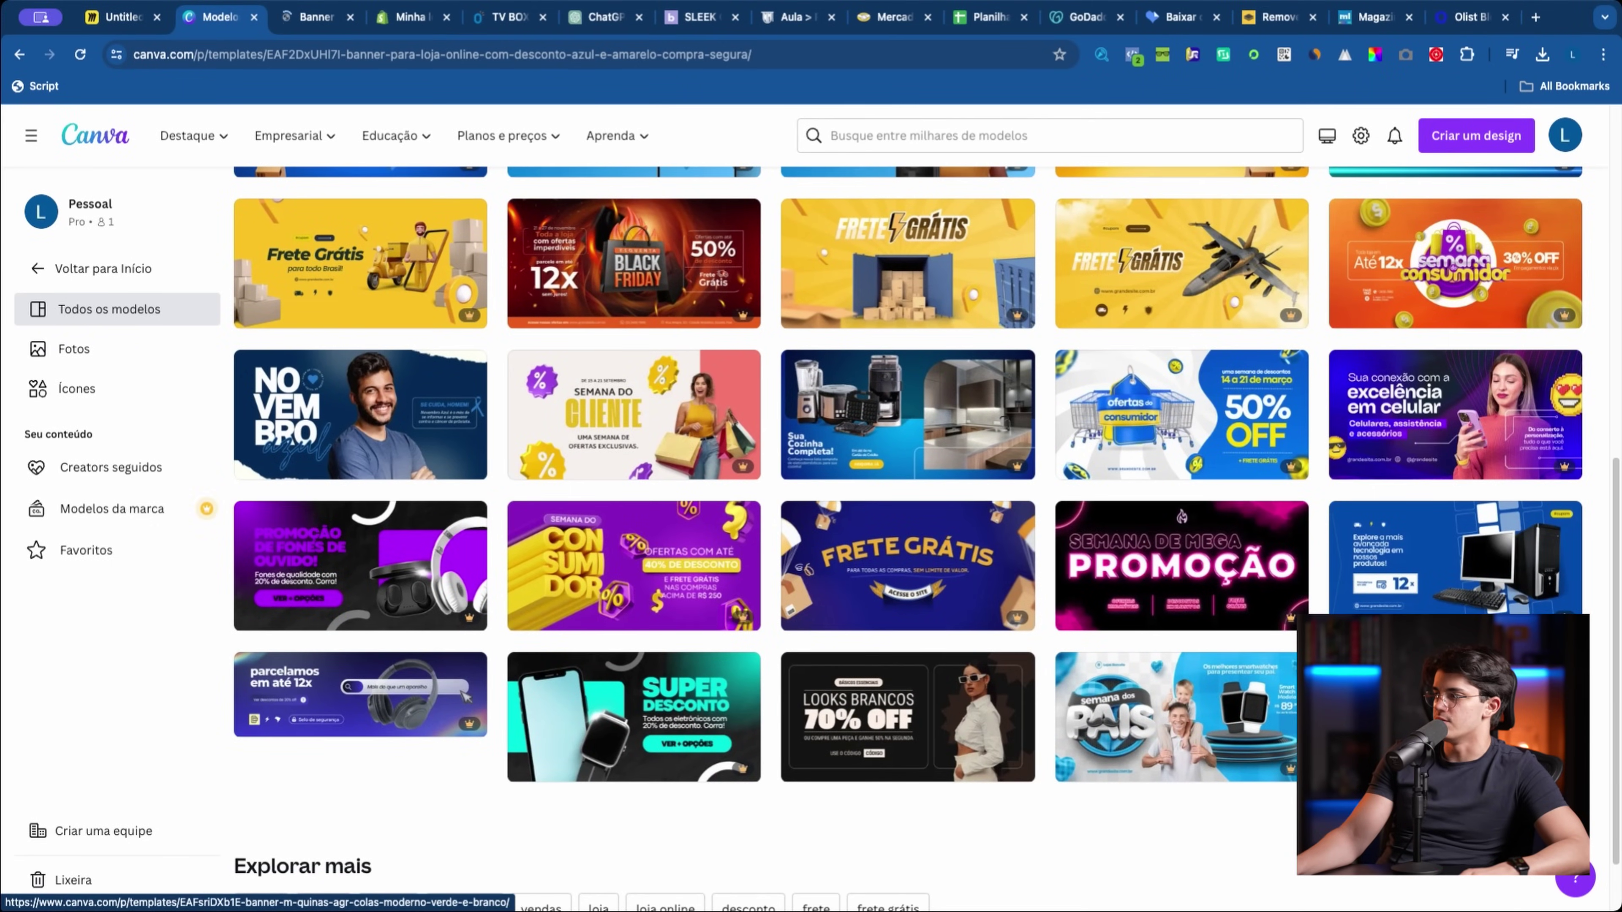
scroll(907, 479, "up", 10)
left_click(930, 135)
type("banner loja")
key("Return")
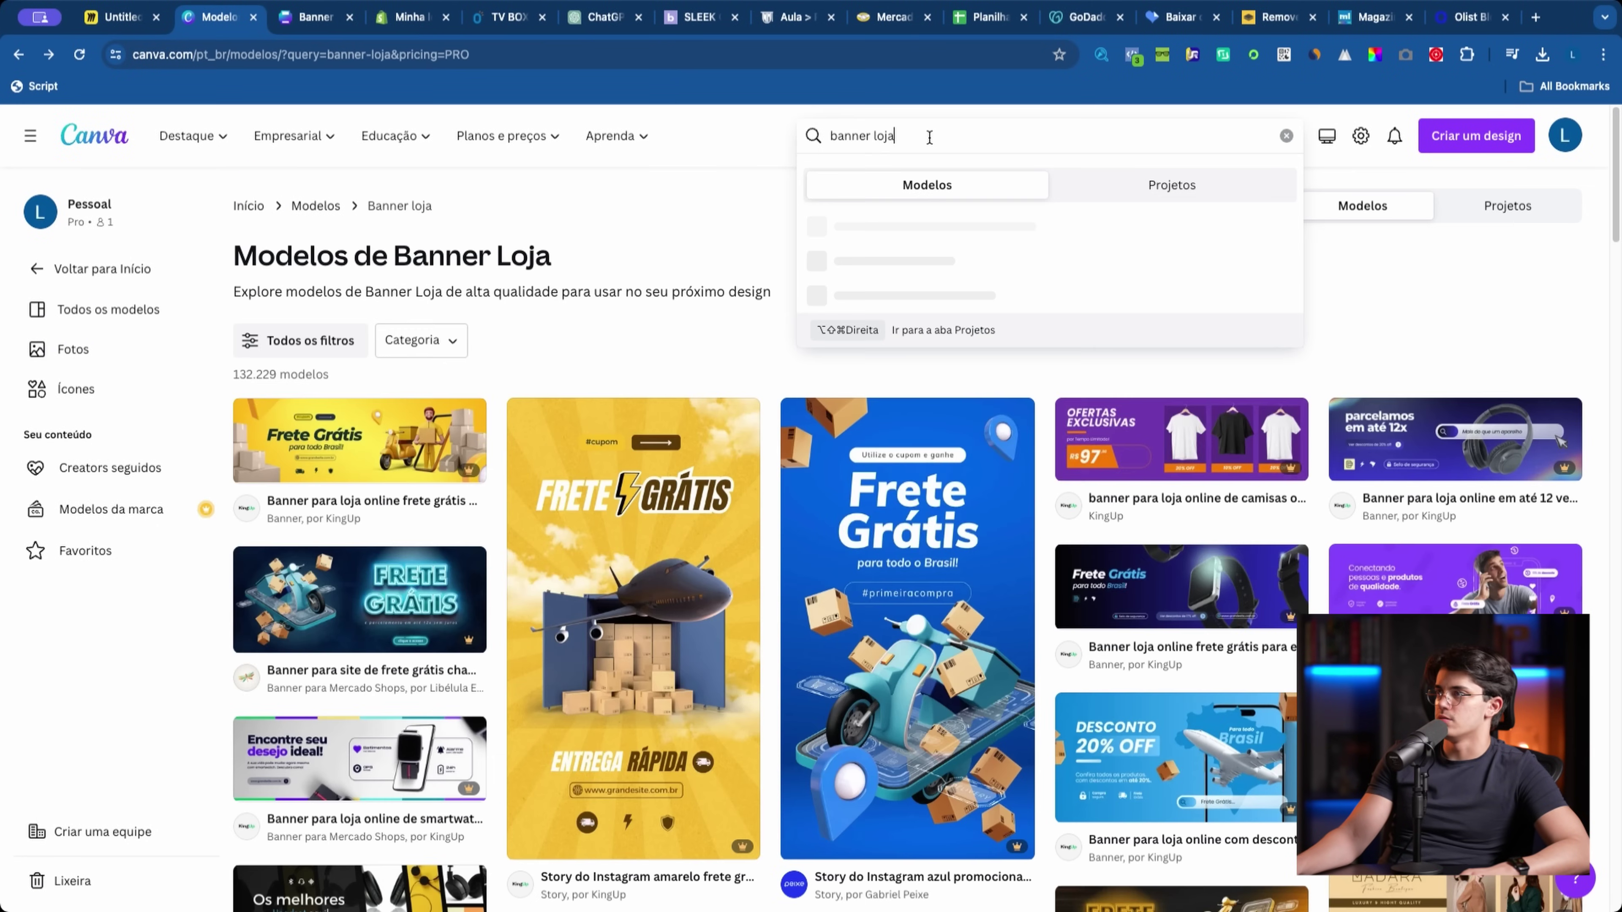
type("verde")
key("Return")
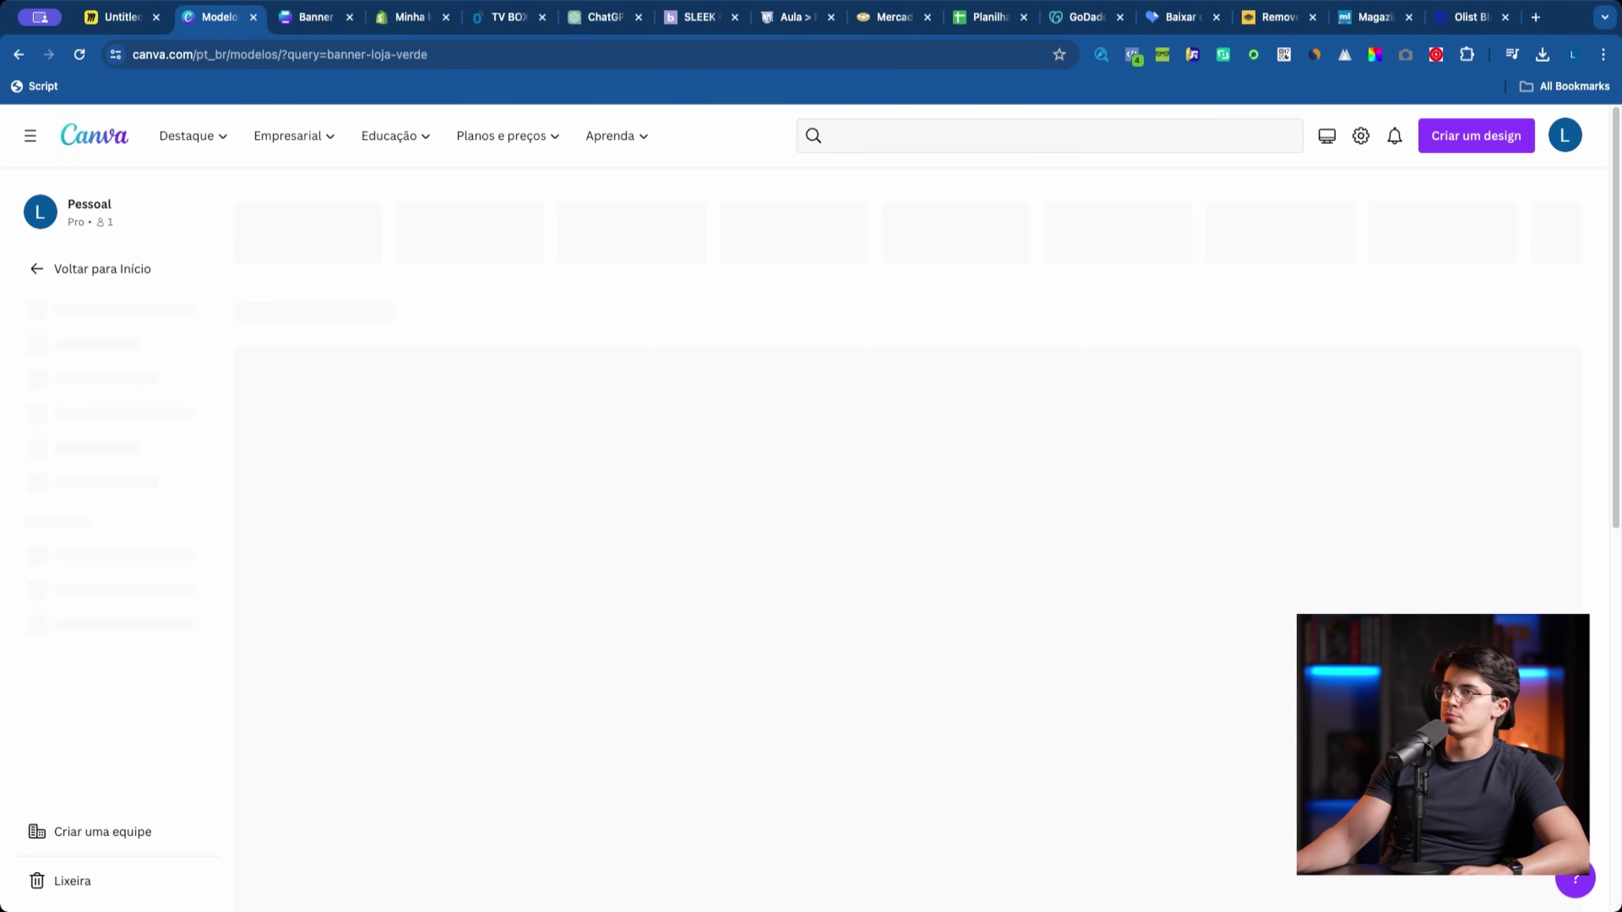
scroll(860, 515, "down", 5)
scroll(860, 515, "down", 20)
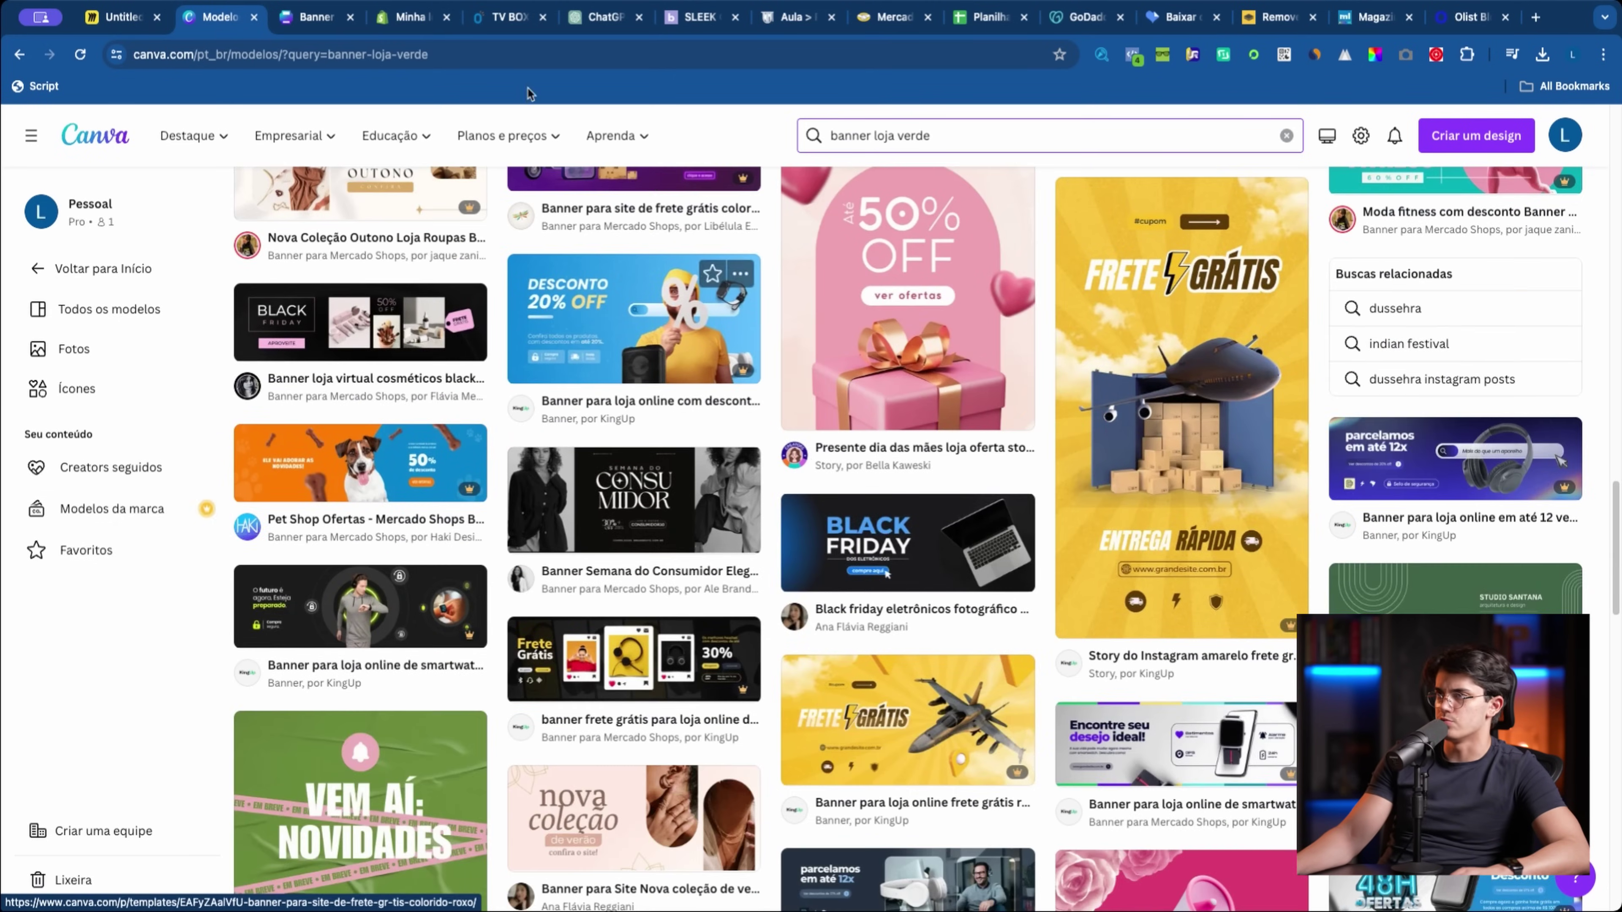
Step: Look up the announcement bar's colour in the Shopify theme editor
left_click(316, 17)
scroll(195, 508, "down", 10)
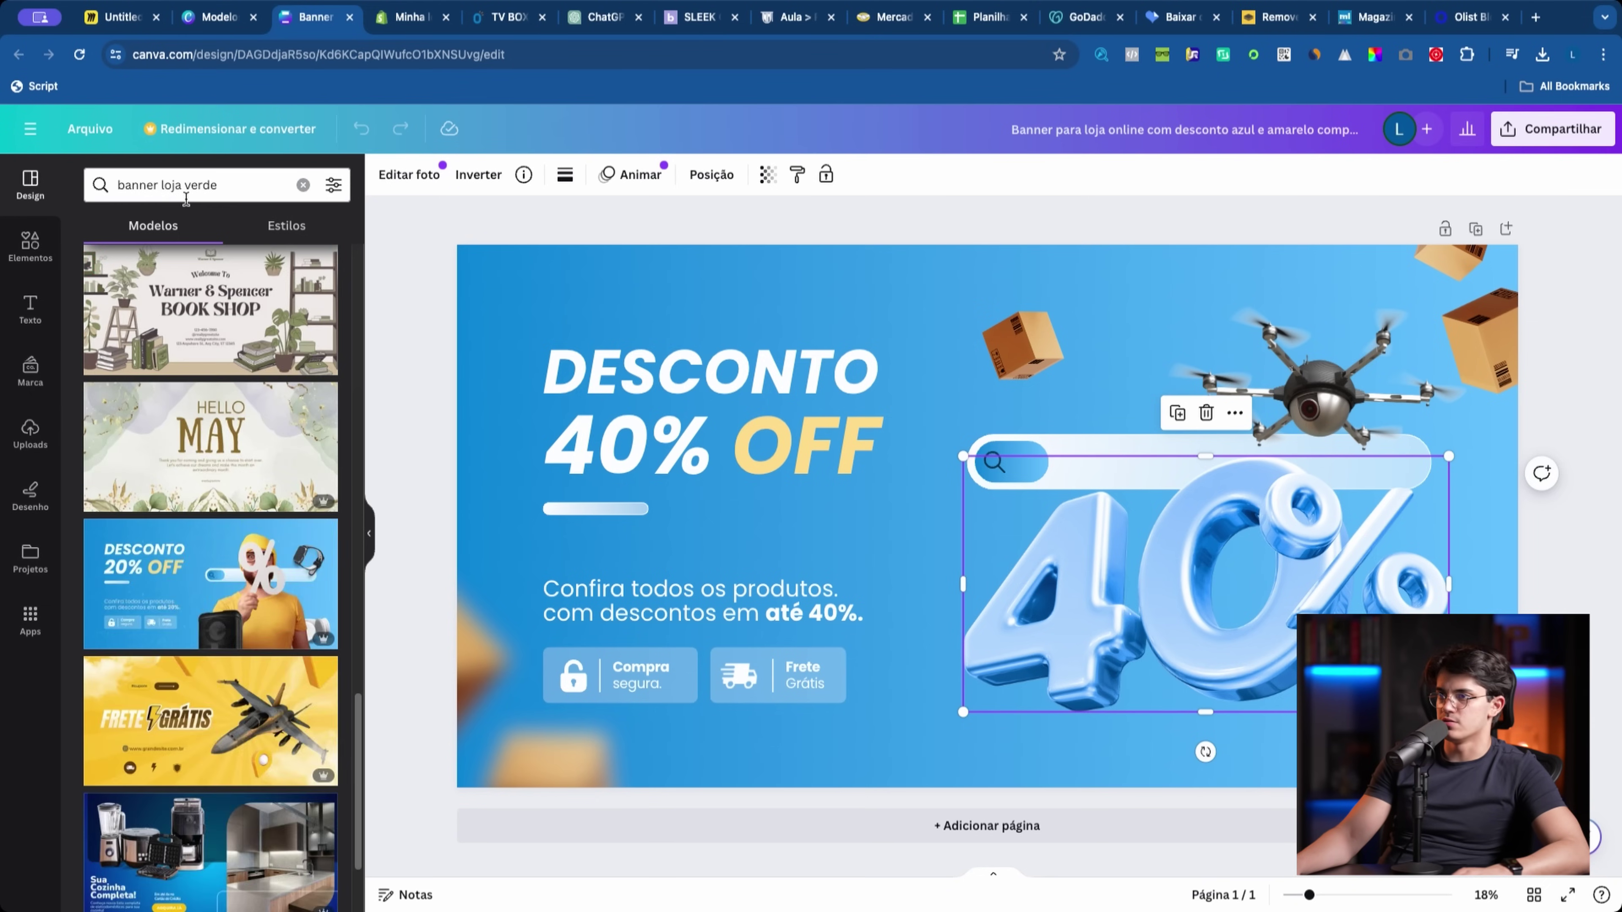
left_click(414, 18)
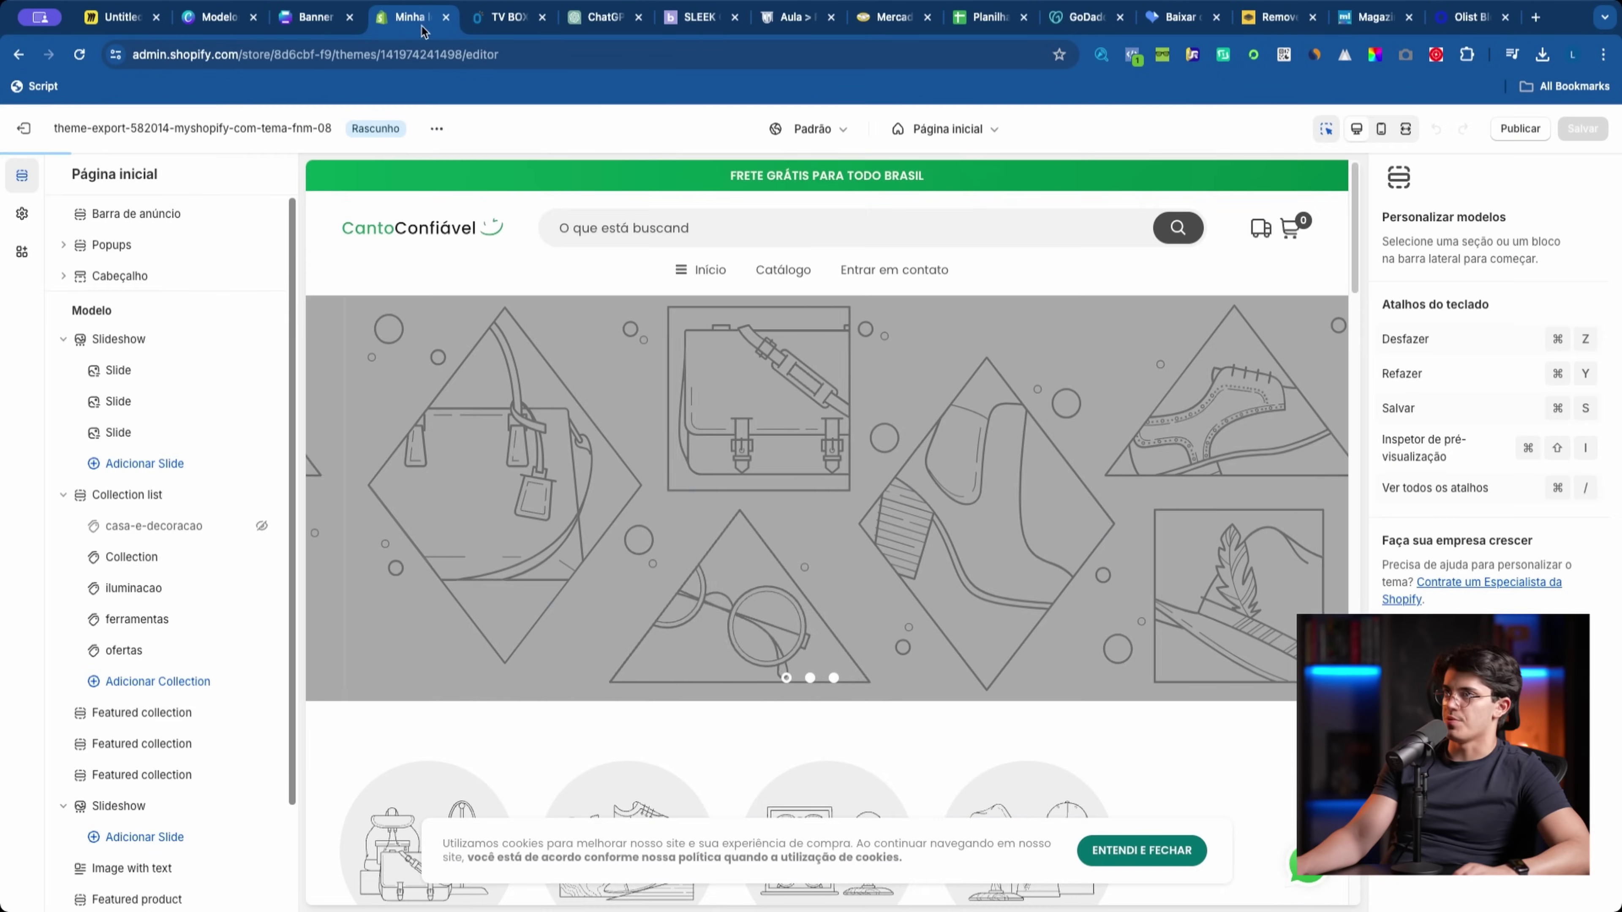
left_click(785, 181)
left_click(1445, 252)
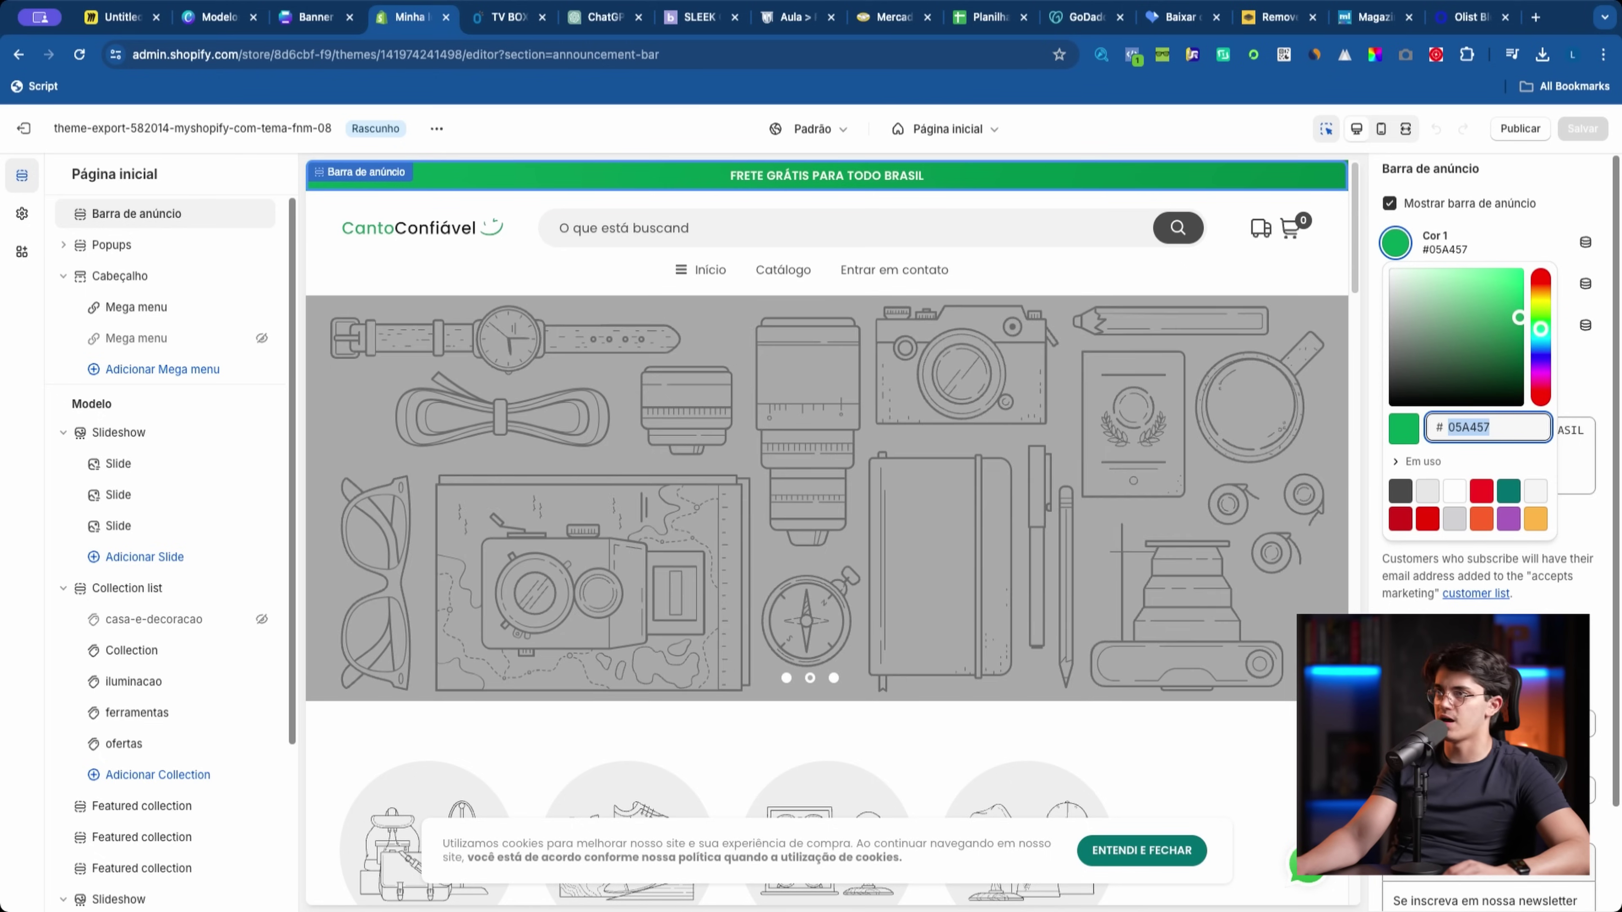
Step: Set the banner background to green 05A457 and bring up the pill shape's colour options
left_click(311, 19)
left_click(210, 498)
type("#05A457")
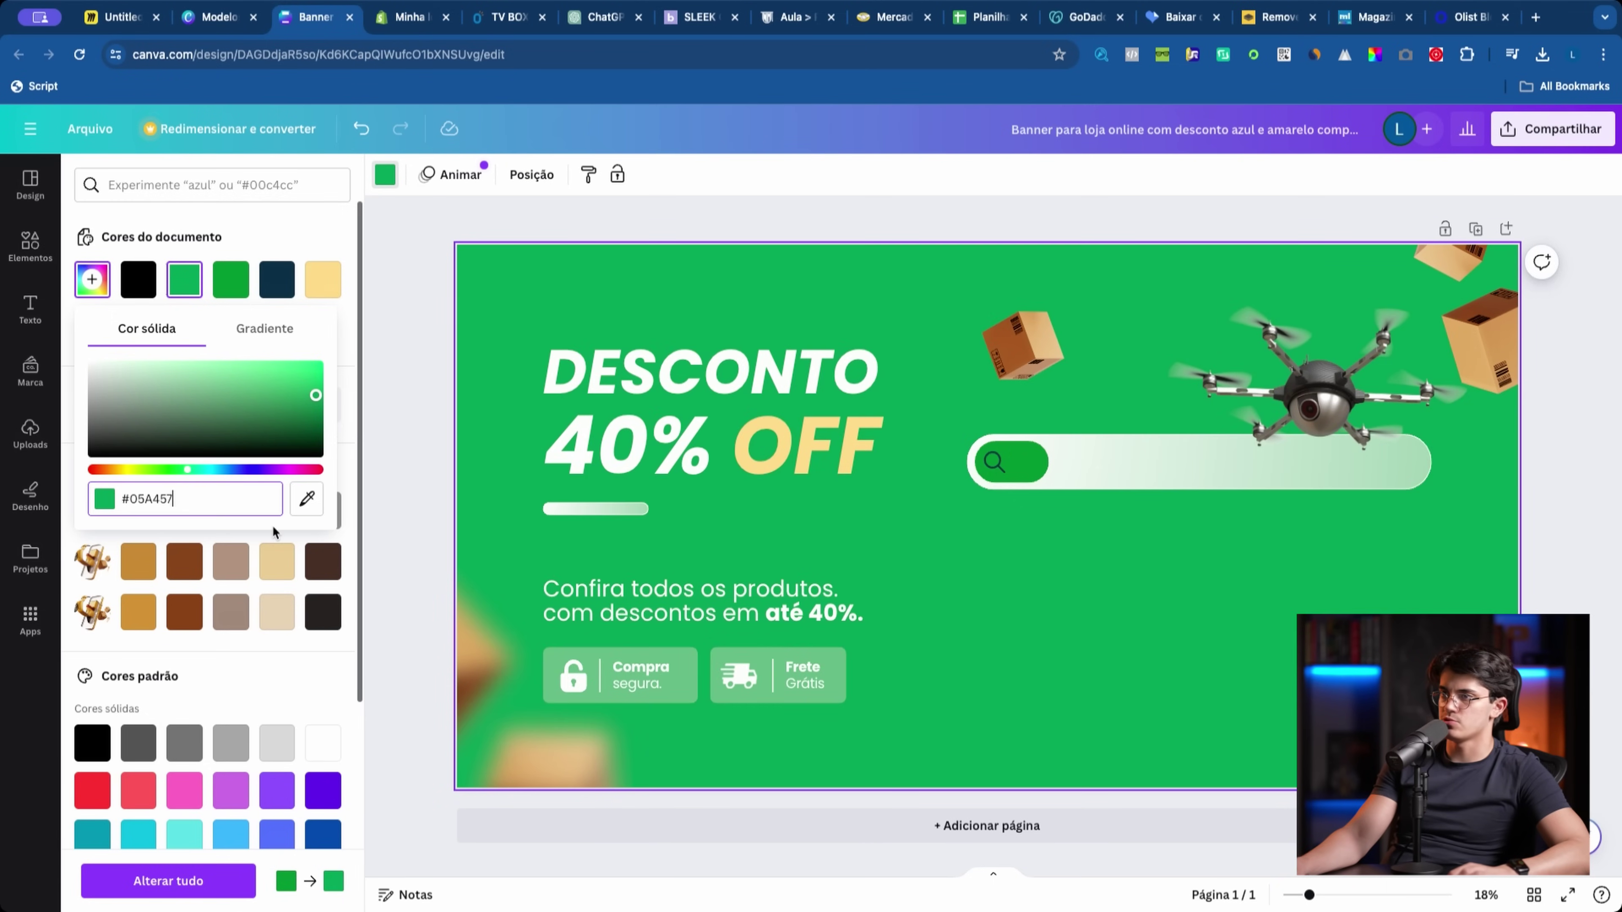
left_click(307, 499)
left_click(589, 300)
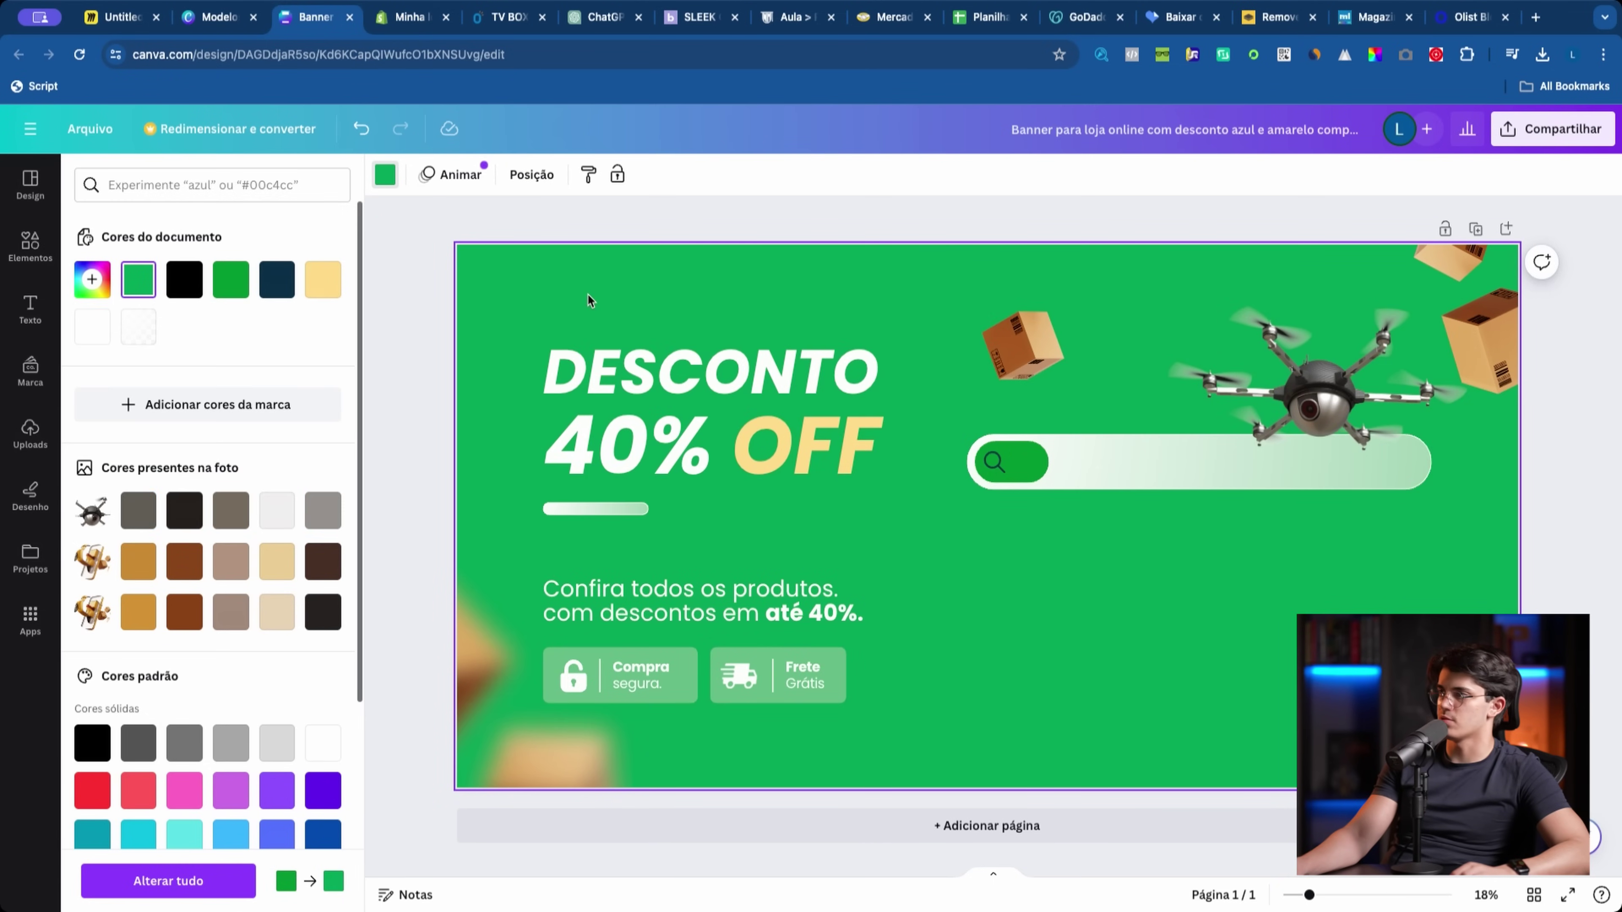
left_click(1018, 461)
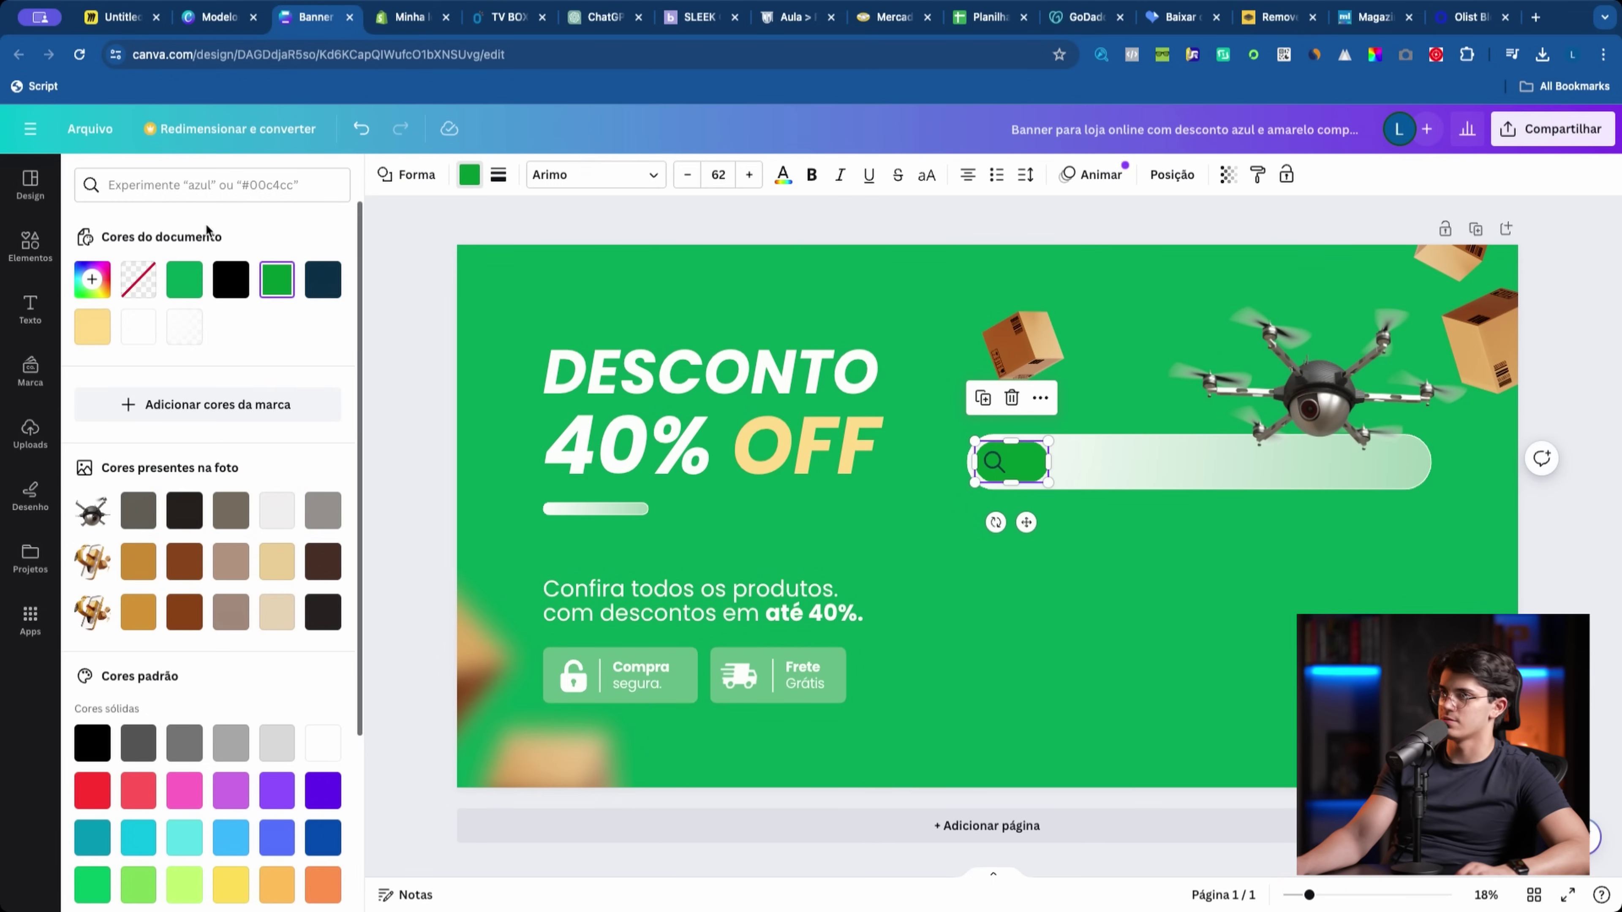
left_click(92, 279)
Step: Add a heading text box and rework the rotated 40% text, deleting its % sign and shifting it left
left_click(462, 439)
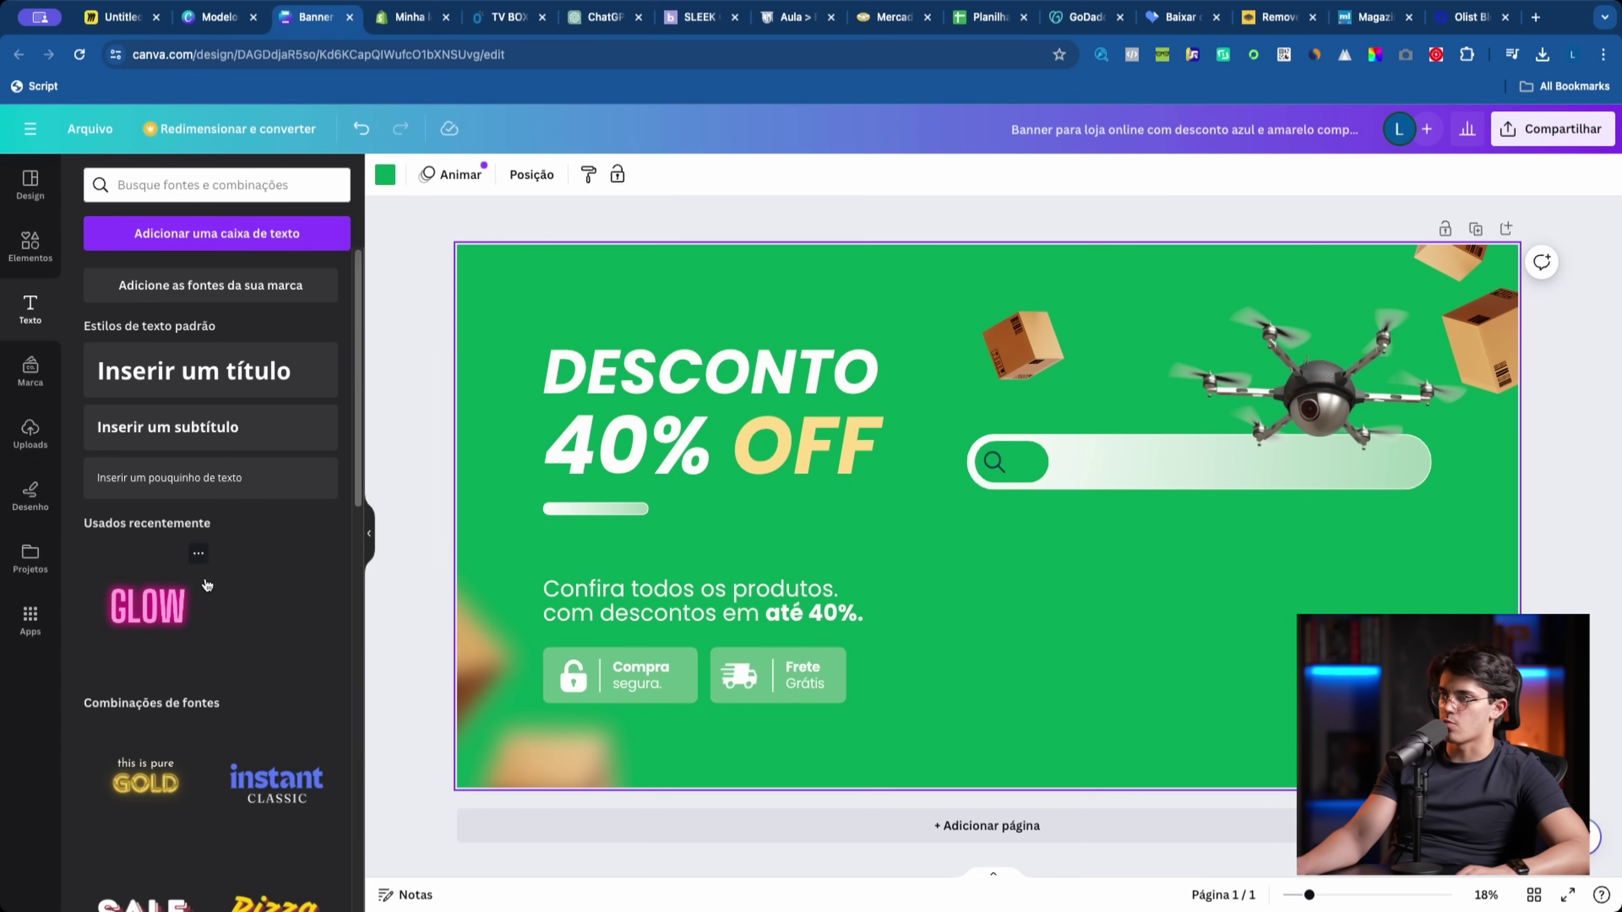
left_click(255, 370)
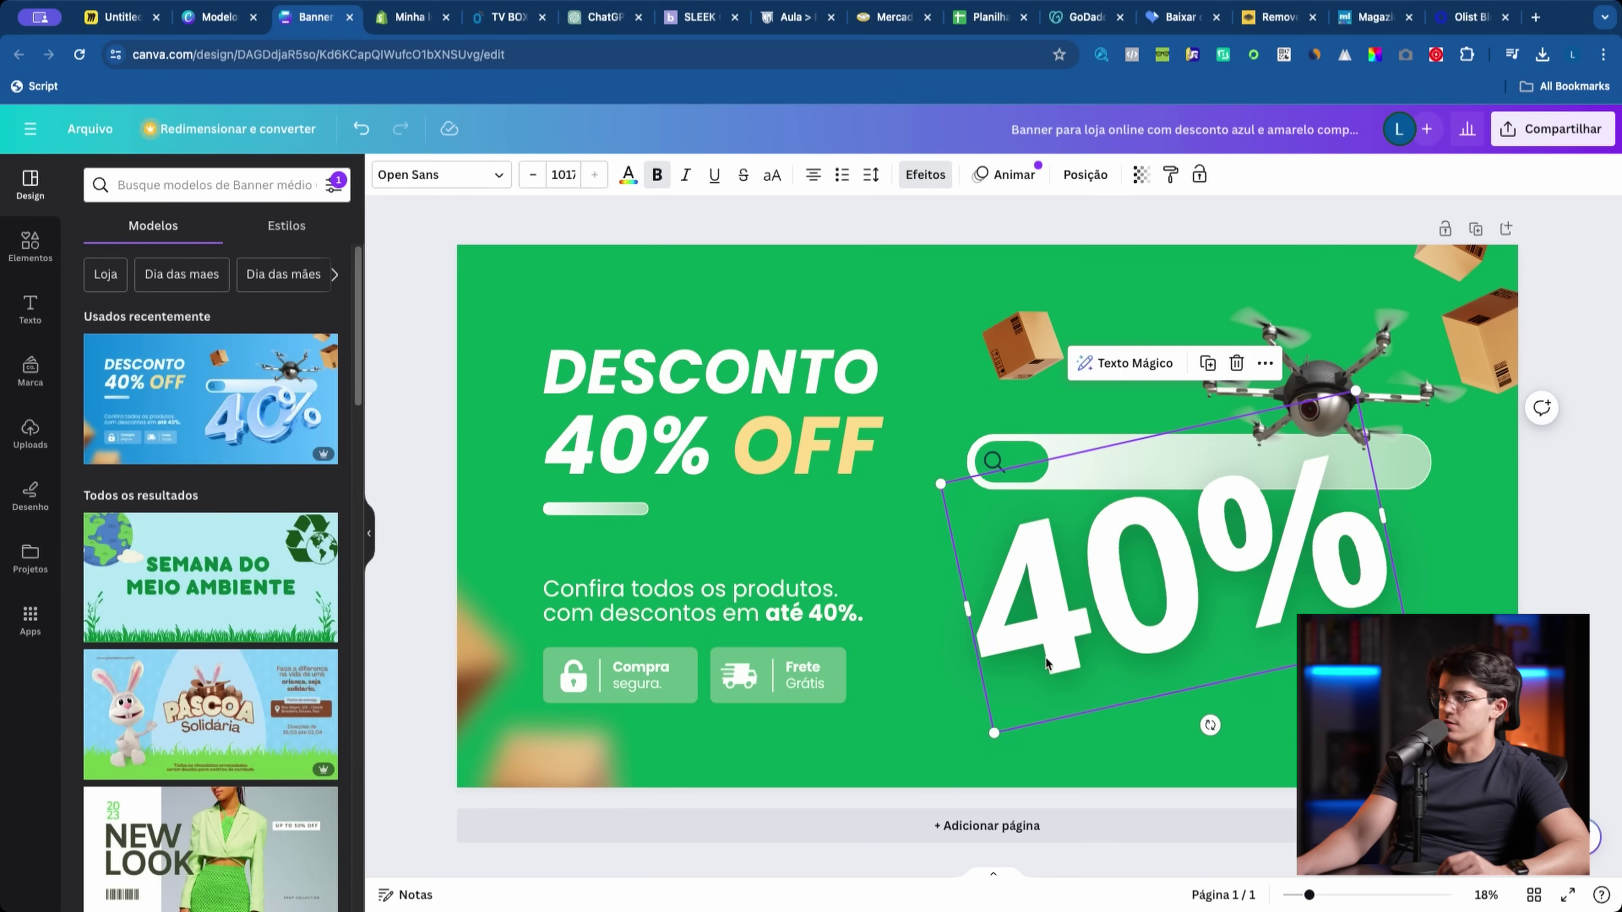
left_click_drag(1046, 665, 1039, 664)
double_click(1216, 551)
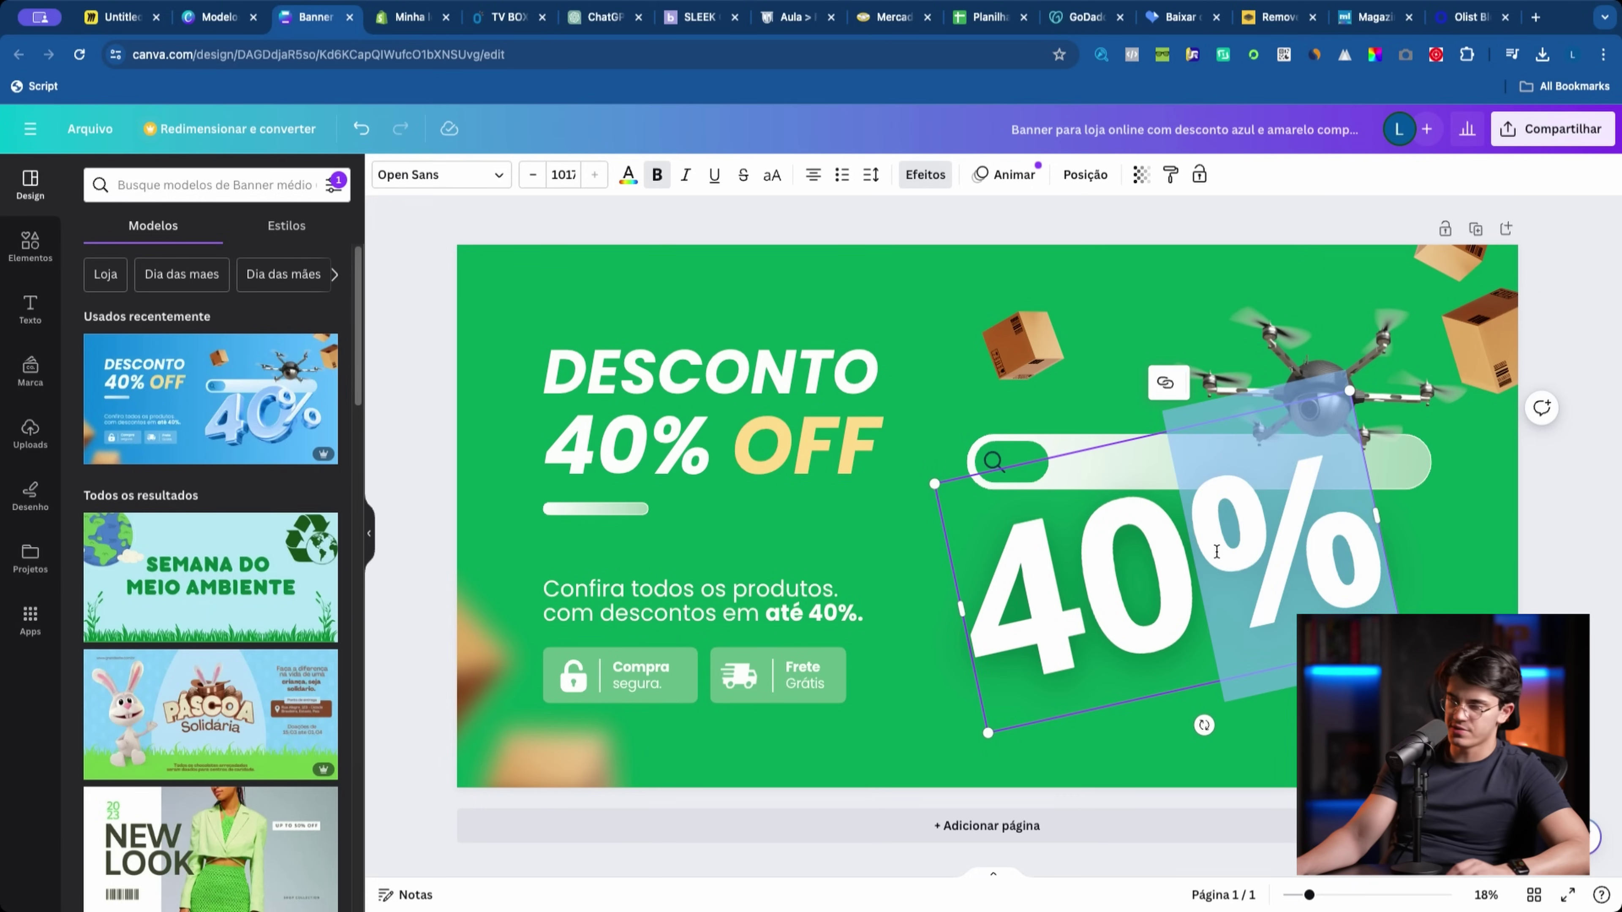
key("BackSpace")
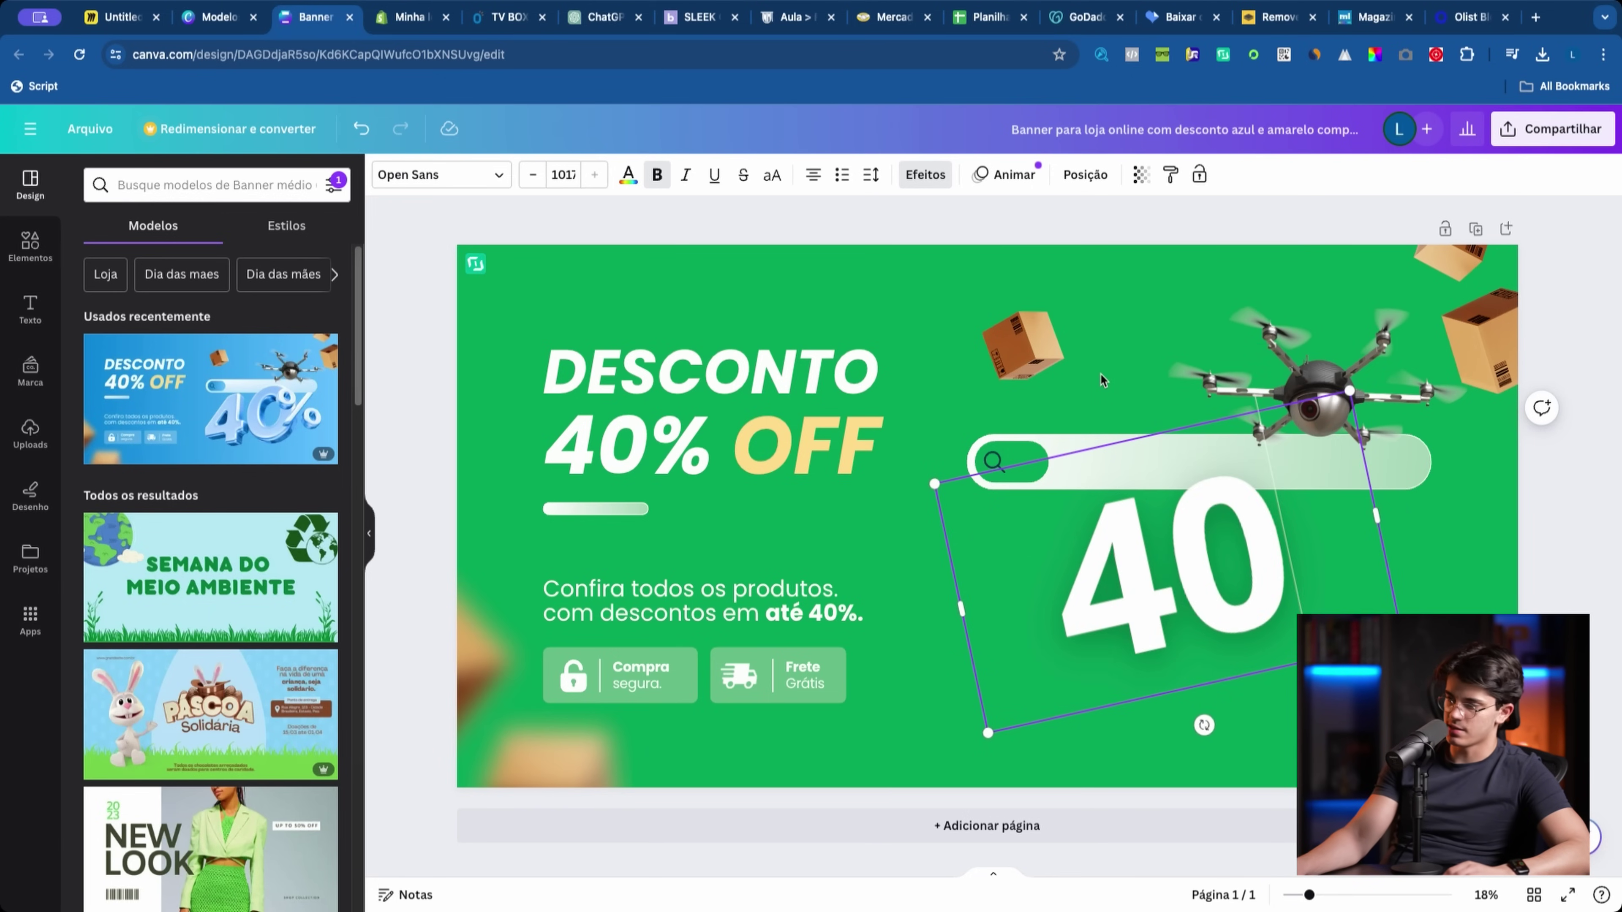
left_click_drag(1220, 537, 1162, 544)
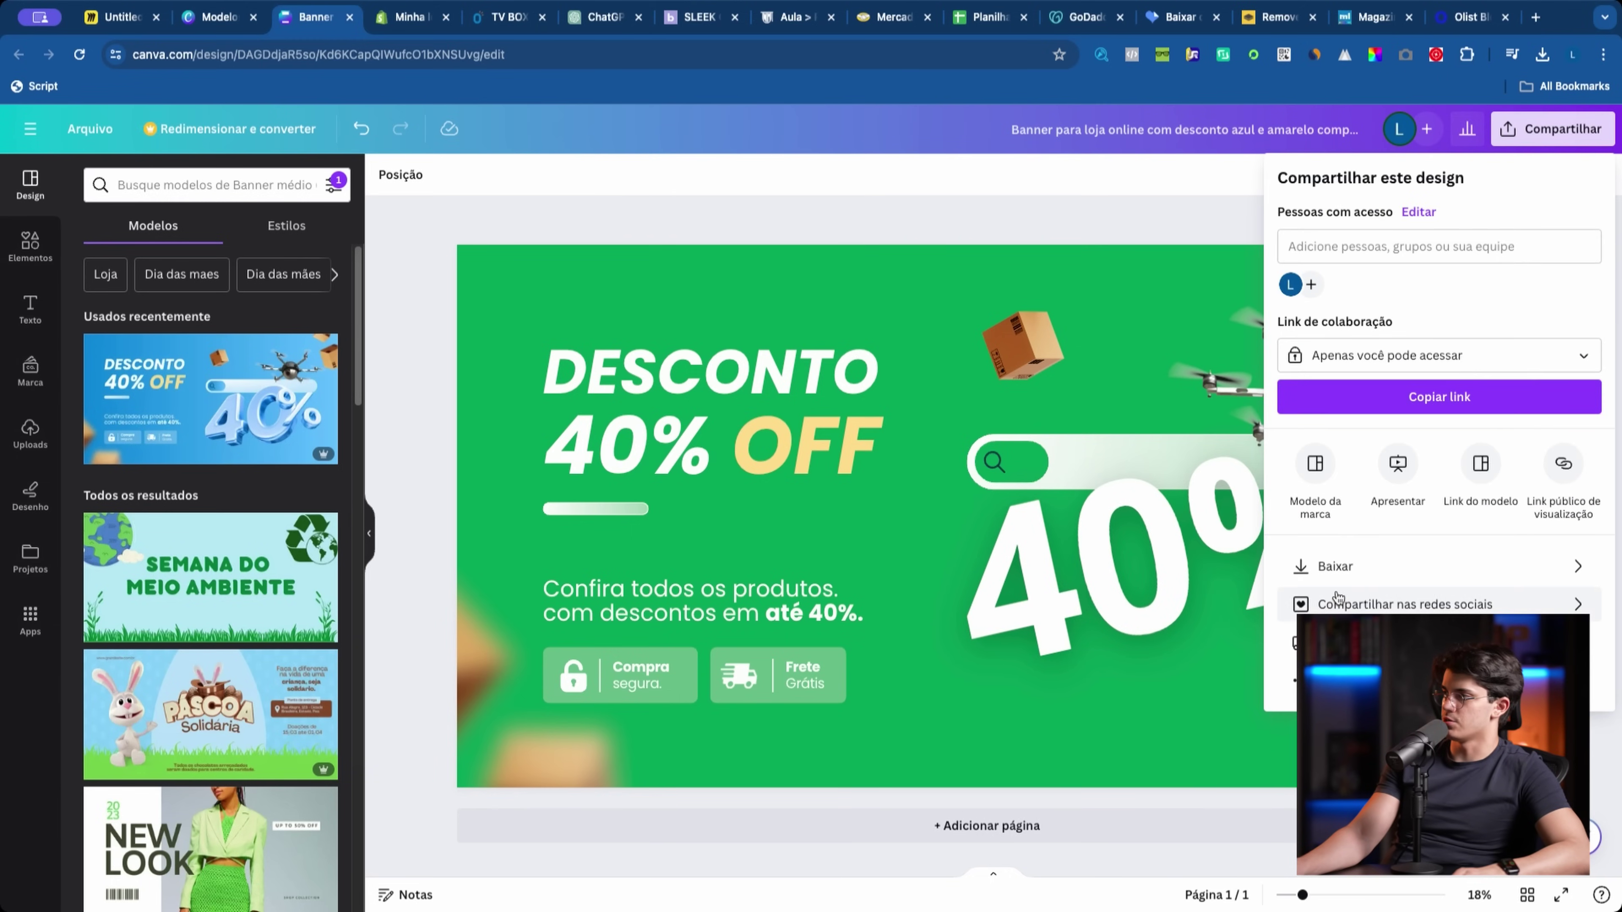
Step: Download the green banner as a PNG
left_click(1335, 575)
left_click(1389, 466)
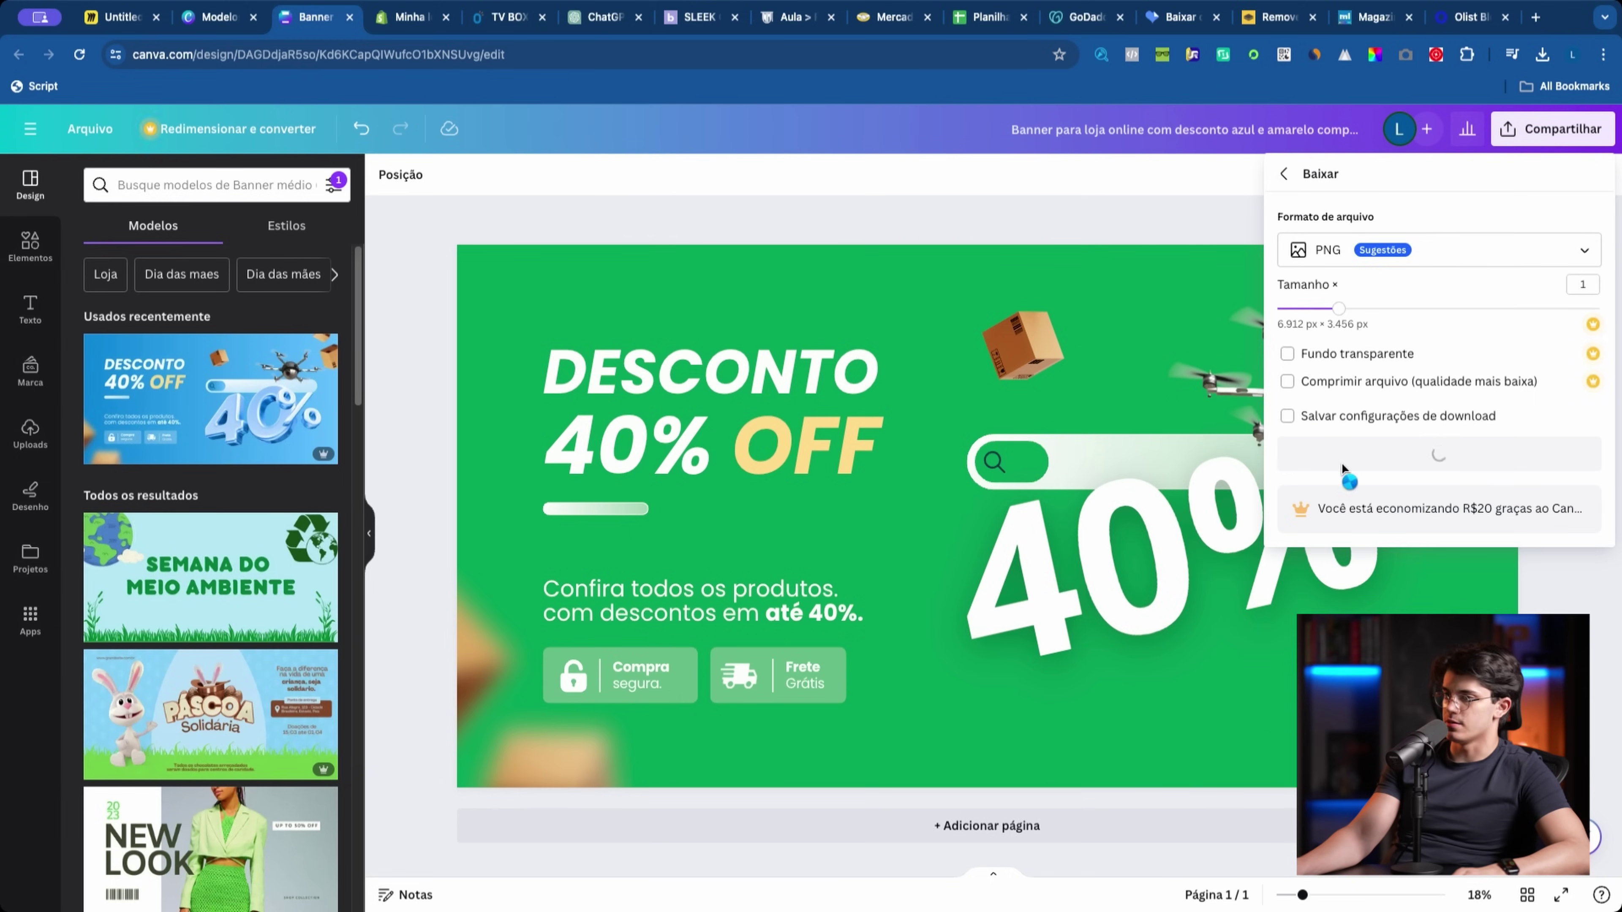
scroll(273, 594, "down", 15)
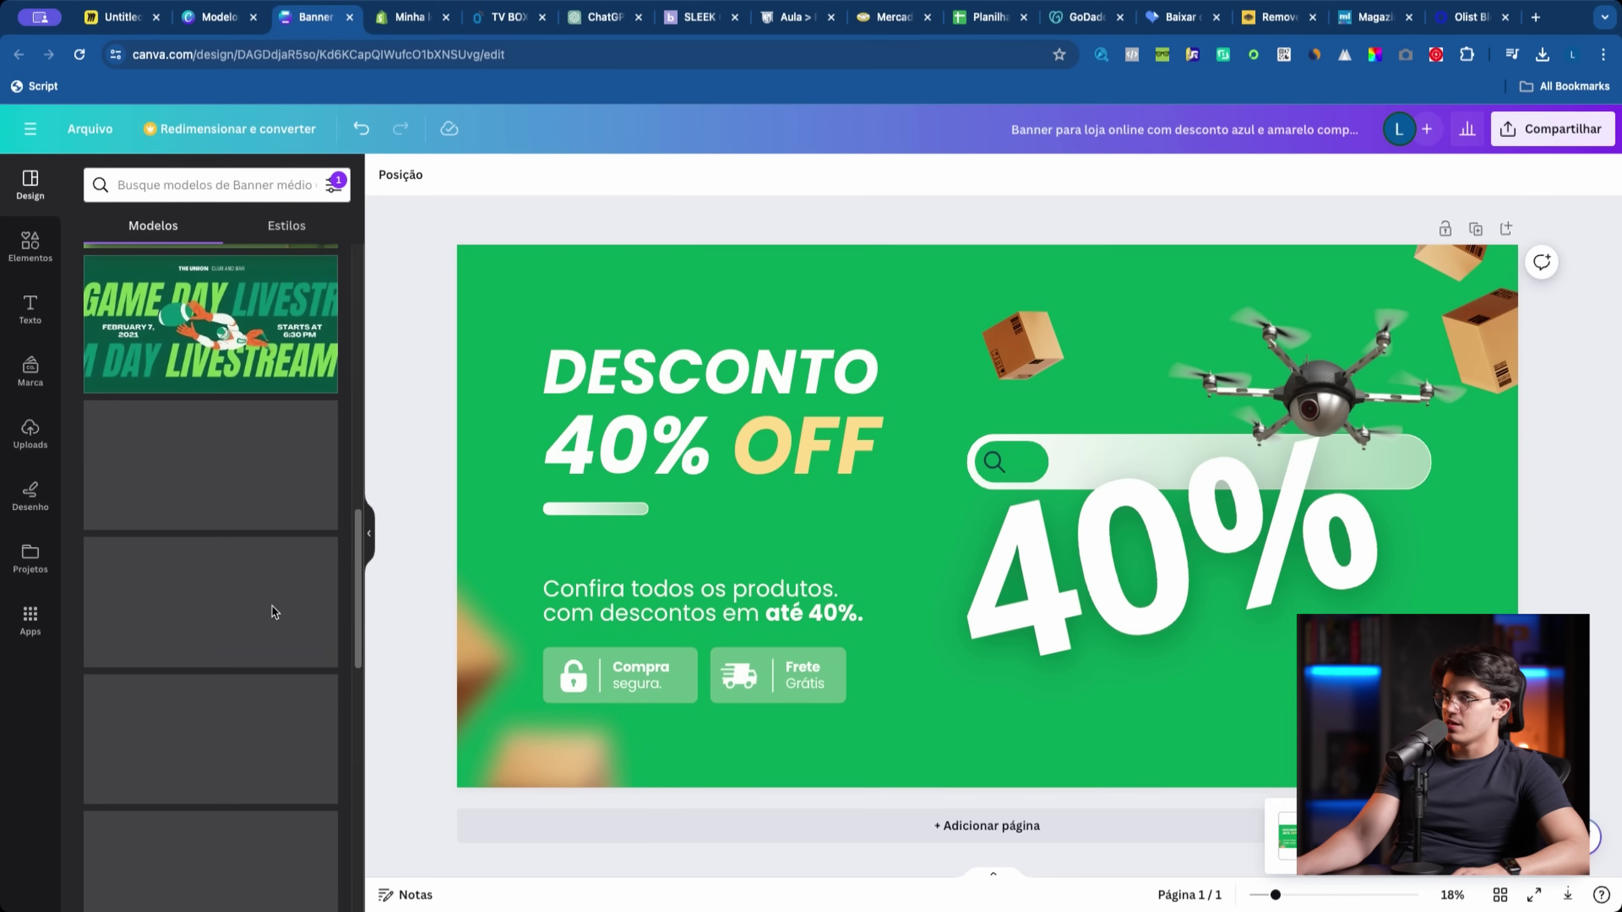
scroll(268, 604, "up", 15)
Step: Search templates for 'banner loja' and start customising the blue Frete Grátis story template
key("ctrl+shift+Tab")
scroll(681, 572, "down", 5)
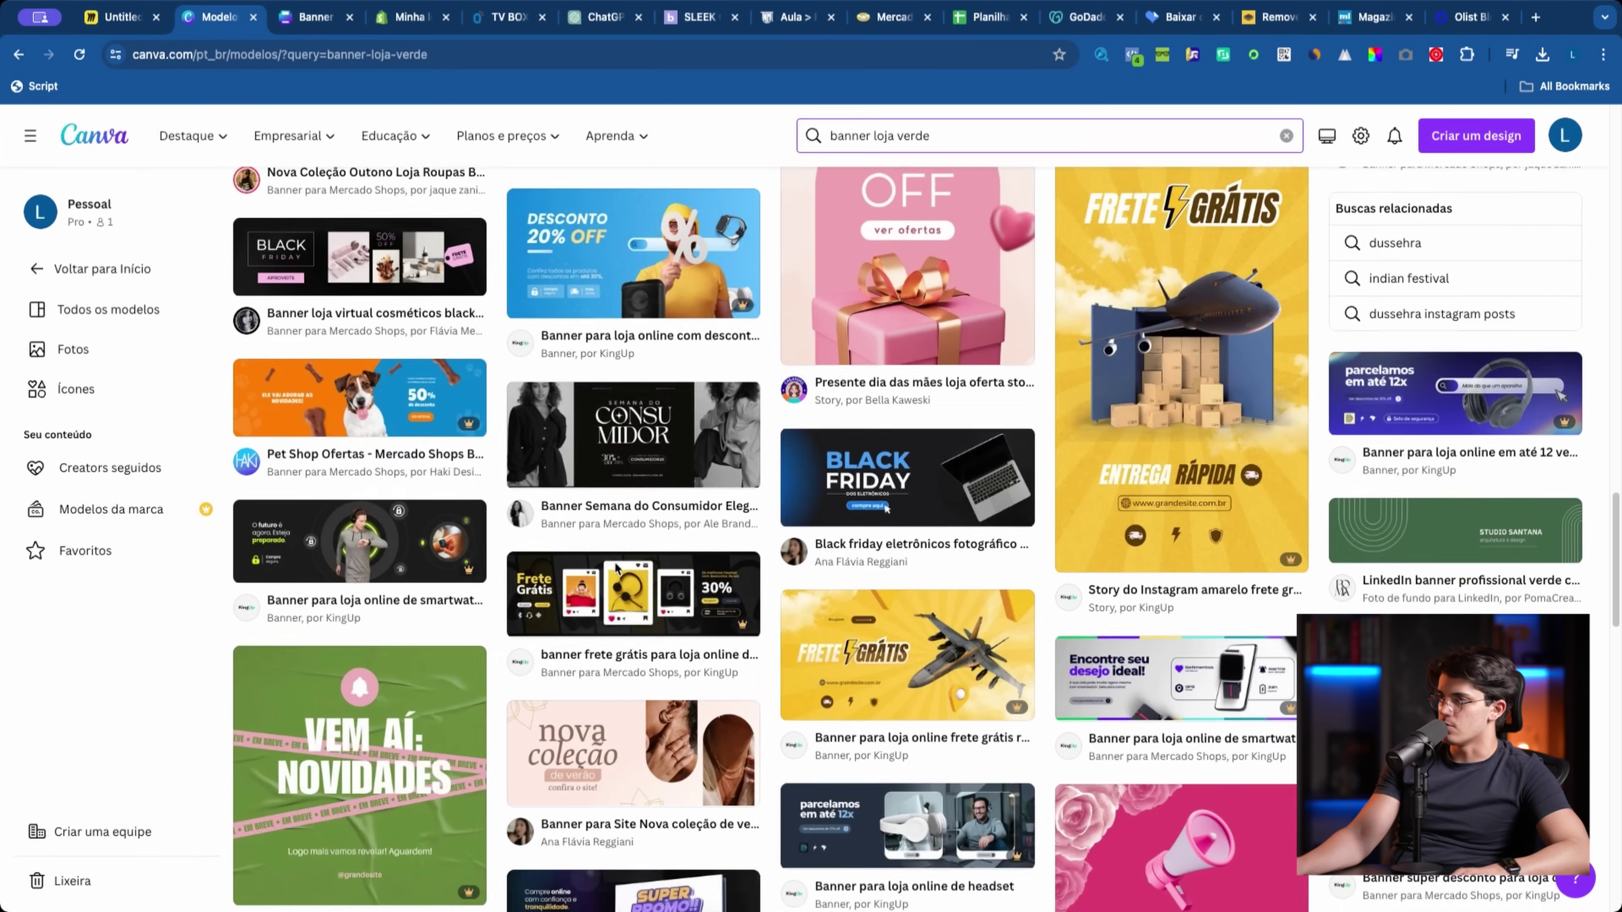
scroll(681, 572, "up", 10)
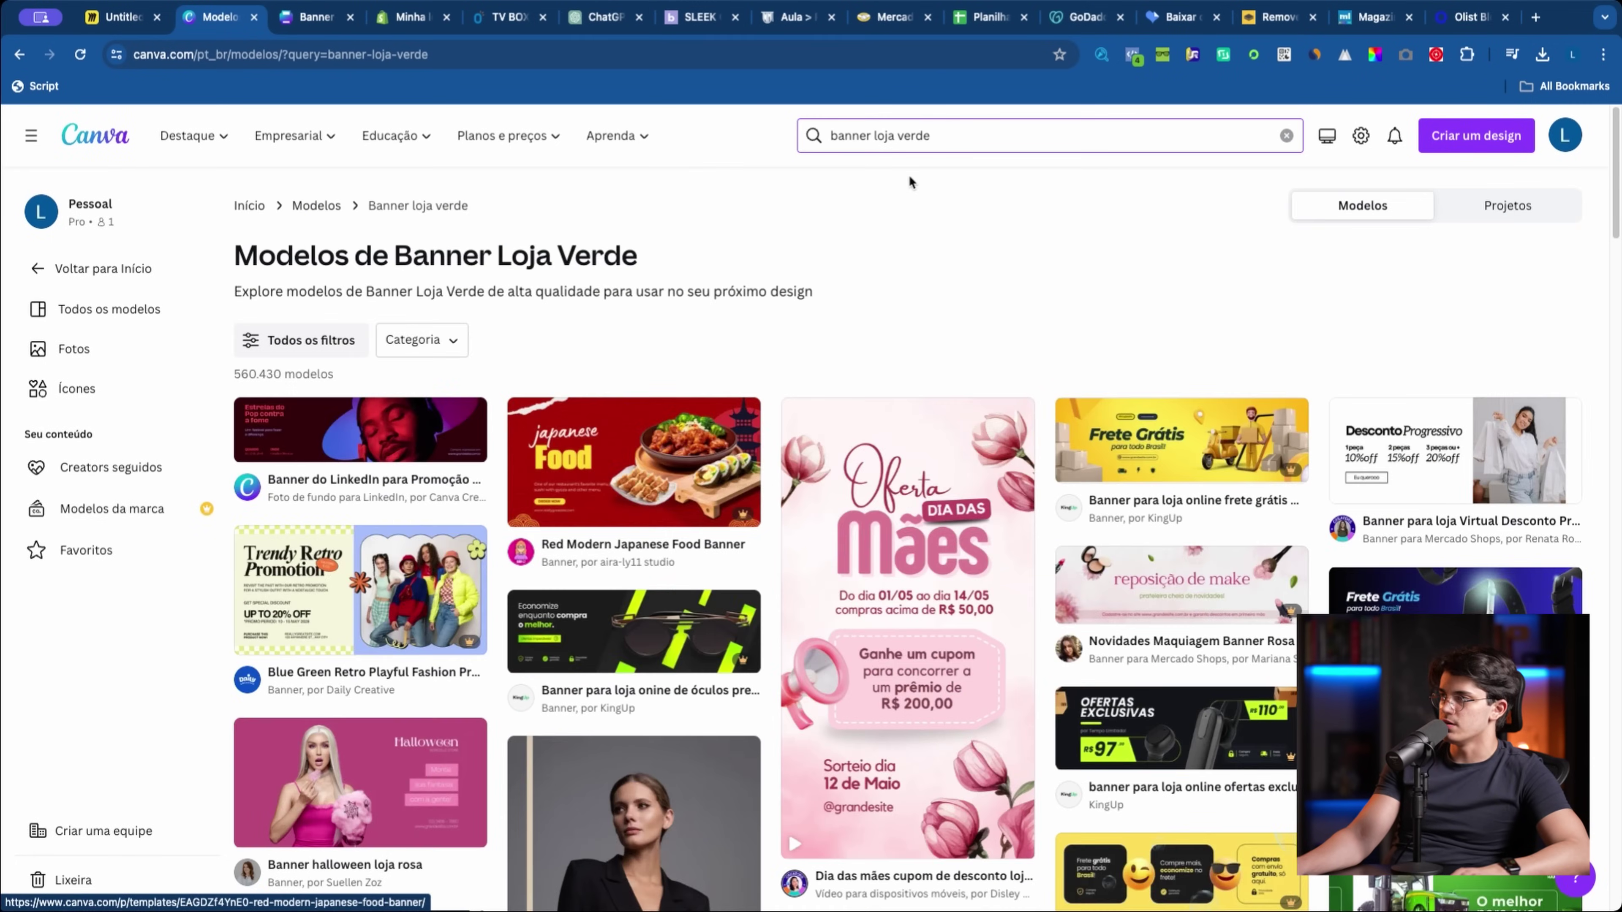
left_click(916, 136)
double_click(917, 137)
key("BackSpace")
key("Return")
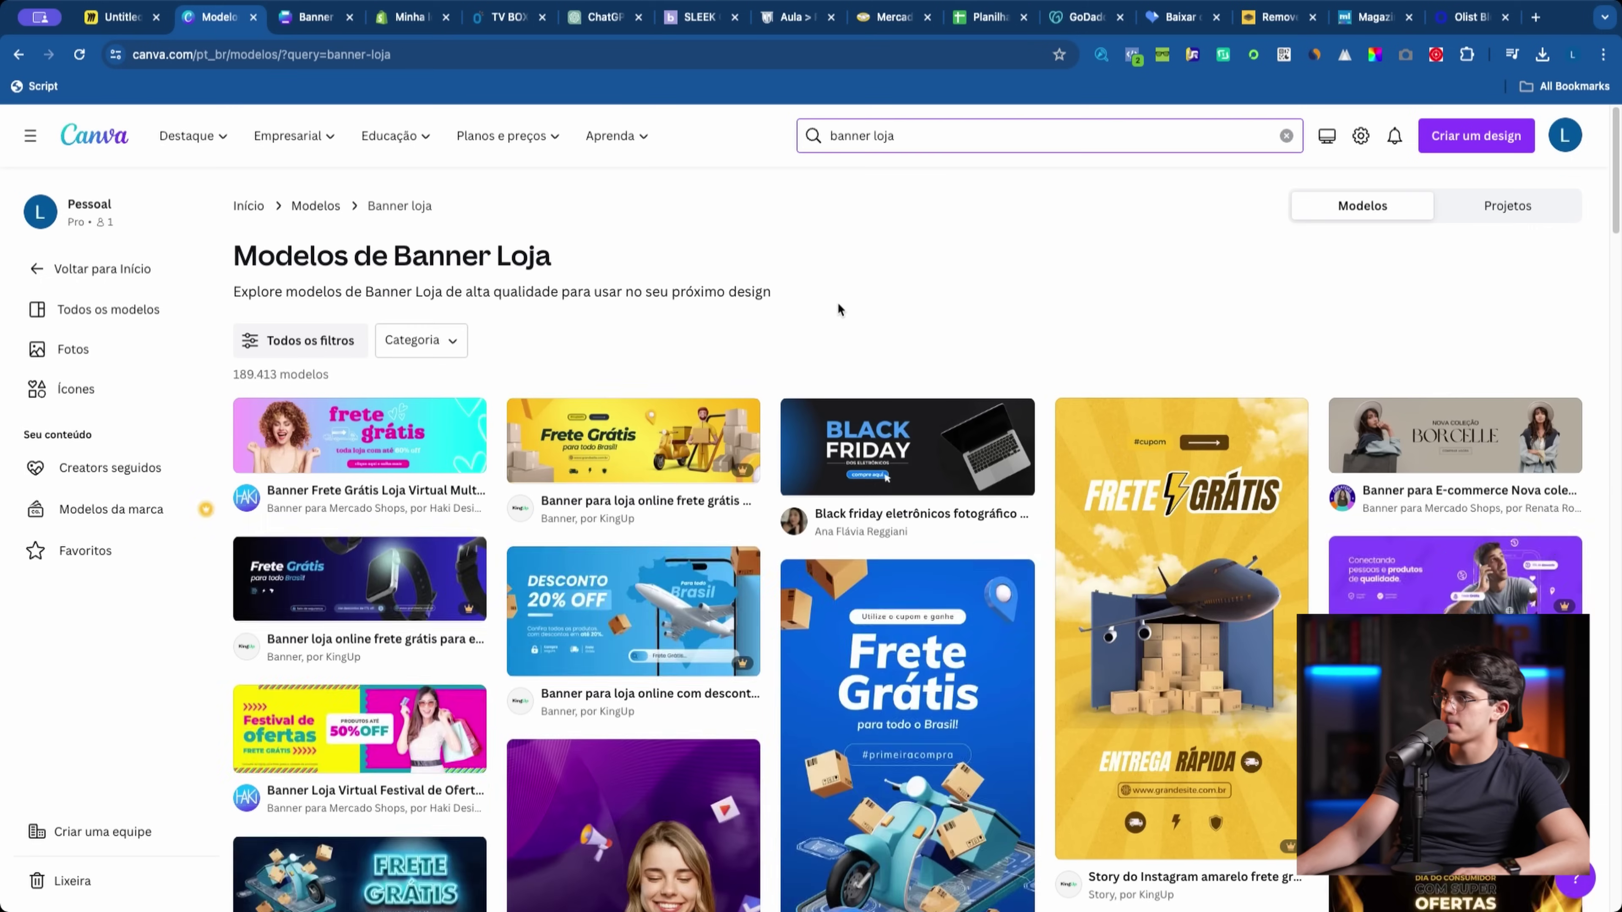
scroll(837, 269, "down", 5)
left_click(898, 373)
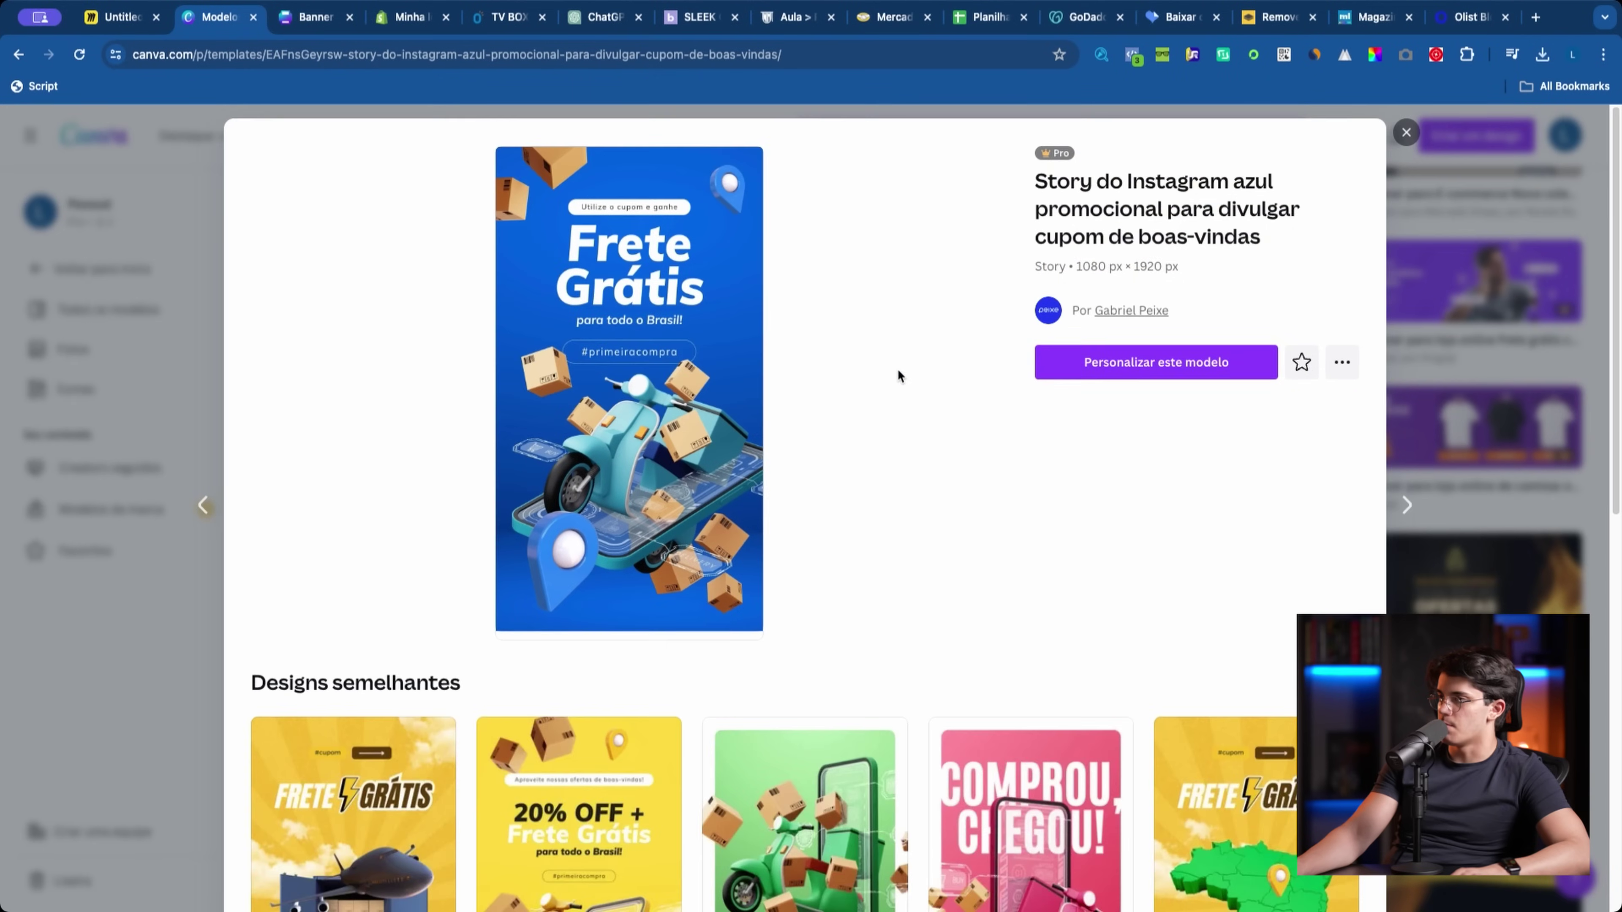
left_click(1174, 377)
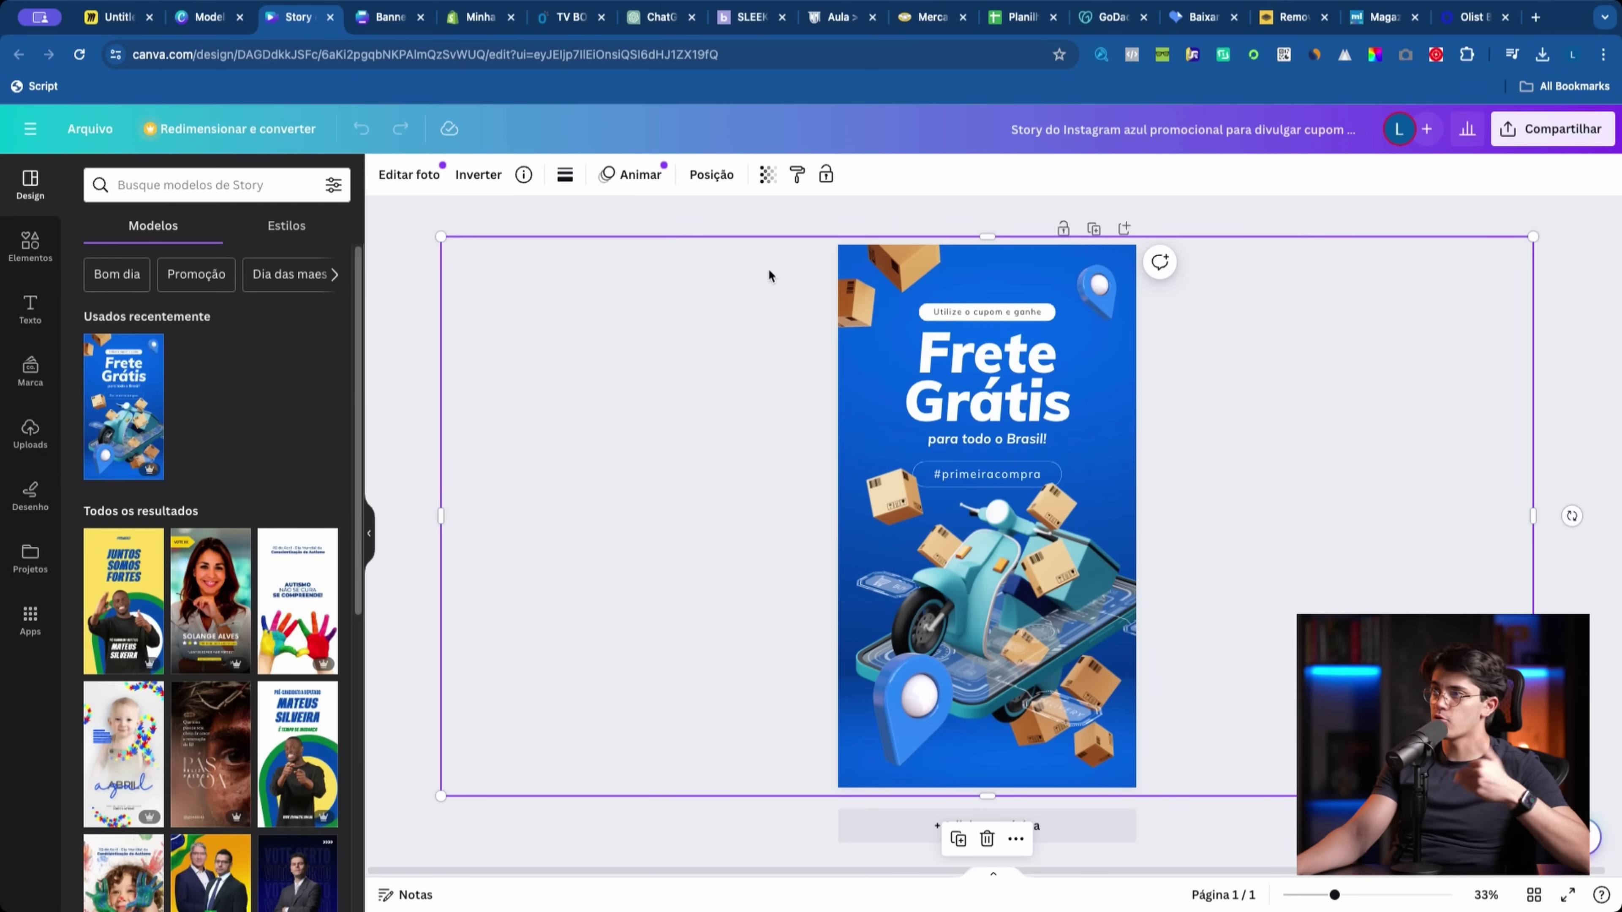
Step: Move the story's blue background photo down and to the left, out of the way
left_click(897, 425)
left_click(860, 754)
left_click(862, 782)
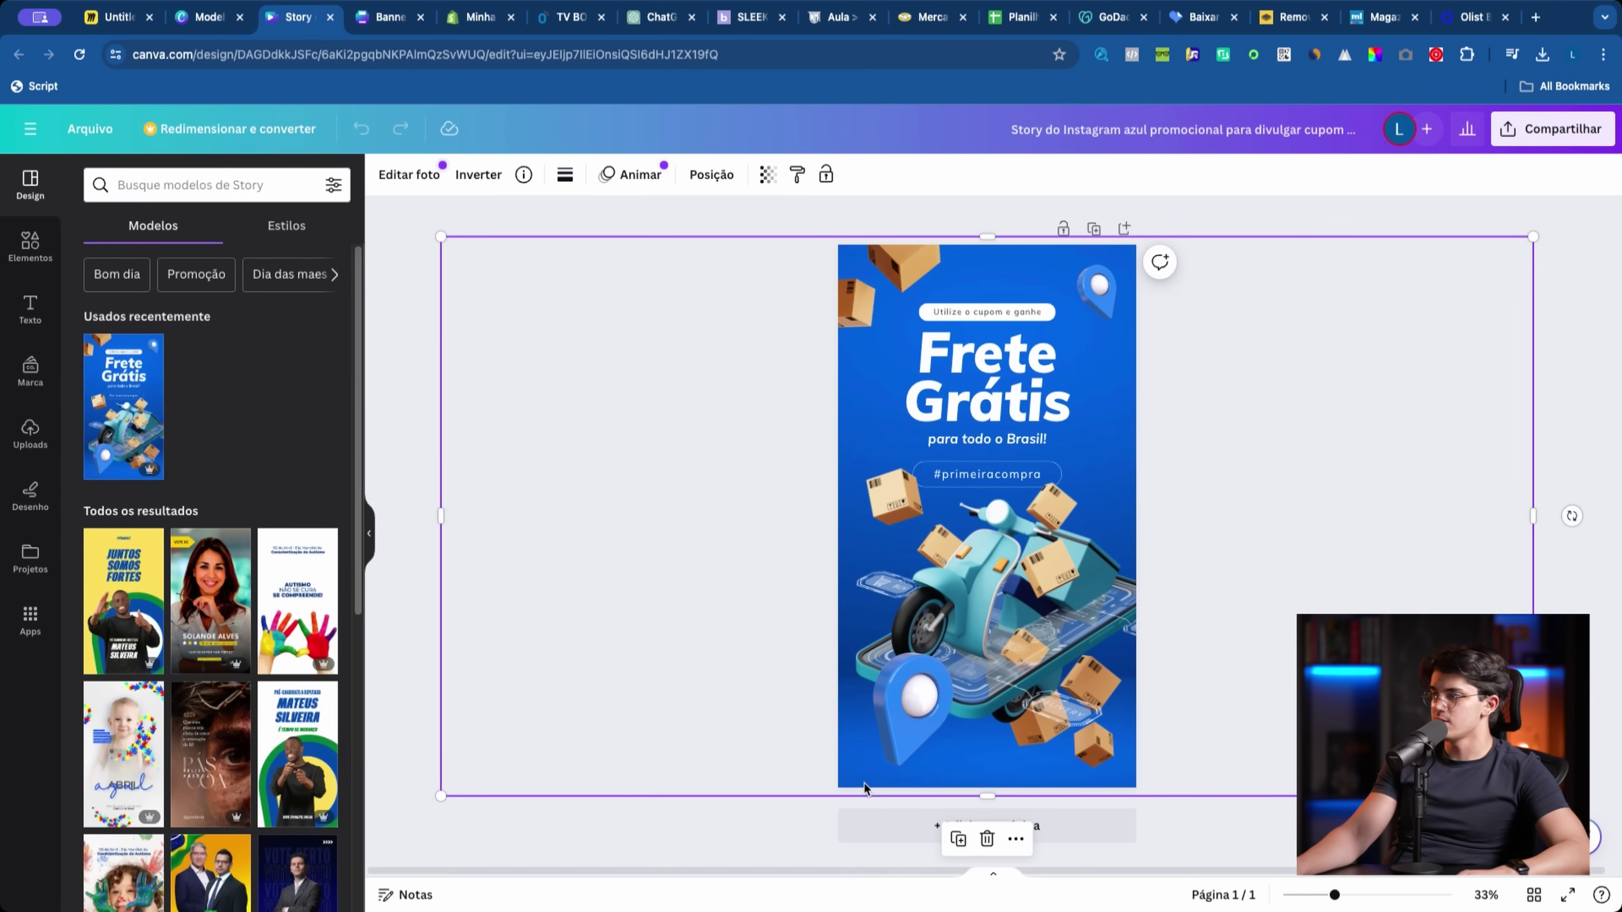
left_click_drag(592, 318, 192, 409)
Step: Add a 'gradiente verde' photo from Elements and send it behind all other elements
left_click(30, 245)
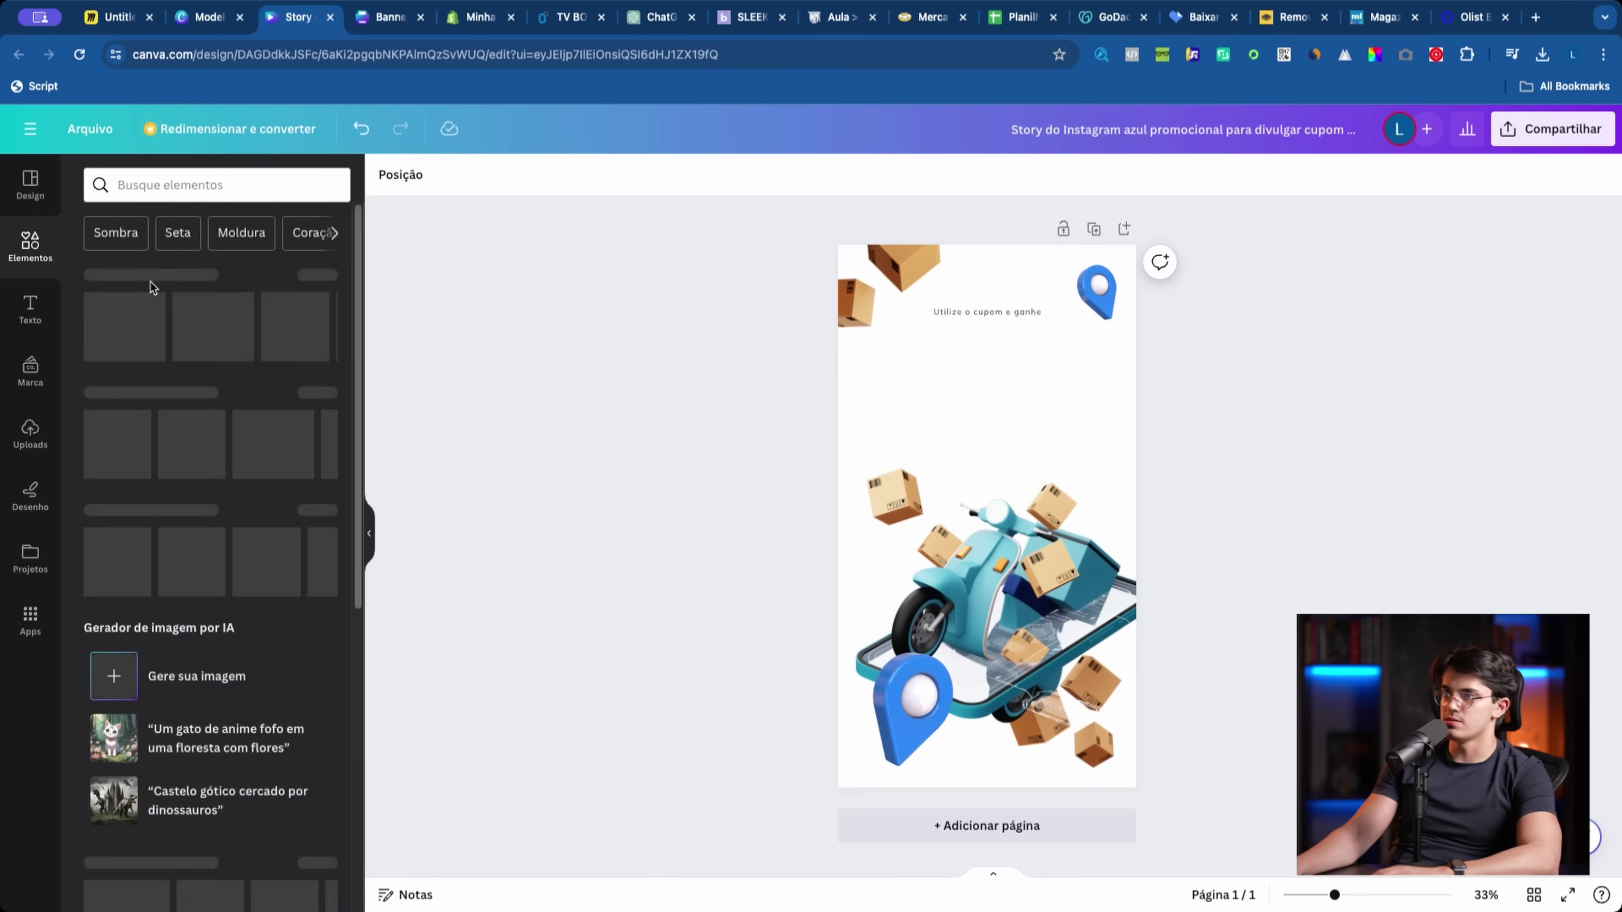
left_click(192, 184)
type("gradient")
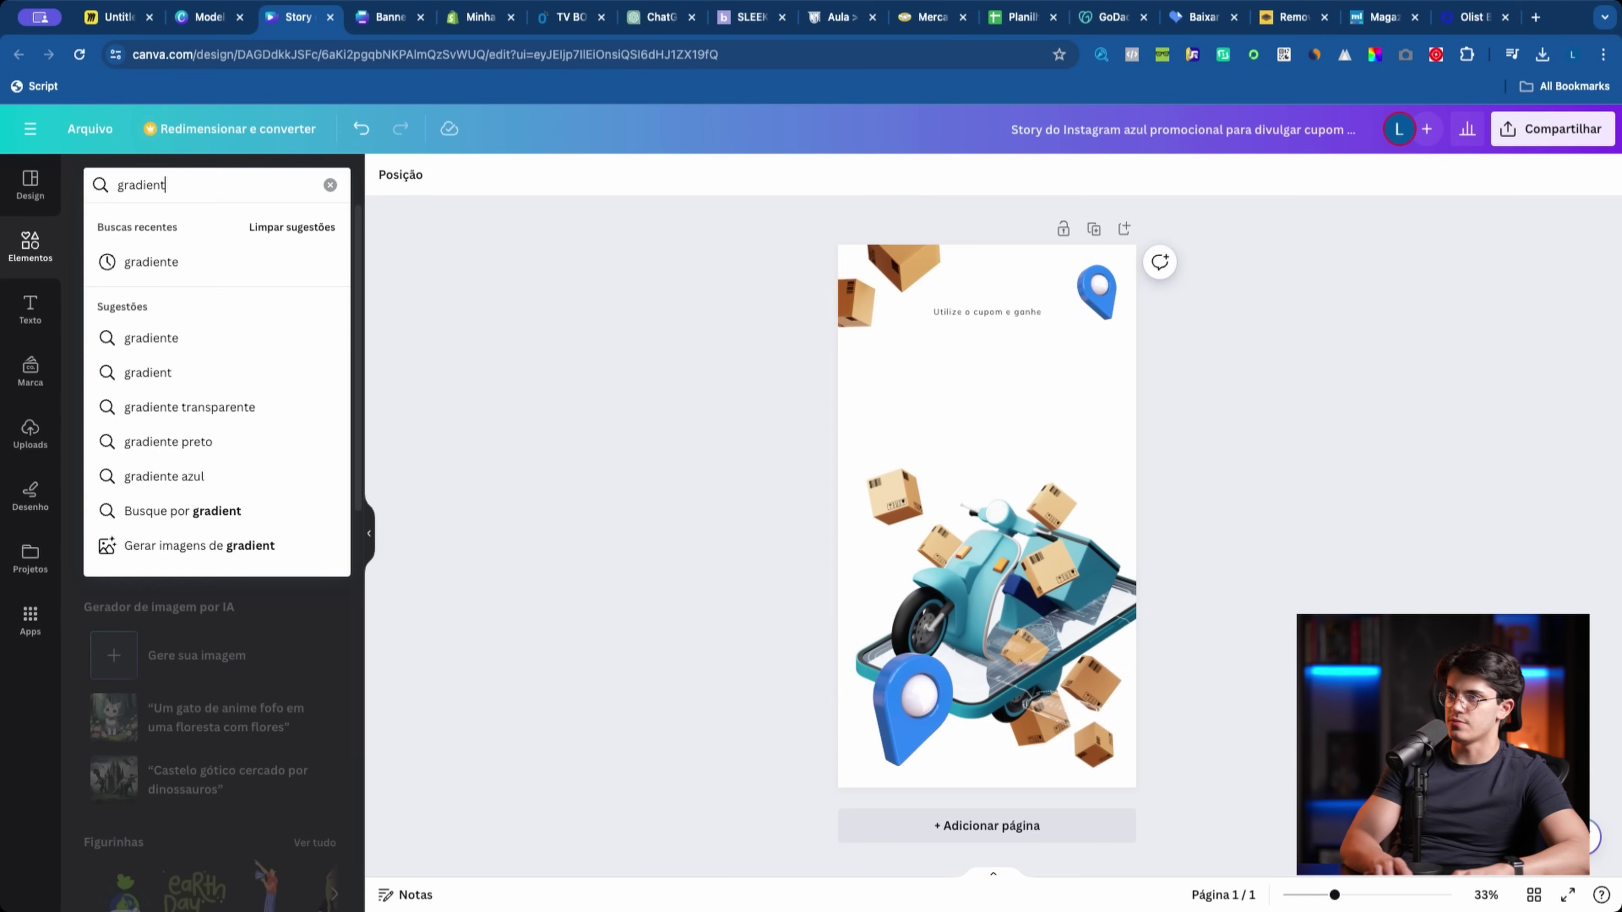
type("e verde")
key("Return")
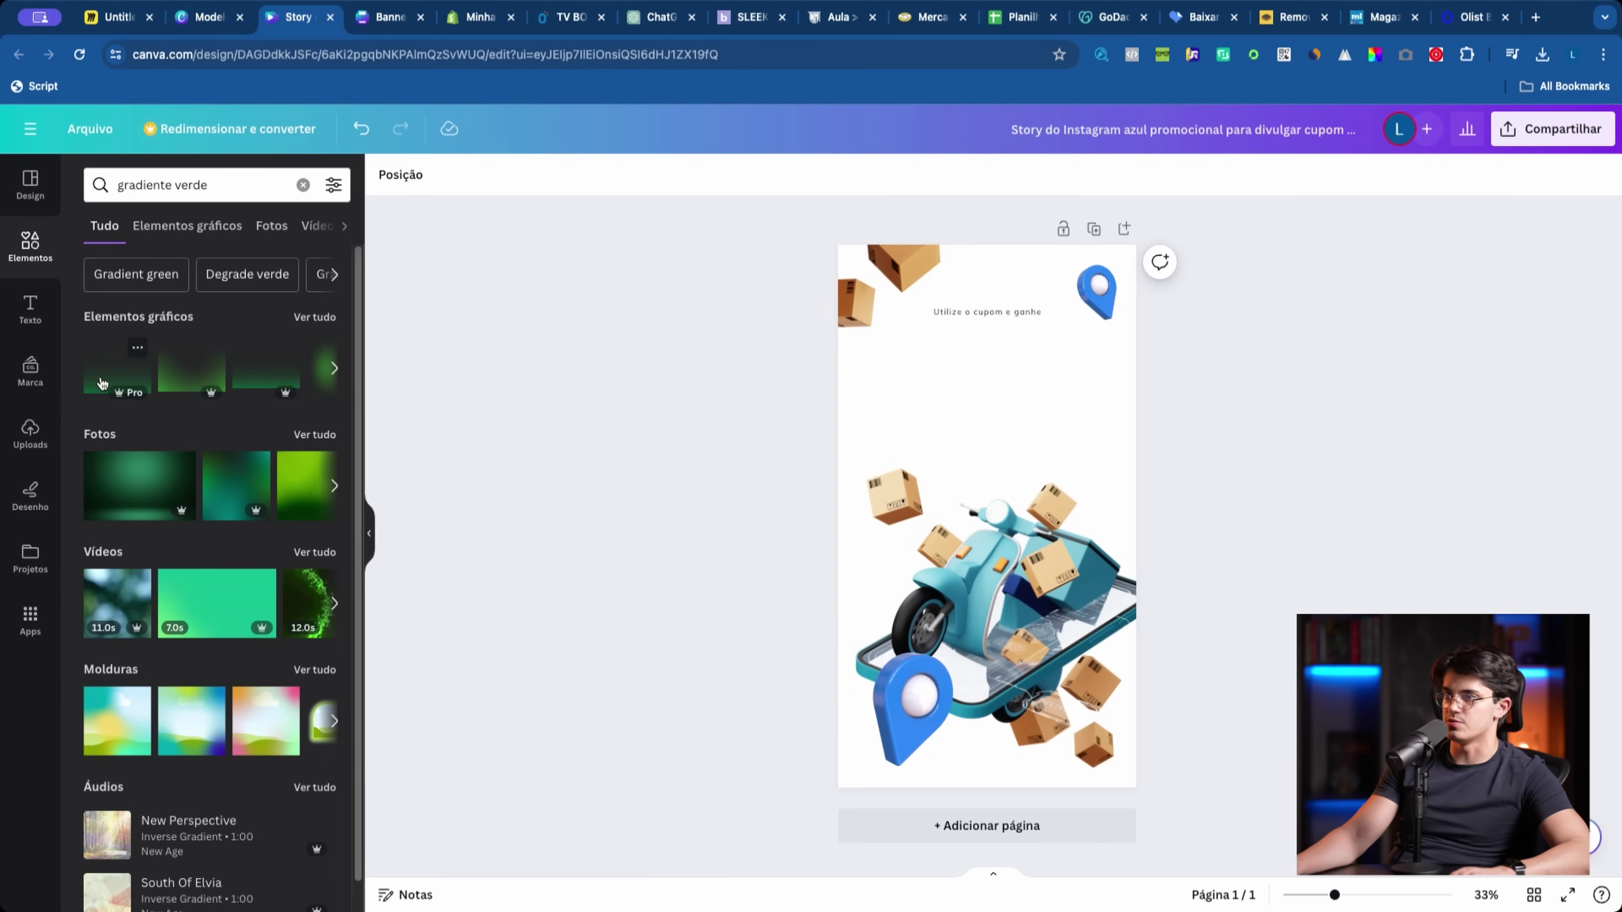
left_click(147, 479)
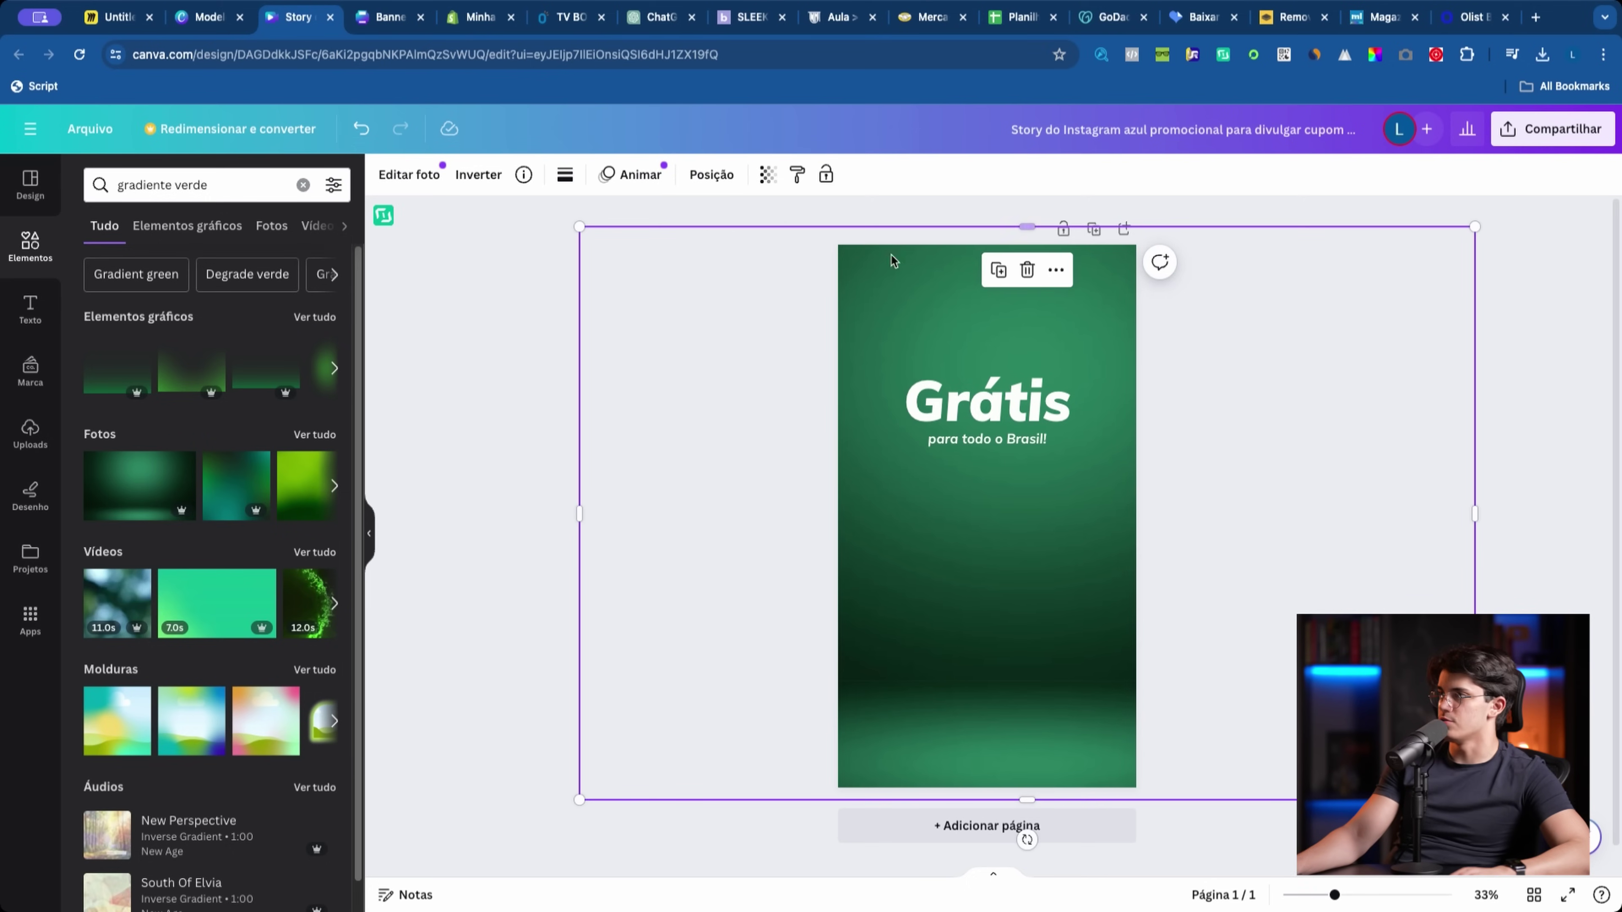
left_click(1056, 270)
mouse_move(1137, 518)
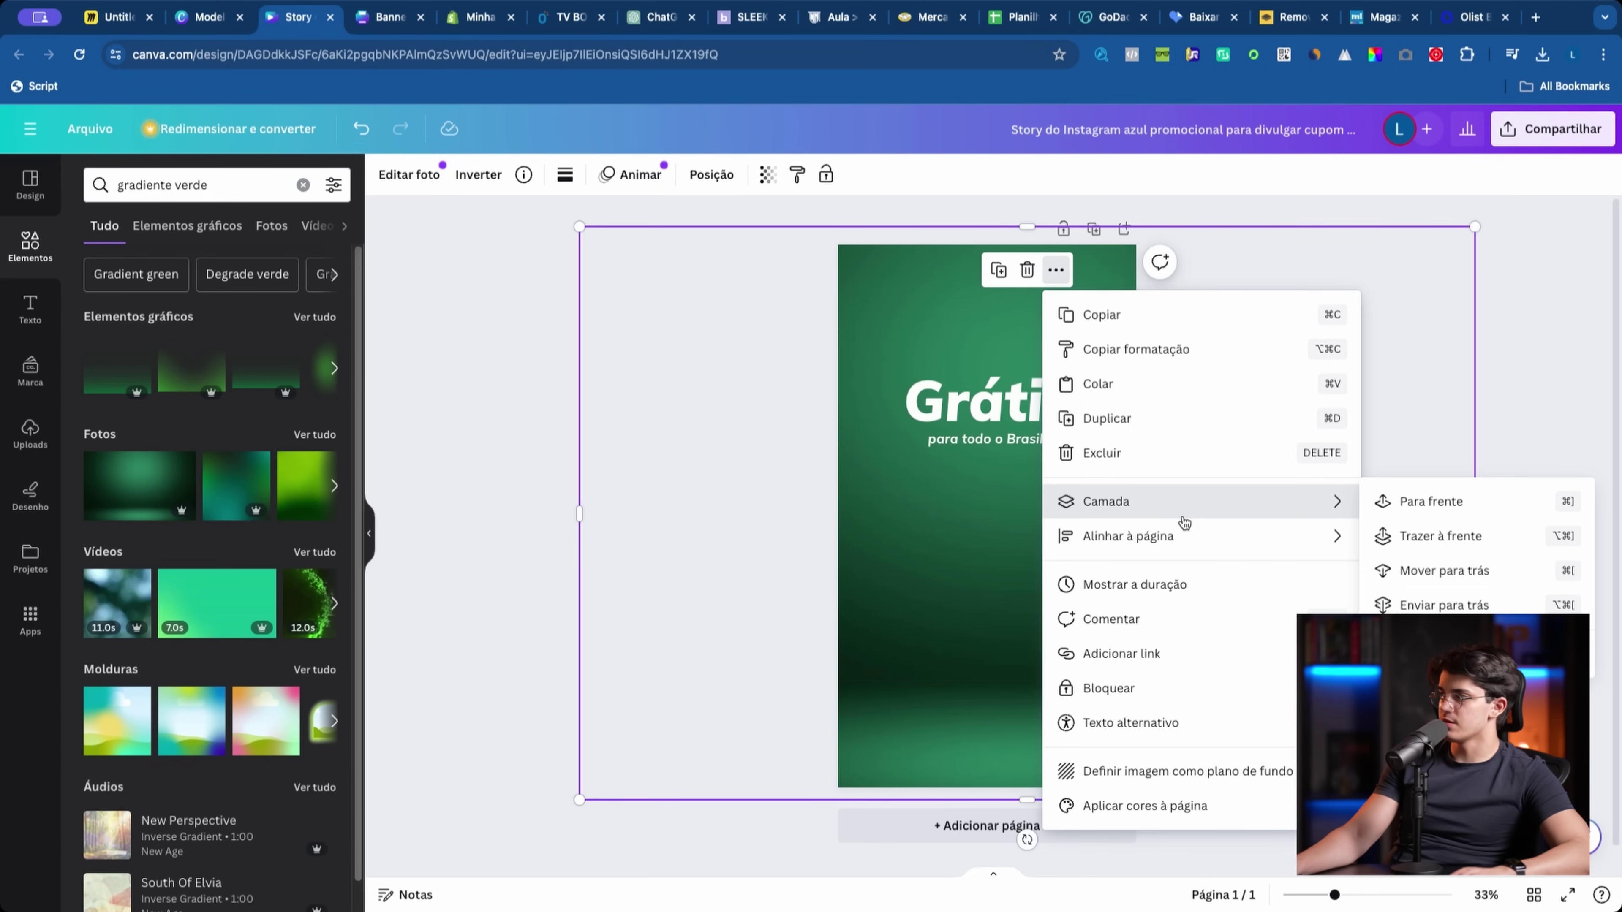
left_click(1444, 605)
left_click(910, 700)
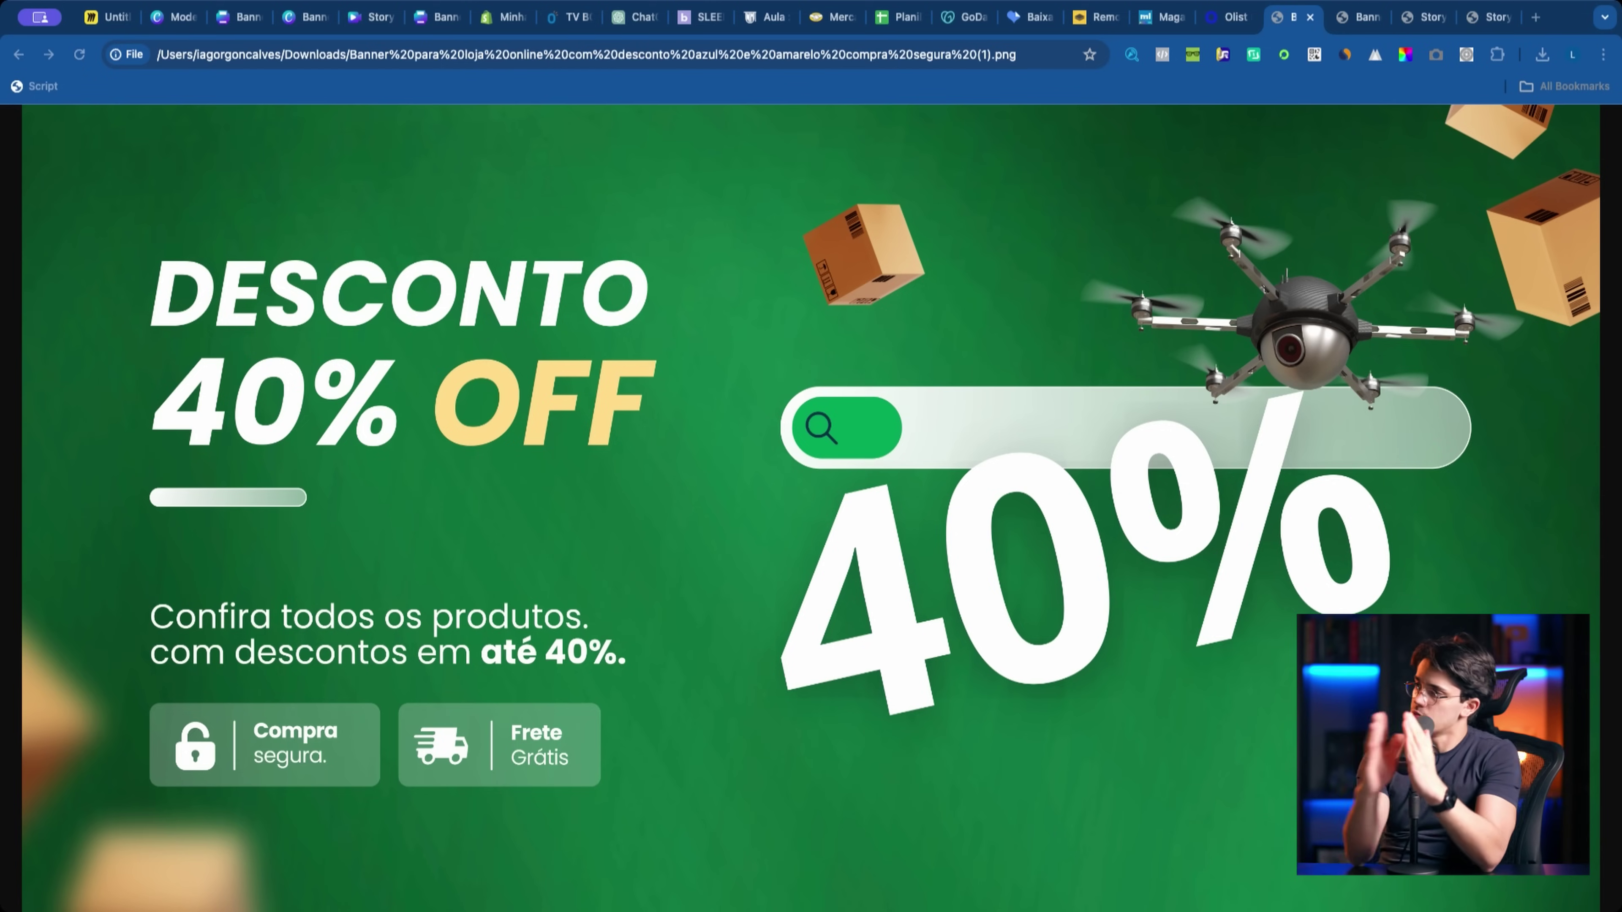
Step: Review the downloaded Frete Grátis, Novidades na Loja, Novidades watch and Desconto 40% OFF images
left_click(1428, 24)
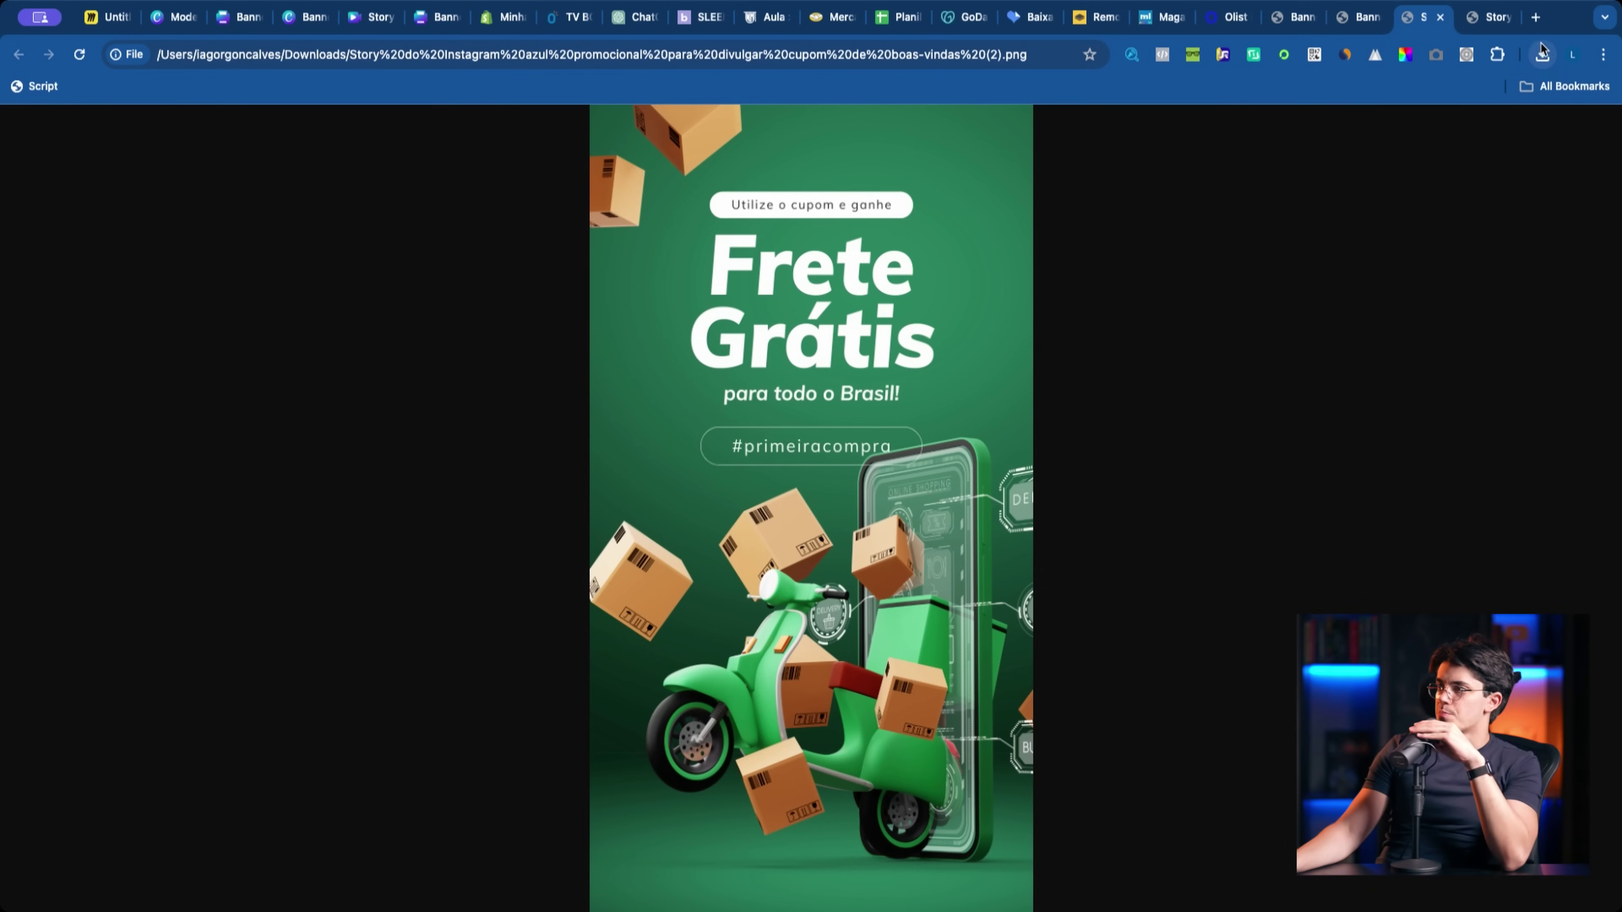
left_click(1476, 19)
left_click(1429, 24)
left_click(1467, 21)
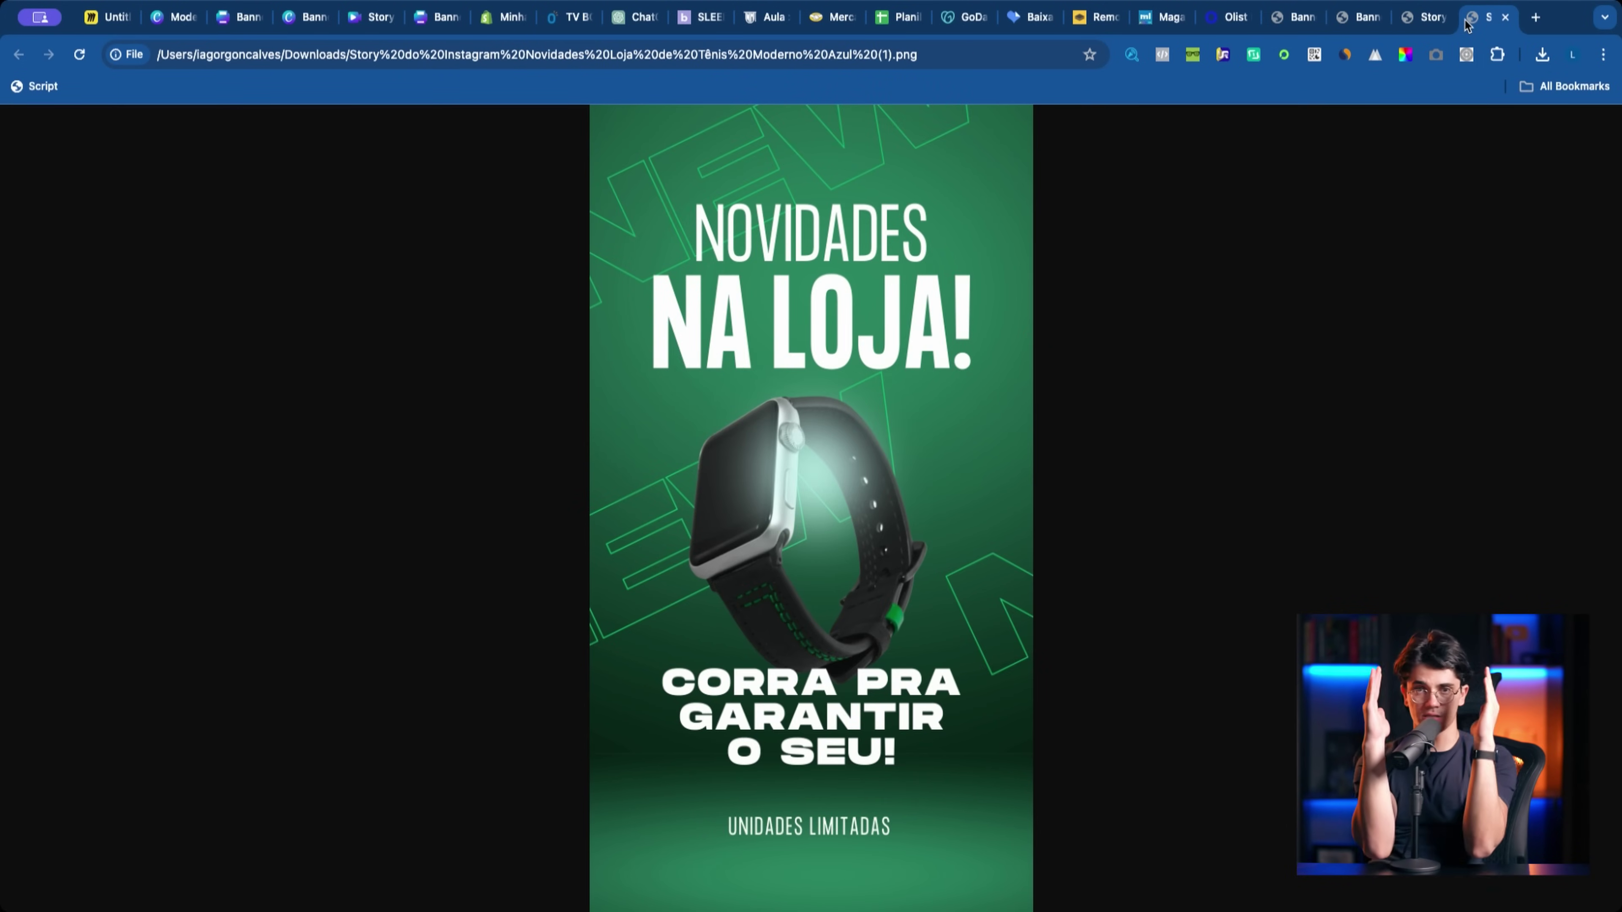
left_click(1348, 22)
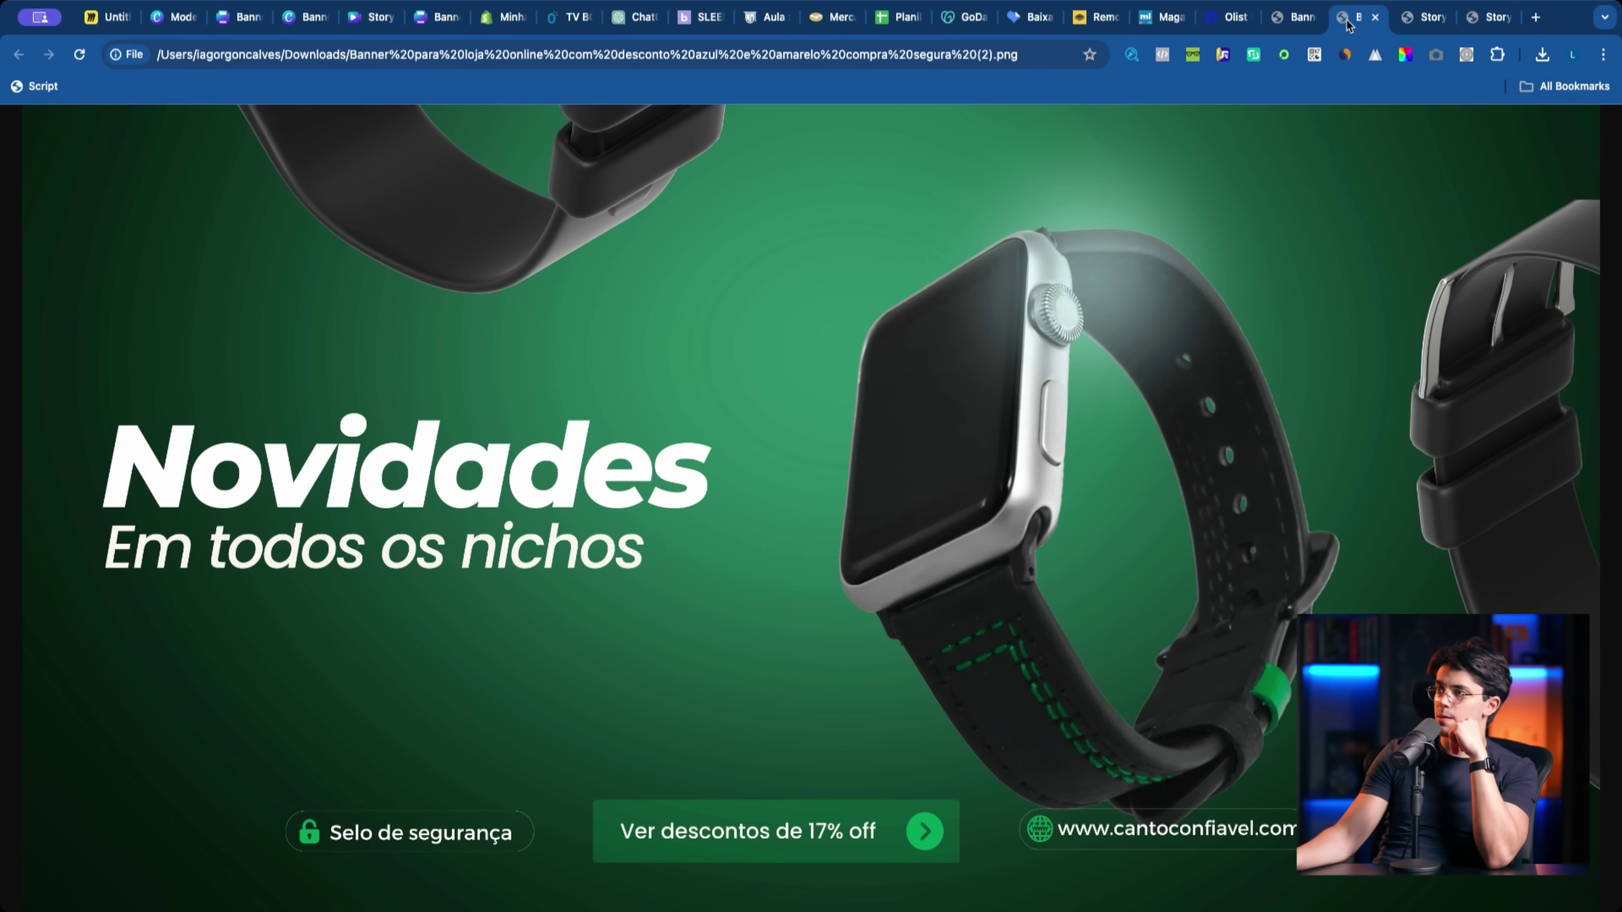
left_click(1306, 31)
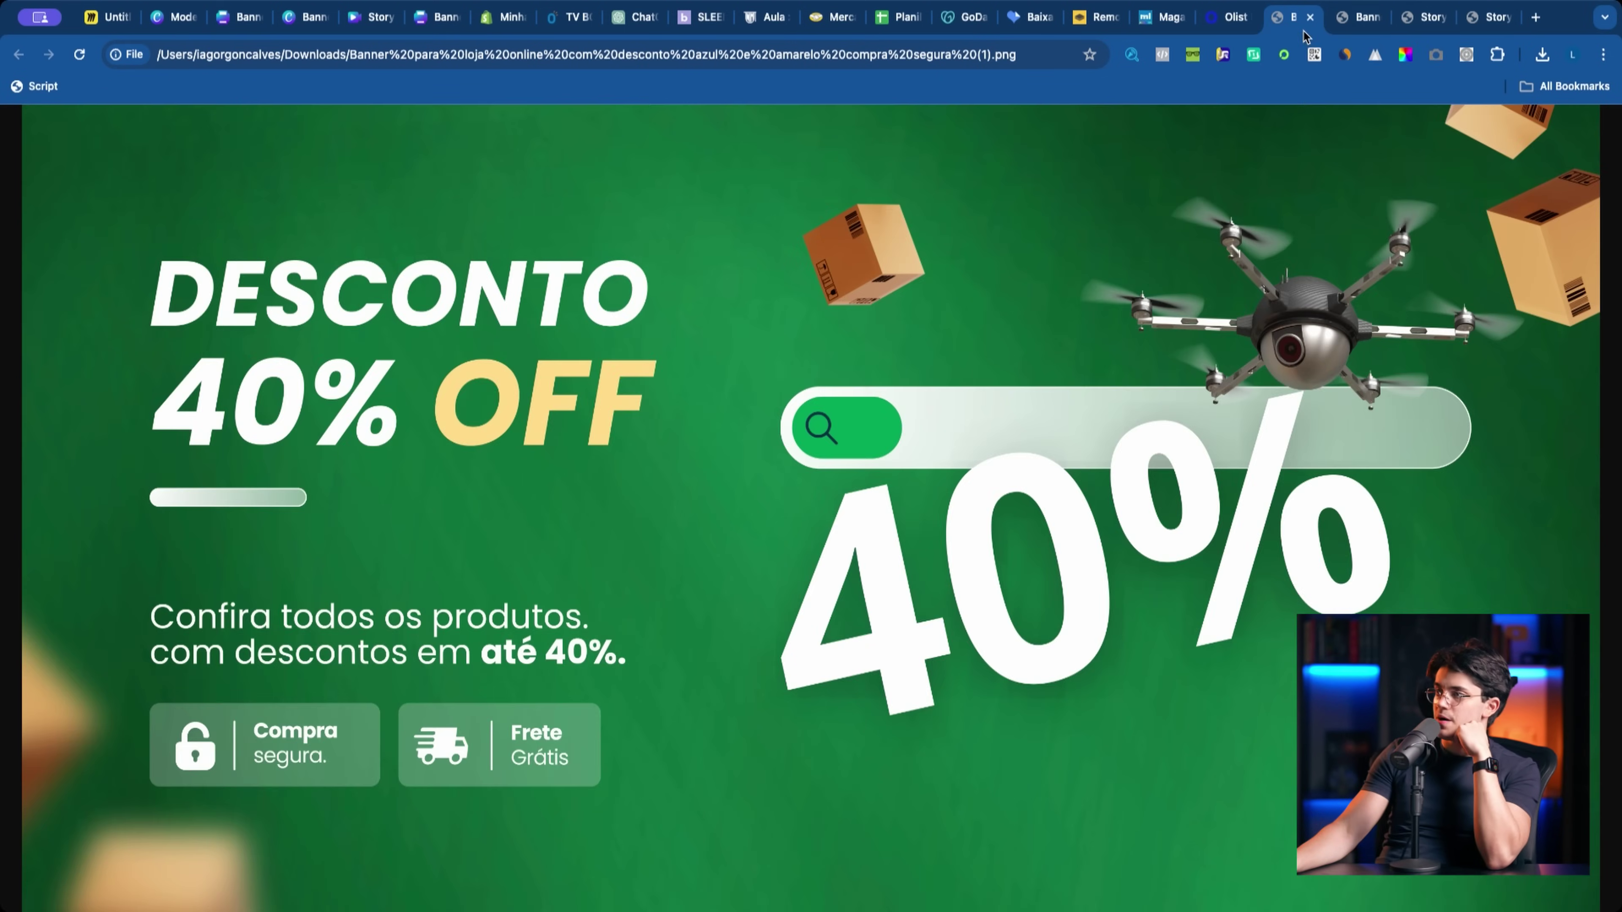
left_click(1339, 28)
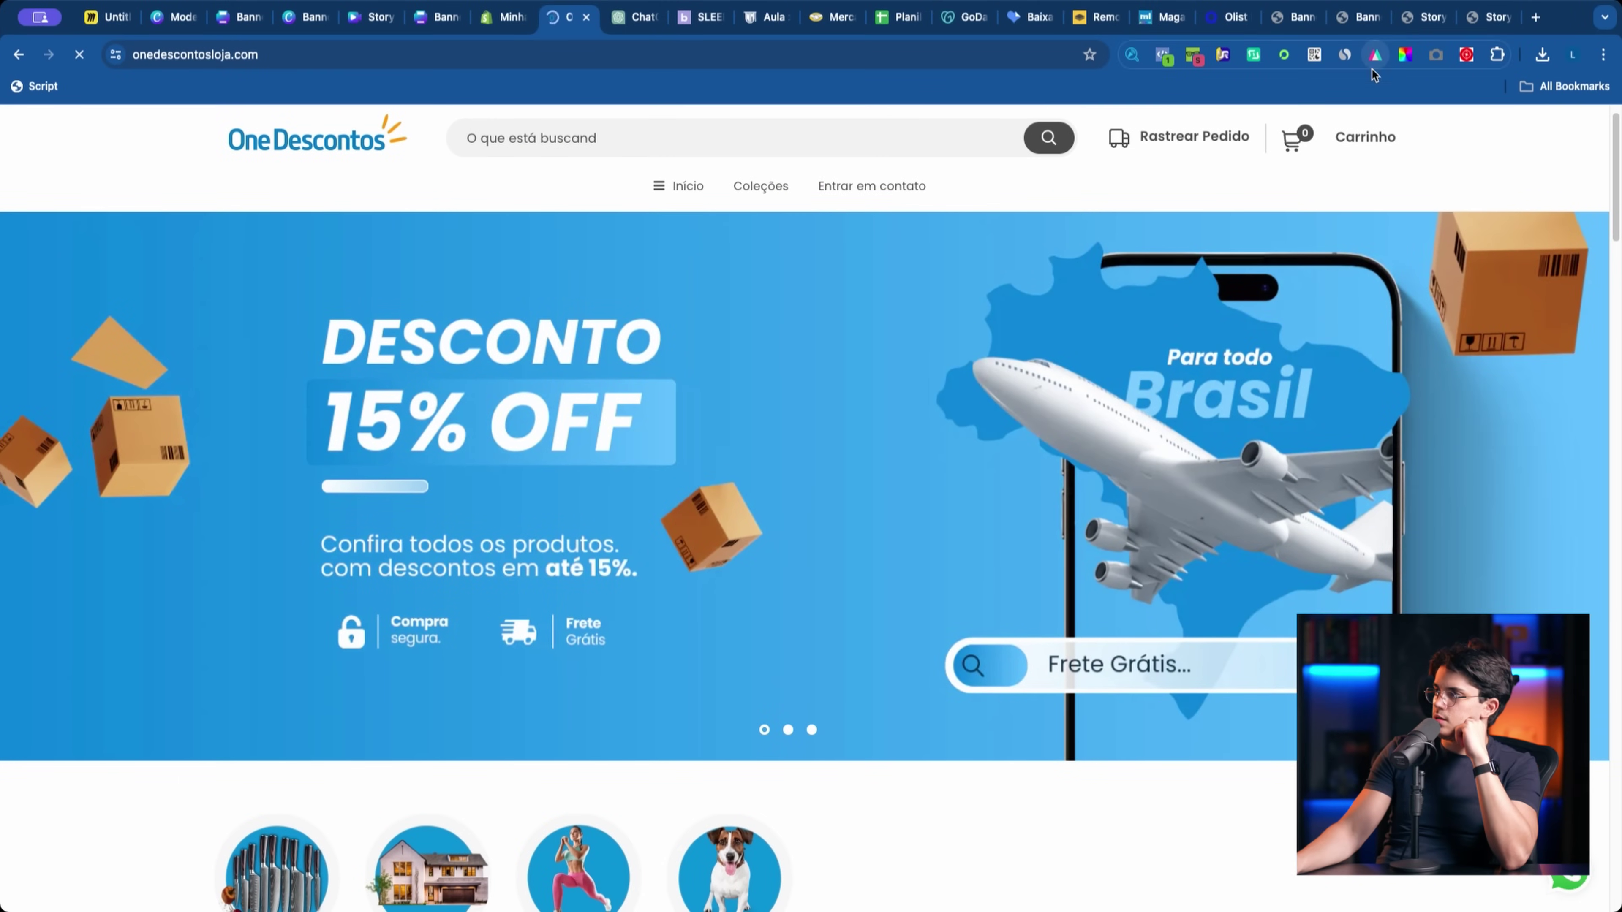
Step: Preview the store in a phone-sized view and swipe through the hero carousel slides
key("super+alt+i")
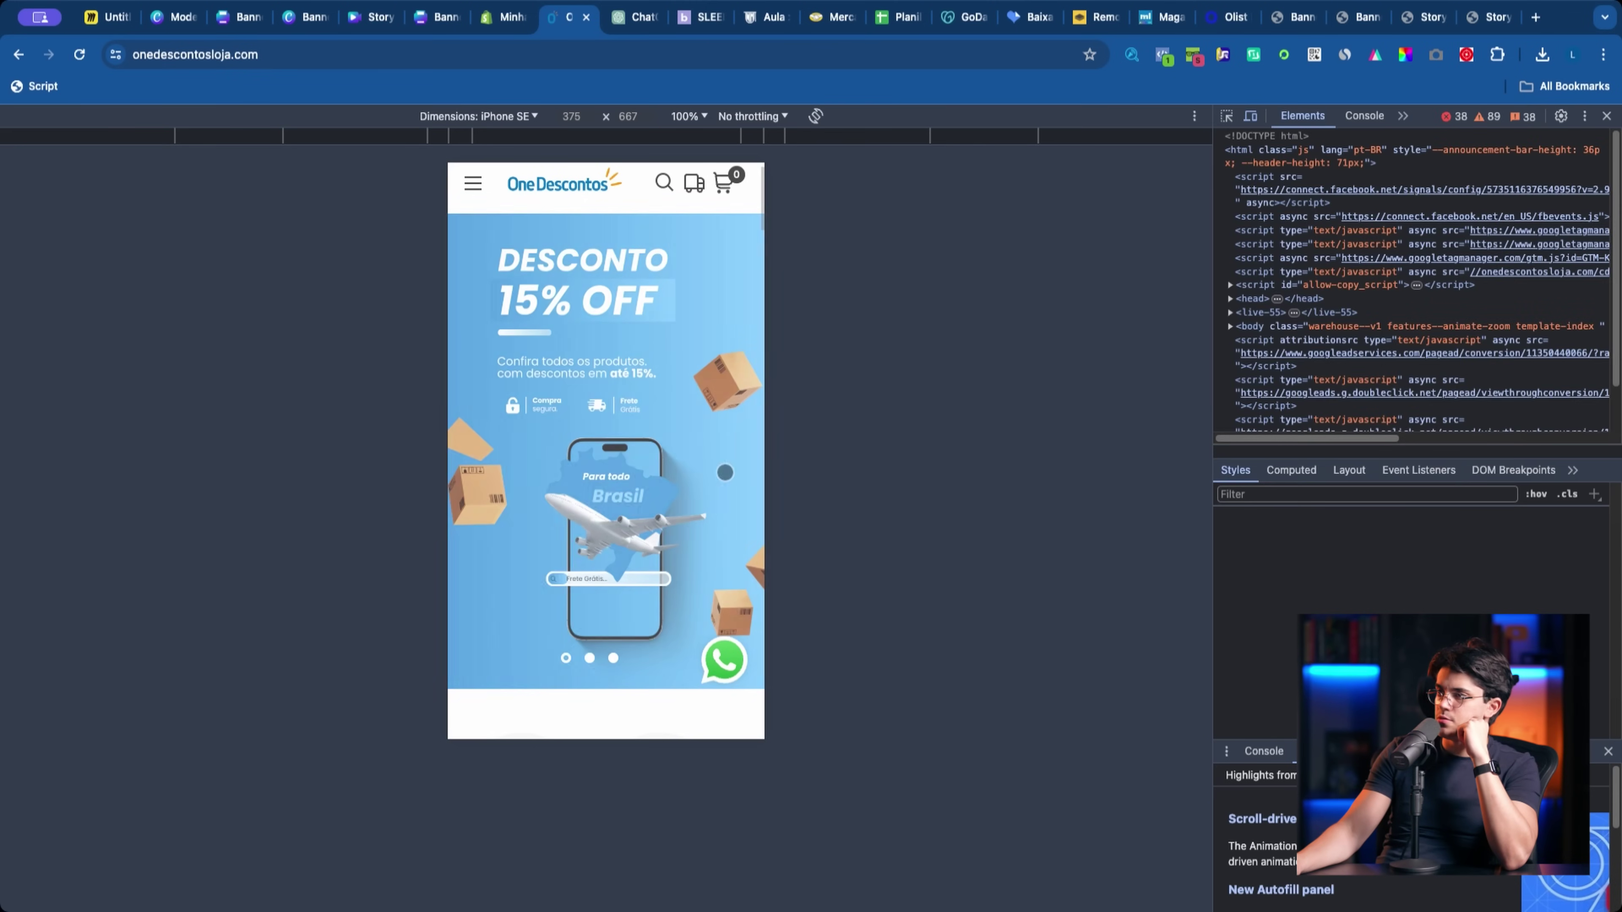
left_click_drag(695, 510, 605, 509)
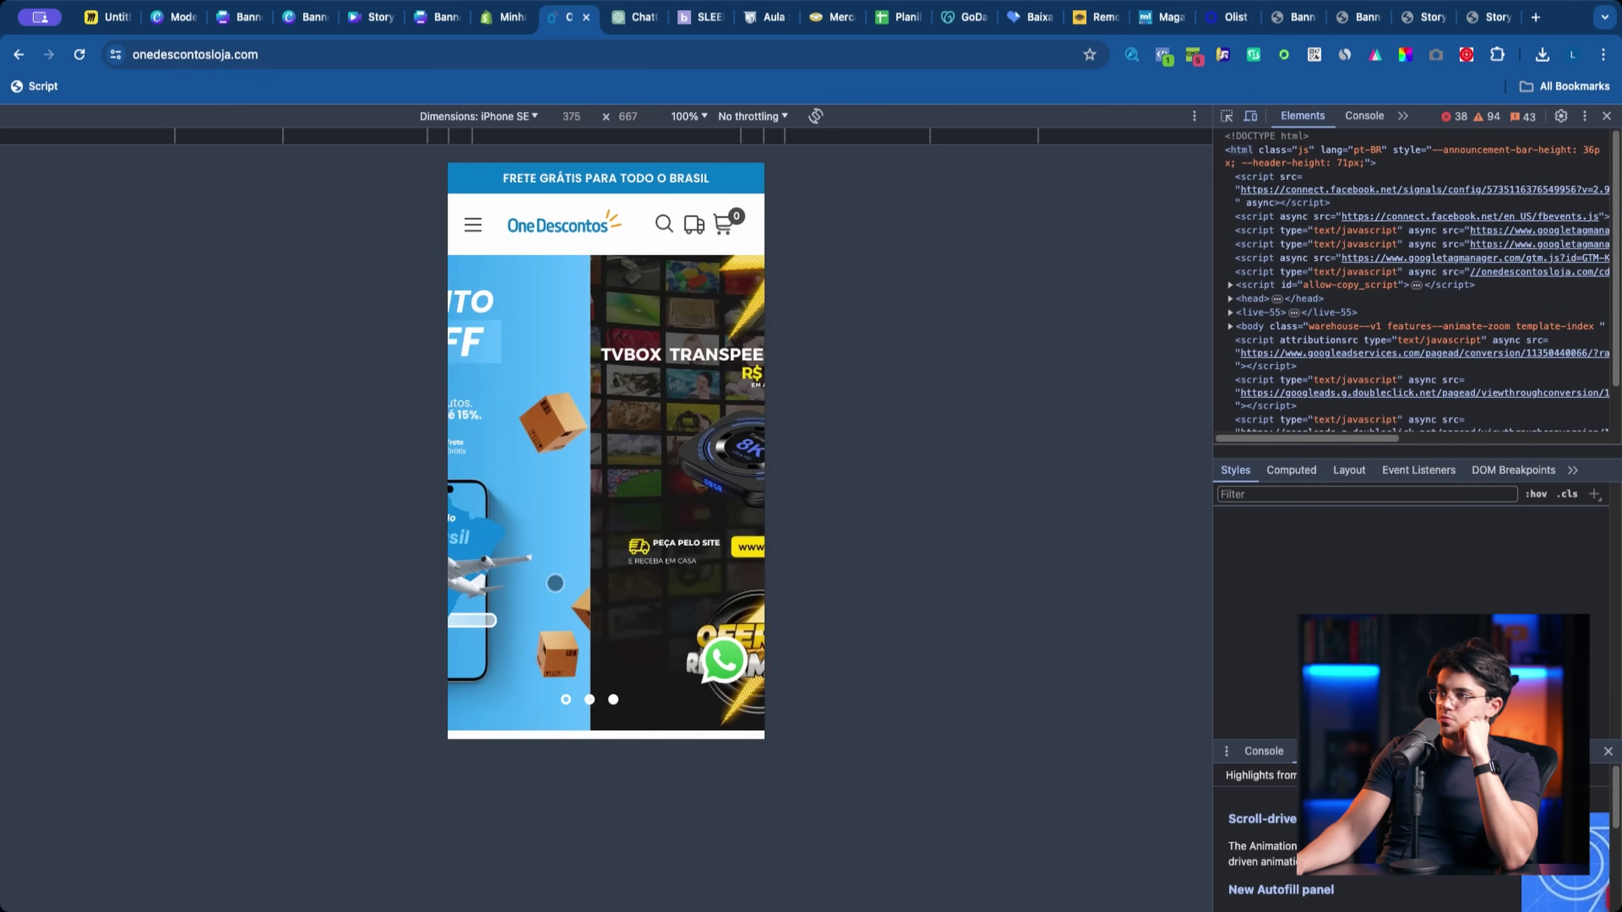
left_click_drag(734, 538, 671, 462)
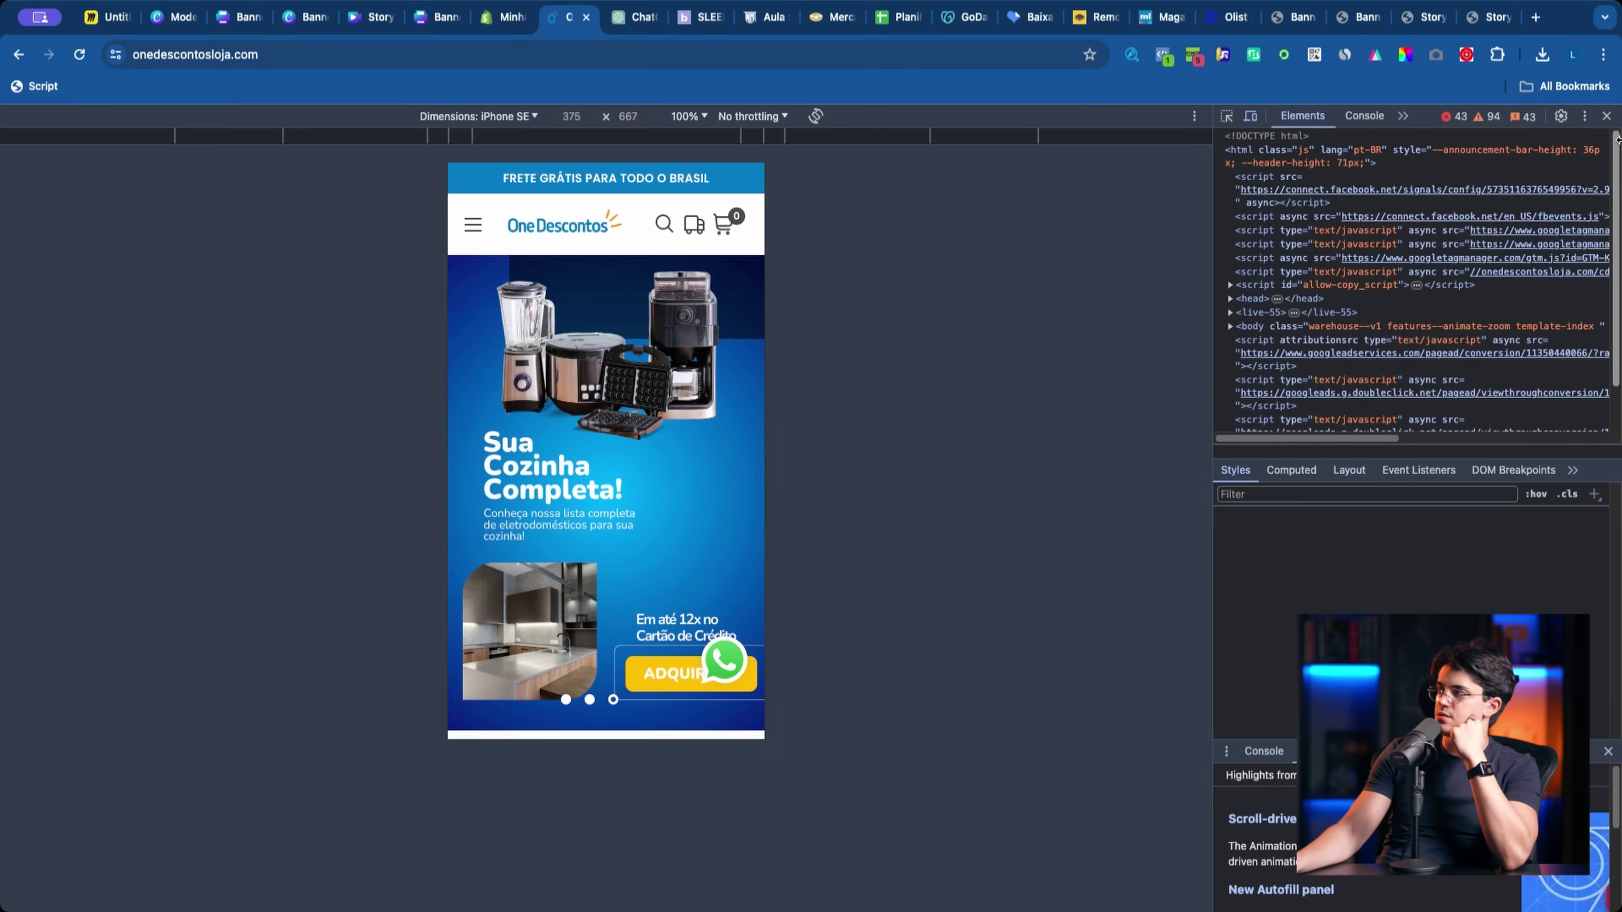
left_click(1607, 116)
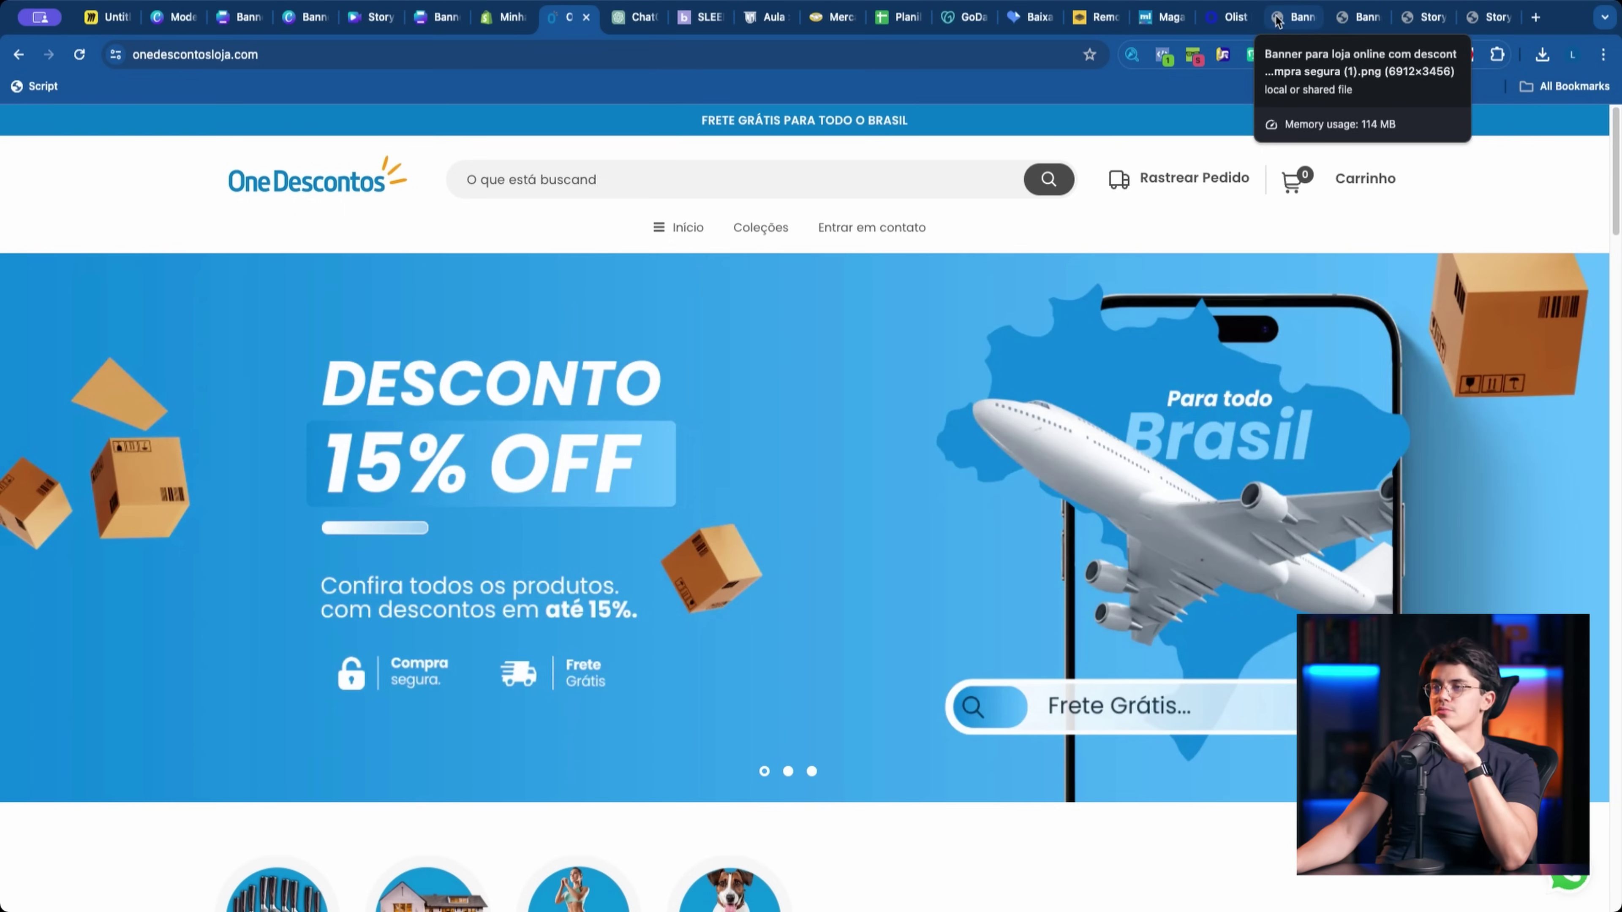
Step: Recheck the Desconto 40% OFF, Novidades and story images, then return to the Shopify theme editor
left_click(1279, 17)
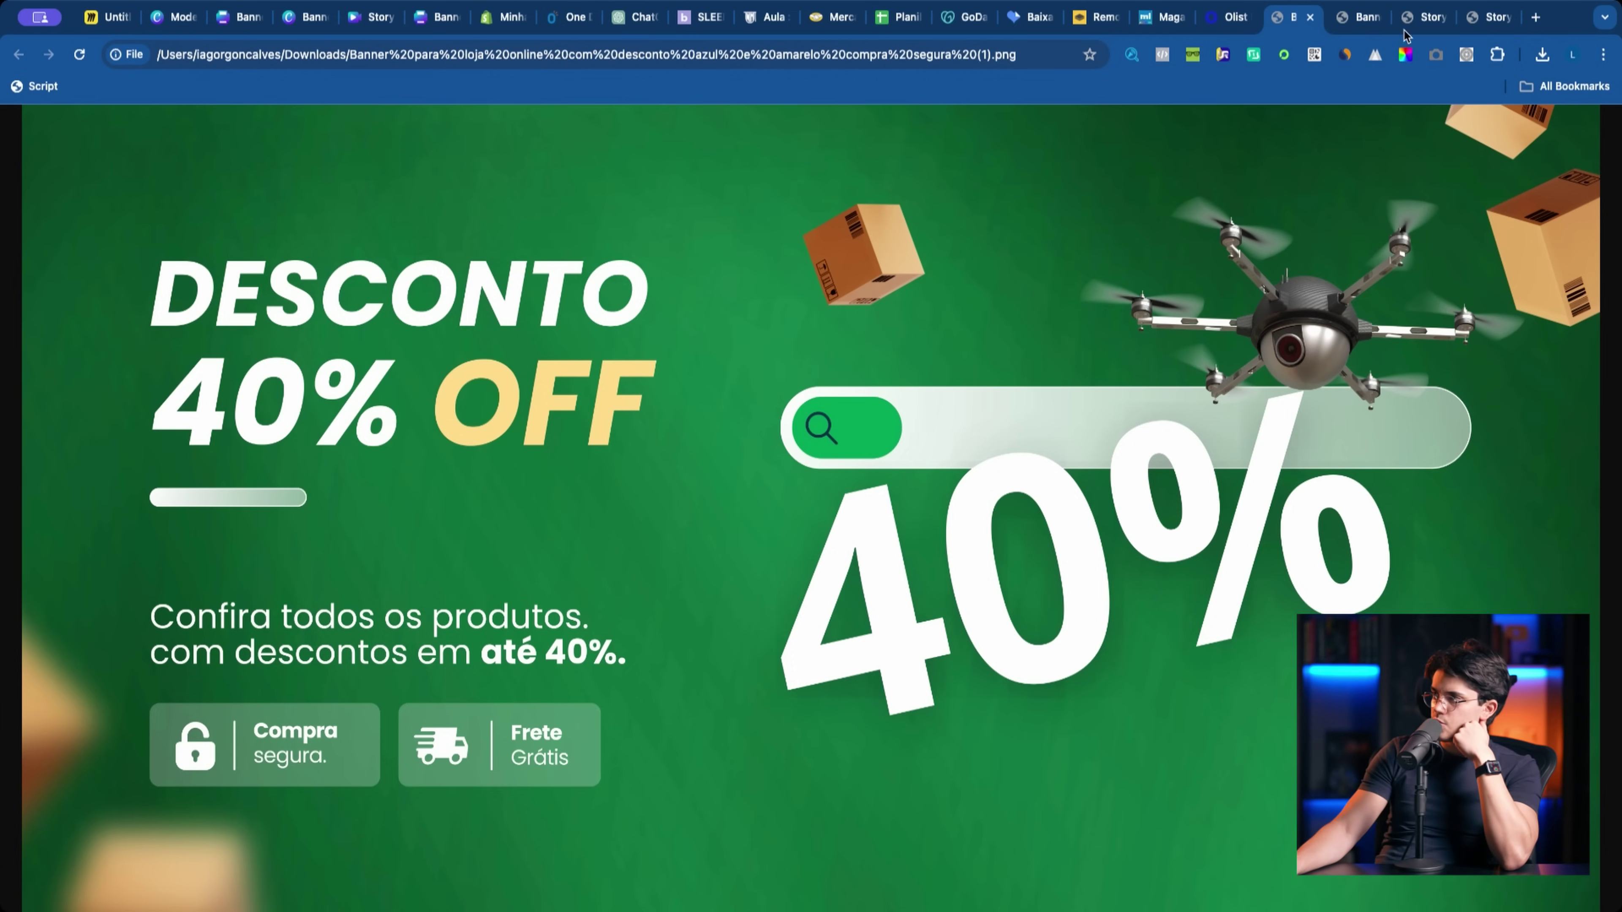
left_click(1355, 19)
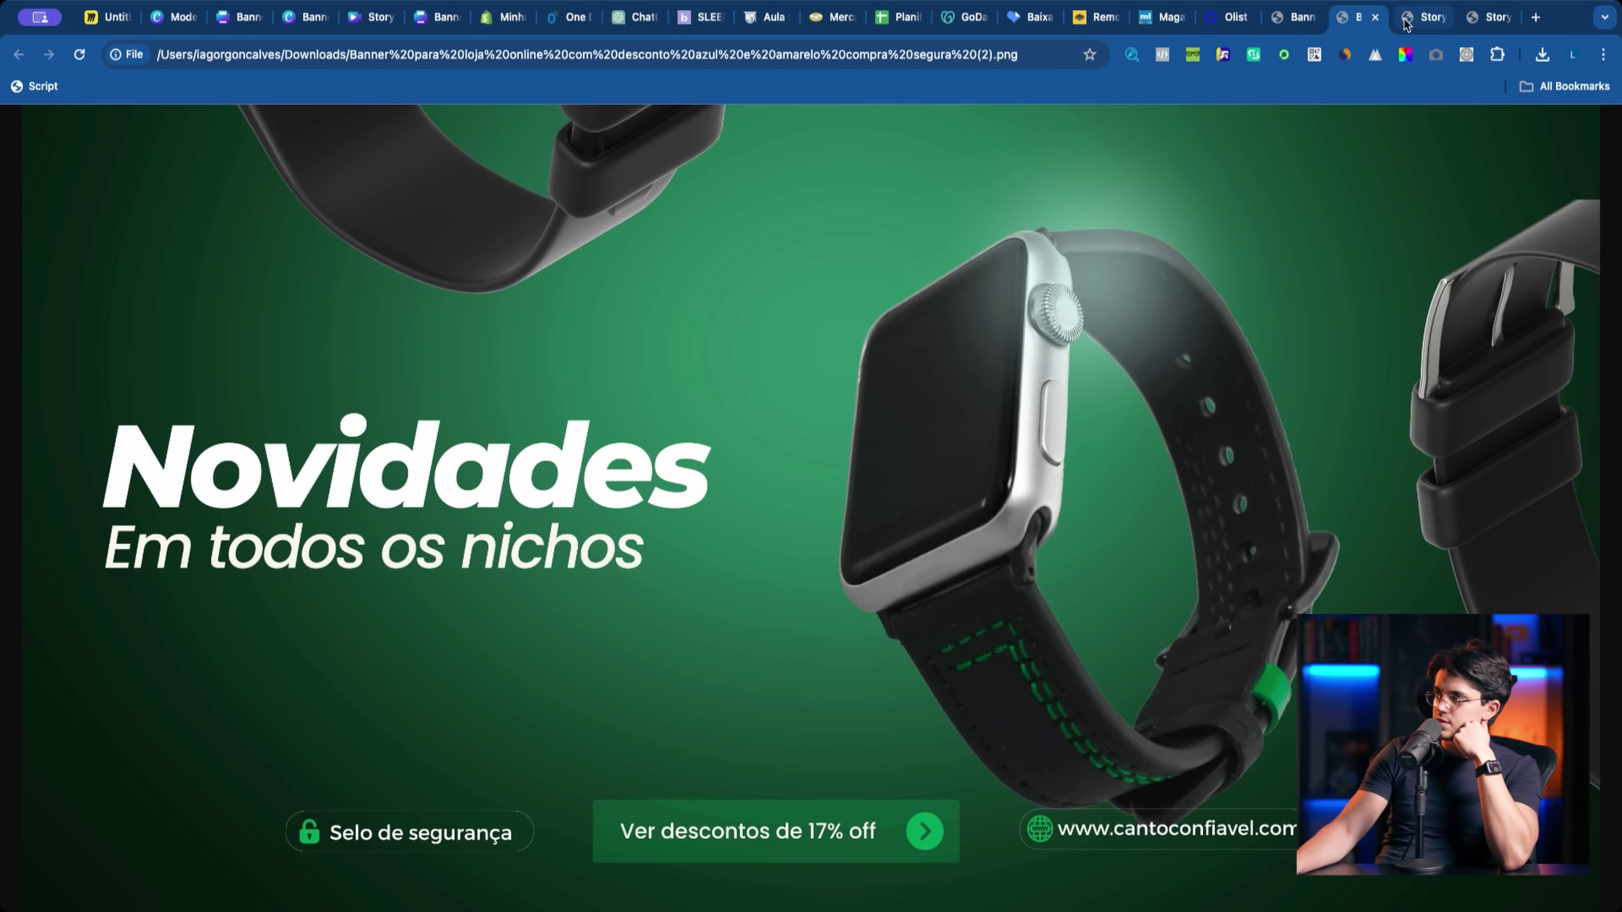
left_click(1407, 24)
left_click(1488, 19)
left_click(1425, 26)
left_click(1286, 29)
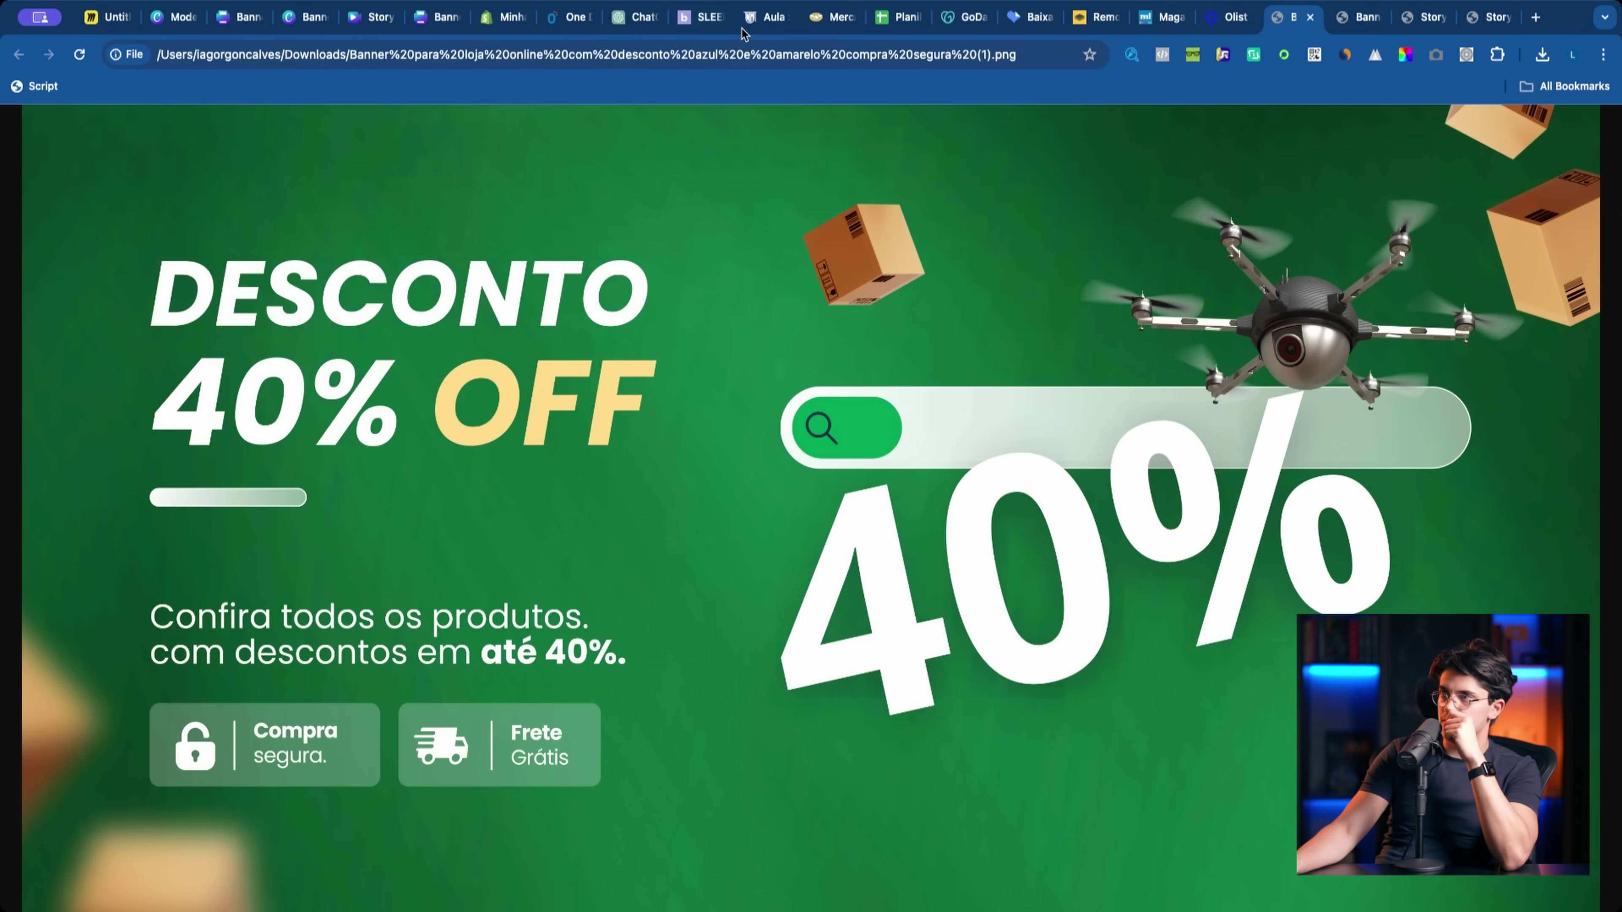
left_click(504, 17)
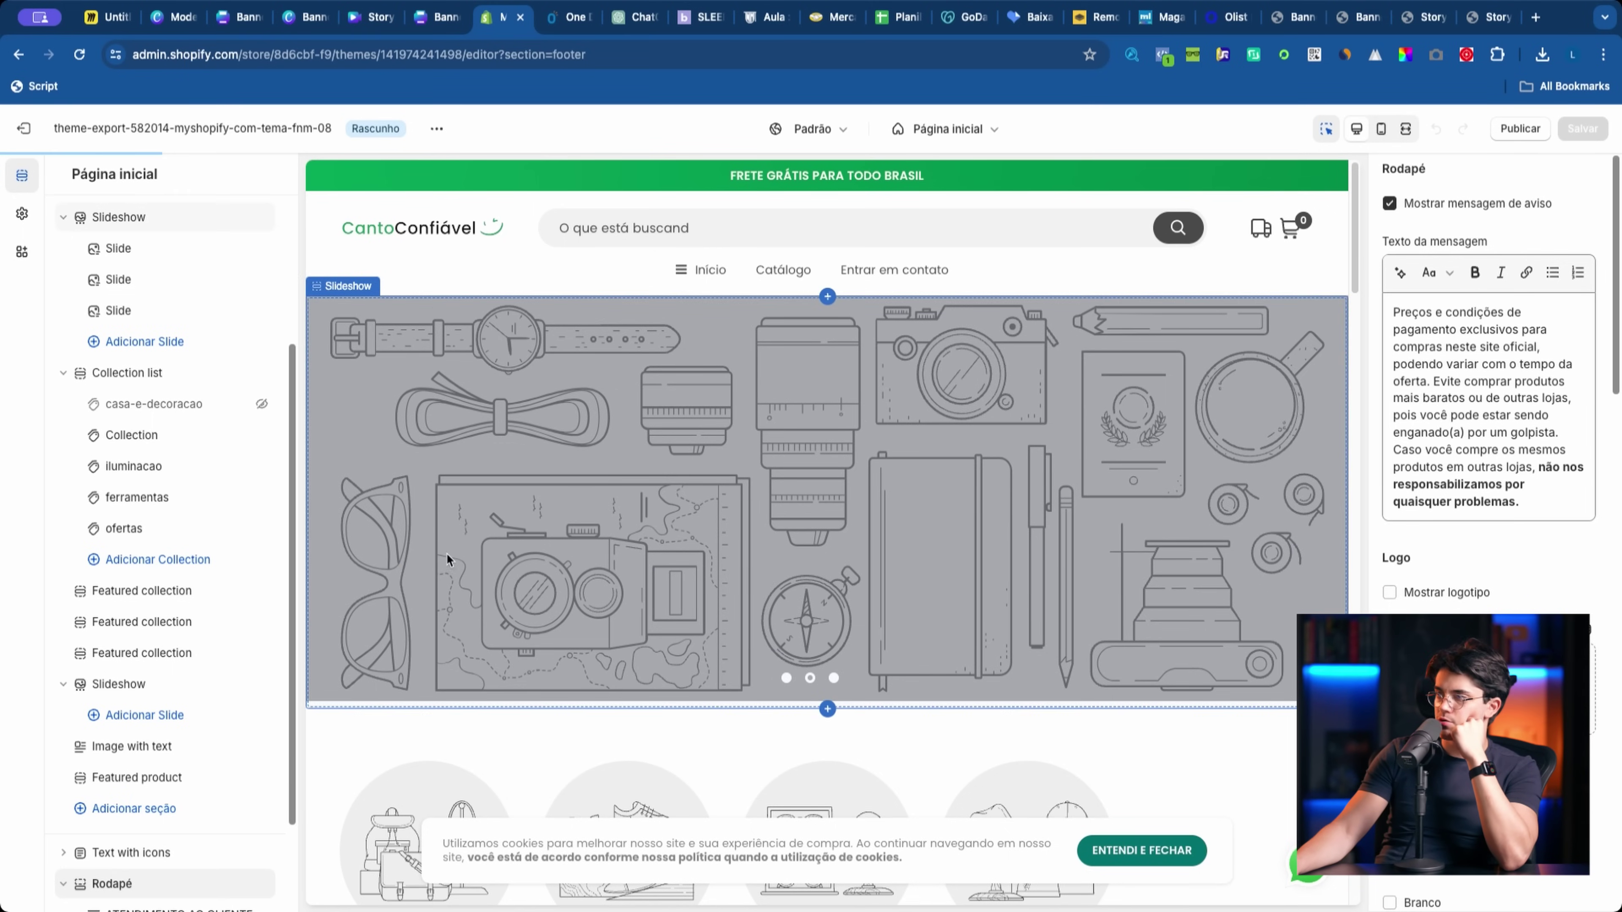
Step: Move the second slide below the third and open the first slideshow slide's settings
left_click(397, 241)
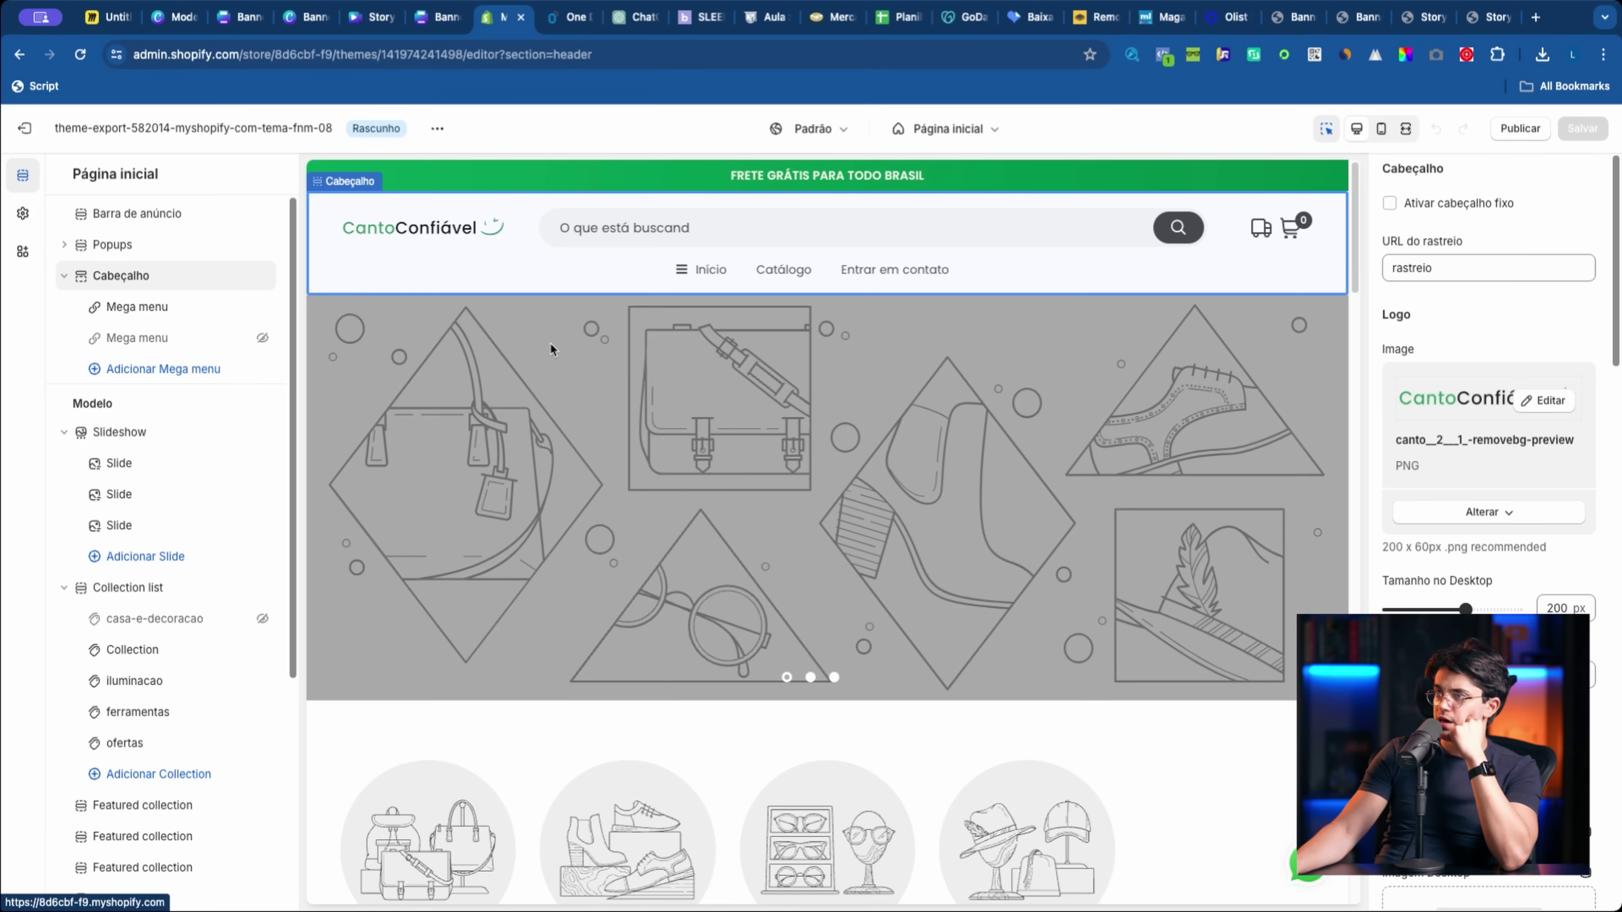
left_click(809, 559)
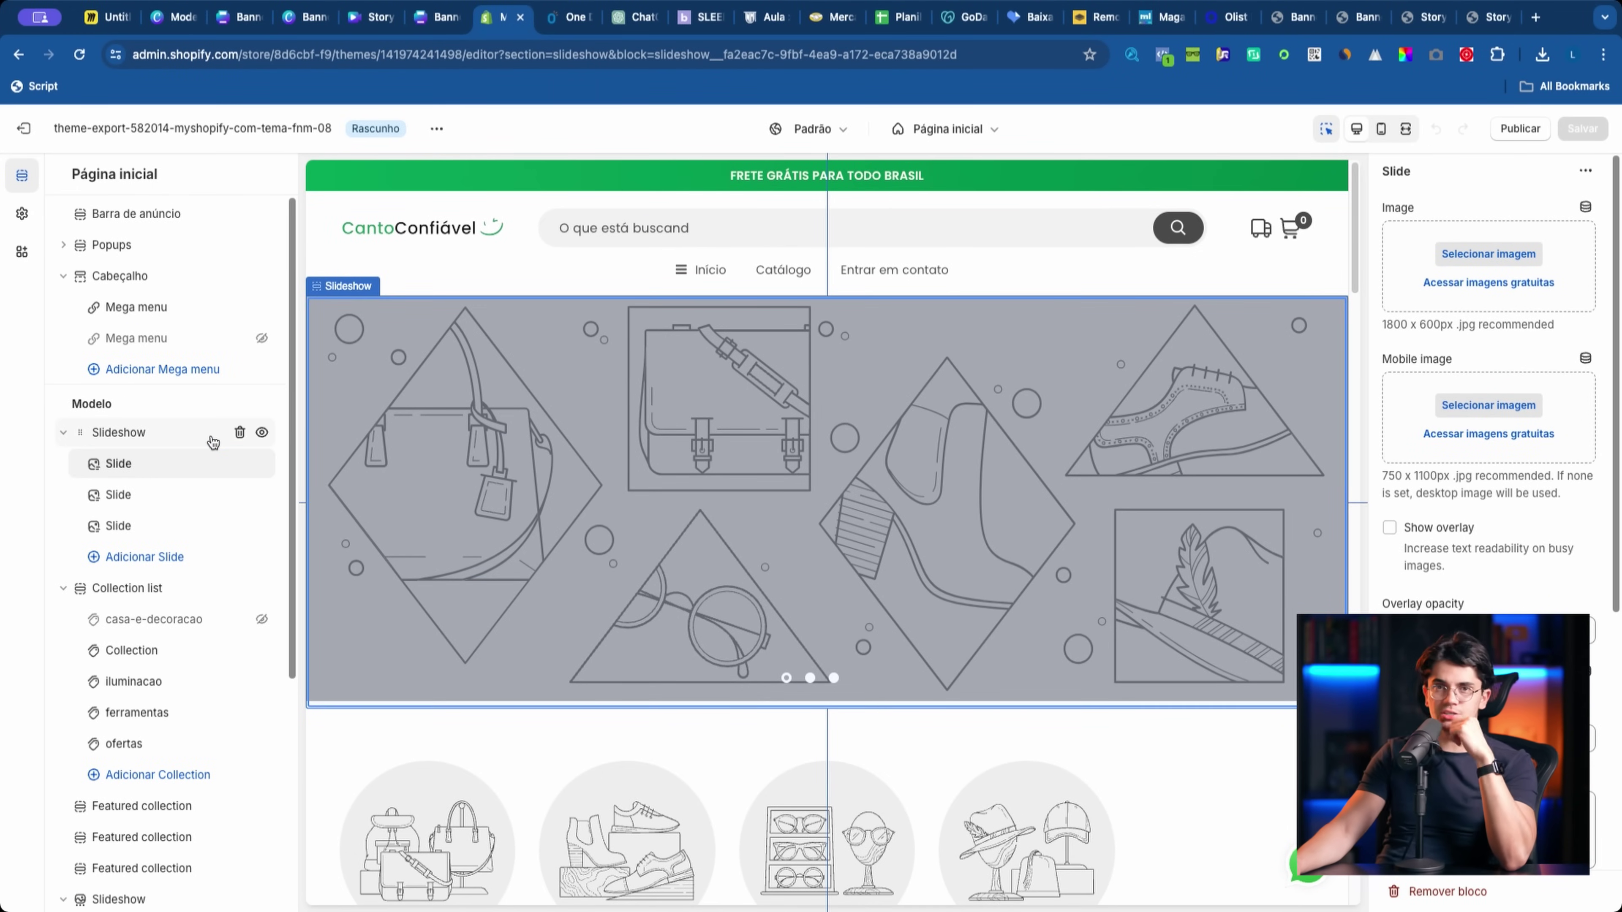
left_click(150, 472)
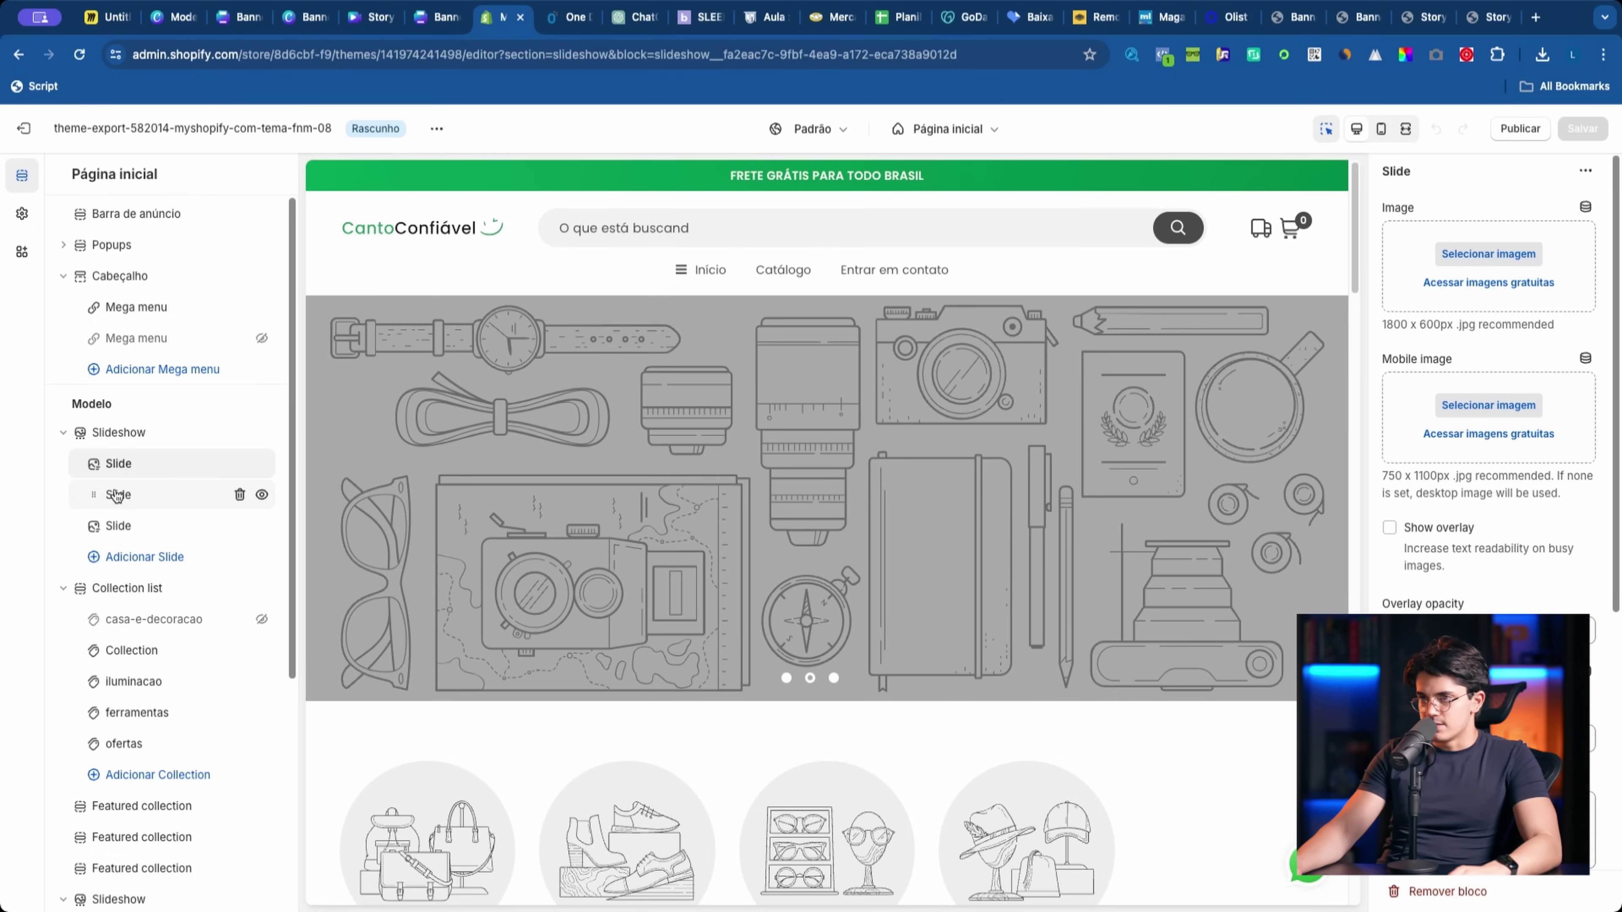
left_click(123, 468)
left_click_drag(147, 495, 181, 525)
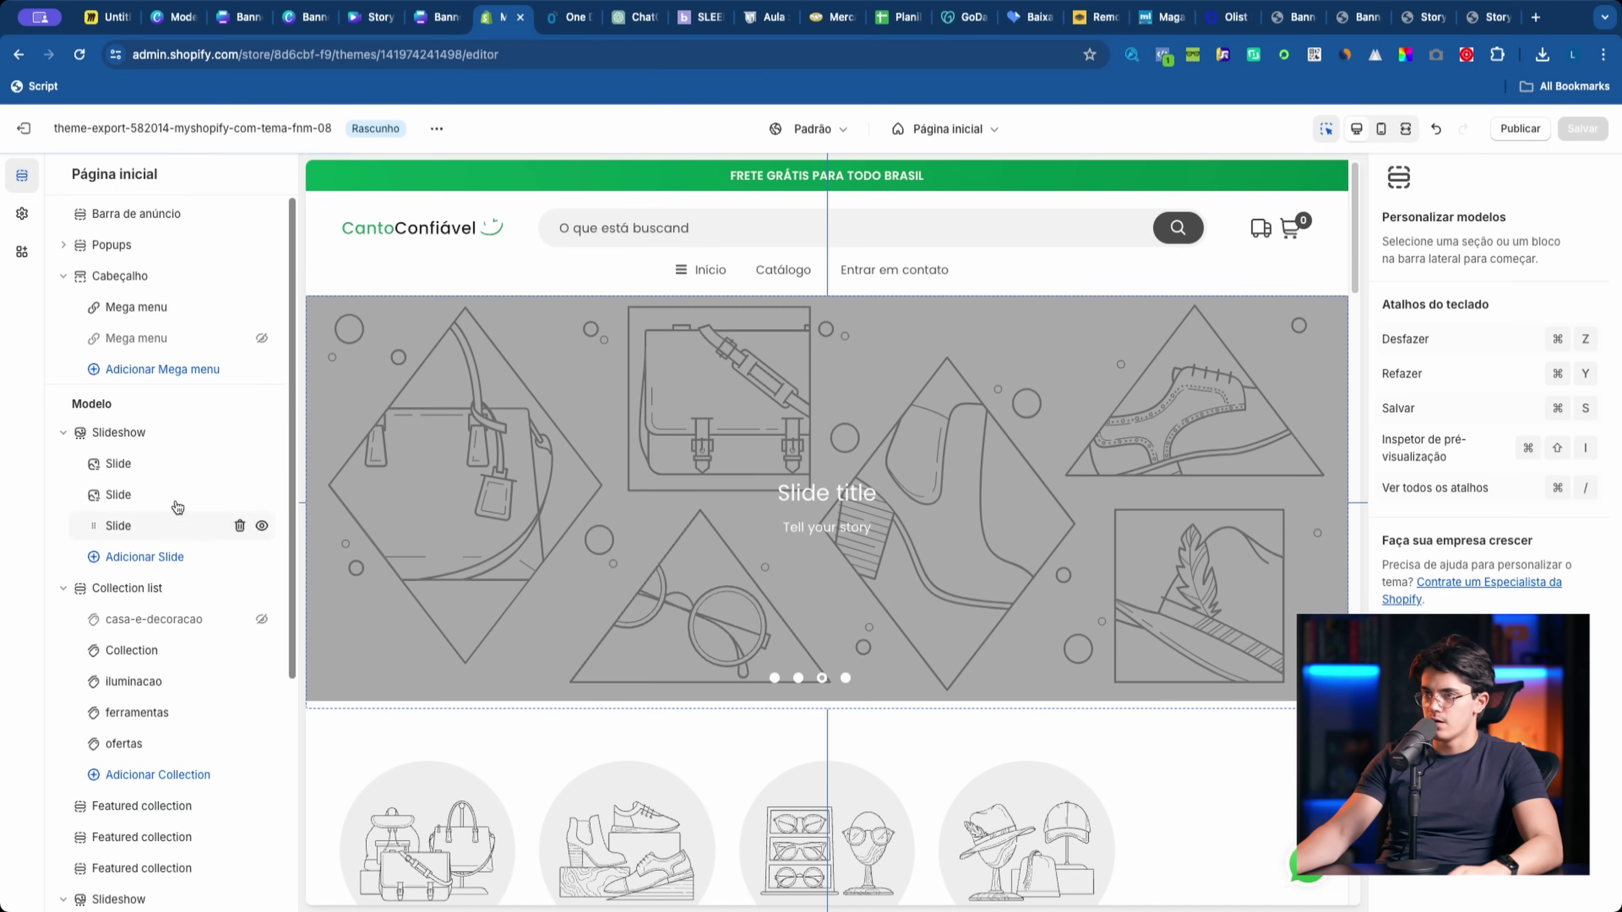
left_click(127, 525)
left_click(145, 470)
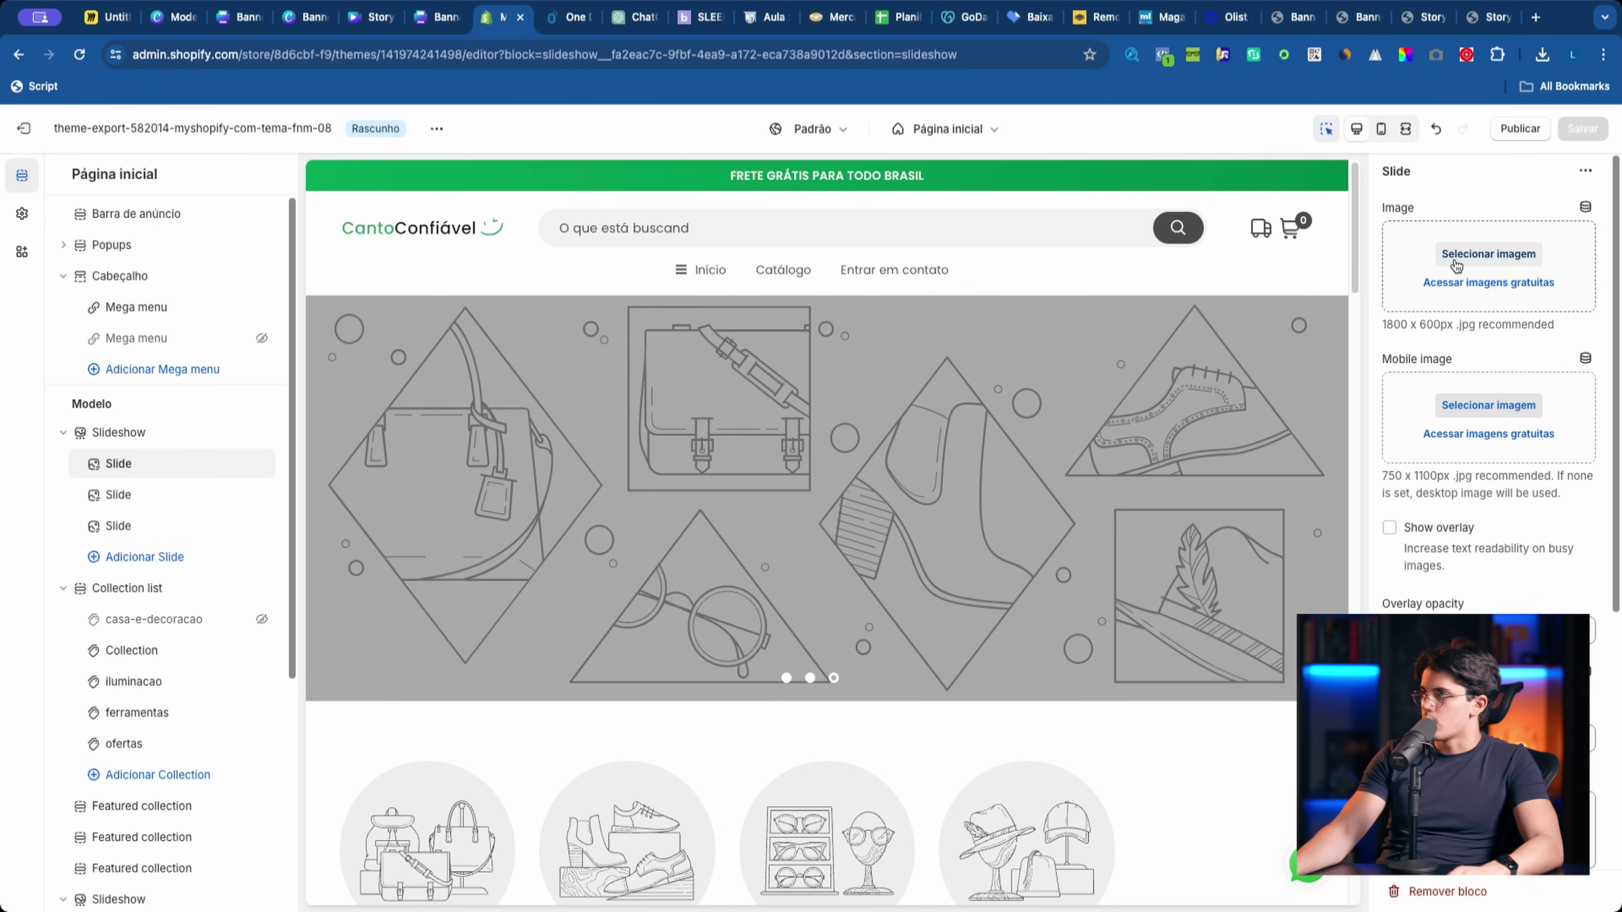
Step: Start uploading a slide image from the computer, previewing the banner files in Downloads
left_click(1456, 264)
left_click(898, 356)
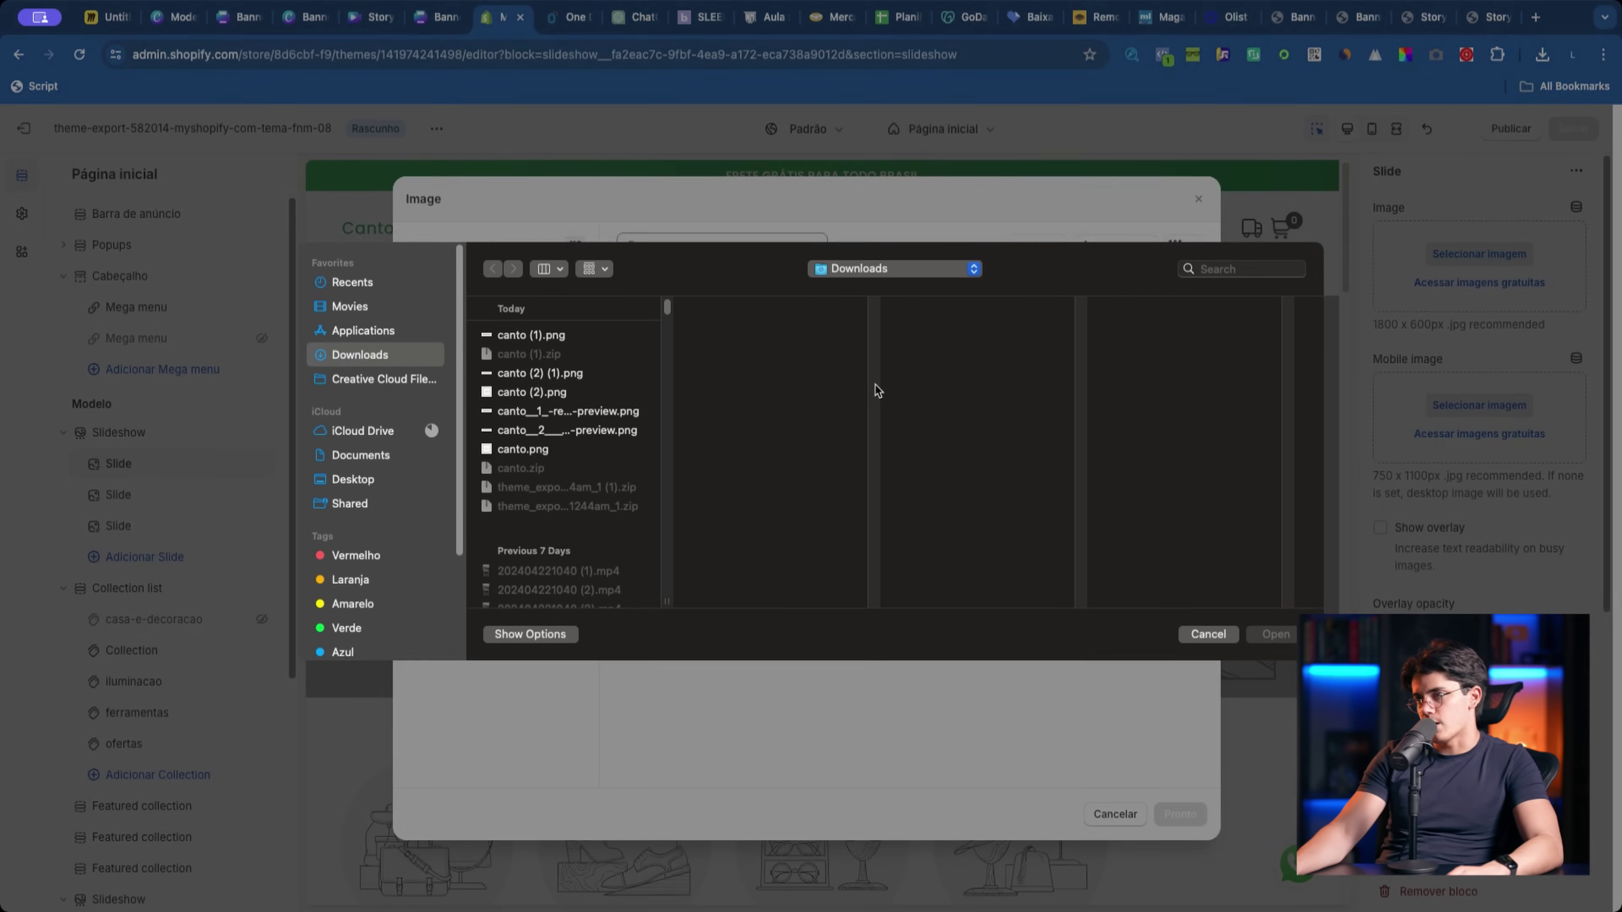
left_click(583, 378)
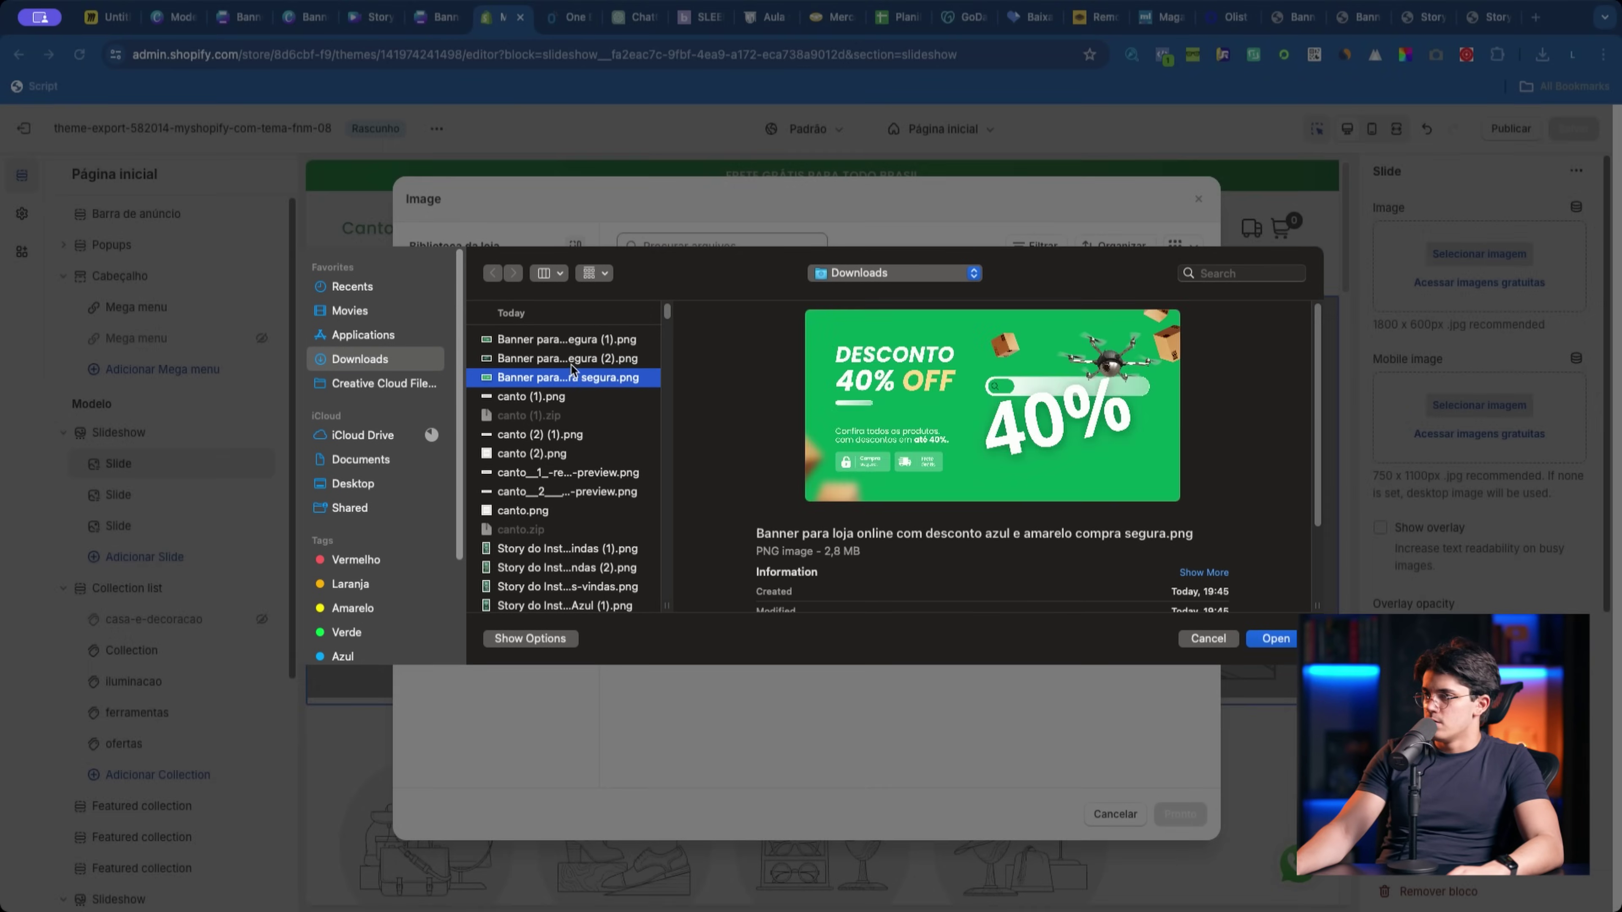
left_click(568, 360)
left_click(545, 395)
left_click(555, 377)
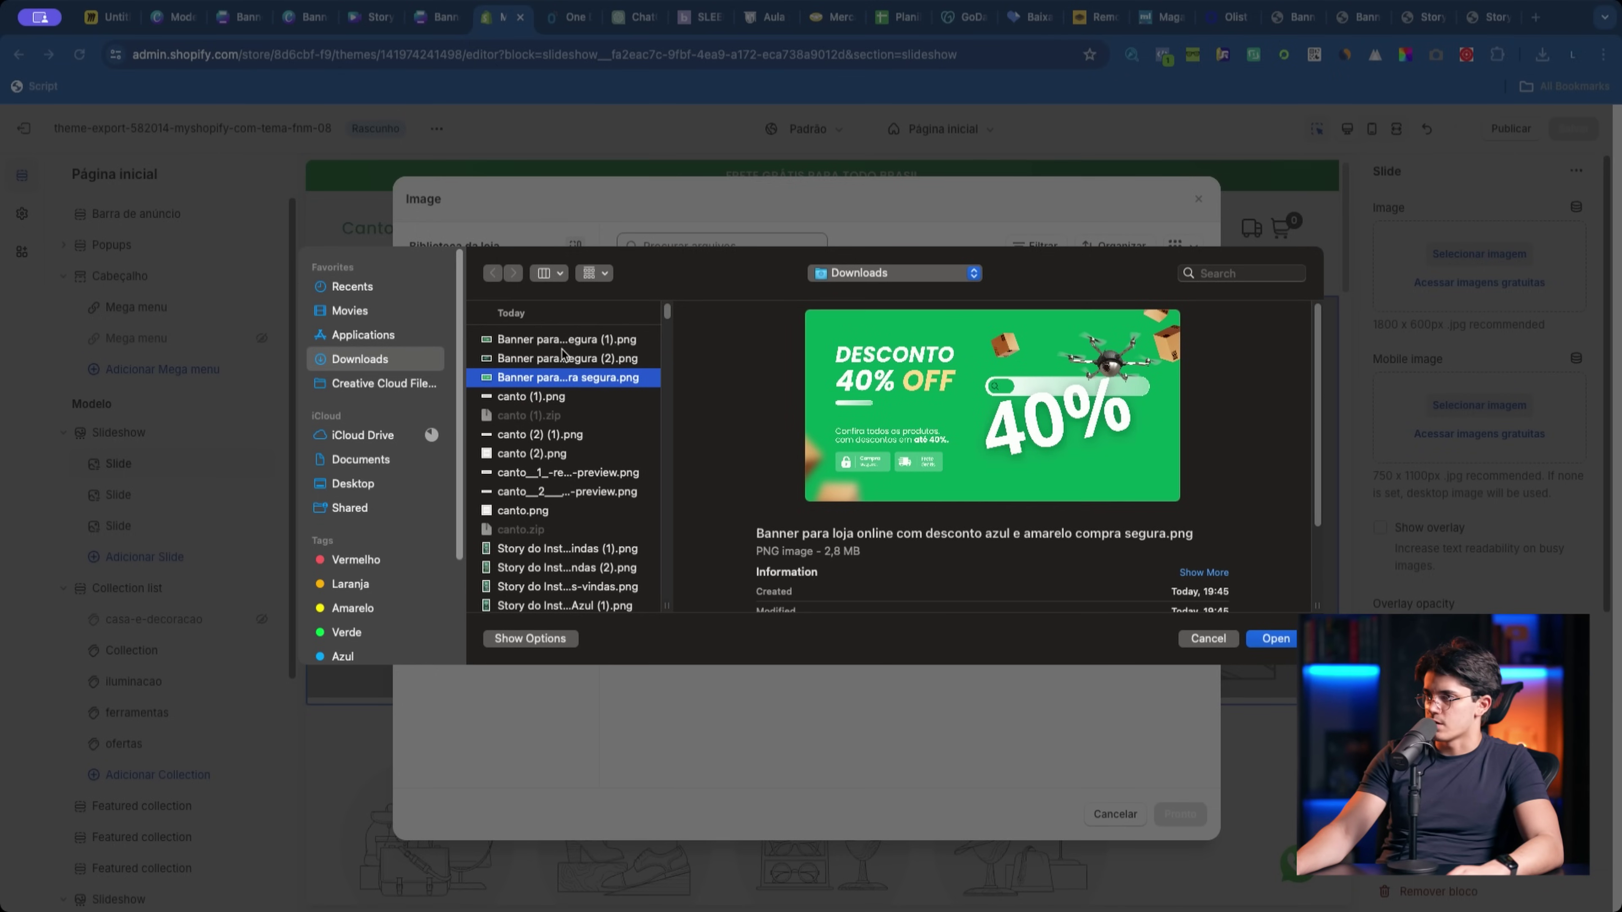
Step: Upload both banner PNGs and both Instagram story PNGs to Shopify's image library
left_click(563, 345, "super")
left_click(562, 359, "super")
left_click(562, 364)
left_click(561, 377, "super")
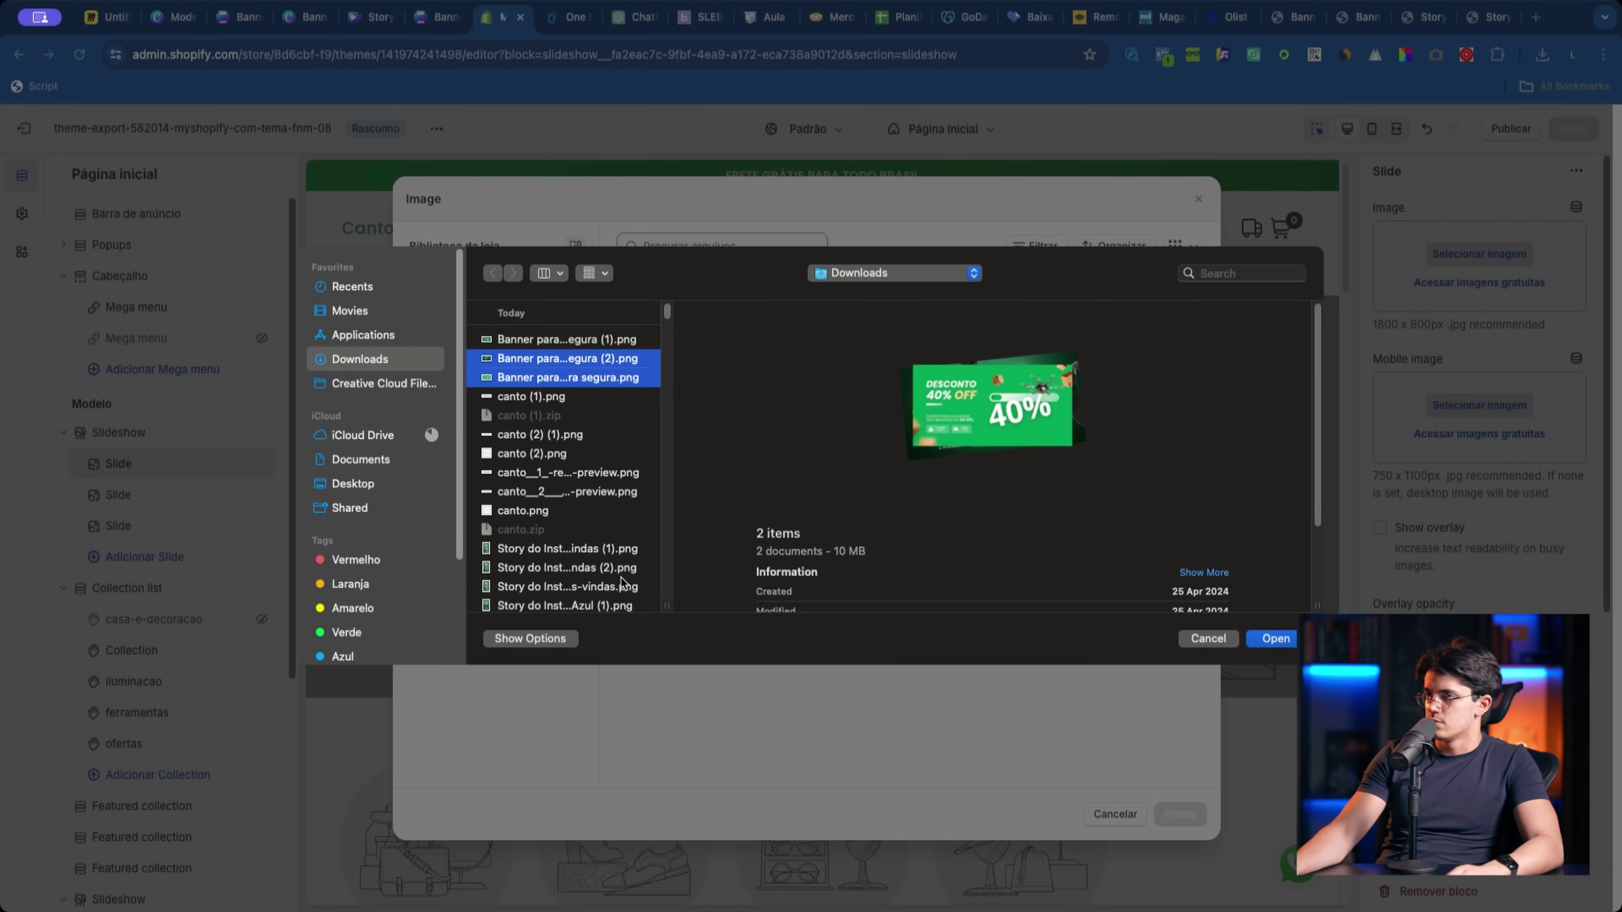
left_click(618, 569, "super")
left_click(611, 588, "super")
key("Return")
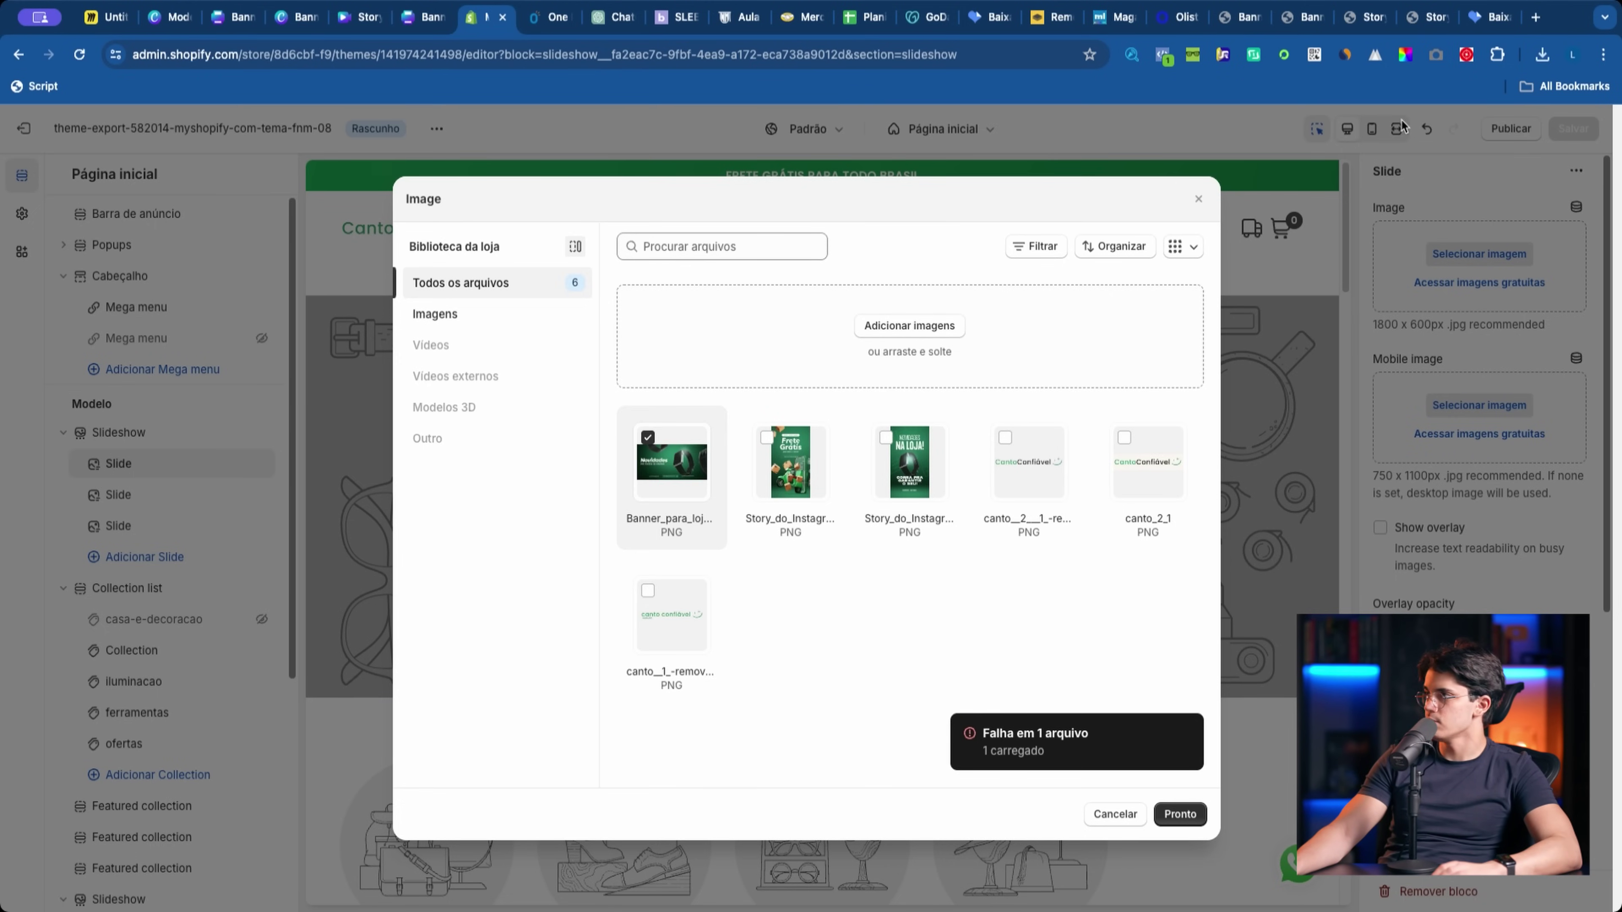
left_click(1486, 18)
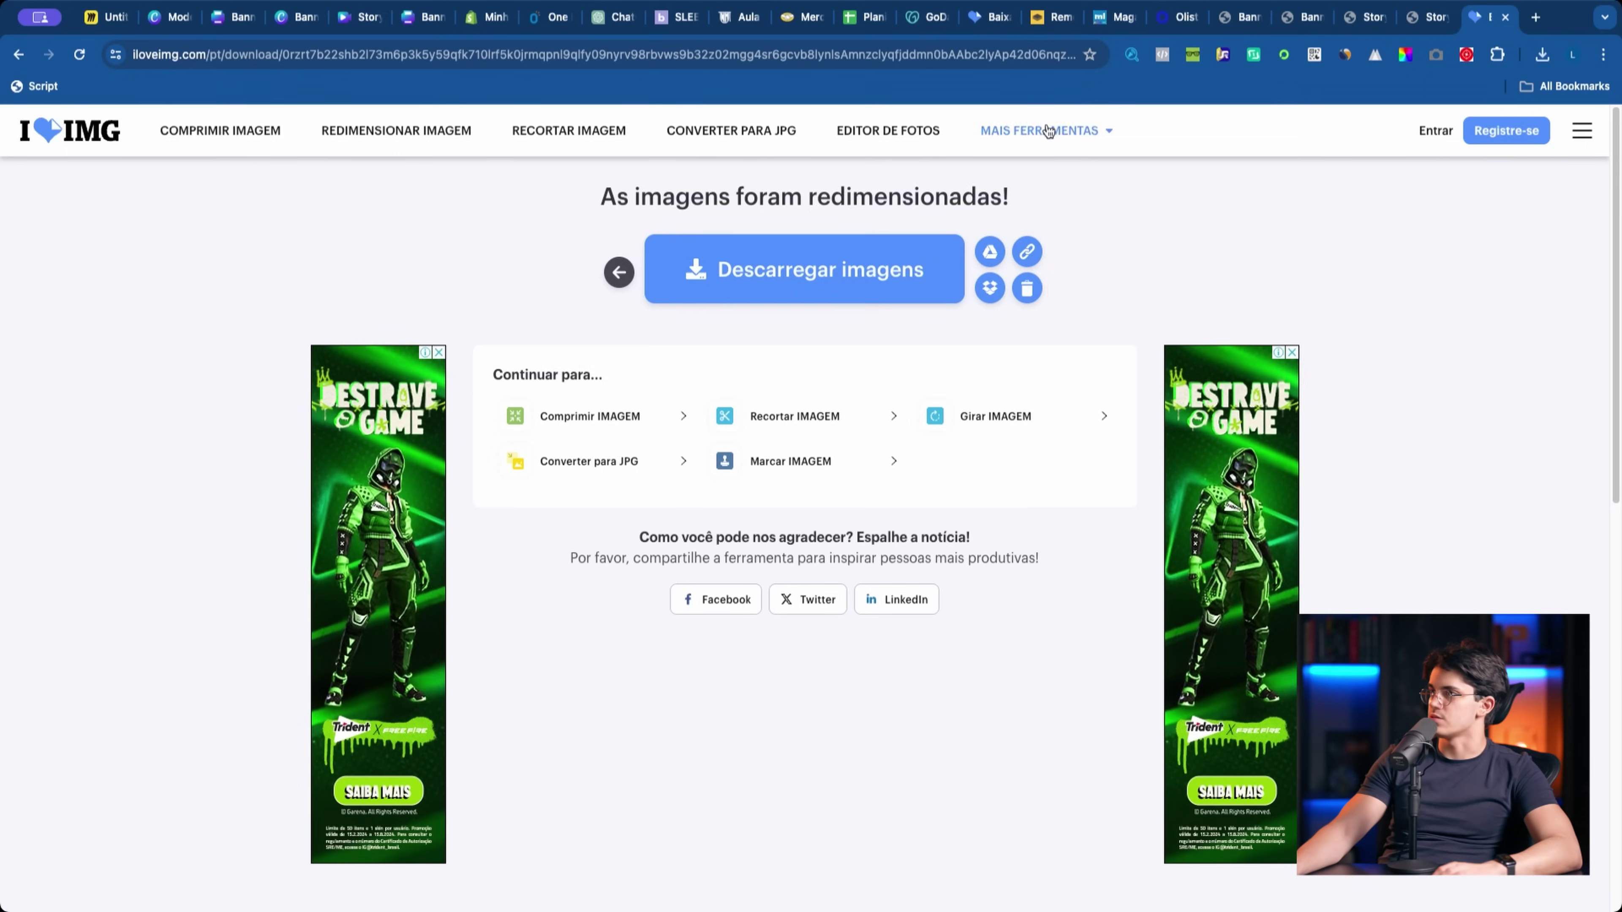
Step: Load the large 40% OFF banner file into iLoveIMG's resizer
left_click(619, 272)
left_click(725, 377)
left_click(536, 339)
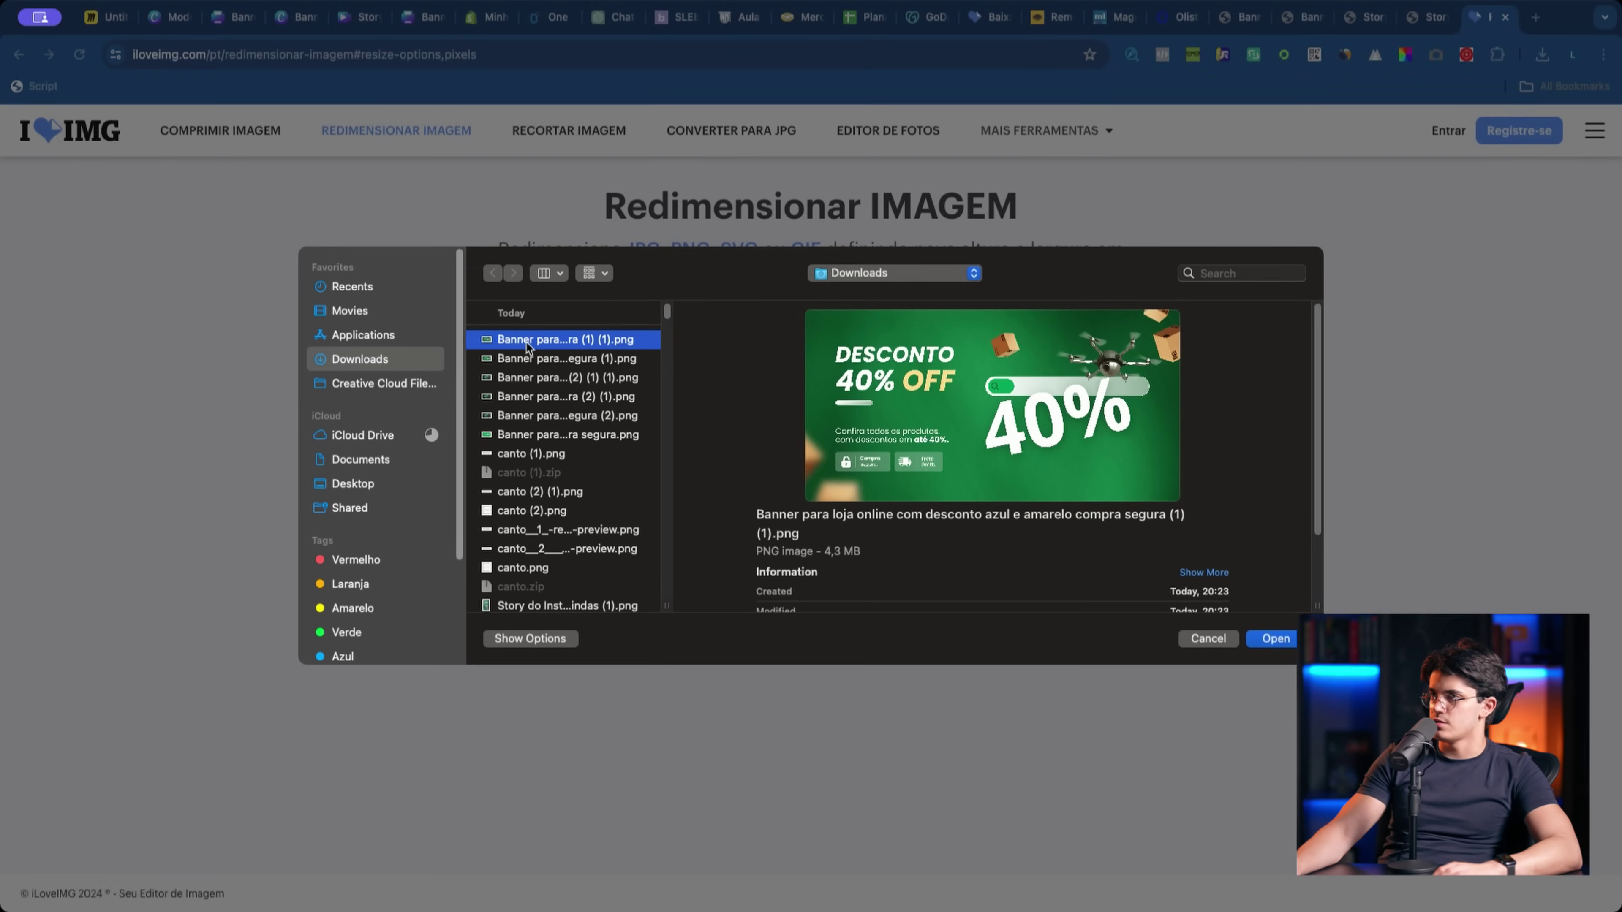
double_click(535, 341)
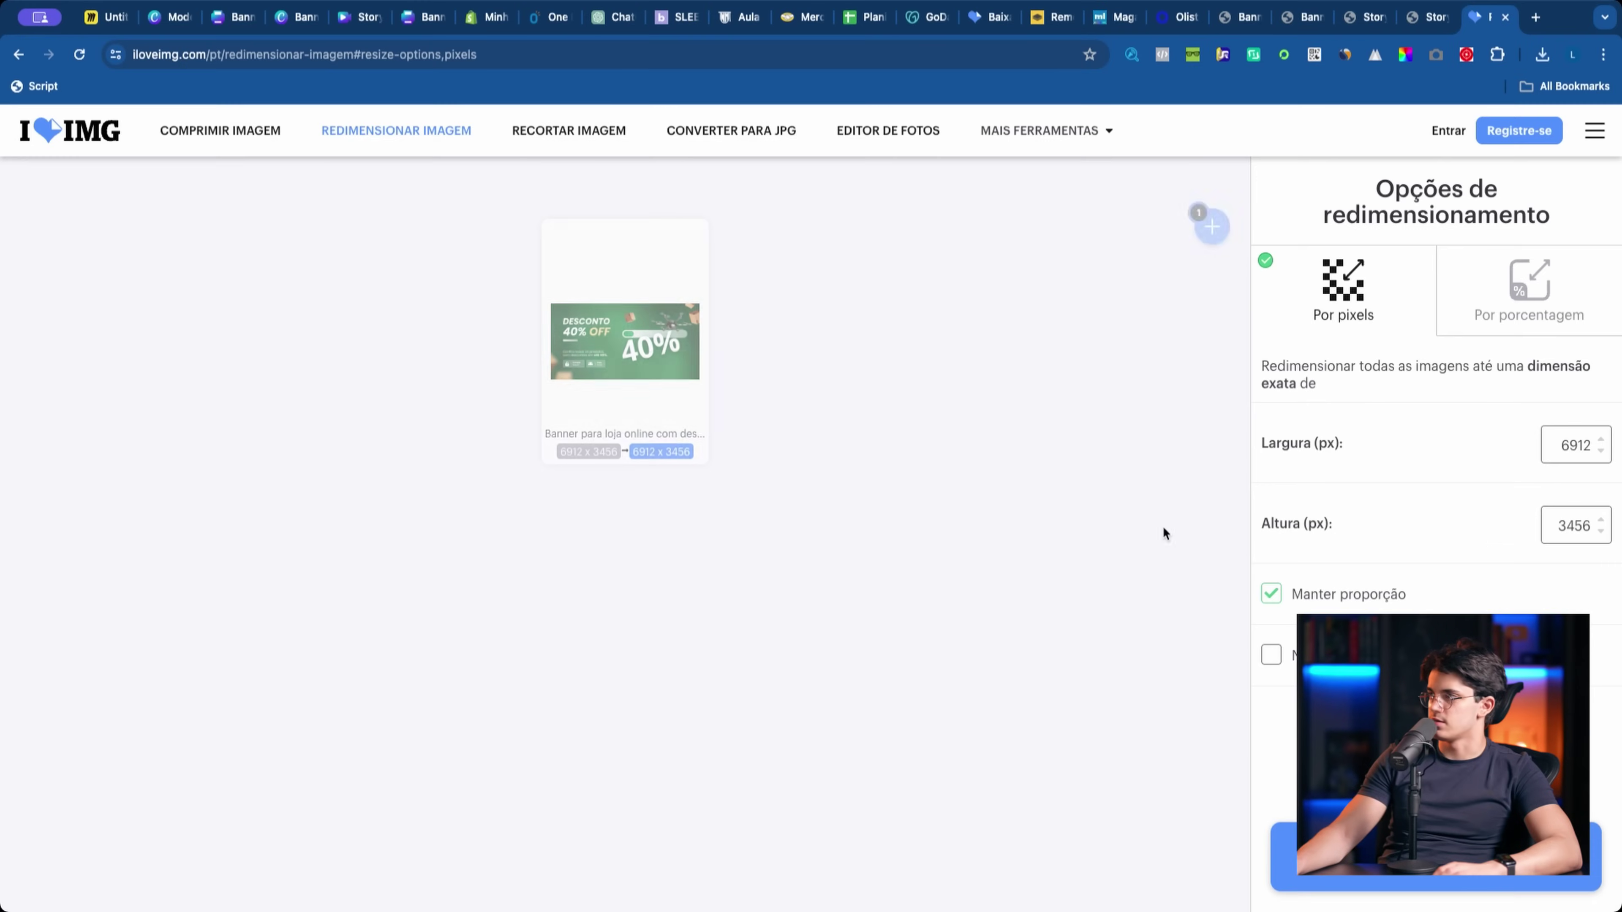
Step: Resize the banner to 1920 px wide, download it, and upload the copy to Shopify
double_click(1568, 450)
type("69")
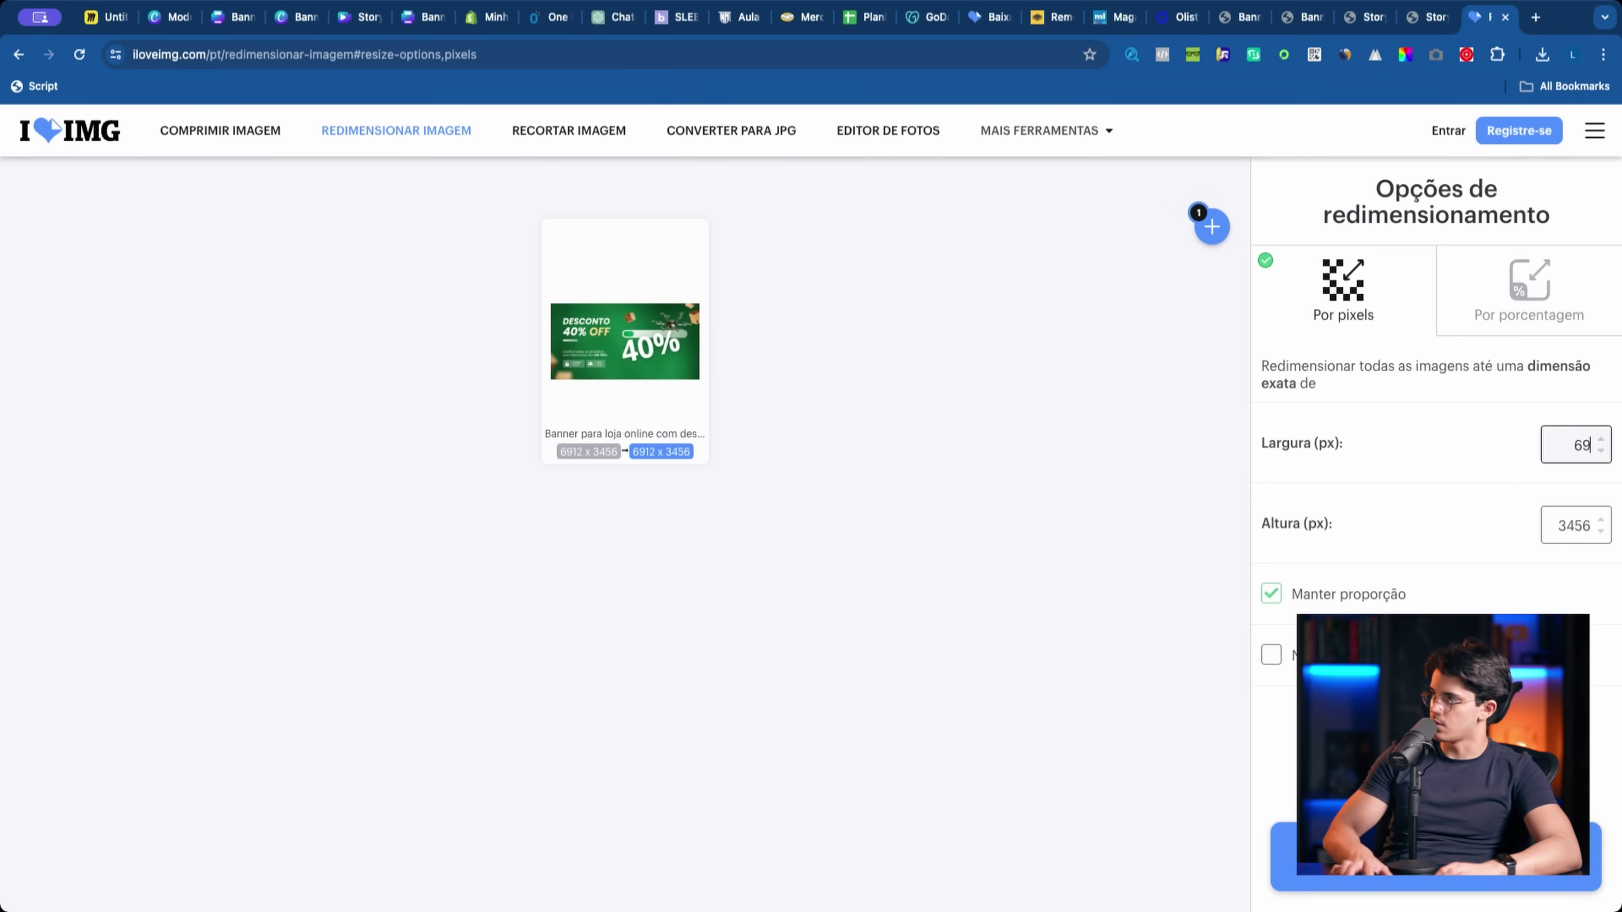
key("BackSpace")
key("BackSpace")
type("1920")
left_click(1517, 885)
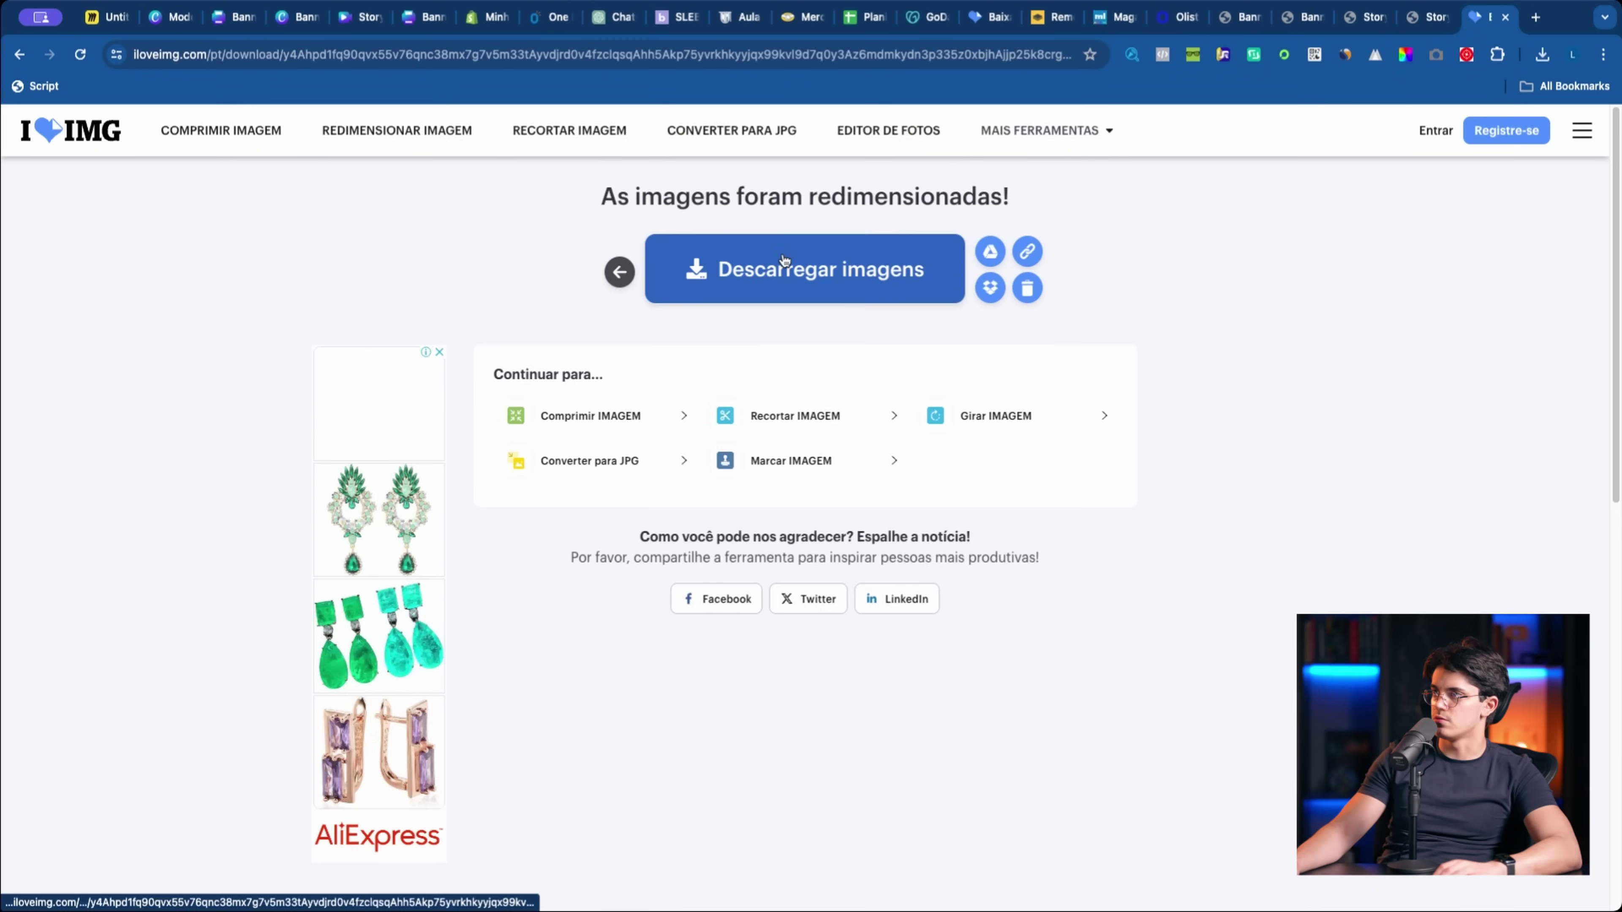
left_click(480, 19)
left_click(833, 369)
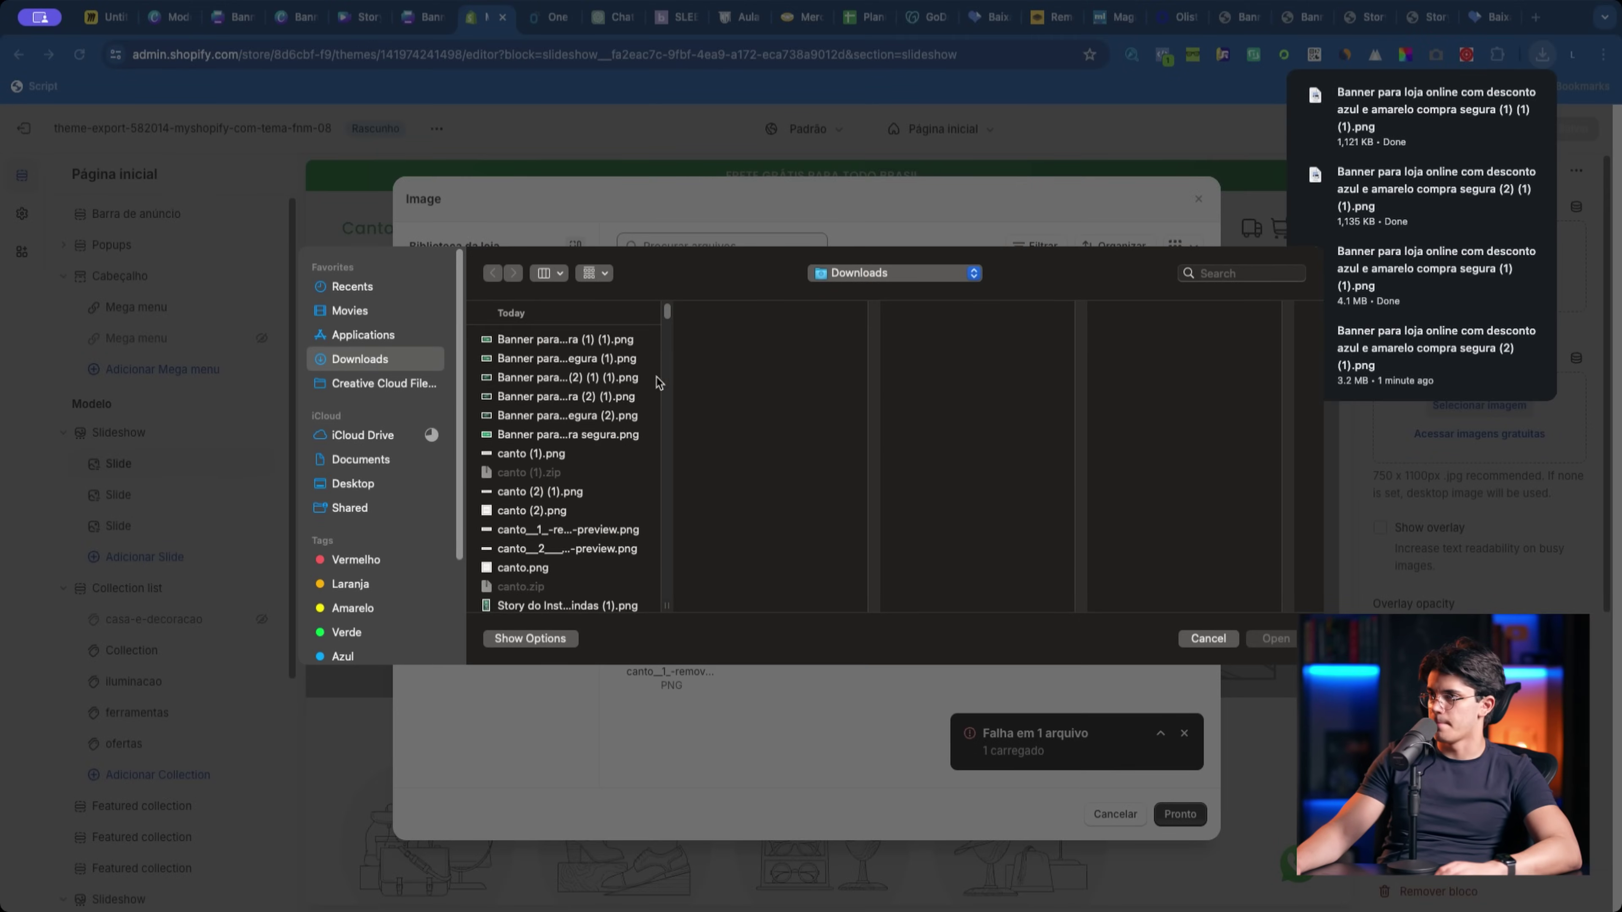
double_click(609, 356)
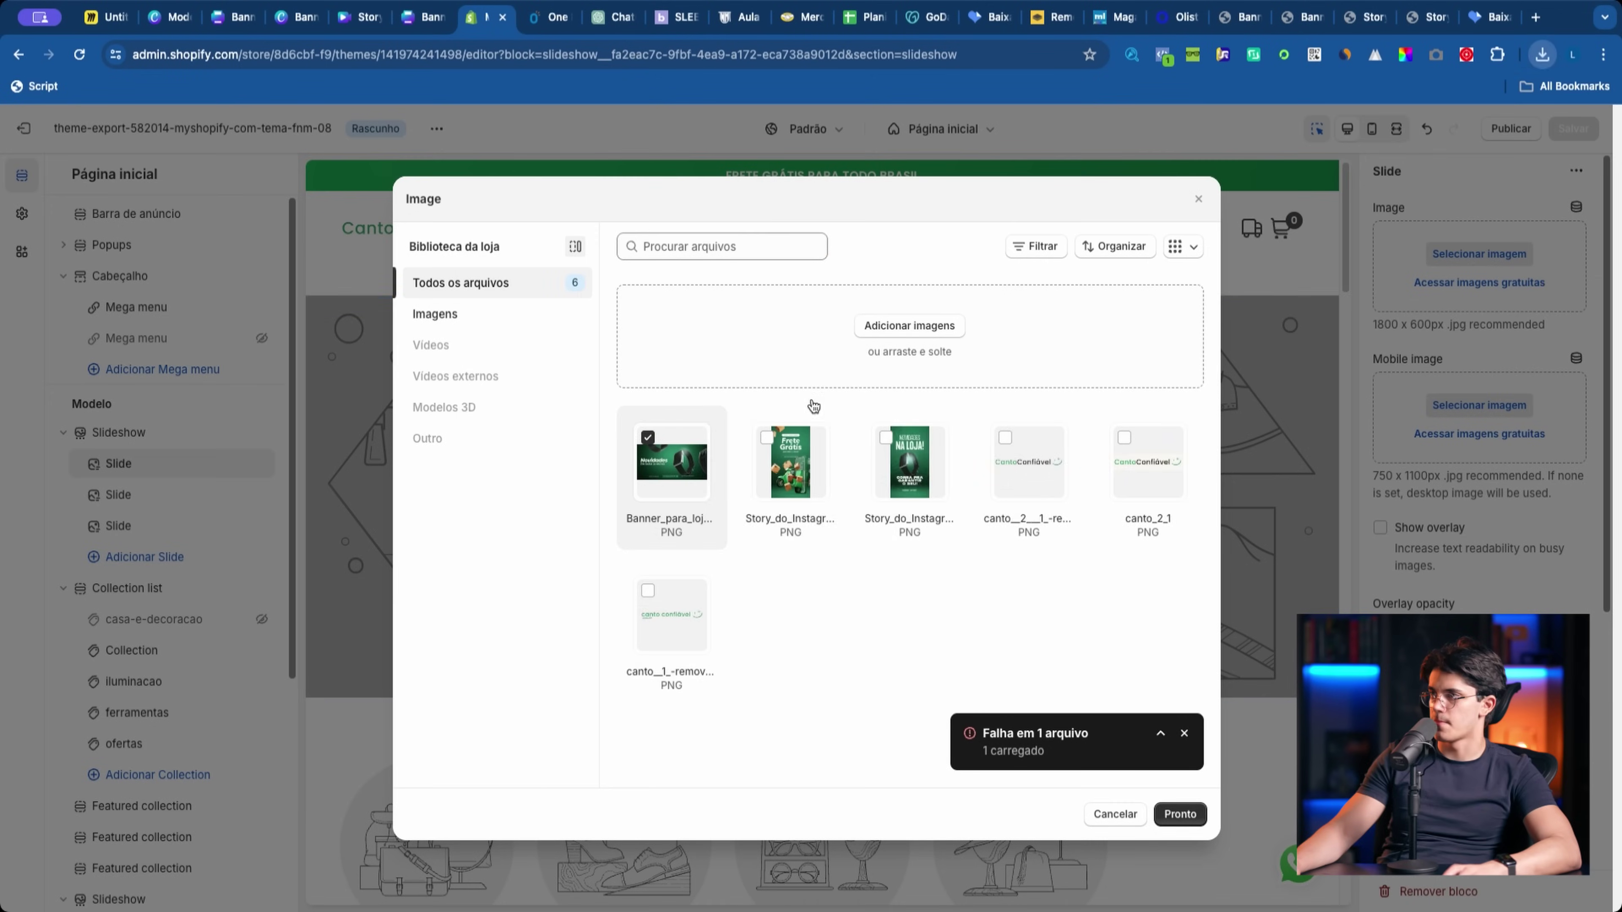
Step: Set the green Novidades banner as the first slide's image
left_click(1180, 814)
left_click(901, 553)
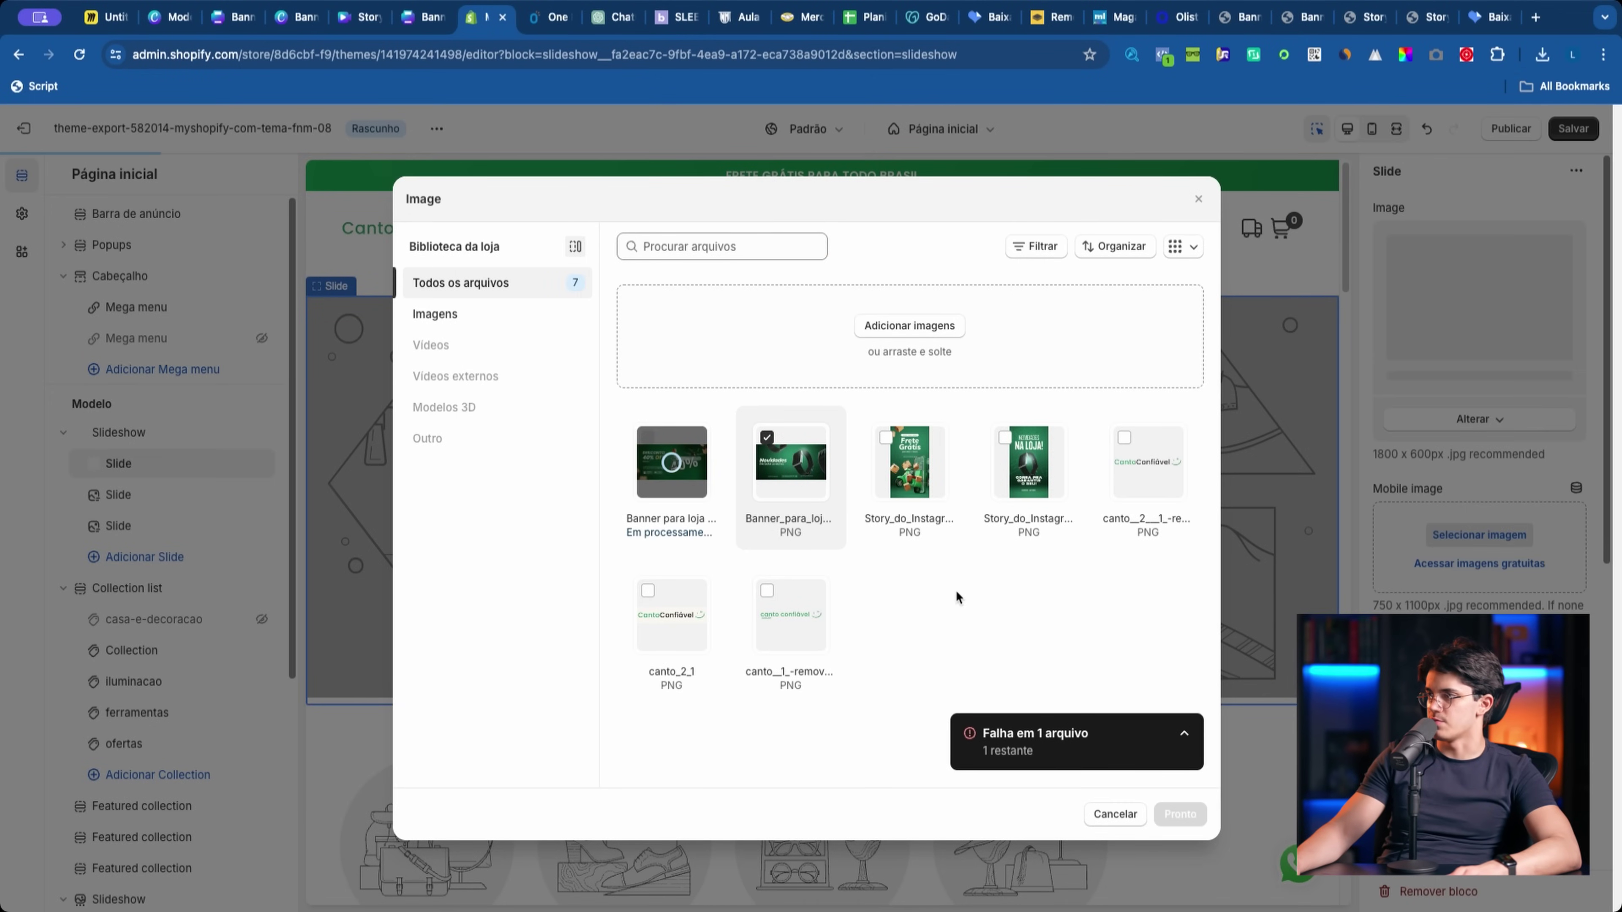
left_click(1230, 660)
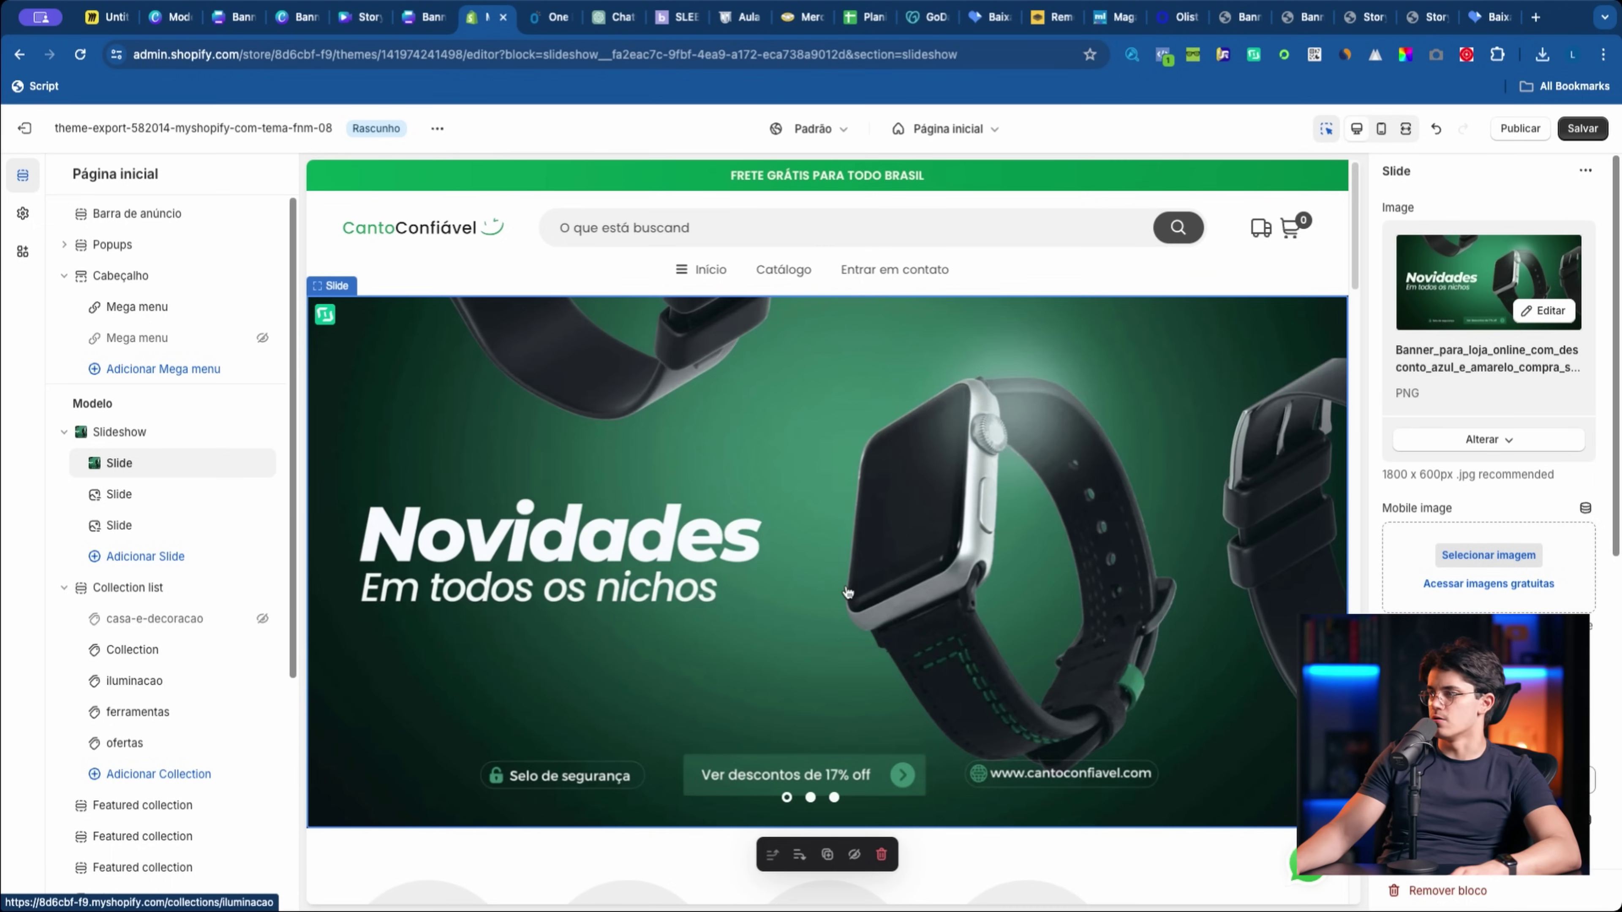
scroll(1340, 376, "down", 5)
scroll(1340, 377, "up", 5)
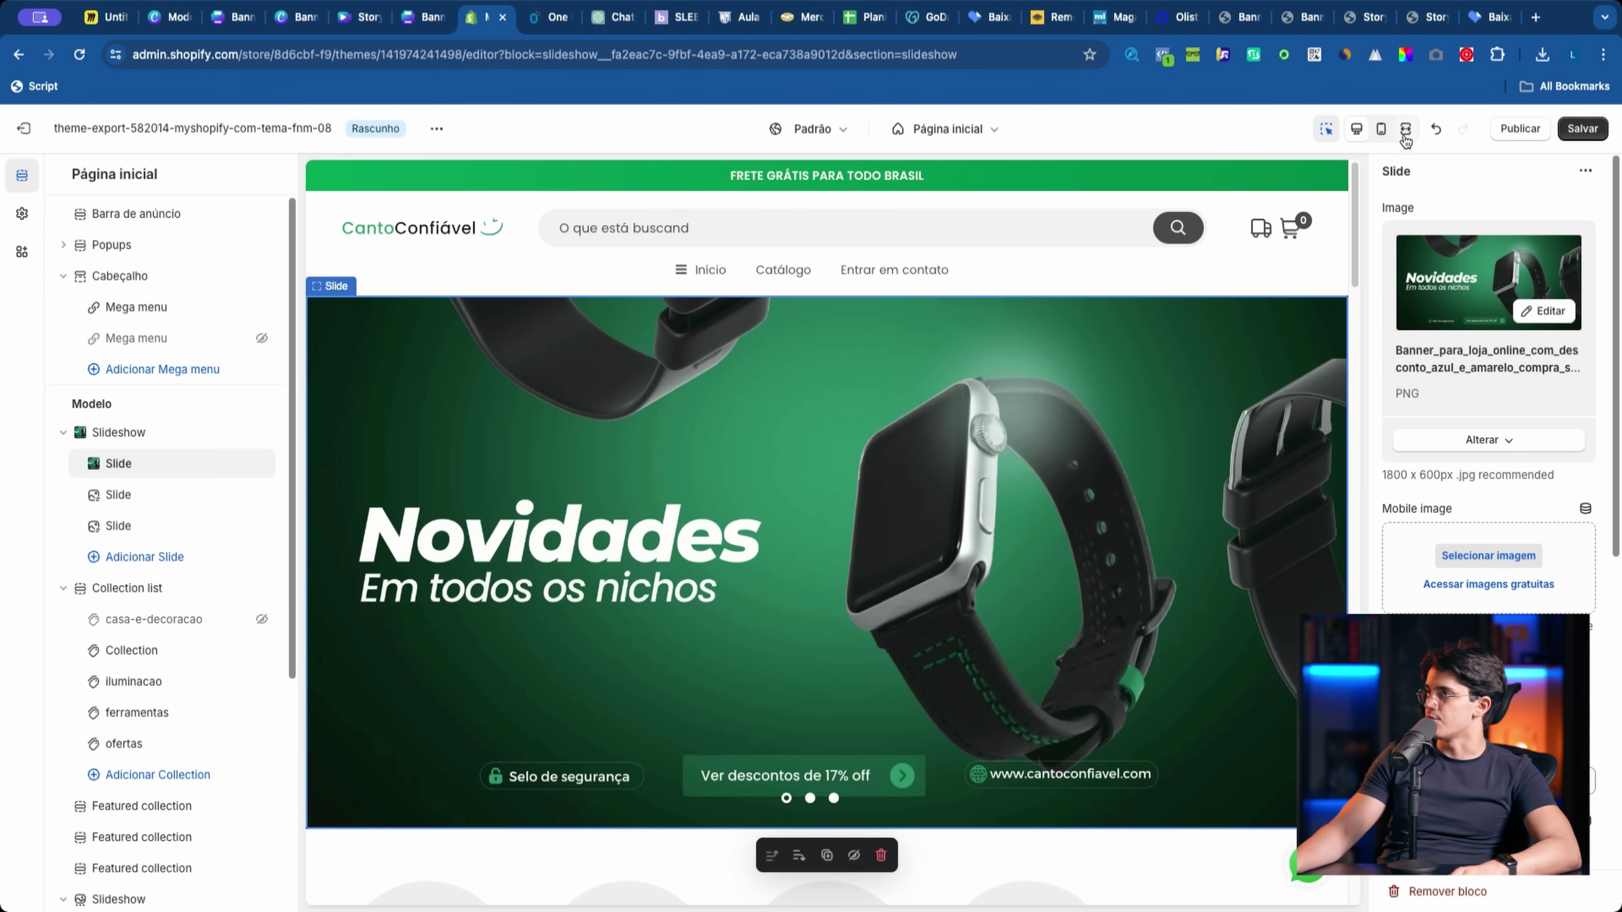
Step: Use the Novidades na Loja story as the slide's mobile image
left_click(1381, 130)
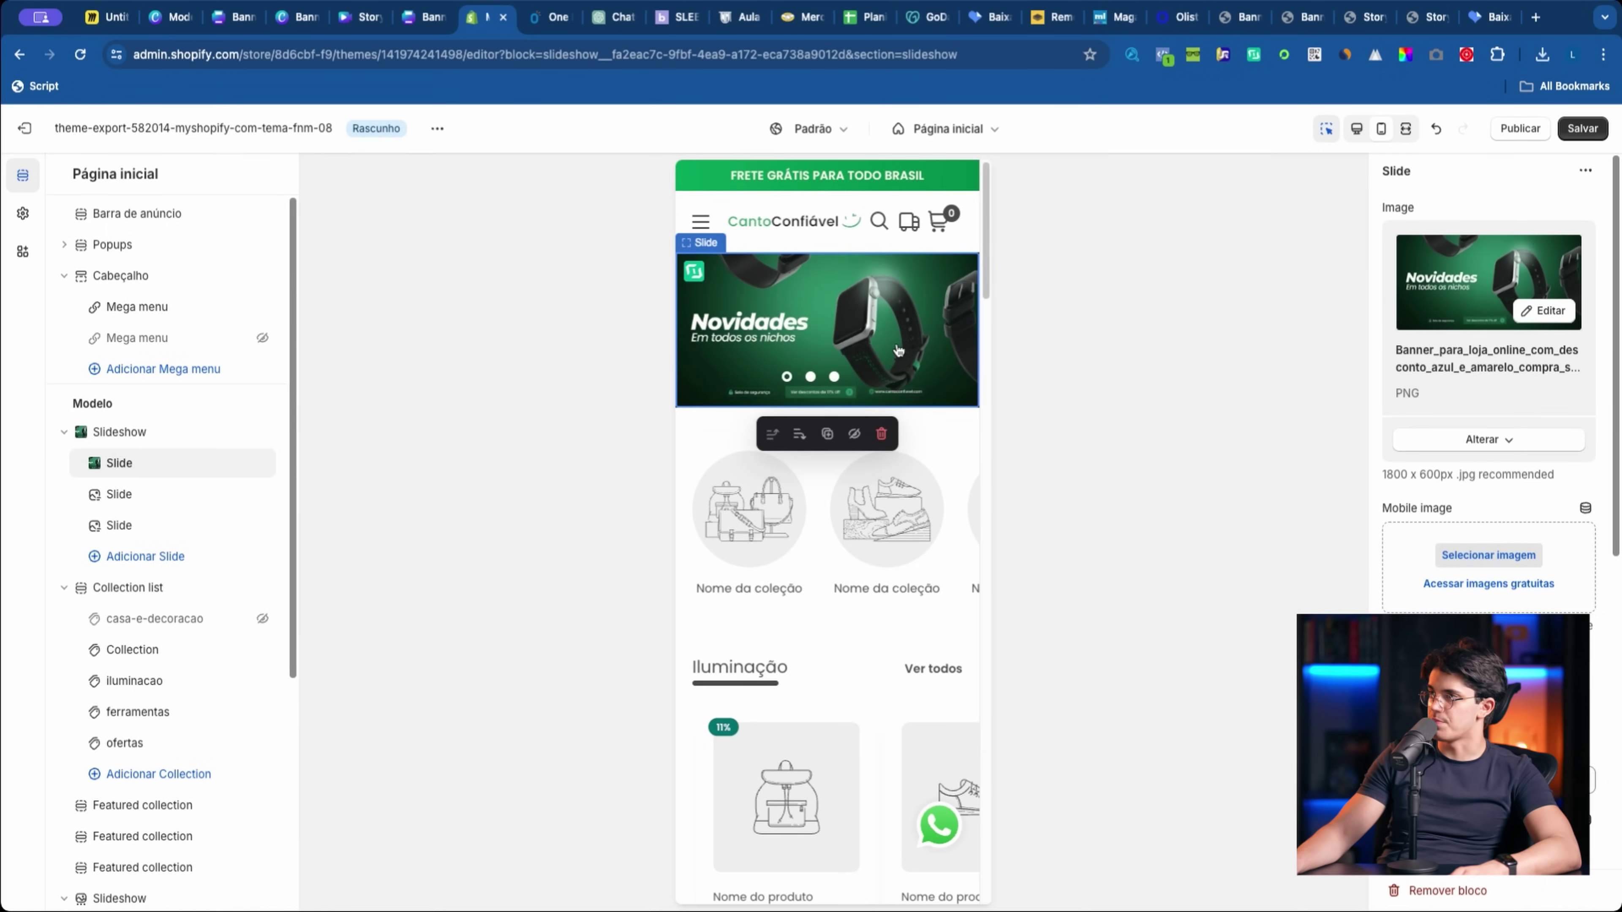
left_click(1488, 555)
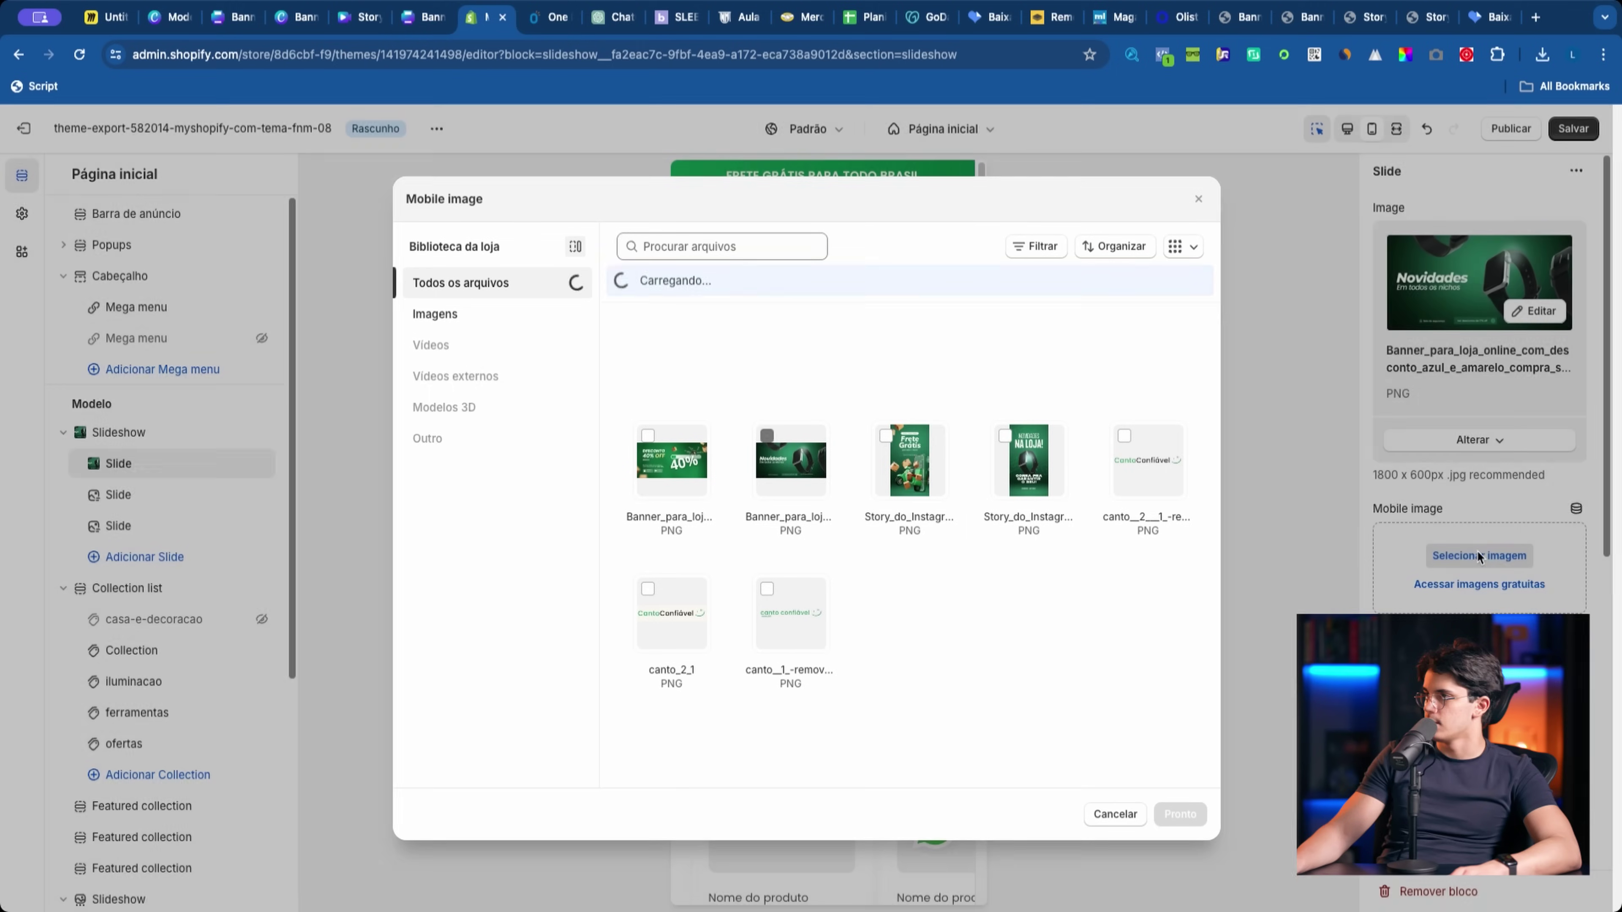
left_click(1029, 461)
left_click(1181, 813)
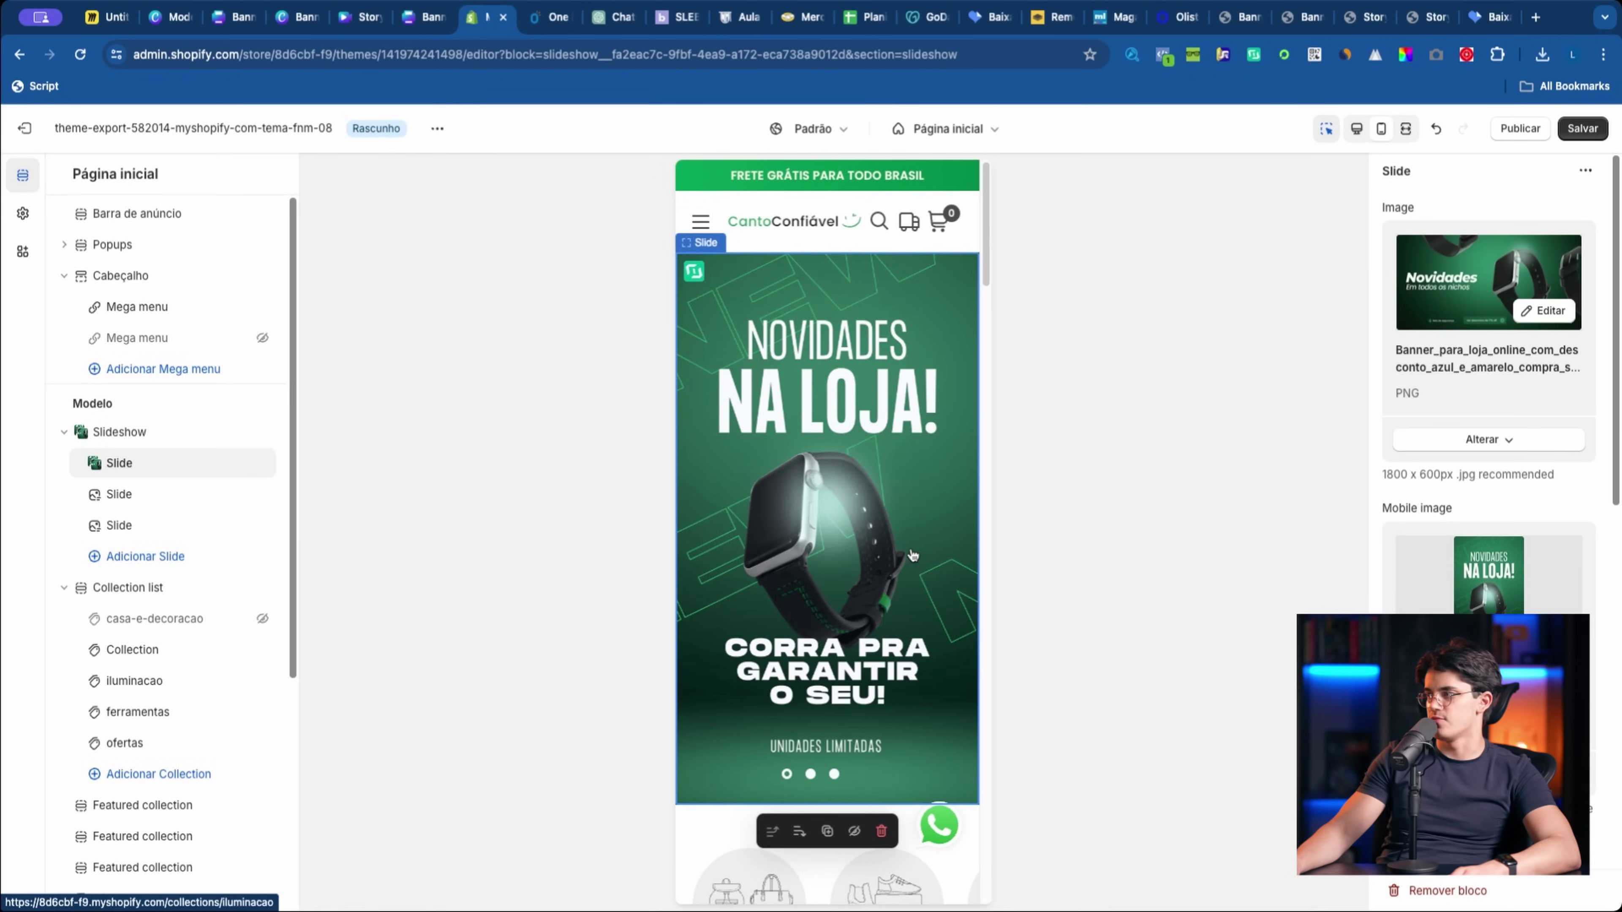
Step: Set the 40% OFF banner as the second slide's image
left_click(167, 505)
left_click(1479, 254)
left_click(671, 461)
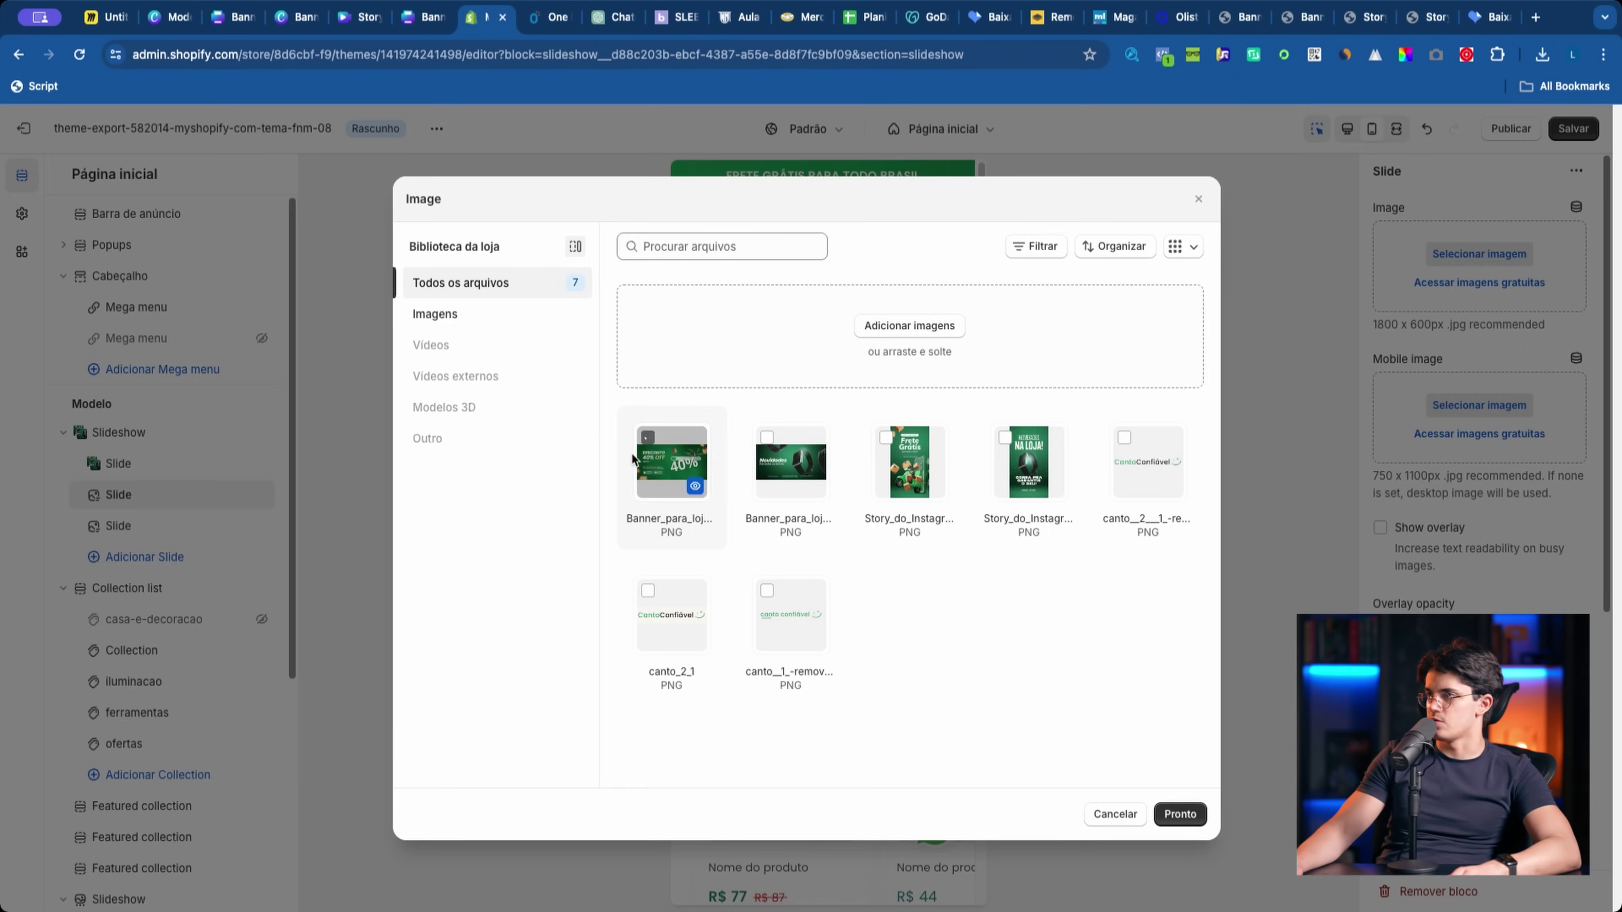
left_click(1180, 813)
Step: Use the Frete Grátis story as the slide's mobile image, save the theme and publish it
left_click(1479, 555)
left_click(909, 461)
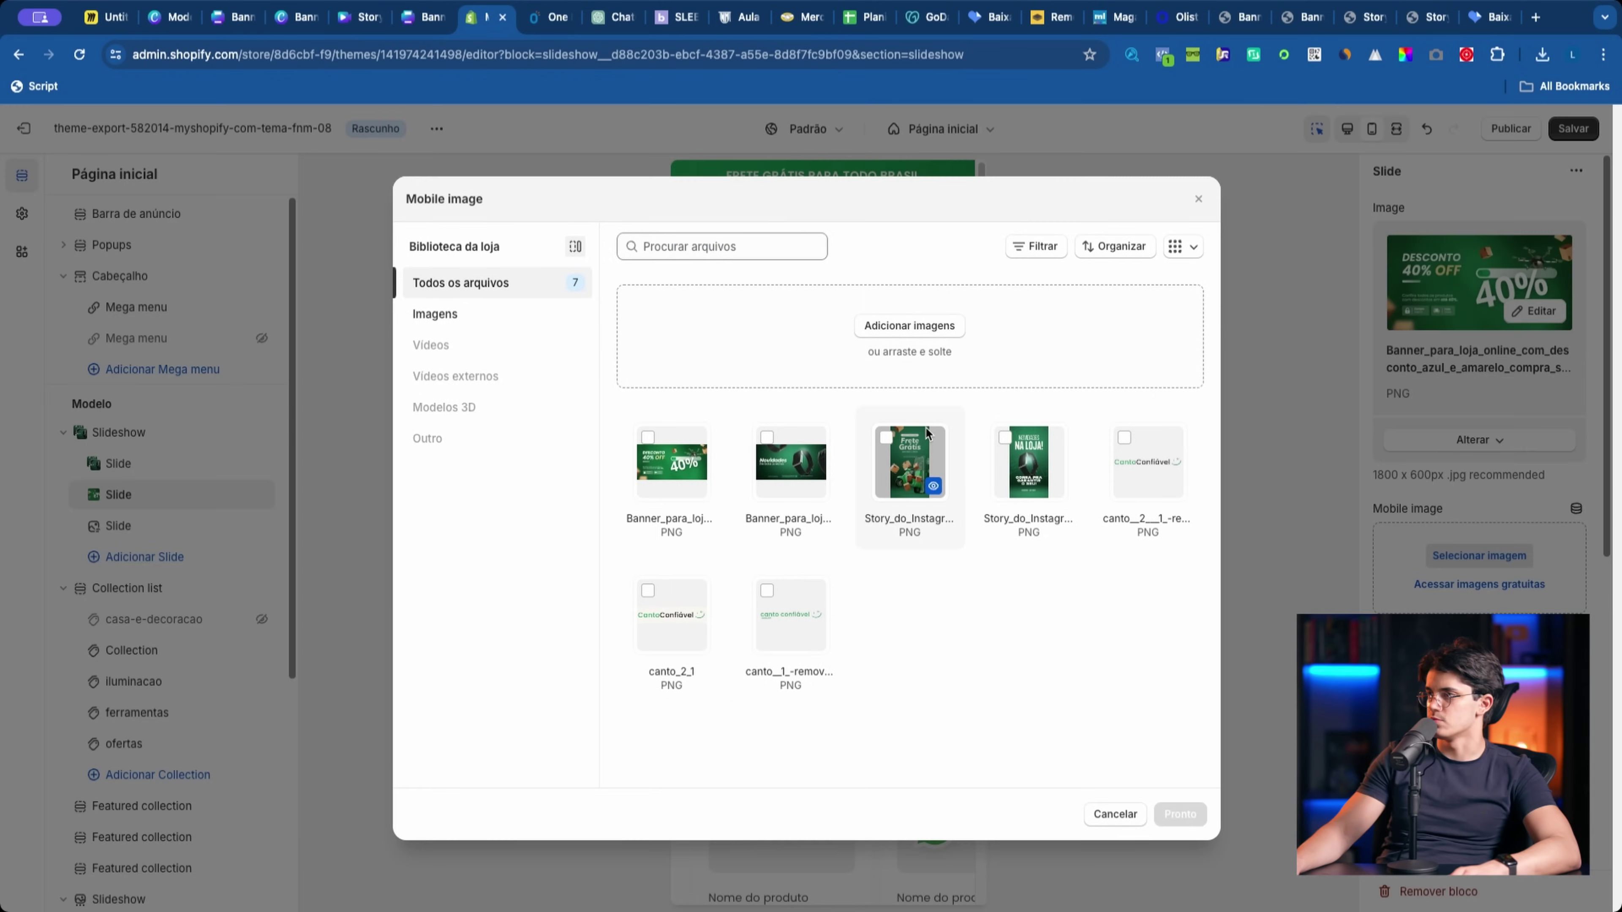
left_click(1180, 815)
key("ctrl+s")
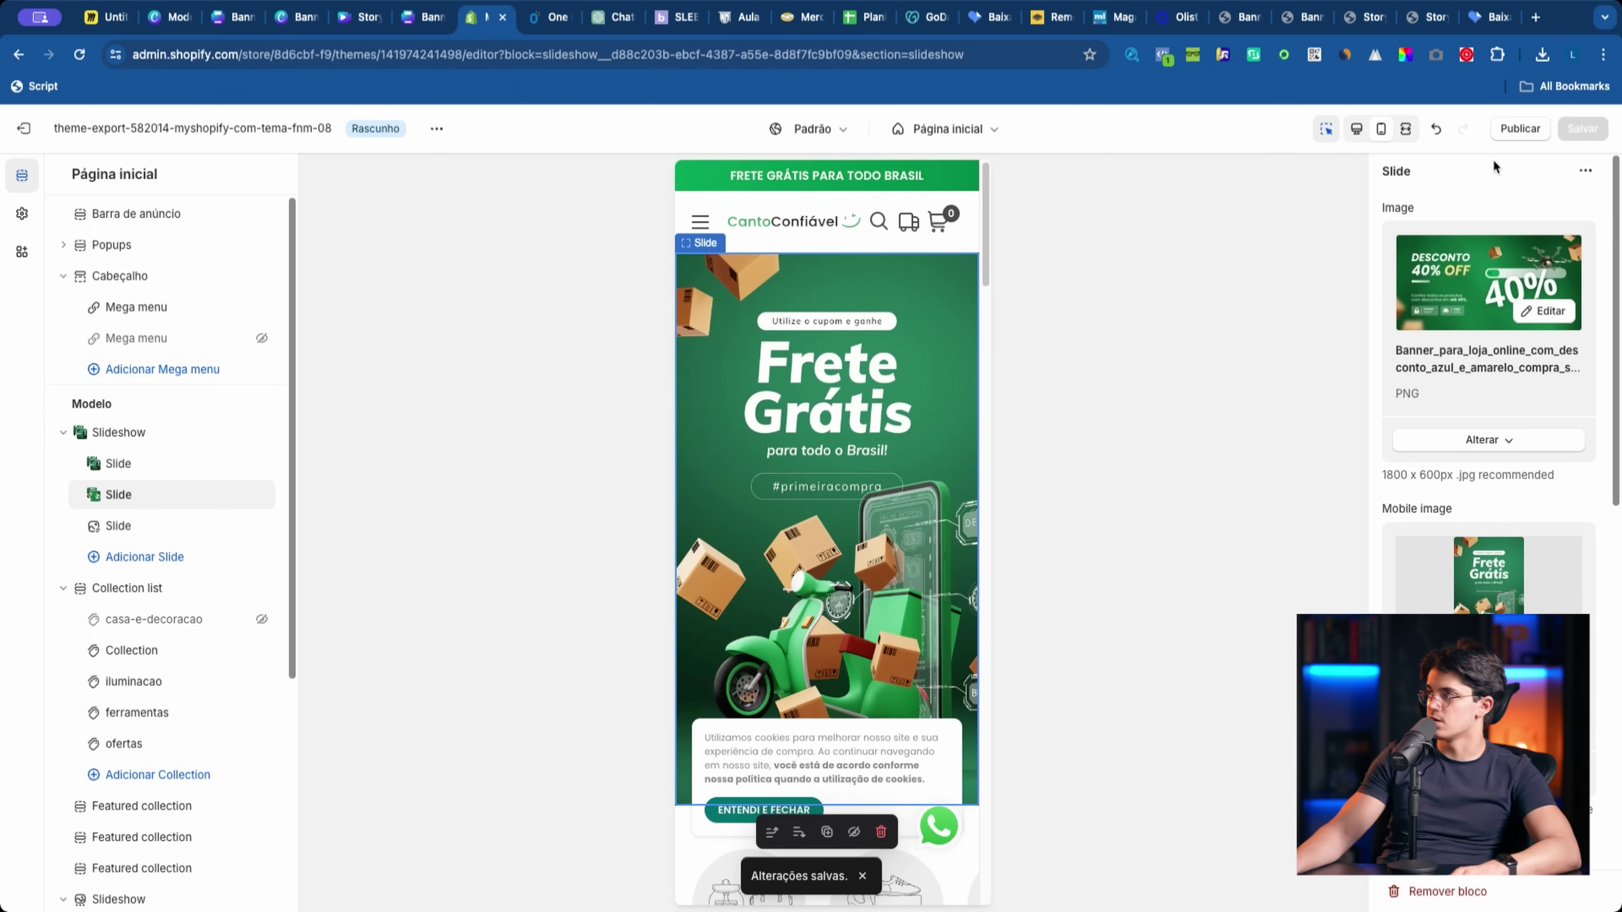
left_click(1515, 129)
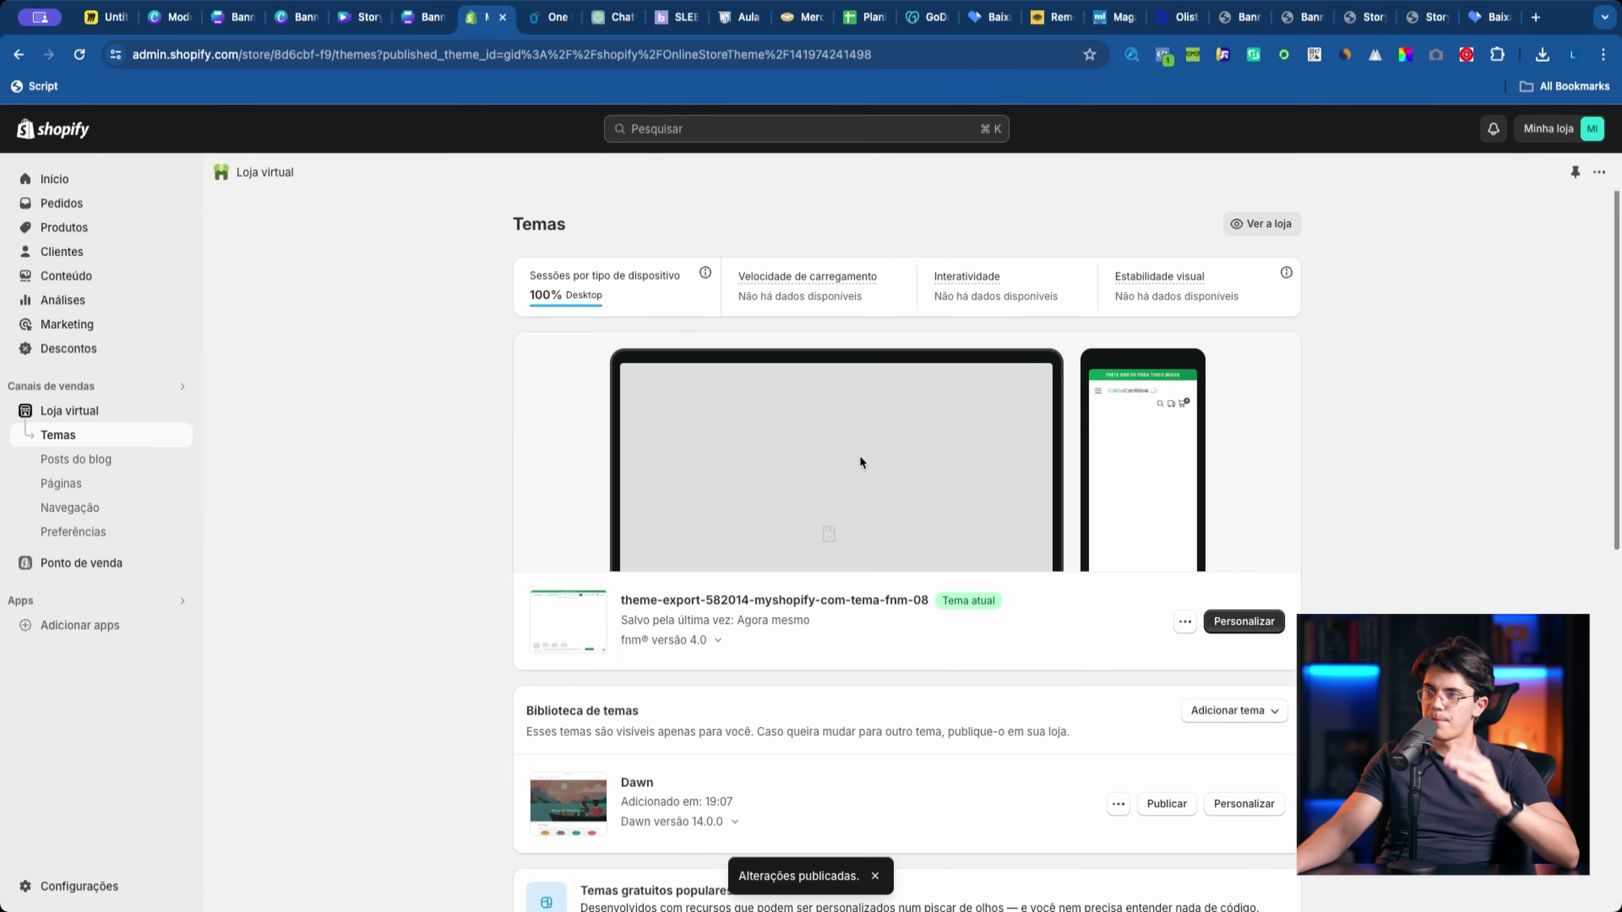
Step: View the current theme on the live storefront and scroll through the new slides
left_click(1185, 622)
left_click(1058, 637)
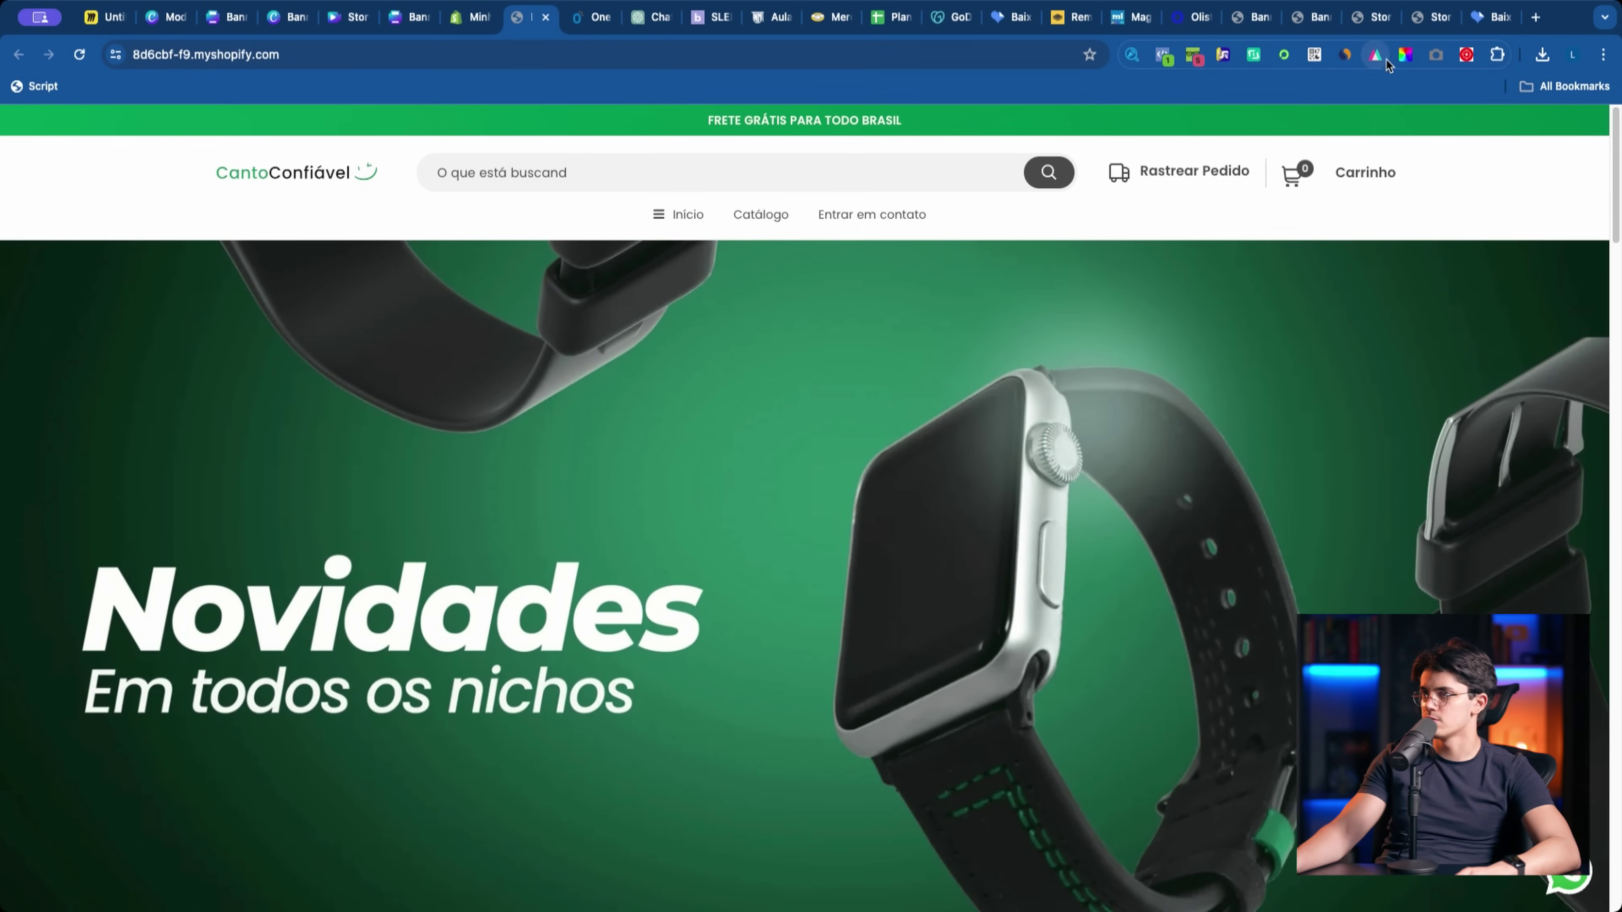
scroll(1039, 500, "down", 2)
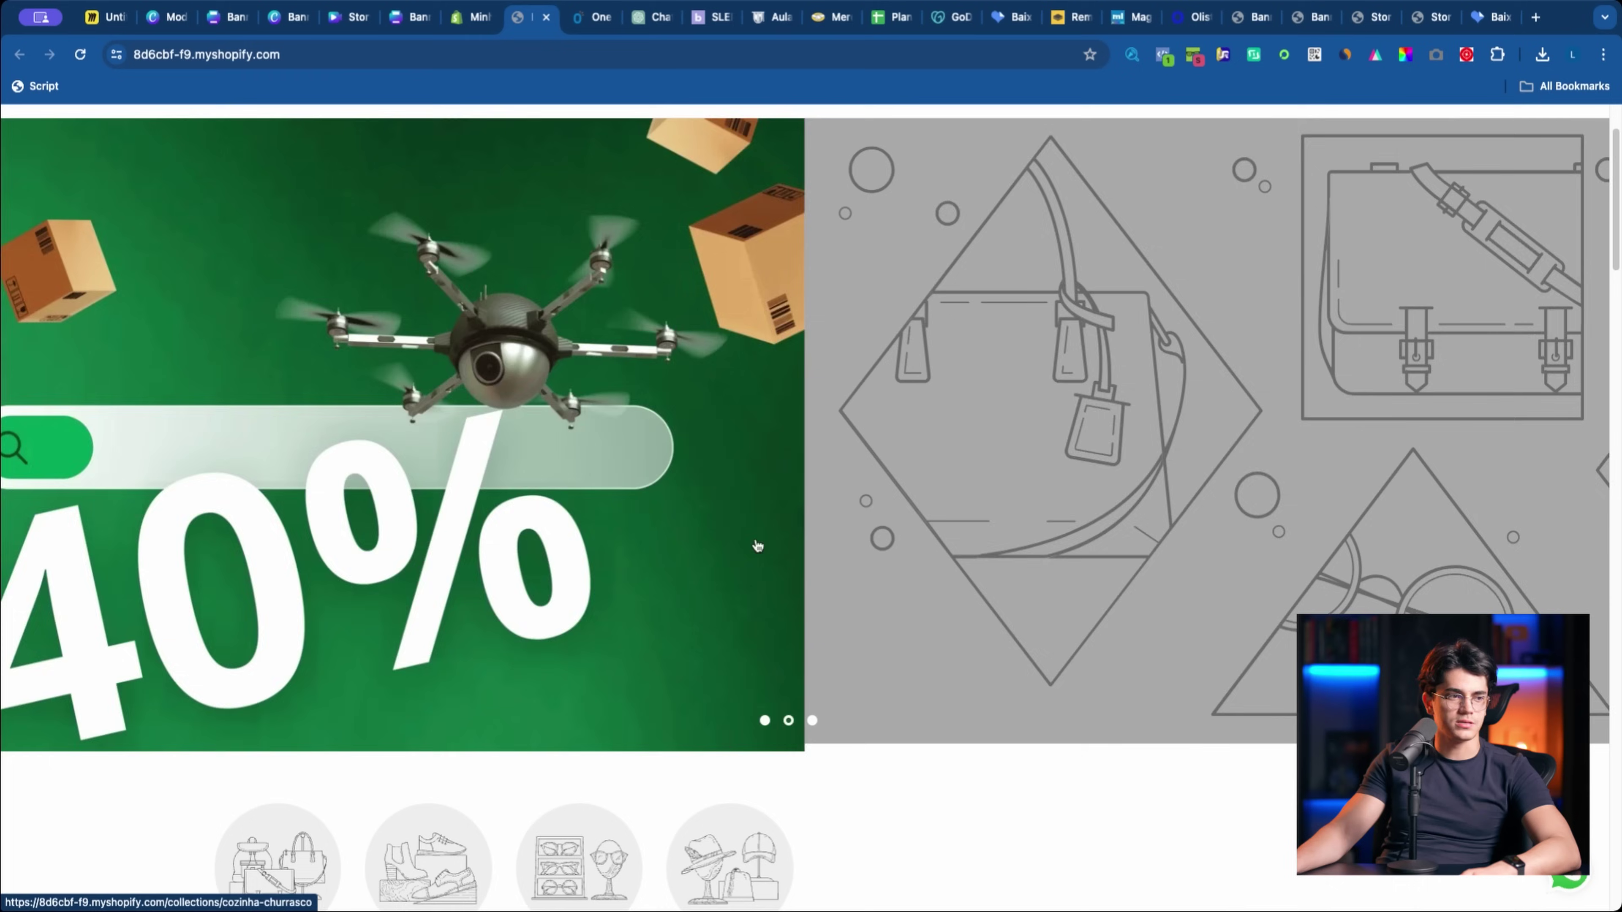
scroll(1198, 567, "up", 1)
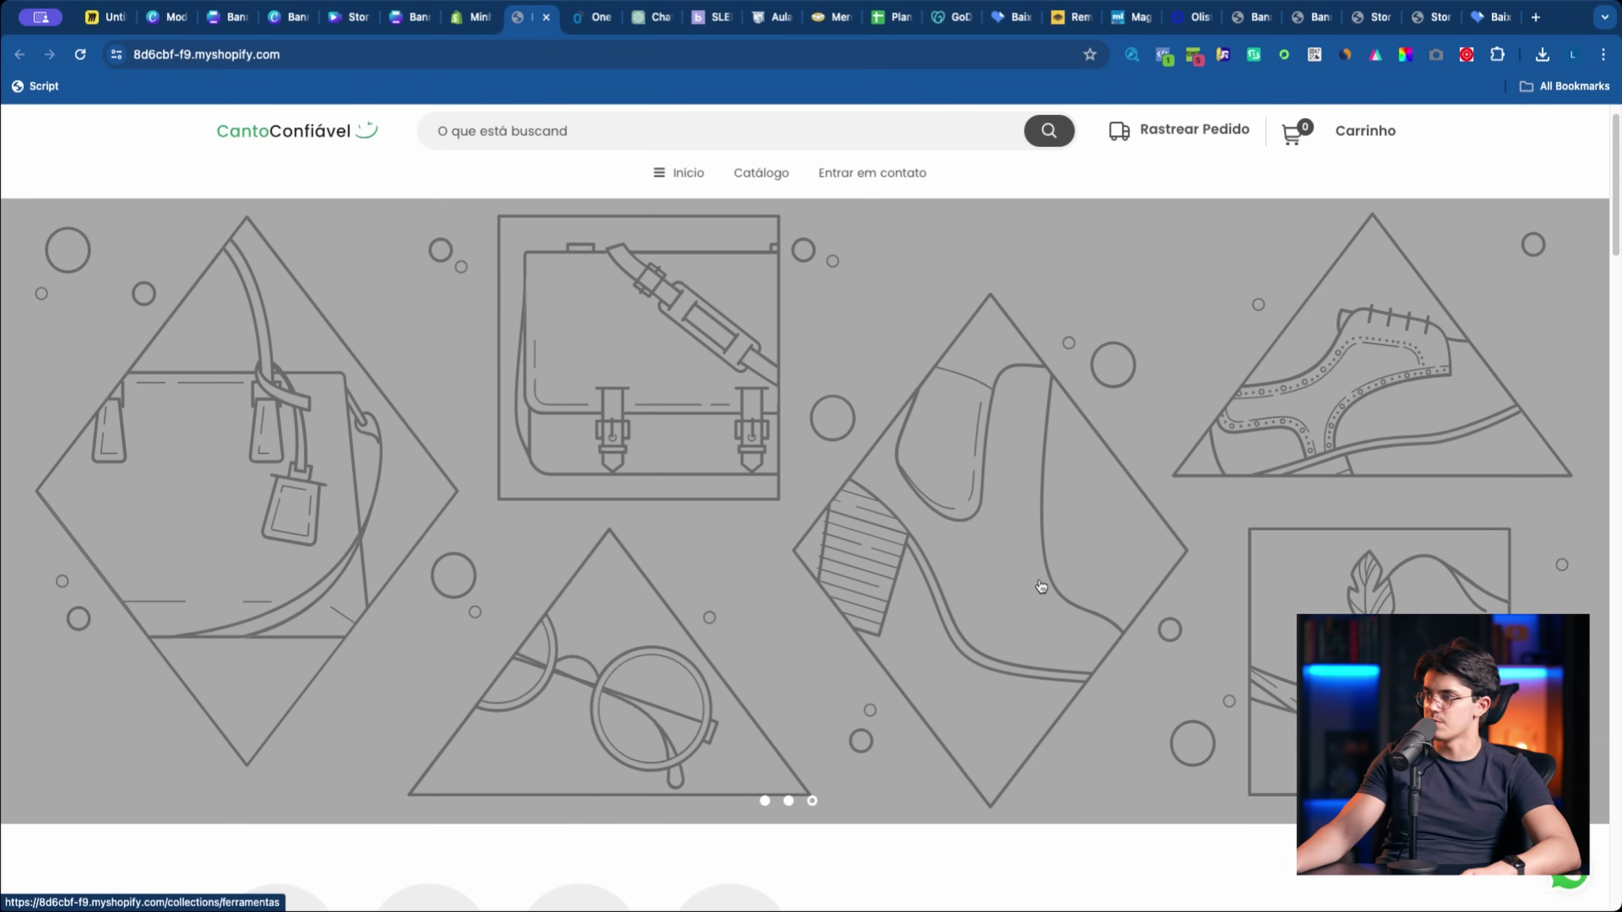
scroll(892, 479, "up", 1)
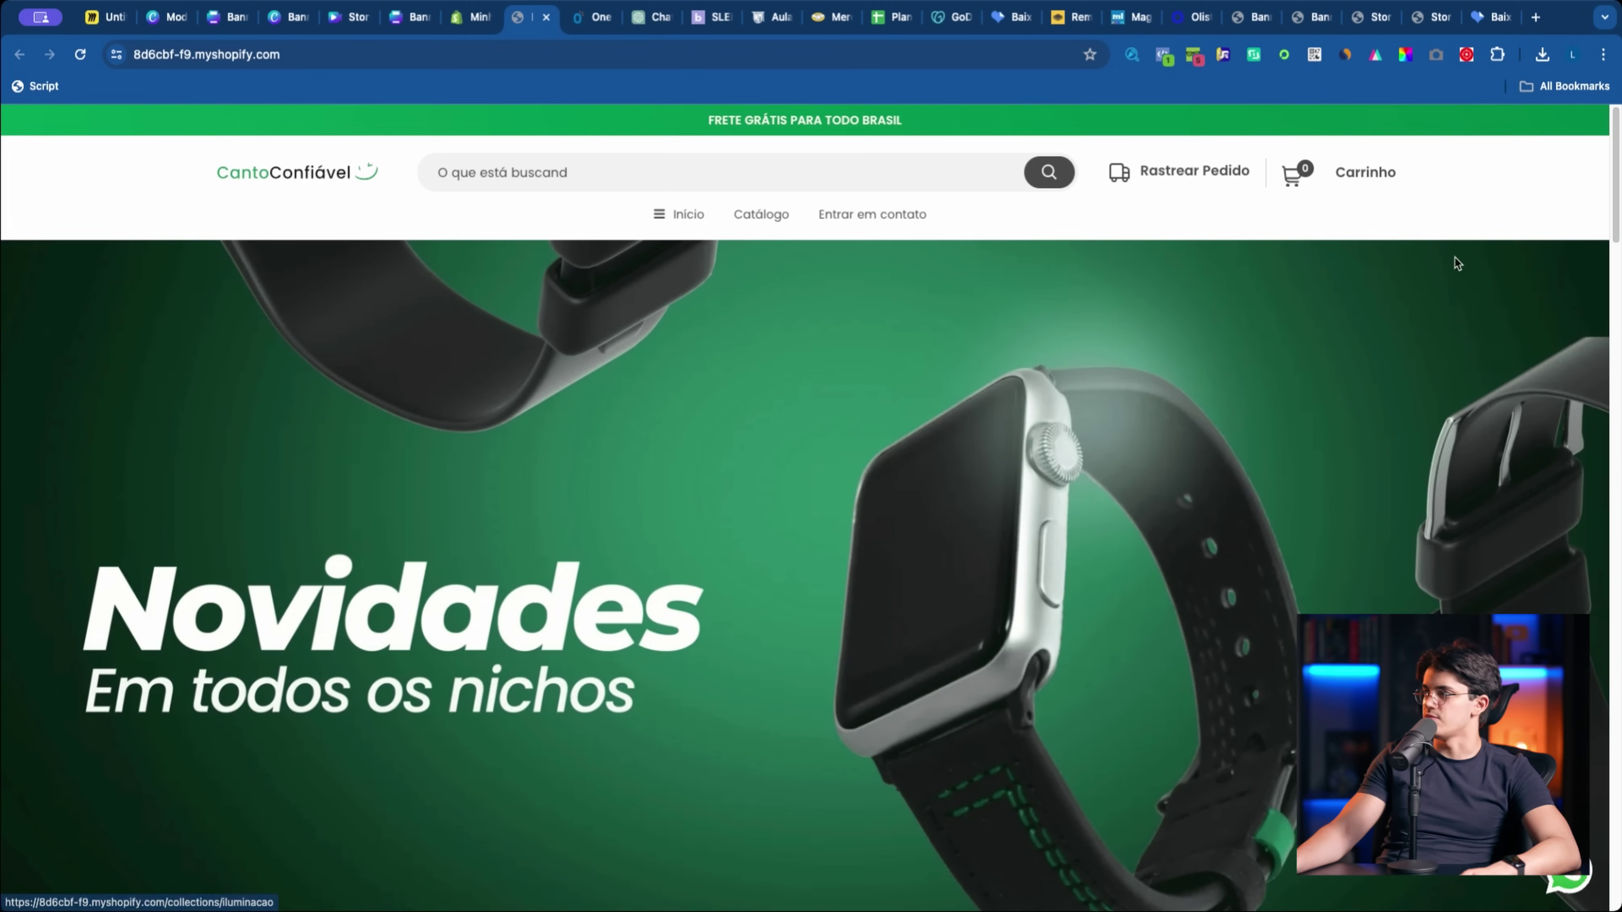
Step: Preview the storefront in phone view (iPhone SE), then return to the Themes page
key("super+alt+i")
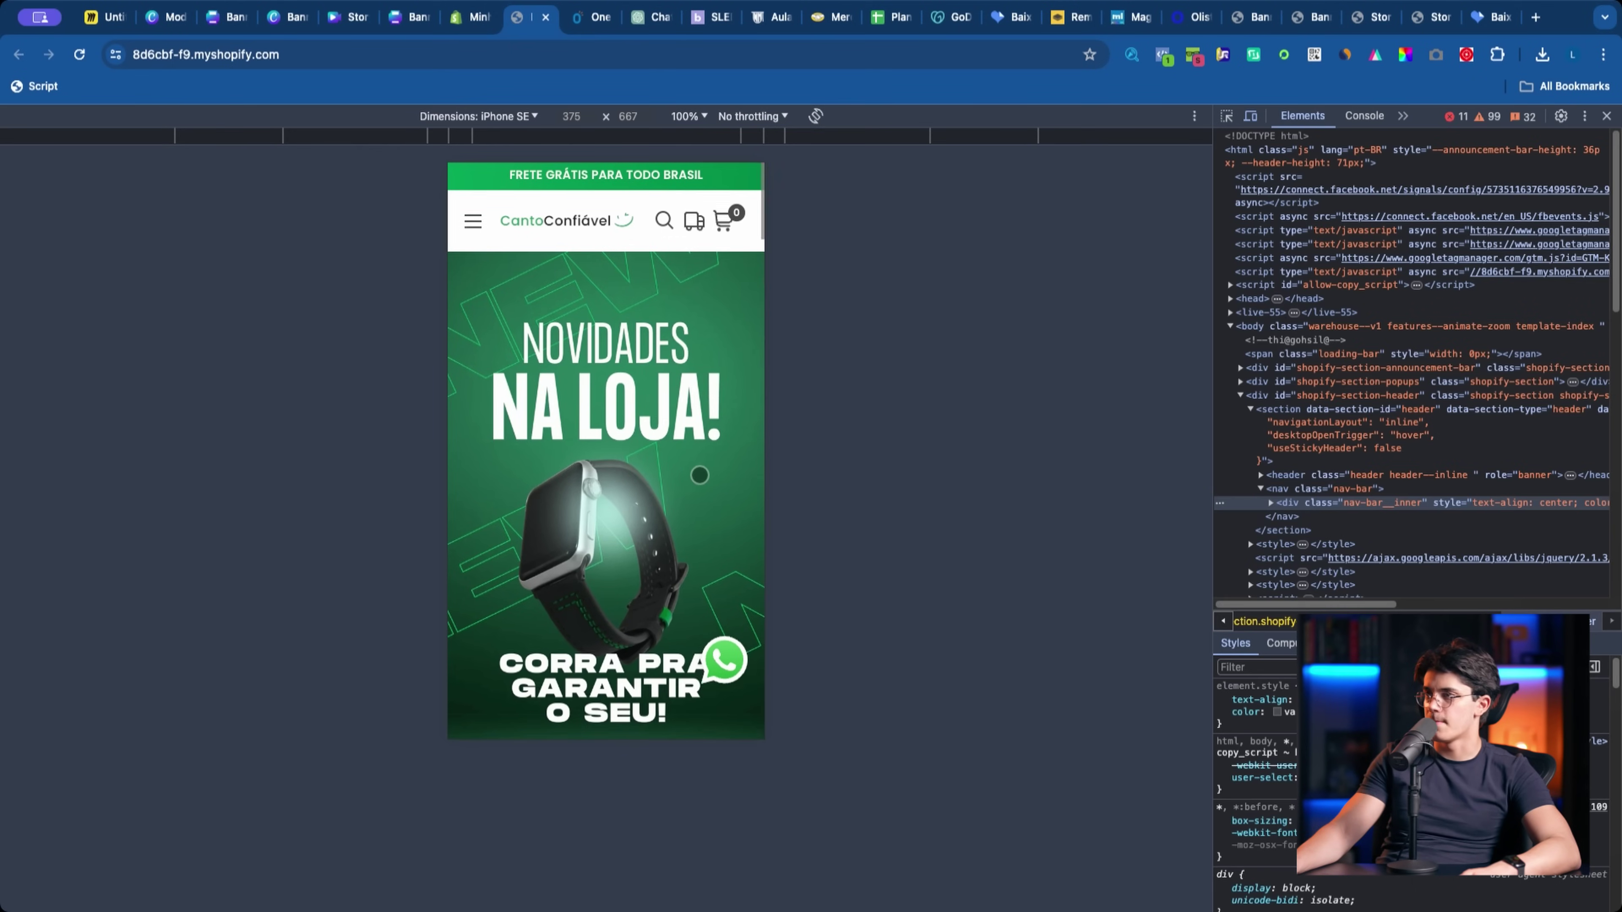
scroll(718, 484, "down", 1)
scroll(629, 493, "down", 6)
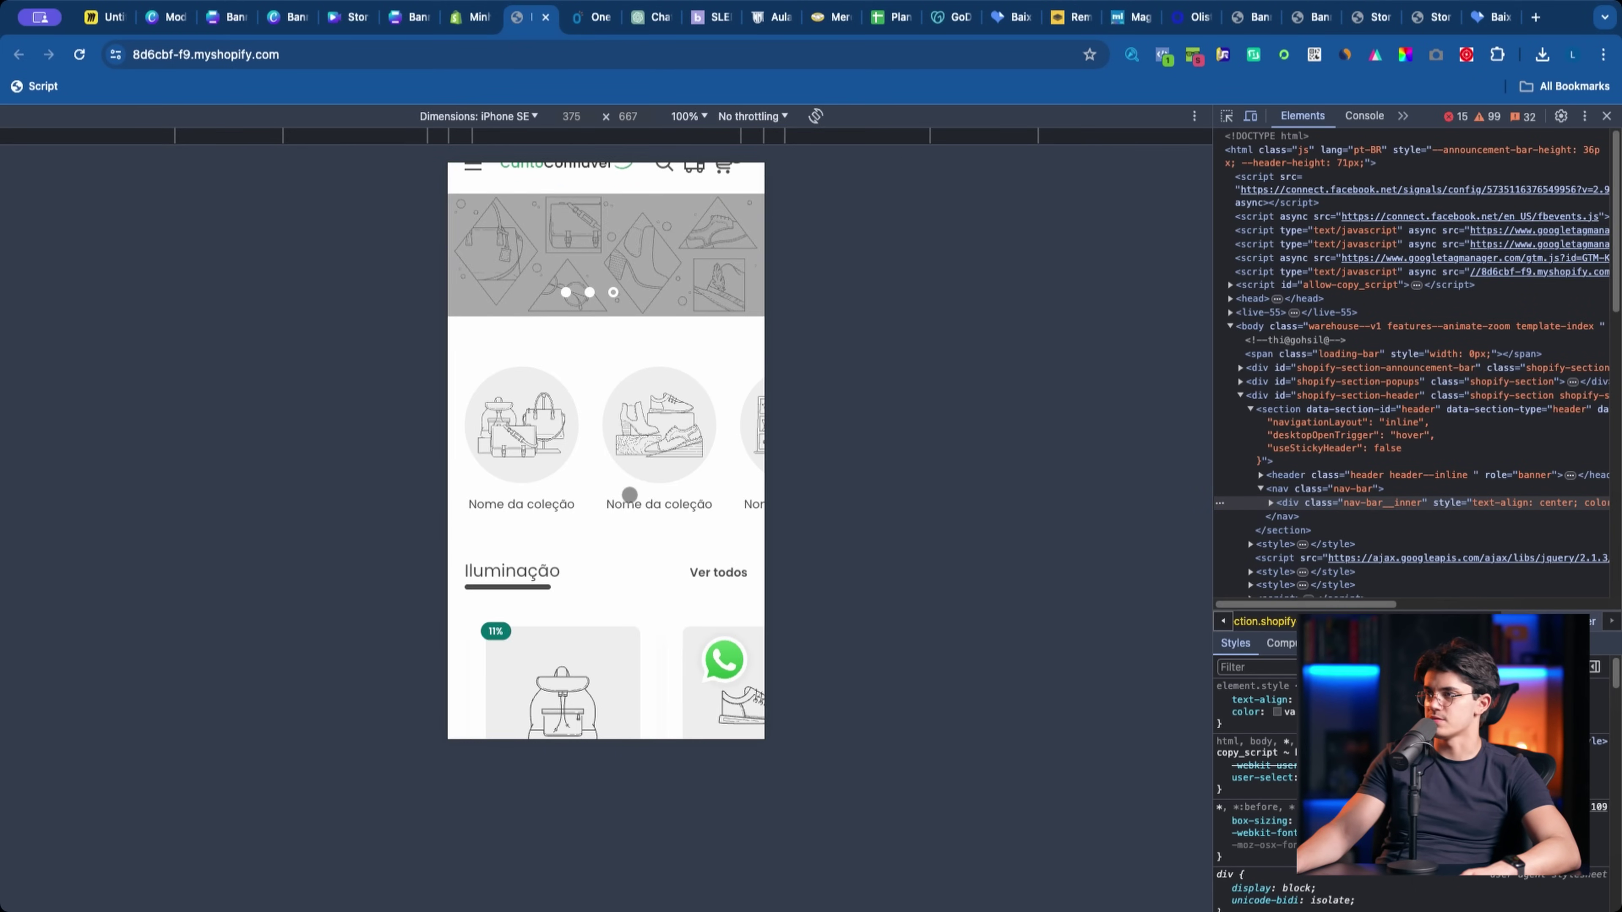
key("ctrl+shift+Tab")
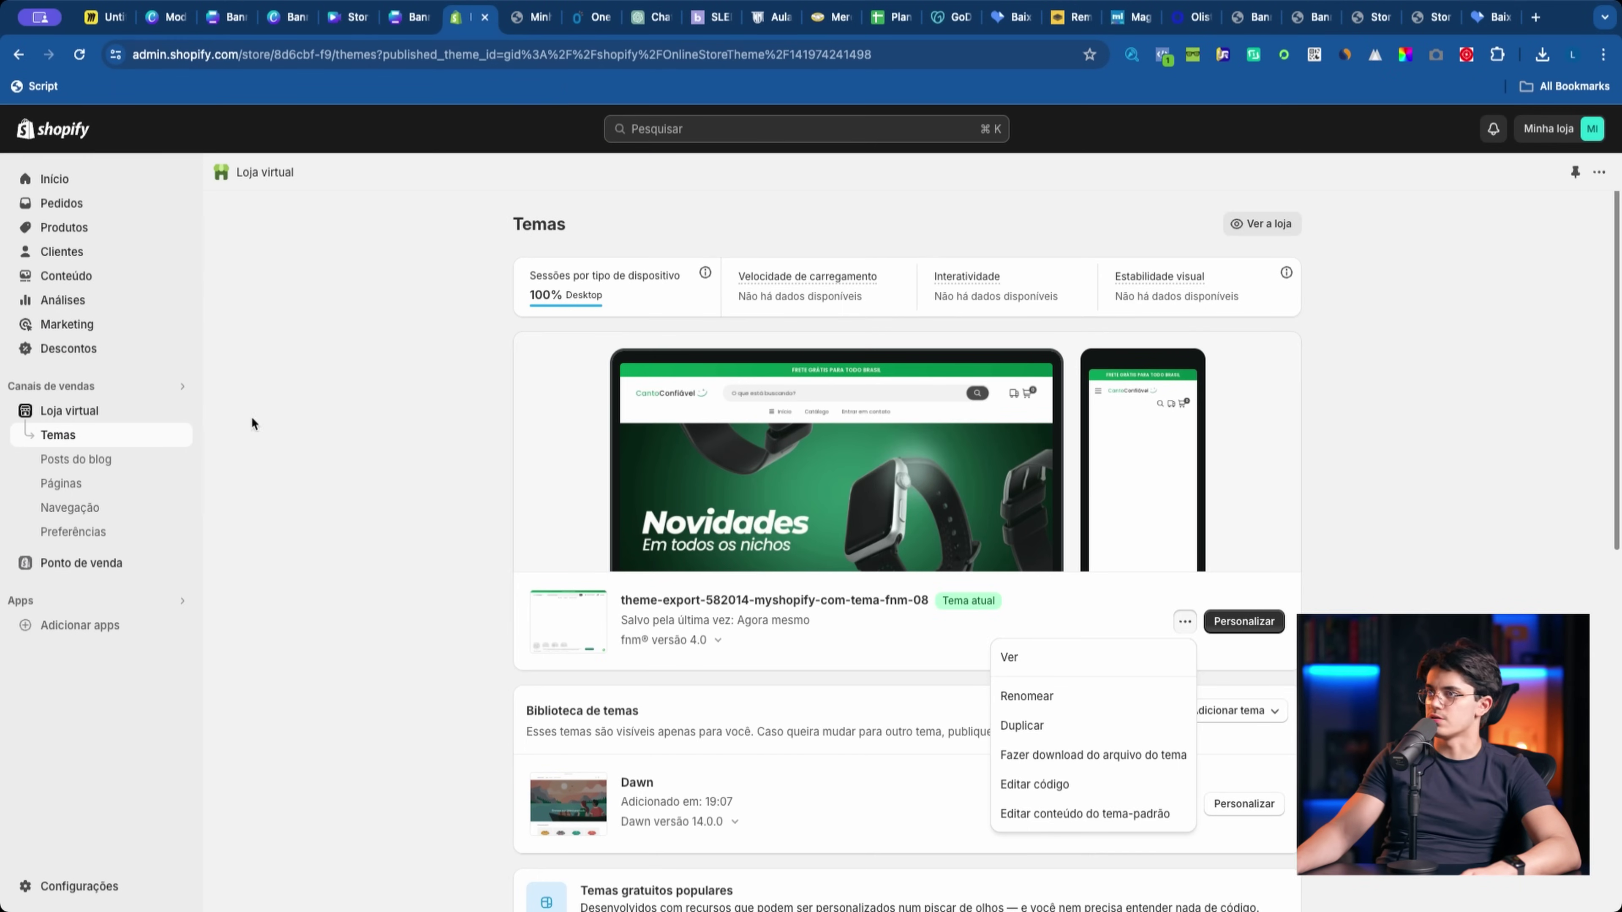
Step: Reopen the home page theme editor and select the first collection circle block
left_click(1274, 621)
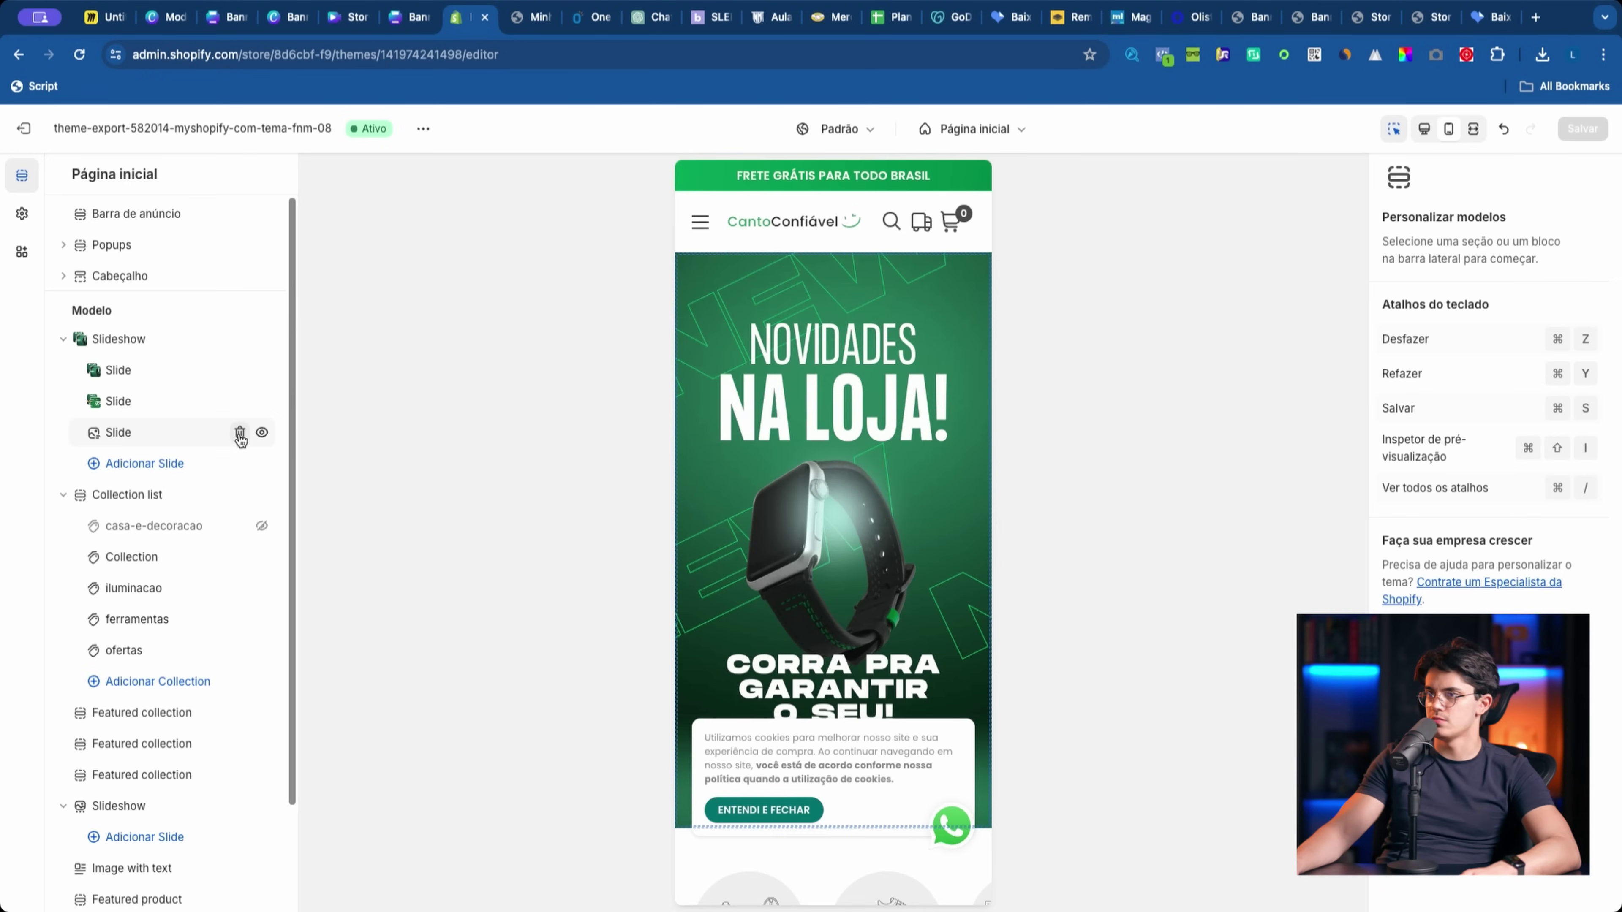
scroll(806, 708, "down", 5)
left_click(773, 584)
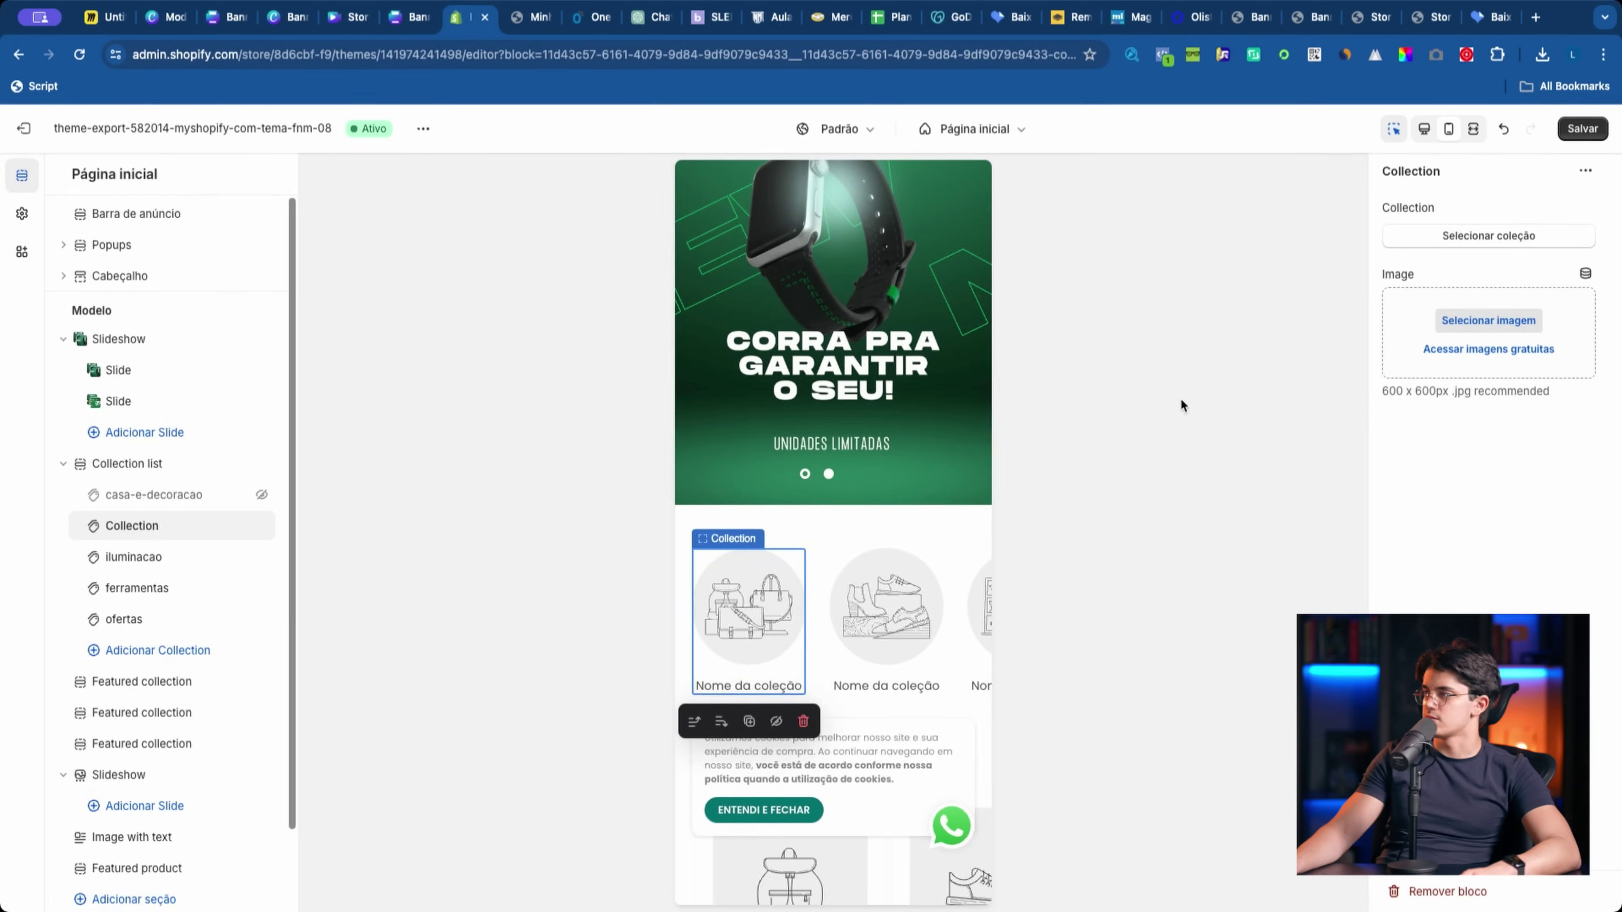
Step: Compare with onedescontosloja.com's category circles, then come back to the theme editor
key("ctrl+Tab")
key("ctrl+Tab")
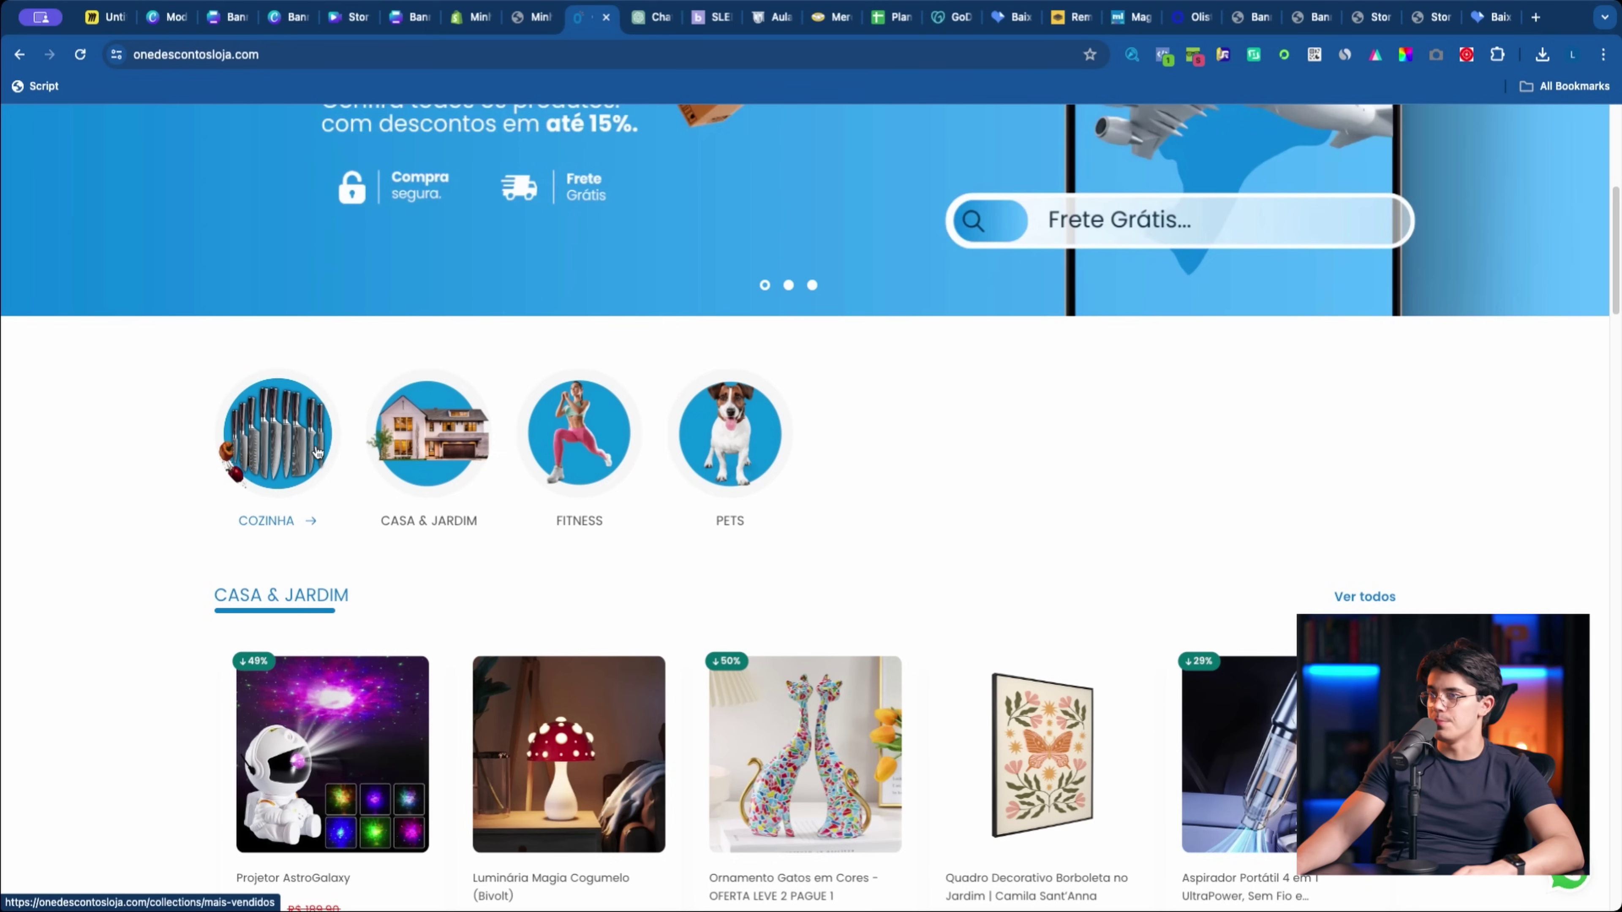
scroll(394, 371, "up", 8)
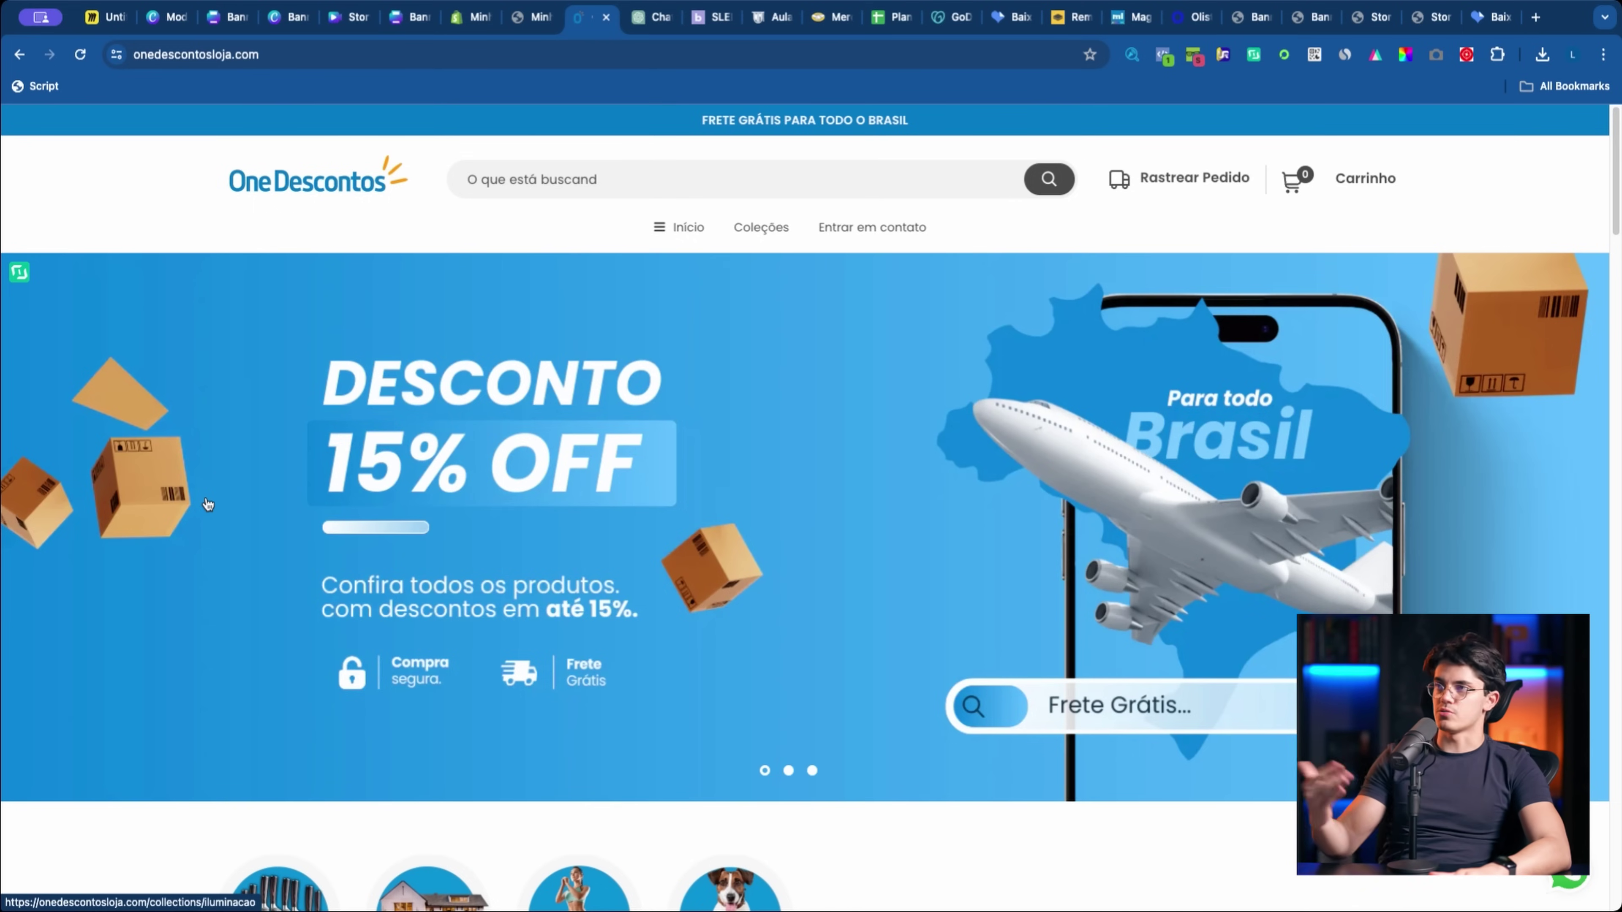
key("ctrl+shift+Tab")
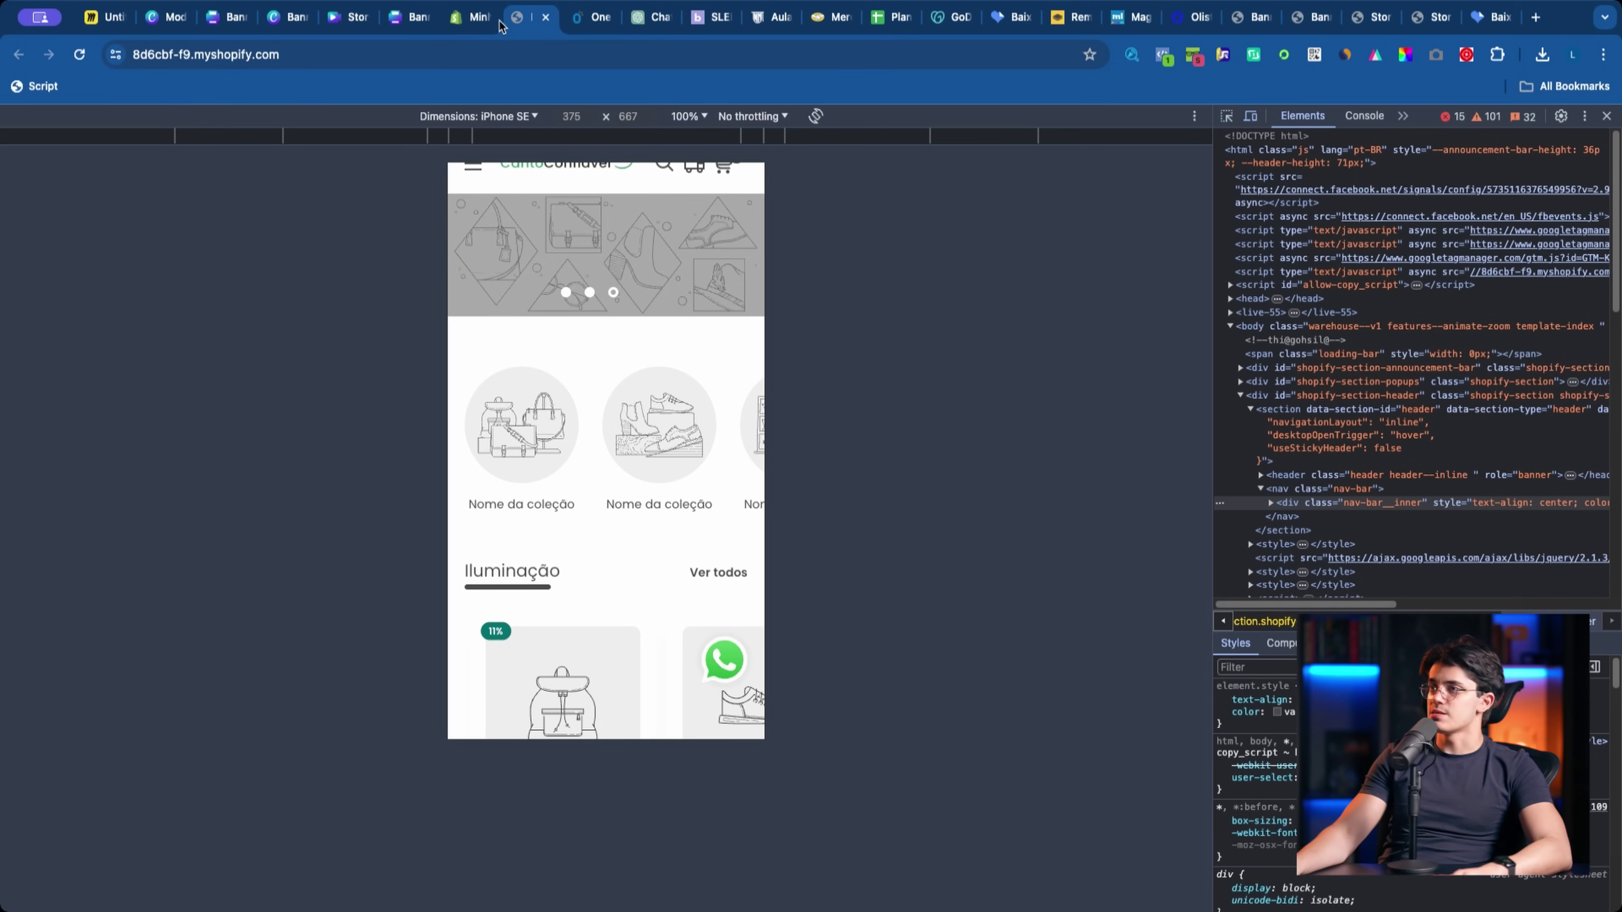
key("ctrl+shift+Tab")
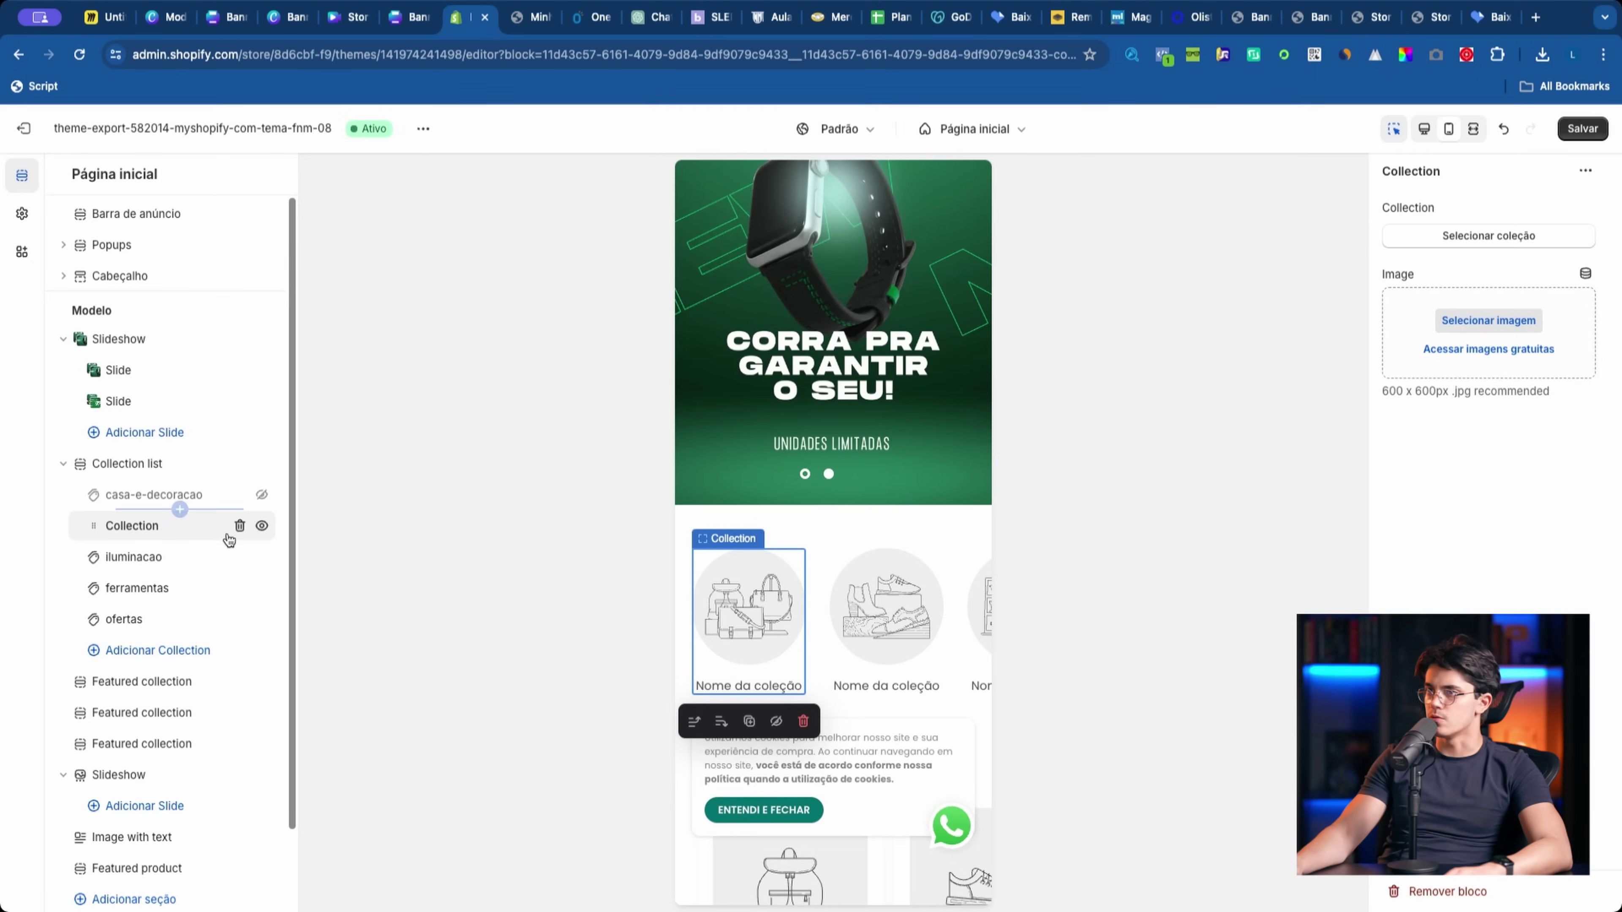
Step: Inspect the casa-e-decoracao collection block settings
scroll(903, 659, "down", 5)
scroll(896, 653, "up", 7)
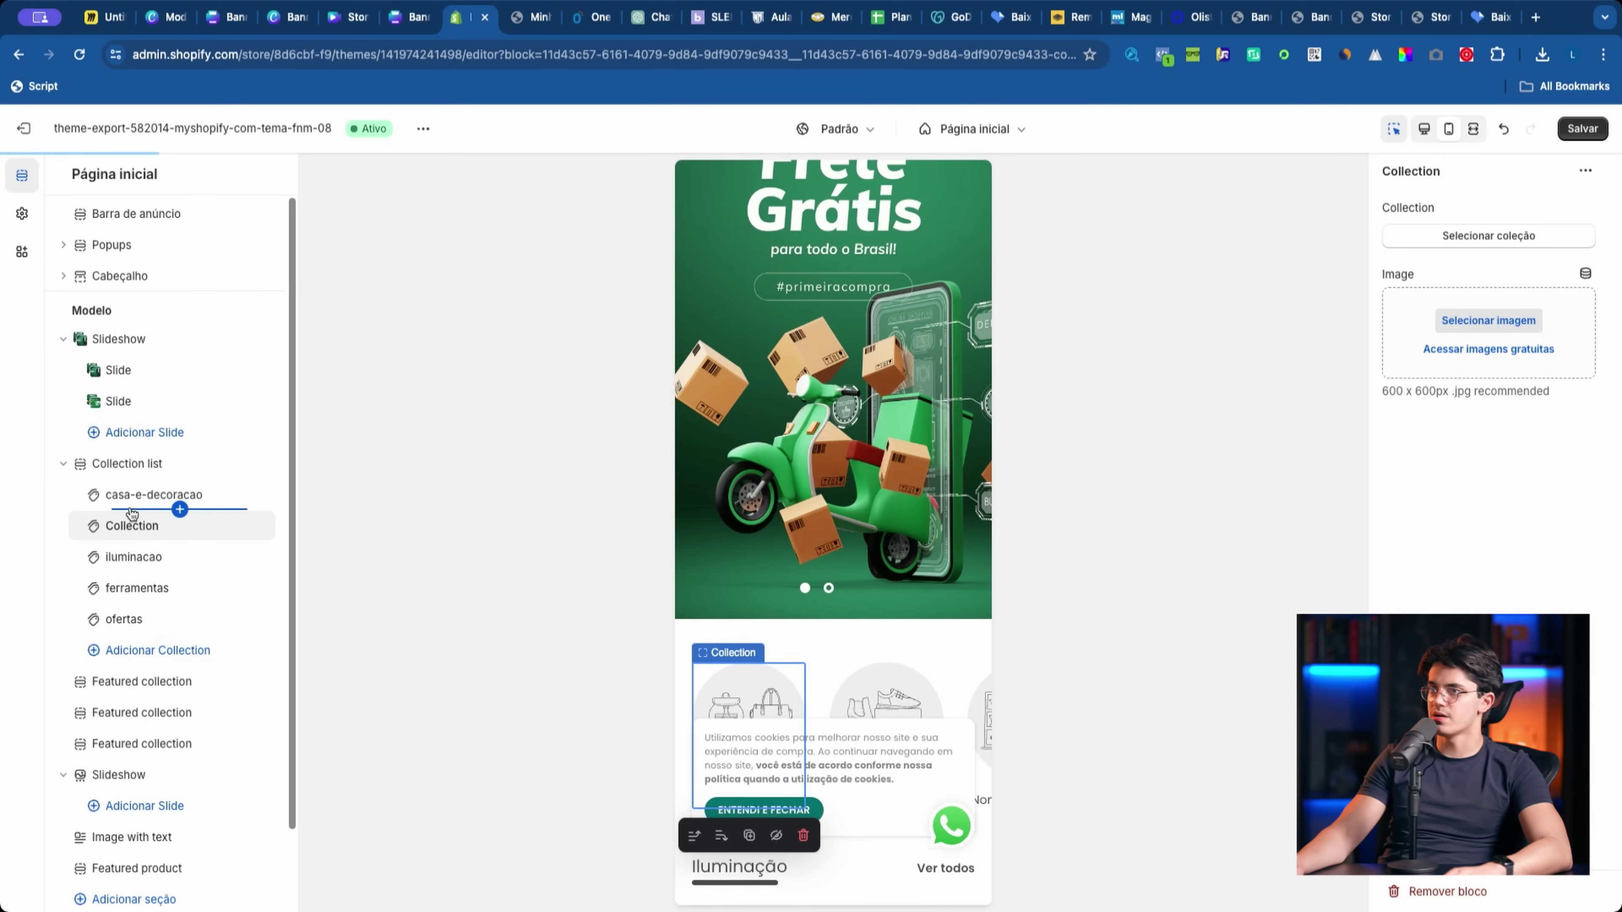
left_click(125, 496)
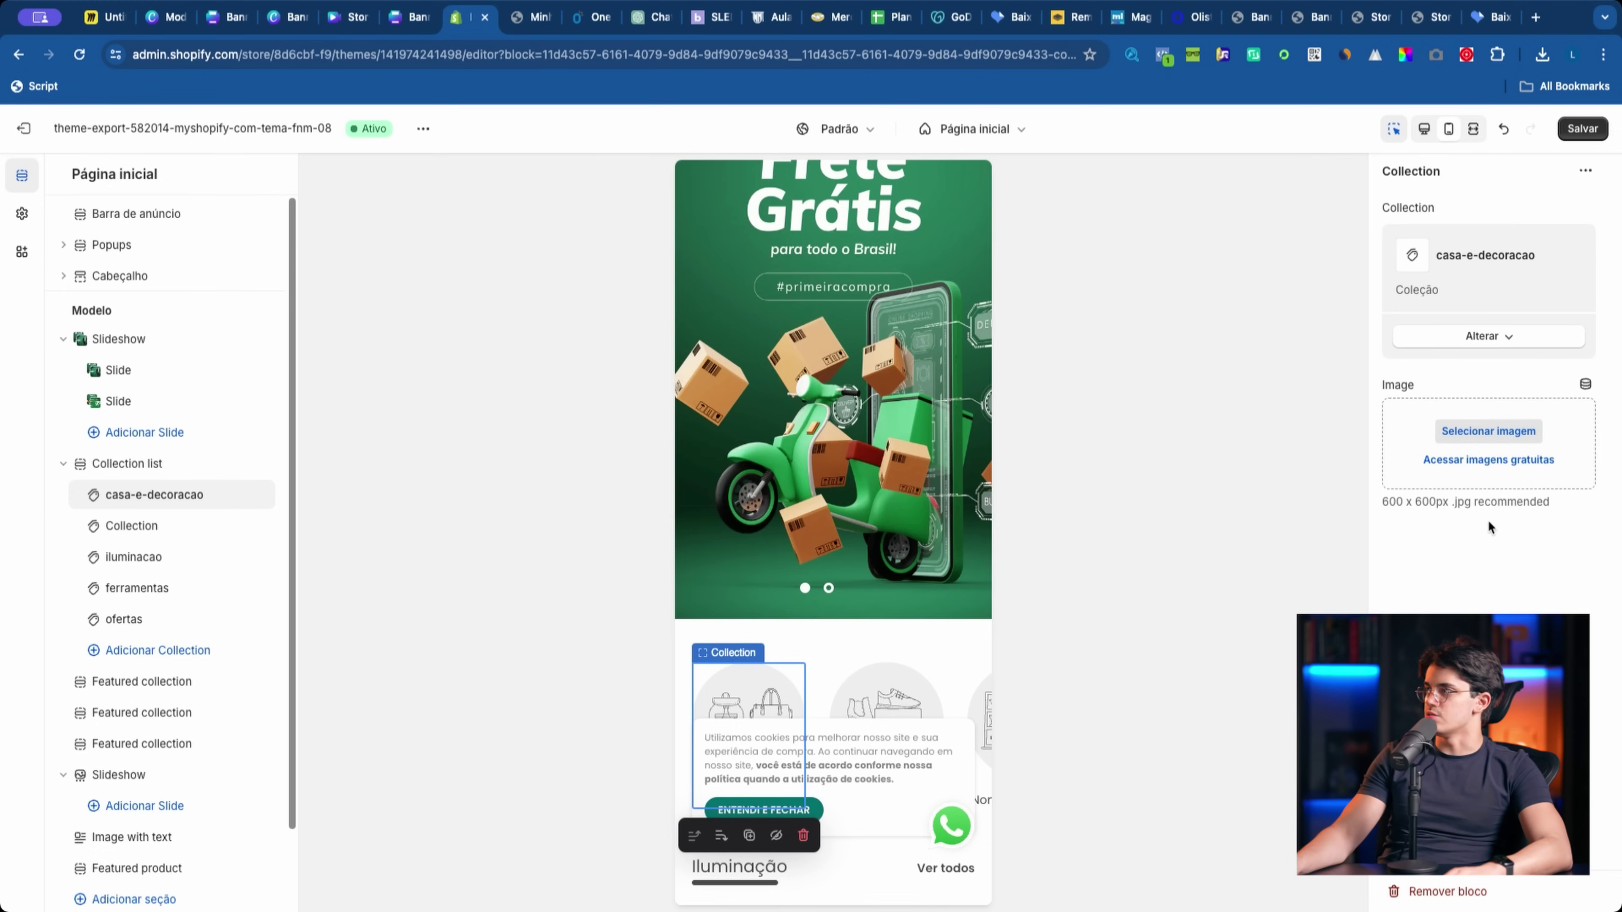
scroll(769, 668, "down", 20)
left_click(770, 668)
Step: Review the Collection list section, then switch to the Canva Frete Grátis banner and close the extra tab
scroll(786, 620, "up", 10)
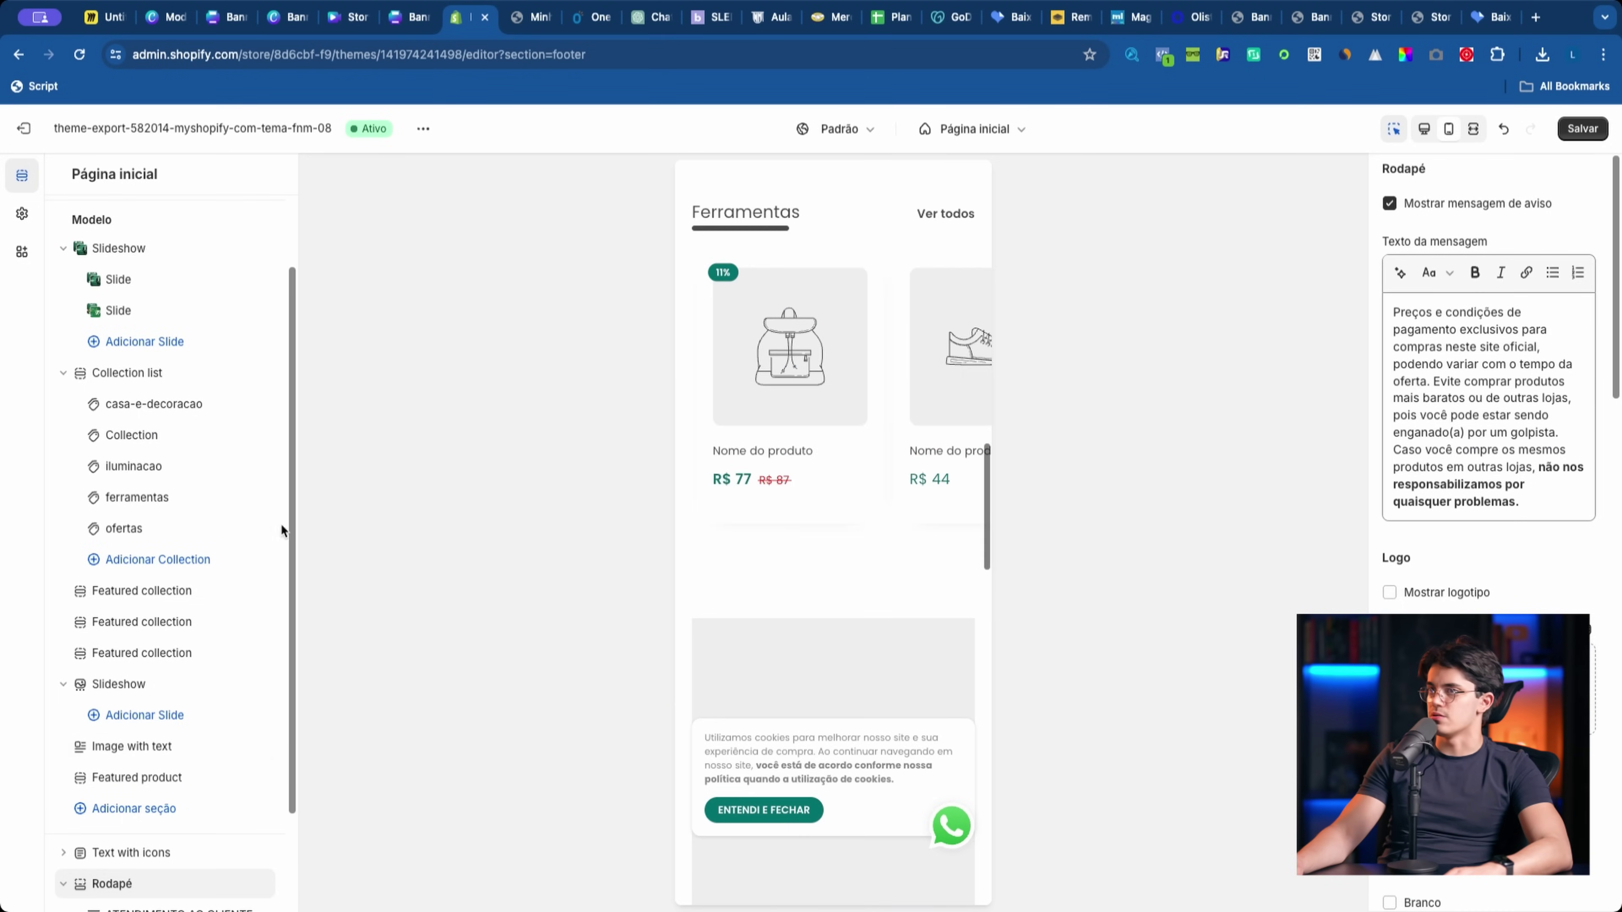
scroll(239, 526, "up", 3)
left_click(148, 461)
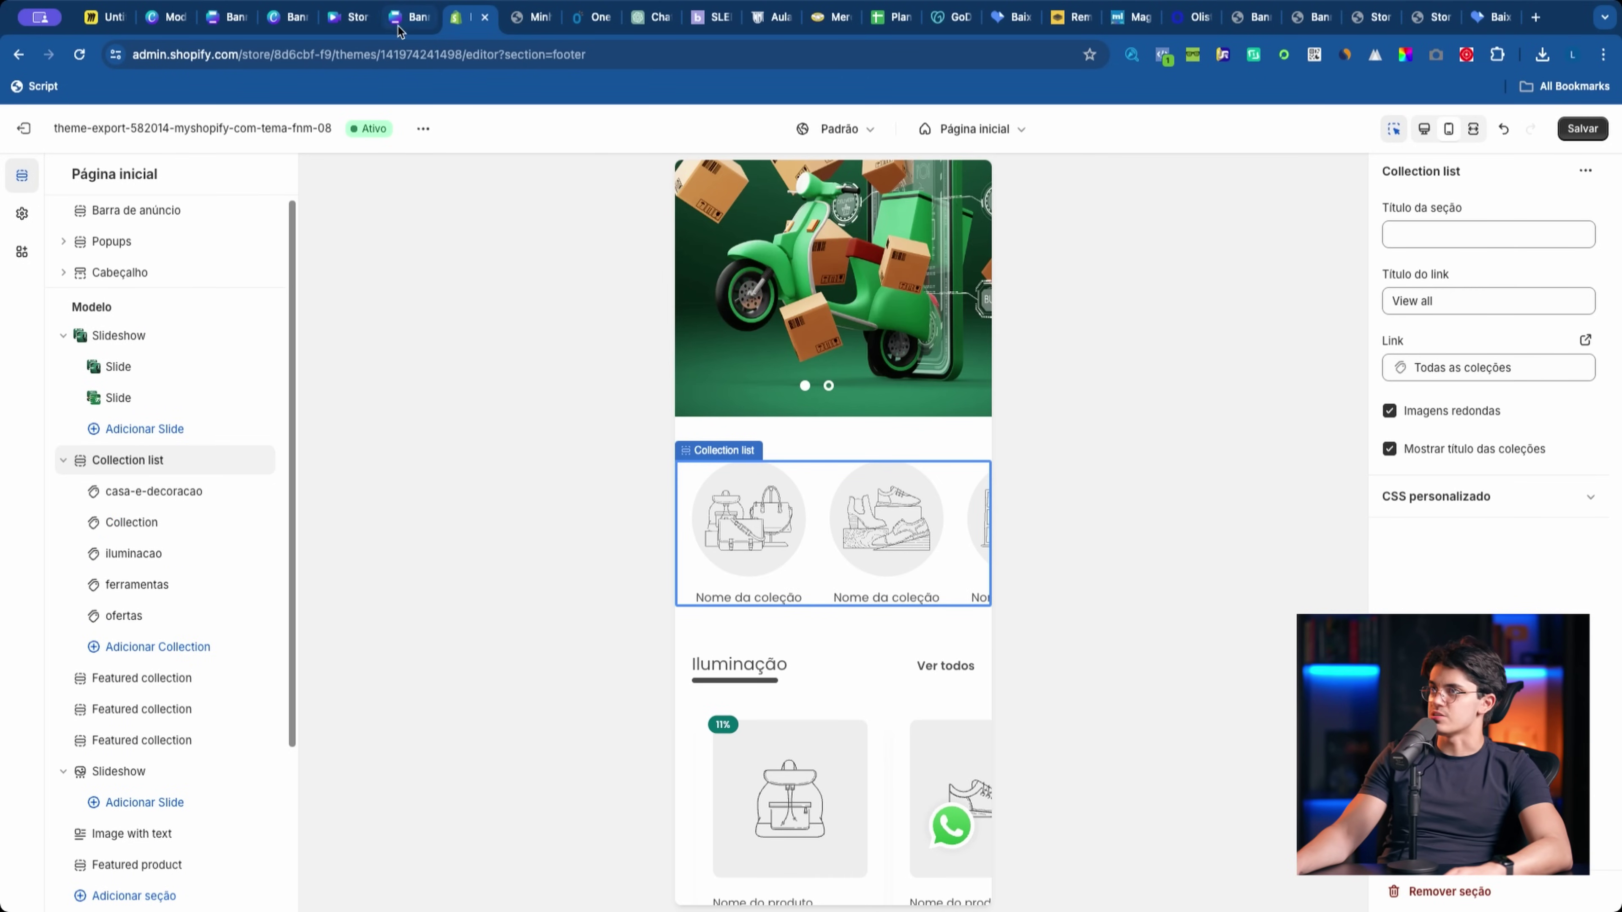
left_click(362, 25)
key("ctrl+w")
Step: Close the extra Canva banner editor tabs and dismiss the template preview
left_click(227, 22)
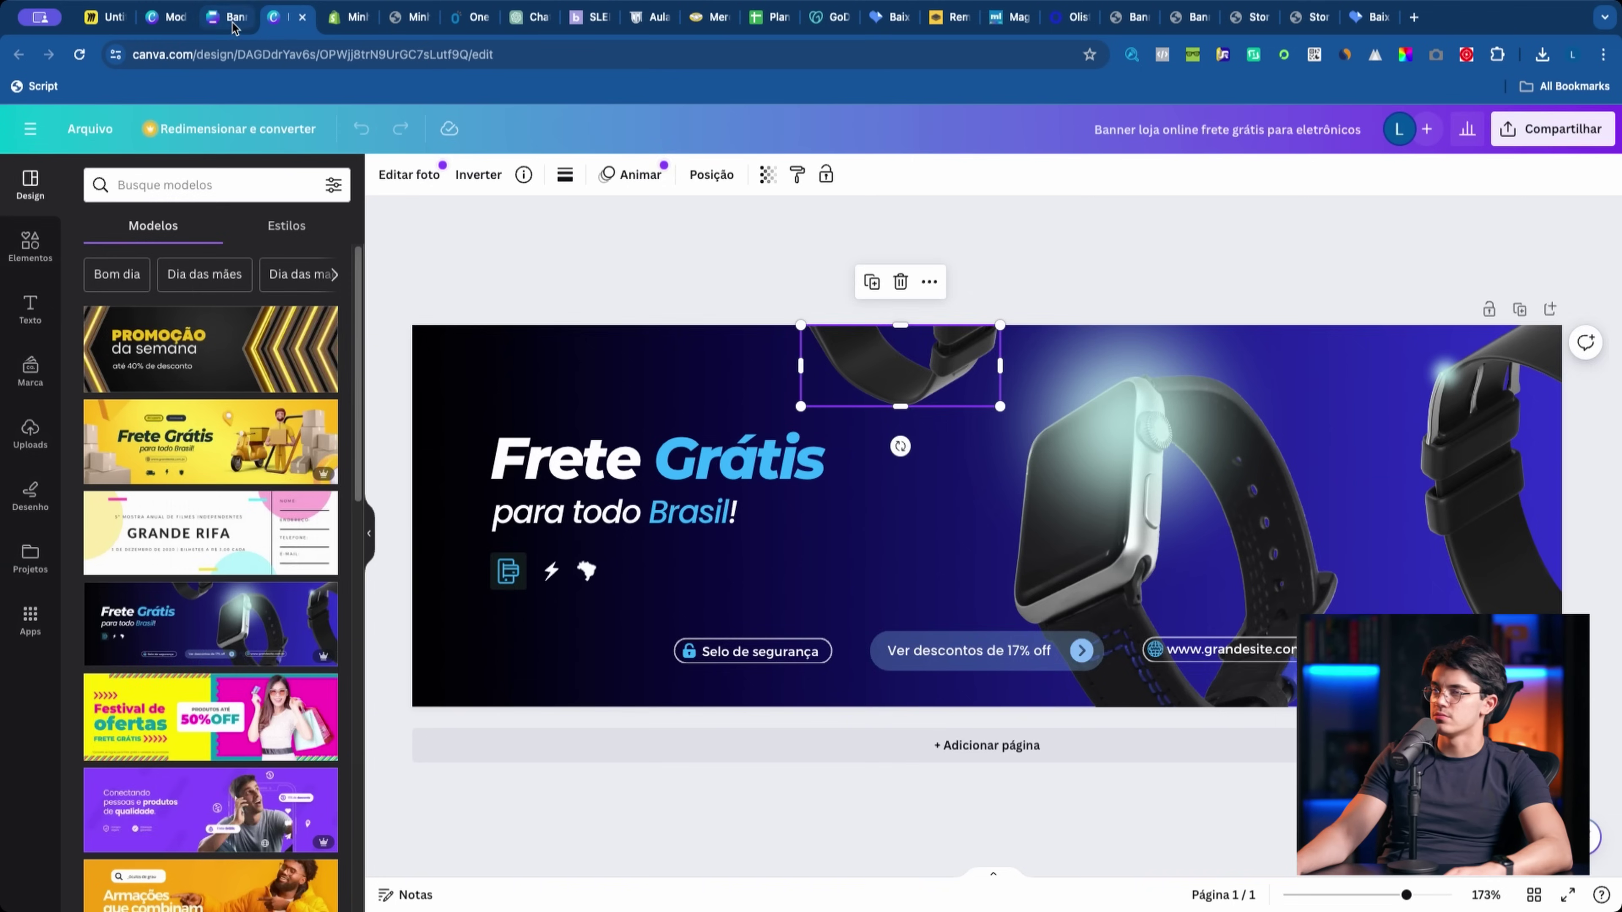
left_click(280, 18)
left_click(227, 18)
left_click(241, 17)
left_click(250, 17)
left_click(268, 18)
left_click(1407, 132)
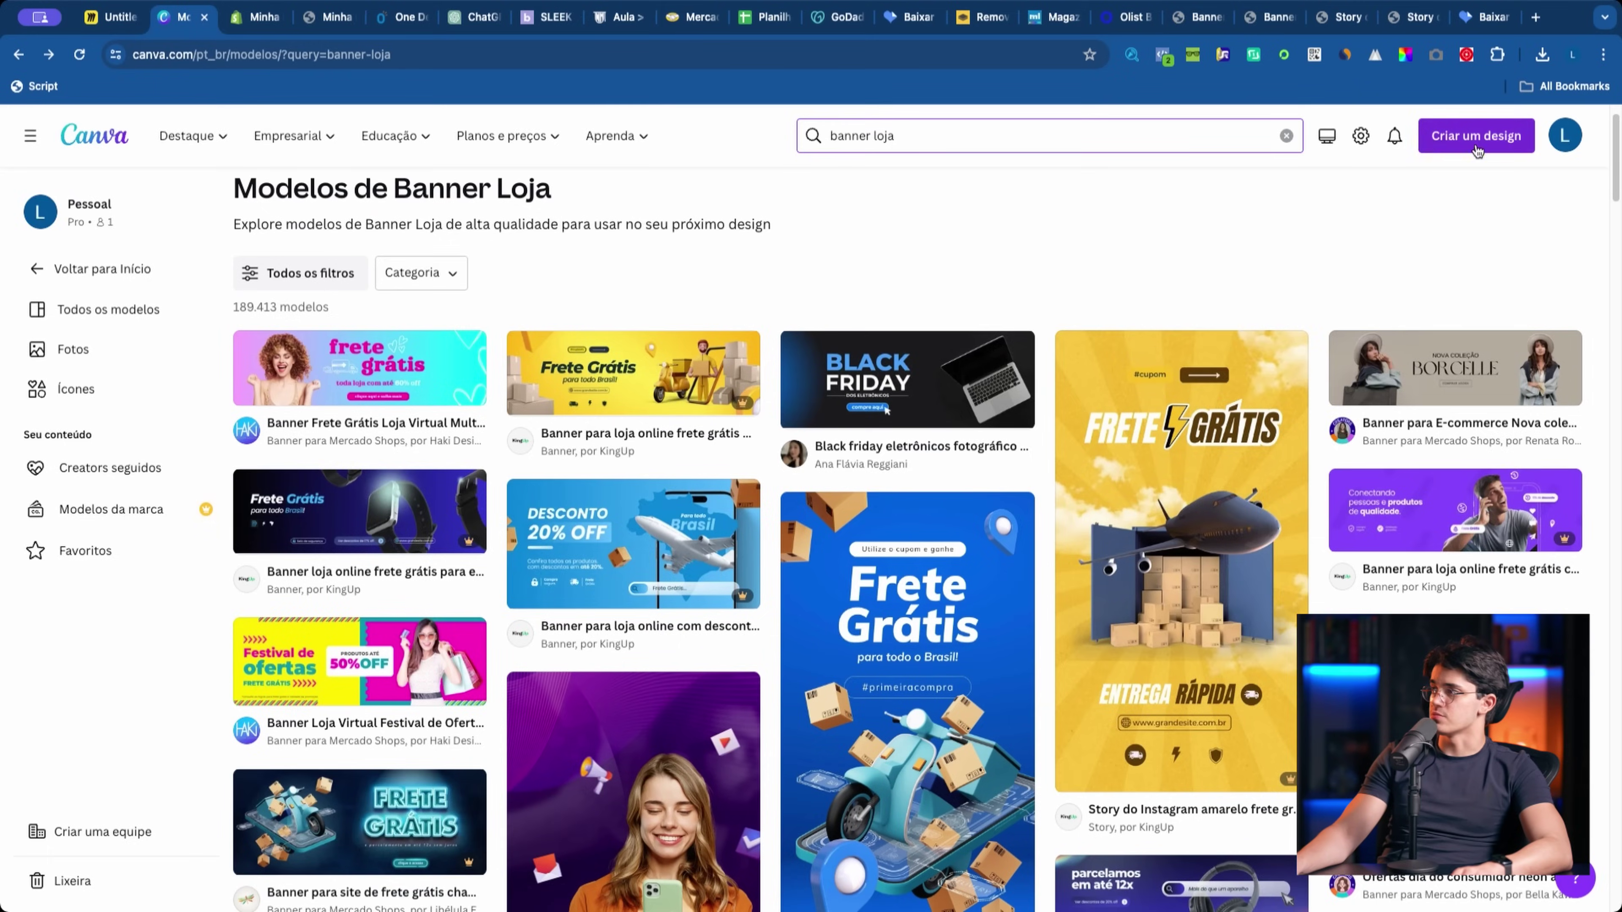
Step: Create a new 800 × 800 px design from recent custom sizes and start an Elements search
left_click(1476, 136)
left_click(1271, 668)
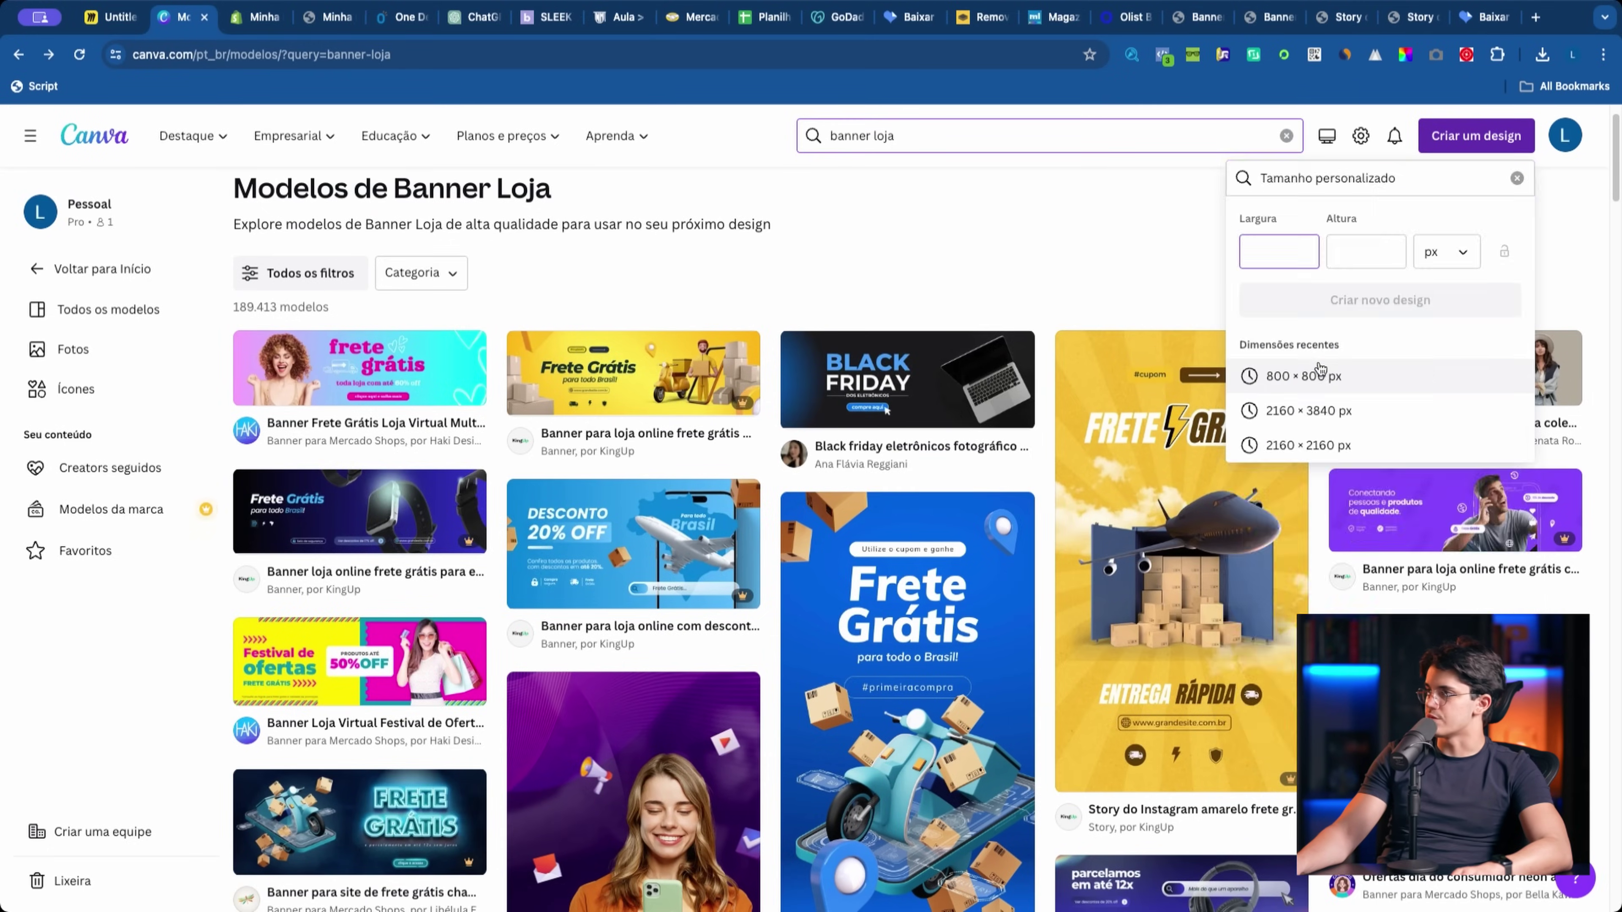
left_click(1314, 373)
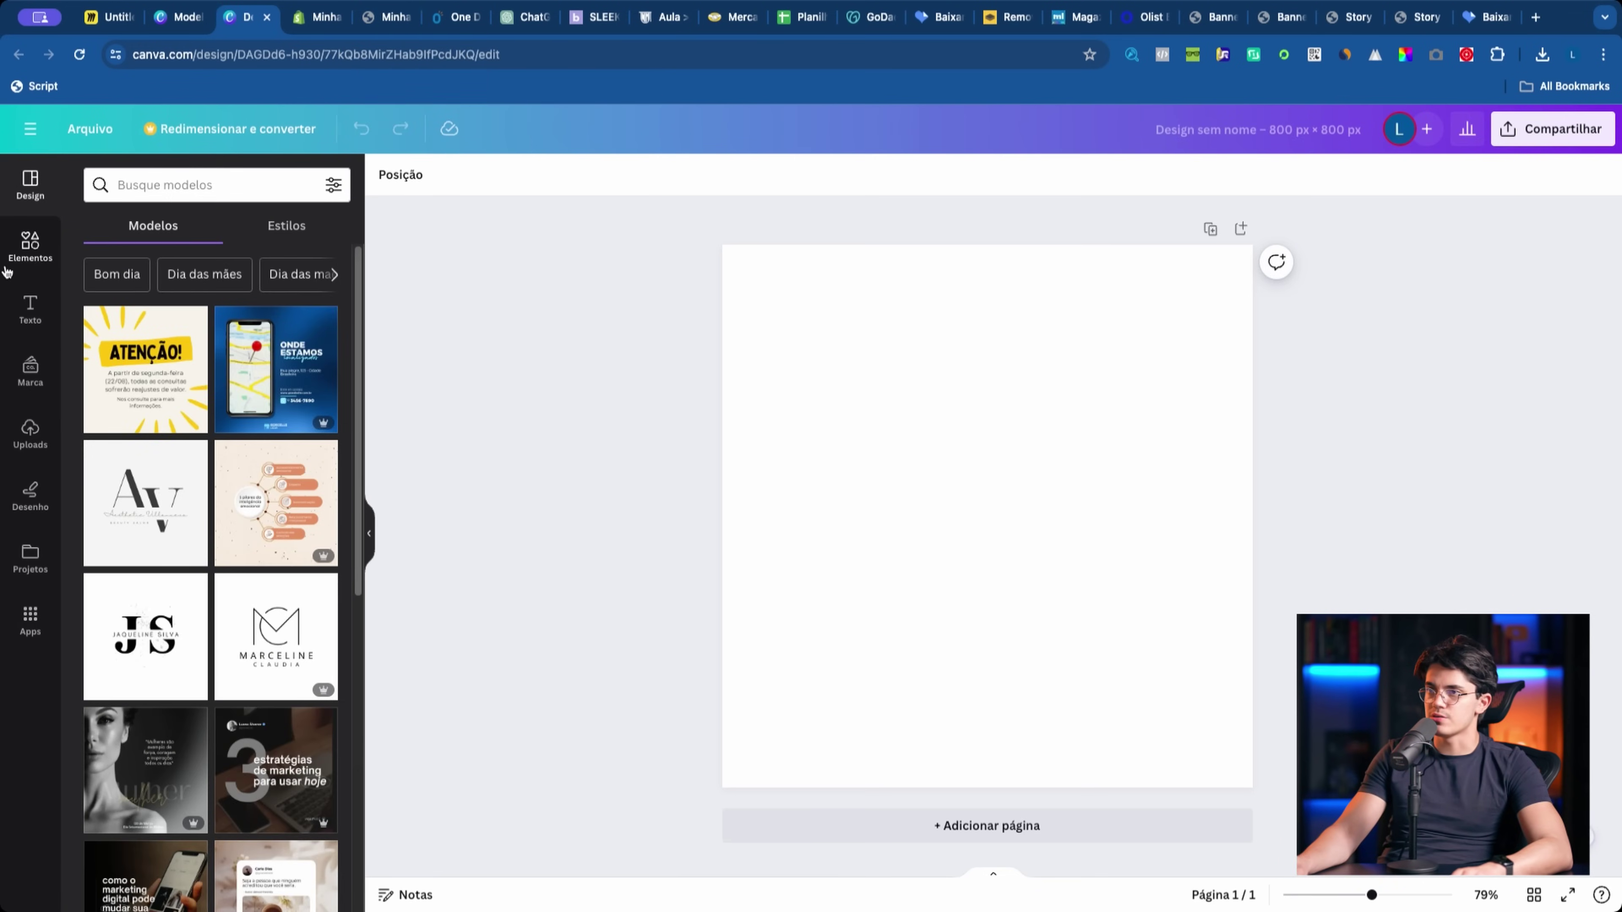
left_click(30, 246)
left_click(136, 192)
Step: Search Canva's elements for 'faca', then clear the search
type("faca")
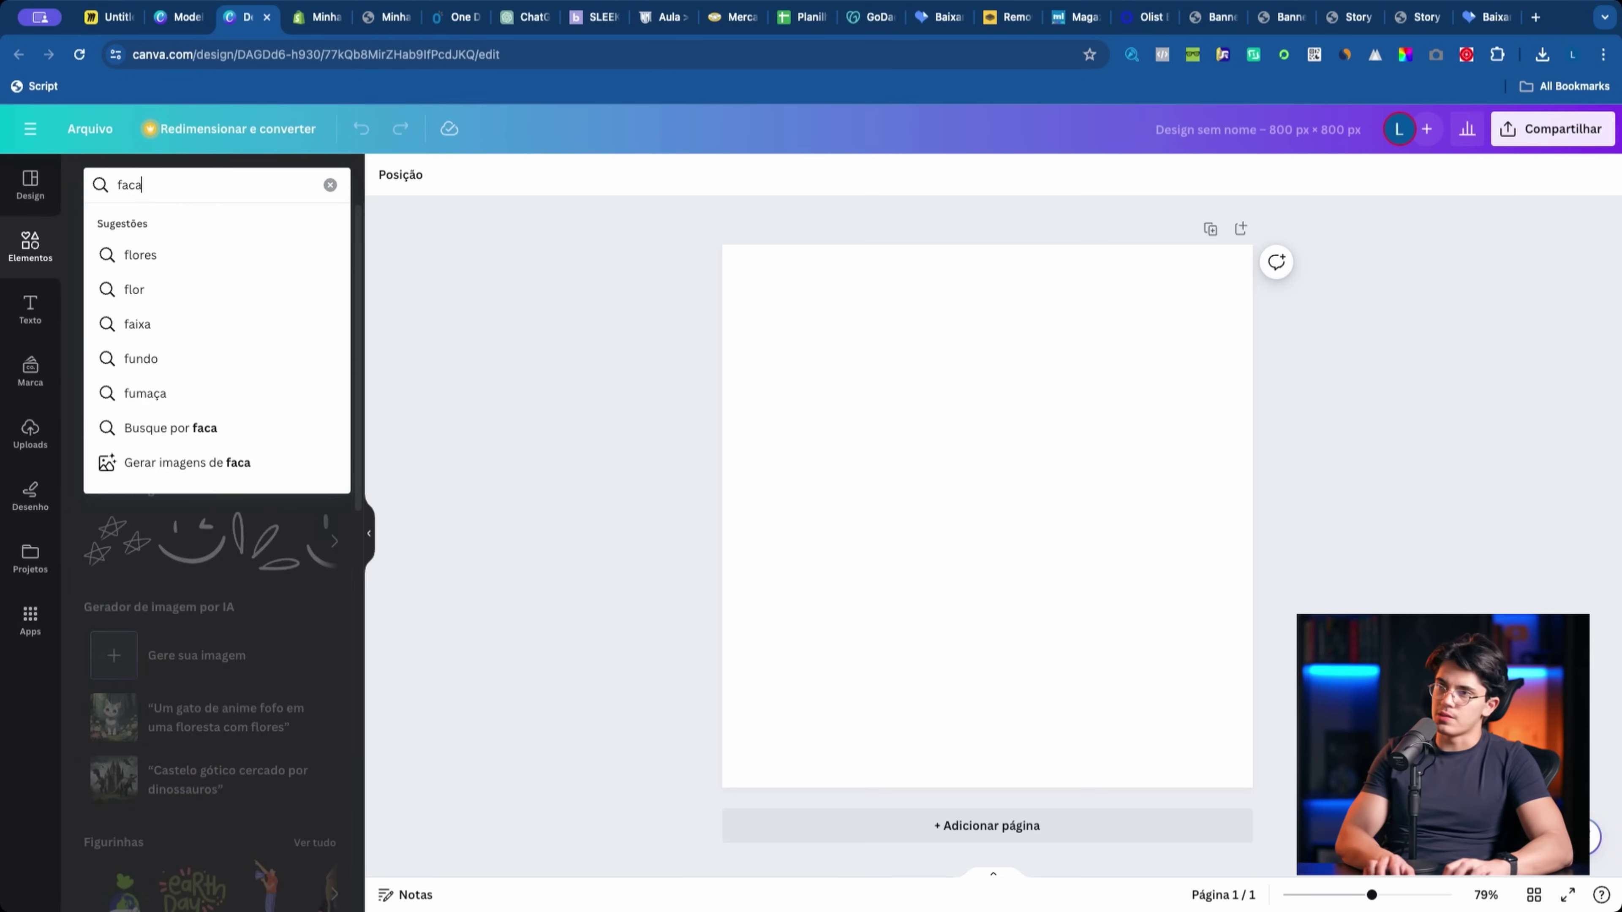
key("Return")
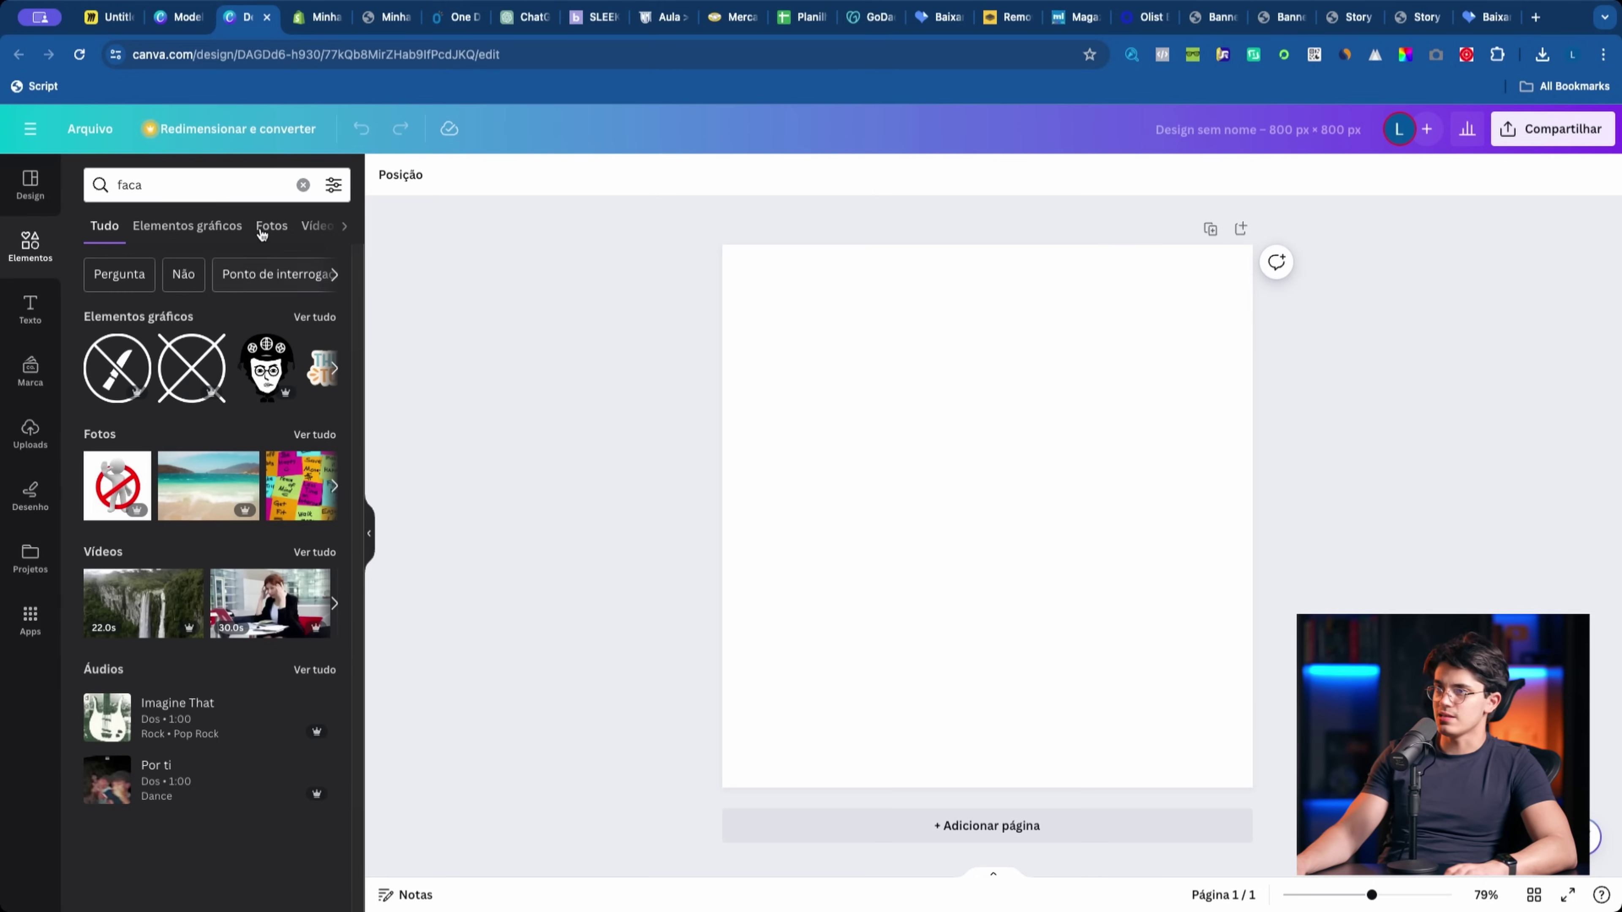
left_click(303, 185)
Step: Search Google Images for 'faca' and glance at the reference store's category circles
left_click(1536, 17)
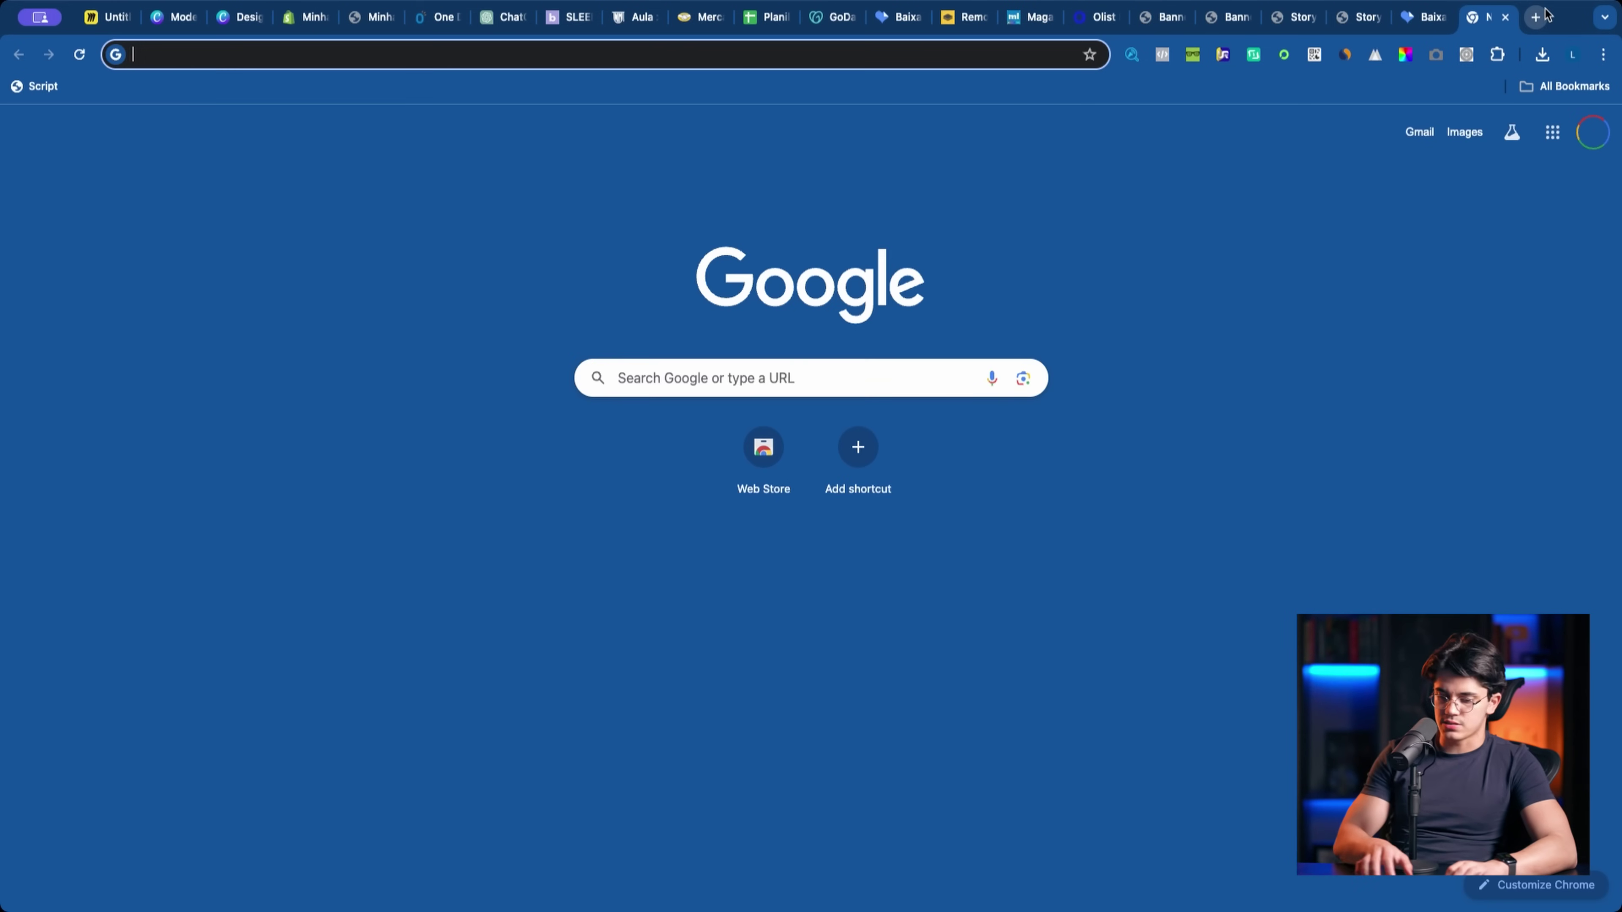
type("faca")
key("Return")
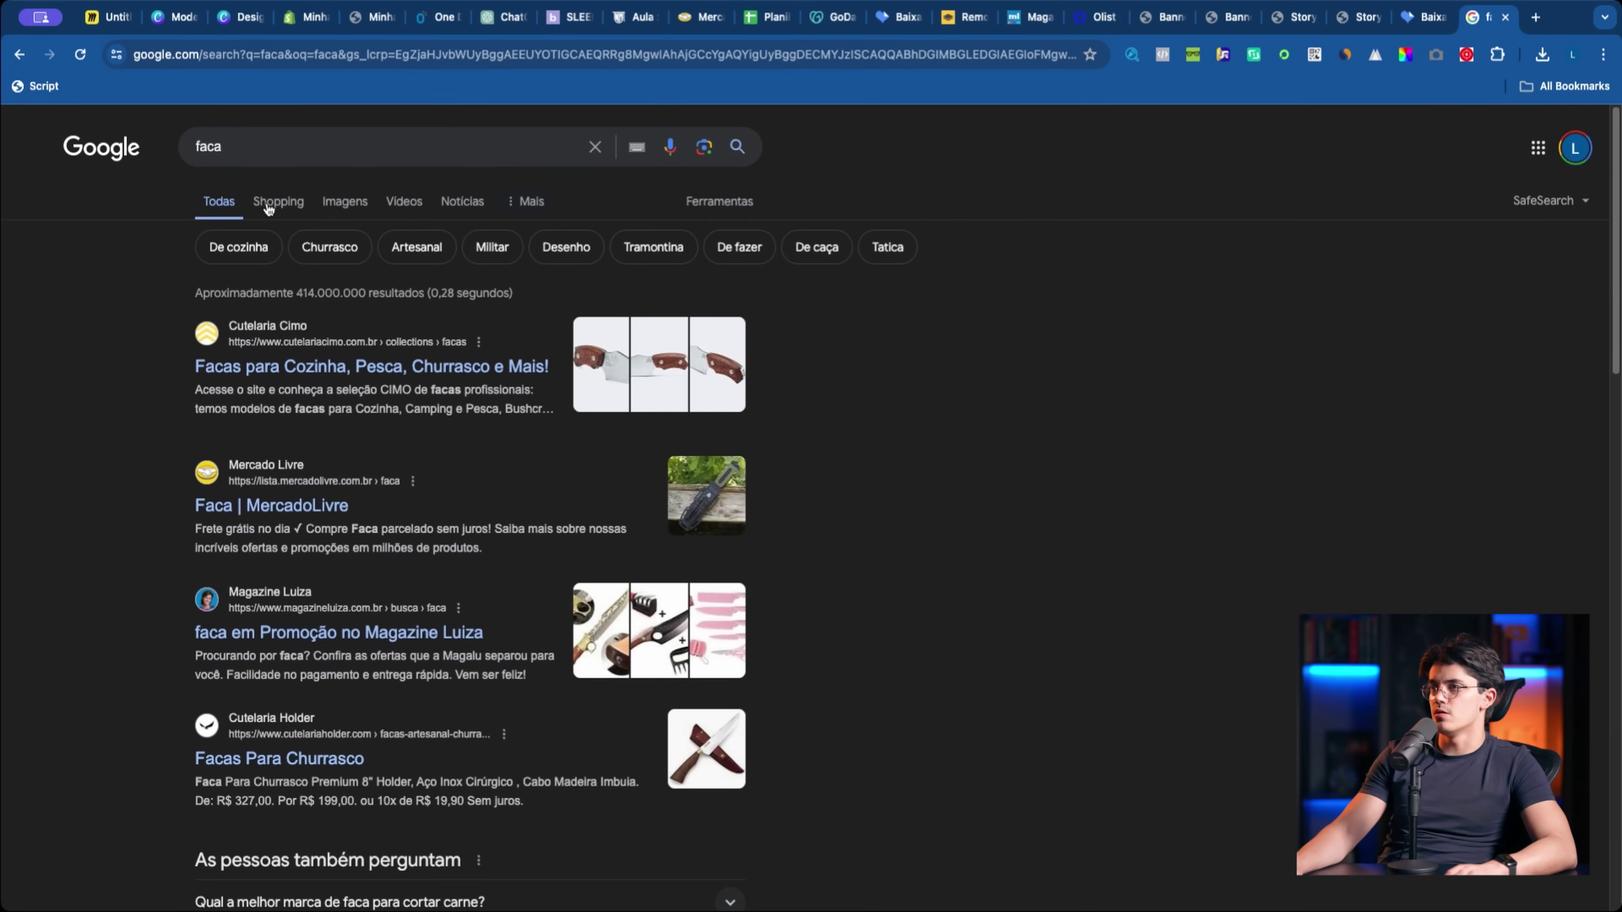
left_click(344, 201)
scroll(966, 477, "down", 3)
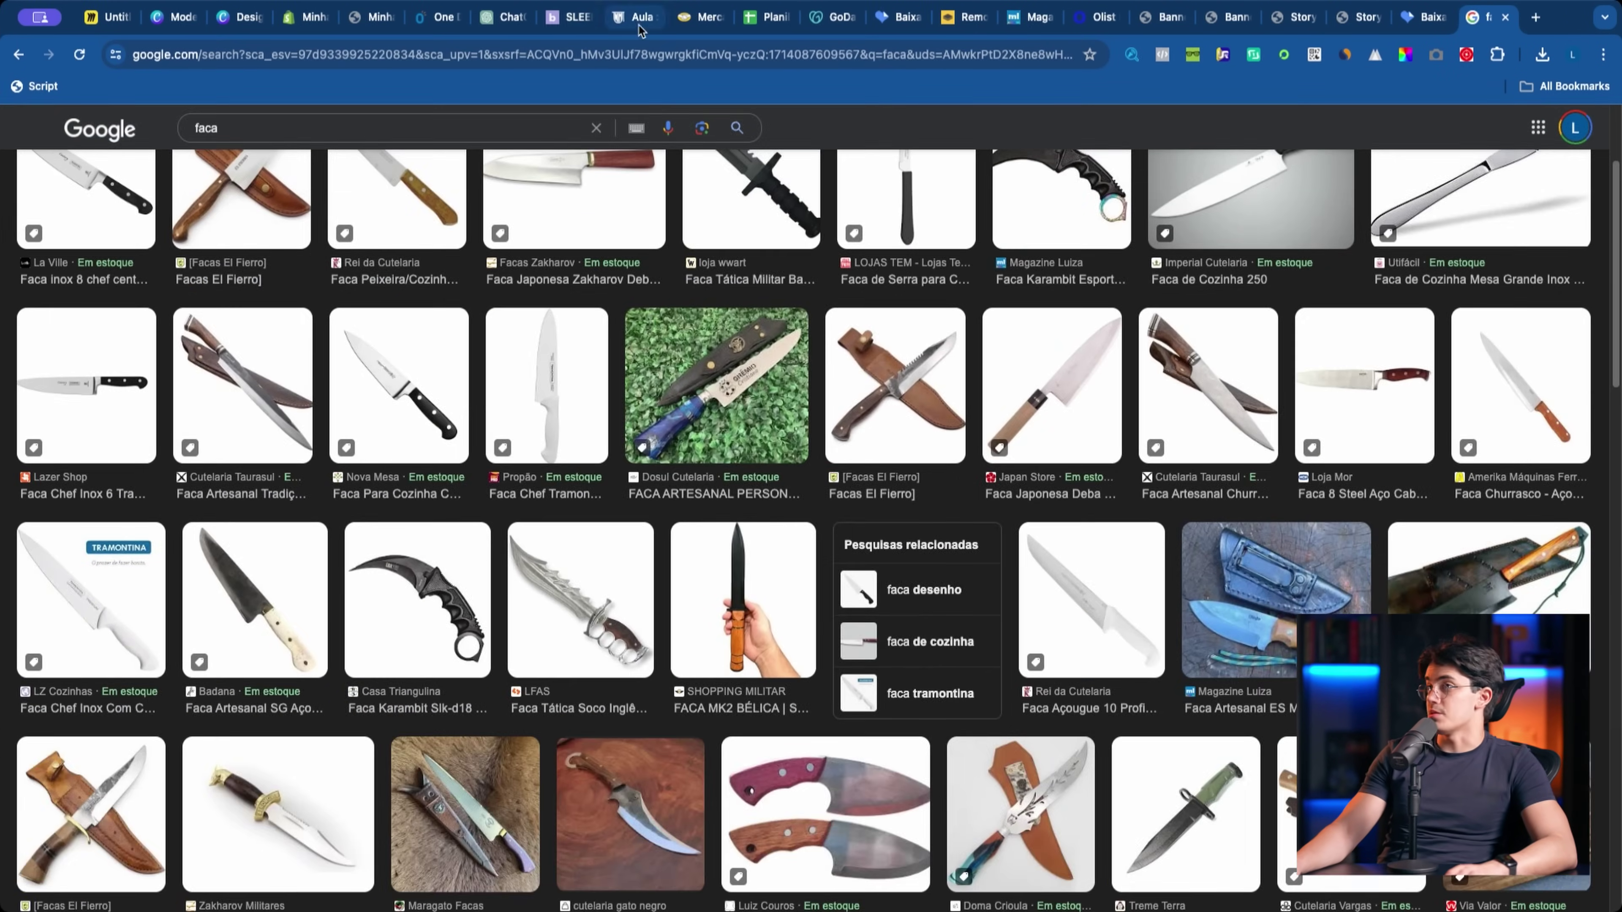
left_click(445, 17)
scroll(840, 323, "down", 4)
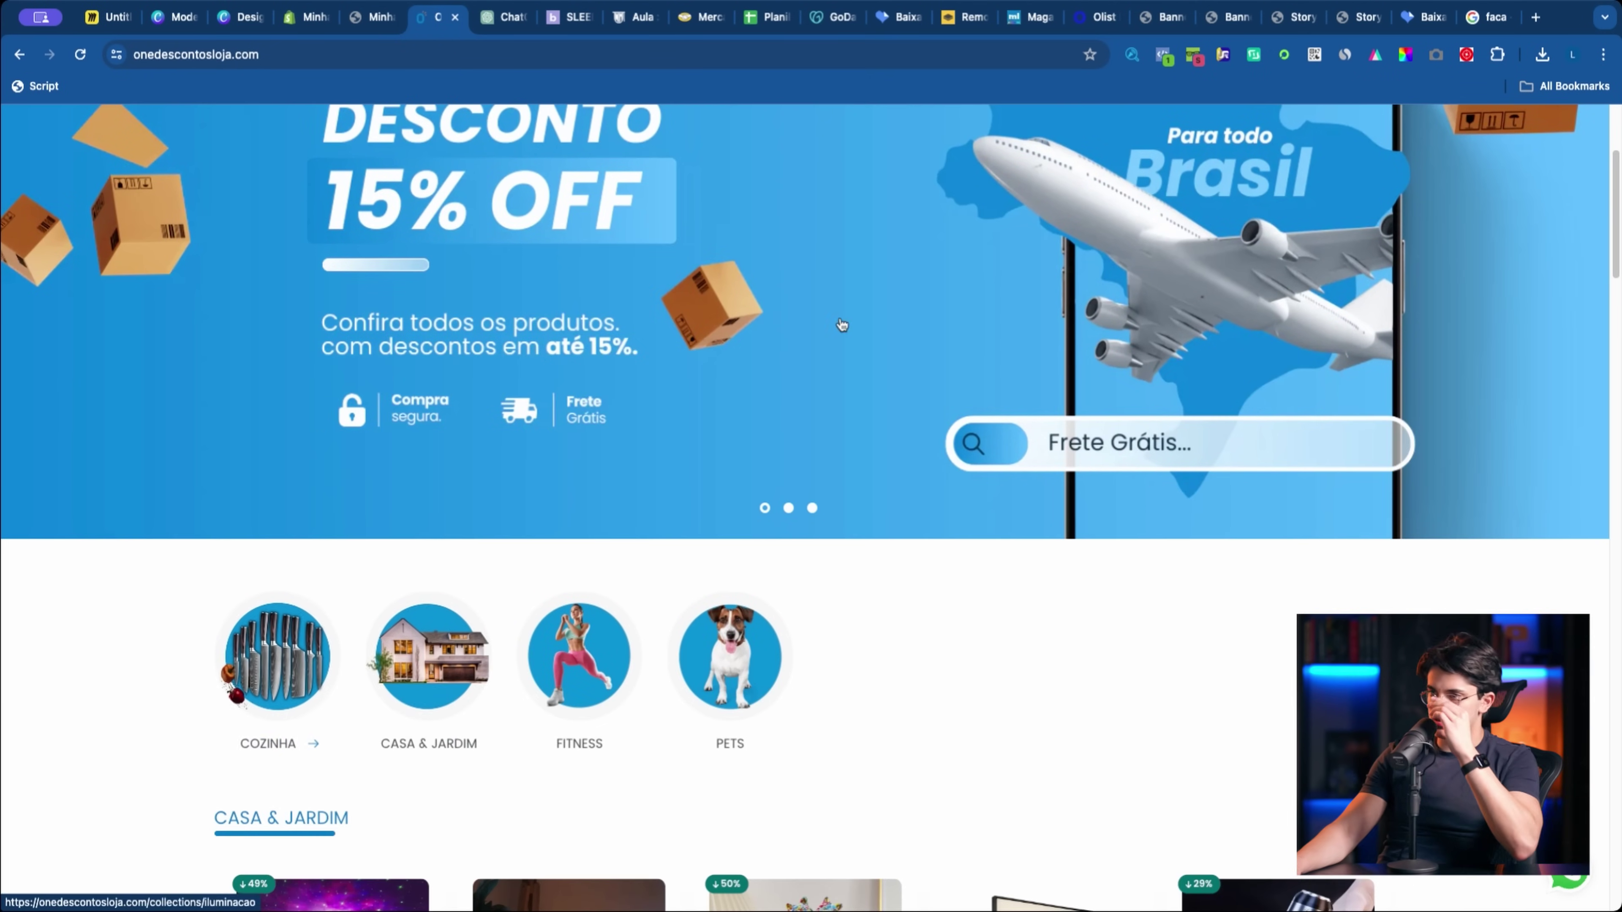
left_click(1488, 18)
Step: Refine the image search to 'kit de facas'
left_click(200, 129)
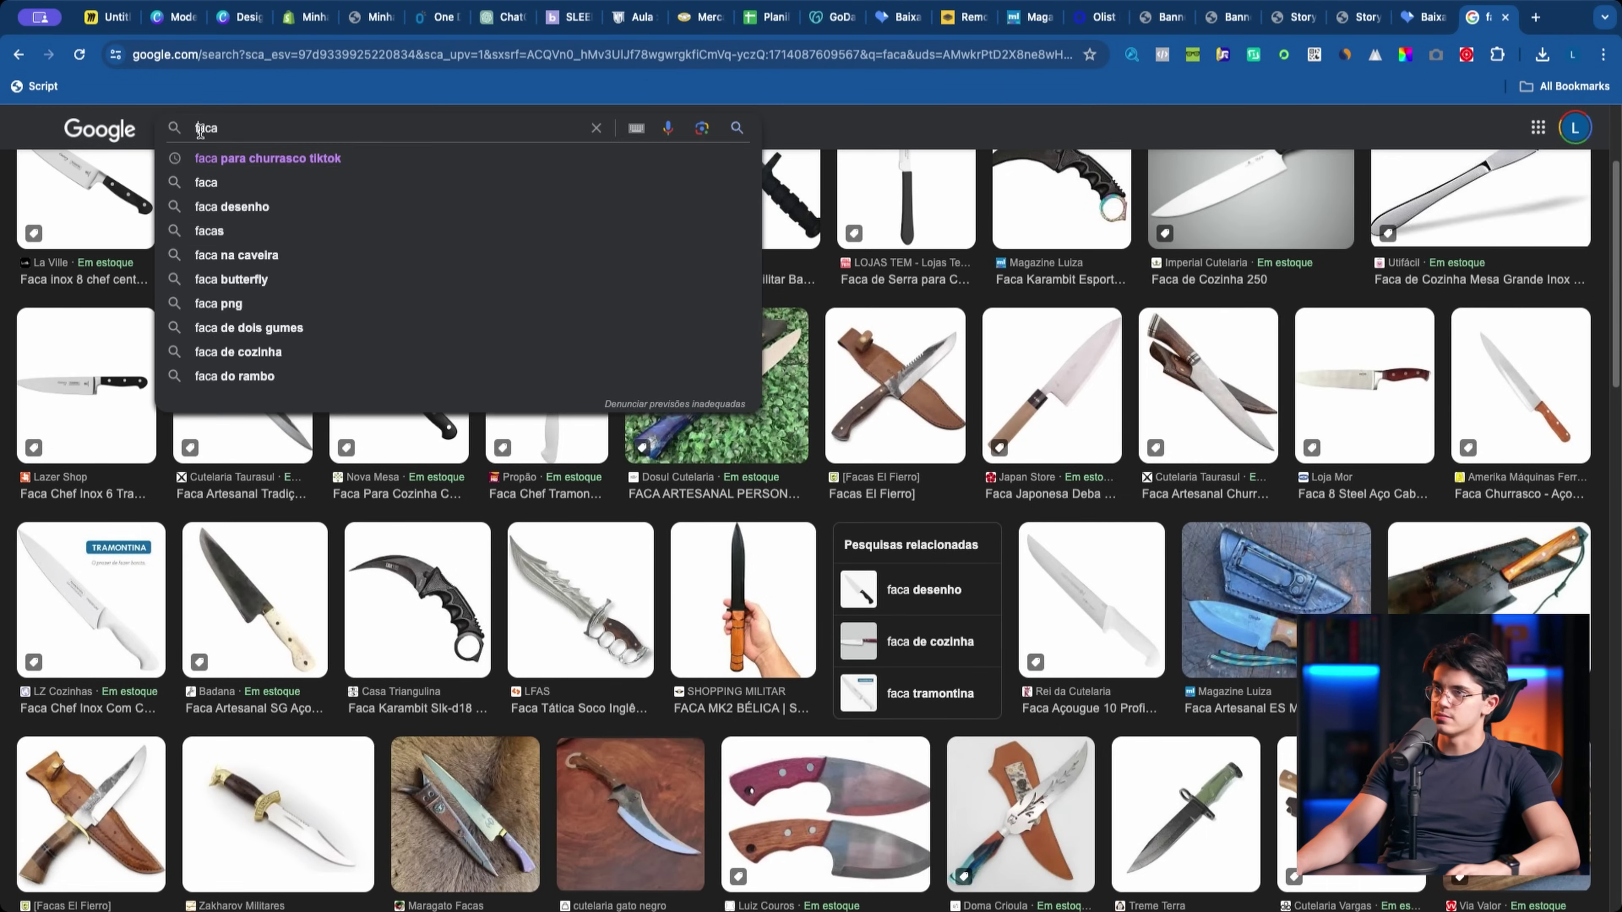
type("kit de")
key("End")
type("s")
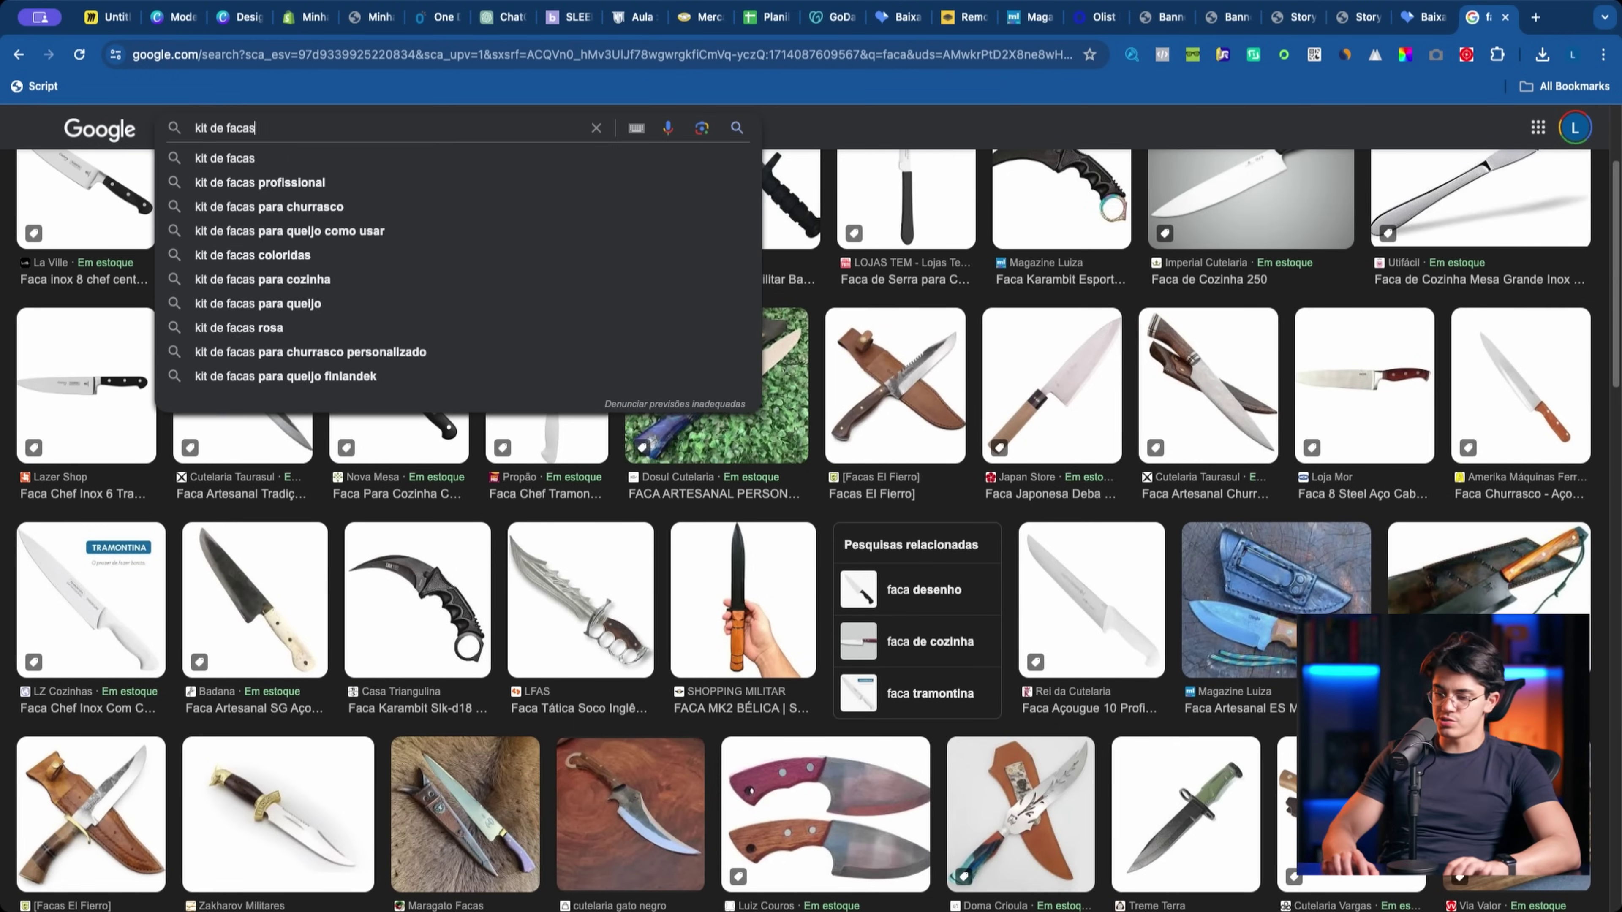
key("Return")
Step: Save the five-piece wooden knife block image from Morgan Store to Downloads
scroll(1059, 566, "down", 2)
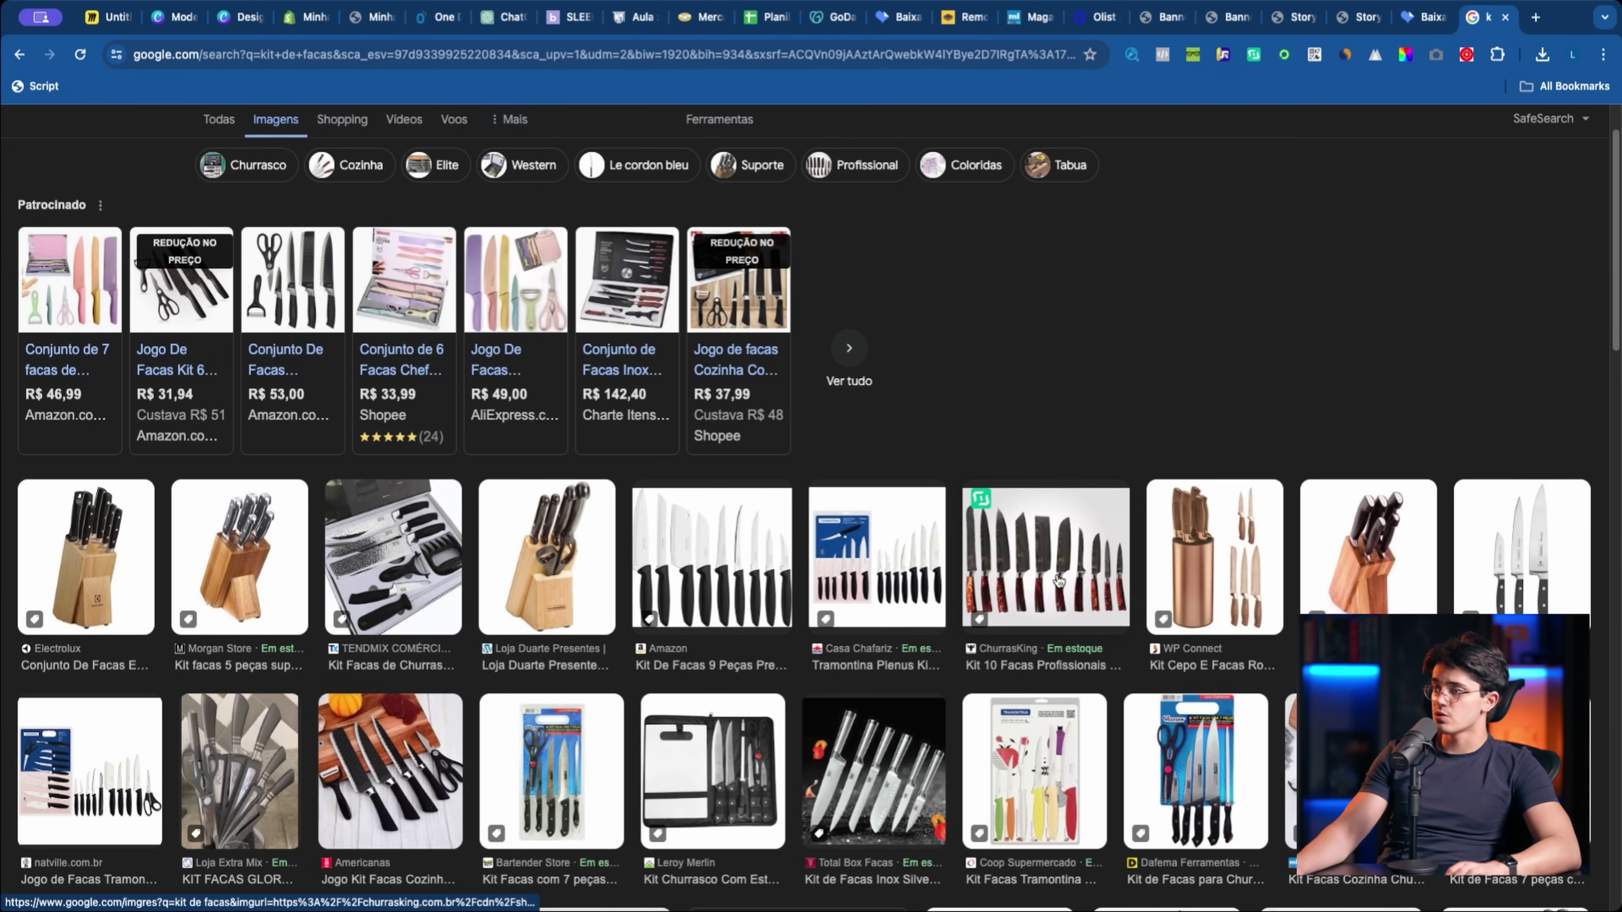
scroll(1024, 601, "down", 5)
scroll(813, 597, "up", 3)
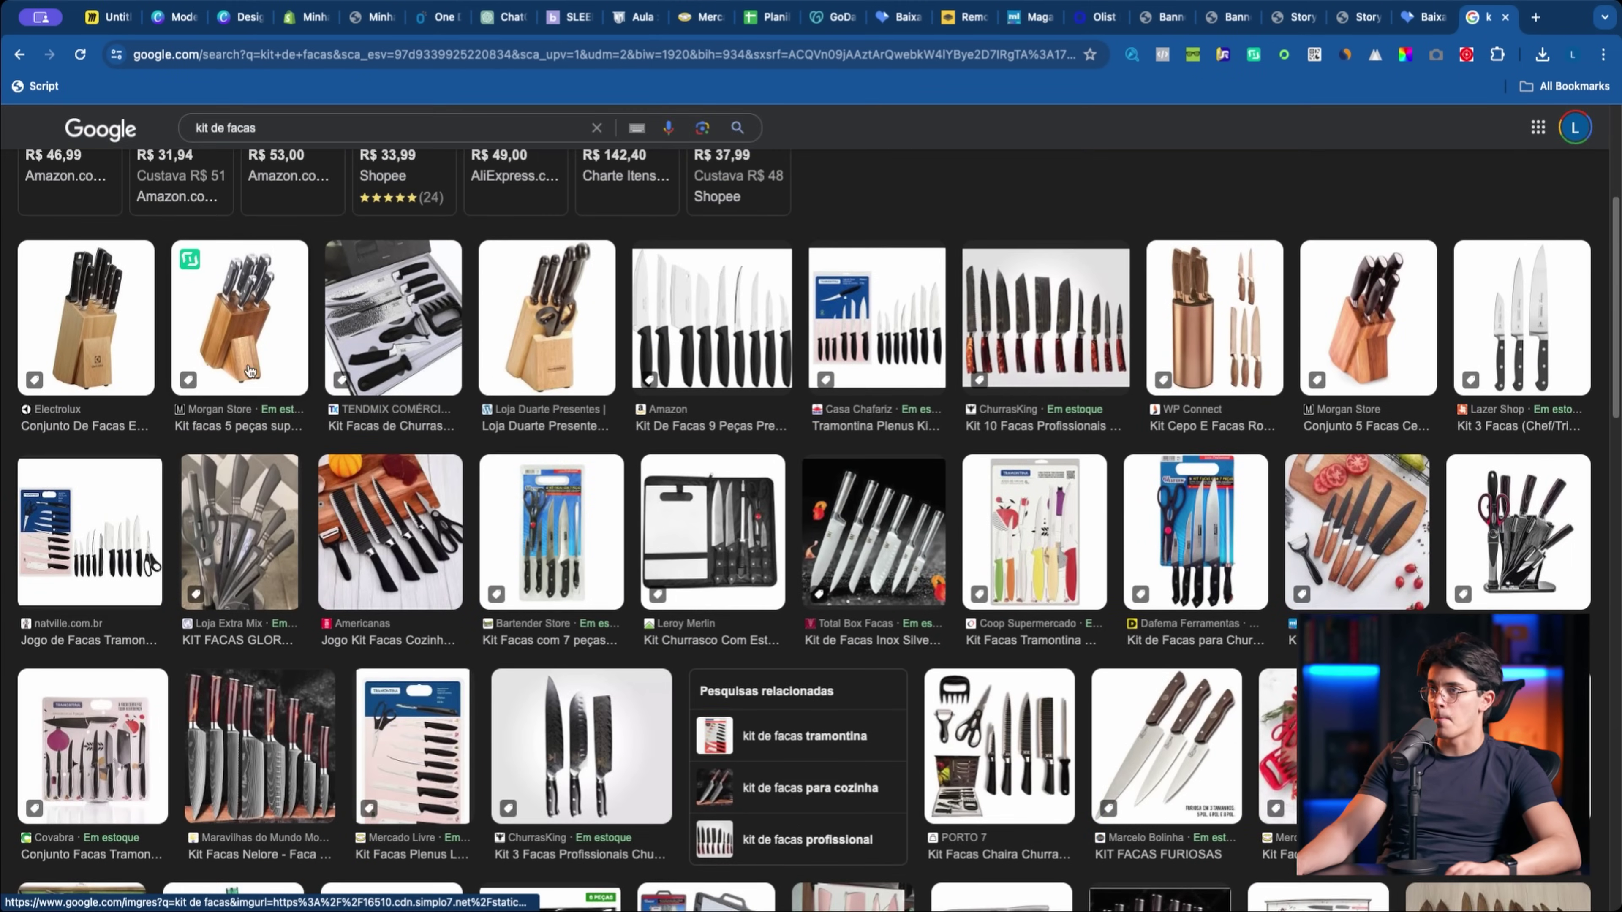
left_click(256, 413)
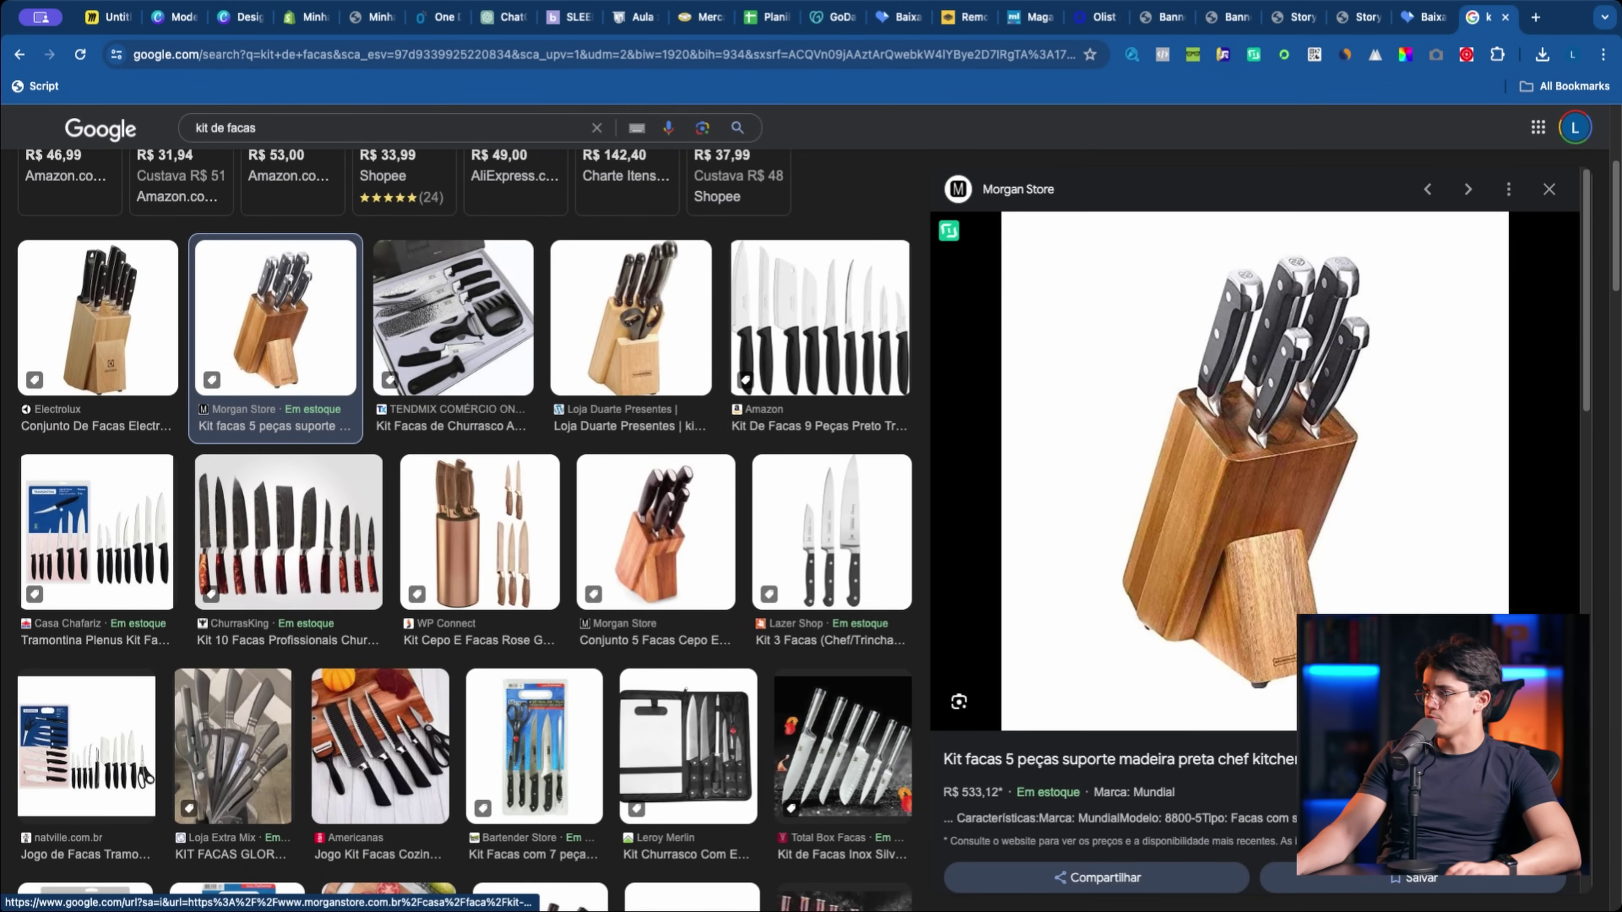
right_click(1128, 536)
left_click(1162, 690)
left_click(944, 502)
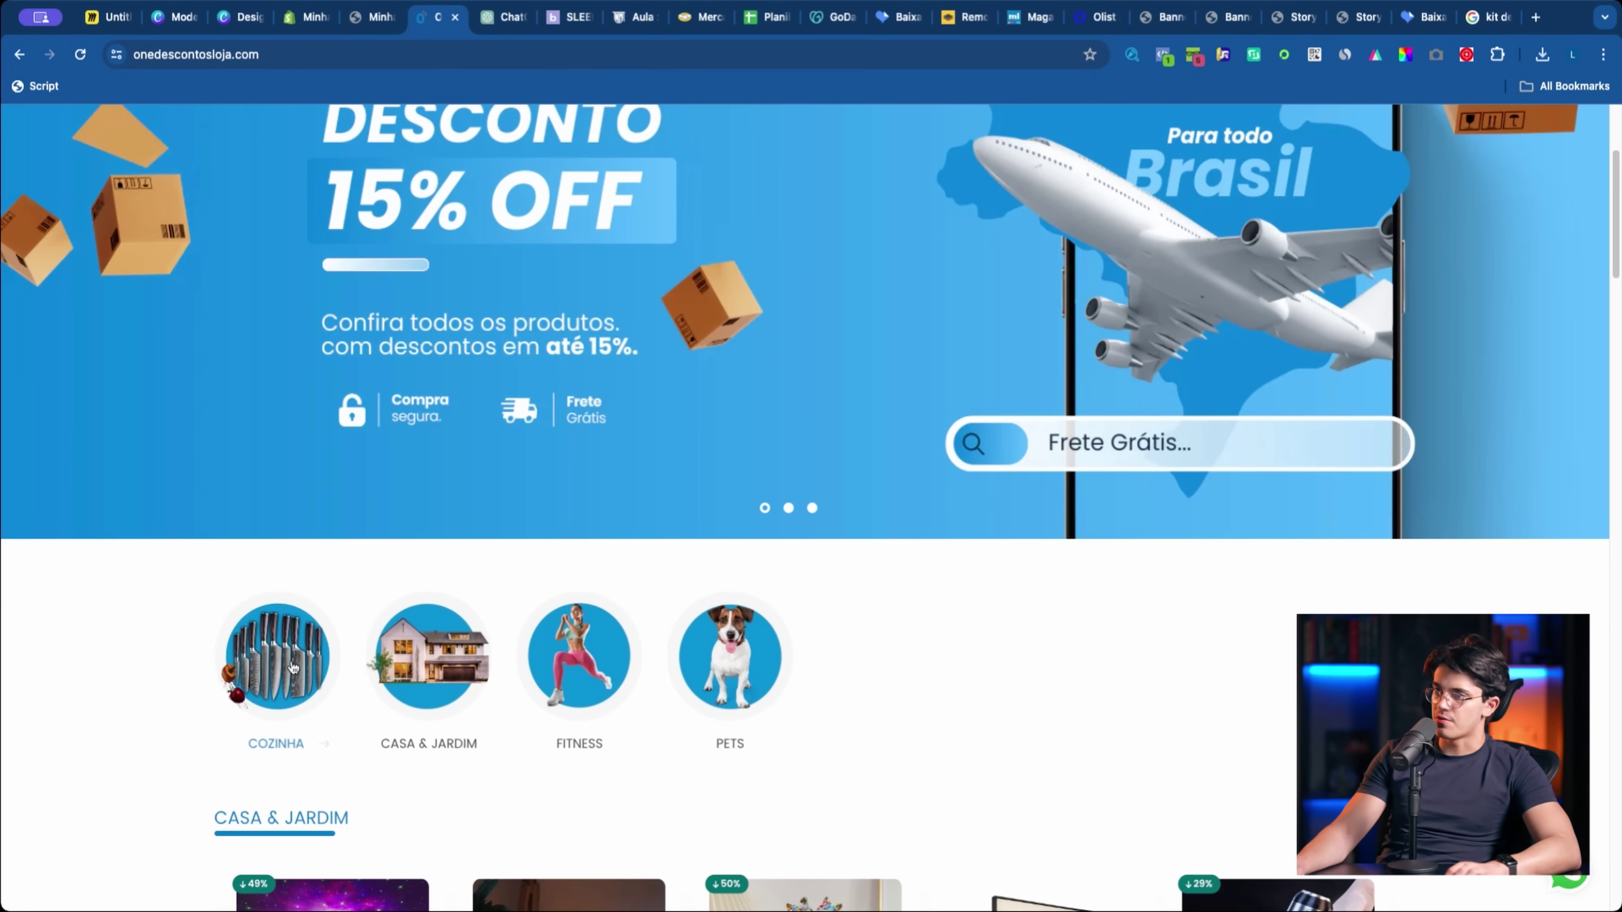
Step: Add the recent green gradient and stretch it to cover the whole page
left_click(220, 24)
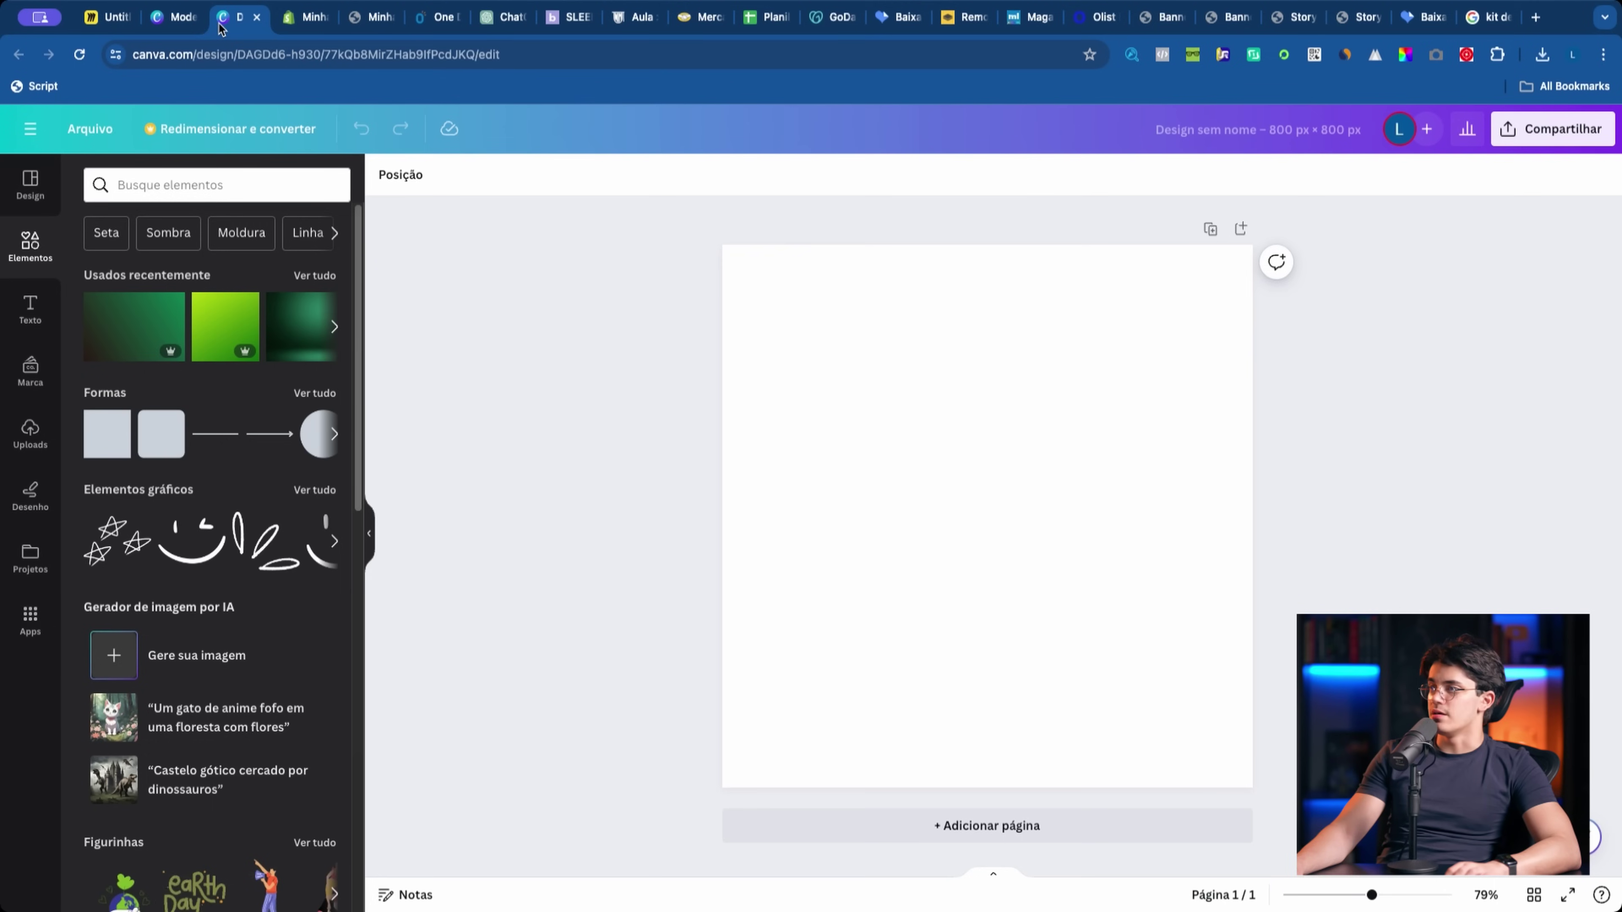
left_click(129, 329)
left_click_drag(1061, 634, 1052, 495)
left_click_drag(839, 536, 730, 714)
left_click_drag(763, 656, 716, 656)
left_click_drag(1087, 544, 1268, 543)
left_click(561, 486)
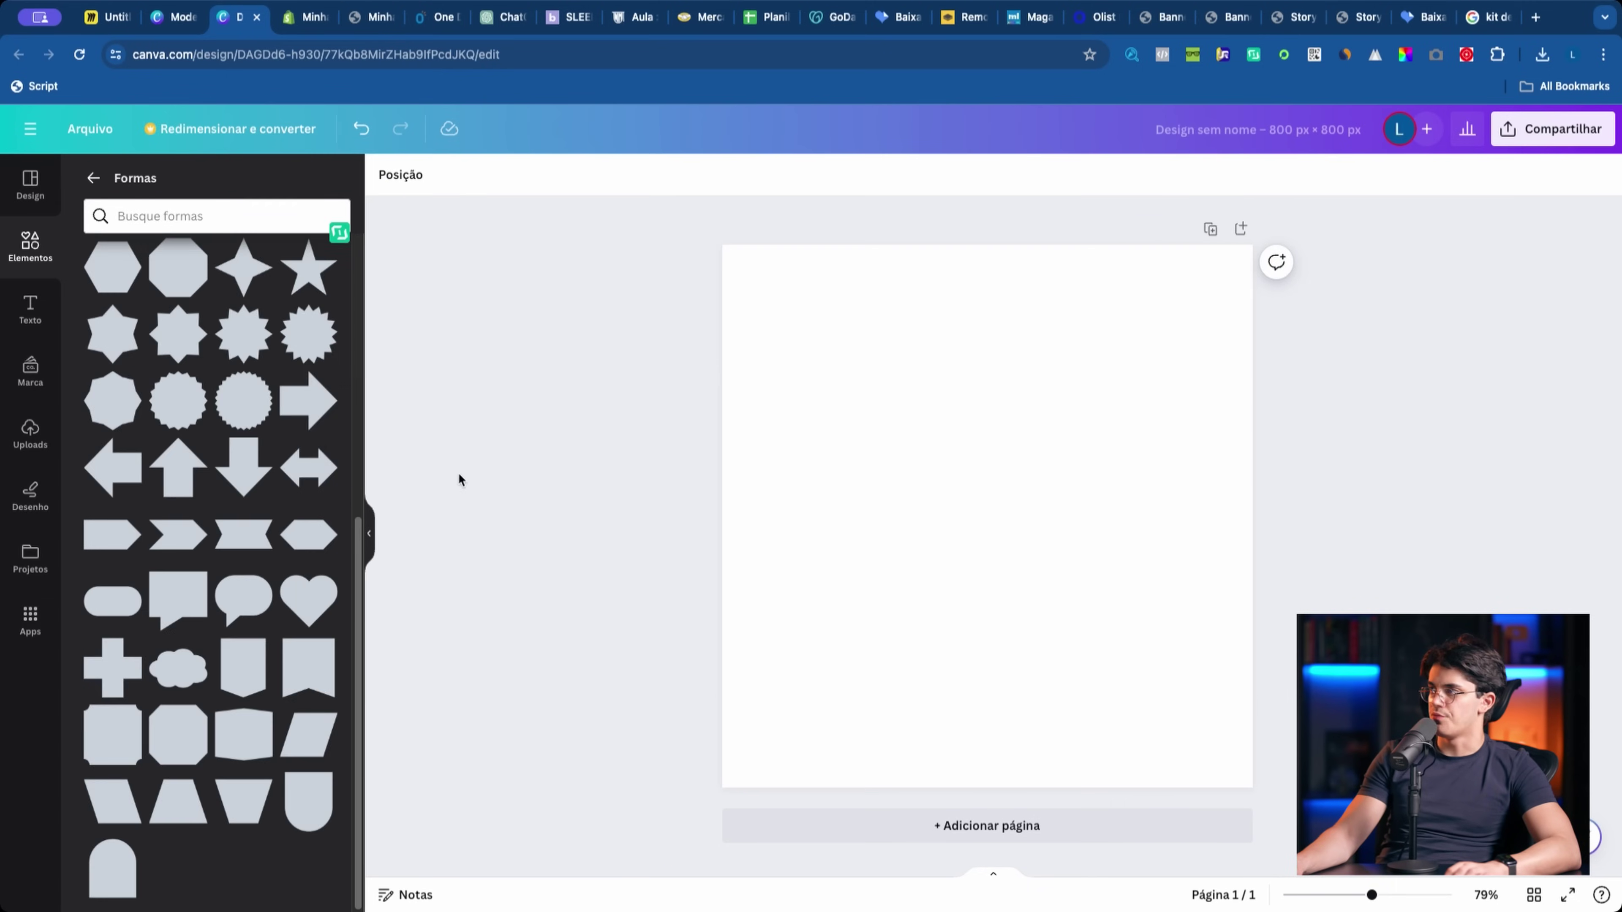
Step: Add a circle and enlarge it to fill the 800 × 800 page
scroll(200, 422, "up", 5)
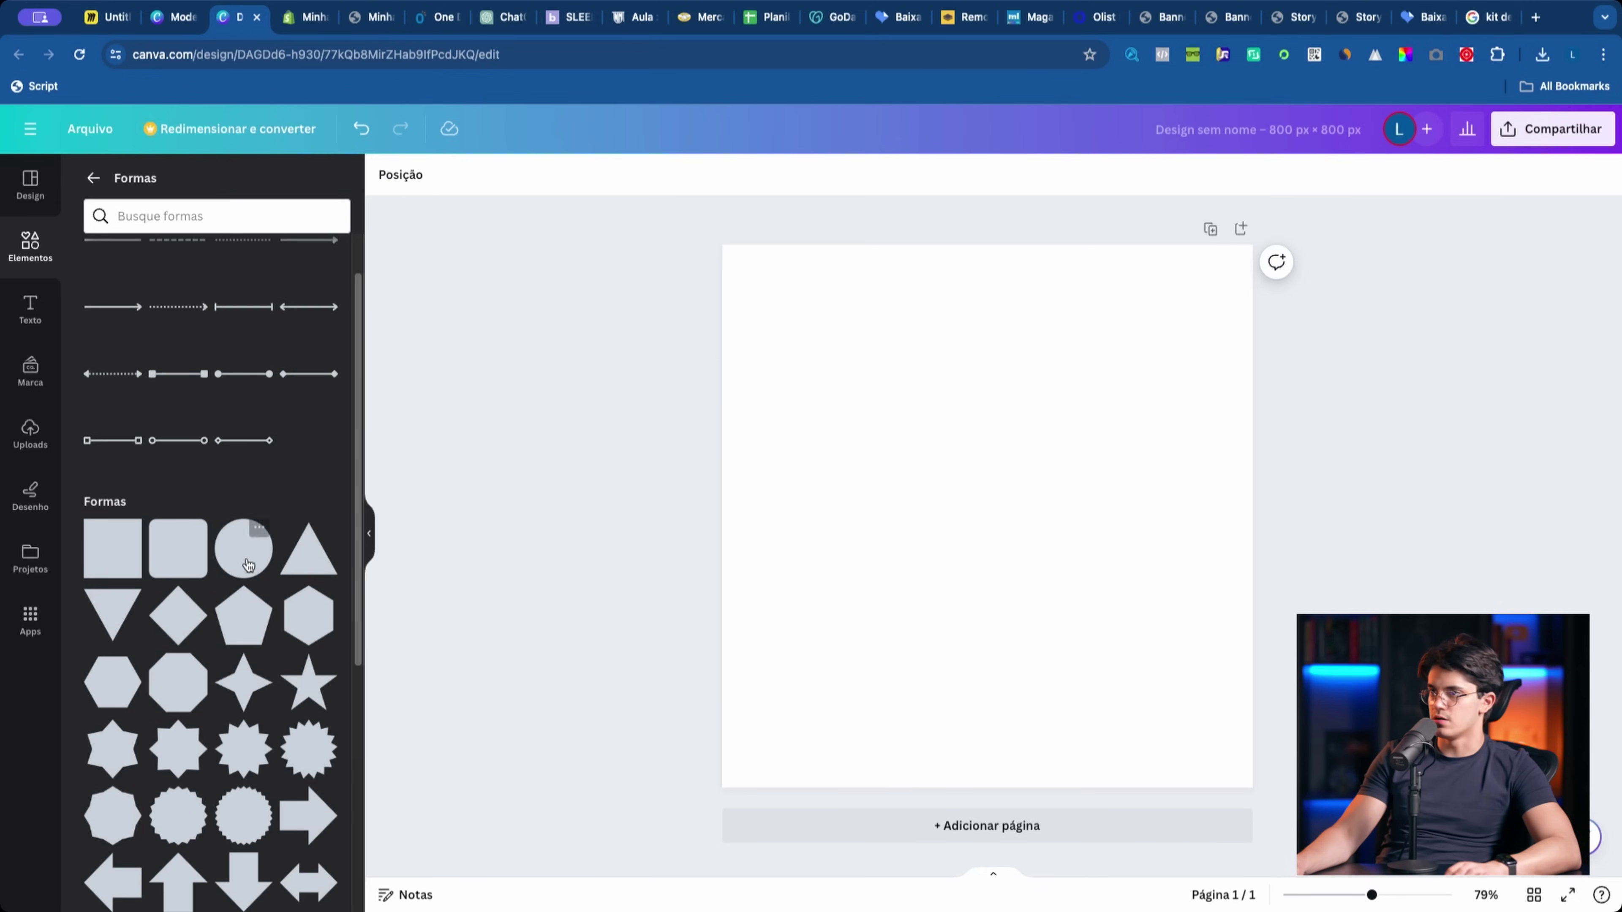
left_click(243, 548)
left_click_drag(966, 555, 780, 364)
left_click_drag(880, 409, 1285, 760)
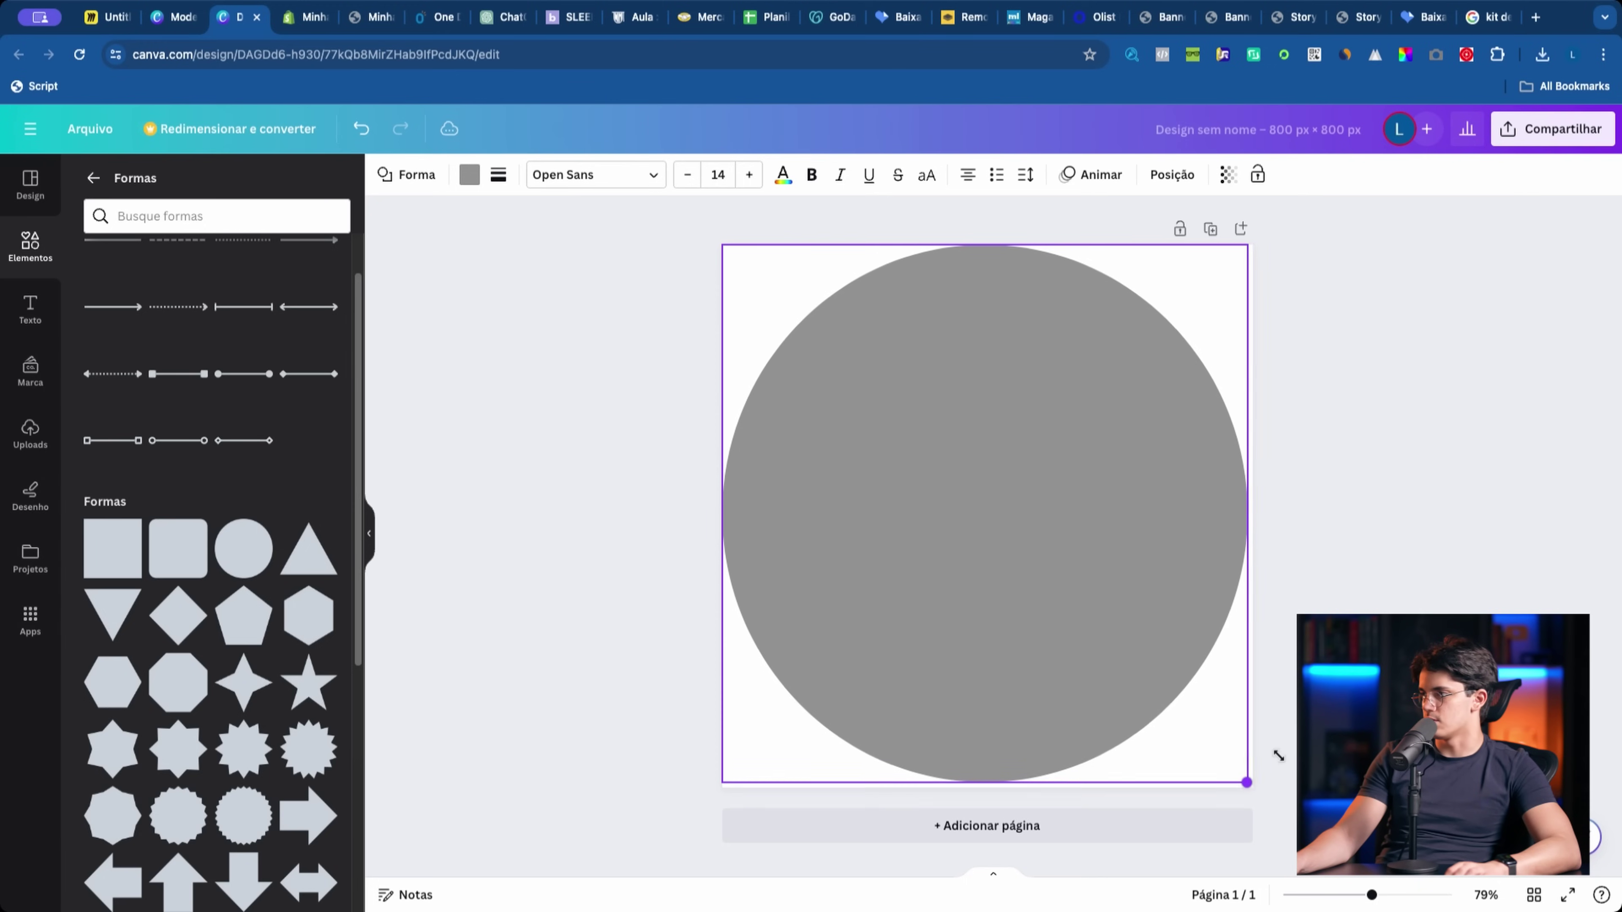
left_click(1019, 527)
Step: Fill the circle with a teal-green gradient and start a new brand colour palette
left_click(1020, 527)
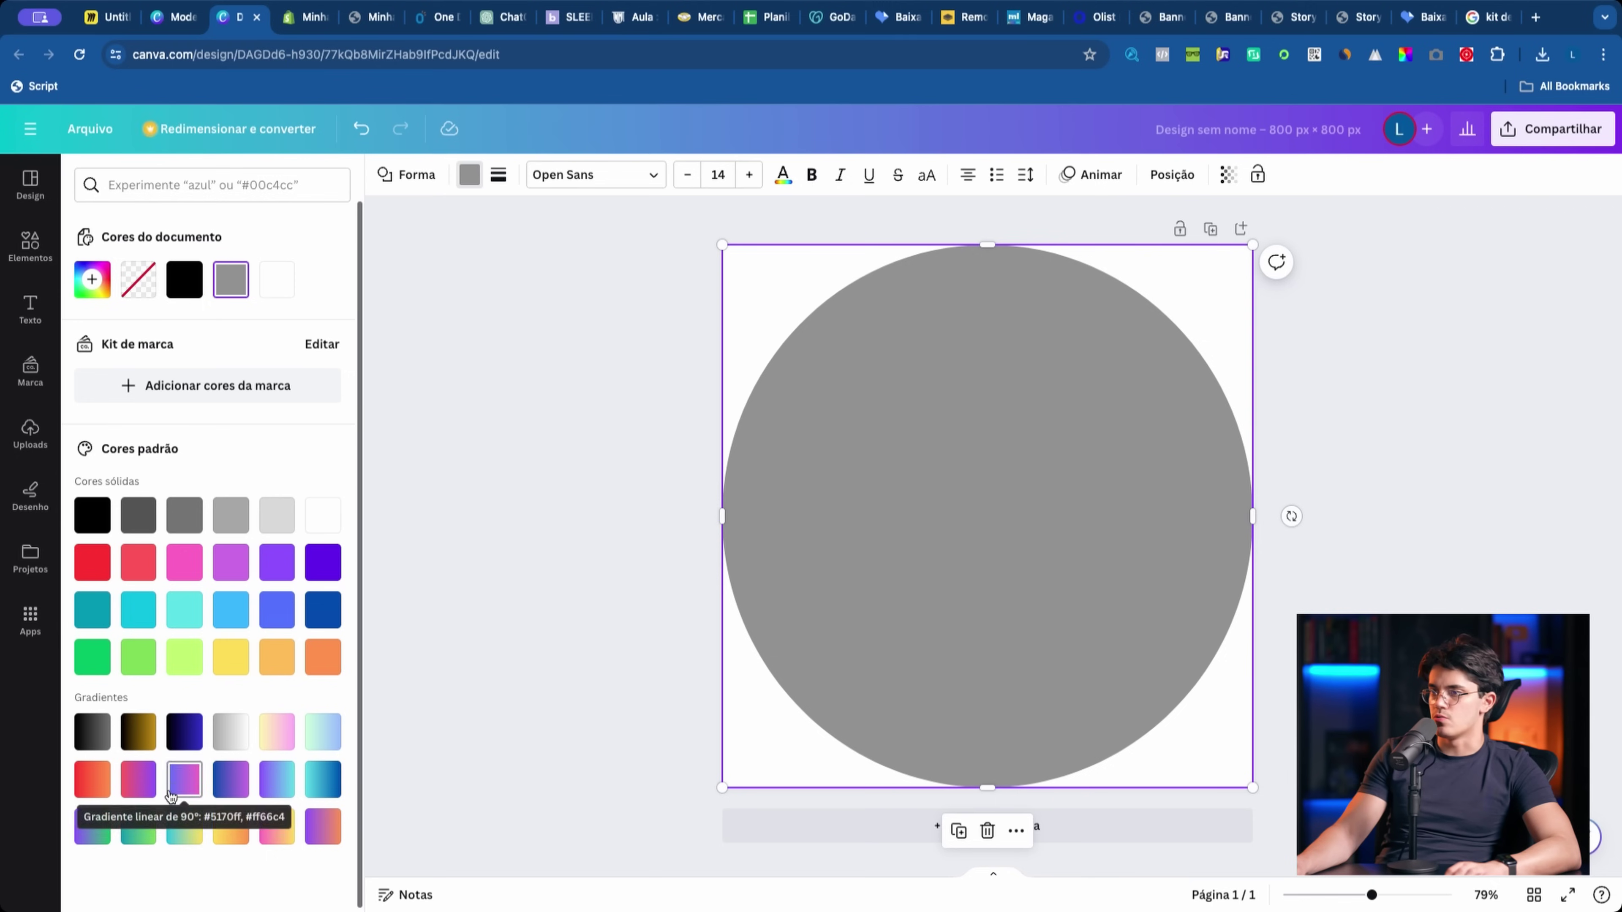
left_click(136, 830)
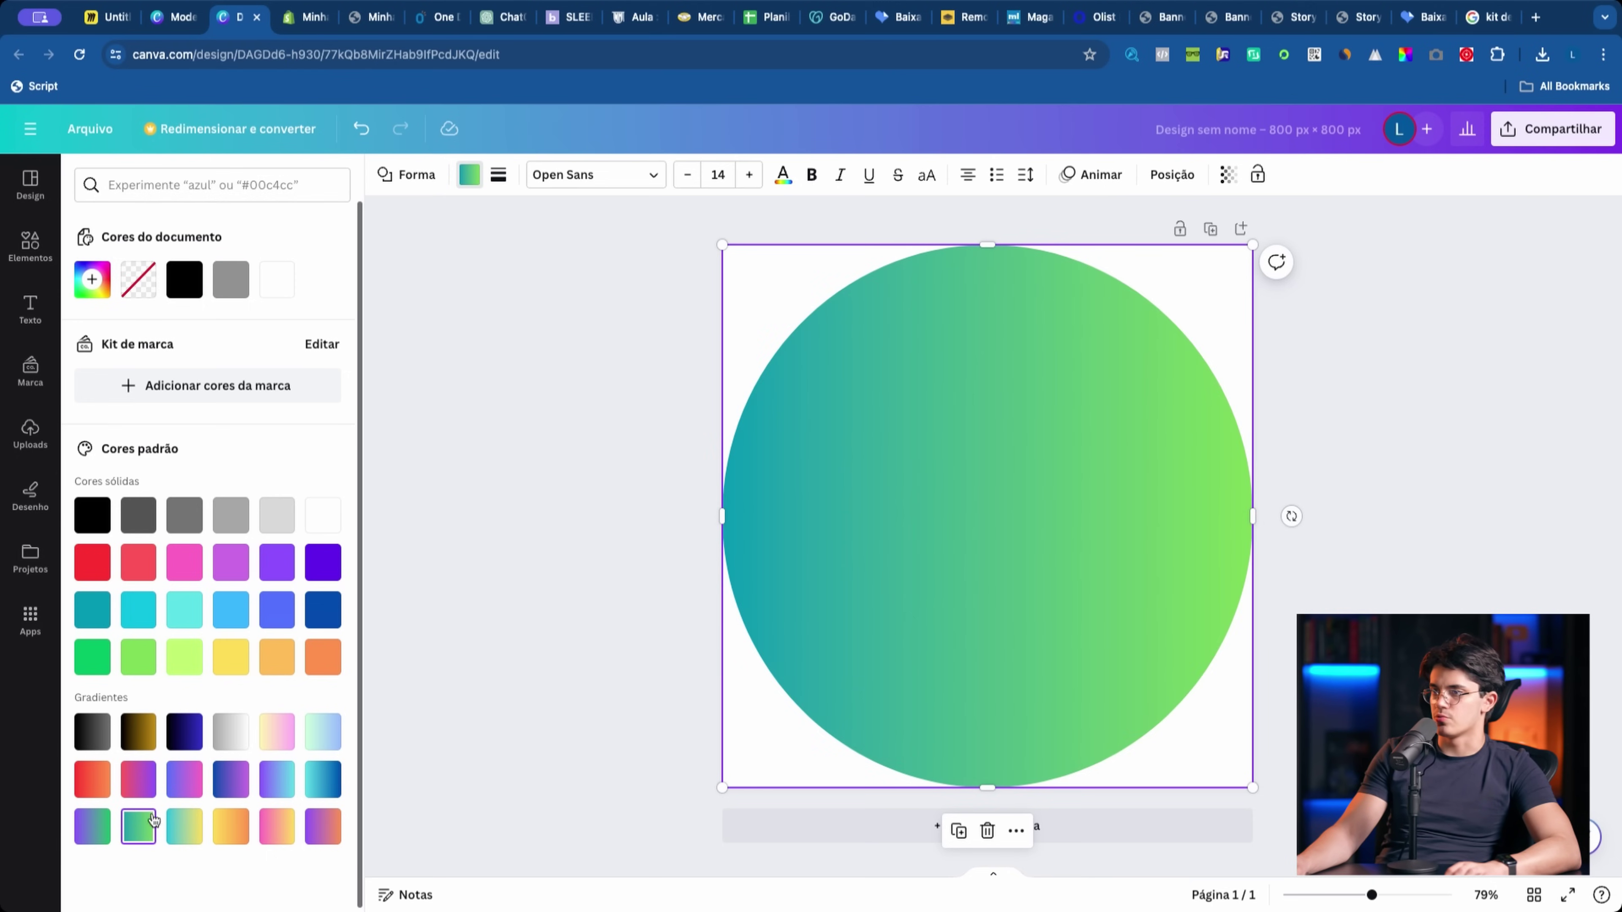
key("Escape")
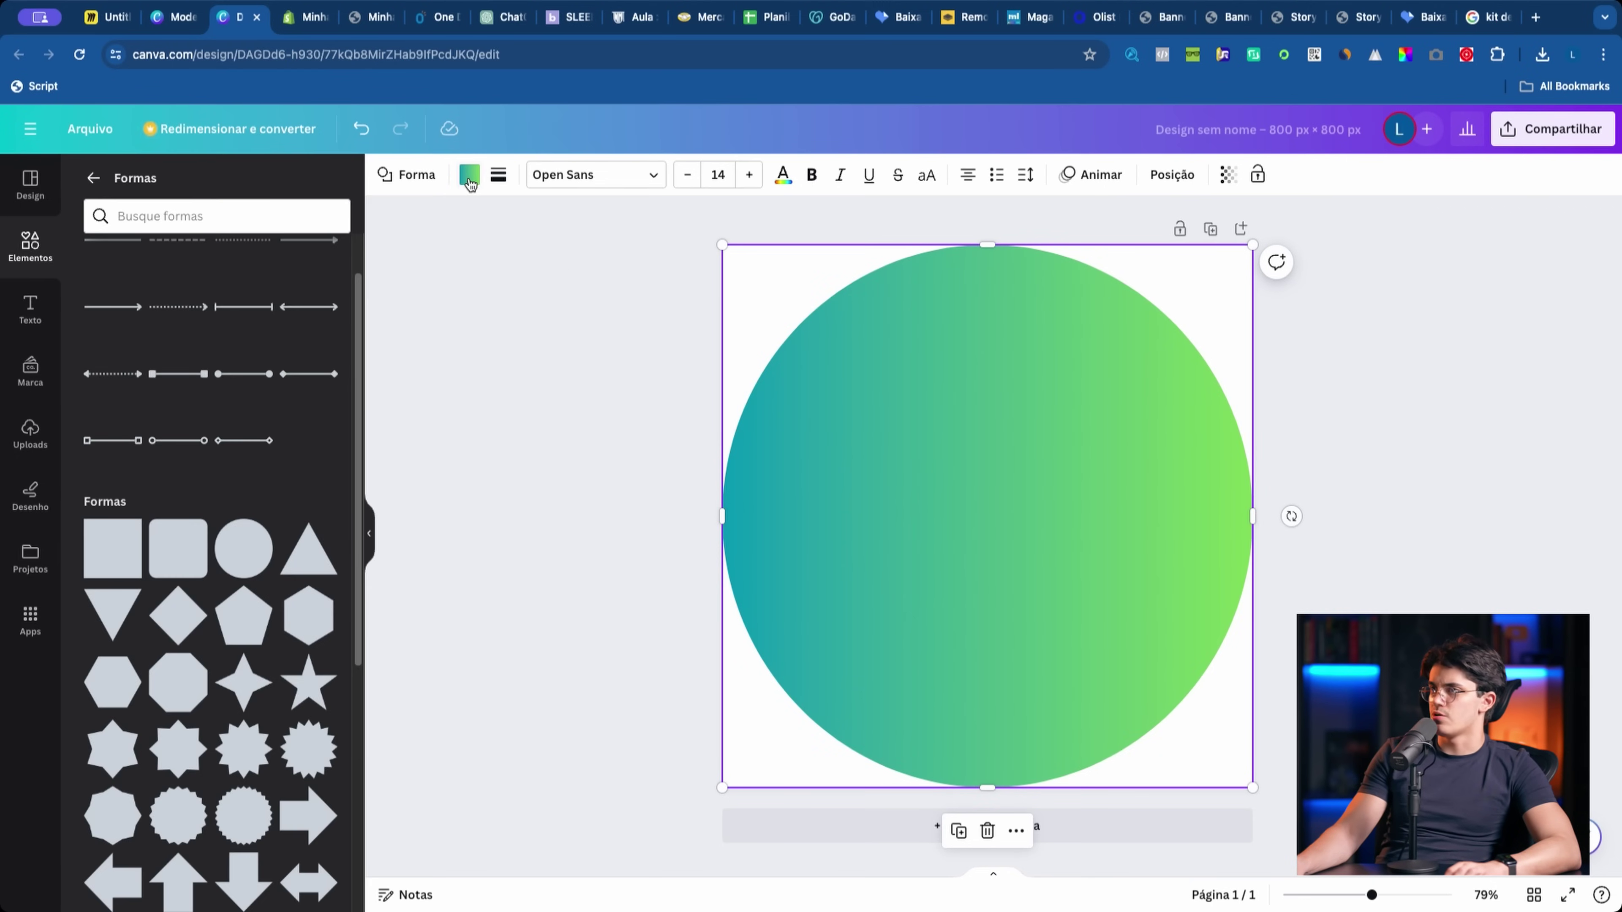
left_click(471, 182)
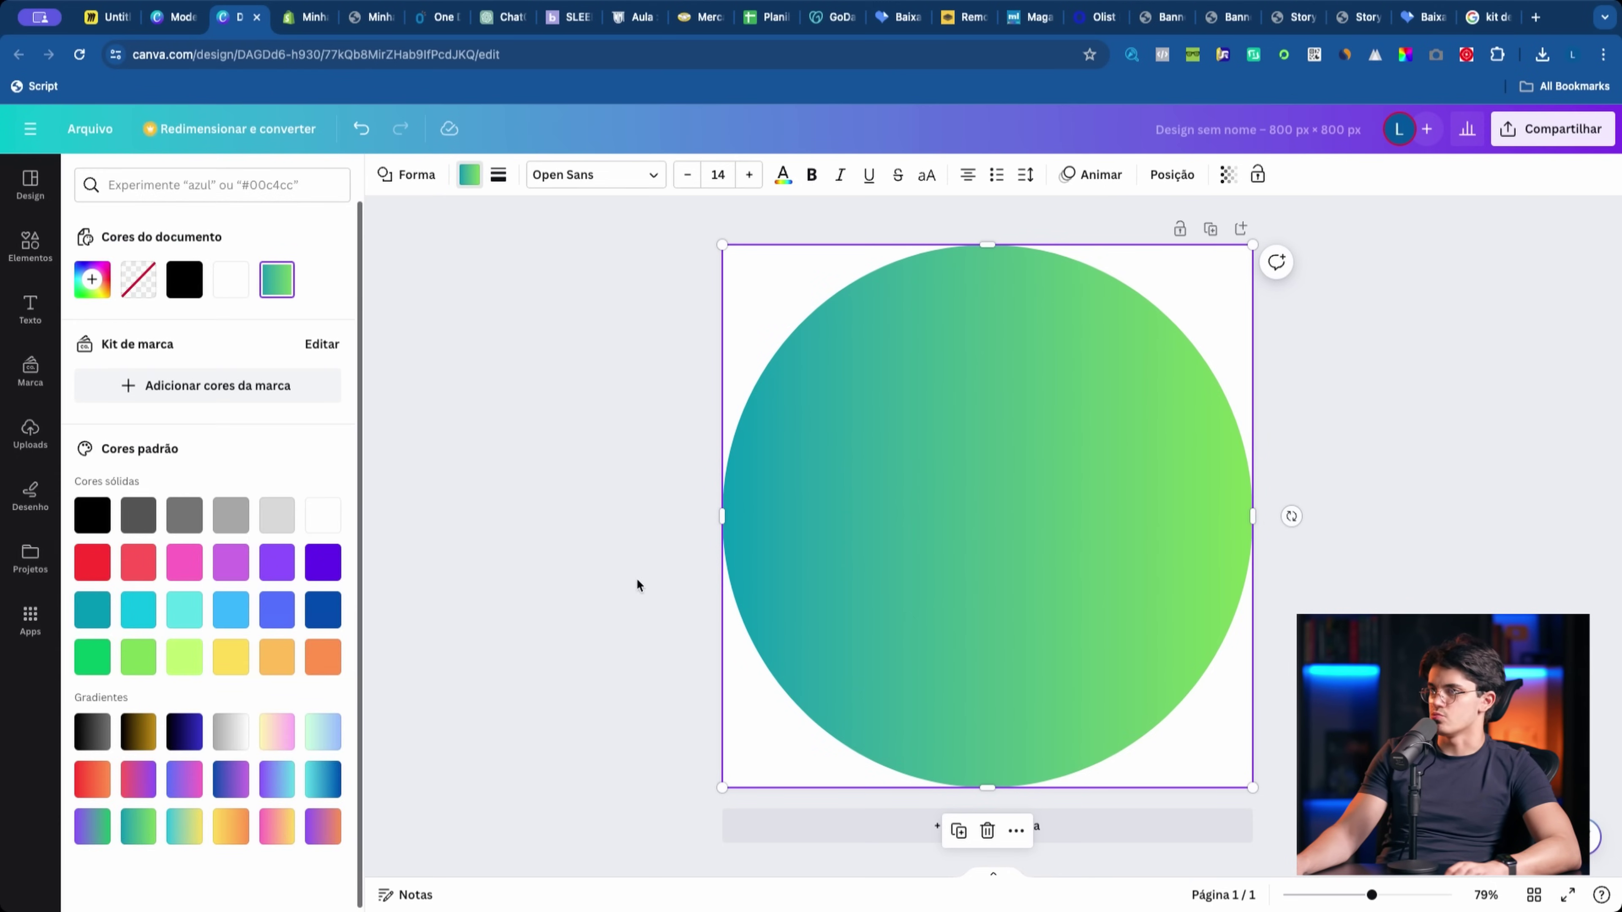
left_click(276, 384)
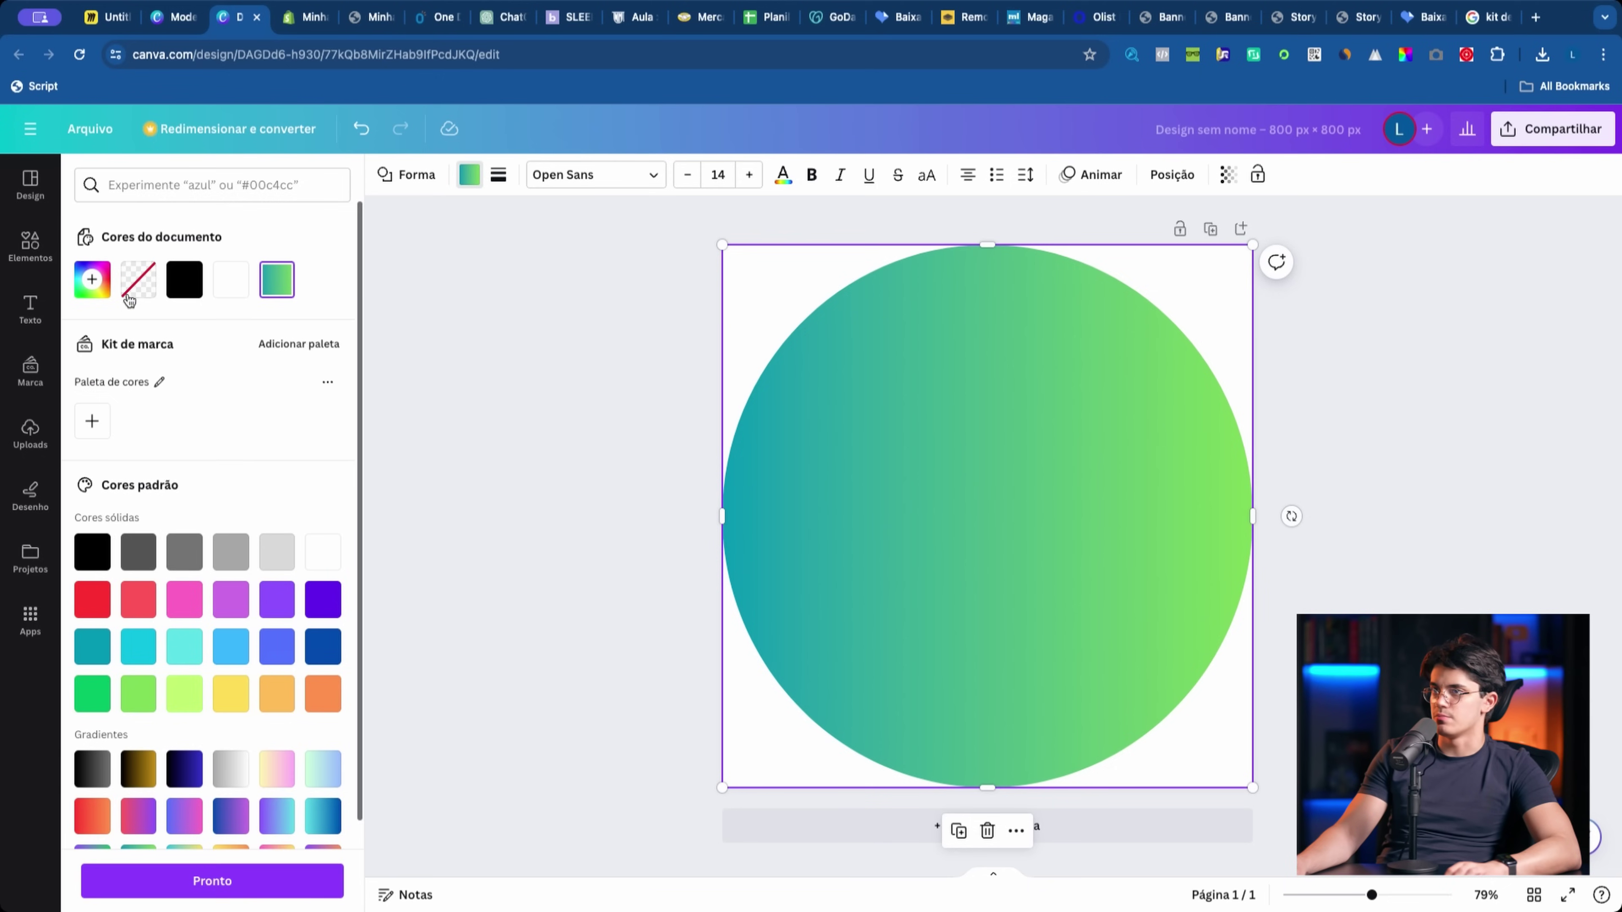
left_click(93, 279)
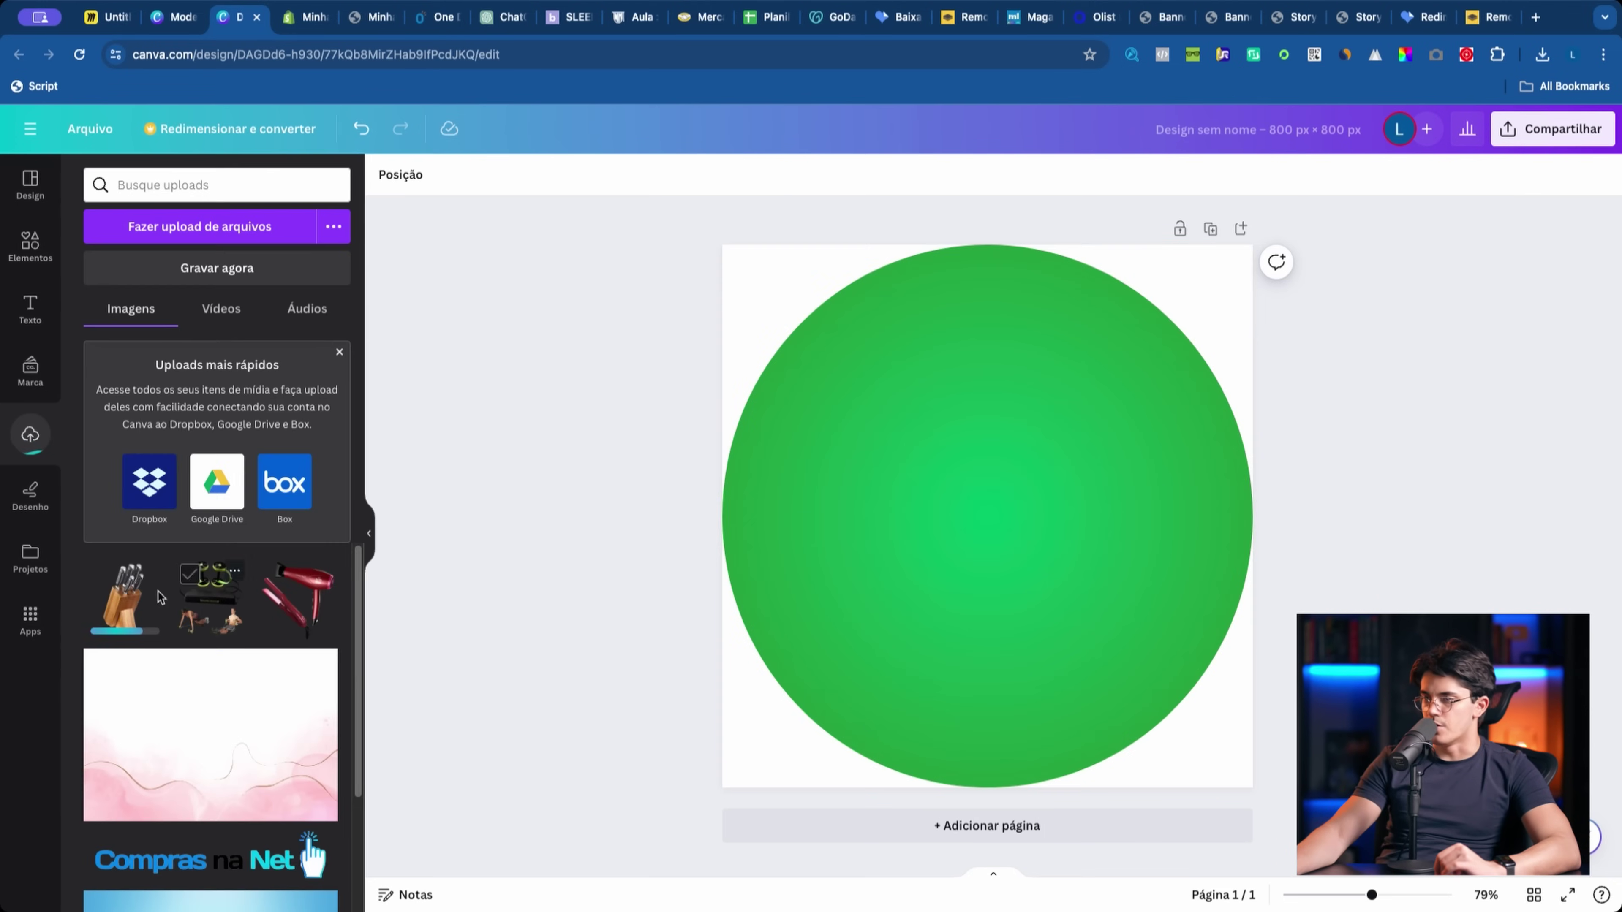
Step: Enlarge the knife-block photo and centre it over the green circle
left_click_drag(1134, 363, 1411, 236)
left_click_drag(1149, 448, 1041, 556)
left_click_drag(1231, 272, 1373, 217)
left_click_drag(1153, 369, 1107, 400)
left_click(588, 571)
Step: Download the design as a PNG
left_click(1579, 137)
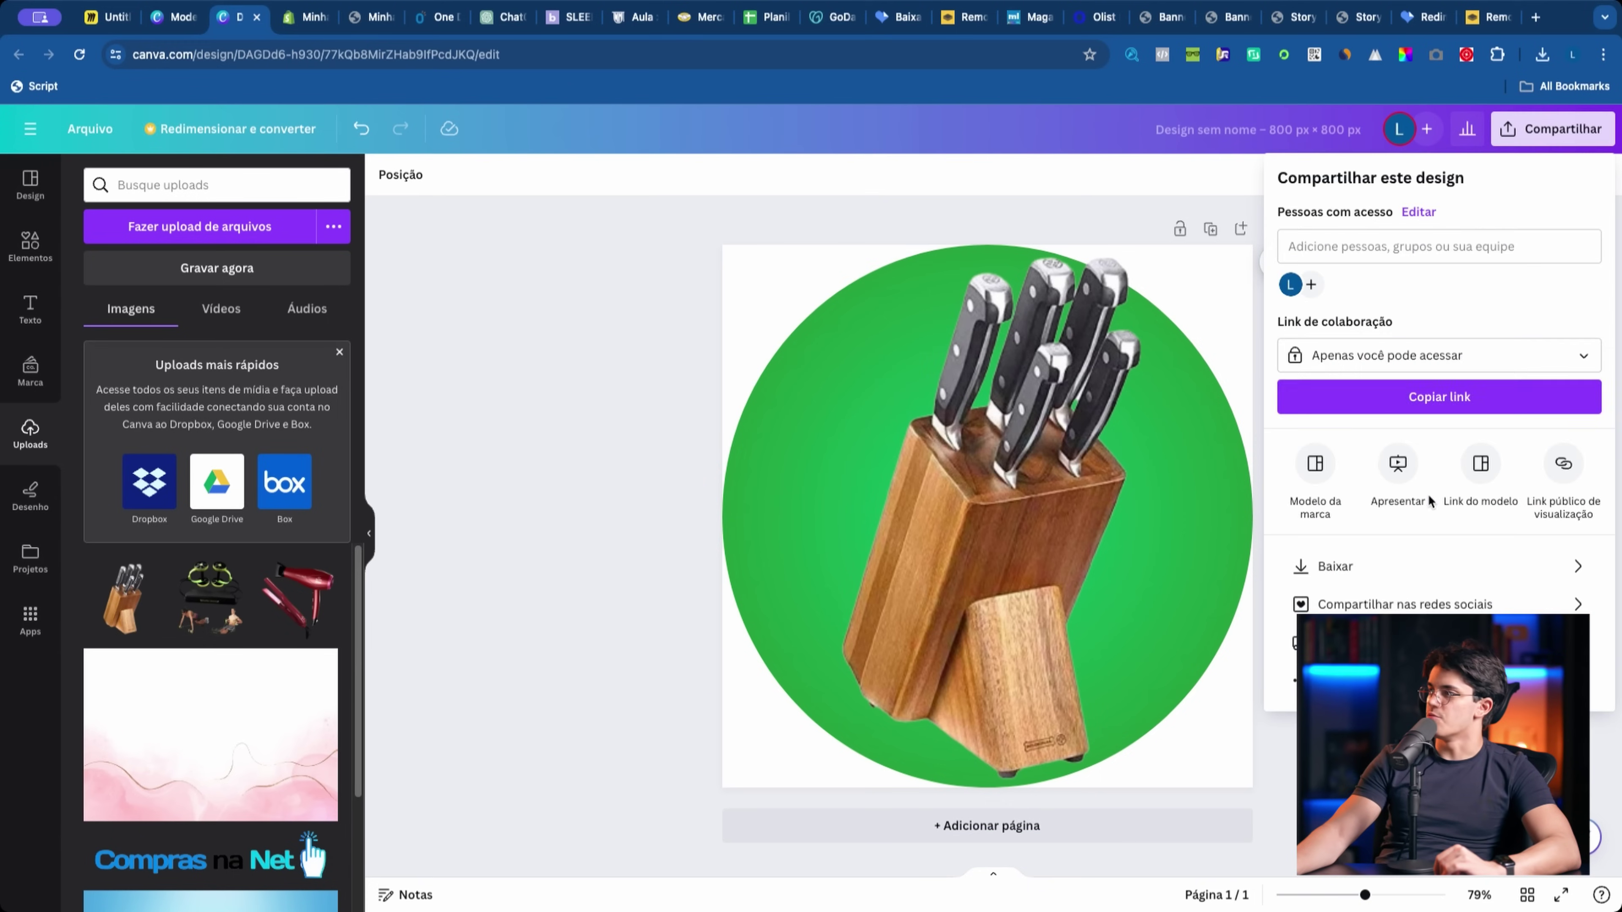
left_click(1304, 554)
left_click(1425, 454)
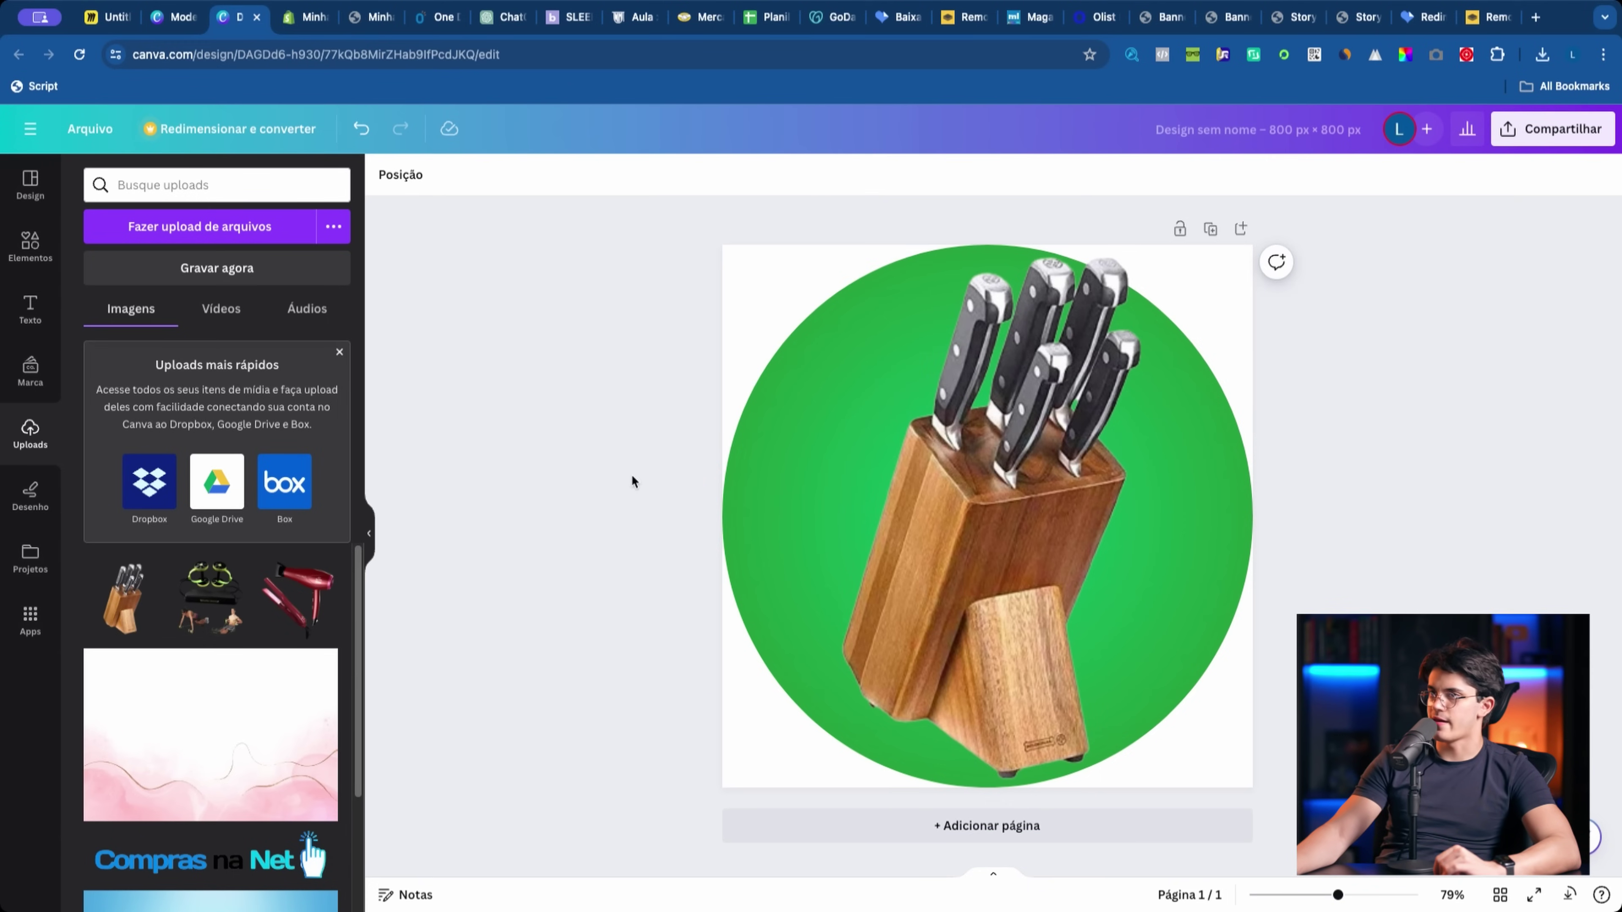
Step: Recheck the knife-block photo's placement, then switch to the One descontos store
left_click(30, 246)
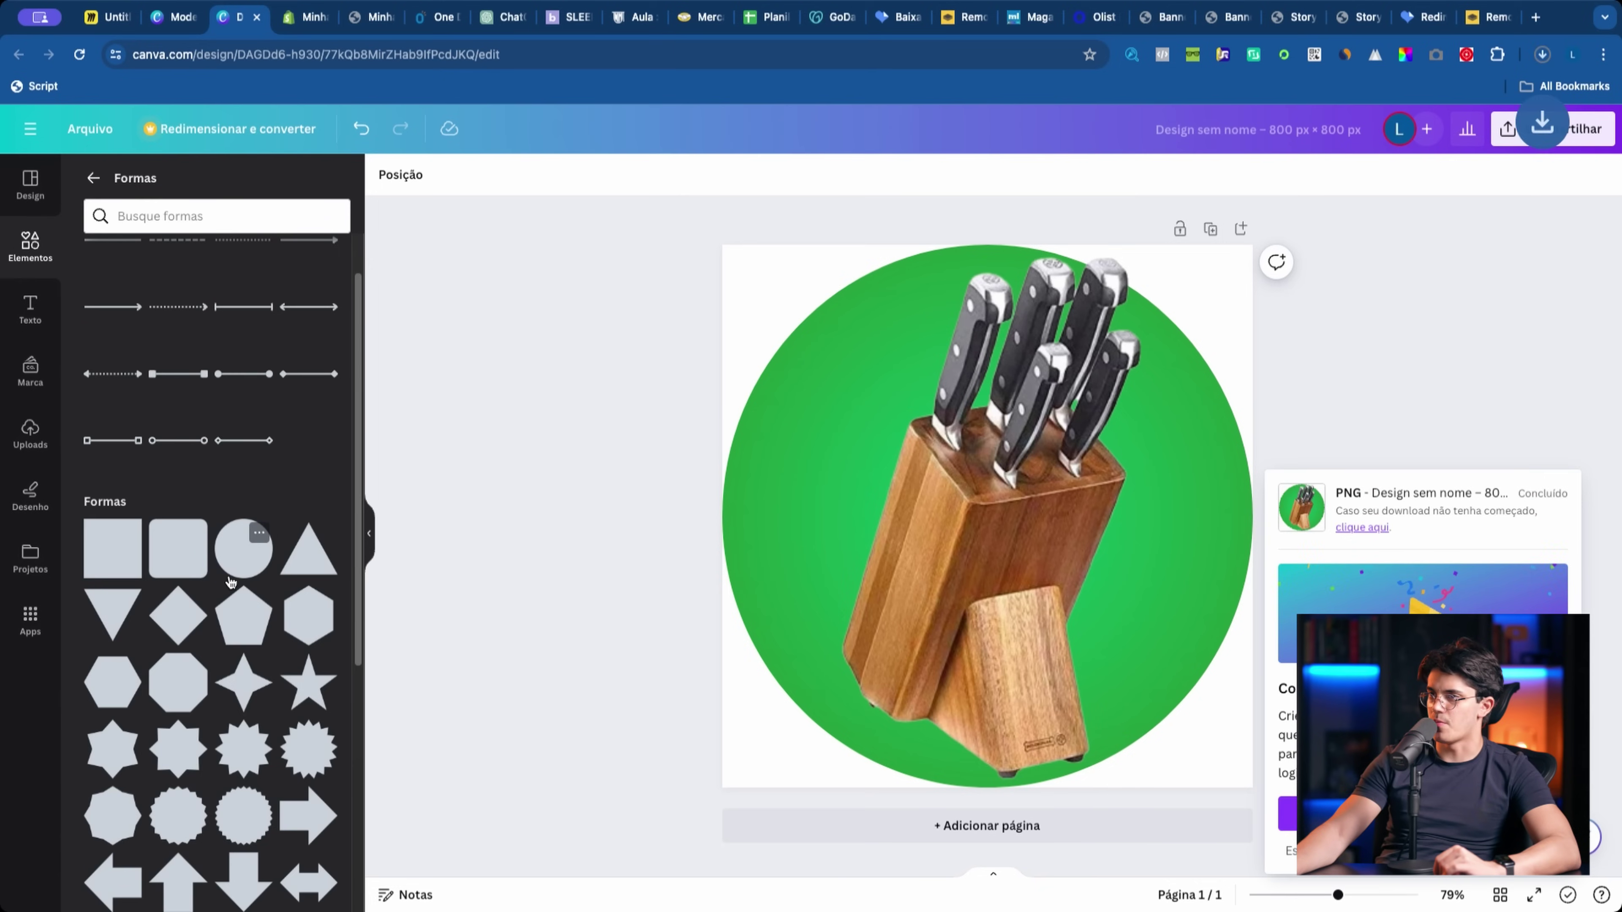
left_click(755, 499)
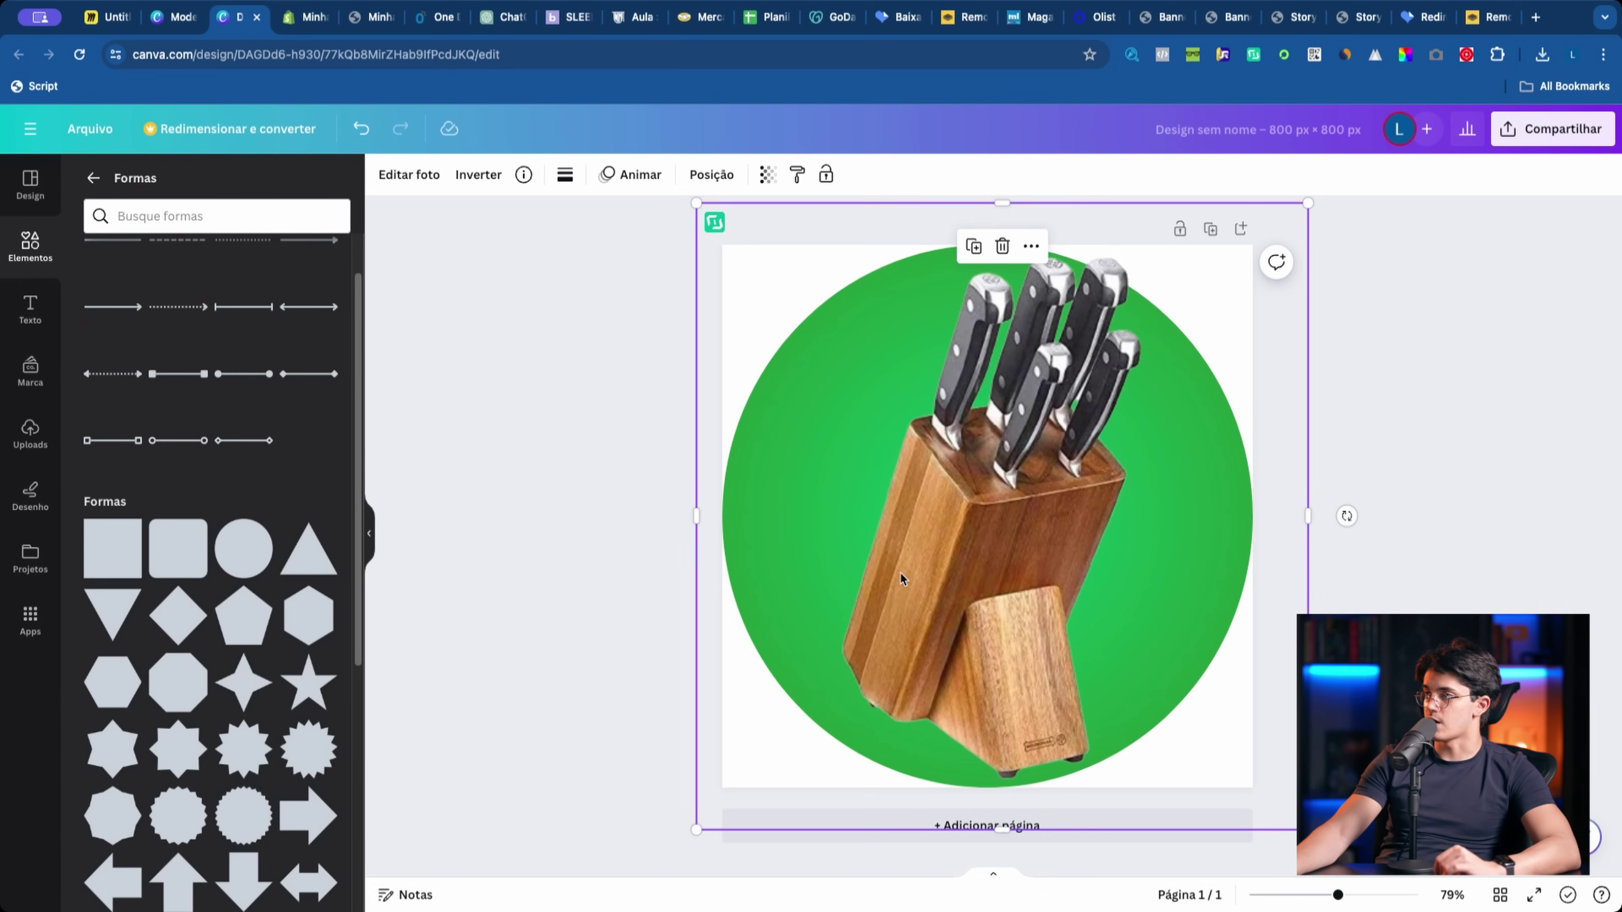
left_click(570, 392)
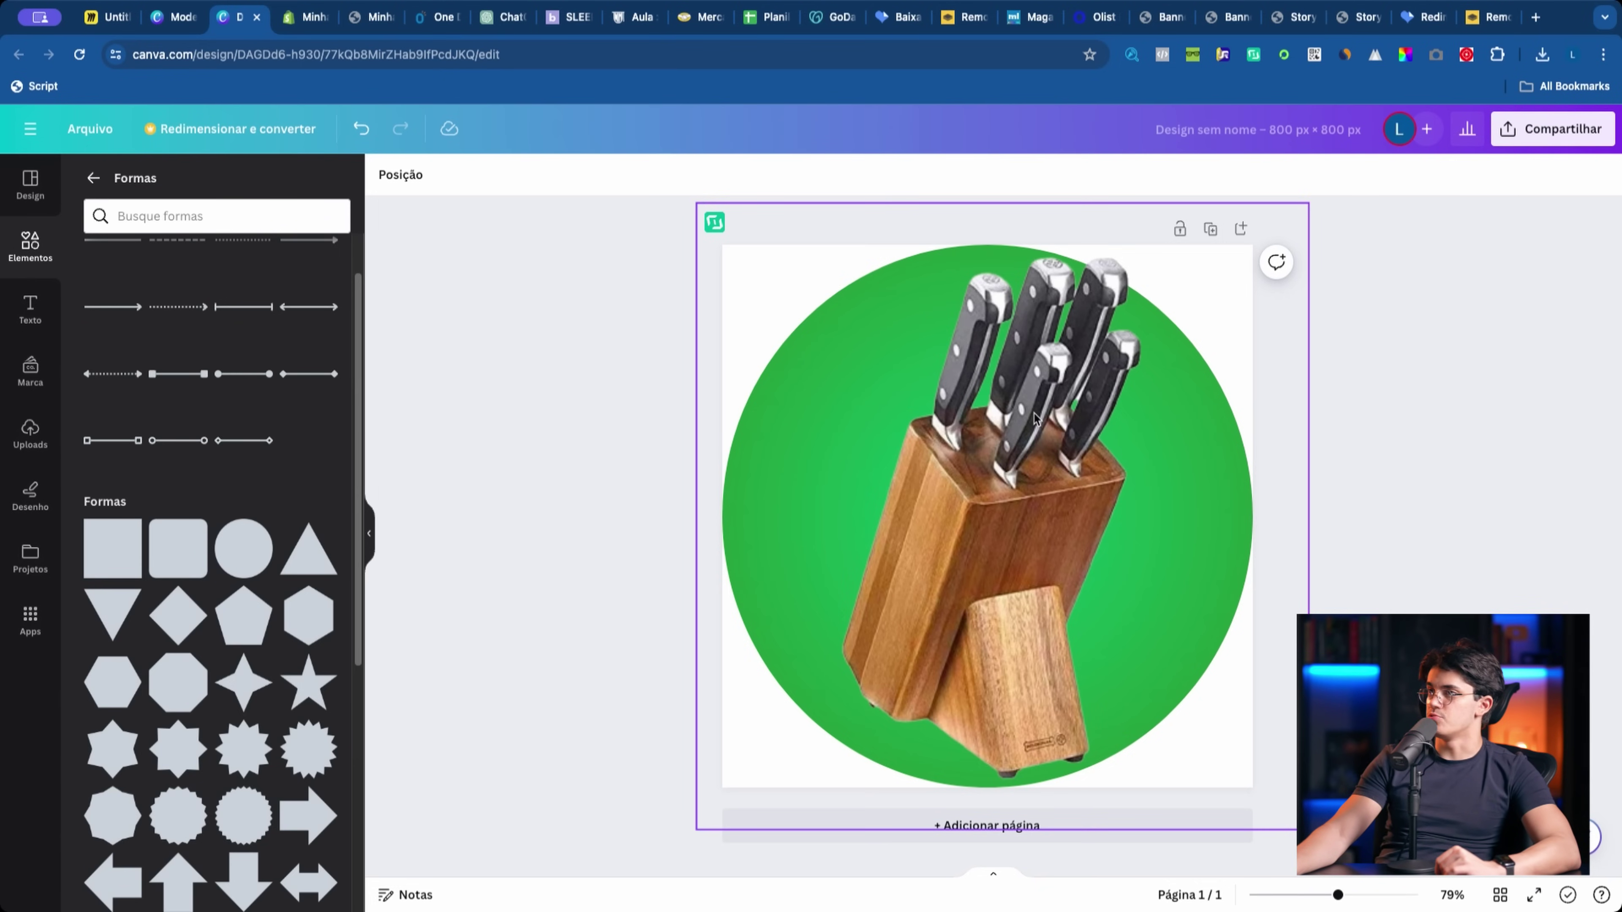
left_click(439, 16)
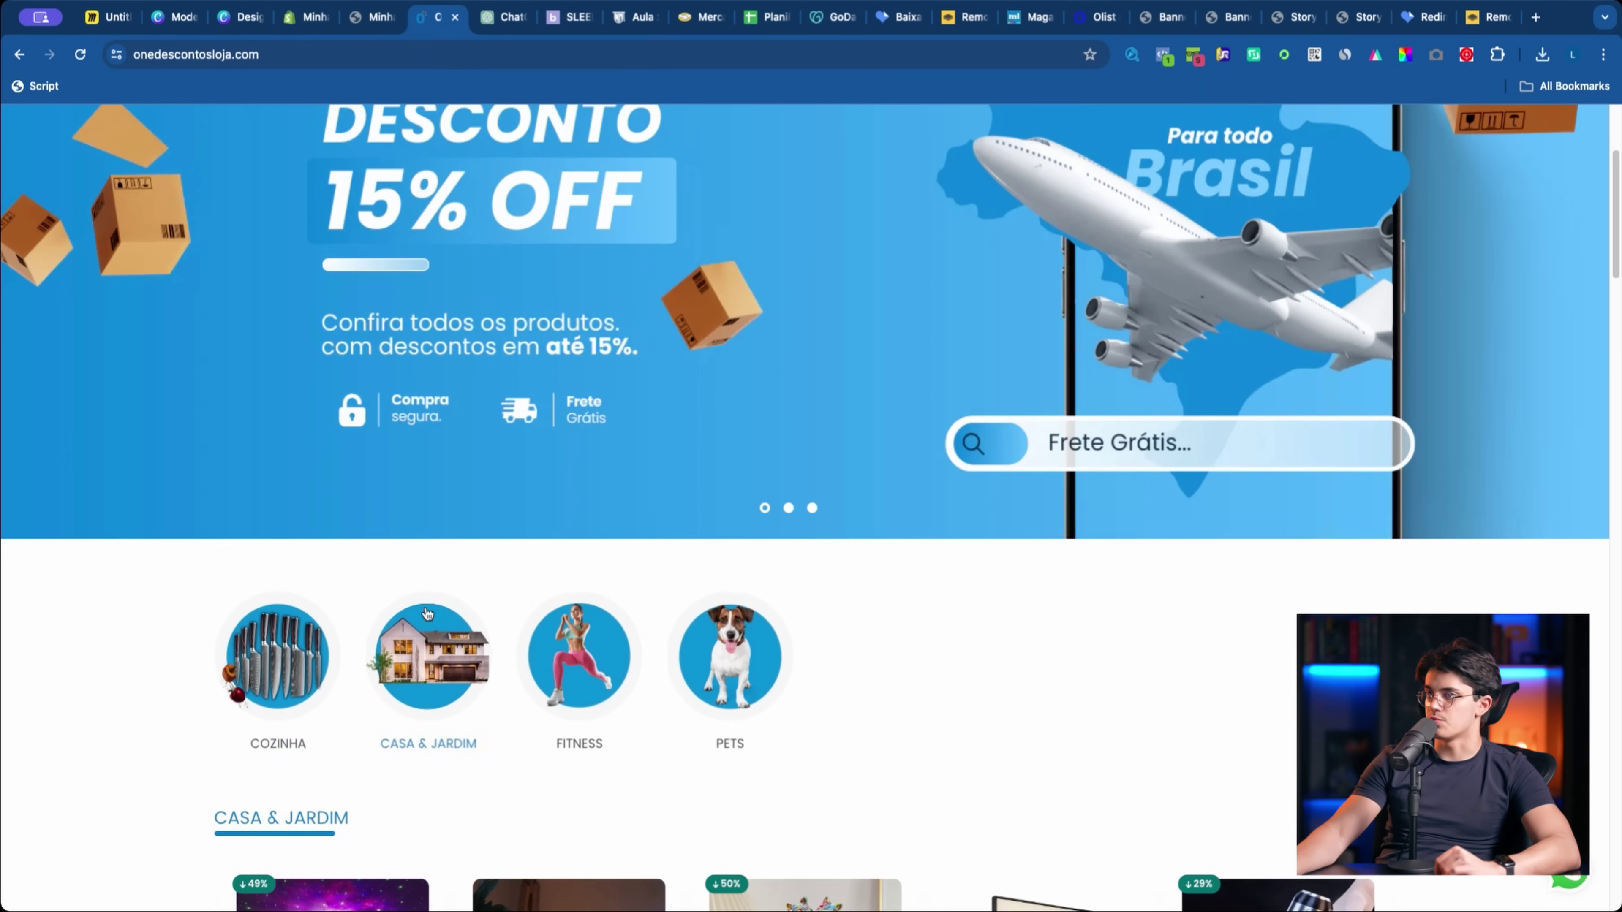
Step: Browse the Magalu store page for reference
left_click(1029, 17)
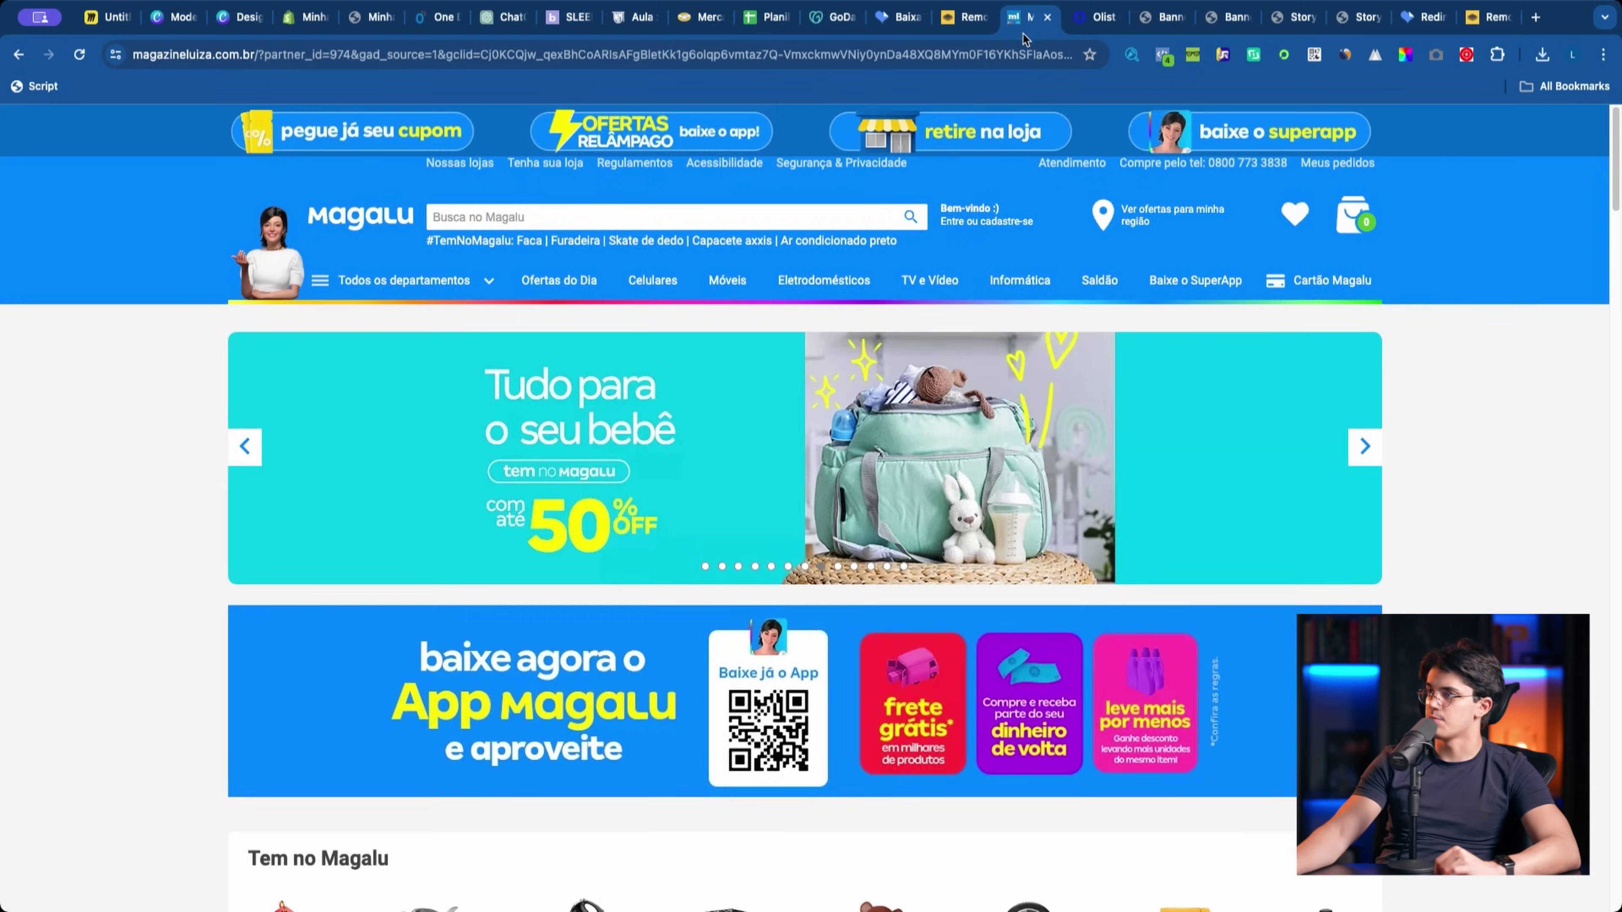
scroll(794, 395, "down", 10)
scroll(794, 395, "up", 1)
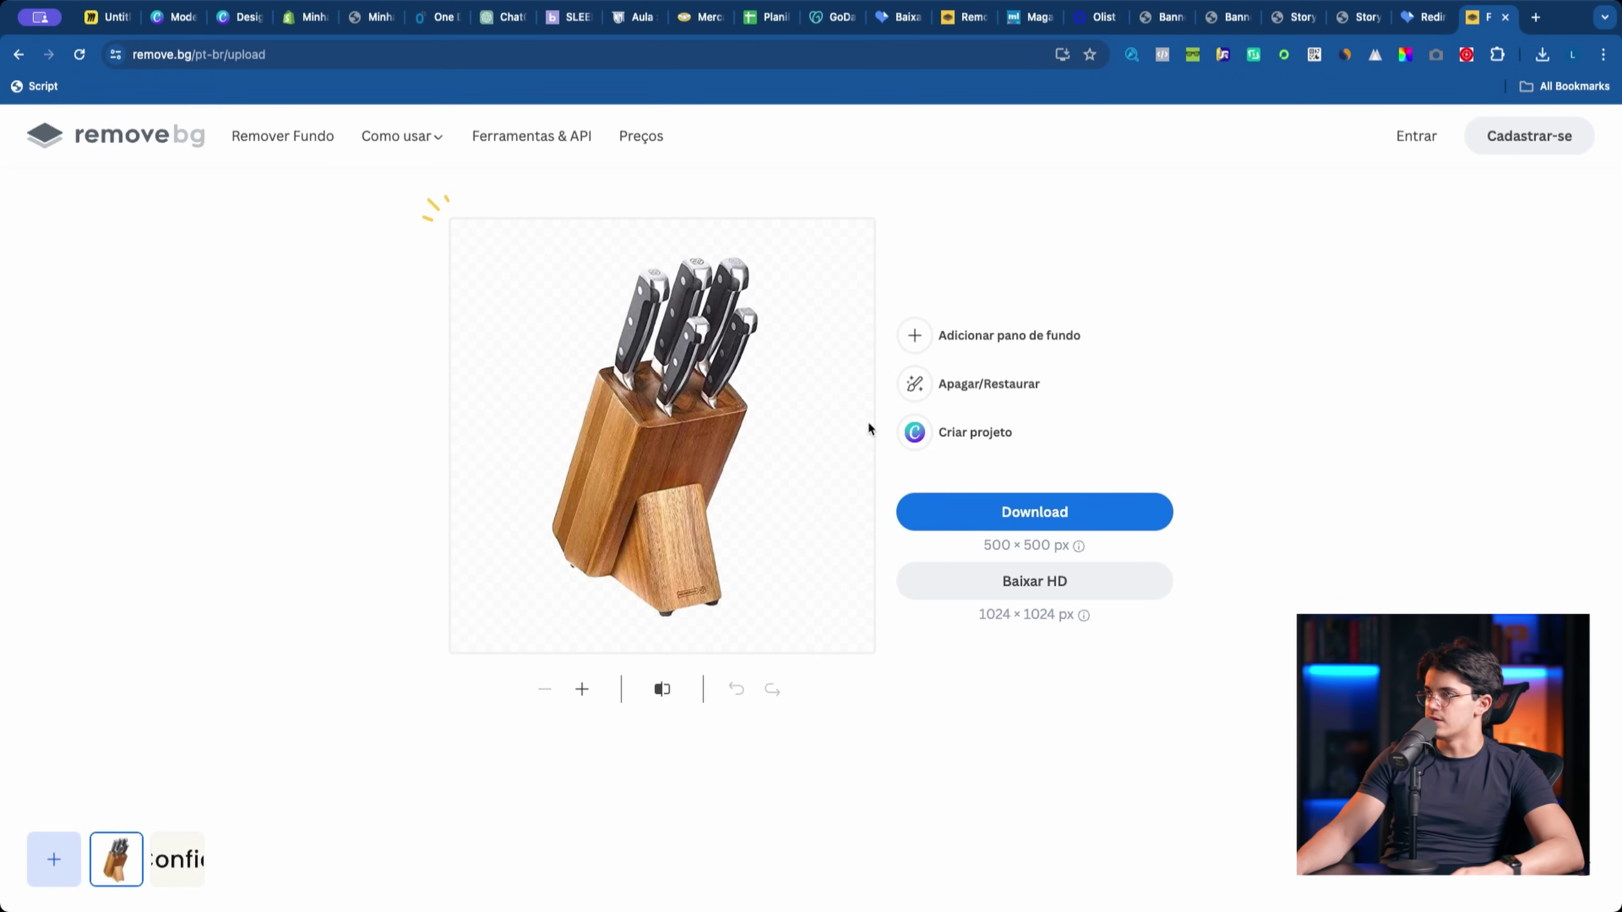
Step: Reload remove.bg without the 'upload' path, then return to the Canva design
left_click(216, 55)
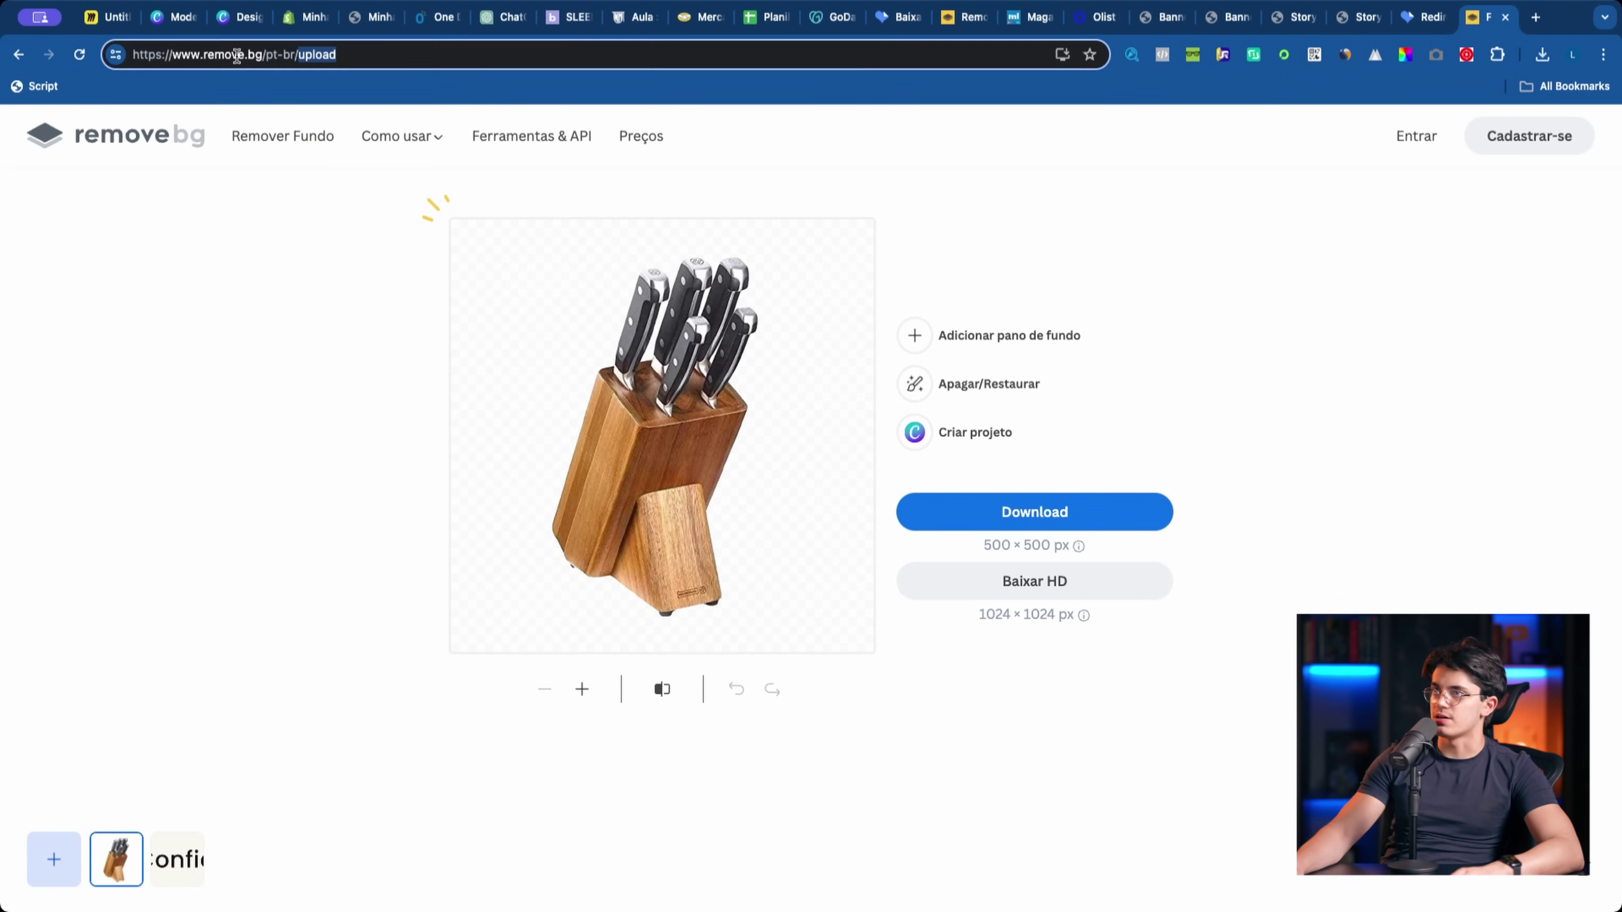
key("Delete")
key("Return")
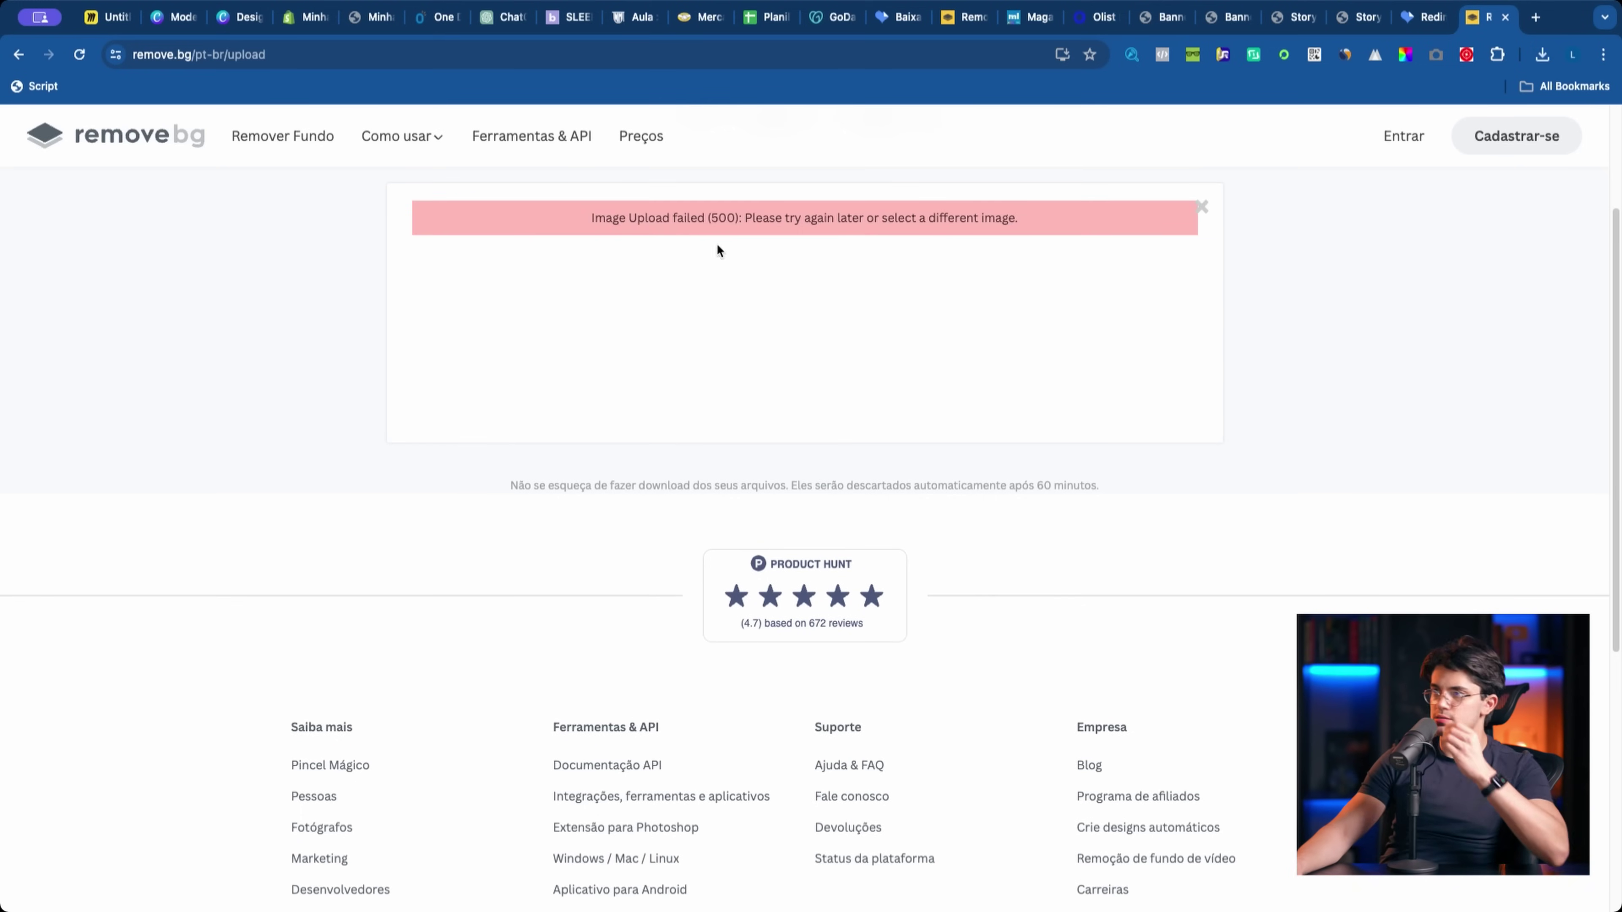
left_click(236, 16)
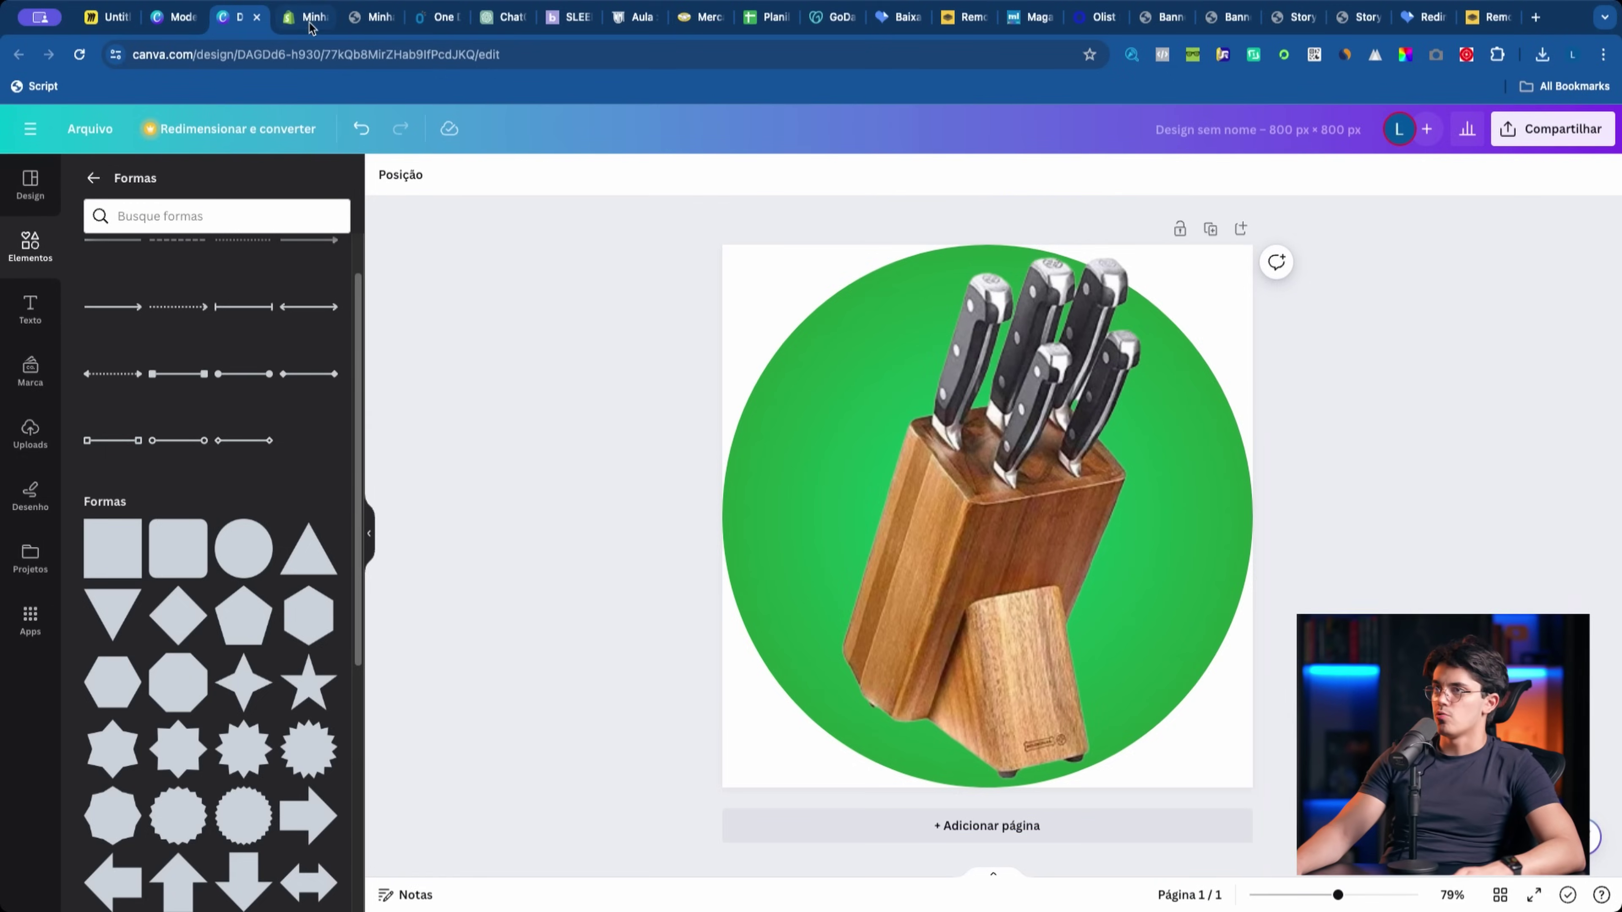
Step: Upload Design sem nome (13).png as the casa-e-decoracao collection block's image
left_click(302, 19)
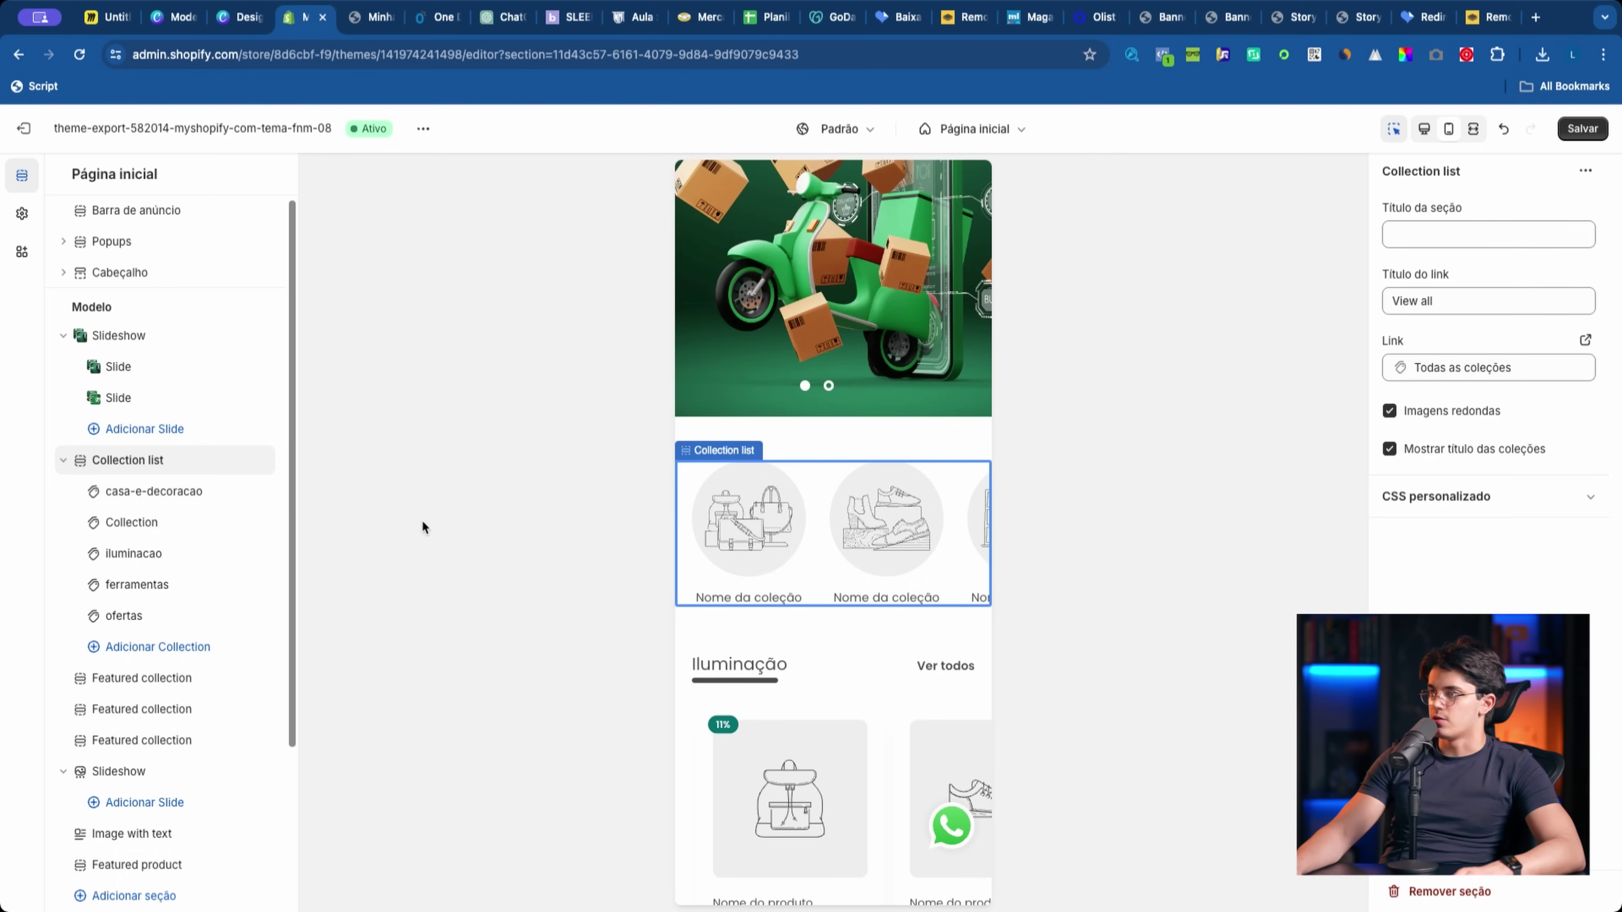
left_click(168, 492)
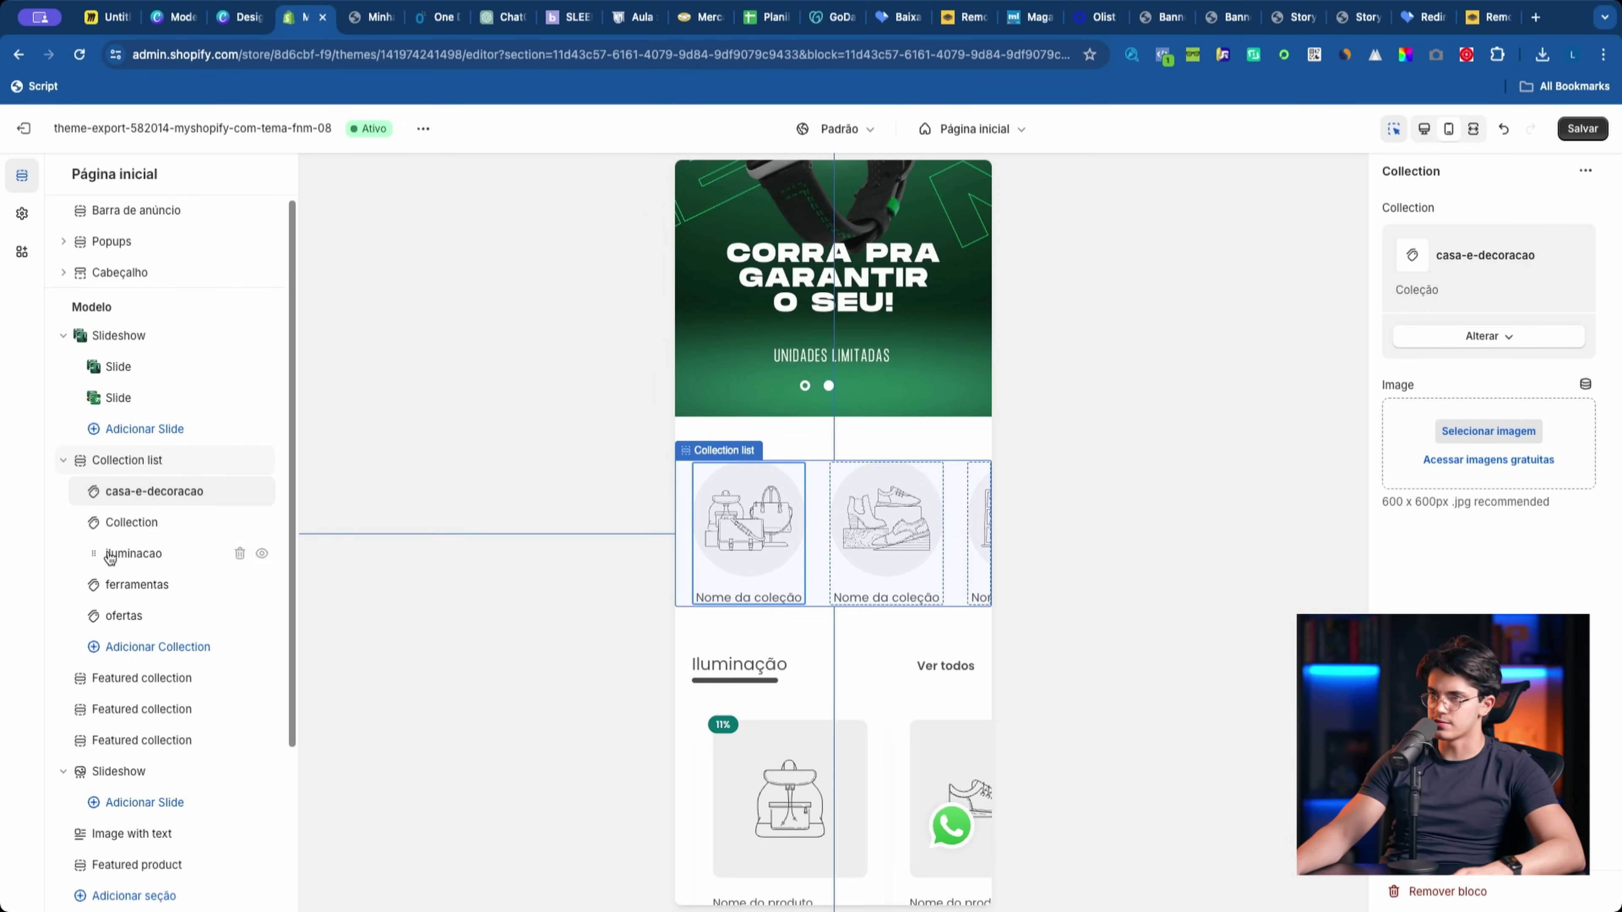
left_click(1469, 431)
left_click(868, 328)
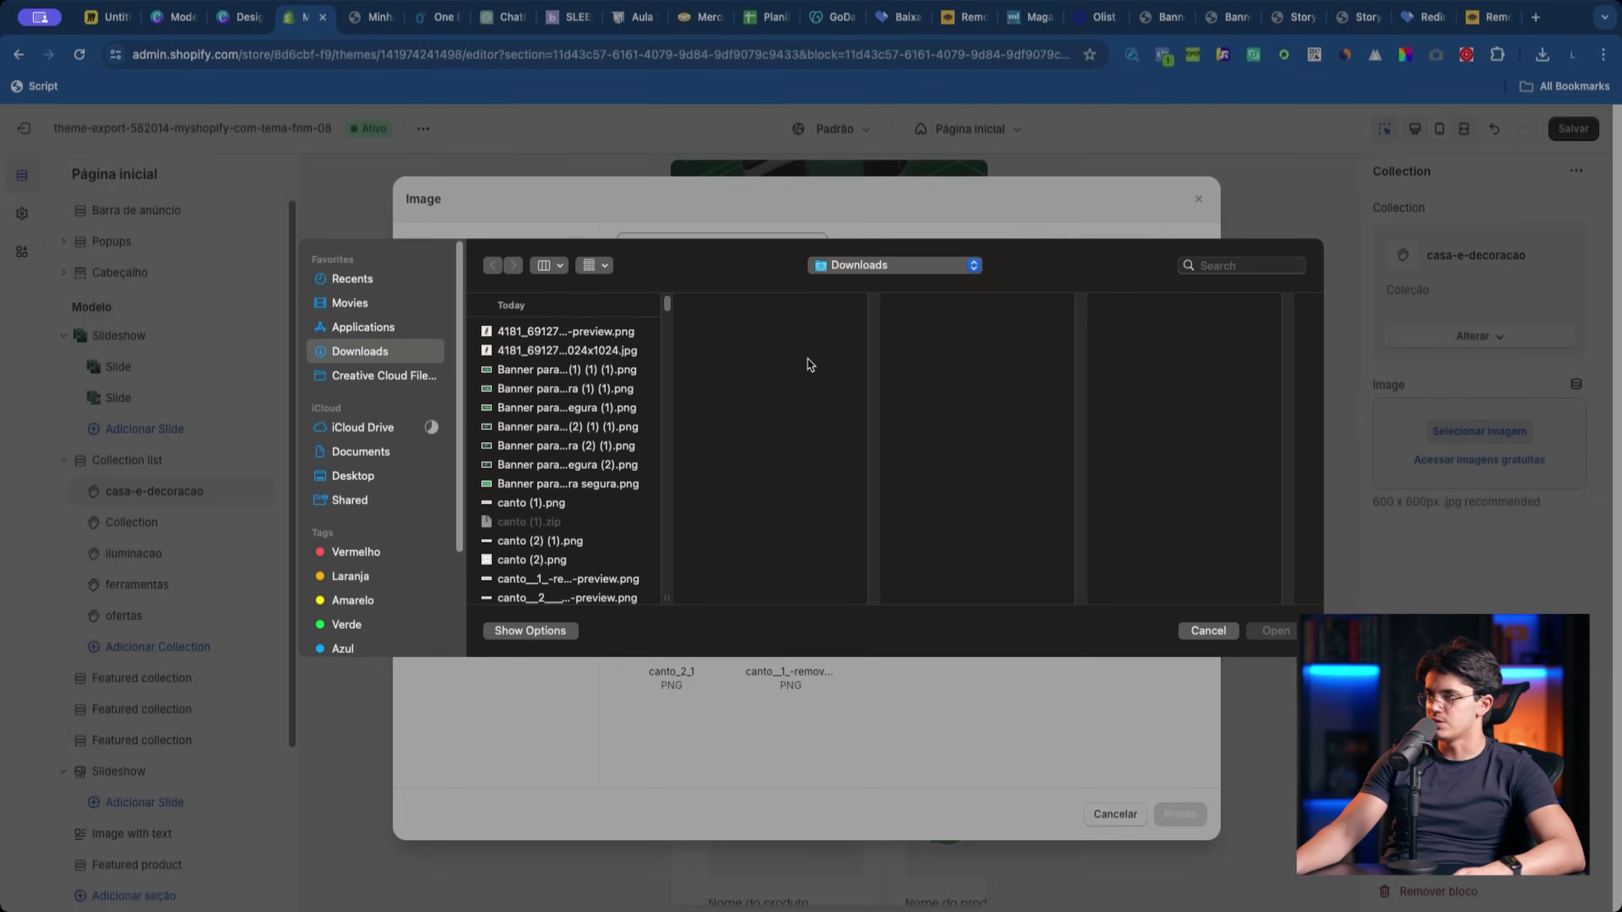
scroll(589, 499, "down", 3)
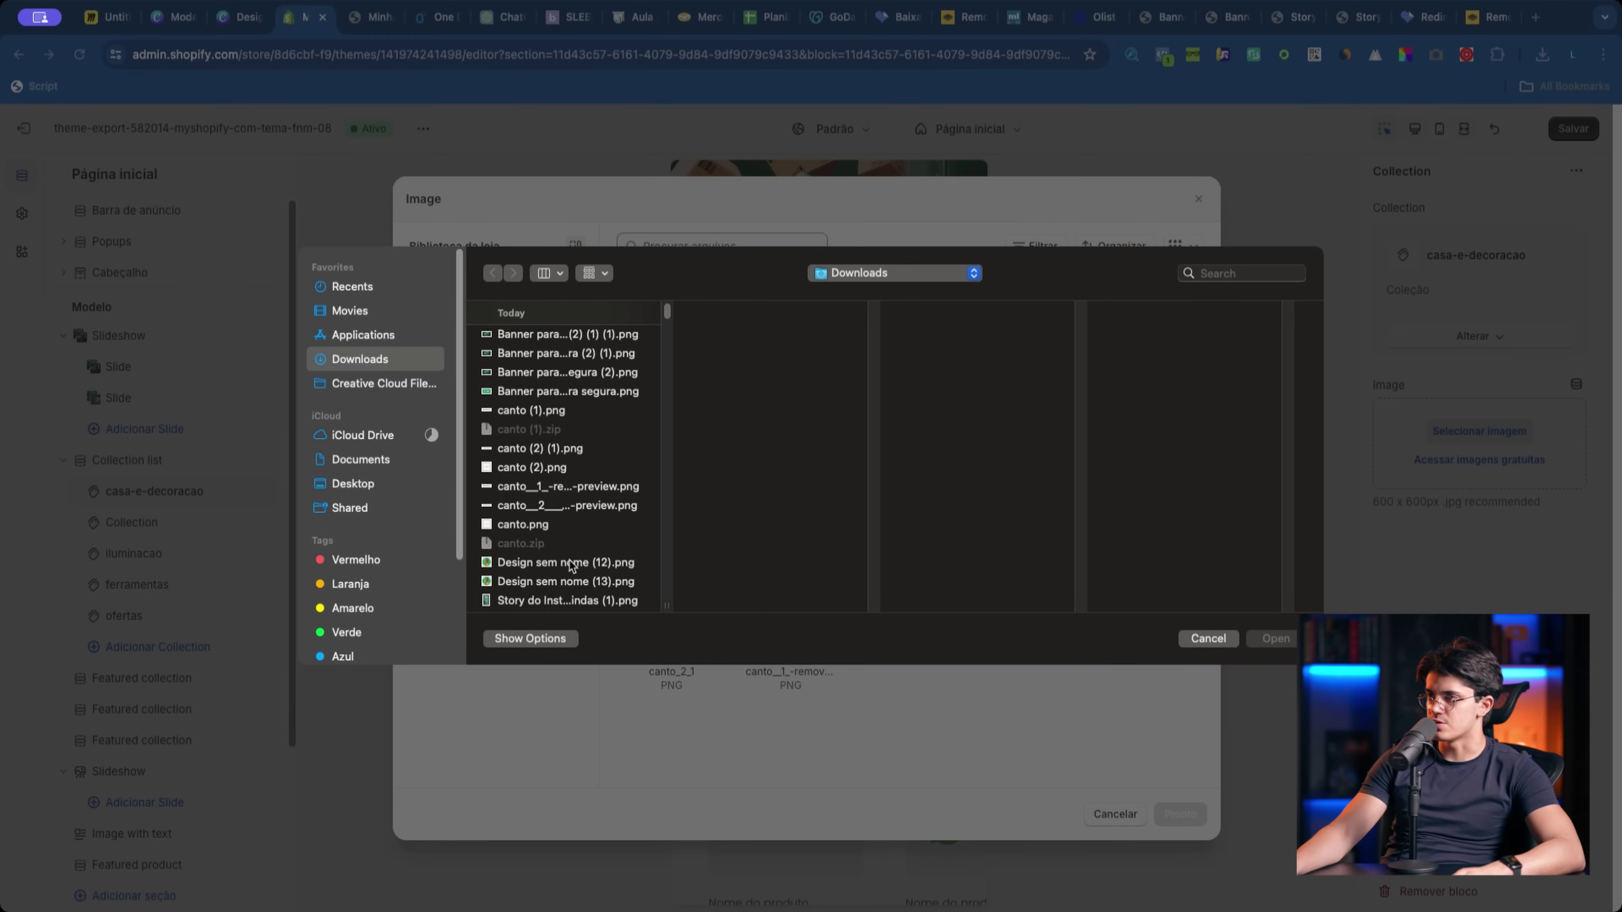
left_click(564, 581)
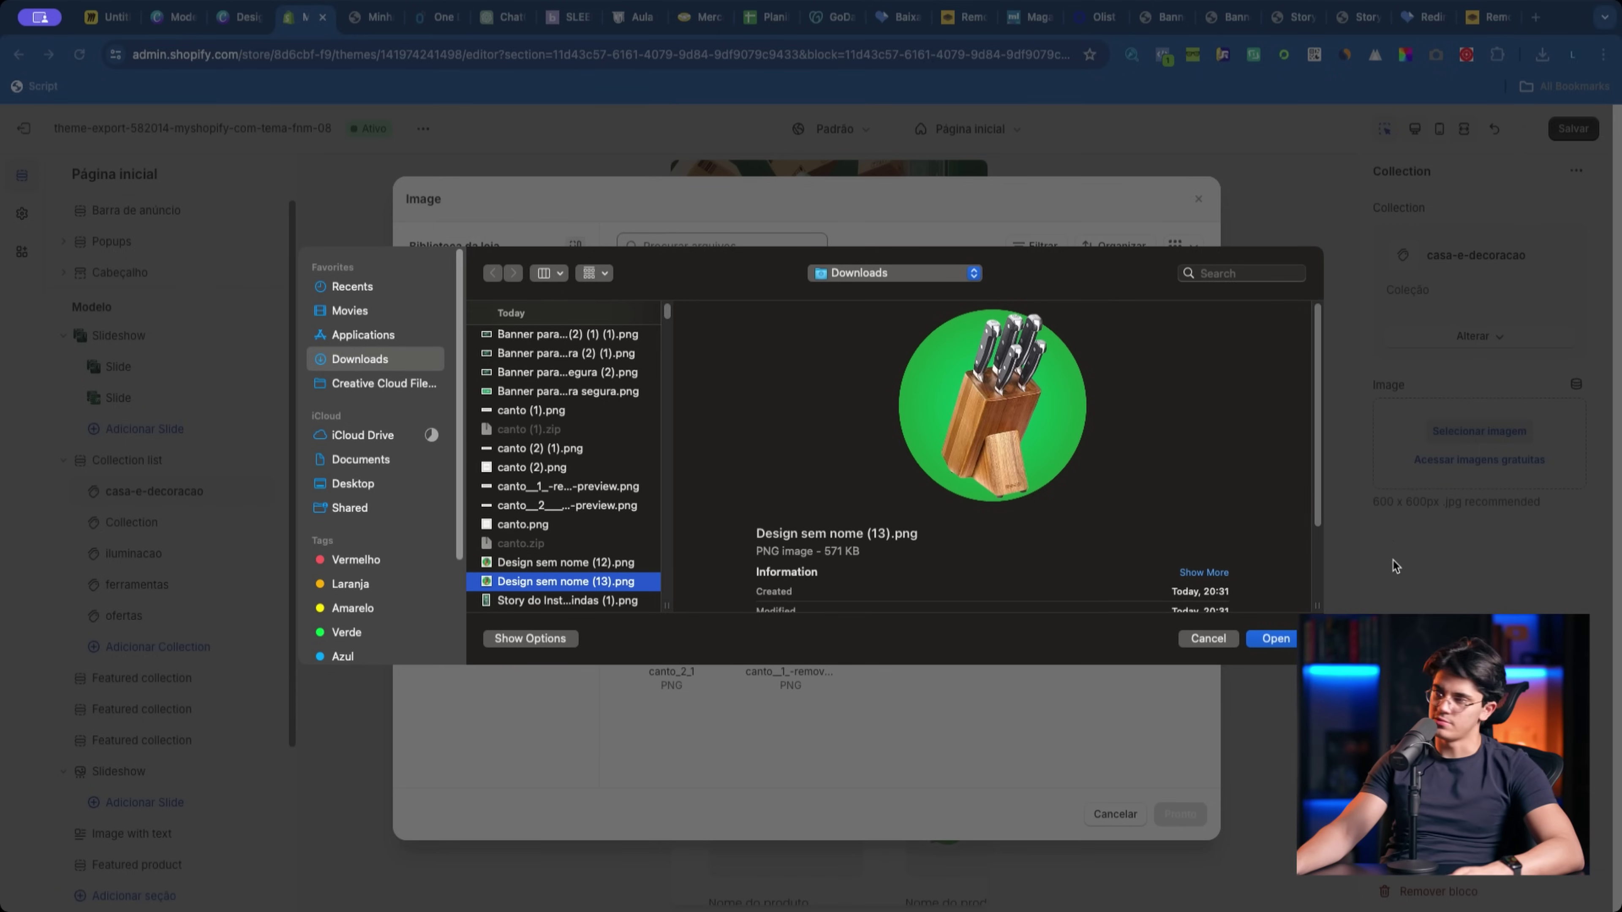
key("Up")
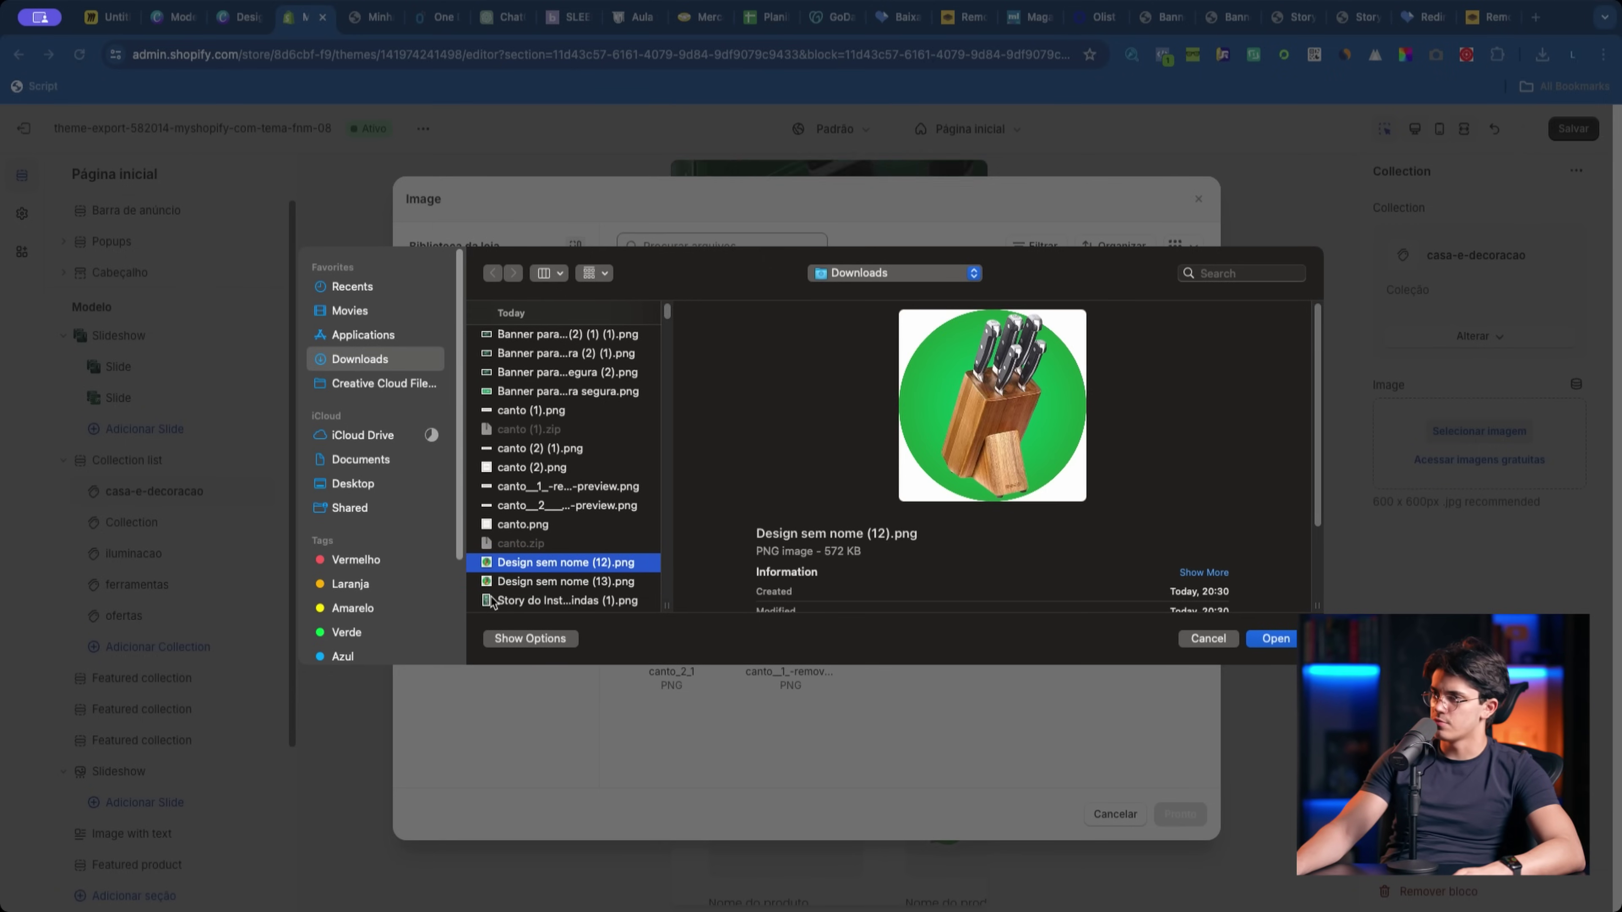
left_click(553, 579)
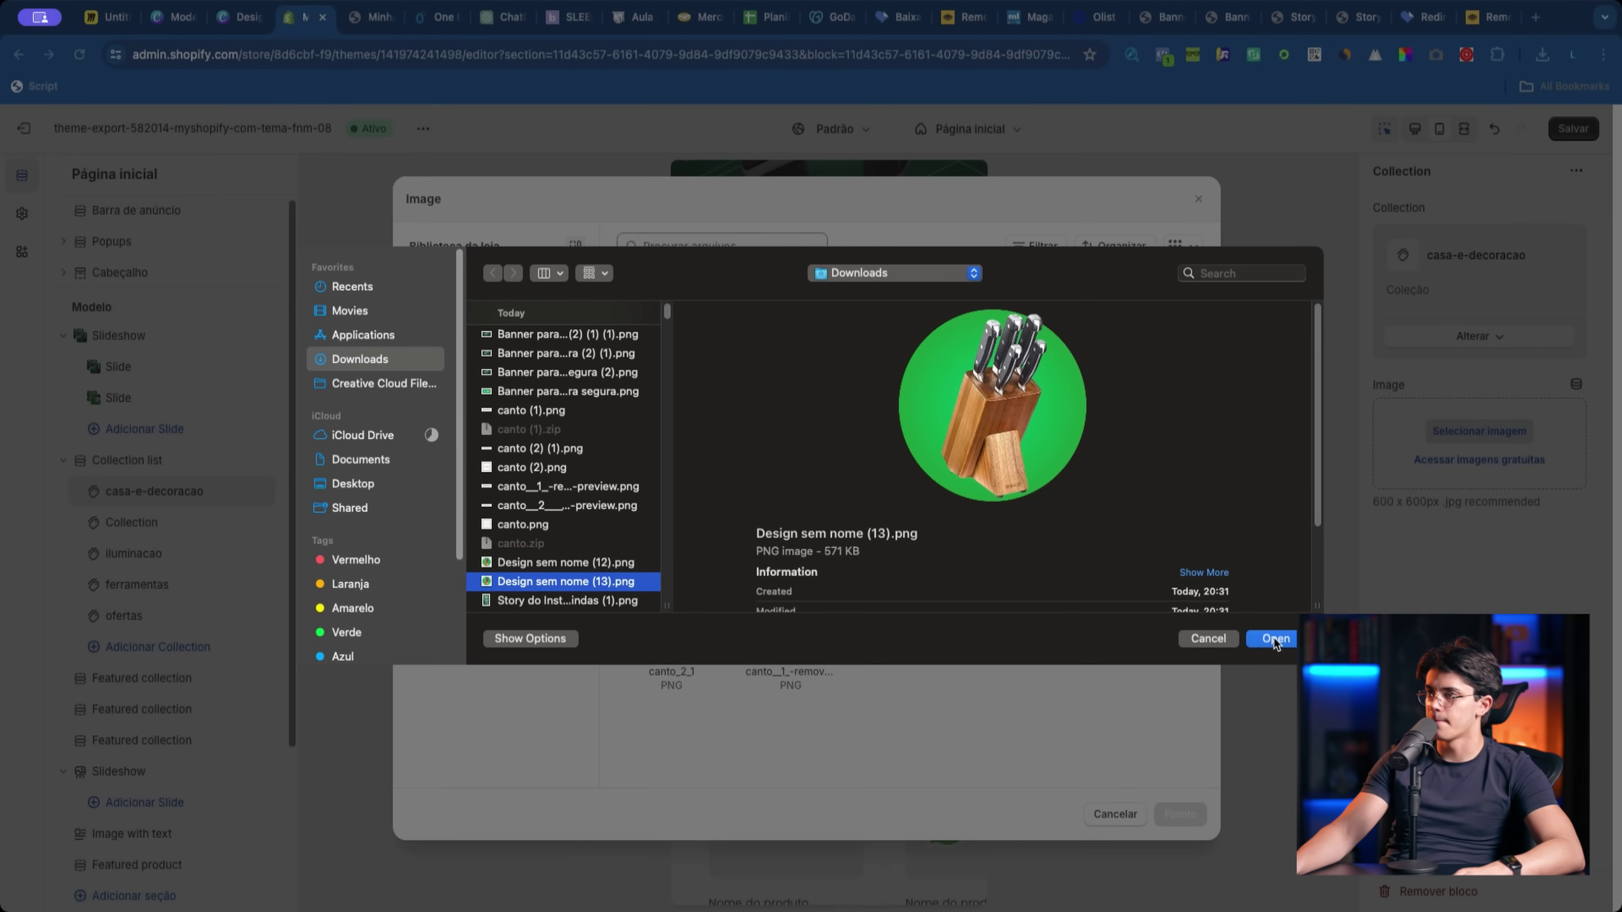
left_click(1274, 639)
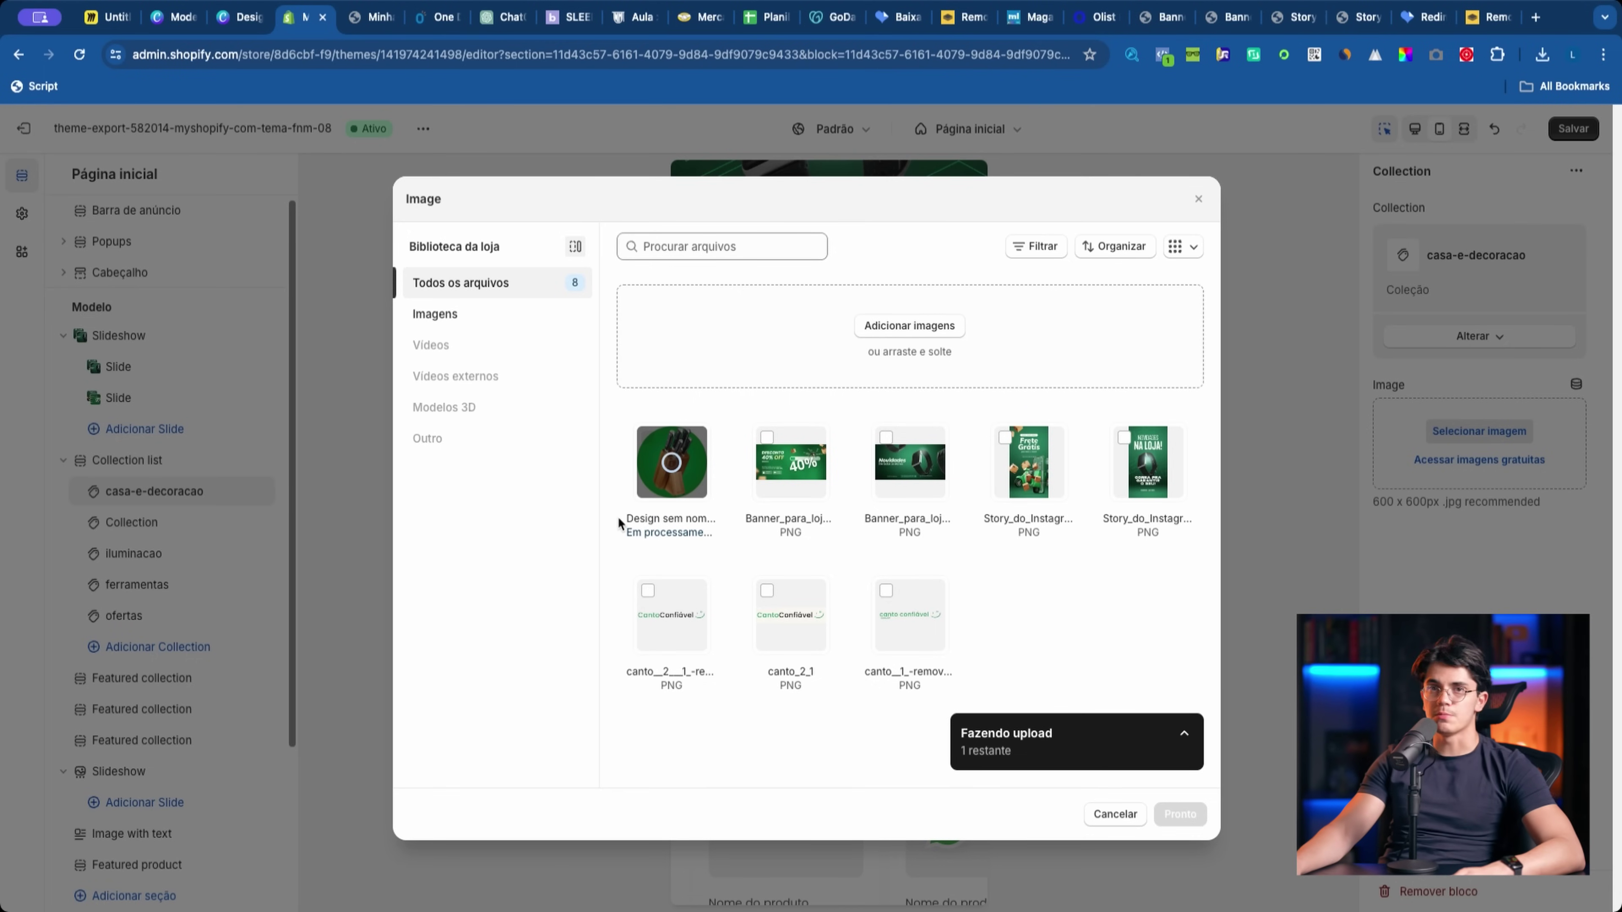
left_click(1179, 811)
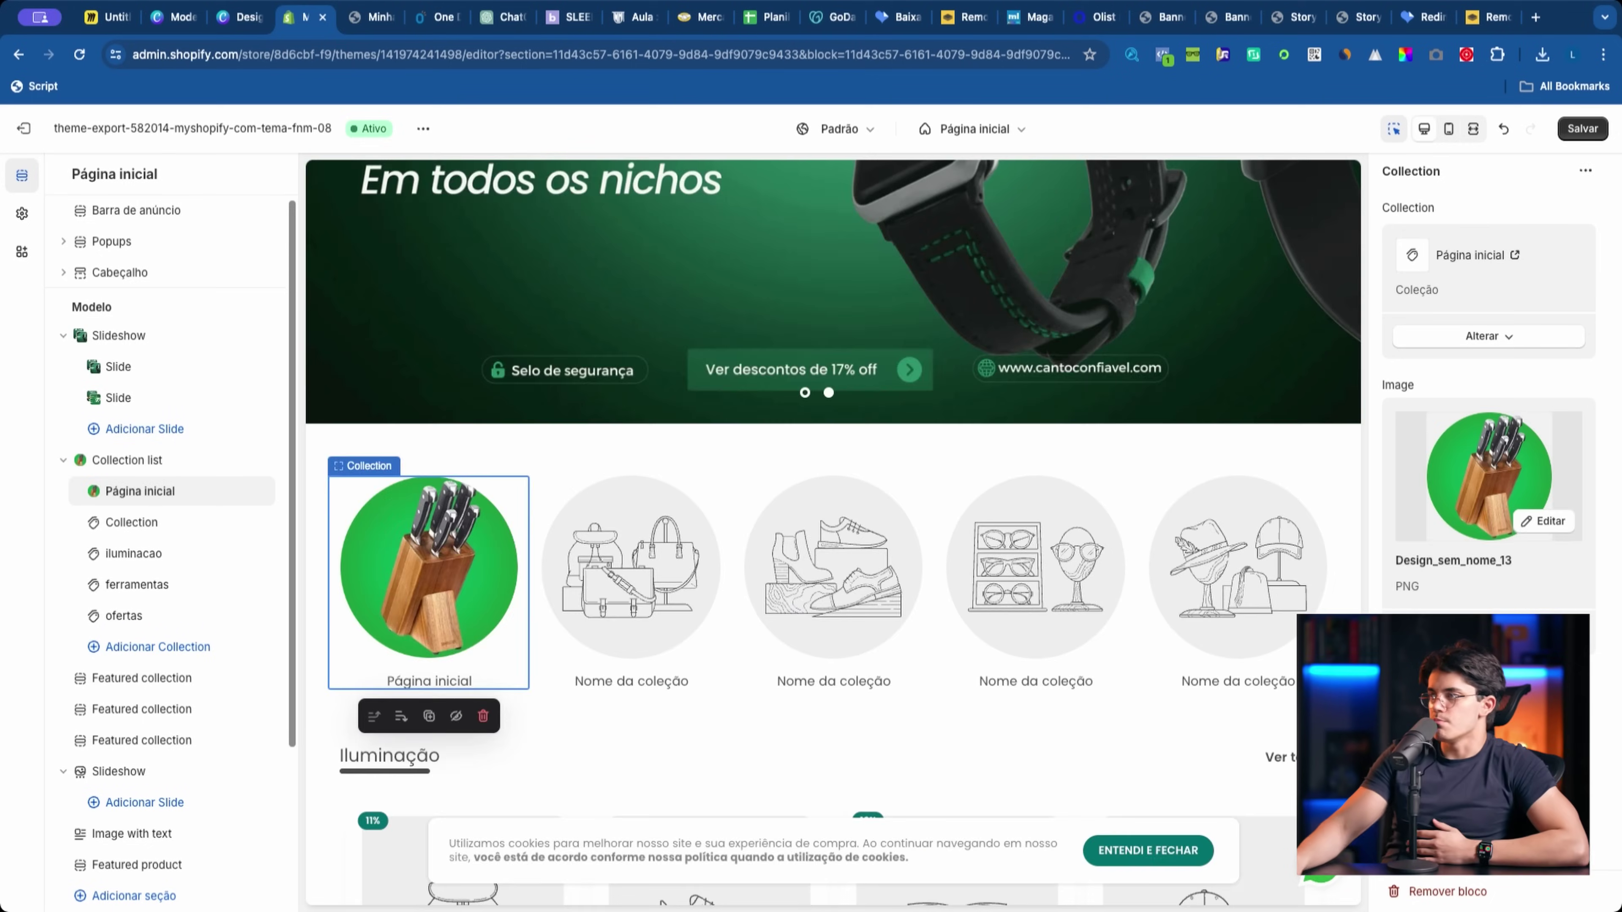
Step: Apply the knife image and preview the homepage in the mobile layout down to the footer
left_click(761, 783)
scroll(761, 783, "down", 2)
scroll(767, 779, "up", 5)
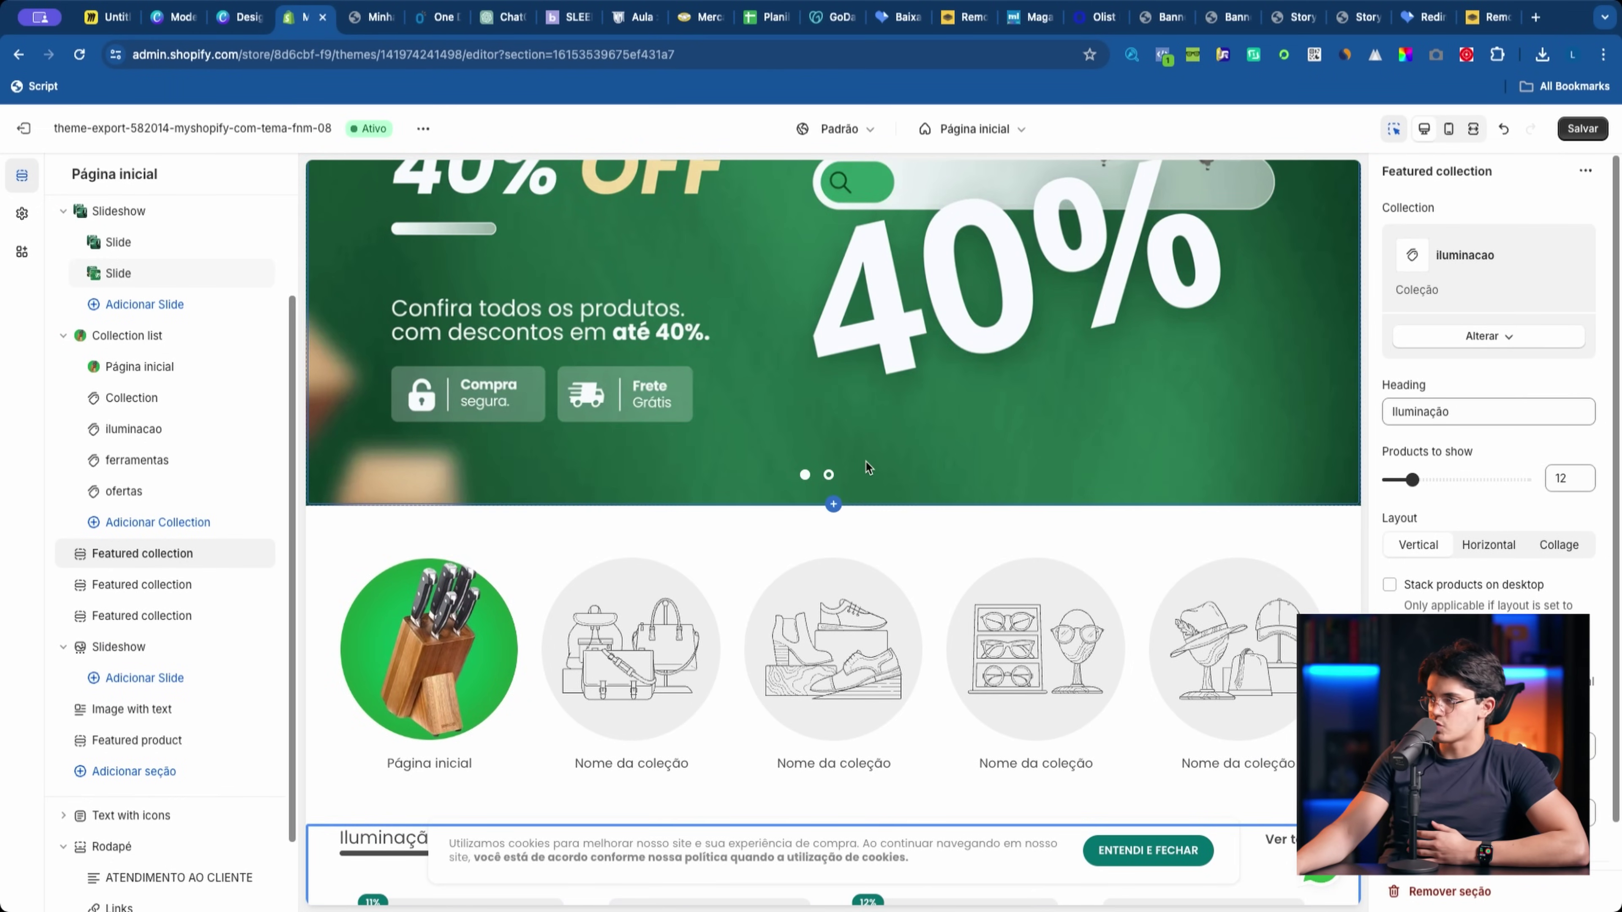
left_click(1449, 129)
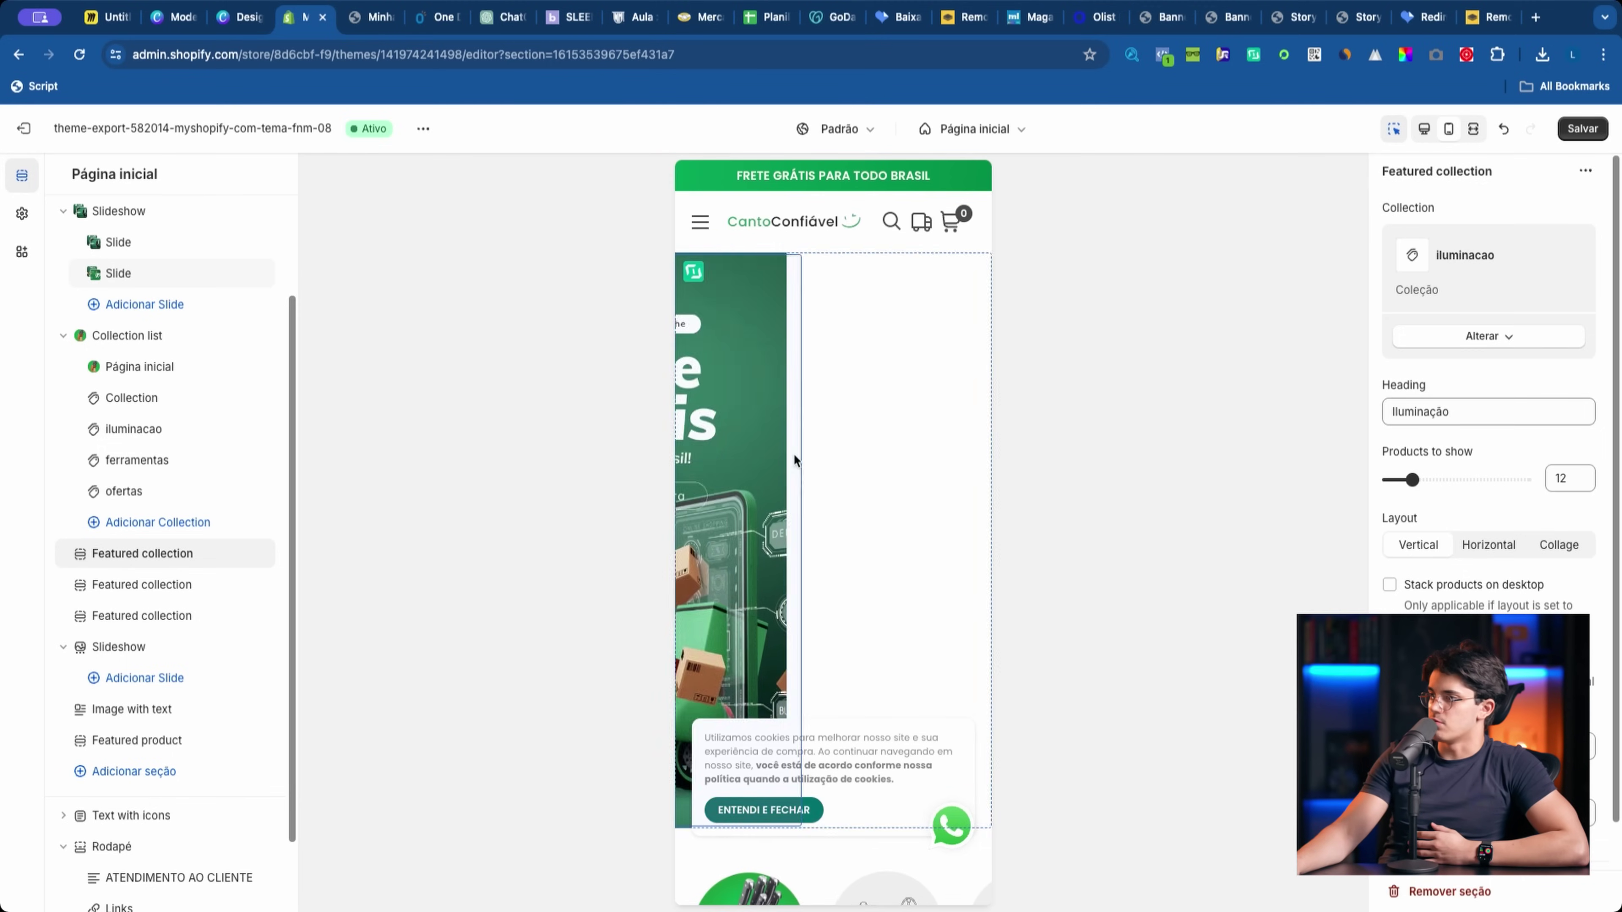
scroll(778, 830, "down", 5)
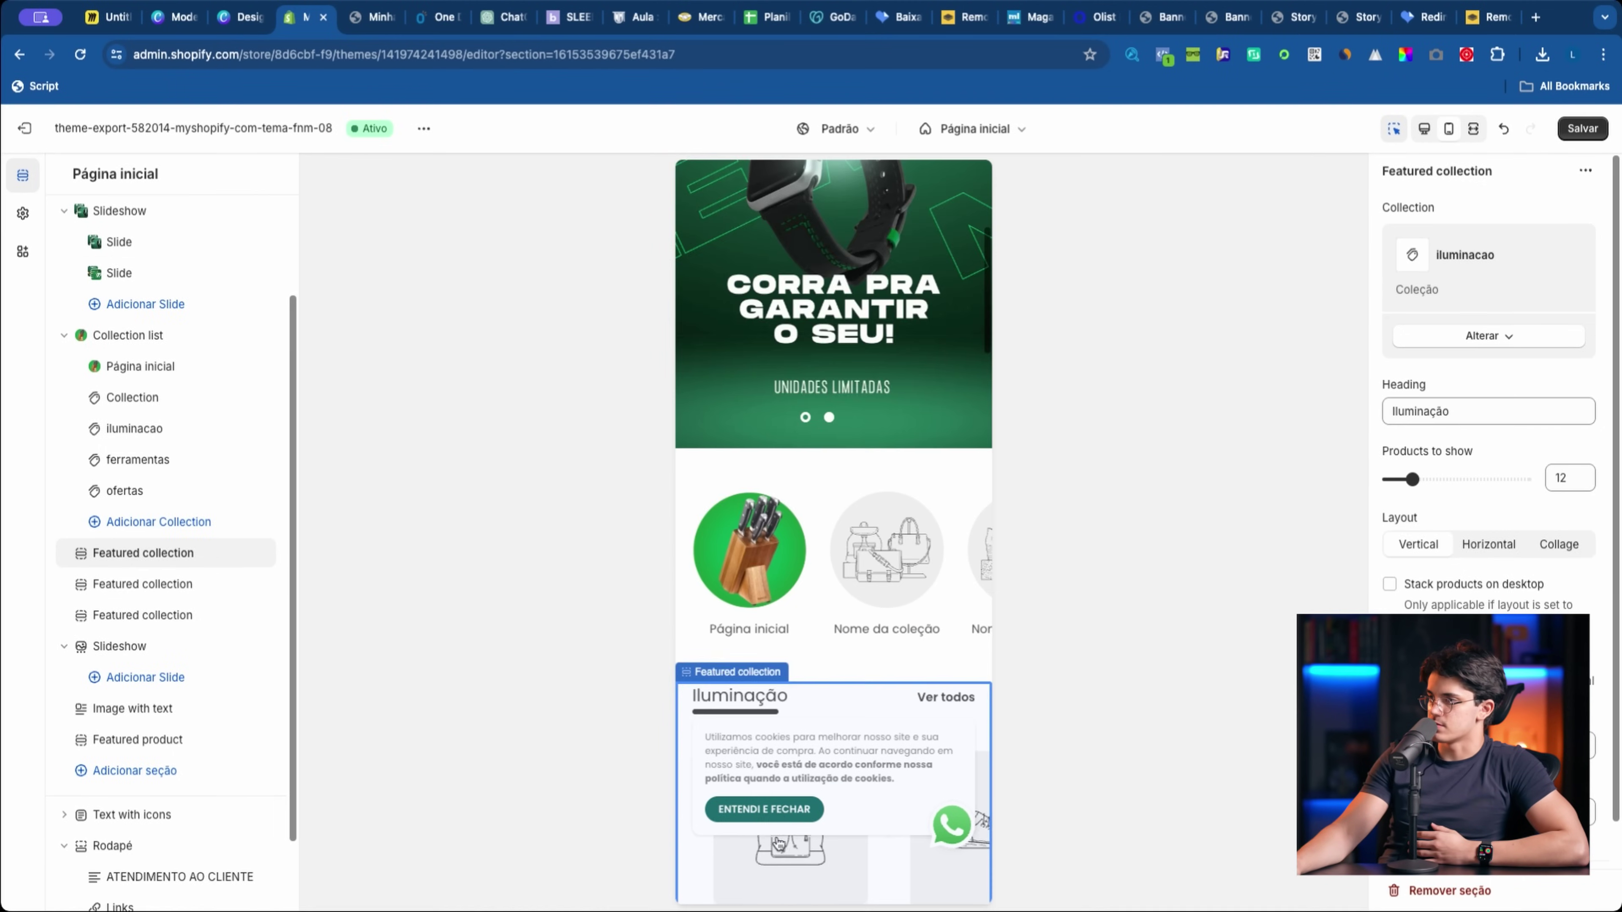
scroll(778, 843, "down", 15)
left_click(810, 800)
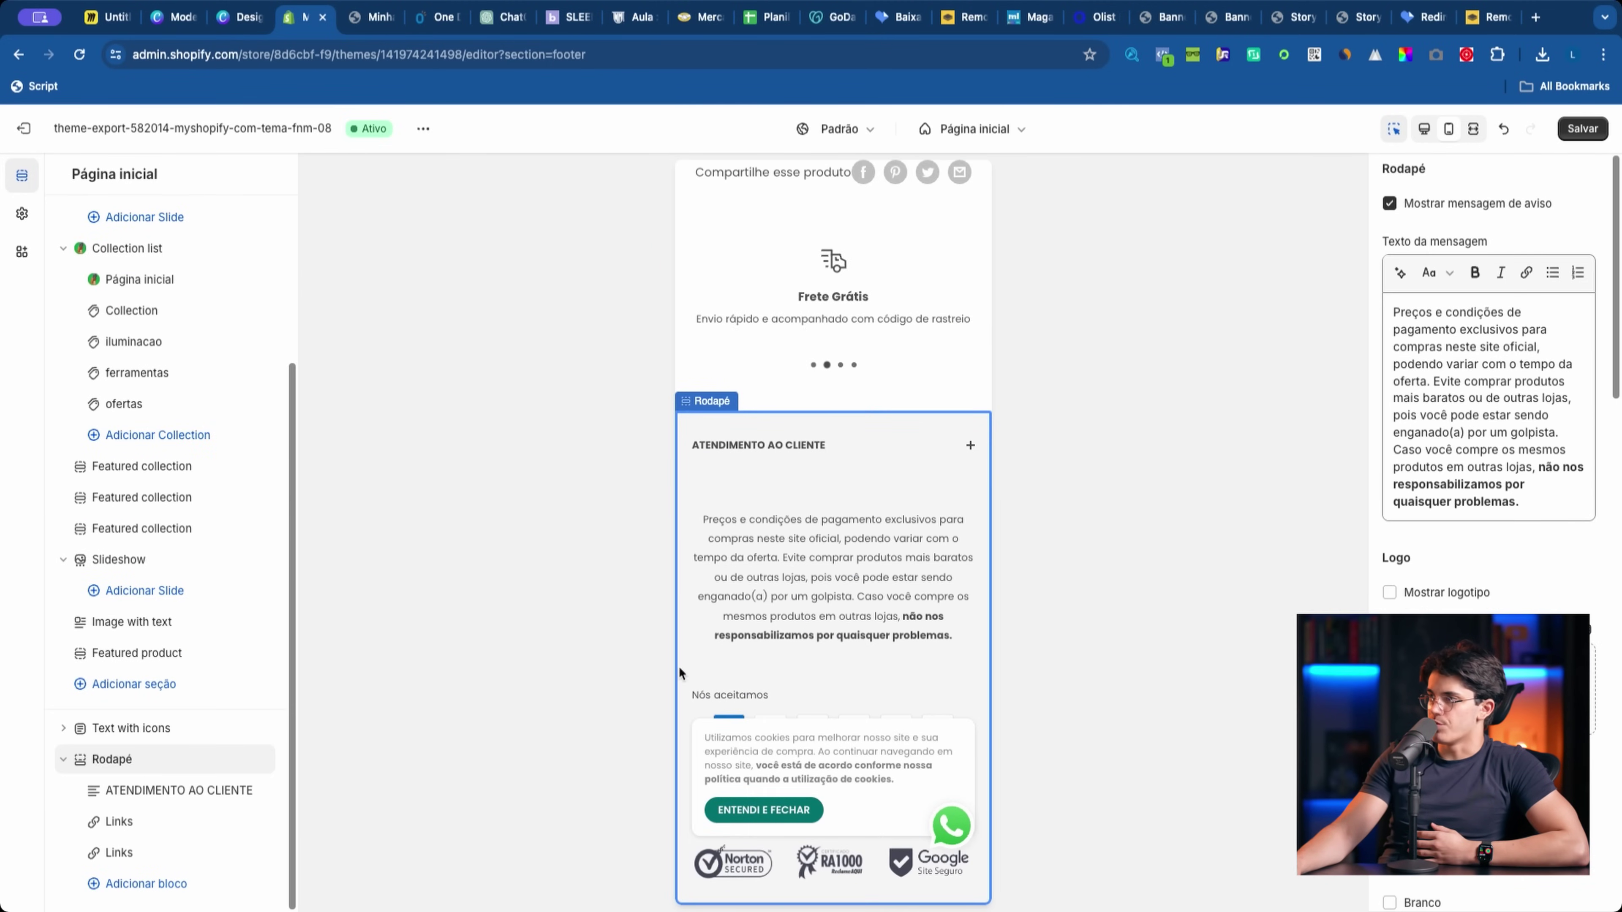
Step: Review theme settings, save the theme, then select the knife-block photo in Canva
left_click(14, 227)
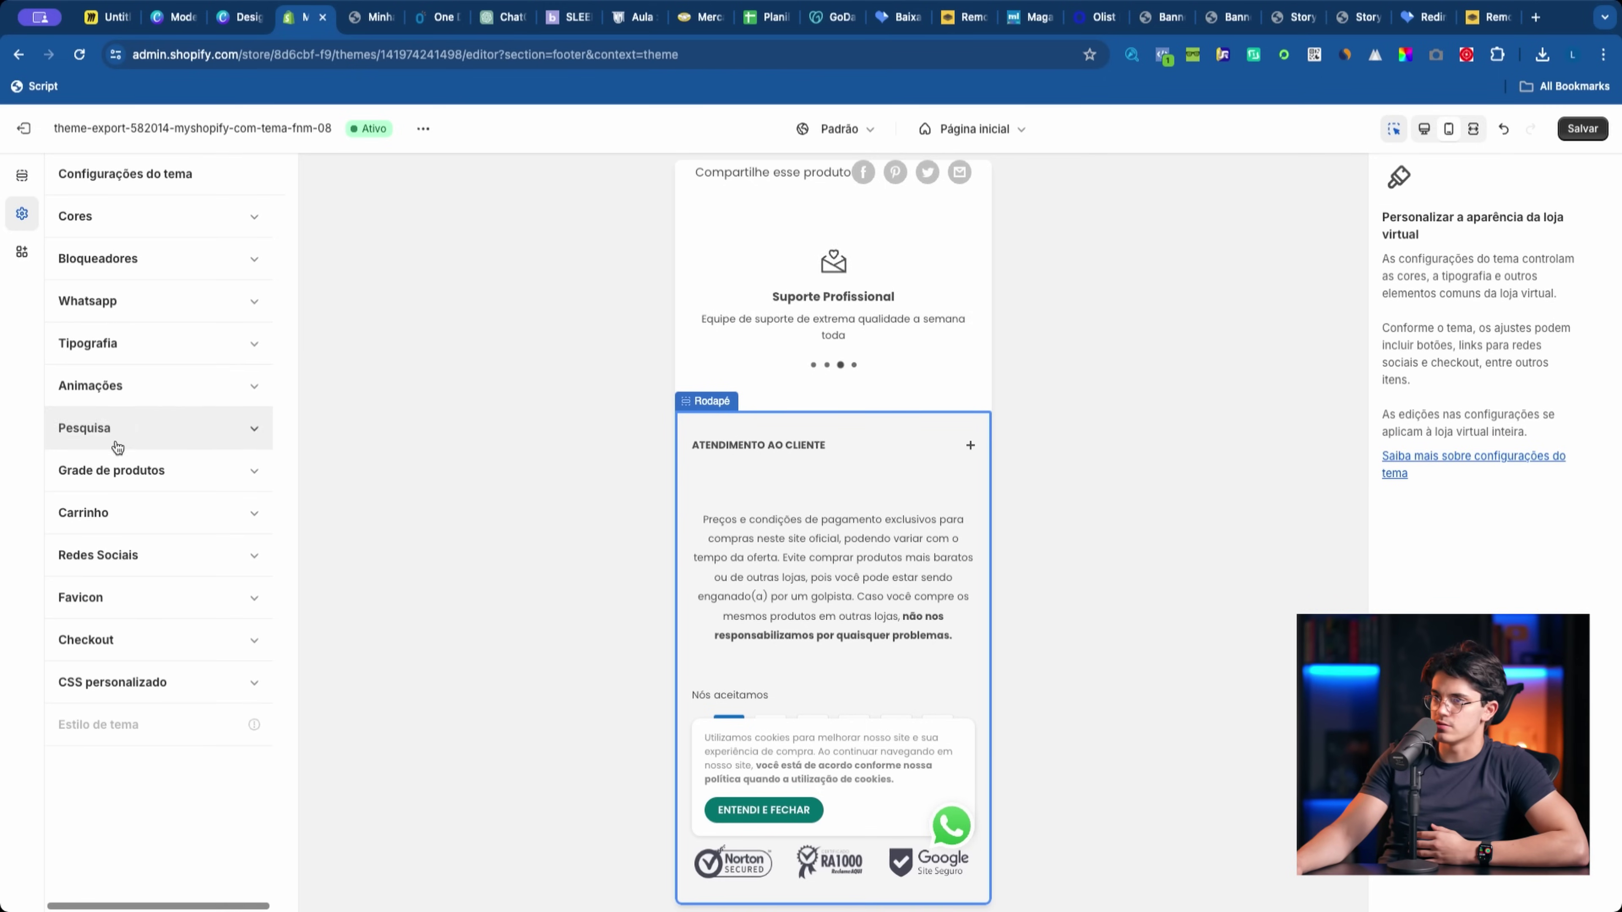
left_click(21, 175)
scroll(949, 616, "up", 10)
scroll(949, 616, "up", 10)
scroll(790, 686, "down", 1)
key("ctrl+s")
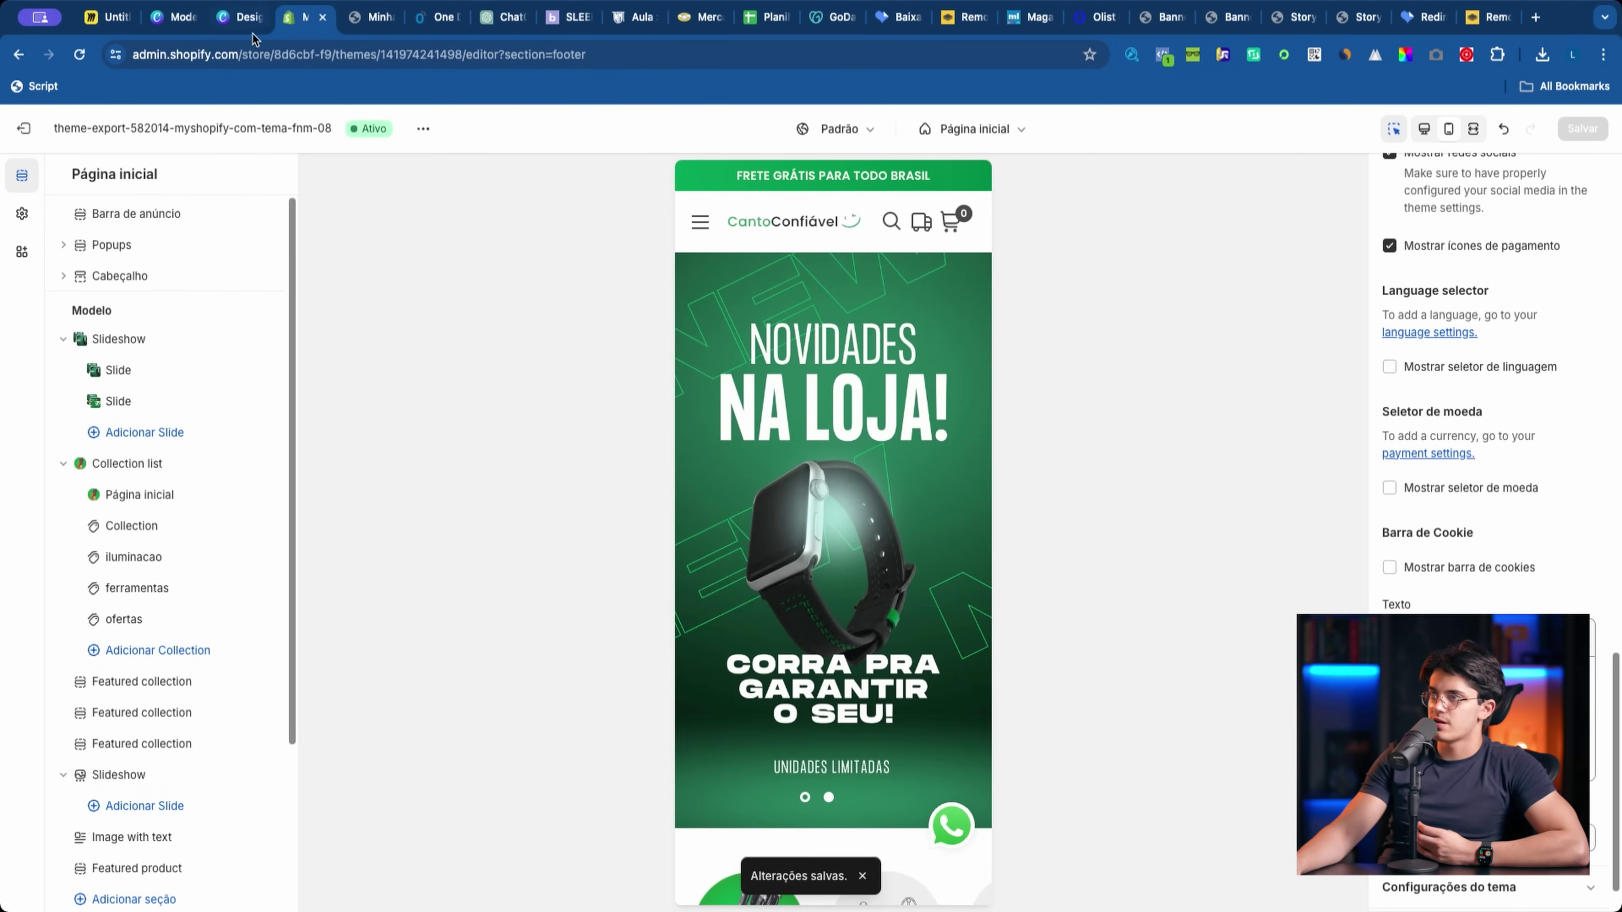
left_click(241, 16)
left_click(991, 472)
Step: Replace the knife-block photo with the fitness-equipment photo, enlarged to fill the circle
key("Delete")
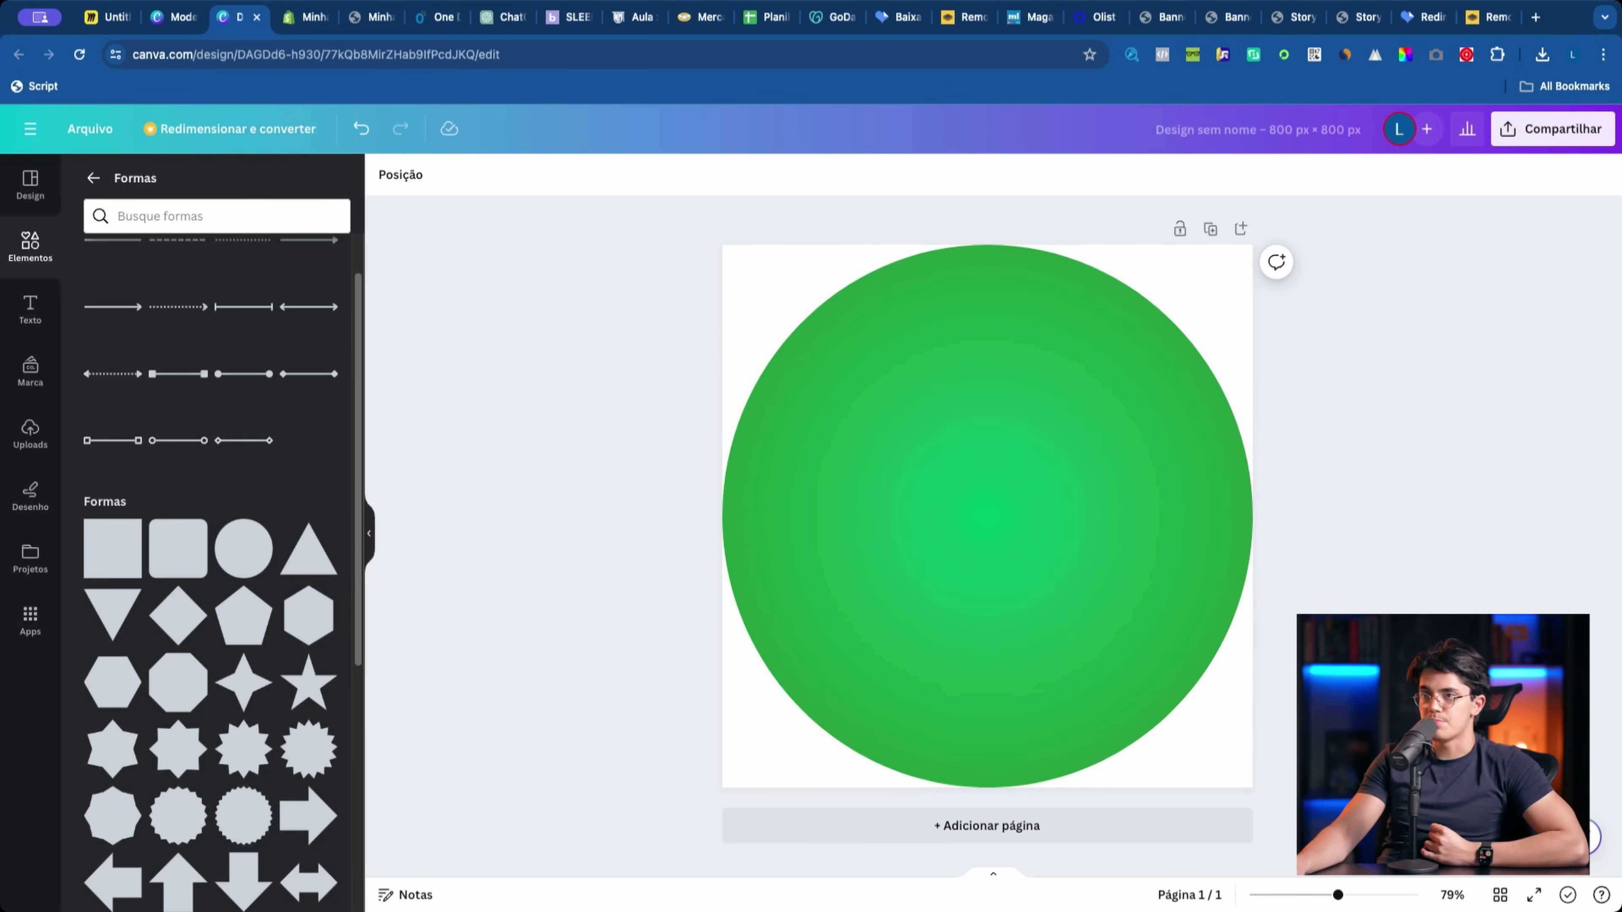
left_click(19, 443)
left_click(227, 602)
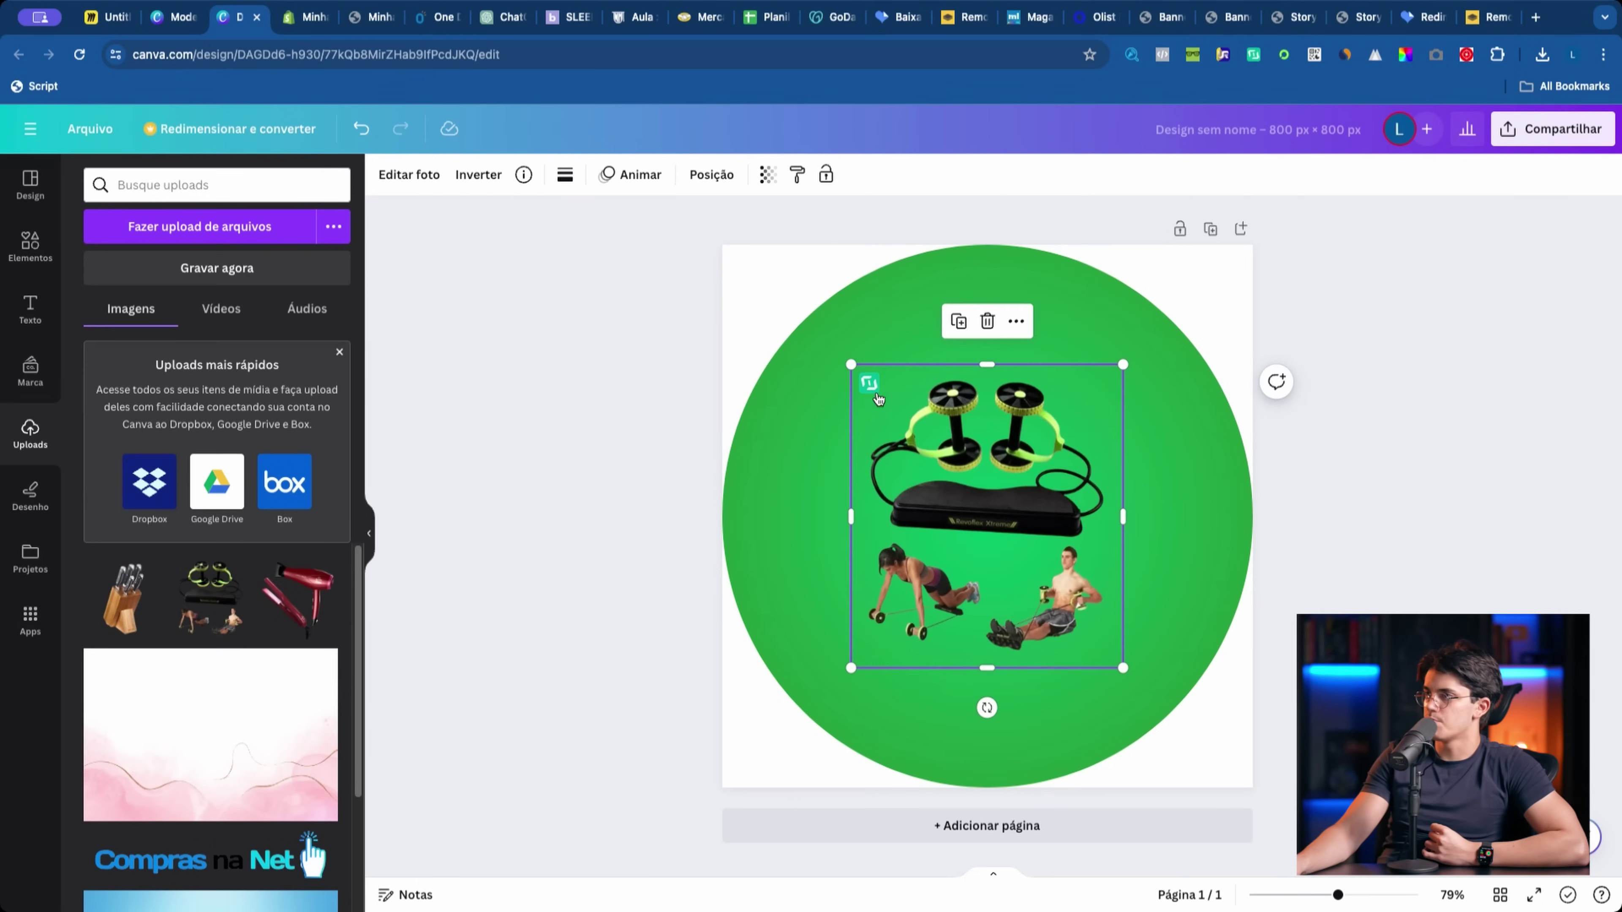
left_click_drag(852, 361, 754, 247)
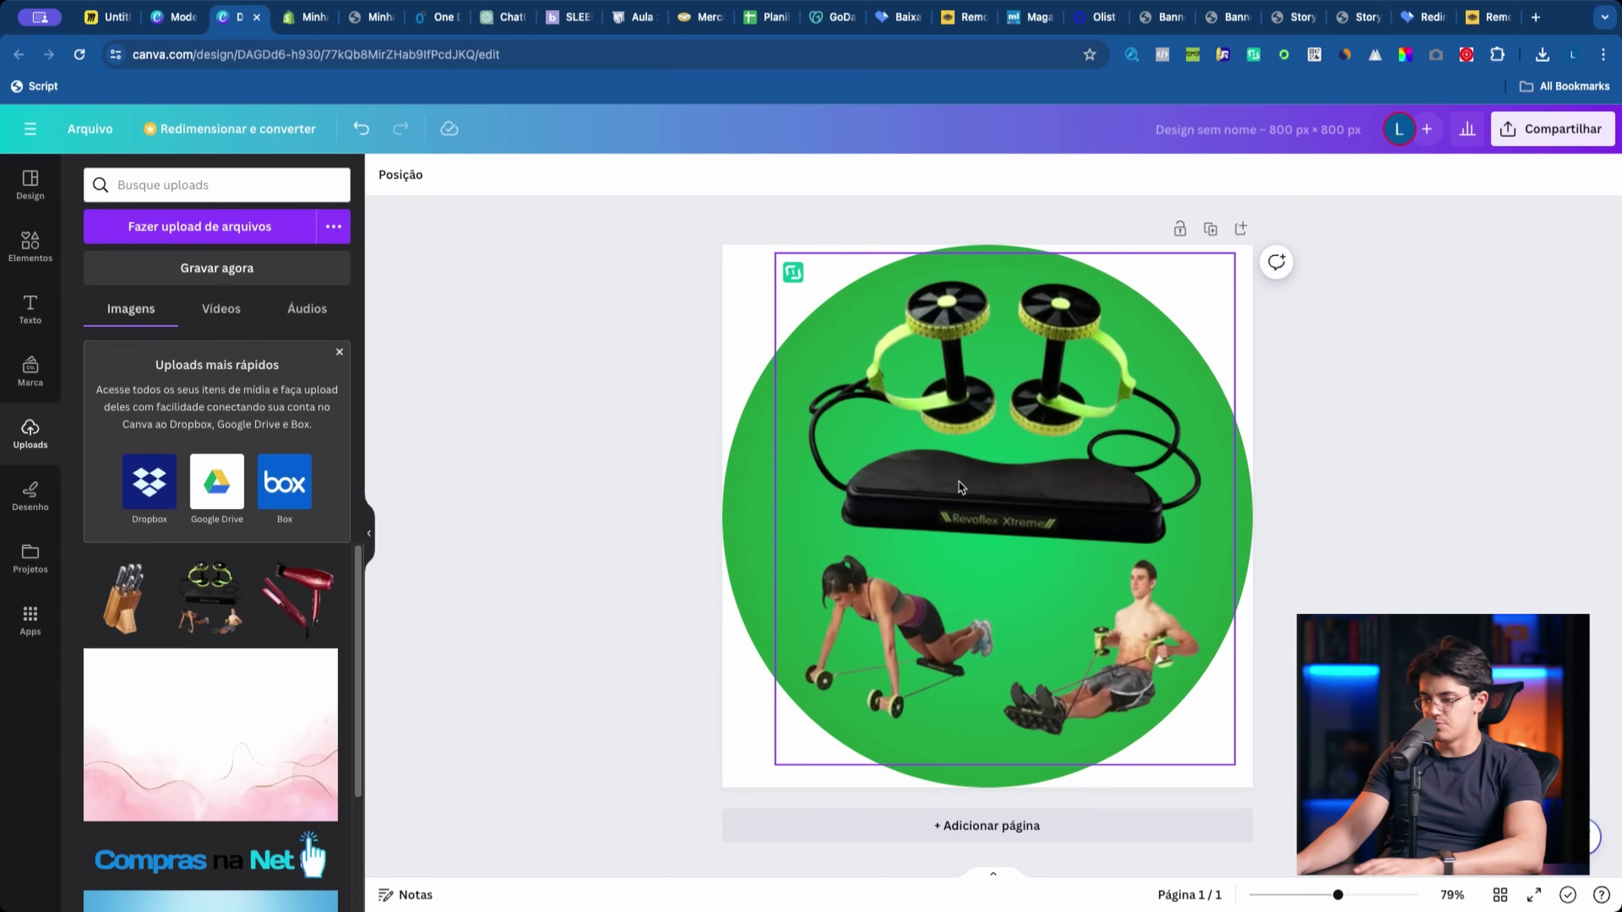
Step: Swap the fitness image for the hair dryer upload, resized and positioned to fill the circle
left_click(724, 577)
key("Delete")
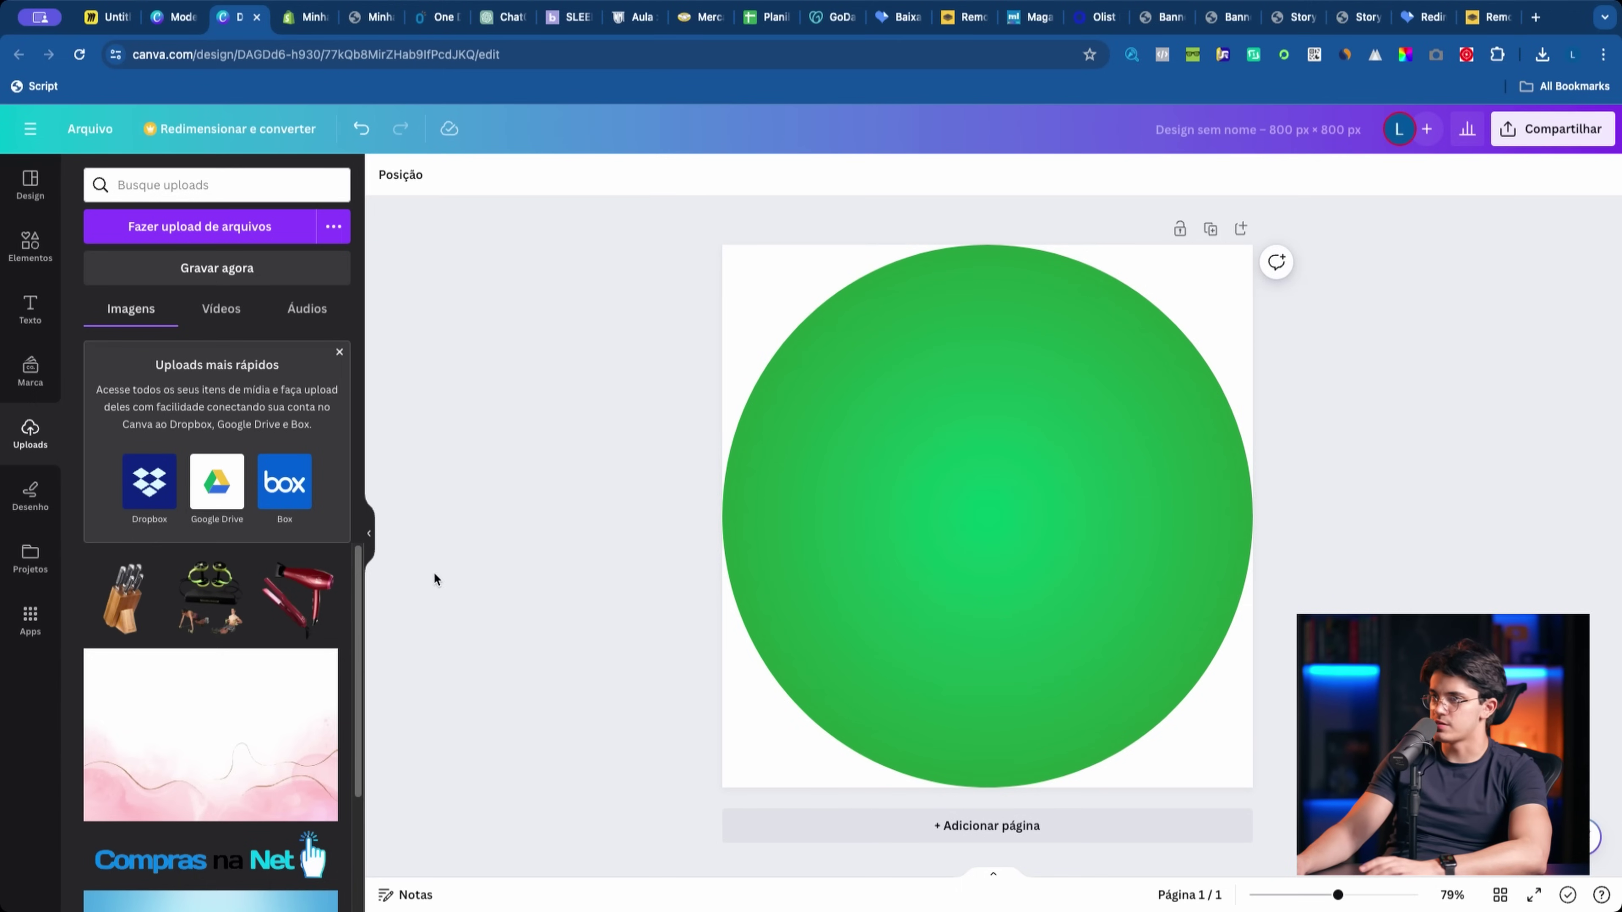
left_click(297, 601)
left_click_drag(1131, 369, 1303, 199)
left_click_drag(1068, 497, 1032, 535)
left_click(644, 456)
left_click_drag(673, 850, 699, 822)
left_click(518, 575)
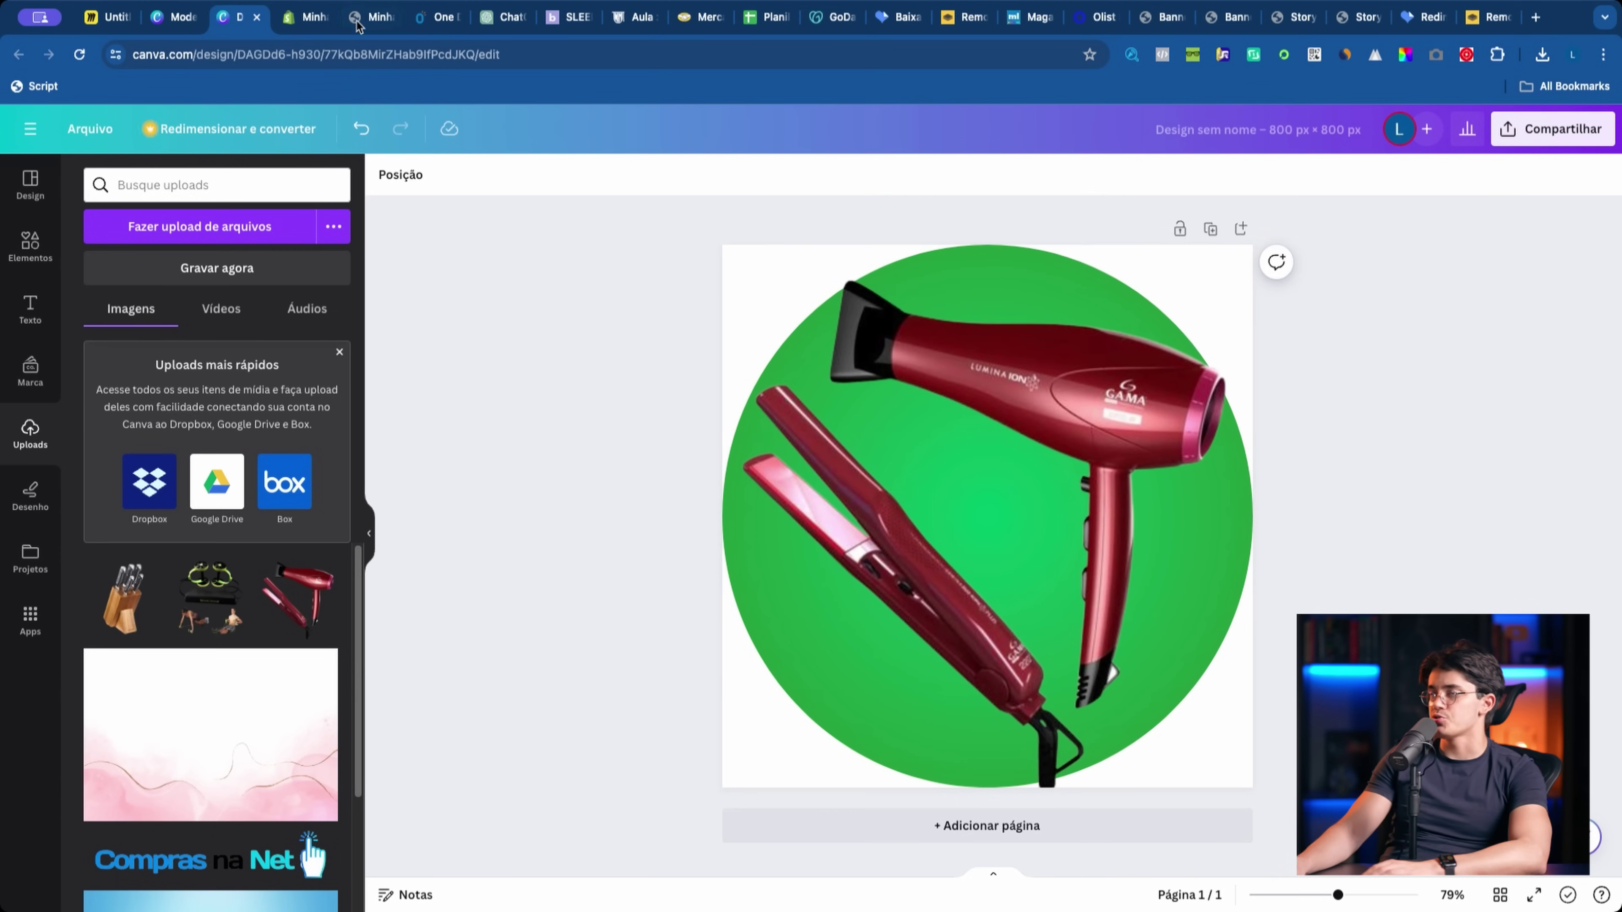
left_click(422, 19)
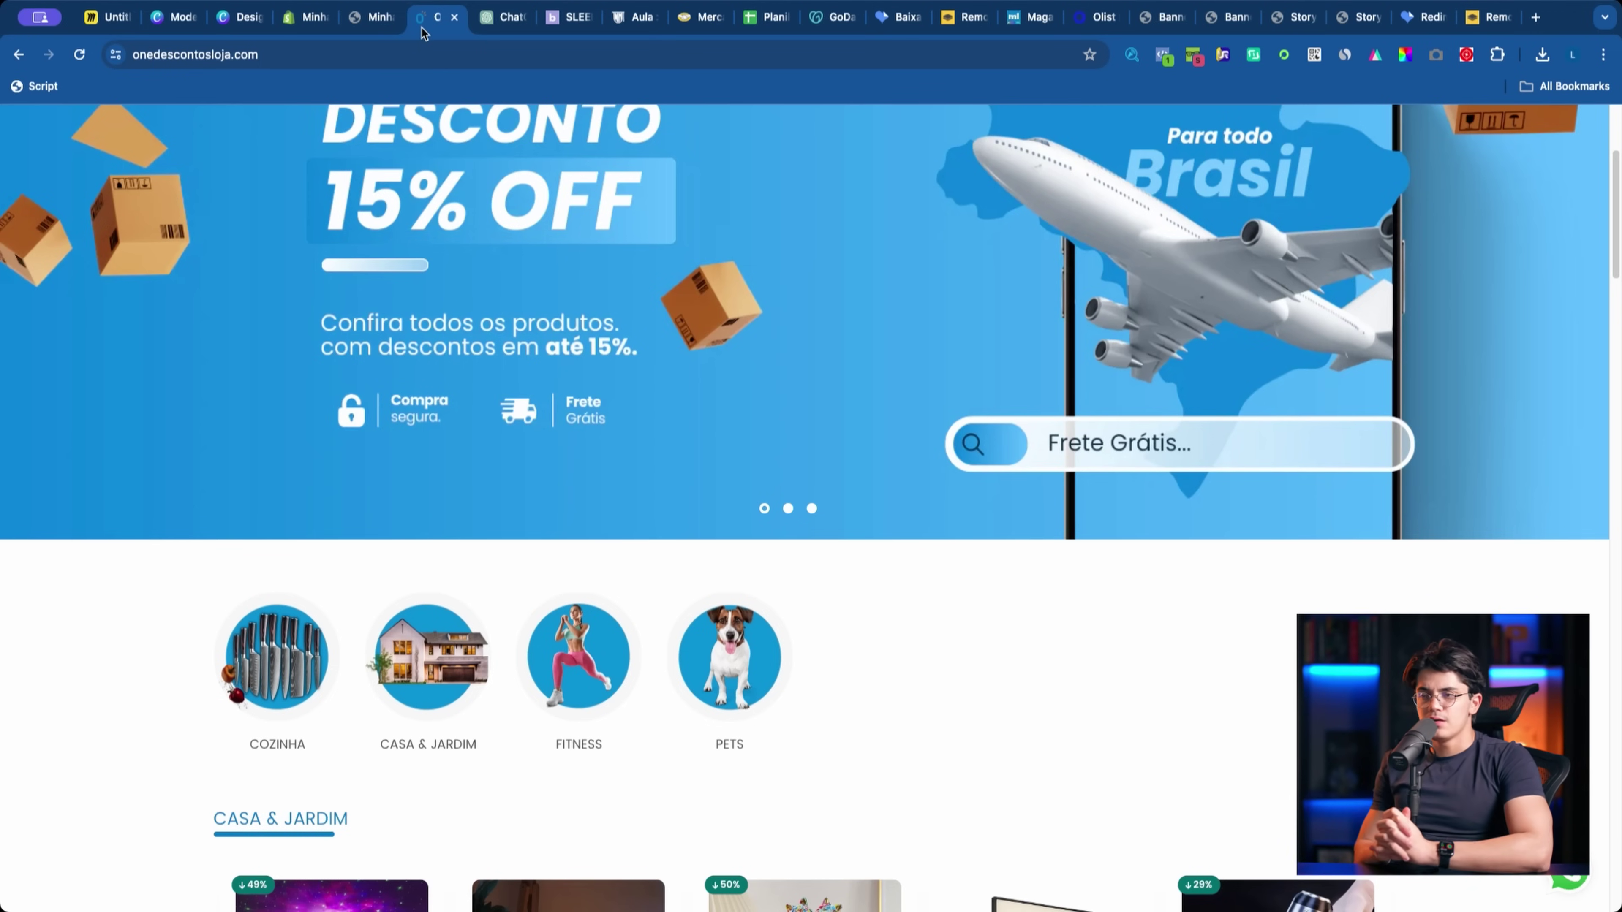
Step: Look through One Descontos' COZINHA collection, then go back to Shopify's Temas page
left_click(277, 658)
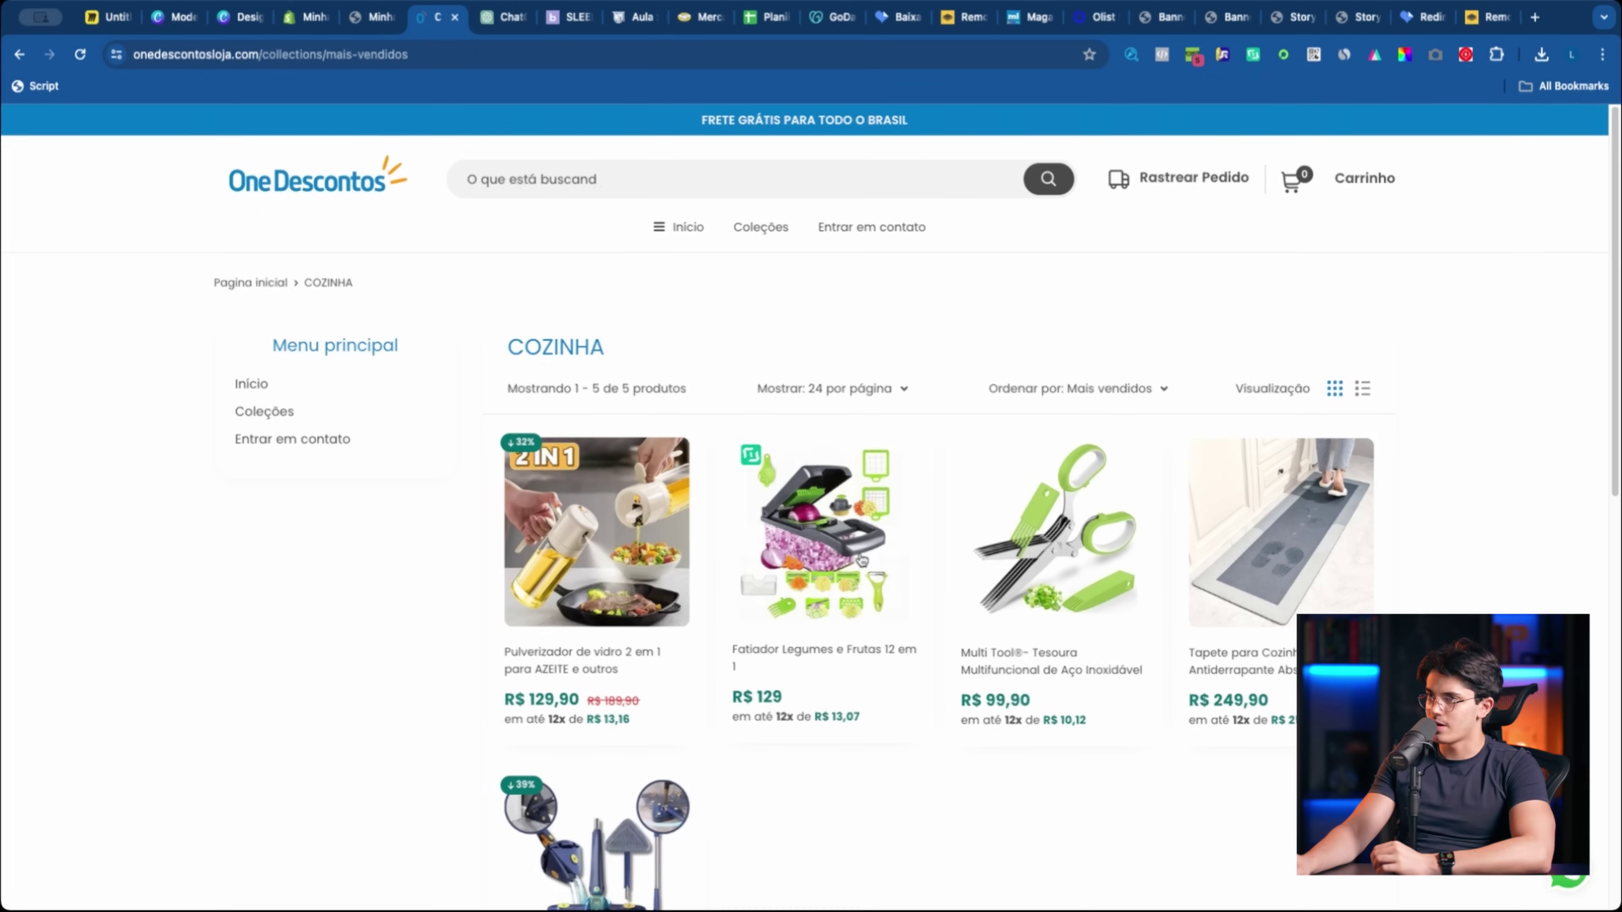
scroll(992, 717, "down", 5)
scroll(898, 706, "up", 5)
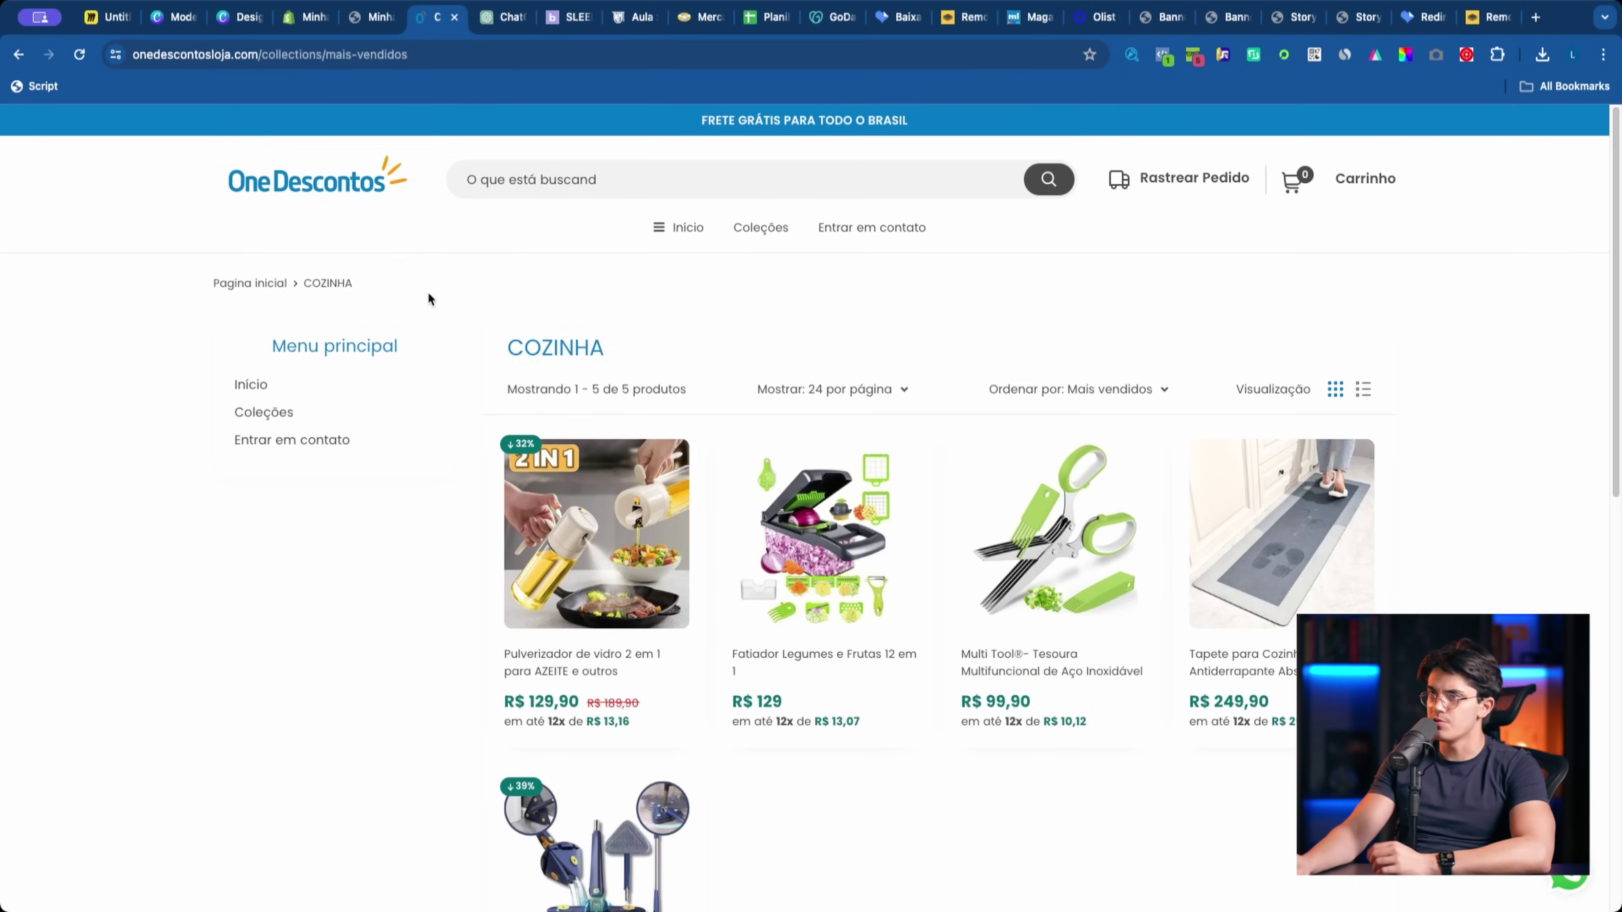
key("super+bracketleft")
scroll(409, 301, "down", 15)
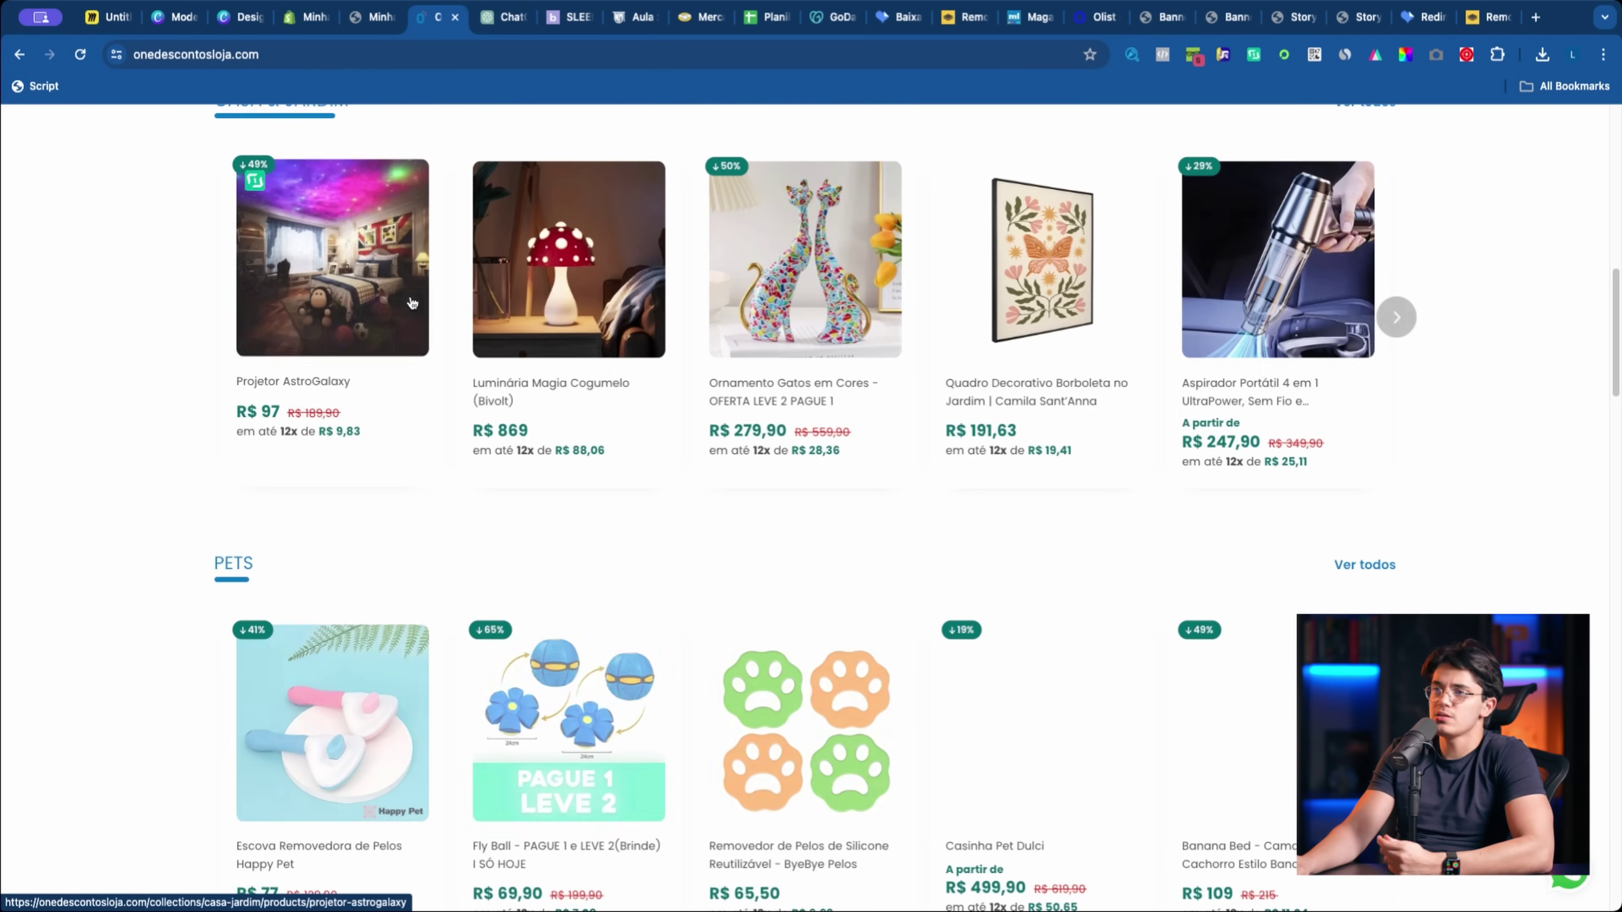
left_click(306, 16)
key("super+bracketleft")
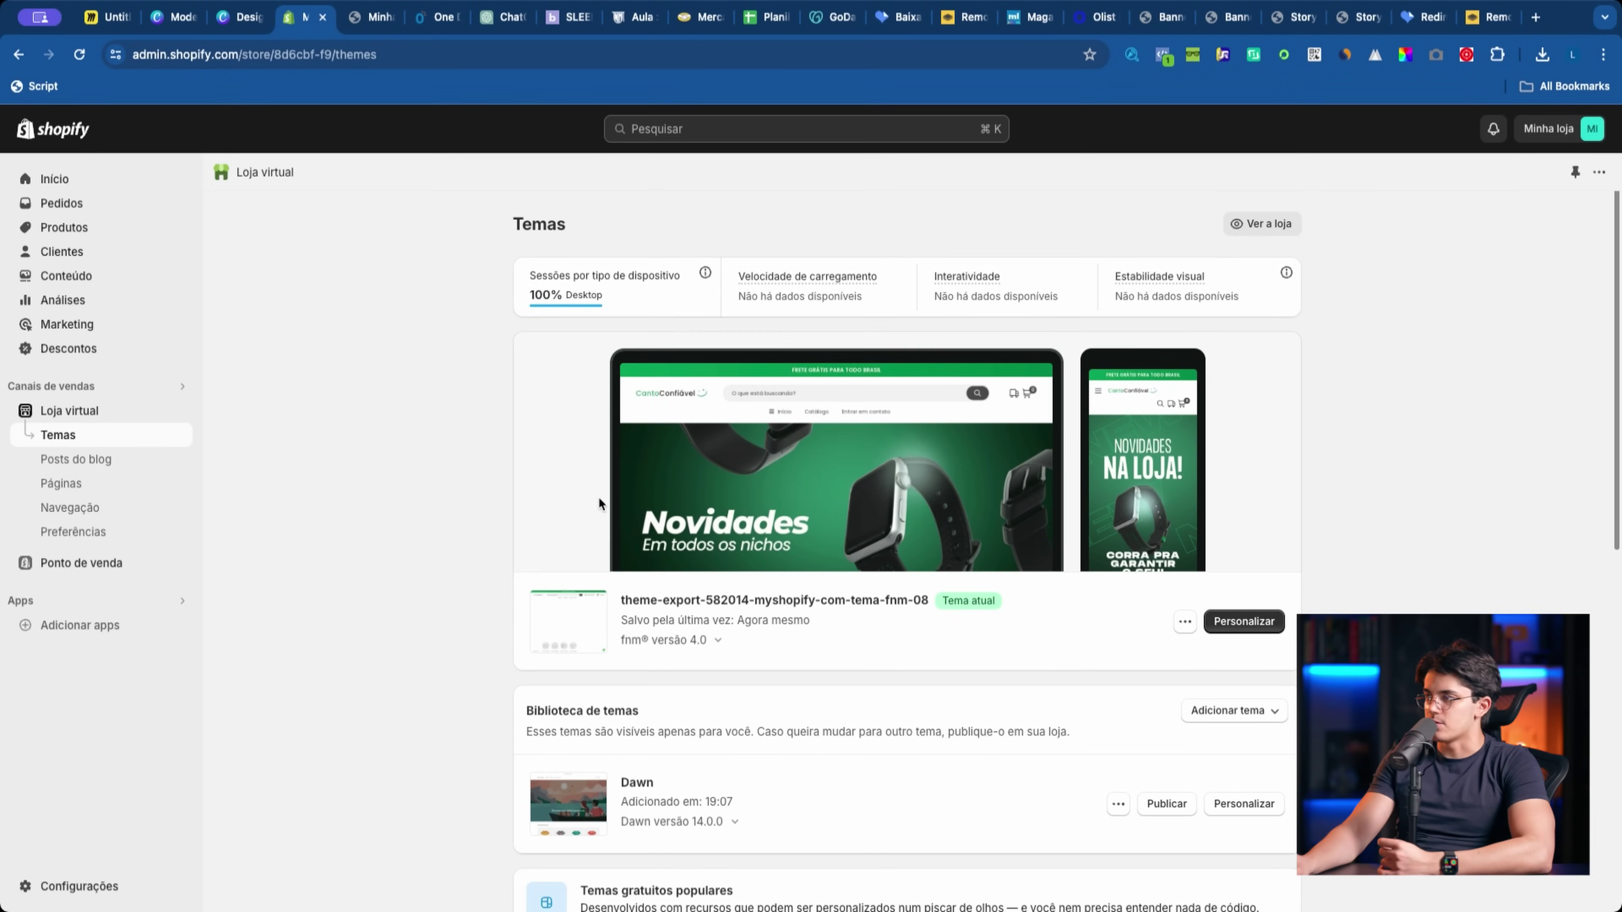
Step: Start a new product, upload the knife-block photo as media, and begin the title 'Kit Fave'
left_click(90, 237)
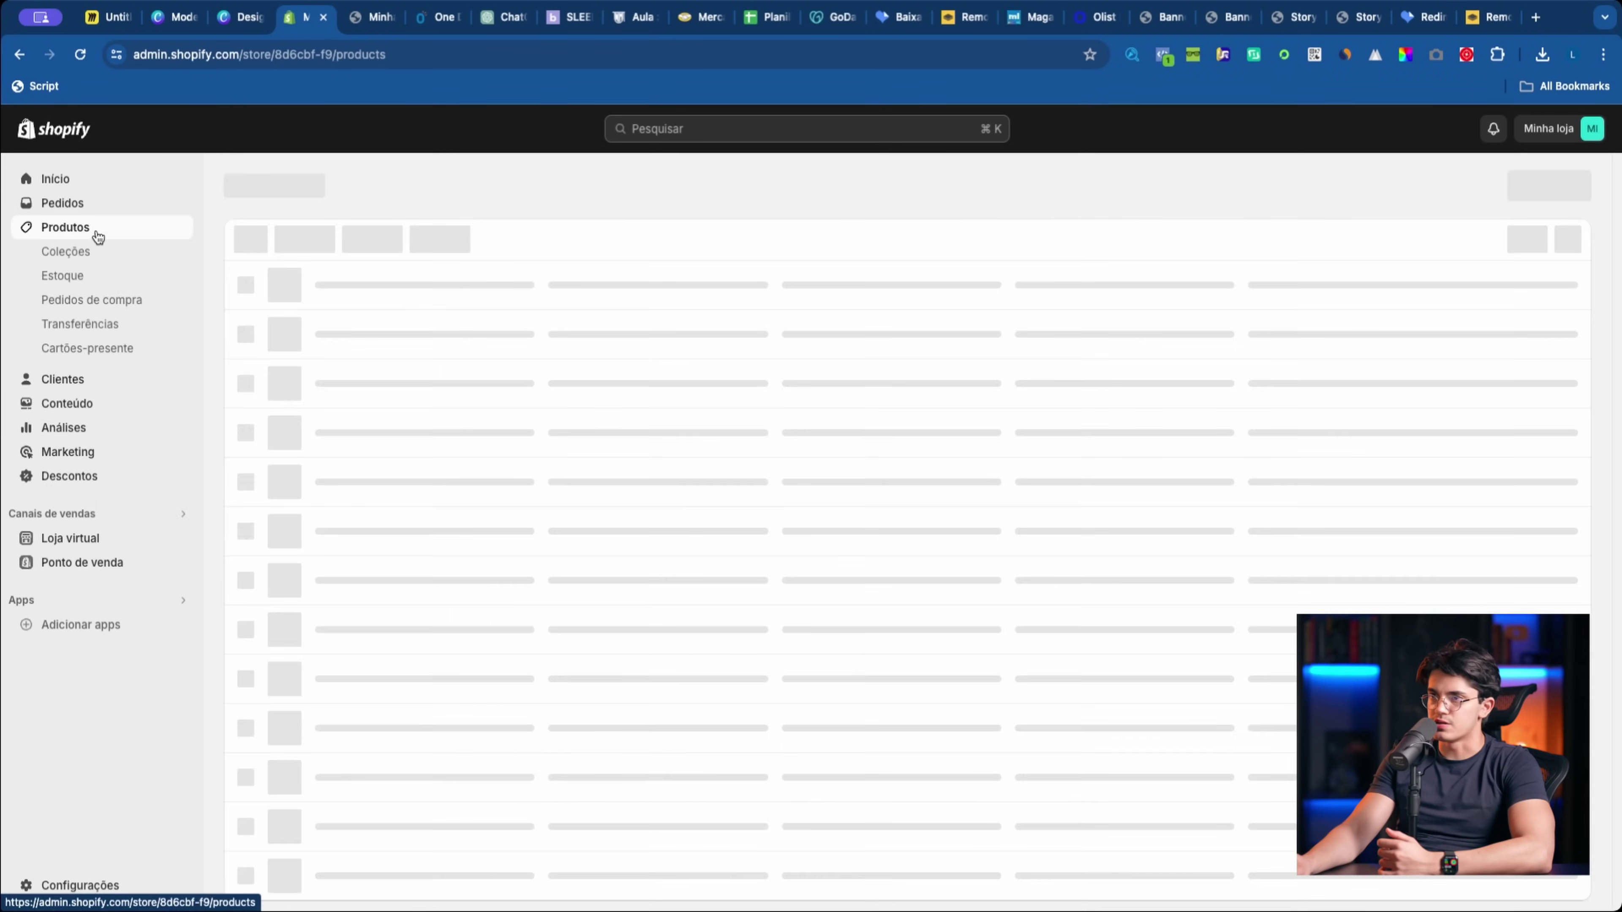
left_click(314, 400)
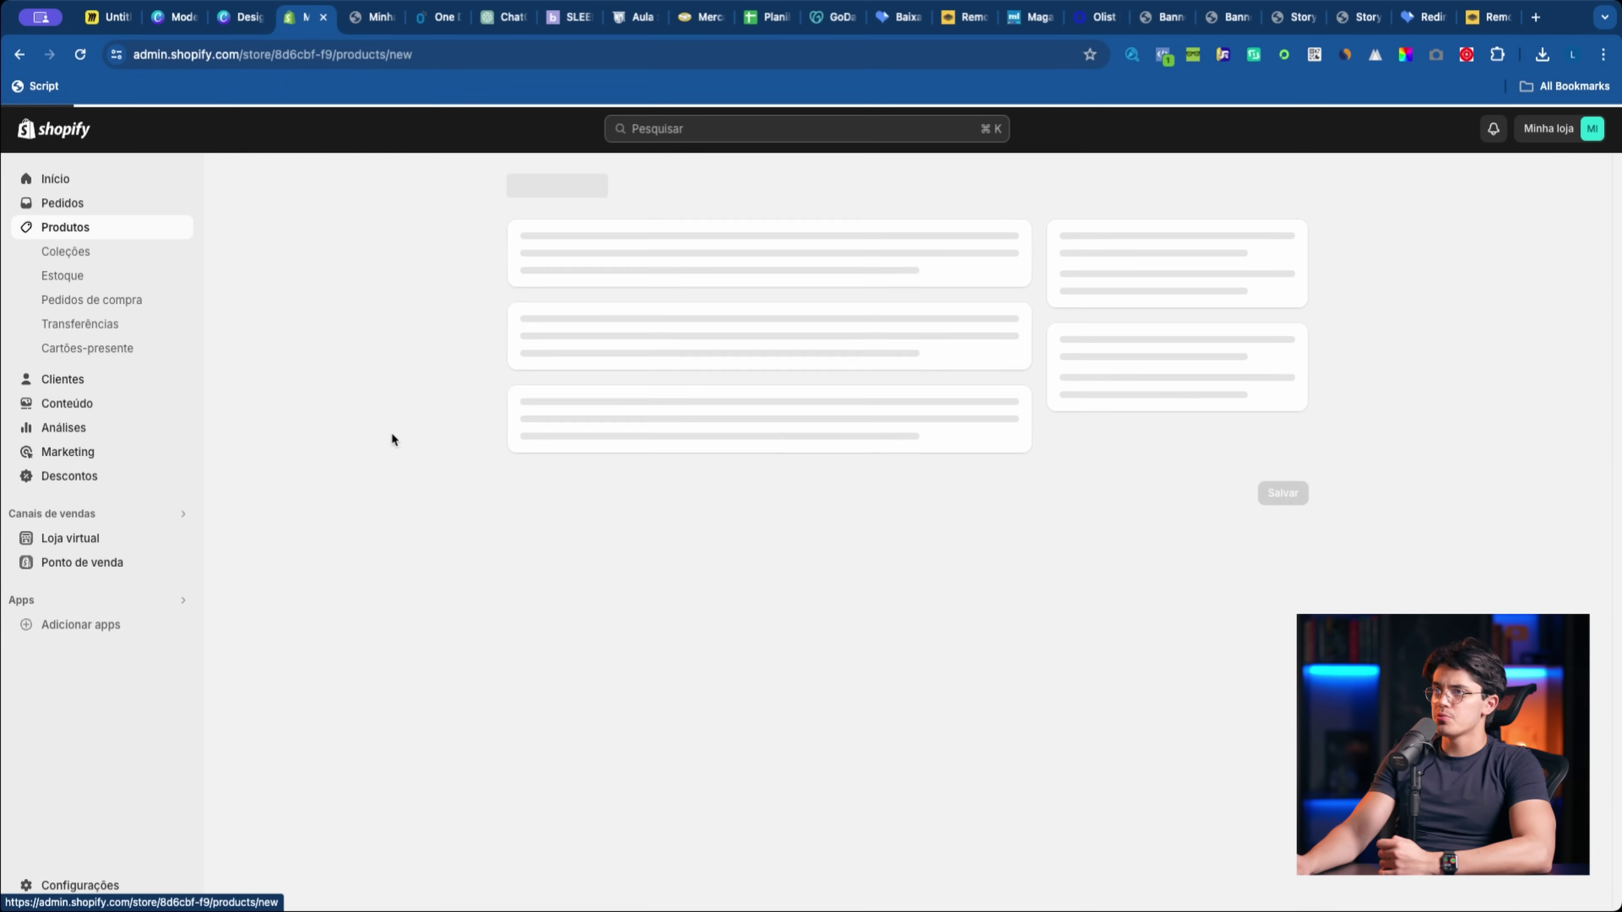
left_click(632, 275)
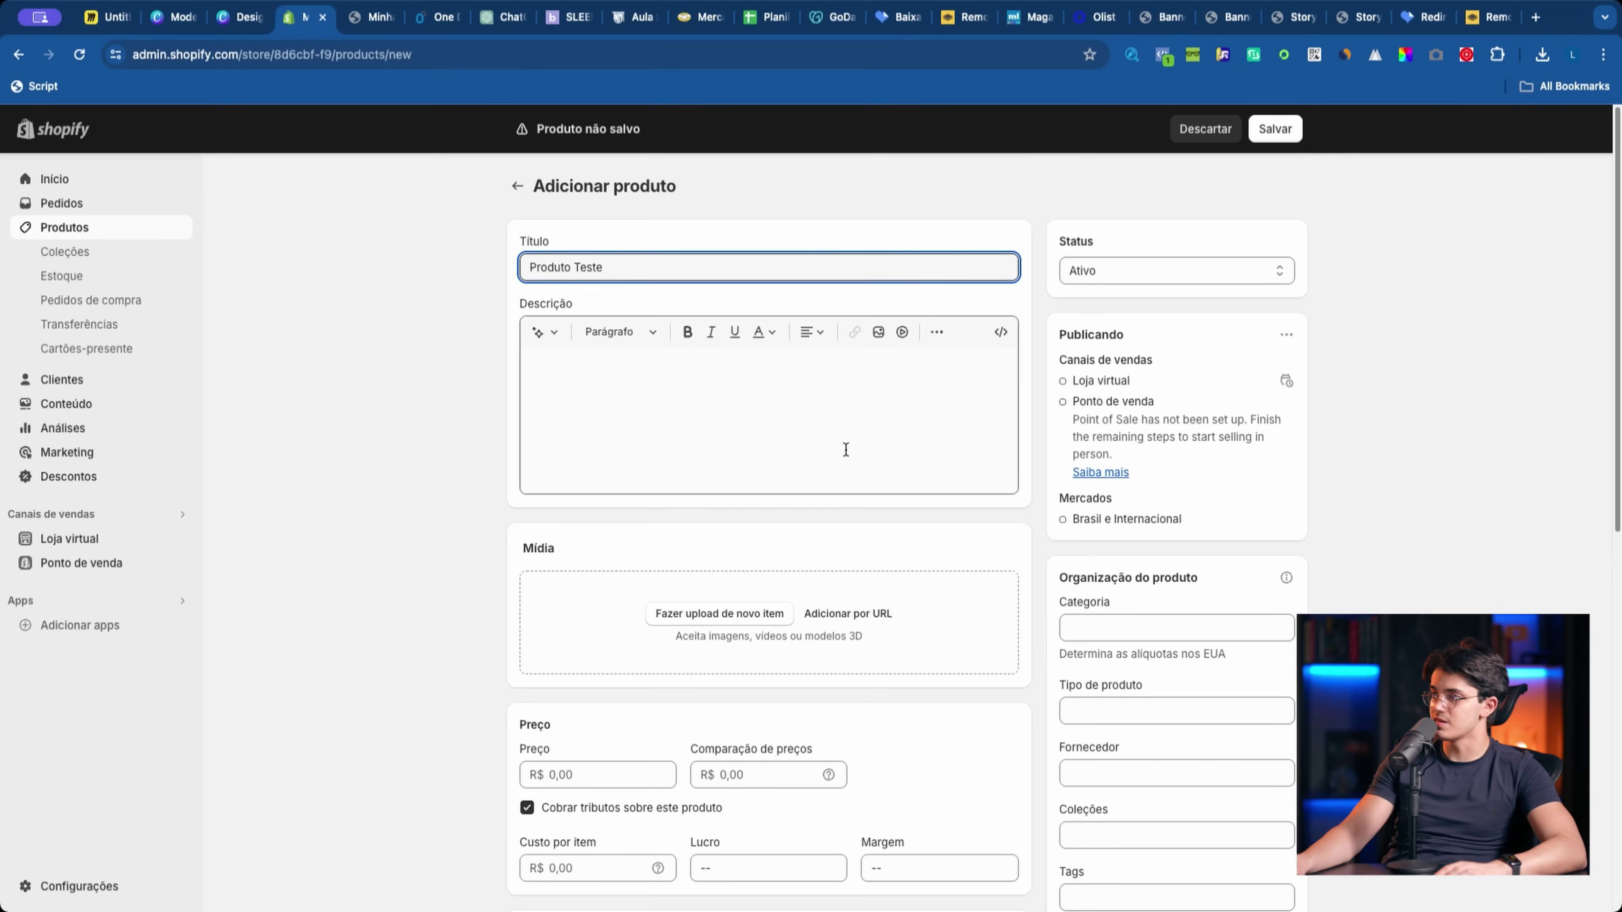
left_click(768, 614)
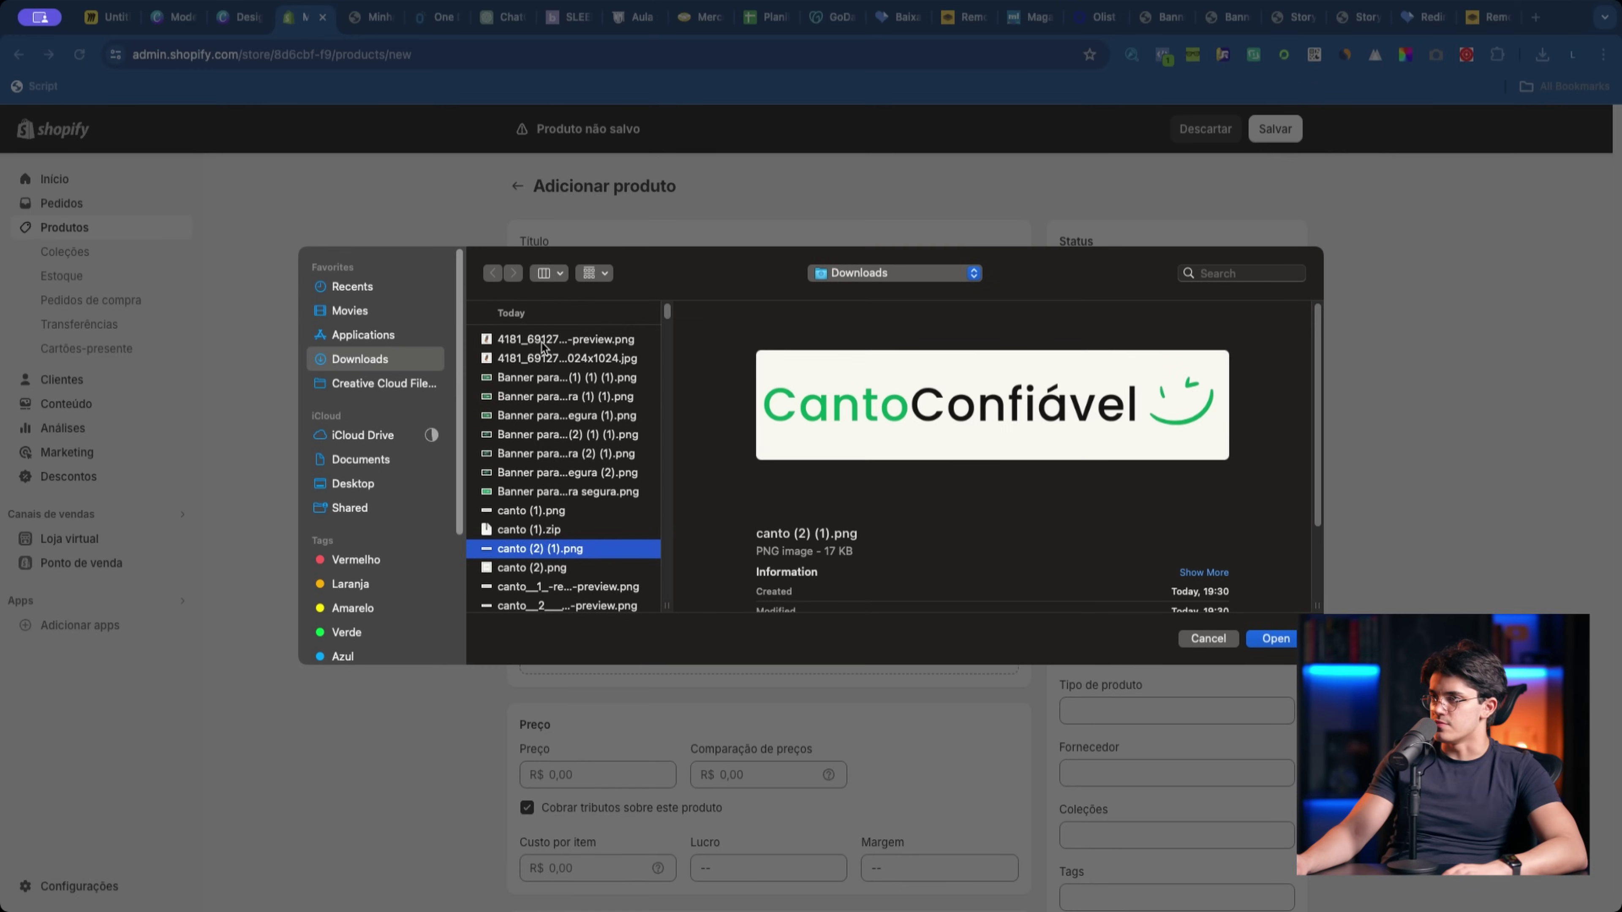
left_click(536, 358)
double_click(536, 358)
type("Kit Fave")
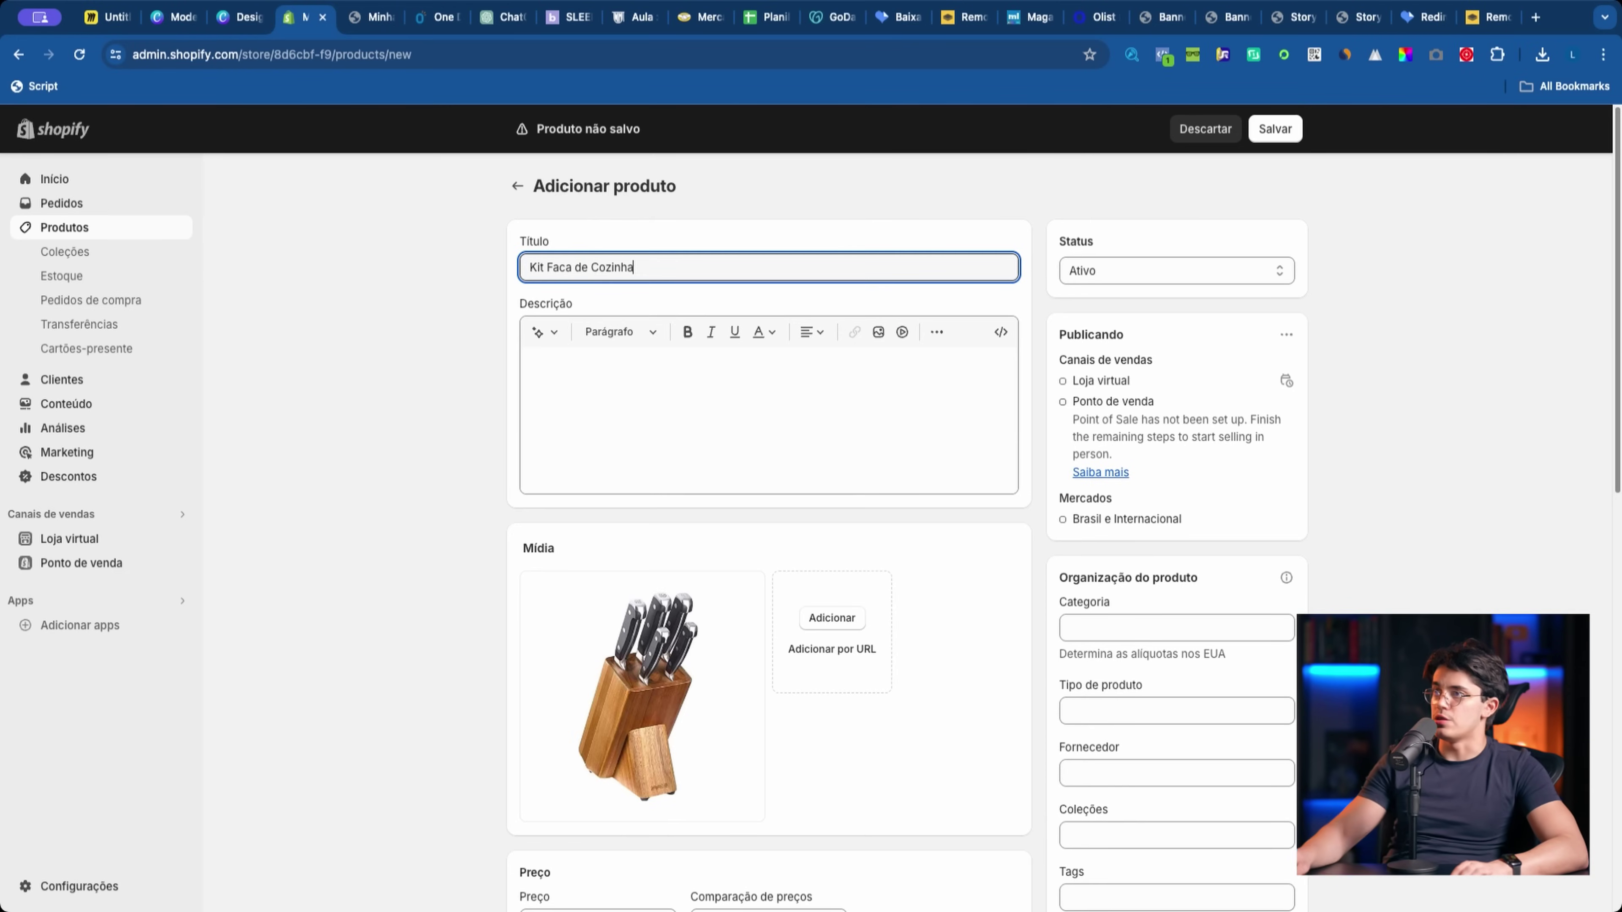
scroll(472, 441, "down", 6)
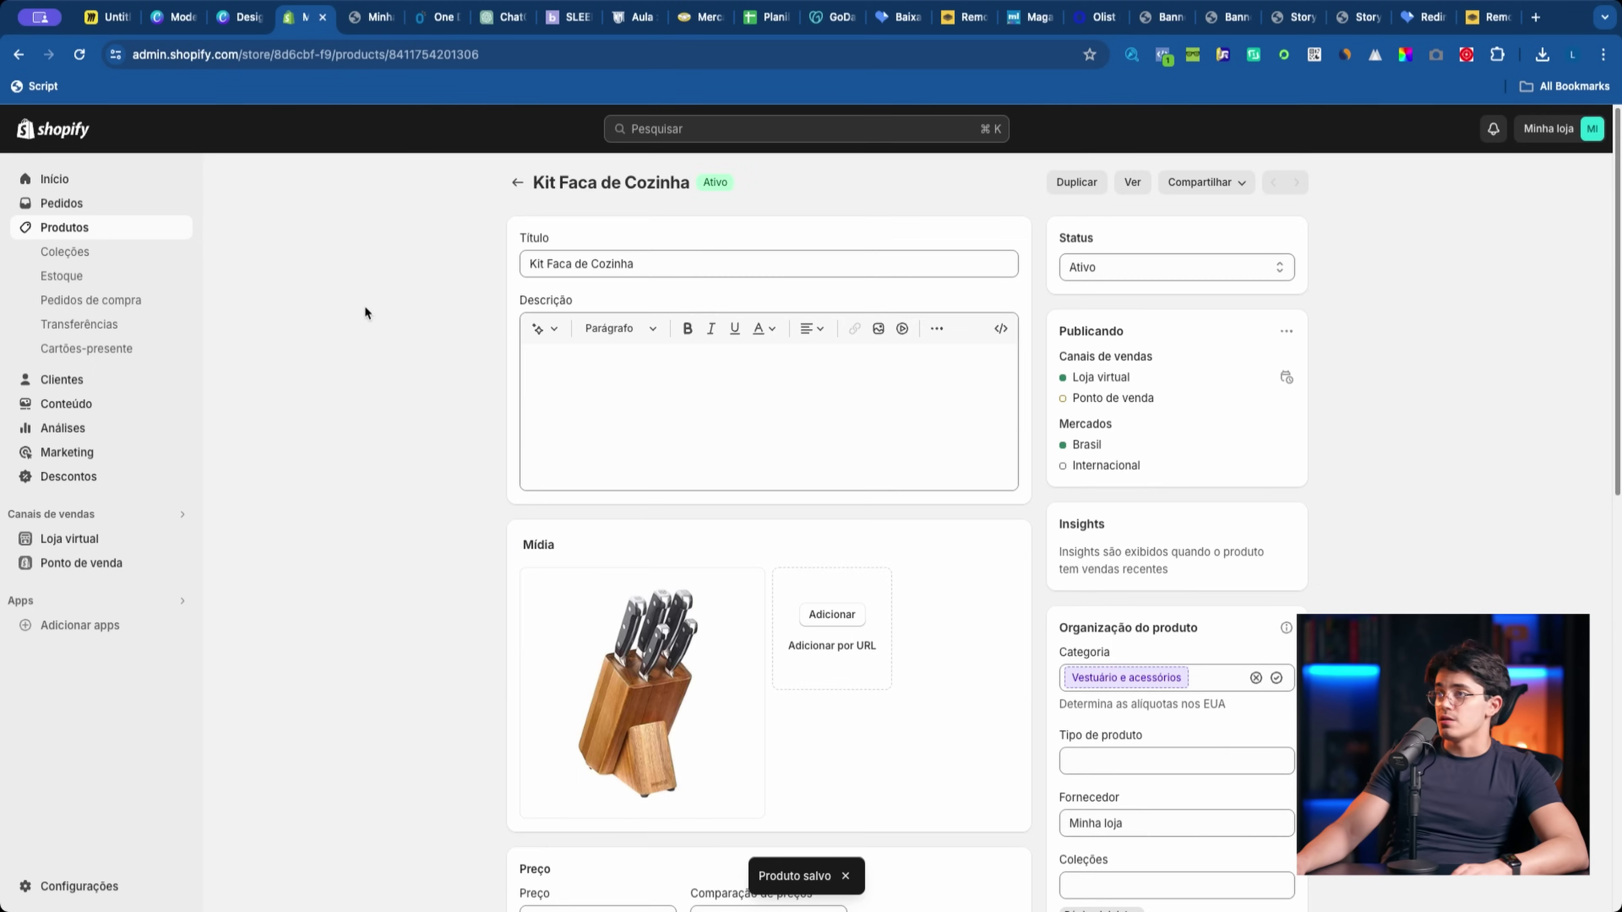
left_click(1133, 183)
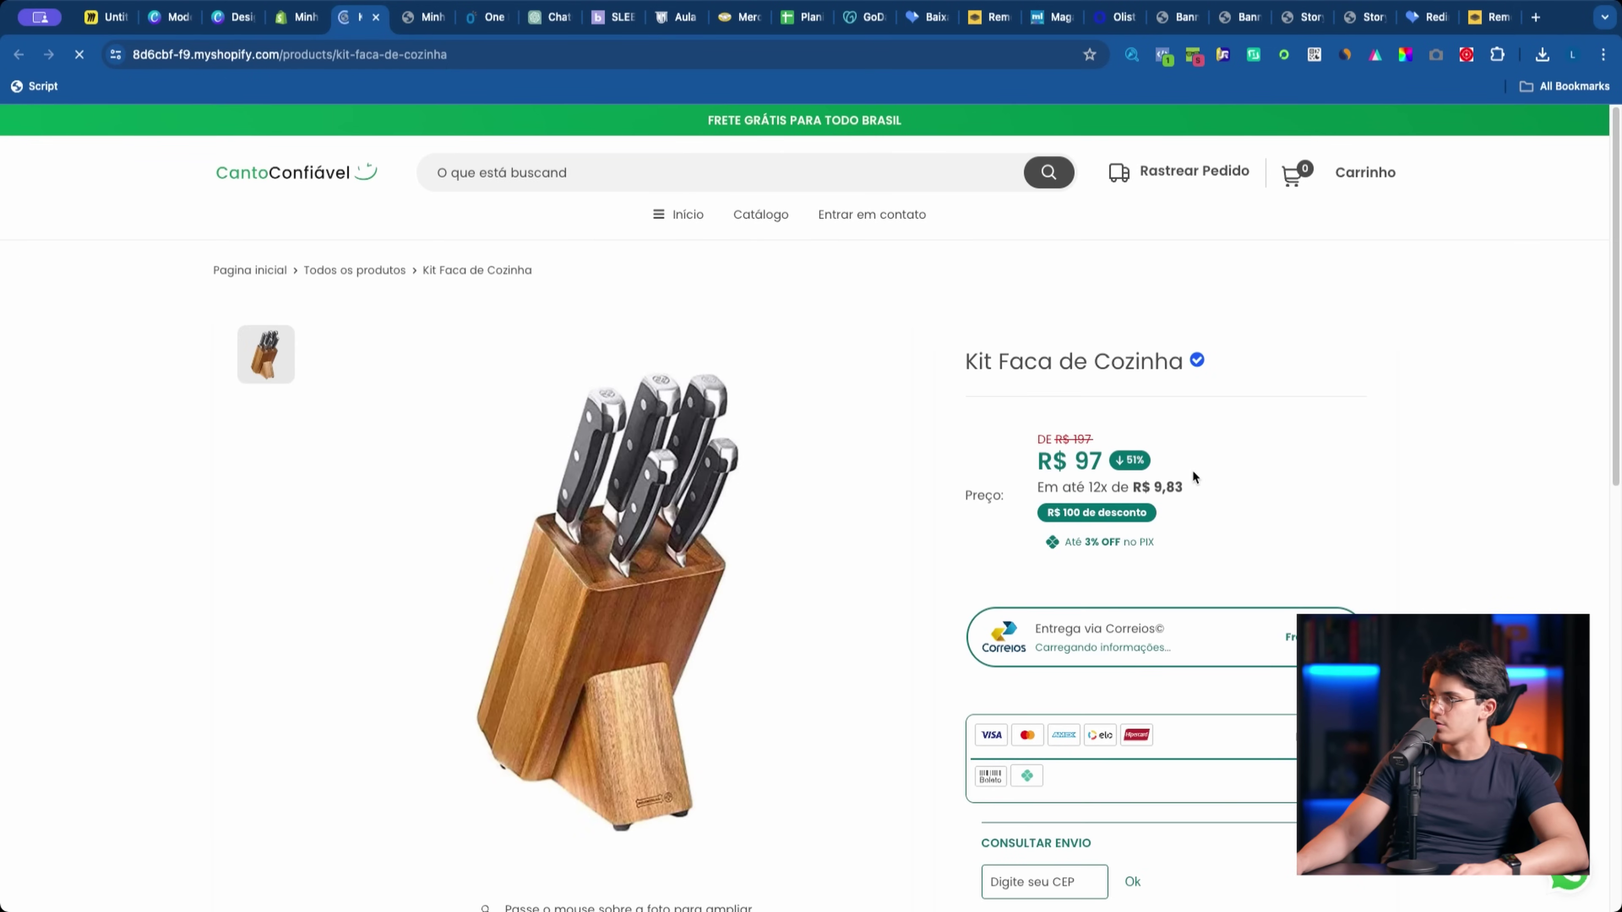
scroll(1245, 453, "down", 2)
scroll(1186, 456, "up", 2)
scroll(1131, 460, "down", 5)
scroll(1075, 458, "up", 4)
scroll(1074, 459, "down", 8)
scroll(923, 530, "up", 11)
left_click(354, 182)
scroll(752, 451, "down", 6)
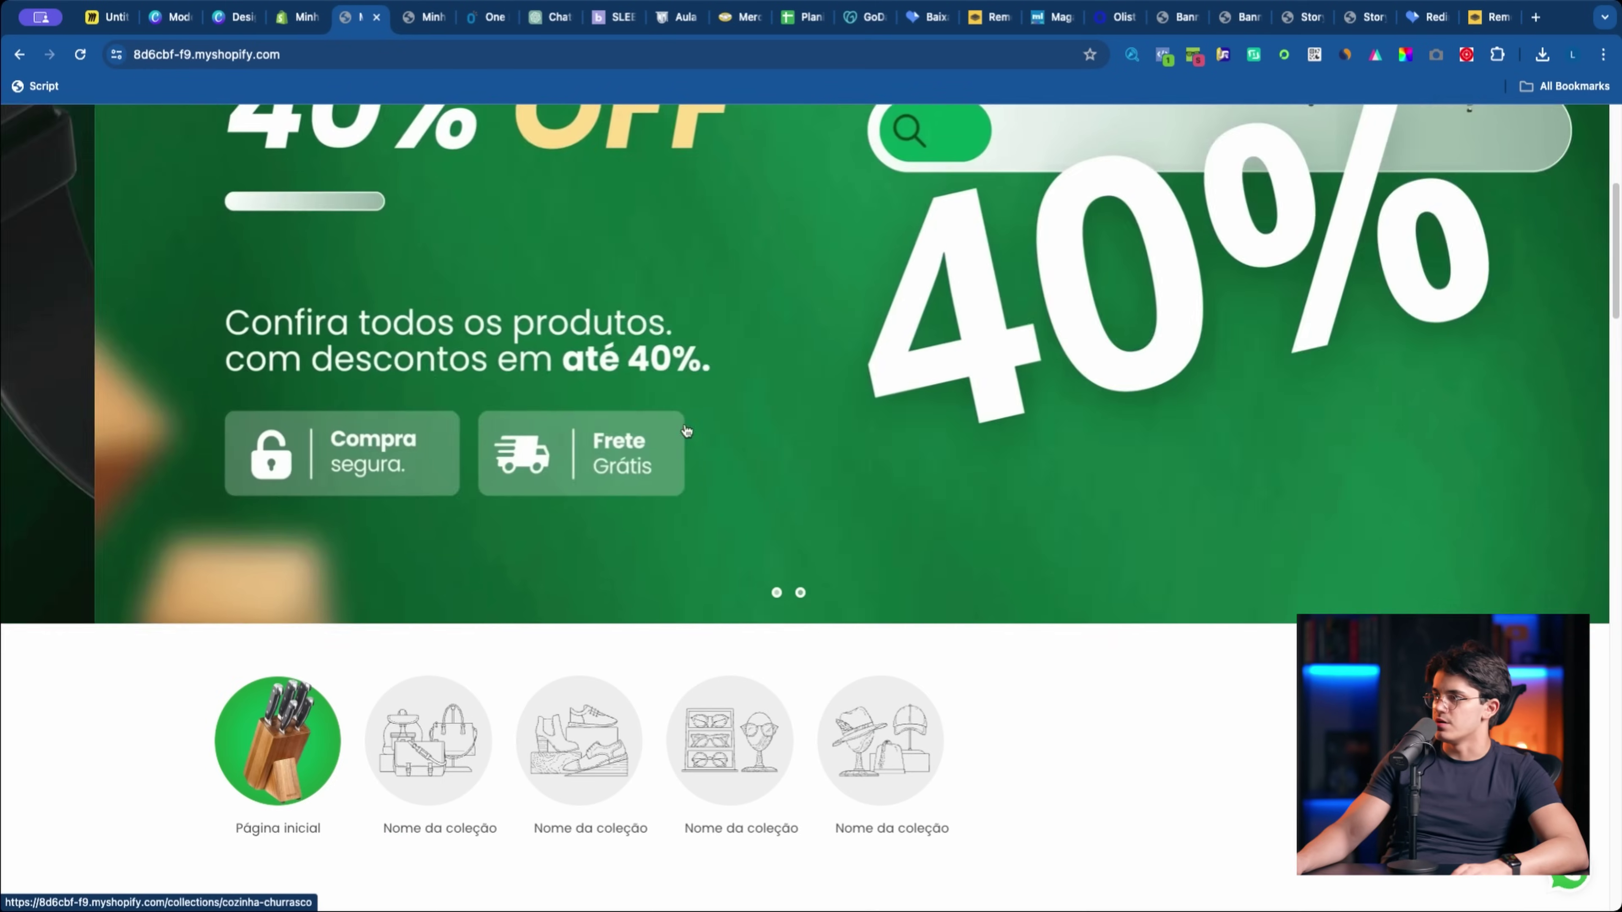
scroll(752, 450, "up", 4)
scroll(752, 450, "down", 10)
scroll(305, 435, "up", 2)
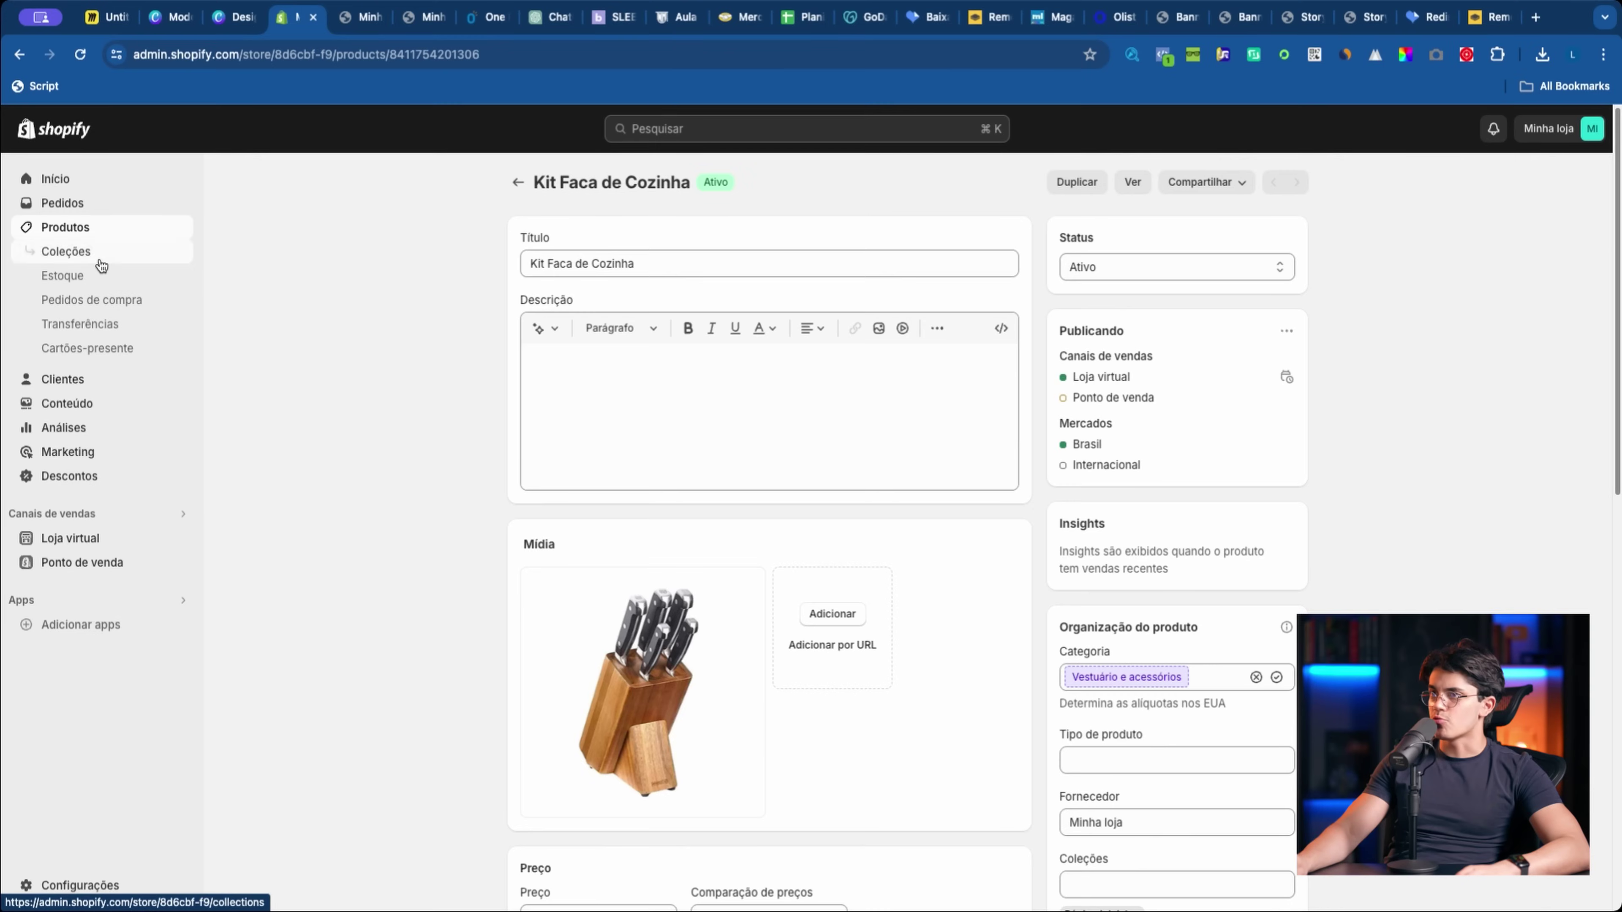
Step: Create a collection titled Cozinha with the green-circle knife design PNG as its image, and save
left_click(100, 259)
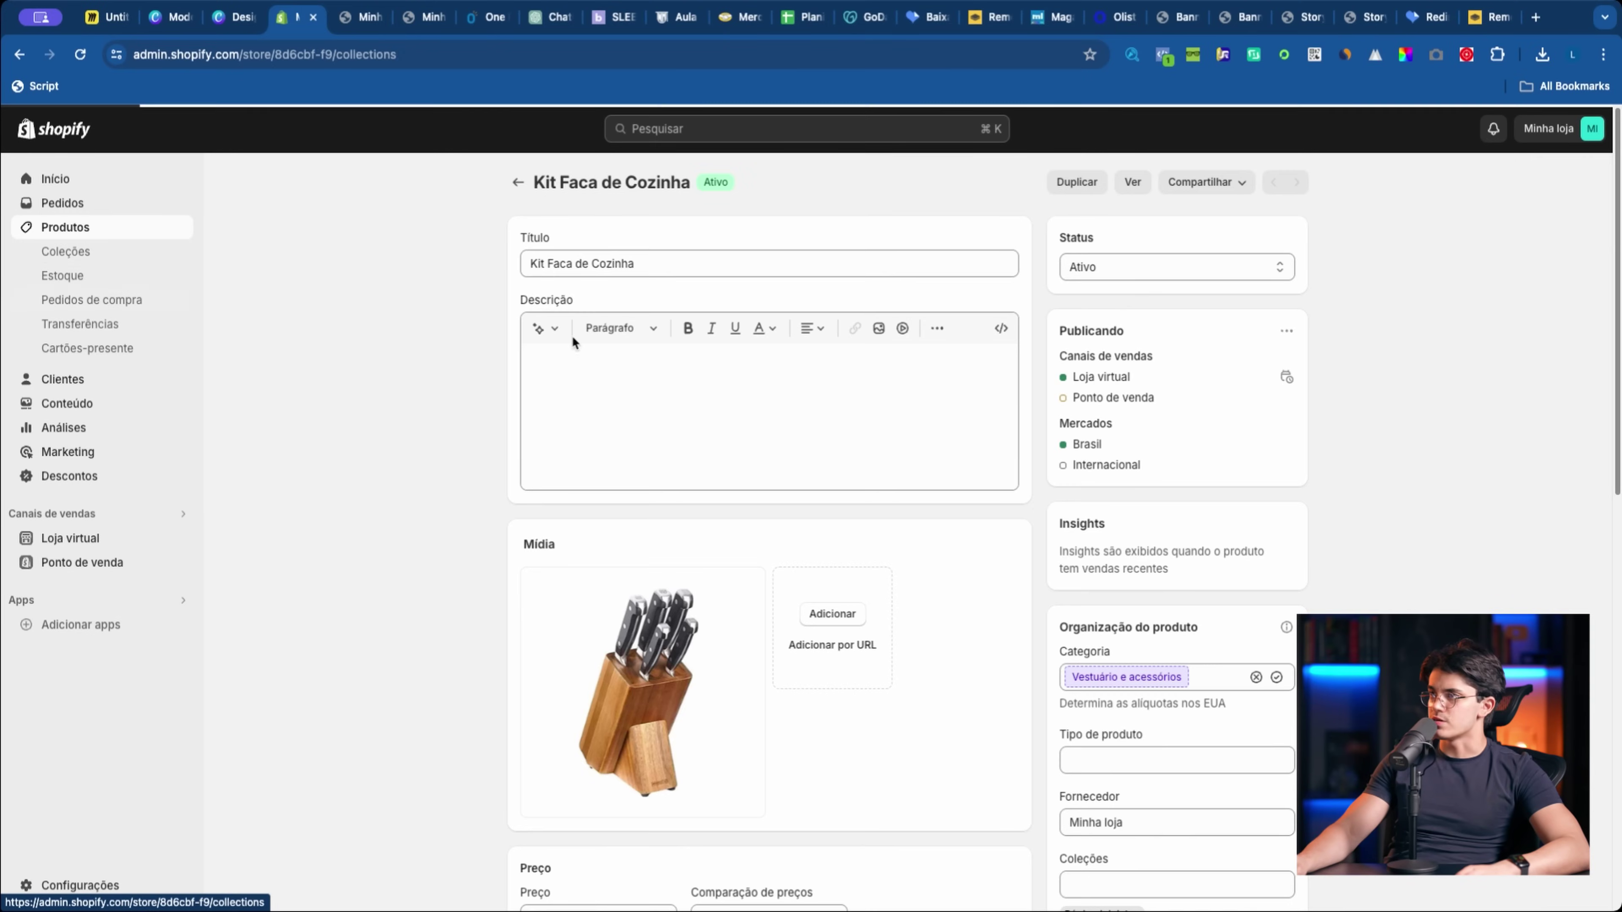
left_click(1542, 195)
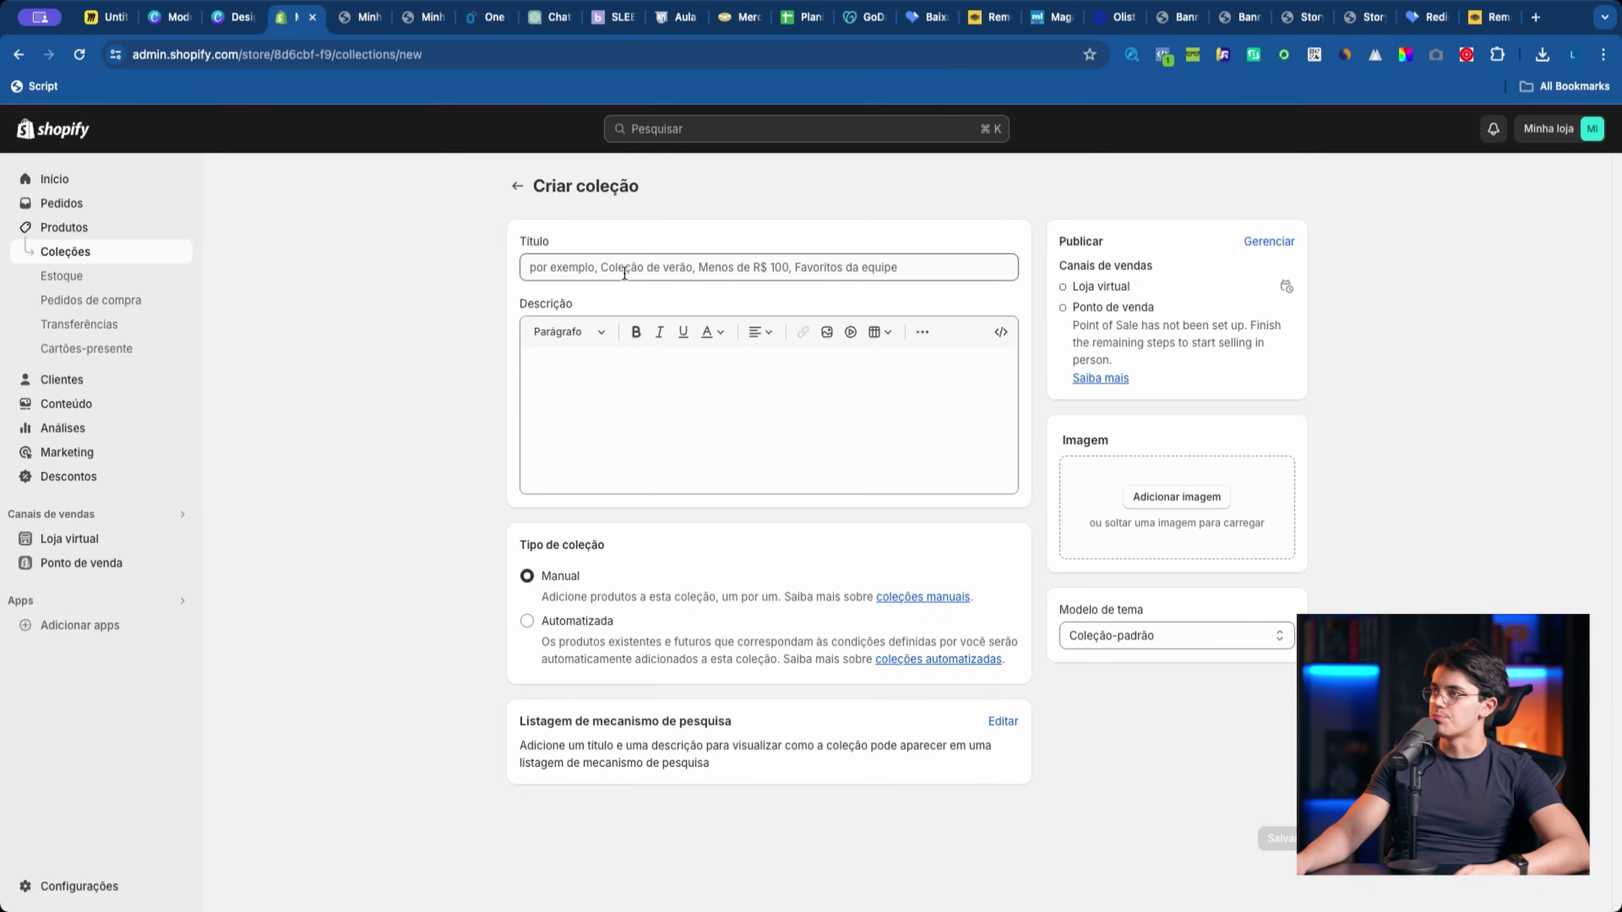
type("Cozinha")
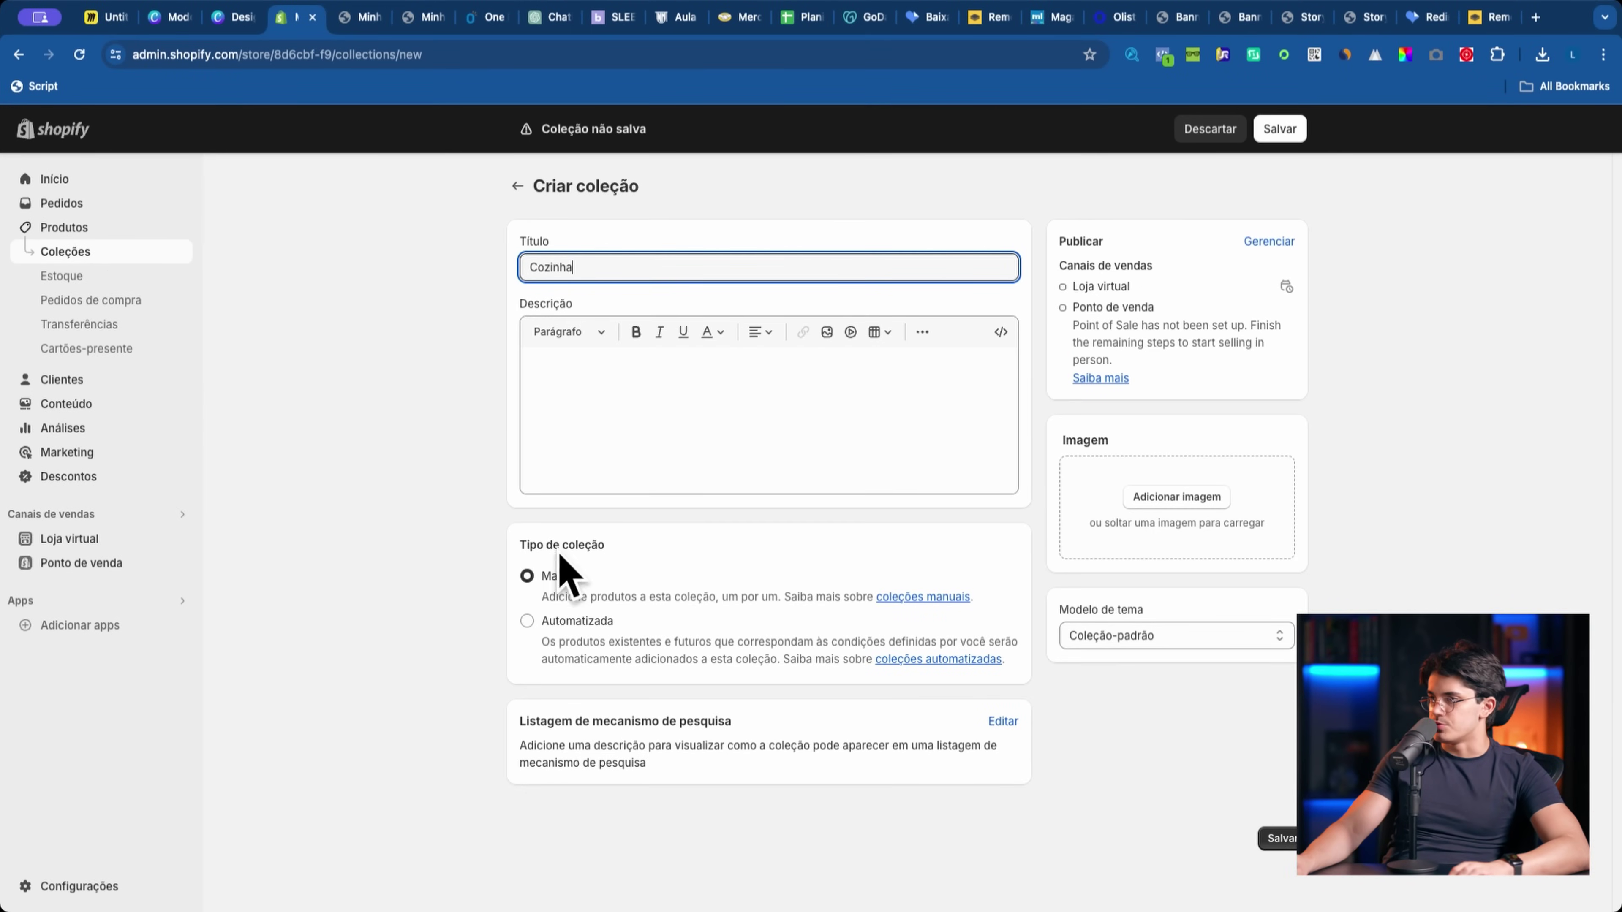
left_click(1175, 497)
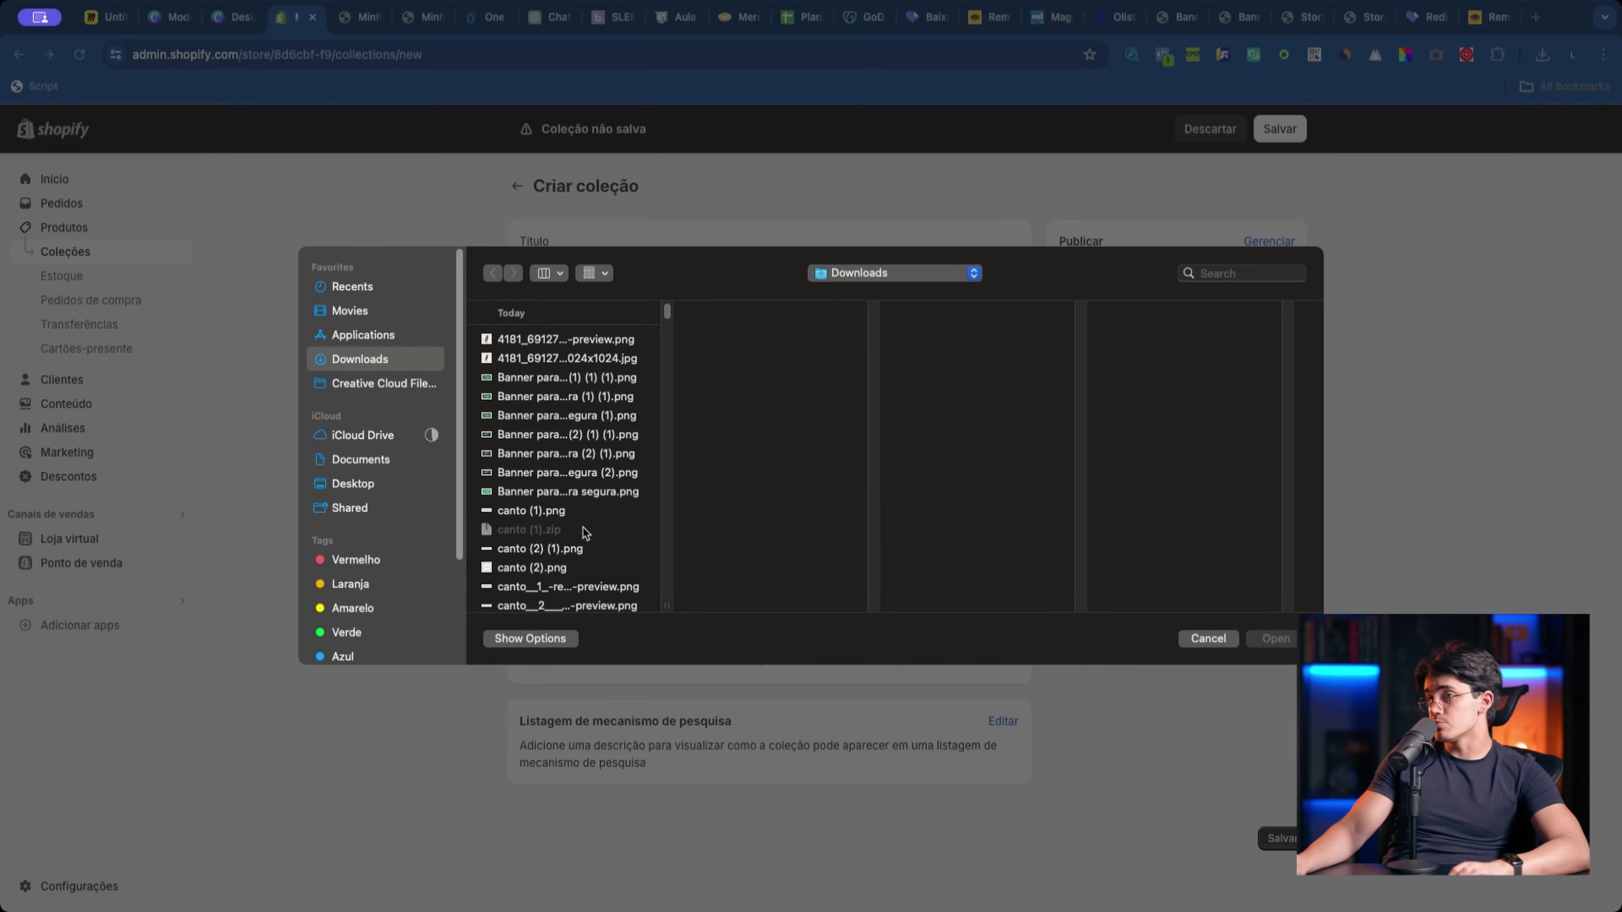
scroll(549, 524, "down", 3)
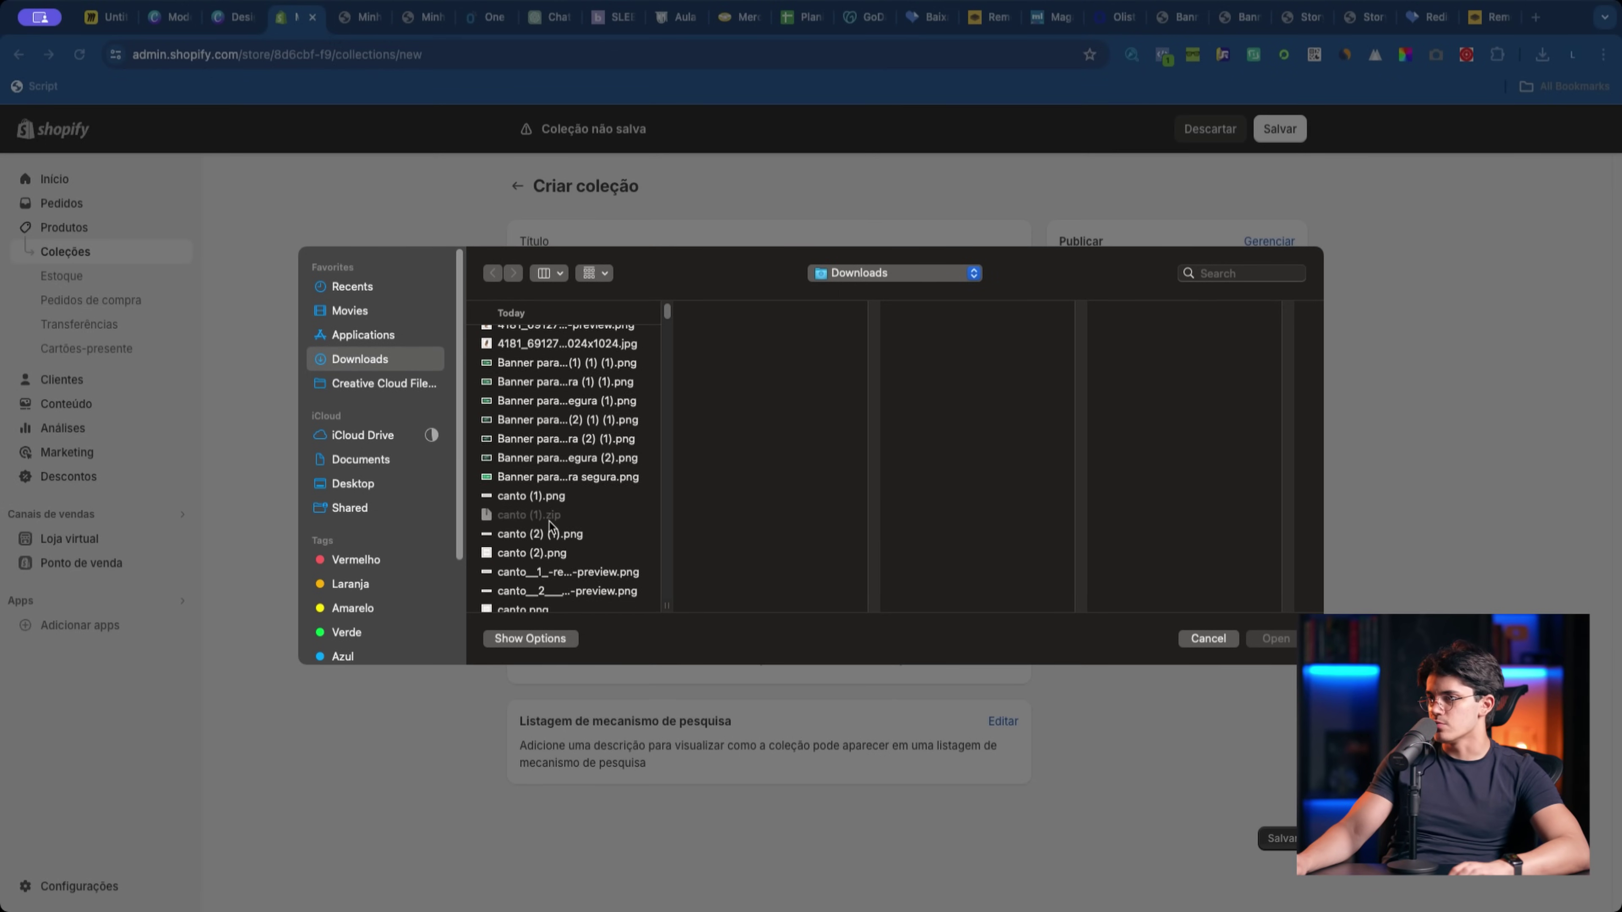
left_click(546, 544)
double_click(546, 564)
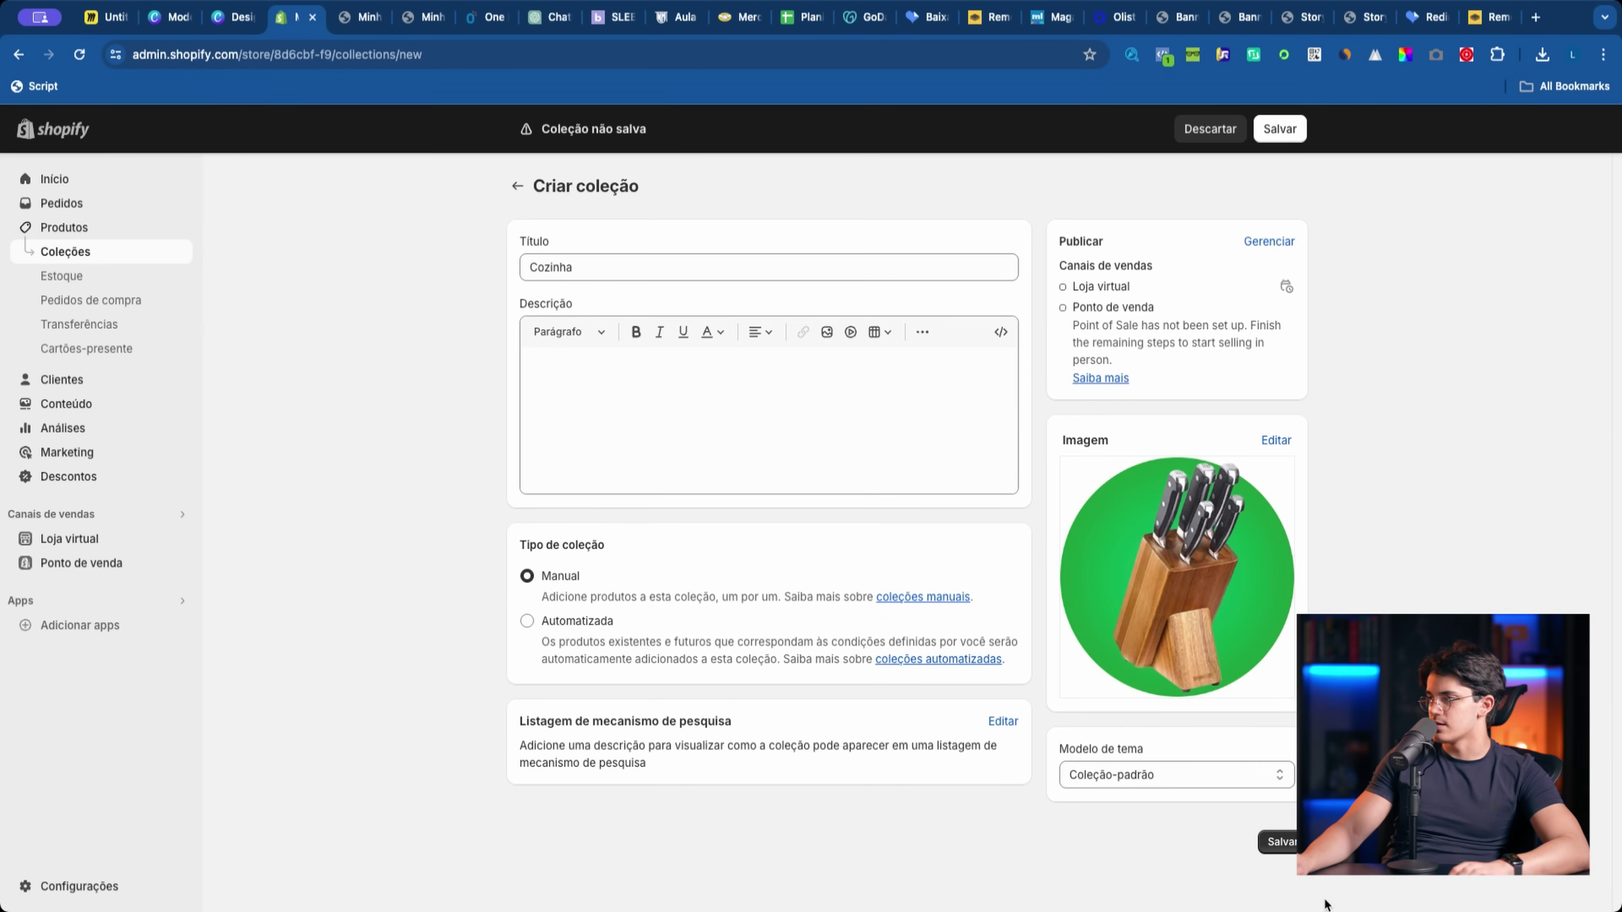
left_click(1287, 839)
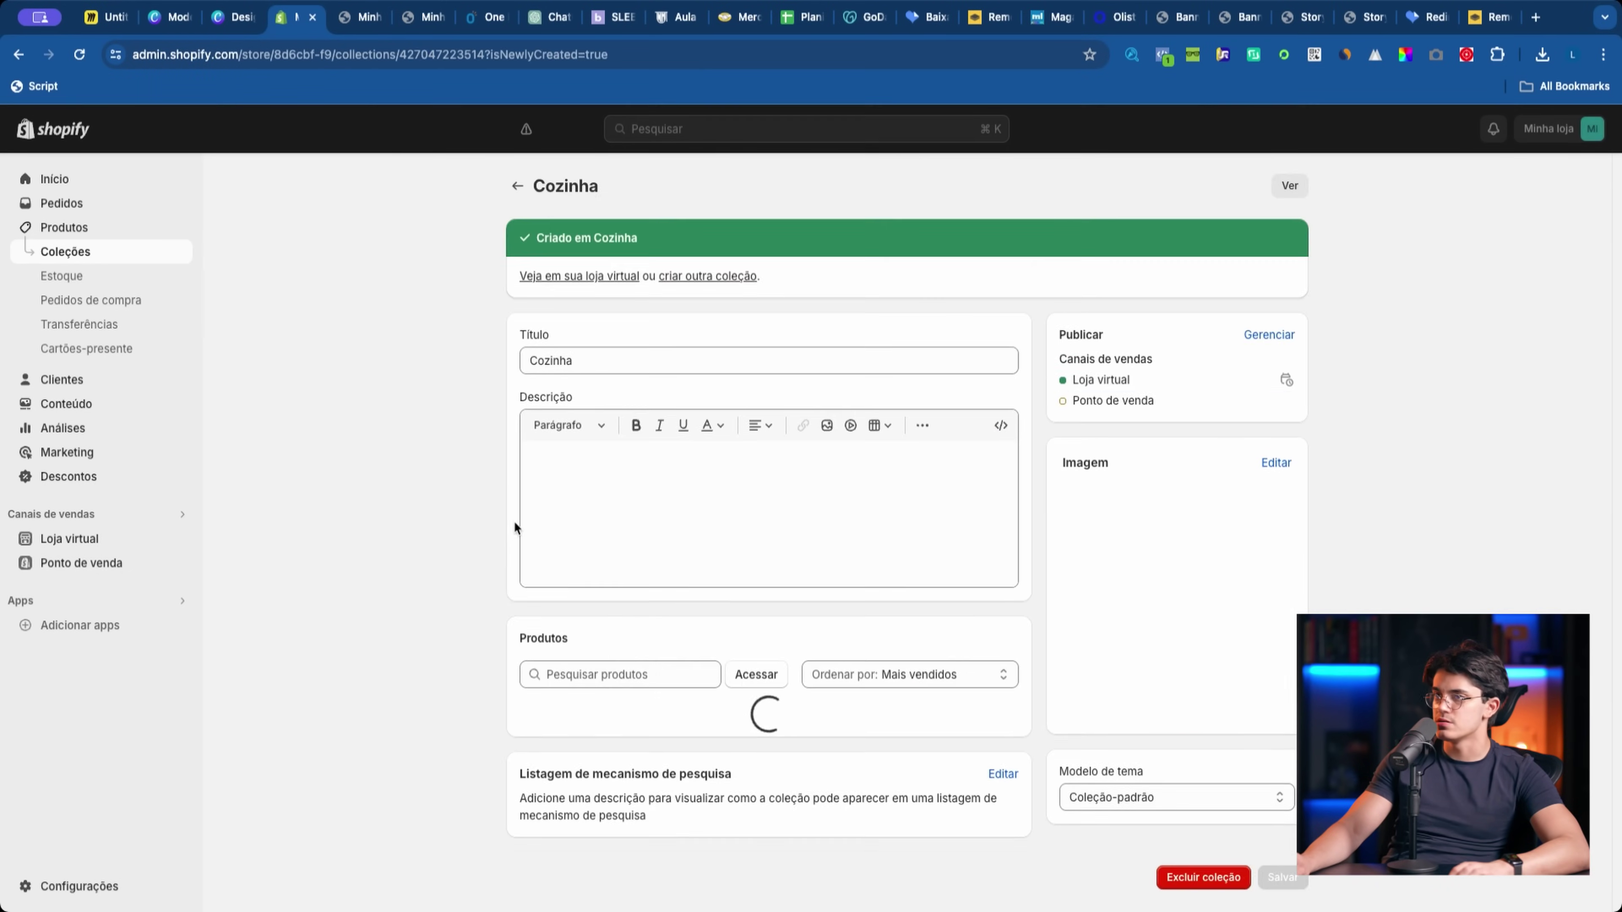
Step: Open the current theme's editor and select the first collection circle block
left_click(74, 538)
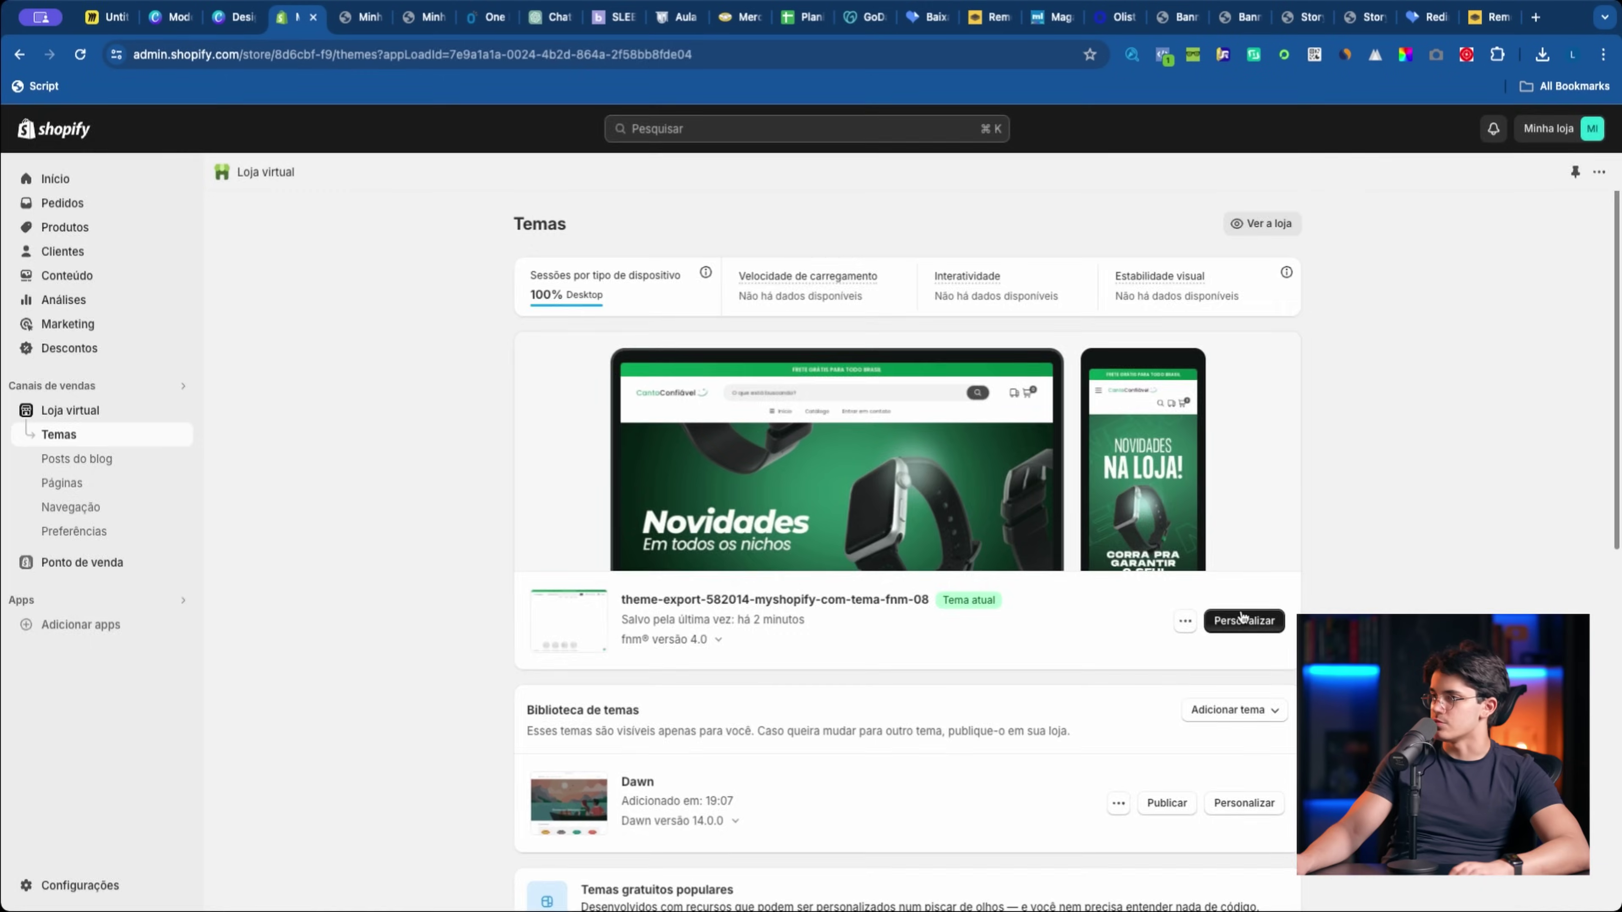
left_click(1245, 621)
scroll(807, 562, "down", 5)
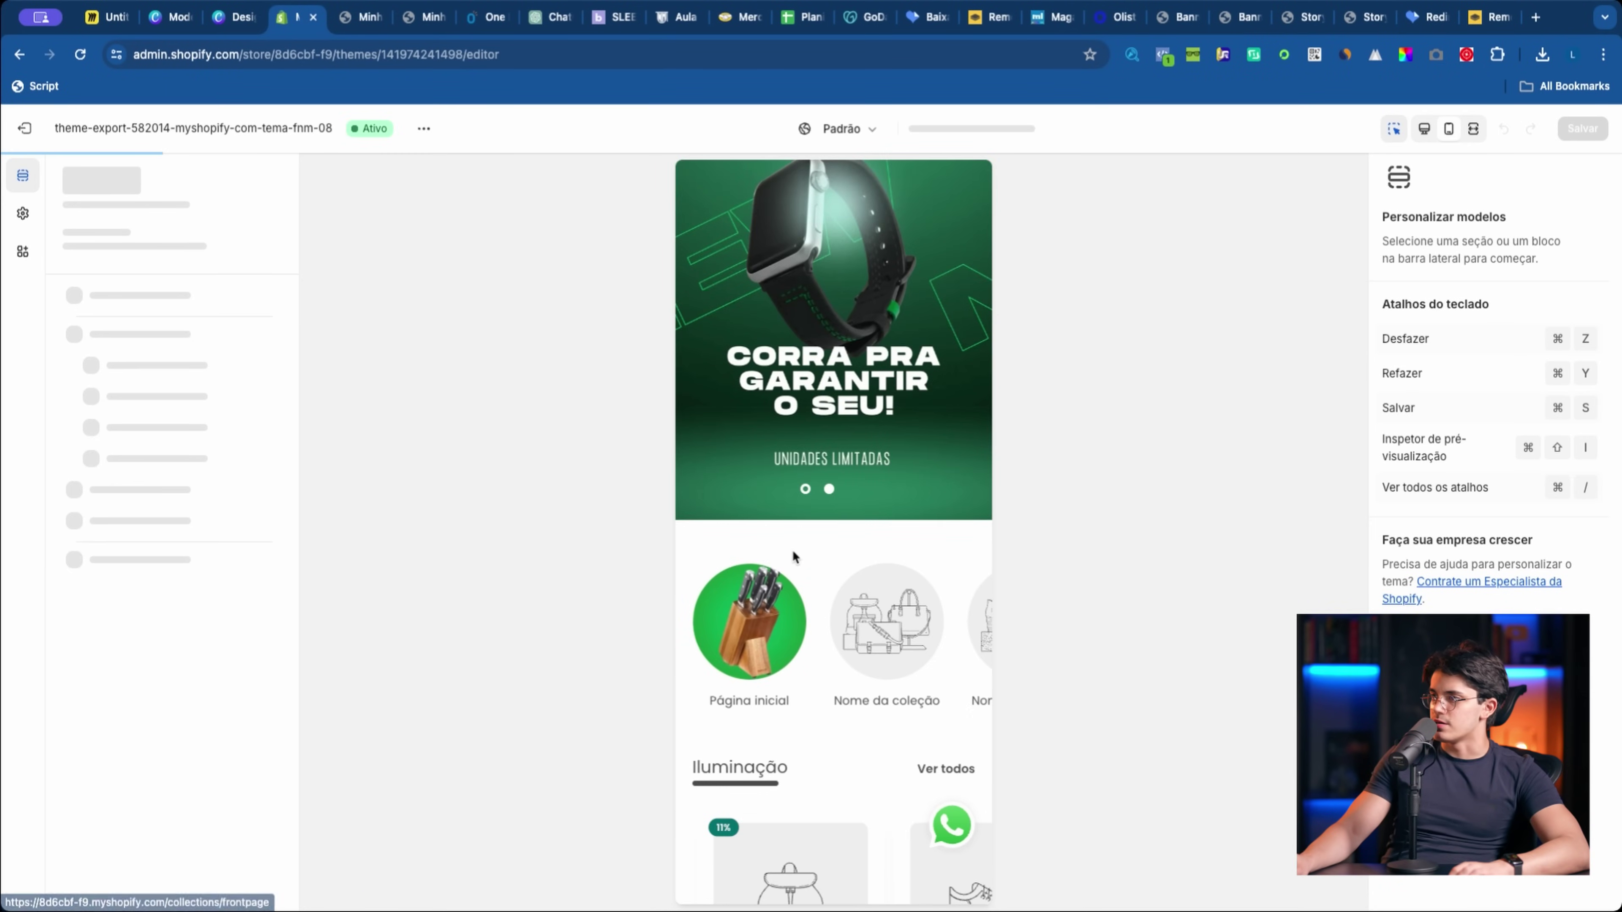
left_click(834, 660)
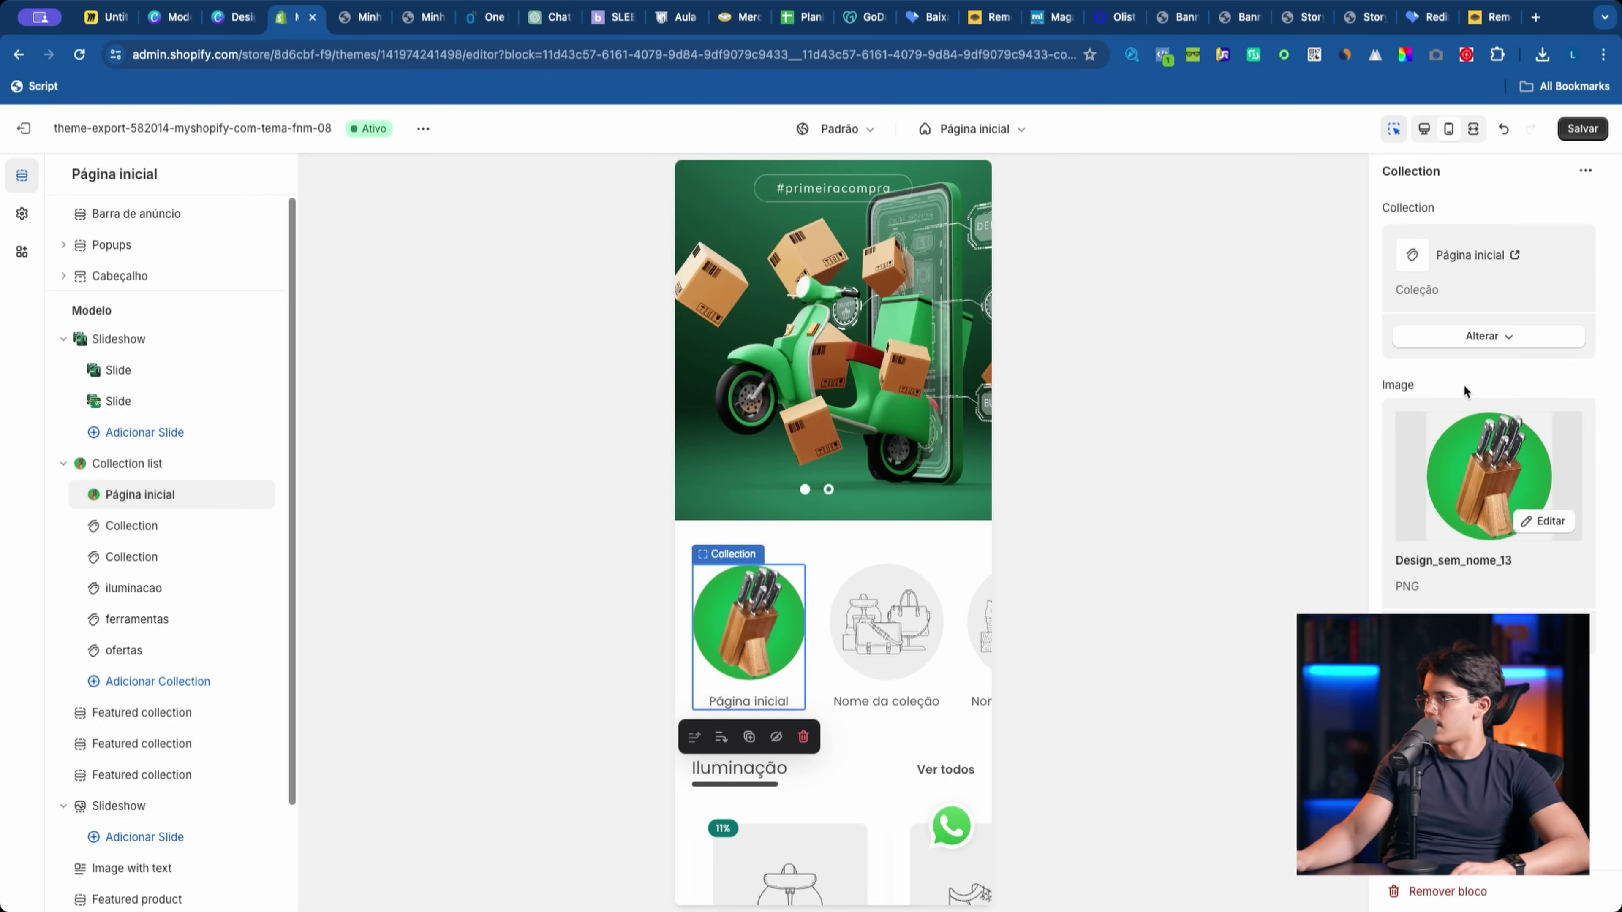
Step: Change the block's linked collection to Cozinha and save the theme
left_click(1455, 349)
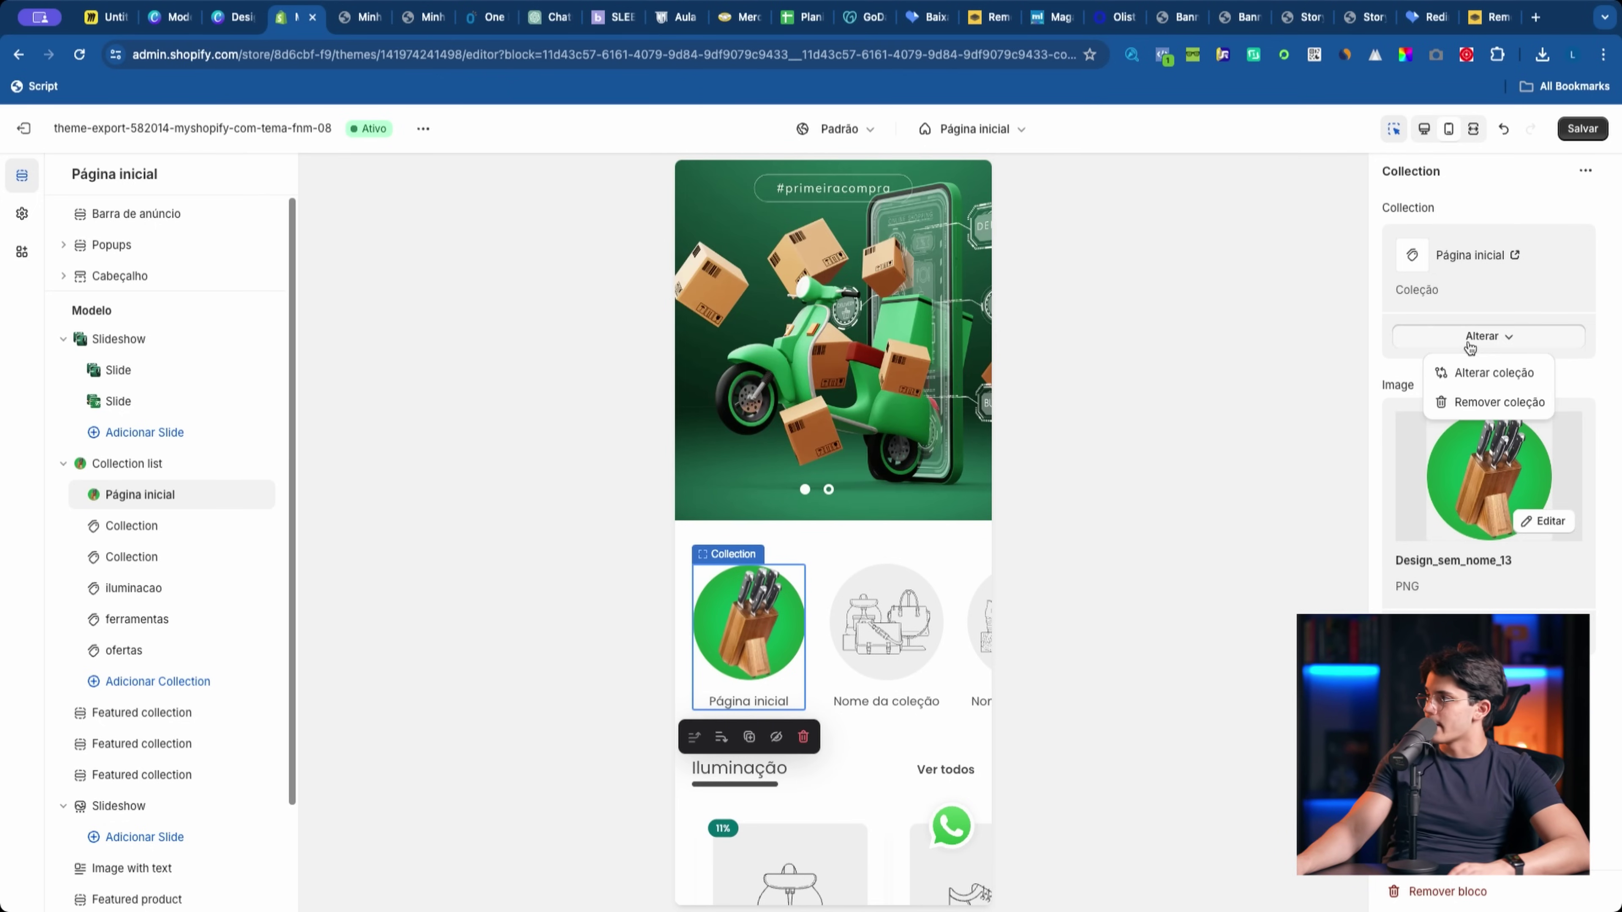
left_click(1473, 373)
left_click(1444, 312)
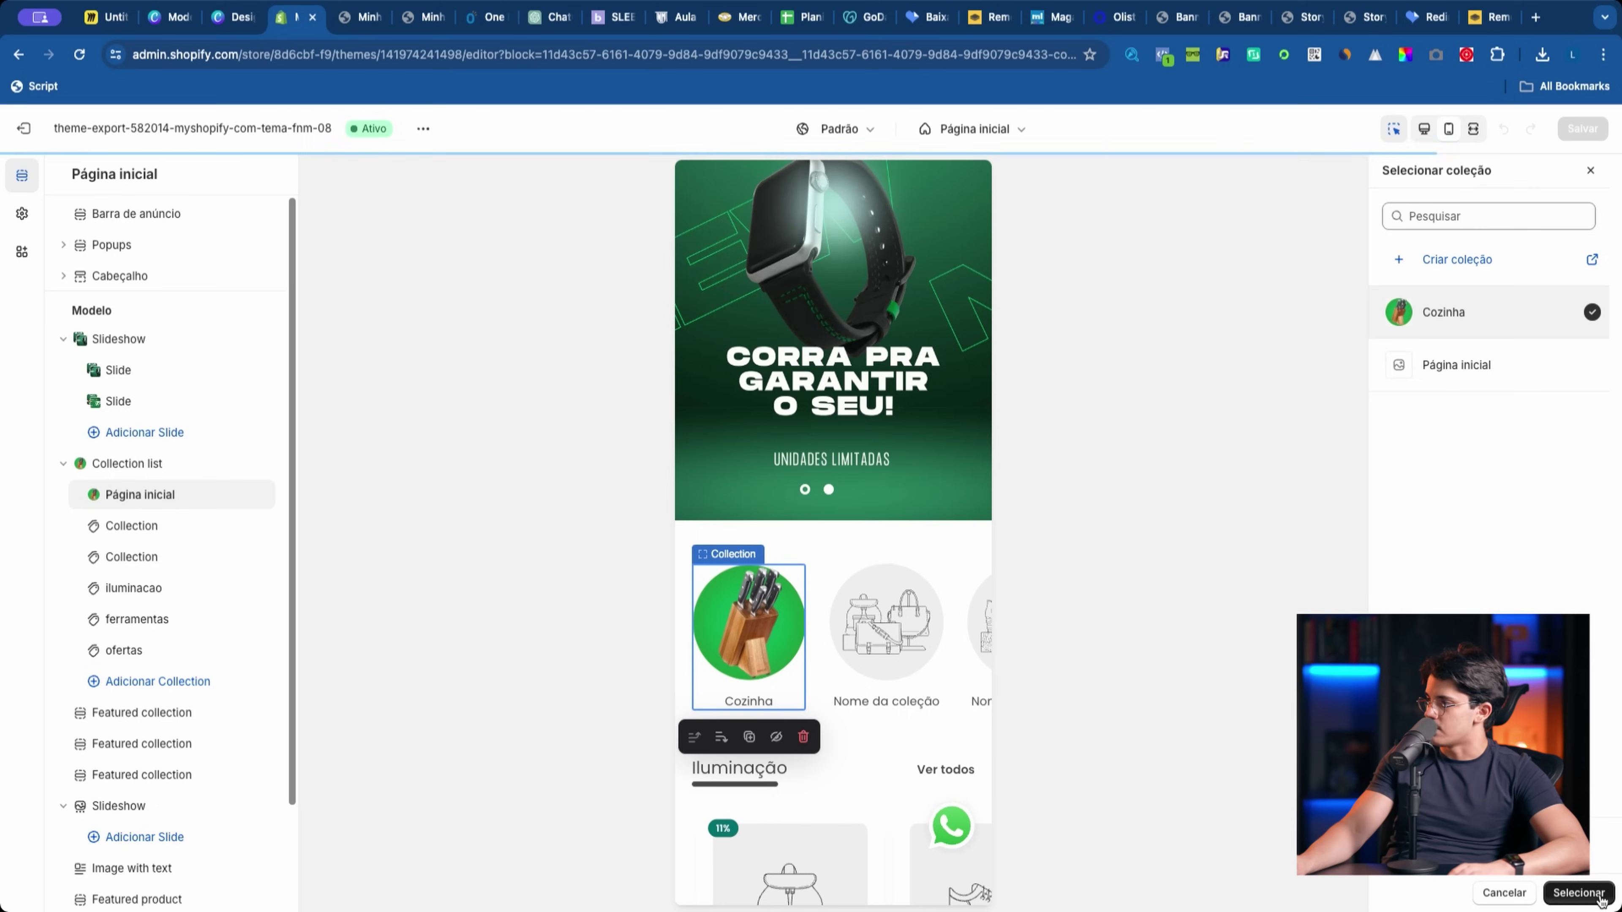
left_click(1589, 895)
key("super+s")
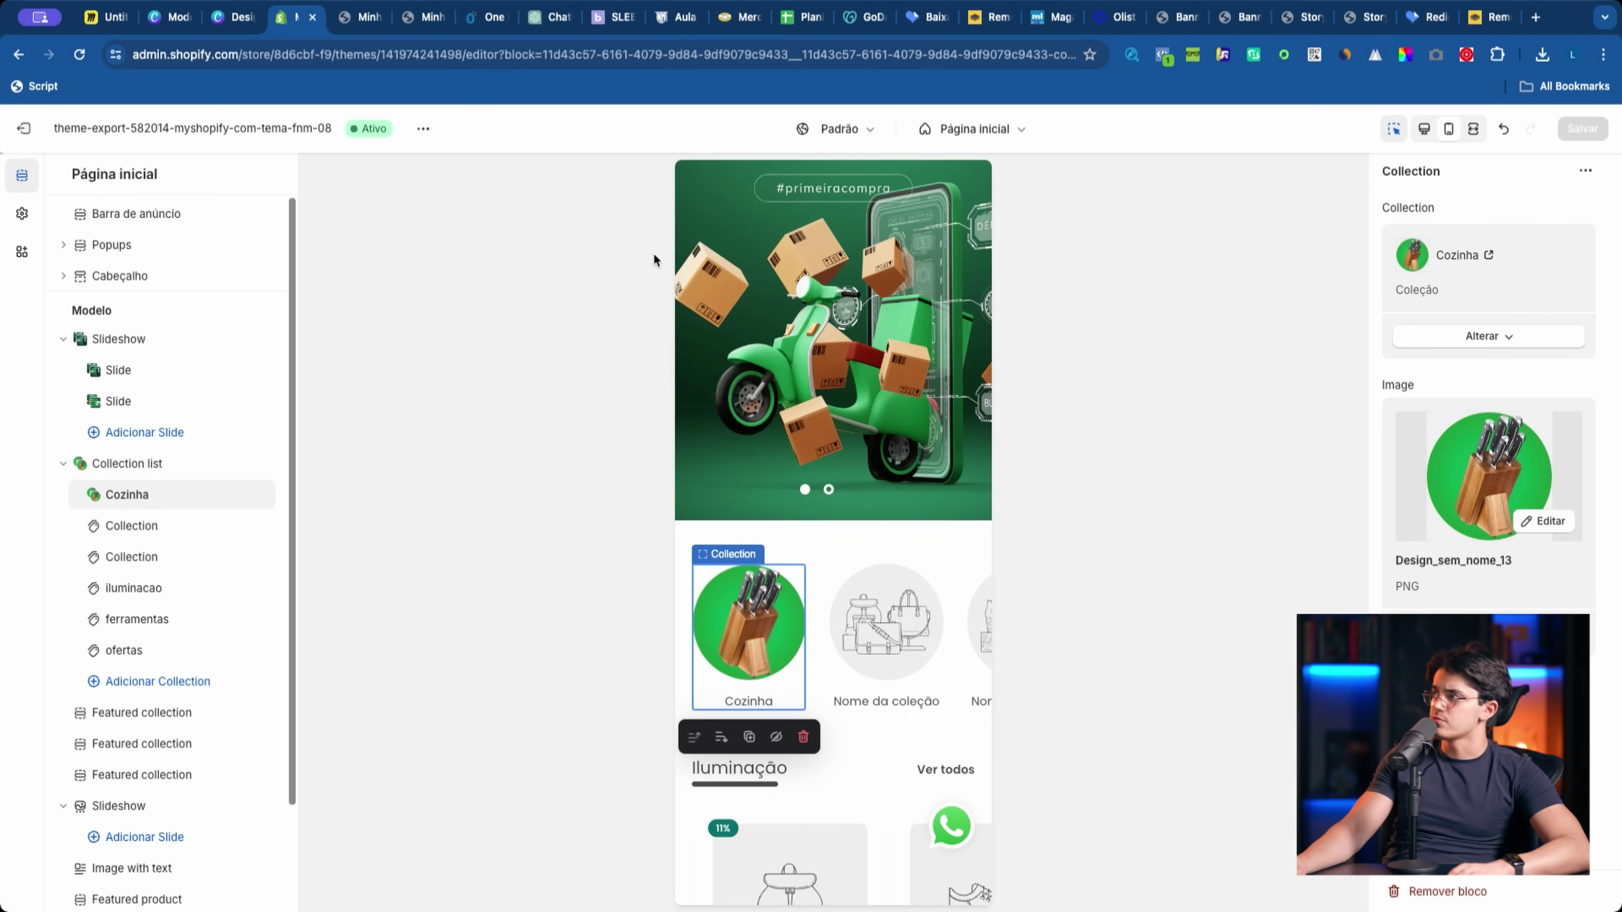
left_click(354, 19)
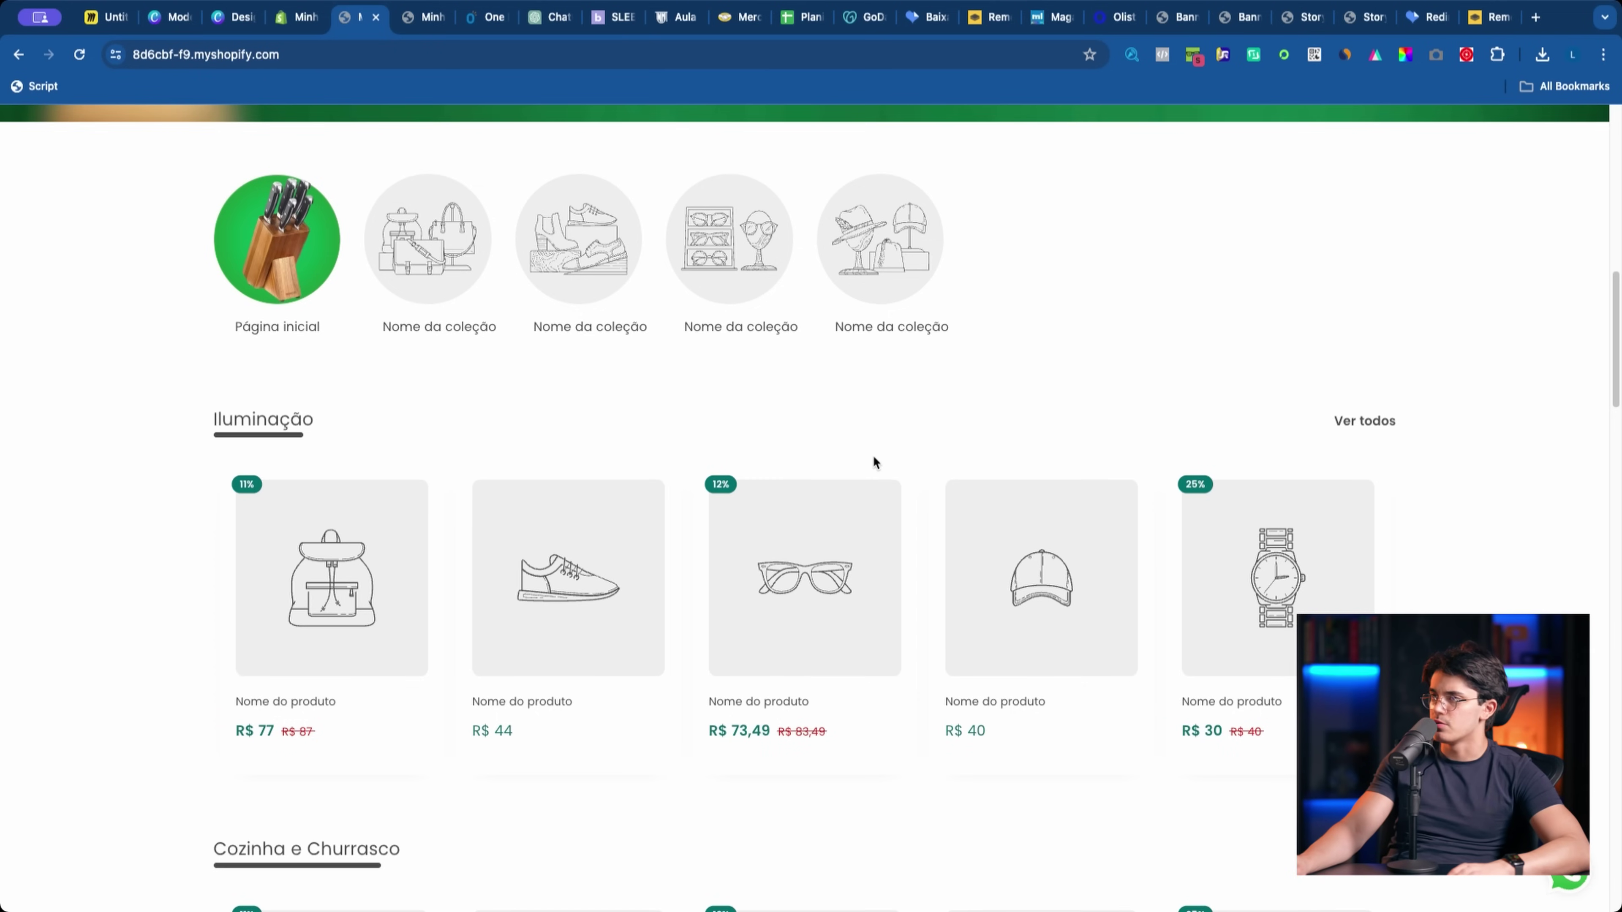
Step: Reload the storefront in phone preview, open the Cozinha circle, then go to the admin product list
key("super+alt+i")
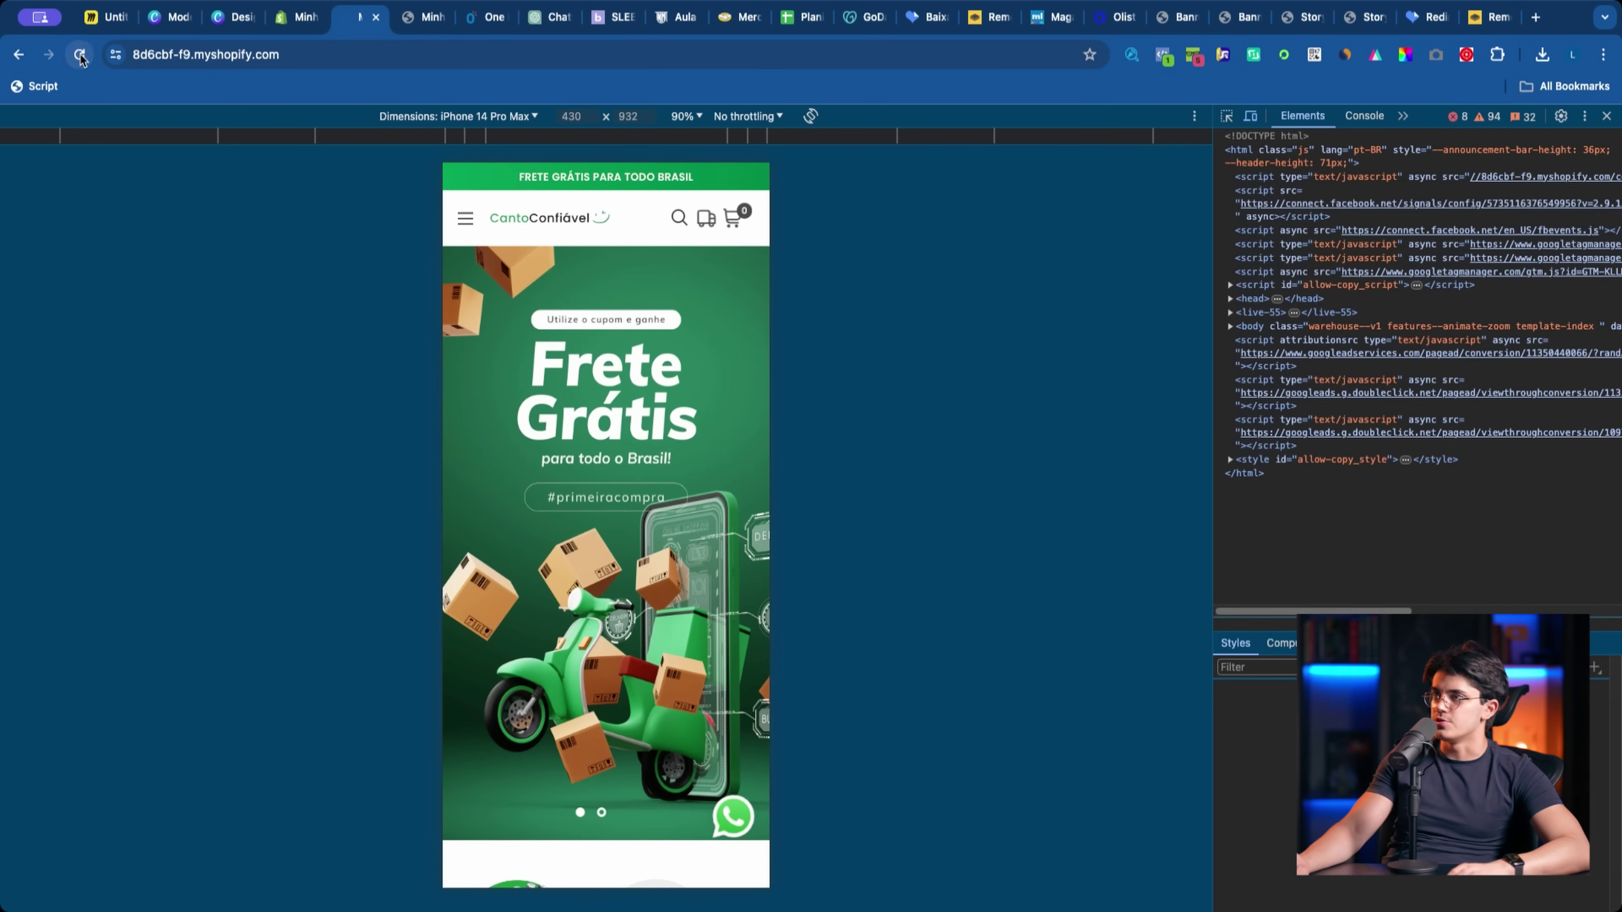
left_click(80, 56)
scroll(575, 511, "down", 3)
left_click(551, 629)
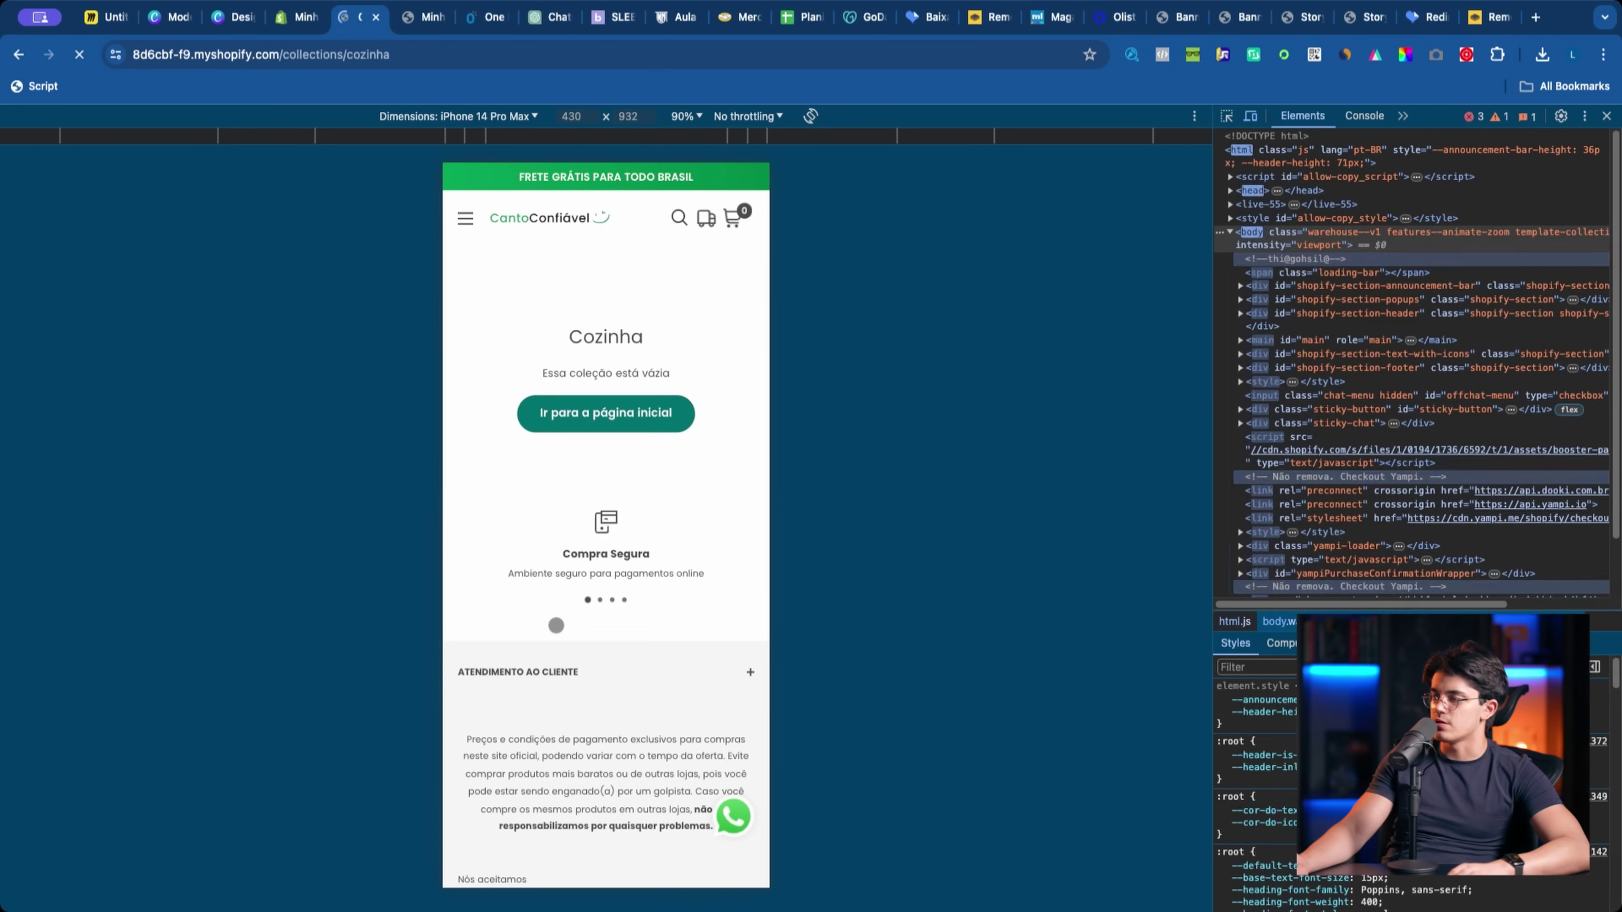
left_click(297, 17)
left_click(18, 127)
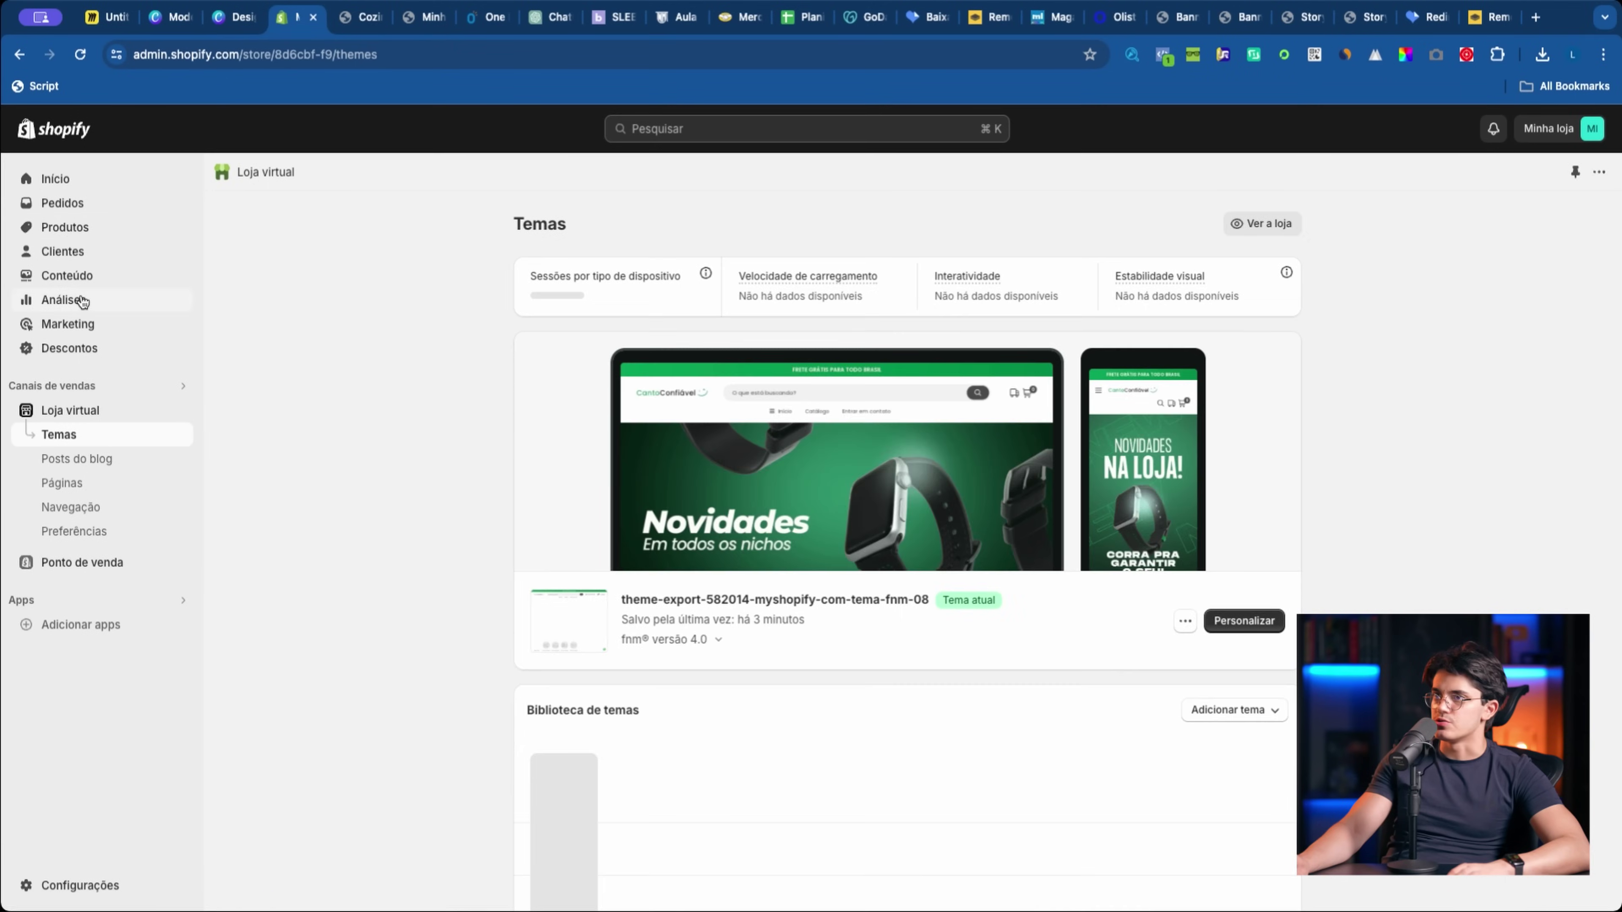
left_click(61, 228)
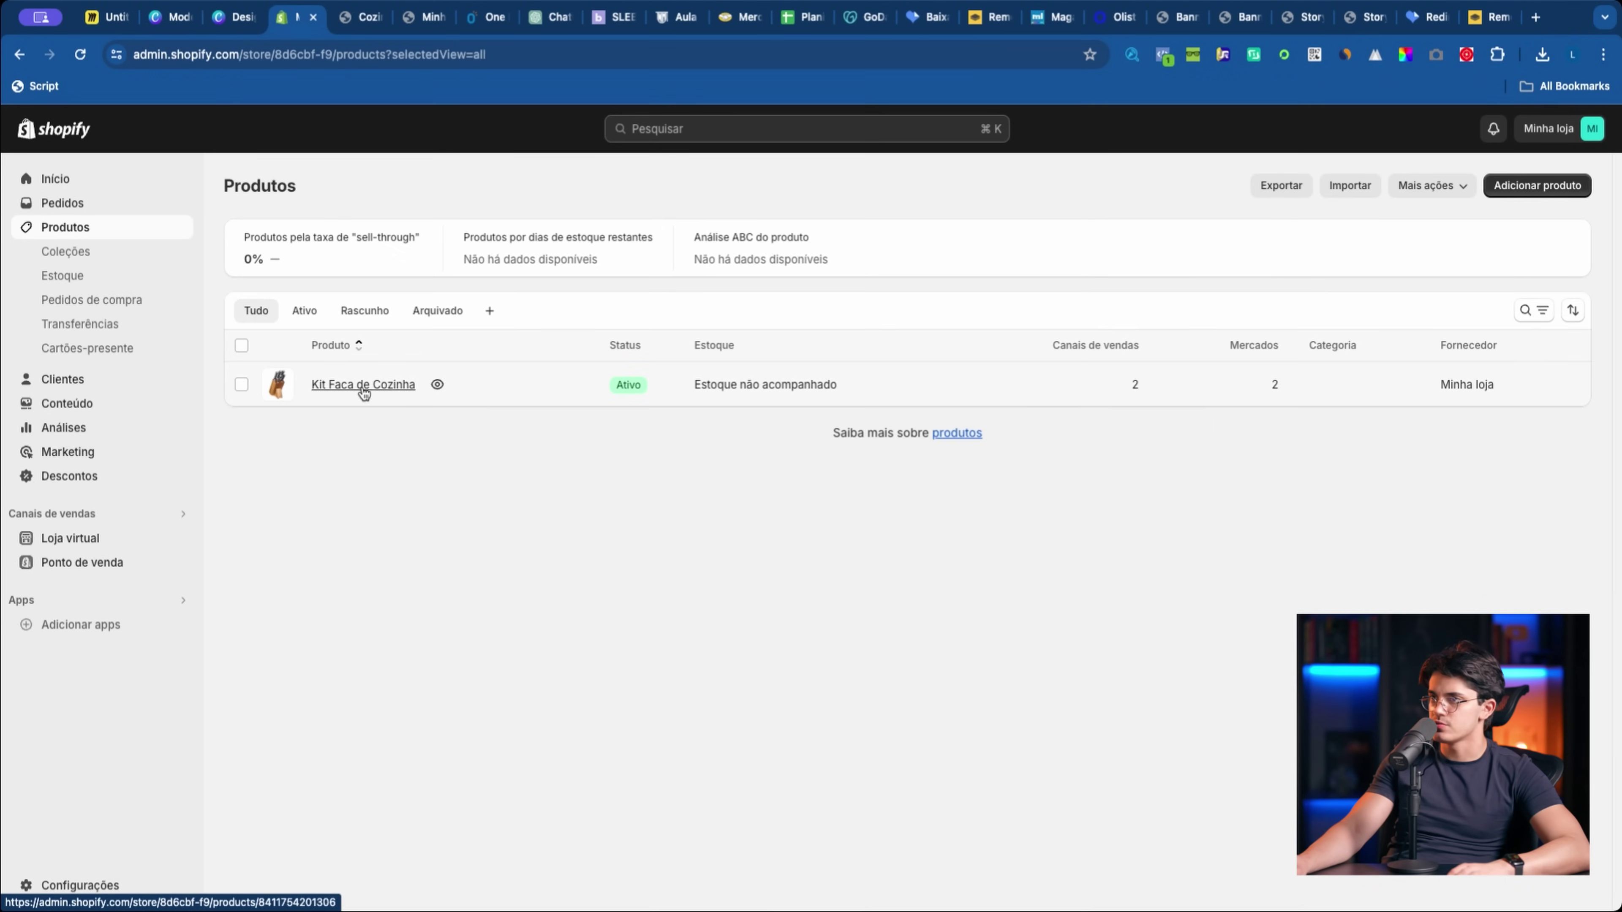
Step: Tick Cozinha in Kit Faca de Cozinha's Coleções and save the product
left_click(363, 386)
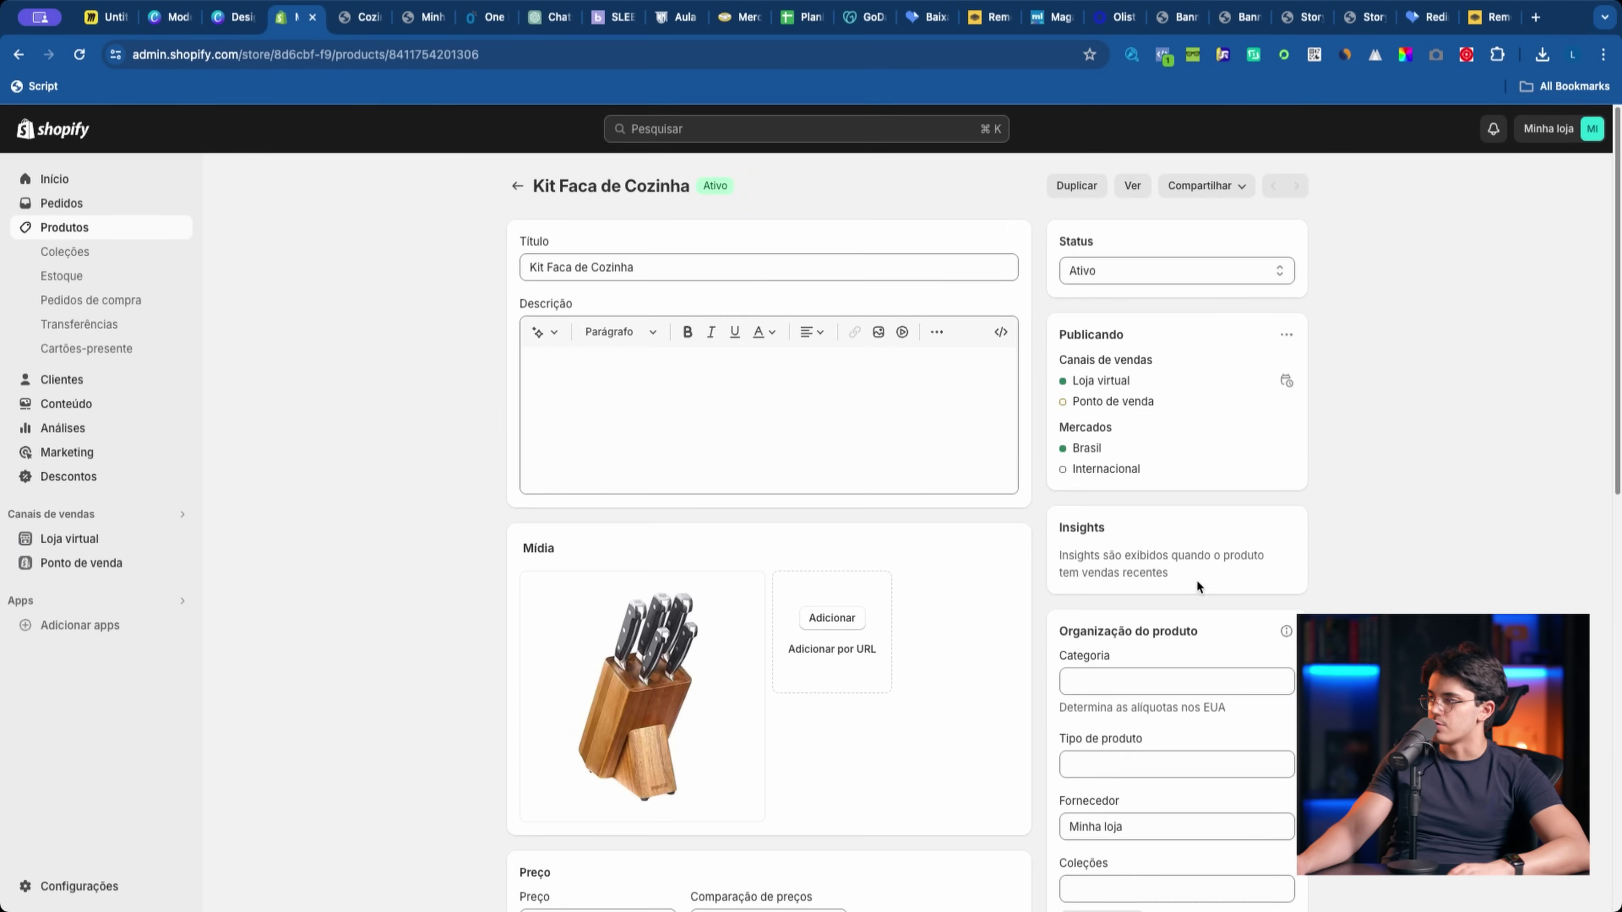
scroll(1198, 581, "down", 3)
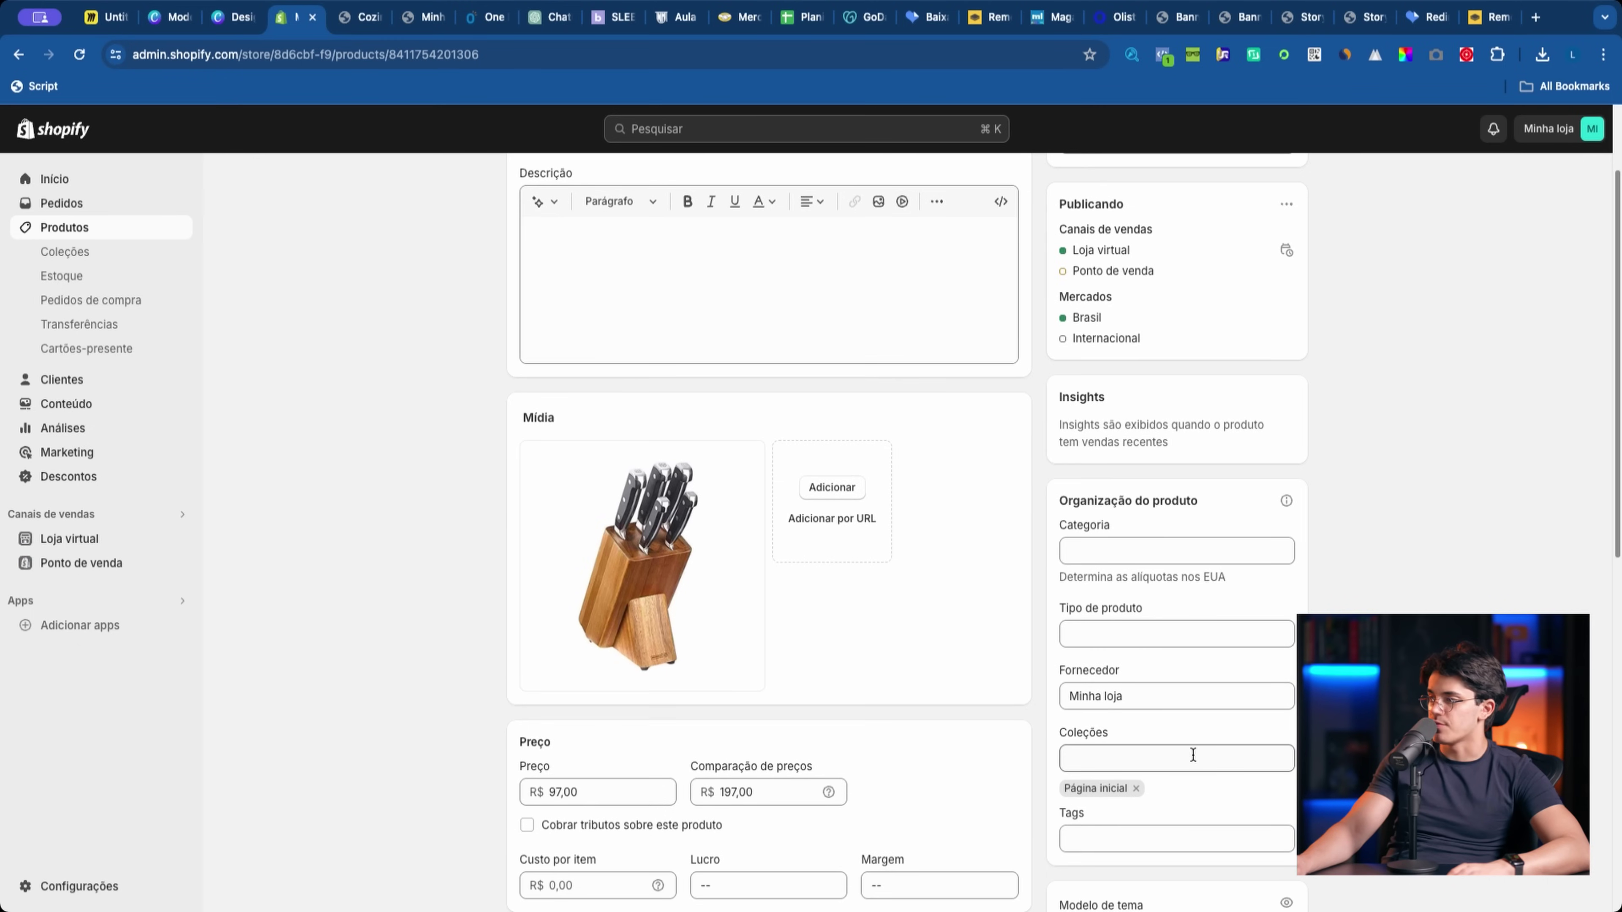
left_click(1114, 749)
left_click(1092, 800)
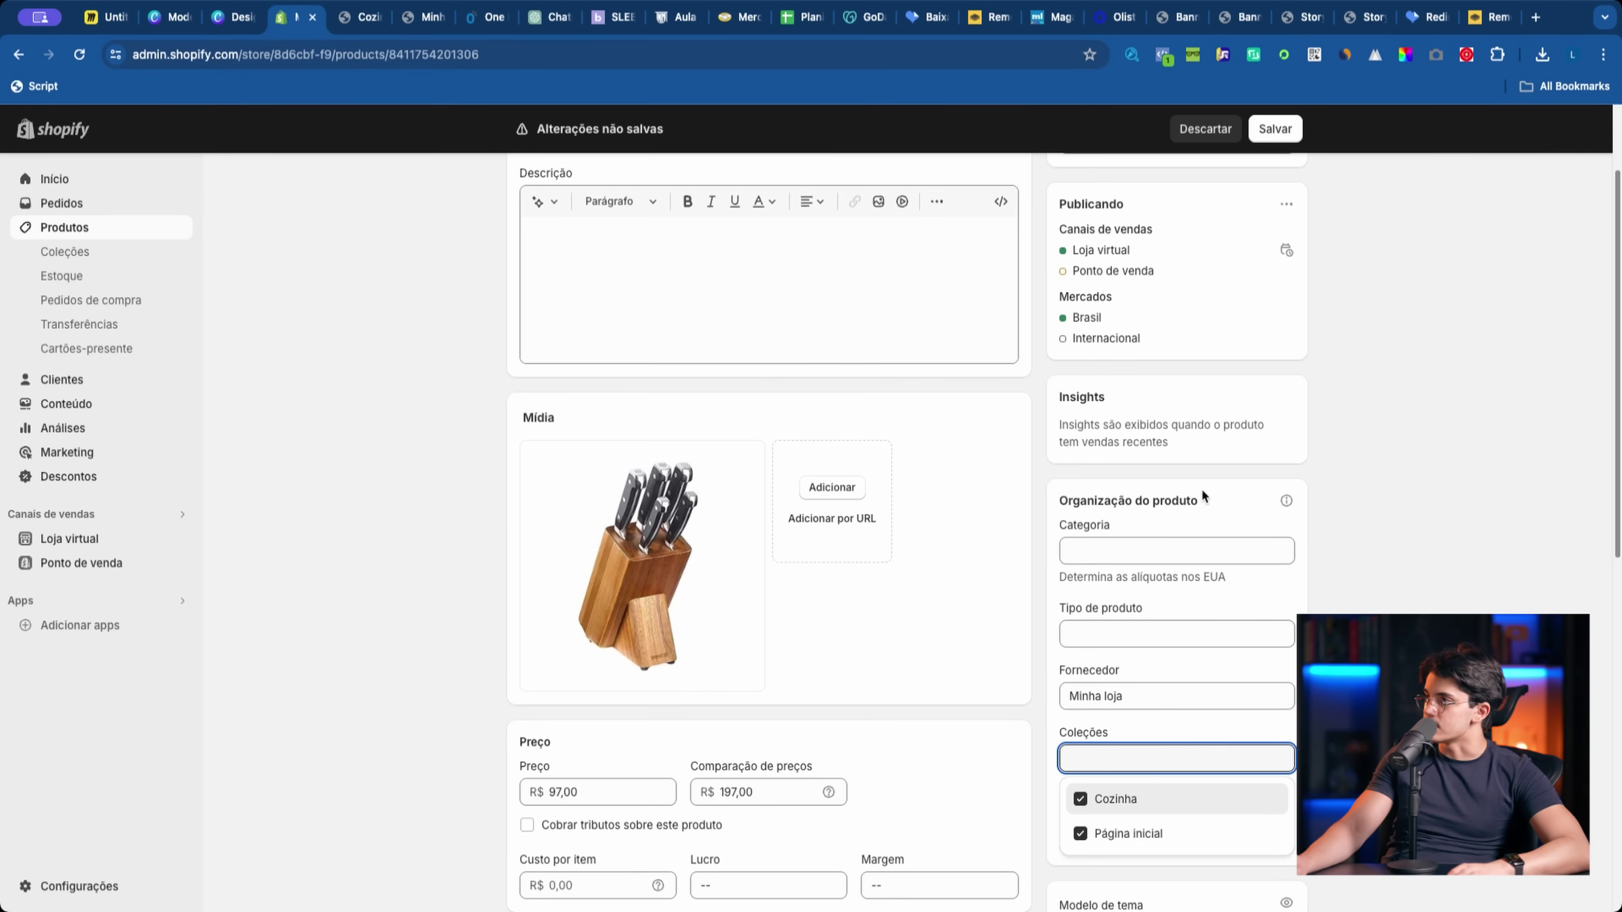
left_click(1279, 135)
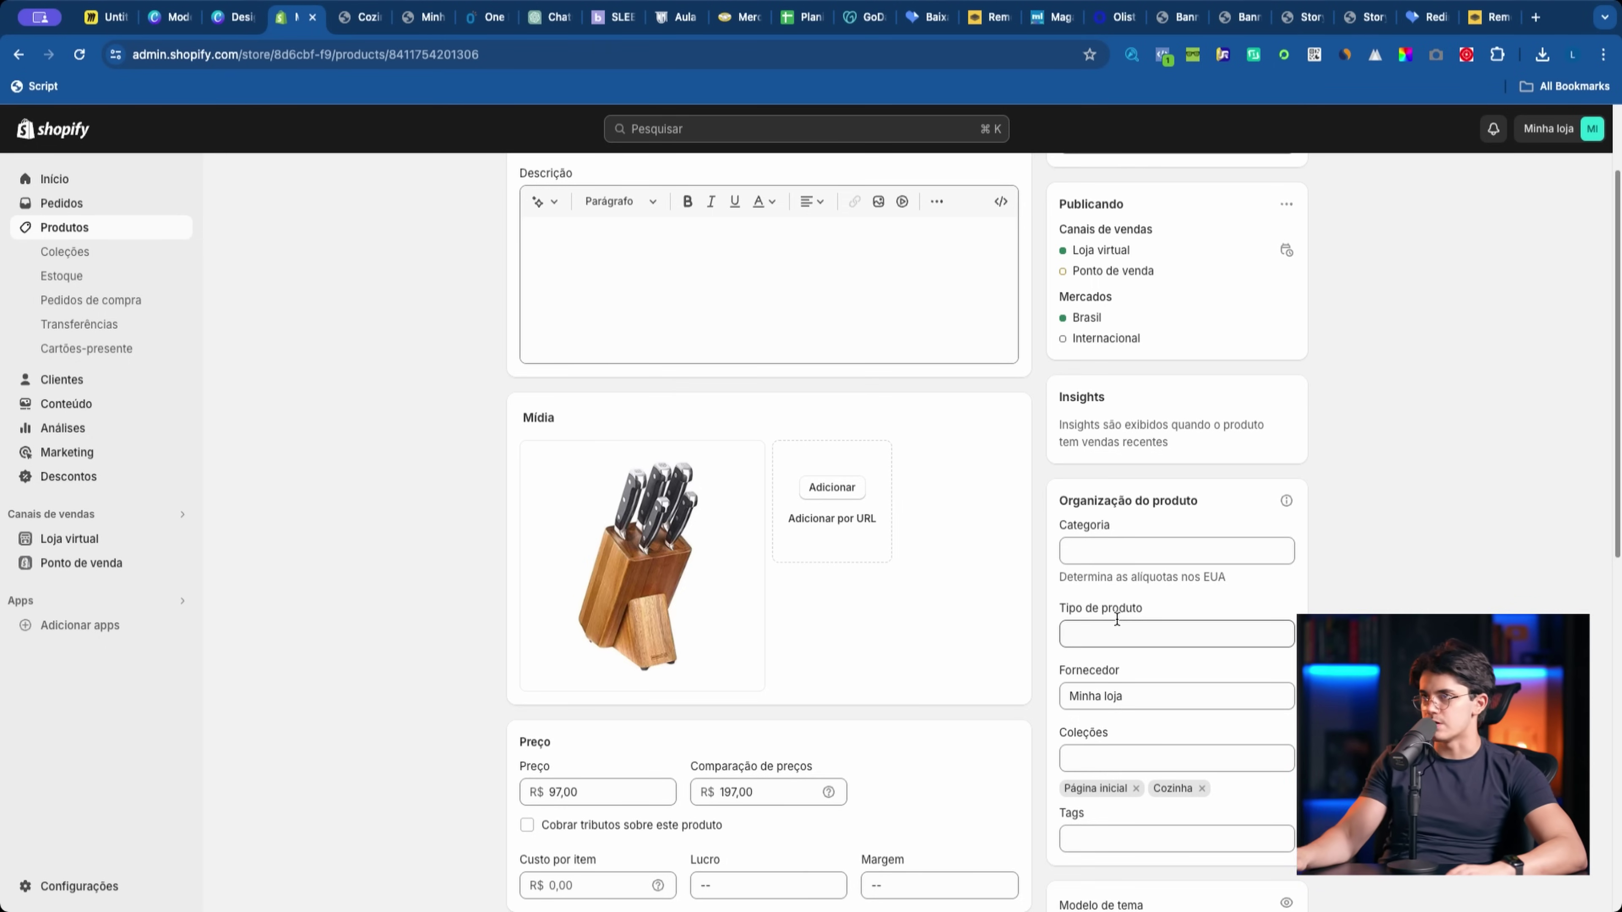
left_click(349, 24)
Step: From the homepage, follow the Cozinha circle to the Kit Faca de Cozinha product page
left_click(567, 206)
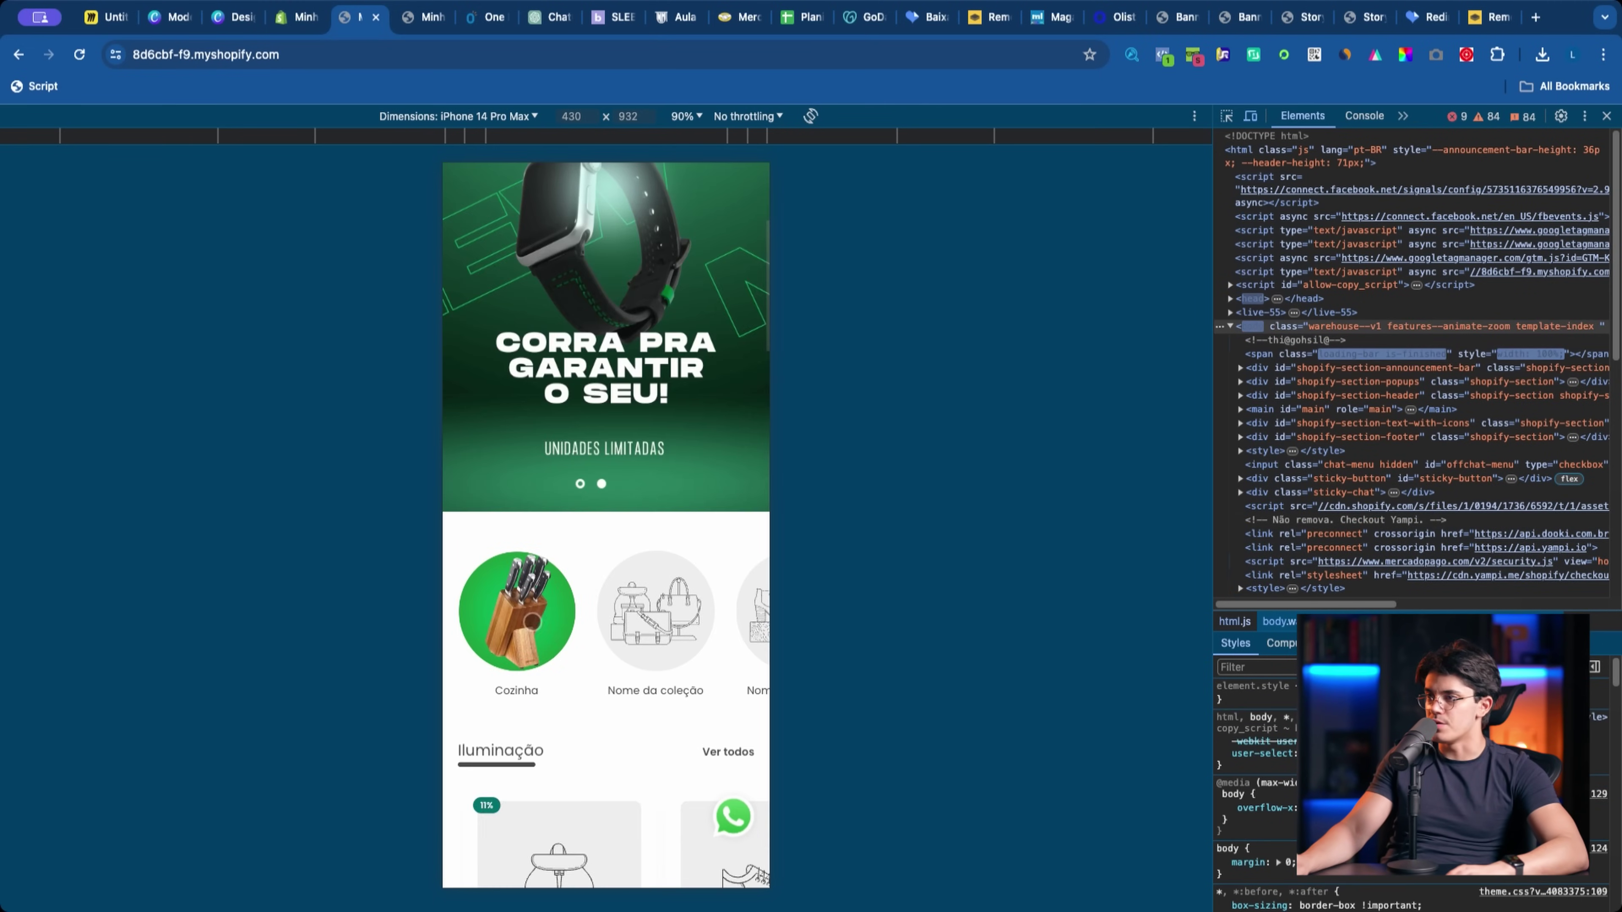
left_click(474, 705)
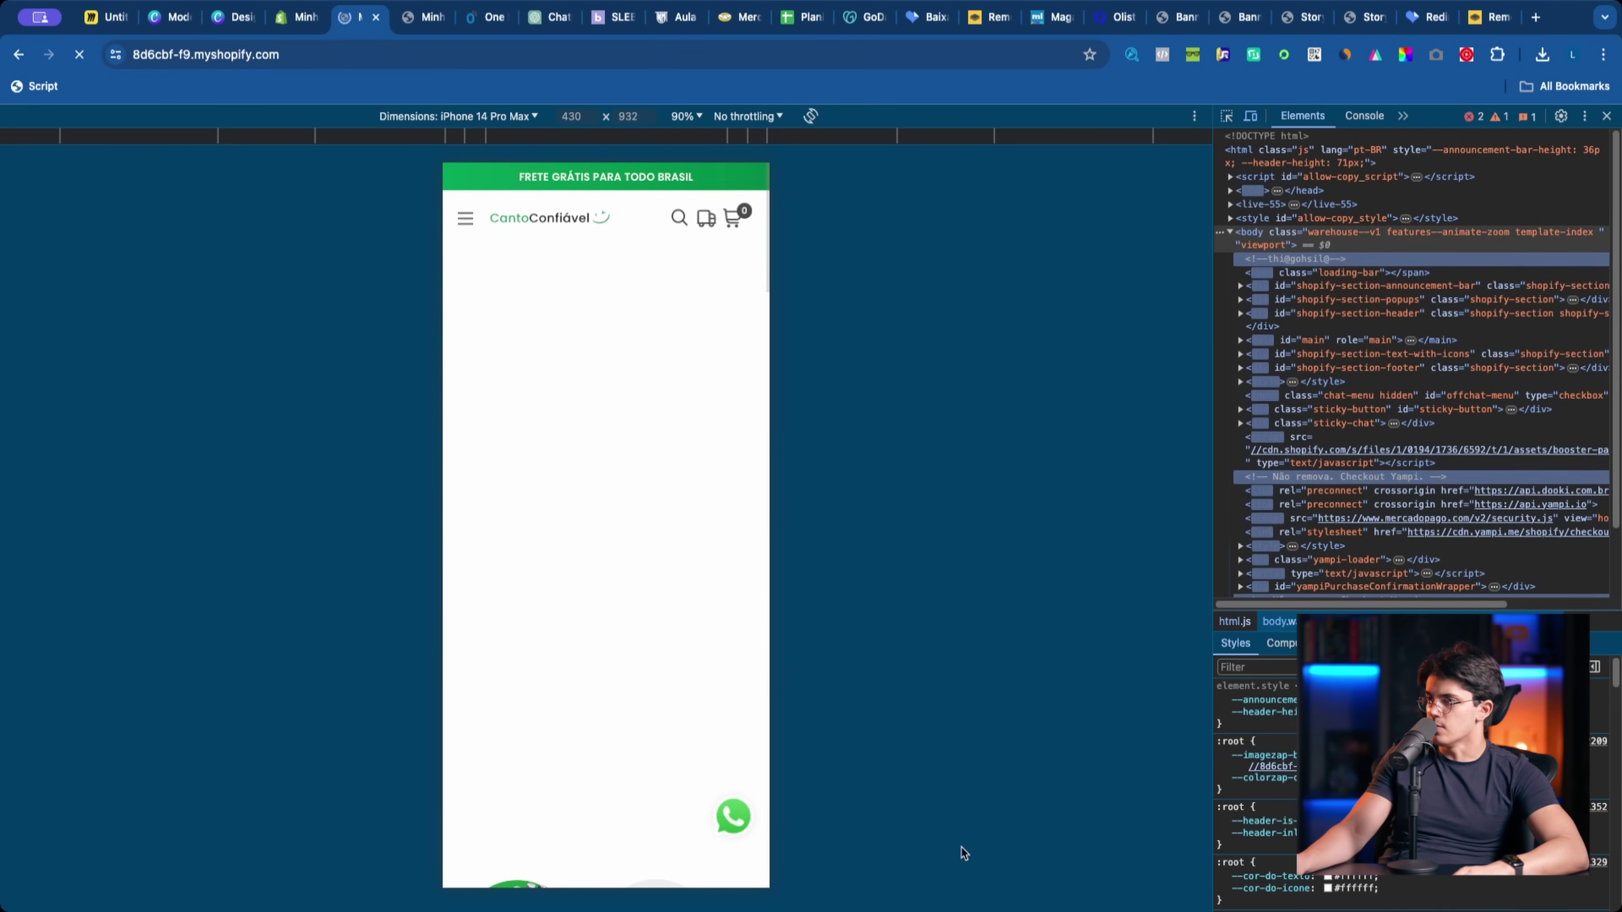
left_click(510, 754)
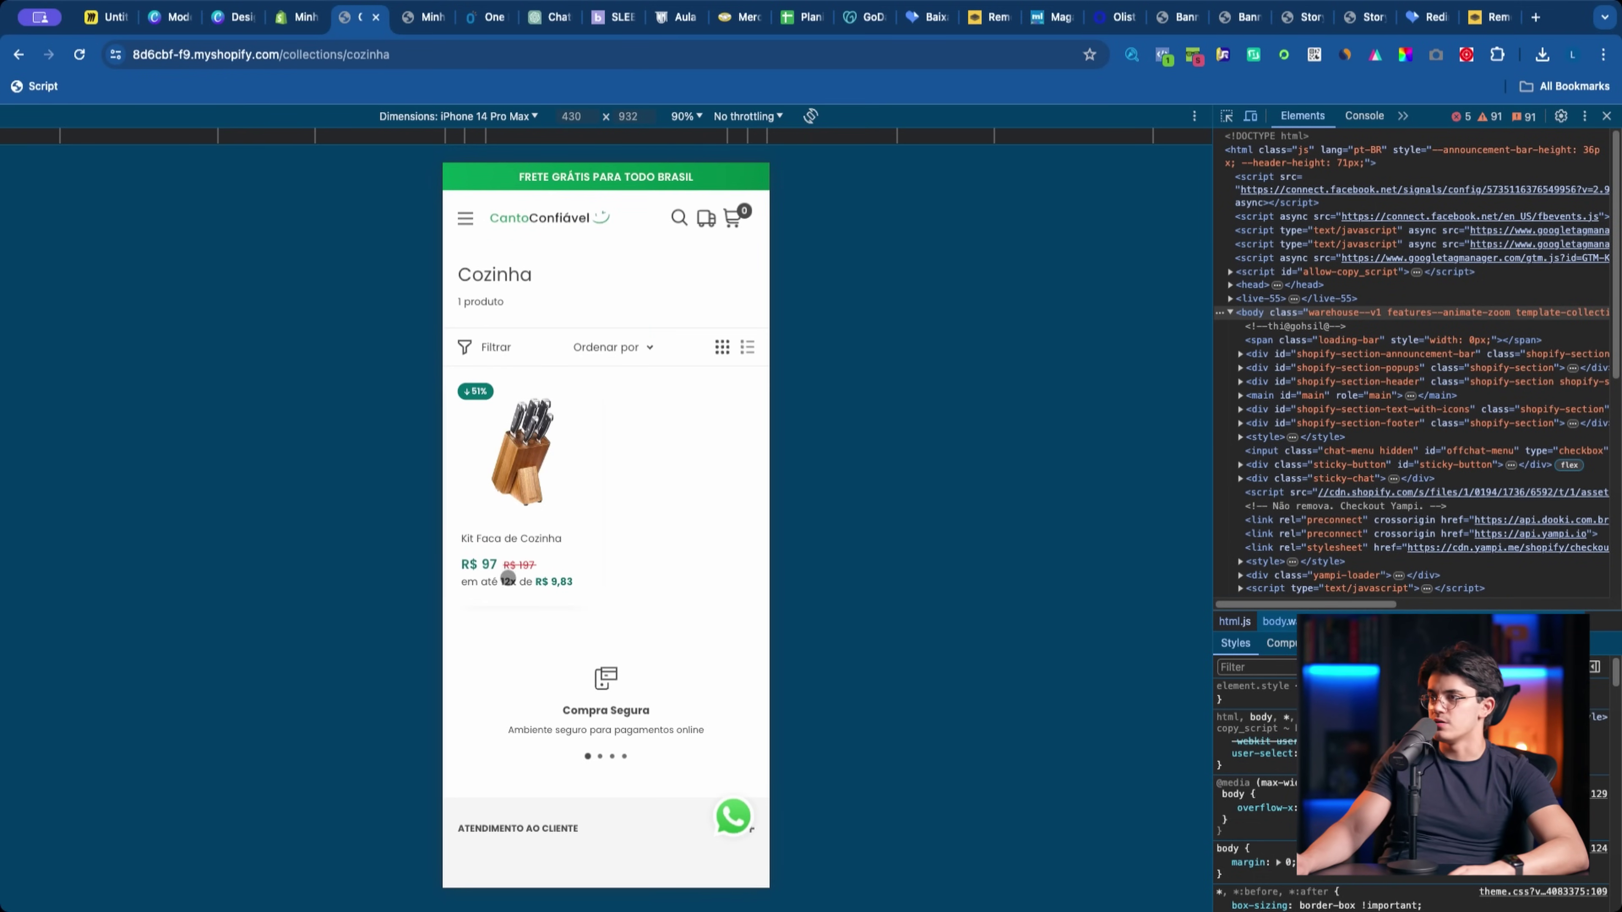
left_click(509, 502)
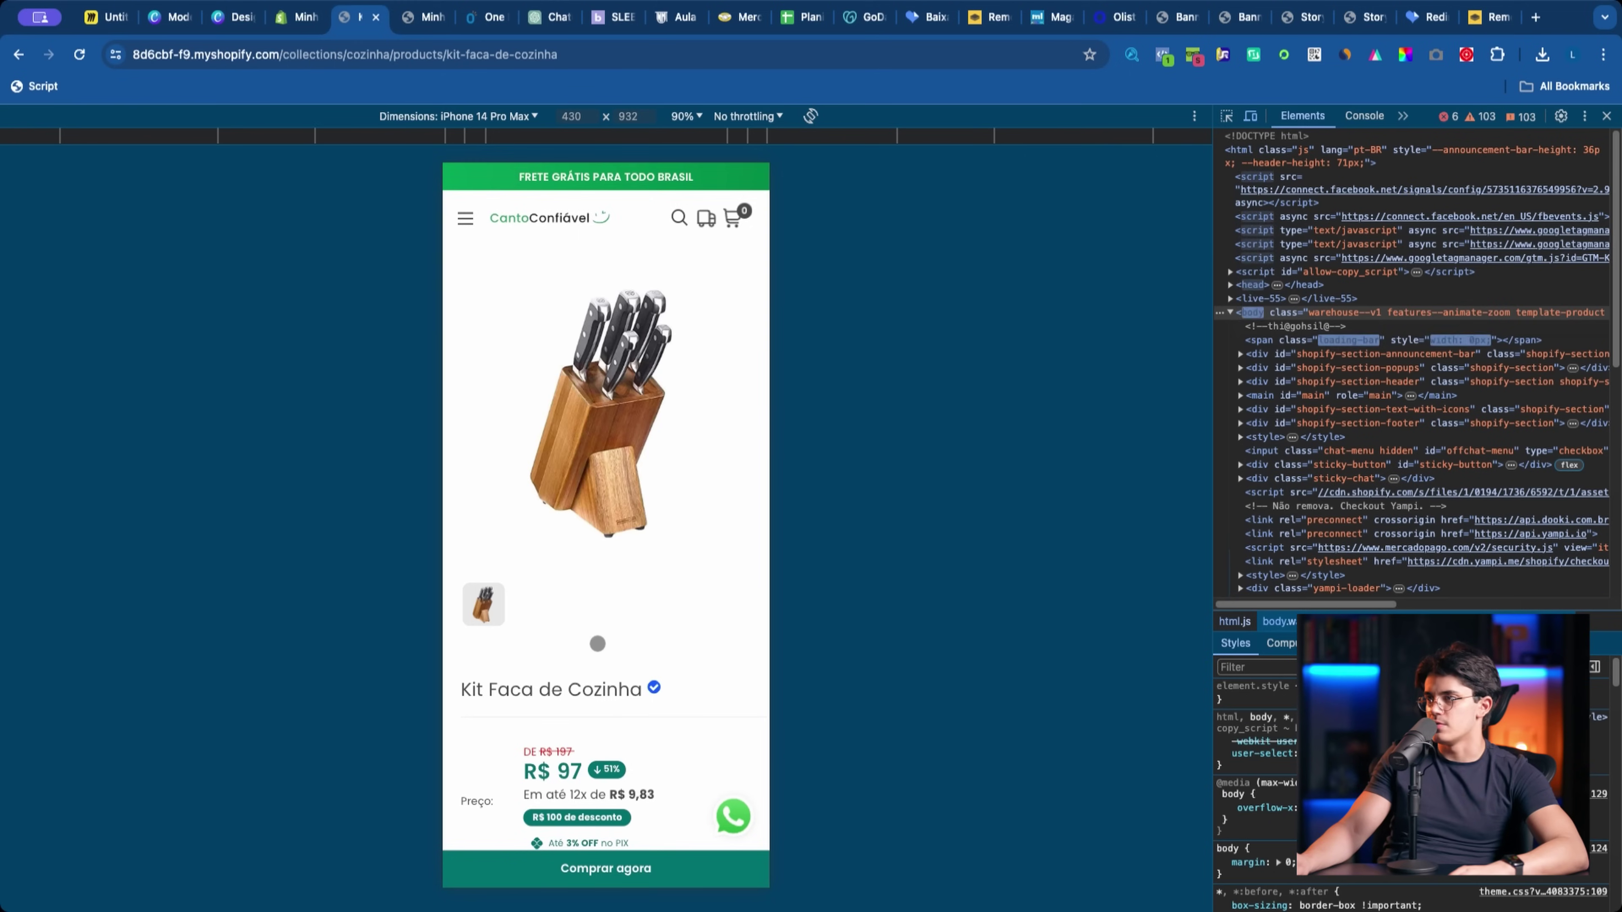
Step: Scroll through the Kit Faca de Cozinha product page on the phone preview
left_click_drag(613, 721, 584, 630)
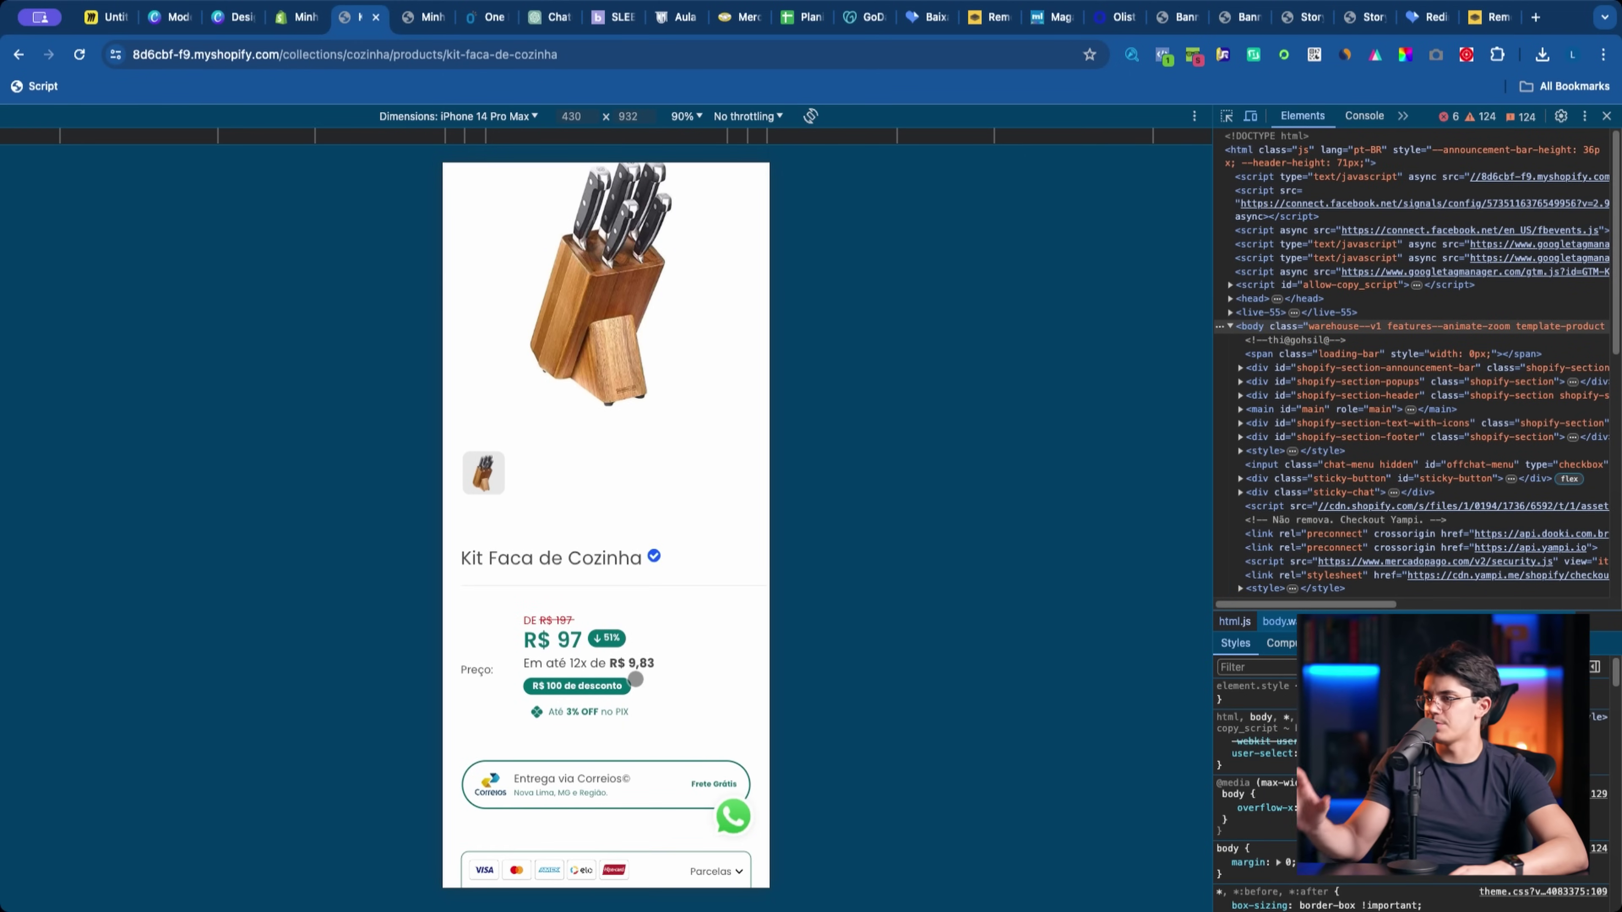
scroll(621, 712, "down", 2)
scroll(553, 753, "down", 3)
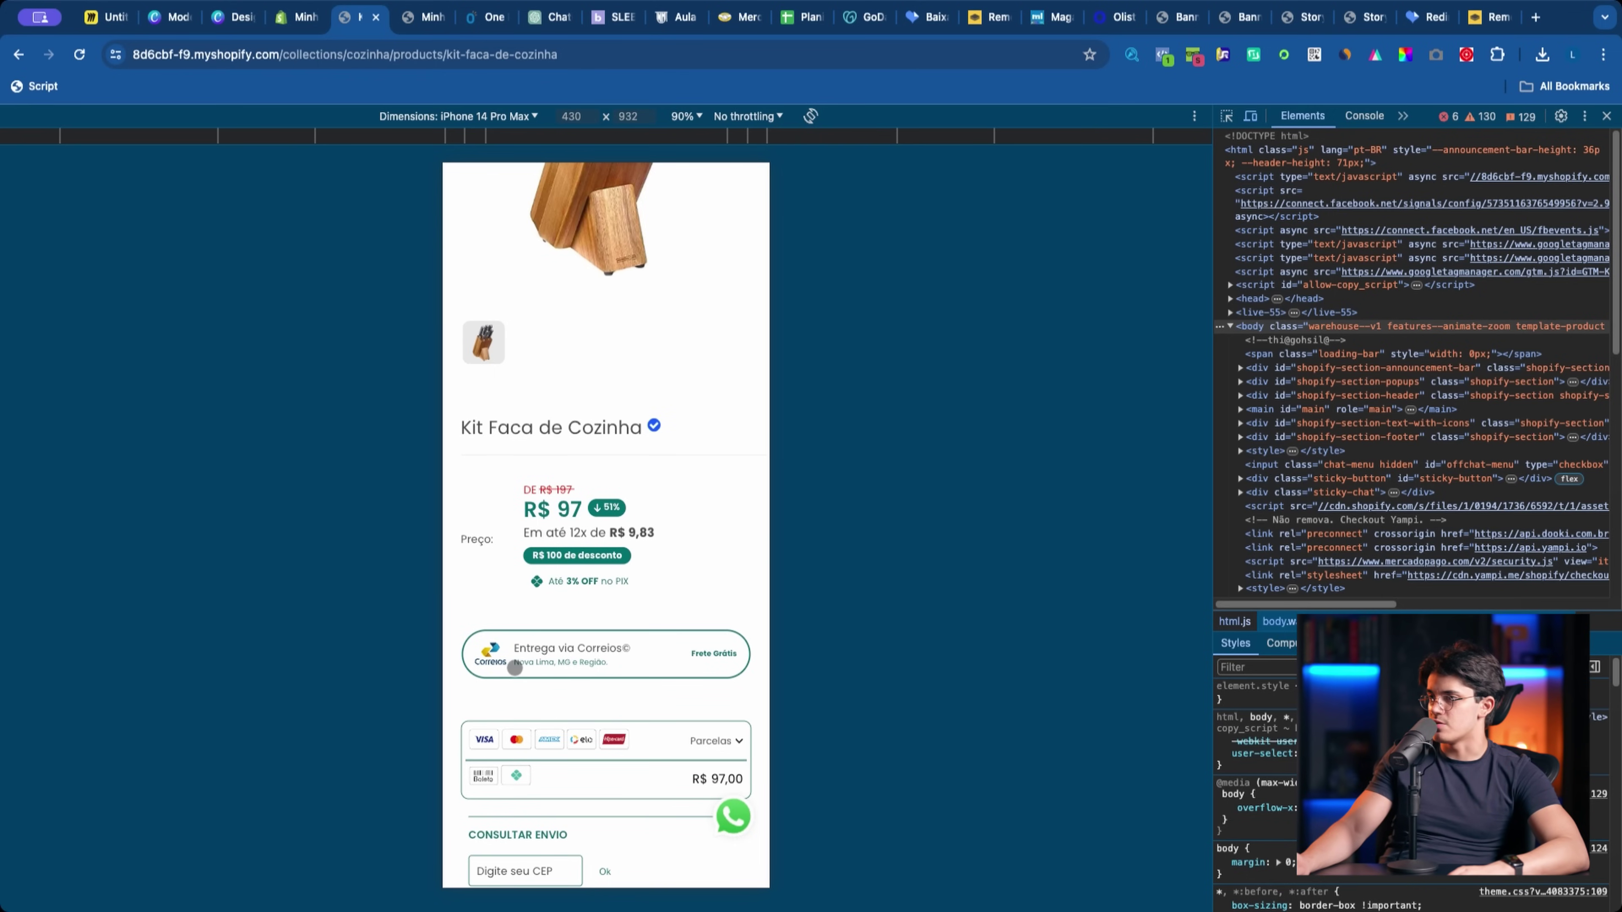
scroll(632, 684, "up", 3)
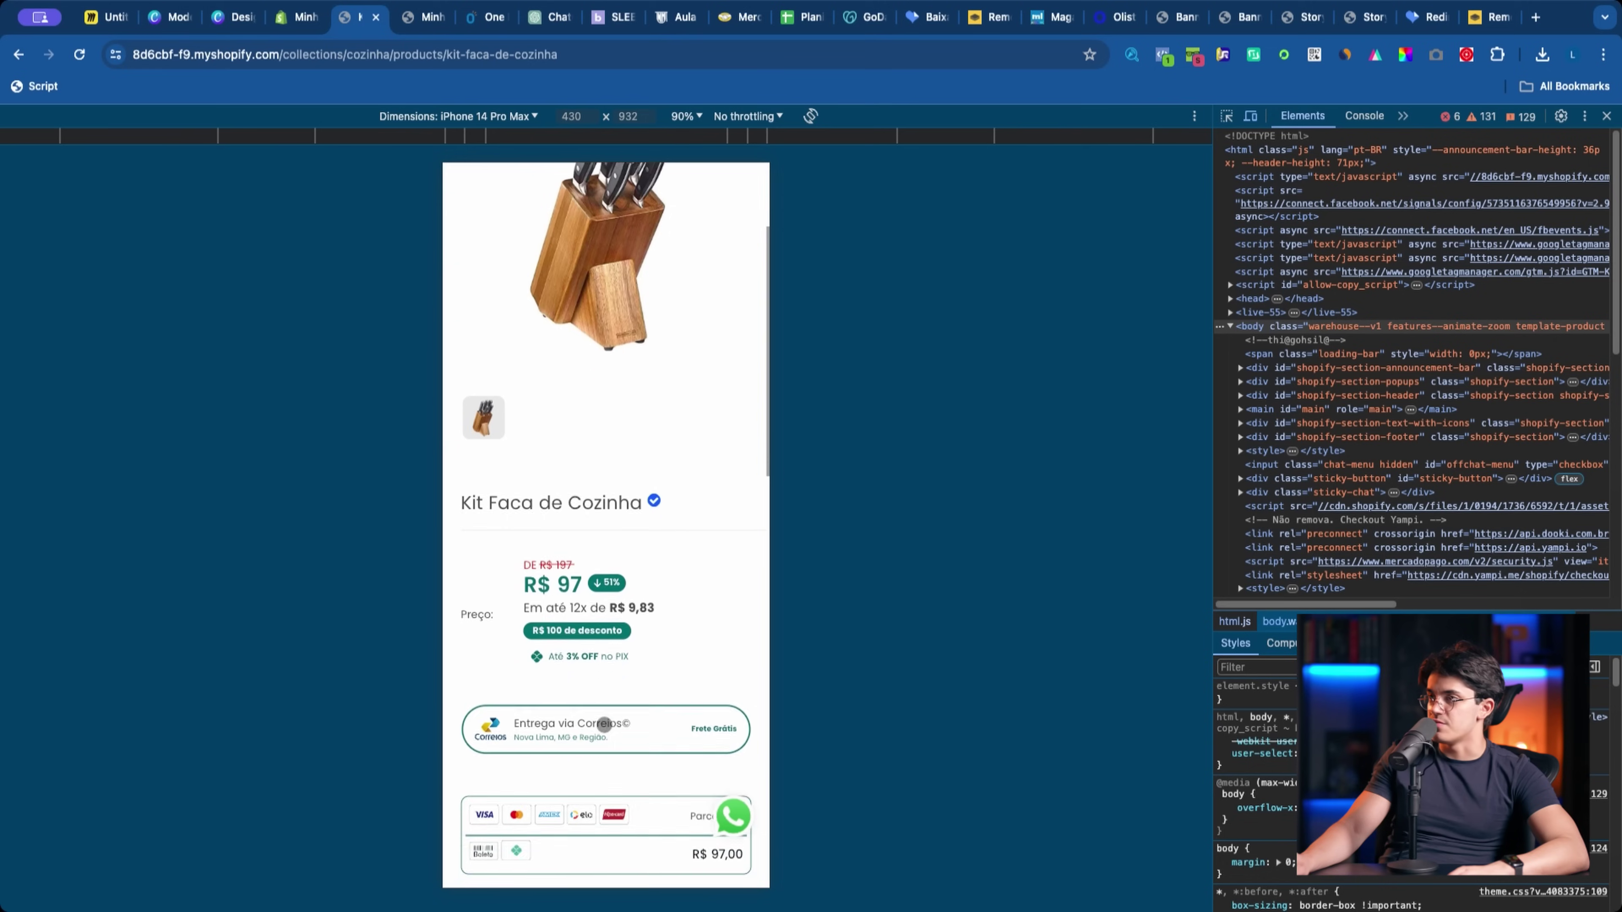
scroll(503, 801, "up", 2)
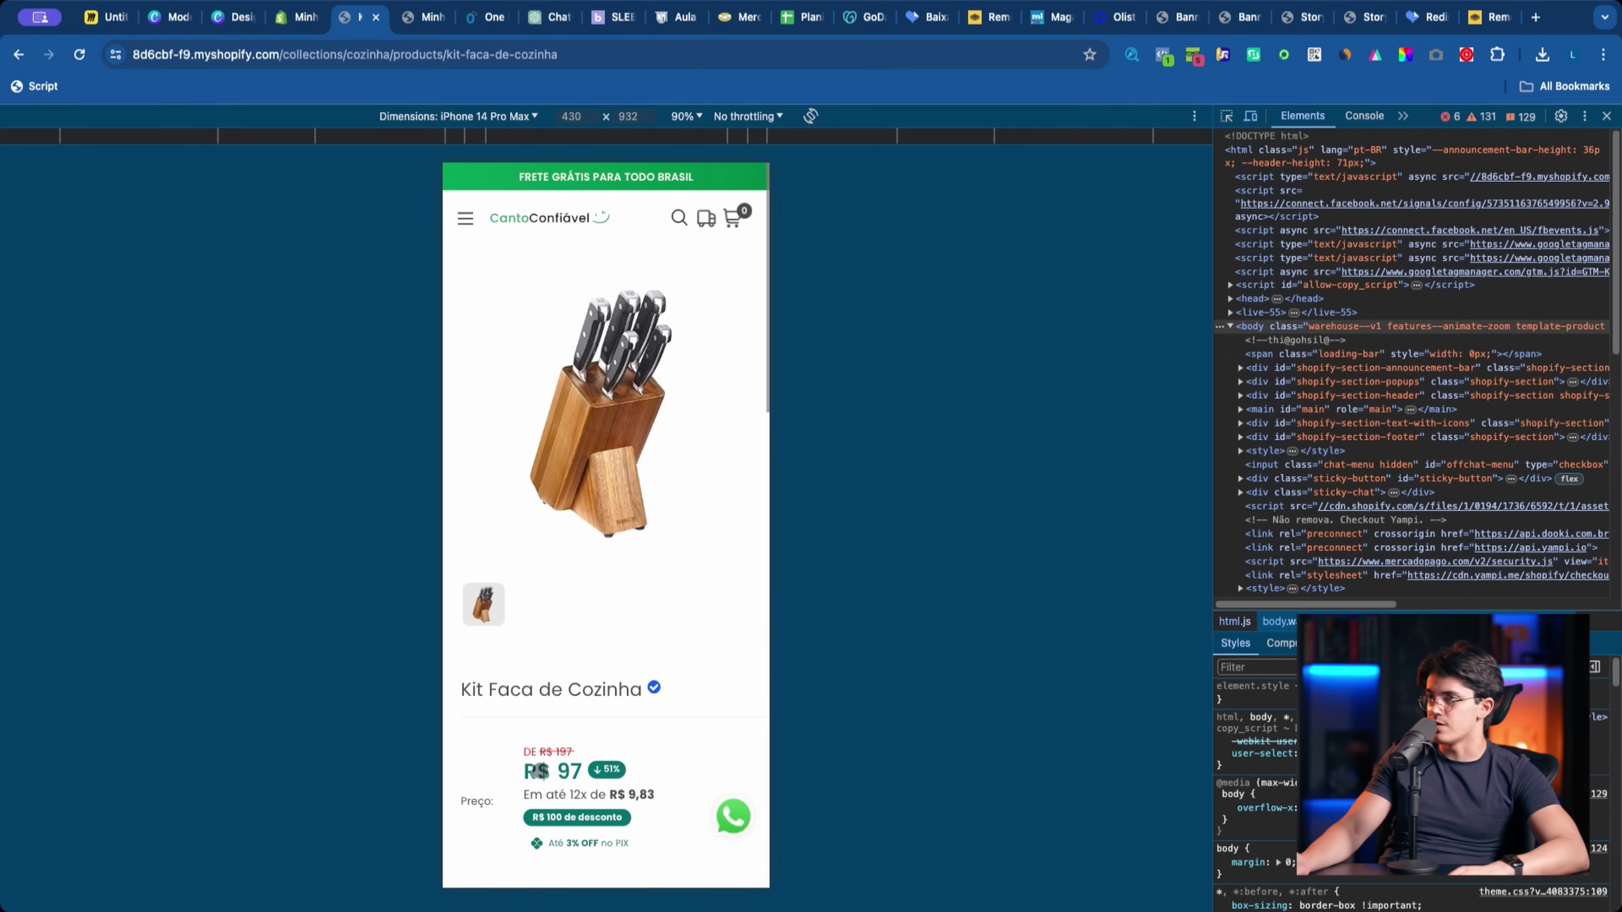
scroll(590, 692, "down", 6)
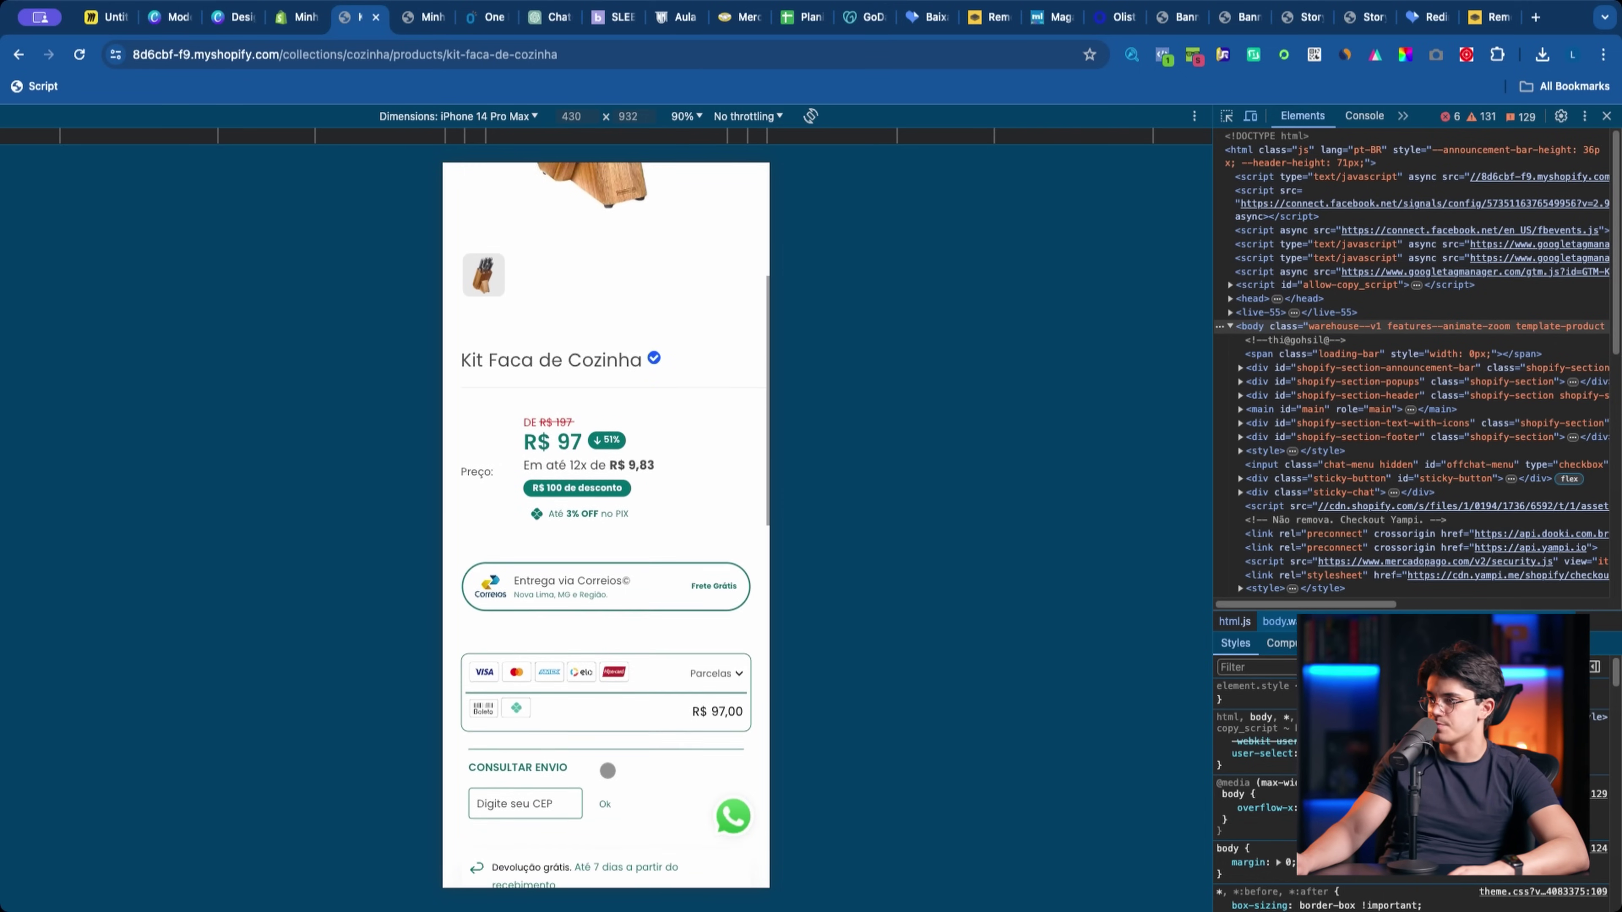
scroll(714, 669, "down", 5)
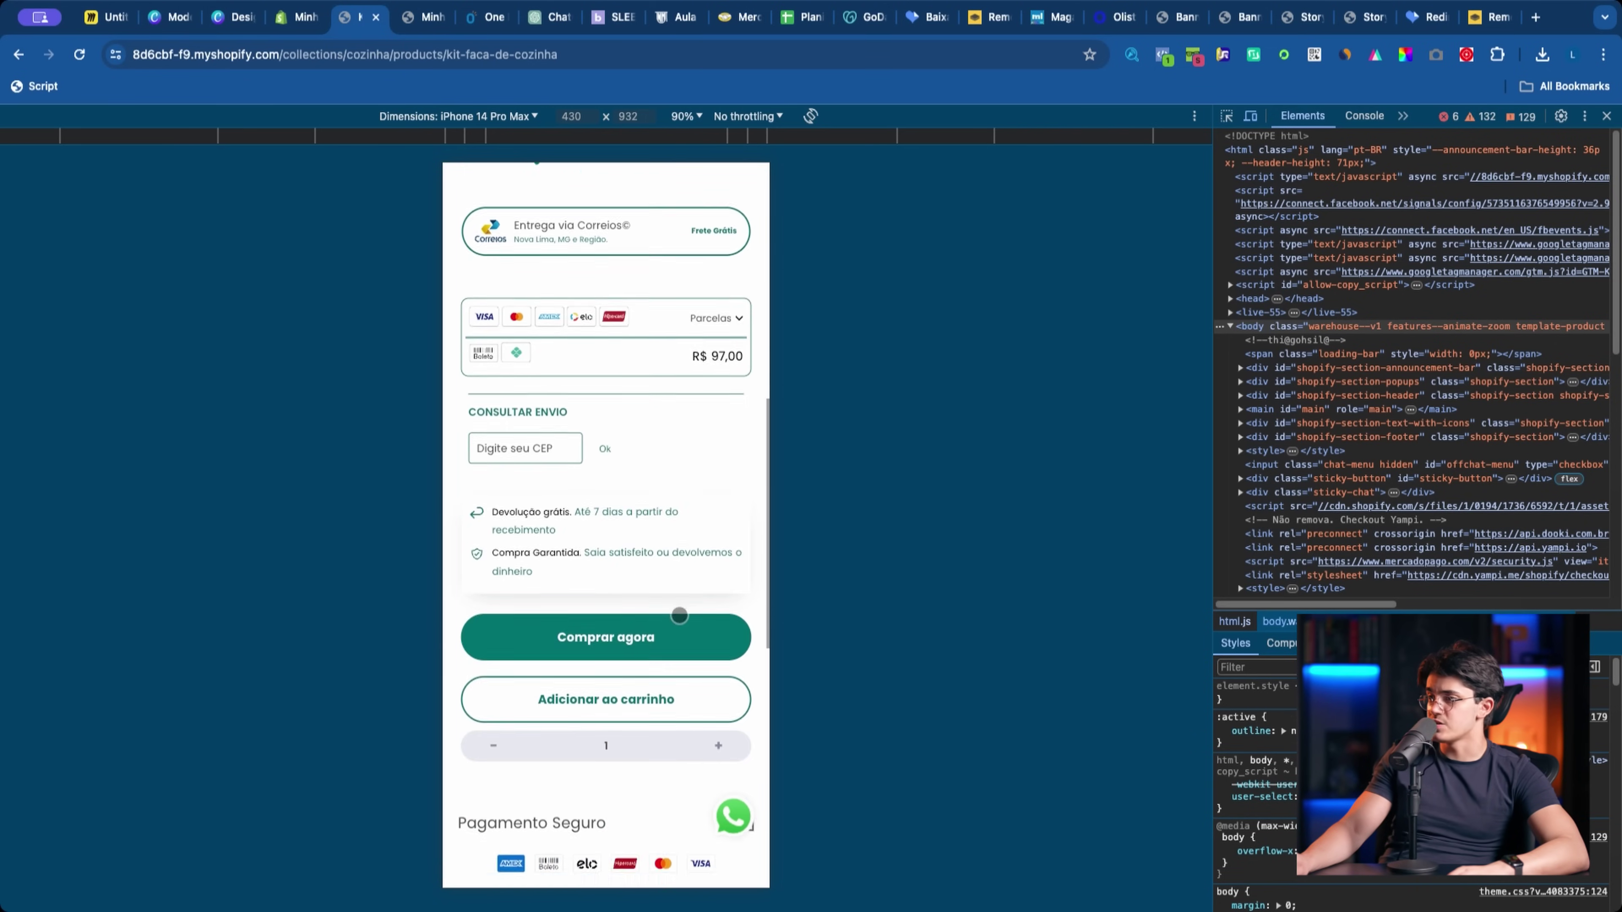
scroll(597, 683, "down", 7)
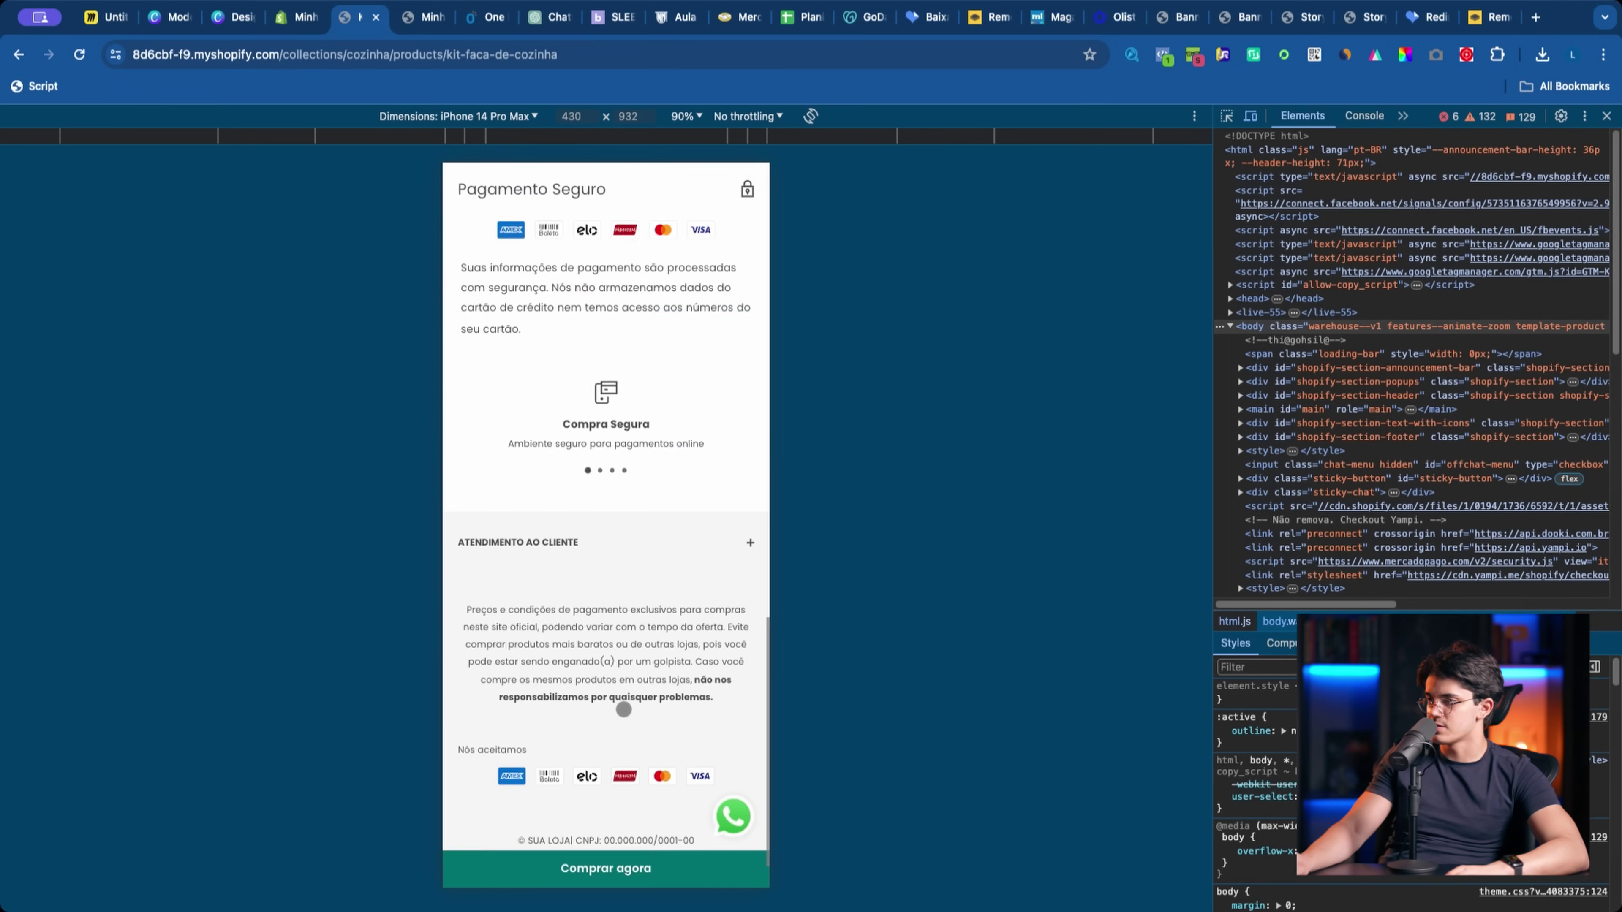
scroll(619, 753, "up", 20)
Step: Return to the homepage and scroll past the six pictured category circles
left_click(549, 217)
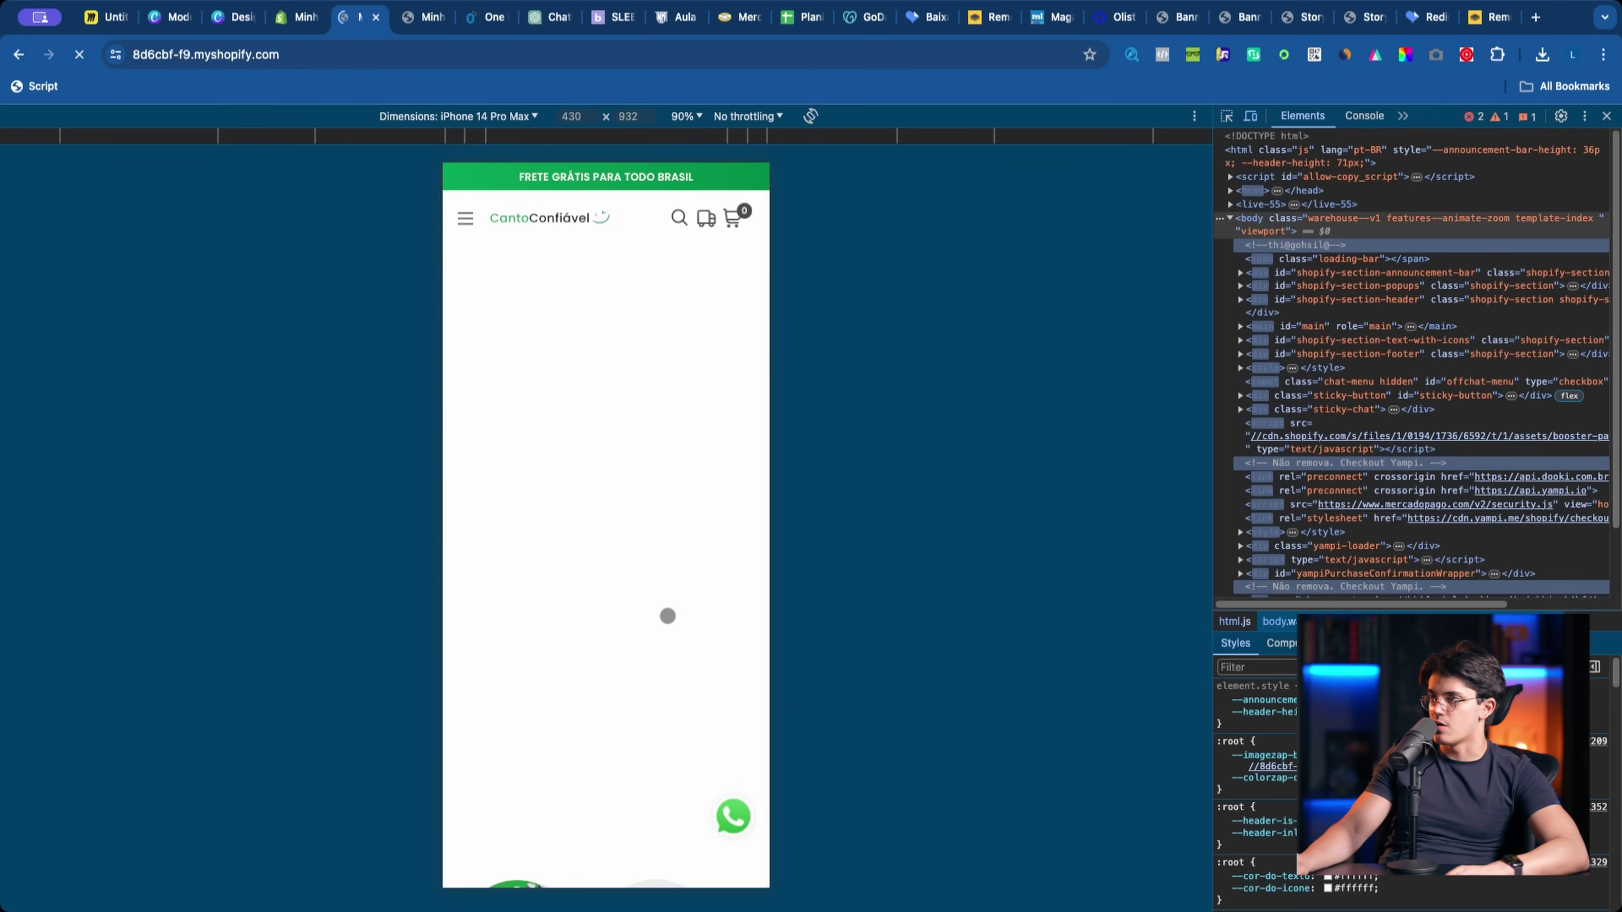
scroll(579, 610, "down", 5)
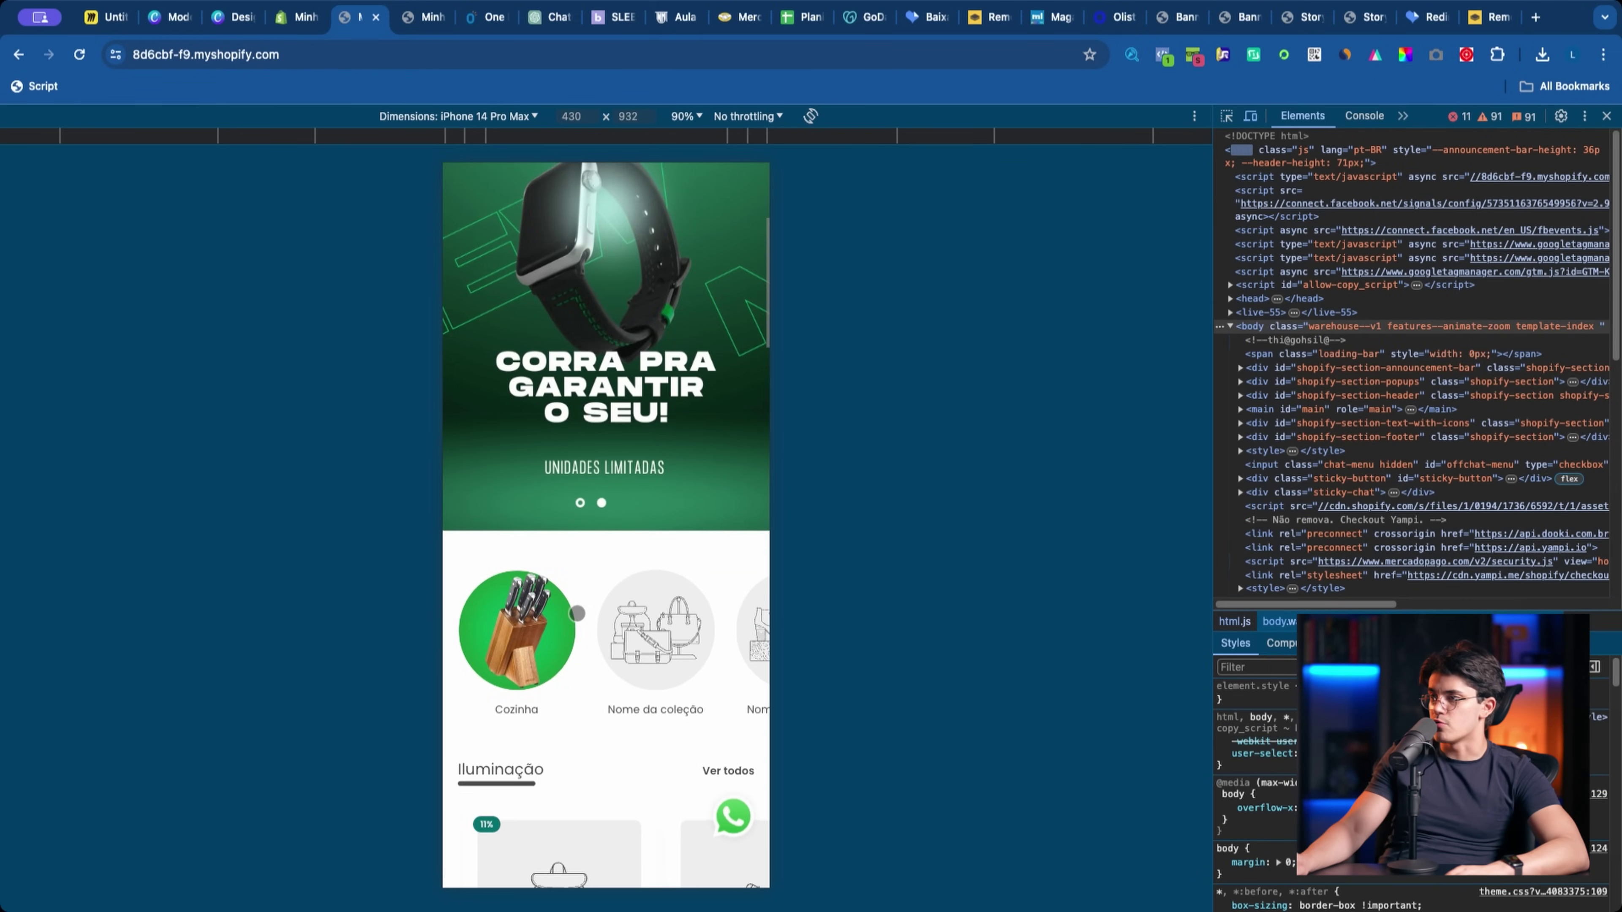
scroll(607, 539, "down", 8)
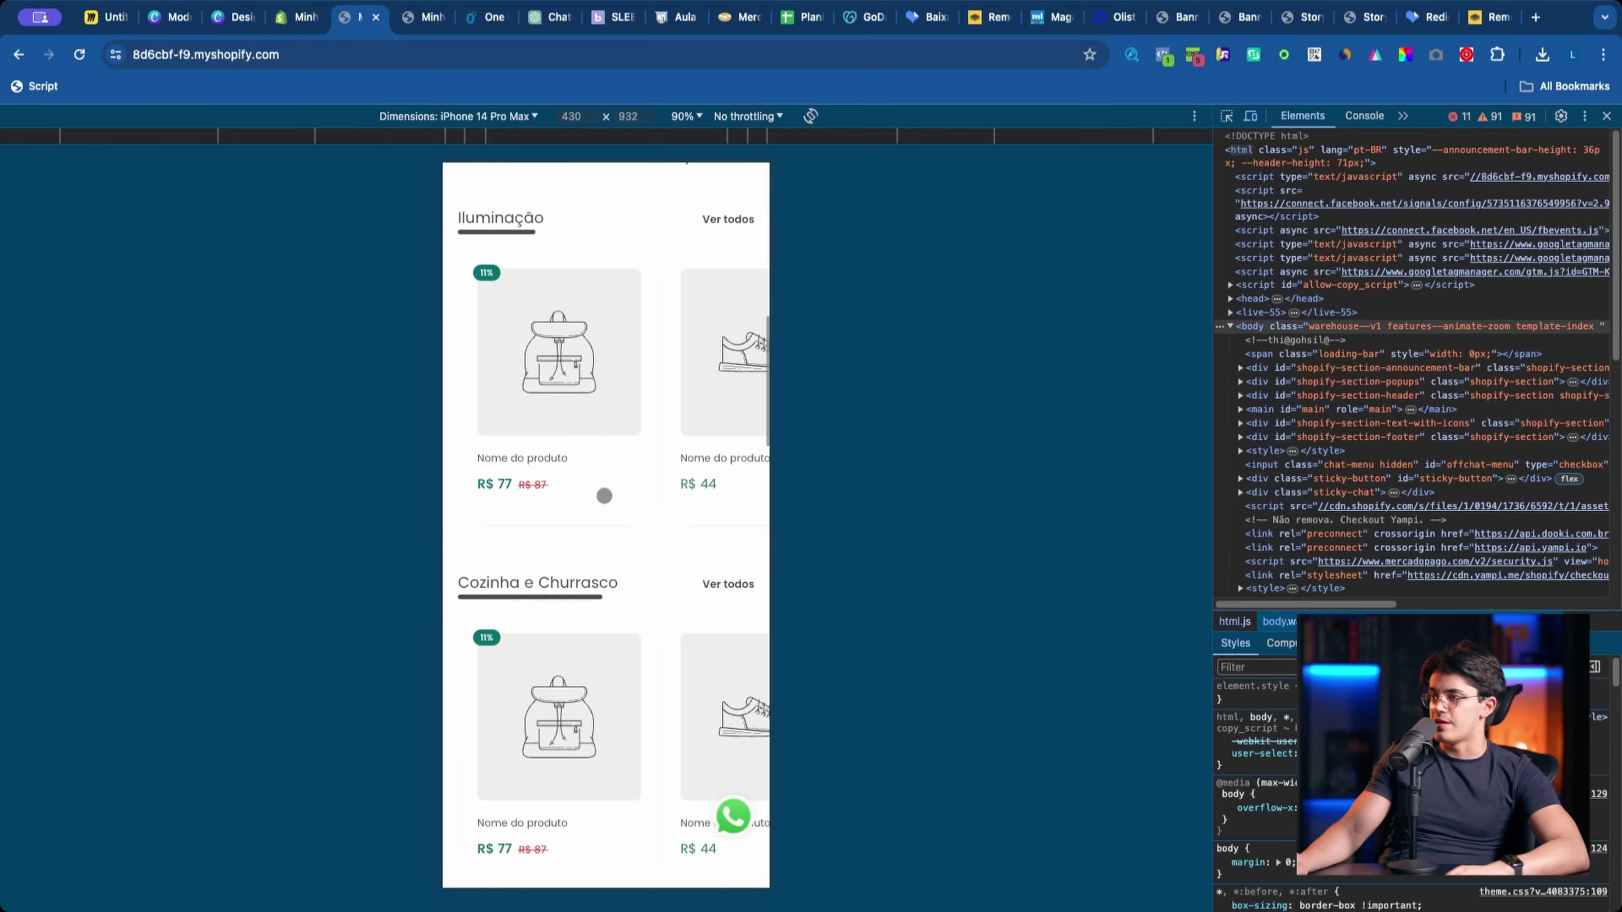
scroll(613, 533, "down", 15)
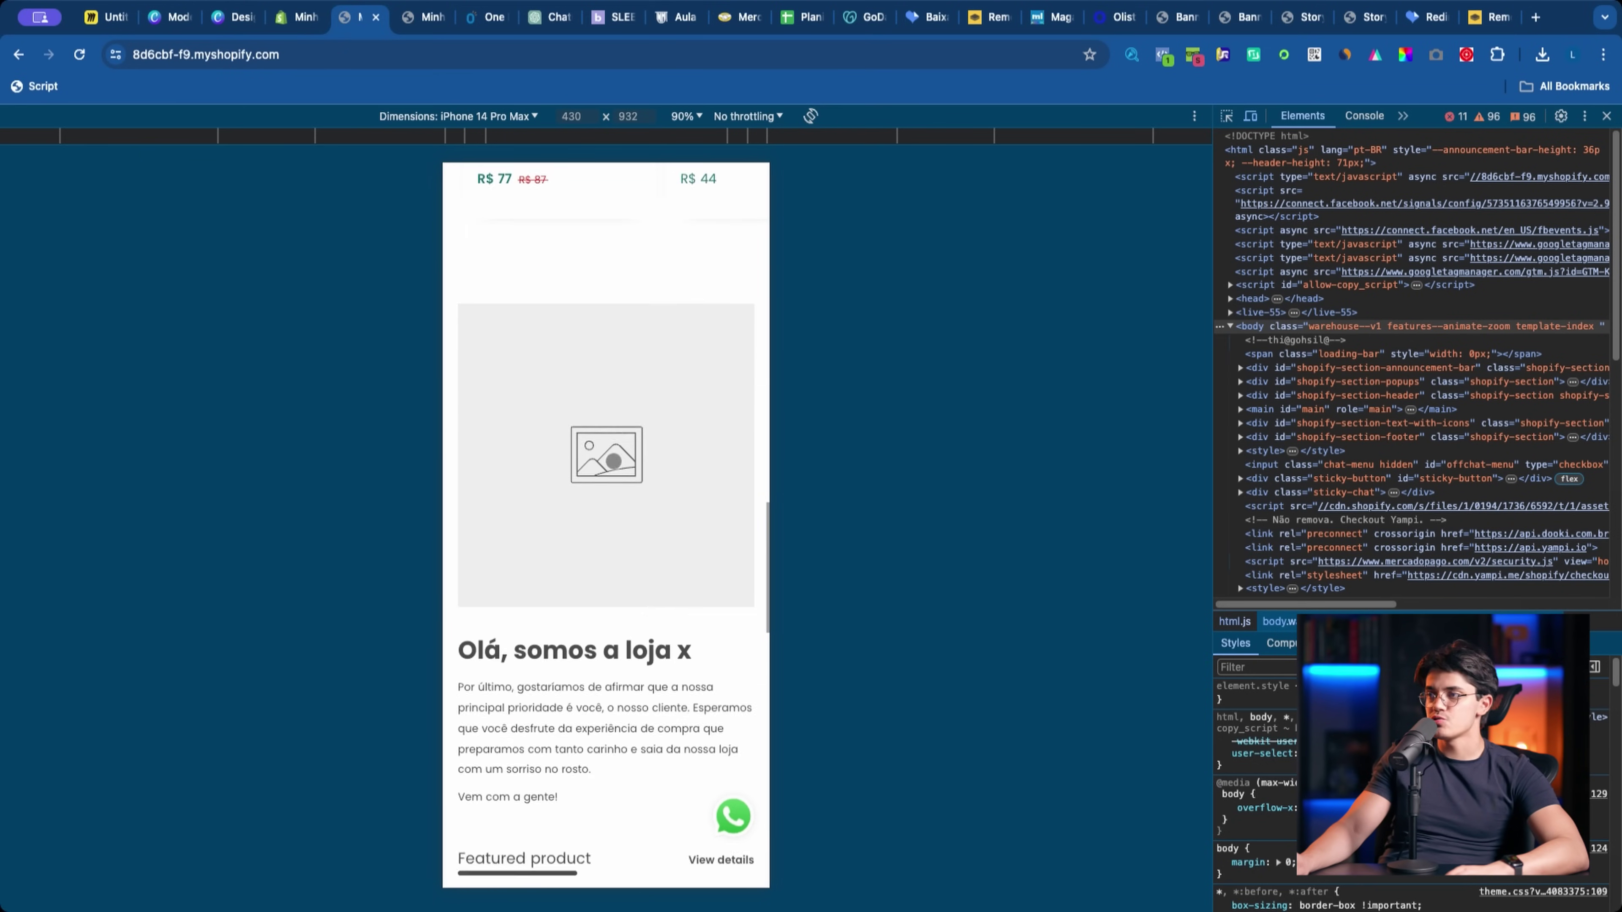
scroll(610, 518, "up", 20)
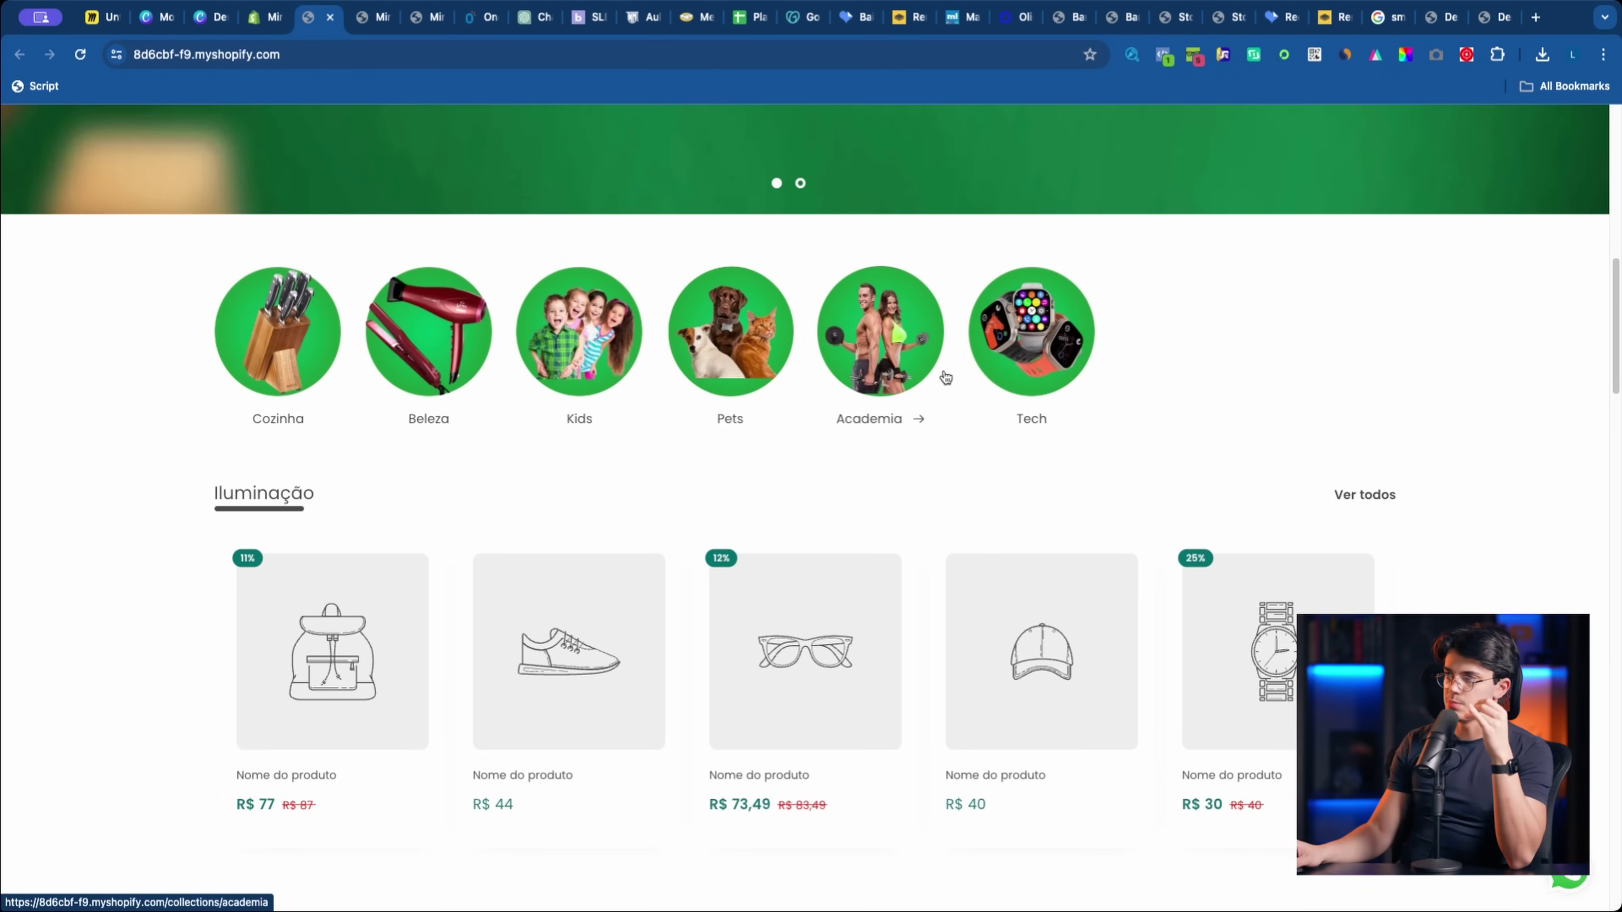
Step: Preview the CantoConfiável homepage at phone size and scroll through it
key("super+alt+i")
scroll(571, 339, "up", 10)
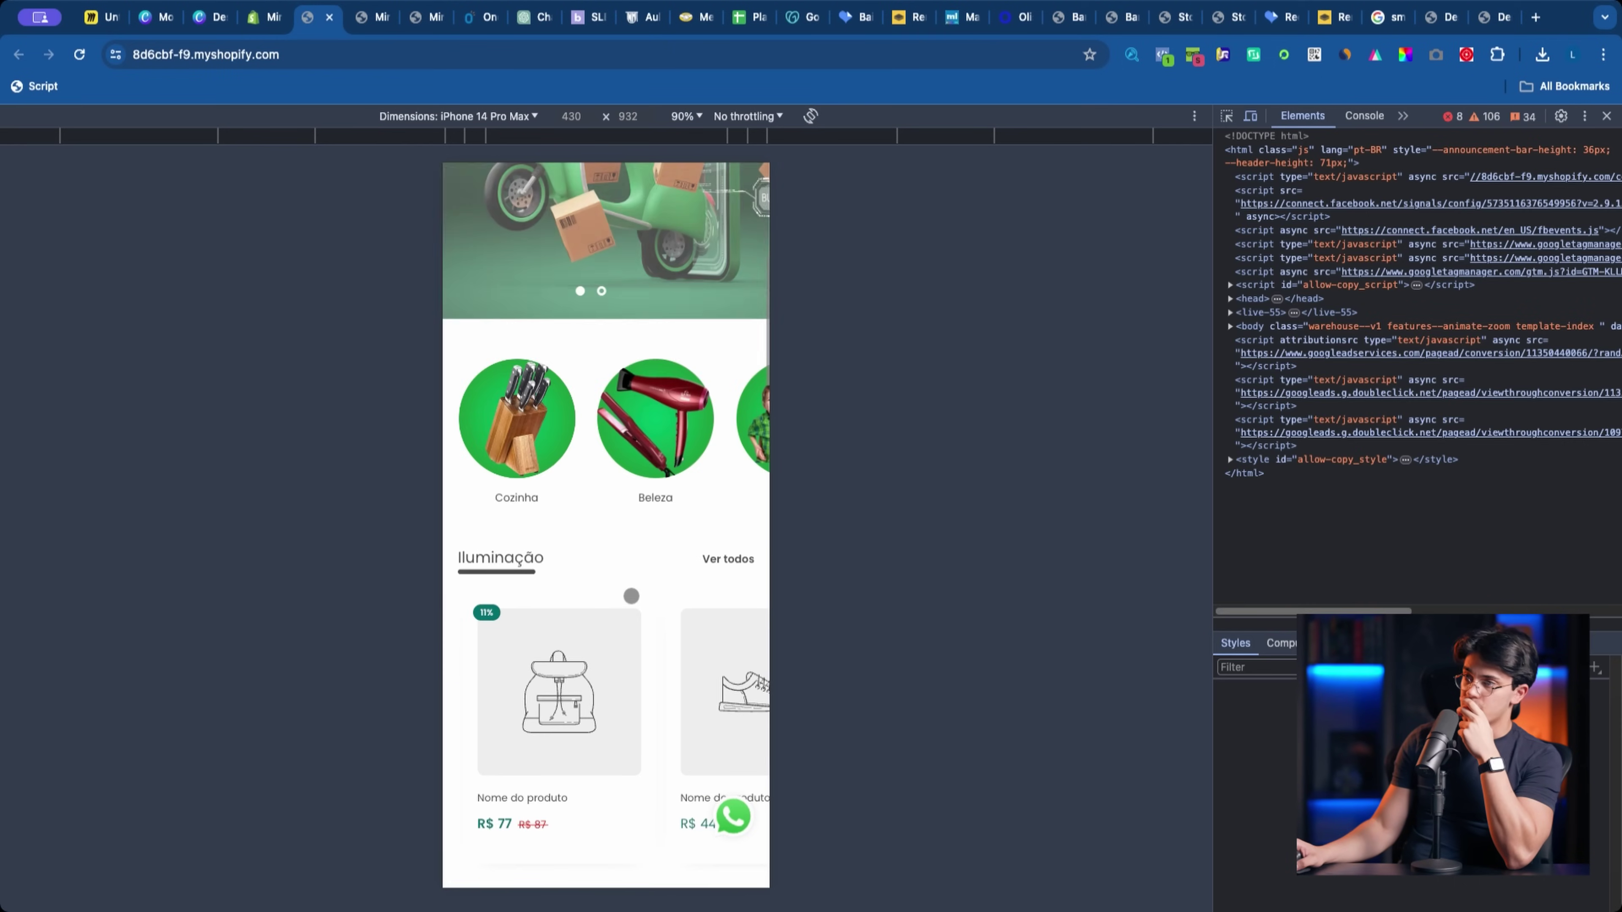
scroll(572, 339, "down", 5)
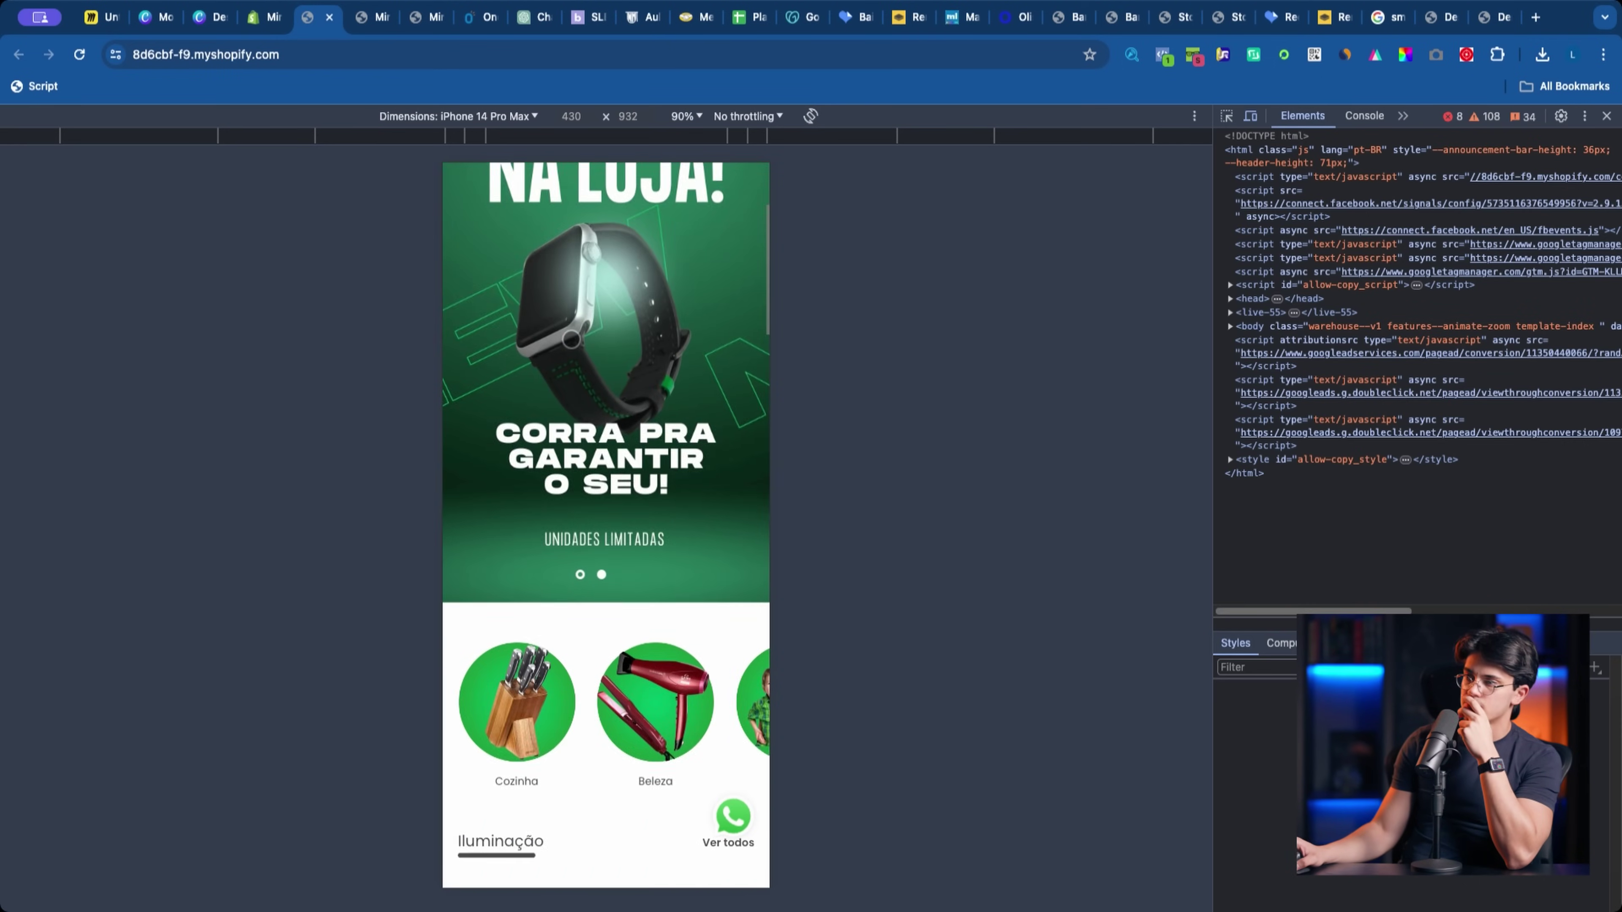
Step: Return to the desktop homepage and scroll up to the DESCONTO 40% OFF hero banner
key("super+alt+i")
scroll(206, 319, "up", 10)
scroll(207, 320, "up", 5)
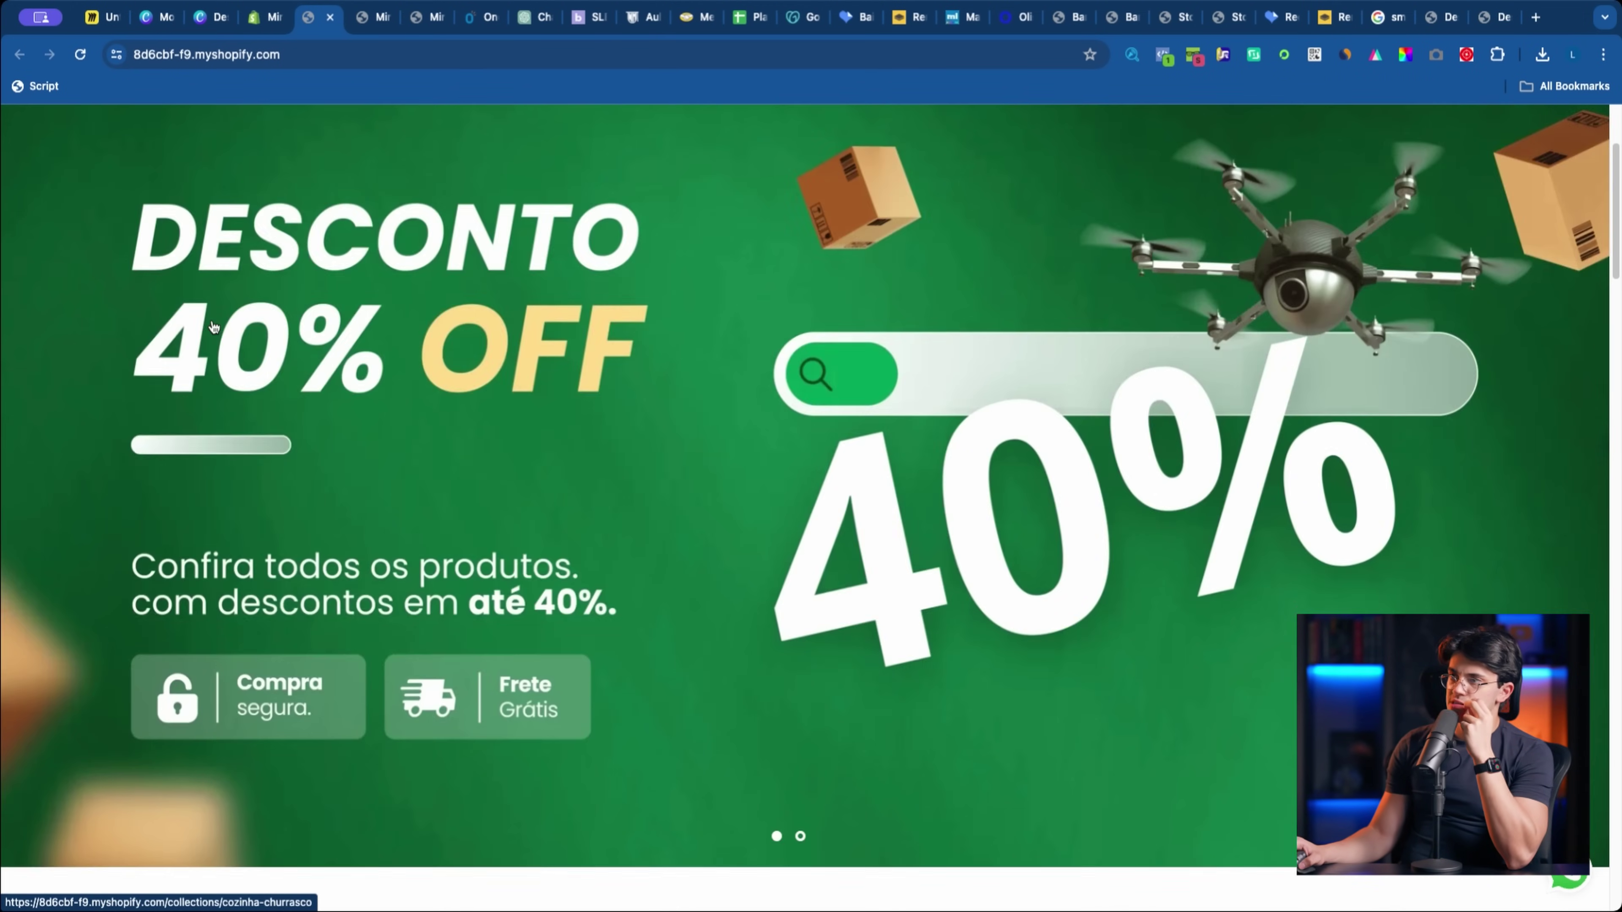
scroll(210, 317, "down", 10)
scroll(210, 317, "up", 10)
scroll(210, 317, "up", 5)
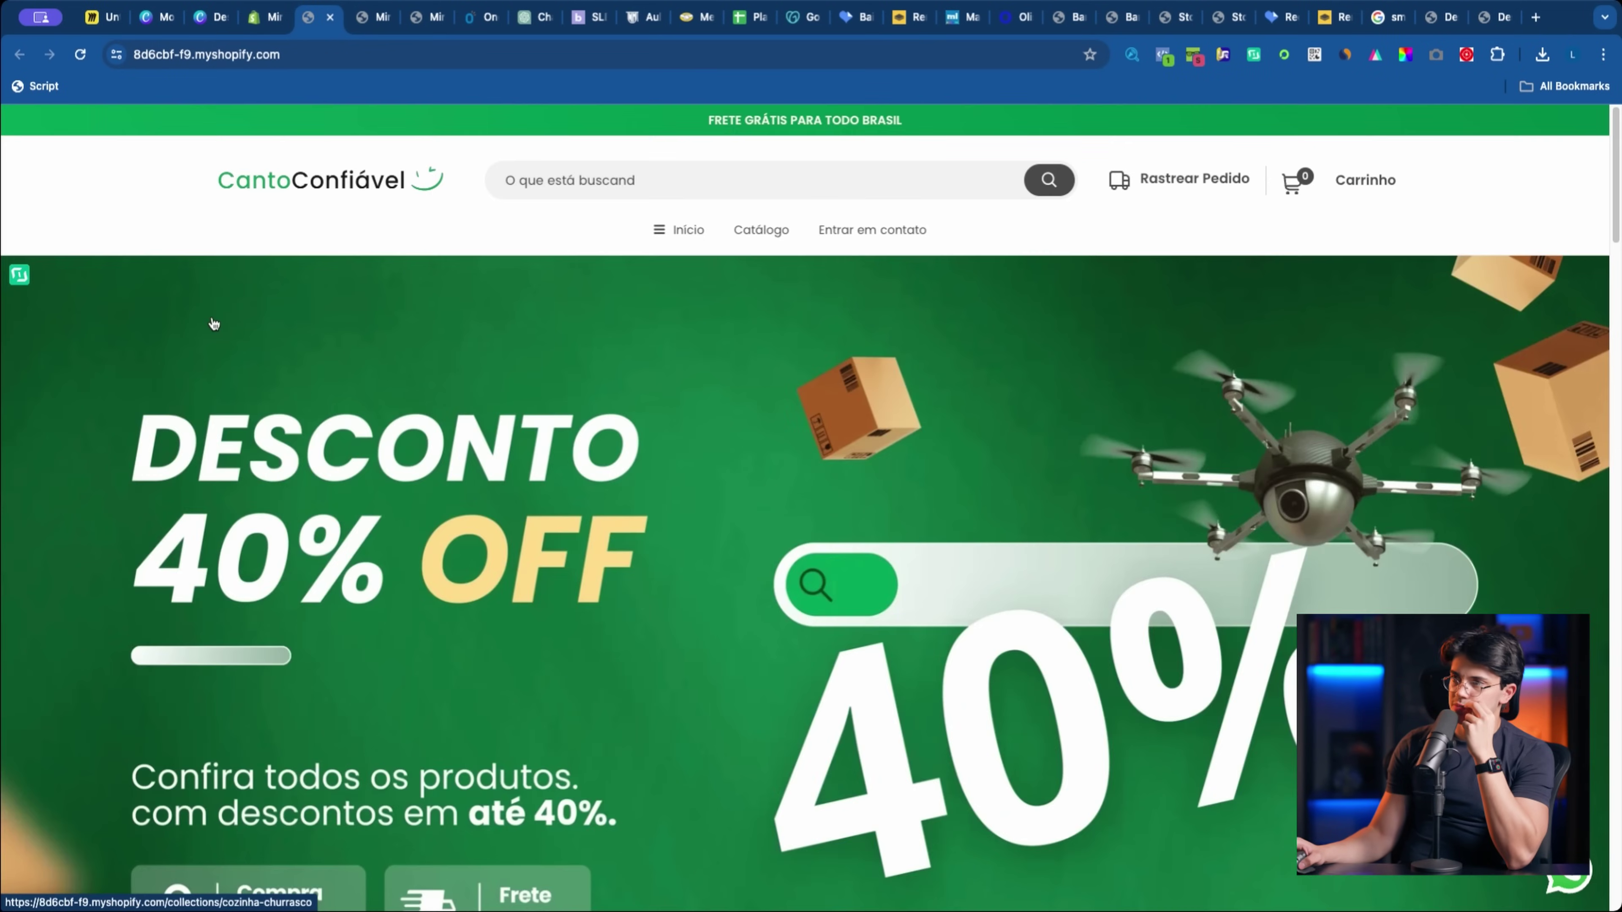
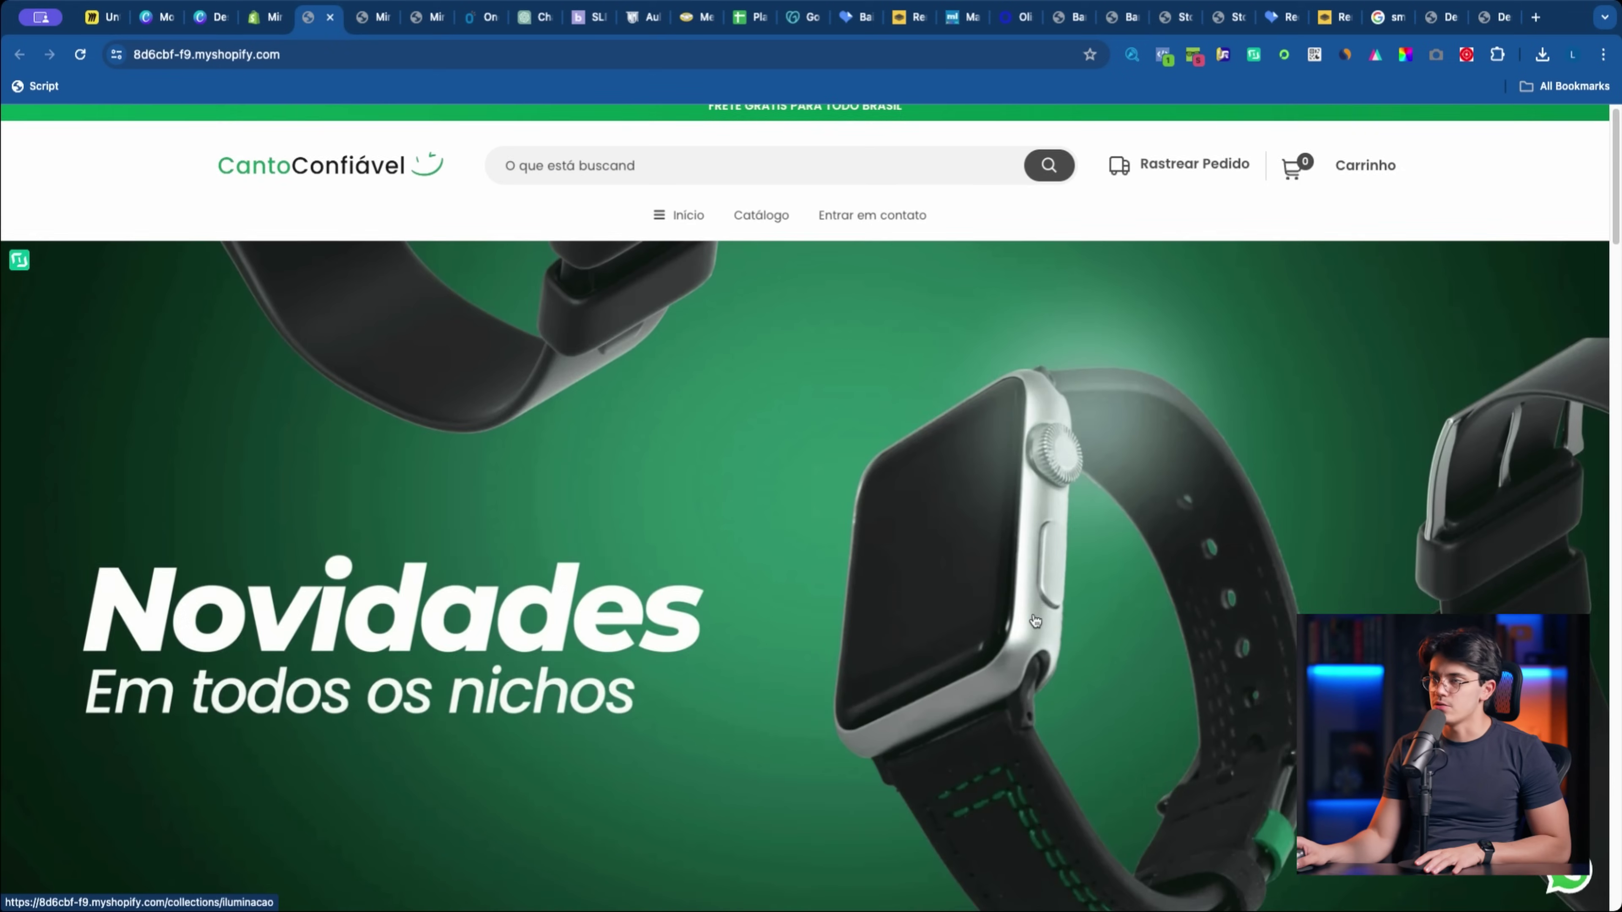
Step: Return to the admin tab with the theme editor on Página inicial's Cabeçalho settings
left_click(262, 17)
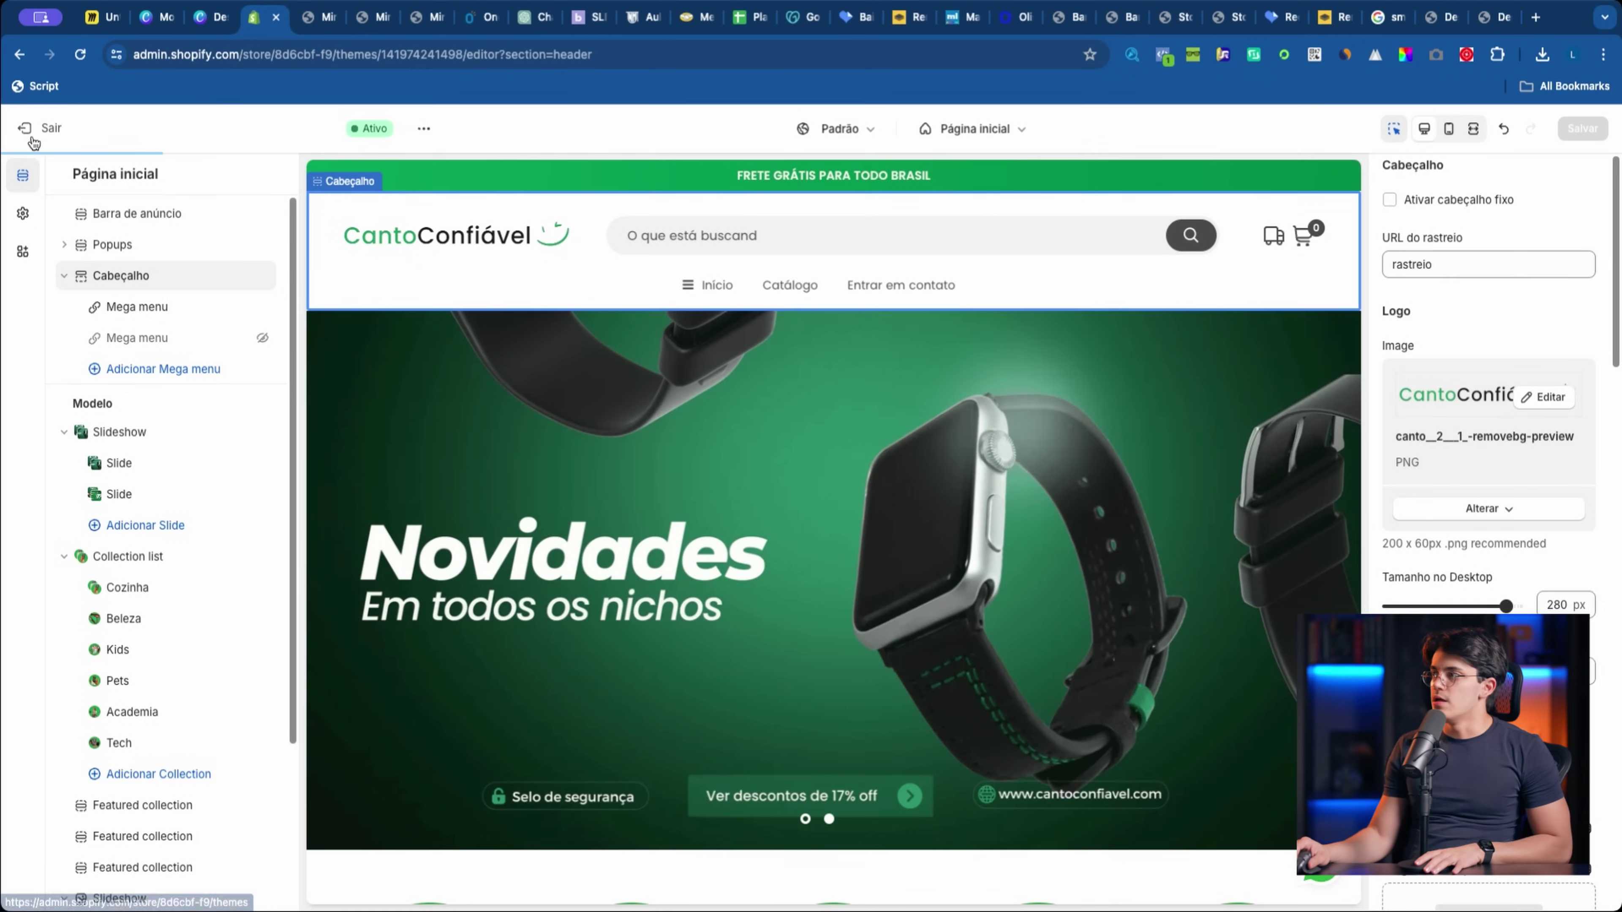
Step: Exit the theme editor, go to Início, and open the Shopify App Store from Adicionar apps
left_click(35, 122)
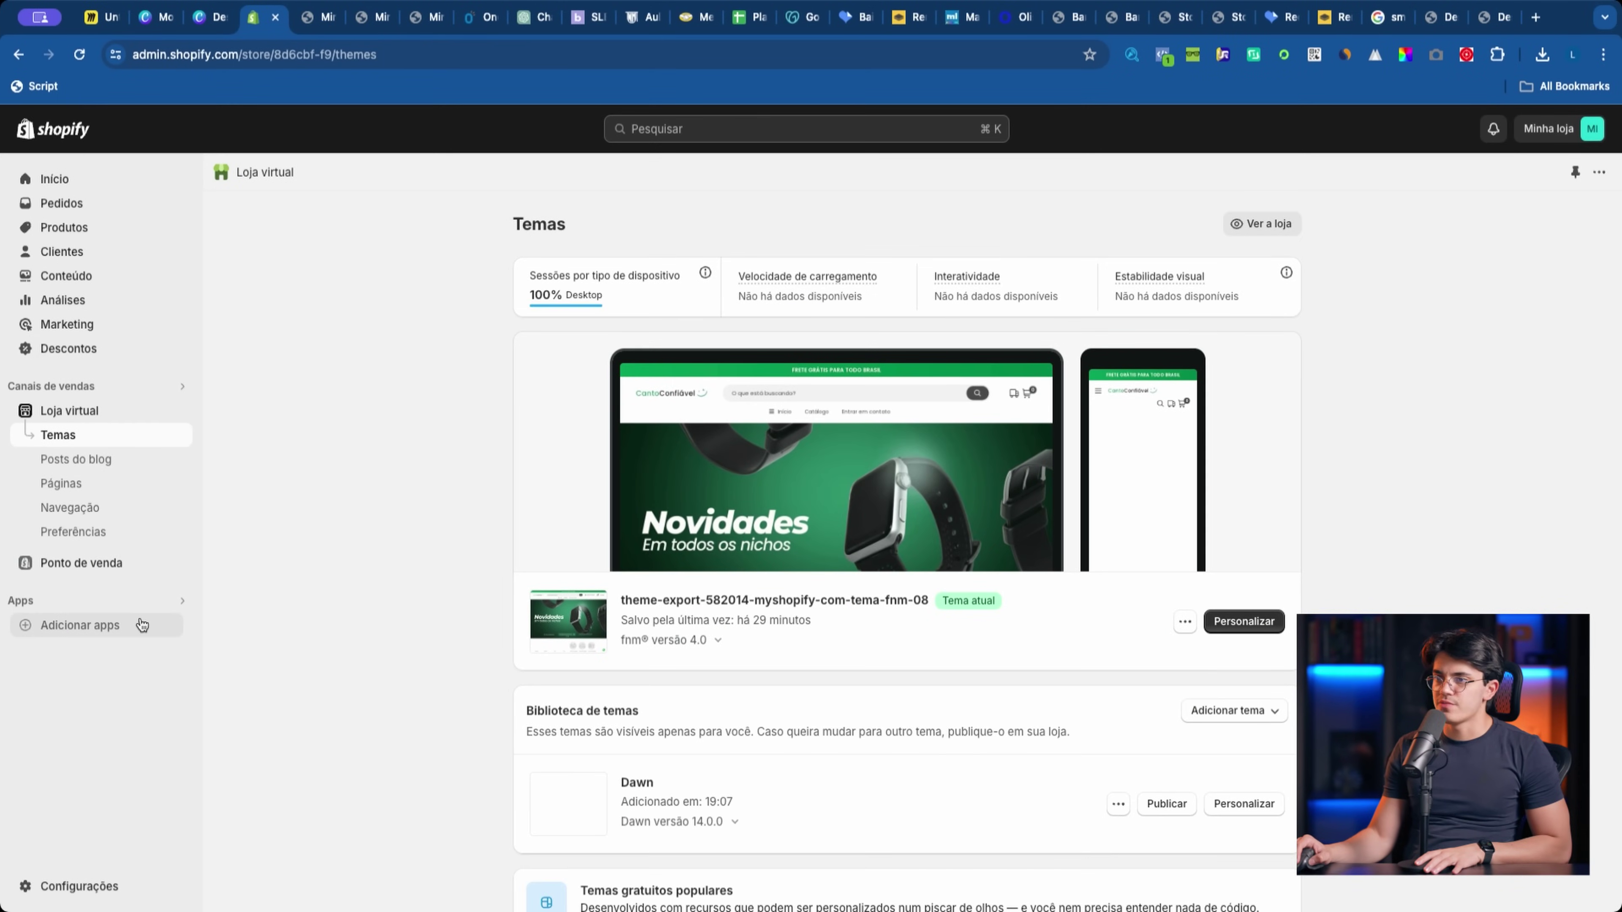
left_click(55, 179)
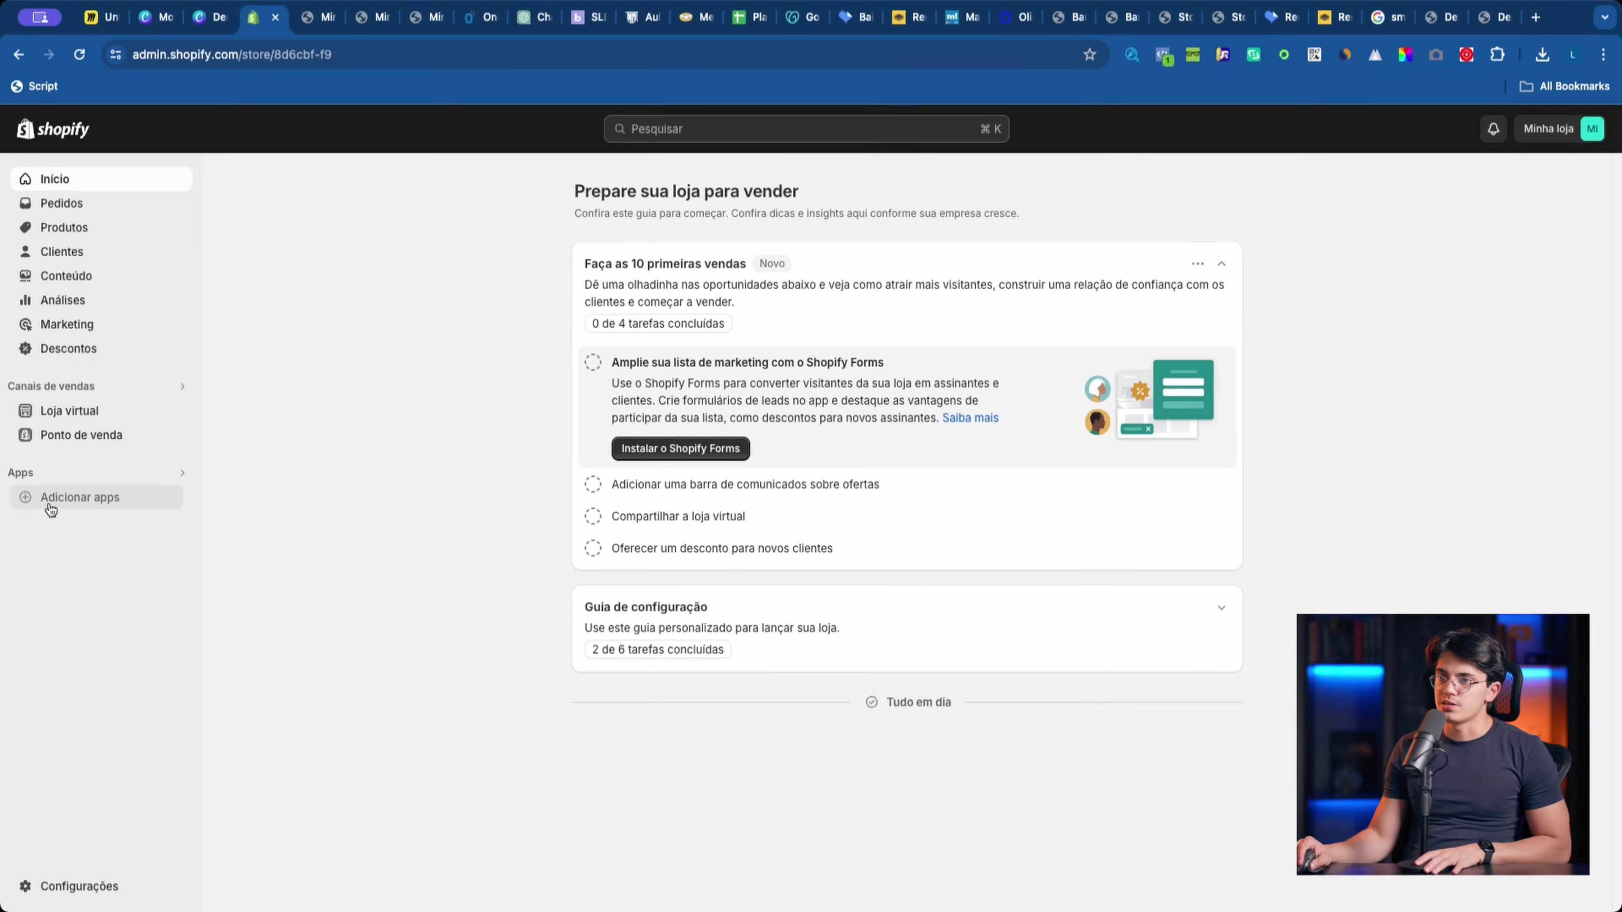
left_click(97, 505)
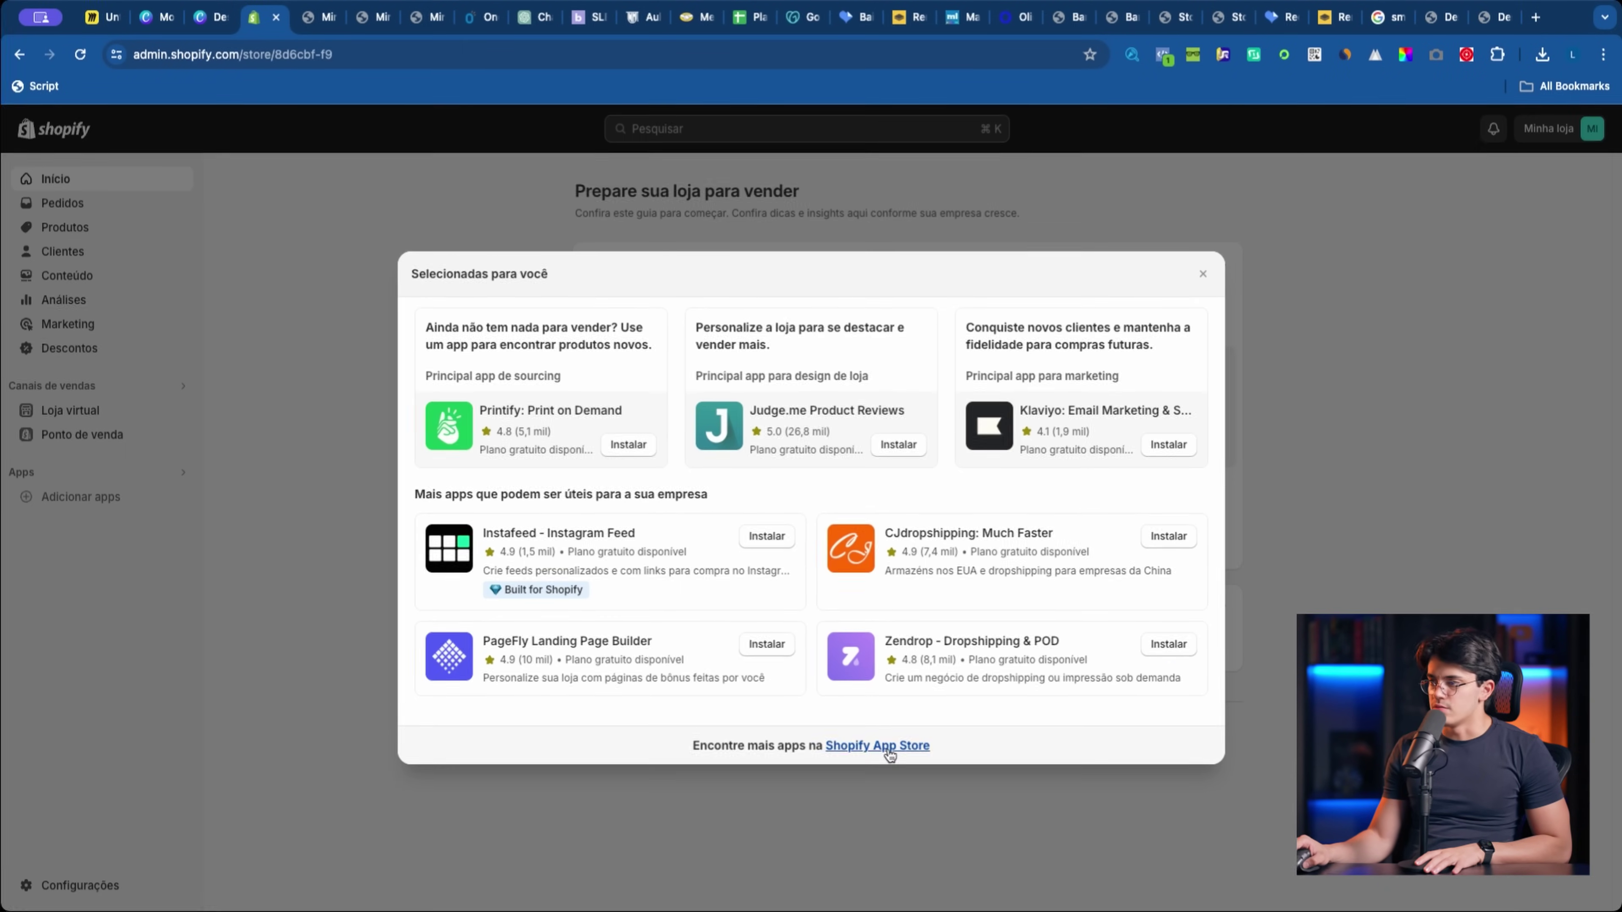
left_click(885, 747)
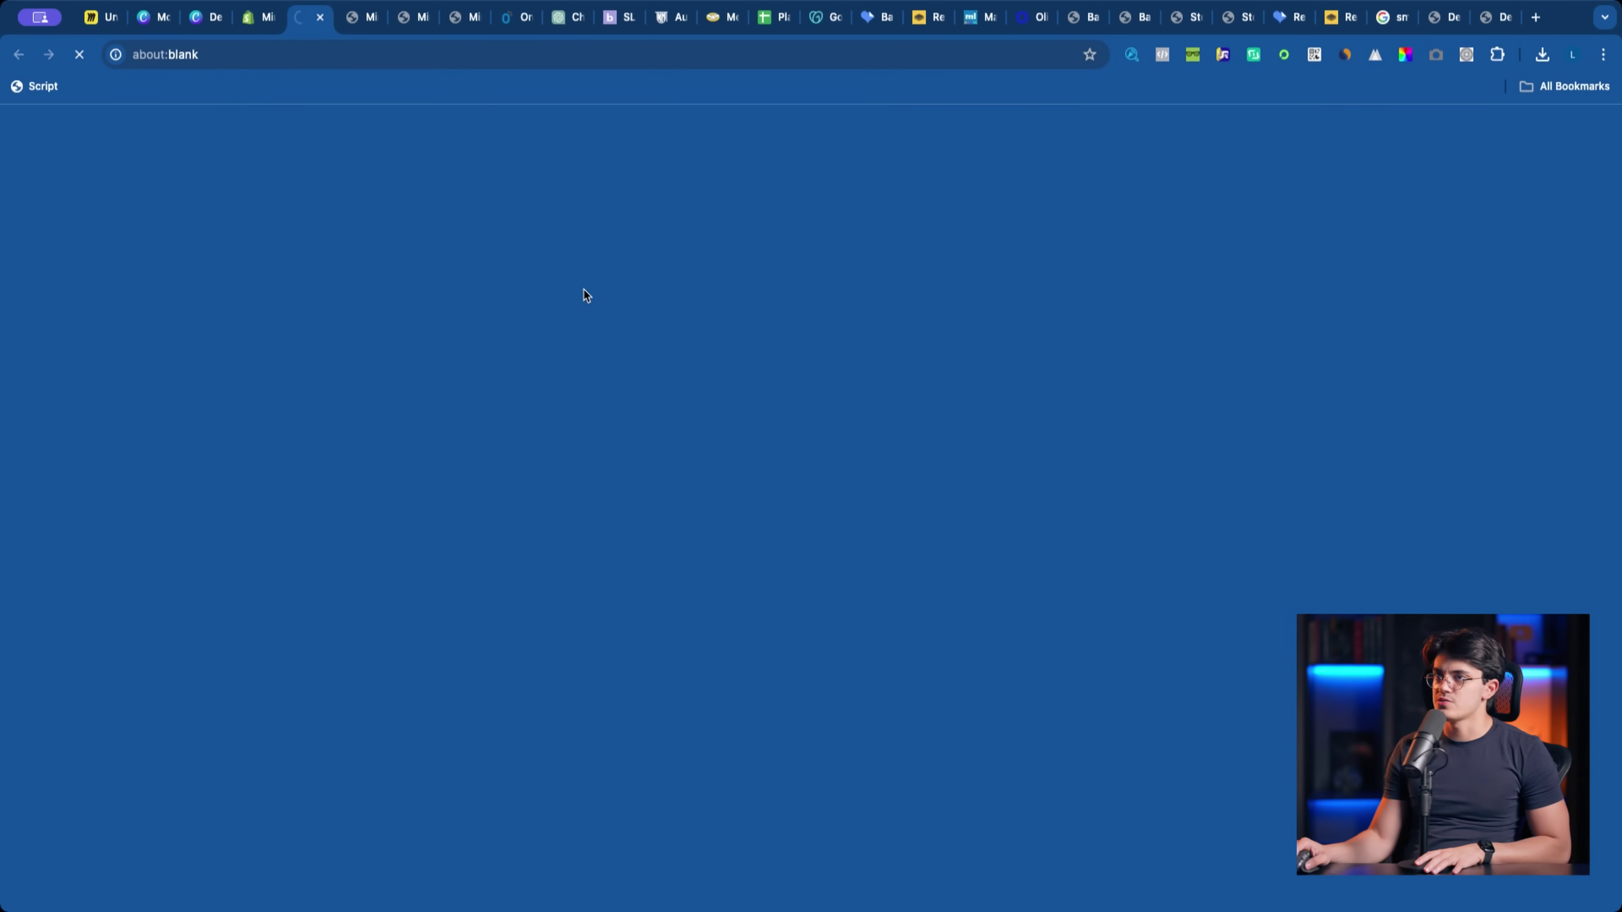
Step: Search 'dsers', open DSers-AliExpress Dropshipping, and install it on the store
type("dsers")
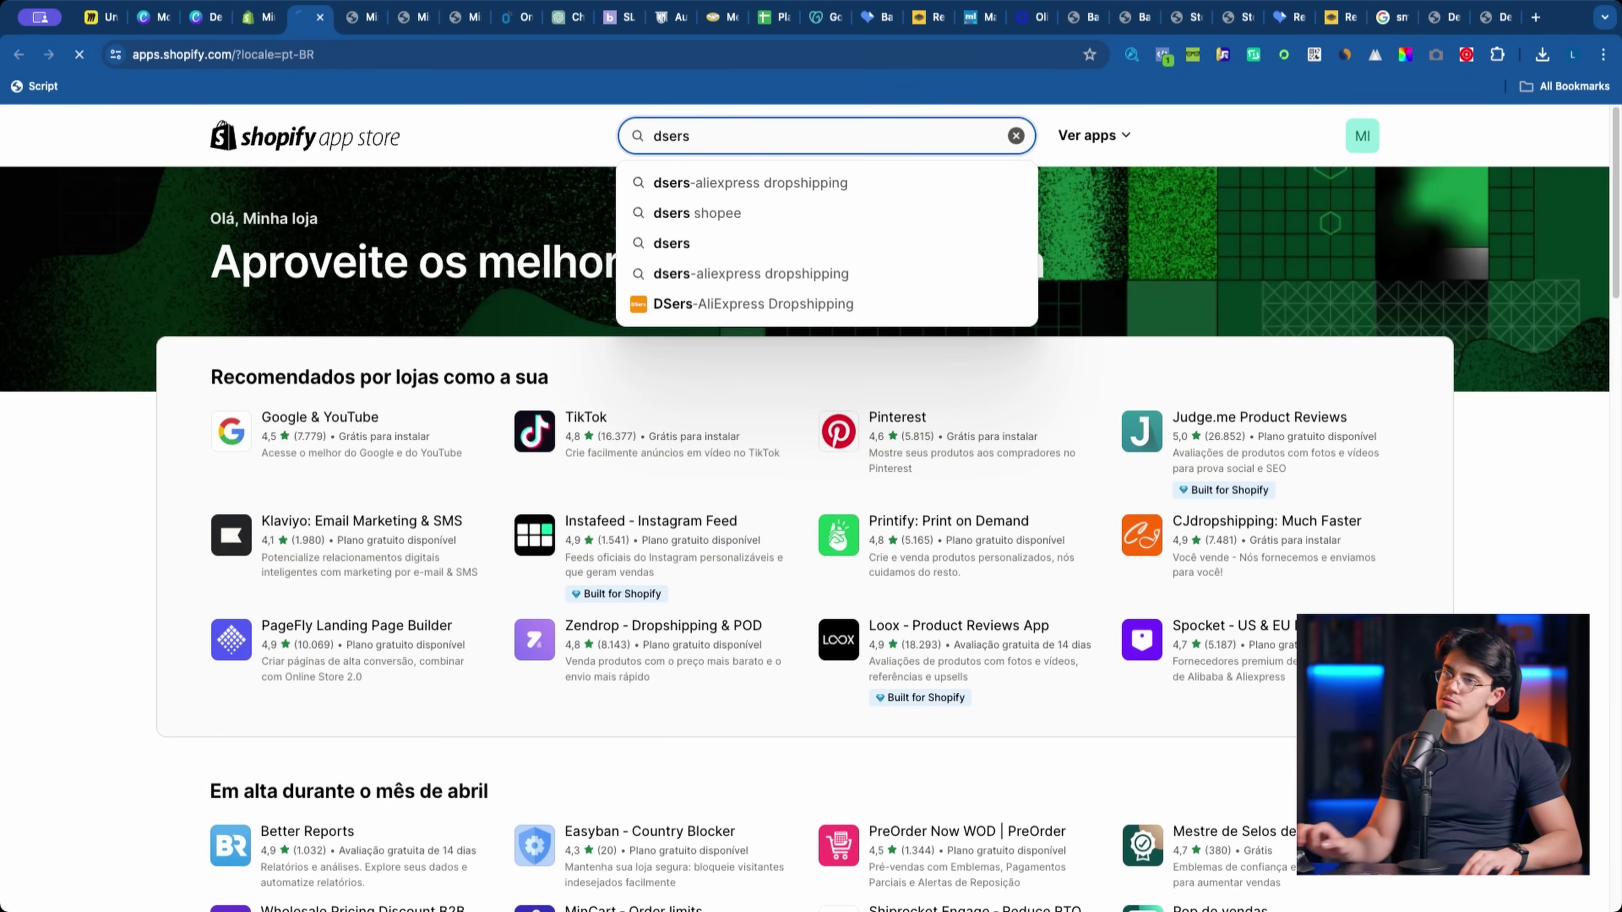
left_click(721, 304)
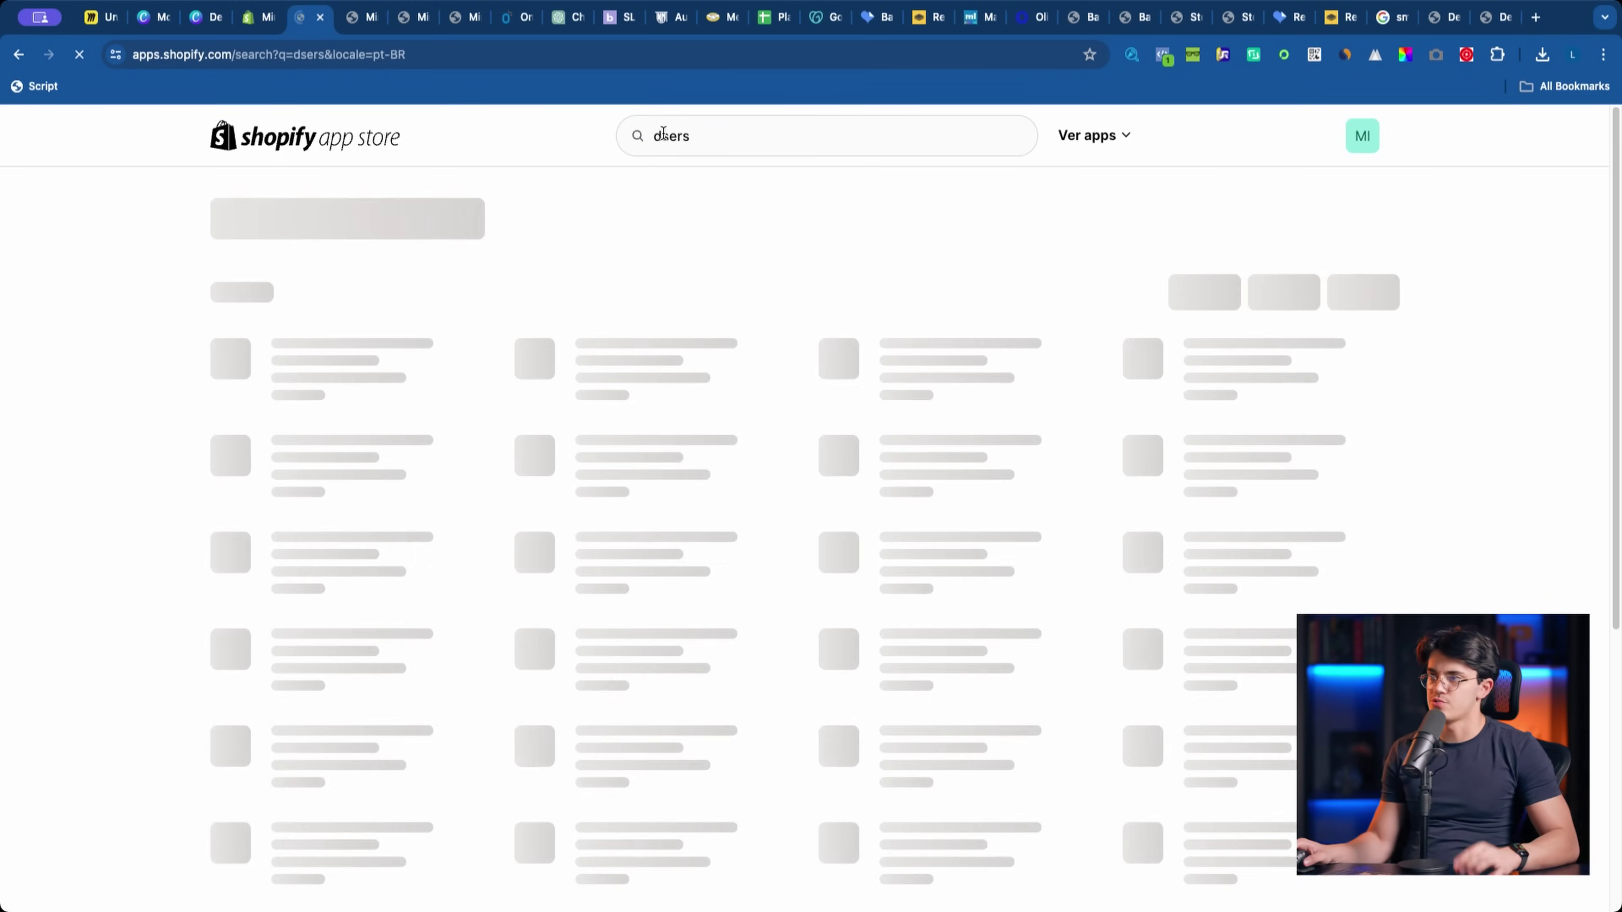
left_click(964, 18)
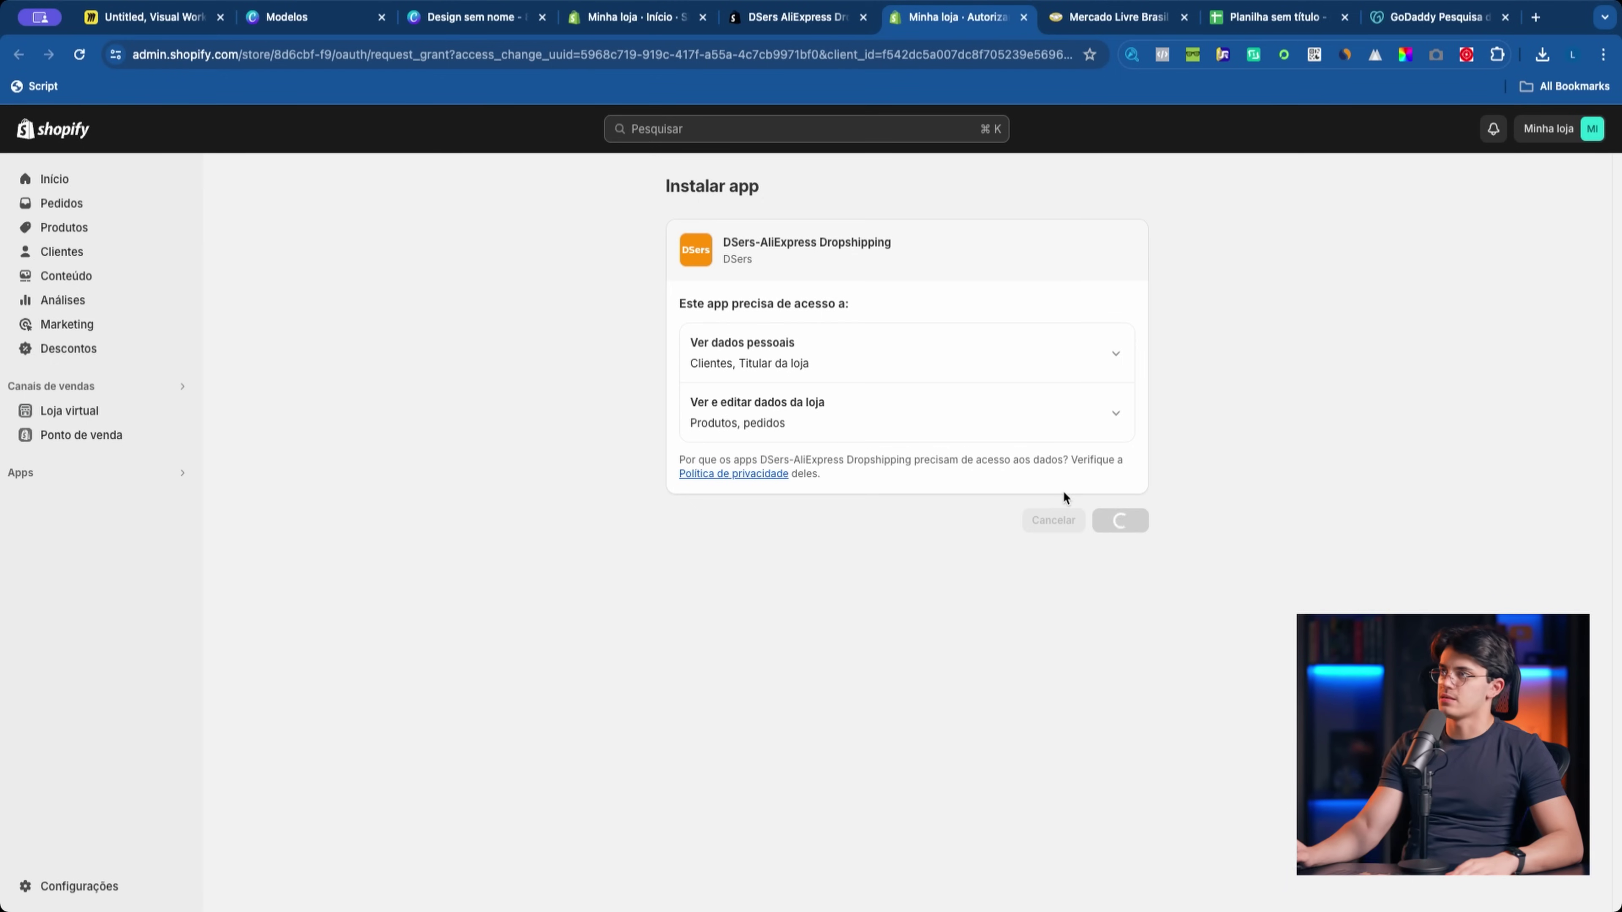
left_click_drag(961, 26, 887, 29)
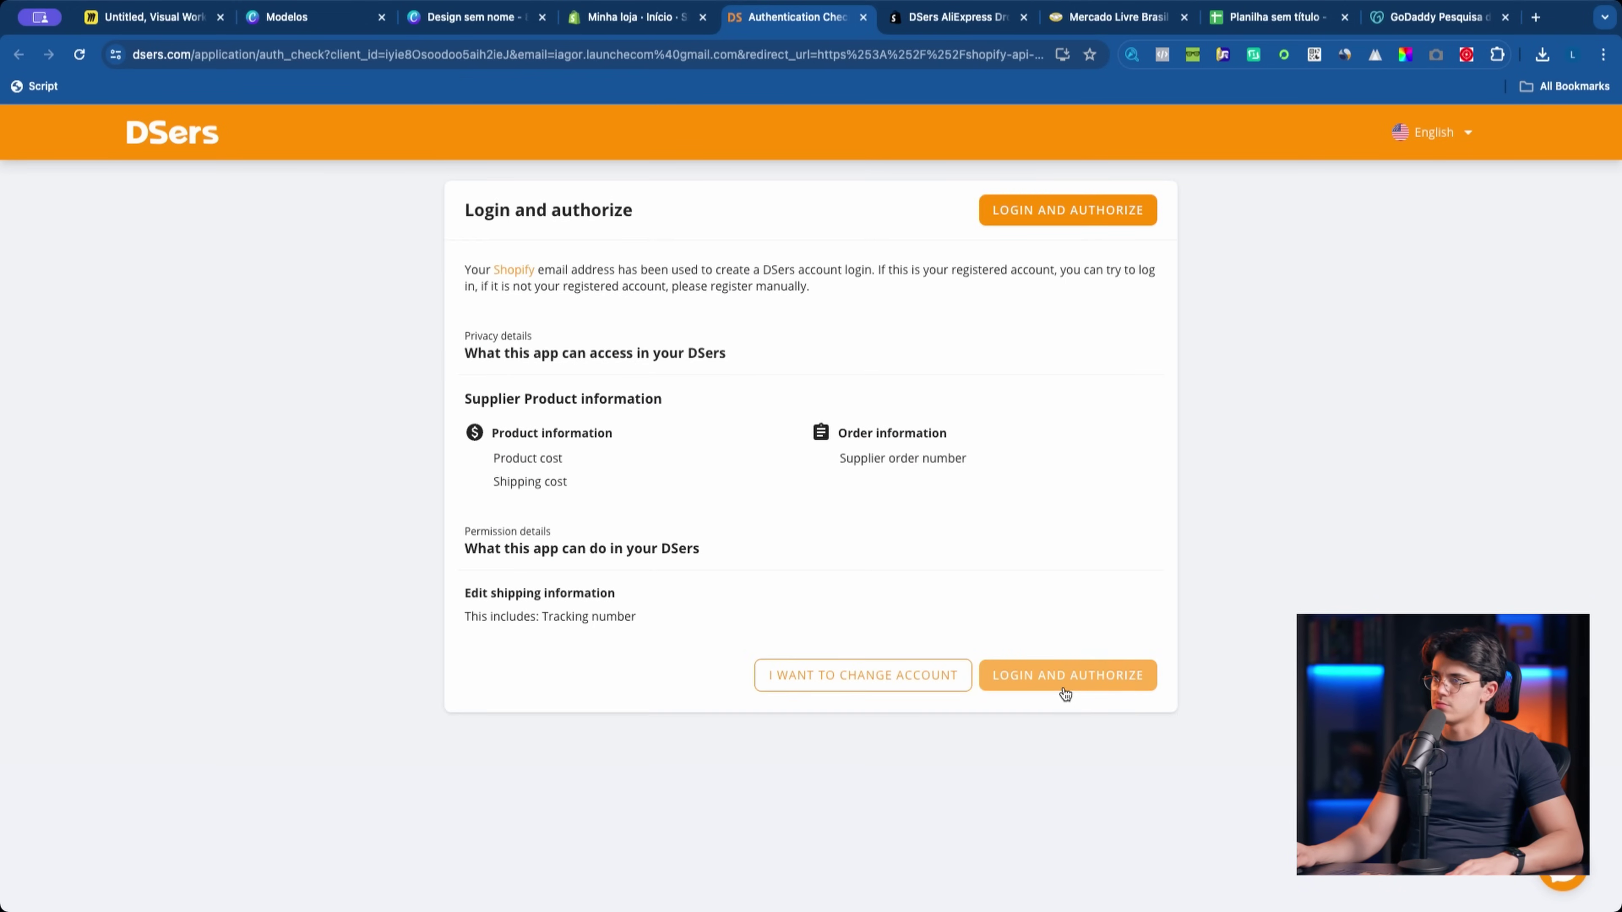
Step: Log into DSers with the account password and authorize the store connection
left_click(1066, 695)
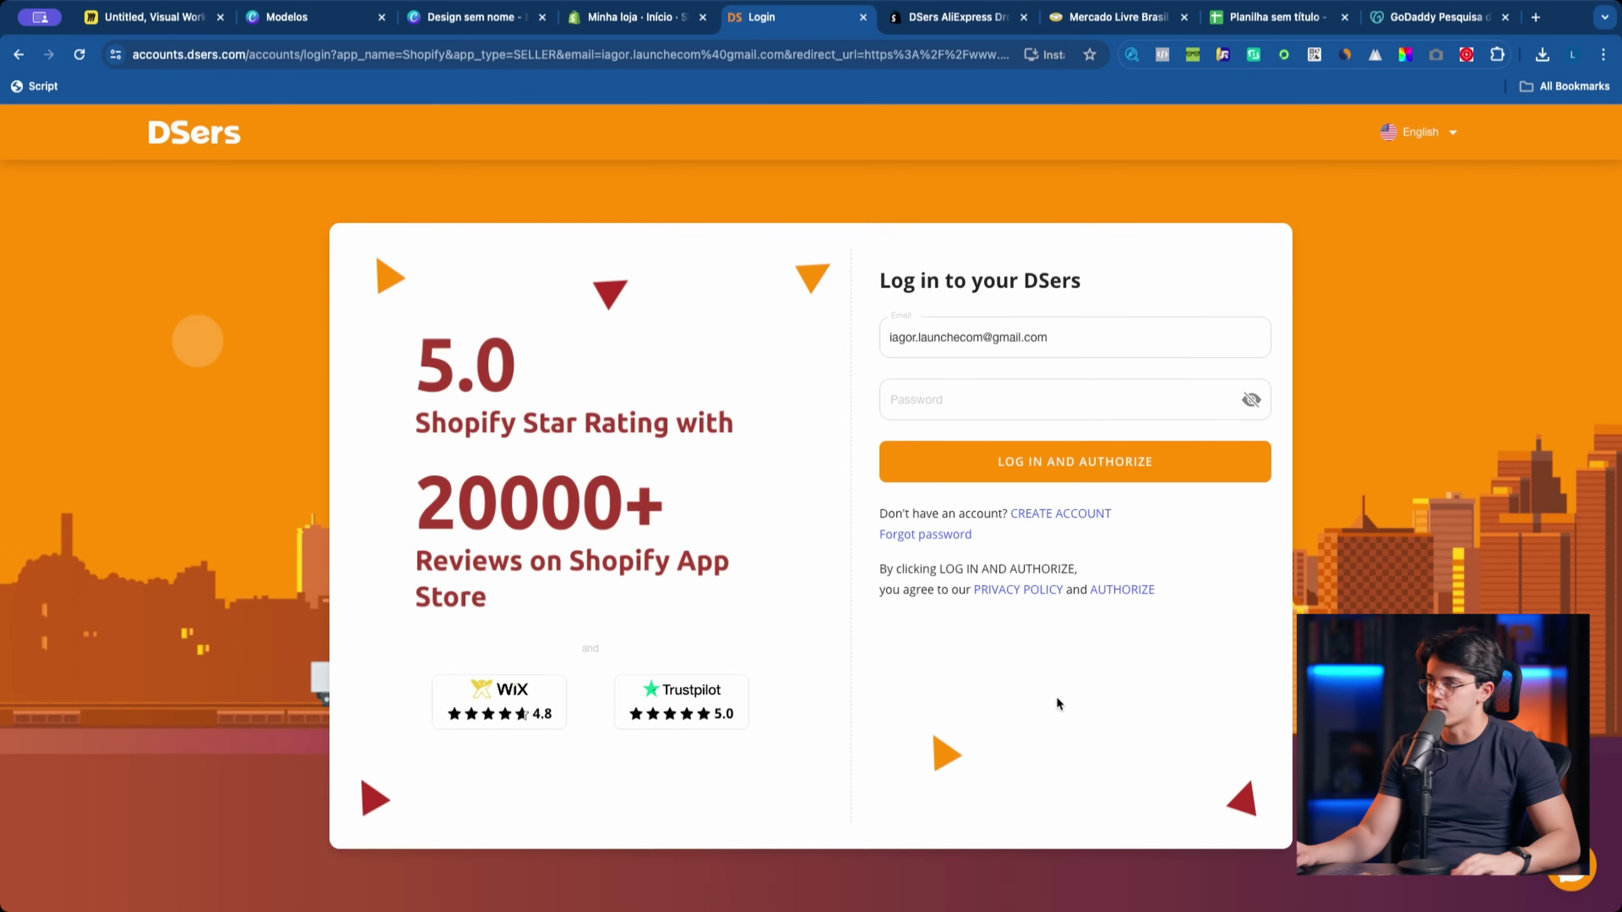
left_click(1051, 399)
left_click(1051, 452)
left_click(1050, 453)
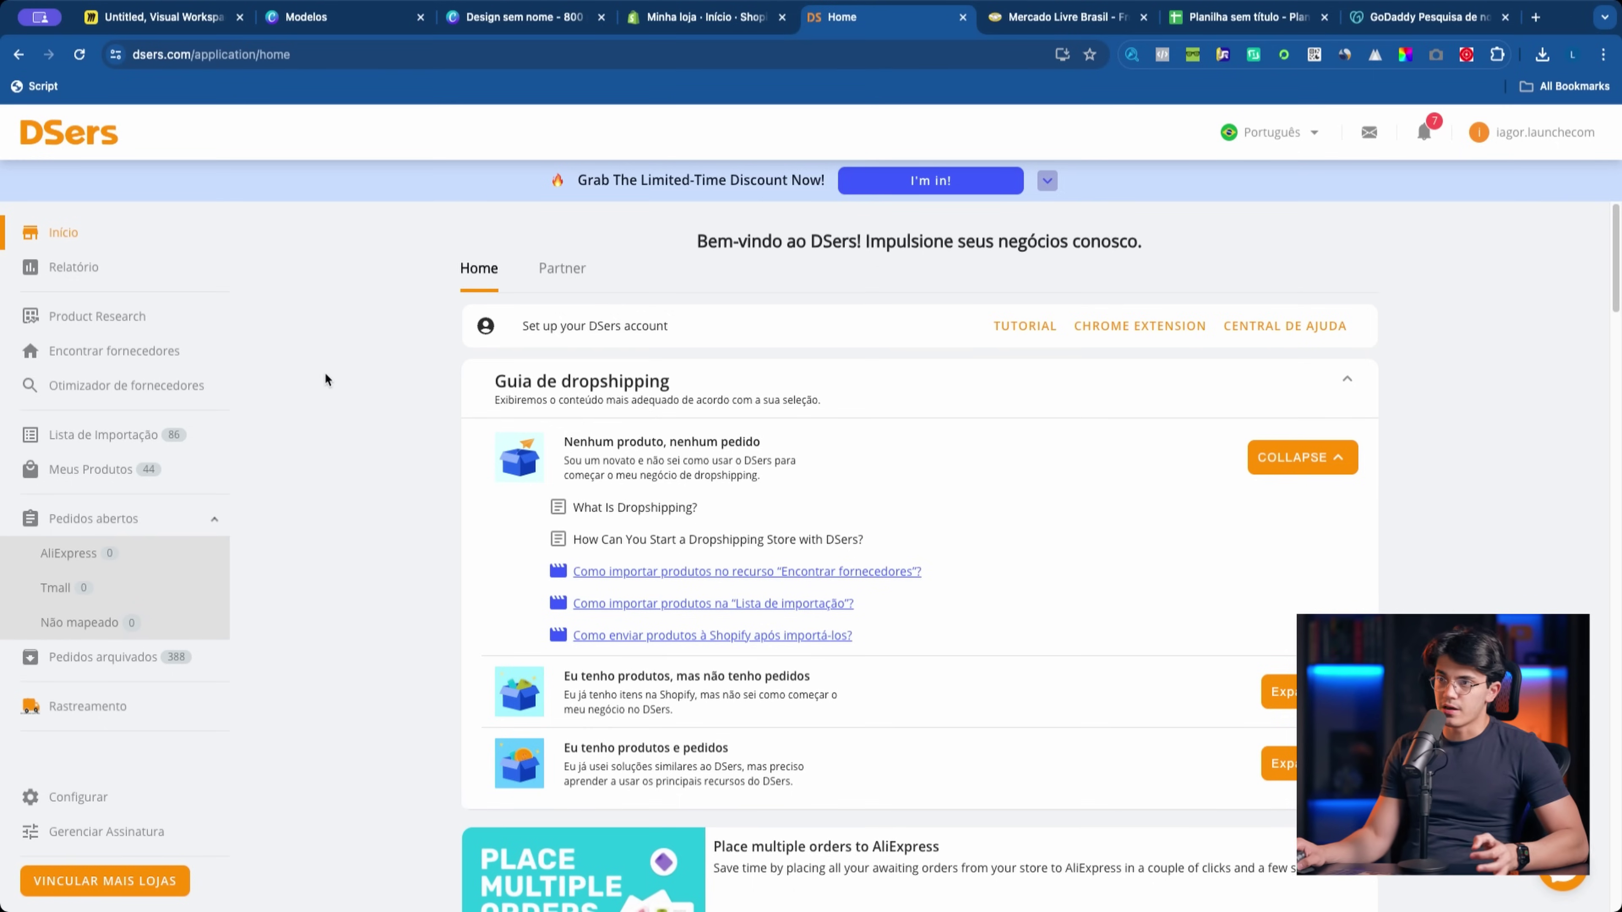
Step: Browse DSers' trending products and home, then load the pasted AliExpress address in a new tab
left_click(129, 318)
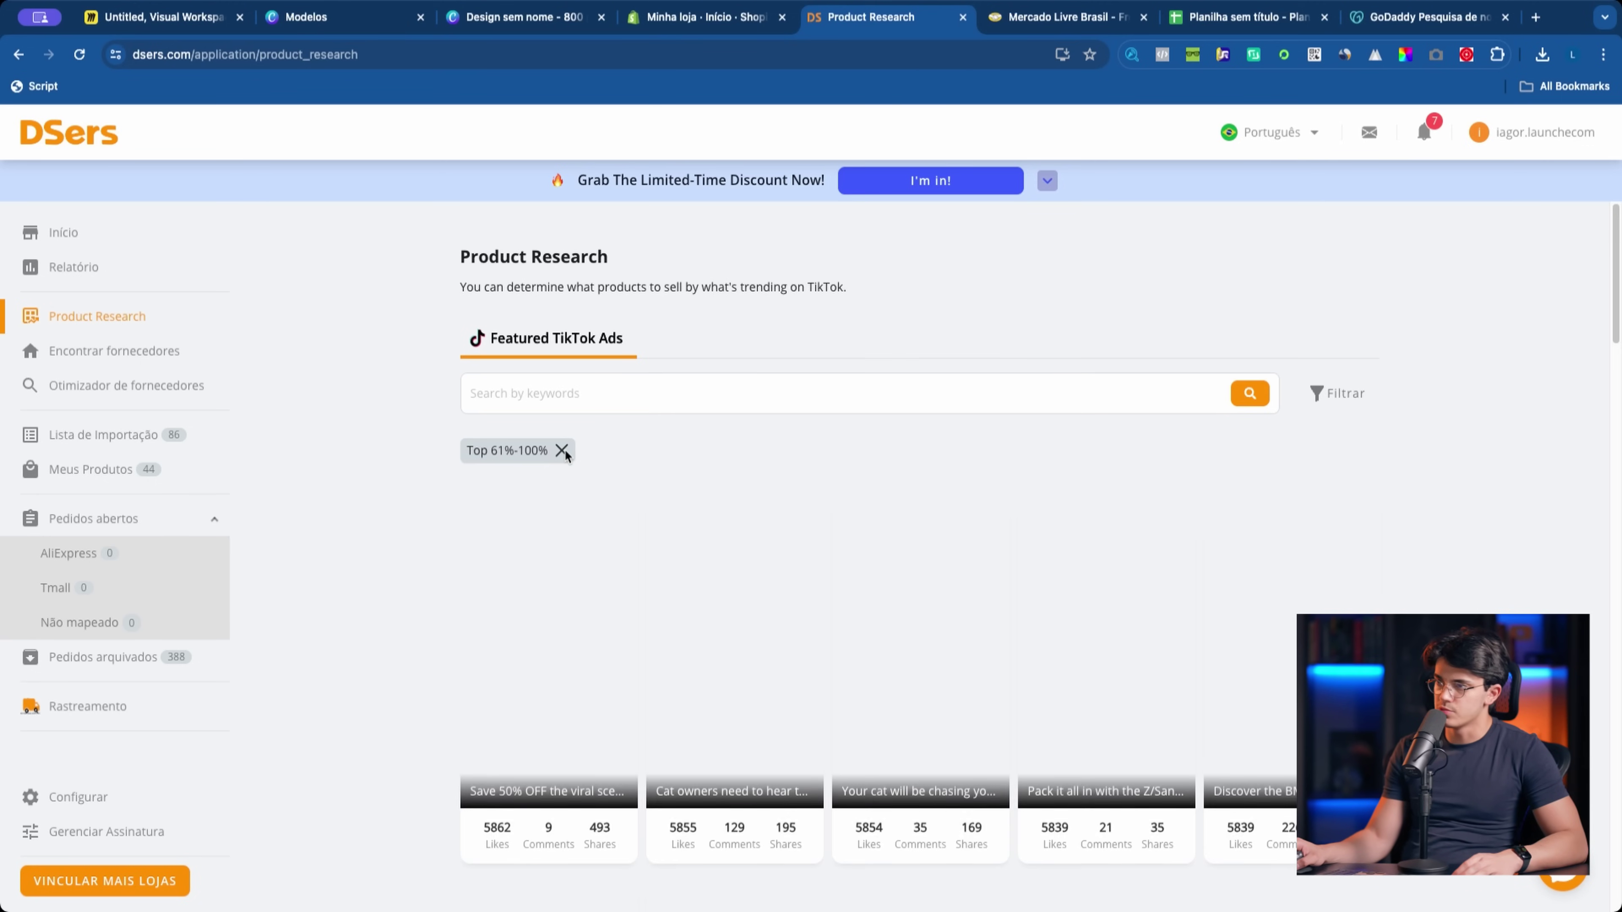
left_click(63, 233)
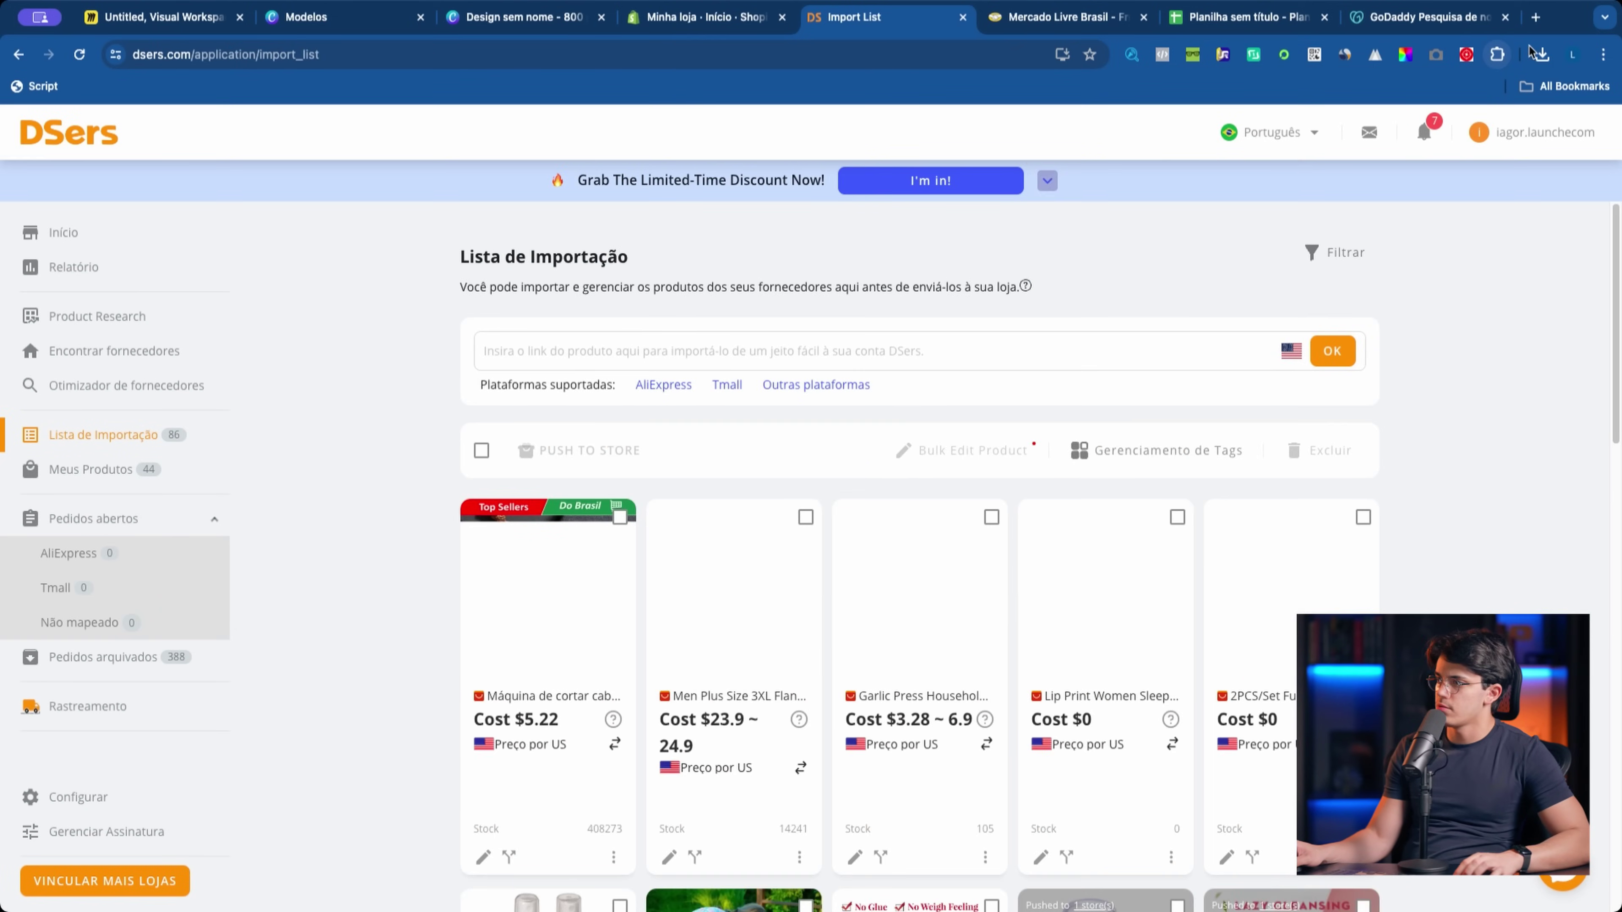
left_click(1536, 18)
key("super+v")
key("Return")
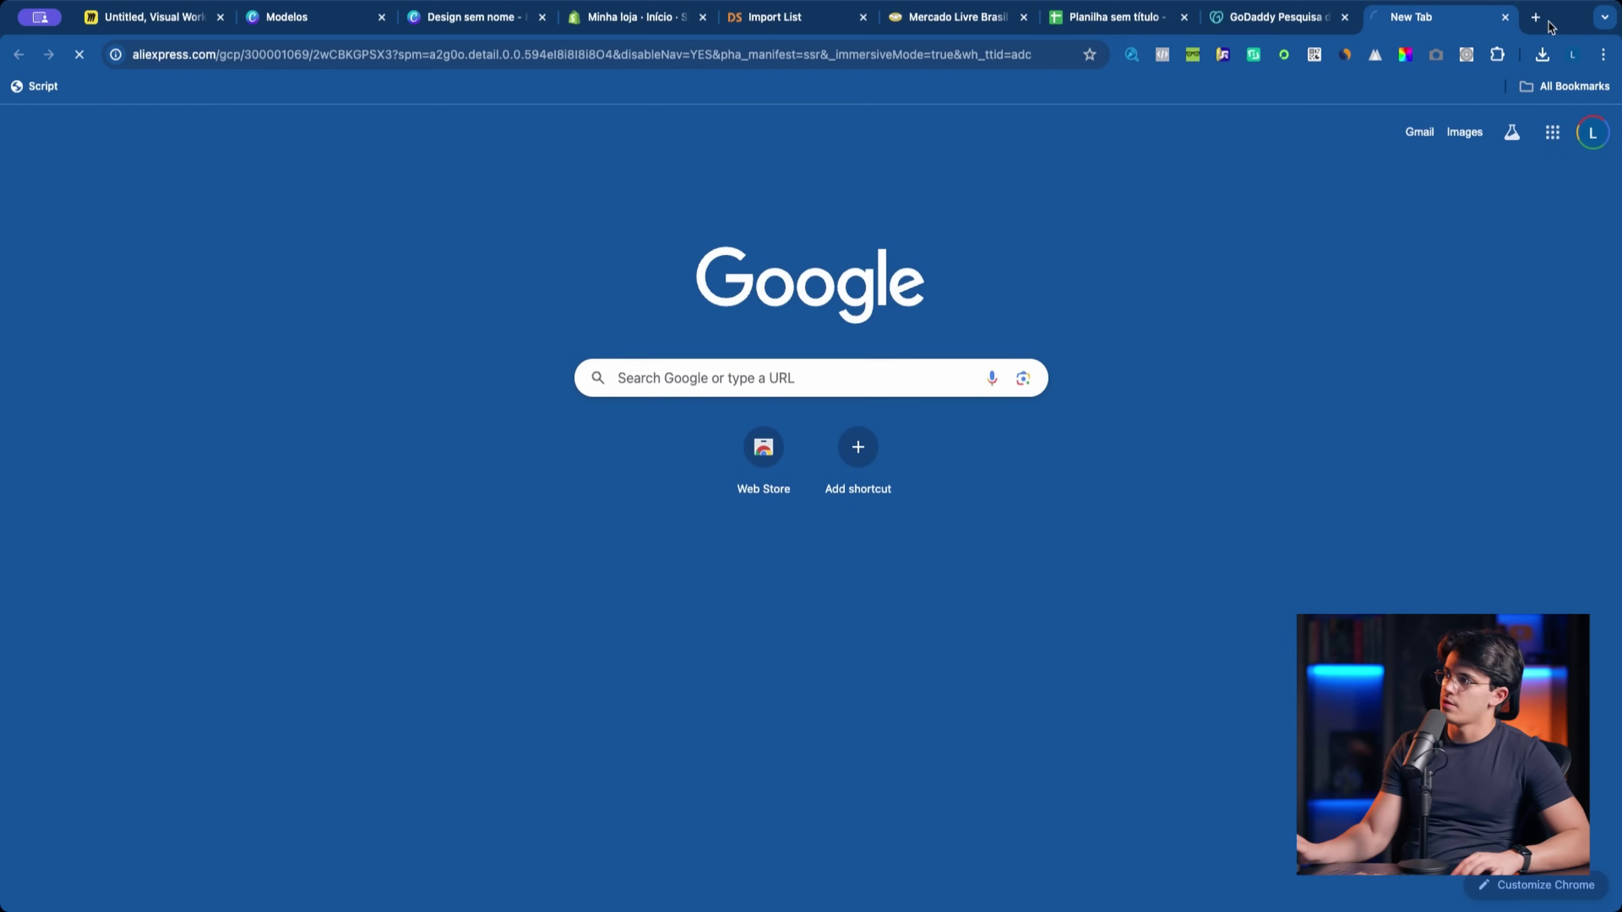
Step: Place the AliExpress tab beside the import list and search AliExpress for 'COZINHA'
left_click_drag(1411, 17, 923, 19)
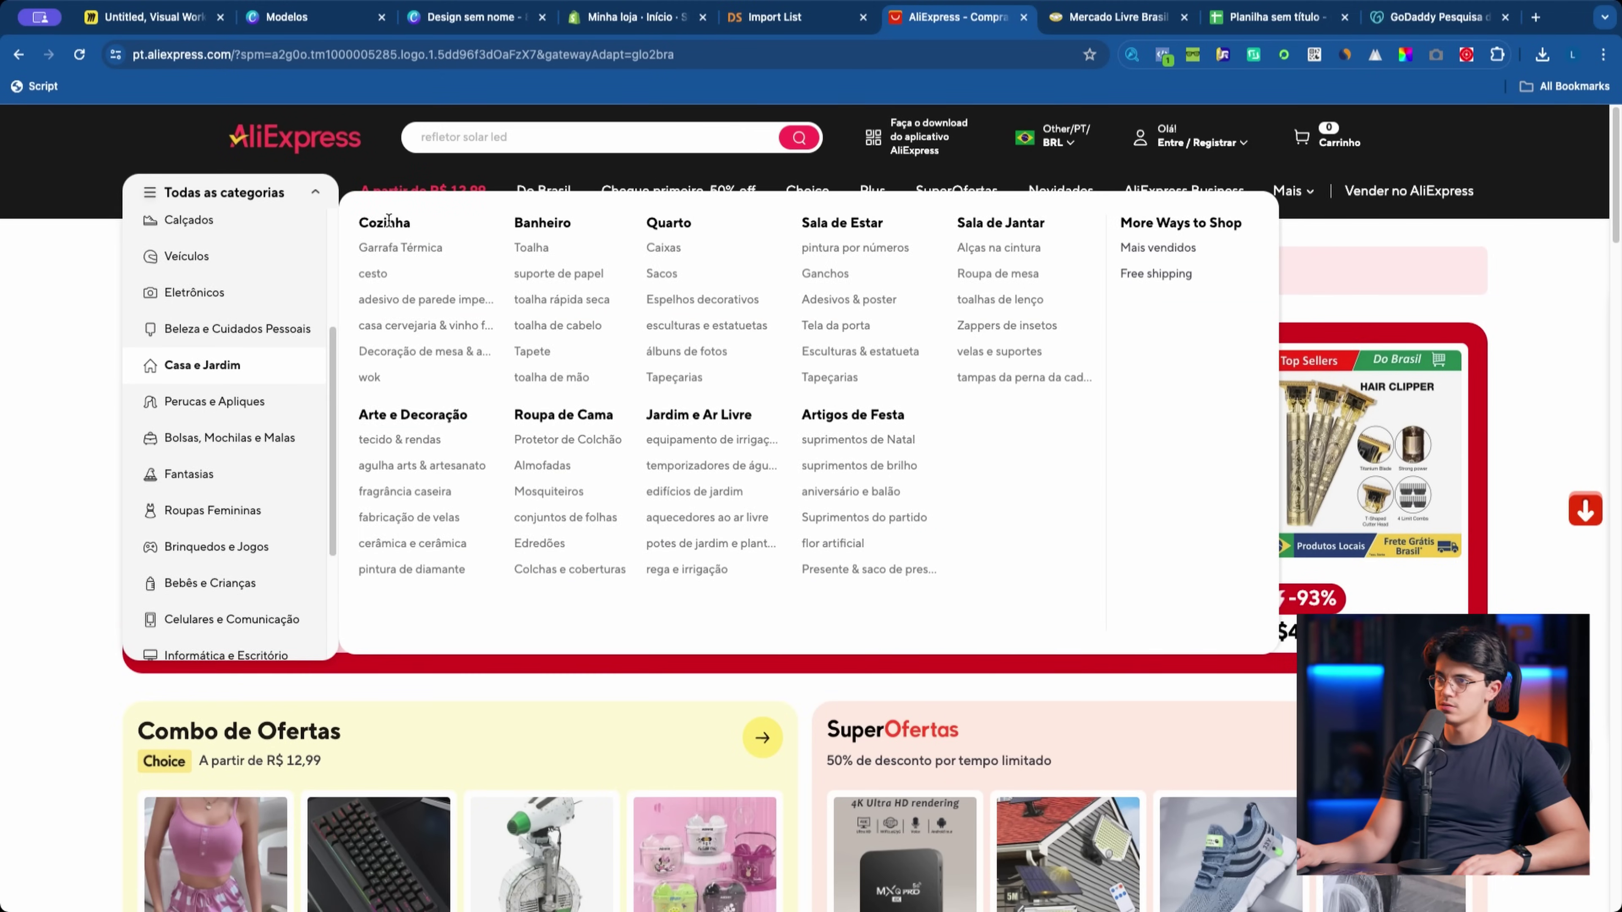
left_click(503, 140)
type("COZINHA")
key("Return")
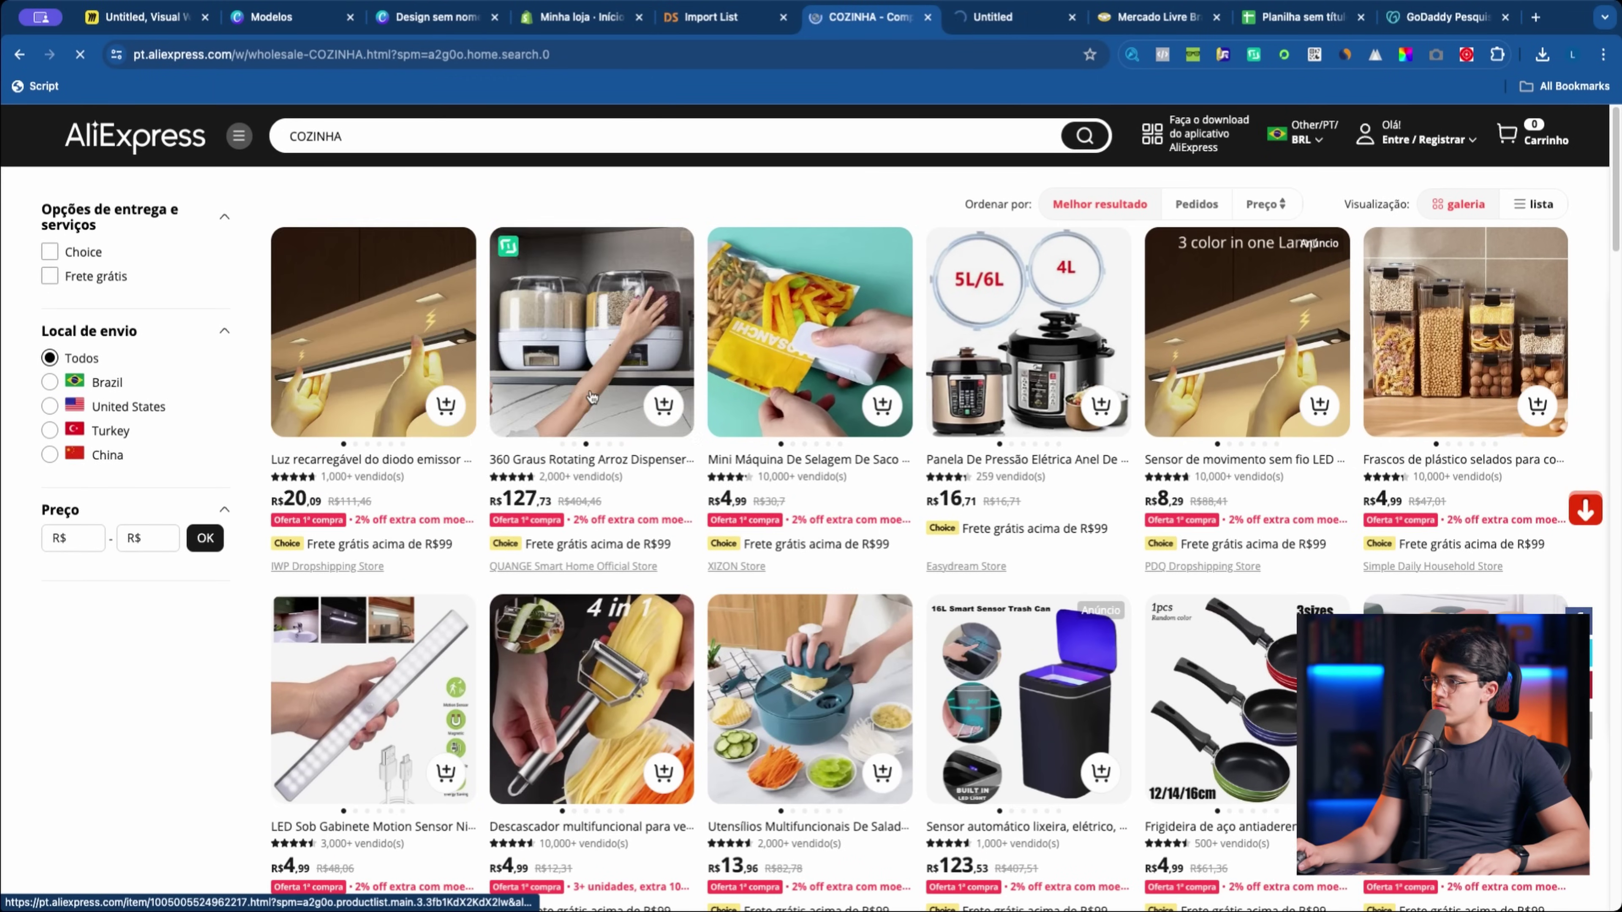
Step: Open the rechargeable LED cabinet light from the results and return to the DSers Import List
scroll(1098, 402, "down", 1)
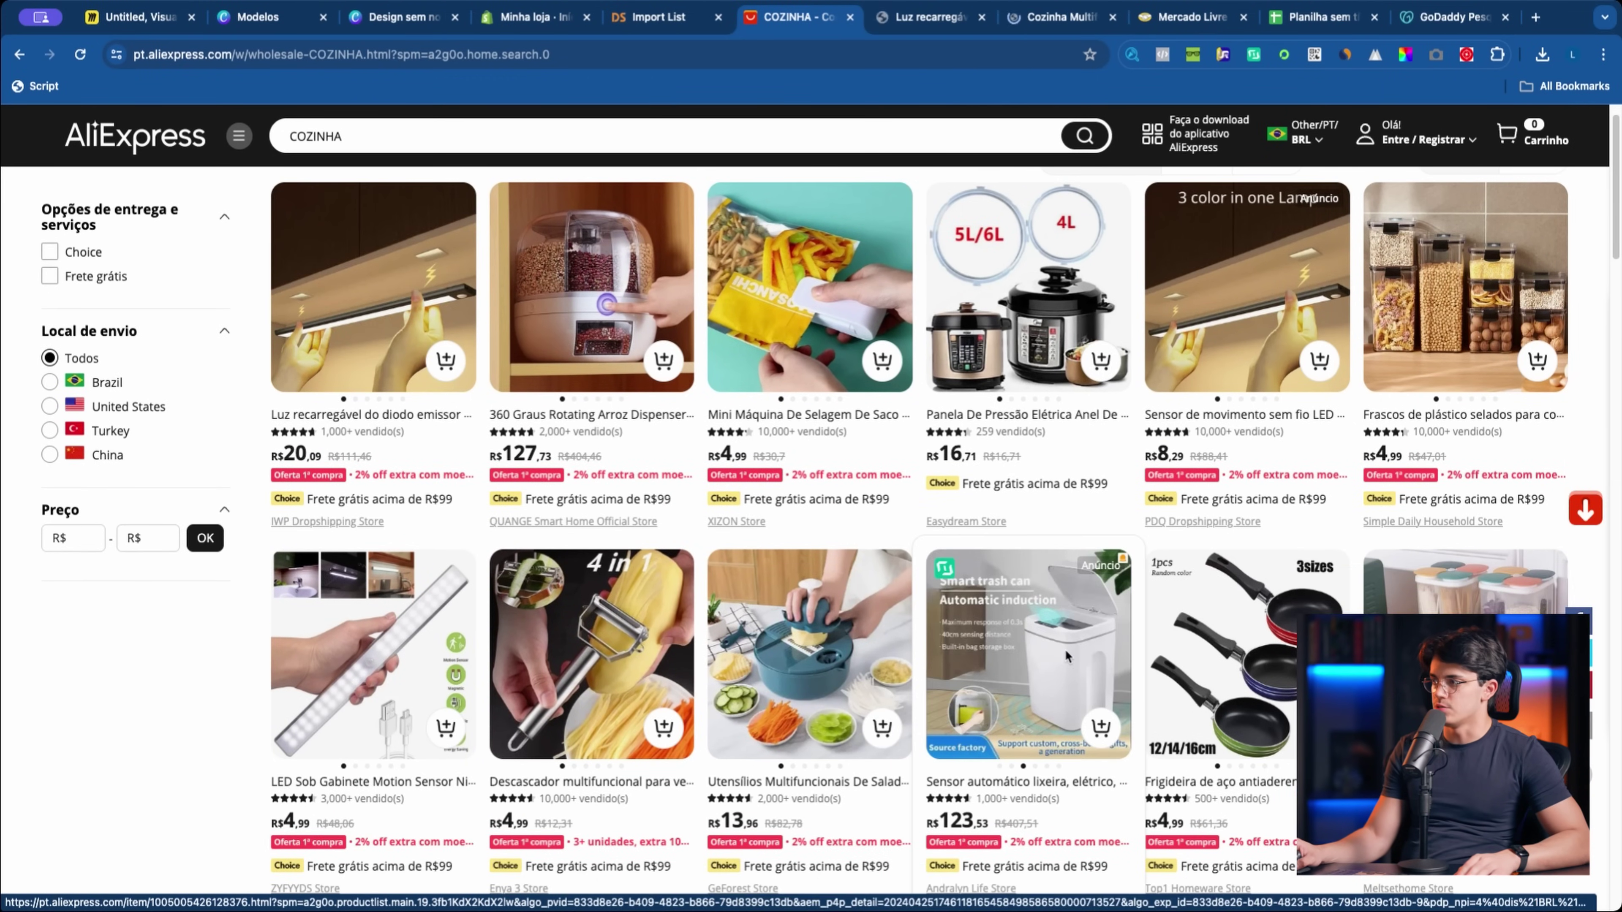
left_click(797, 309, "super")
left_click(803, 22)
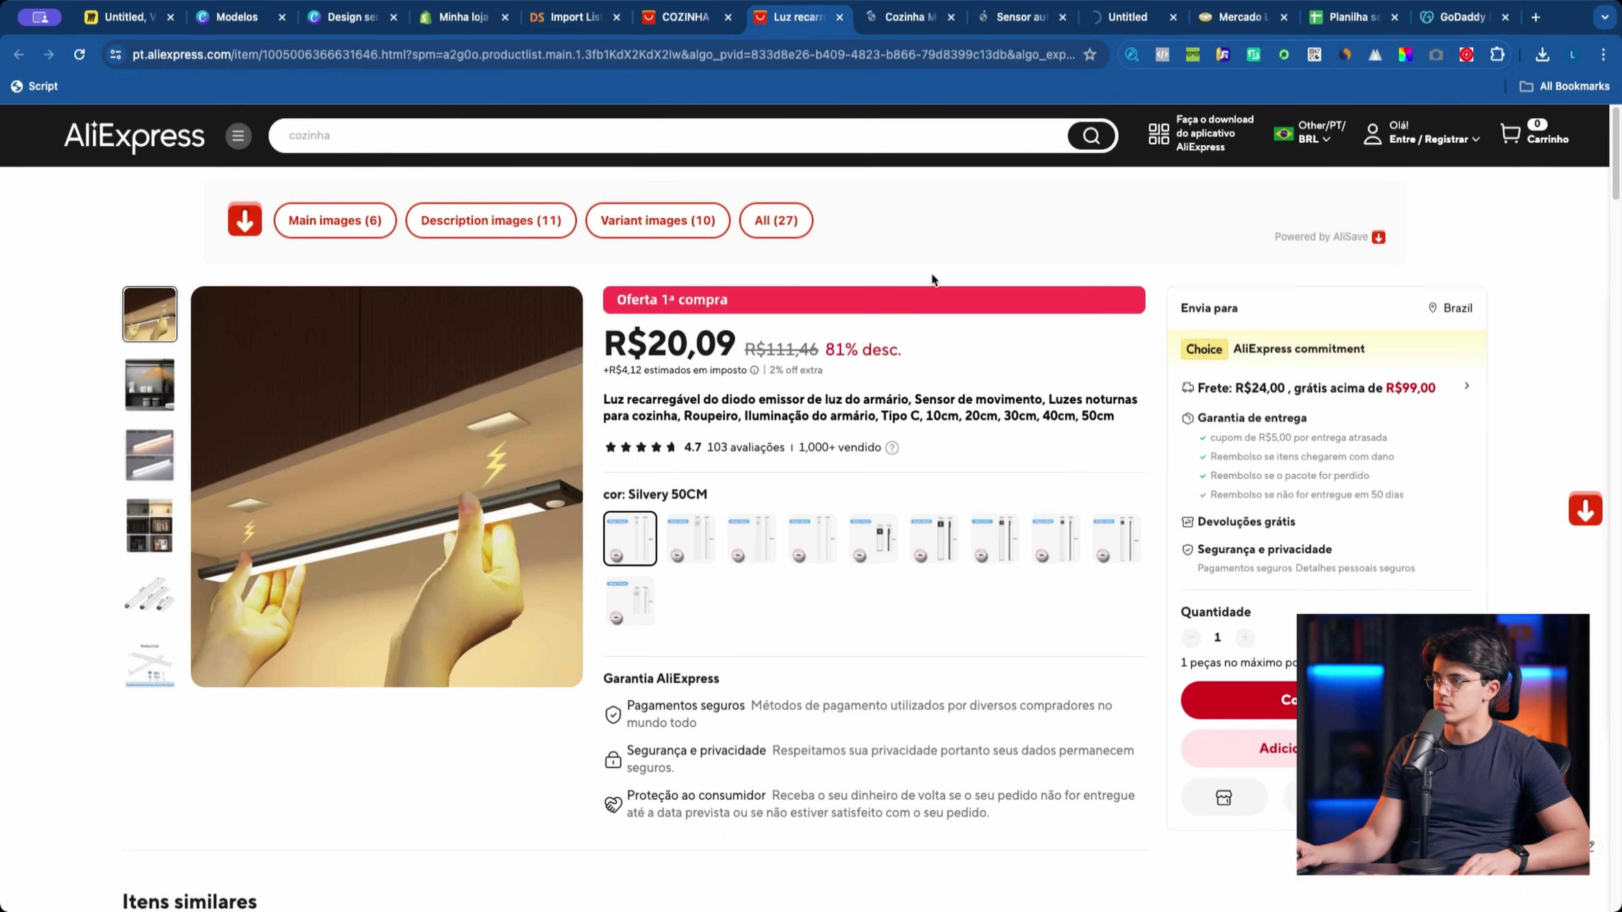
left_click(588, 19)
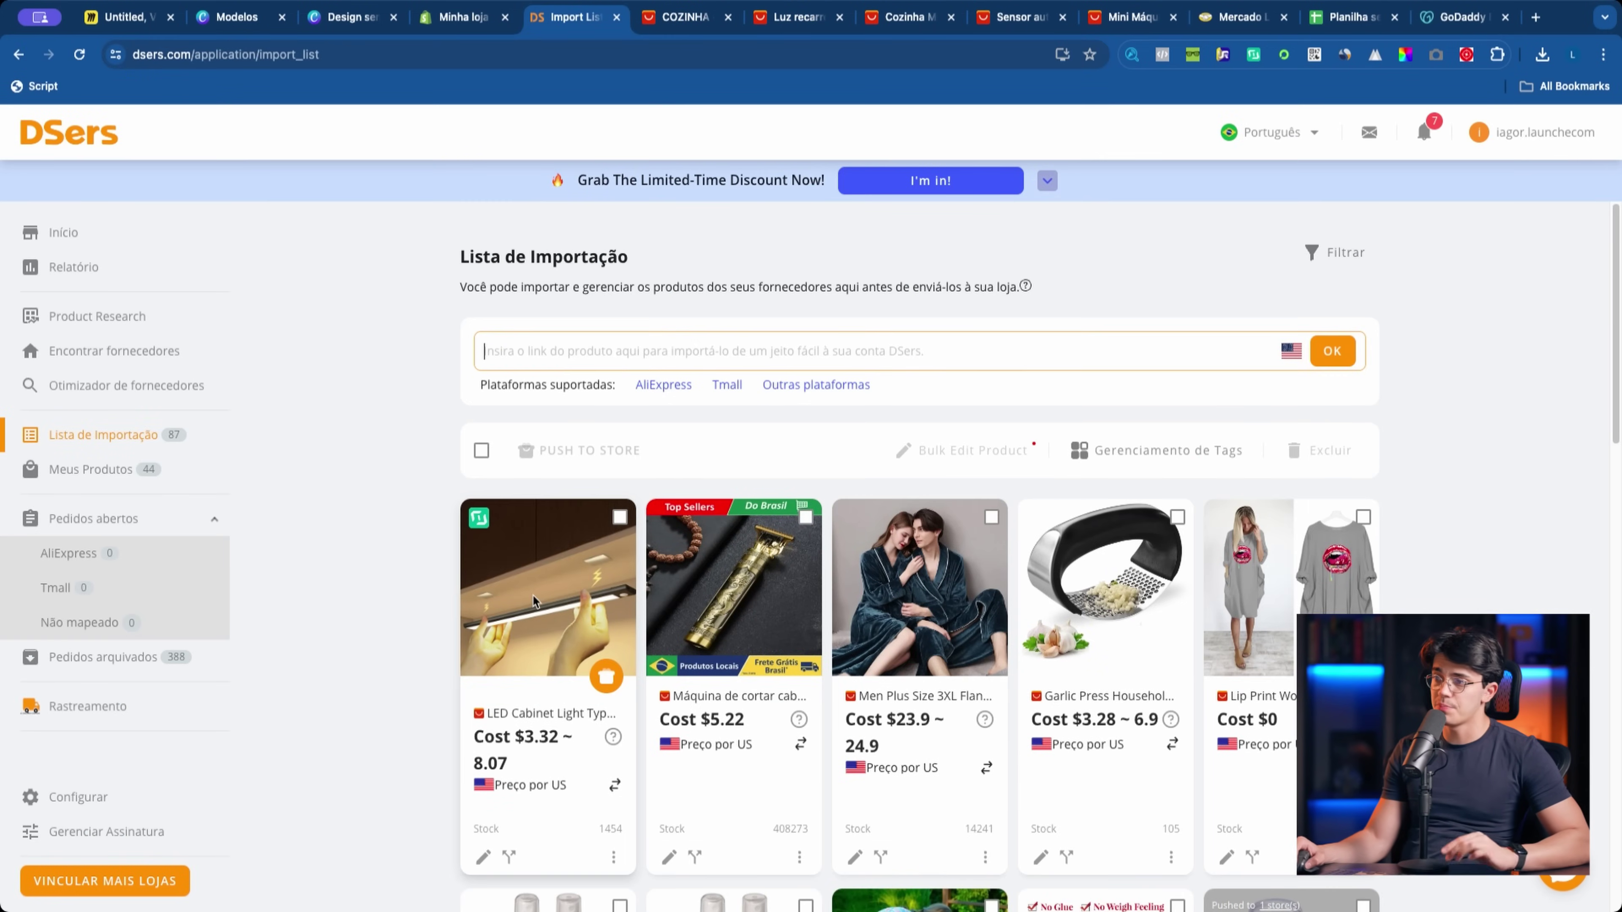
Step: Push the LED Cabinet Light to the Shopify store and return to the admin home
left_click(606, 676)
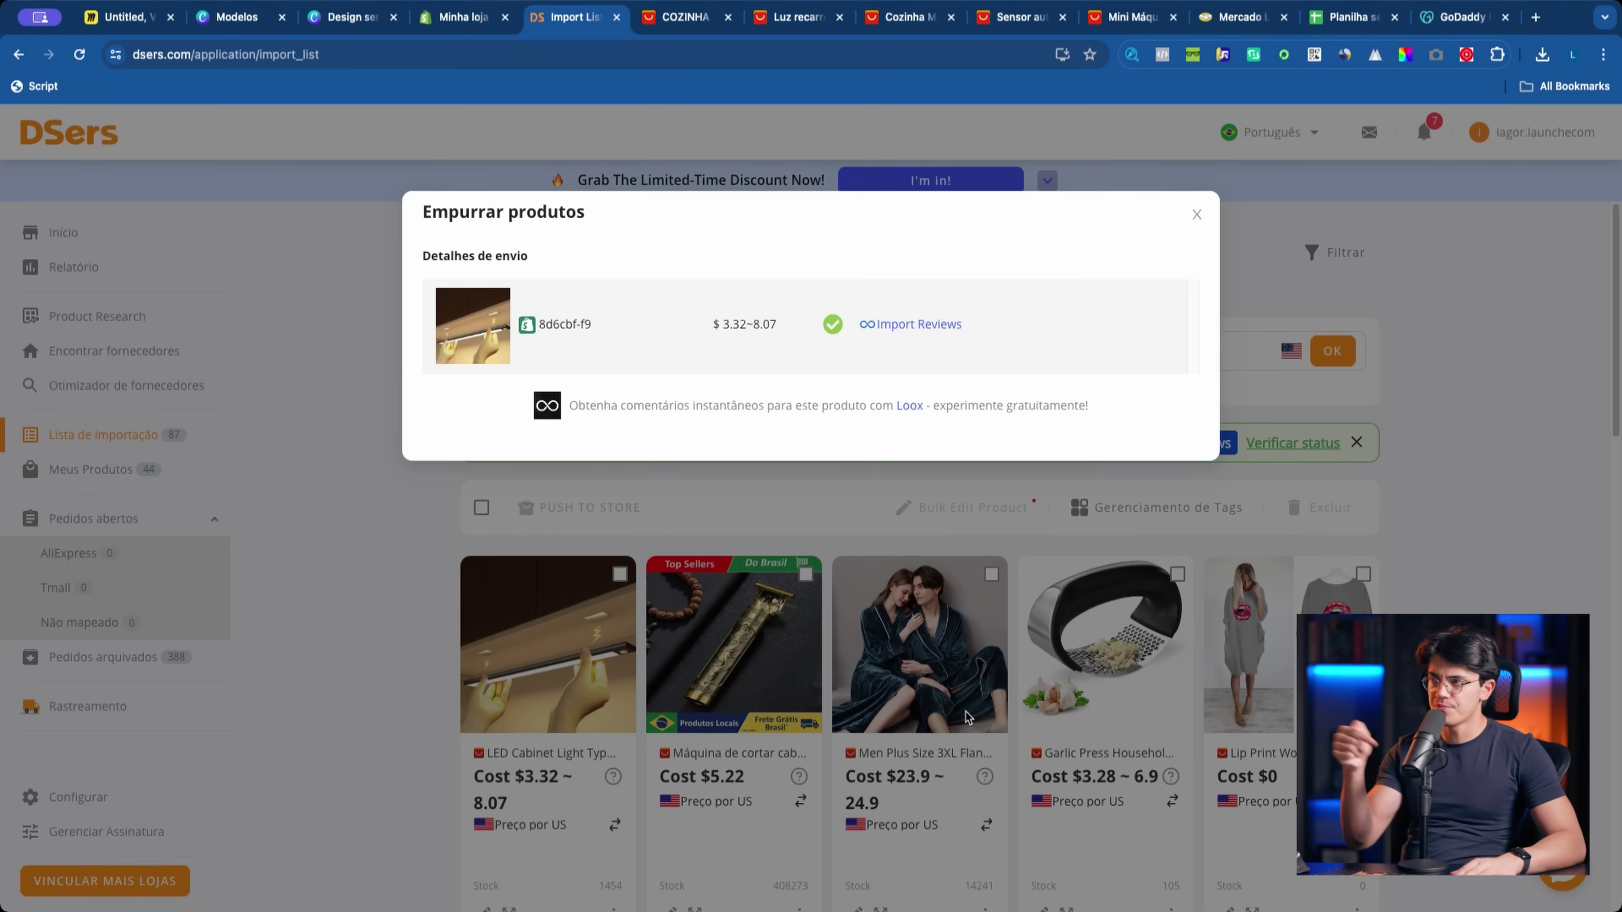
left_click(472, 15)
left_click(208, 223)
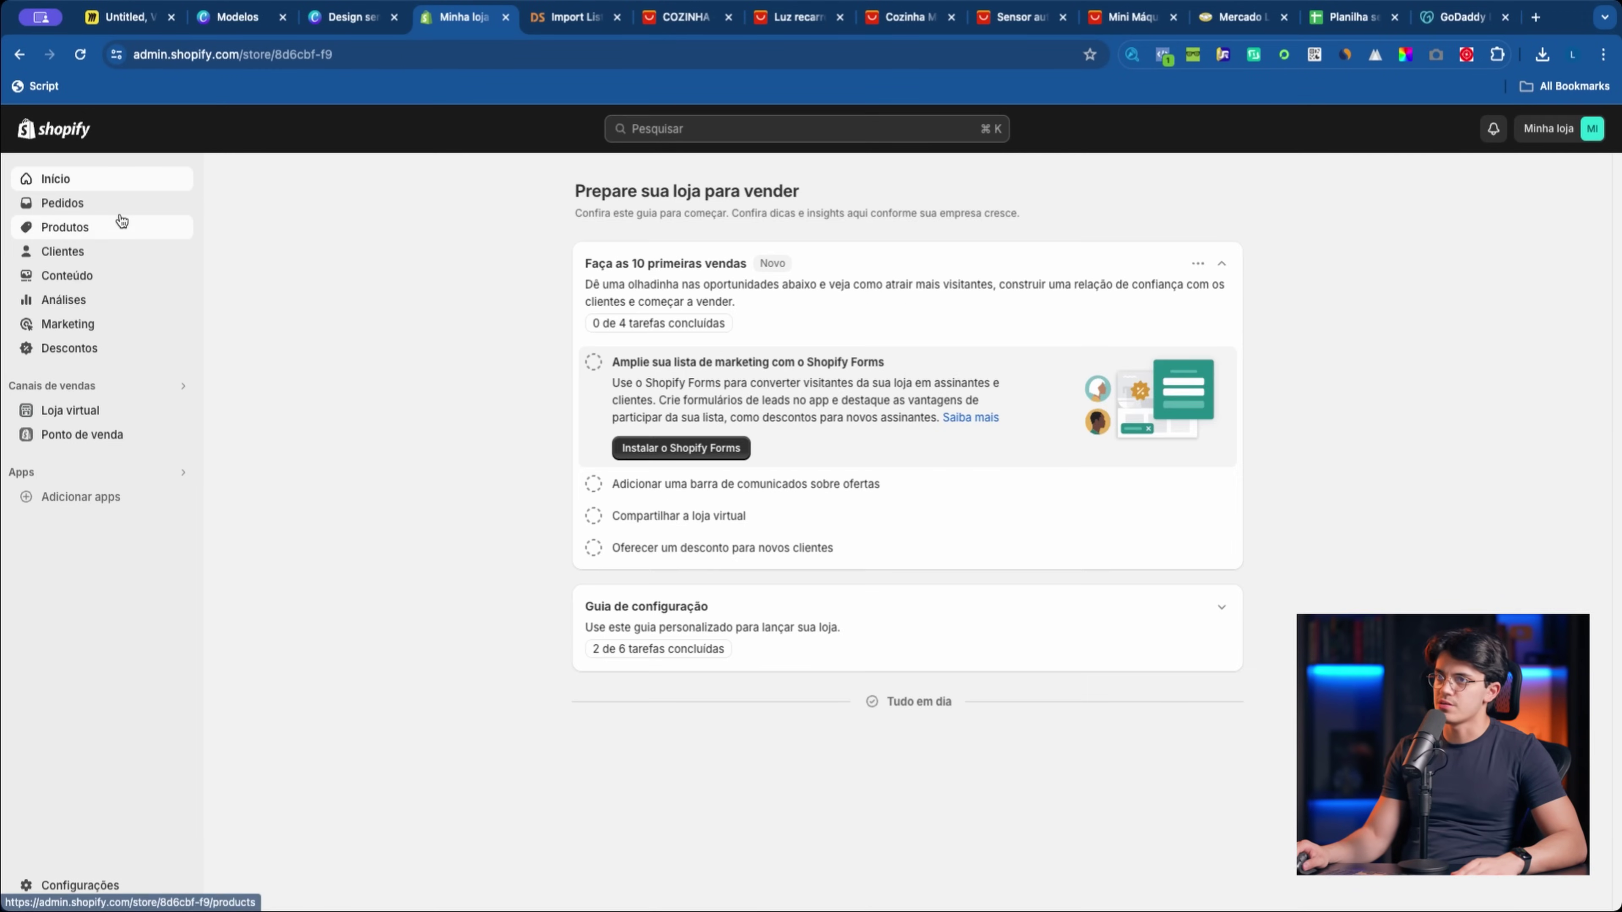
Step: Open the imported LED cabinet light product from the store's product list
left_click(118, 227)
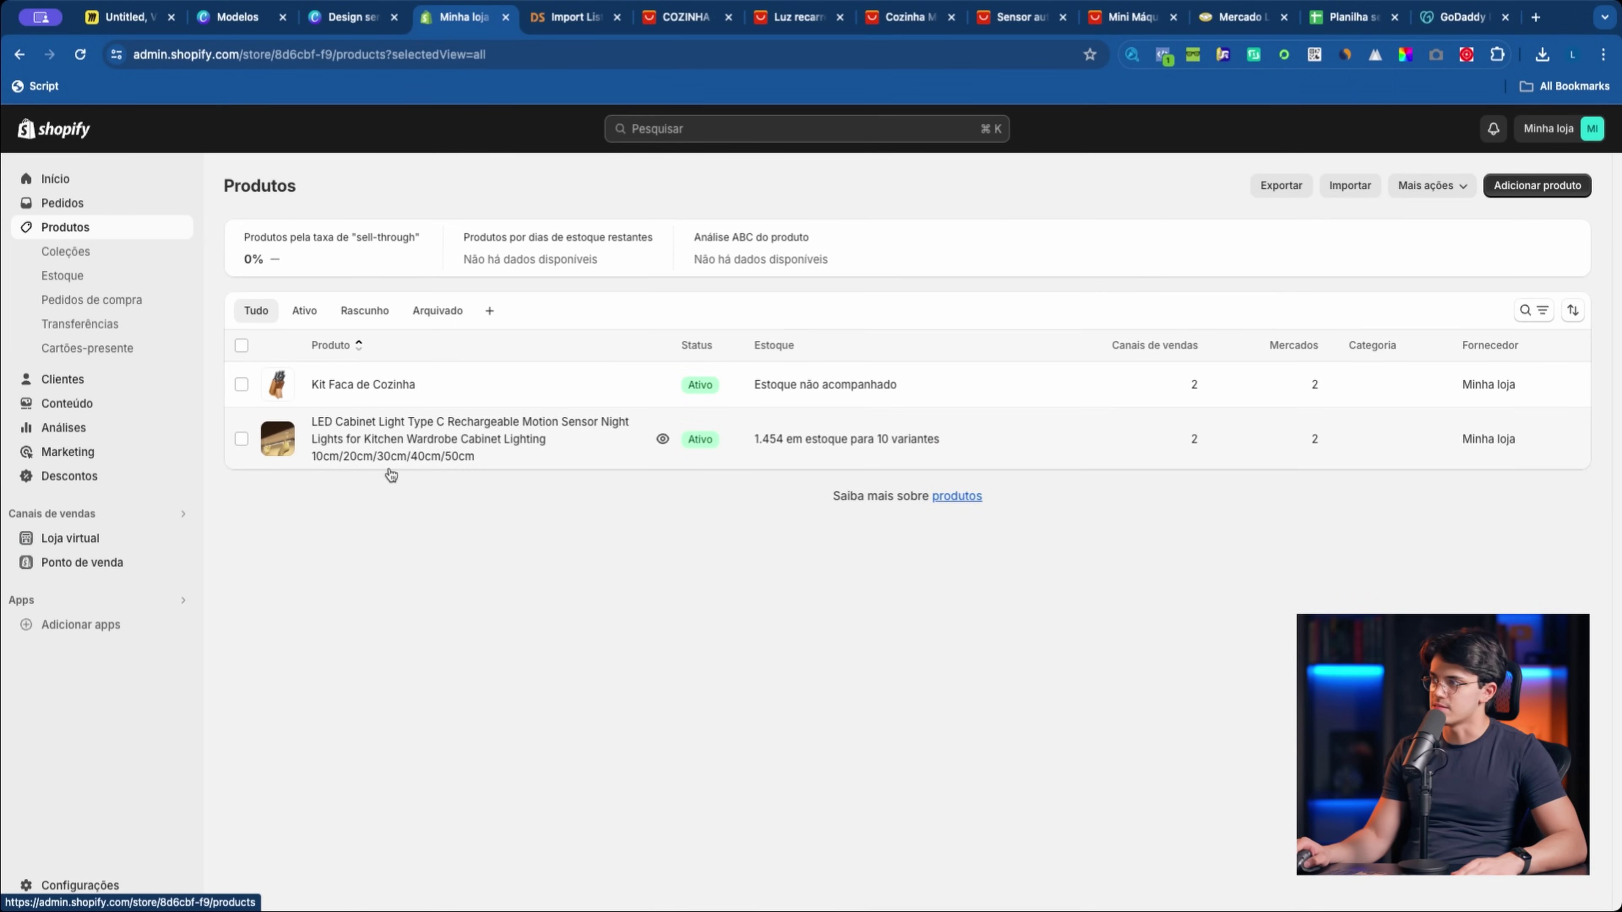
left_click(406, 441)
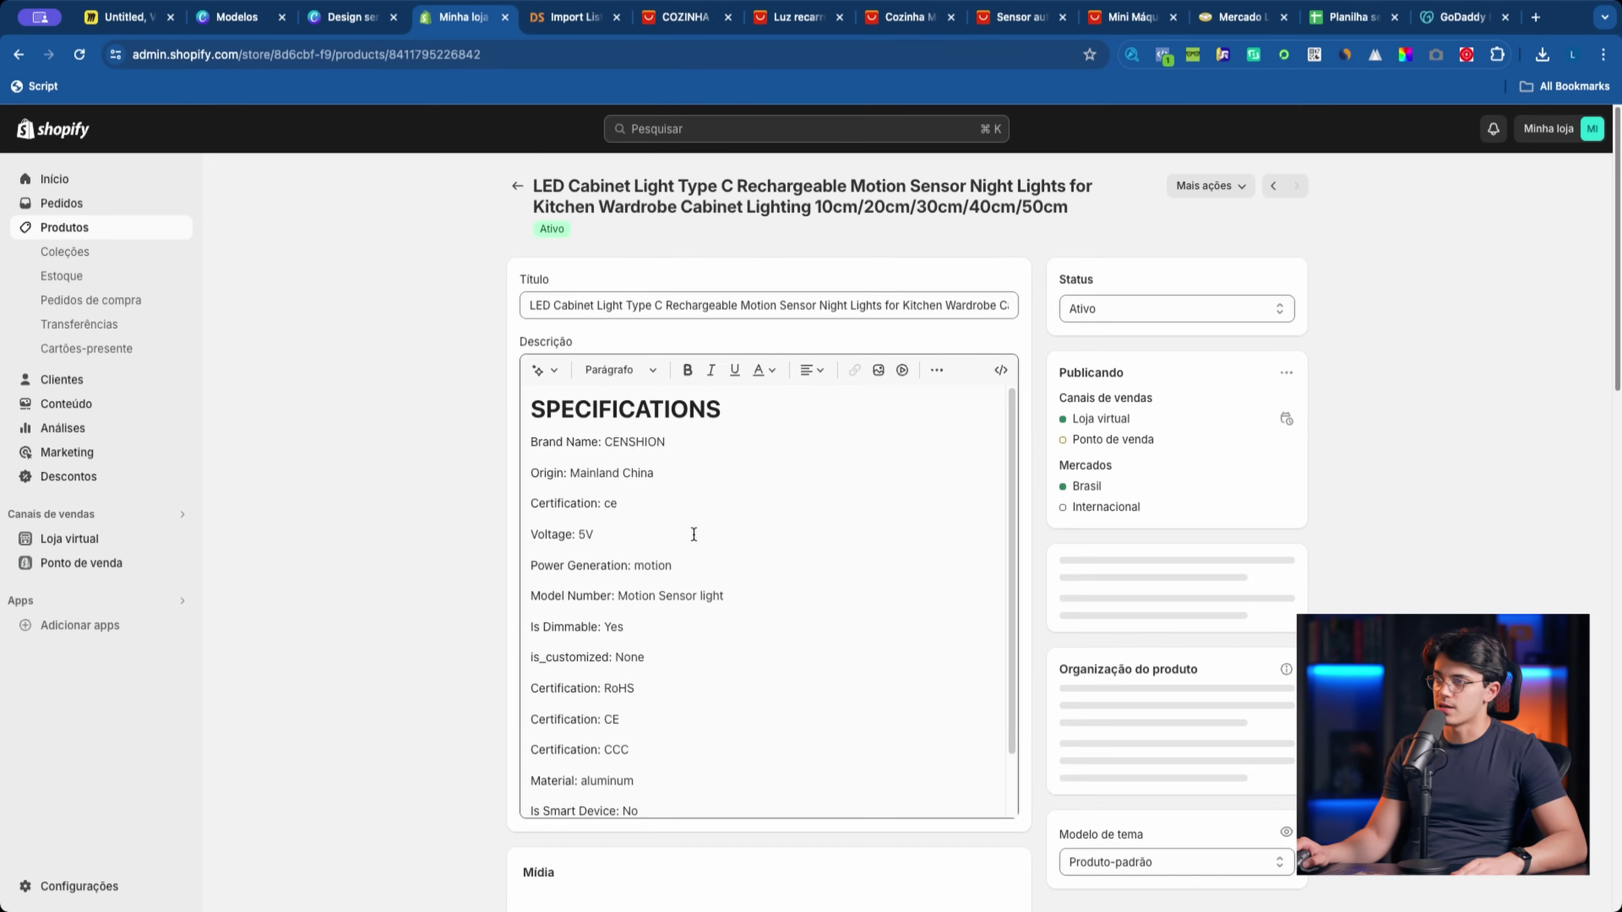
scroll(739, 580, "down", 2)
scroll(478, 594, "down", 15)
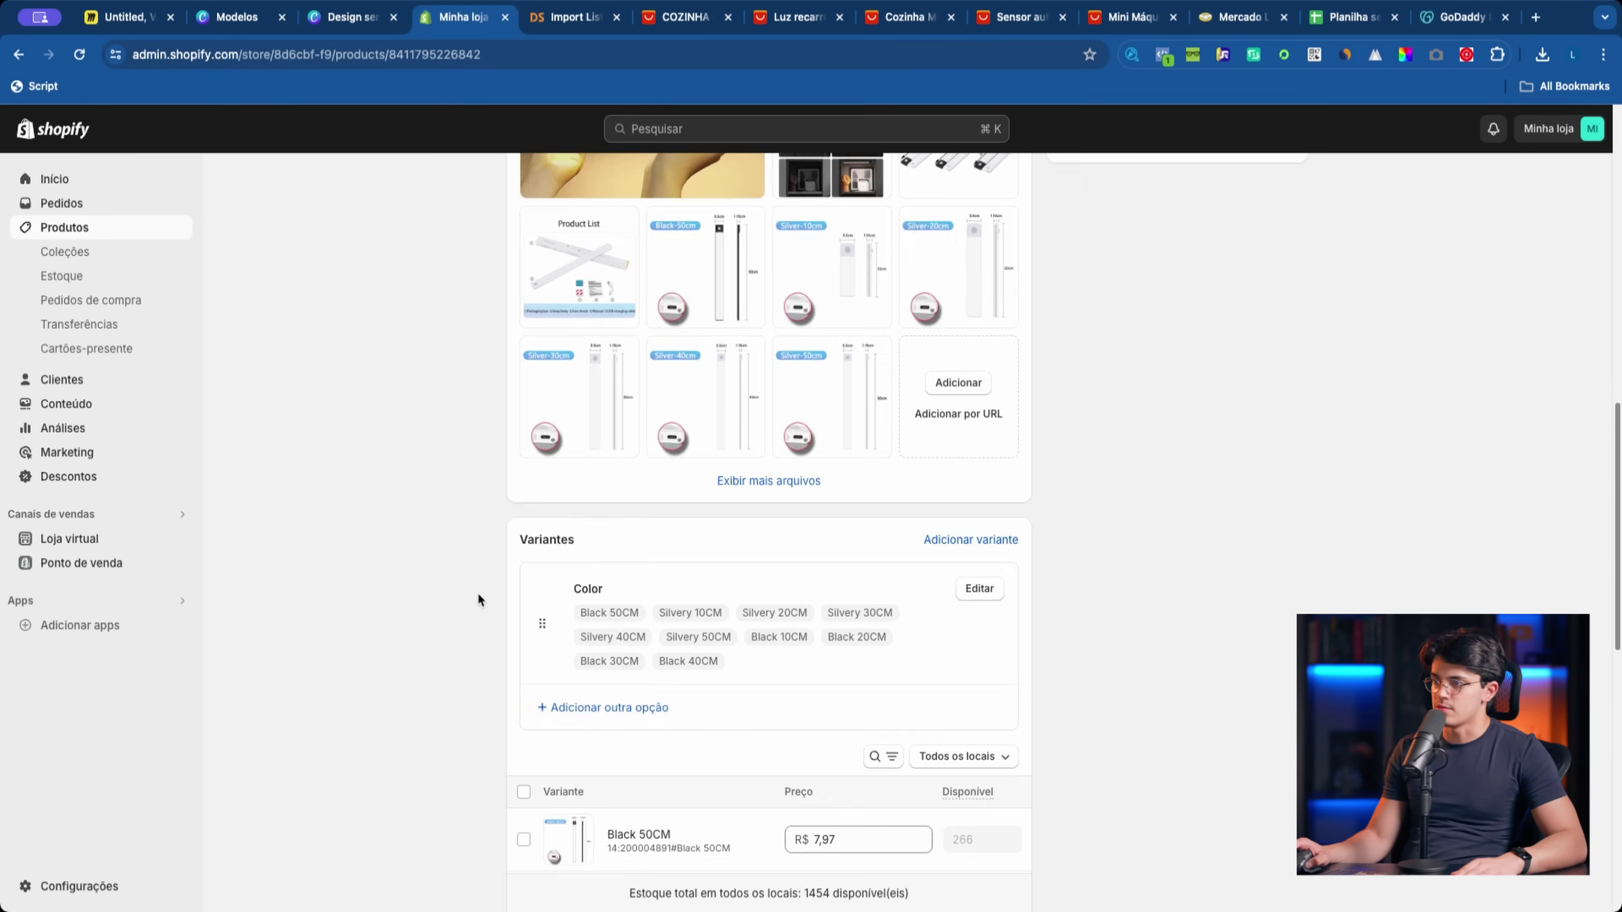
scroll(696, 582, "down", 5)
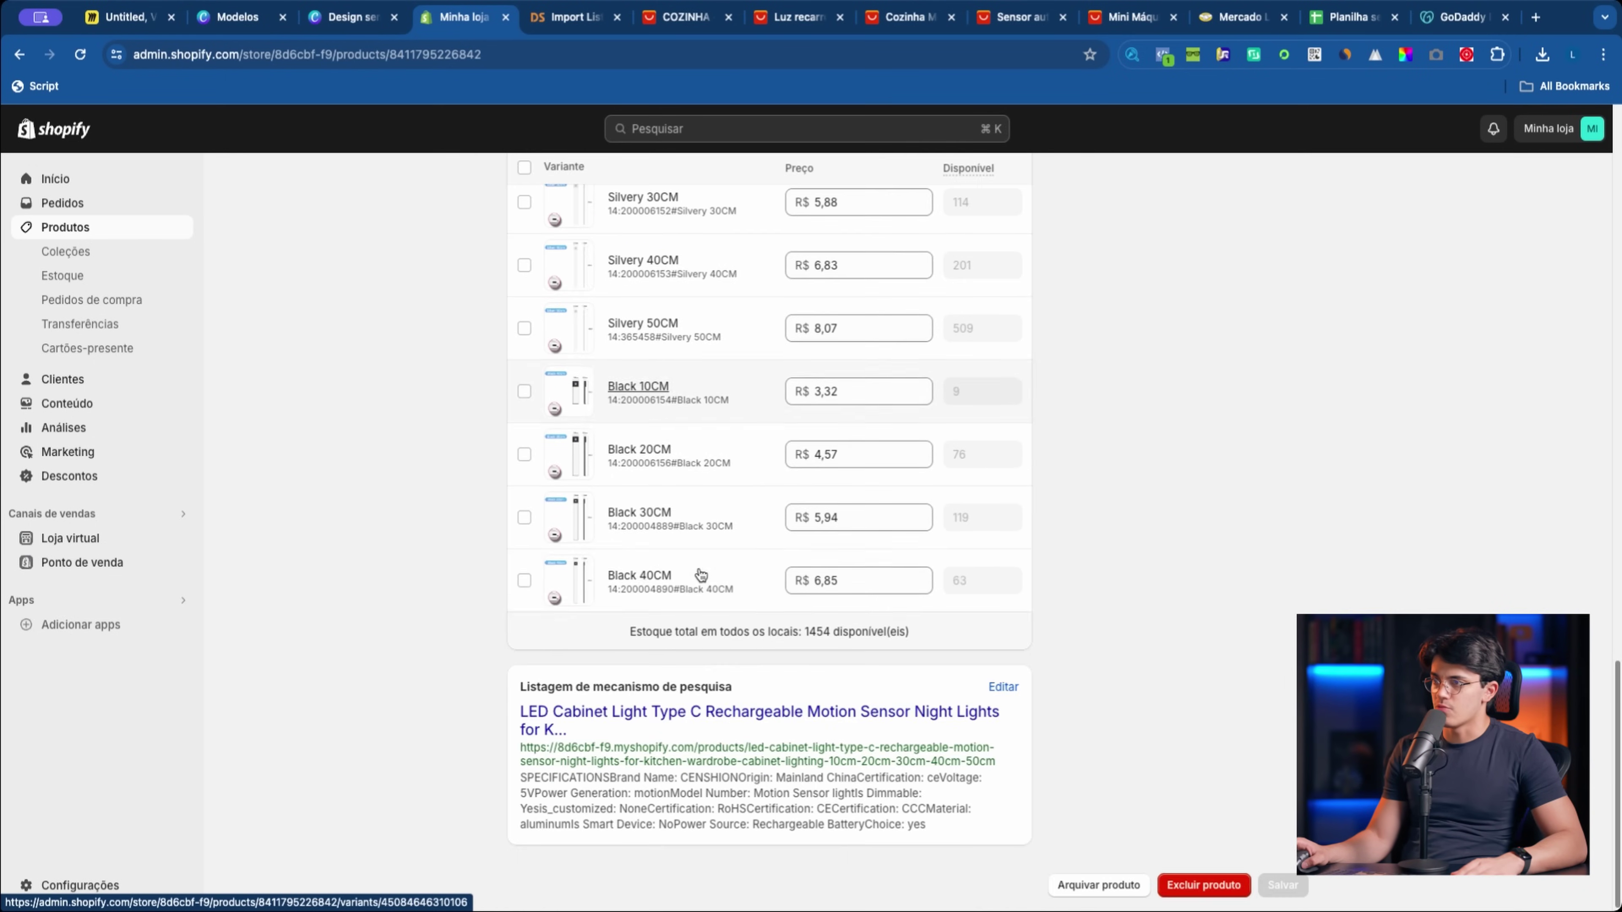
scroll(631, 550, "up", 3)
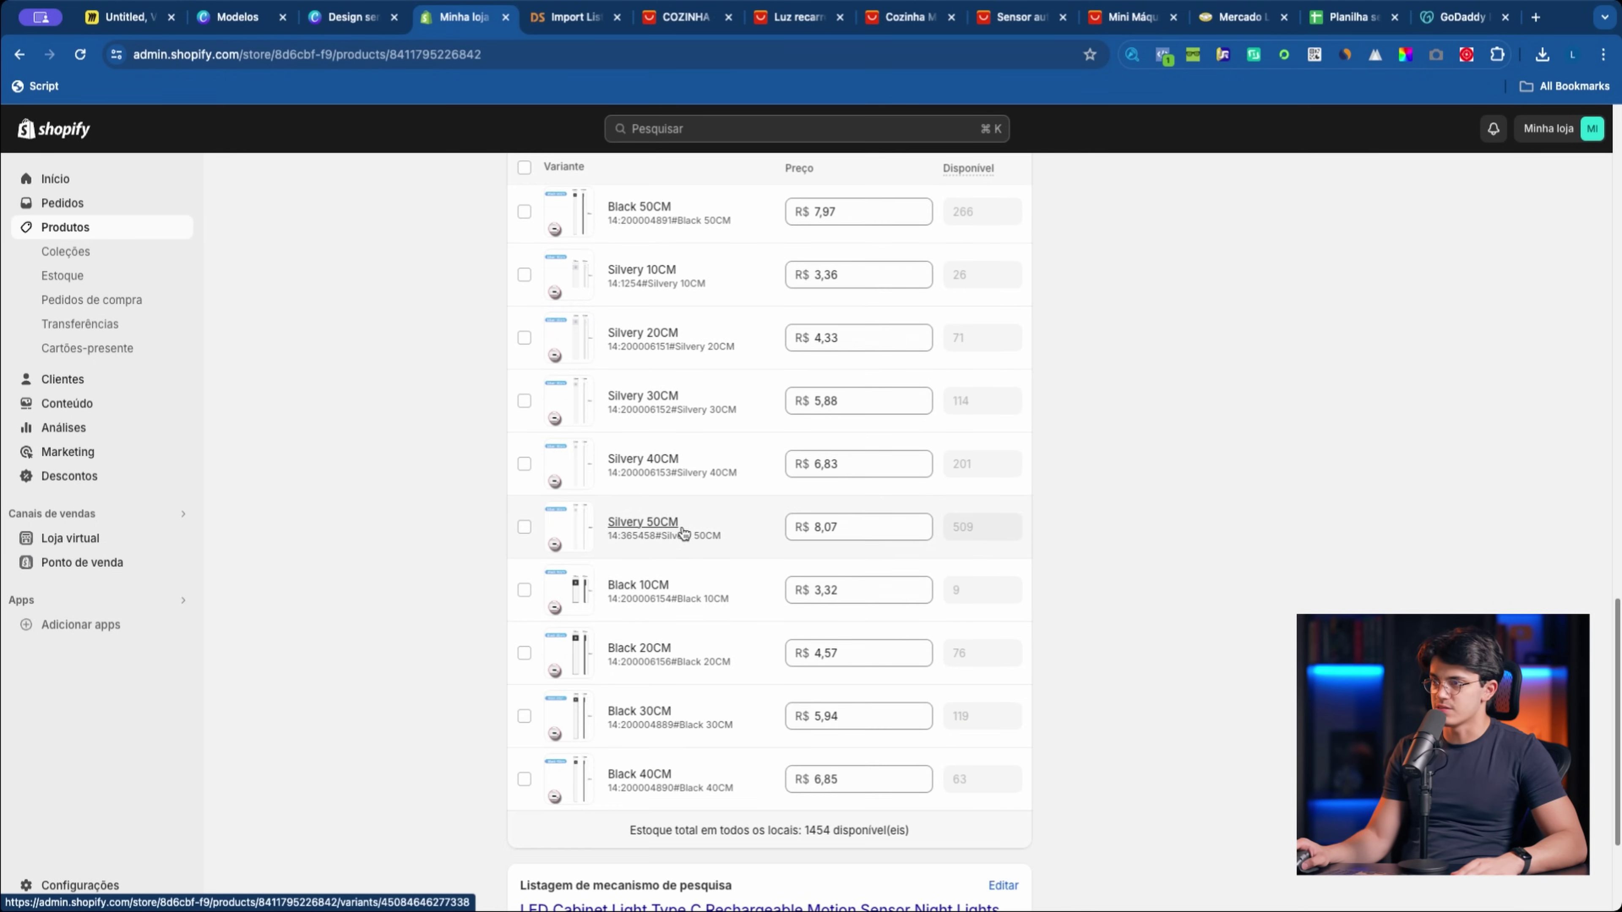
scroll(692, 536, "up", 5)
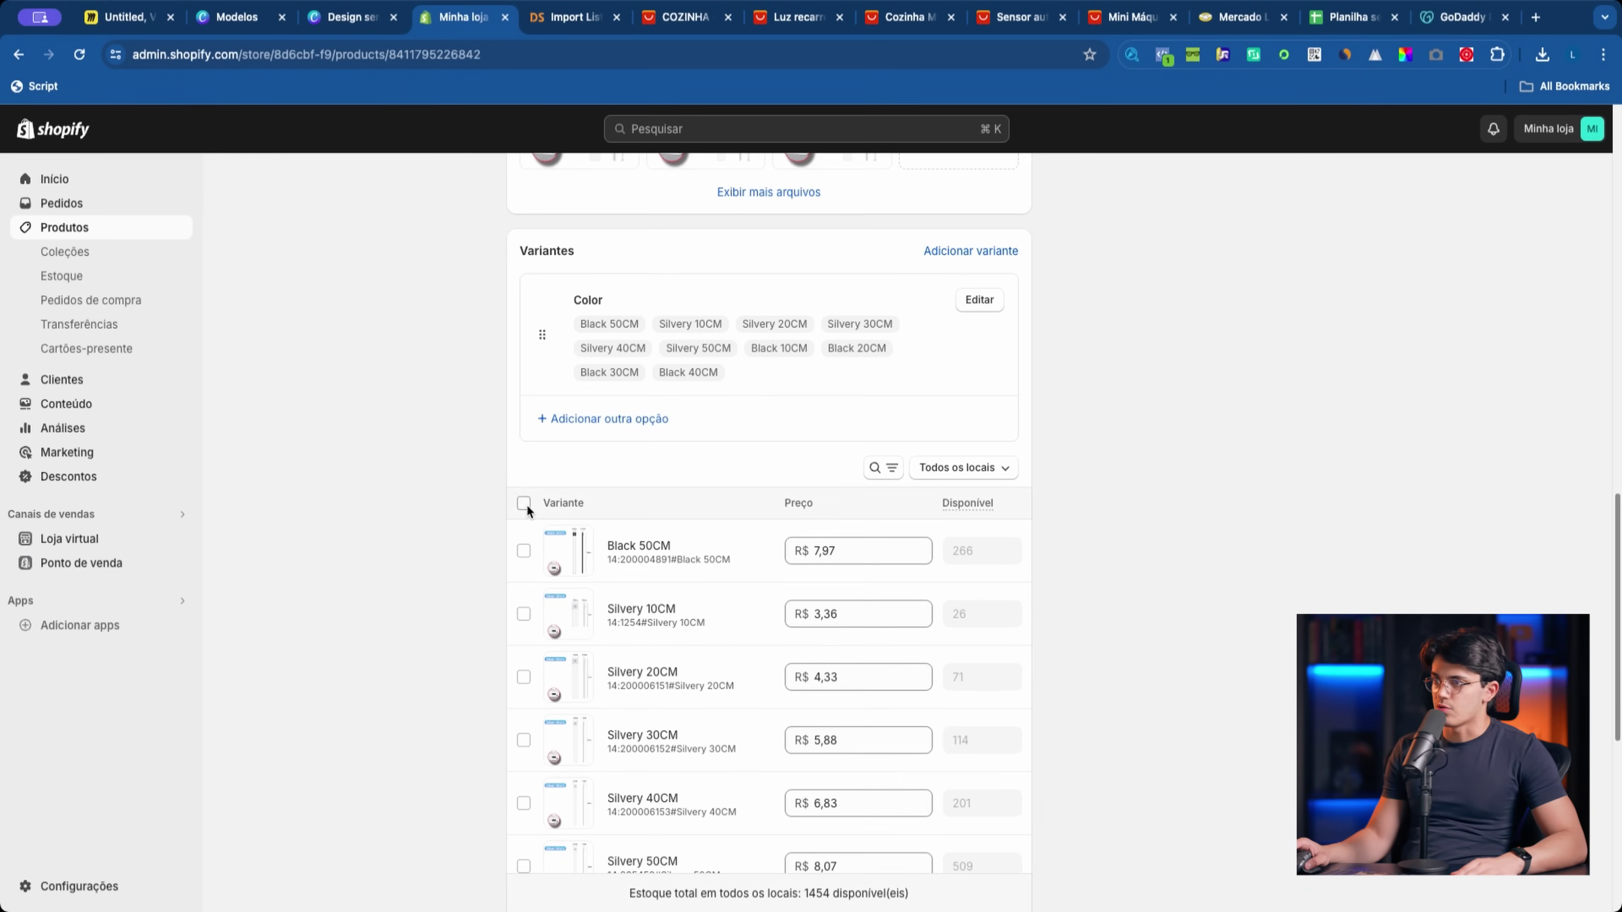
Step: Leave all ten variants unselected and place the cursor in the Descrição editor
left_click(524, 502)
left_click(523, 502)
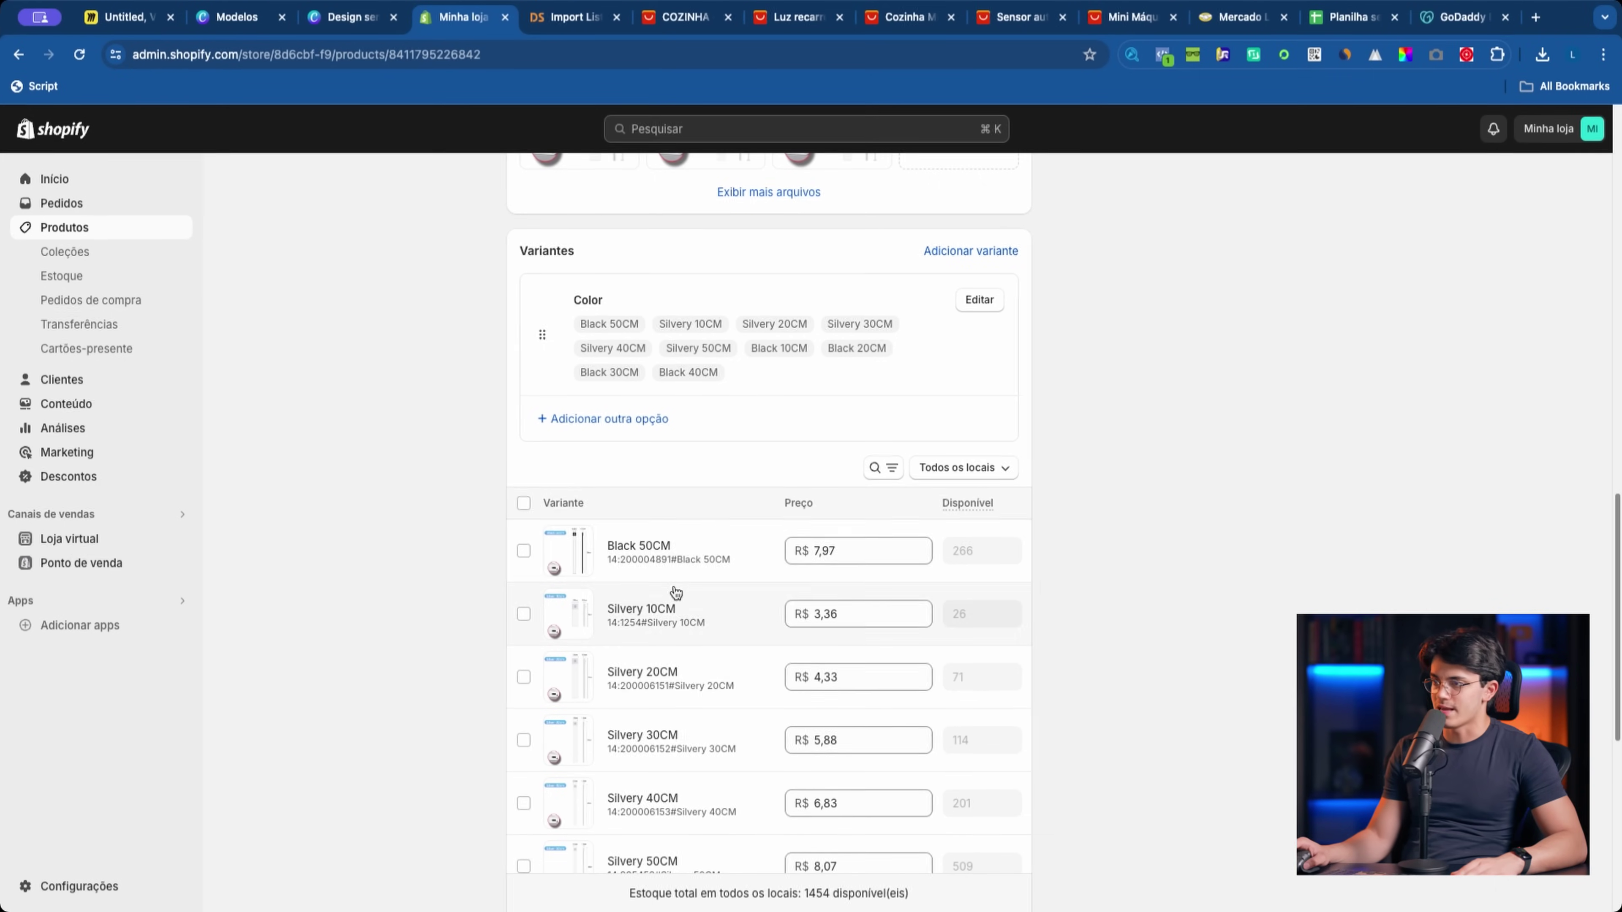
left_click(524, 503)
scroll(766, 608, "down", 8)
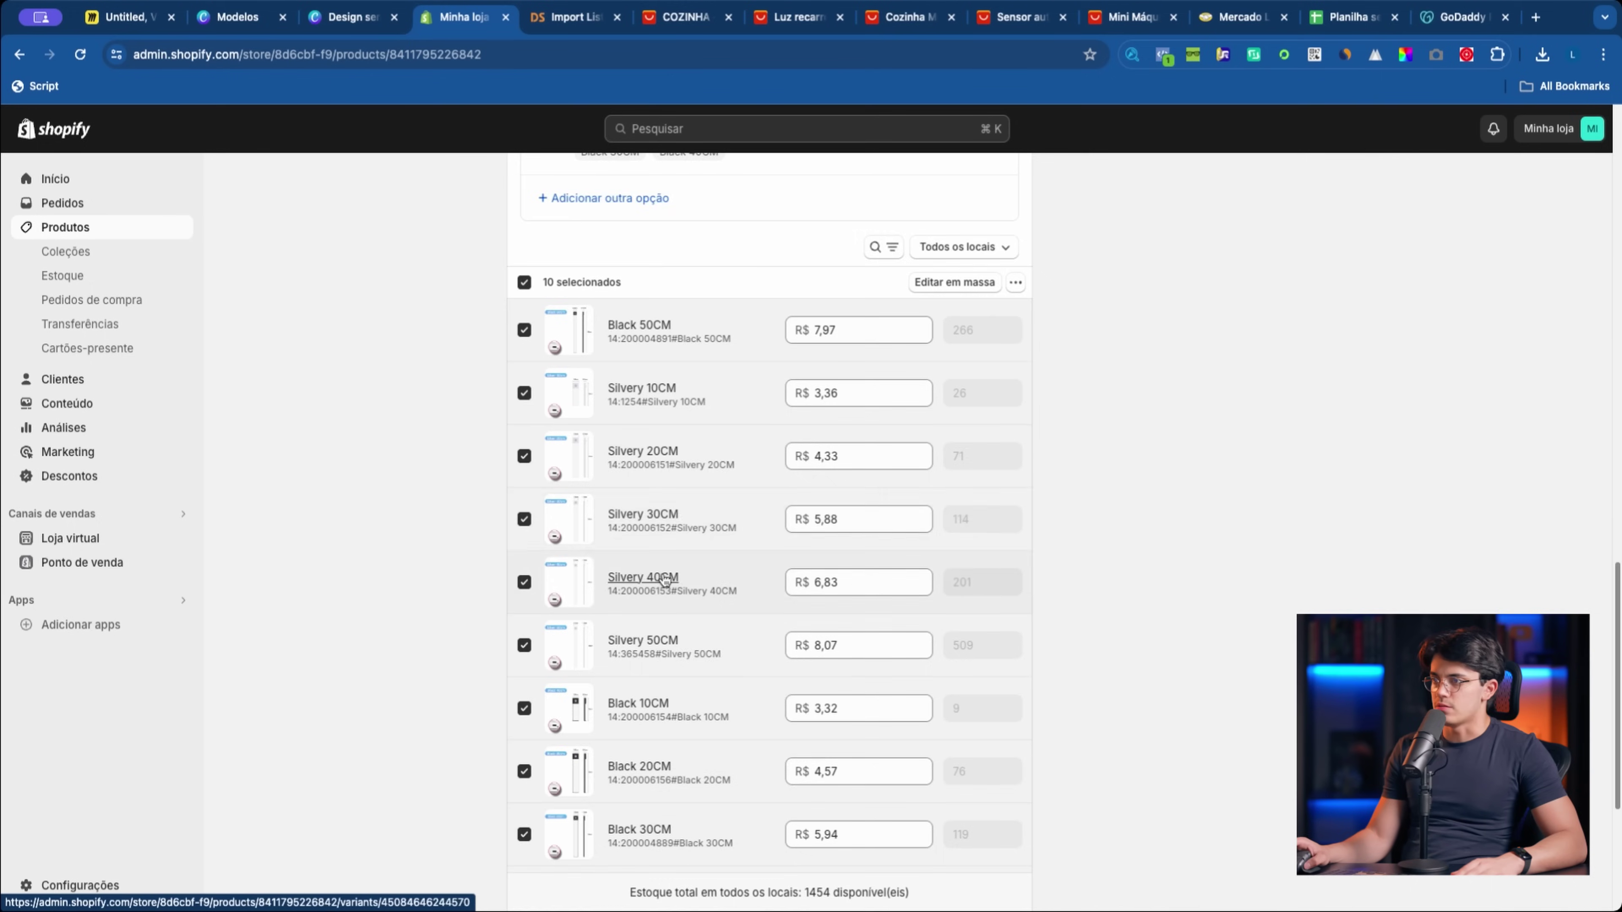
scroll(663, 624, "up", 8)
left_click(523, 562)
scroll(876, 504, "up", 10)
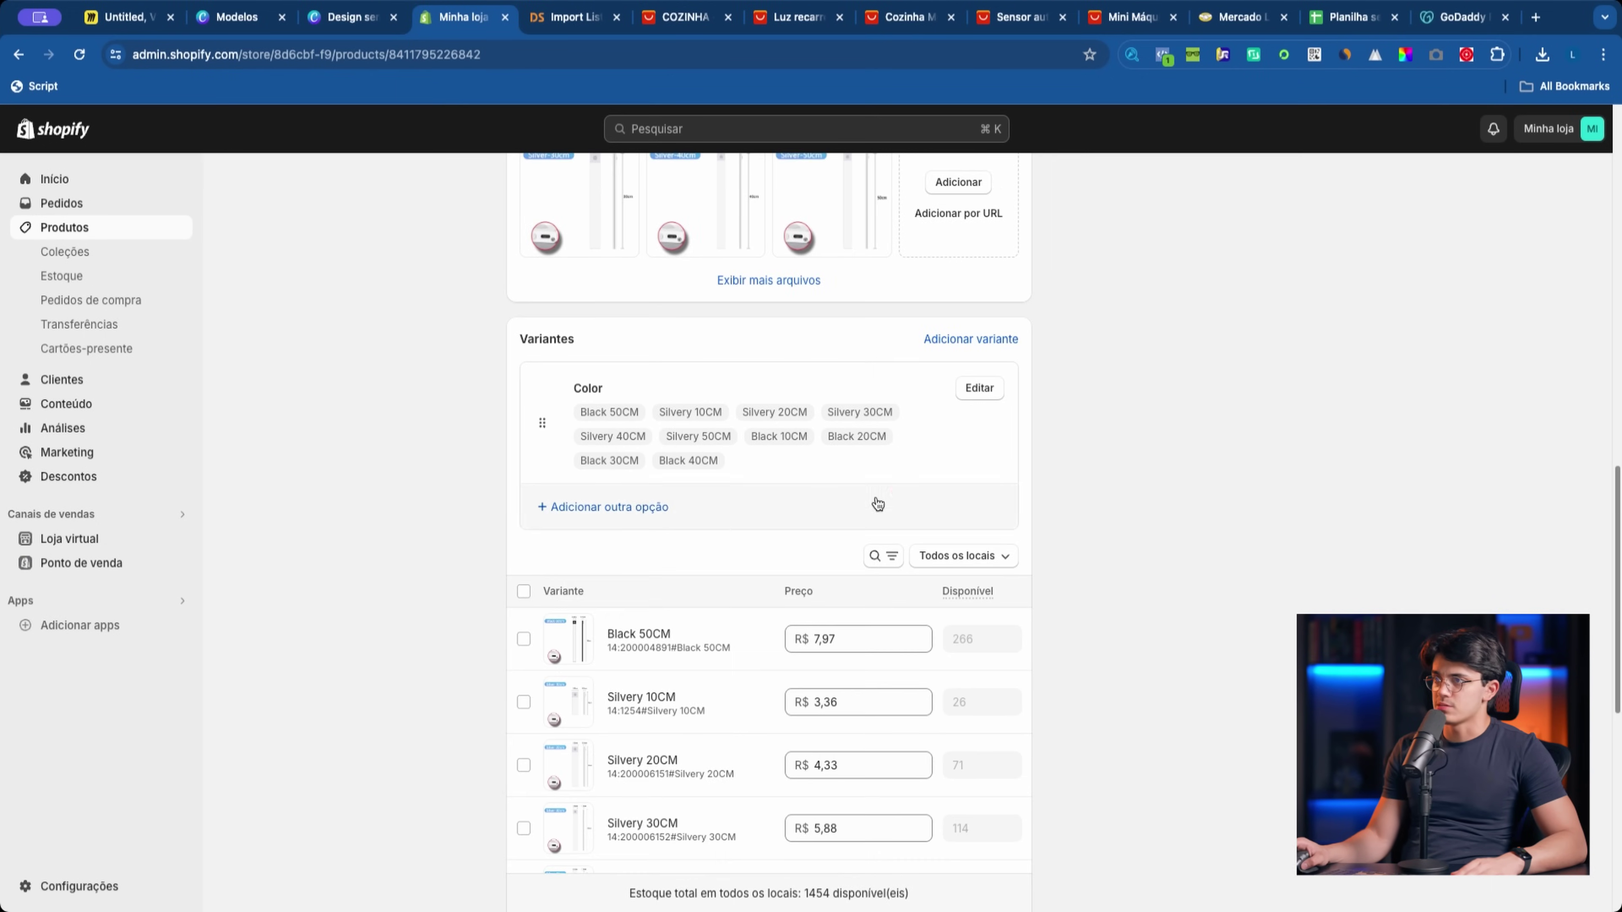
left_click(751, 479)
scroll(588, 325, "up", 6)
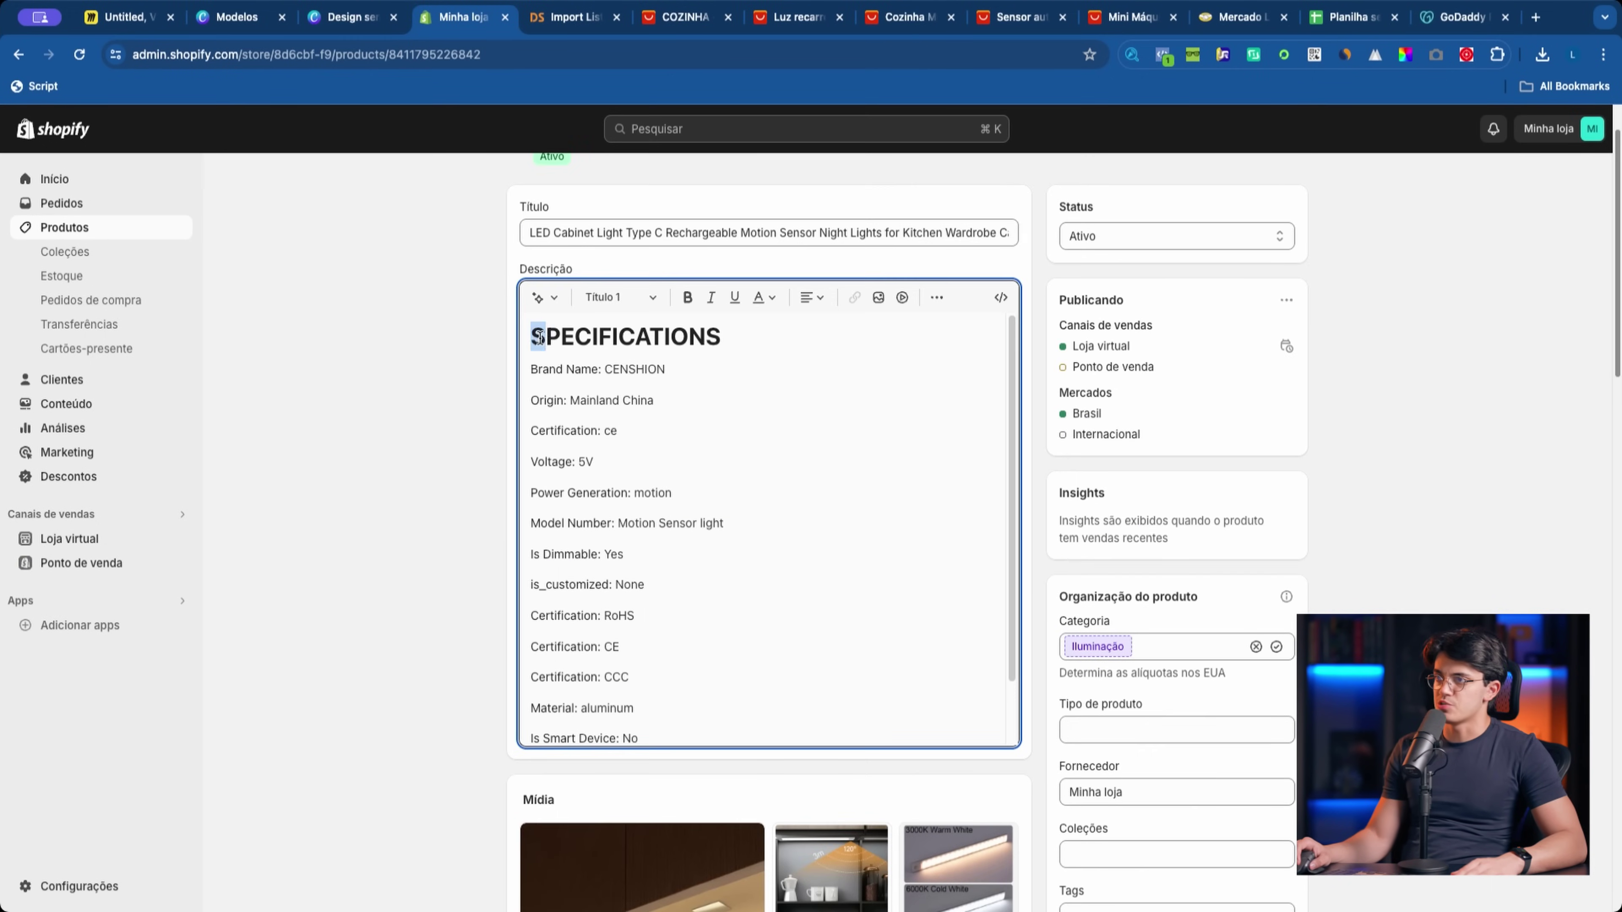
Step: Have the AI Reformular option translate the whole description into Portuguese, then start Gerar descrição do produto
left_click_drag(539, 337, 575, 895)
scroll(553, 380, "up", 5)
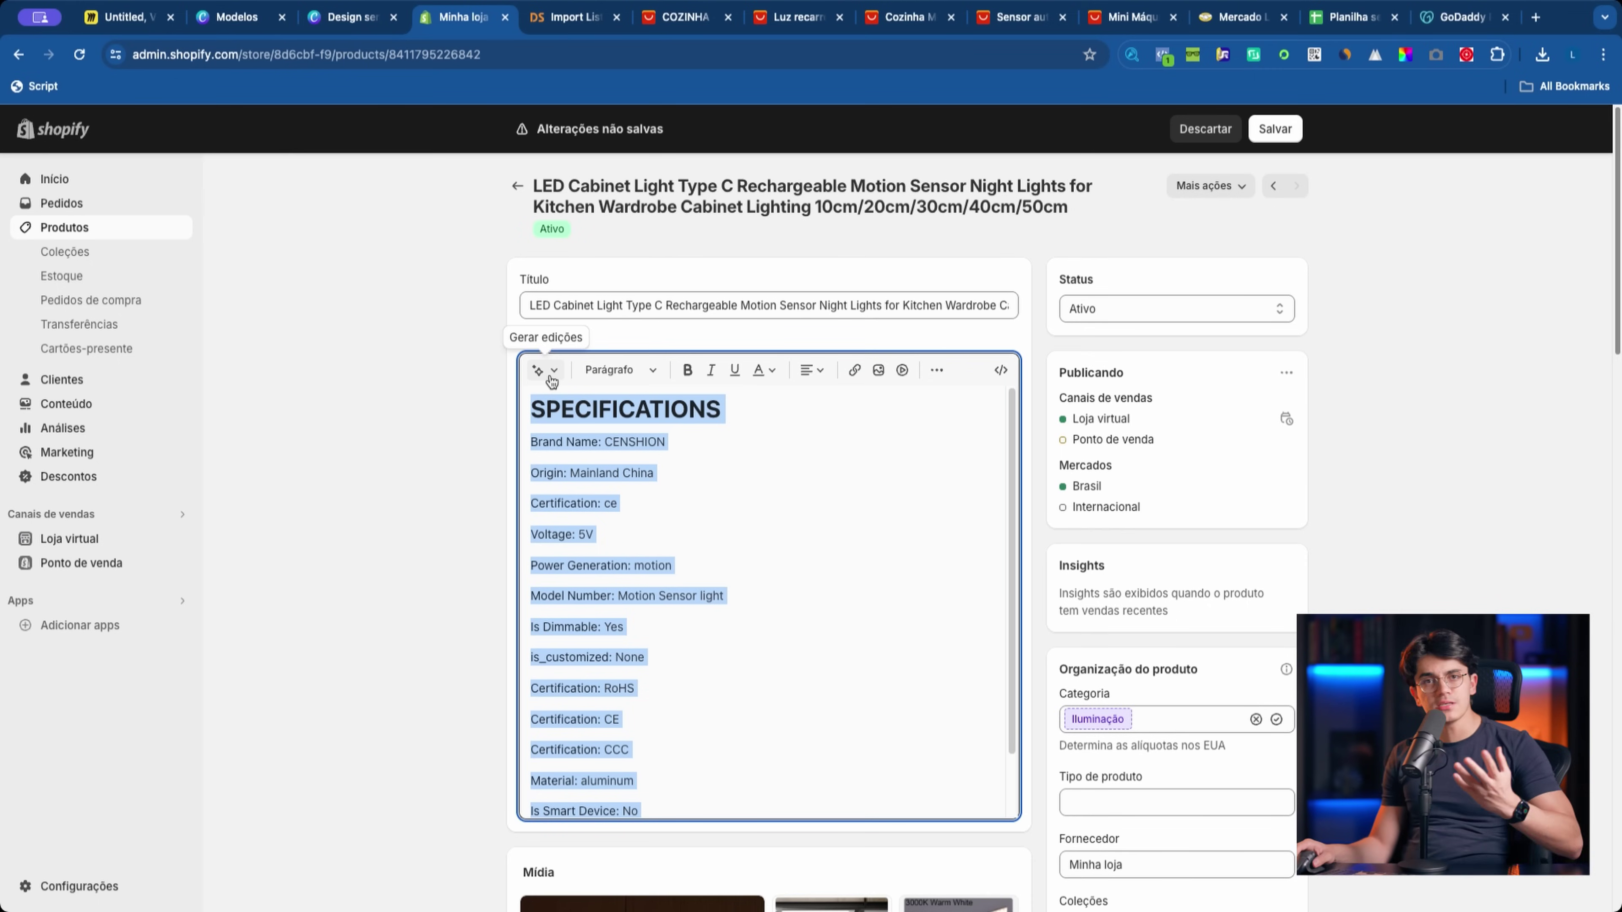
left_click(549, 376)
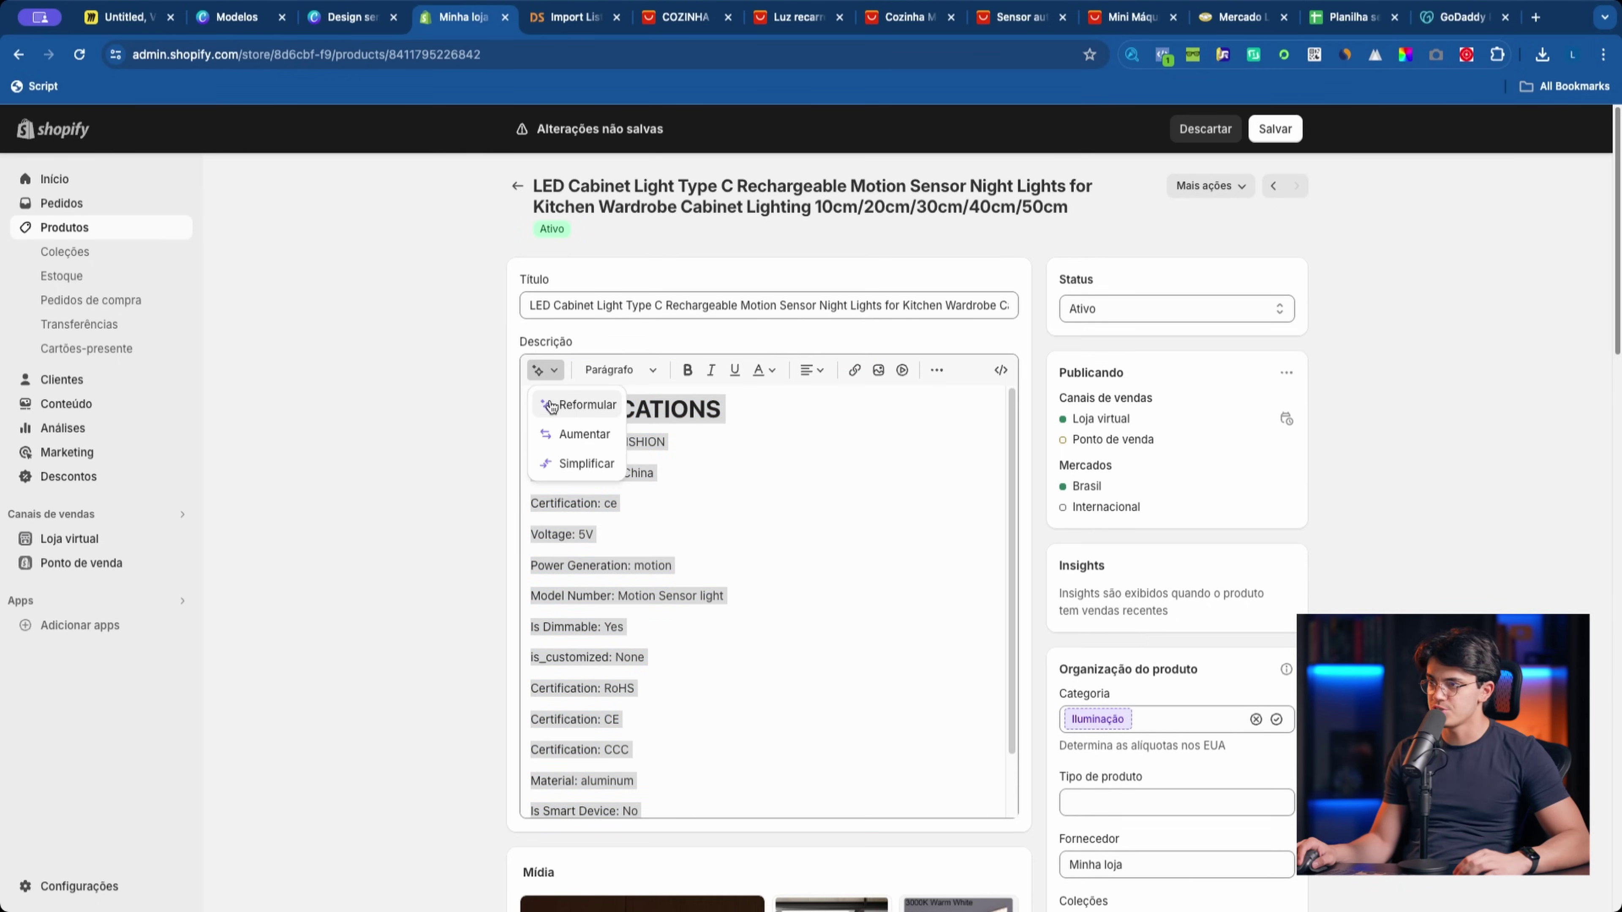
left_click(567, 420)
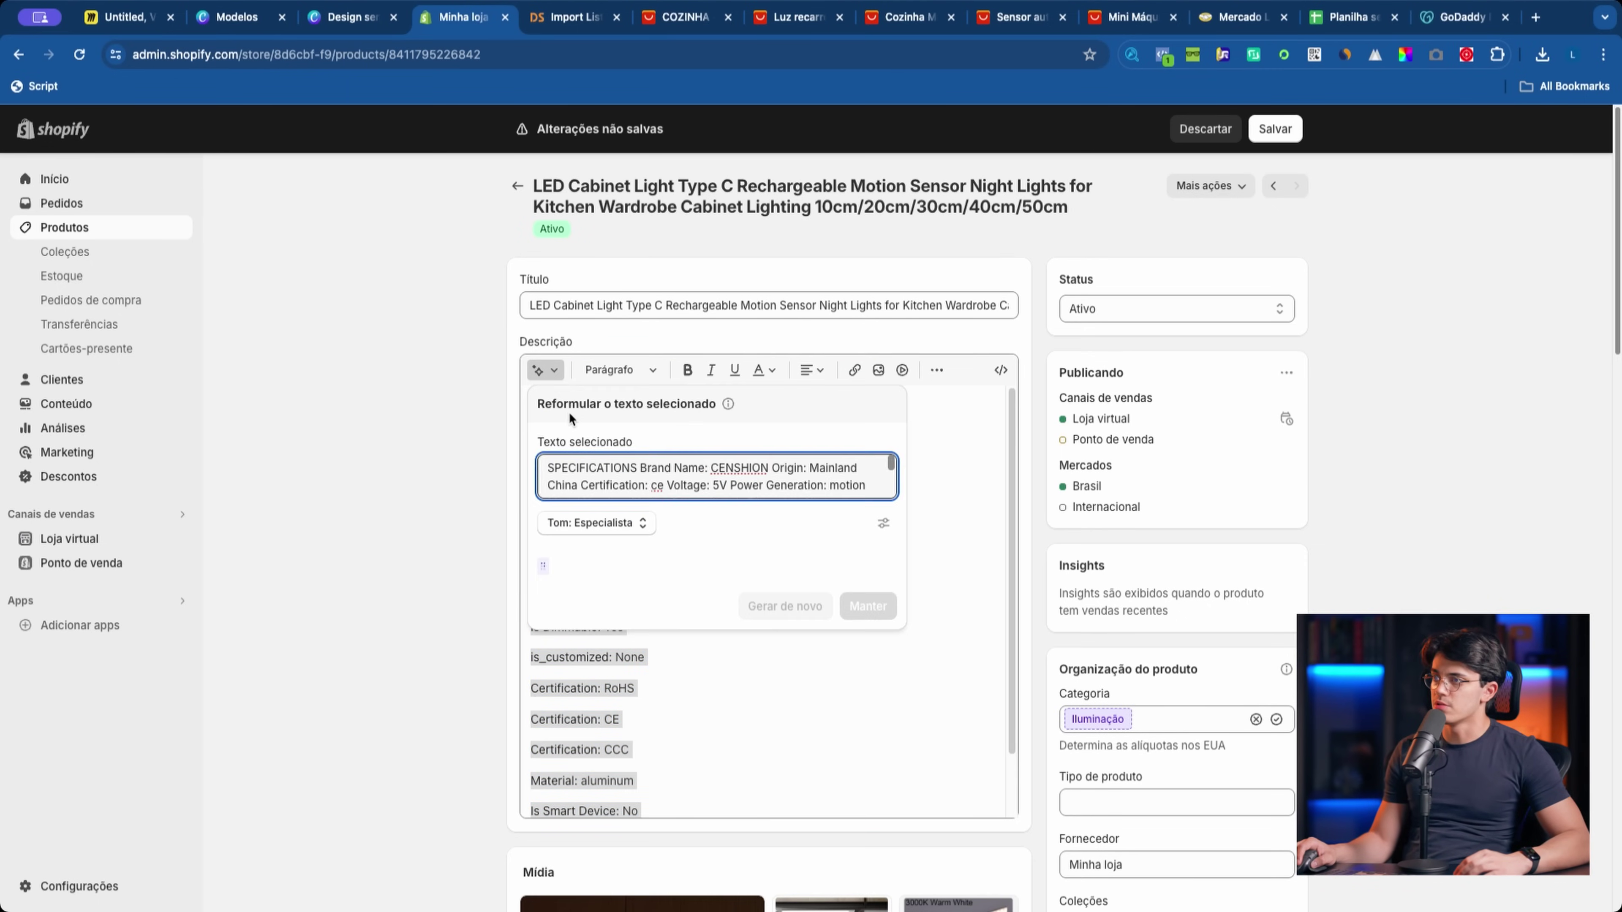
type("traduzir para")
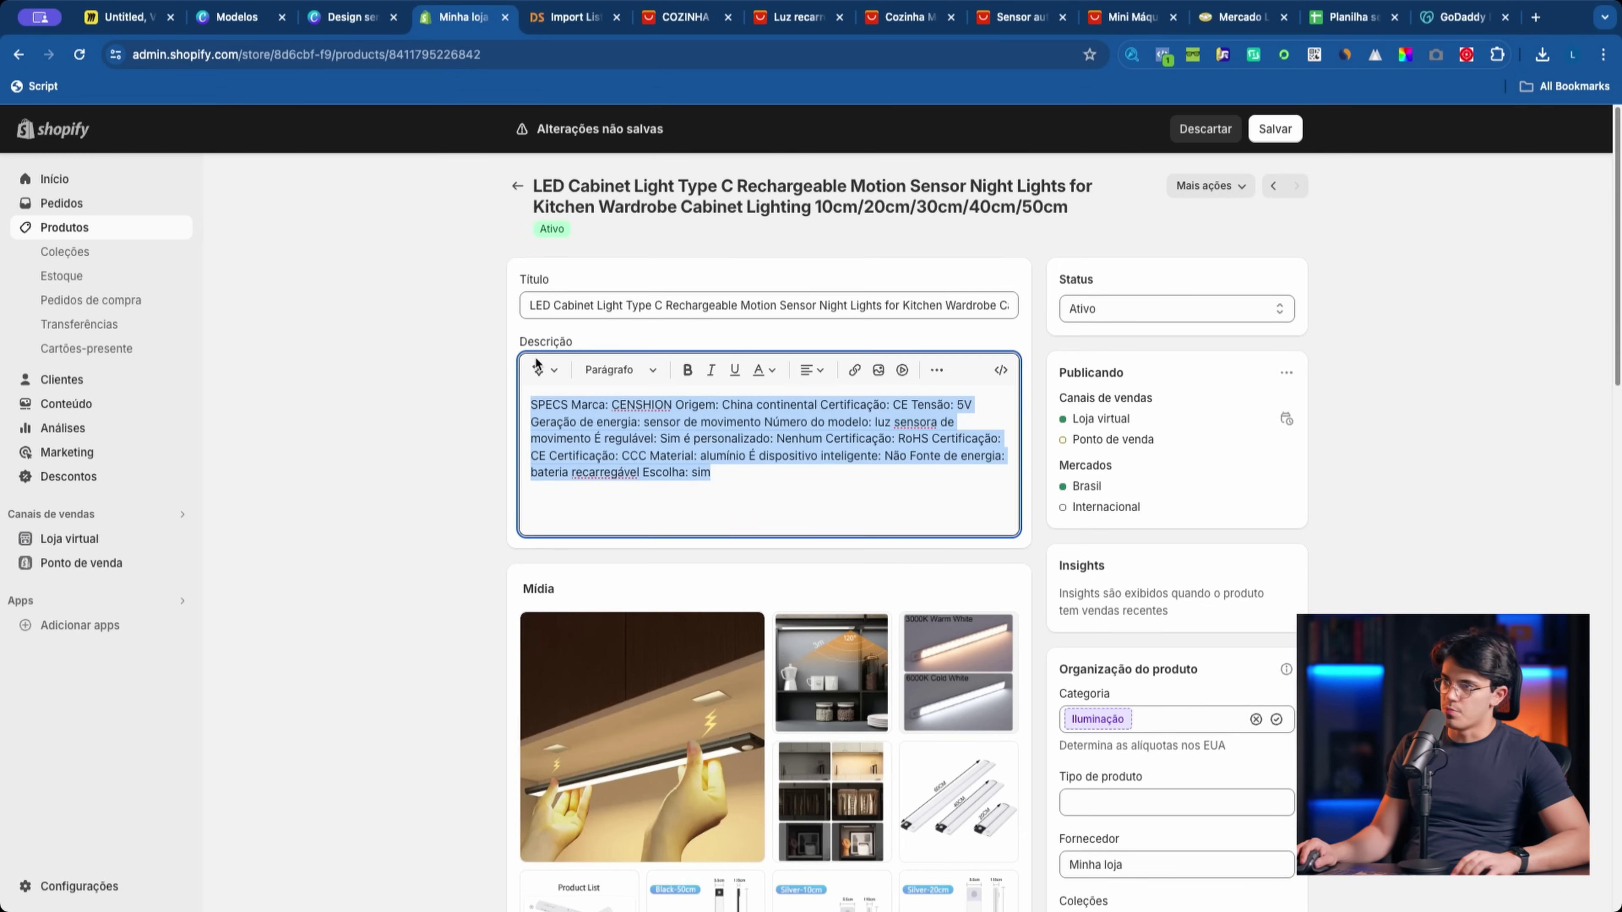
left_click(541, 370)
left_click(555, 442)
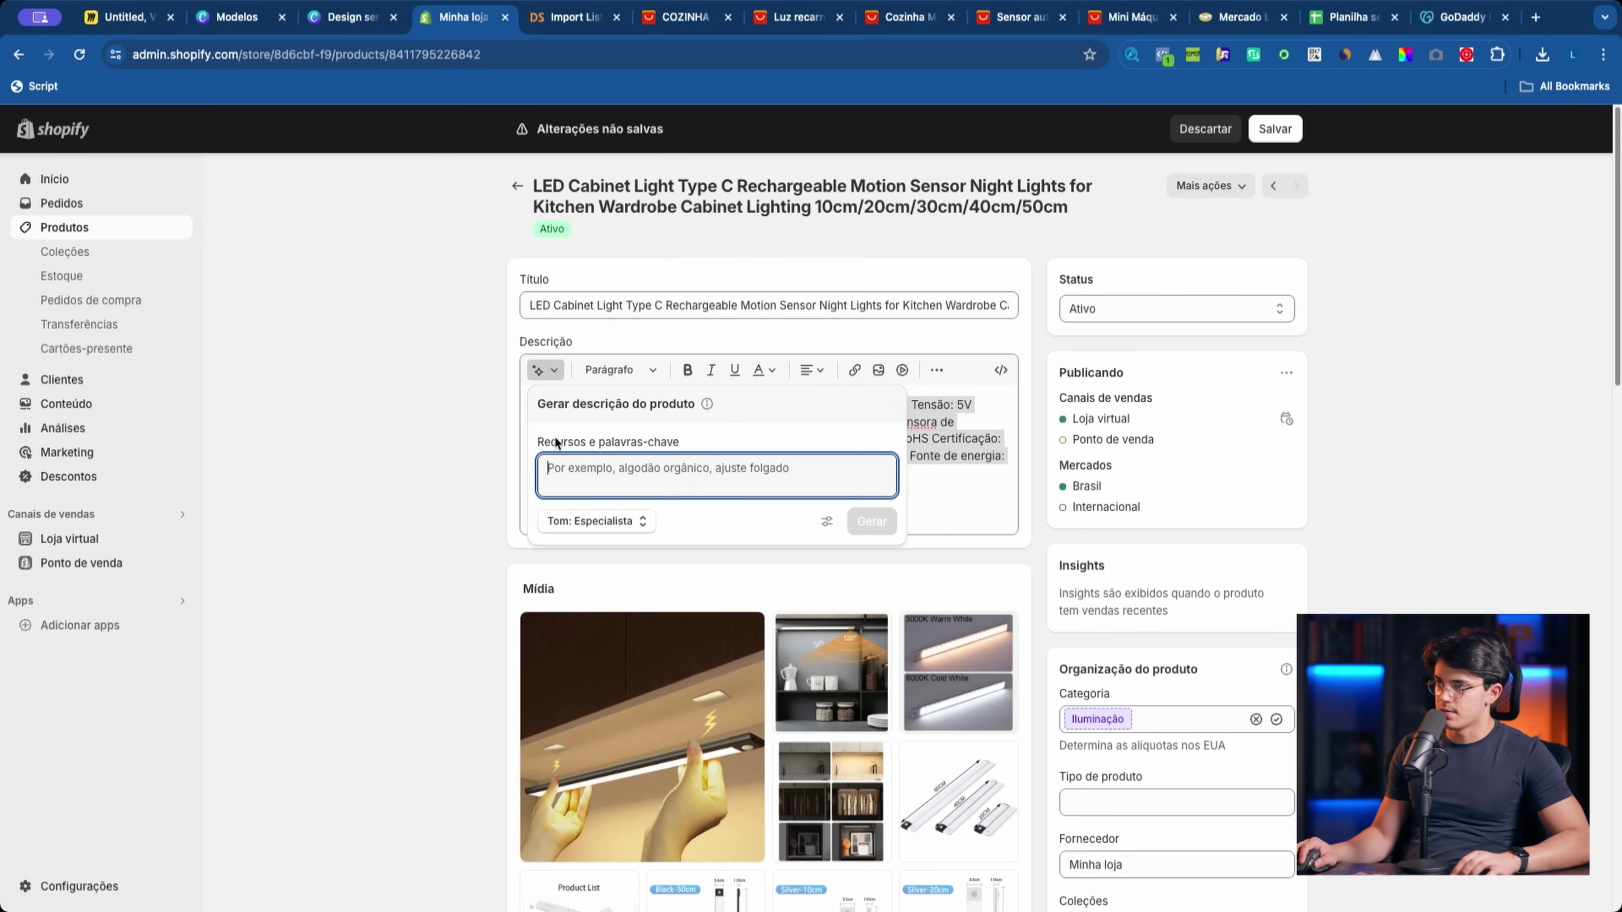
left_click(585, 519)
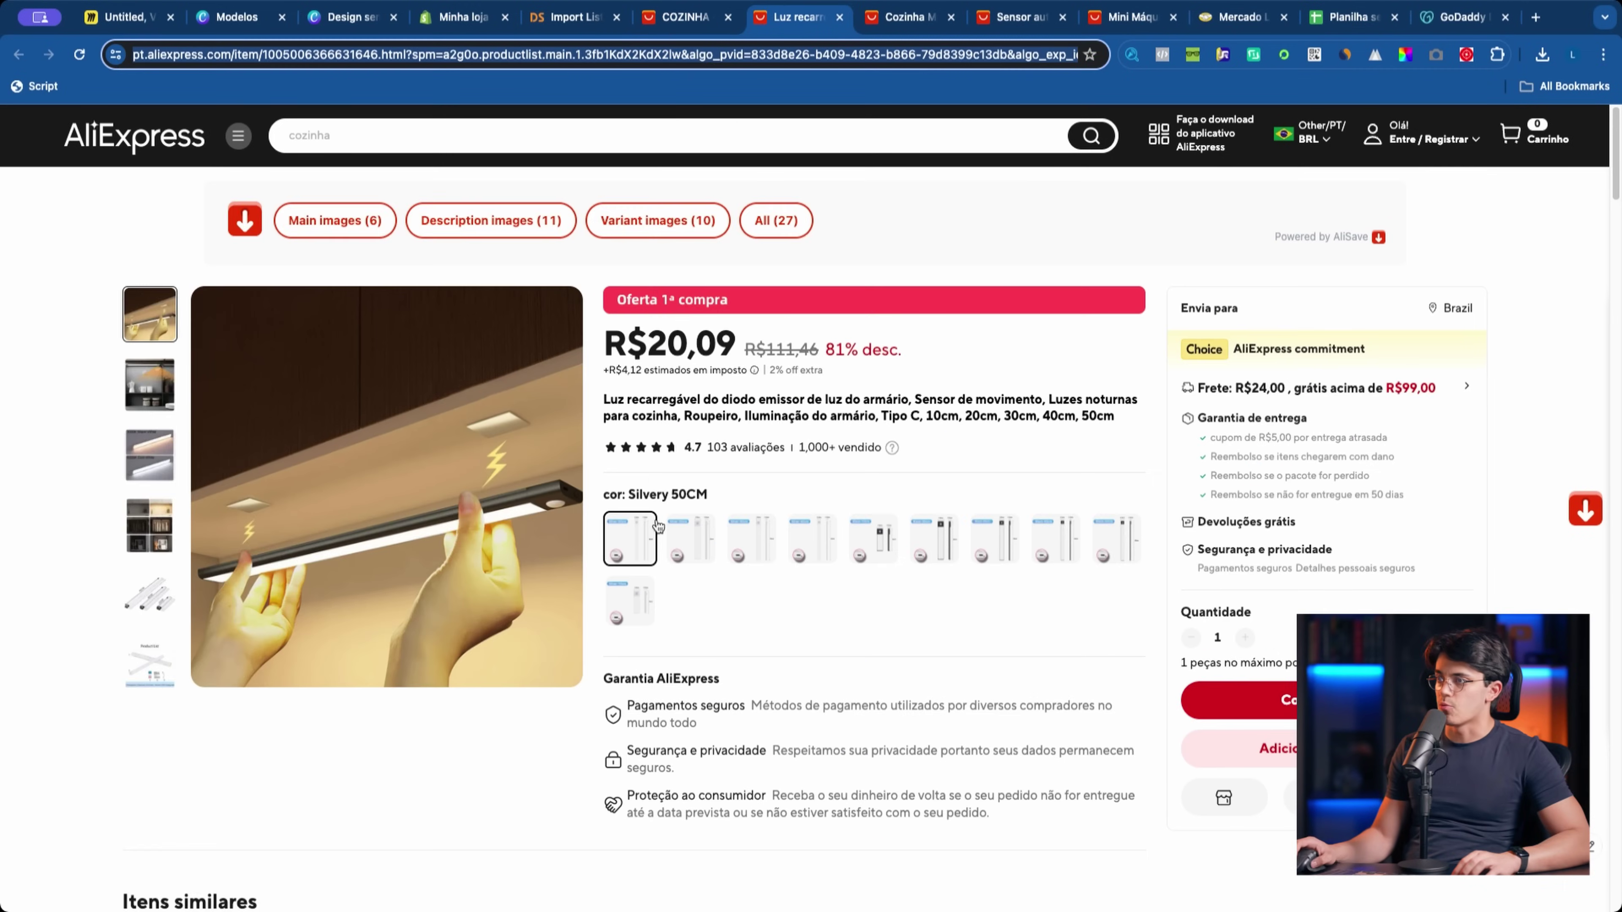
Step: Copy the AliExpress details text through Aplicações Amplas and paste it into Recursos e palavras-chave
scroll(634, 652, "down", 10)
scroll(634, 652, "down", 15)
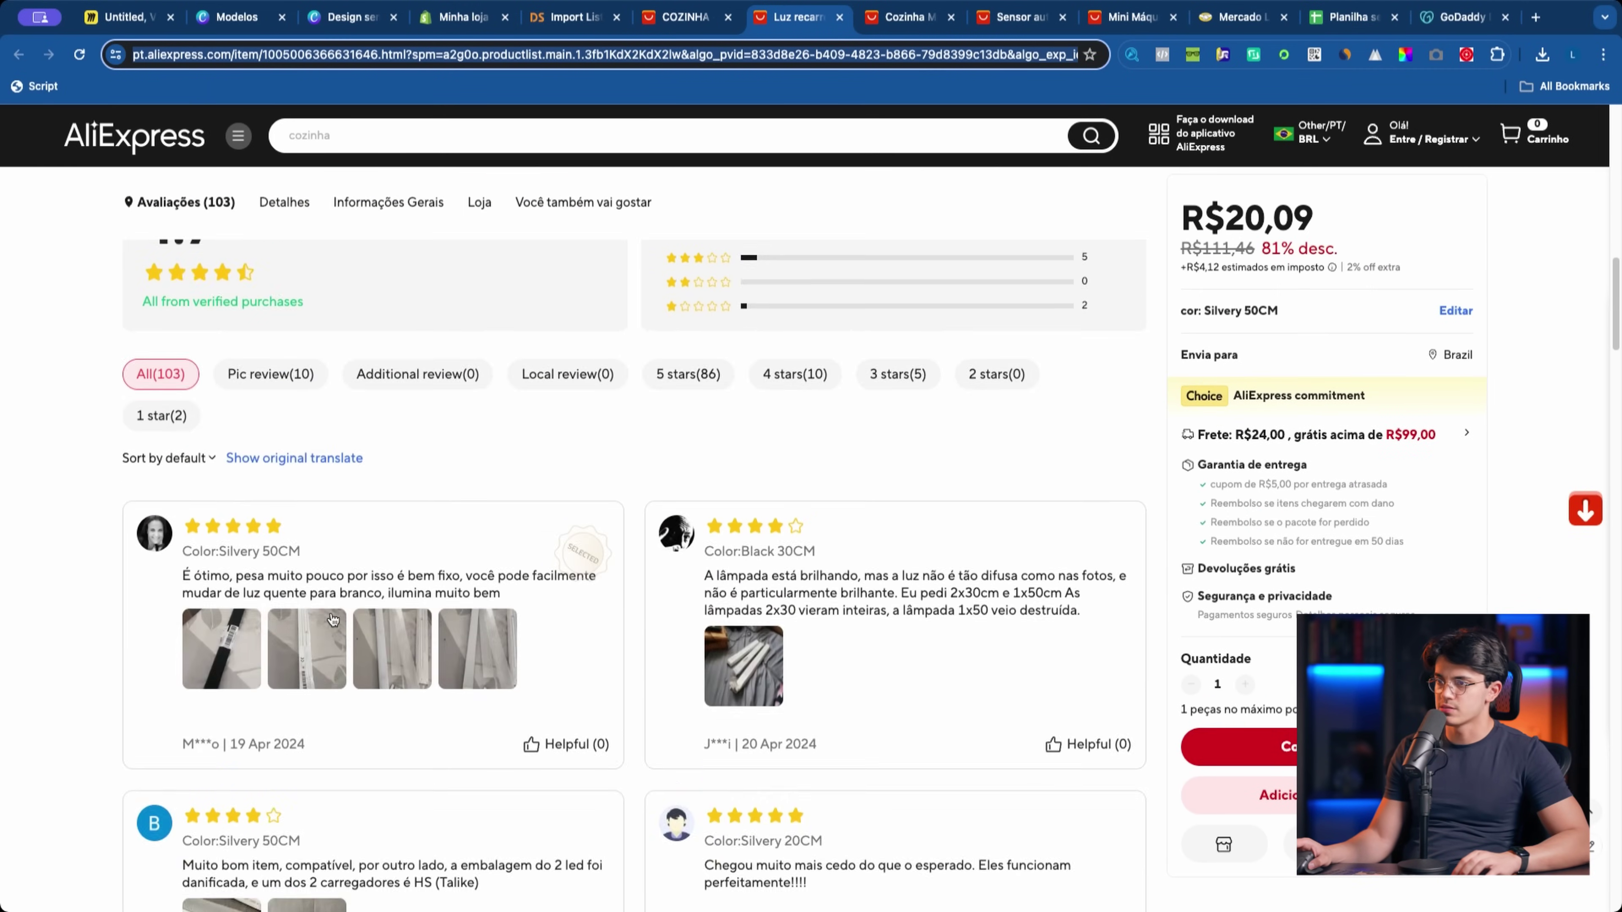
scroll(332, 620, "down", 15)
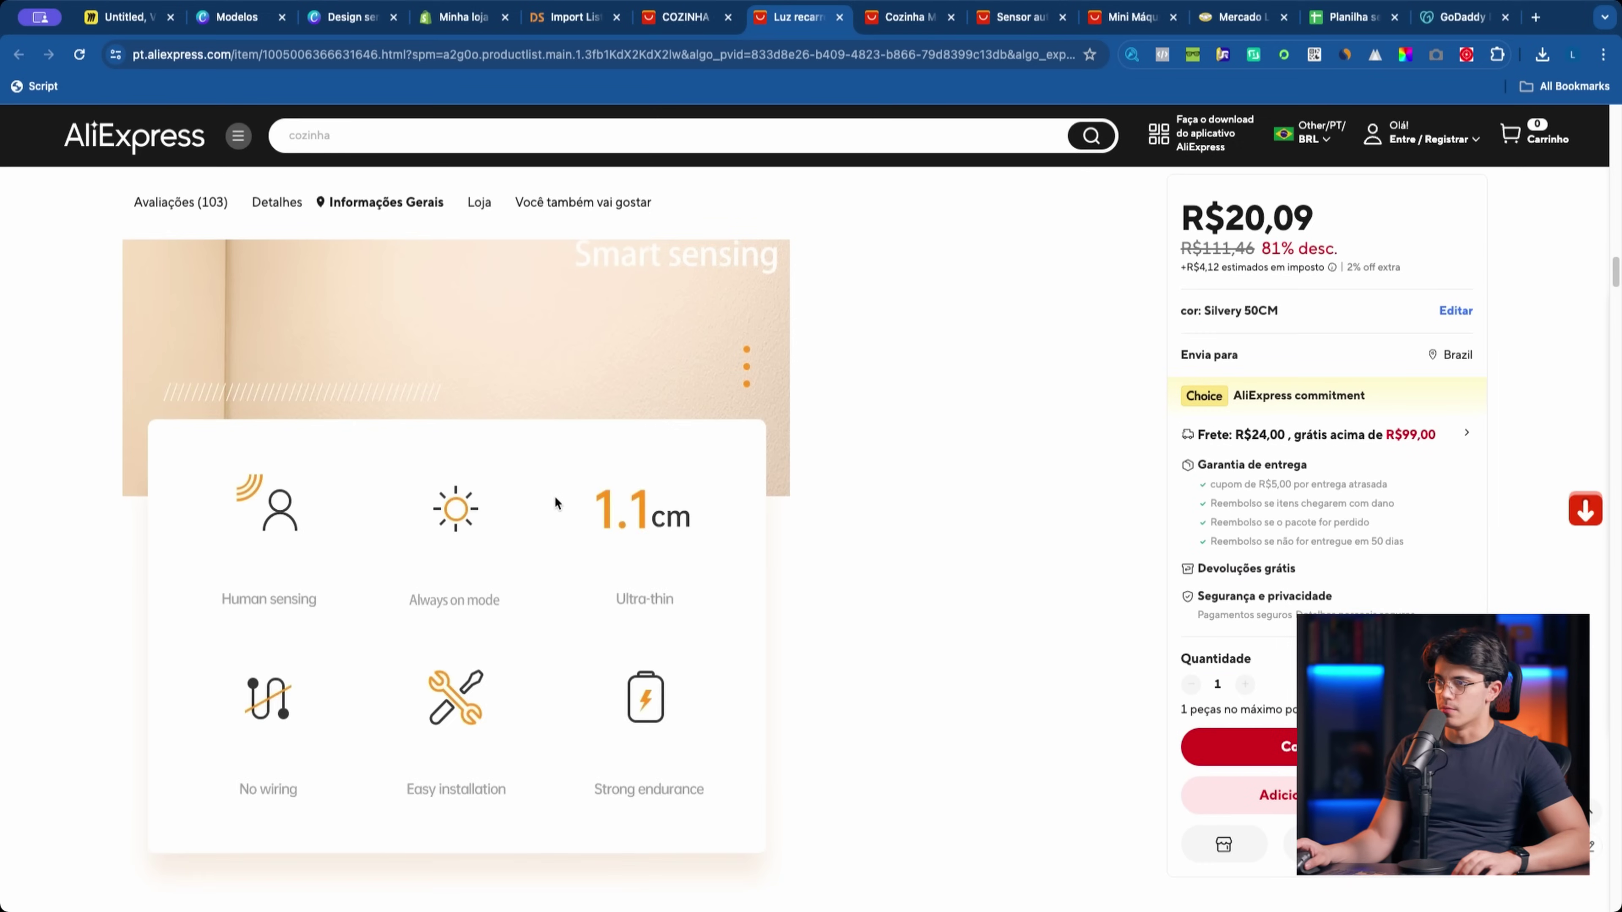
scroll(544, 518, "down", 3)
key("ctrl+a")
scroll(510, 475, "up", 10)
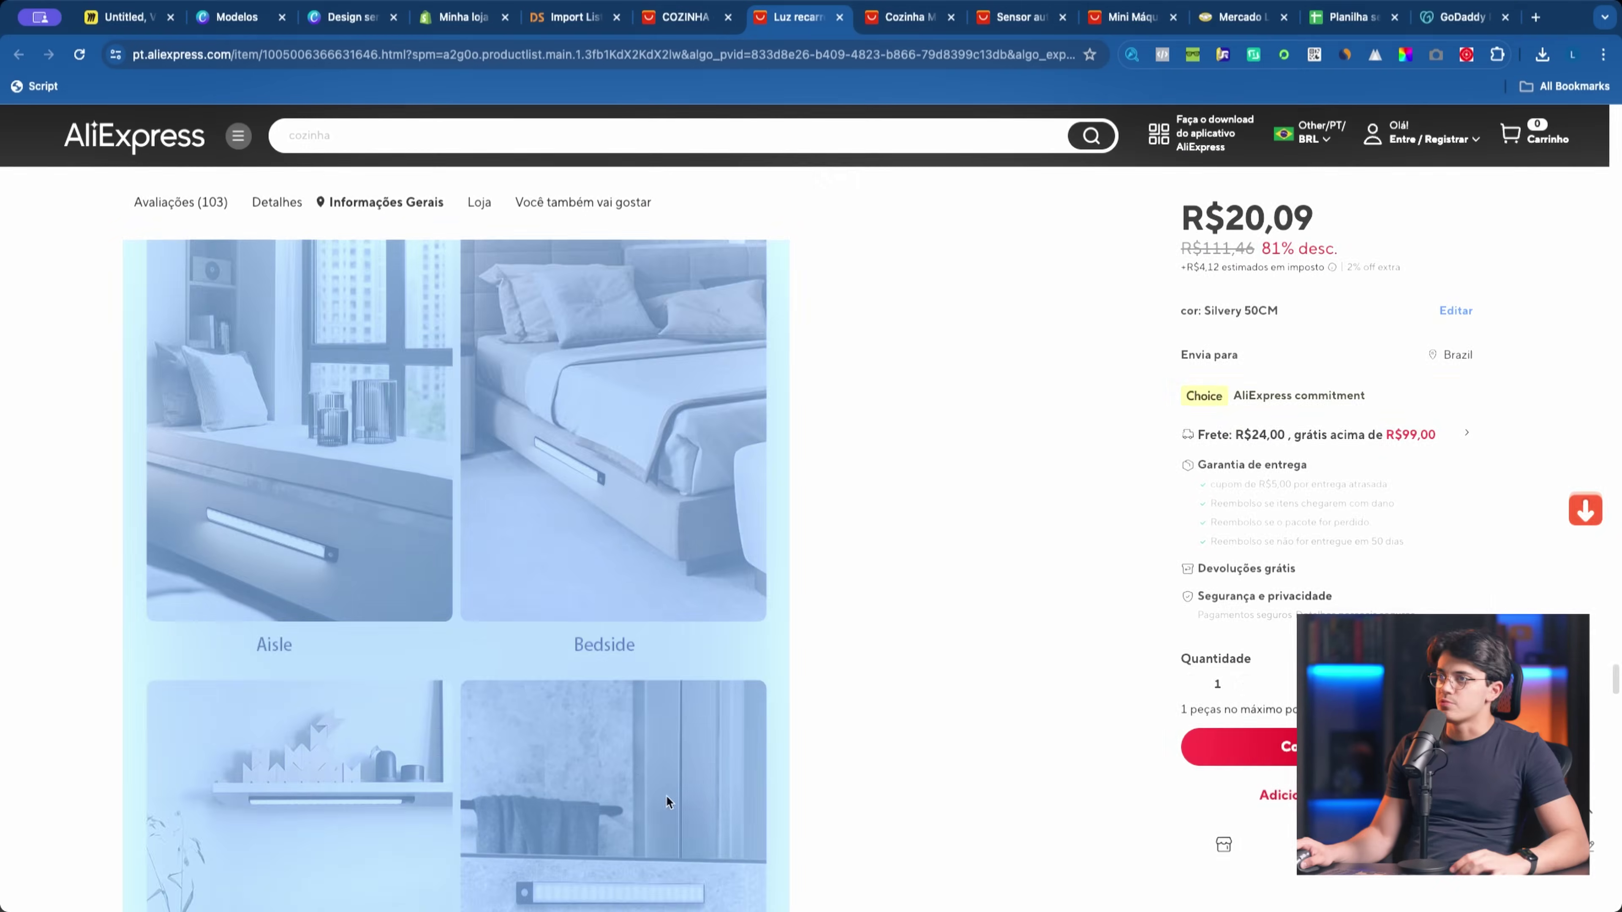
scroll(665, 795, "up", 5)
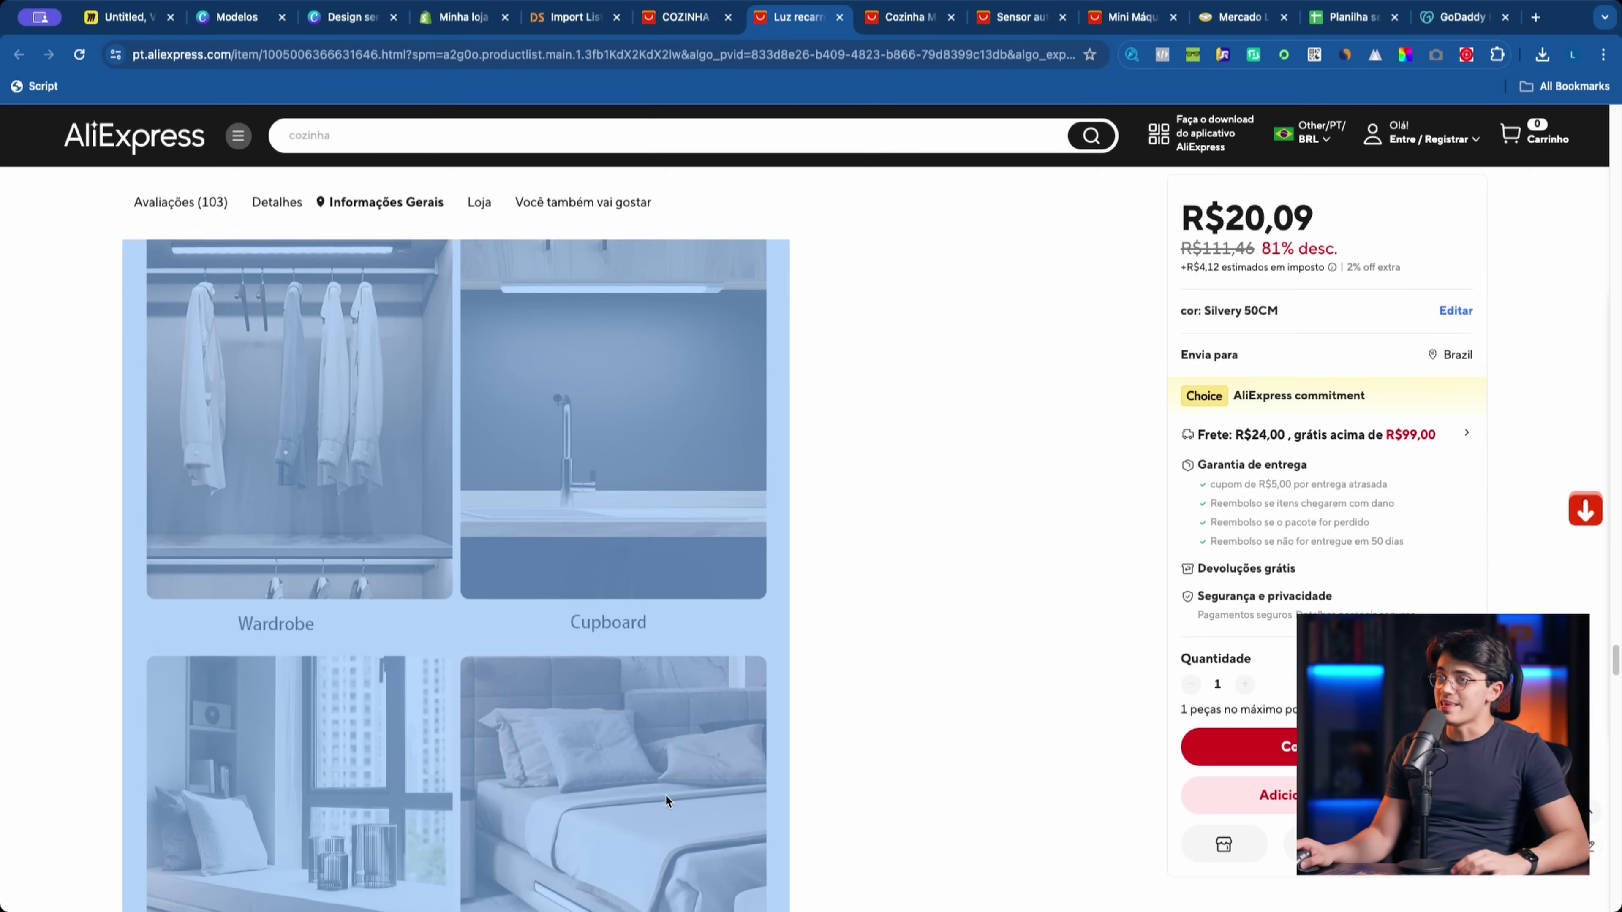
left_click_drag(666, 793, 820, 421)
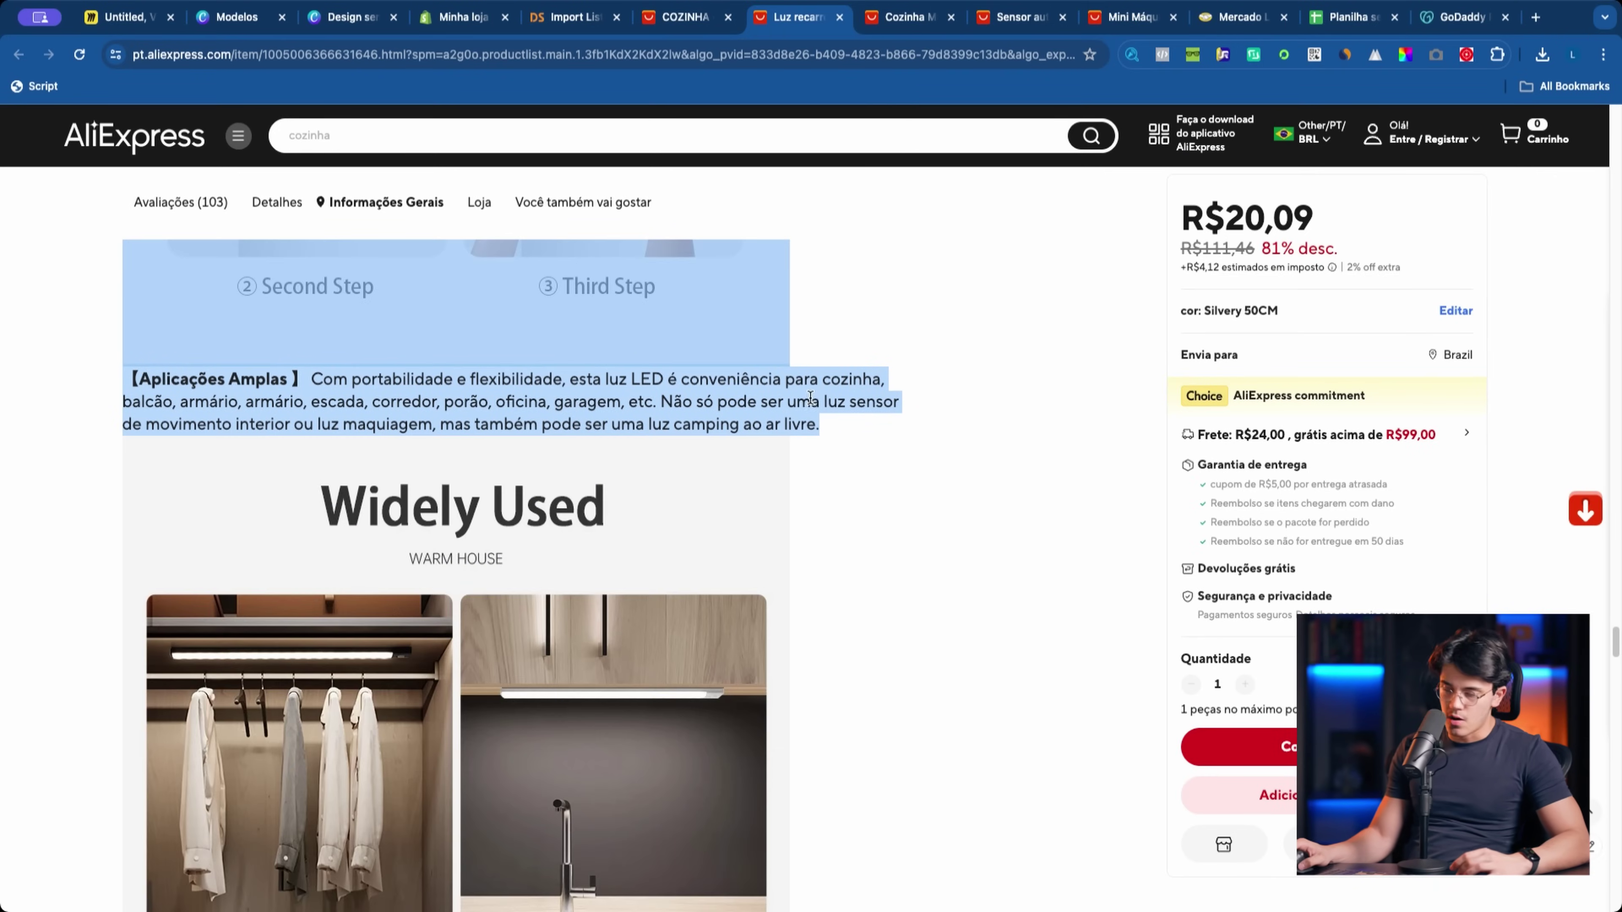
left_click(461, 17)
key("super+v")
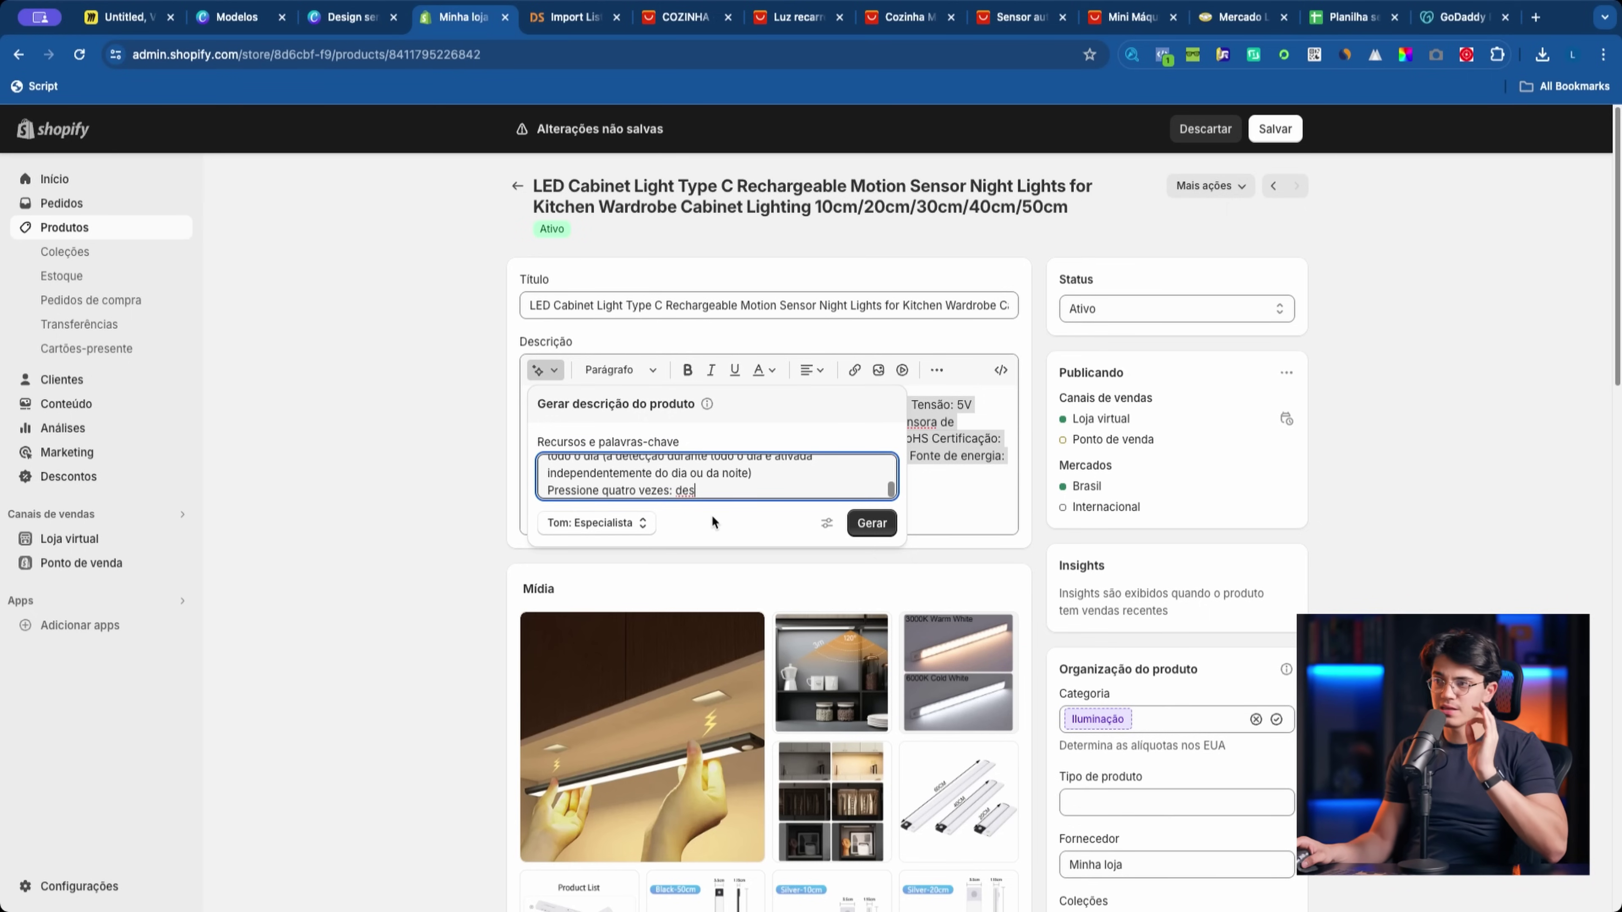
Step: Reveal Instruções especiais, keep the Especialista tone, and generate a new AI description
scroll(717, 484, "up", 10)
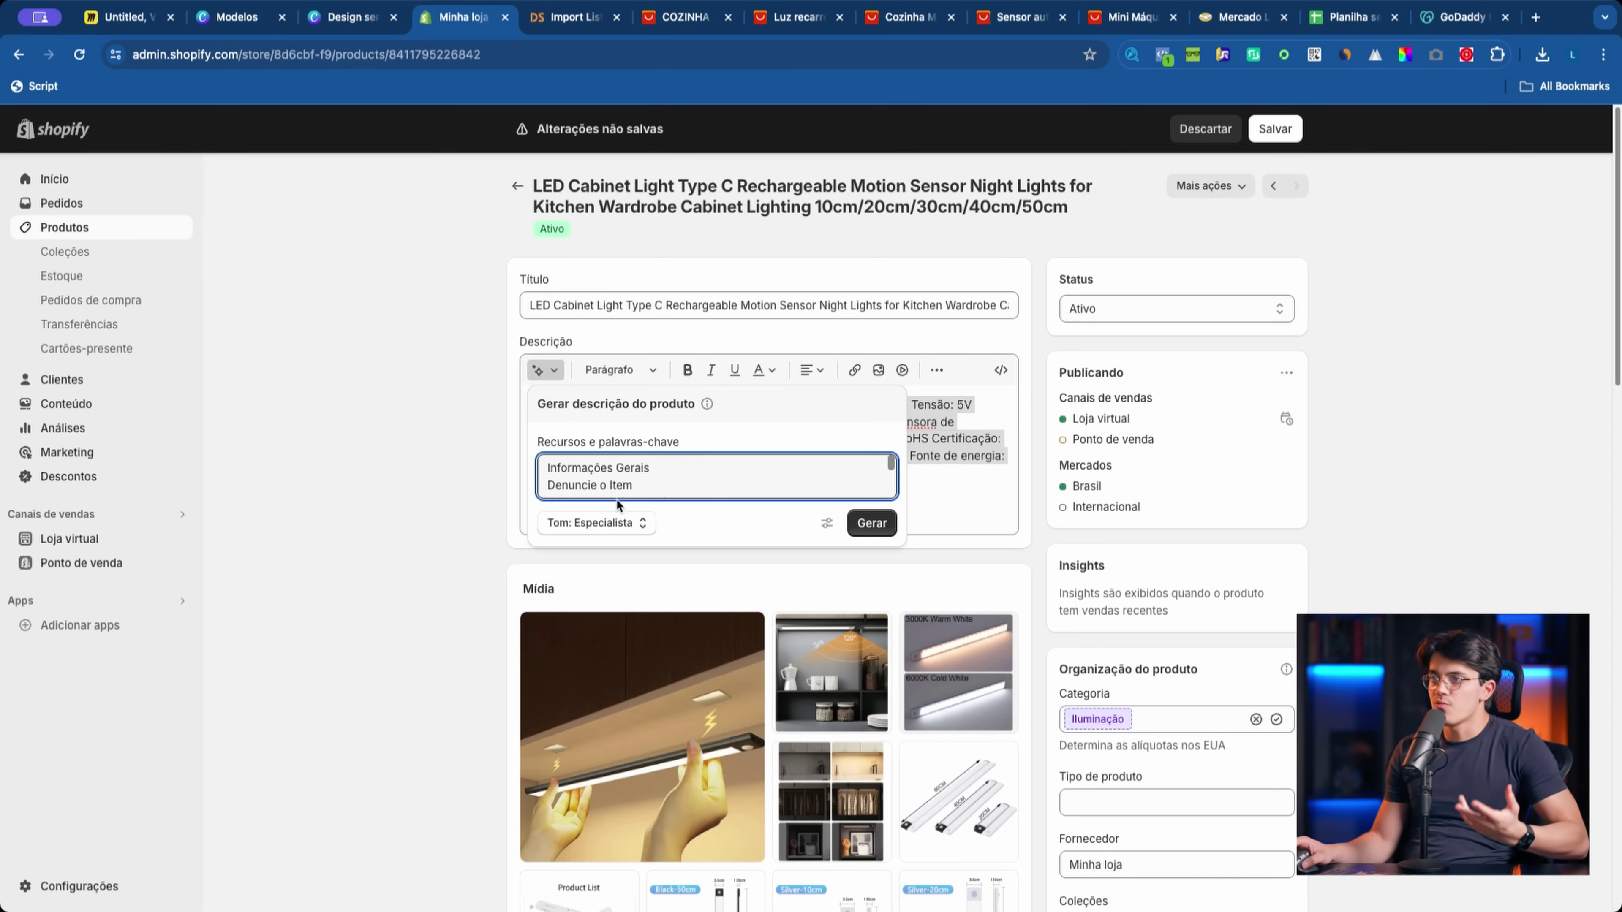
left_click(828, 526)
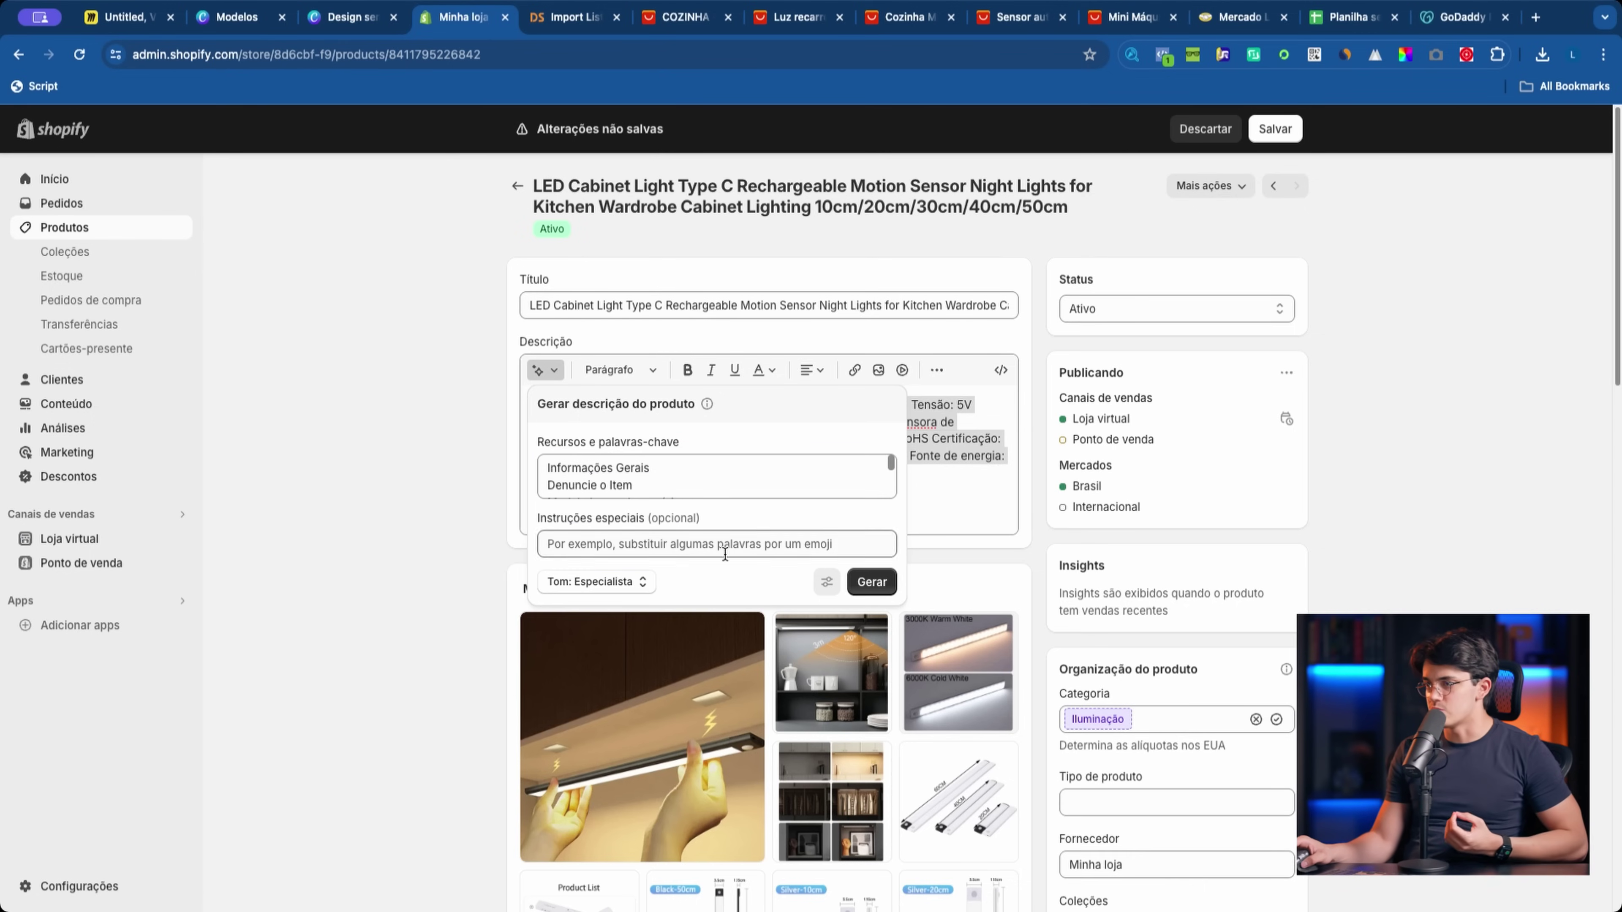
left_click(634, 582)
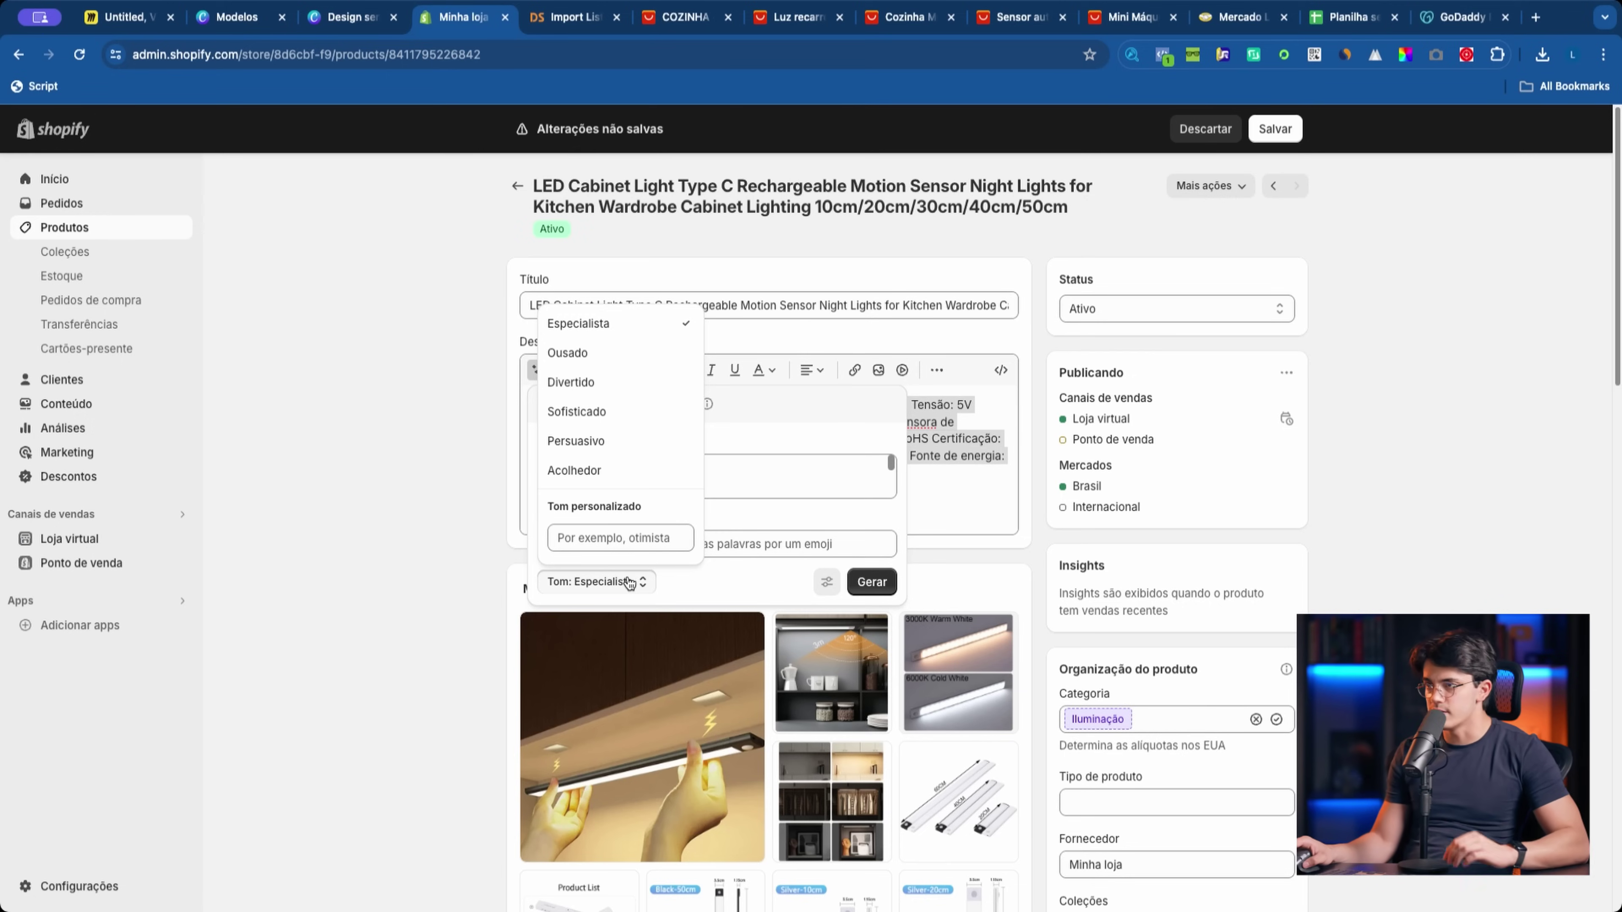
left_click(642, 584)
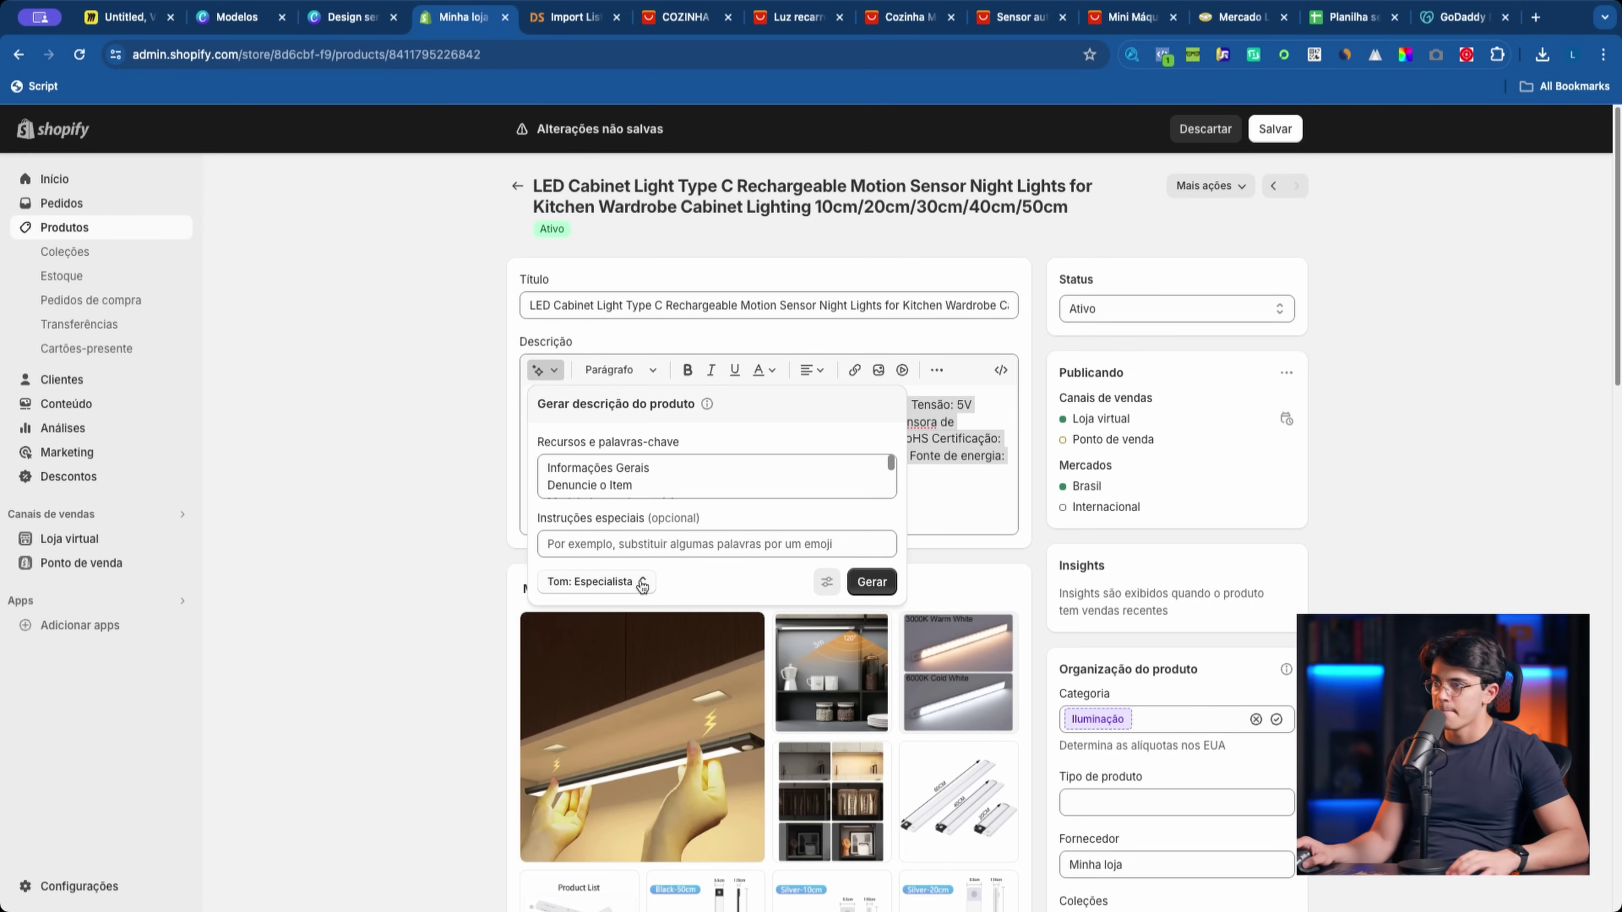
left_click(872, 582)
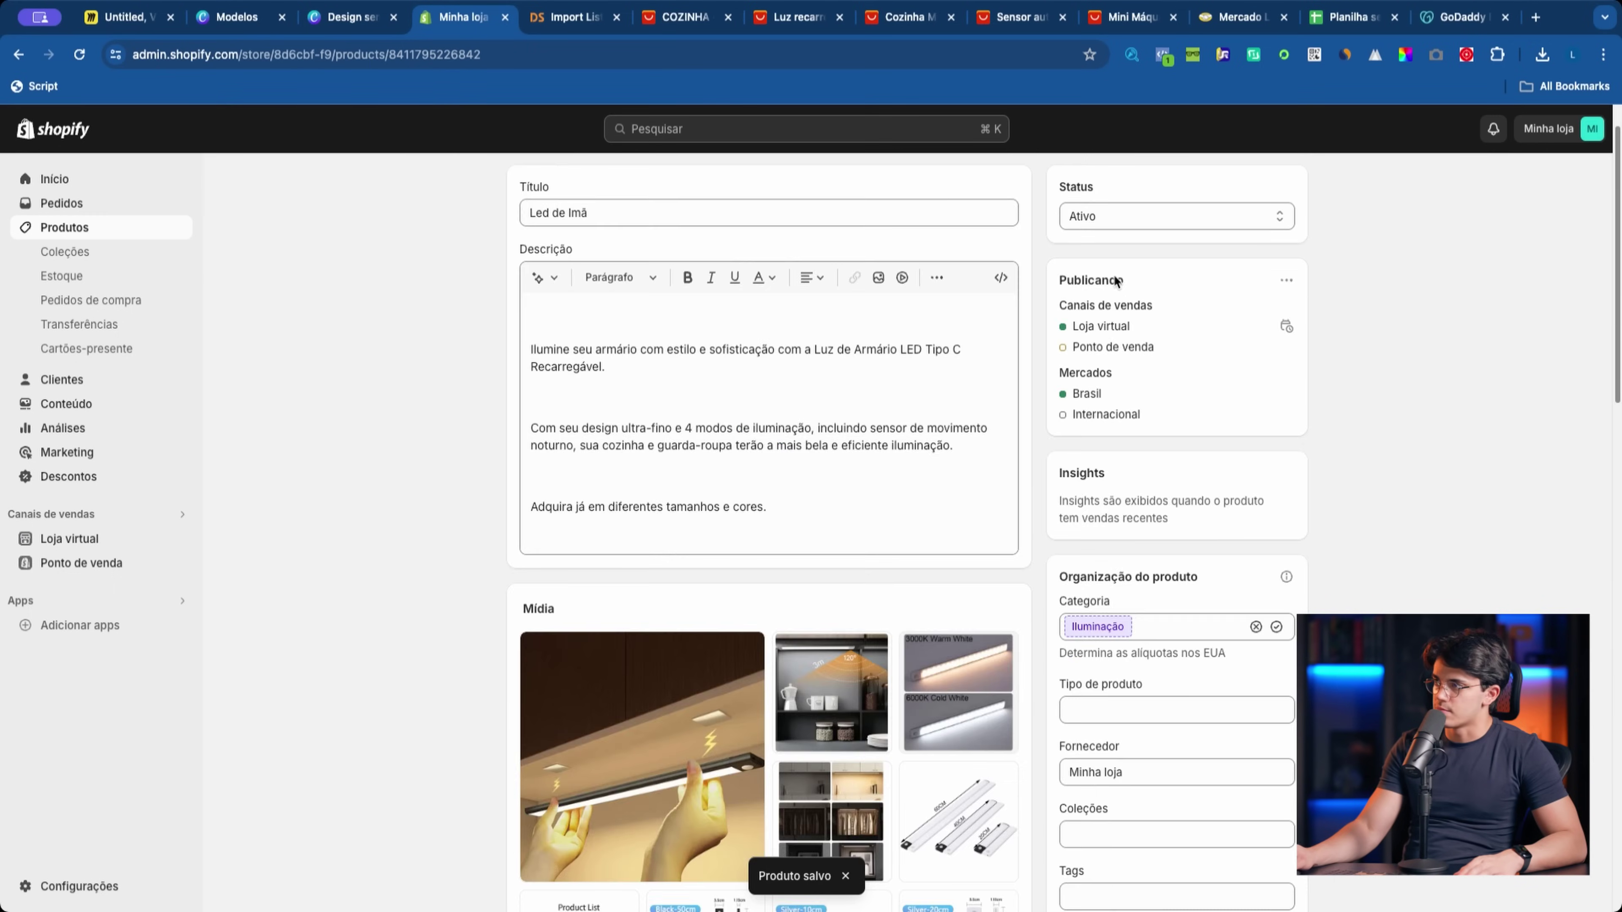
Step: Preview the Led de Imã page on the storefront, then open the all-products list
left_click(1036, 185)
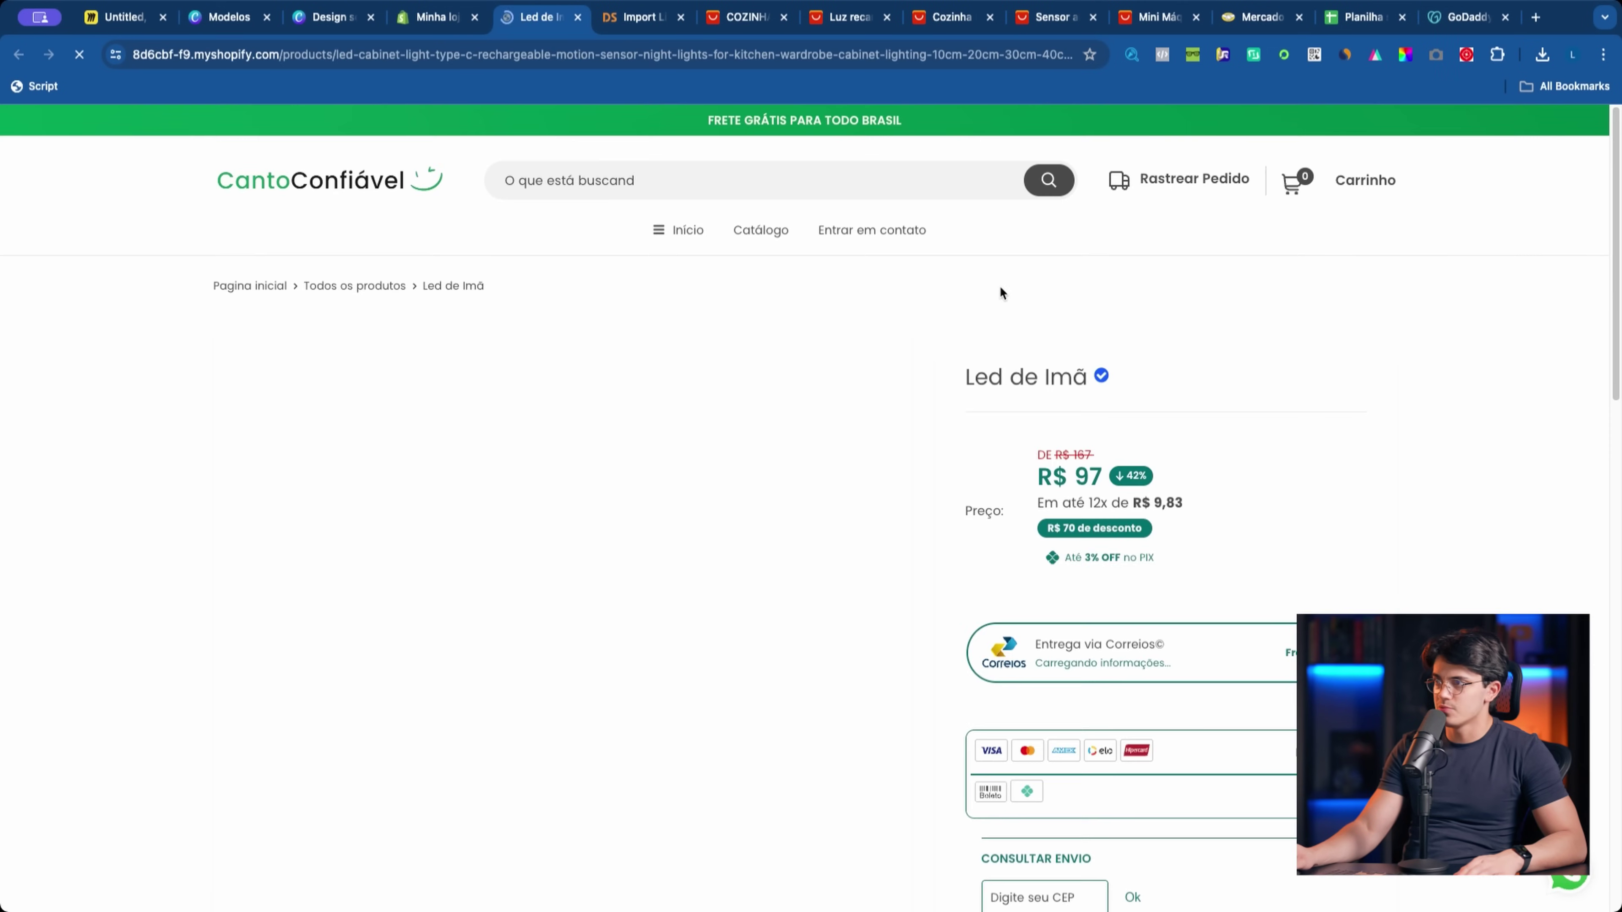
scroll(1181, 460, "down", 10)
scroll(1181, 458, "up", 5)
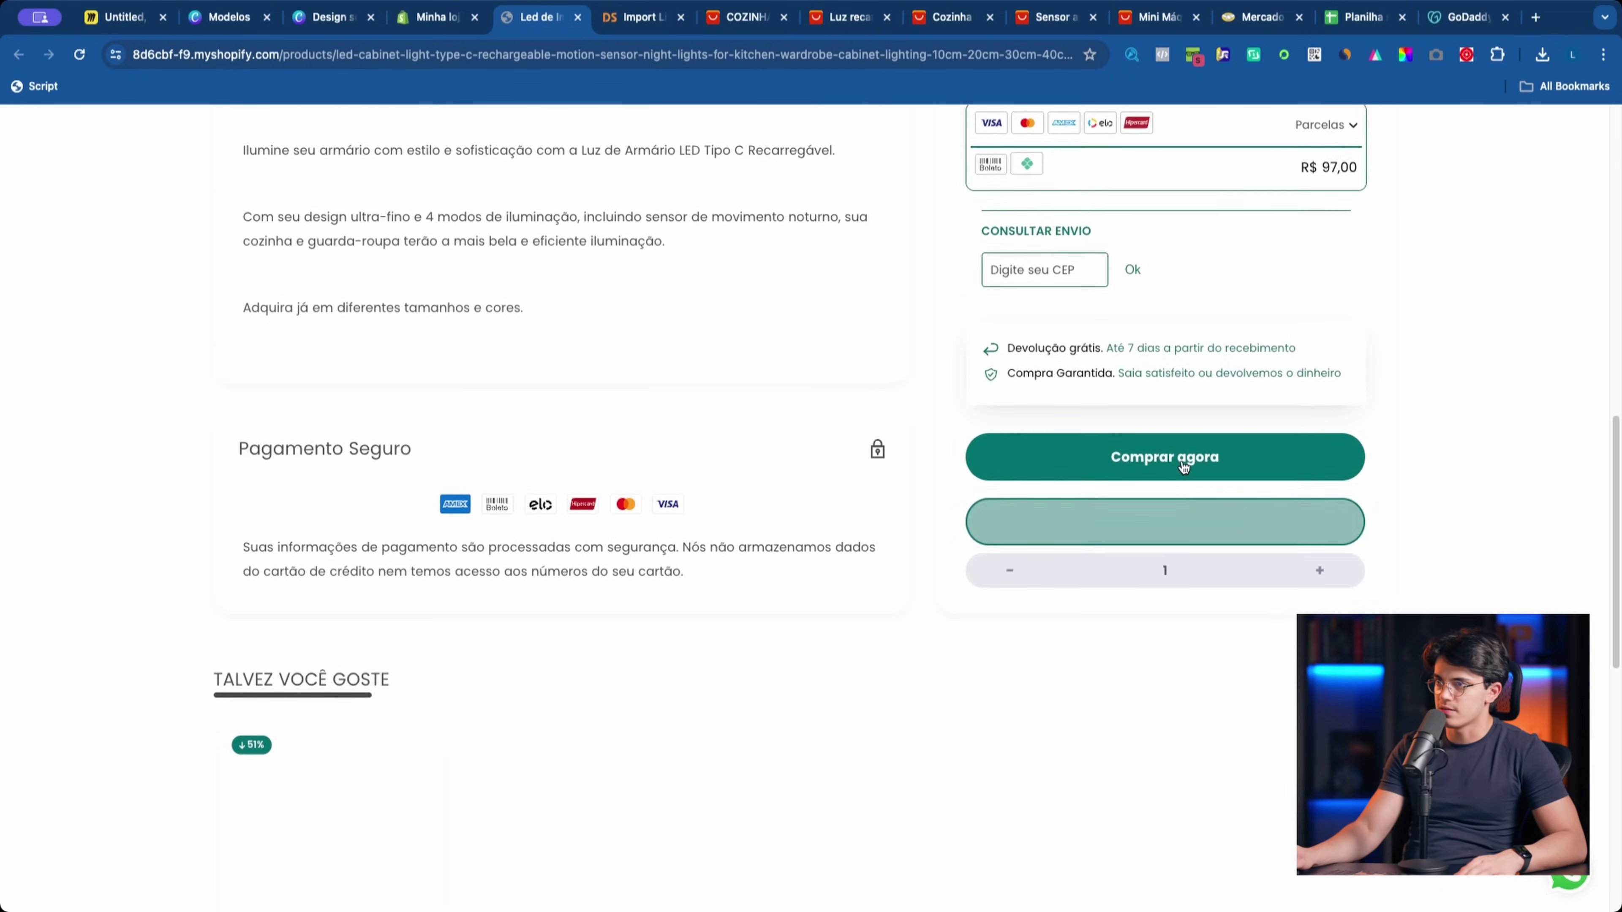
scroll(1181, 458, "up", 10)
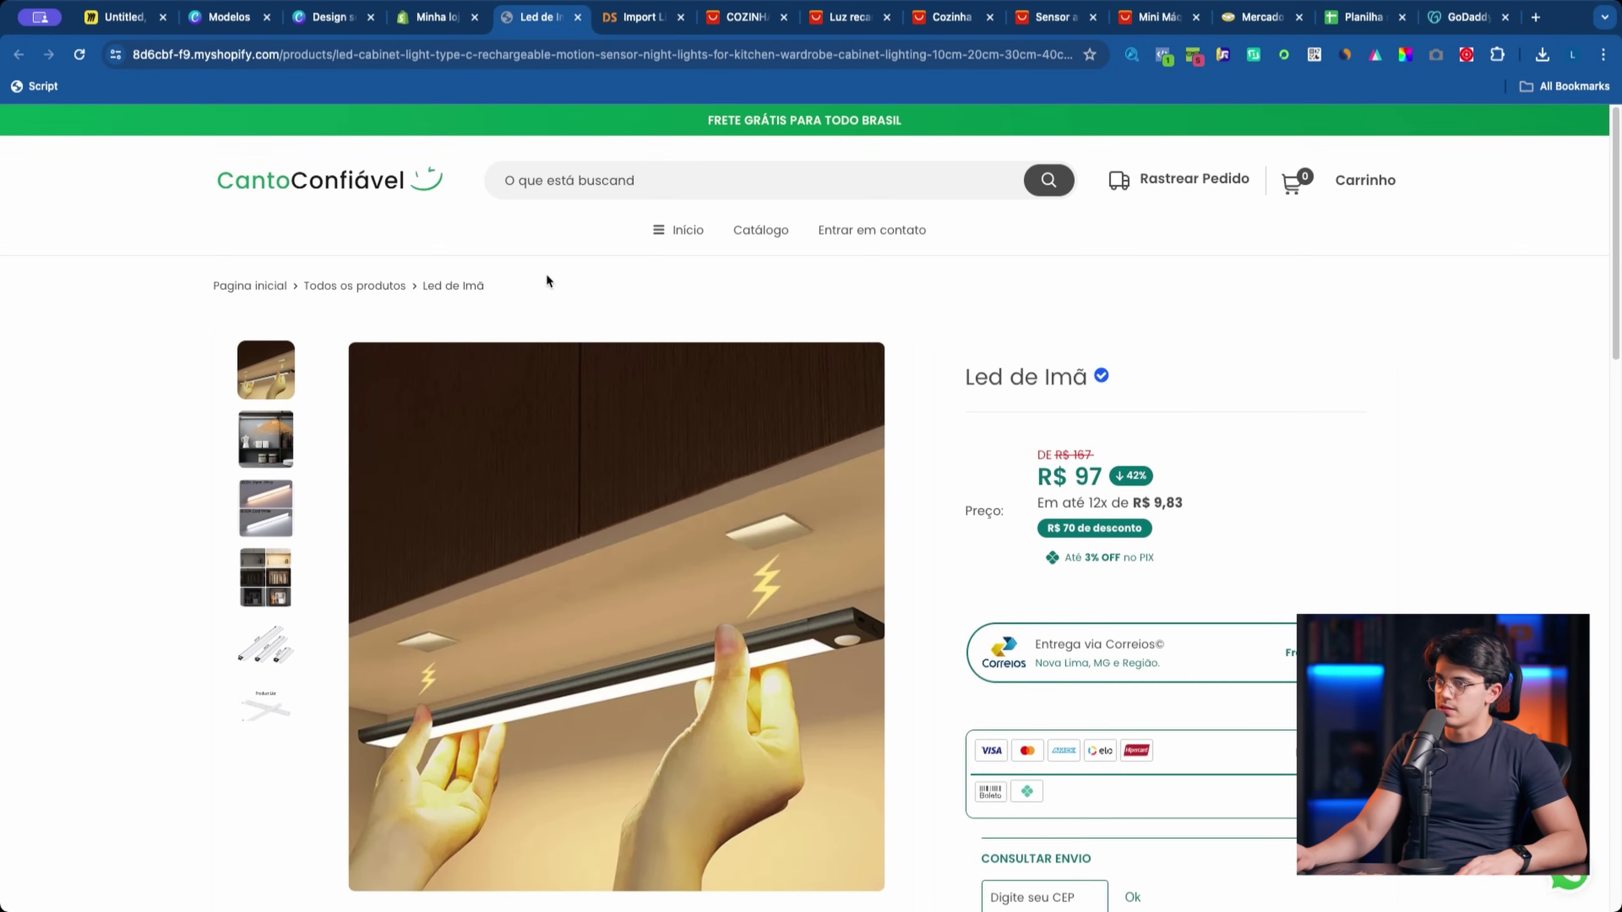
left_click(354, 285)
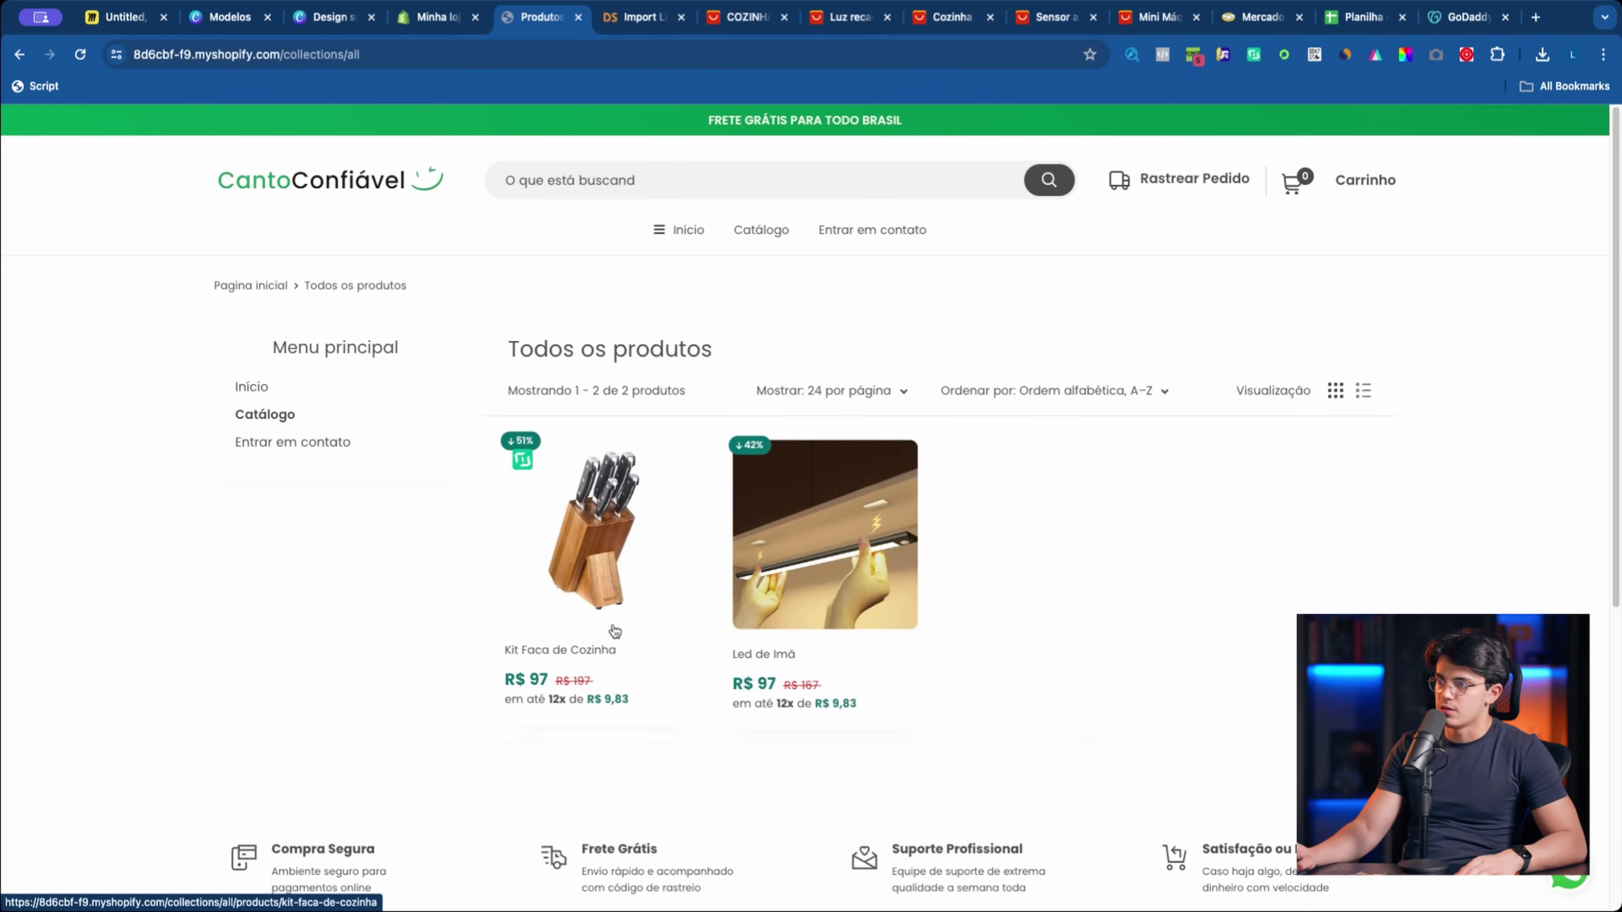
Step: Switch over to the AliExpress multifunctional vegetable chopper listing priced R$13,96
left_click(732, 20)
left_click(843, 19)
left_click(930, 24)
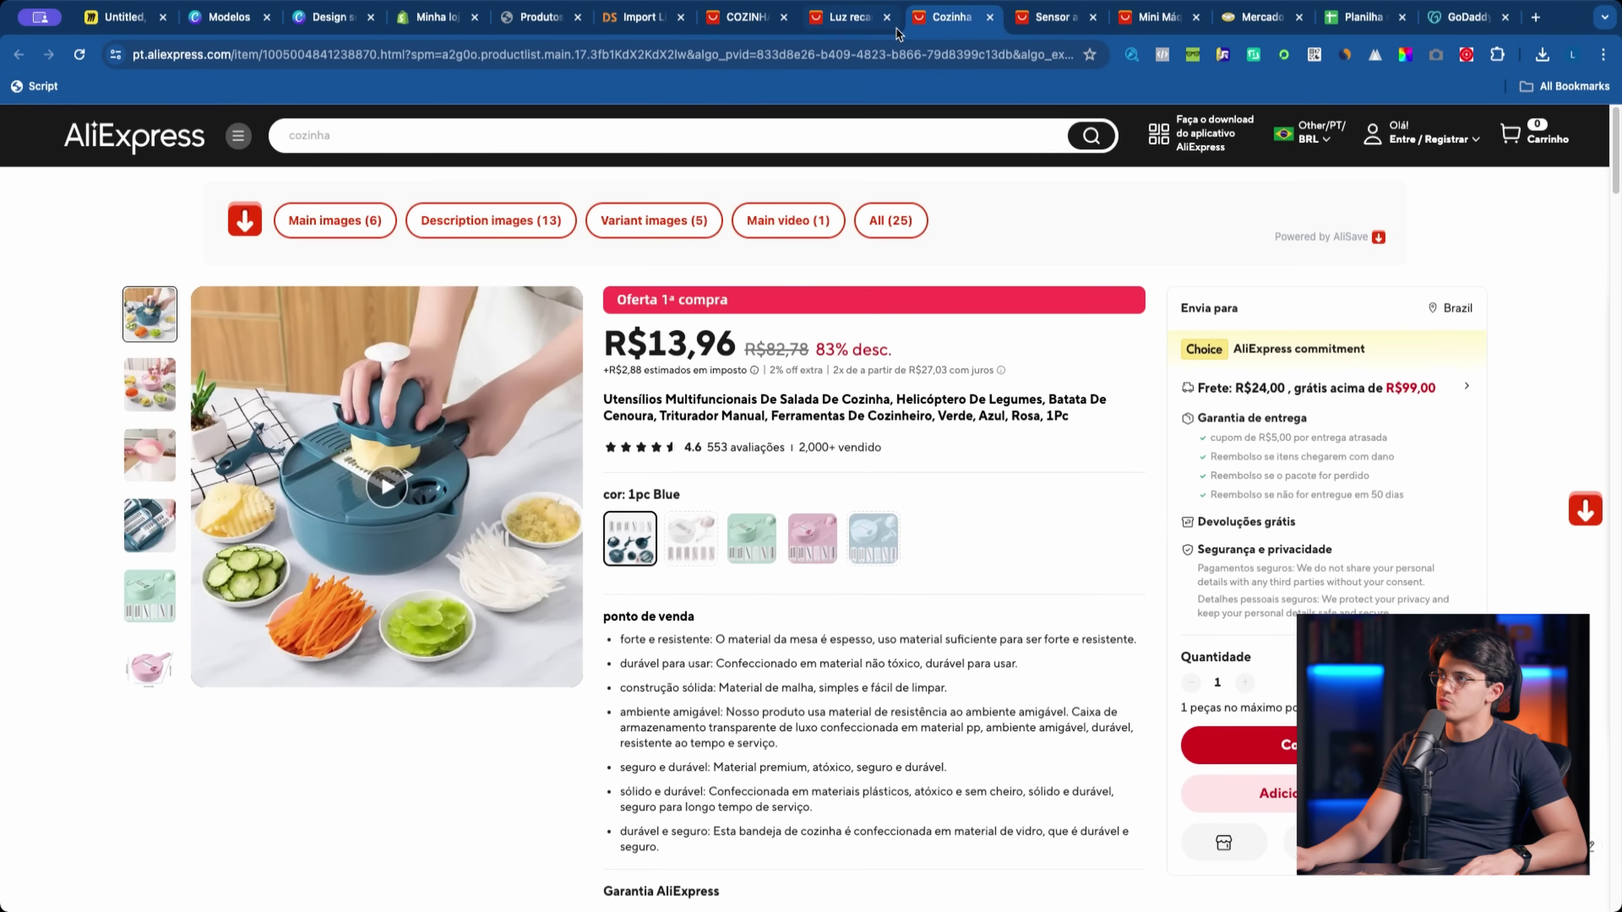
Step: Copy the chopper's AliExpress link and paste it into the DSers import list
left_click(888, 17)
left_click(763, 58)
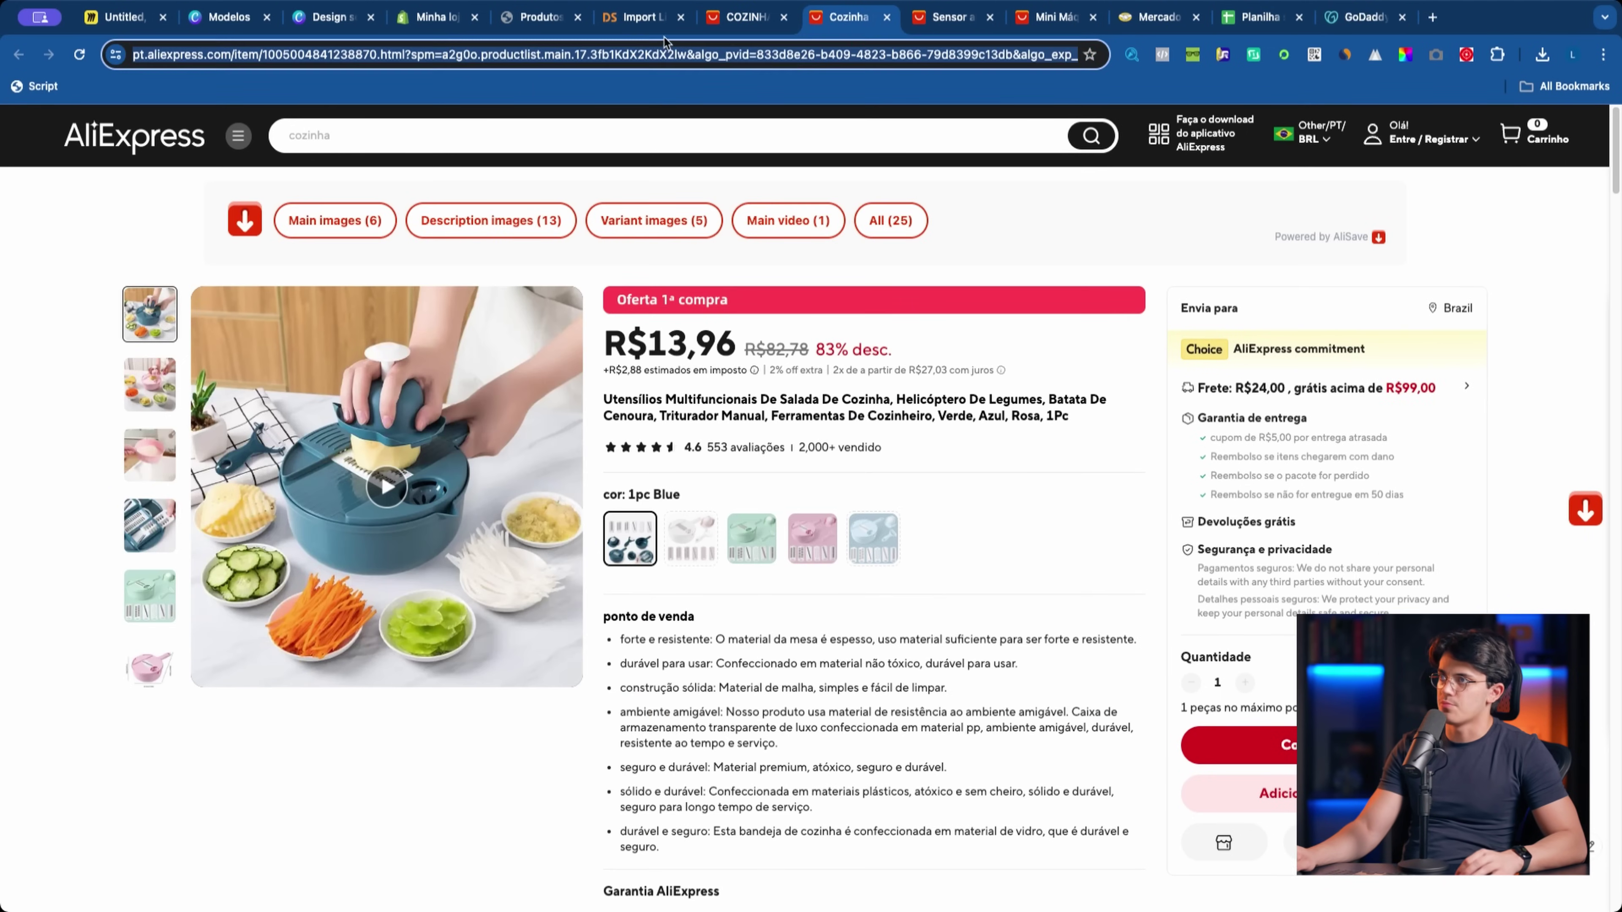
left_click(658, 17)
left_click(1192, 216)
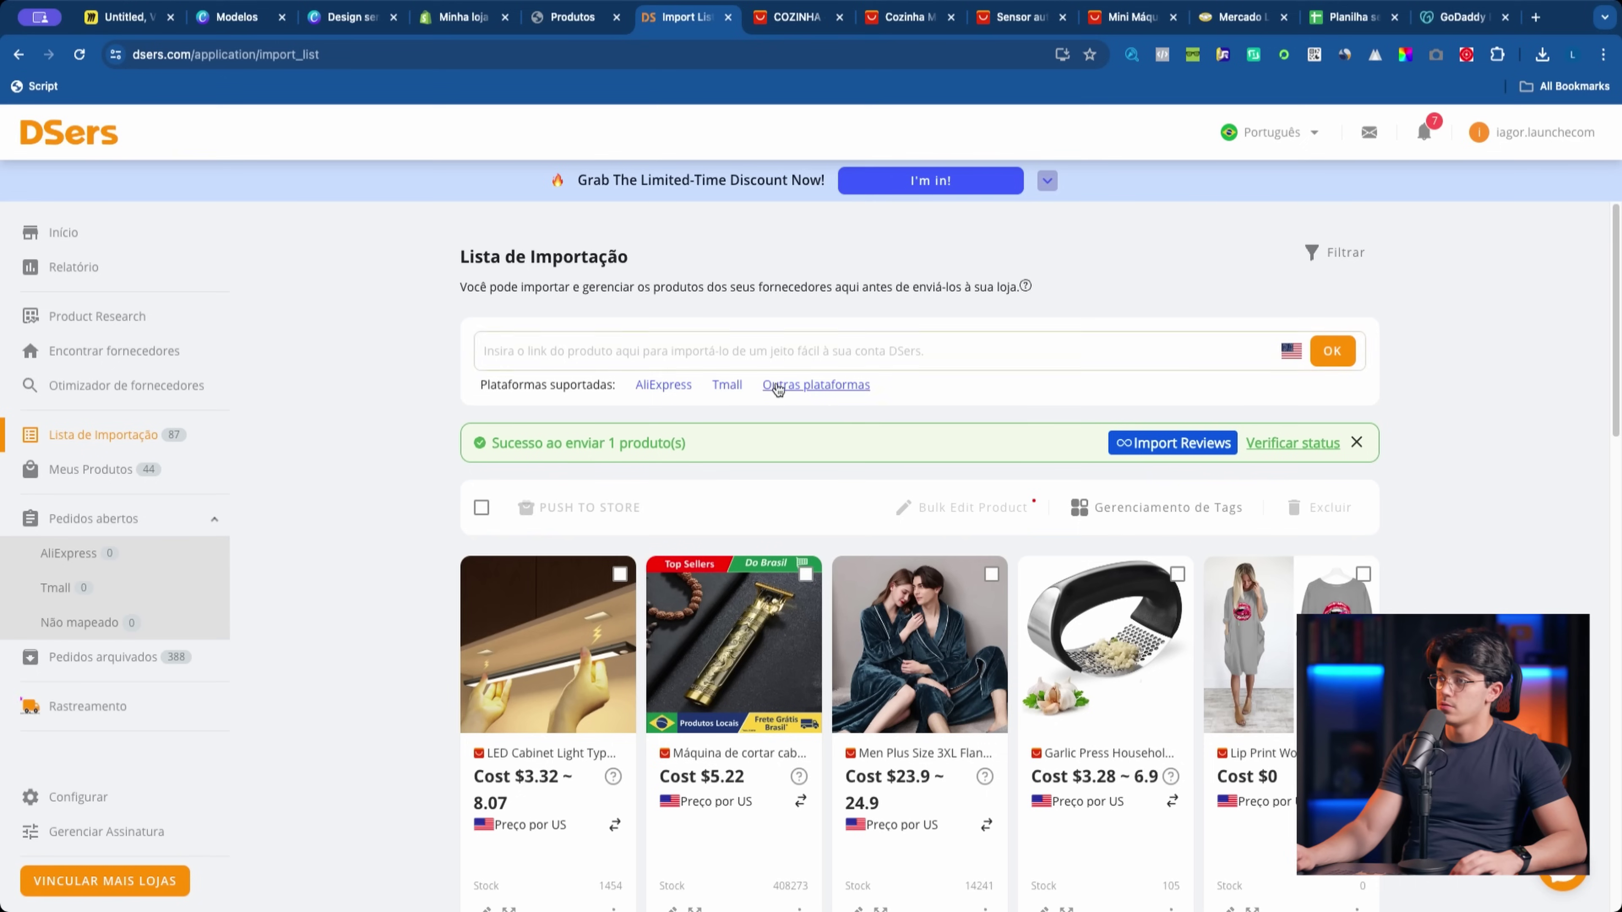
key("super+v")
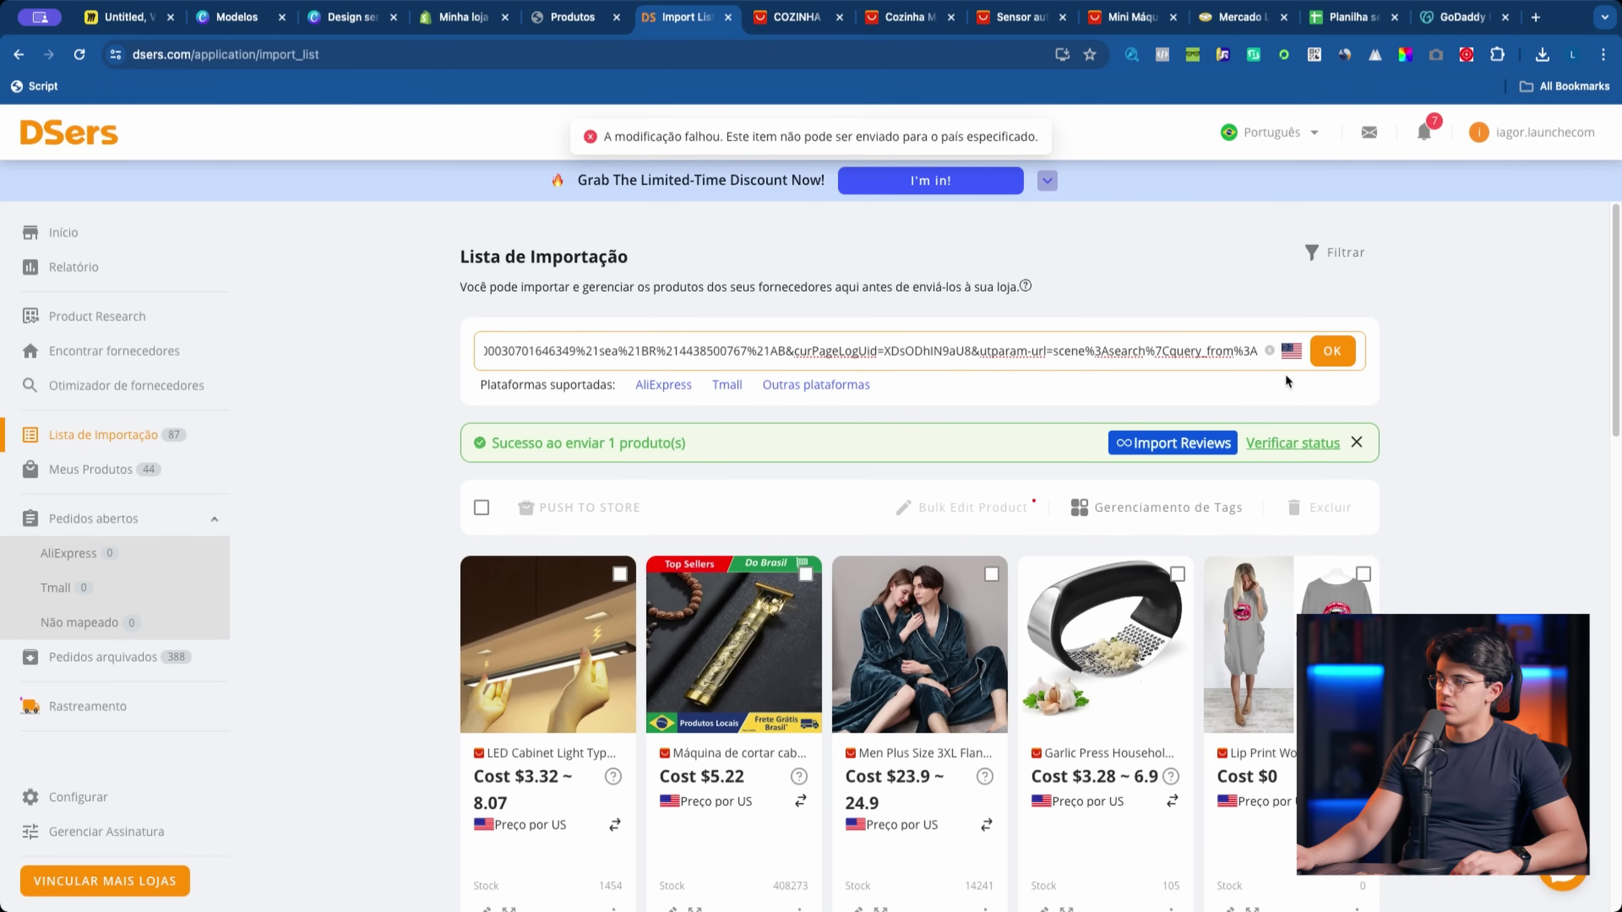
Step: Push the imported chopper to the Shopify store and open it in the admin products list
scroll(1252, 387, "down", 1)
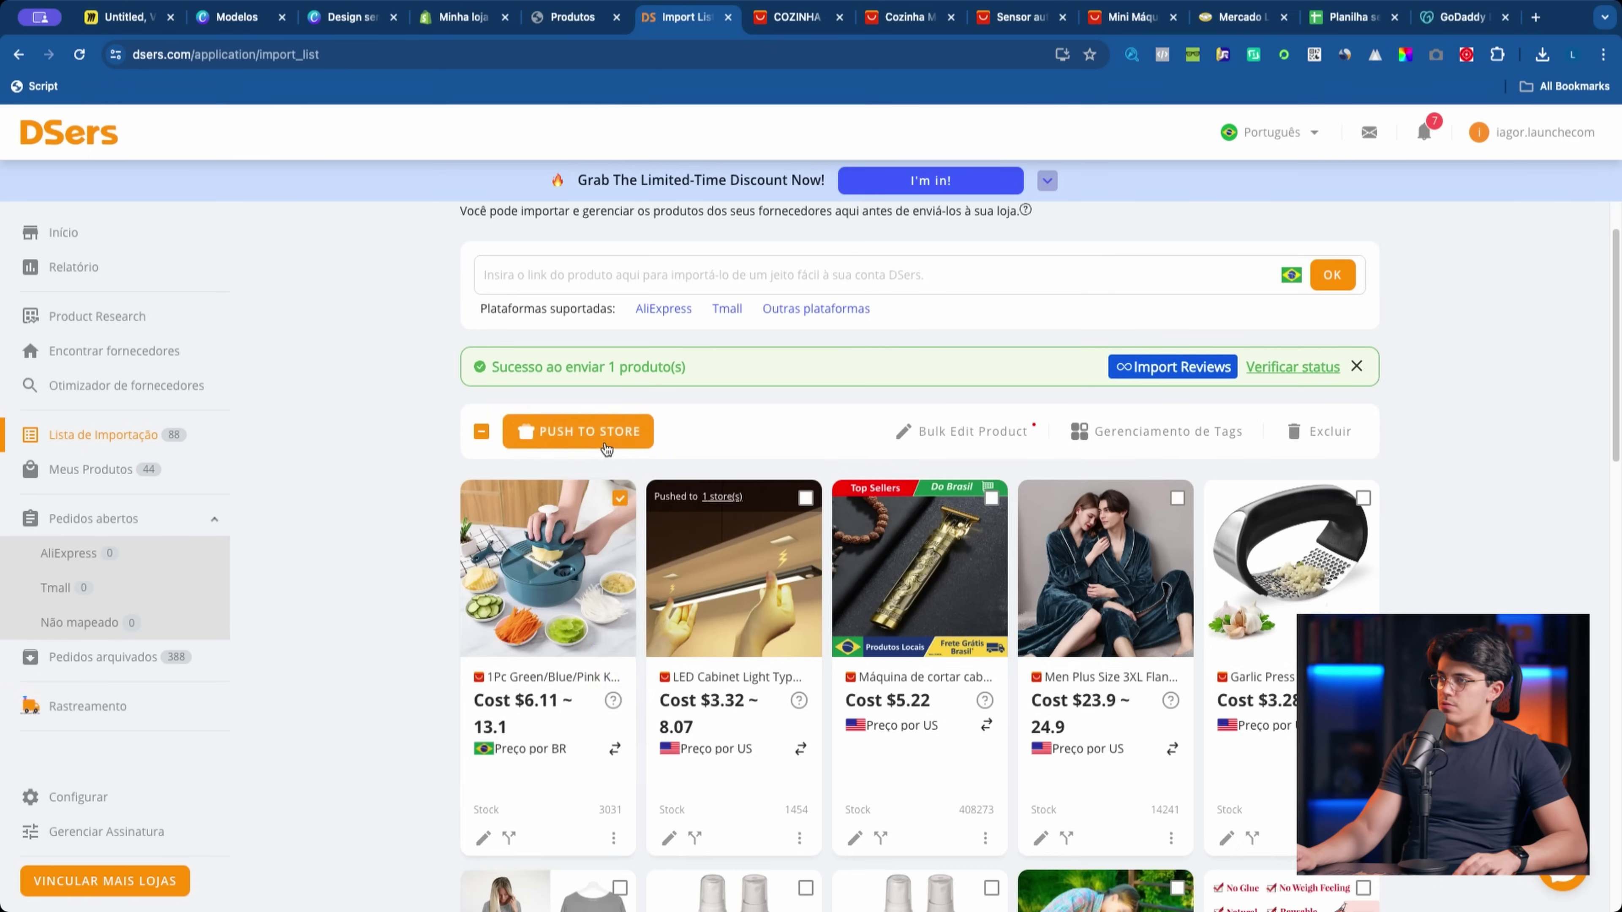
left_click(591, 431)
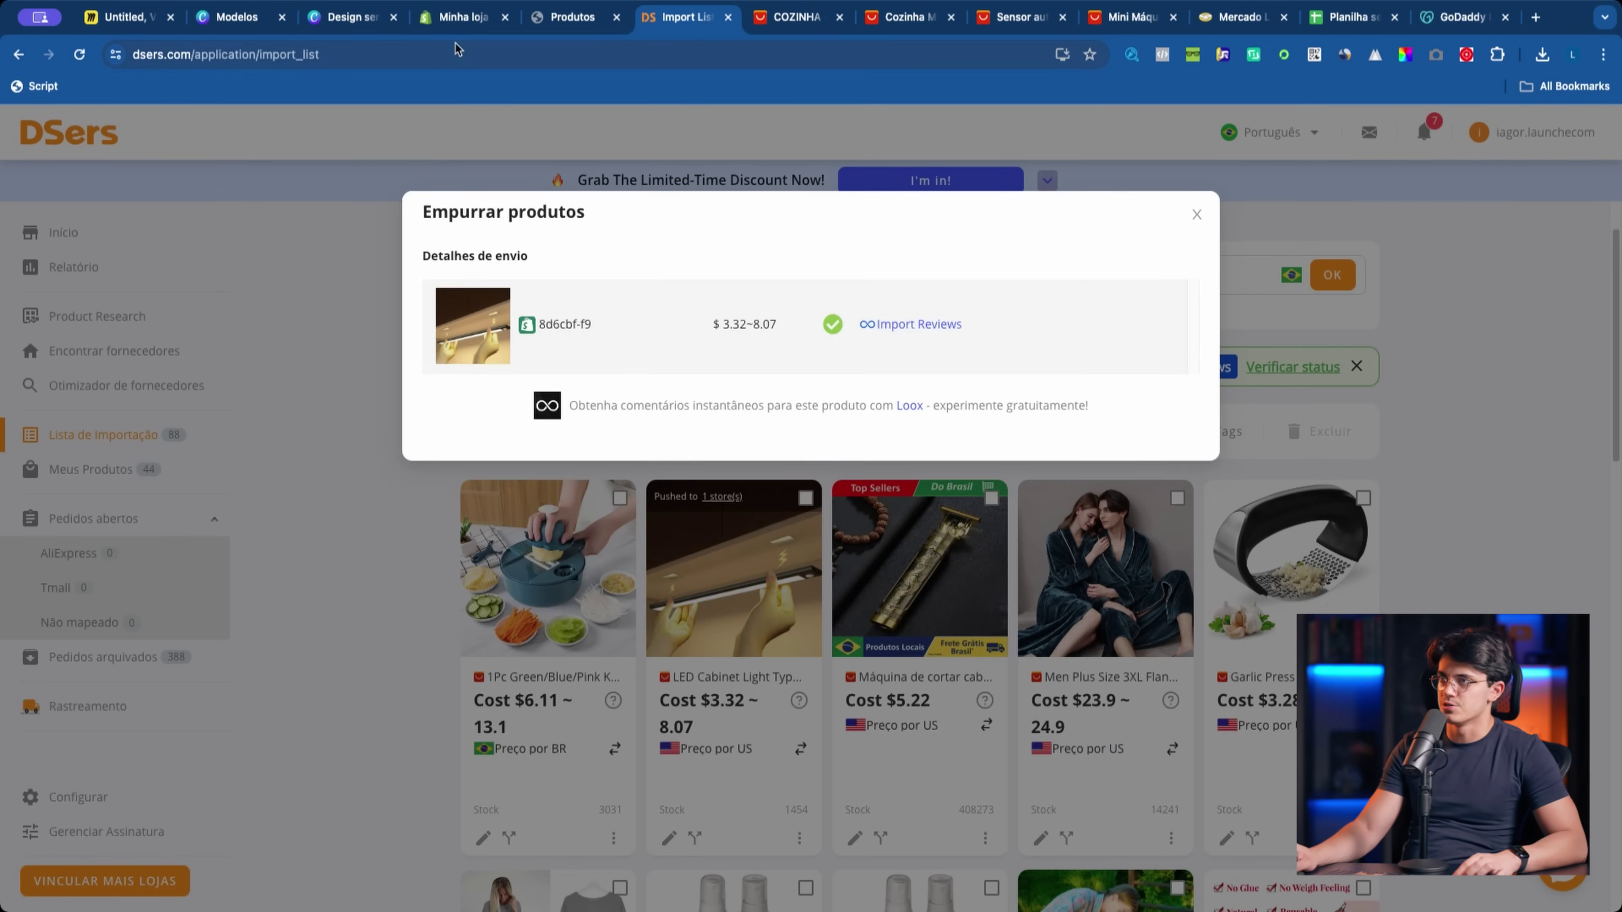
left_click(461, 17)
left_click(395, 374)
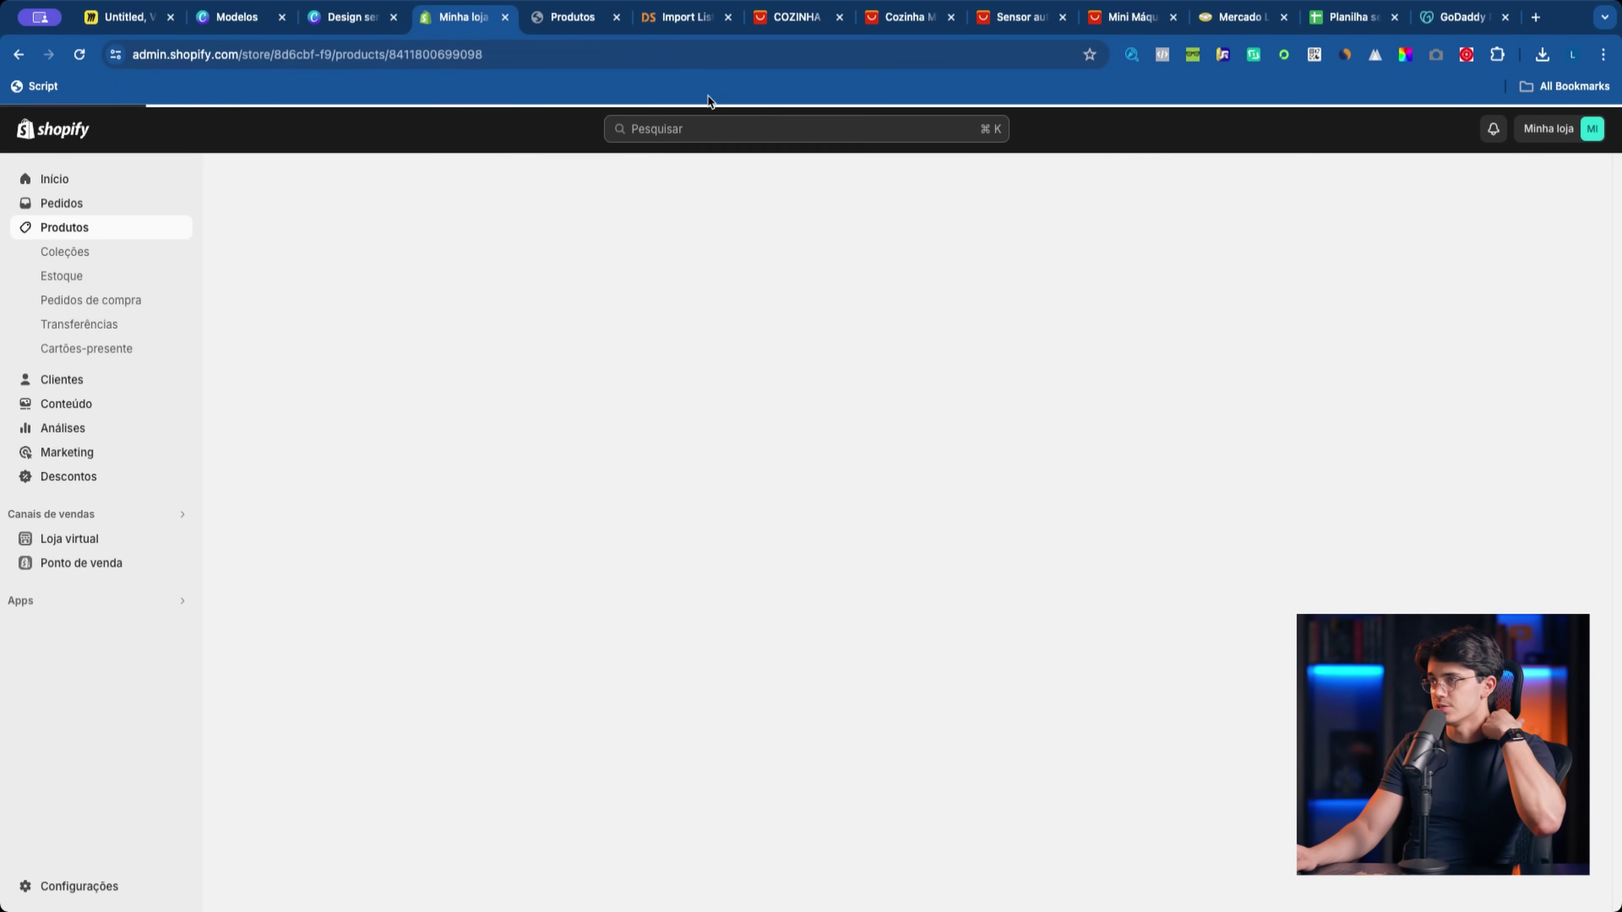
Step: Copy the AliExpress product description text for the chopper
scroll(706, 508, "down", 6)
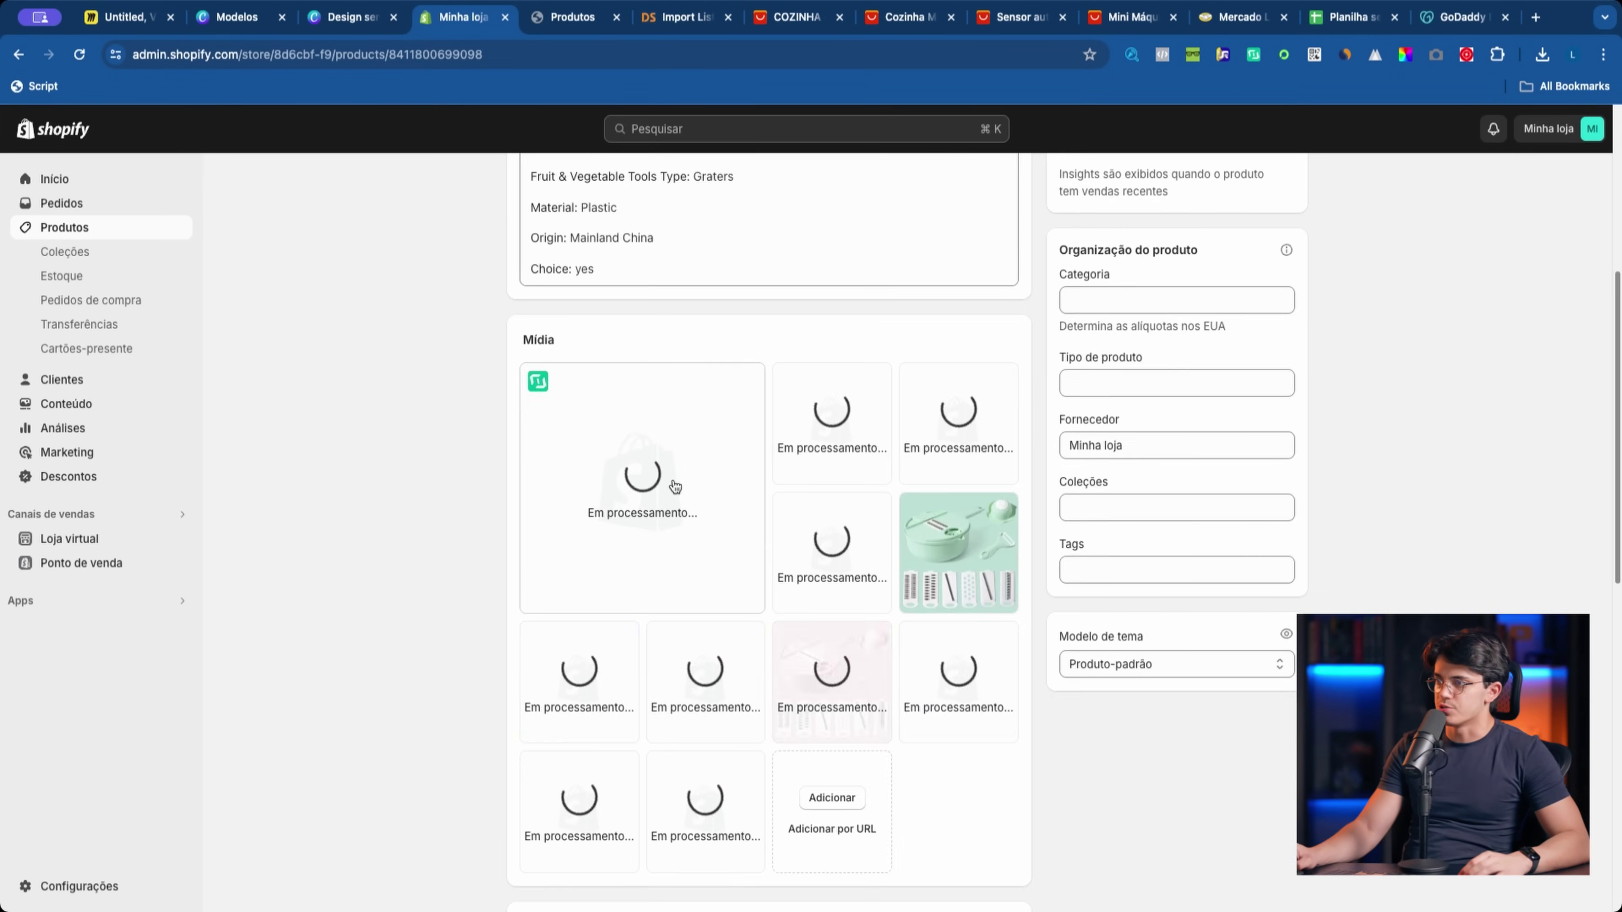
left_click(907, 17)
left_click_drag(123, 246, 489, 754)
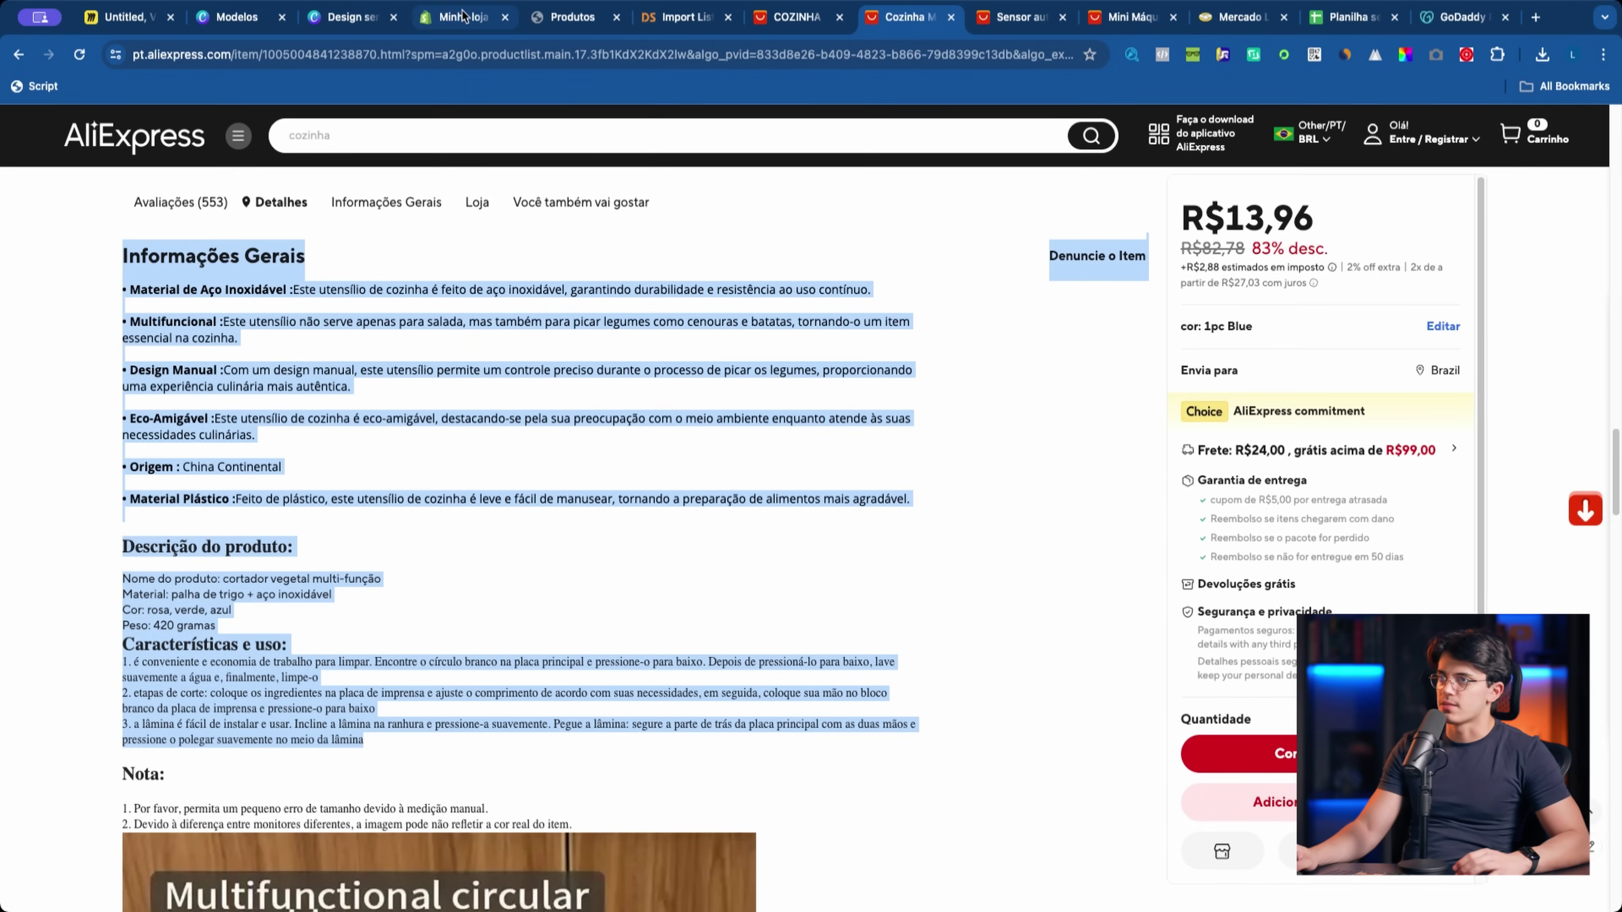
left_click(461, 17)
Step: Generate an Especialista-tone AI description from the pasted AliExpress details and insert it
left_click(553, 377)
key("super+v")
left_click(873, 525)
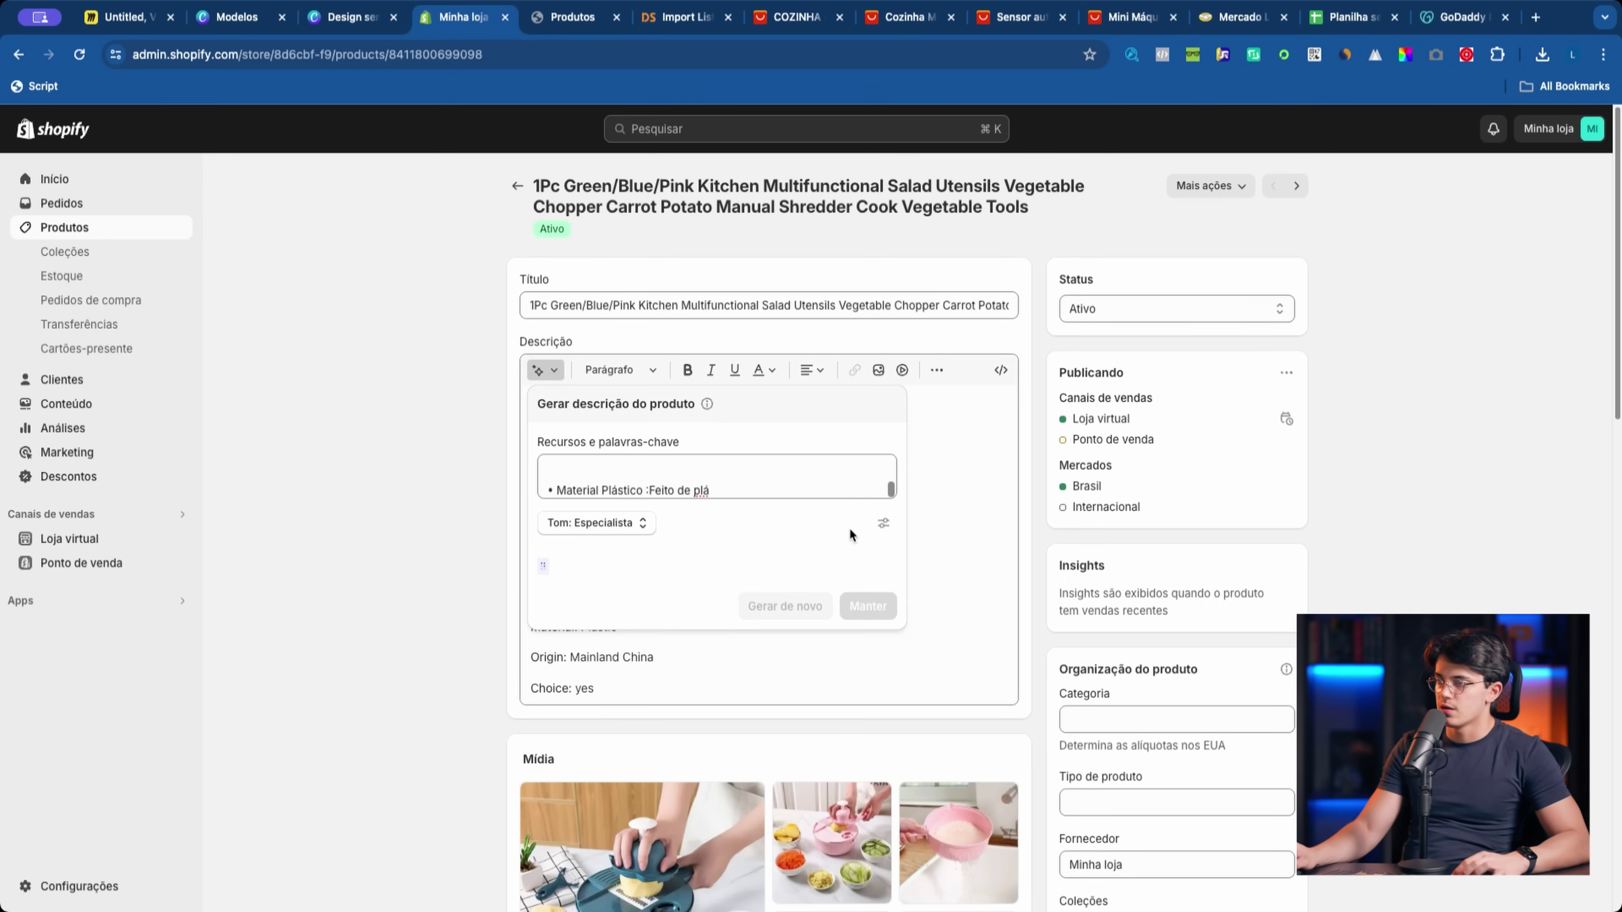
left_click(637, 524)
left_click(637, 524)
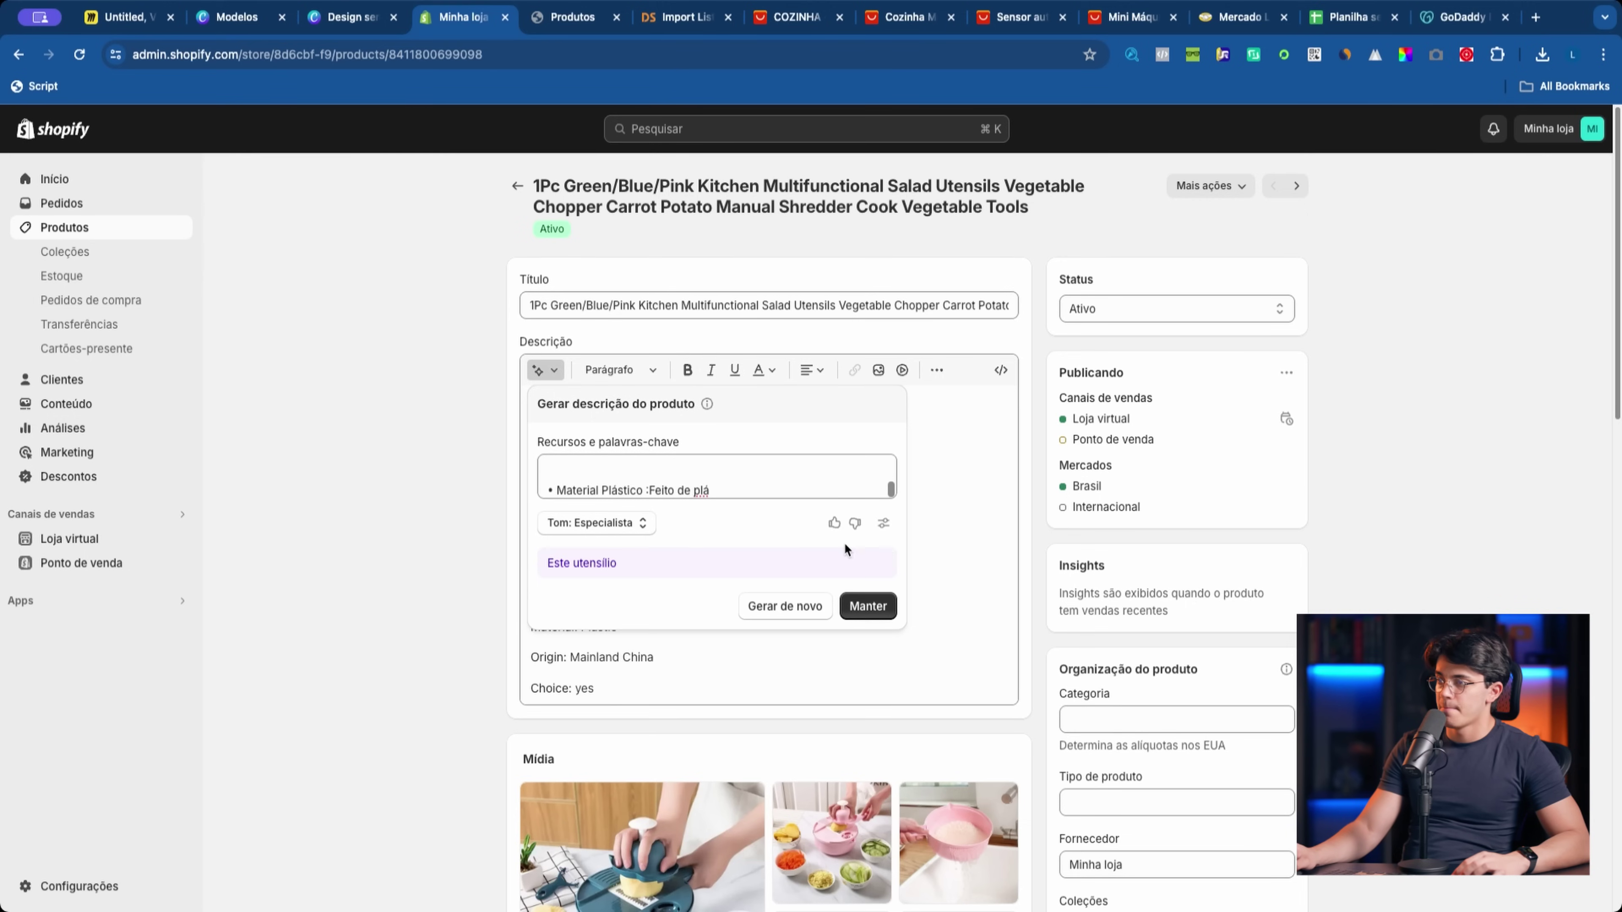
left_click(869, 690)
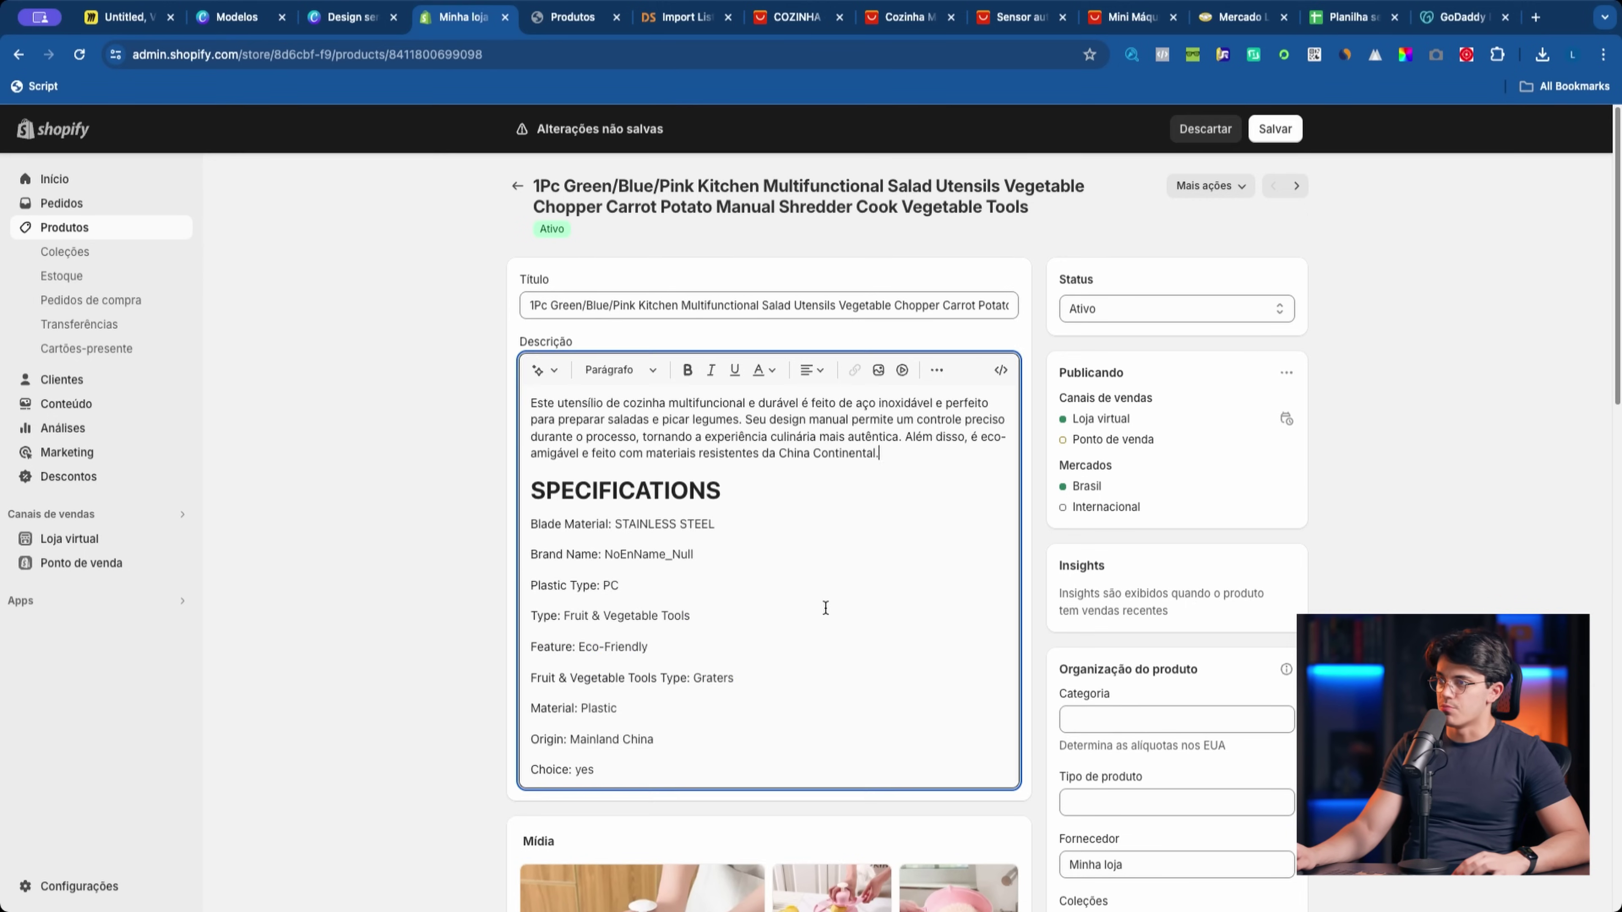
Step: Break the description into paragraphs at 'Seu design' and 'Além disso', and start retyping the title
left_click(746, 419)
key("Return")
key("Return")
left_click(733, 499)
key("Return")
key("Return")
left_click(767, 305)
key("cmd+a")
type("Ralado")
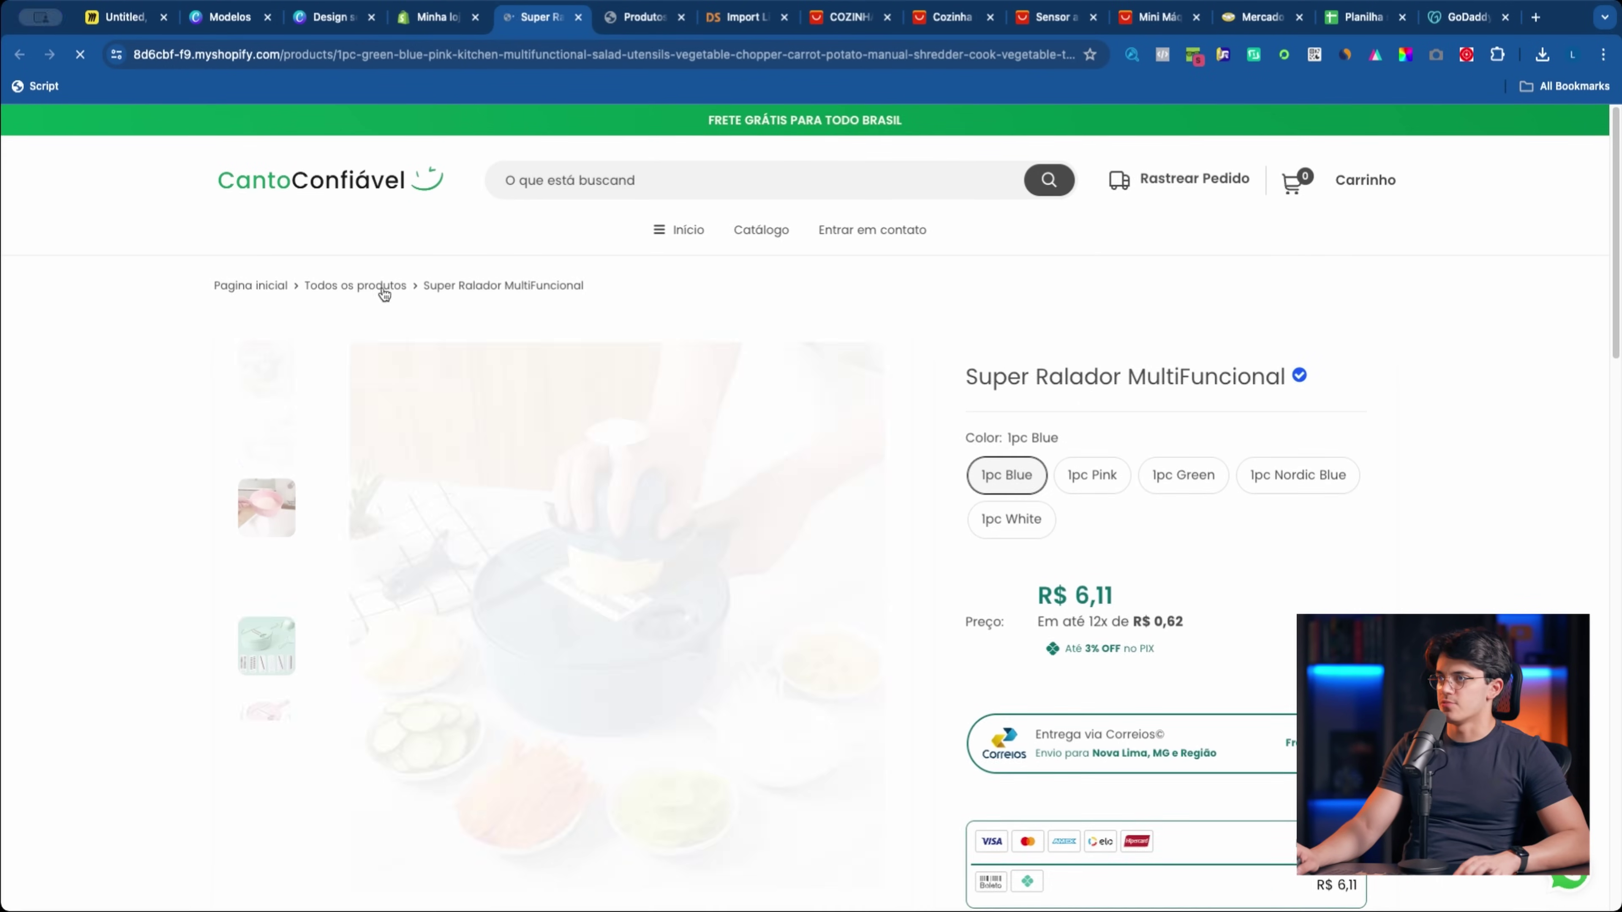
Step: Add the grater to the Kids collection and save
left_click(351, 285)
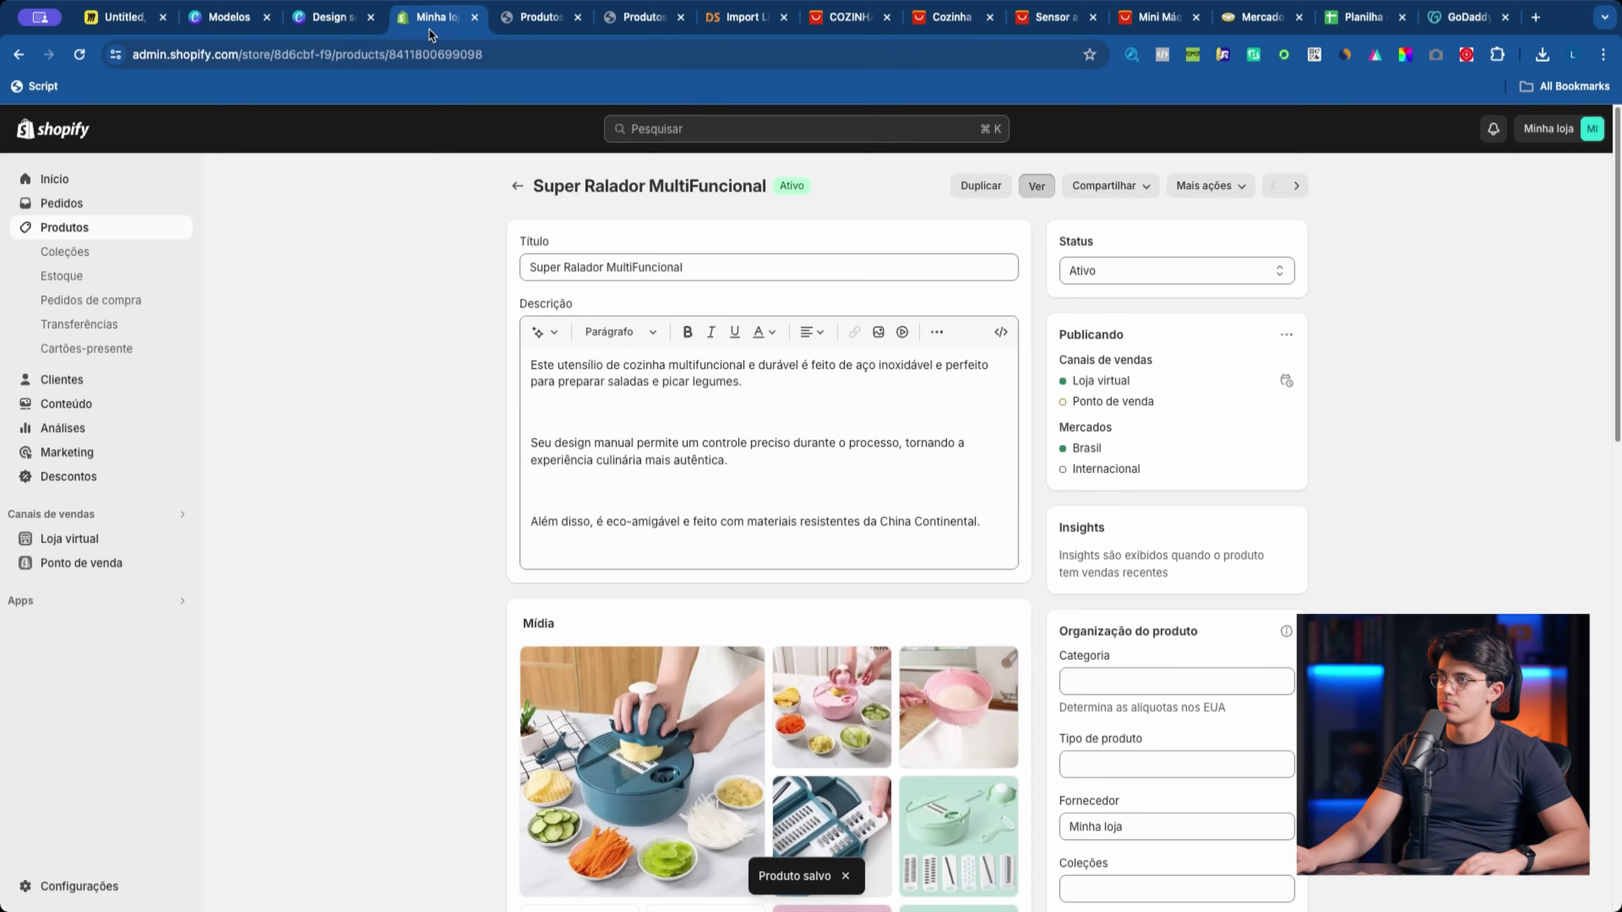
scroll(1123, 666, "down", 3)
left_click(1123, 666)
left_click(1093, 529)
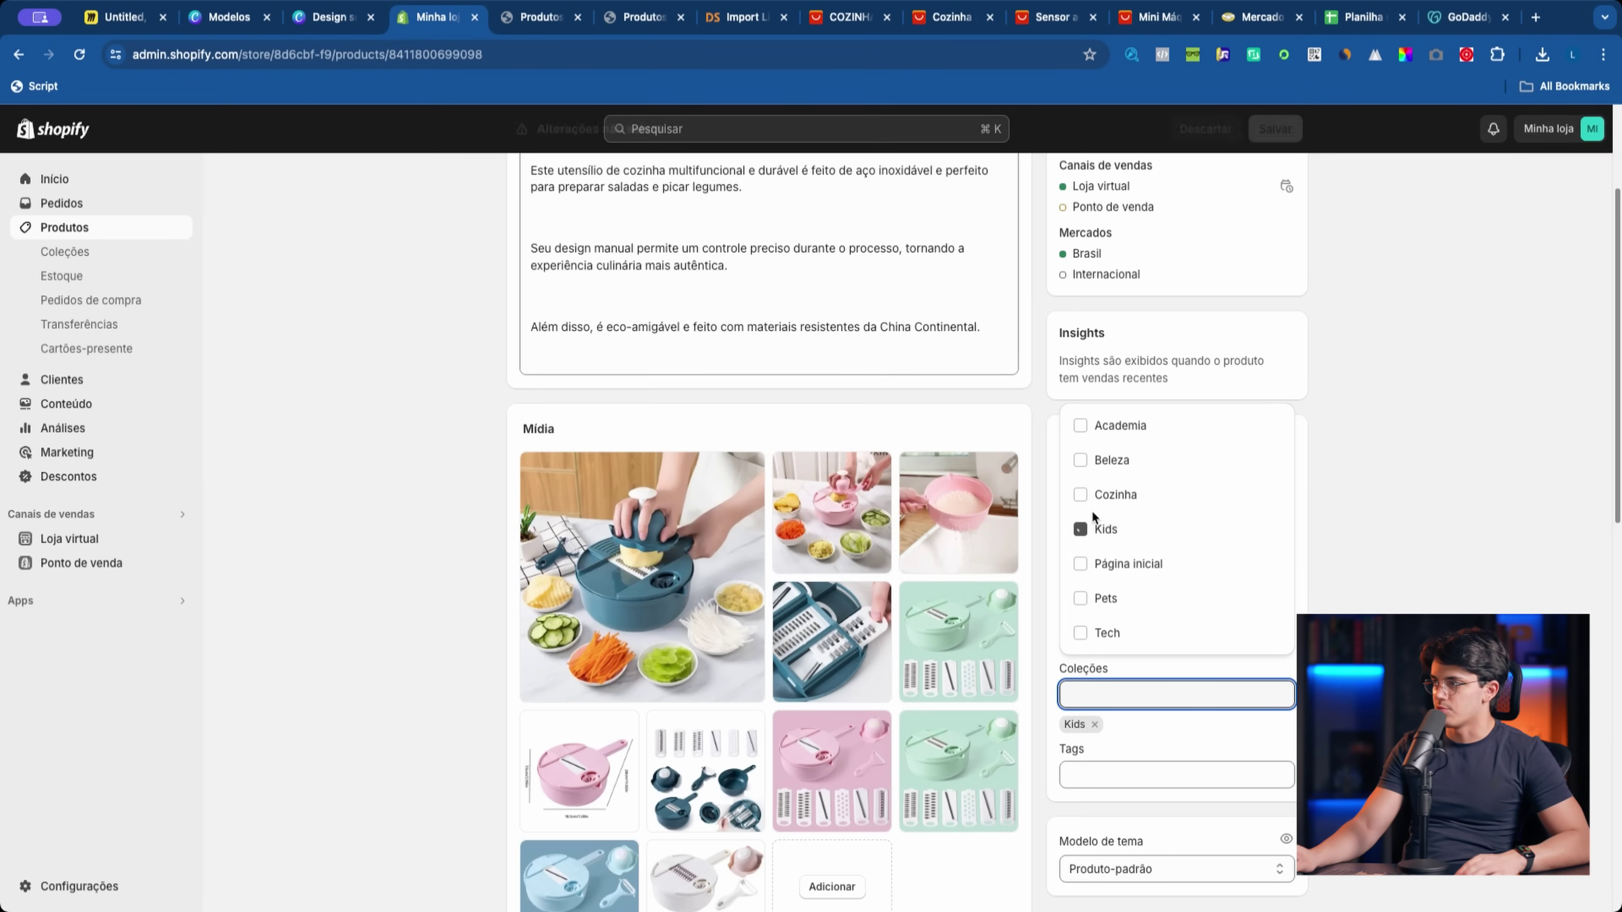
left_click(1275, 129)
left_click(514, 187)
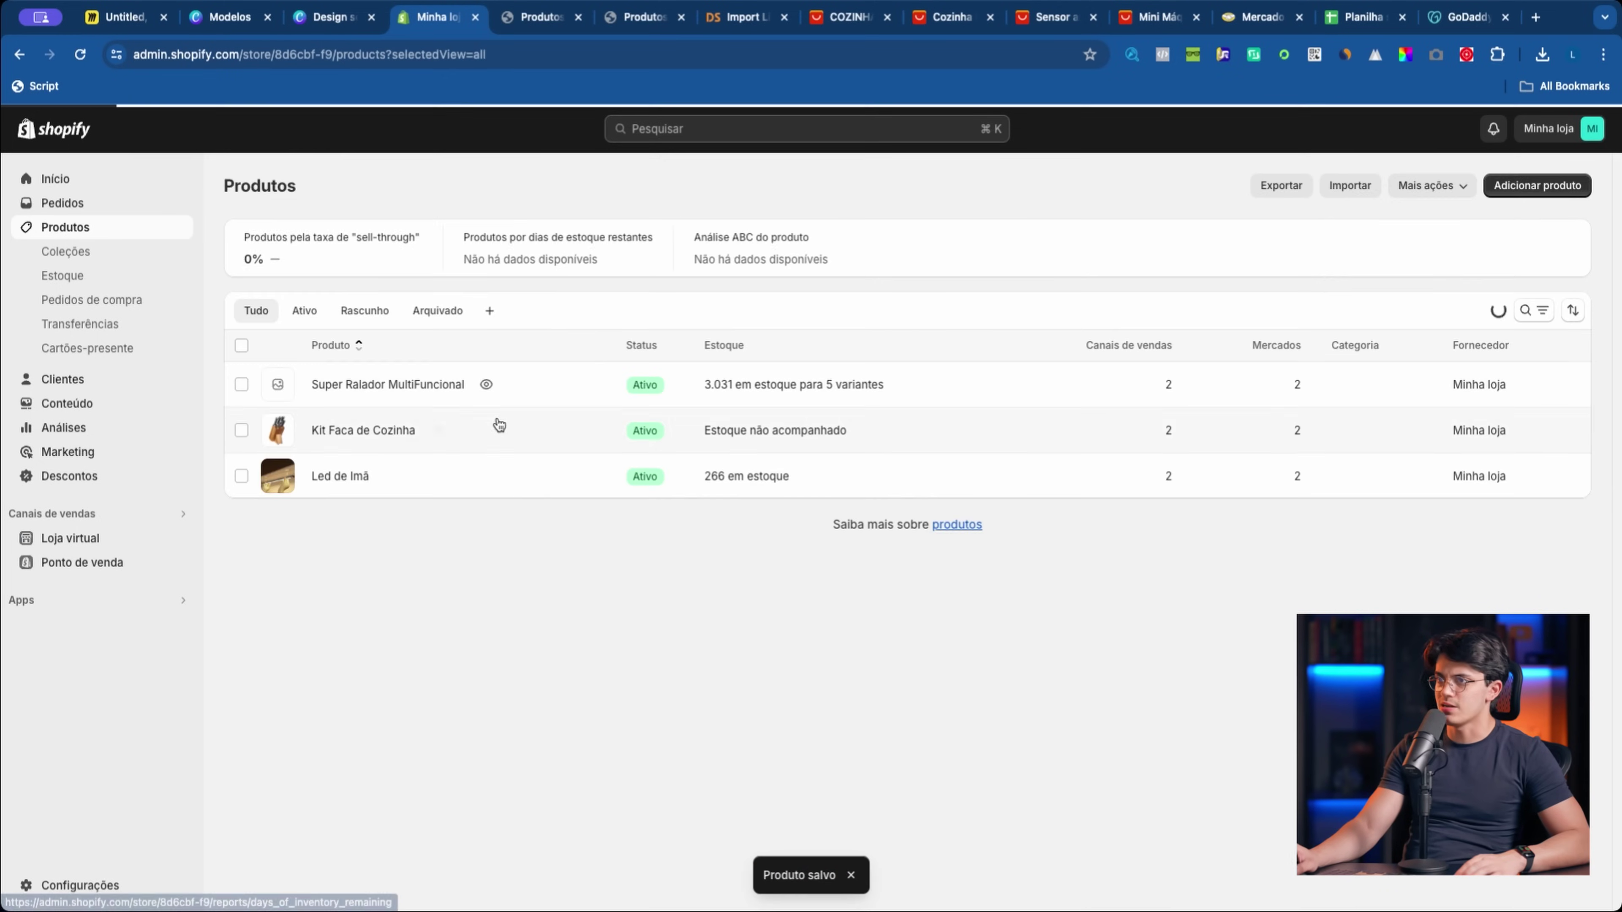
Step: Put Led de Imã in the Cozinha and Tech collections
left_click(339, 430)
scroll(716, 702, "down", 5)
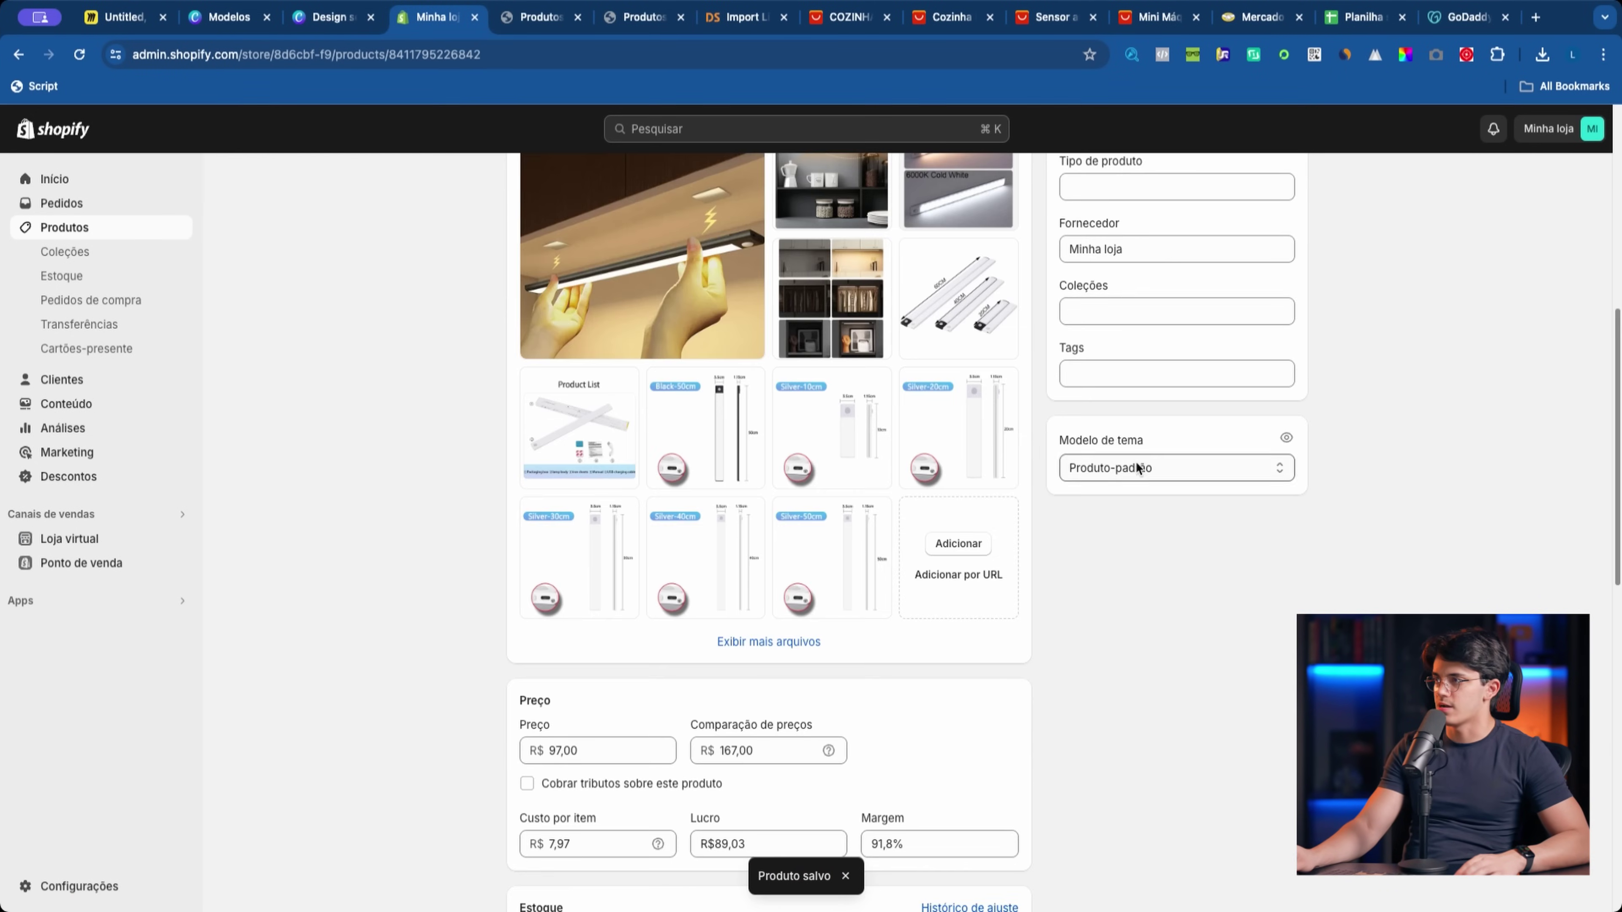
left_click(1123, 313)
left_click(1092, 423)
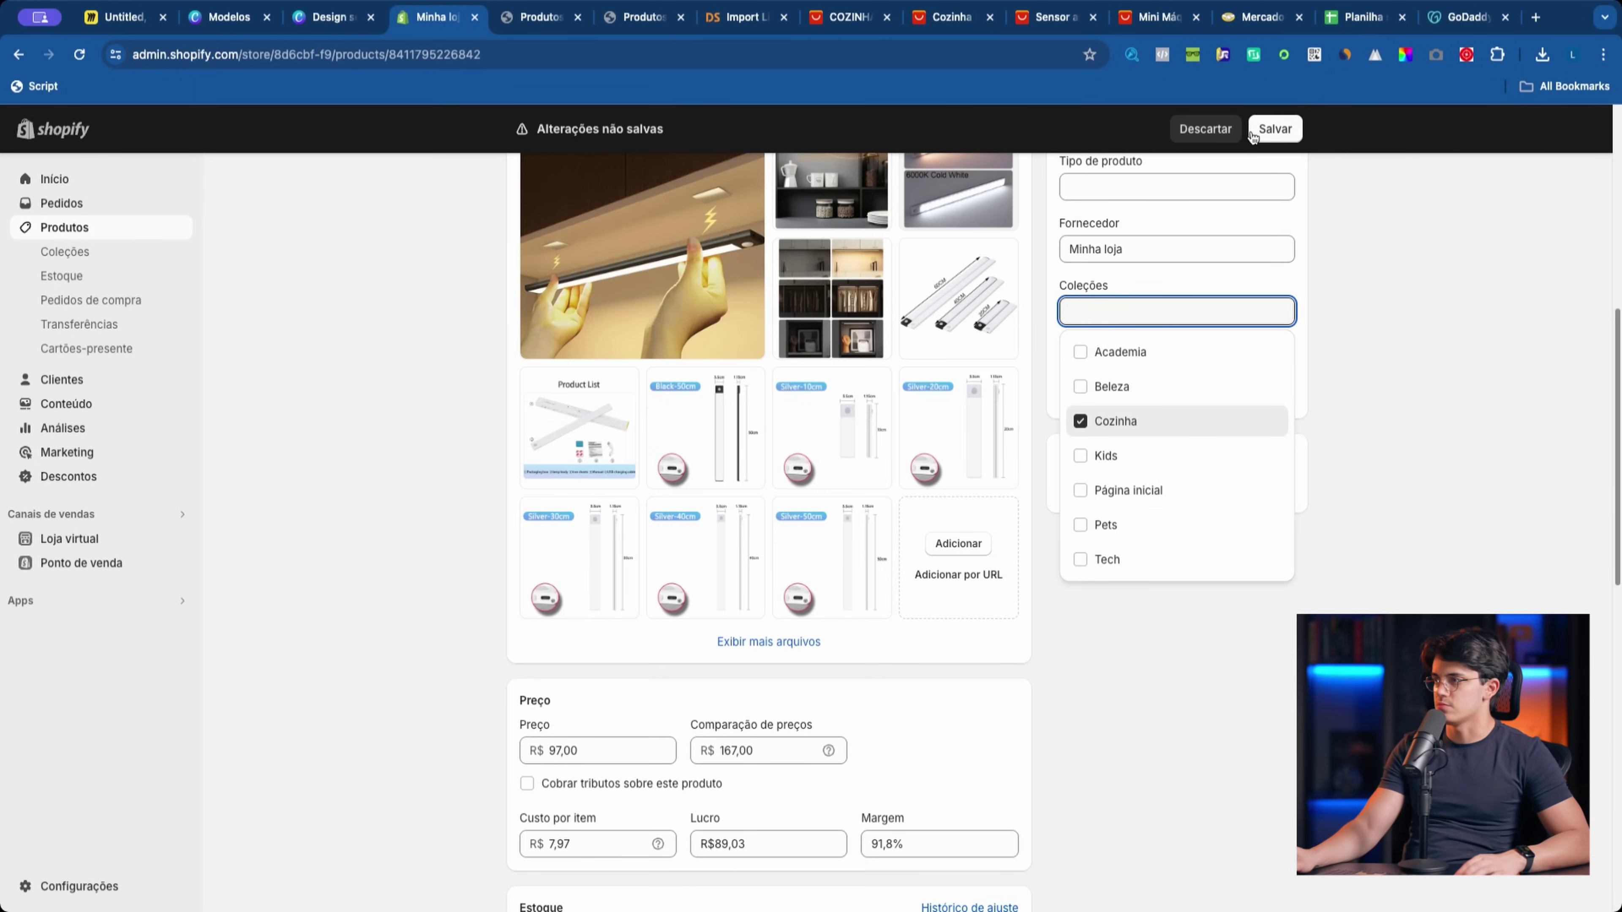
left_click(1178, 553)
Step: Check the storefront Cozinha collection, then reopen a product from the admin list
key("ctrl+Tab")
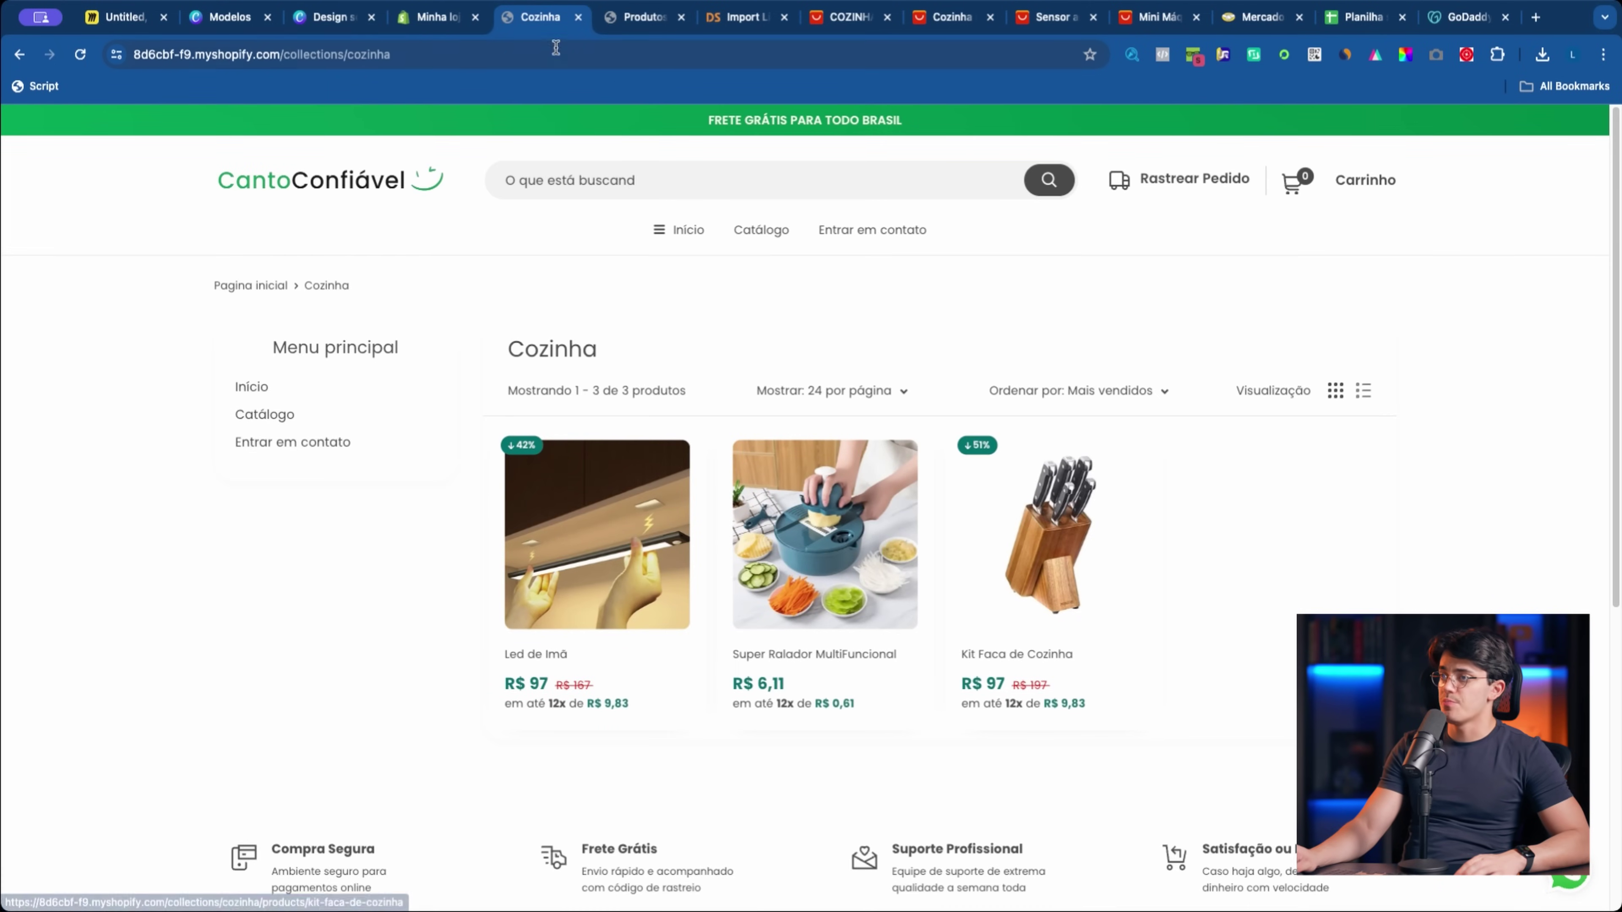
left_click(447, 18)
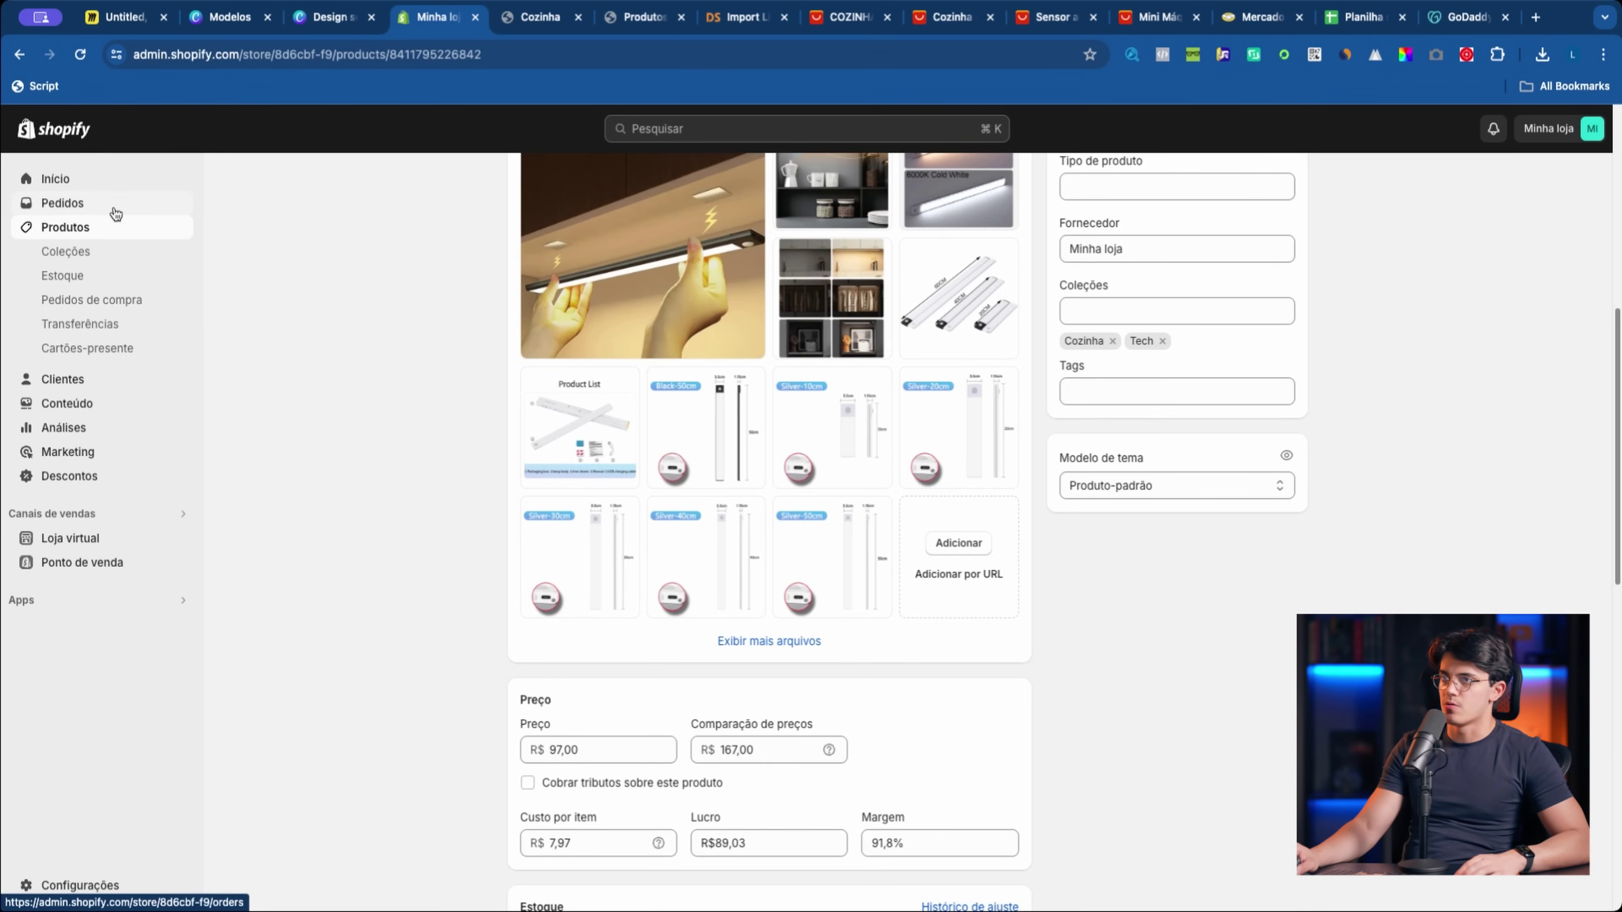
left_click(118, 227)
left_click(355, 478)
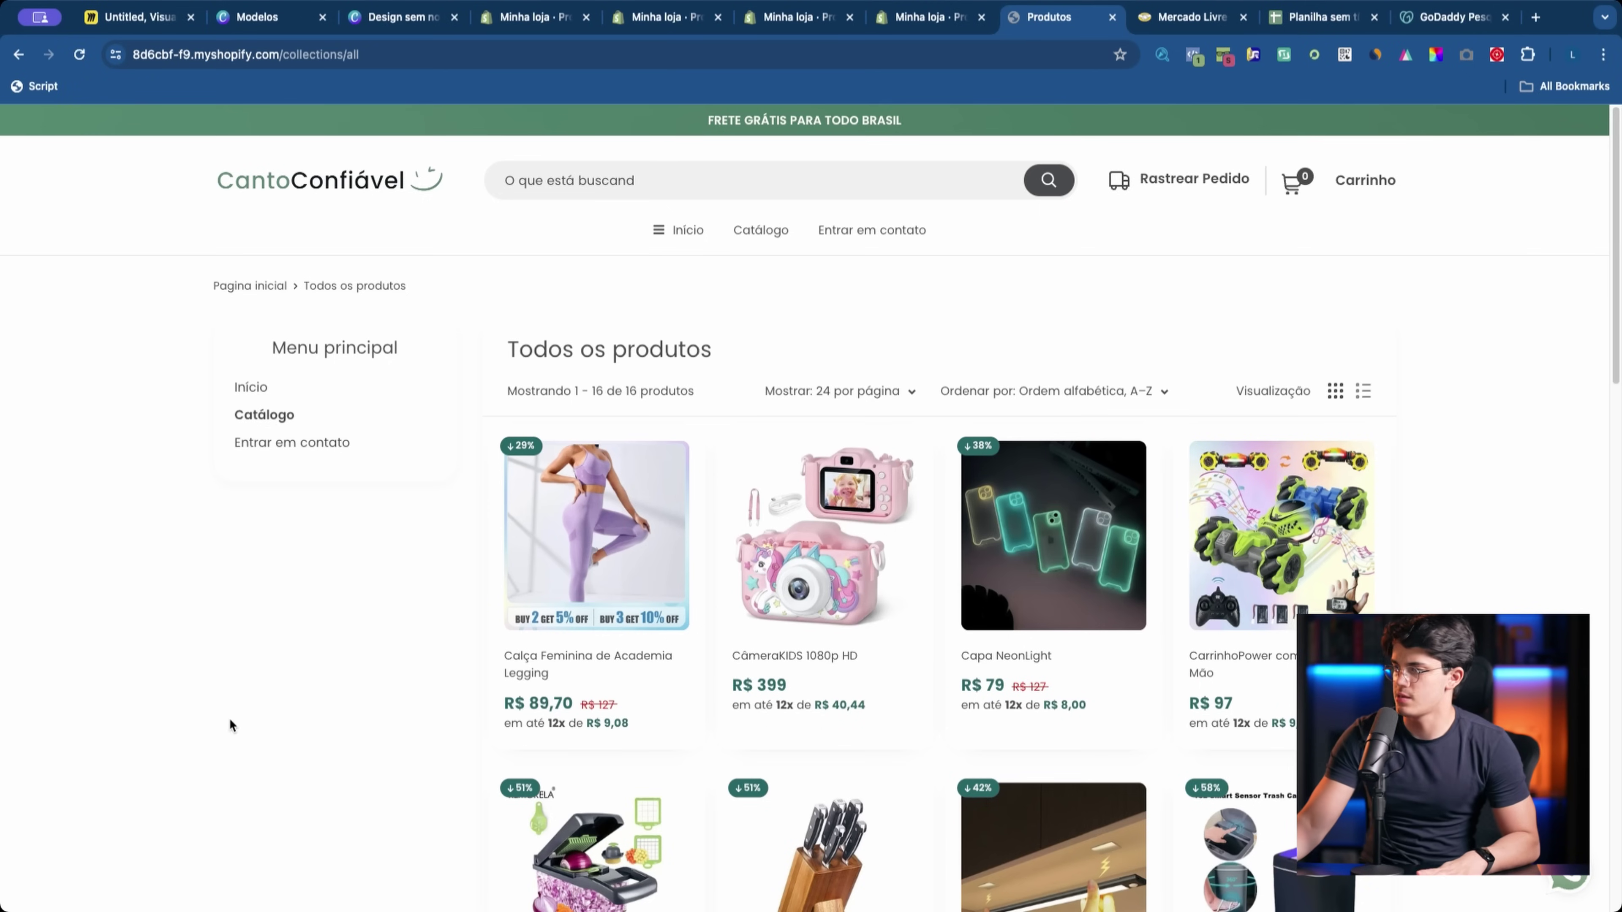
Step: Scroll through the storefront's 16-product catalogue
scroll(167, 721, "down", 8)
scroll(167, 721, "down", 10)
scroll(167, 721, "up", 5)
scroll(805, 593, "up", 10)
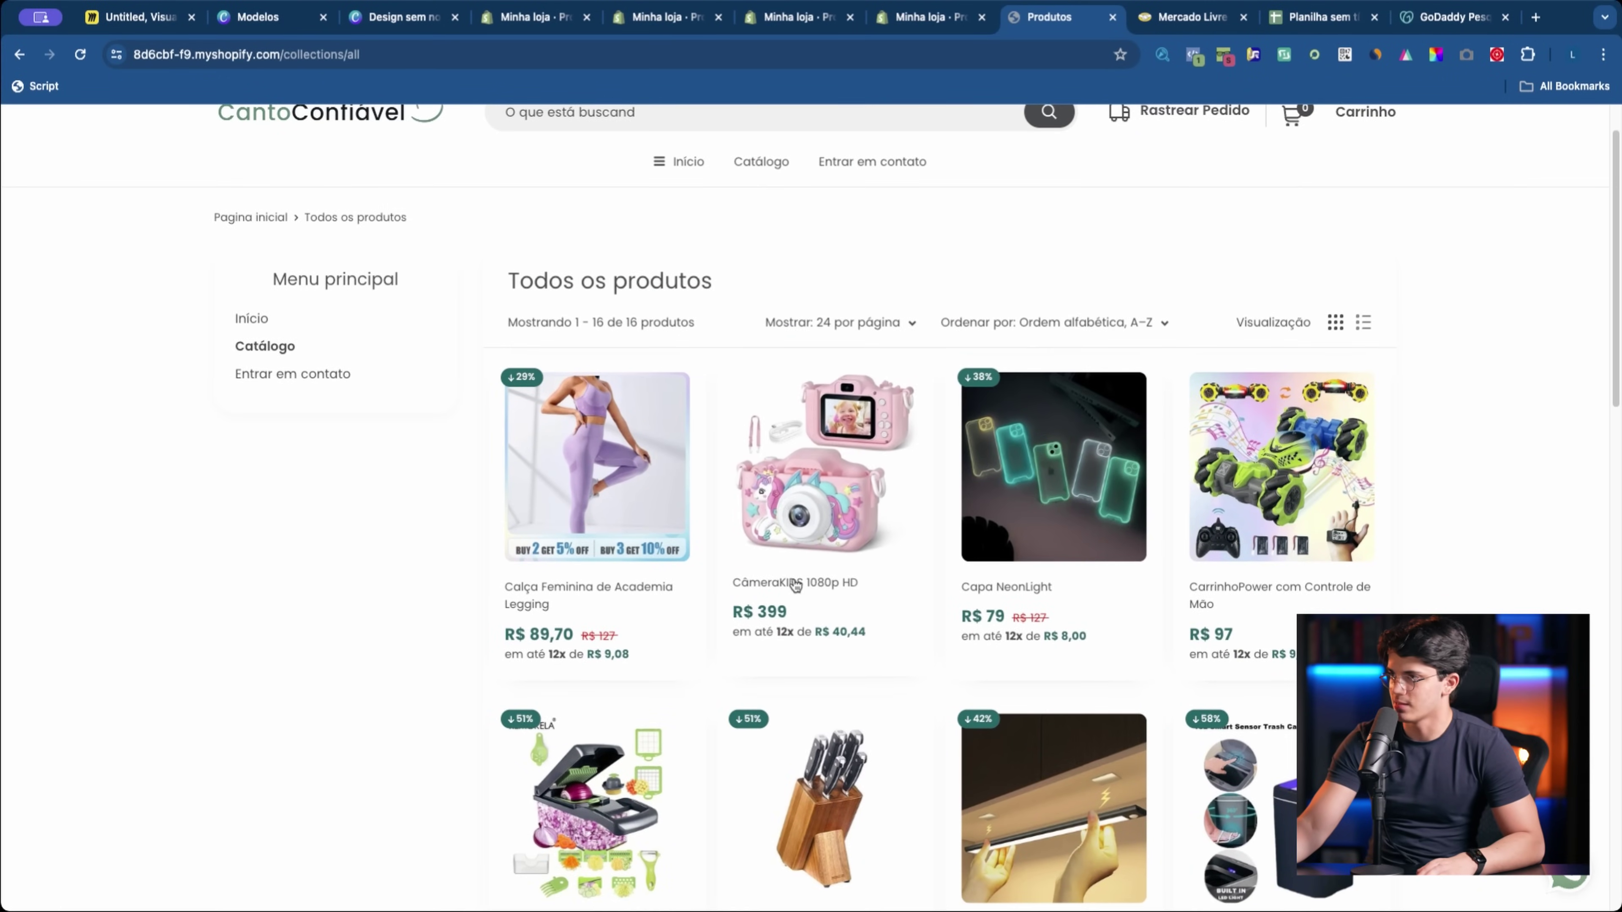
scroll(1159, 642, "down", 5)
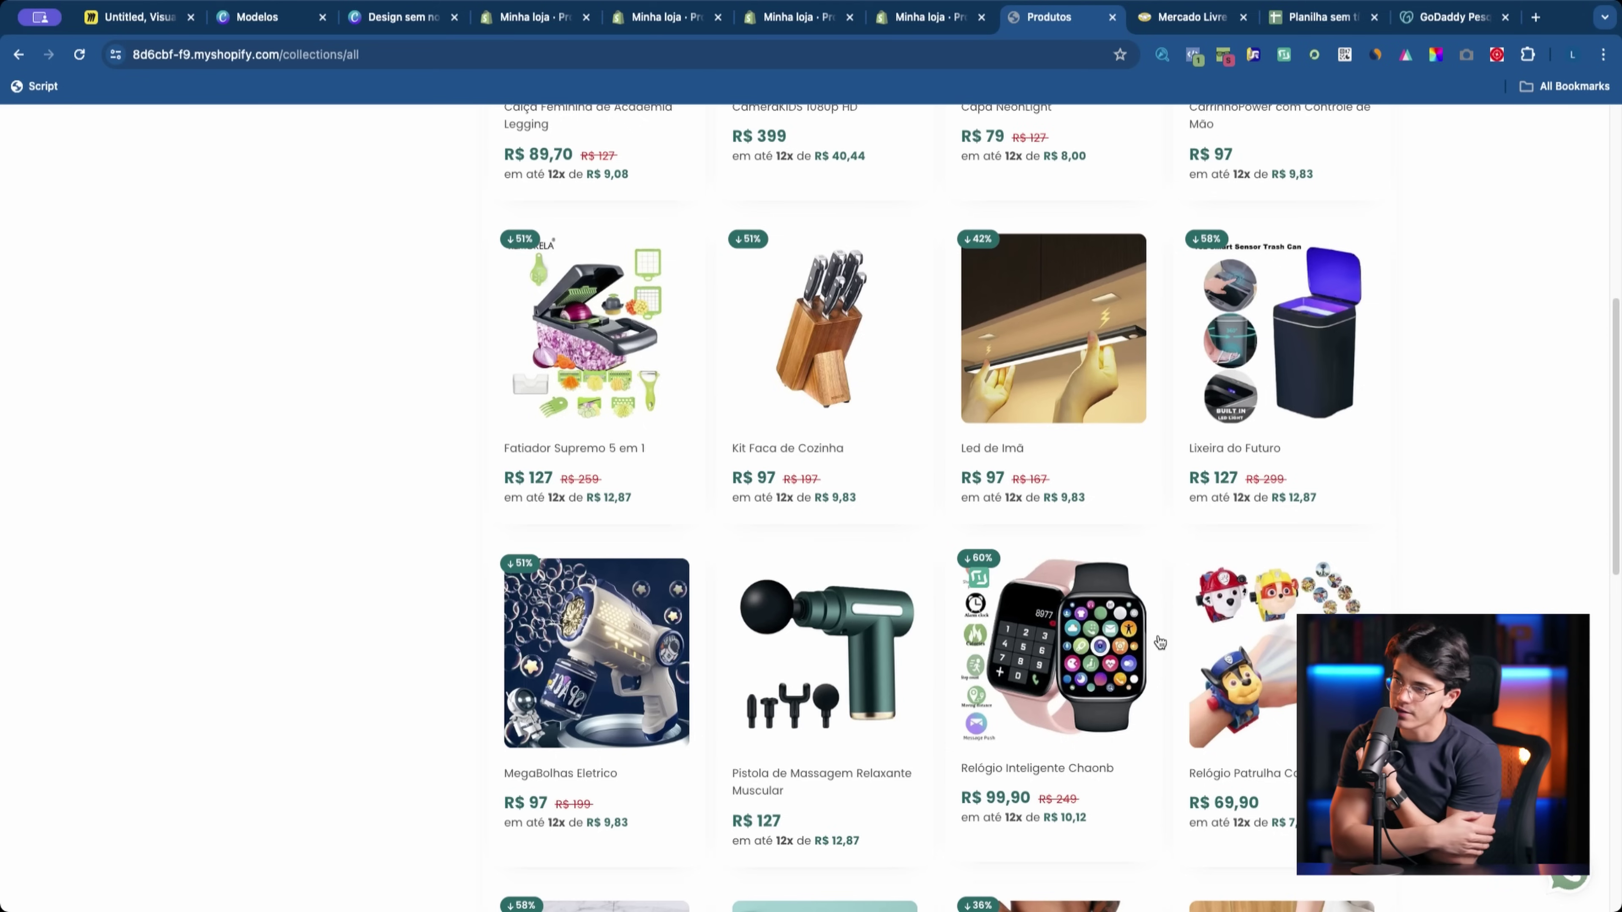
scroll(1160, 642, "up", 6)
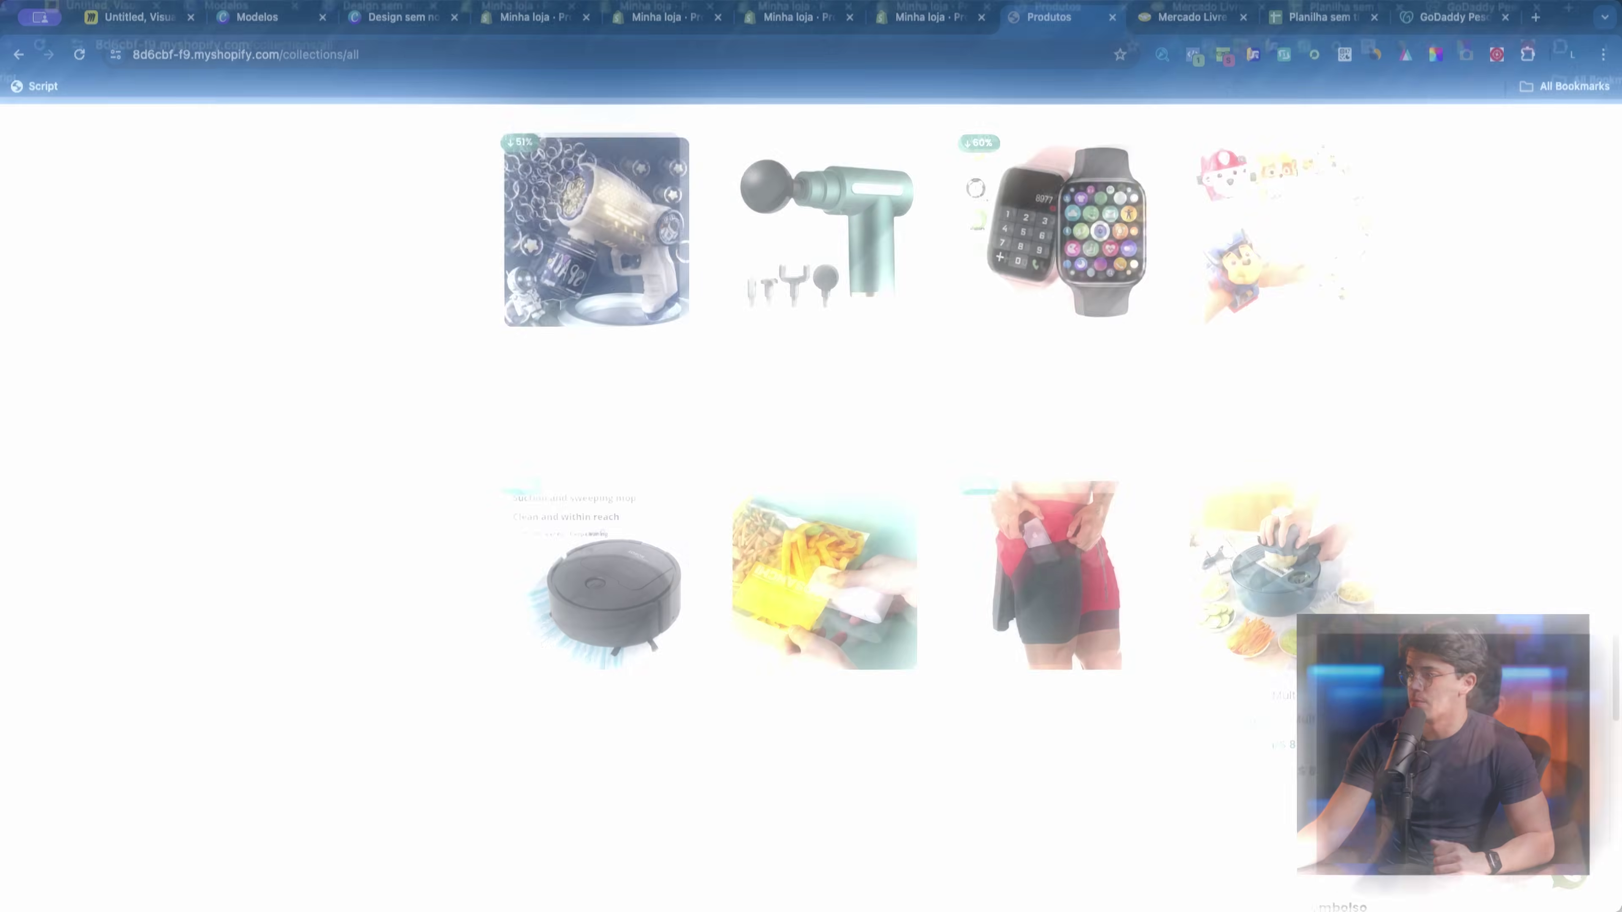
scroll(584, 842, "up", 5)
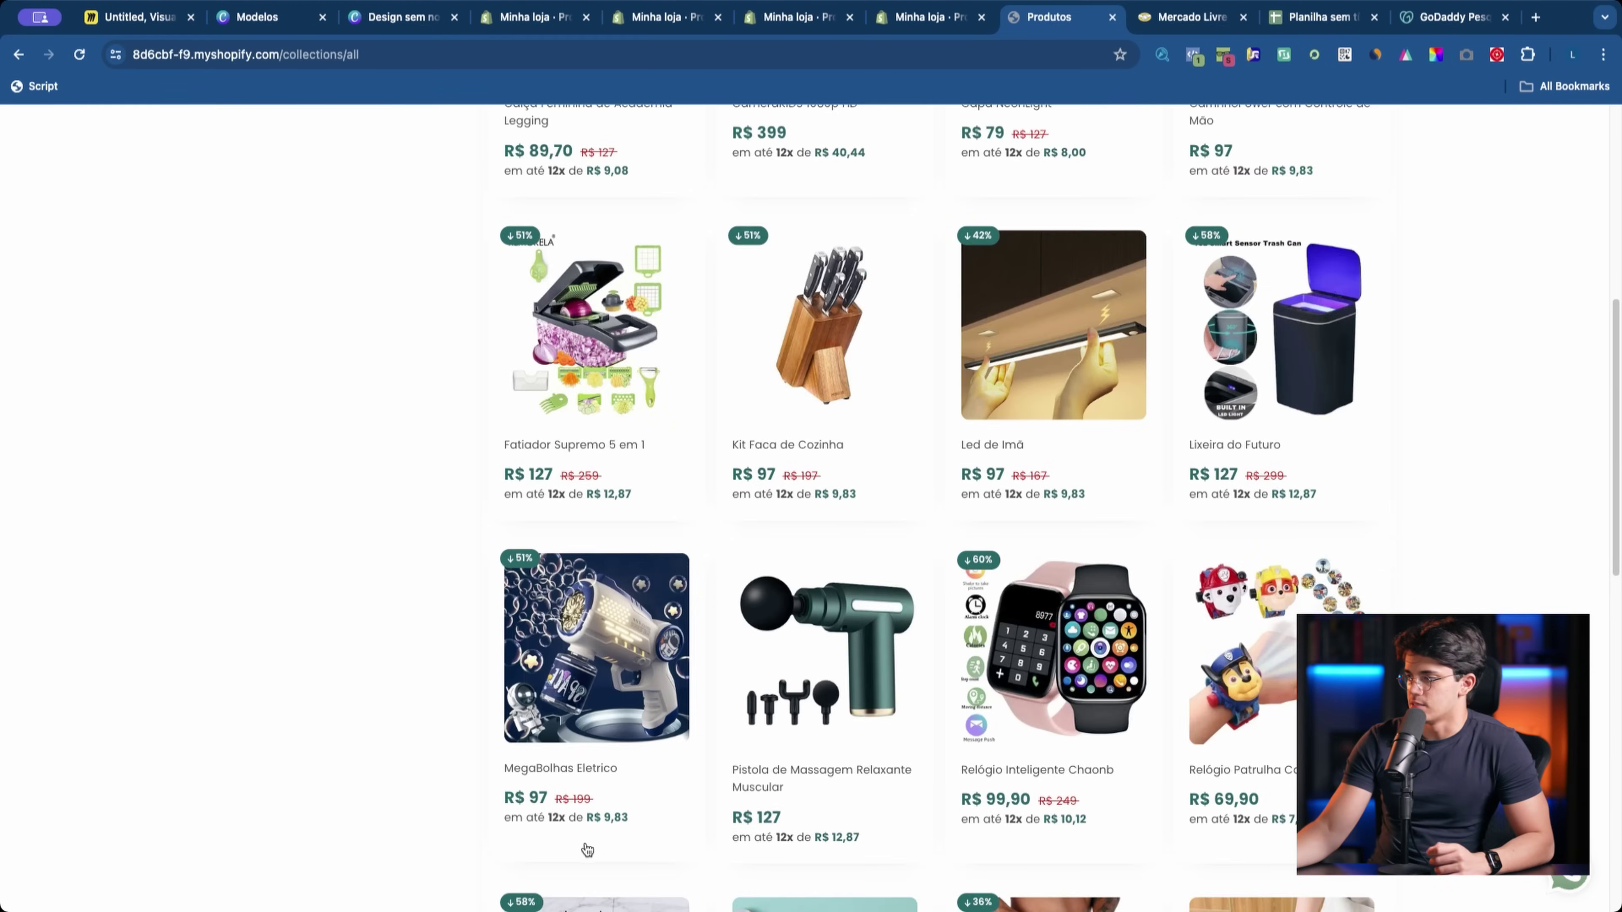
scroll(584, 843, "up", 8)
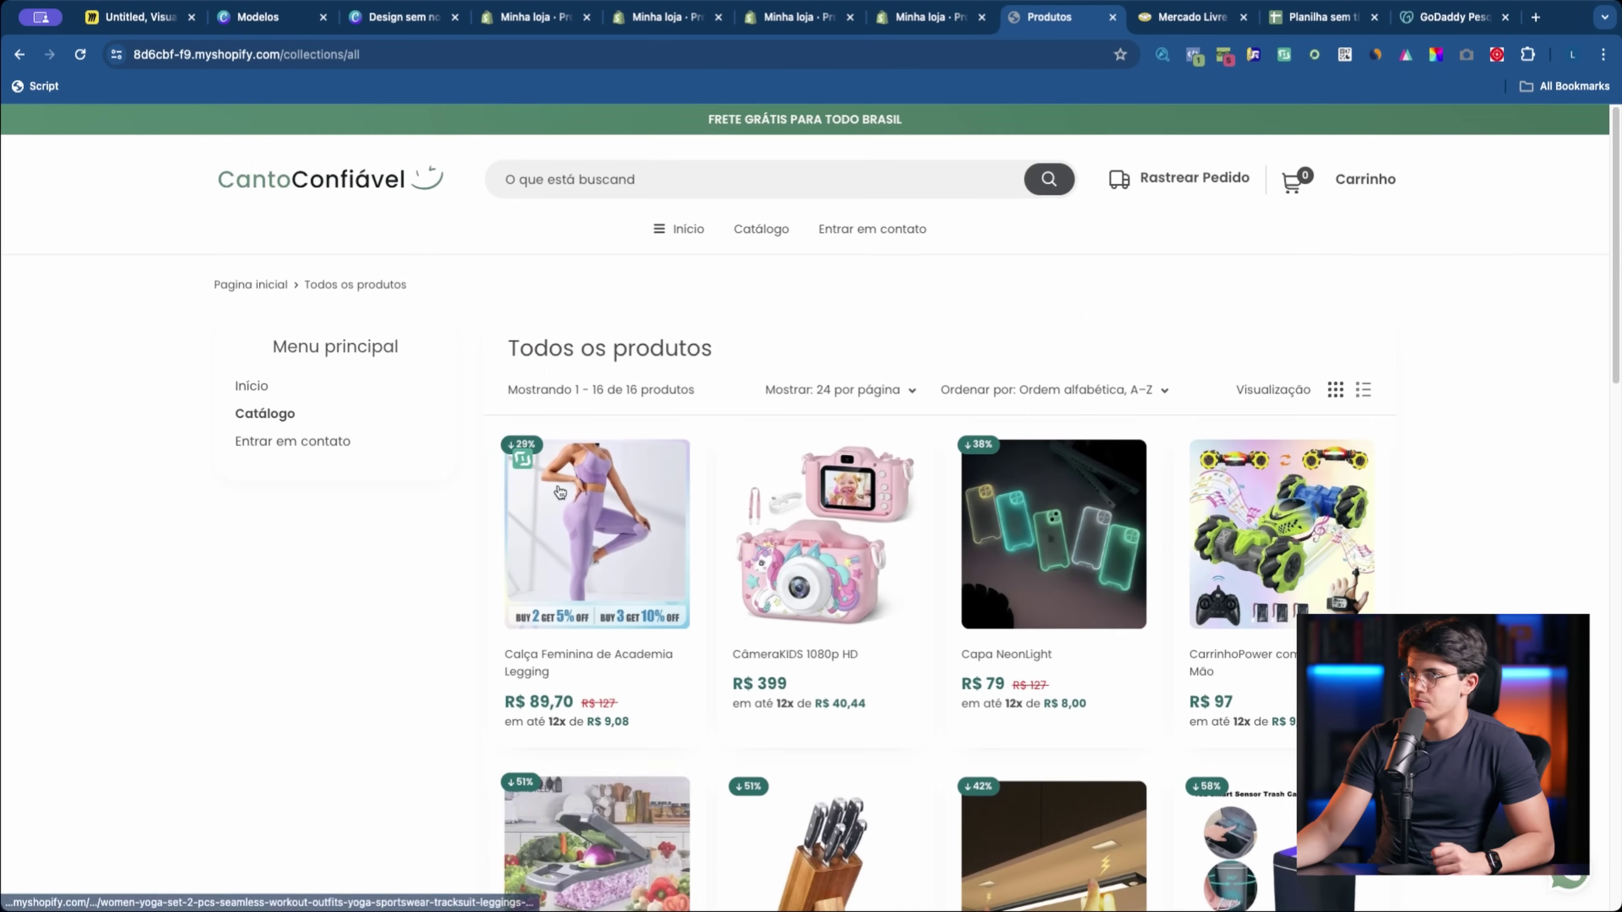
Step: Open the Tech collection from the homepage and view Led de Imã's installment options
left_click(377, 205)
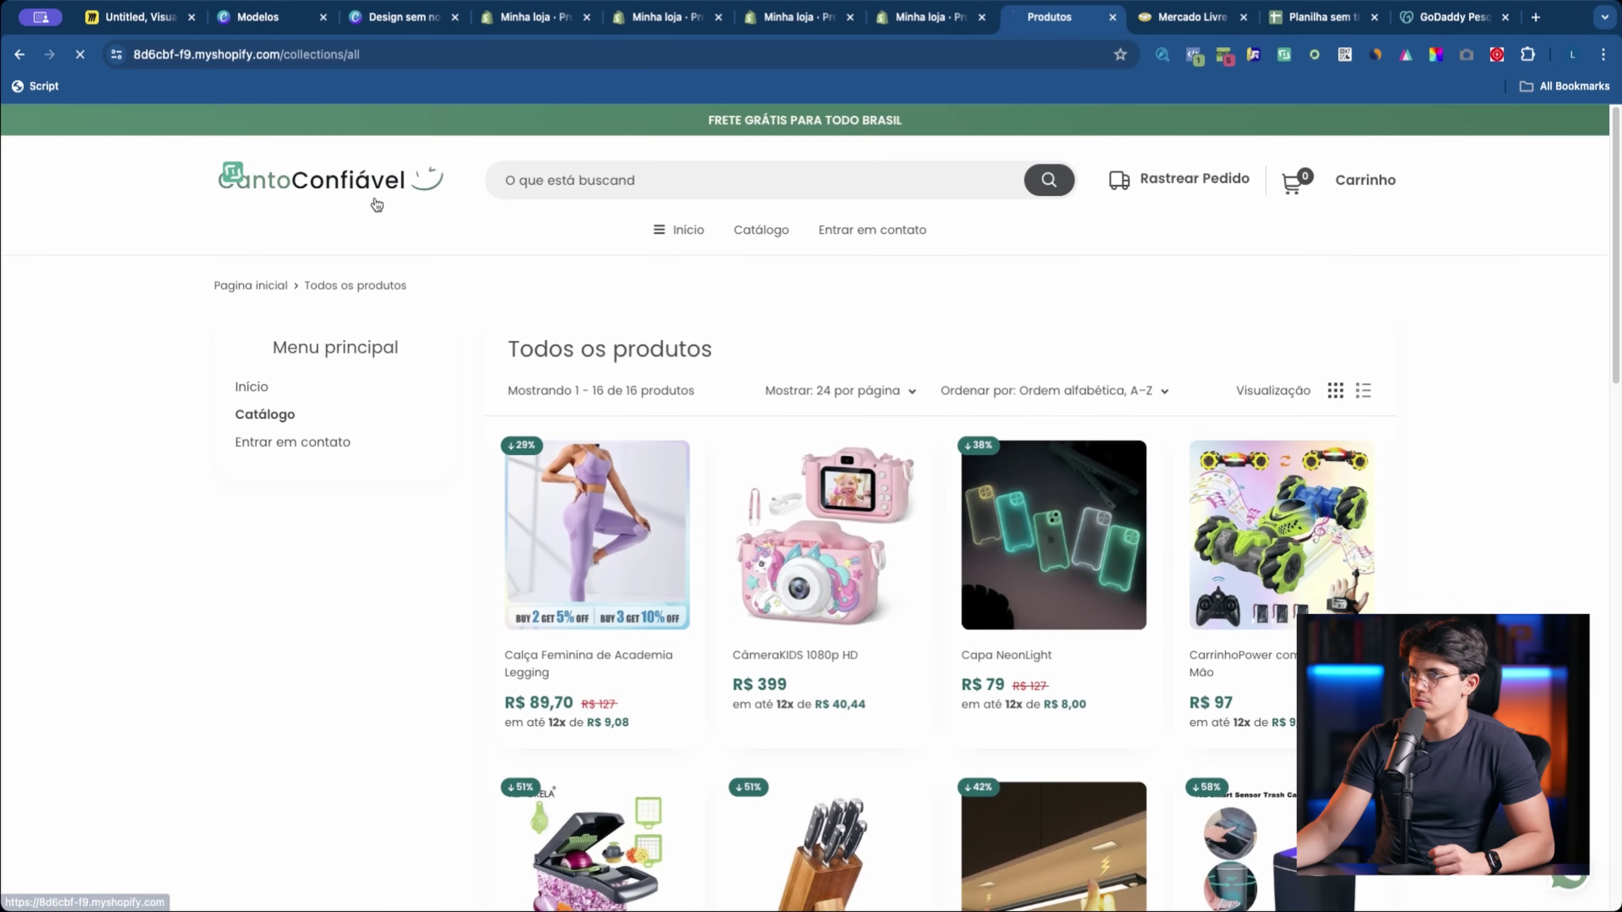
scroll(670, 616, "down", 10)
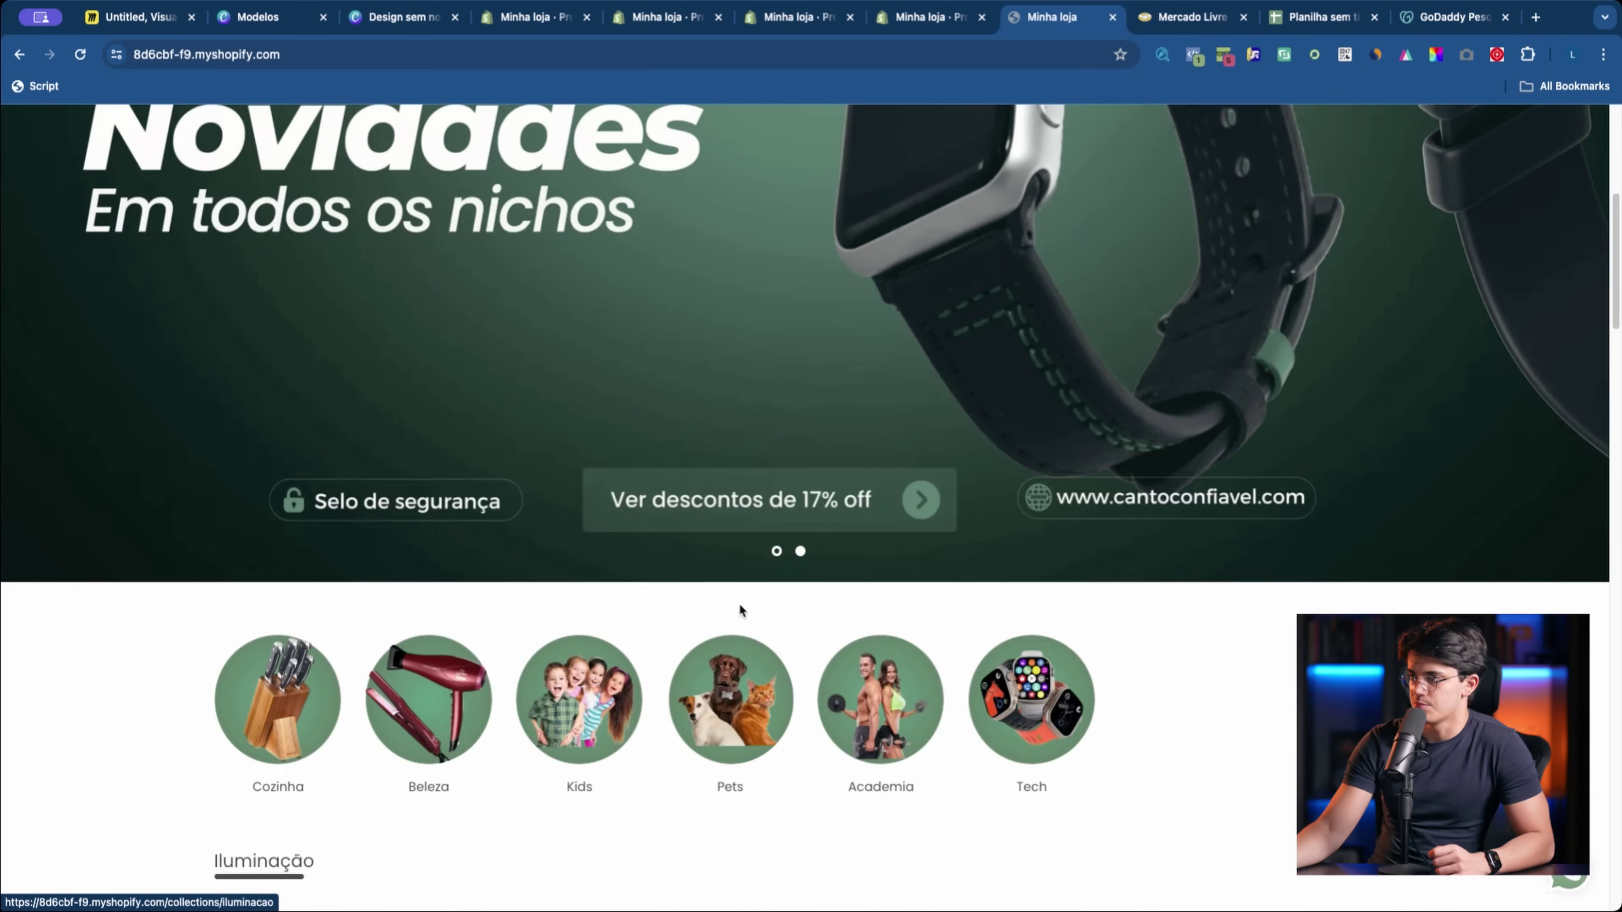
left_click(1032, 221)
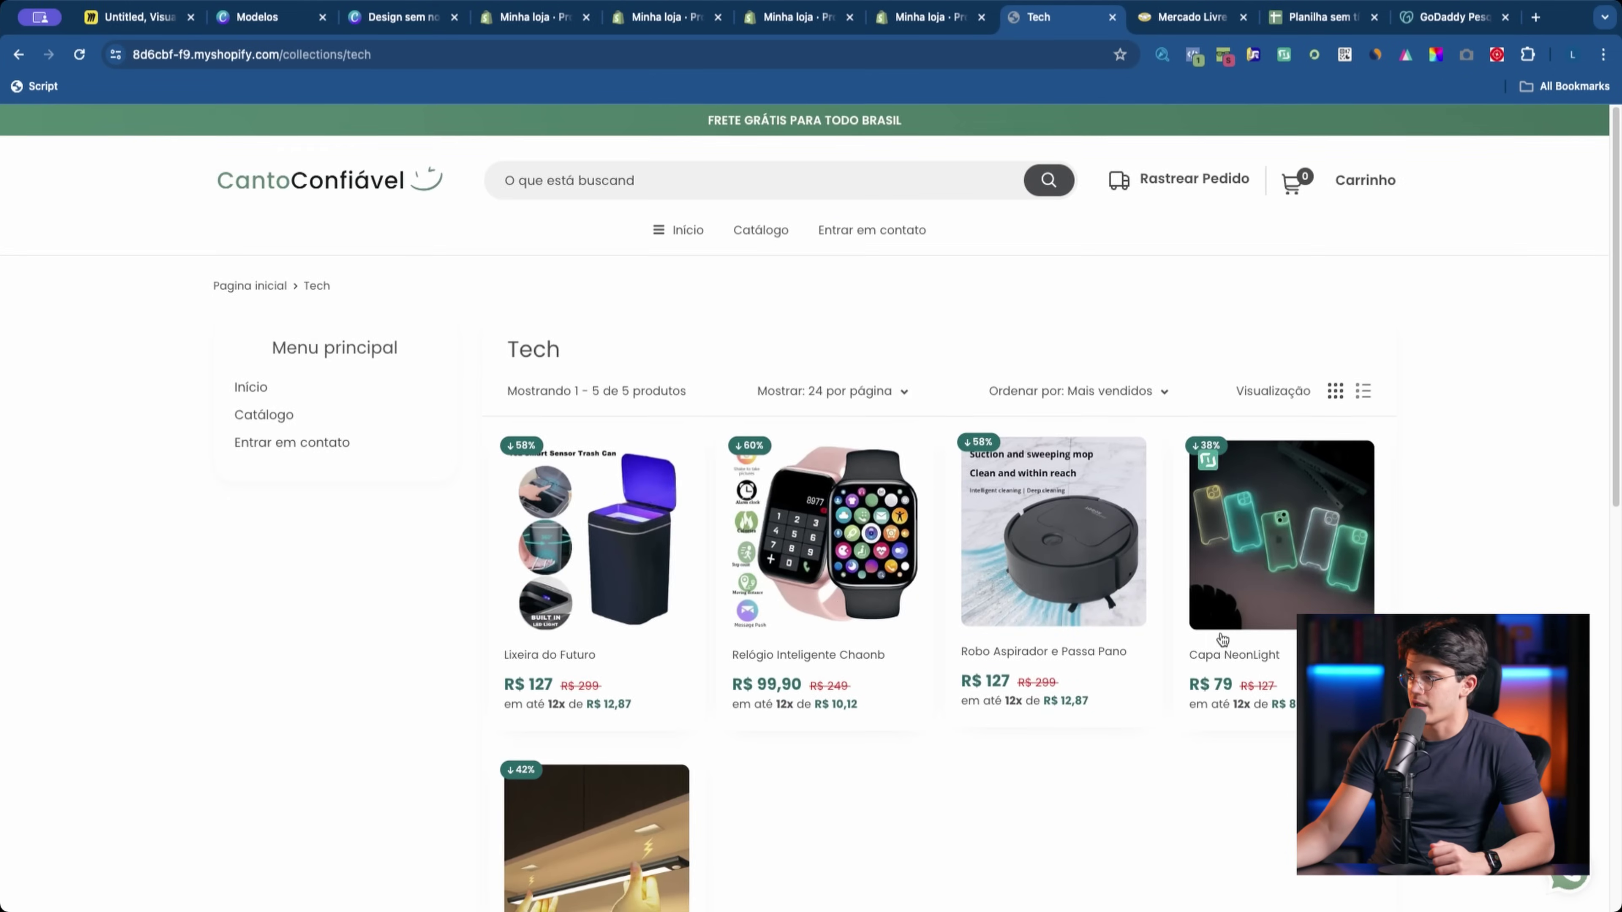
scroll(902, 653, "down", 3)
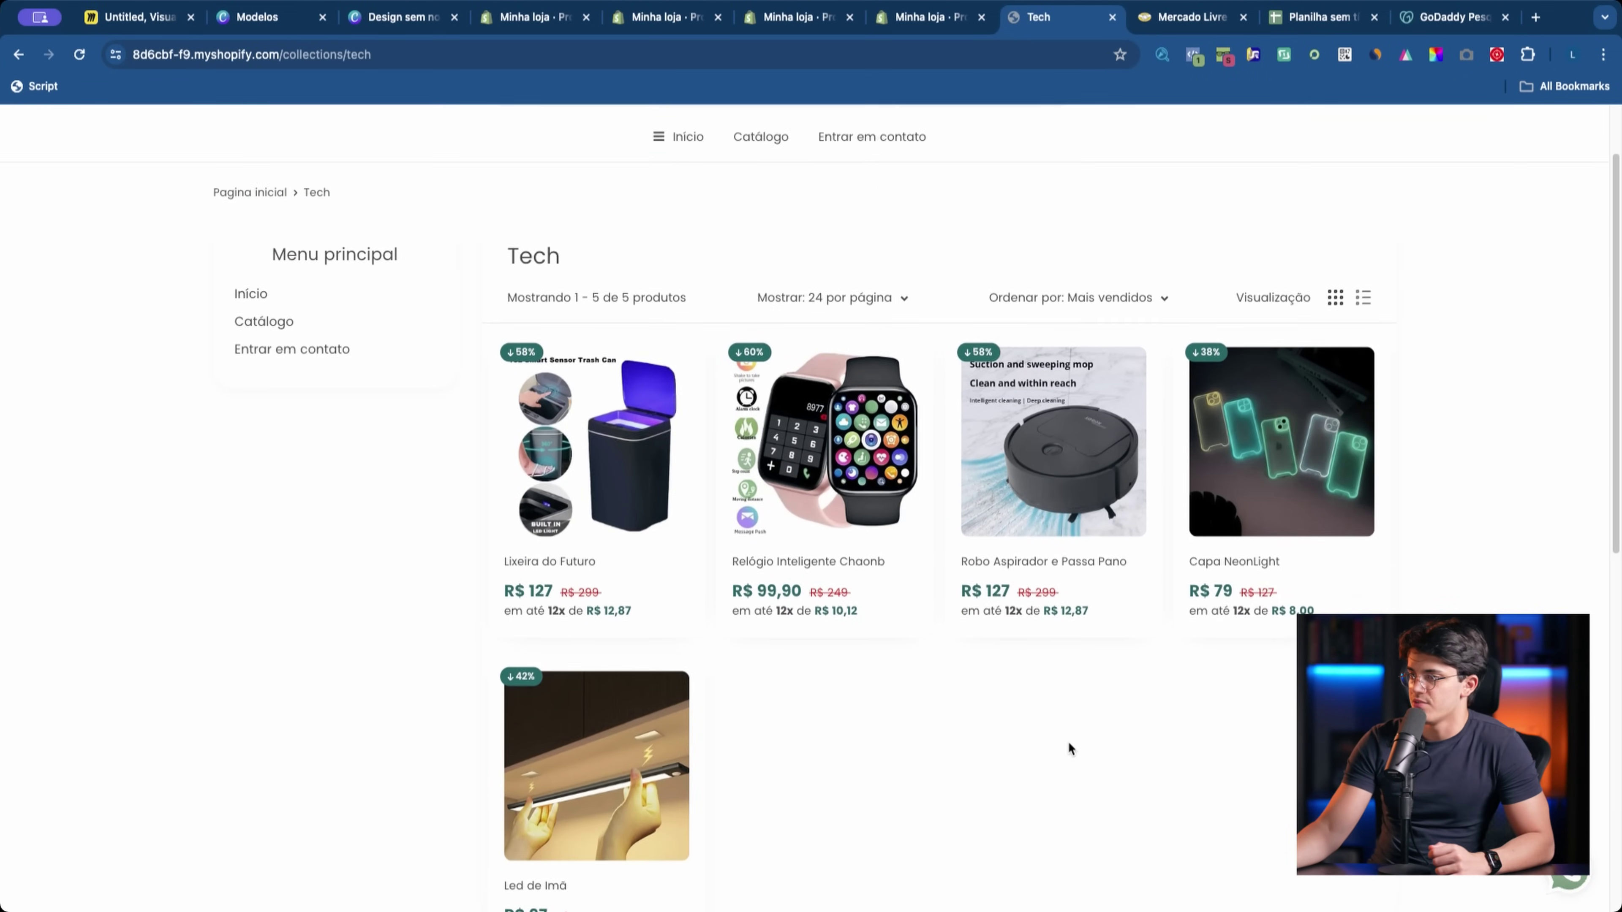
left_click(734, 764)
scroll(881, 786, "down", 6)
scroll(790, 703, "up", 4)
scroll(530, 742, "down", 3)
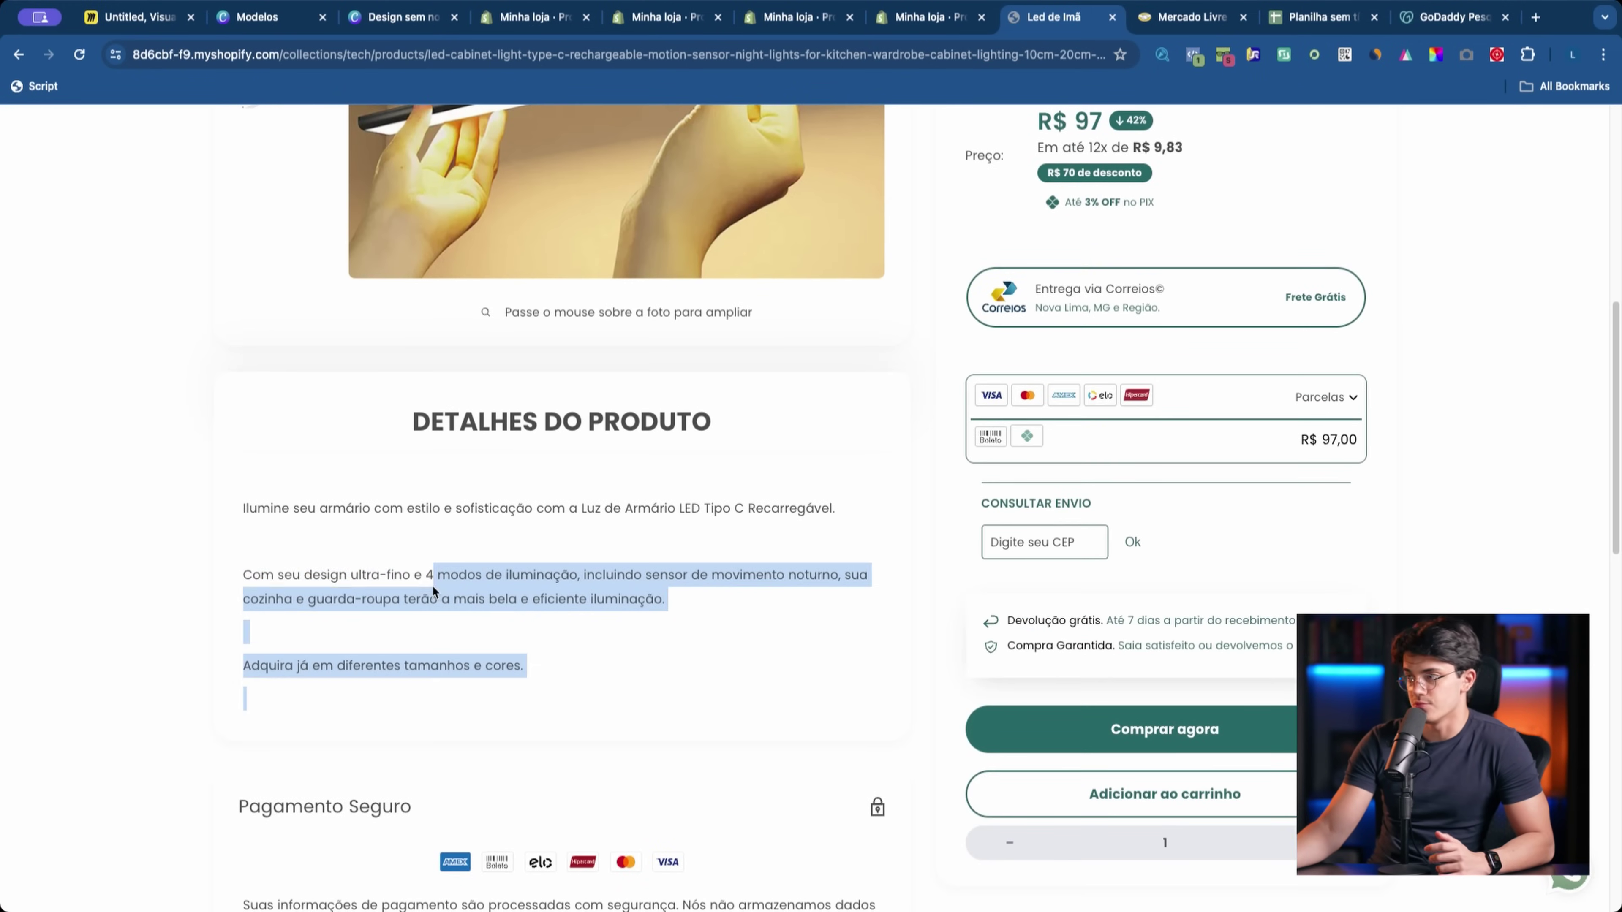
left_click(1325, 396)
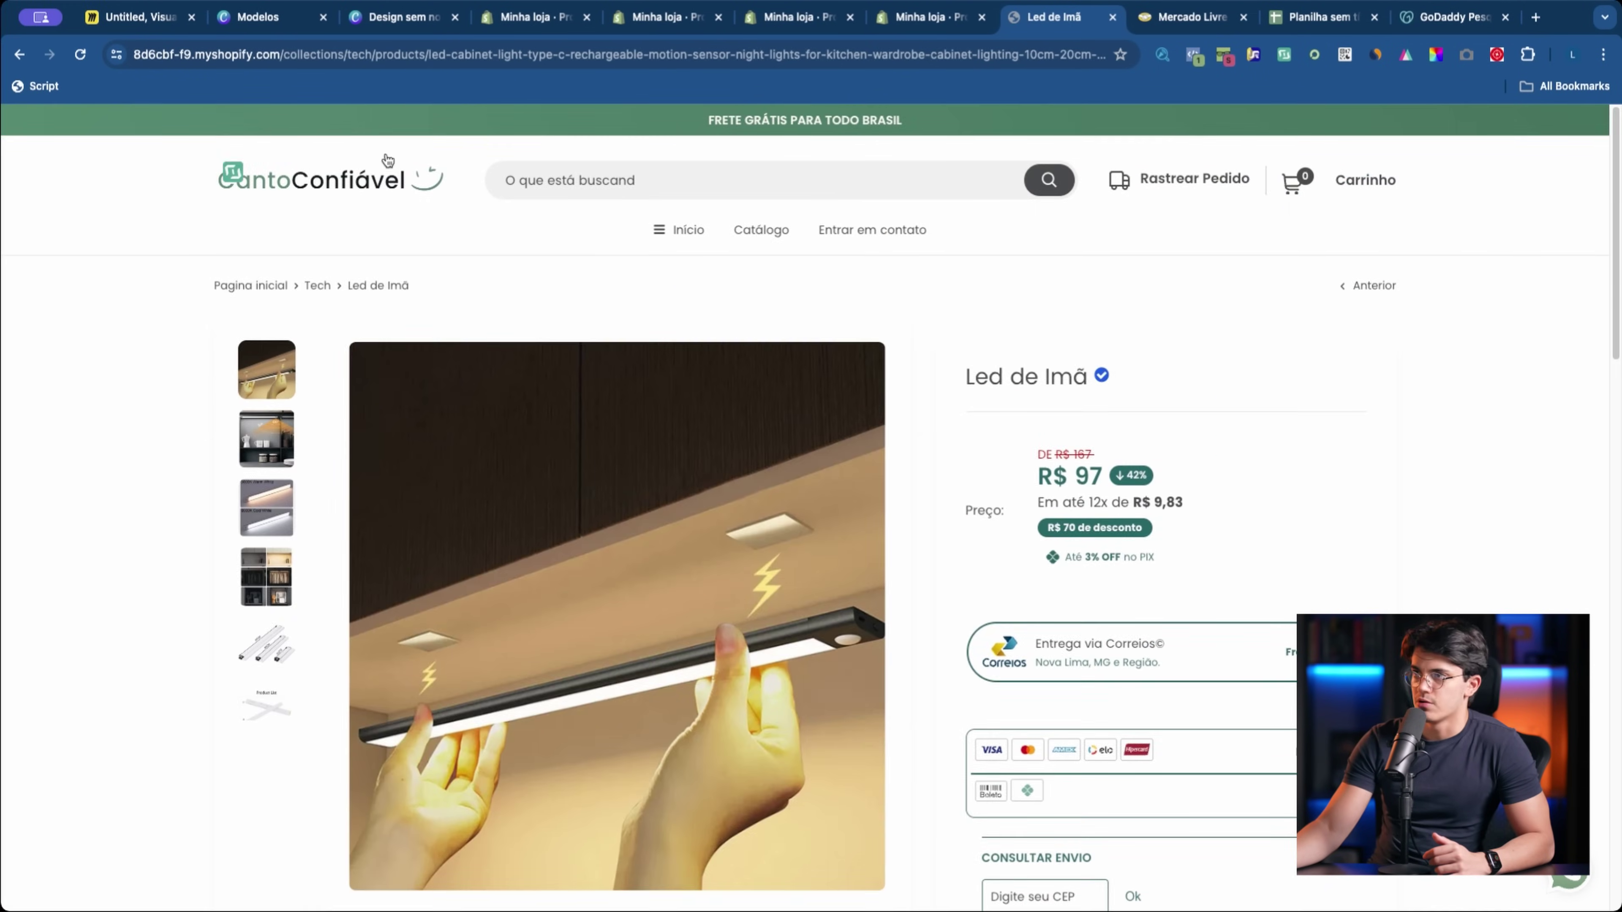
Step: Return to the store homepage, then go back to the admin products list and close leftover tabs
left_click(388, 160)
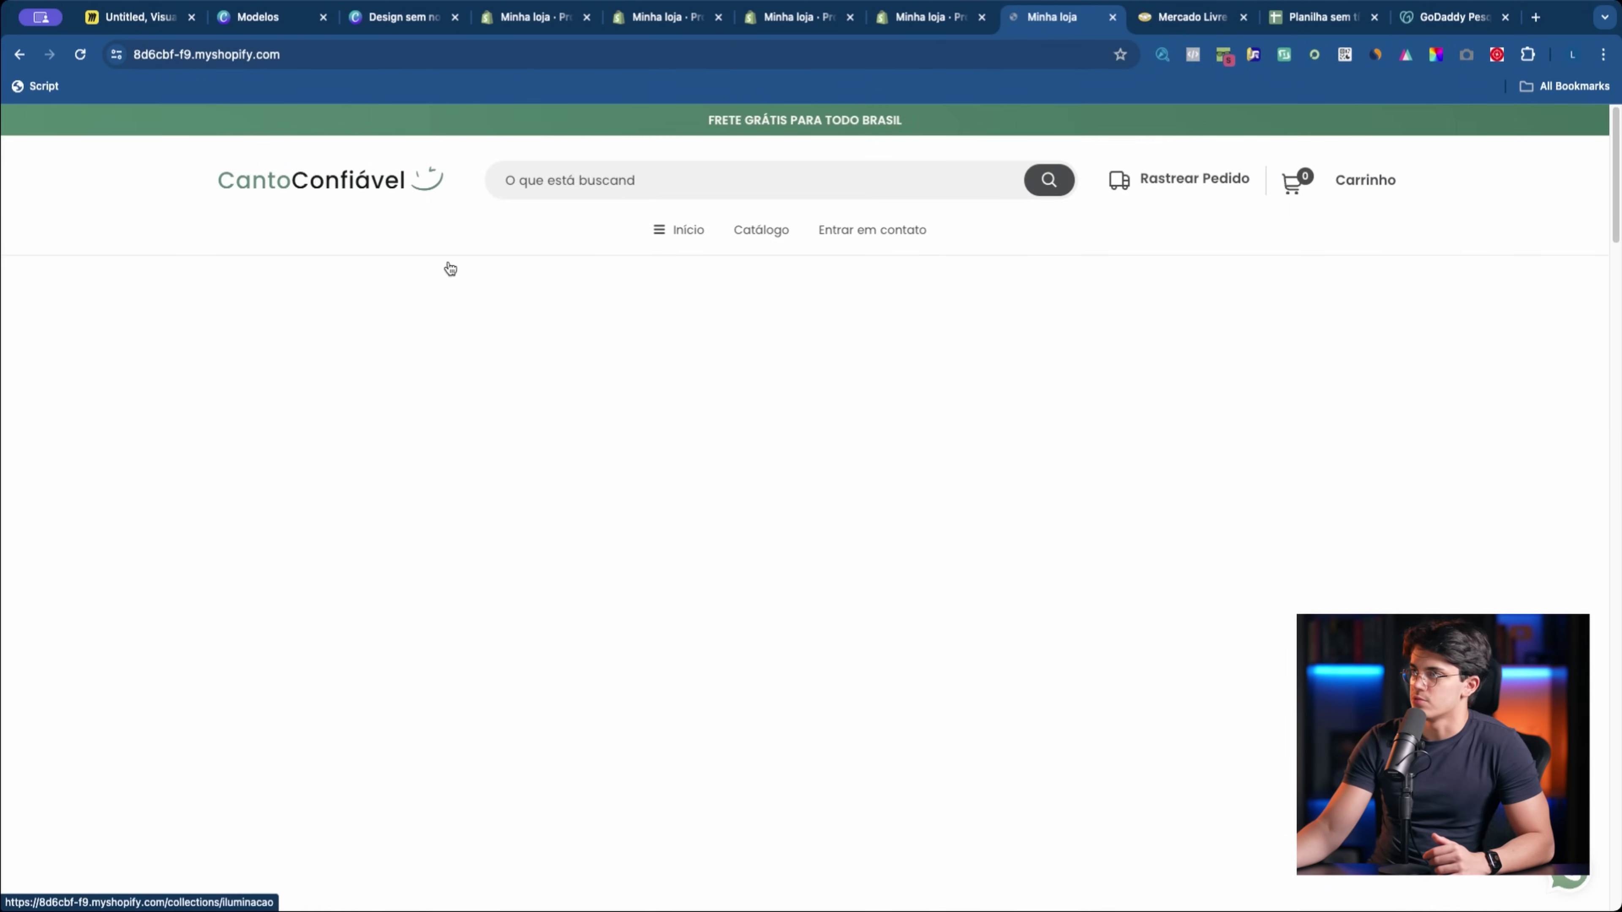
scroll(798, 384, "down", 15)
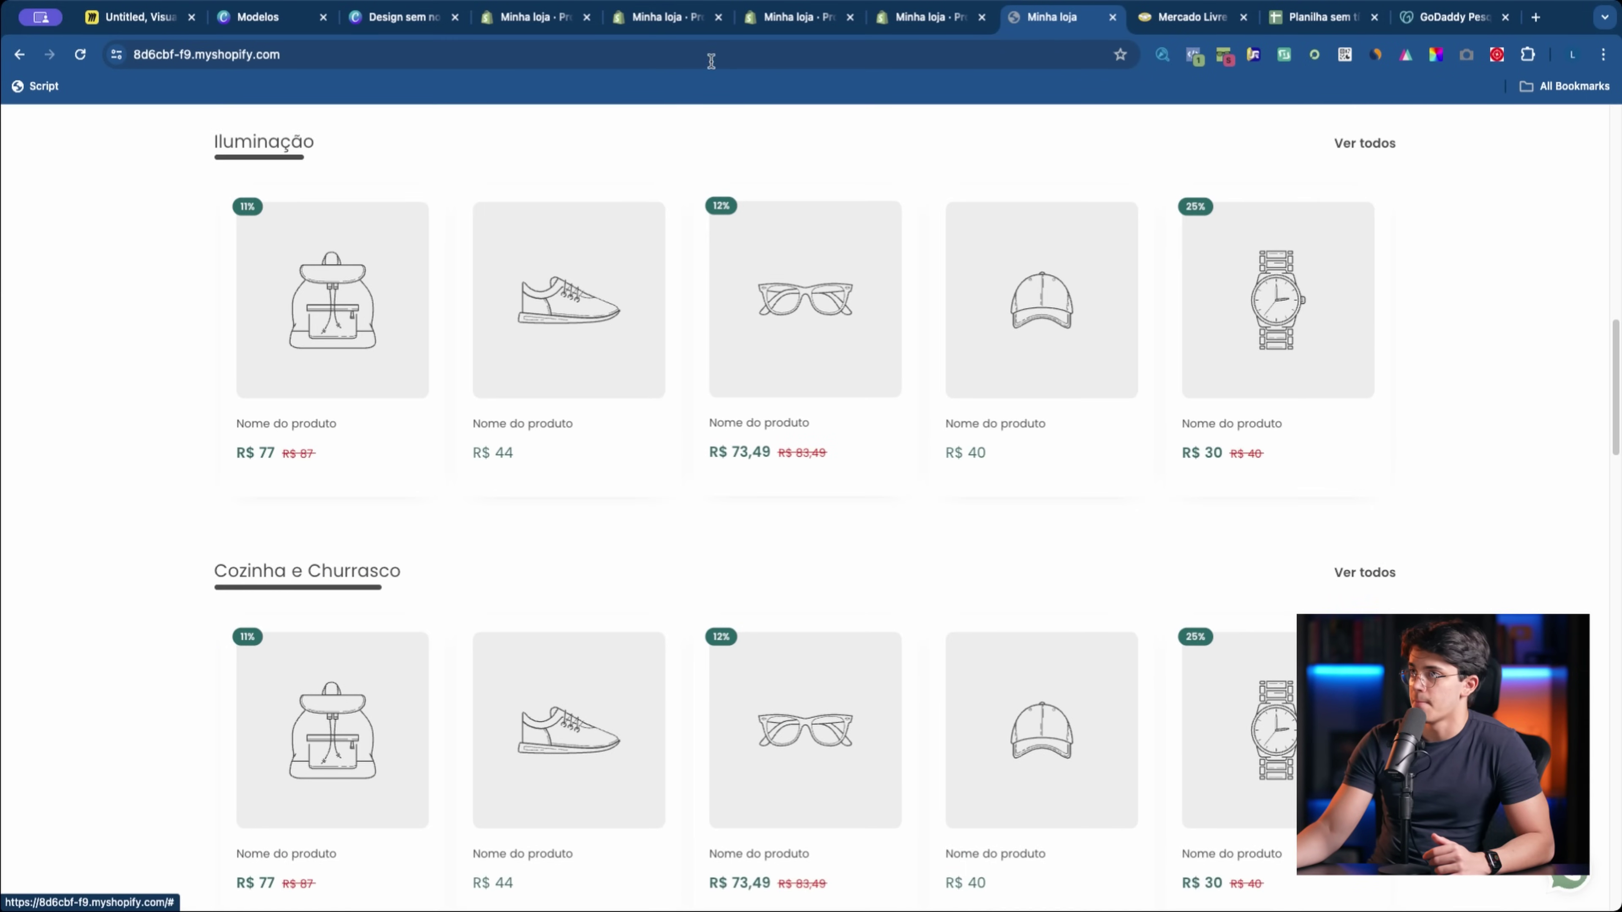
left_click(703, 18)
left_click(717, 17)
left_click(528, 21)
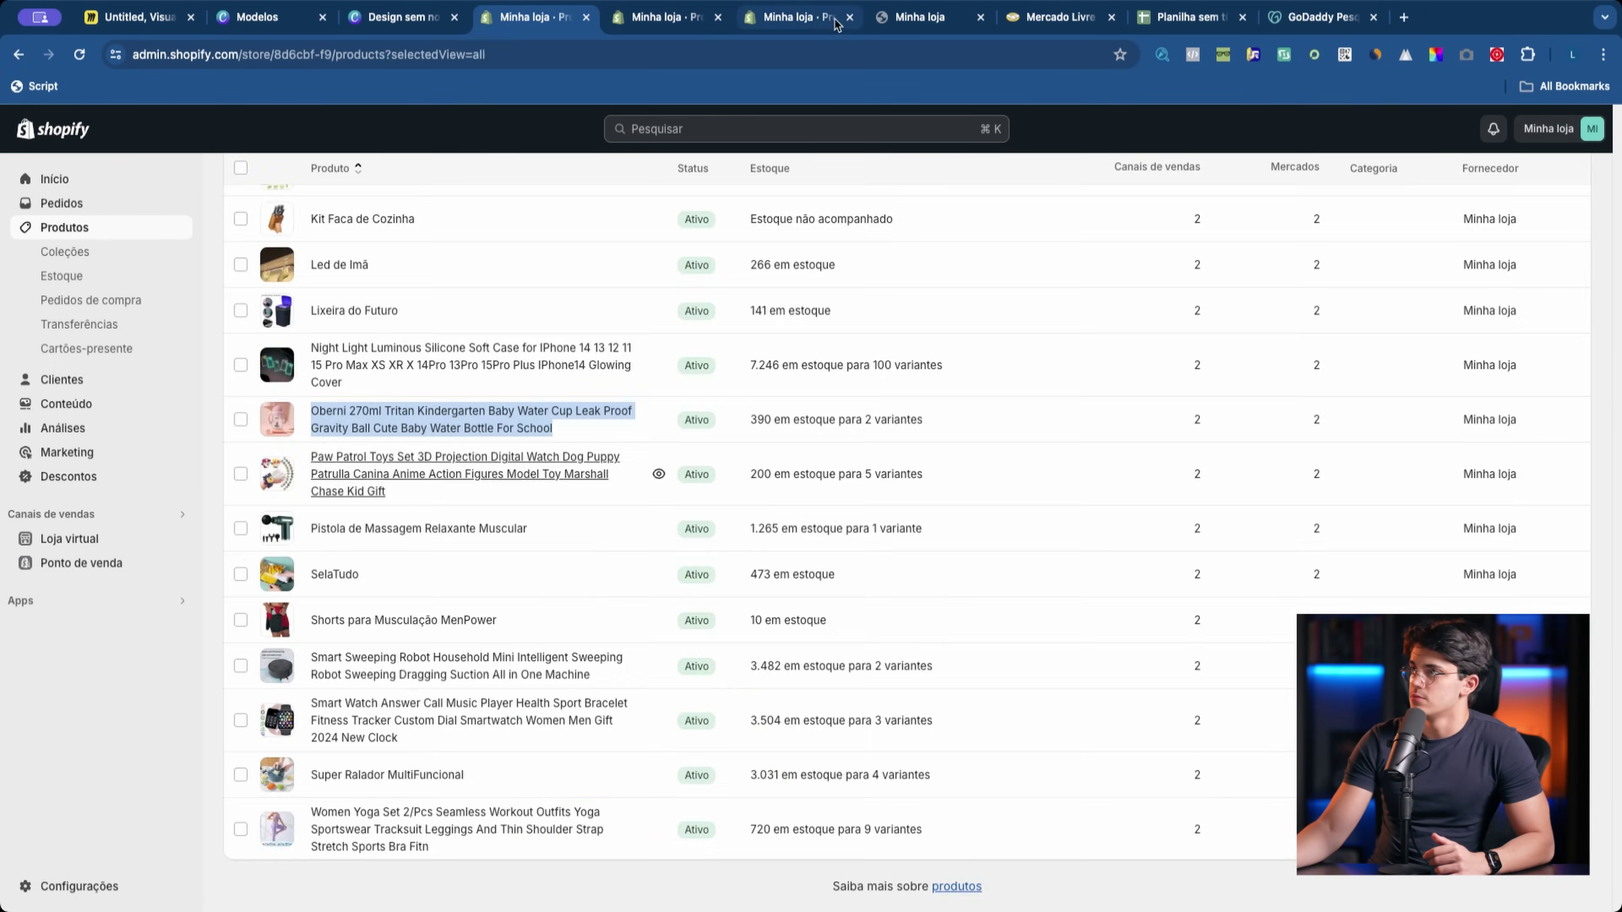
Step: Close three leftover product tabs and open the theme customizer from Loja virtual > Temas
left_click(798, 17)
left_click(717, 17)
left_click(587, 17)
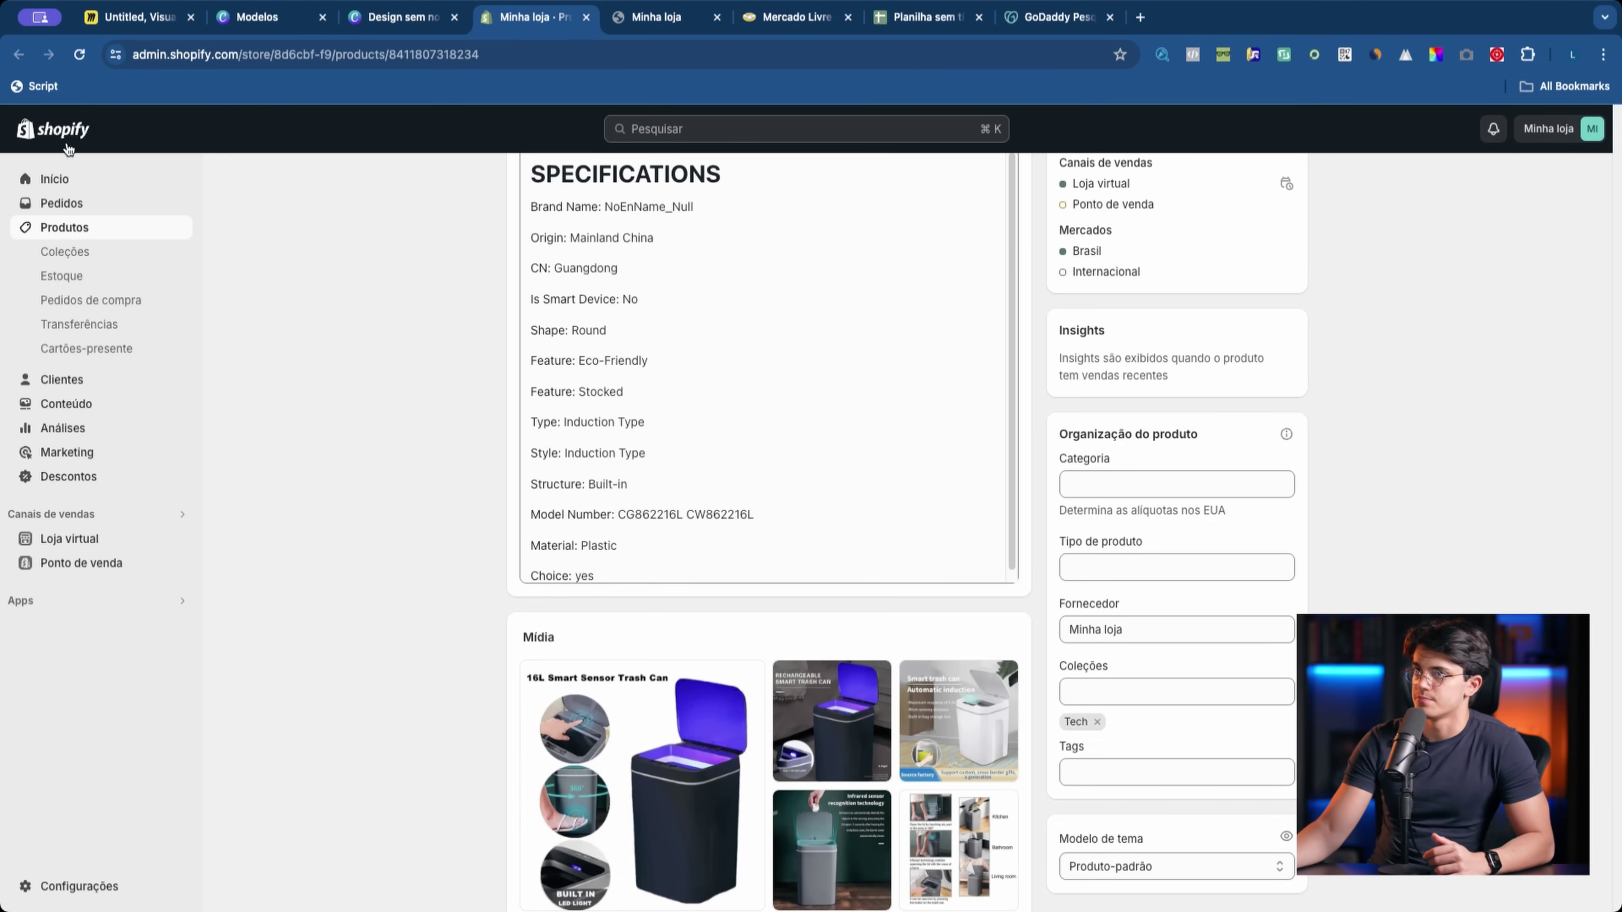
left_click(59, 184)
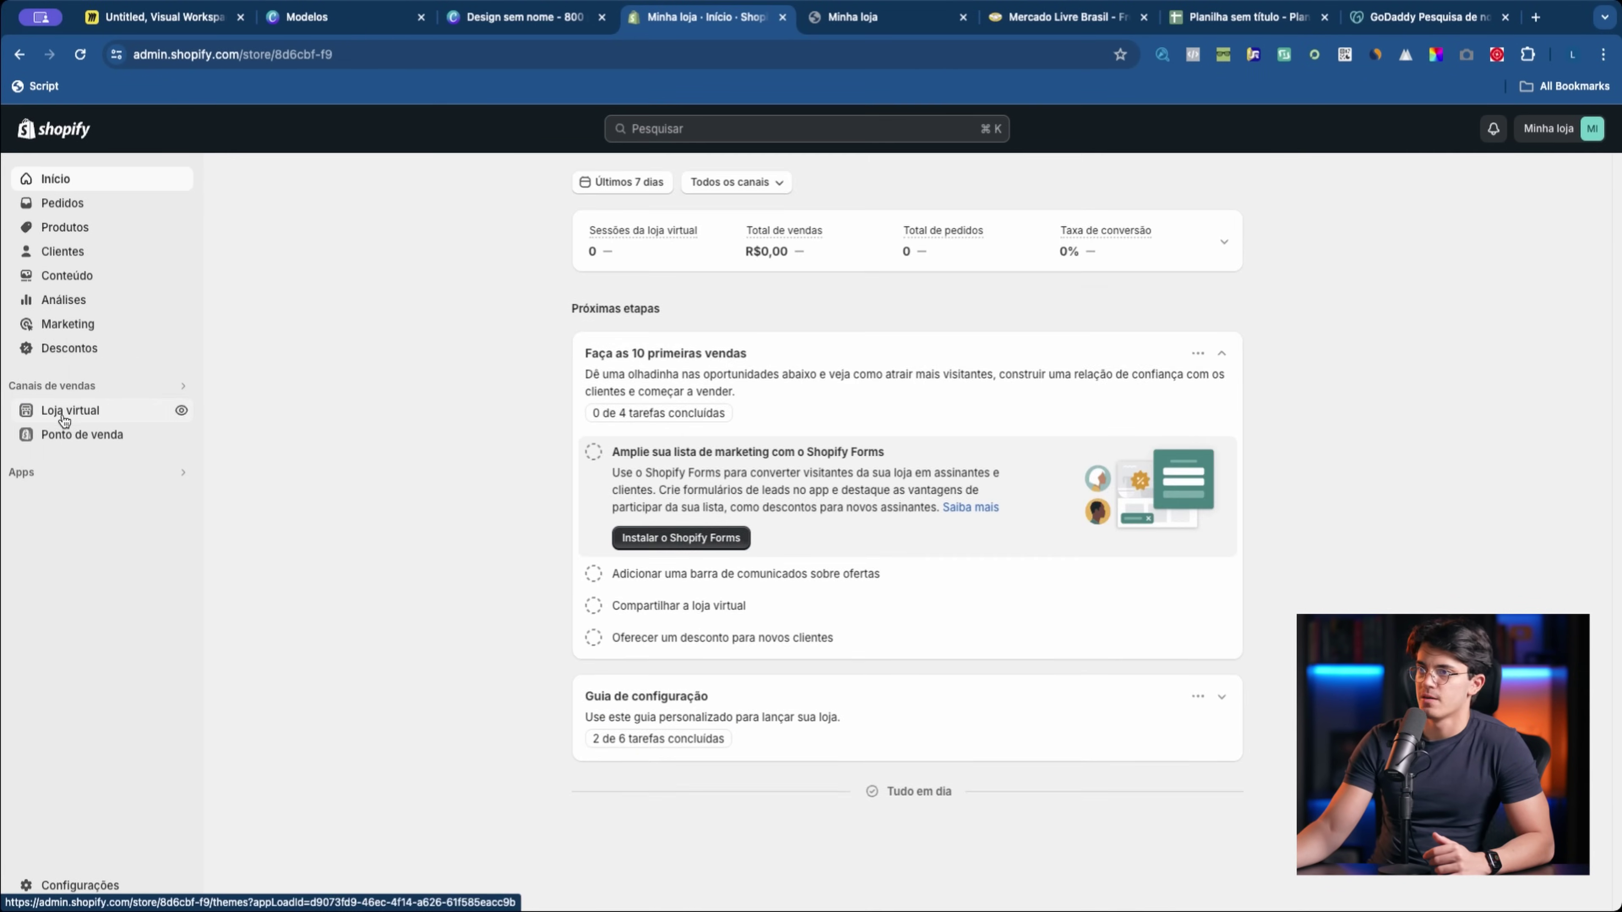
left_click(63, 412)
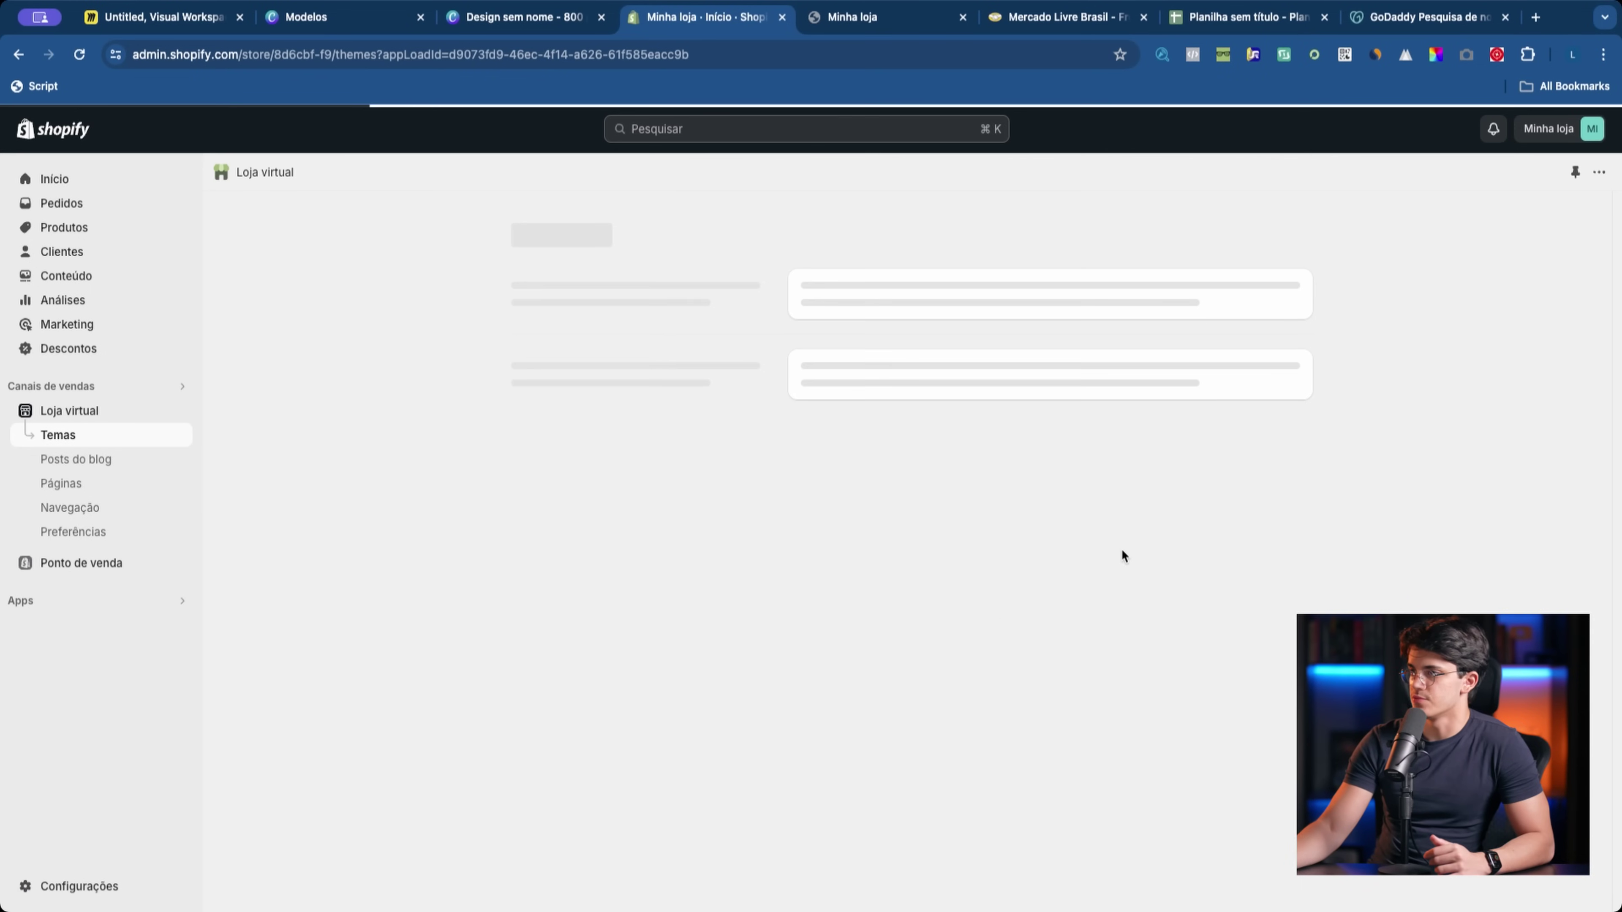
left_click(1242, 623)
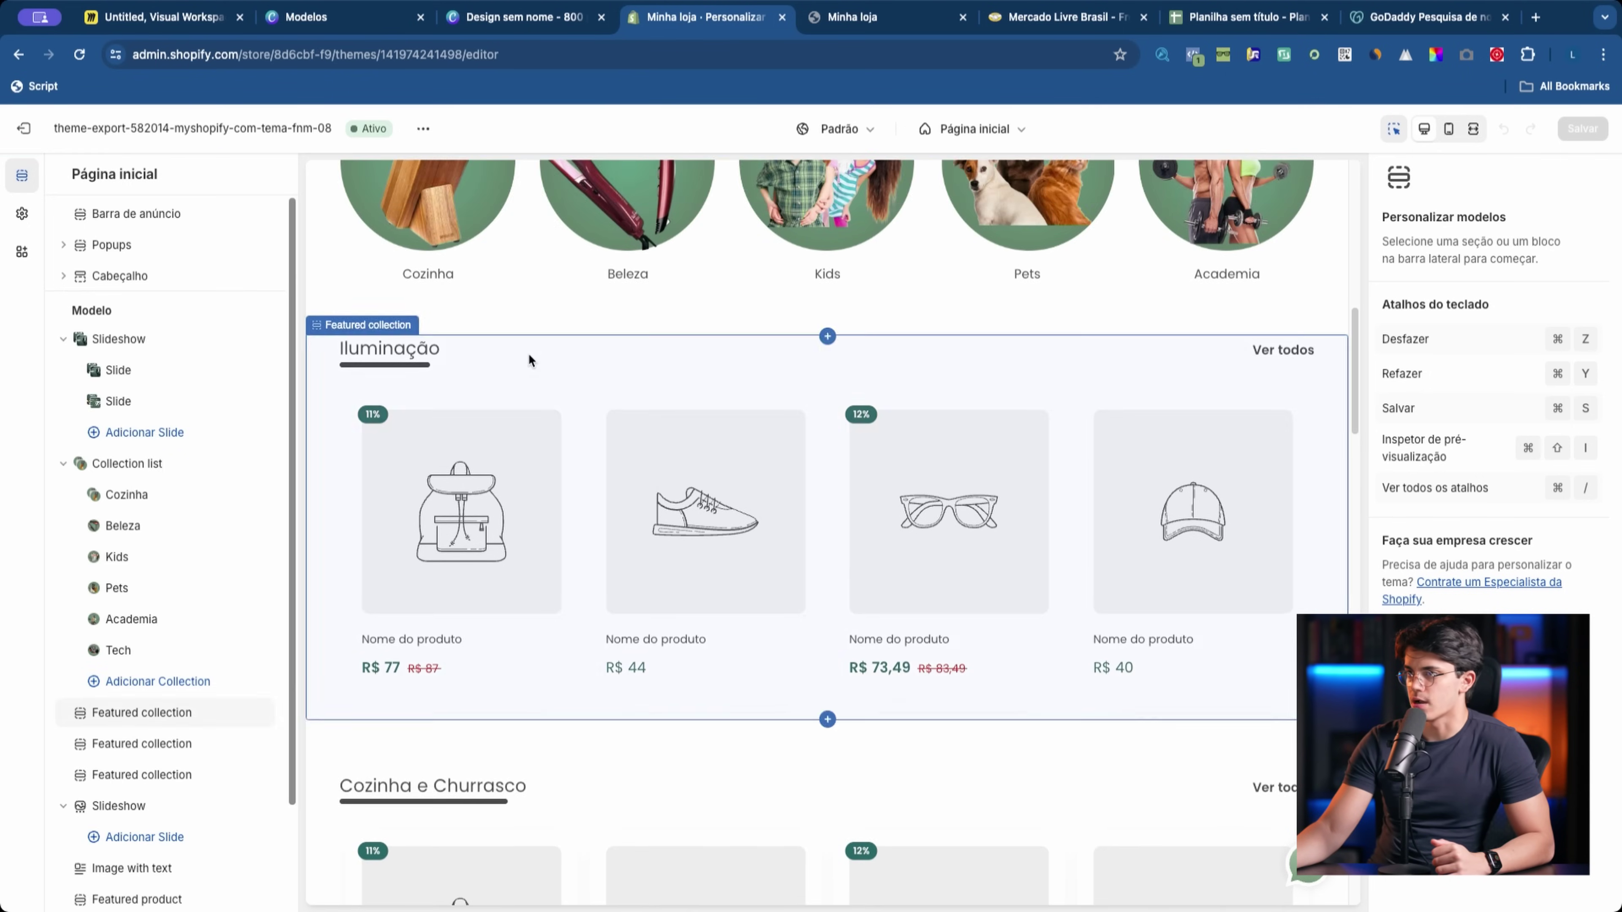
Step: Look over the Iluminação, Cozinha e Churrasco and Ferramentas featured collection sections
left_click(528, 352)
scroll(556, 427, "down", 5)
left_click(555, 441)
left_click(551, 714)
scroll(689, 599, "up", 2)
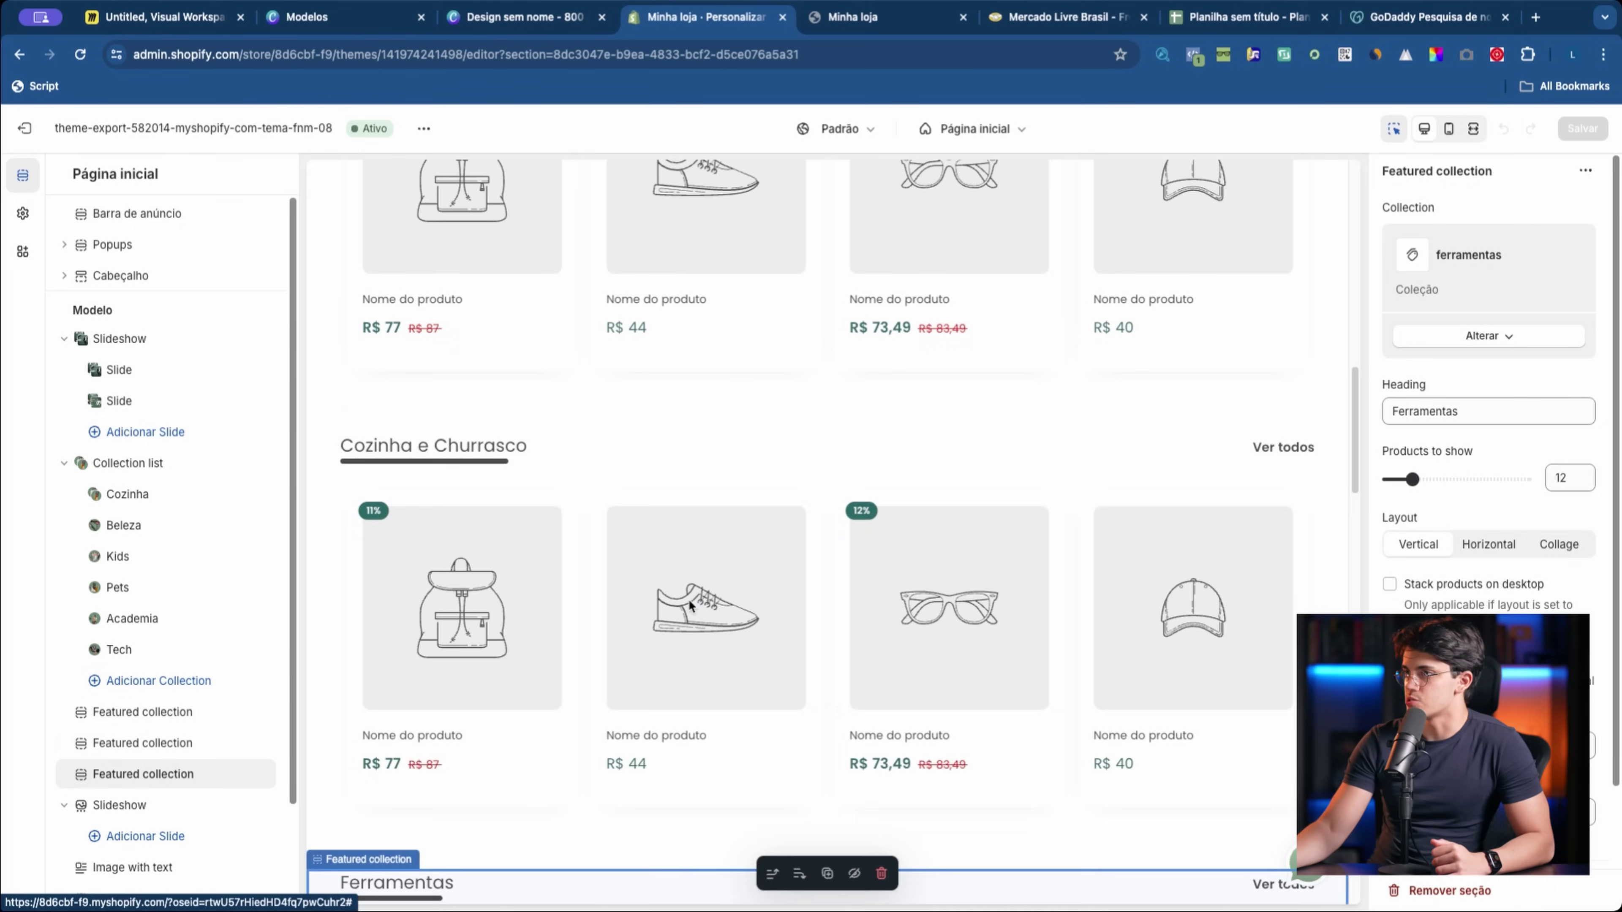
left_click(690, 459)
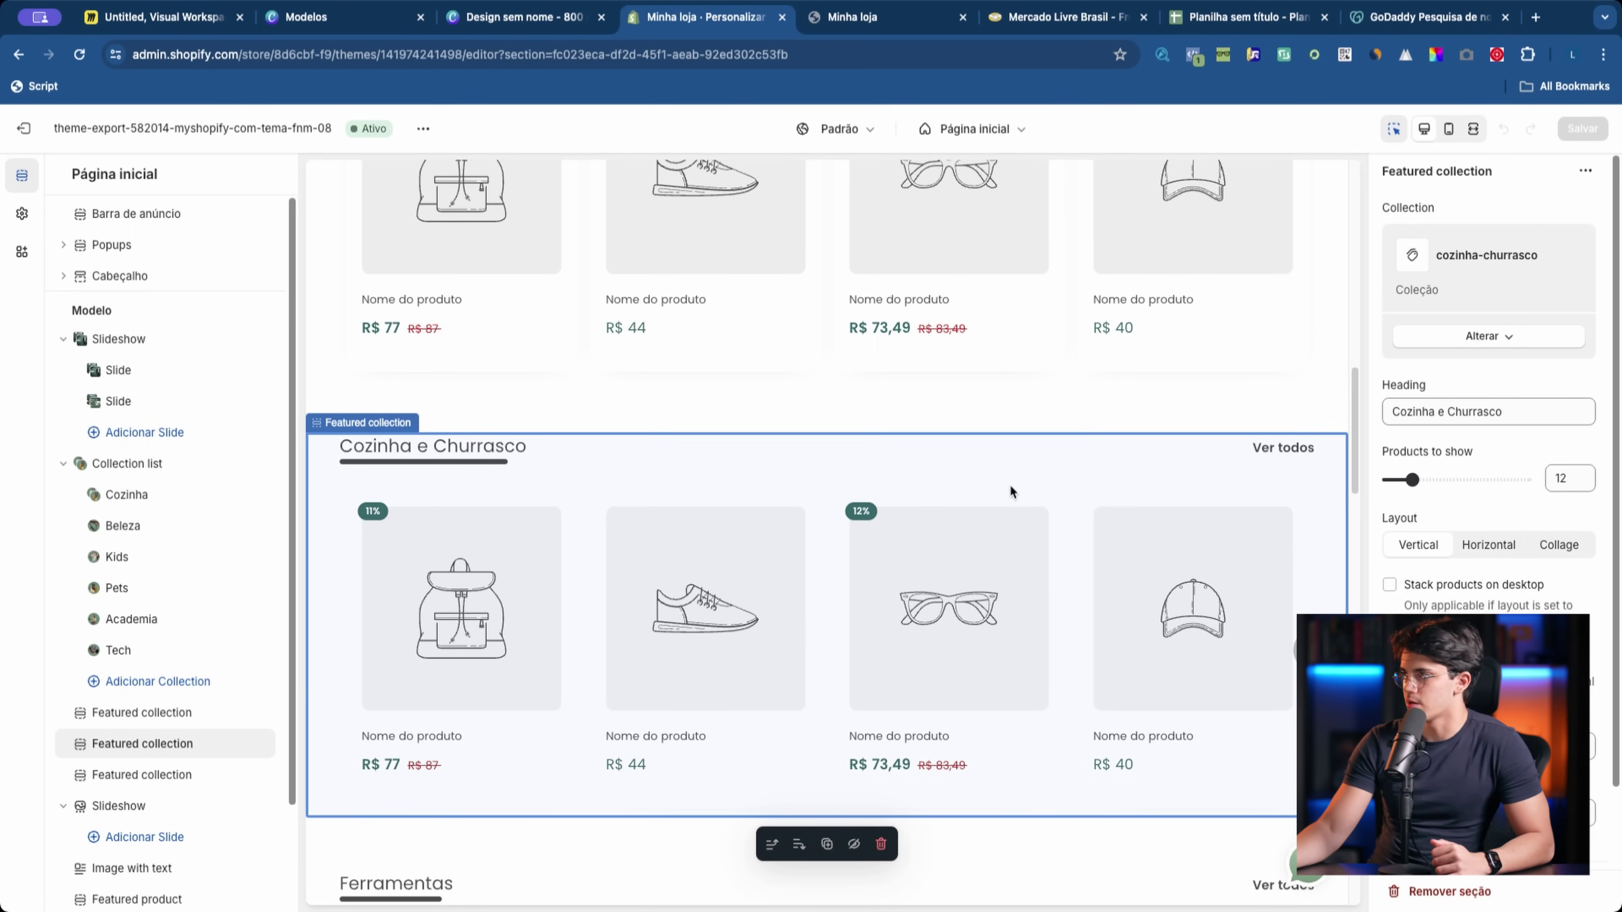
scroll(958, 415, "up", 3)
Step: Switch the Iluminação section to the Tech collection and rename its heading to Tech
left_click(886, 244)
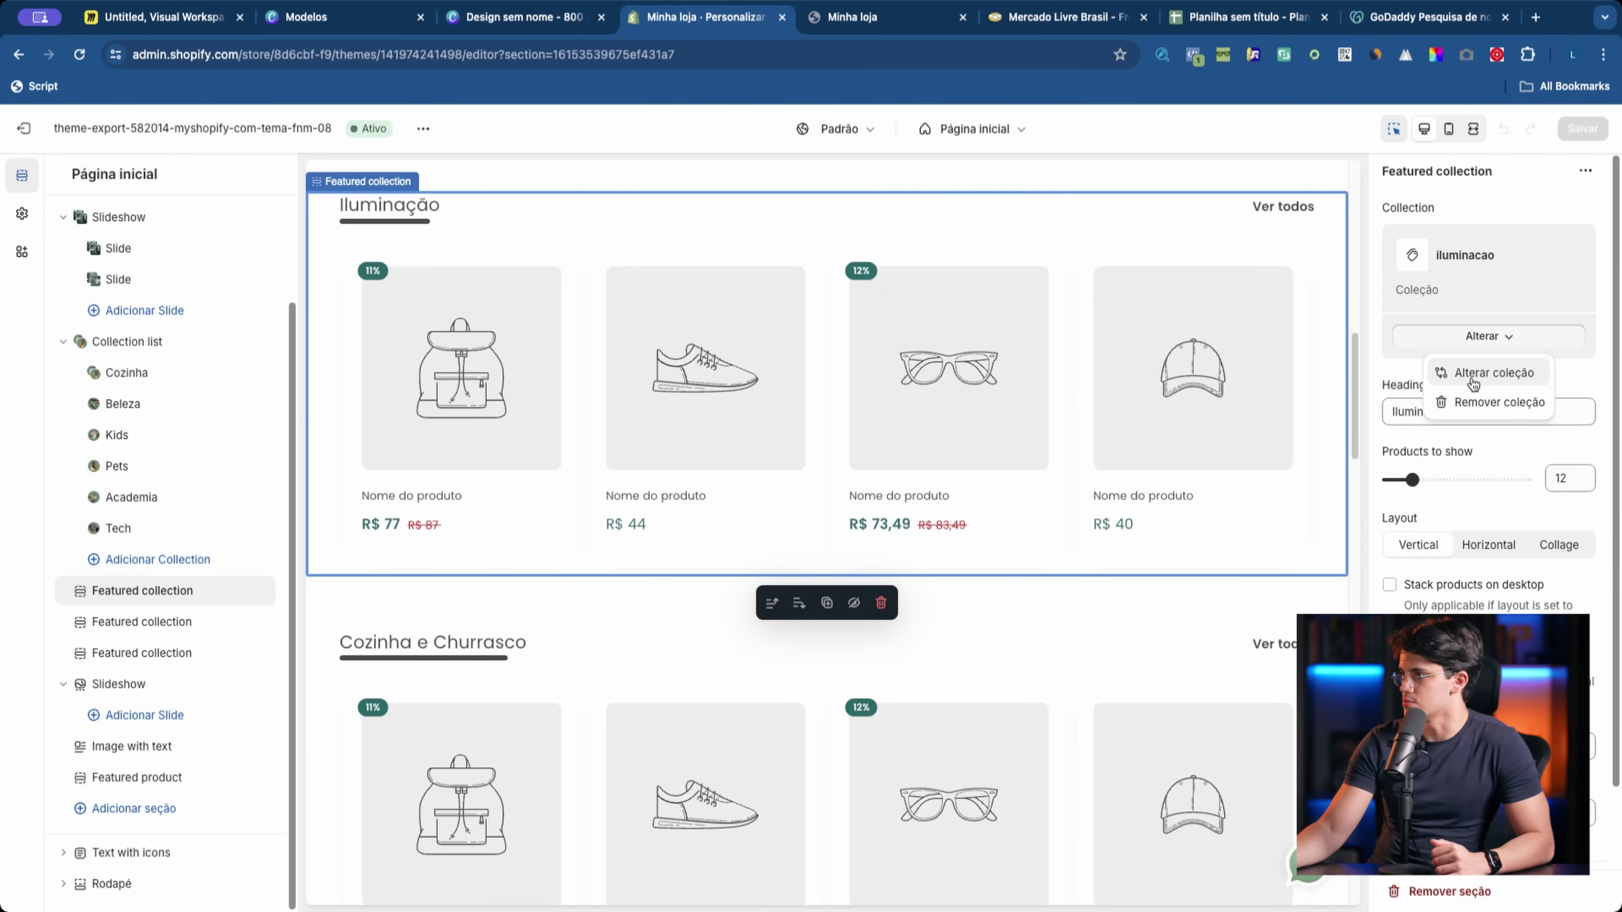
left_click(1472, 384)
left_click(1431, 623)
left_click(1575, 893)
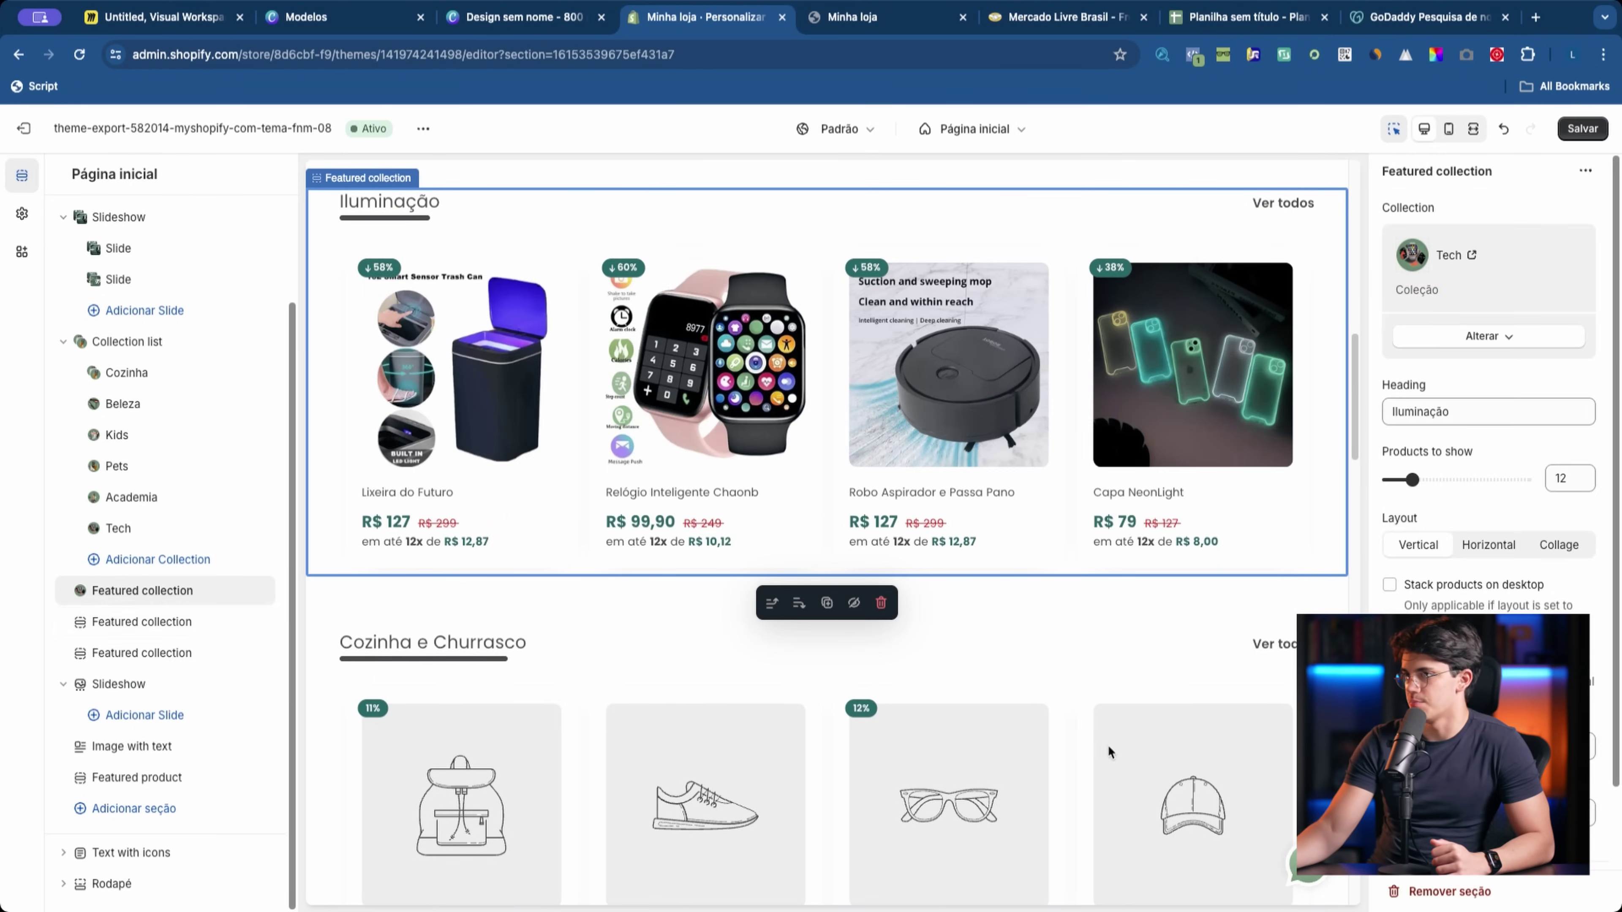
triple_click(1470, 424)
type("Tech")
Step: Change the Cozinha e Churrasco section's collection to Kids
left_click(1489, 336)
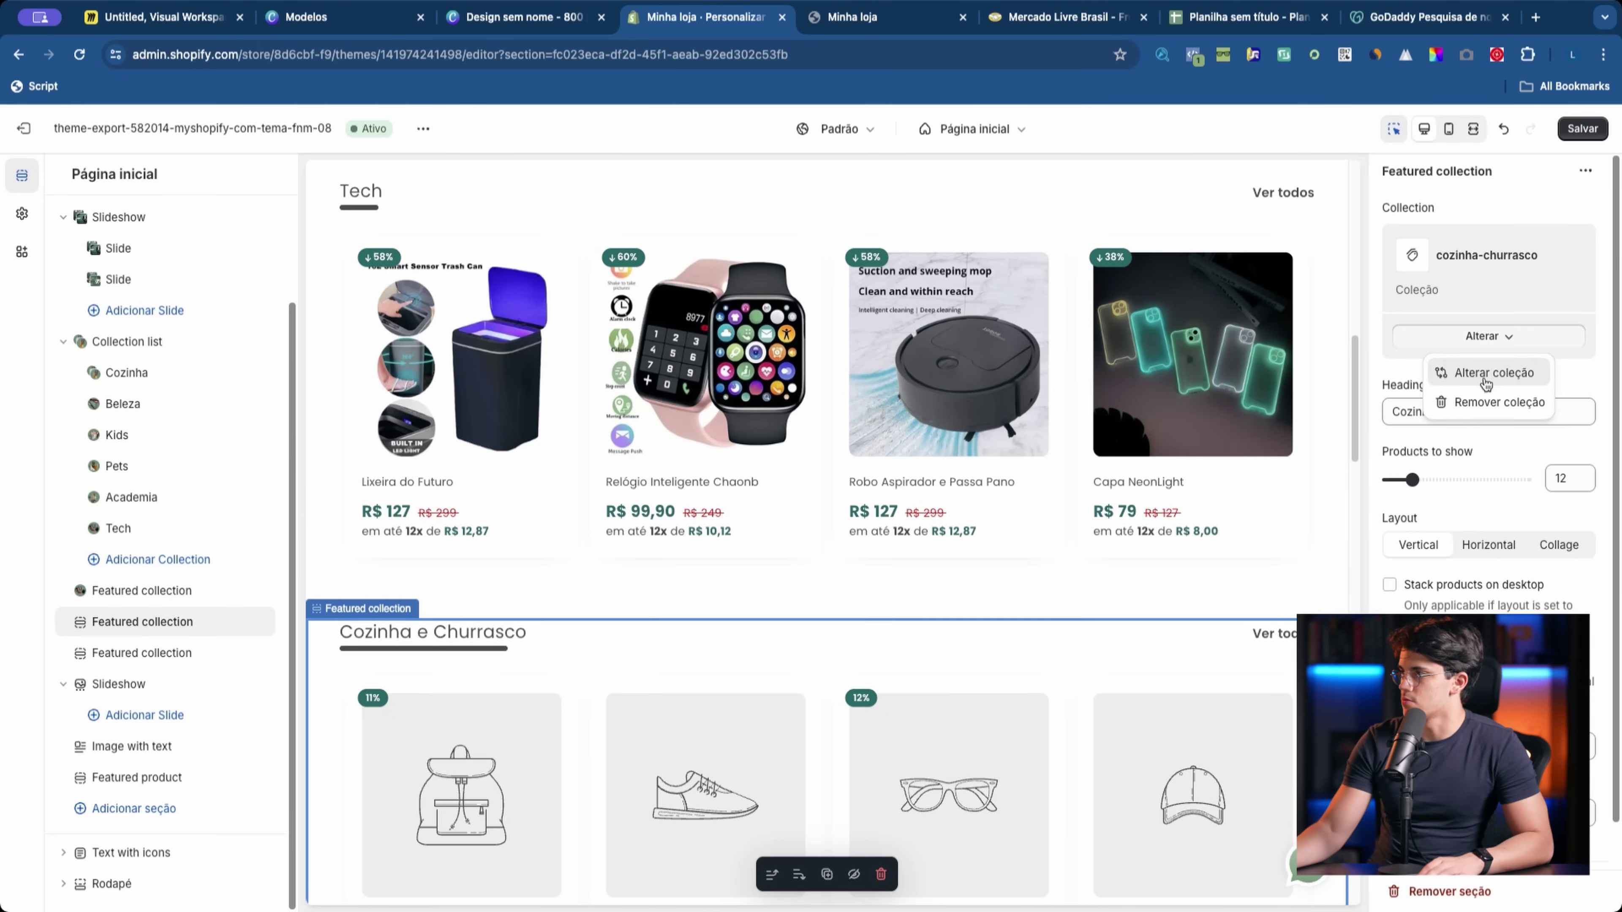
left_click(1488, 371)
left_click(1434, 470)
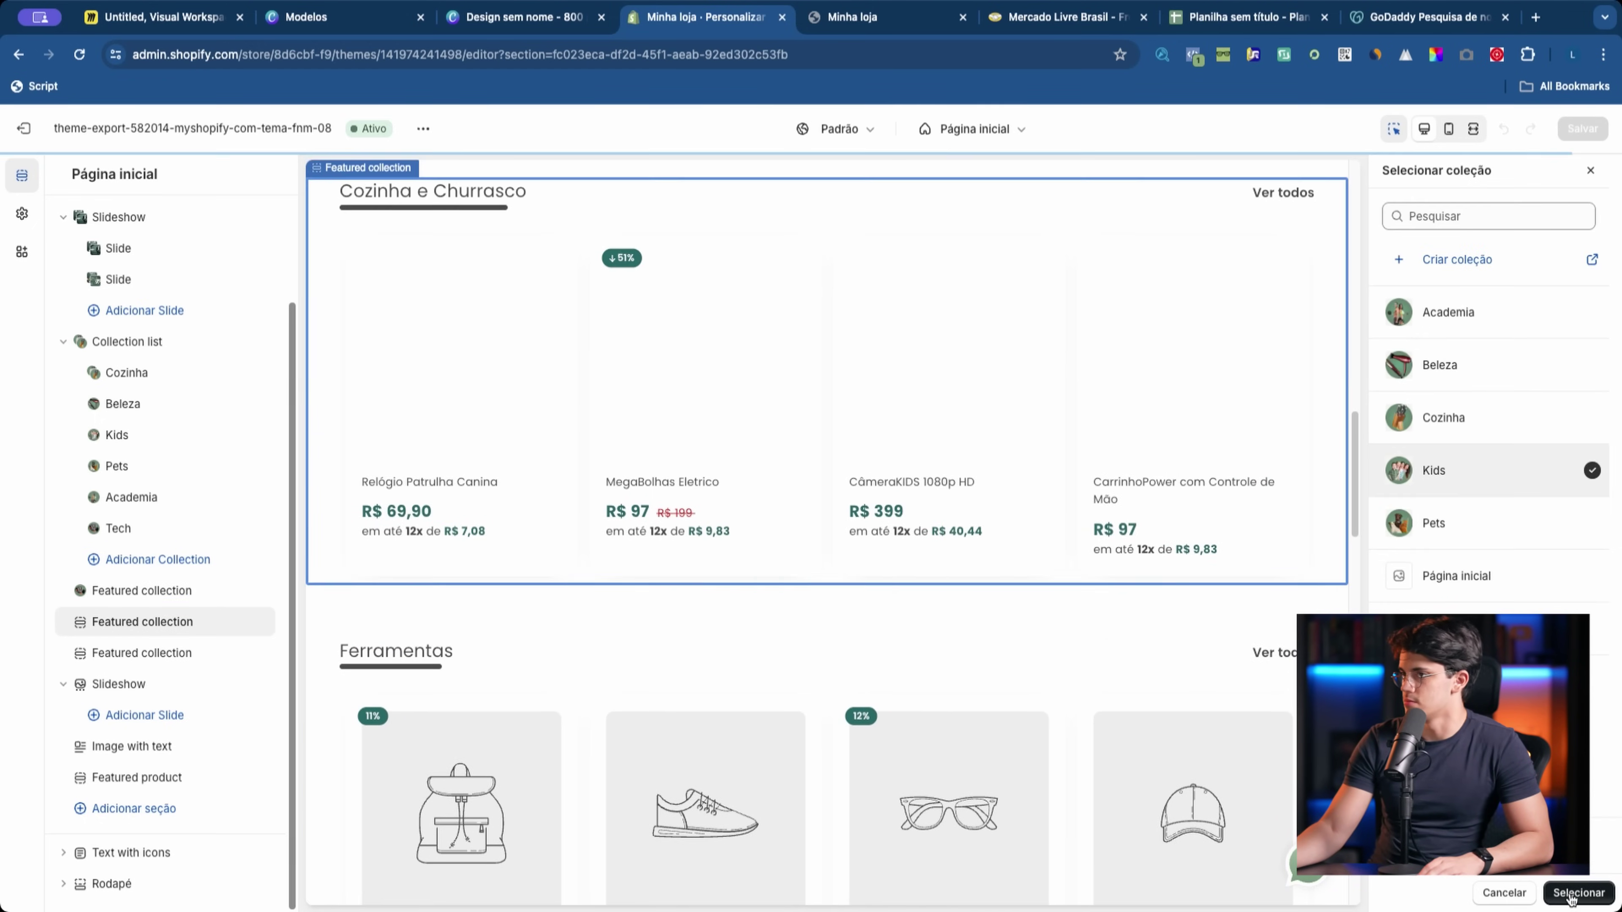
left_click(1580, 892)
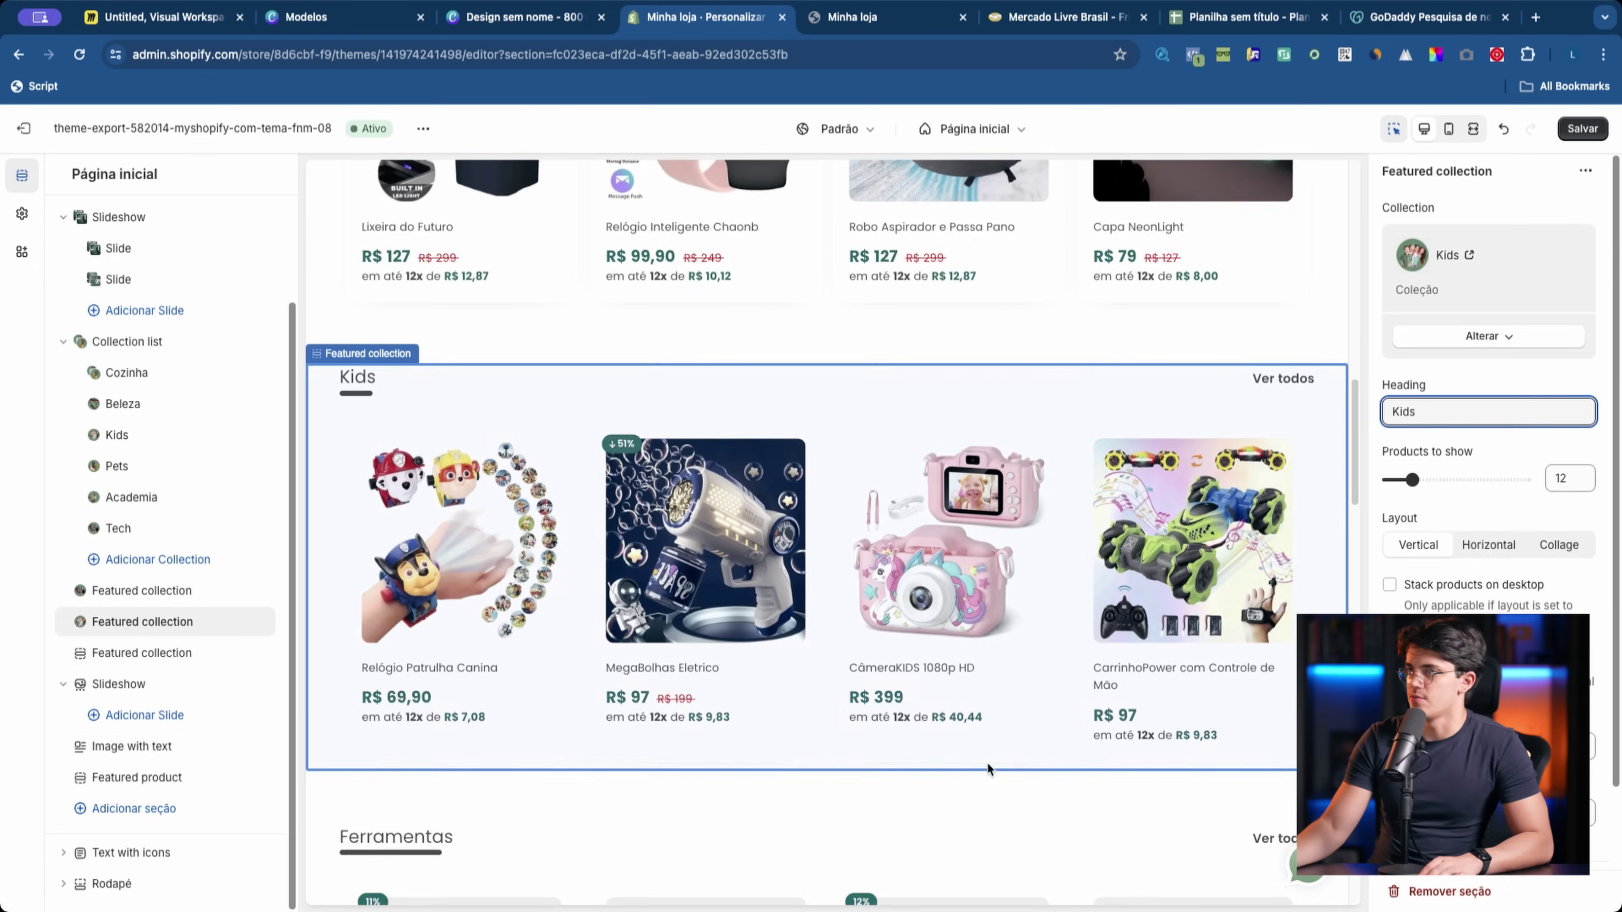
Step: Hide the Ferramentas featured collection section from the home page
scroll(988, 763, "down", 5)
scroll(896, 744, "up", 5)
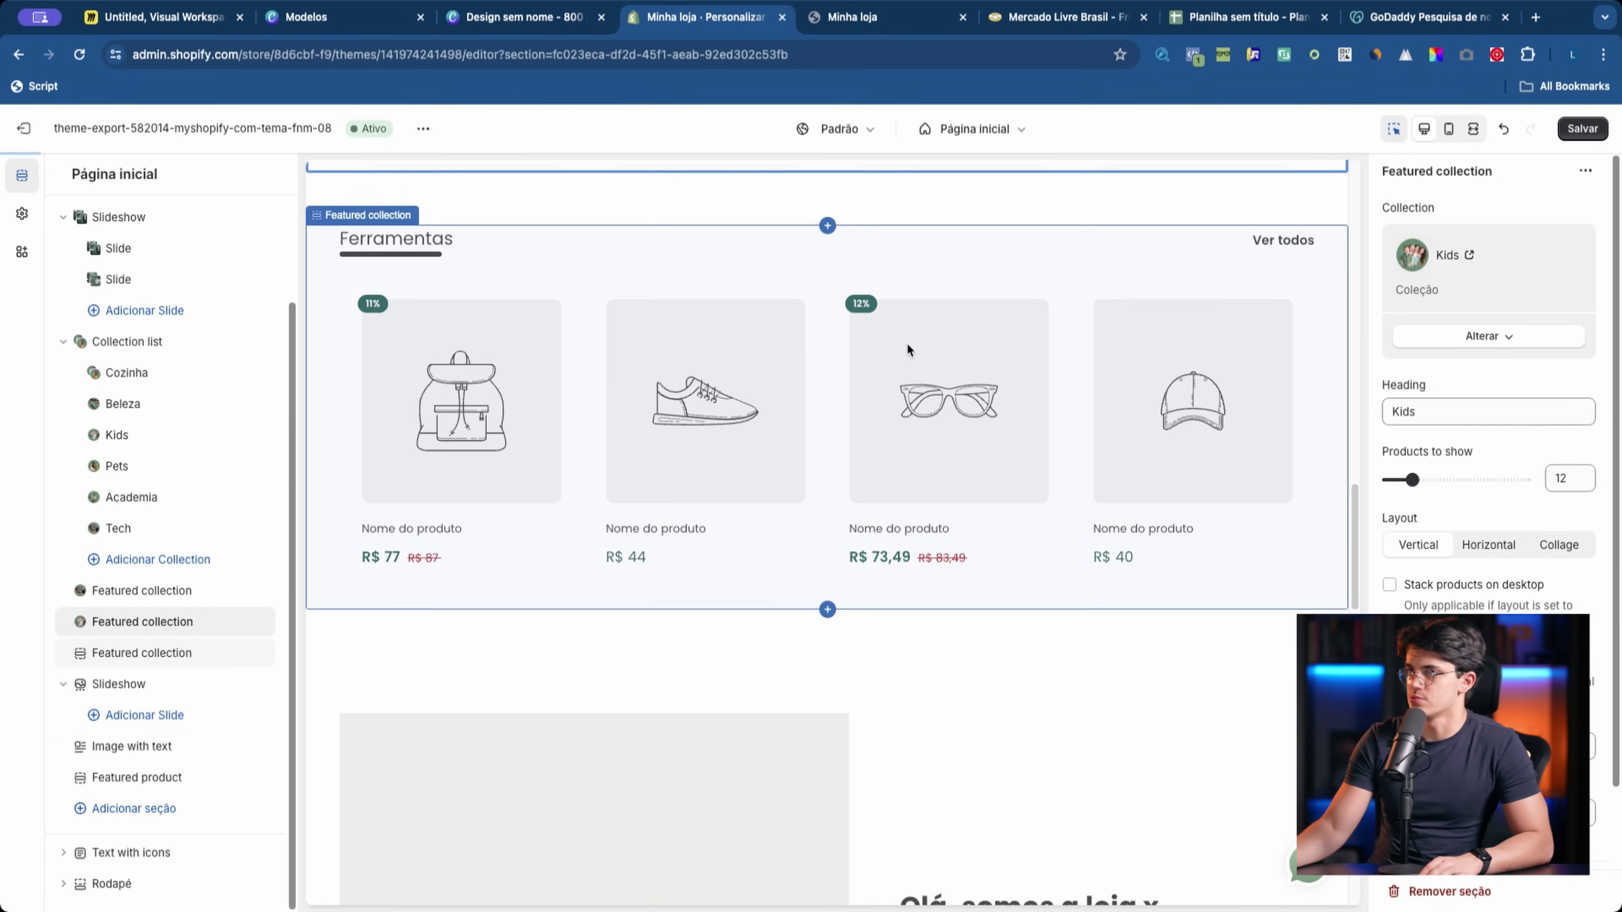
left_click(906, 343)
left_click(261, 653)
left_click(743, 672)
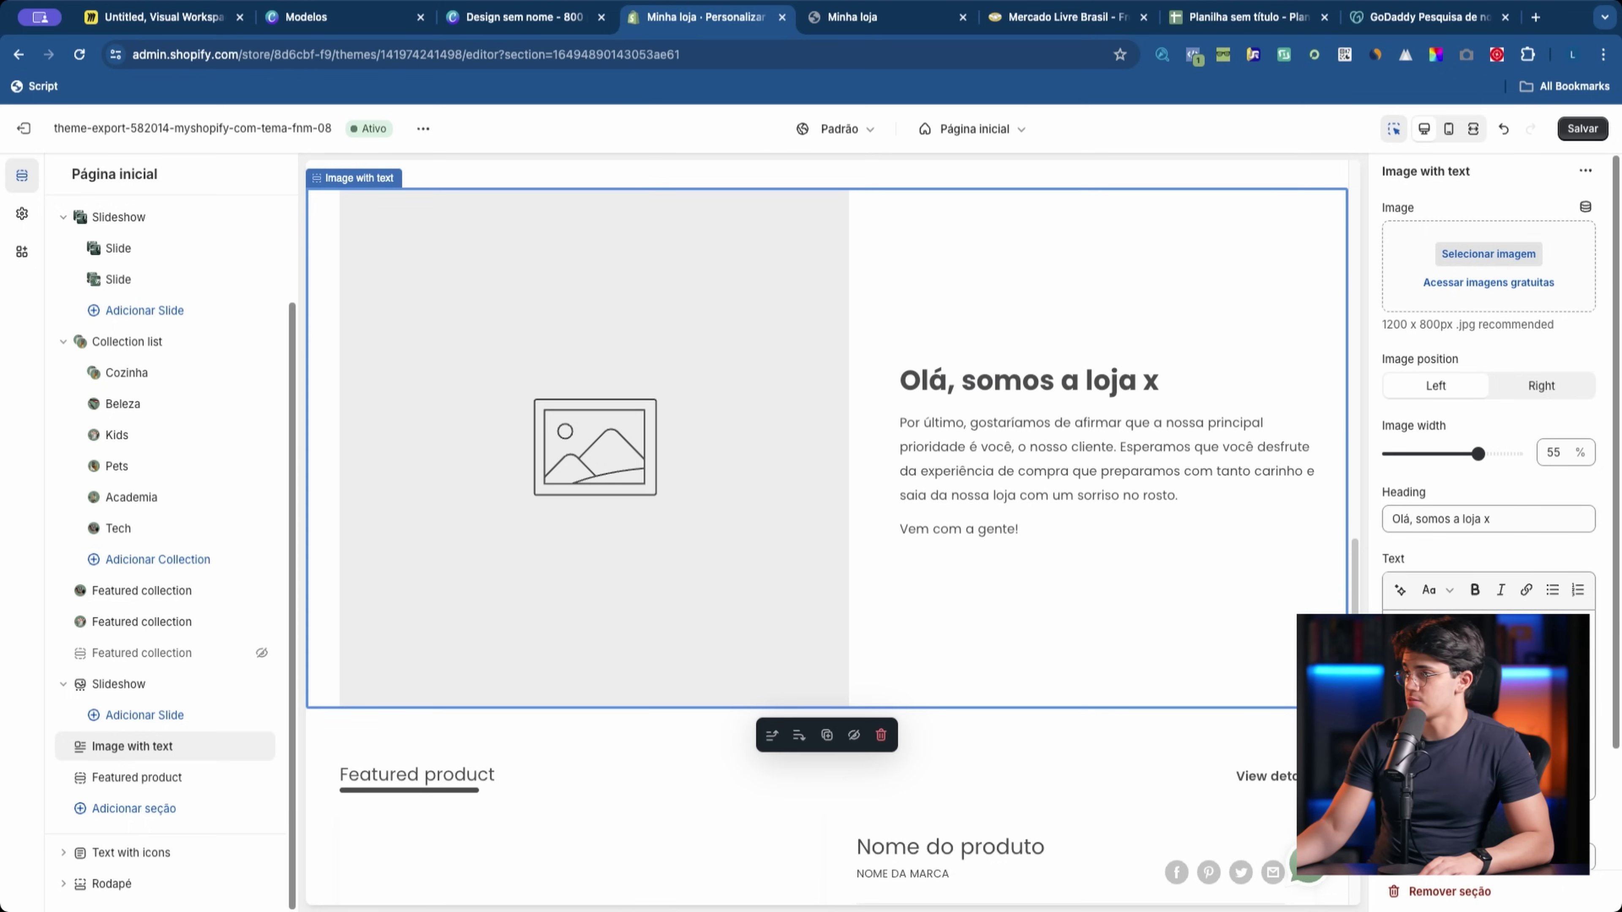
Step: Delete the Featured product section from the home page
scroll(769, 757, "down", 5)
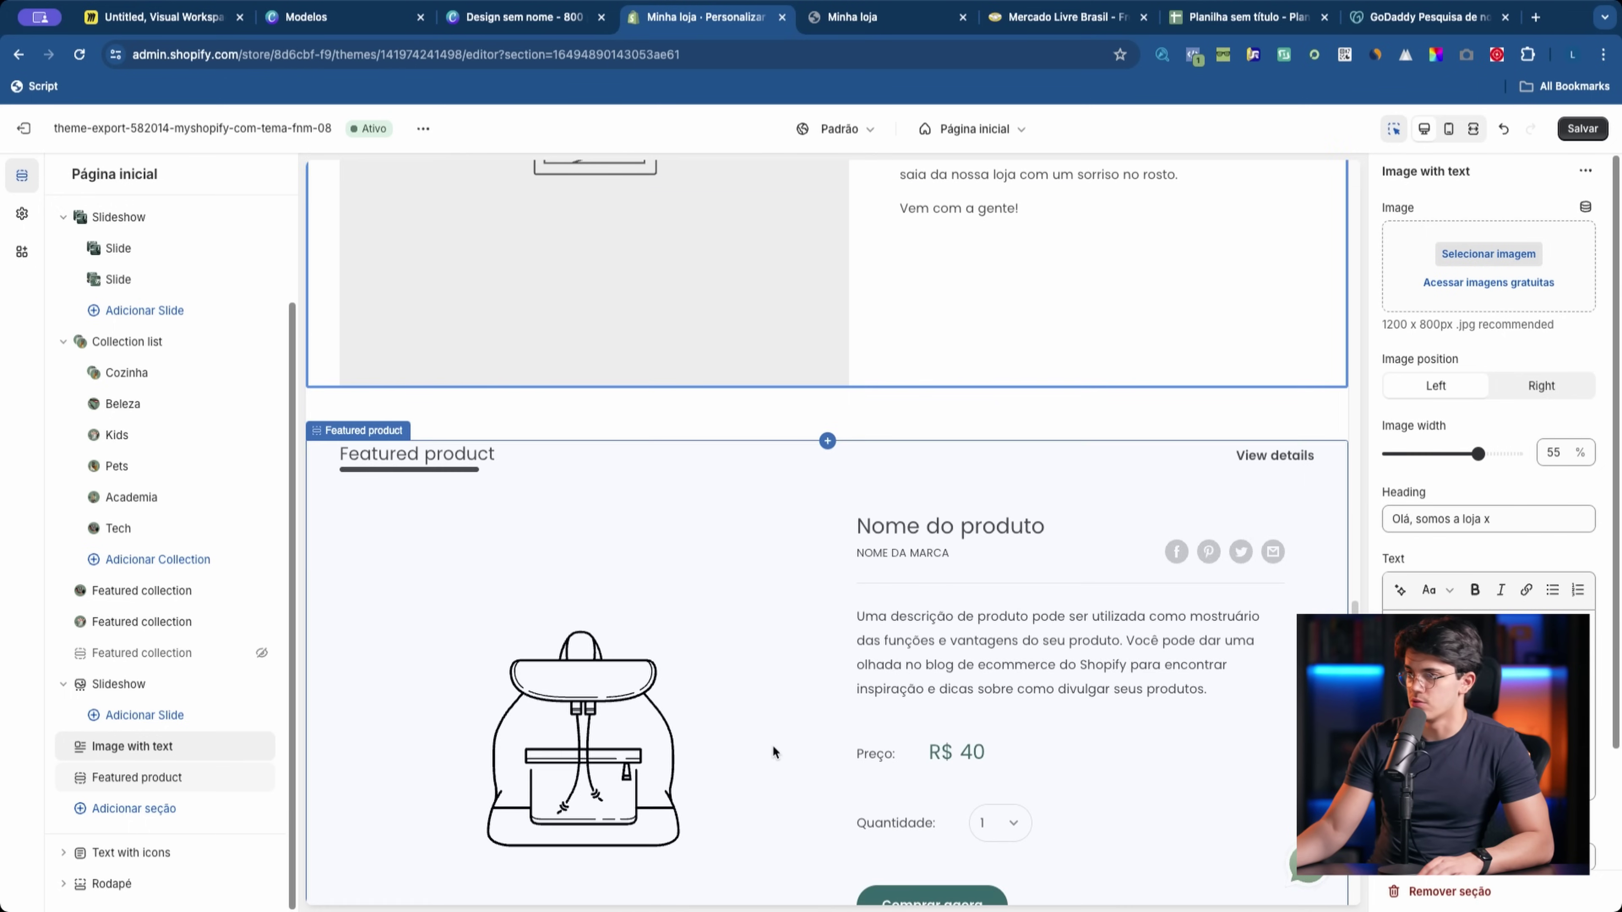
left_click(239, 777)
scroll(904, 717, "up", 5)
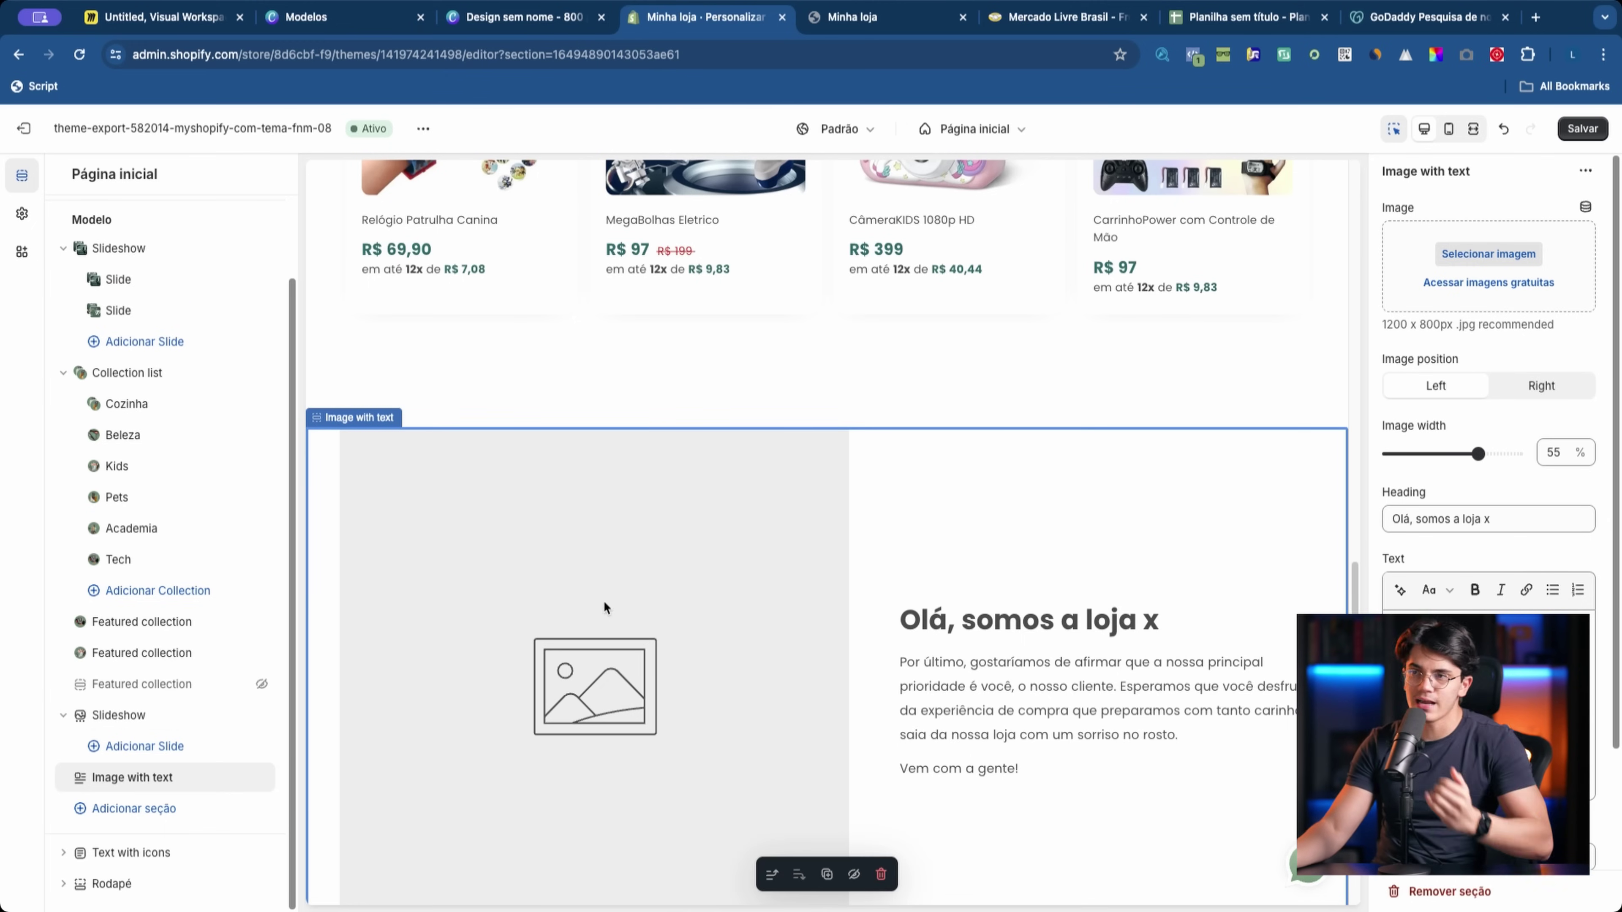
scroll(607, 597, "up", 15)
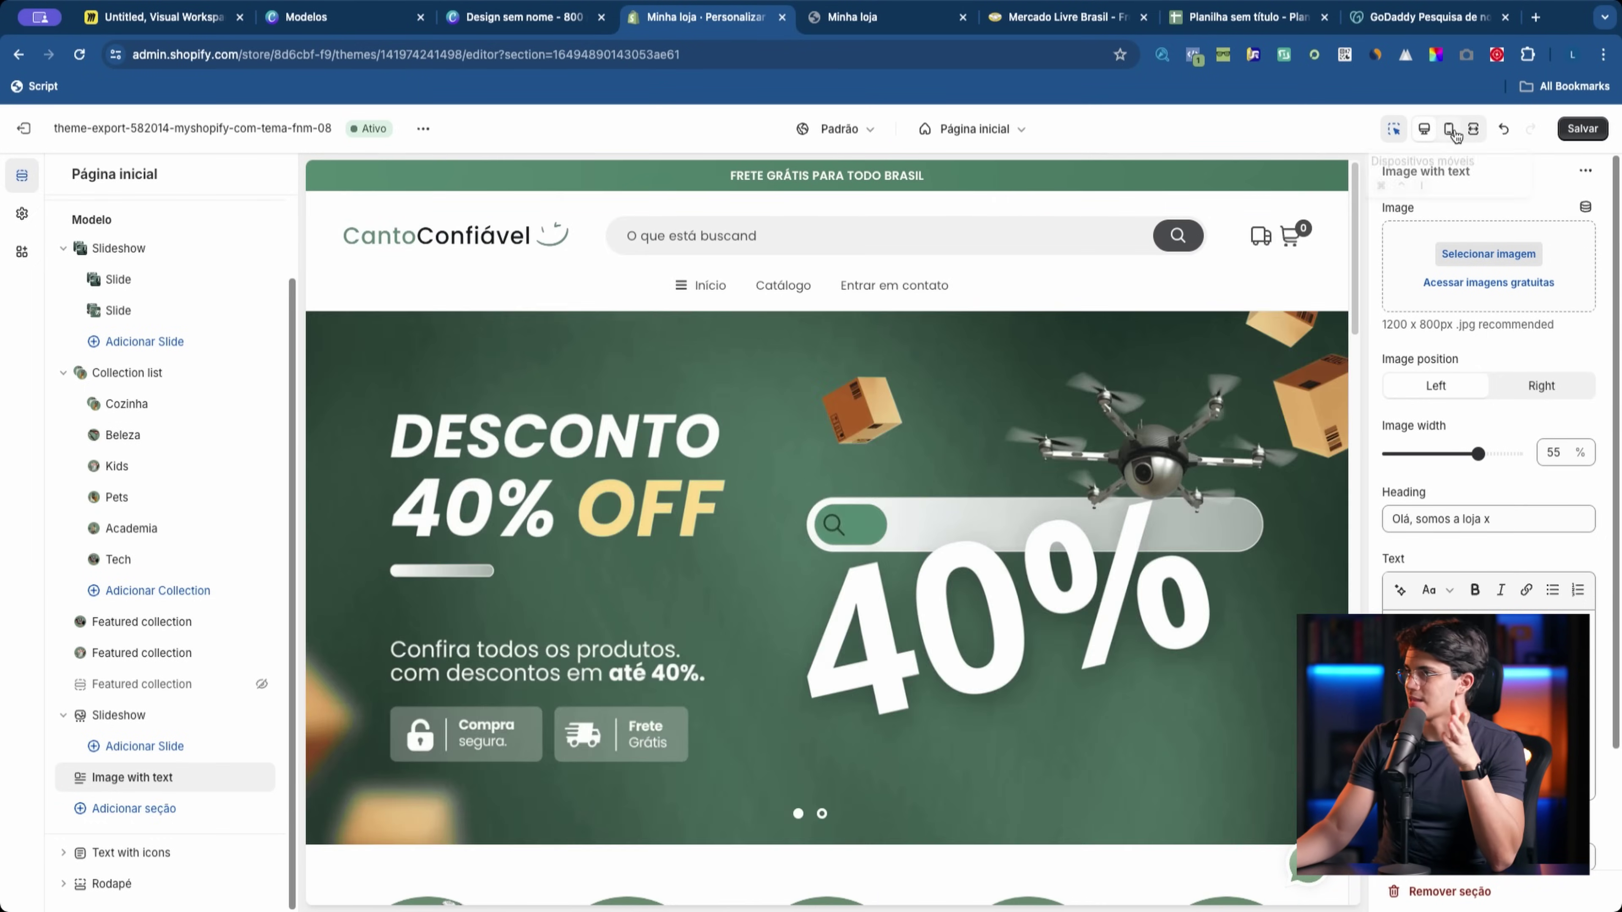
Step: Check the layout in mobile preview and delete the 'Olá, somos a loja x' Image with text section
left_click(1450, 130)
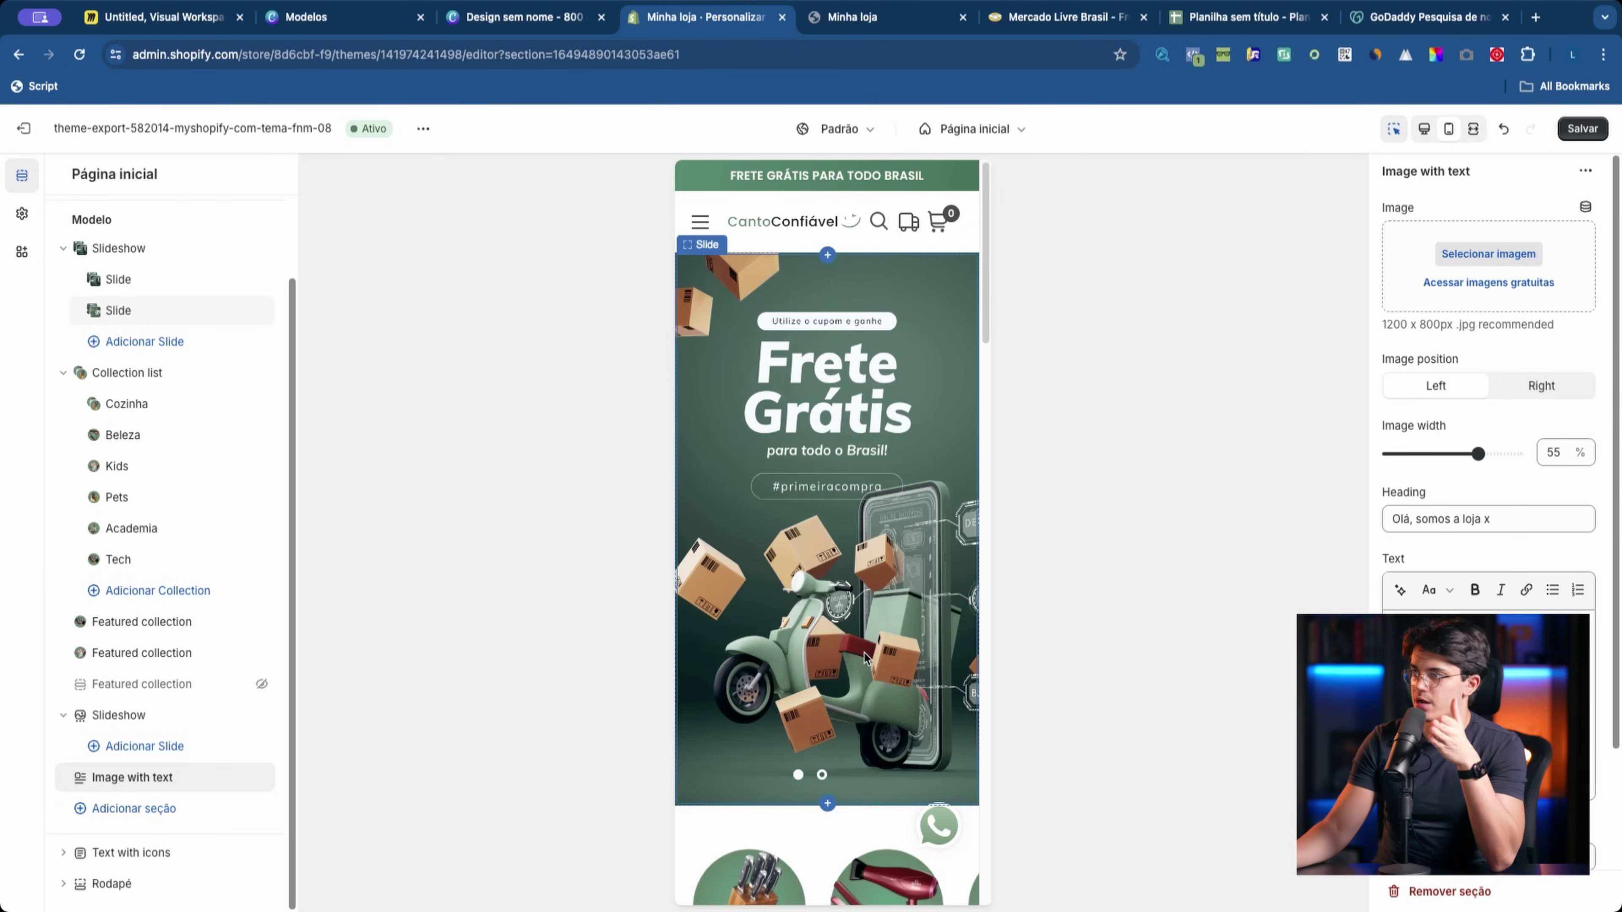
scroll(866, 649, "down", 10)
scroll(866, 643, "down", 10)
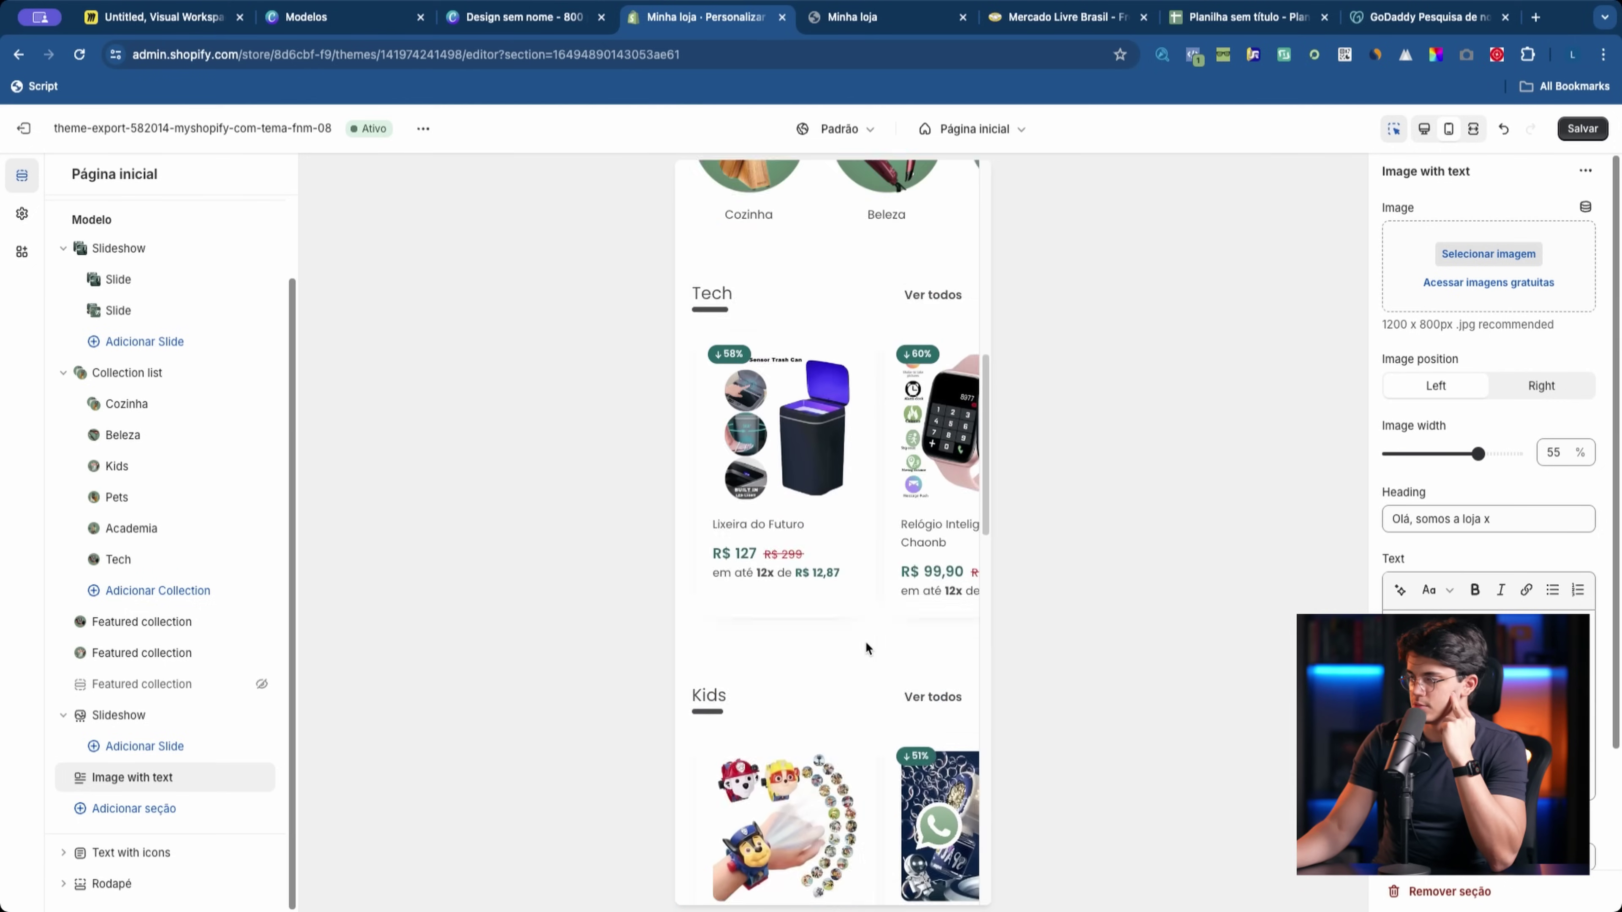
scroll(866, 642, "down", 6)
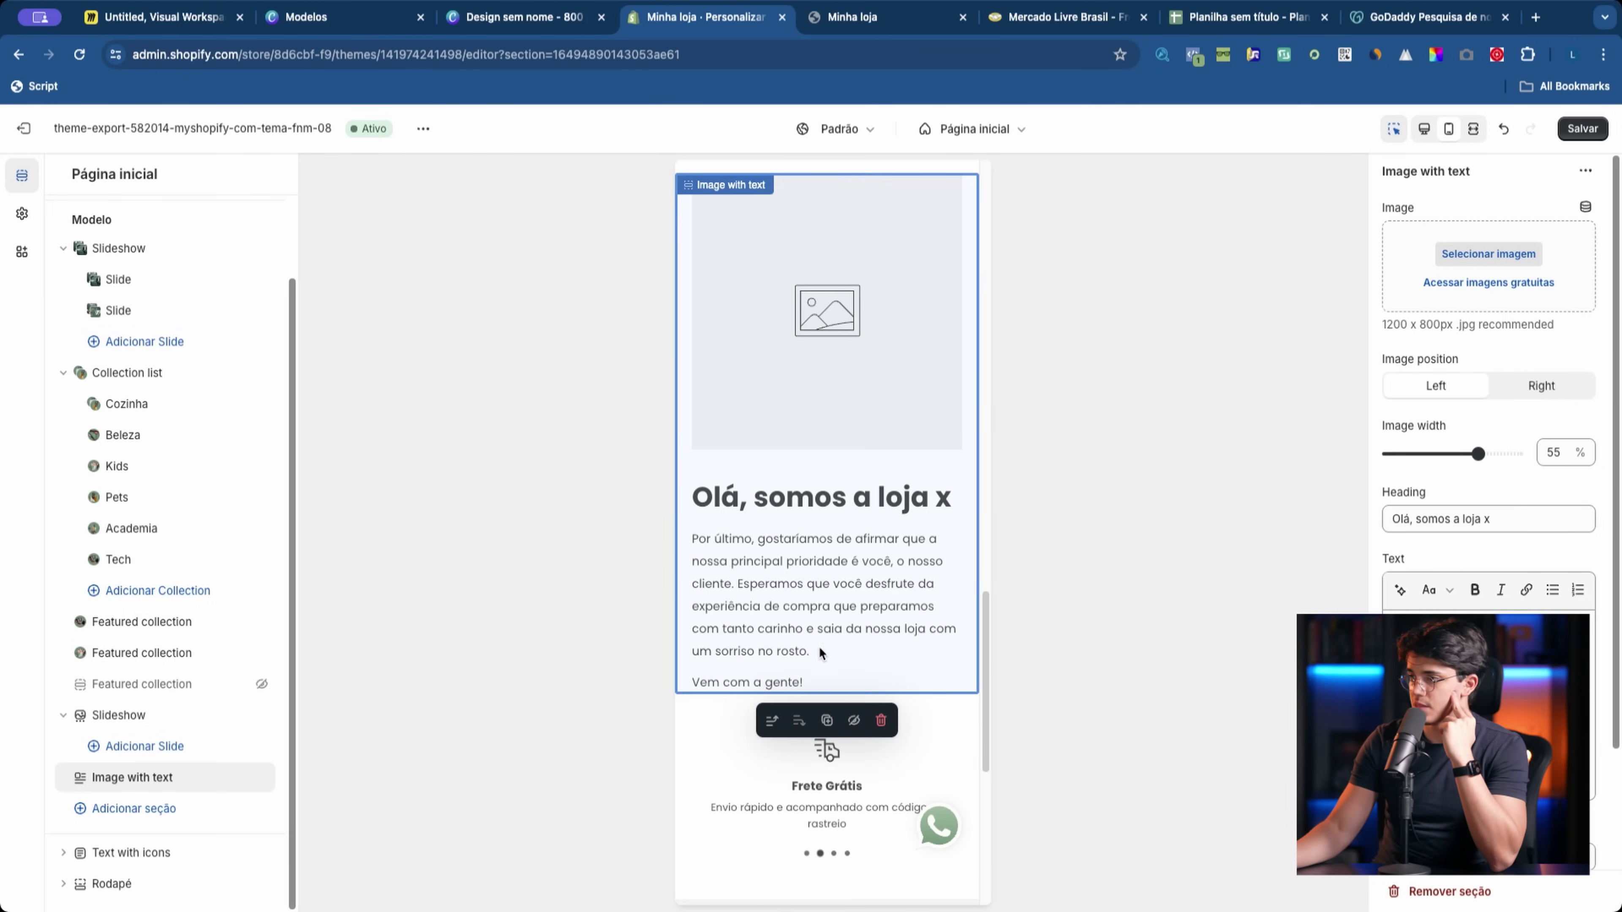
left_click(239, 777)
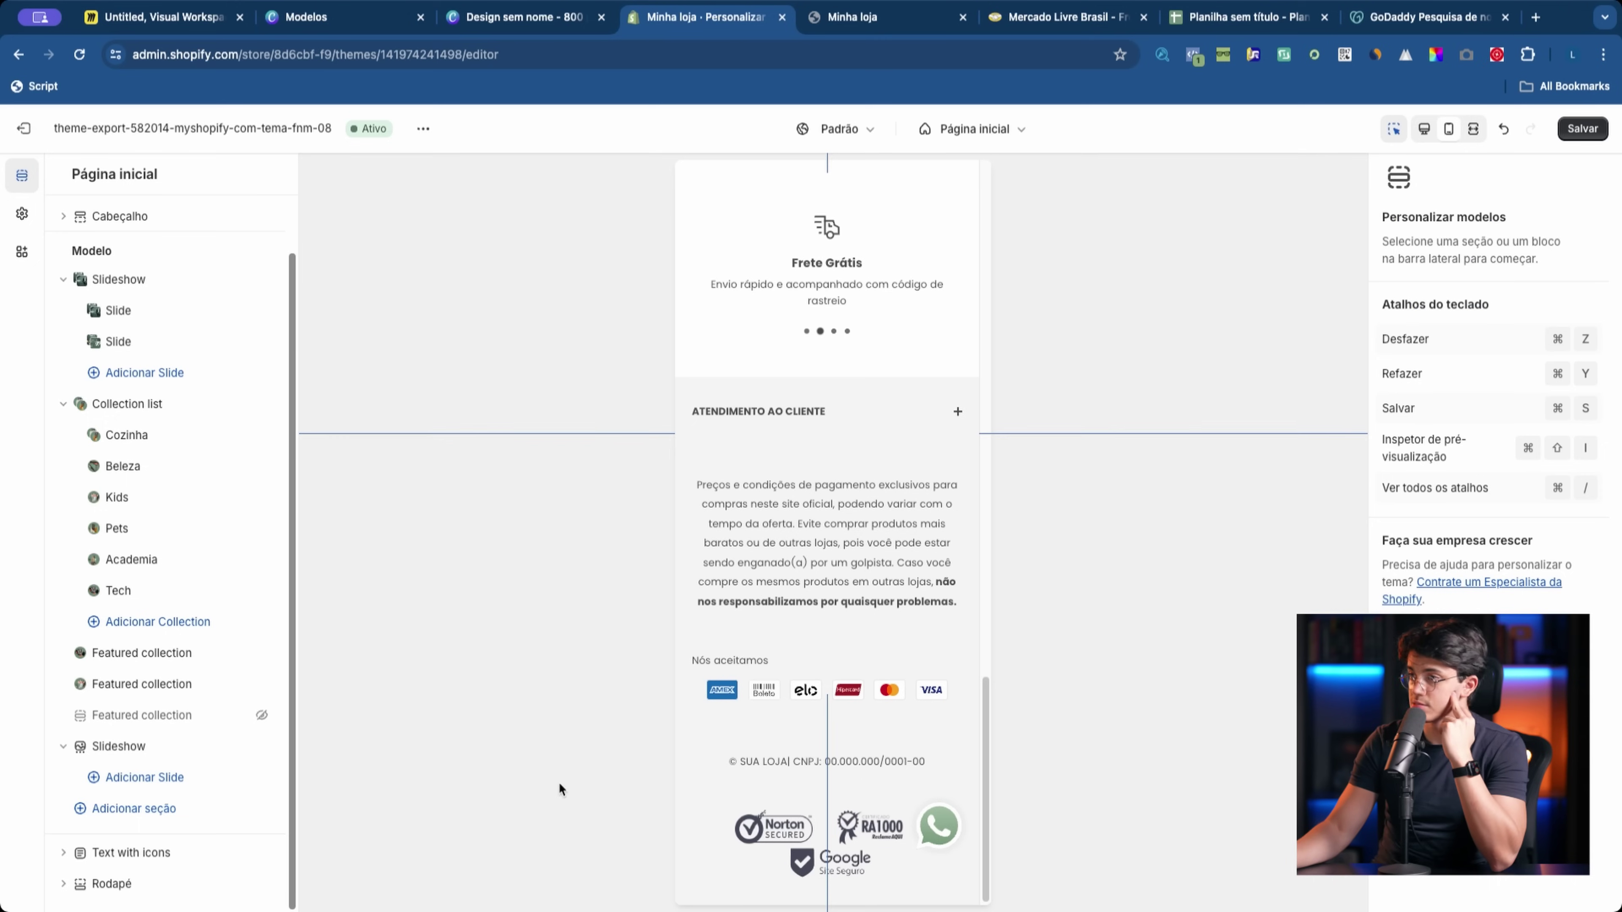
scroll(816, 719, "up", 20)
scroll(818, 719, "down", 5)
scroll(820, 718, "down", 10)
scroll(818, 717, "up", 5)
left_click(852, 16)
left_click(755, 44)
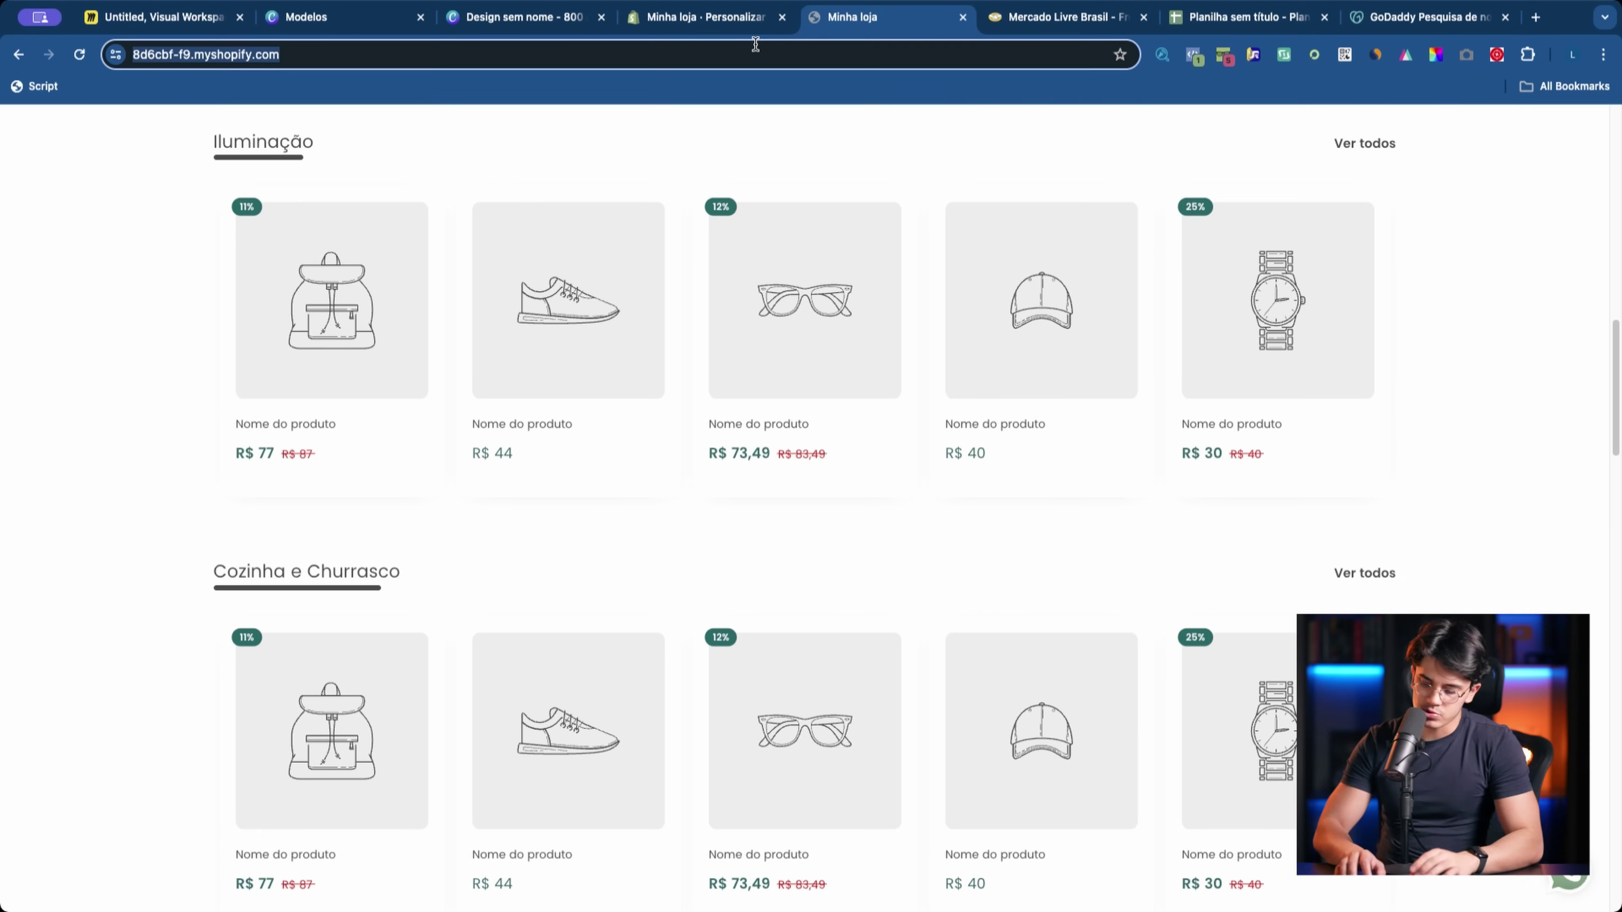
type("onedescontosloja.com")
key("Return")
scroll(587, 363, "down", 10)
scroll(594, 370, "down", 20)
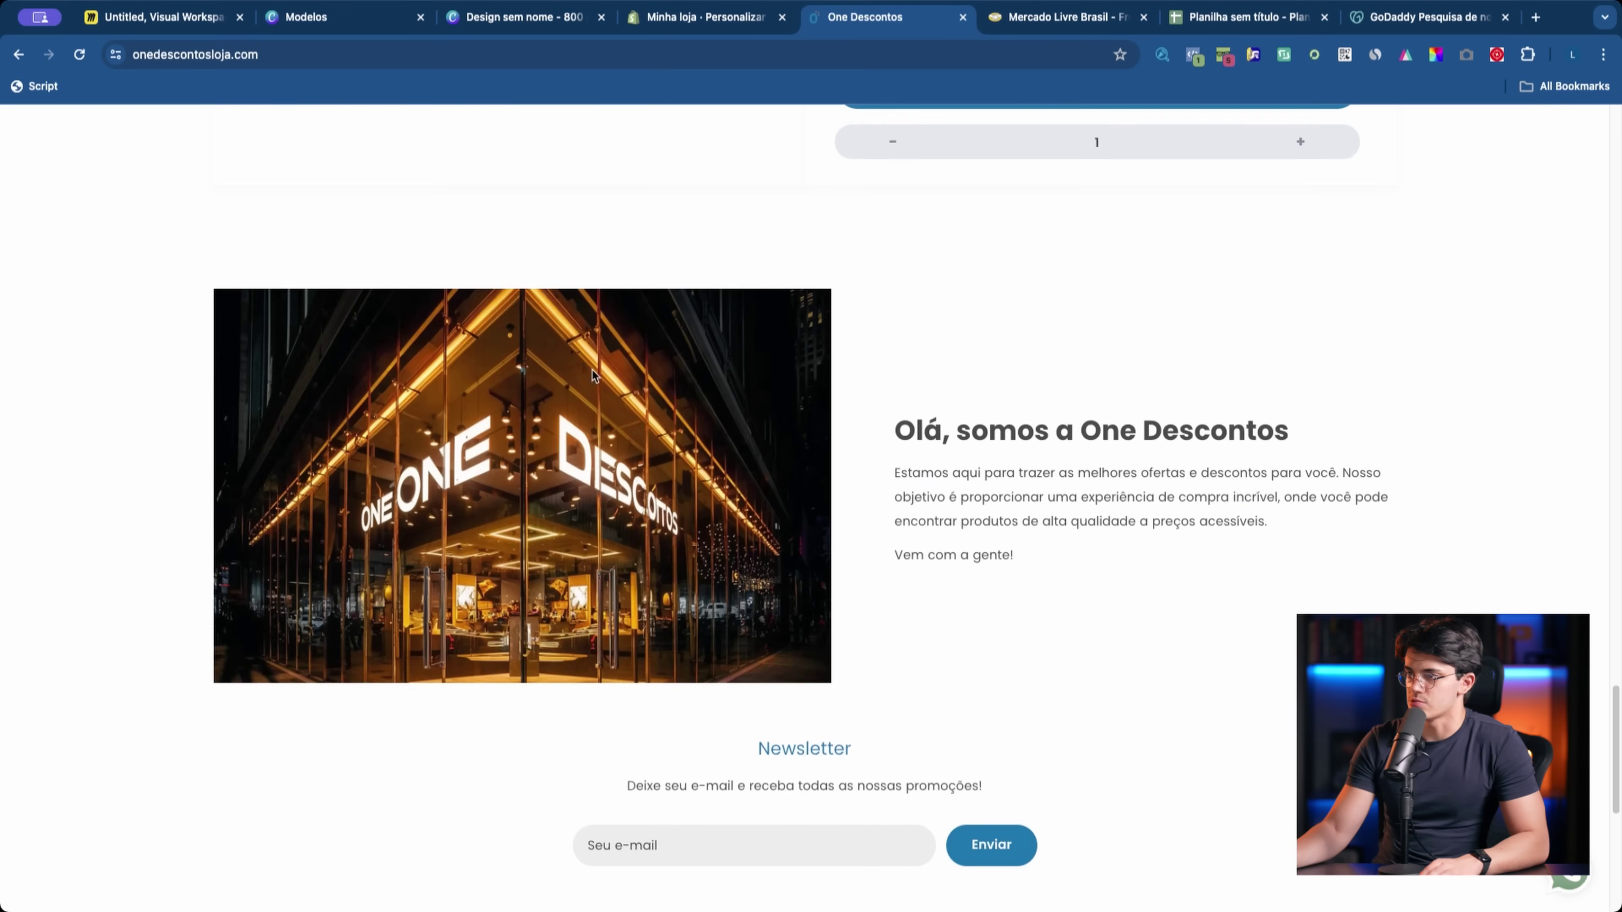
mouse_move(592, 373)
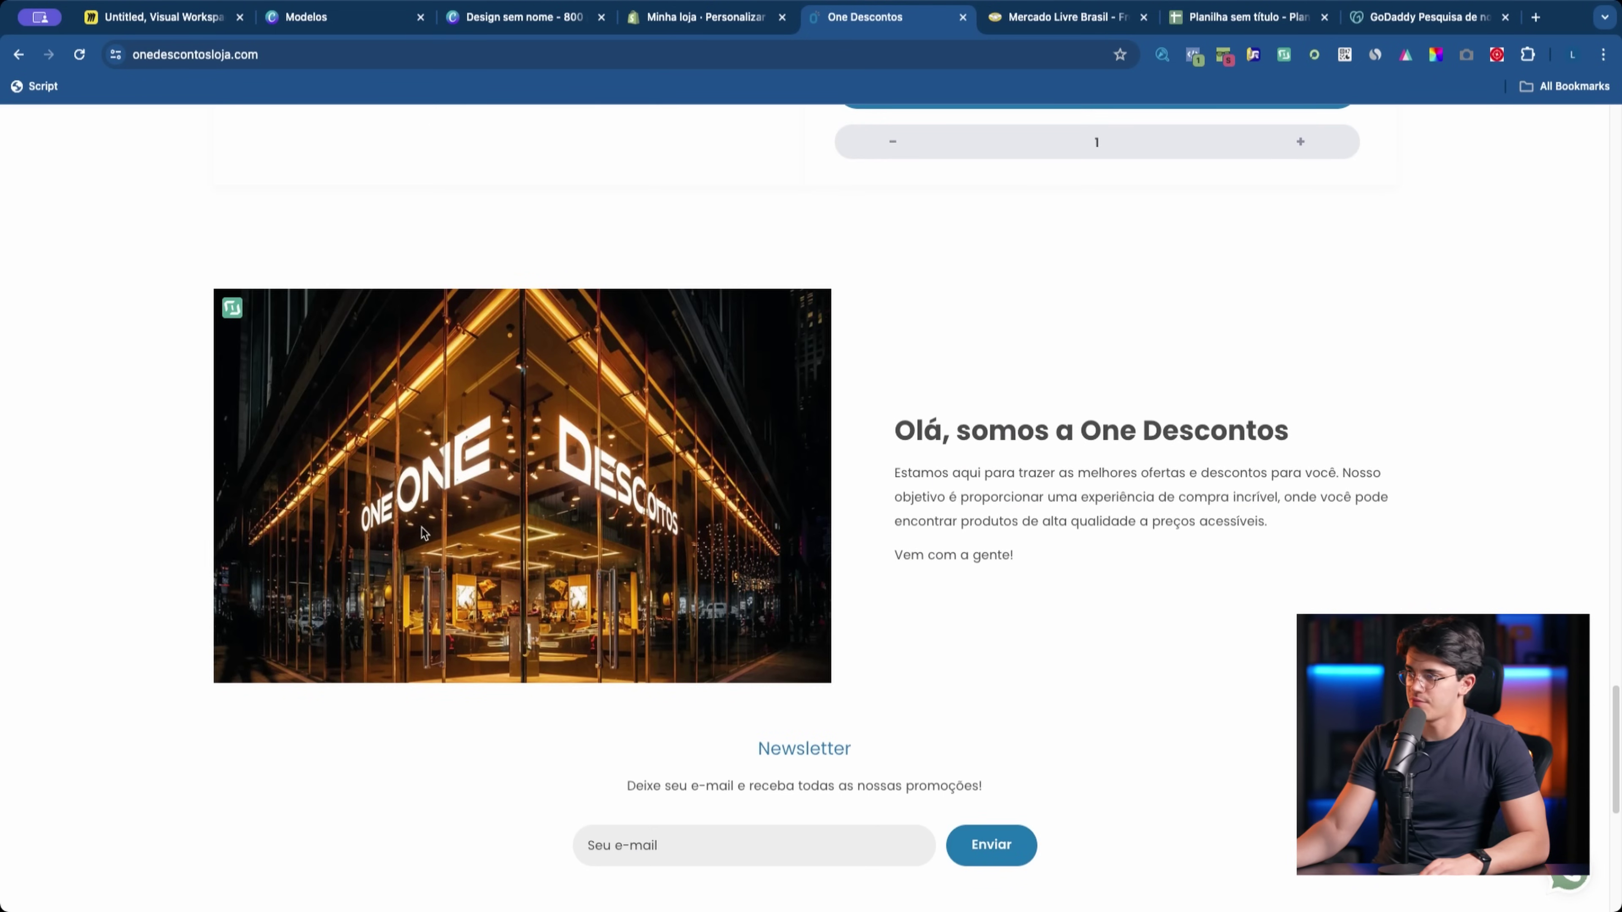
scroll(631, 477, "down", 1)
key("ctrl+shift+Tab")
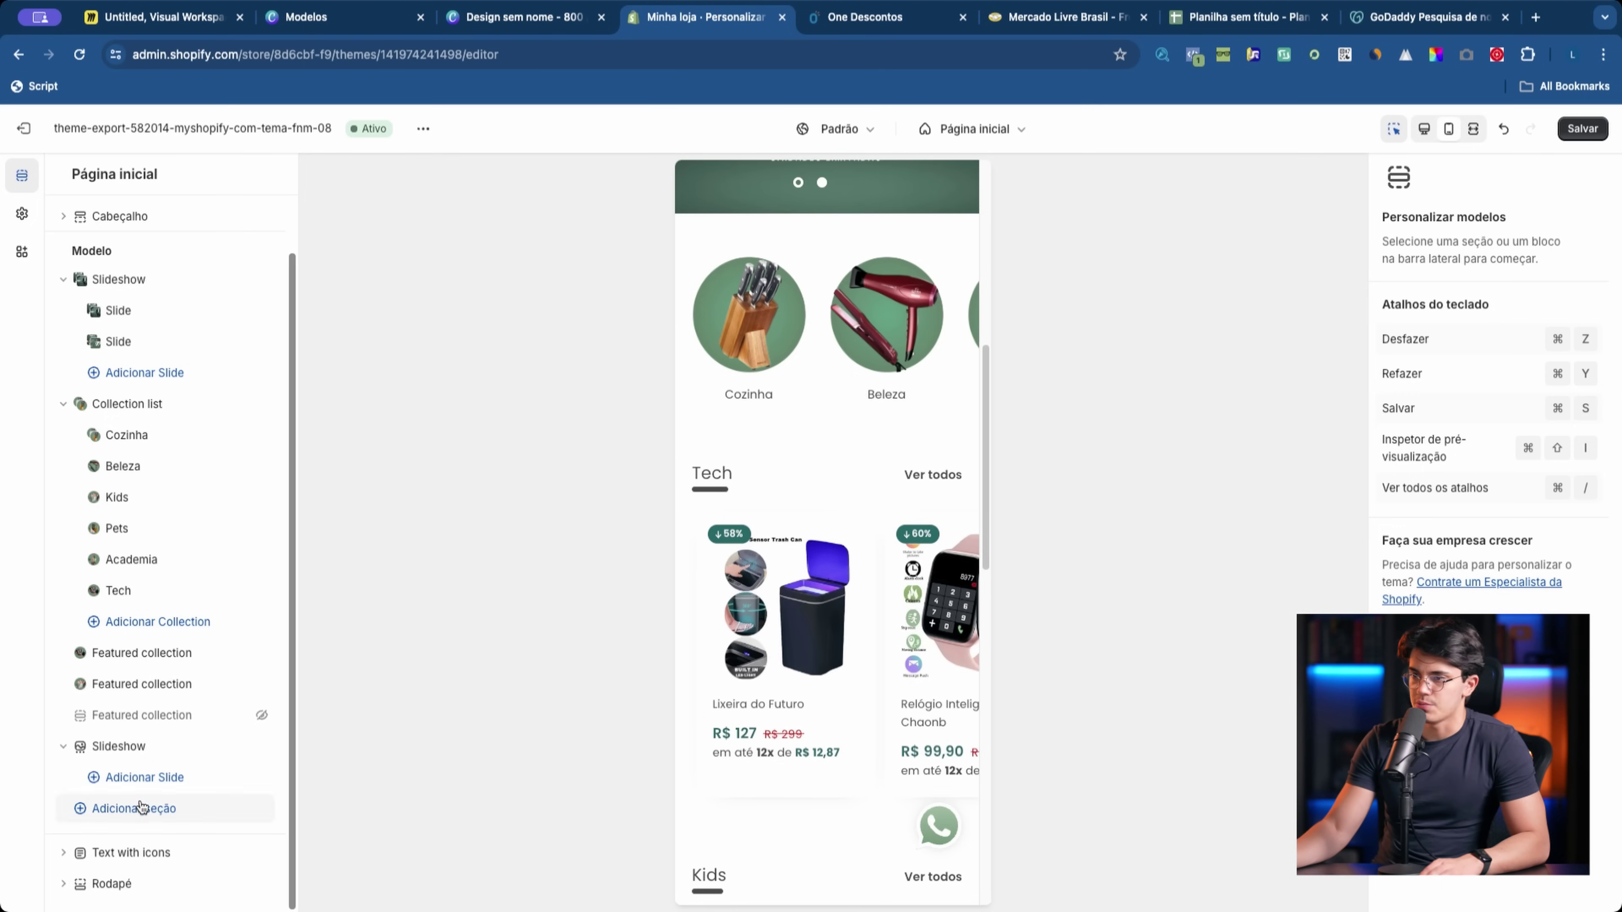
Step: Replace the empty second Slideshow with a new Newsletter section
left_click(151, 781)
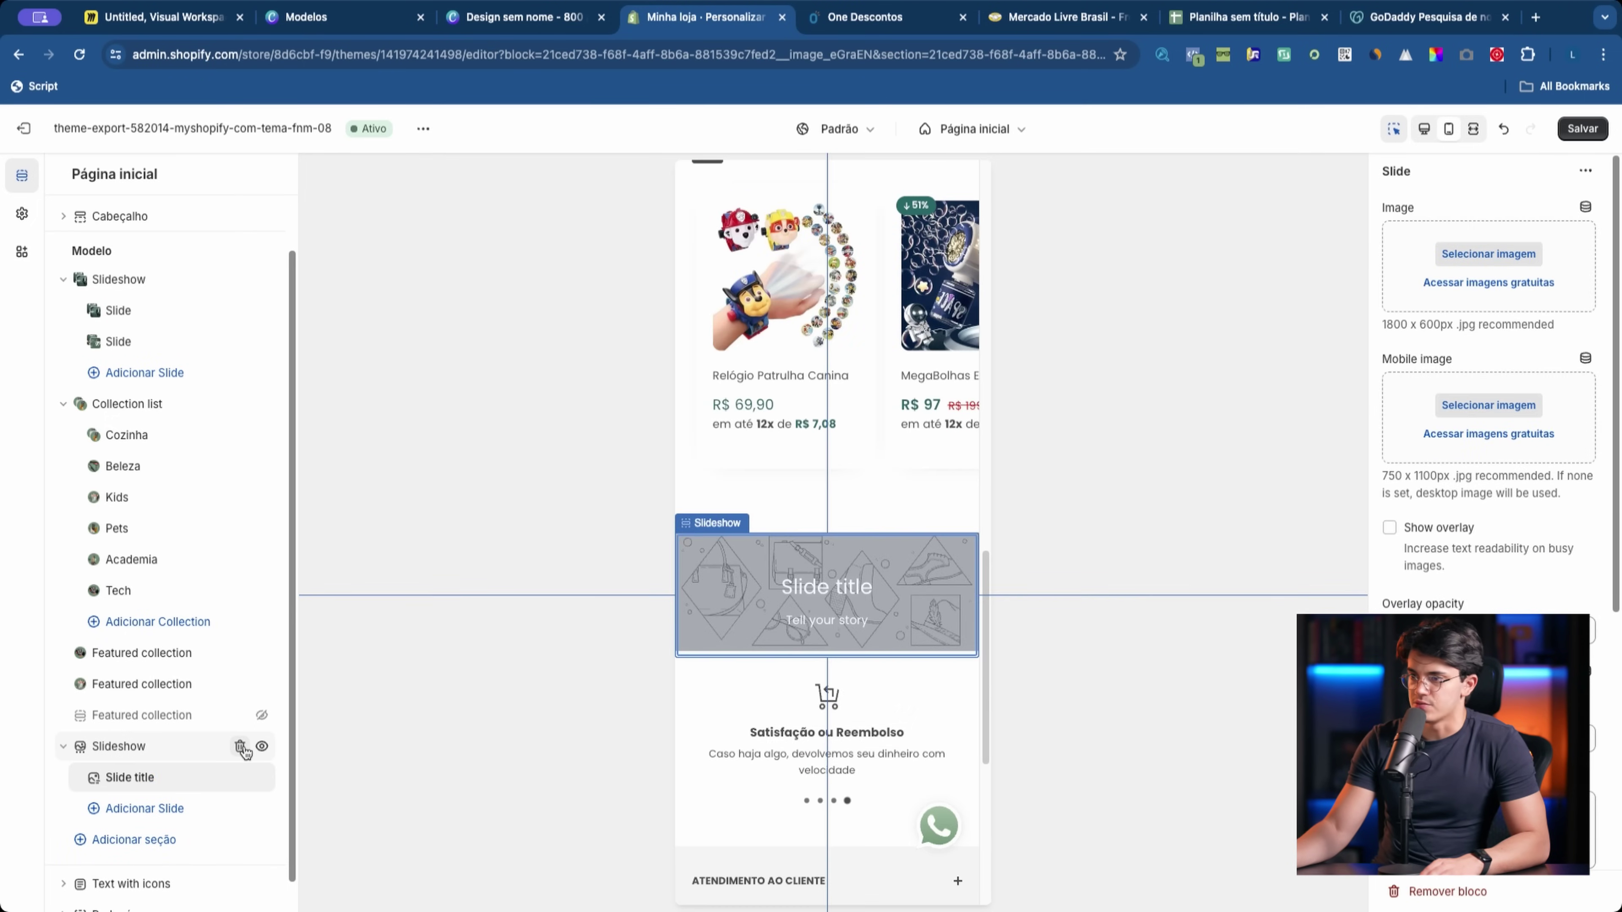
left_click(240, 747)
left_click(130, 811)
left_click(348, 601)
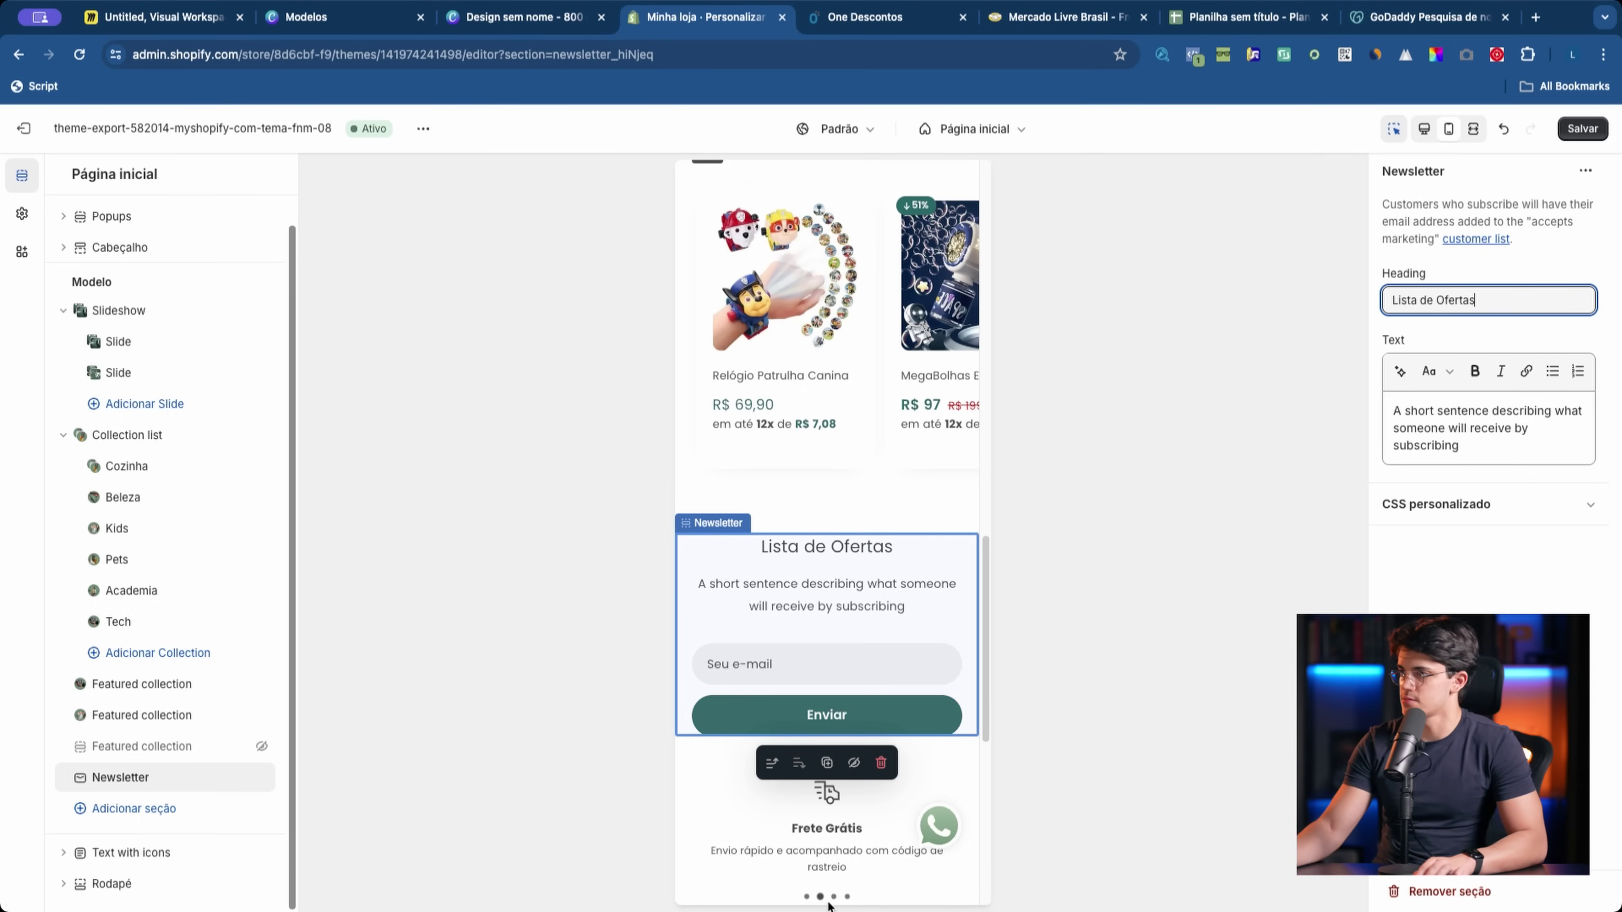
Step: Rework the Newsletter description using the reference store's subtitle wording about promotions
scroll(858, 889, "down", 1)
triple_click(1437, 433)
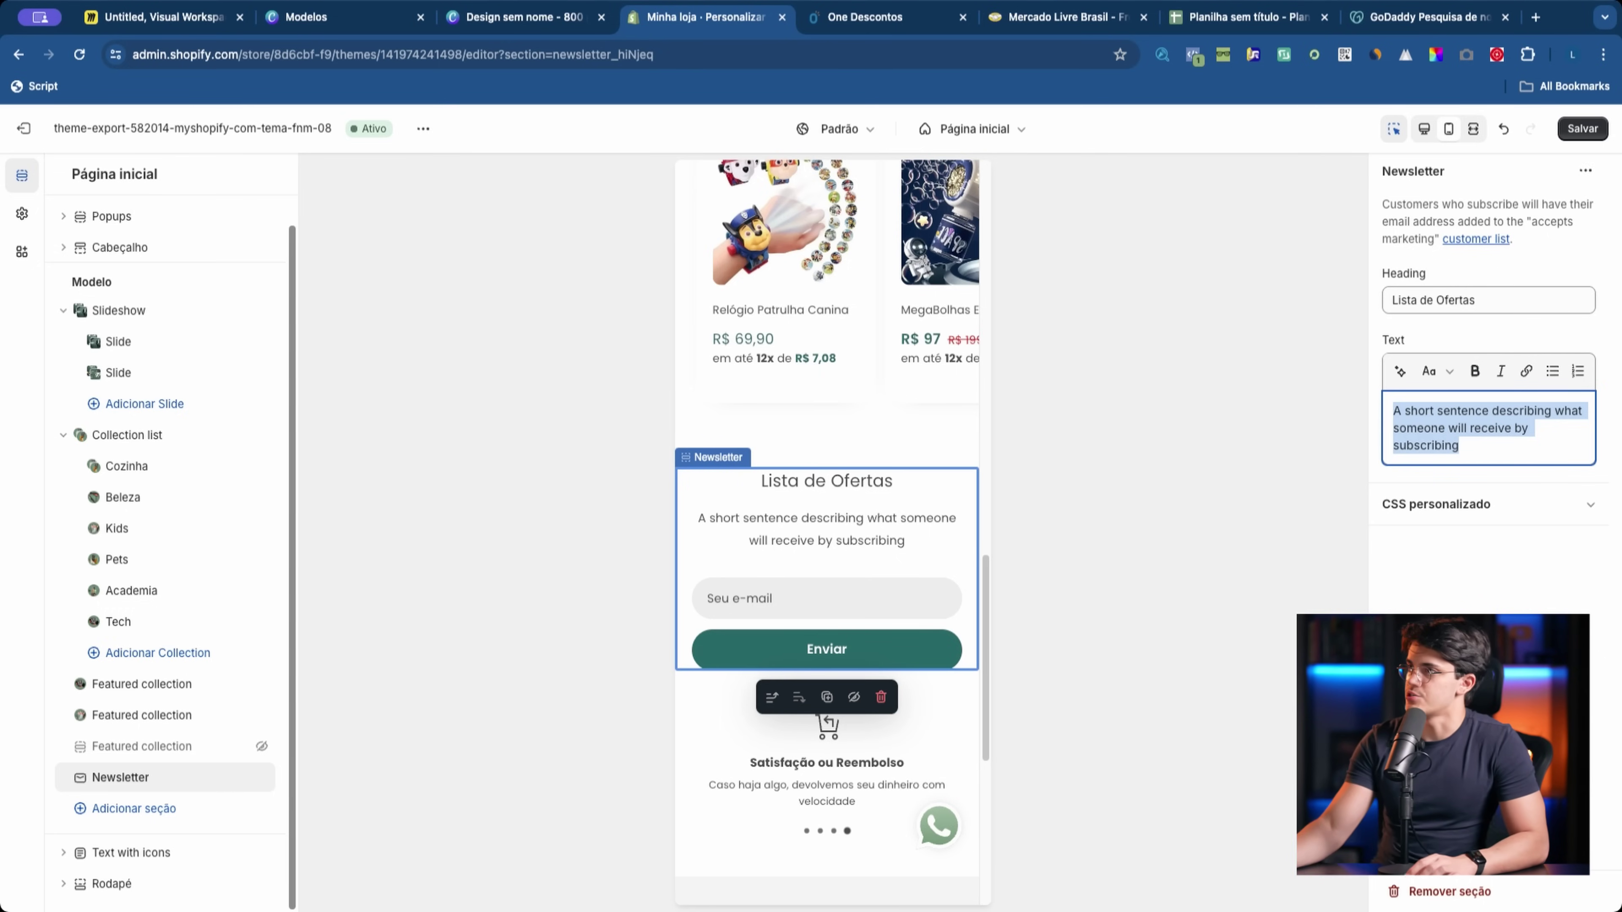
left_click(870, 19)
left_click_drag(639, 601, 646, 574)
left_click(750, 19)
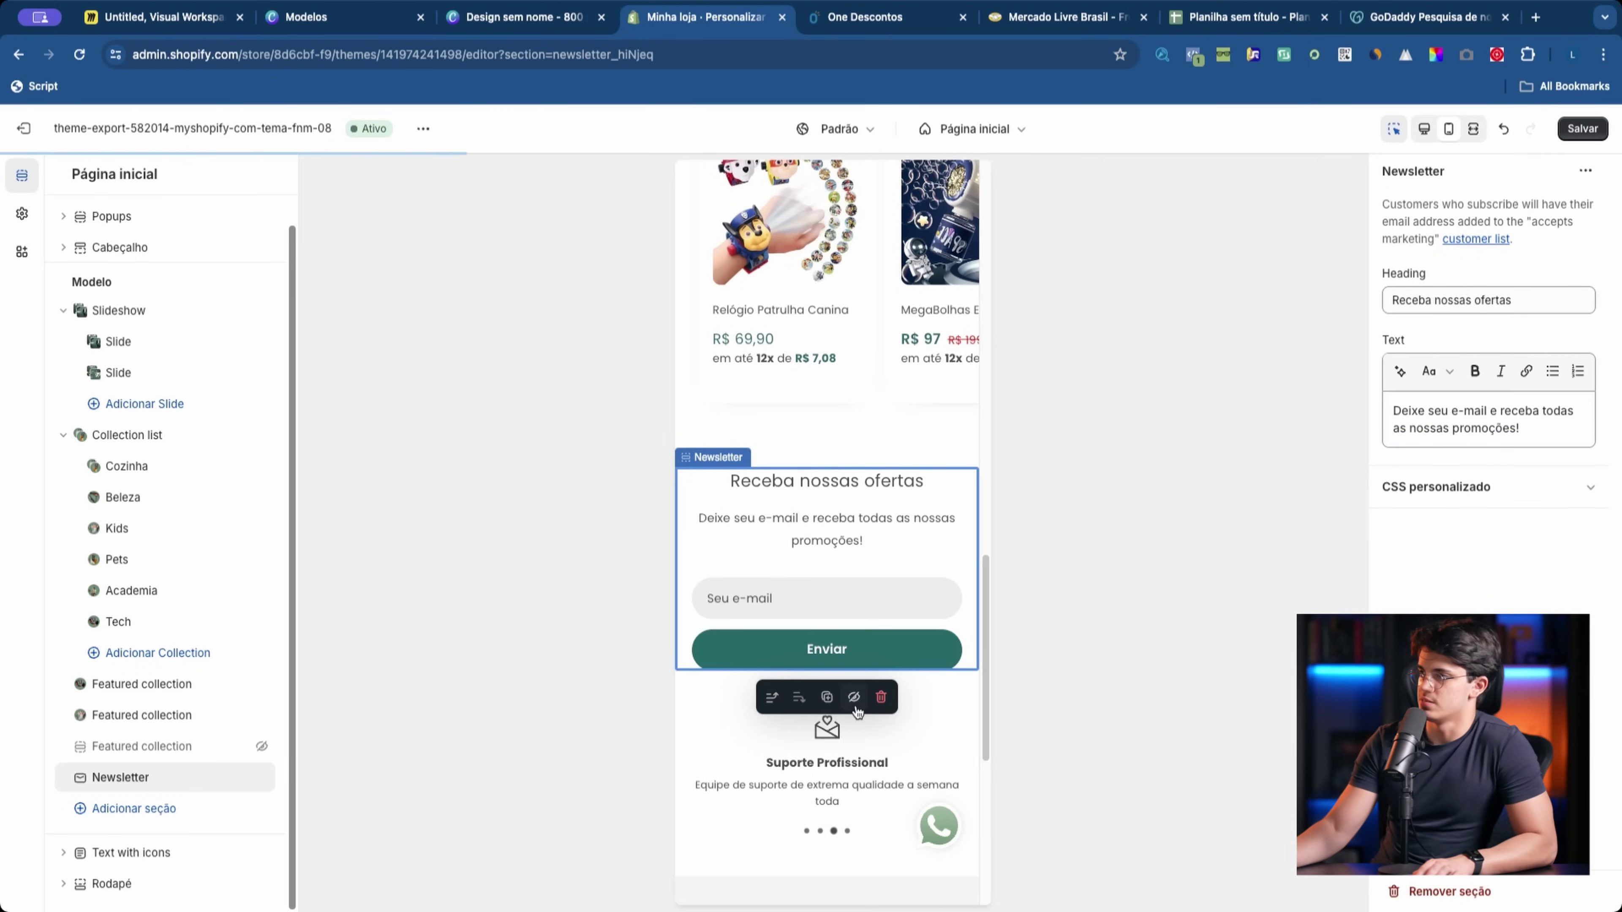
scroll(914, 580, "down", 5)
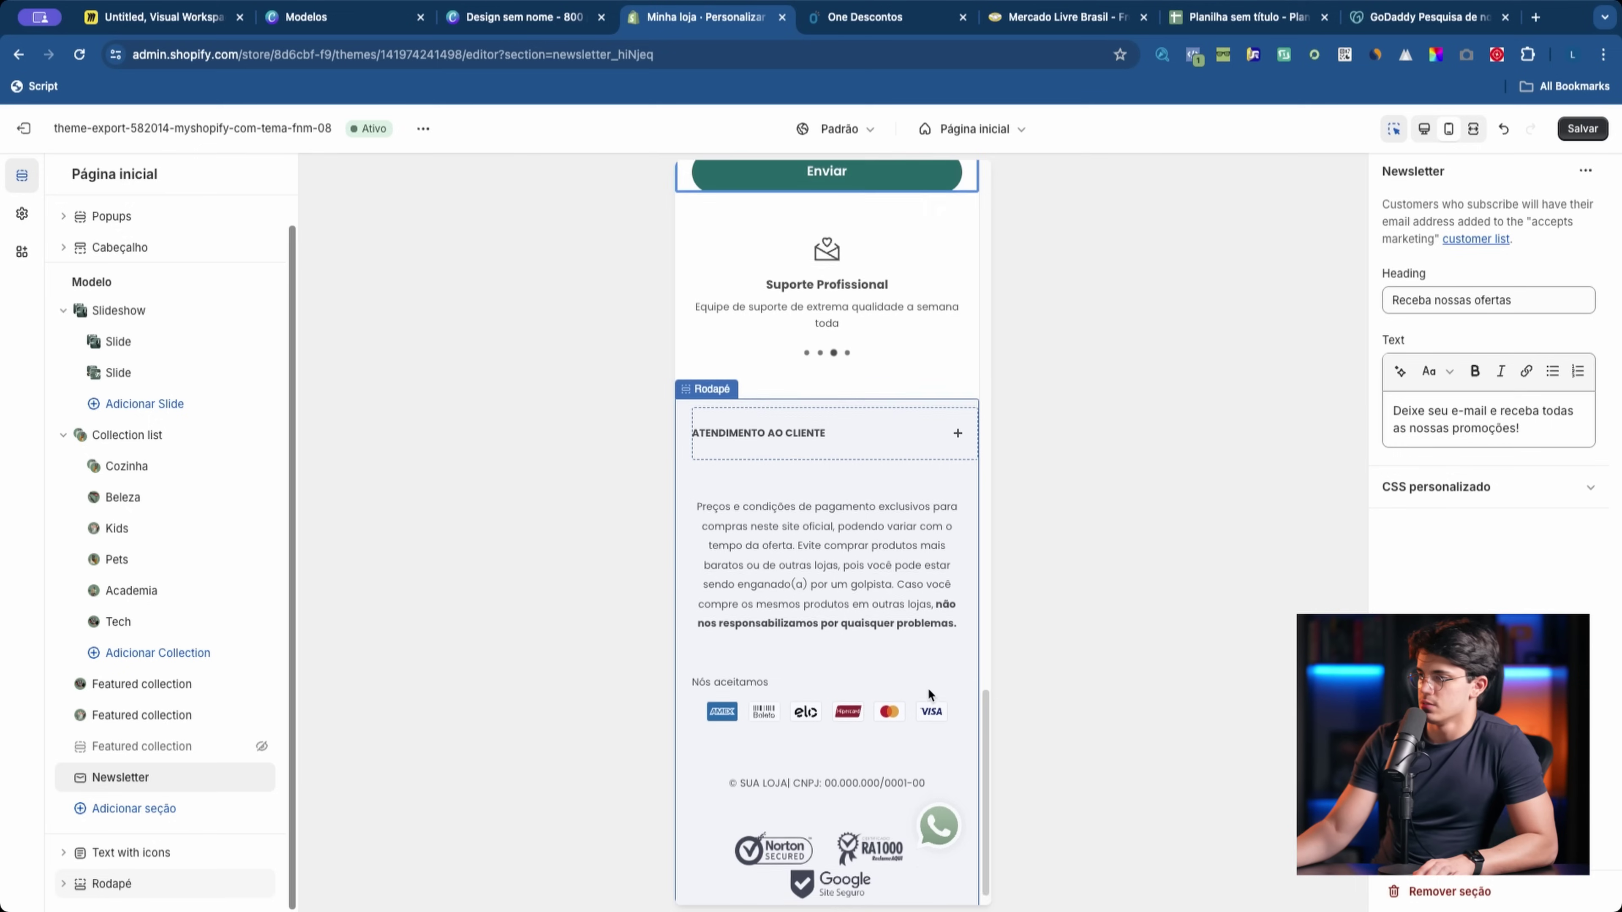
Step: Review the footer section's settings and expand its custom CSS
scroll(928, 688, "down", 1)
left_click(900, 698)
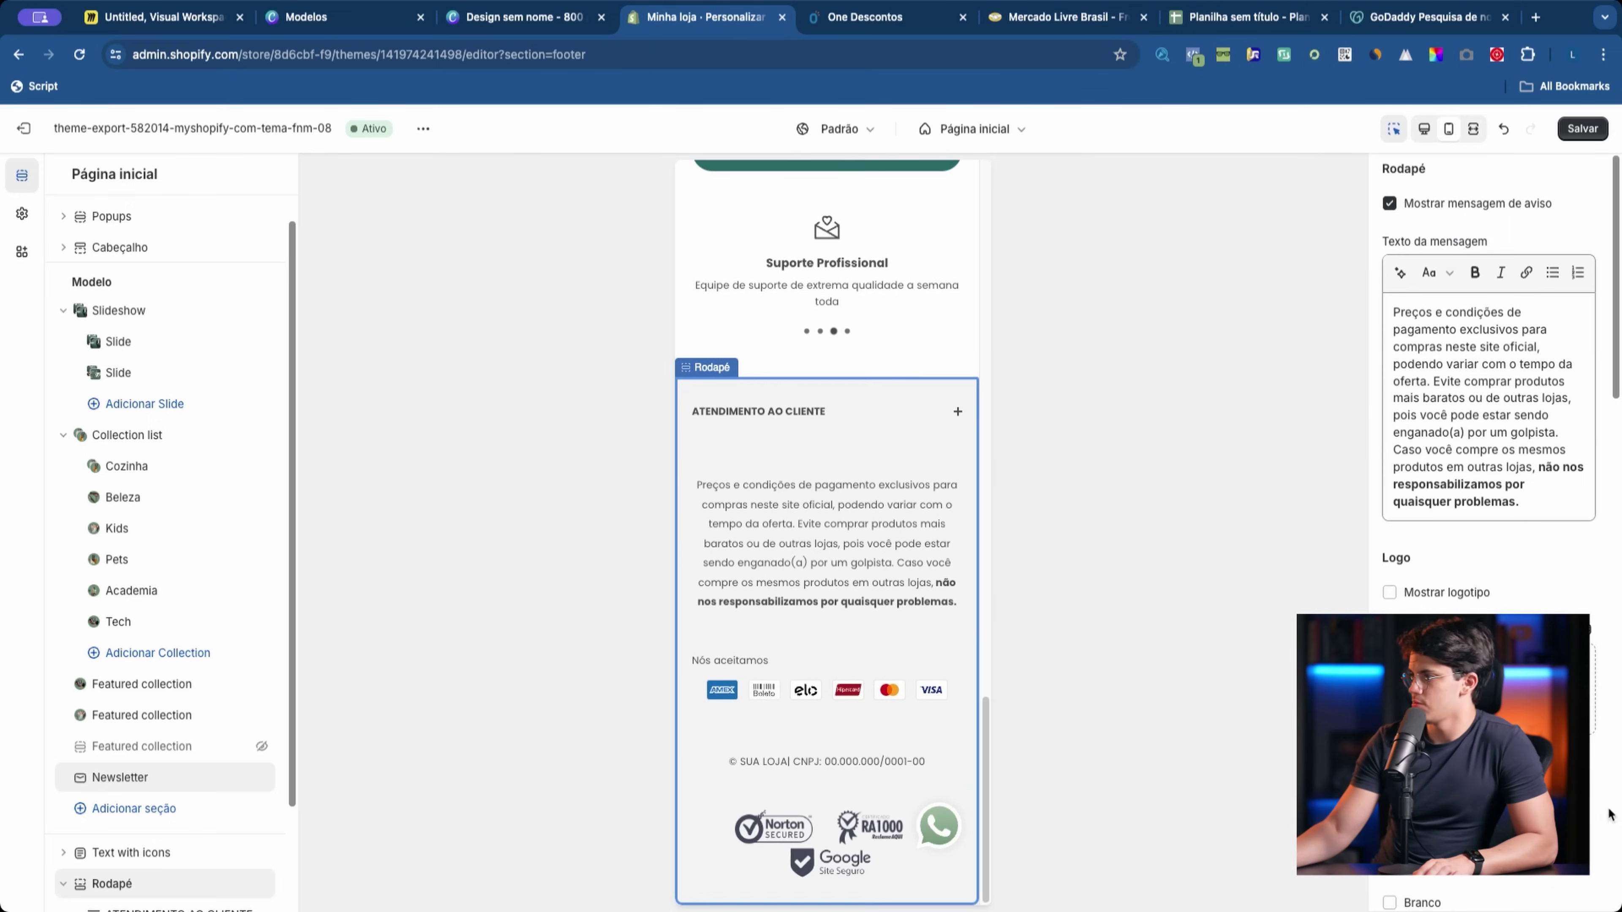
scroll(1489, 448, "down", 10)
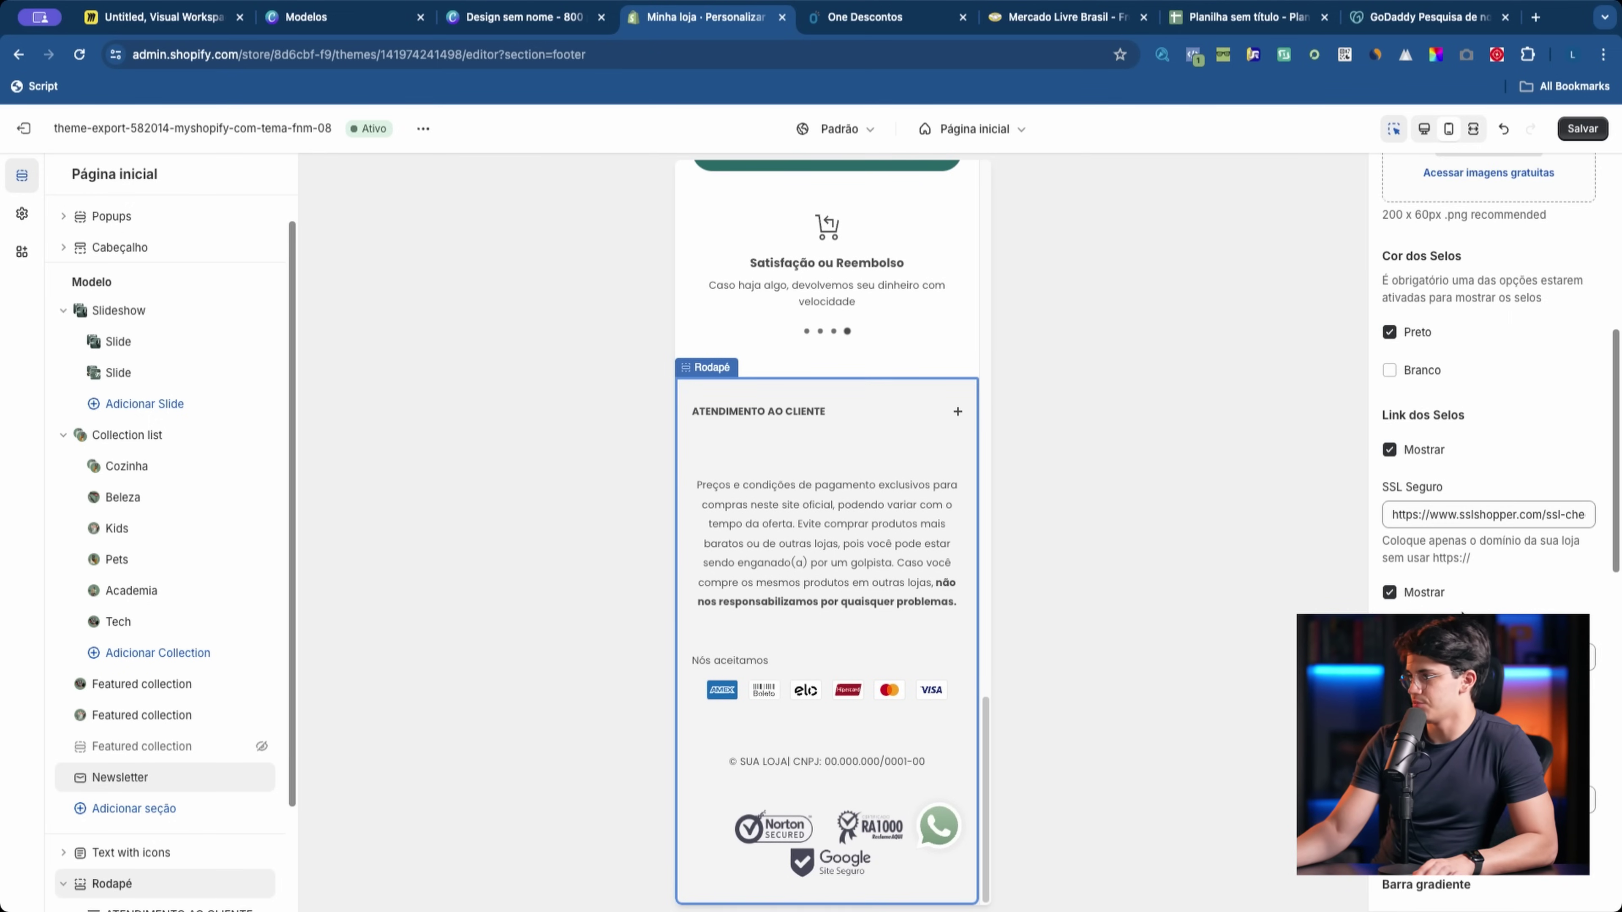
scroll(1488, 448, "down", 9)
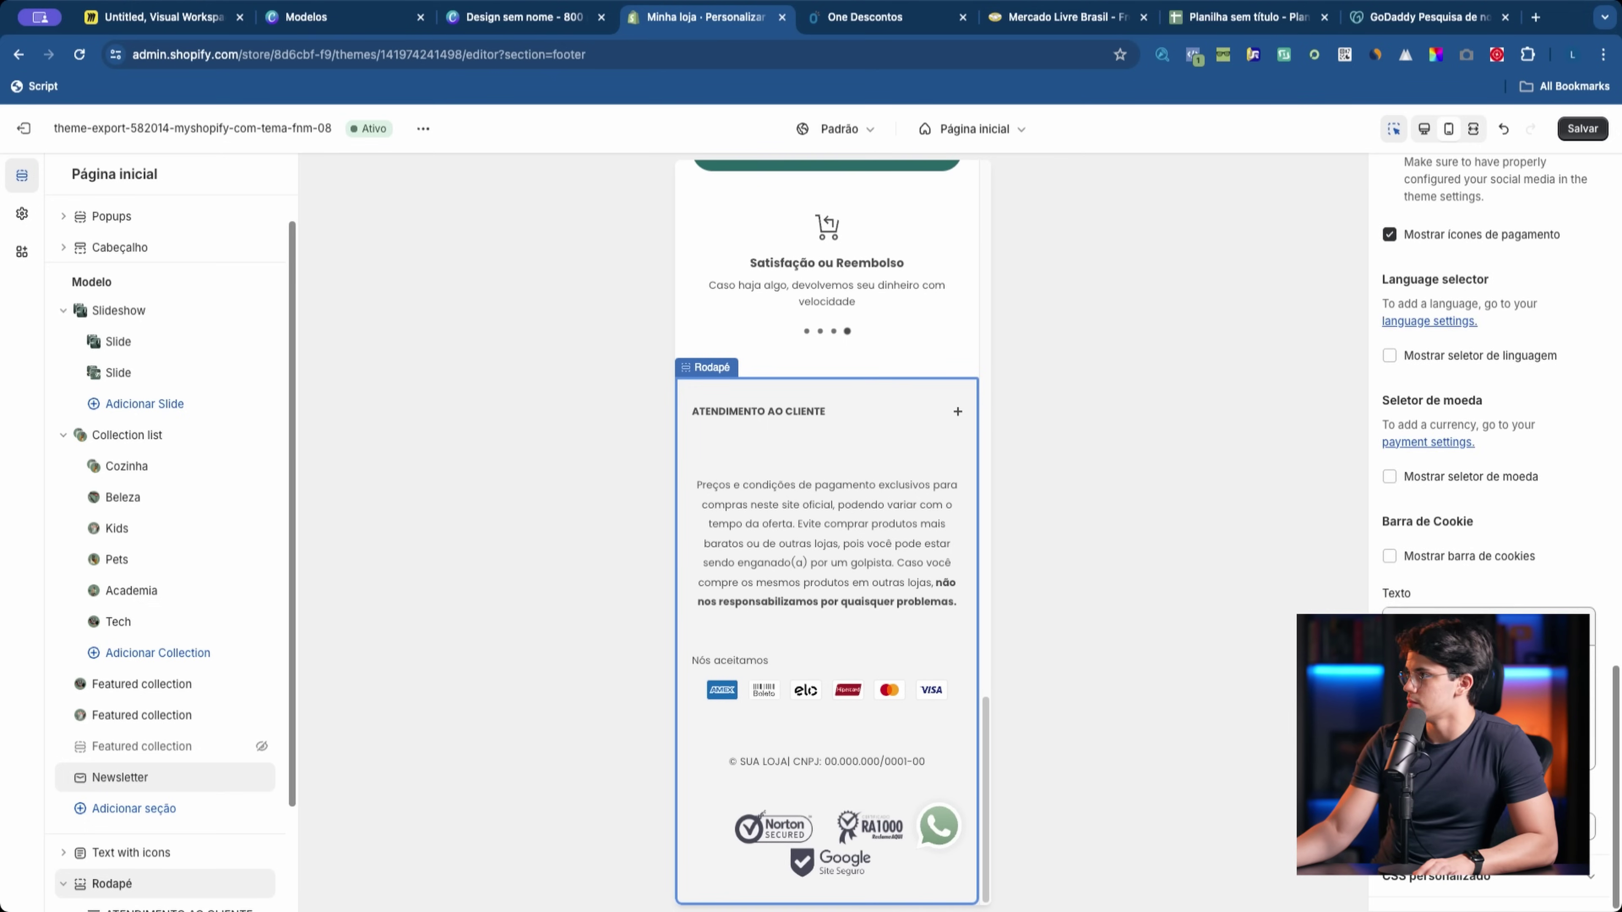
scroll(1488, 448, "up", 20)
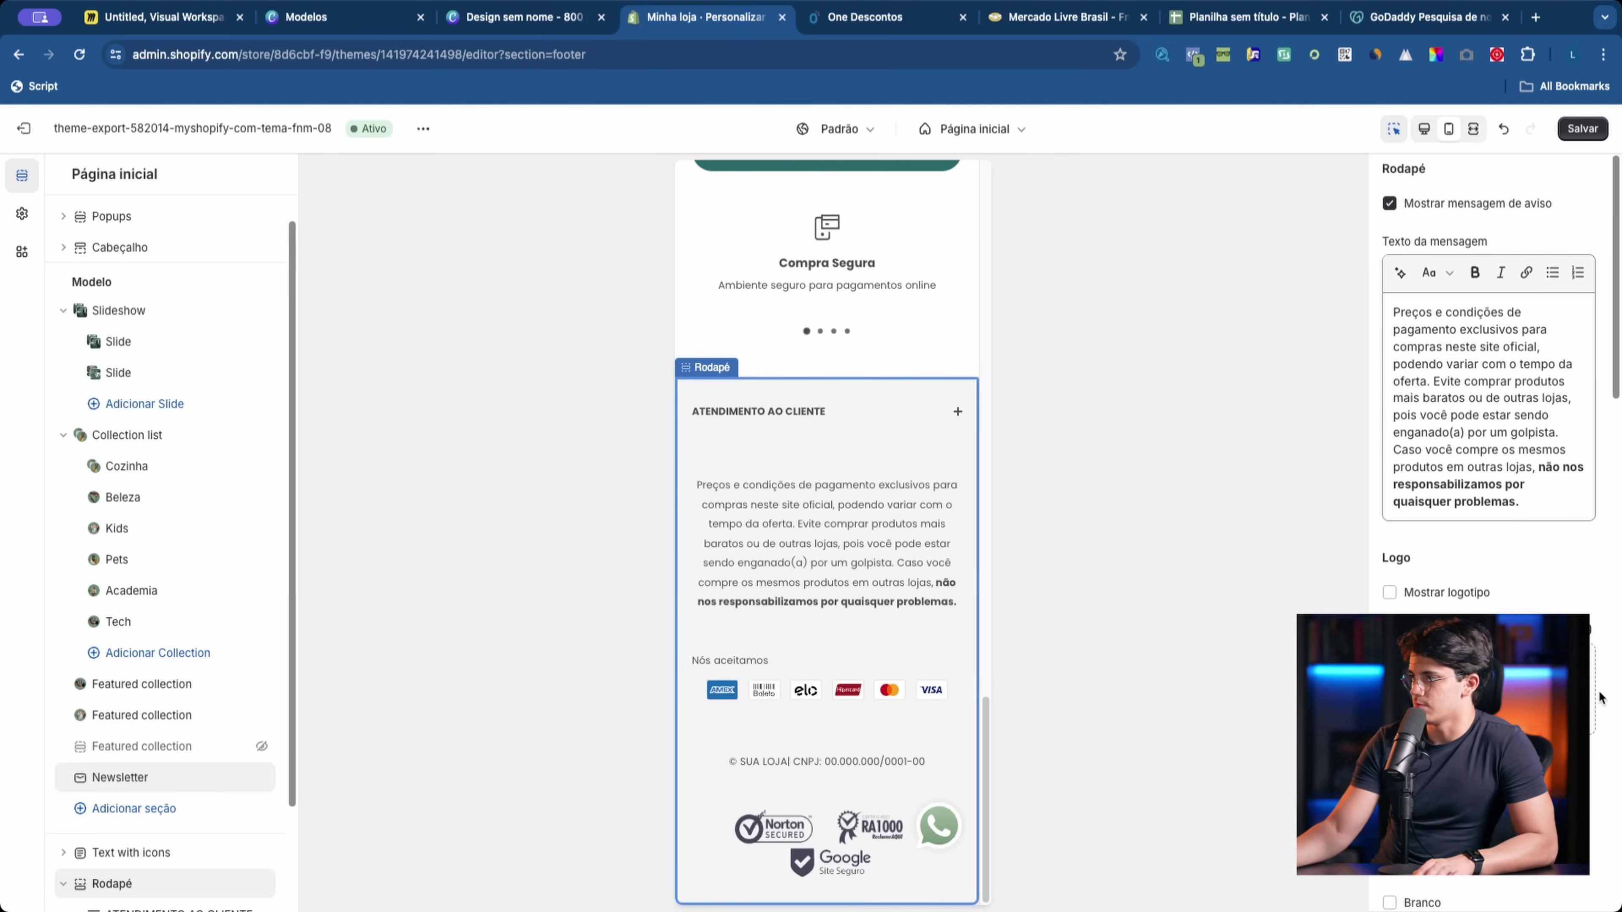
scroll(1489, 448, "down", 18)
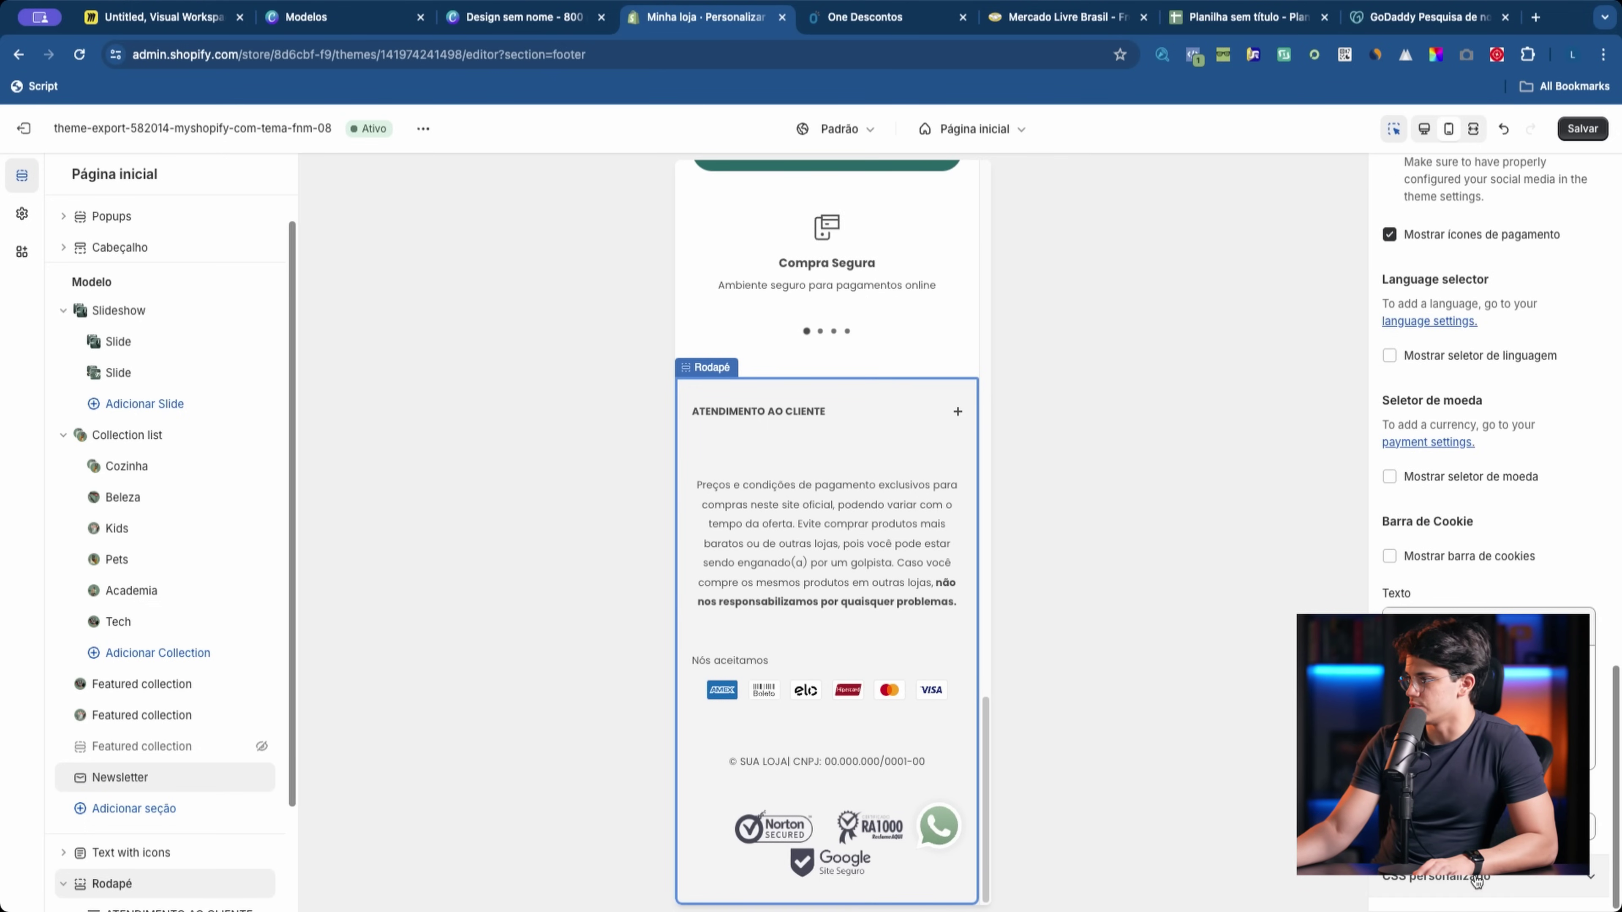
left_click(1477, 882)
Step: Bring up the Produtos templates list from the 'Página inicial' page dropdown
scroll(747, 726, "up", 15)
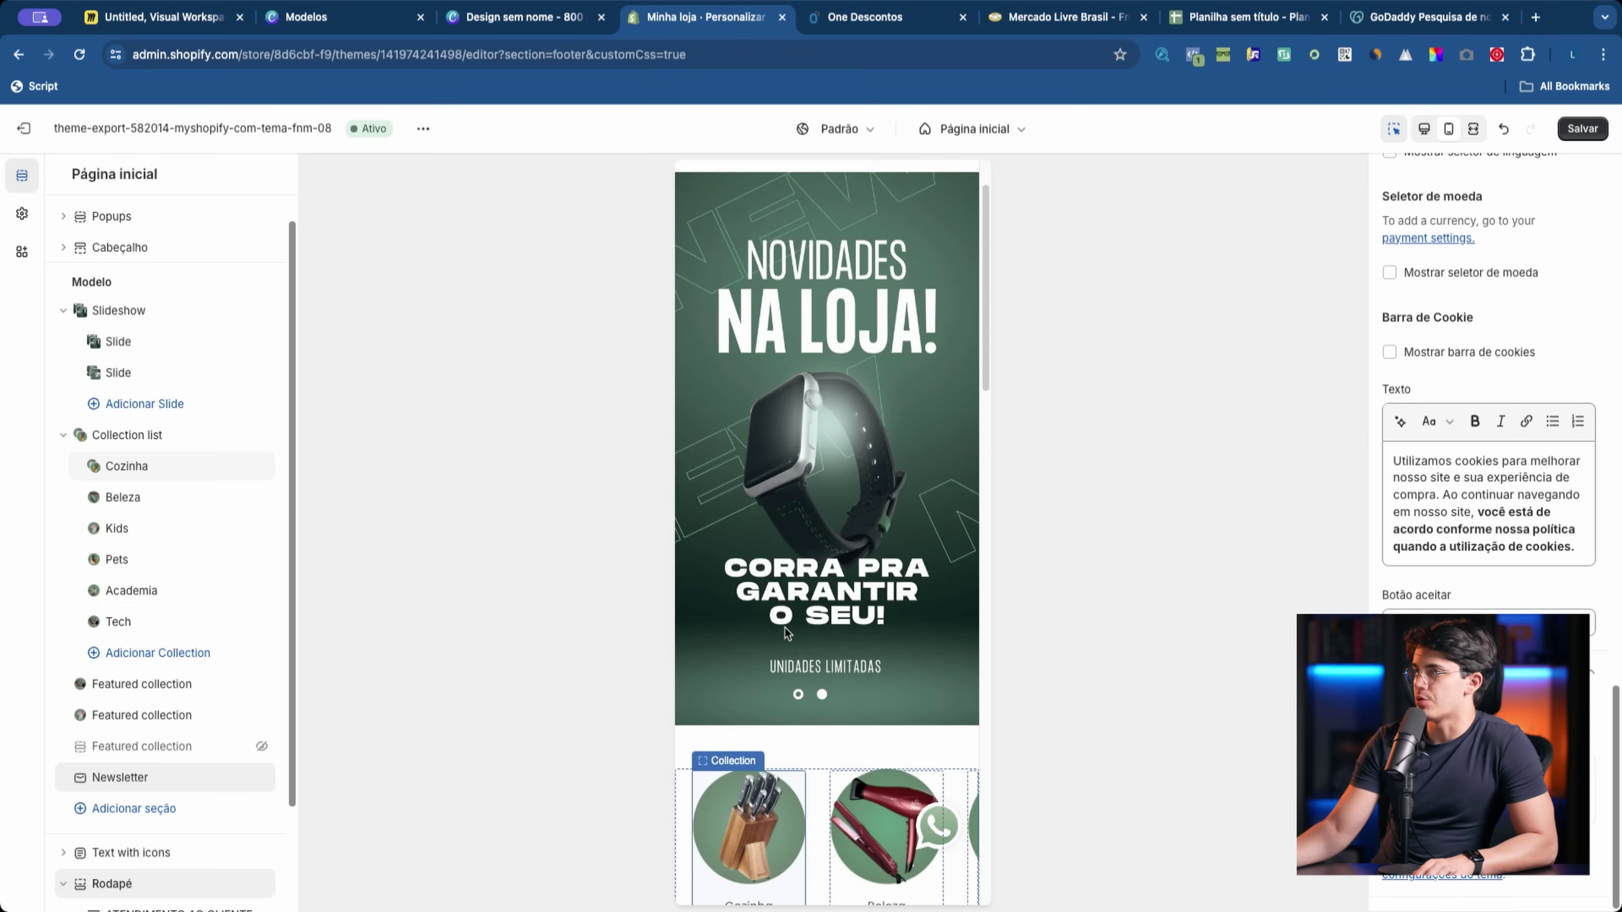
scroll(785, 627, "up", 2)
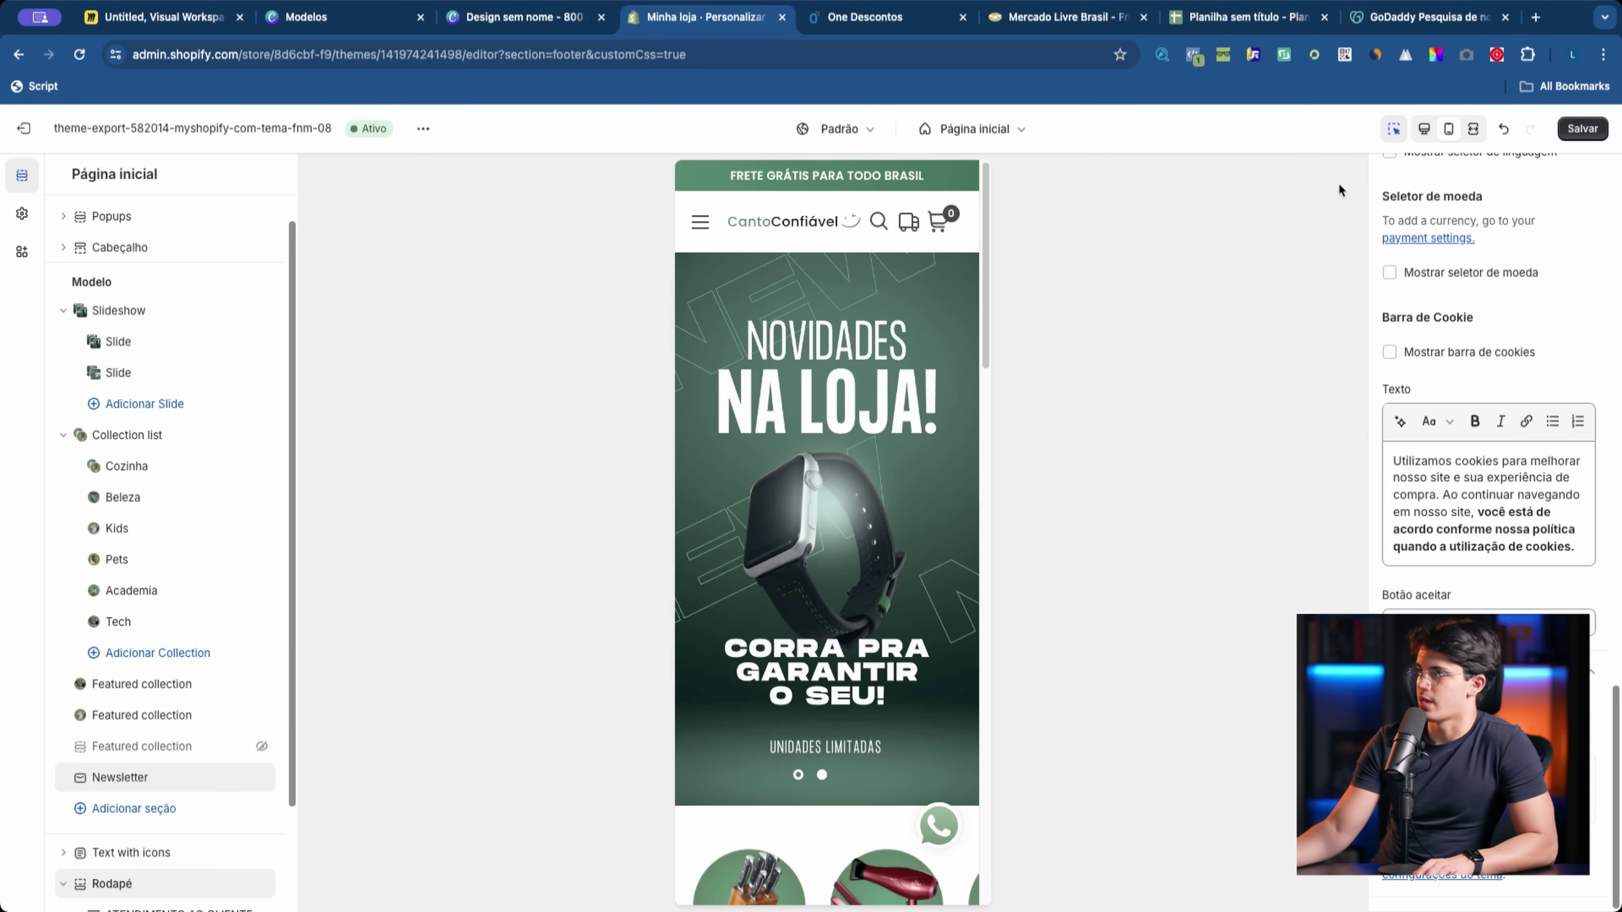
scroll(834, 460, "down", 20)
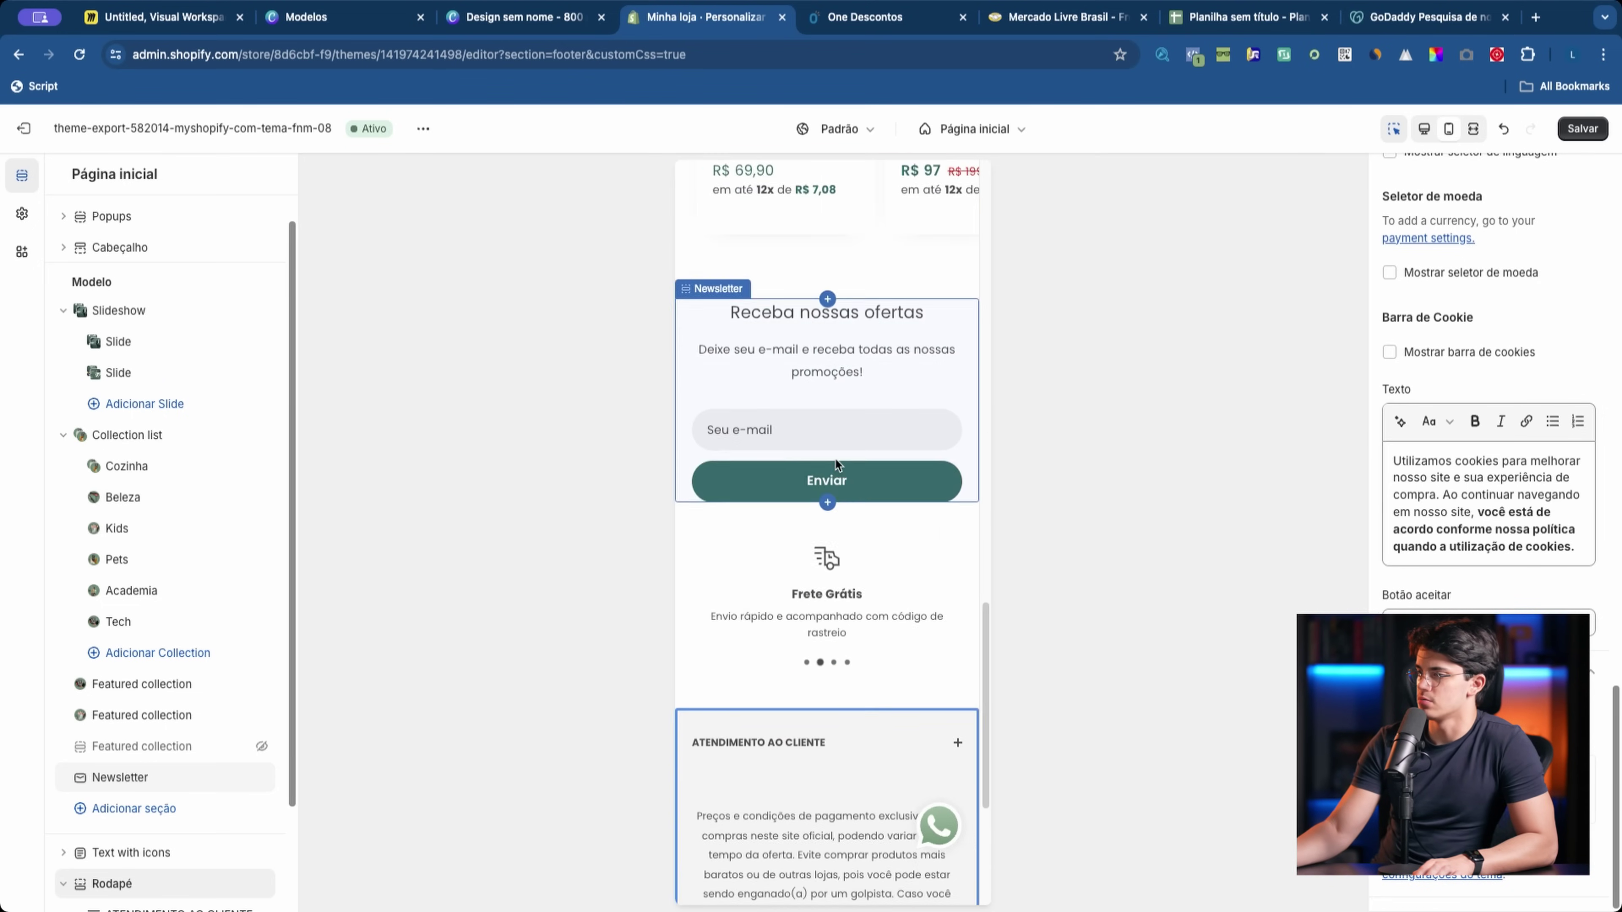
scroll(834, 456, "up", 20)
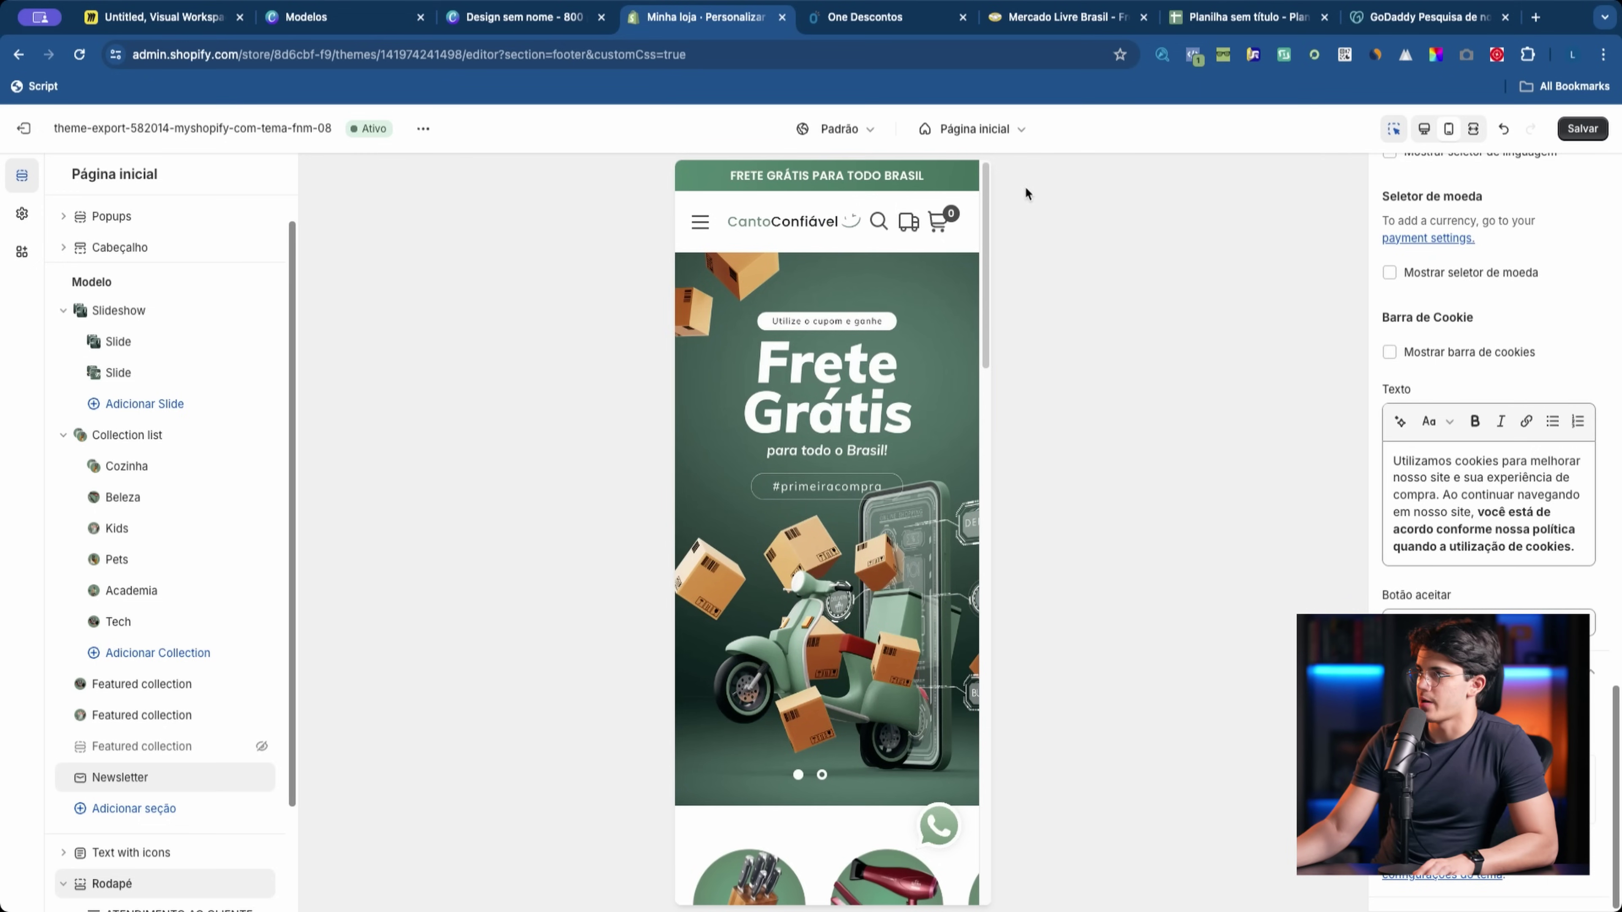
left_click(995, 136)
left_click(910, 260)
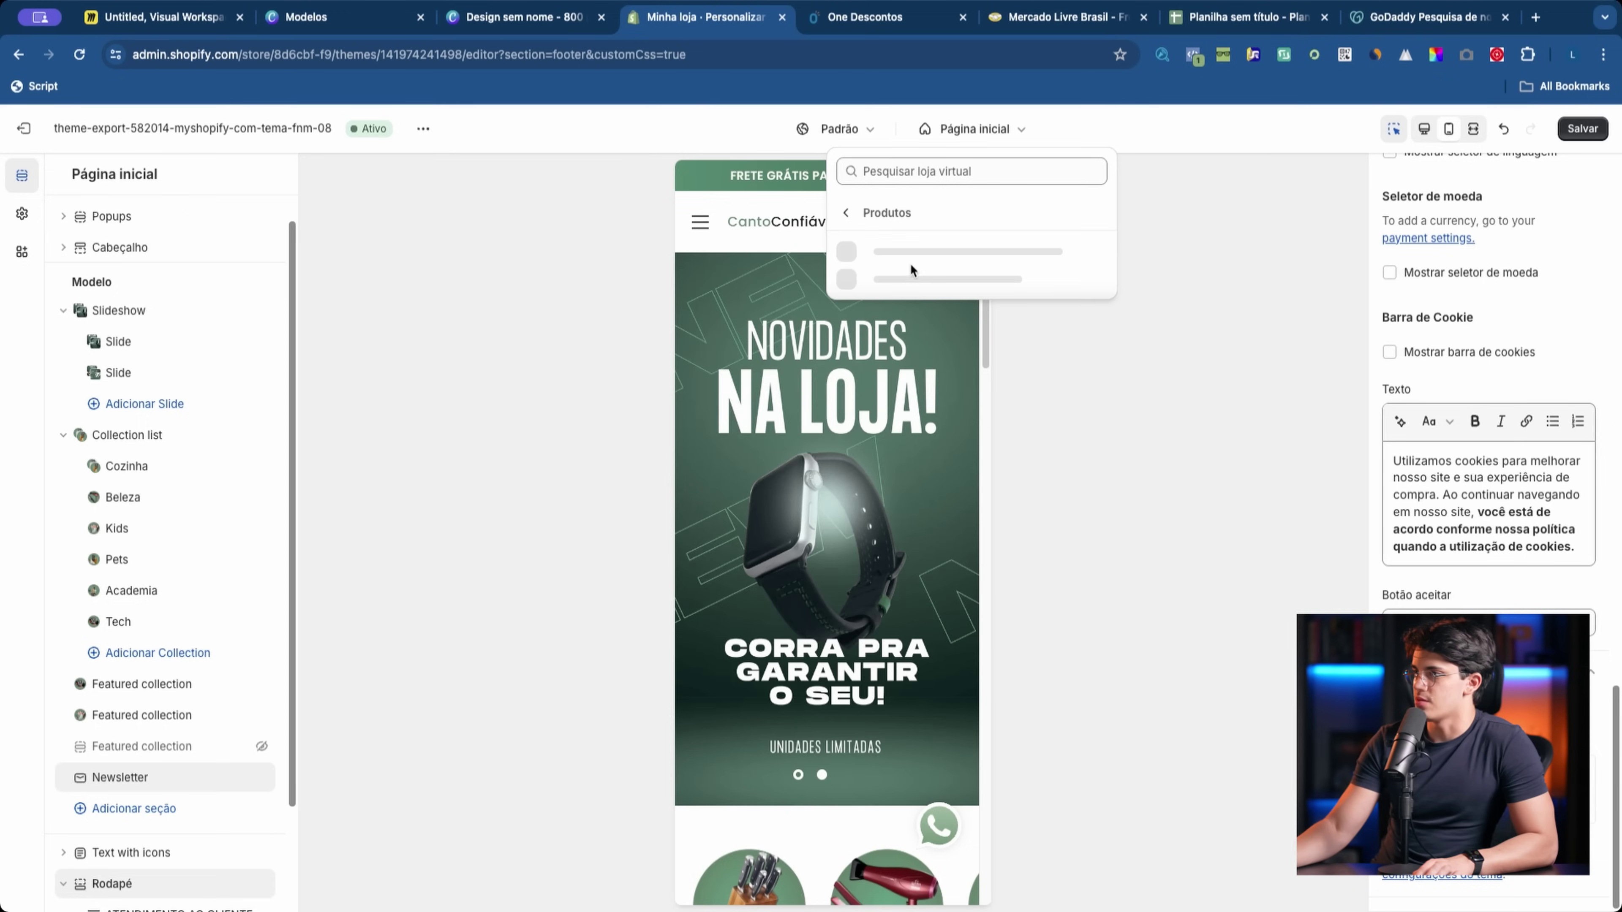
Step: Preview the Produto-padrão product template and select its product page and header sections
left_click(936, 268)
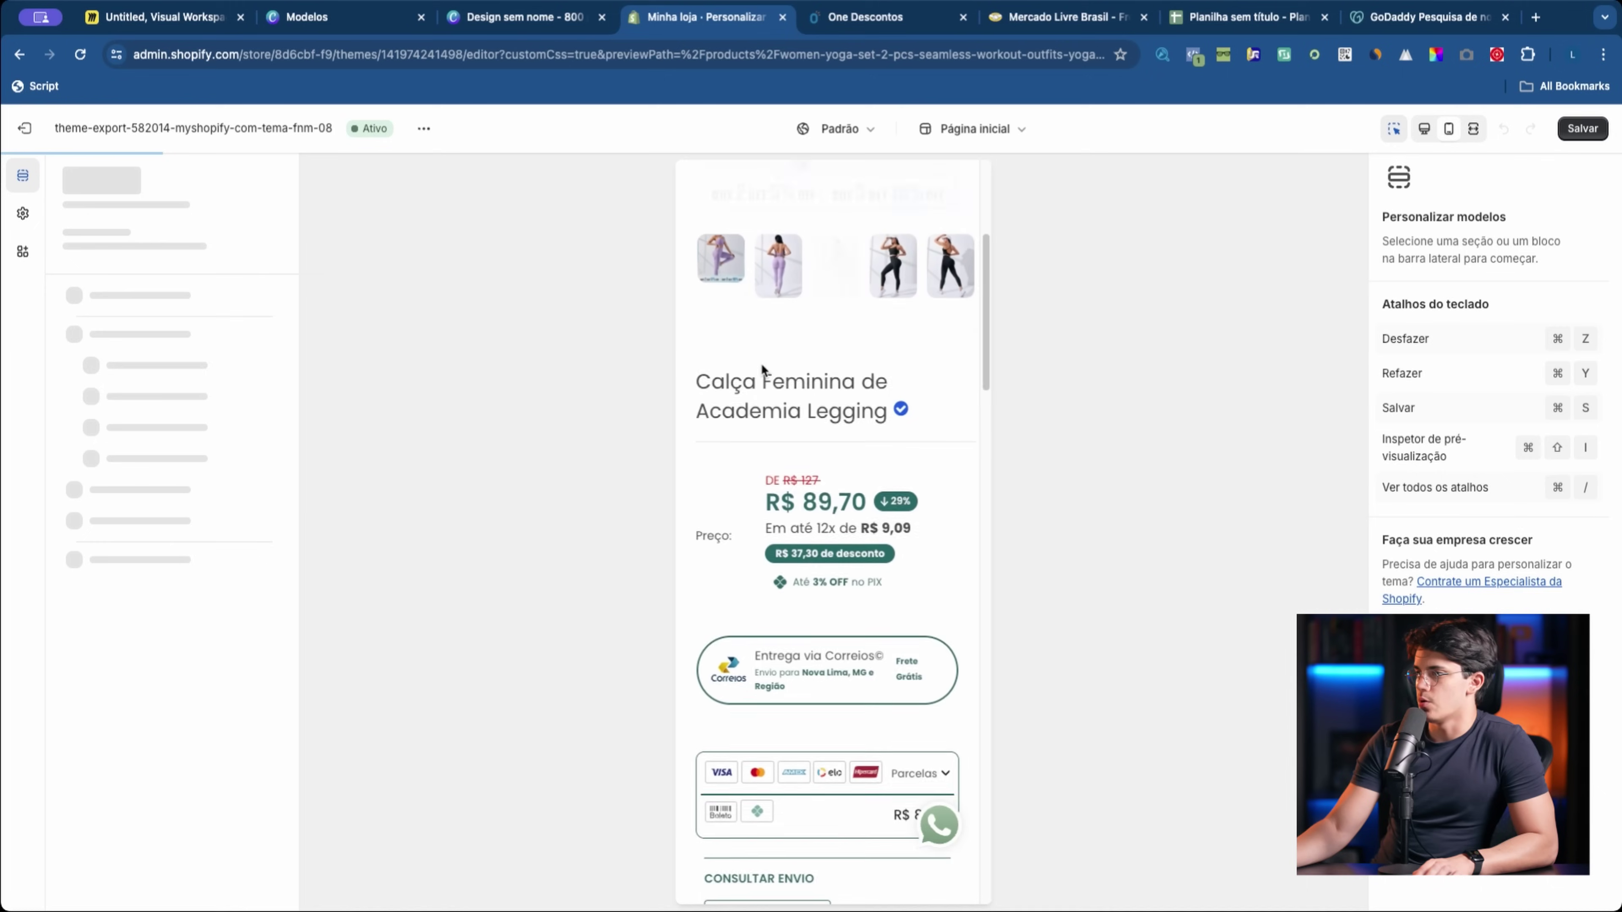
scroll(820, 415, "down", 10)
scroll(820, 415, "up", 10)
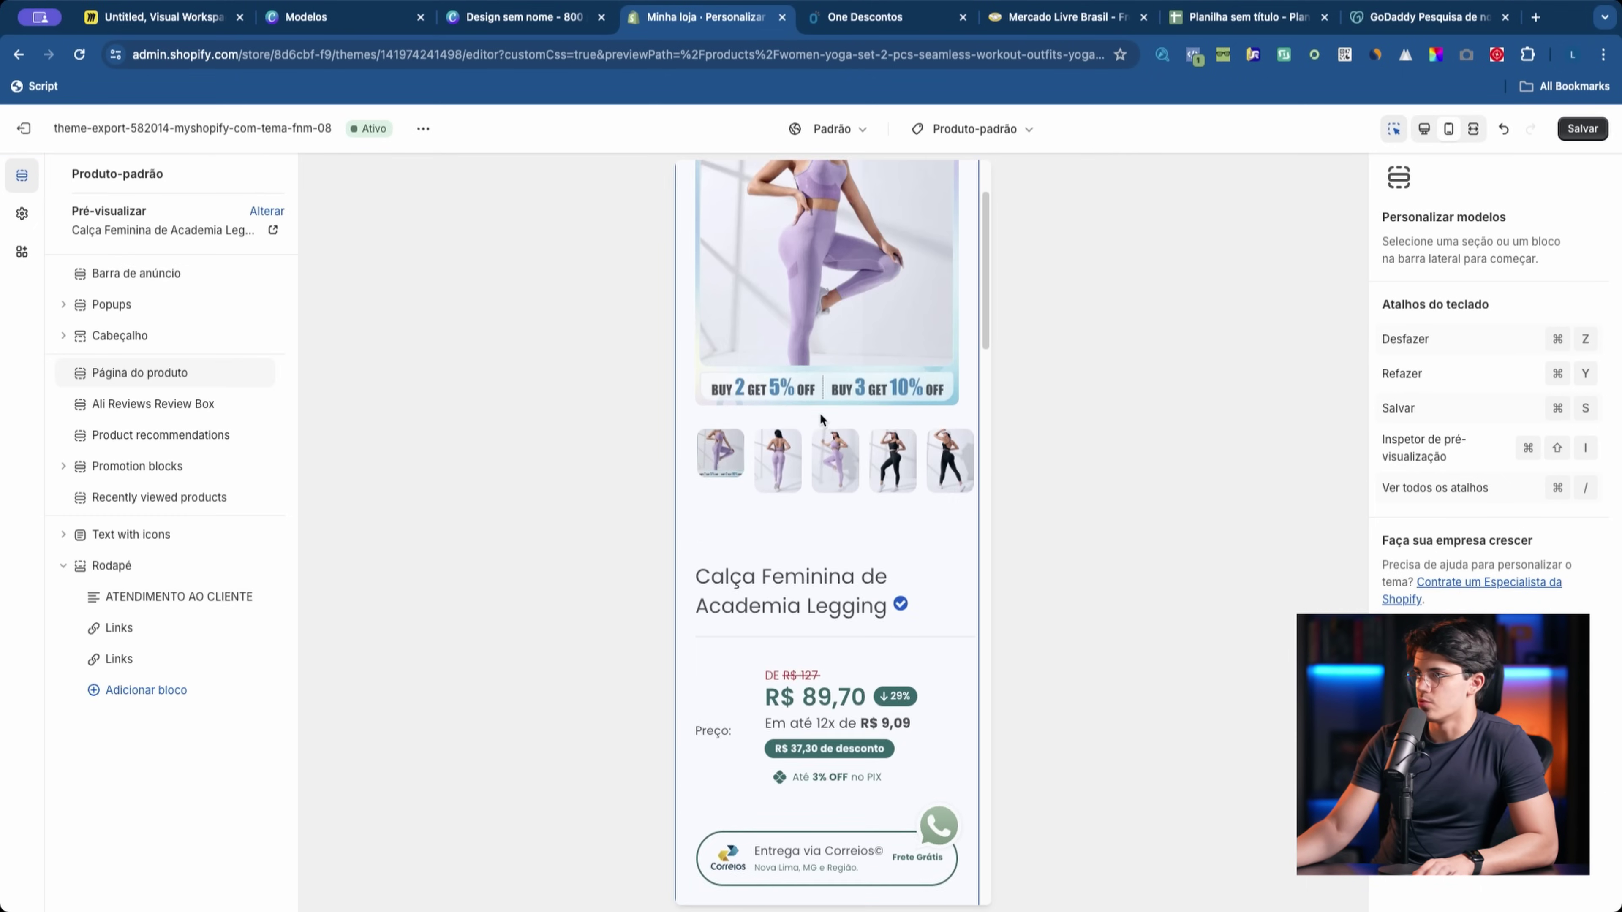
left_click(818, 397)
left_click(715, 221)
Step: Switch back to the Página inicial template and select the Cozinha collection circle
left_click(974, 129)
left_click(881, 215)
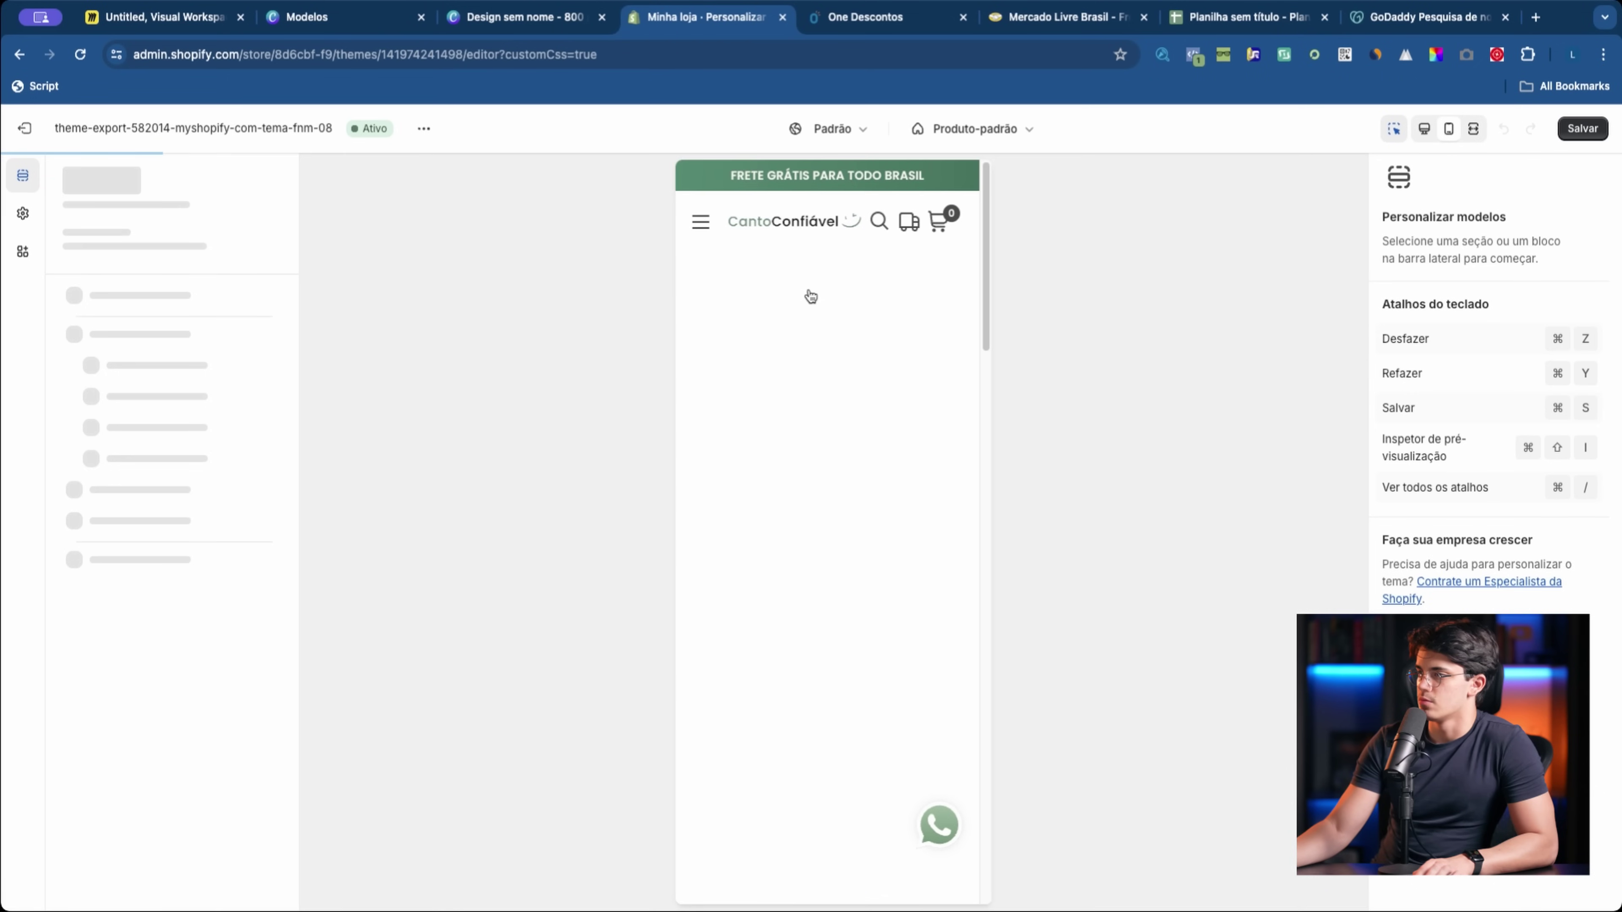
scroll(830, 447, "down", 10)
left_click(788, 262)
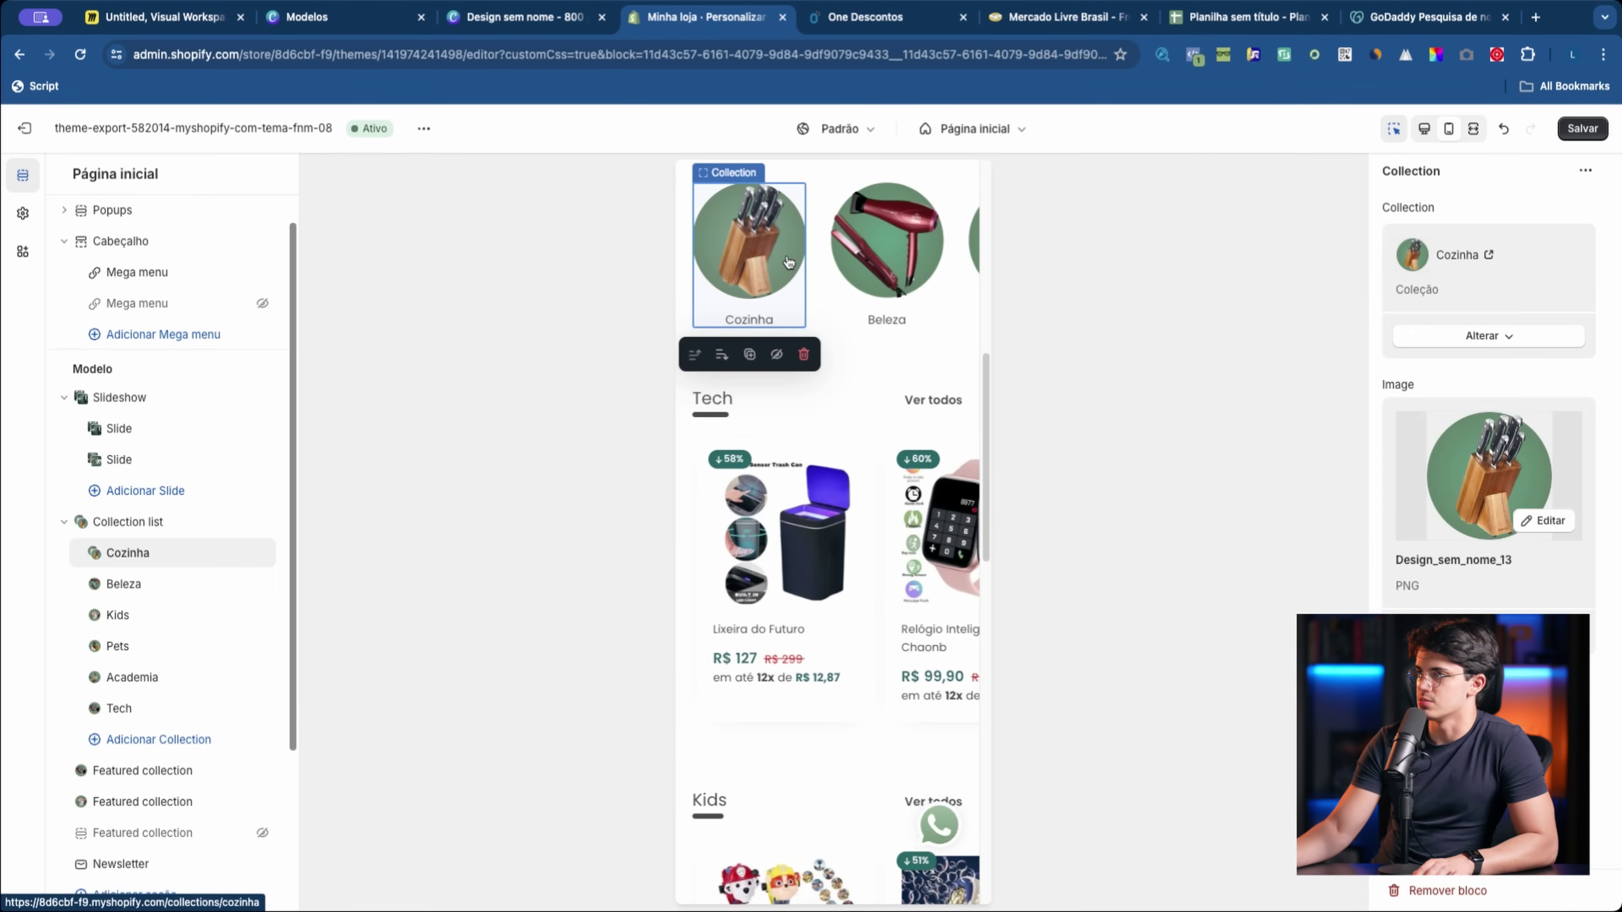
Step: Go from the Cozinha collection to the Led de Imã product page and look it over
left_click(789, 262)
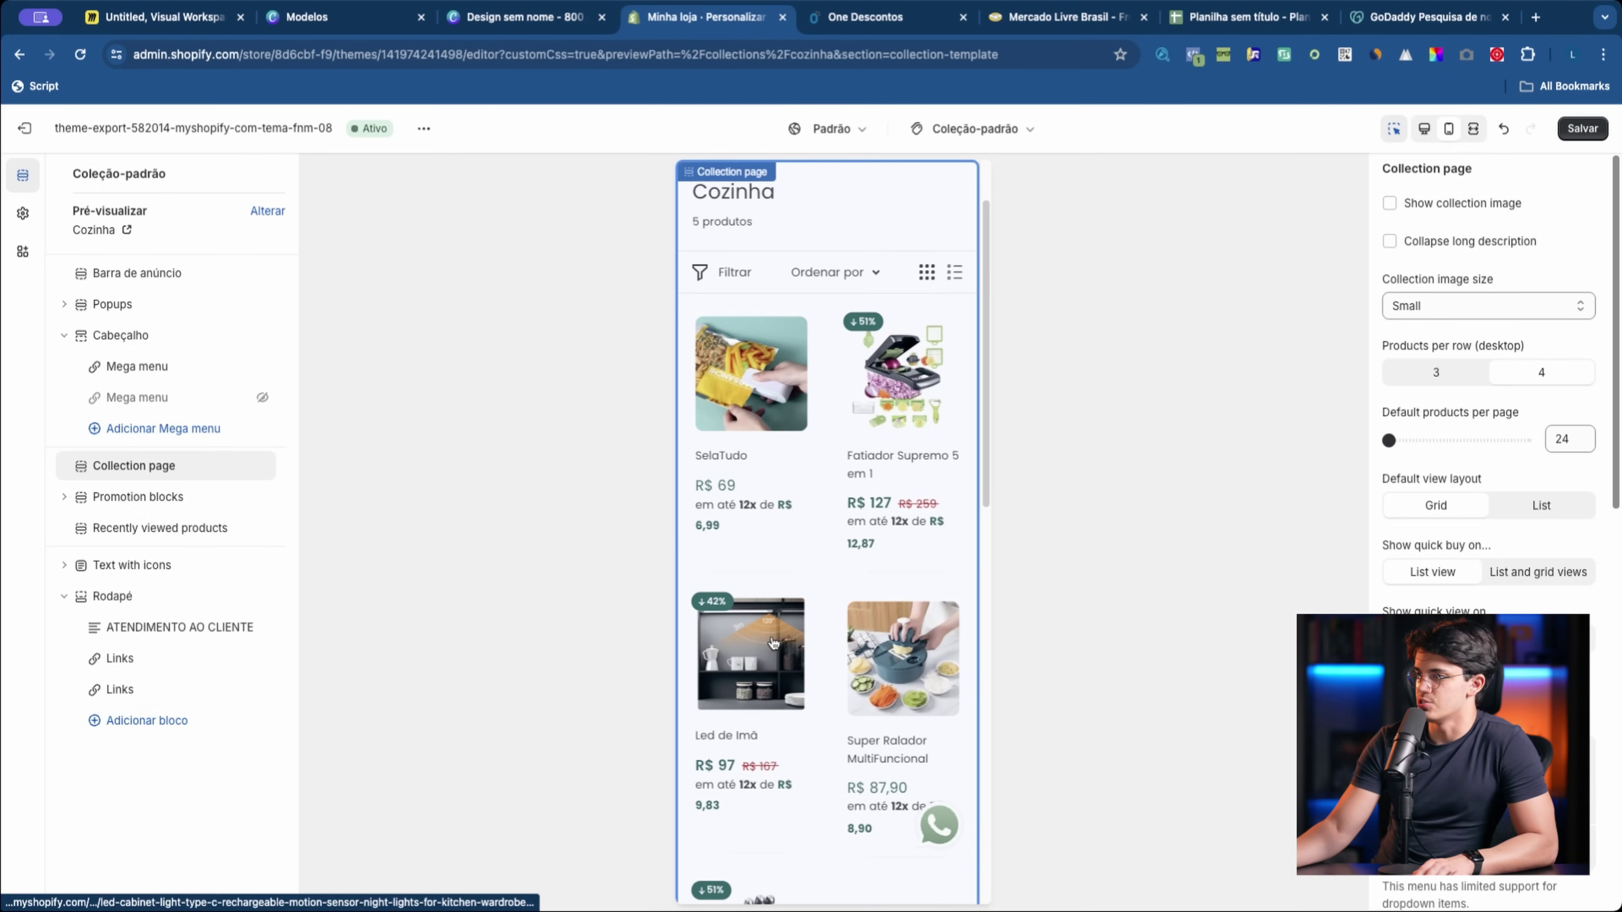
left_click(772, 642)
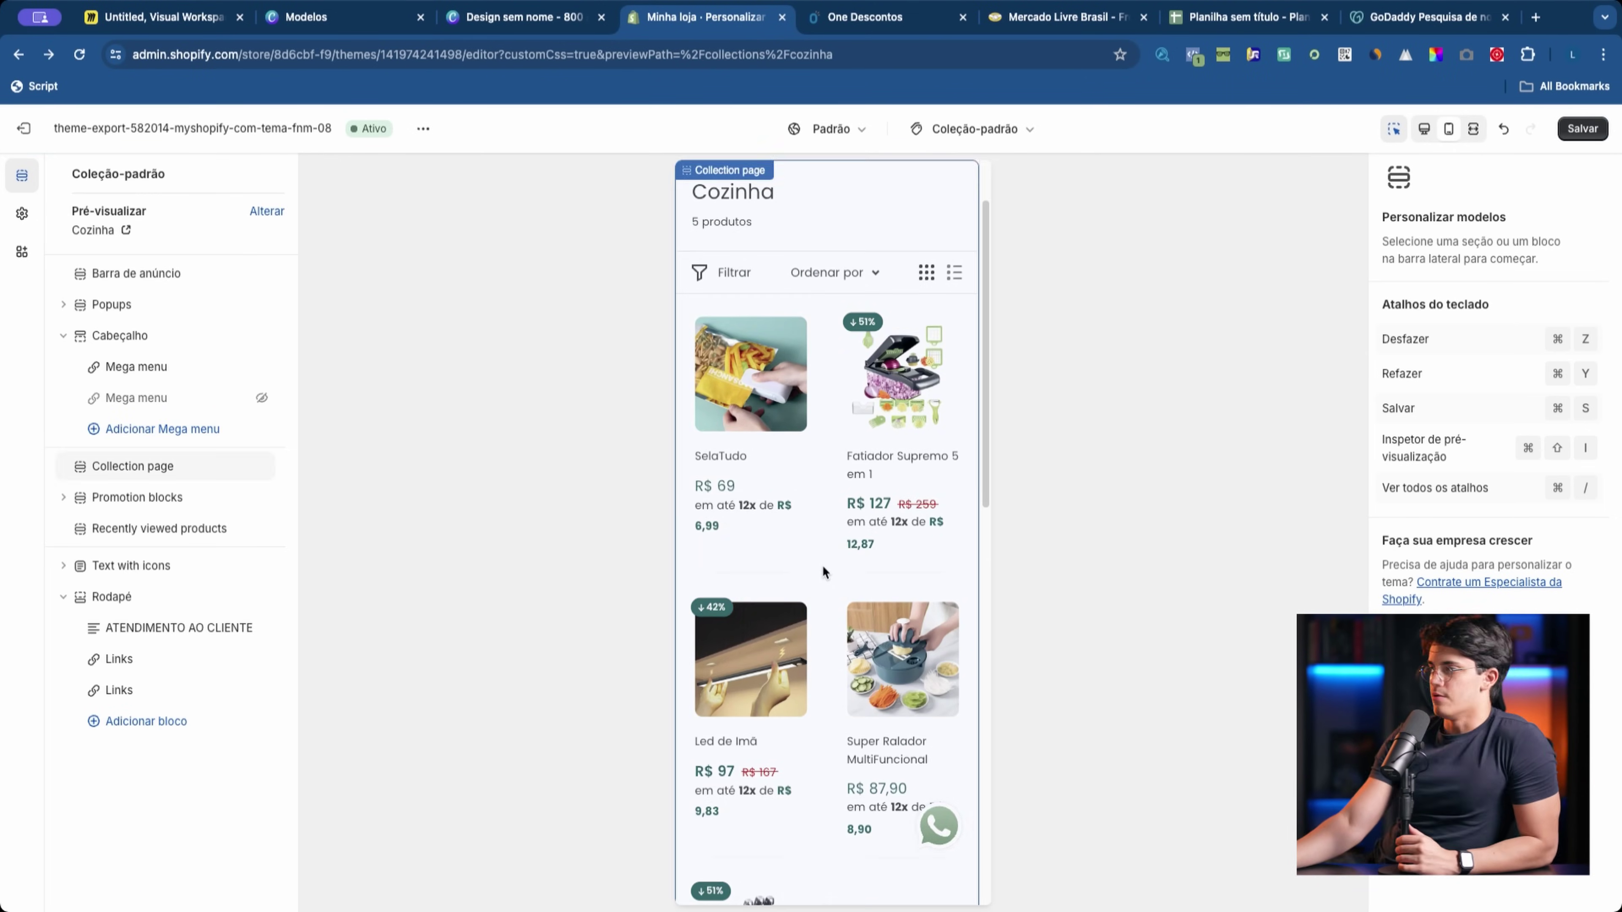
scroll(820, 559, "down", 1)
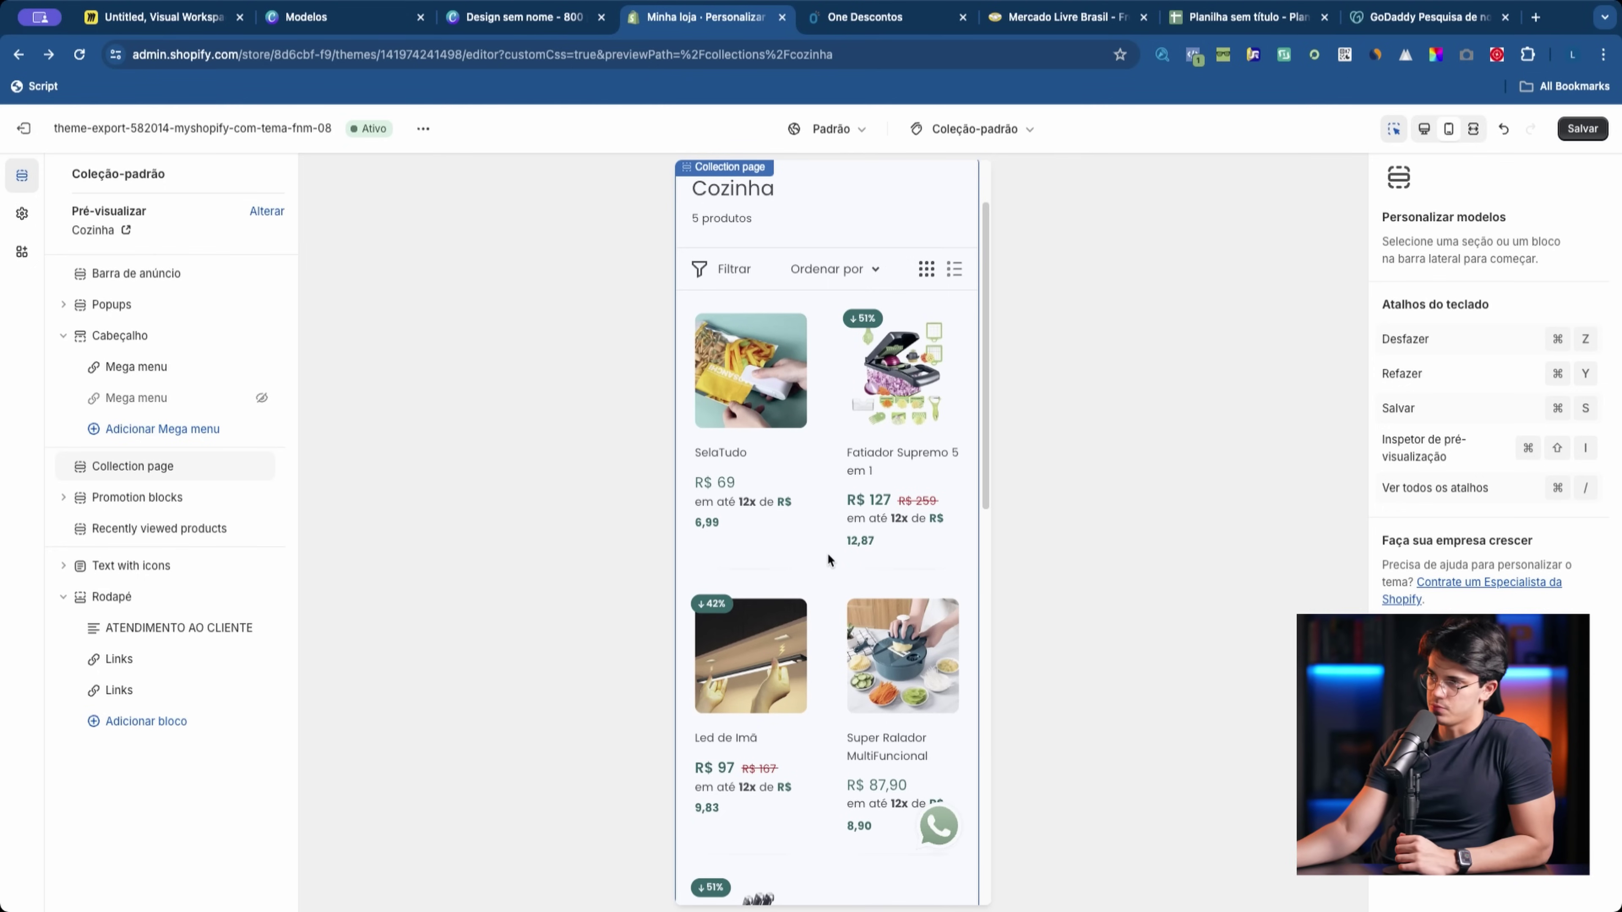
scroll(830, 562, "down", 3)
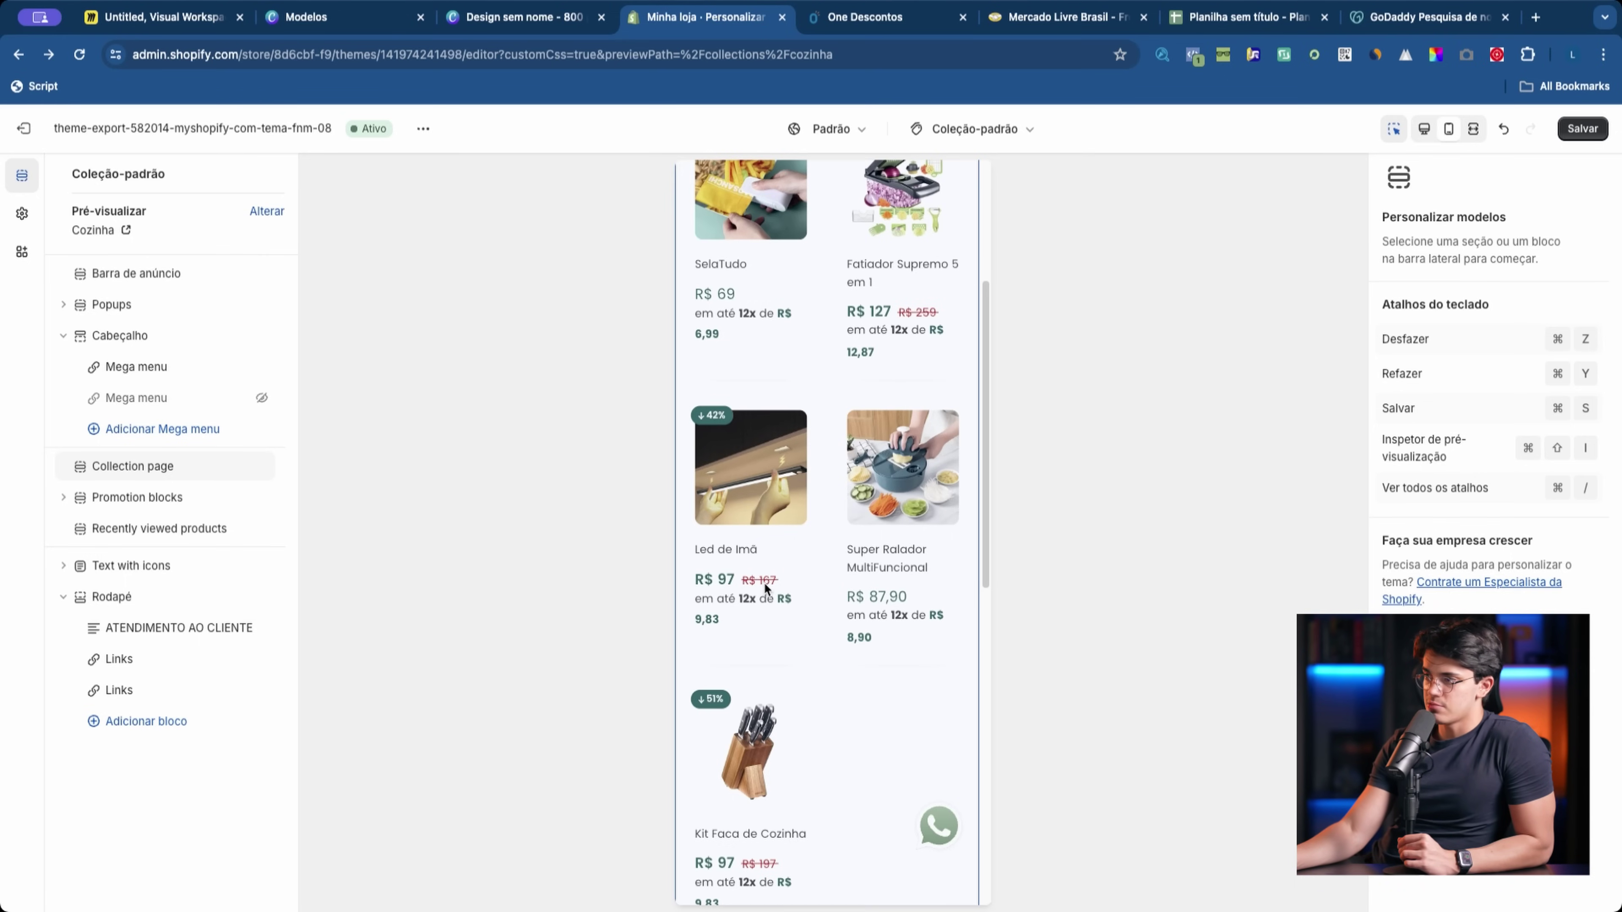
scroll(777, 583, "up", 3)
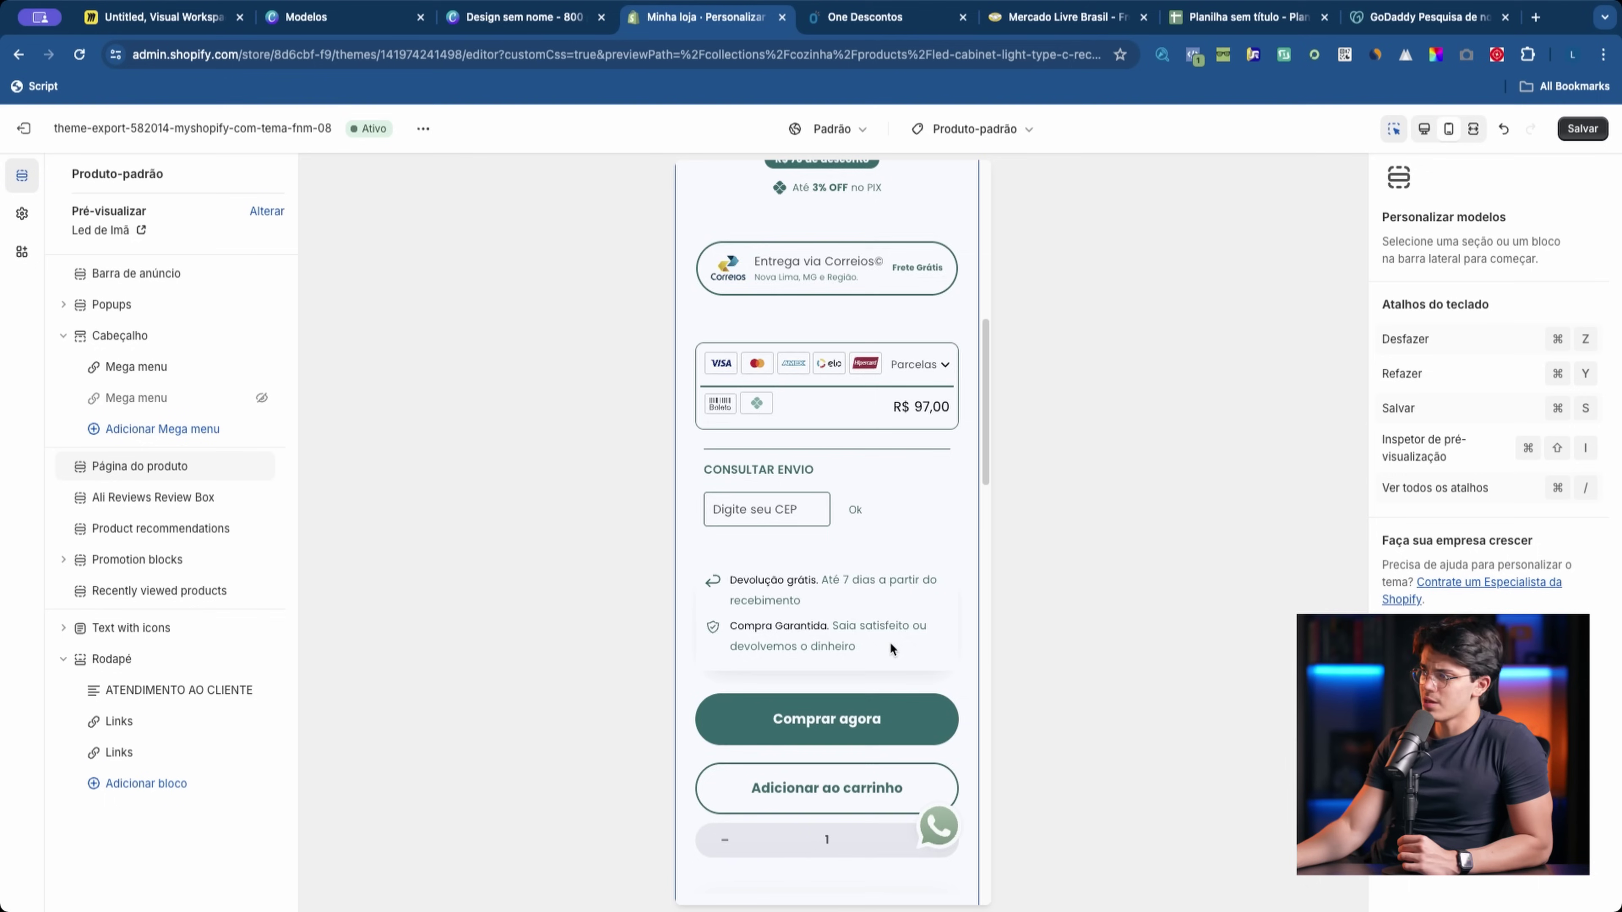
Step: Switch the preview to desktop layout and open the Página do produto section settings
scroll(889, 642, "down", 3)
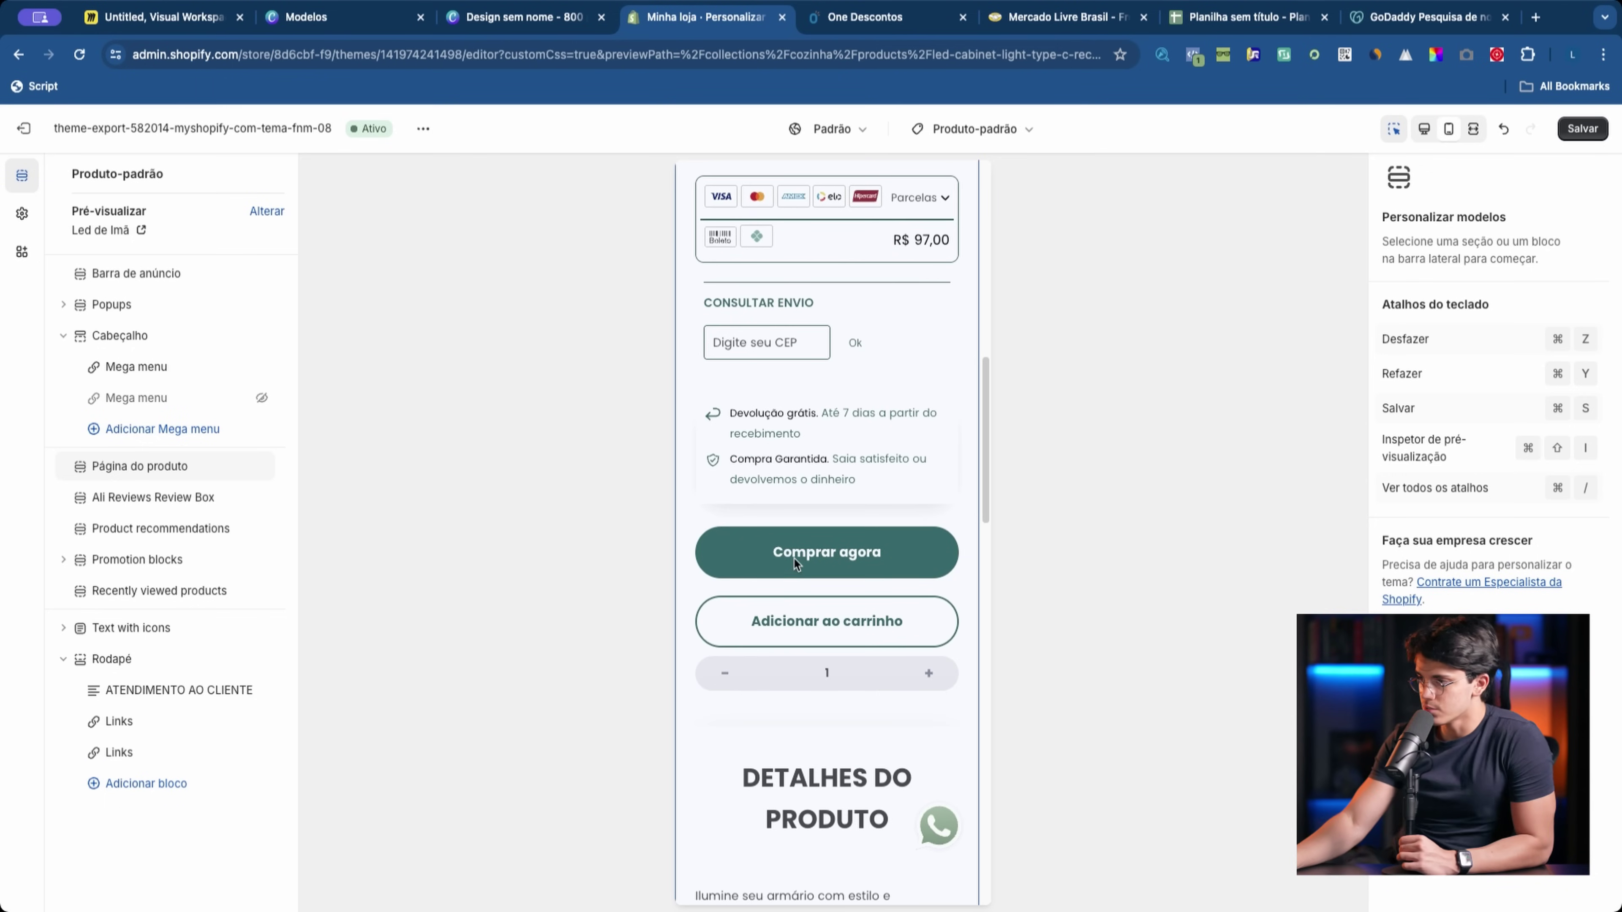
scroll(842, 626, "up", 8)
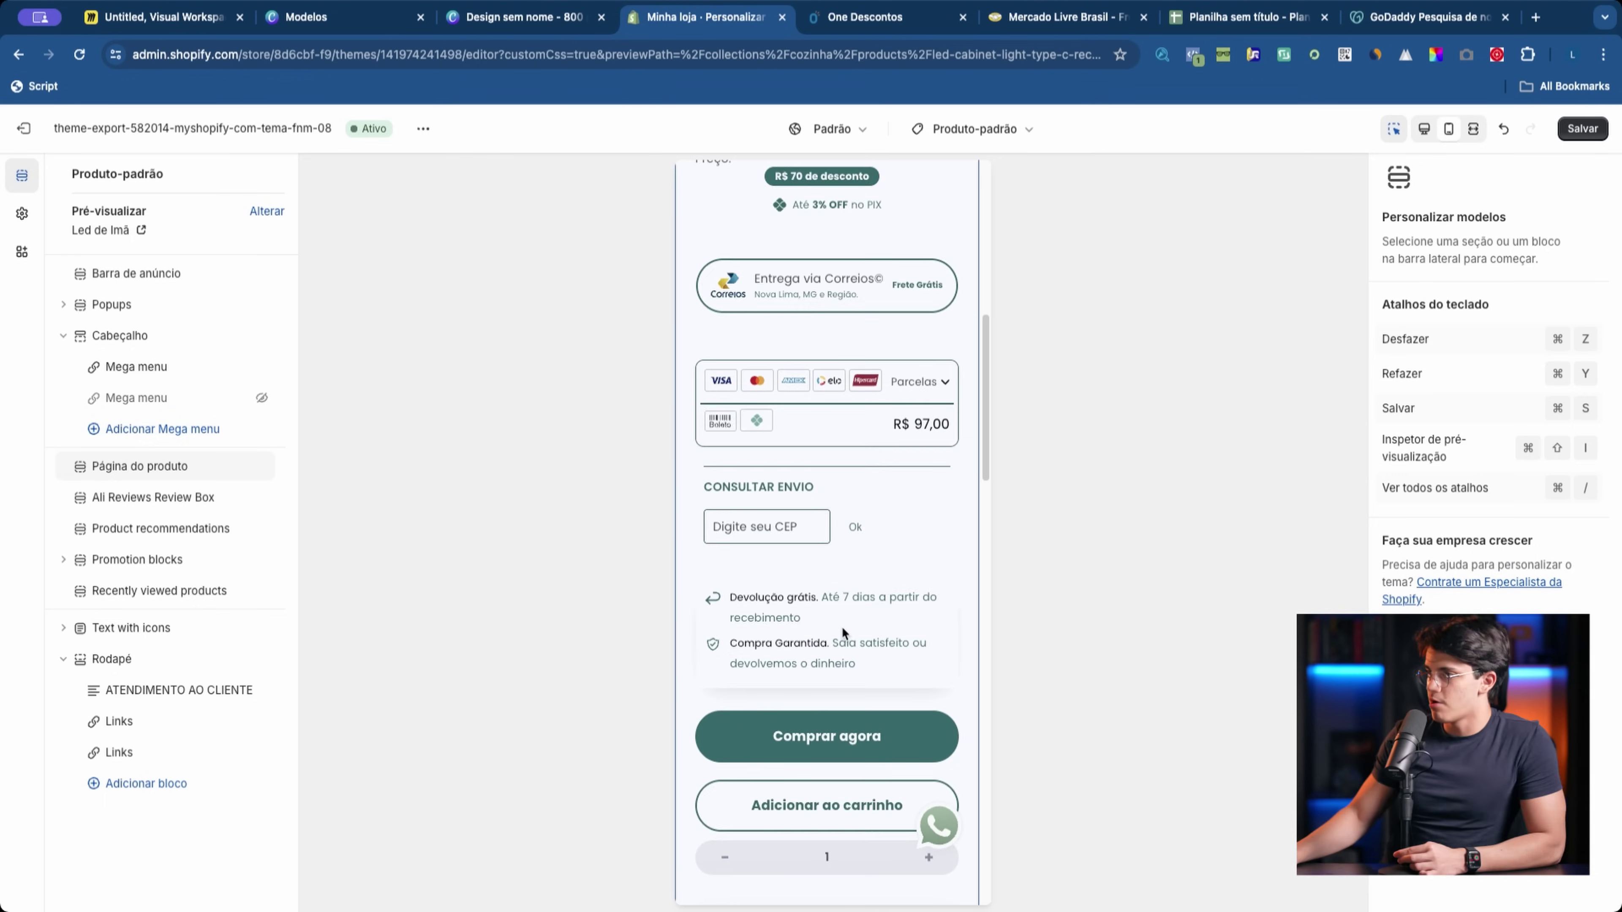
scroll(842, 626, "up", 5)
scroll(781, 632, "down", 4)
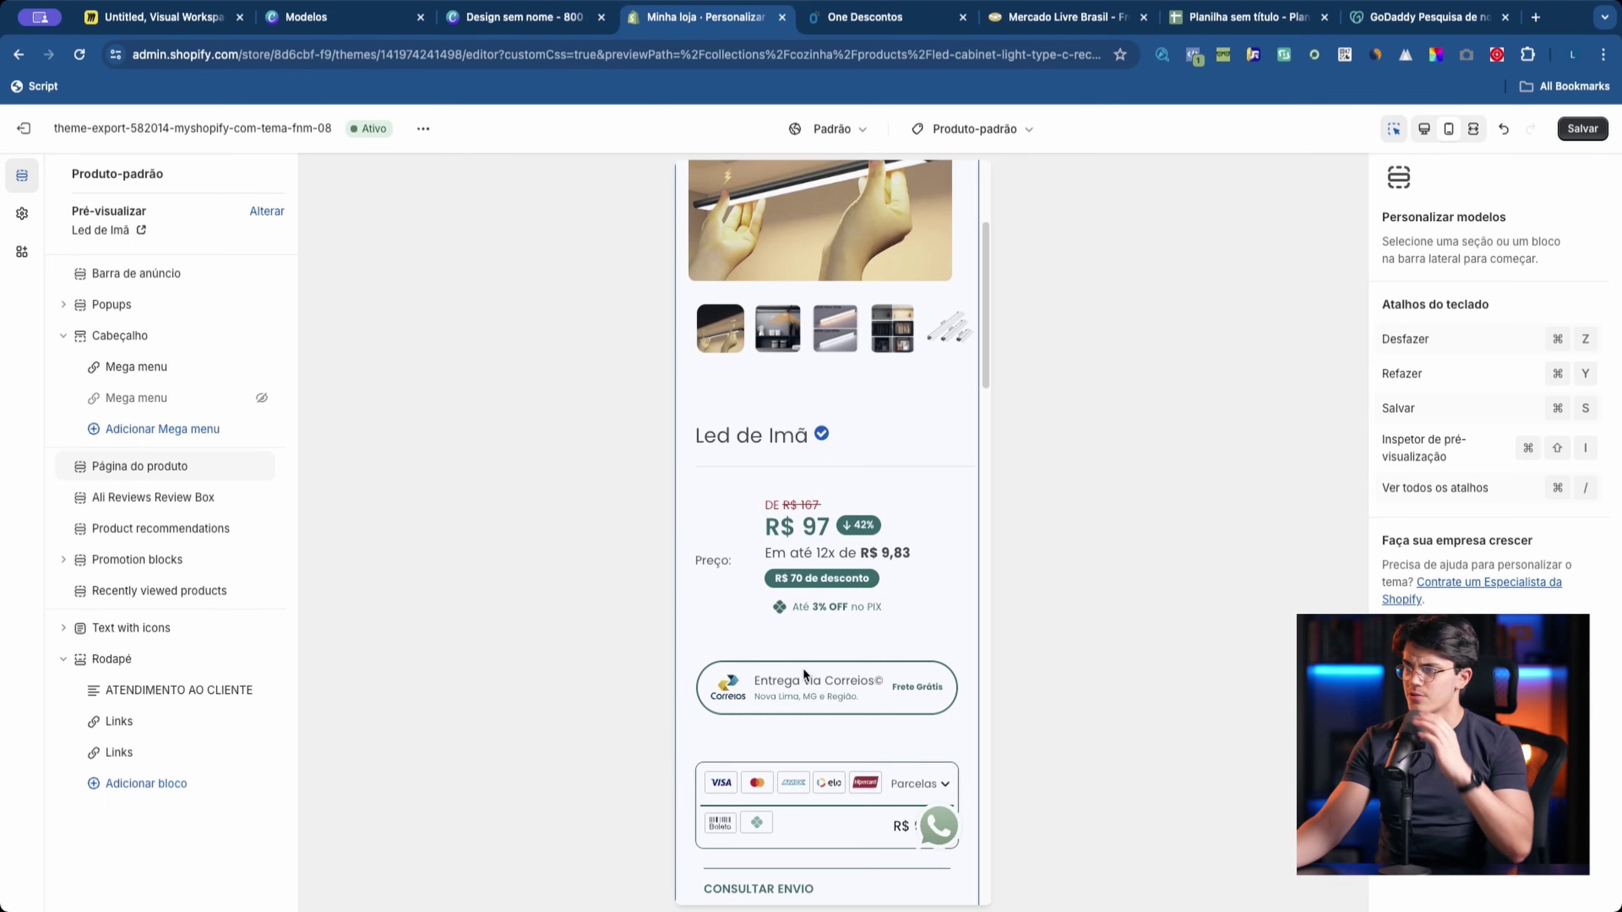
left_click(1424, 129)
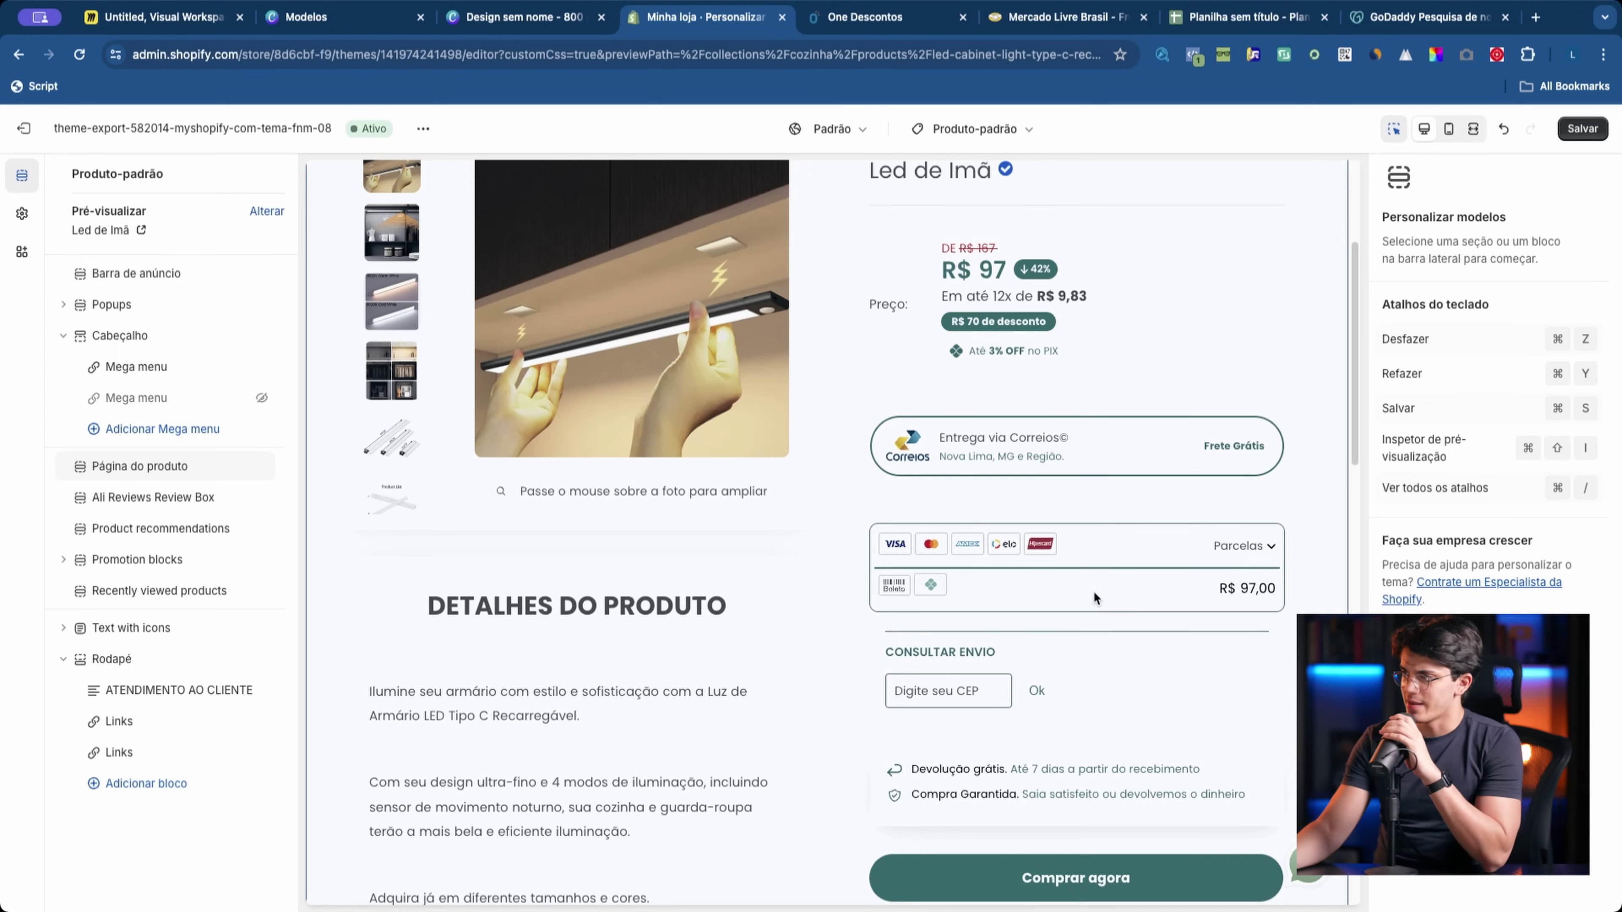
left_click(992, 584)
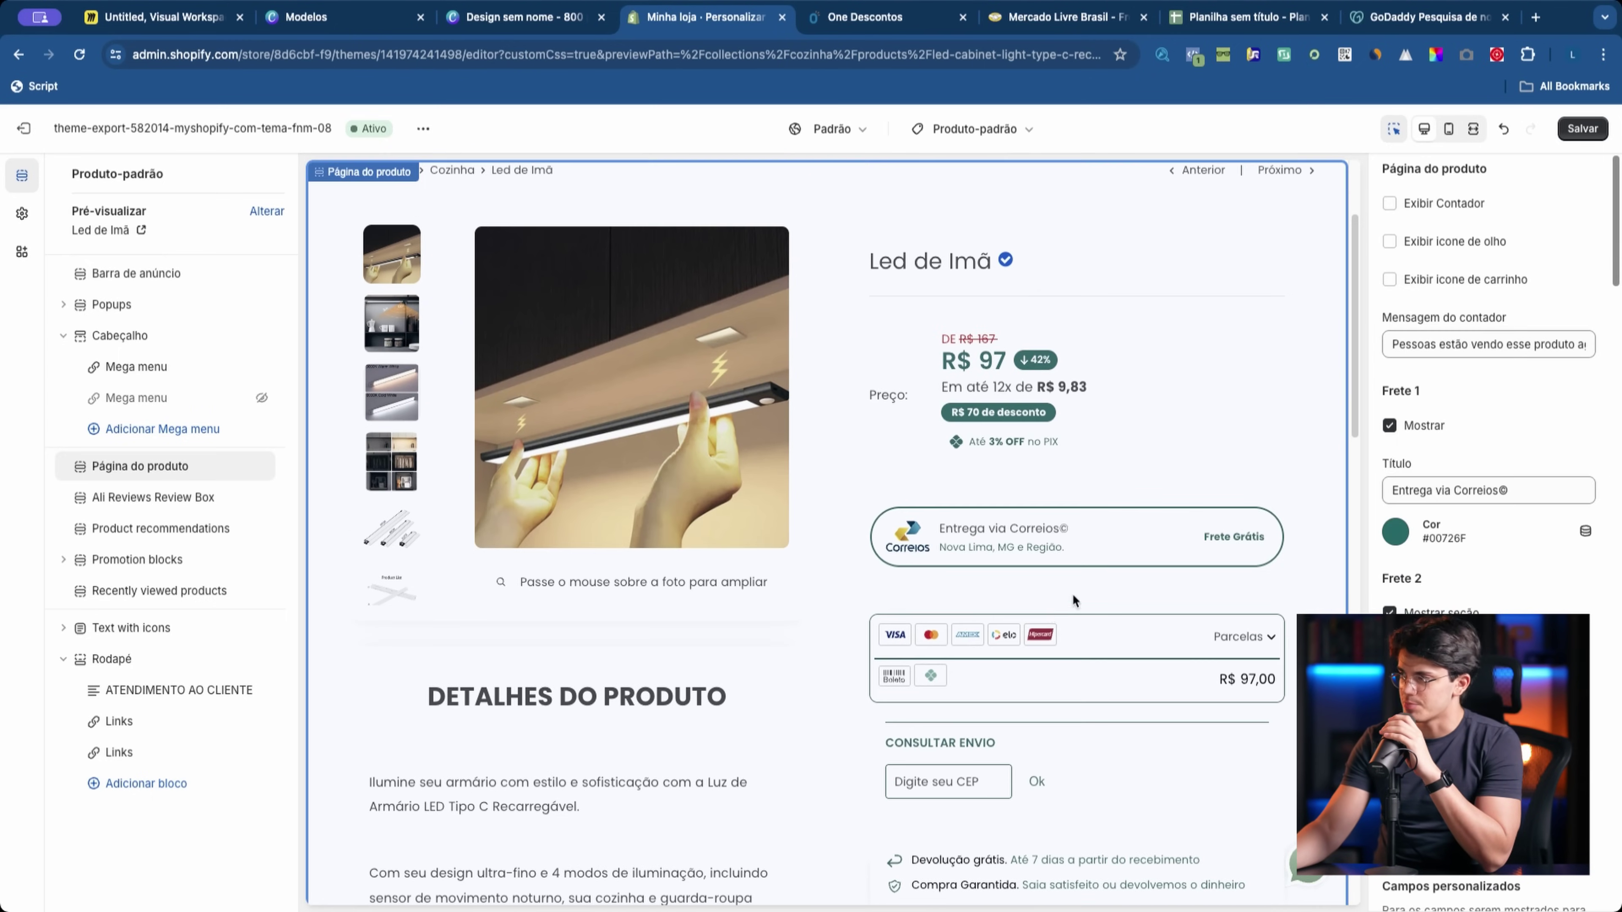
Step: Check 'Mostrar seção' under Frete 2 in the Página do produto settings
scroll(1434, 594, "down", 15)
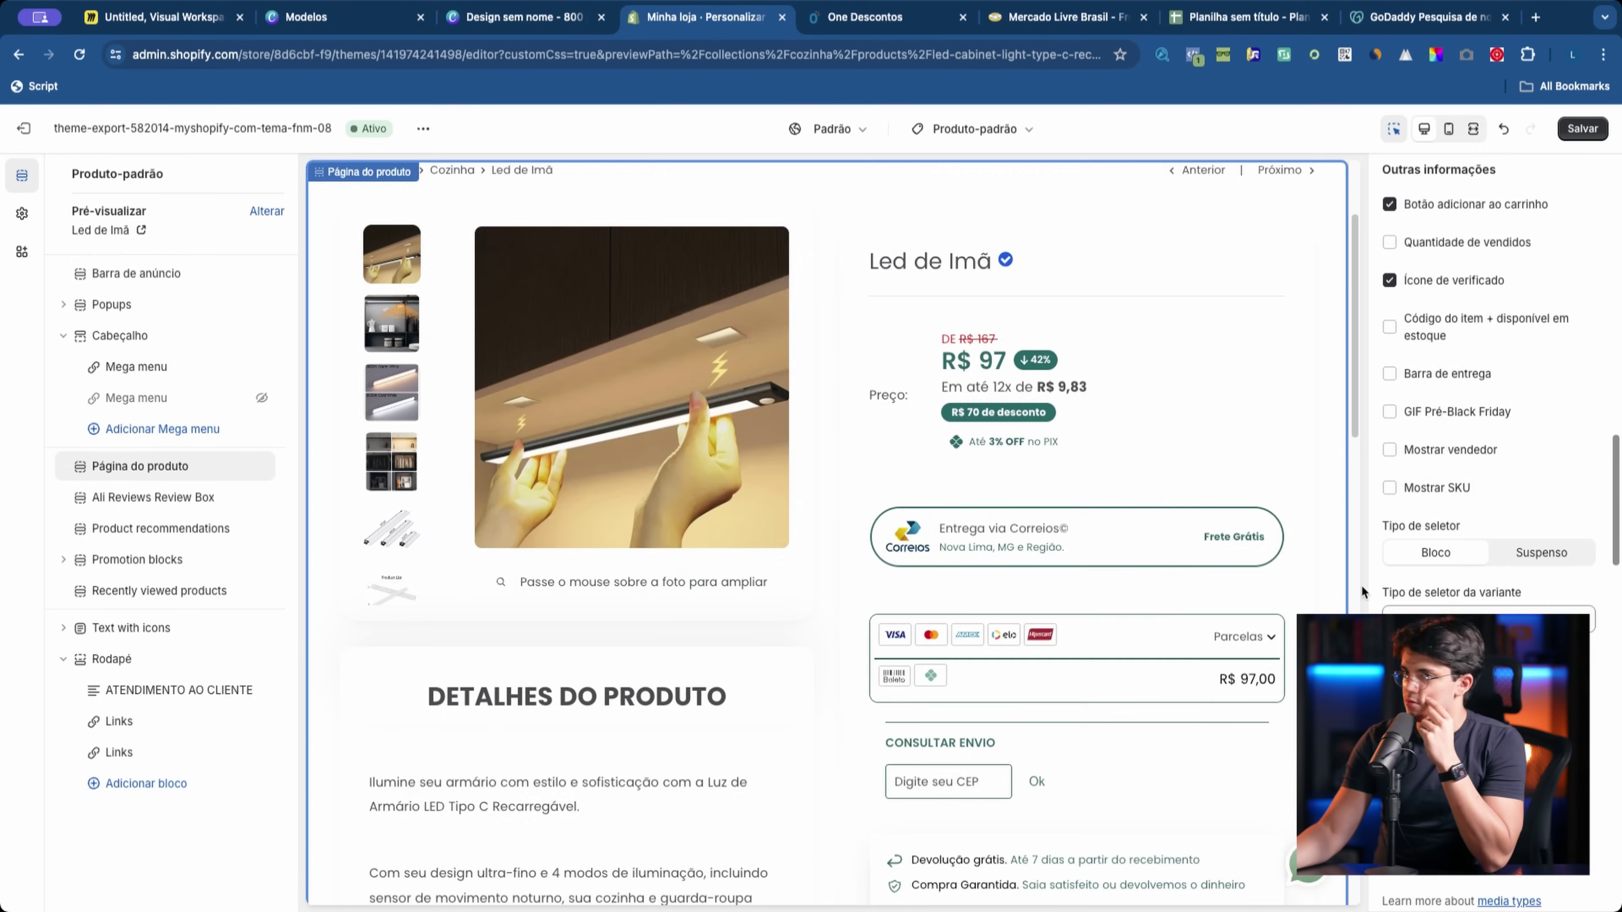
scroll(613, 448, "up", 5)
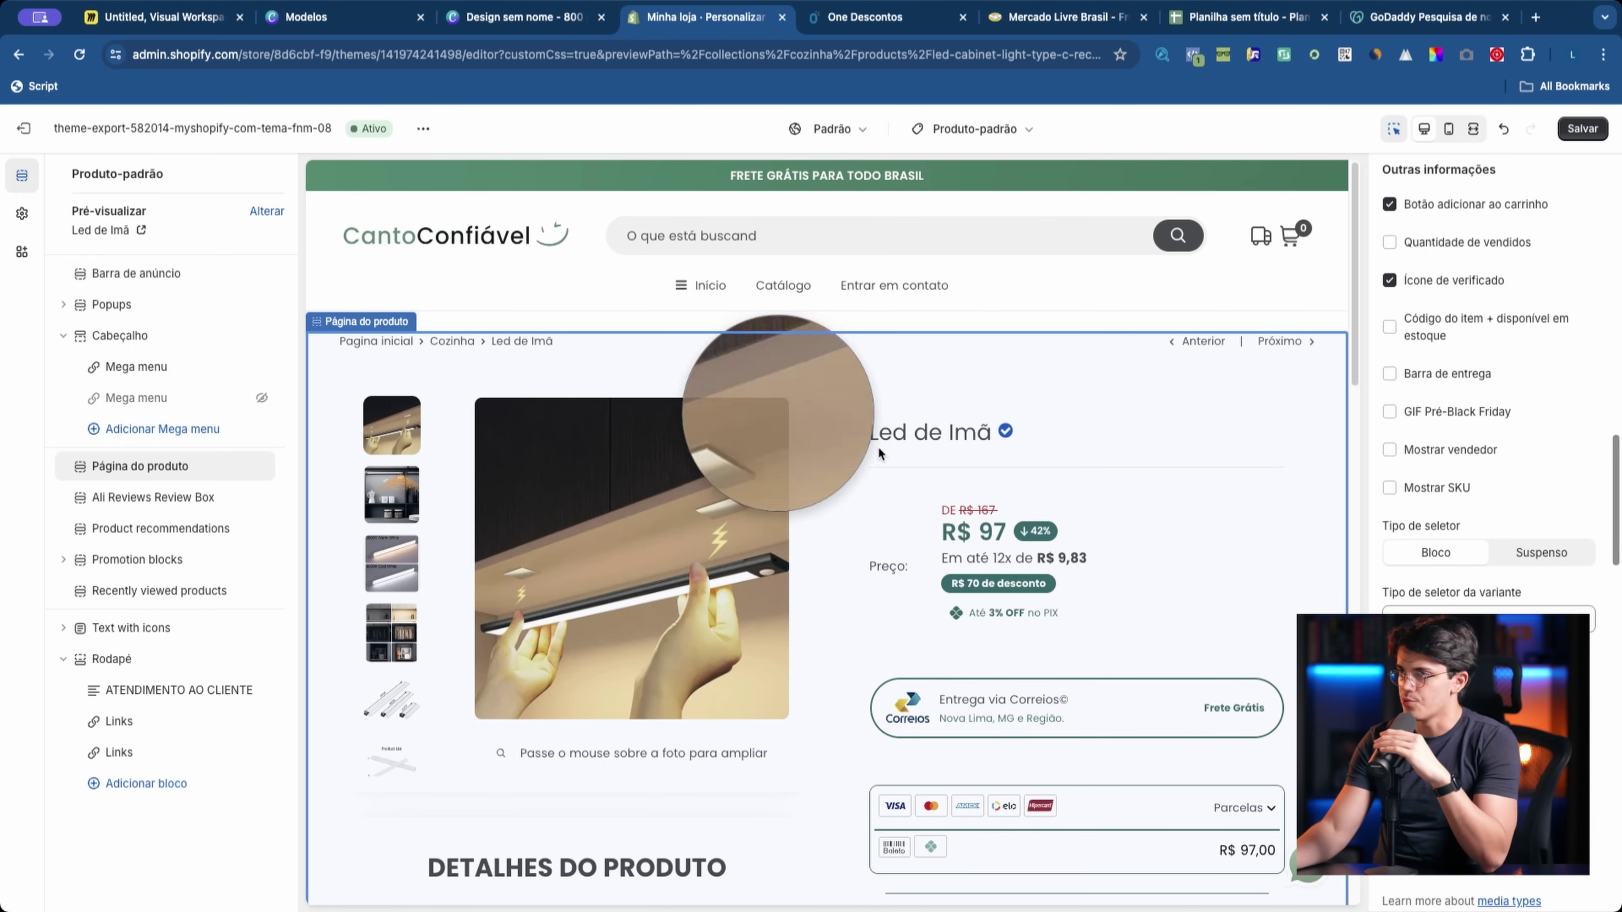
scroll(1059, 425, "down", 3)
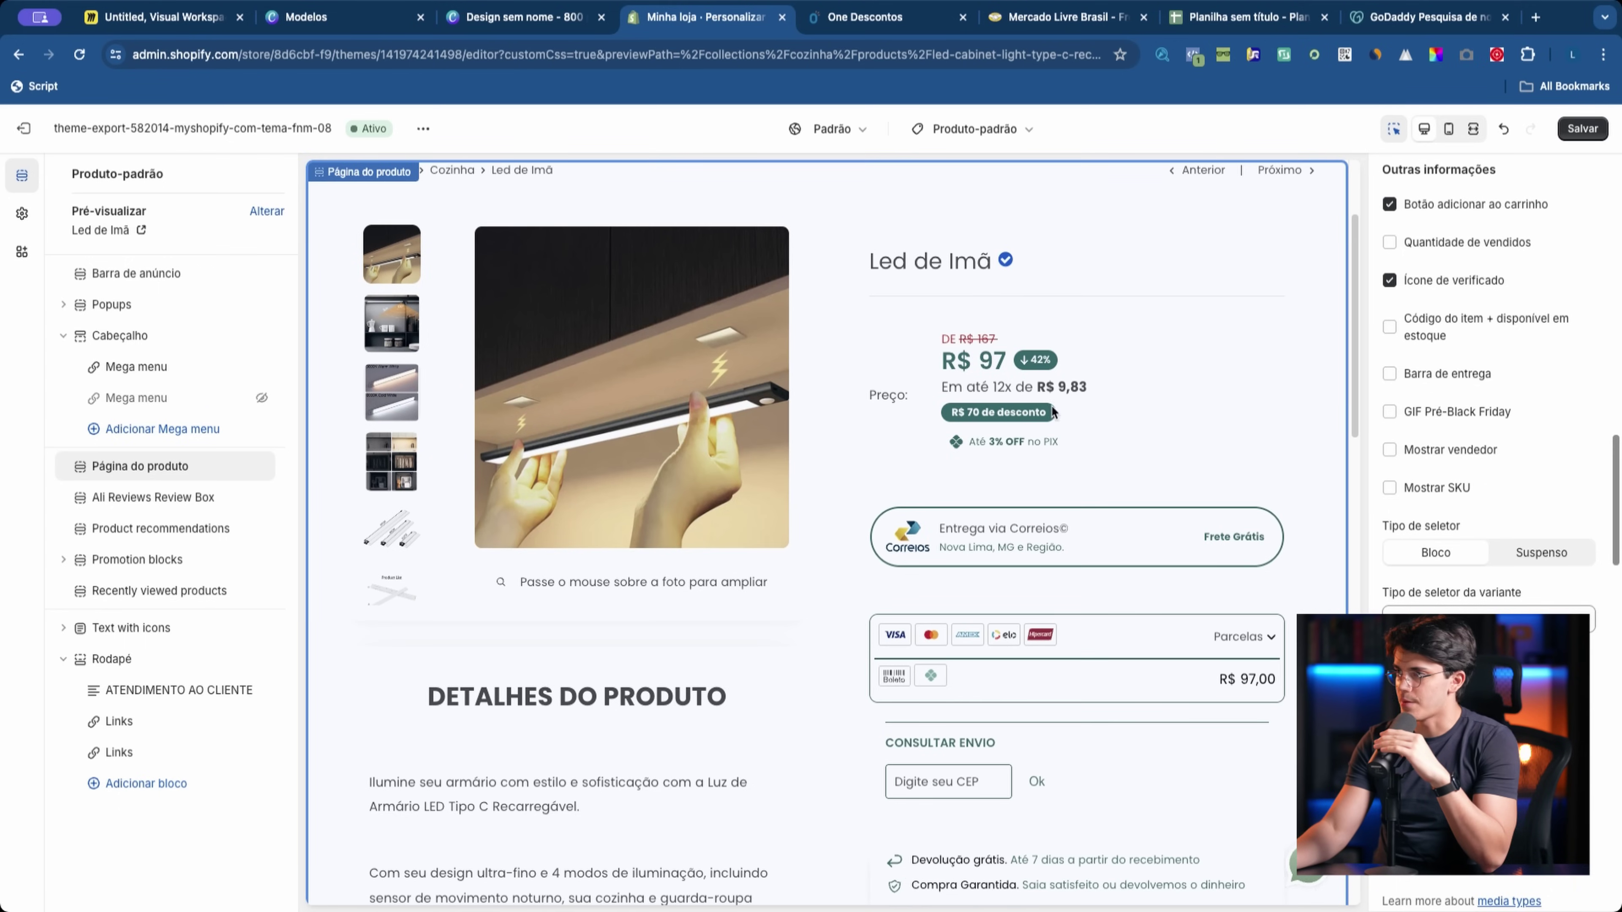
scroll(1489, 447, "up", 15)
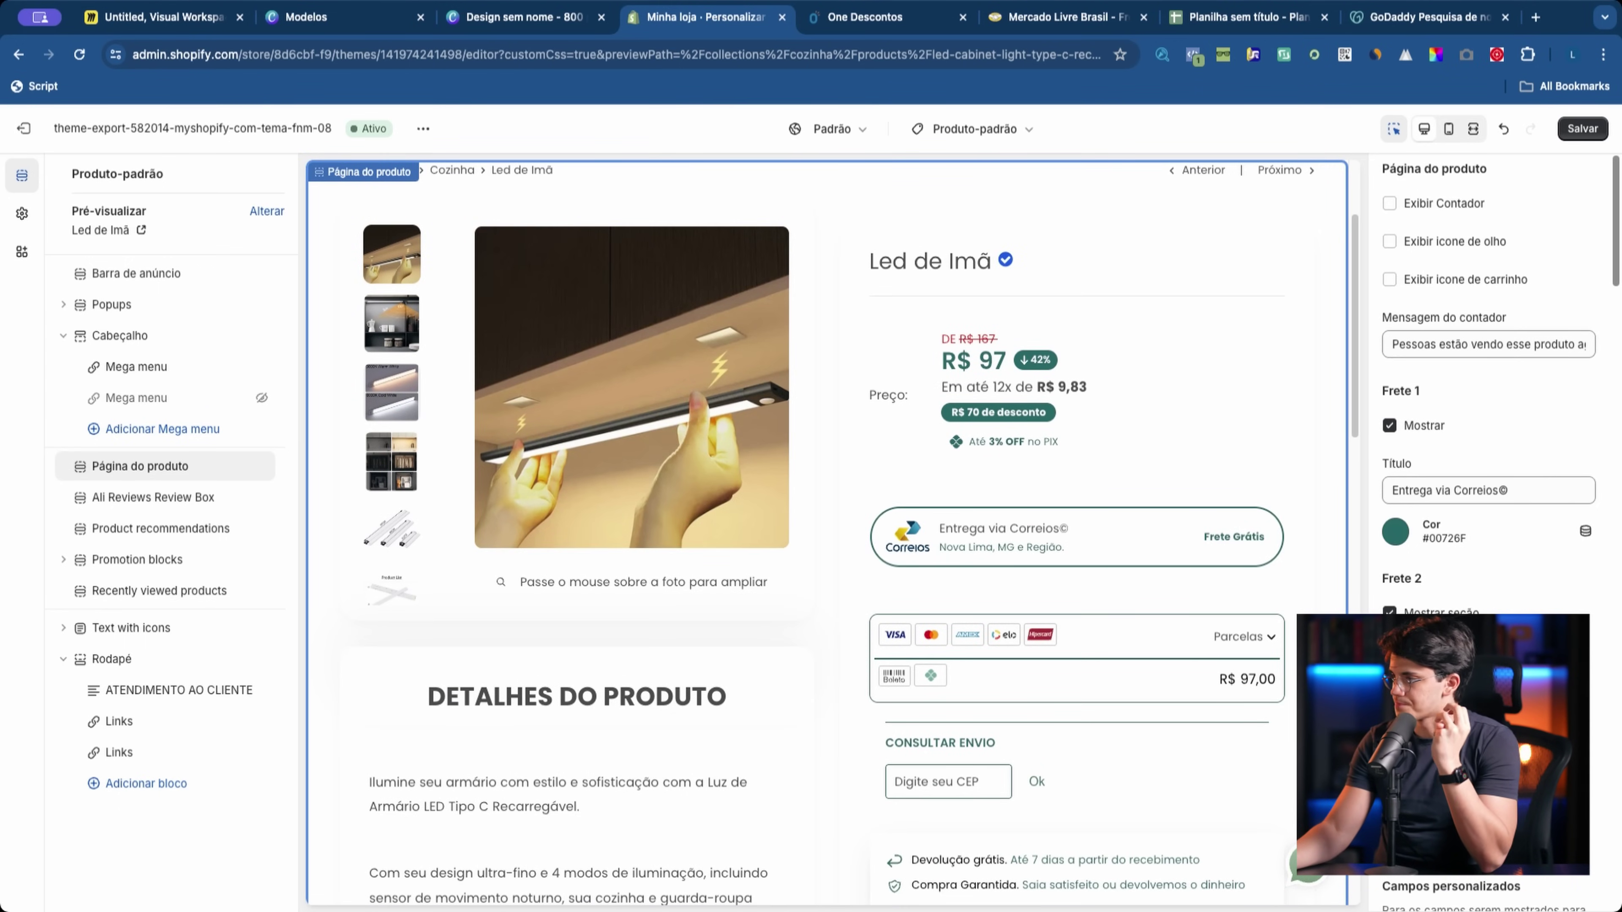
scroll(1196, 660, "down", 3)
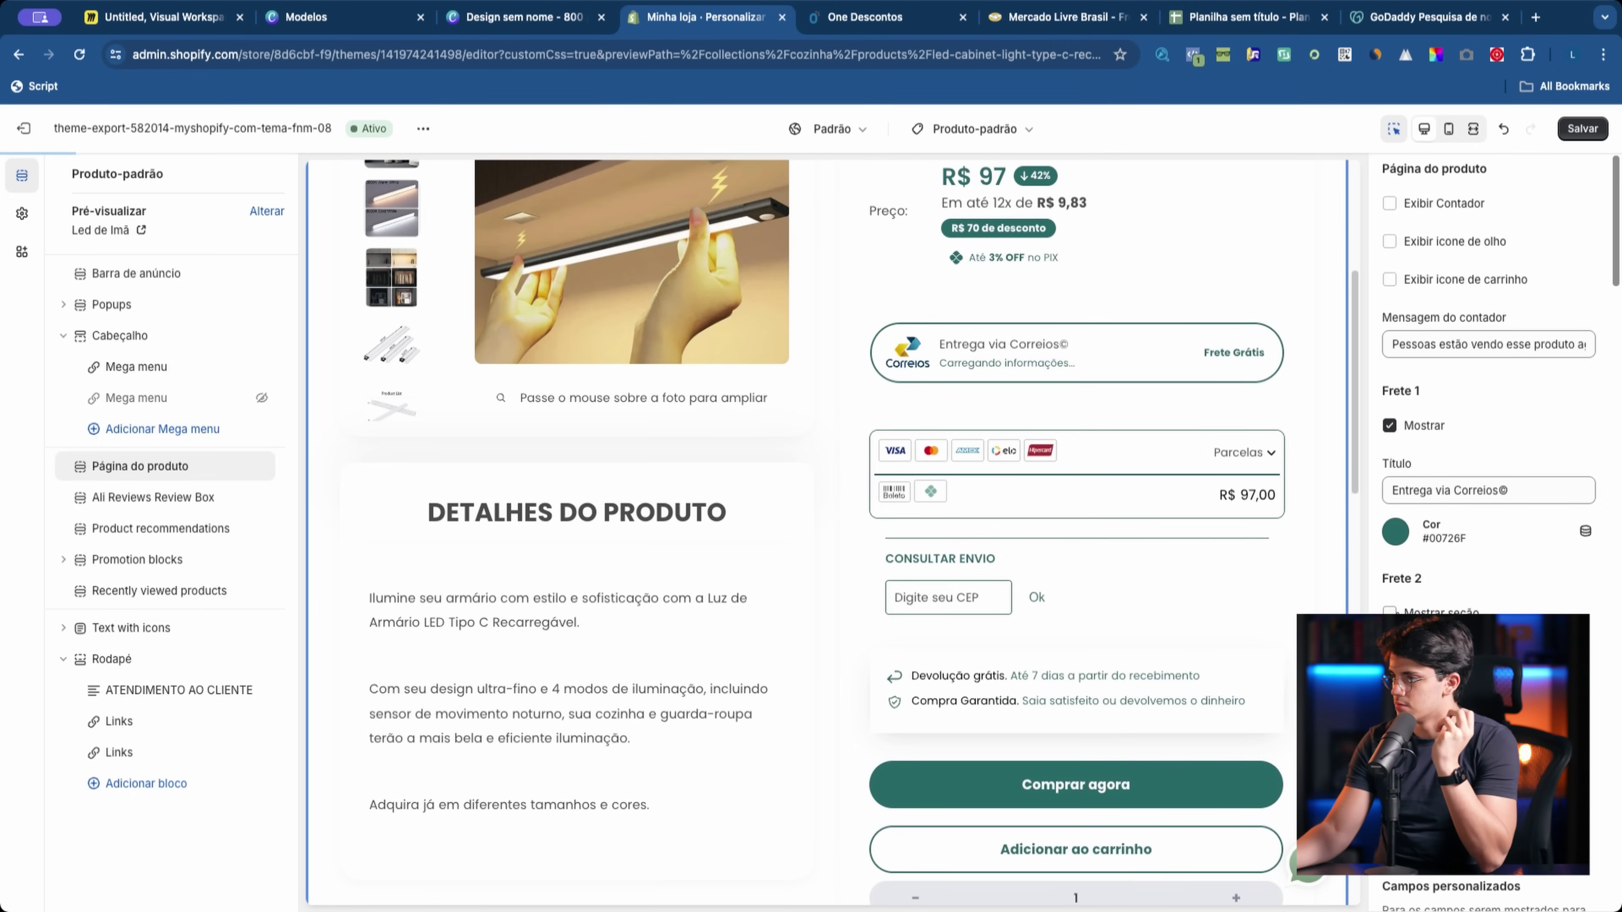
left_click(1389, 612)
Step: Briefly view the Theme settings, then return to the product template's sections list
scroll(1489, 447, "down", 1)
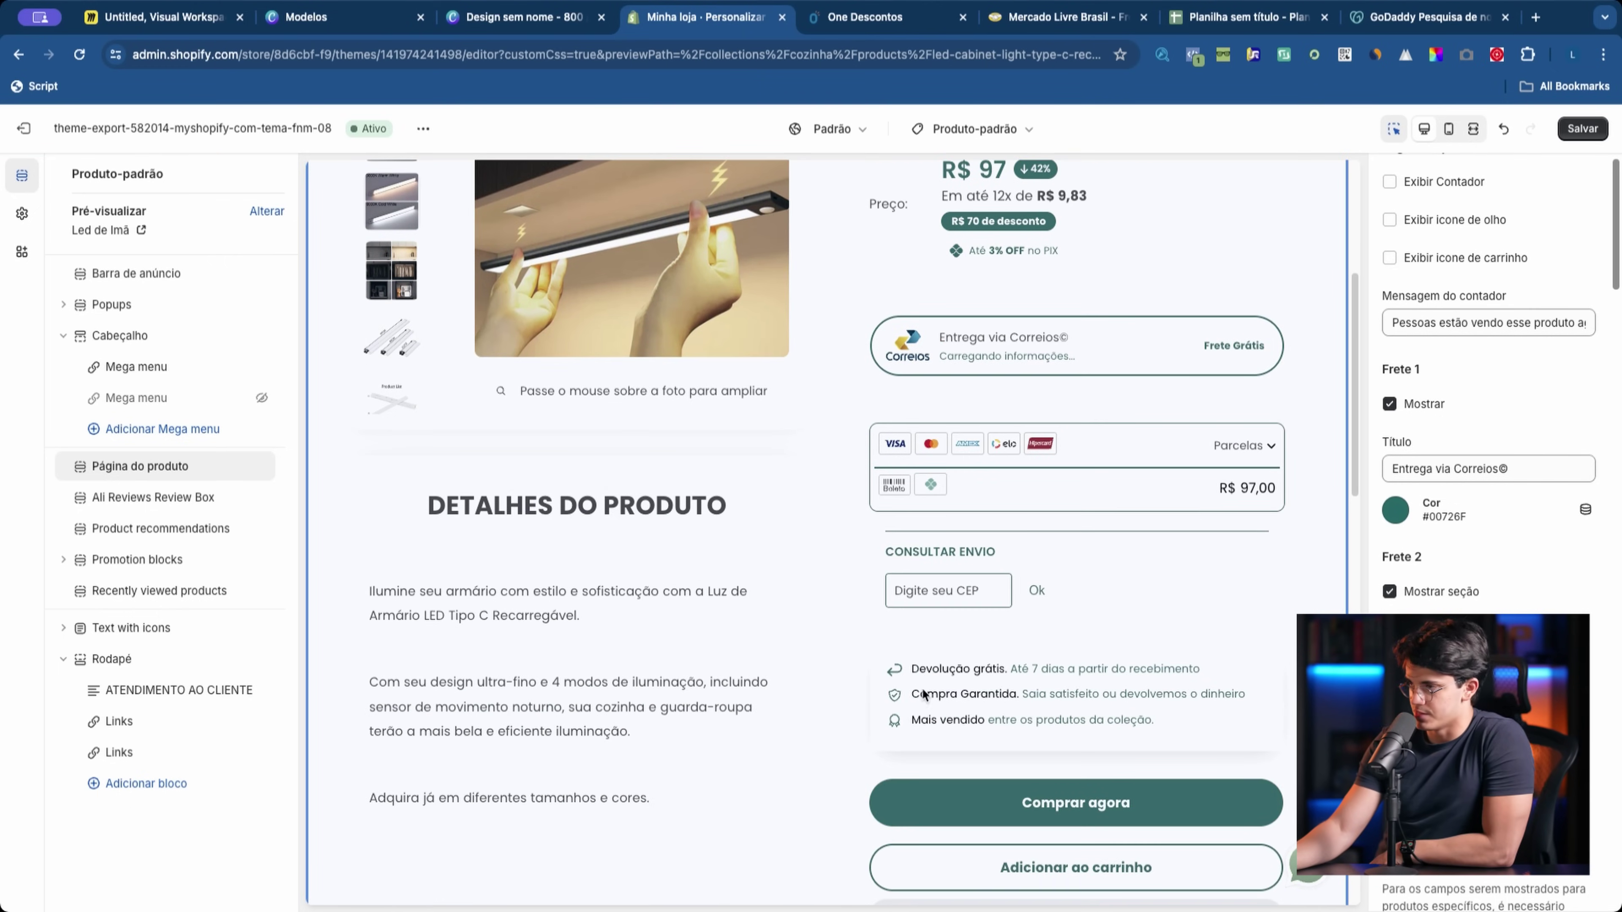
scroll(1458, 607, "down", 3)
scroll(1458, 607, "up", 4)
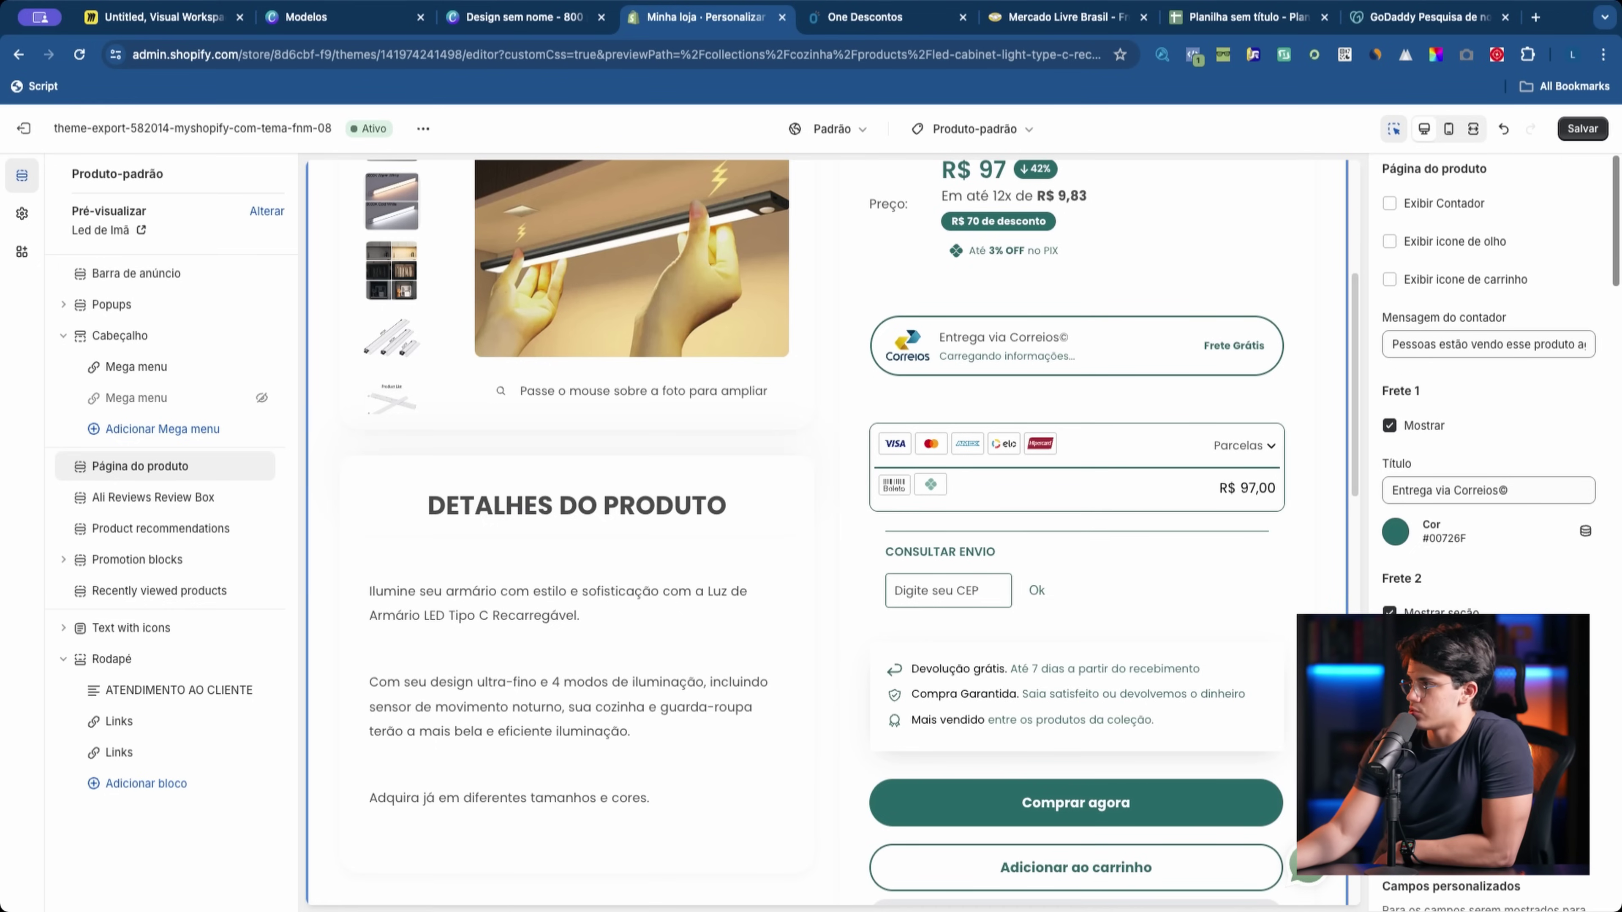
scroll(1437, 415, "down", 5)
scroll(1447, 531, "down", 10)
left_click(21, 214)
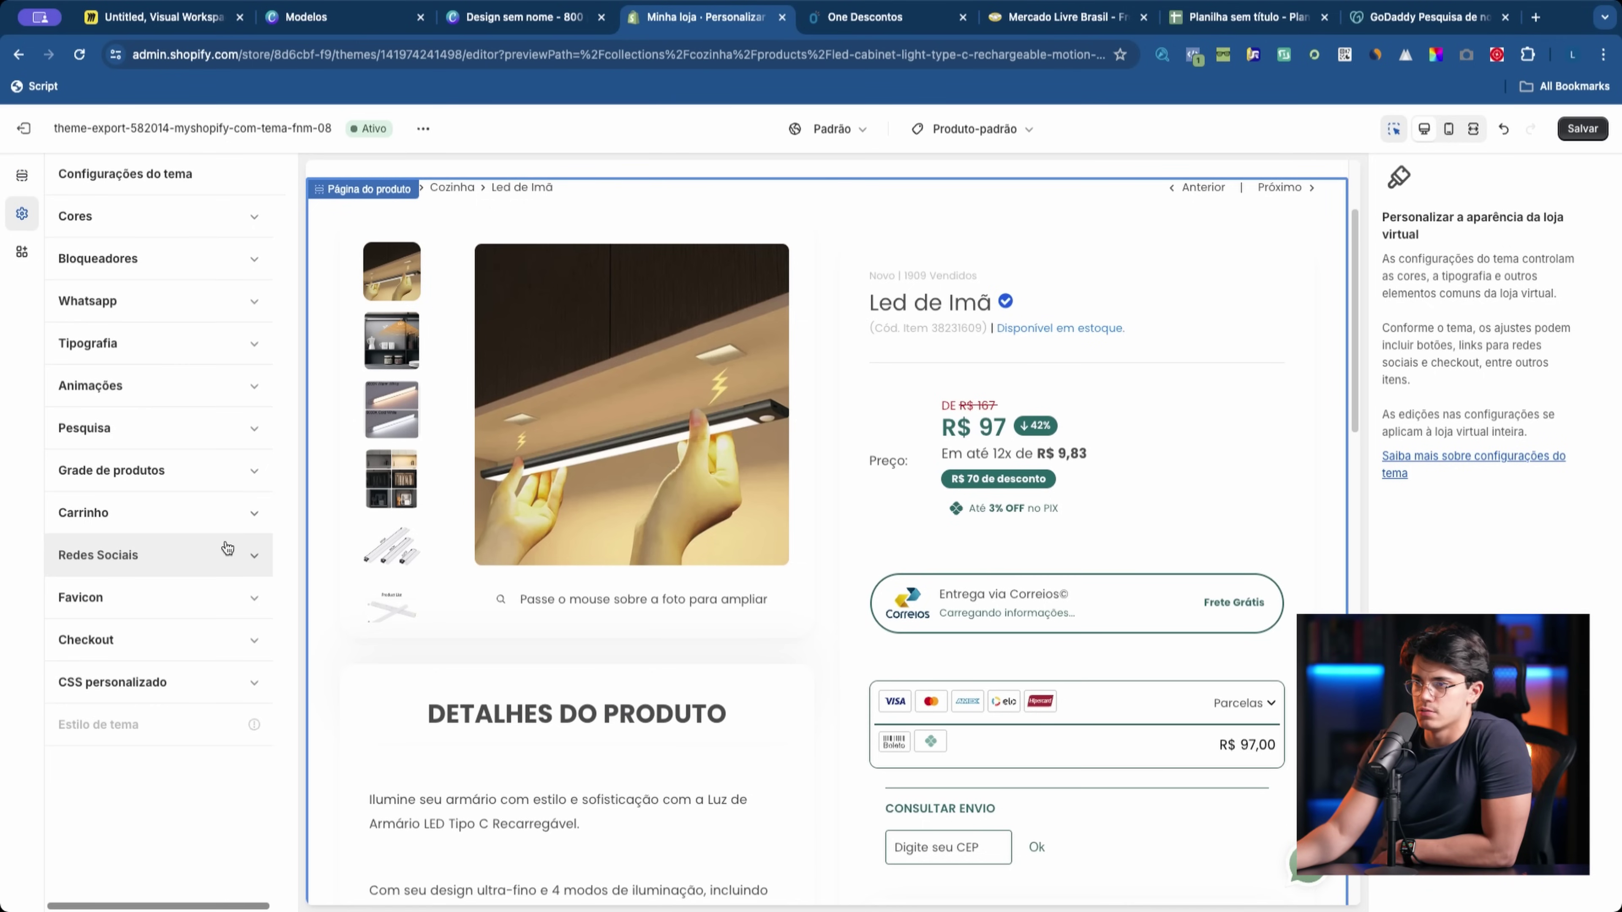
left_click(982, 683)
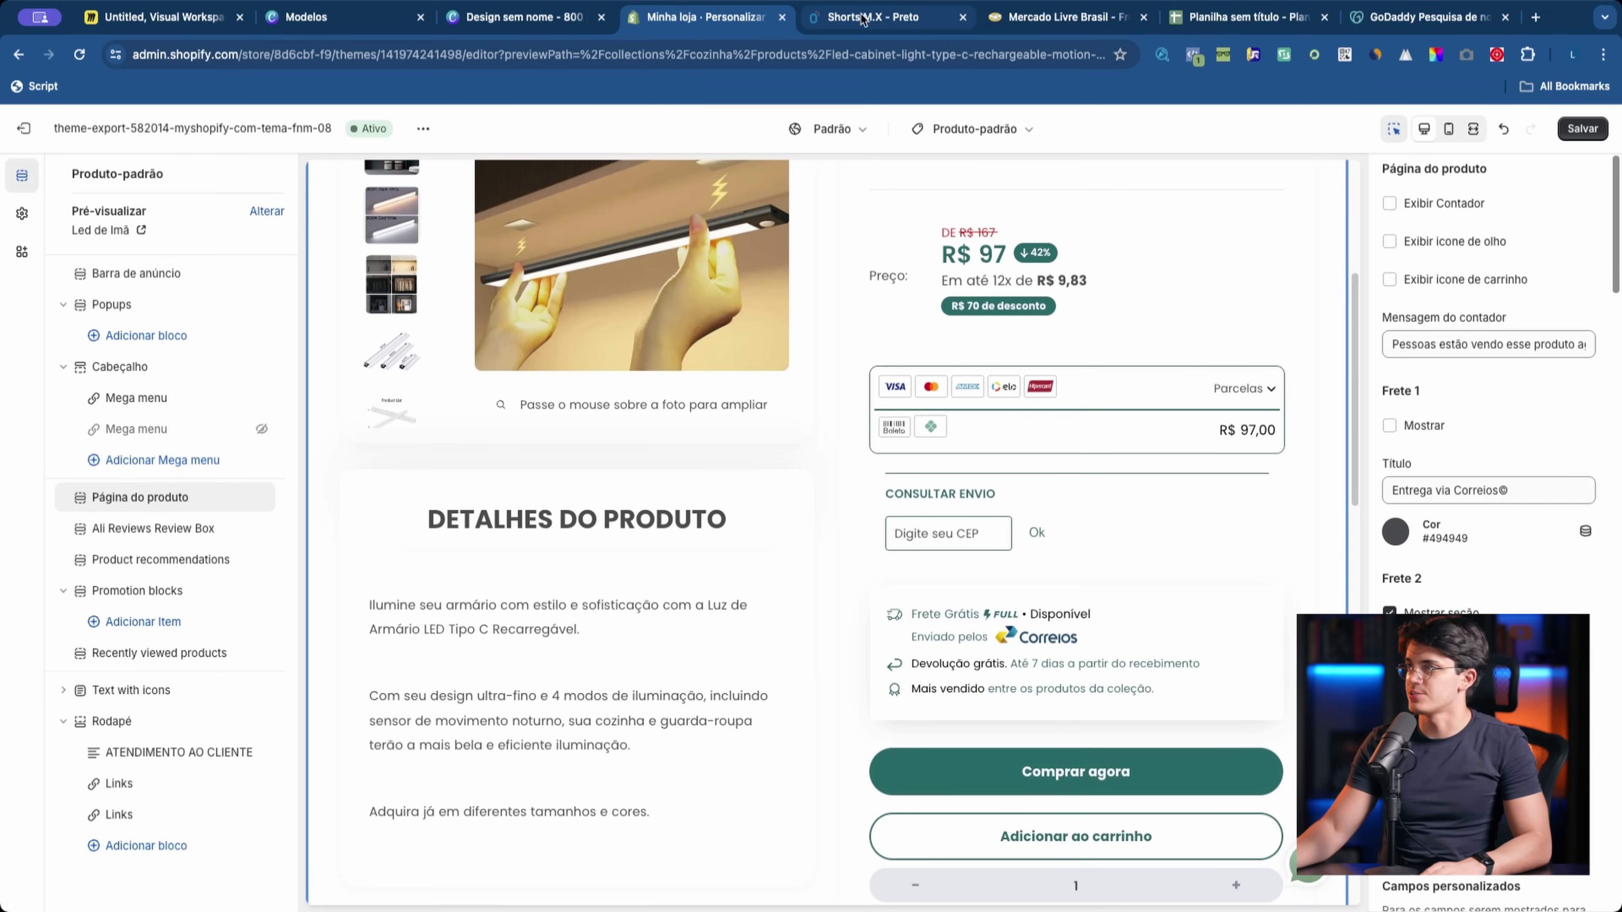
Step: Open the Botão primário Background colour picker under Theme settings > Cores
scroll(1093, 391, "up", 2)
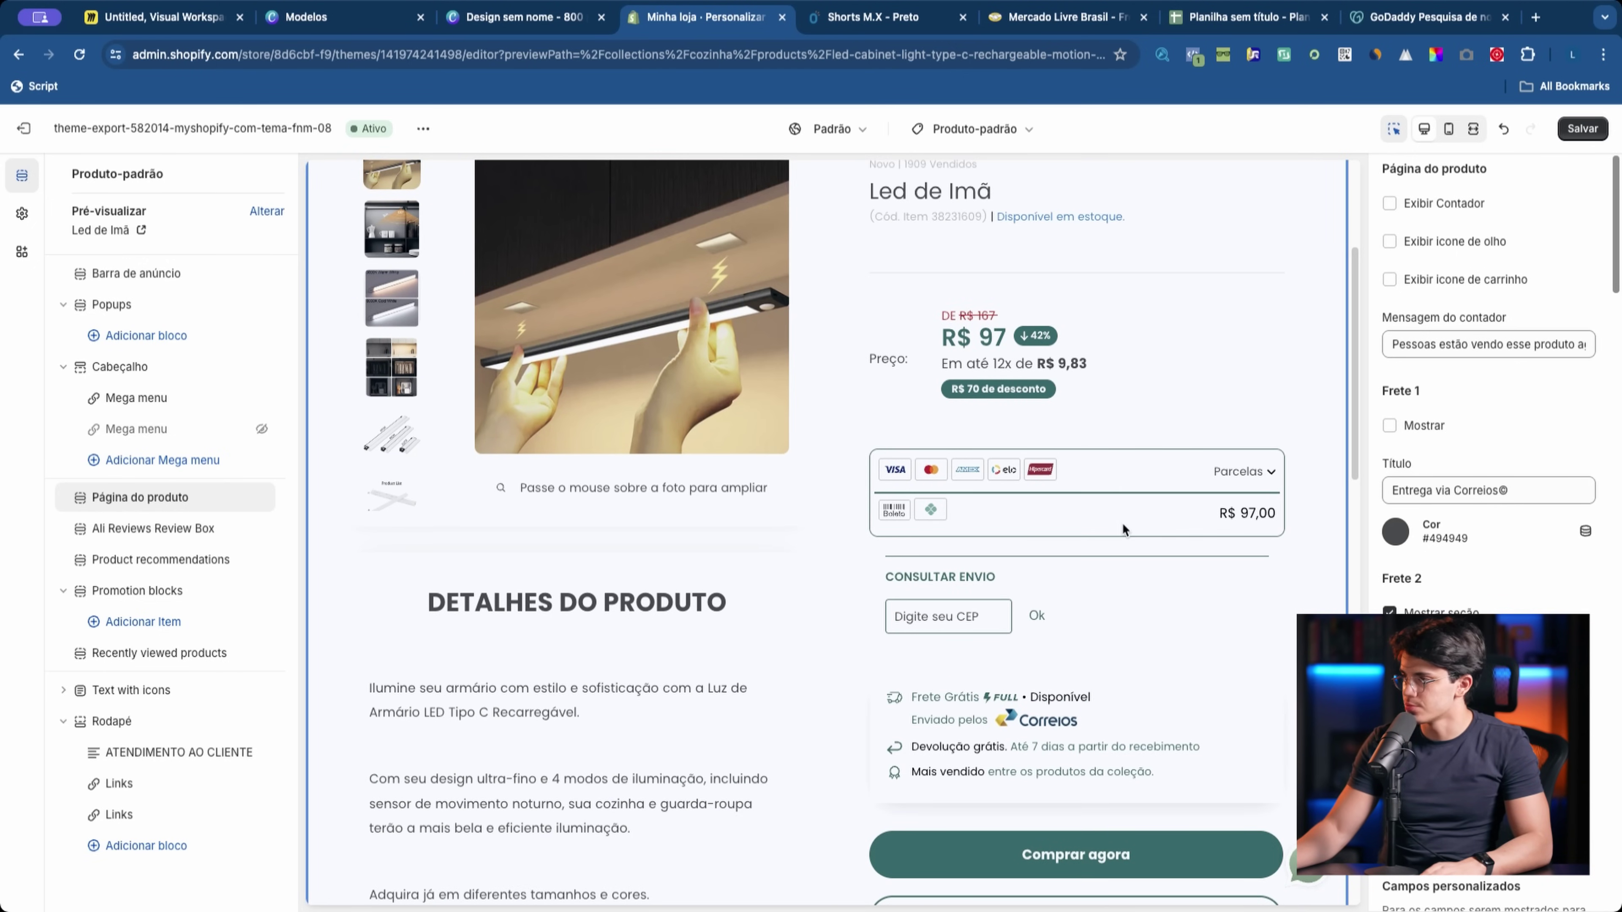
scroll(1124, 529, "up", 2)
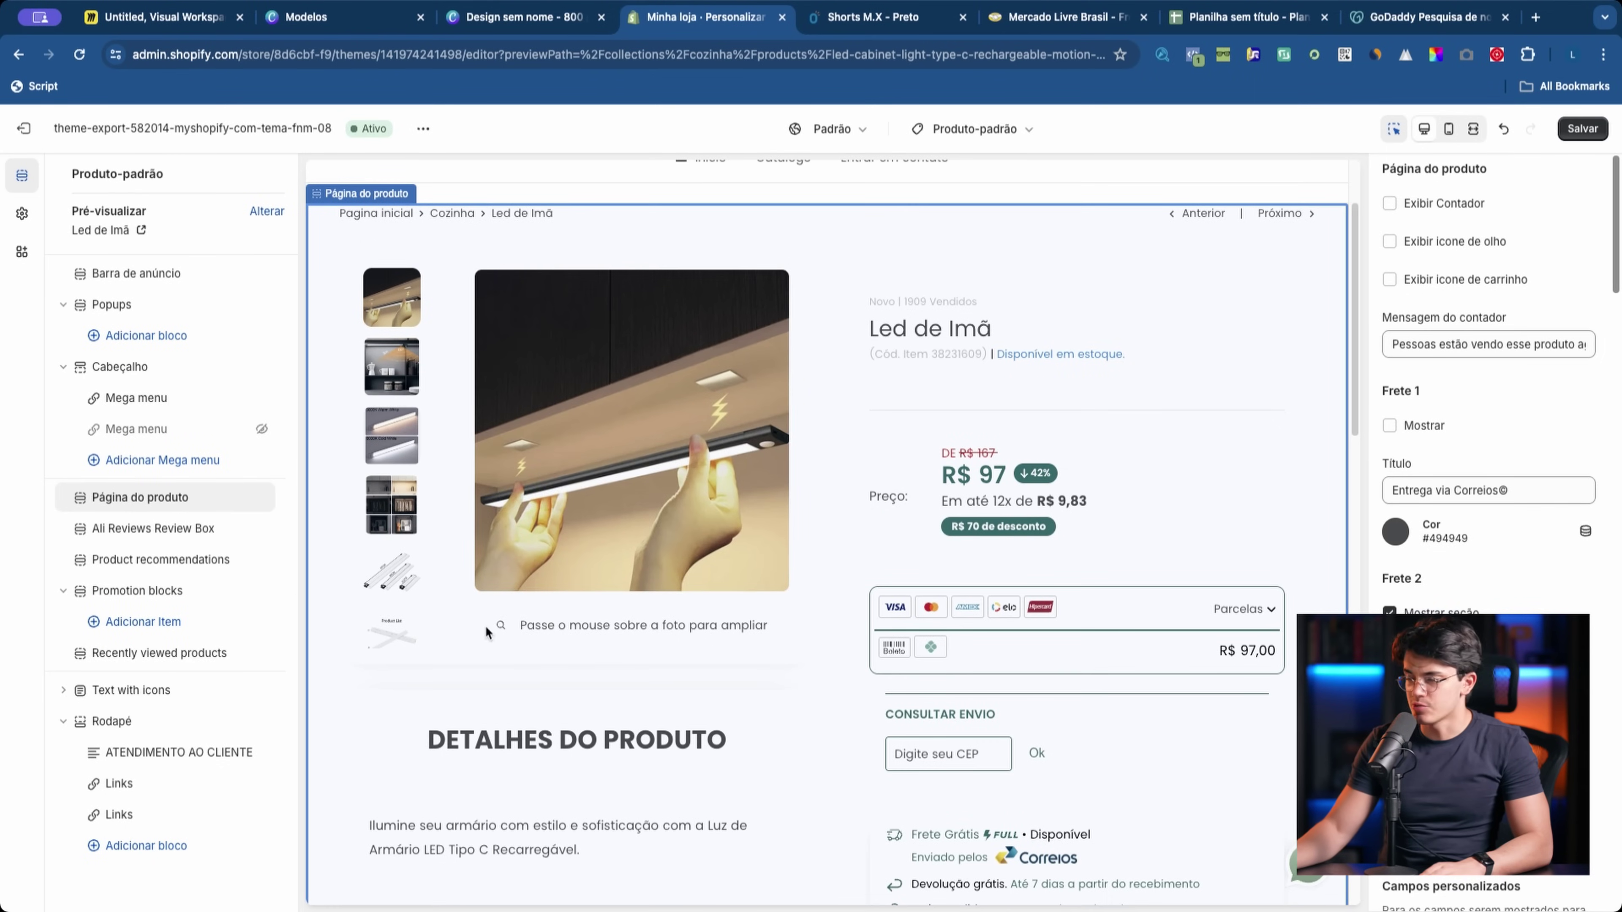
scroll(1488, 416, "down", 1)
scroll(1161, 707, "down", 3)
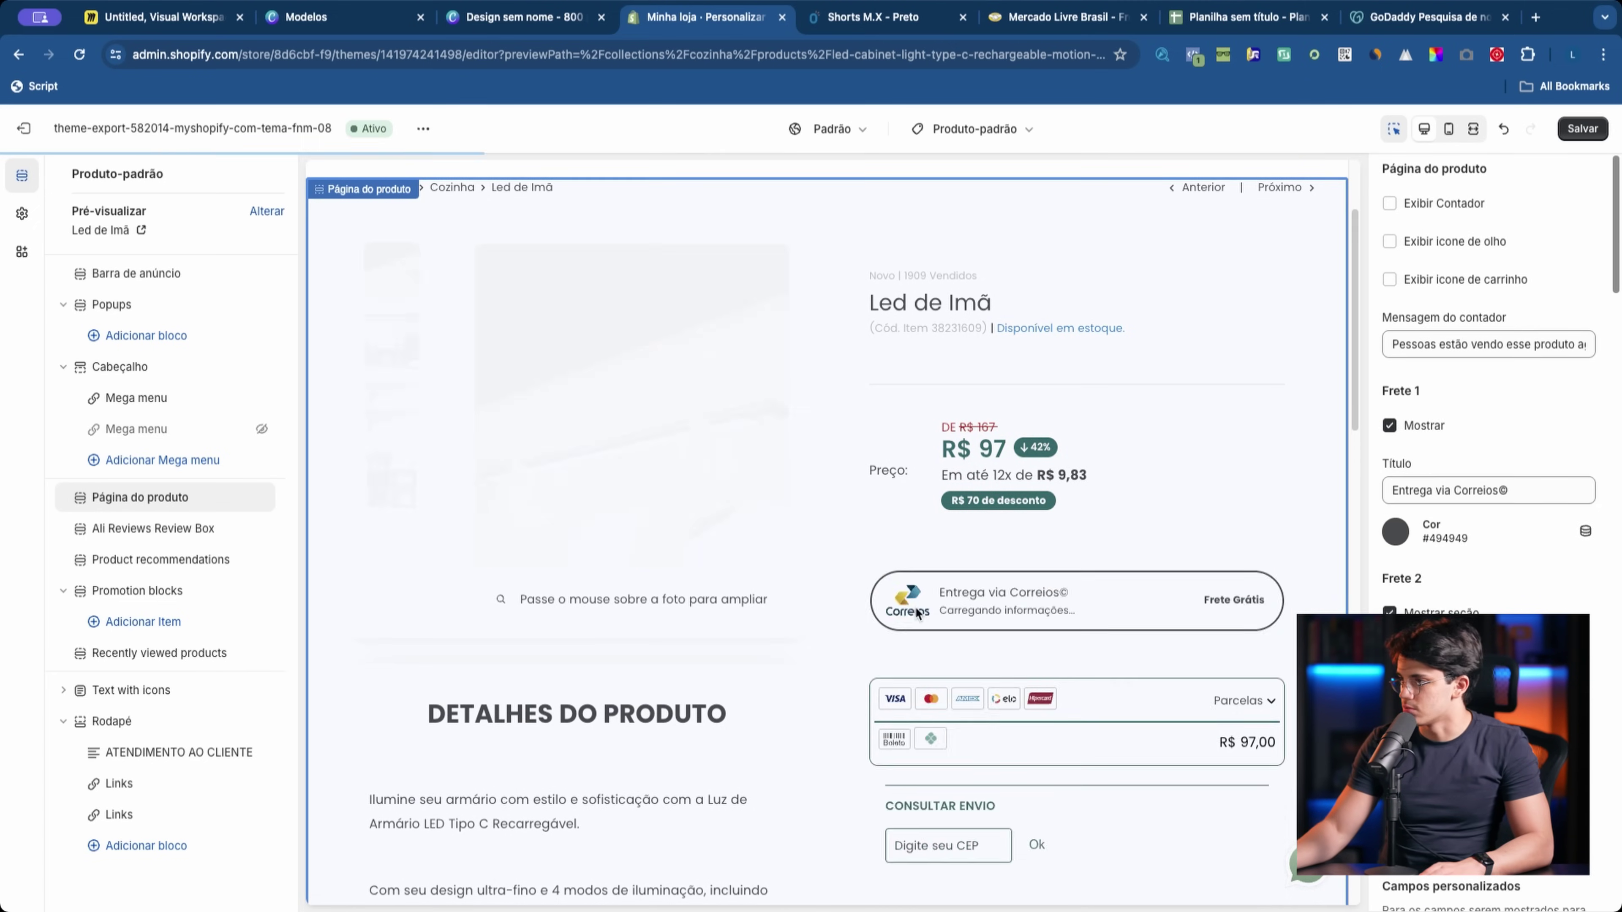
scroll(1010, 630, "down", 3)
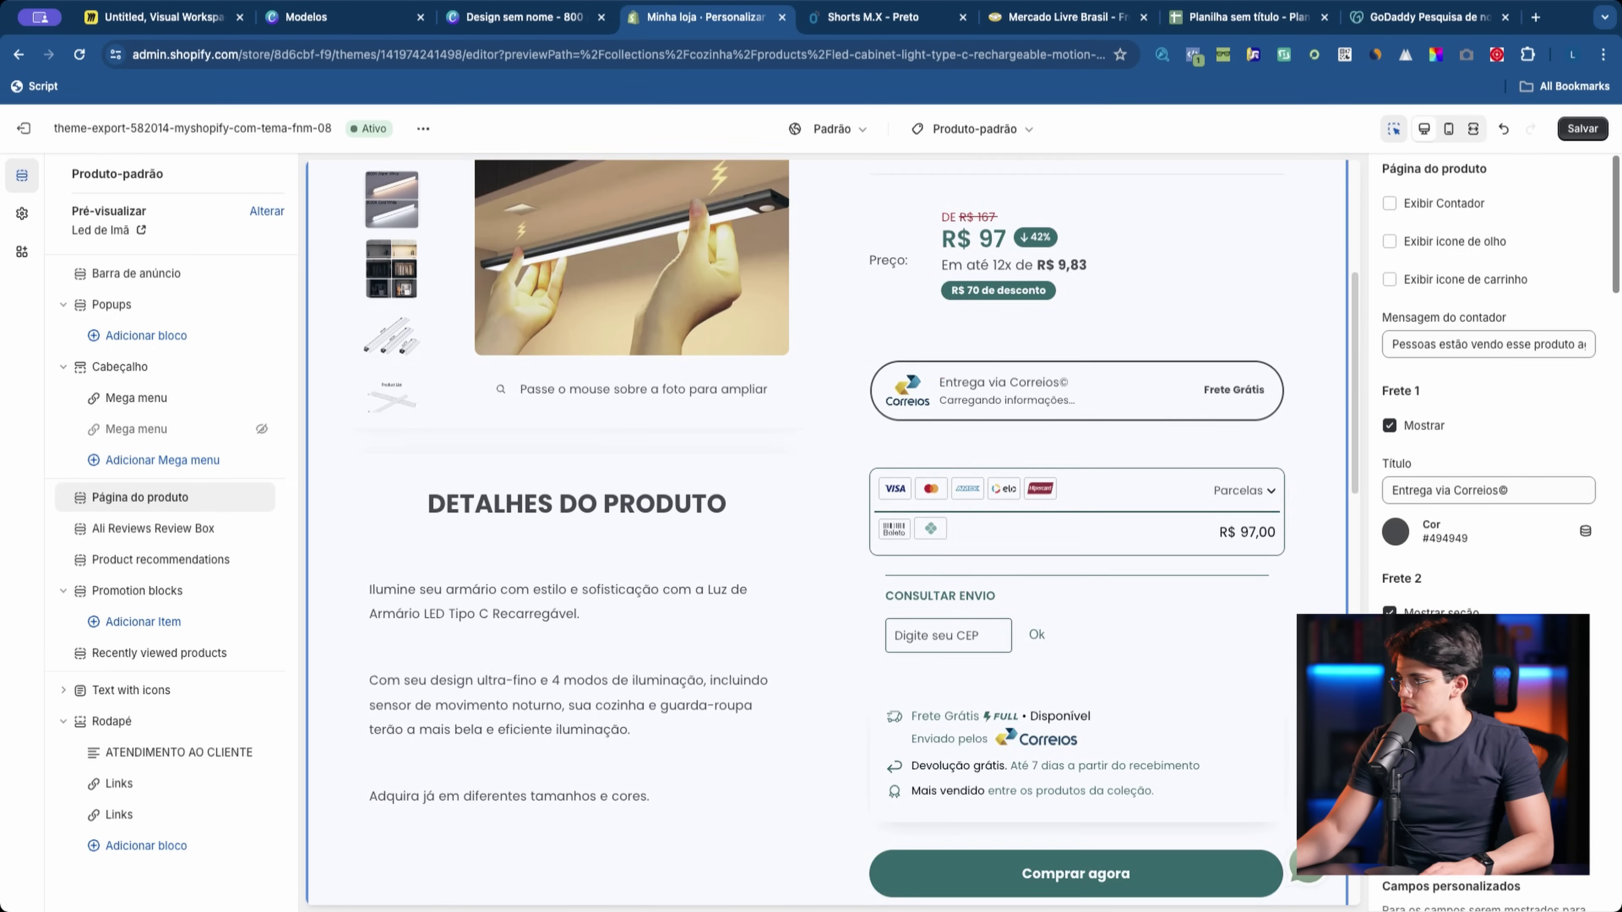
scroll(1114, 786, "down", 6)
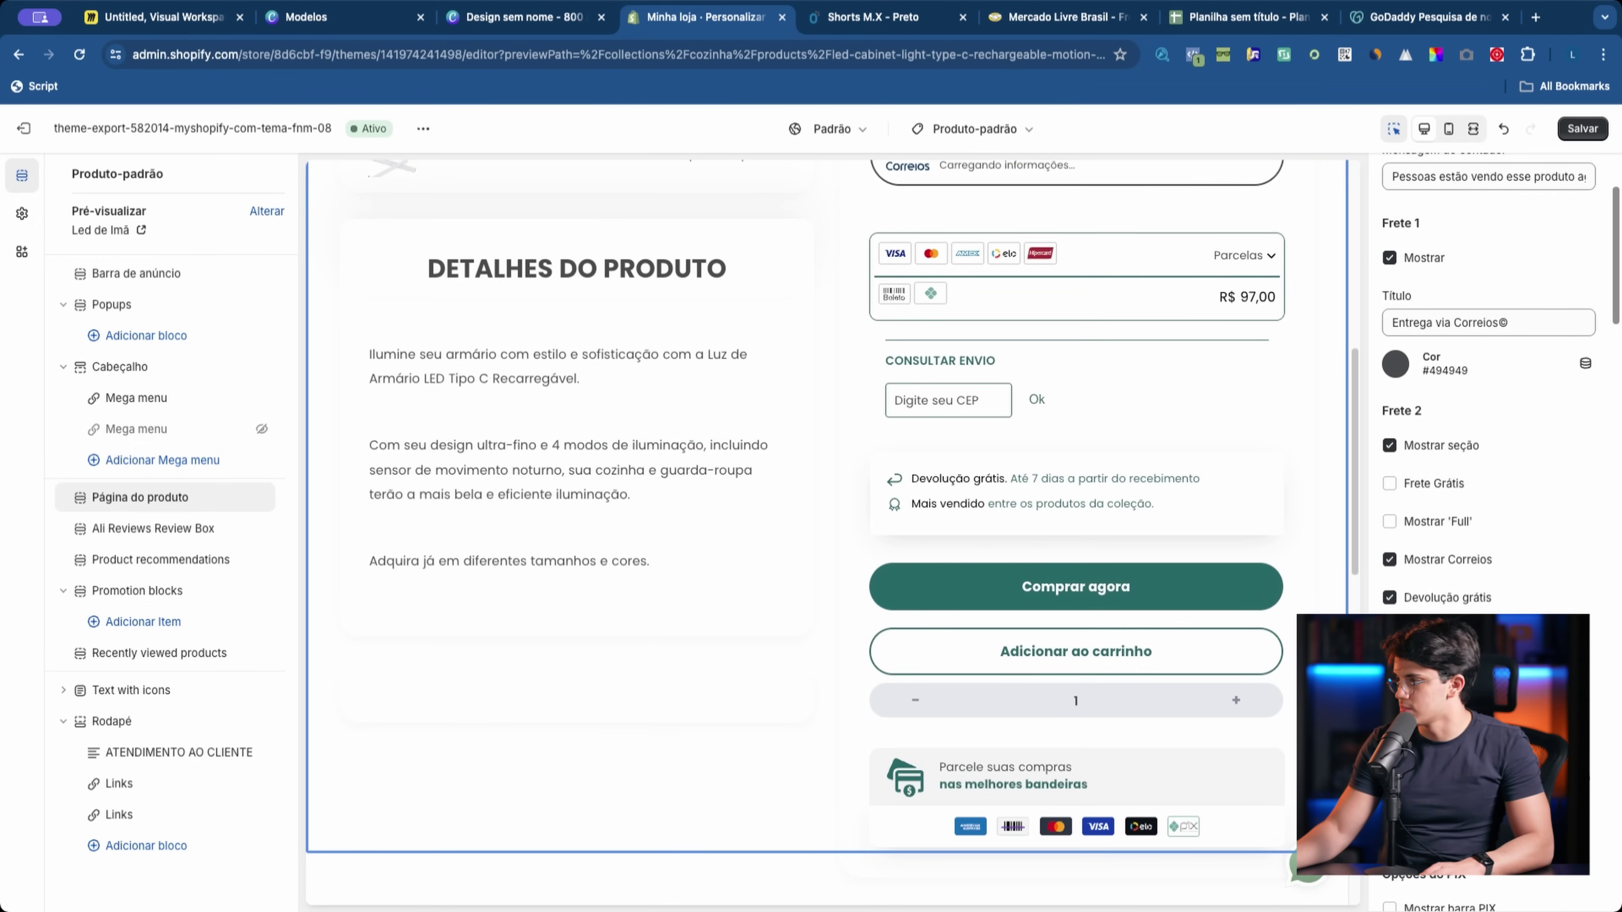
scroll(899, 415, "down", 6)
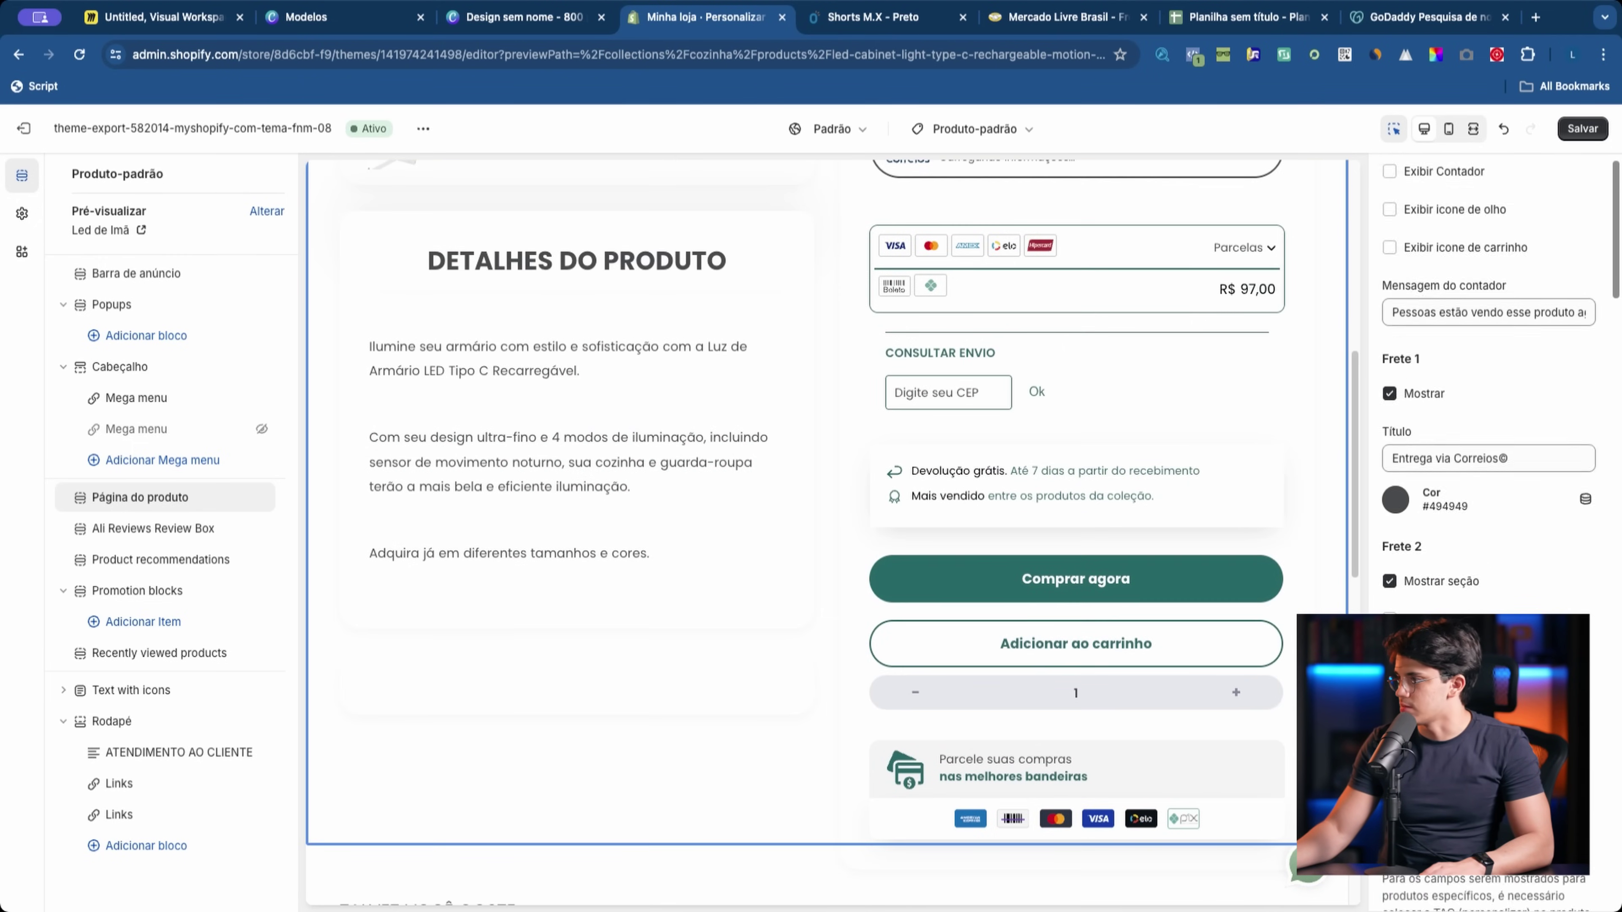
scroll(1092, 692, "down", 5)
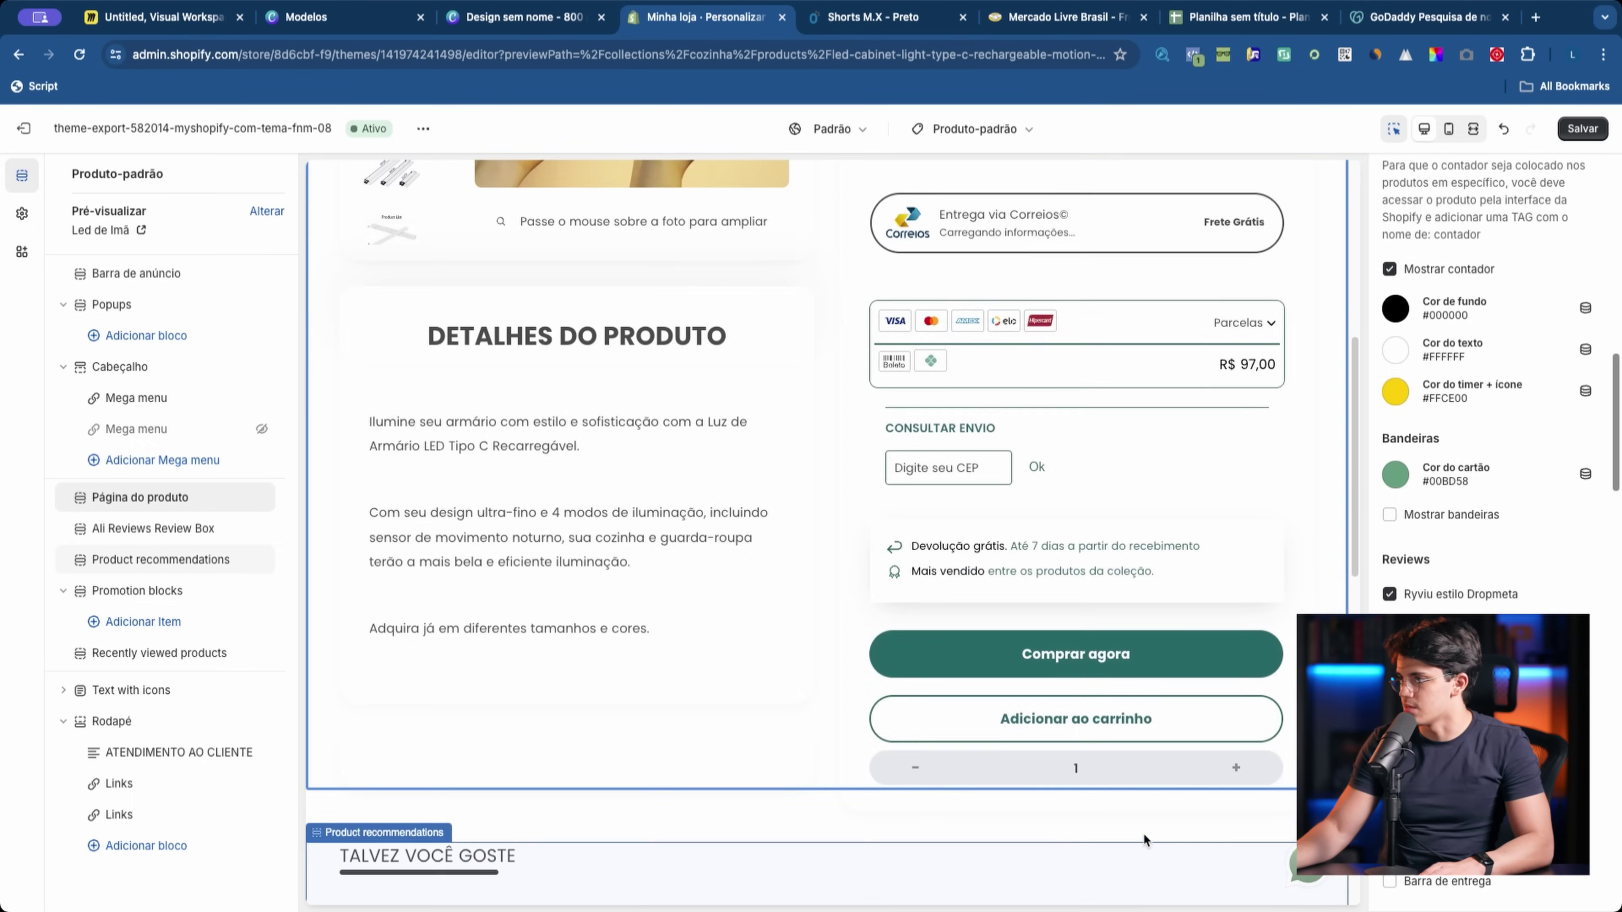
scroll(1109, 417, "up", 1)
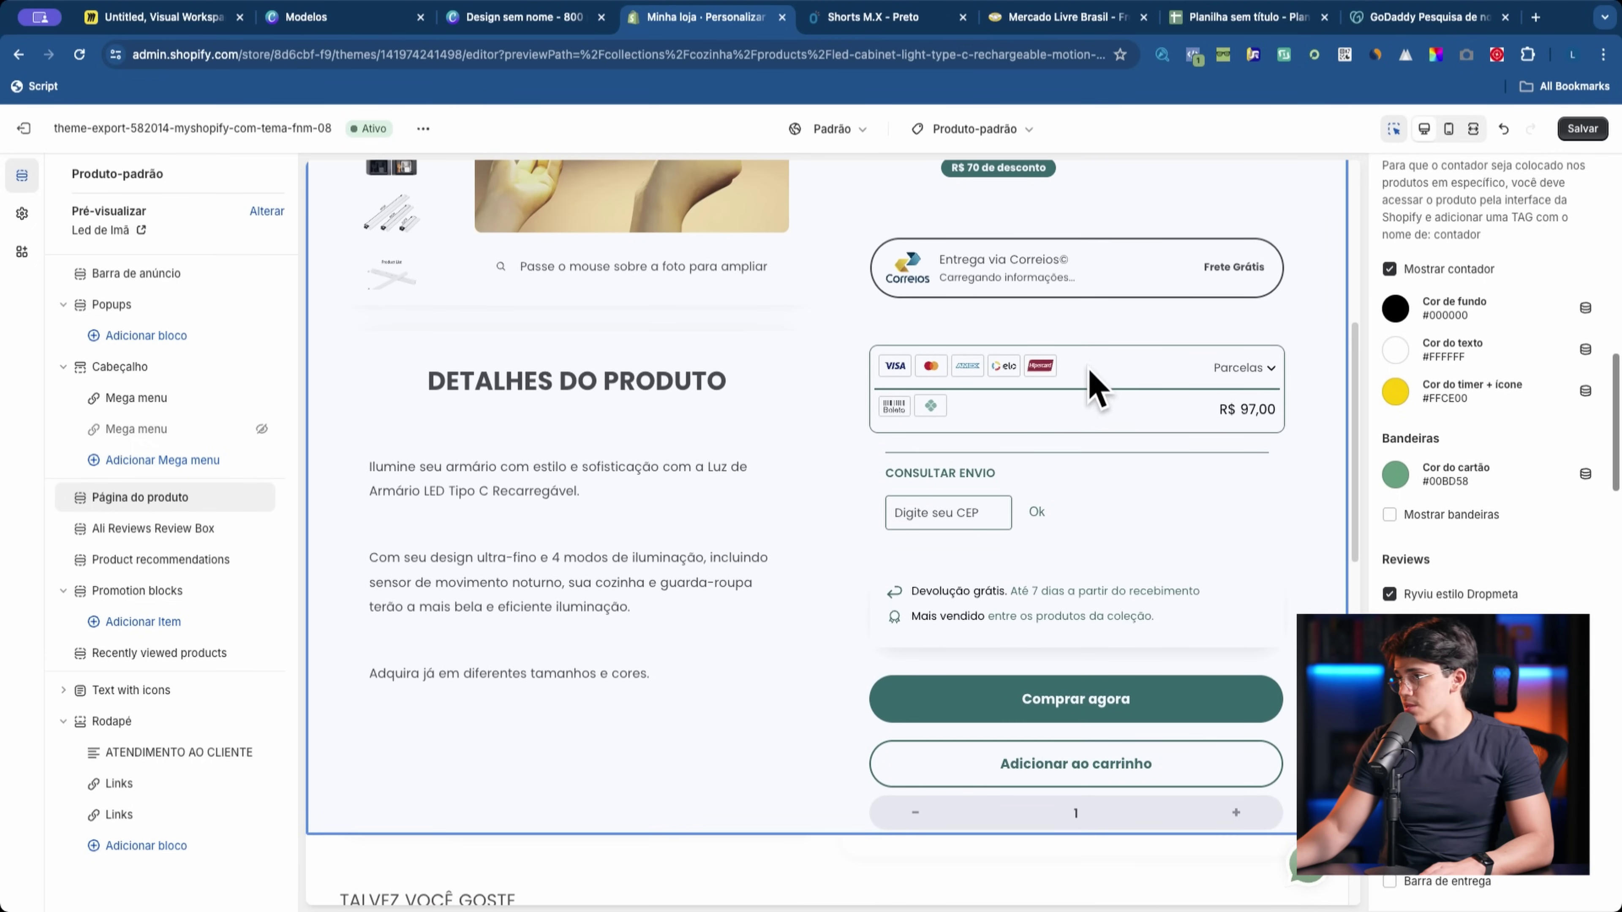
scroll(1292, 592, "down", 3)
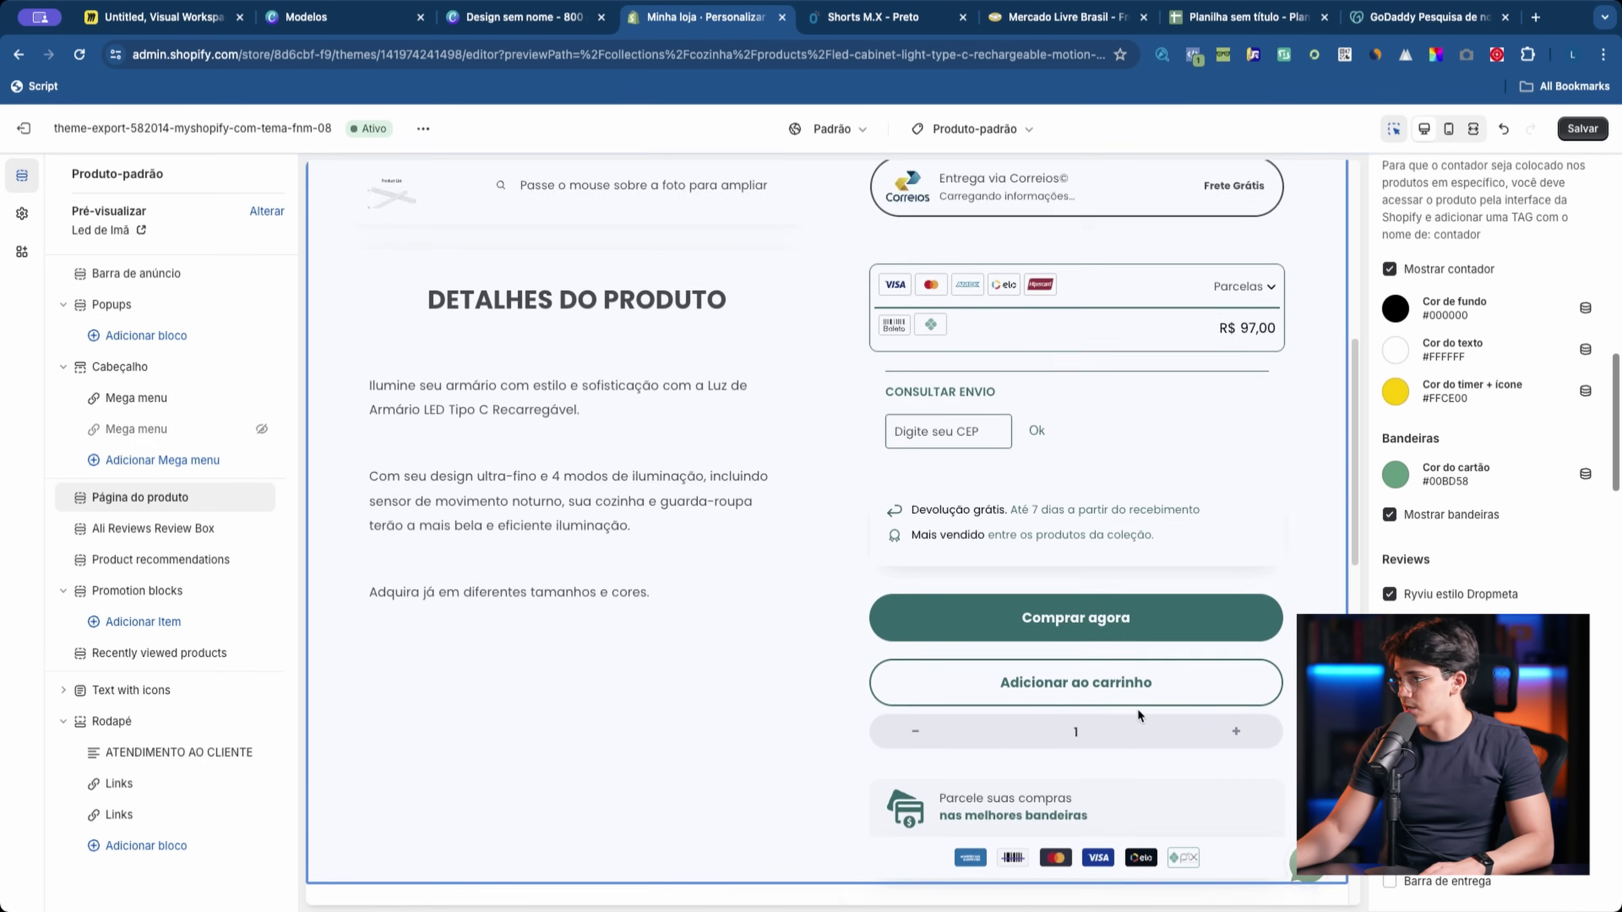
scroll(1405, 671, "up", 2)
scroll(1182, 698, "up", 2)
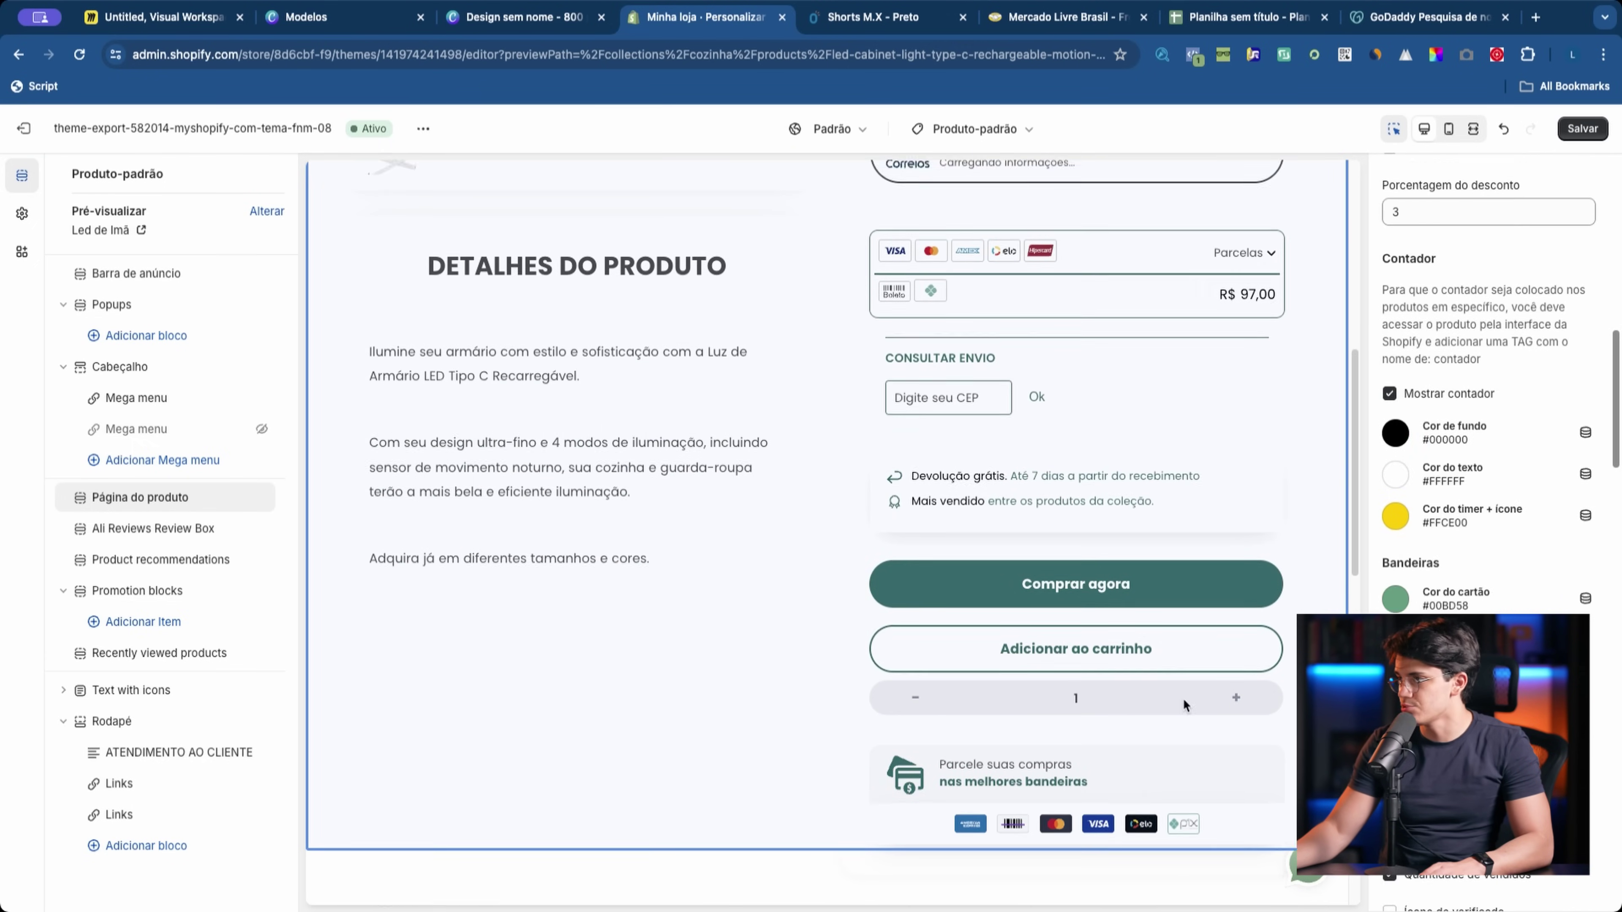
scroll(1022, 543, "down", 3)
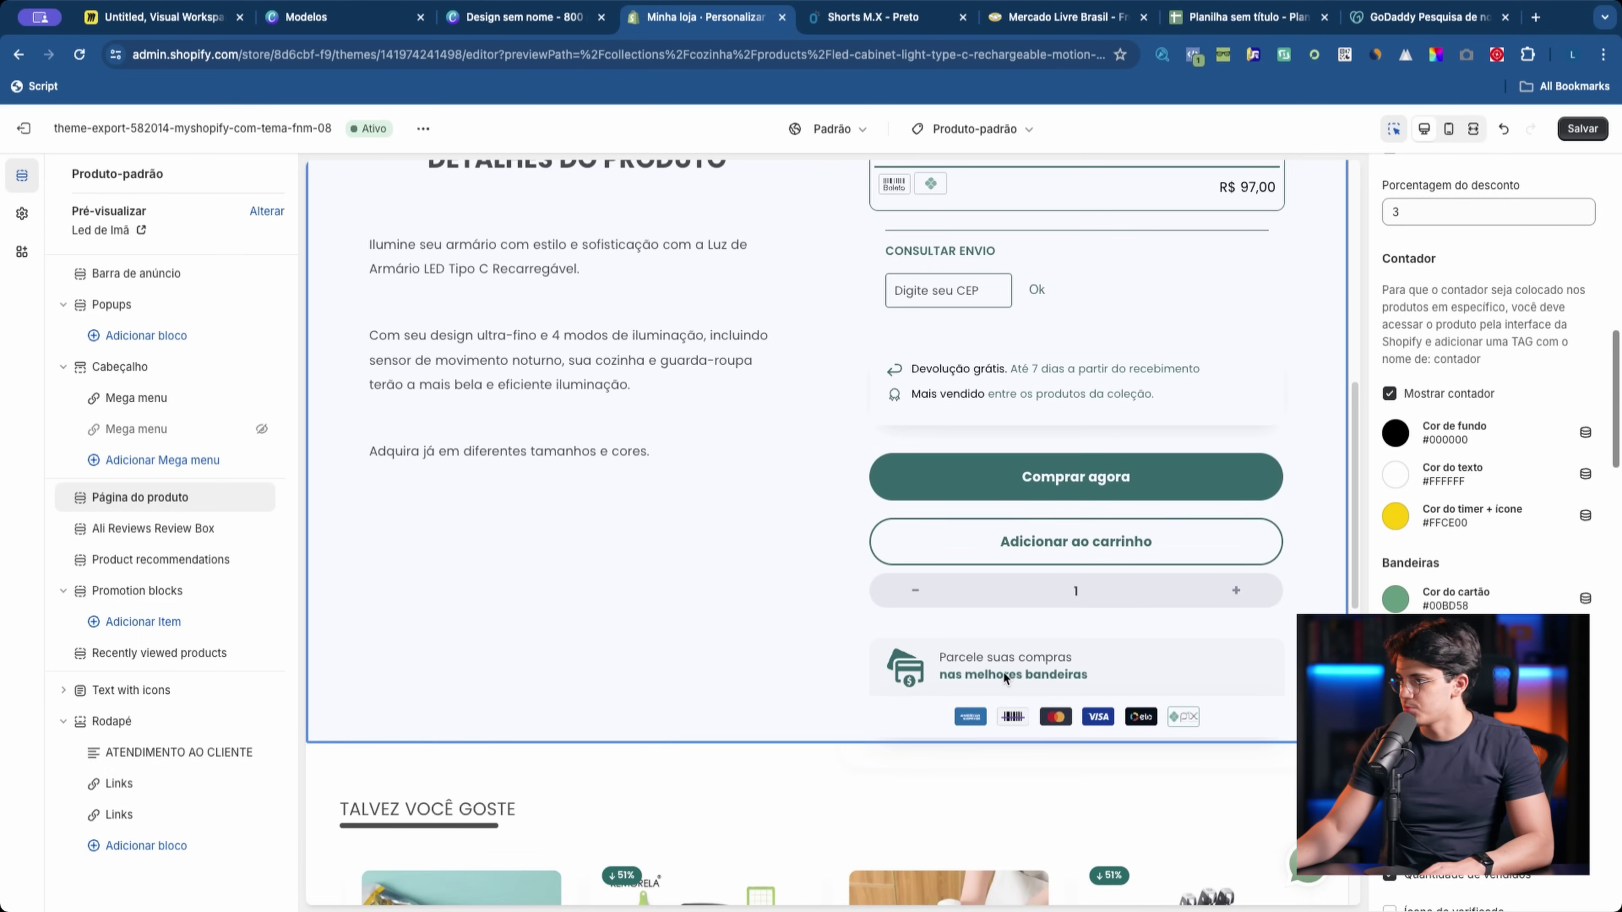
scroll(956, 684, "up", 3)
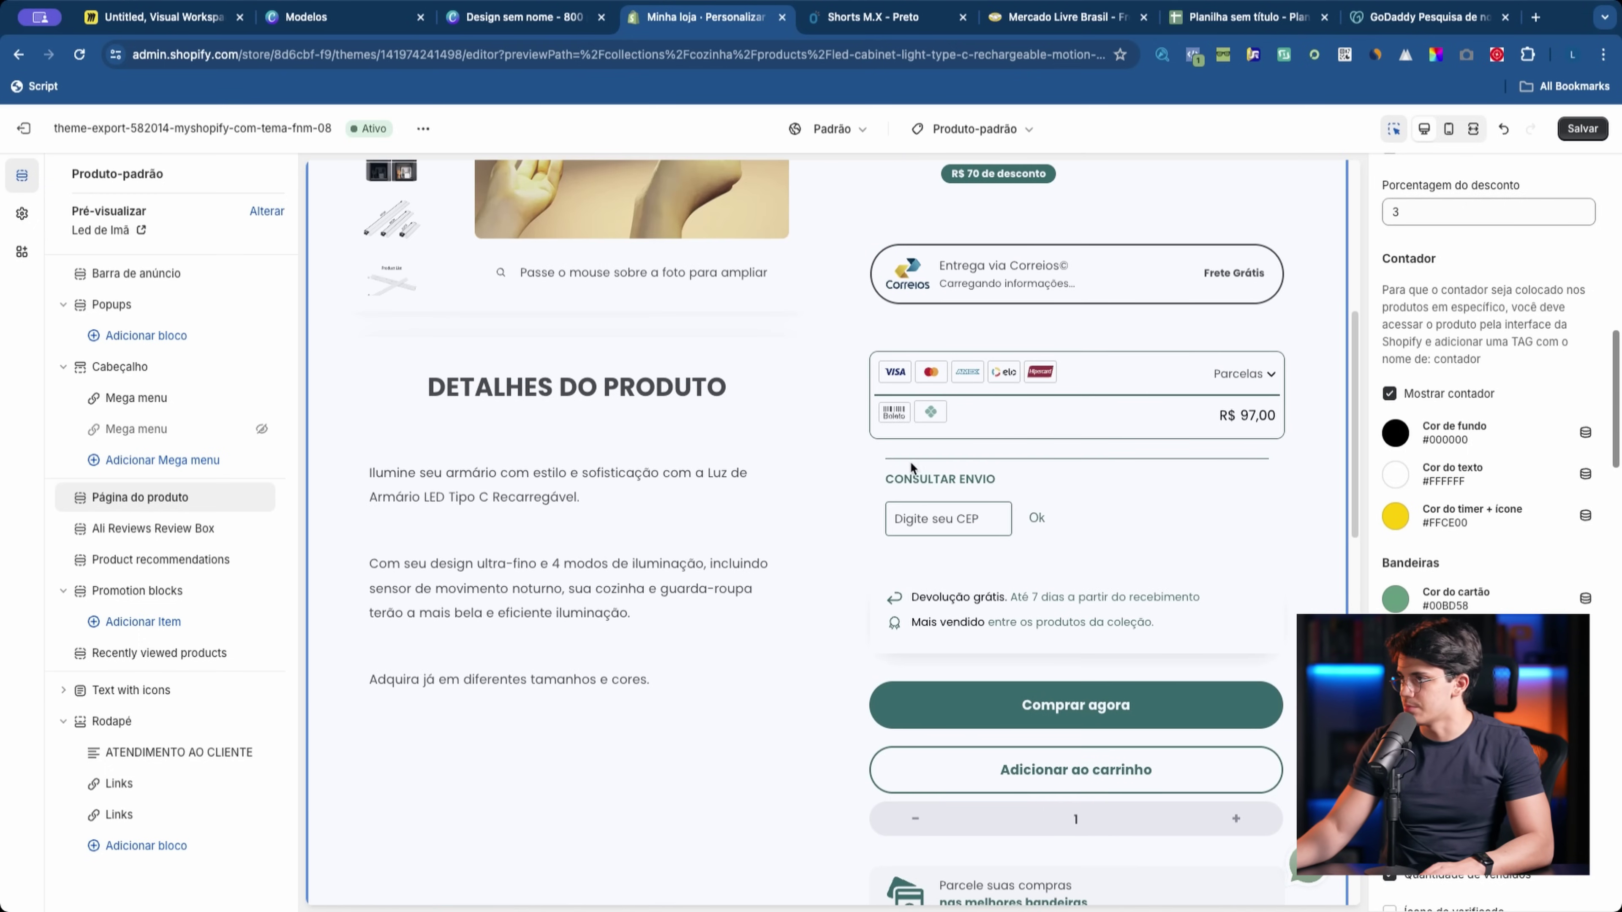
scroll(1409, 339, "up", 5)
scroll(1246, 587, "down", 5)
scroll(1219, 595, "up", 12)
scroll(1219, 594, "down", 6)
scroll(1218, 515, "up", 4)
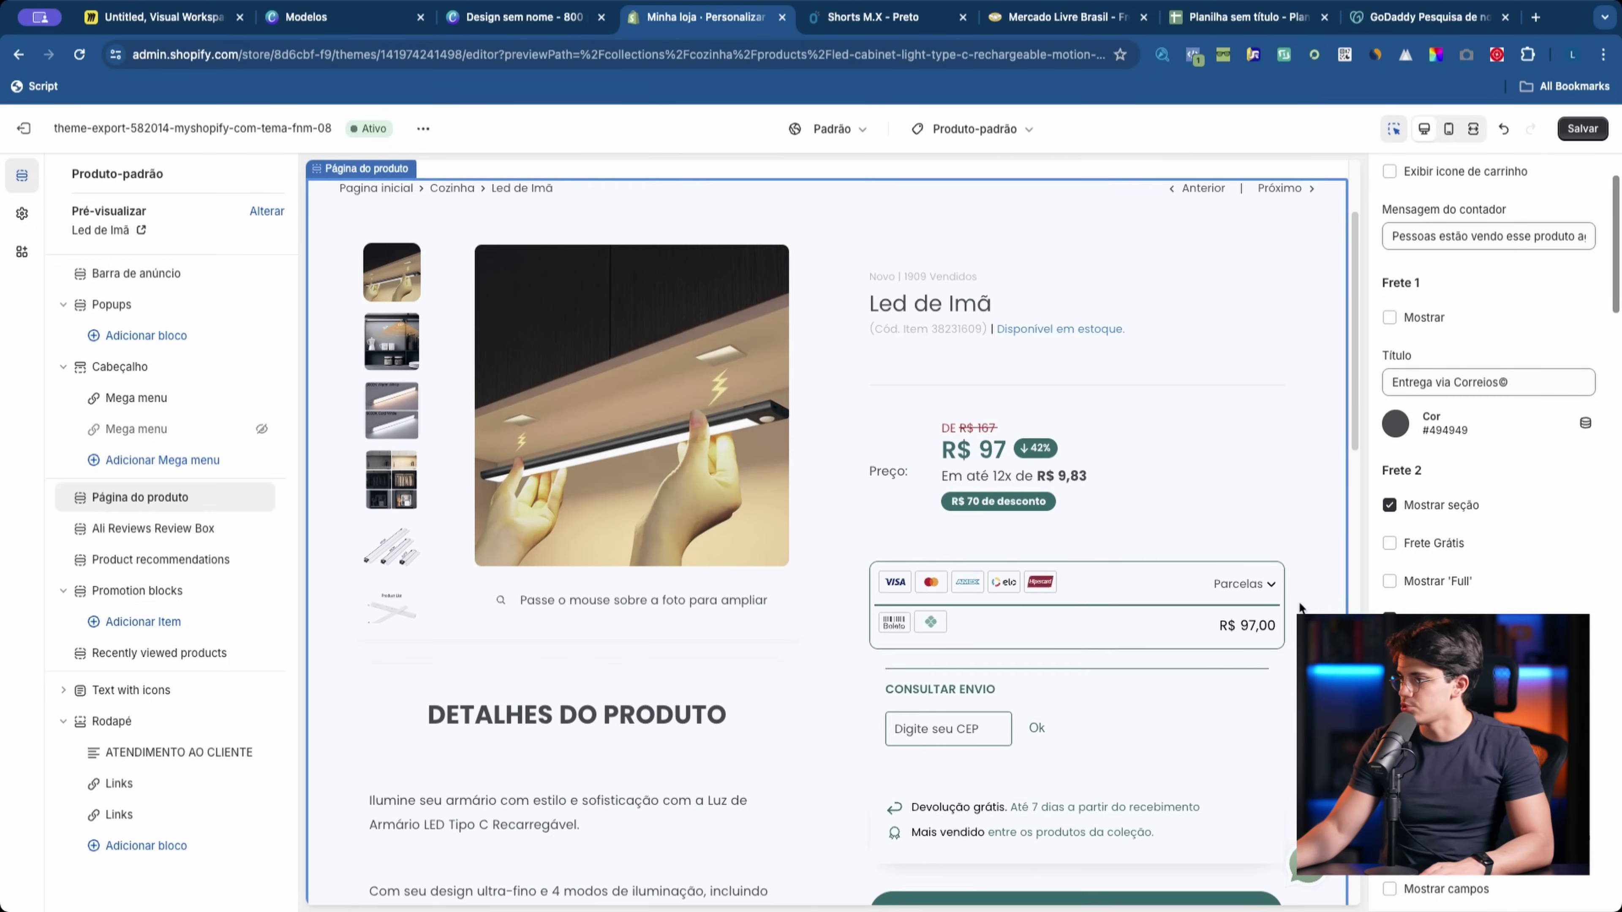
scroll(1220, 575, "down", 3)
scroll(1489, 530, "down", 20)
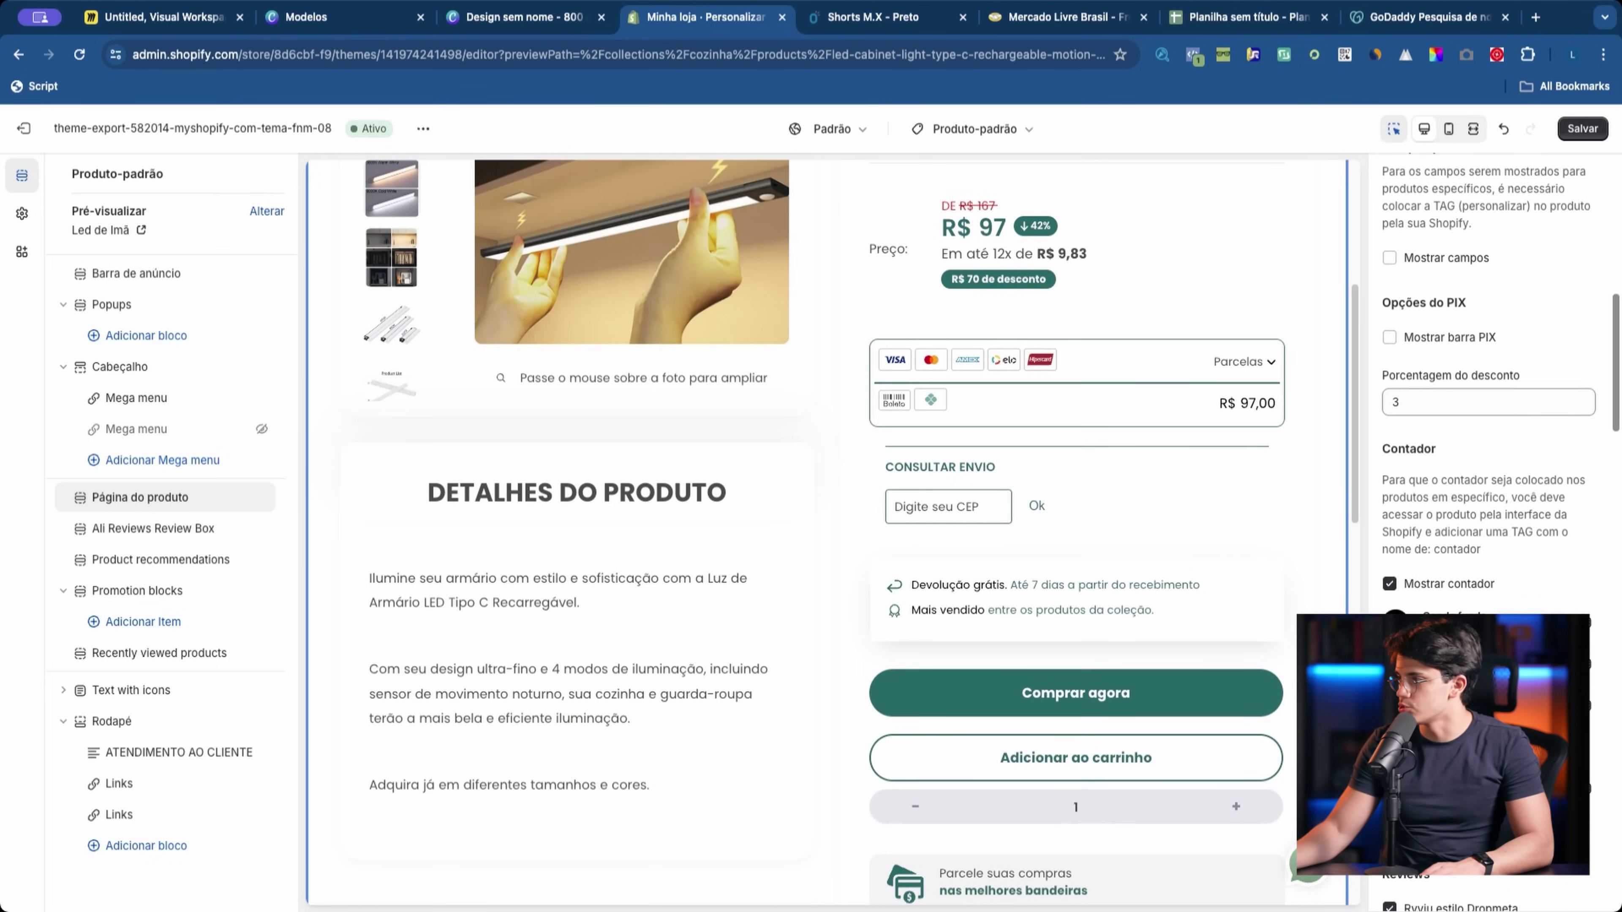
scroll(1153, 675, "down", 5)
scroll(1153, 675, "up", 3)
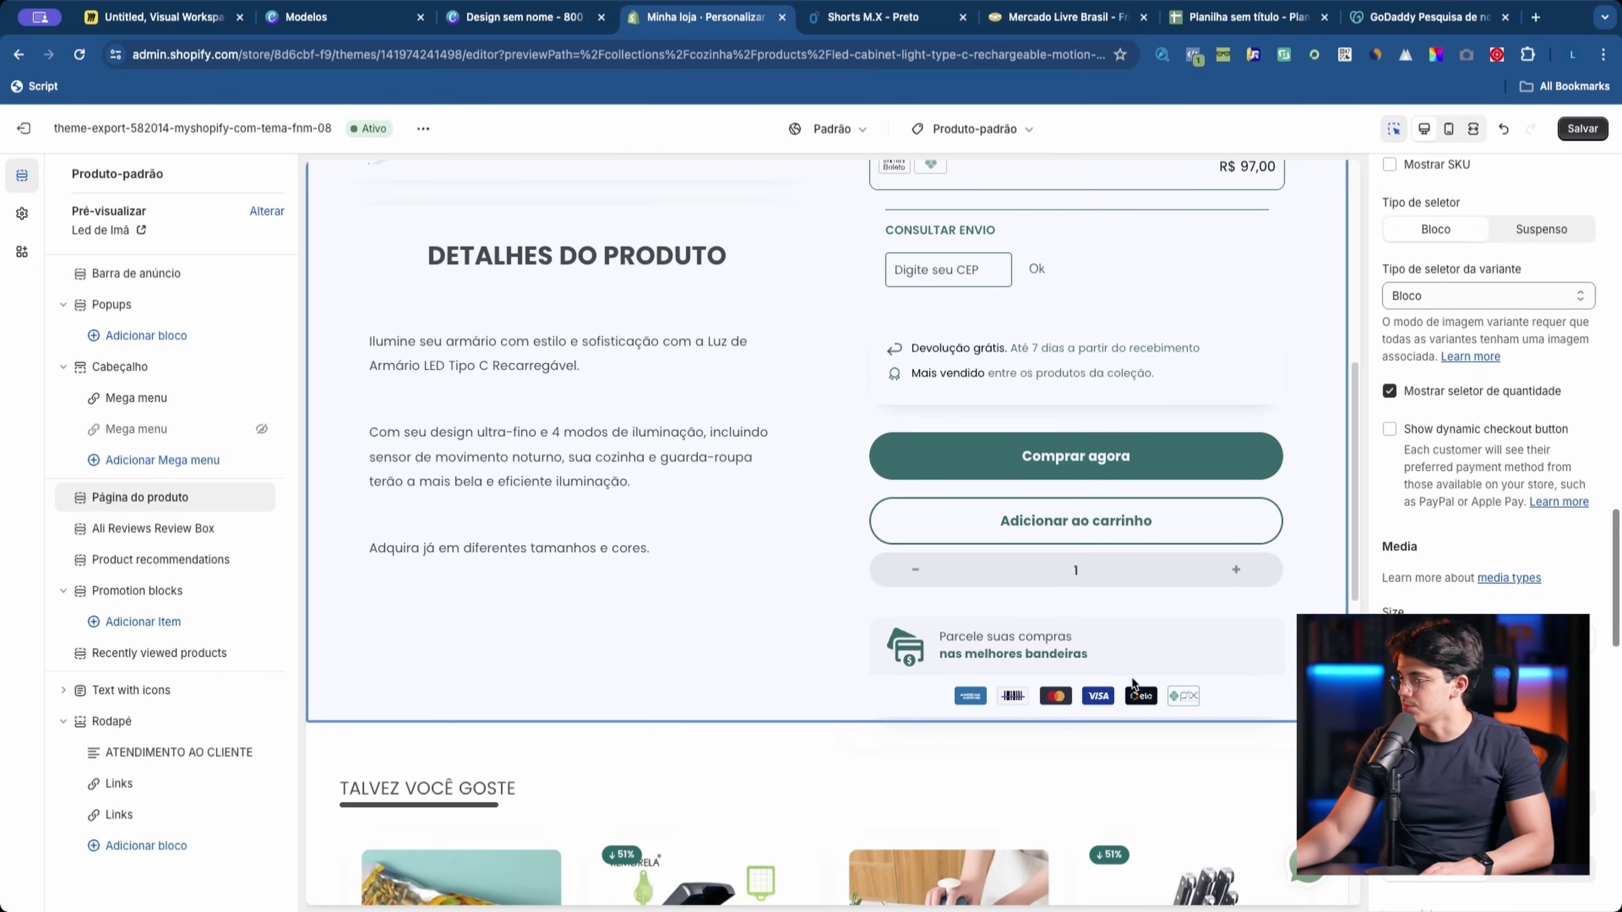
scroll(830, 575, "down", 3)
scroll(1489, 447, "down", 10)
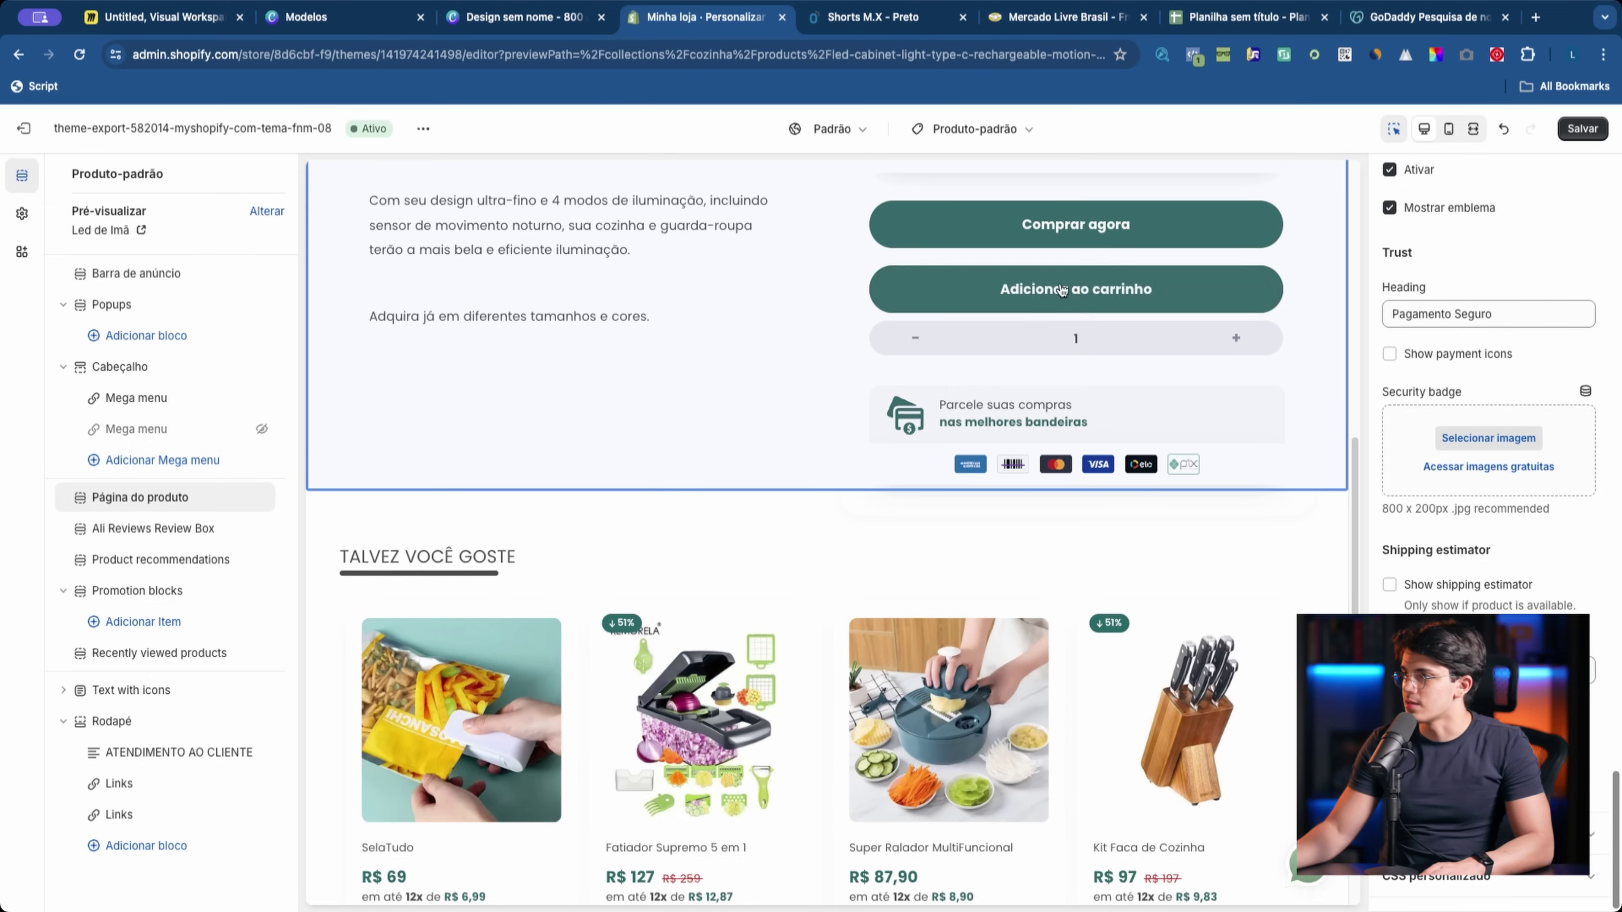
left_click(19, 212)
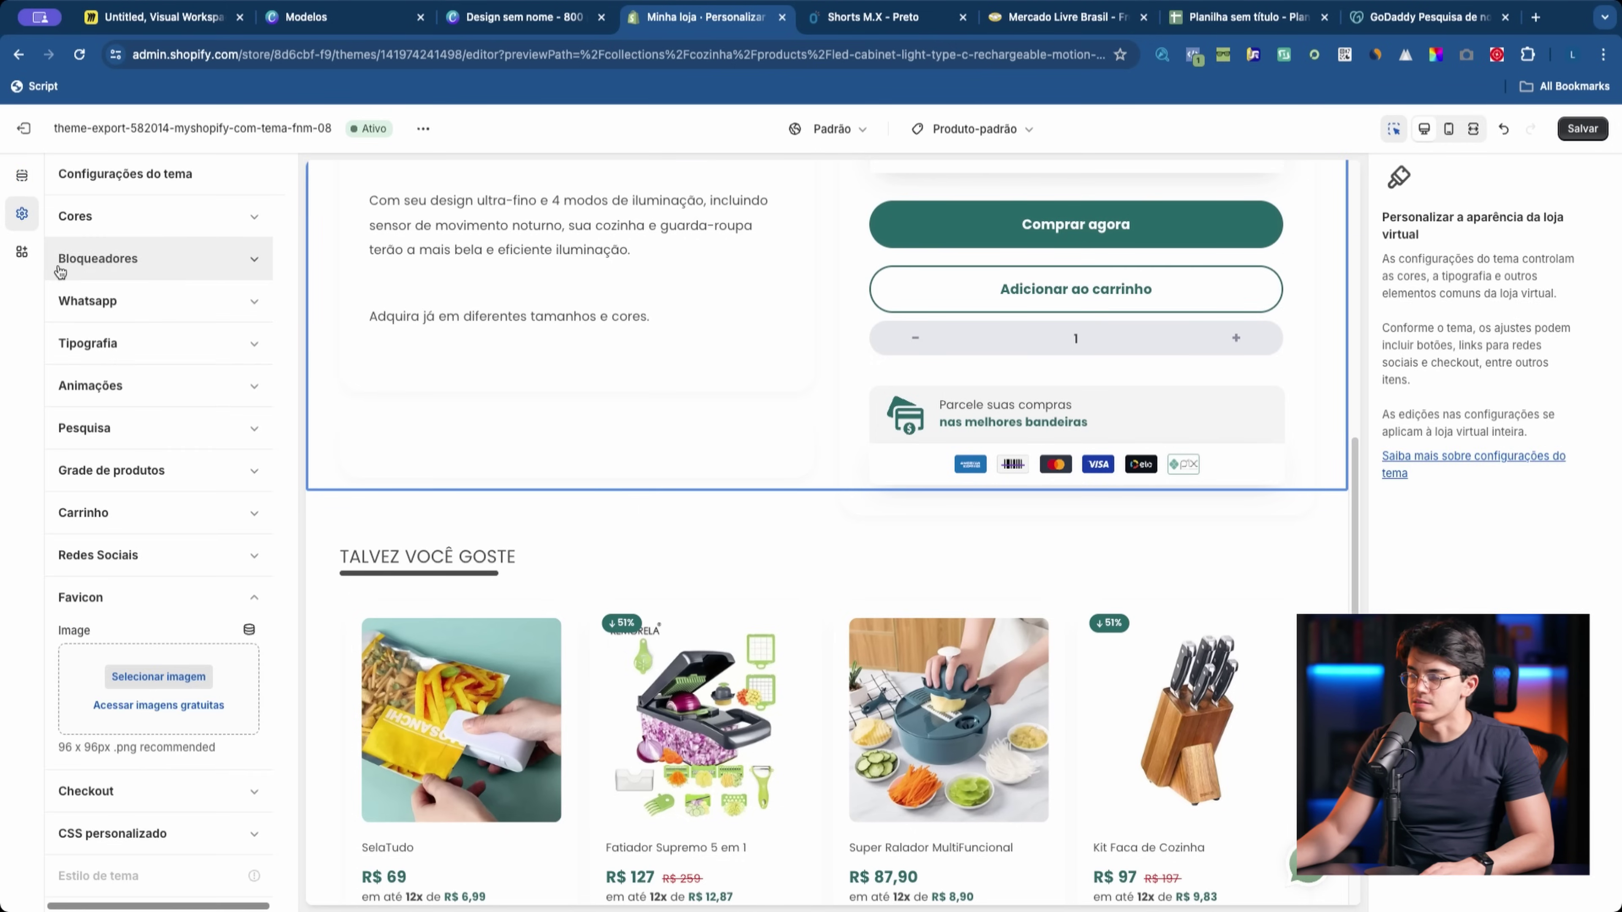
left_click(178, 222)
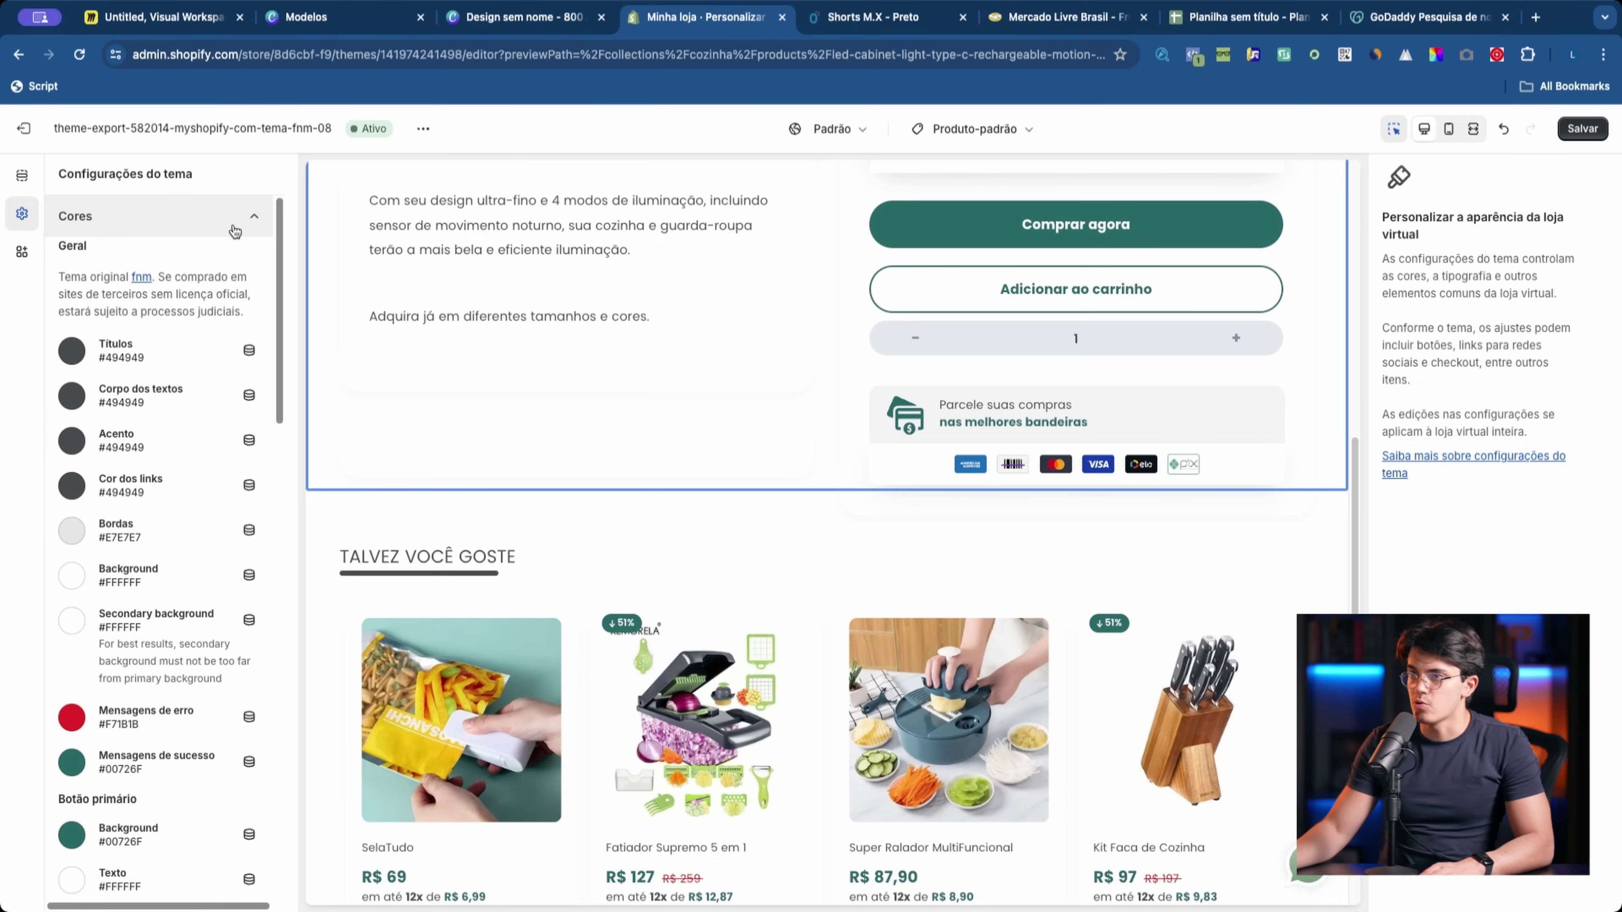
scroll(159, 545, "down", 2)
left_click(68, 627)
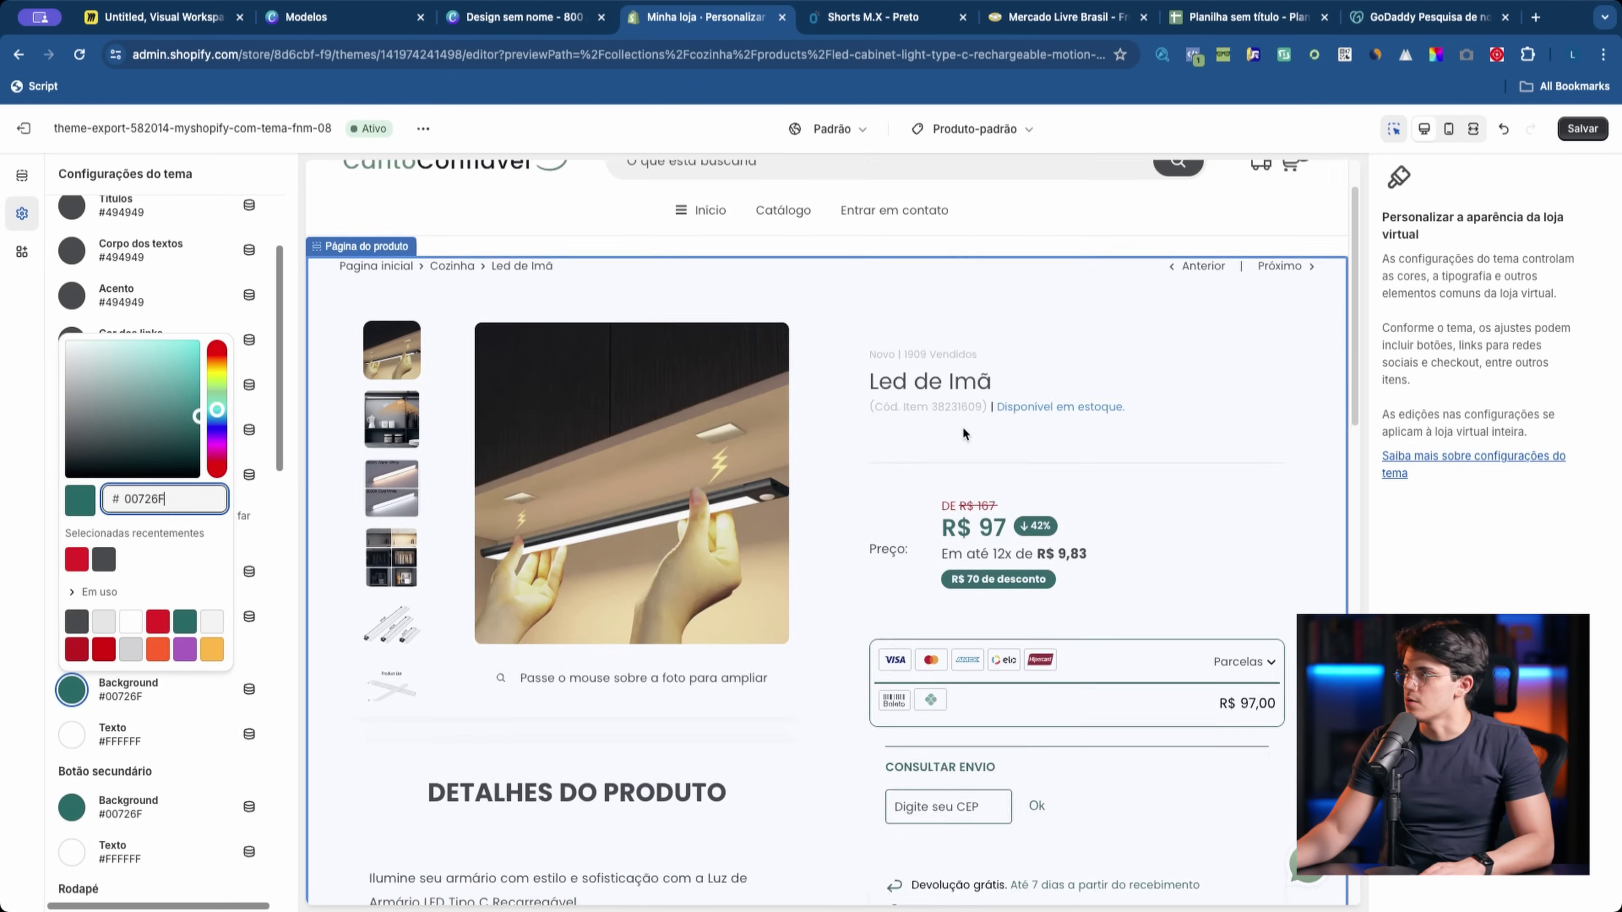
Step: Copy the green hex #298F27 from the circle's gradient in the Canva design
left_click(506, 18)
left_click(844, 265)
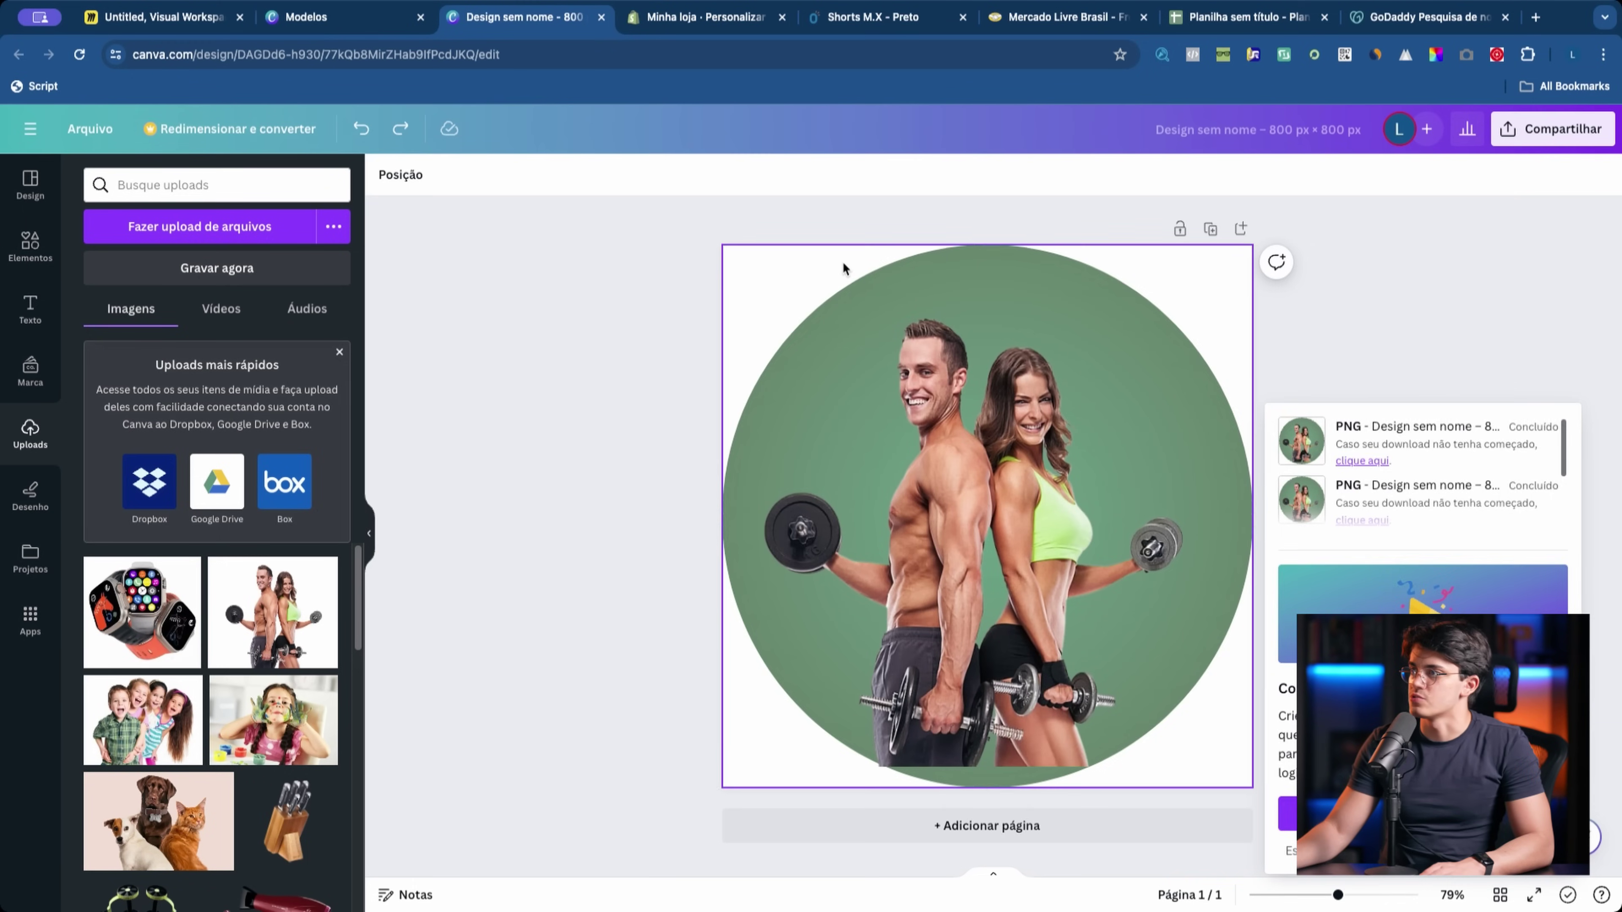
left_click(469, 175)
left_click(469, 175)
left_click(469, 175)
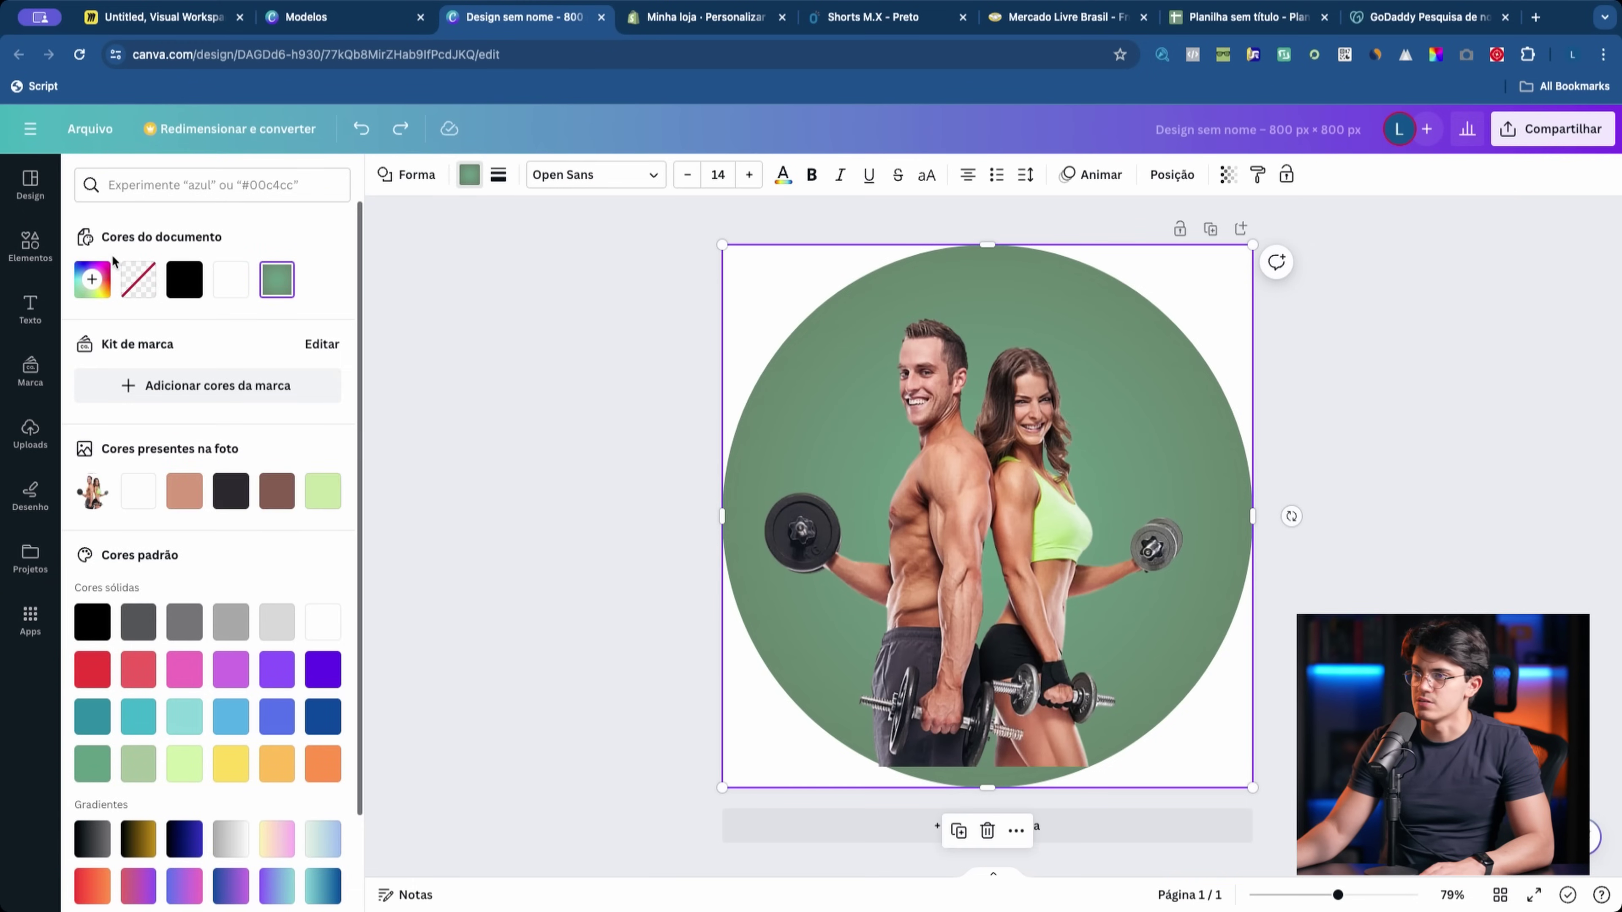
left_click(276, 279)
left_click(270, 610)
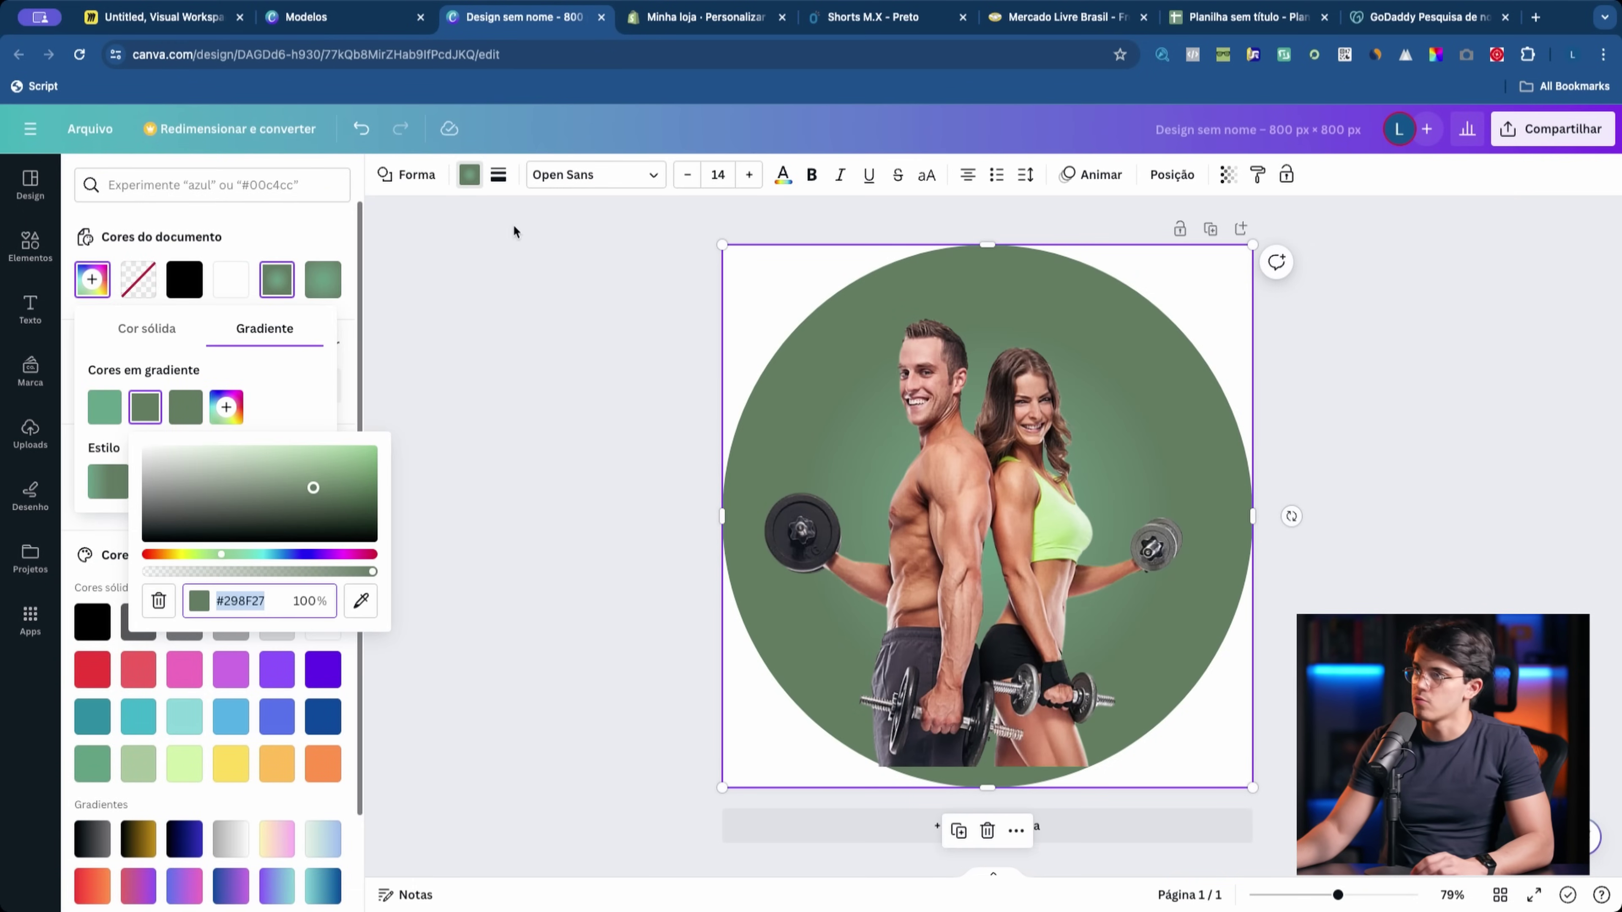
left_click(703, 18)
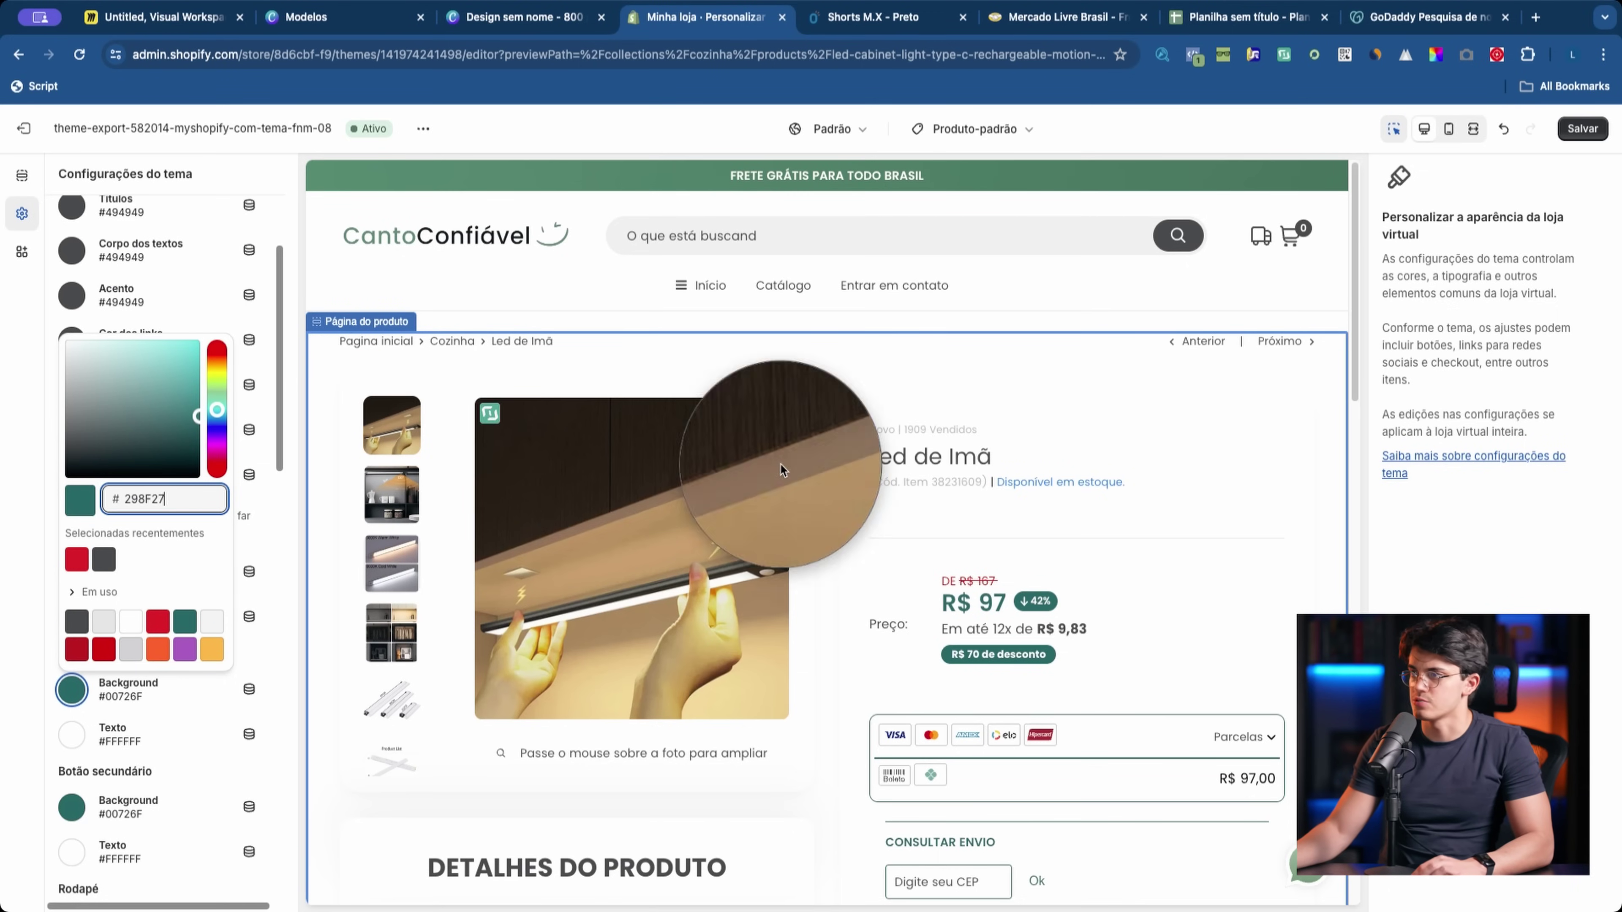
Step: Apply #298F27 to the primary and secondary button backgrounds
left_click(779, 463)
left_click(22, 213)
scroll(159, 511, "down", 10)
left_click(73, 278)
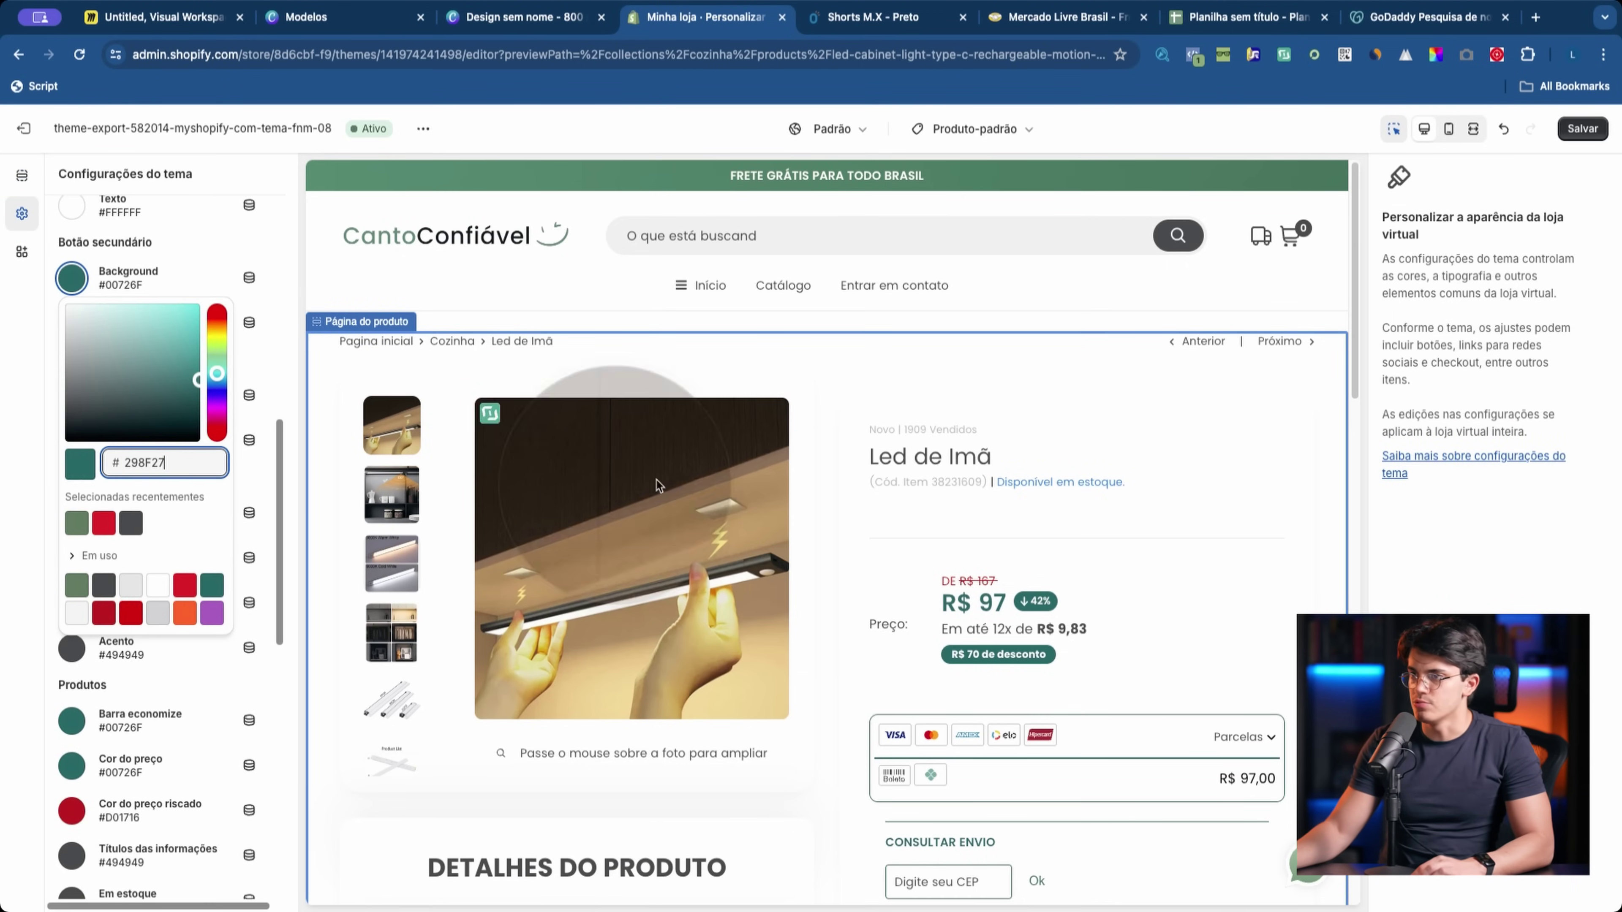
left_click(1063, 430)
Step: Set the Barra economize and Cor do preço colours to the same #298F27 green
scroll(1064, 460, "down", 5)
scroll(1060, 487, "down", 3)
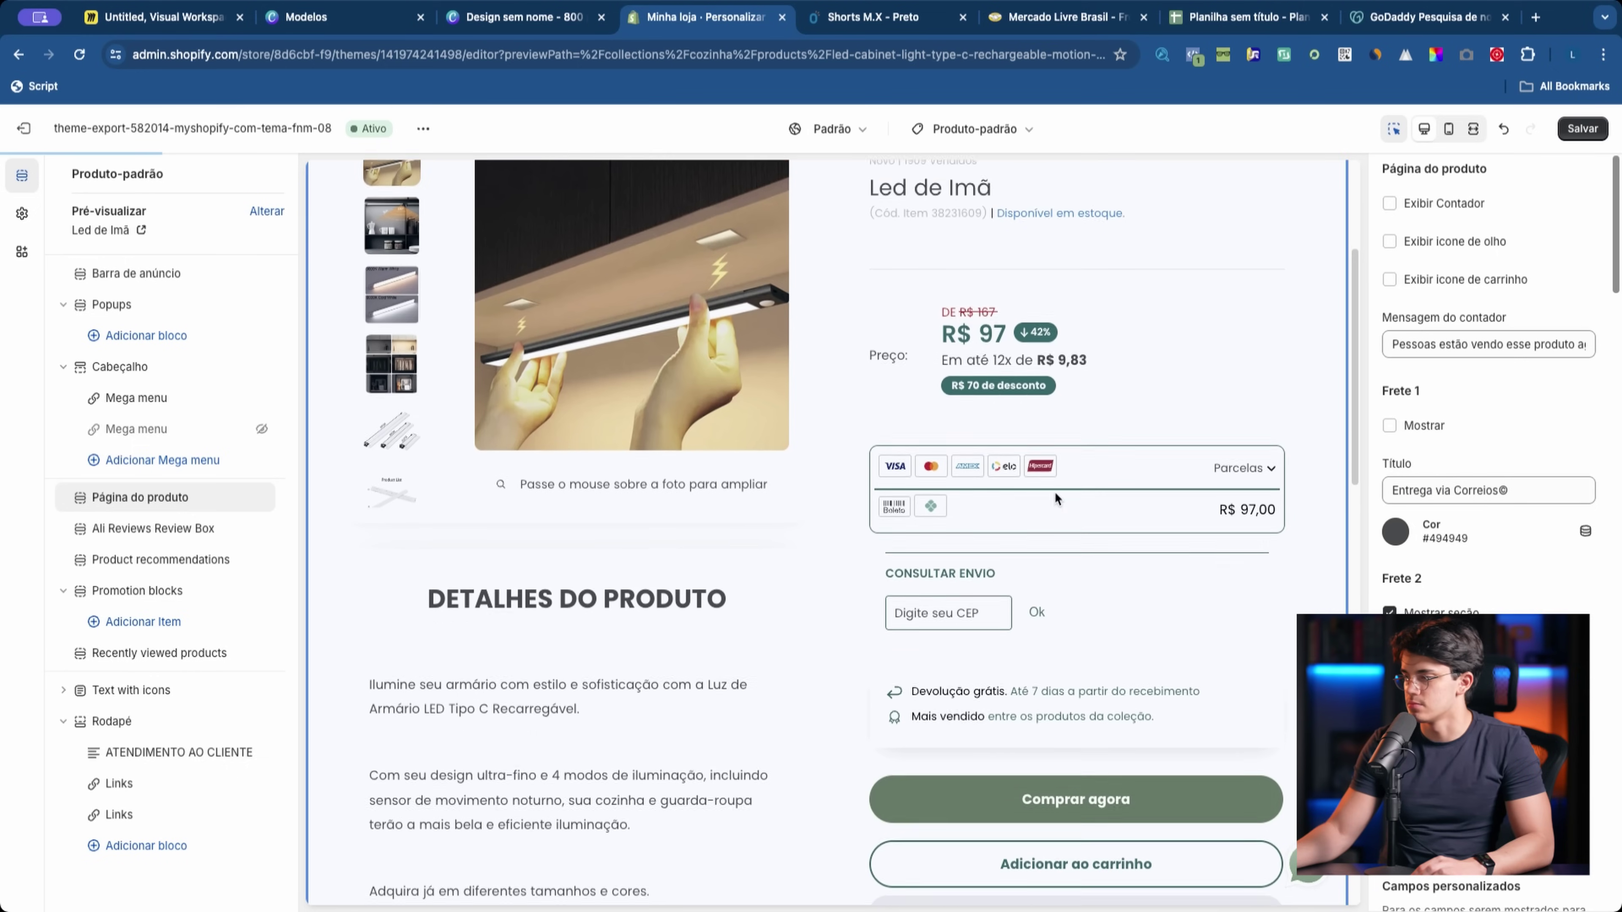
left_click(21, 212)
scroll(167, 551, "down", 7)
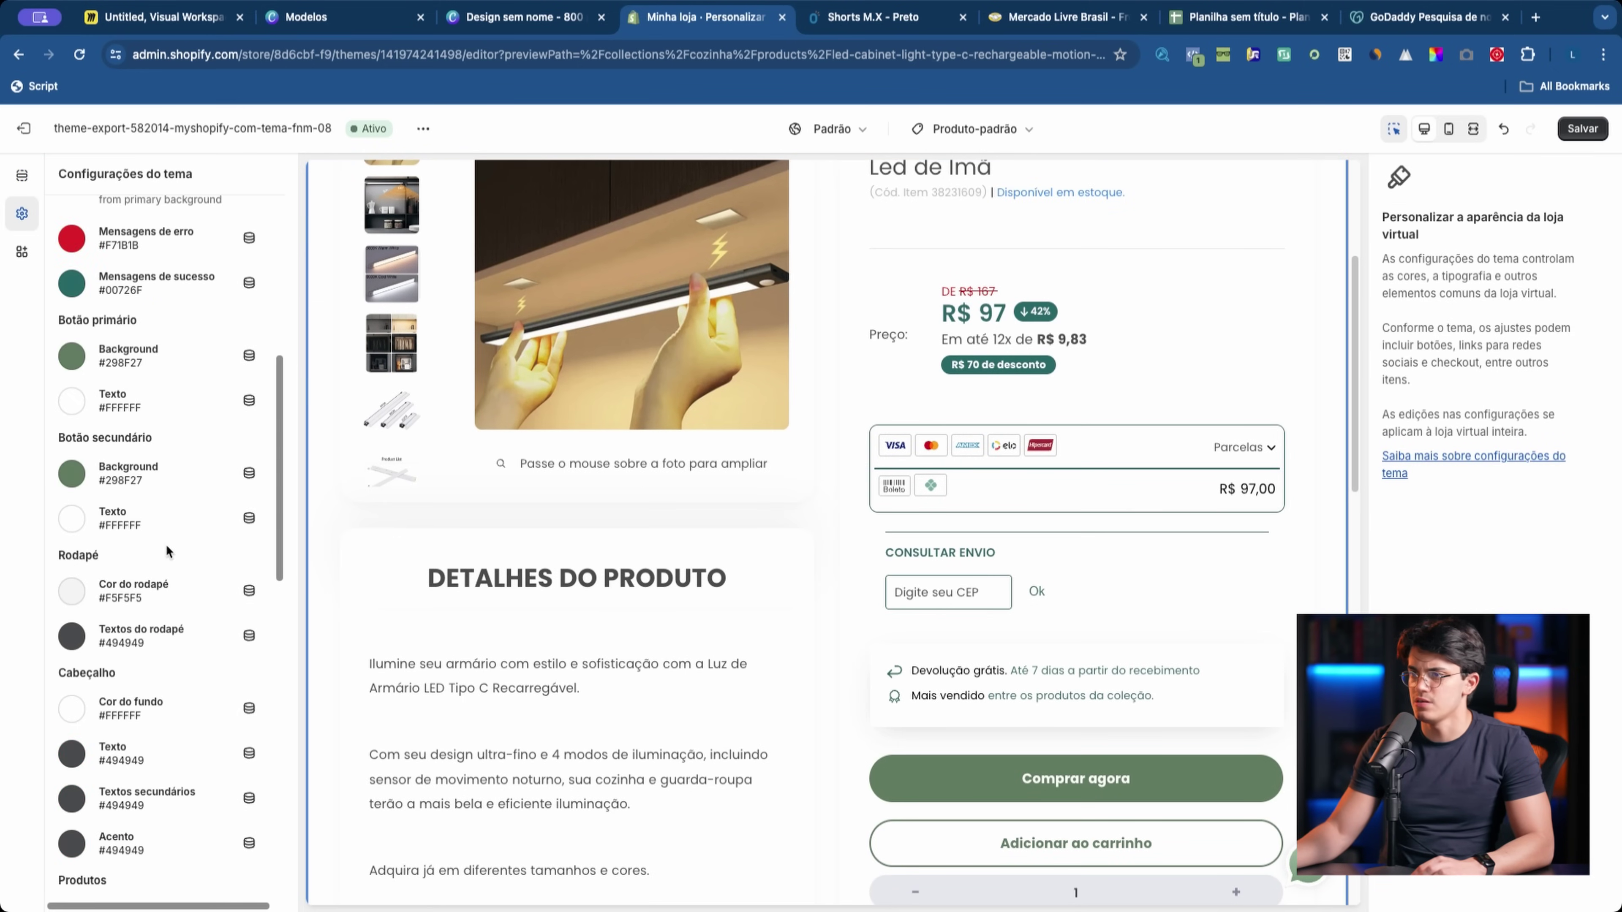
scroll(121, 540, "up", 2)
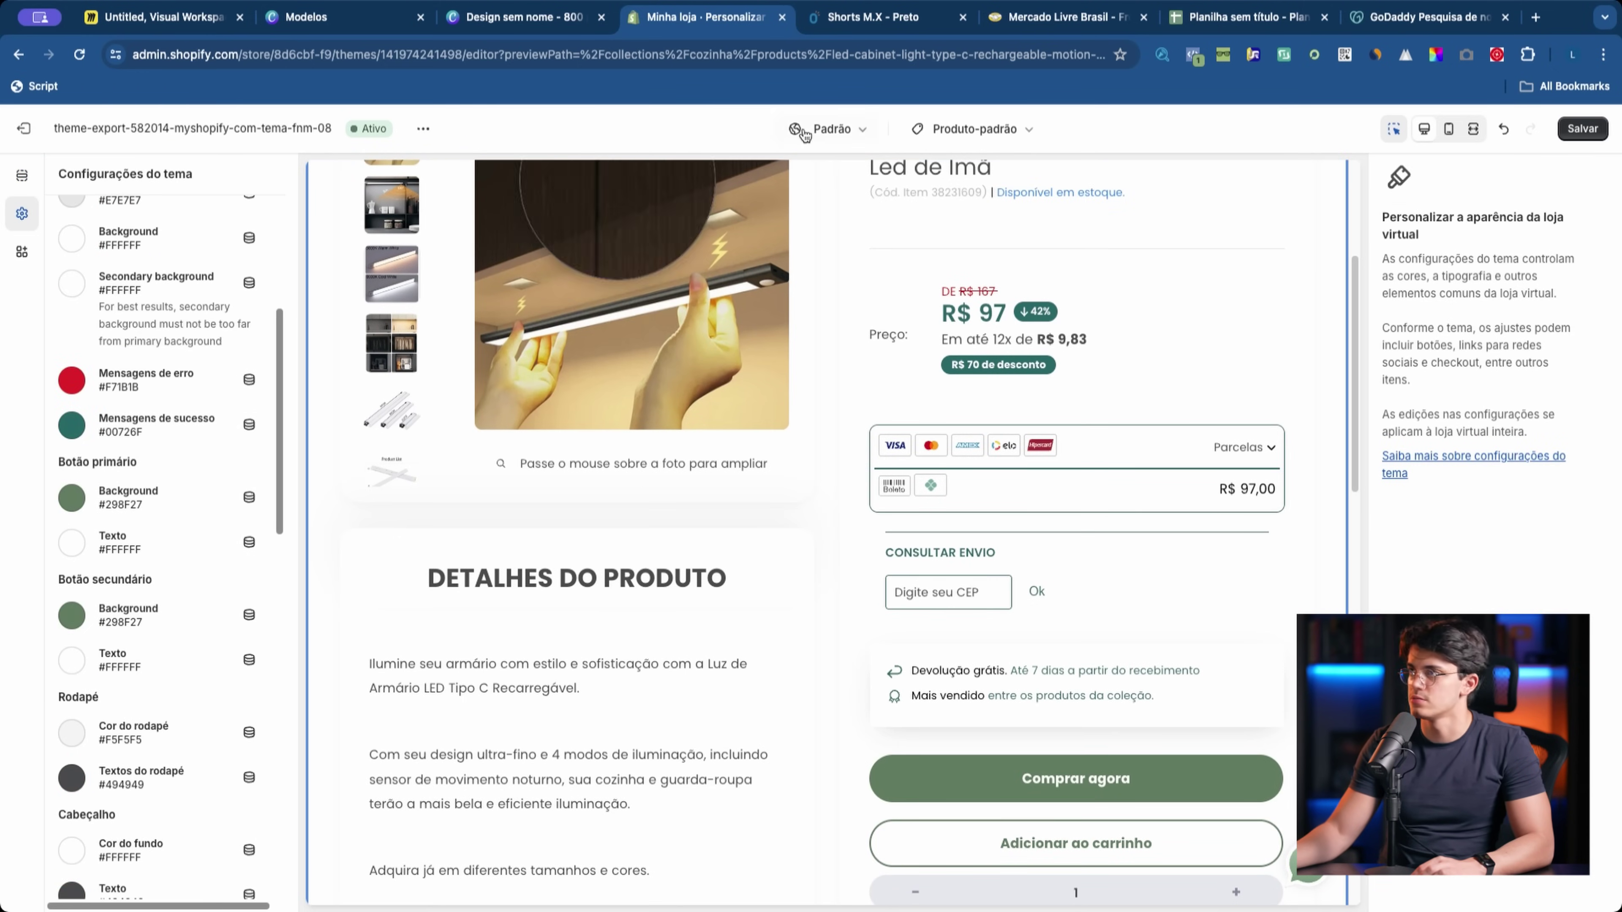
scroll(160, 511, "down", 10)
left_click(71, 384)
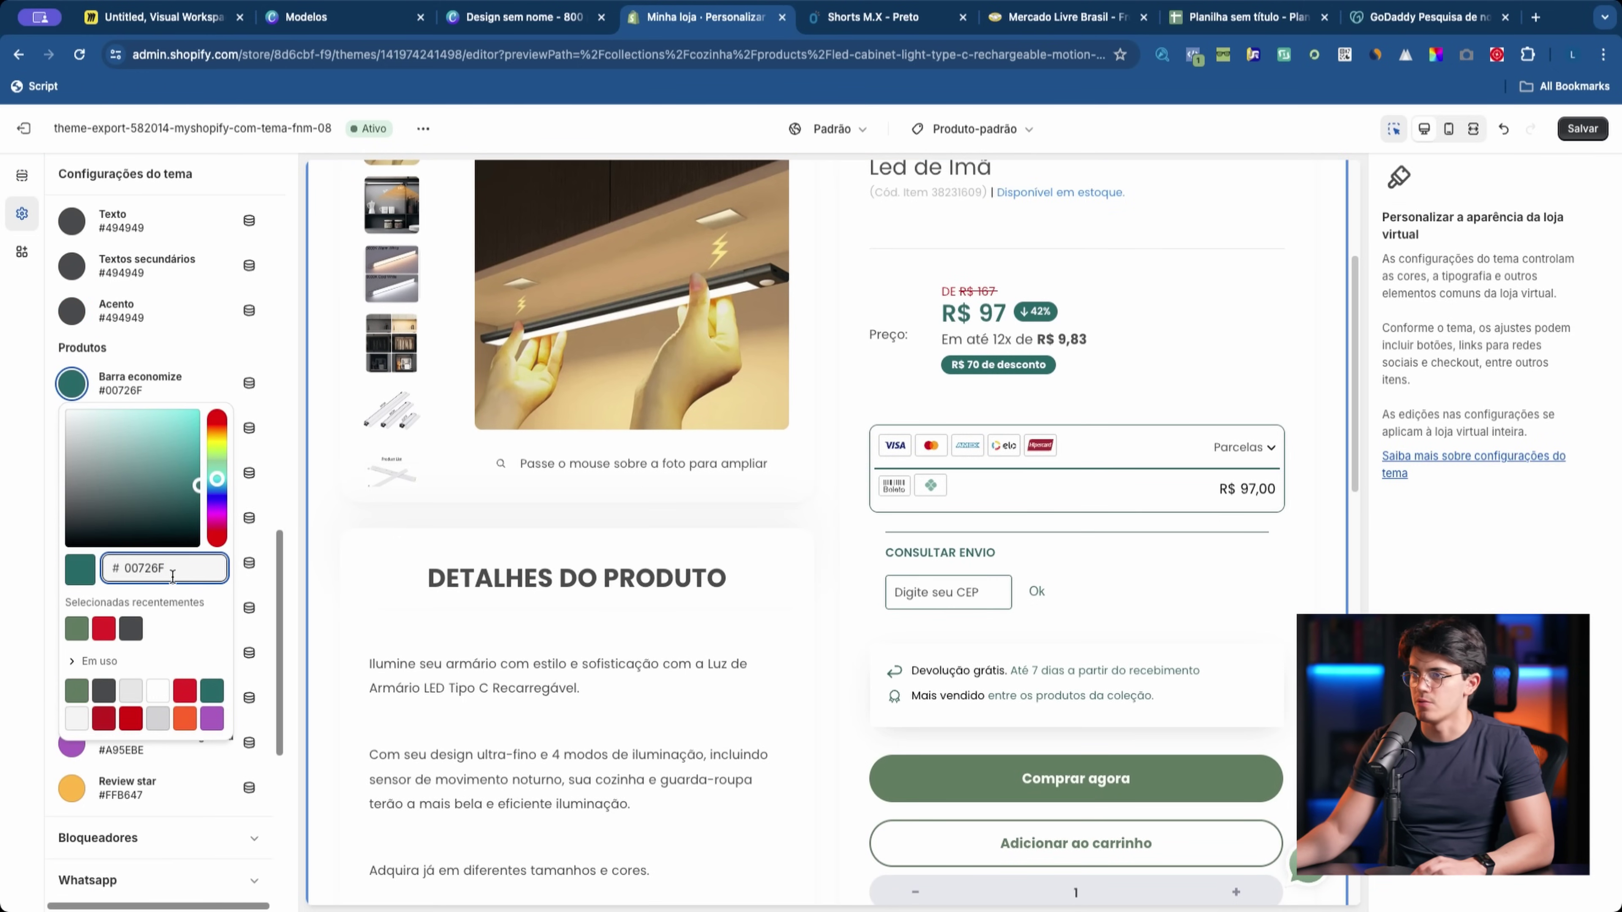
left_click(37, 359)
left_click(71, 428)
left_click(76, 673)
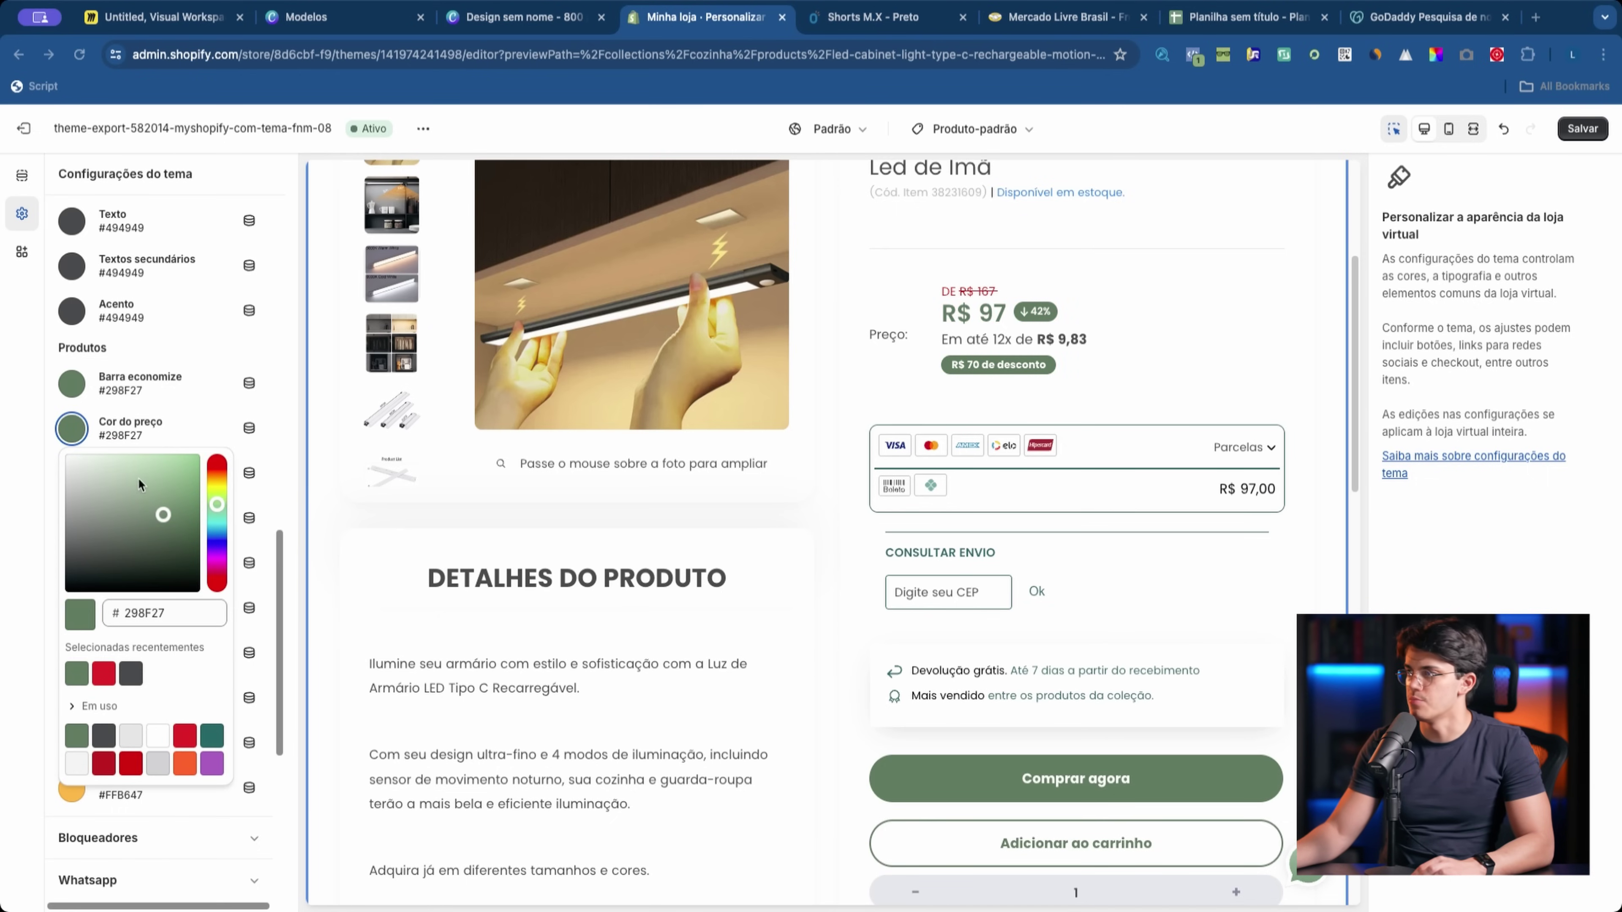
left_click(472, 658)
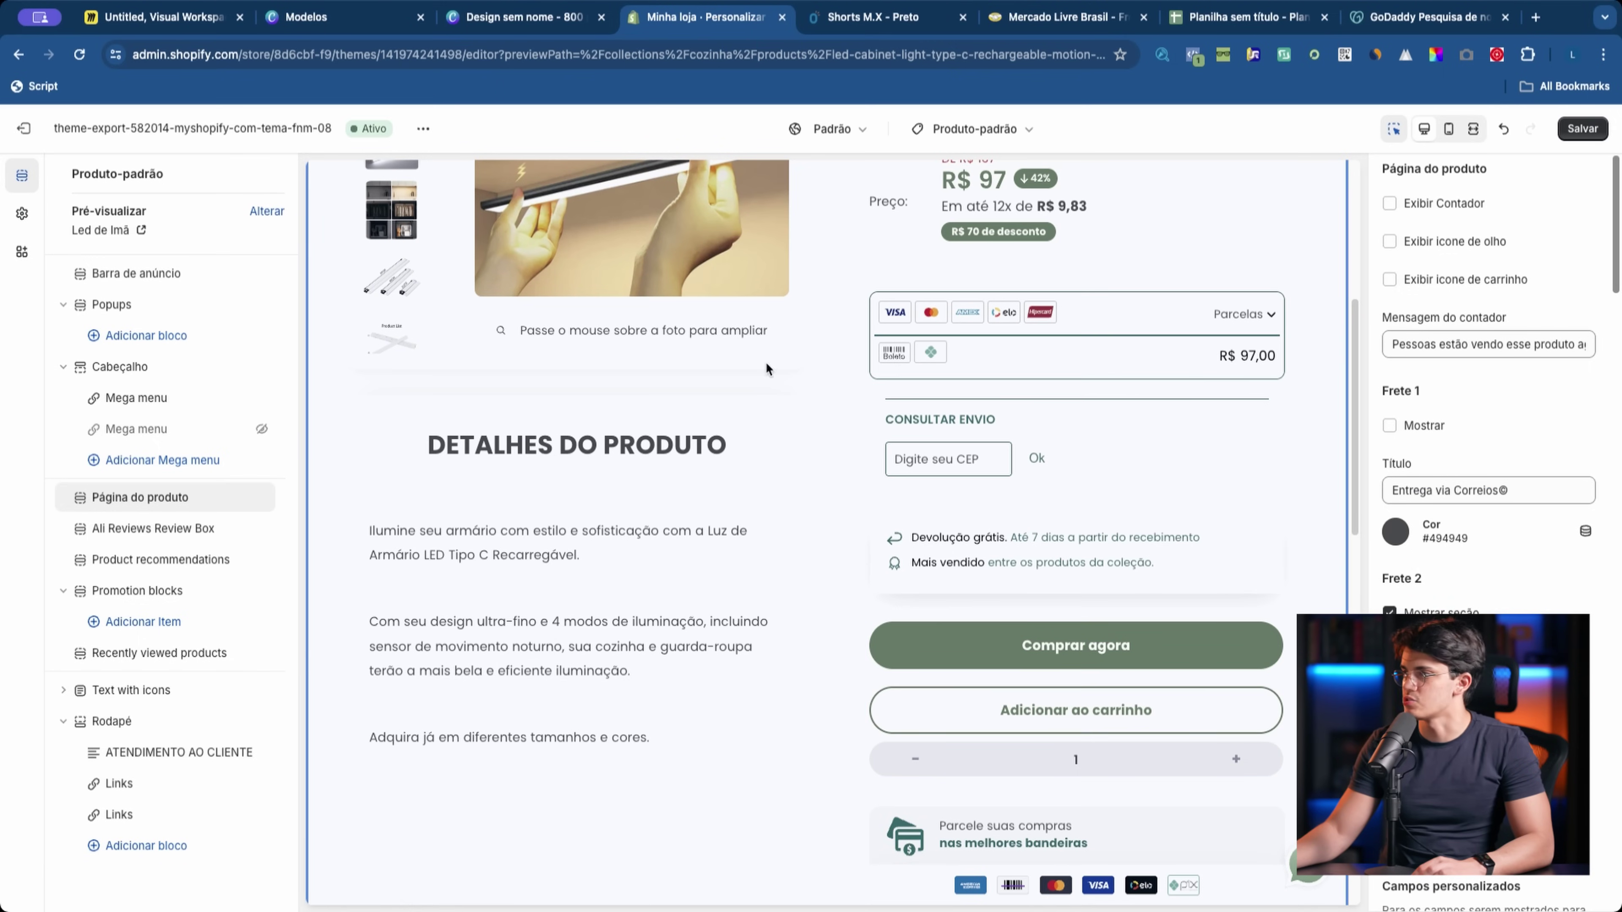
Step: Reopen the theme colours to verify the green, then scroll through the product page
left_click(22, 214)
scroll(145, 639, "down", 5)
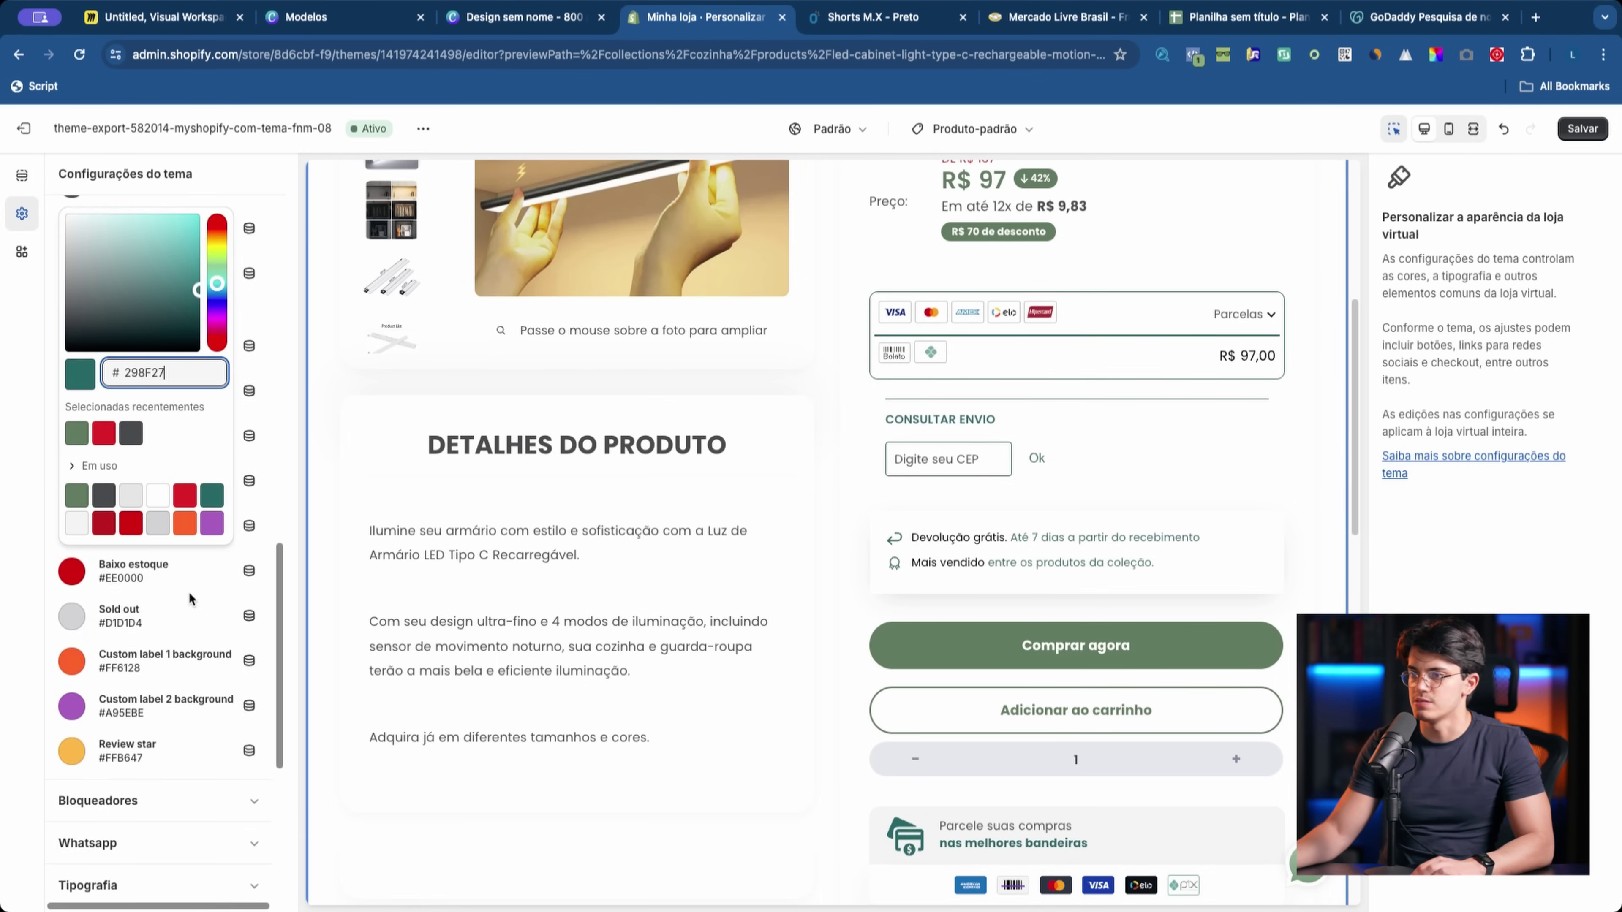
left_click(22, 175)
scroll(1488, 383, "down", 5)
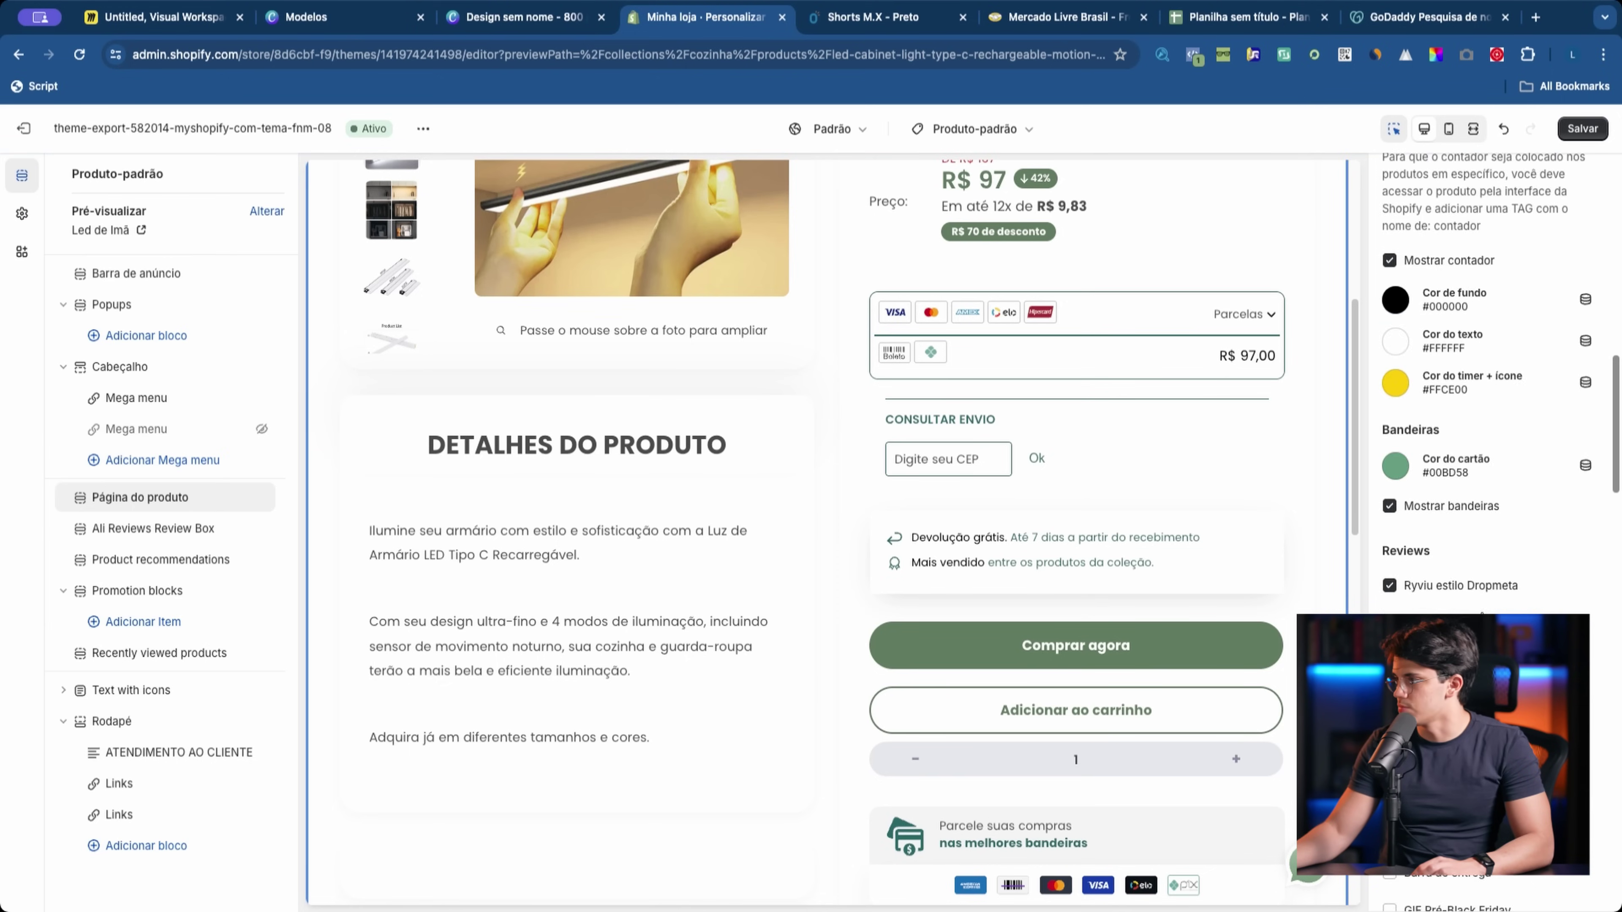
scroll(1488, 383, "down", 10)
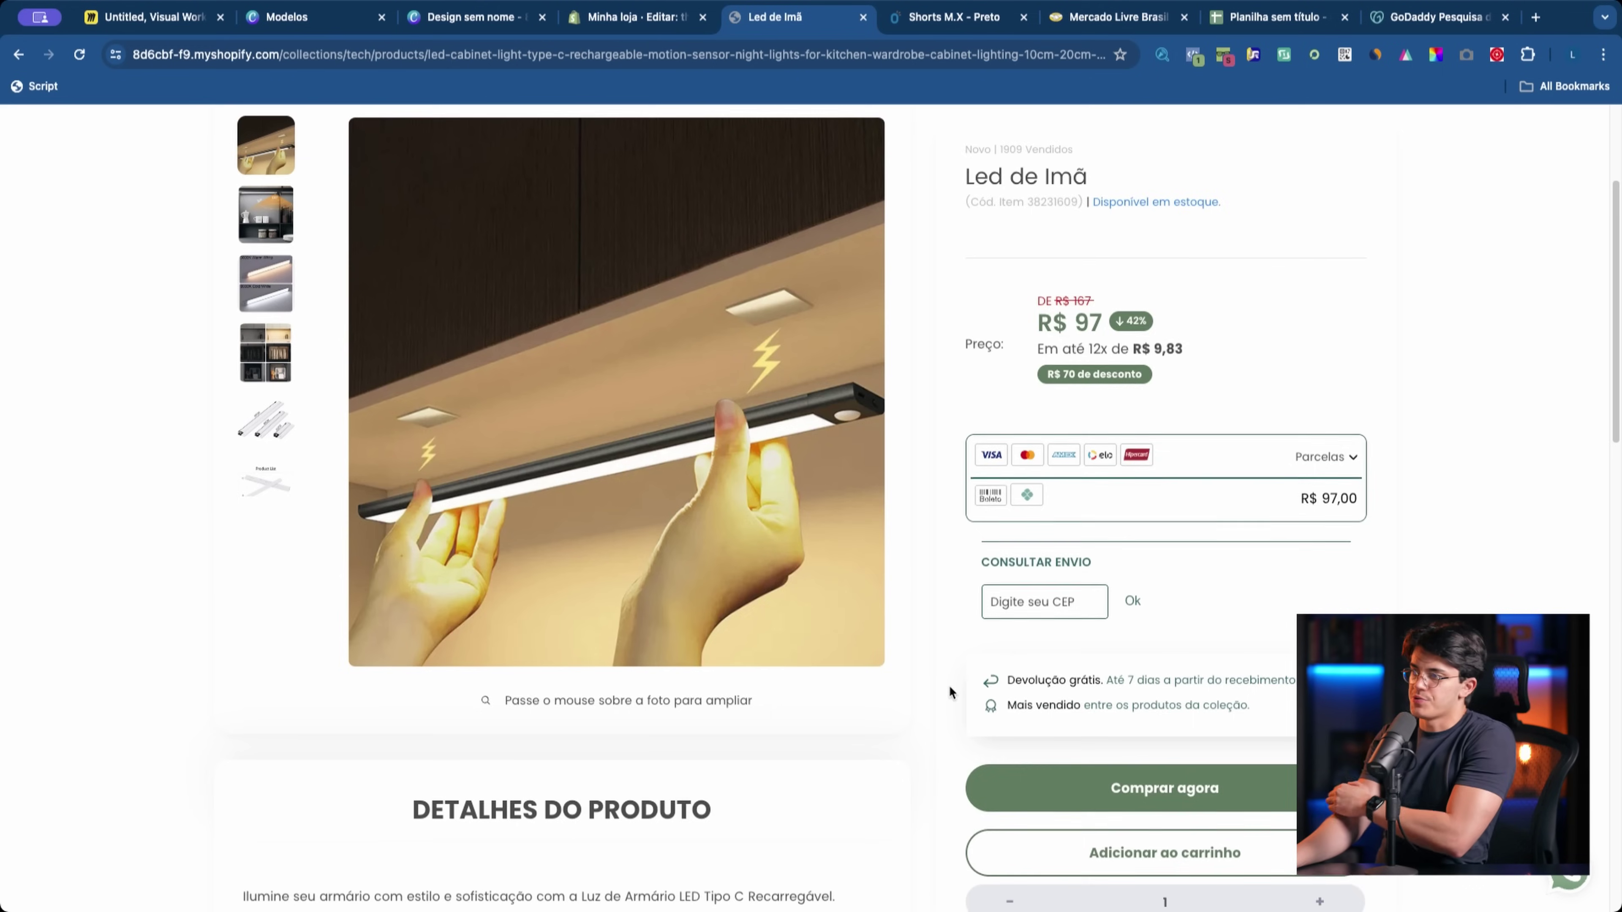
scroll(955, 658, "down", 10)
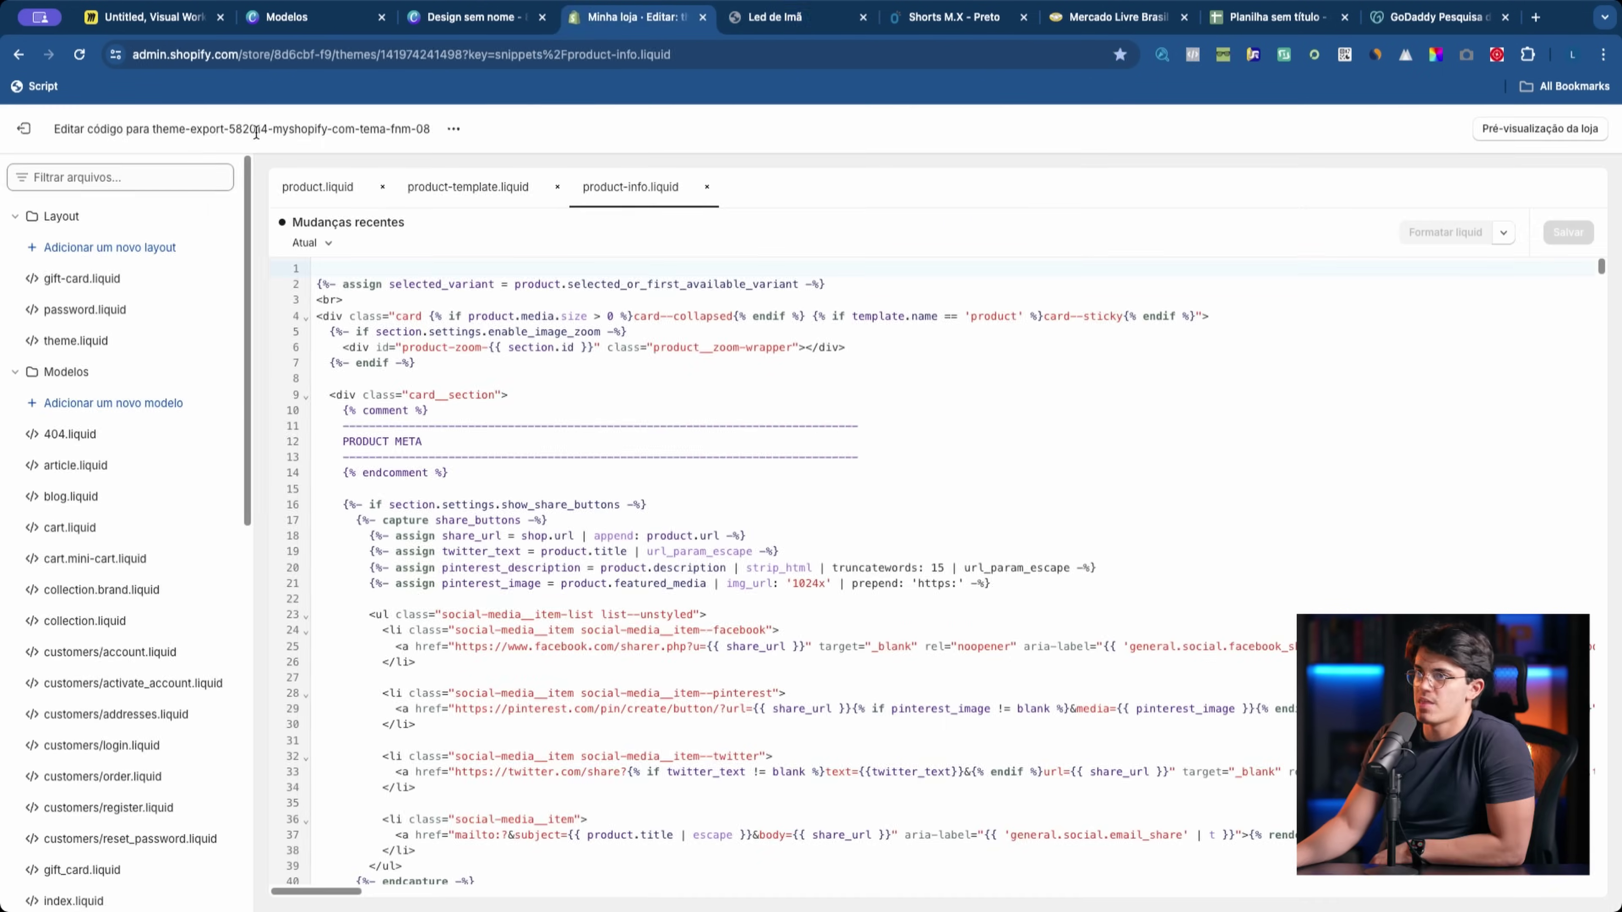
Step: Leave the code editor and look over the live Led de Imã product page
left_click(24, 128)
left_click(775, 17)
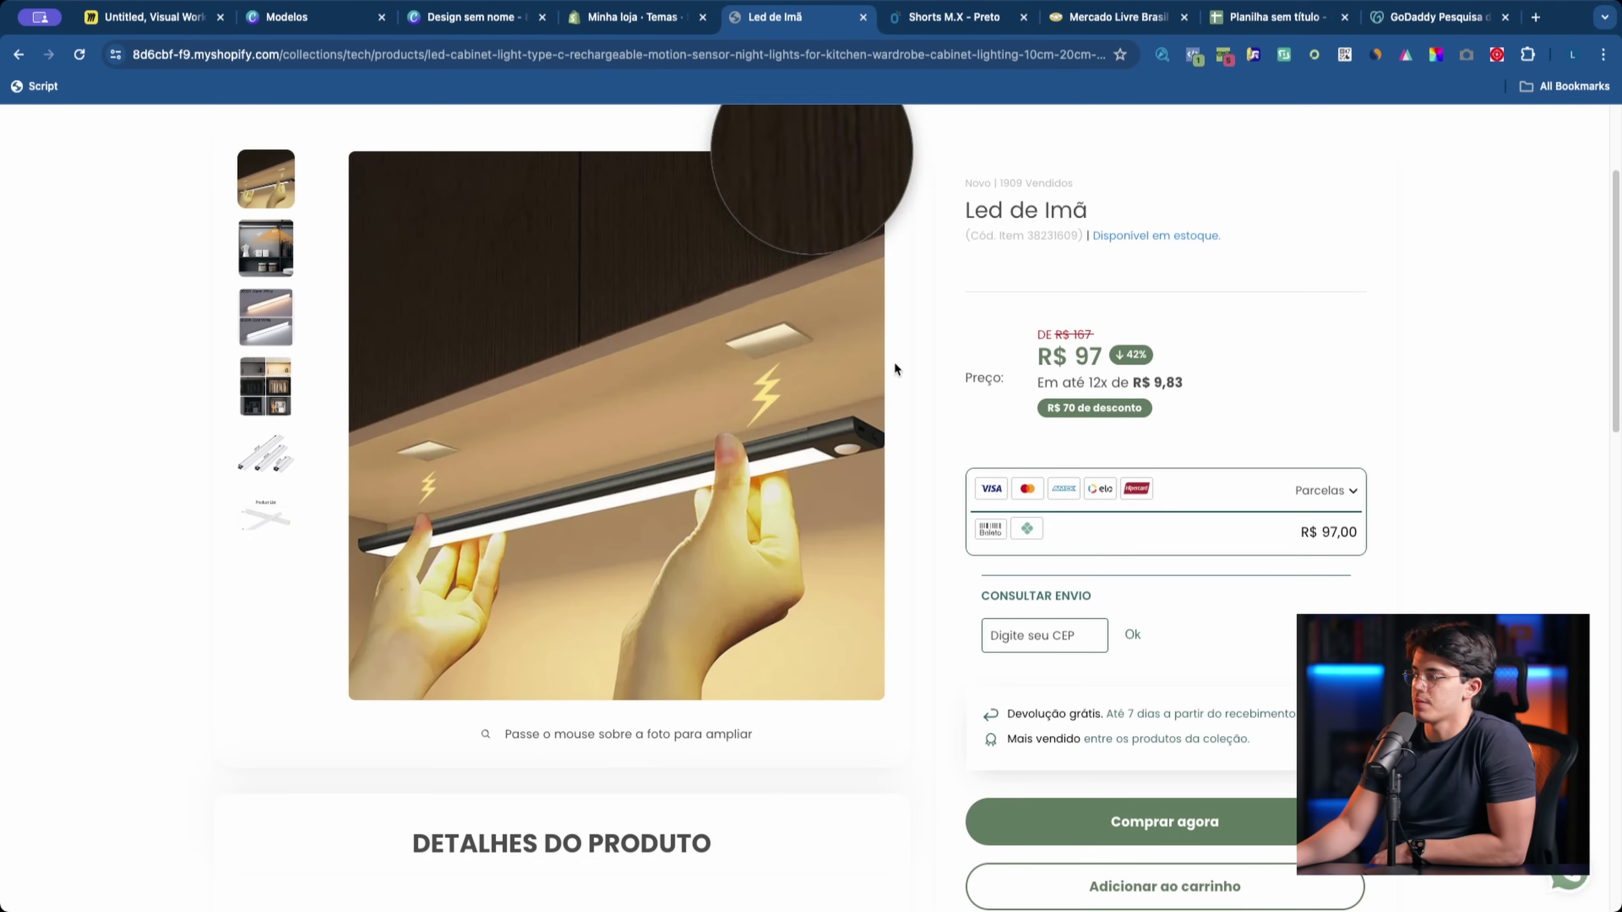
scroll(1146, 687, "down", 5)
scroll(1085, 671, "up", 8)
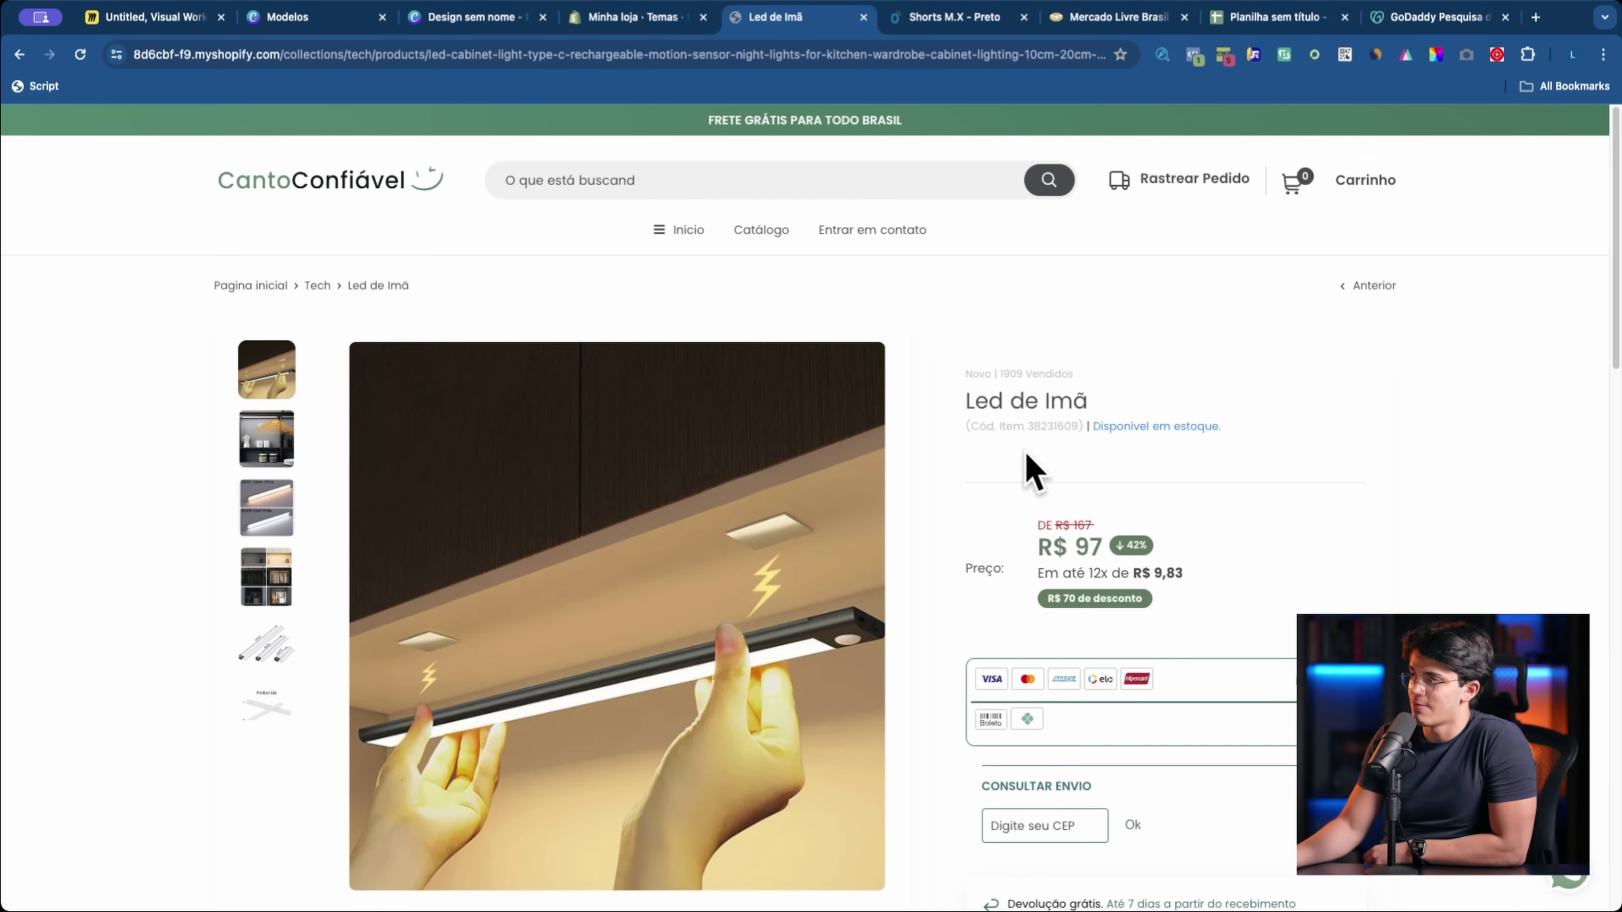
Step: Bring up the apps search from the Themes admin page, then move to the Mercado Livre tab
left_click(677, 25)
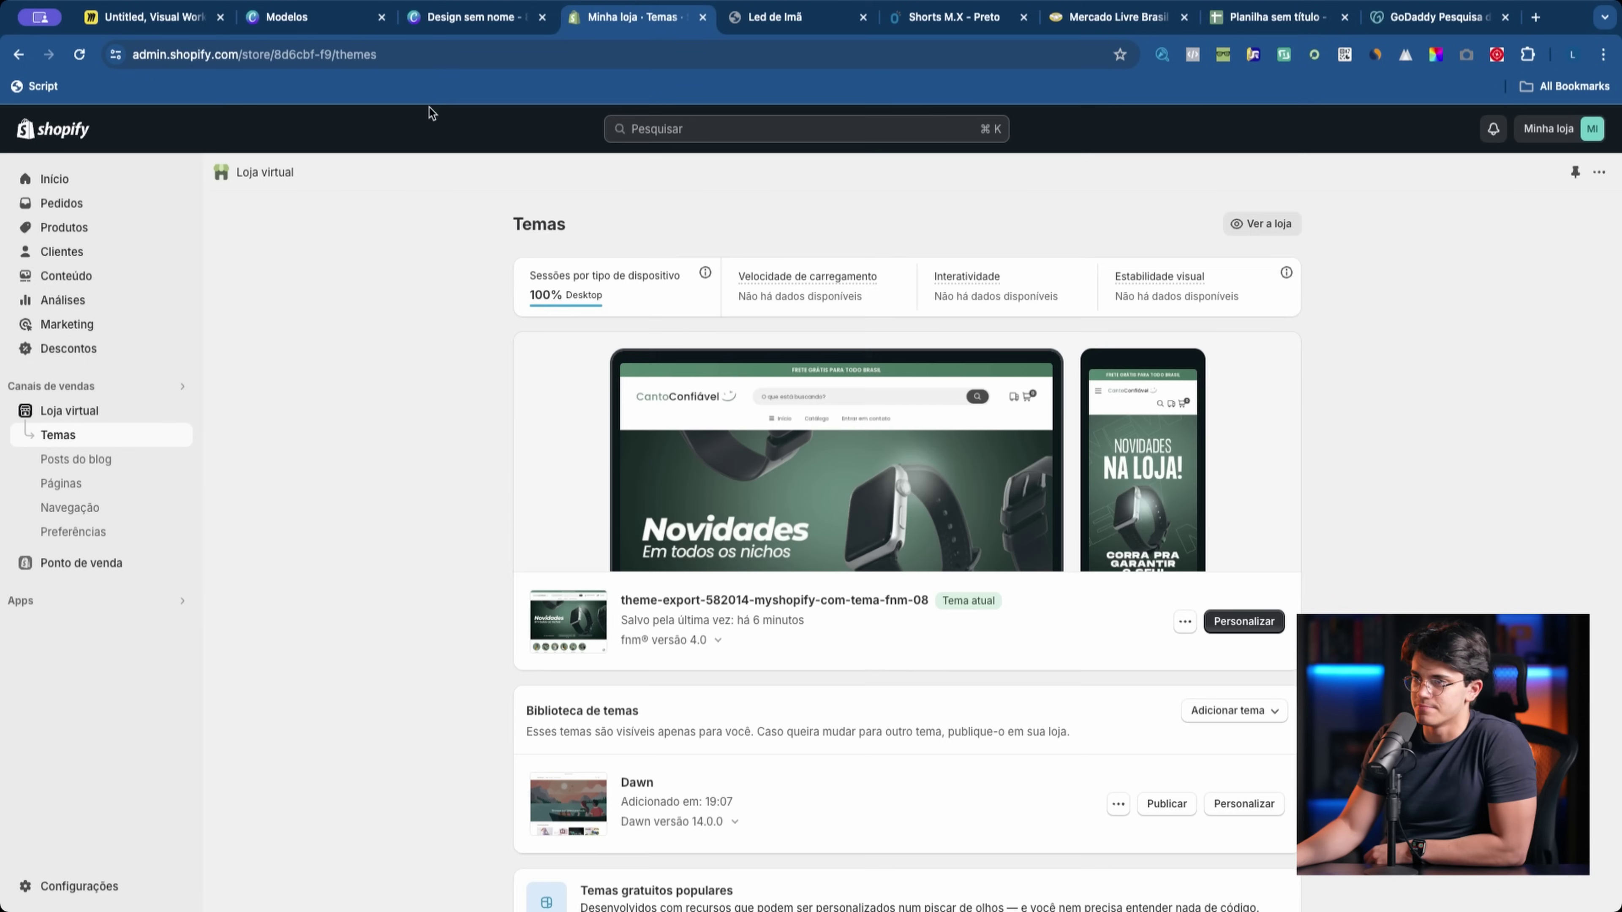
left_click(141, 606)
key("ctrl+Tab")
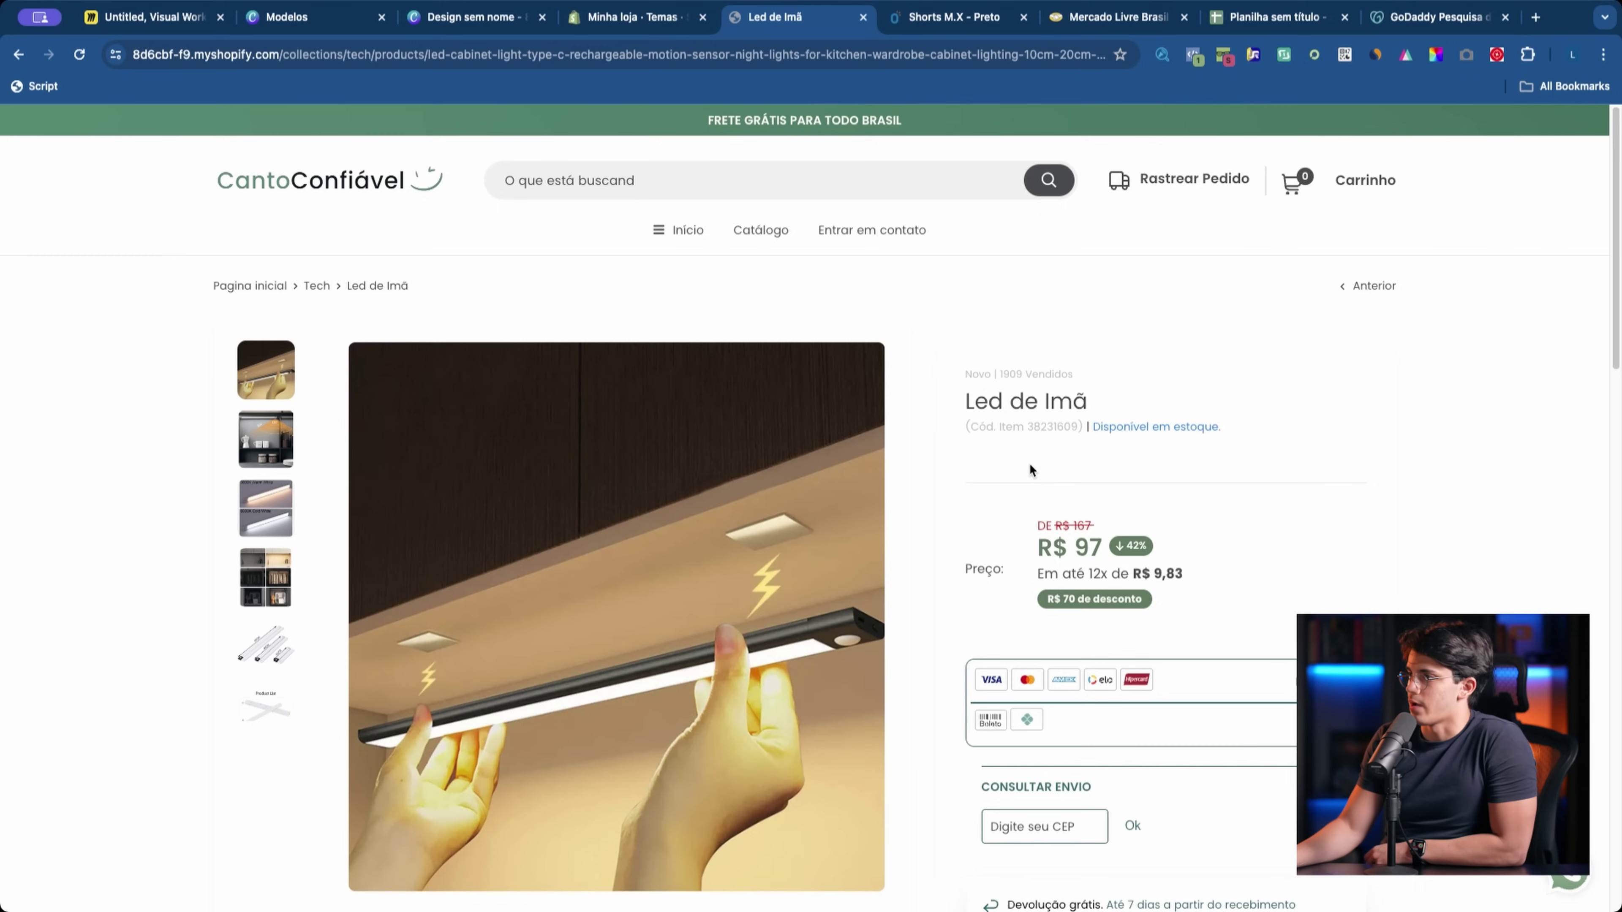
left_click(1112, 17)
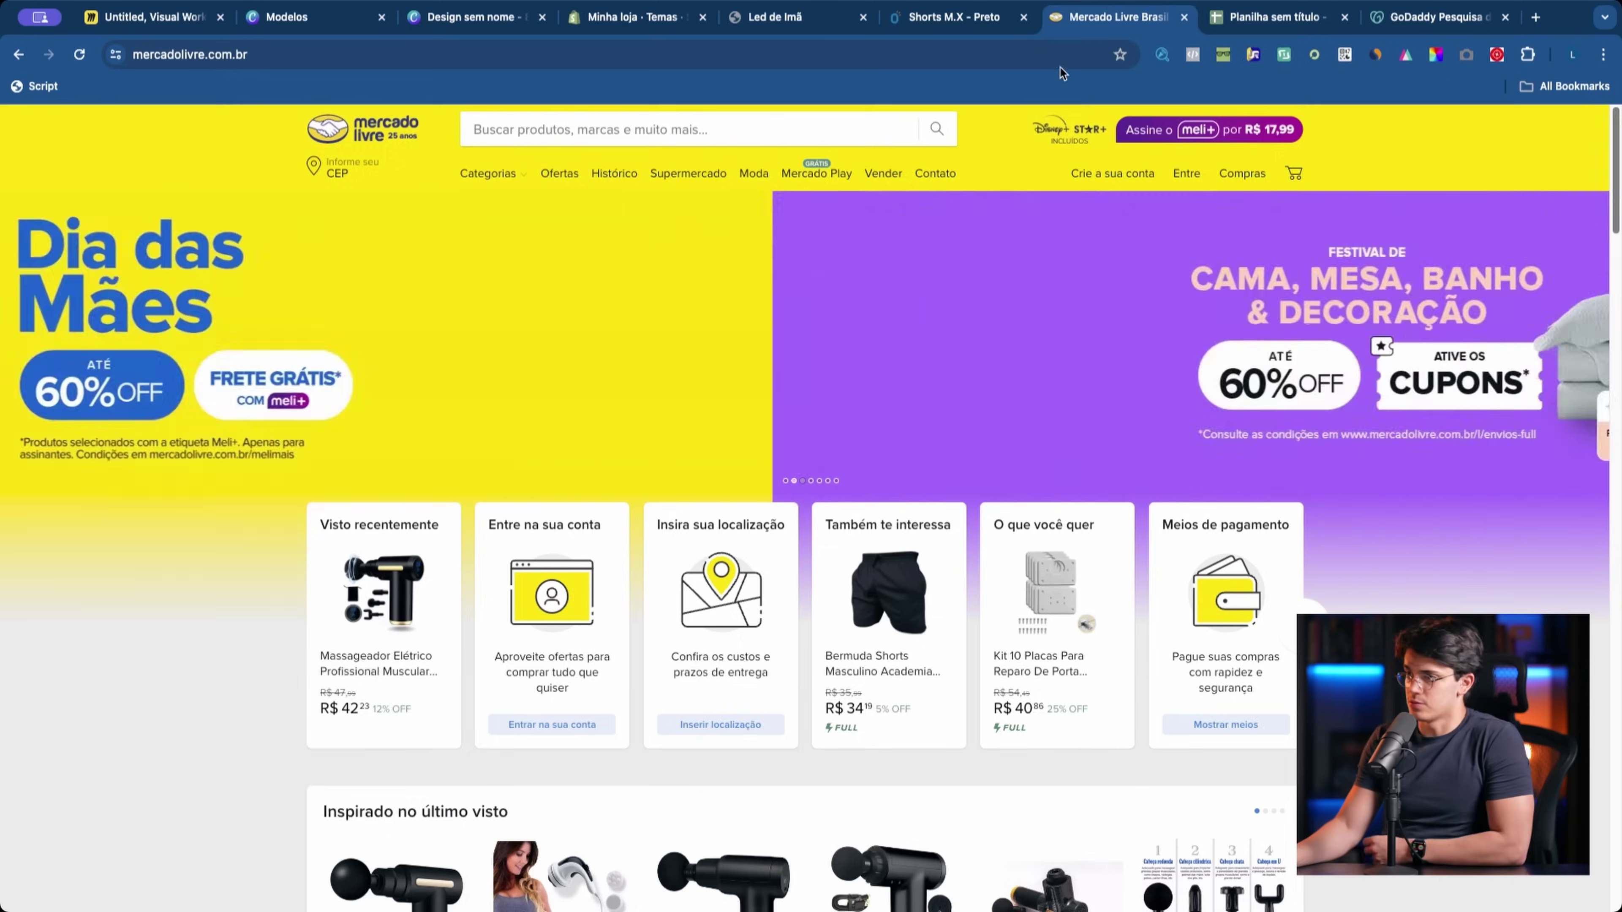
Step: Open the first 'Inspirado no último visto' massager listing, then return to Shopify Themes and close apps search
scroll(608, 555, "down", 3)
left_click(401, 699)
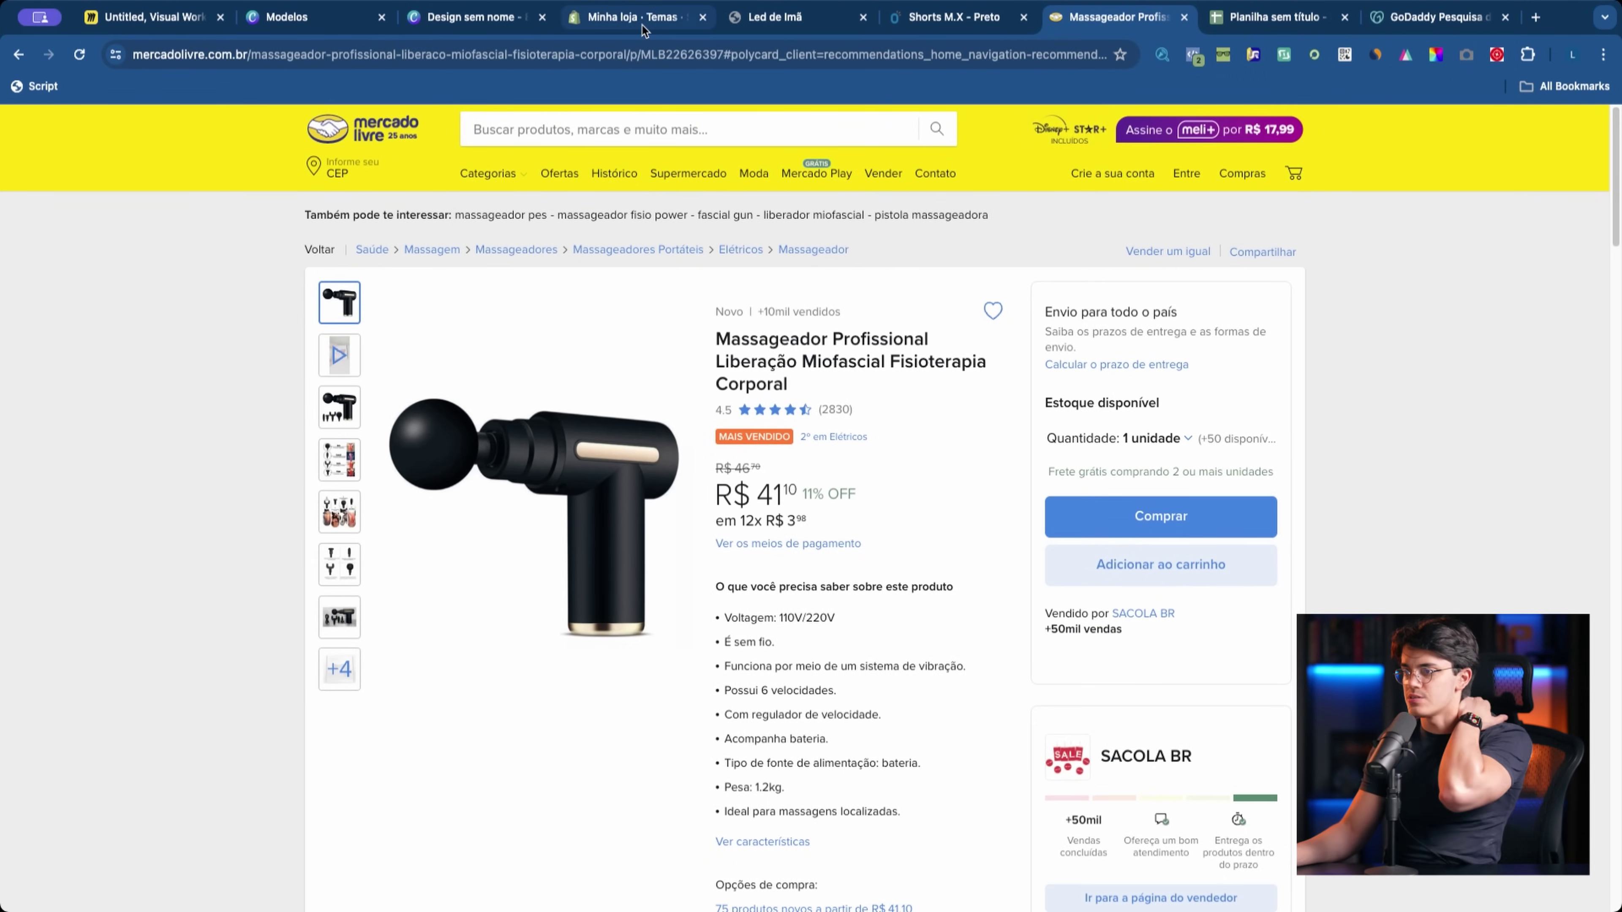
left_click(629, 17)
left_click(121, 542)
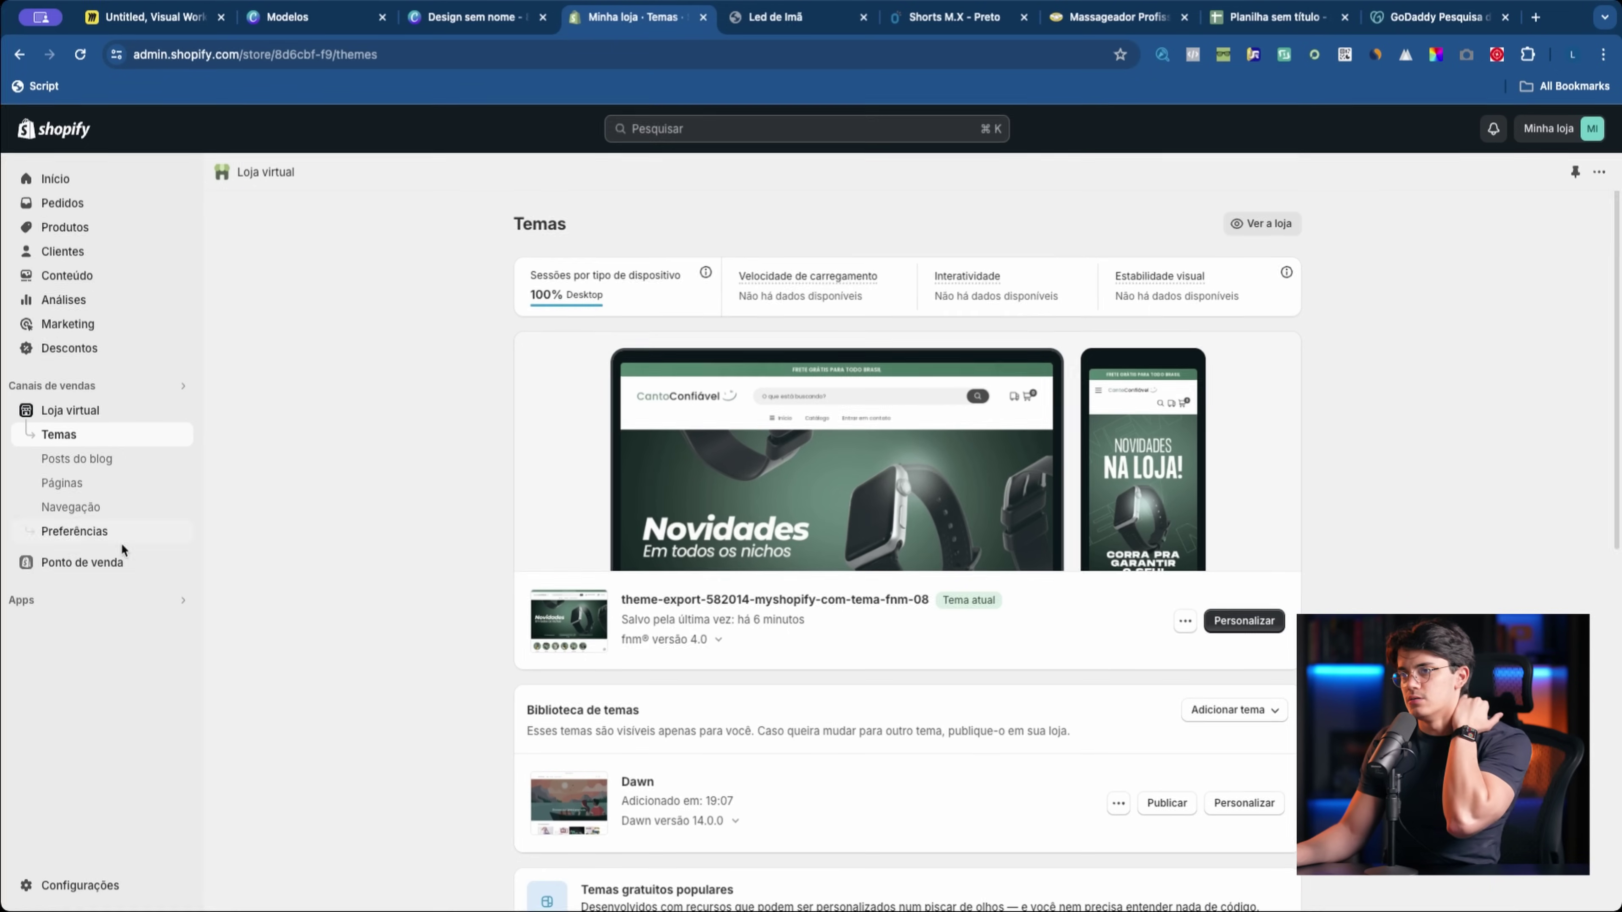
Step: Browse the app store and open the Loox - Product Reviews listing
left_click(99, 600)
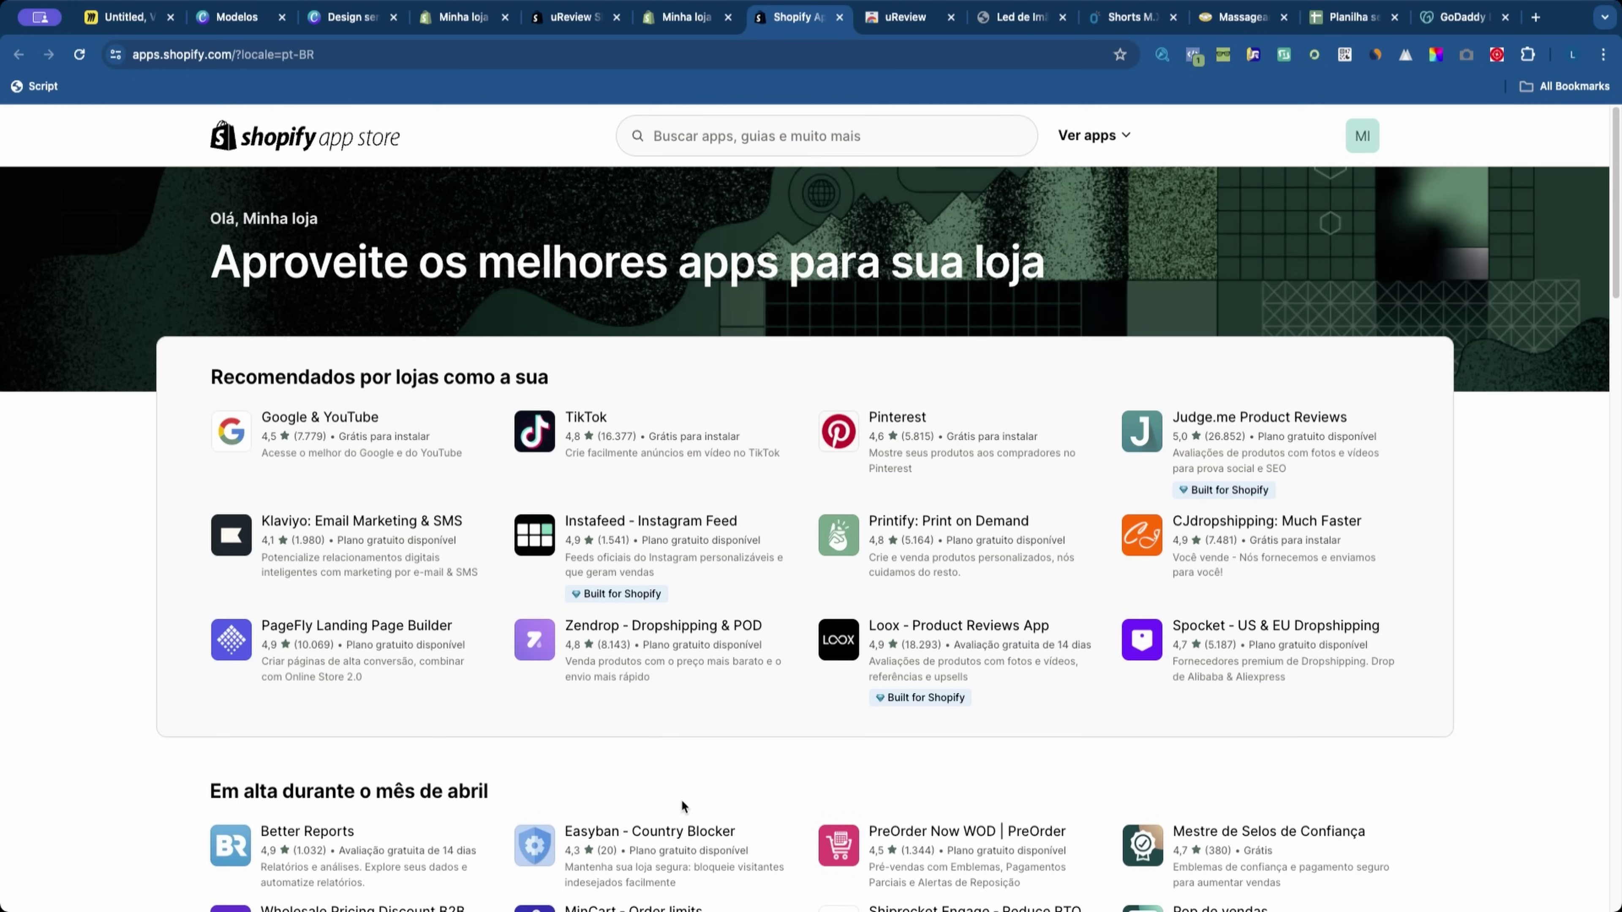
scroll(684, 795, "down", 1)
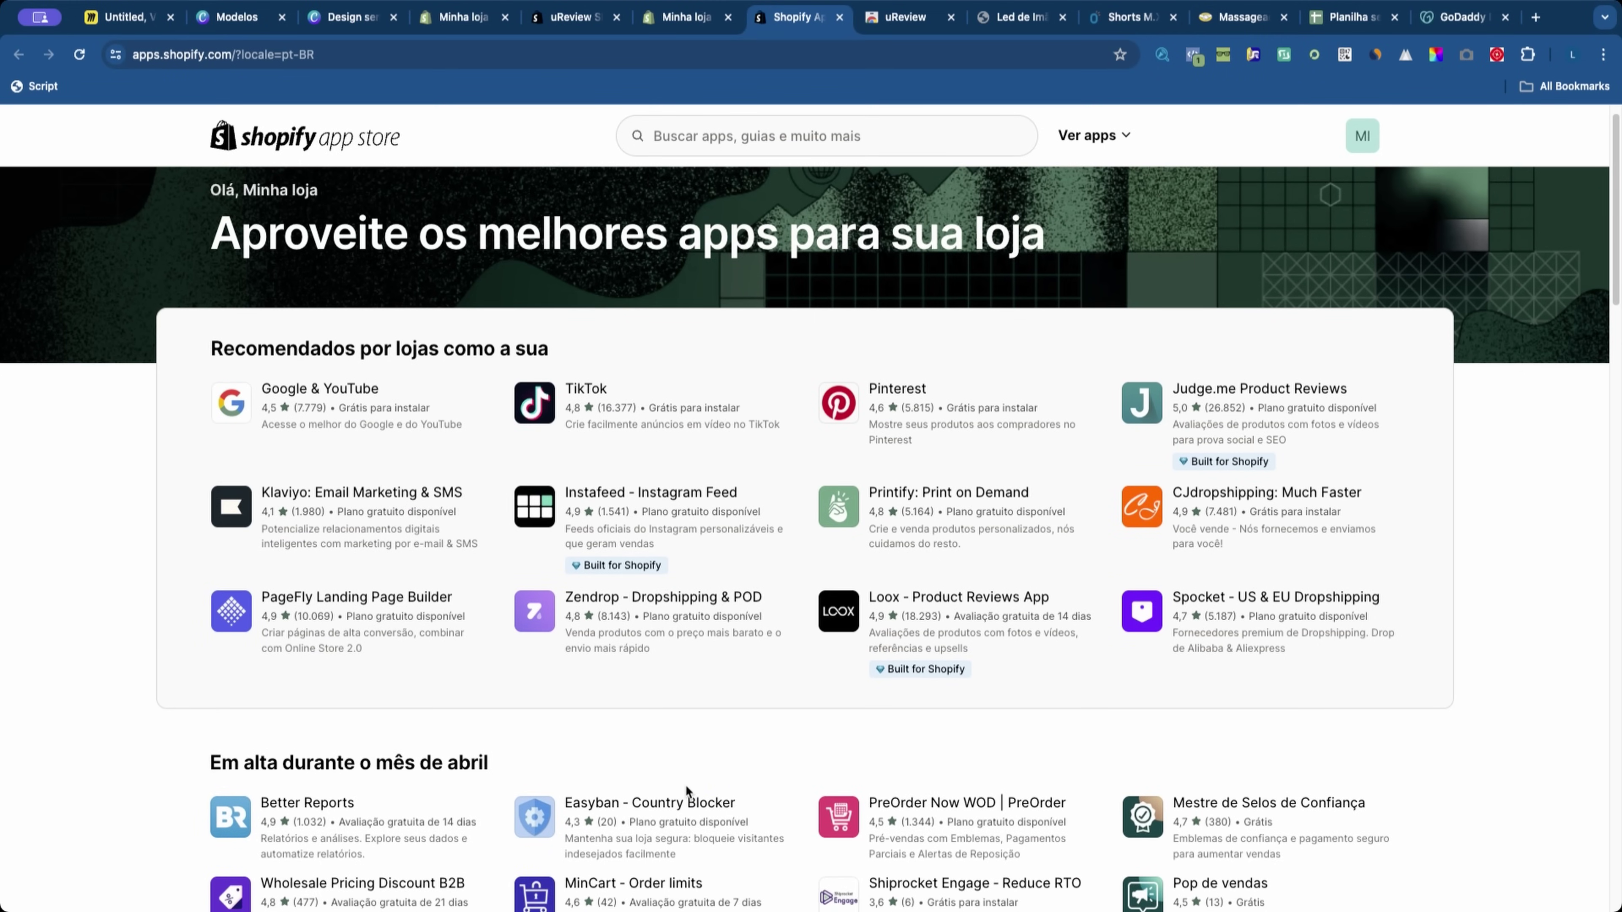
left_click(900, 655)
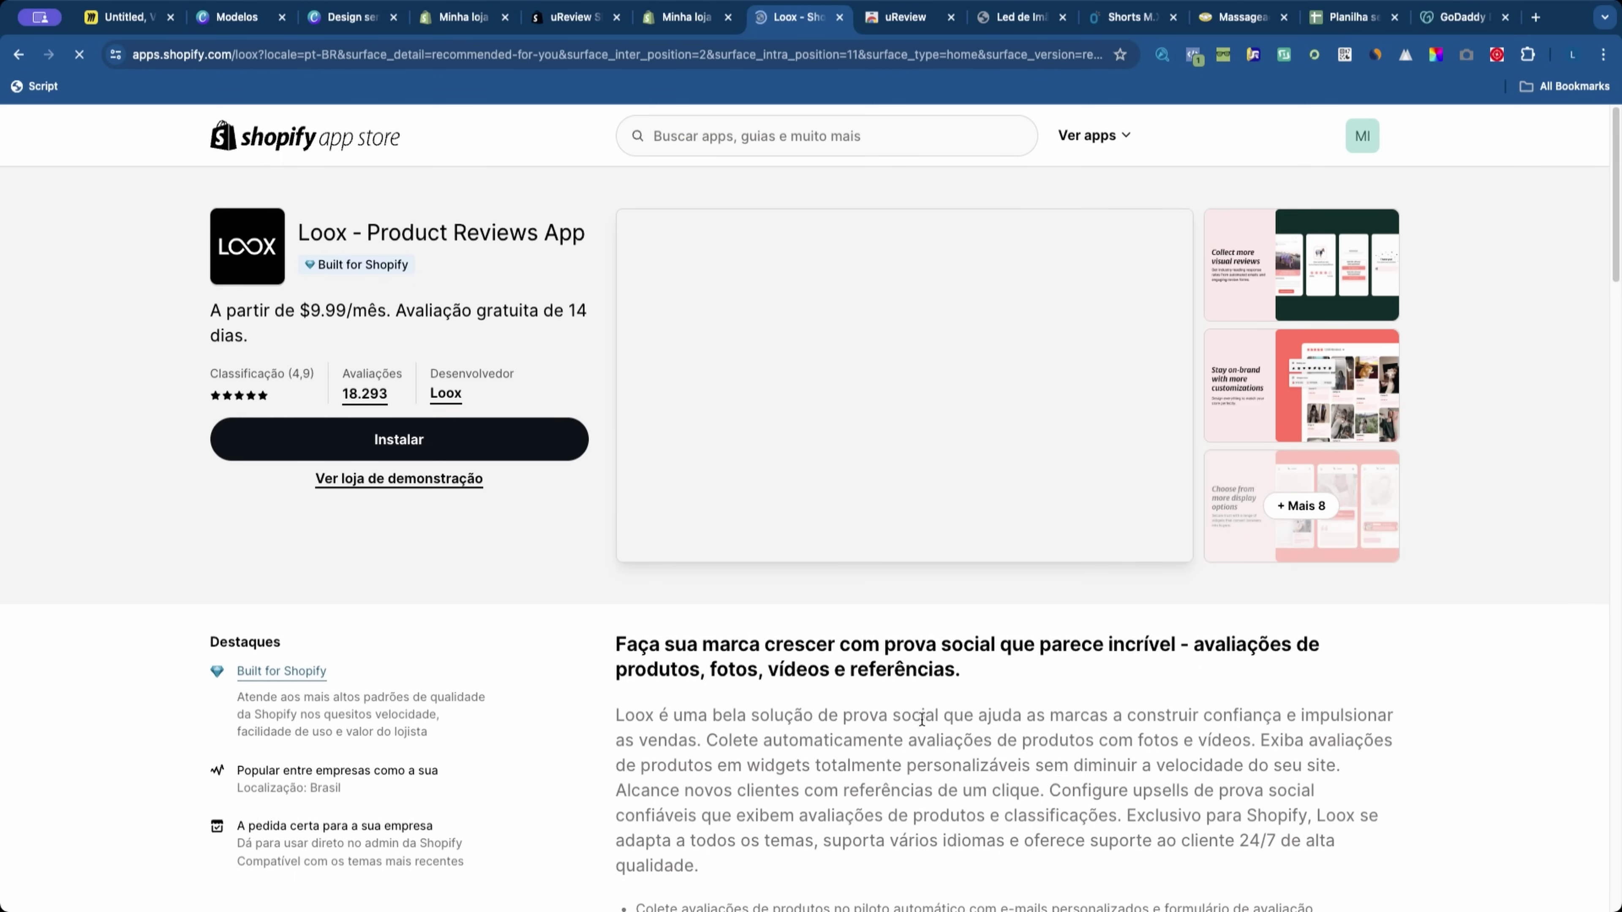
Step: Search 'ARE' and install the Areviews - Reviews Importer app
left_click(714, 148)
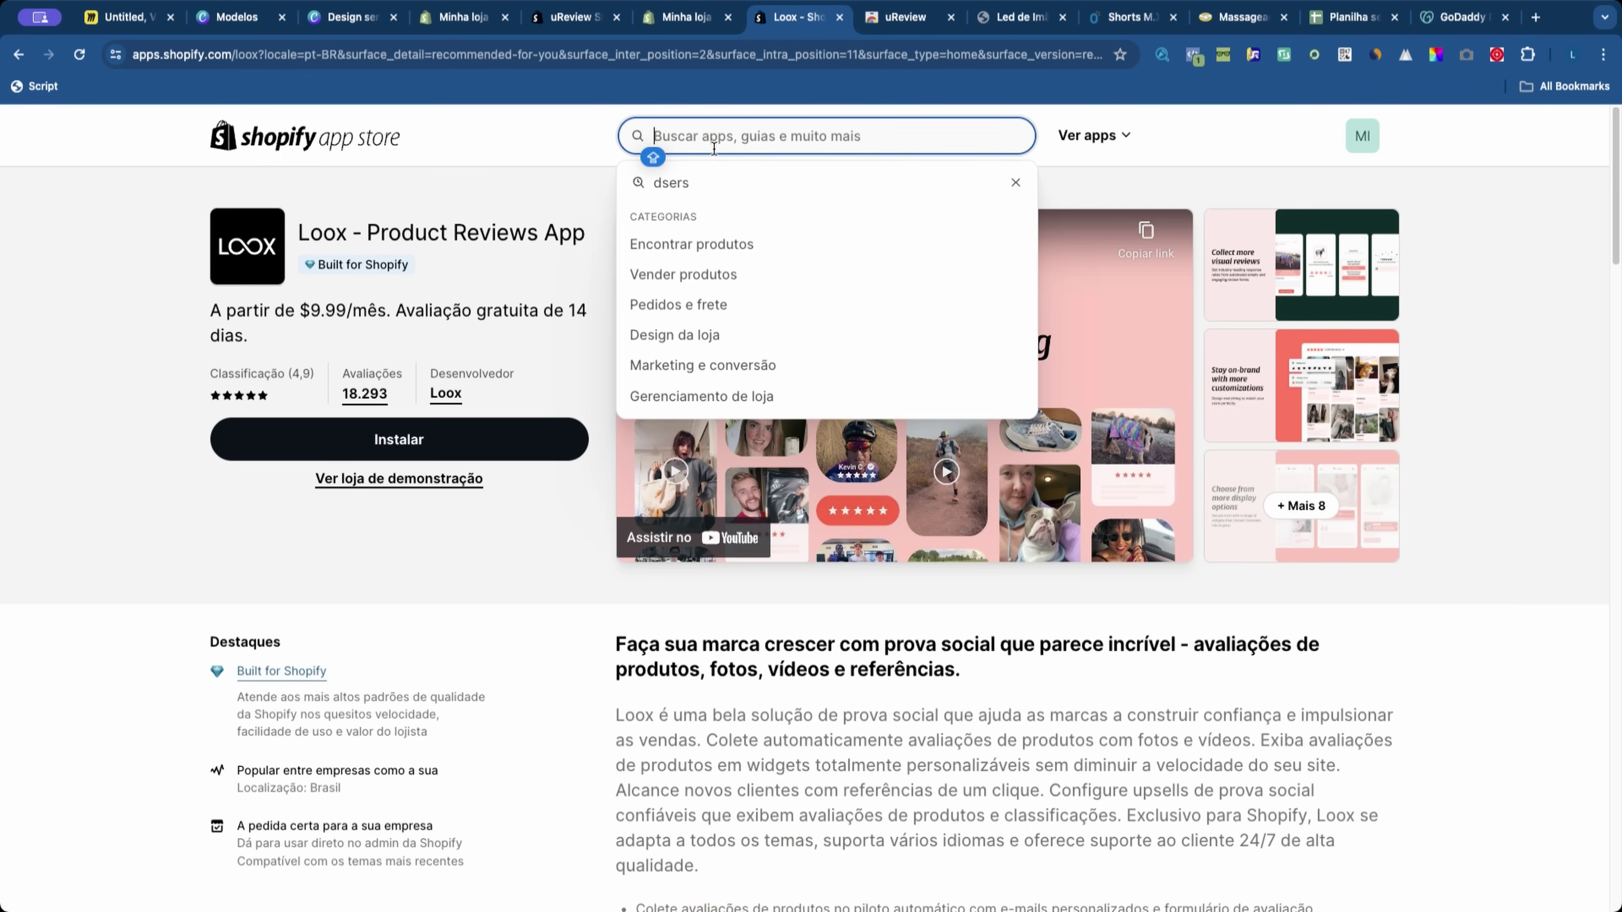
type("ARE")
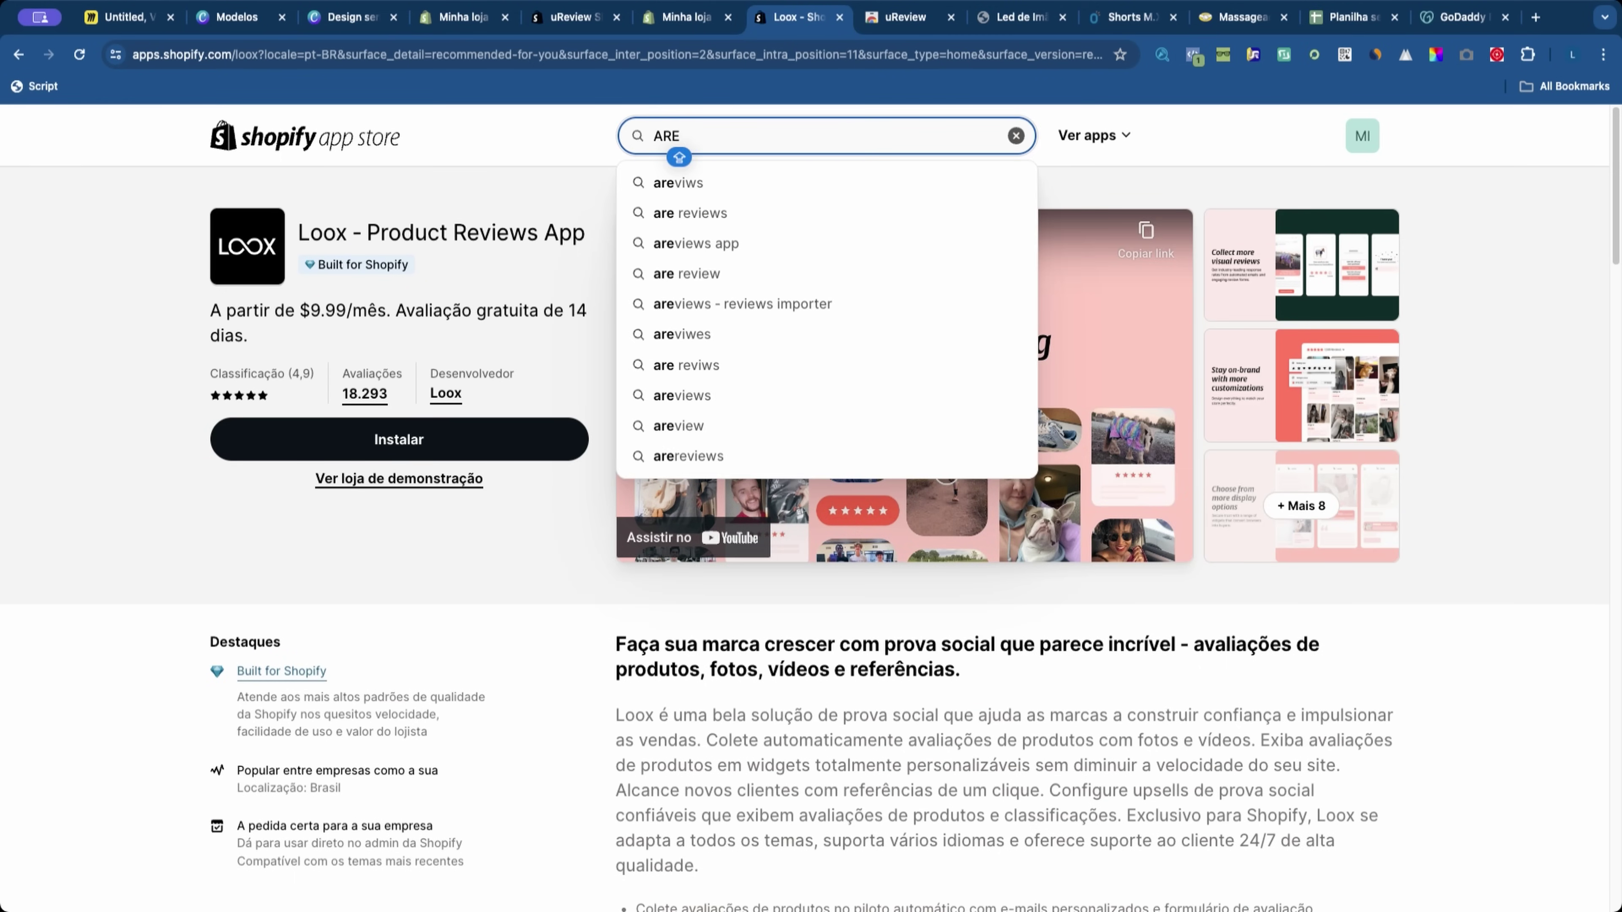
left_click(677, 183)
left_click(887, 319)
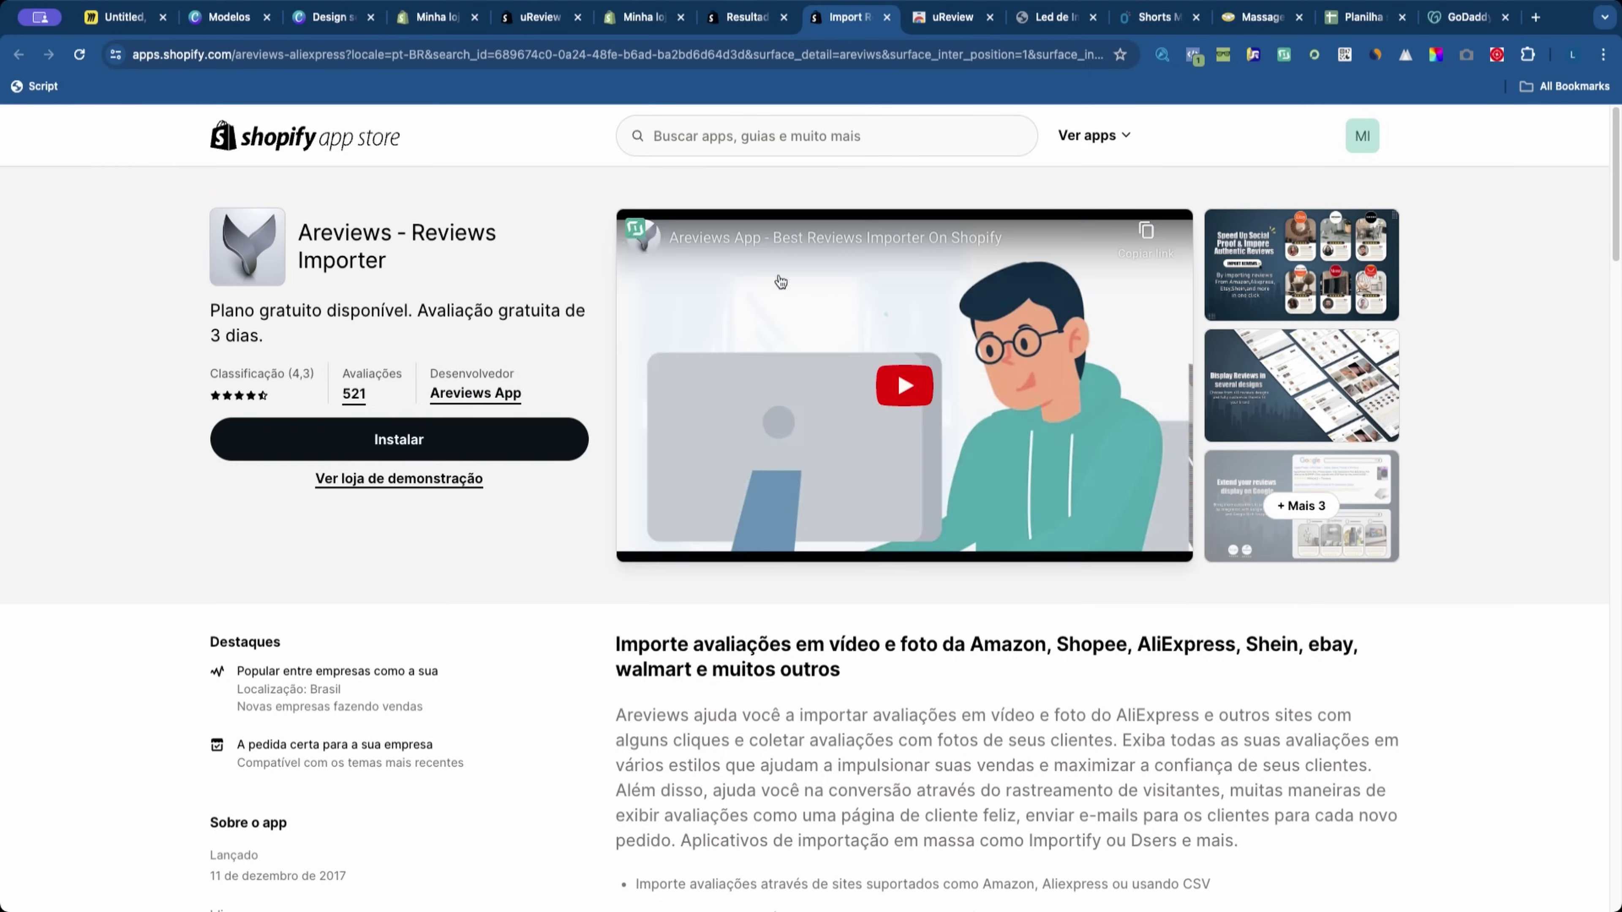
left_click(447, 451)
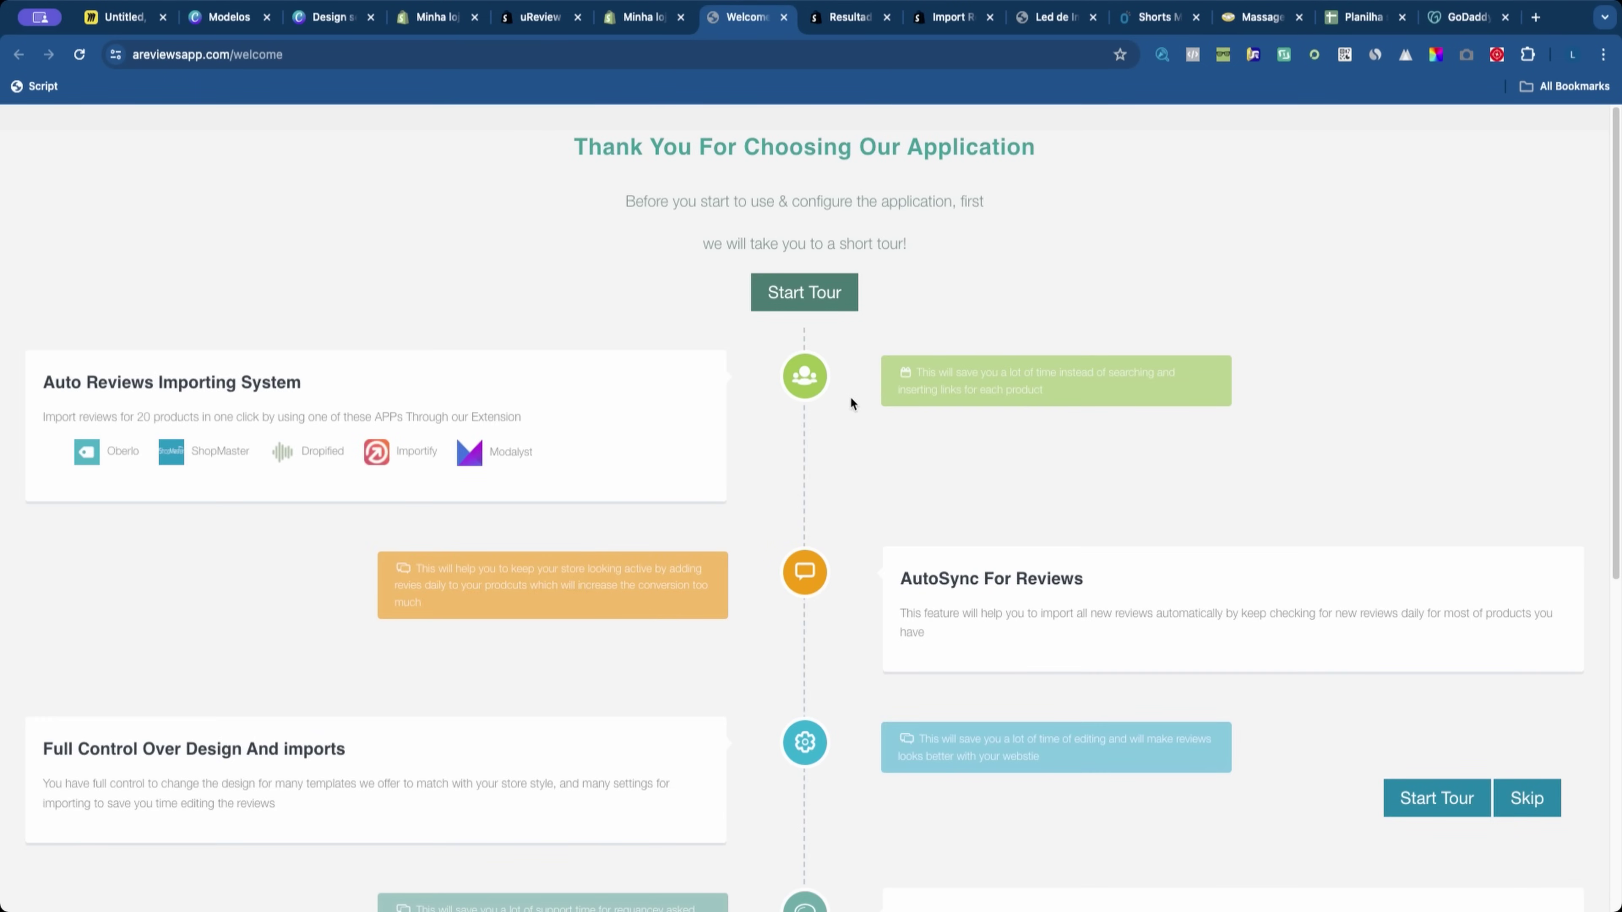
Step: Check the Led de Imã page's new Customer Reviews section showing a 0.0 score
key("ctrl+Tab")
key("ctrl+Tab")
key("ctrl+Tab")
scroll(1082, 630, "down", 10)
scroll(728, 667, "down", 3)
scroll(844, 675, "up", 10)
scroll(728, 543, "down", 8)
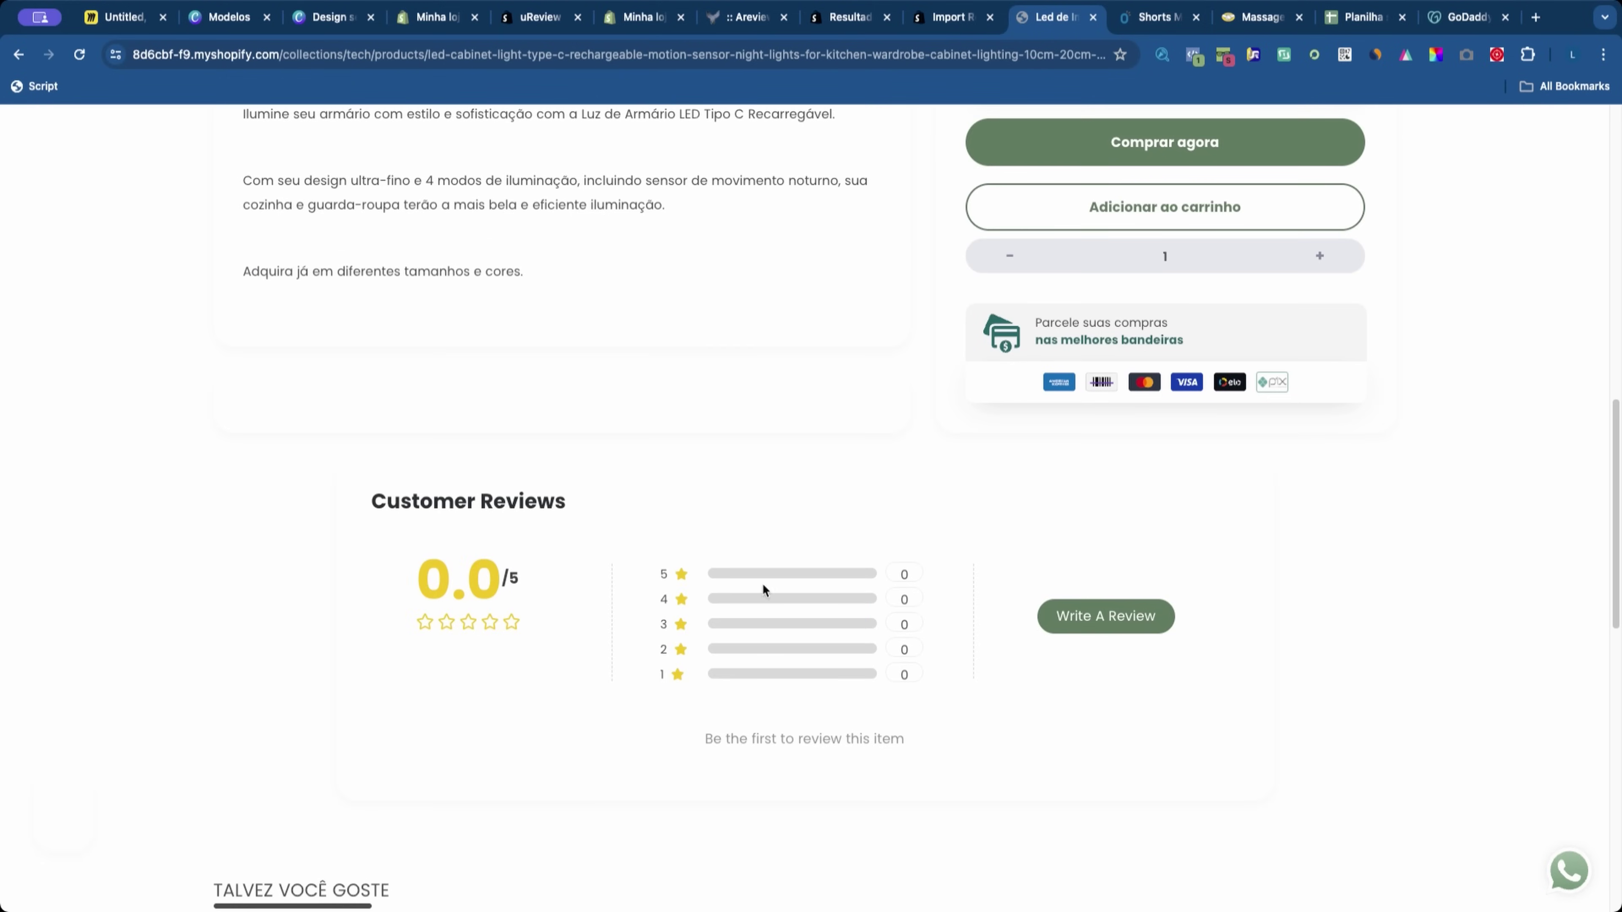
left_click_drag(337, 590, 492, 539)
left_click(956, 713)
scroll(964, 708, "up", 15)
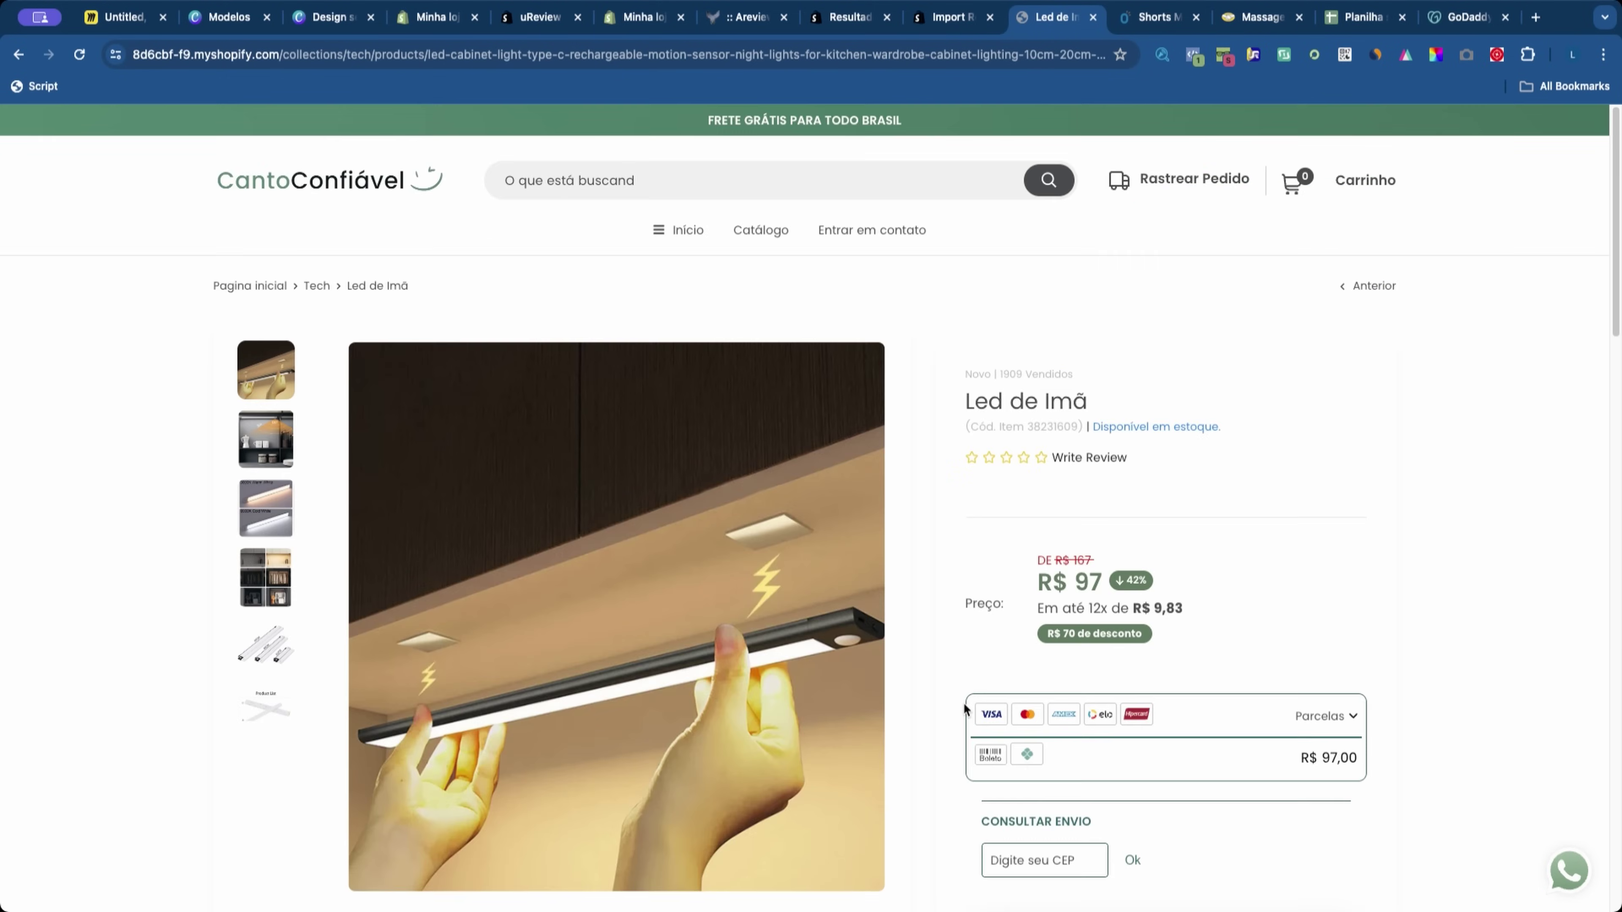
Step: Close the Shopify apps dialog and switch to the Areviews Home dashboard
left_click(639, 18)
key("Escape")
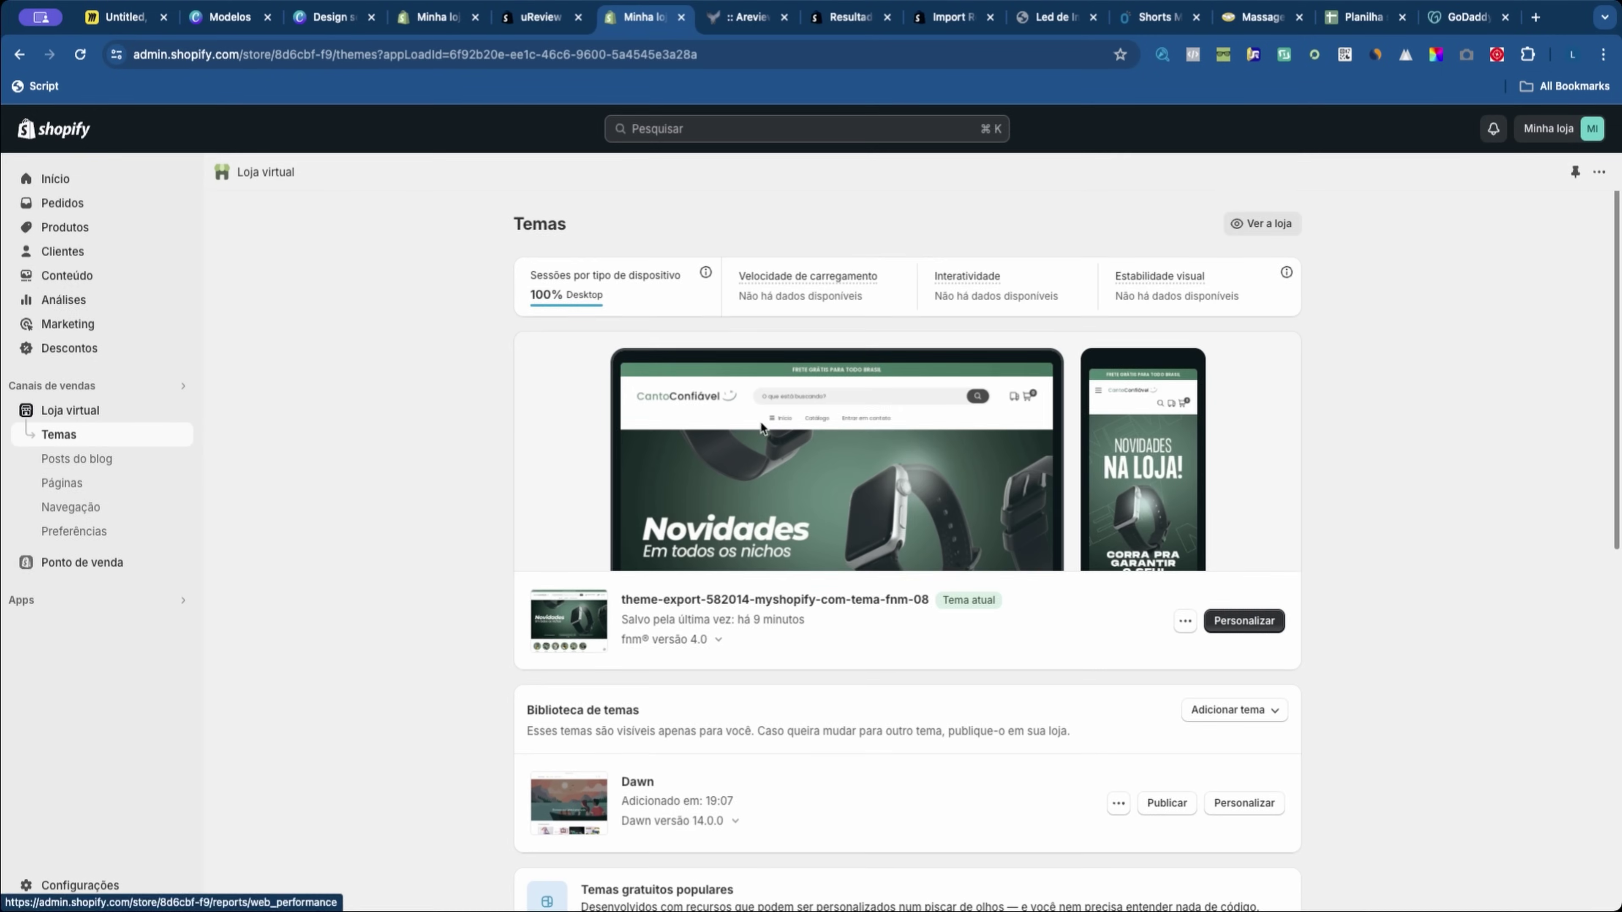
key("ctrl+Tab")
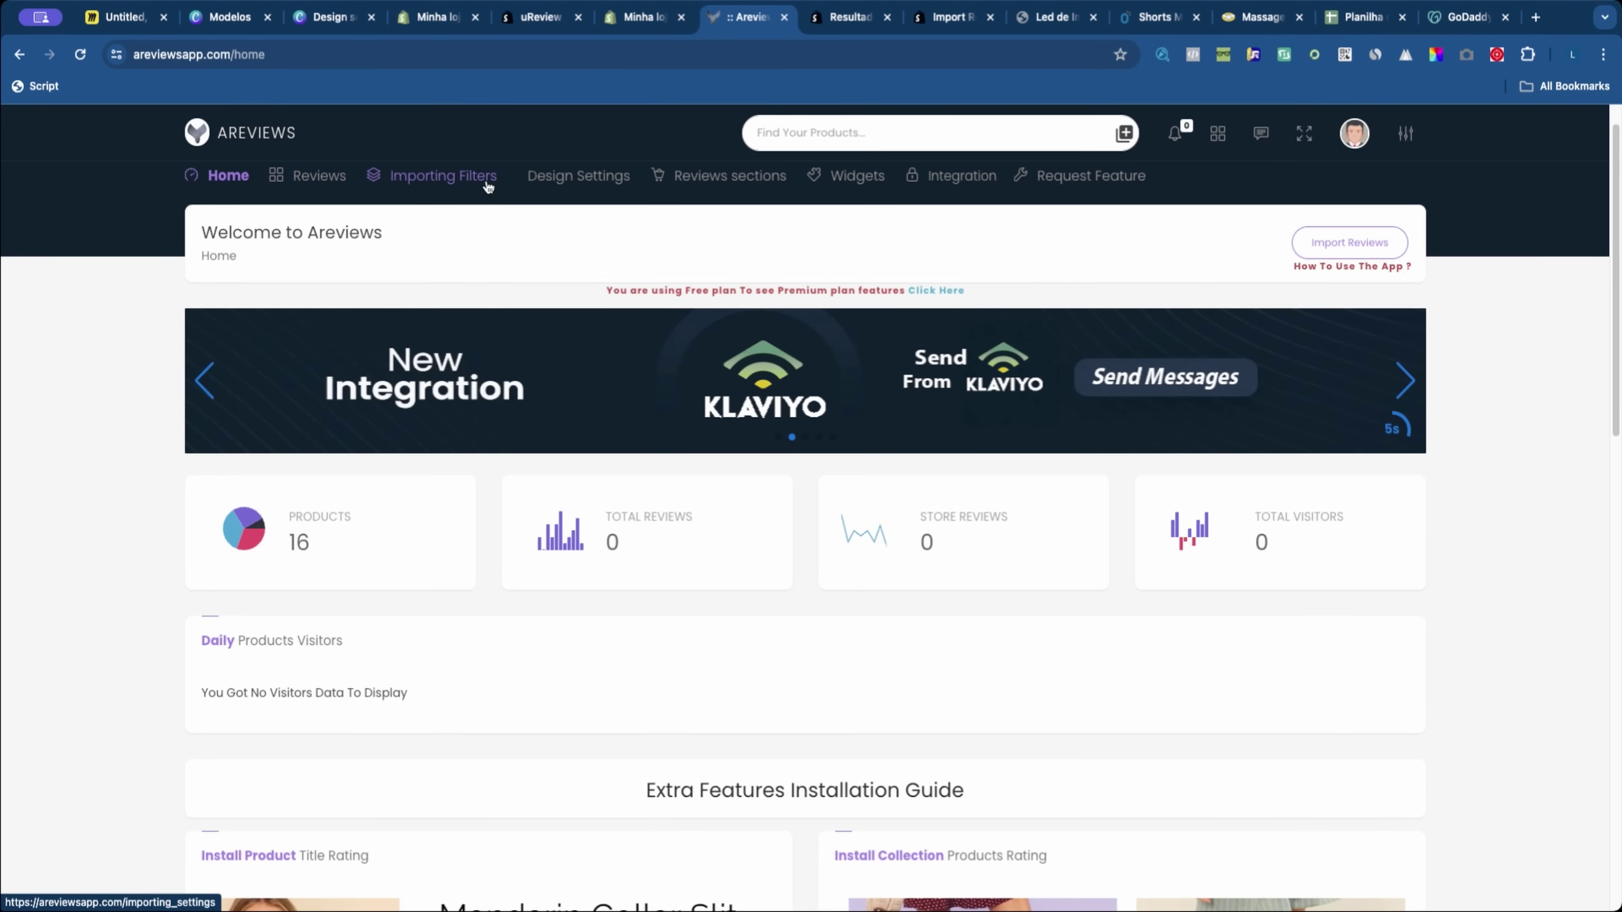
Step: In the Translation Page settings, change the Main Title to Avaliação de Cliente
left_click(555, 345)
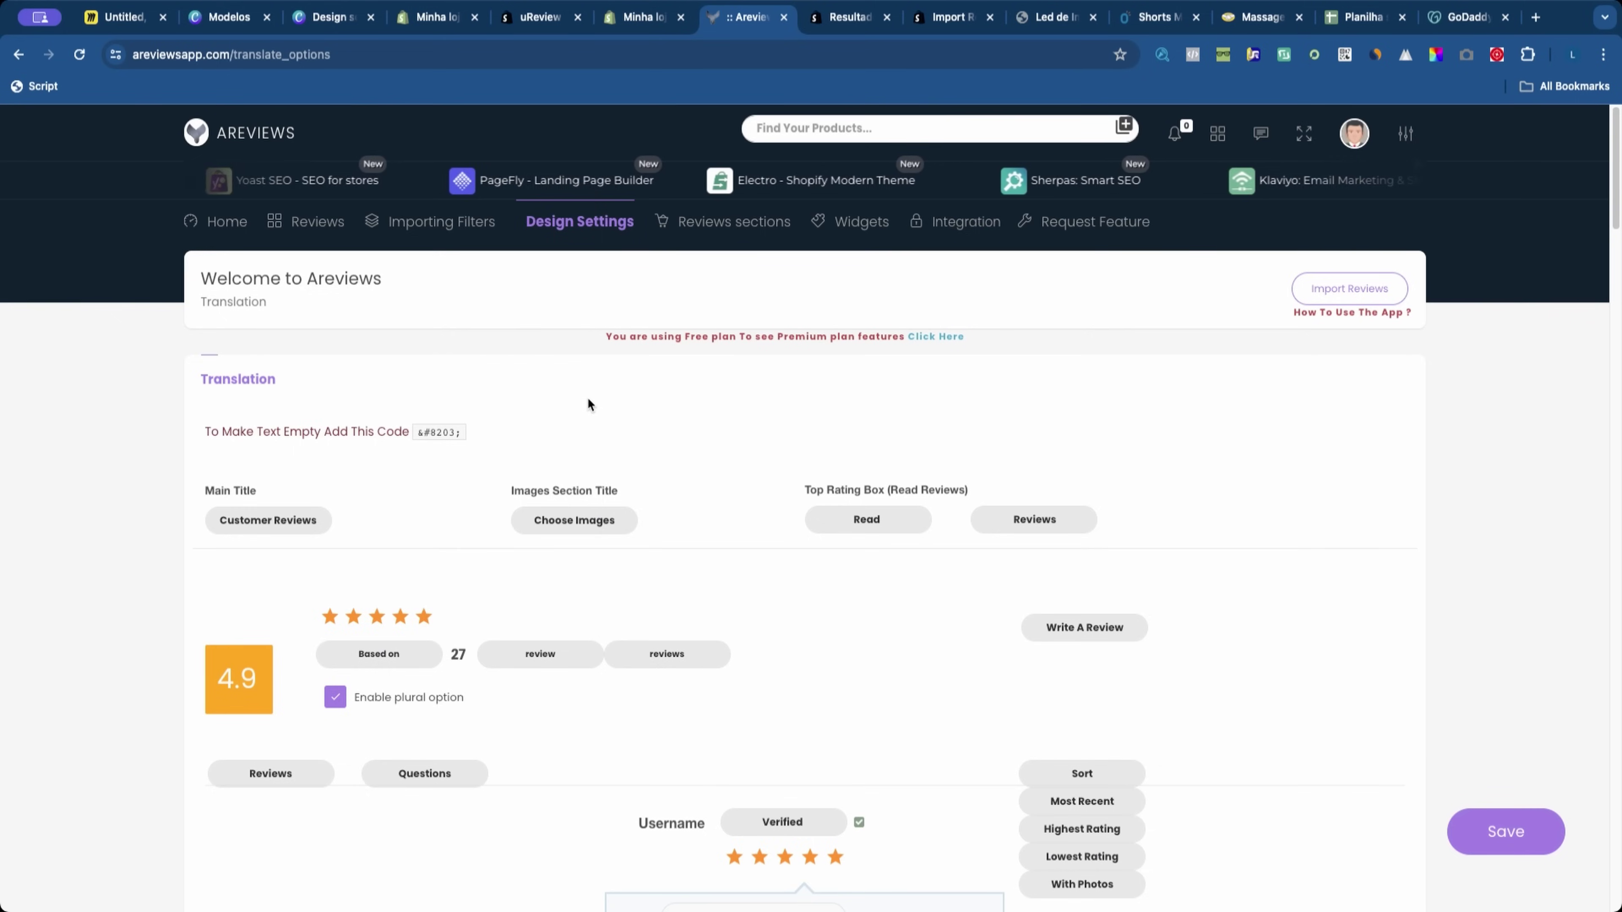
scroll(587, 397, "down", 20)
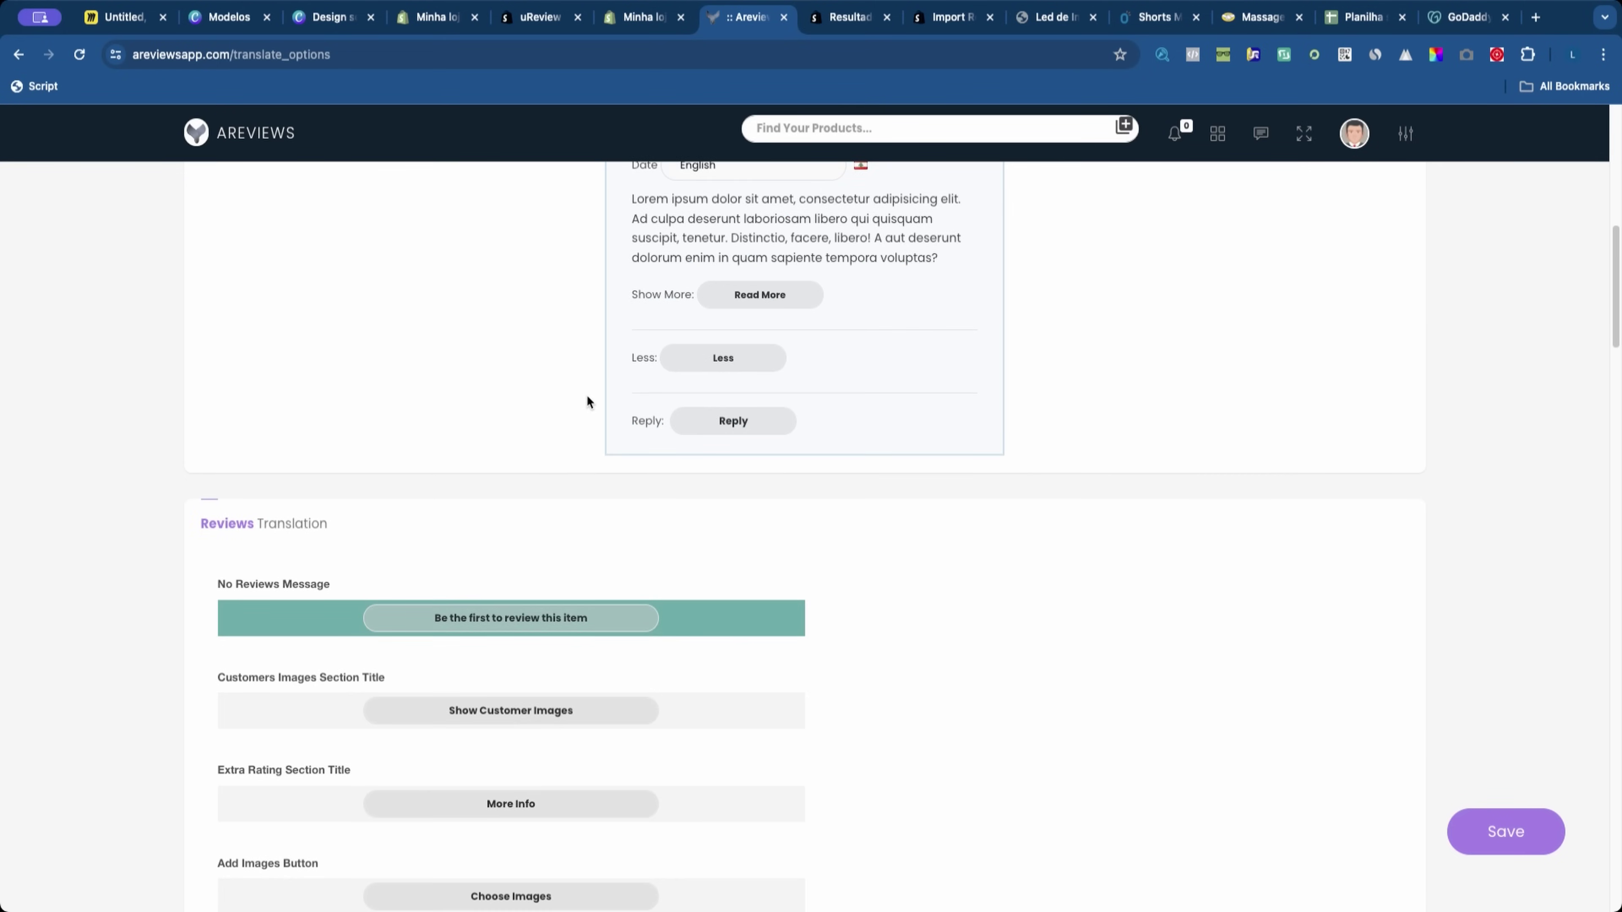
scroll(587, 394, "down", 15)
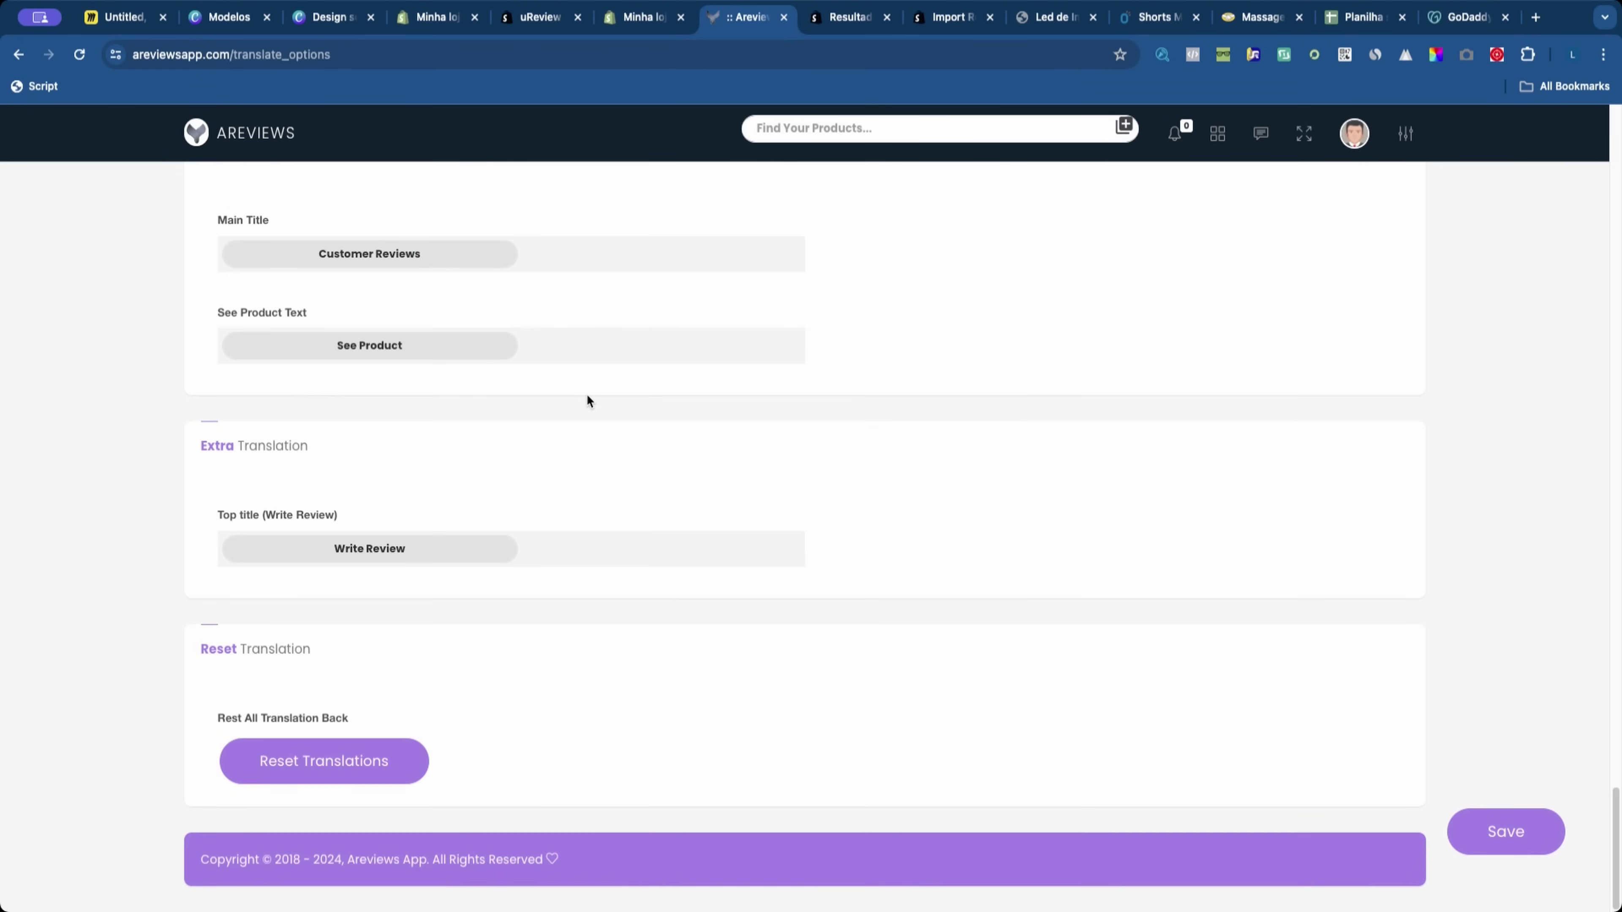
scroll(587, 397, "up", 20)
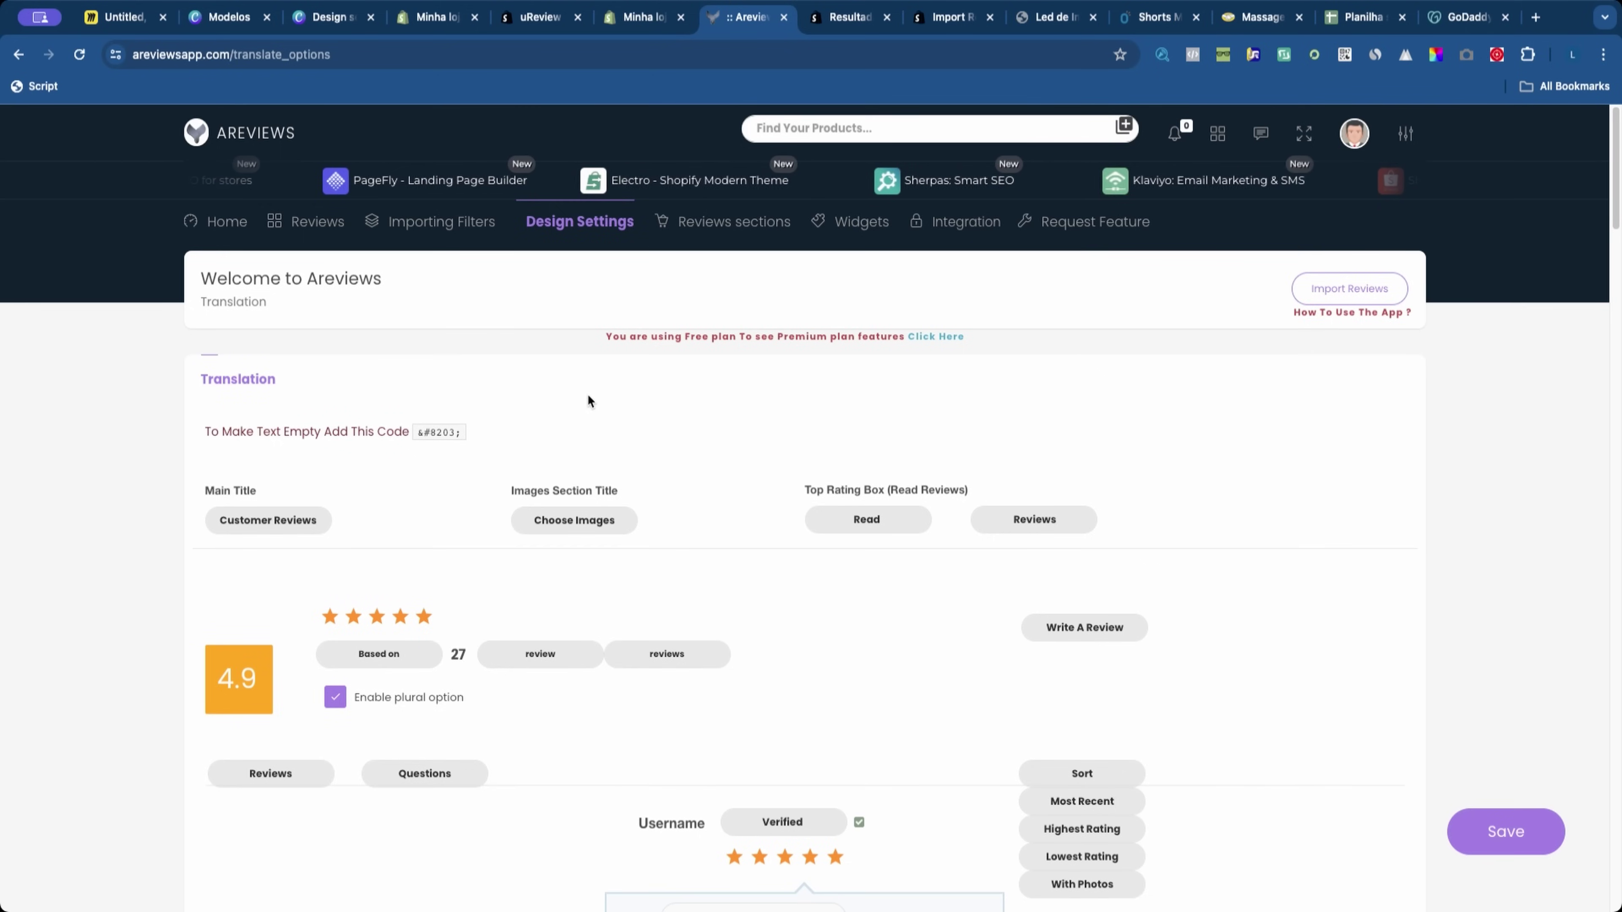
scroll(543, 536, "down", 3)
double_click(268, 330)
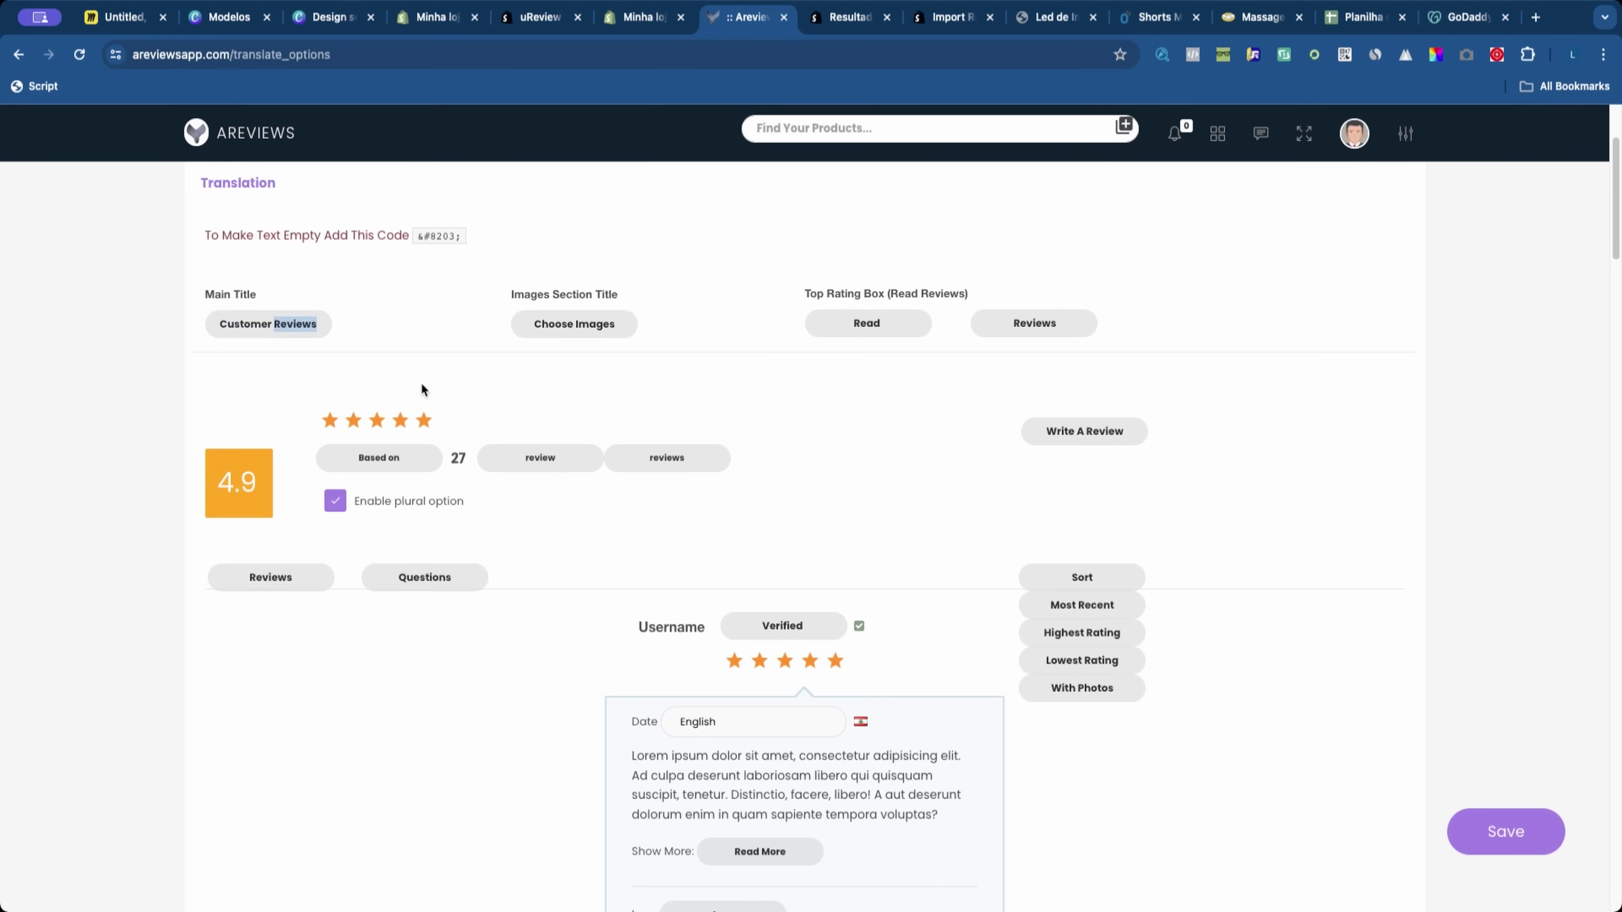
double_click(285, 333)
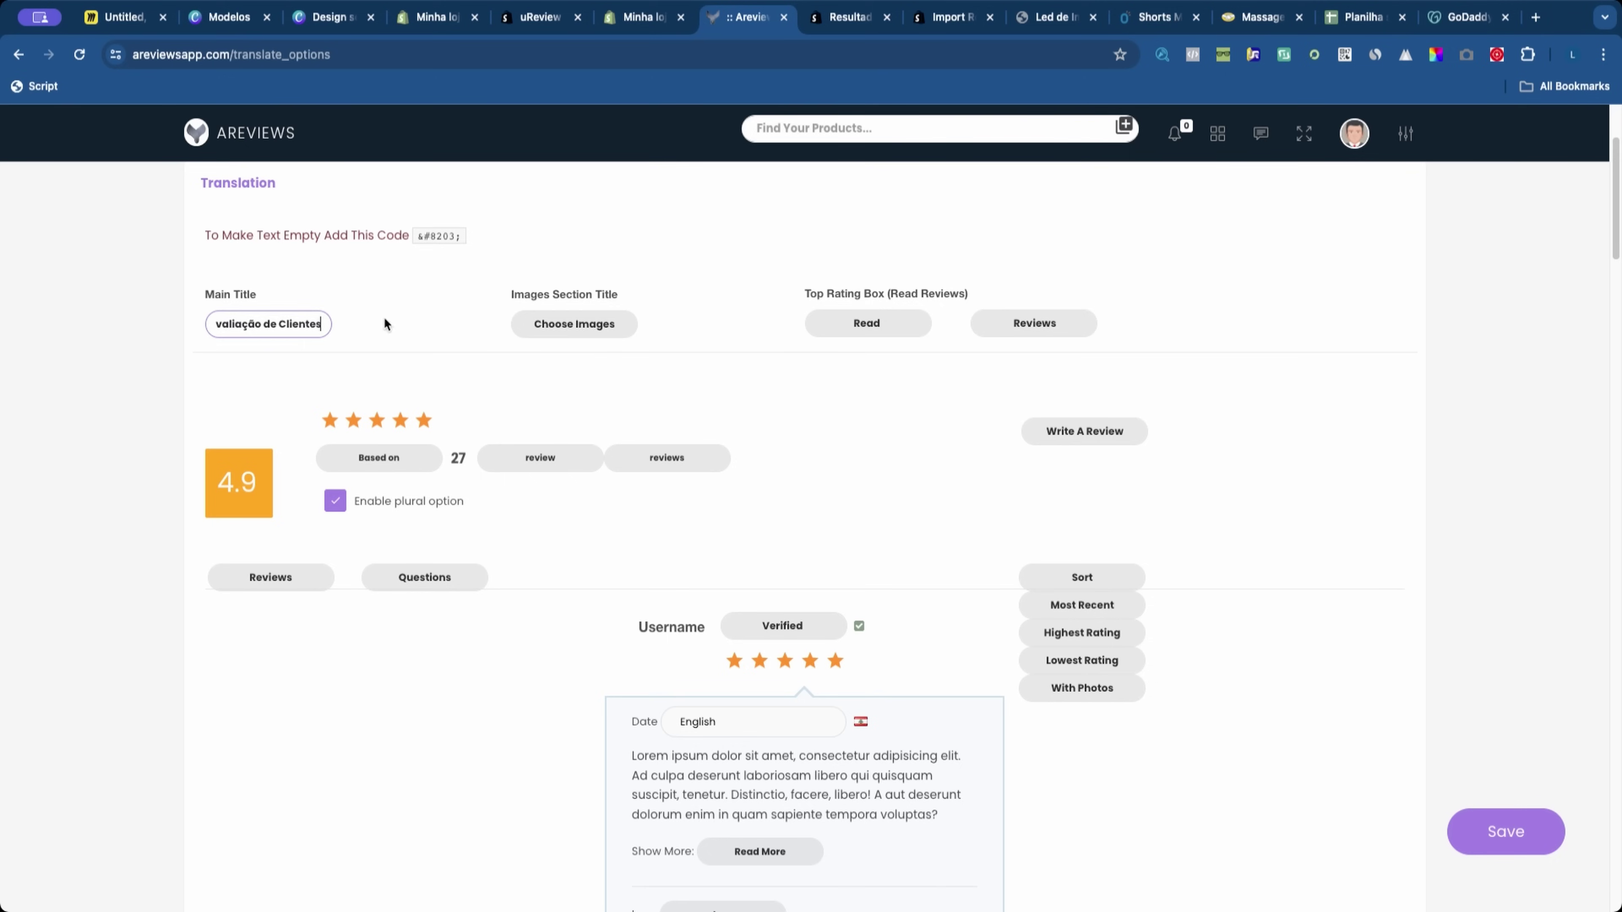
Step: Change the Images Section Title to Escolher Imagens, then glance at the Shopify tab and return
triple_click(576, 326)
type("Escolher")
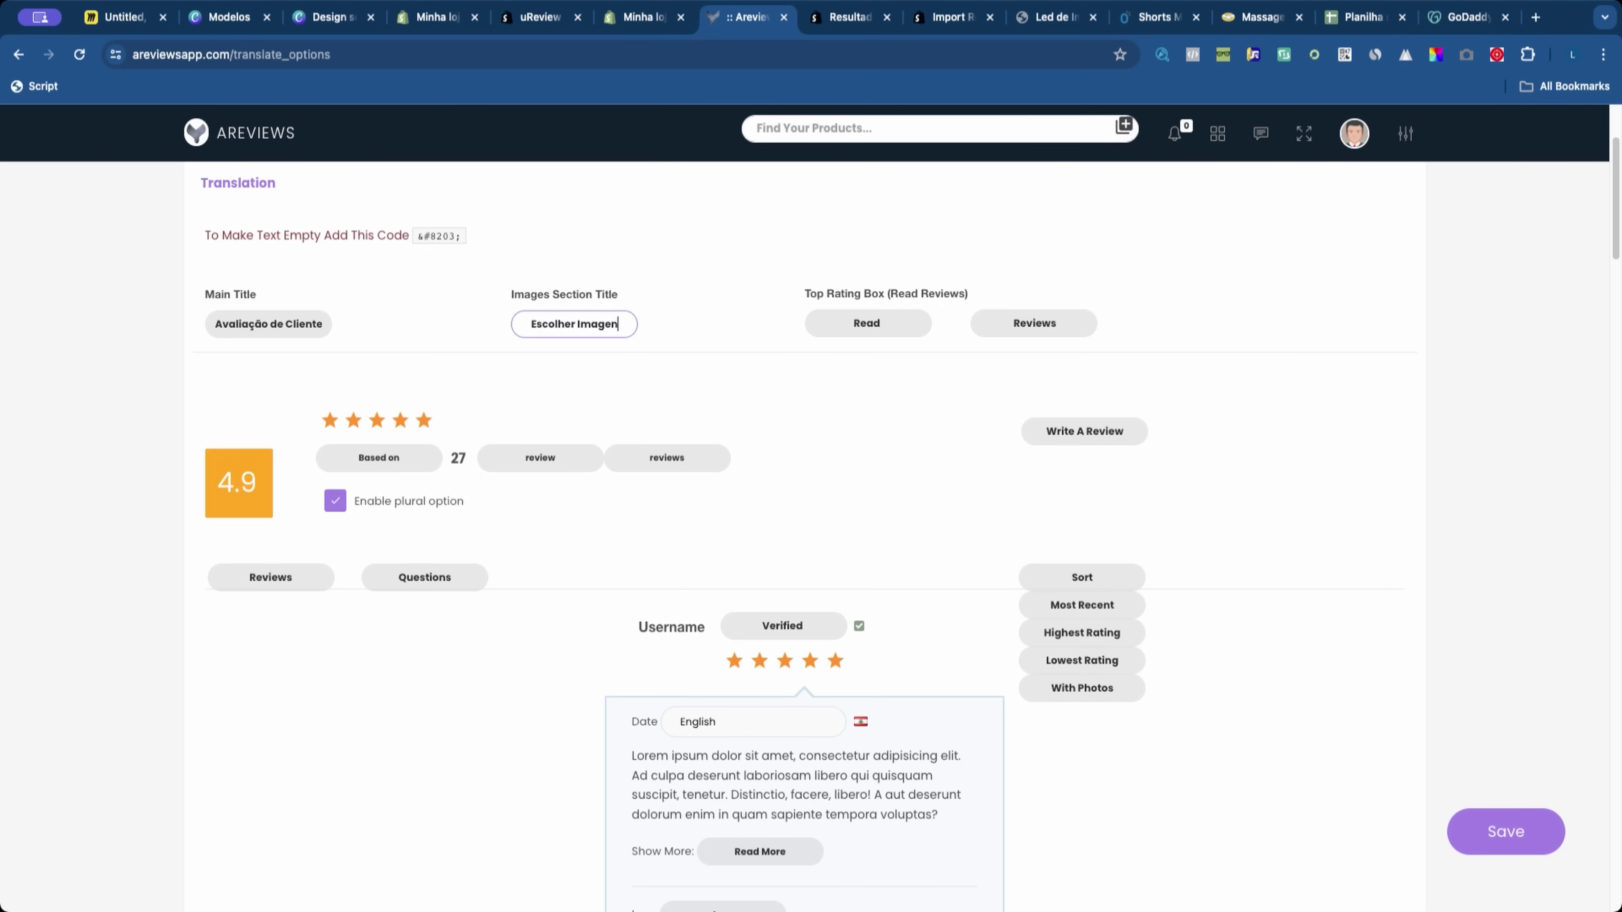
left_click(589, 357)
scroll(653, 184, "up", 3)
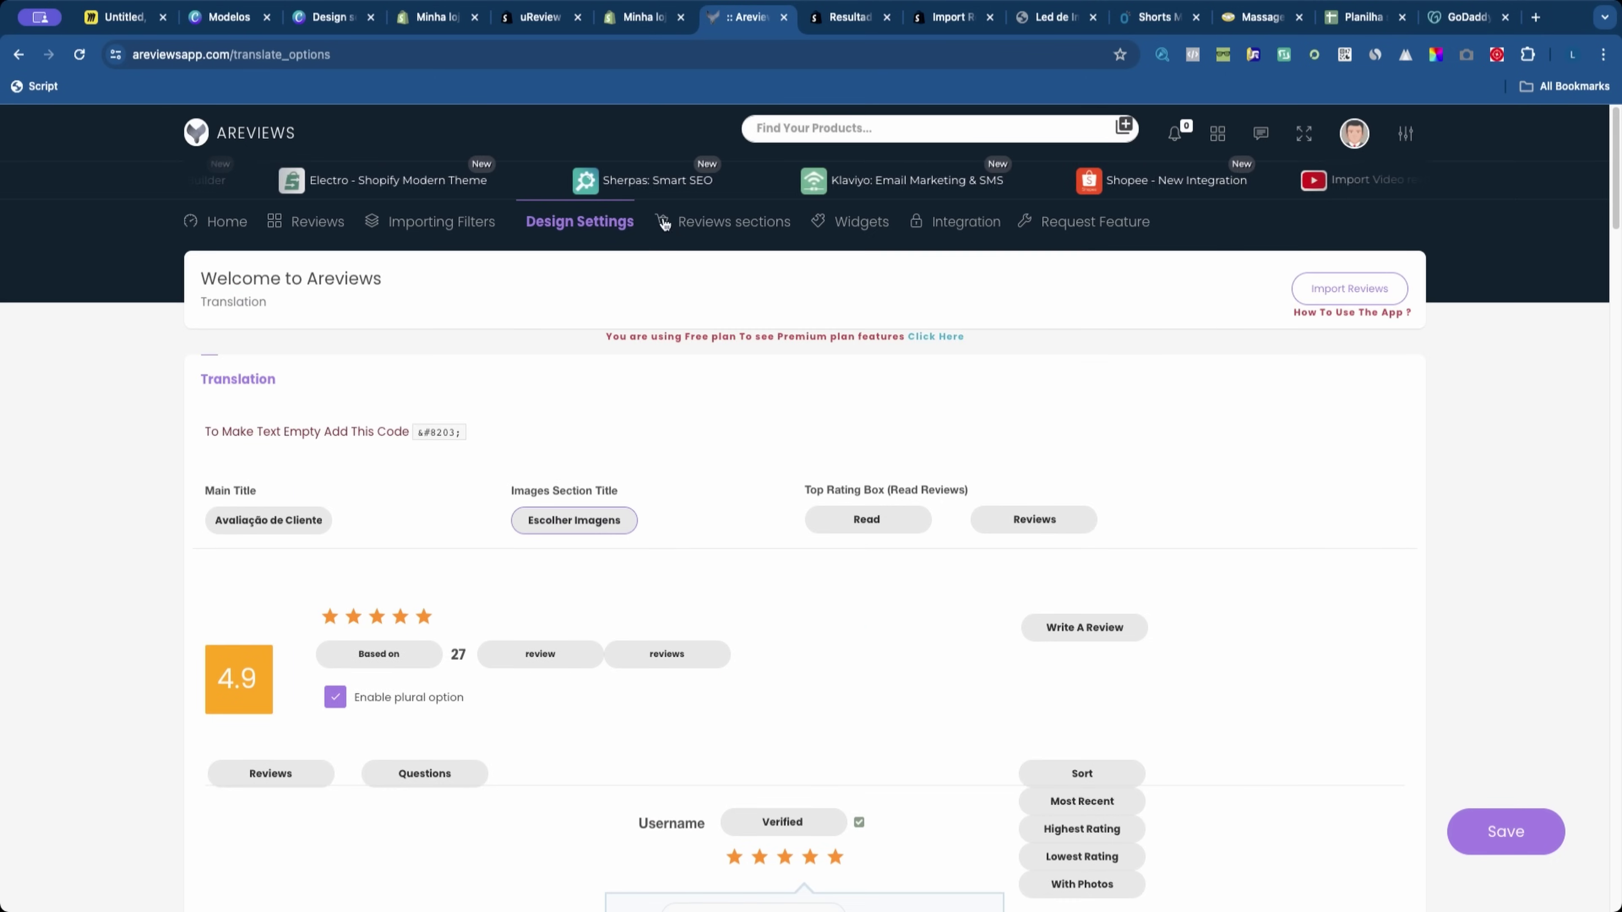
left_click(642, 16)
left_click(739, 19)
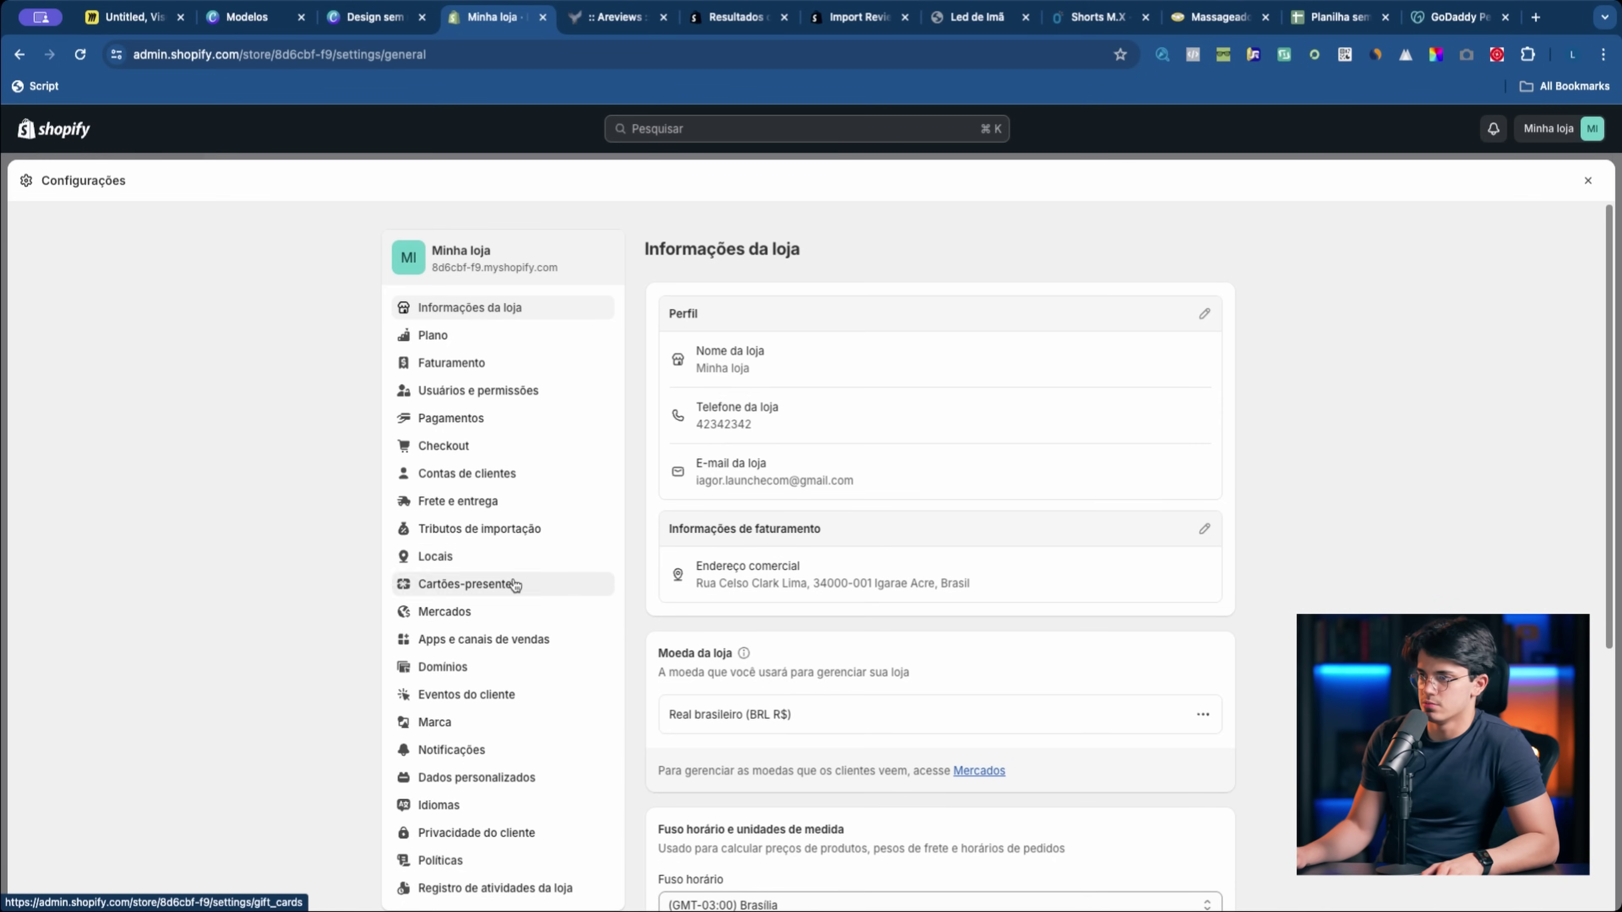
Step: Launch the Areviews - Reviews Importer app from Shopify's installed apps into a new tab
left_click(502, 638)
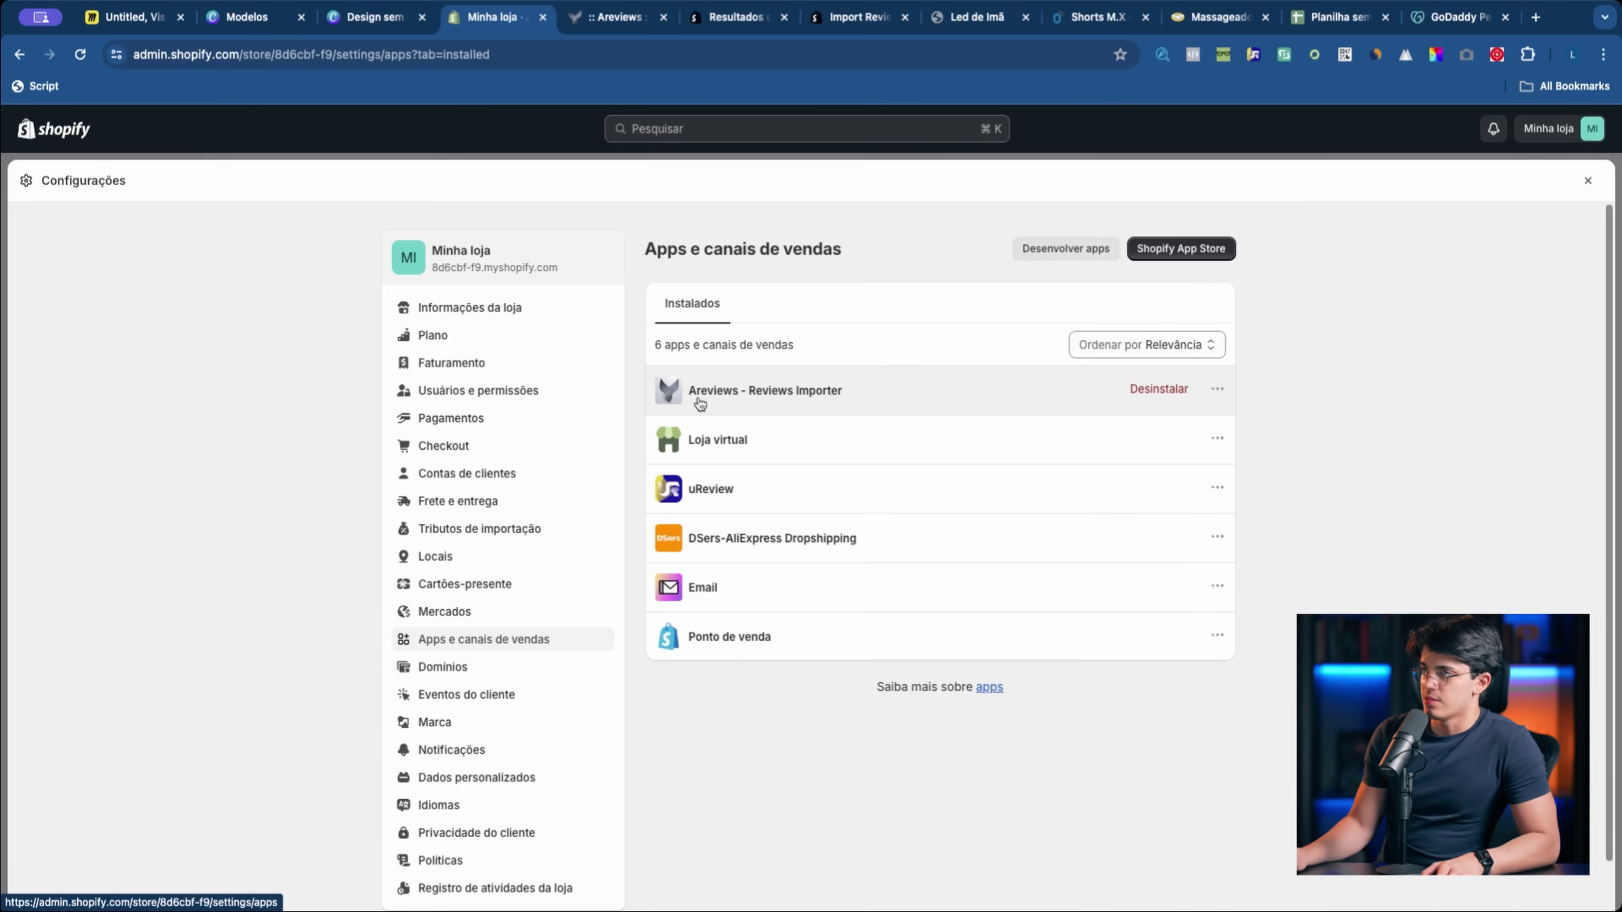
left_click(699, 396)
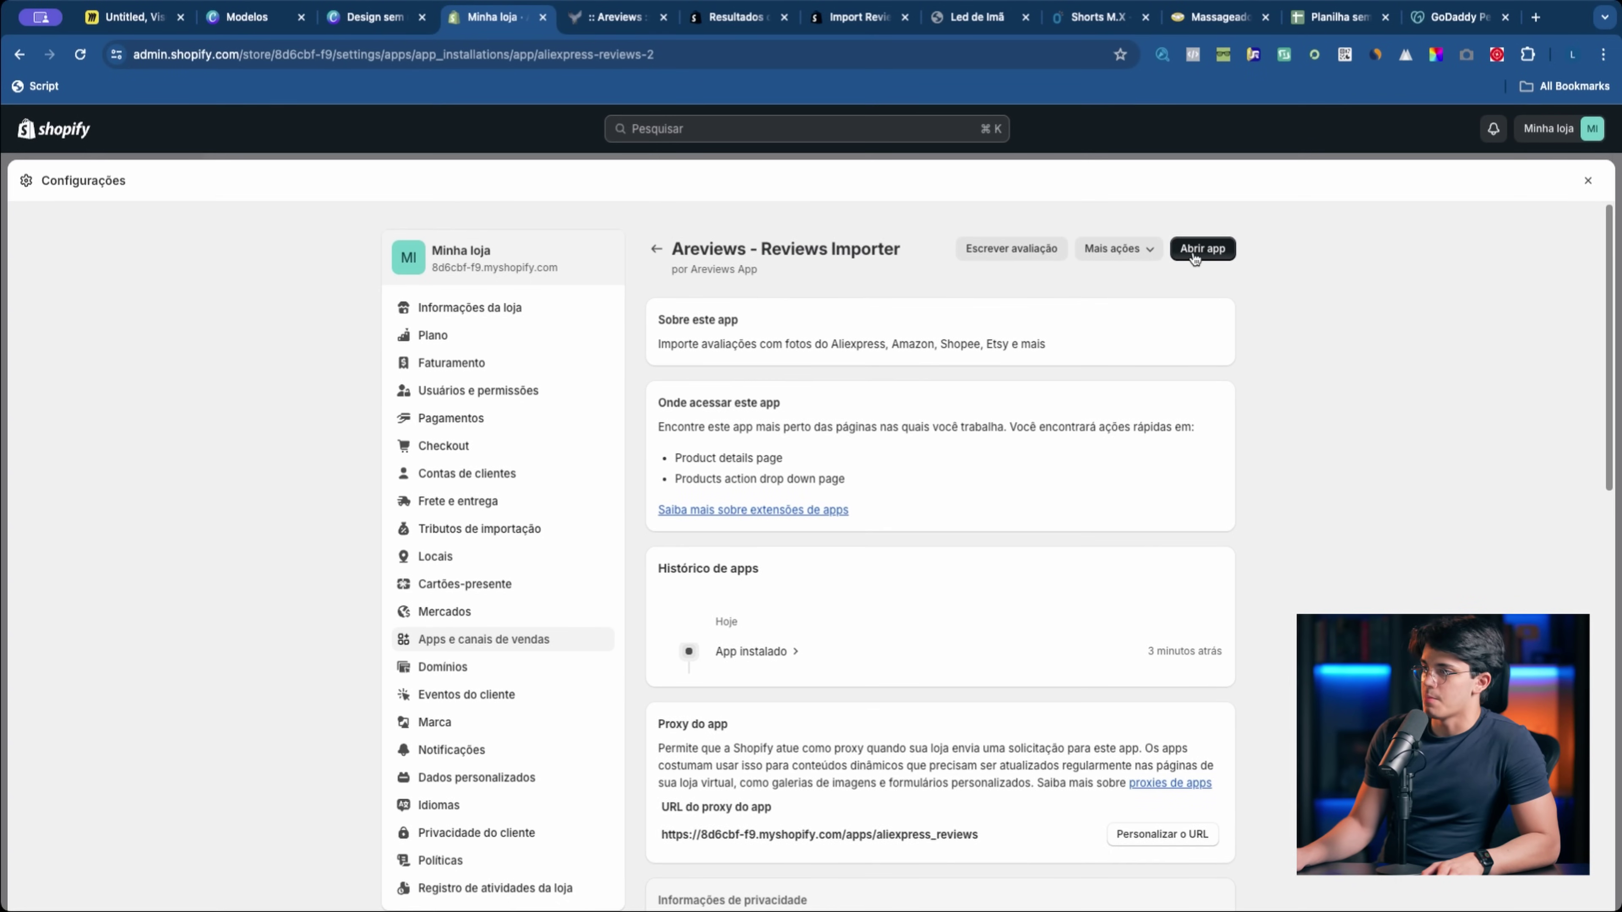
left_click(1195, 251)
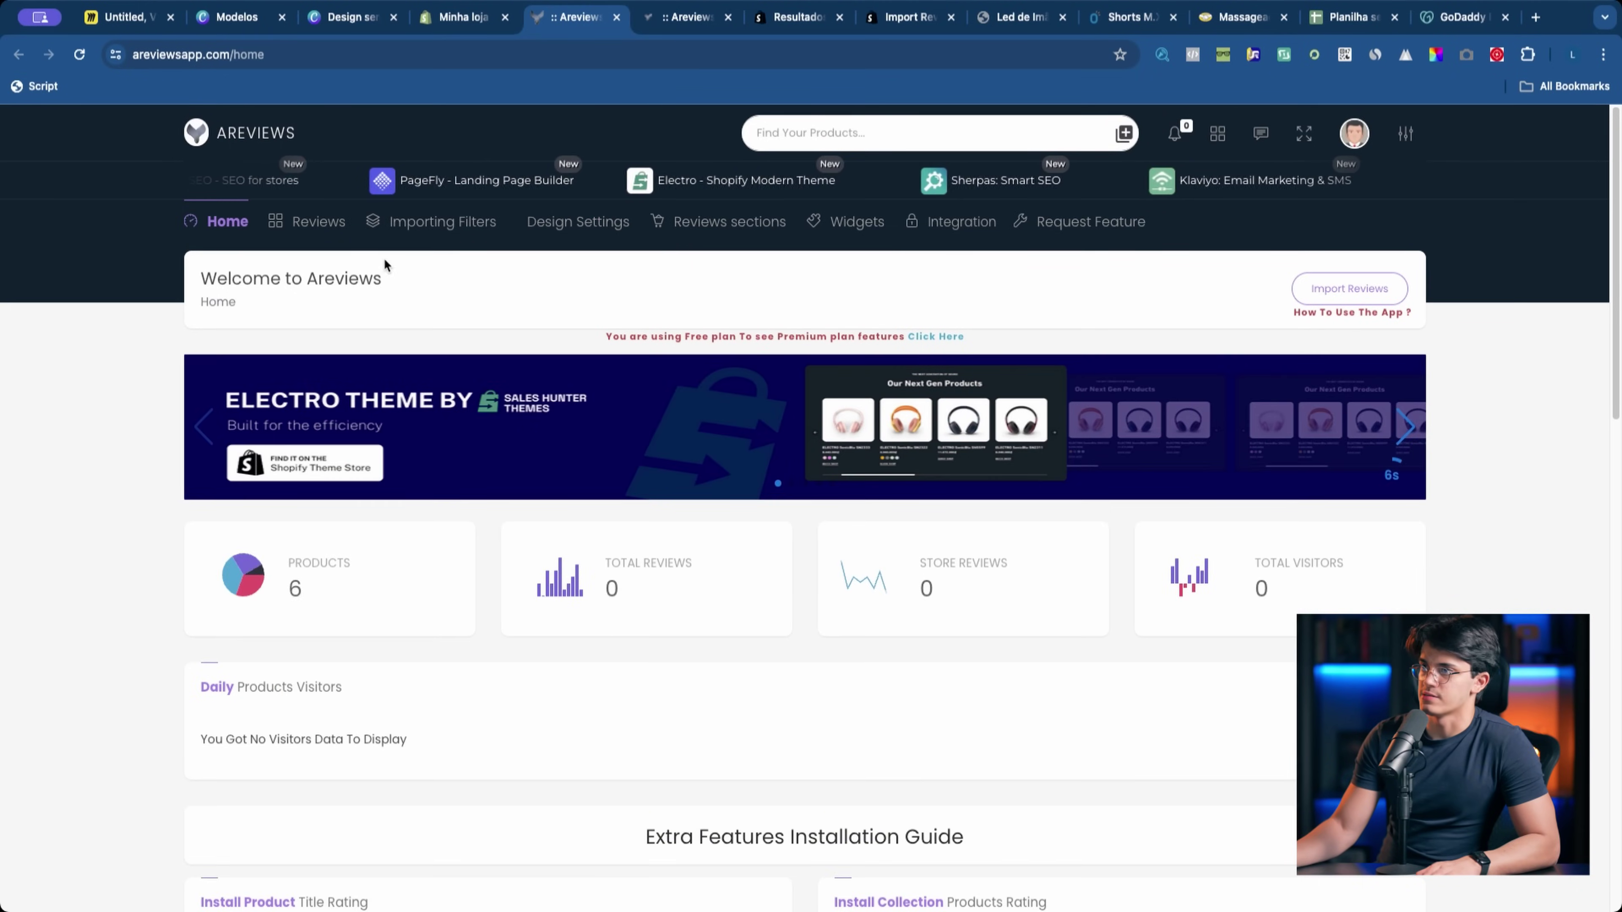
mouse_move(578, 221)
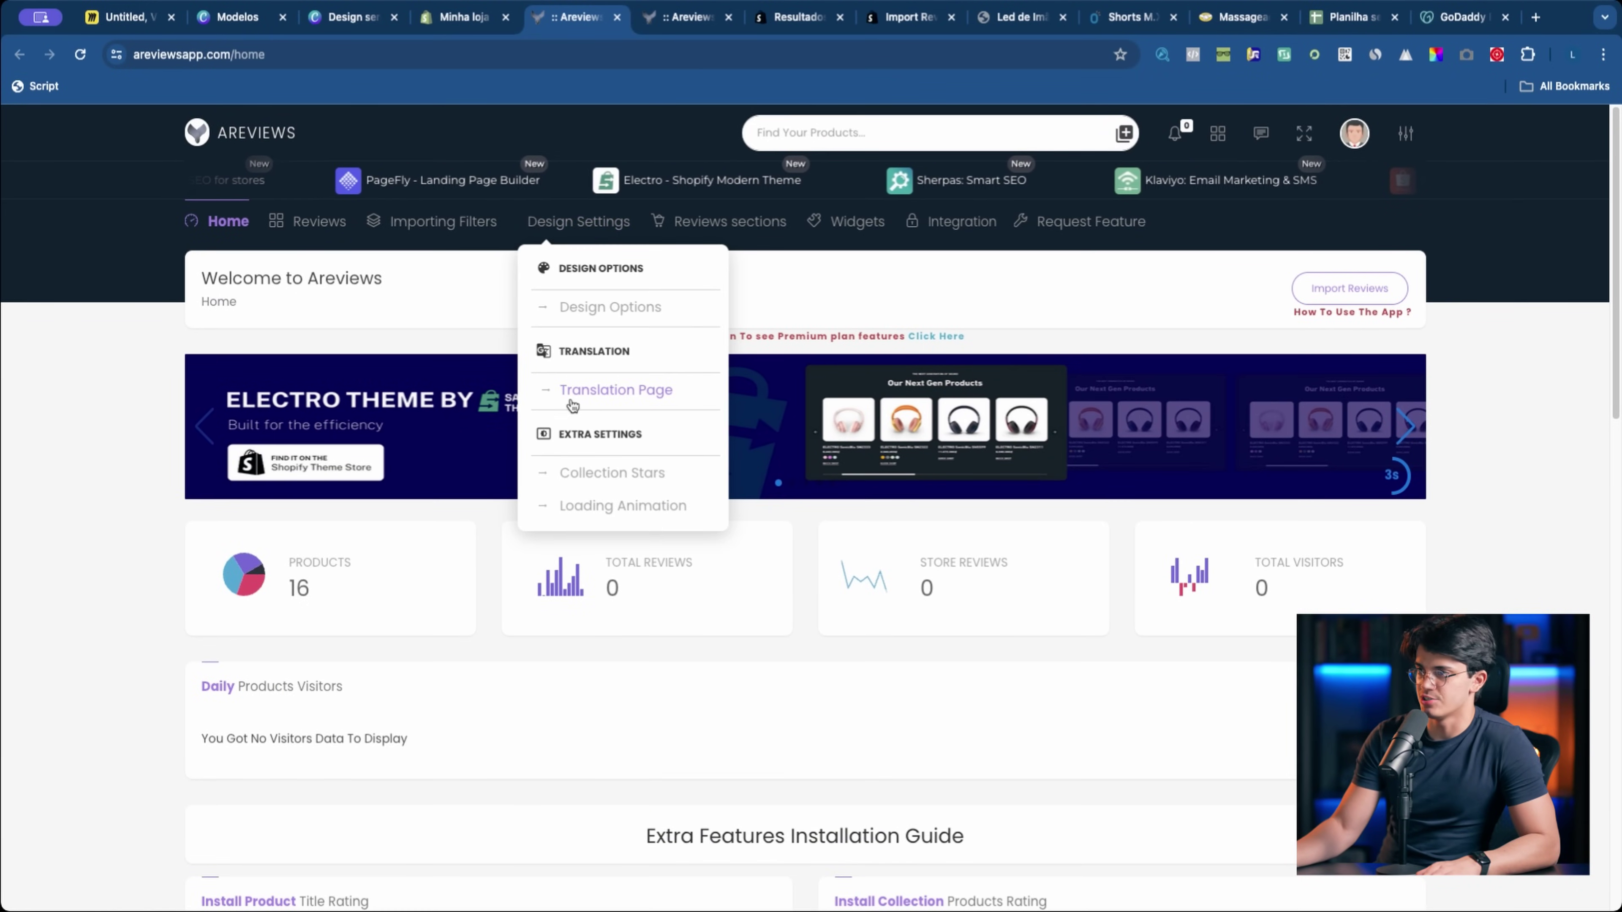
Step: Open Areviews translation settings and compare with the Led de Imã page's Customer Reviews heading
left_click(625, 393)
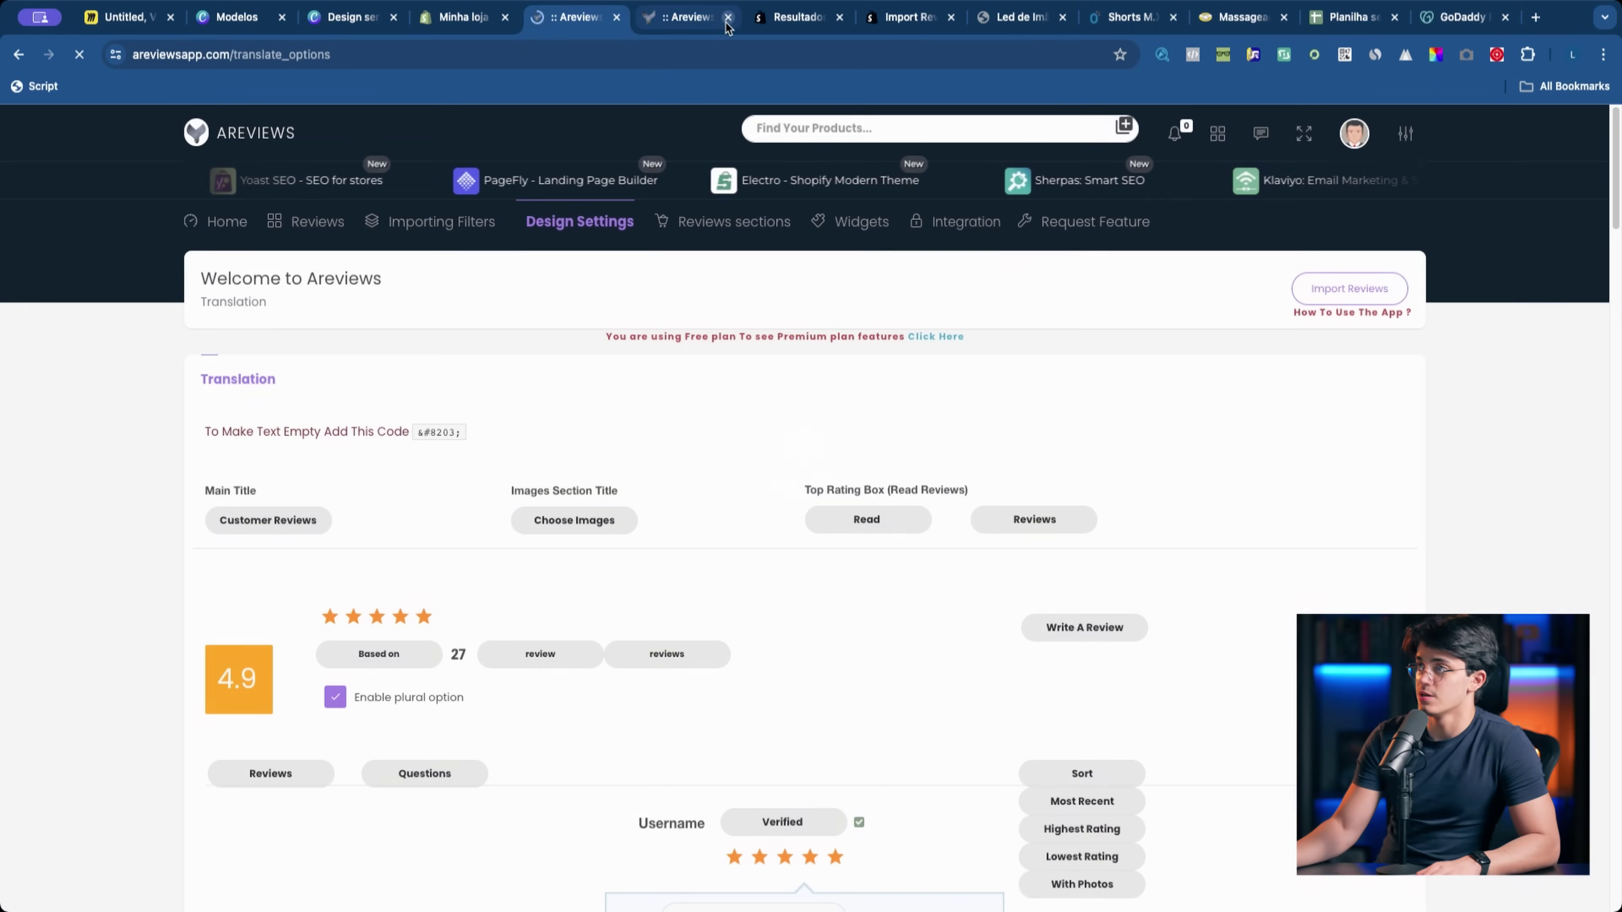
left_click(728, 16)
left_click_drag(907, 17, 684, 16)
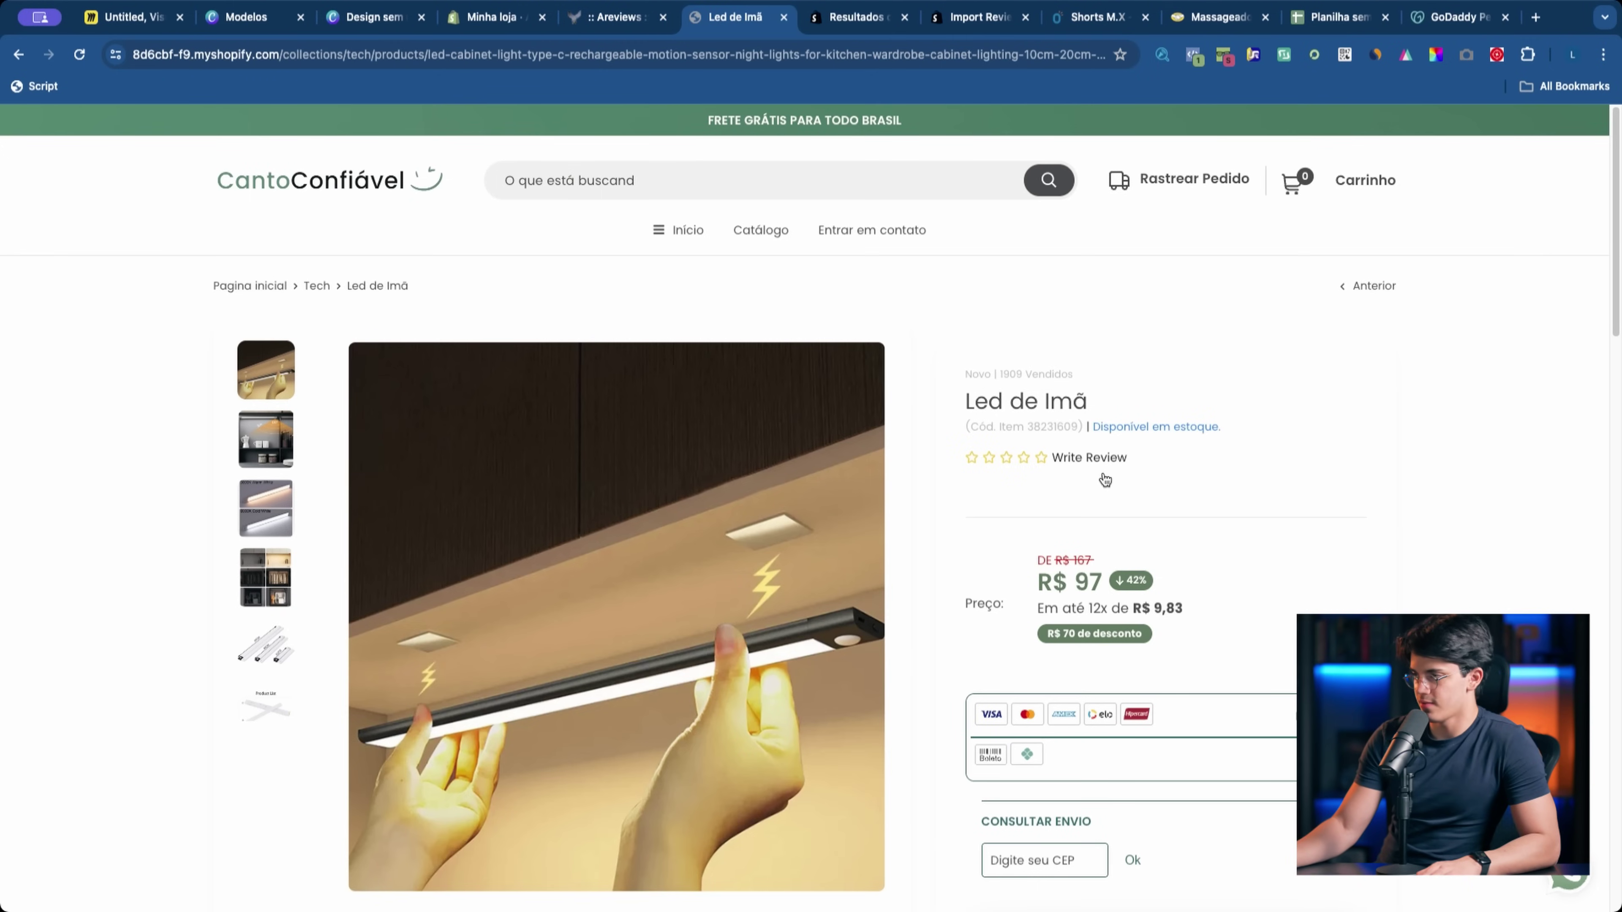
left_click(1078, 457)
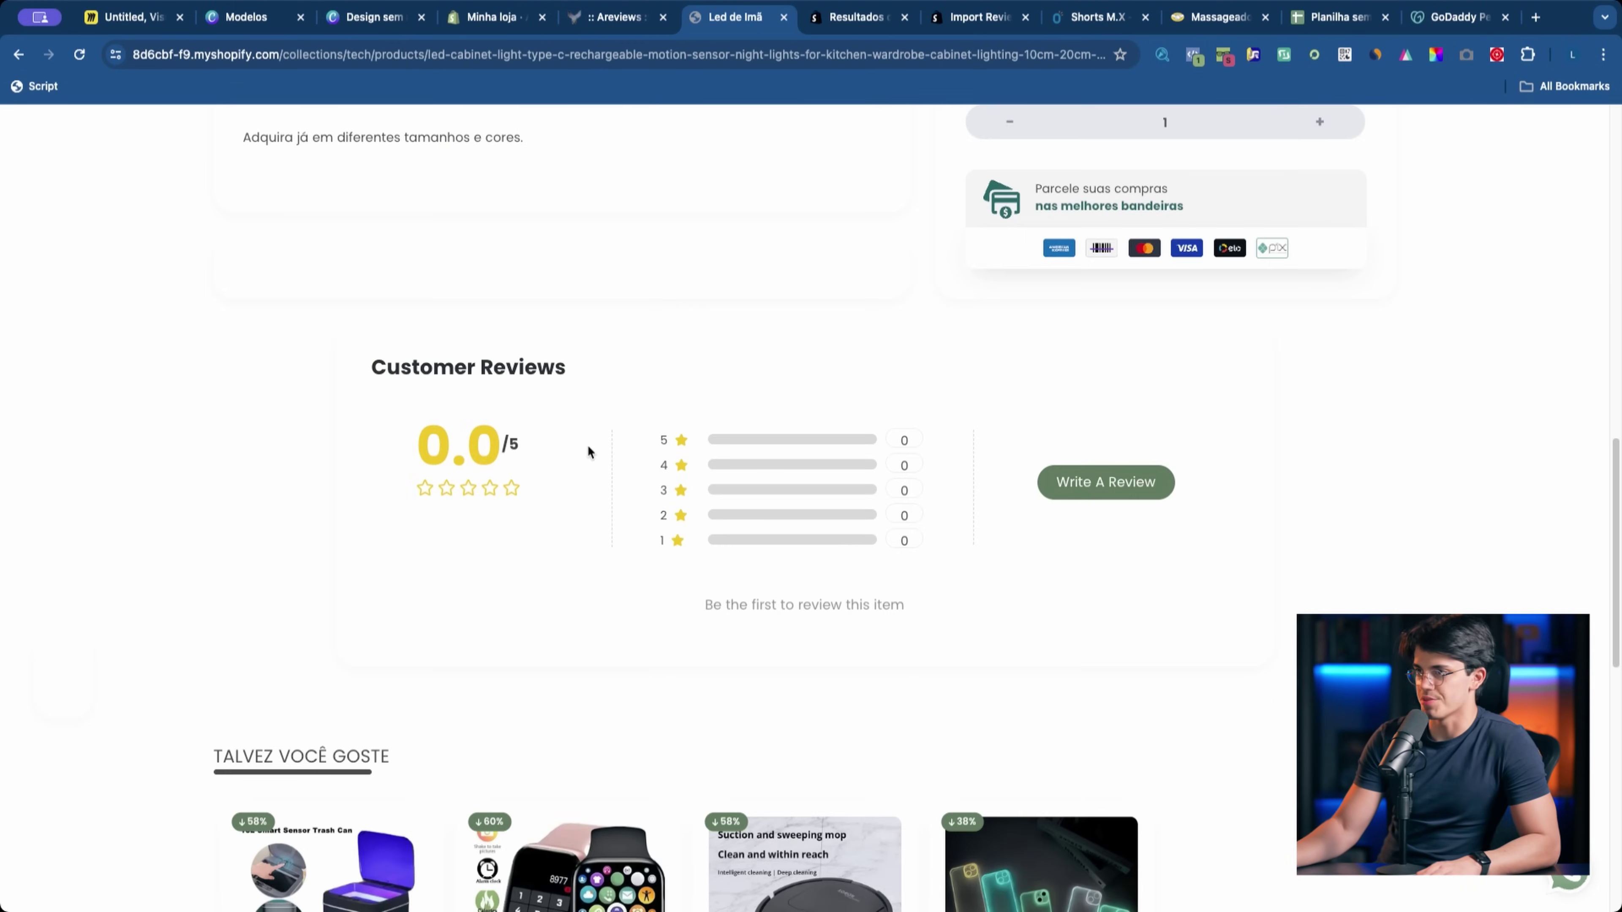
left_click_drag(603, 378, 529, 289)
left_click(613, 17)
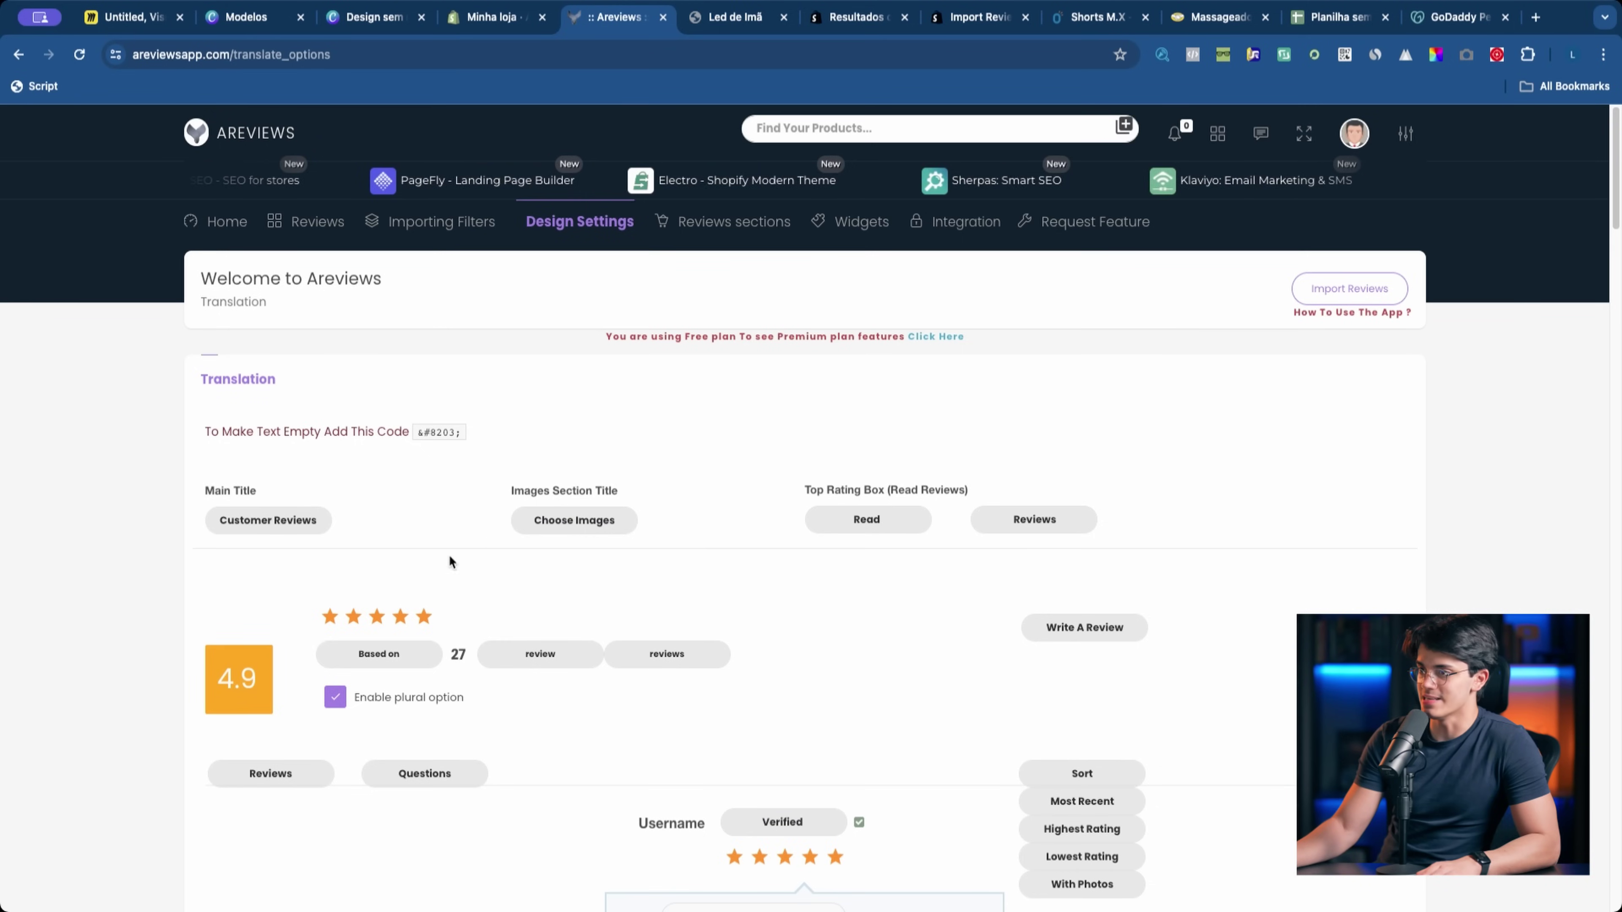
Step: Select 'Reviews' in the widget's Main Title to begin replacing it with a Portuguese title
double_click(301, 521)
left_click(731, 594)
scroll(733, 596, "down", 15)
scroll(735, 597, "down", 20)
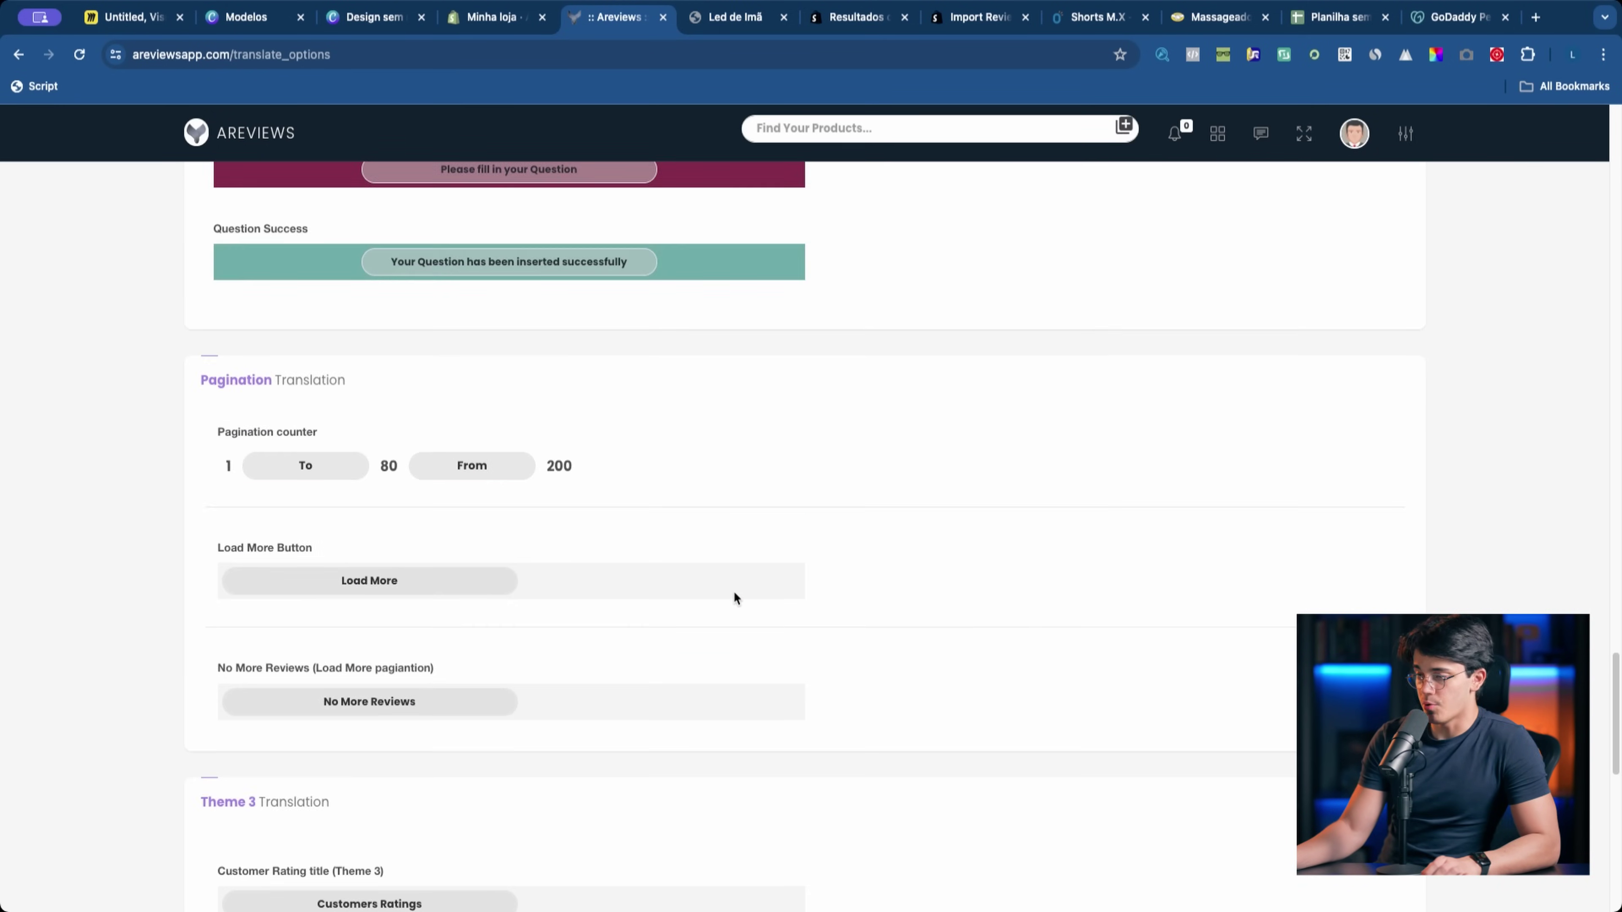
scroll(734, 597, "down", 8)
key("Home")
double_click(273, 524)
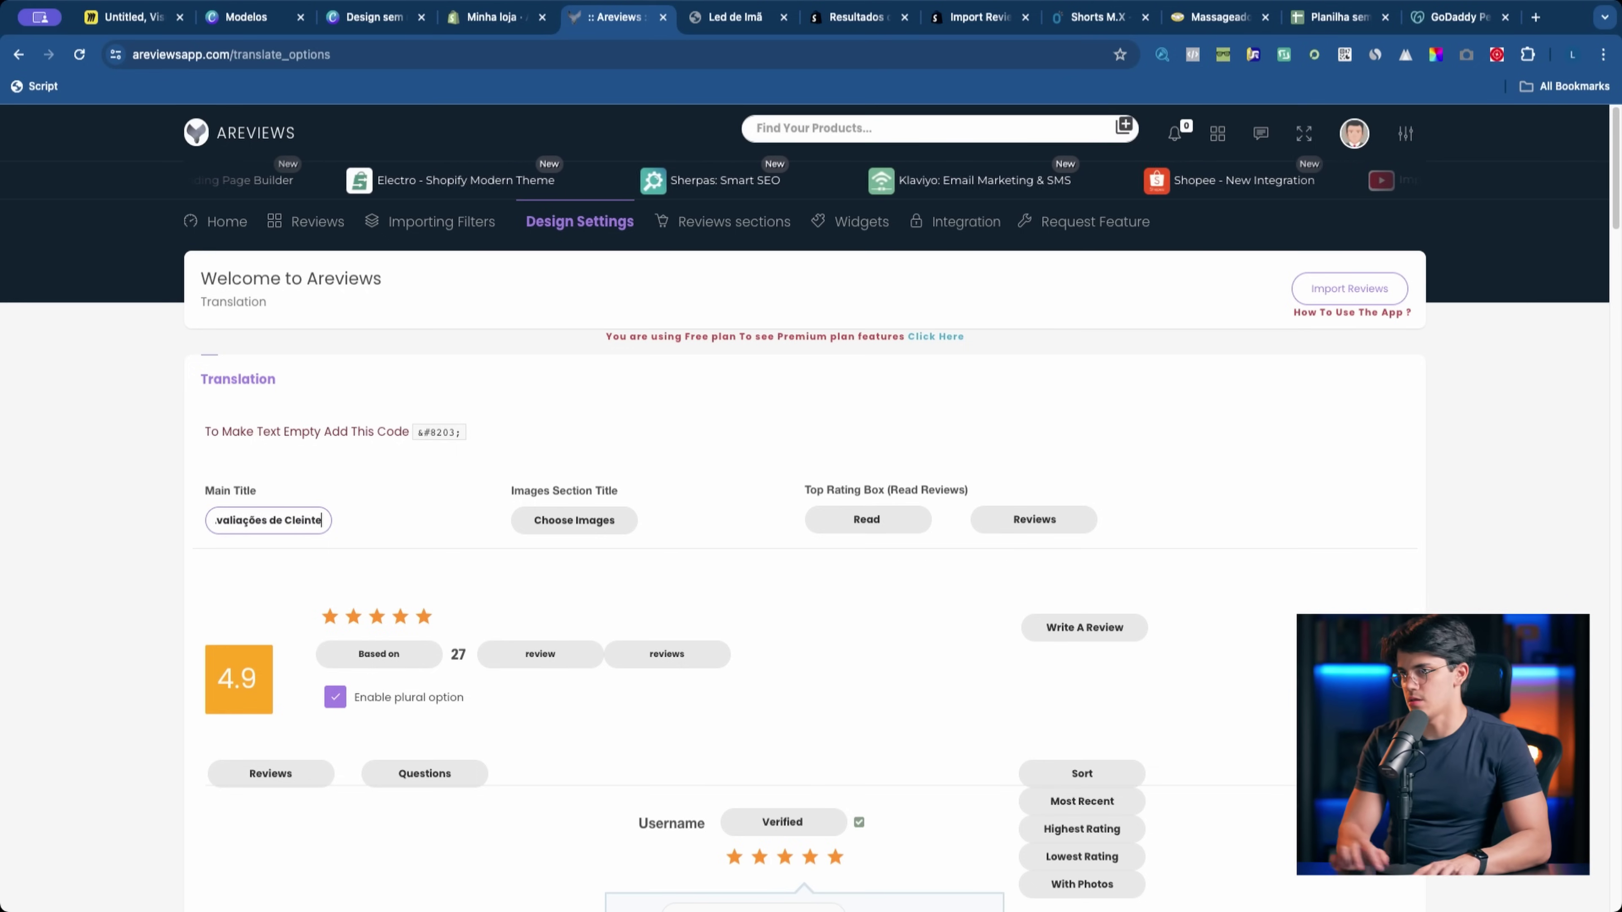
Step: Translate the images section title to 'Escolher imagens' and the Read label to 'Ler'
left_click(572, 527)
key("super+a")
type("Escol")
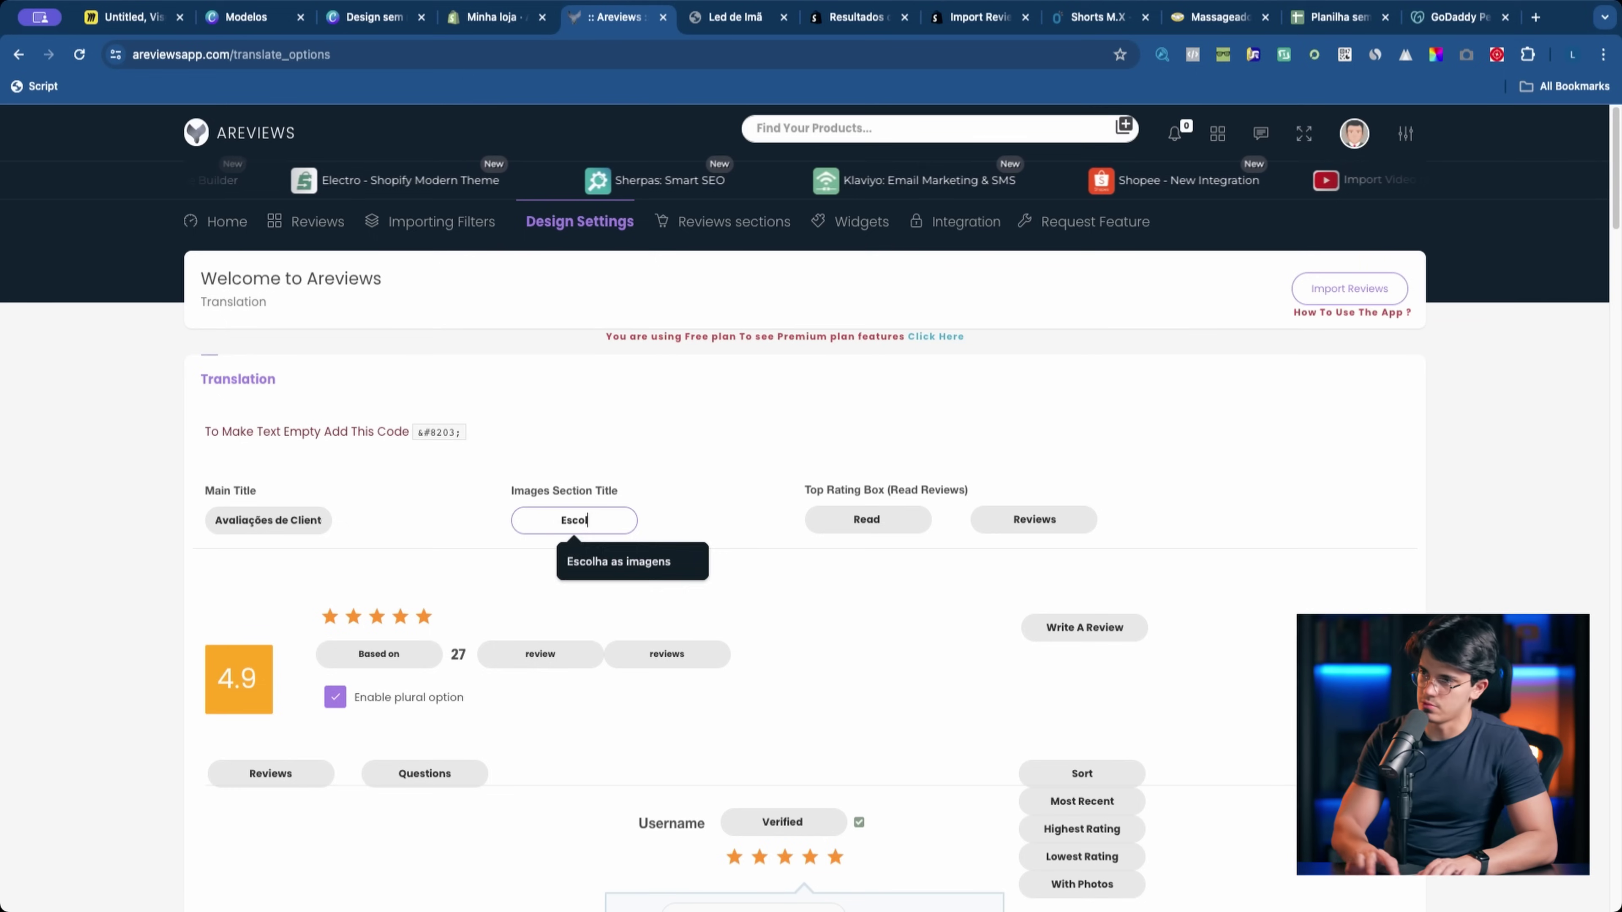
type("her imagens")
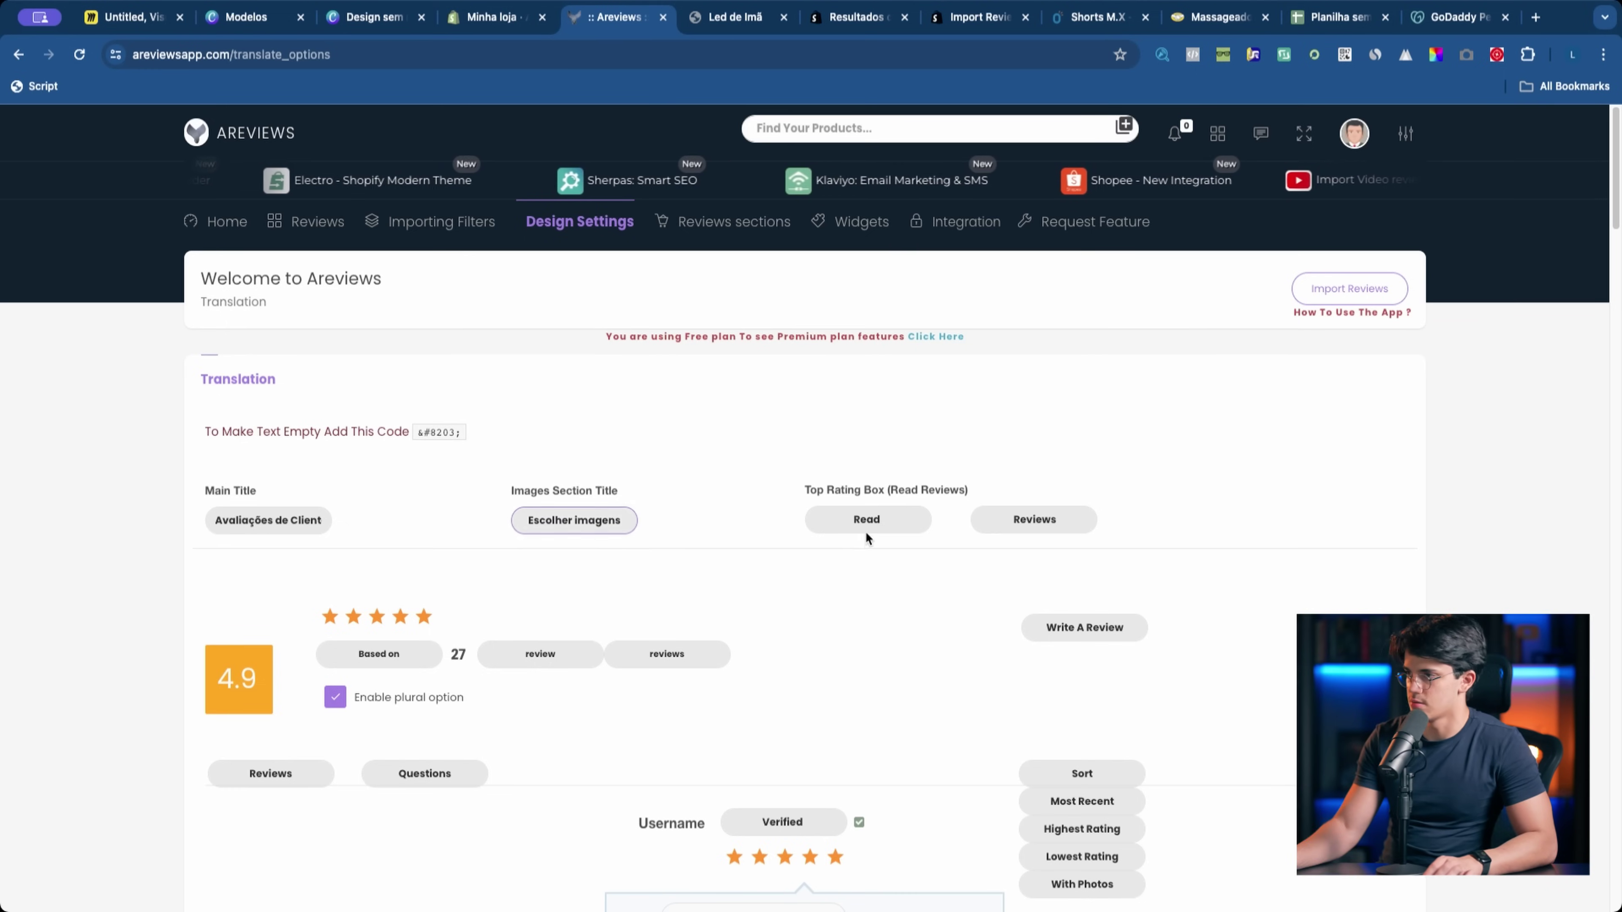
left_click(870, 530)
key("super+a")
type("Ler")
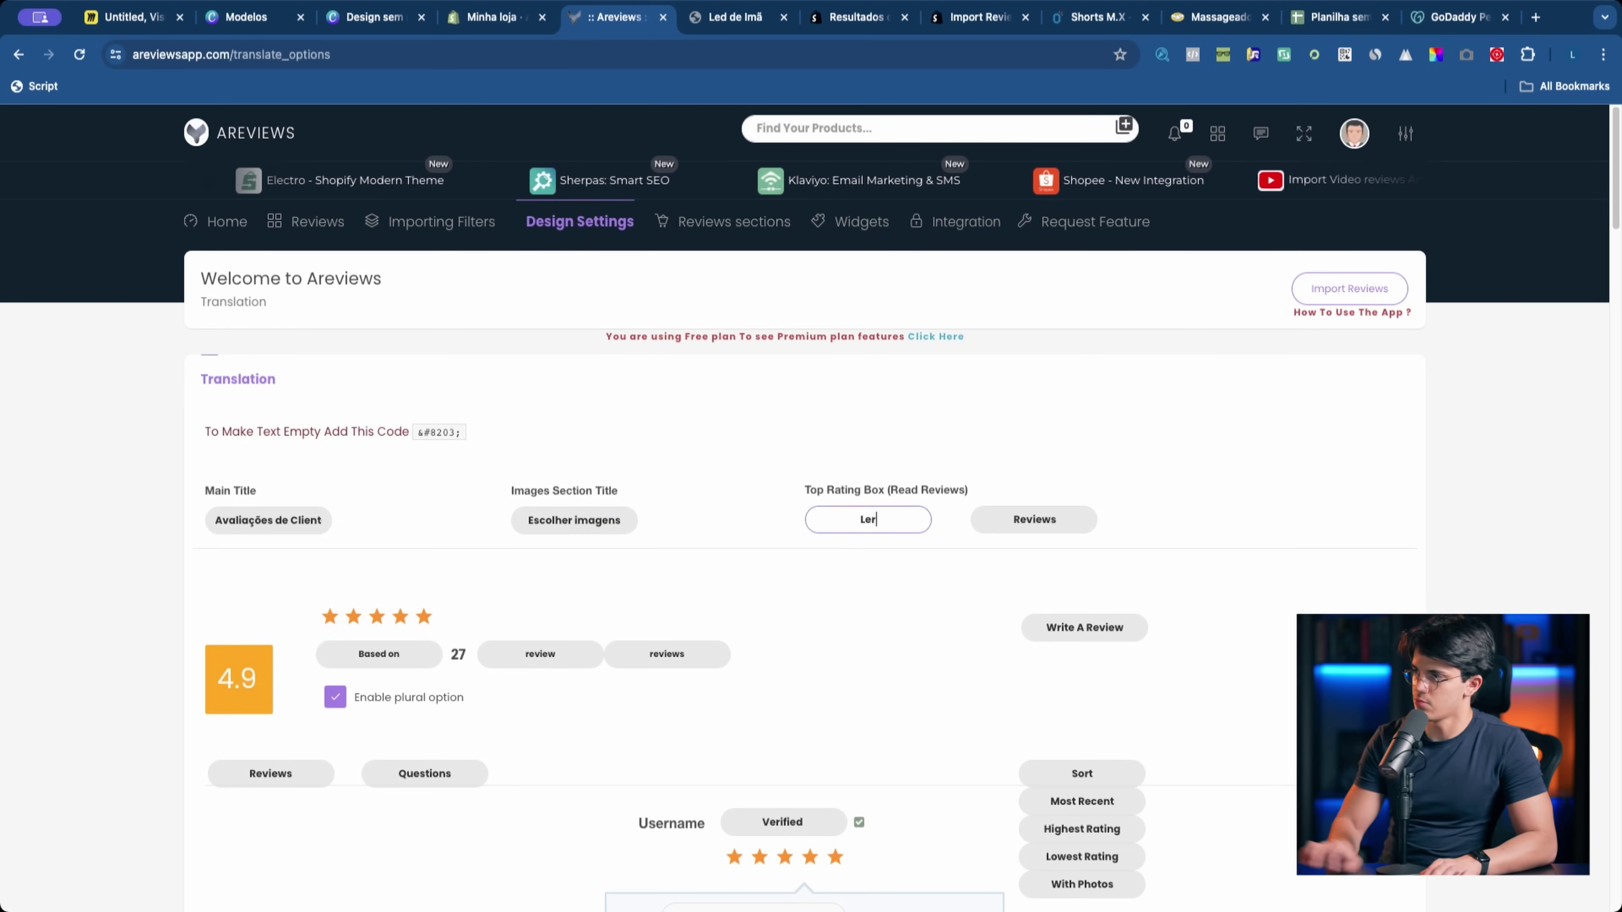
left_click(1049, 517)
key("super+a")
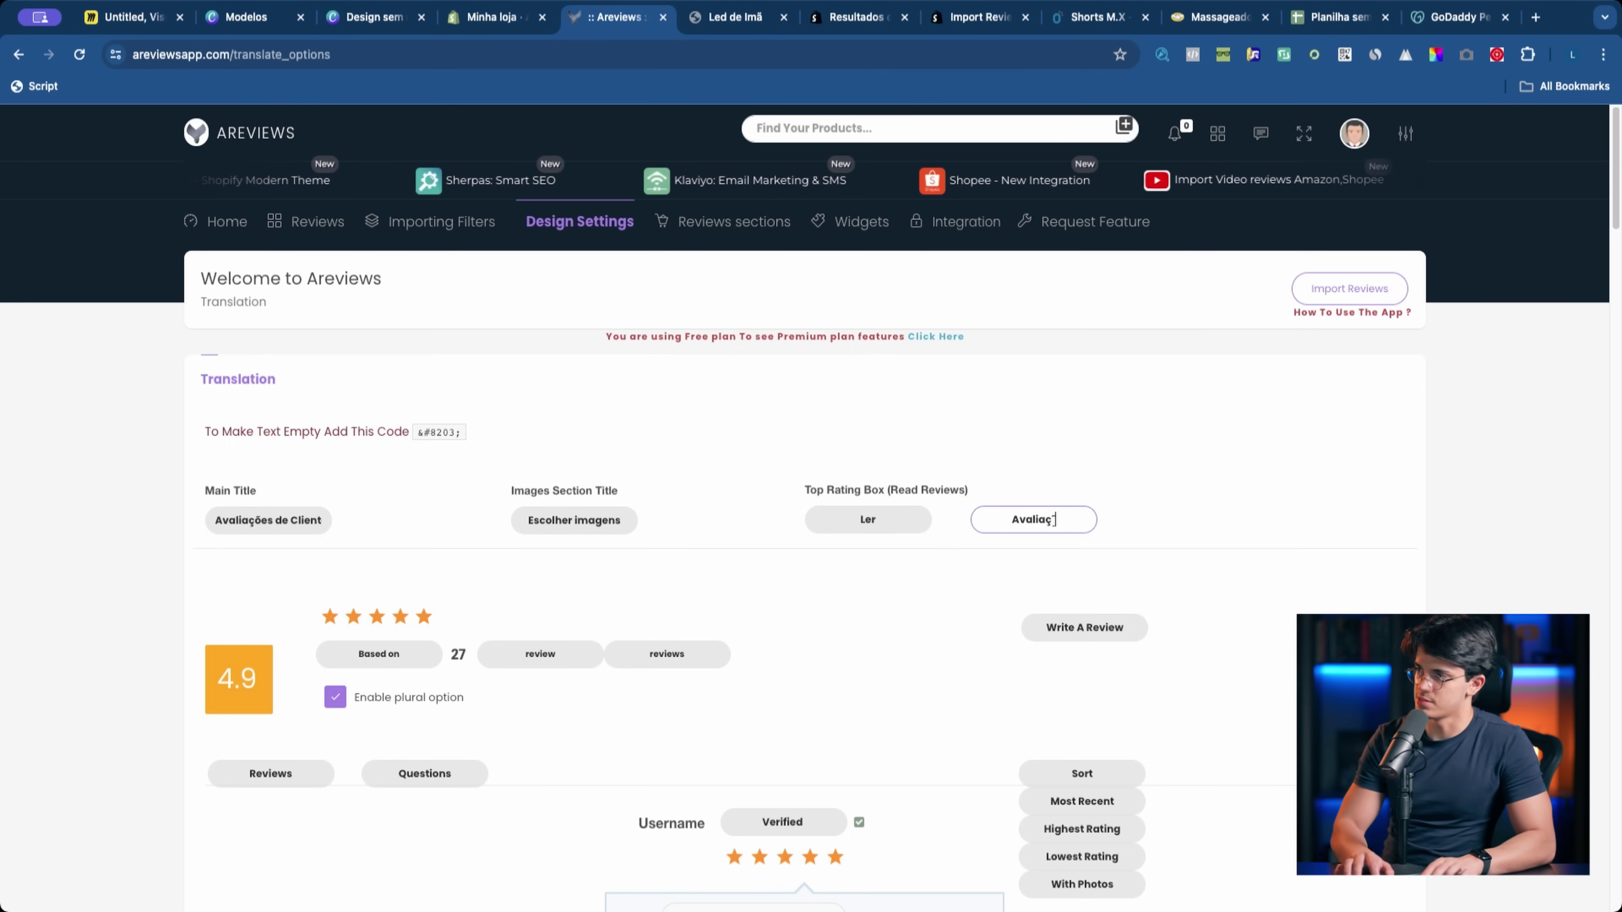
Step: Set the Based on, review and reviews labels to 'Baseado em', 'avaliação' and 'avaliações'
left_click(379, 654)
key("super+a")
type("B")
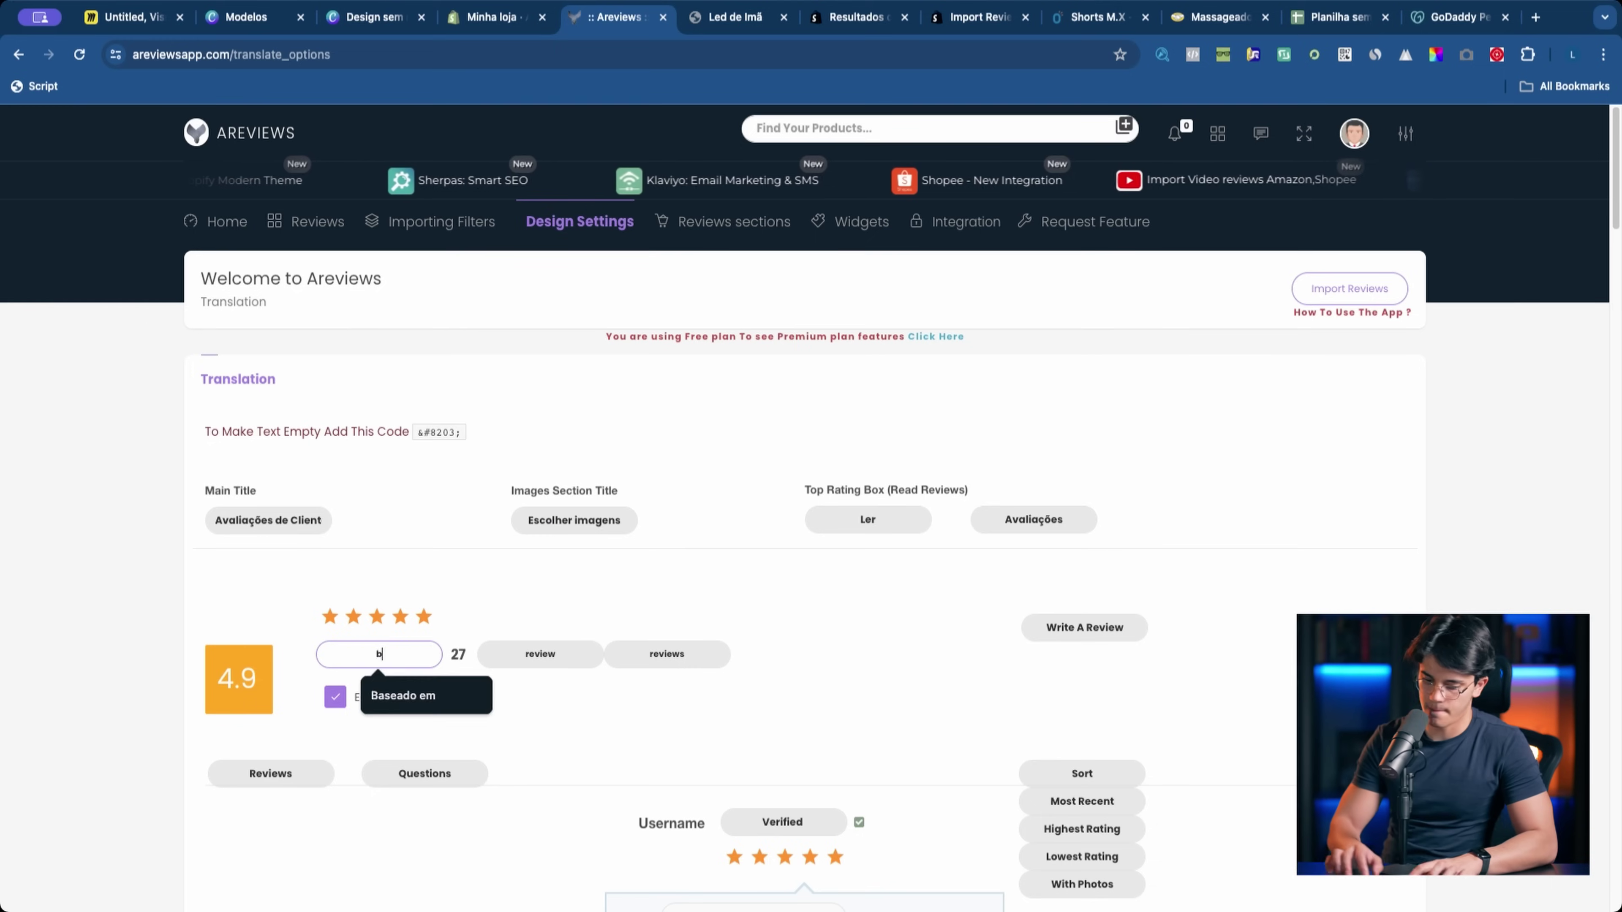
left_click(383, 693)
left_click(543, 651)
left_click(642, 653)
key("super+a")
type("avaliações")
key("Tab")
type("R")
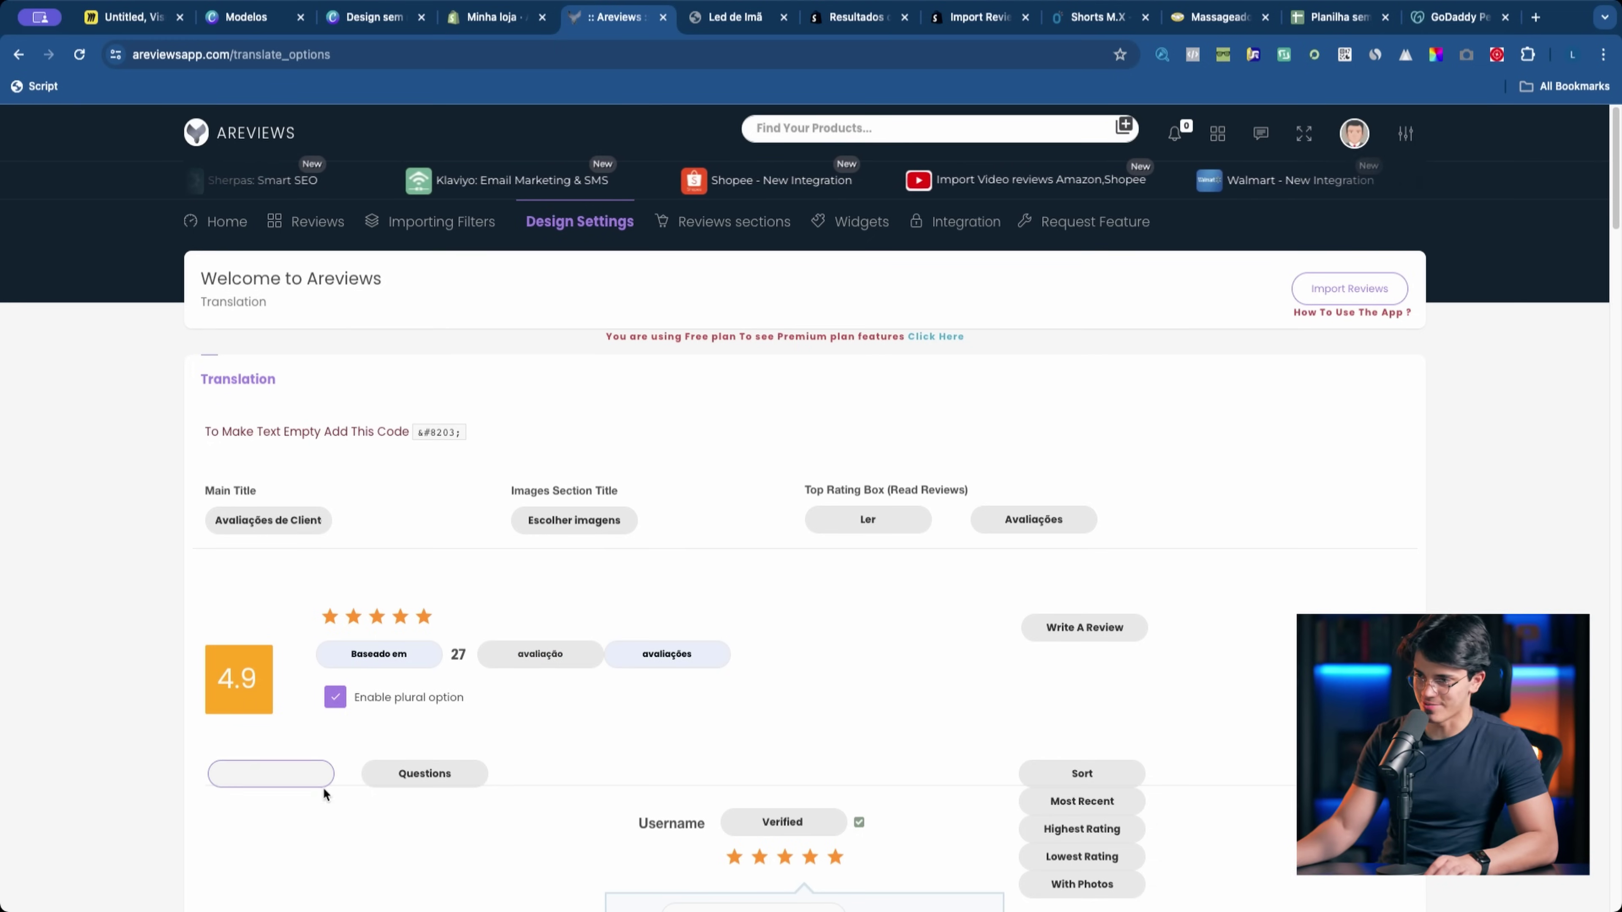
Step: Translate the Questions tab label, then return to the Led de Imã product page
scroll(324, 794, "down", 3)
left_click(460, 588)
key("super+a")
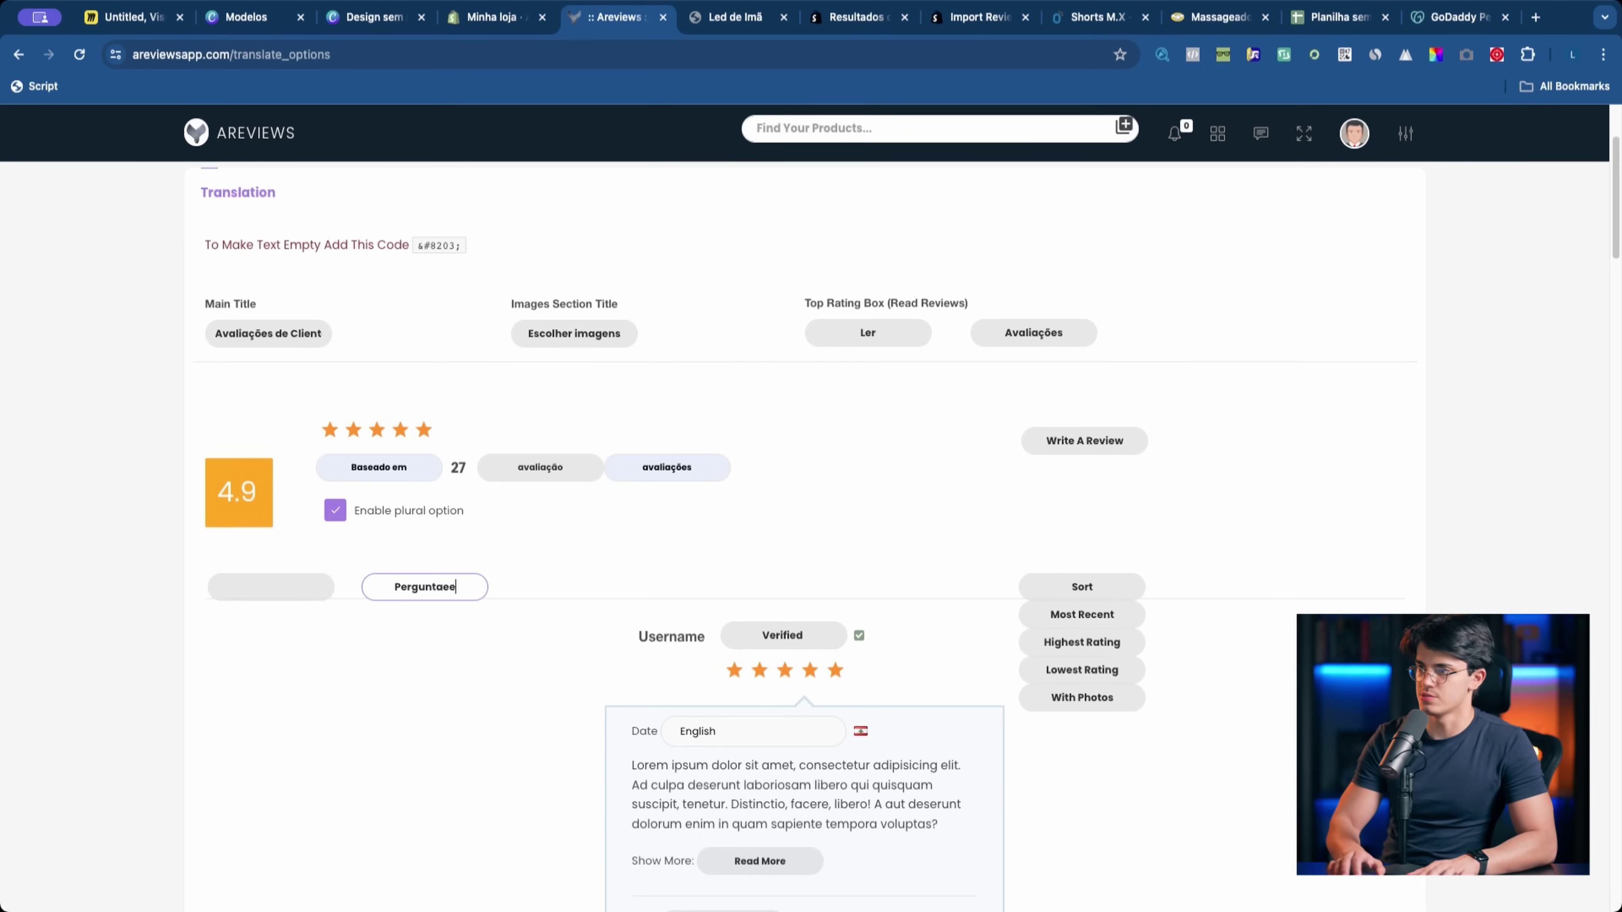
type("=e")
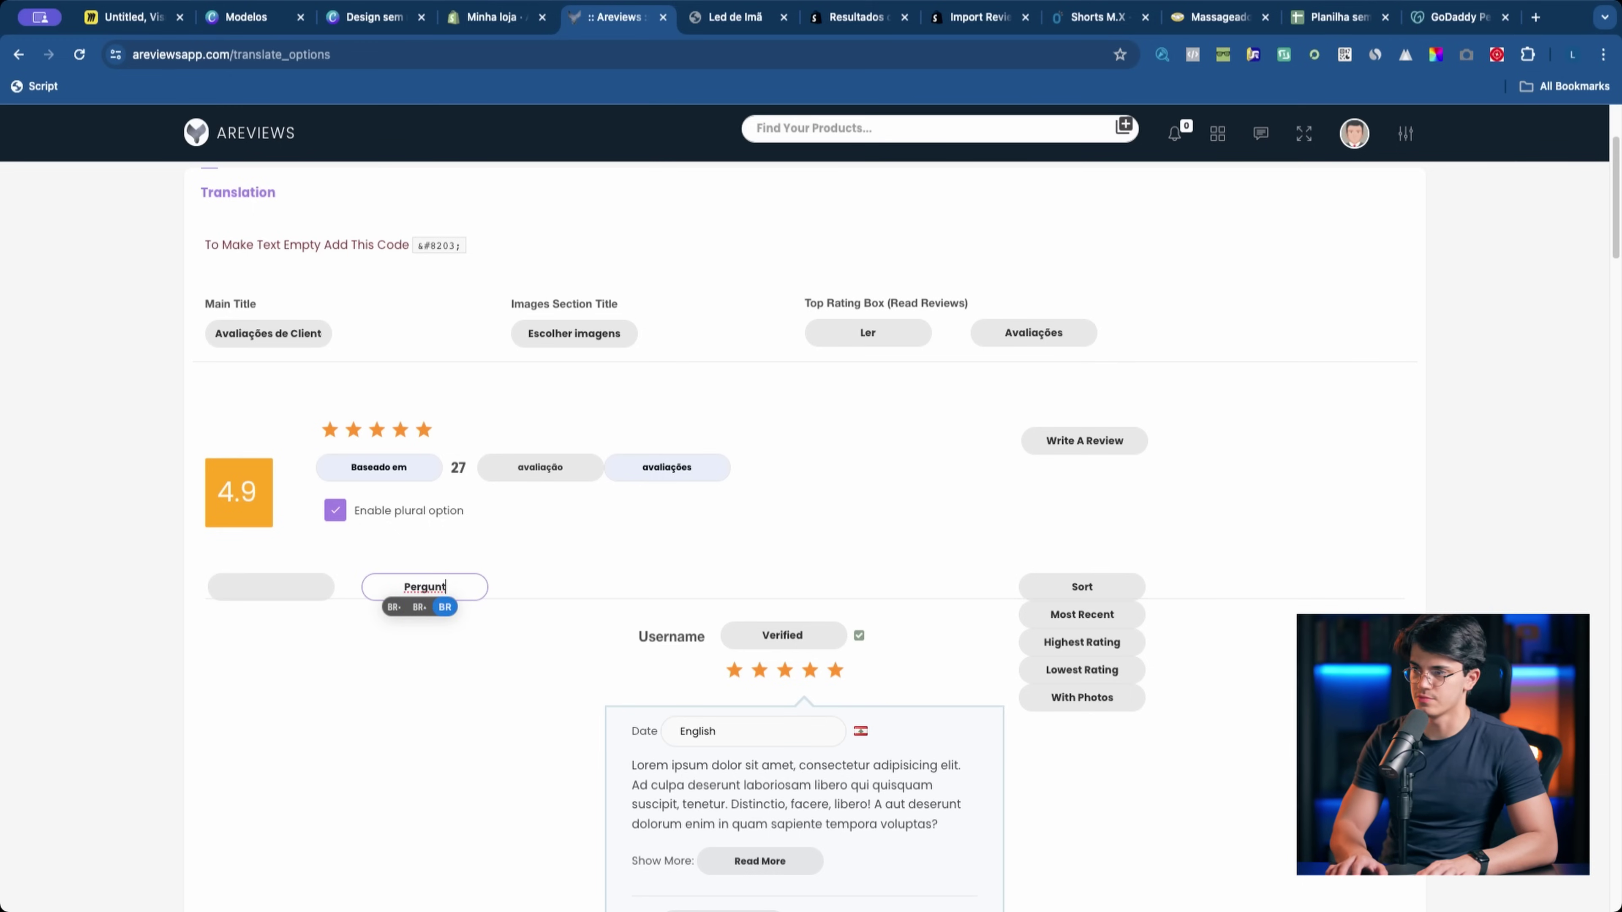
key("ctrl+Tab")
scroll(204, 200, "up", 10)
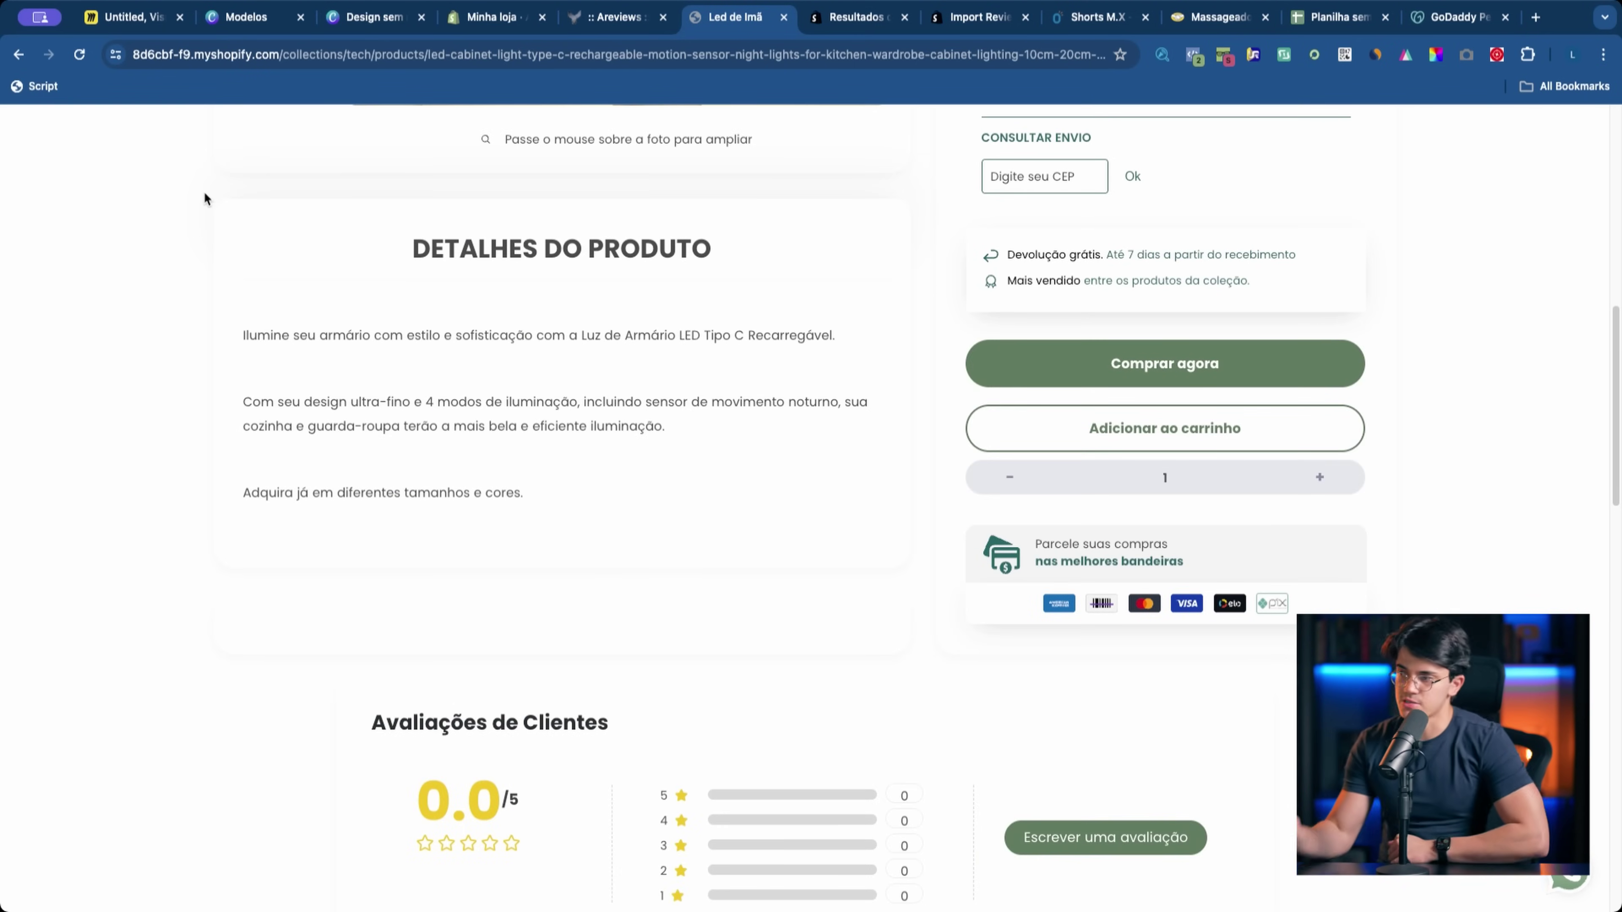
Step: Confirm the Avaliações de Clientes heading, then load the AliExpress product link in a new tab
scroll(613, 735, "down", 5)
scroll(699, 840, "up", 15)
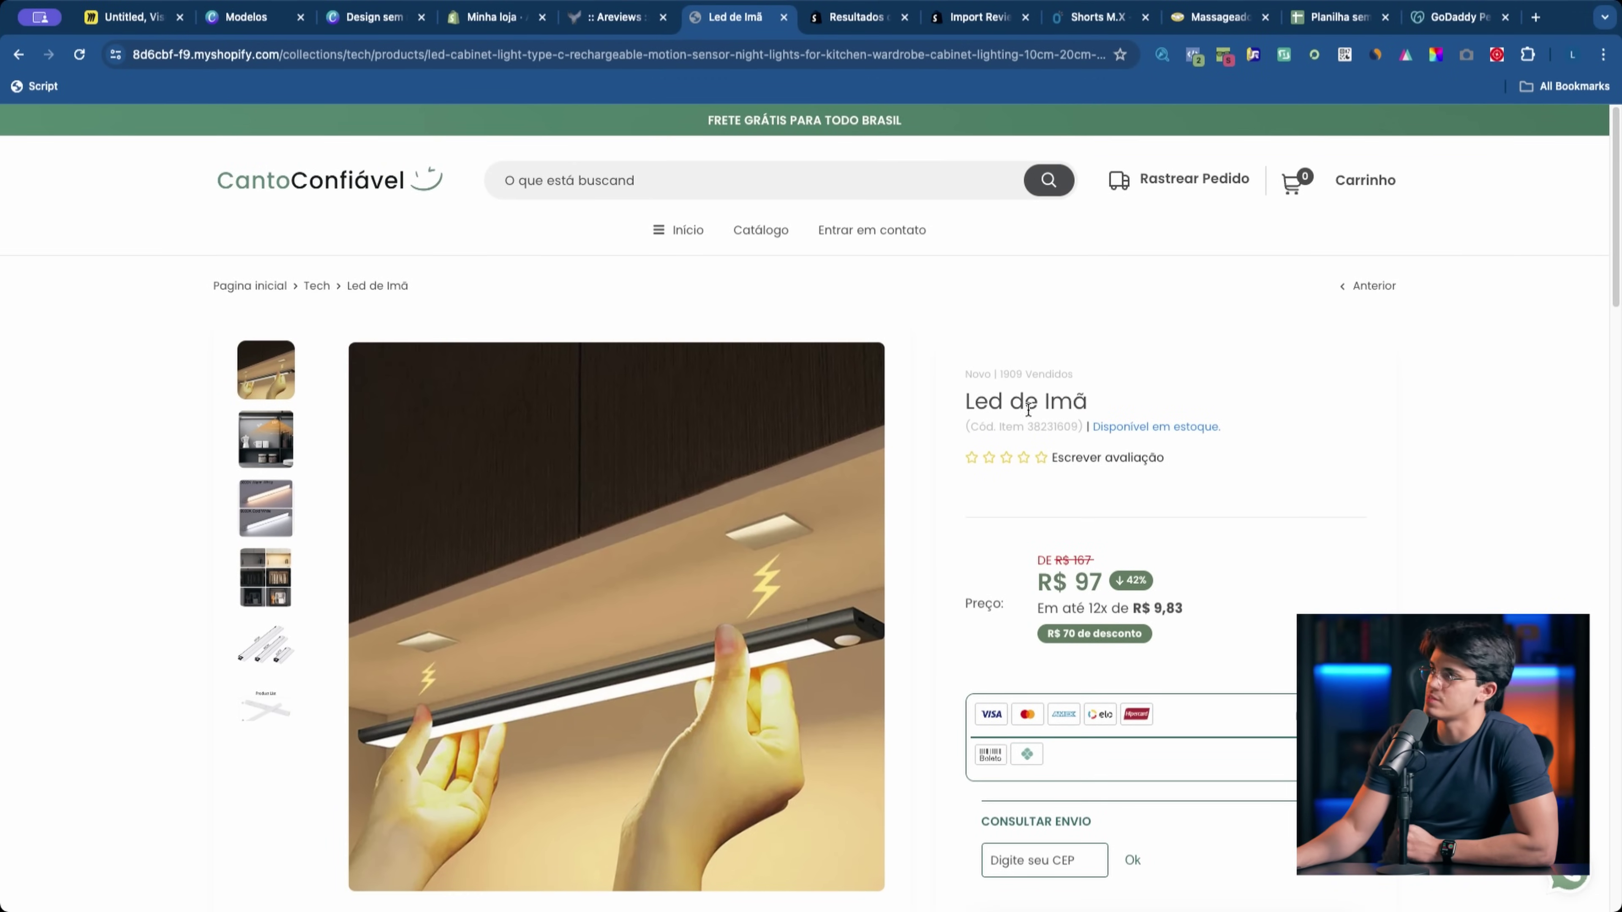
left_click(1535, 17)
key("ctrl+v")
key("Return")
left_click_drag(1463, 22, 802, 24)
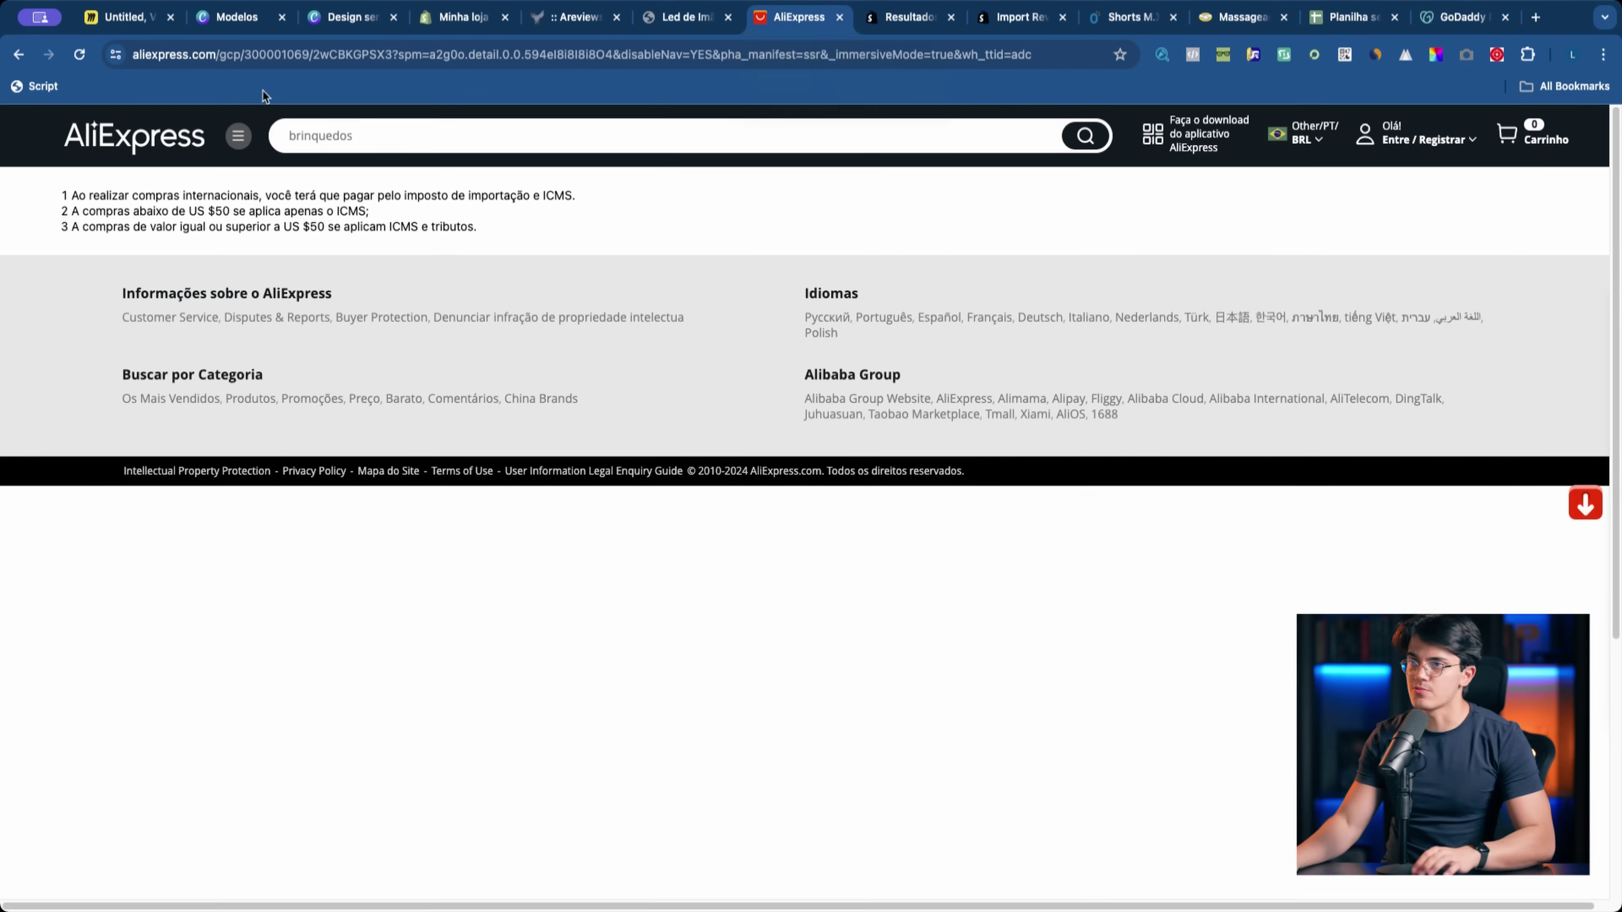
Step: Search AliExpress for 'led ima cozinha'
left_click(195, 140)
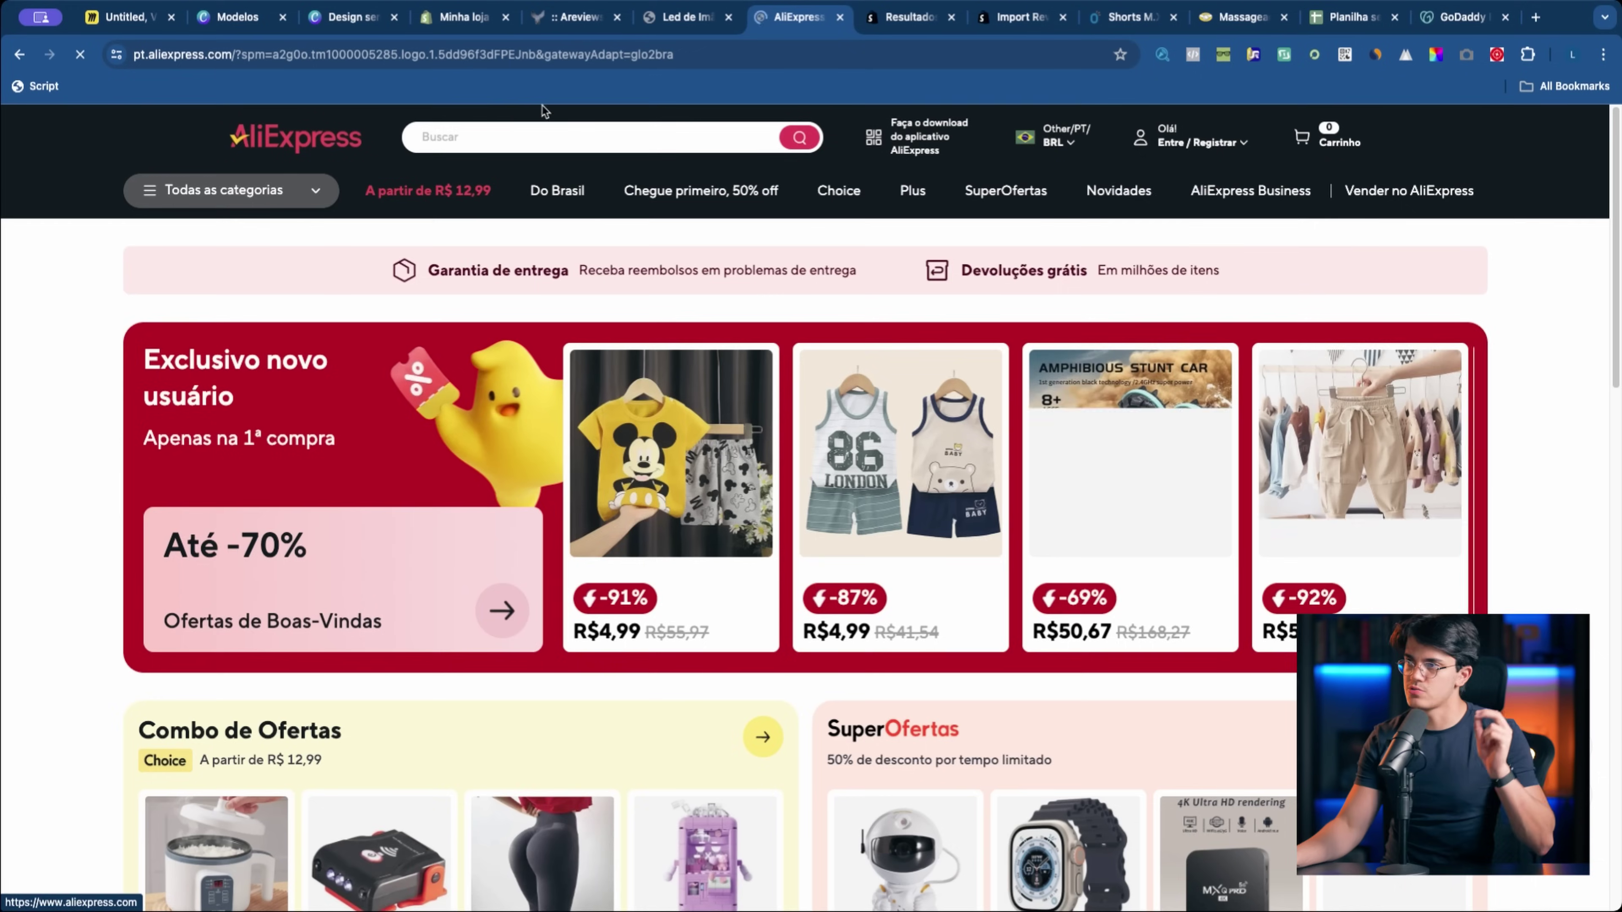
left_click(541, 130)
type("led do")
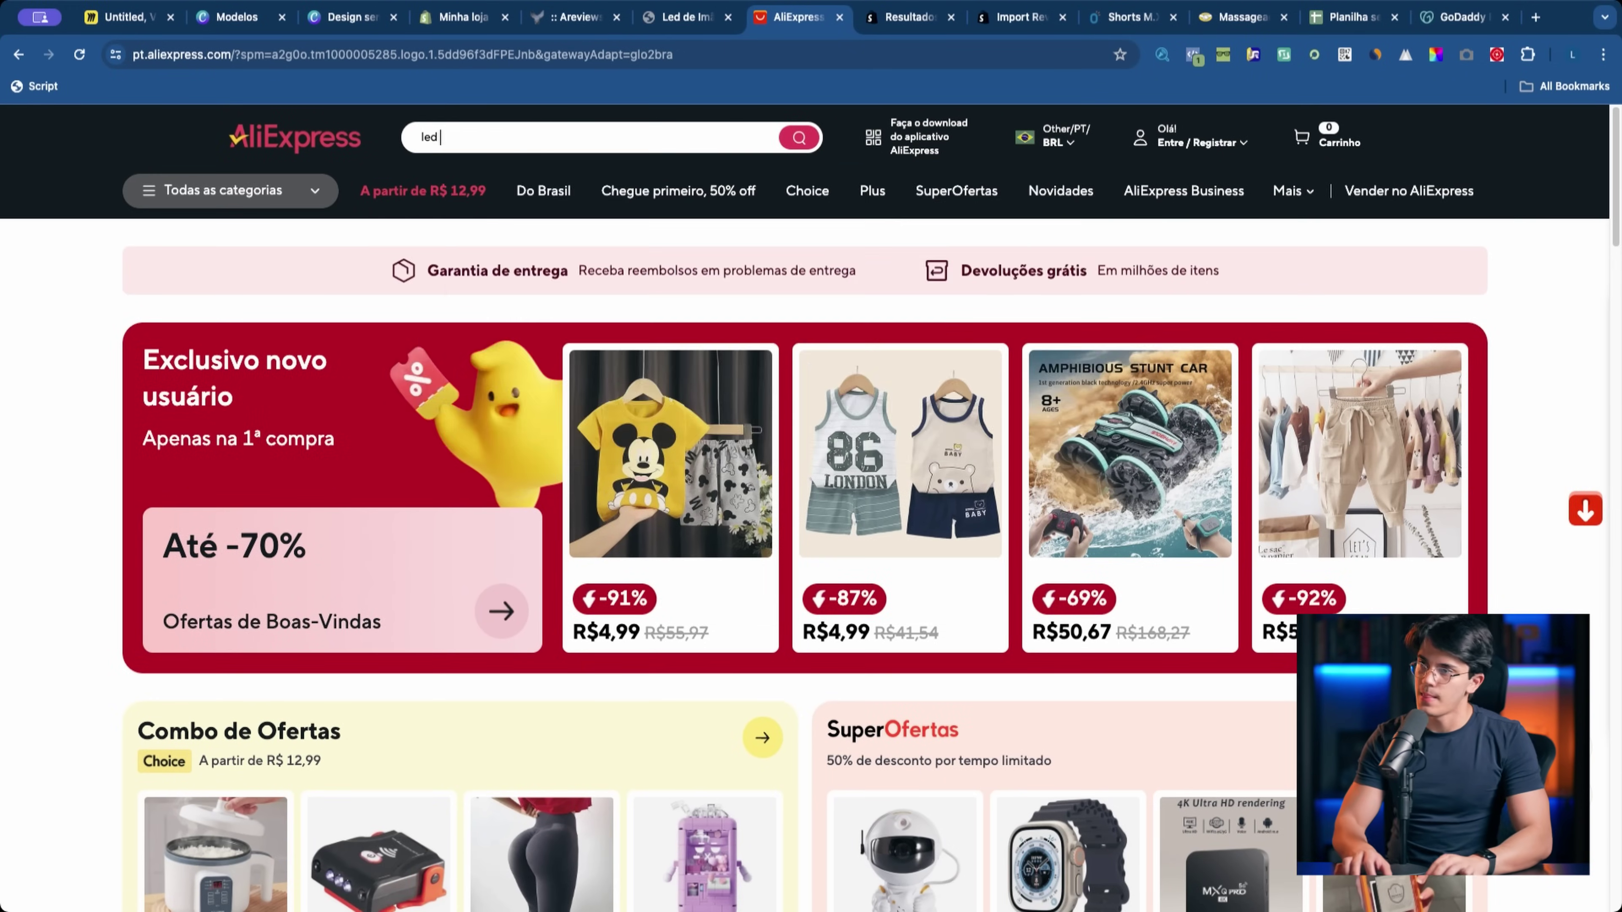
key("BackSpace")
key("BackSpace")
type("ima ")
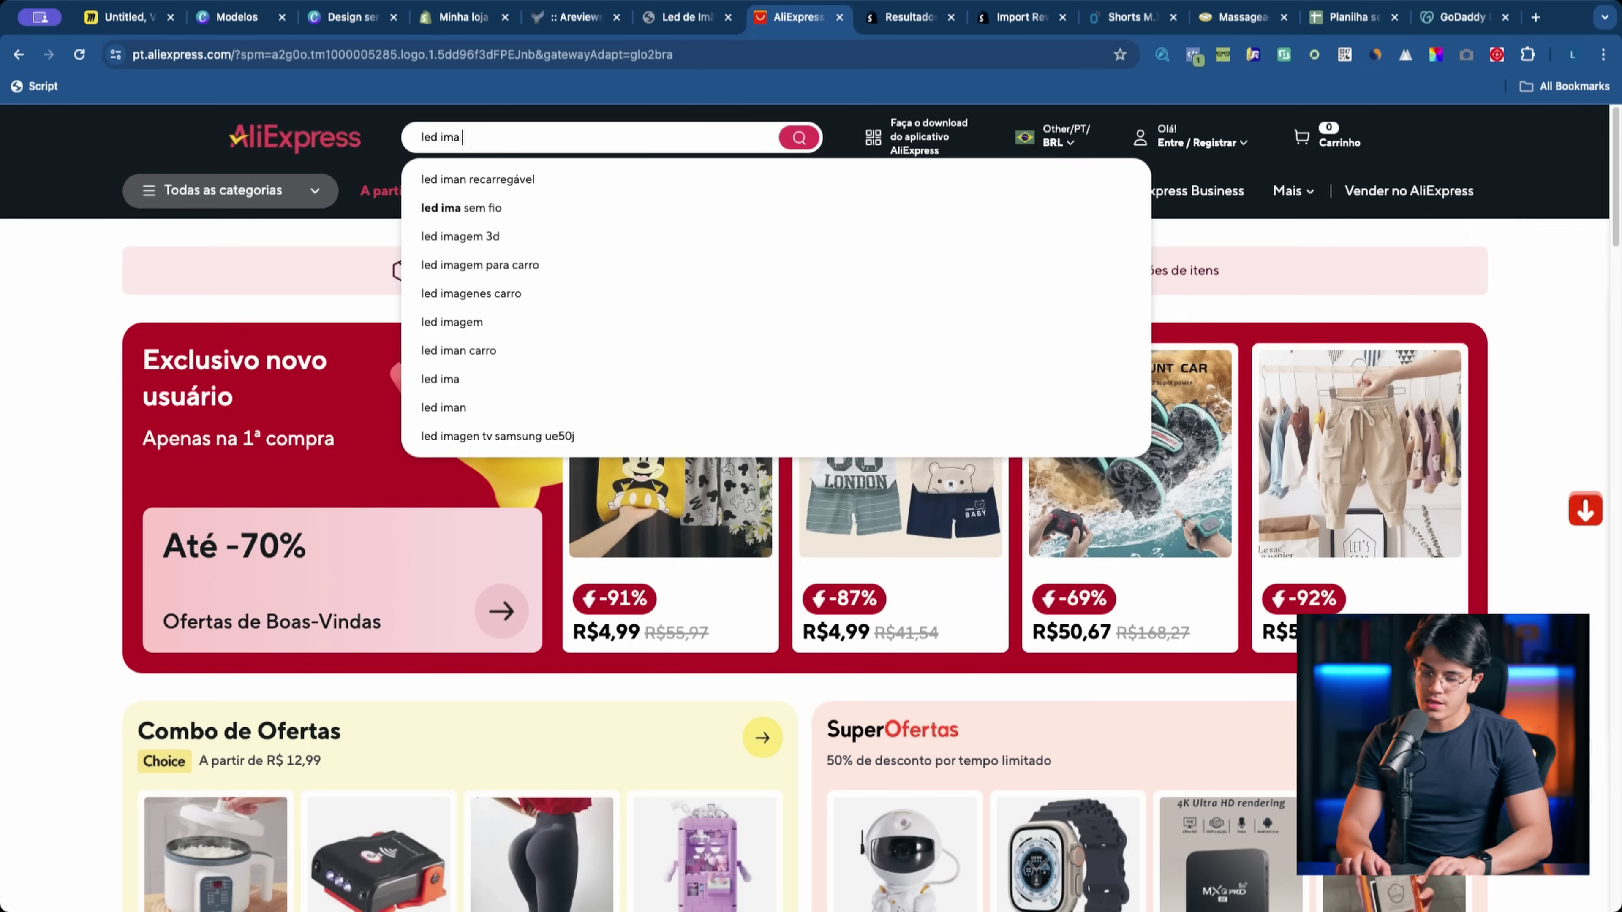
type("cozinha")
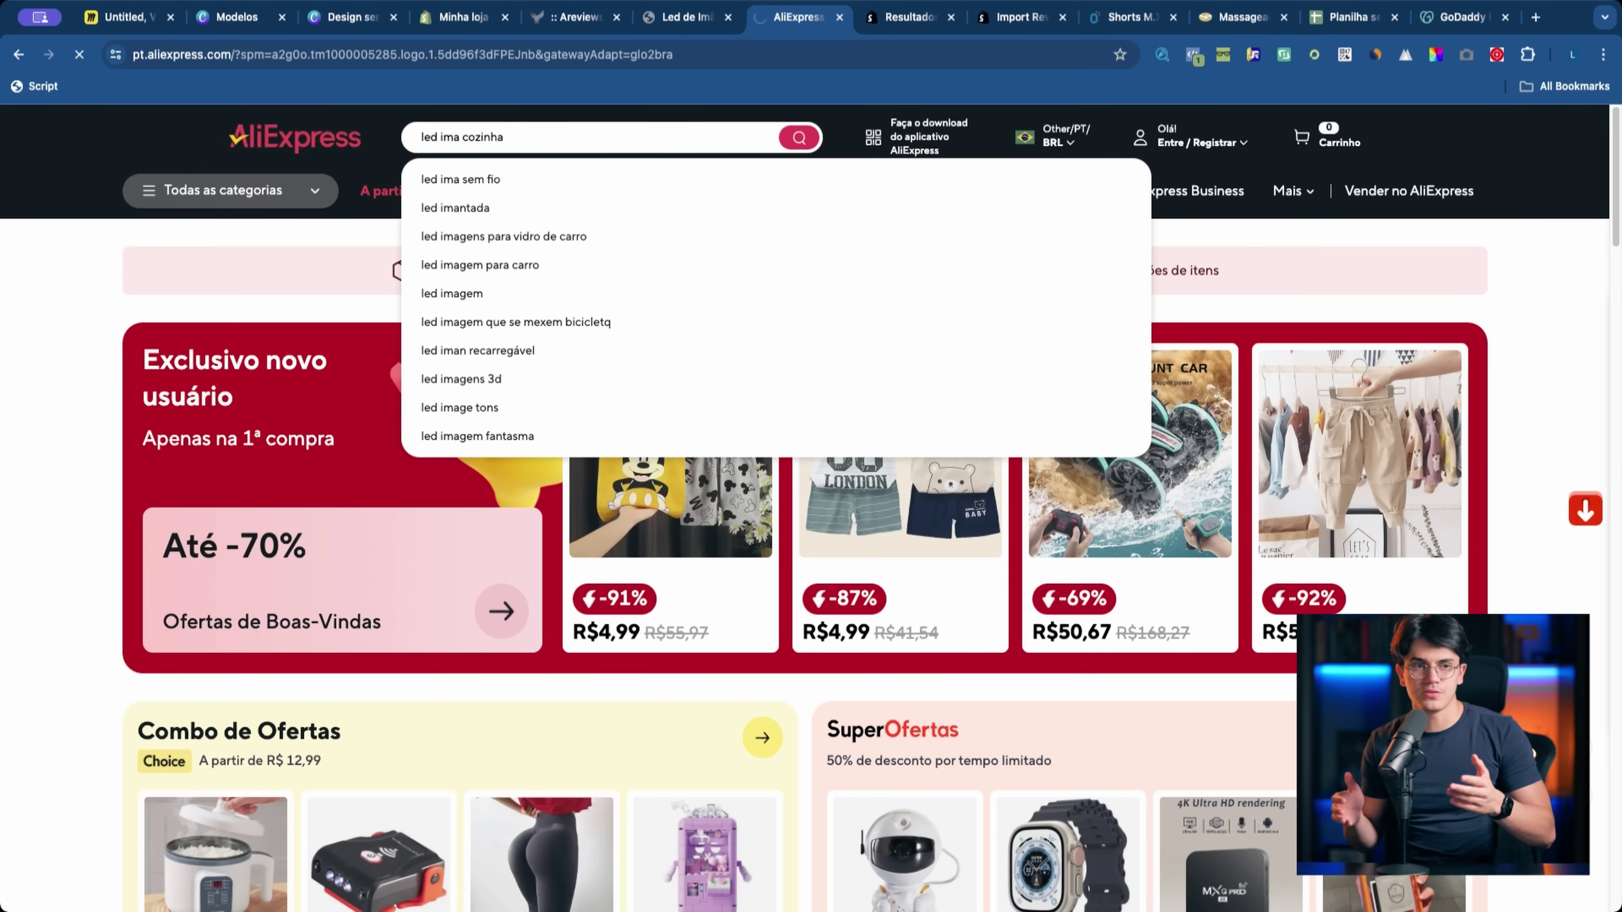
key("Return")
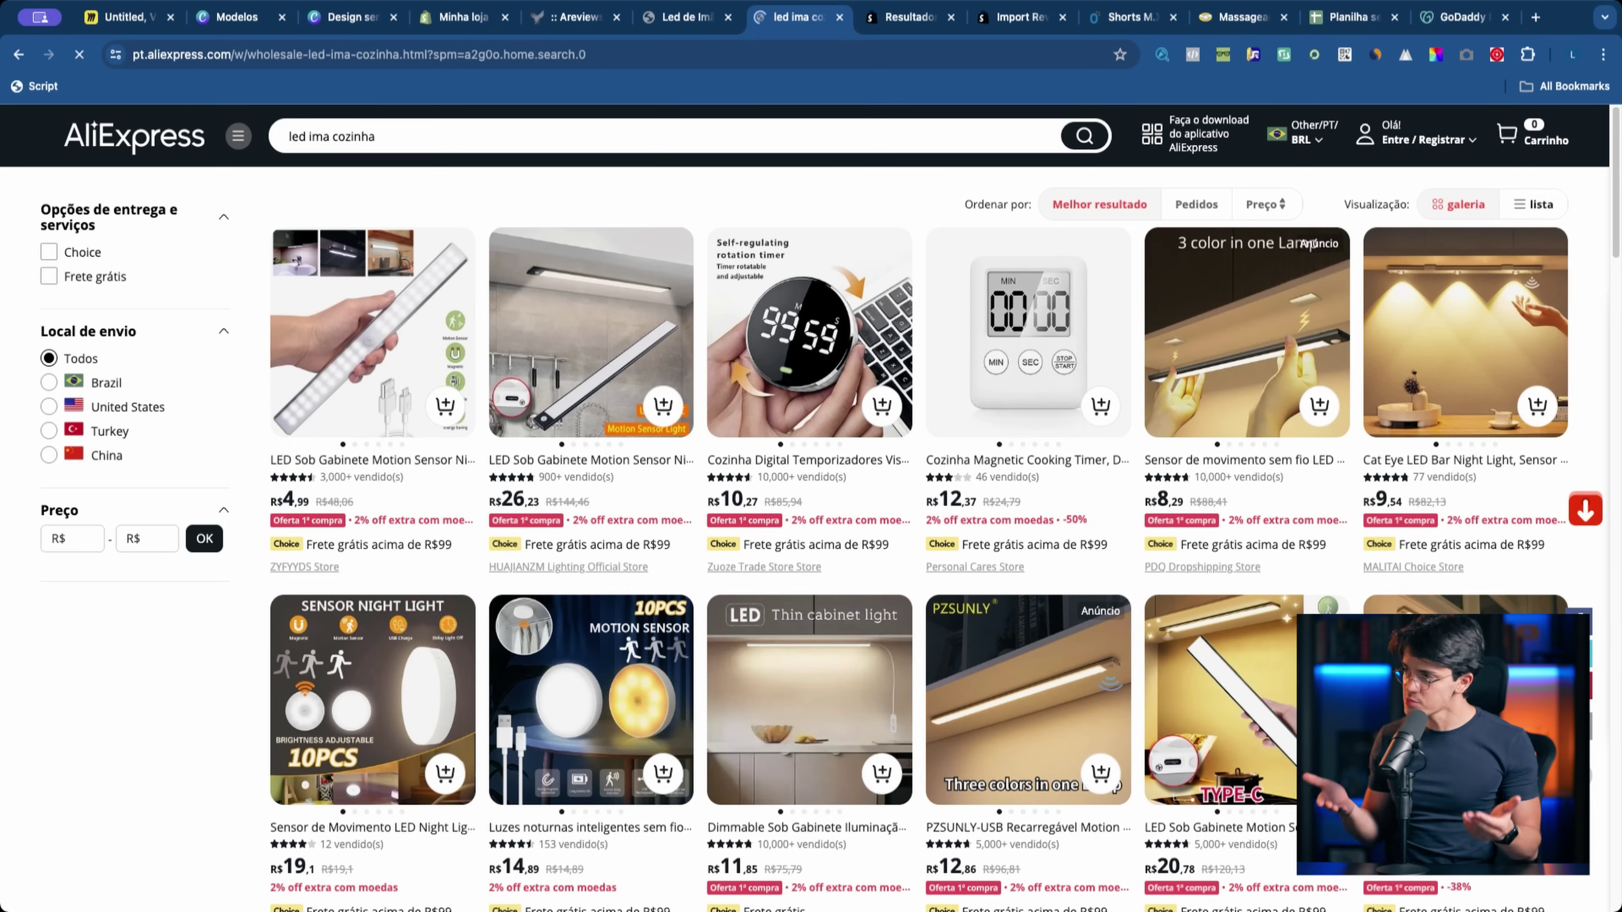
Step: Open an LED cabinet light listing and select a five-star review's text to copy
left_click(1200, 334)
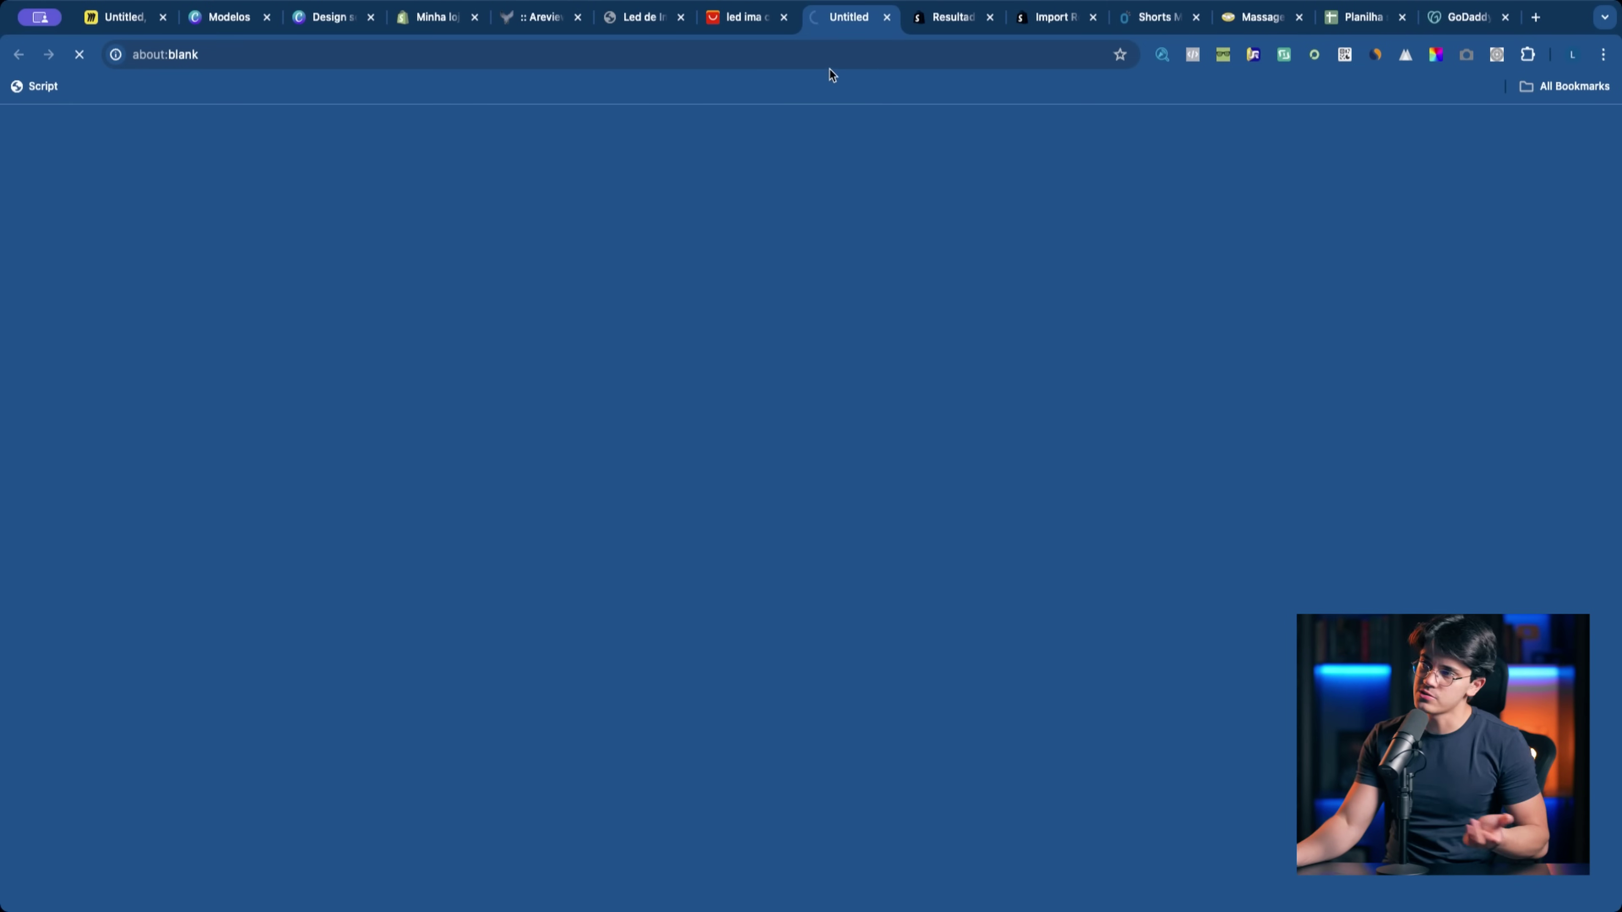
scroll(668, 515, "down", 20)
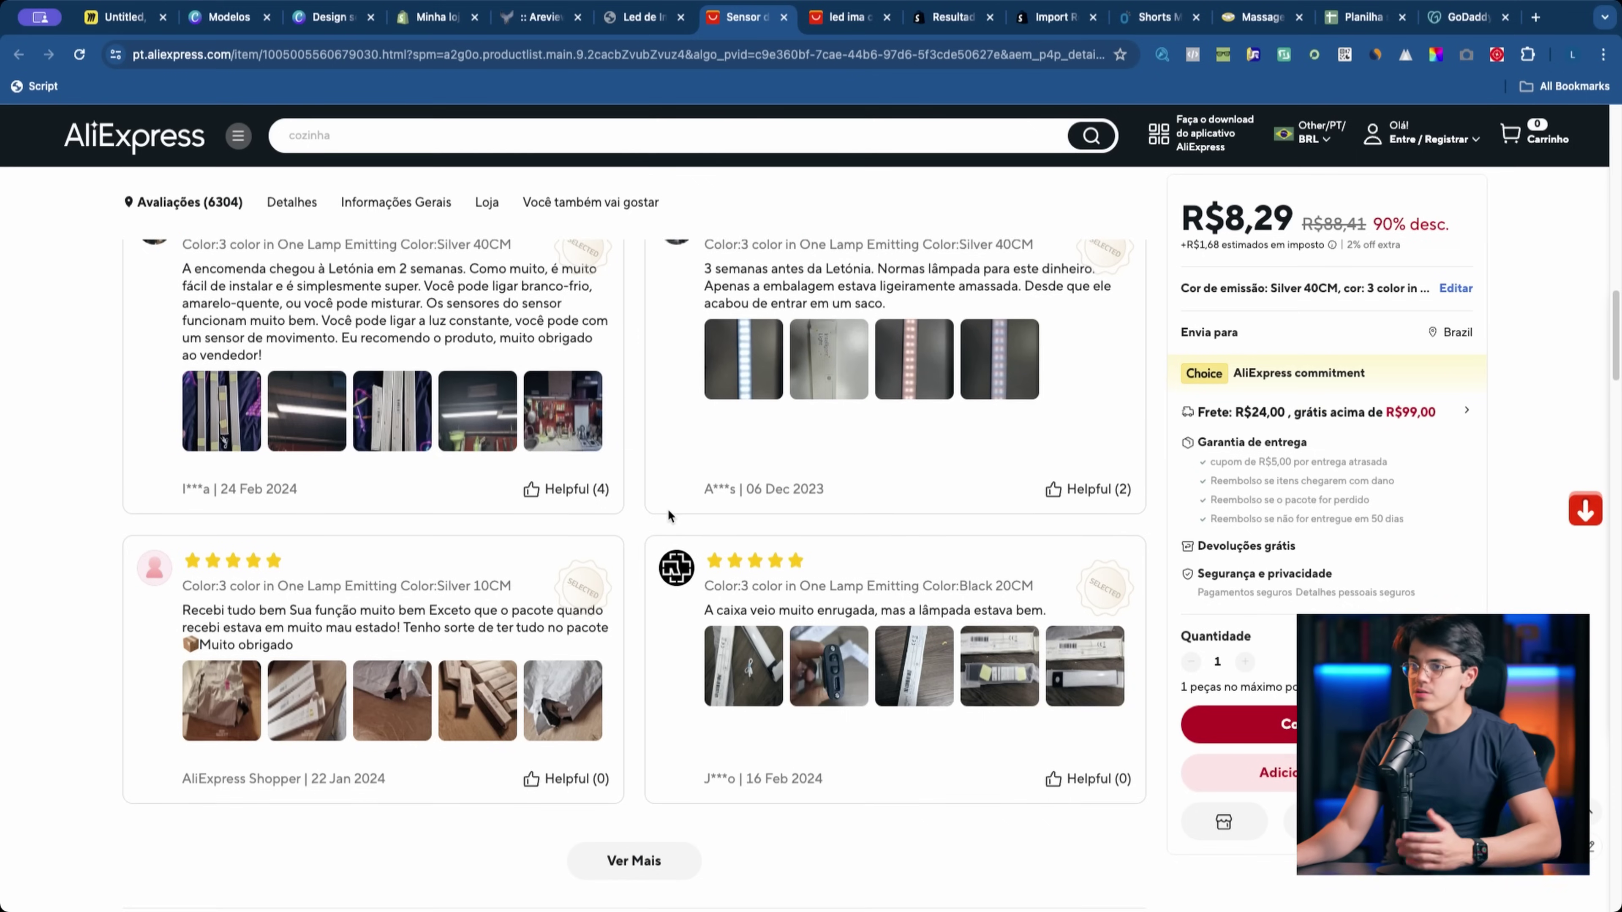
scroll(644, 519, "up", 3)
left_click(234, 597)
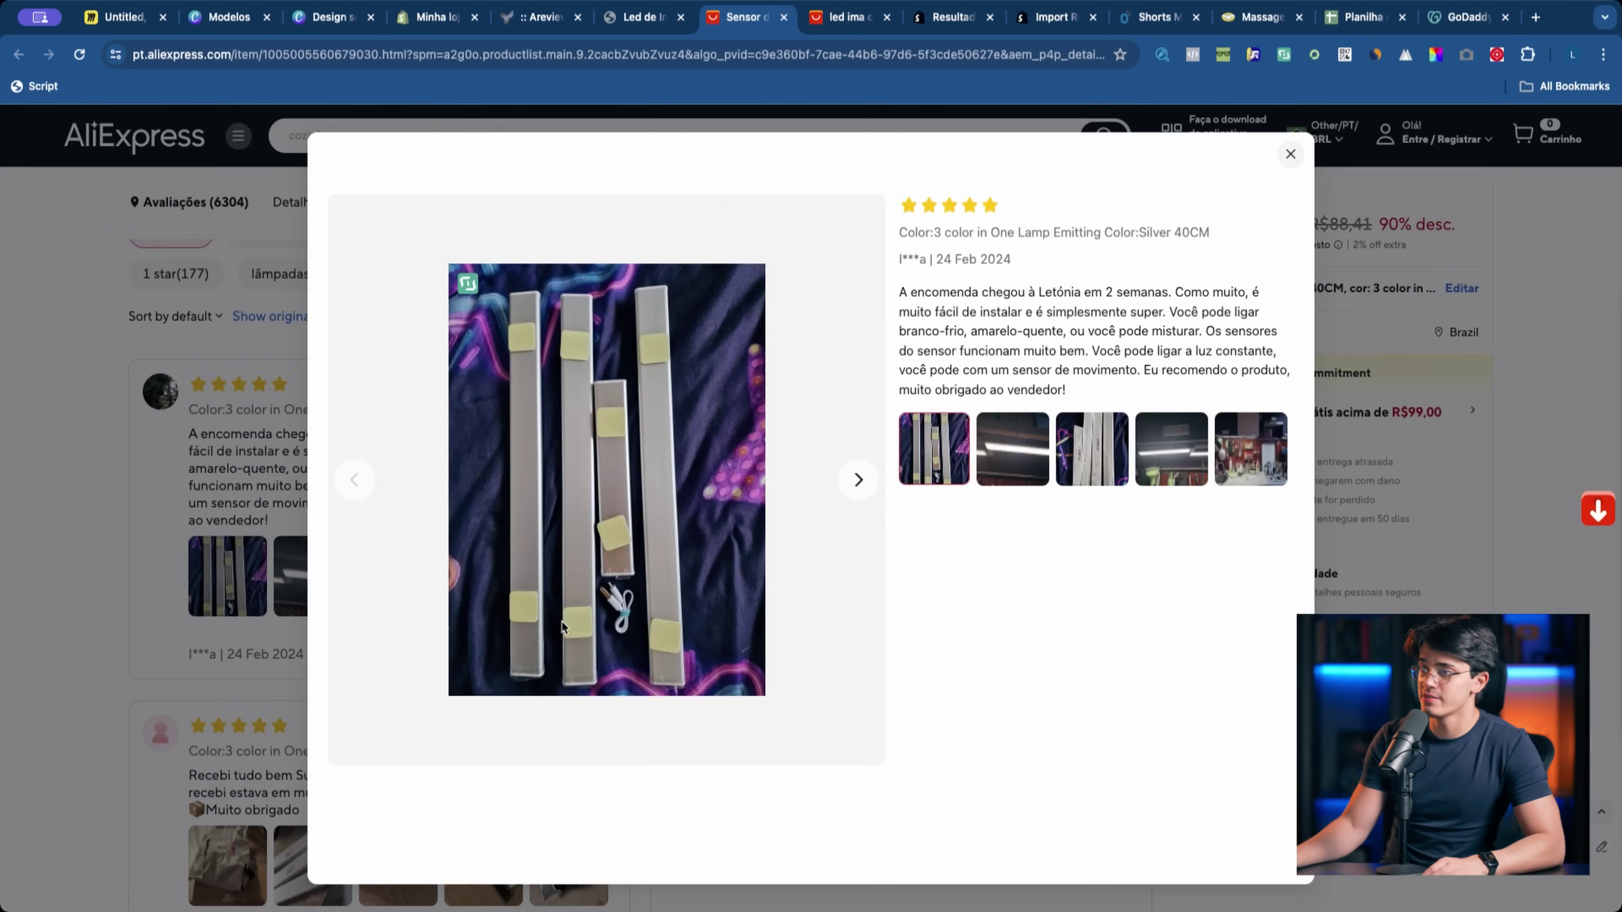
key("Escape")
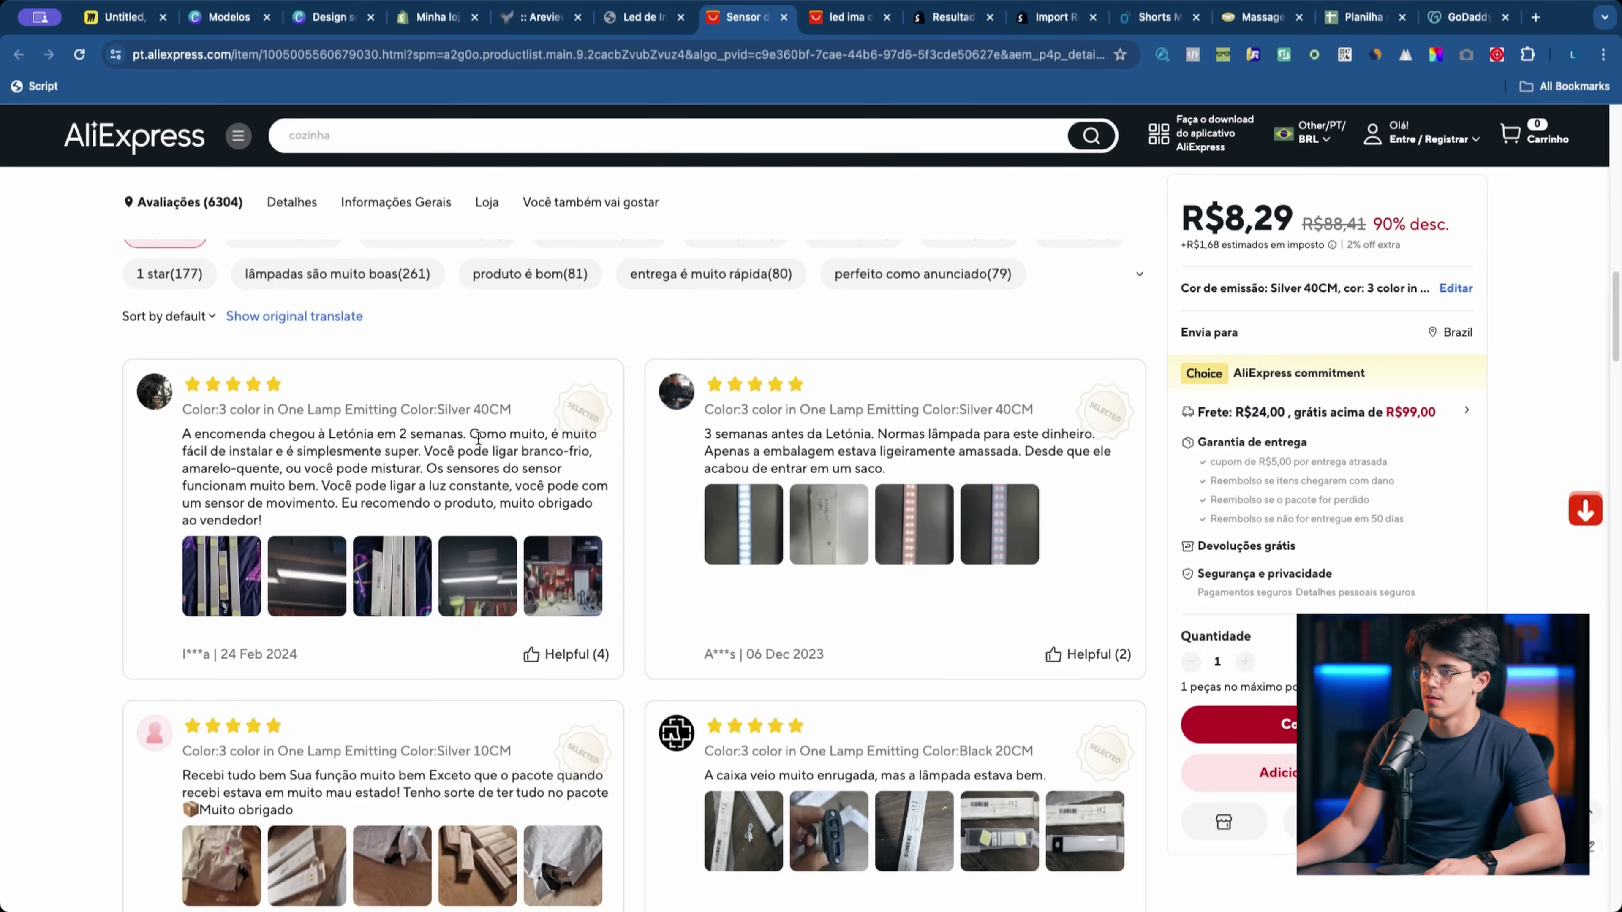
triple_click(468, 434)
key("super+c")
left_click(633, 26)
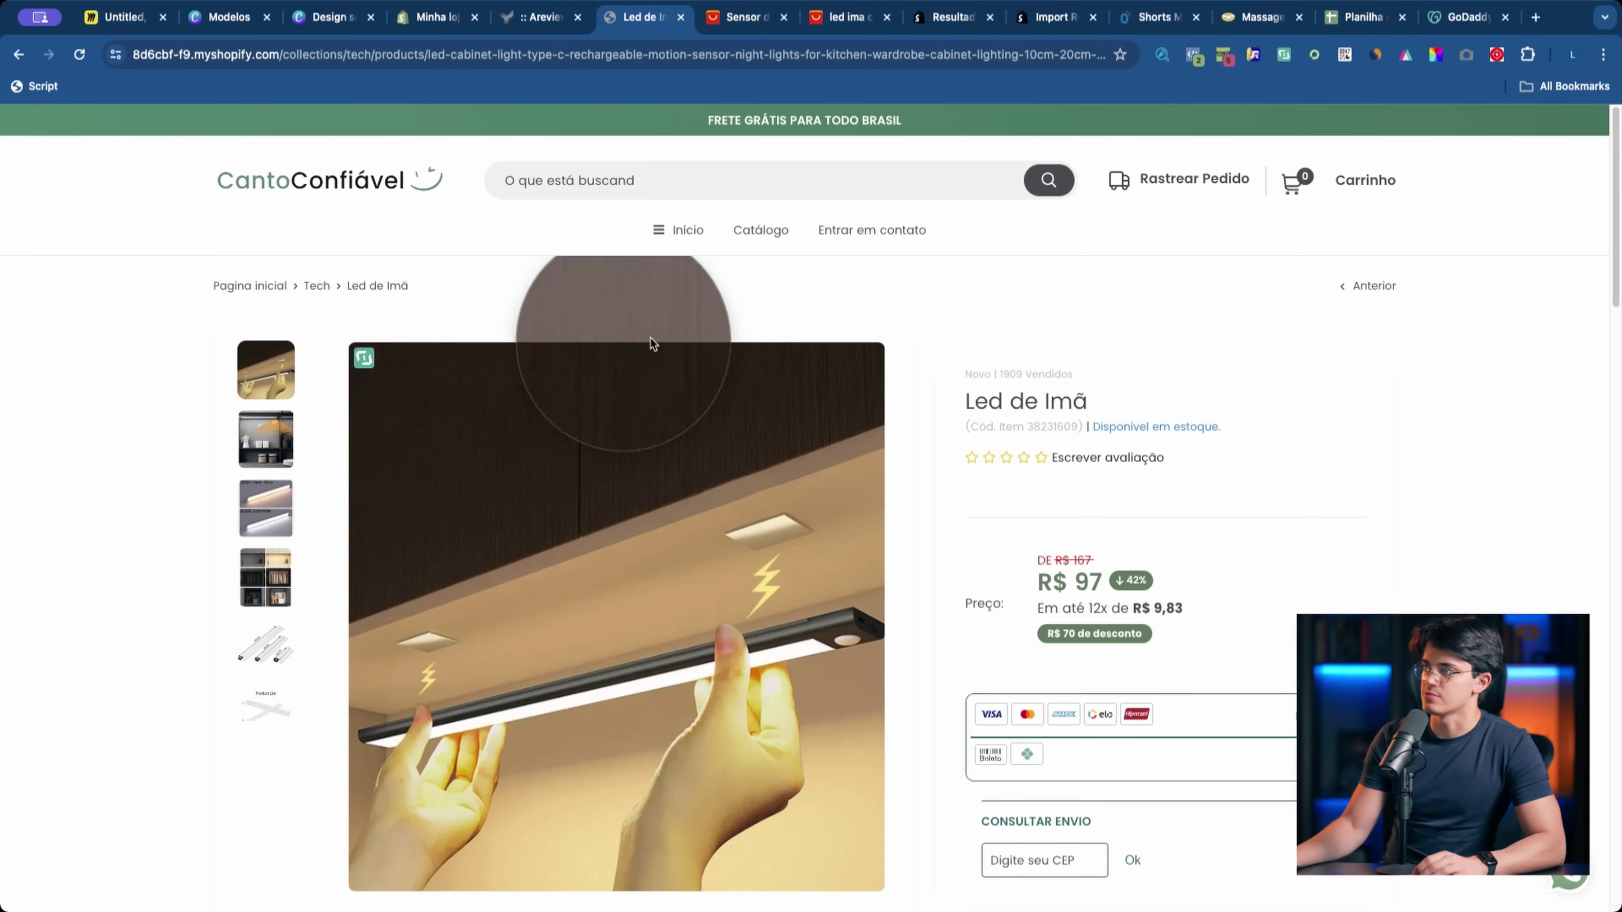
Step: Paste the copied AliExpress review into the comment field and enter the reviewer's name
left_click(552, 27)
left_click(642, 18)
scroll(873, 642, "down", 15)
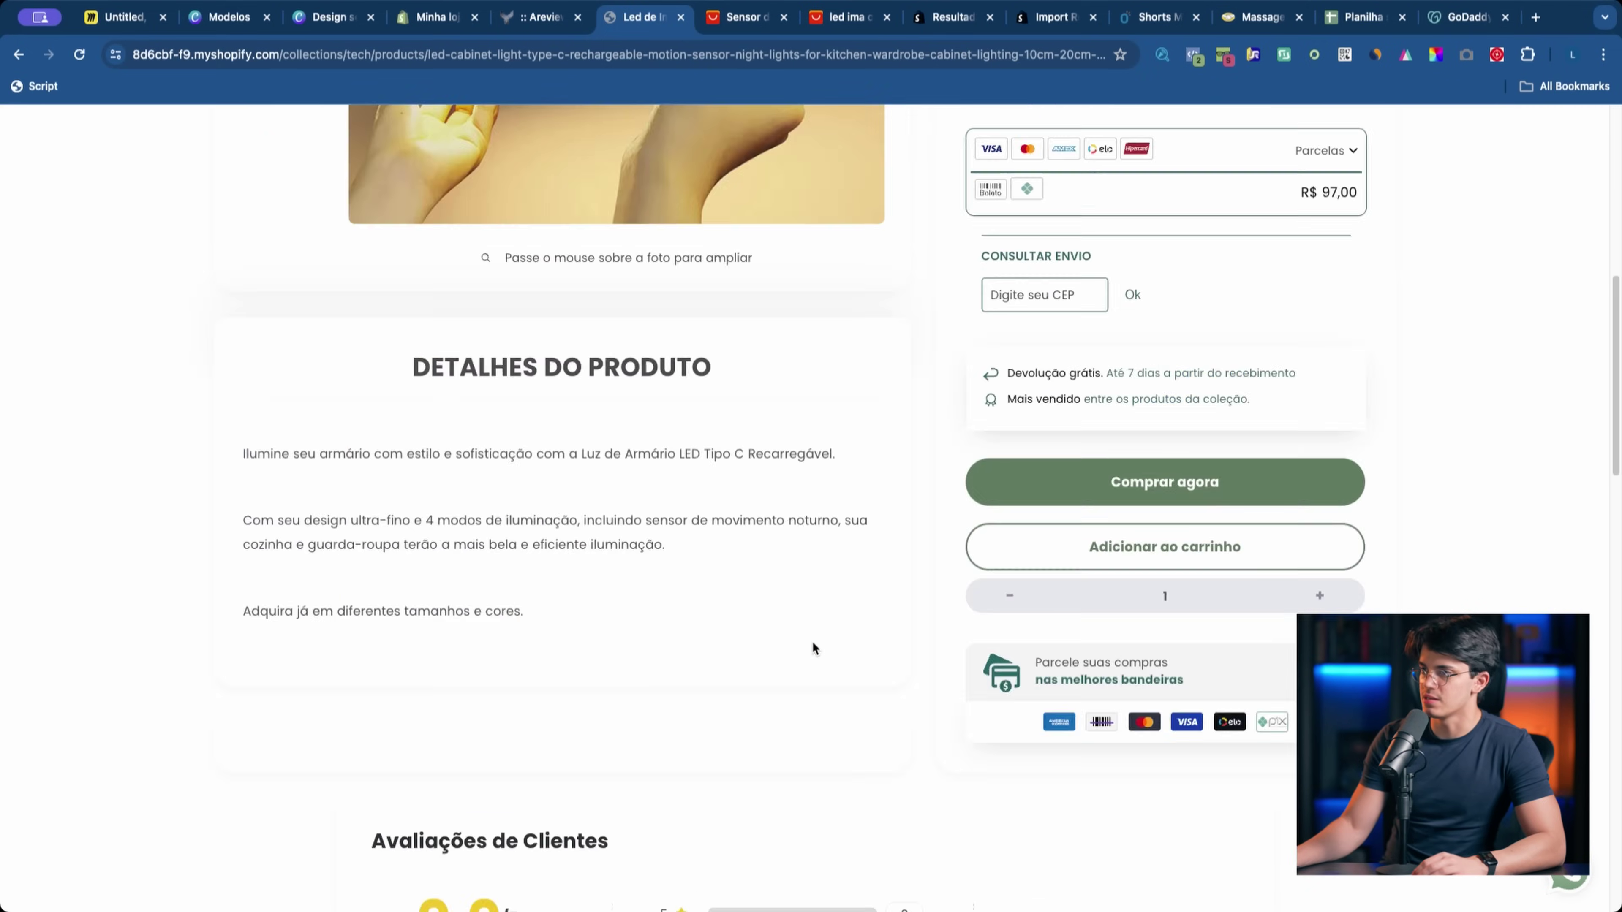
left_click(525, 655)
key("super+v")
left_click(514, 467)
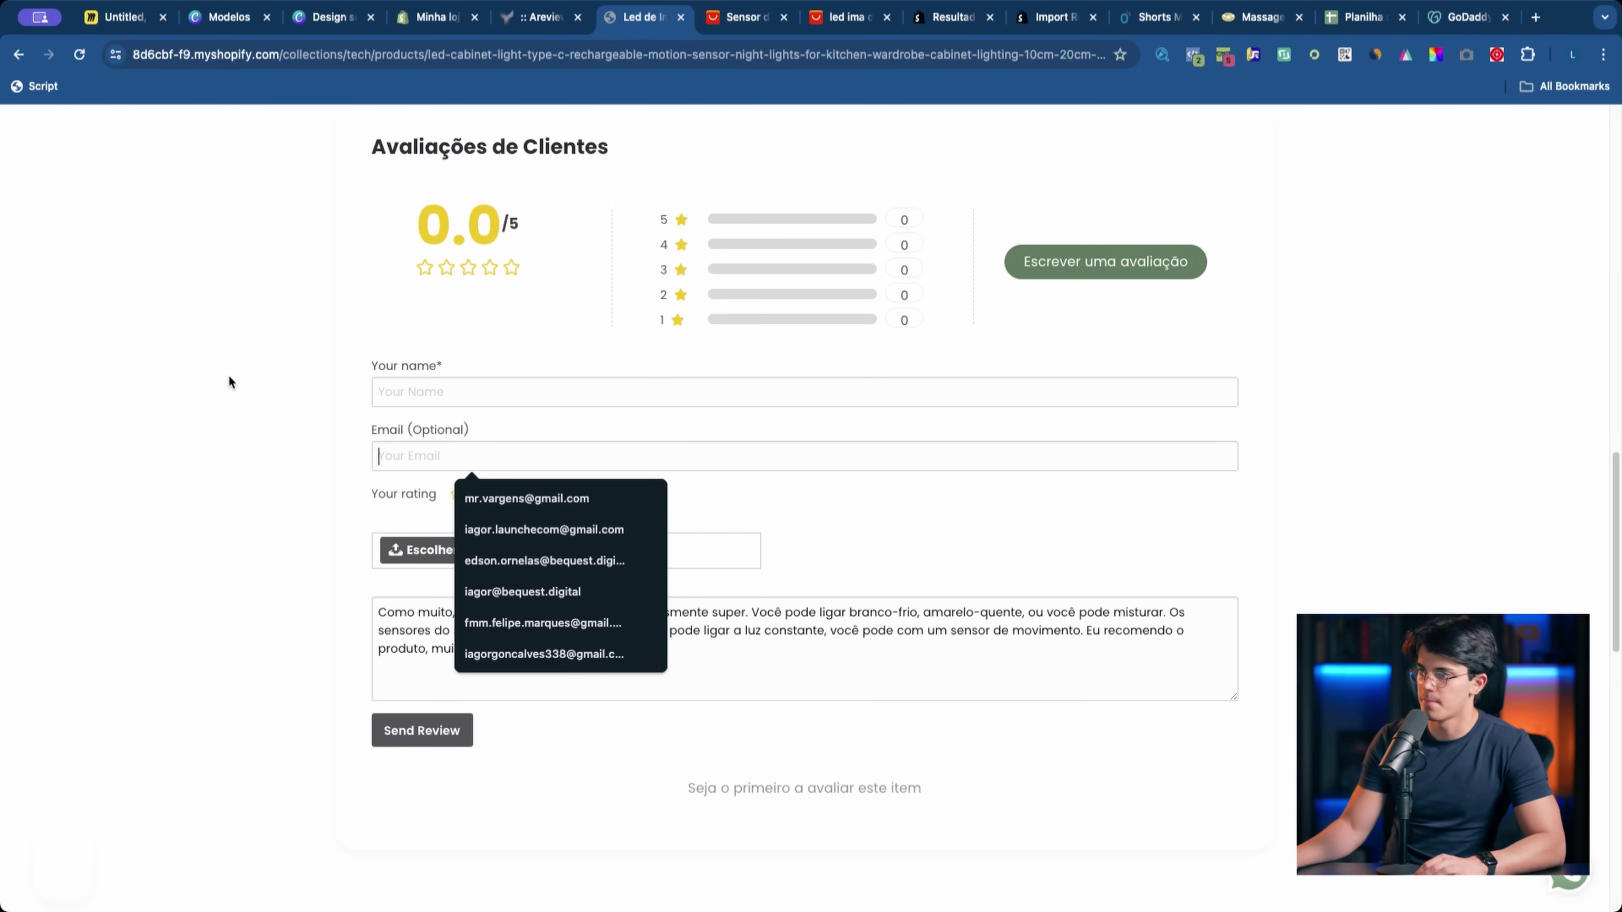
left_click(741, 13)
left_click(650, 19)
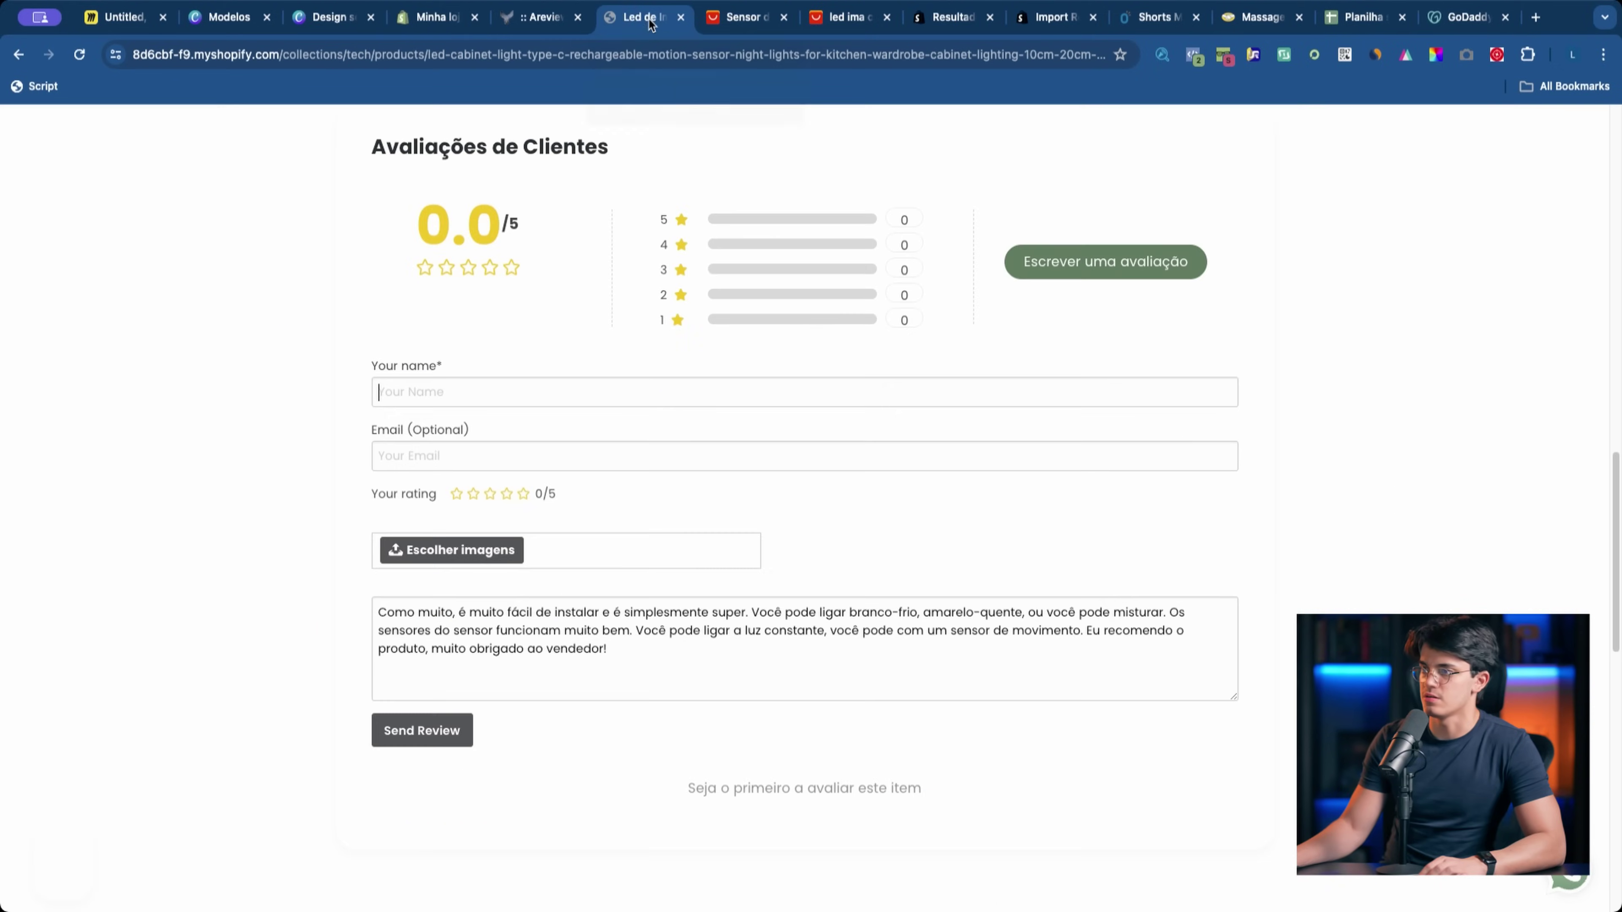
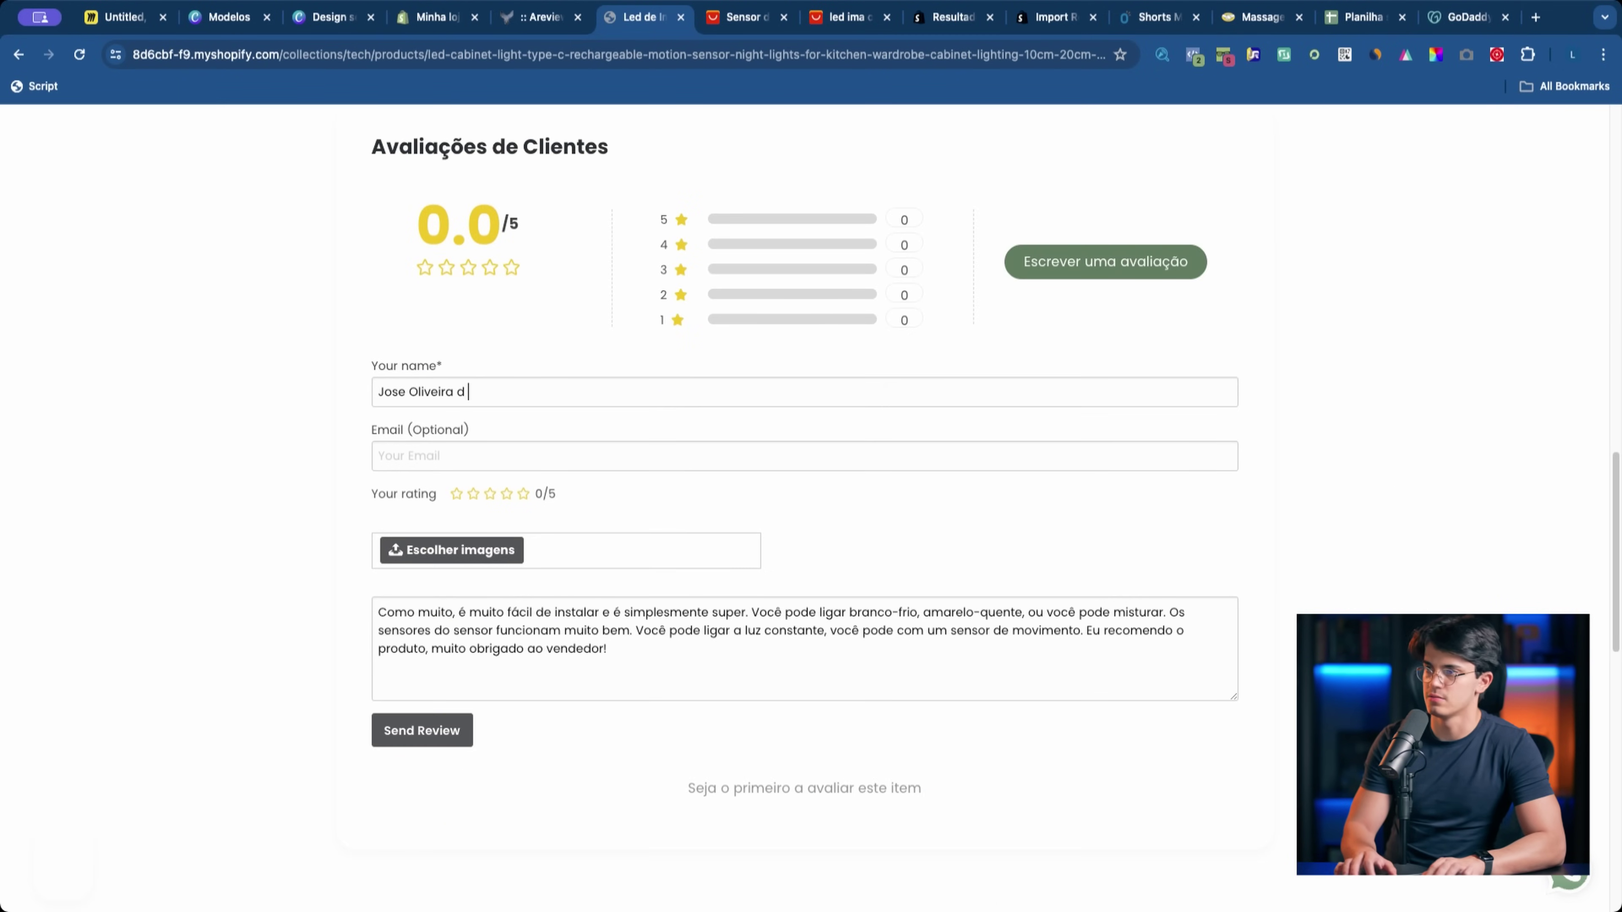
Step: Save the AliExpress review's first photo to the computer
left_click(744, 18)
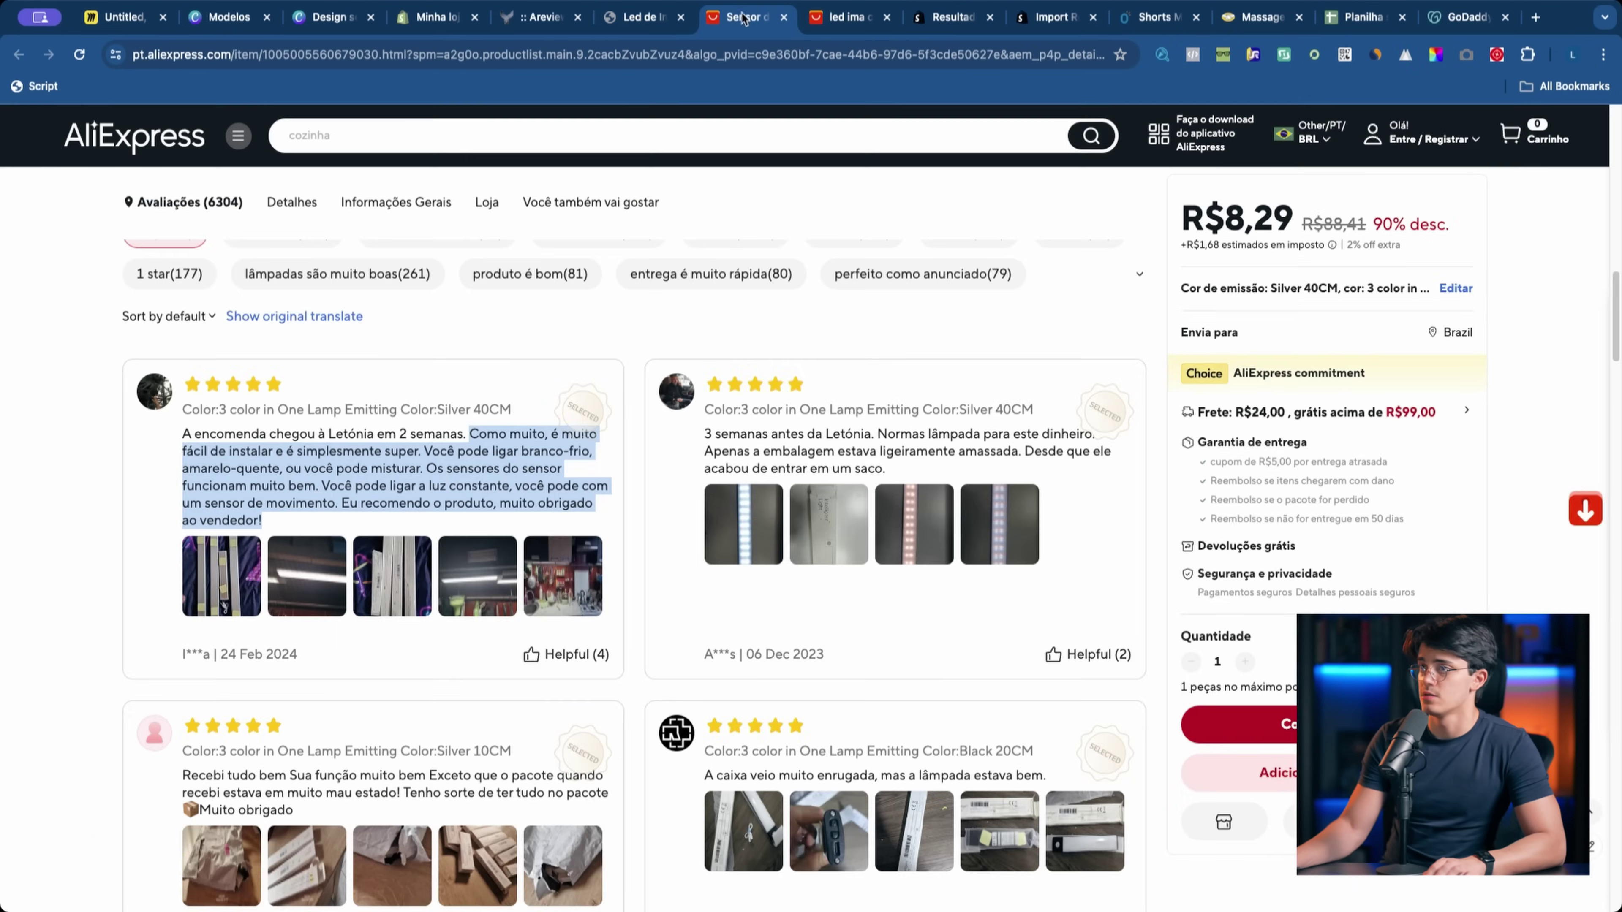
left_click(257, 595)
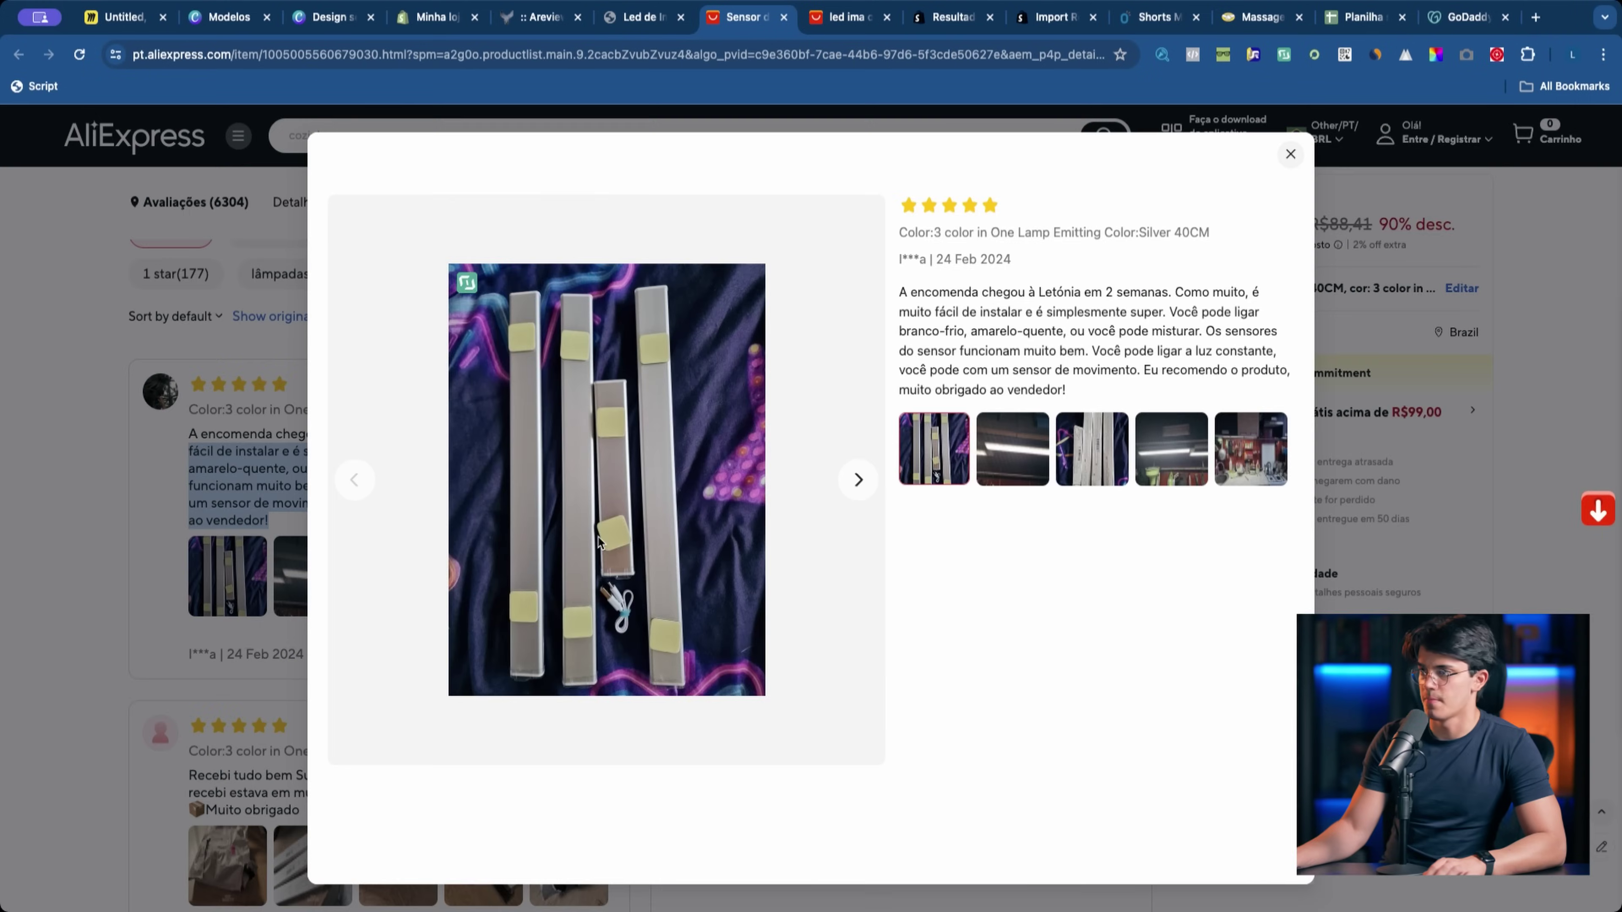
right_click(671, 504)
left_click(679, 549)
left_click(940, 502)
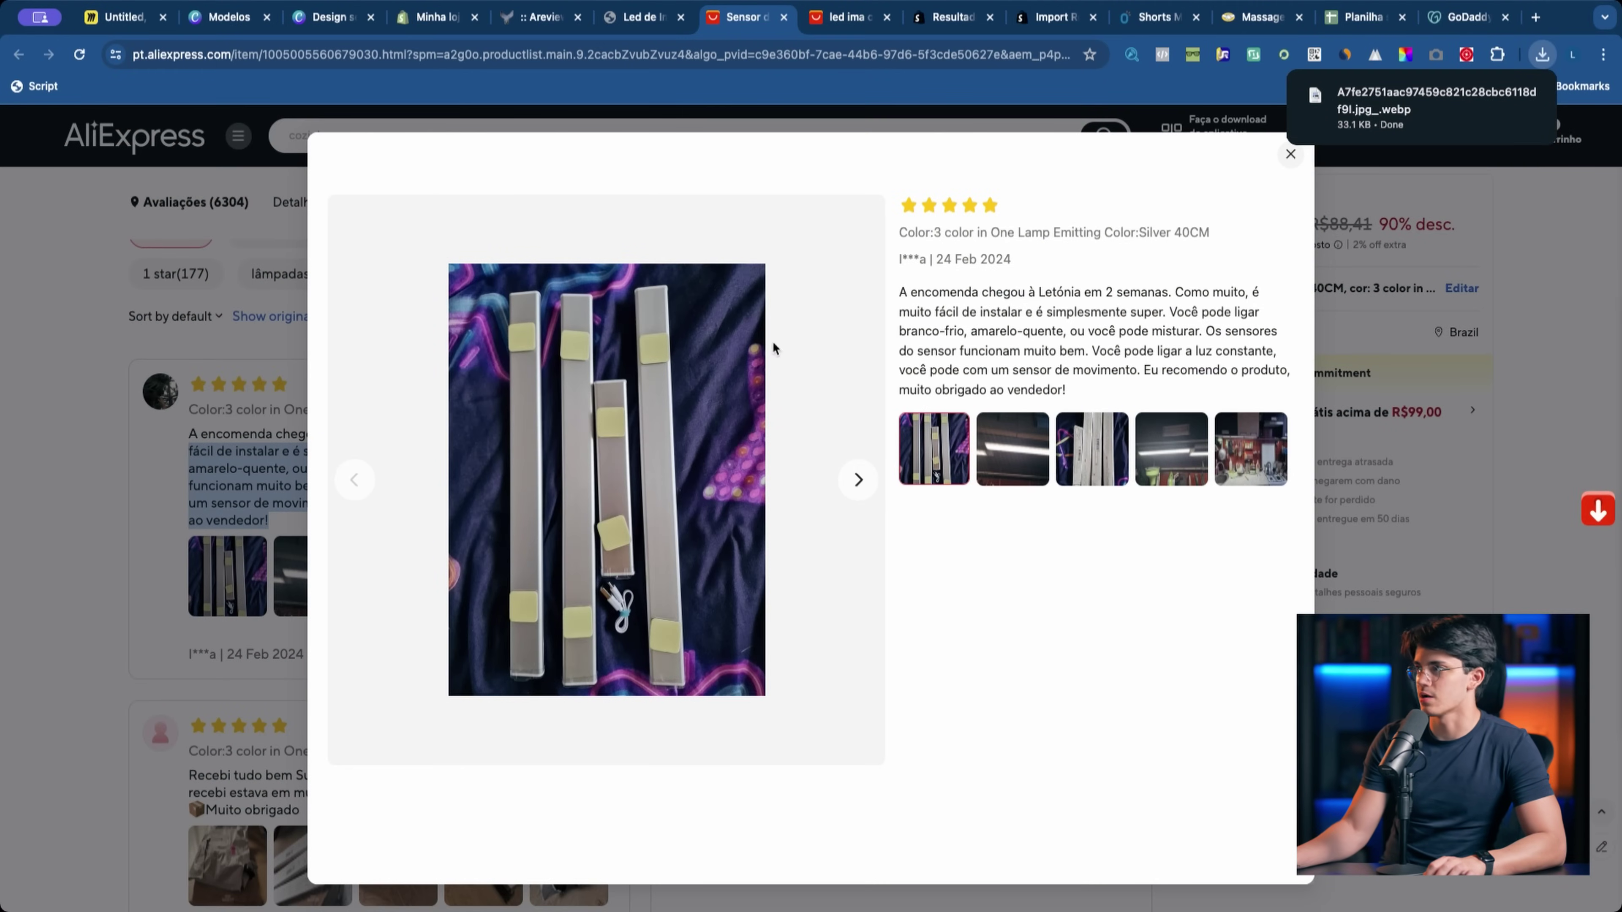
key("Escape")
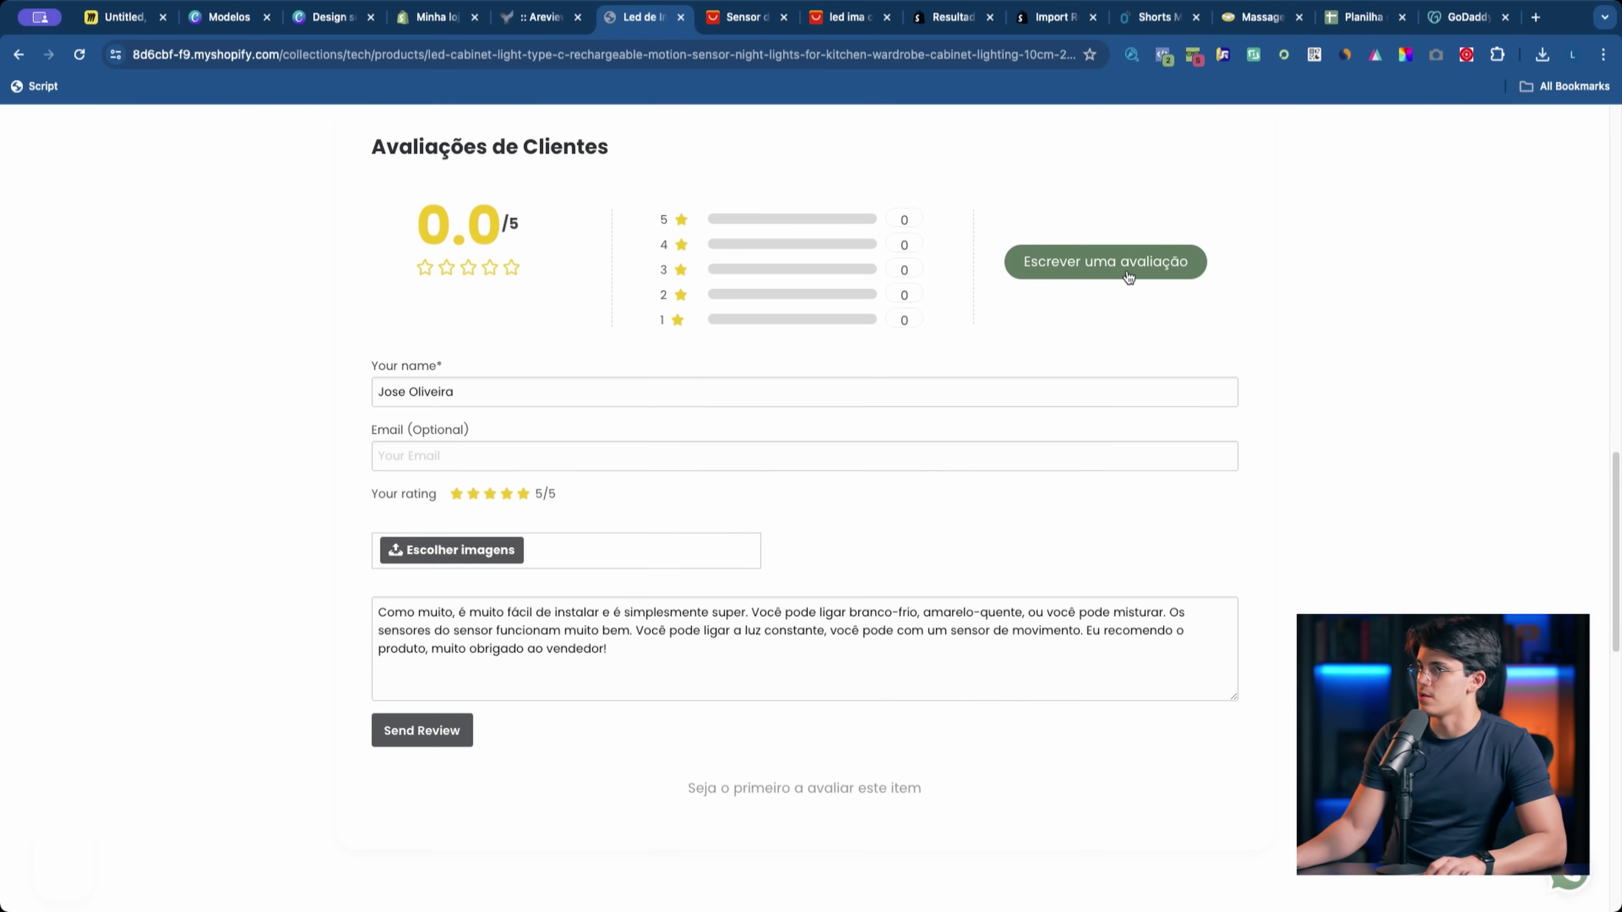
Step: Send the completed review and refresh the page to show the new rating
left_click(1128, 276)
scroll(932, 379, "up", 5)
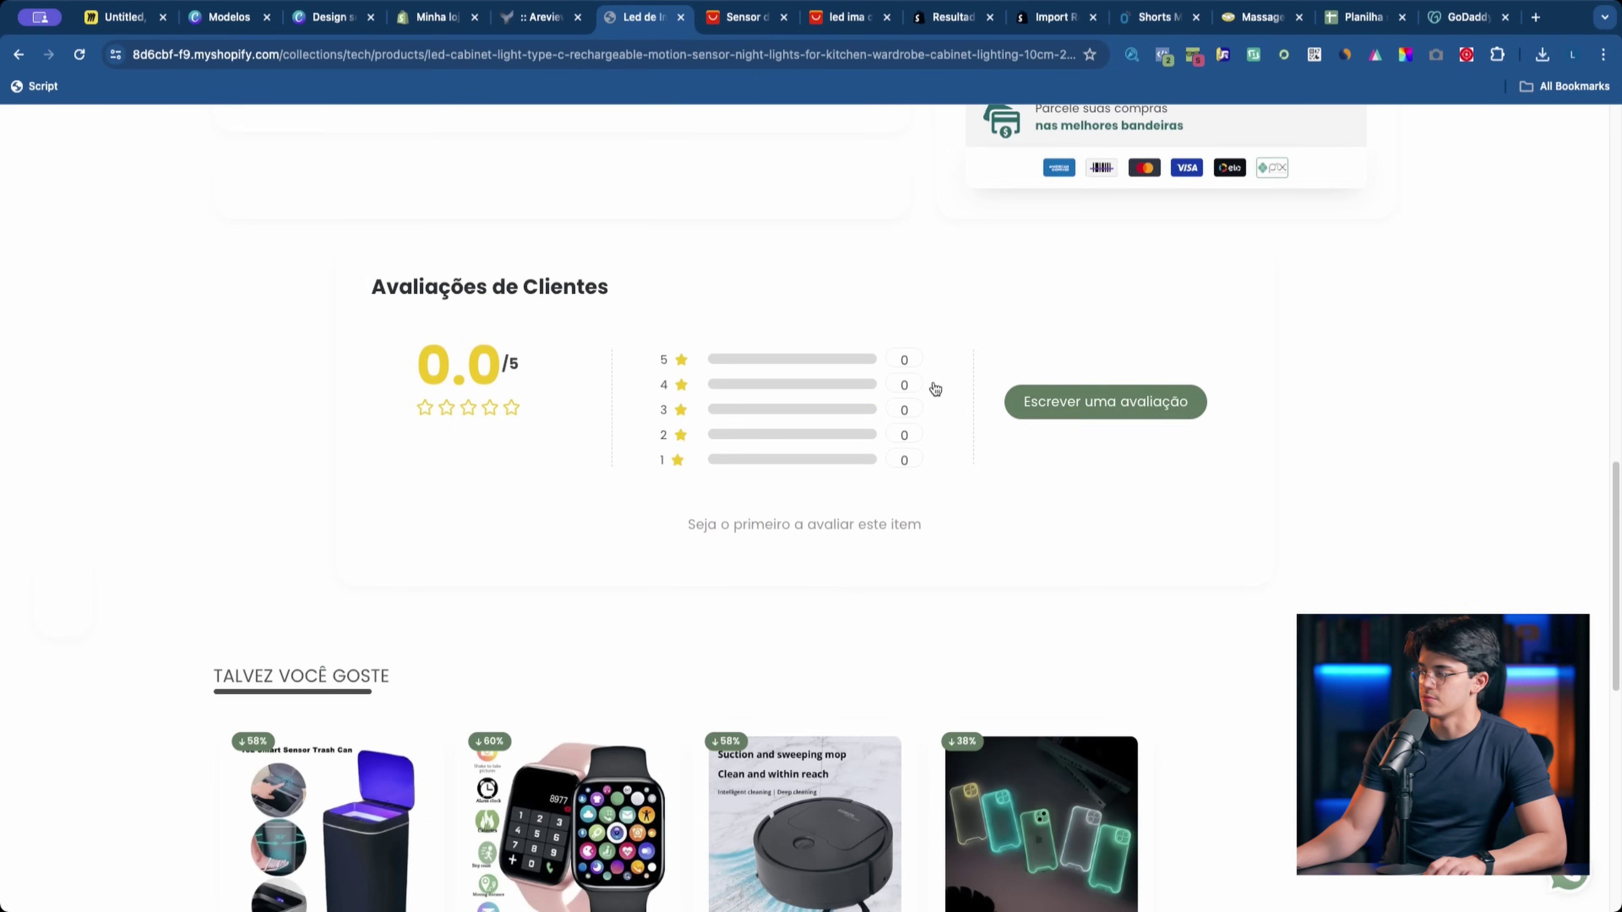
left_click(422, 480)
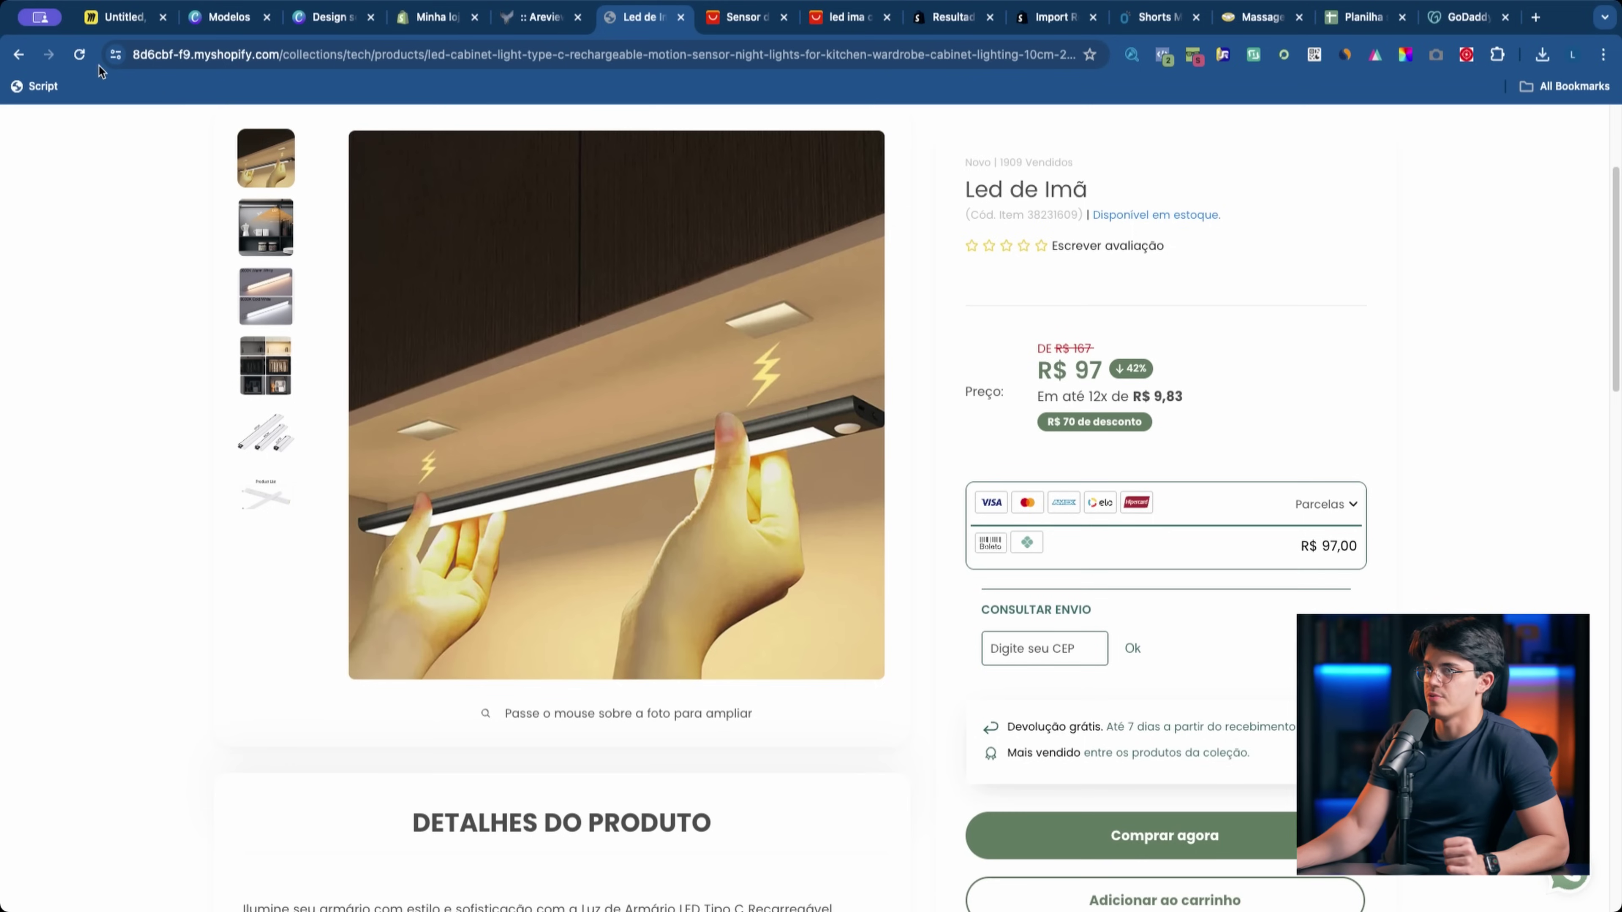
left_click(91, 61)
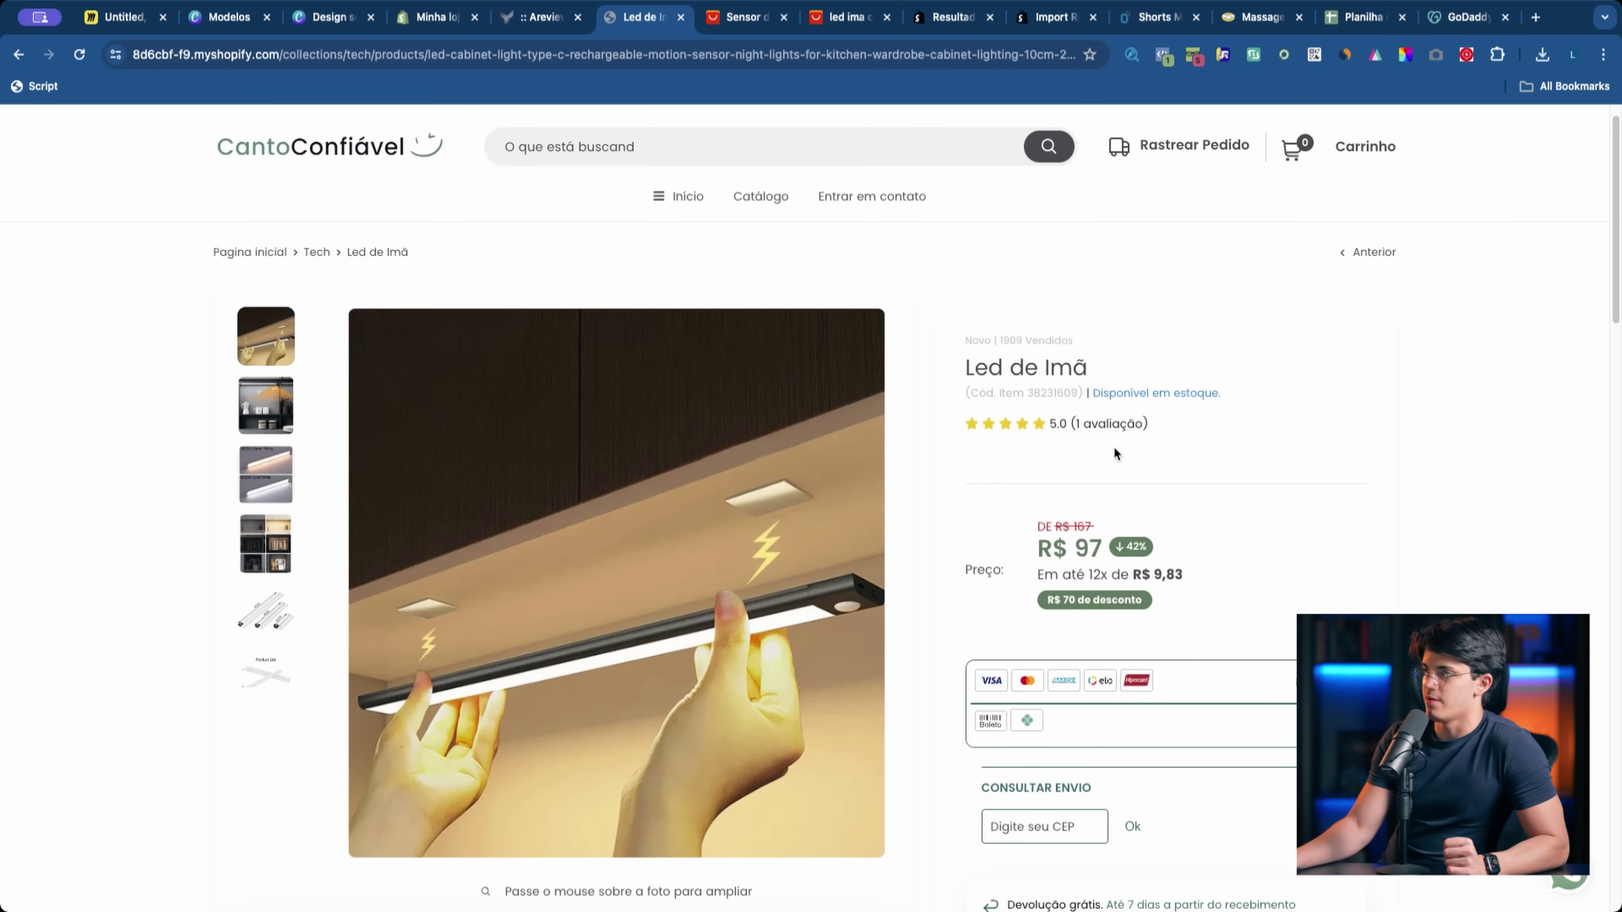
Step: Verify the posted review under Avaliações de Clientes, then reload the Led de Imã page
scroll(696, 491, "down", 15)
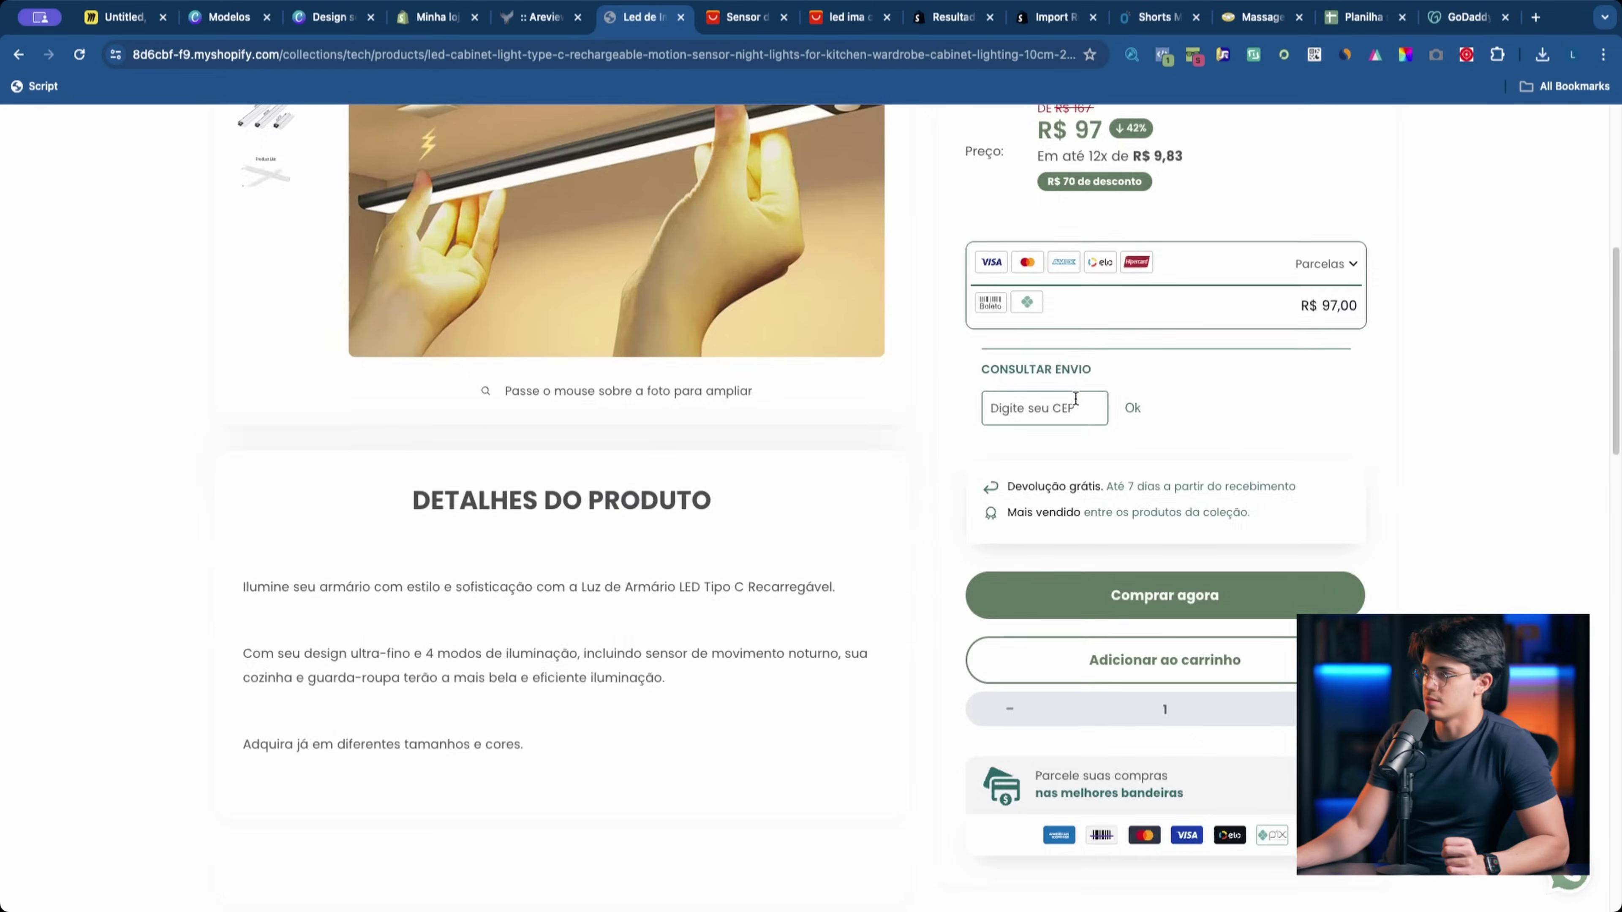
left_click_drag(401, 490, 537, 616)
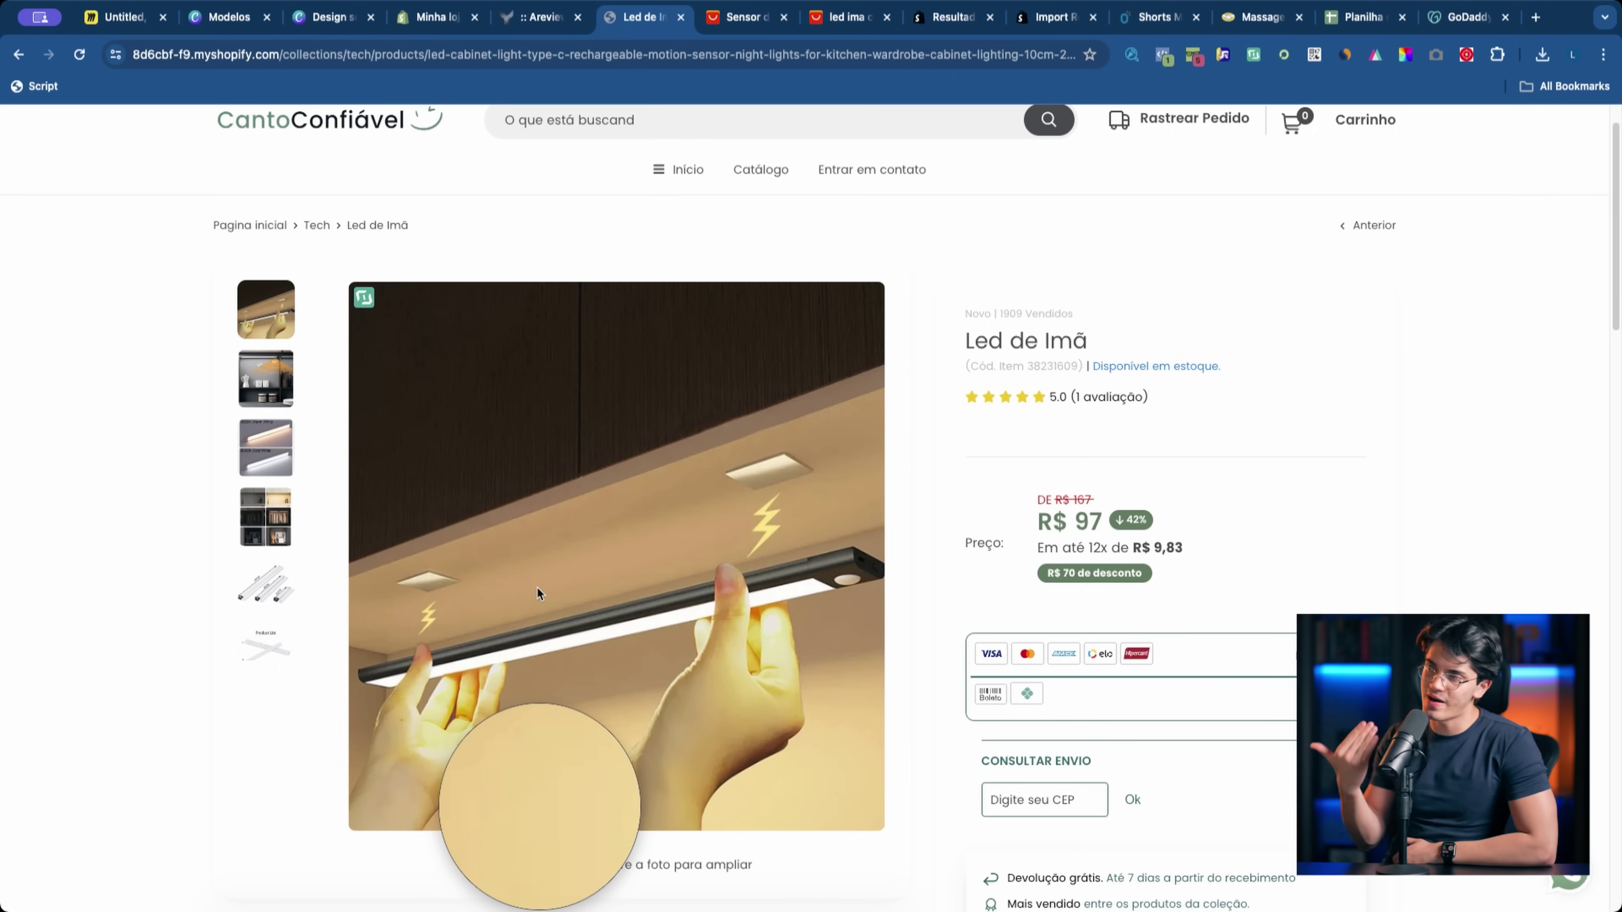
scroll(556, 710, "down", 20)
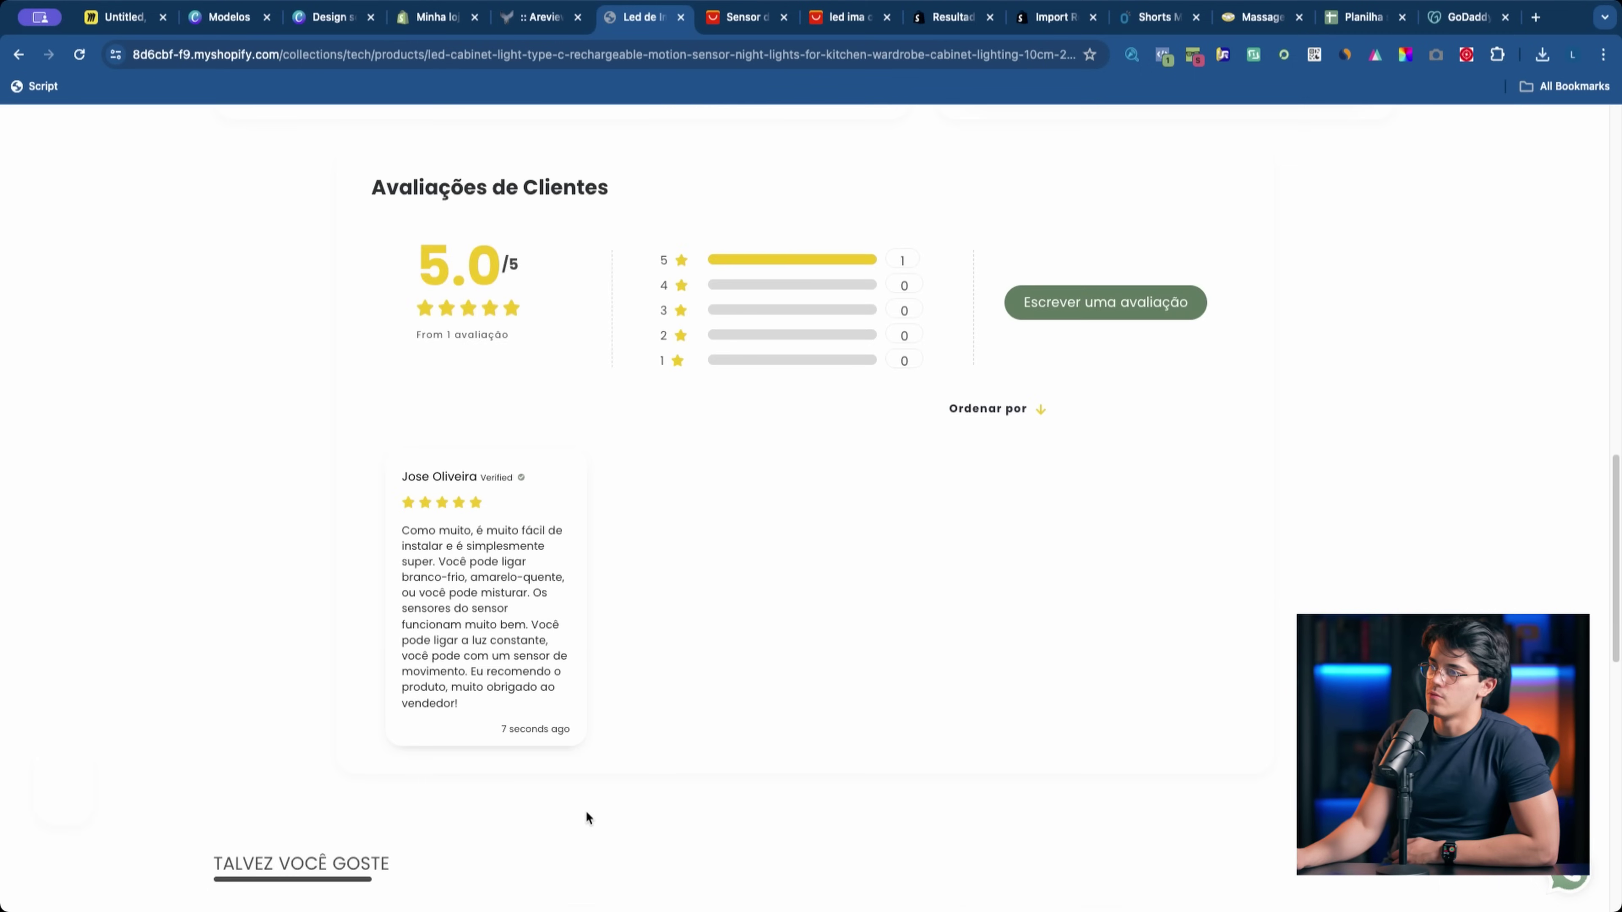
scroll(585, 816, "down", 7)
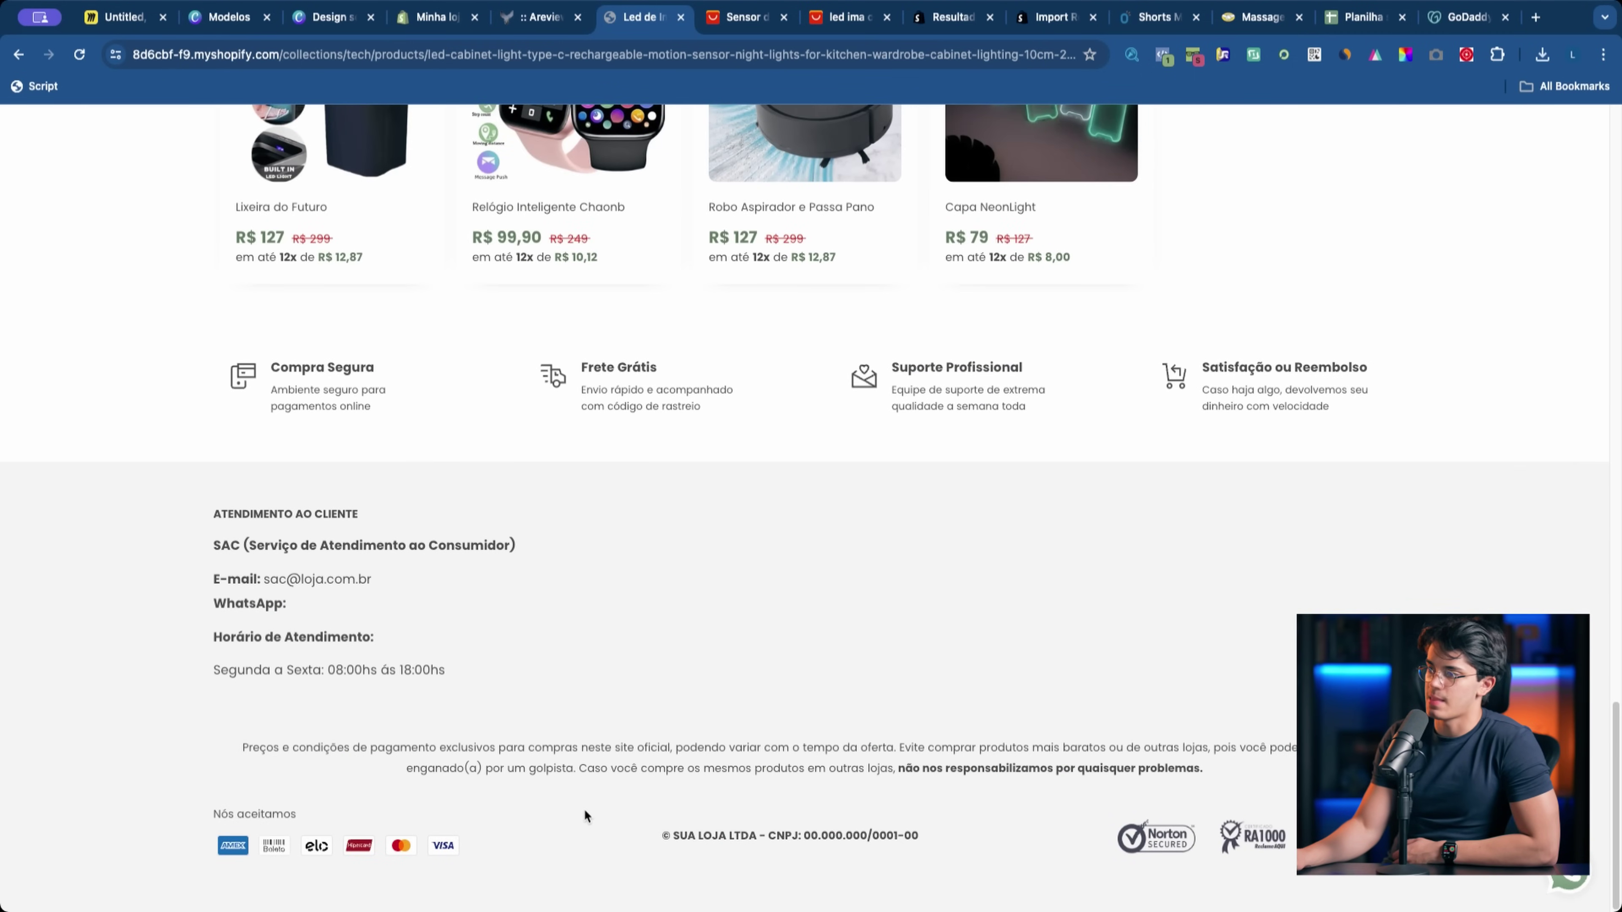
key("super+r")
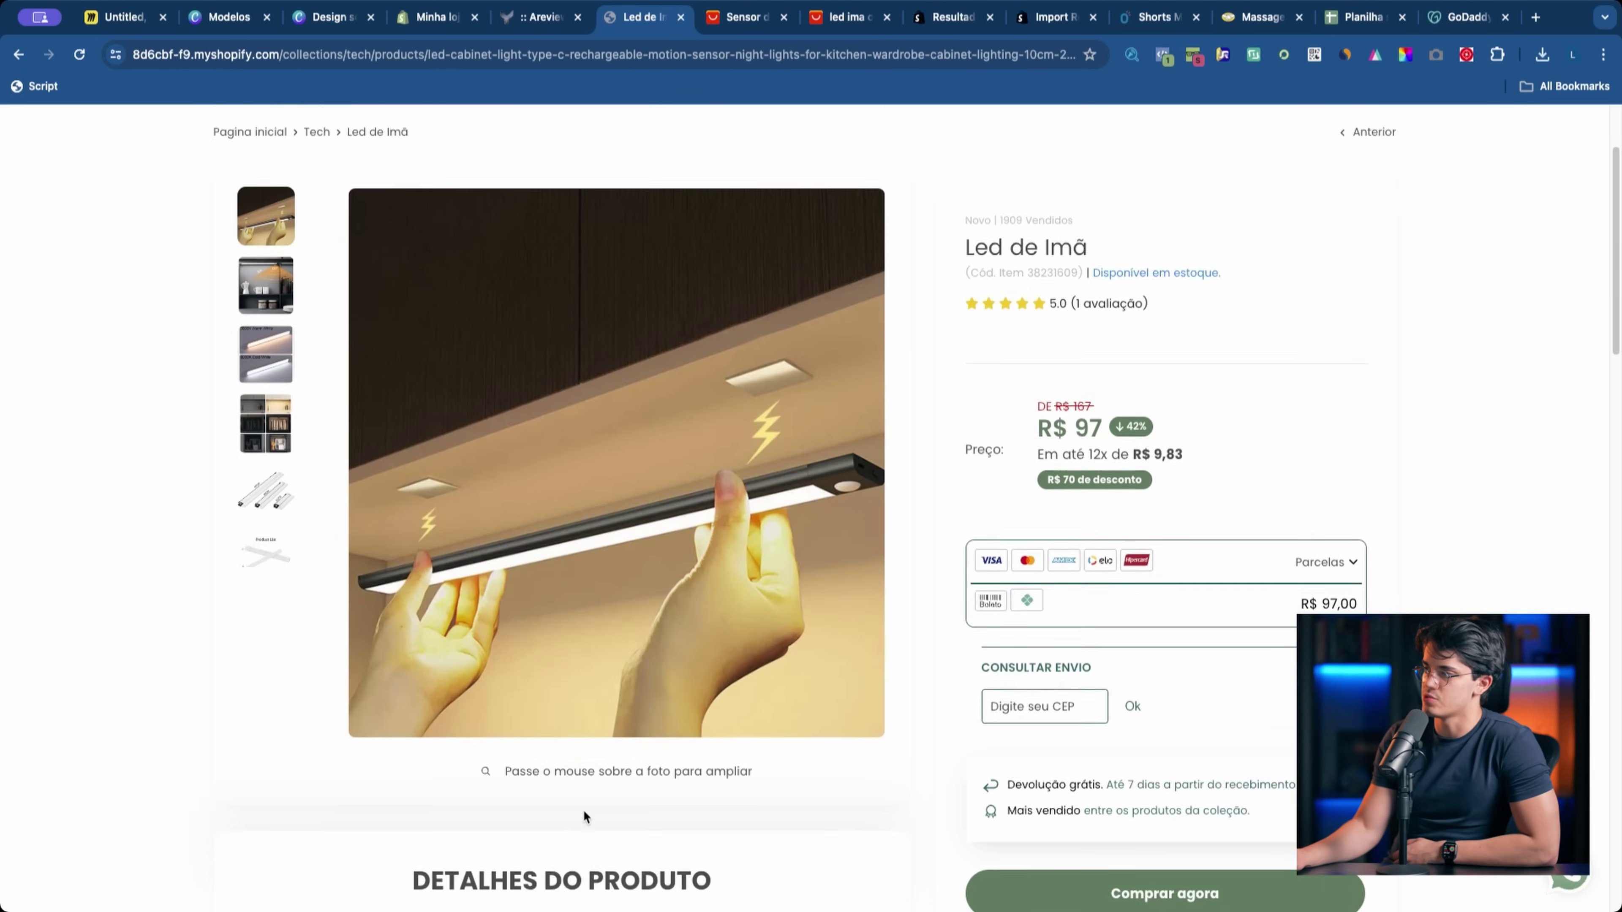
scroll(829, 512, "down", 10)
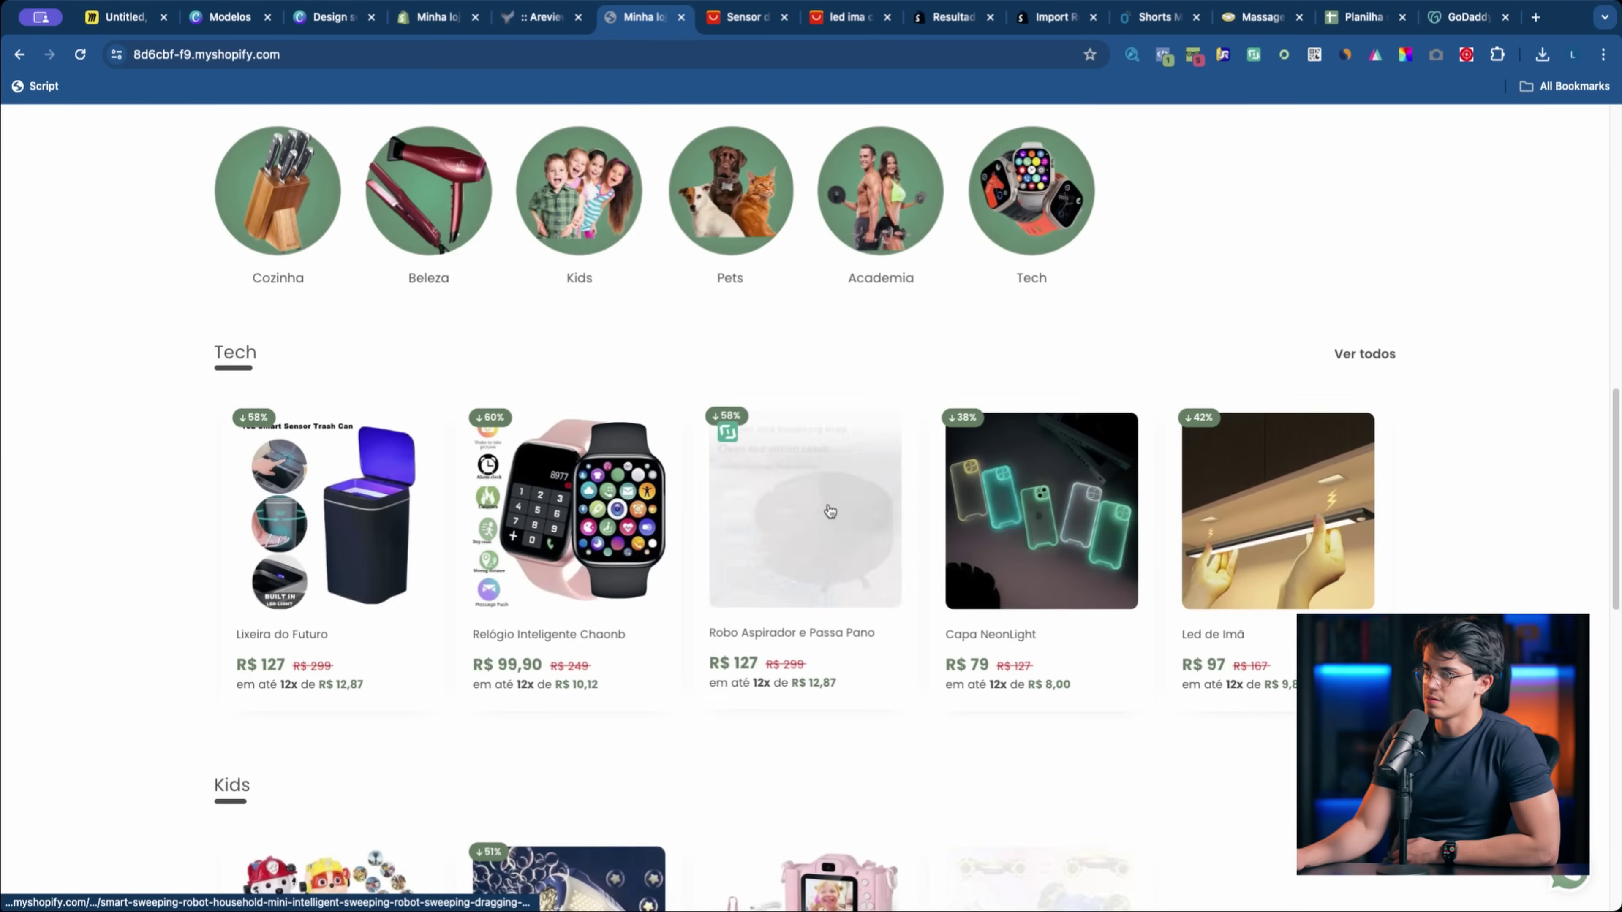
scroll(1405, 372, "down", 10)
scroll(1427, 456, "up", 20)
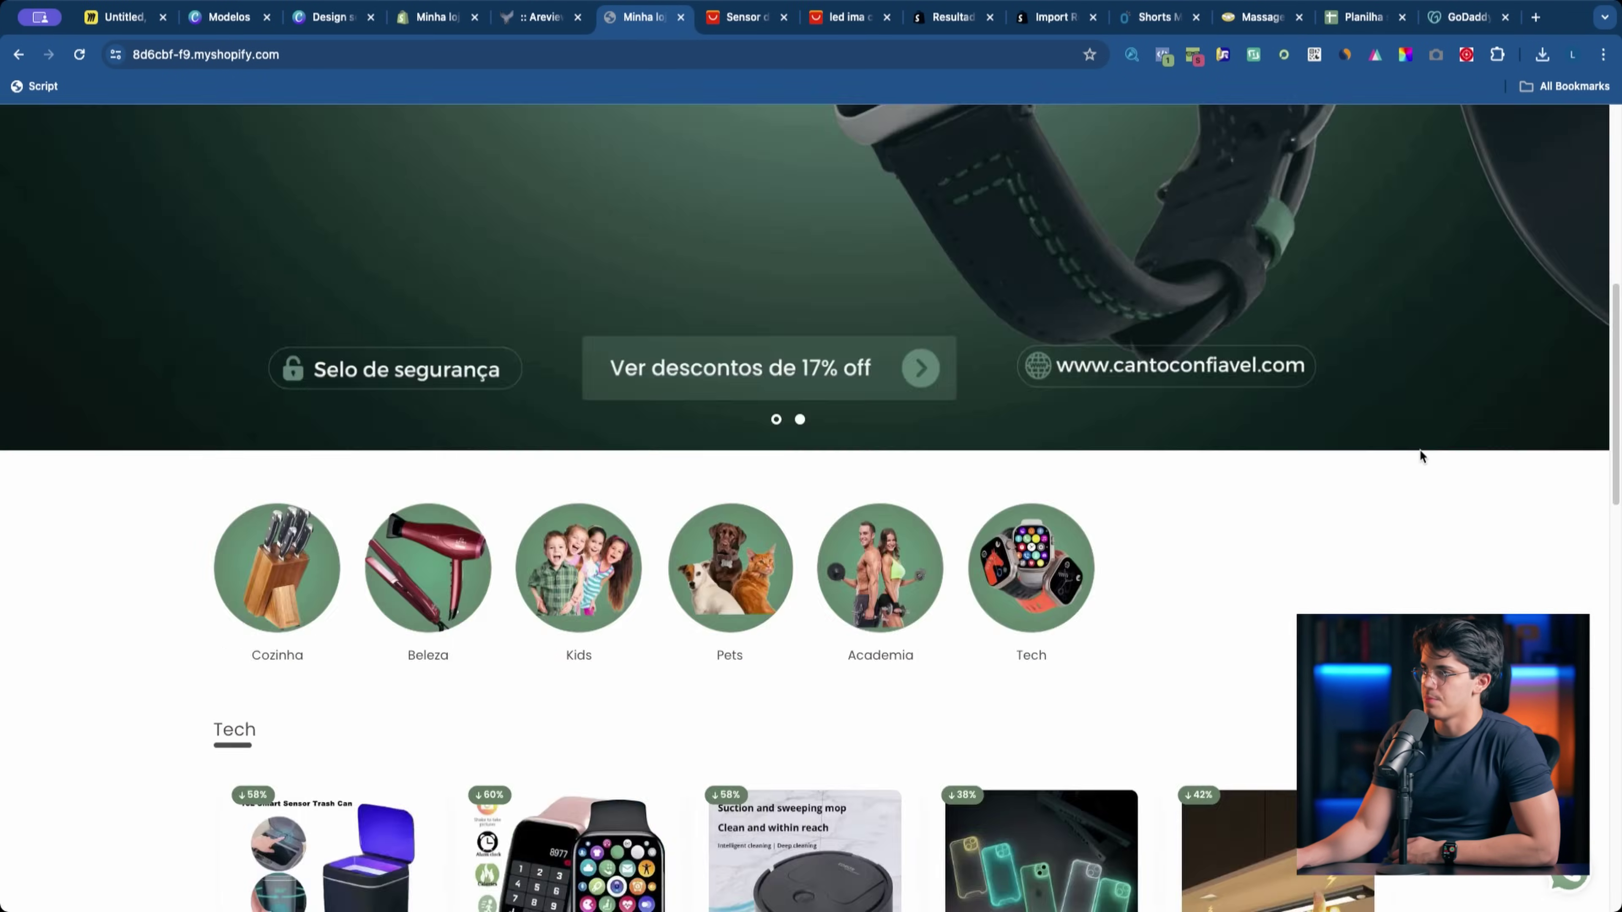
key("super+alt+i")
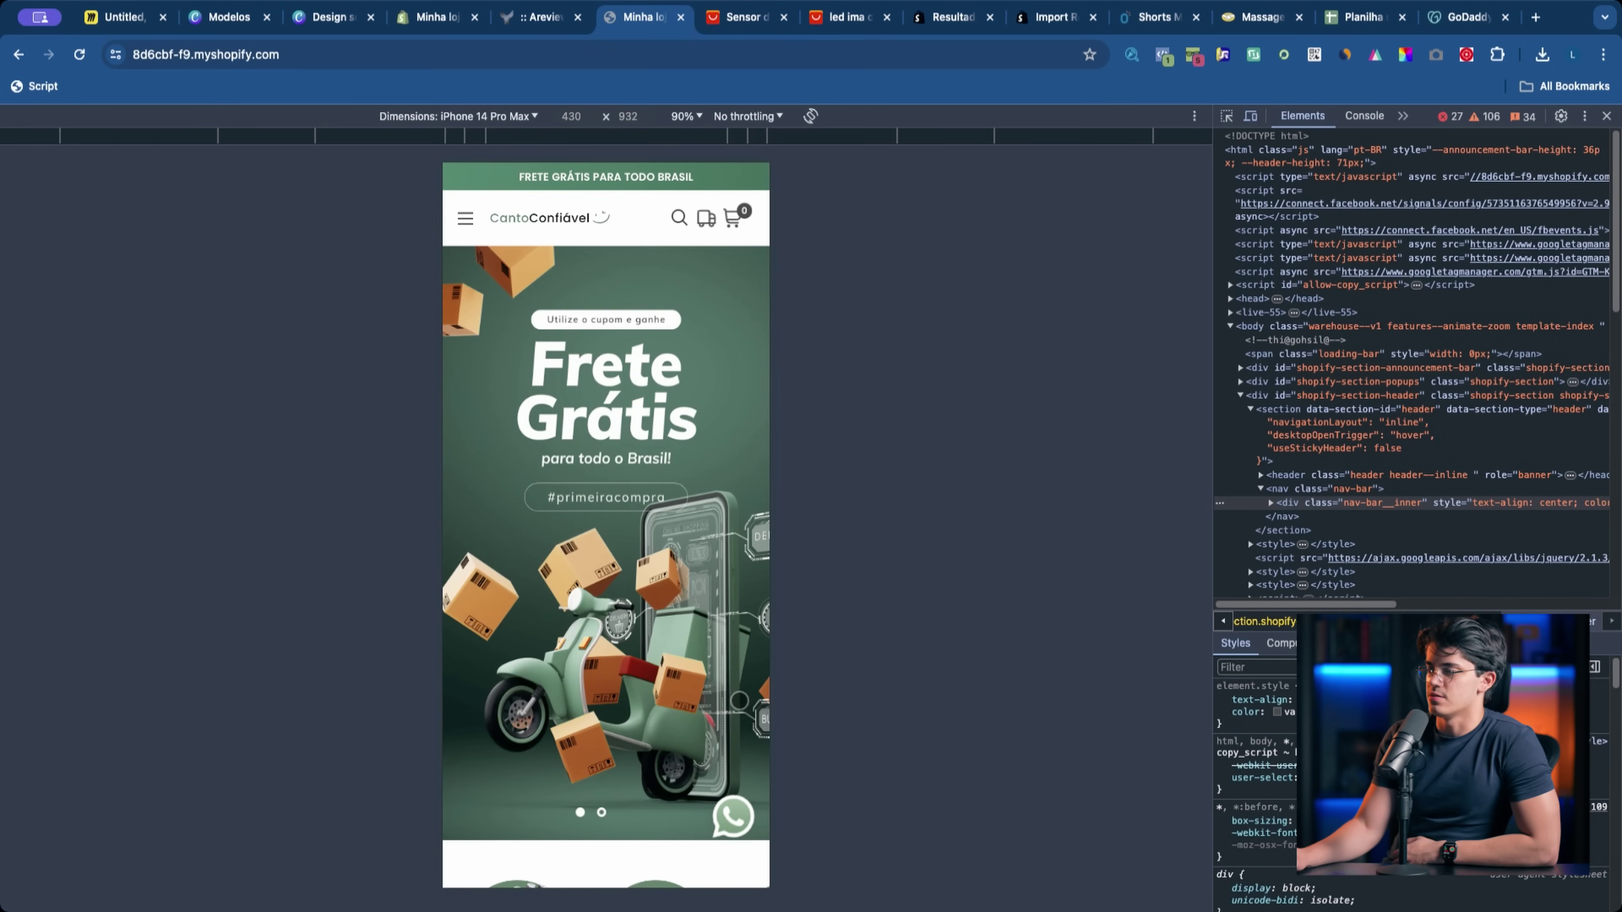
Step: In the iPhone 14 Pro Max preview, open Cozinha and then the Led de Imã product
scroll(606, 511, "down", 2)
scroll(641, 742, "down", 3)
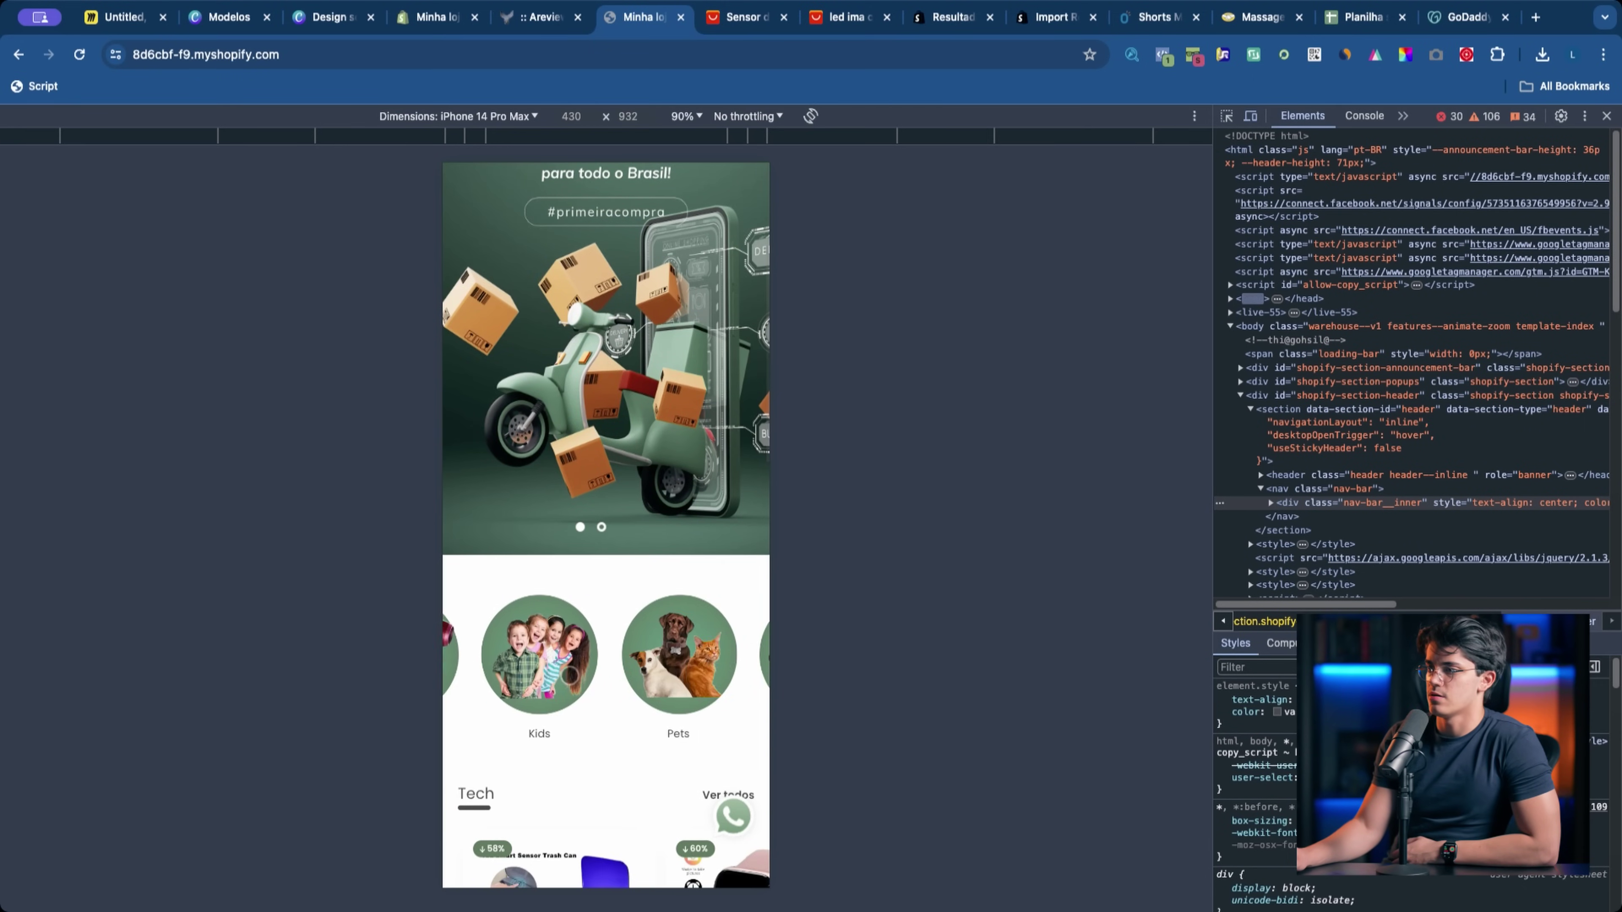
scroll(641, 741, "down", 10)
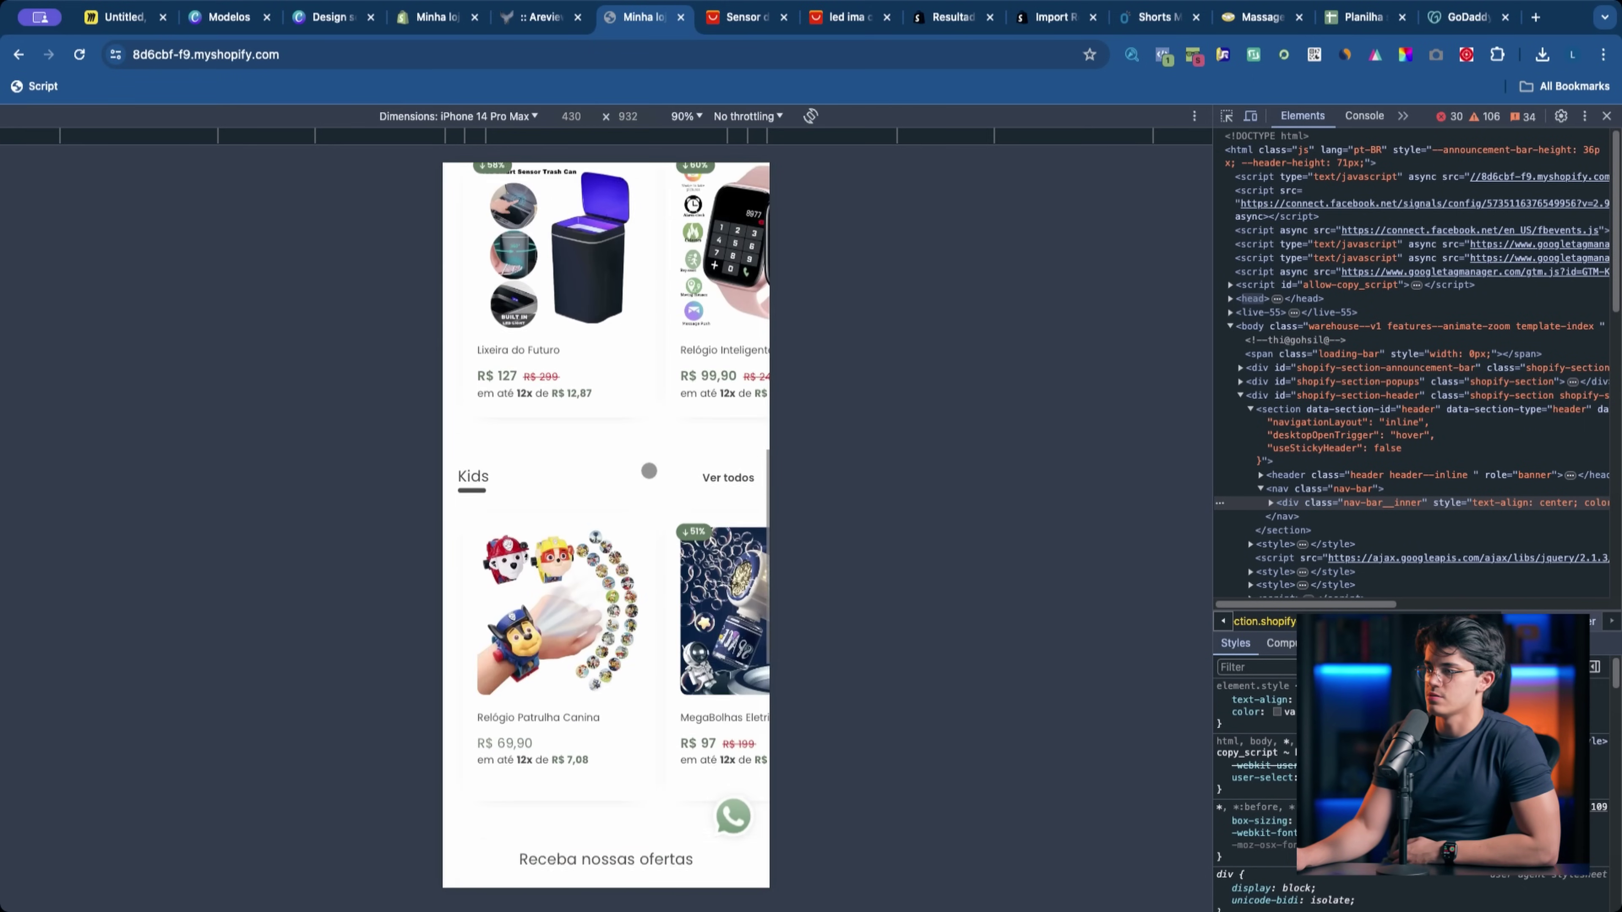
scroll(648, 471, "up", 10)
left_click(541, 642)
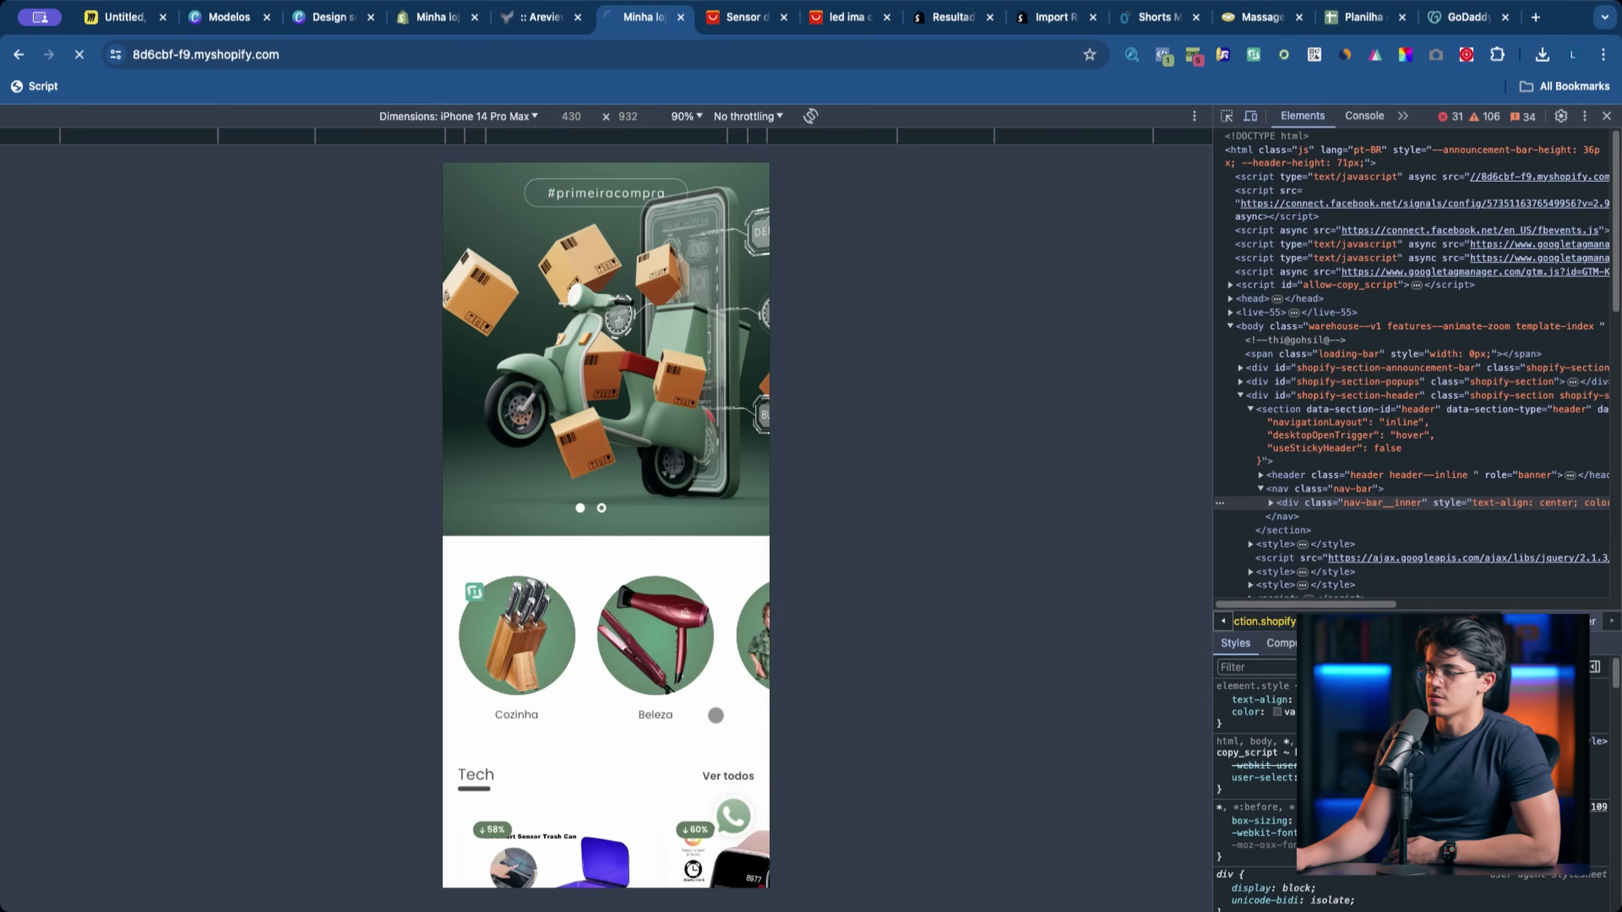
scroll(515, 672, "down", 4)
left_click(515, 672)
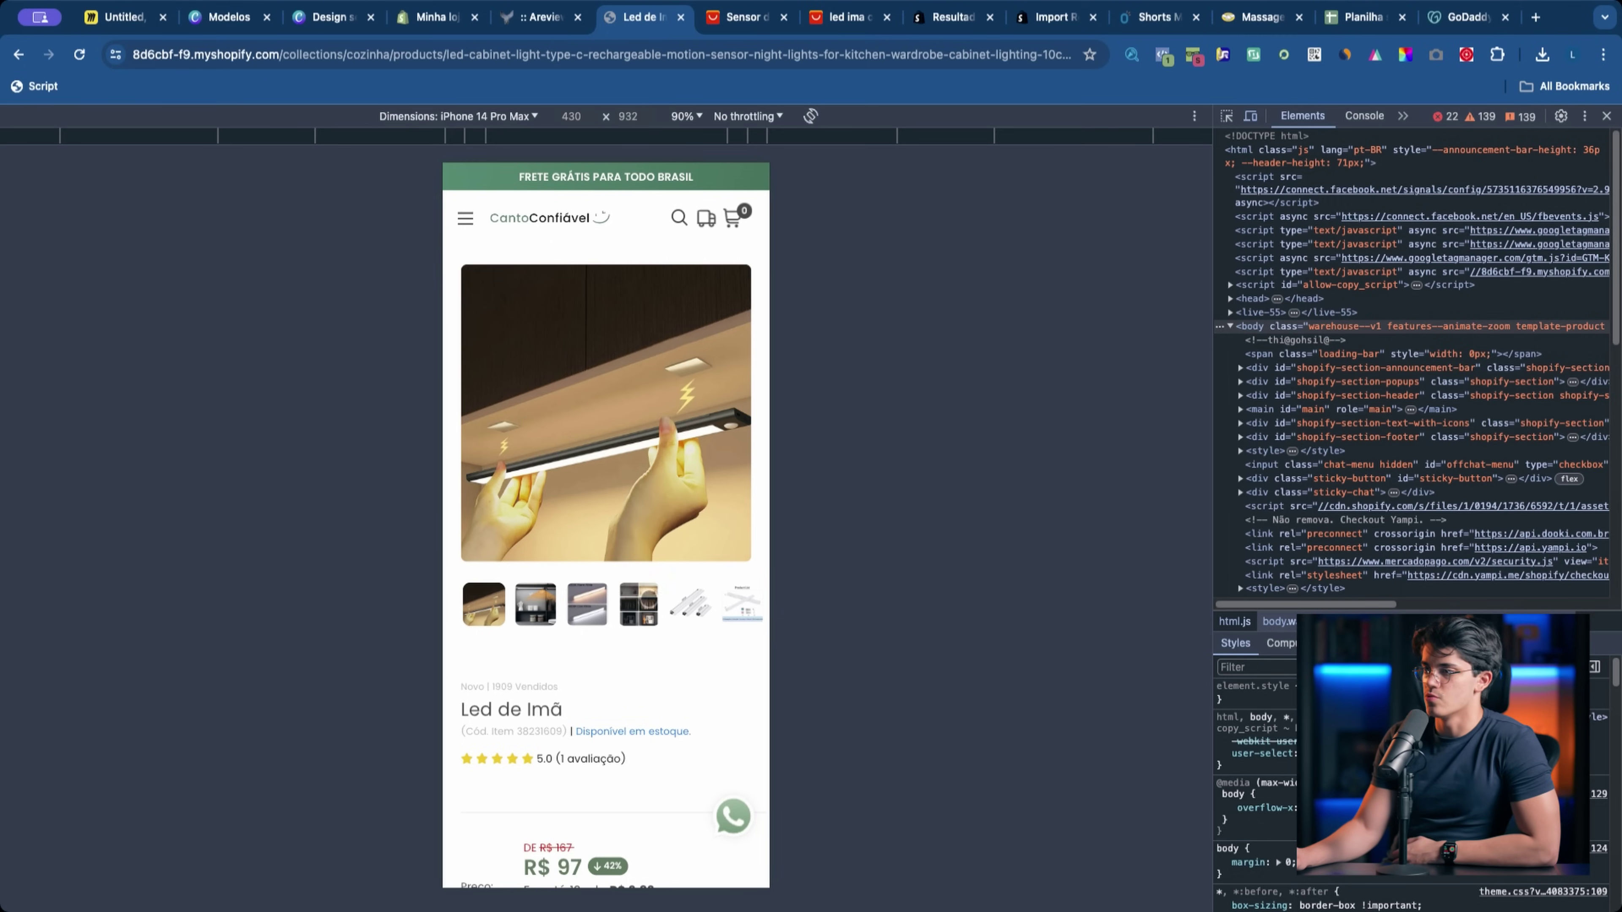
Step: Browse the product photos and scroll to the R$ 97 price, payment and shipping sections
left_click(639, 603)
left_click_drag(635, 616, 619, 619)
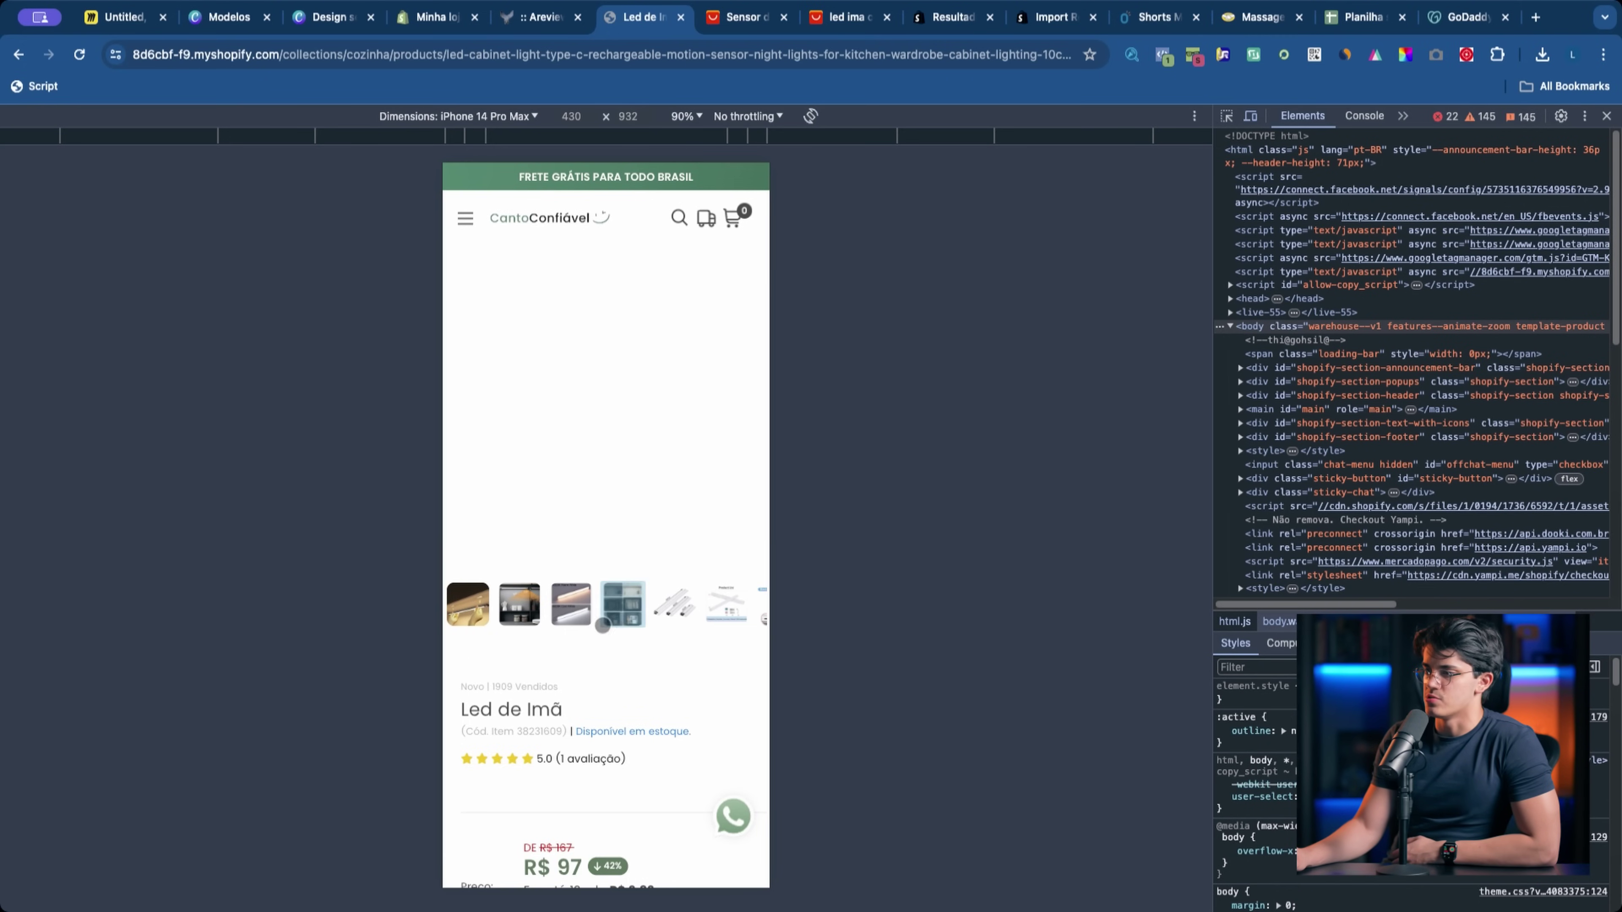
scroll(532, 609, "down", 1)
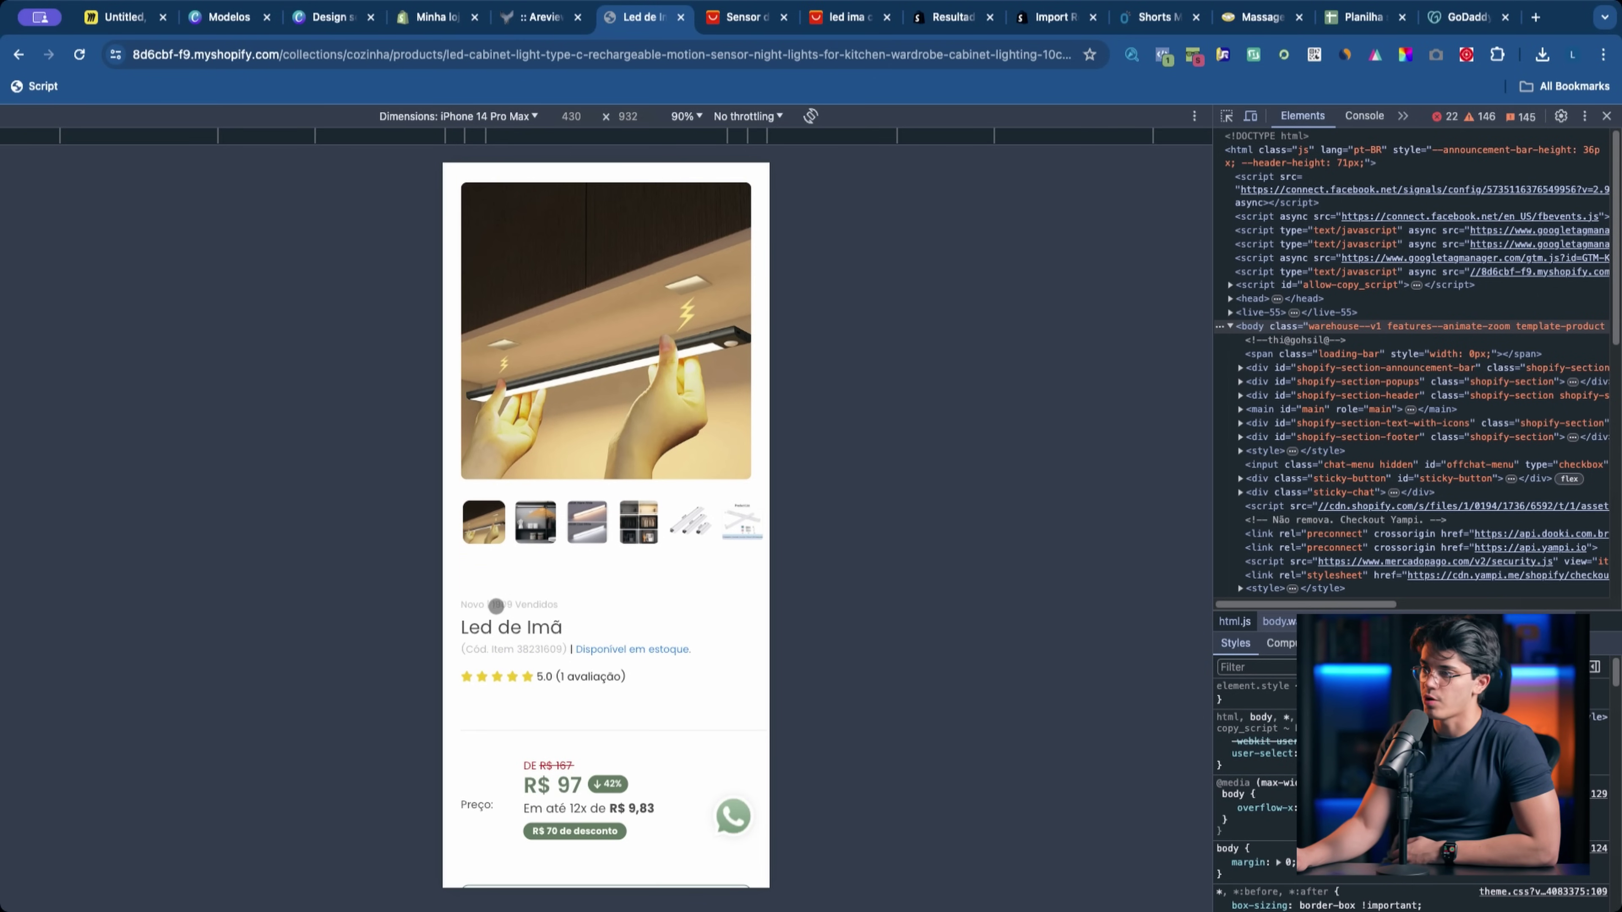
left_click(1277, 16)
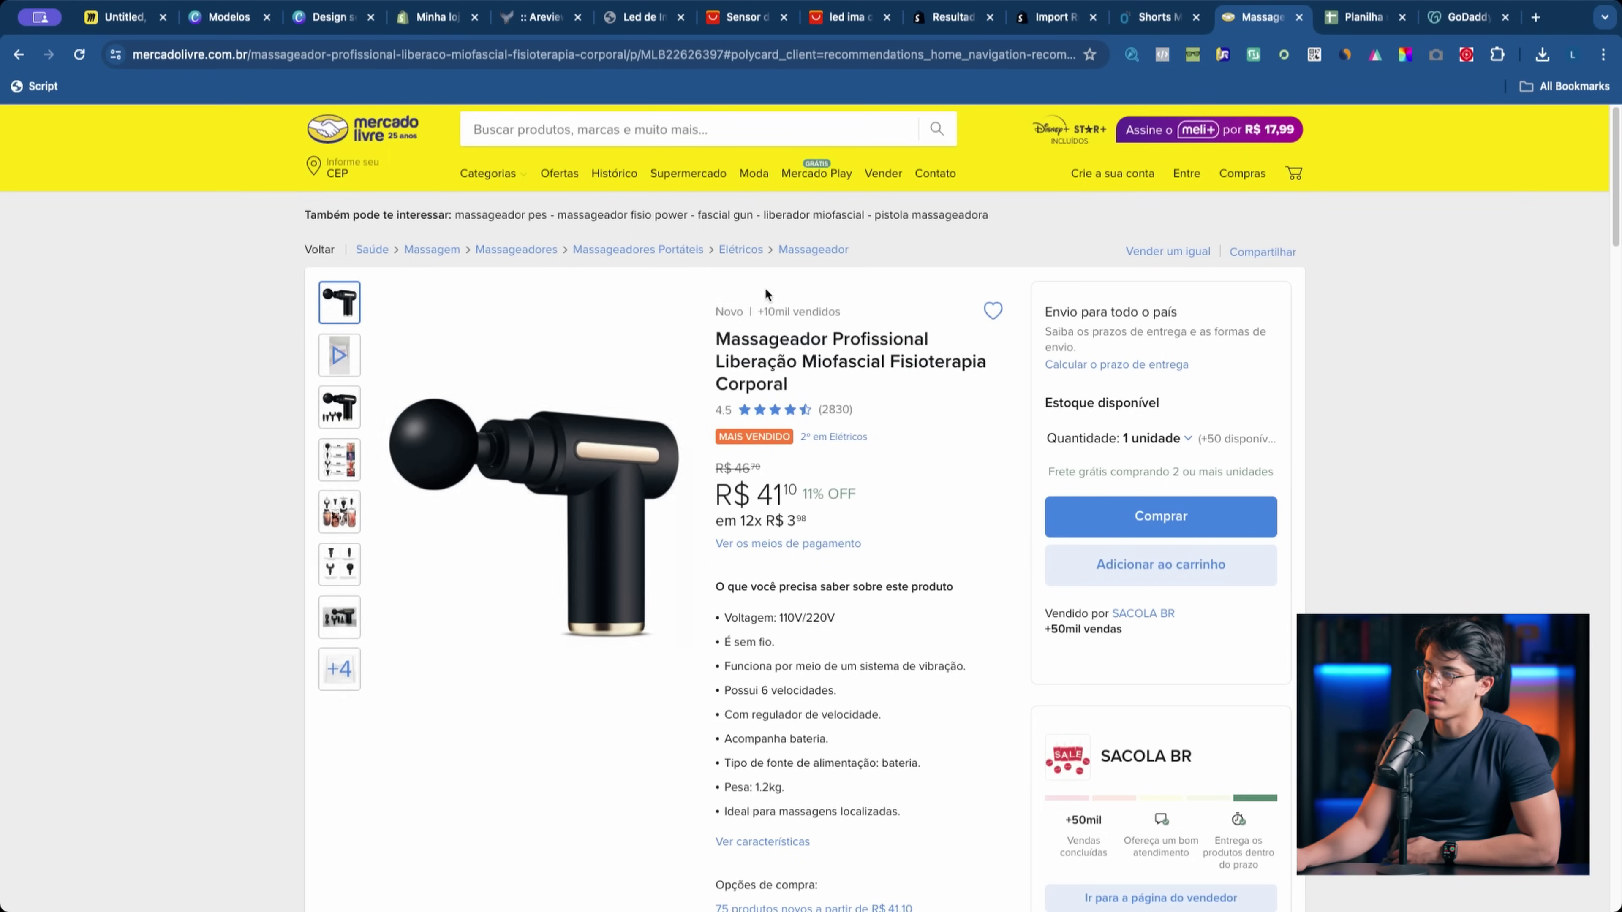
left_click(608, 19)
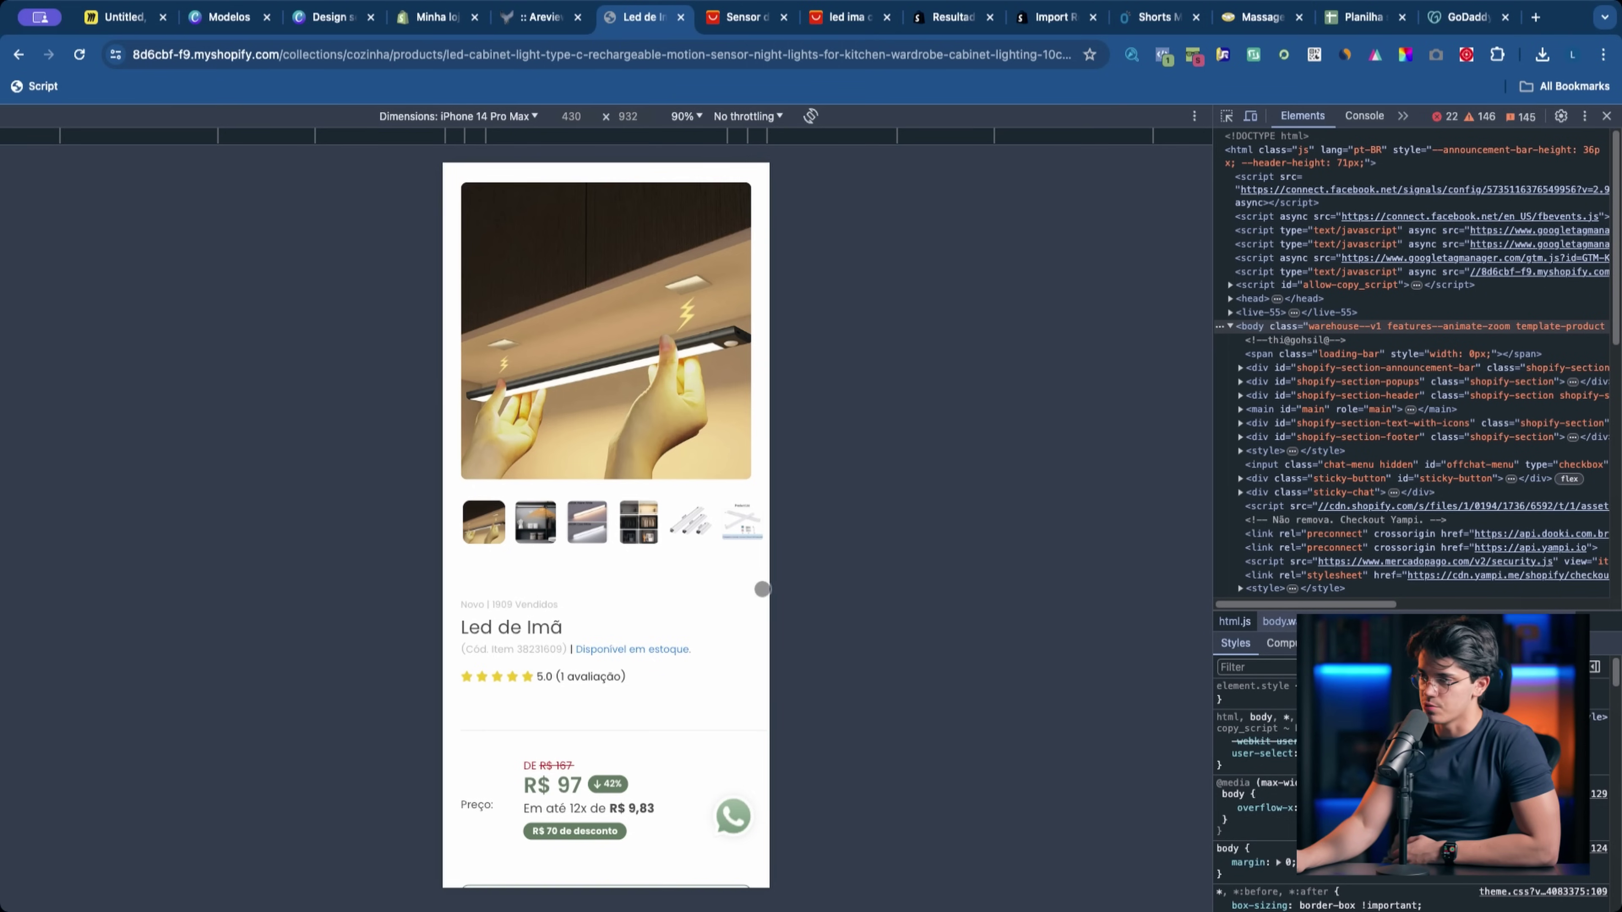
scroll(765, 583, "down", 1)
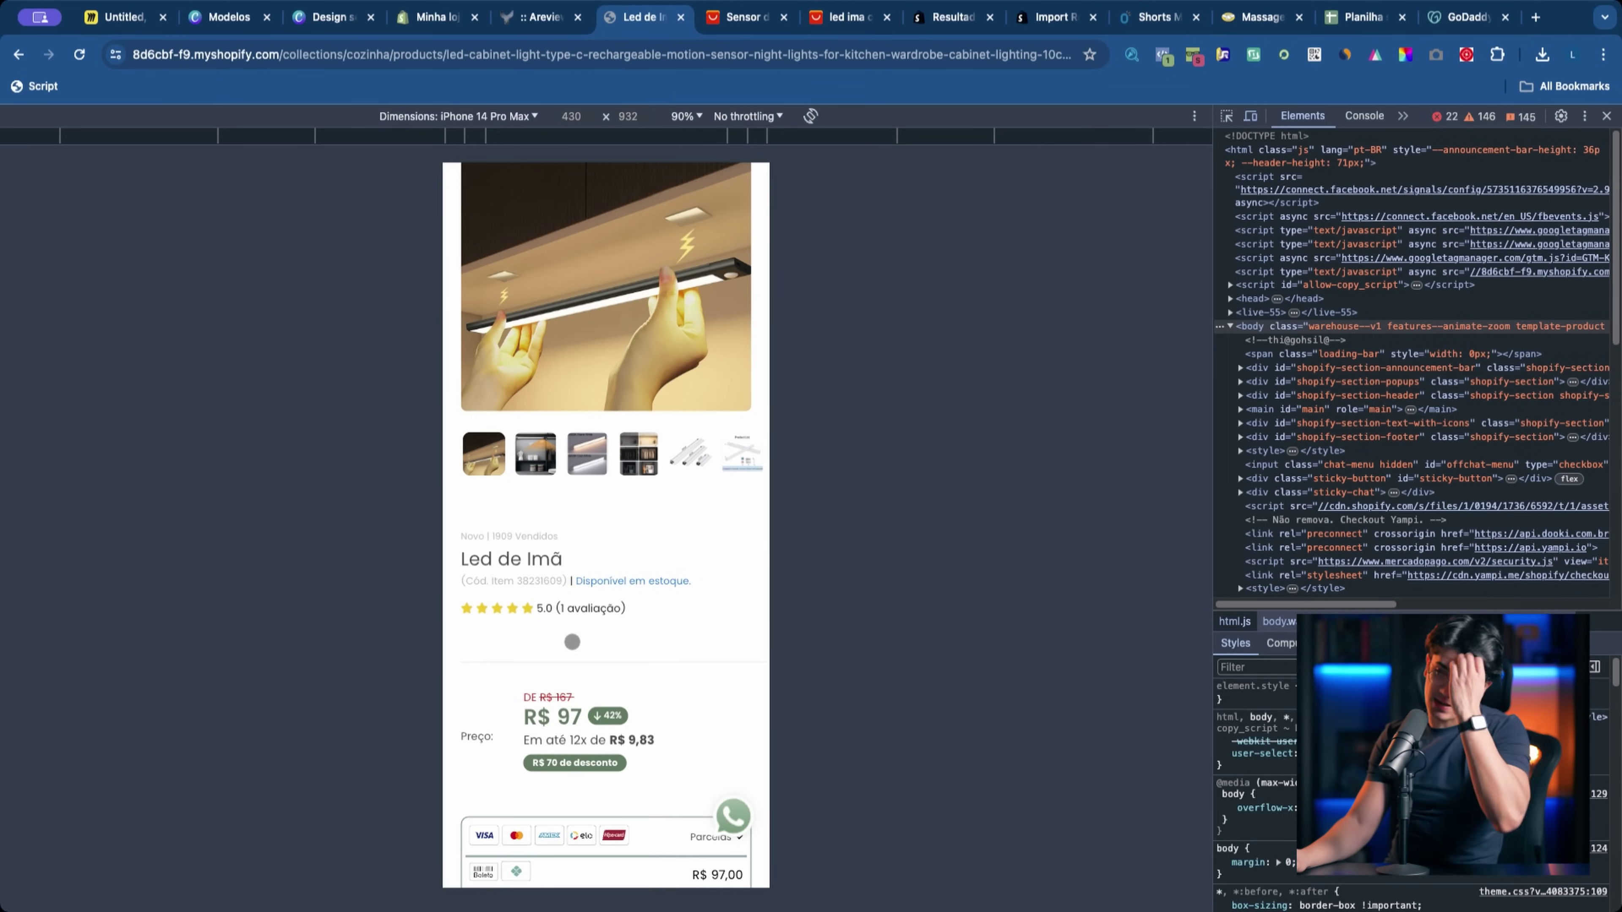
scroll(553, 633, "down", 2)
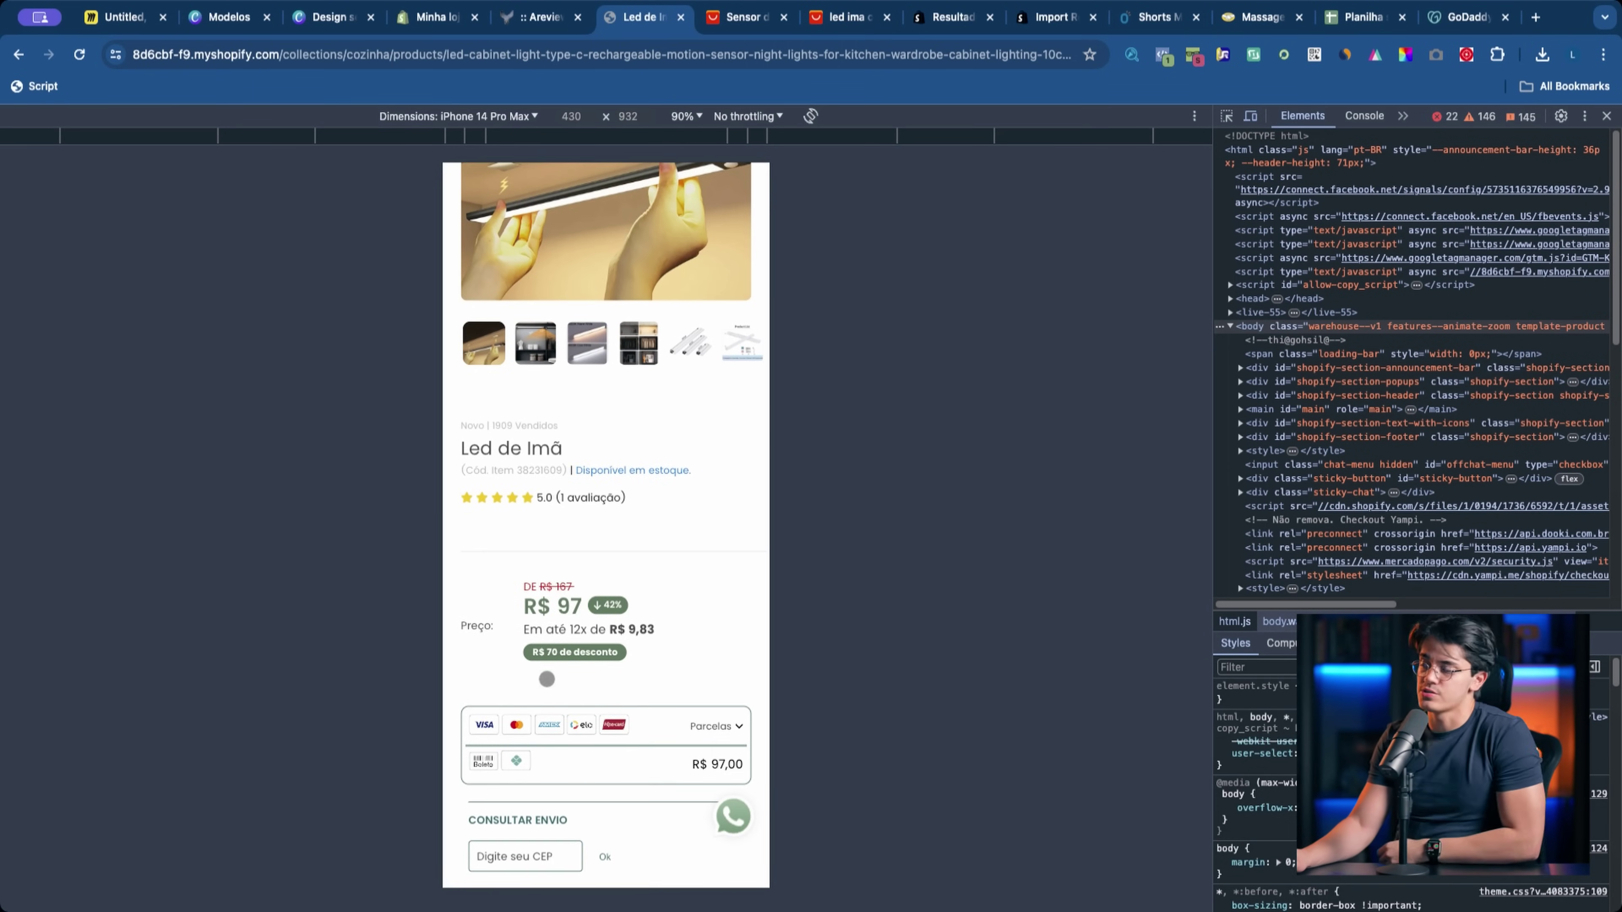
scroll(560, 572, "down", 2)
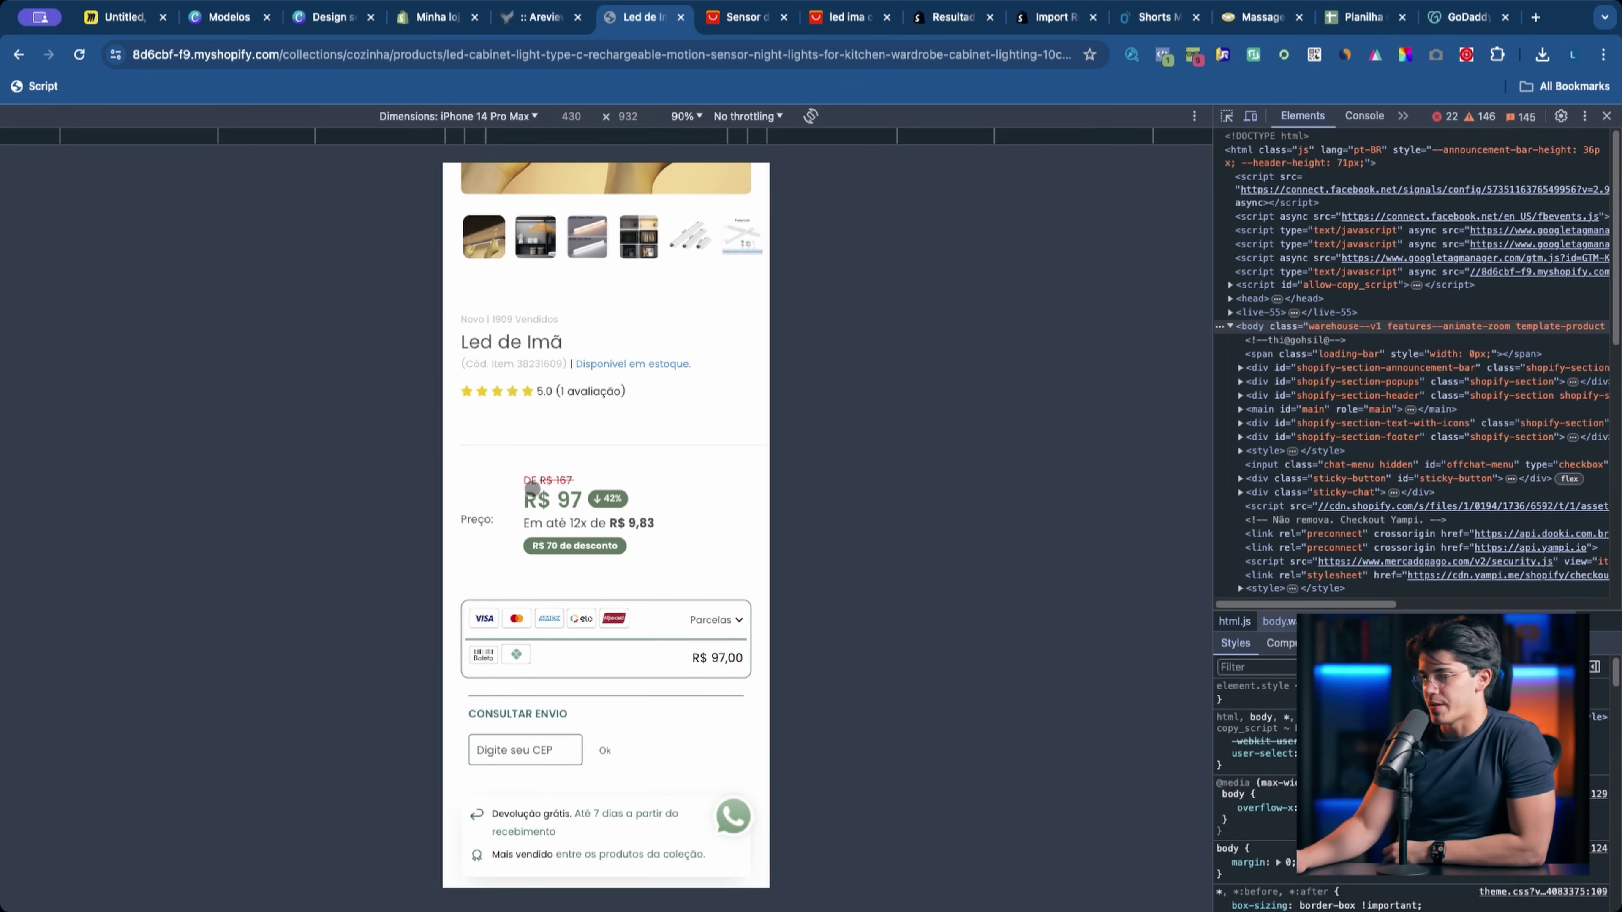
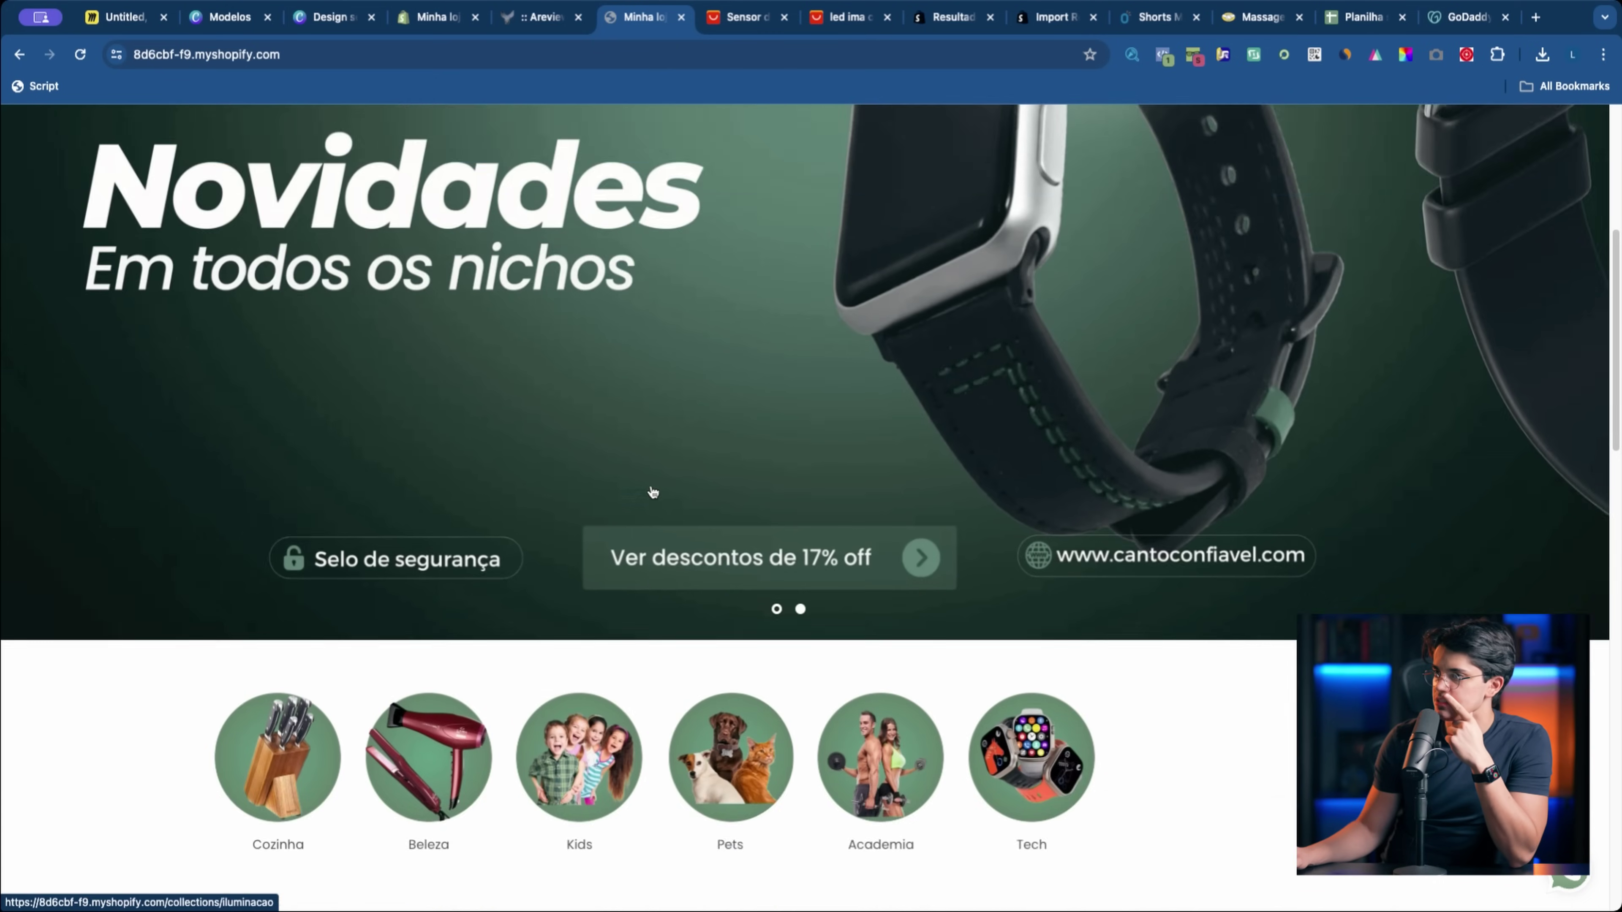
Step: Browse the storefront's products and open the Lixeira do Futuro product page
scroll(650, 483, "down", 20)
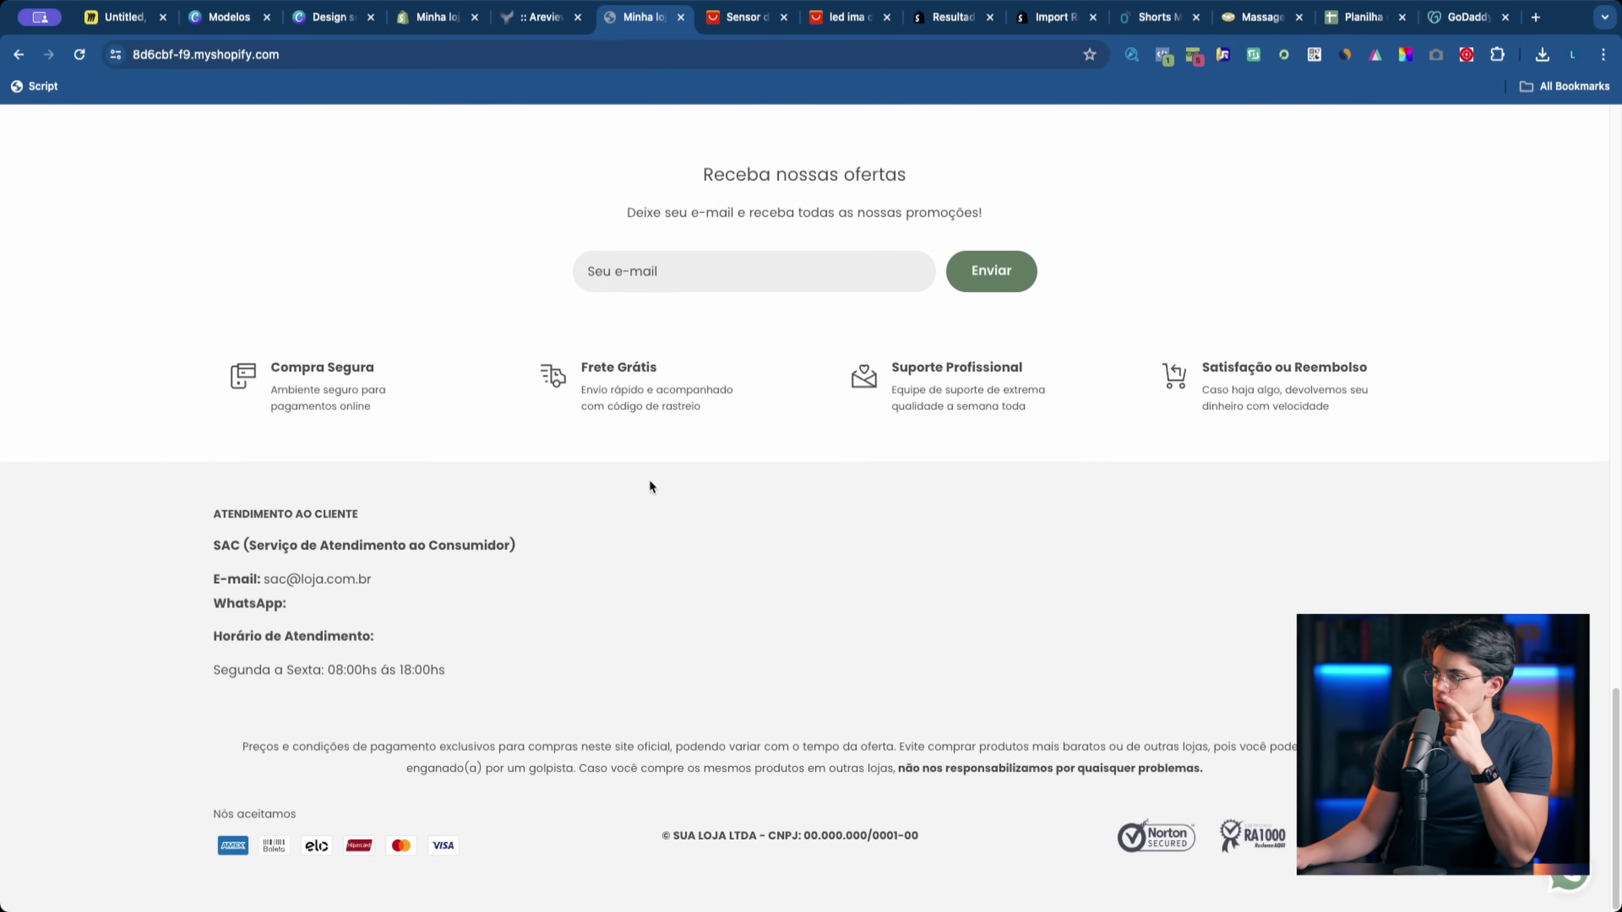
scroll(651, 485, "up", 20)
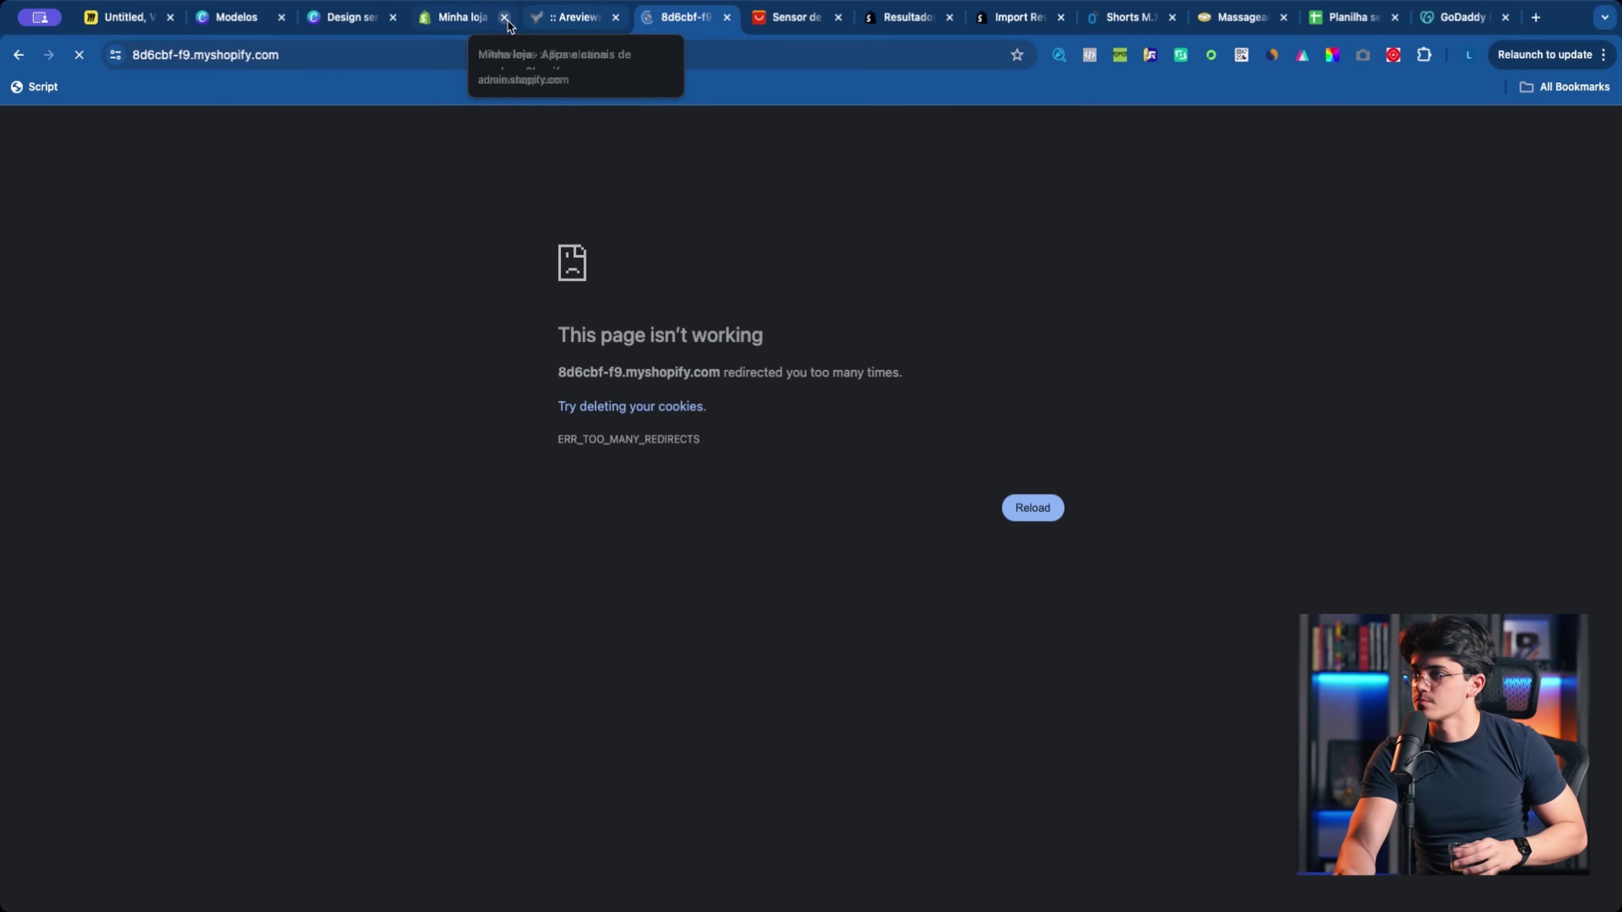
scroll(602, 254, "down", 10)
scroll(253, 257, "down", 9)
scroll(286, 255, "down", 10)
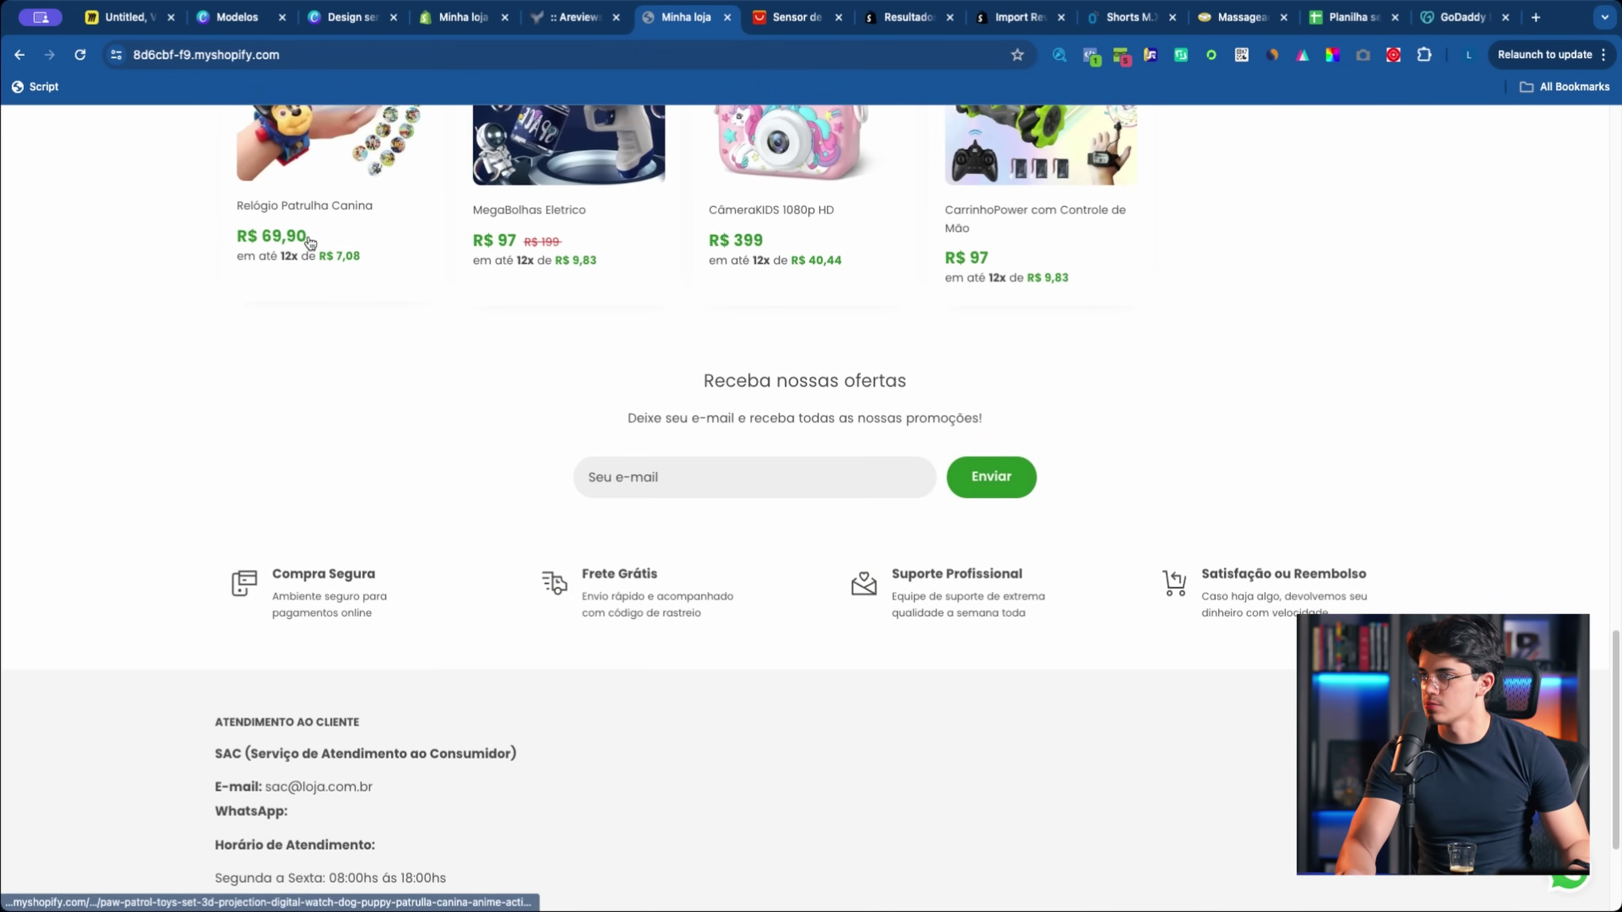
scroll(311, 231, "up", 20)
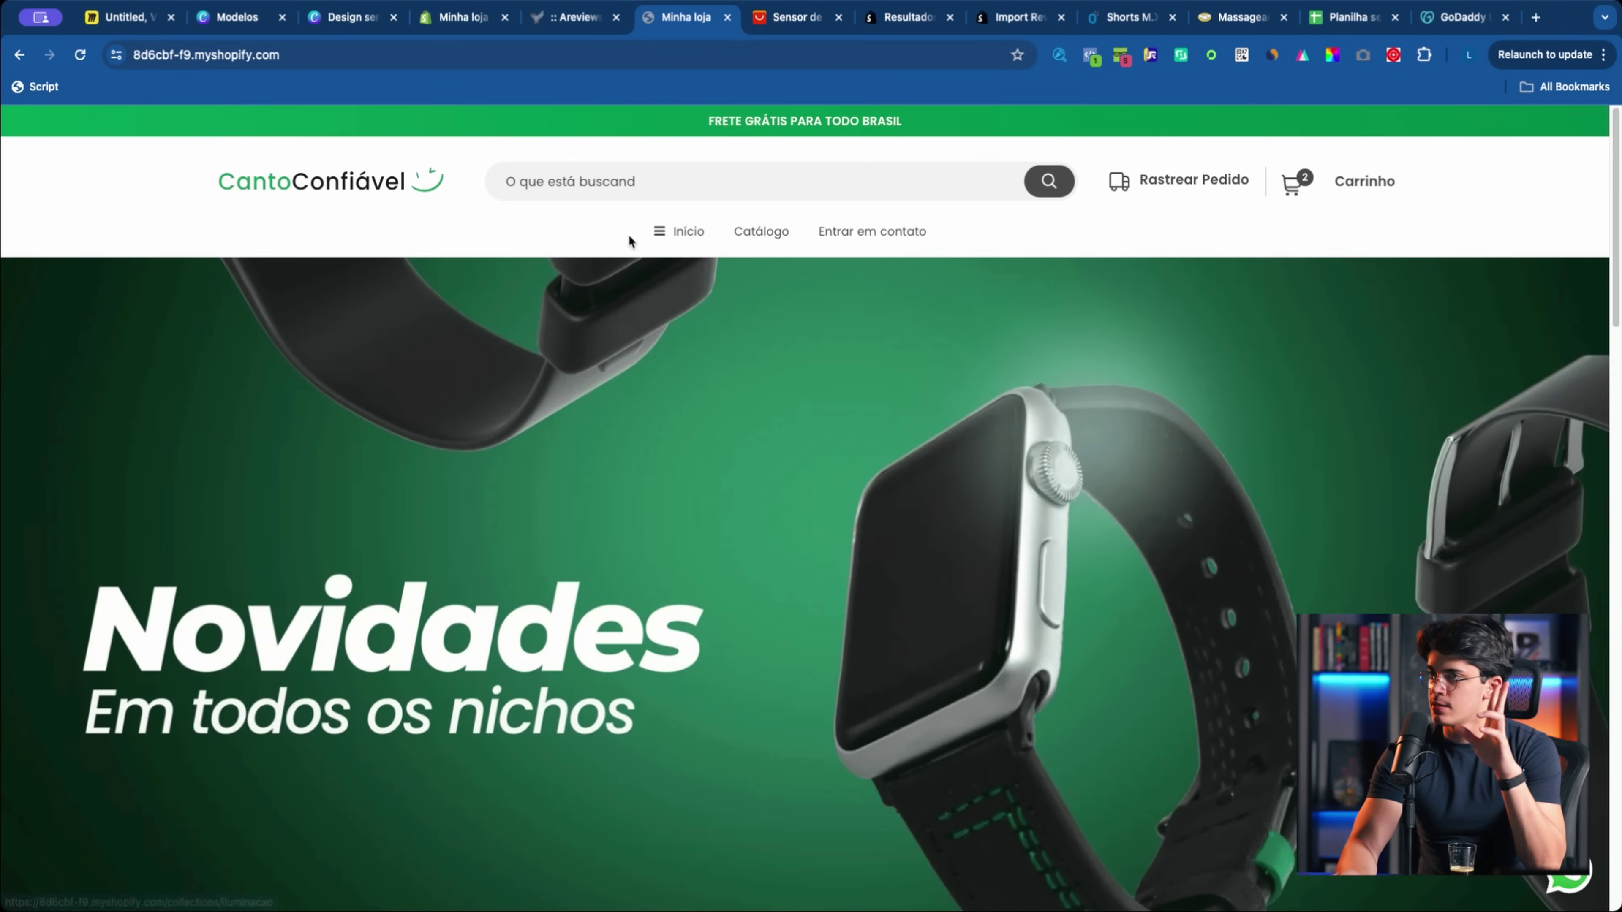
scroll(518, 366, "down", 10)
left_click(343, 426)
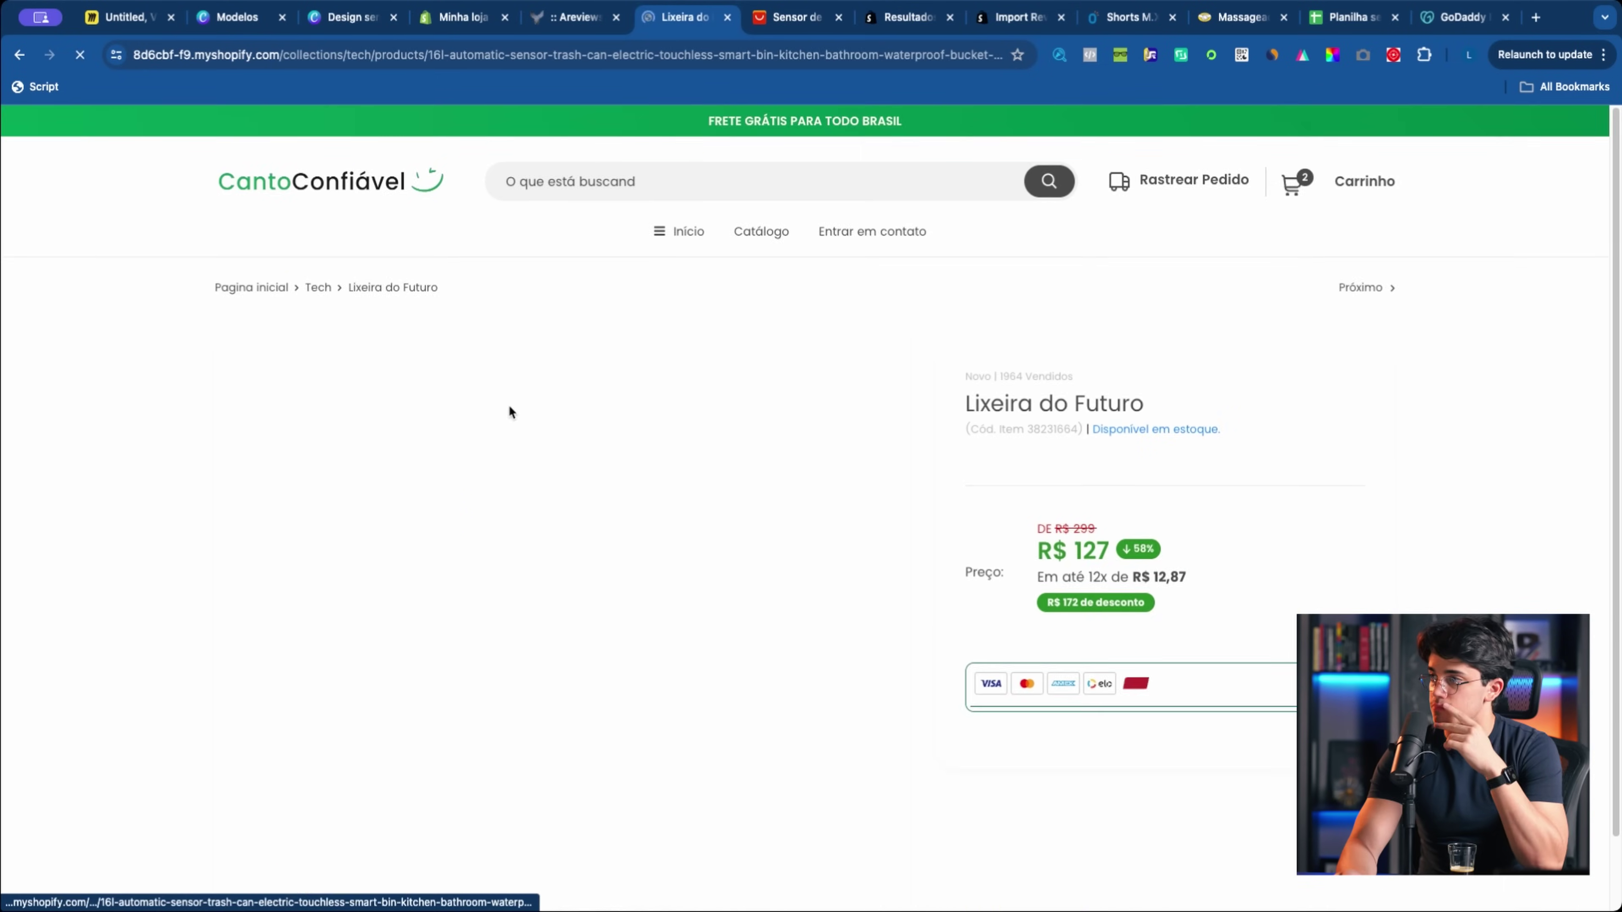
scroll(506, 396, "down", 1)
scroll(506, 400, "down", 5)
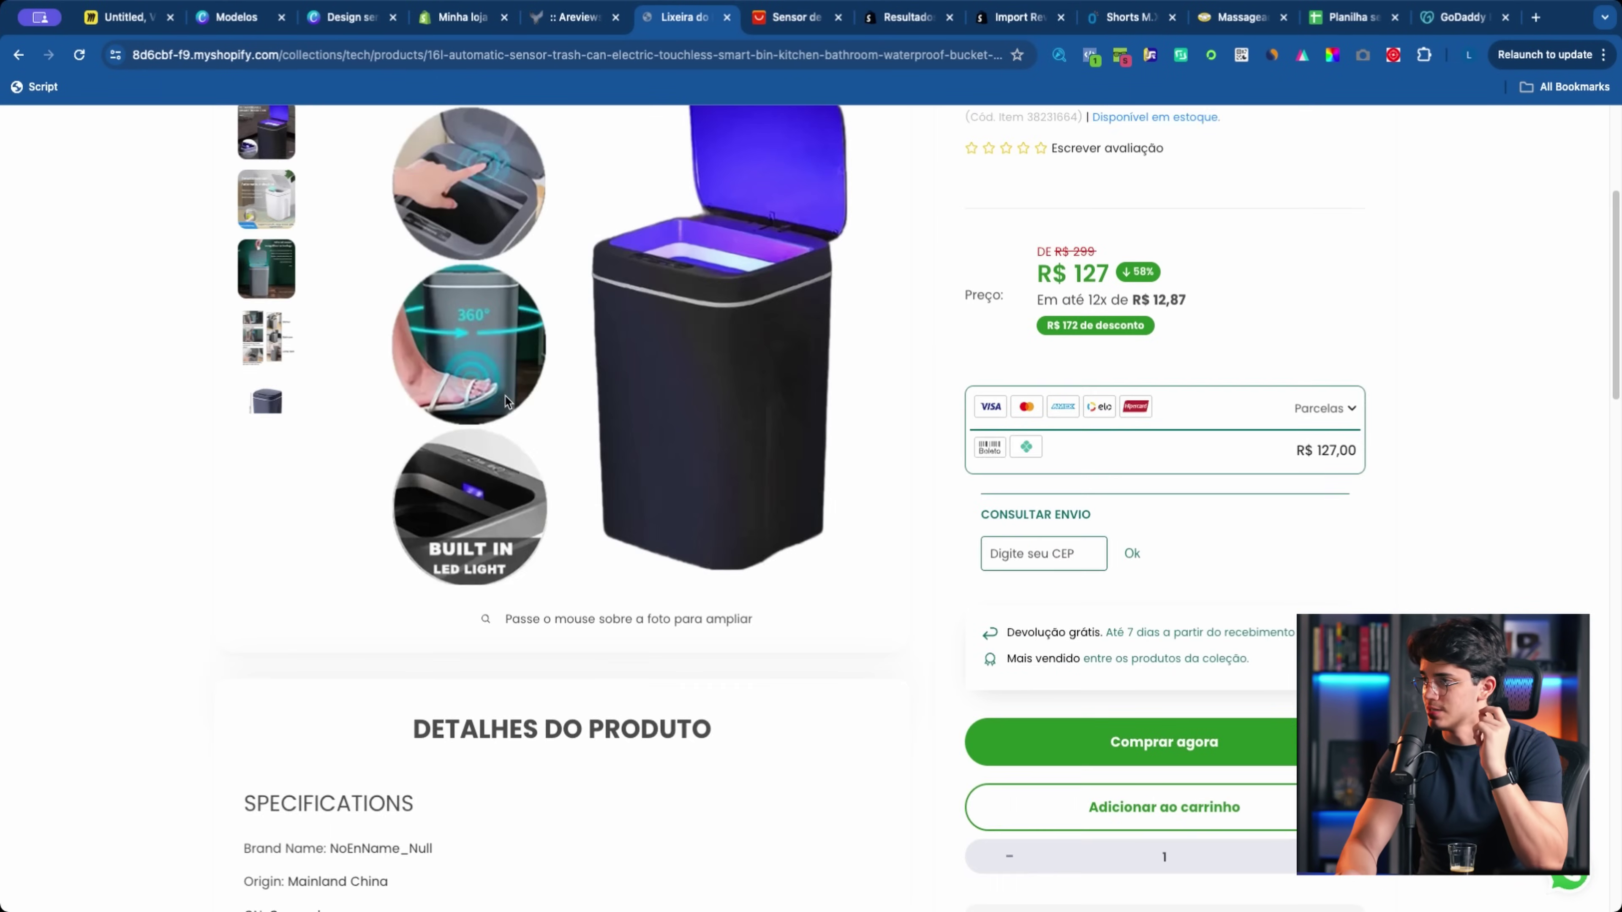
scroll(503, 397, "down", 5)
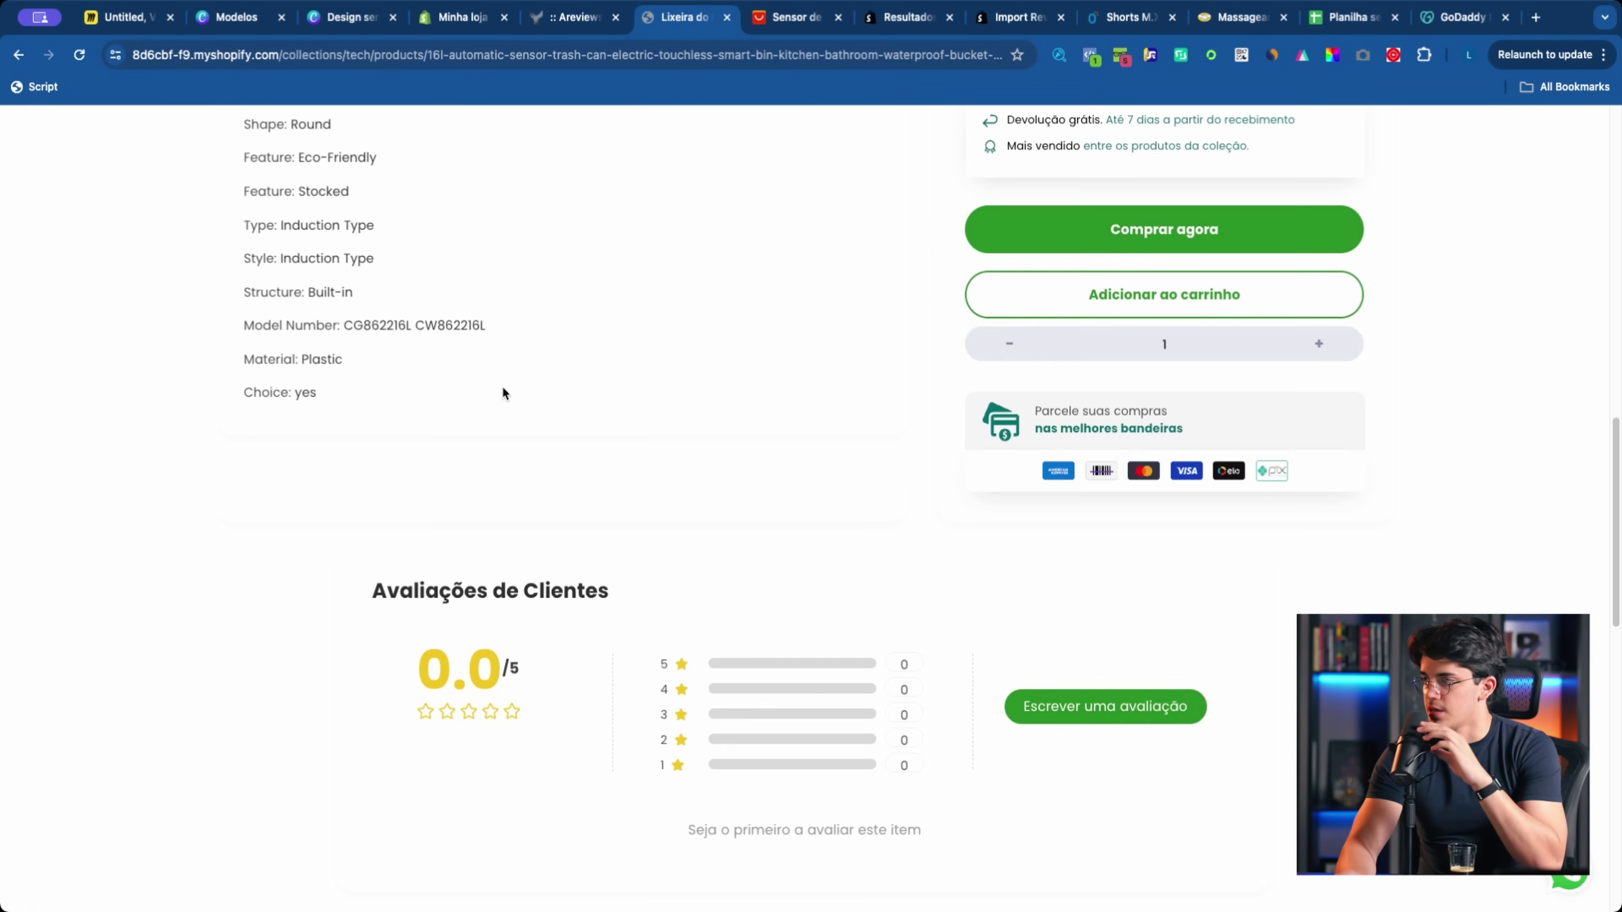
scroll(502, 385, "up", 20)
Step: Return to the store homepage and open the Led de Imã product page
left_click(395, 212)
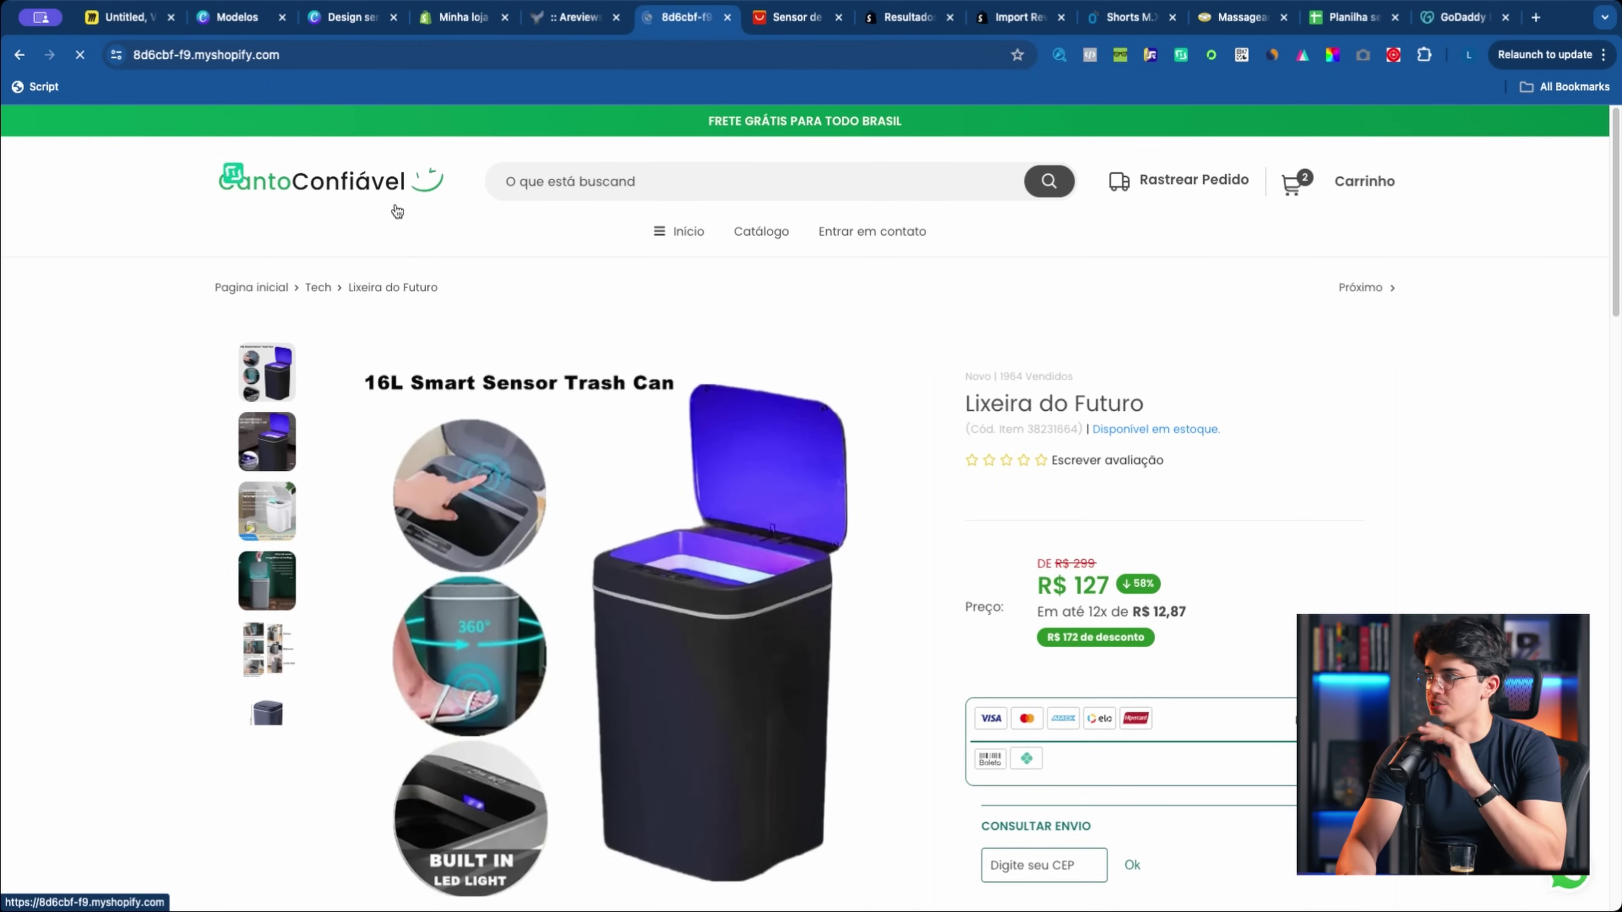
scroll(446, 323, "down", 10)
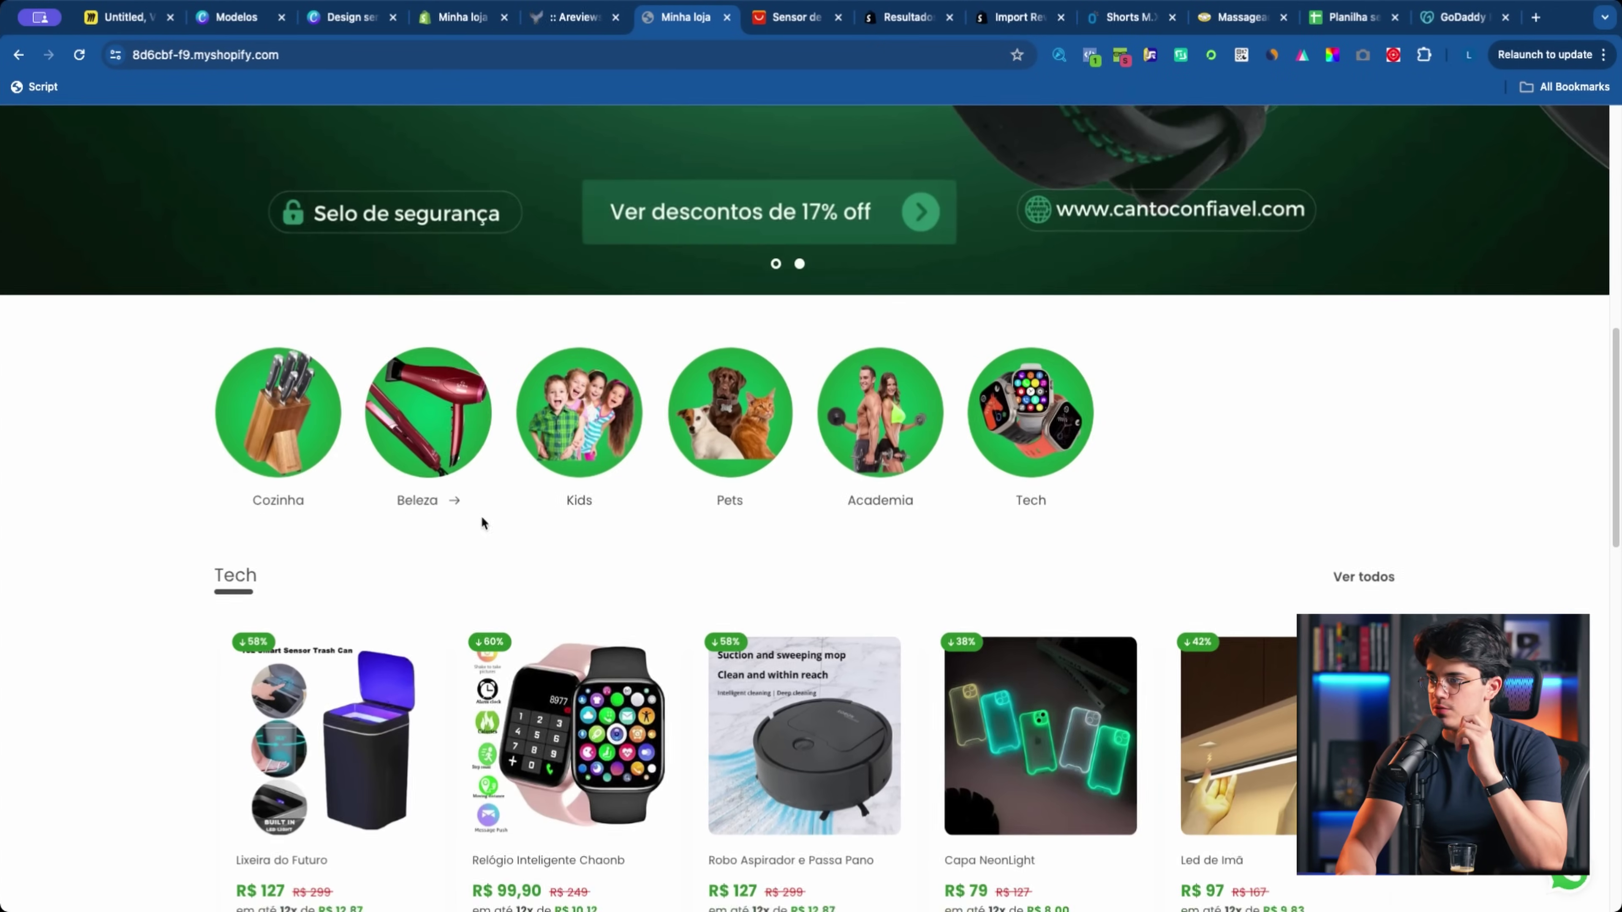
scroll(482, 516, "down", 5)
scroll(479, 504, "down", 1)
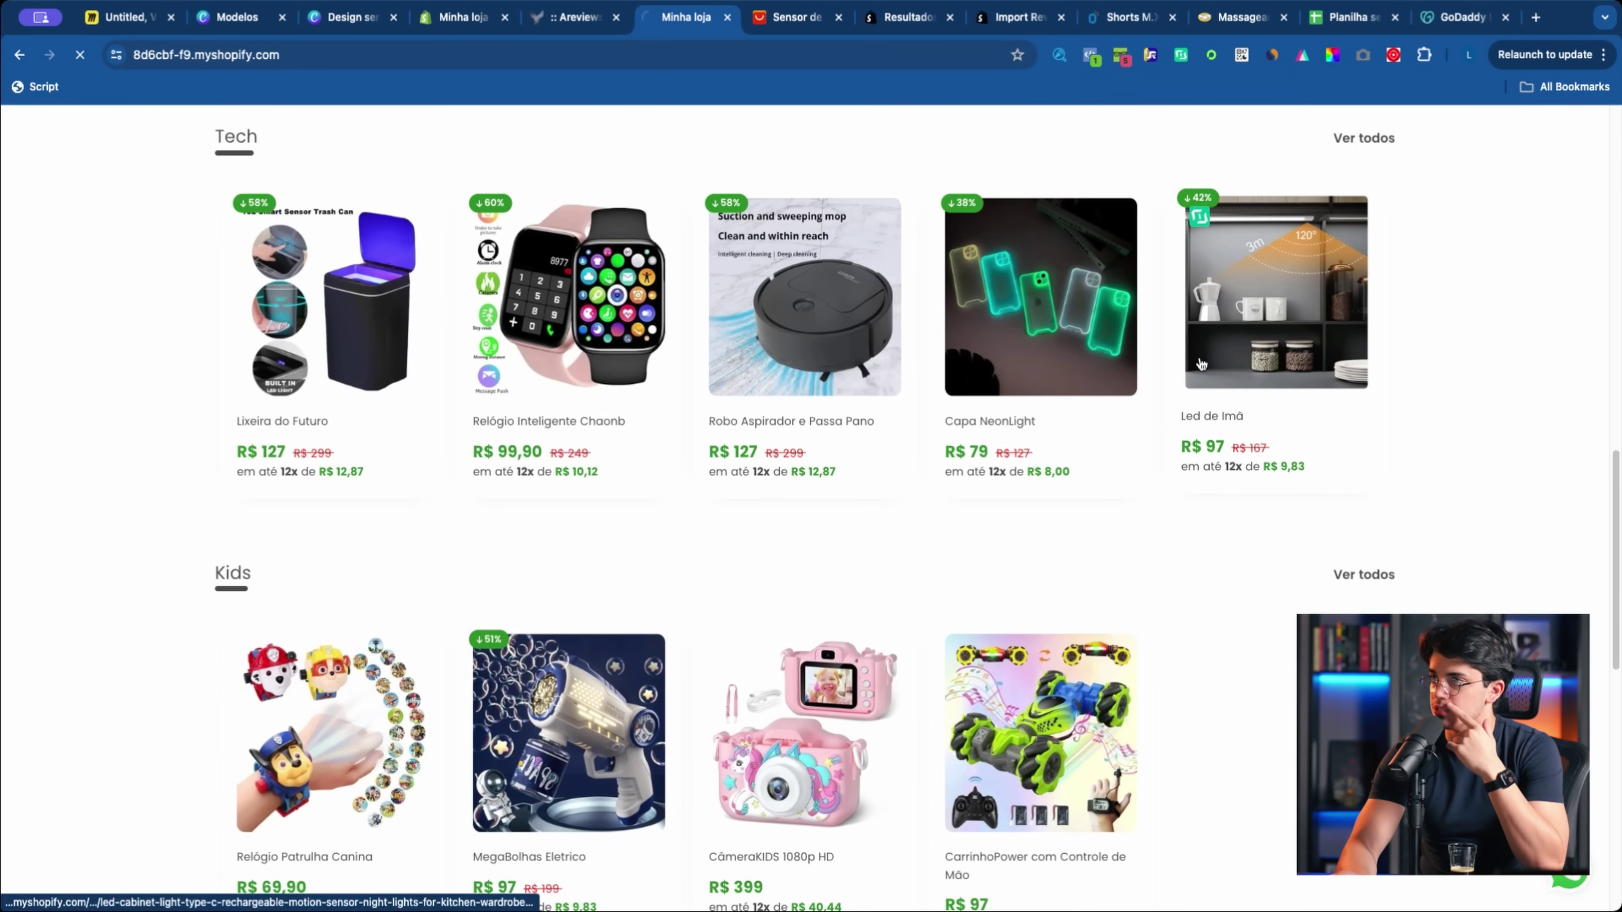
left_click(1197, 354)
scroll(1181, 353, "down", 10)
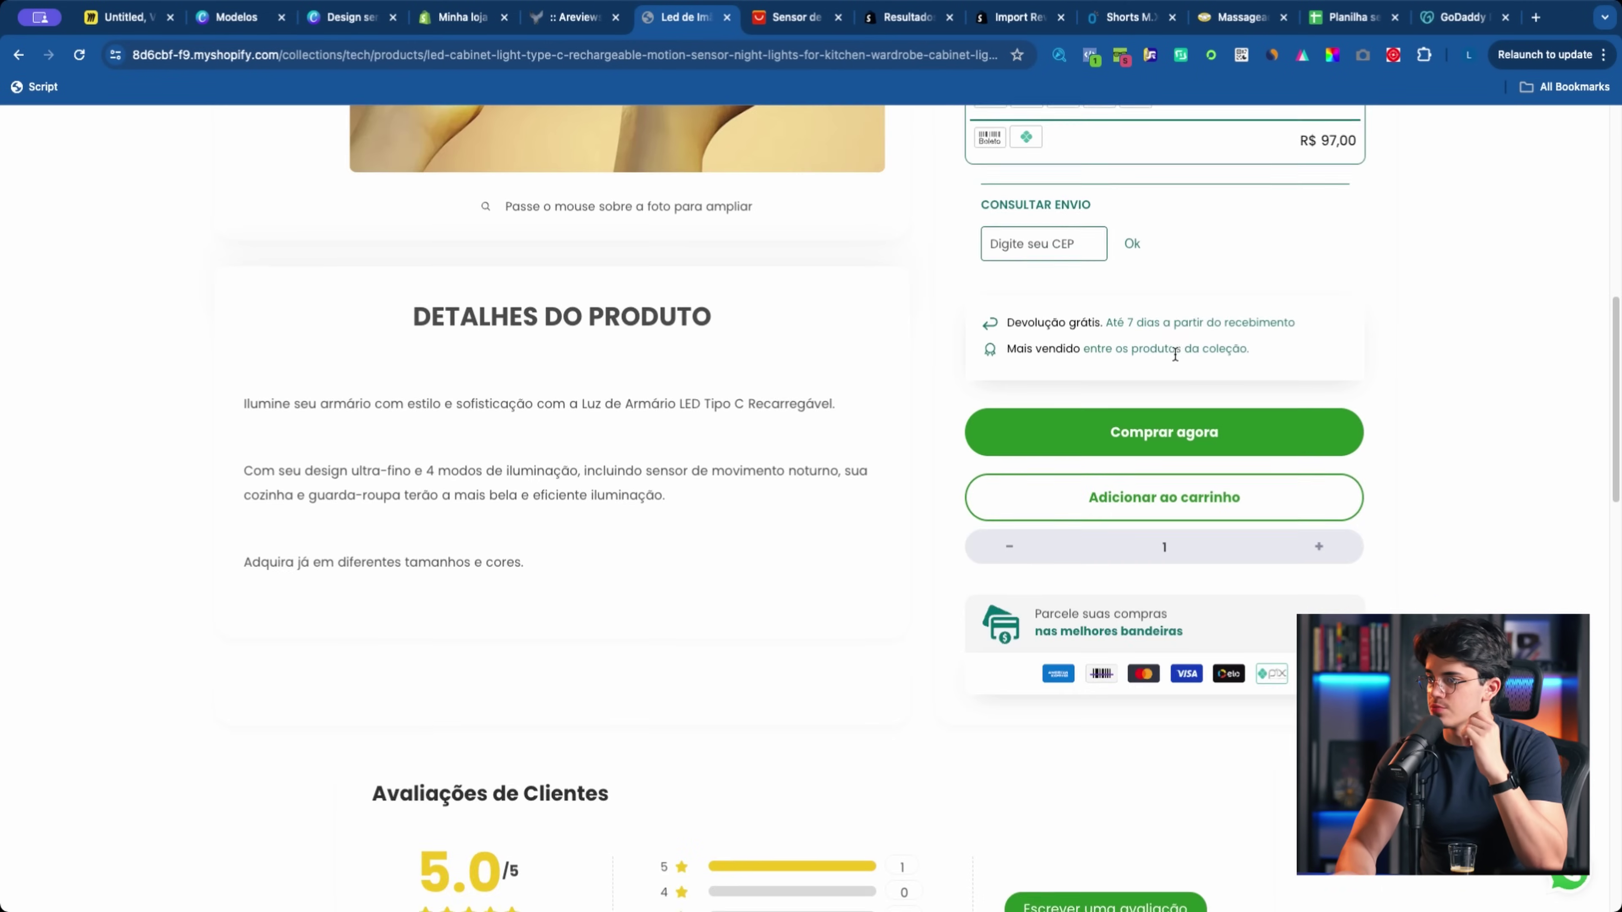
scroll(958, 486, "down", 15)
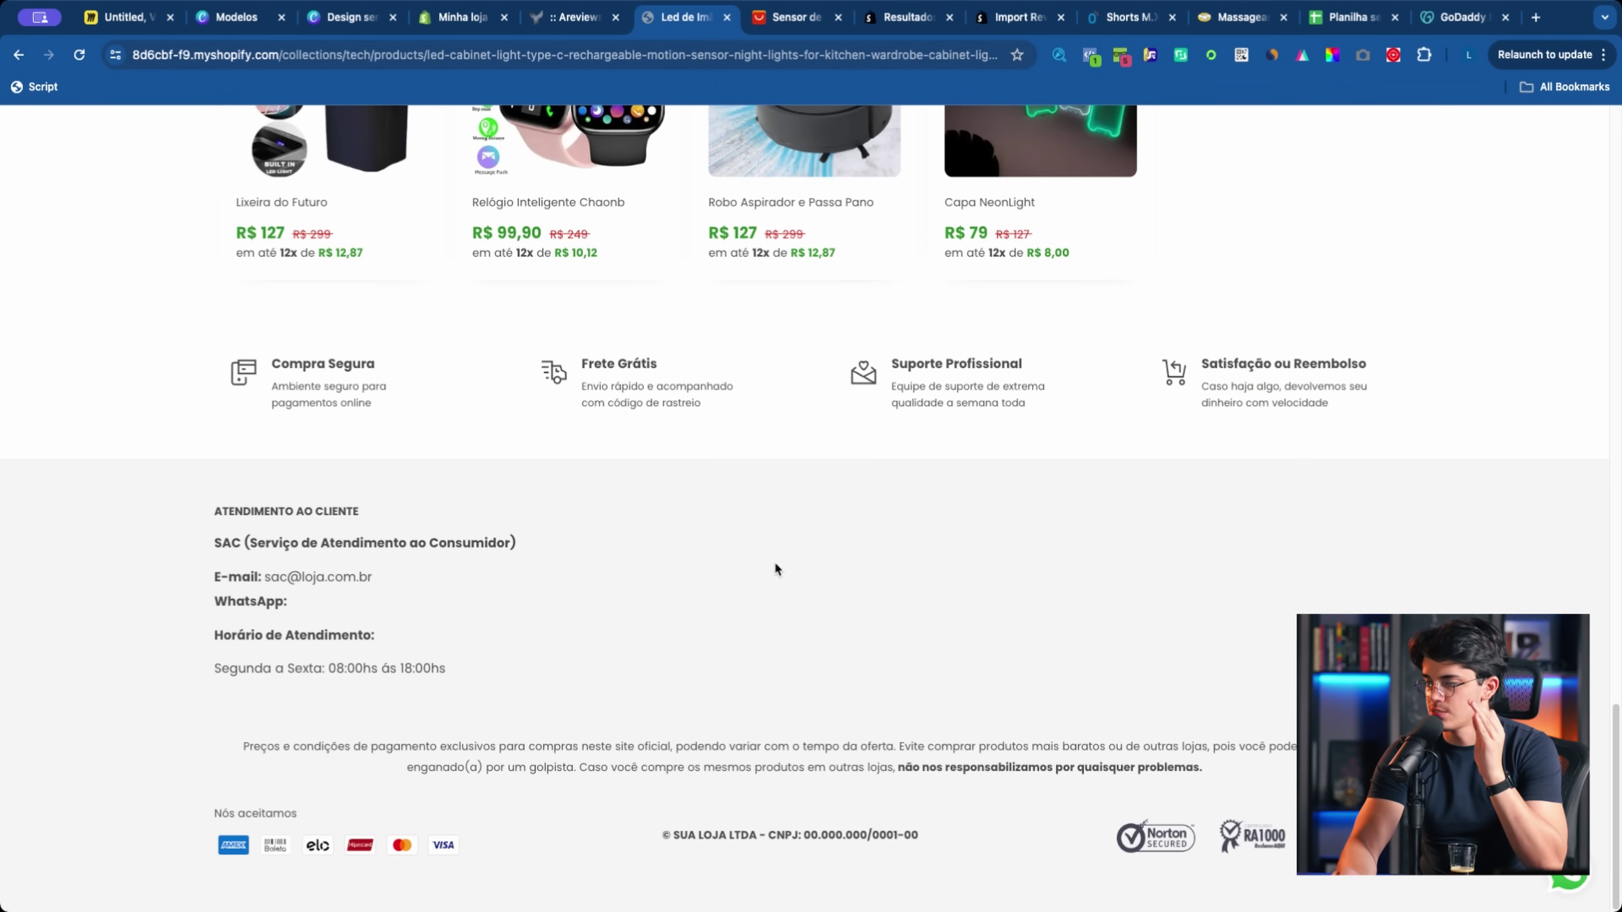
scroll(562, 569, "up", 20)
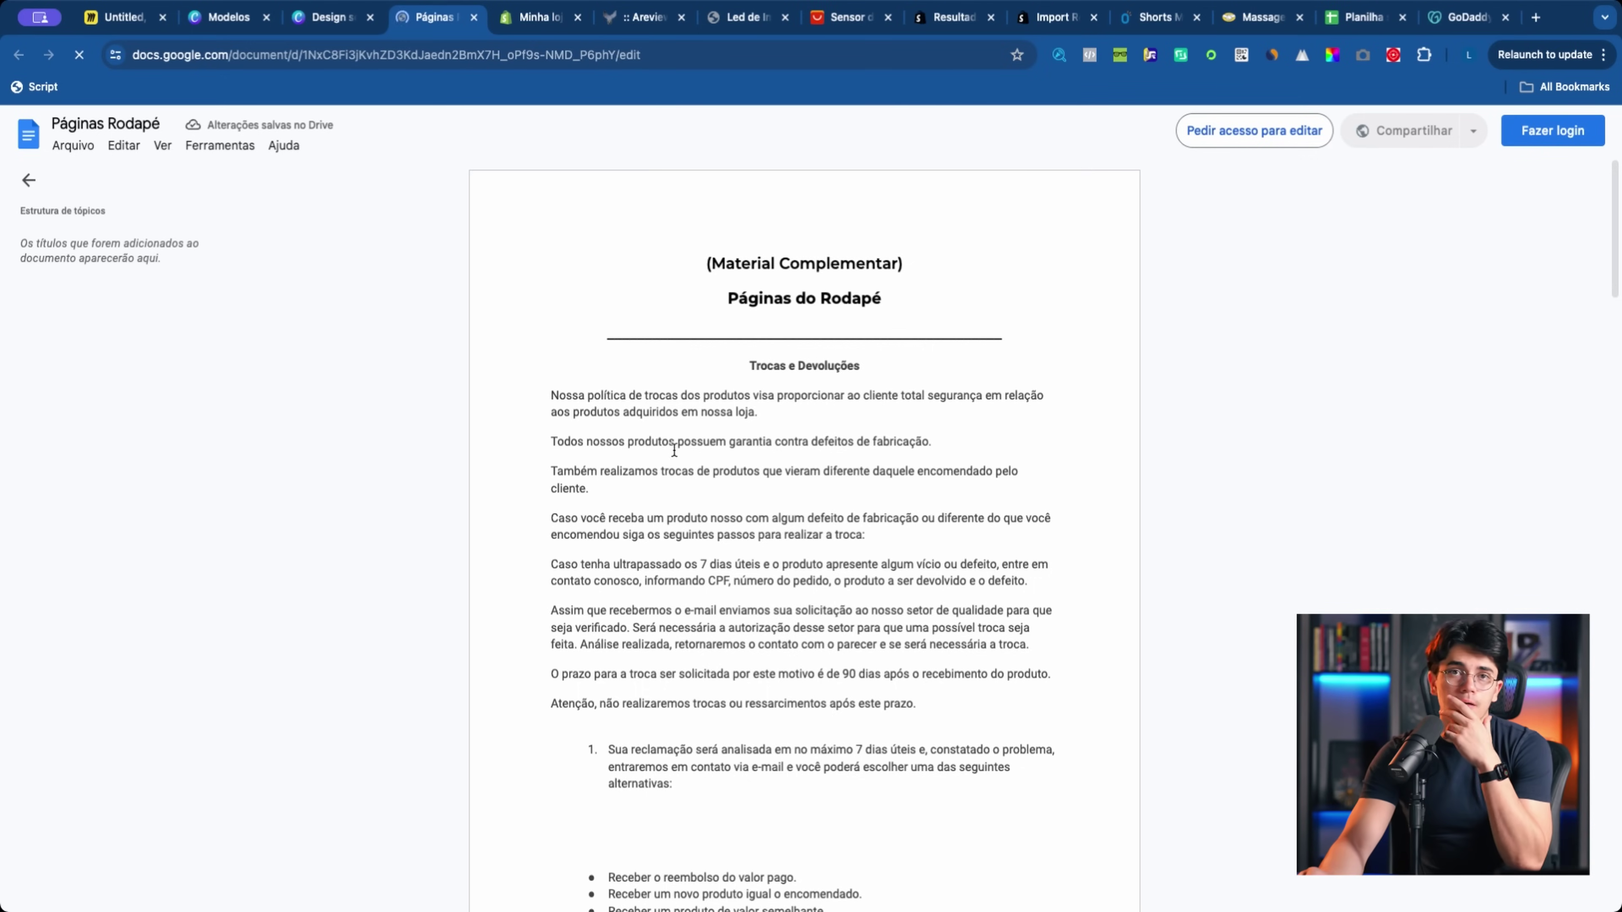
Step: Read through the Páginas Rodapé policy text, then return to the Minha loja admin tab
scroll(664, 454, "down", 15)
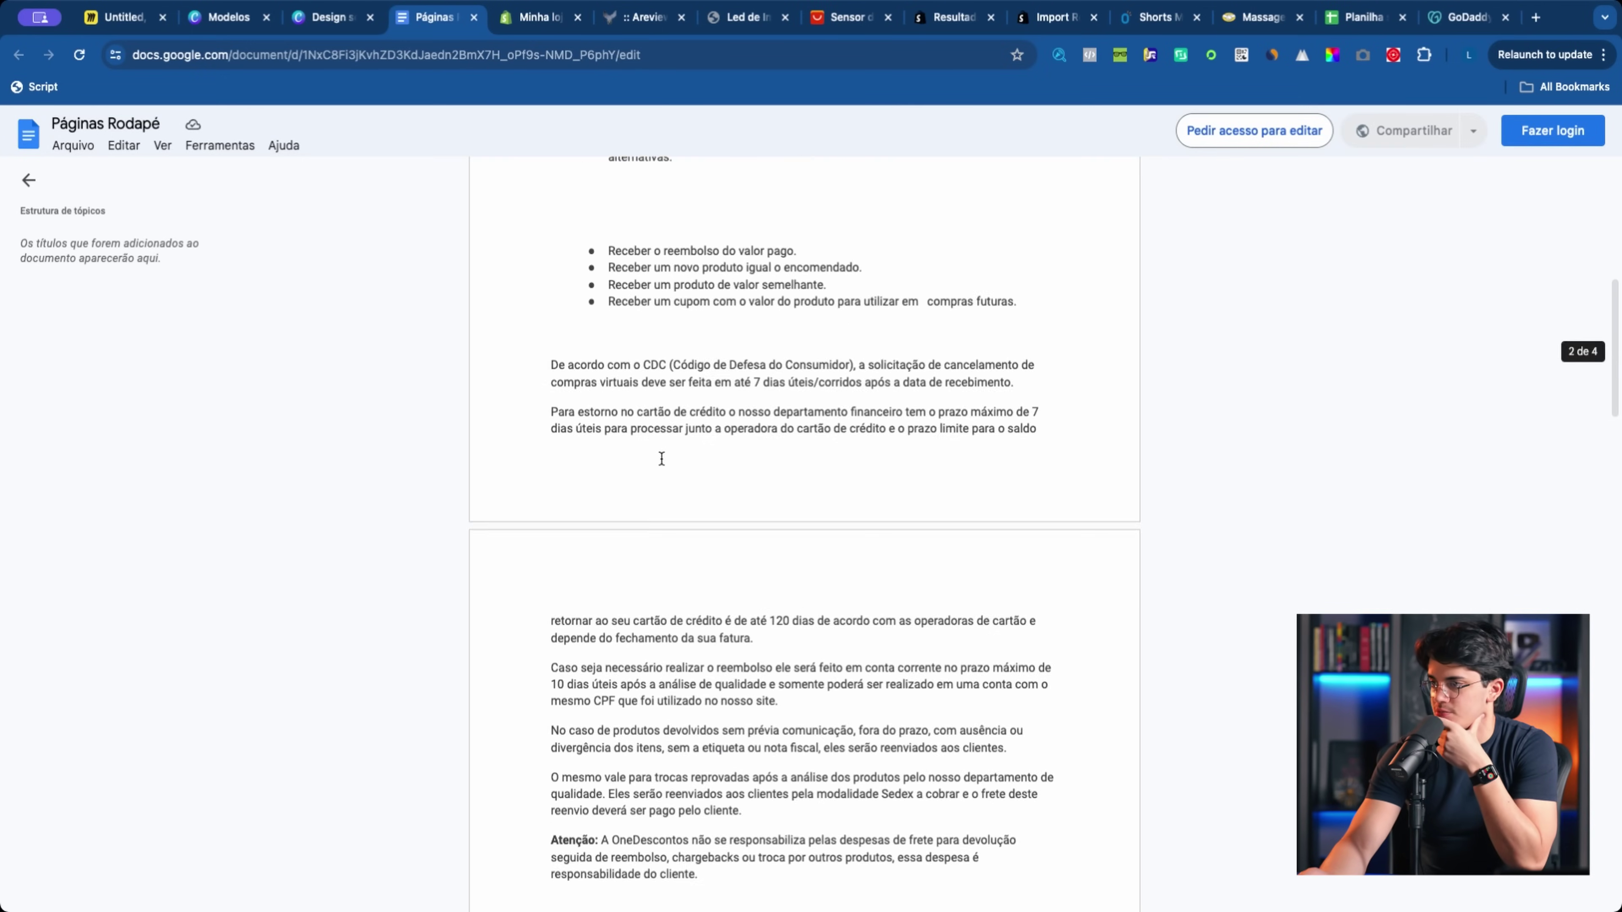
scroll(660, 457, "down", 15)
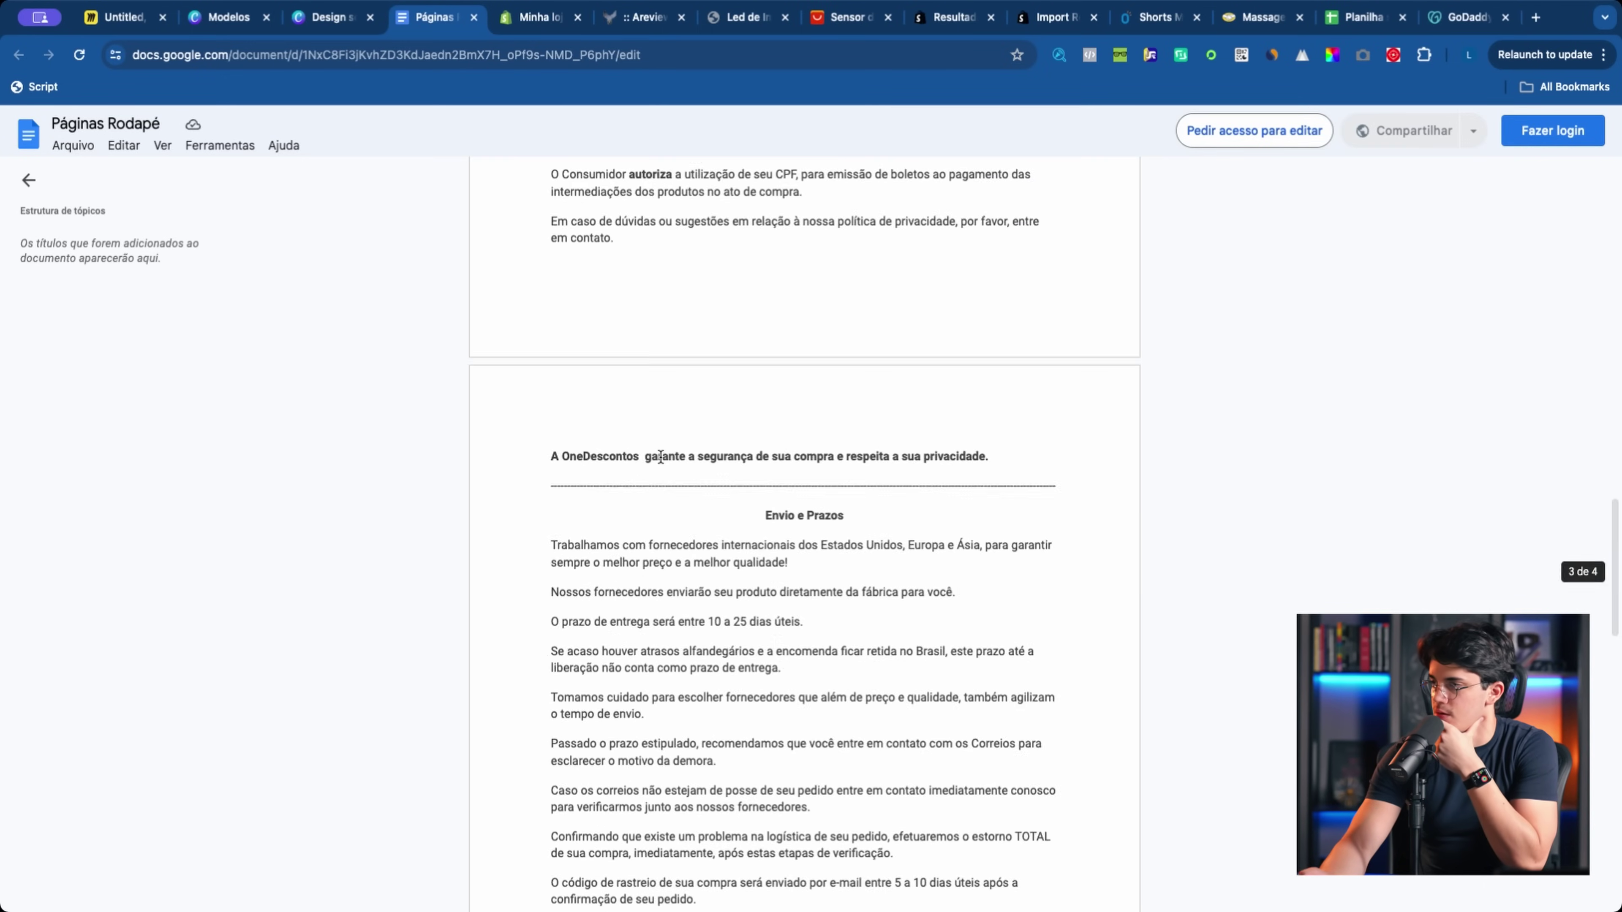
scroll(661, 458, "down", 15)
scroll(659, 455, "up", 10)
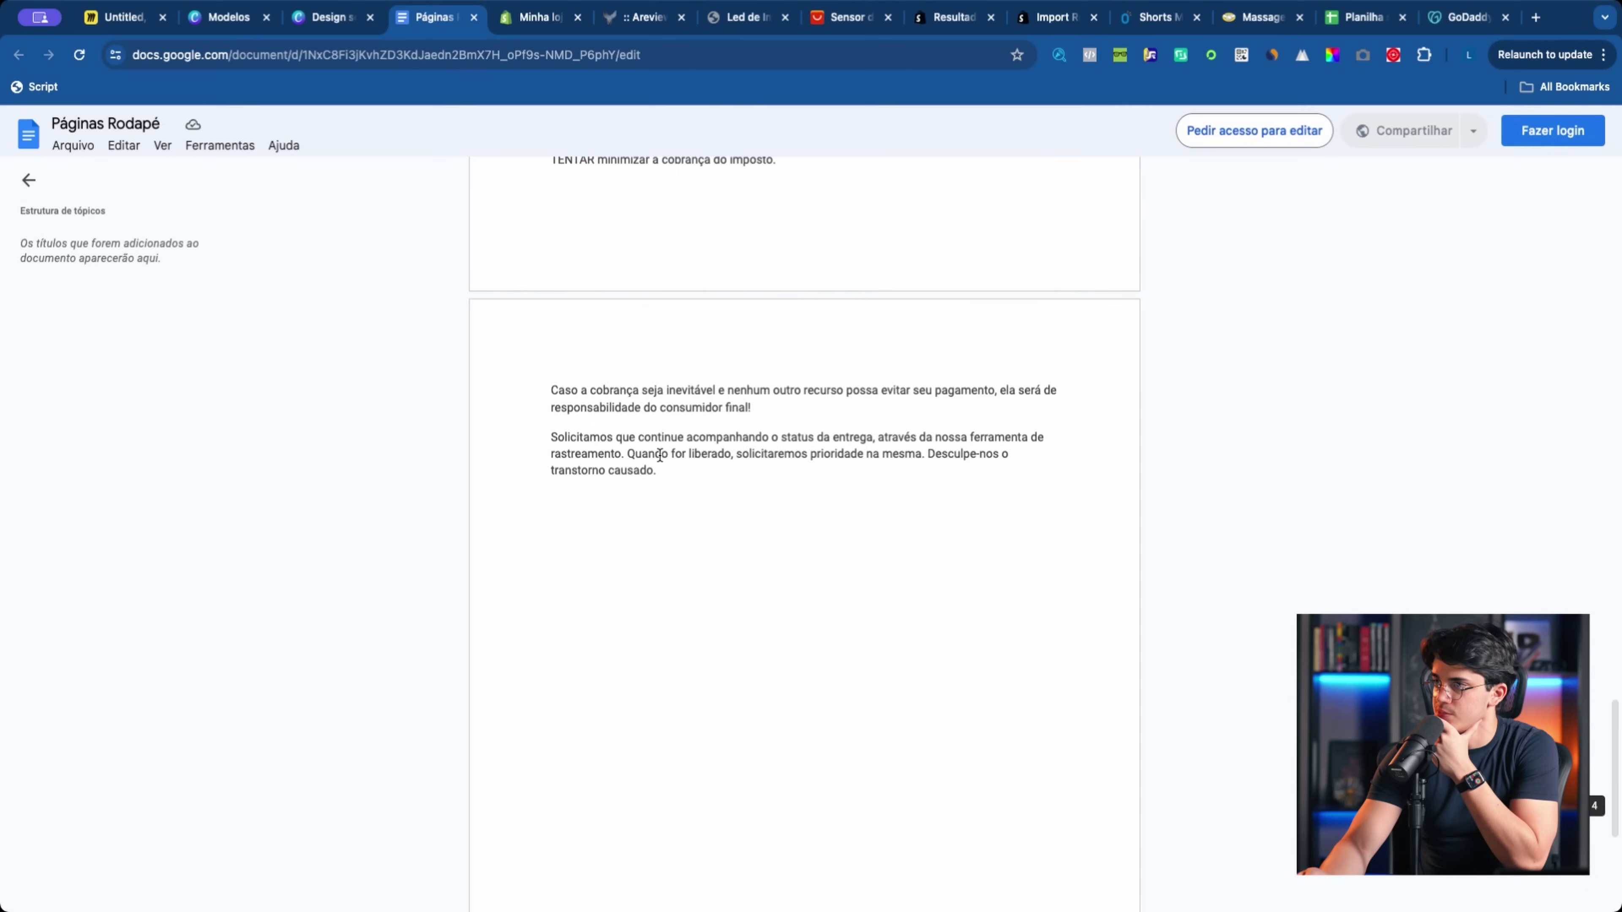
scroll(659, 455, "up", 5)
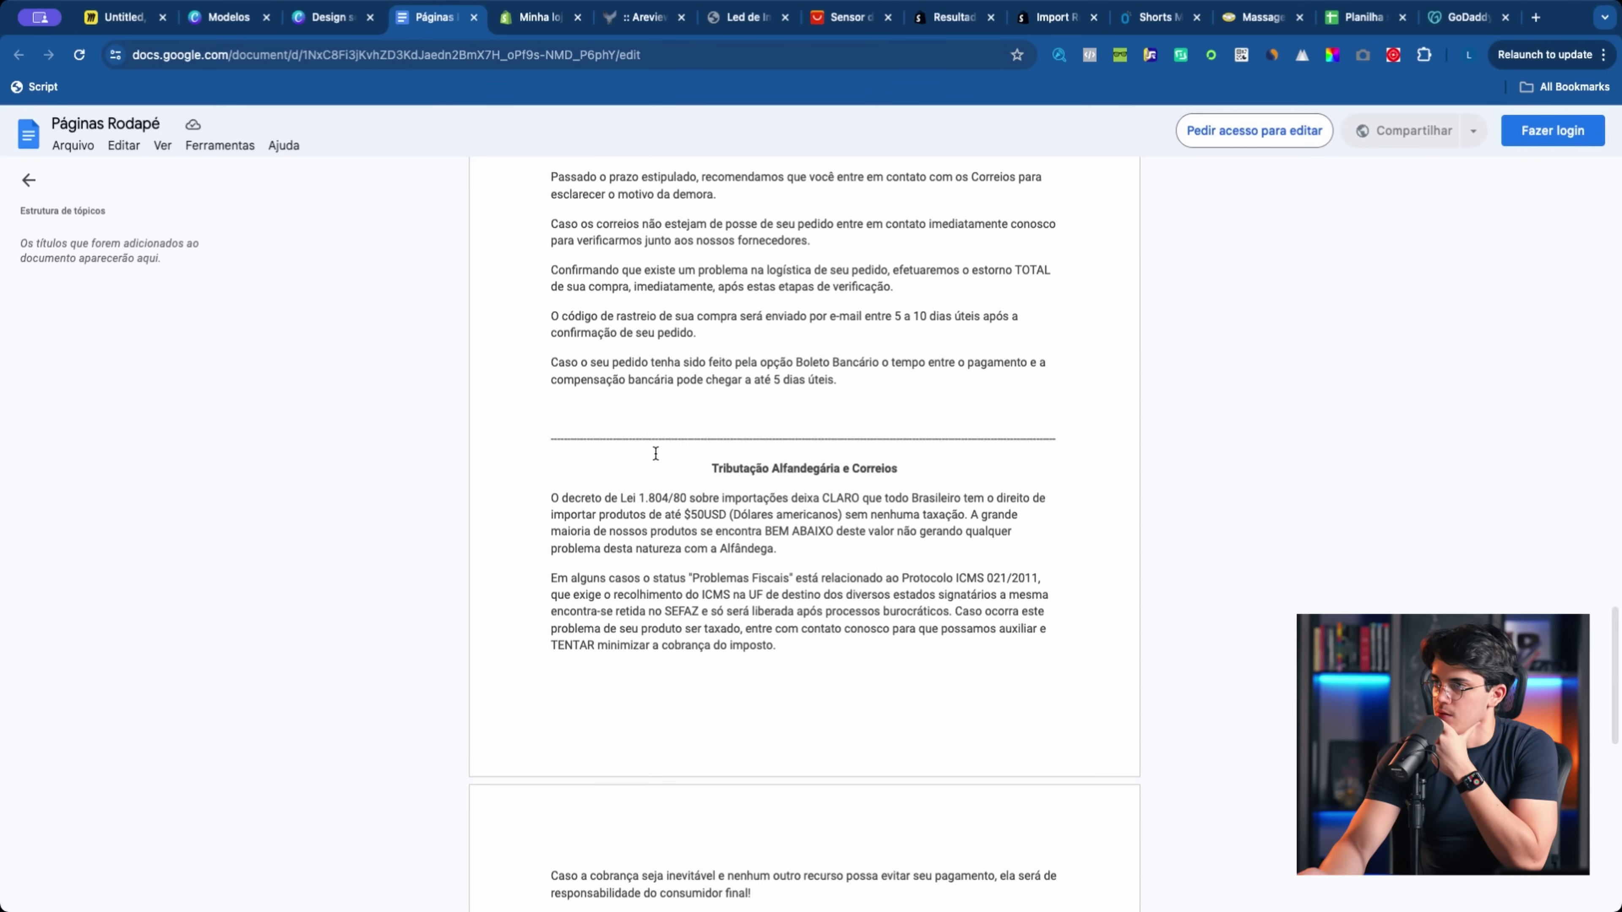
scroll(658, 454, "up", 20)
scroll(658, 454, "up", 1)
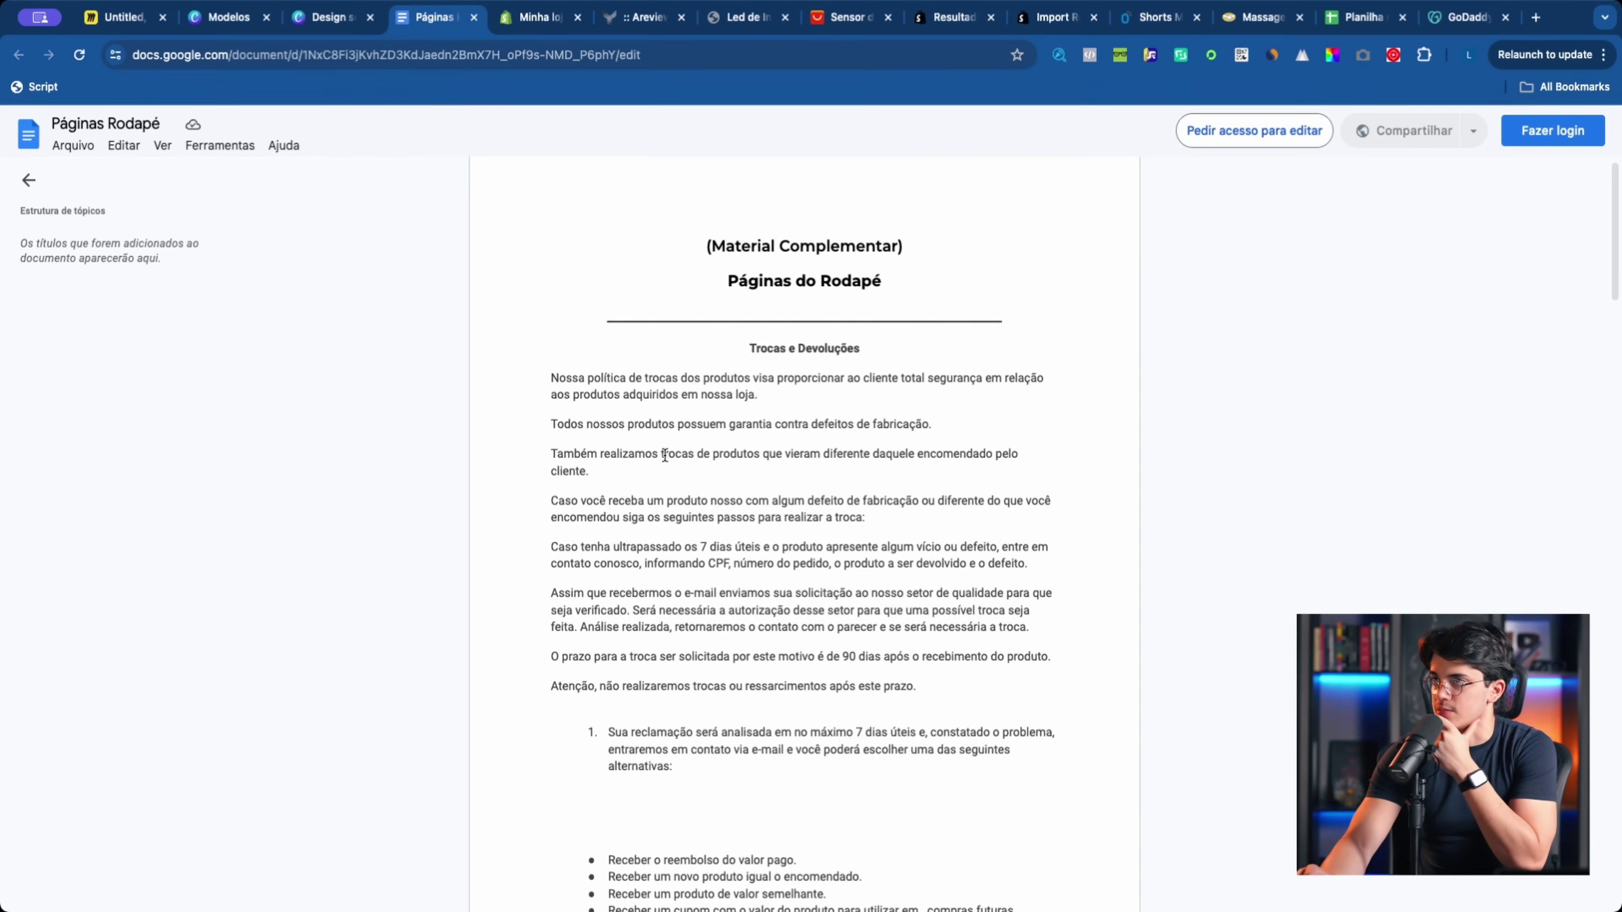
left_click(531, 29)
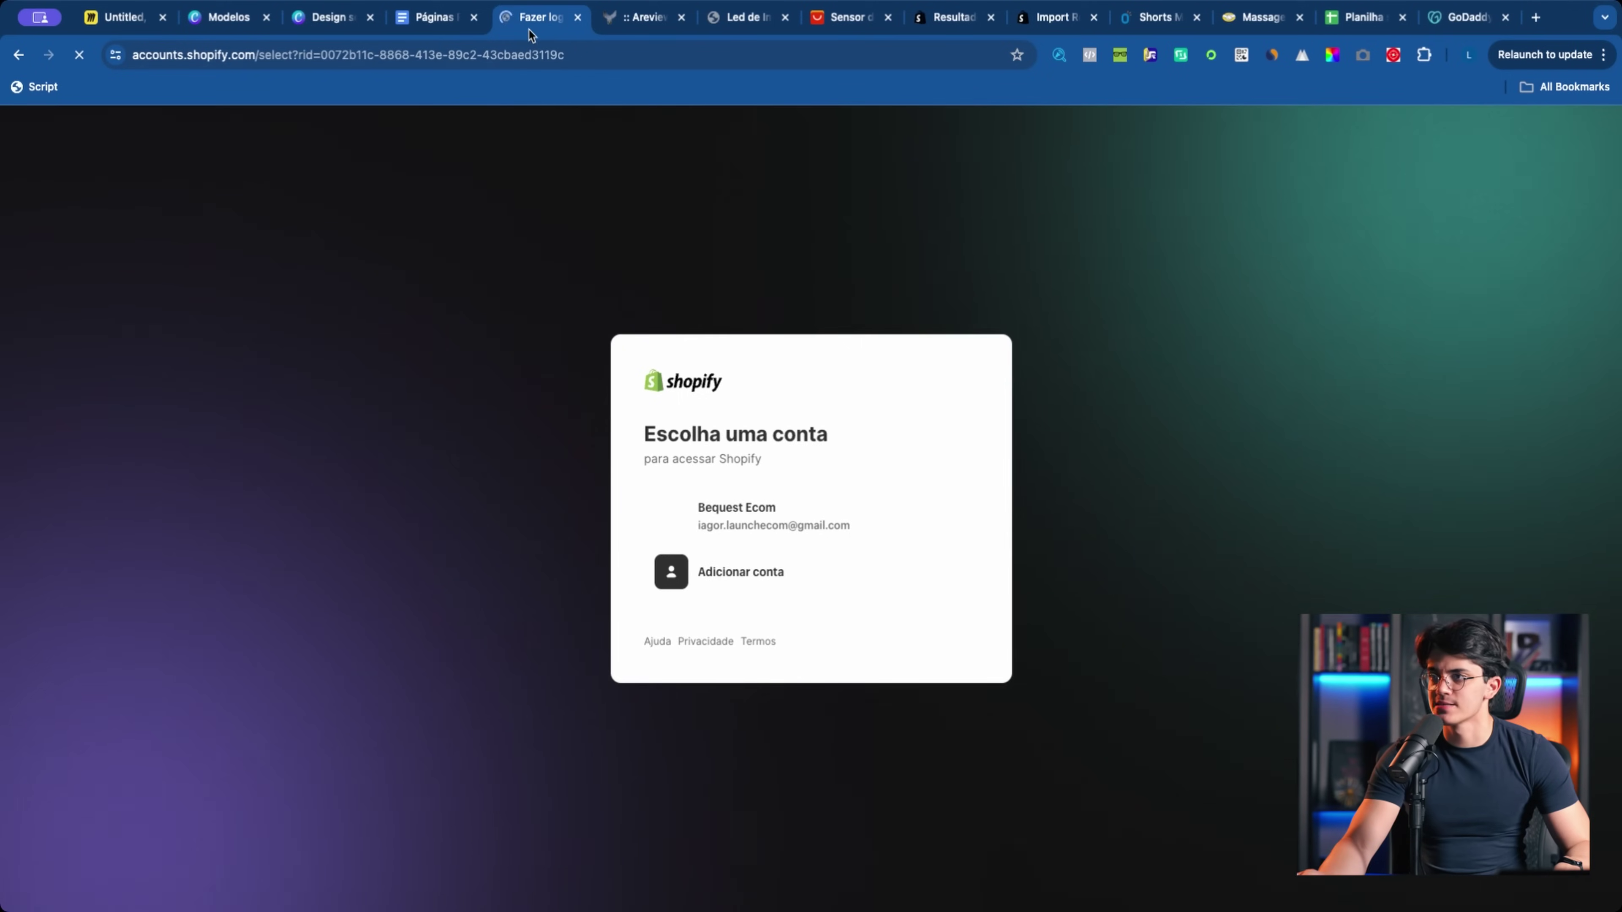
Step: Sign in with the store account, go to Loja virtual > Páginas and add a new page
left_click(735, 511)
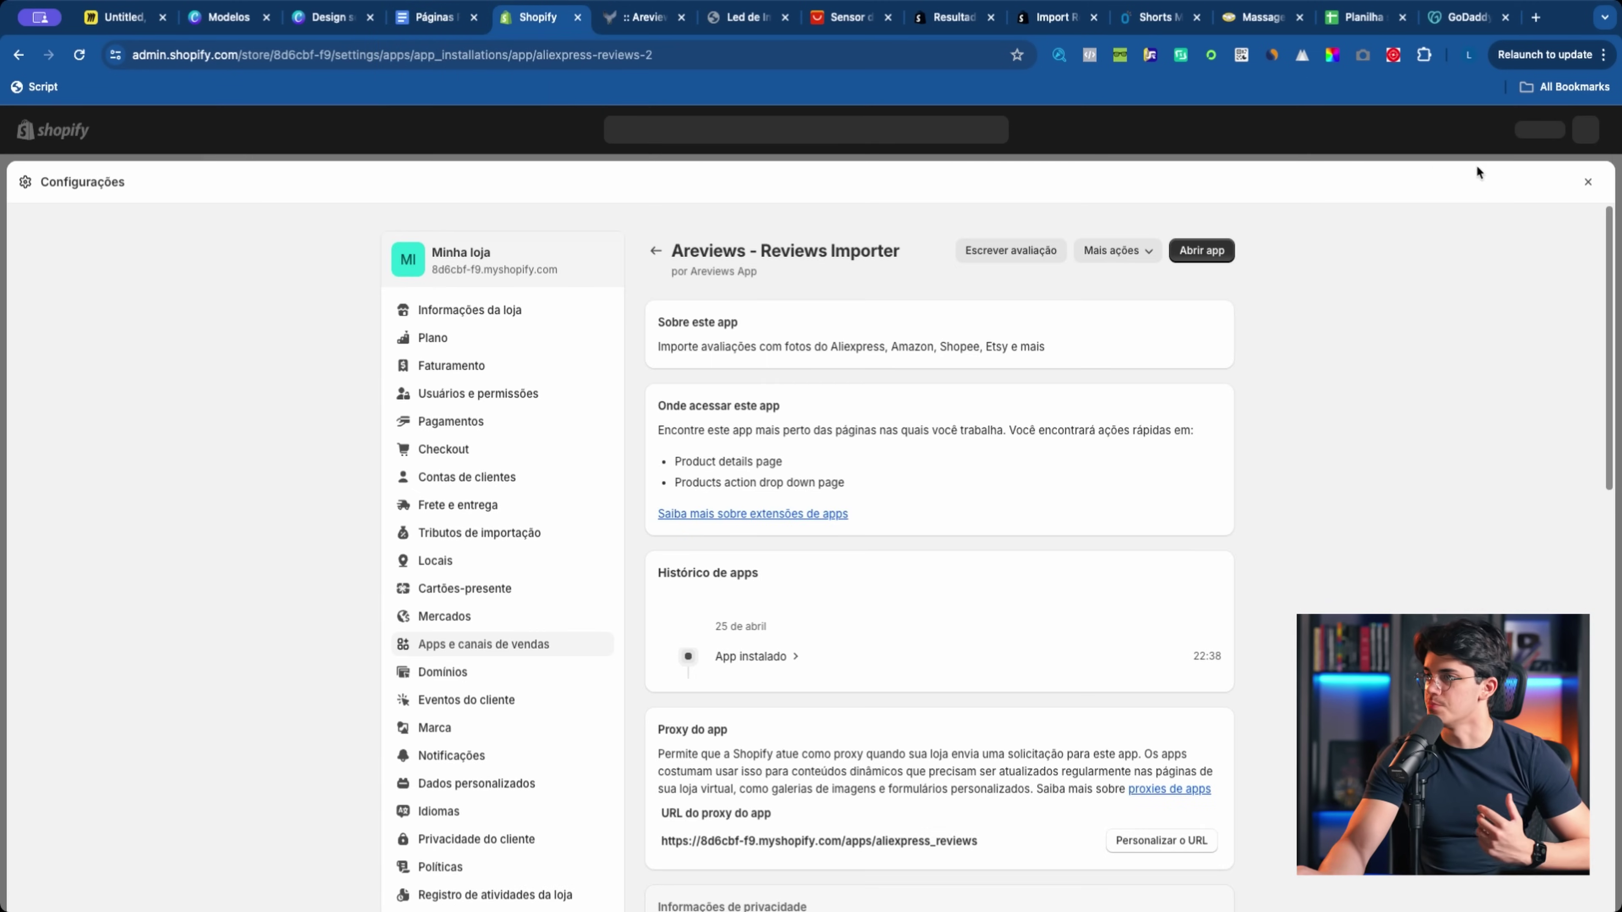
left_click(1586, 182)
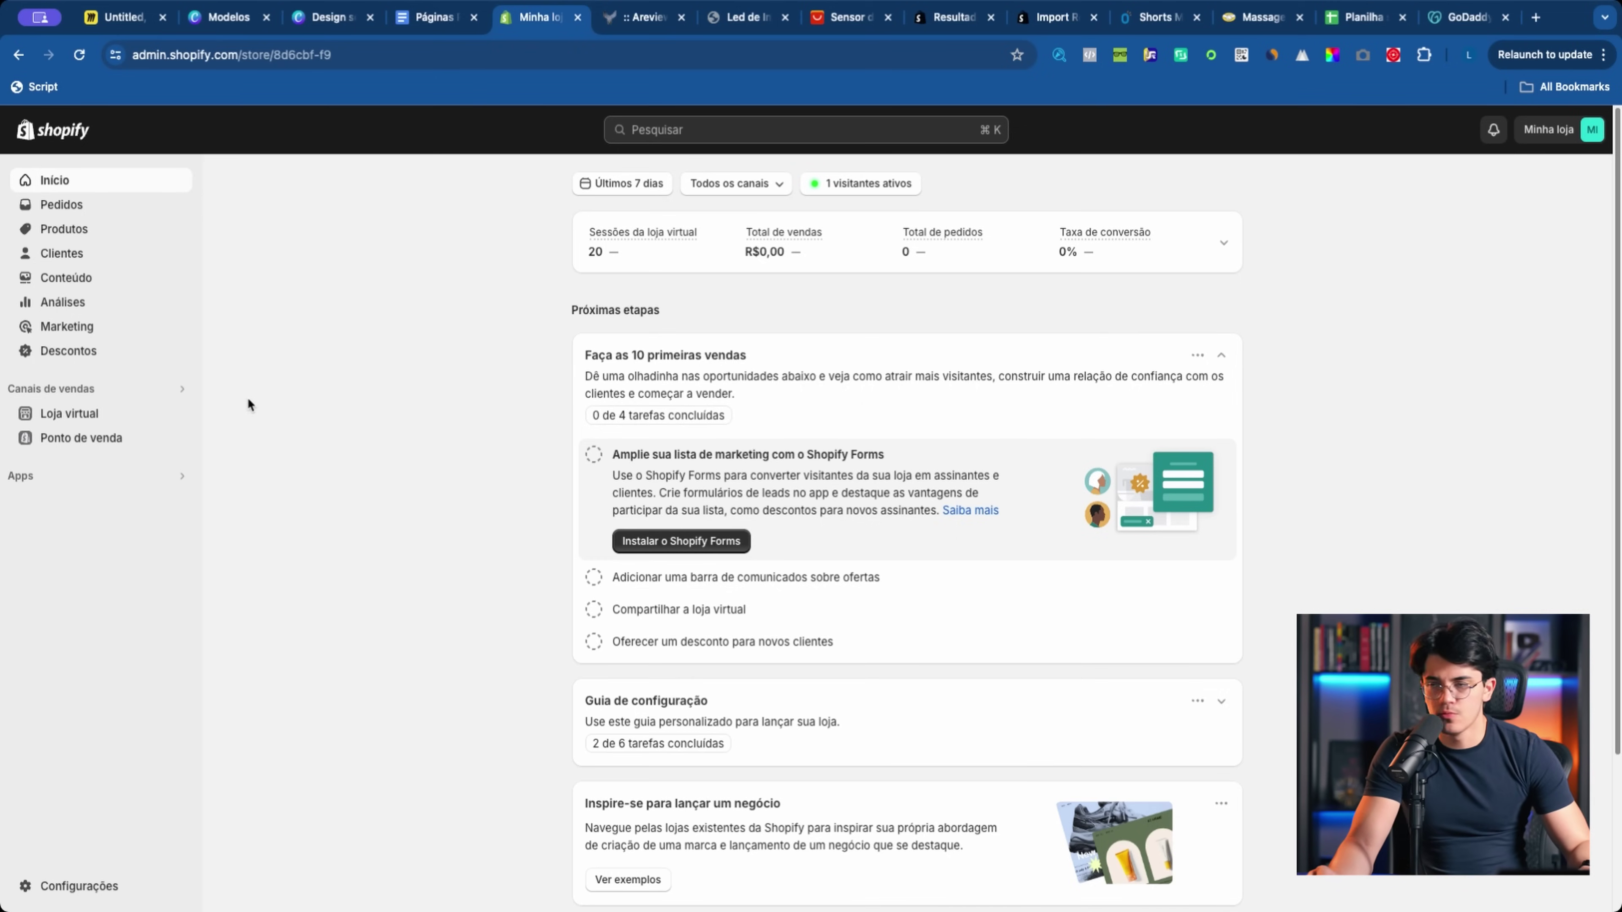
left_click(67, 415)
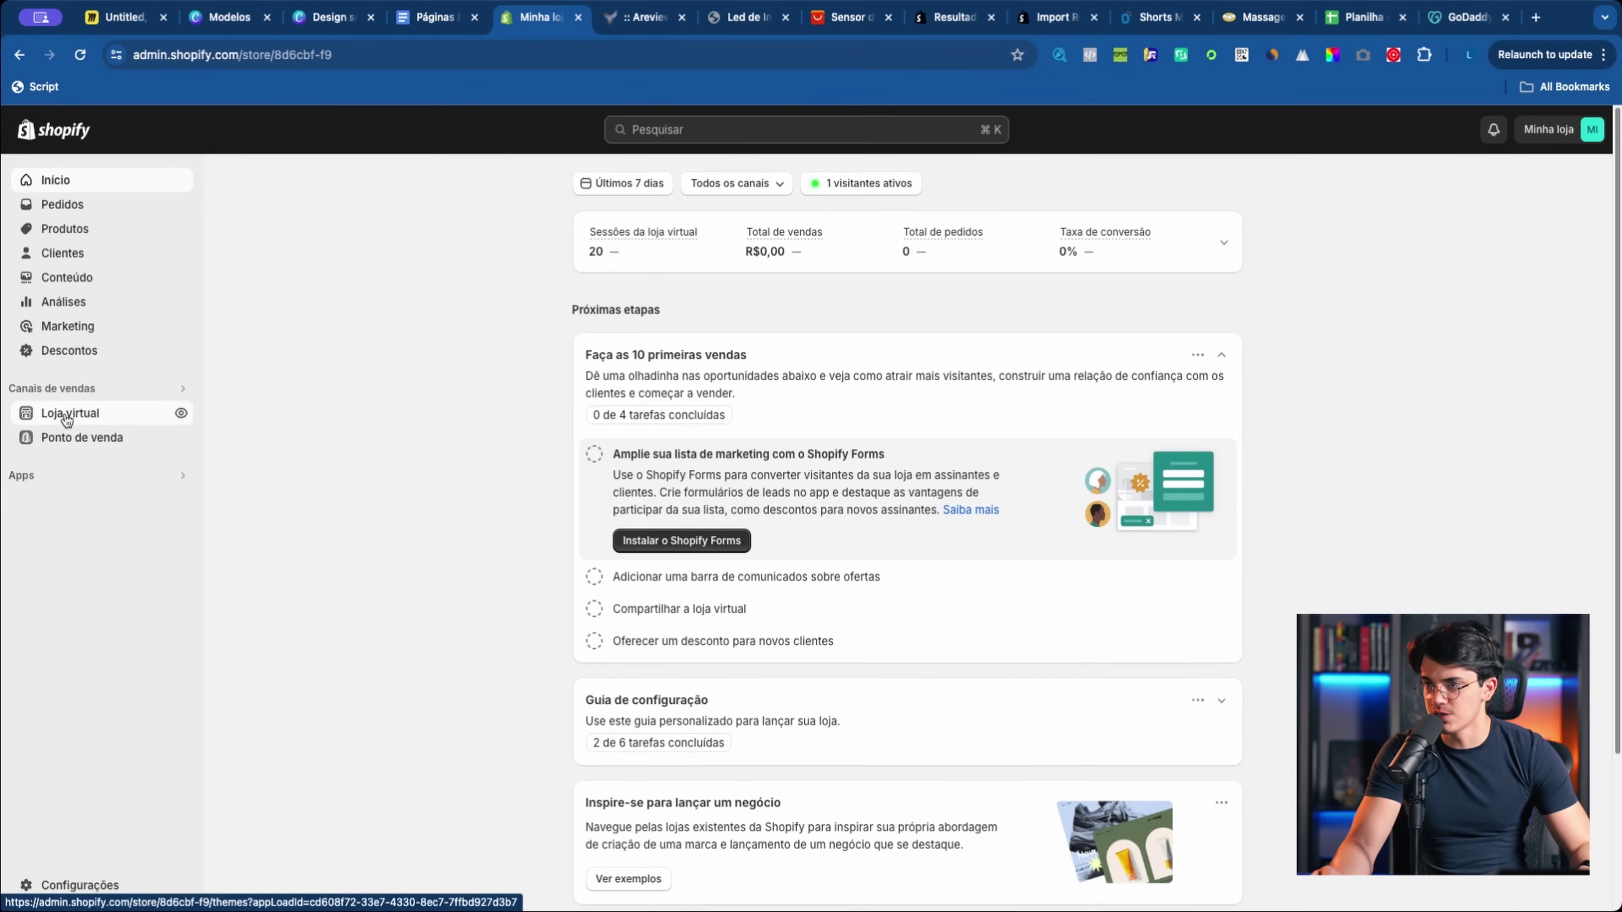
left_click(69, 489)
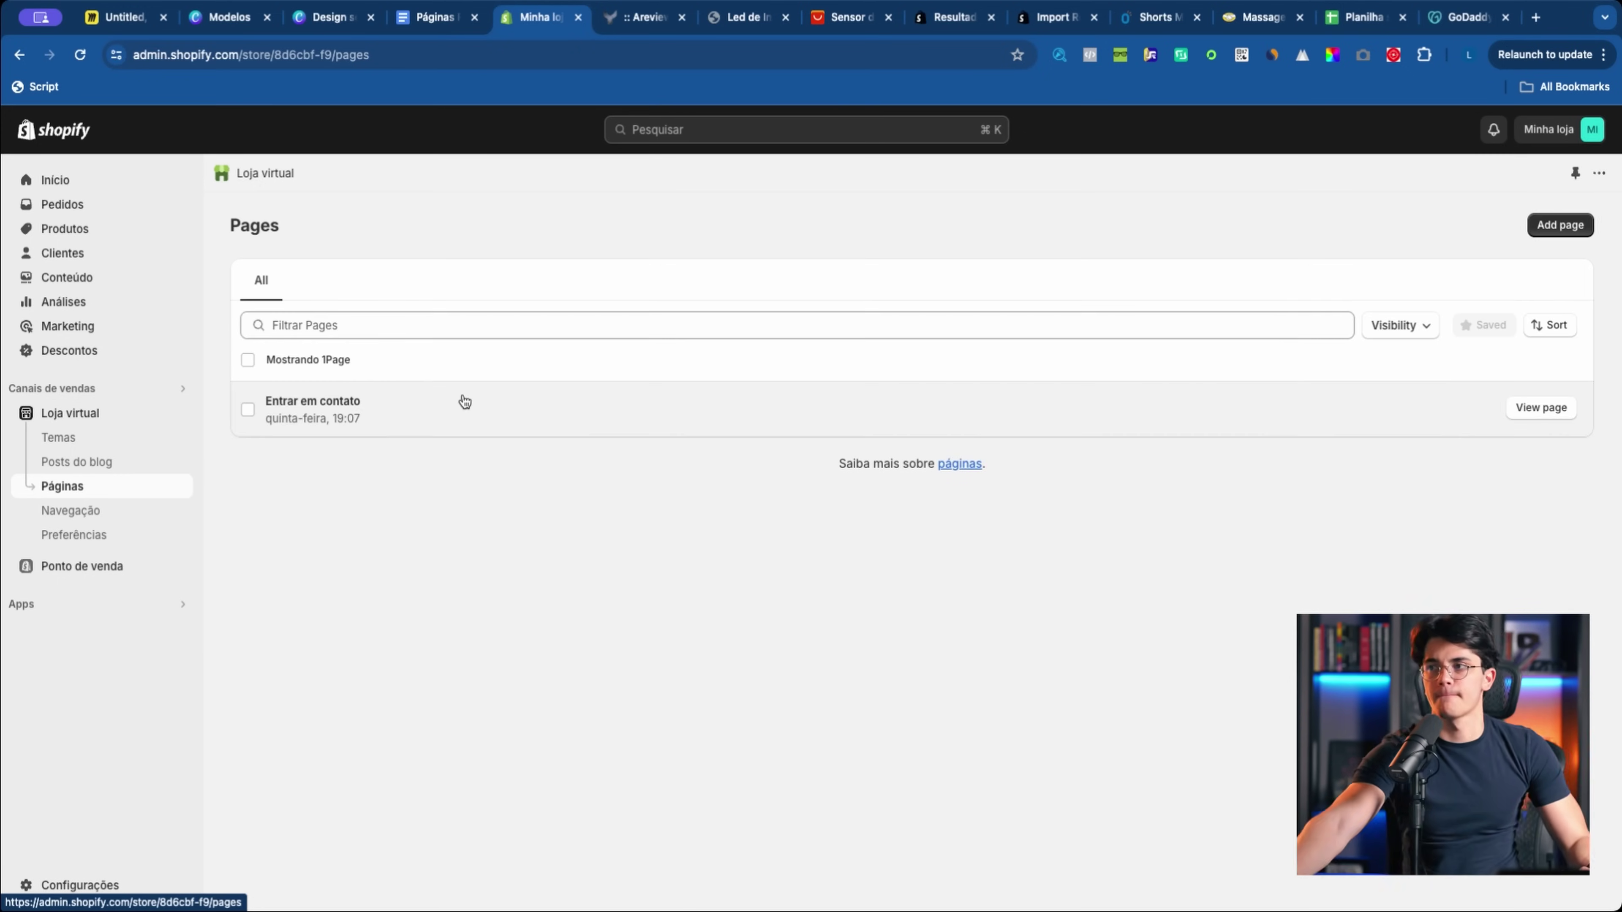
left_click(1549, 226)
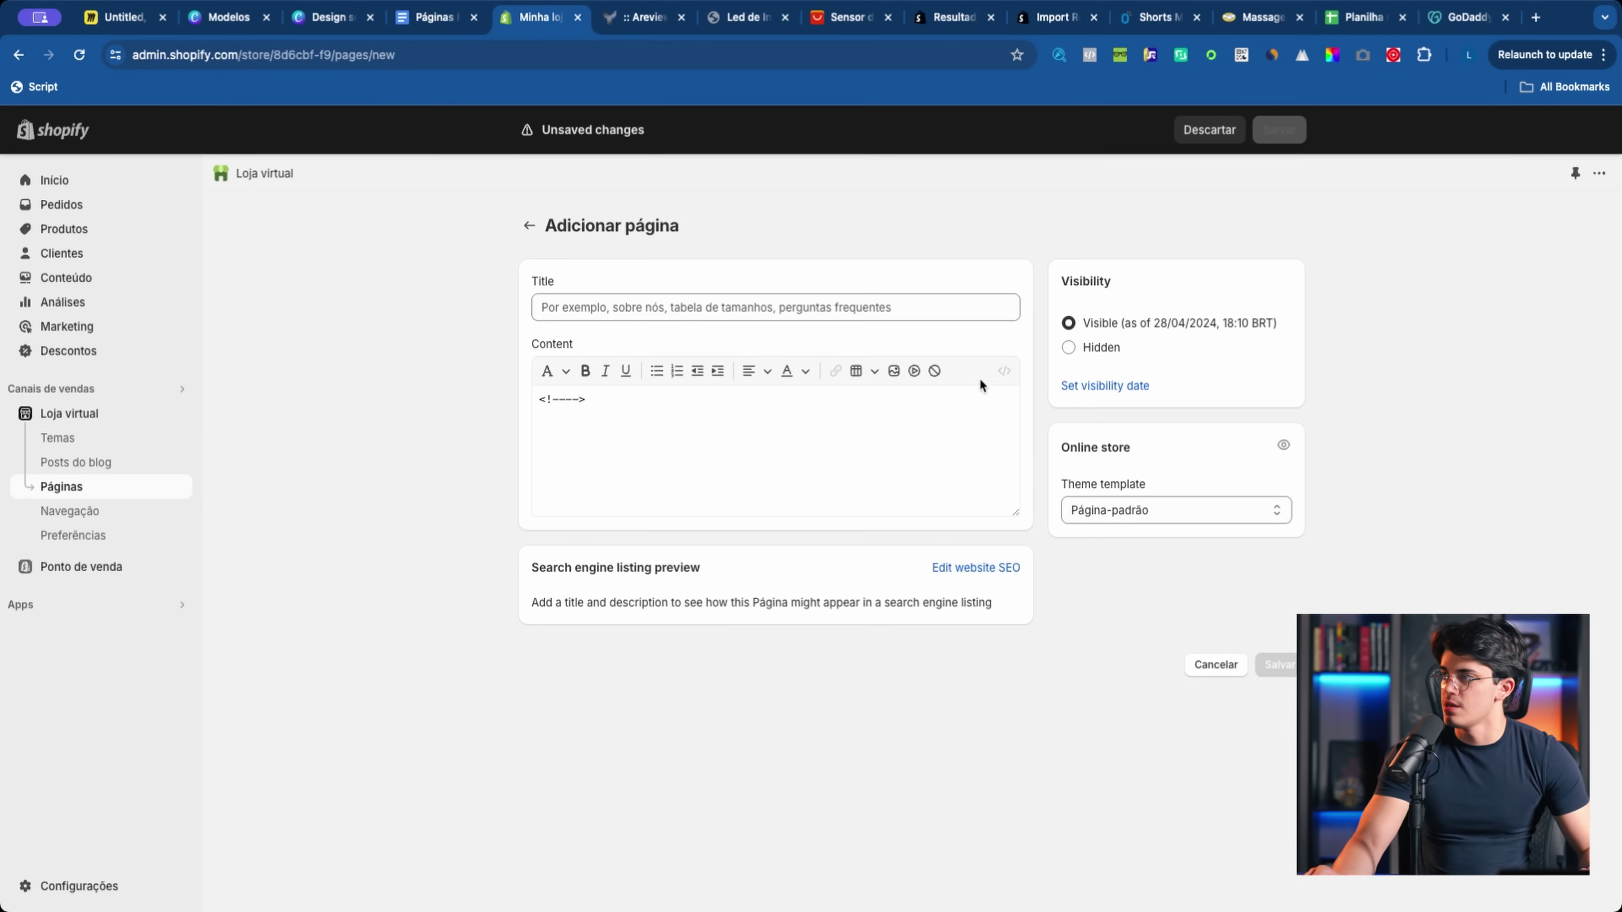
left_click(587, 318)
left_click(561, 464)
left_click(435, 18)
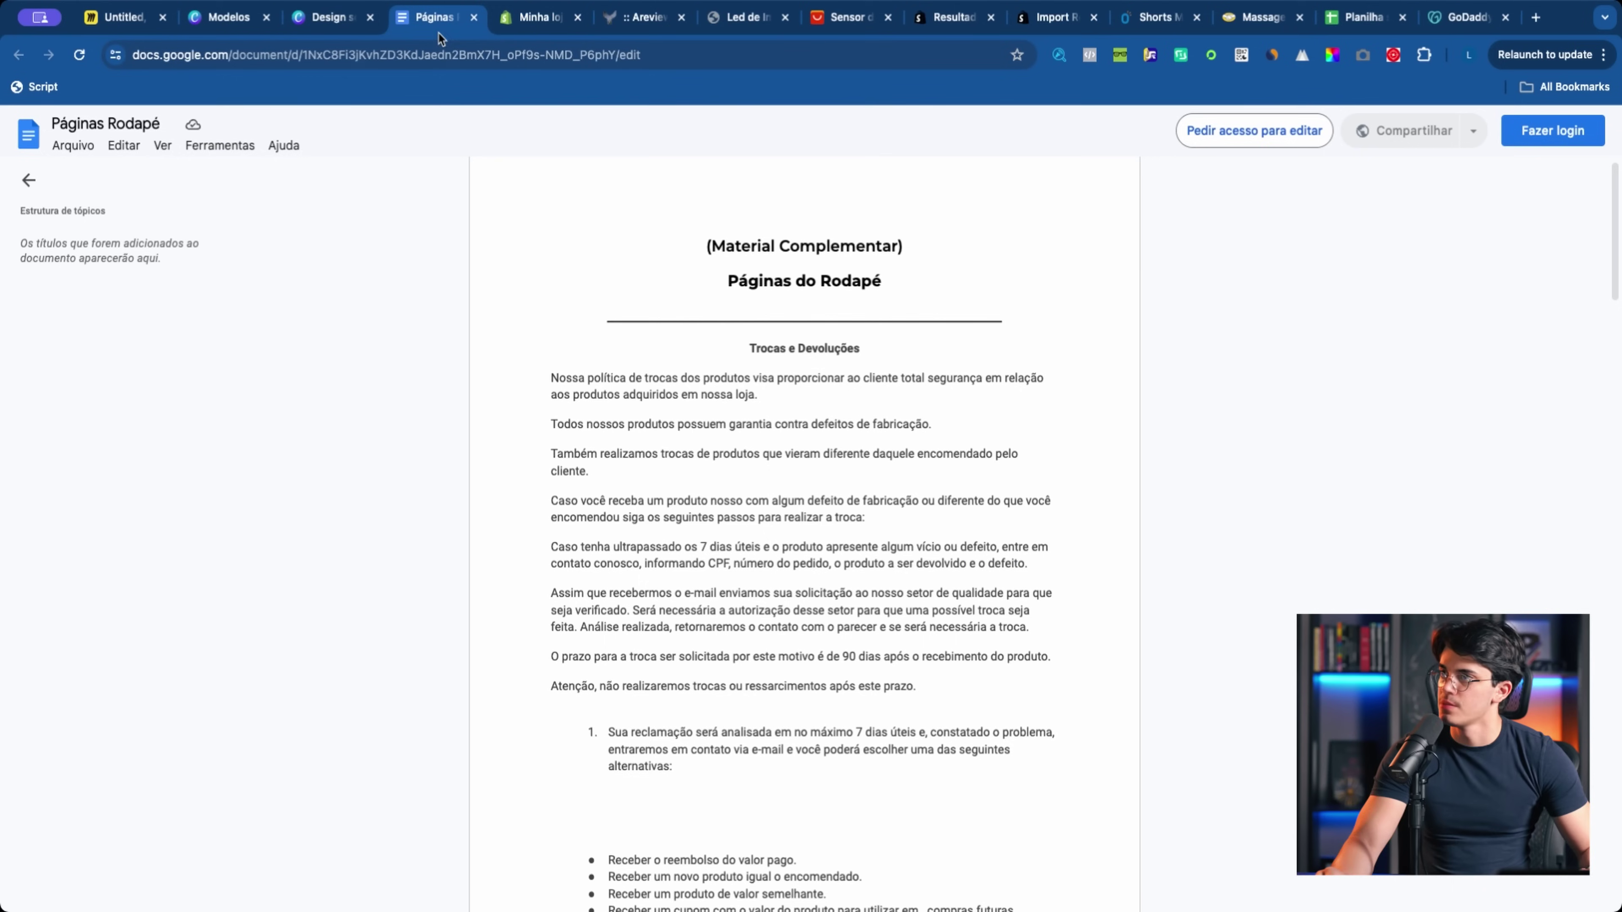
left_click_drag(738, 349, 932, 403)
left_click(850, 348)
scroll(735, 349, "down", 6)
scroll(732, 350, "down", 10)
scroll(838, 467, "down", 5)
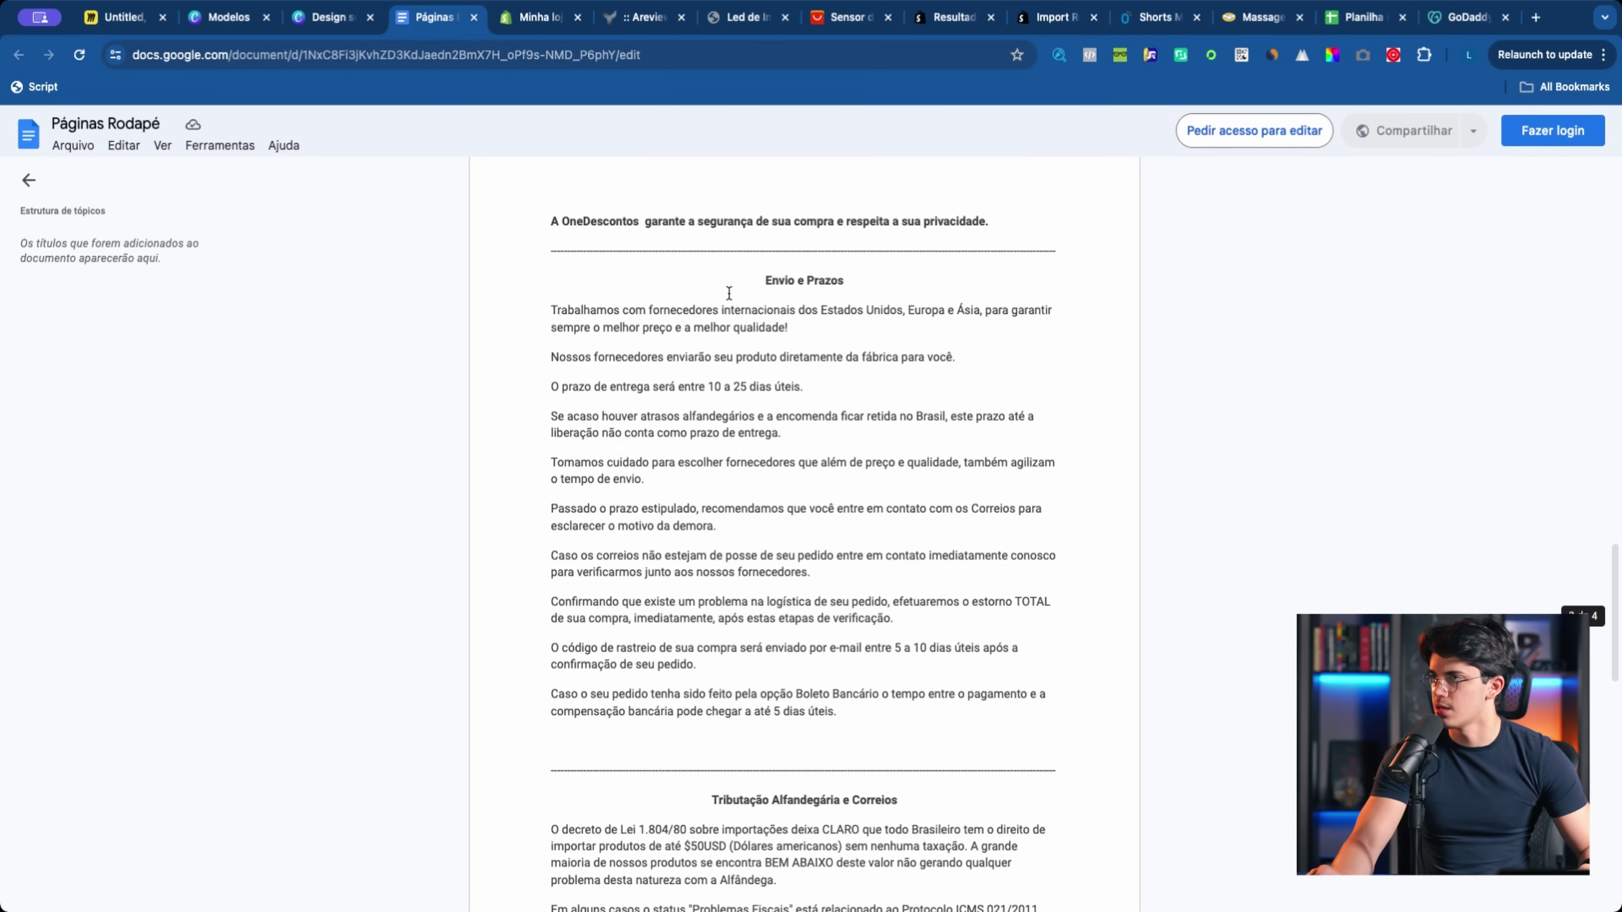
left_click_drag(729, 293, 962, 300)
scroll(1003, 312, "up", 20)
left_click_drag(746, 369, 899, 370)
key("super+c")
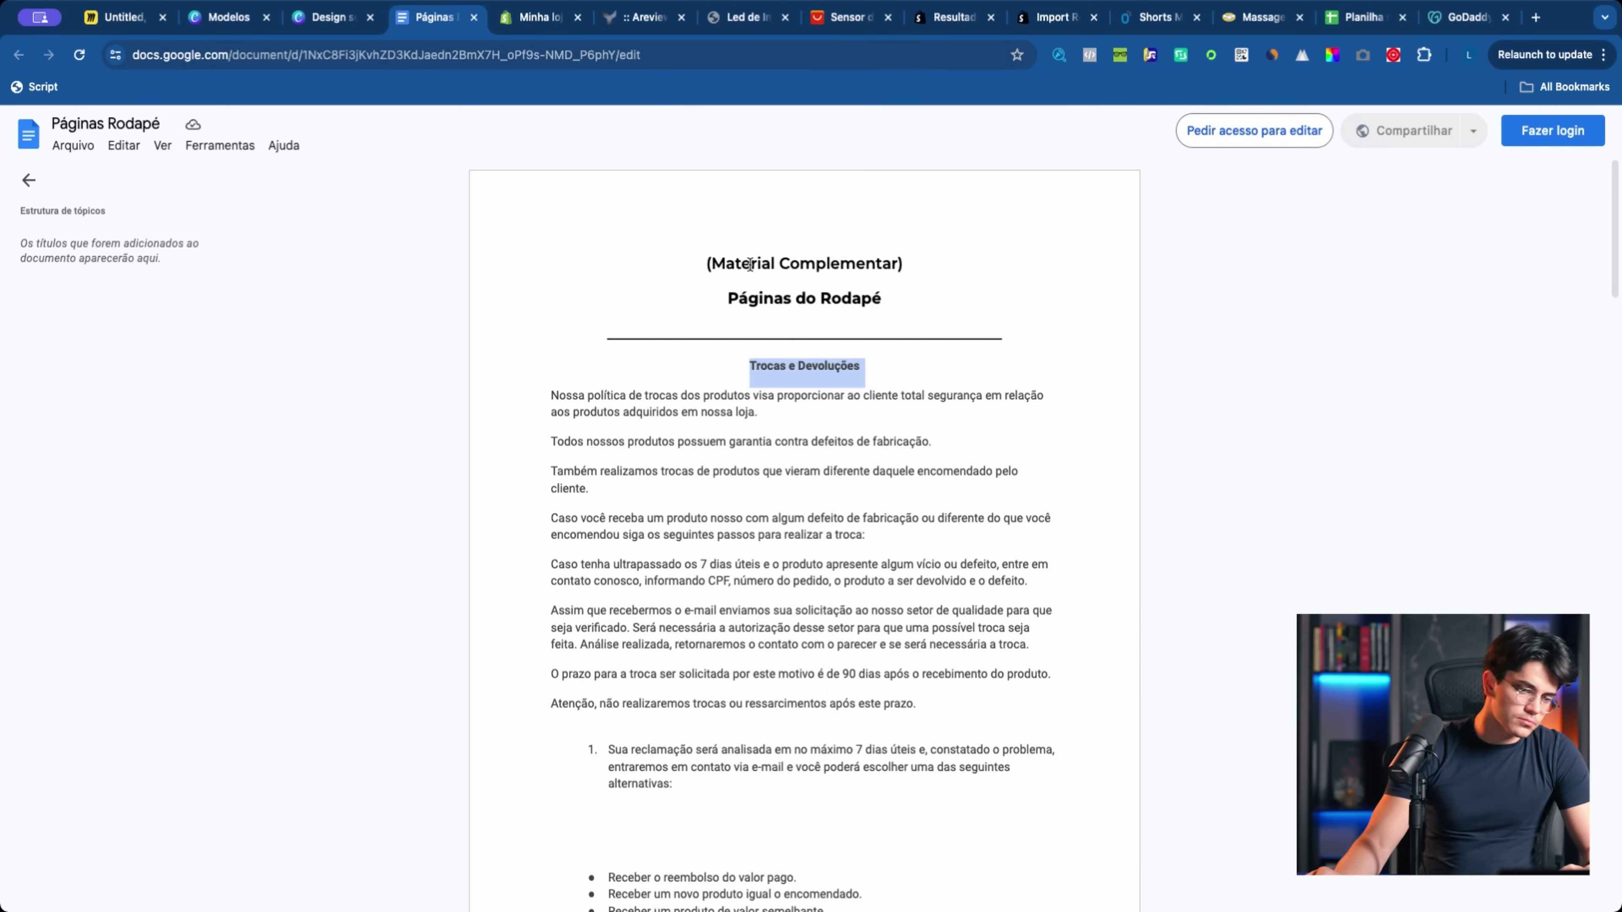
left_click(546, 19)
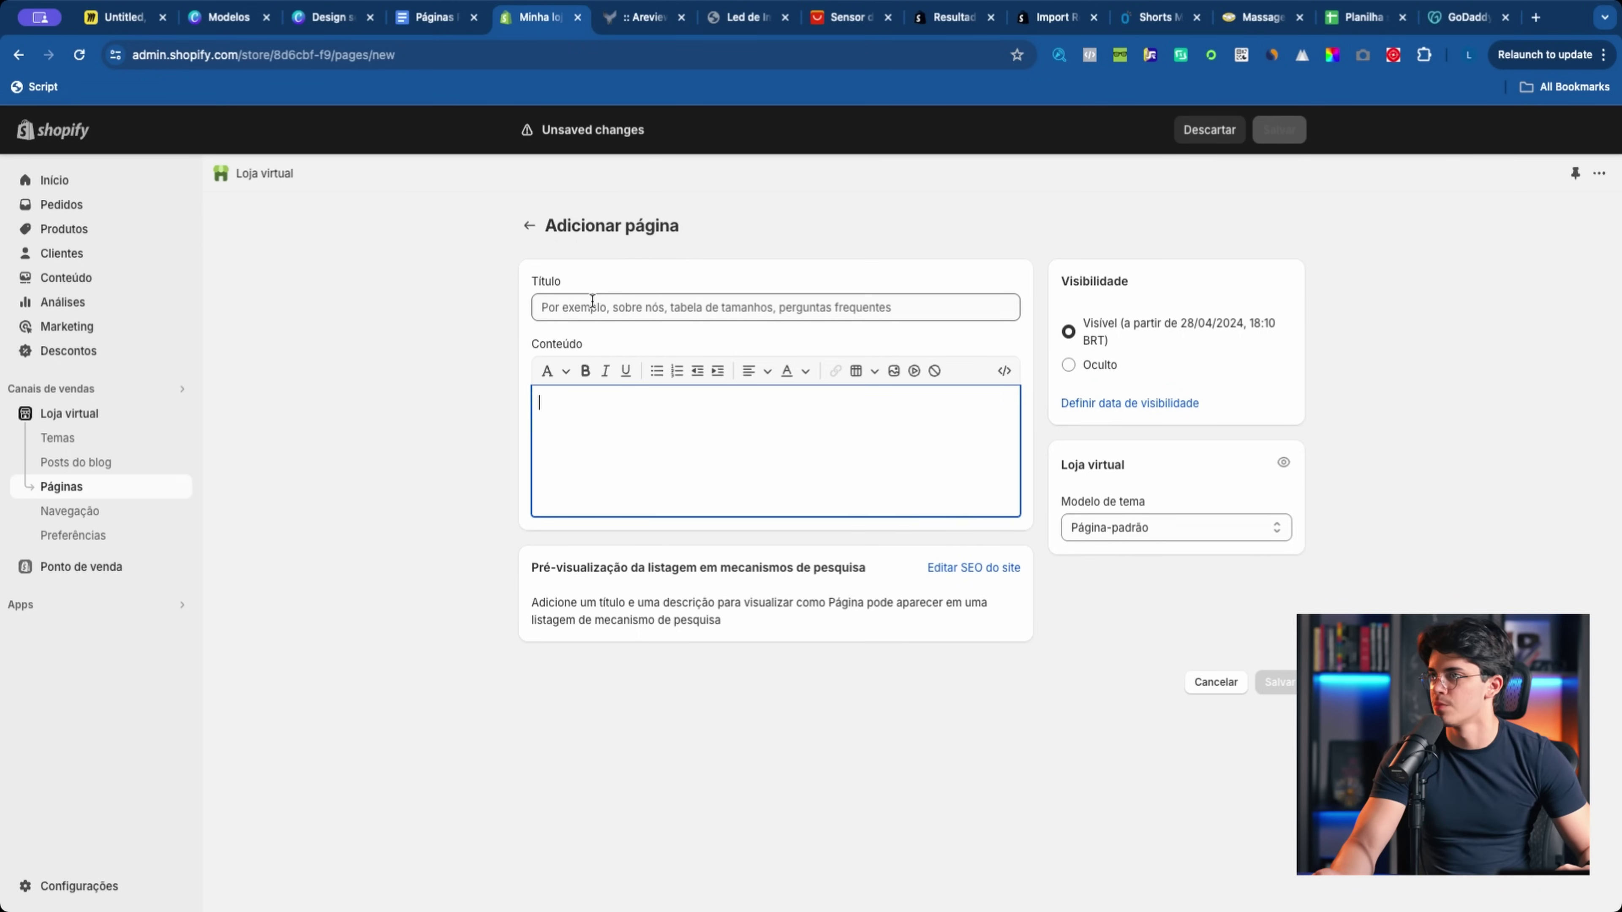
Step: Paste 'Trocas e Devoluções' as the page title and the policy text from Google Docs as content
left_click(592, 301)
key("super+v")
left_click(434, 18)
left_click_drag(512, 386, 802, 528)
left_click(539, 17)
left_click(637, 449)
key("ctrl+v")
Step: Find OneDescontos in the pasted policy and retype it with the store's name
scroll(642, 516, "up", 10)
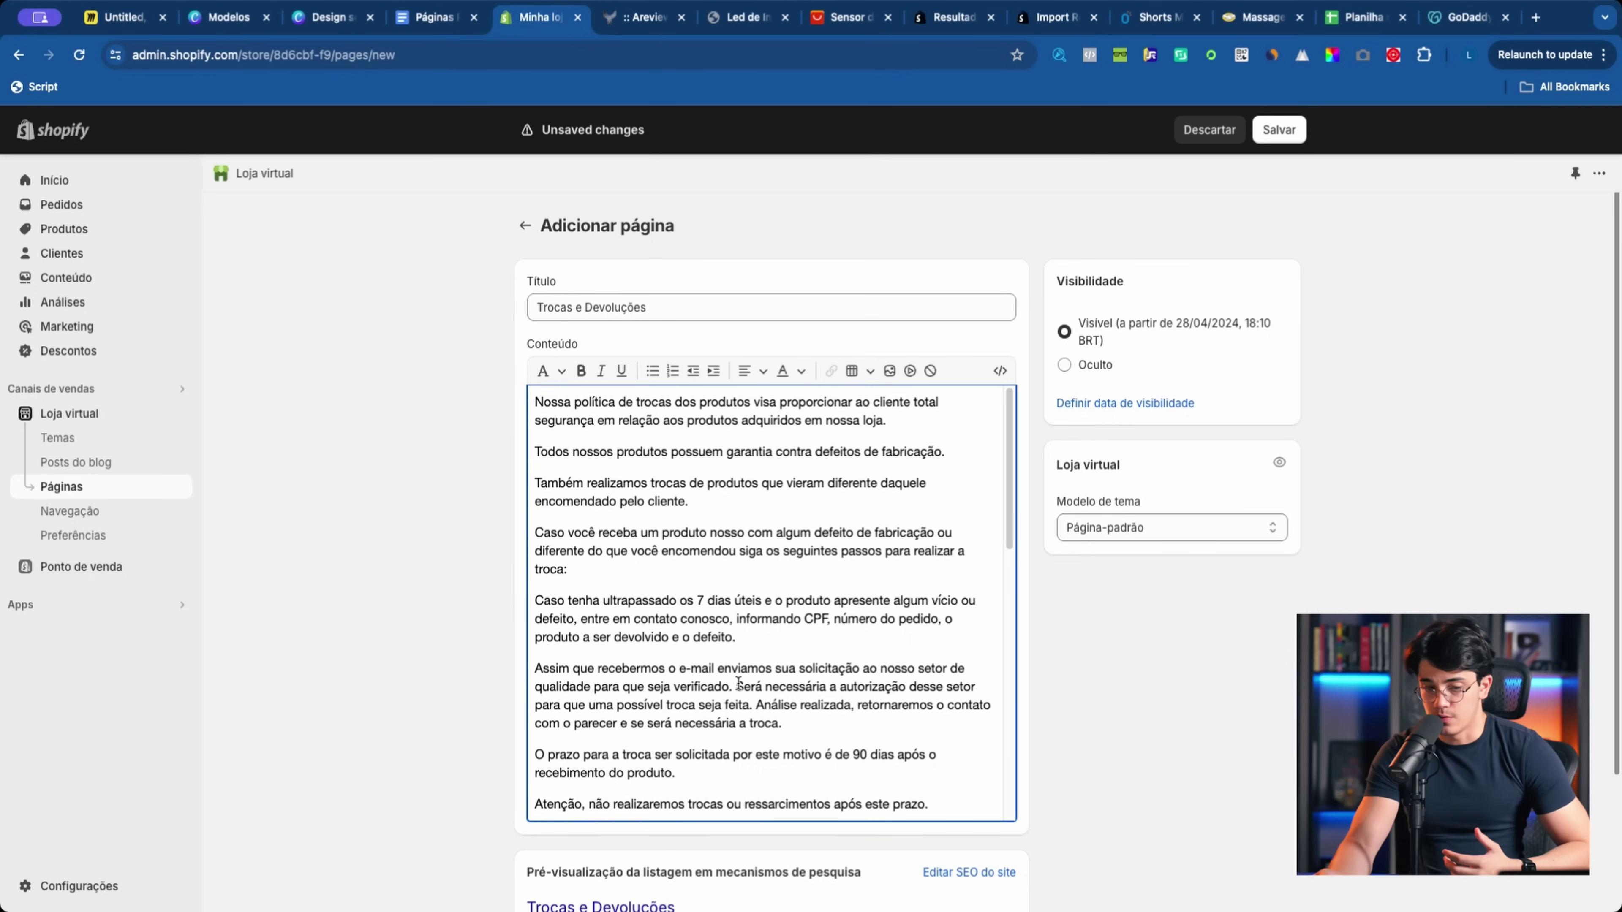
scroll(521, 708, "down", 10)
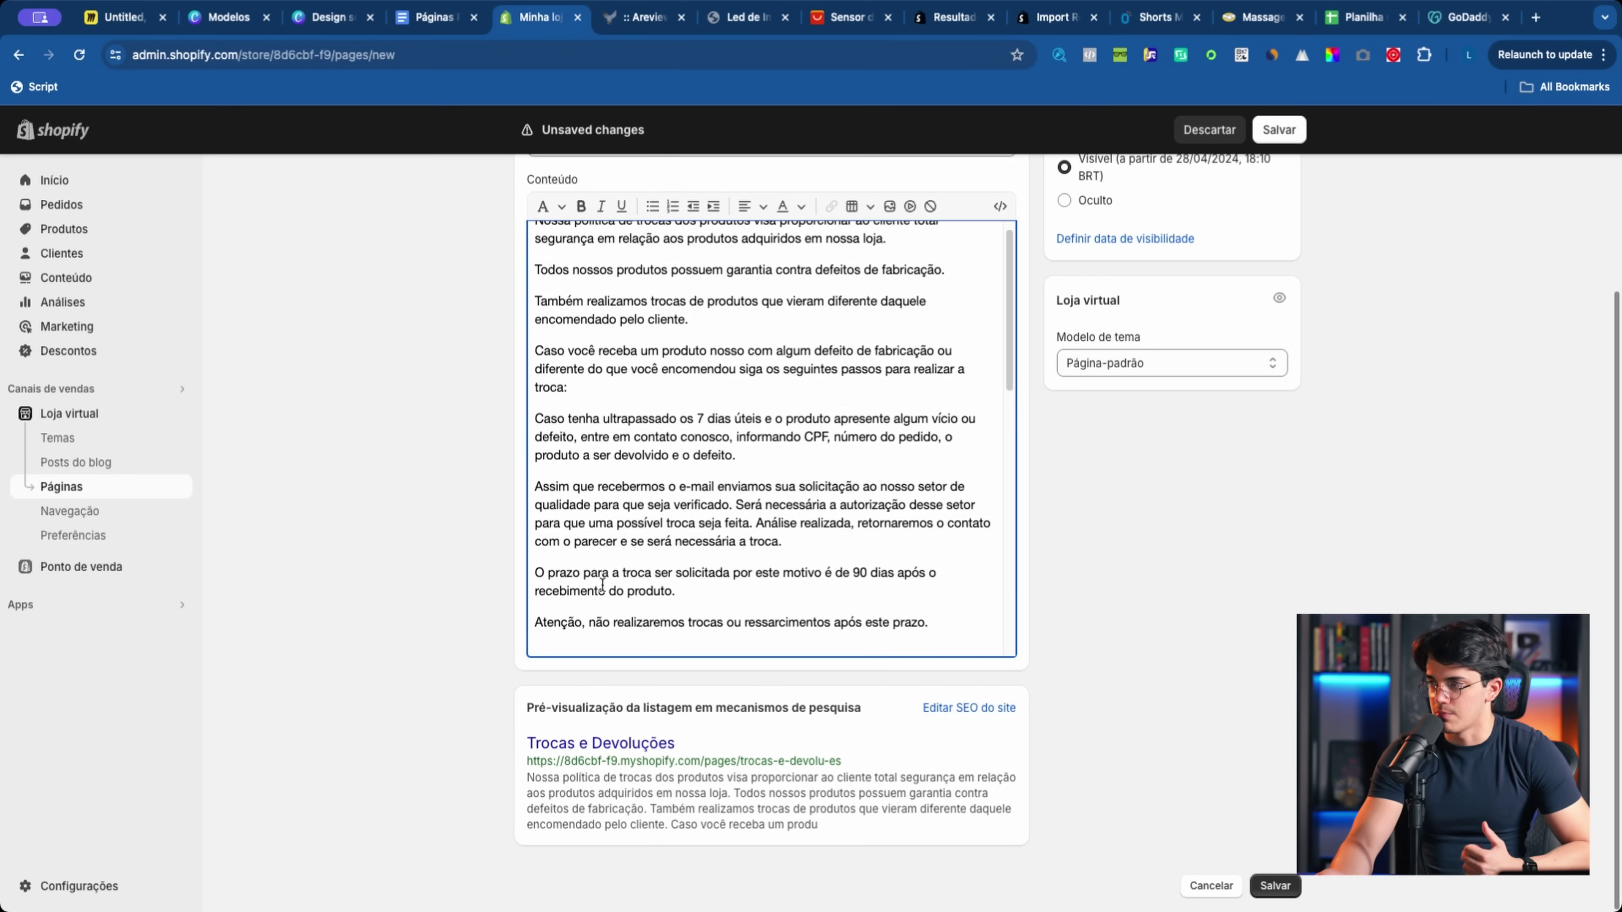
scroll(604, 591, "up", 10)
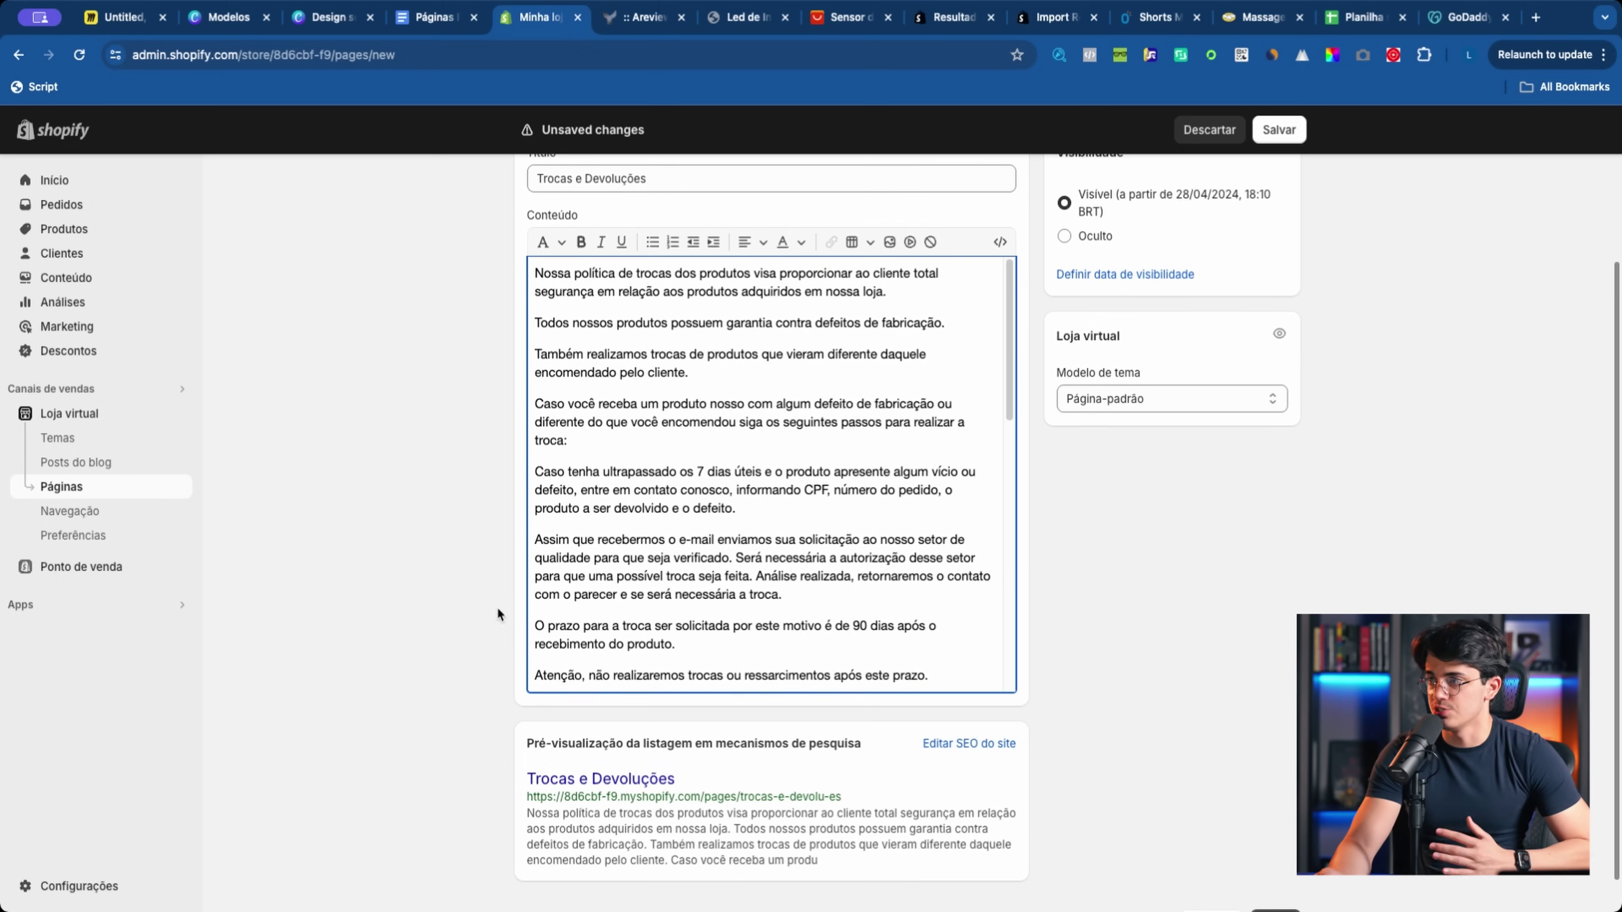
scroll(604, 584, "up", 3)
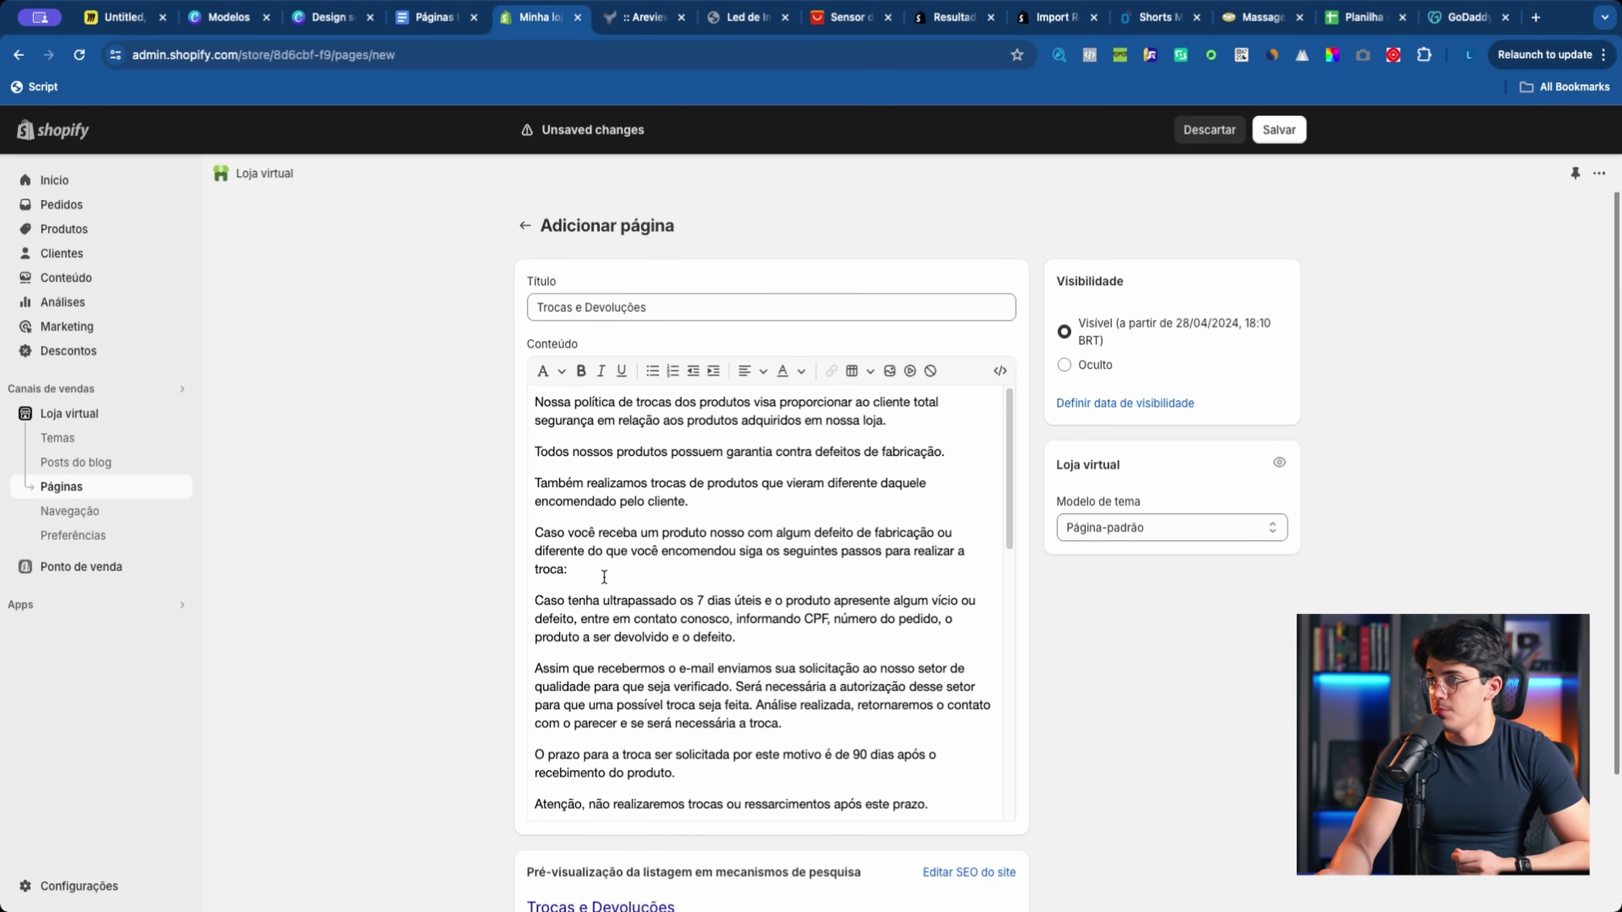
scroll(604, 579, "down", 5)
scroll(604, 600, "down", 5)
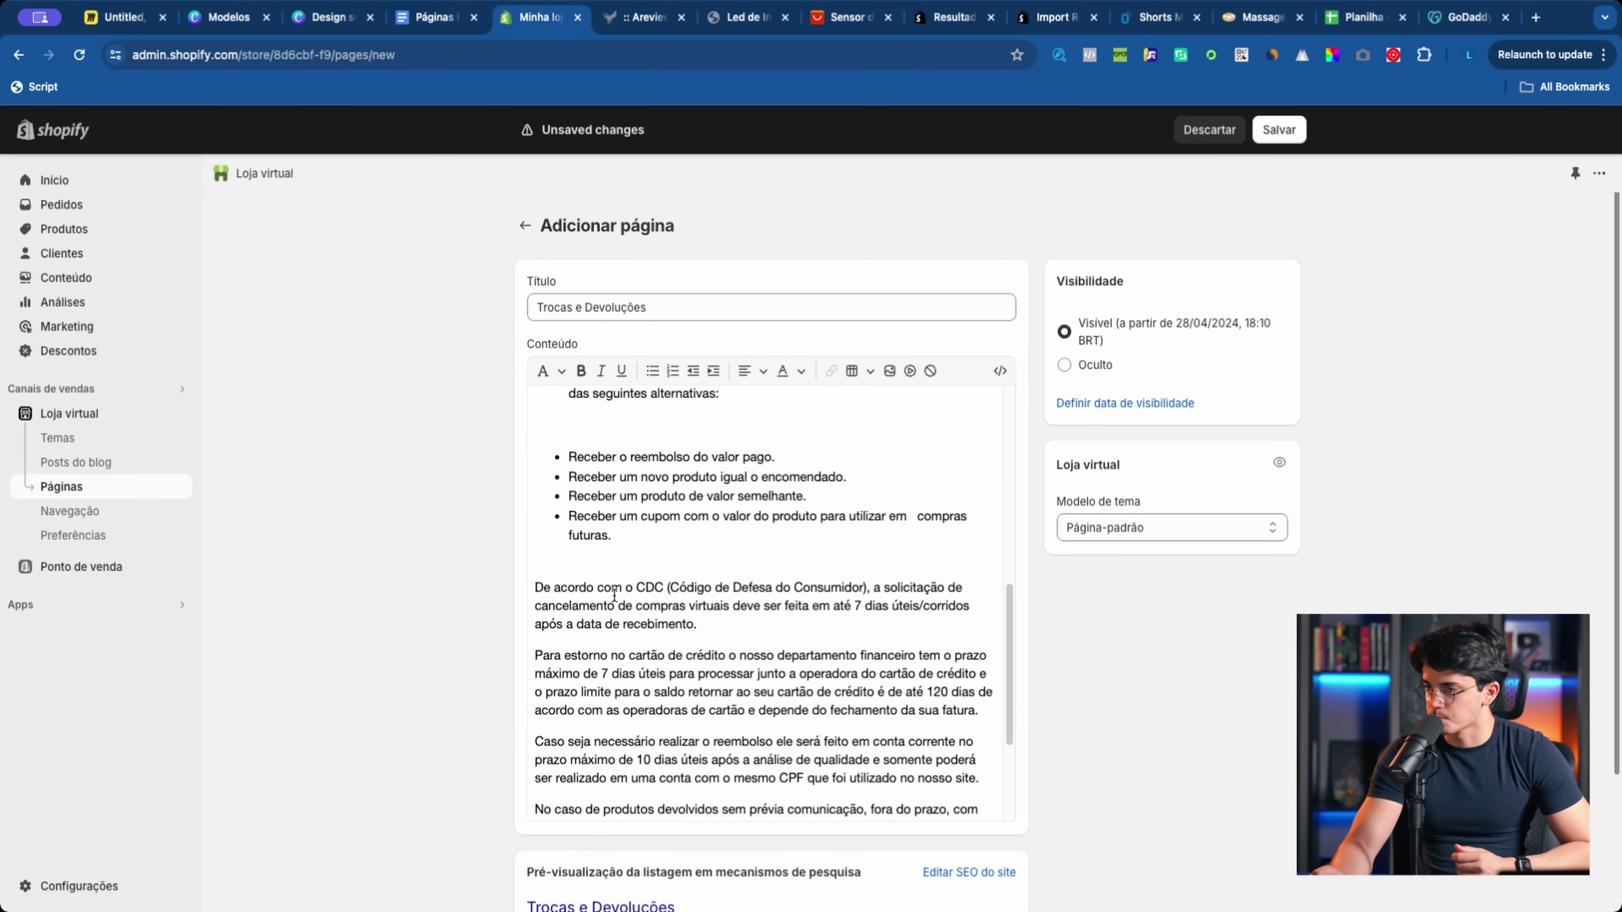
scroll(614, 594, "down", 4)
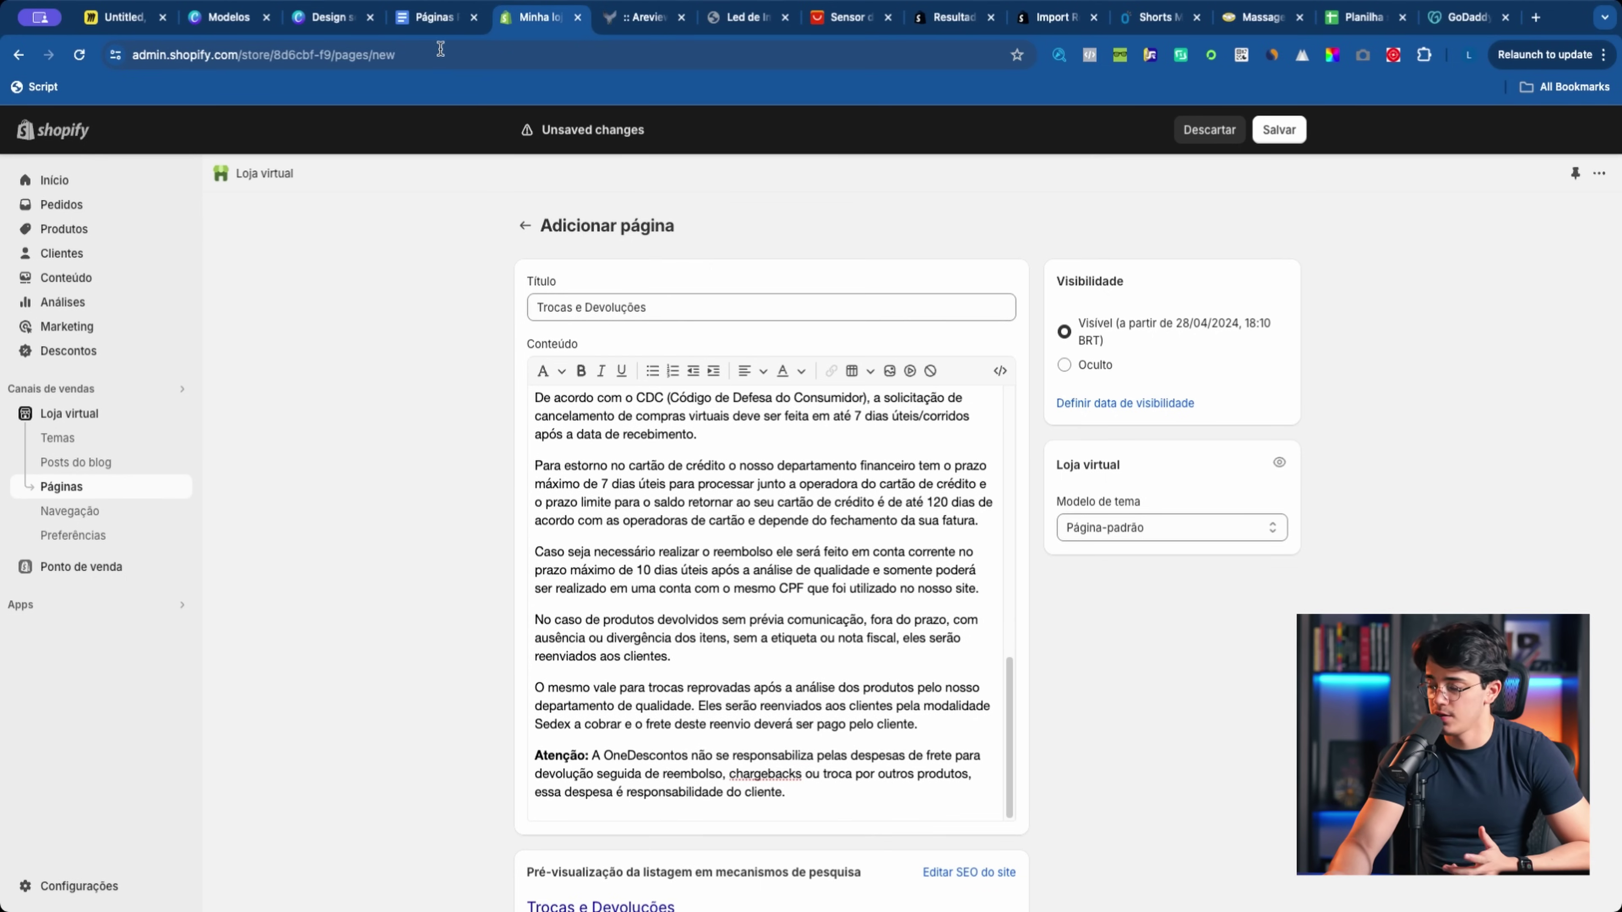
key("super+f")
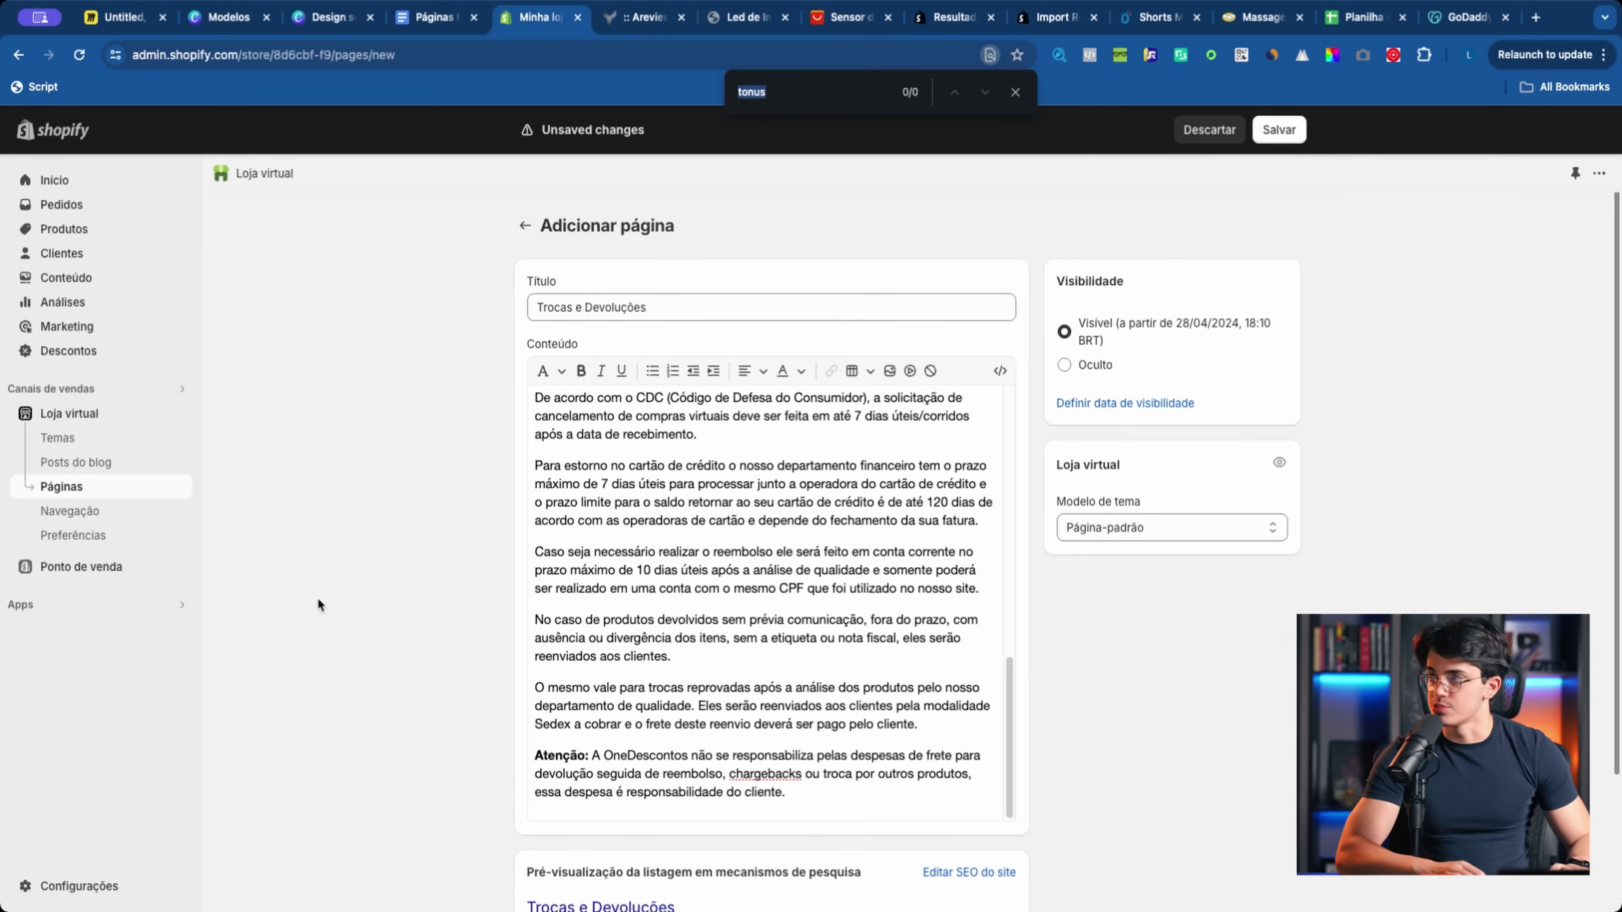
type("one")
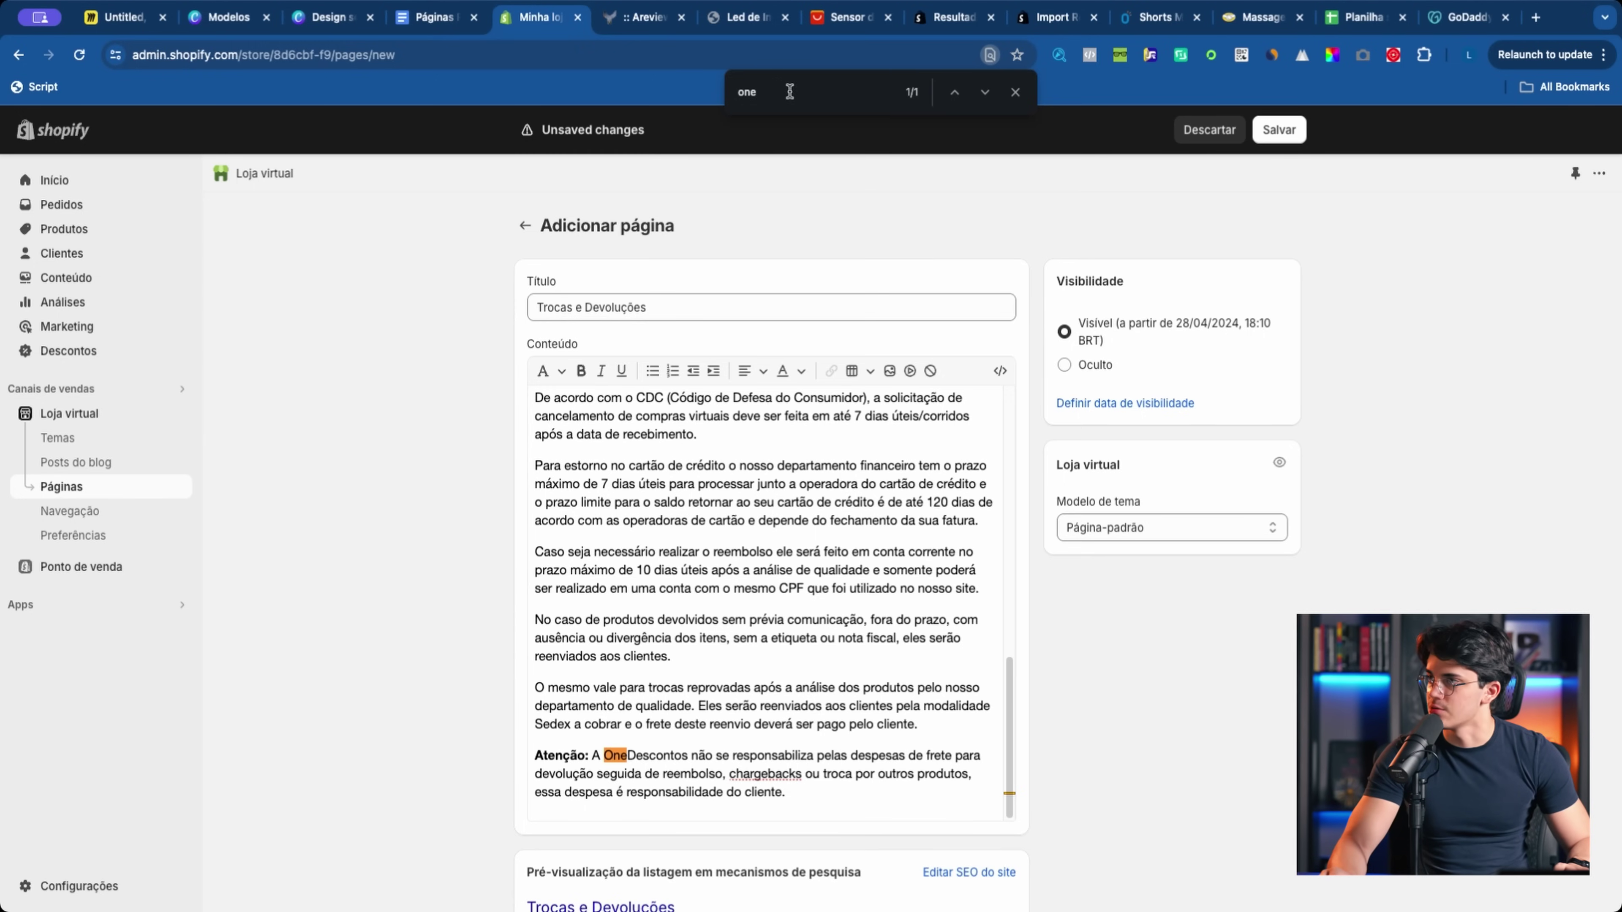
left_click_drag(761, 96, 725, 96)
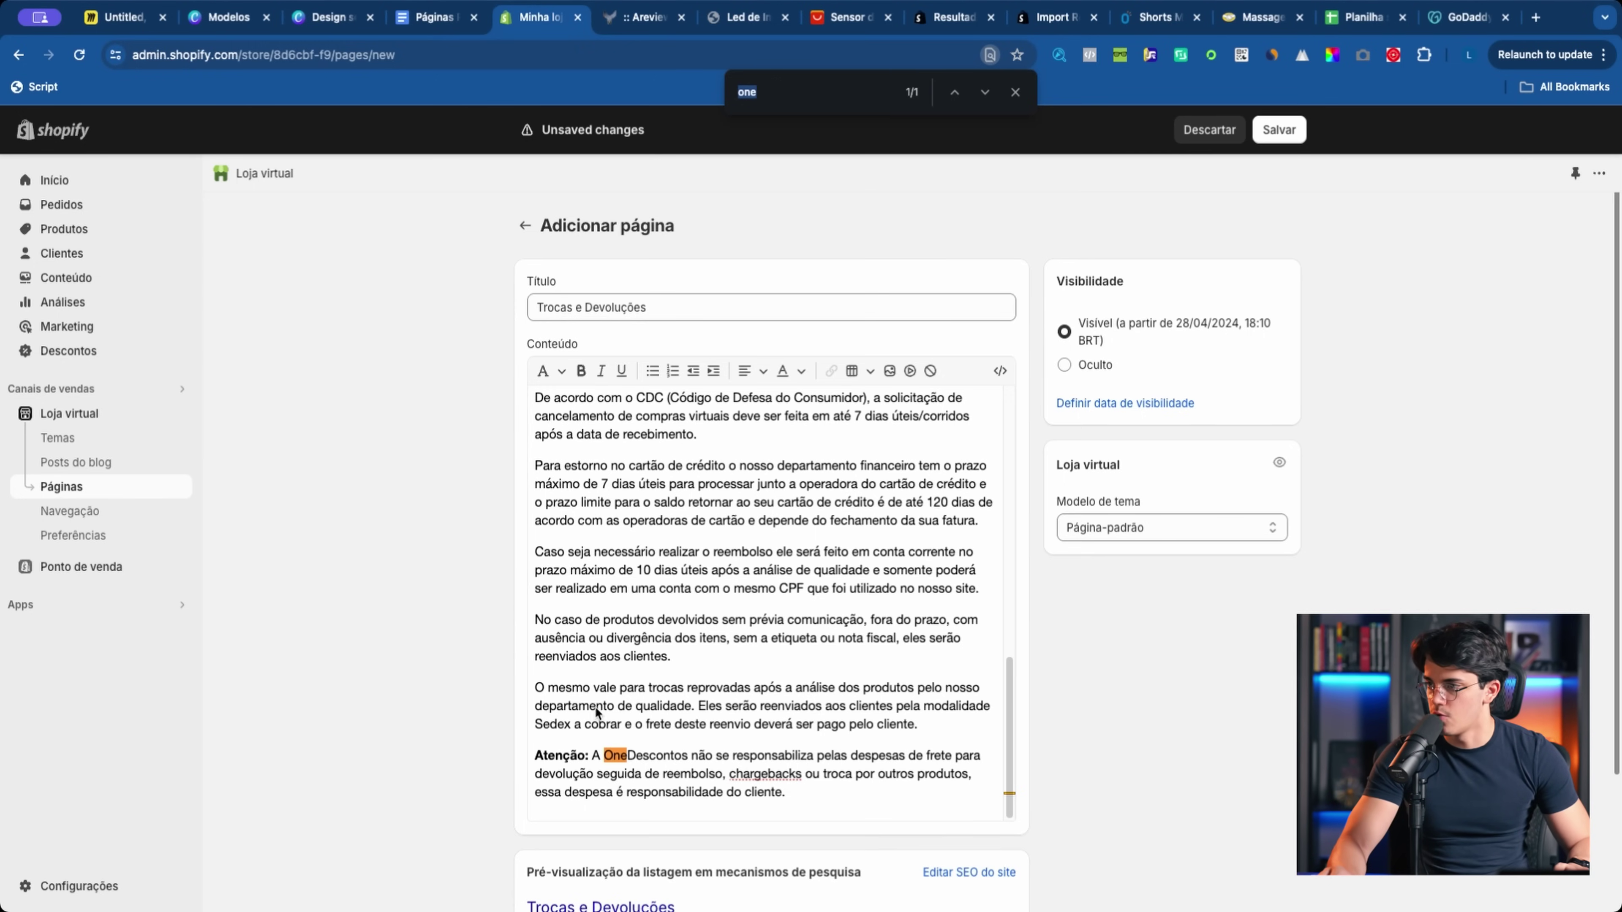
left_click(606, 759)
left_click_drag(610, 764, 689, 767)
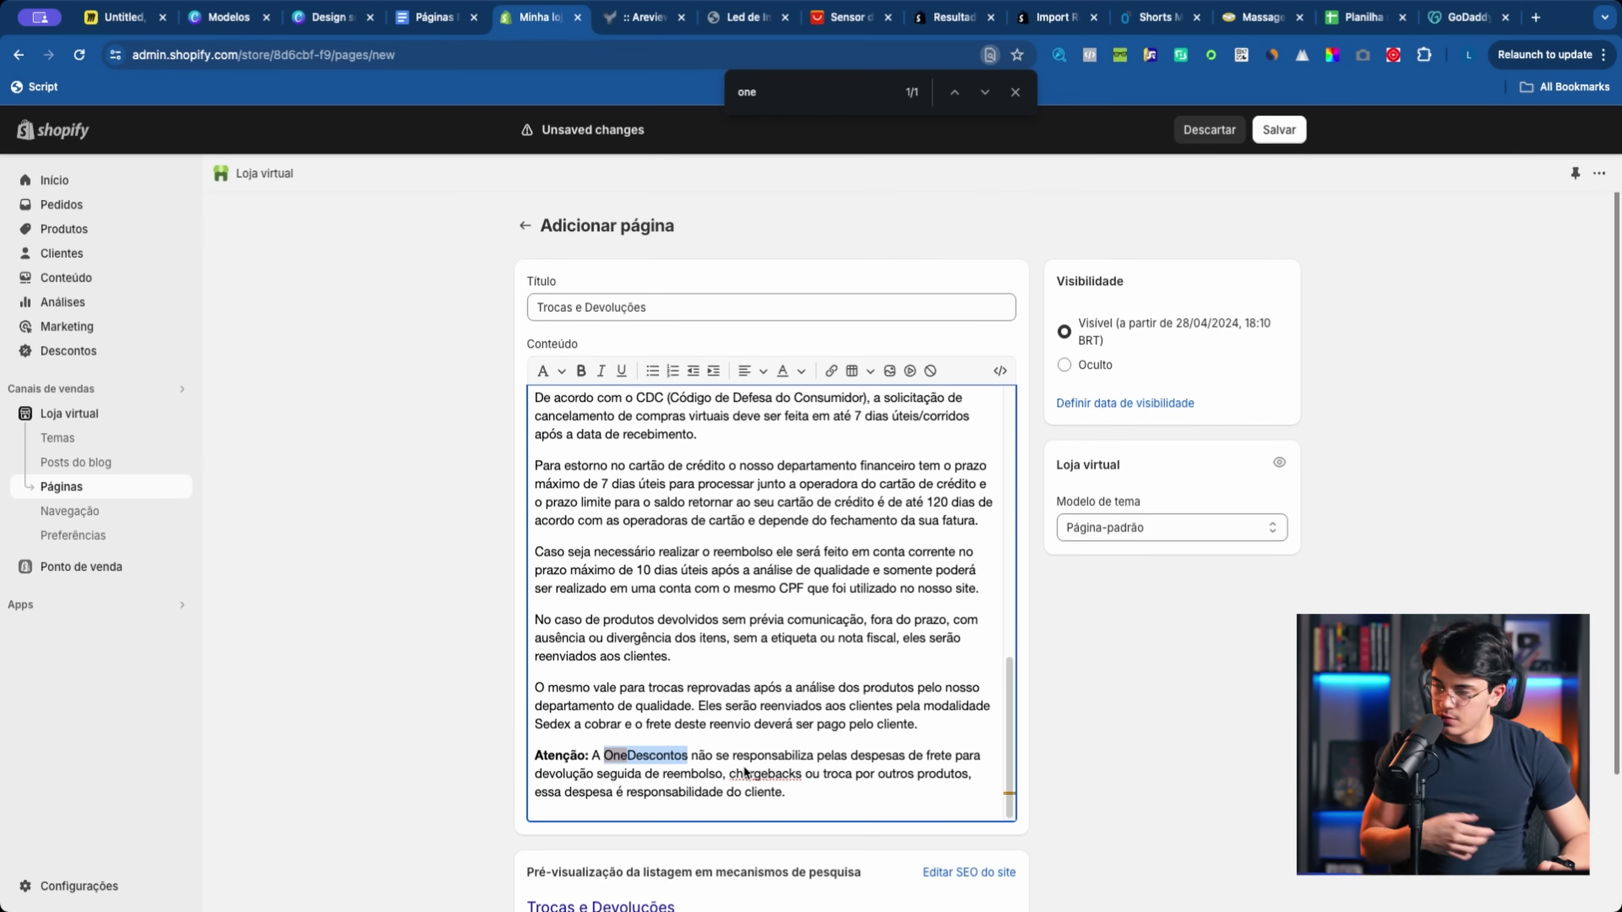
type("CantoCan")
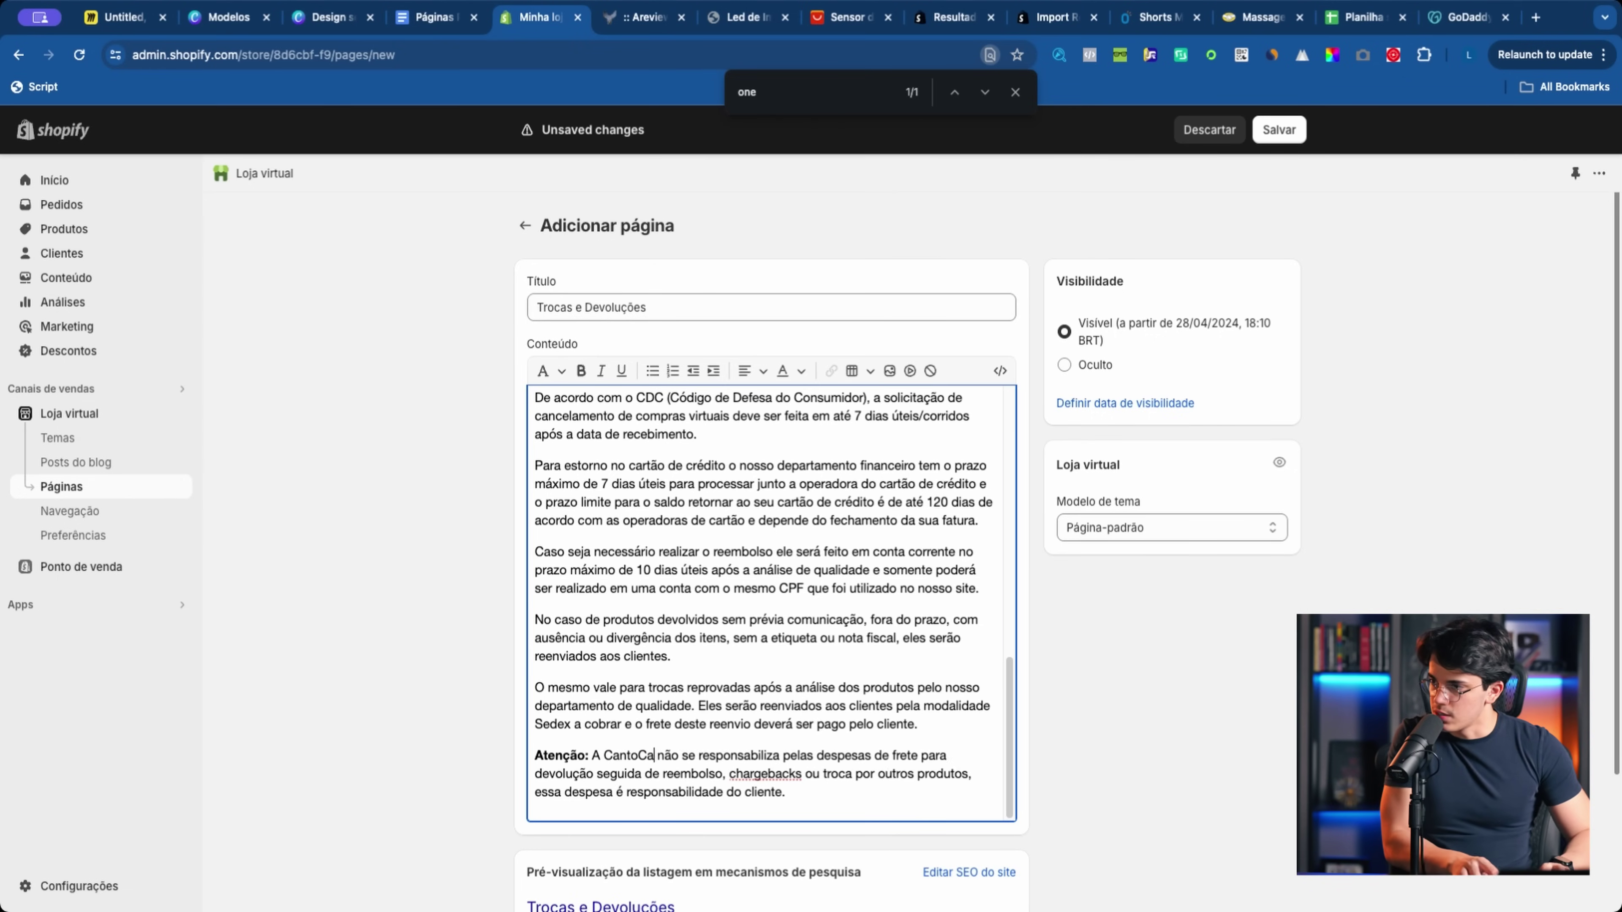
Step: Save the Trocas e Devoluções page, review it on the live storefront, and start another page
scroll(766, 601, "up", 10)
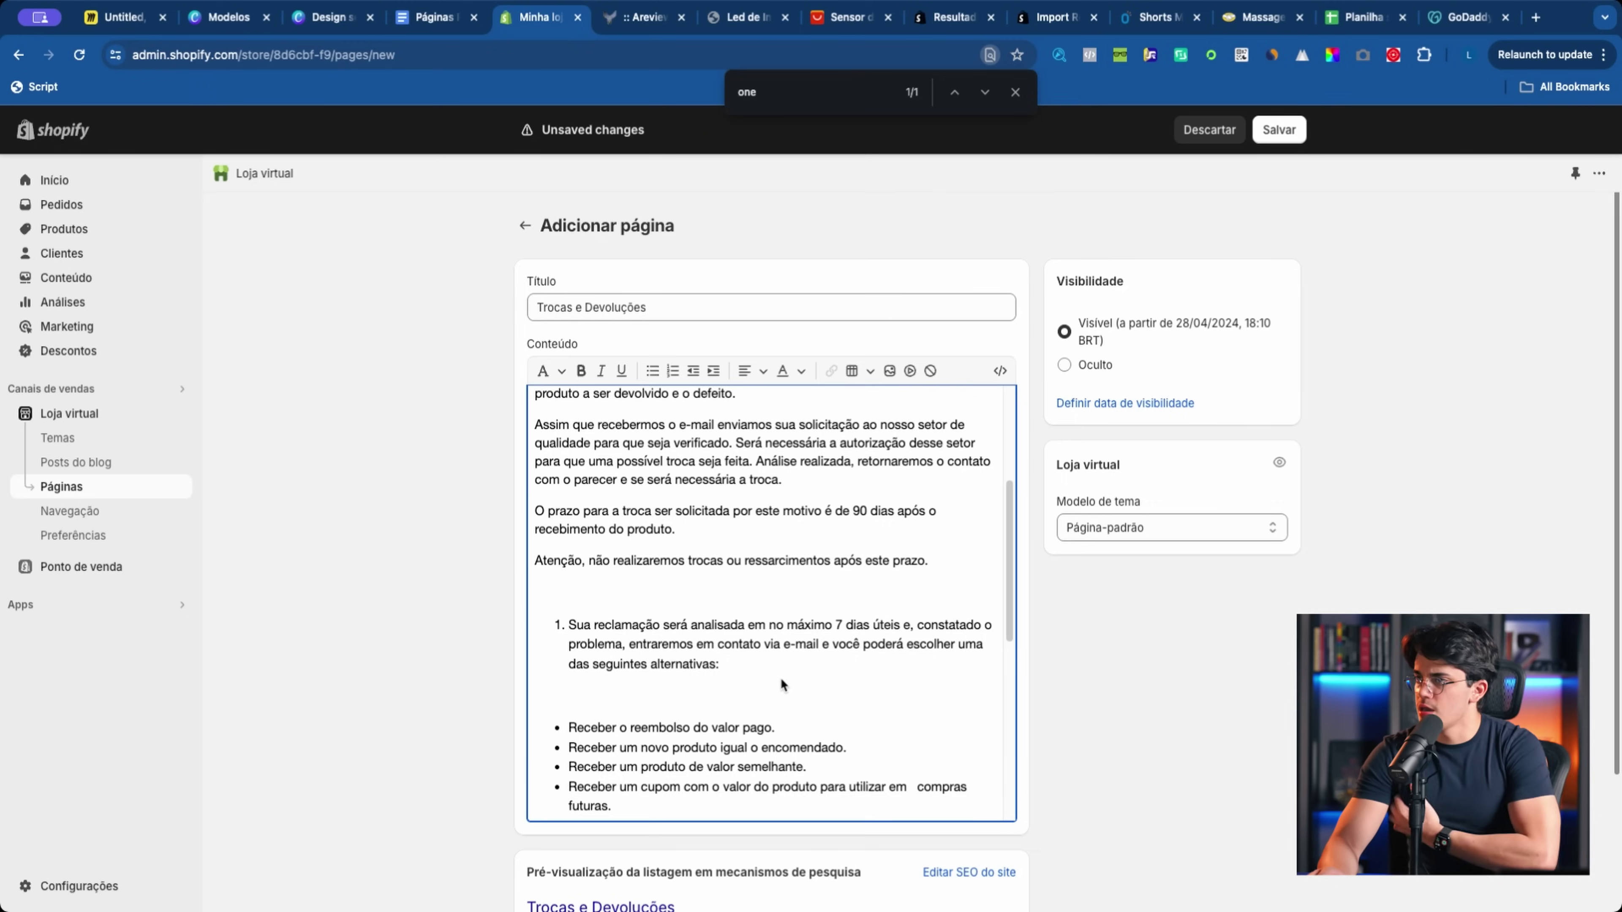
left_click(1279, 129)
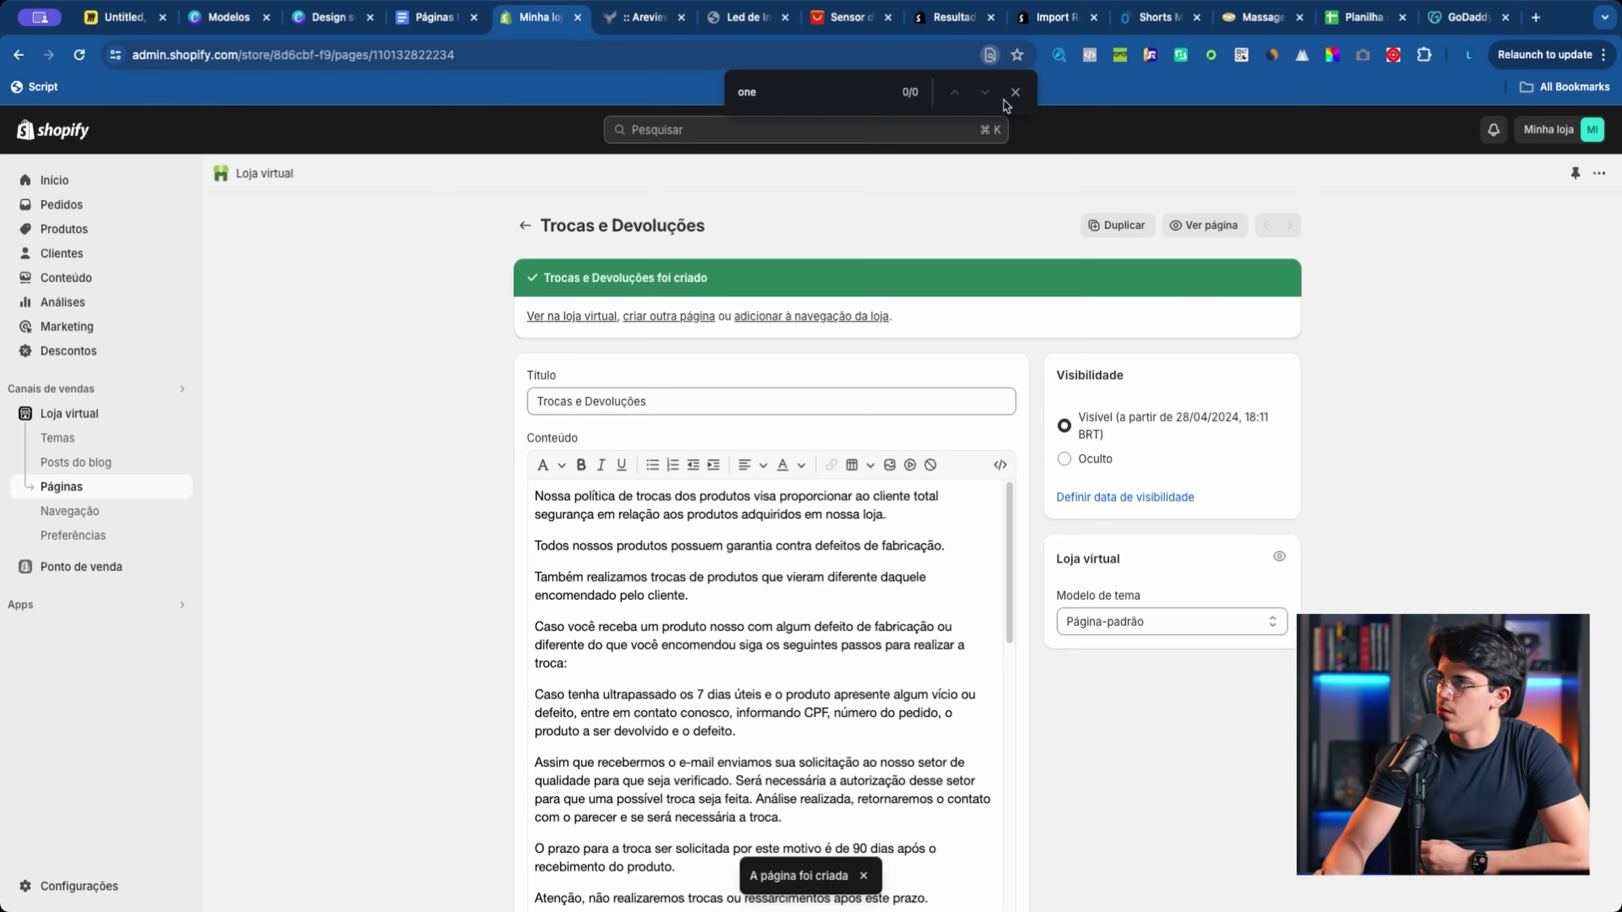
left_click(1015, 91)
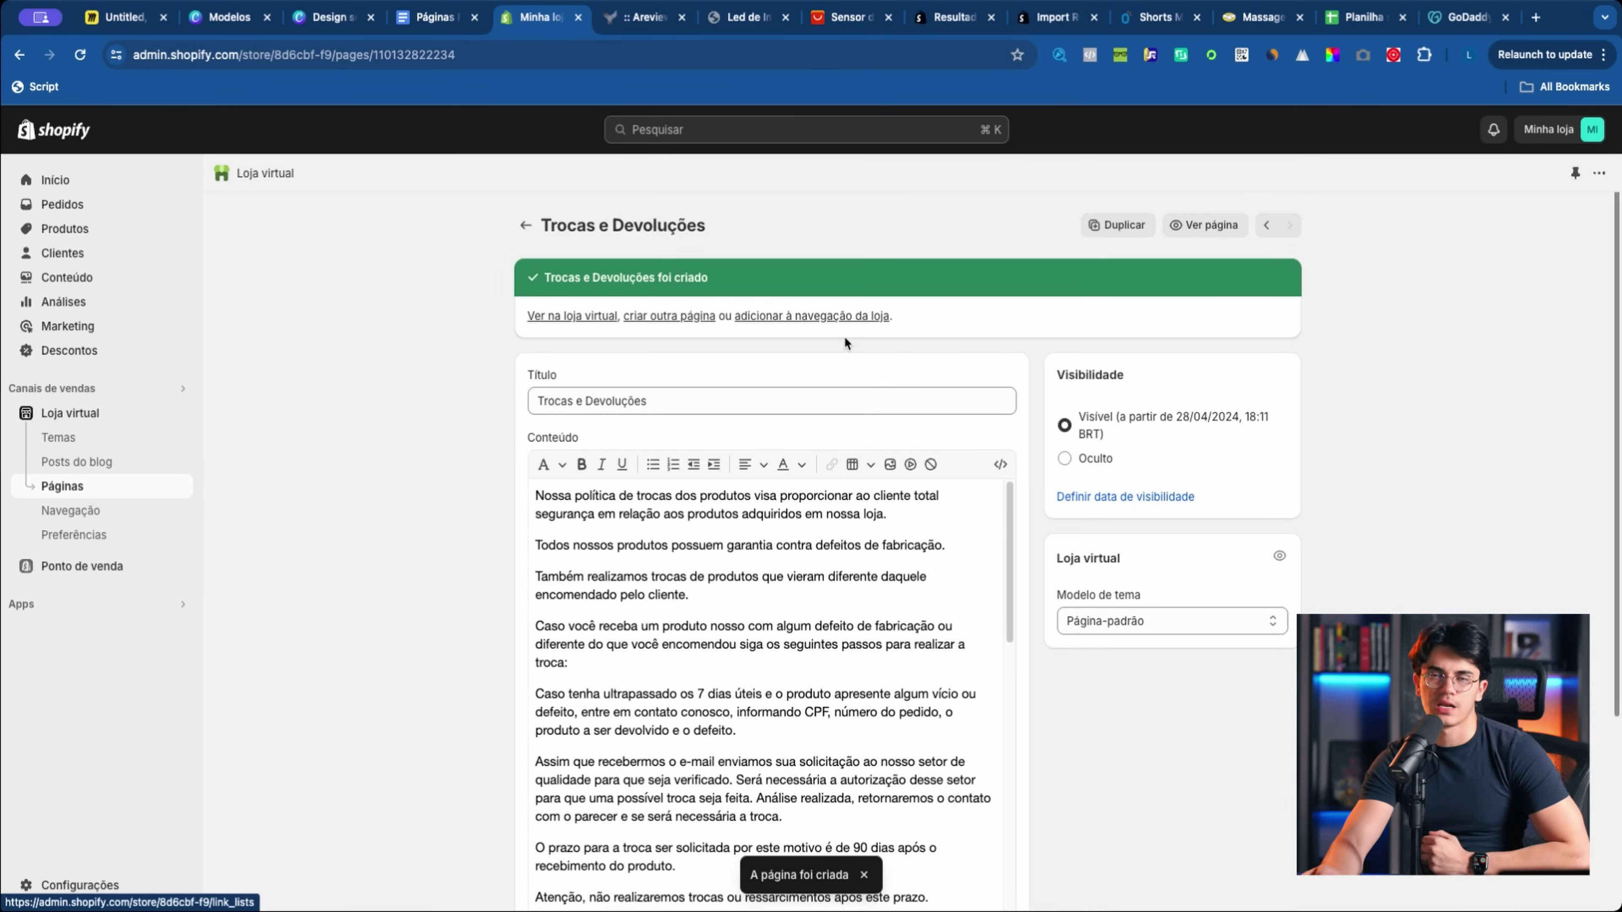
left_click(570, 317)
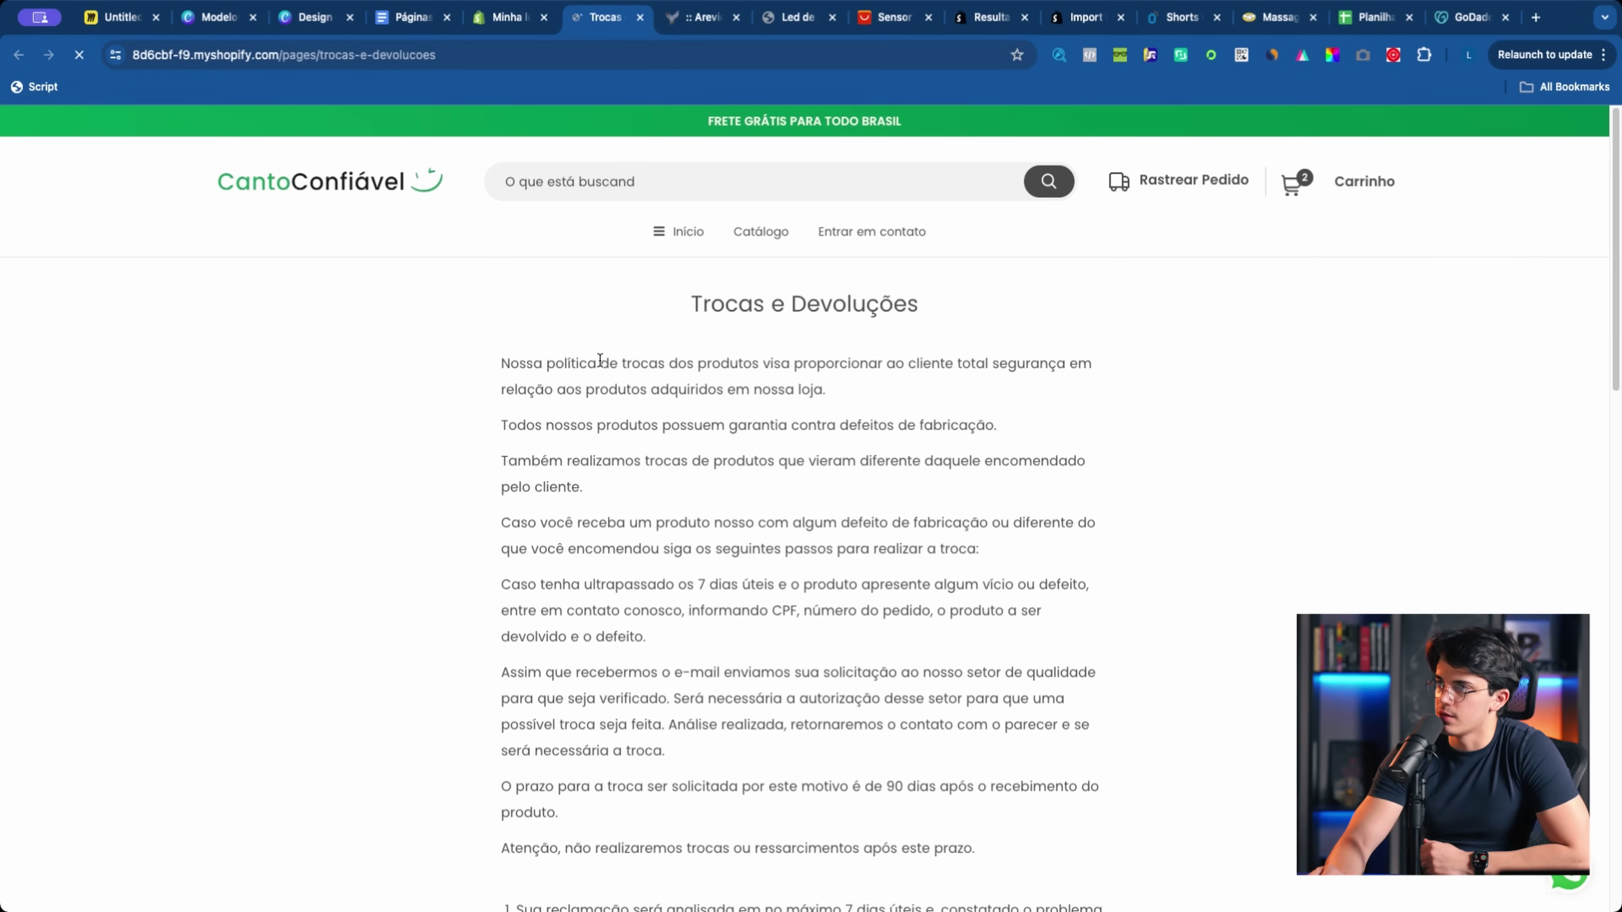
left_click_drag(673, 311, 917, 327)
left_click(918, 327)
scroll(739, 381, "down", 2)
scroll(739, 380, "down", 2)
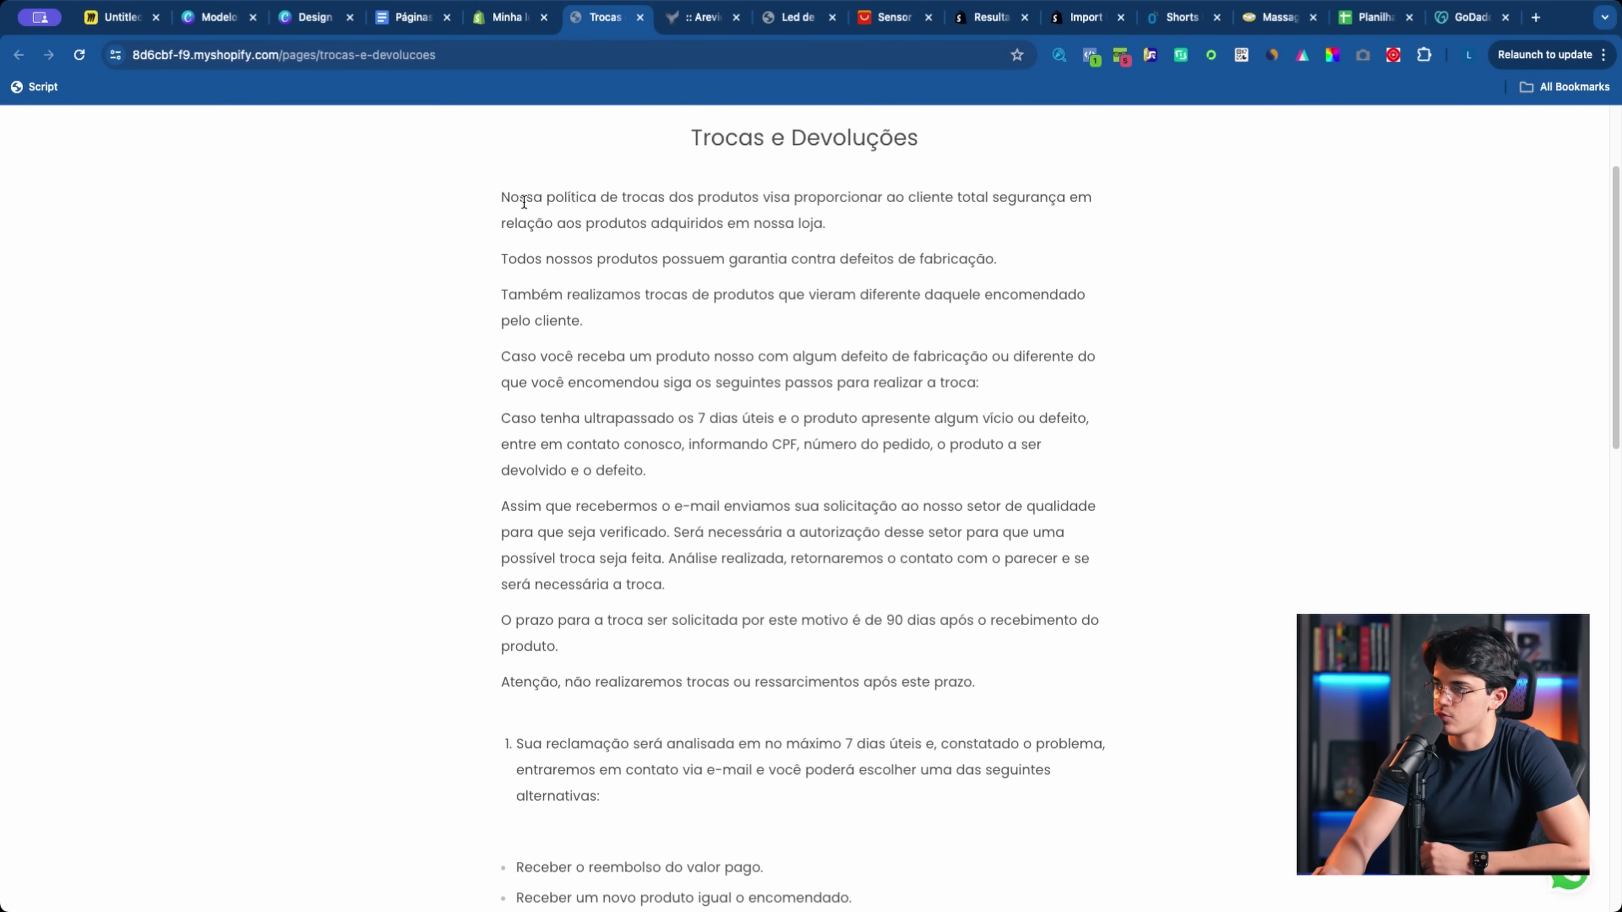
left_click_drag(502, 195, 799, 559)
scroll(798, 561, "down", 15)
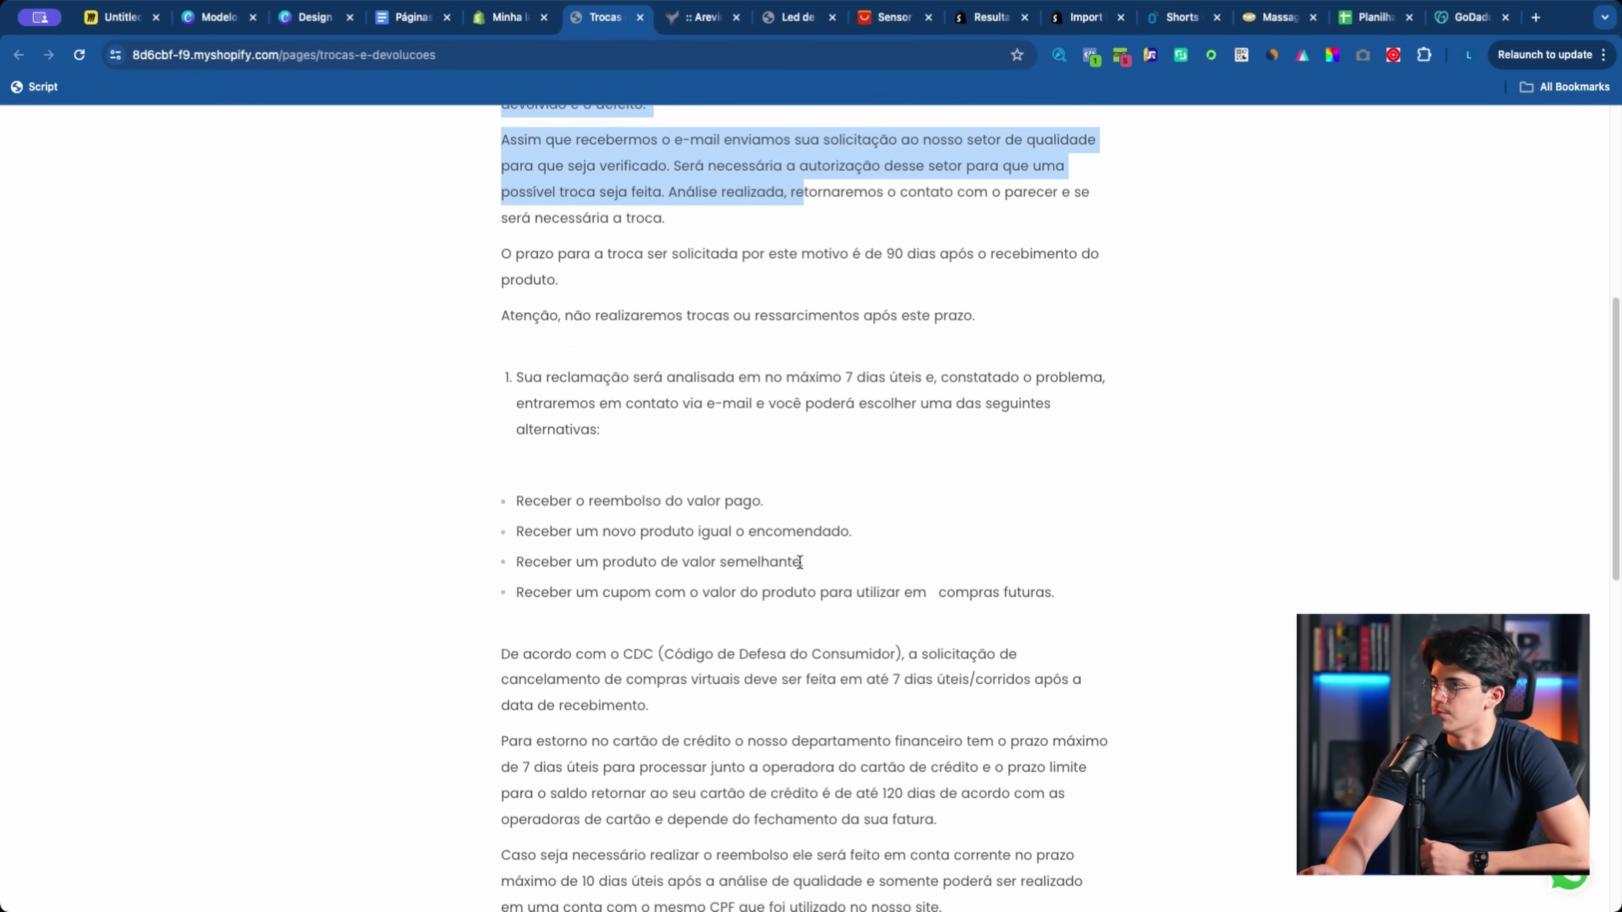
scroll(798, 562, "down", 5)
scroll(798, 562, "up", 20)
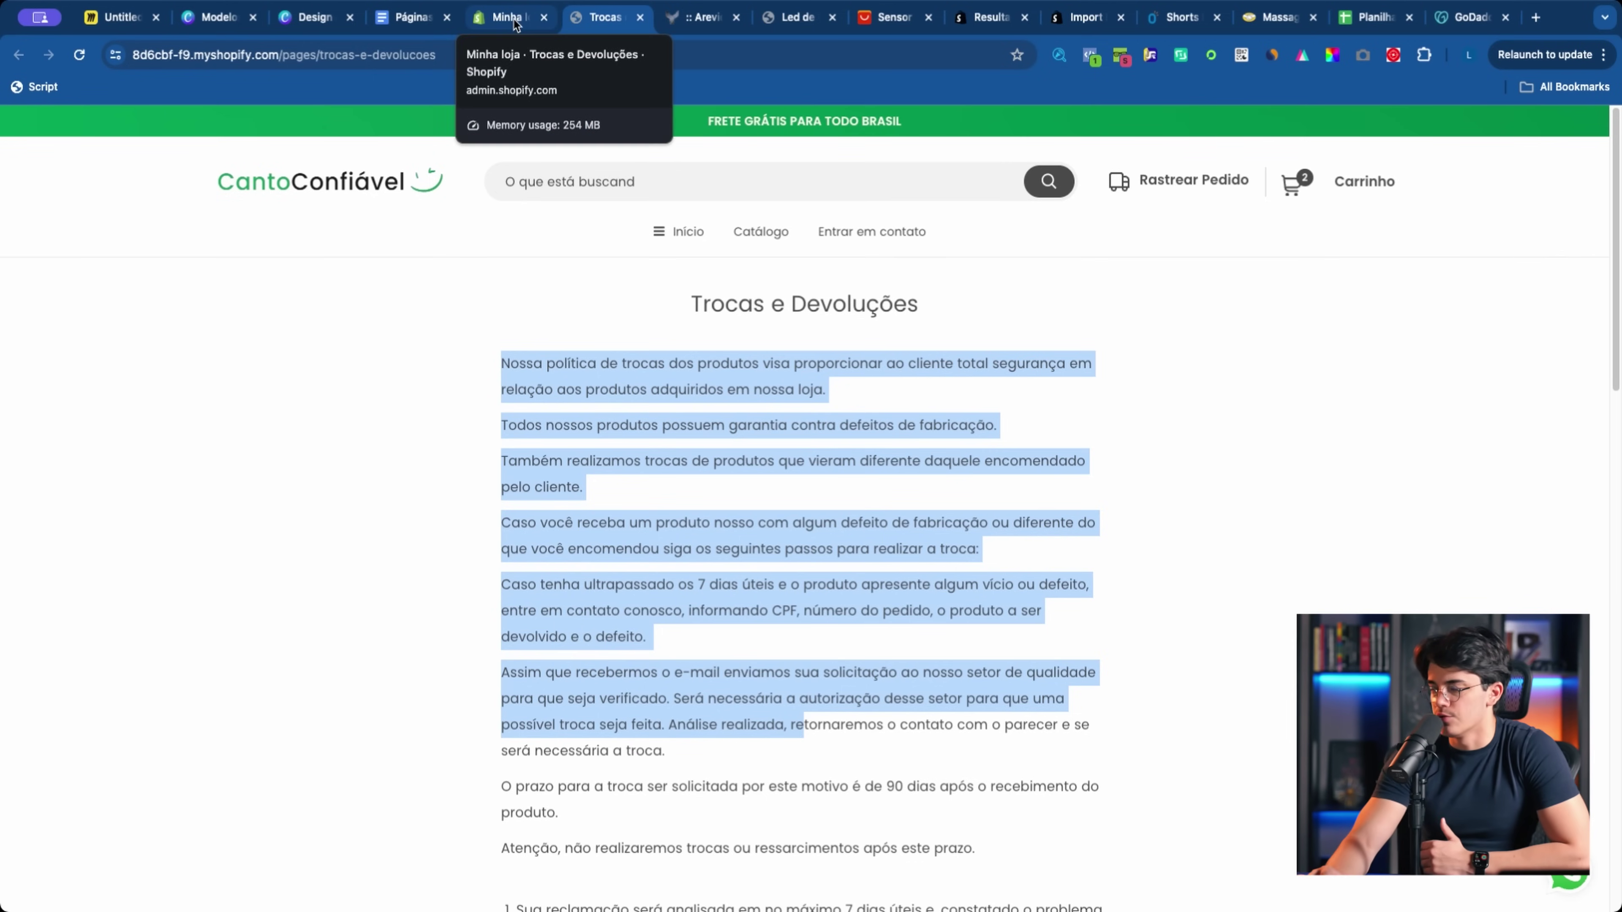
left_click(529, 15)
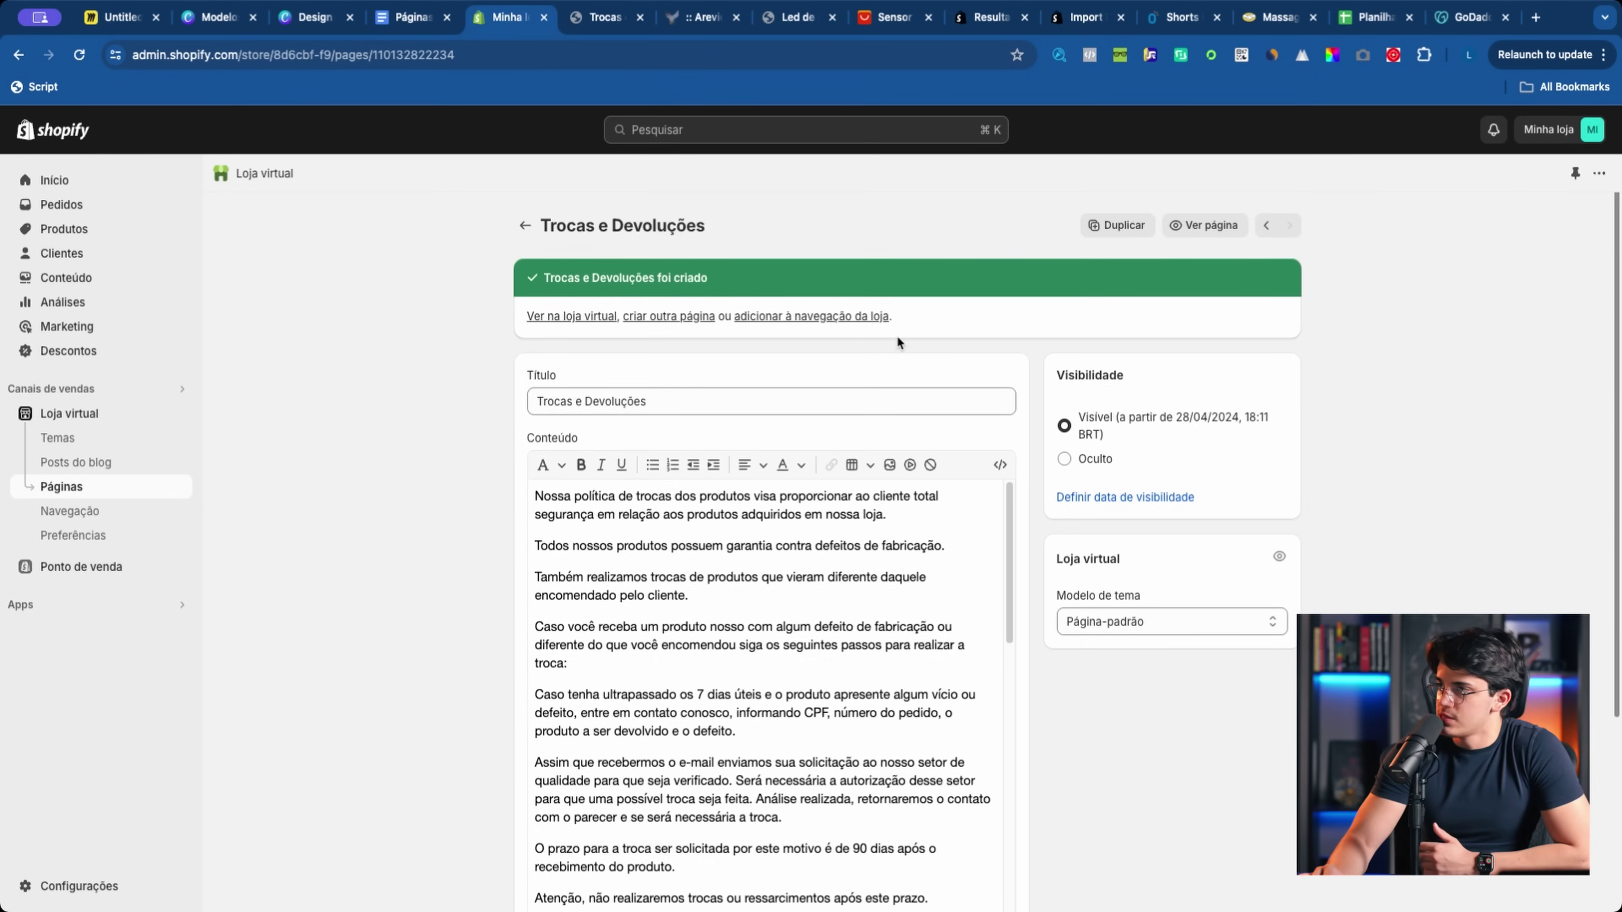
left_click(663, 317)
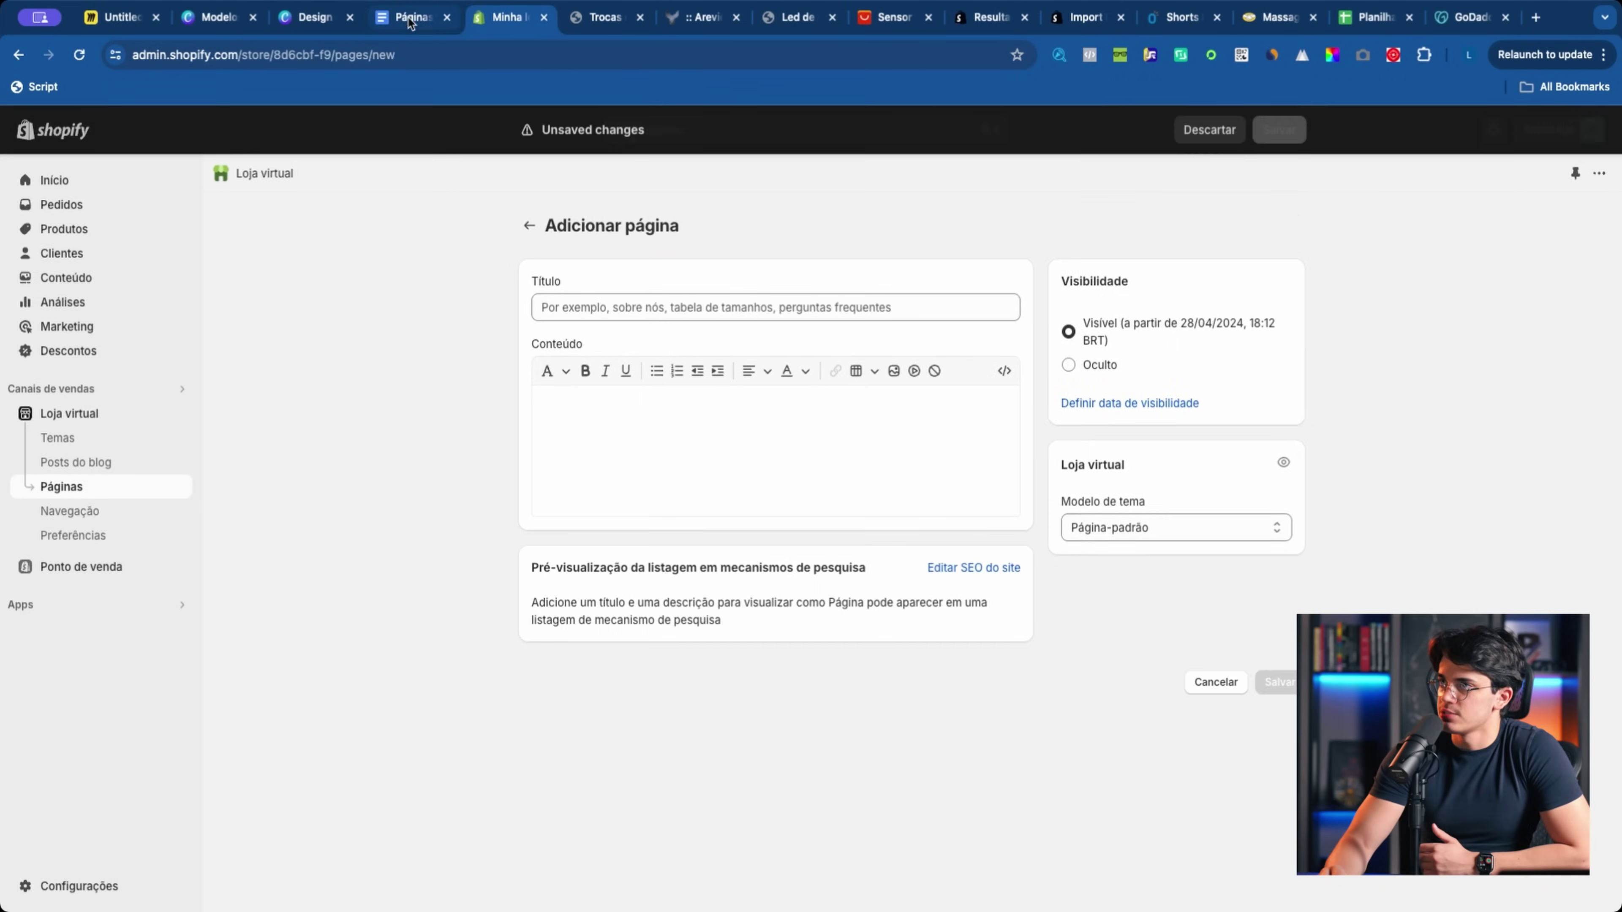
Step: Copy the Políticas de Privacidade heading into the new page's title and select its body text
key("ctrl+shift+Tab")
scroll(734, 454, "down", 2)
left_click_drag(740, 386, 875, 390)
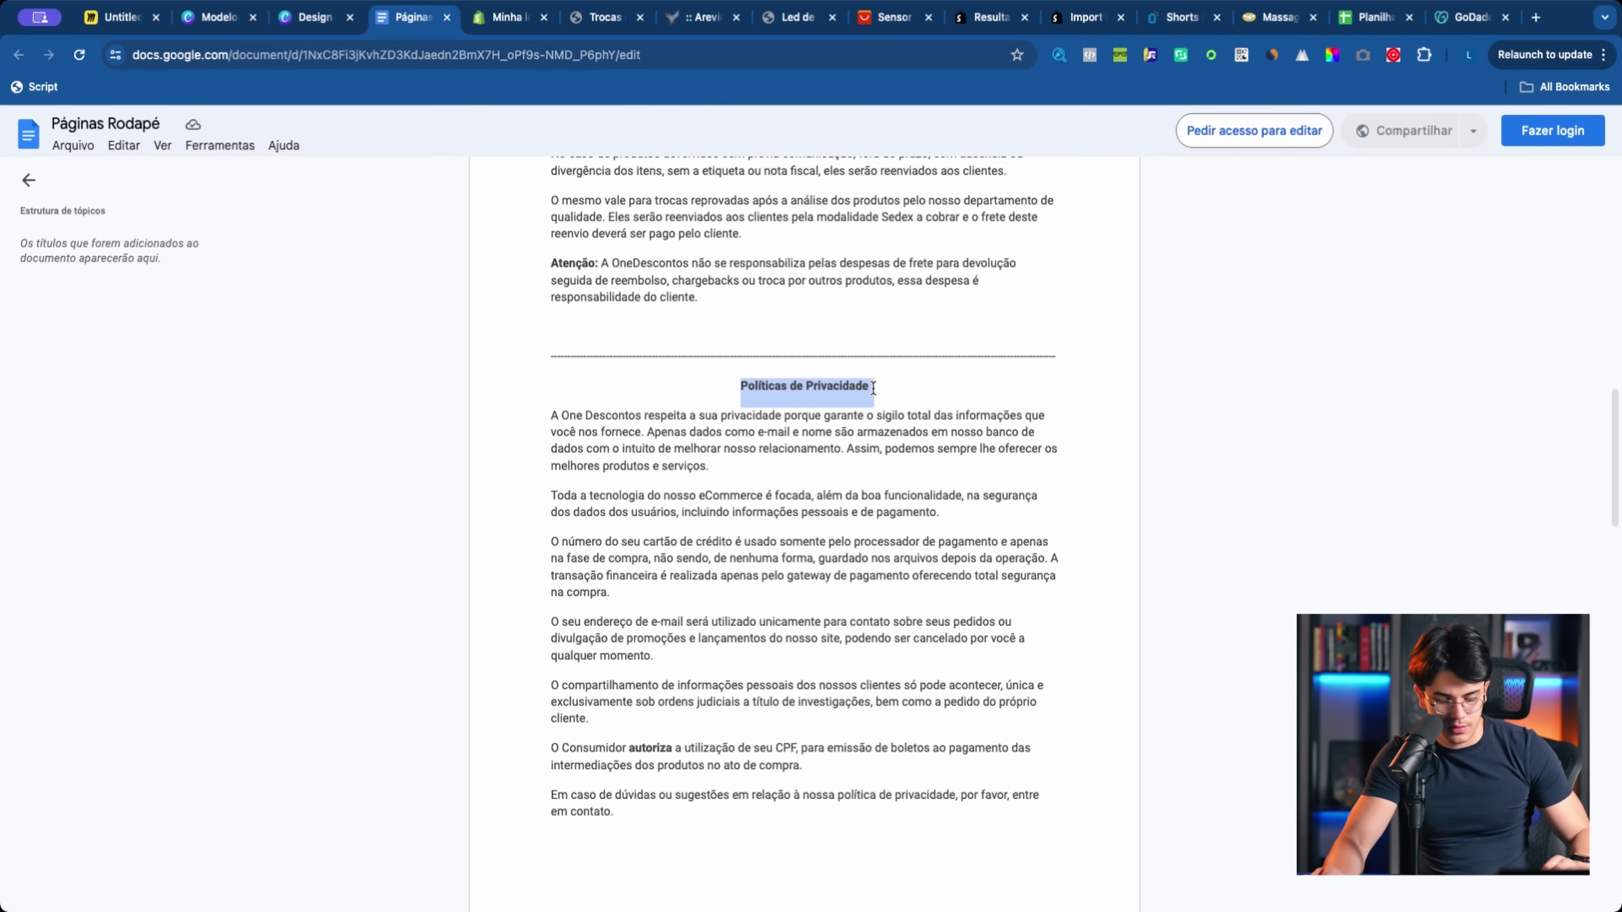
key("ctrl+c")
left_click(472, 17)
key("ctrl+v")
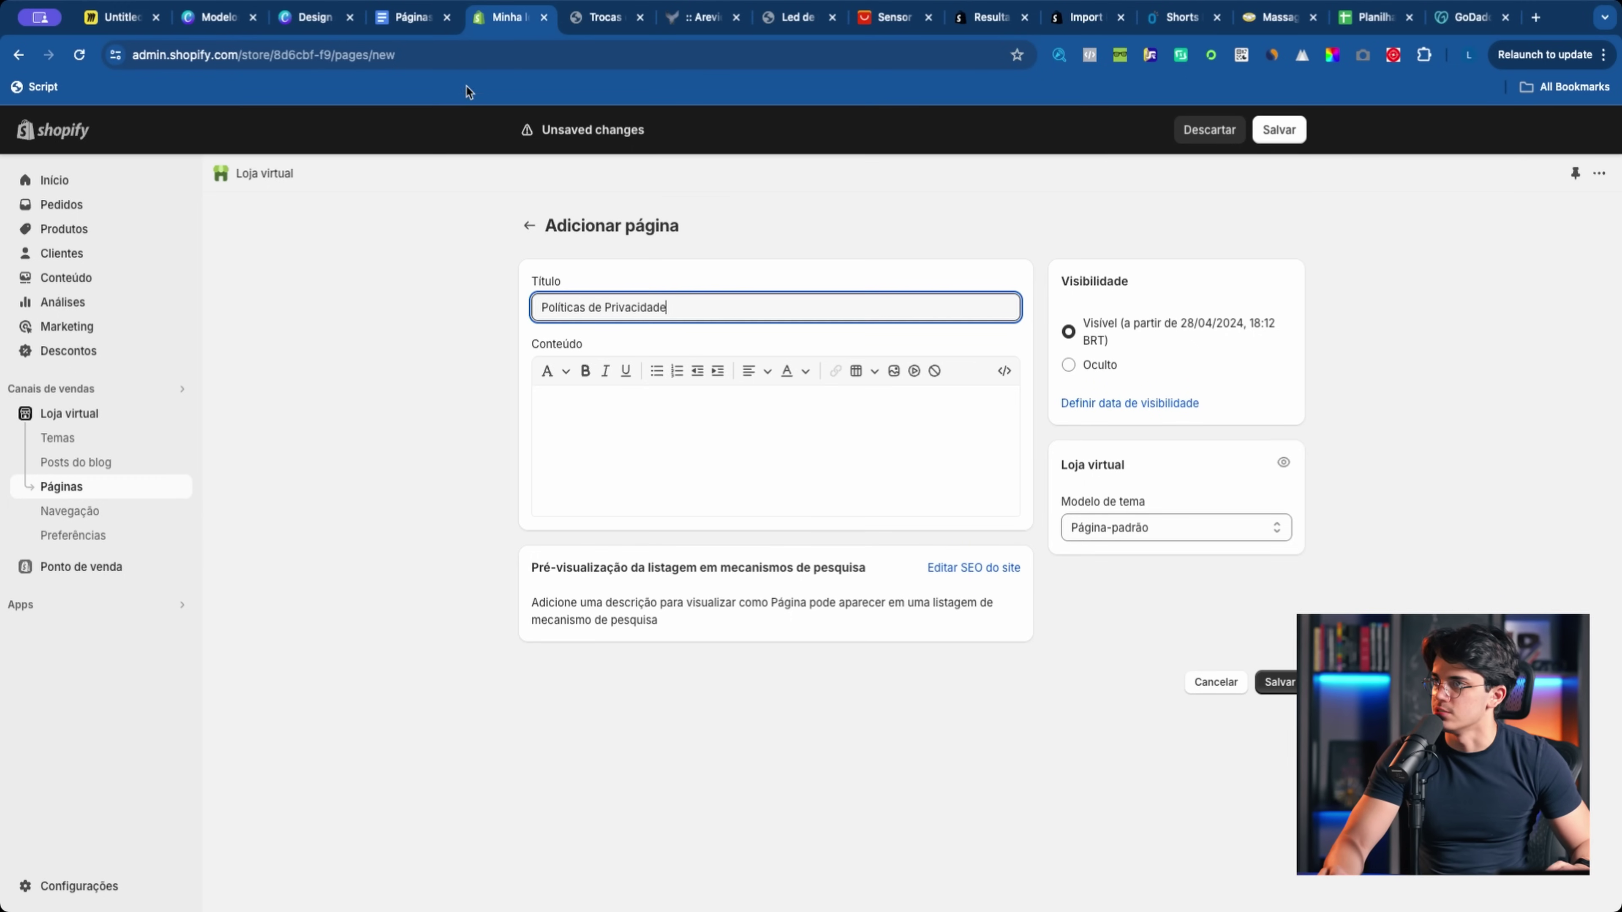
left_click(414, 19)
left_click(731, 595)
scroll(607, 511, "down", 1)
left_click(644, 572)
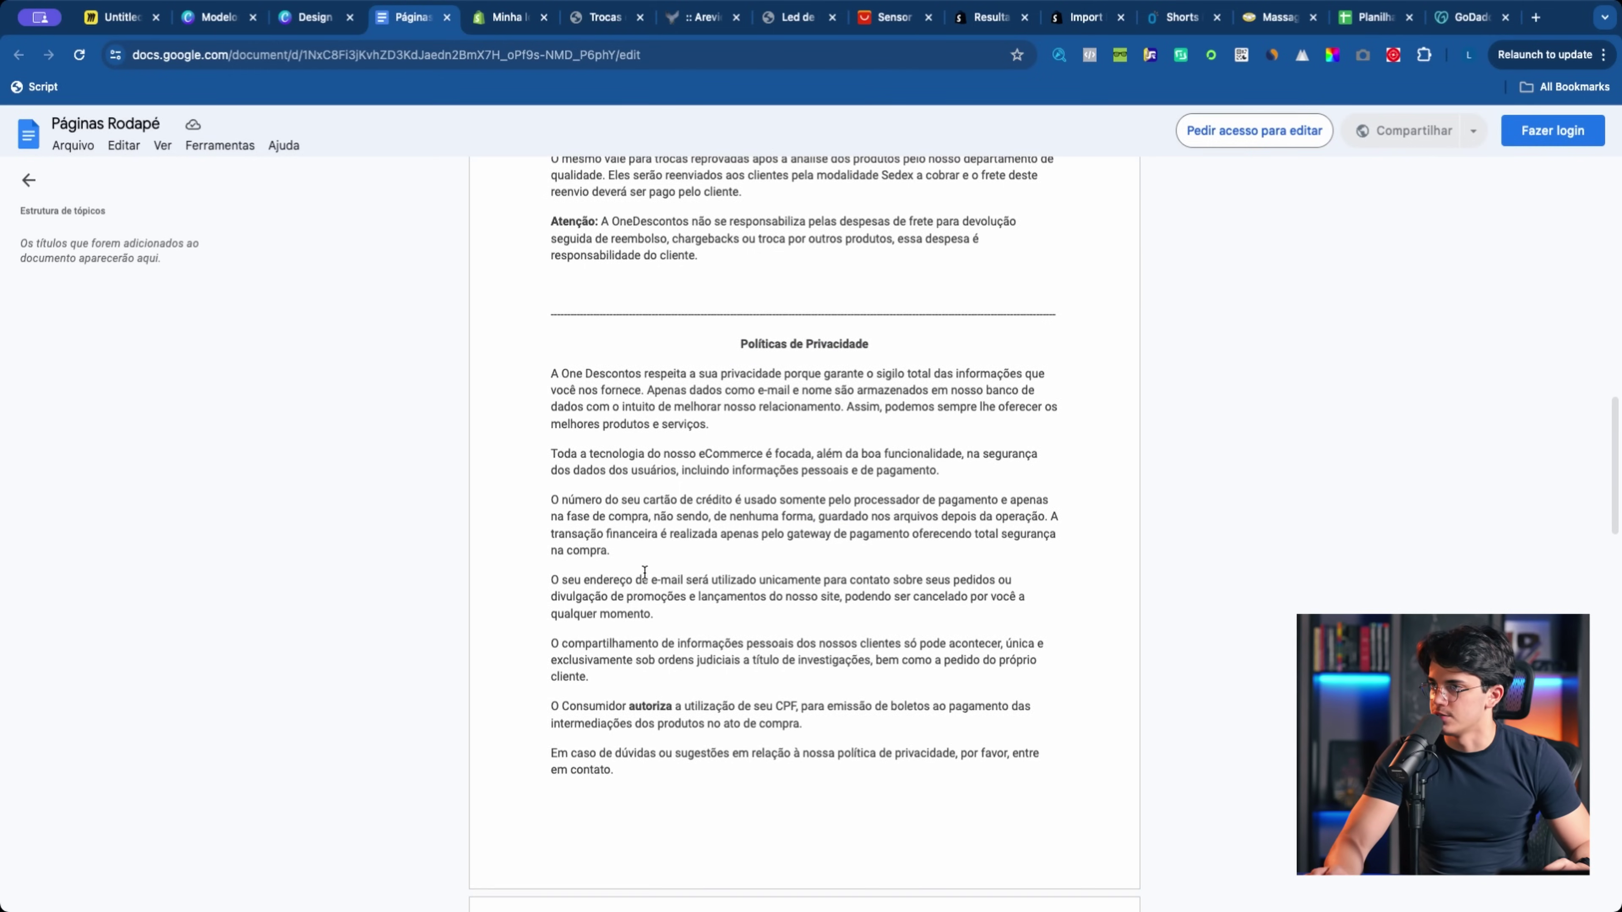
left_click_drag(552, 372, 613, 505)
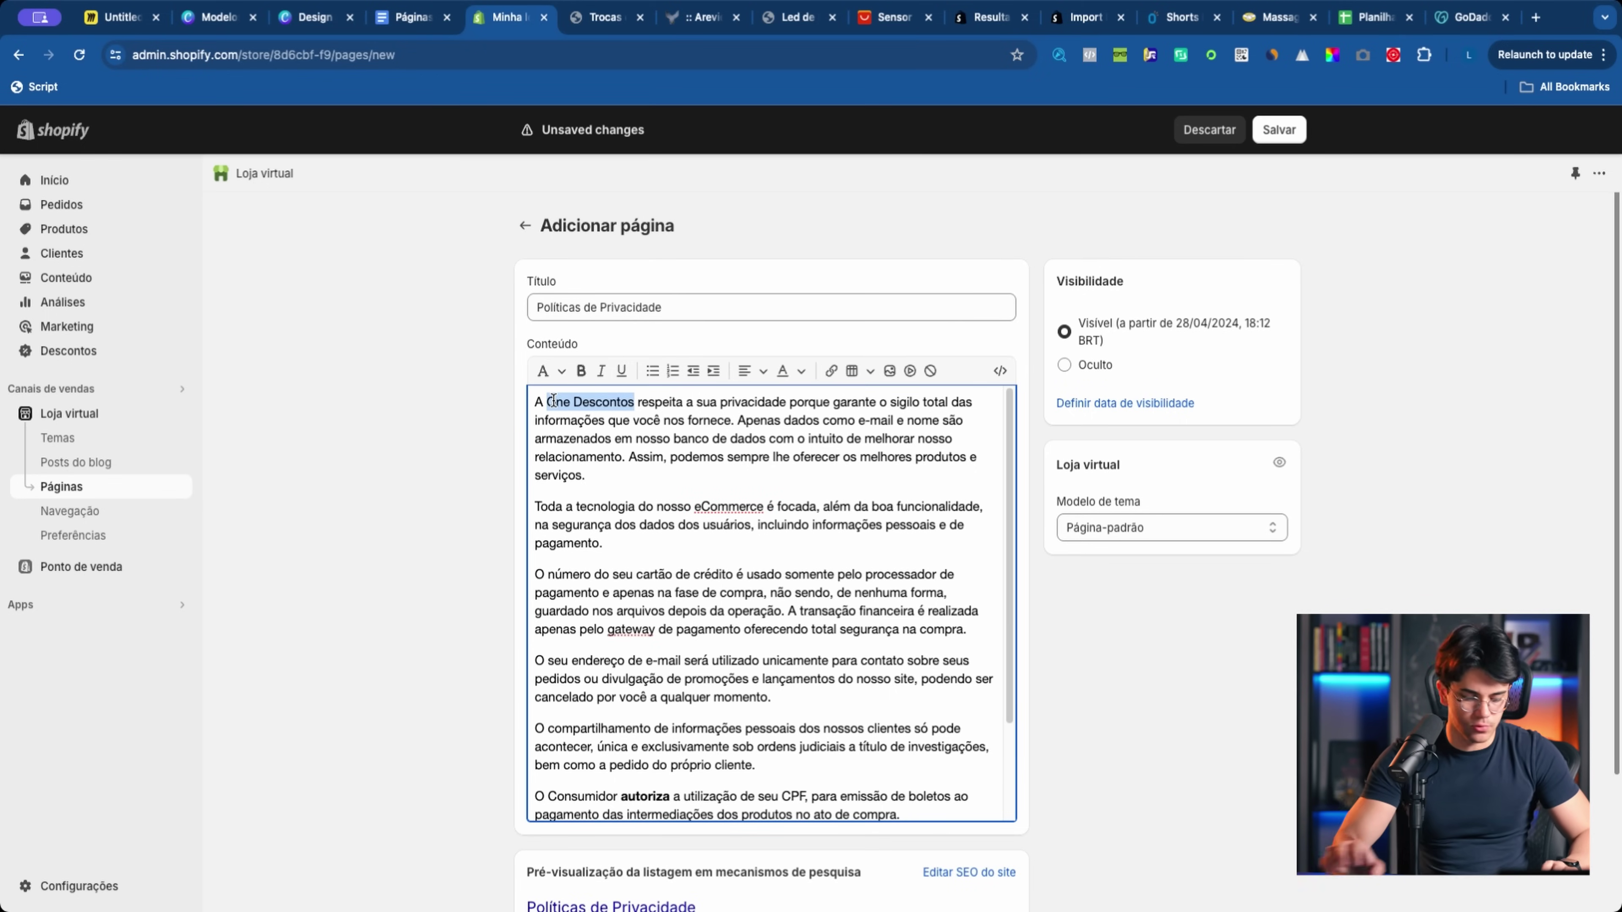
type("Canti")
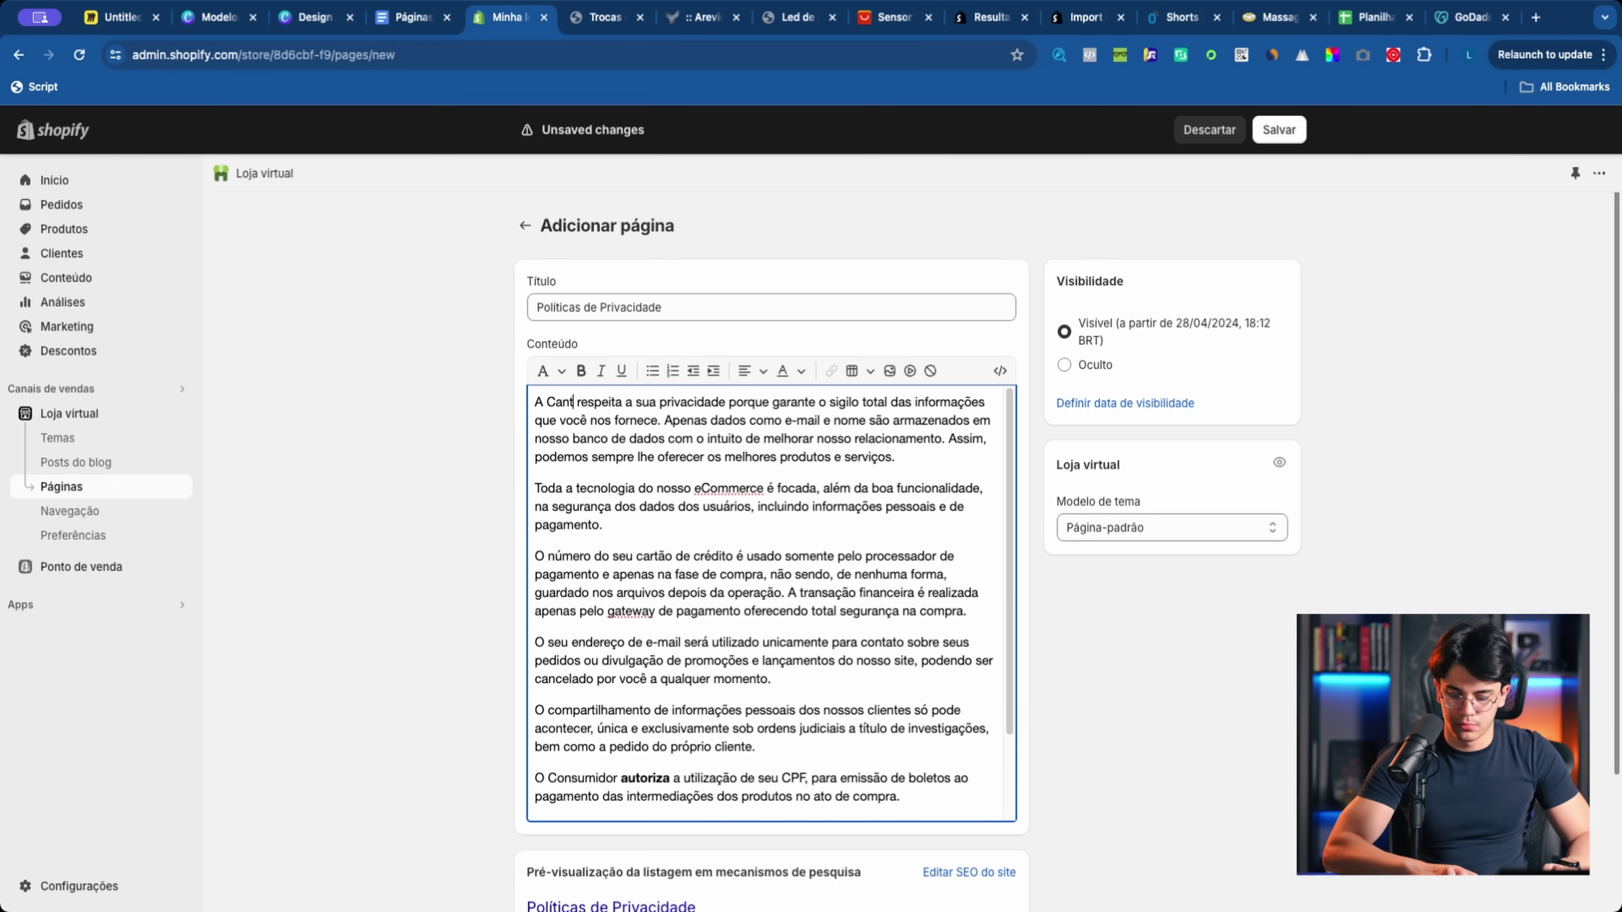
Step: Paste the Envio e Prazos shipping text into the page content, save it, and return to Páginas
key("ctrl+shift+Tab")
scroll(669, 538, "down", 12)
scroll(724, 384, "up", 5)
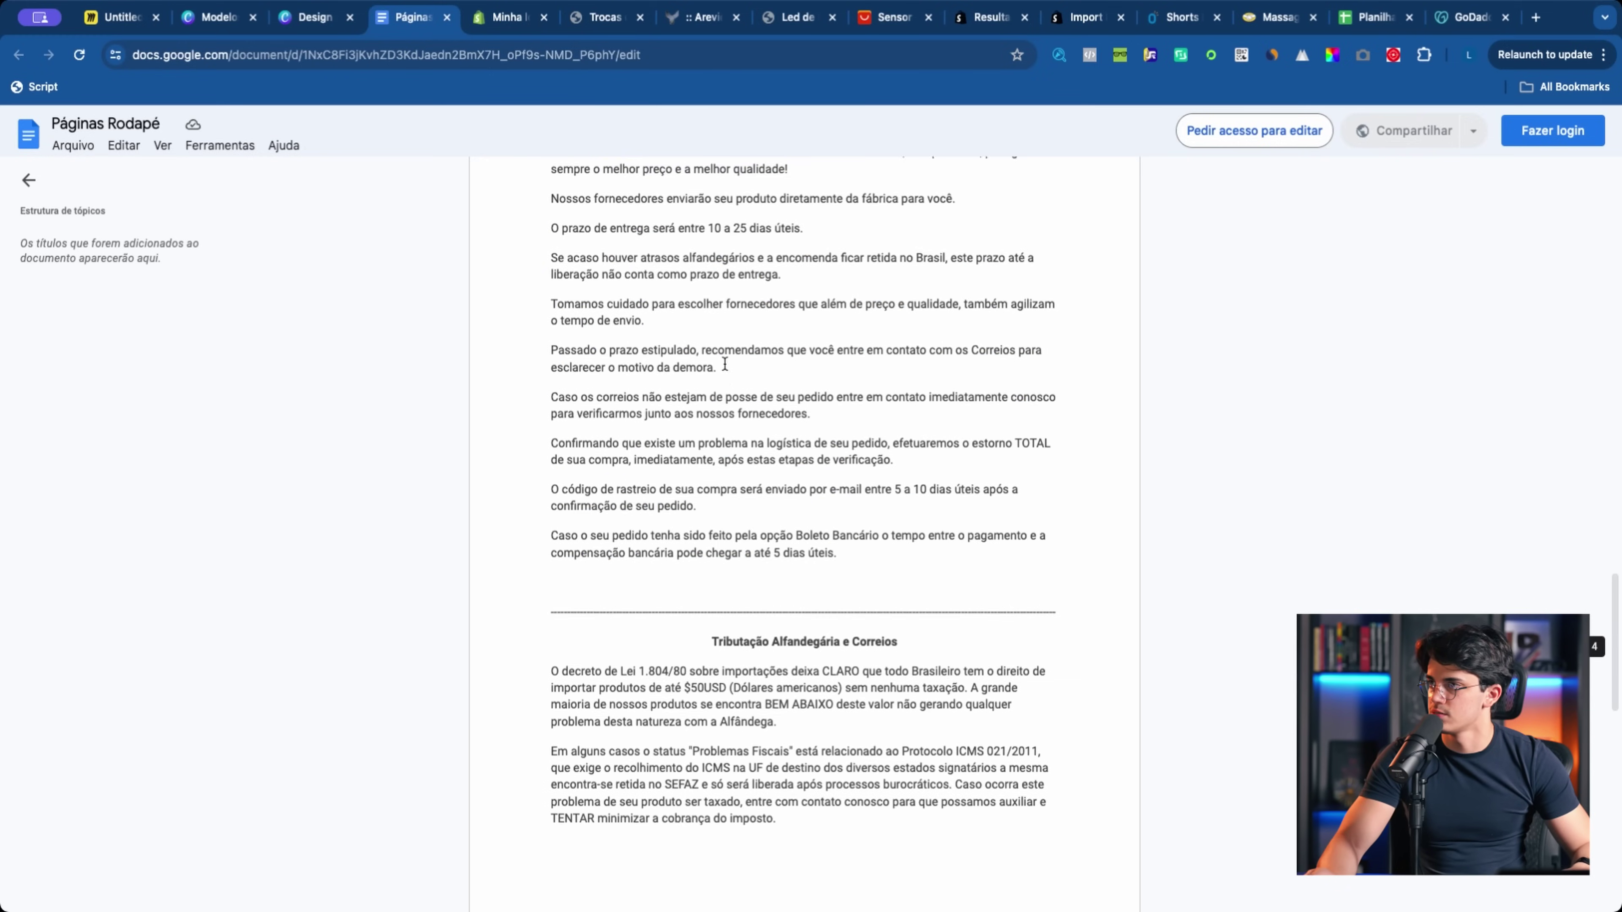
left_click_drag(735, 358, 906, 349)
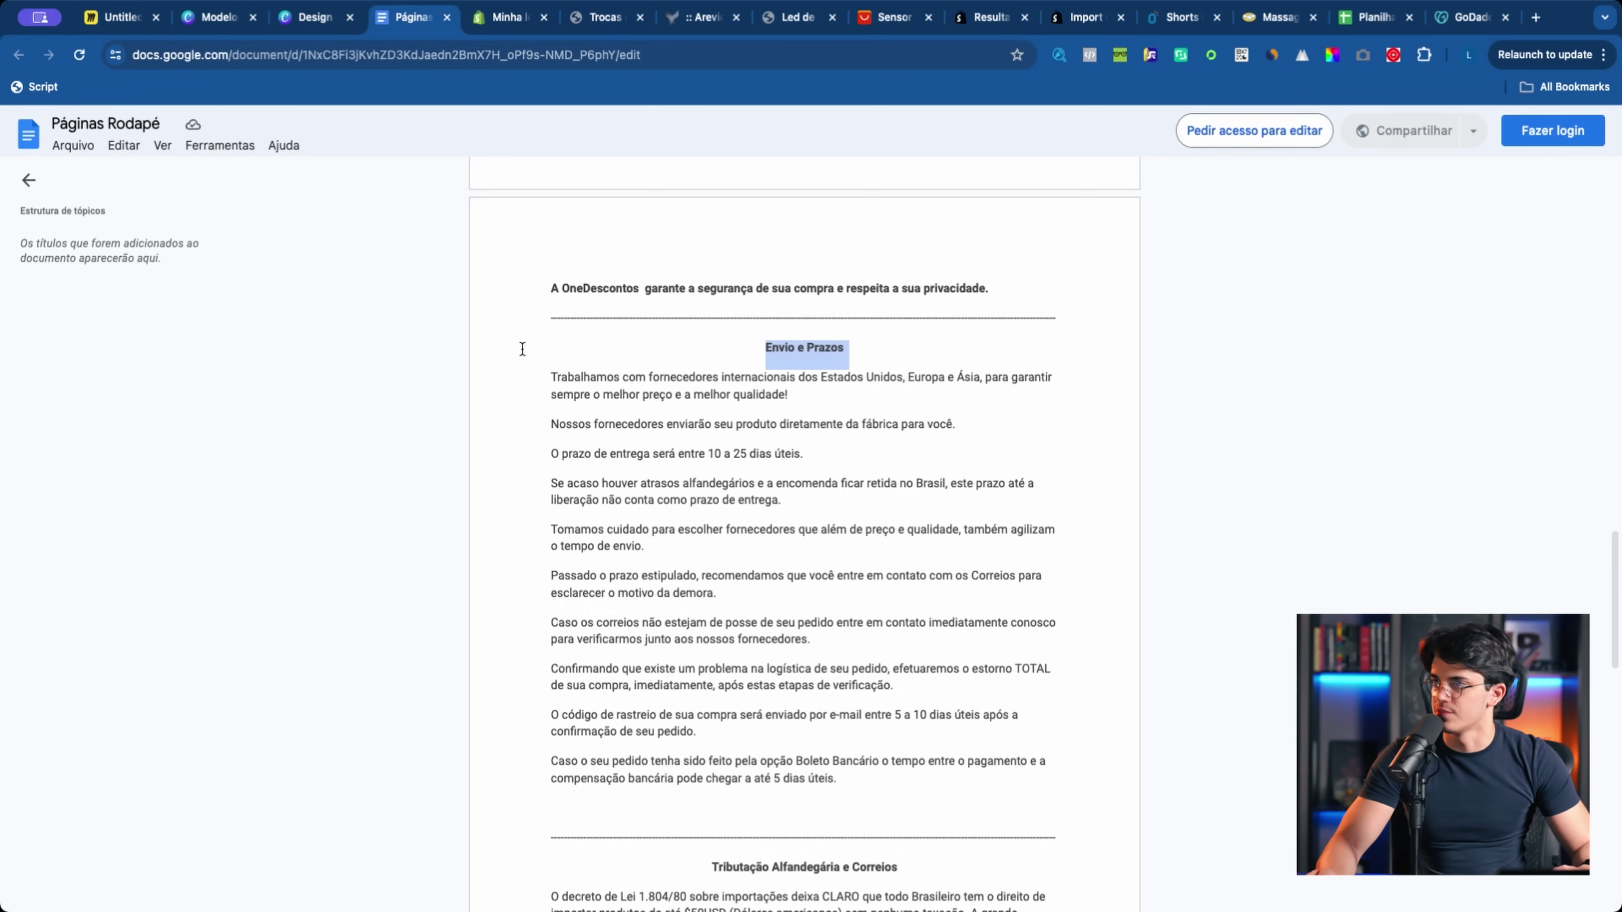
left_click(888, 692)
left_click_drag(912, 790, 506, 374)
key("ctrl+c")
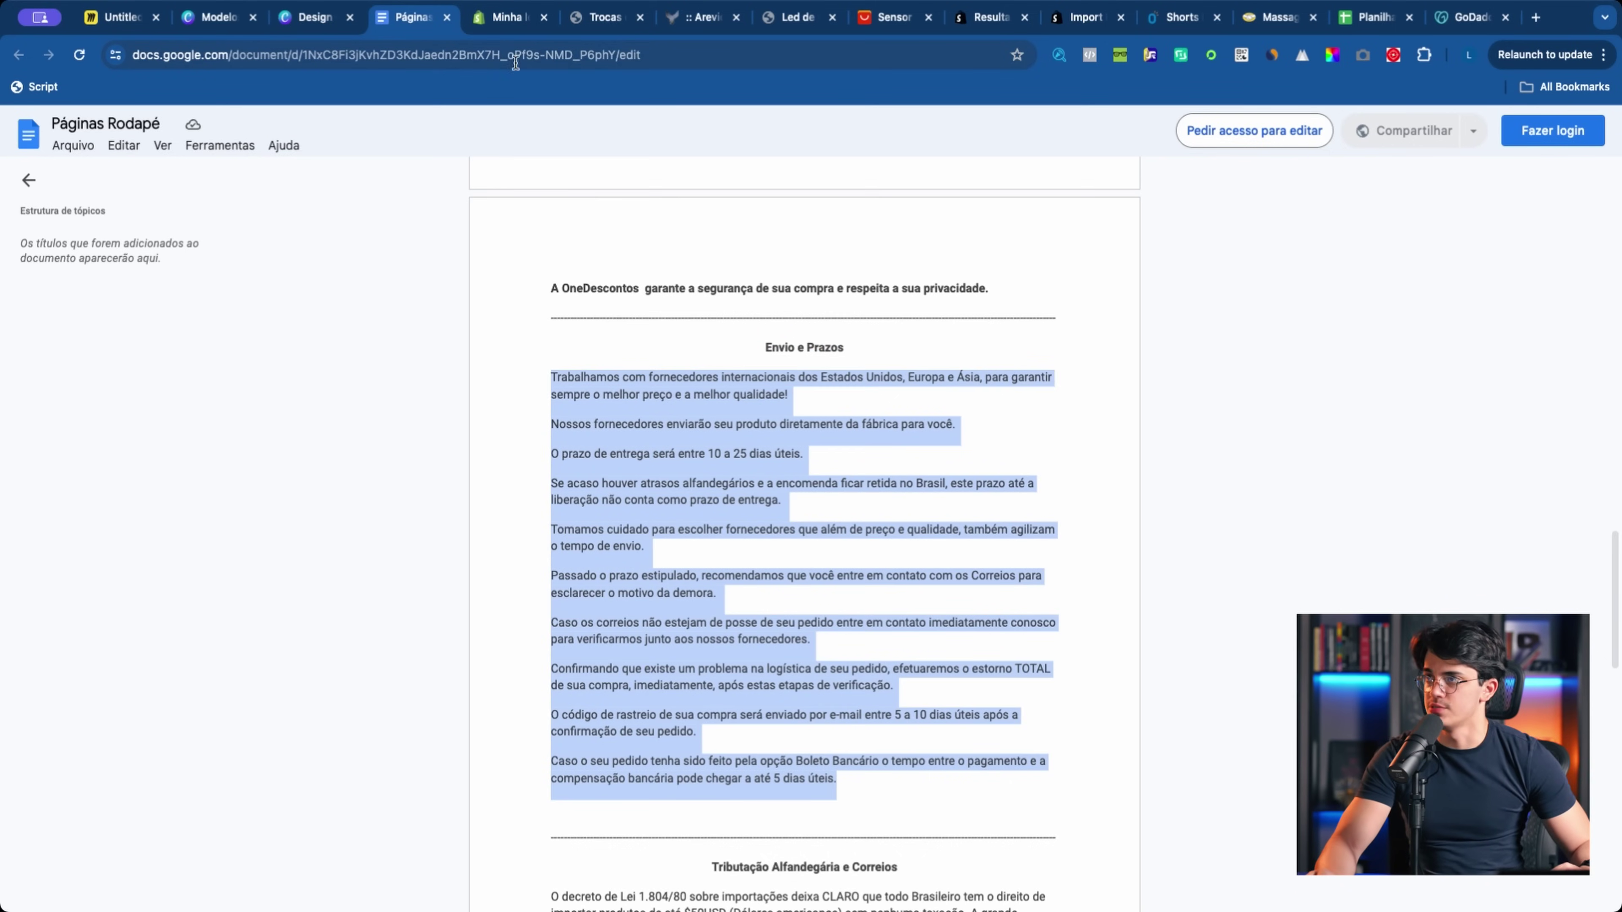
left_click(509, 17)
left_click(749, 621)
key("ctrl+v")
scroll(872, 647, "down", 1)
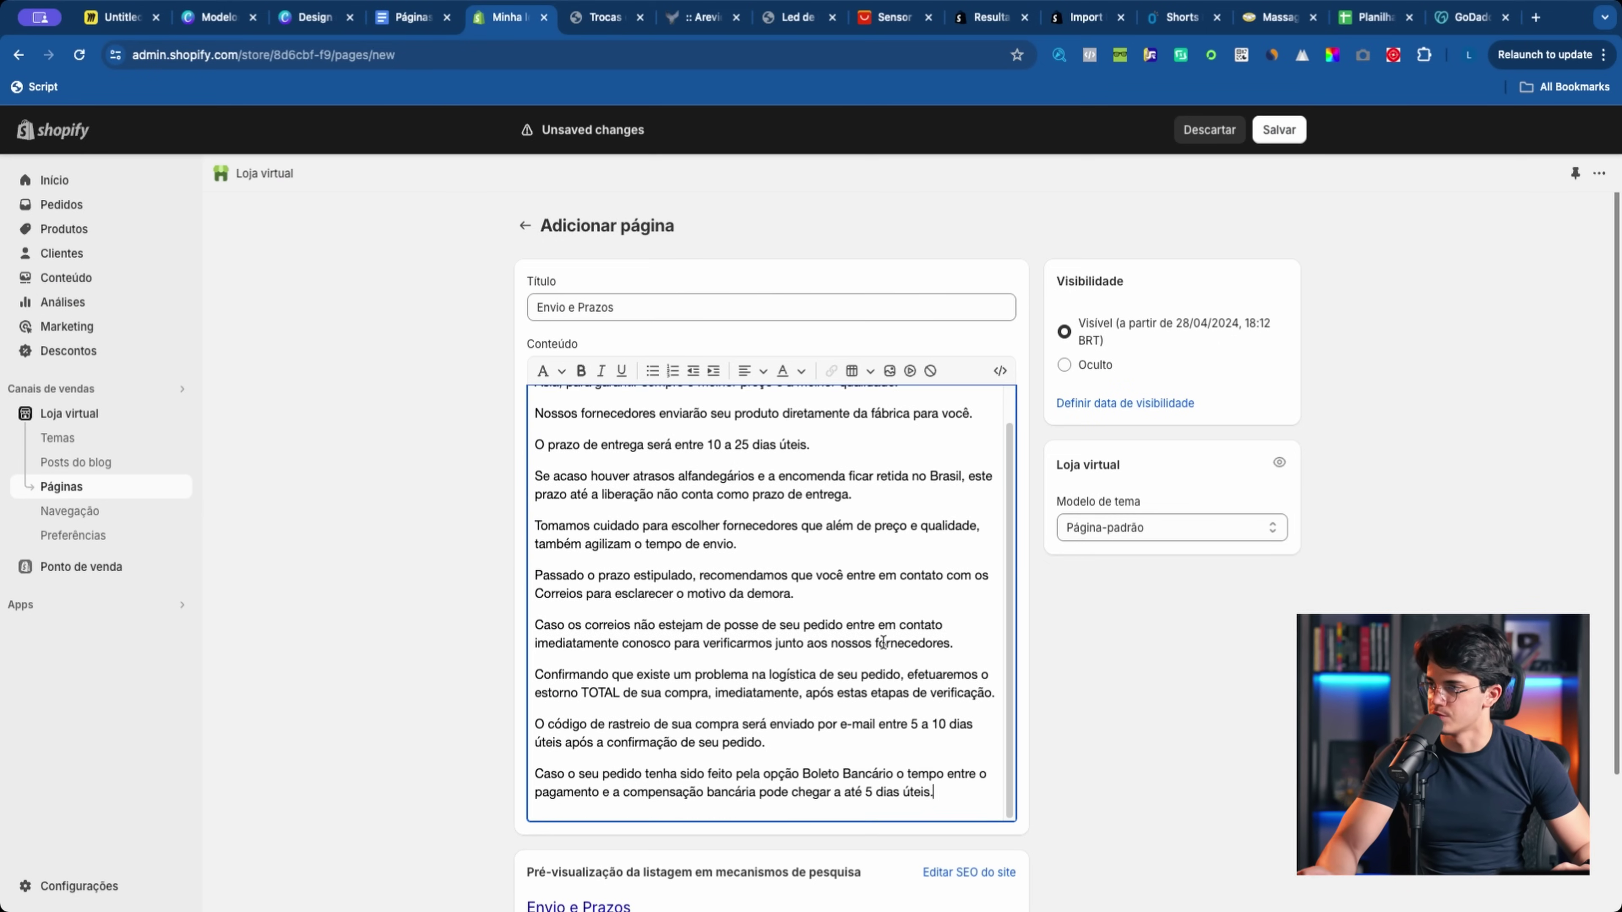
left_click(1279, 129)
left_click(61, 486)
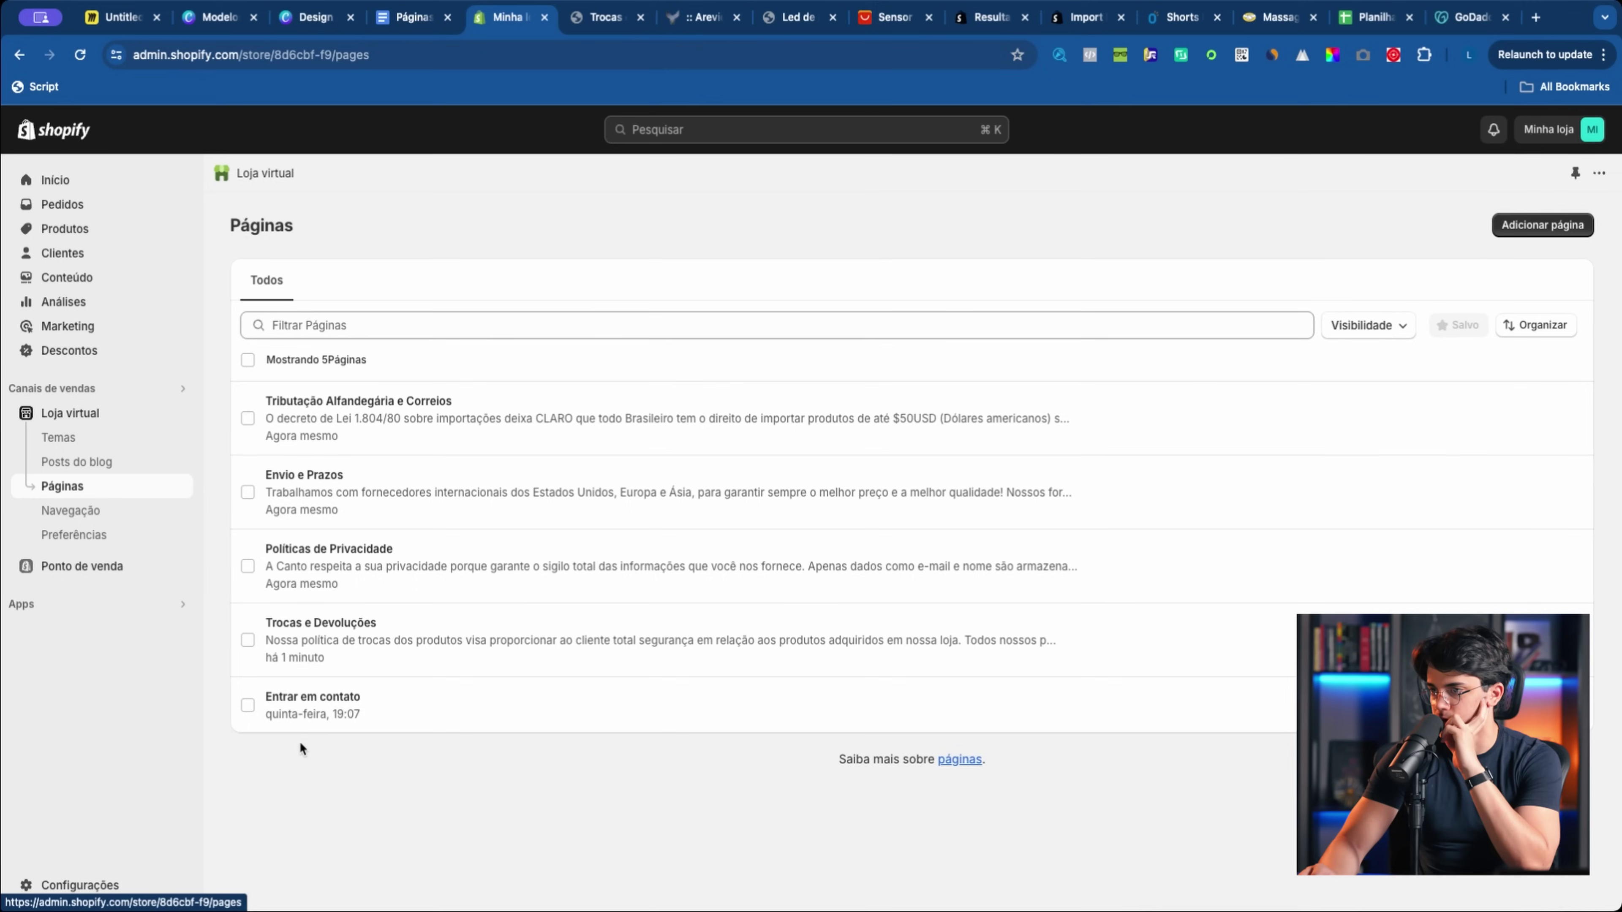
Step: View the Entrar em contato page, then open the current theme in Temas > Personalizar
left_click(321, 709)
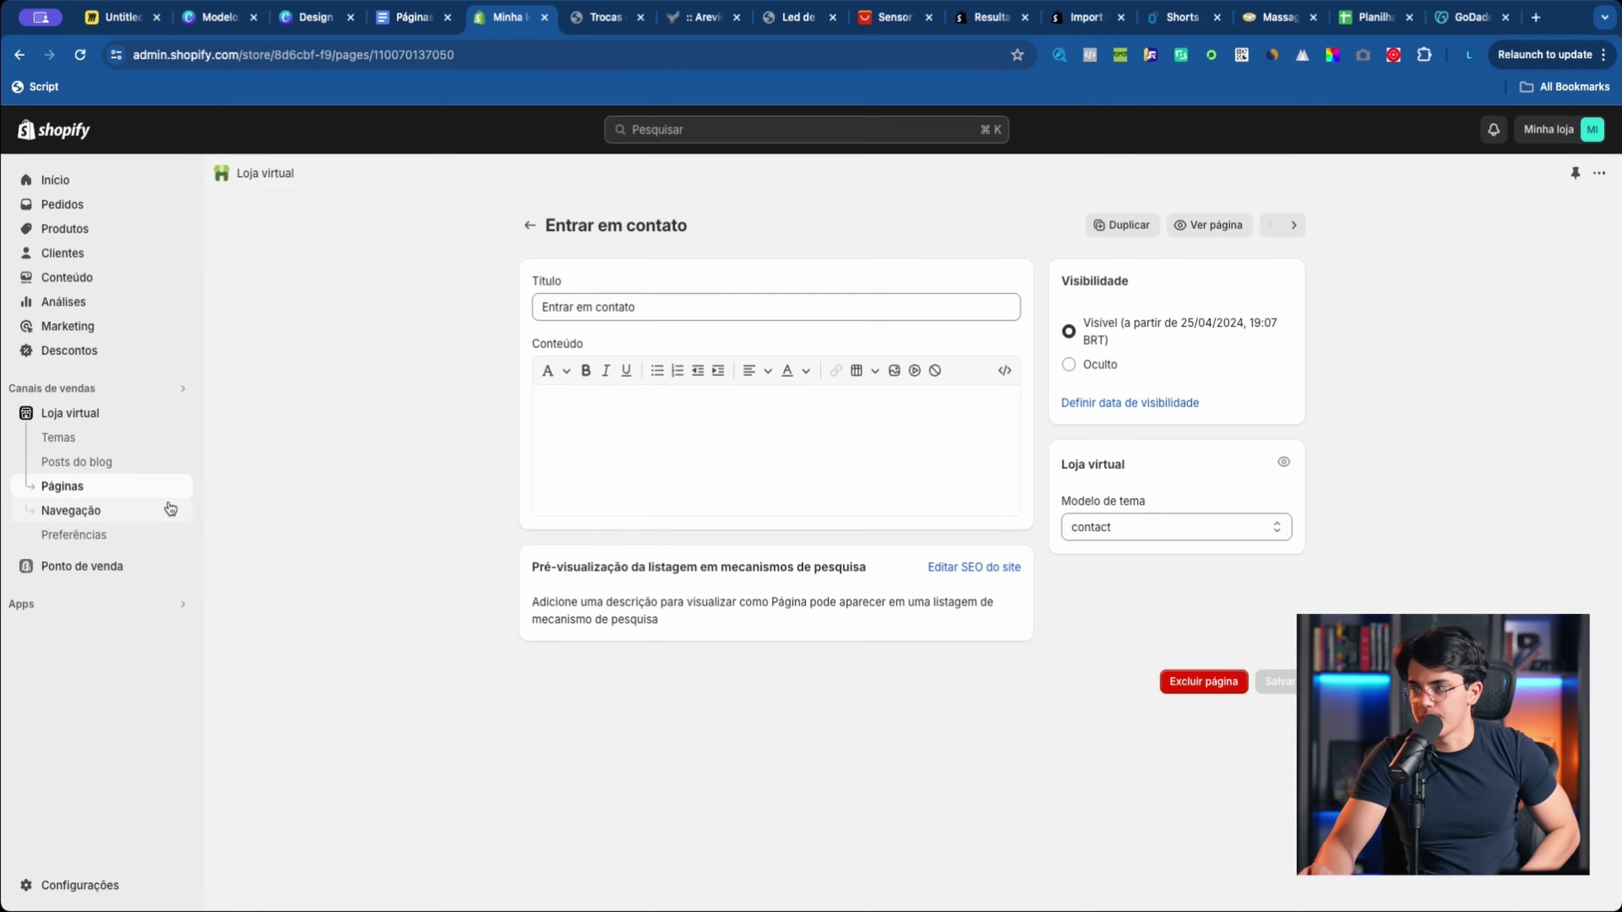
left_click(96, 490)
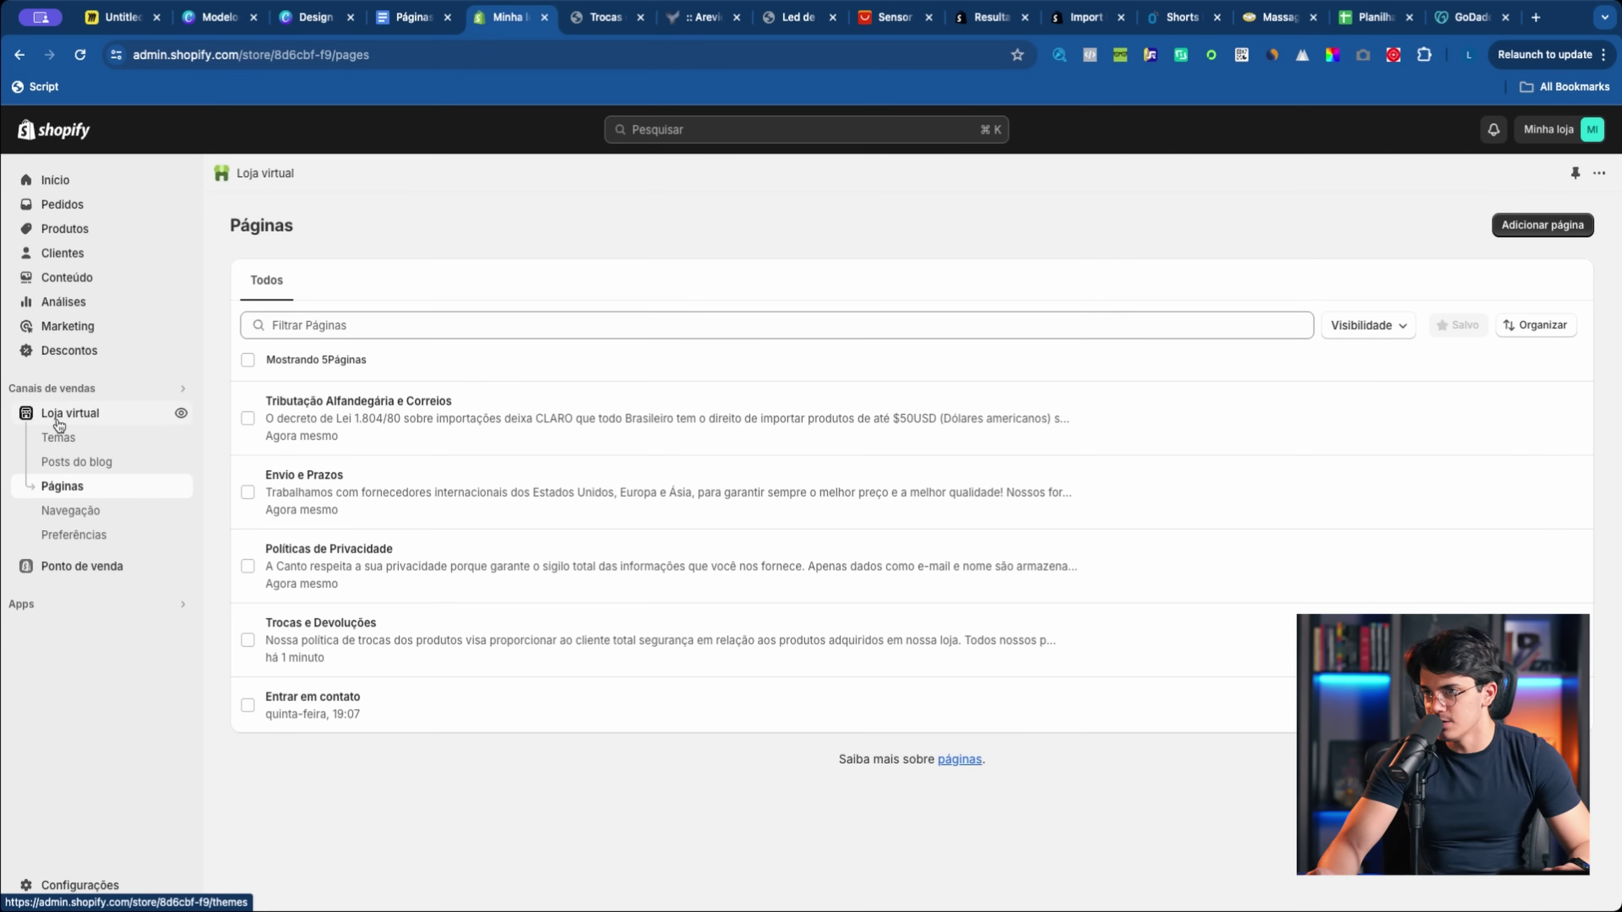
left_click(90, 417)
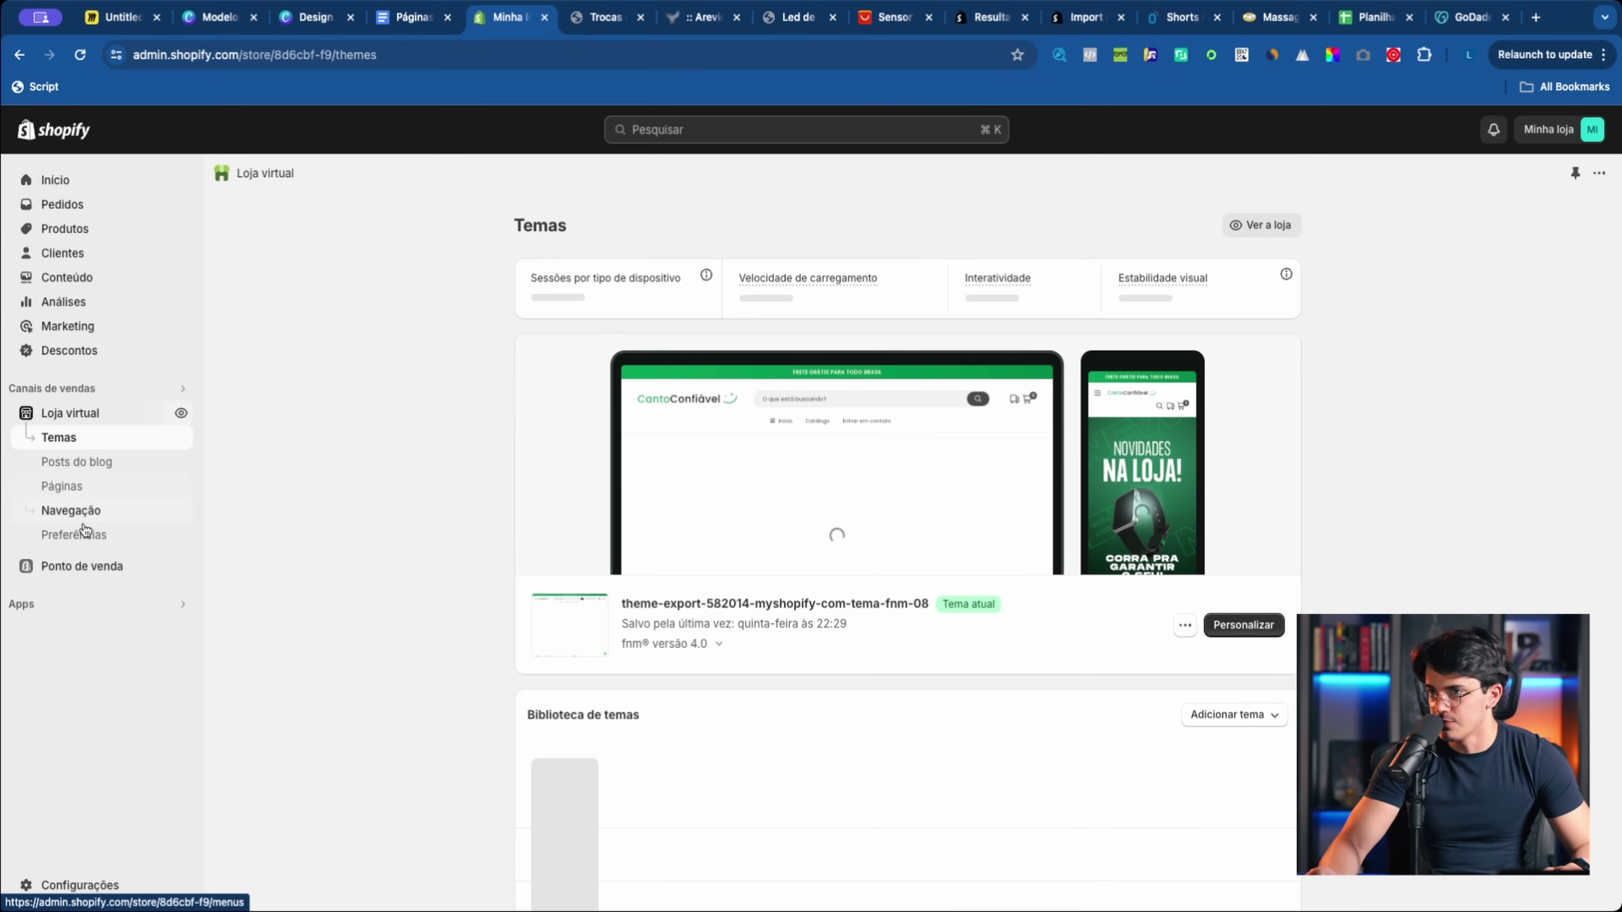
left_click(1239, 637)
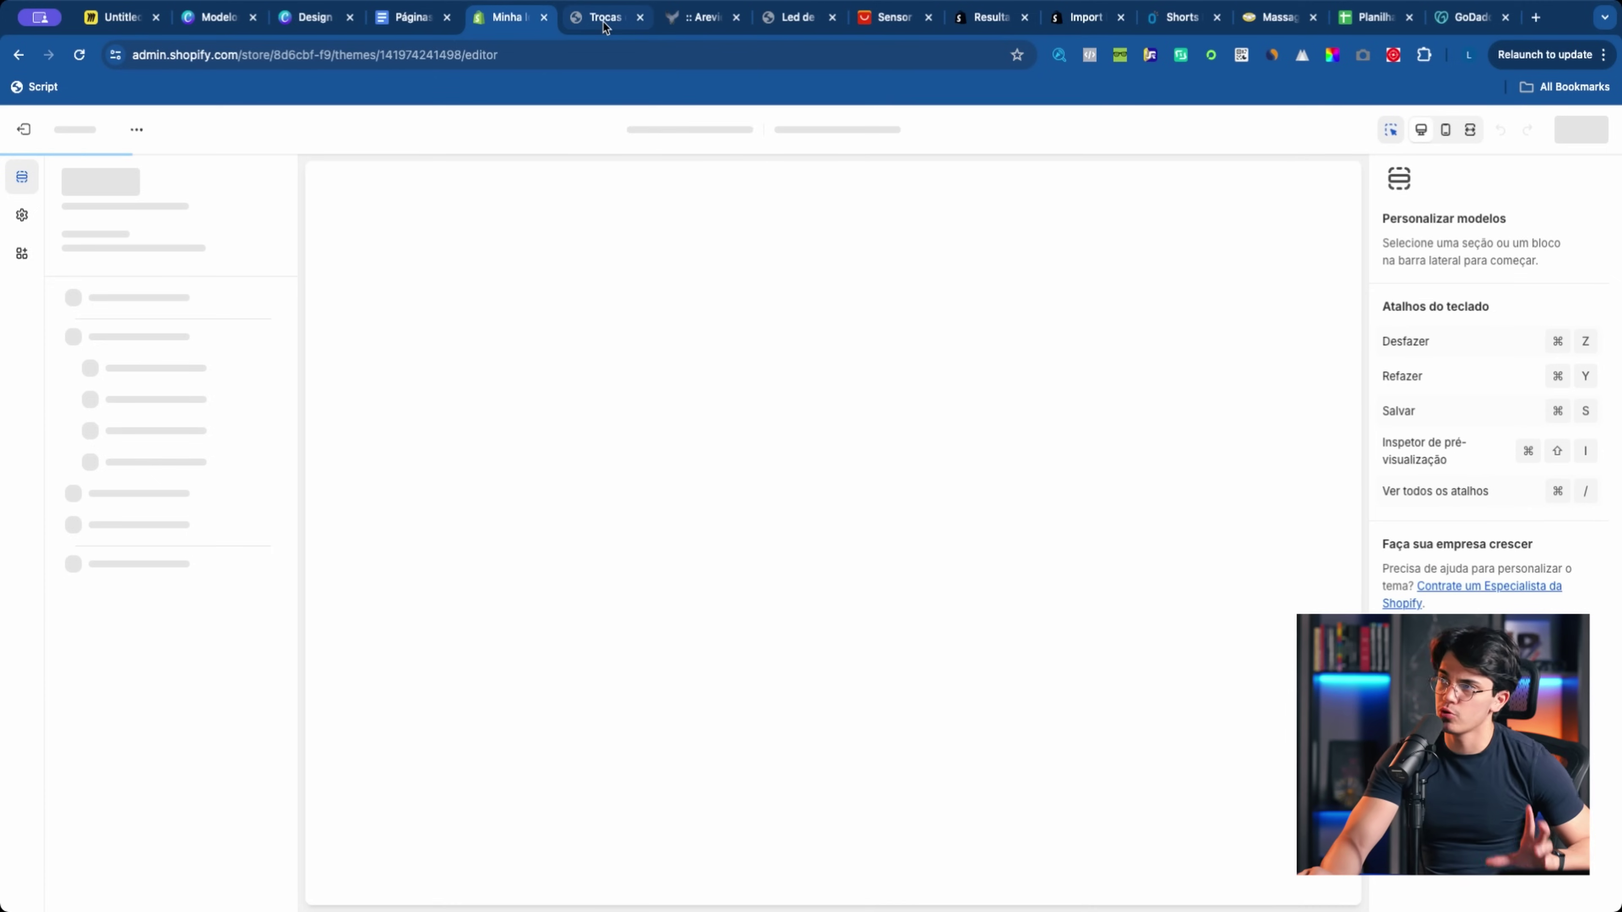
left_click(640, 18)
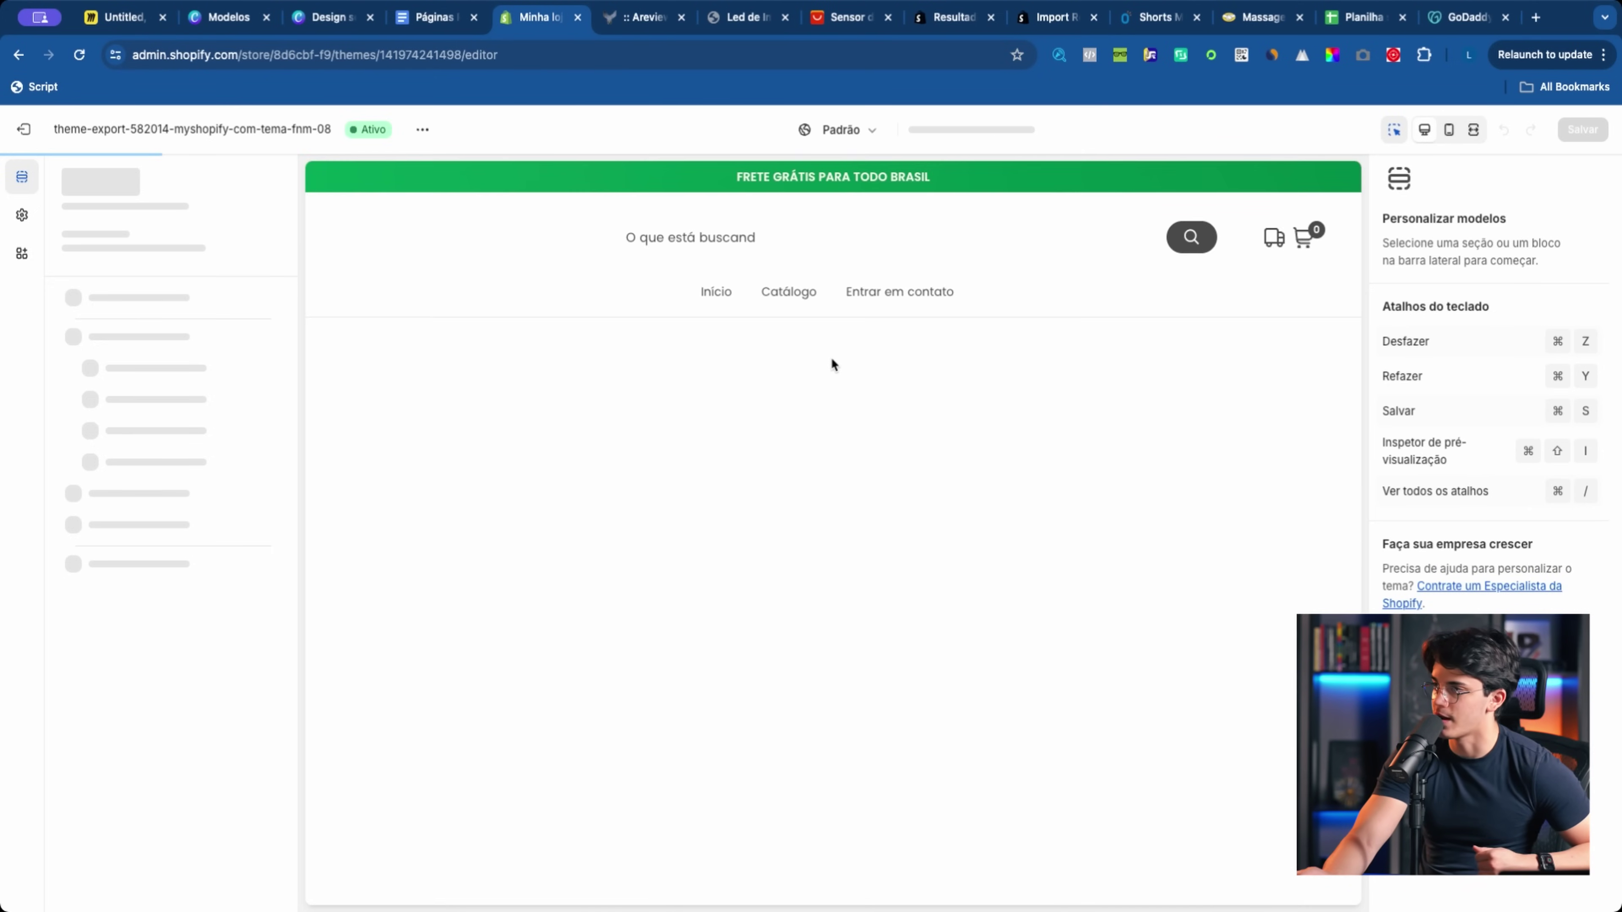
Step: Inspect the Rodapé section and both footer Links blocks, then exit the theme editor
scroll(688, 421, "down", 15)
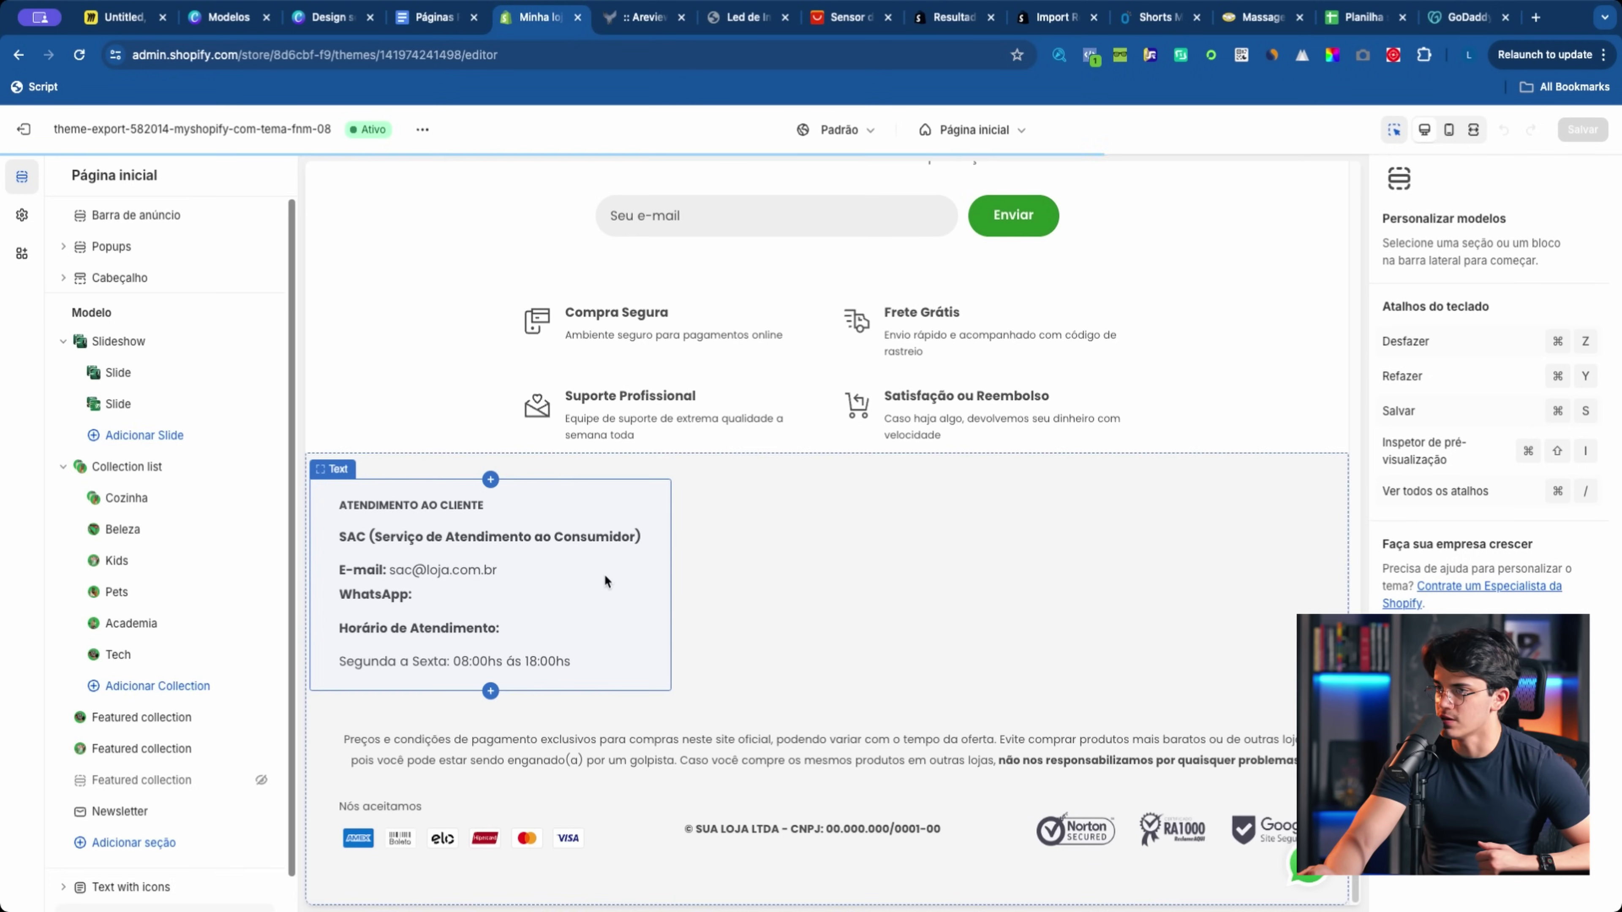
left_click(939, 525)
scroll(1540, 583, "down", 10)
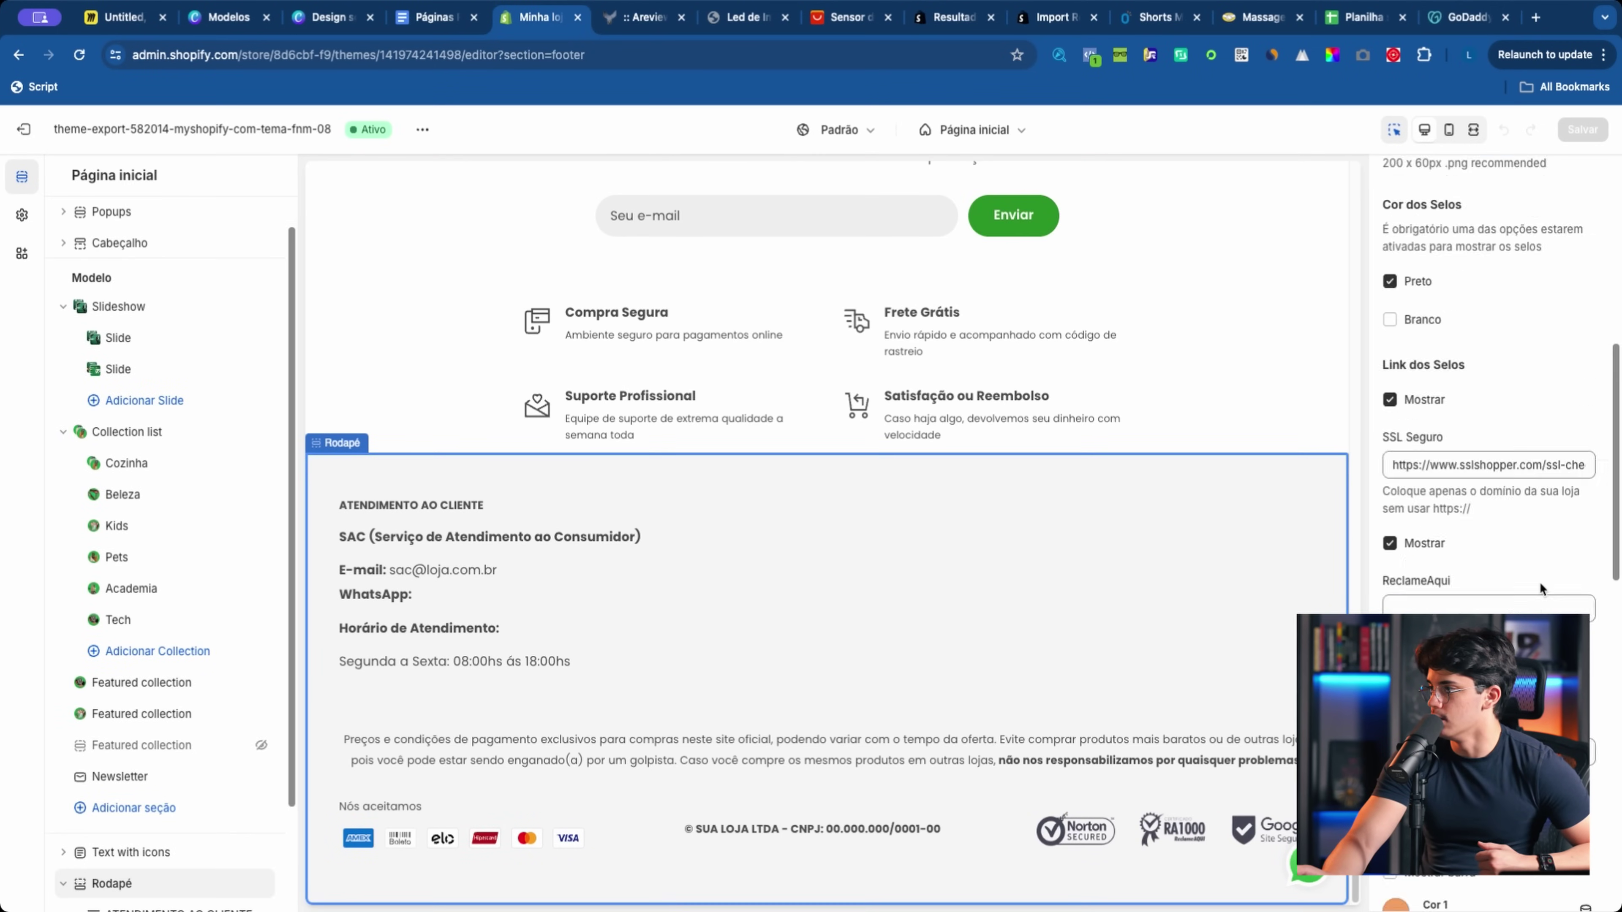
scroll(121, 653, "down", 2)
scroll(170, 701, "down", 2)
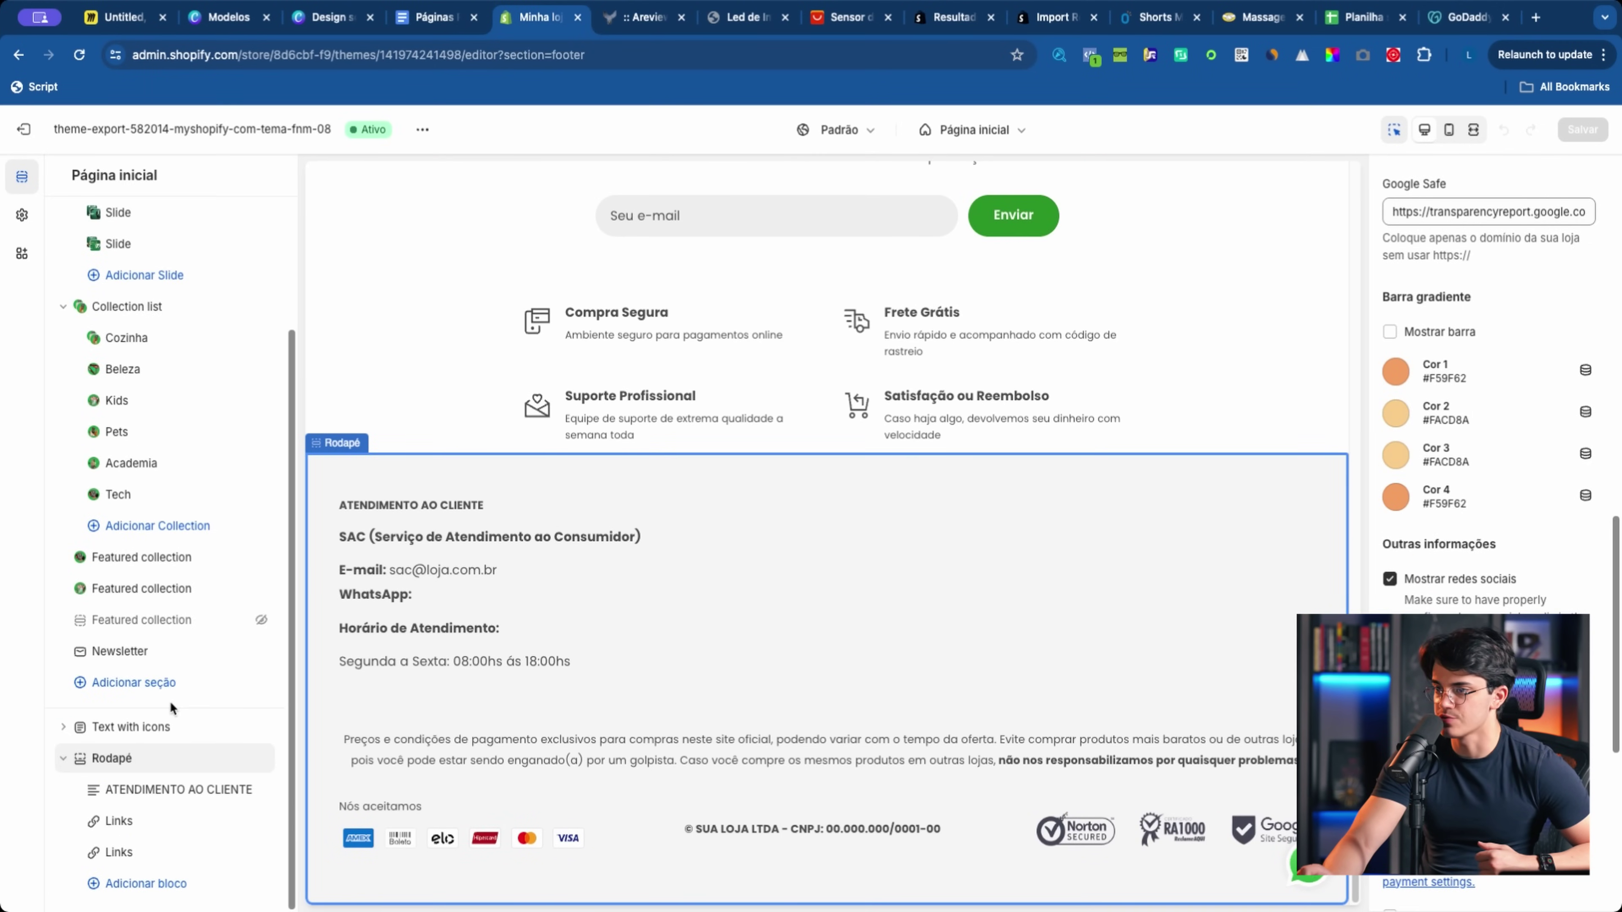
left_click(123, 825)
left_click(113, 854)
left_click(24, 129)
Step: Edit Menu de rodapé and add a footer item linking to the Entrar em contato page
left_click(91, 514)
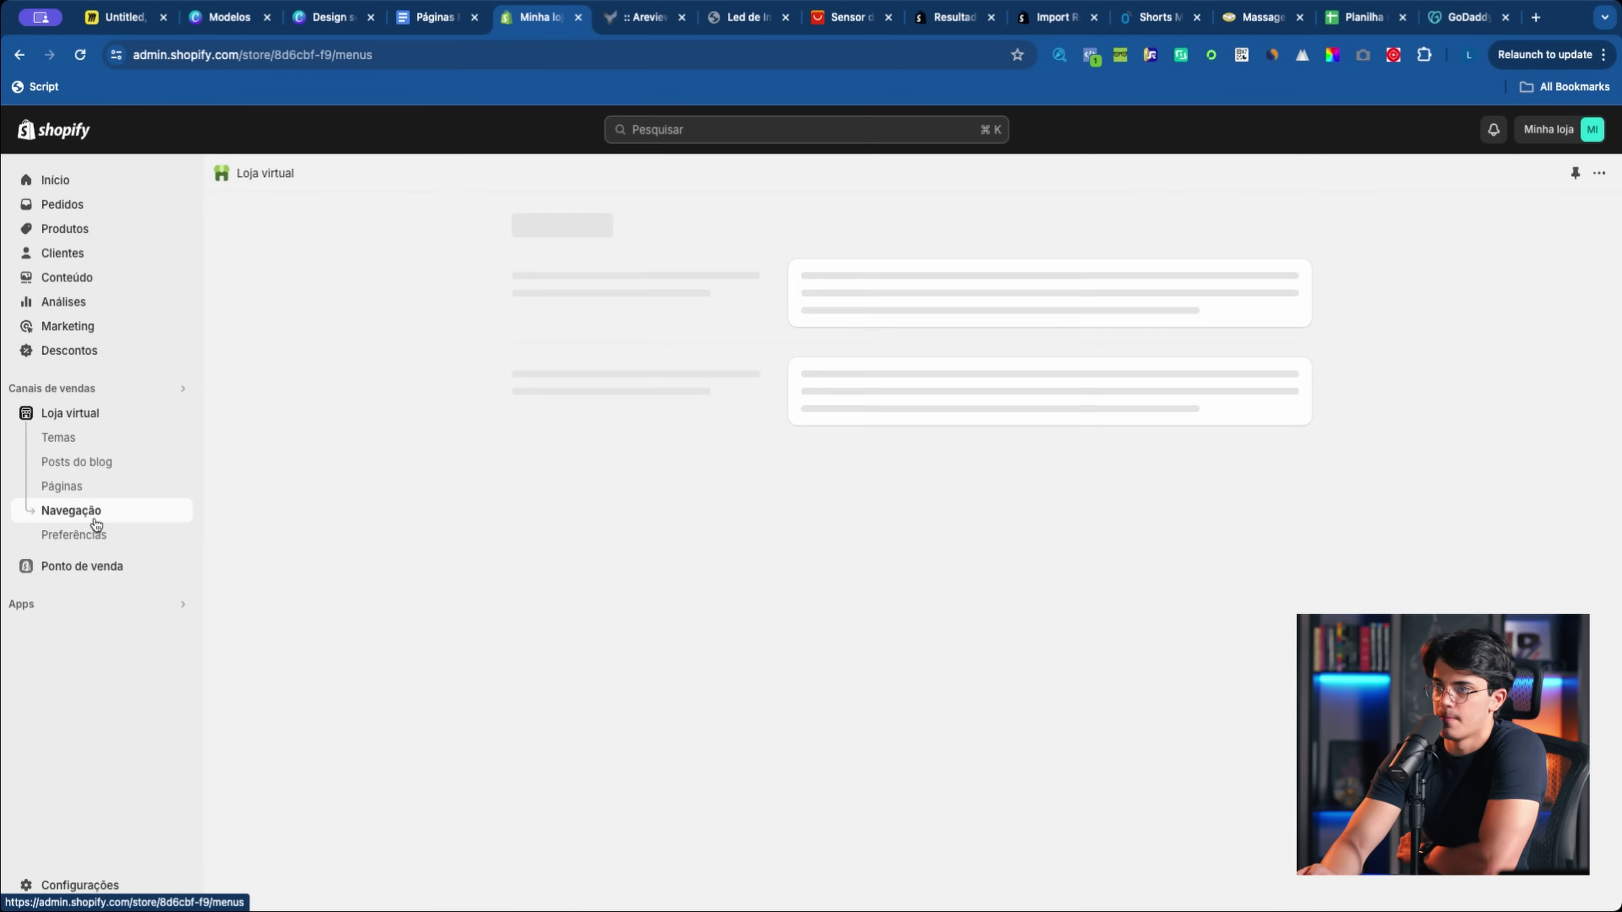
left_click(133, 494)
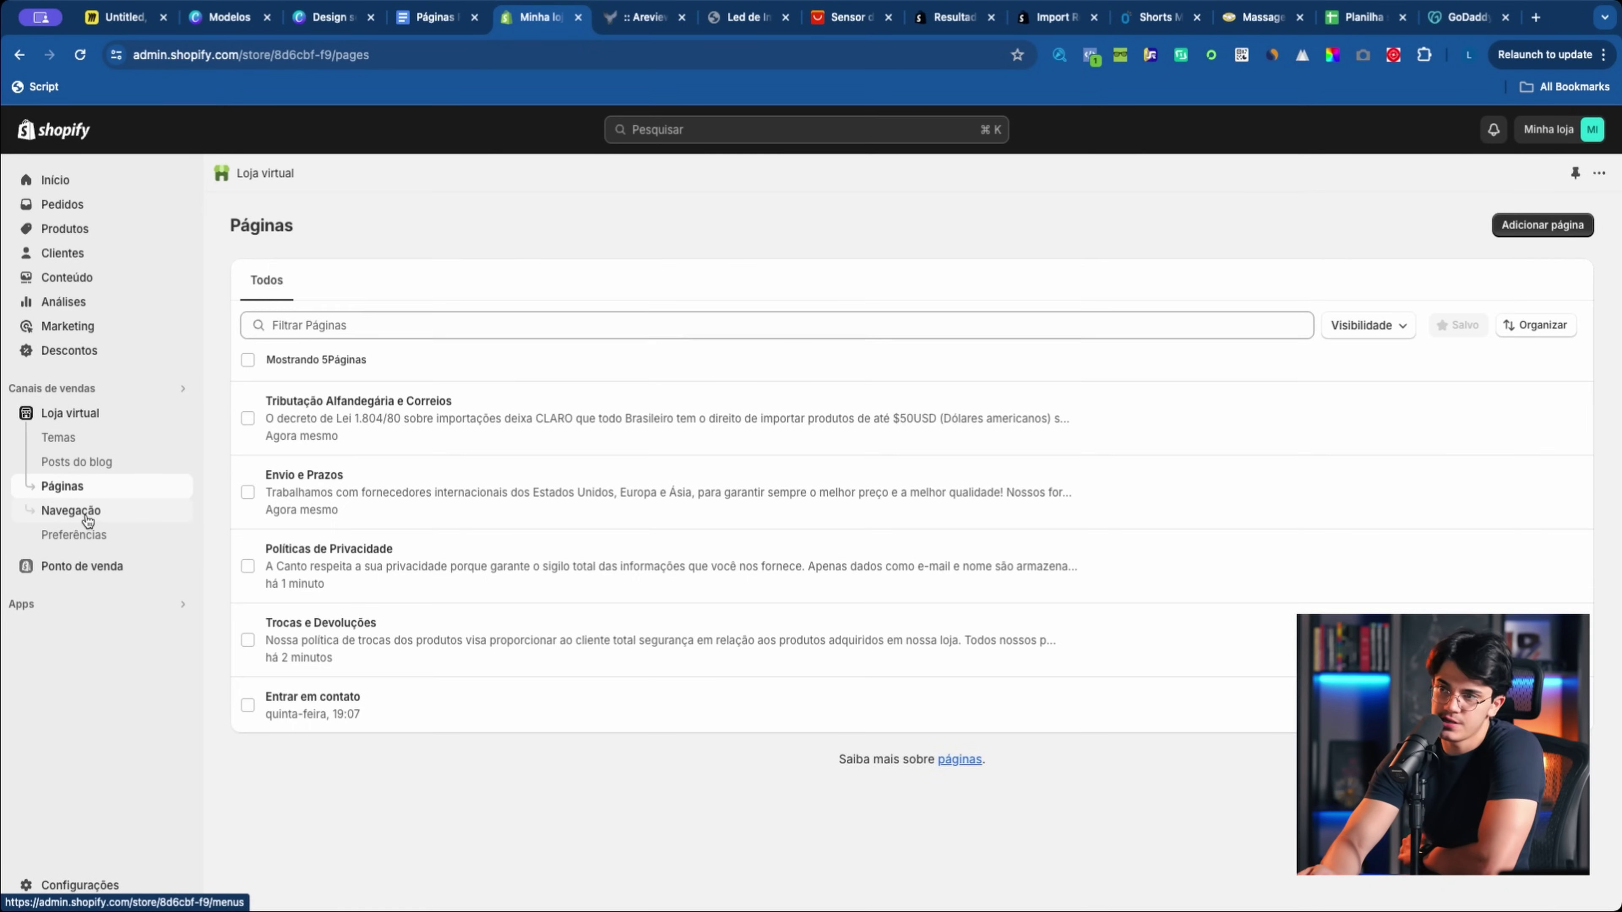
left_click(40, 518)
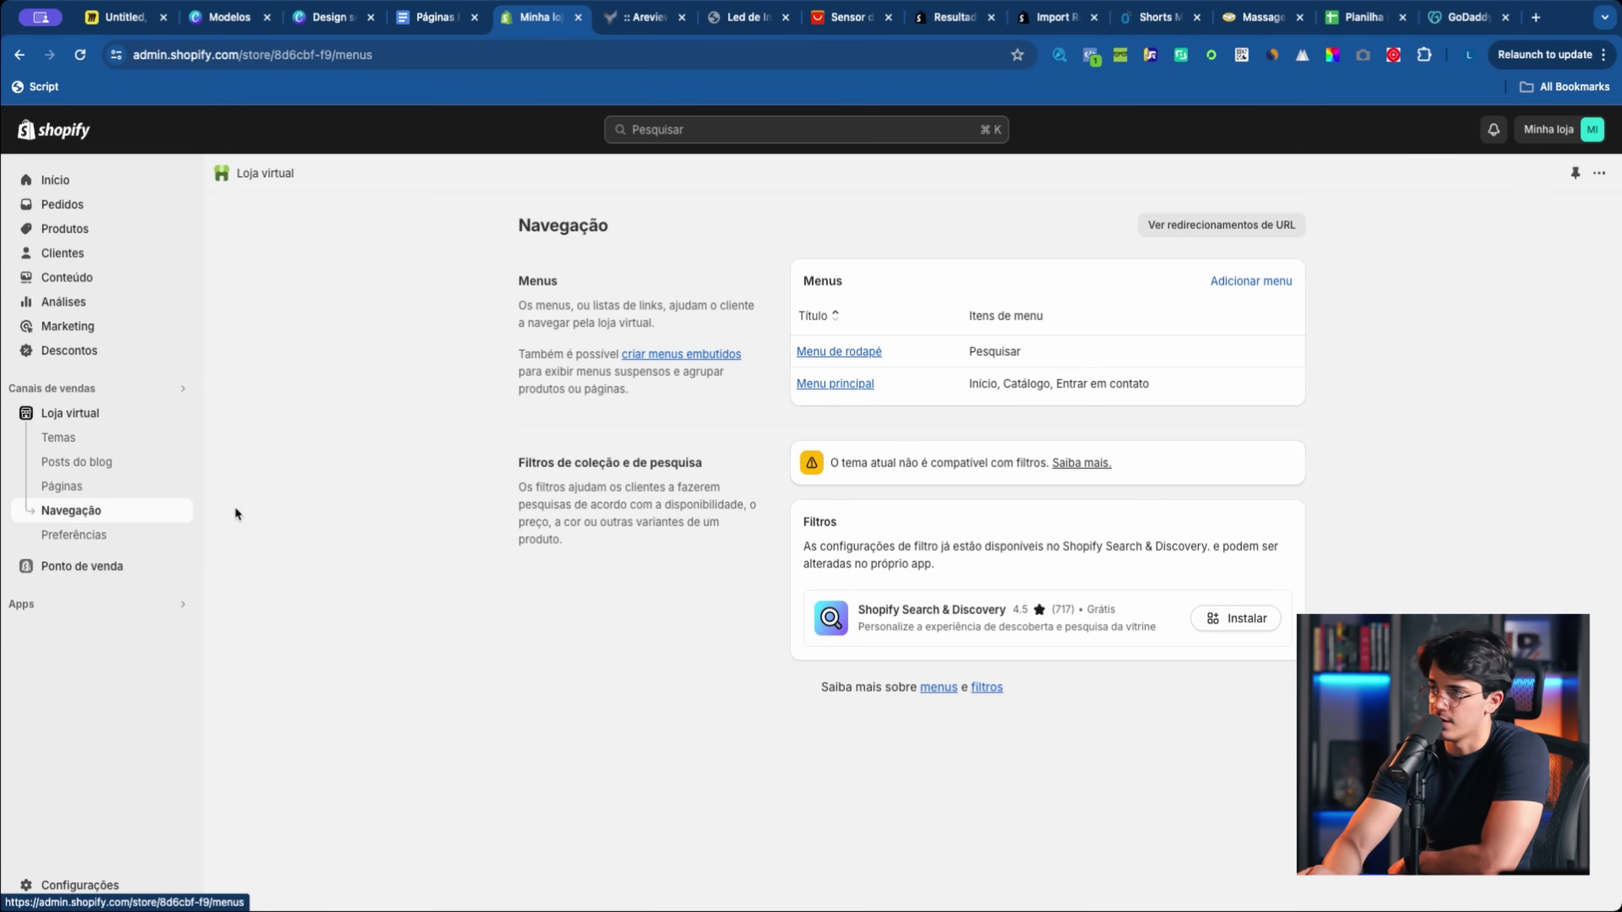
left_click(869, 352)
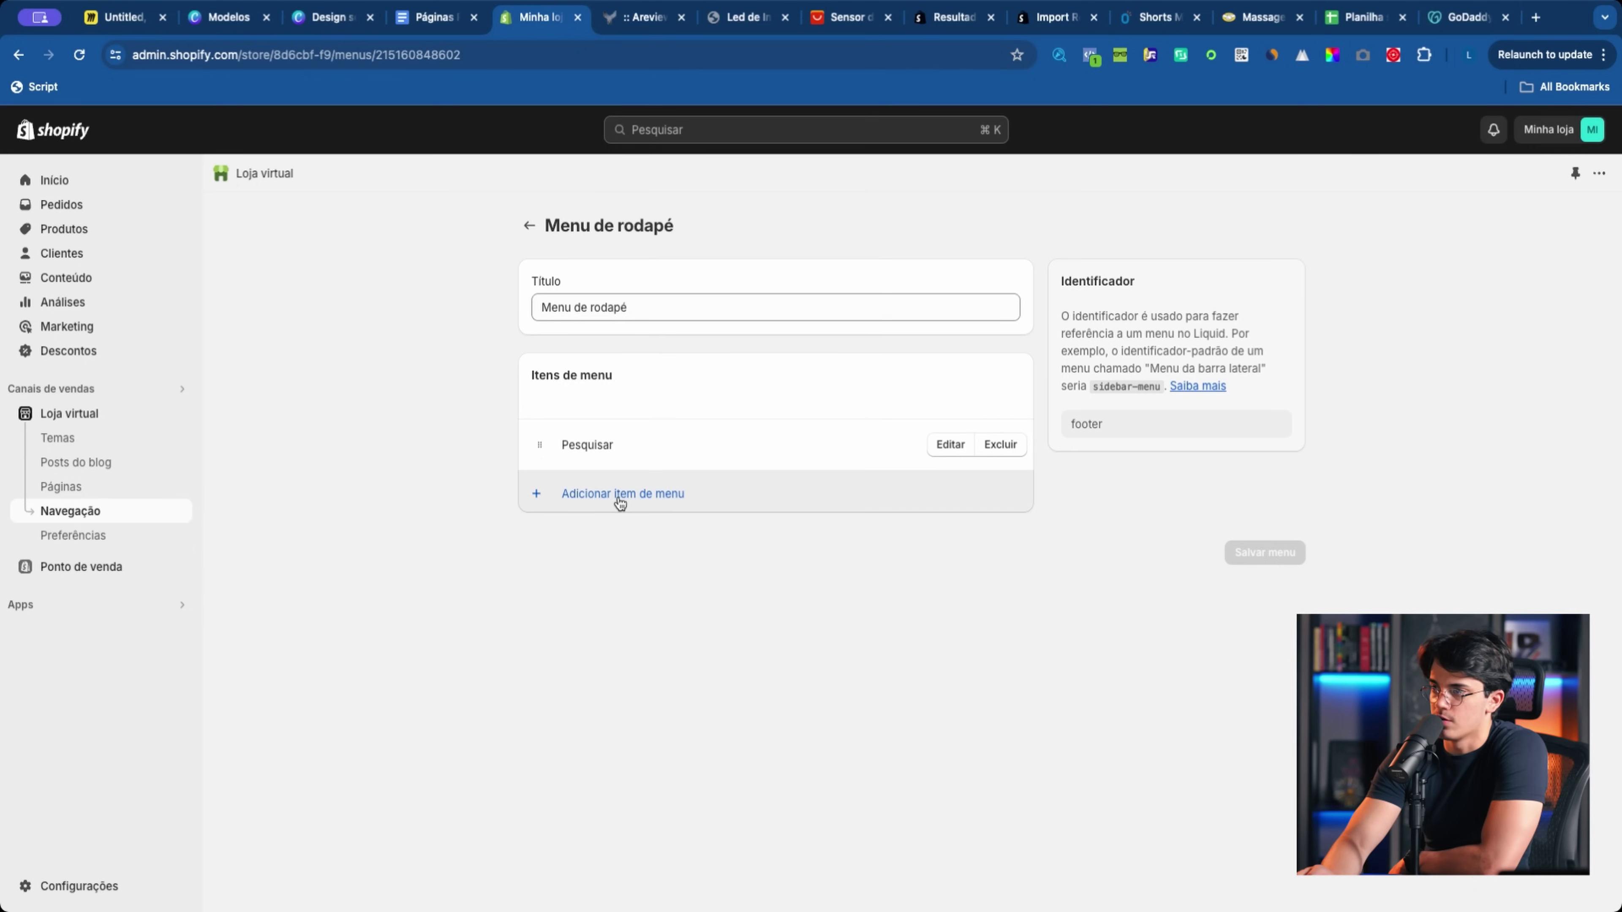
left_click(620, 499)
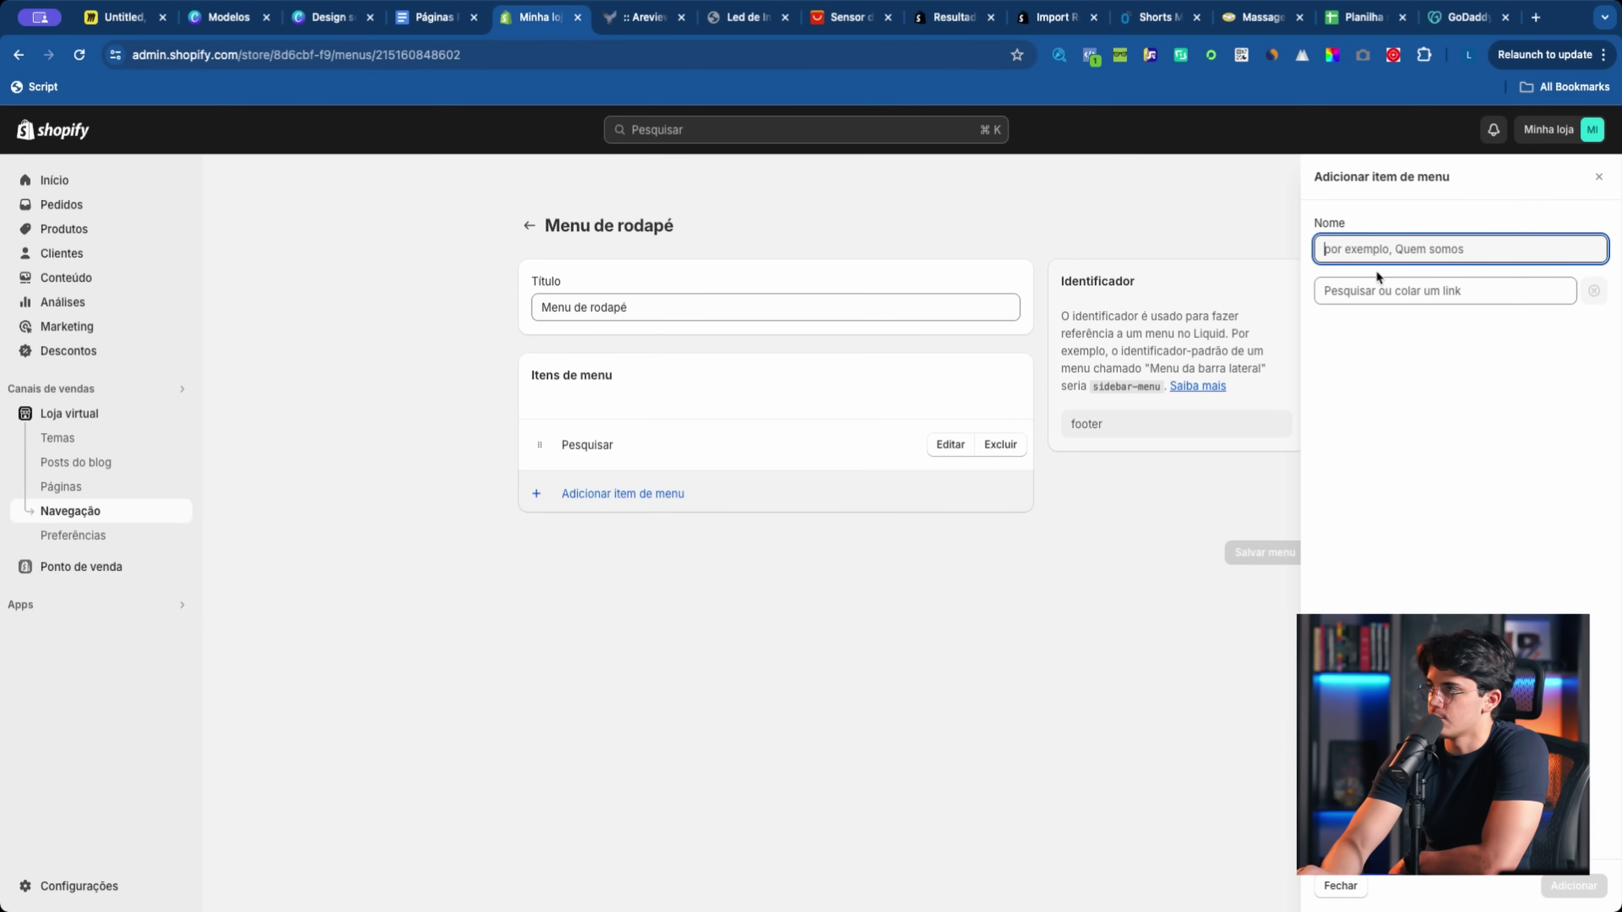
key("Tab")
left_click(1297, 292)
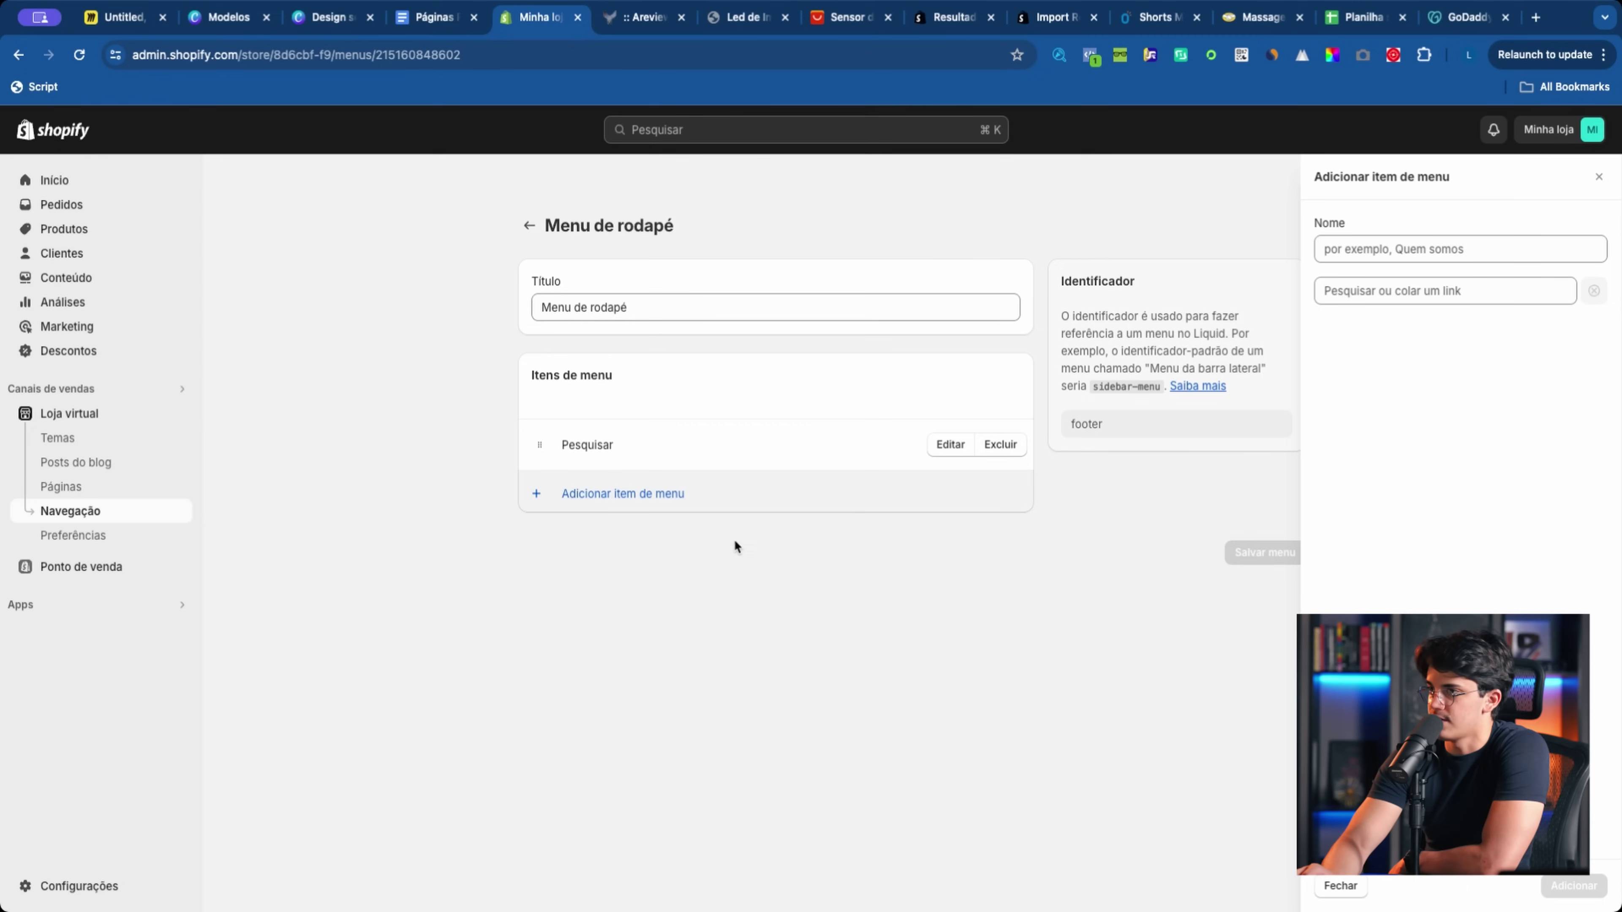
left_click(1413, 295)
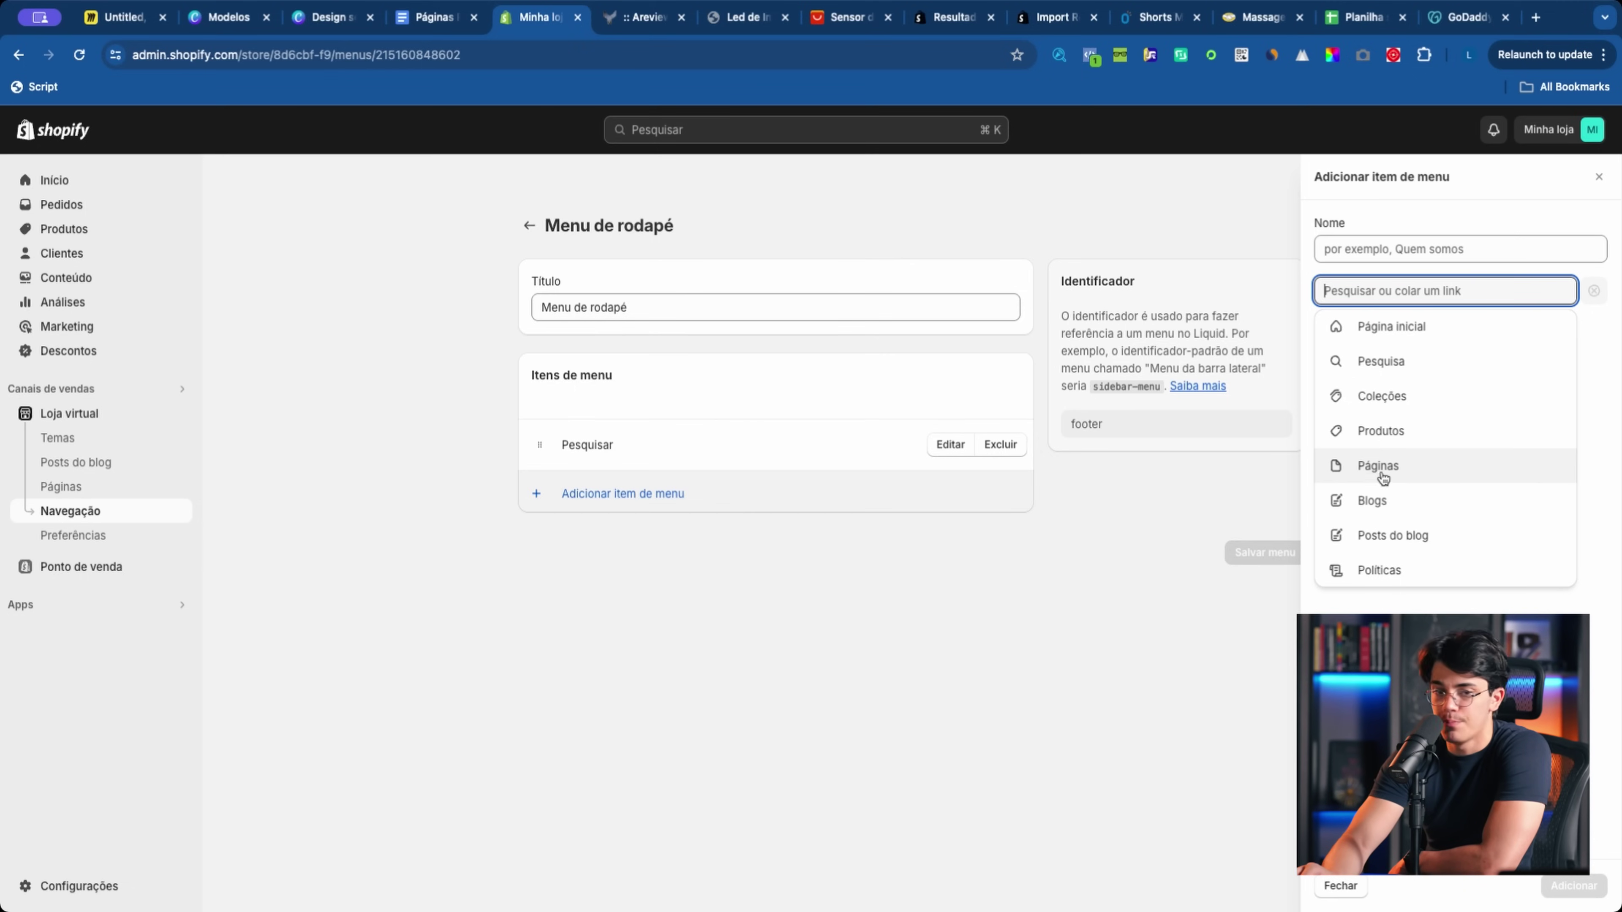
left_click(1396, 473)
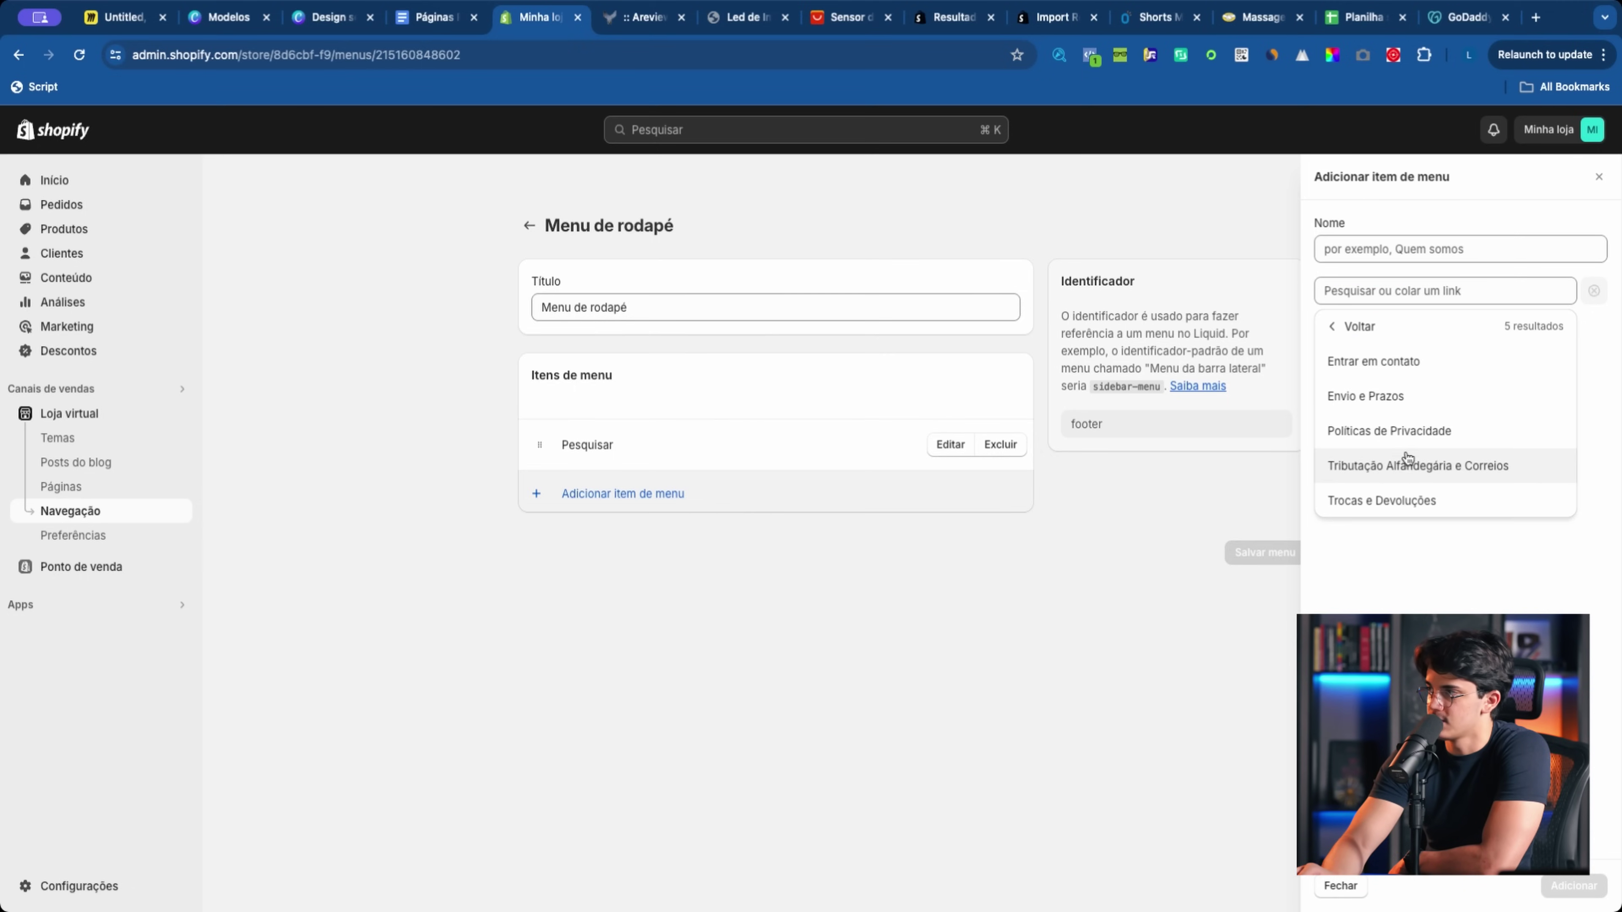
left_click(1408, 369)
left_click(1573, 886)
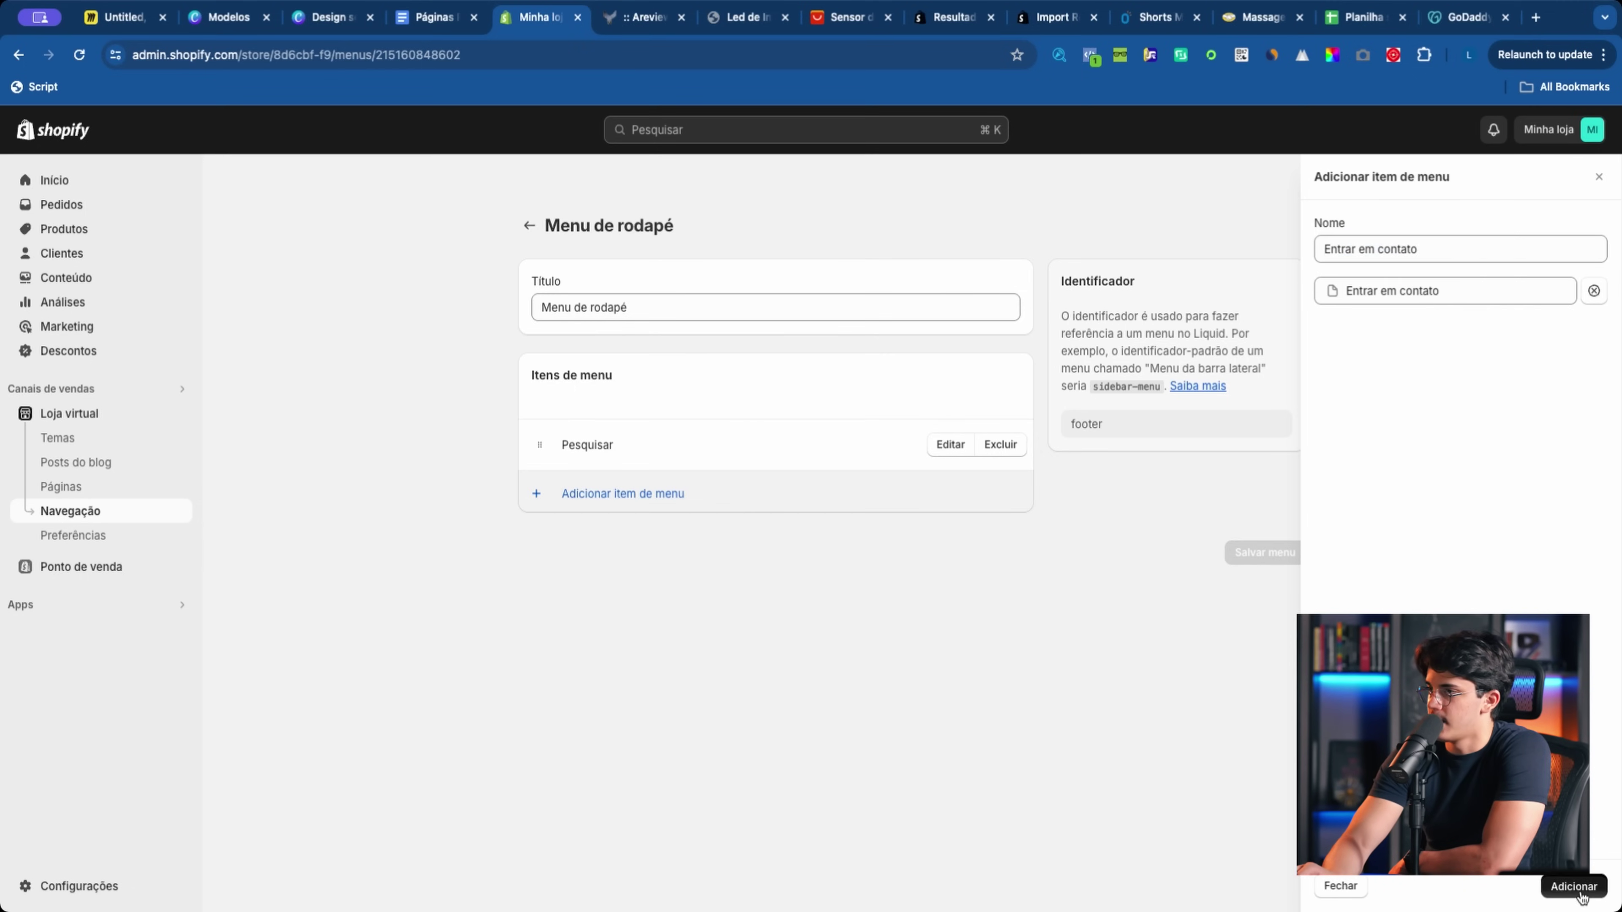
Step: Add footer menu items linking to the Envio e Prazos and Políticas de Privacidade pages
left_click(734, 545)
left_click(1379, 291)
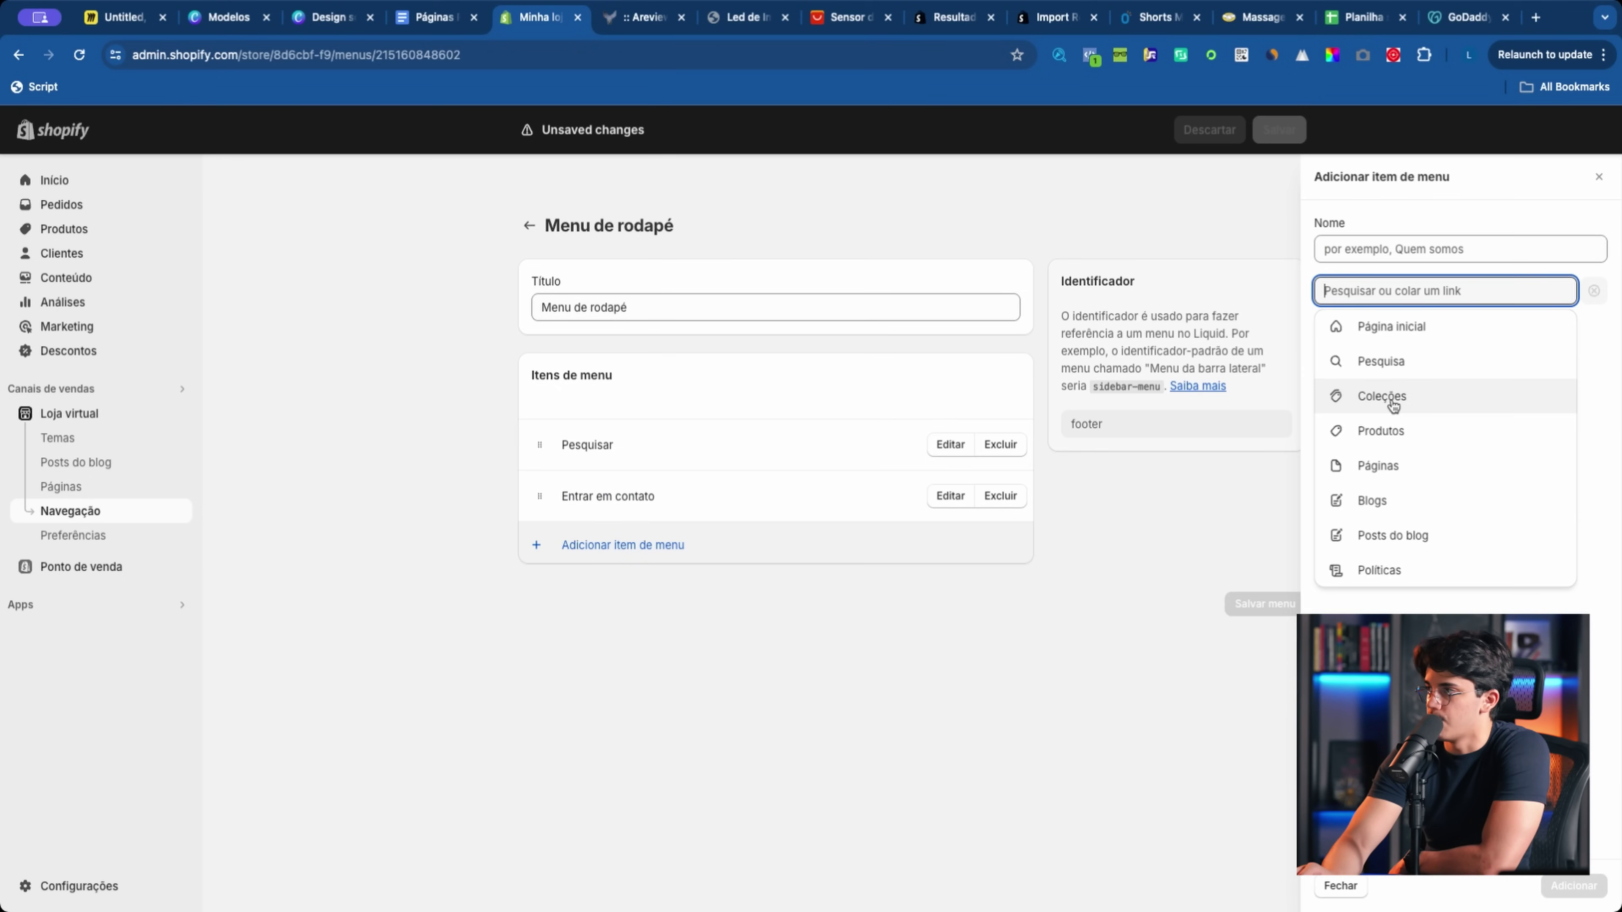
left_click(1413, 465)
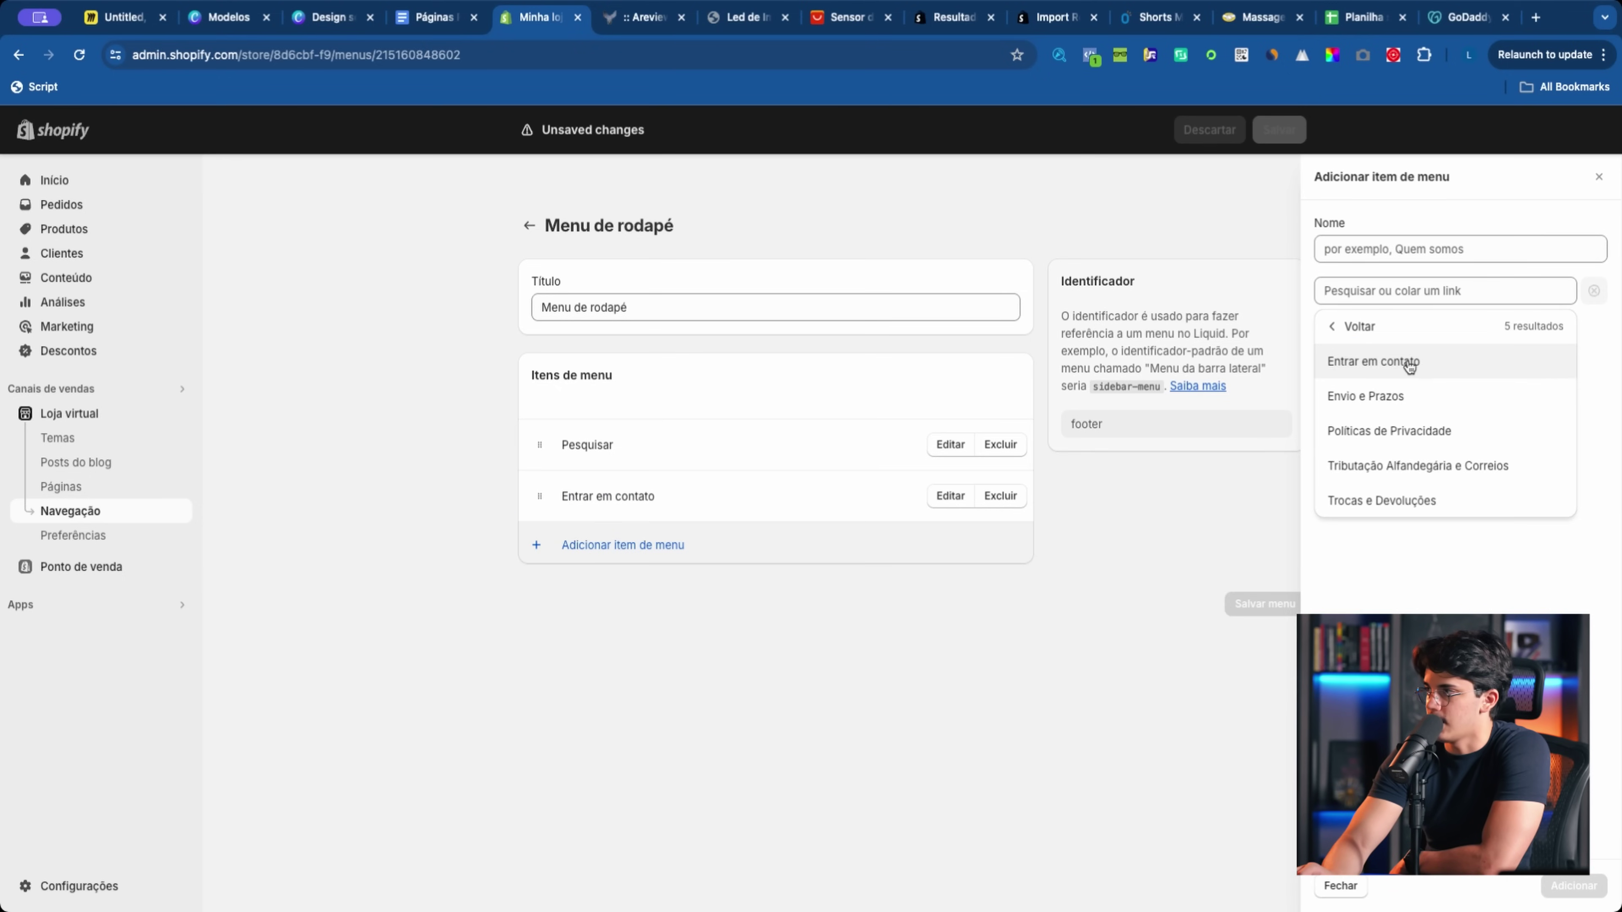
left_click(1405, 363)
left_click(1574, 885)
left_click(851, 613)
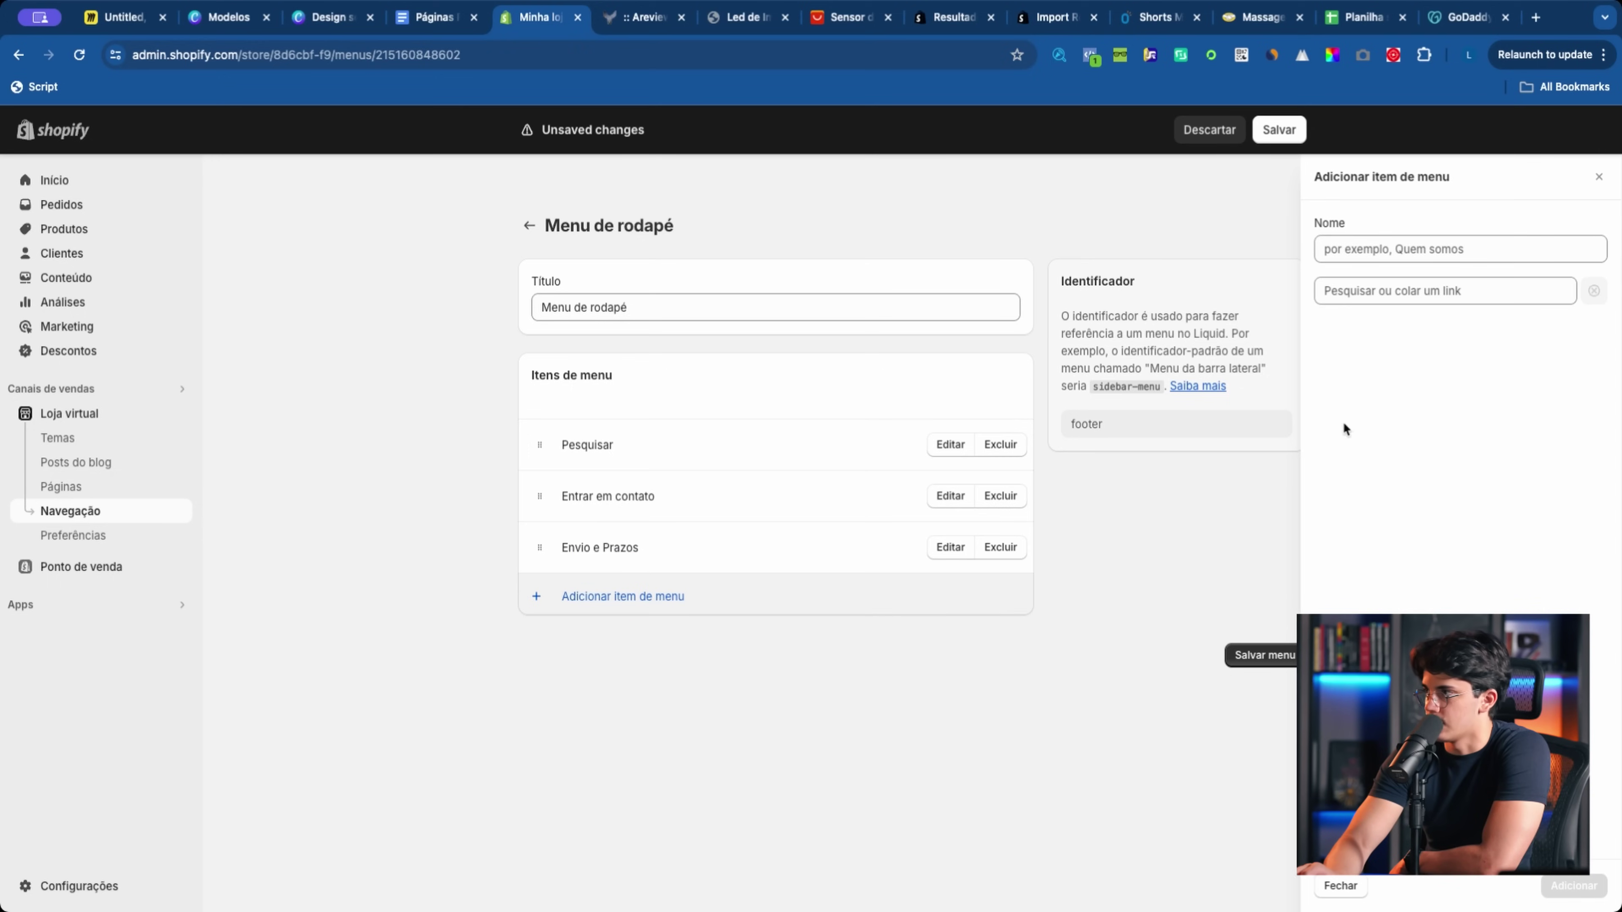
left_click(1380, 290)
left_click(1374, 468)
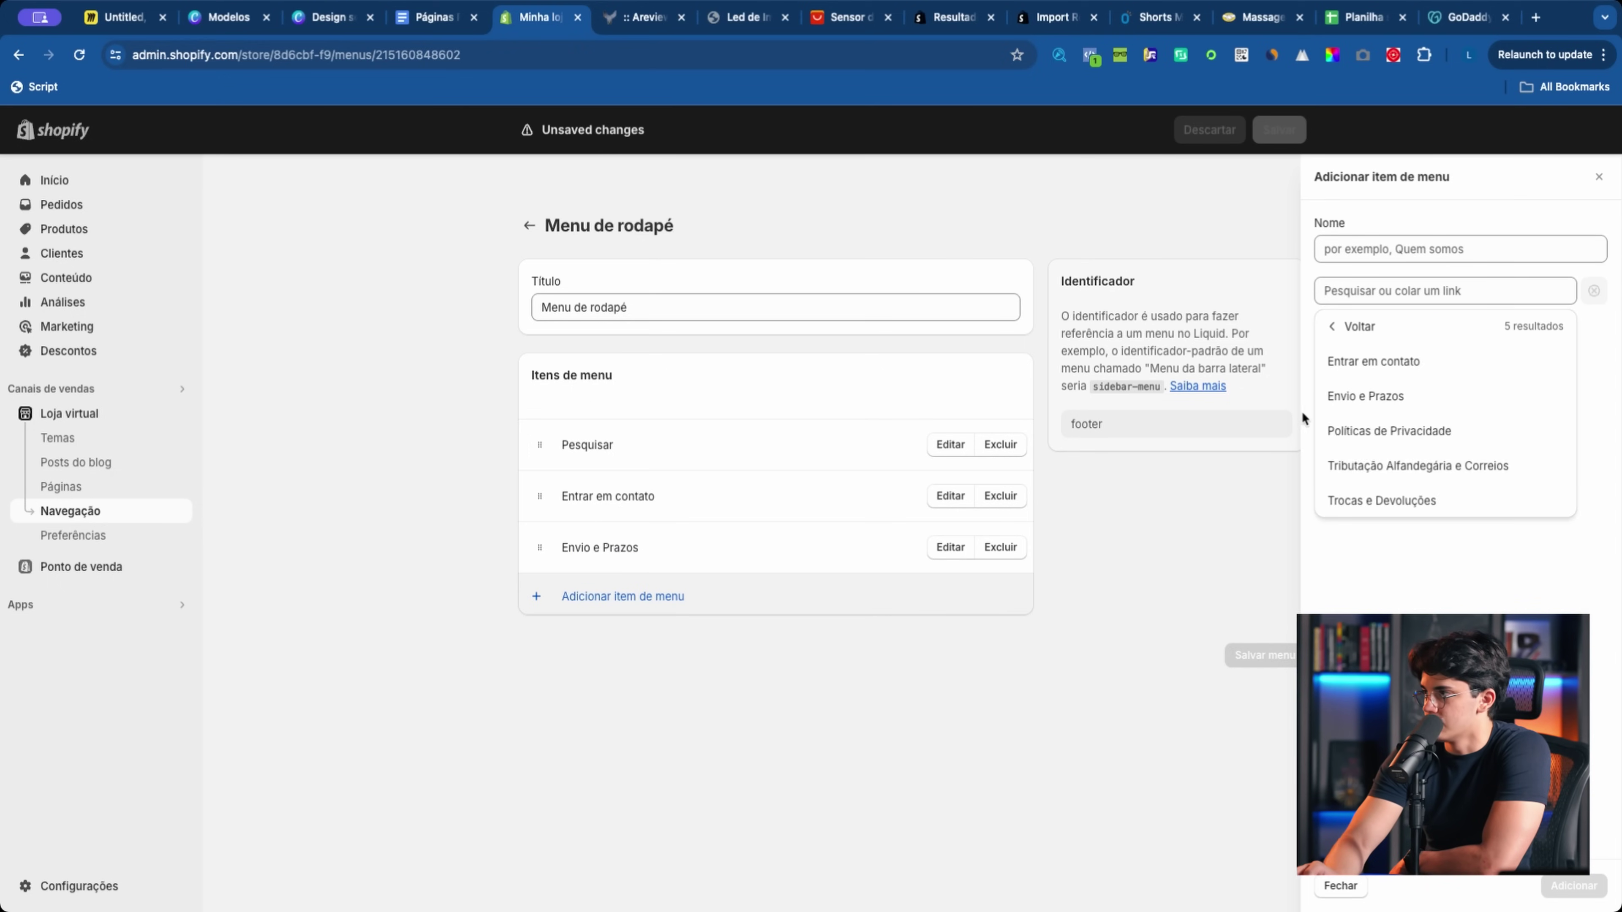
left_click(1386, 432)
left_click(1574, 886)
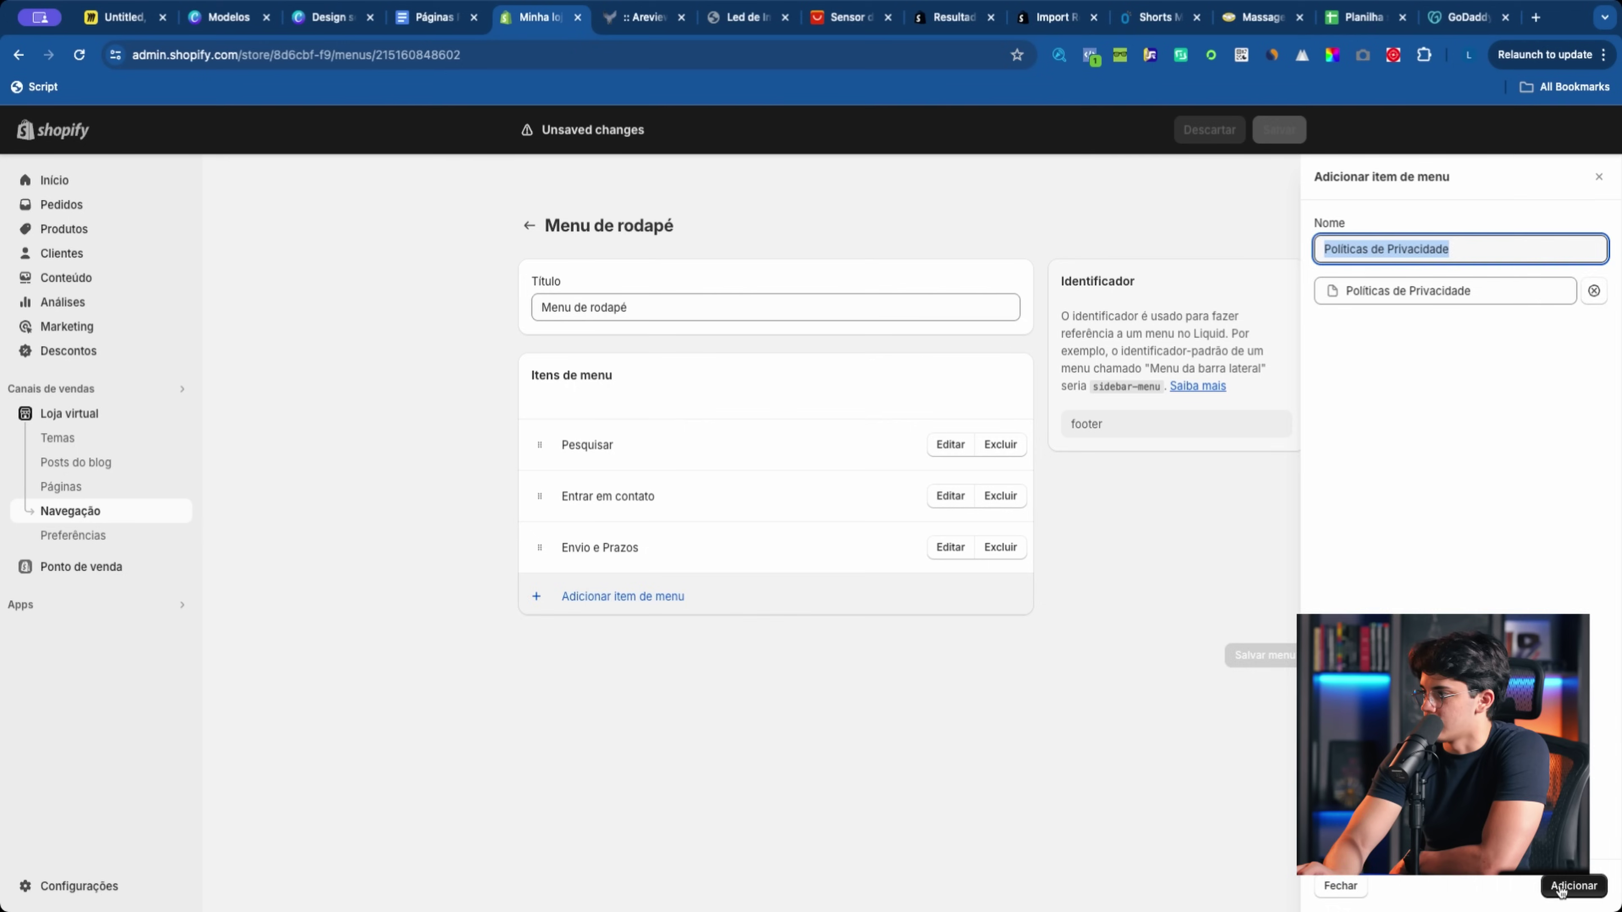
Step: Add Tributação Alfandegária e Correios and Trocas e Devoluções links, then save the footer menu
left_click(682, 648)
left_click(1429, 300)
left_click(1381, 463)
left_click(1429, 468)
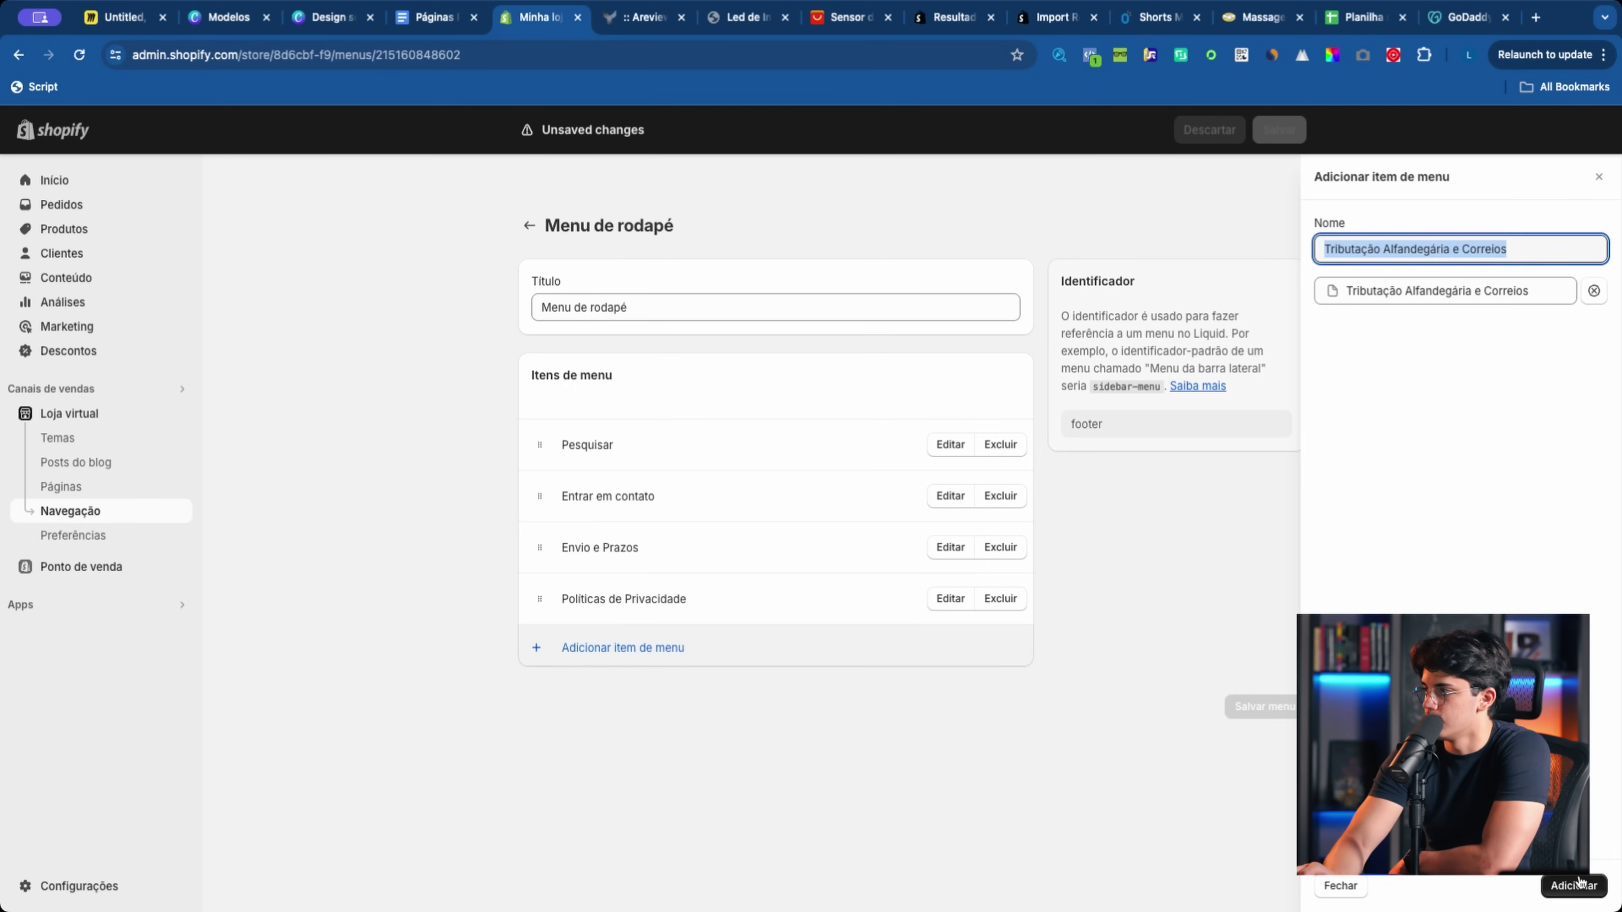
left_click(1567, 884)
left_click(613, 699)
left_click(1410, 502)
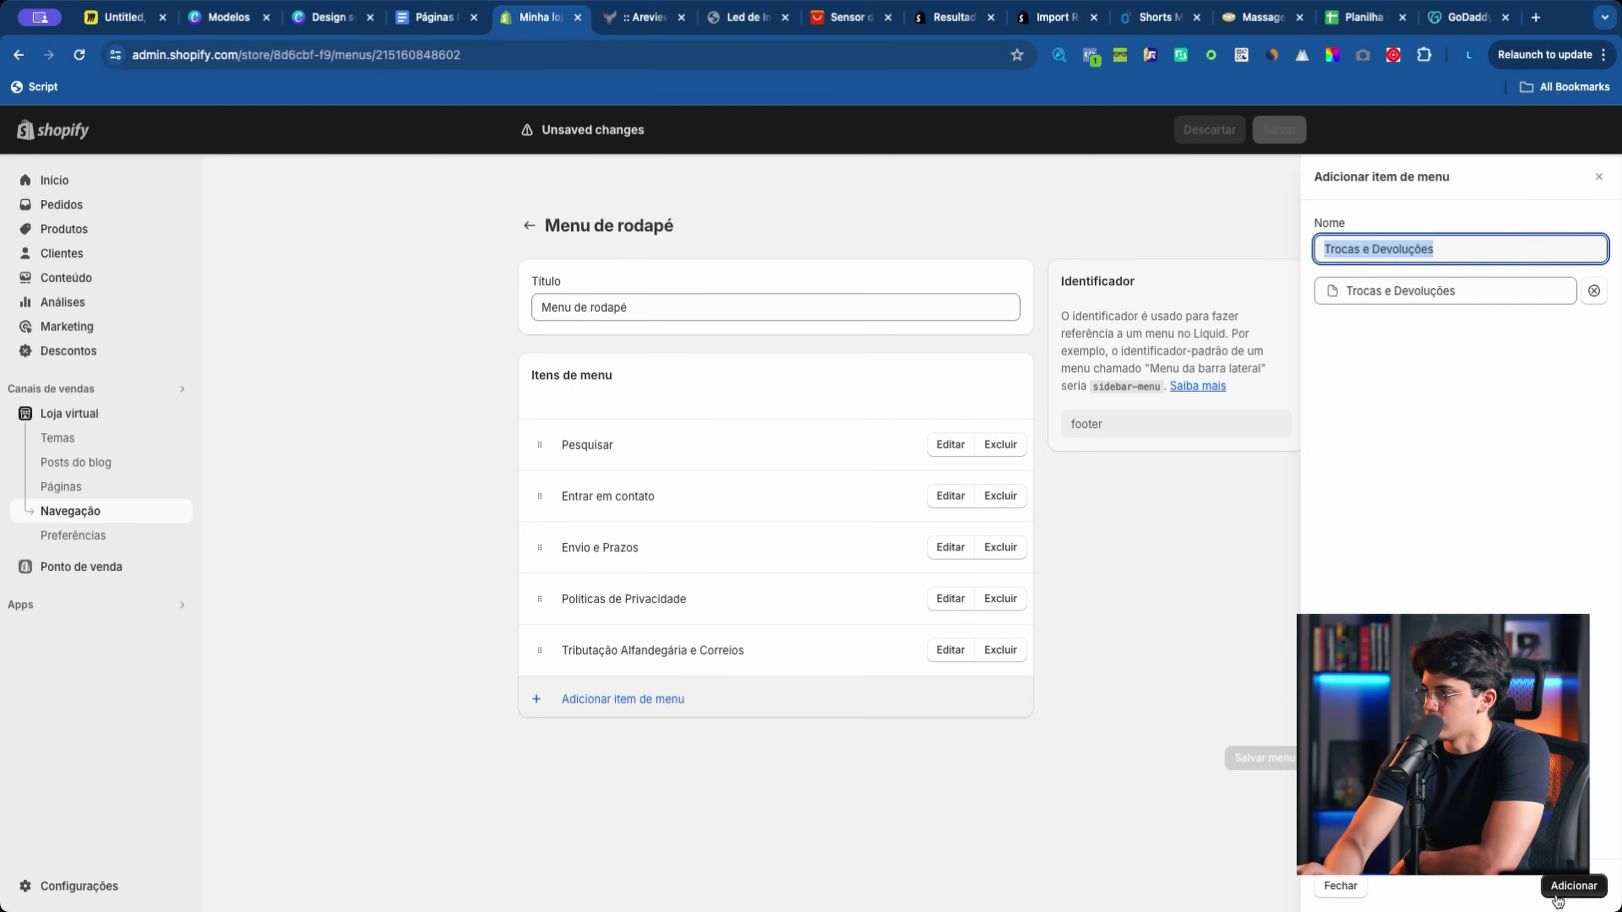
left_click(1574, 885)
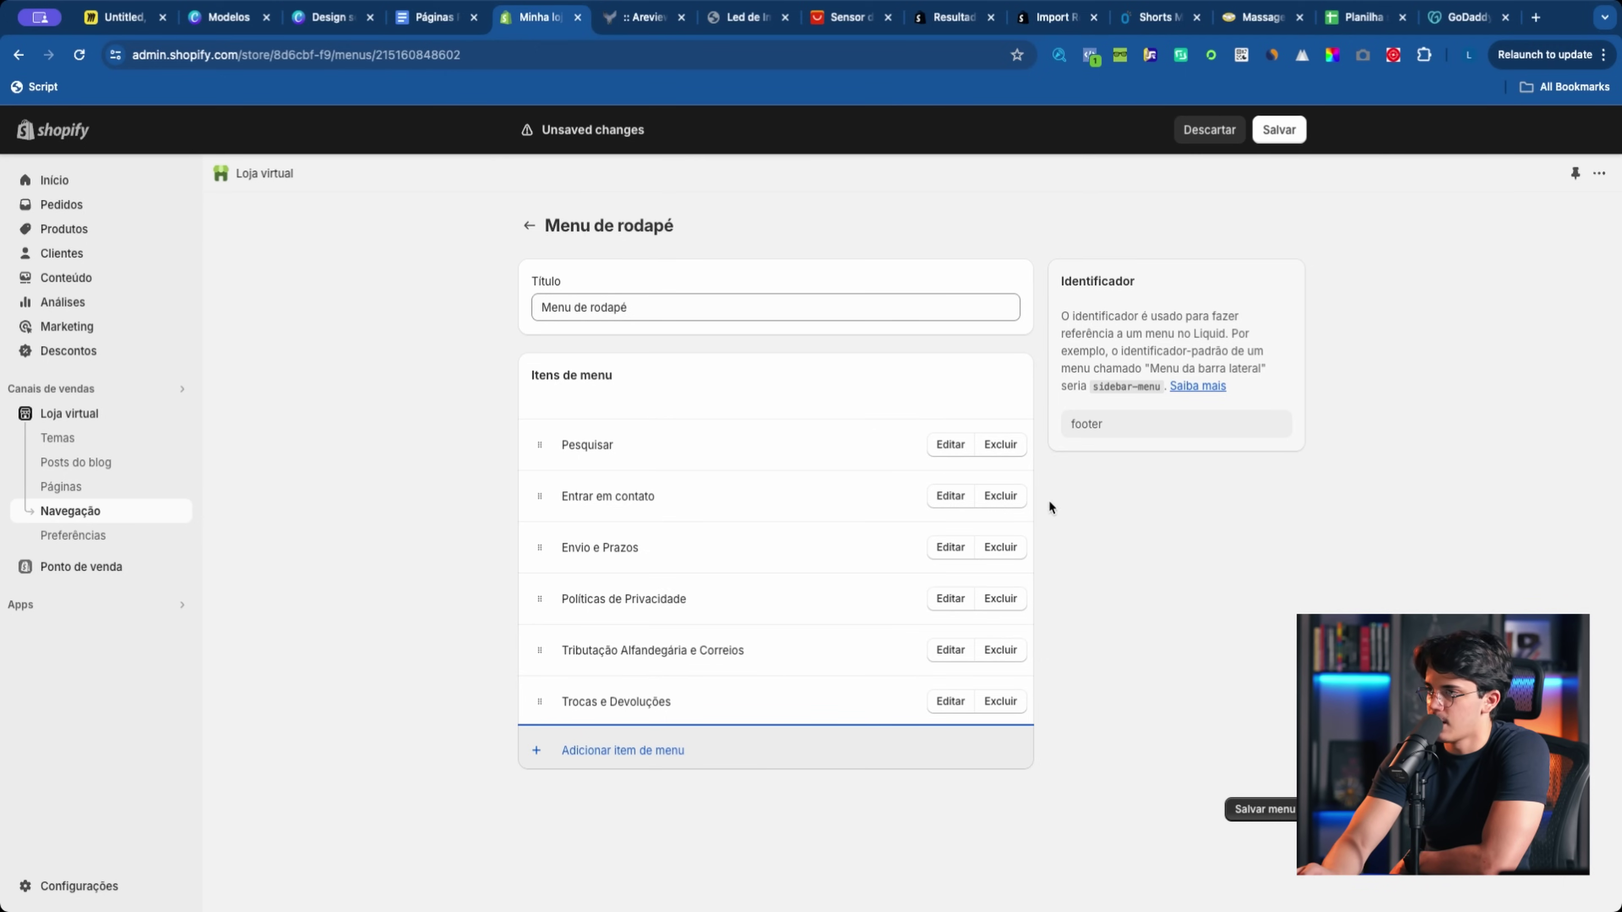
left_click(1279, 129)
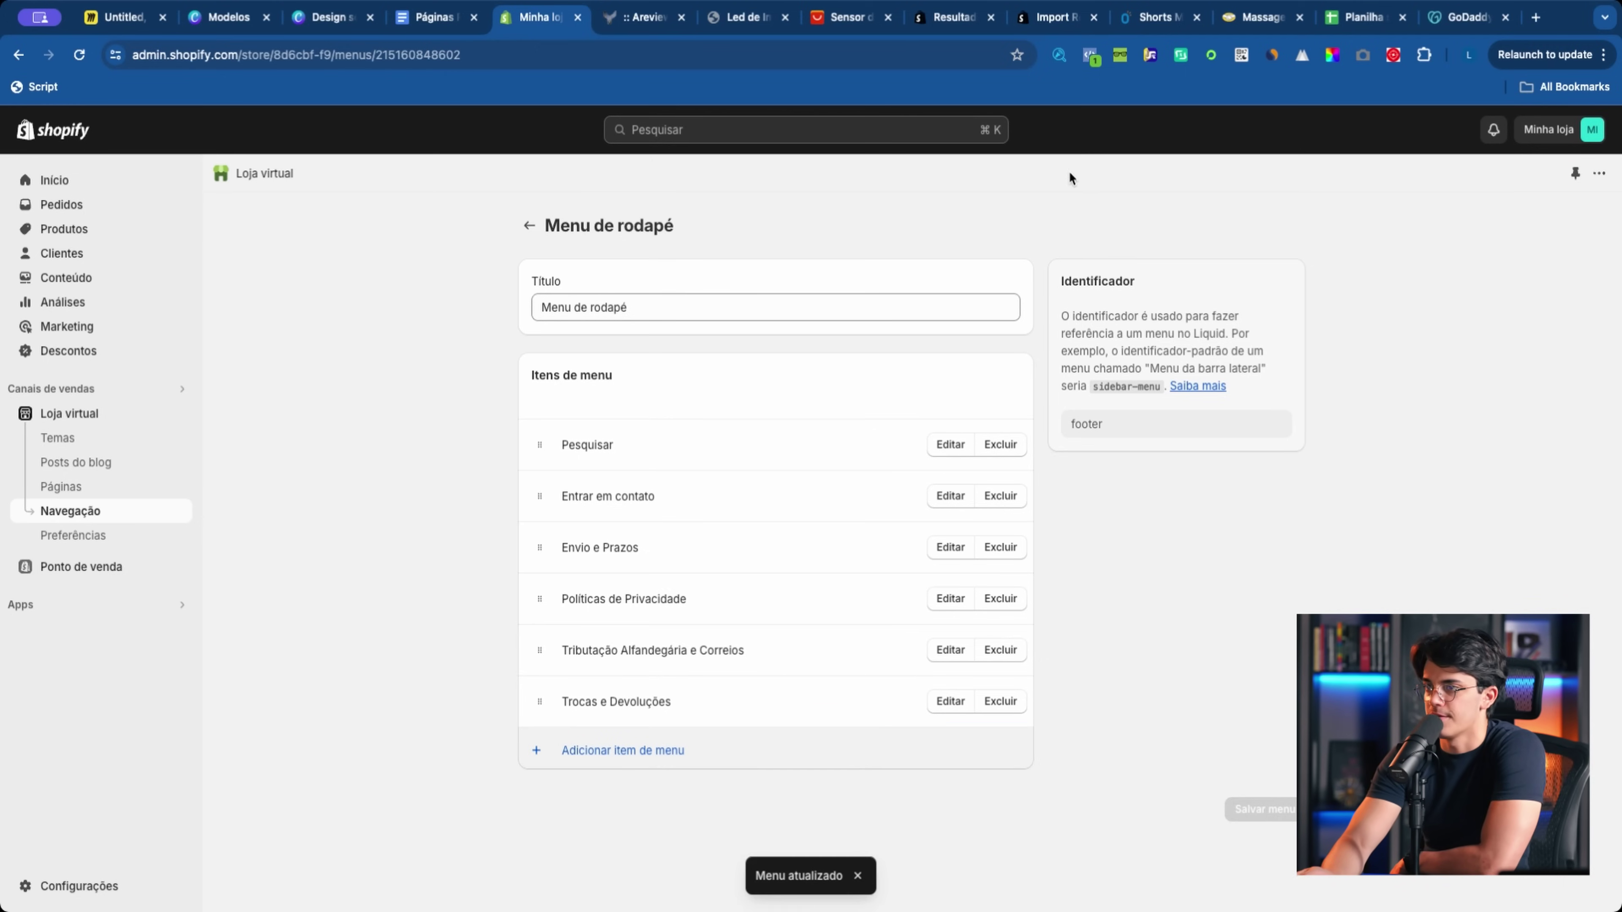
left_click(89, 440)
Step: Open the theme customizer and select the Rodapé footer section
left_click(1261, 631)
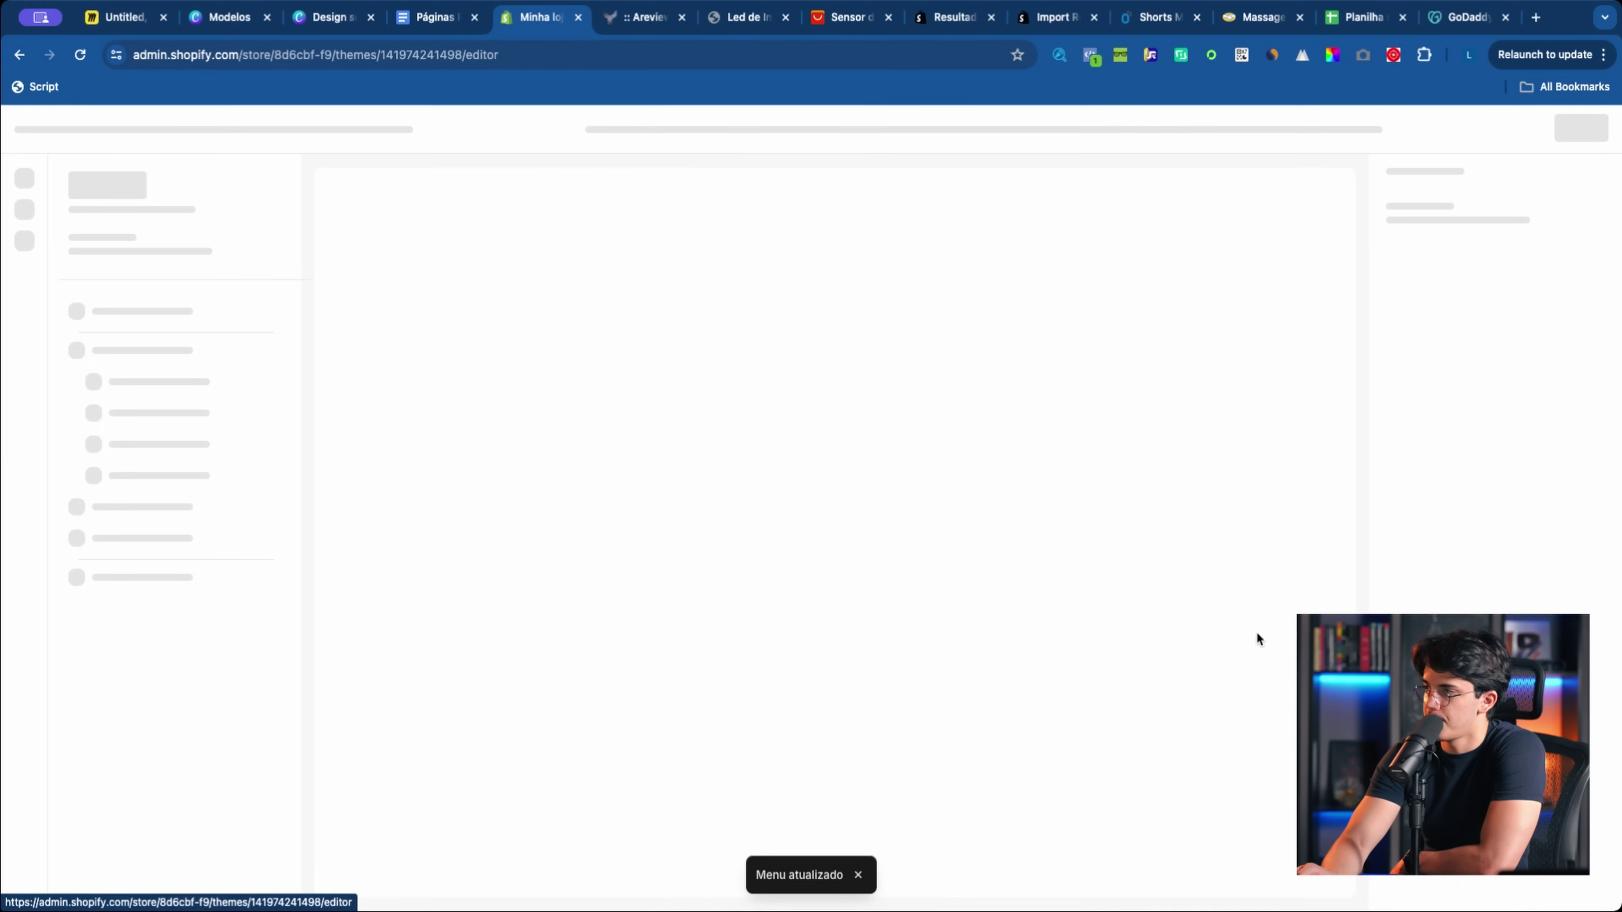
scroll(476, 639, "down", 15)
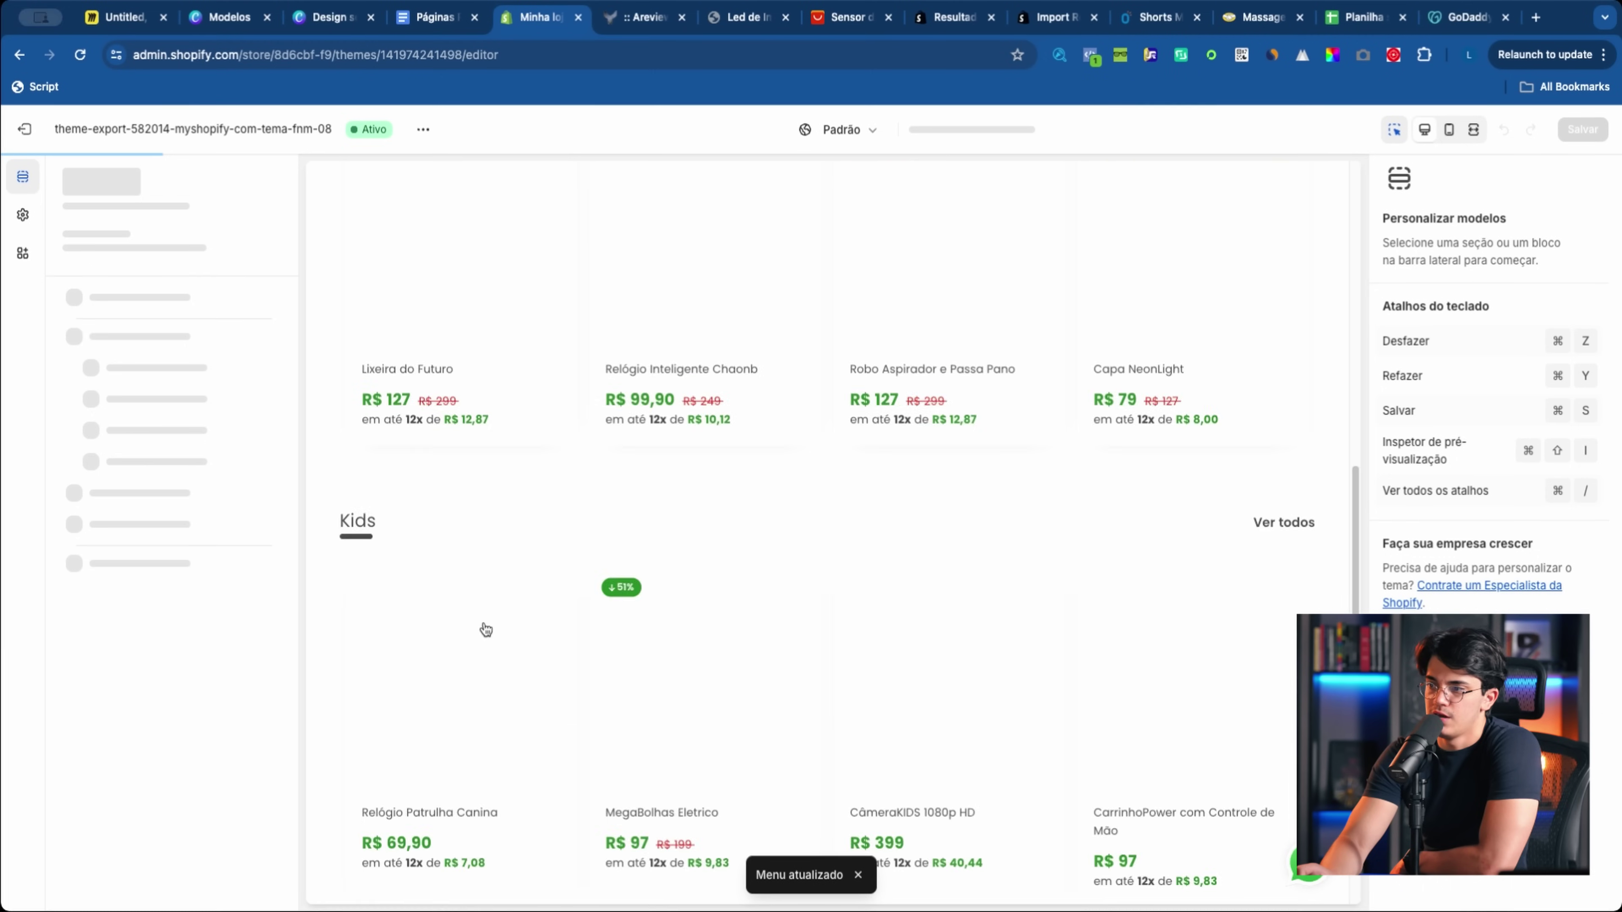
scroll(483, 623, "down", 5)
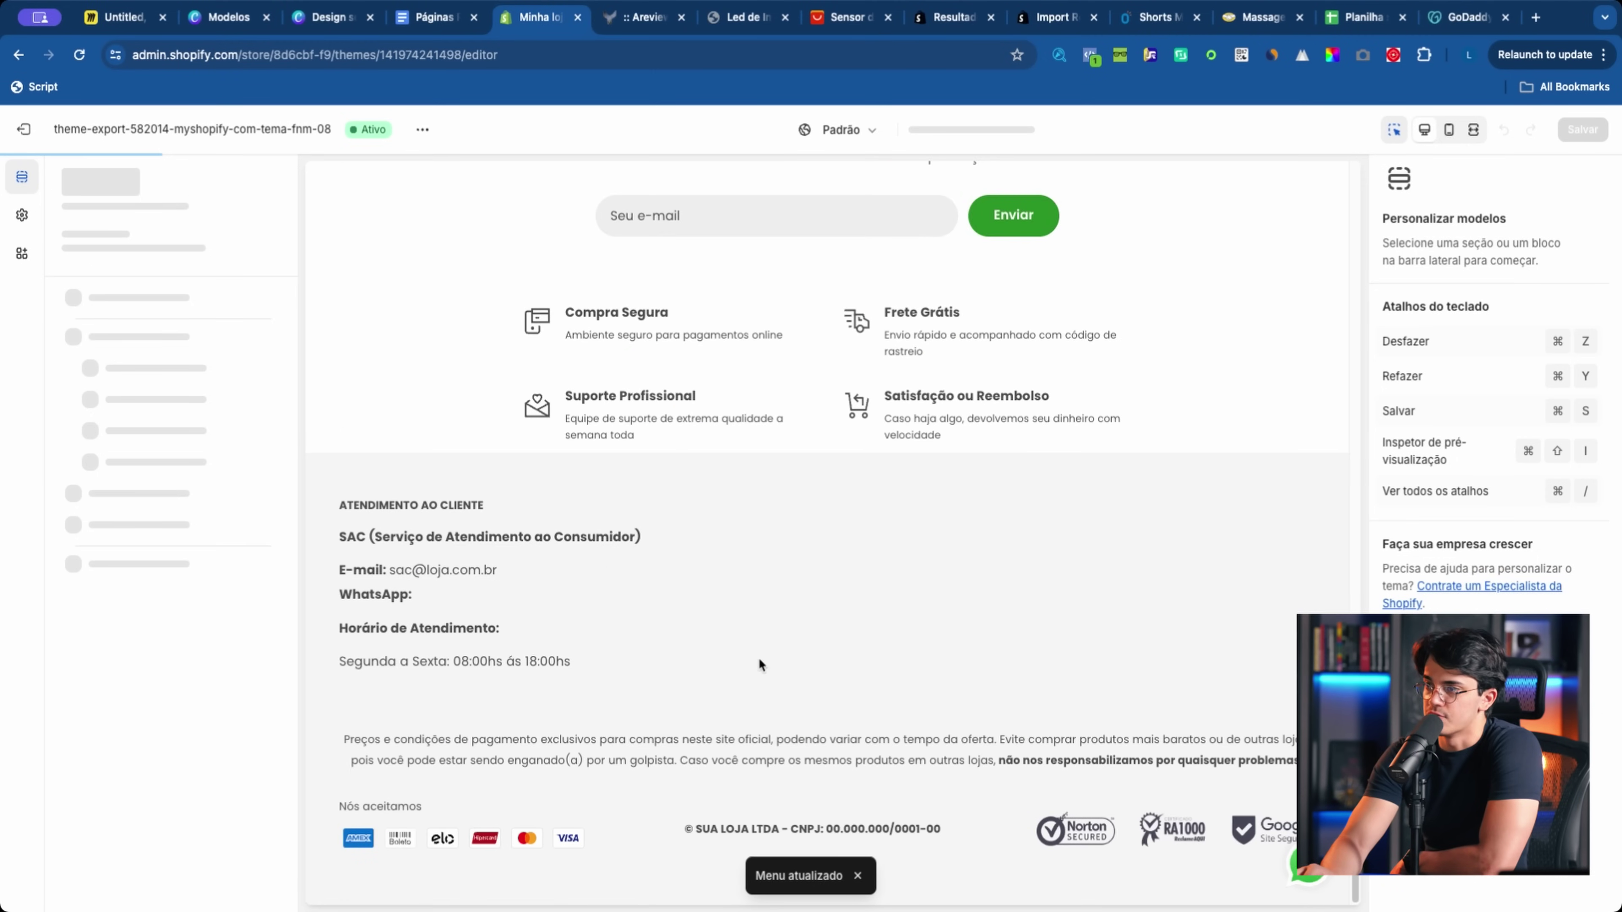
left_click(816, 608)
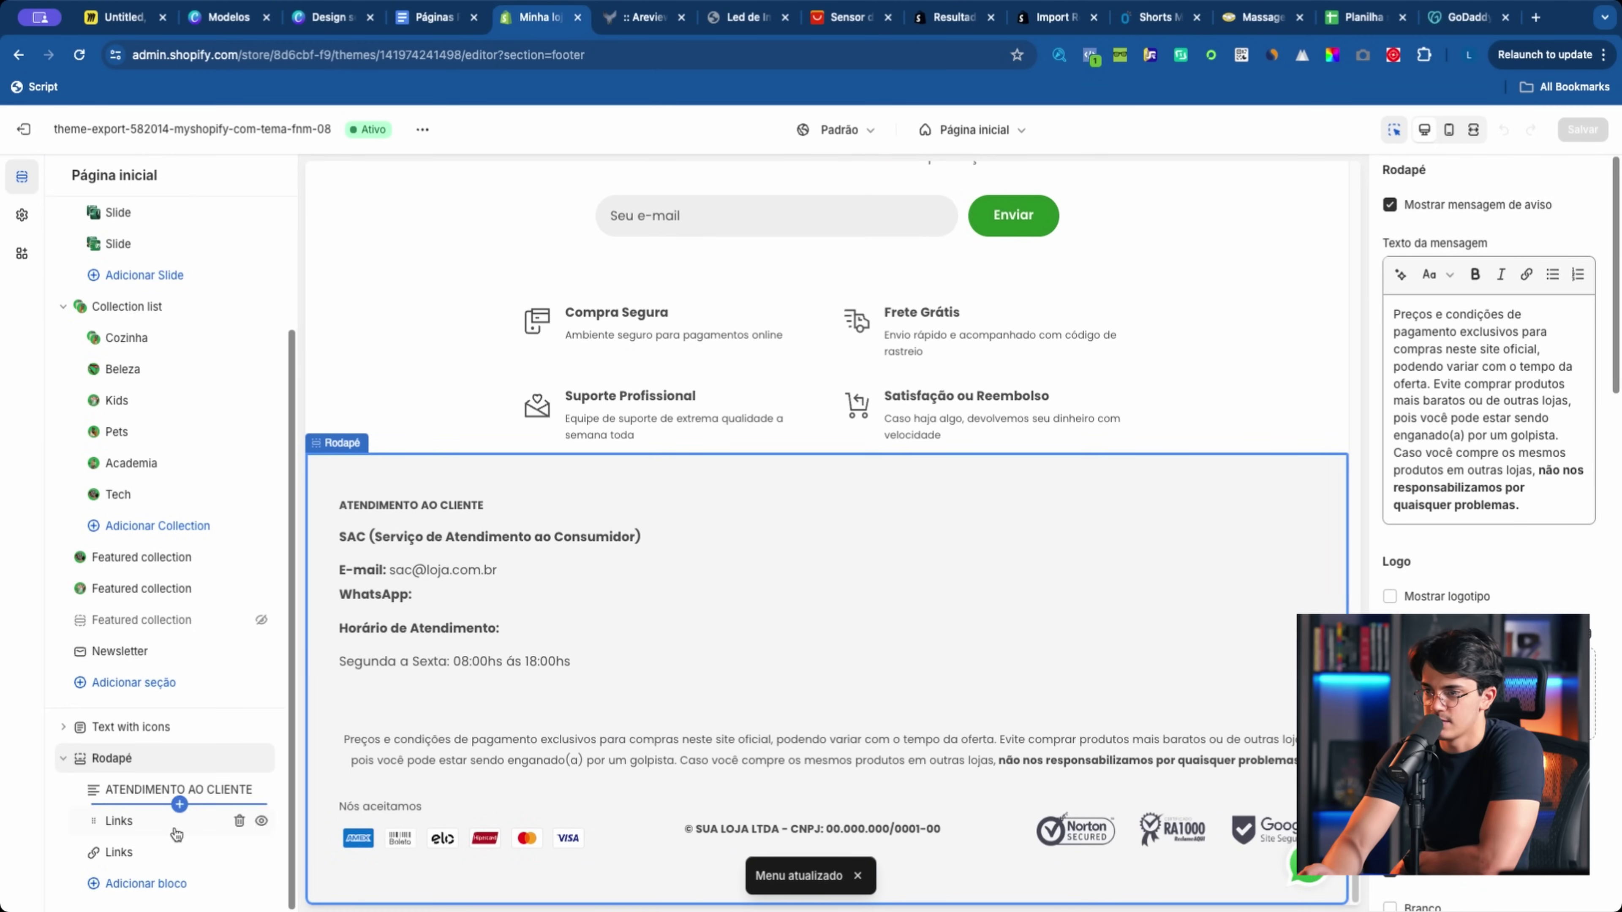
left_click(143, 885)
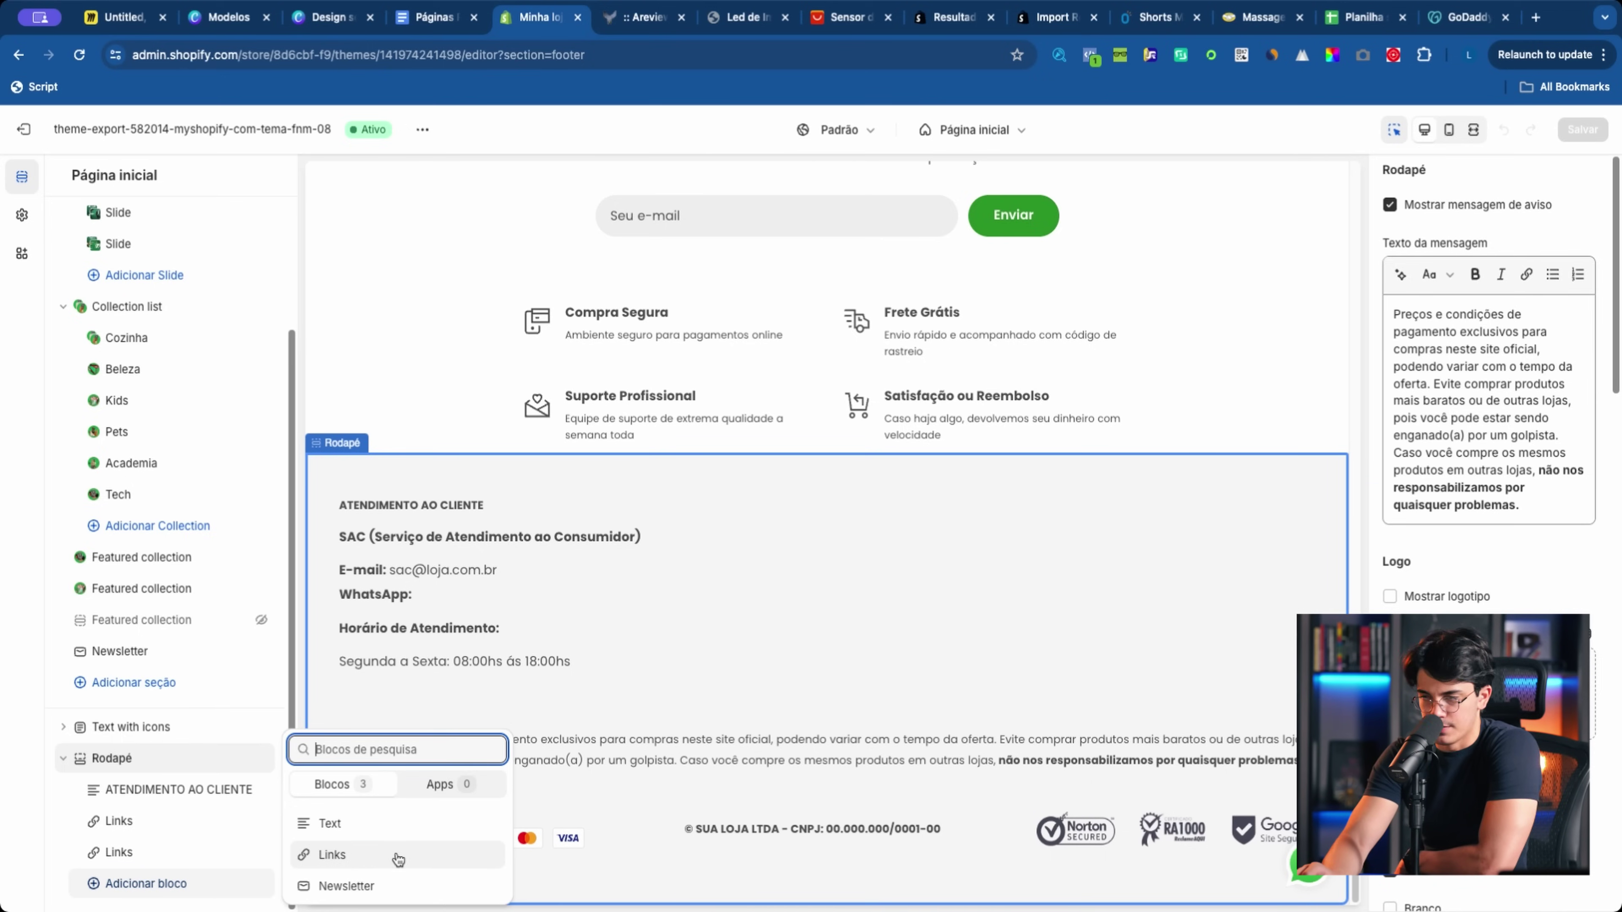
left_click(775, 687)
Step: Point the footer Links block to Menu de rodapé, save, and view the live footer
left_click(116, 824)
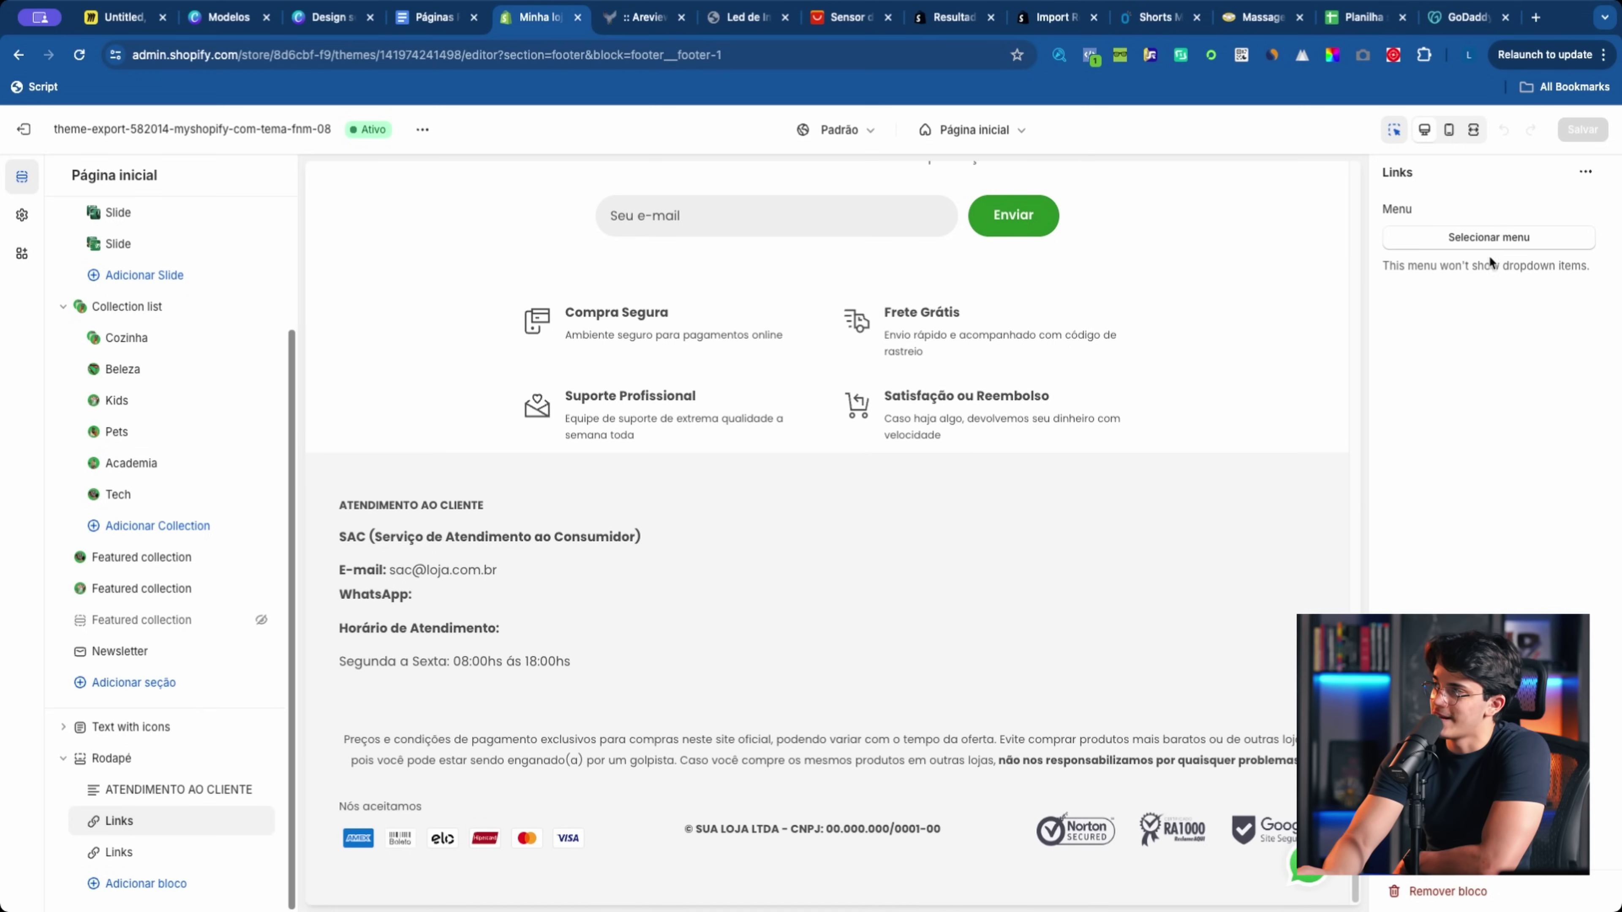
left_click(1468, 242)
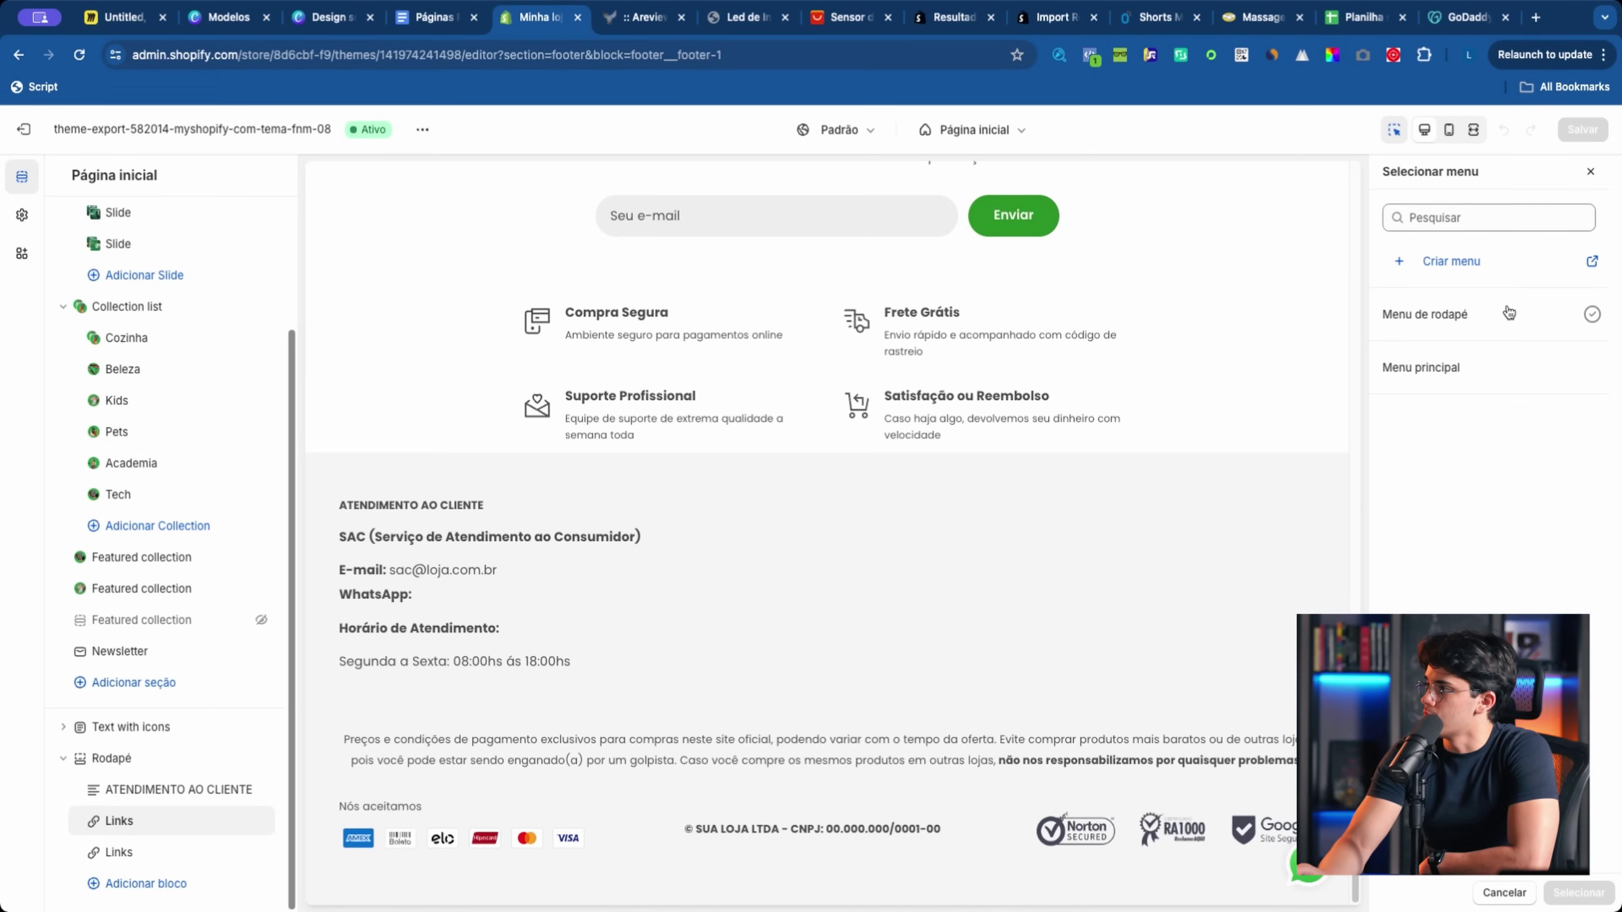
left_click(1511, 314)
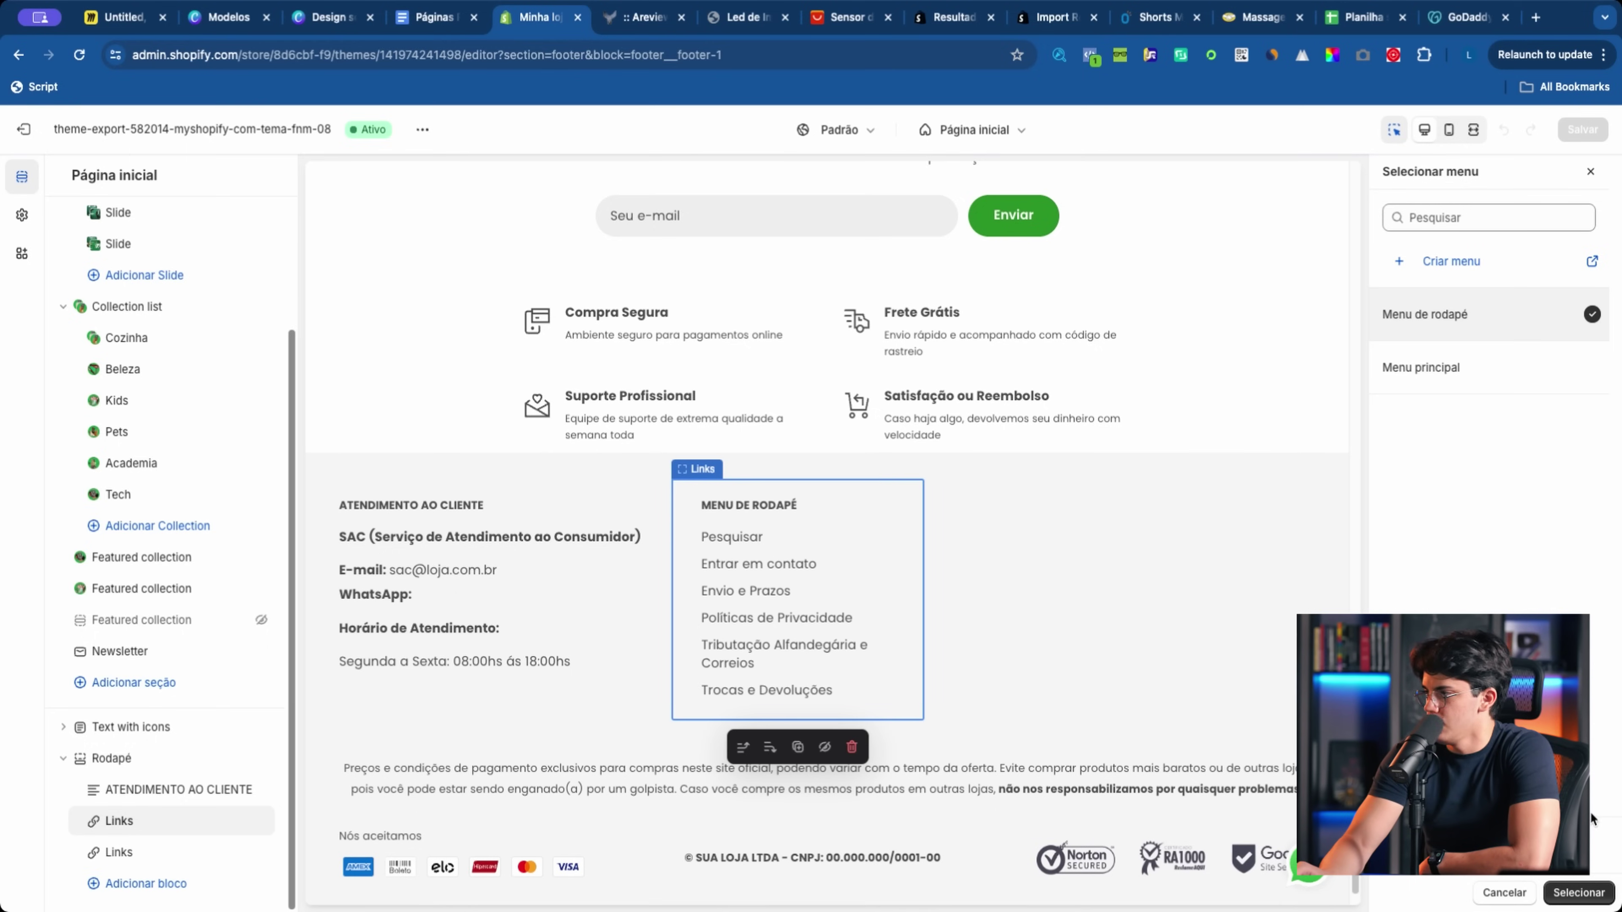
left_click(1581, 893)
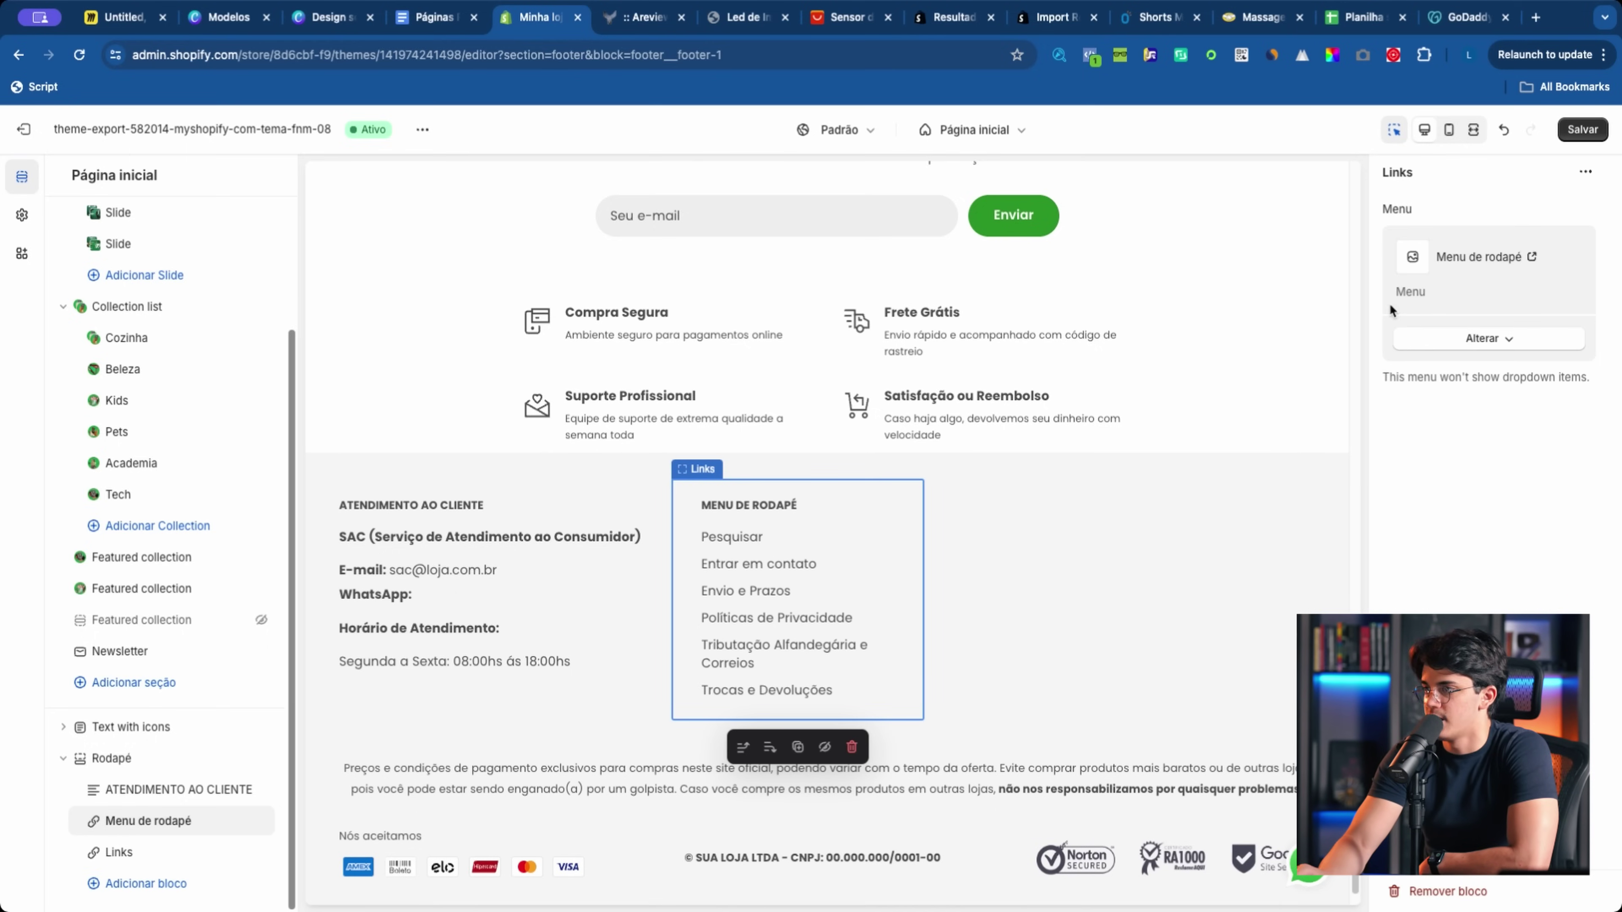
left_click(1573, 134)
key("super+7")
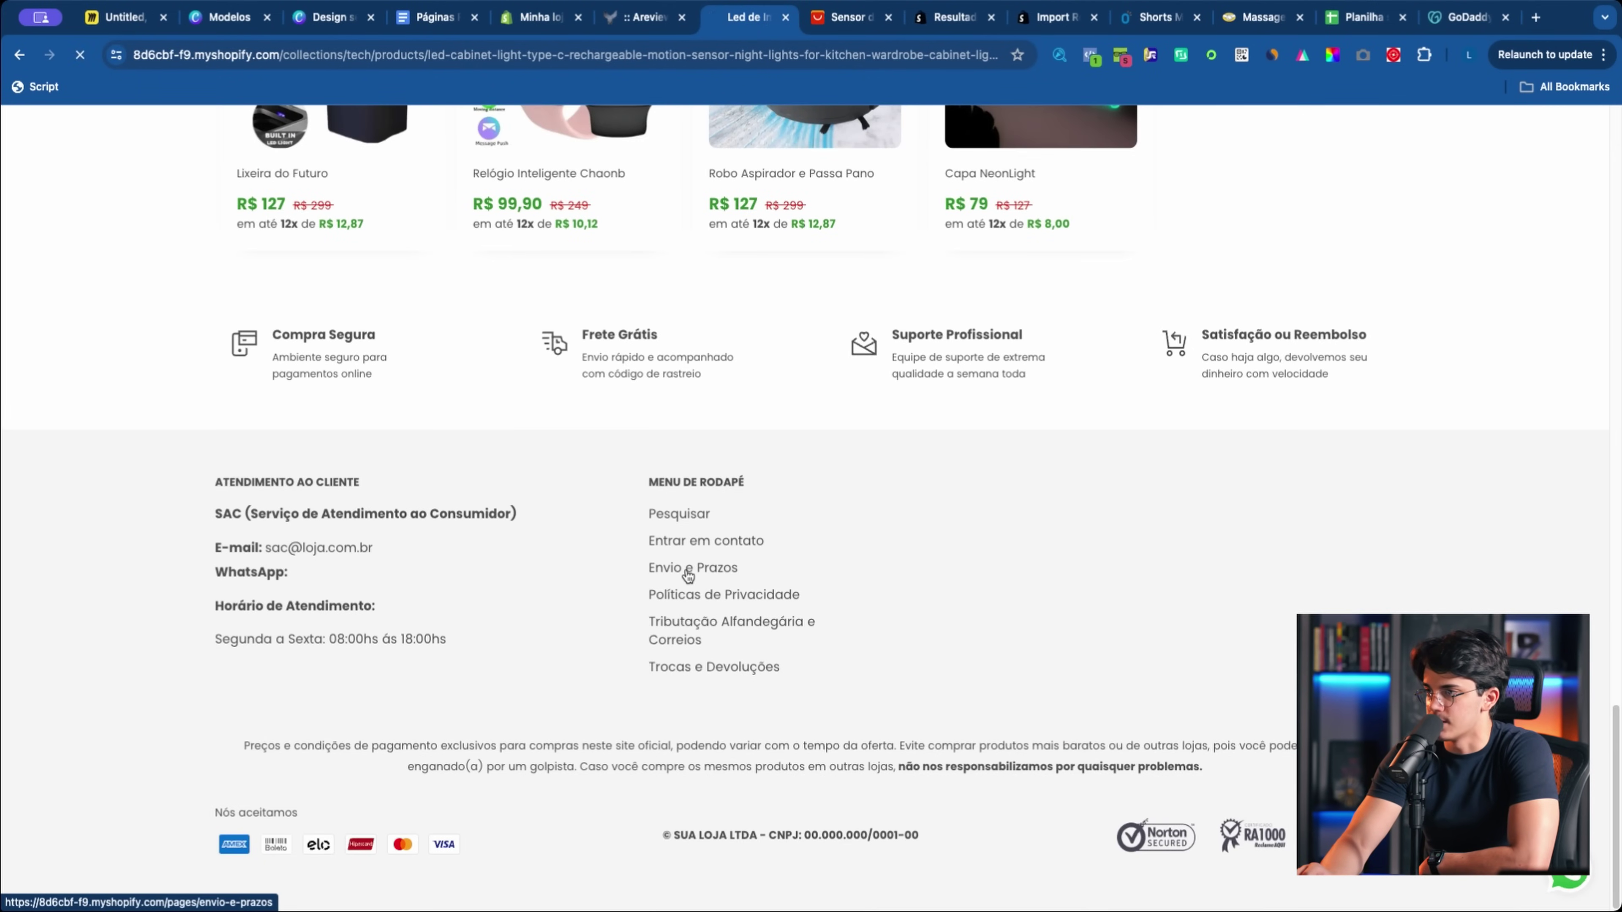
Step: Open the Envio e Prazos, Trocas e Devoluções, Pesquisar and Entrar em contato footer pages
left_click(688, 576)
scroll(741, 580, "down", 10)
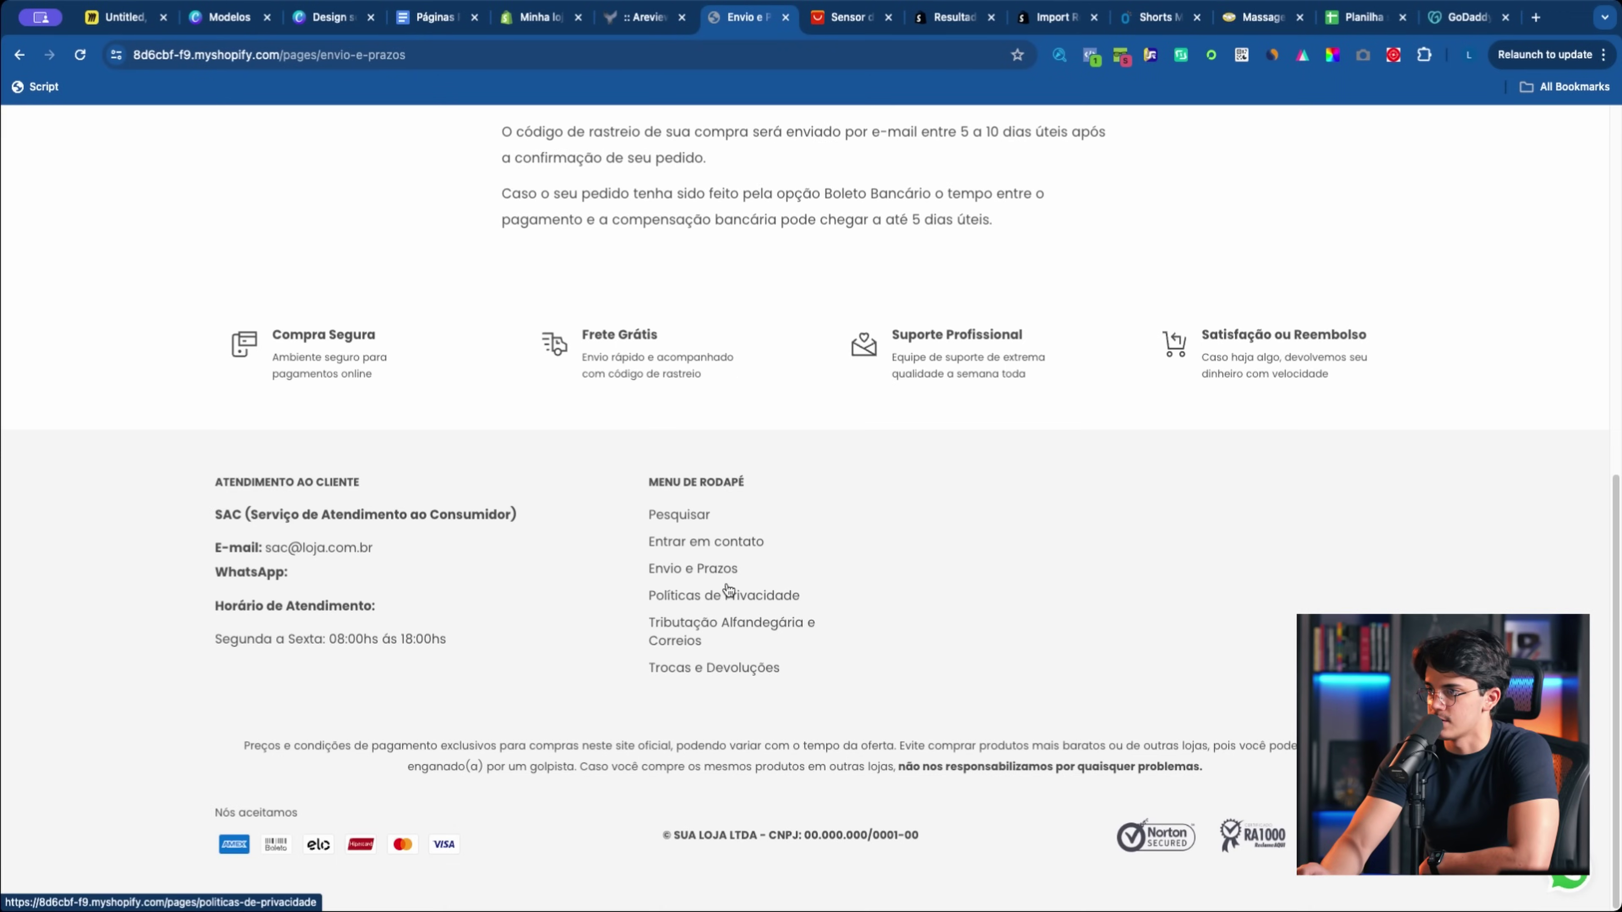
left_click(694, 670)
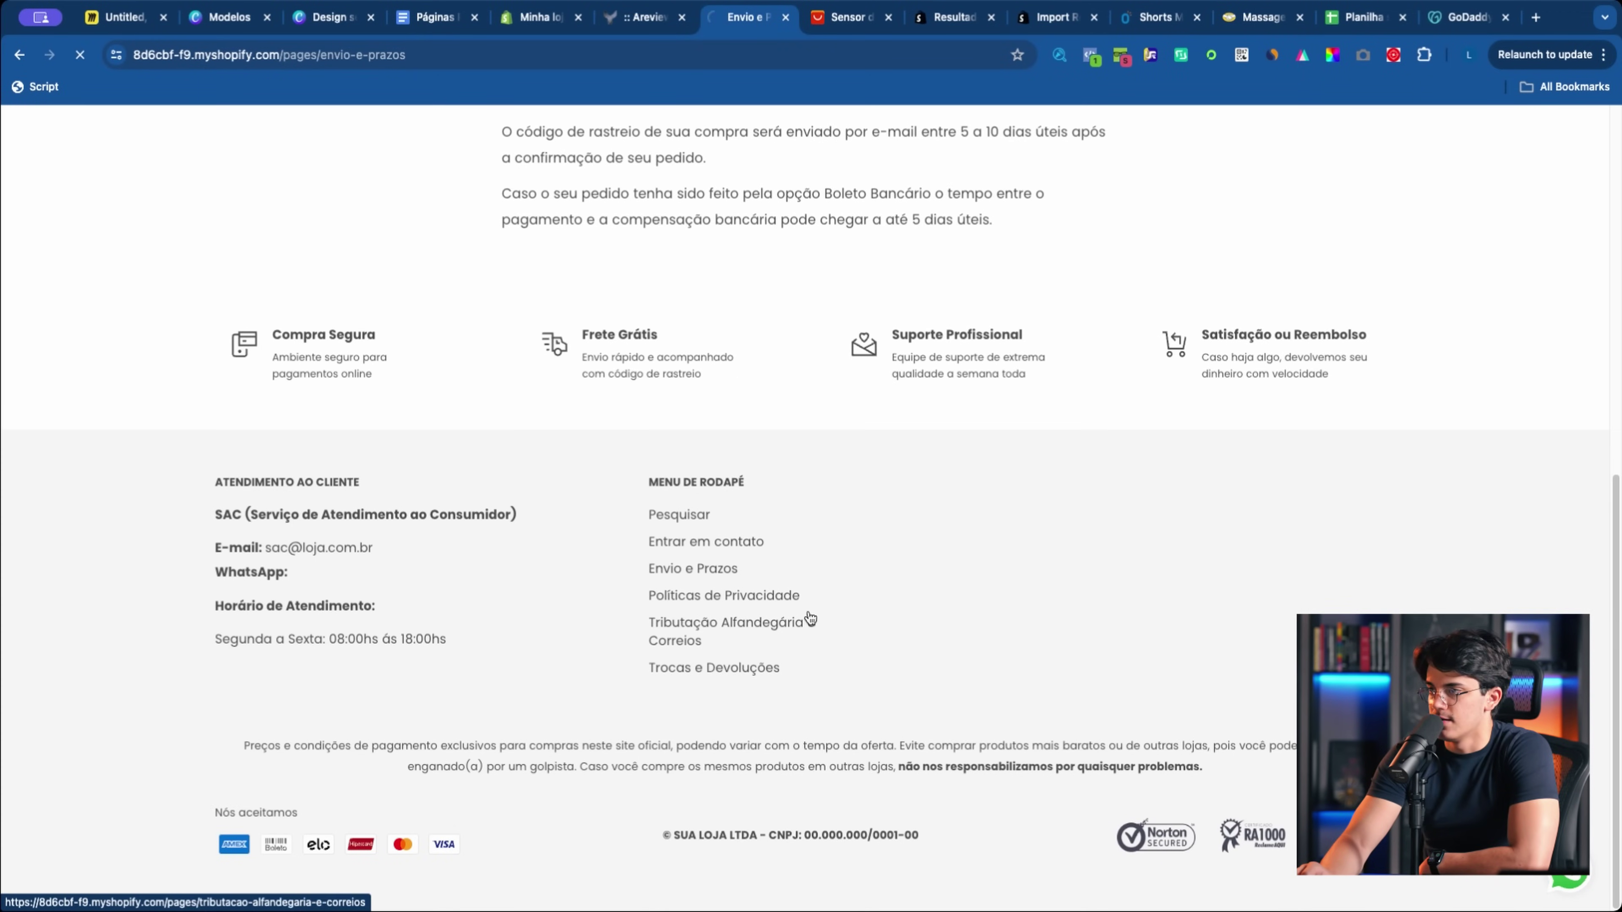
scroll(792, 516, "down", 15)
scroll(793, 513, "down", 3)
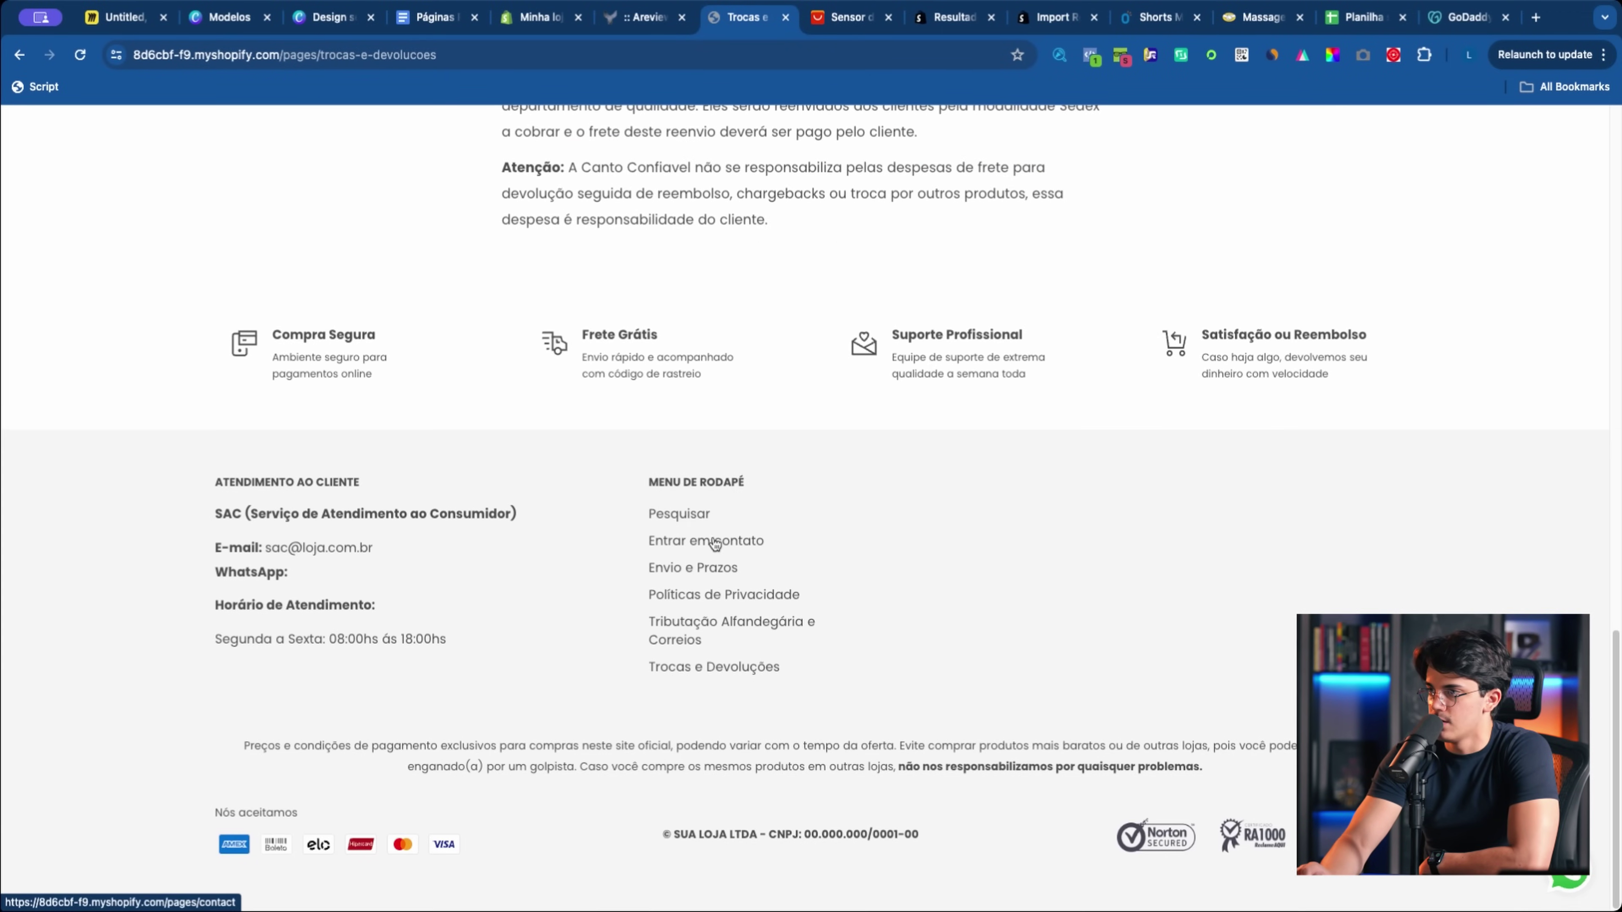
left_click(697, 513)
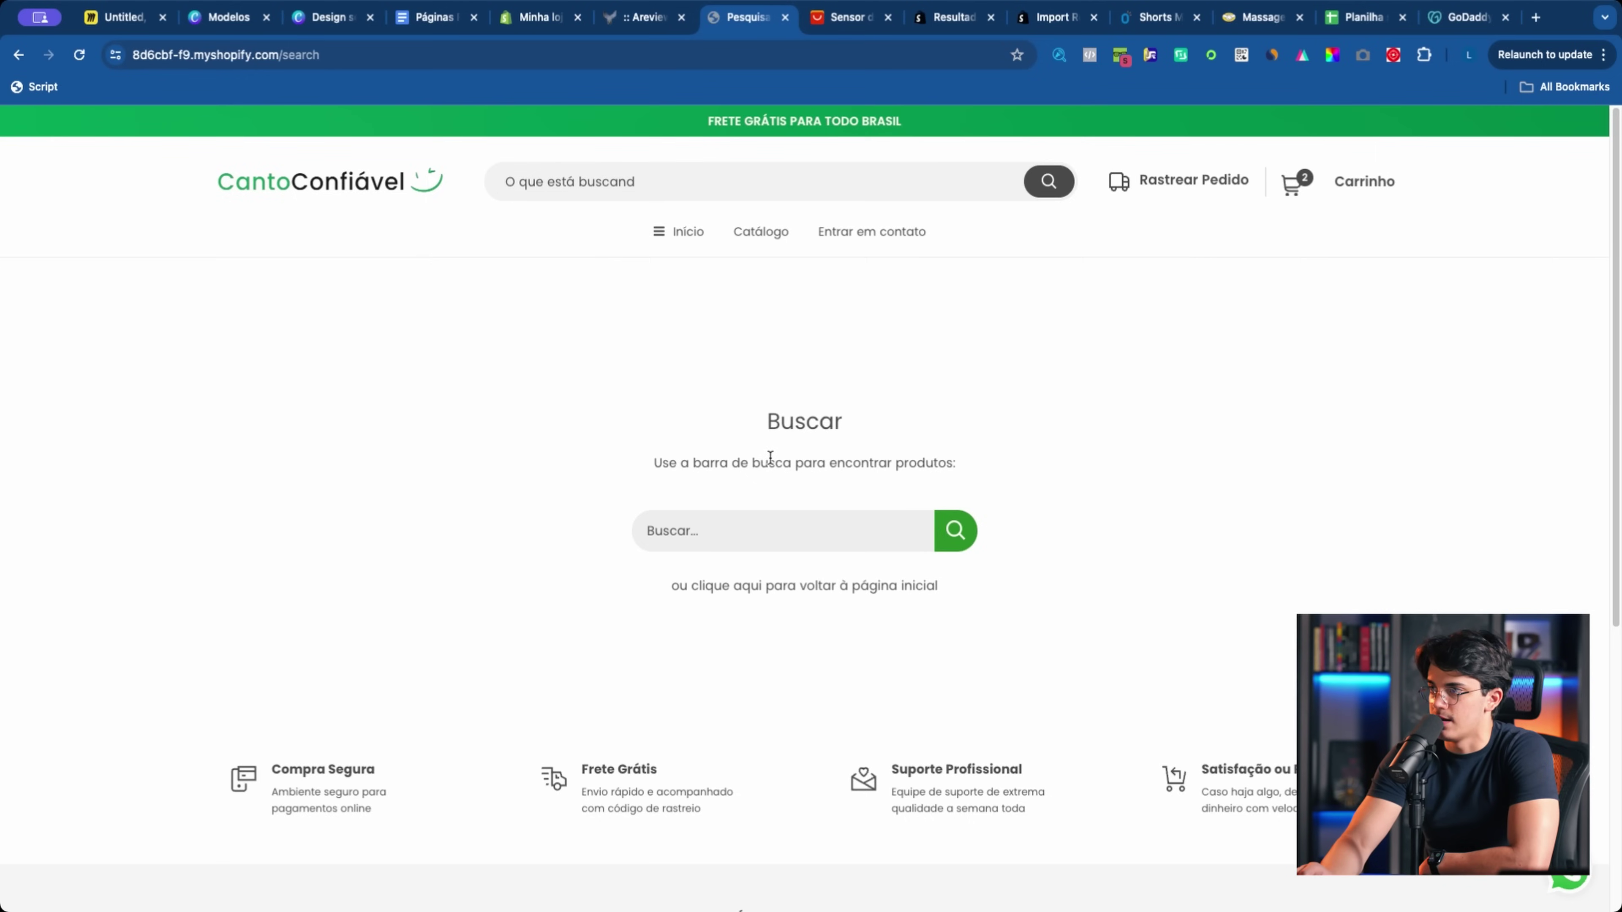
scroll(763, 461, "down", 6)
left_click(711, 540)
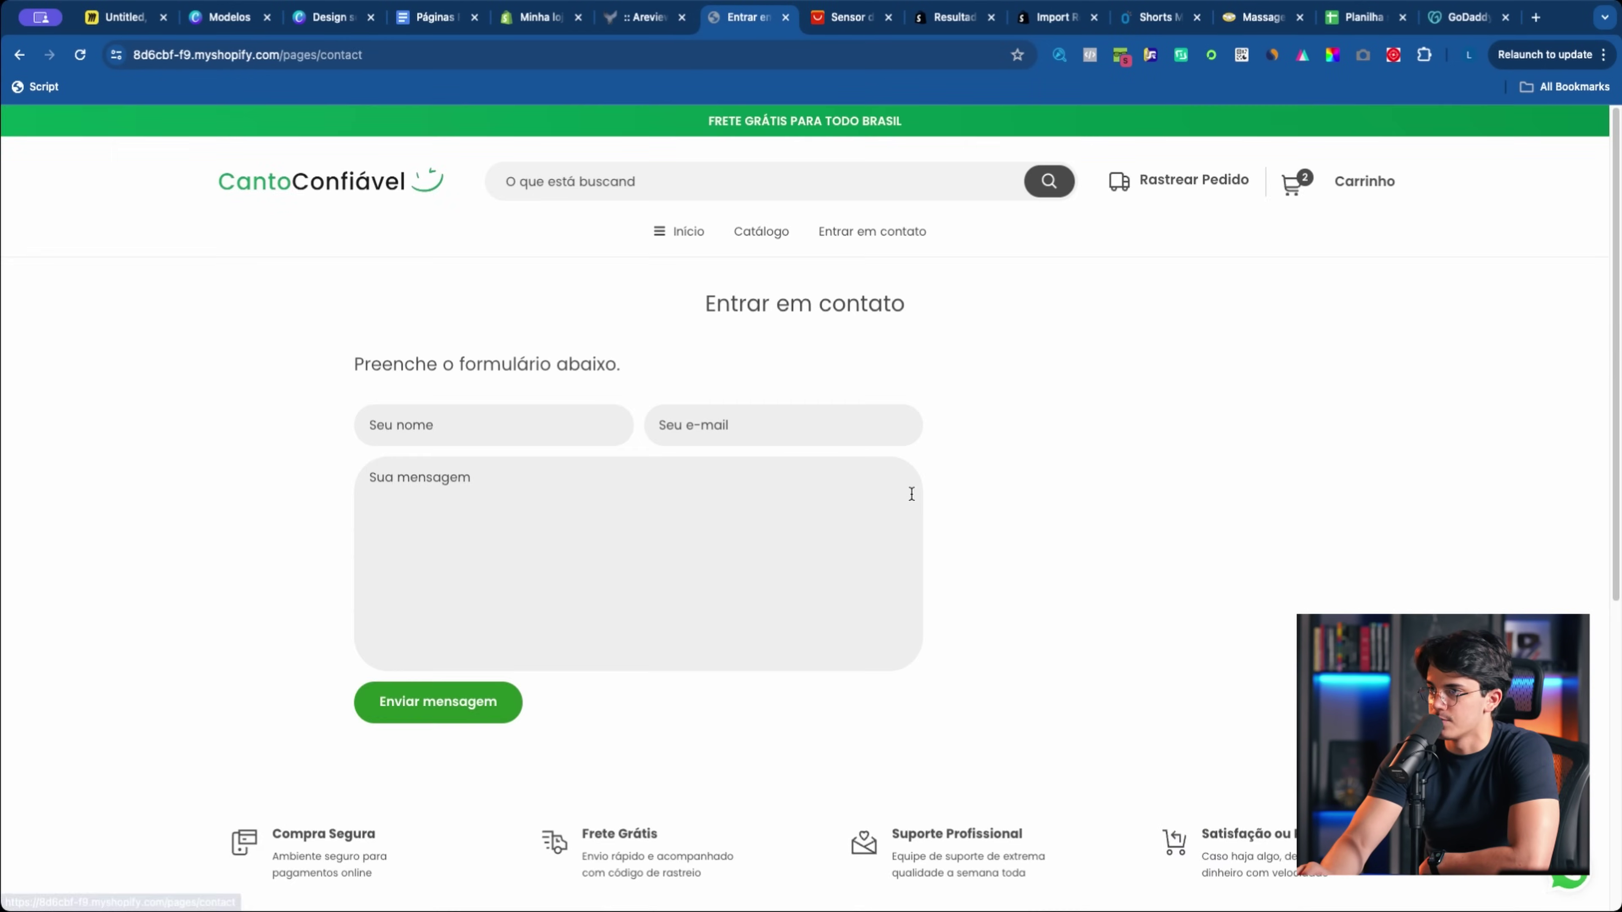
Step: Look over the contact page, visit the homepage, and return to the theme editor
left_click_drag(360, 322, 591, 544)
left_click(698, 526)
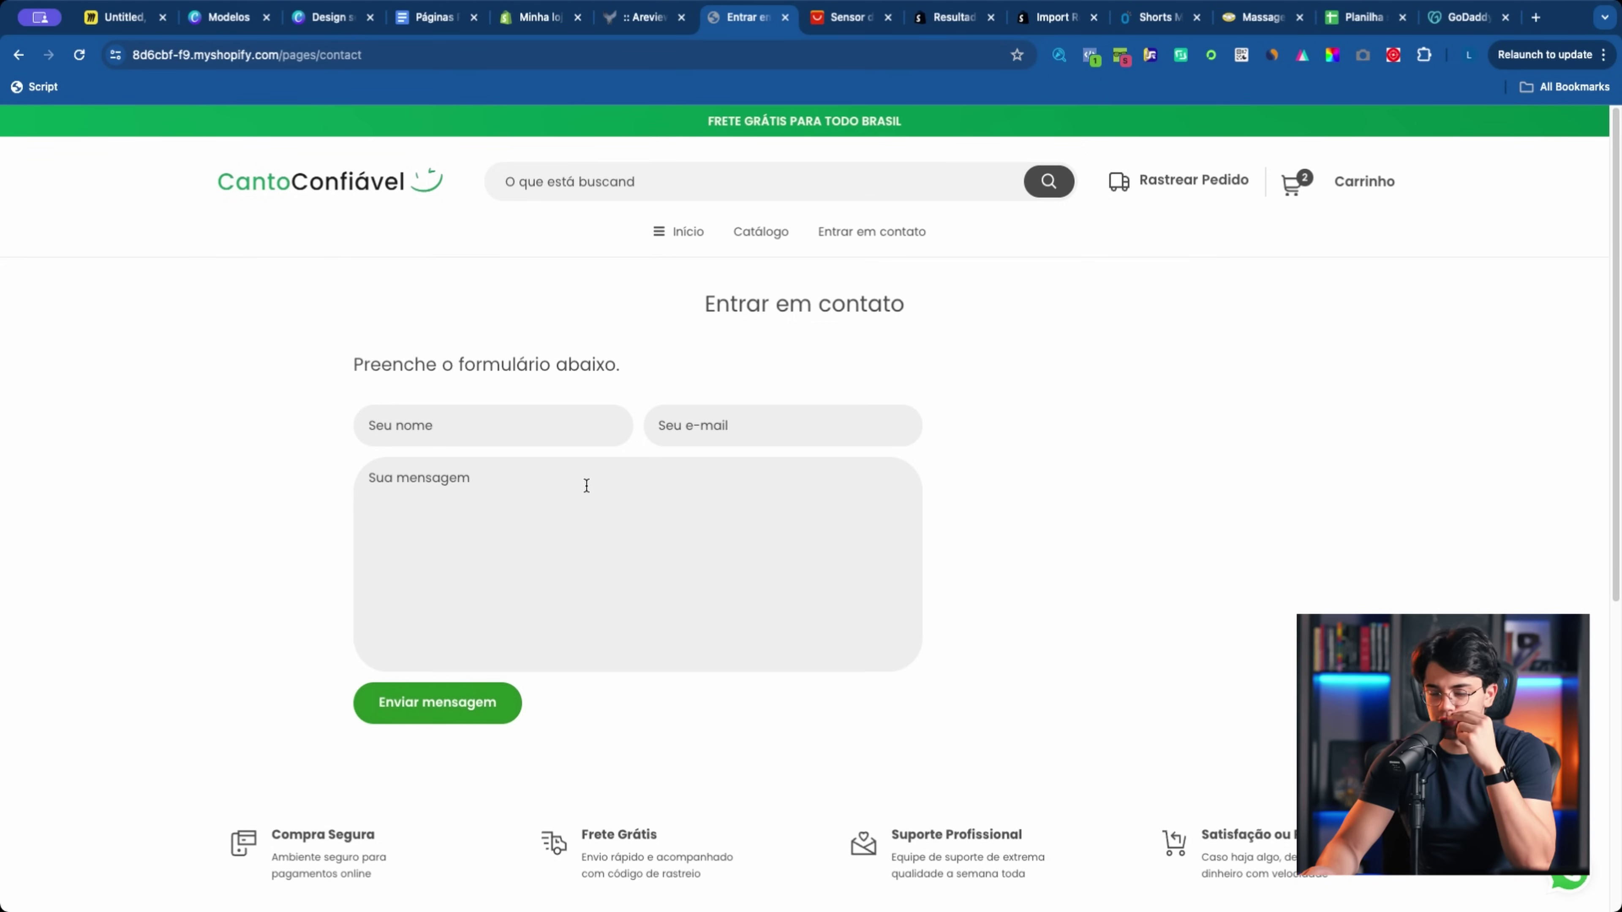
left_click_drag(628, 437, 698, 319)
left_click(699, 319)
scroll(724, 478, "down", 8)
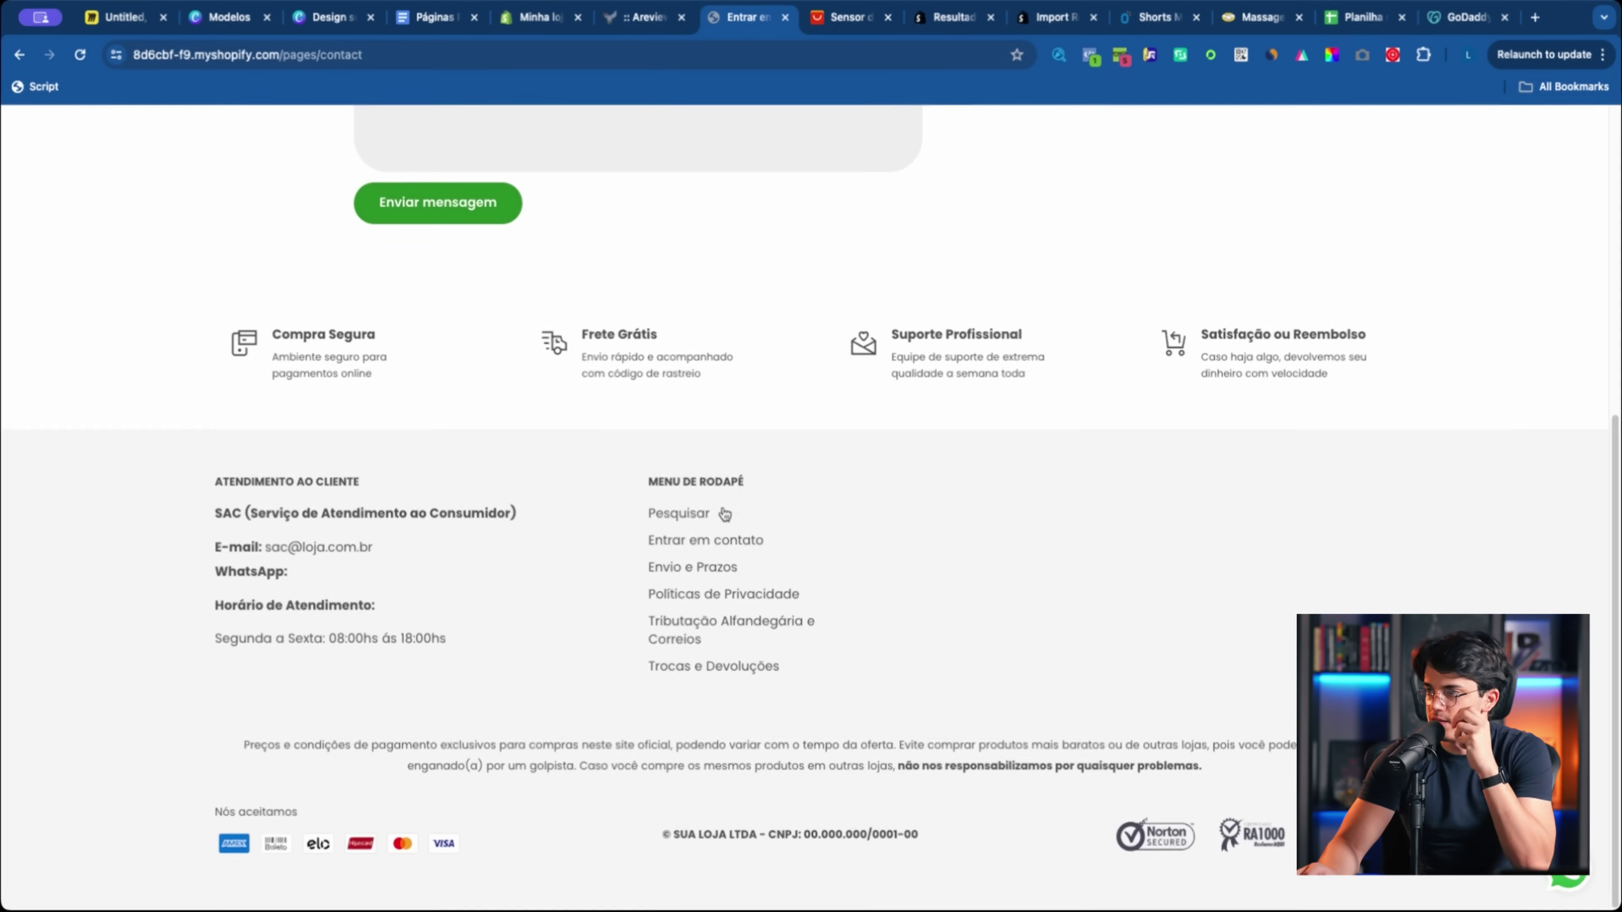
left_click(721, 638)
scroll(518, 232, "up", 10)
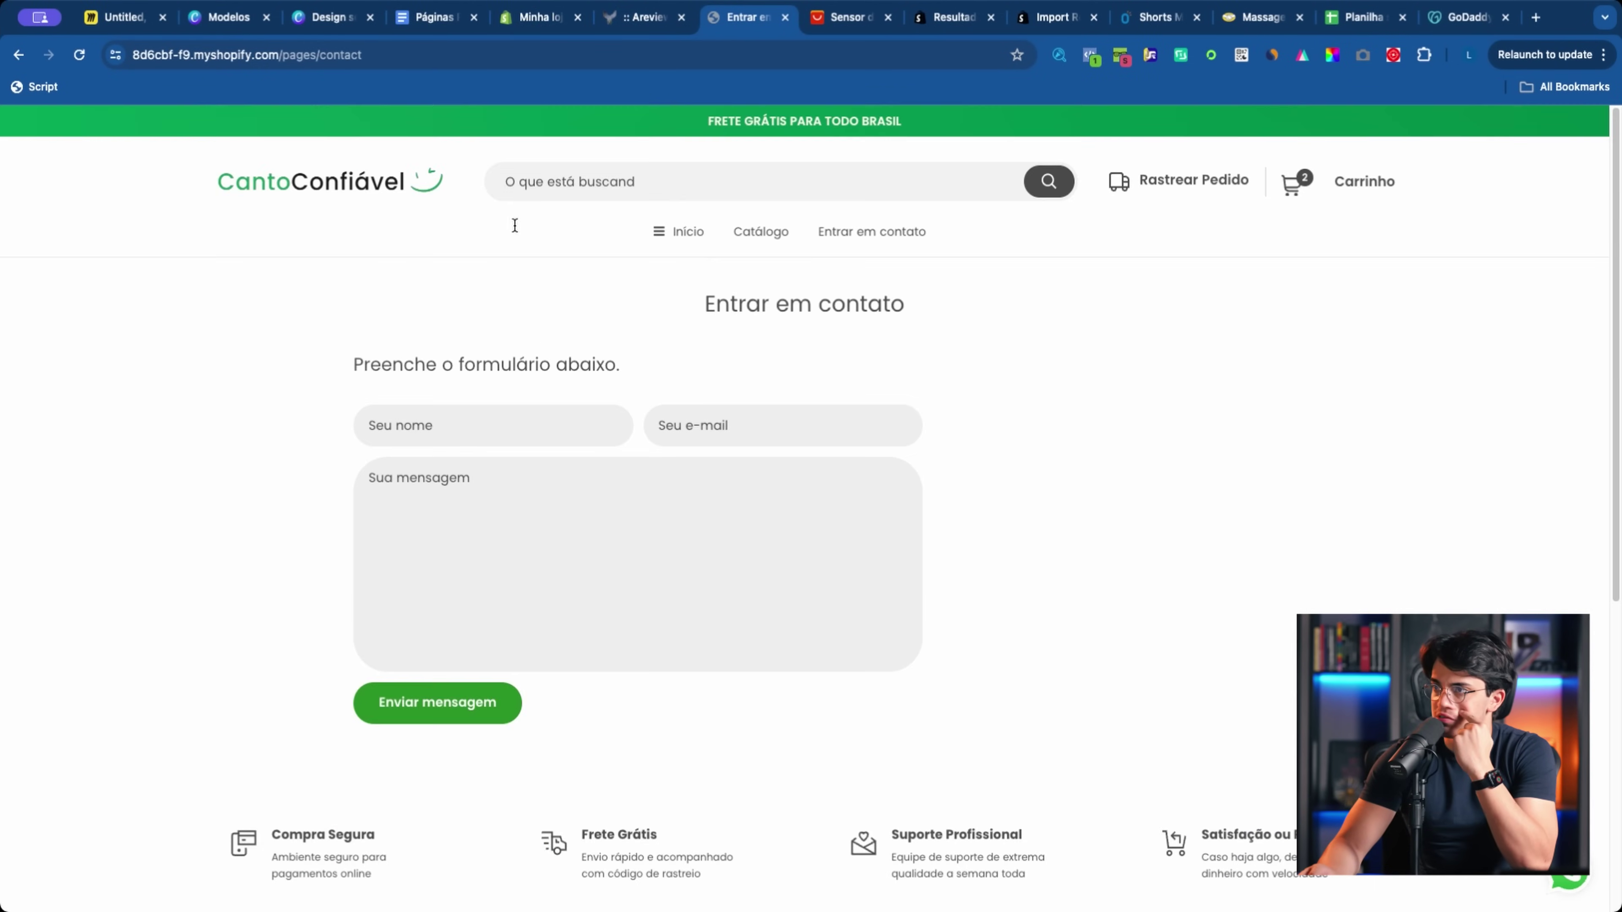
left_click(410, 185)
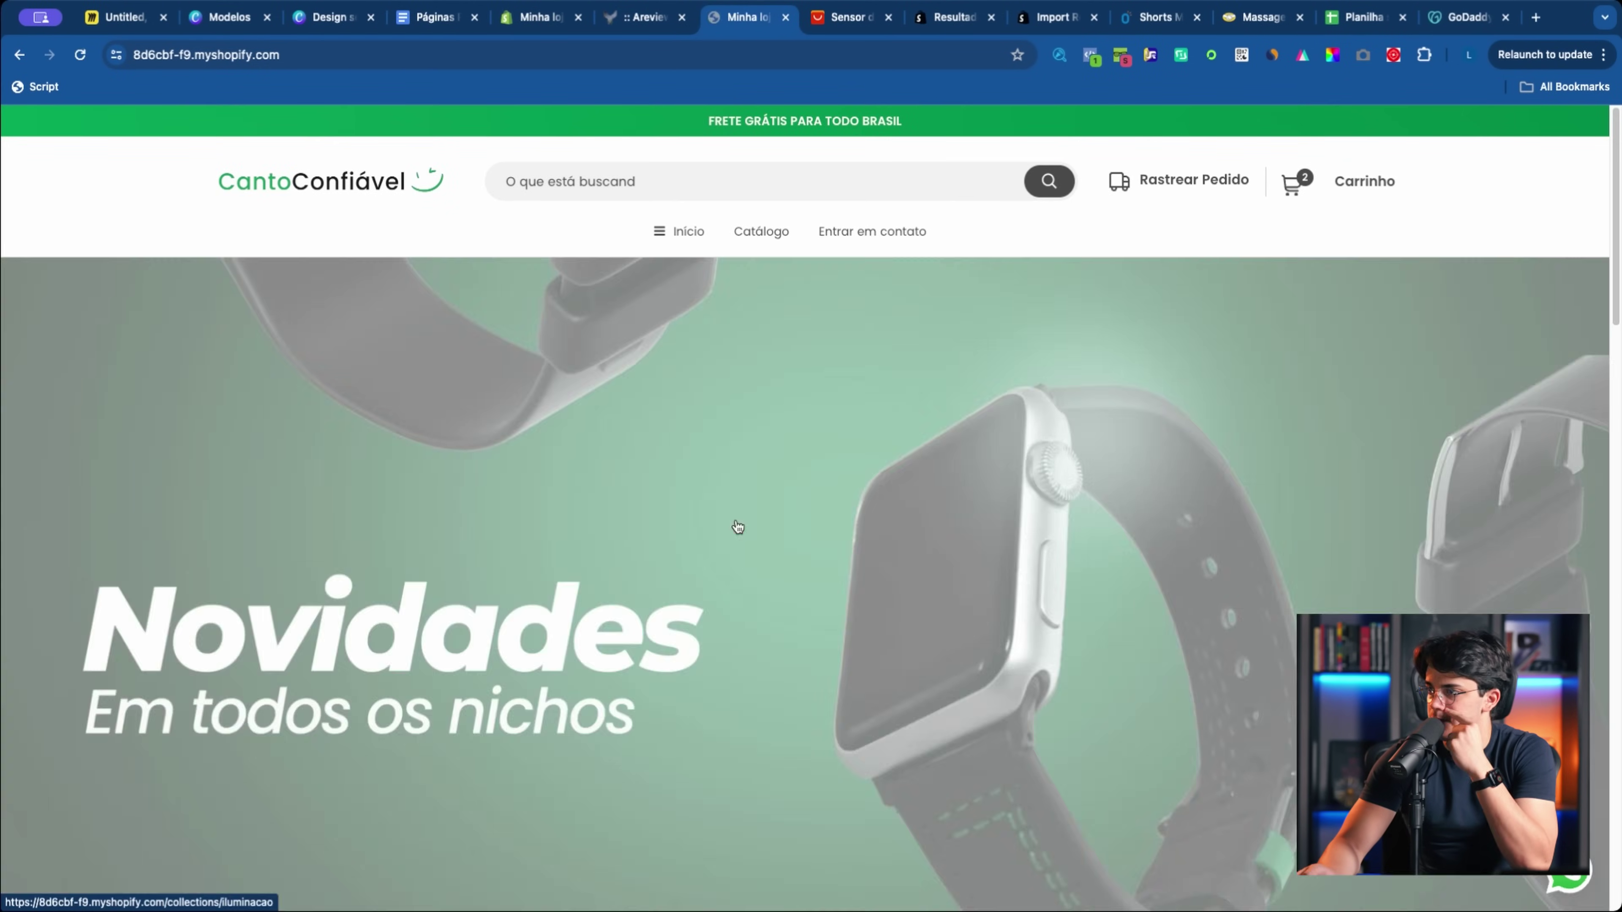
scroll(735, 525, "down", 15)
left_click(540, 17)
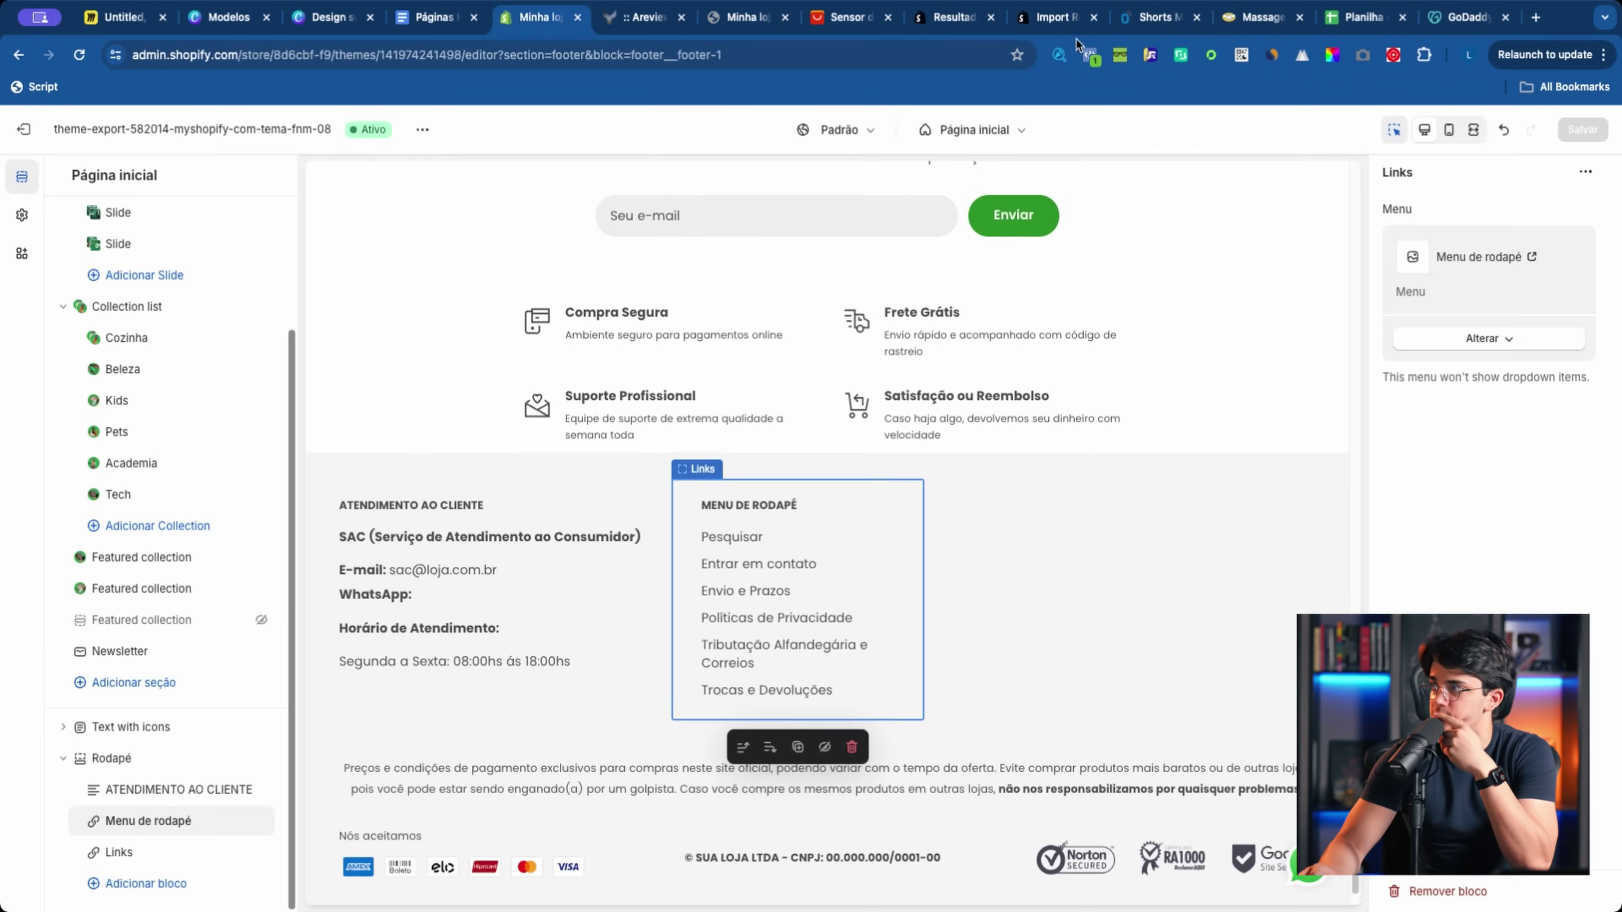
Step: Move the GoDaddy tab beside Minha loja to show the canto confiavel domain search
left_click_drag(1488, 26, 645, 17)
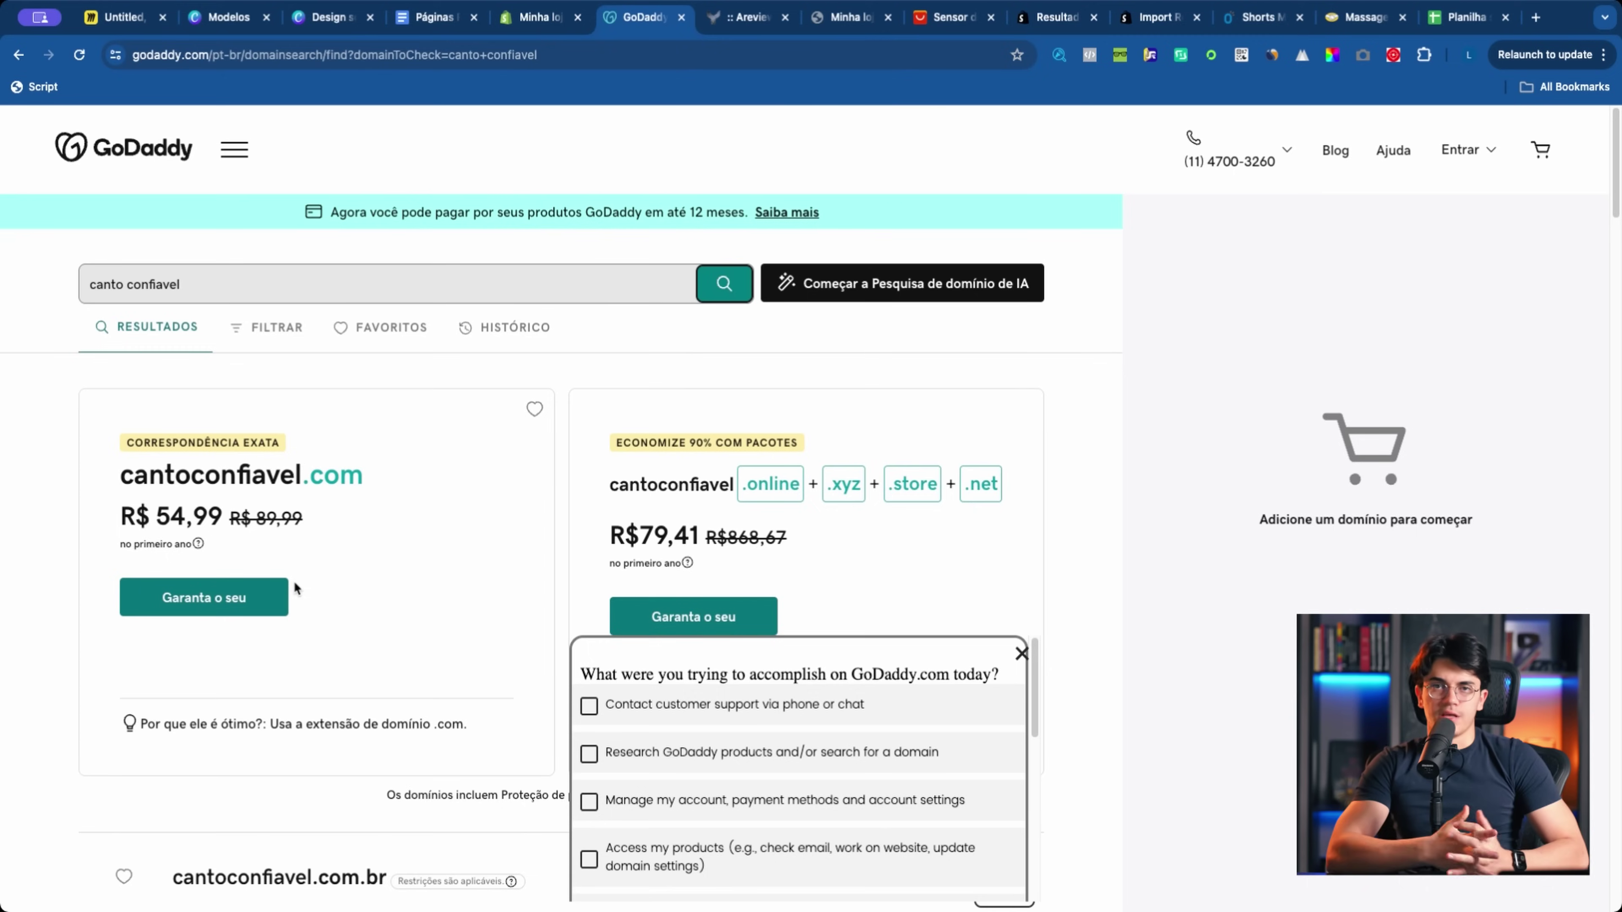
Step: Dismiss the survey and run a fresh search for cantoconfiavel from the GoDaddy home page
left_click(1021, 653)
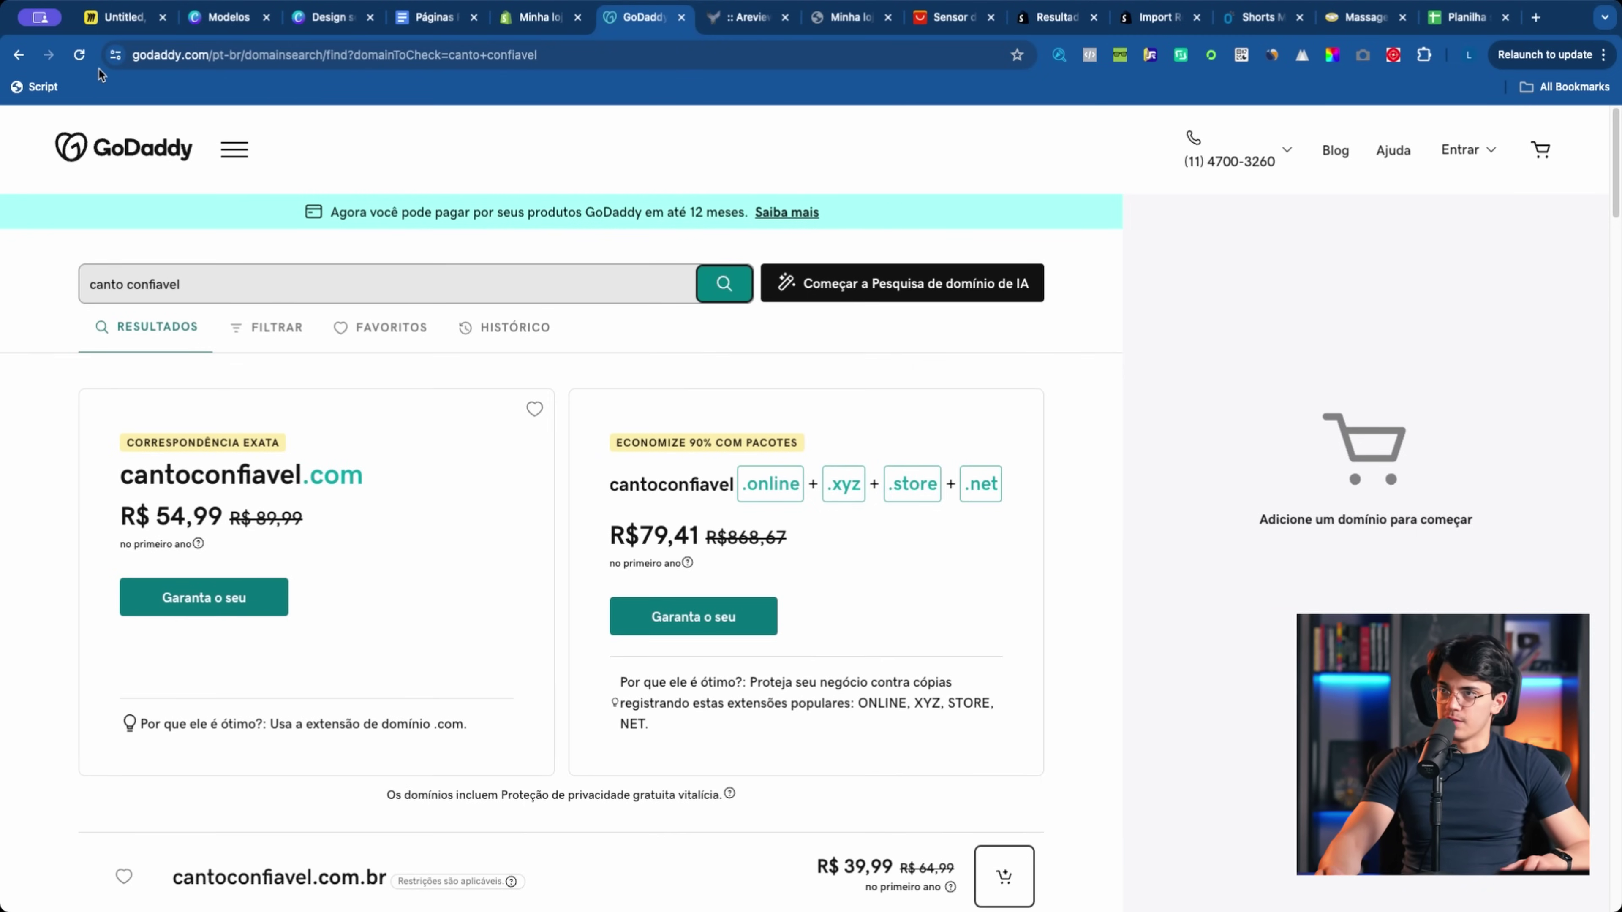
left_click(74, 66)
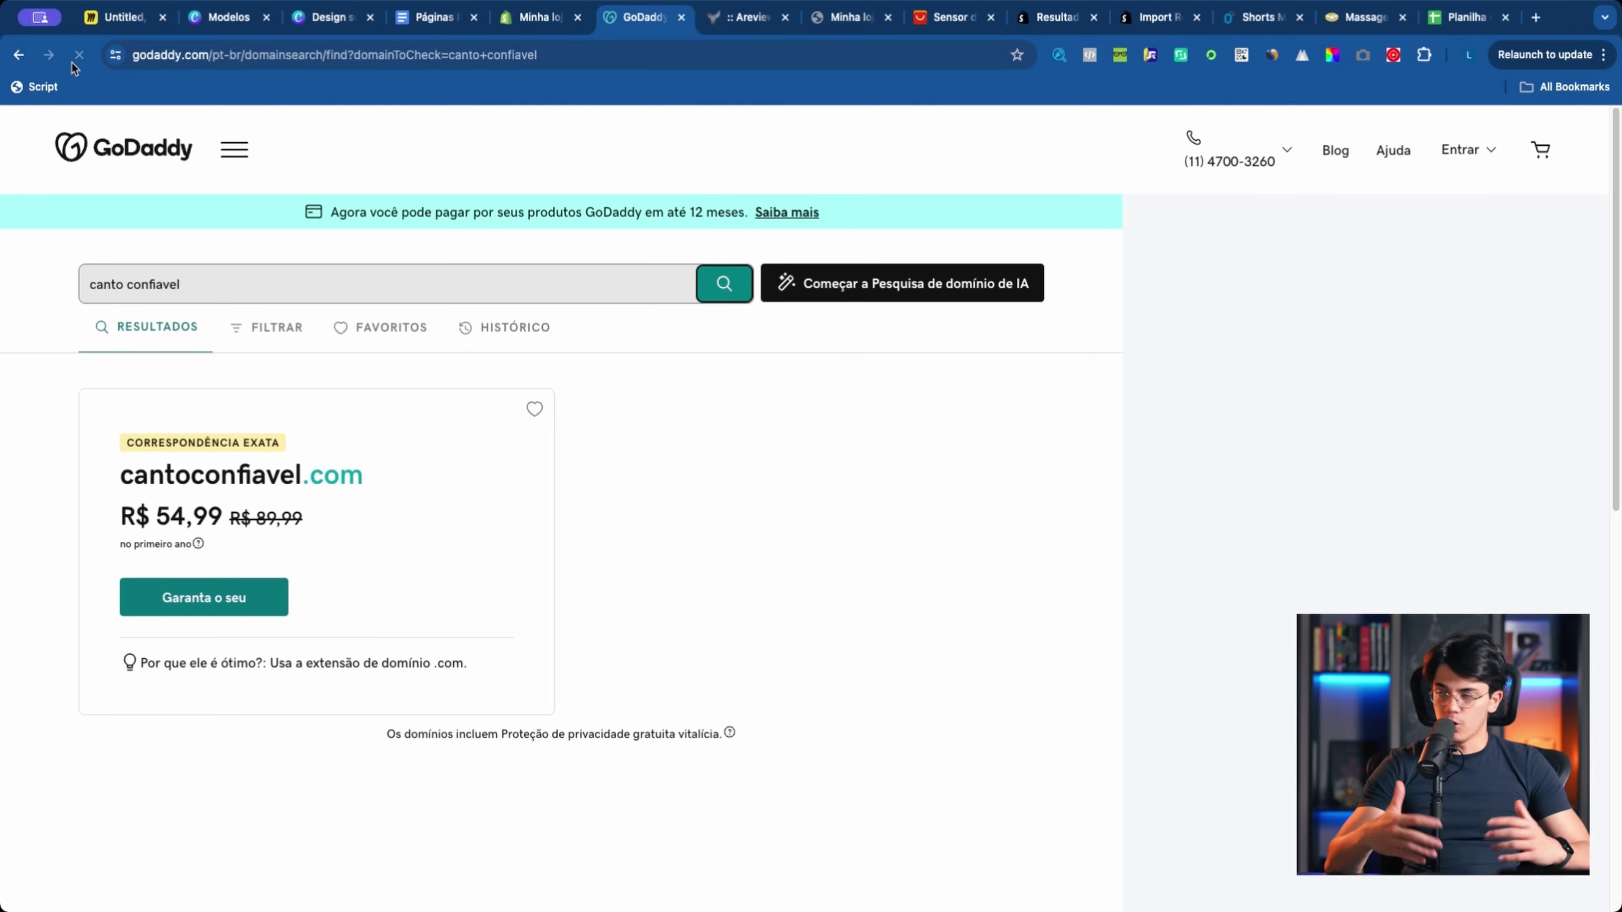
left_click(154, 158)
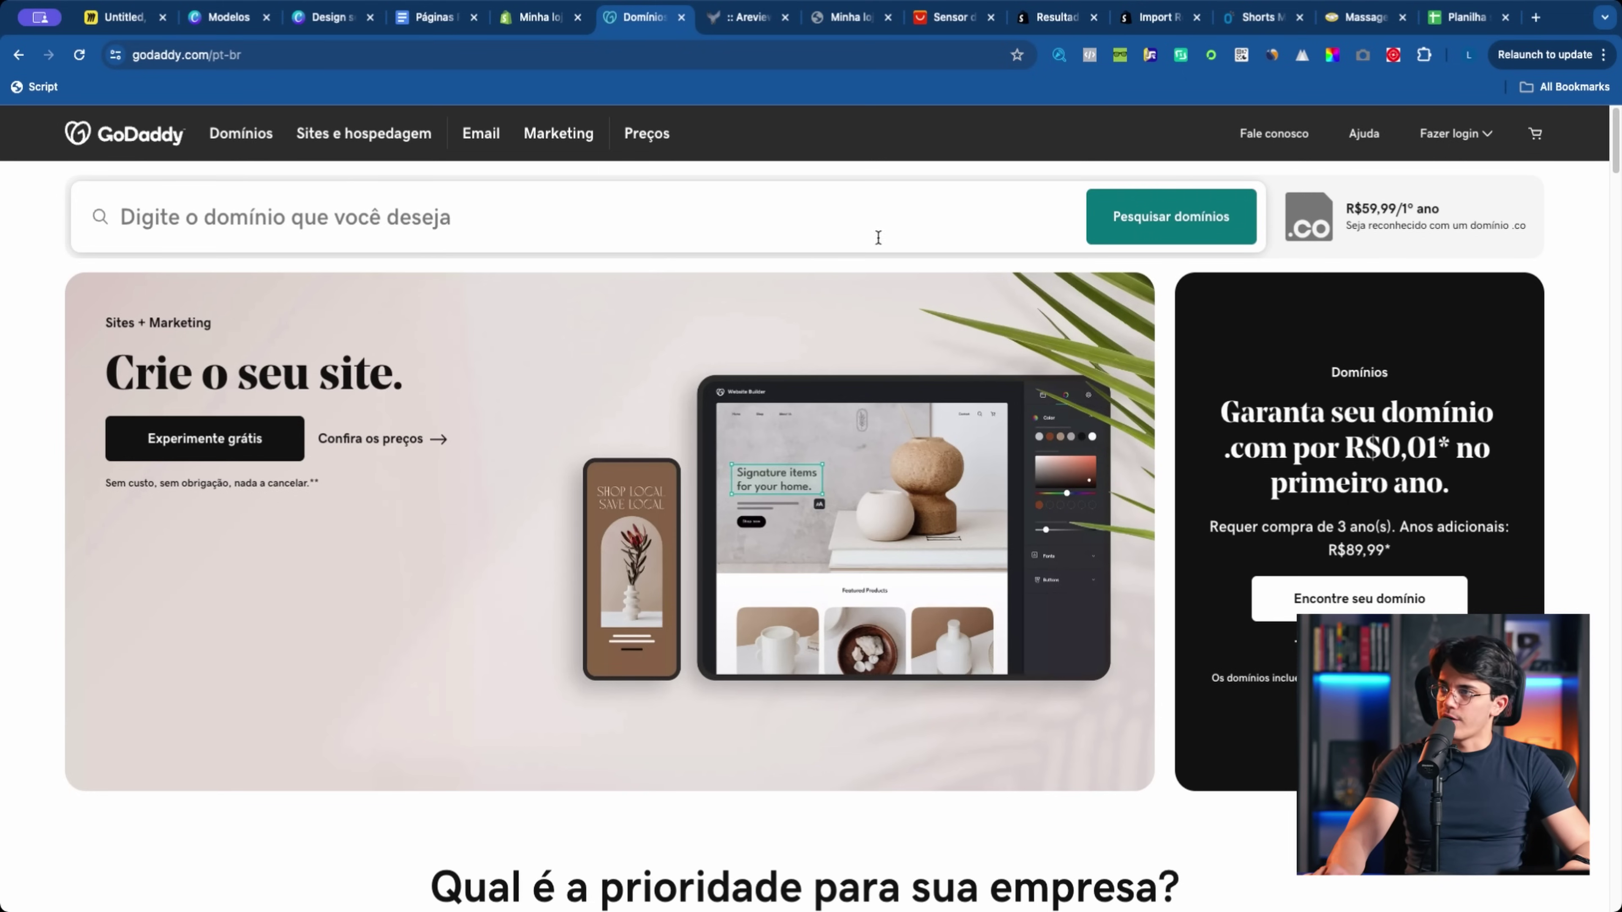
left_click(539, 212)
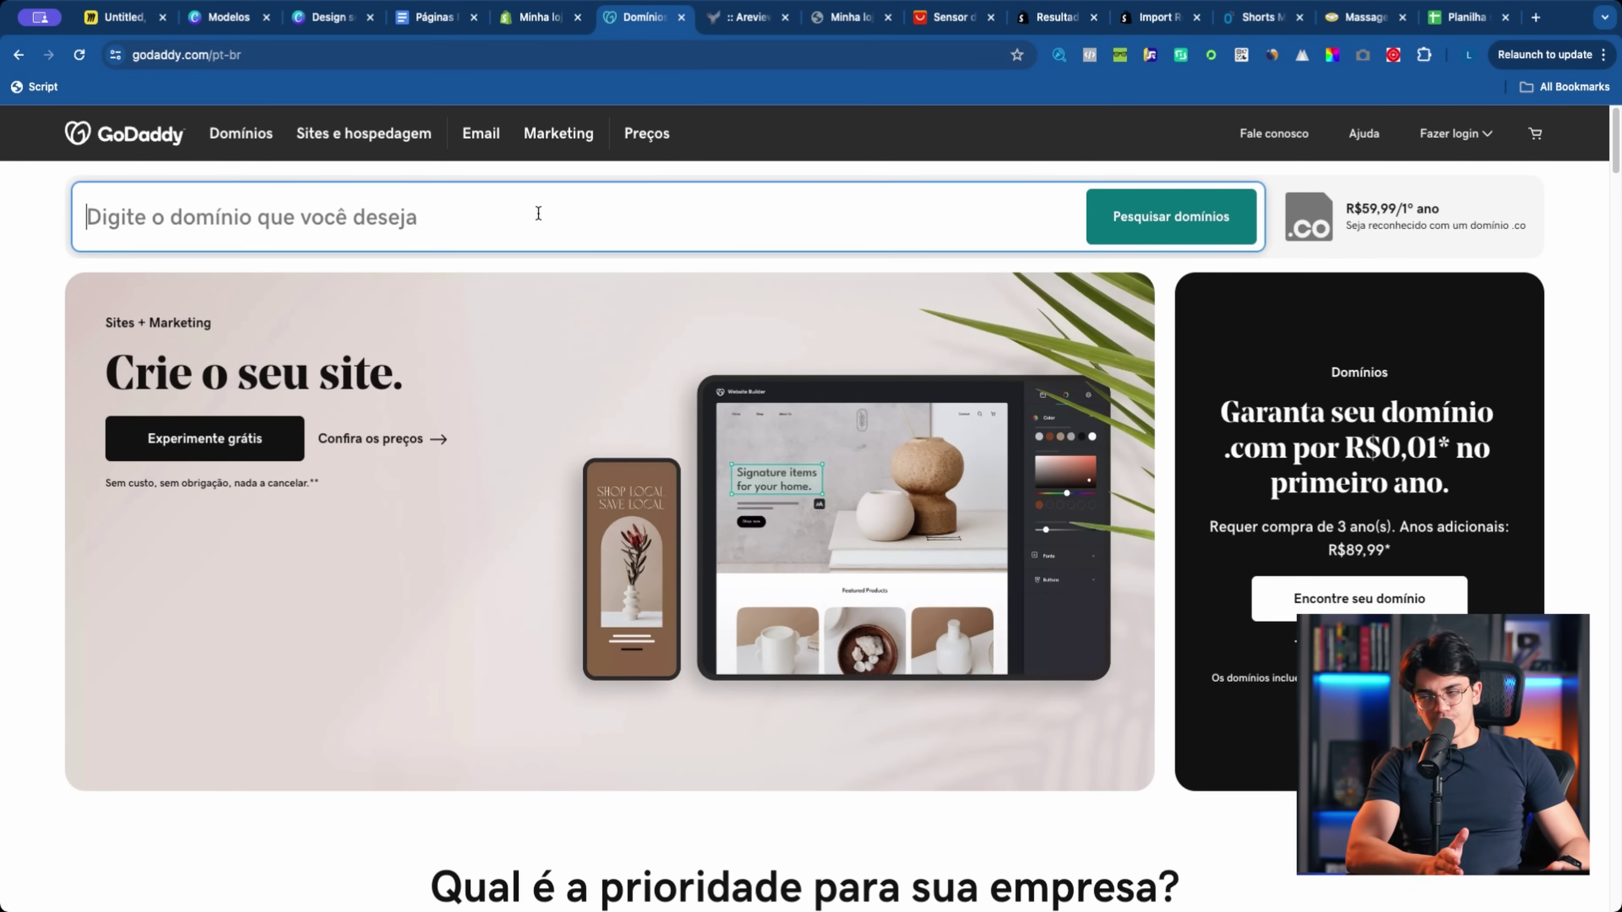
type("cant")
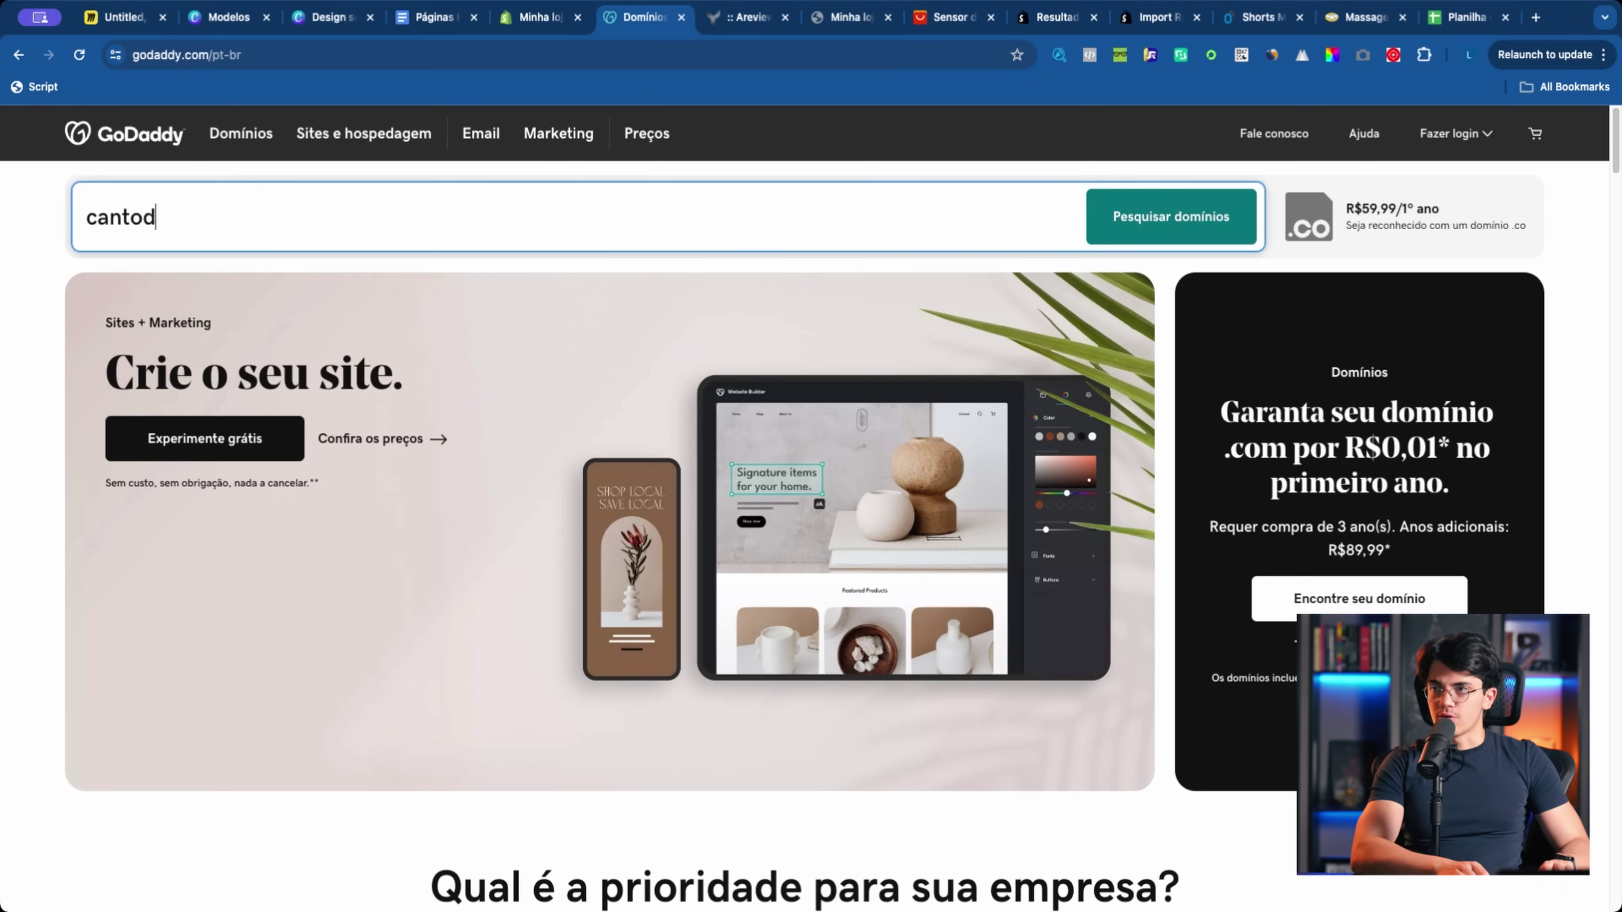
type("oconfiavel")
key("Return")
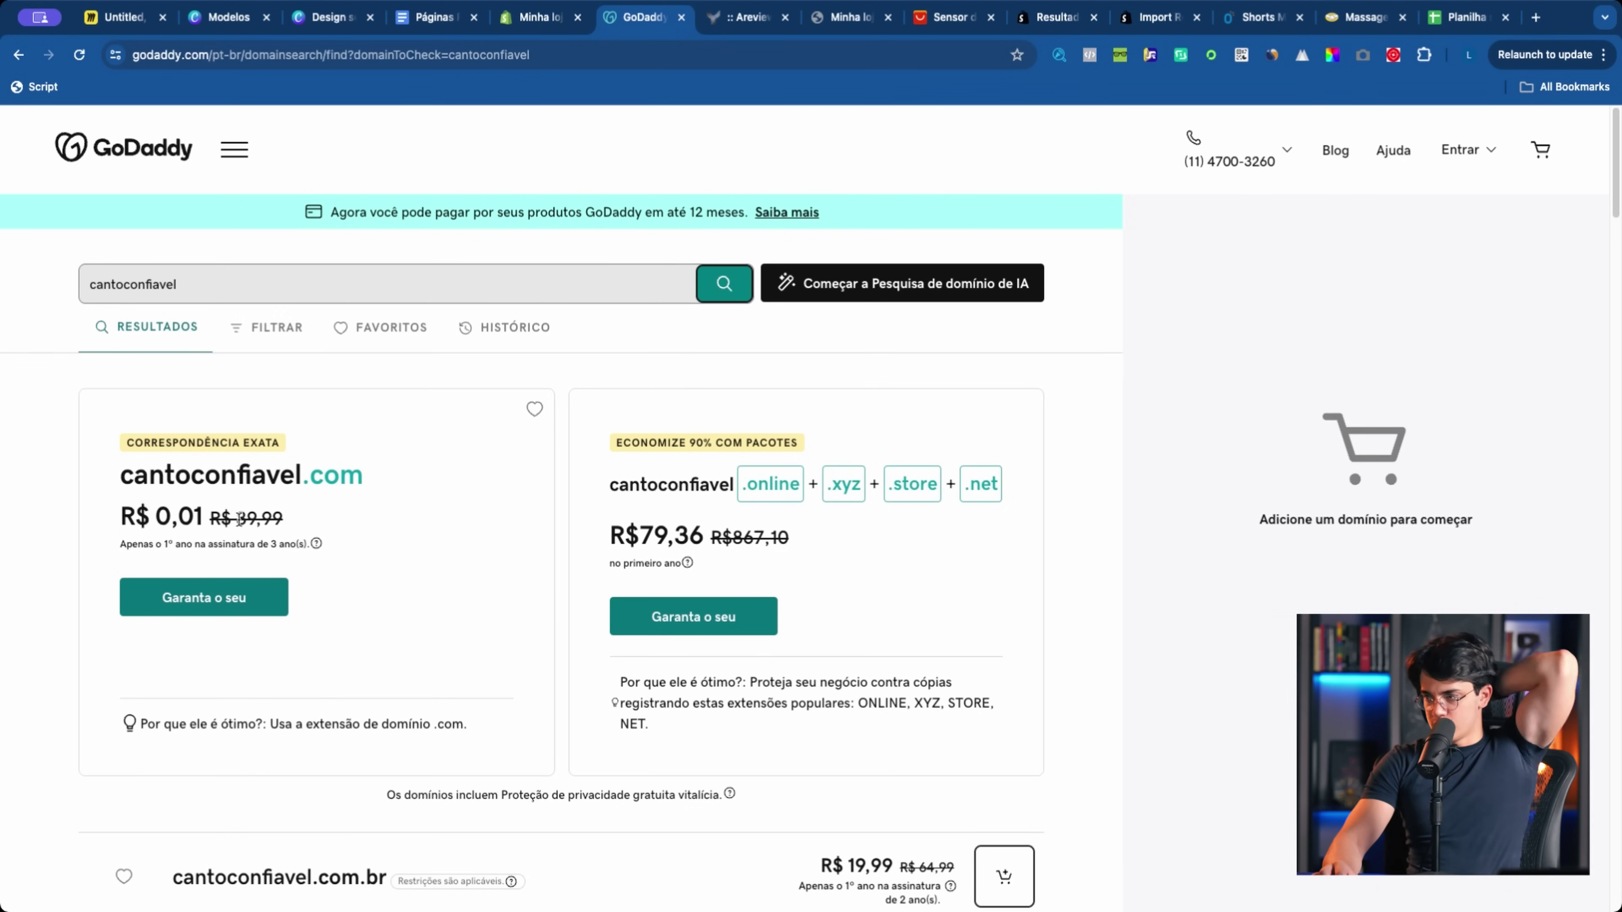
left_click_drag(110, 479, 358, 478)
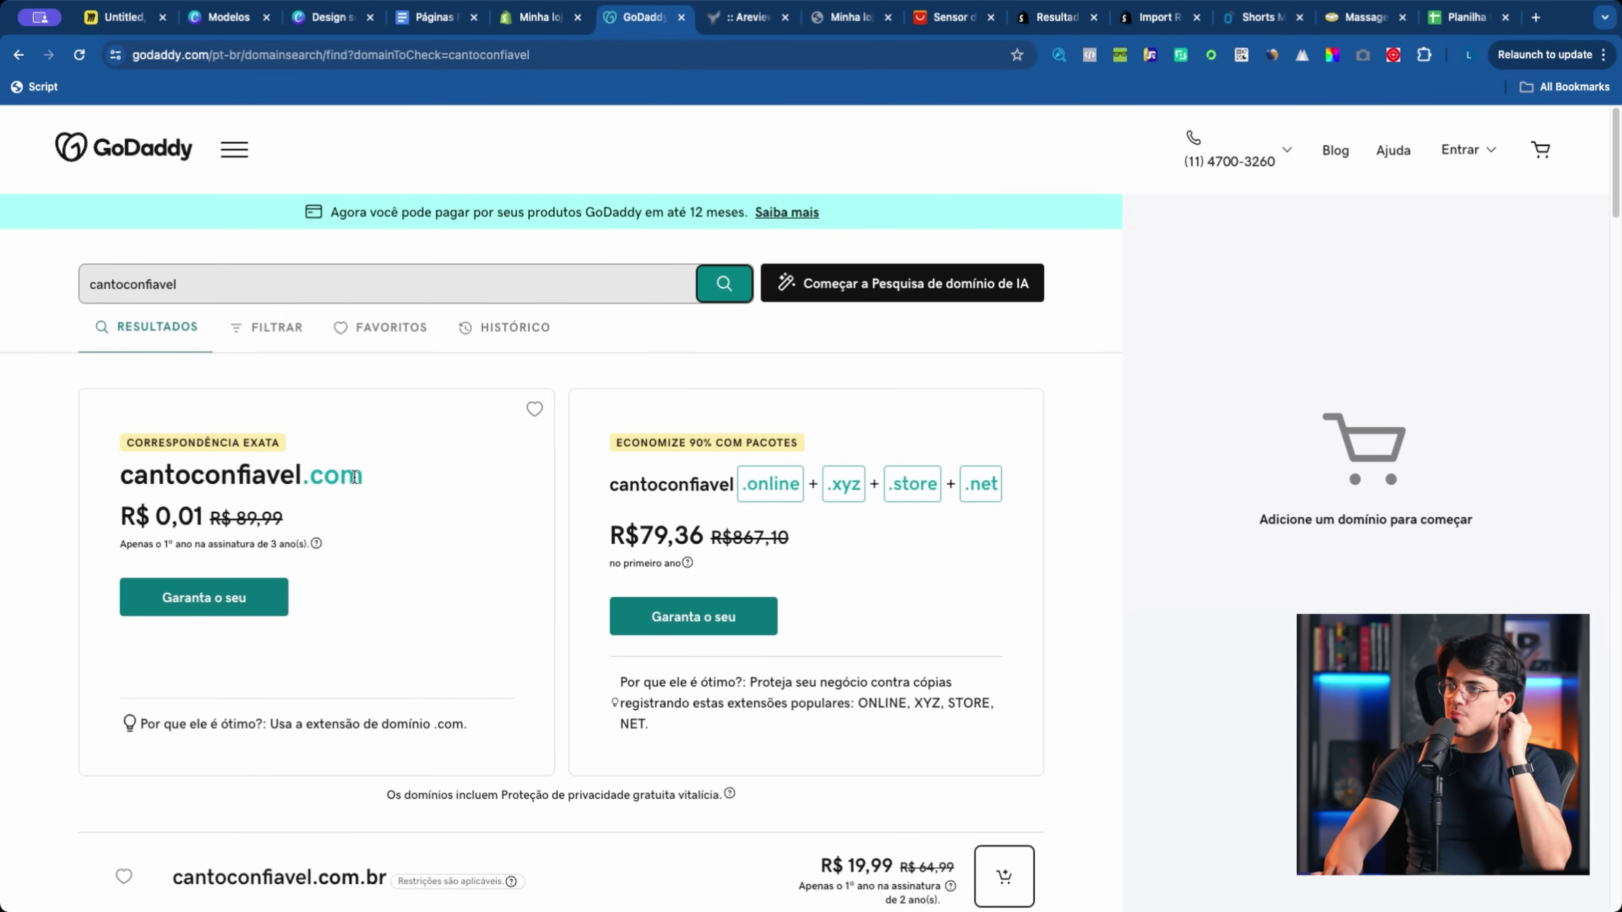
scroll(366, 487, "down", 5)
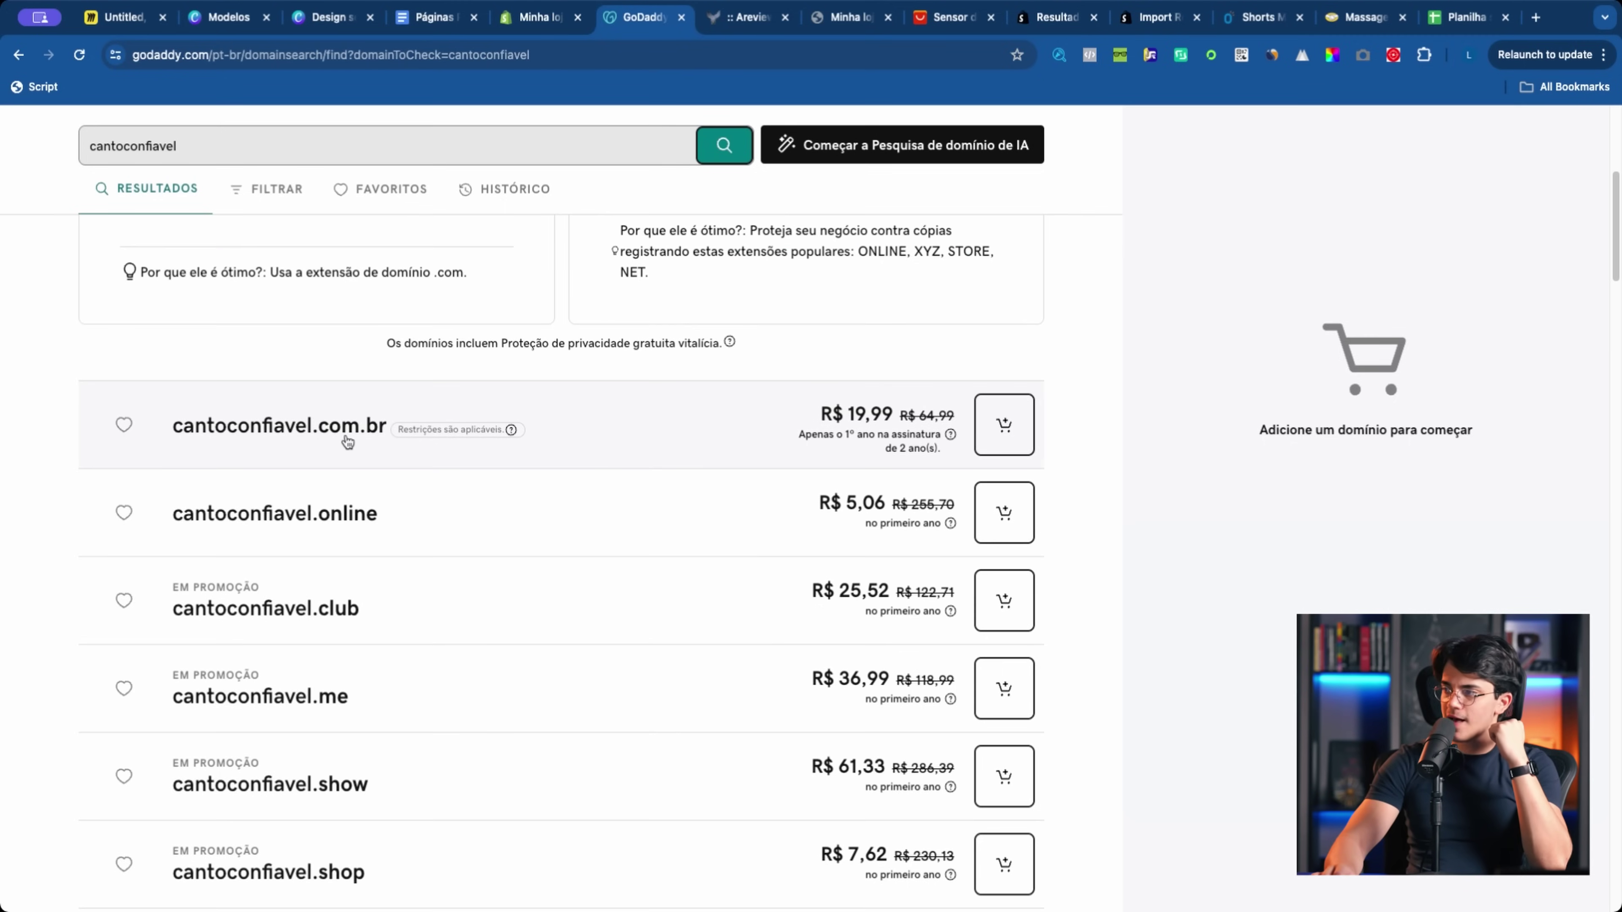
scroll(379, 440, "up", 3)
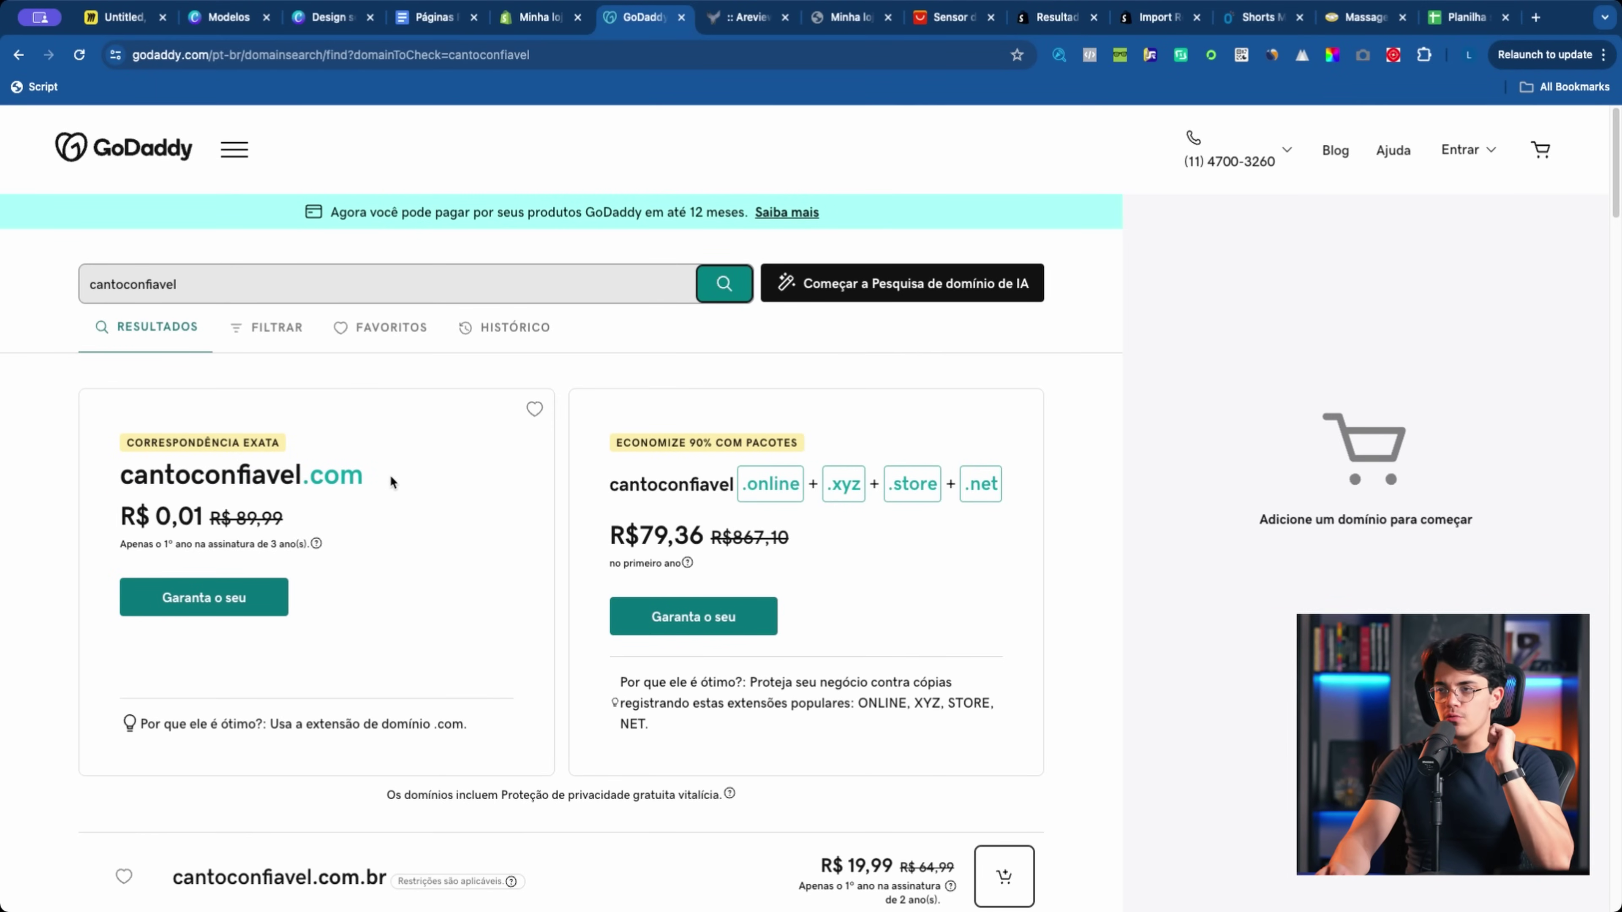
scroll(147, 469, "down", 3)
scroll(147, 469, "down", 3)
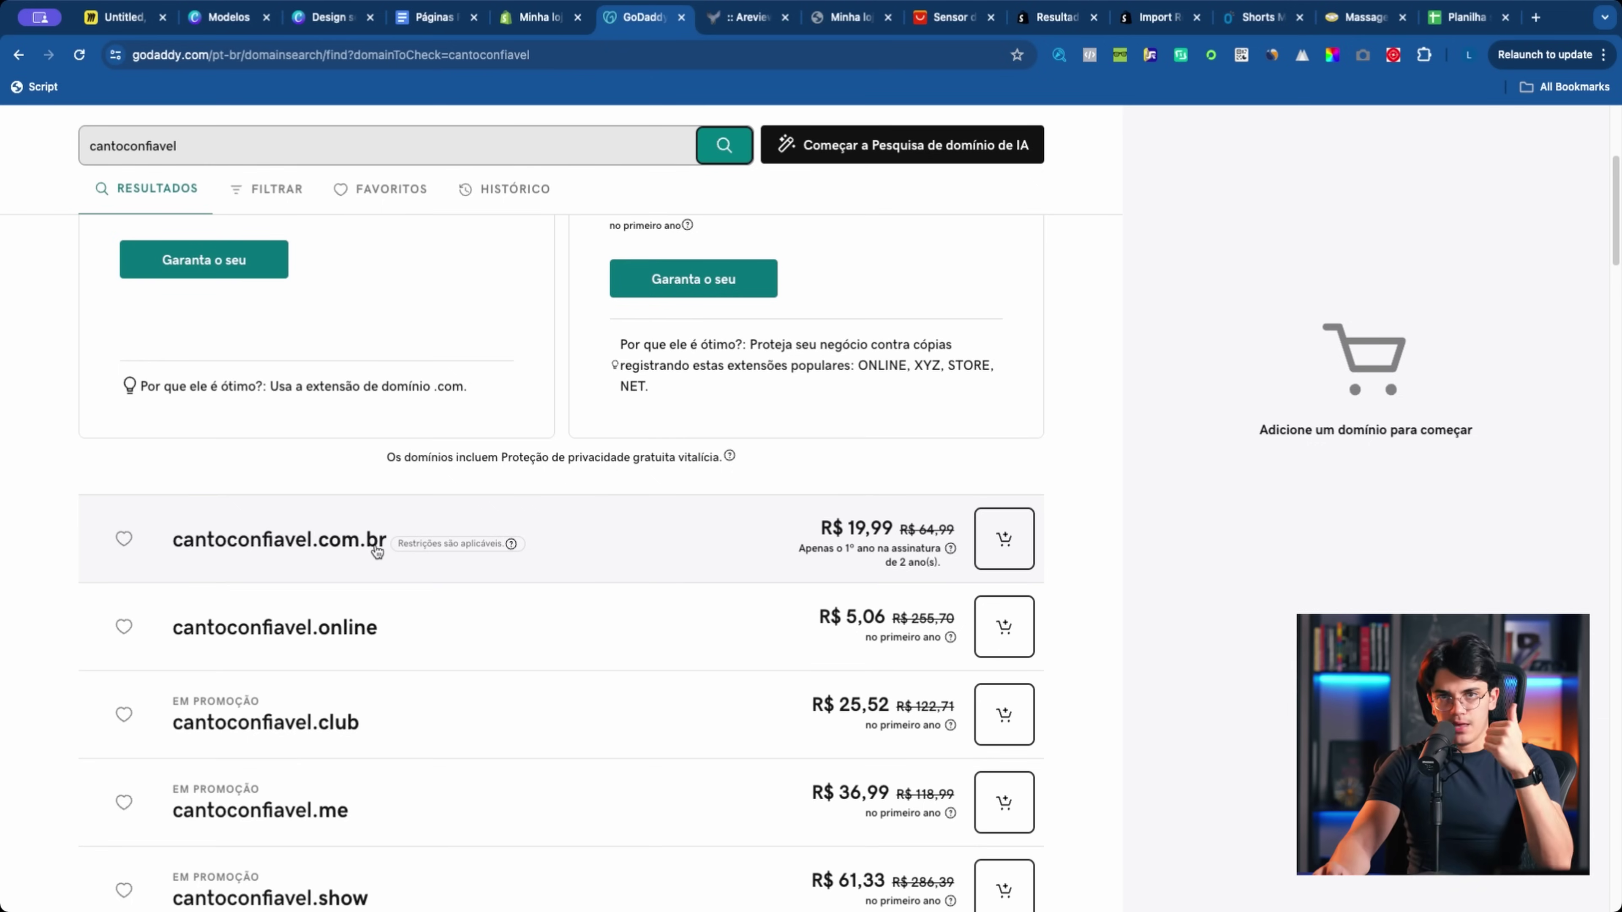
scroll(375, 563, "up", 4)
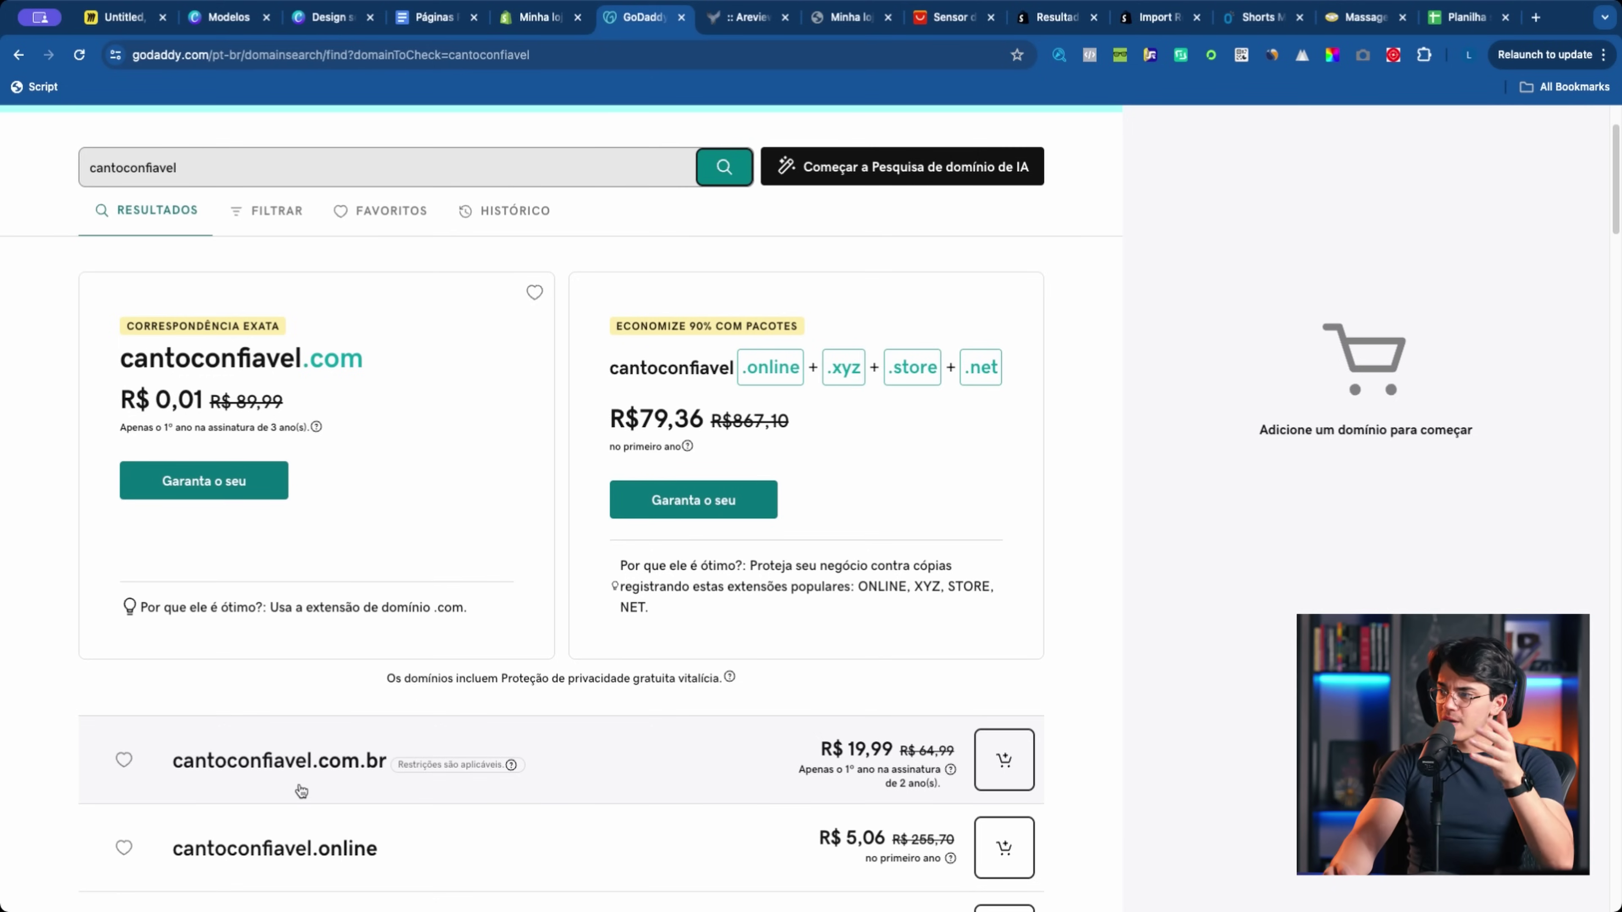
scroll(299, 788, "down", 3)
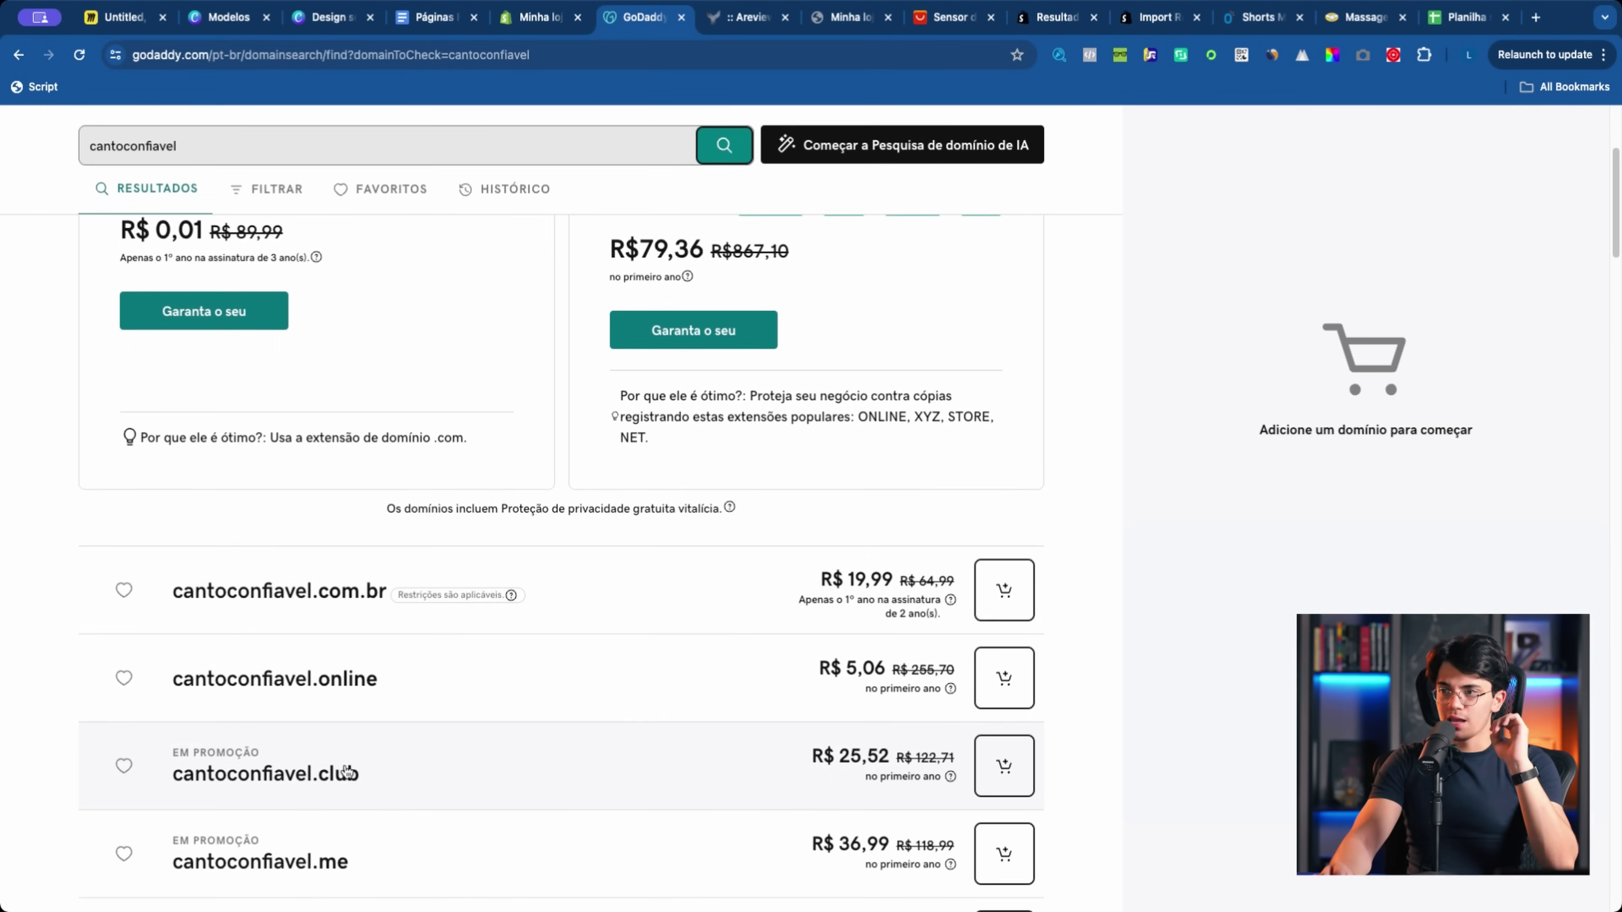
scroll(358, 683, "down", 3)
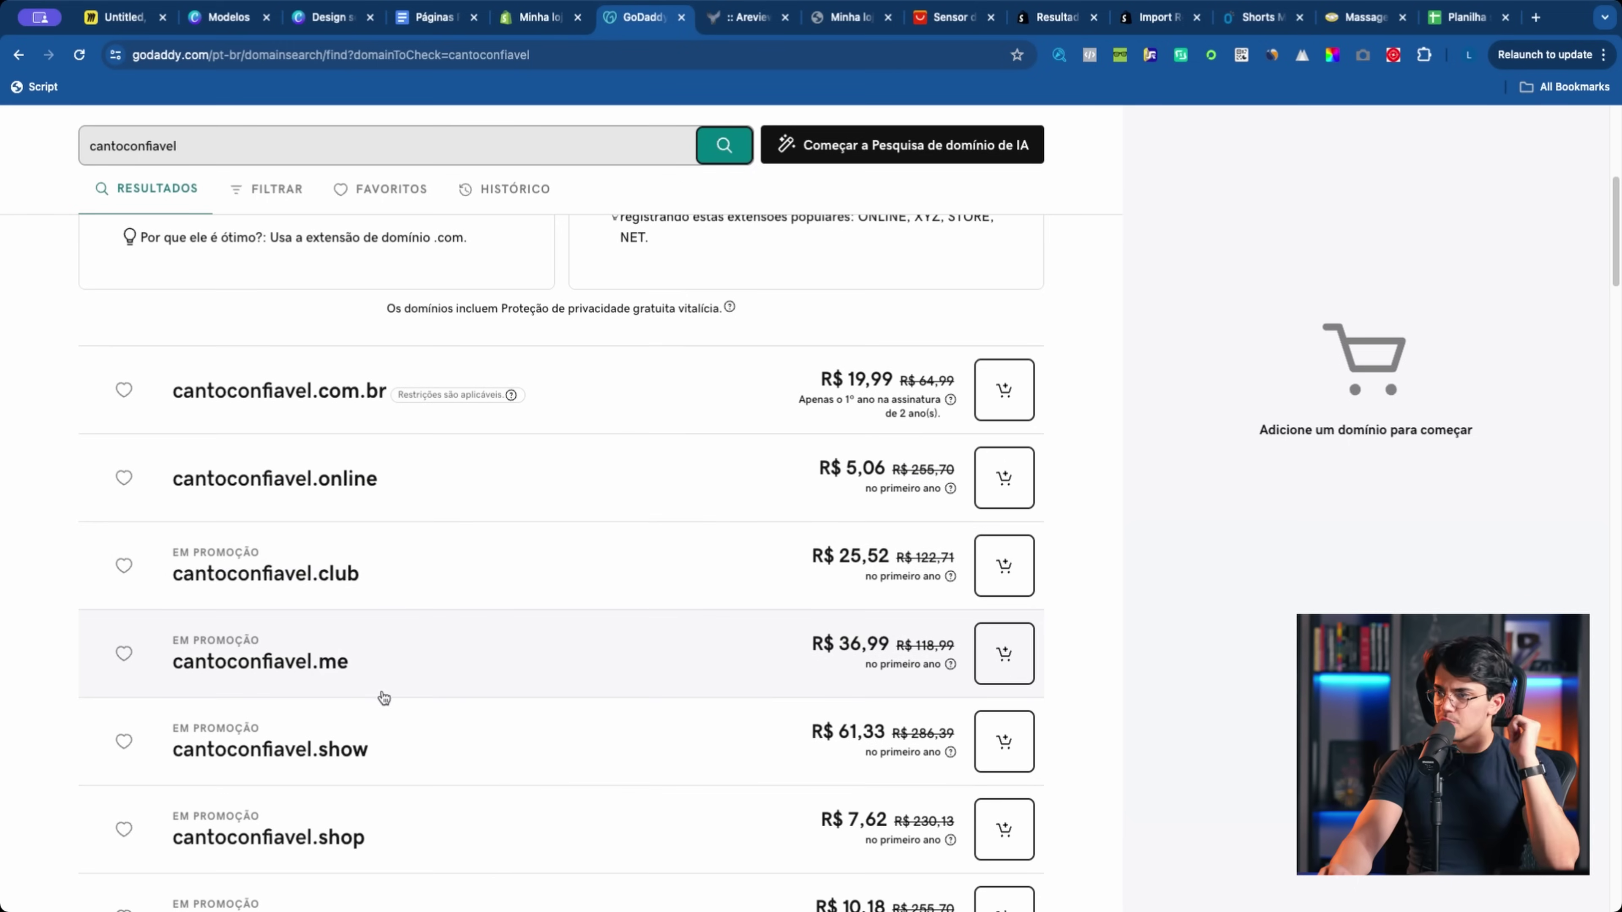
scroll(382, 692, "down", 1)
scroll(382, 696, "down", 5)
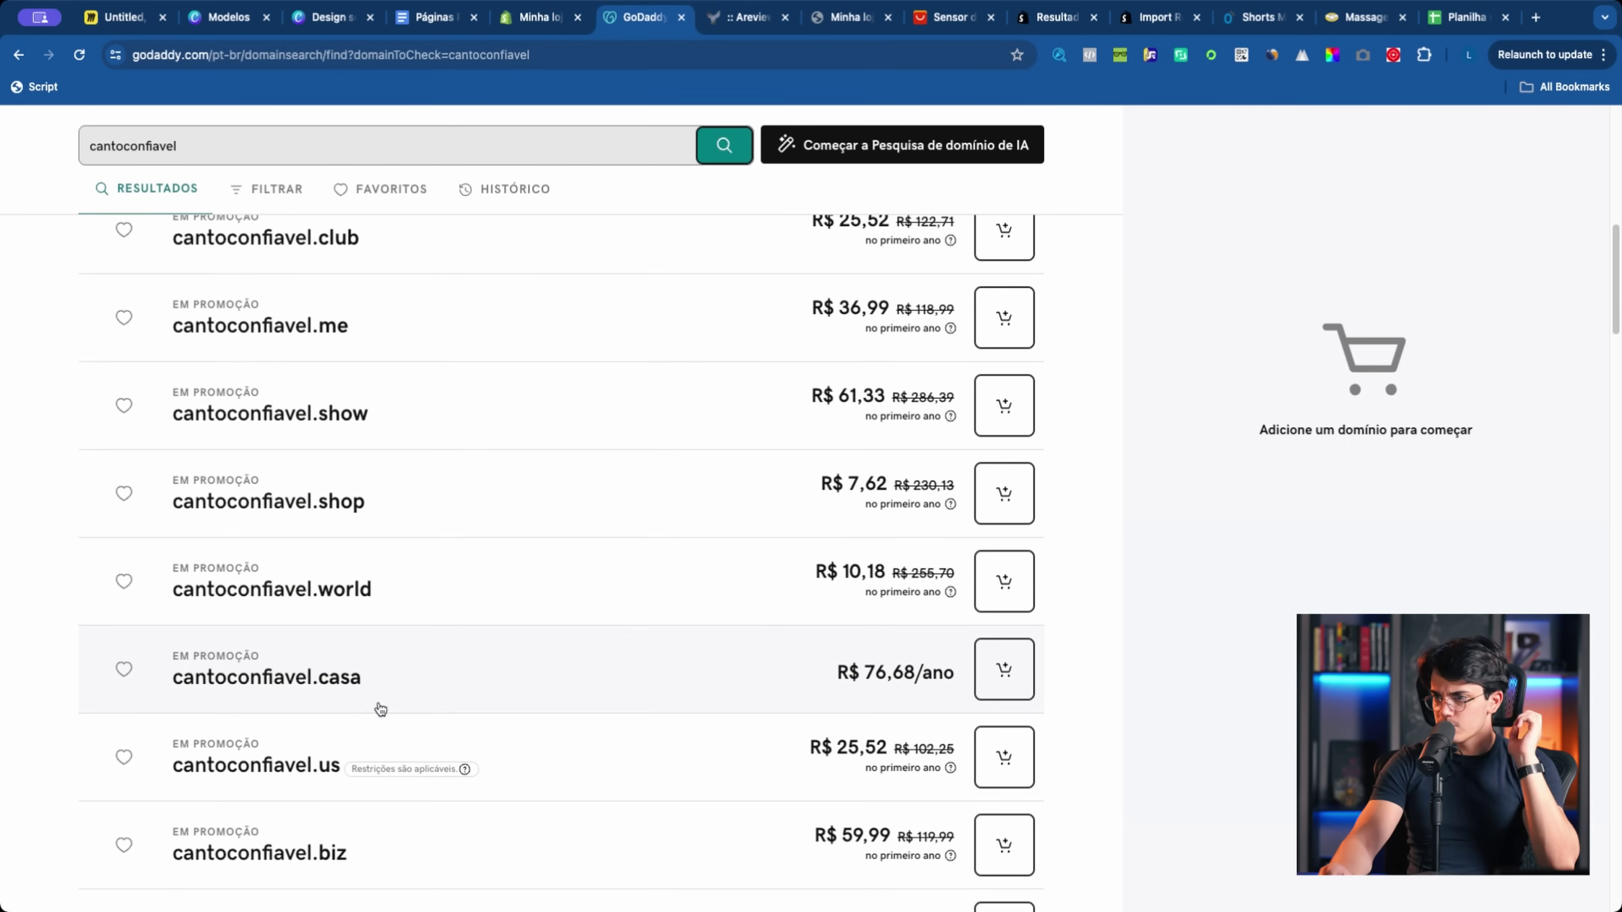
scroll(379, 710, "down", 4)
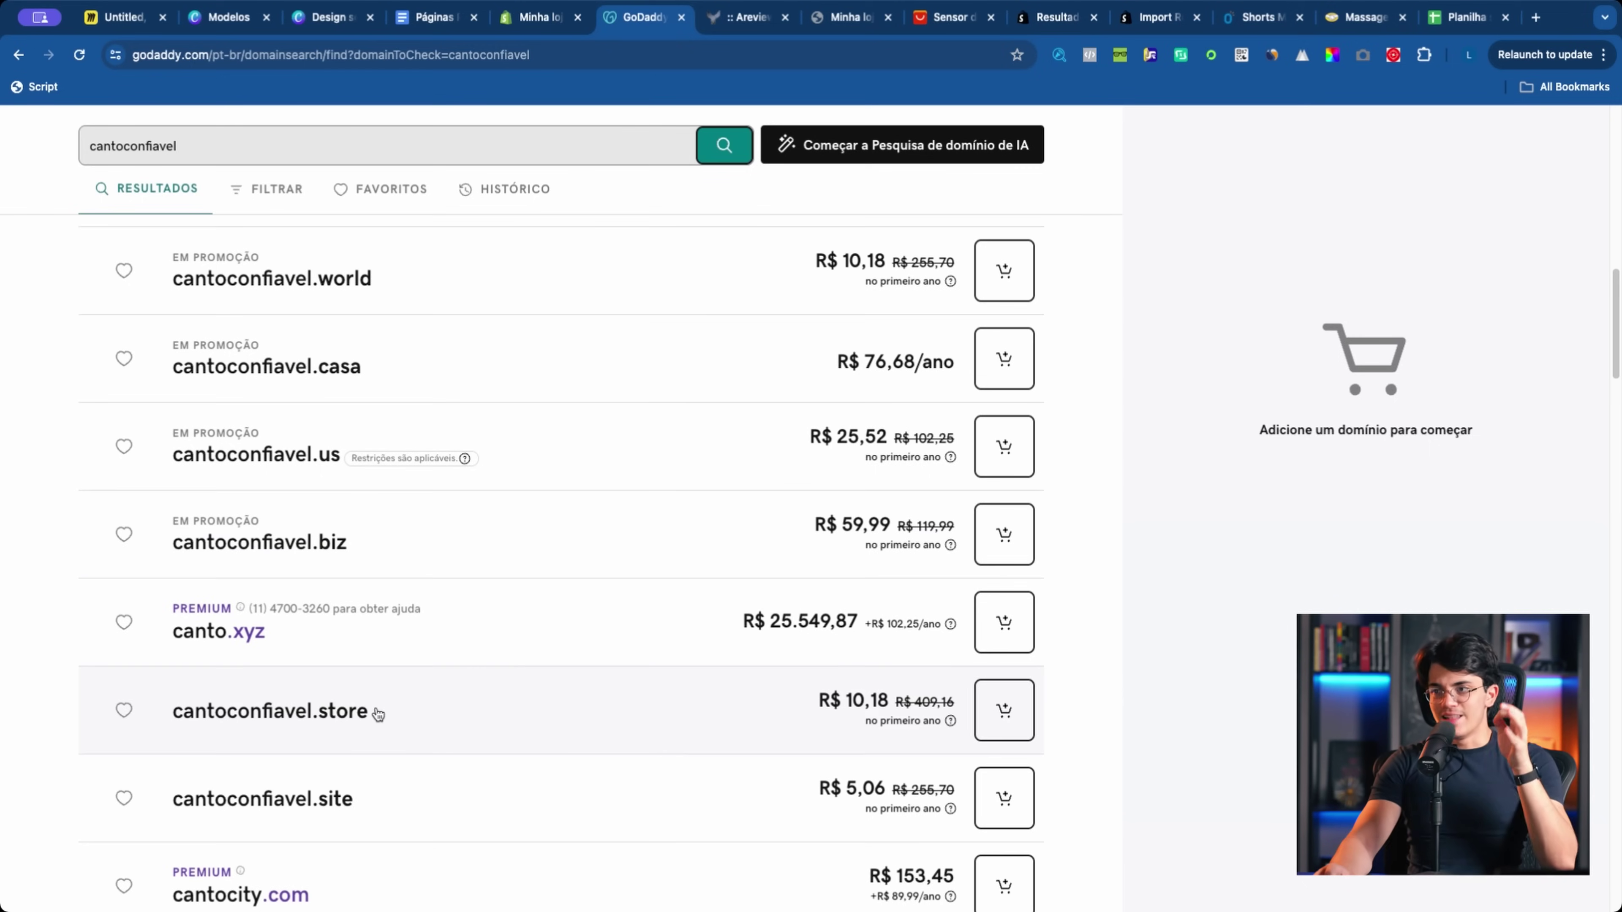
scroll(380, 710, "down", 4)
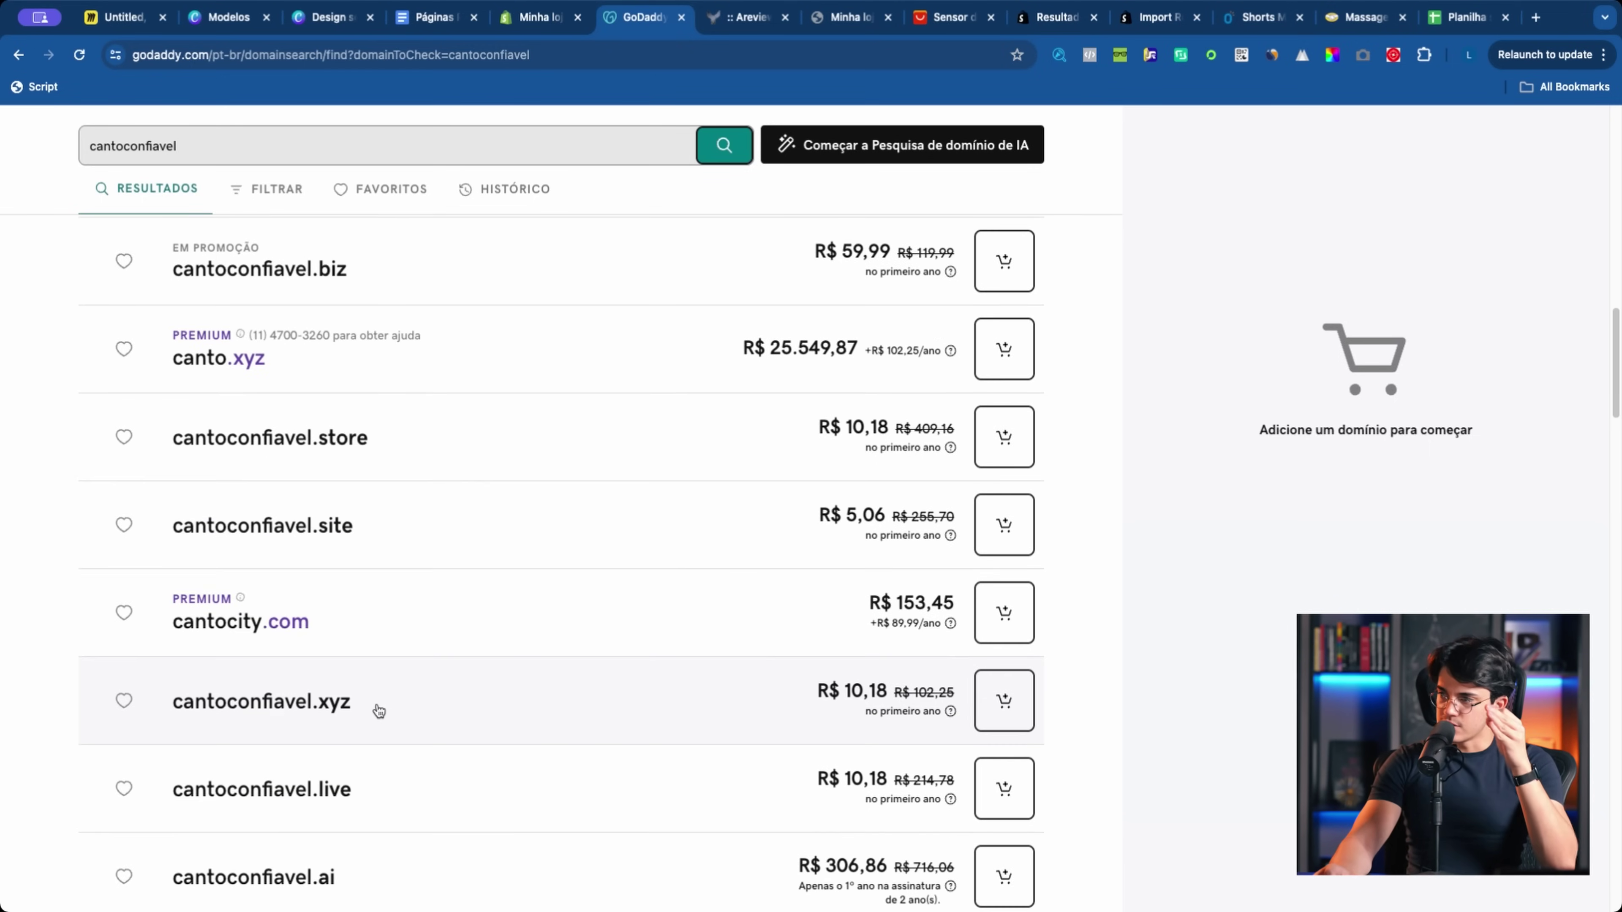
scroll(381, 715, "up", 15)
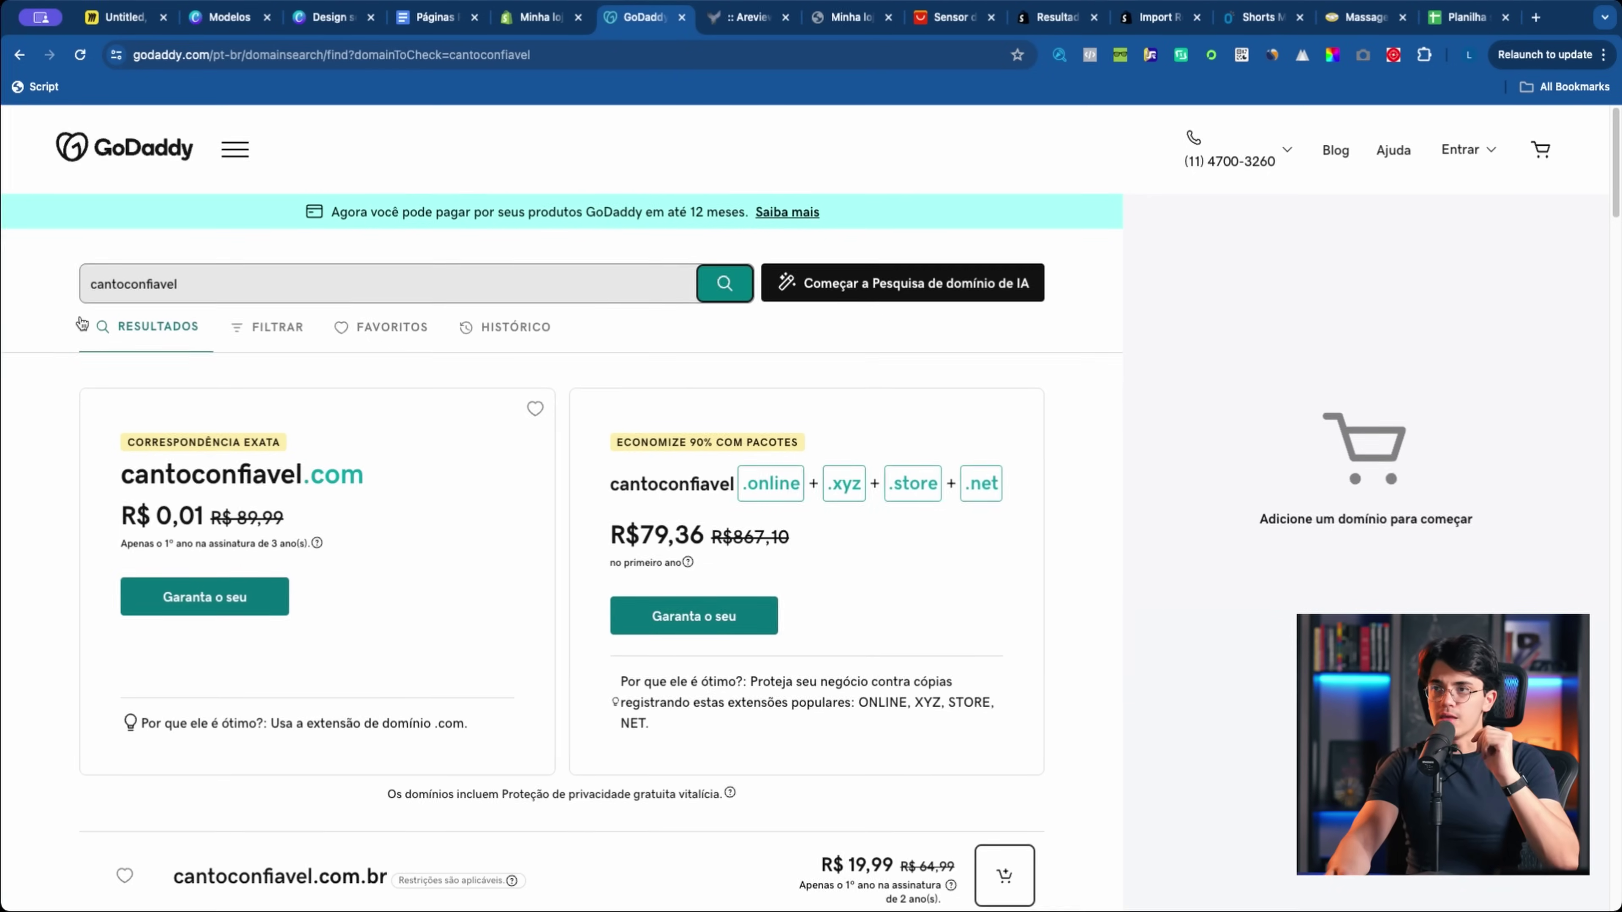
left_click(93, 282)
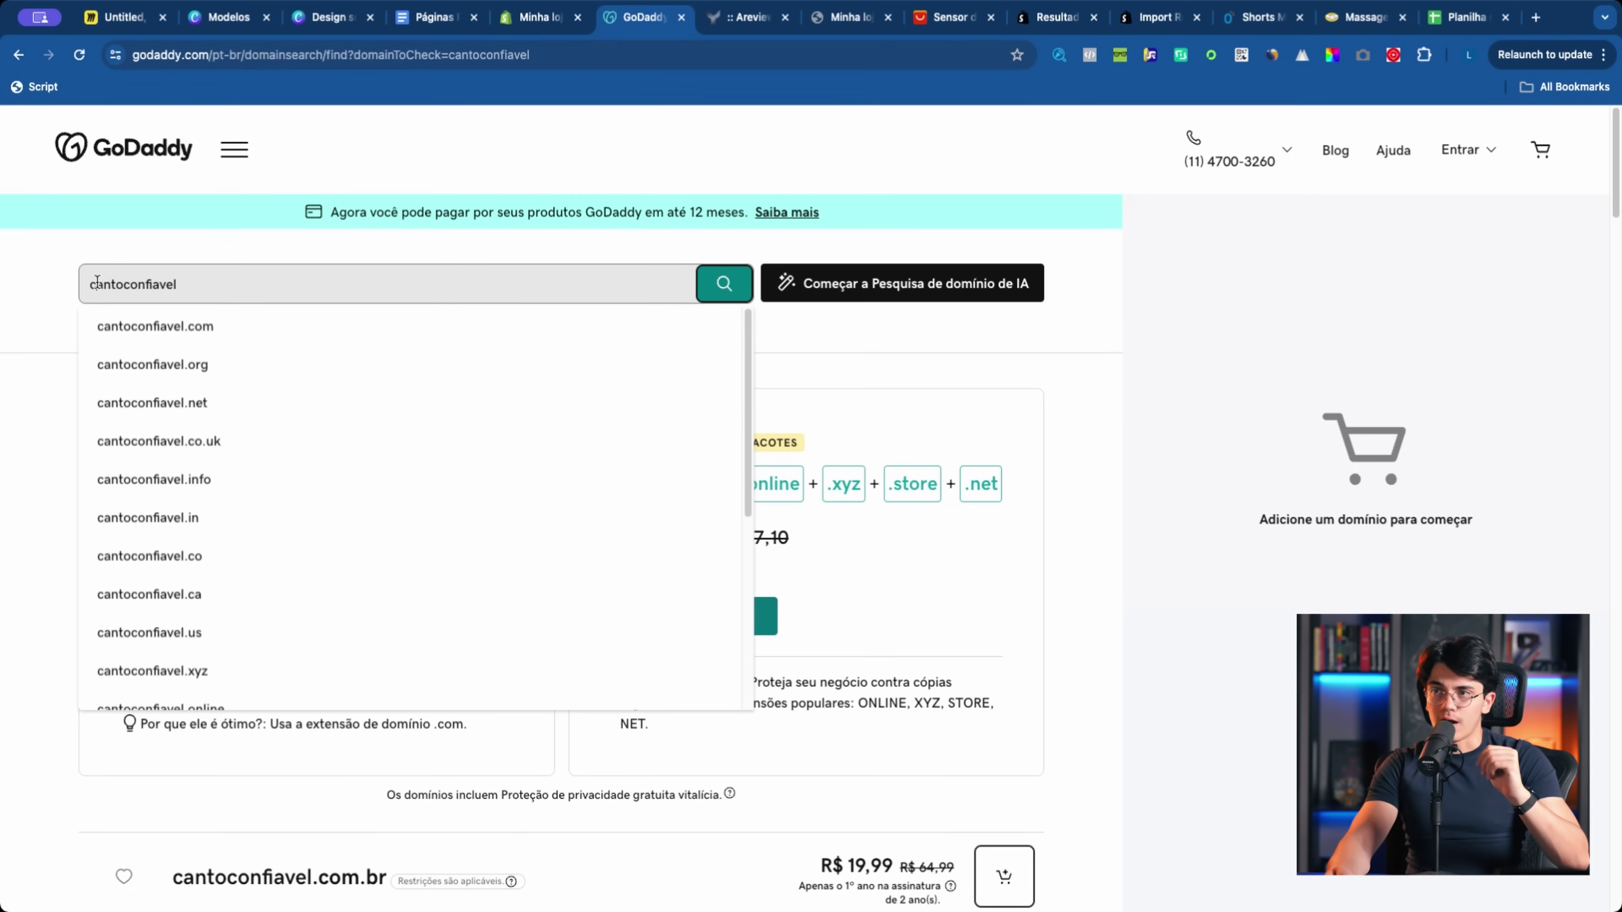
Step: Check availability of lojacantoconfiavel and cantoconfiavelloja
type("loja")
key("Return")
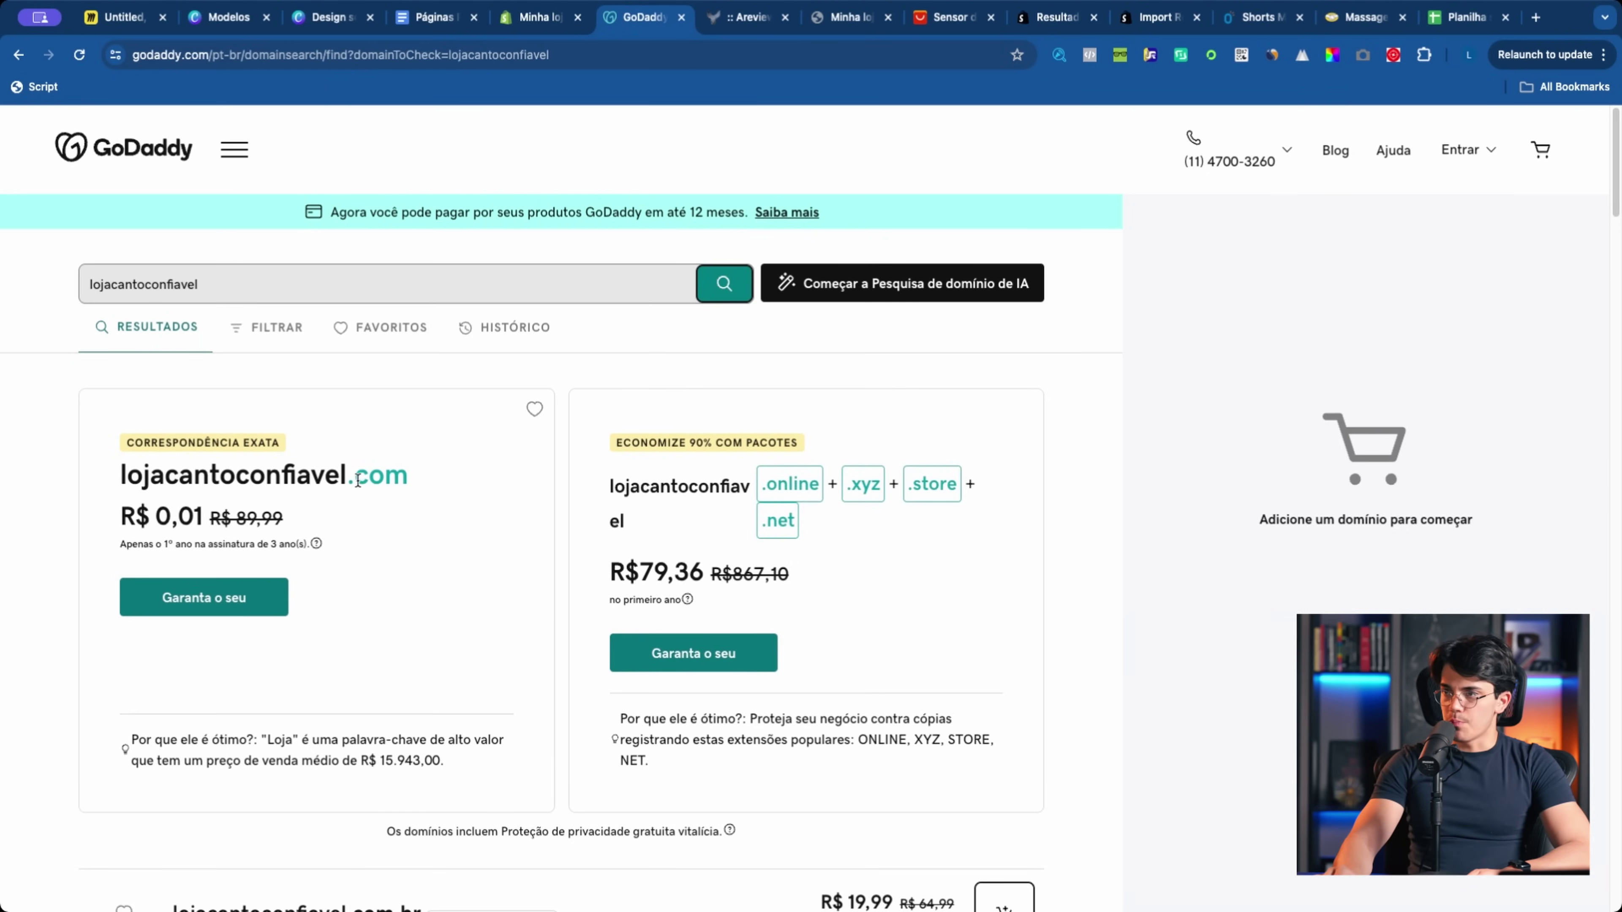
scroll(358, 481, "down", 3)
scroll(358, 480, "up", 3)
left_click_drag(112, 286, 83, 291)
key("BackSpace")
type("loja")
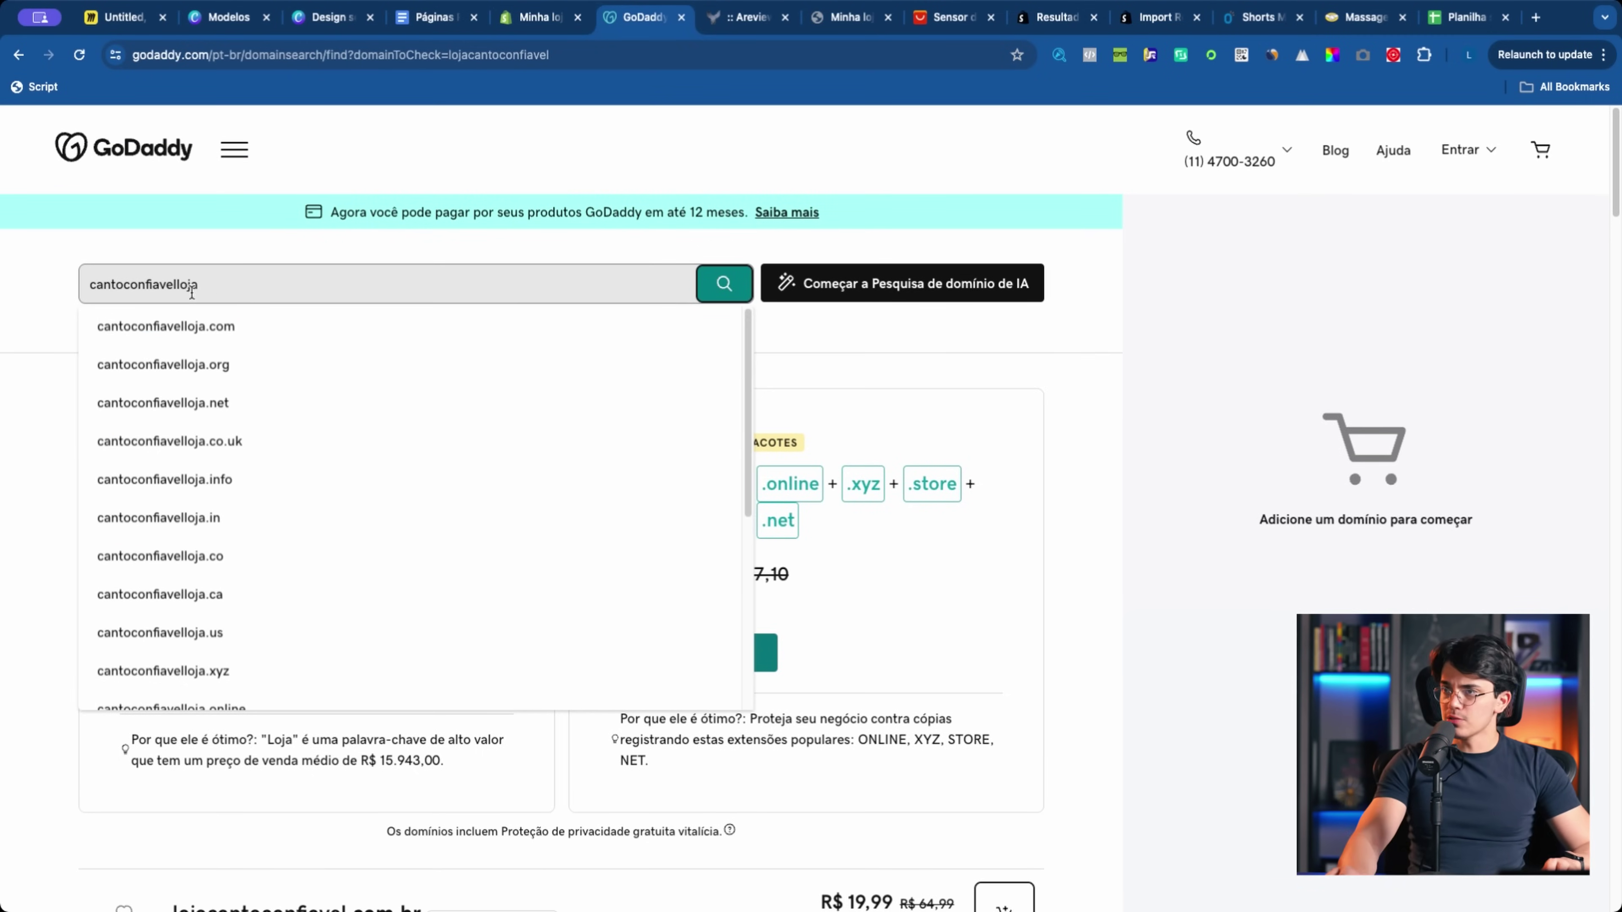
key("Return")
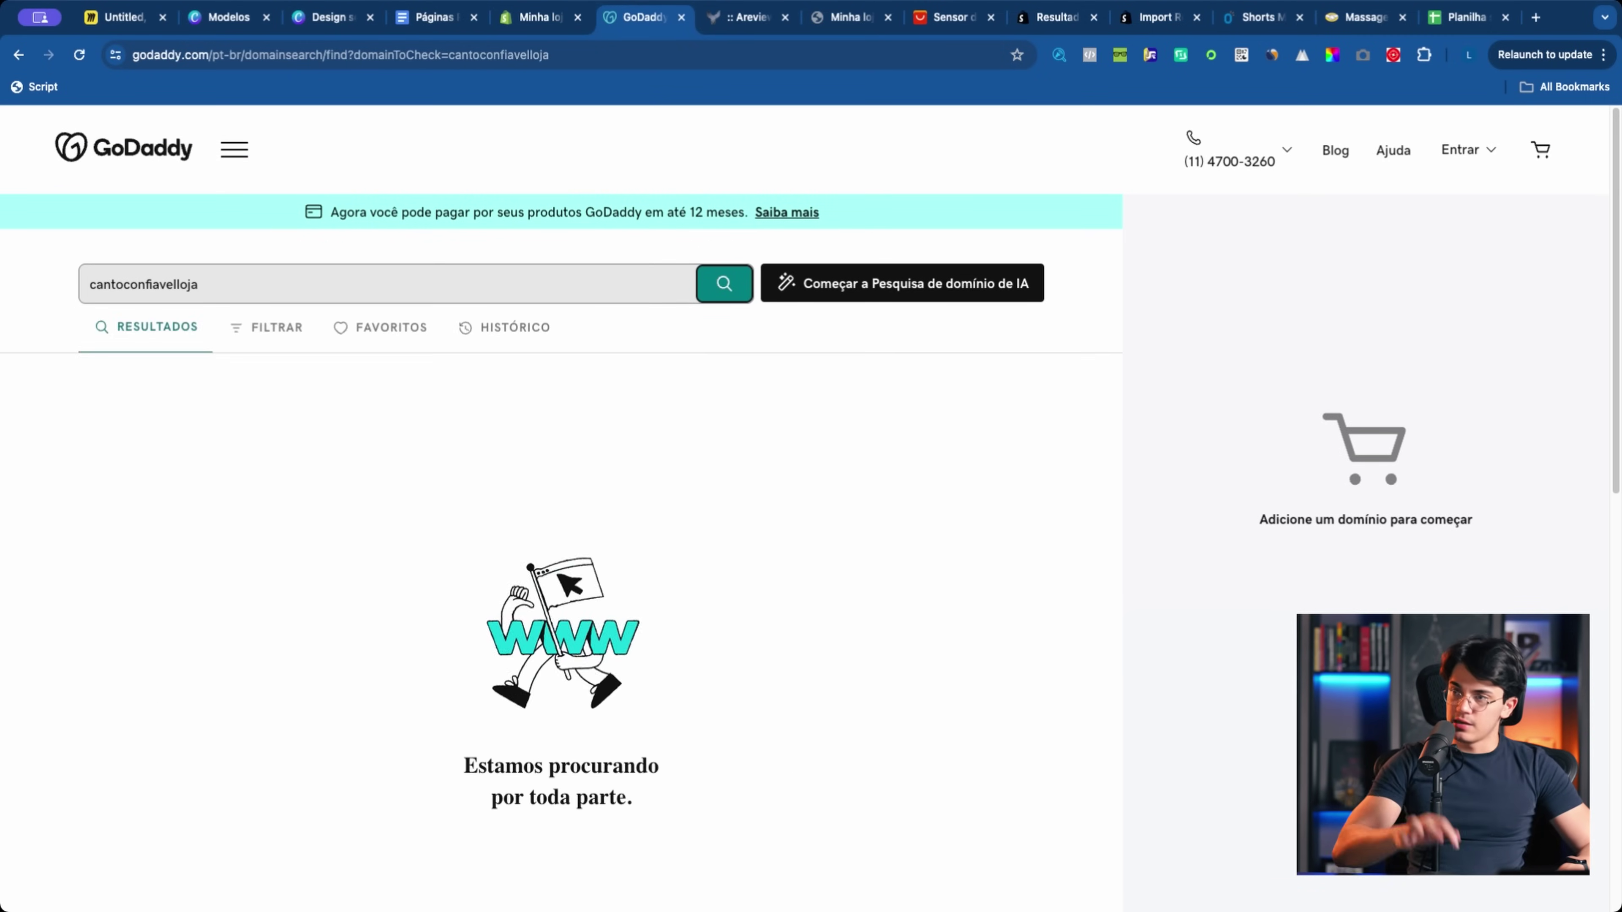
Step: Try cantoconfiavelbrasil, then search cantoconfiavel again and add cantoconfiavel.com to the cart
scroll(307, 478, "down", 5)
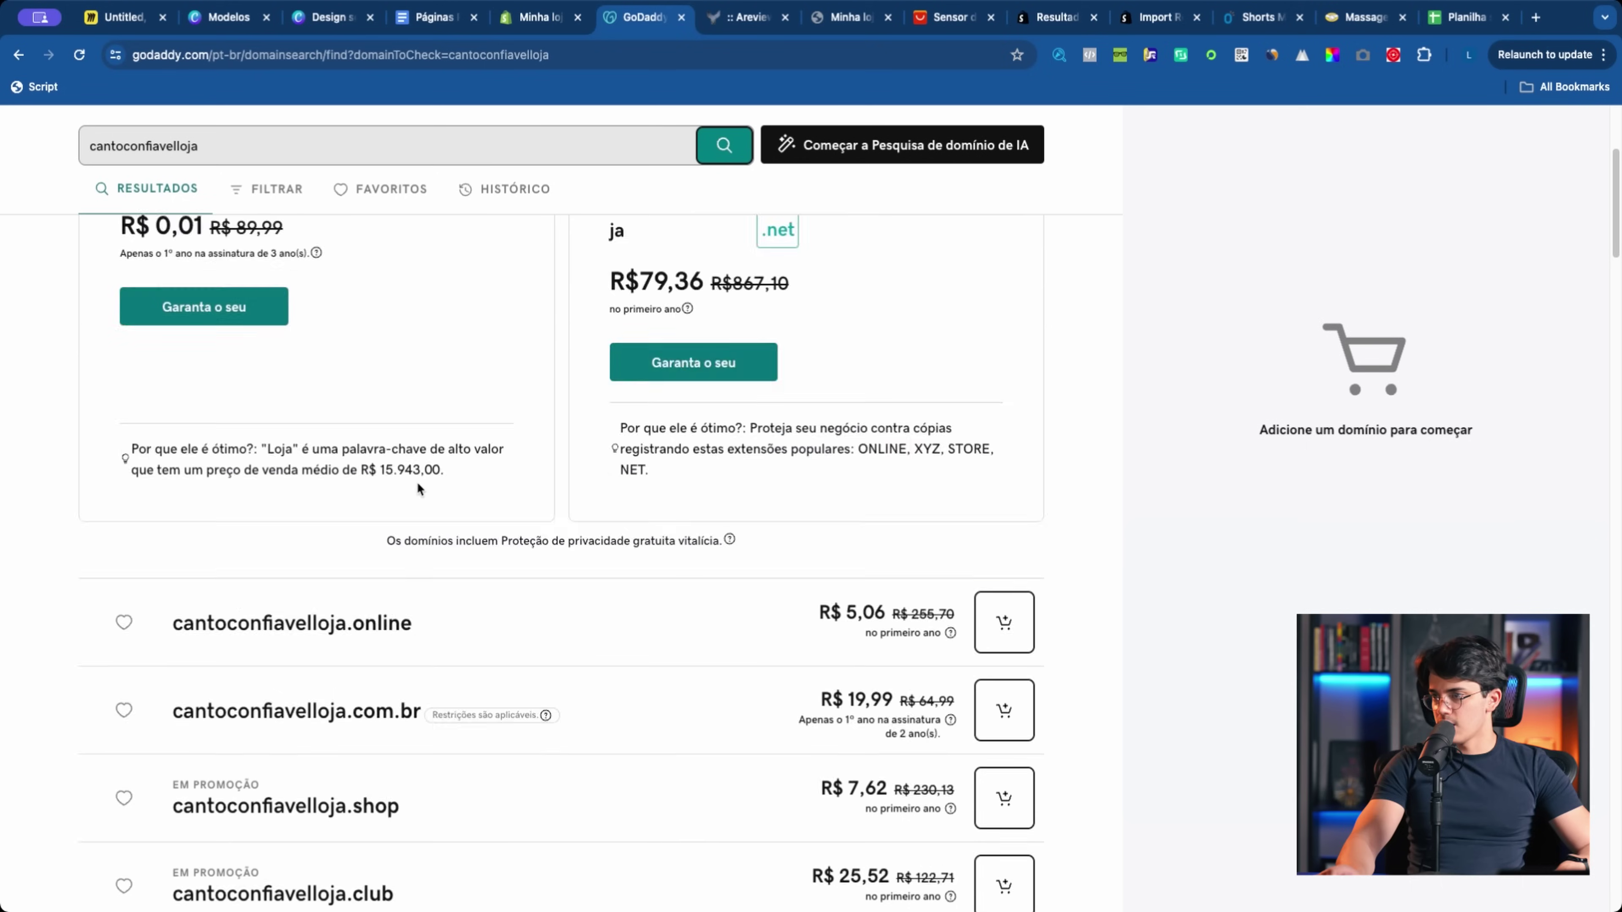
scroll(362, 528, "up", 5)
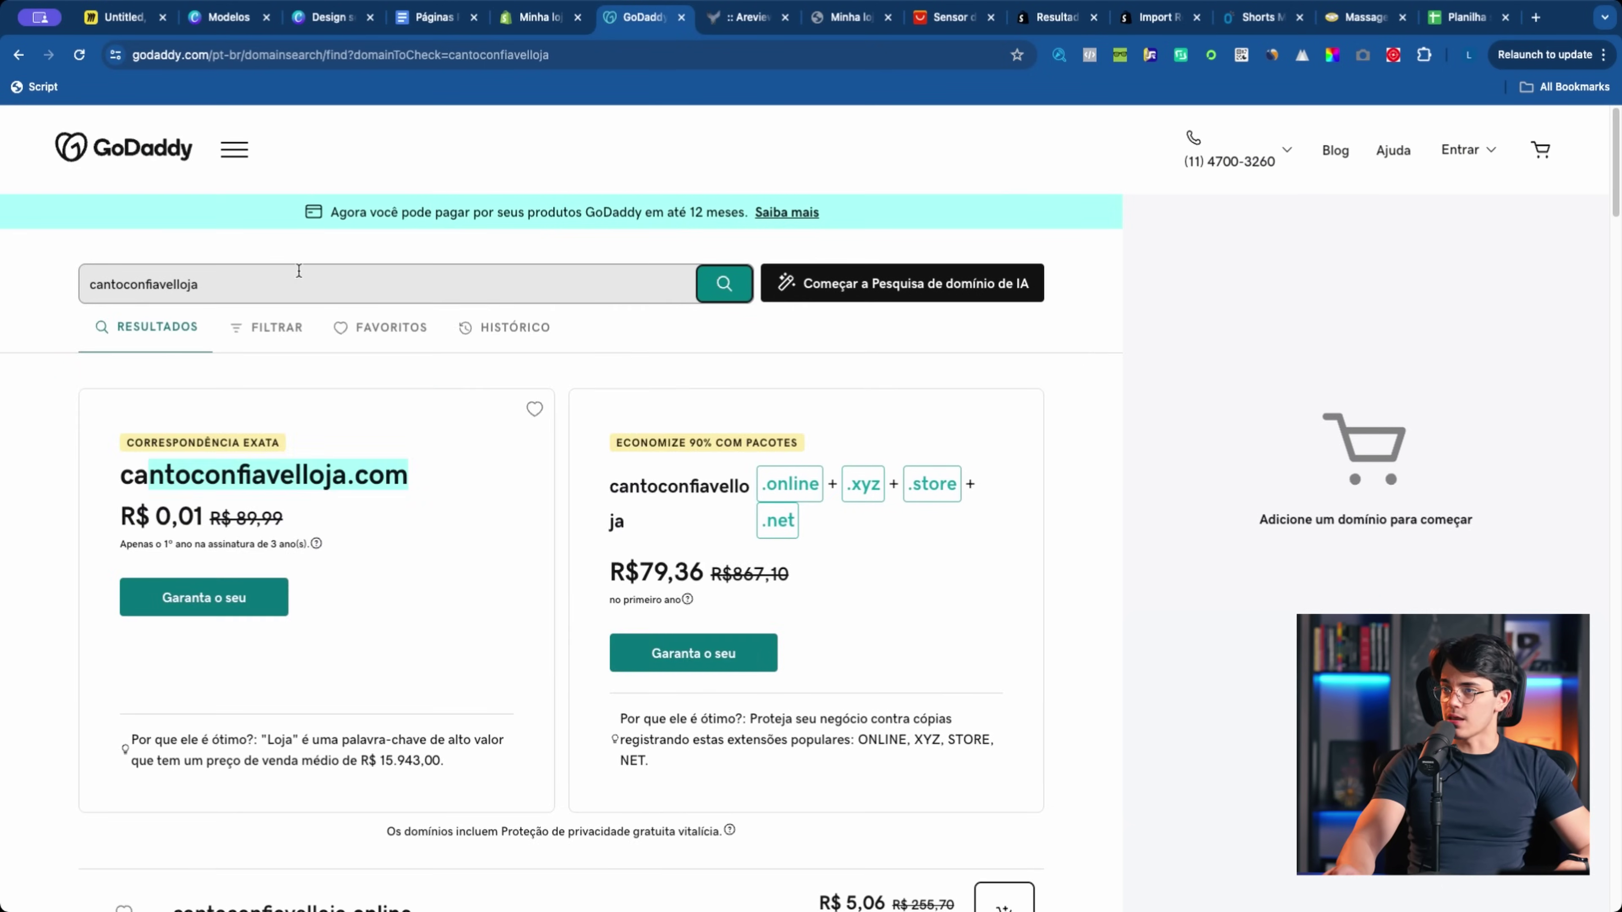
left_click(273, 277)
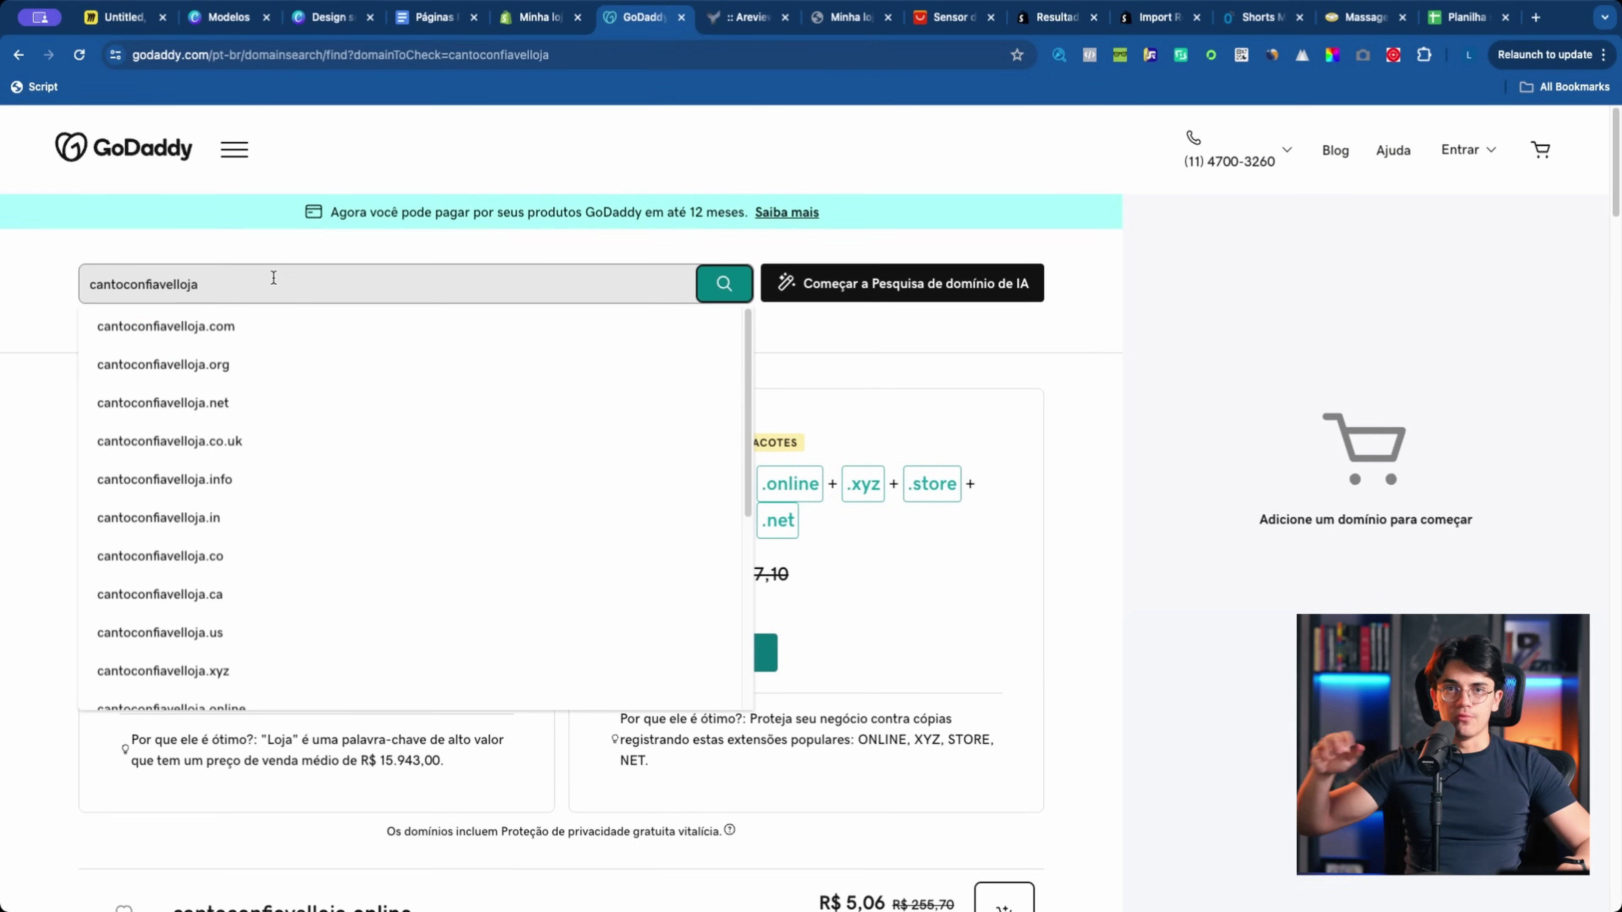
key("BackSpace")
key("BackSpace")
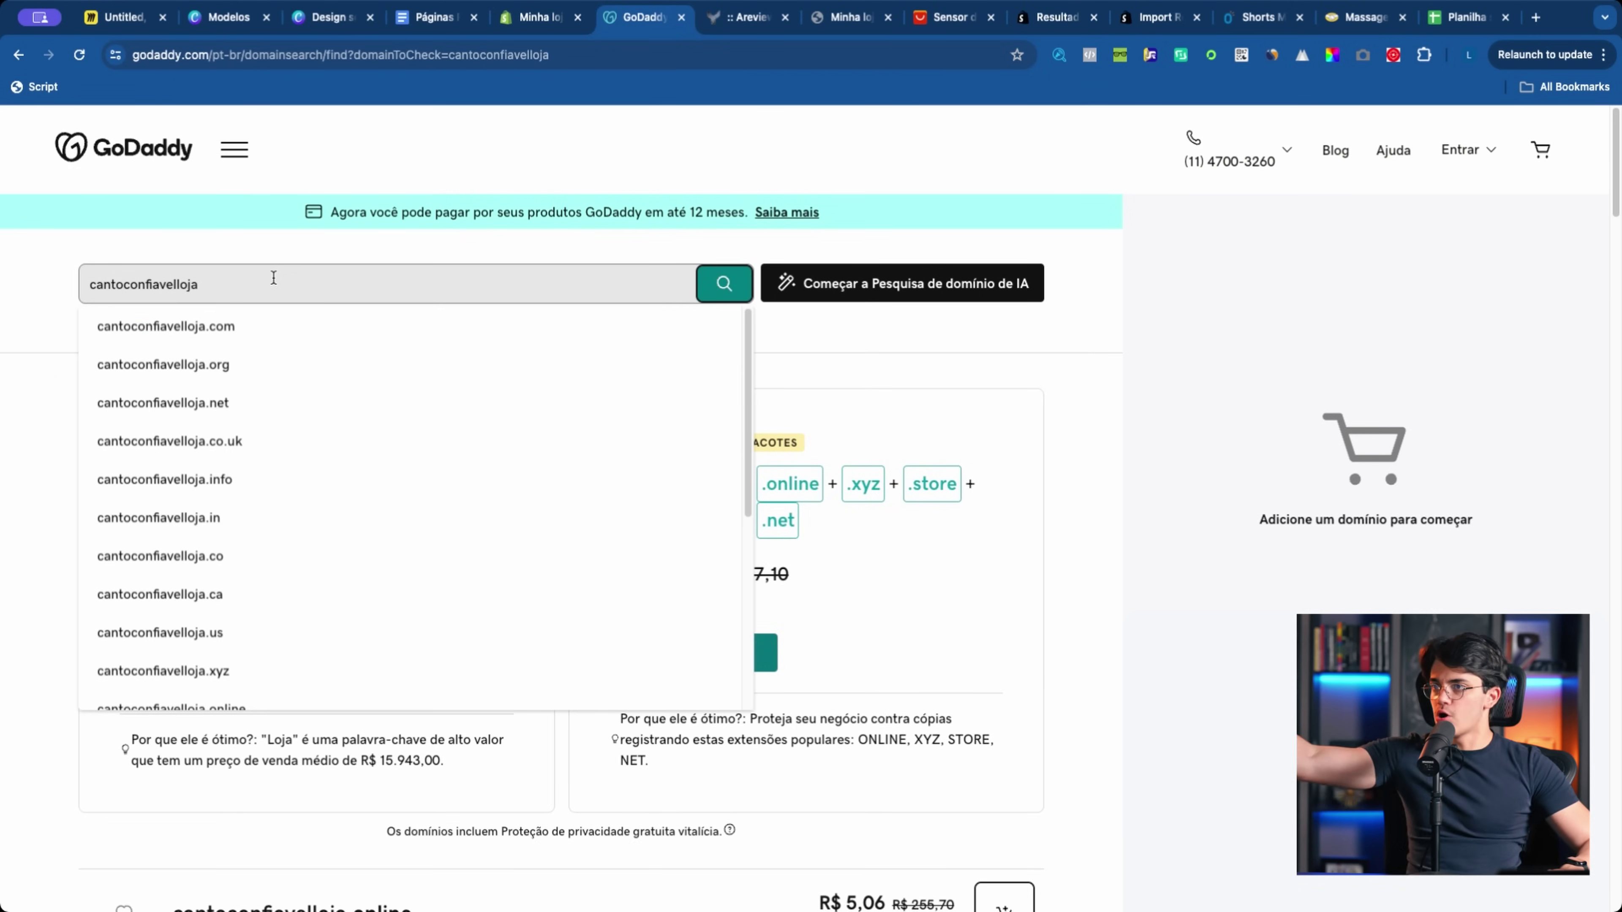
key("BackSpace")
key("BackSpace")
key("BackSpace")
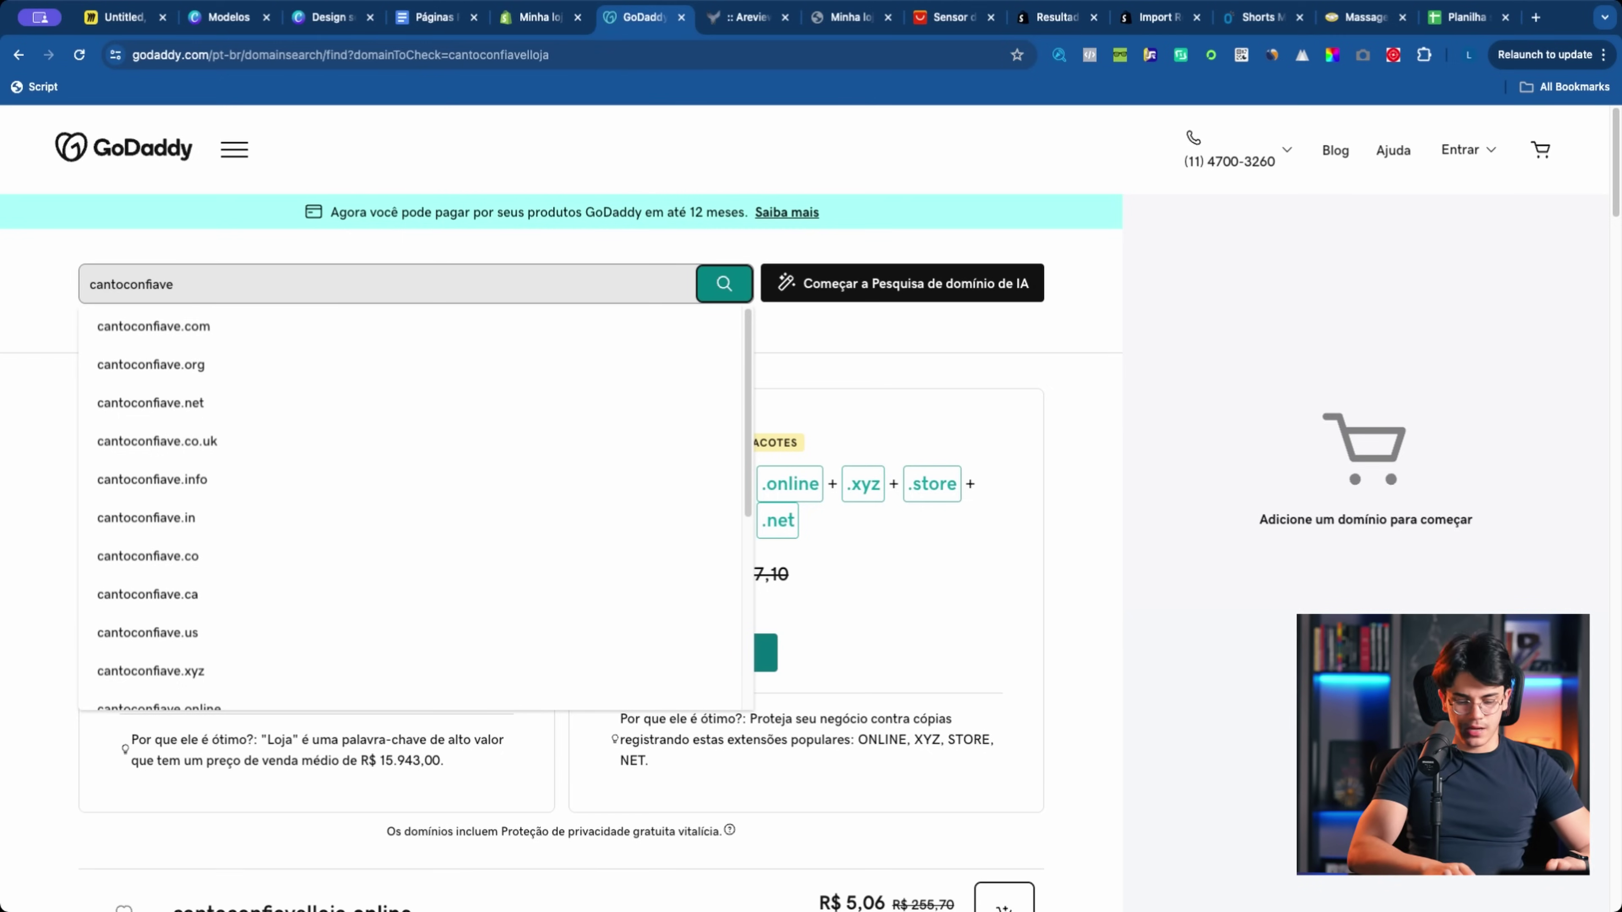
type("l")
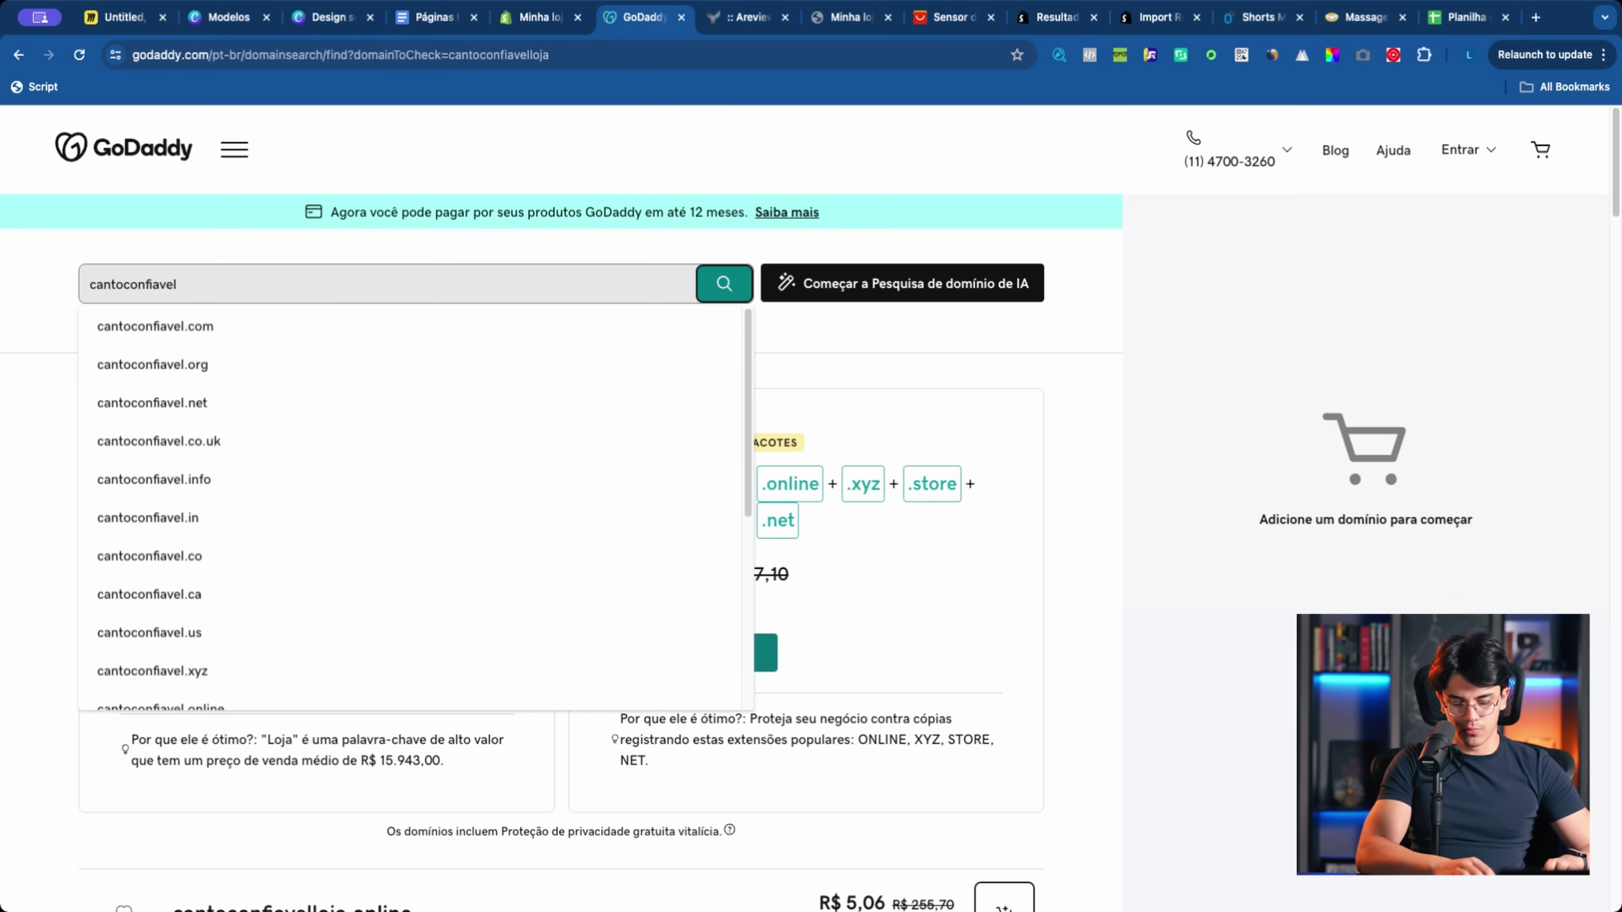
type("brasil")
key("Return")
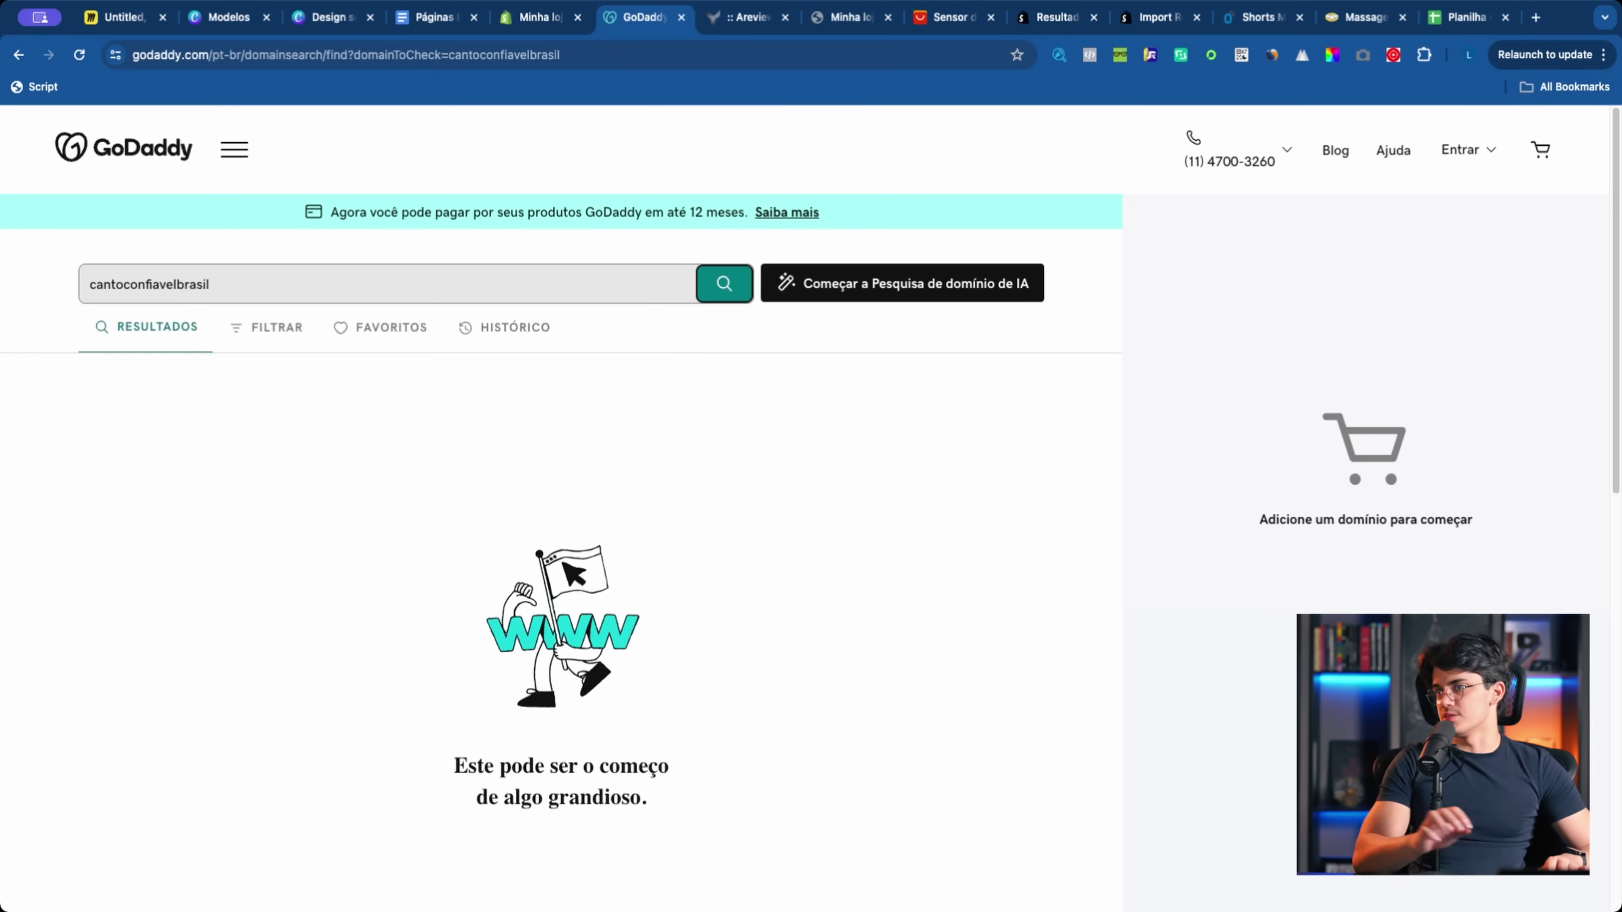
type("canto")
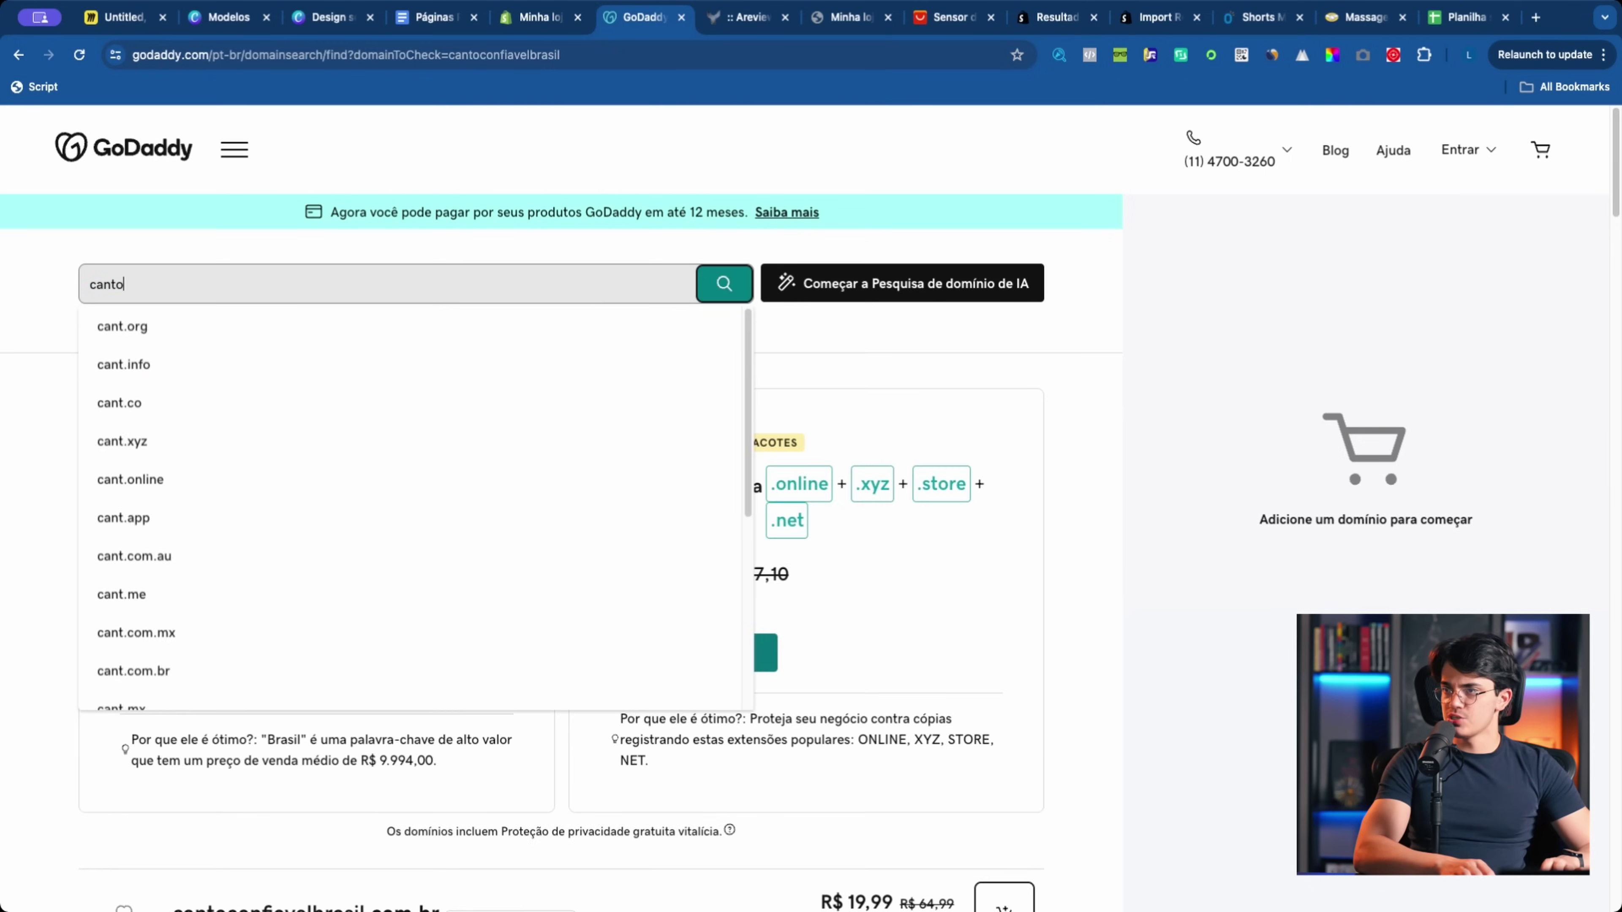
type("confiavel")
key("Return")
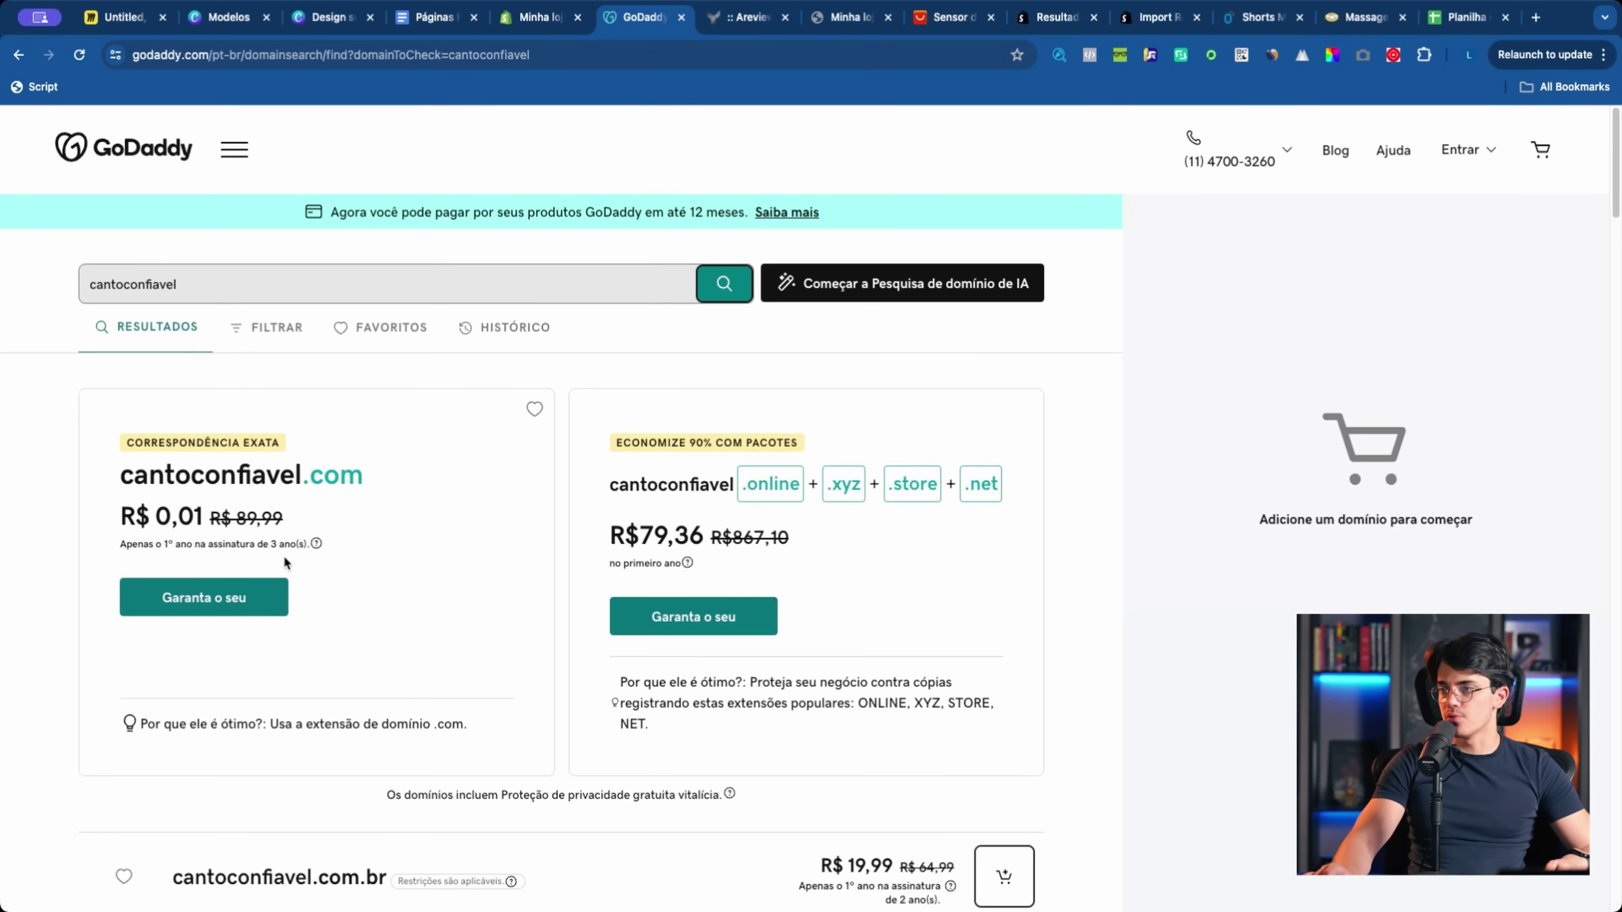
left_click(234, 600)
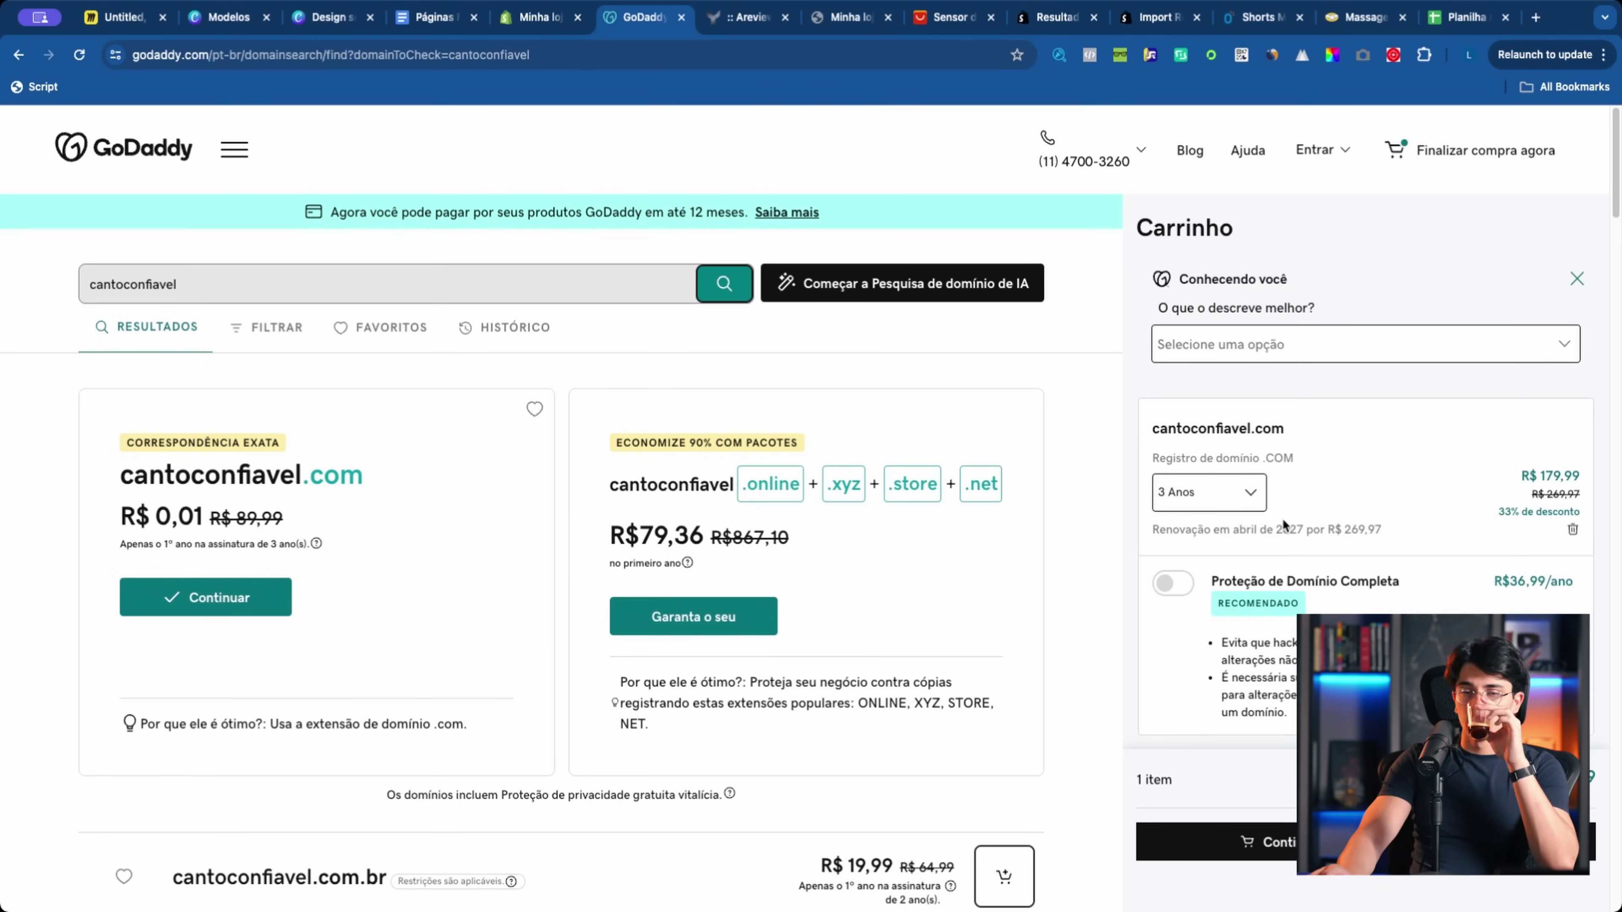
Step: Choose a 1-year registration, answer the profile question, and sign in with Google
left_click(1231, 505)
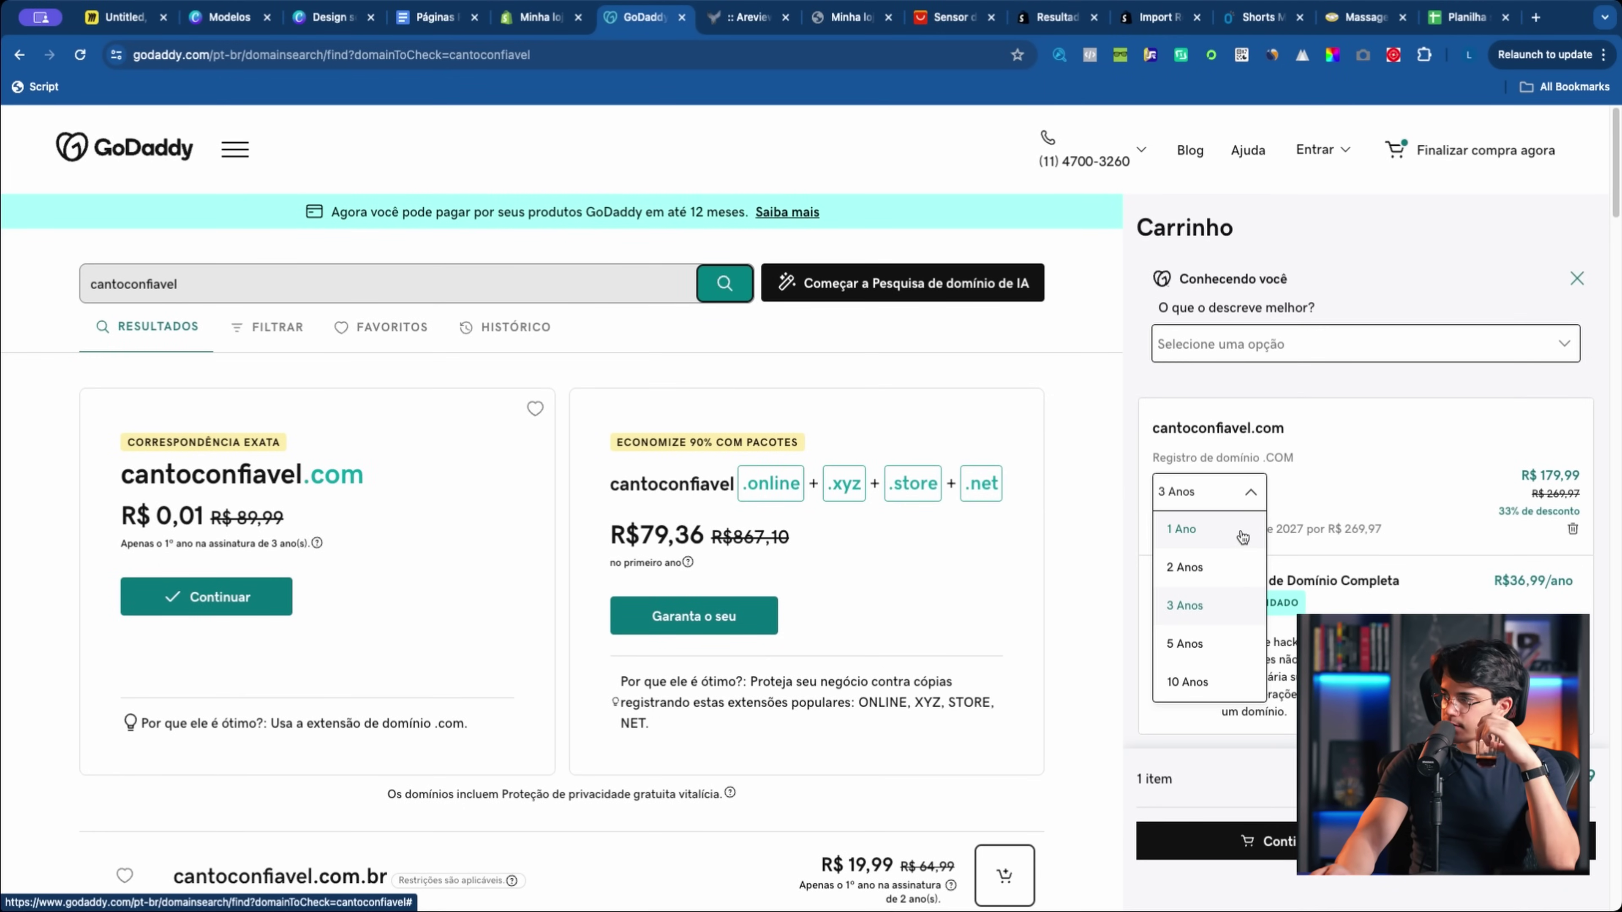
left_click(1242, 537)
scroll(1316, 540, "down", 1)
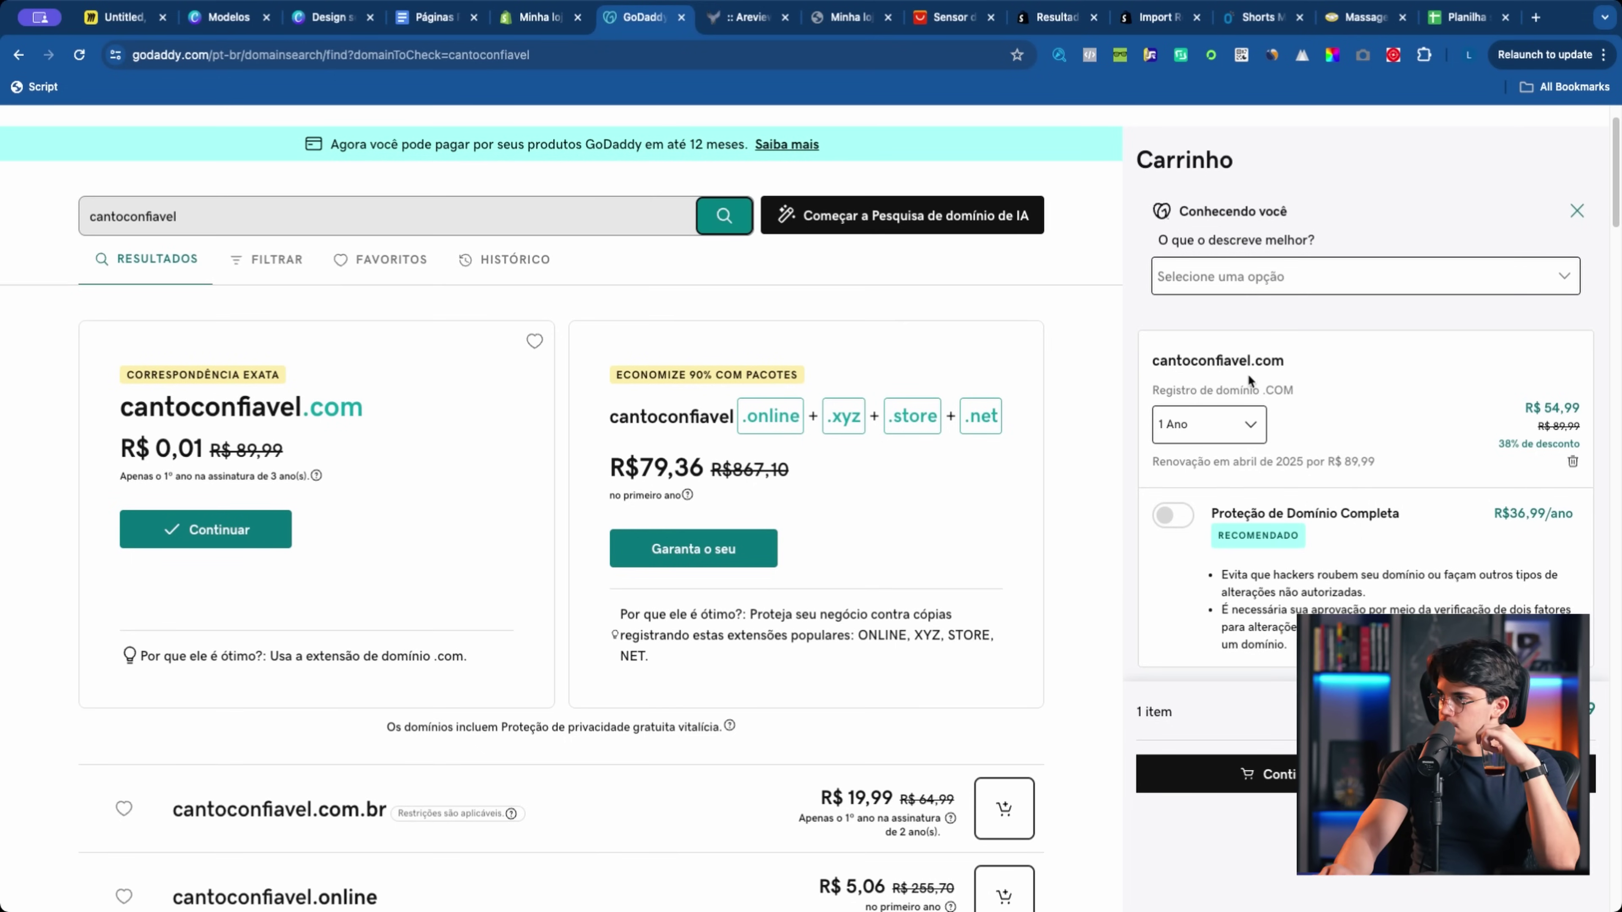
left_click(1334, 284)
left_click(1341, 397)
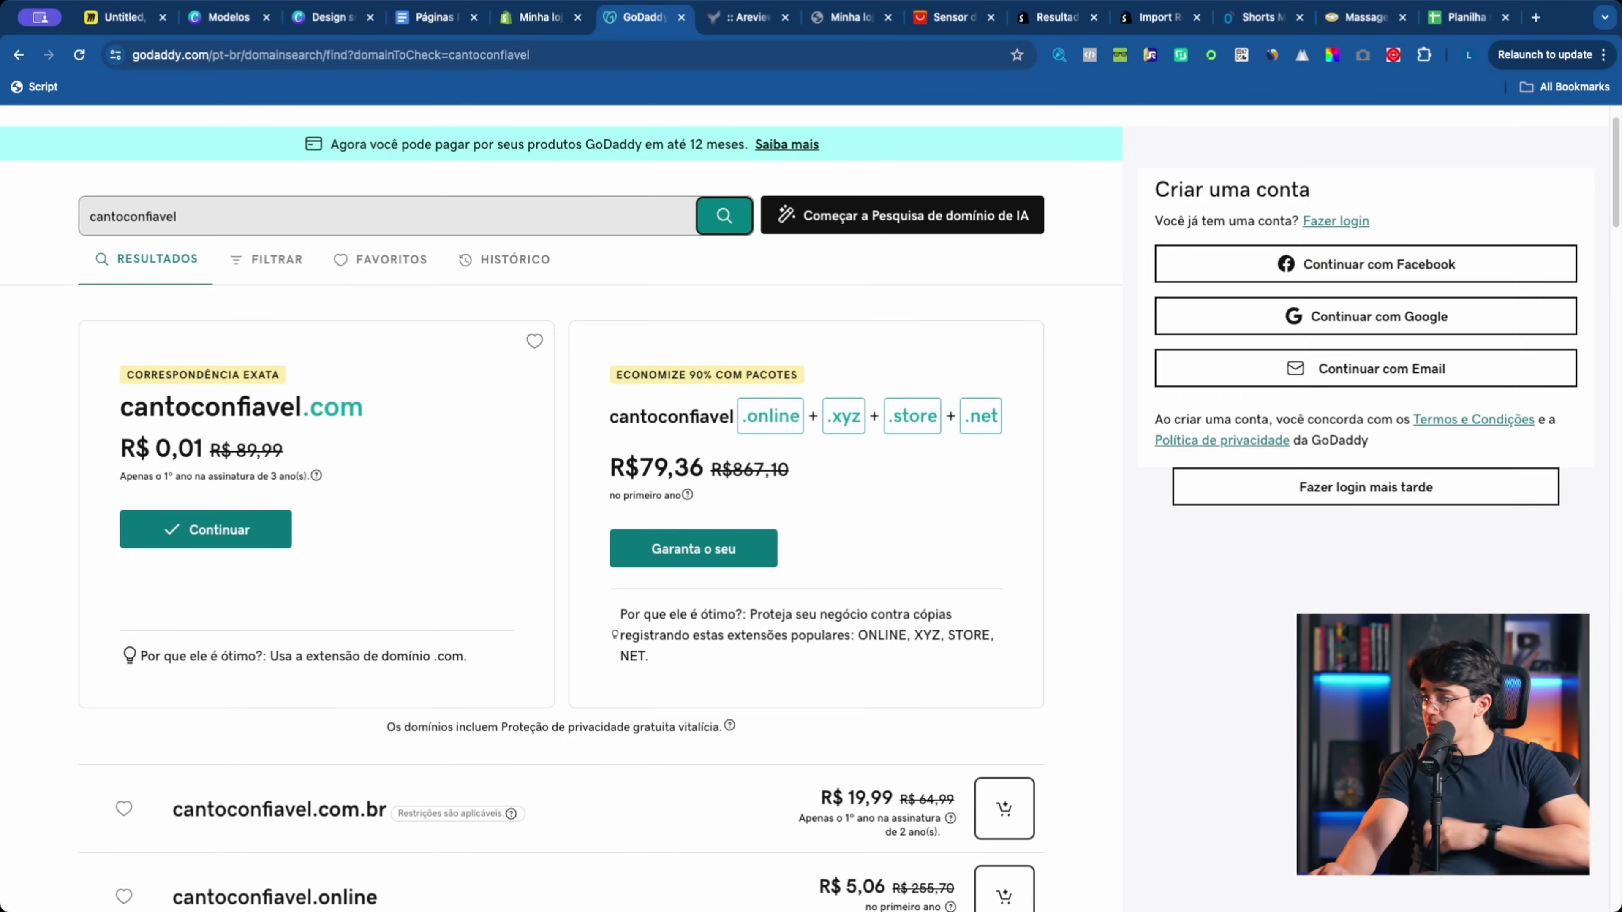
left_click(1321, 318)
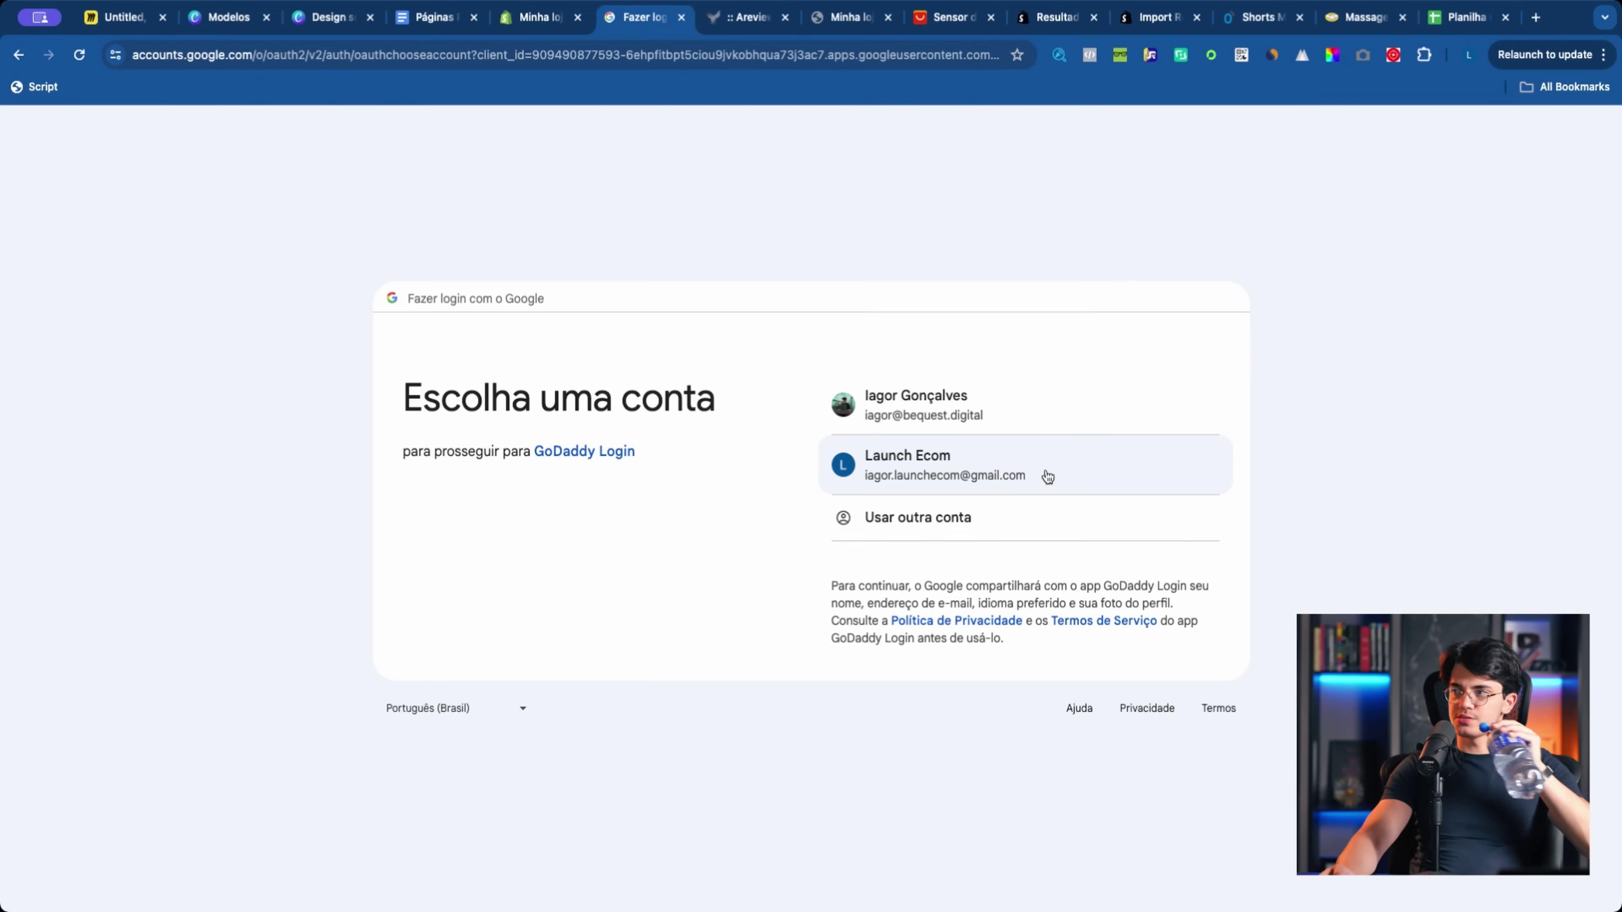
left_click(1047, 475)
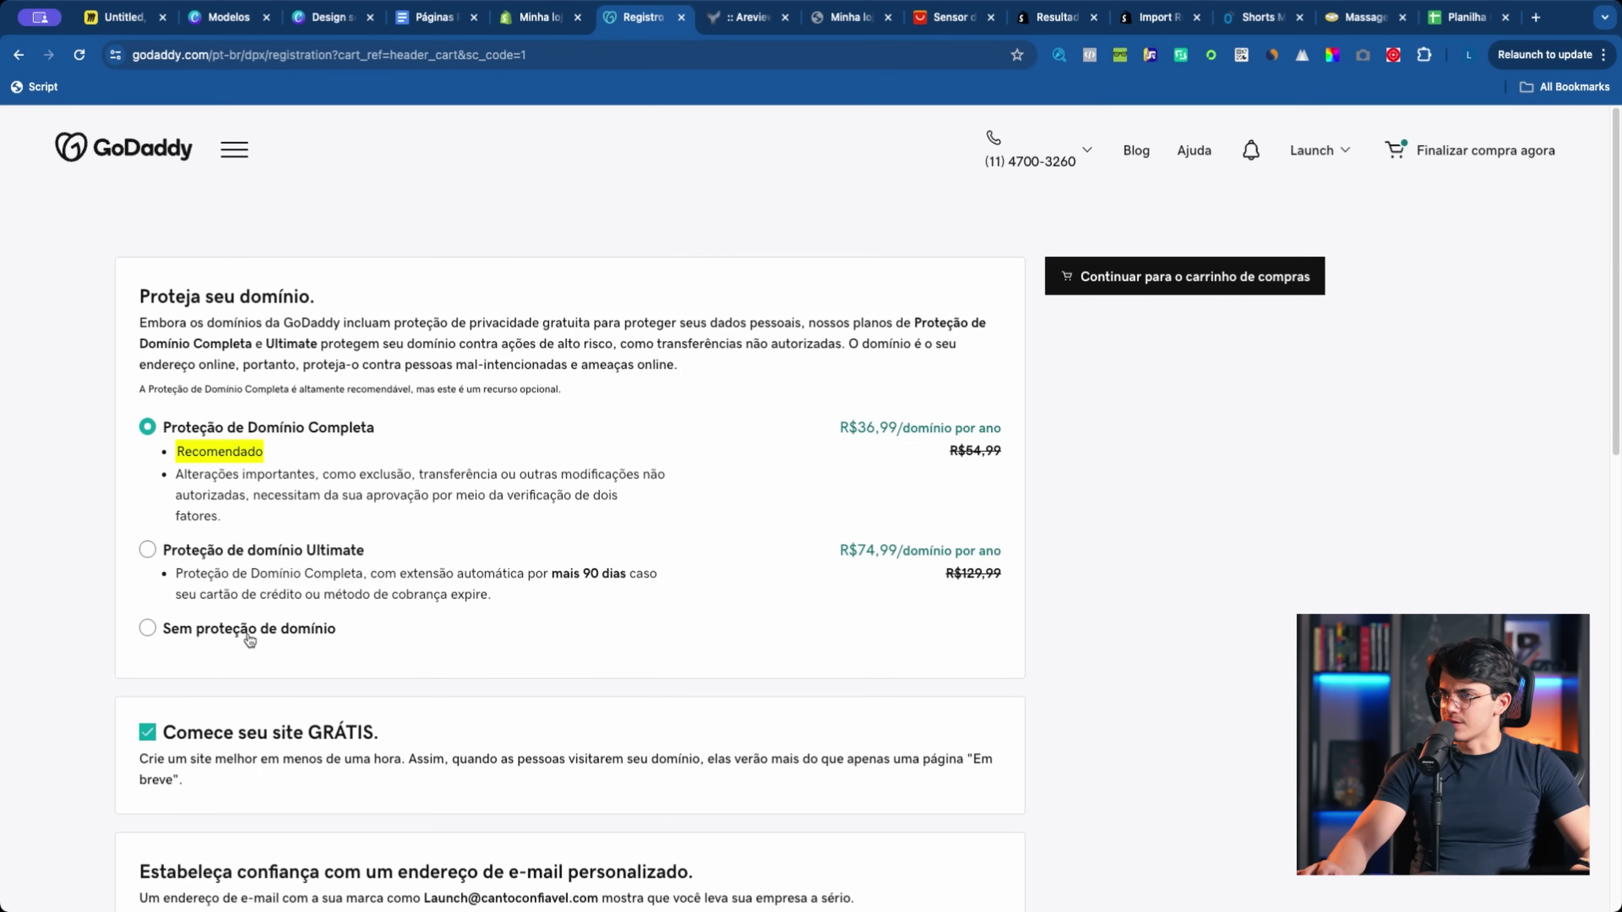
Step: Choose 'Sem proteção de domínio', untick 'Comece seu site GRÁTIS', and continue to the cart
left_click(211, 636)
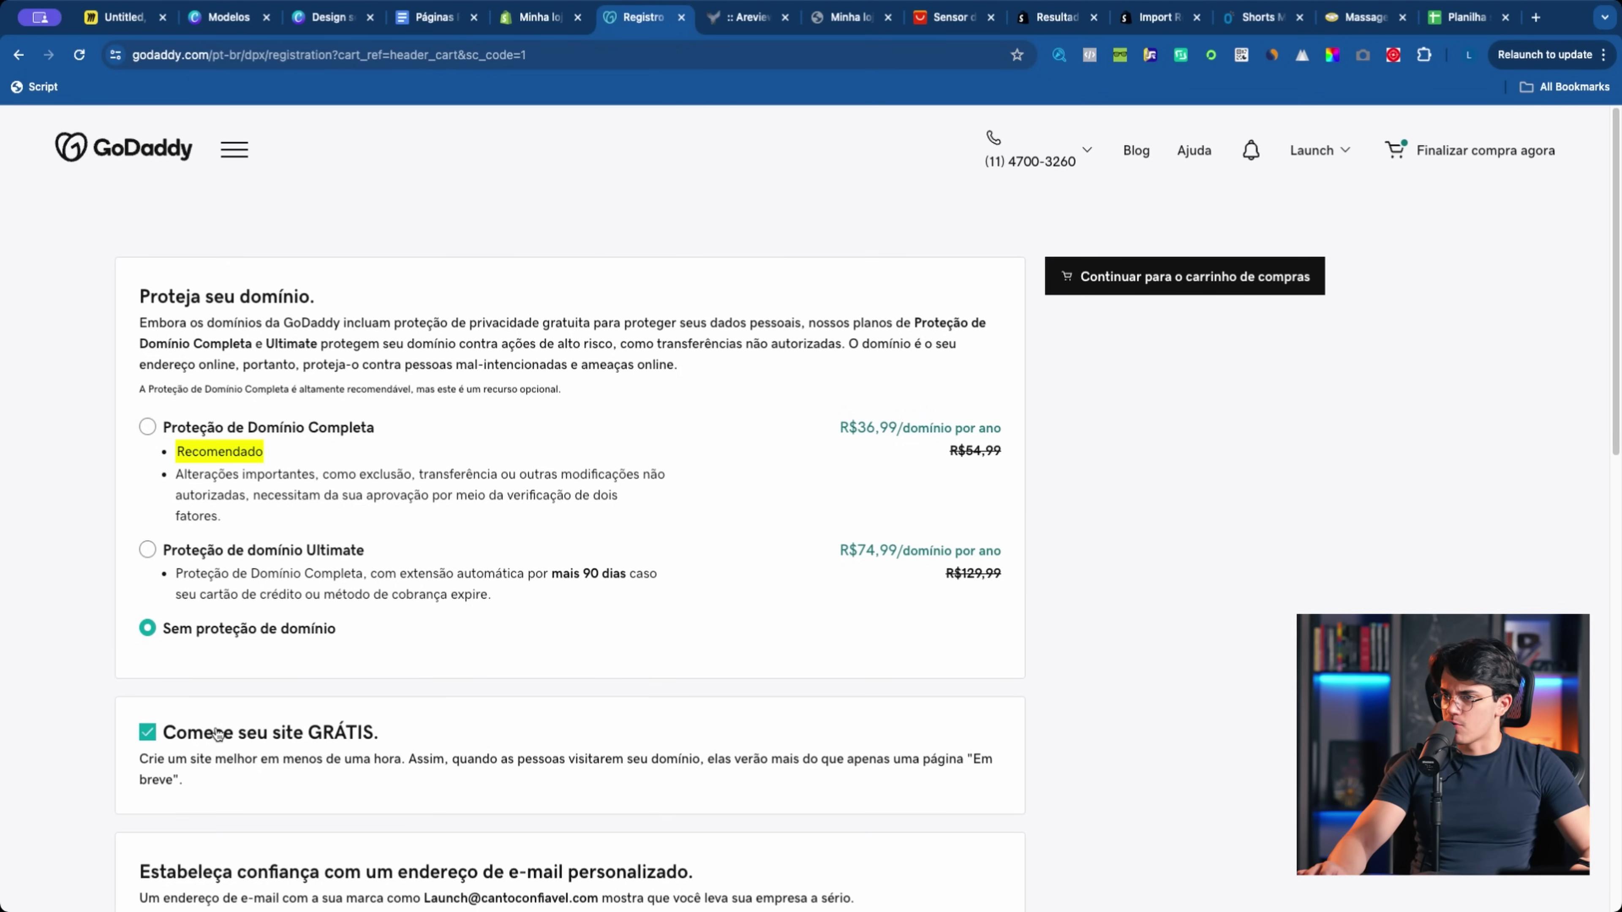
left_click(220, 732)
scroll(223, 728, "down", 1)
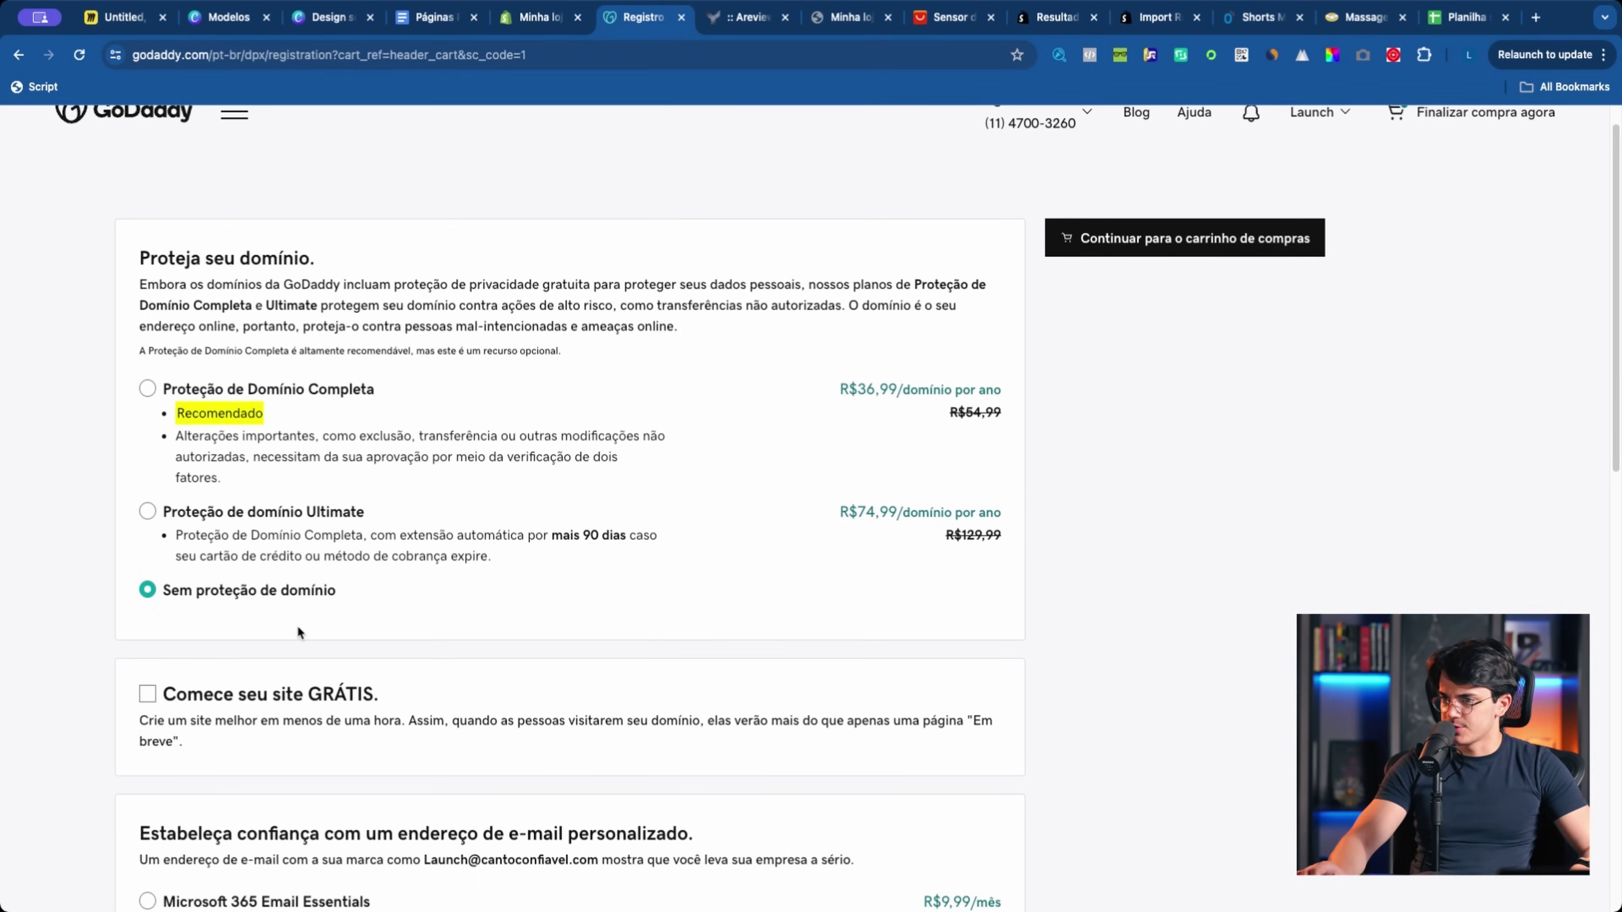
scroll(452, 684, "down", 3)
scroll(452, 683, "down", 2)
left_click(1185, 125)
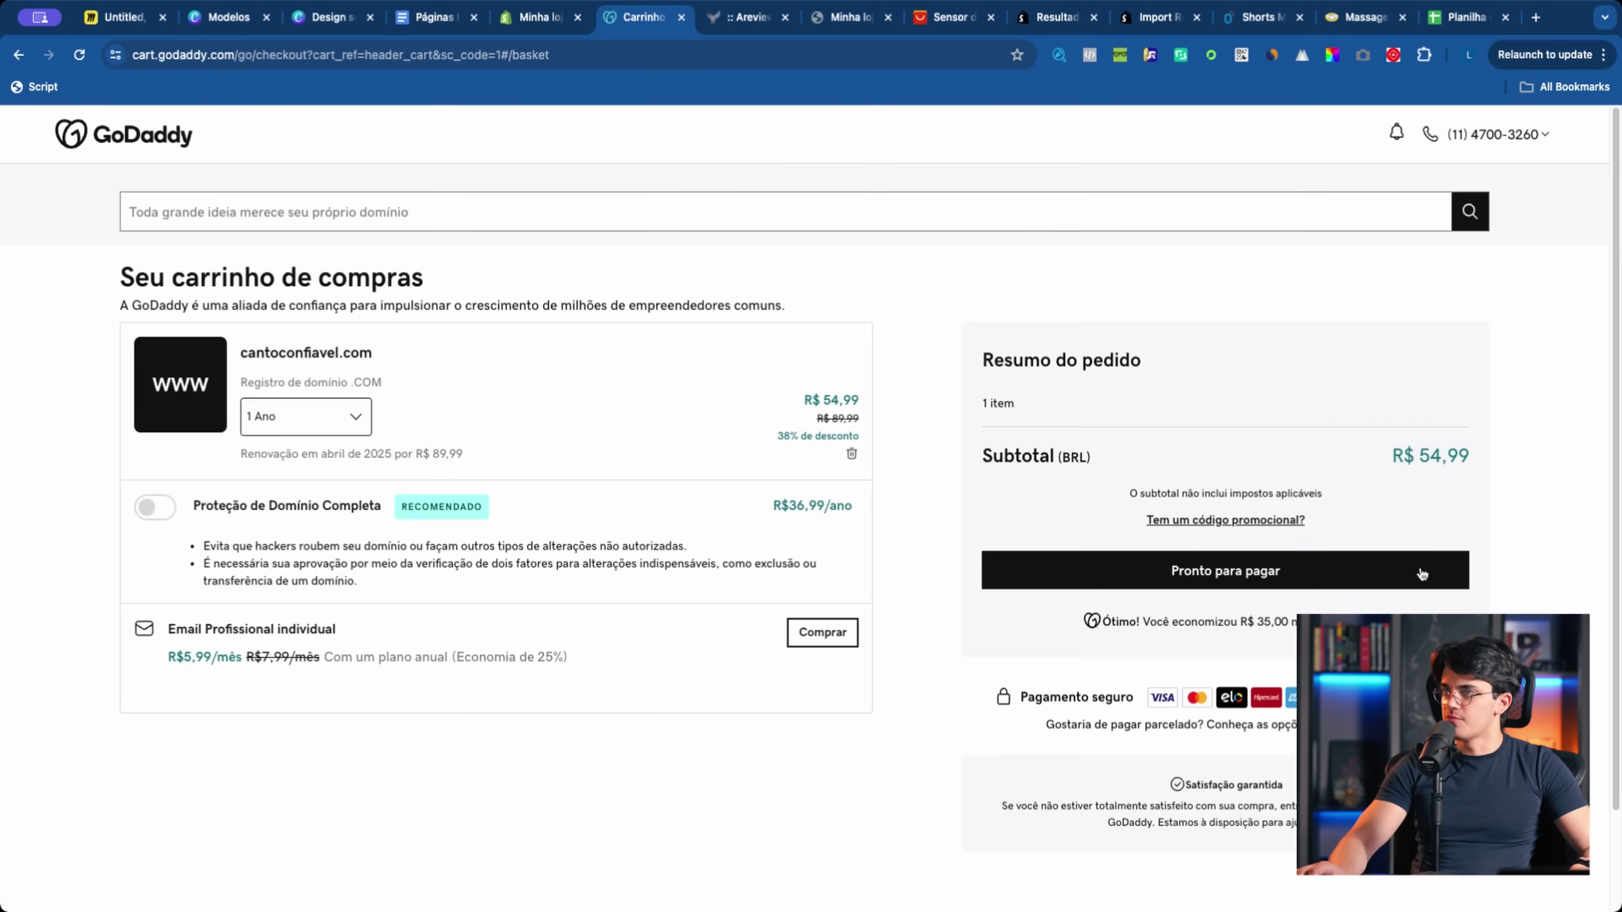
Step: Complete the R$ 55,90 order, skip the coming-soon page and next steps, and return to Minha loja
left_click(1225, 579)
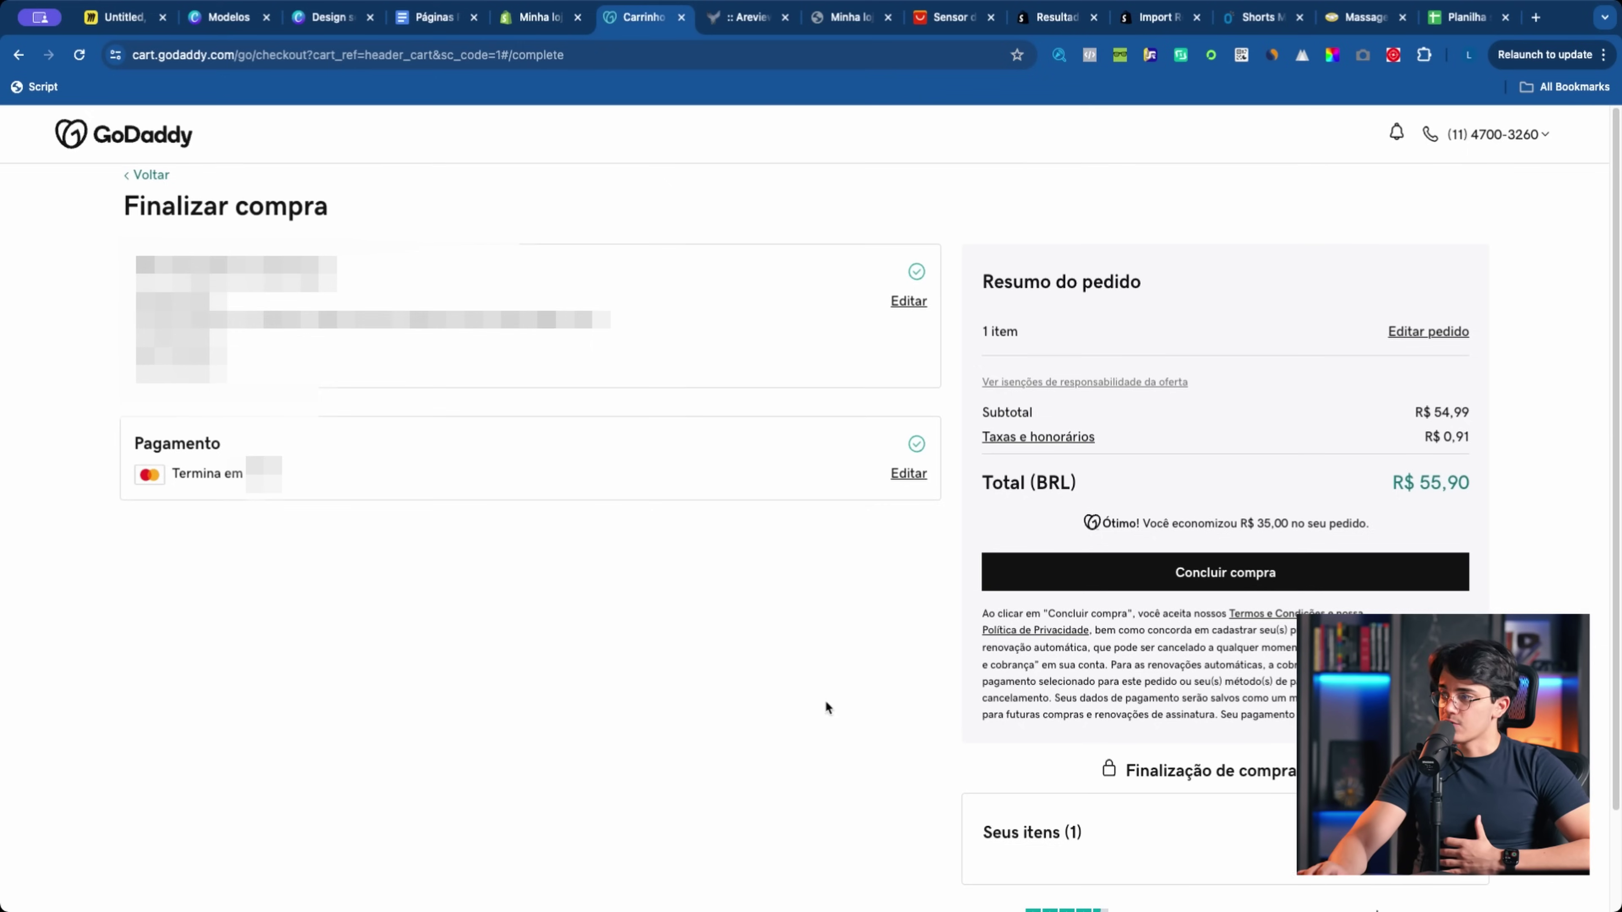
left_click(1249, 582)
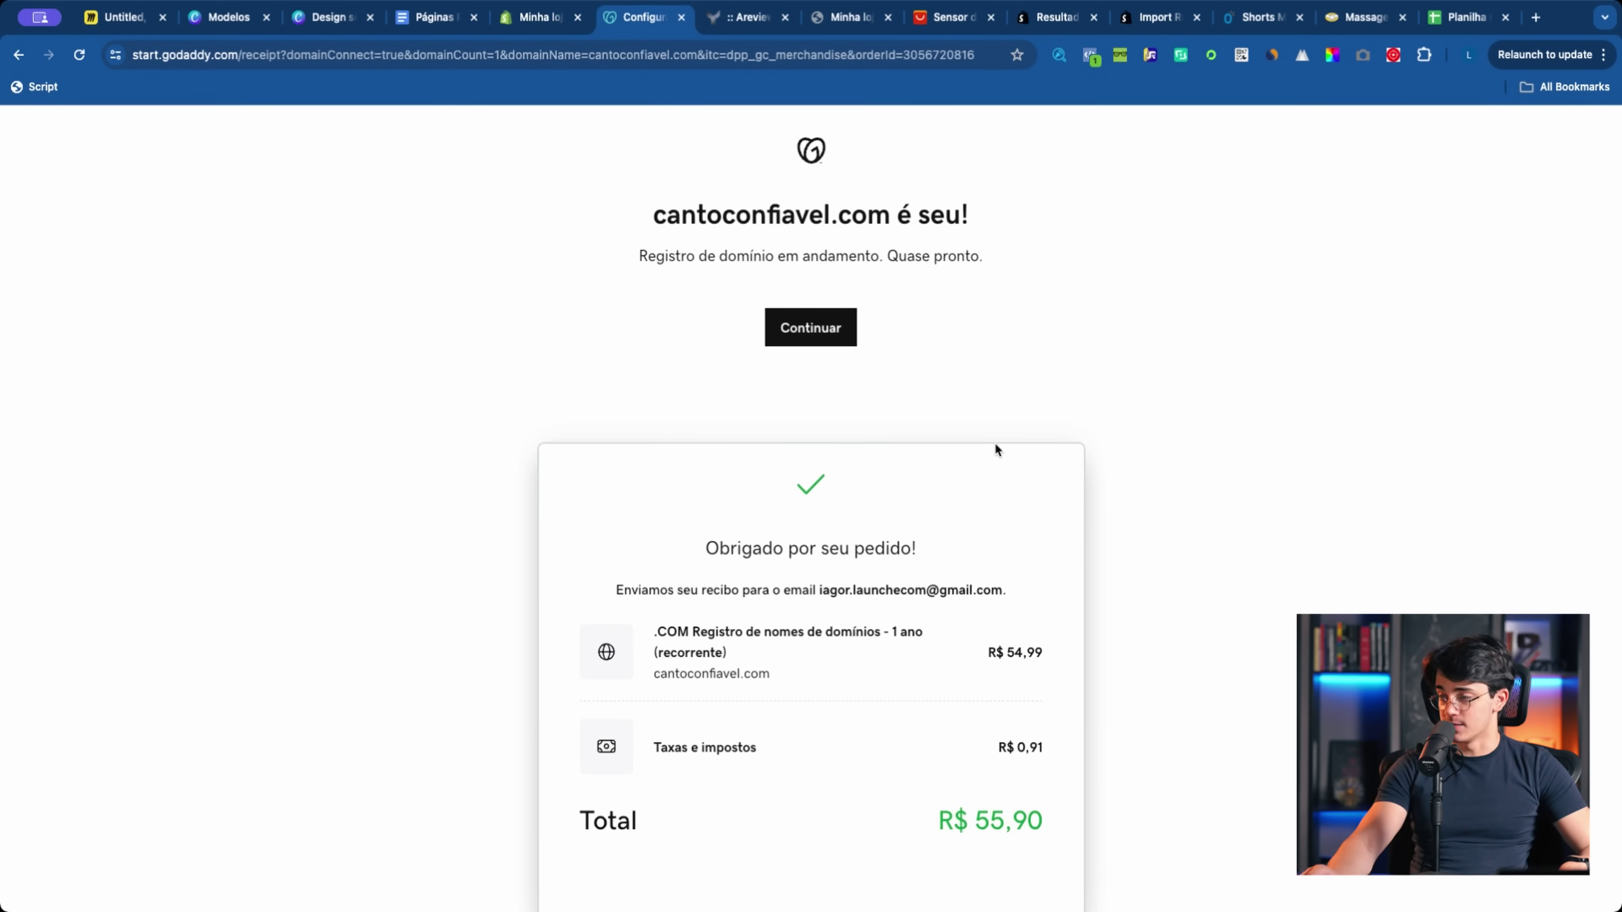
left_click(803, 337)
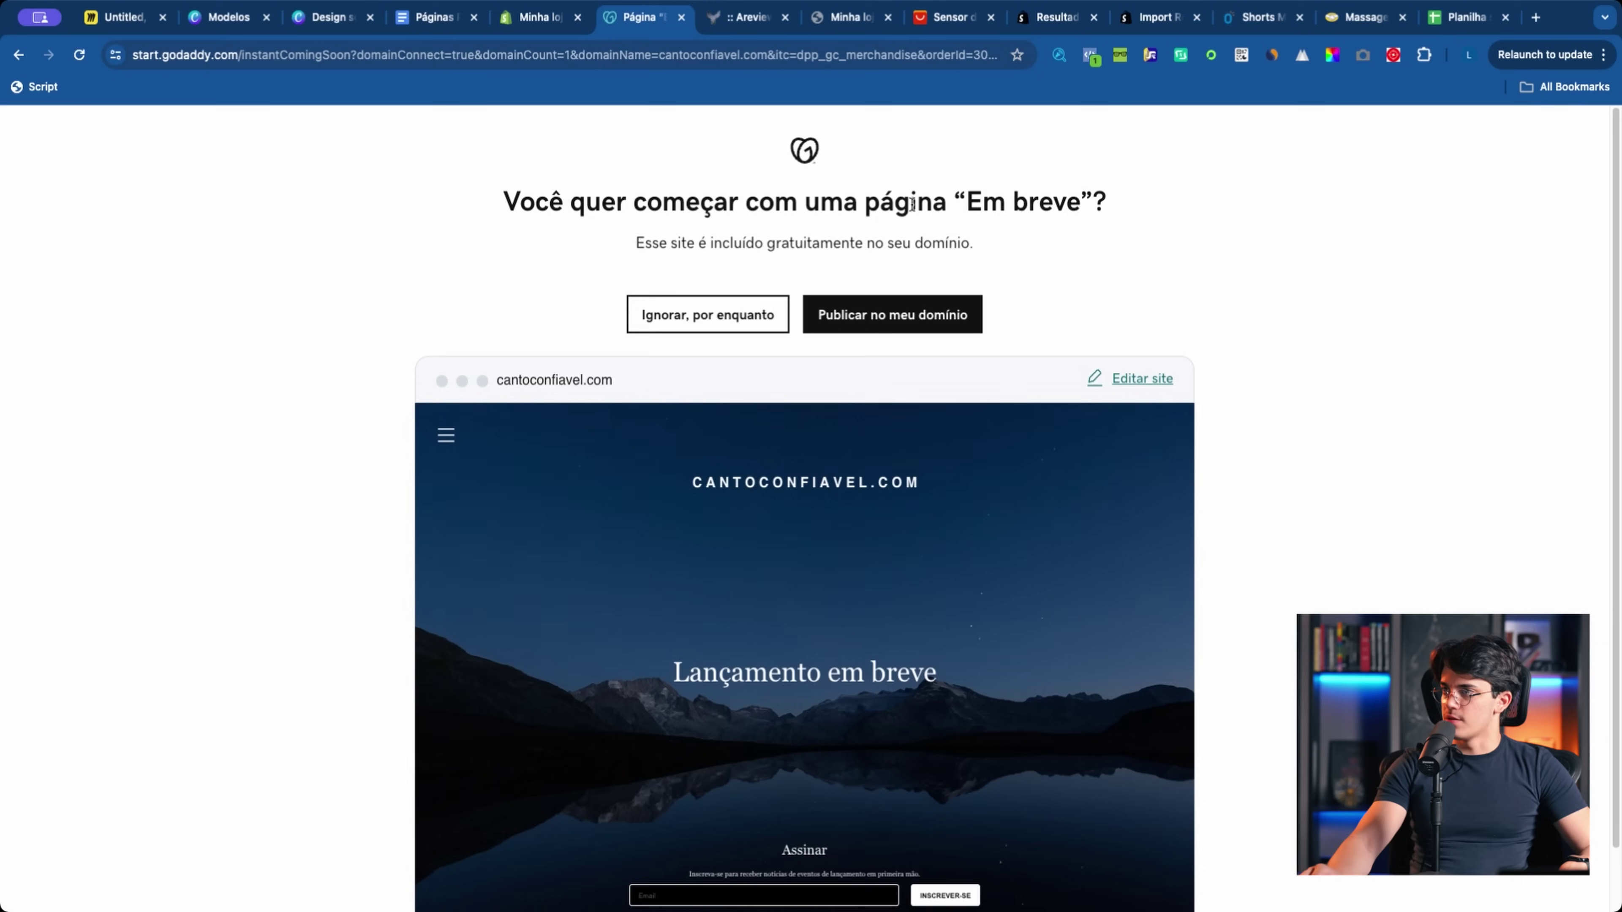
left_click(777, 315)
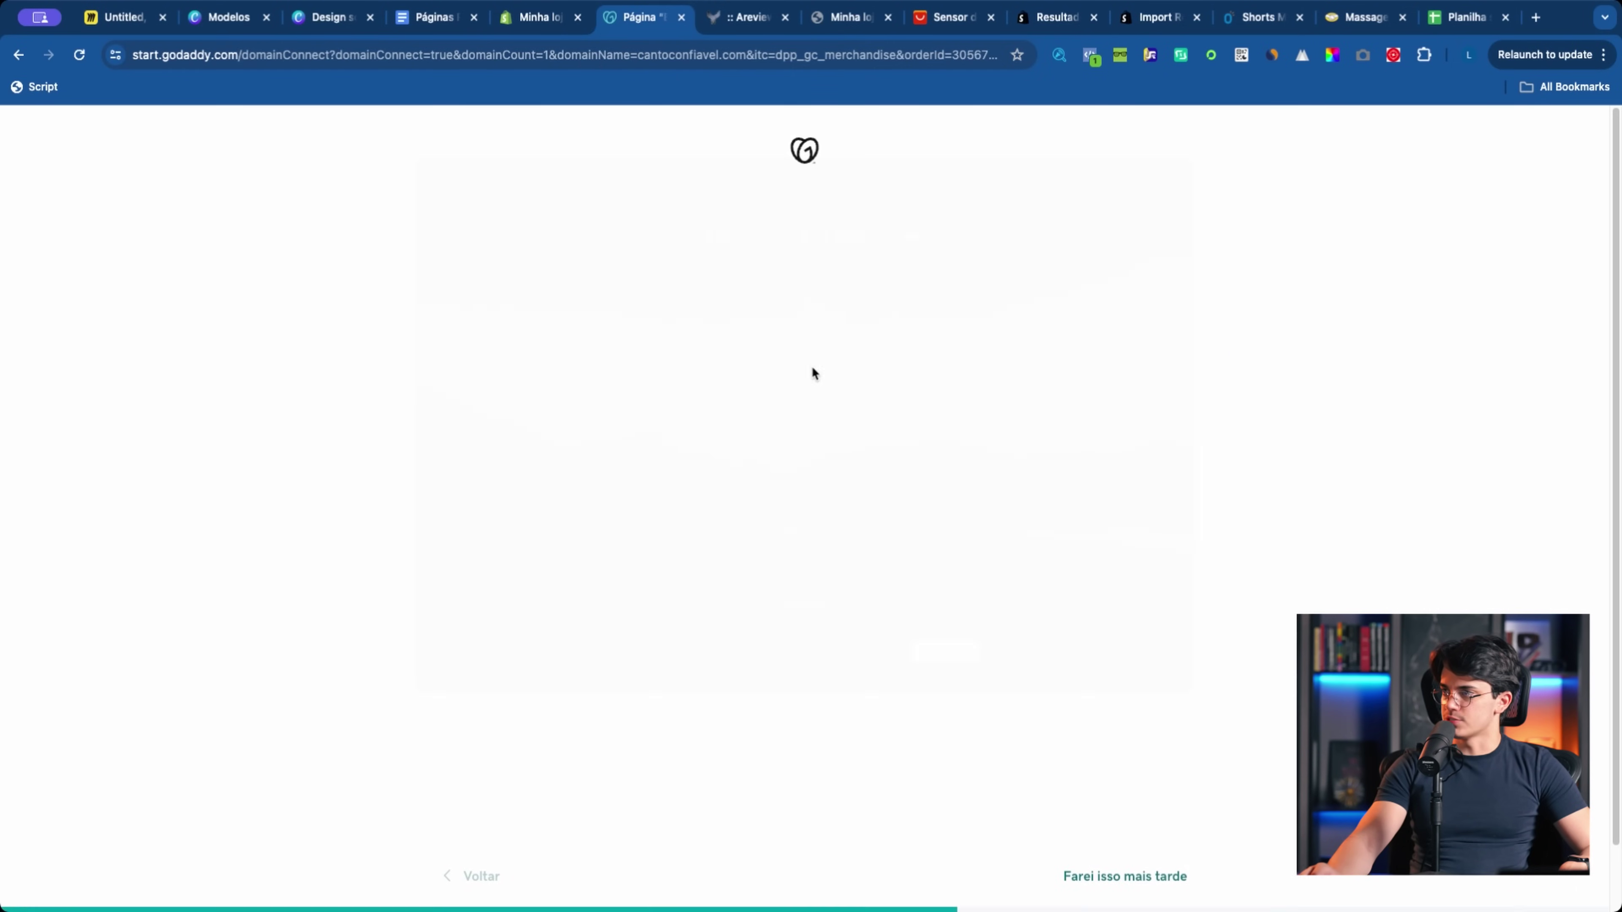
left_click(1124, 882)
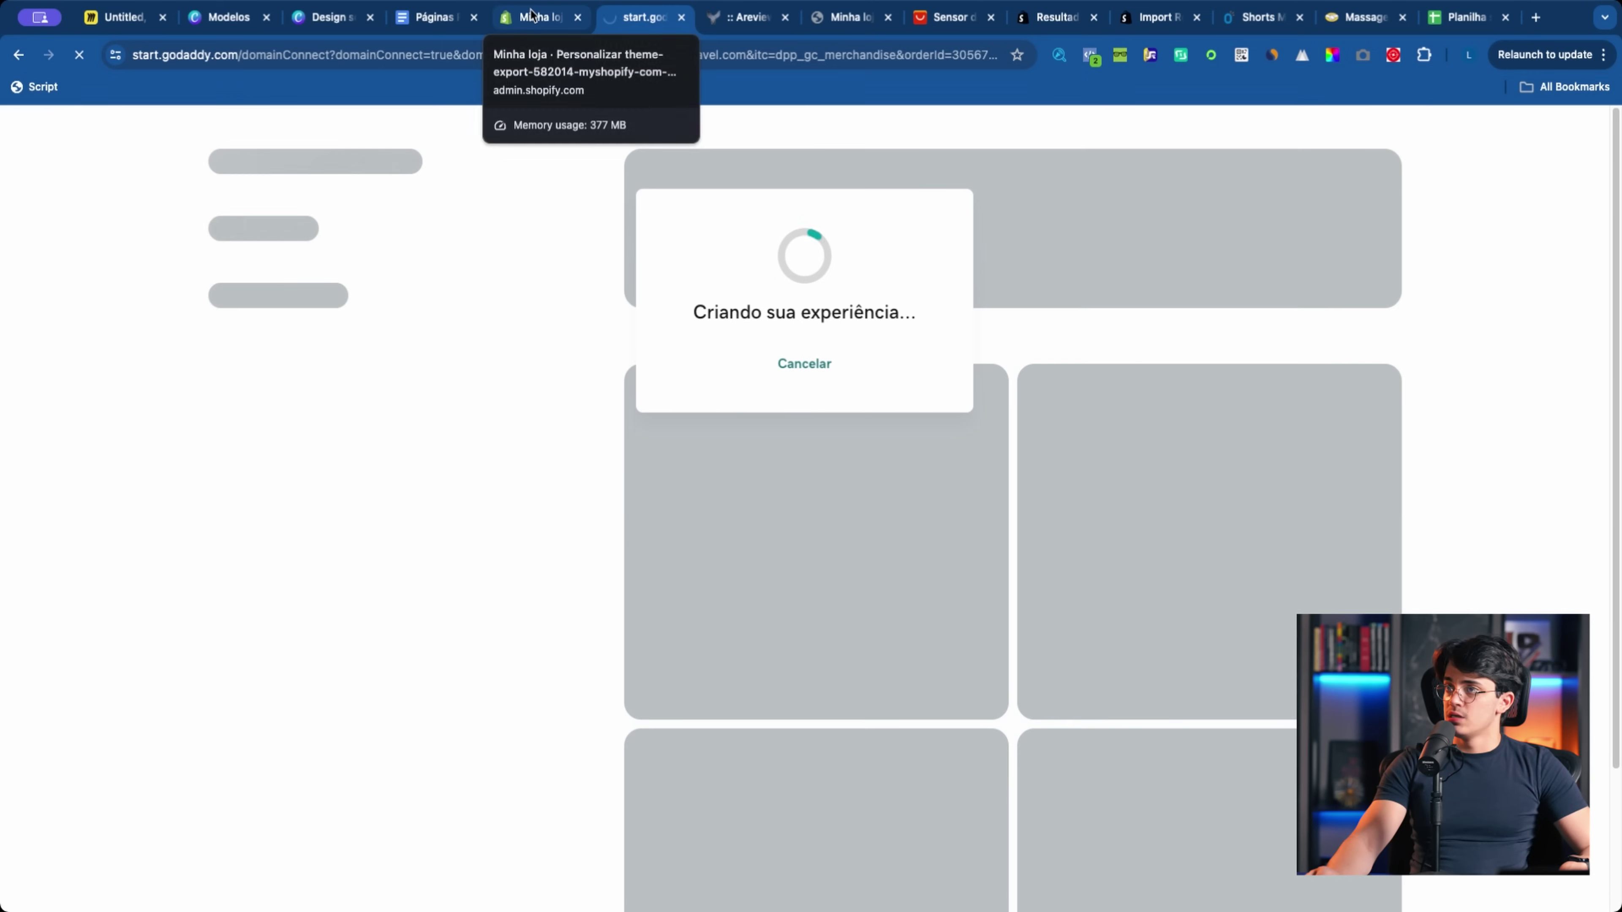
left_click(532, 16)
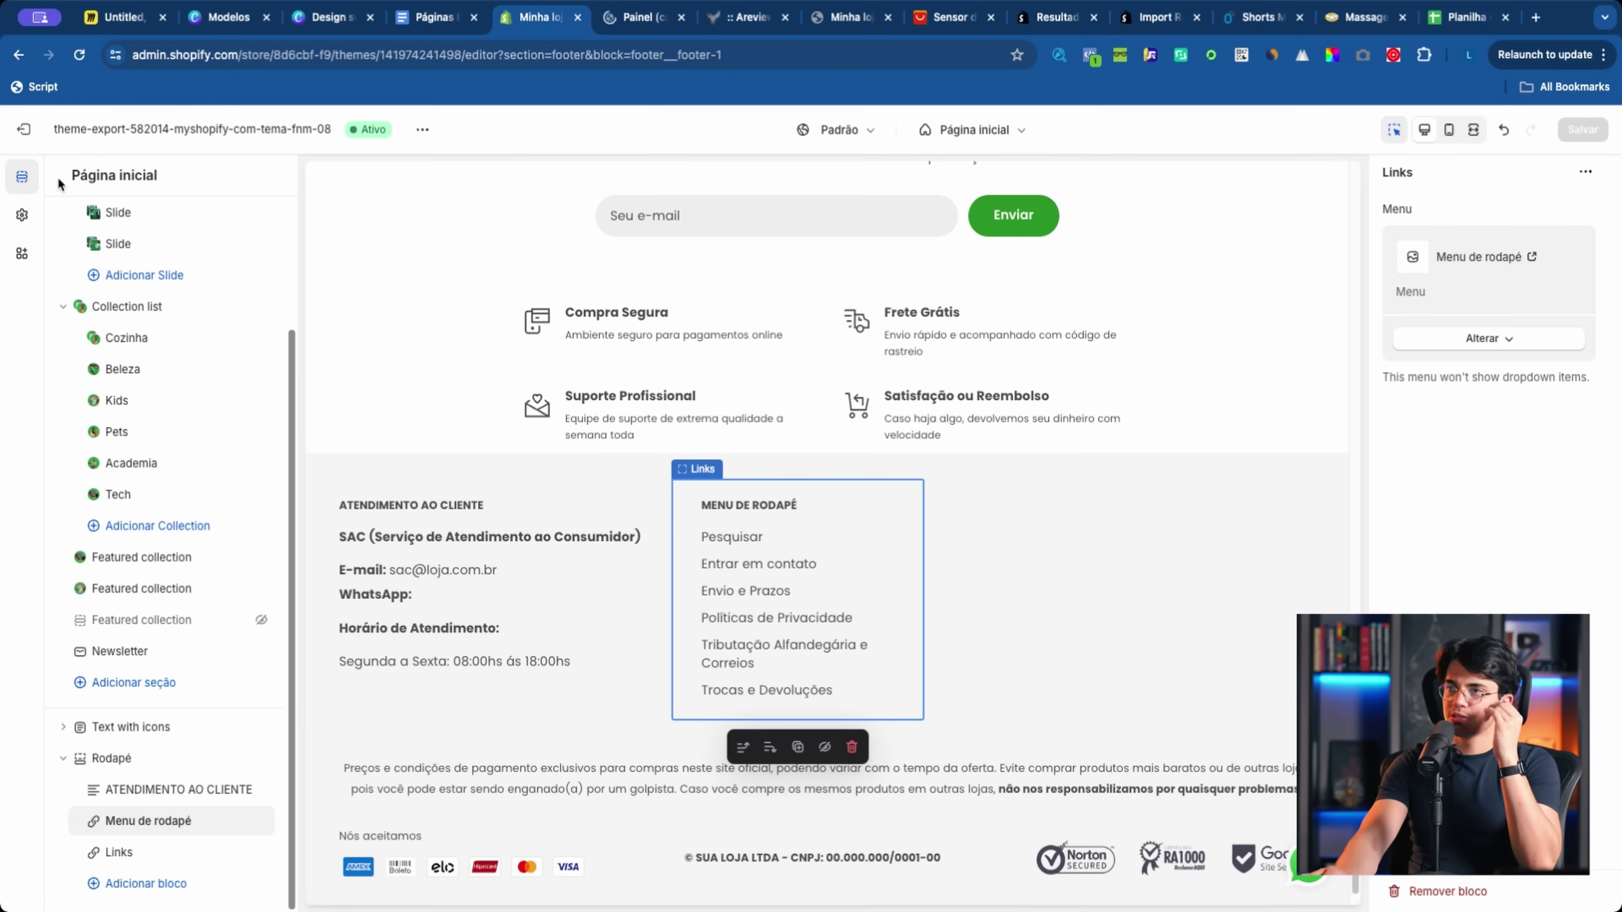
Step: Exit the theme editor and check the purchased domain name on the GoDaddy dashboard
left_click(23, 129)
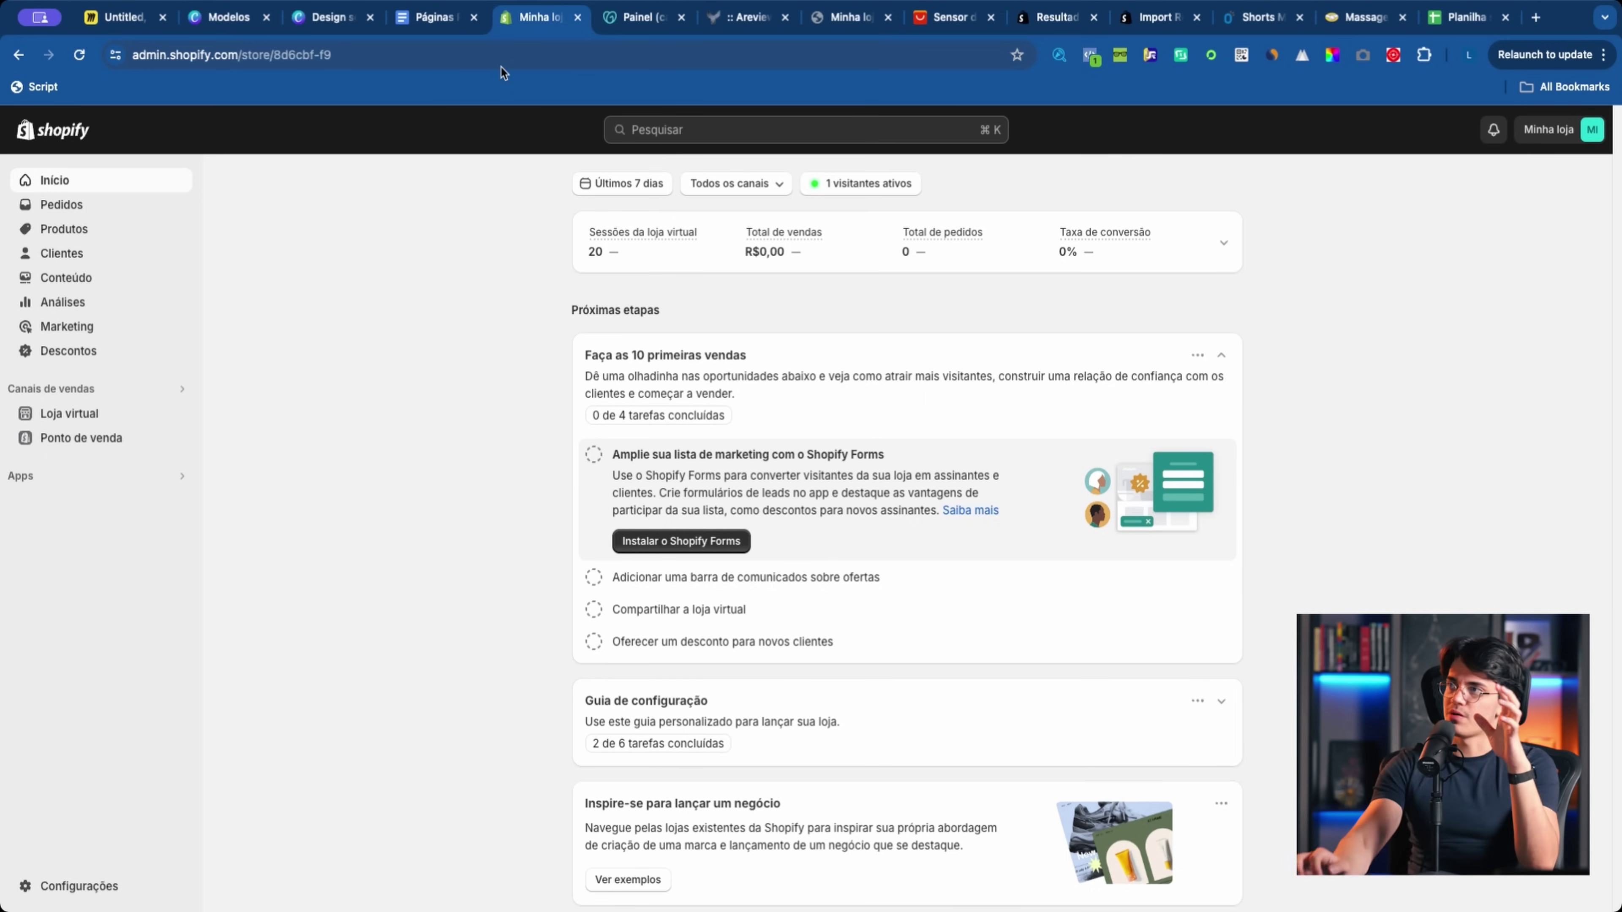
left_click(634, 19)
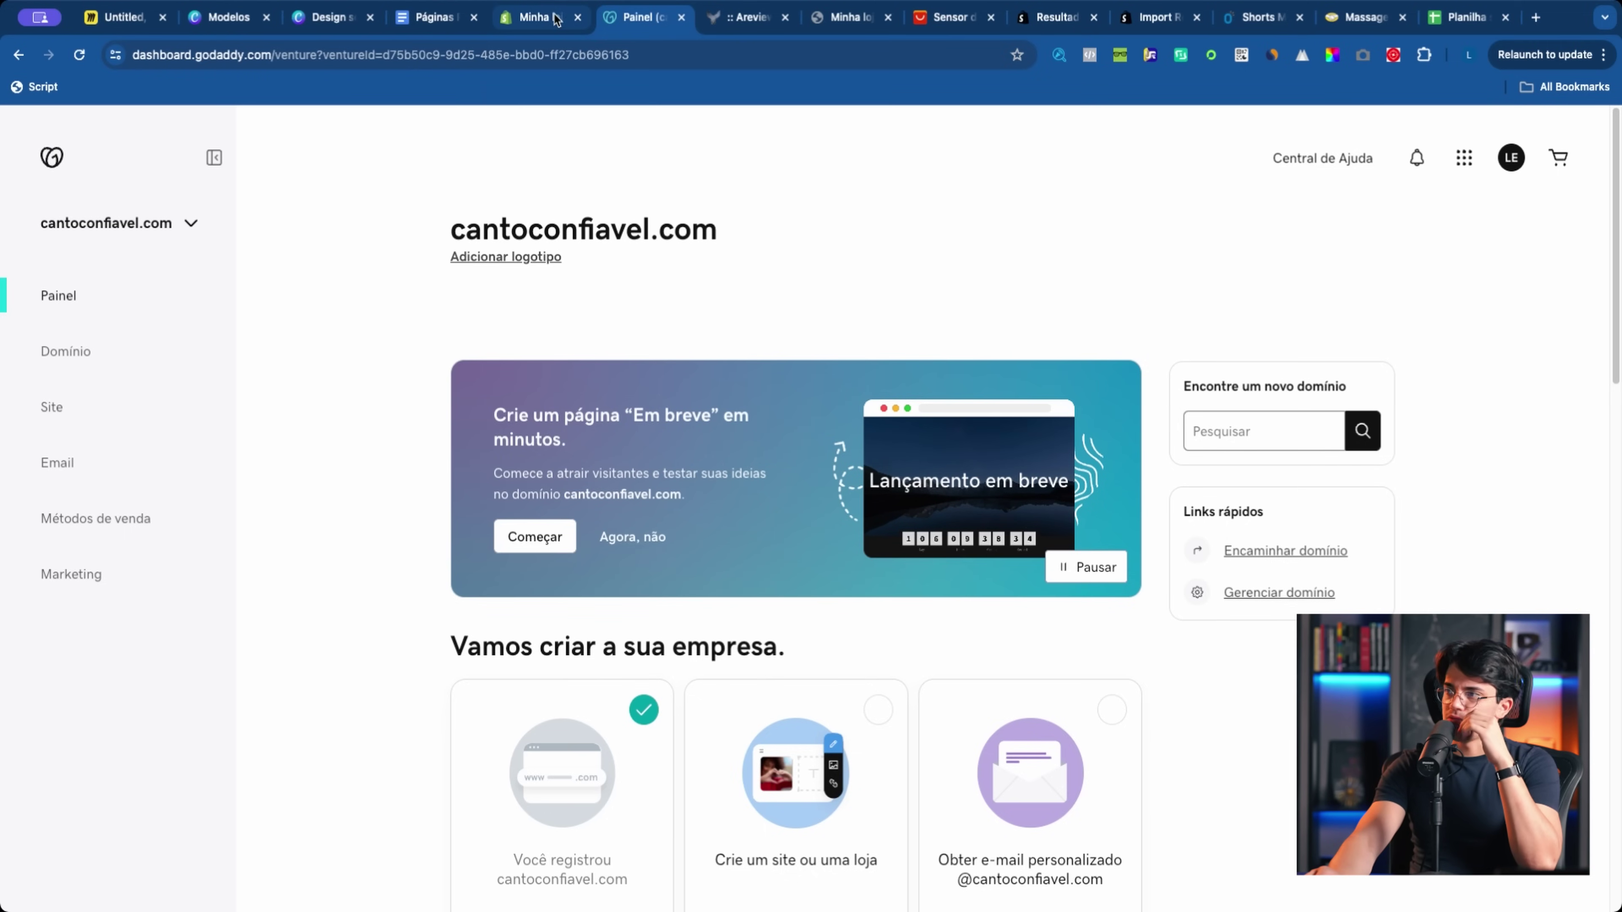
left_click(549, 17)
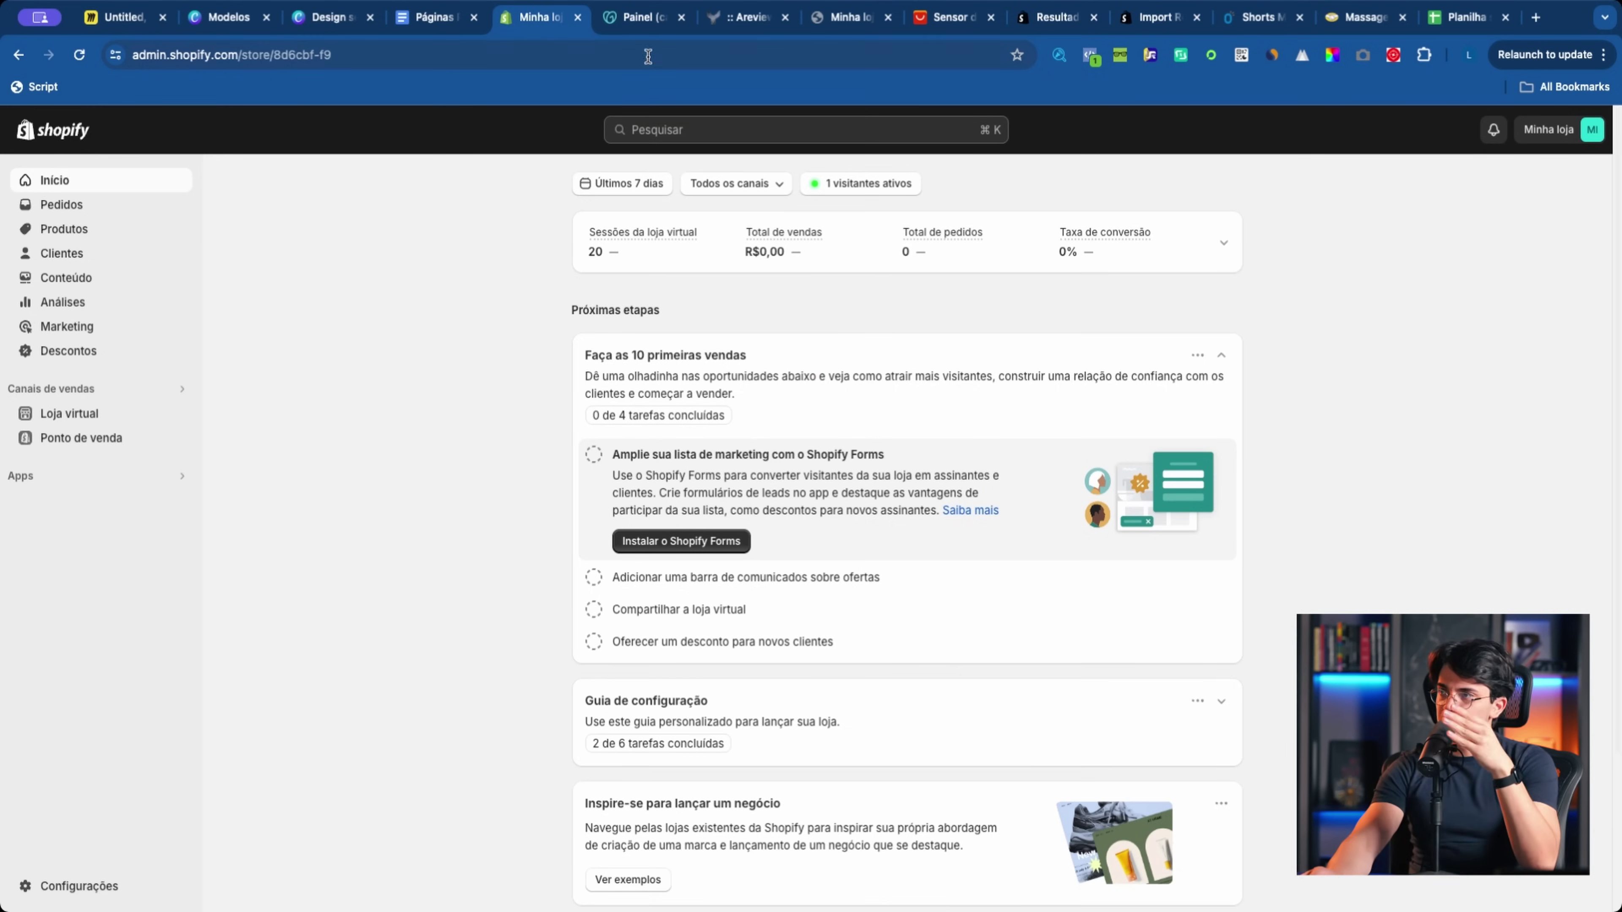
left_click(634, 19)
left_click_drag(412, 230, 757, 250)
left_click(385, 276)
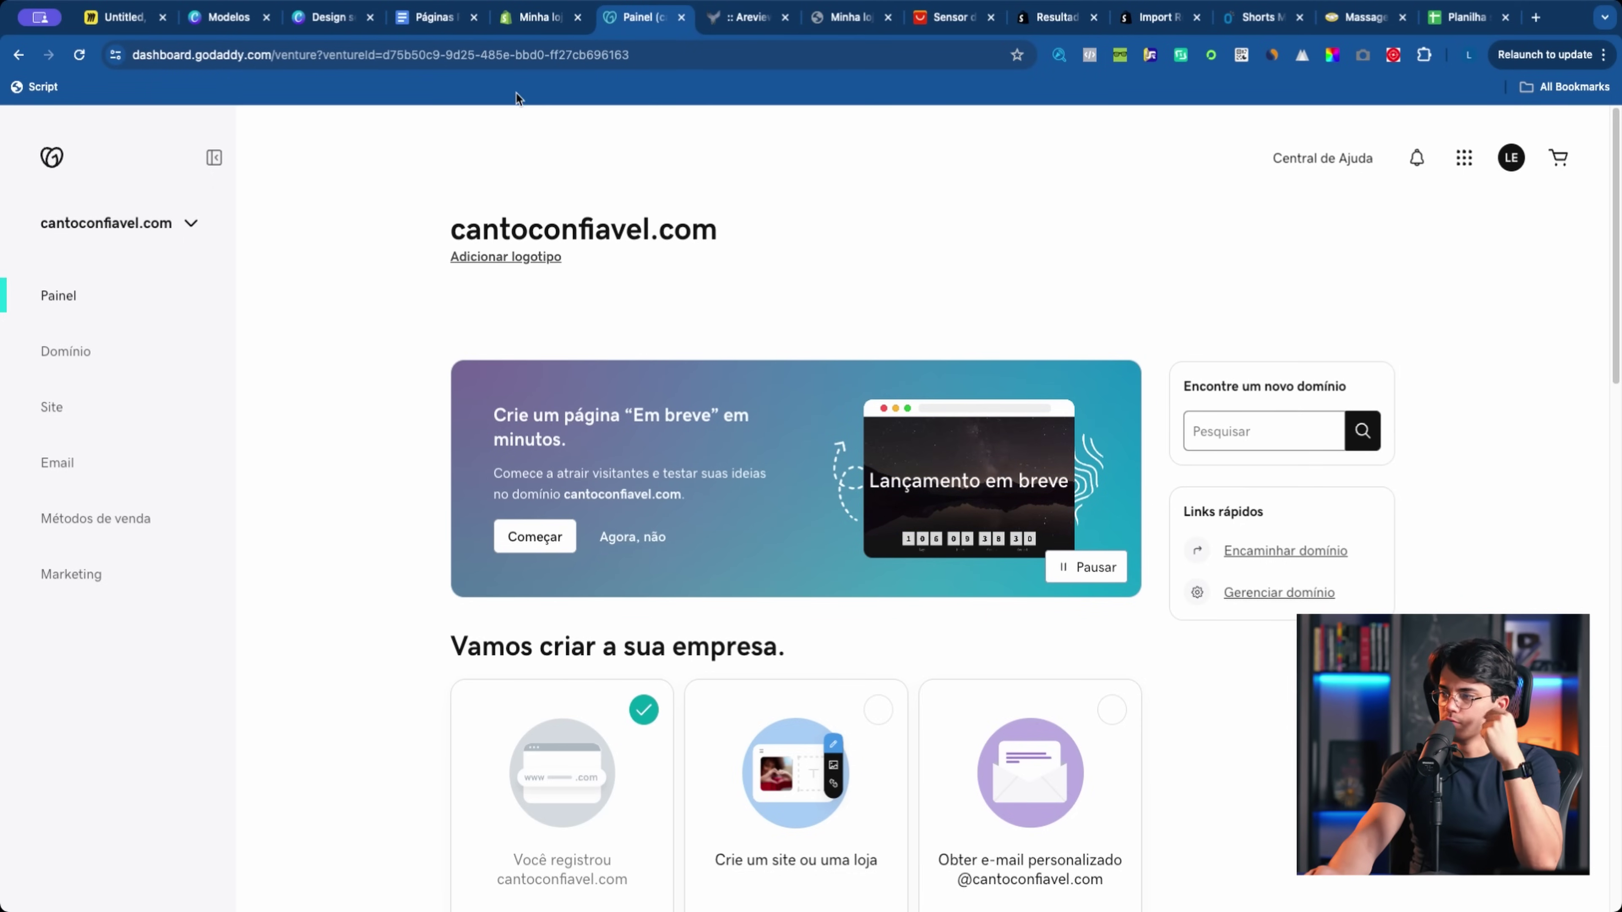
left_click(540, 18)
Step: Under Configurações > Domínios, enter cantoconfiavel.com as an existing domain to connect
left_click(135, 868)
left_click(507, 670)
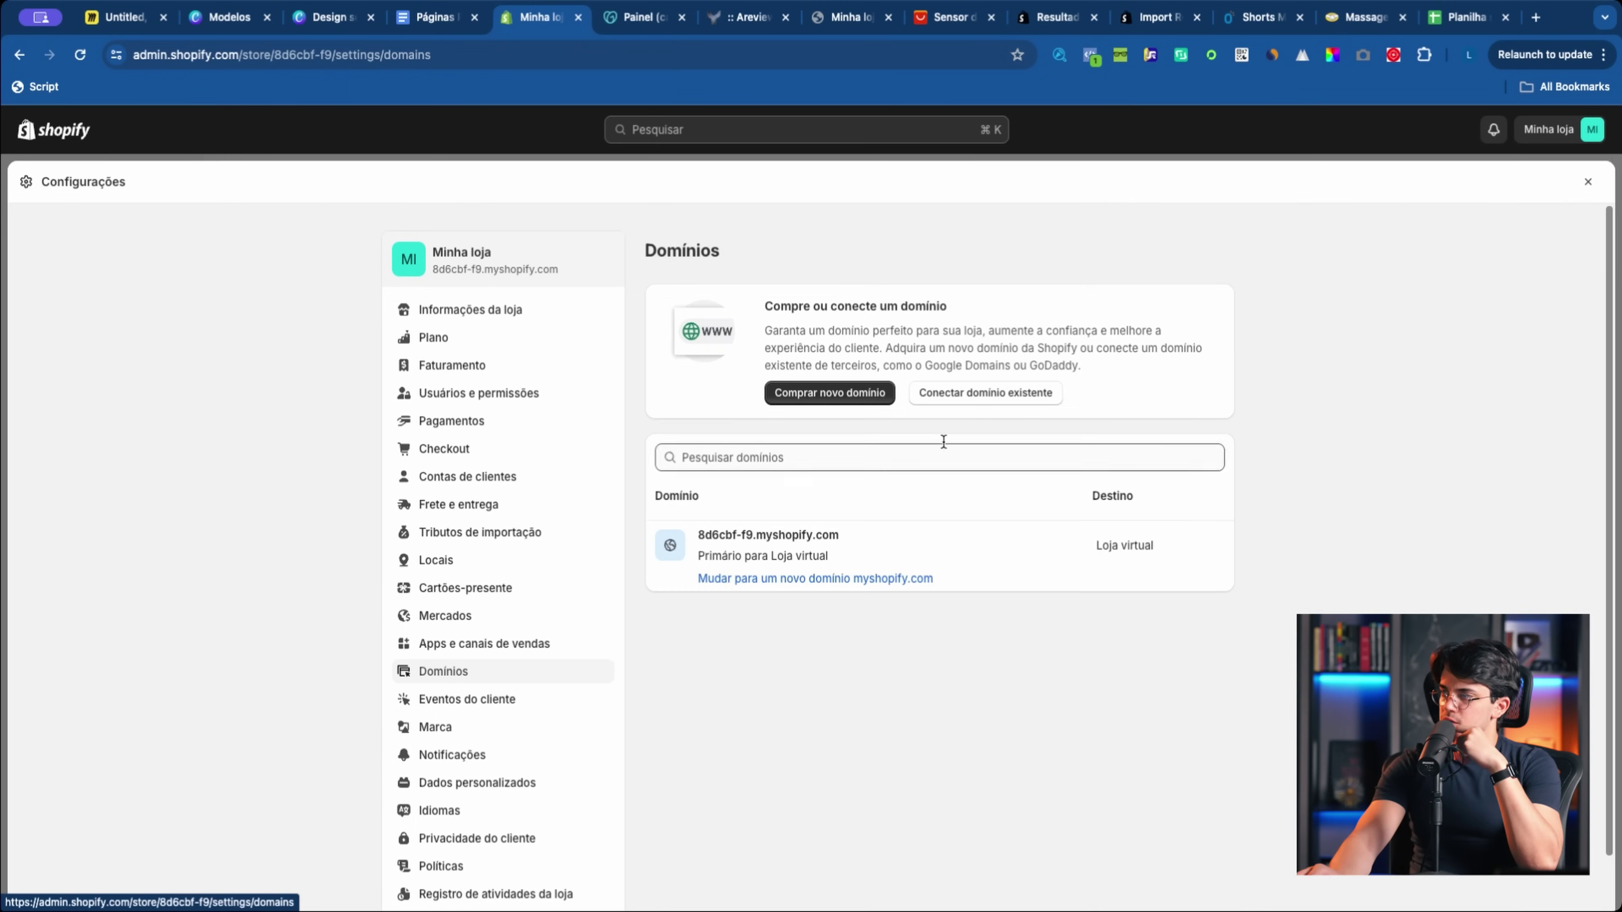
left_click(976, 402)
type("cant")
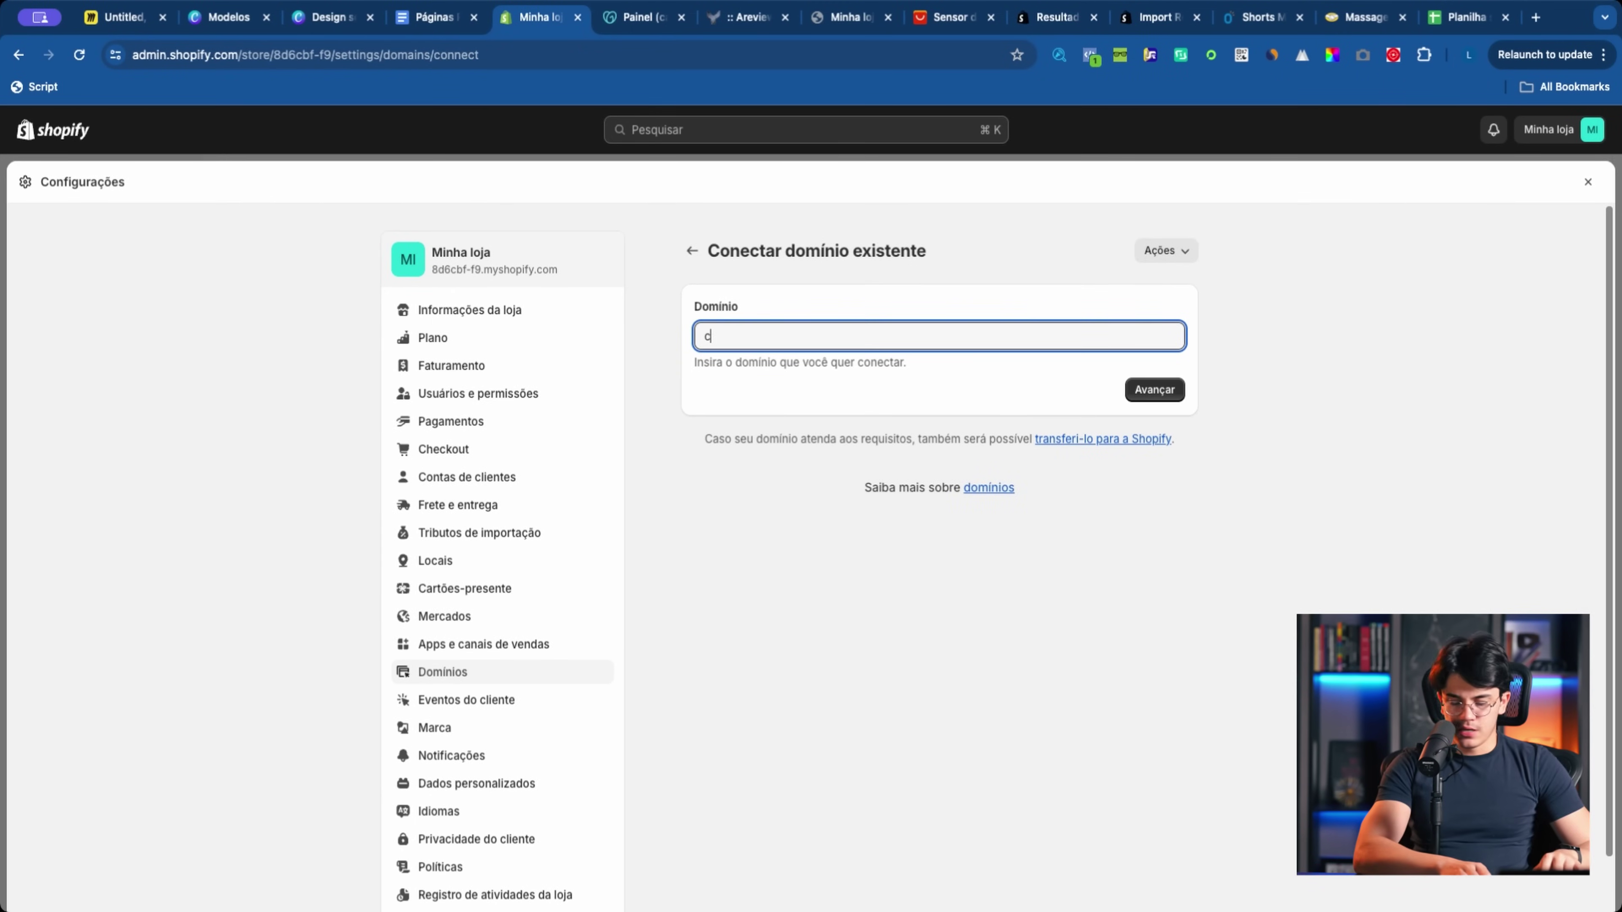
left_click(653, 24)
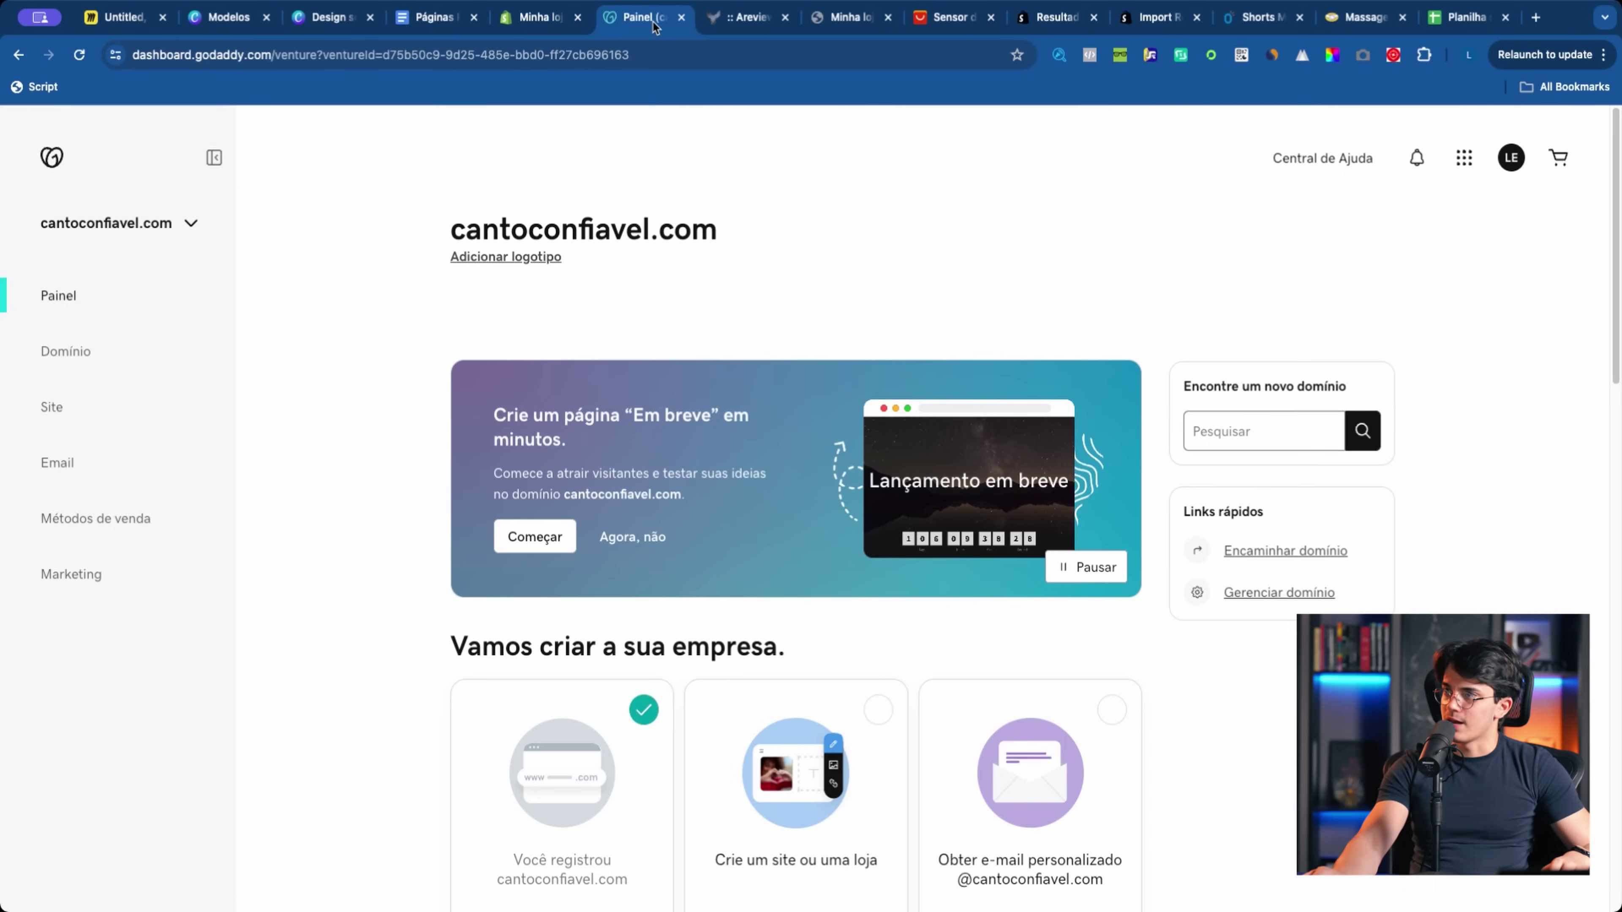
left_click_drag(744, 234, 451, 227)
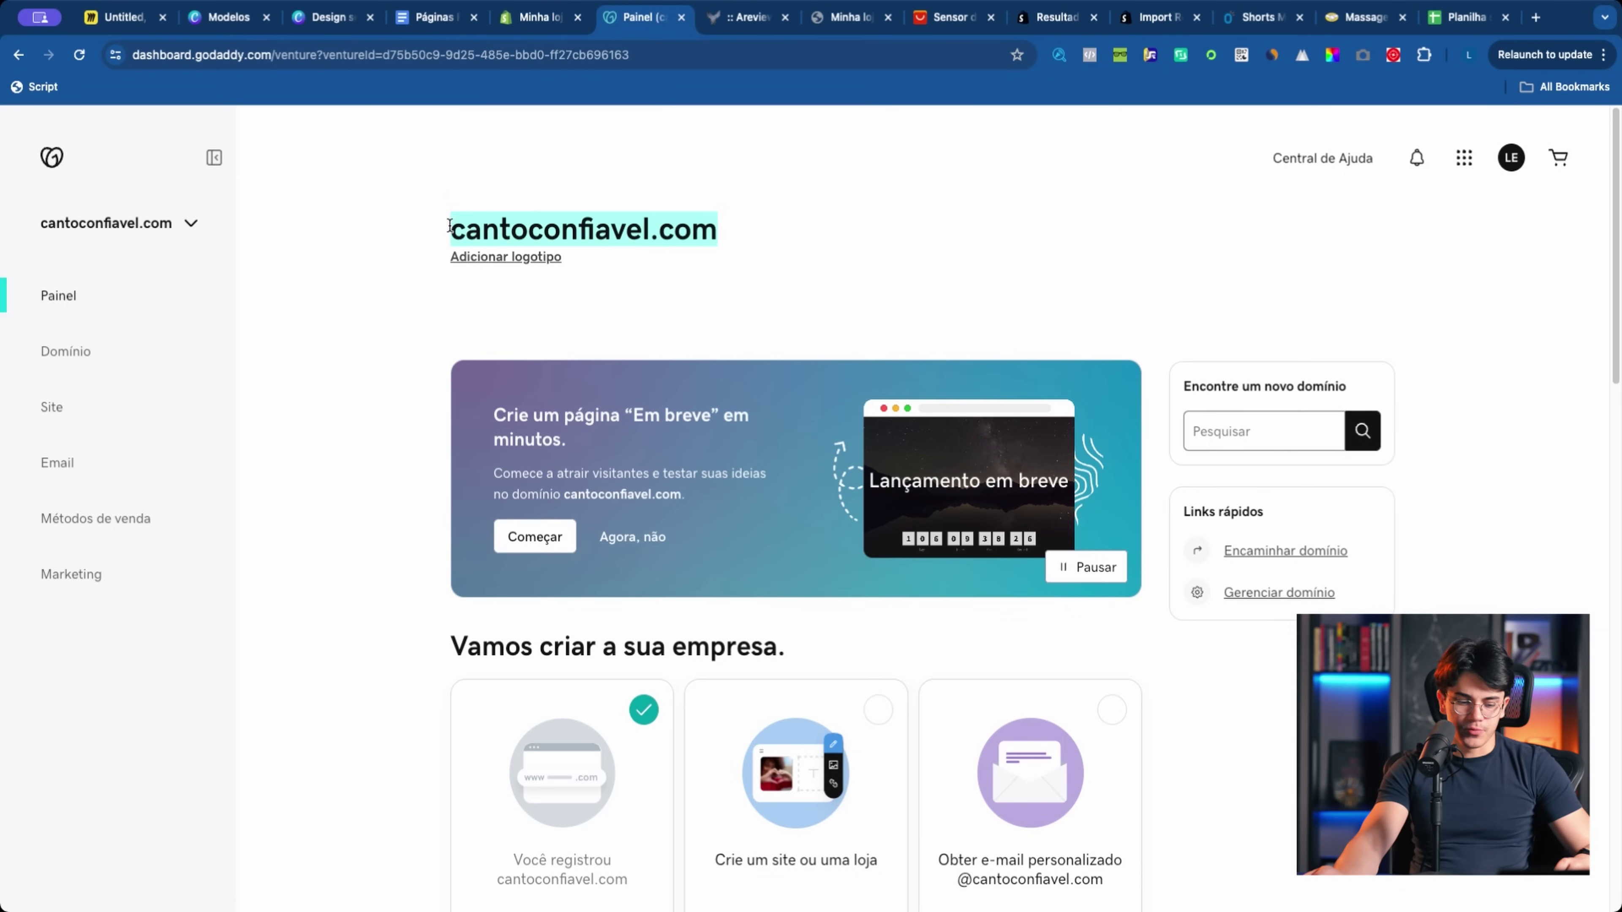
key("super+c")
left_click(539, 18)
key("super+a")
key("super+v")
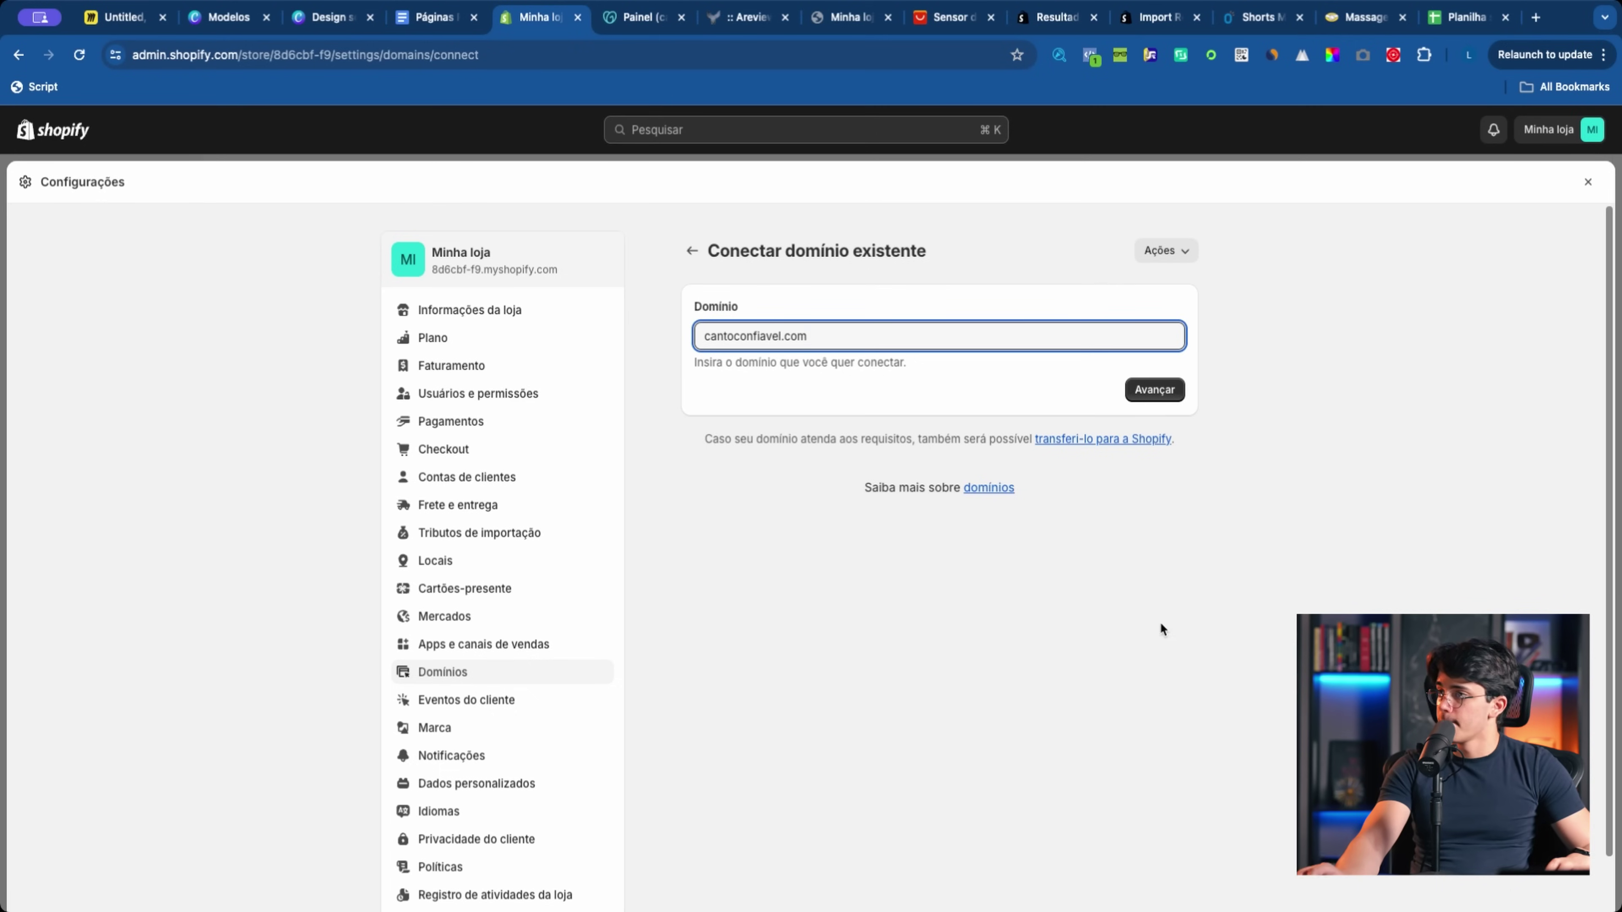
key("Return")
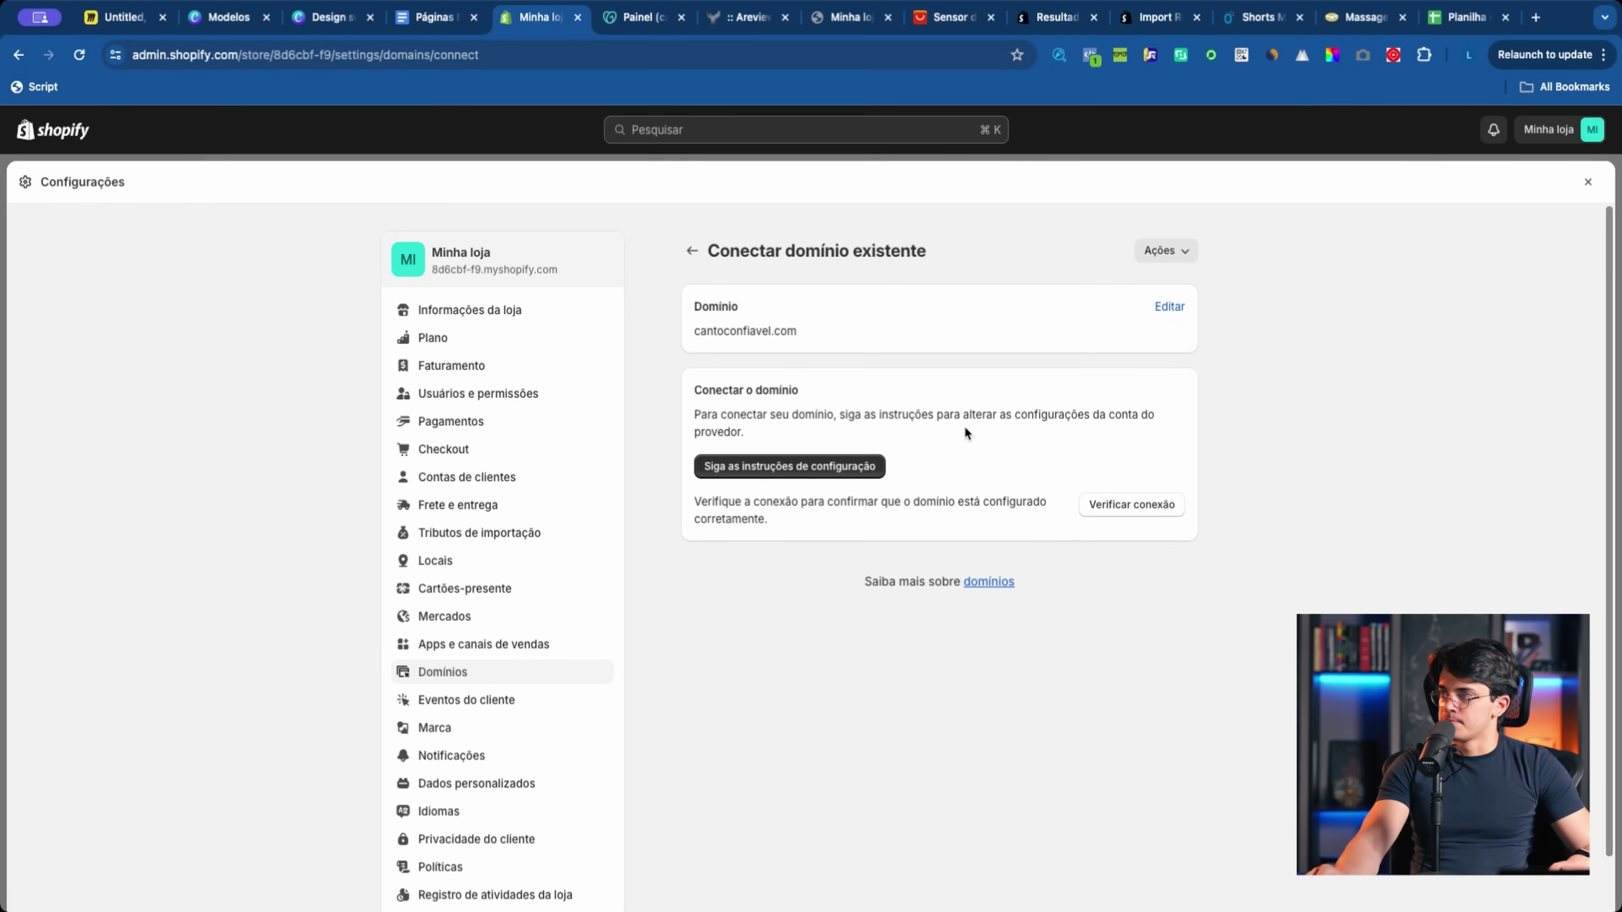
Step: Review the setup help, then return to the GoDaddy connection explanation for cantoconfiavel.com
left_click(790, 466)
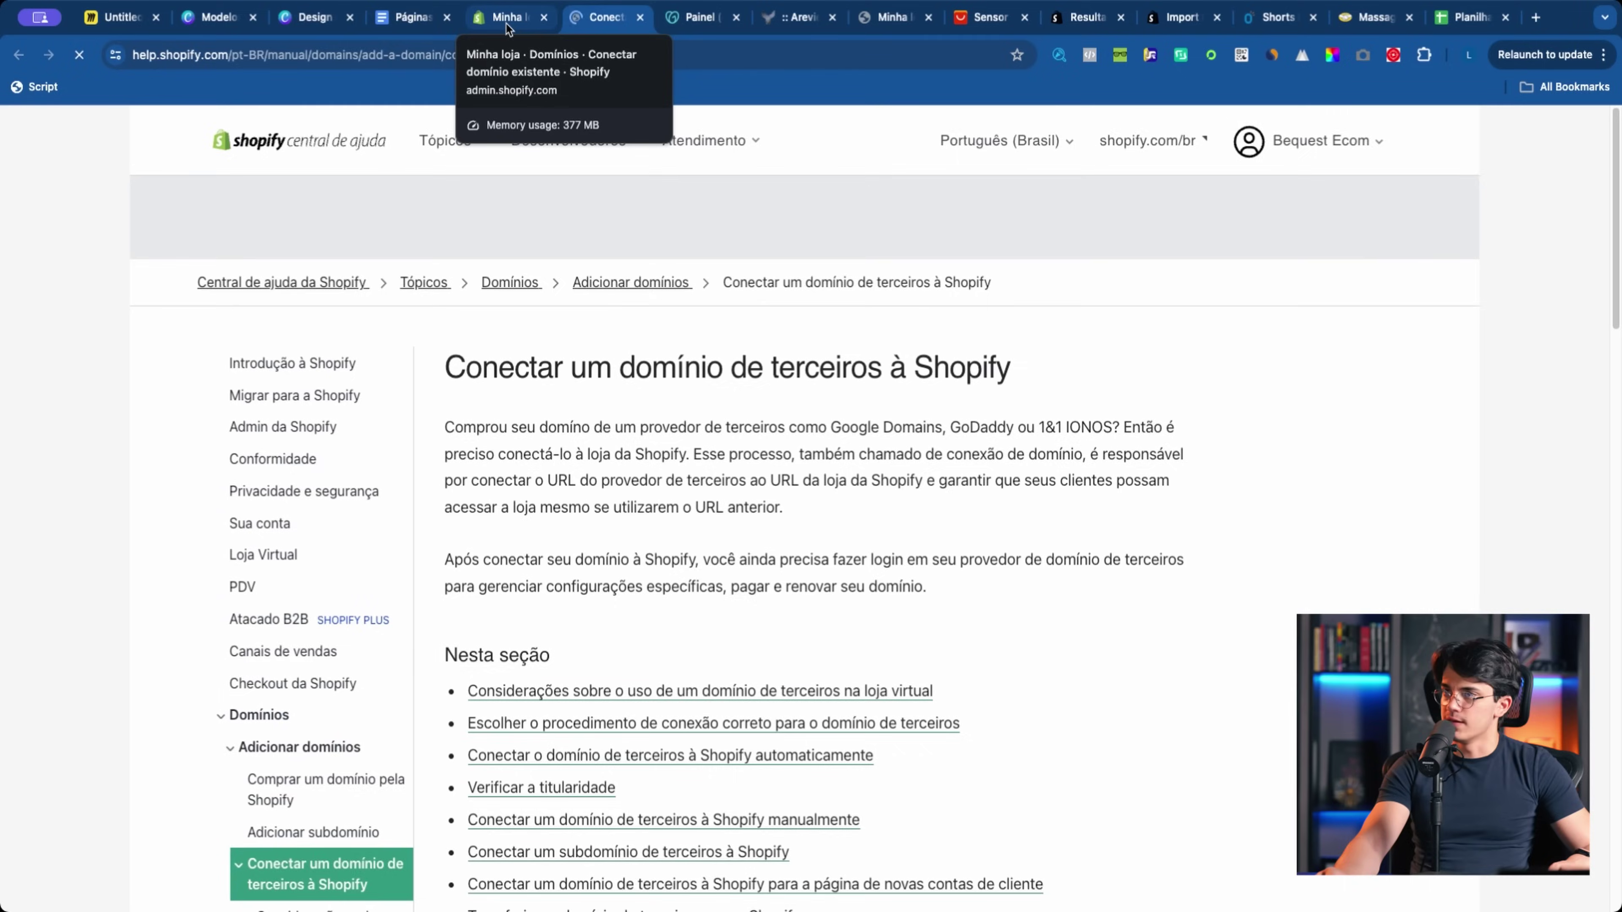
left_click(507, 29)
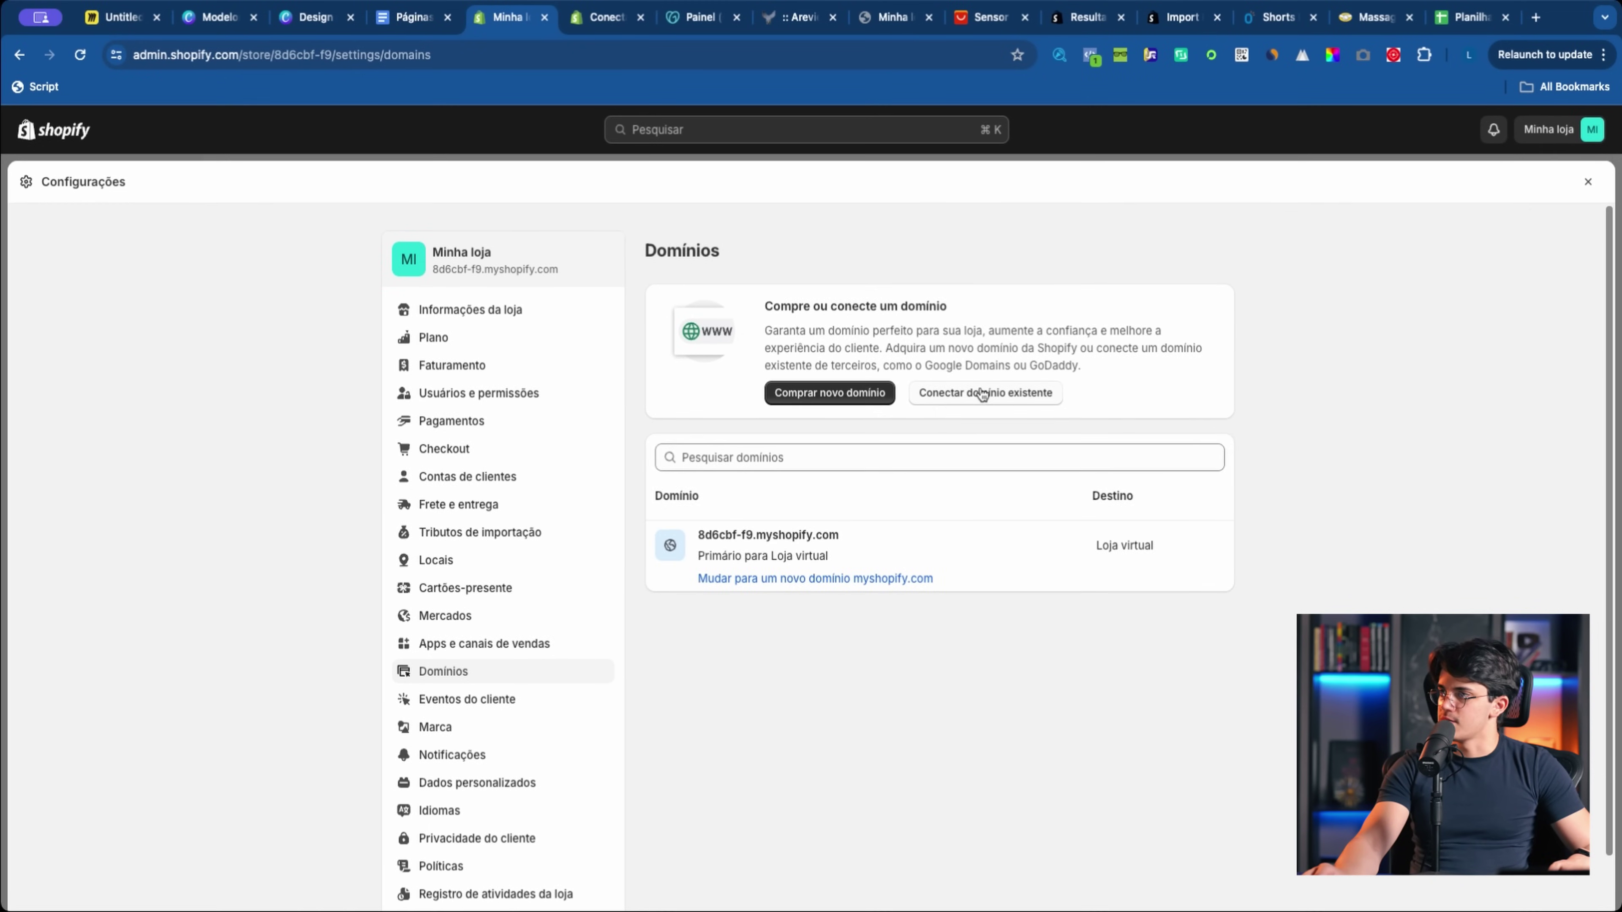
left_click(958, 394)
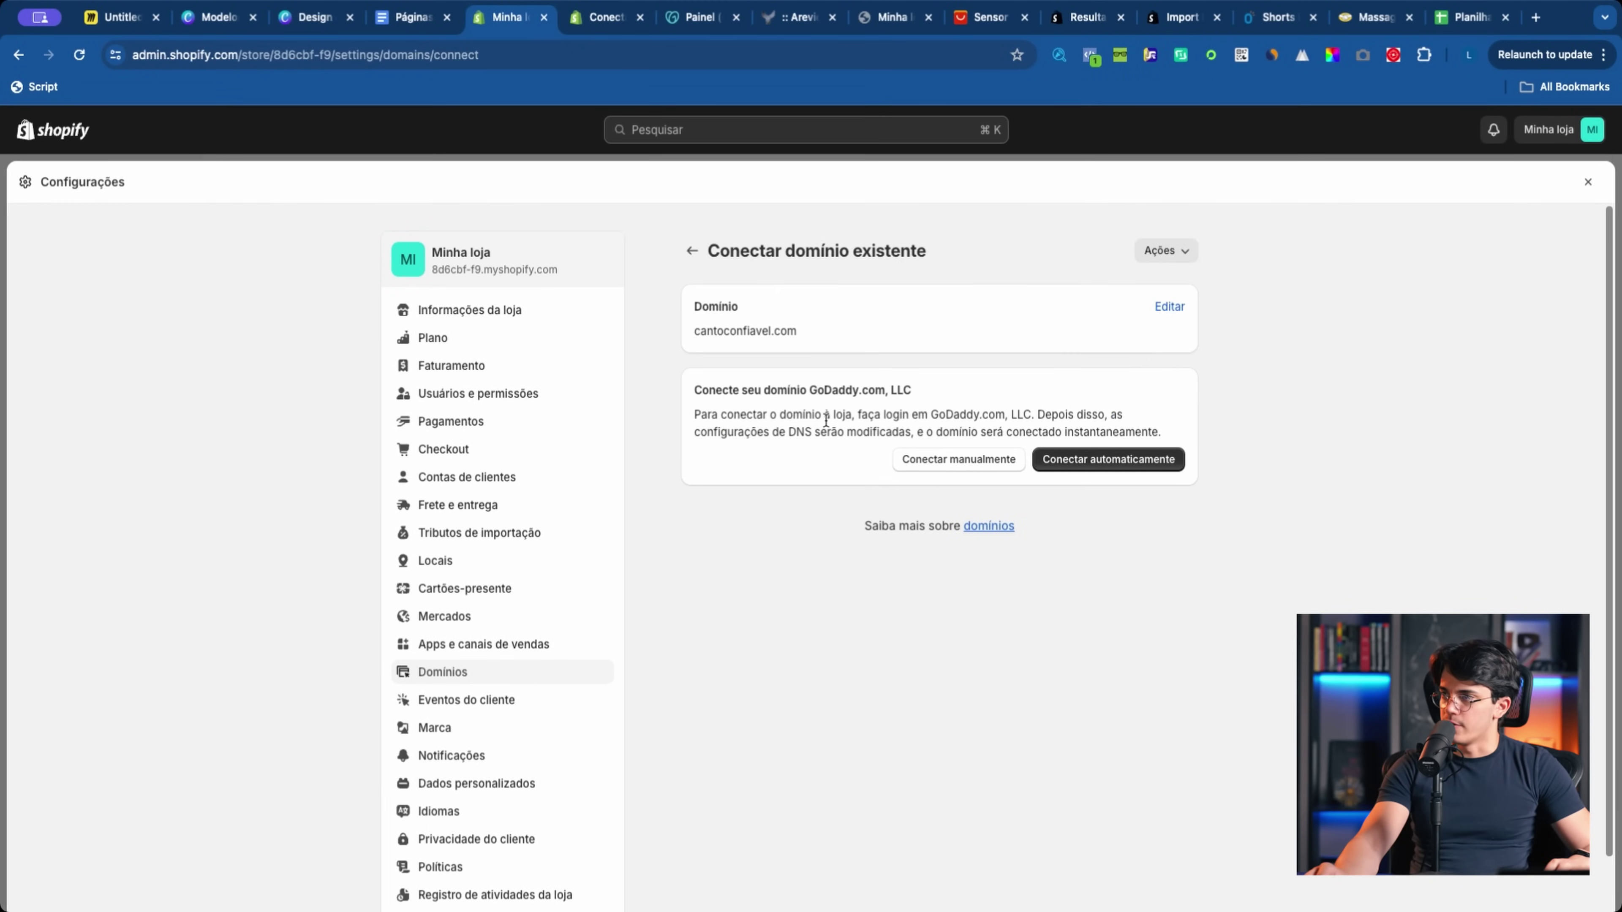
left_click(640, 18)
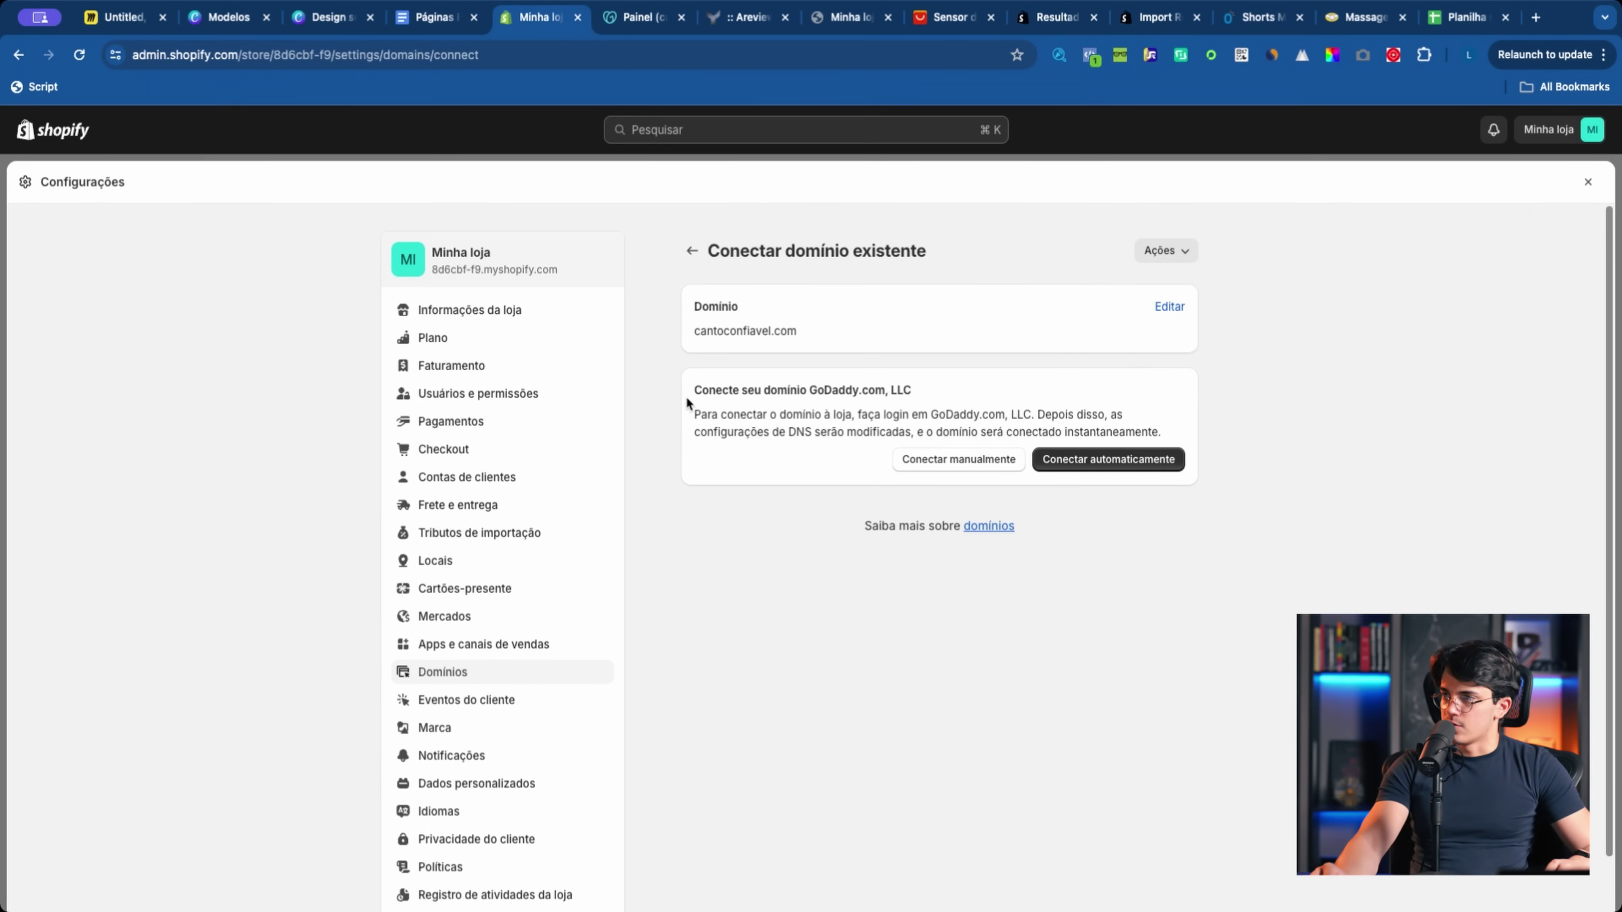
left_click_drag(829, 392, 746, 392)
Step: Connect cantoconfiavel.com automatically via GoDaddy, resubmit the domain, and close Configurações
left_click(745, 392)
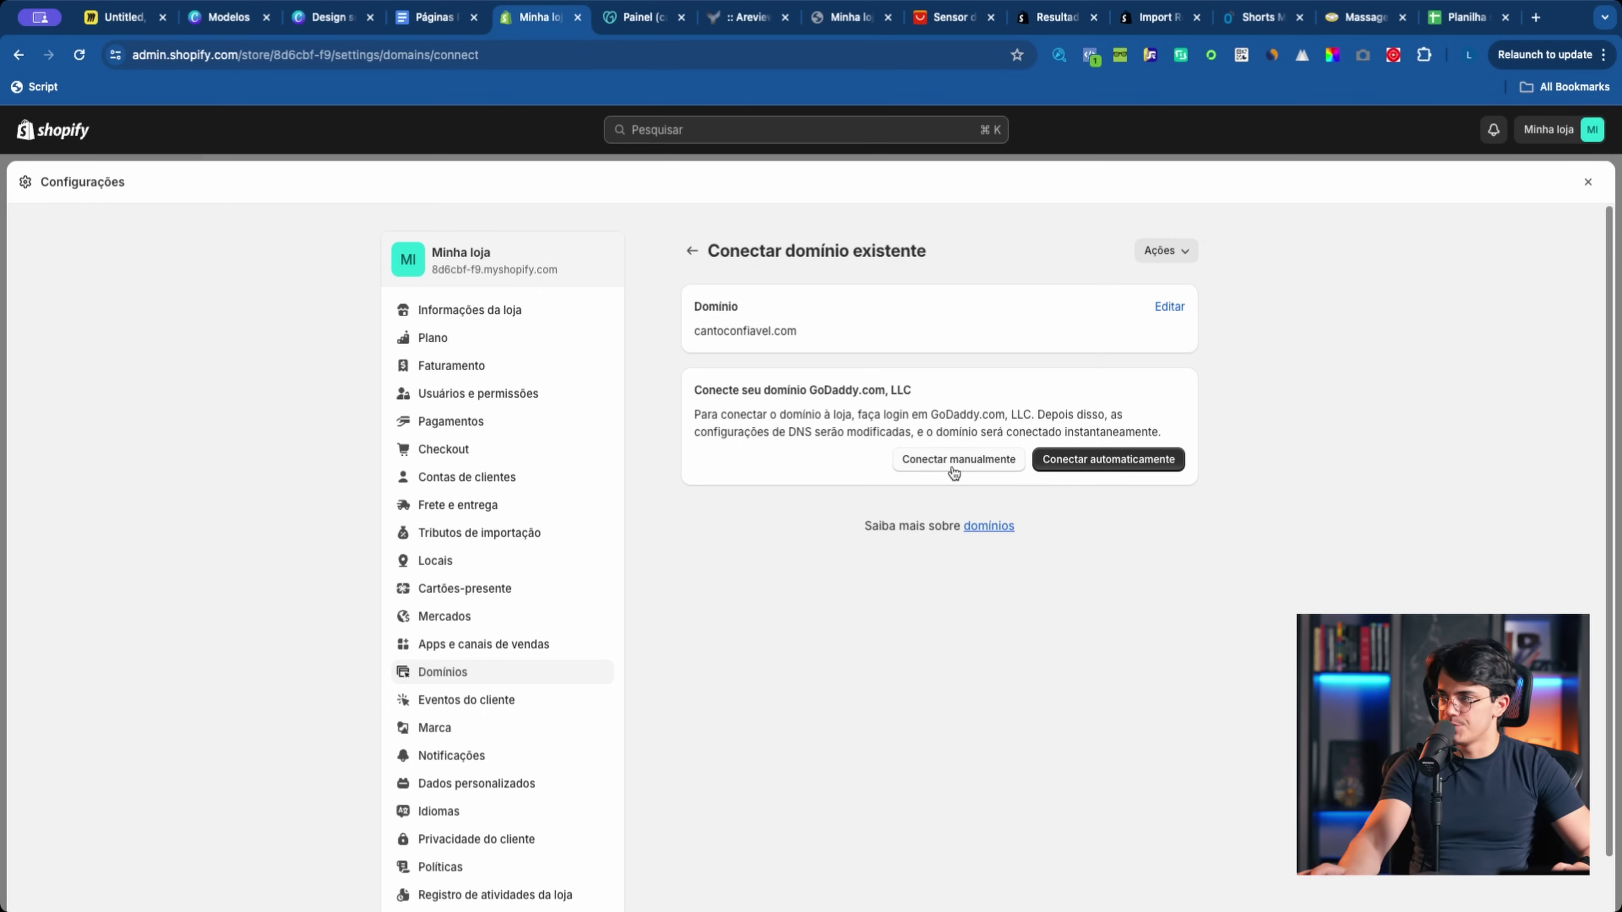
left_click(1115, 470)
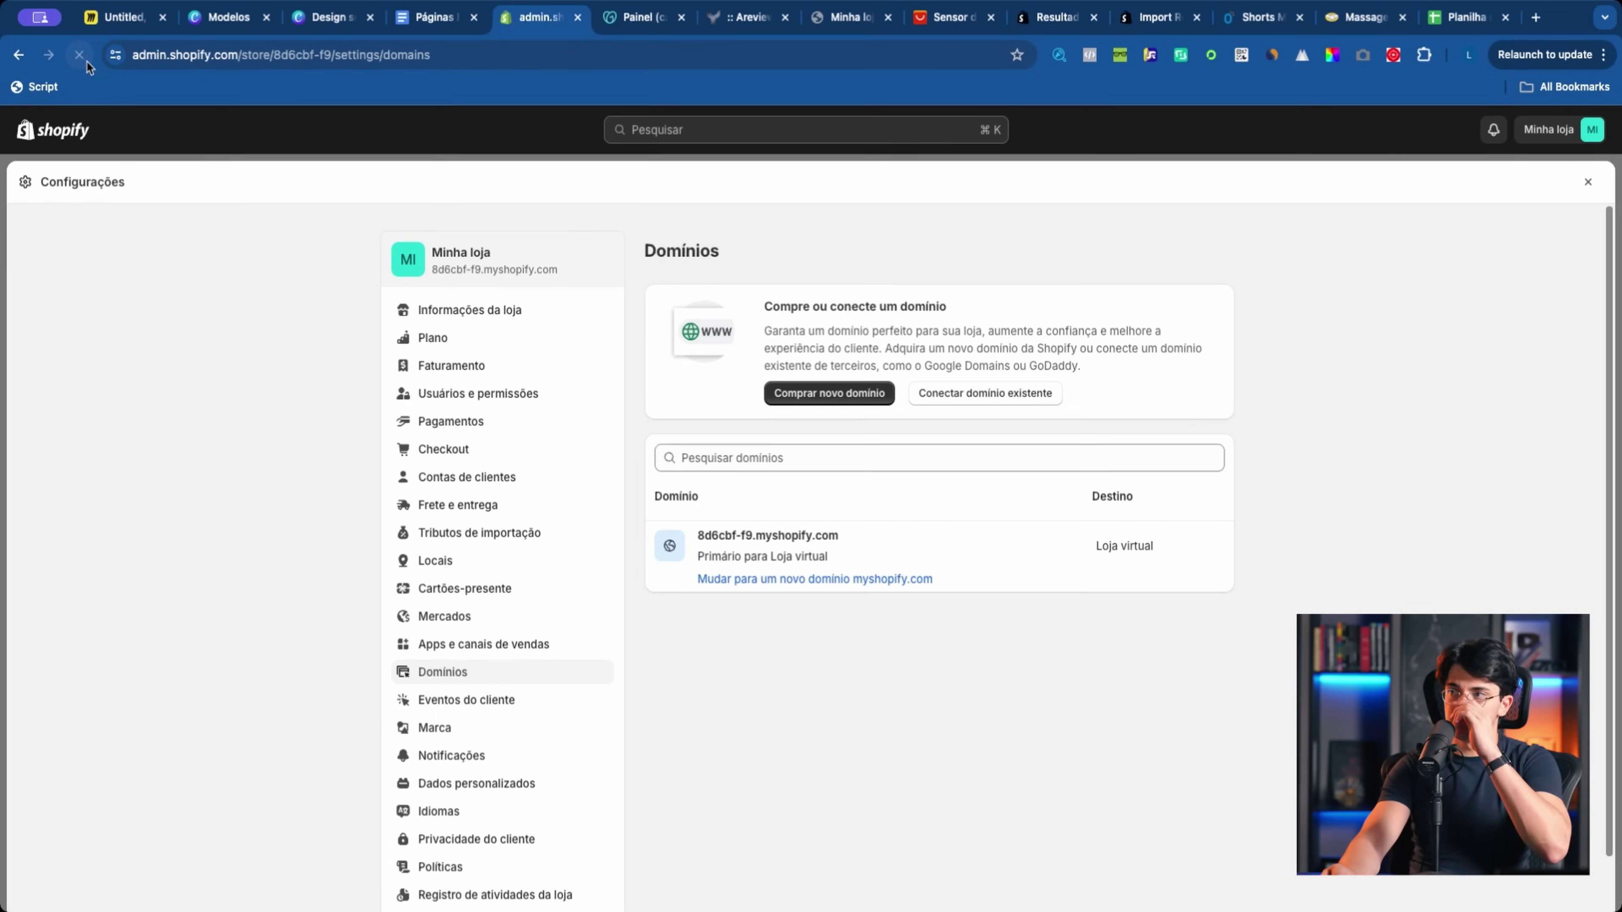
left_click(982, 391)
key("super+v")
left_click(1149, 393)
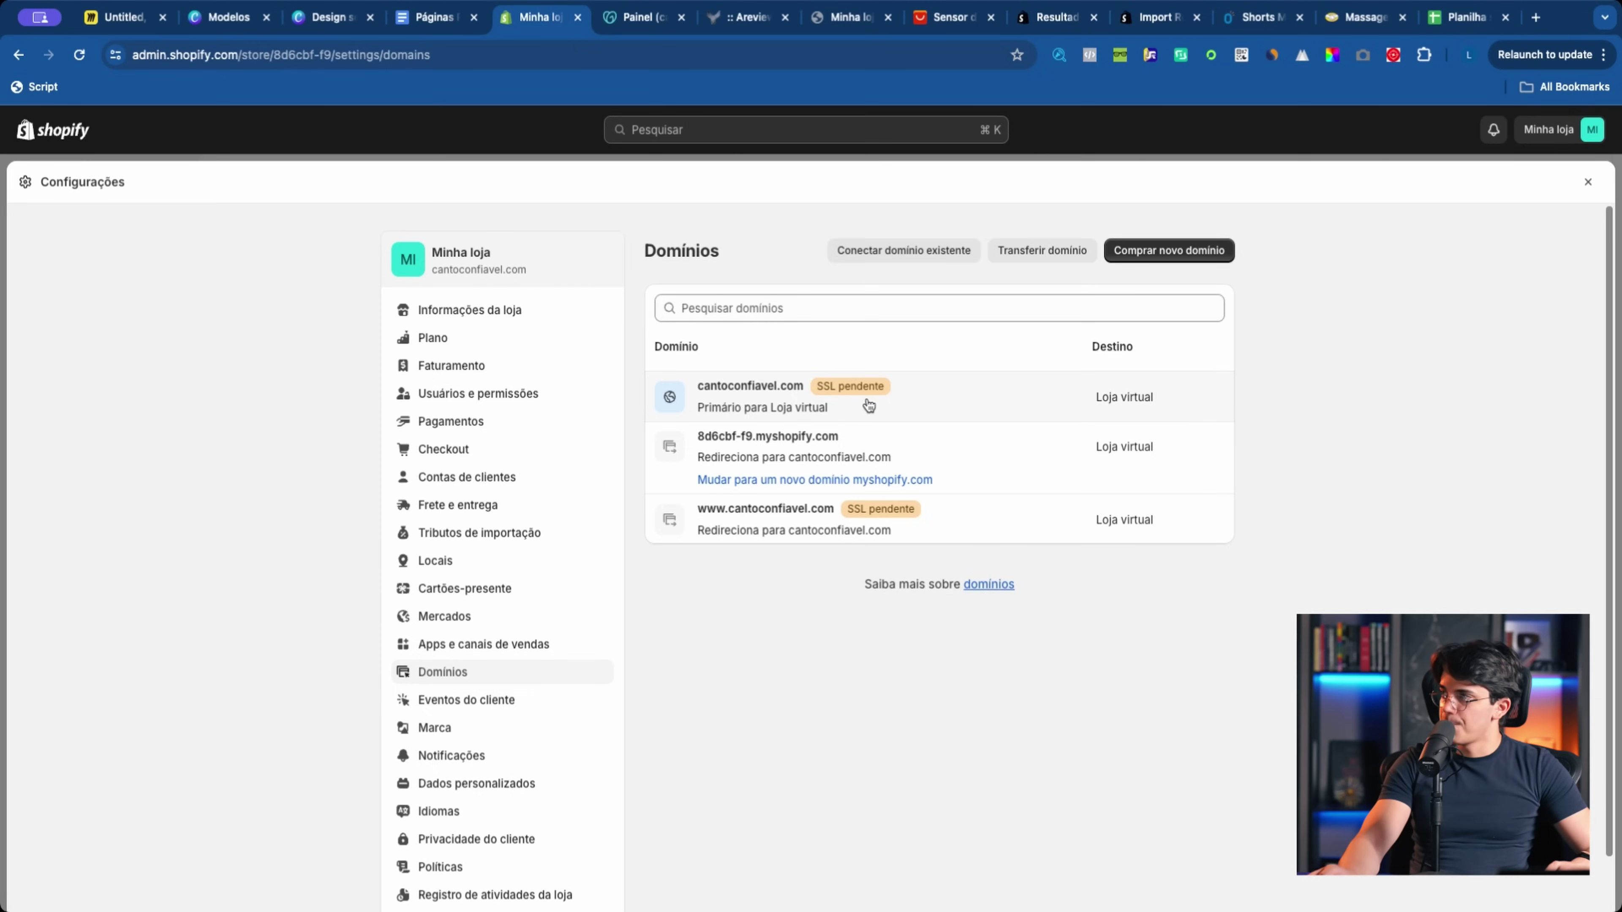
left_click(1585, 187)
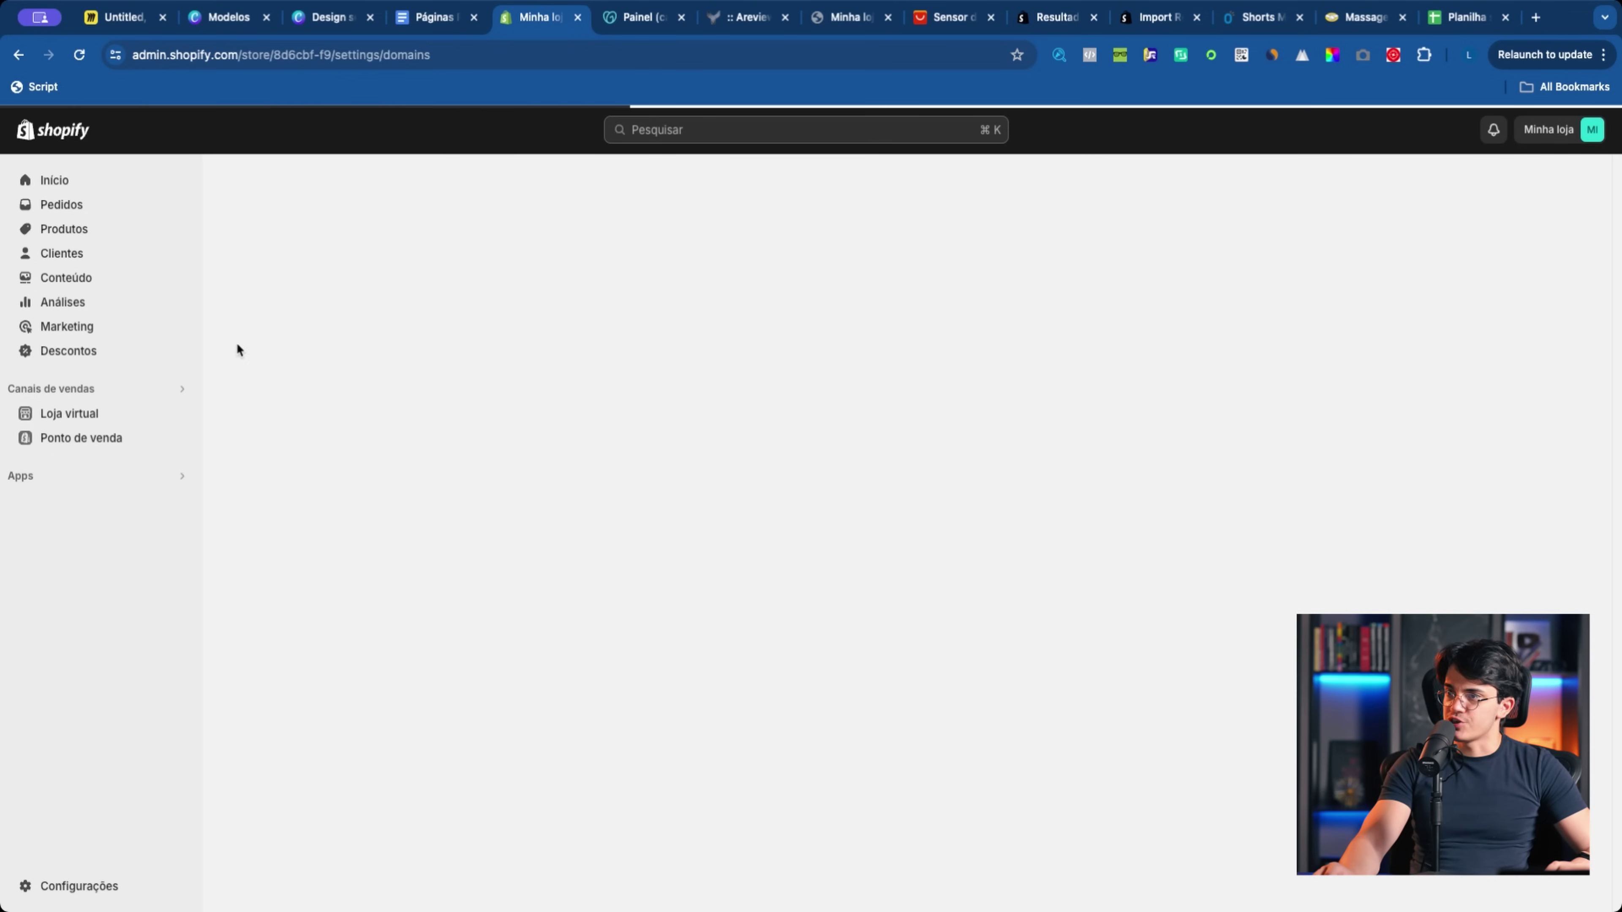
Step: Open cantoconfiavel.com in a new tab, inspect its Not Secure connection details, and reload it
left_click(182, 413)
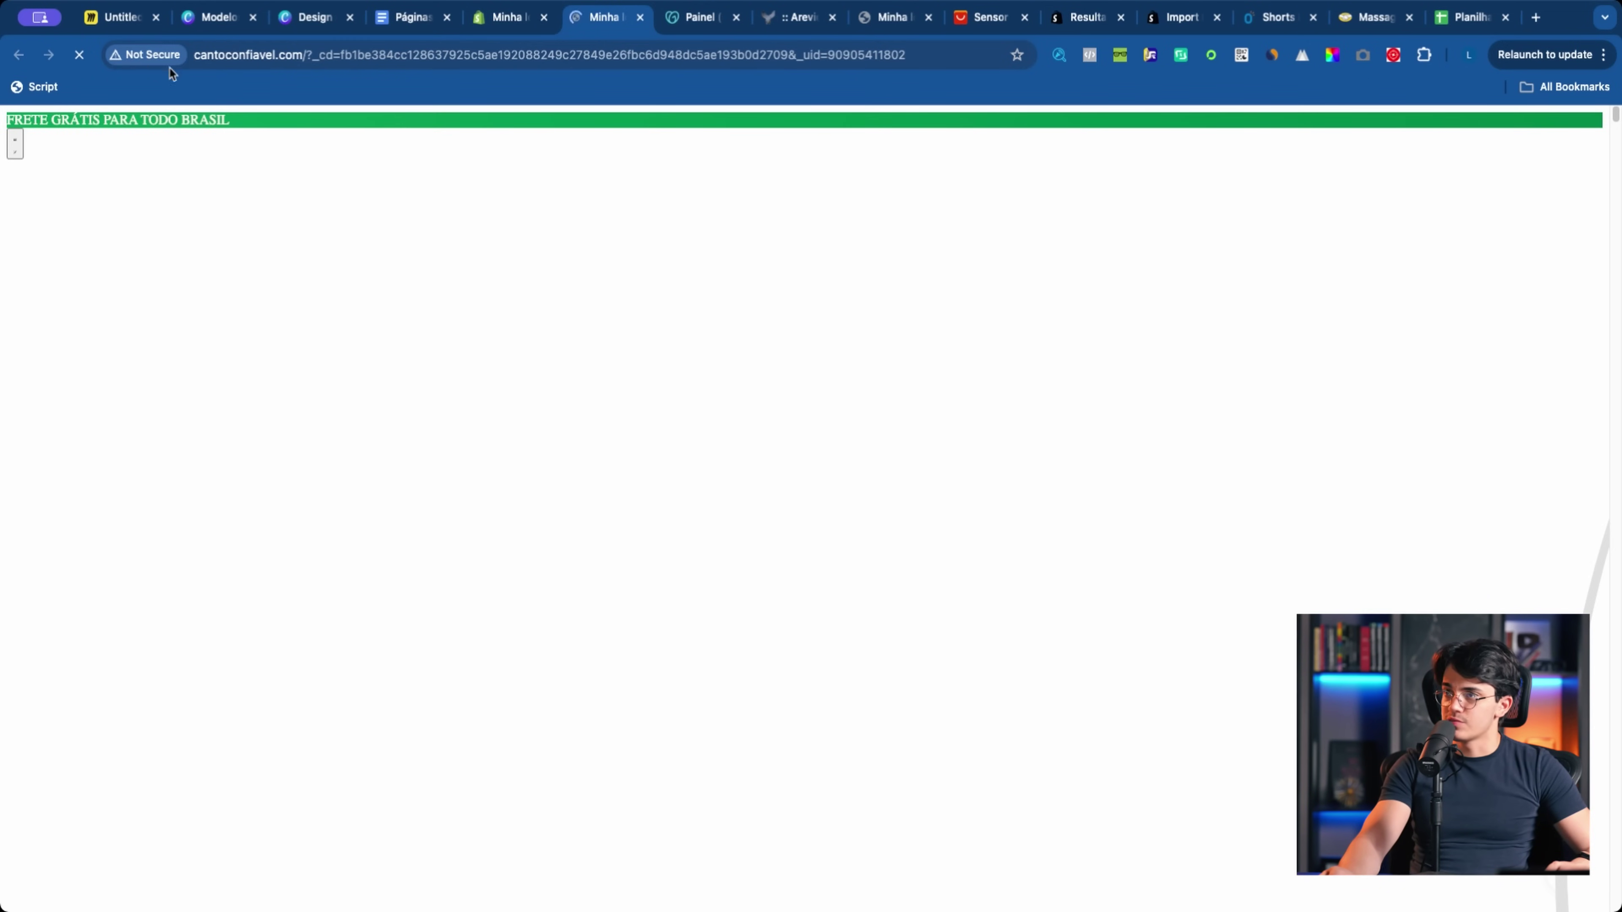
left_click(159, 63)
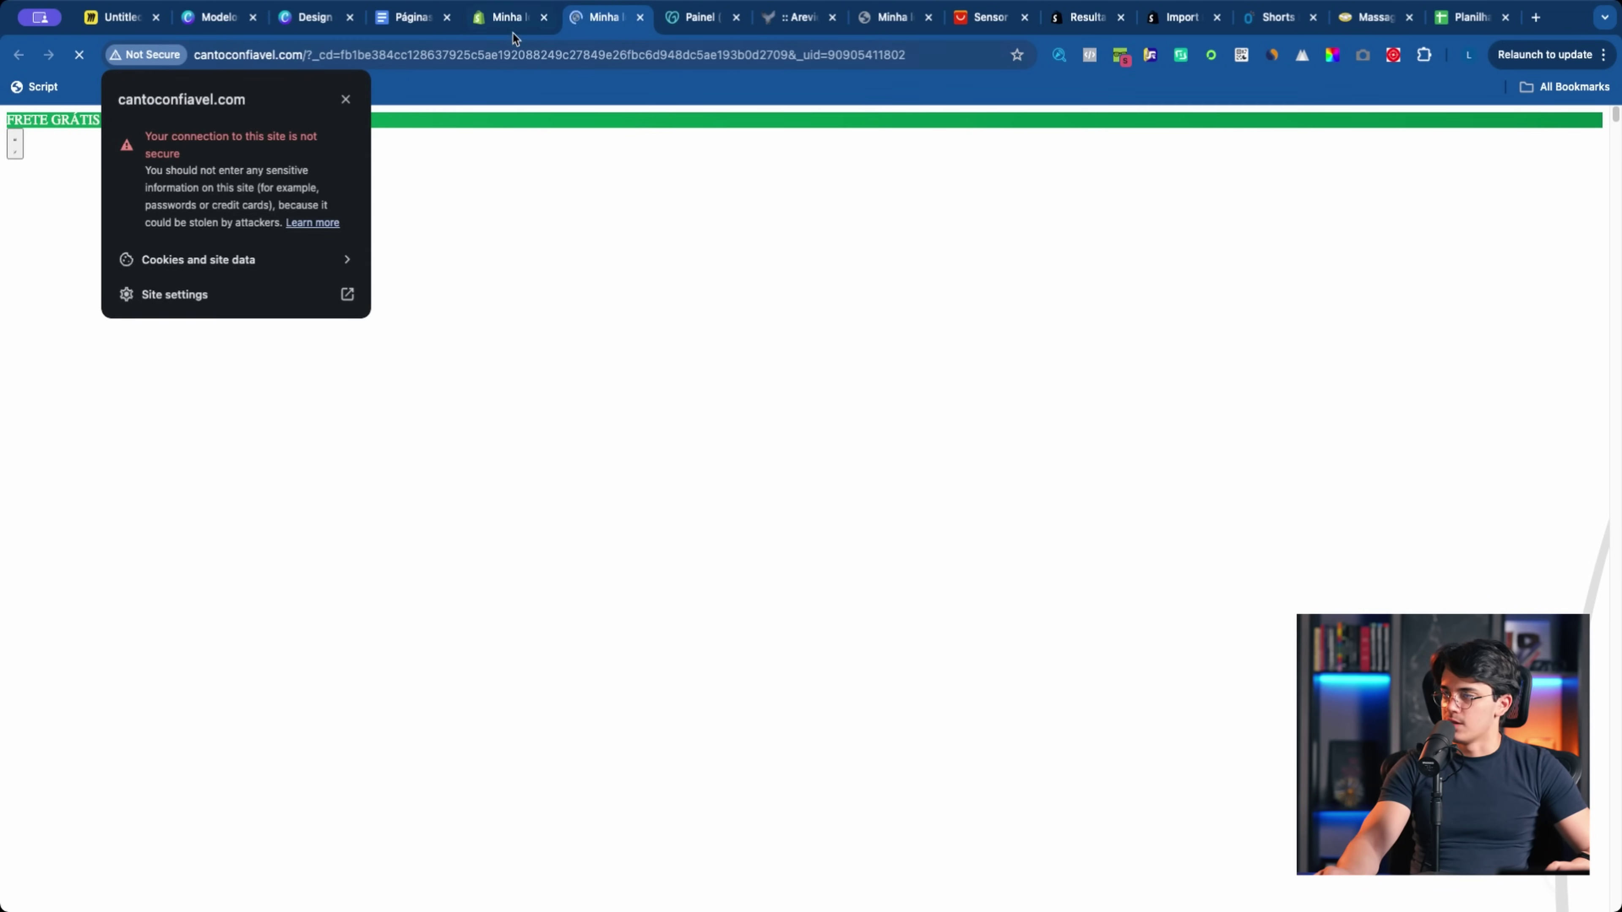
left_click(514, 26)
key("ctrl+Tab")
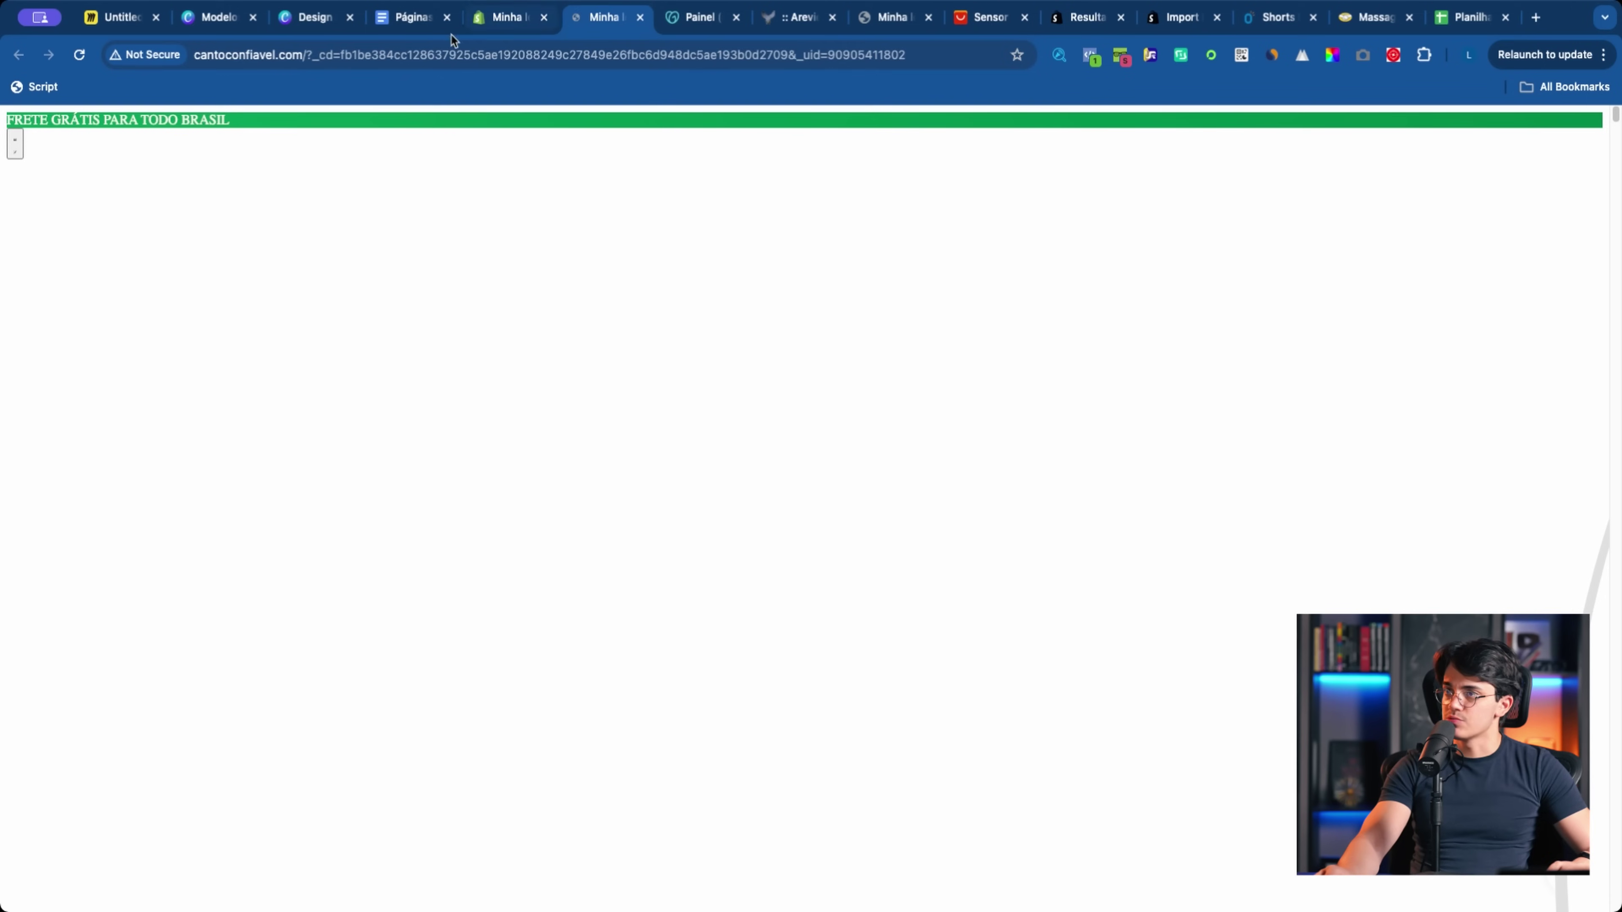
left_click(493, 29)
left_click(578, 26)
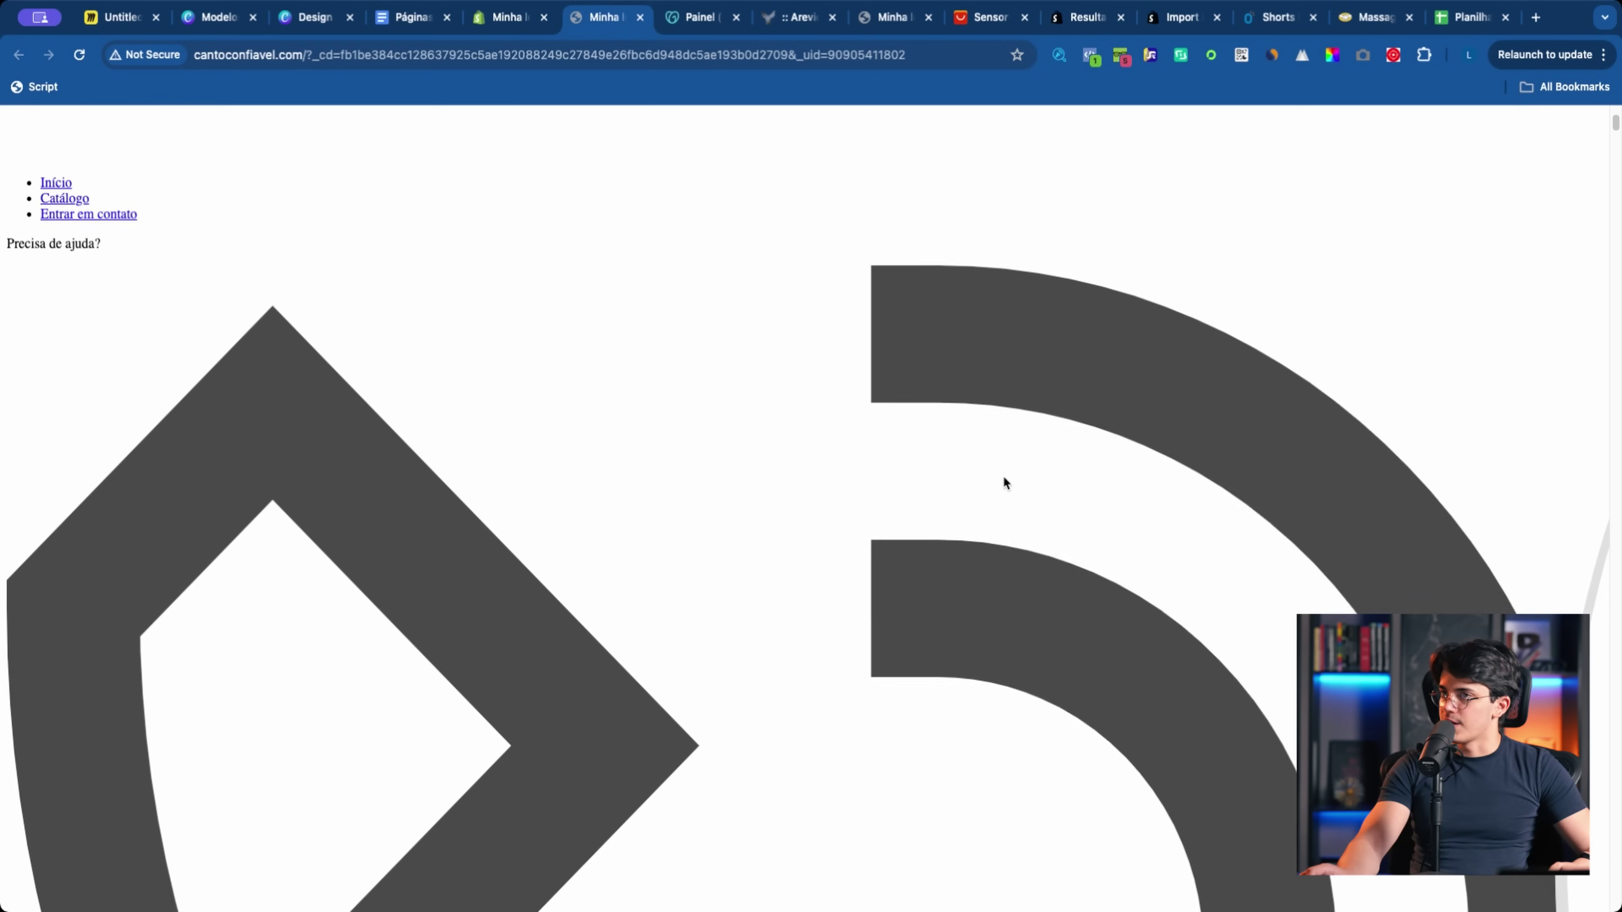
scroll(1003, 482, "down", 10)
scroll(416, 389, "up", 8)
key("super+r")
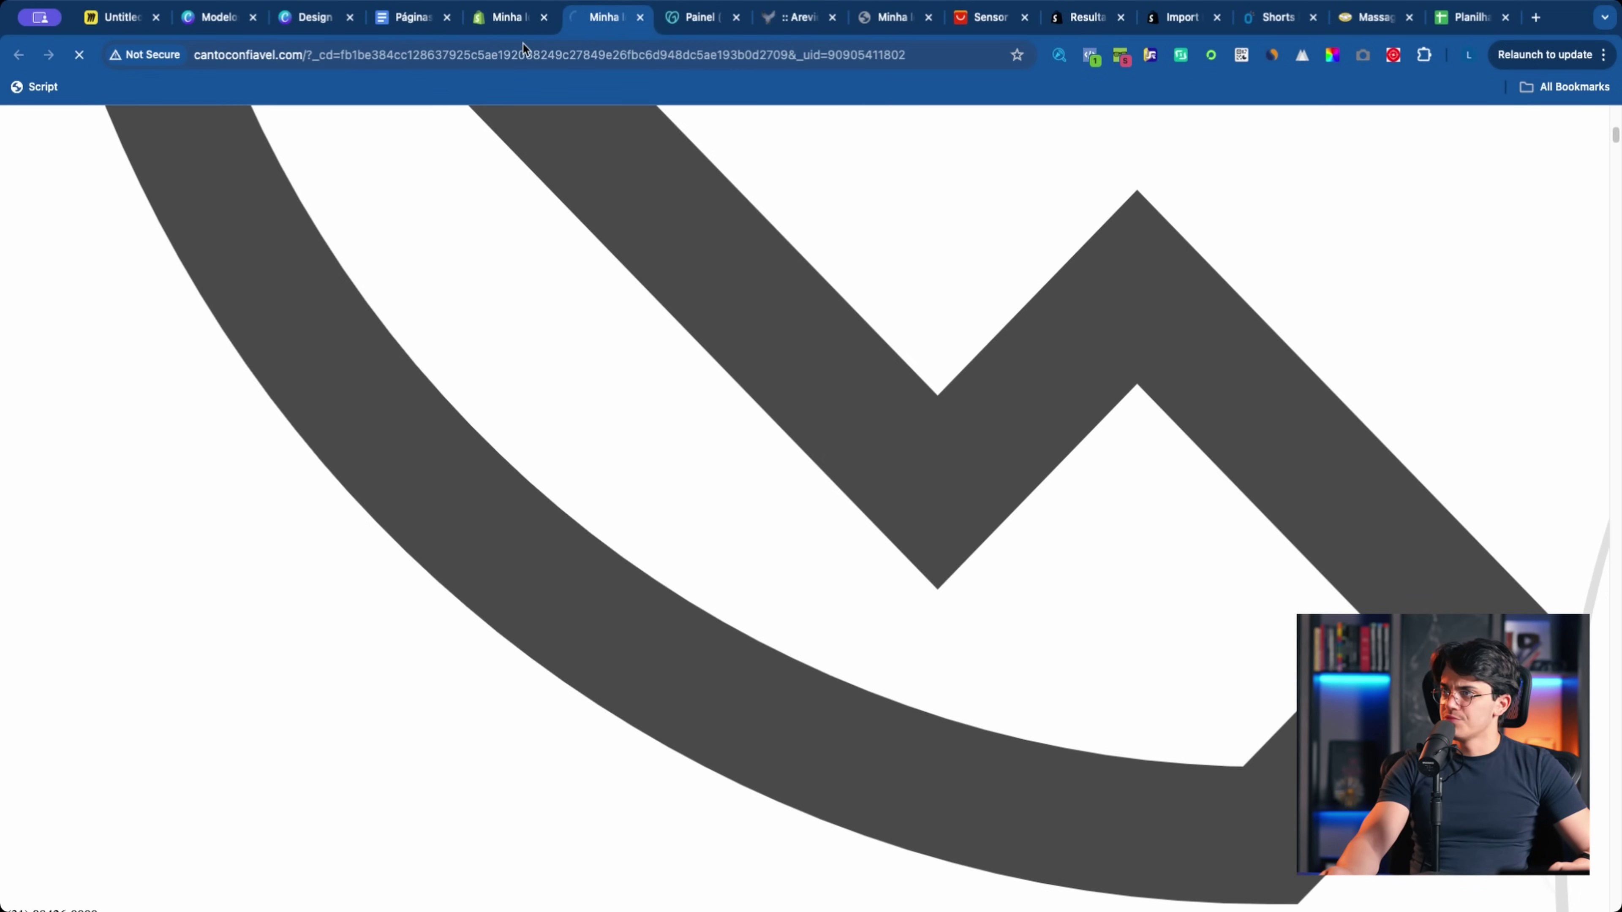
Step: Verify cantoconfiavel.com is the primary domain with SSL active, then open the live storefront
left_click(511, 23)
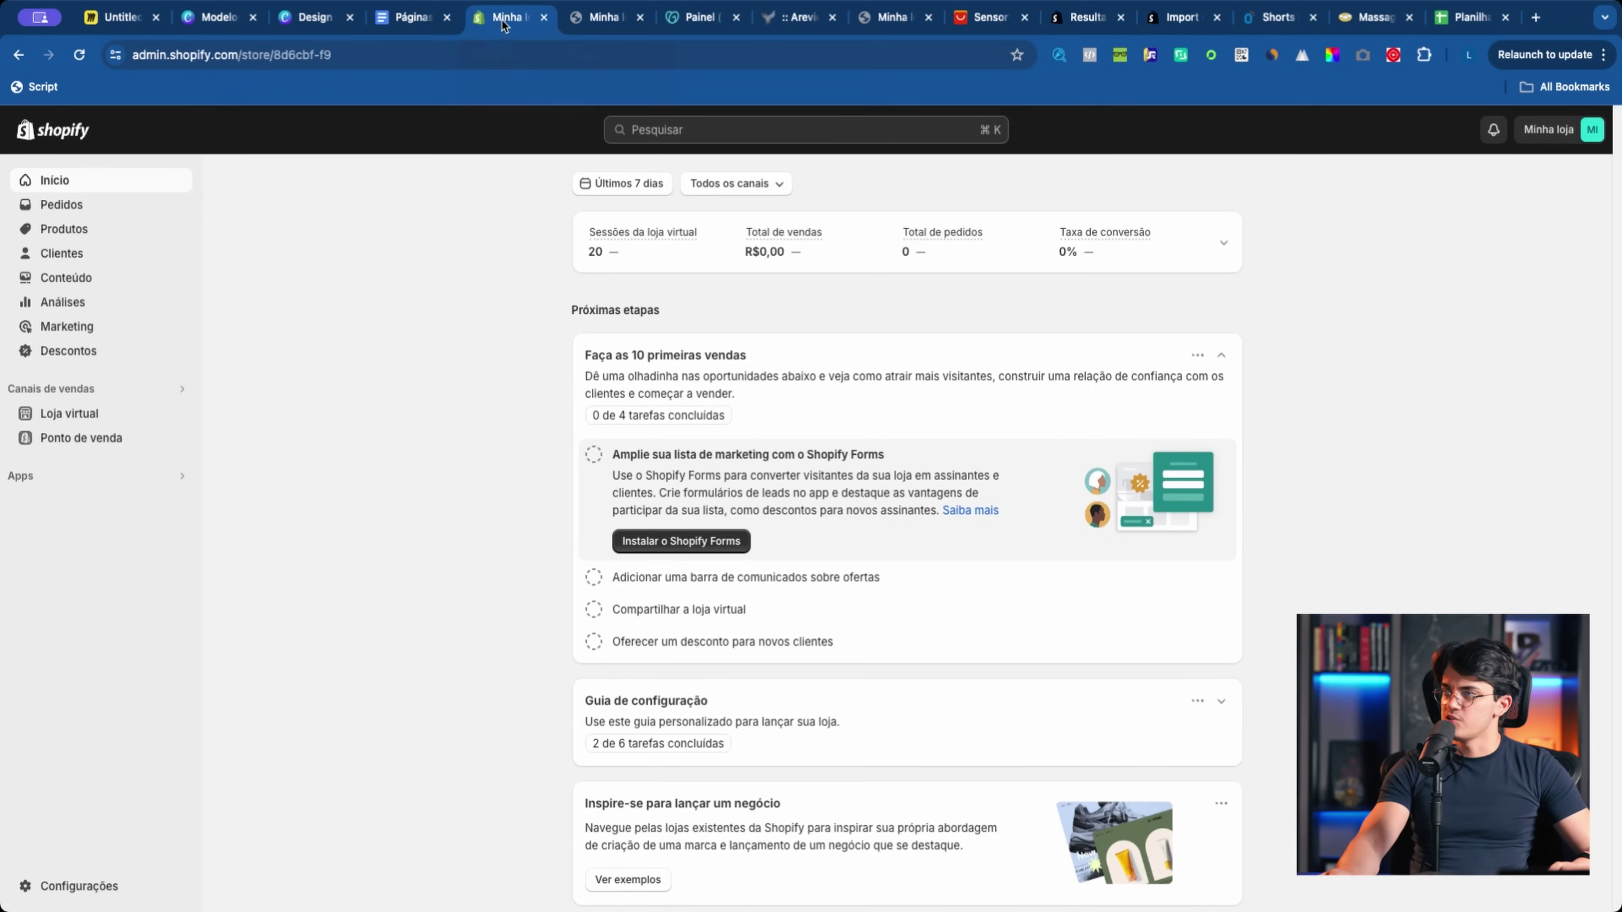
left_click(78, 885)
left_click(443, 671)
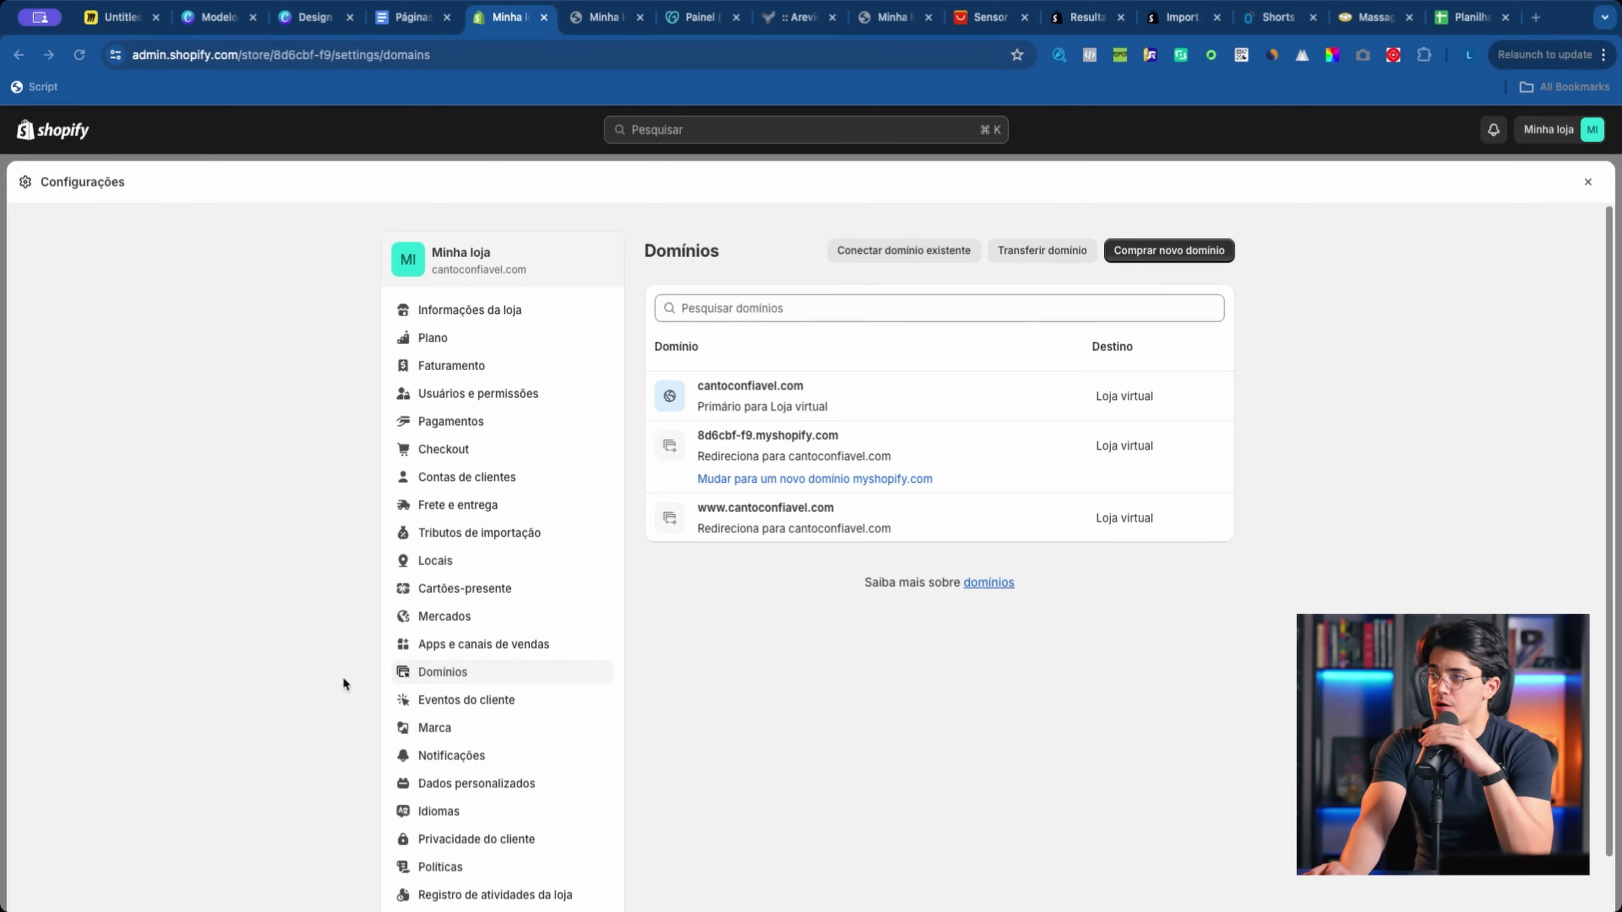
left_click(77, 55)
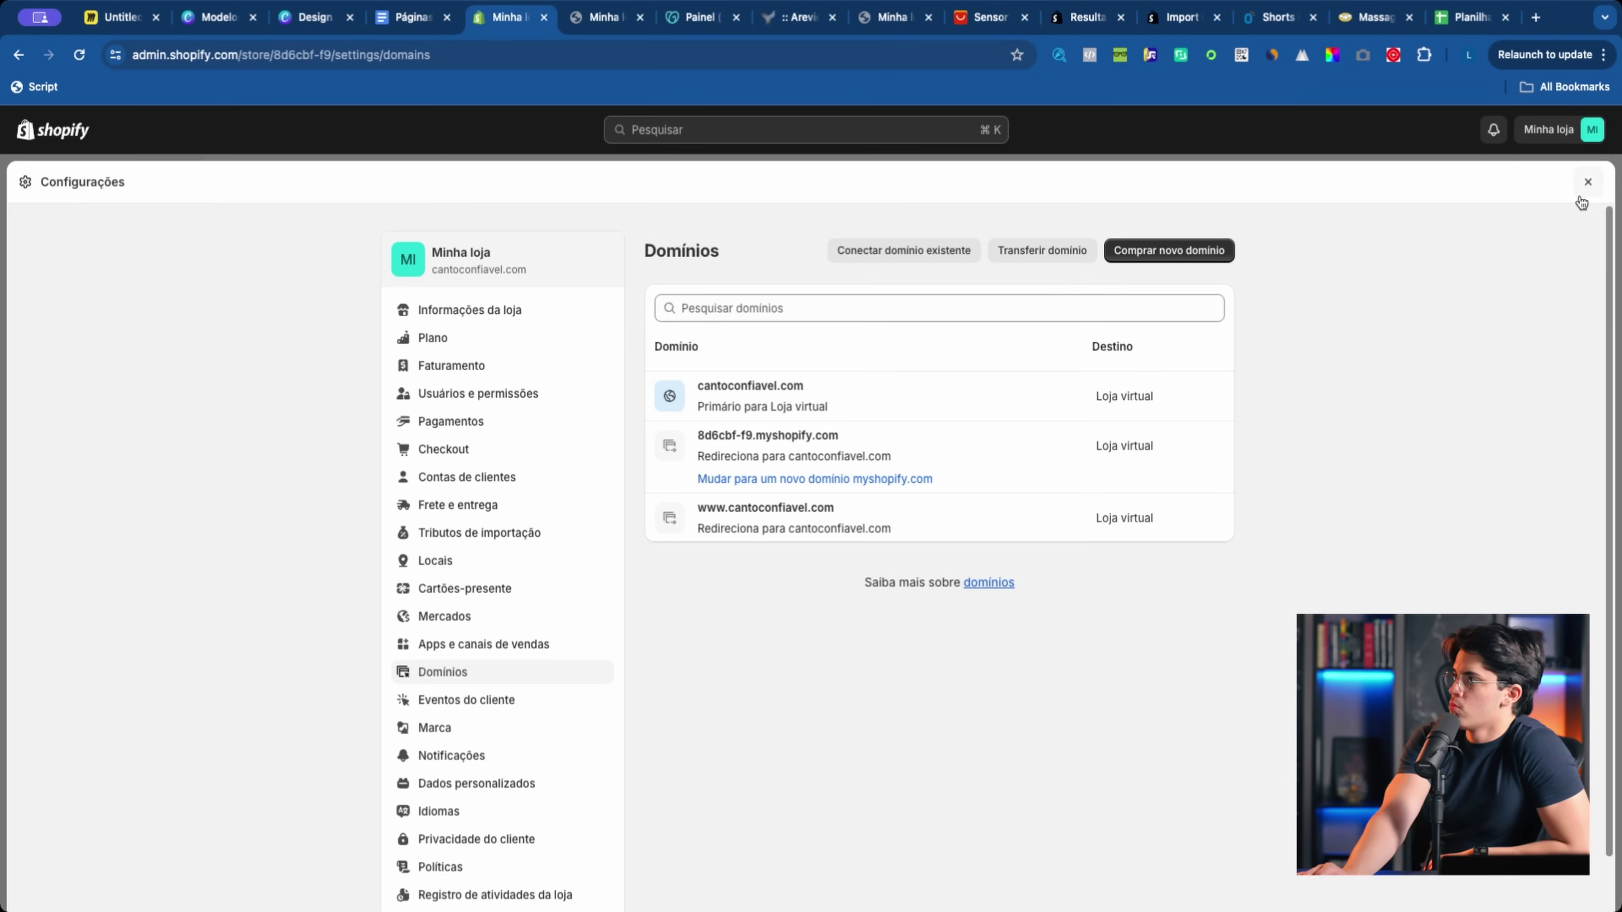
left_click(1588, 182)
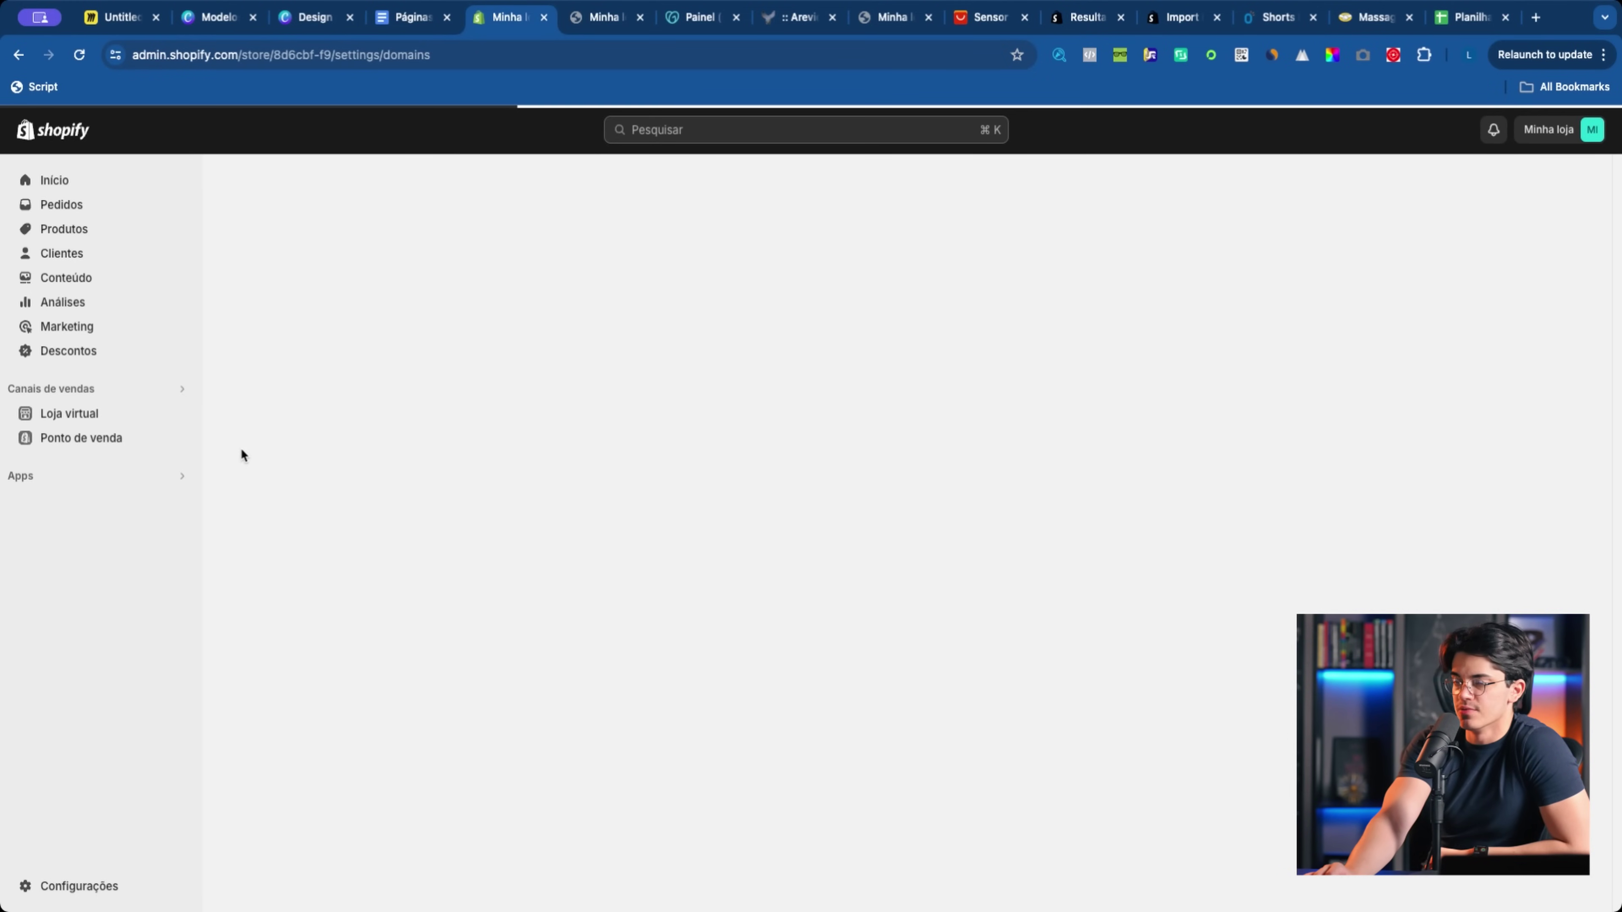
left_click(184, 414)
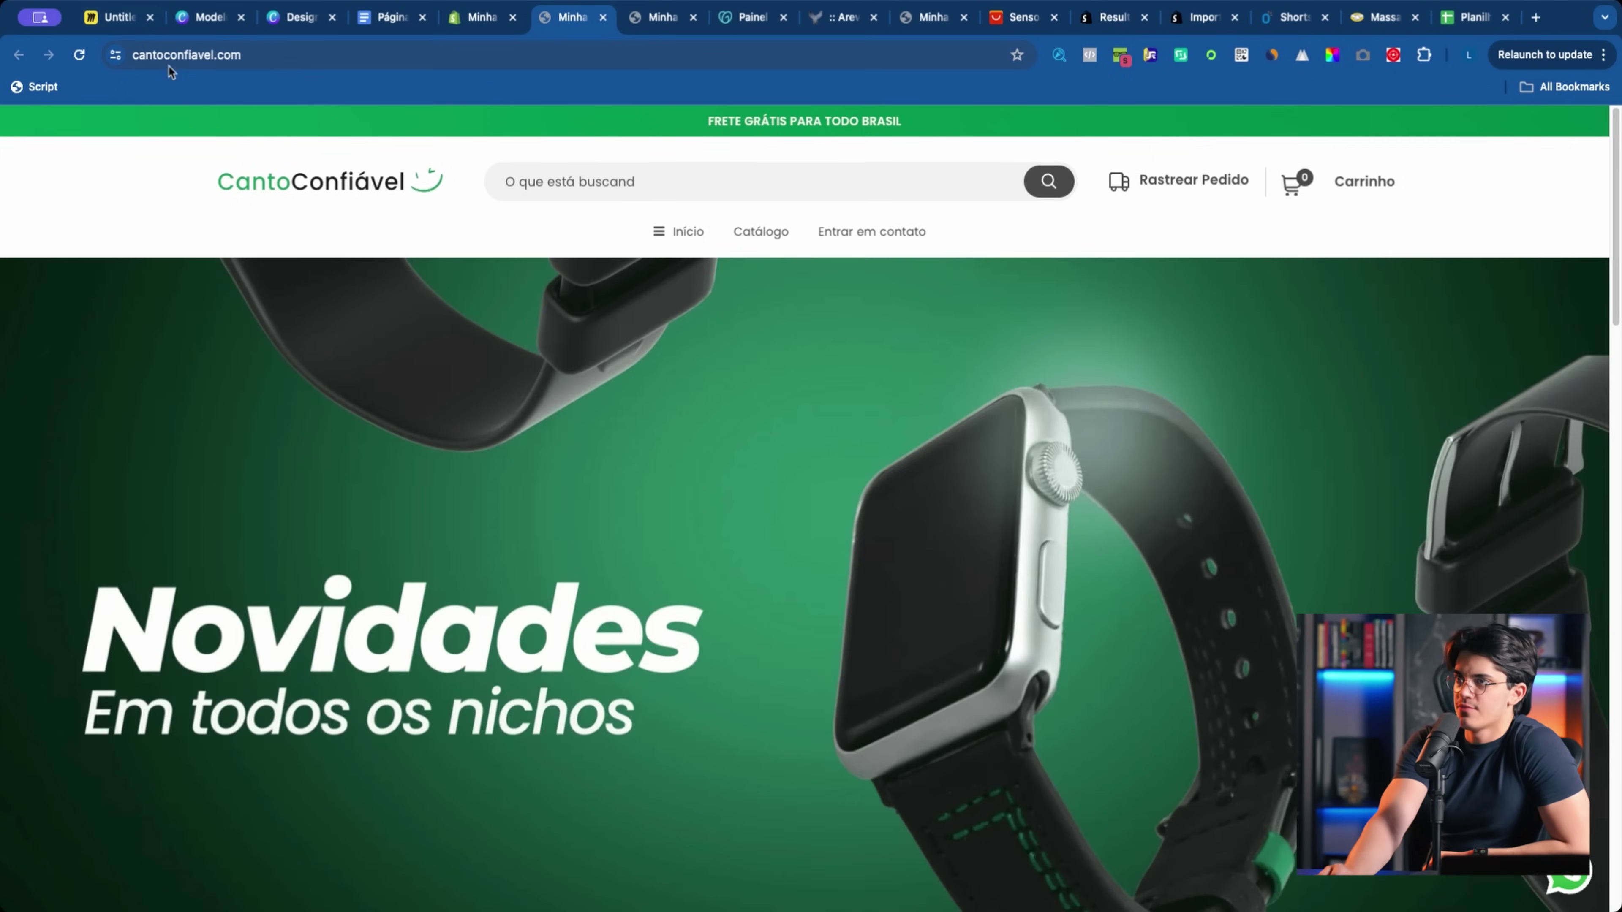
Step: Check the cantoconfiavel.com address, then preview the homepage in iPhone 14 Pro Max emulation
left_click(276, 59)
left_click(331, 58)
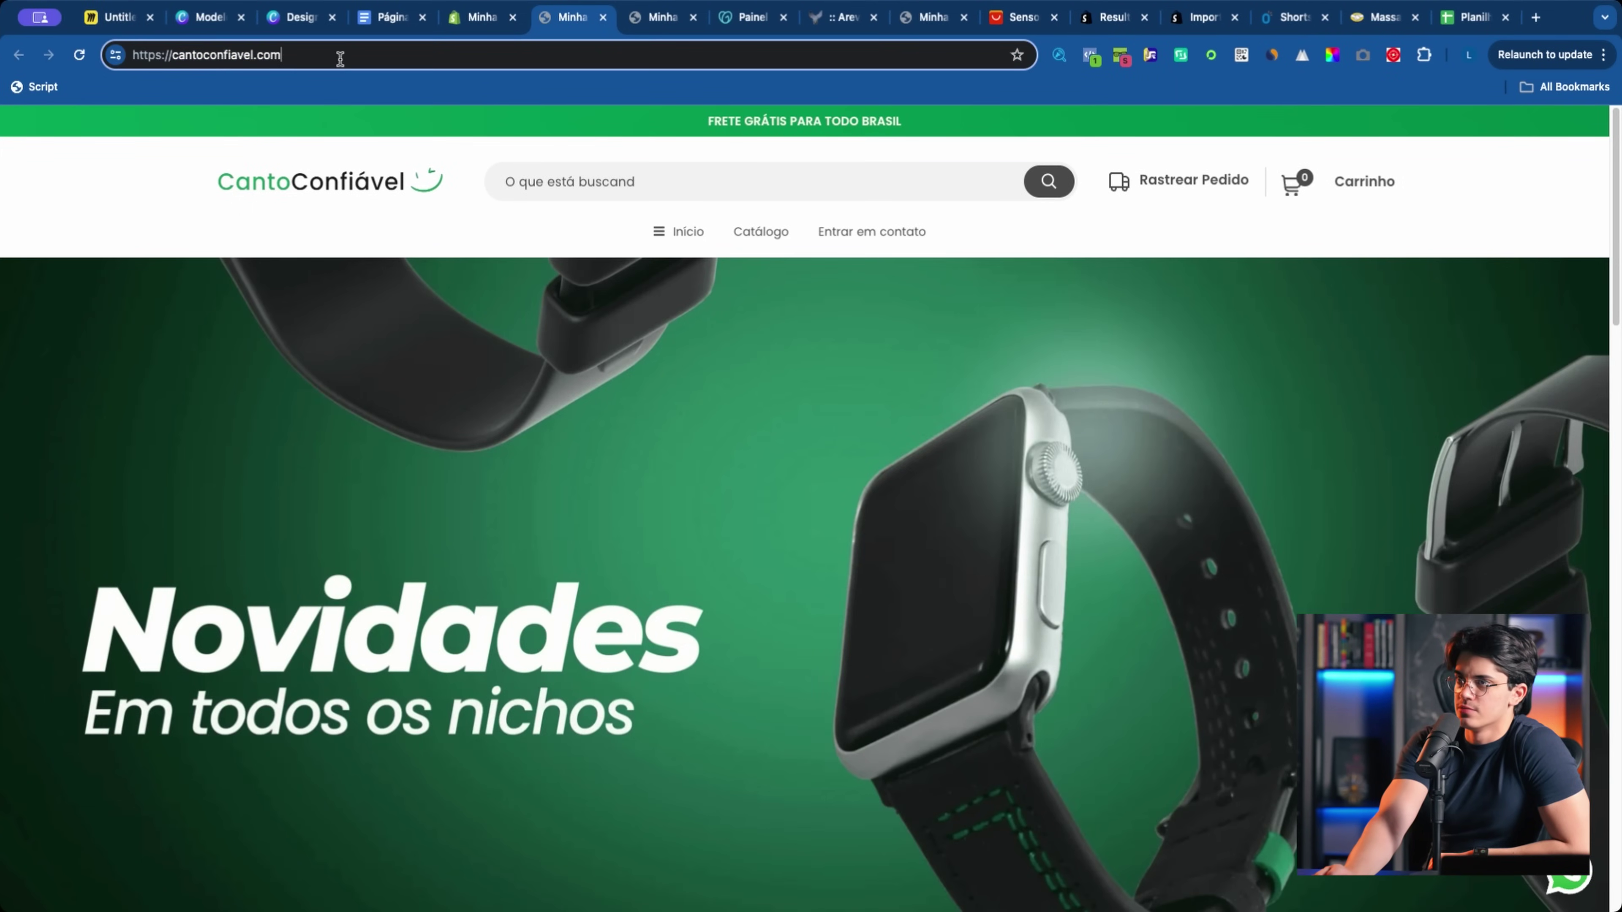
left_click_drag(344, 57, 172, 56)
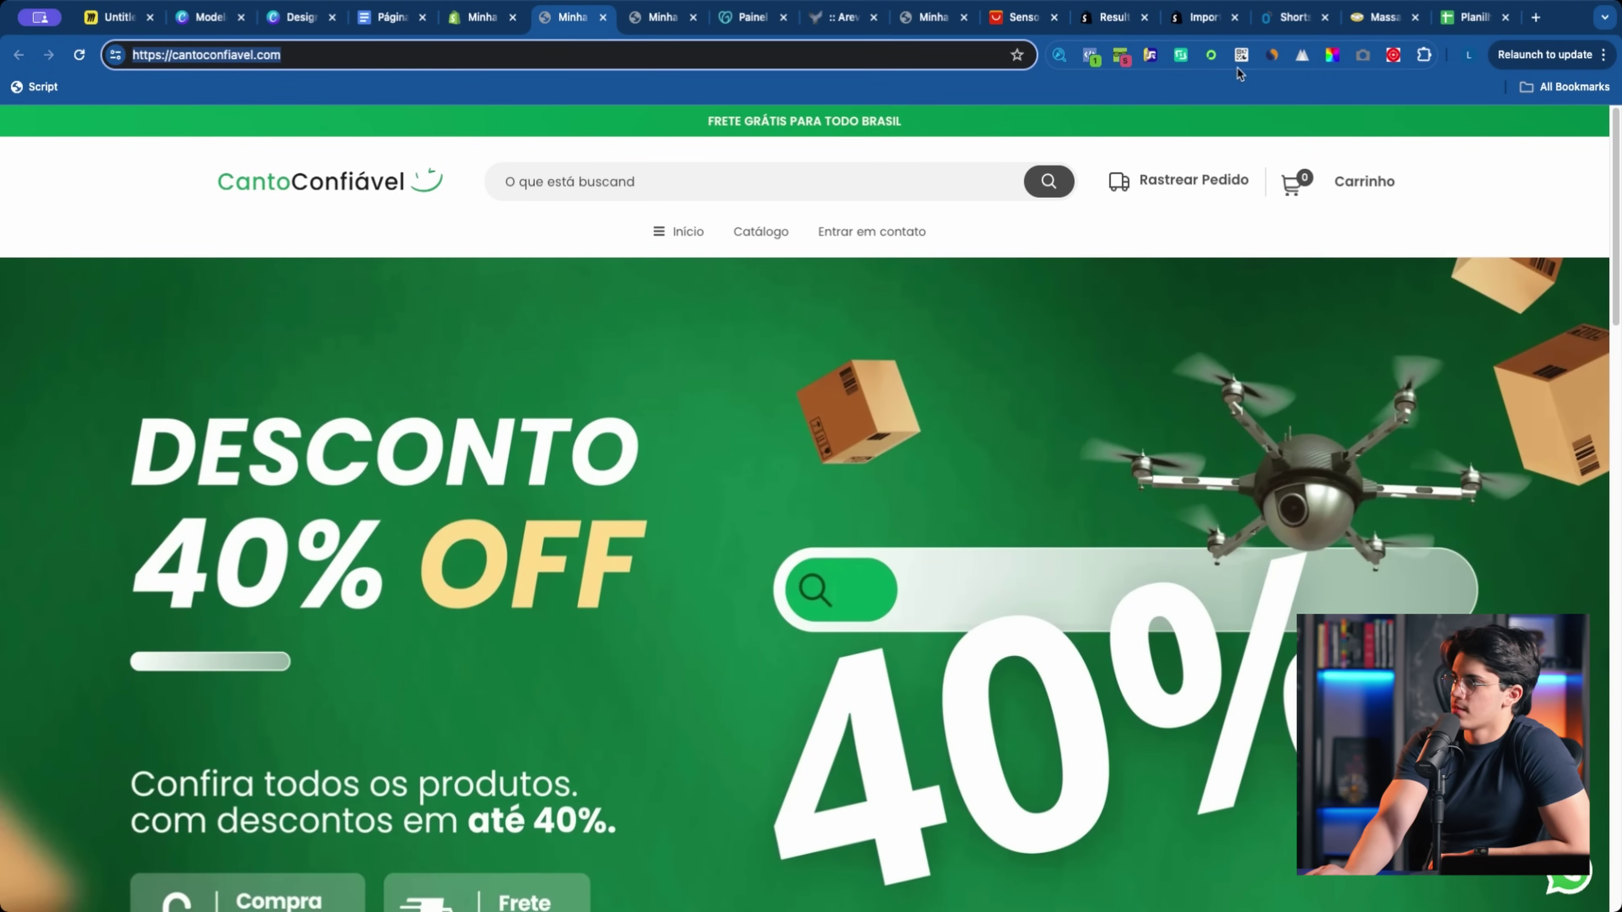
left_click(1303, 57)
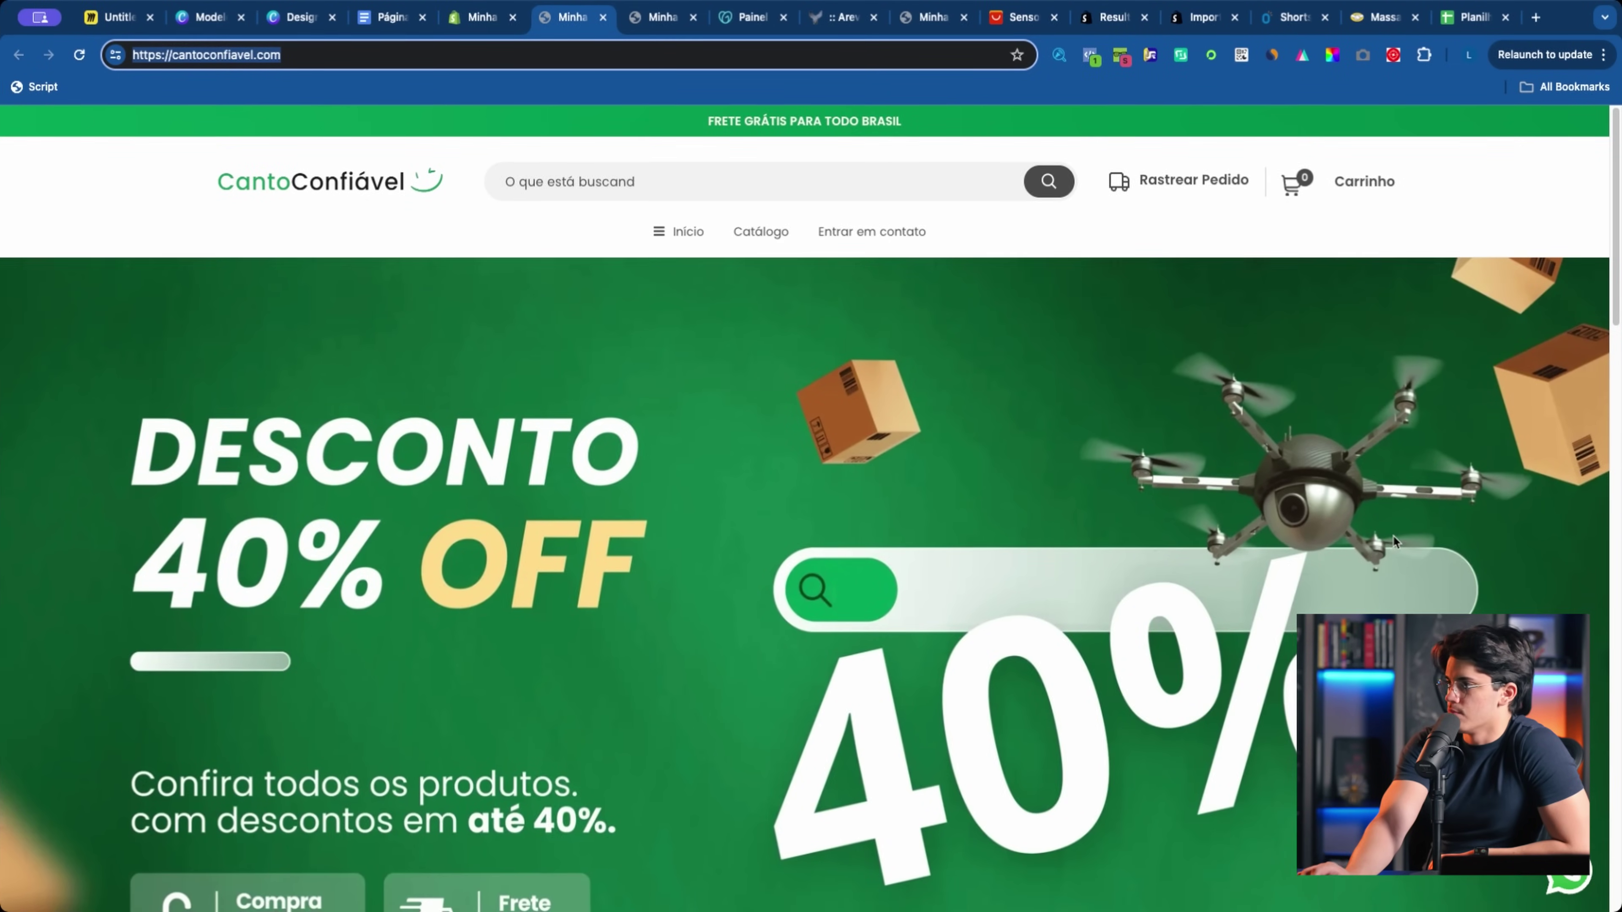
key("super+alt+i")
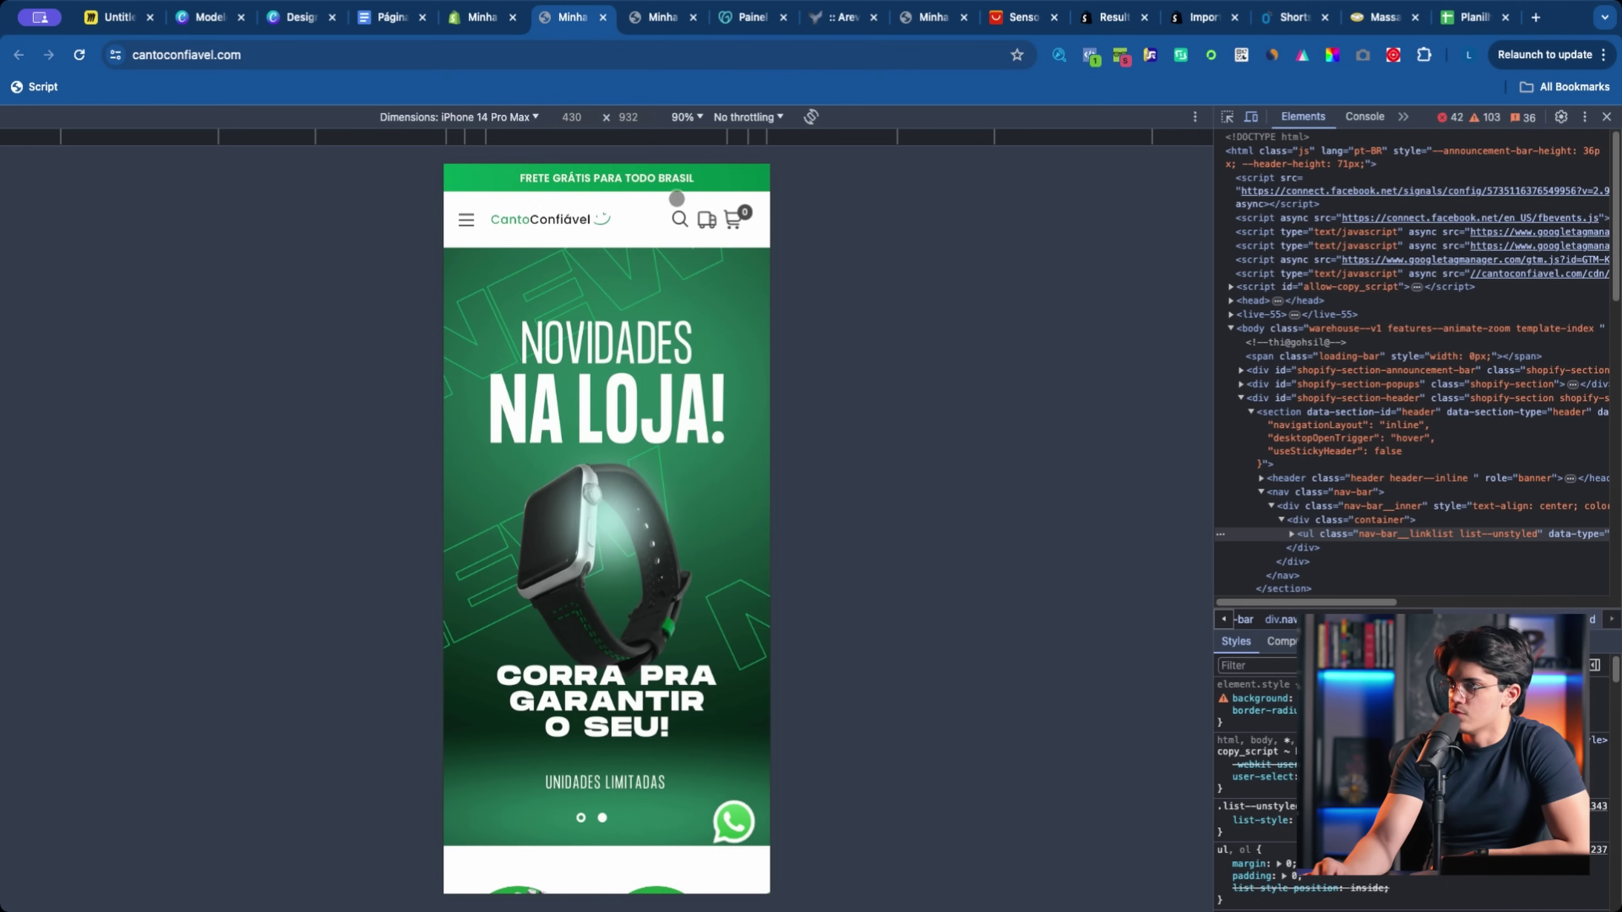
Step: Swipe the category carousel to Cozinha and open the Led de Imã product
scroll(626, 411, "down", 3)
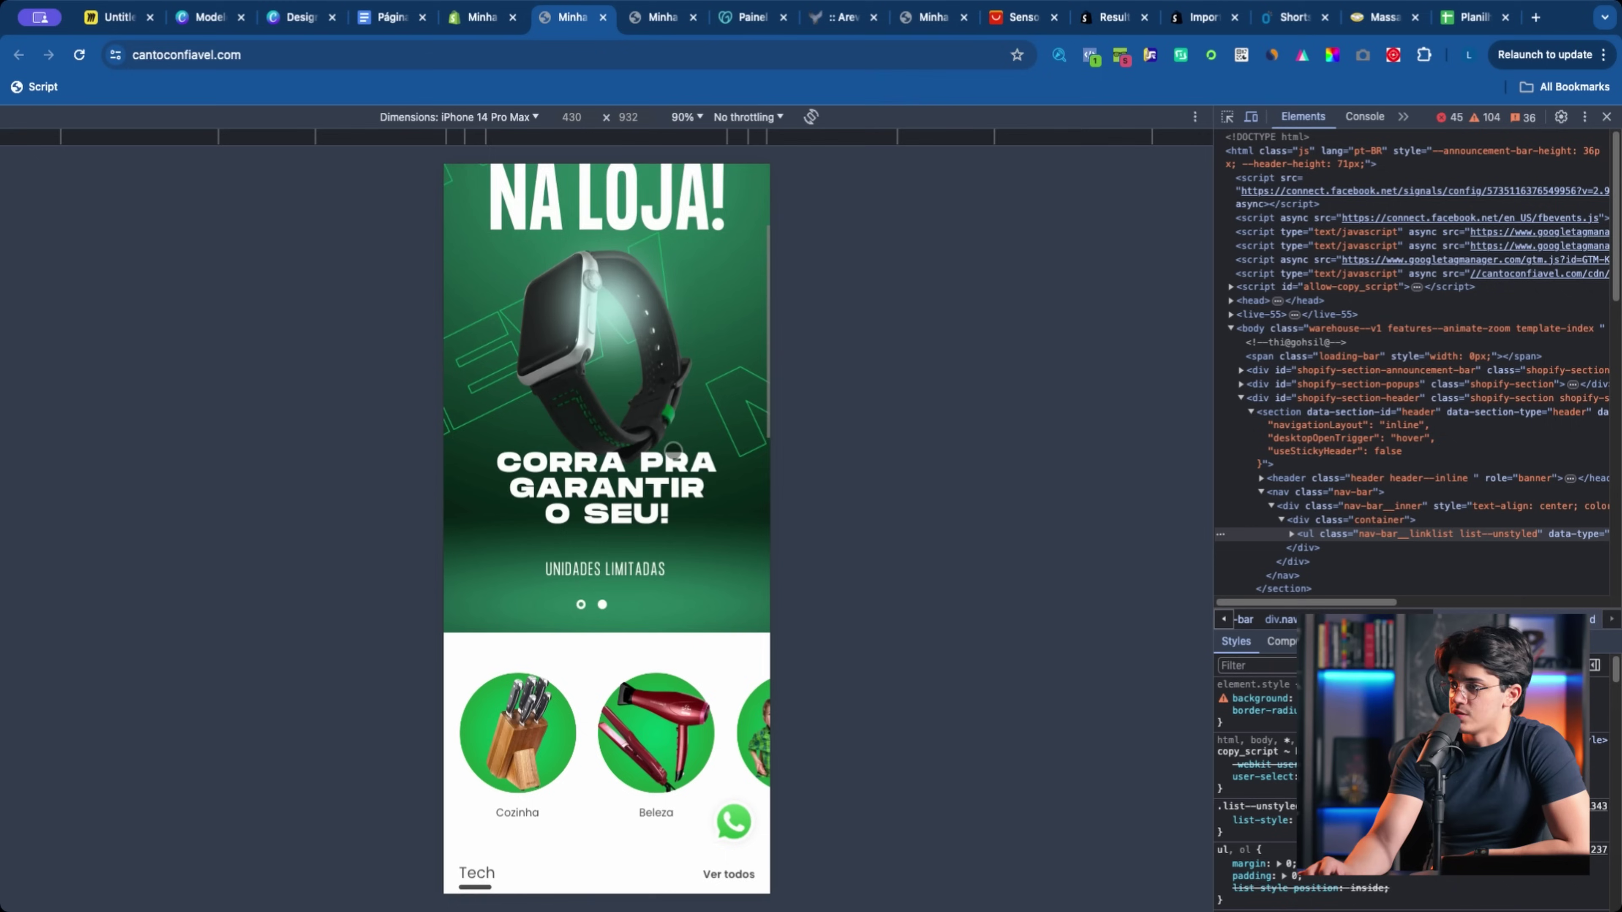
left_click_drag(760, 722, 493, 718)
left_click_drag(638, 724, 599, 744)
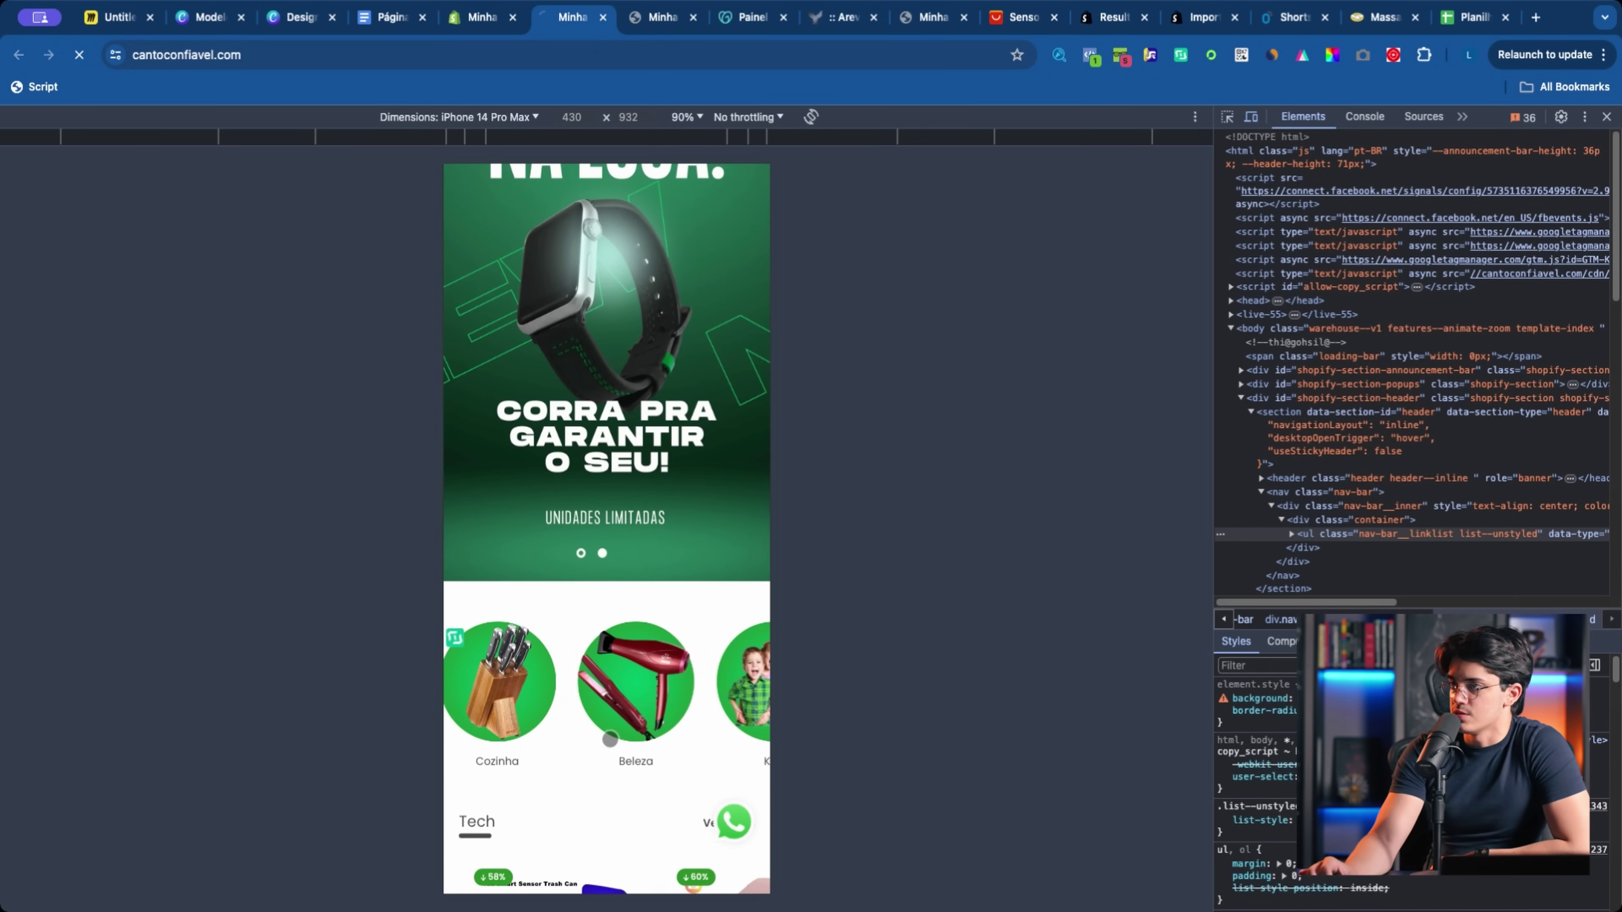
scroll(607, 511, "down", 5)
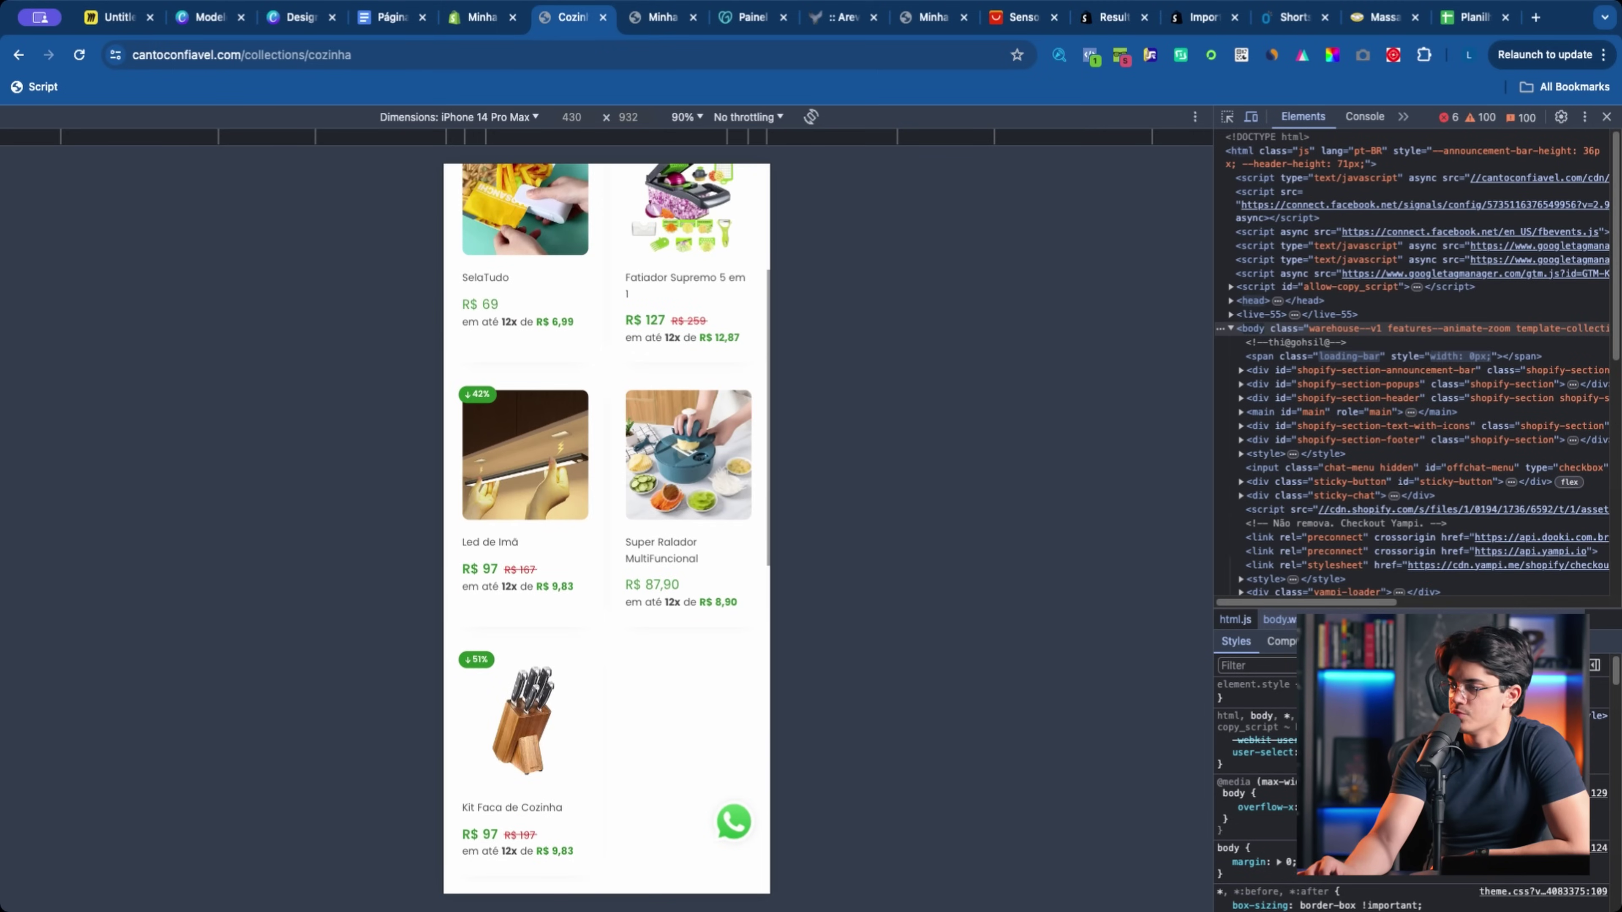
scroll(583, 617, "up", 2)
left_click(583, 617)
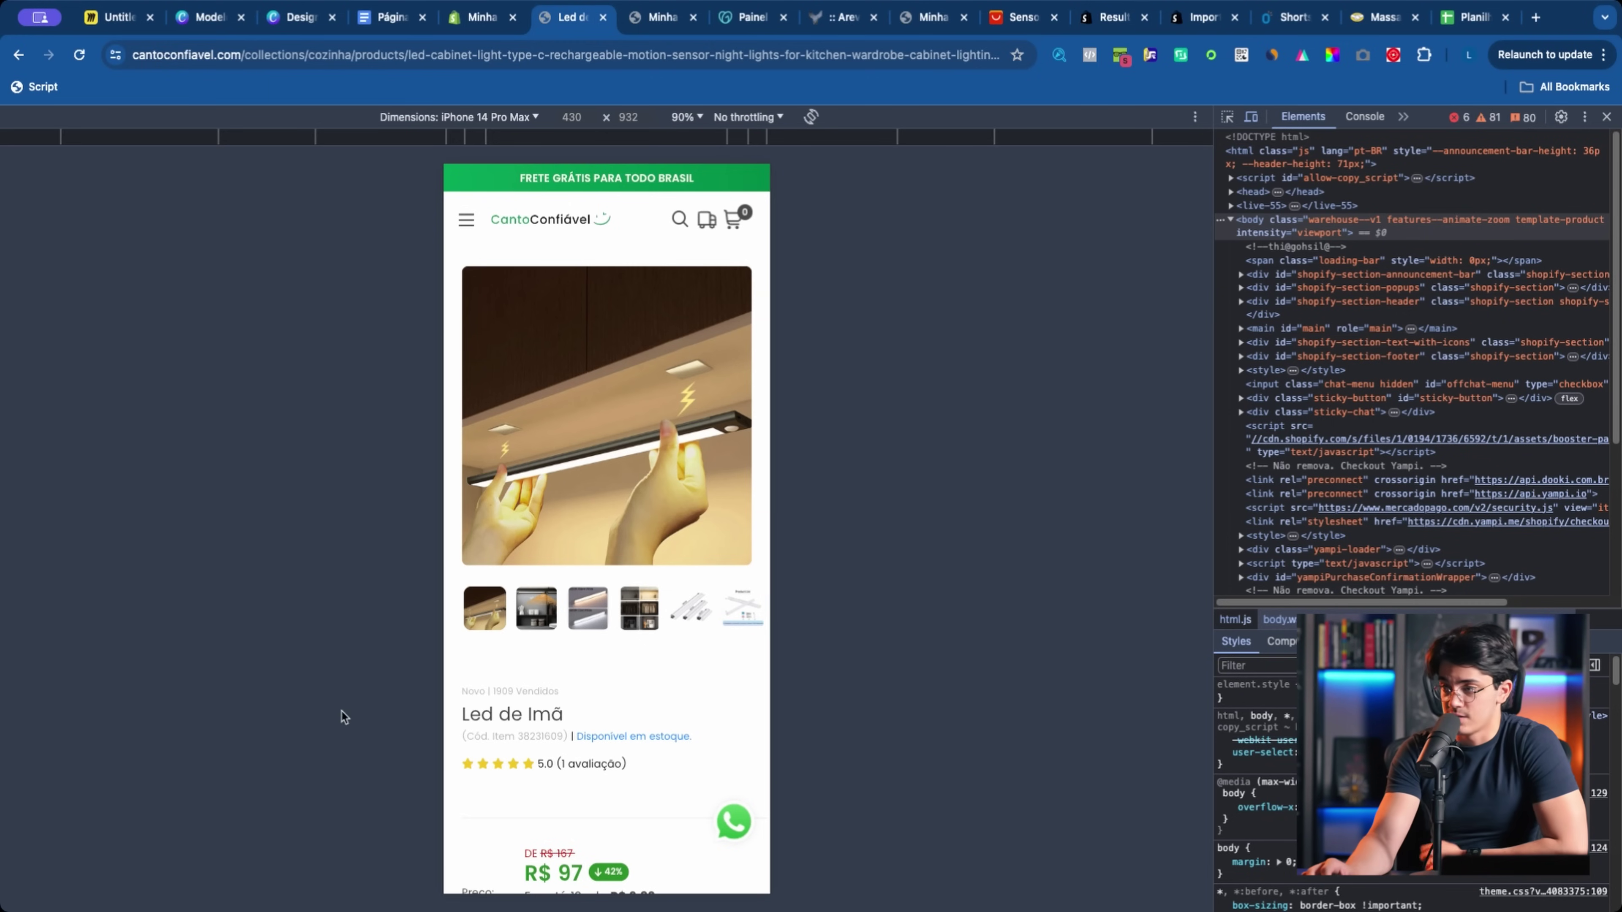
Step: Scroll the Luz de Armário LED Tipo C page to review details and the 5.0 rating
scroll(582, 790, "down", 15)
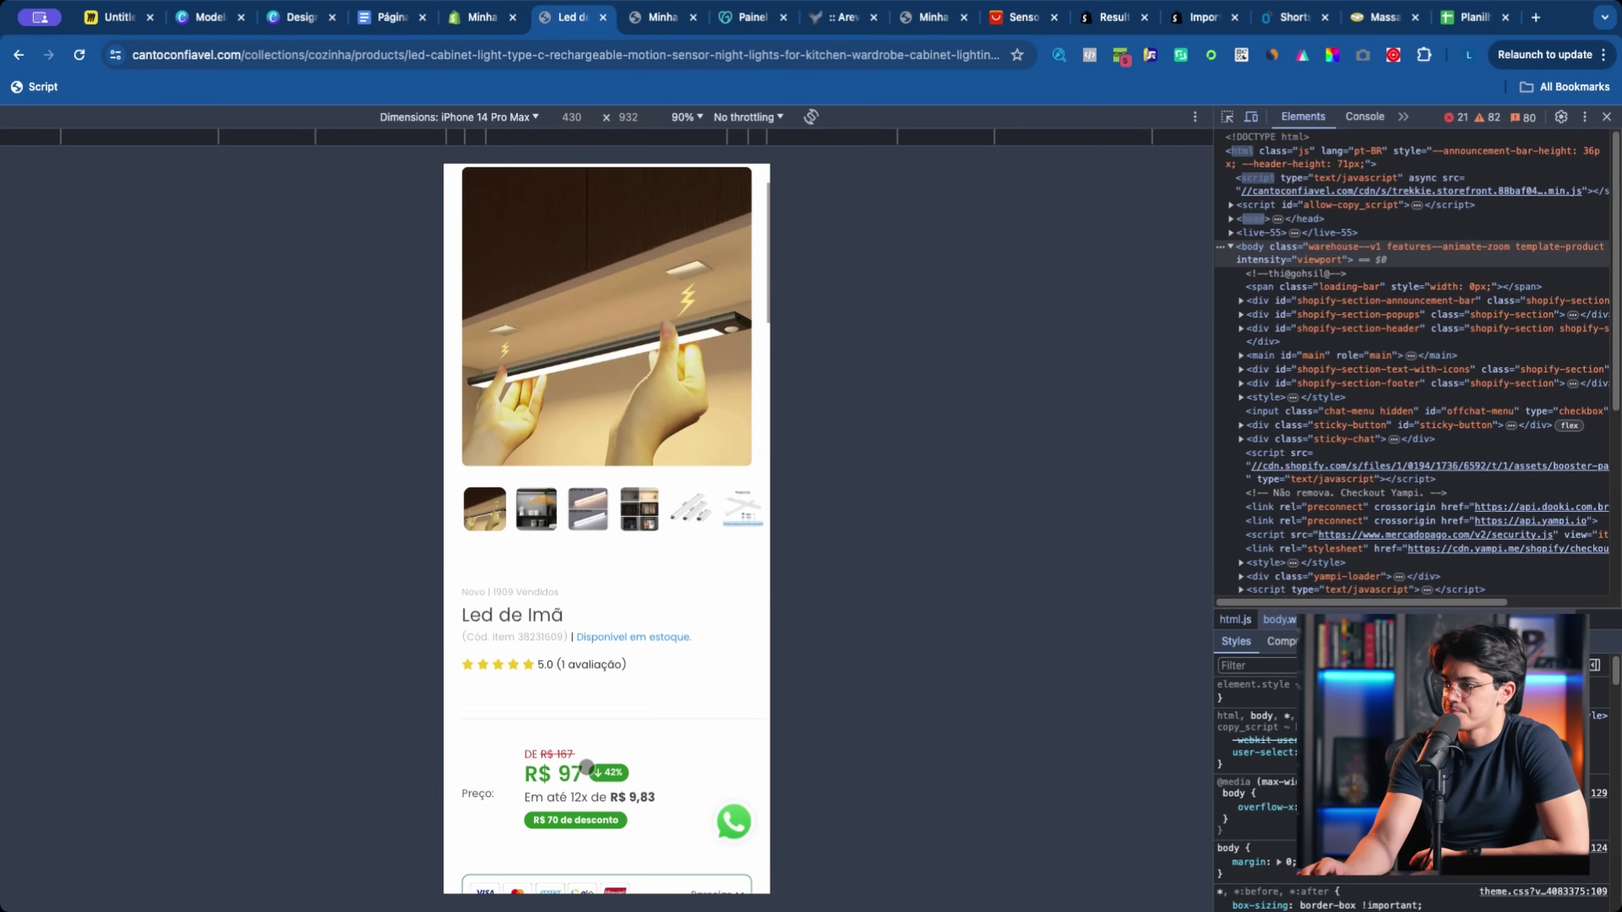
scroll(625, 669, "down", 5)
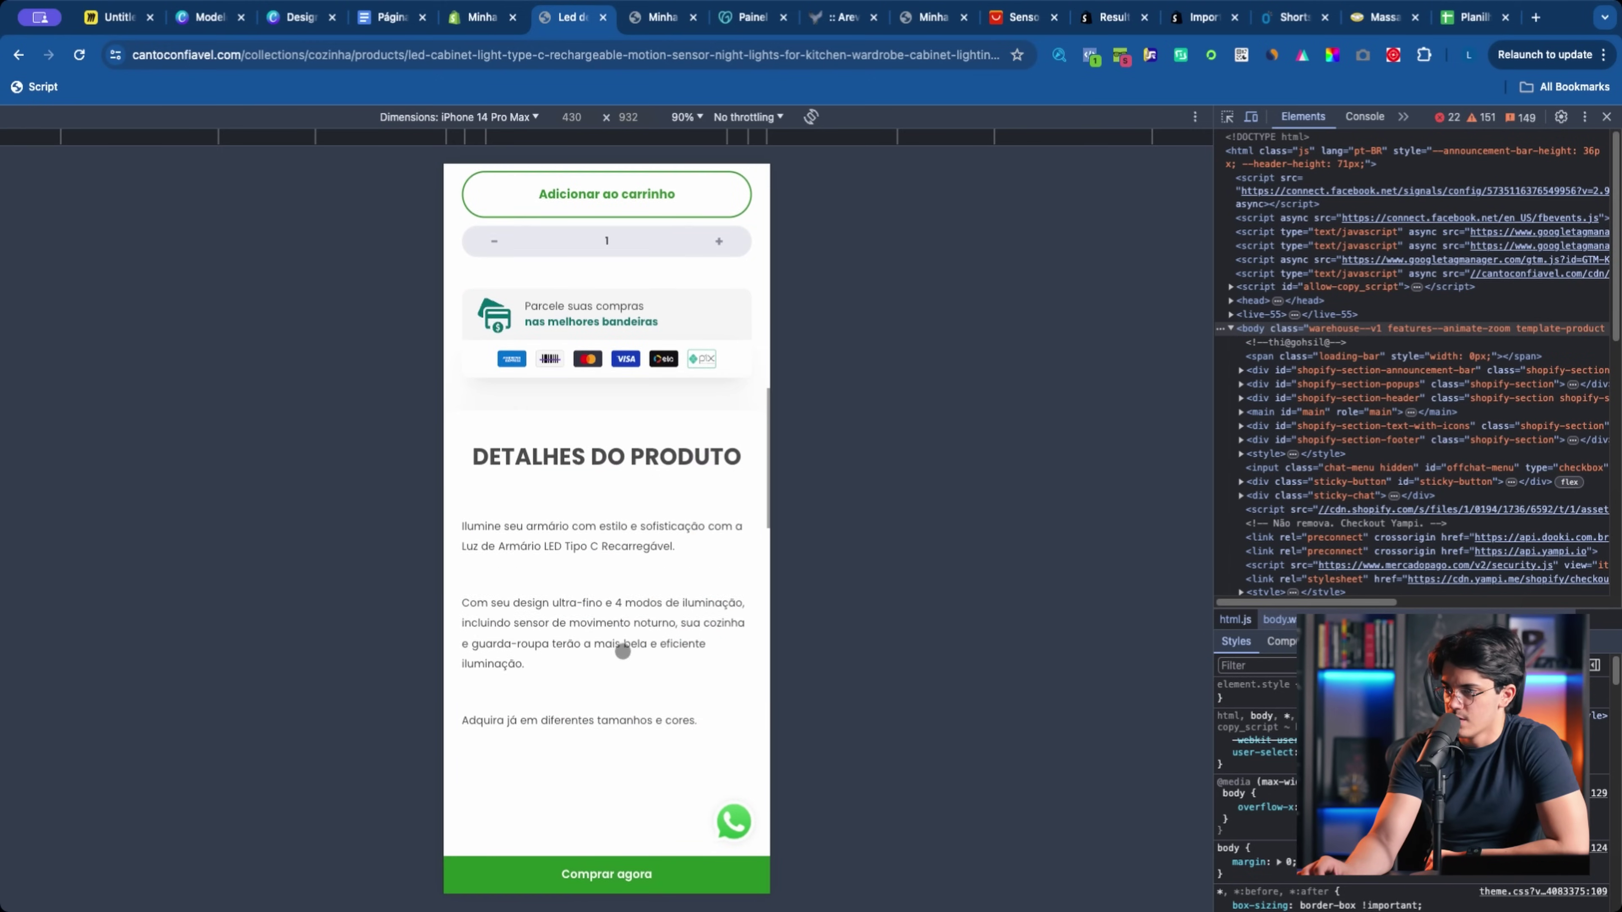
scroll(605, 818, "down", 5)
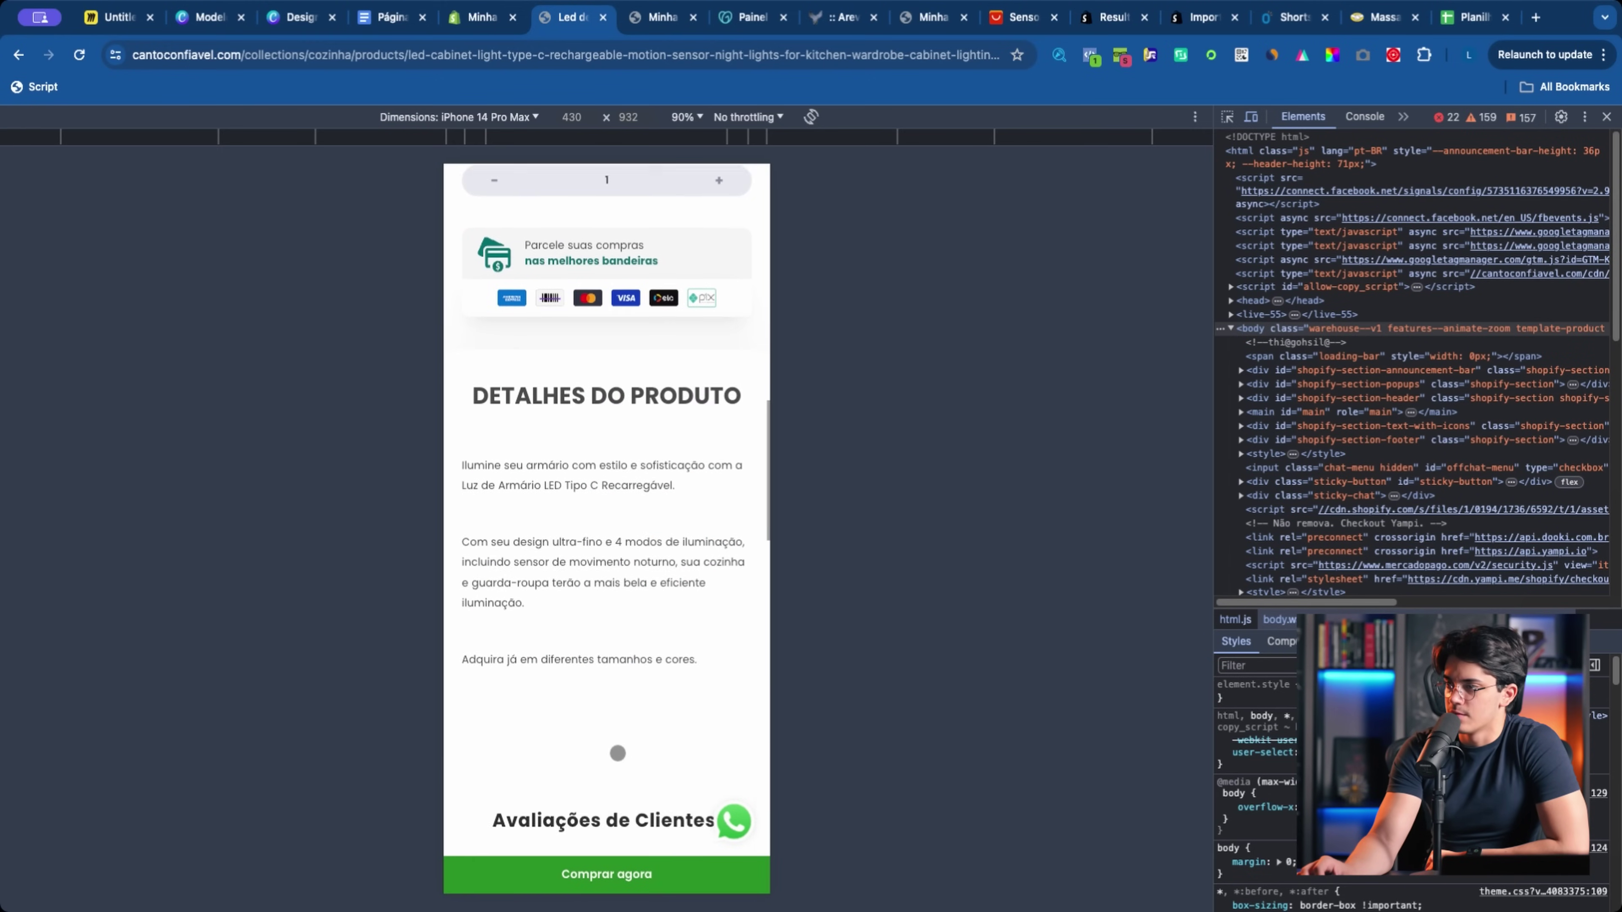
scroll(625, 750, "down", 3)
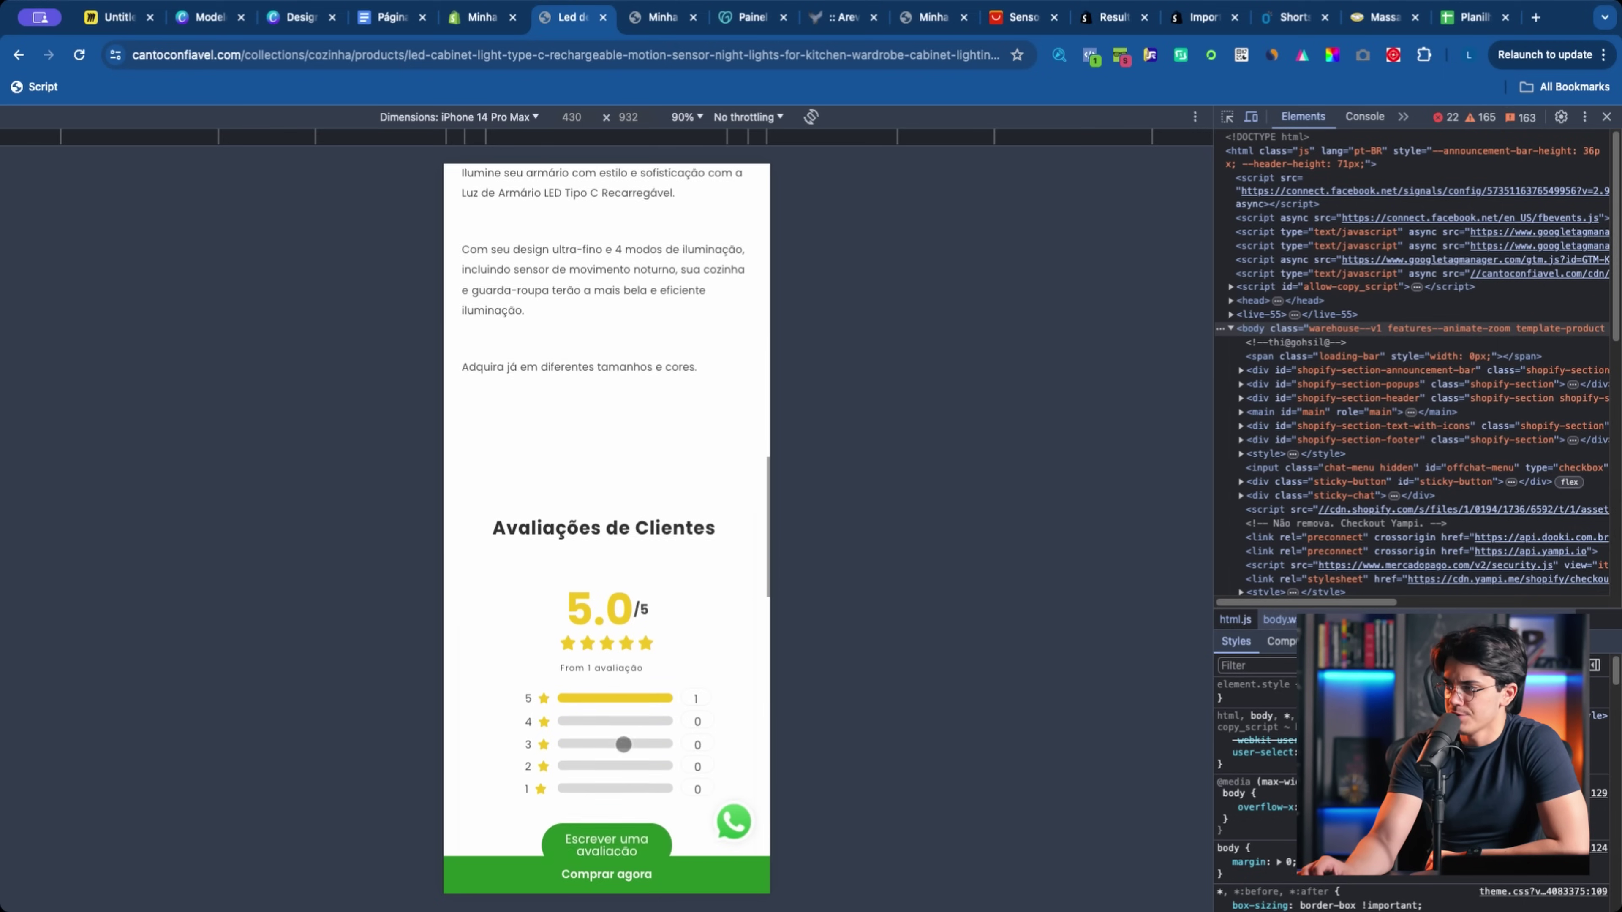
scroll(634, 631, "up", 8)
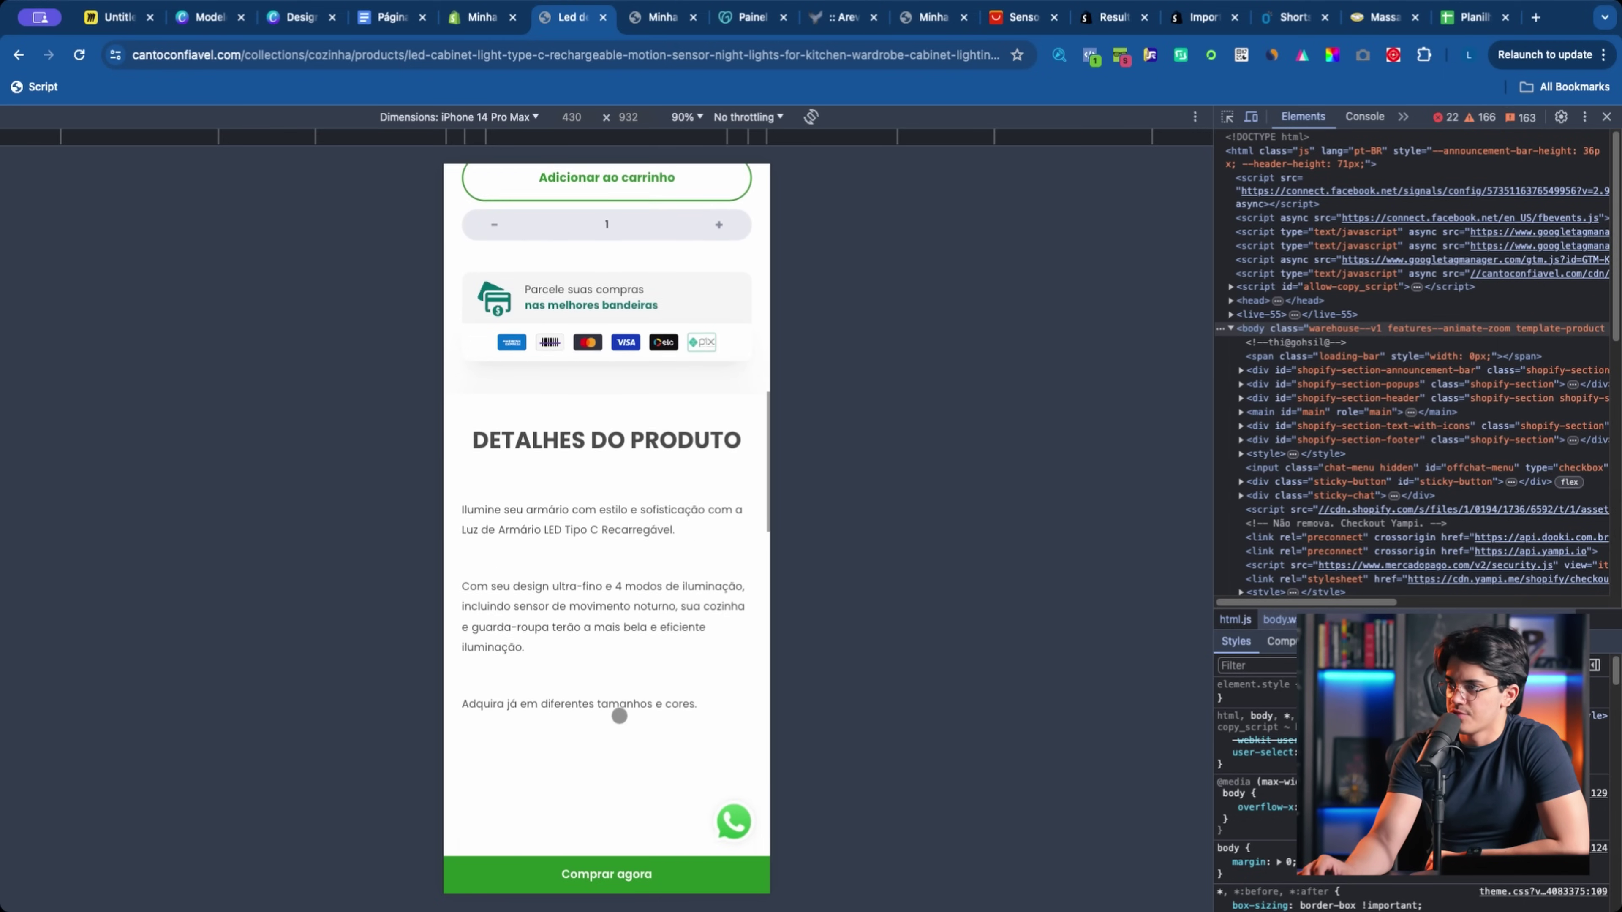
scroll(536, 675, "up", 6)
scroll(536, 674, "down", 12)
scroll(536, 675, "up", 3)
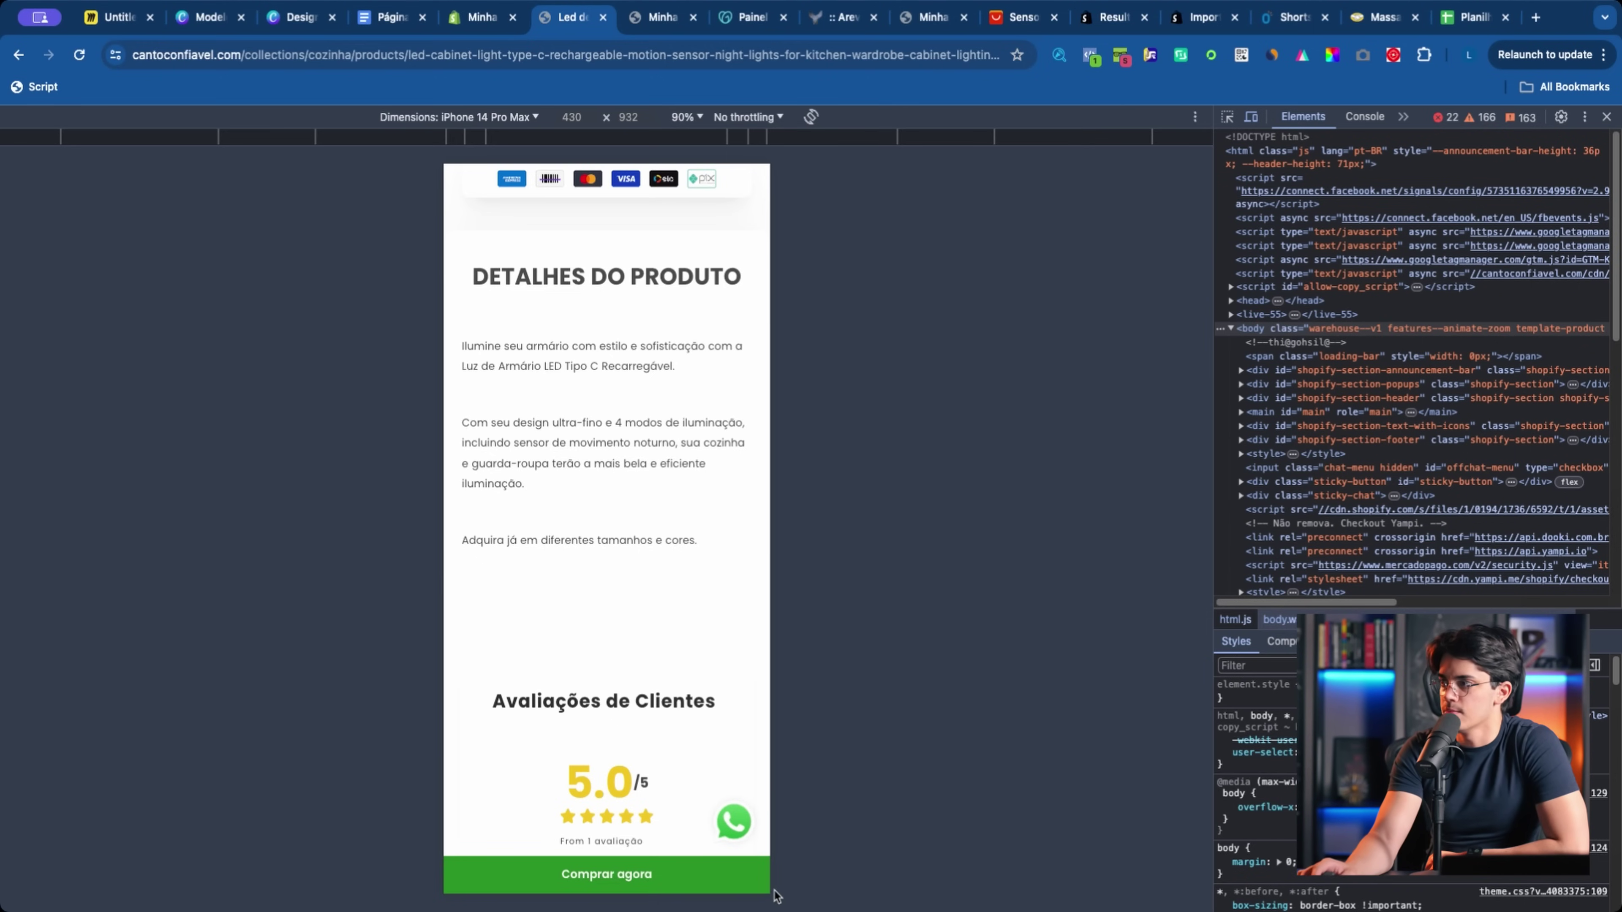
scroll(655, 790, "down", 10)
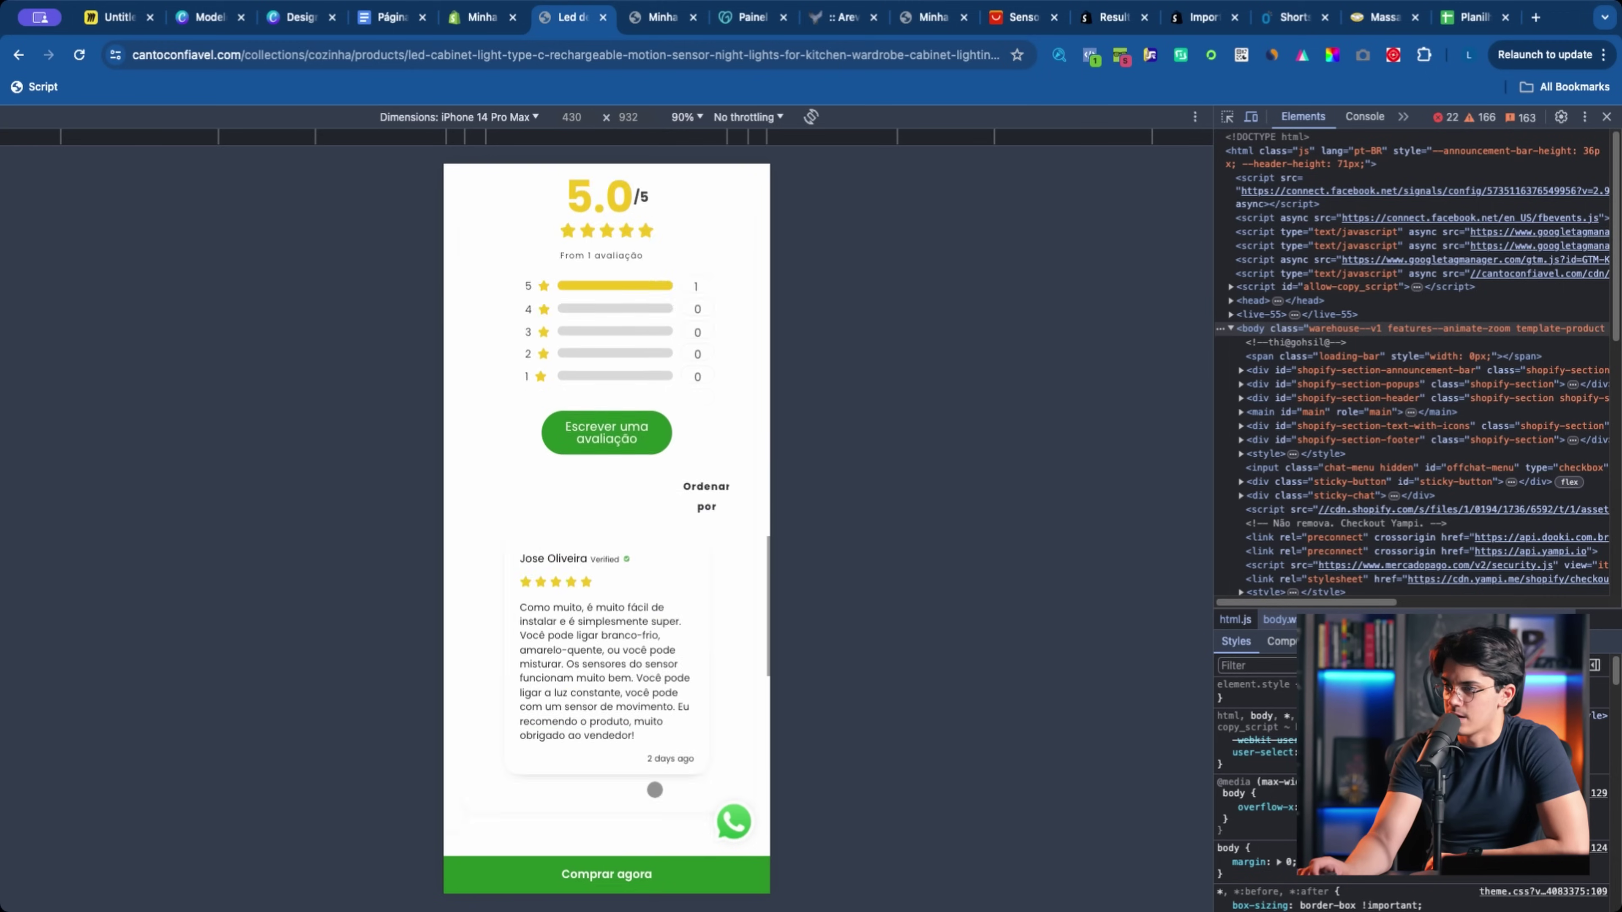